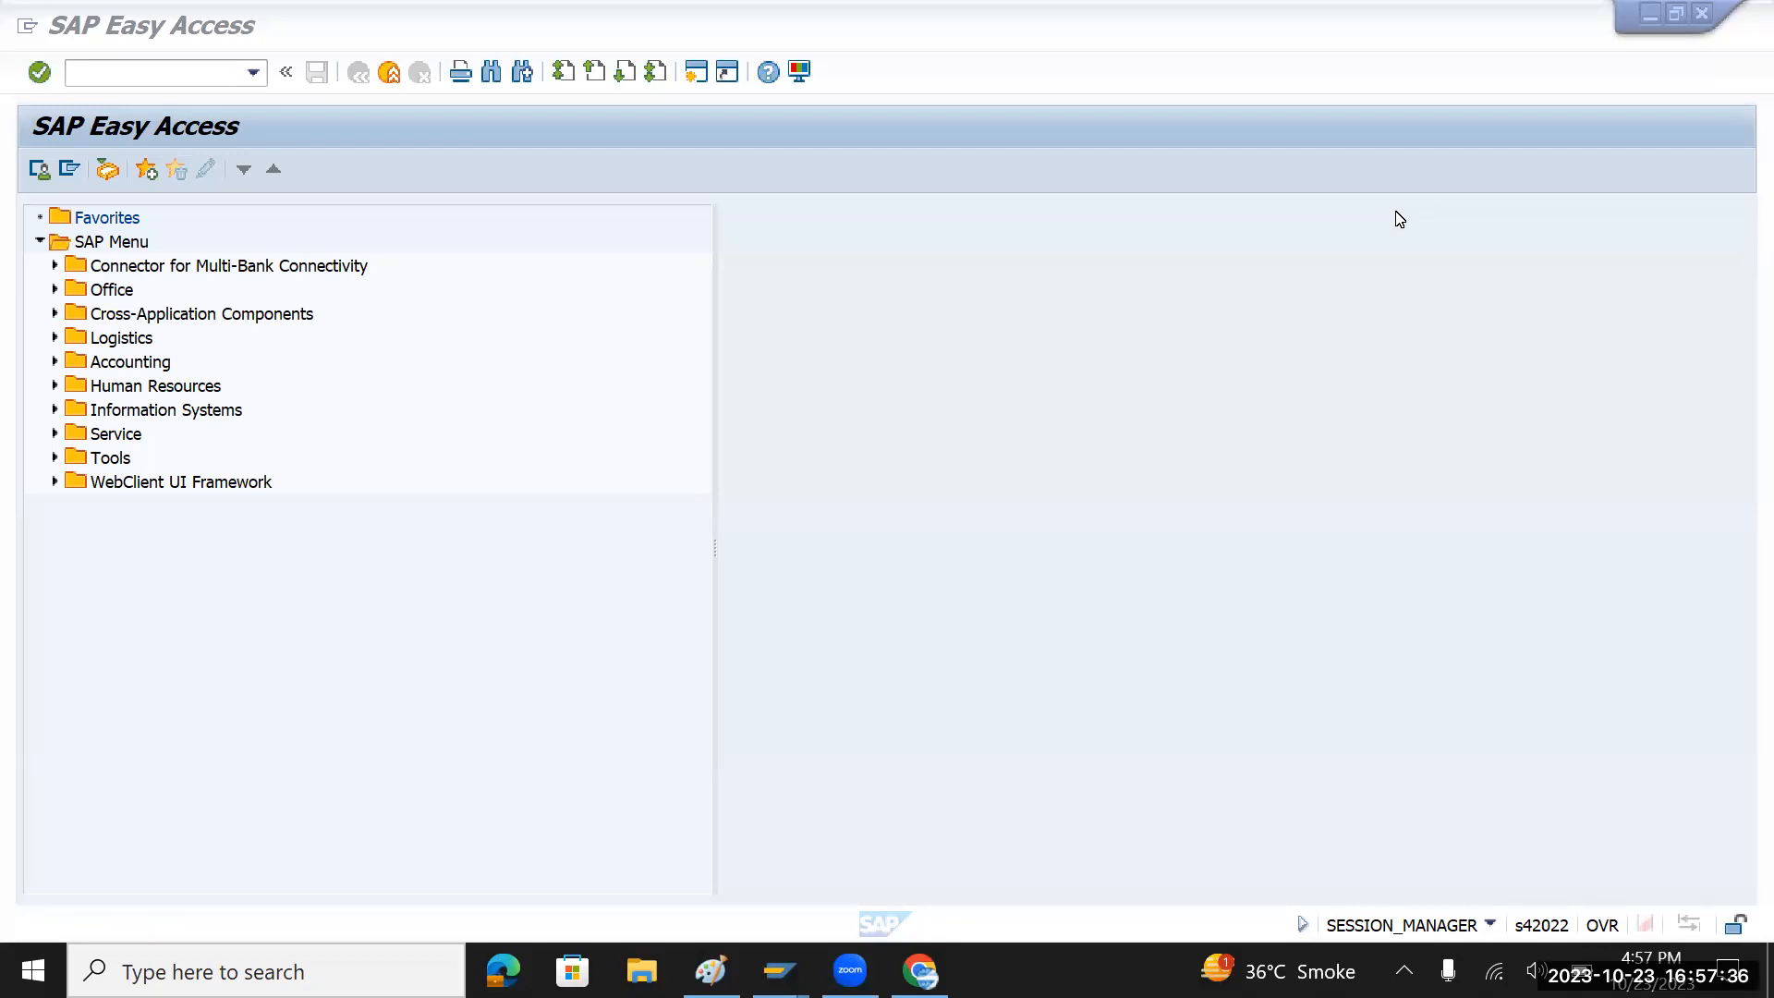
# - Run transaction spro and display the SAP Reference IMG structure
pyautogui.click(129, 76)
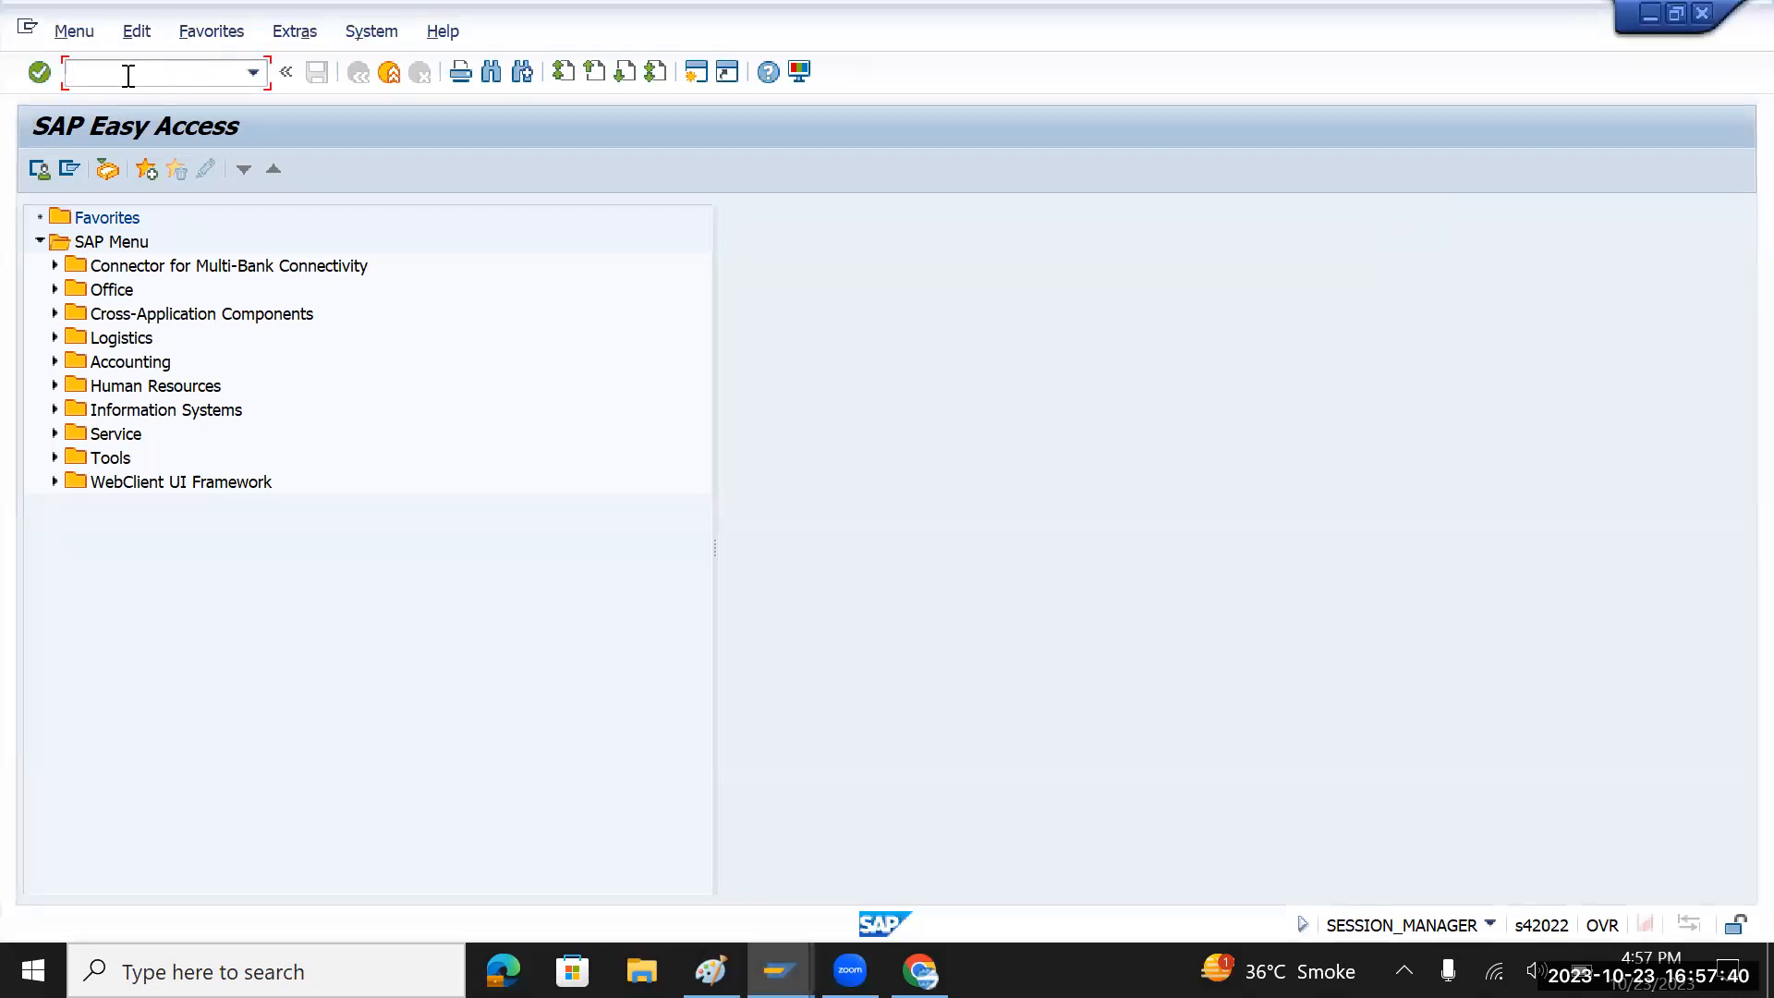
pyautogui.write('spro')
pyautogui.press('Return')
pyautogui.click(122, 172)
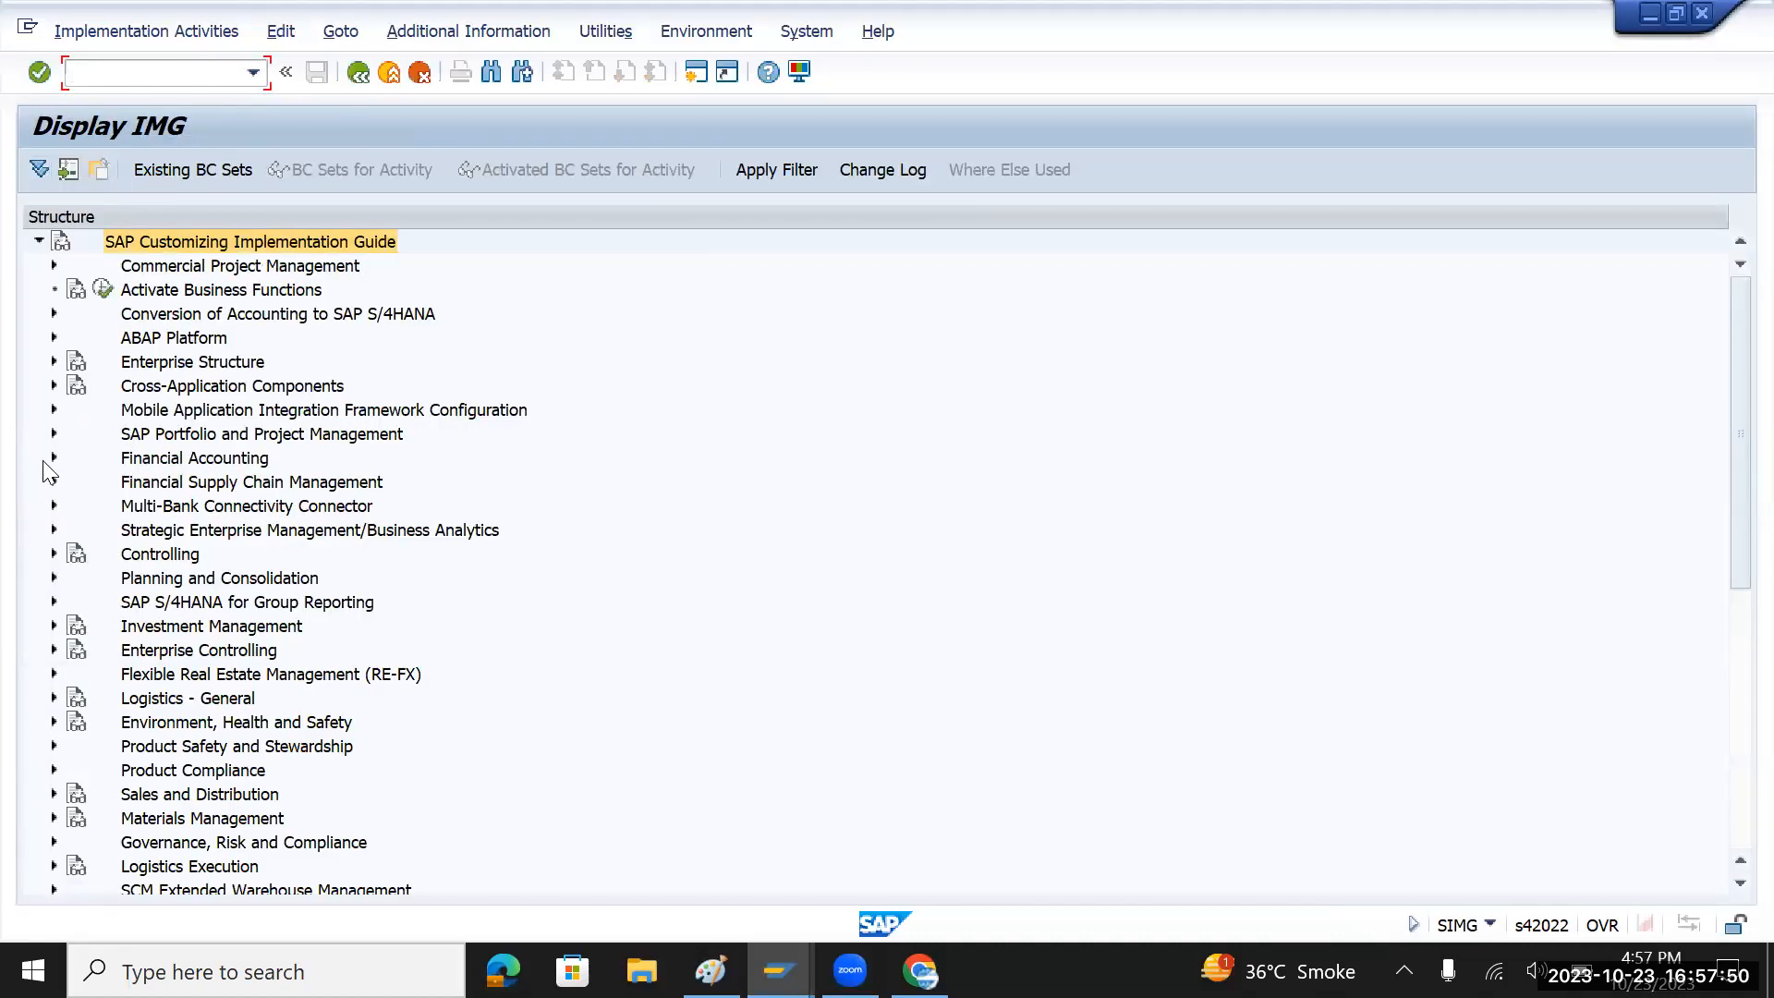
# - Expand Financial Accounting and its Asset Accounting node in the implementation guide
pyautogui.click(54, 457)
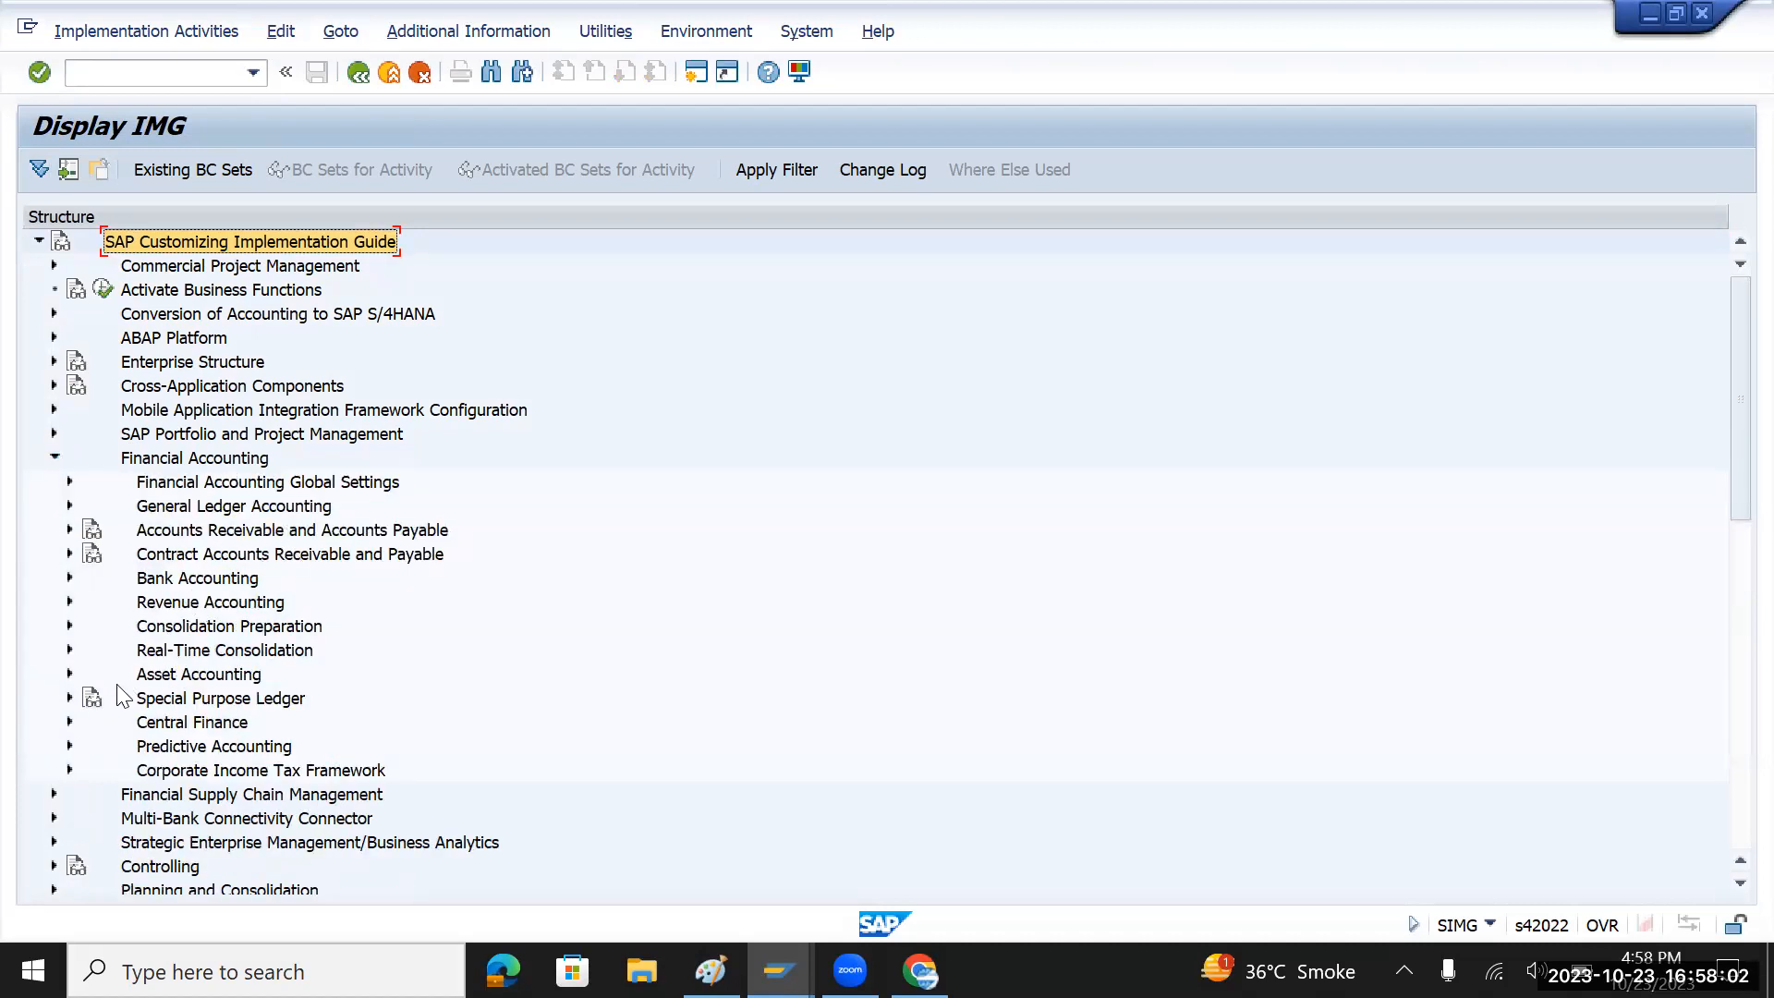
pyautogui.click(178, 678)
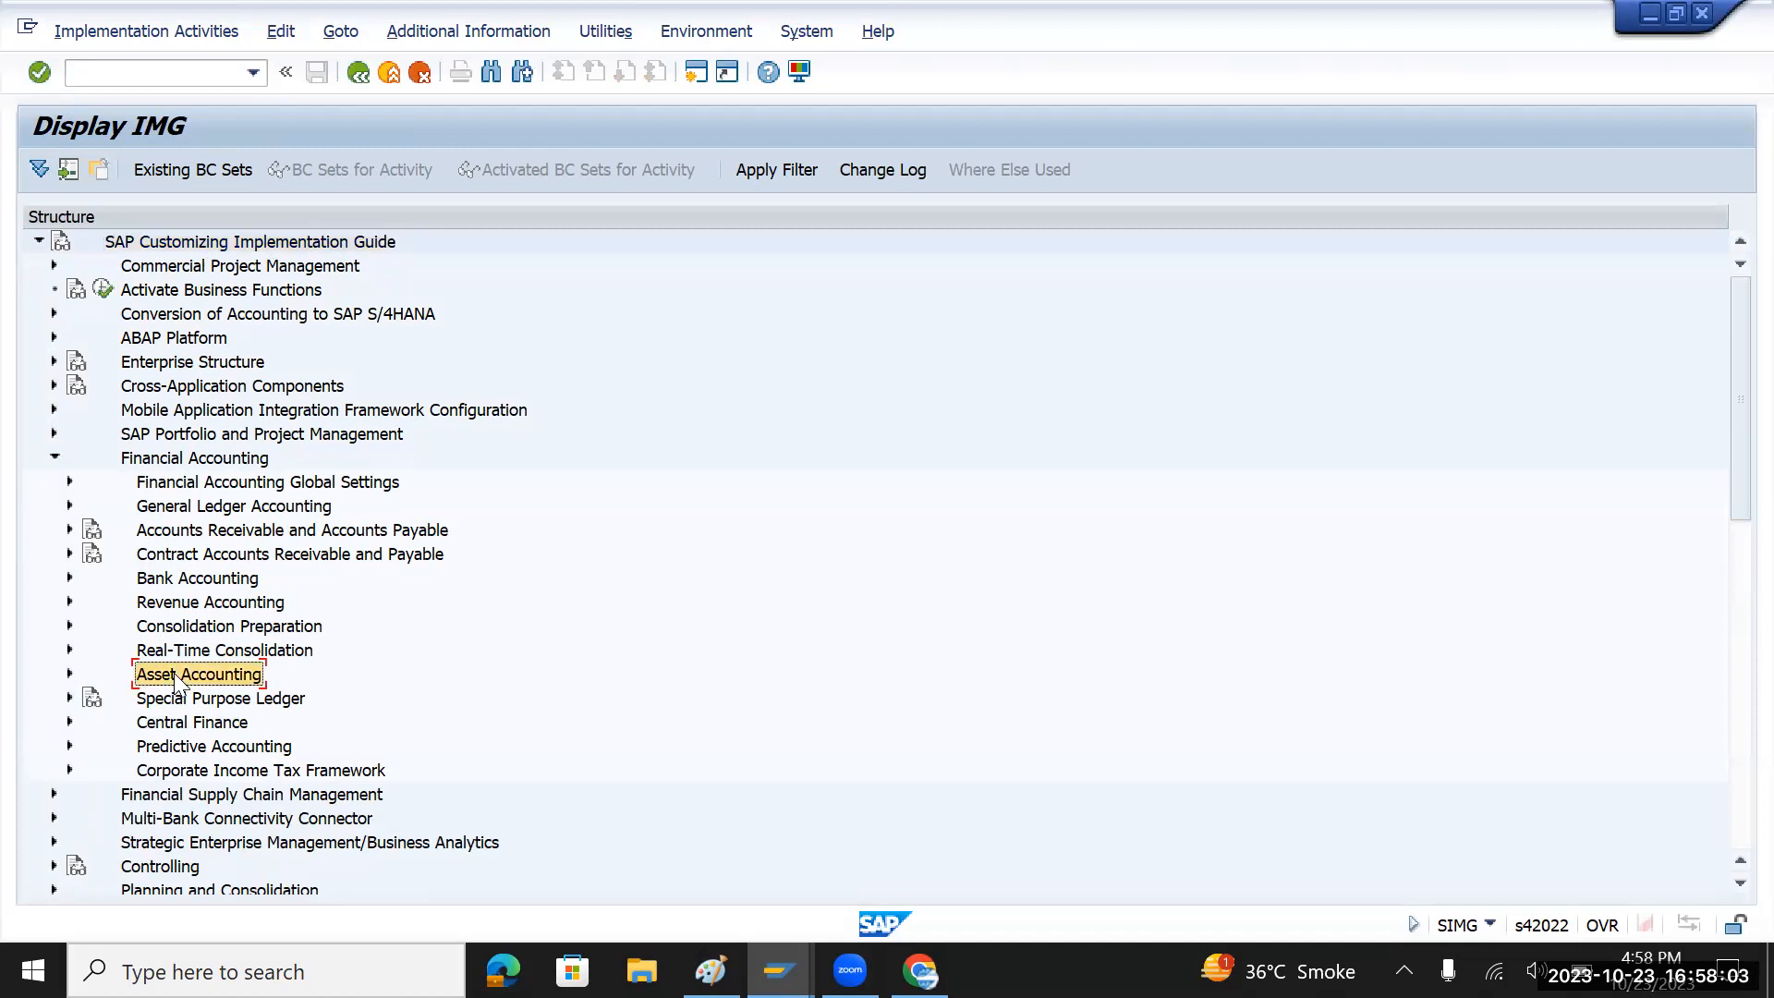
pyautogui.click(69, 675)
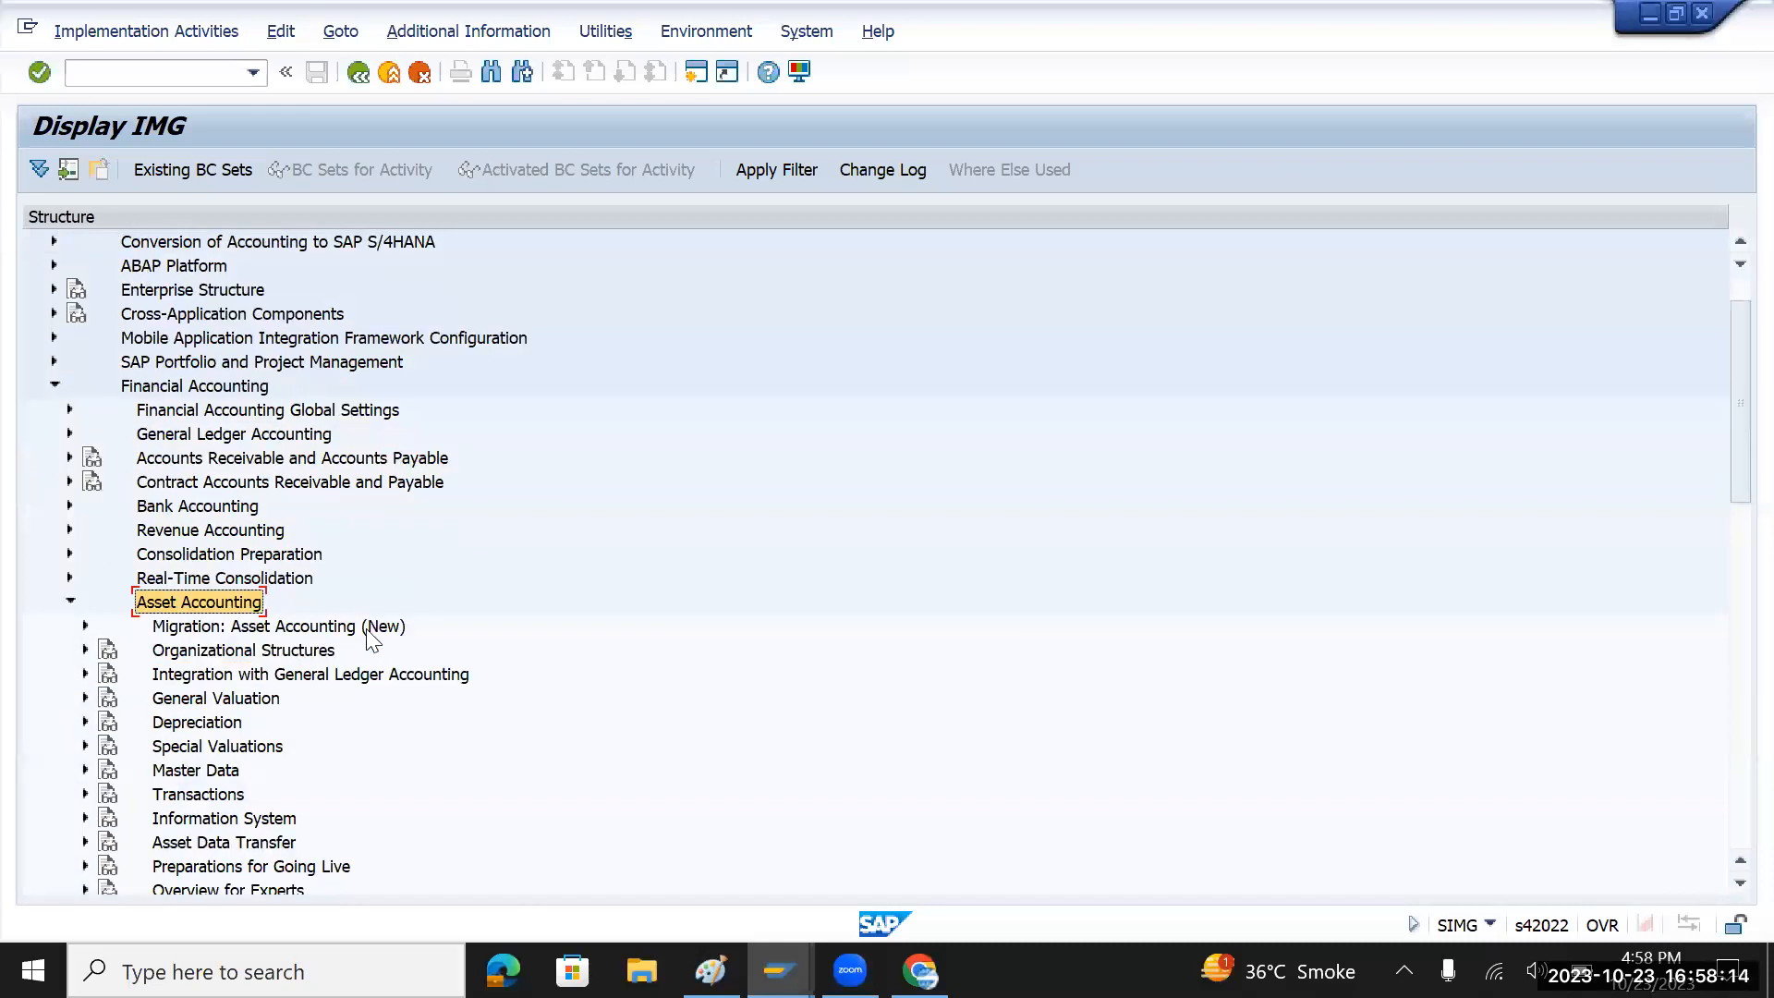
# - Examine the Asset Accounting configuration groups, including Depreciation, Special Valuations, Master Data, Transactions and Organizational Structures
pyautogui.scroll(-1, 369, 635)
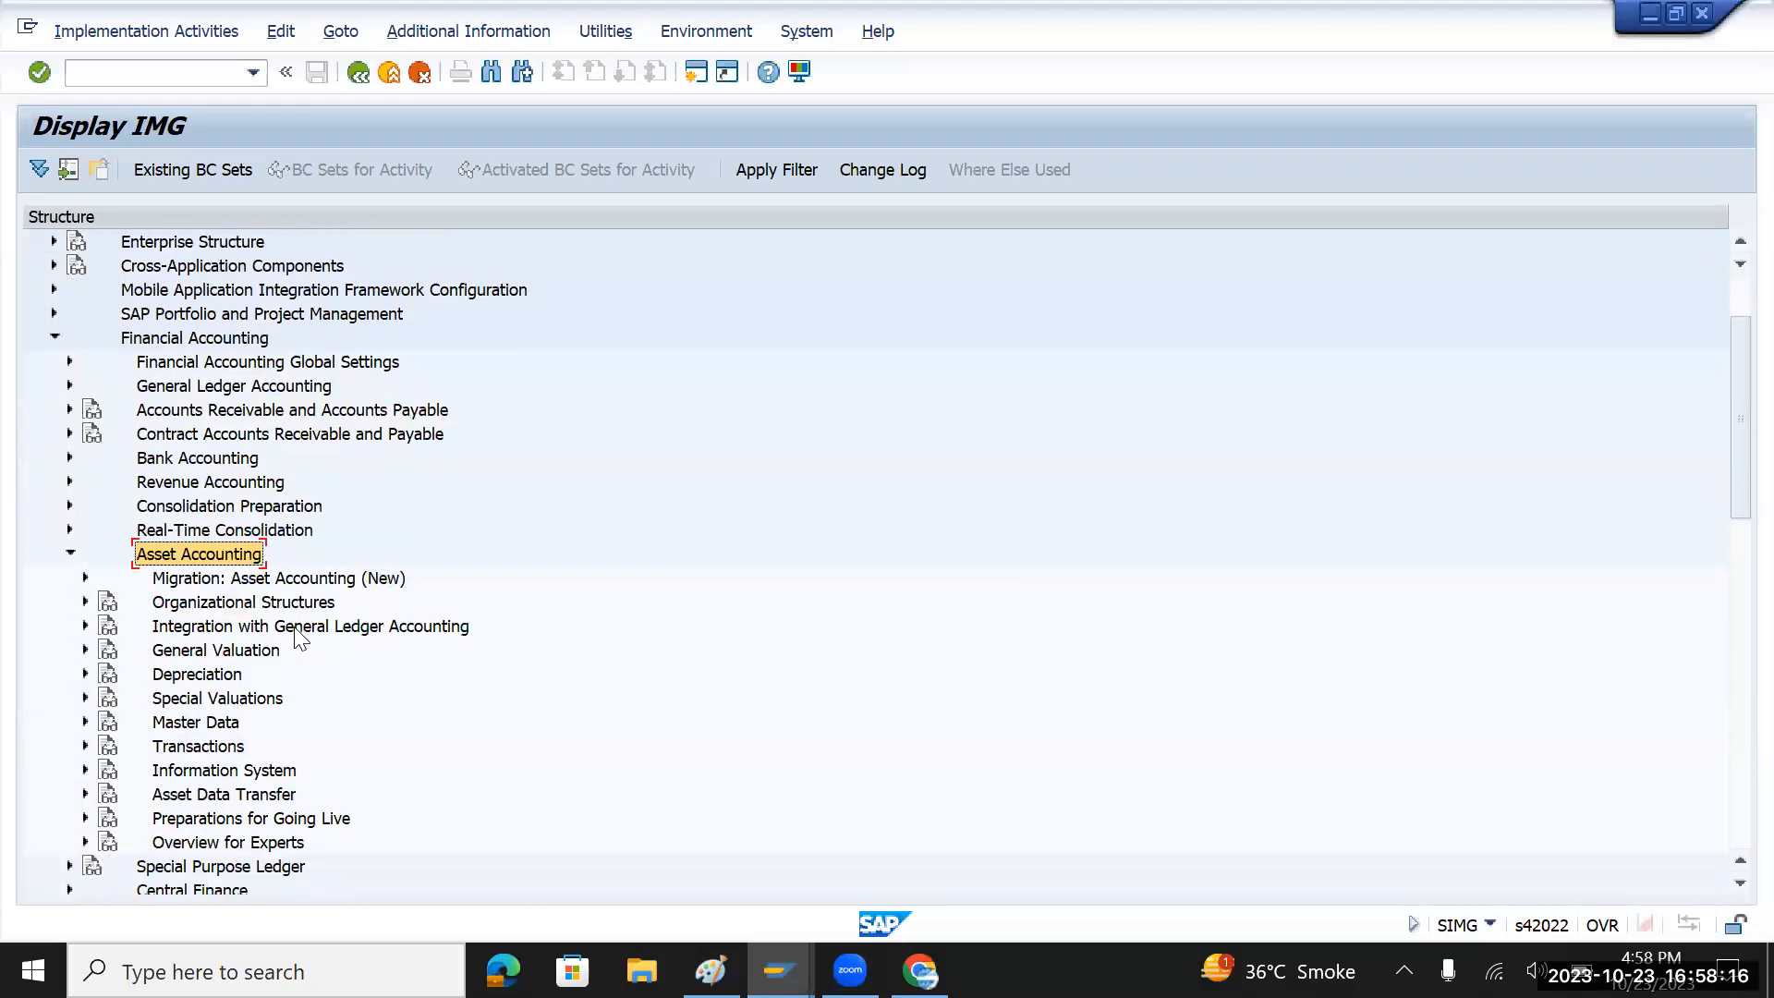
pyautogui.scroll(-1, 300, 637)
pyautogui.scroll(-1, 300, 637)
pyautogui.click(189, 605)
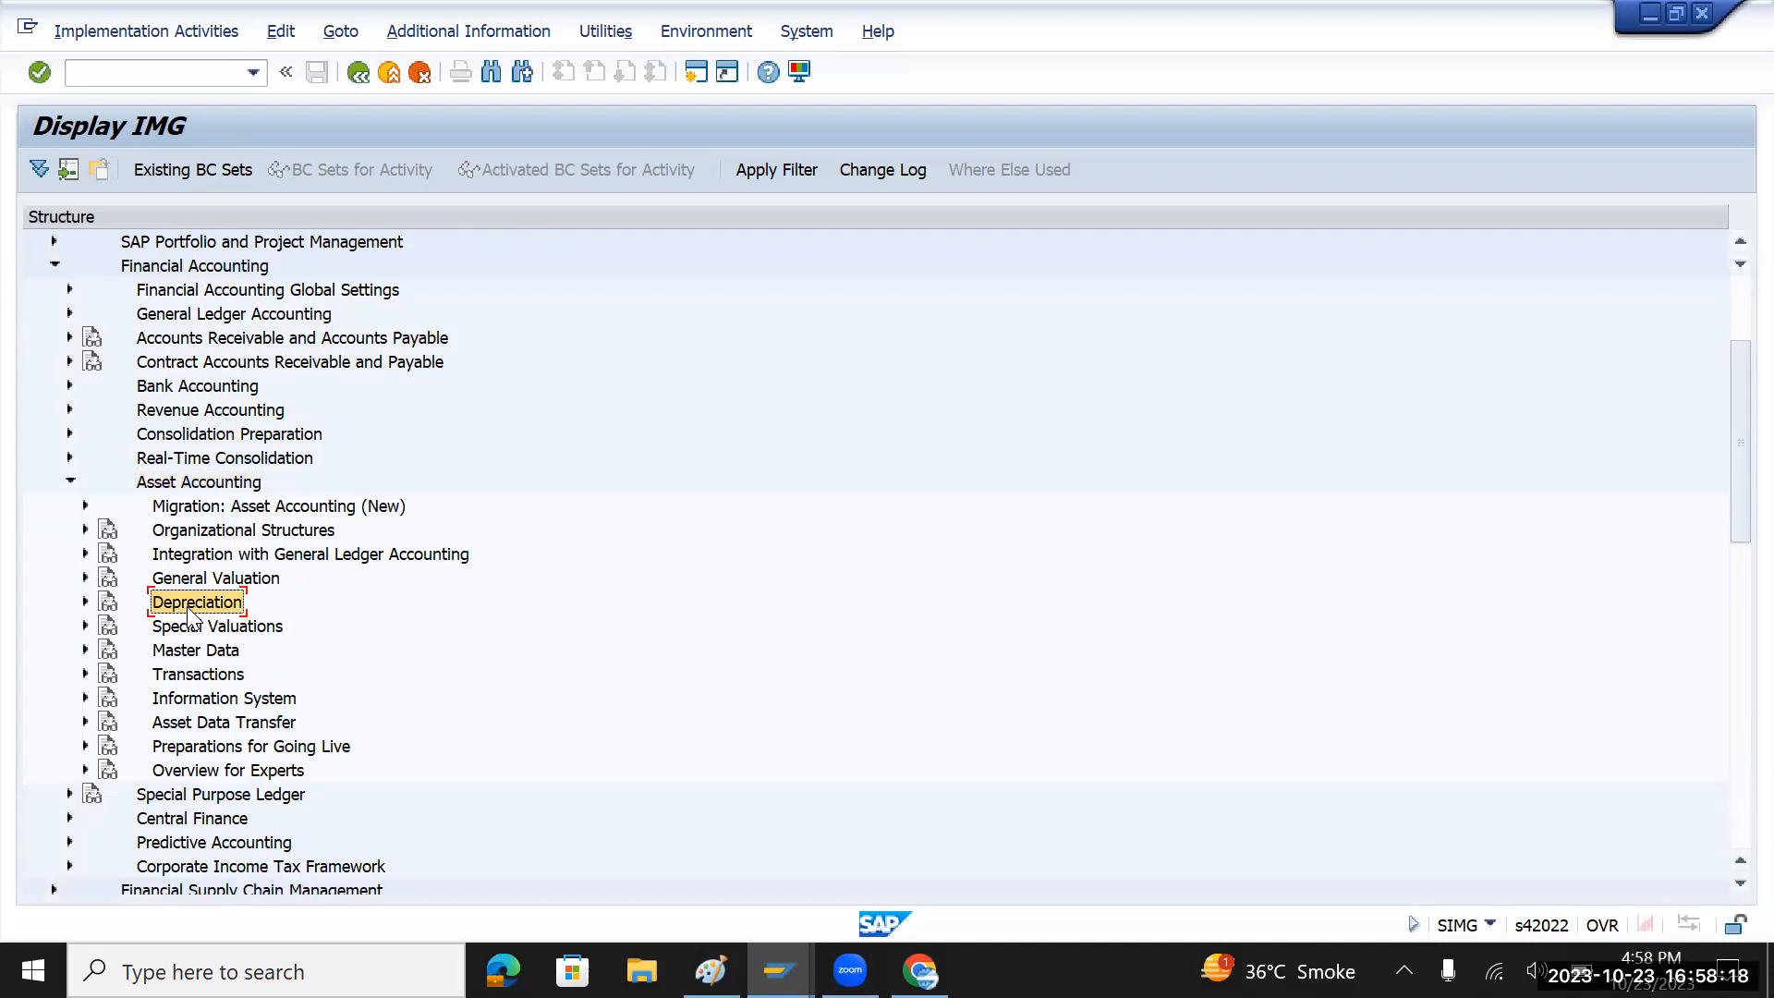
pyautogui.click(259, 630)
pyautogui.click(231, 652)
pyautogui.click(207, 678)
pyautogui.click(207, 532)
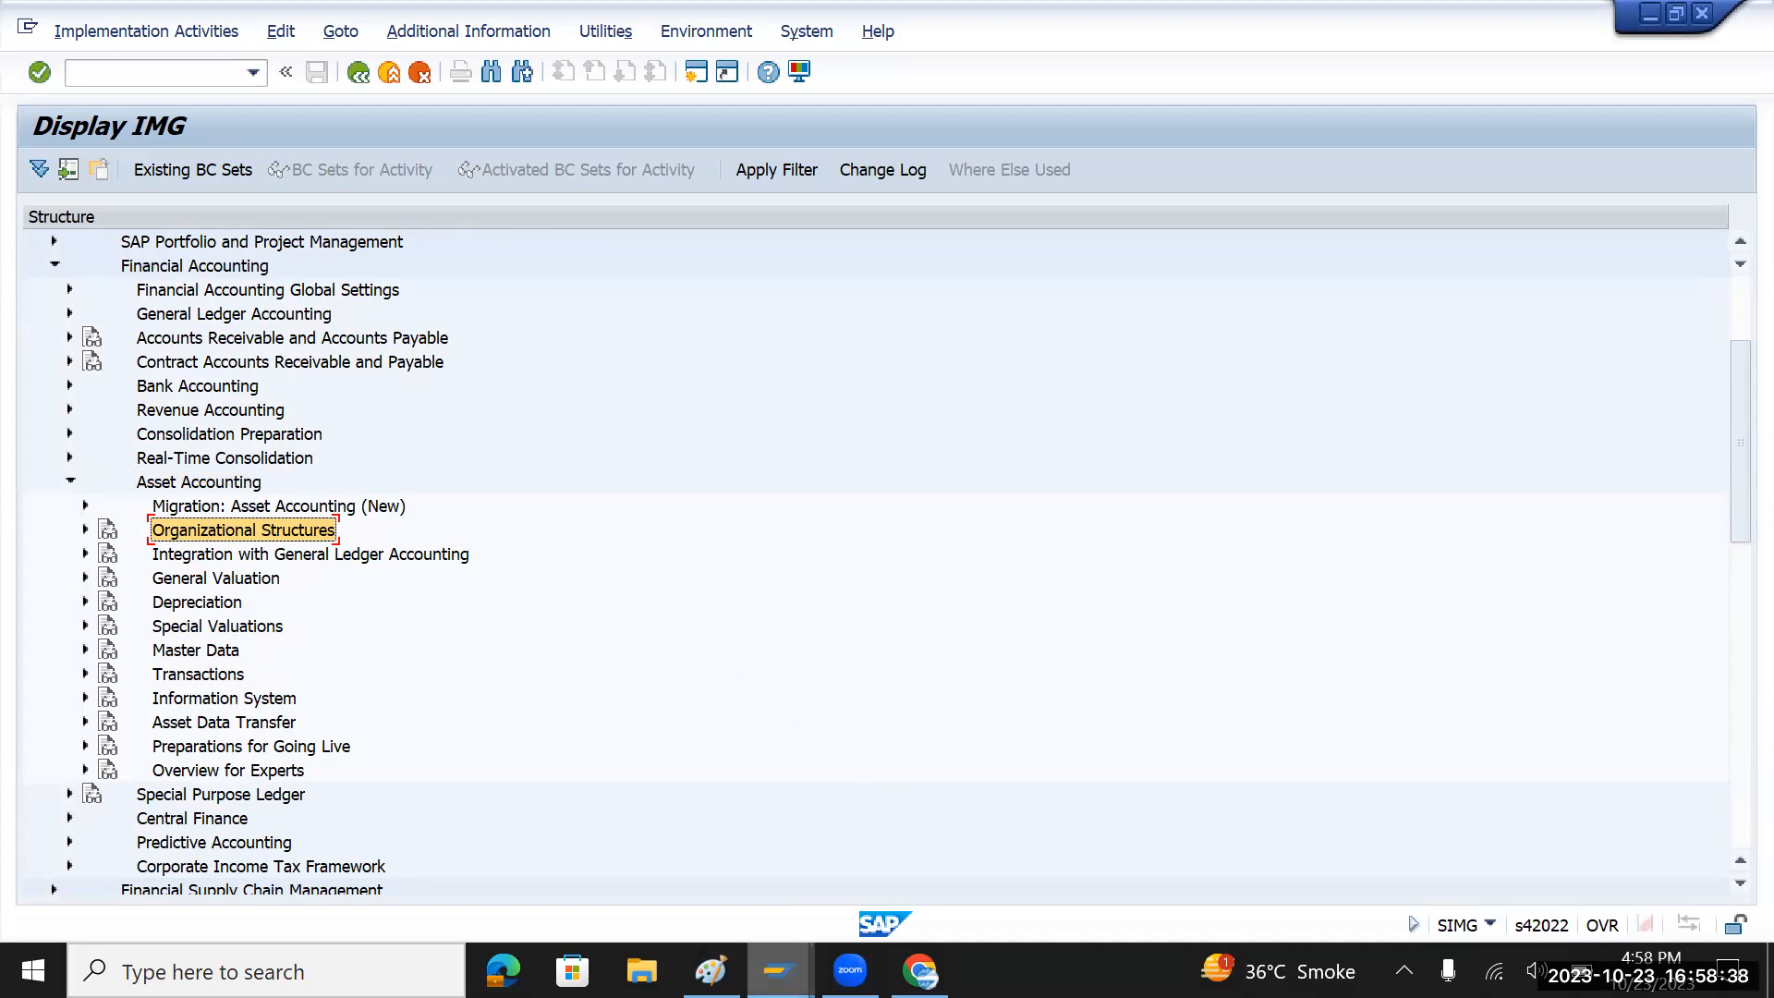
# - Switch to the other Display IMG session and open Define Settings for Ledgers and Currency Types under Ledger
pyautogui.moveTo(779, 970)
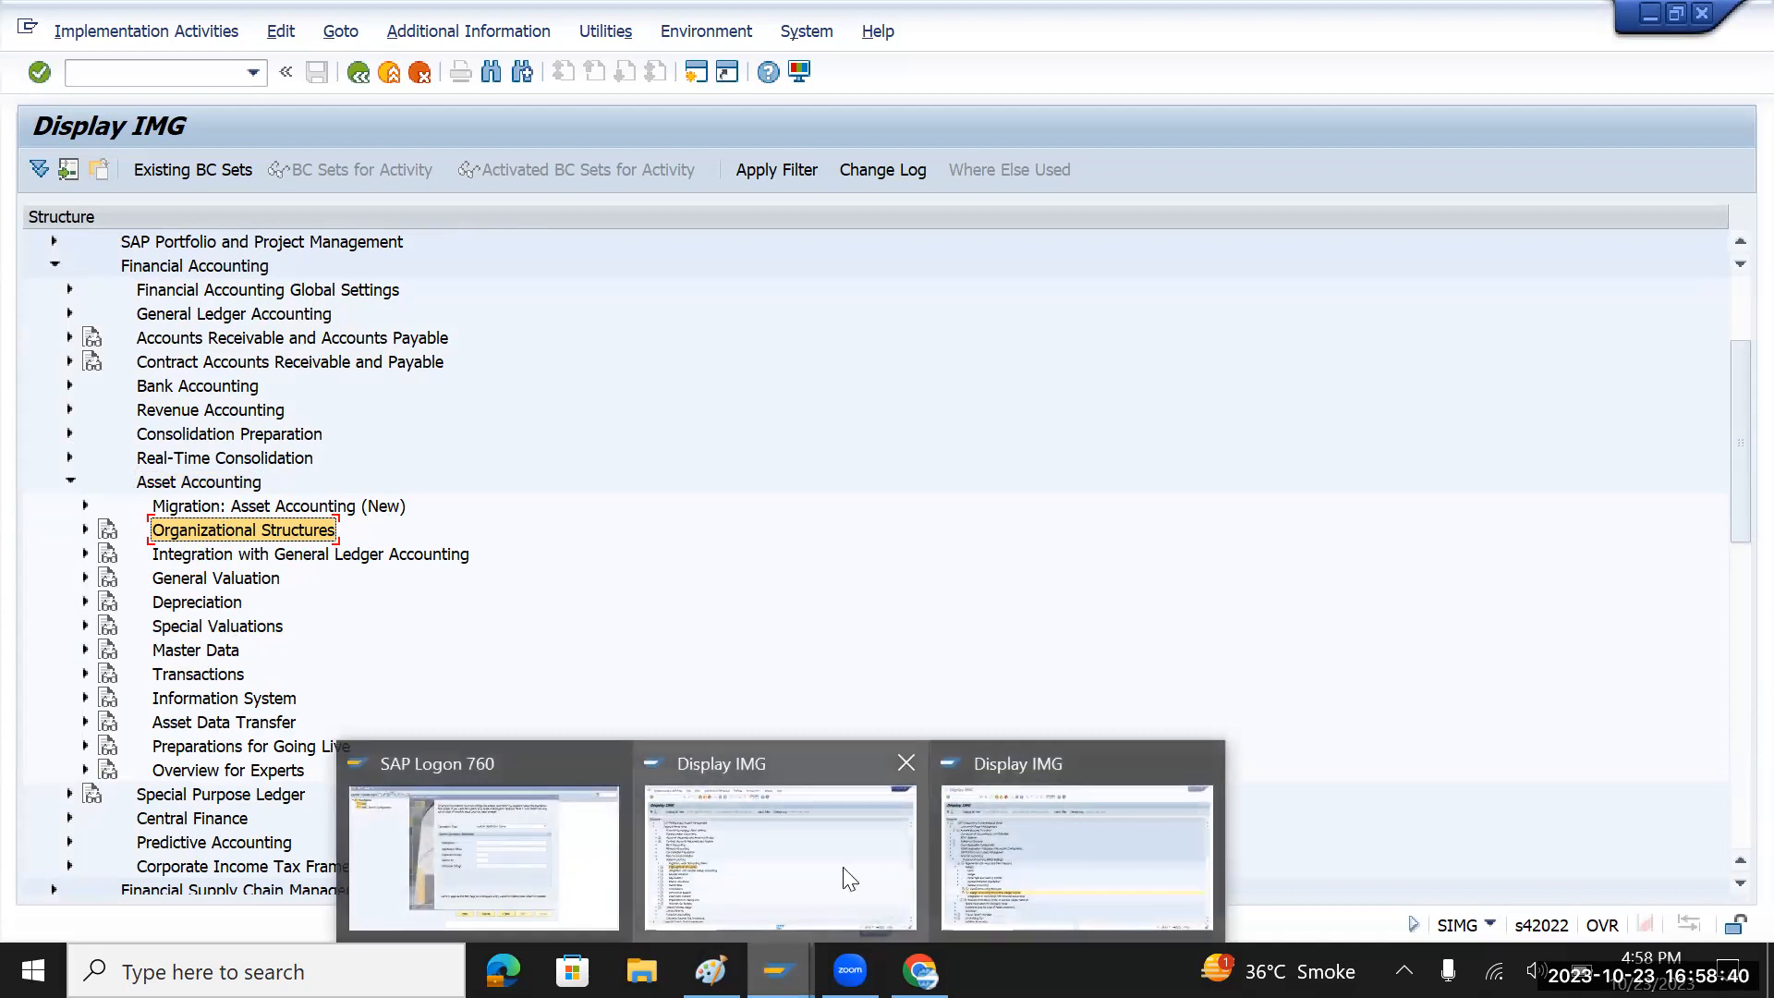
pyautogui.click(1017, 874)
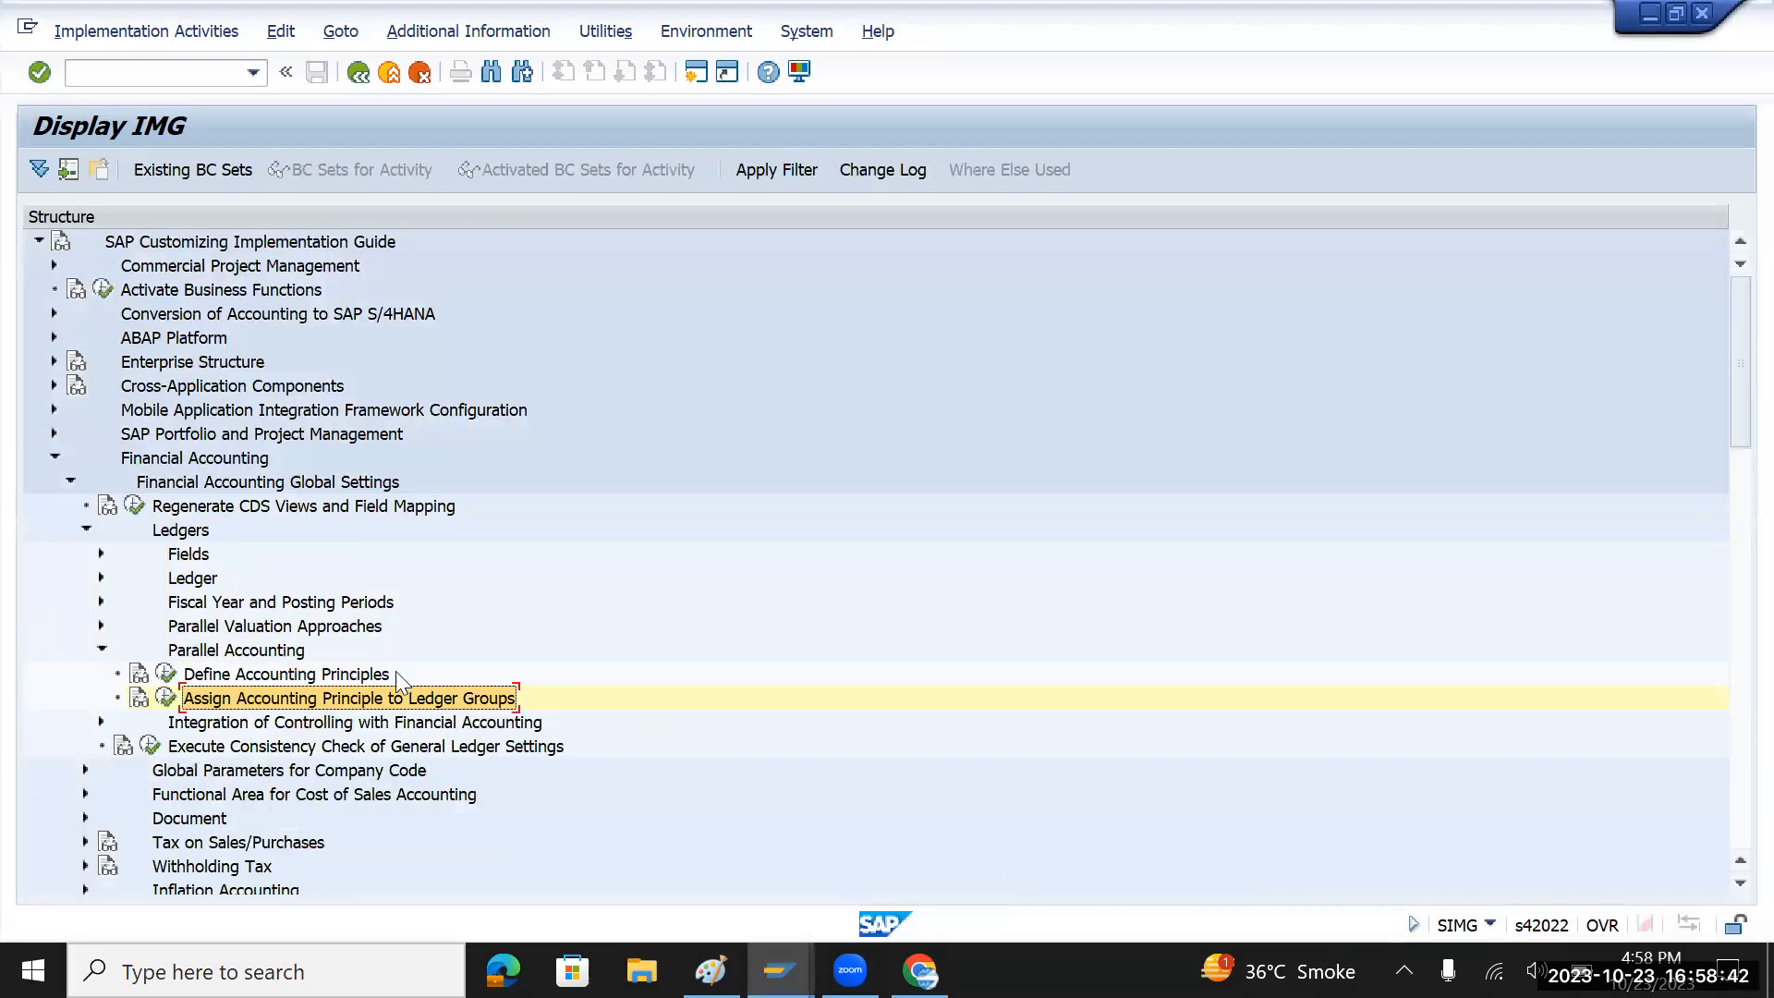
pyautogui.click(100, 578)
pyautogui.click(265, 602)
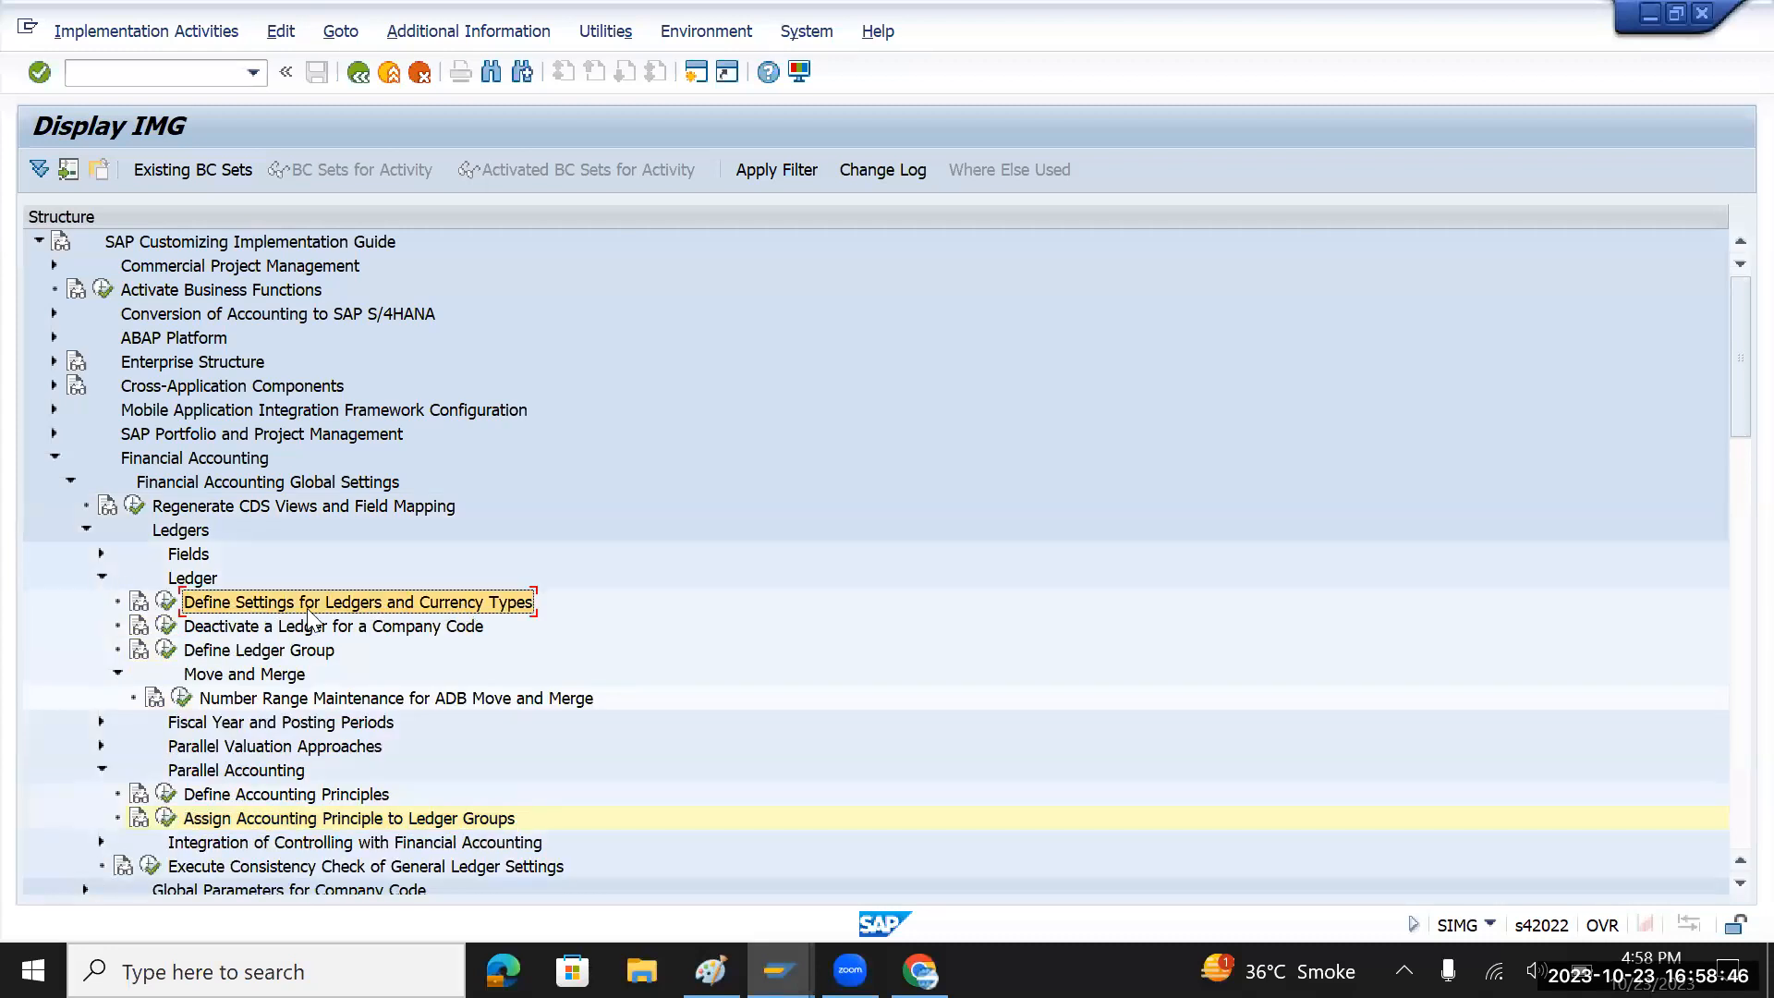
pyautogui.click(163, 601)
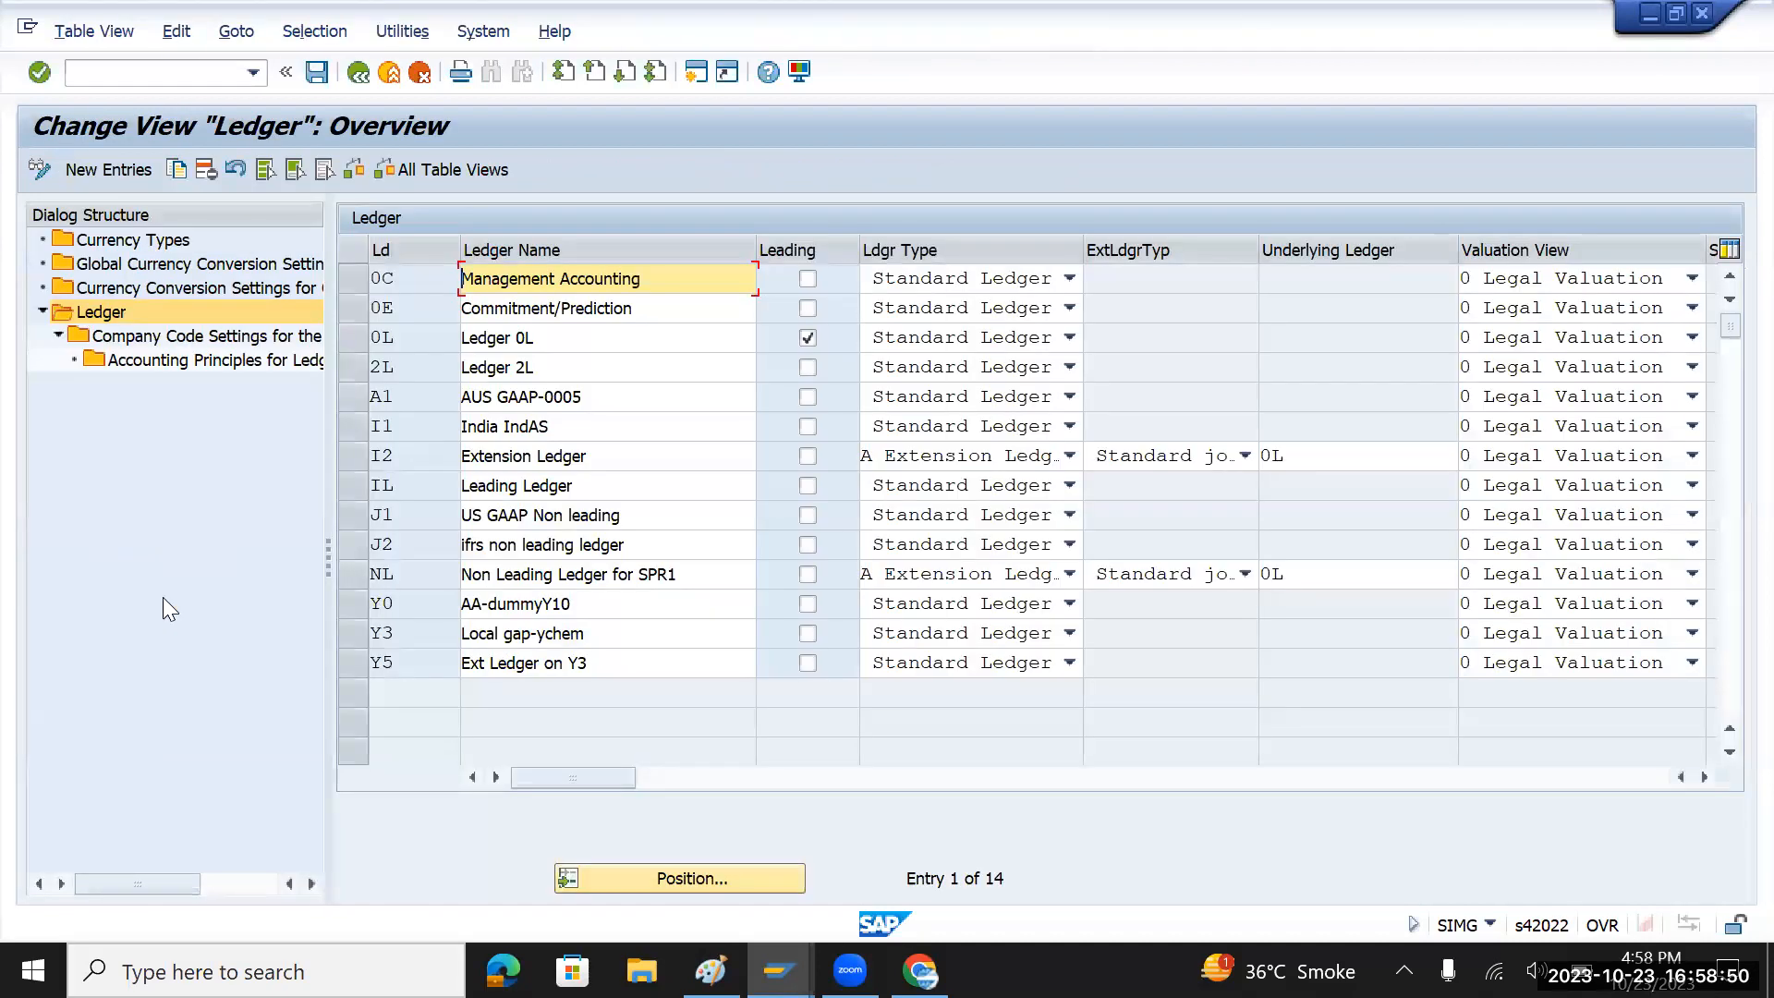
# - Select only leading ledger 0L, open its Company Code Settings, and close the consistency check messages
pyautogui.click(358, 345)
pyautogui.click(353, 367)
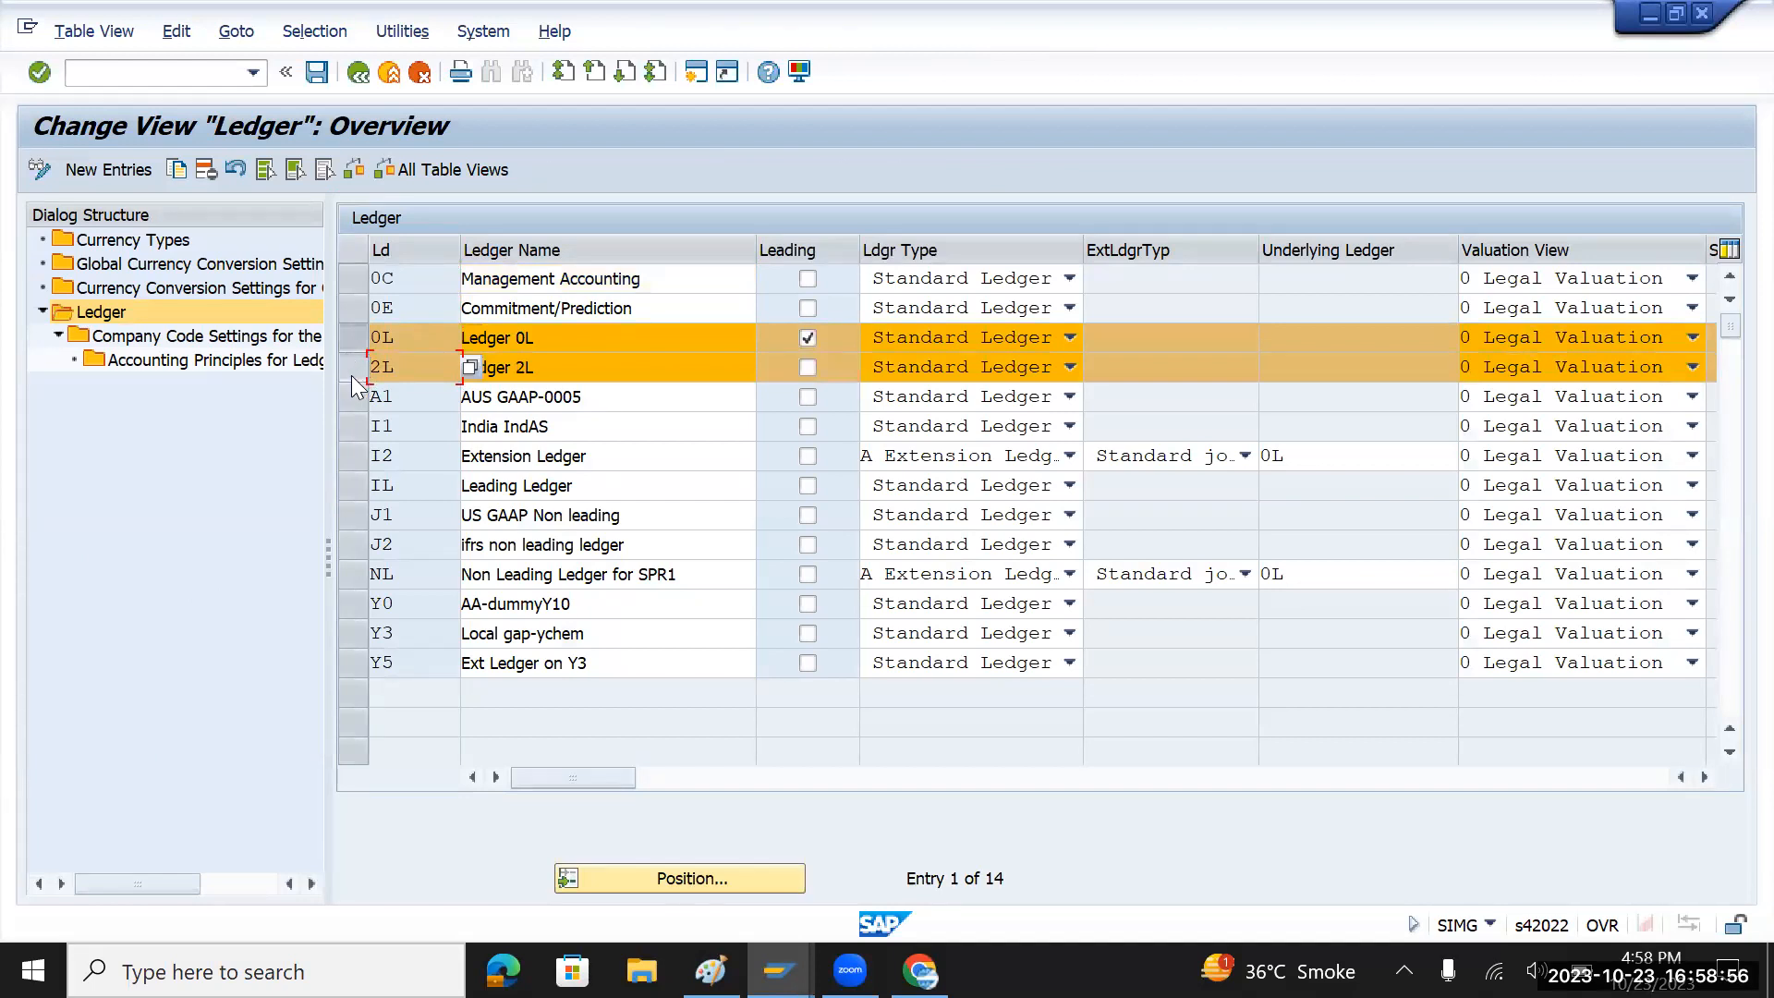
pyautogui.click(350, 370)
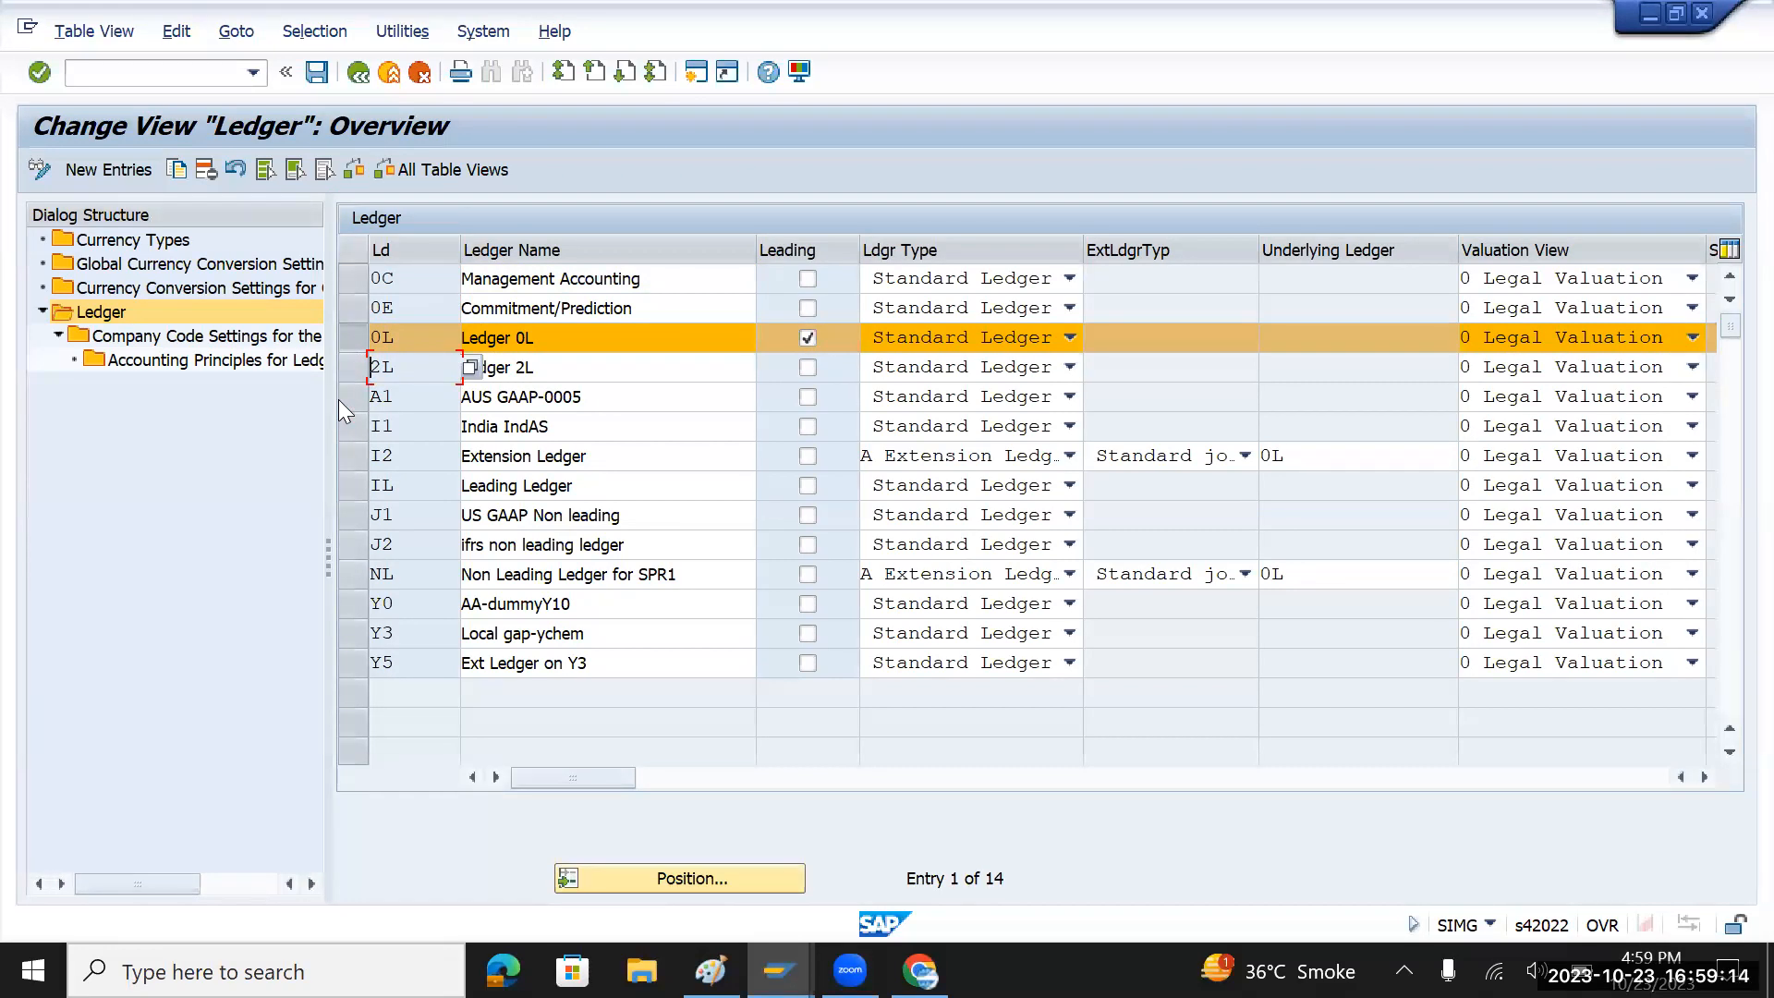
pyautogui.click(351, 340)
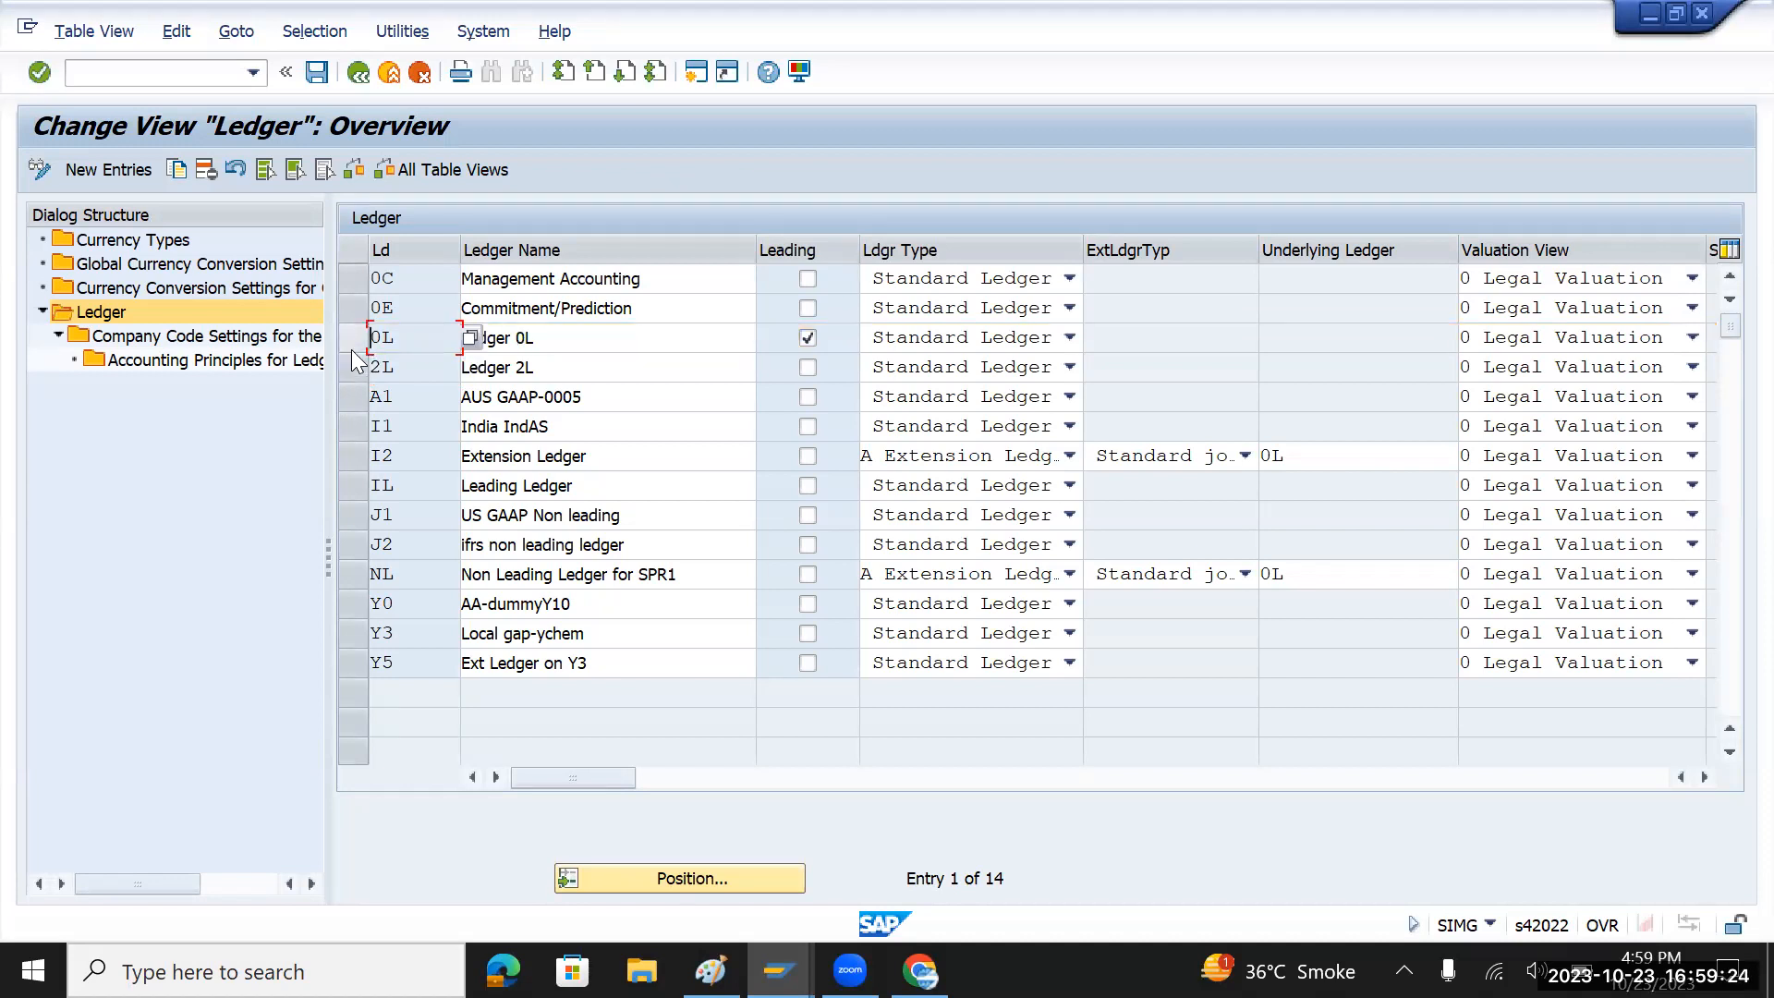
pyautogui.click(351, 340)
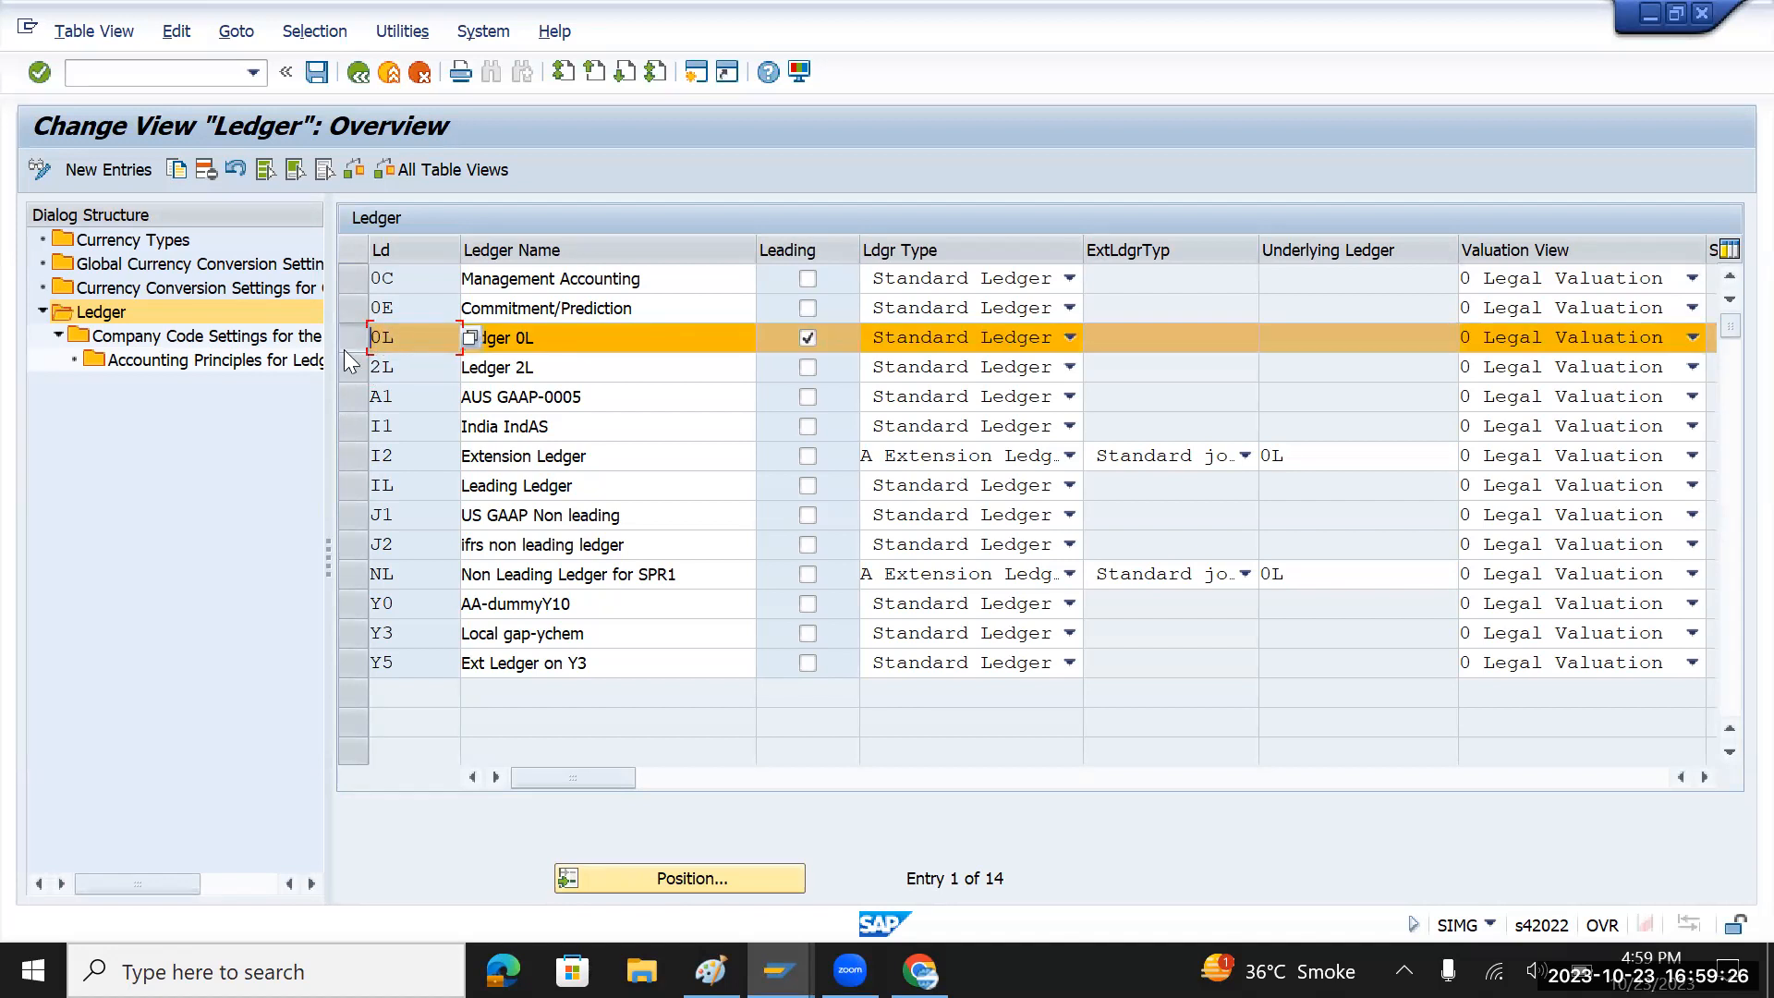
pyautogui.doubleClick(242, 338)
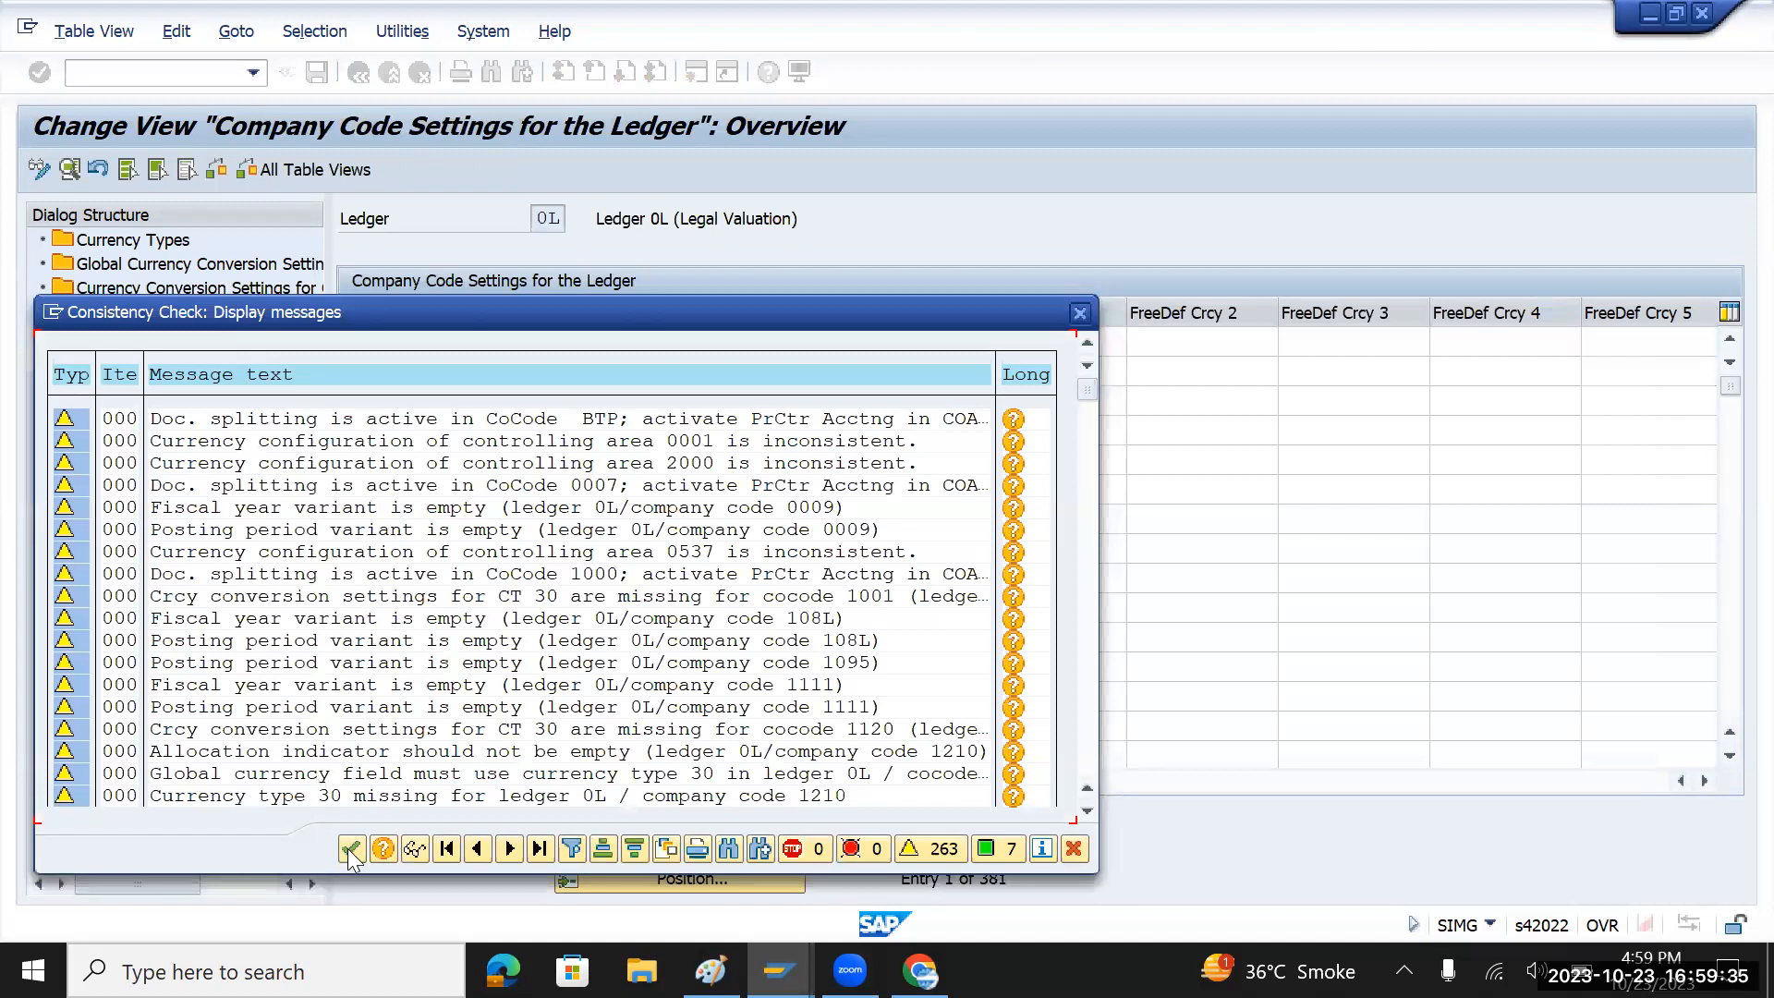
pyautogui.click(350, 849)
# - Position the company code list of ledger 0L on company code TMIN
pyautogui.click(687, 879)
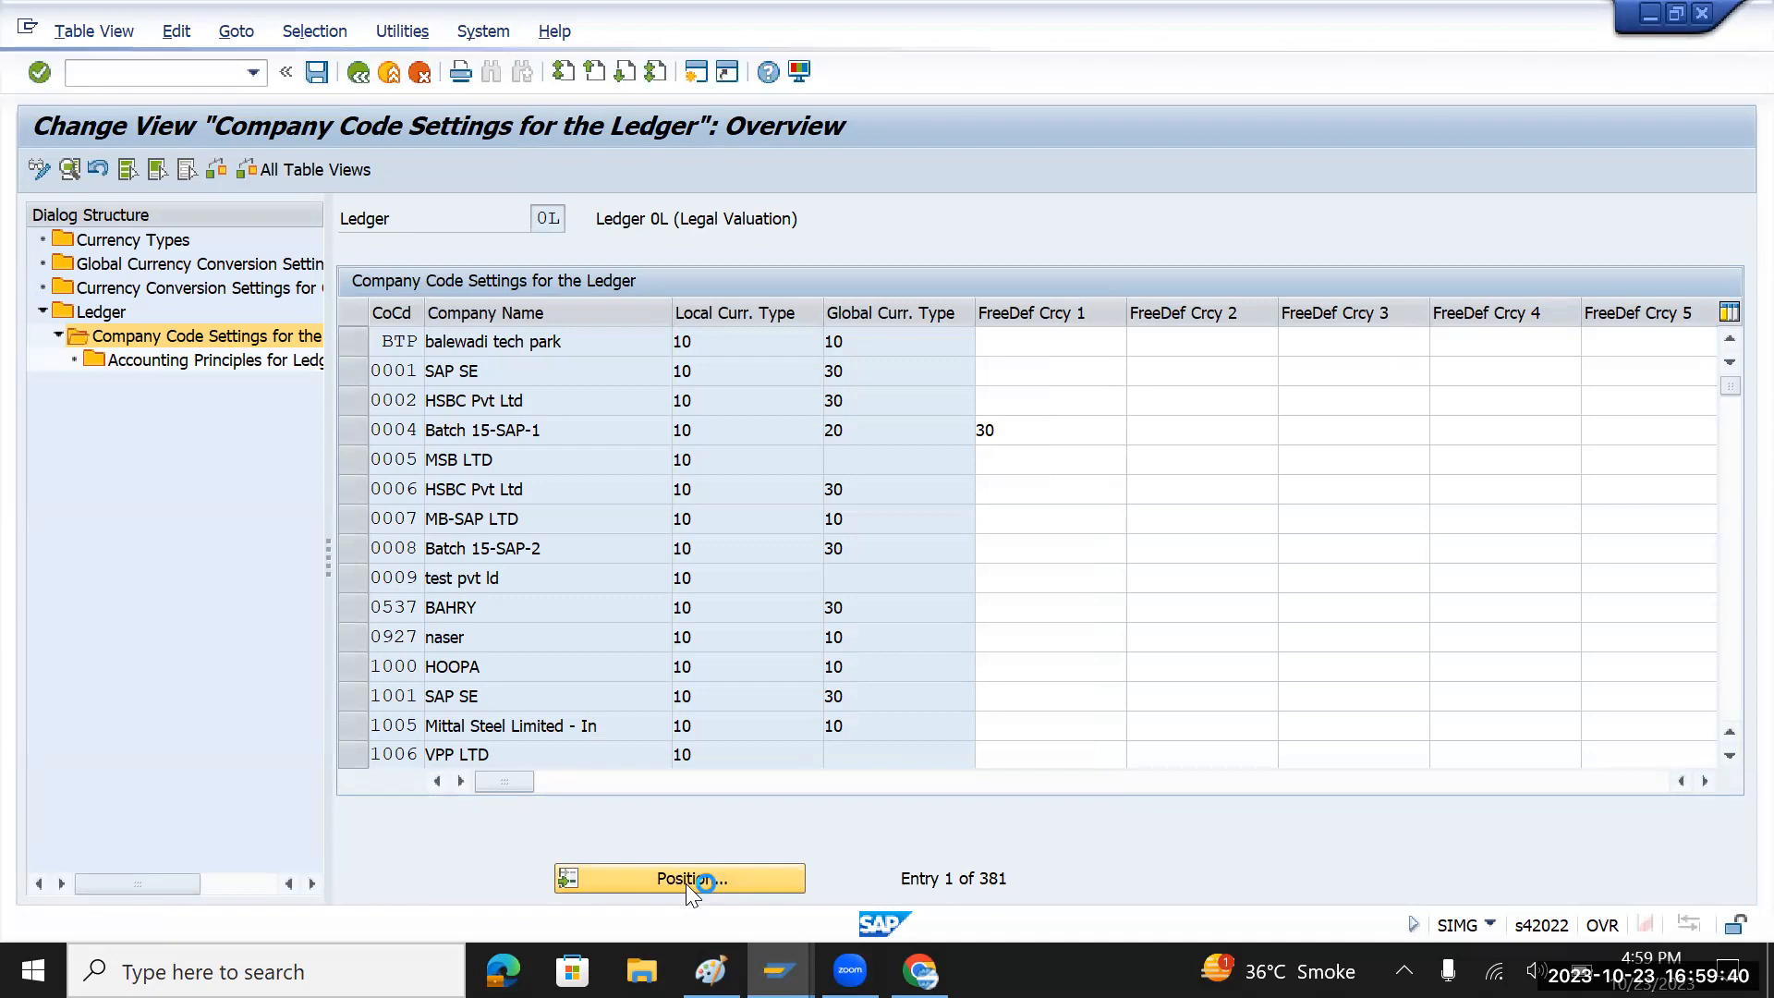
pyautogui.write('tmin')
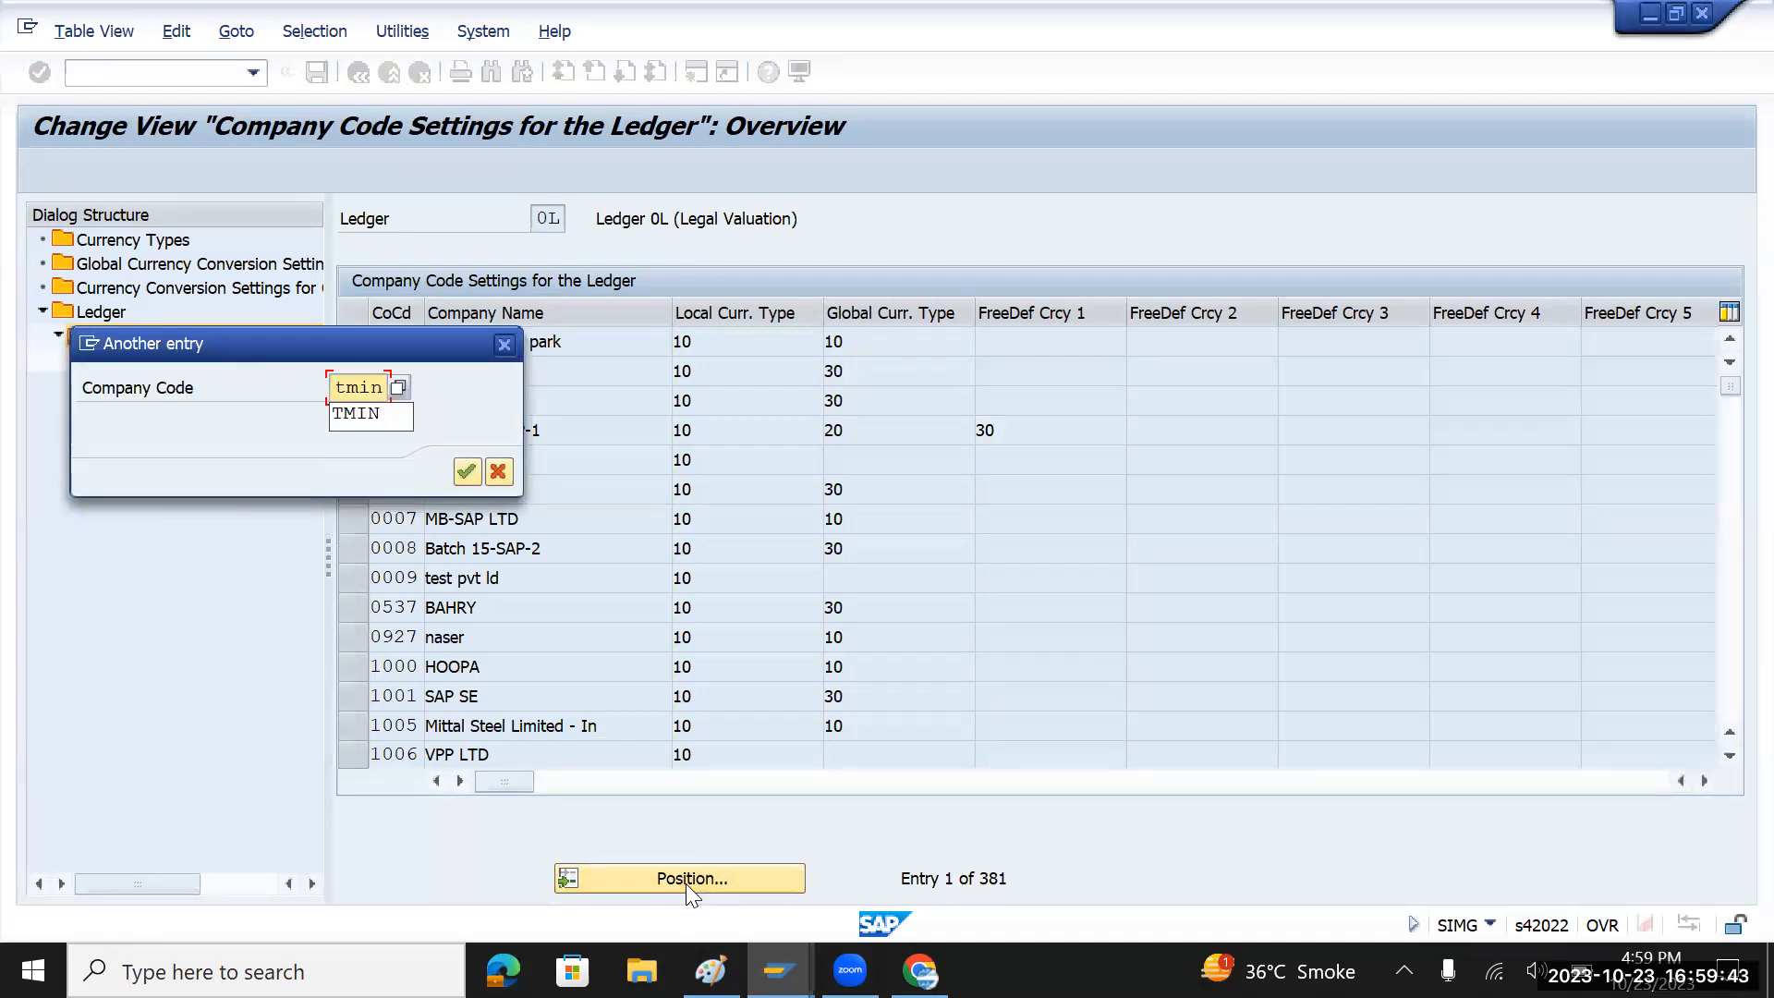
pyautogui.press('Return')
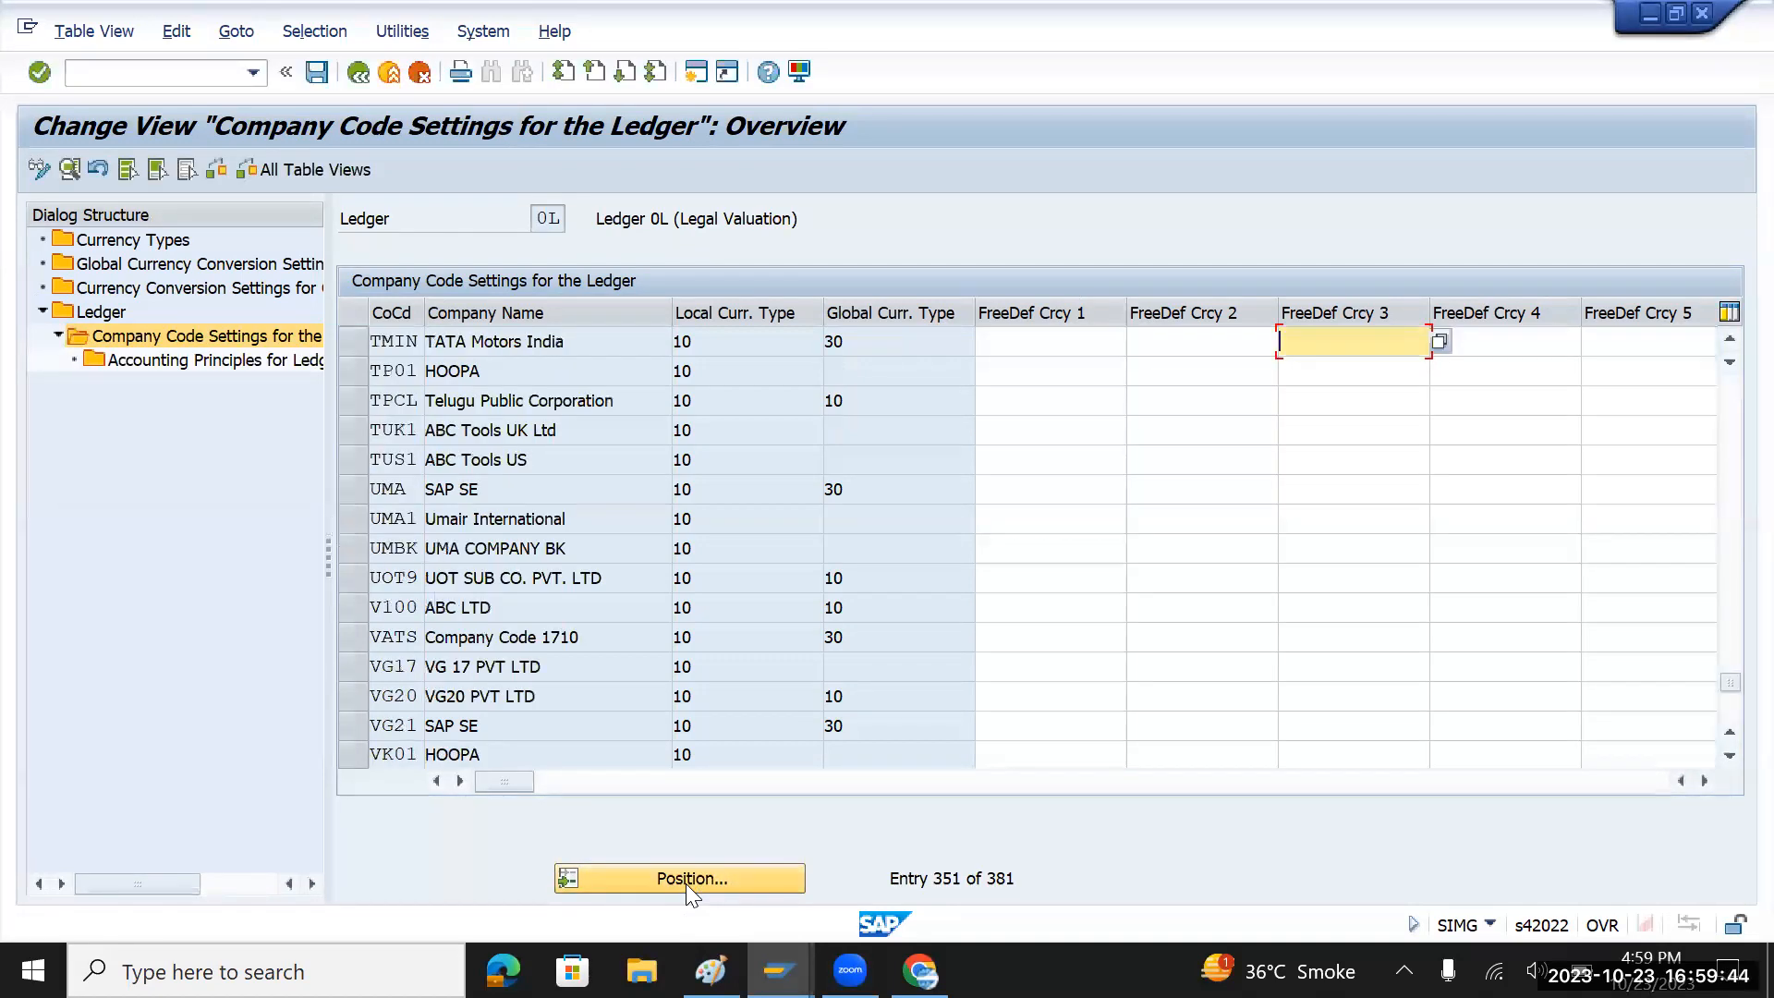
# - Examine the 1st and 2nd FI currency settings of company code TMIN
pyautogui.moveTo(519, 784); pyautogui.dragTo(1513, 774)
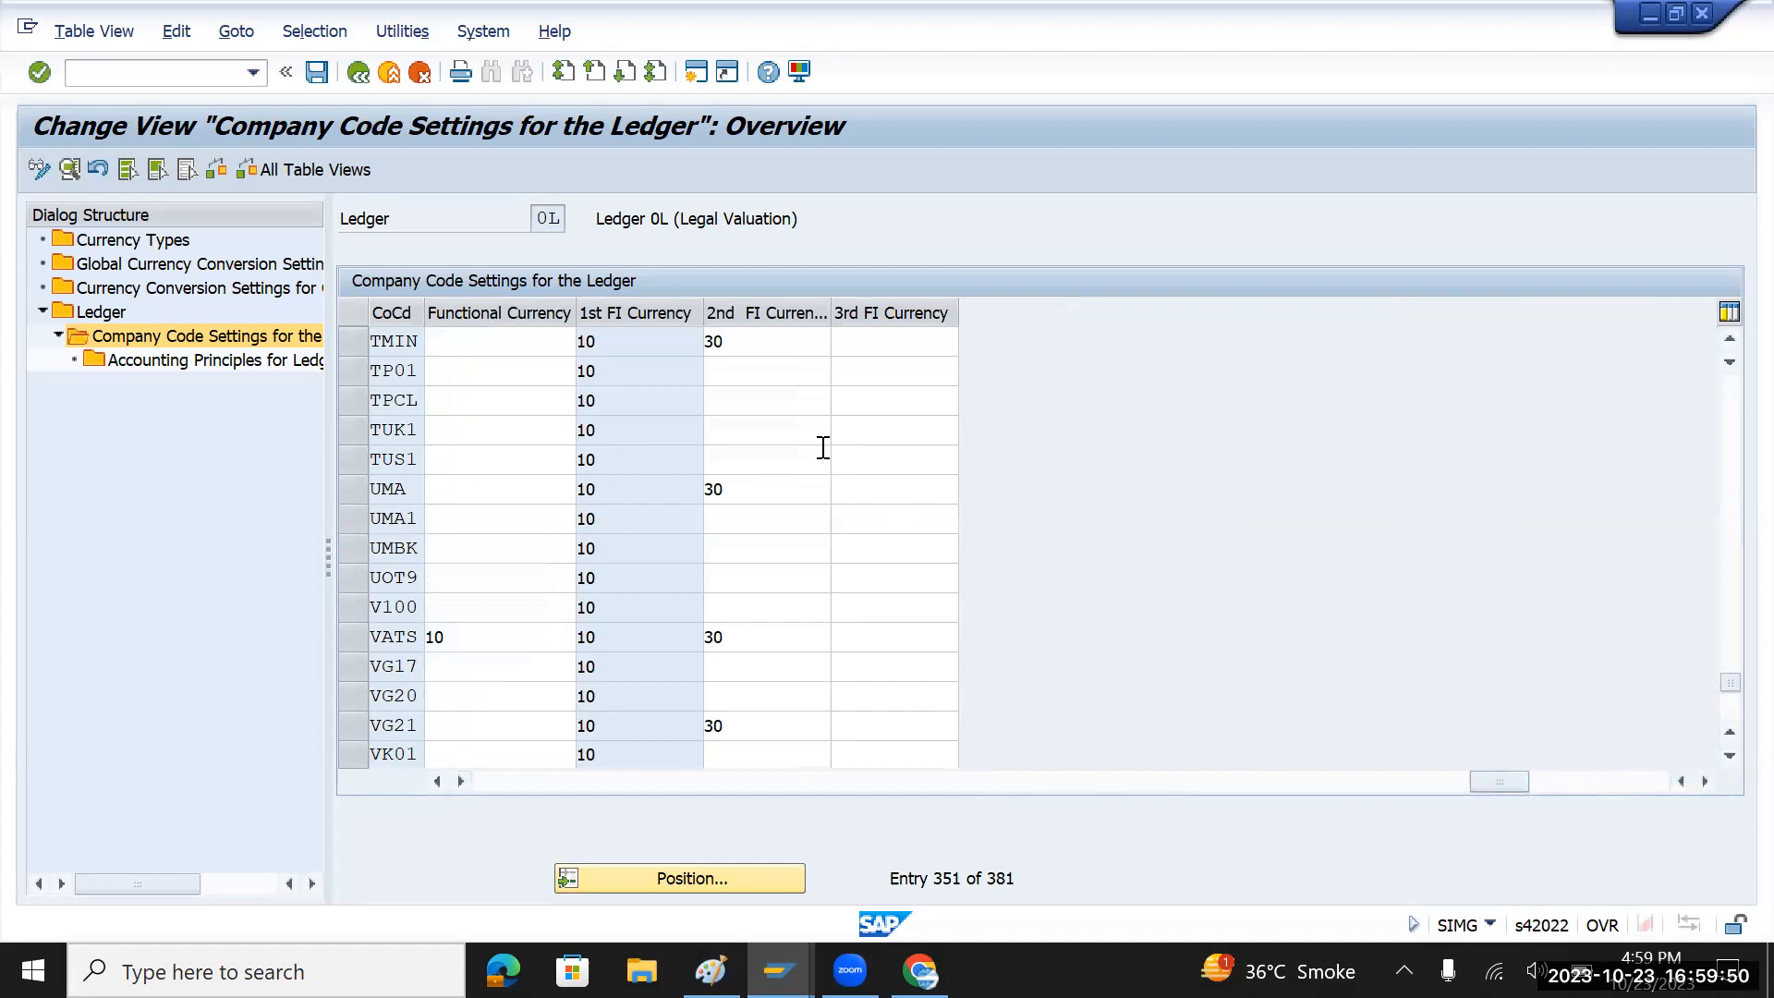
pyautogui.click(617, 342)
pyautogui.click(589, 342)
pyautogui.moveTo(793, 340); pyautogui.dragTo(699, 344)
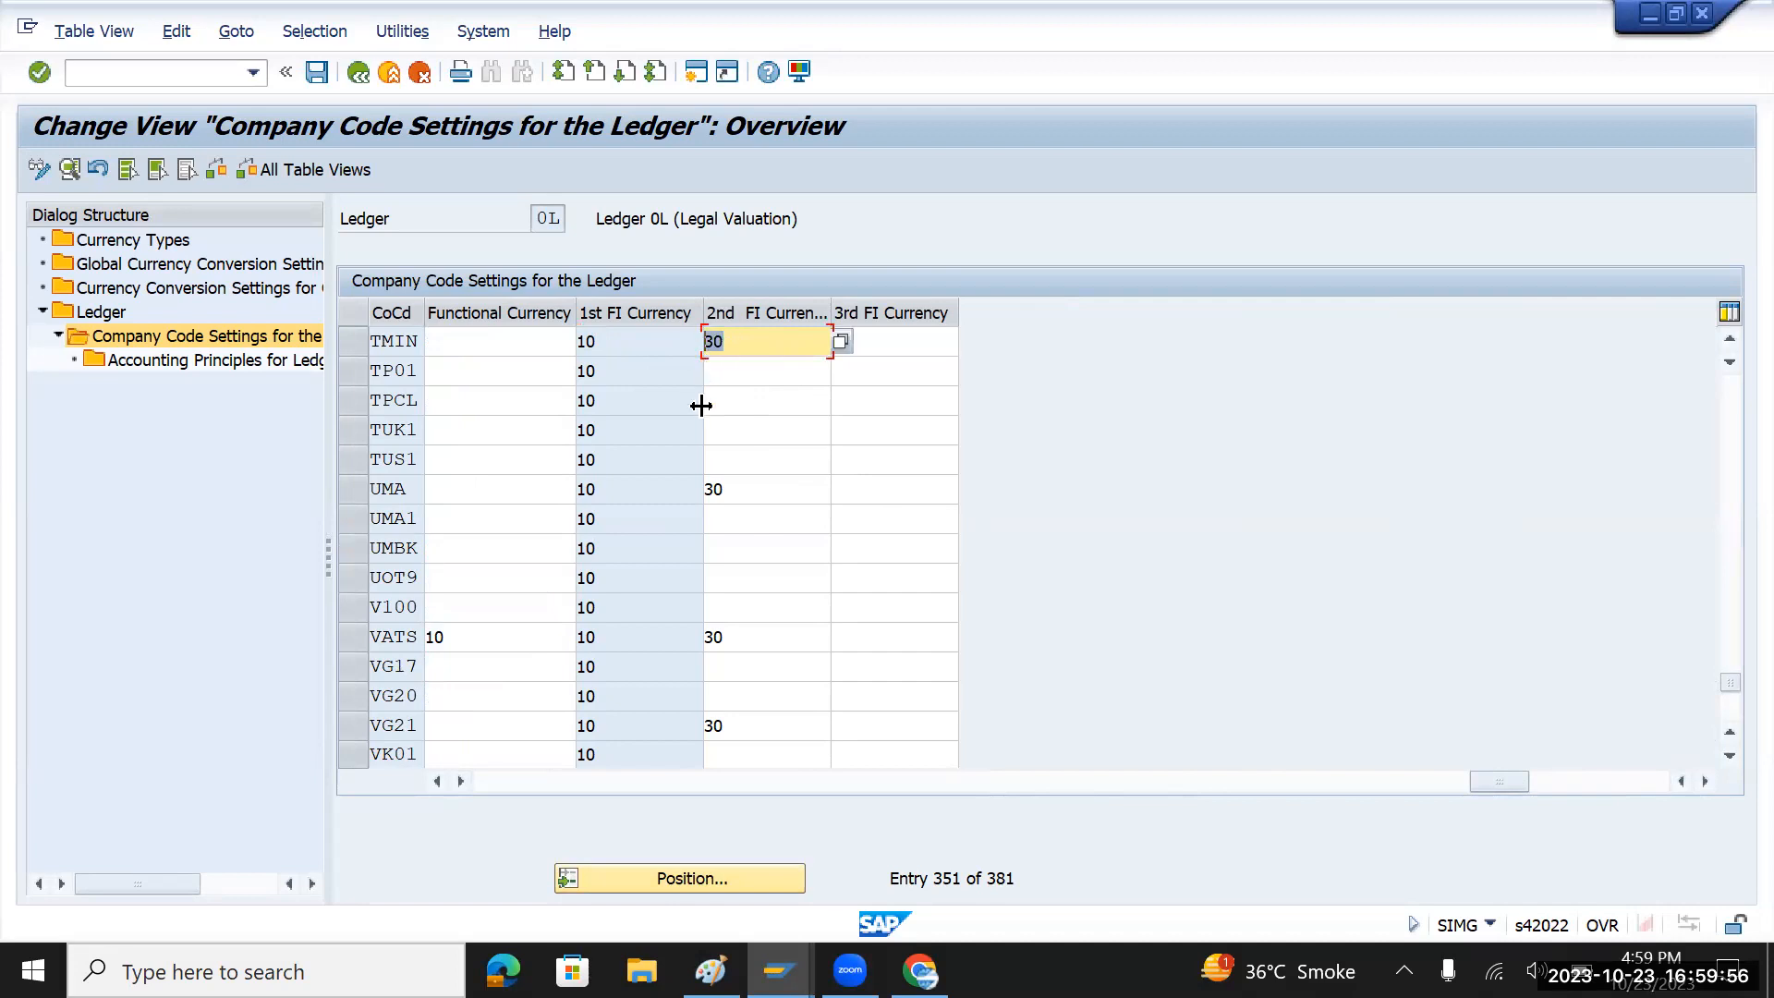
# - Switch to Paint and write "2 Currency types = Ledger 0L =" in the text box
pyautogui.hotkey('alt', 'Tab')
pyautogui.click(685, 510)
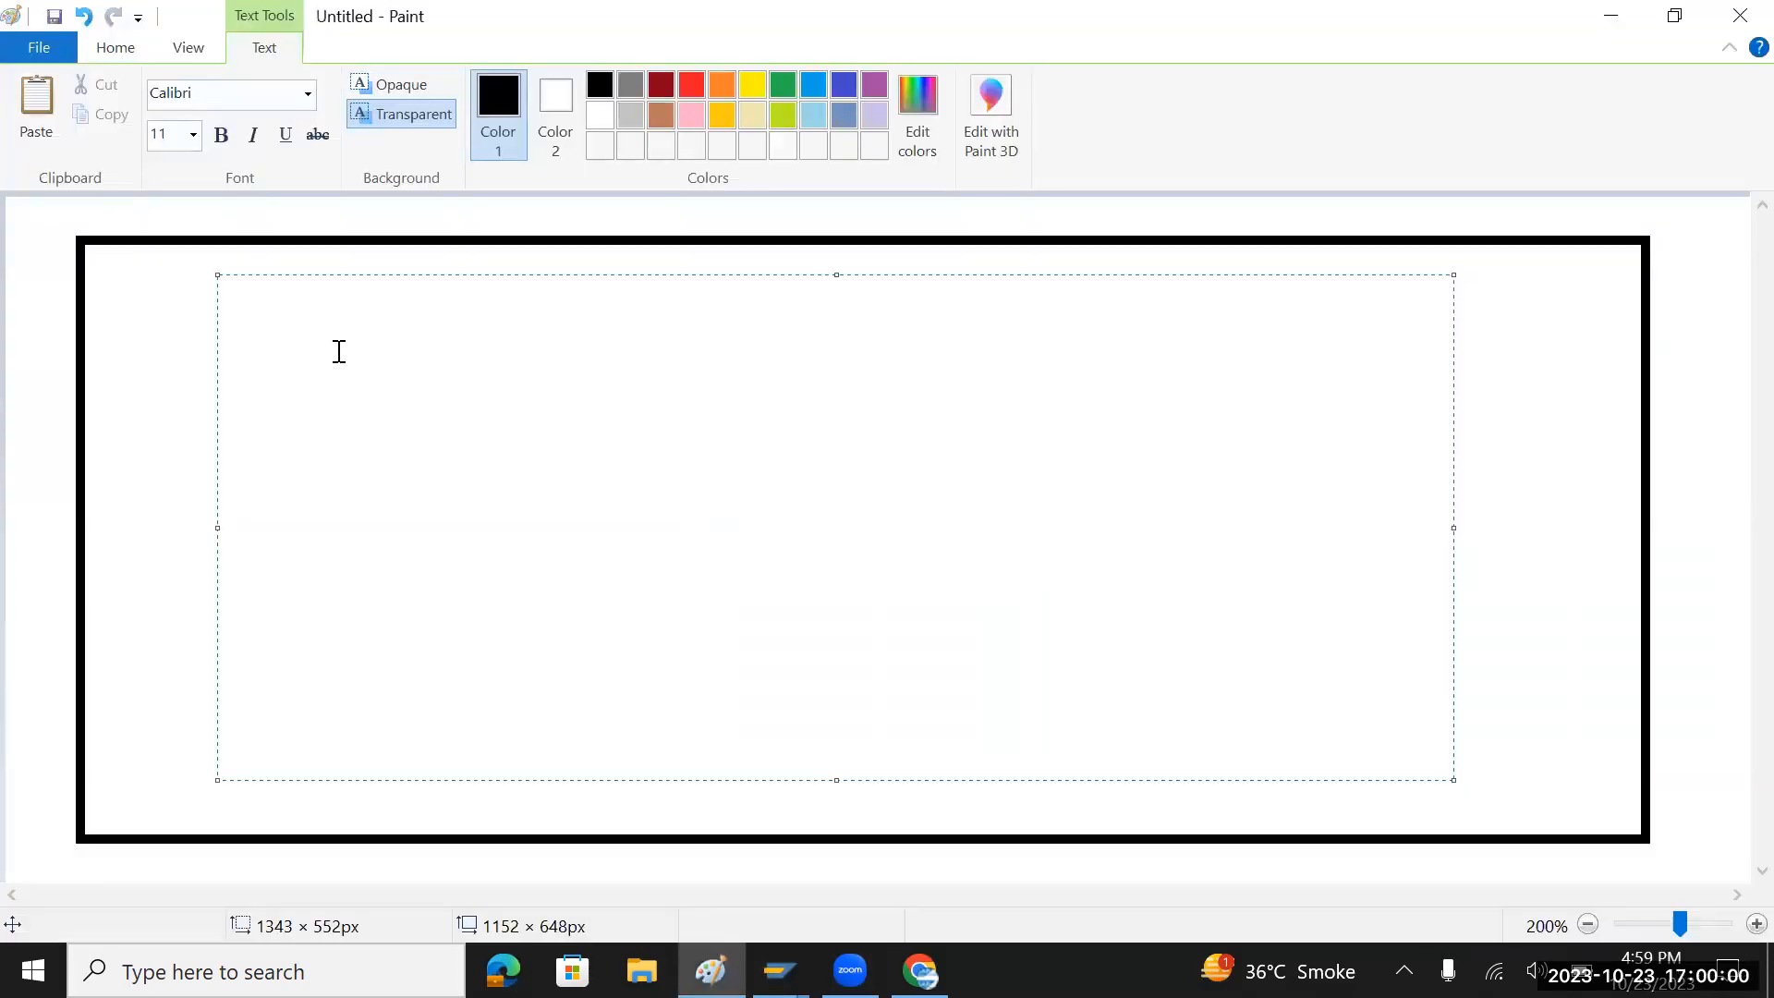
pyautogui.write('2 Currency types =')
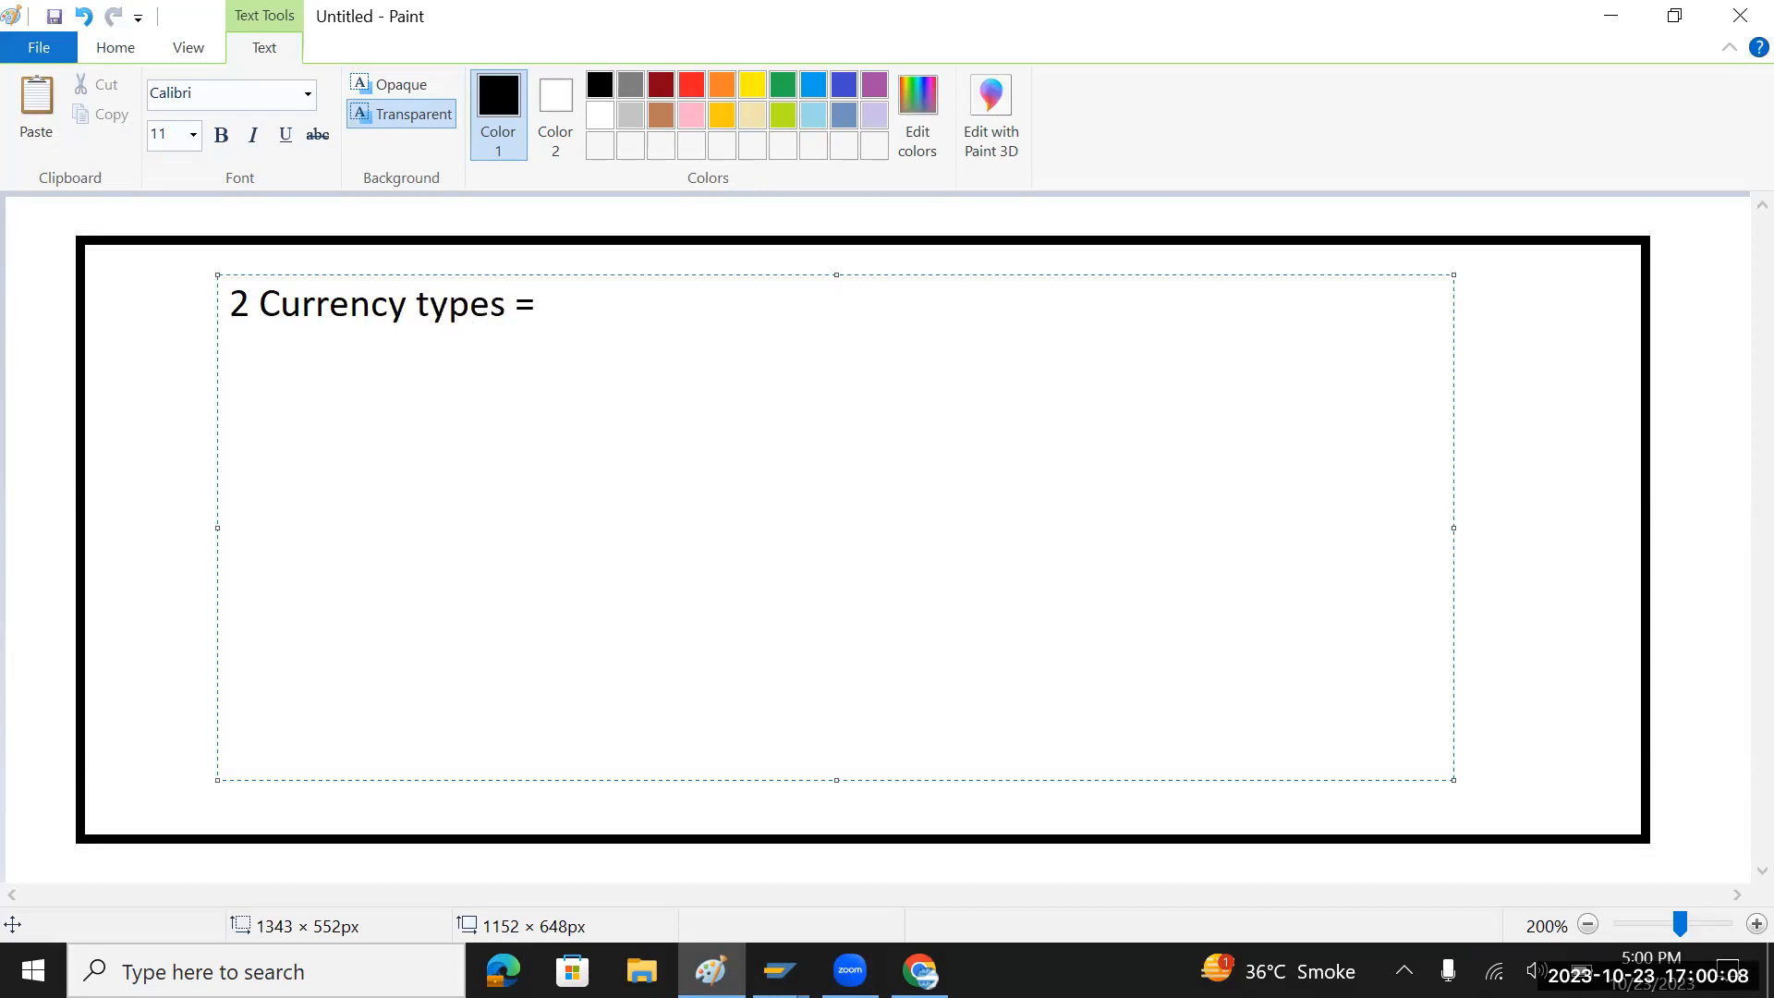
pyautogui.write(' Ledger')
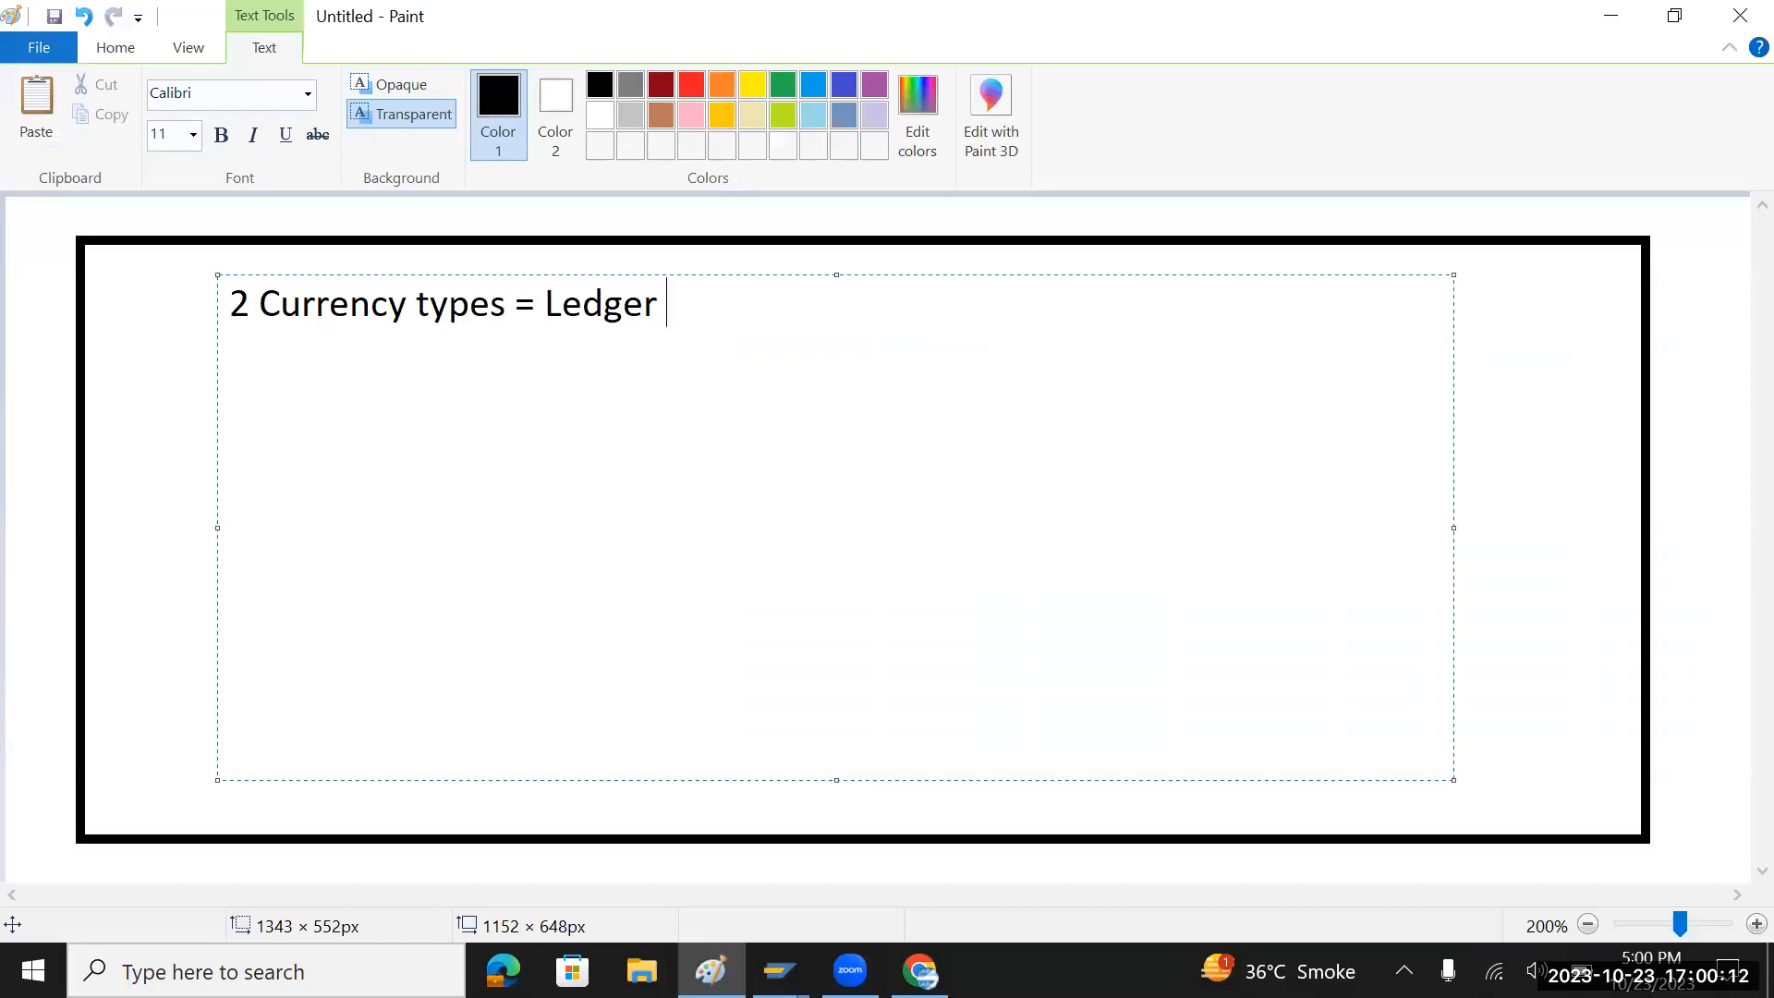
pyautogui.hotkey('shift', 'Left')
pyautogui.hotkey('shift', 'Left')
pyautogui.write(')')
pyautogui.press('BackSpace')
pyautogui.write('0L')
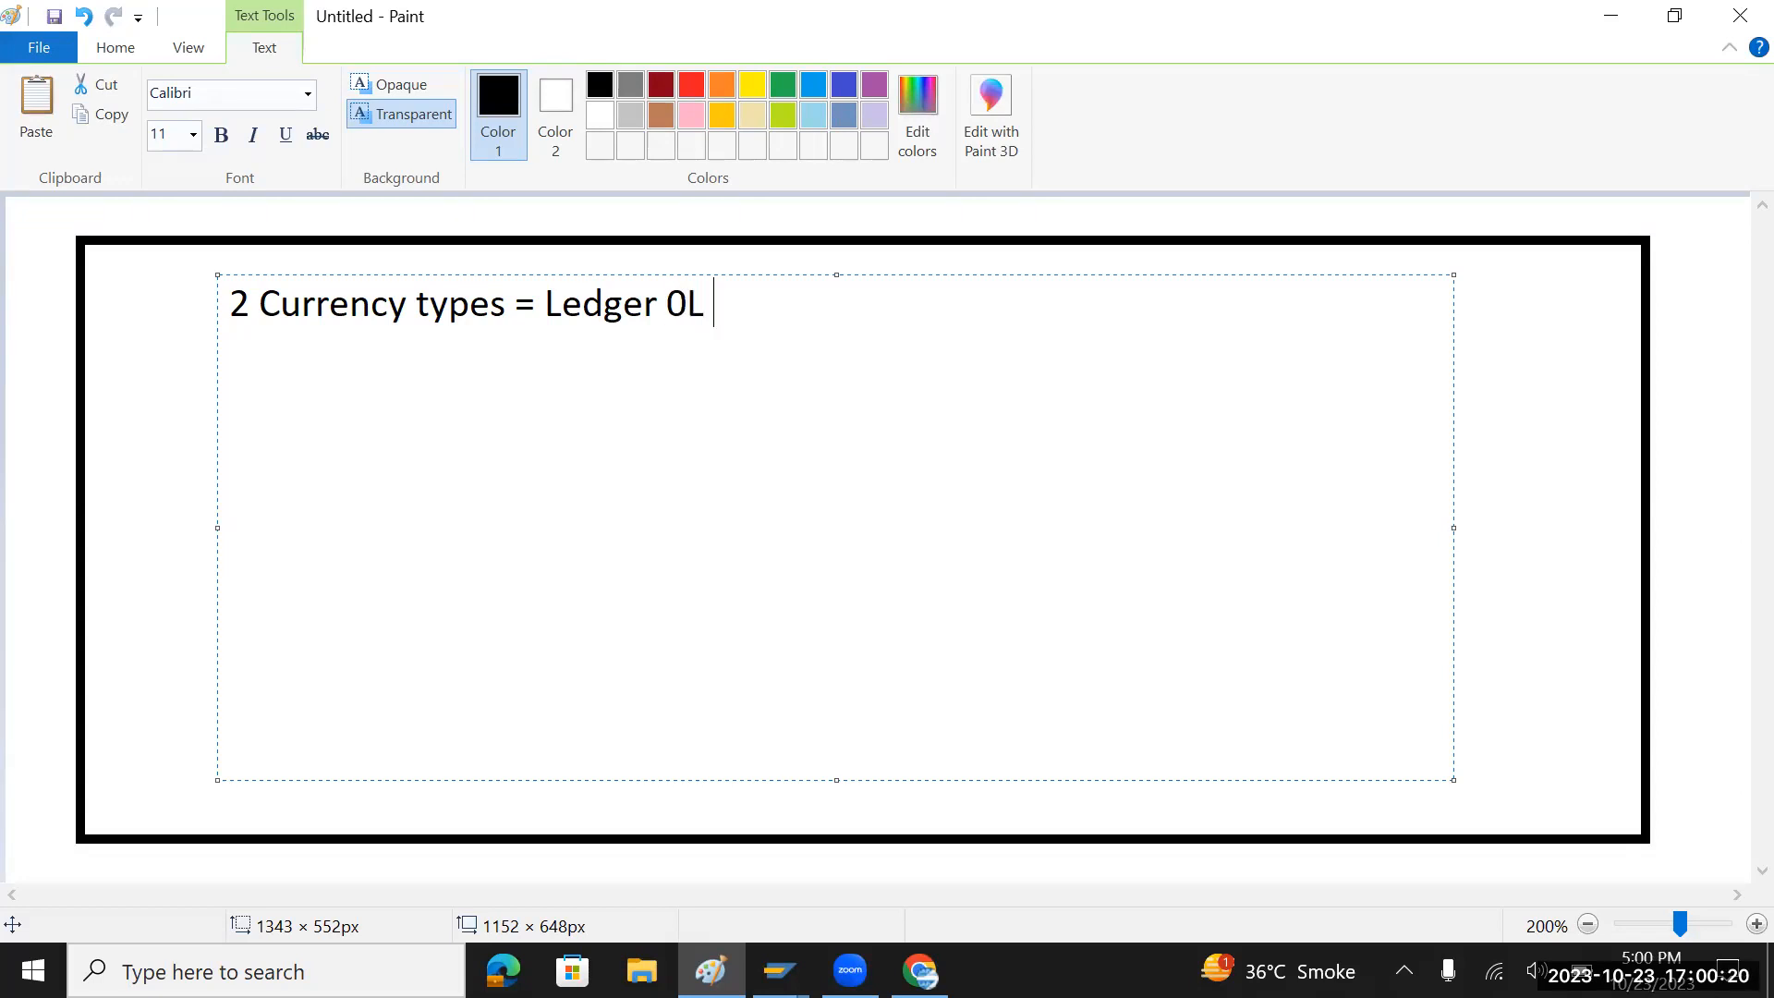
pyautogui.write('  =')
# - Replace the first equals sign in the Paint note with "* 1" so it multiplies currency types by one ledger
pyautogui.moveTo(247, 303); pyautogui.dragTo(233, 303)
pyautogui.moveTo(667, 304); pyautogui.dragTo(709, 305)
pyautogui.click(804, 310)
pyautogui.click(534, 309)
pyautogui.press('BackSpace')
pyautogui.write('*')
pyautogui.write('1')
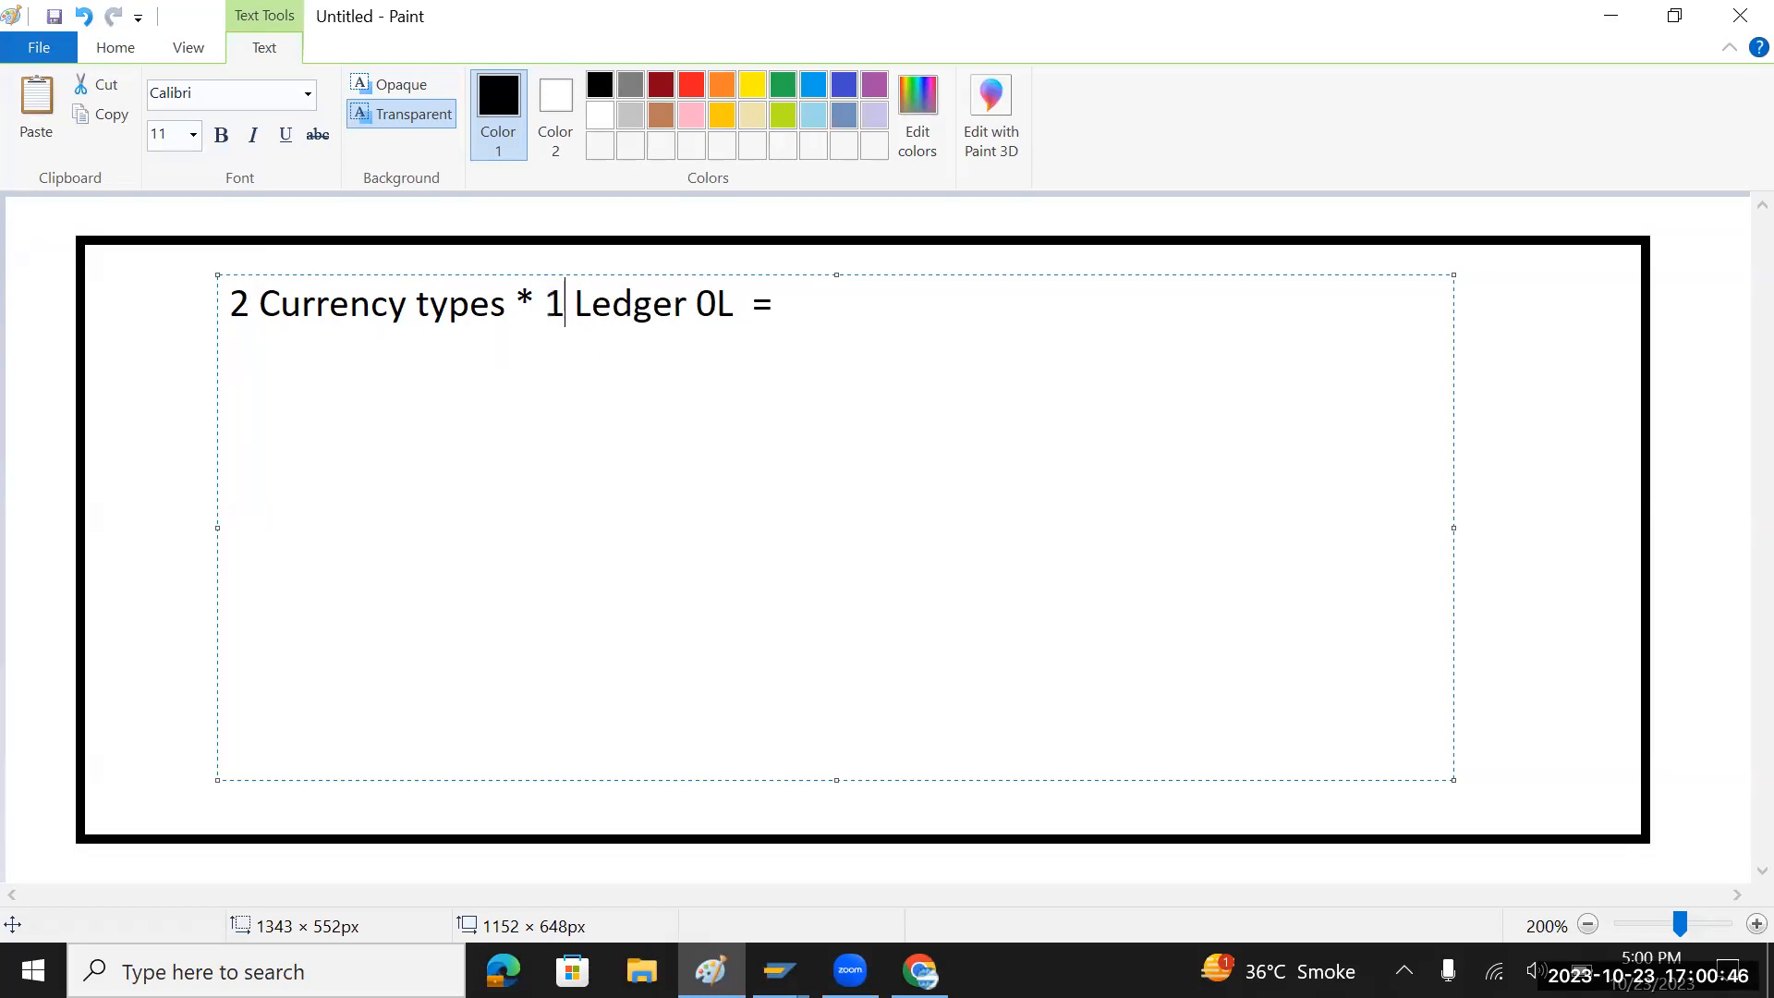
# - Append "2*1 = 2 deprecaiton" after the final equals sign of the formula
pyautogui.click(252, 305)
pyautogui.doubleClick(239, 305)
pyautogui.click(825, 316)
pyautogui.write('@')
pyautogui.press('BackSpace')
pyautogui.write('2*')
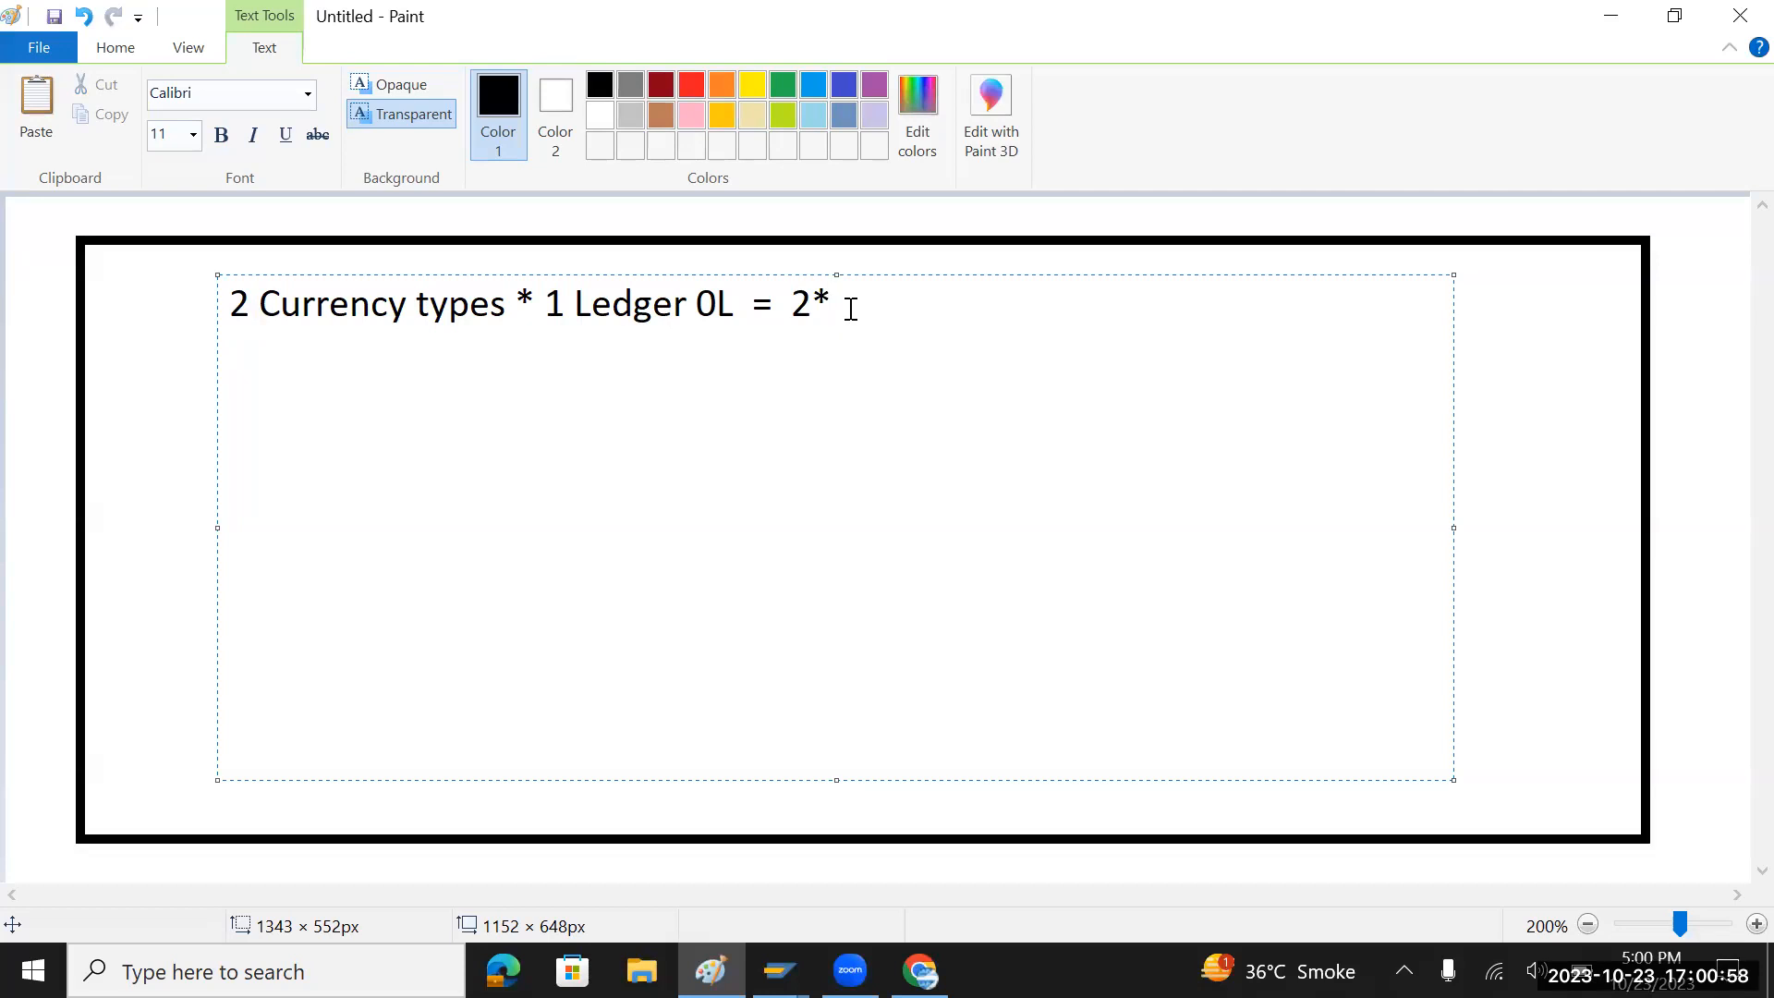
pyautogui.write('1 = 2 deprecaiton')
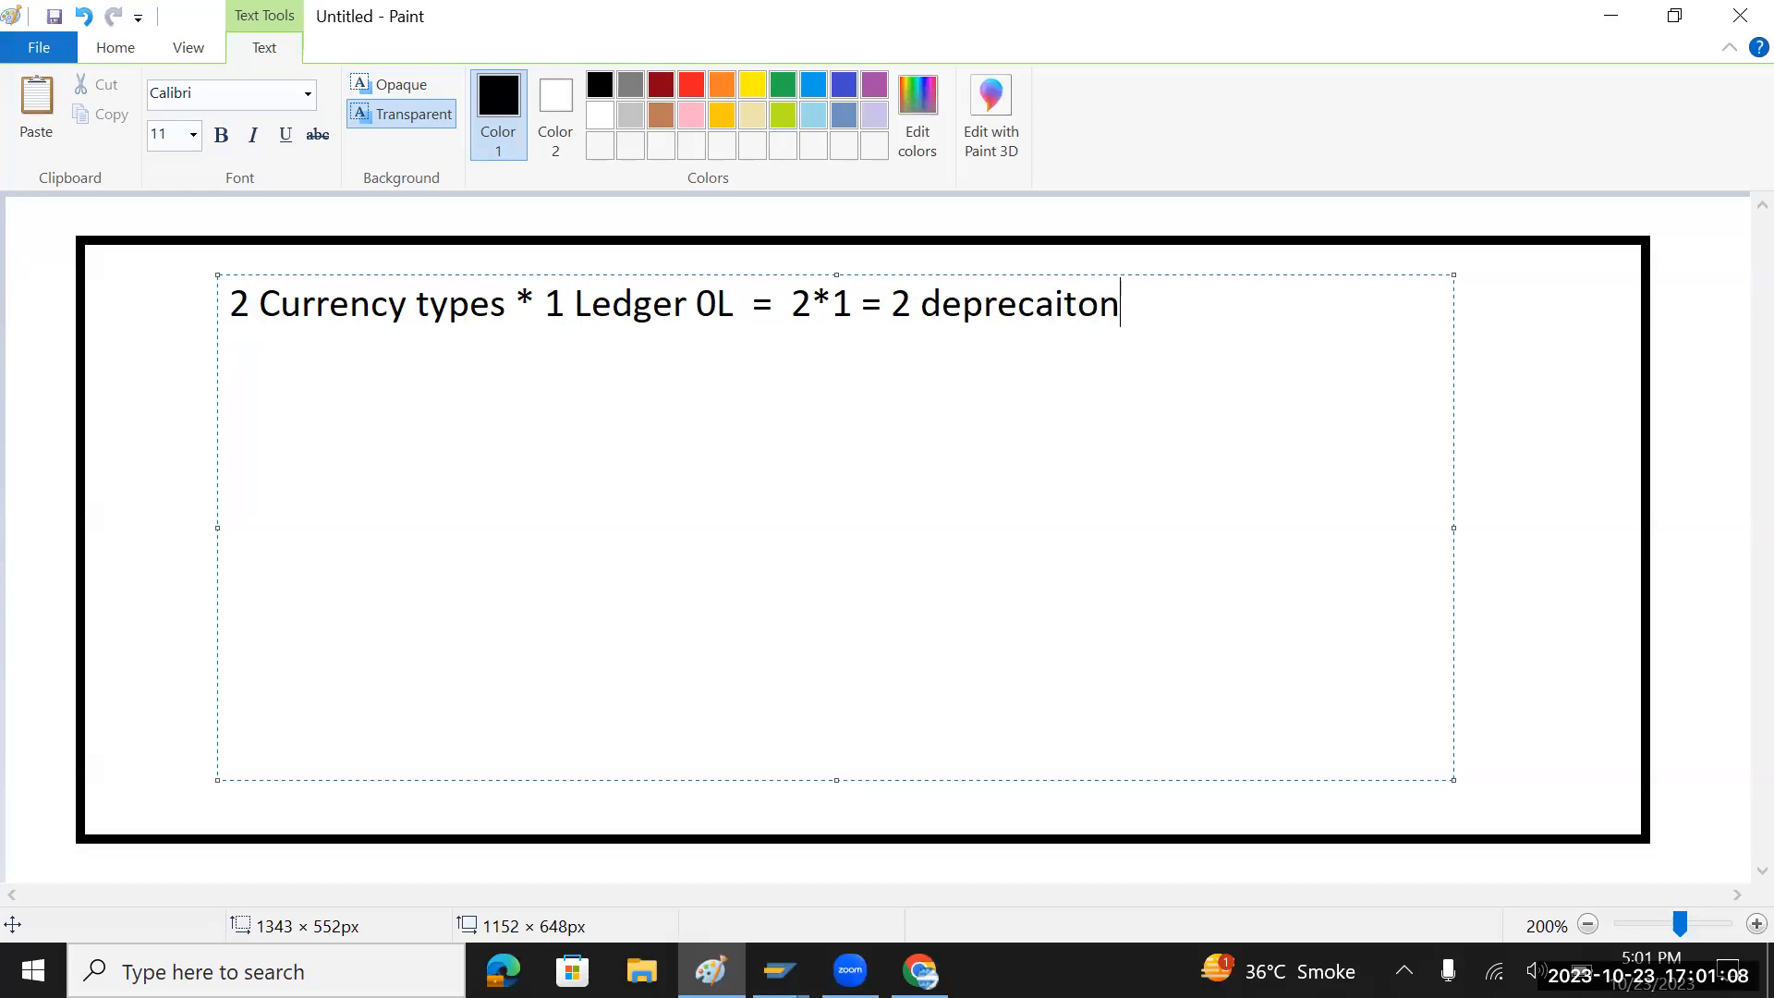
# - Replace the word "deprecaiton" at the end of the formula with "dep area"
pyautogui.press('BackSpace')
pyautogui.press('BackSpace')
pyautogui.press('BackSpace')
pyautogui.press('BackSpace')
pyautogui.press('BackSpace')
pyautogui.press('BackSpace')
pyautogui.write('iatio')
pyautogui.press('BackSpace')
pyautogui.press('BackSpace')
pyautogui.press('BackSpace')
pyautogui.press('BackSpace')
pyautogui.press('BackSpace')
pyautogui.press('BackSpace')
pyautogui.press('BackSpace')
pyautogui.write('rea')
pyautogui.press('BackSpace')
pyautogui.press('BackSpace')
pyautogui.press('BackSpace')
pyautogui.write('area')
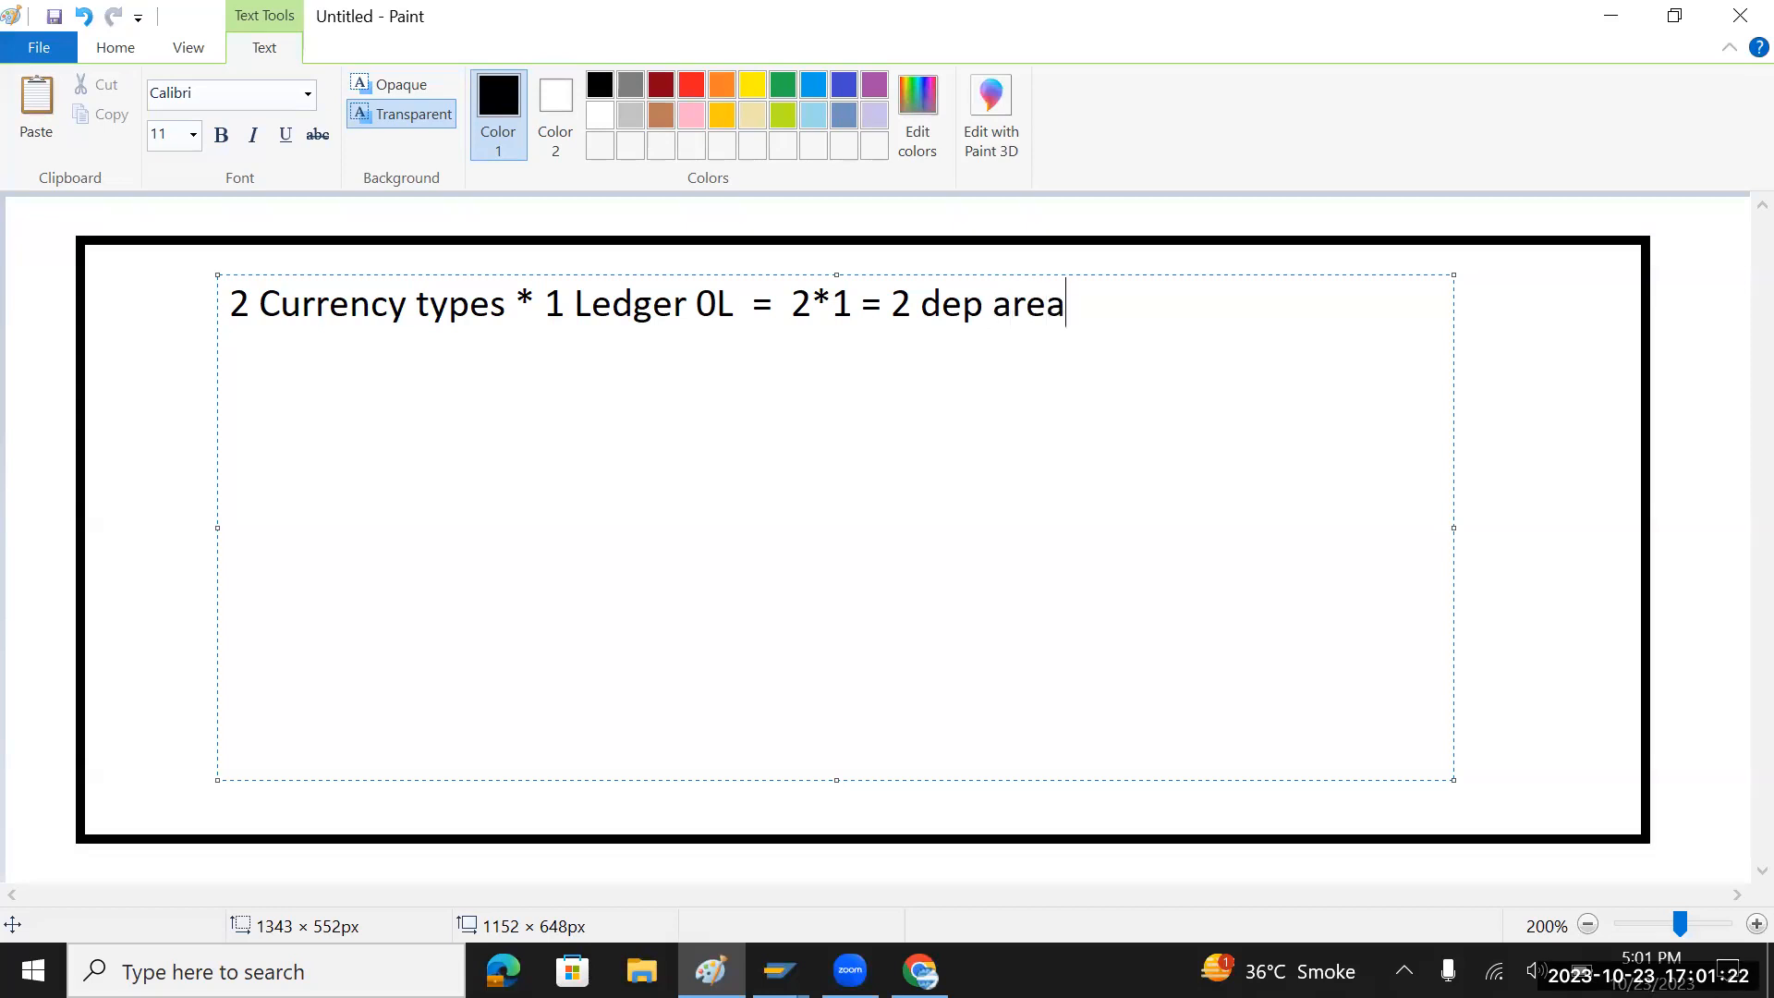
# - Duplicate the whole formula line onto a new line directly below it
pyautogui.press('Return')
pyautogui.moveTo(1107, 306); pyautogui.dragTo(218, 311)
pyautogui.hotkey('ctrl', 'c')
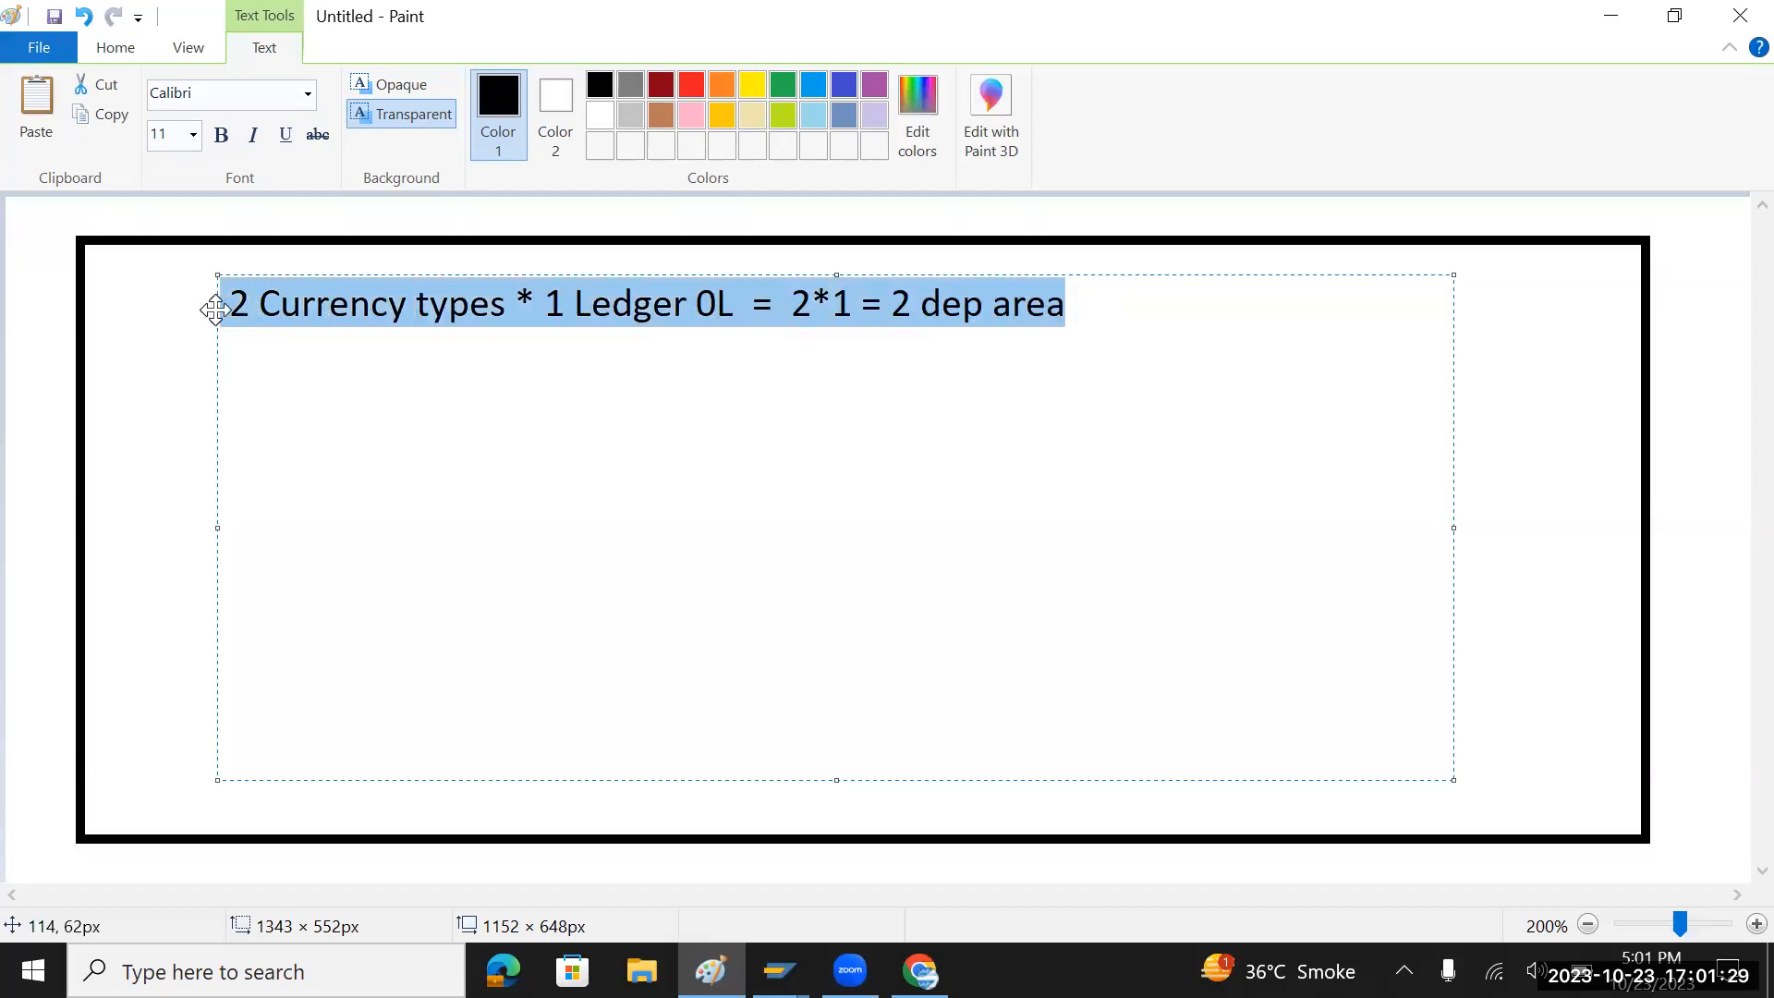
pyautogui.click(1150, 310)
pyautogui.press('Down')
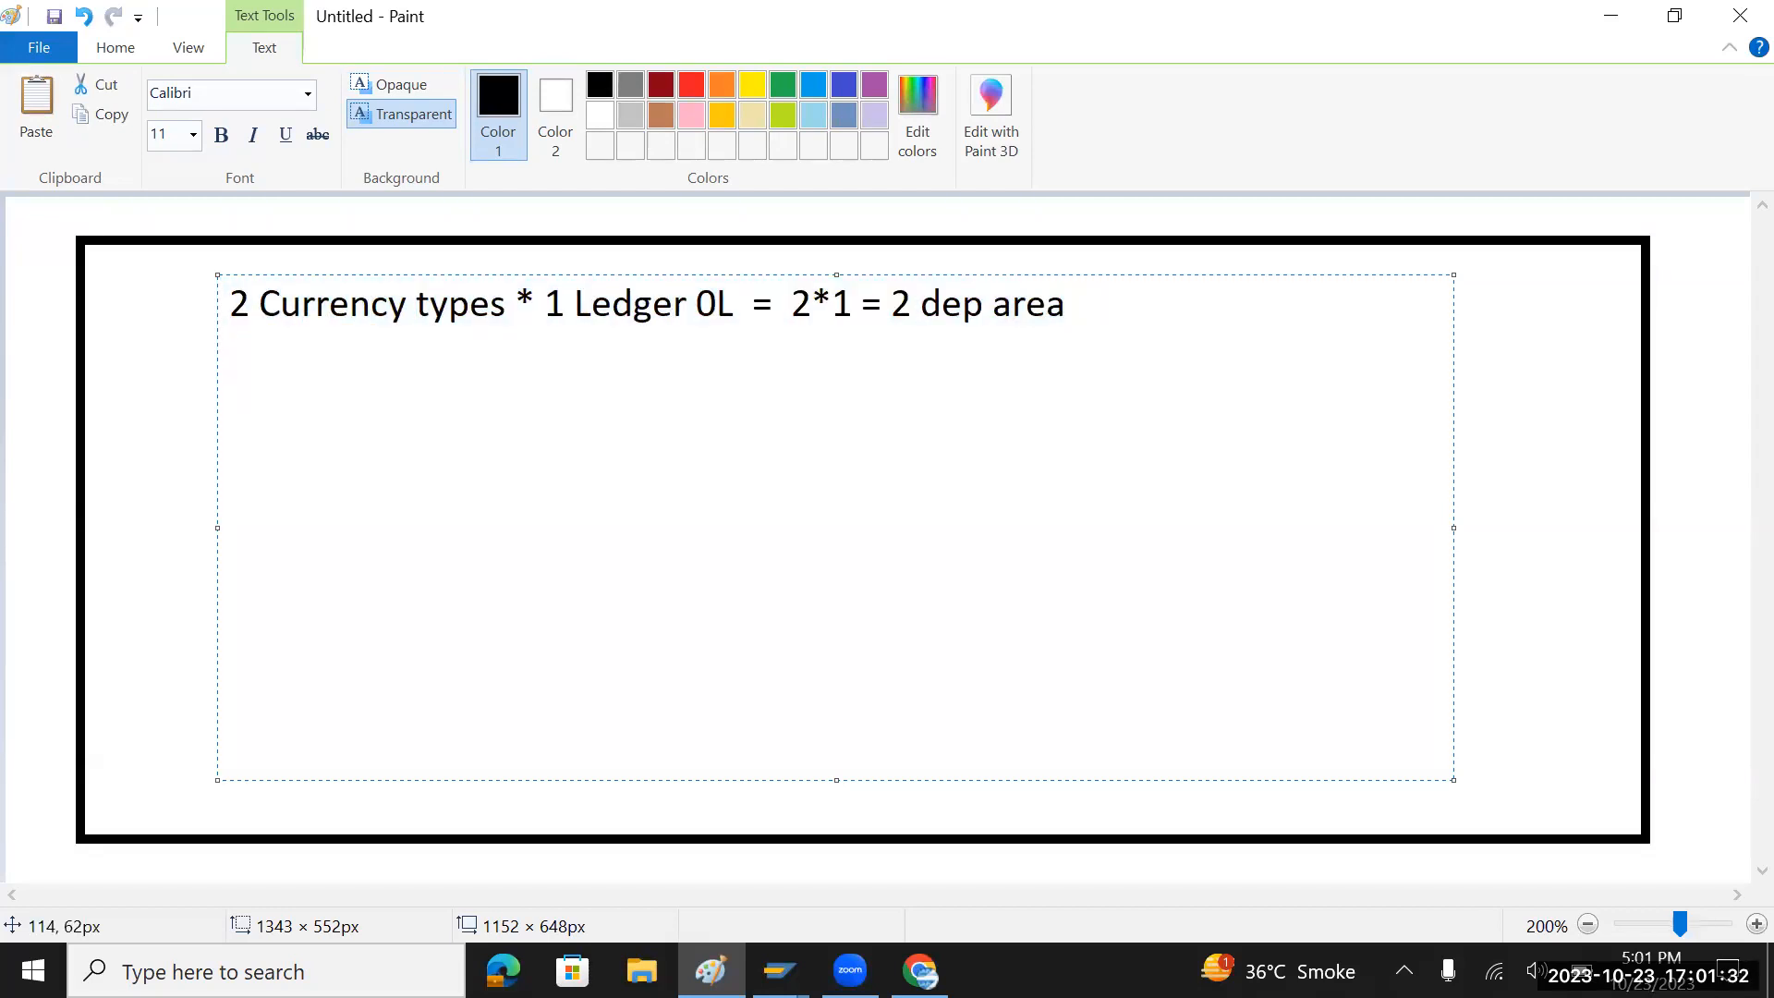
pyautogui.hotkey('ctrl', 'v')
# - Switch to SAP to check company code TMIN's 1st, 2nd and 3rd FI currency fields, and return to Paint
pyautogui.hotkey('alt', 'Tab')
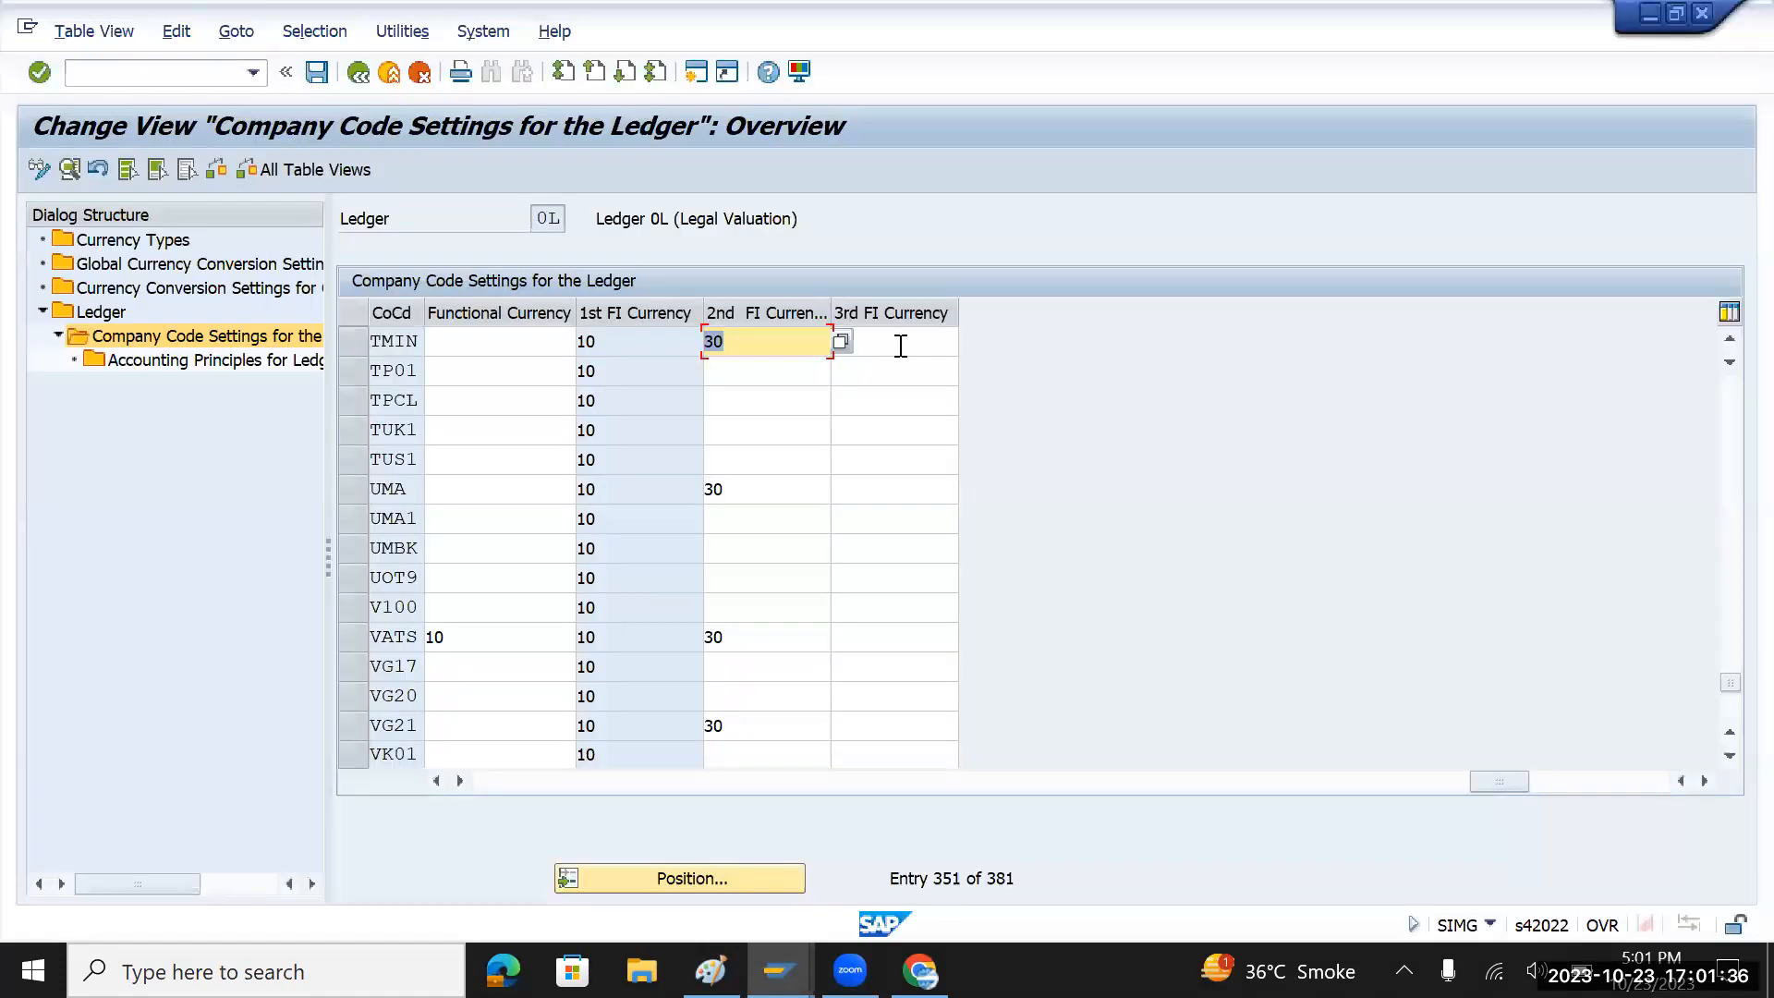
pyautogui.click(901, 342)
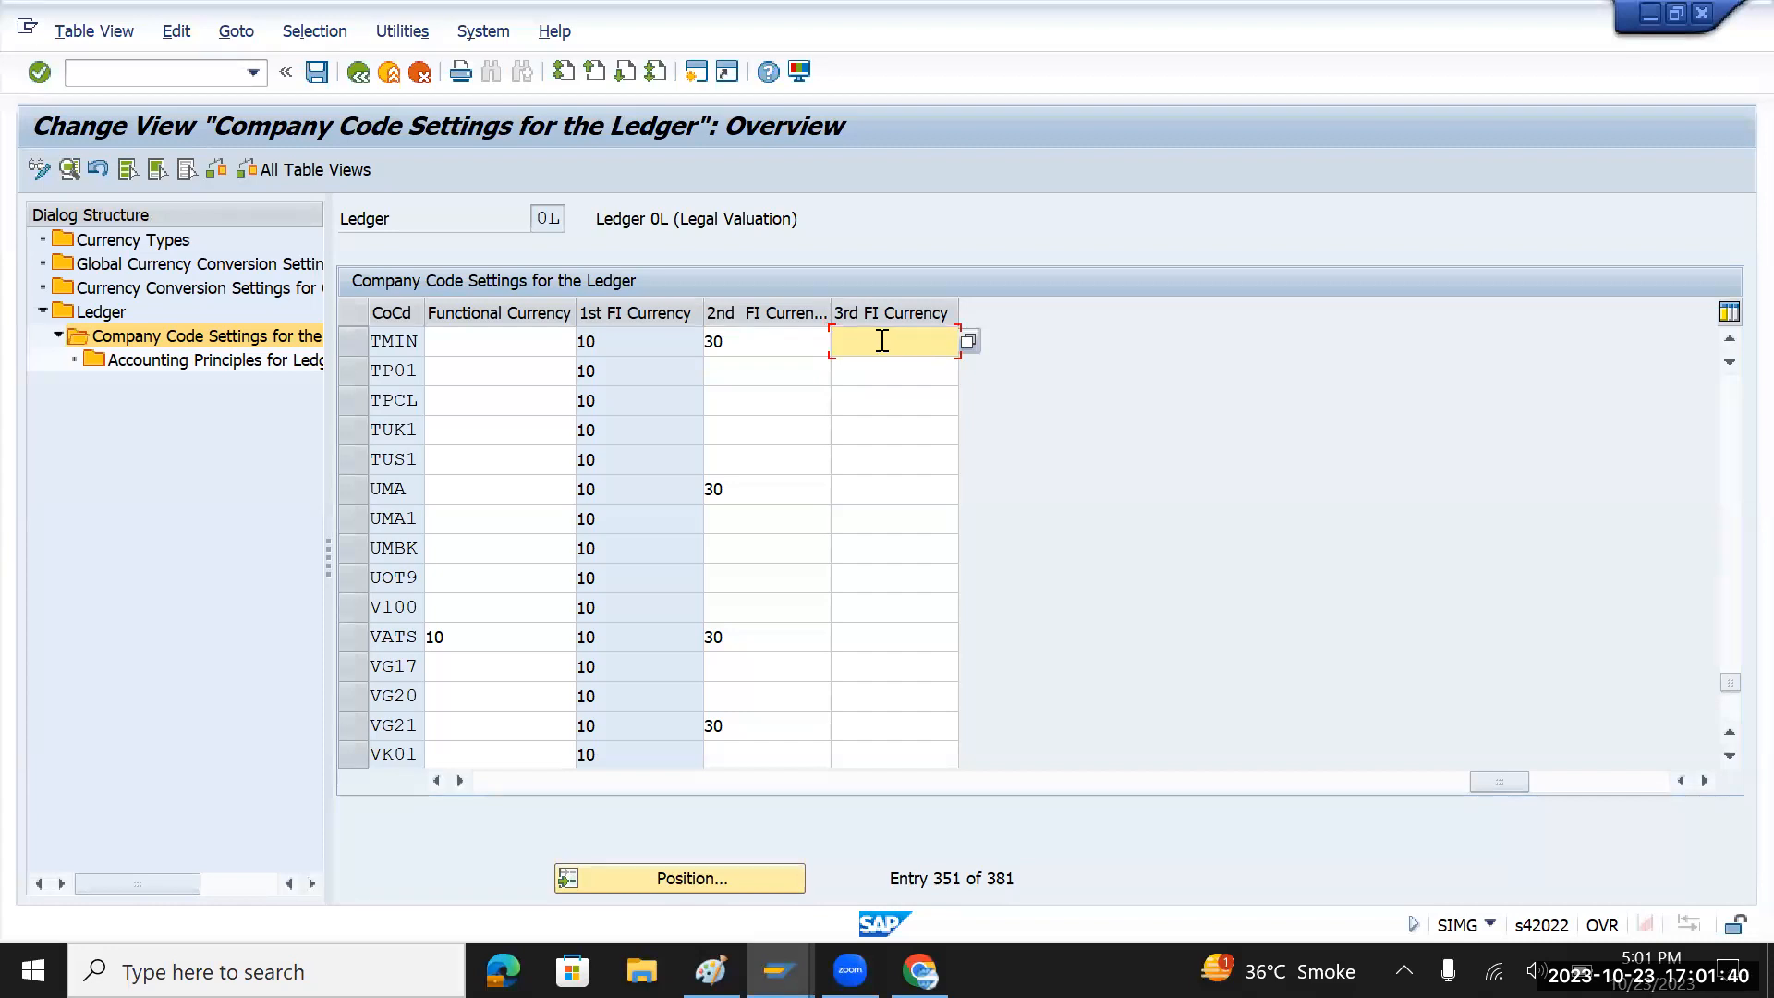
pyautogui.click(582, 340)
pyautogui.click(757, 338)
pyautogui.click(922, 338)
pyautogui.hotkey('alt', 'Tab')
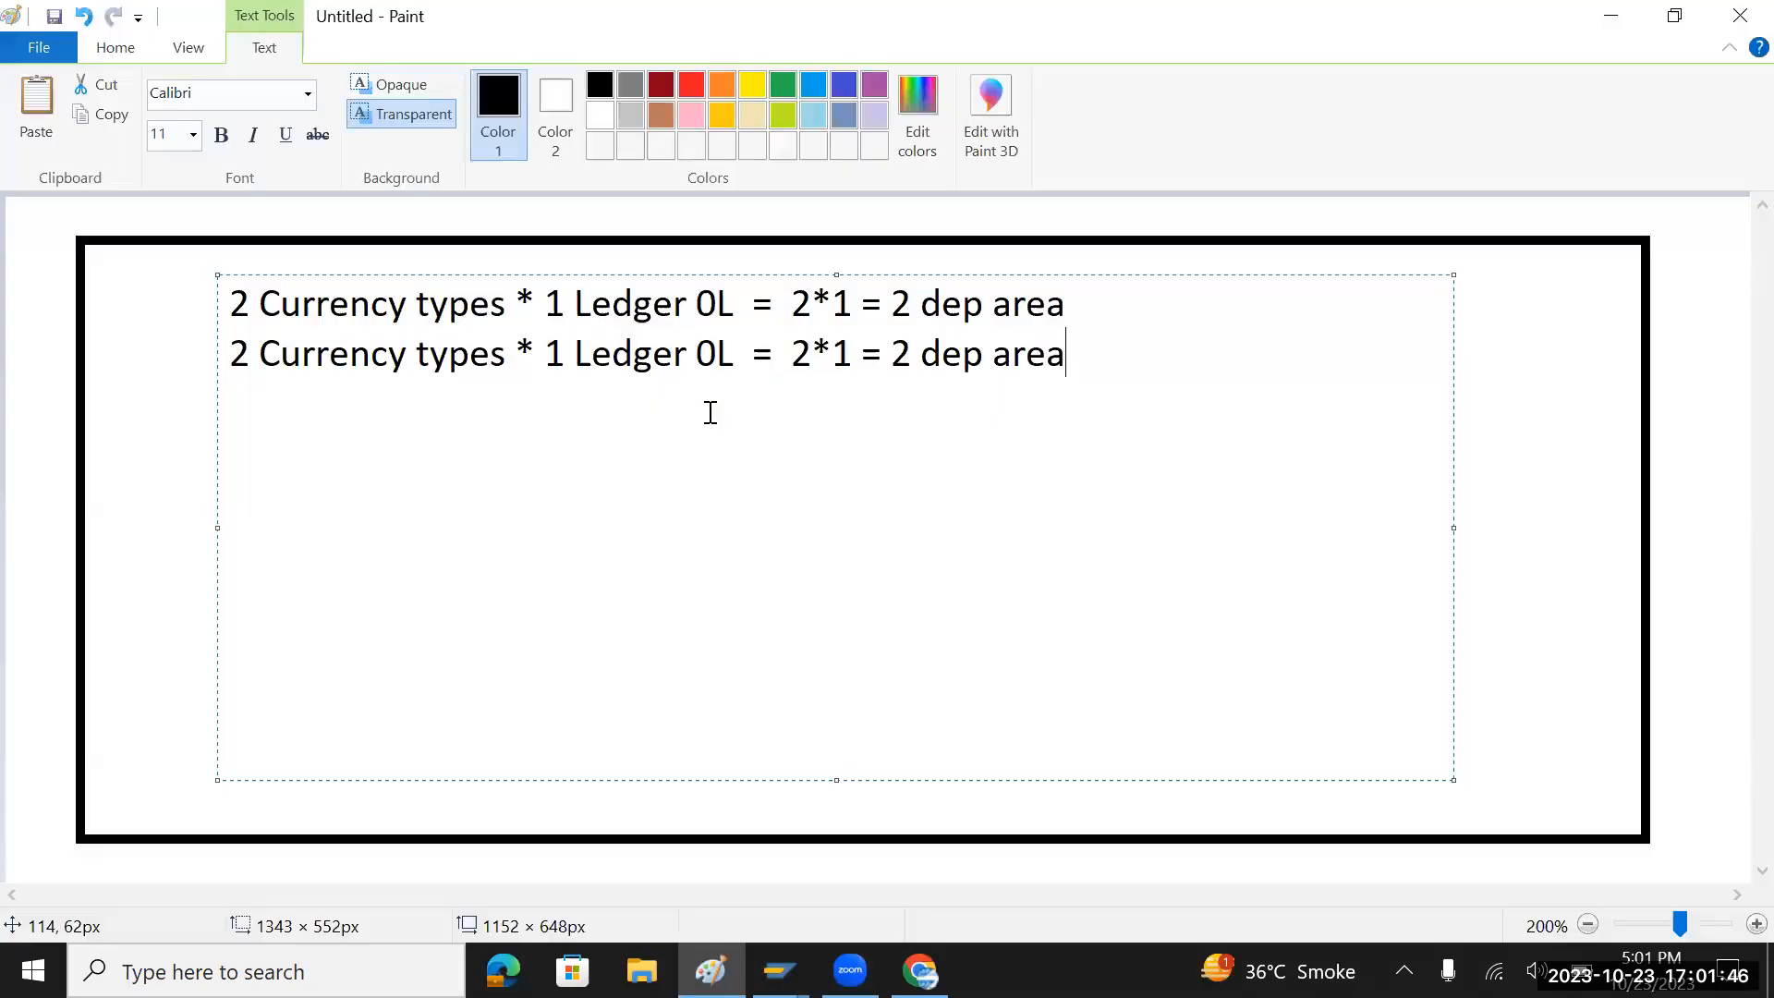
# - Change the number of currency types at the start of the second line to 3
pyautogui.click(239, 418)
pyautogui.click(251, 352)
pyautogui.press('BackSpace')
pyautogui.write('3')
# - Switch to SAP, point out ledgers 0L and 2L in the ledger overview, and return to Paint
pyautogui.hotkey('alt', 'Tab')
pyautogui.click(358, 76)
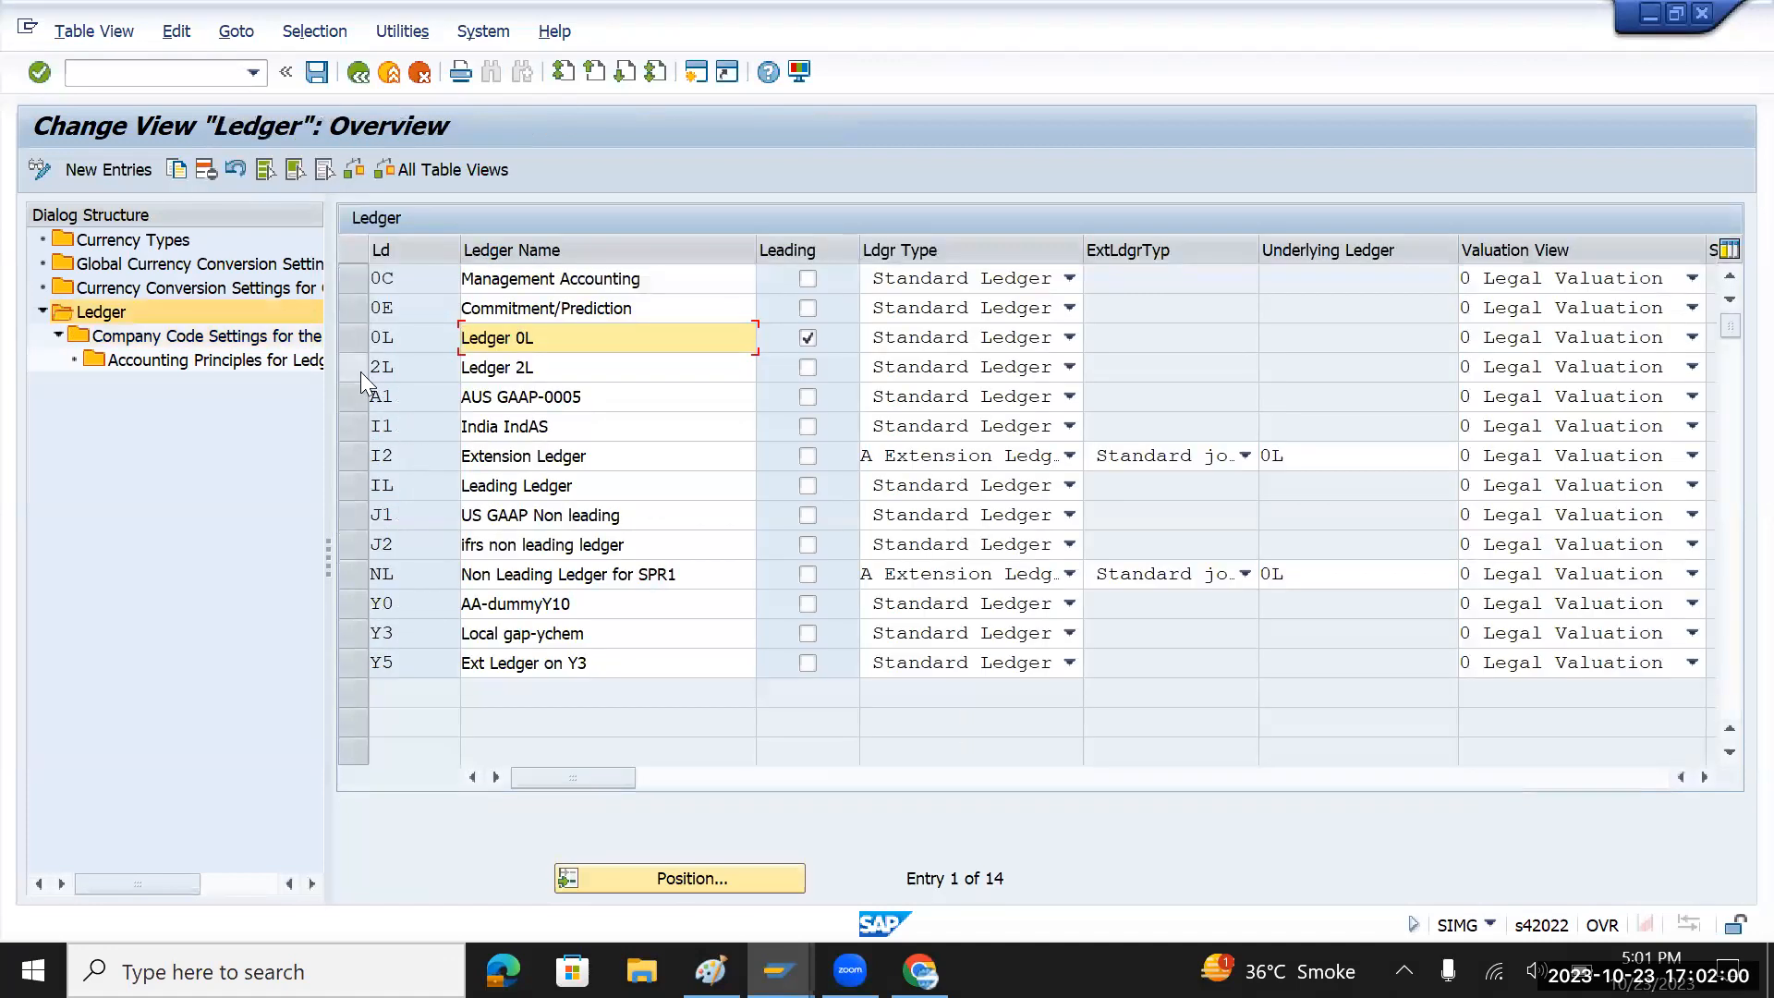
pyautogui.click(361, 371)
pyautogui.keyDown('ctrl'); pyautogui.click(355, 338); pyautogui.keyUp('ctrl')
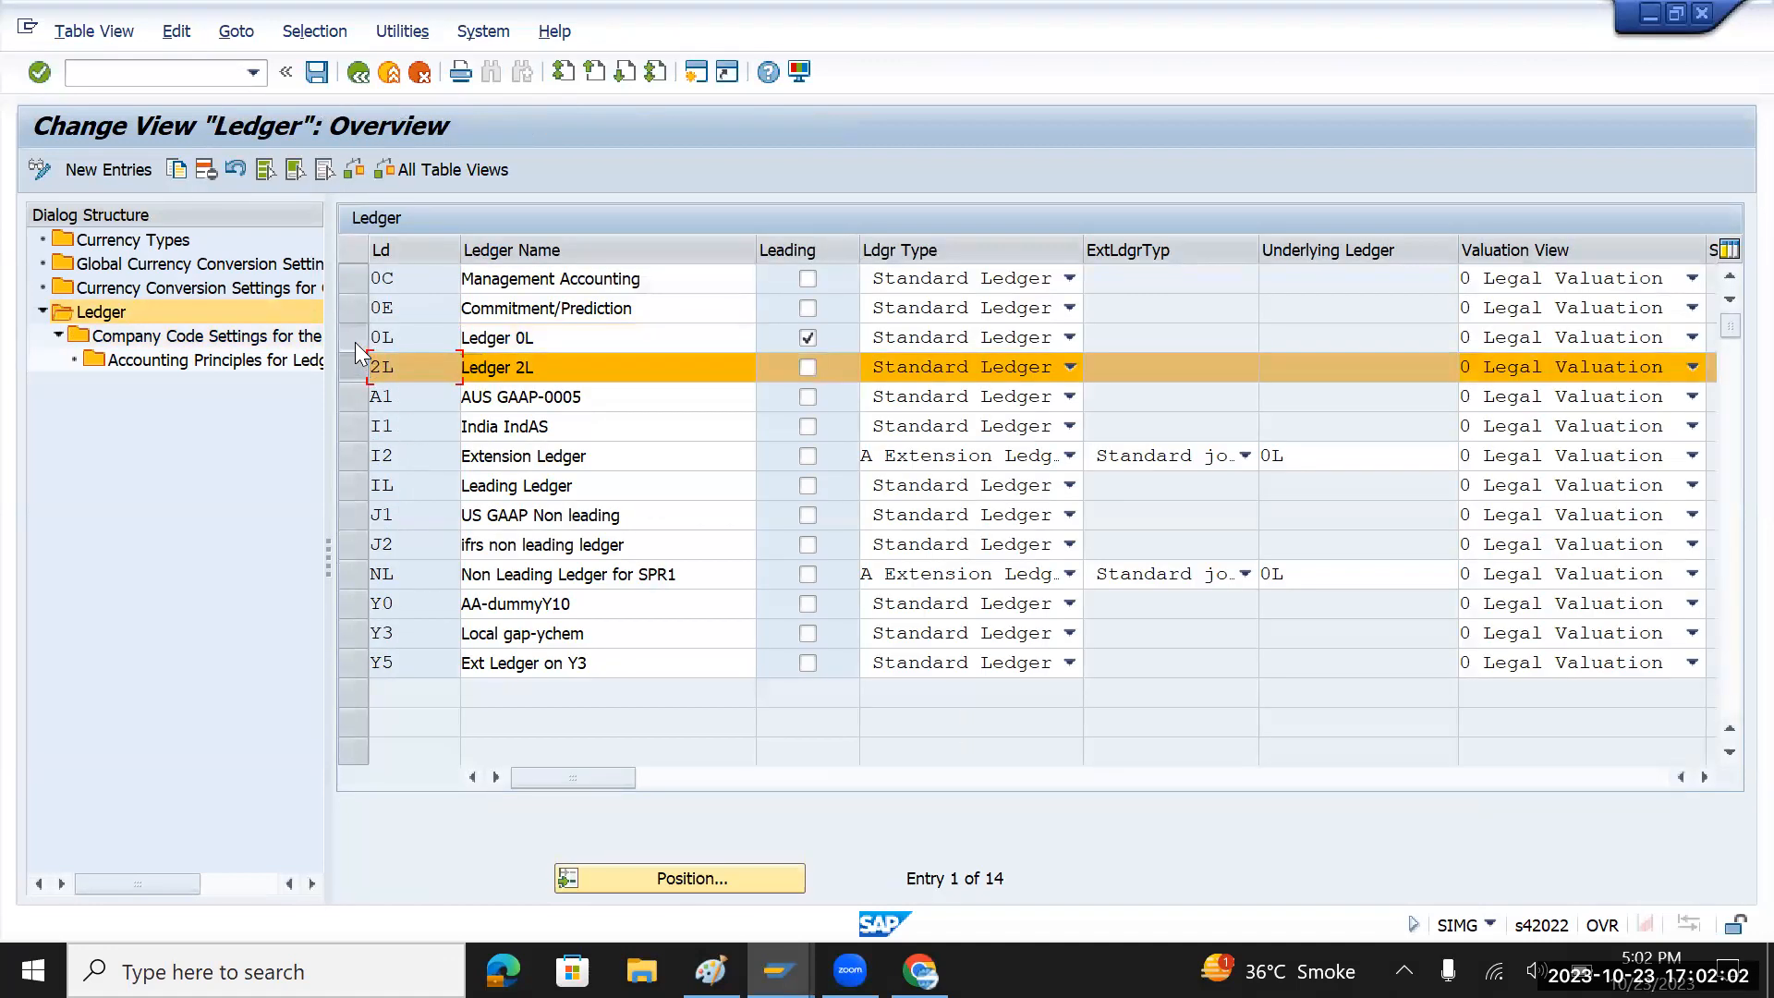
pyautogui.keyDown('ctrl'); pyautogui.click(356, 366); pyautogui.keyUp('ctrl')
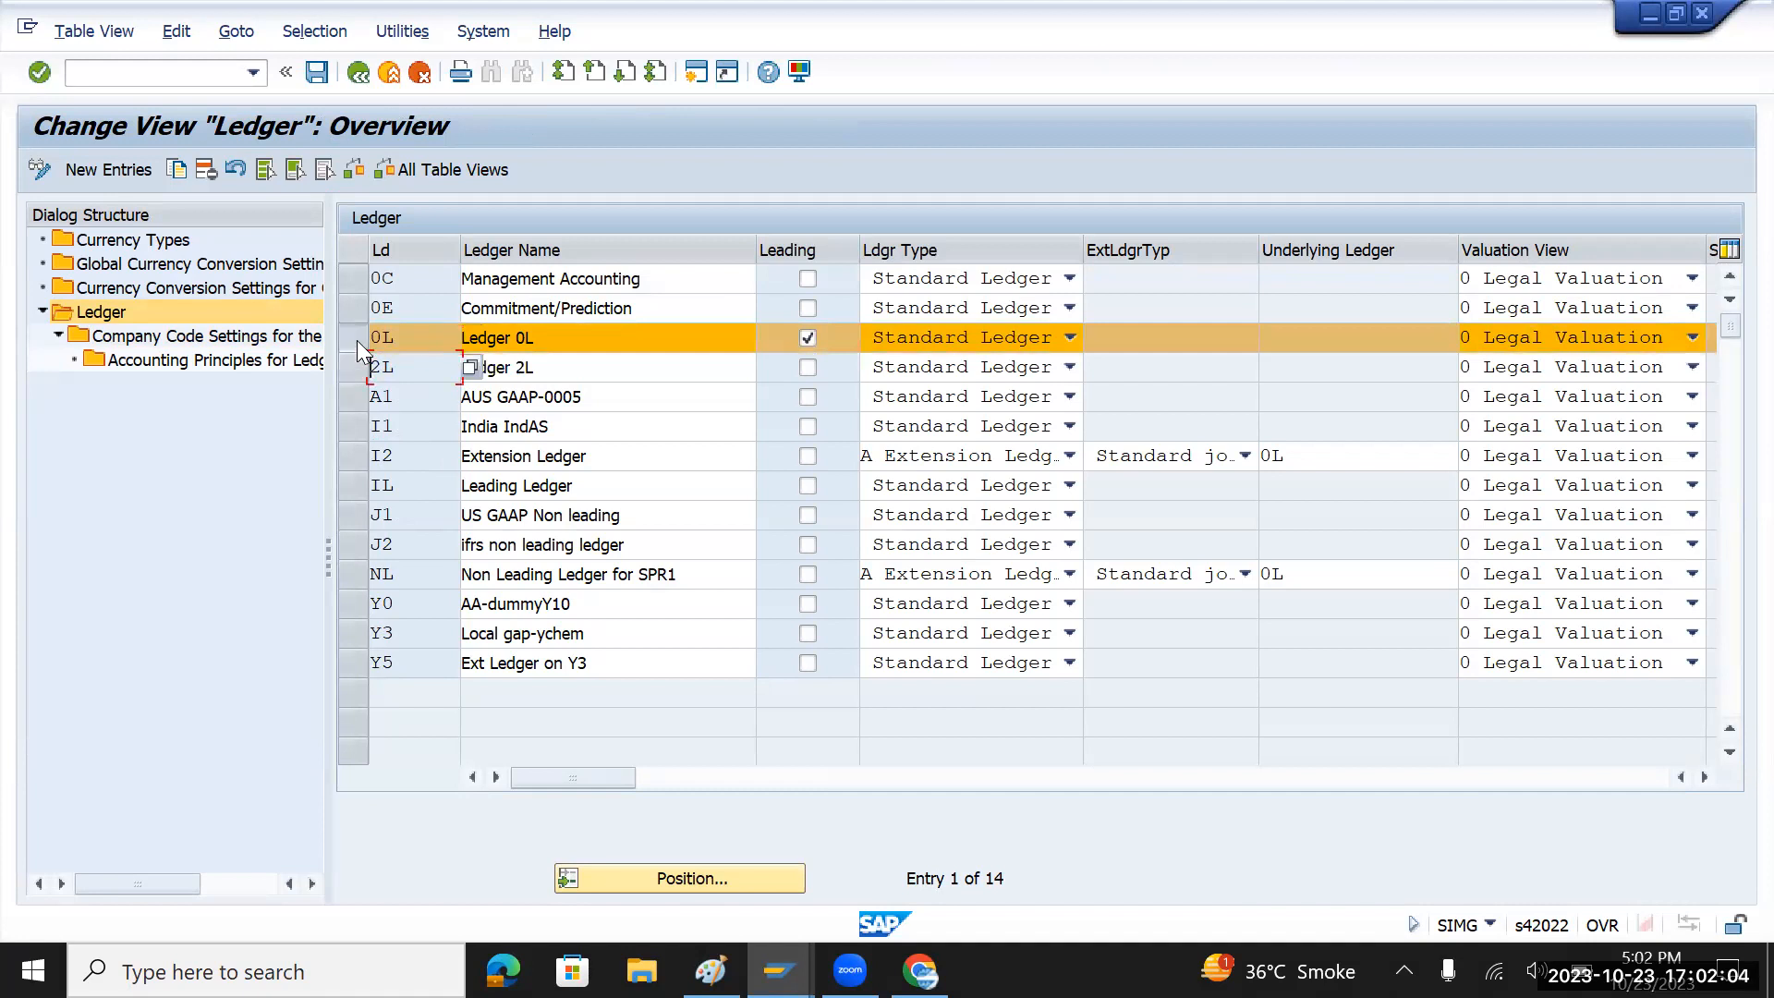
pyautogui.click(356, 340)
pyautogui.click(355, 368)
pyautogui.hotkey('alt', 'Tab')
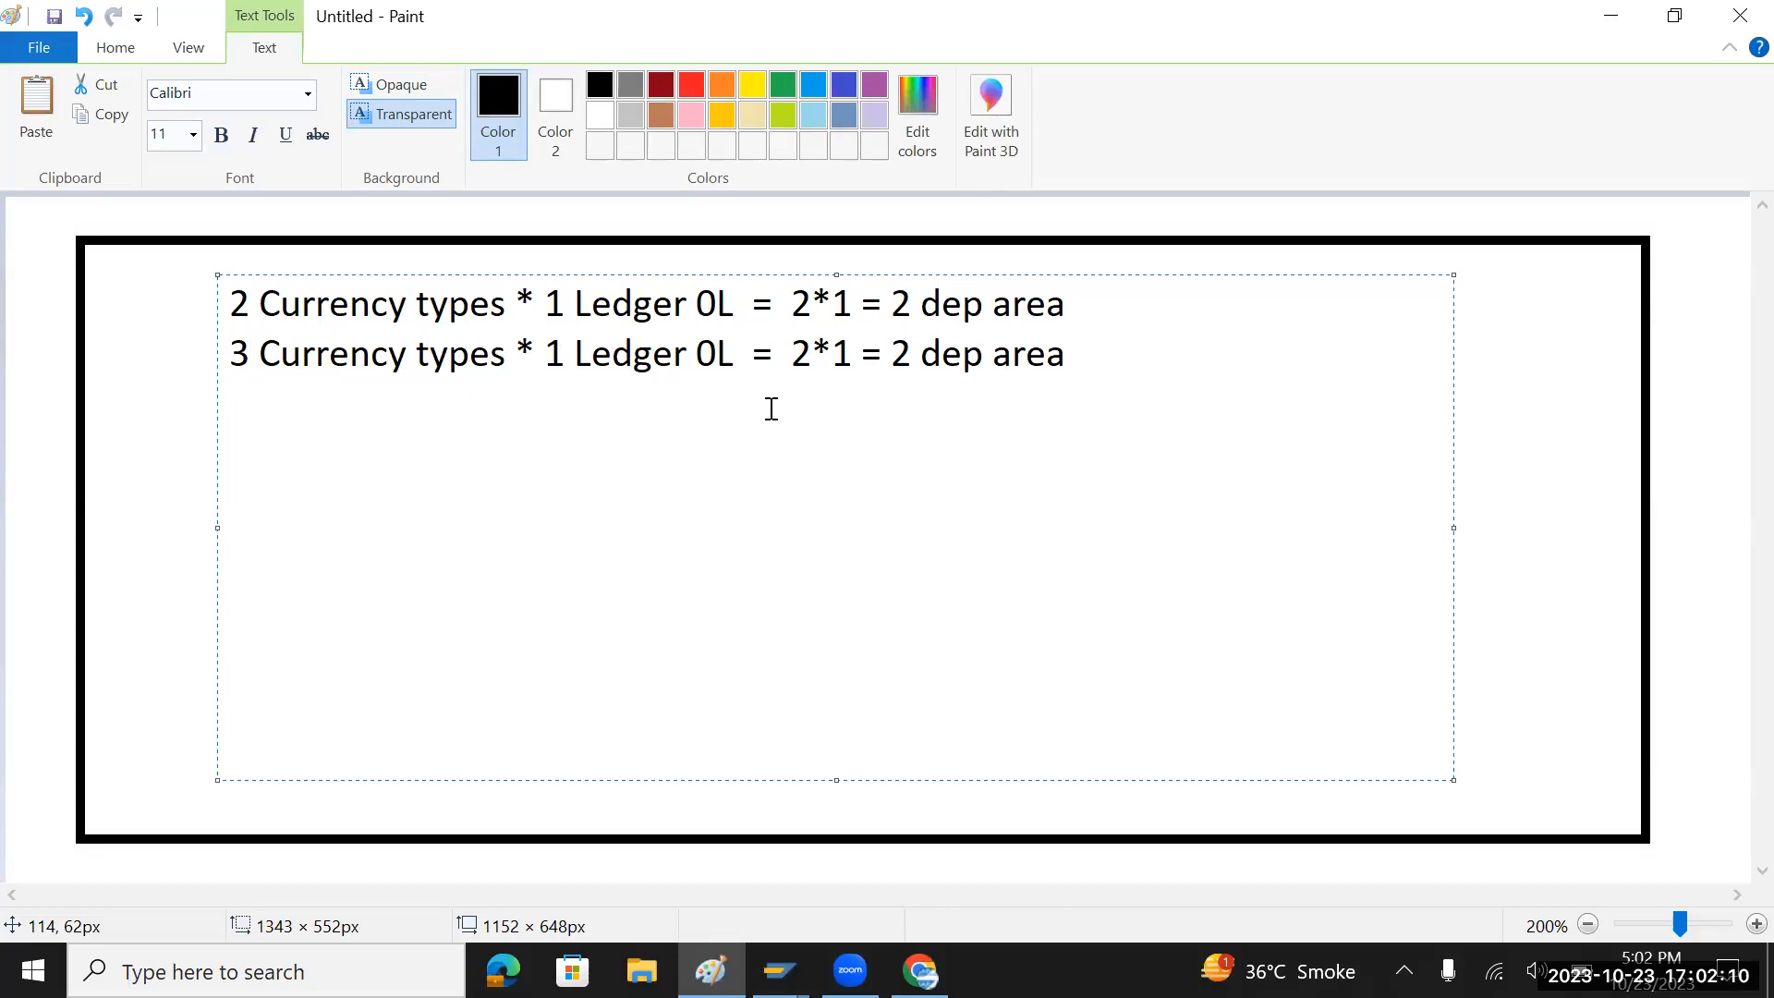
# - Add ",2L" directly after "Ledger 0L" in the second line of the note
pyautogui.write(',')
pyautogui.hotkey('alt', 'Tab')
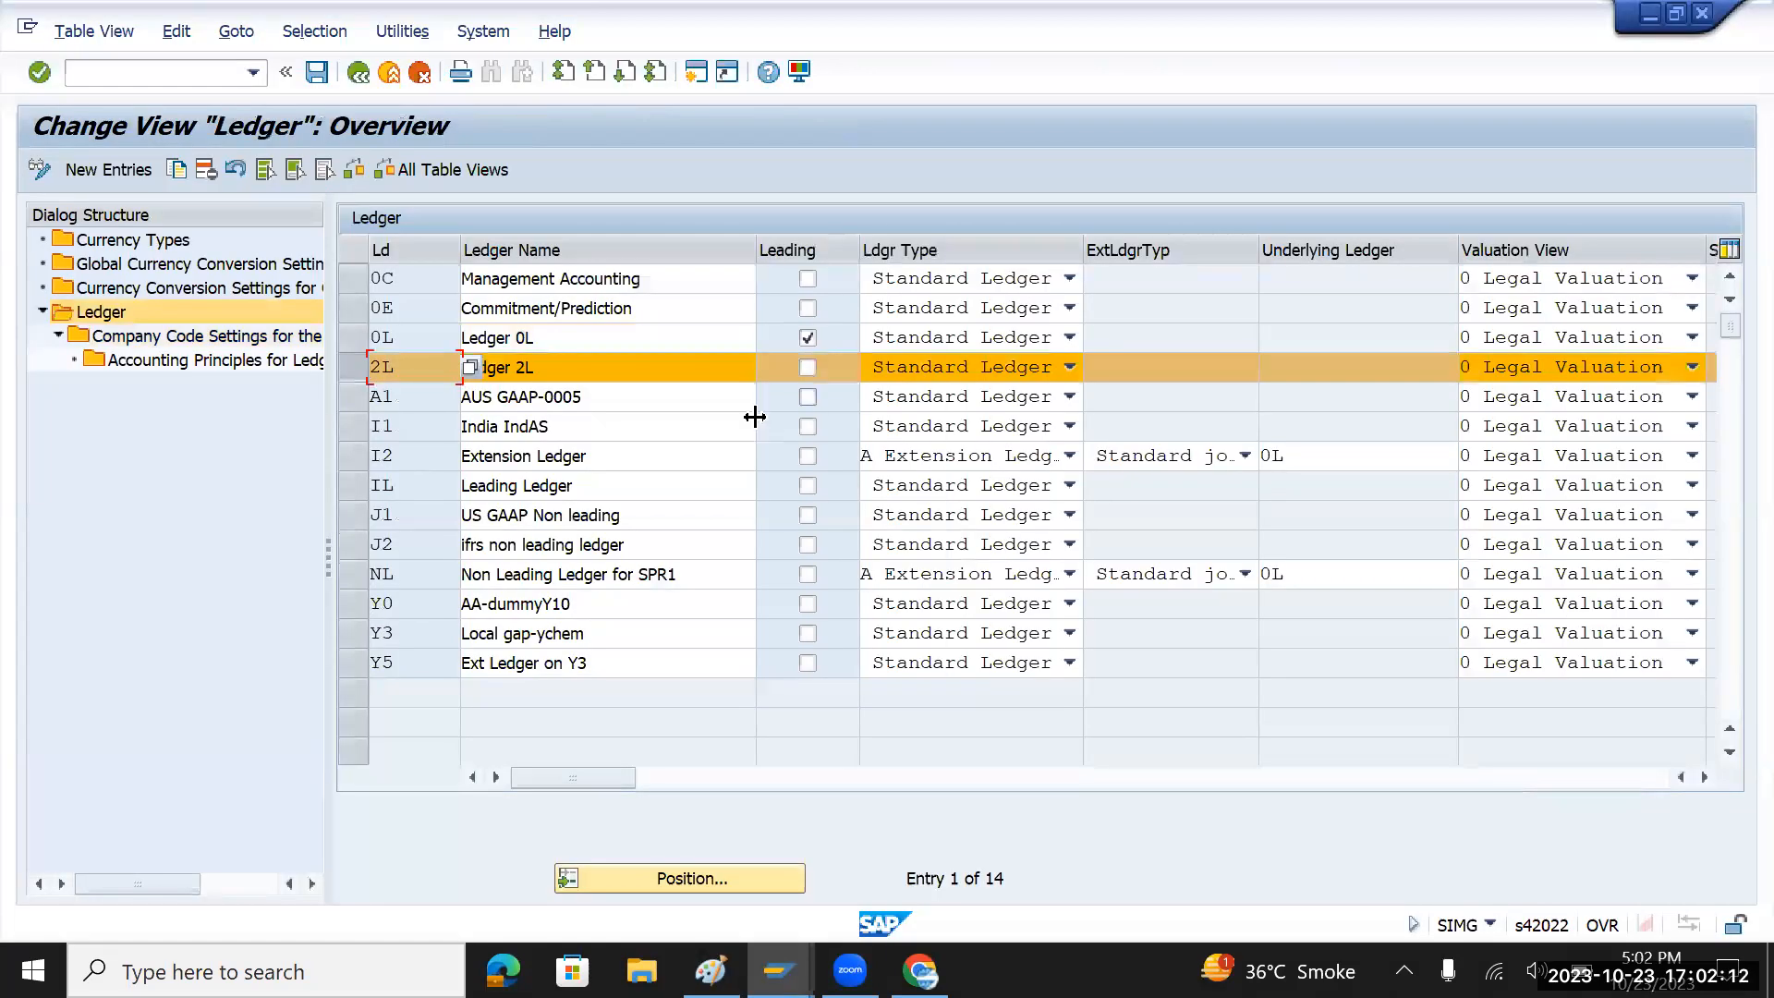
pyautogui.hotkey('alt', 'Tab')
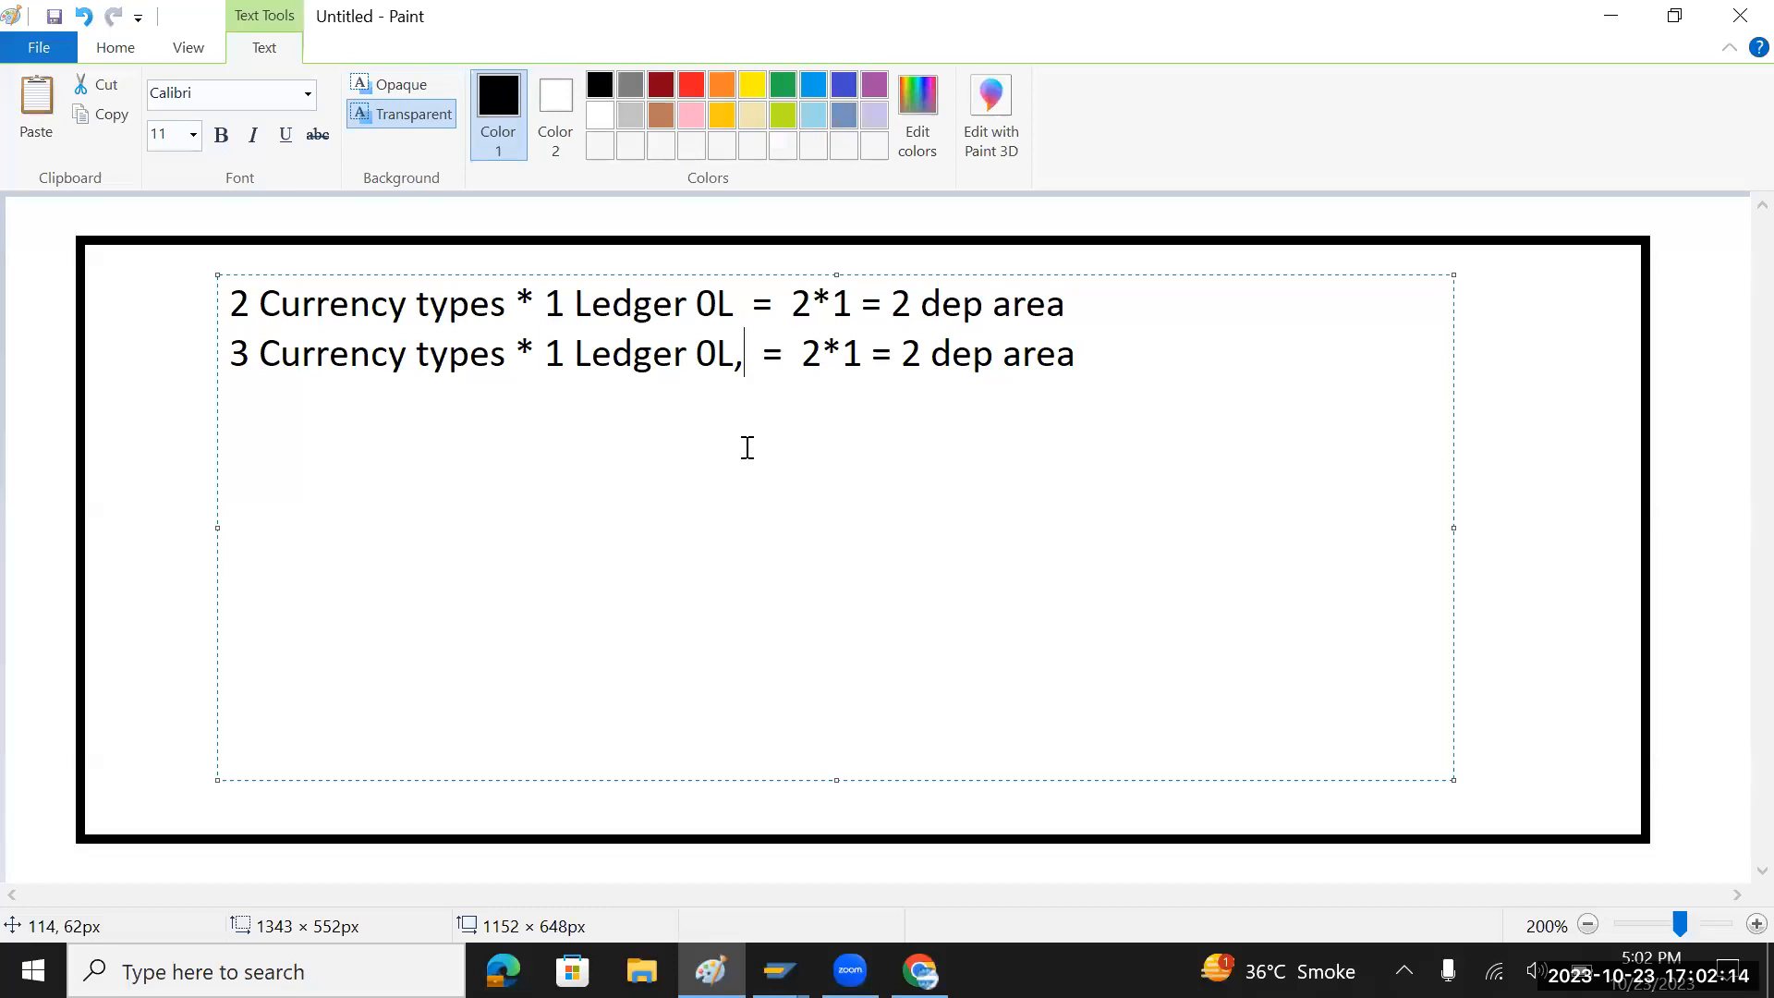
pyautogui.write('@L')
pyautogui.press('BackSpace')
pyautogui.press('BackSpace')
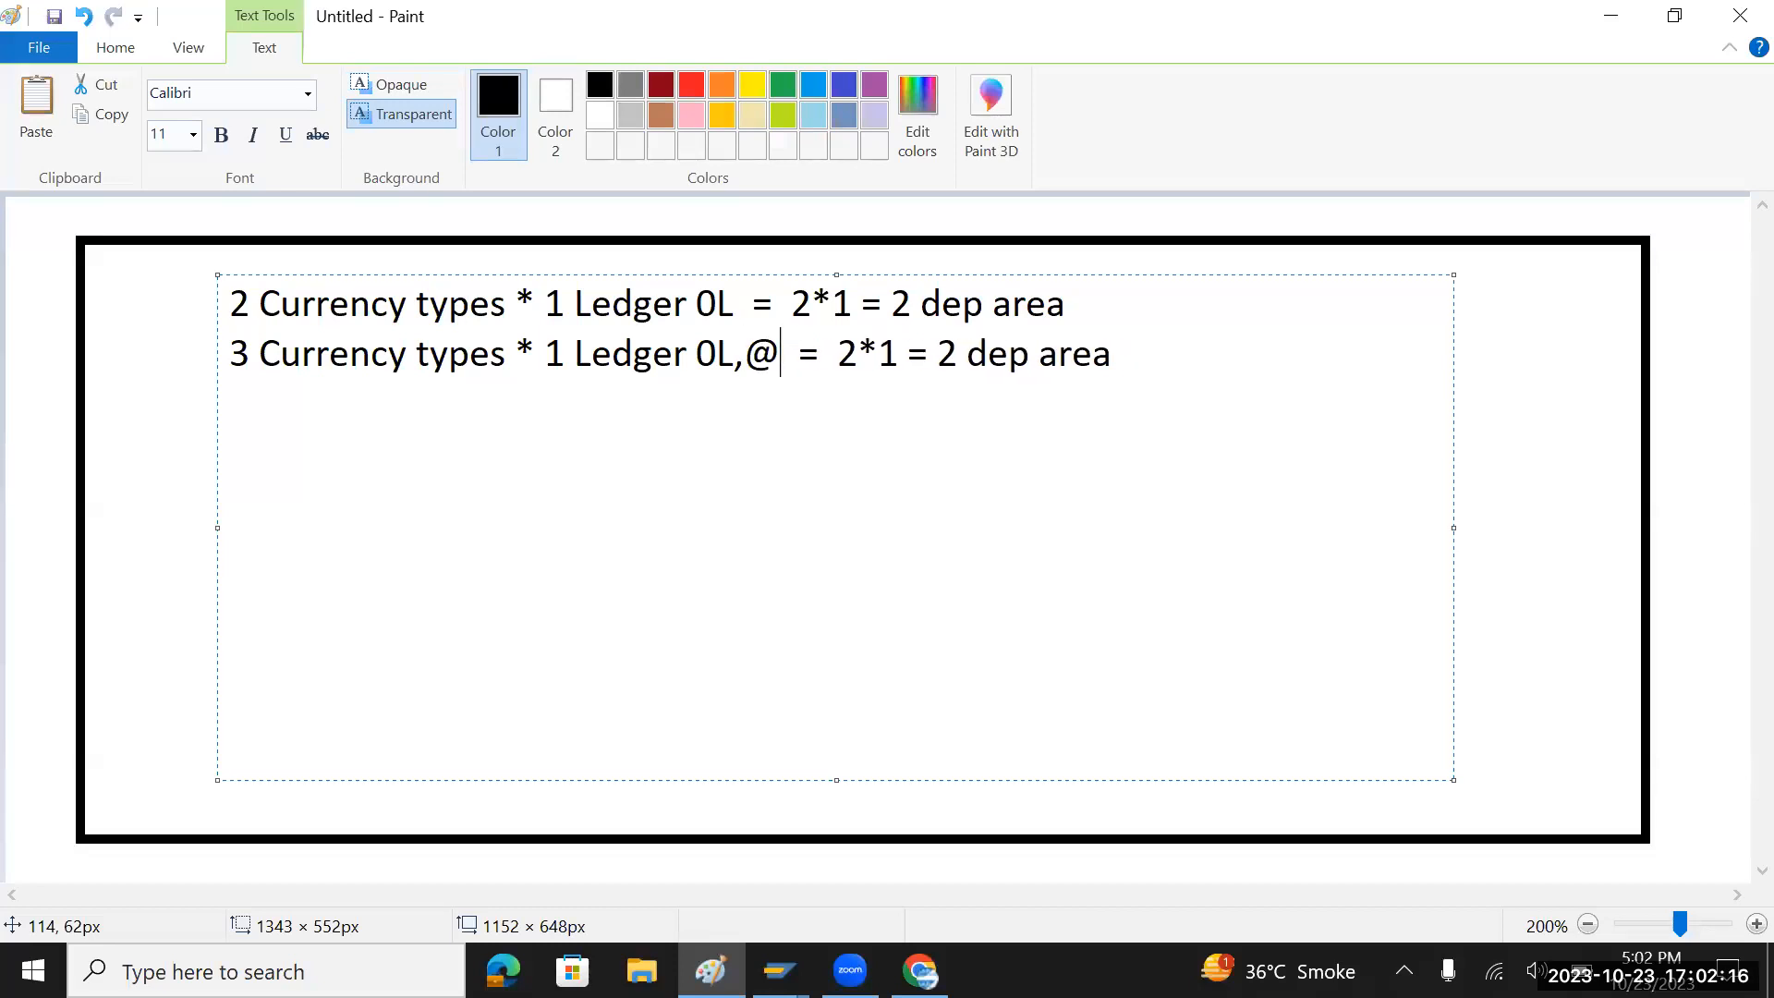
pyautogui.write('2L')
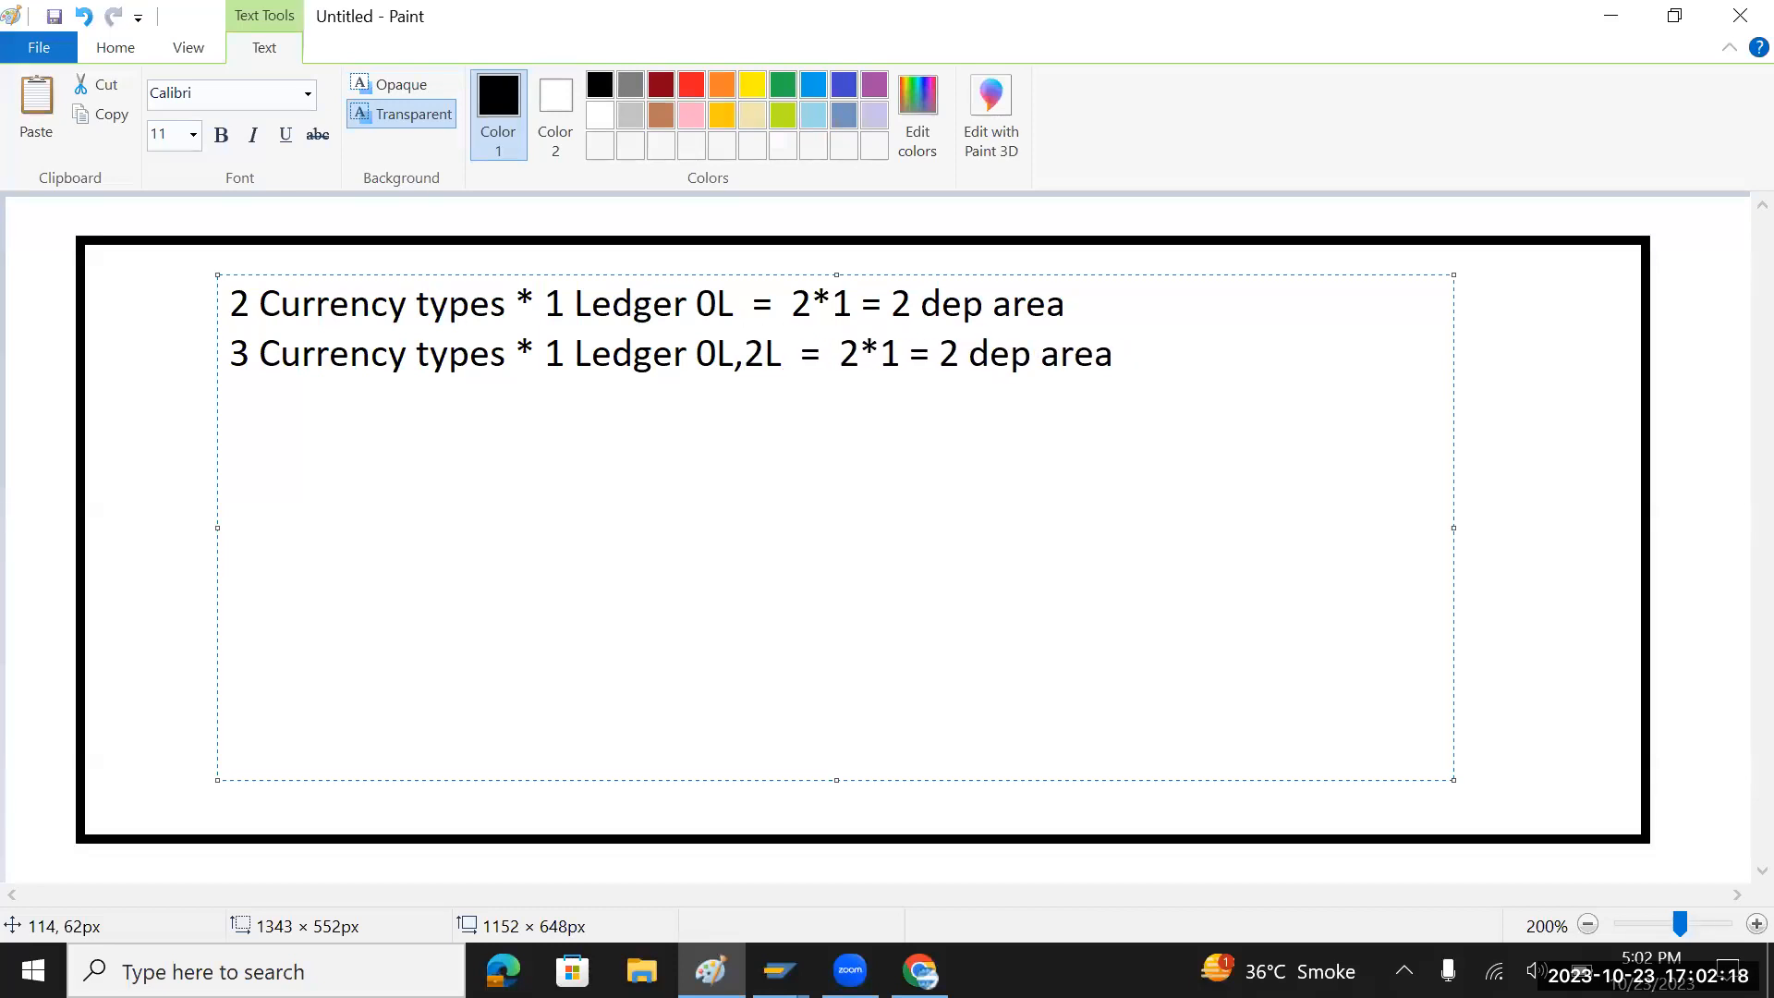
# - Change the ledger count before "Ledger 0L,2L" in the second line to 2
pyautogui.click(566, 356)
pyautogui.press('BackSpace')
pyautogui.write('2')
pyautogui.moveTo(251, 359); pyautogui.dragTo(237, 354)
# - Change the calculation in the second line to "3*2 = 6" dep area
pyautogui.click(860, 350)
pyautogui.press('BackSpace')
pyautogui.write('3')
pyautogui.press('Right')
pyautogui.press('Right')
pyautogui.press('BackSpace')
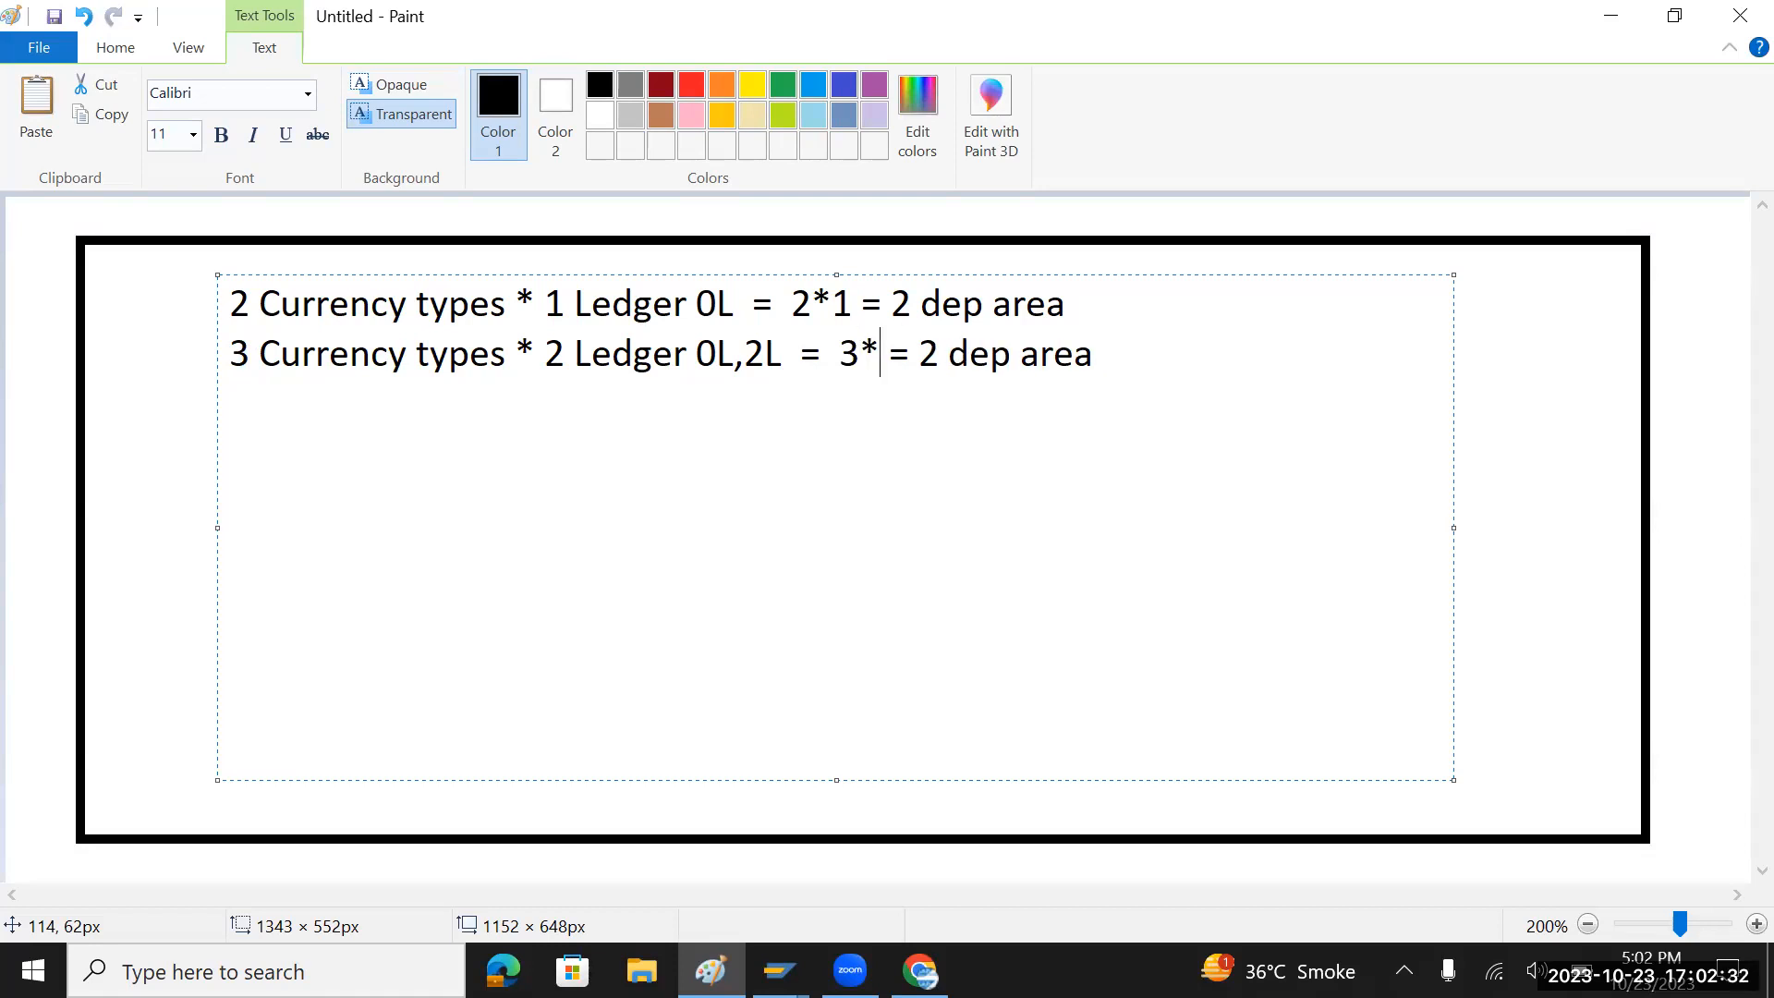
pyautogui.write('2')
pyautogui.click(948, 353)
pyautogui.press('Right')
pyautogui.press('BackSpace')
pyautogui.write('6')
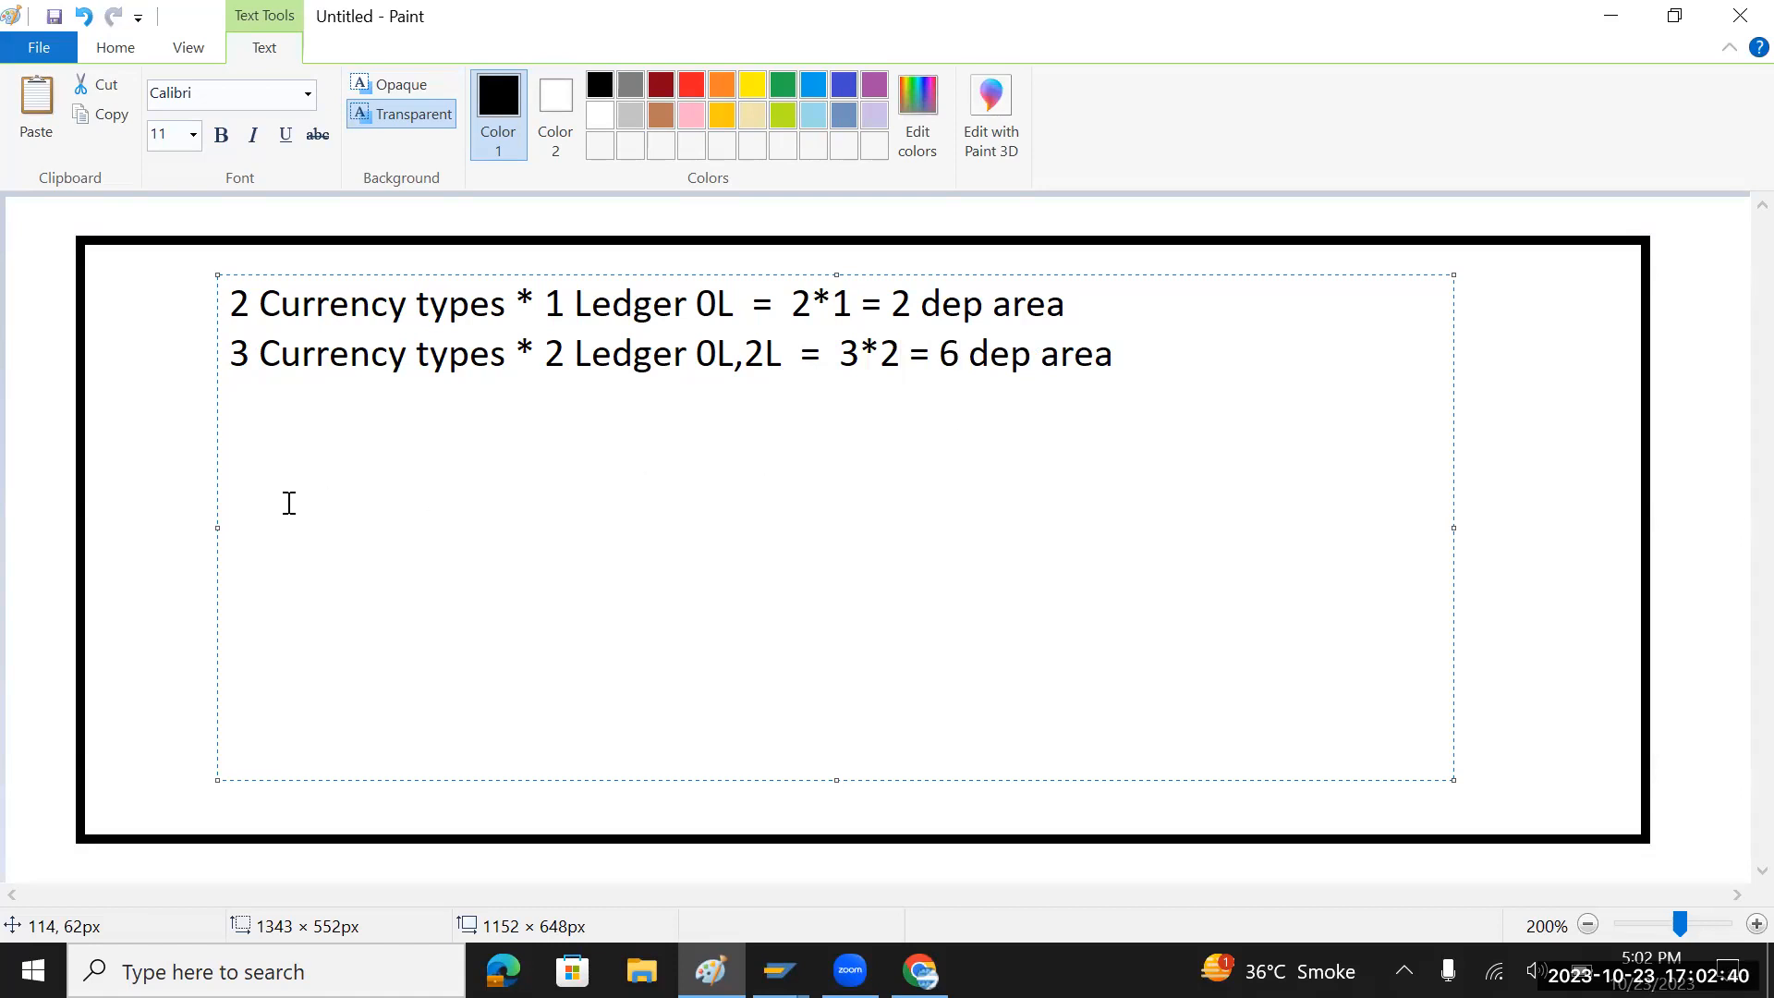
# - Highlight "3 Currency types" in the second line, and place the text cursor below the formulas
pyautogui.click(235, 354)
pyautogui.moveTo(253, 352); pyautogui.dragTo(502, 355)
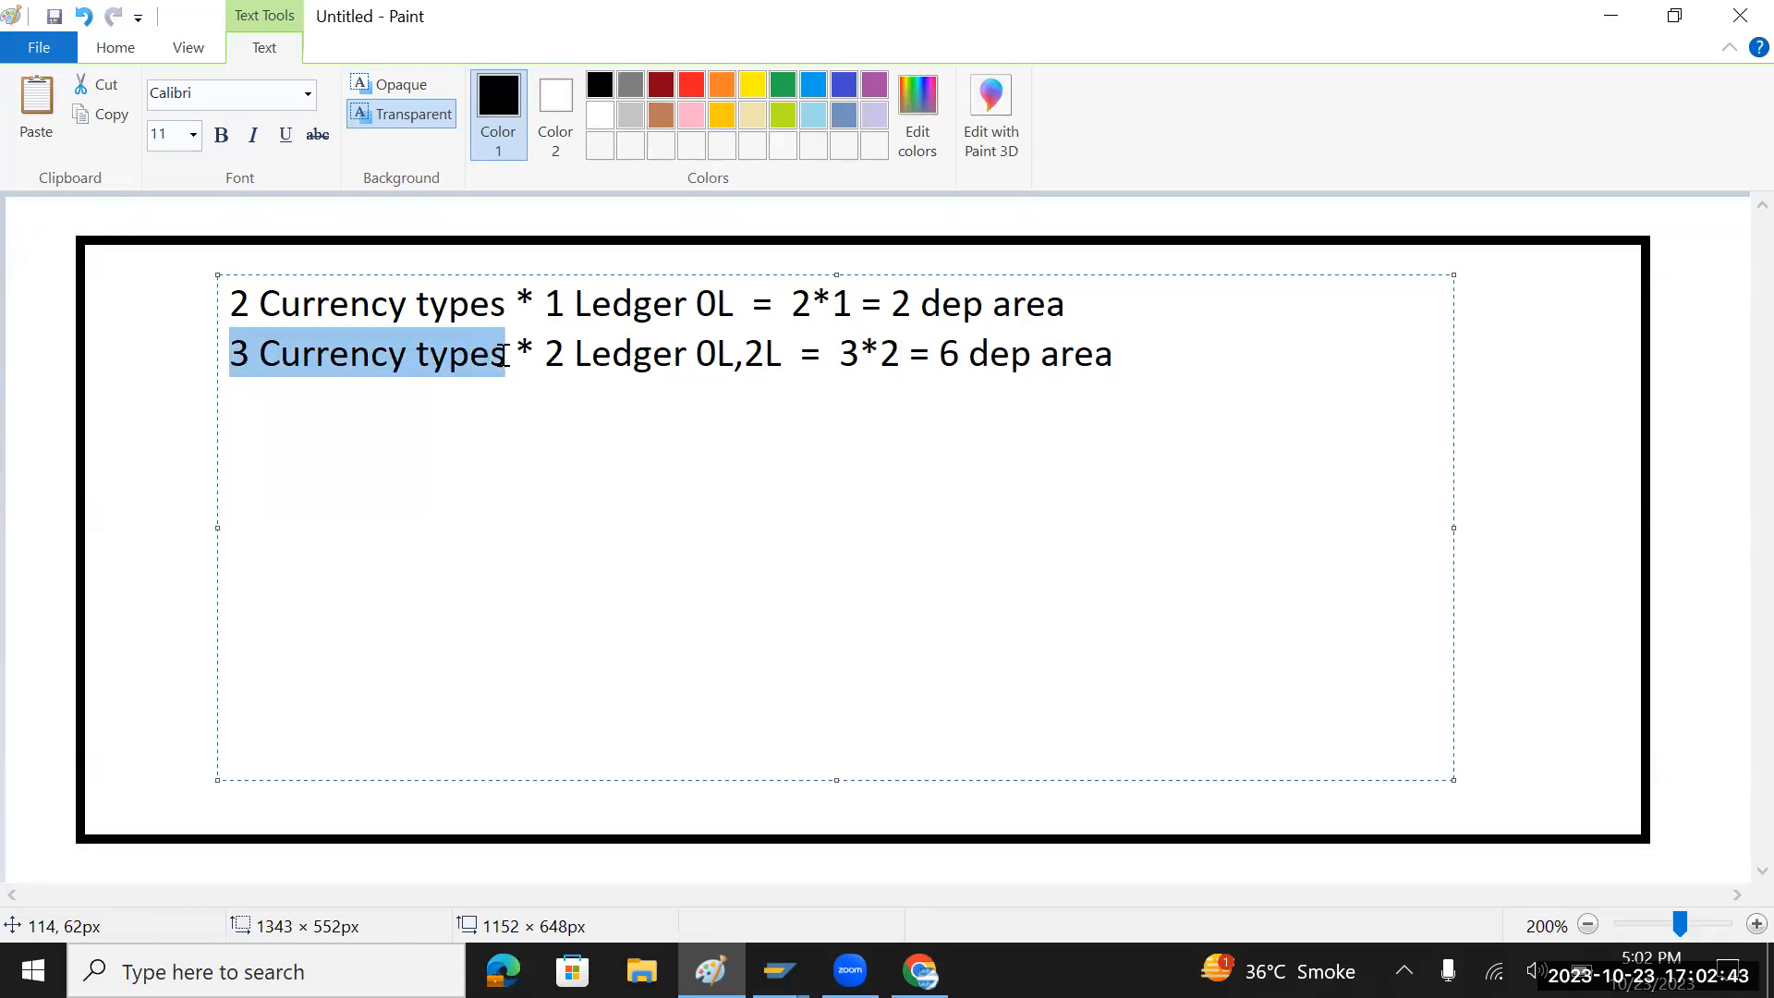
pyautogui.click(258, 445)
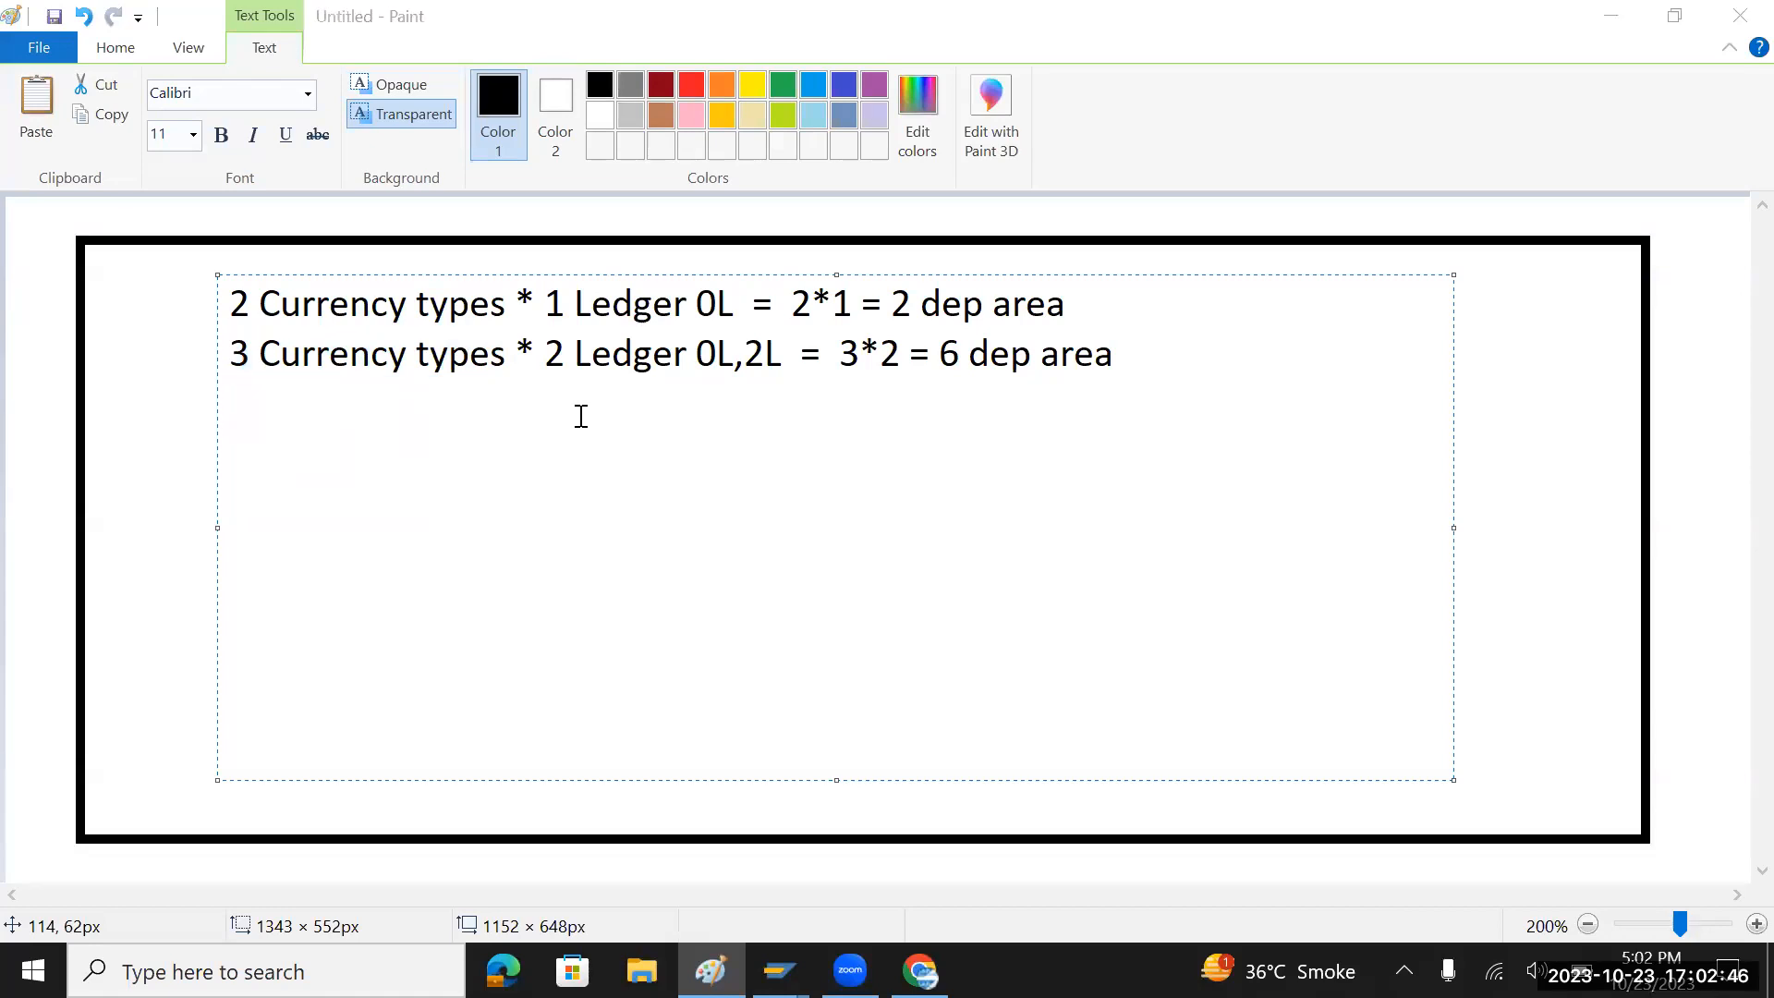
# - Switch to SAP, open the company code settings for ledger 0L, and go to company code TMIN
pyautogui.hotkey('alt', 'Tab')
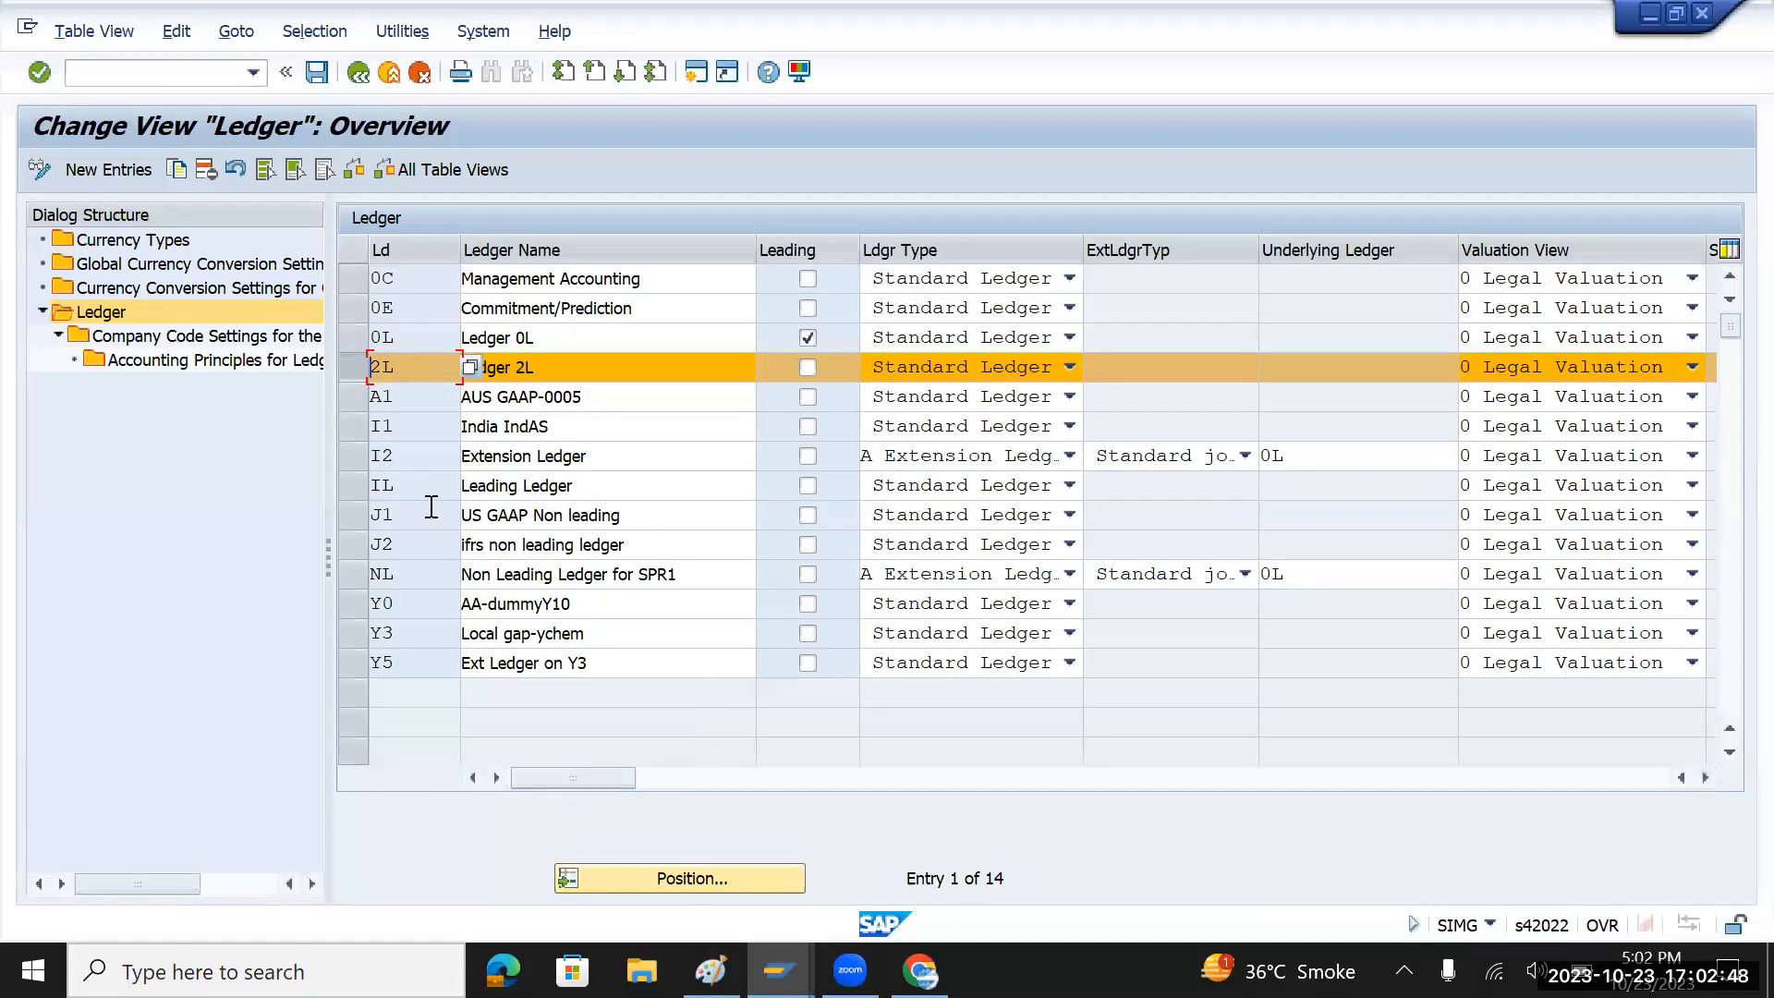
pyautogui.click(354, 347)
pyautogui.doubleClick(222, 338)
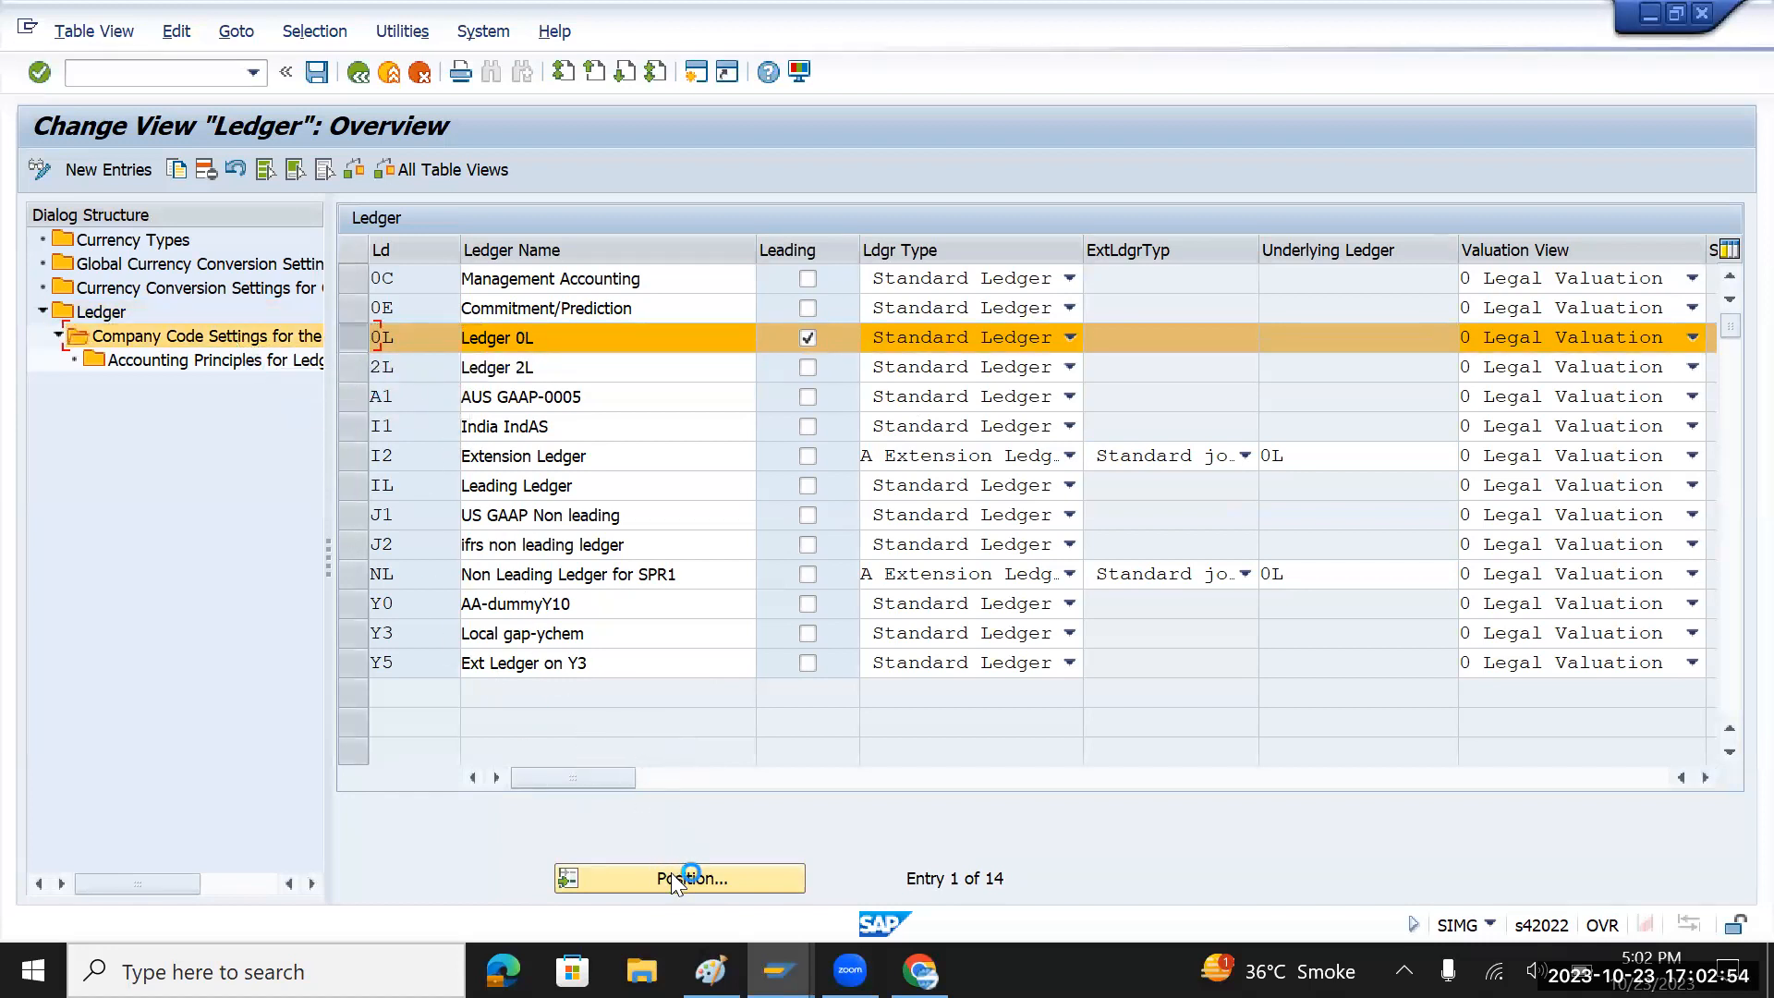
pyautogui.click(352, 849)
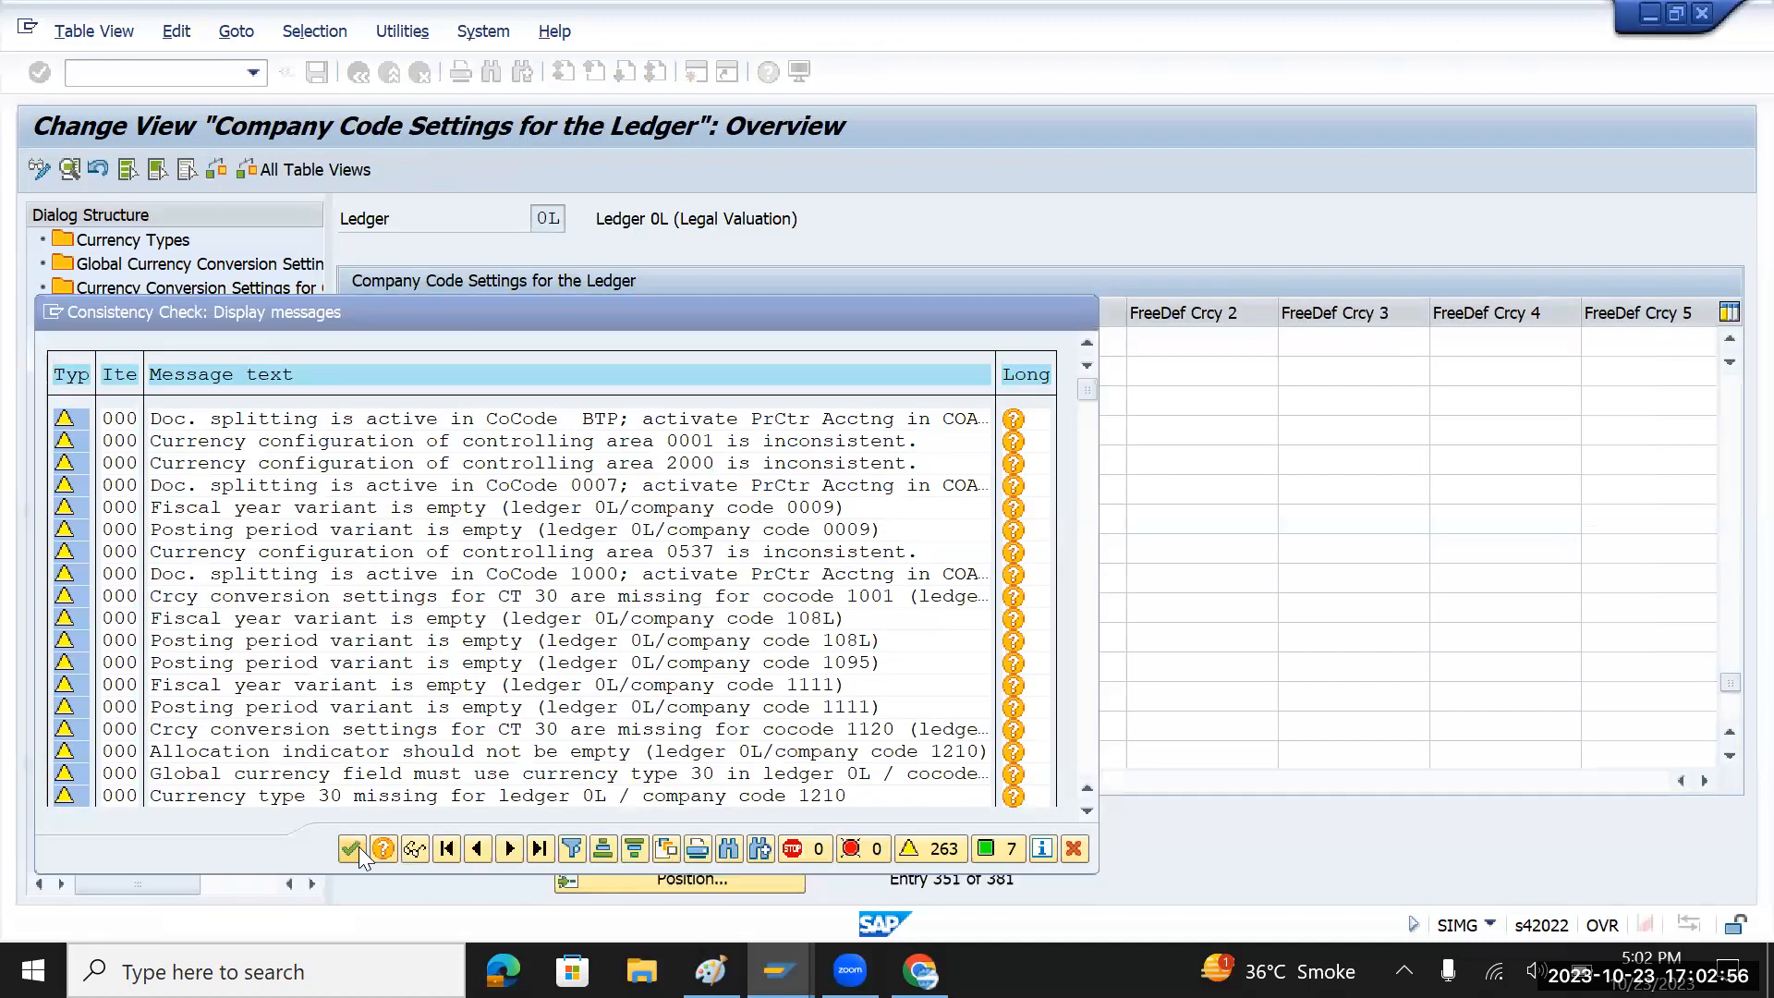
pyautogui.click(675, 879)
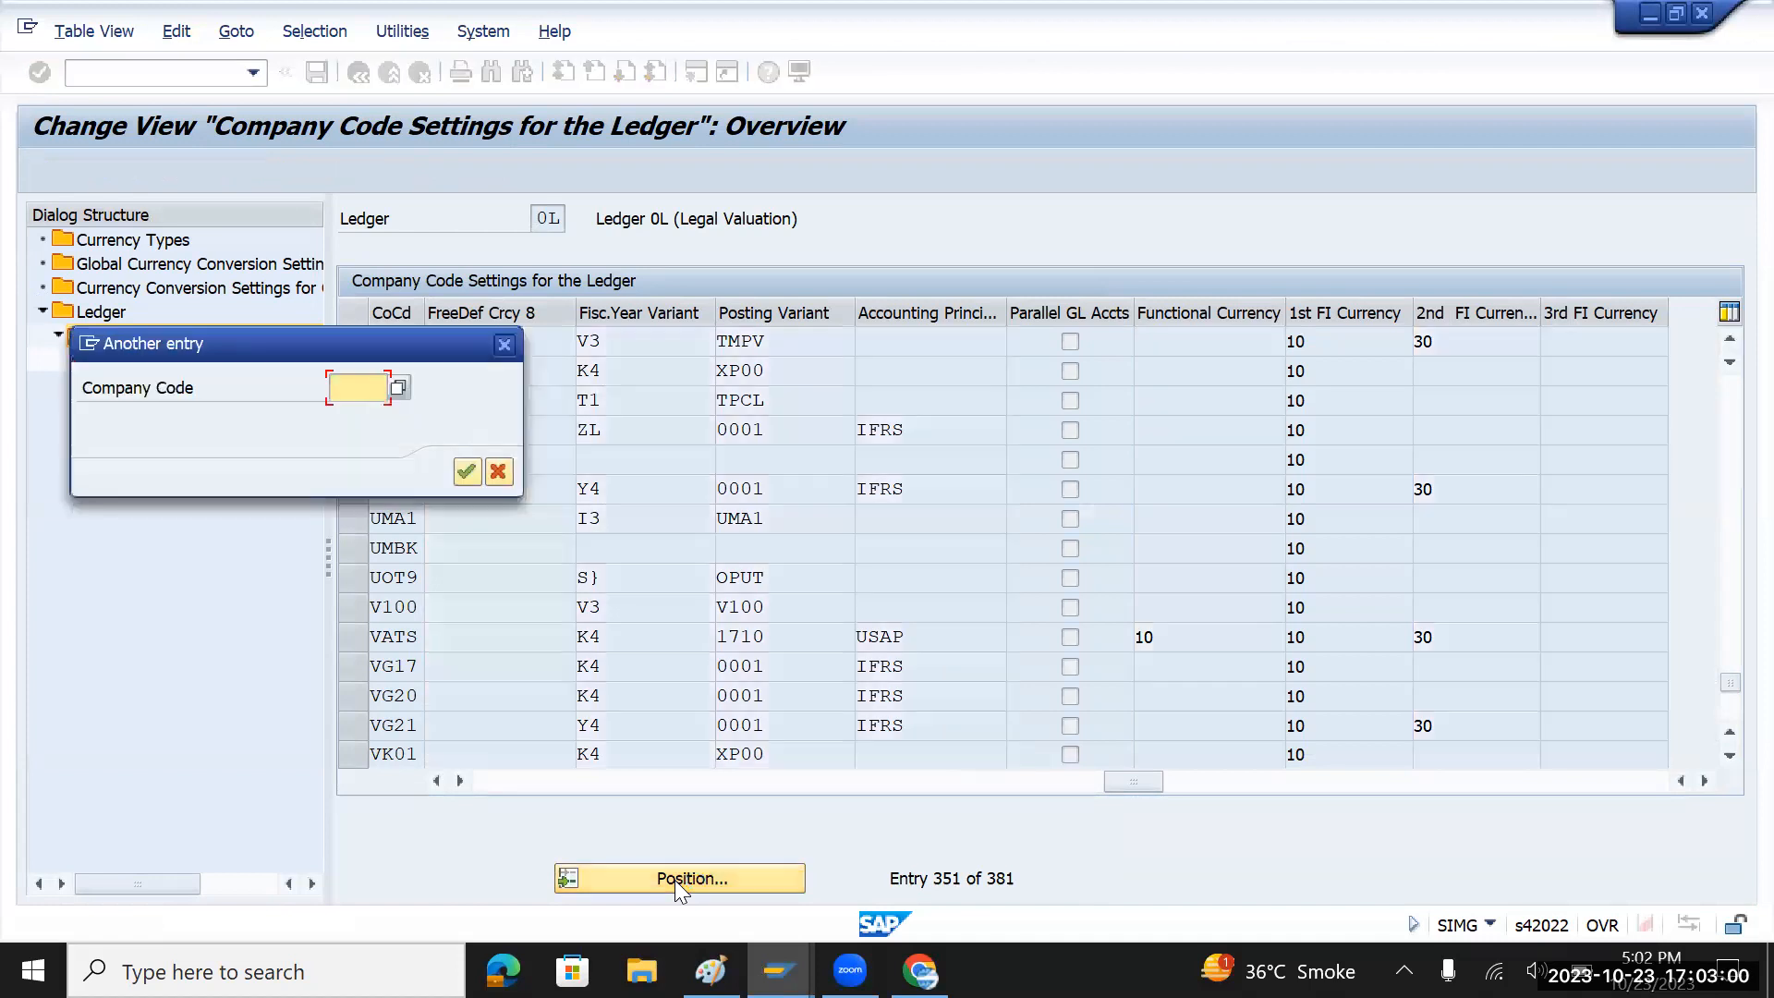
pyautogui.write('TMIN')
pyautogui.press('Return')
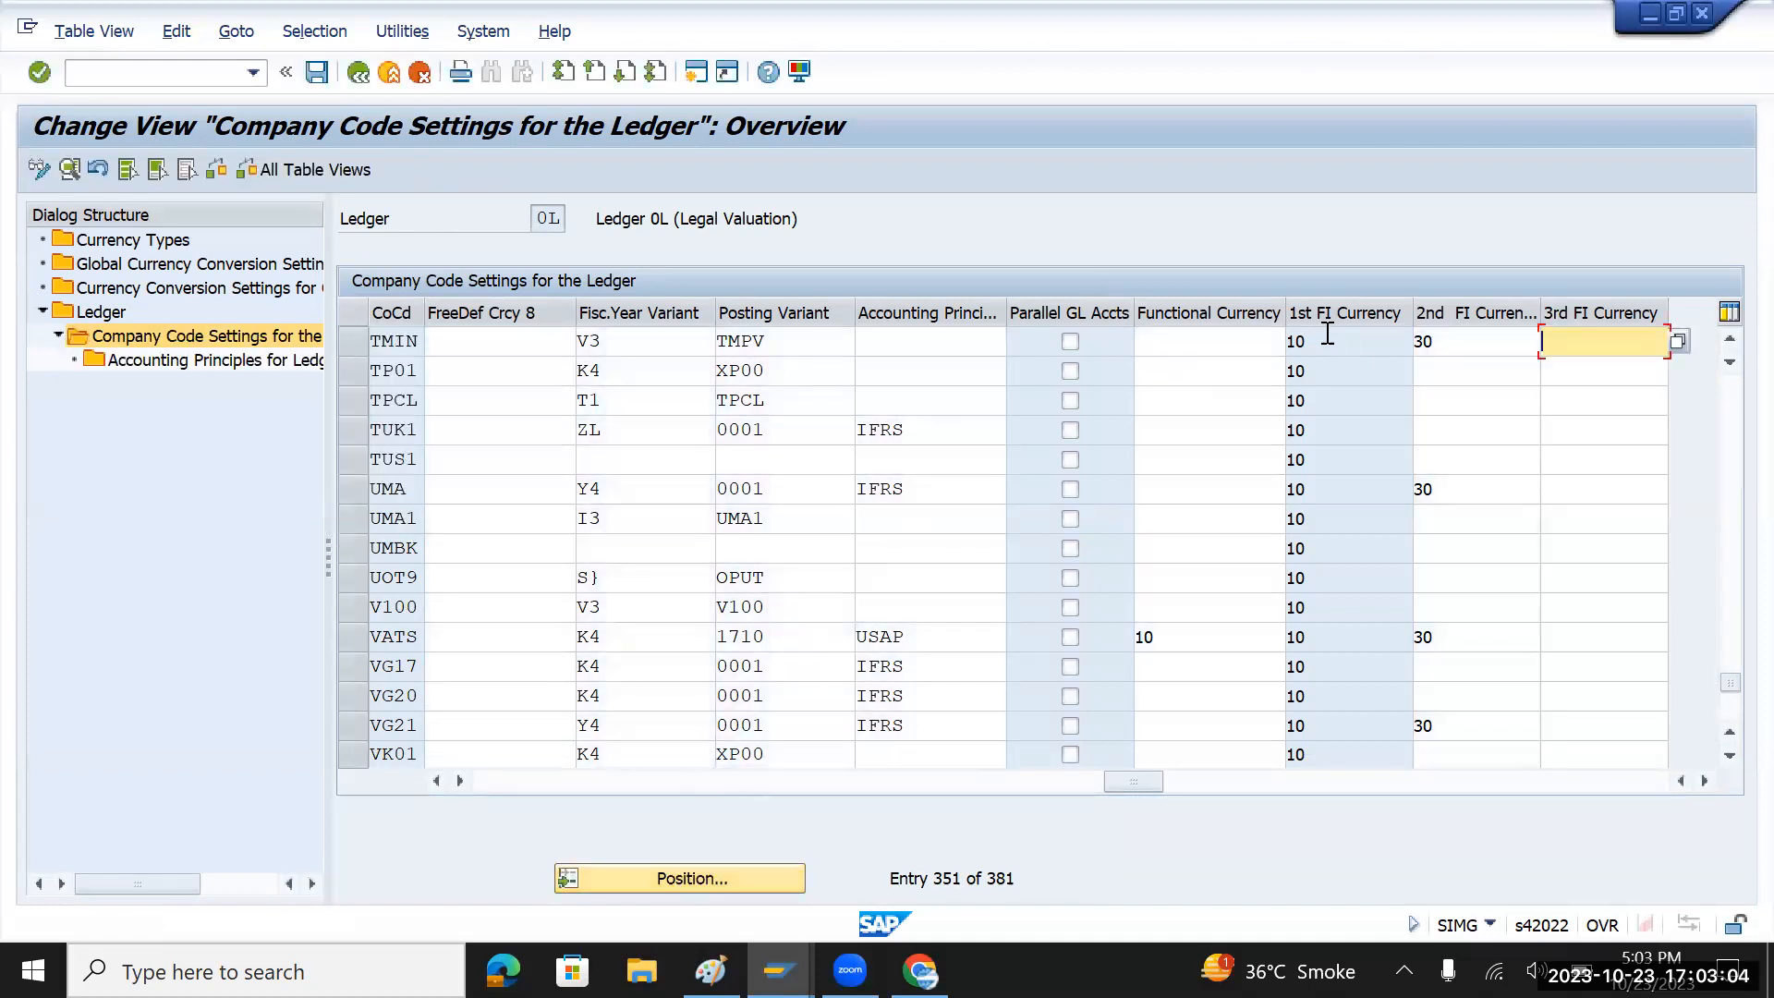
# - Return to Paint, append "- current case" to the first line and "-" to the second, and start a third line
pyautogui.hotkey('alt', 'Tab')
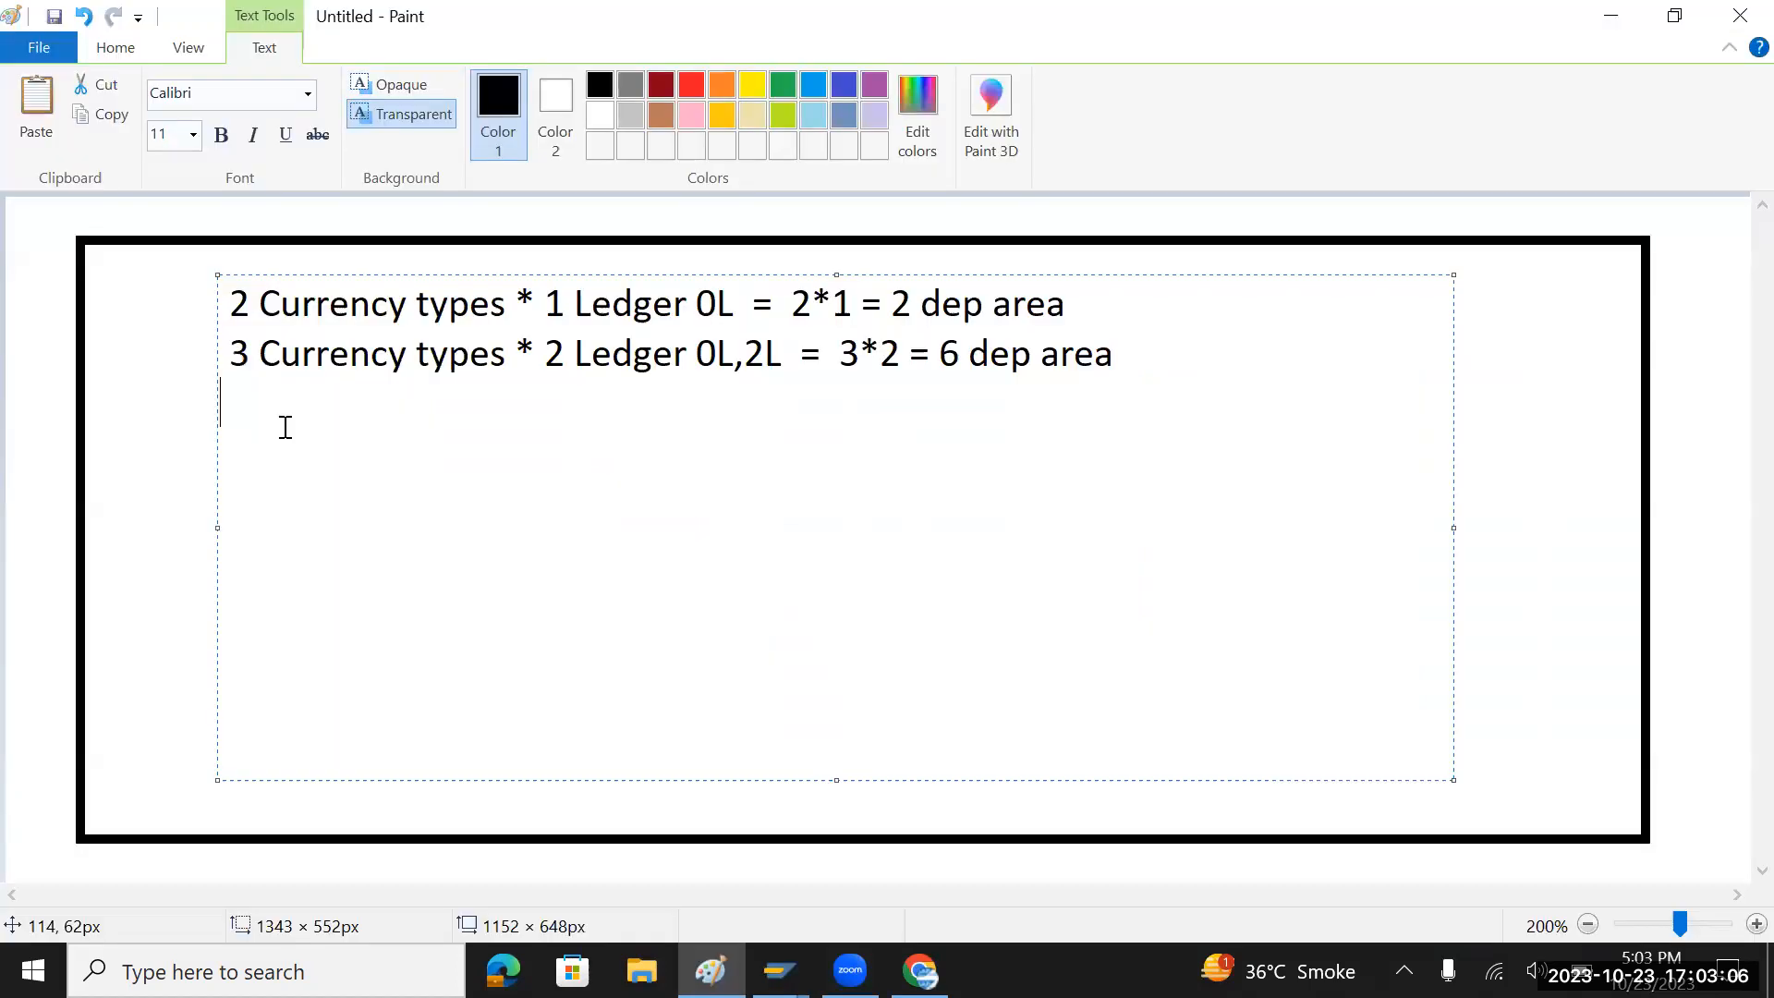
pyautogui.click(1111, 304)
pyautogui.write('- current case')
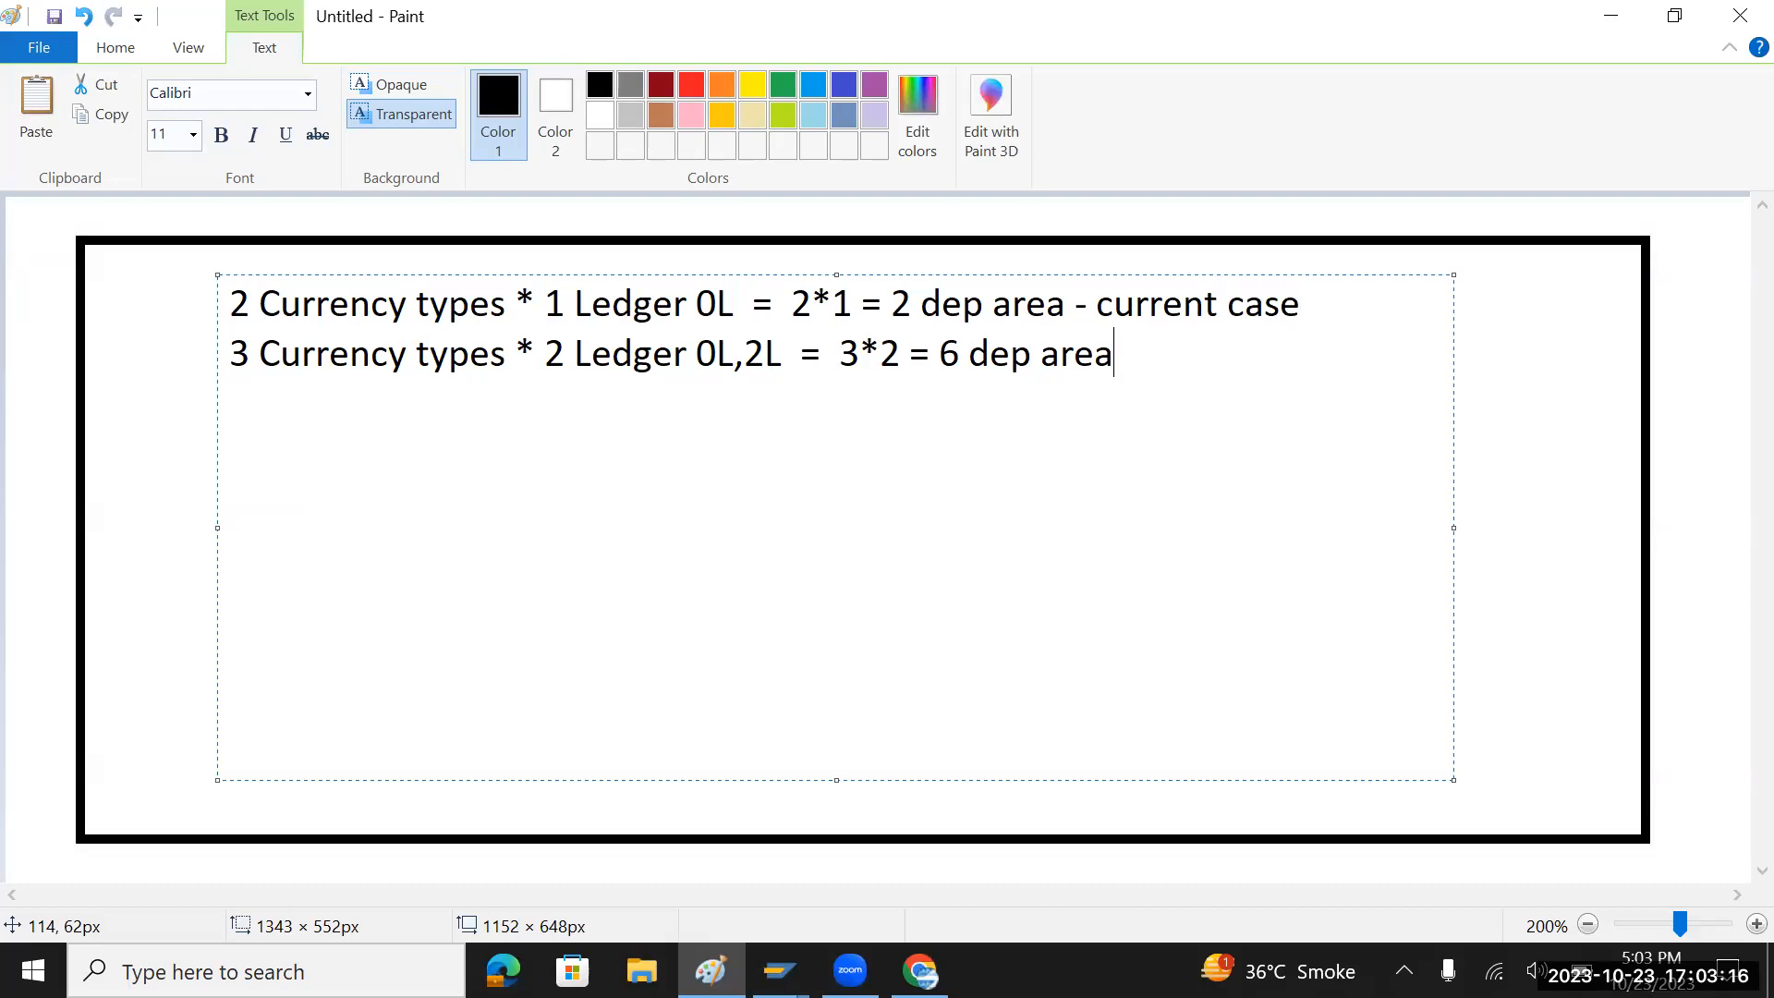
pyautogui.write('-')
pyautogui.press('Return')
# - Switch to SAP, enter 40 as TMIN's 3rd FI currency for ledger 0L, and return to Paint
pyautogui.hotkey('alt', 'Tab')
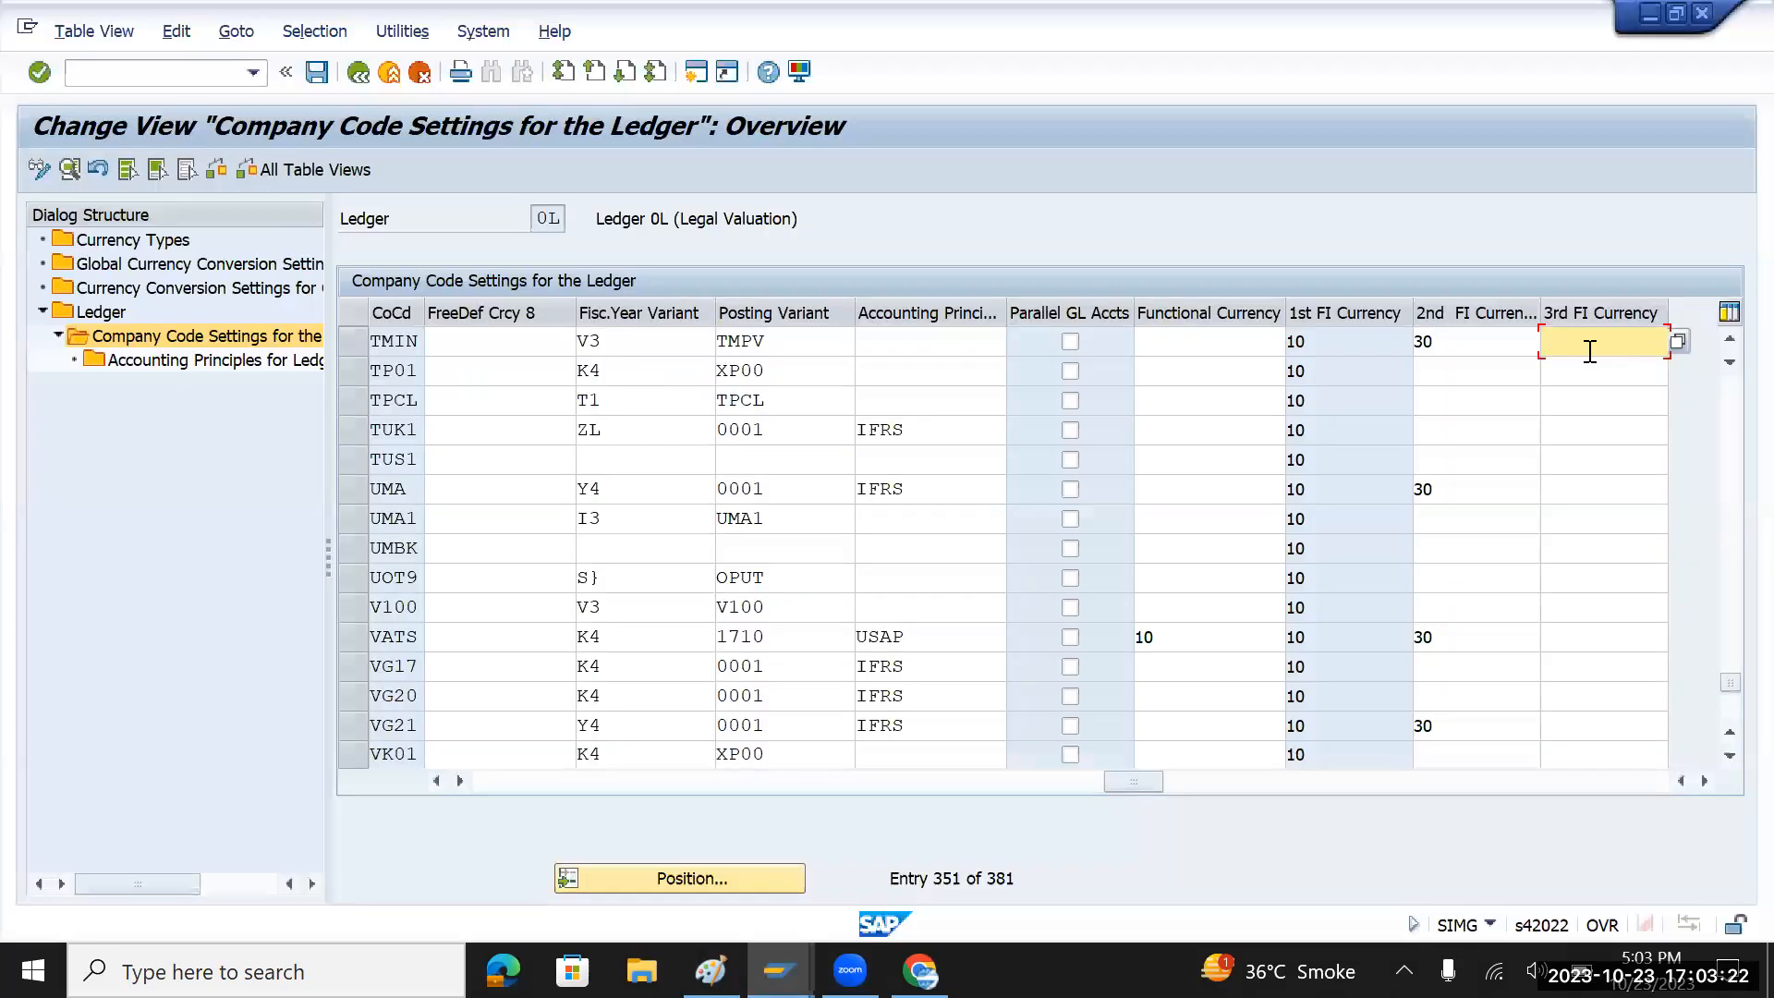
pyautogui.write('40')
pyautogui.hotkey('alt', 'Tab')
# - Write "10" on the third line of the note, and check it against TMIN's 1st FI currency in SAP
pyautogui.write('10')
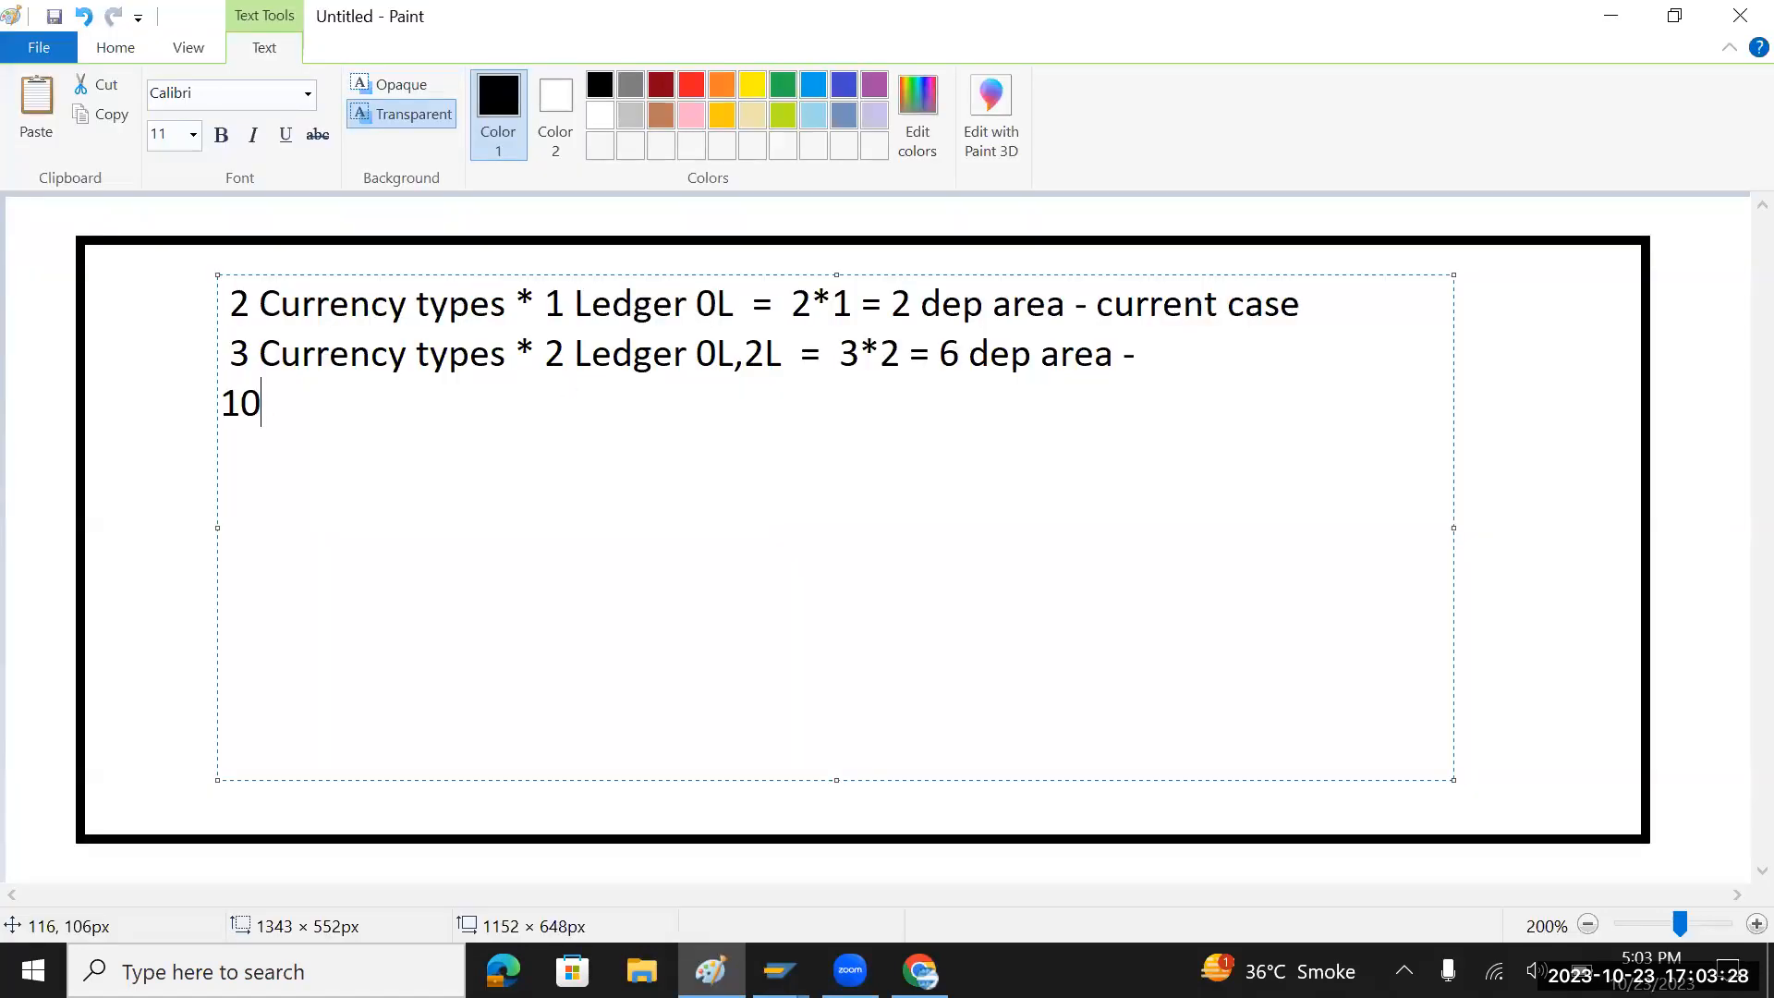
pyautogui.moveTo(736, 355); pyautogui.dragTo(699, 356)
pyautogui.click(302, 404)
pyautogui.press('BackSpace')
pyautogui.hotkey('alt', 'Tab')
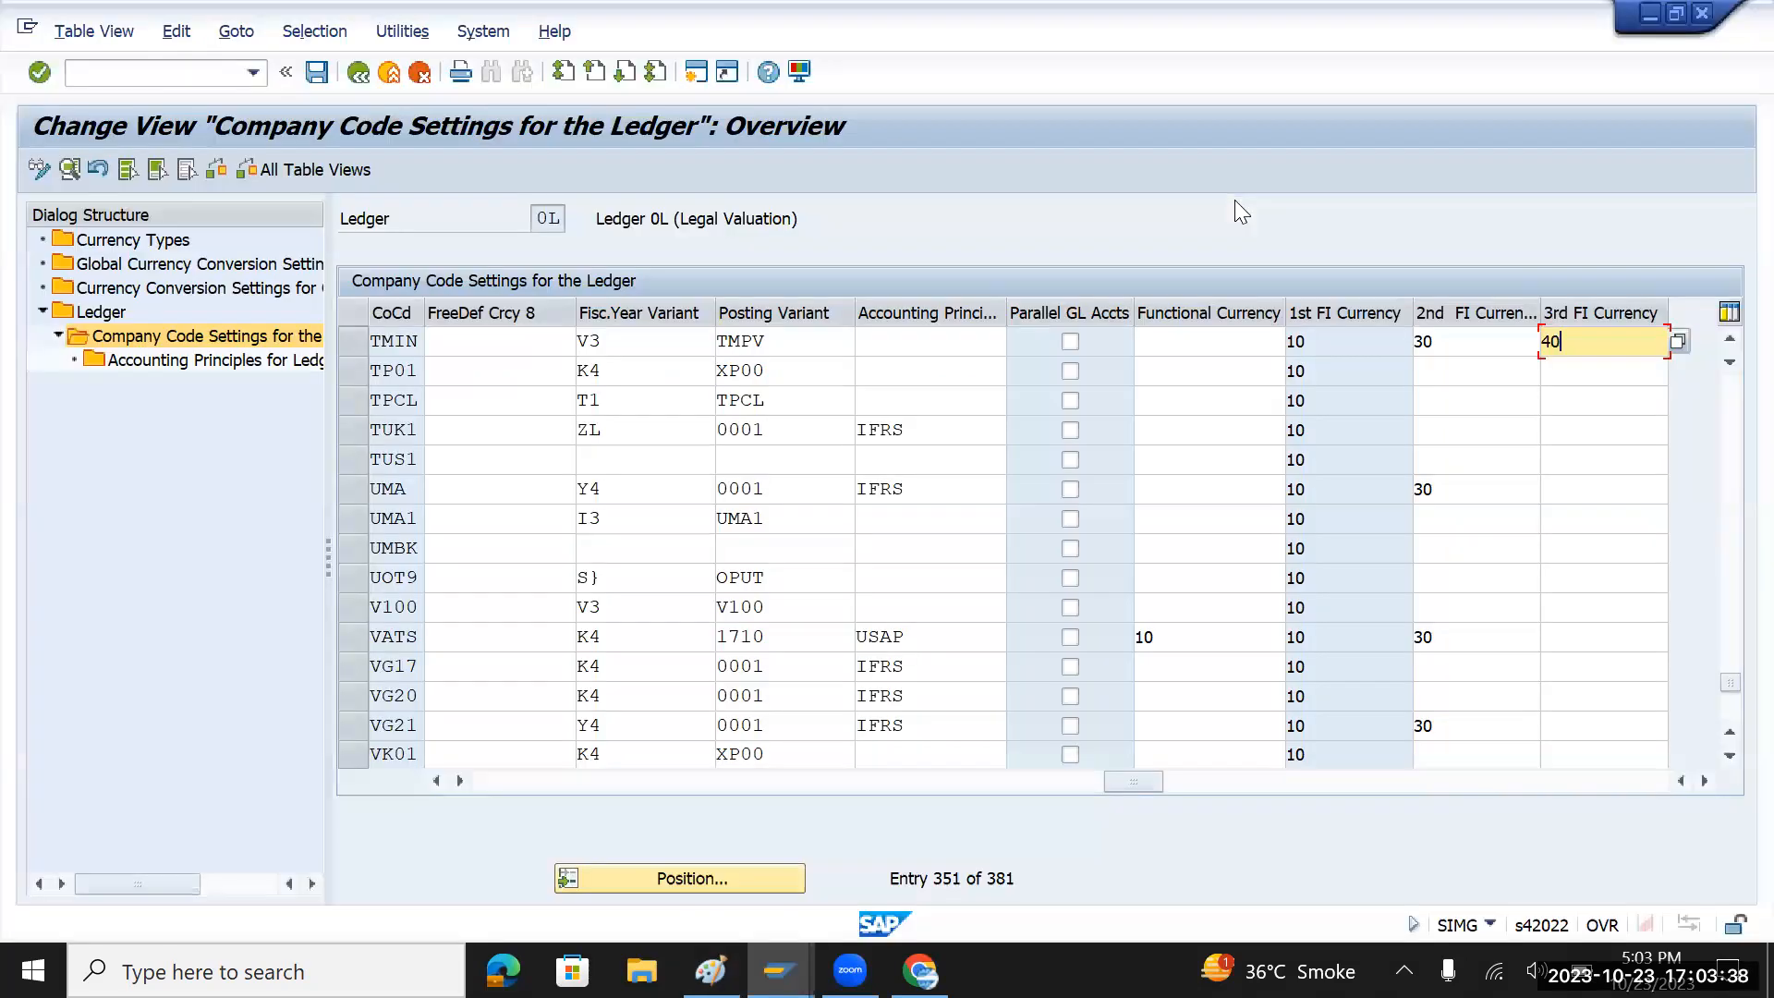
pyautogui.click(1276, 342)
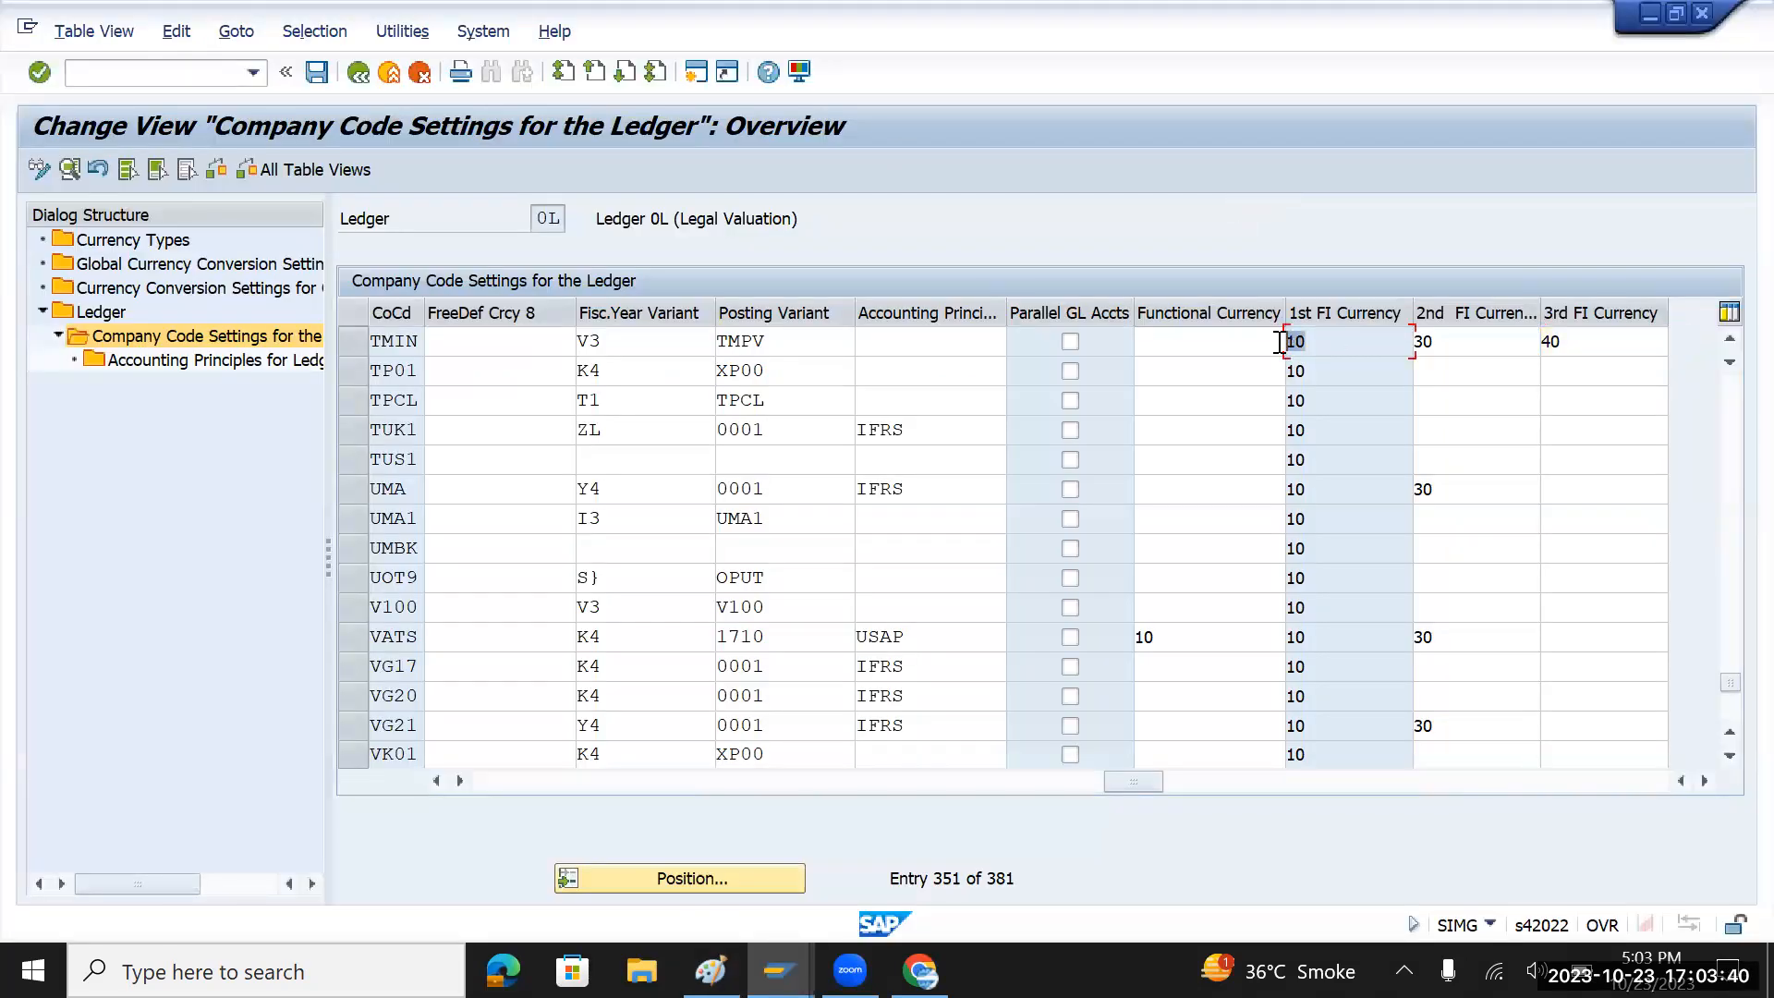
pyautogui.hotkey('alt', 'Tab')
# - Put "CT" in front of the 10 on the third line so it reads "CT10"
pyautogui.press('Home')
pyautogui.write('c')
pyautogui.press('BackSpace')
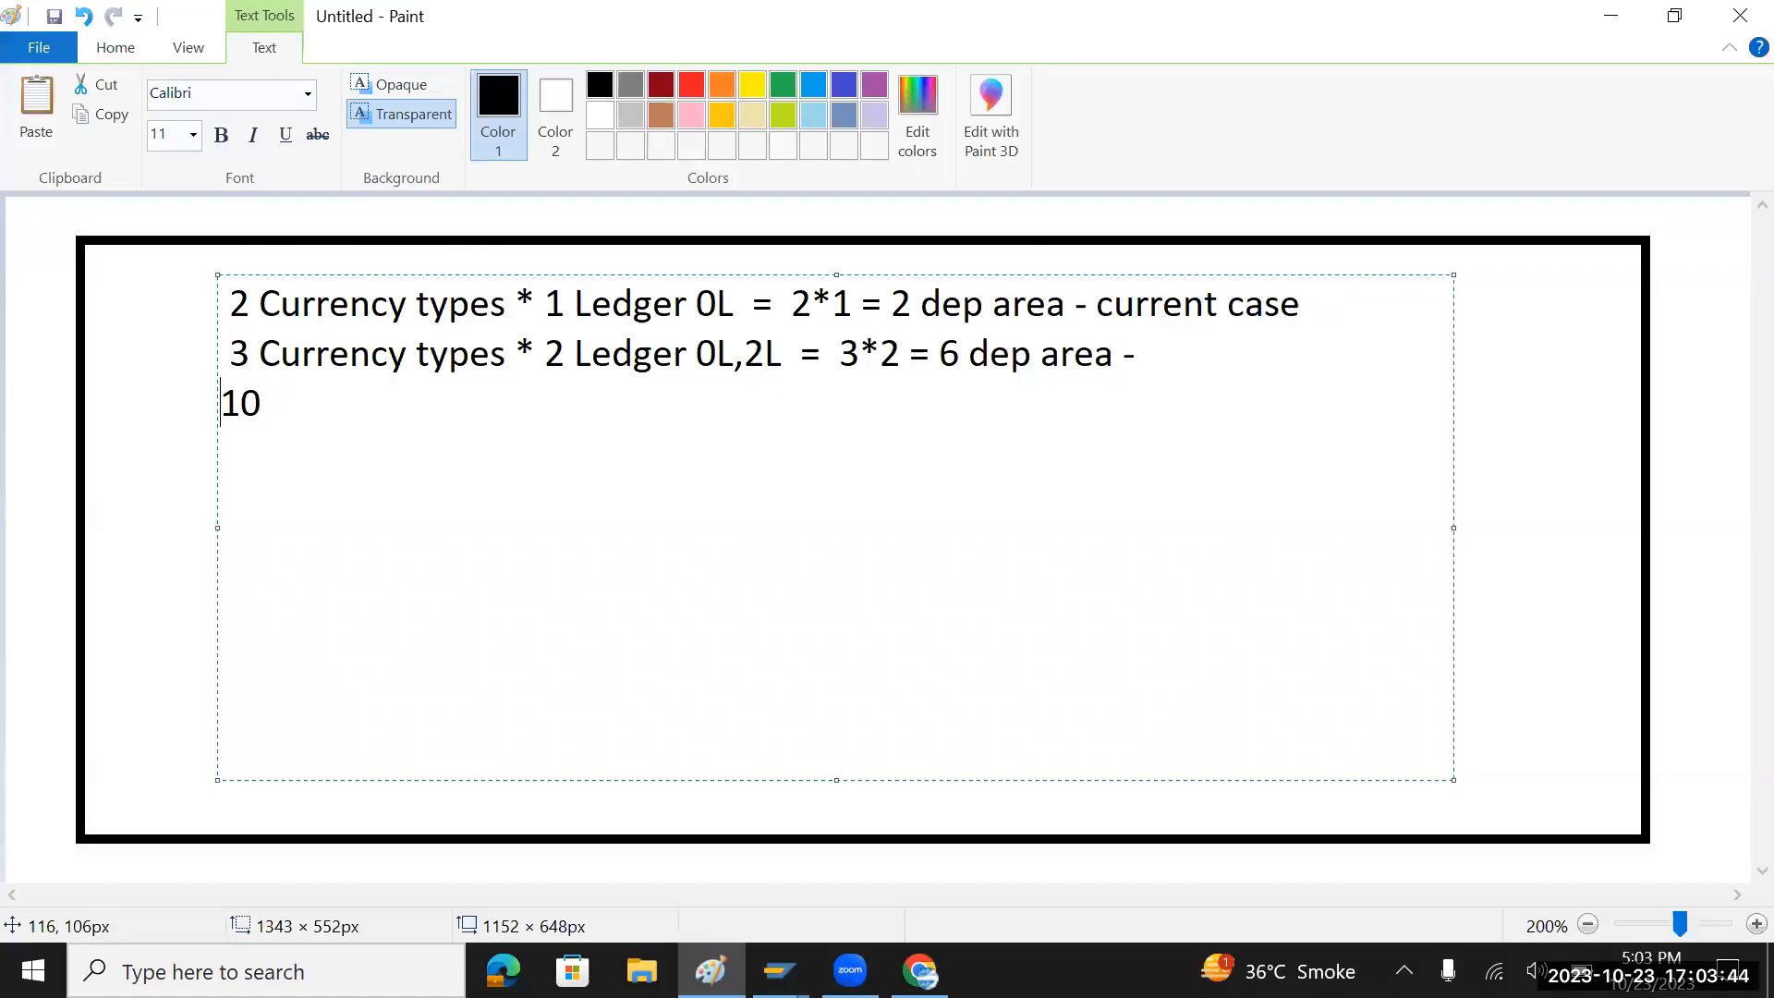
pyautogui.write('CT')
pyautogui.press('Right')
pyautogui.press('Right')
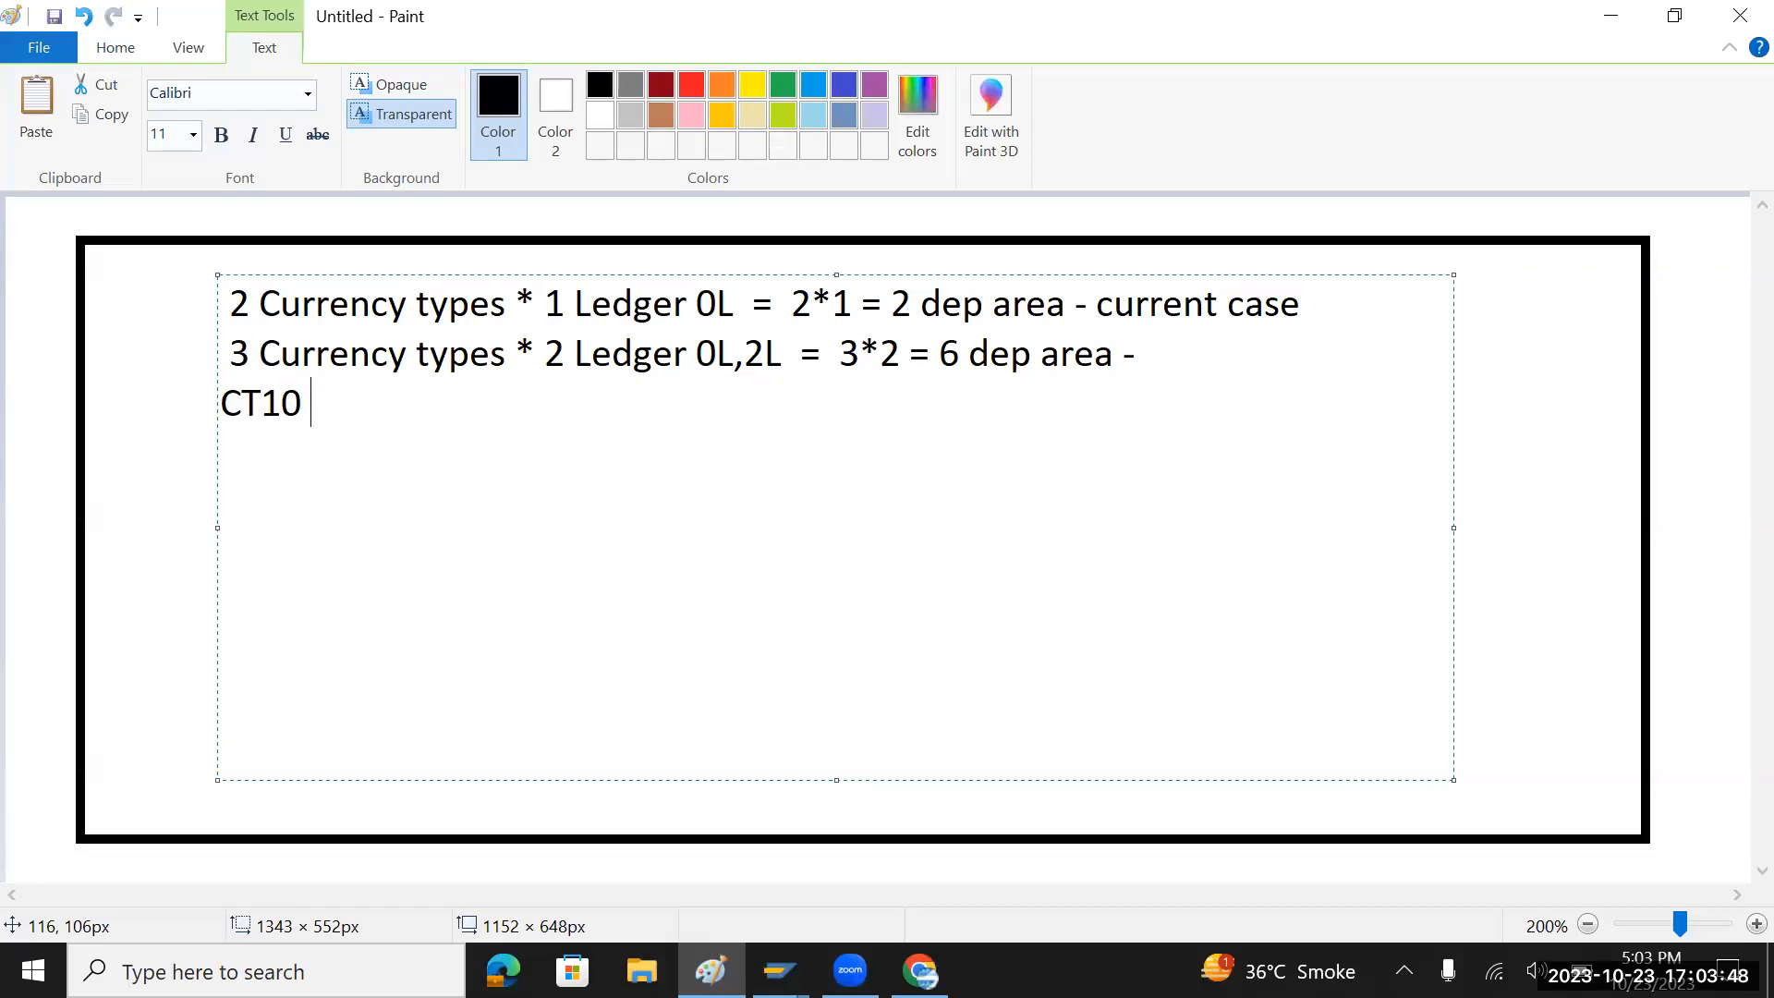
# - Extend the third line after CT10 with ", L0L - Dep area"
pyautogui.write('L0')
pyautogui.press('BackSpace')
pyautogui.write('L')
pyautogui.press('Left')
pyautogui.press('Left')
pyautogui.write(',')
pyautogui.press('Right')
pyautogui.press('Right')
pyautogui.press('Return')
pyautogui.write('D')
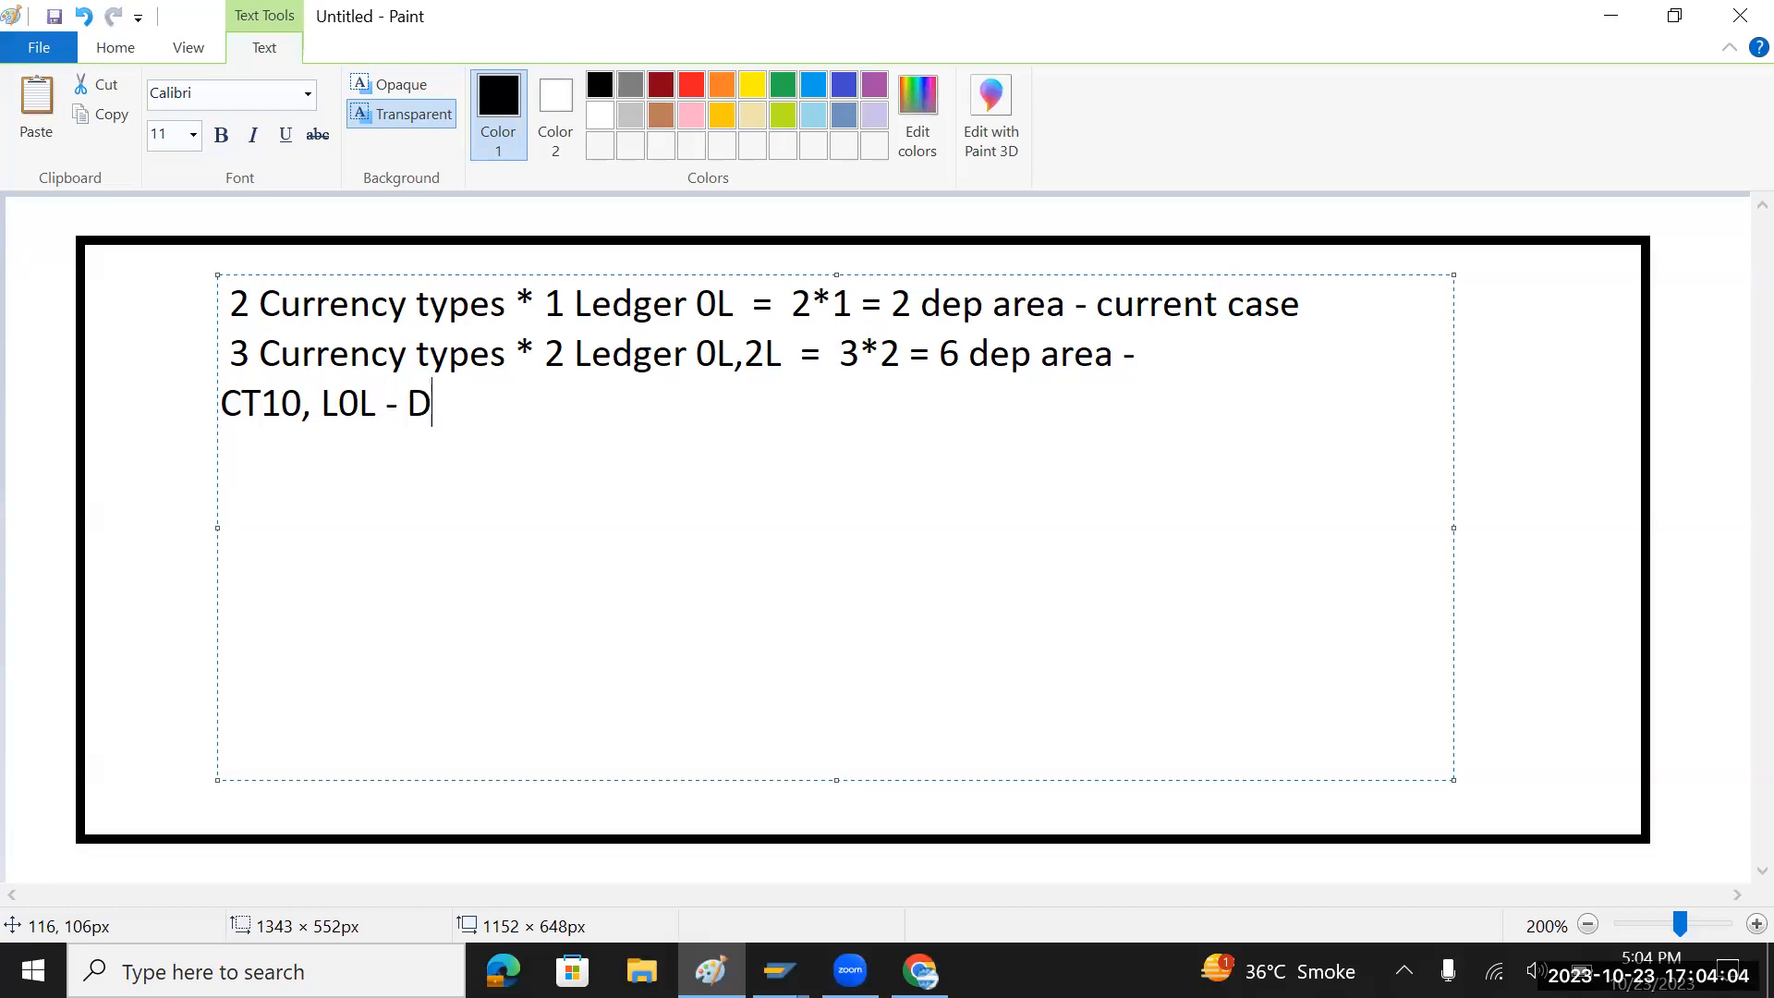
pyautogui.write('ep area ')
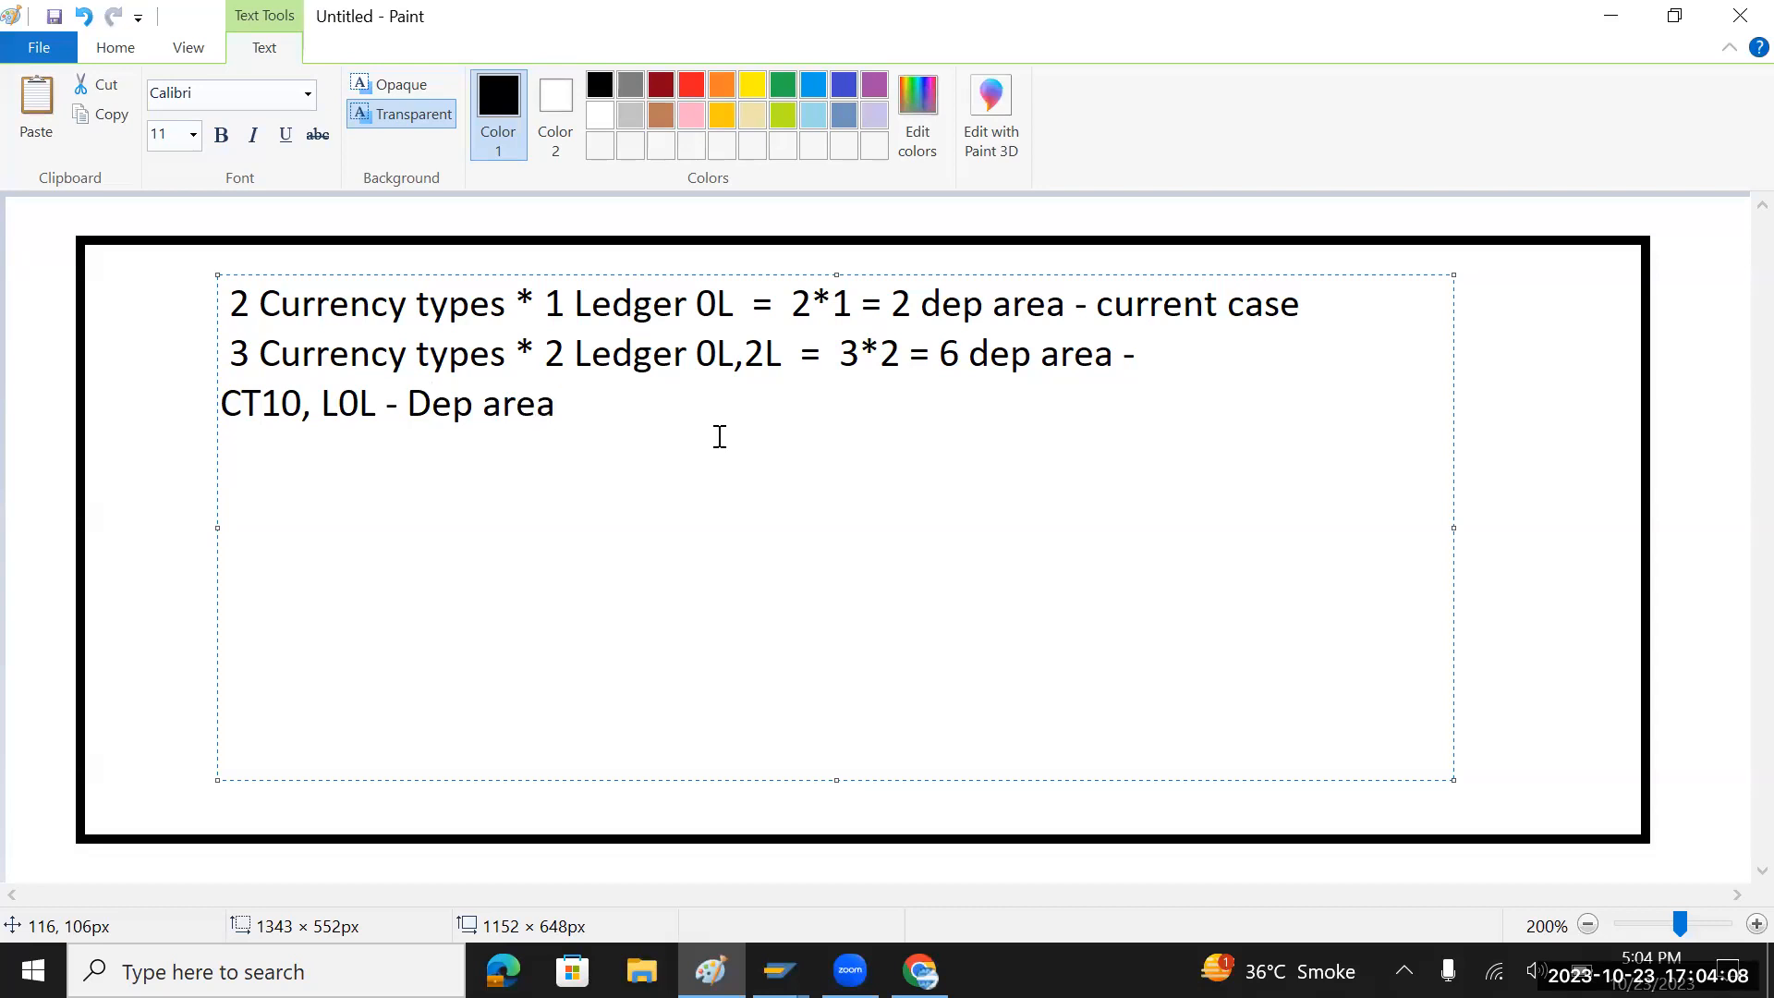
# - Write "CT30, Led" on a fourth line, checking TMIN's 2nd FI currency in SAP for the currency type
pyautogui.write('CT')
pyautogui.hotkey('alt', 'Tab')
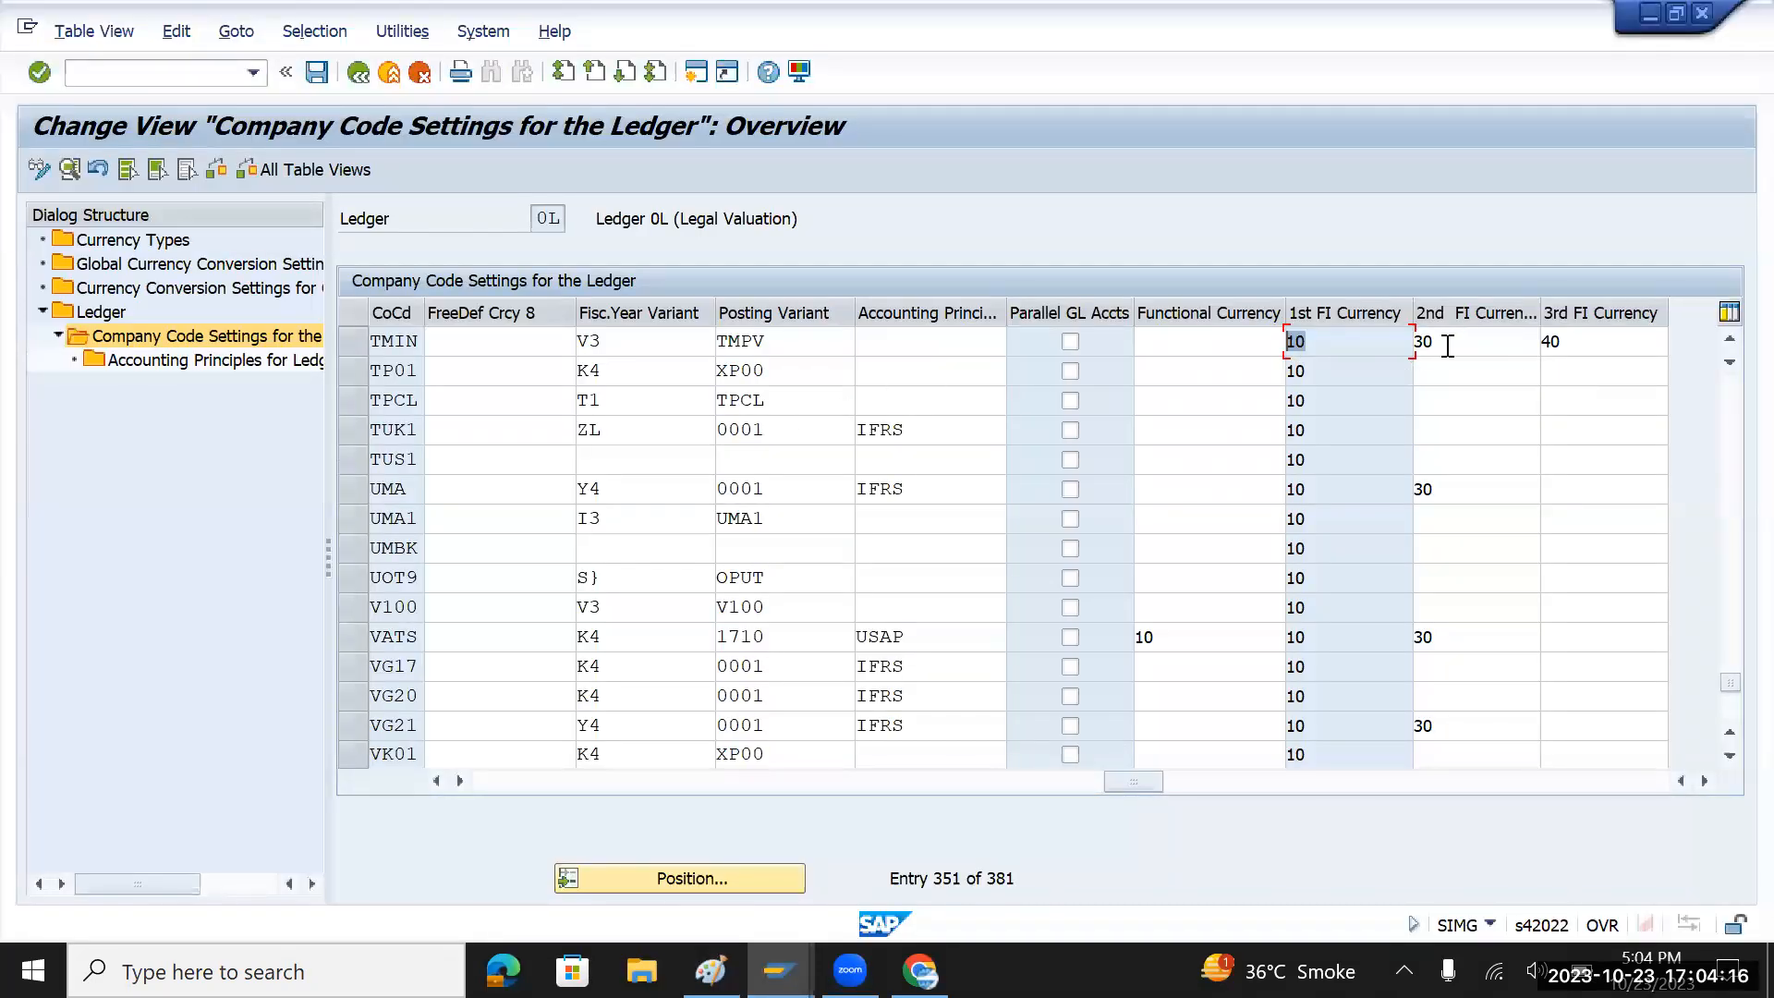
pyautogui.hotkey('alt', 'Tab')
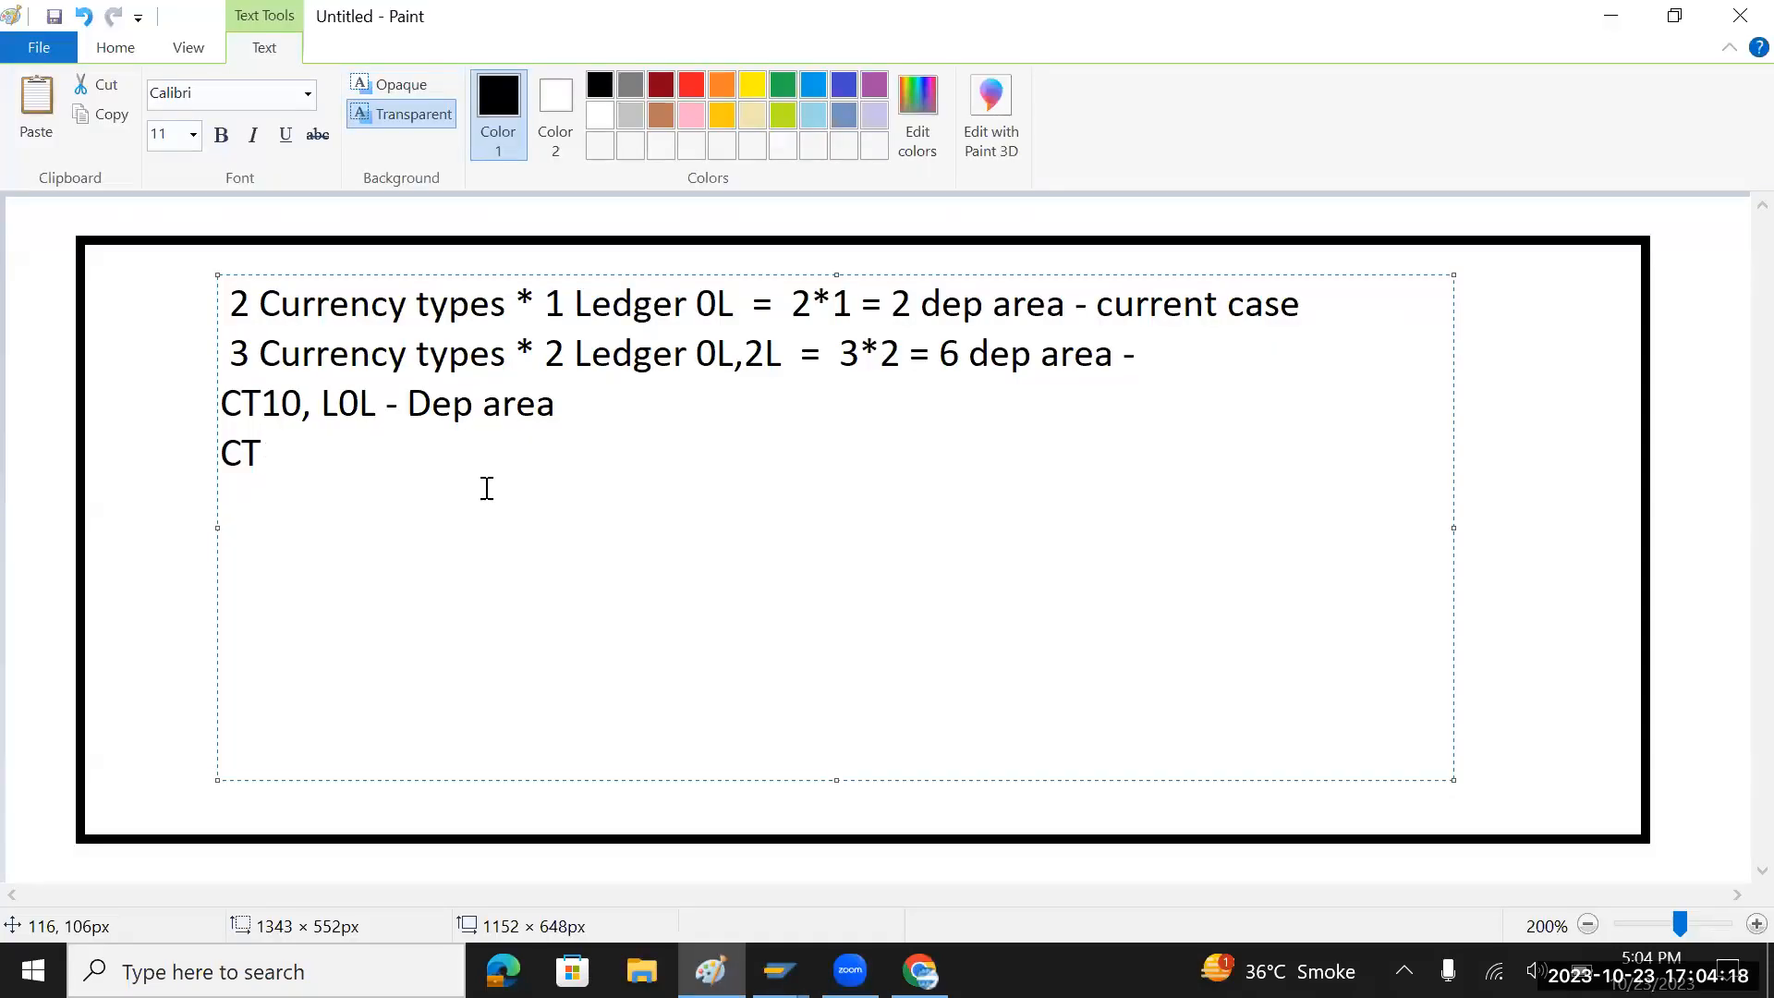
pyautogui.write('30,')
pyautogui.moveTo(327, 403); pyautogui.dragTo(399, 404)
pyautogui.click(387, 457)
pyautogui.write('Led')
# - Spell out the abbreviations in the third line so it begins "CurT 10, Led 0L"
pyautogui.press('Up')
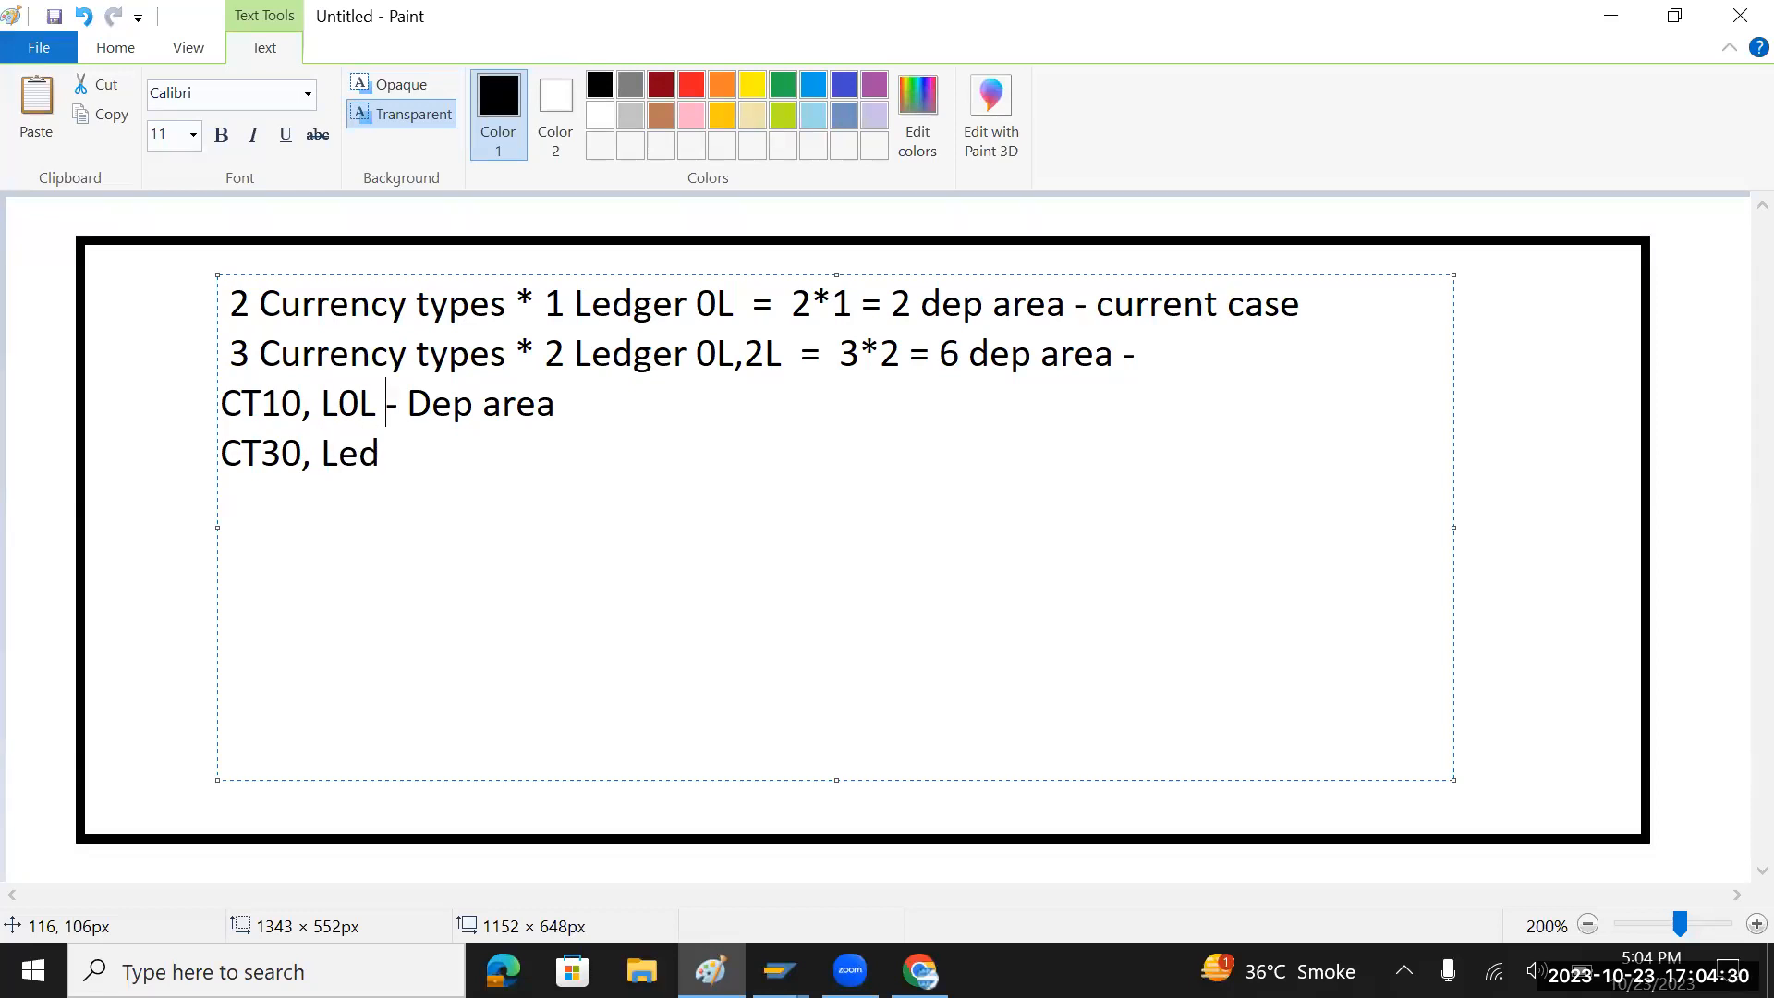
pyautogui.write('ed')
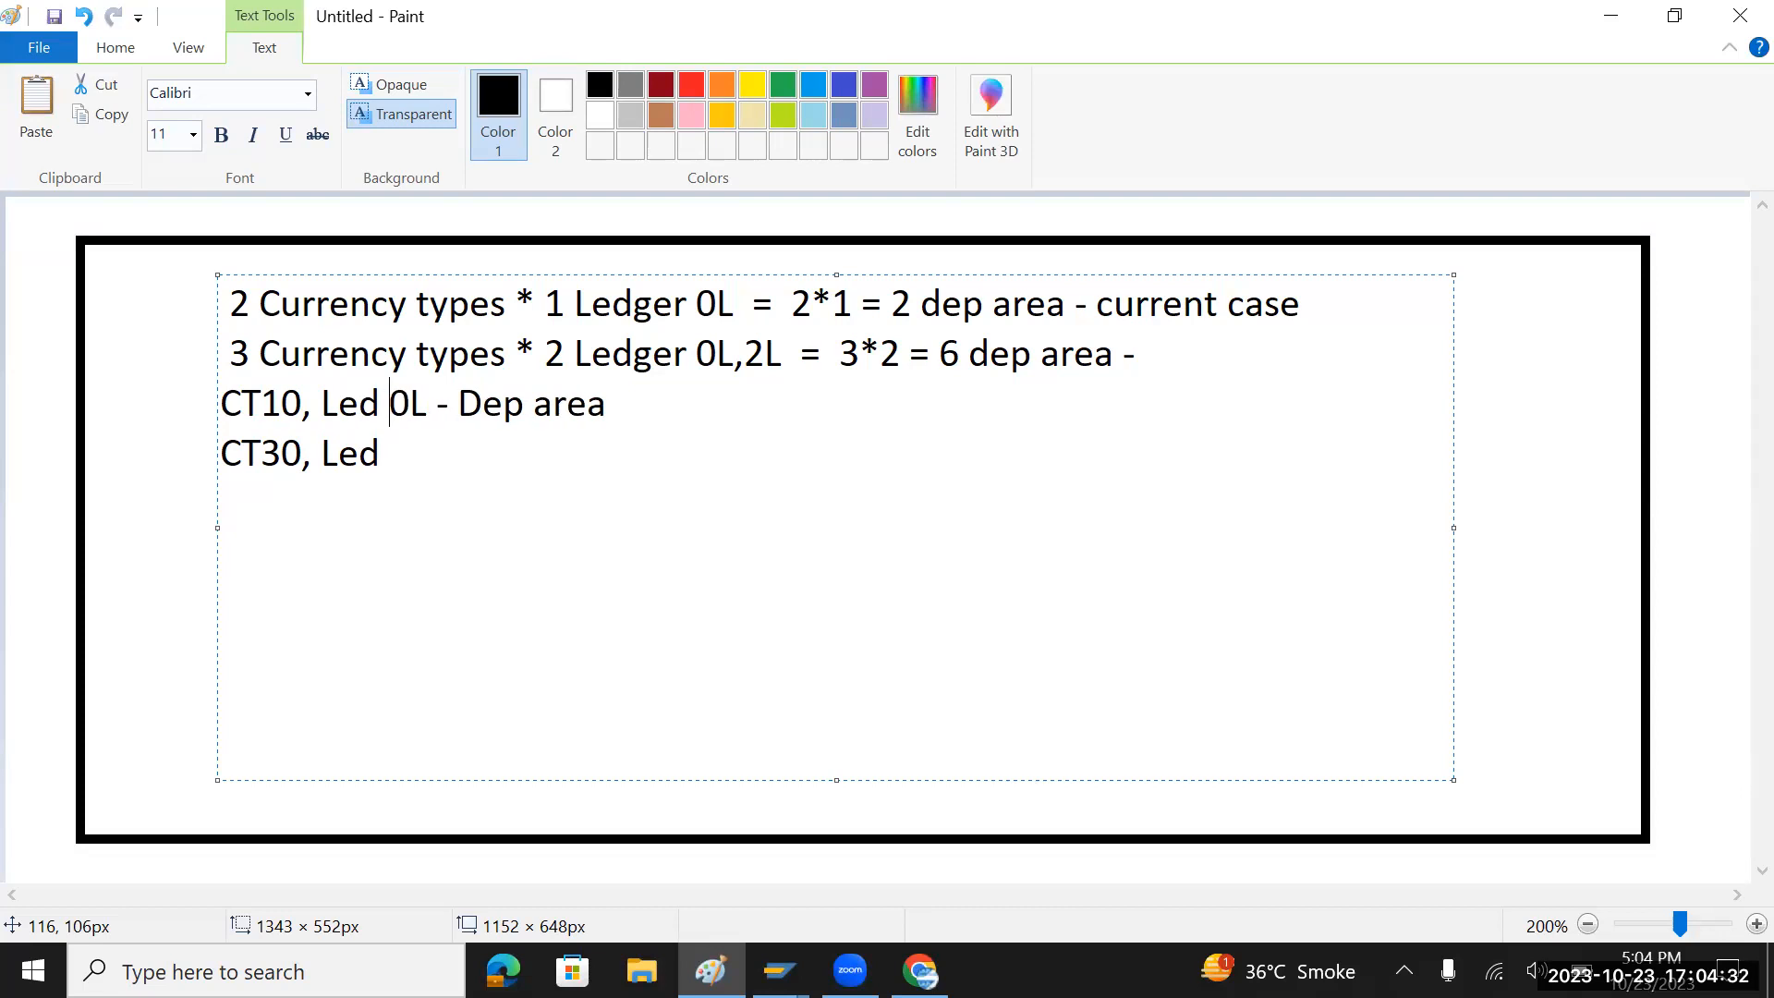
pyautogui.press('Left')
pyautogui.press('Left')
pyautogui.press('Left')
pyautogui.press('Left')
pyautogui.write('ur')
pyautogui.press('Down')
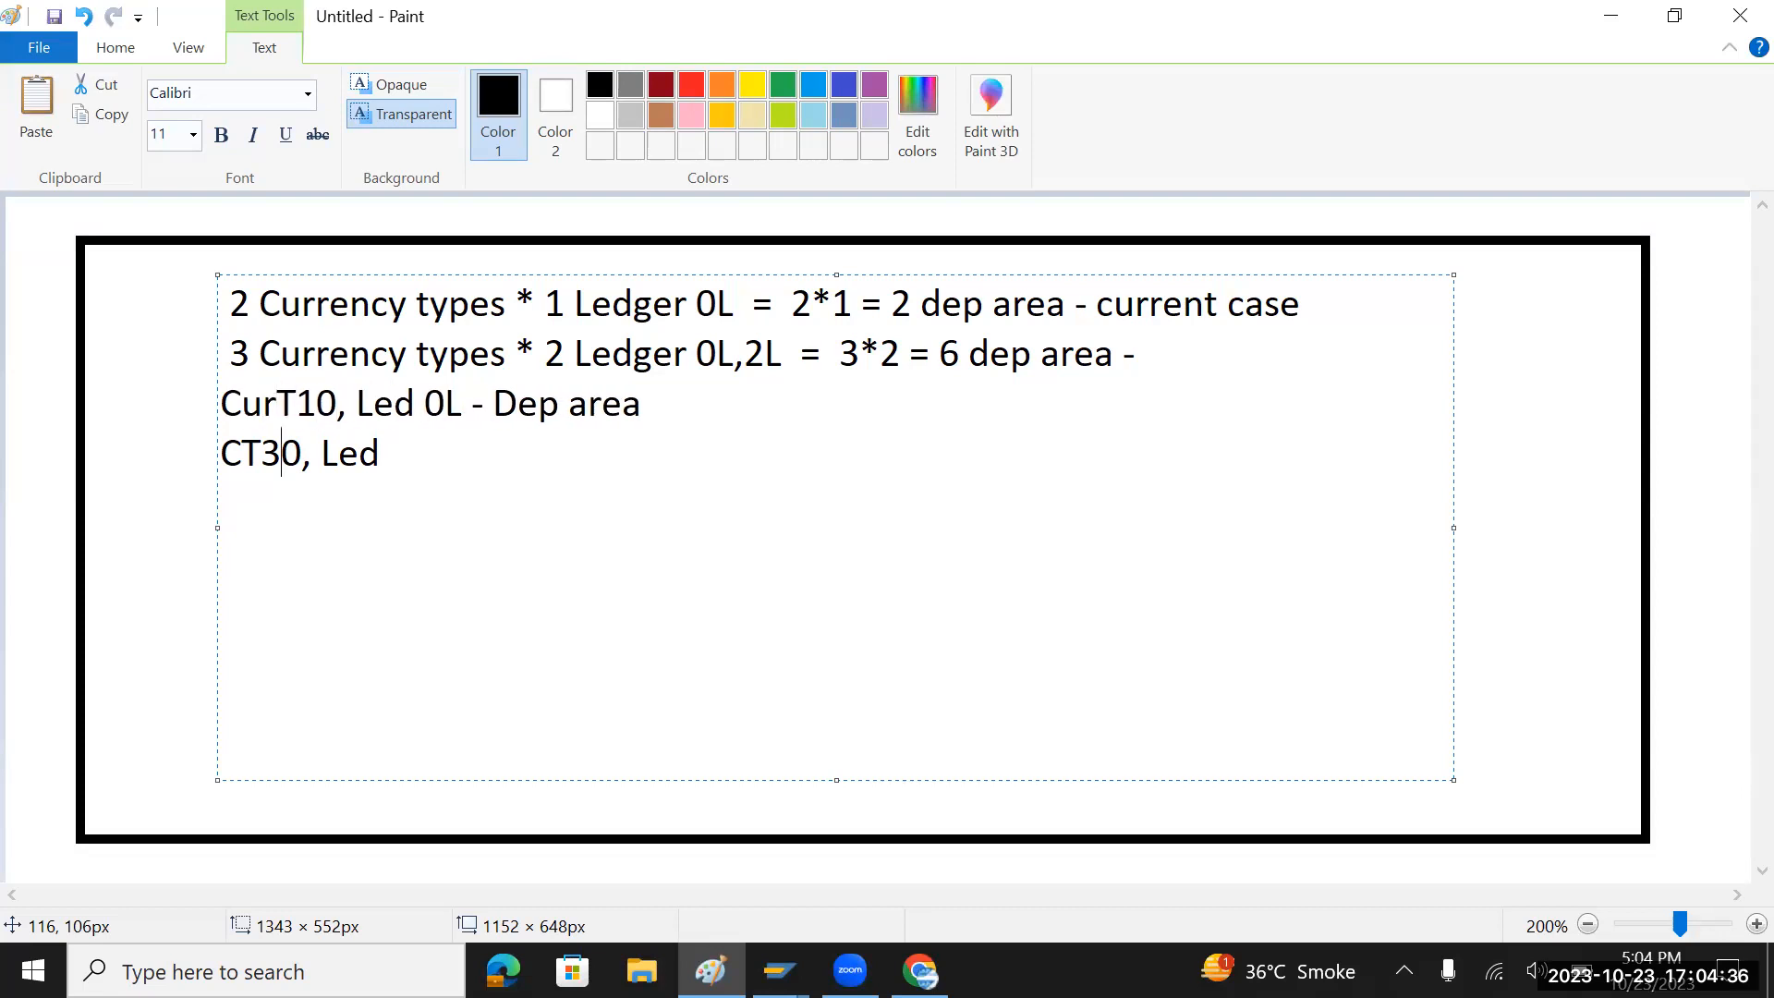
pyautogui.press('Up')
pyautogui.press('Down')
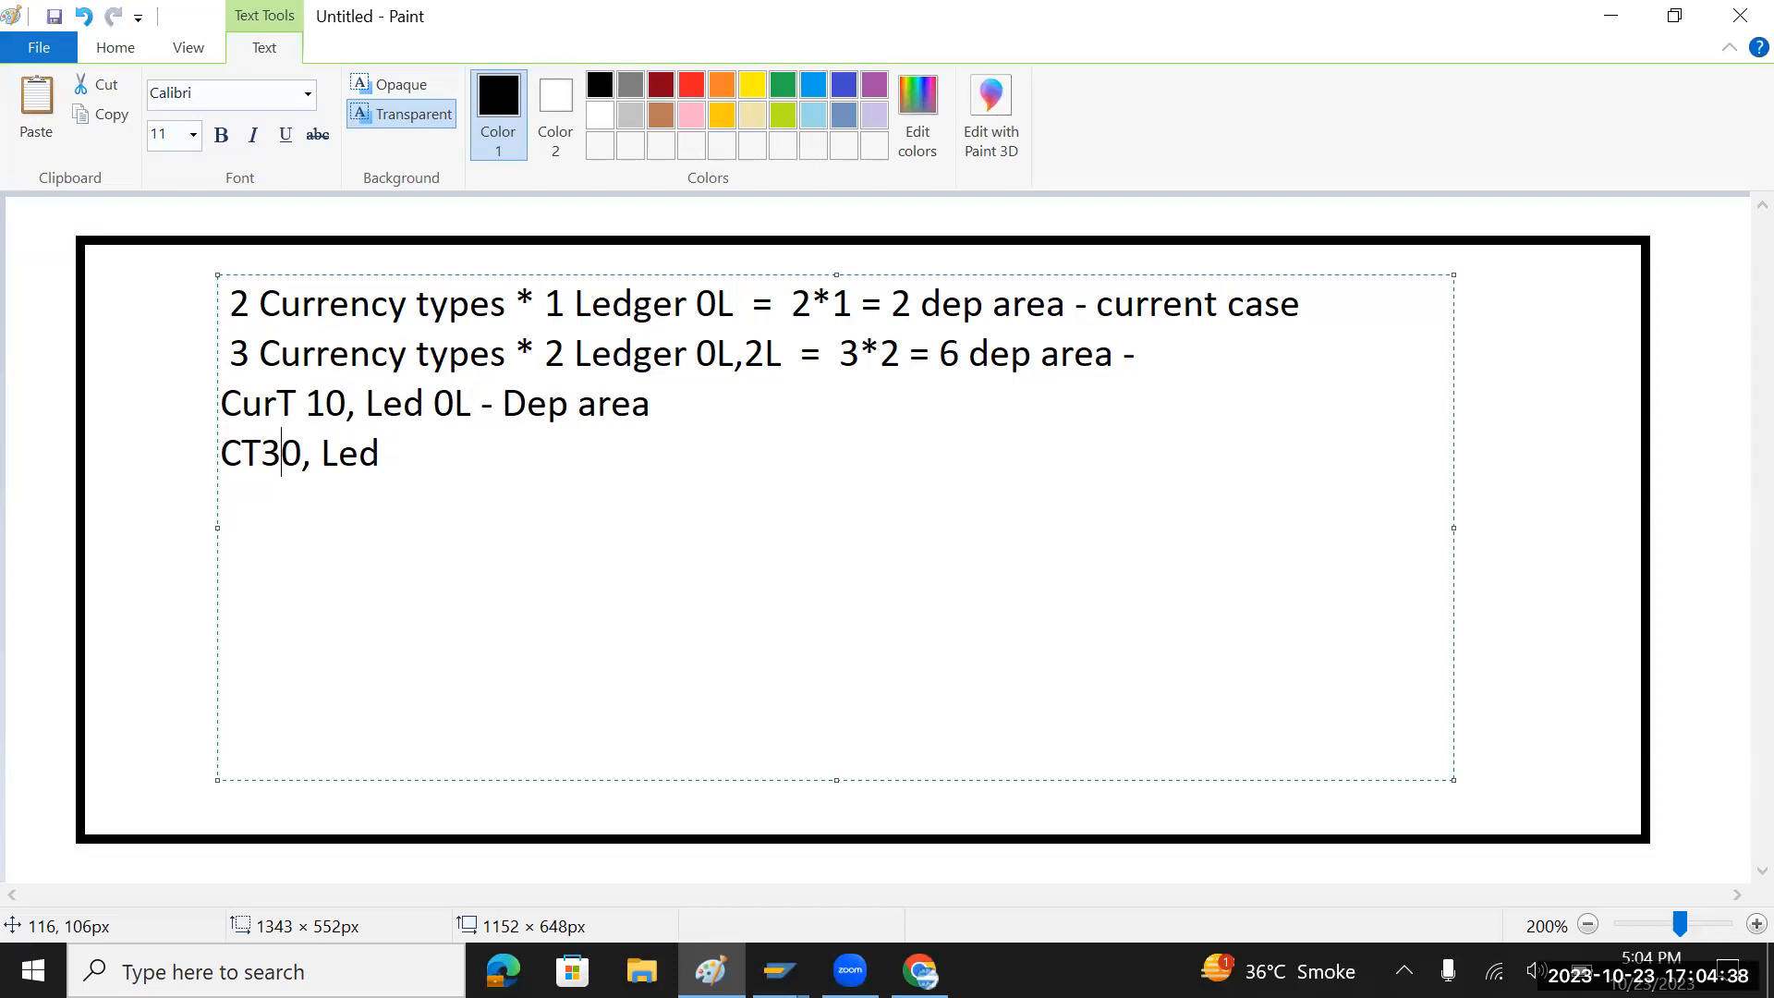
# - Change "CT30" at the start of the fourth line to "CurT 30"
pyautogui.press('Right')
pyautogui.write('urT')
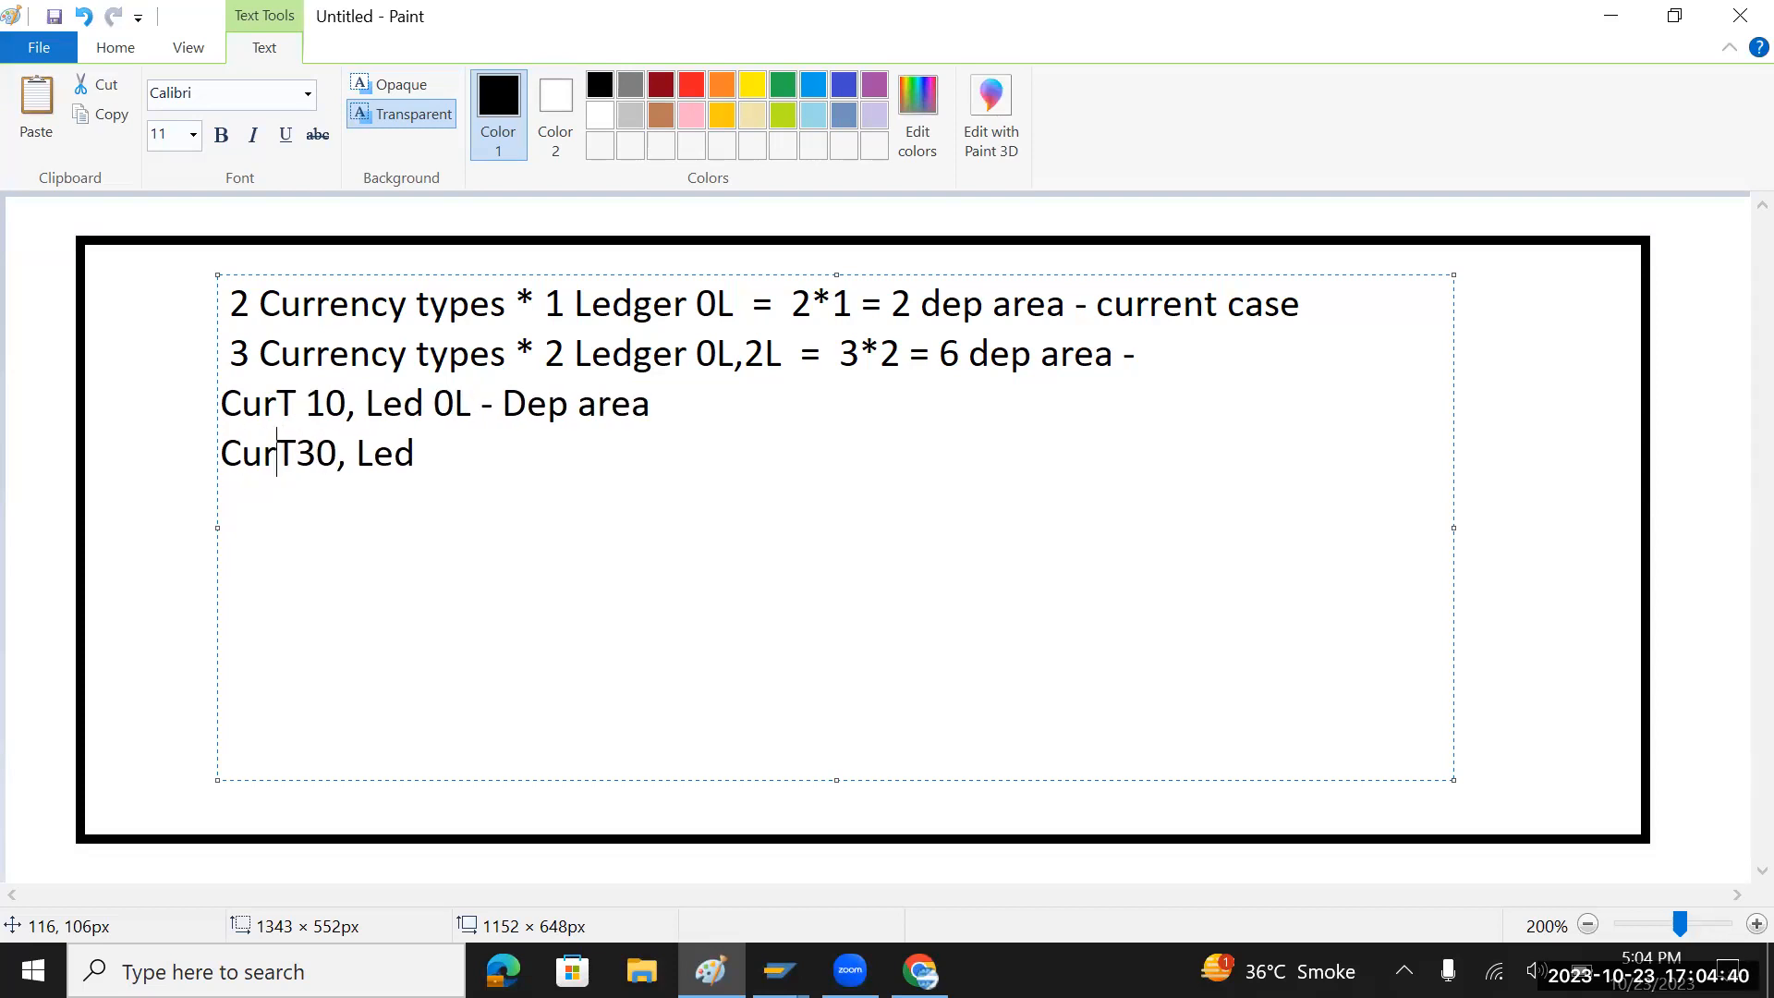
pyautogui.press('Right')
pyautogui.press('Right')
pyautogui.press('Right')
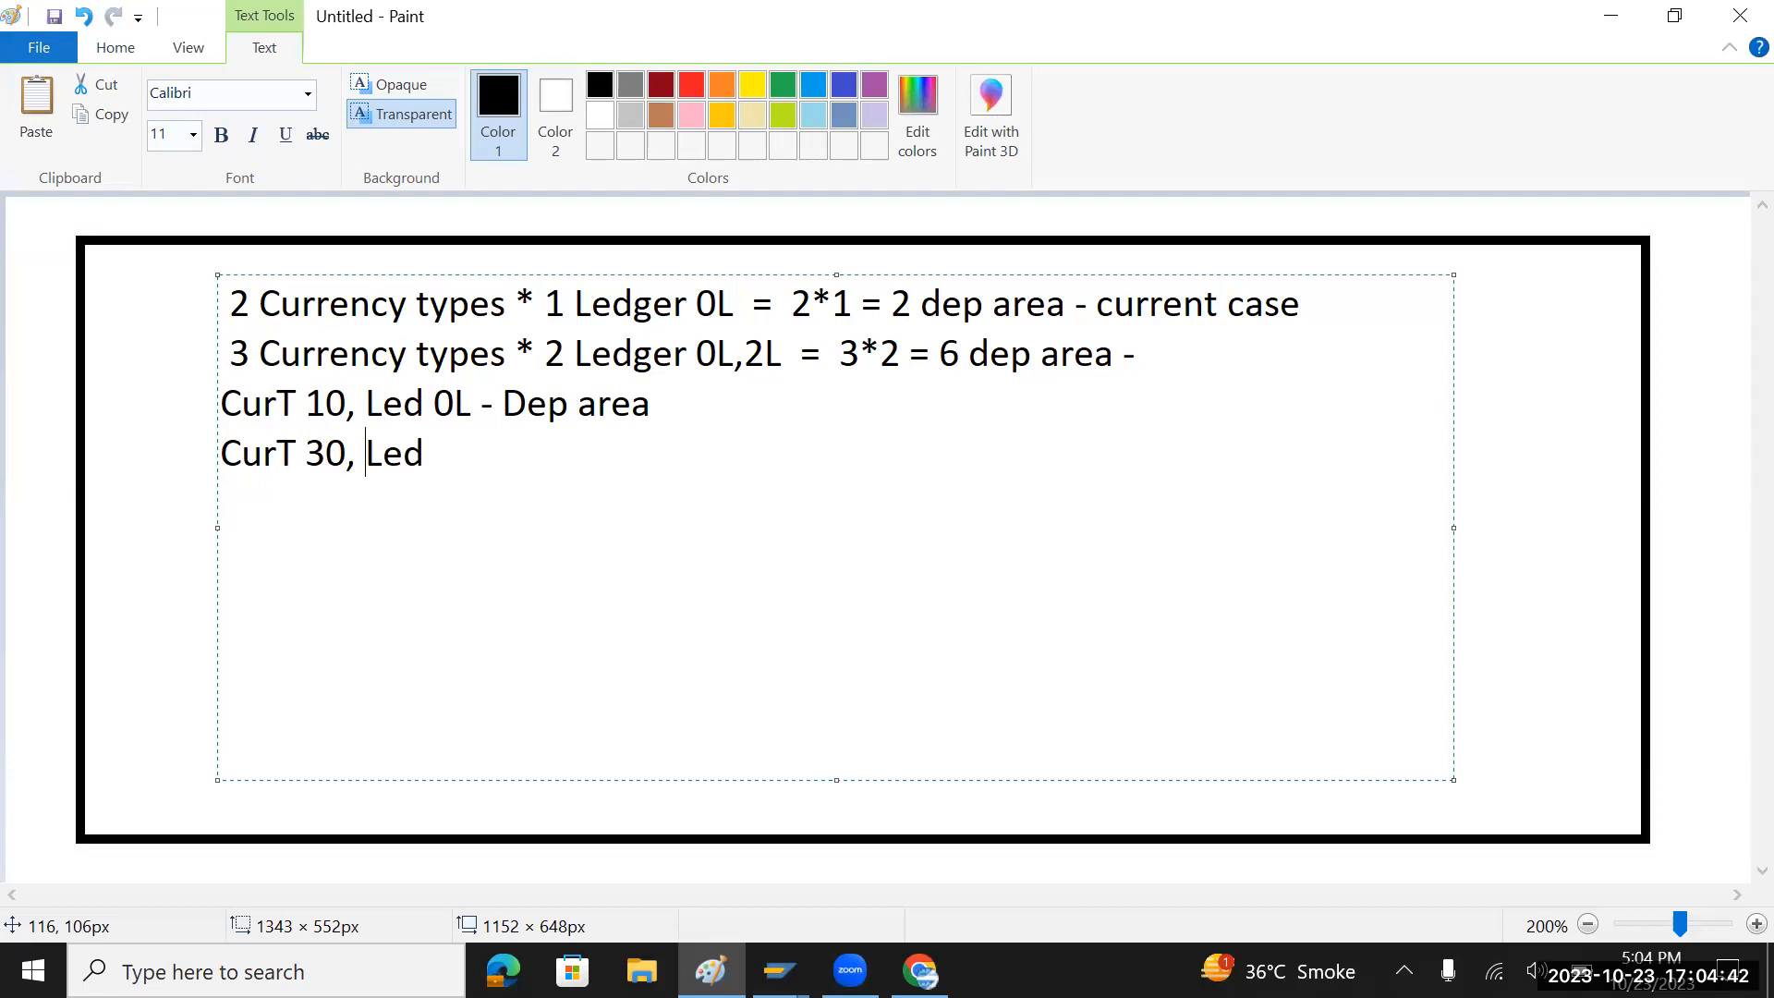
# - Complete the fourth line as "CurT 30, Led 0L - Dep area 2" and number the third line's depreciation area 1
pyautogui.press('Right')
pyautogui.write('0L - Dep area')
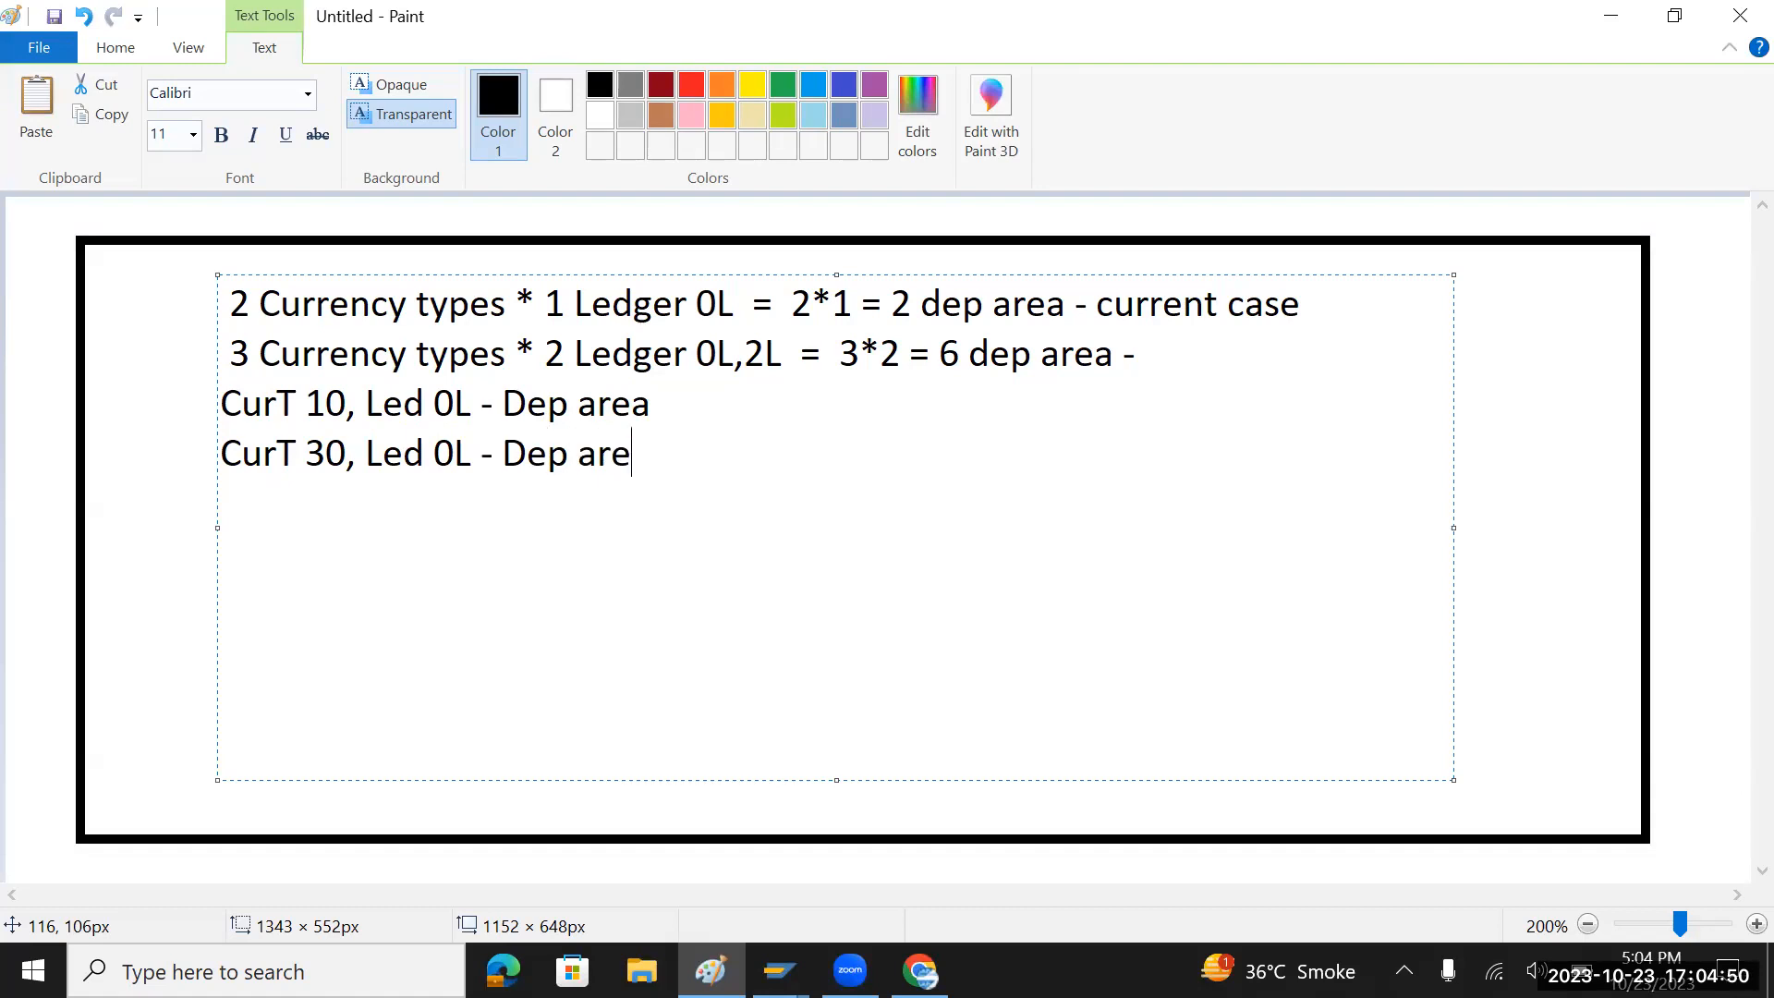
pyautogui.write('1')
pyautogui.write('2')
# - Duplicate the "CurT 30, Led 0L - Dep area 2" line onto a new fifth line
pyautogui.moveTo(686, 453); pyautogui.dragTo(223, 455)
pyautogui.hotkey('ctrl', 'c')
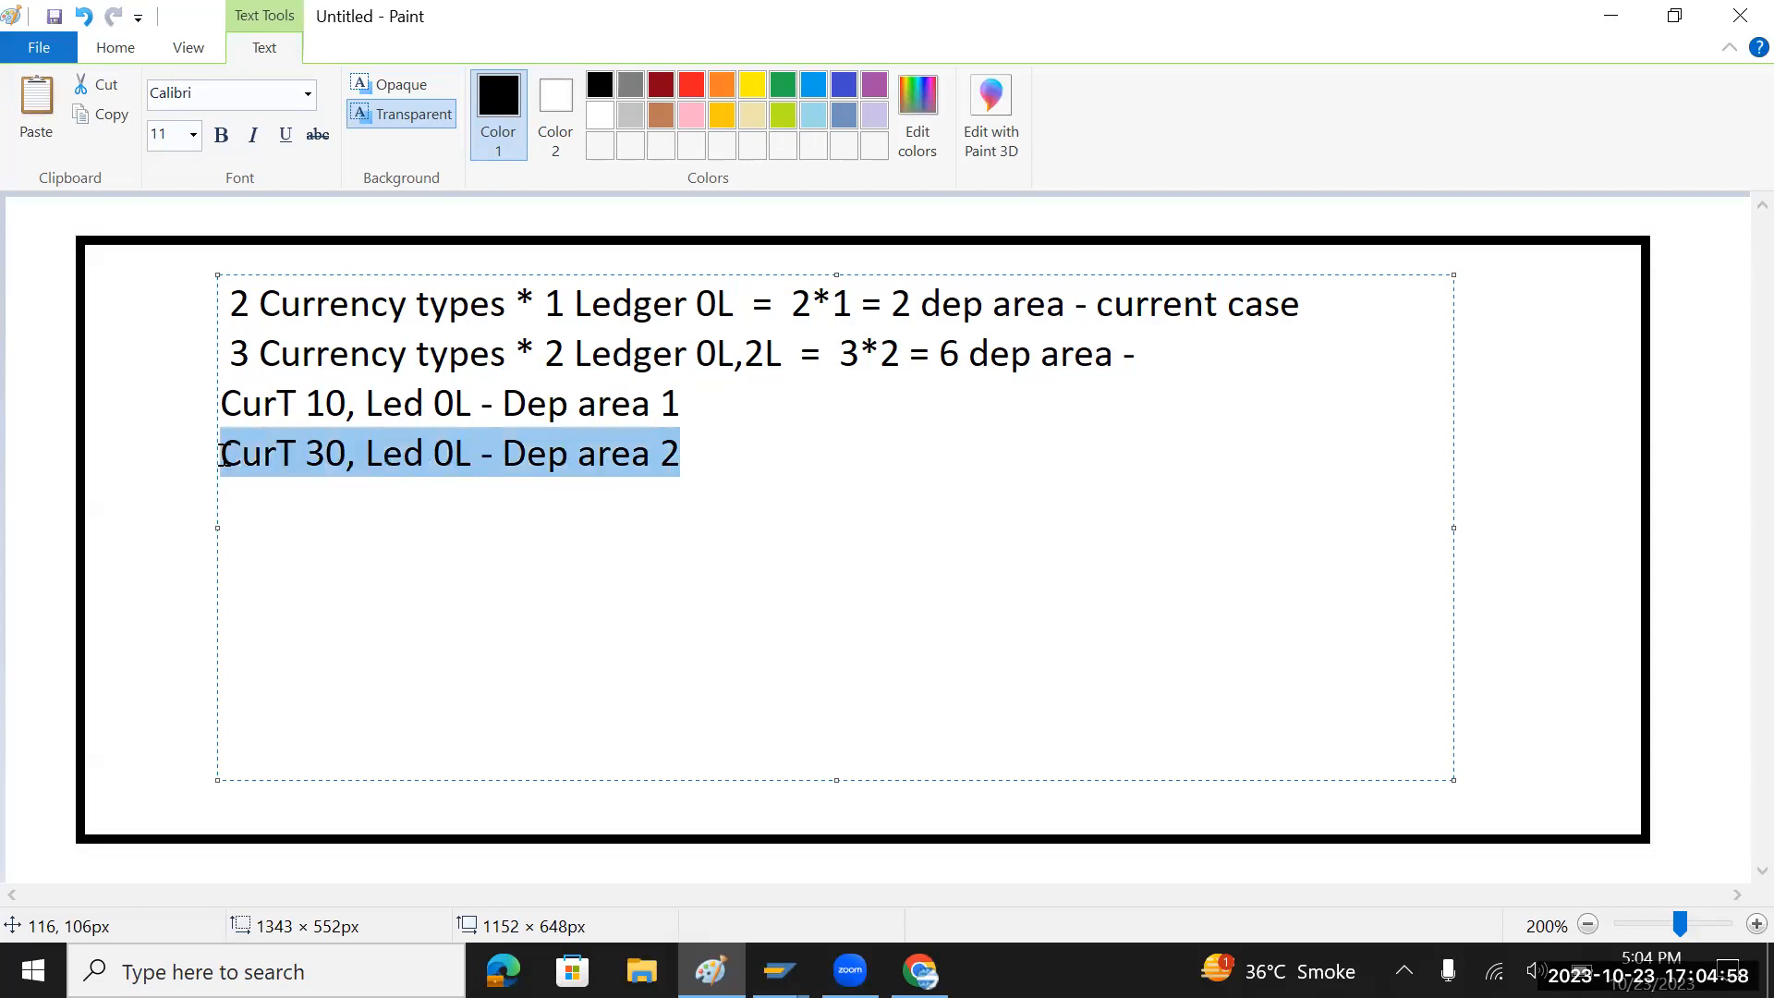
pyautogui.click(700, 468)
pyautogui.press('Return')
pyautogui.hotkey('ctrl', 'v')
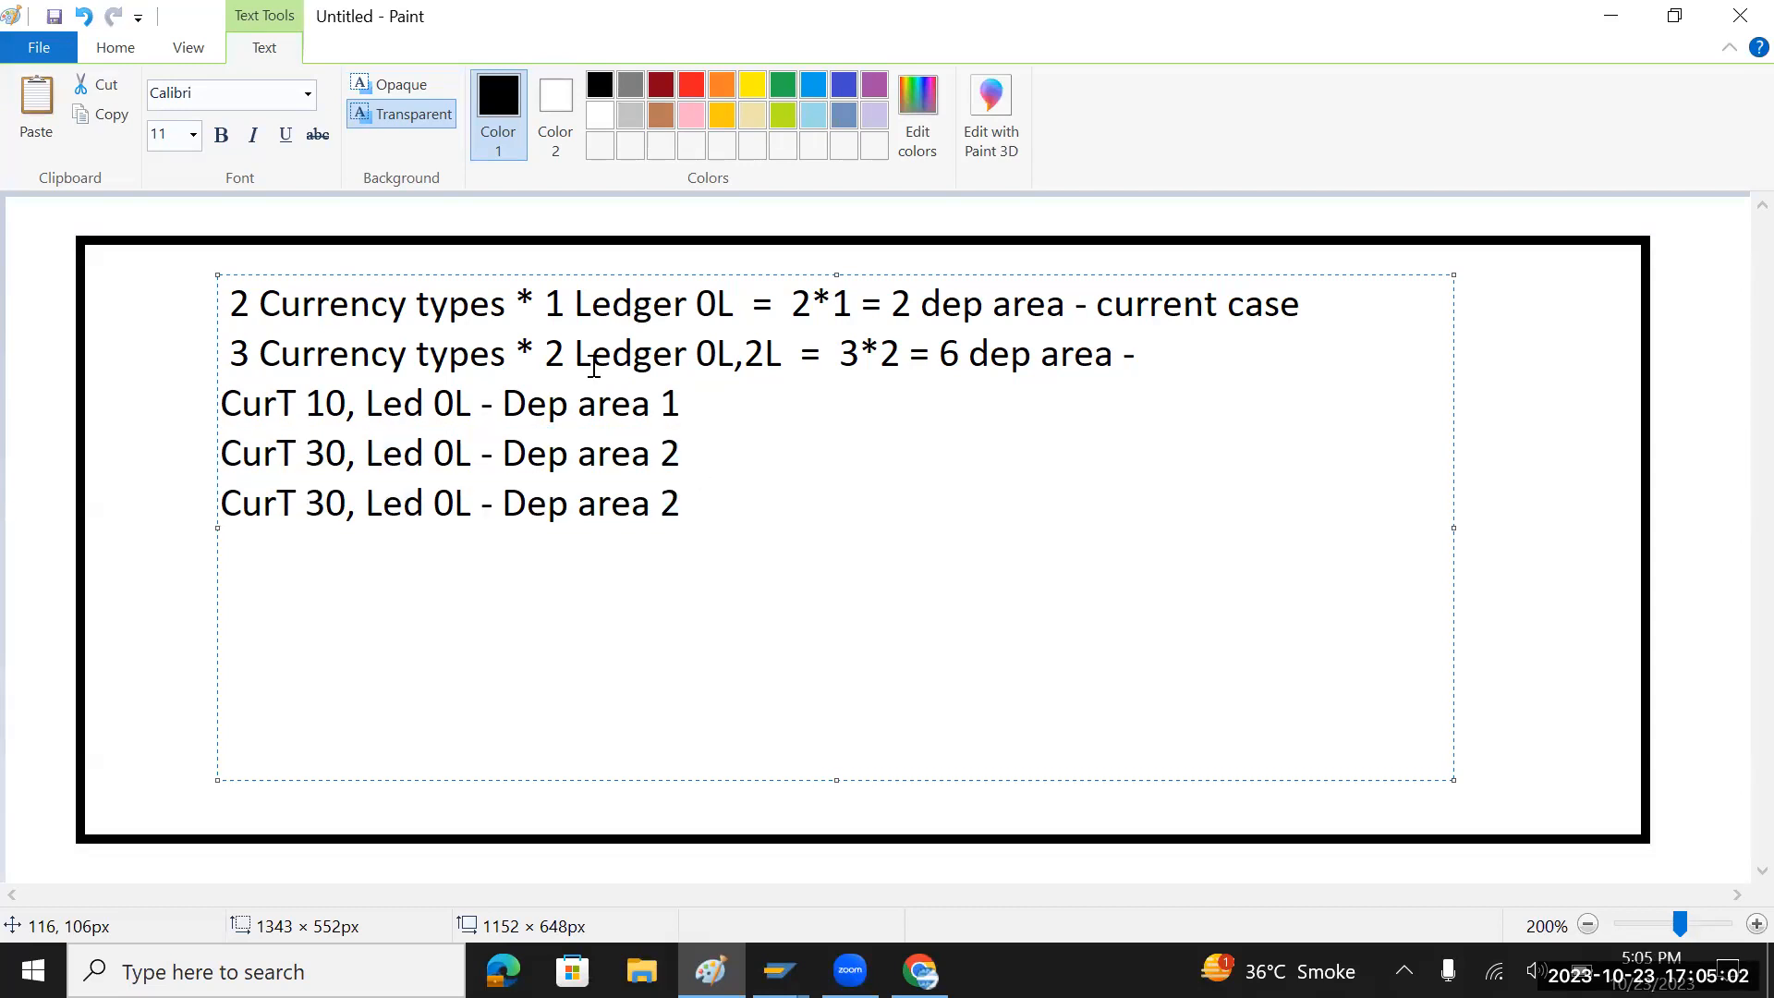
# - Check TMIN's 3rd FI currency in SAP and change the duplicated line in Paint to "CurT 40, Led 0L - Dep area 3"
pyautogui.hotkey('alt', 'Tab')
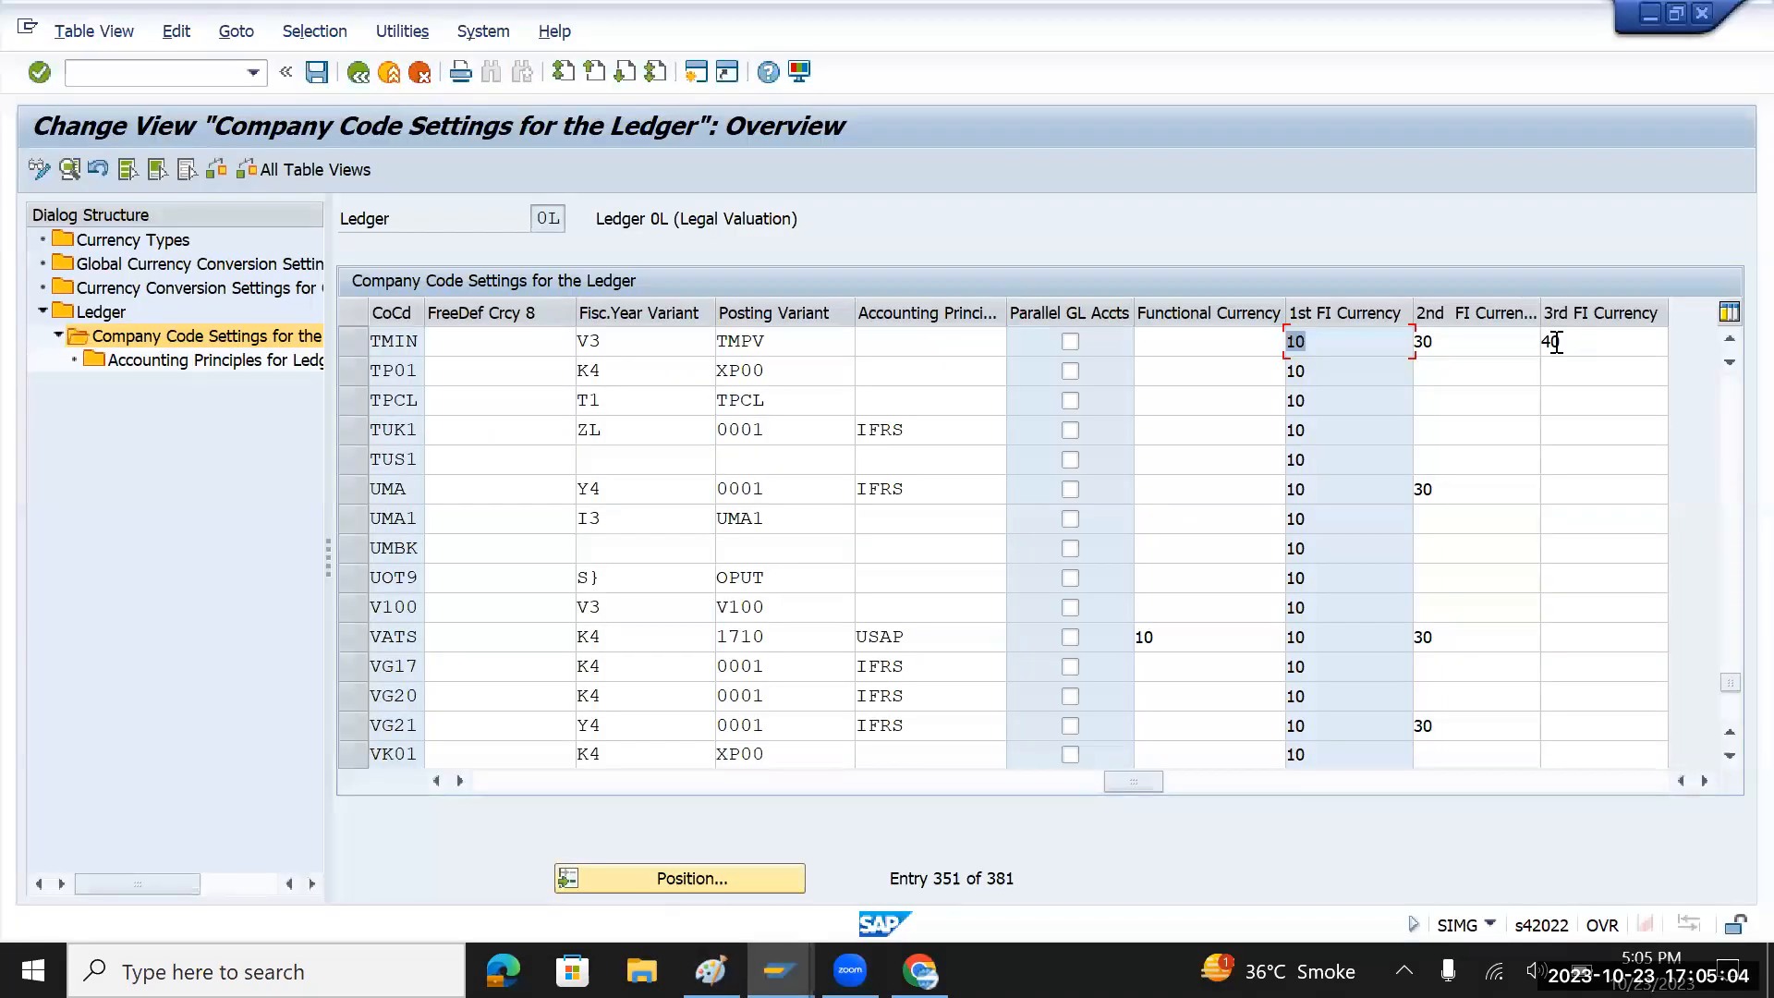
pyautogui.hotkey('alt', 'Tab')
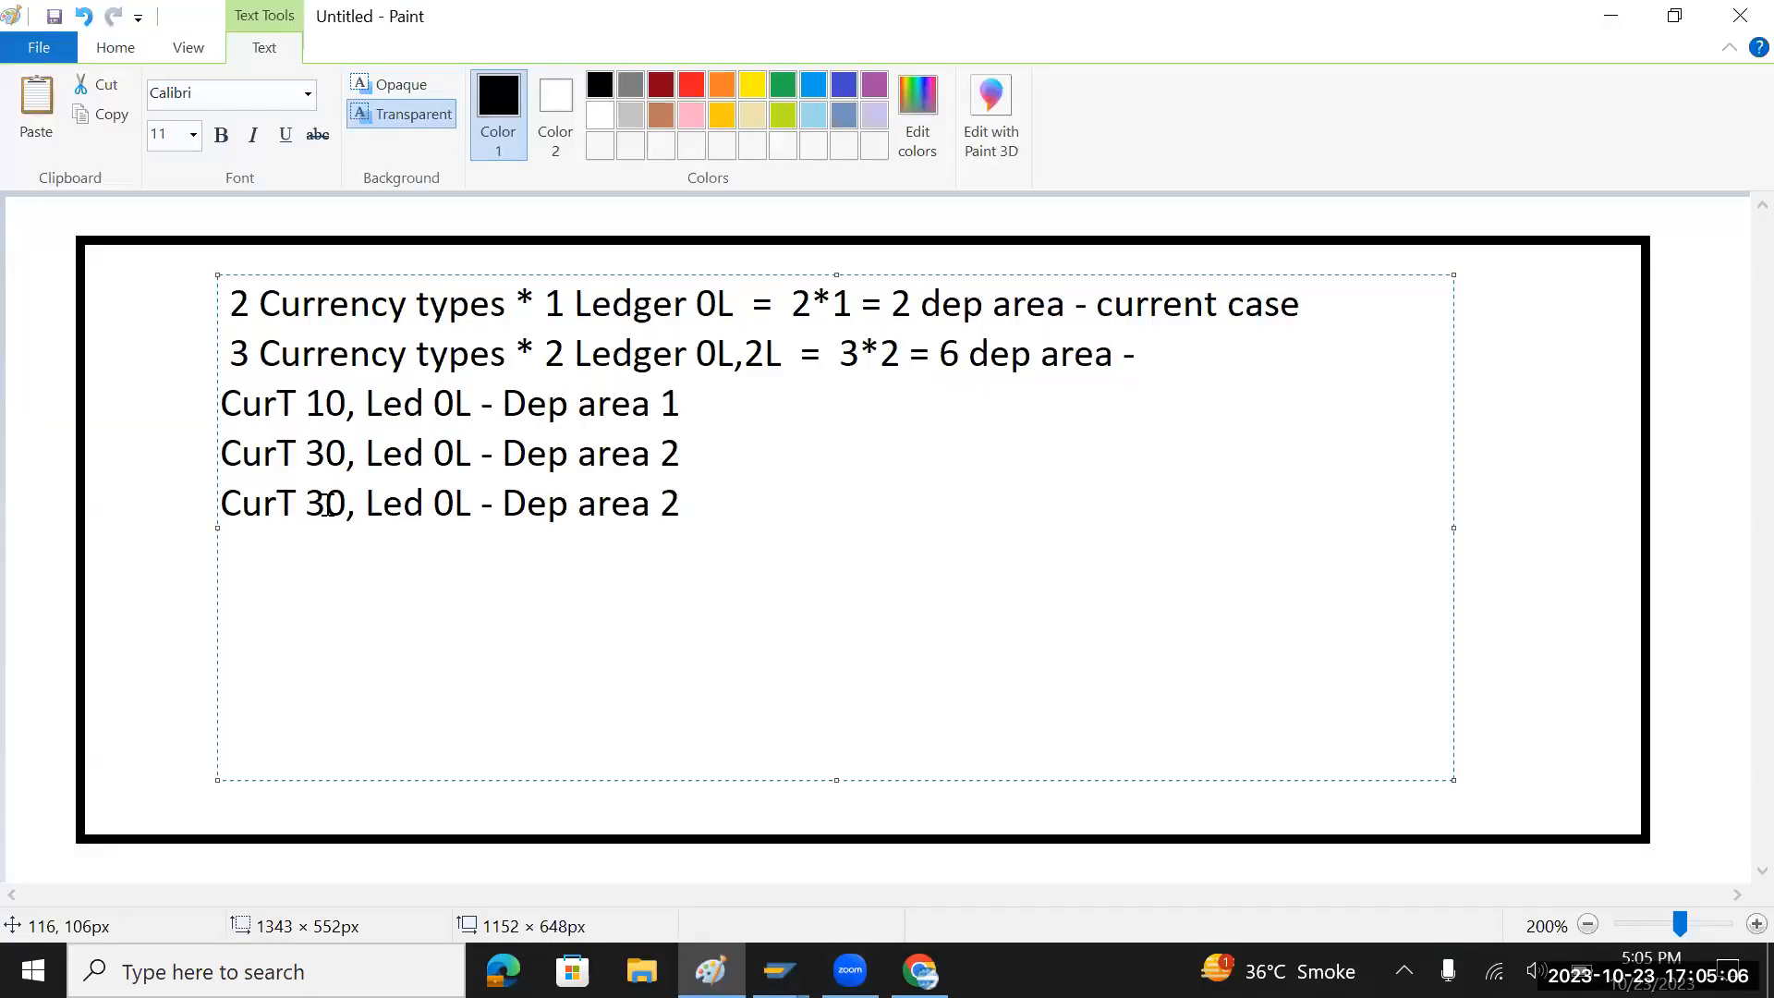
pyautogui.click(327, 503)
pyautogui.press('BackSpace')
pyautogui.write('4')
pyautogui.click(692, 508)
pyautogui.press('BackSpace')
pyautogui.write('3')
# - Copy the three CurT lines for ledger 0L and add them again directly below
pyautogui.click(329, 406)
pyautogui.moveTo(425, 404); pyautogui.dragTo(444, 404)
pyautogui.moveTo(733, 352); pyautogui.dragTo(783, 353)
pyautogui.moveTo(691, 506); pyautogui.dragTo(222, 406)
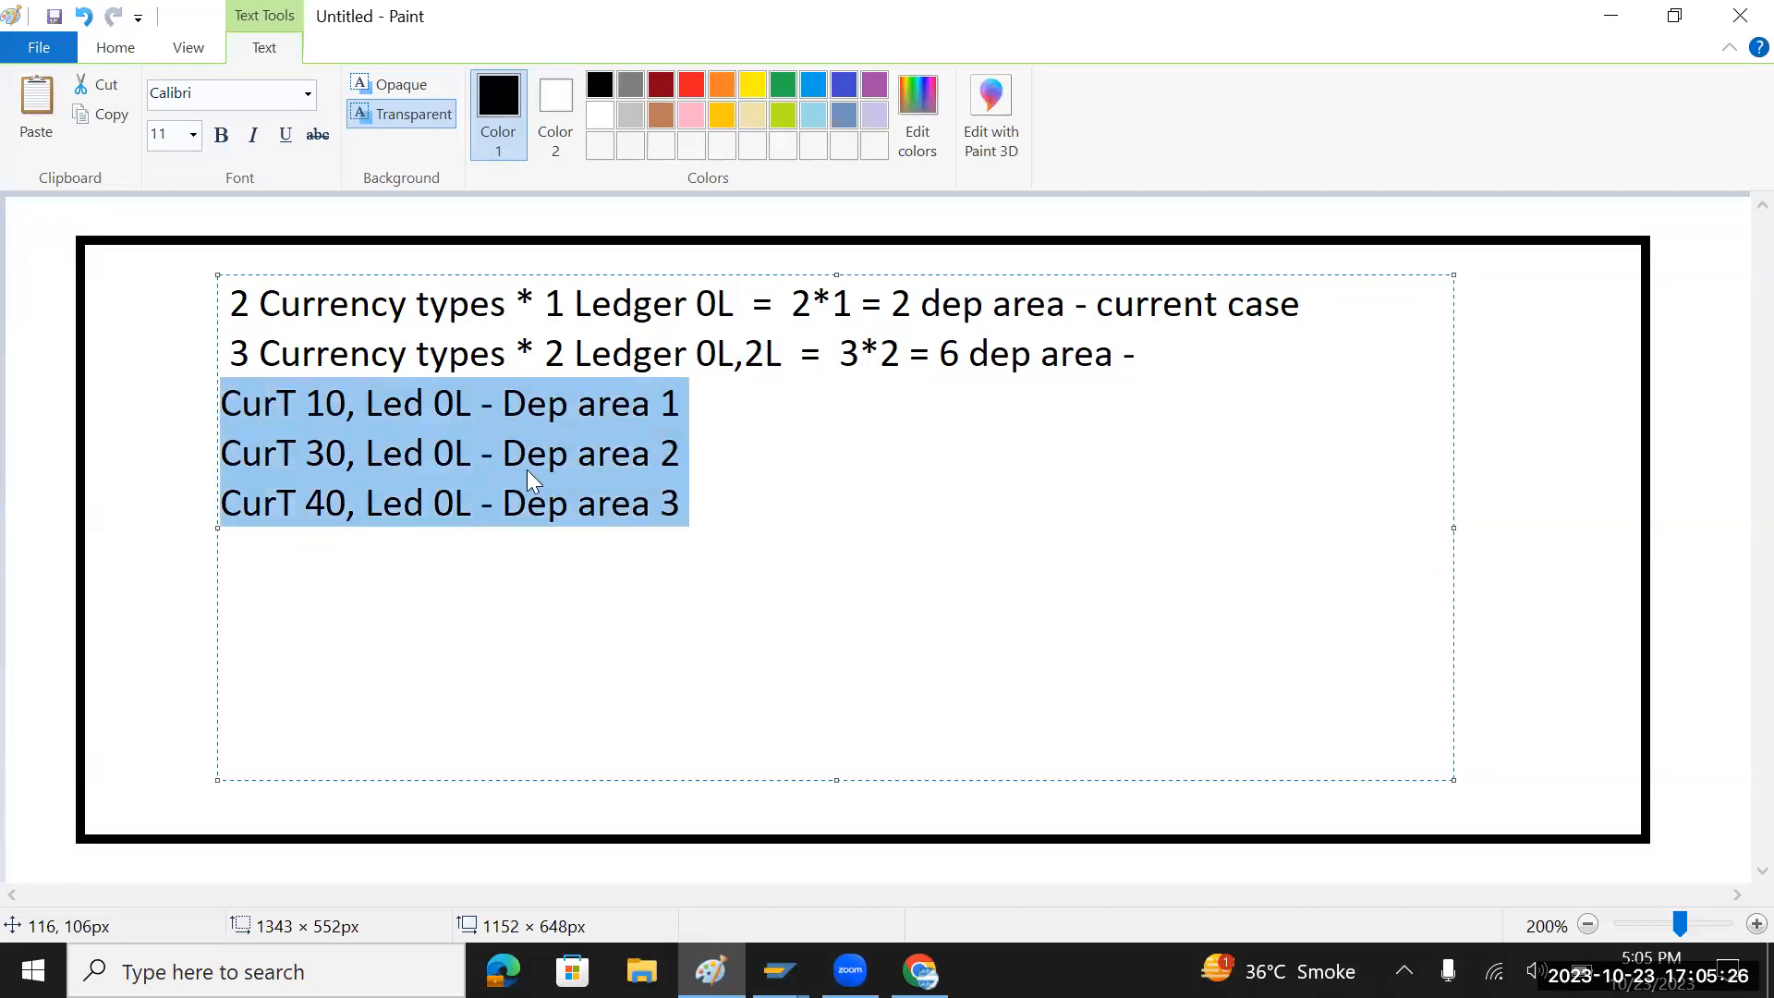
pyautogui.click(710, 503)
pyautogui.press('Return')
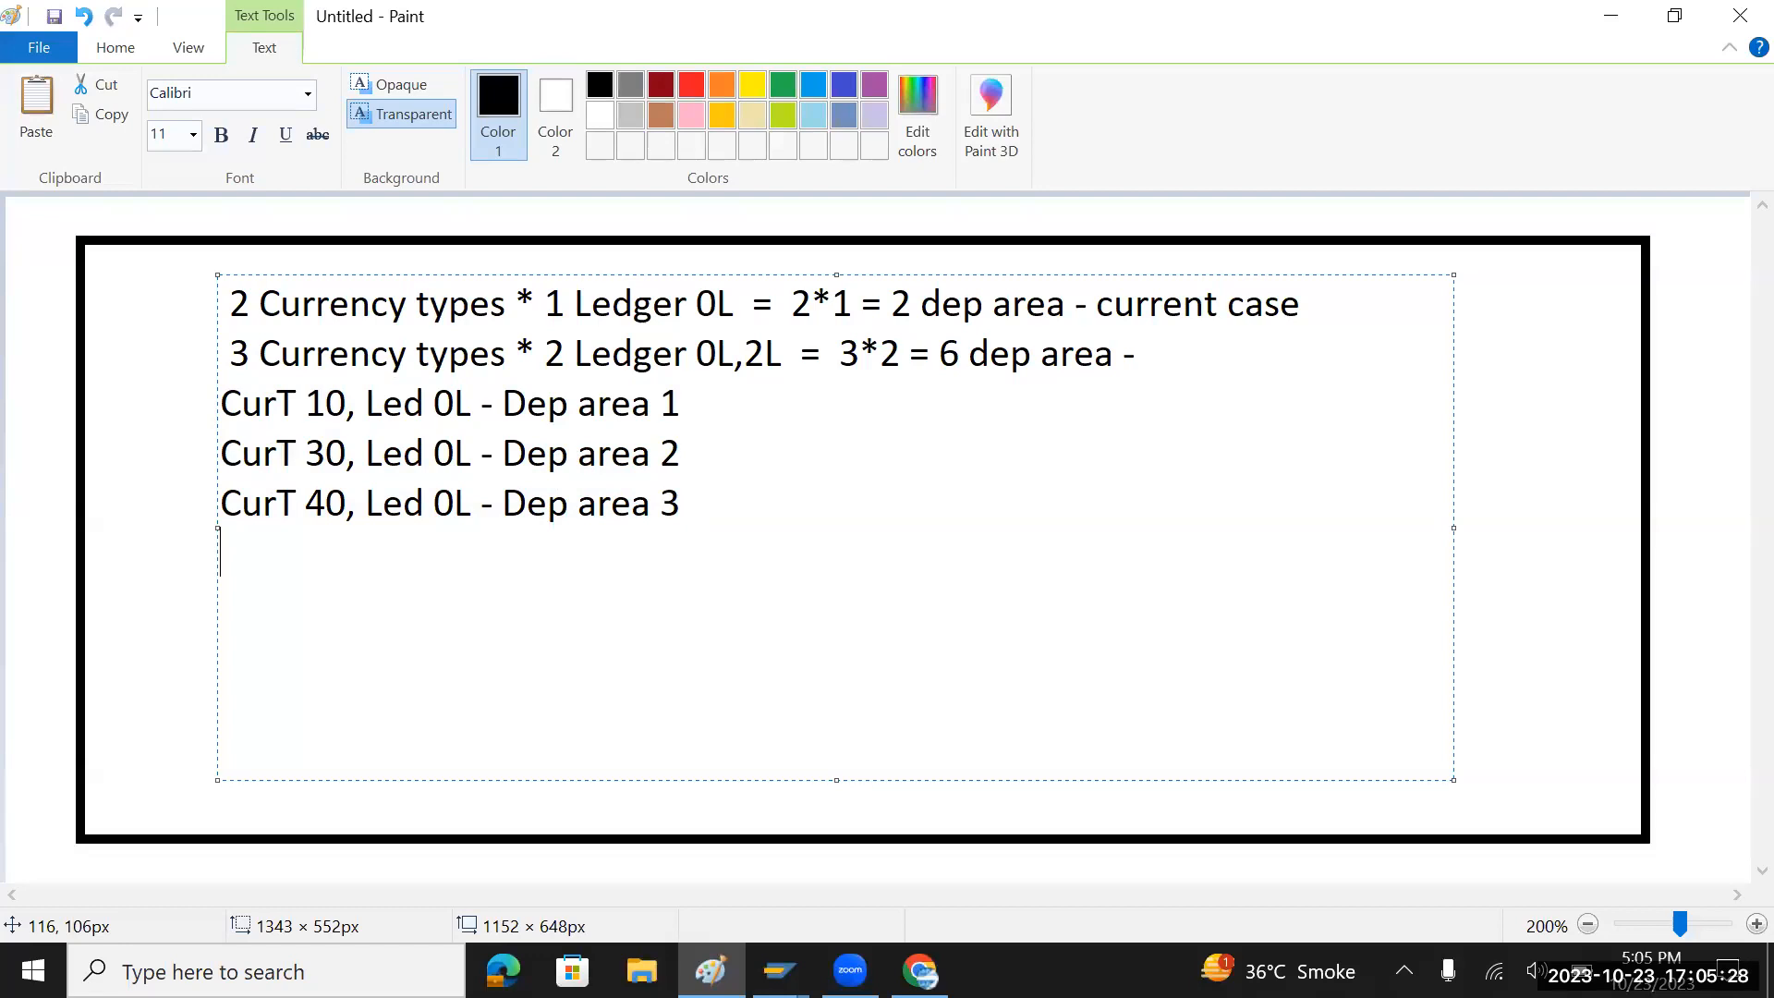
pyautogui.write('CurT 10, Led 0L - Dep area 1 CurT 30, Led 0L - Dep area 2 CurT 40, Led 0L - Dep area 3')
pyautogui.press('Return')
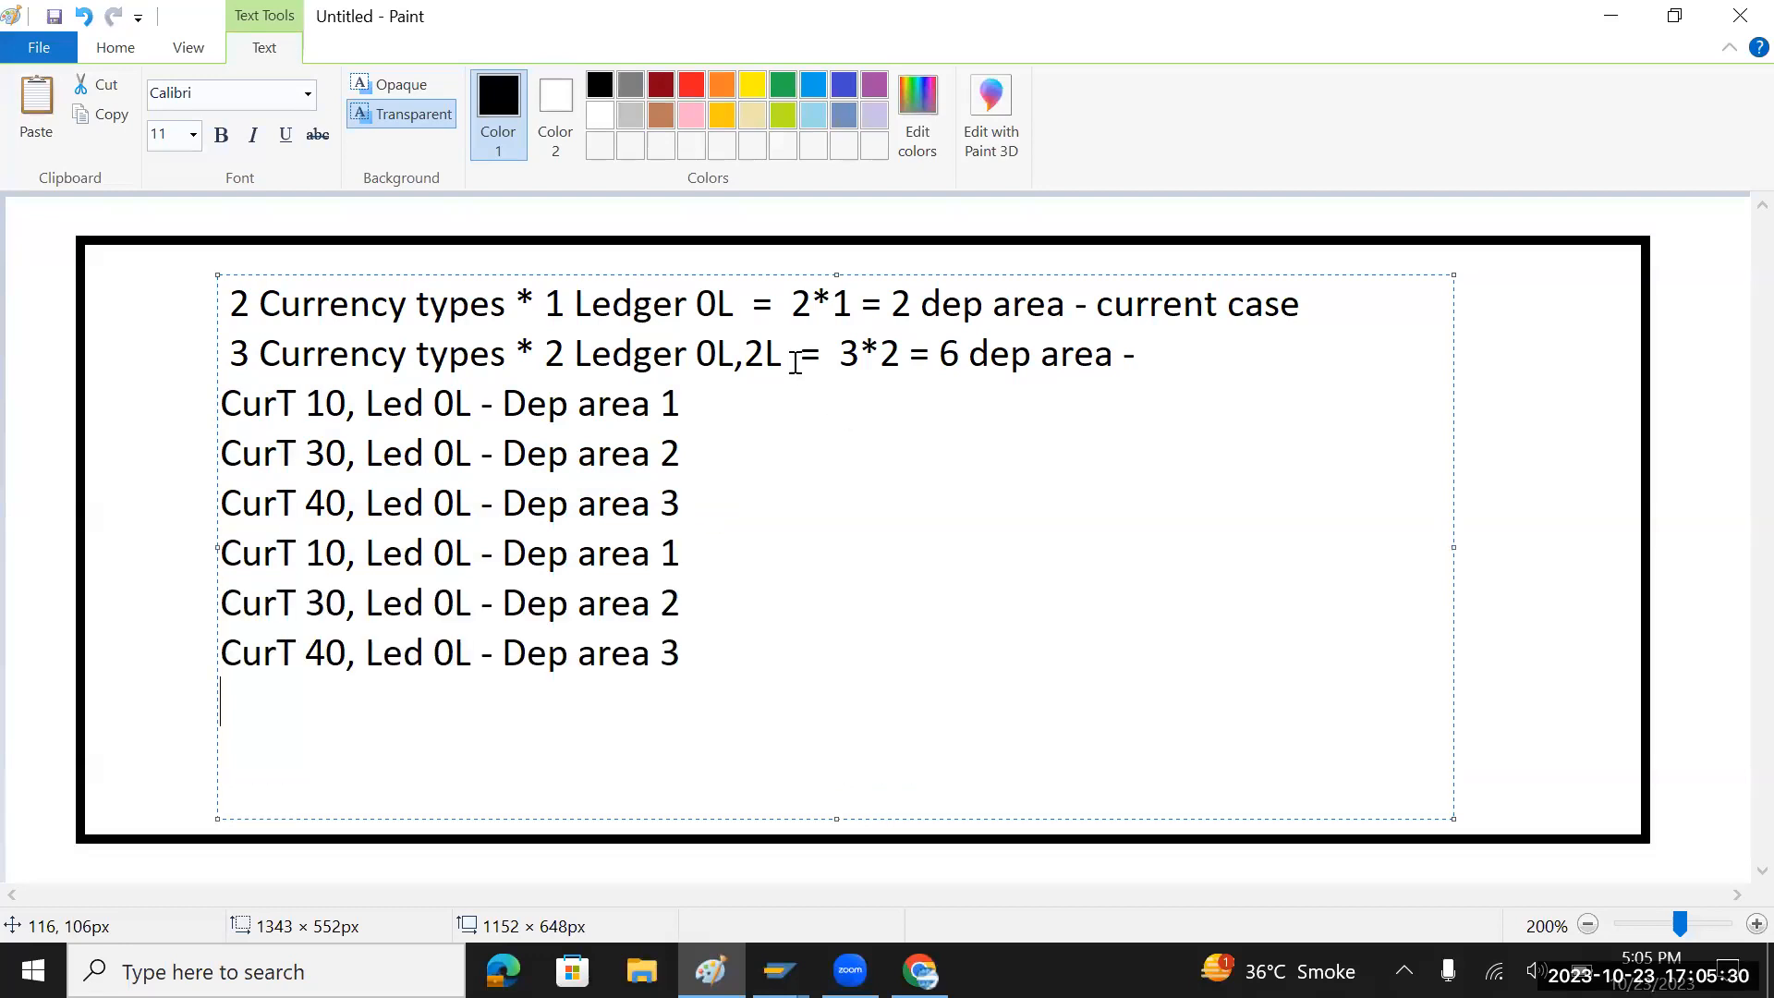
# - Change the ledger in the three copied CurT lines to 2L
pyautogui.click(472, 552)
pyautogui.press('BackSpace')
pyautogui.press('BackSpace')
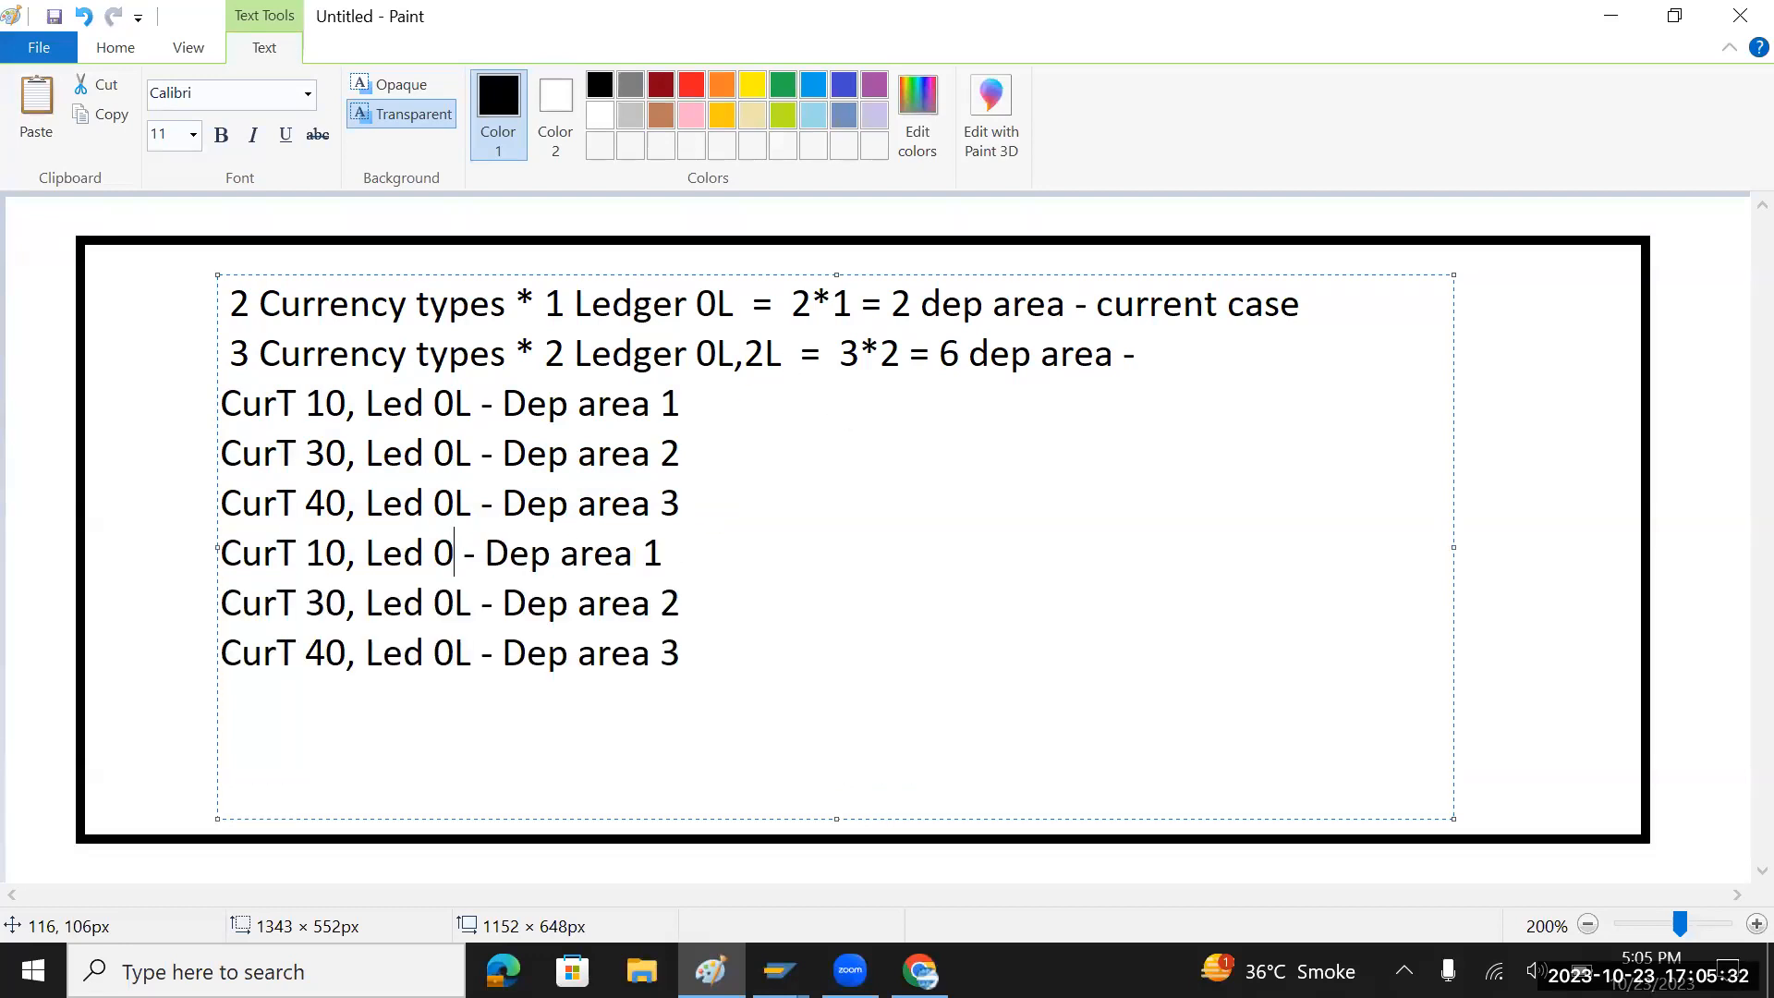
pyautogui.write('@L')
pyautogui.press('BackSpace')
pyautogui.press('BackSpace')
pyautogui.write('2L')
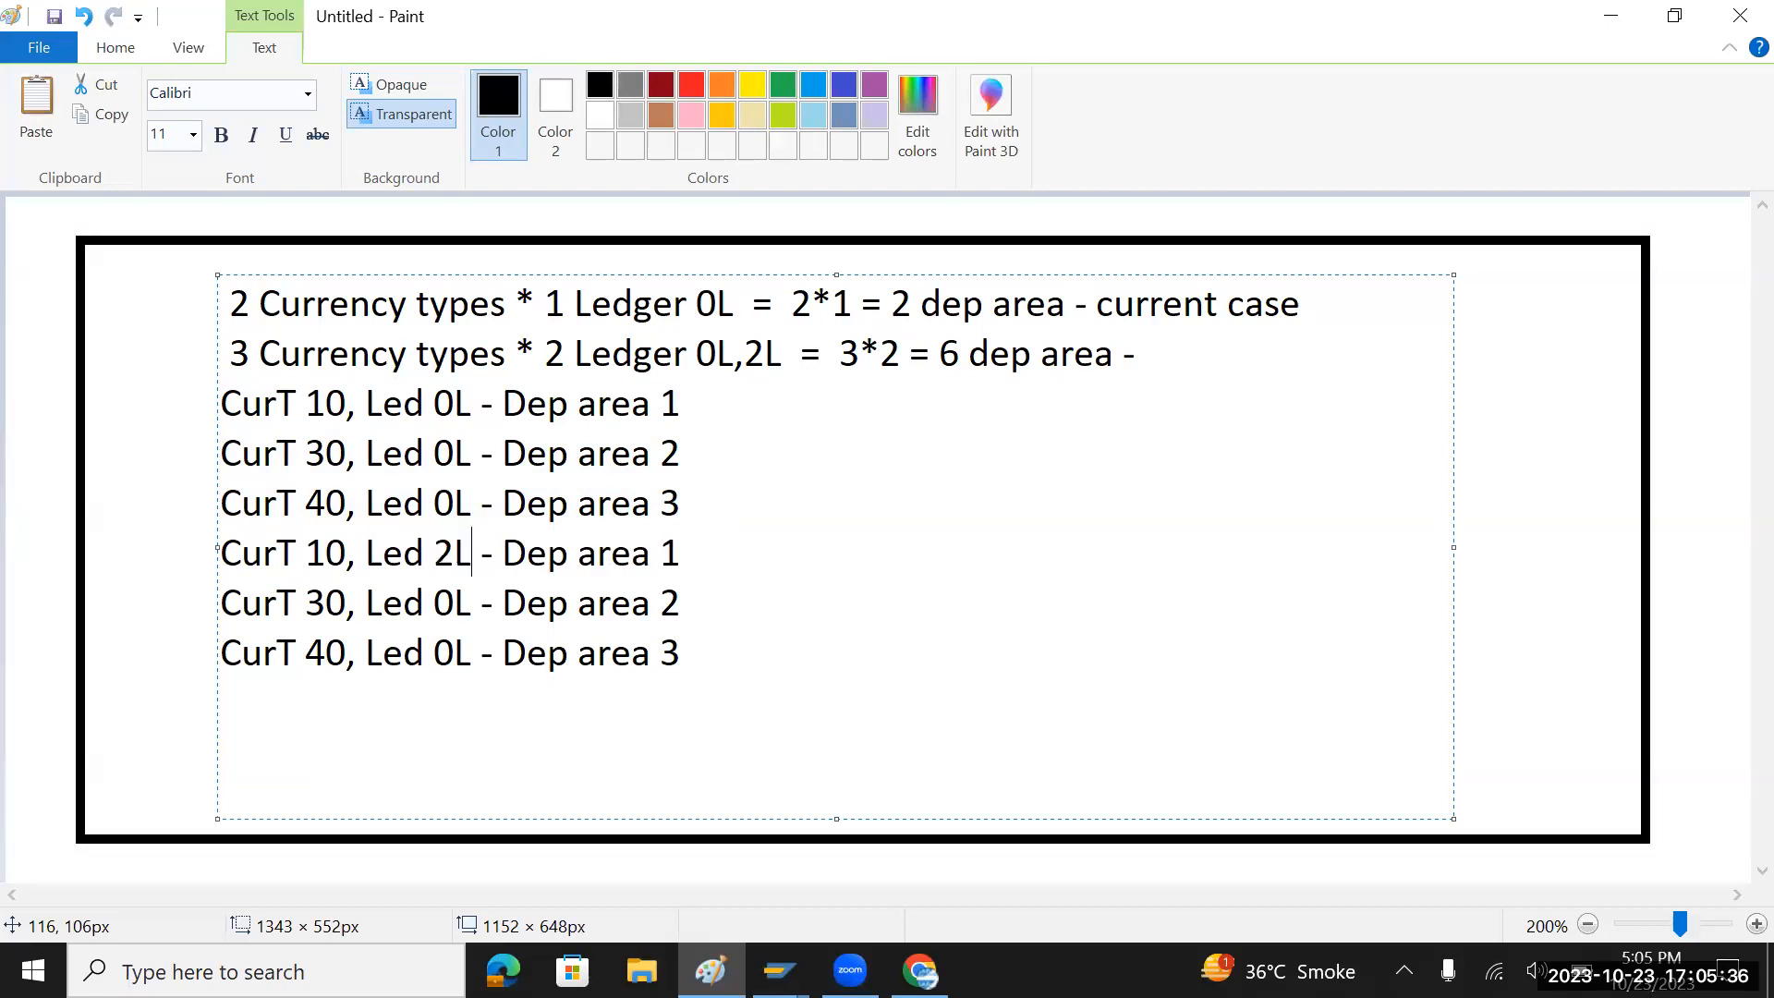
pyautogui.press('BackSpace')
pyautogui.press('BackSpace')
pyautogui.write('2L')
pyautogui.press('BackSpace')
pyautogui.press('BackSpace')
pyautogui.write('2L')
# - Renumber the depreciation areas of the three ledger 2L lines as 4, 5 and 6
pyautogui.click(685, 553)
pyautogui.press('BackSpace')
pyautogui.write('4')
pyautogui.press('Down')
pyautogui.press('BackSpace')
pyautogui.write('5')
pyautogui.press('BackSpace')
pyautogui.write('6')
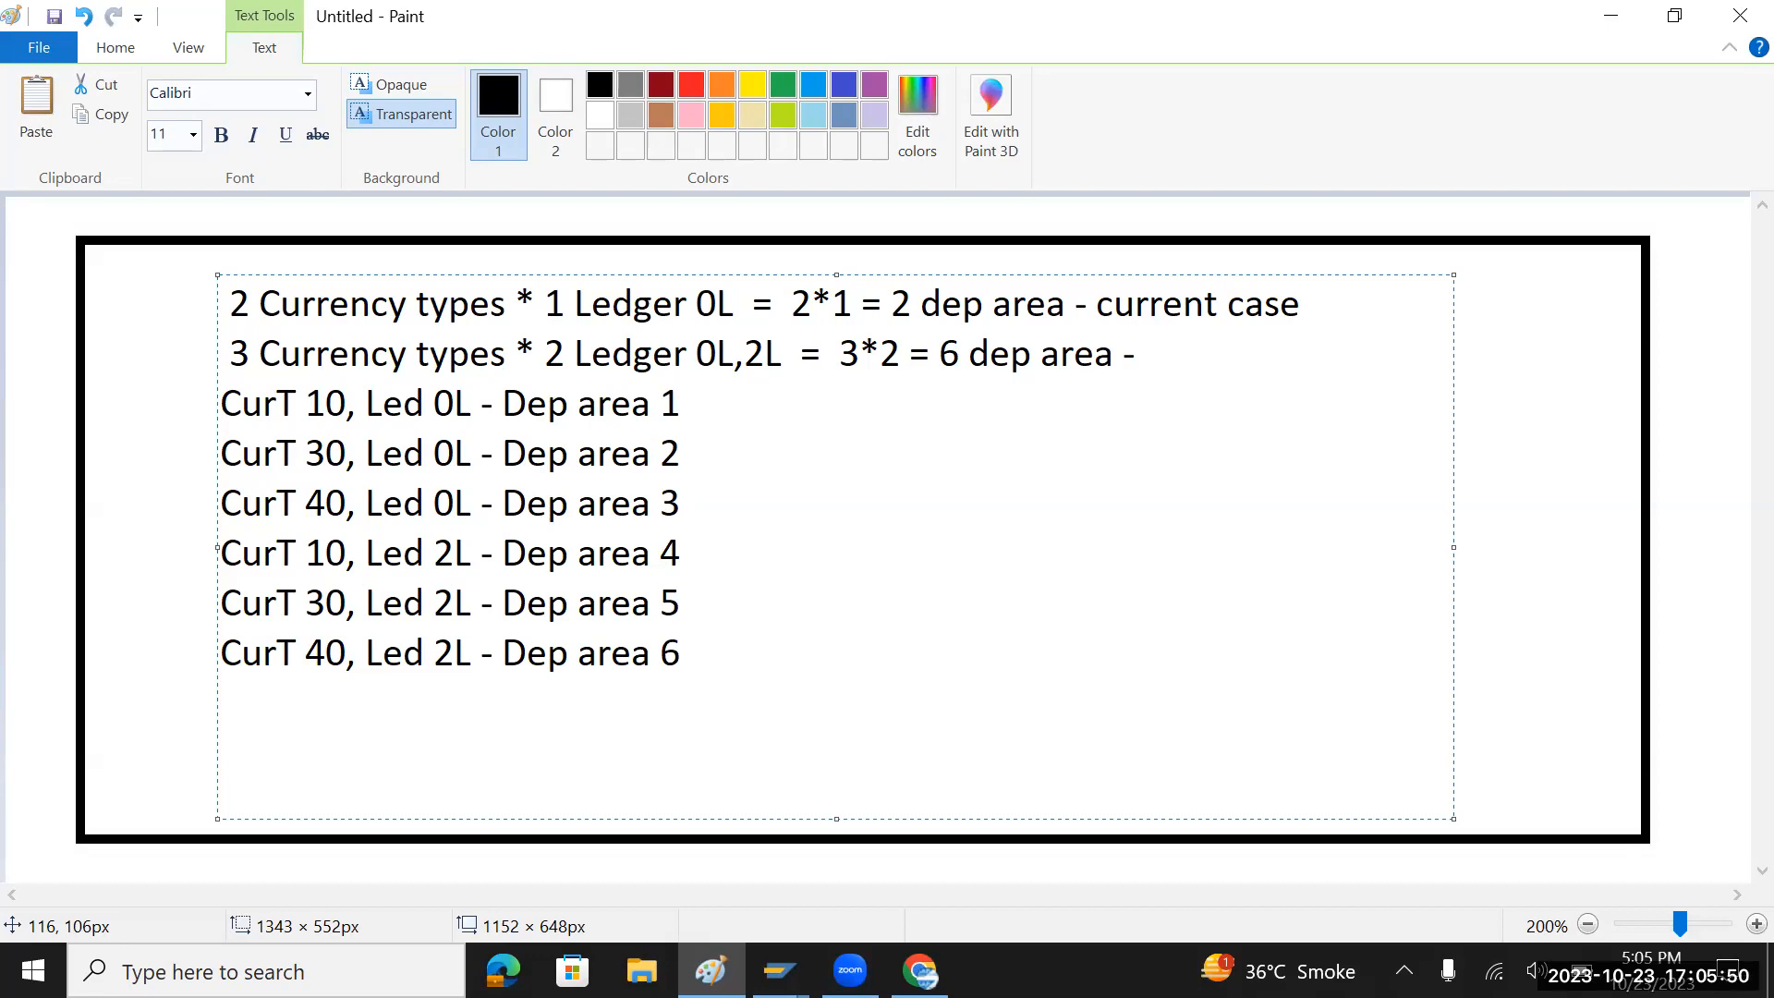
# - Delete the six CurT lines and the "3 Currency types * 2 Ledger" line, keeping only the current-case line
pyautogui.moveTo(725, 641); pyautogui.dragTo(231, 405)
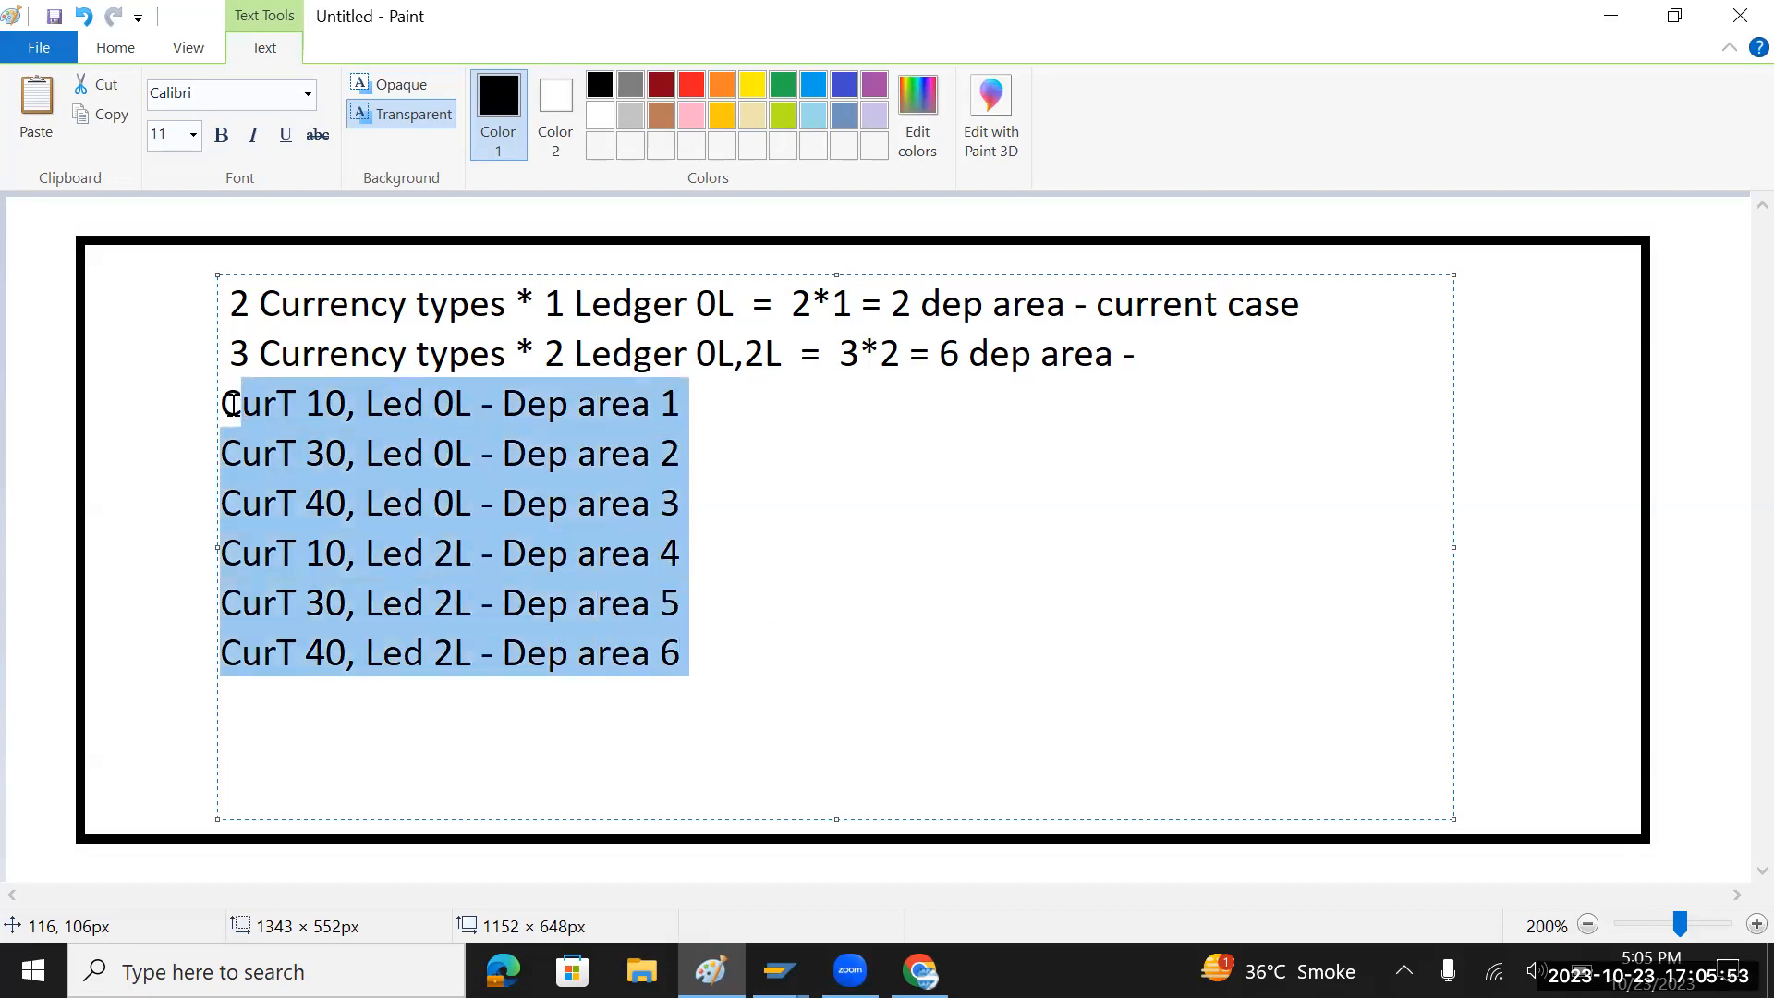
pyautogui.click(574, 354)
pyautogui.moveTo(712, 646); pyautogui.dragTo(222, 387)
pyautogui.press('Delete')
pyautogui.moveTo(1180, 351); pyautogui.dragTo(197, 345)
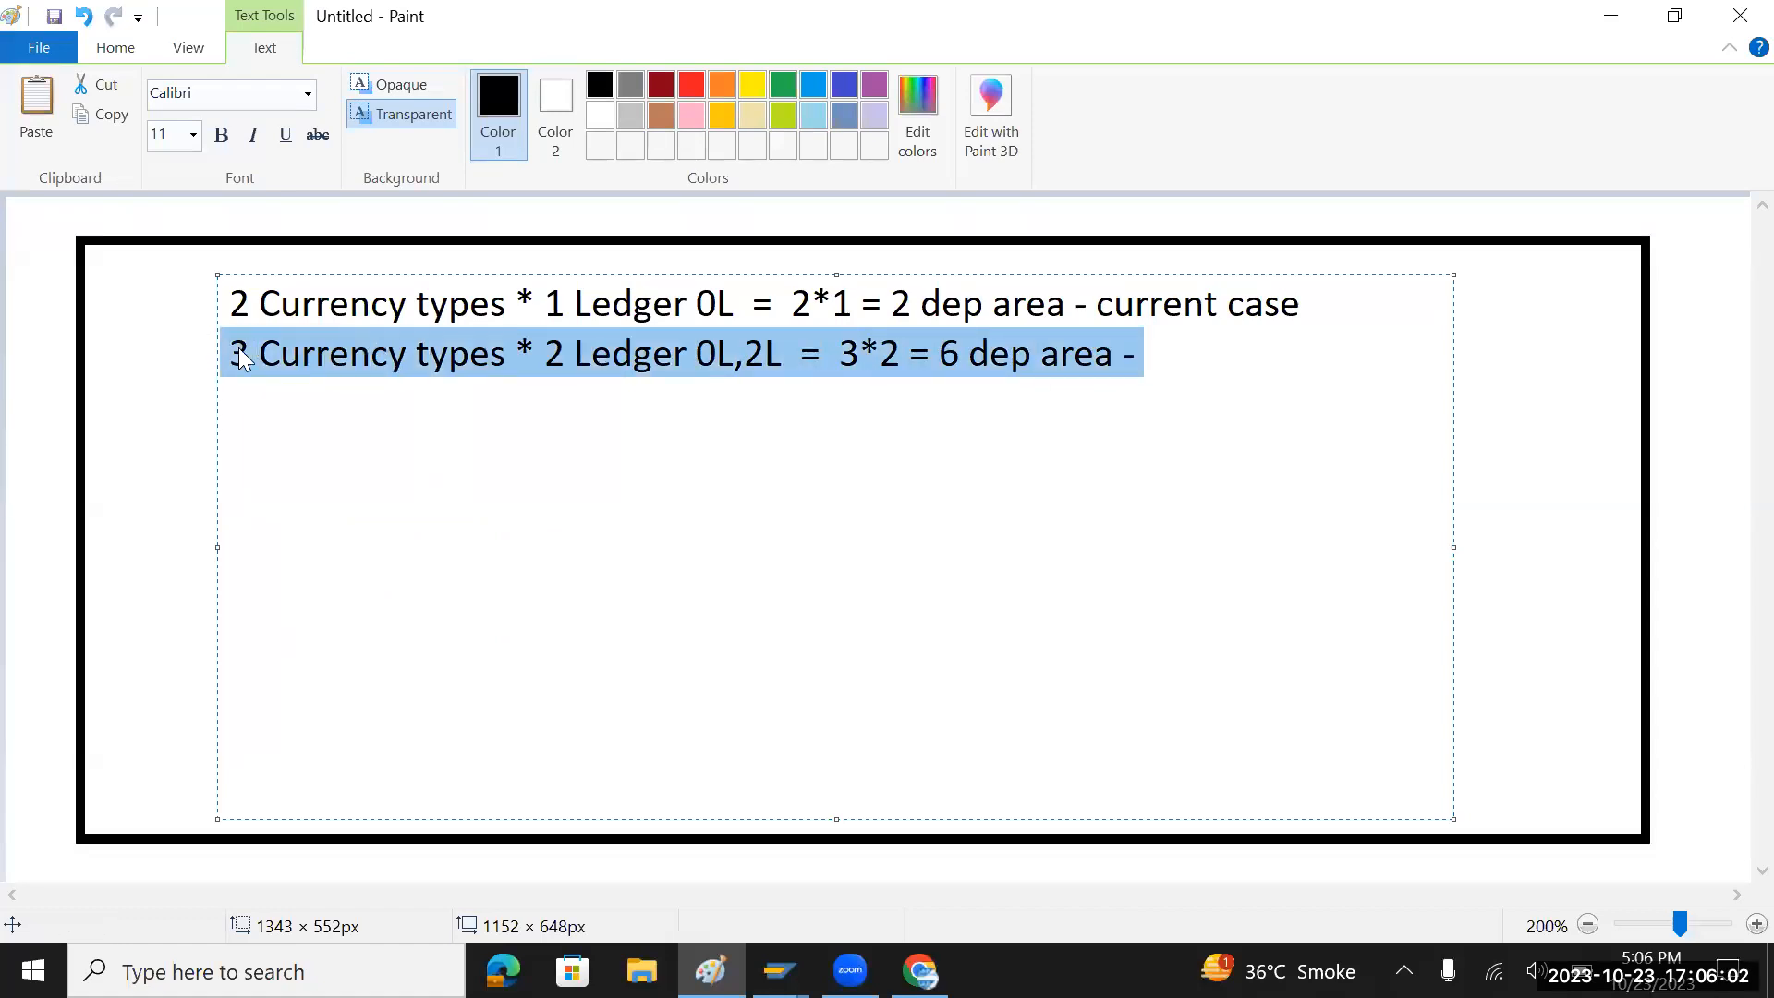
pyautogui.press('Delete')
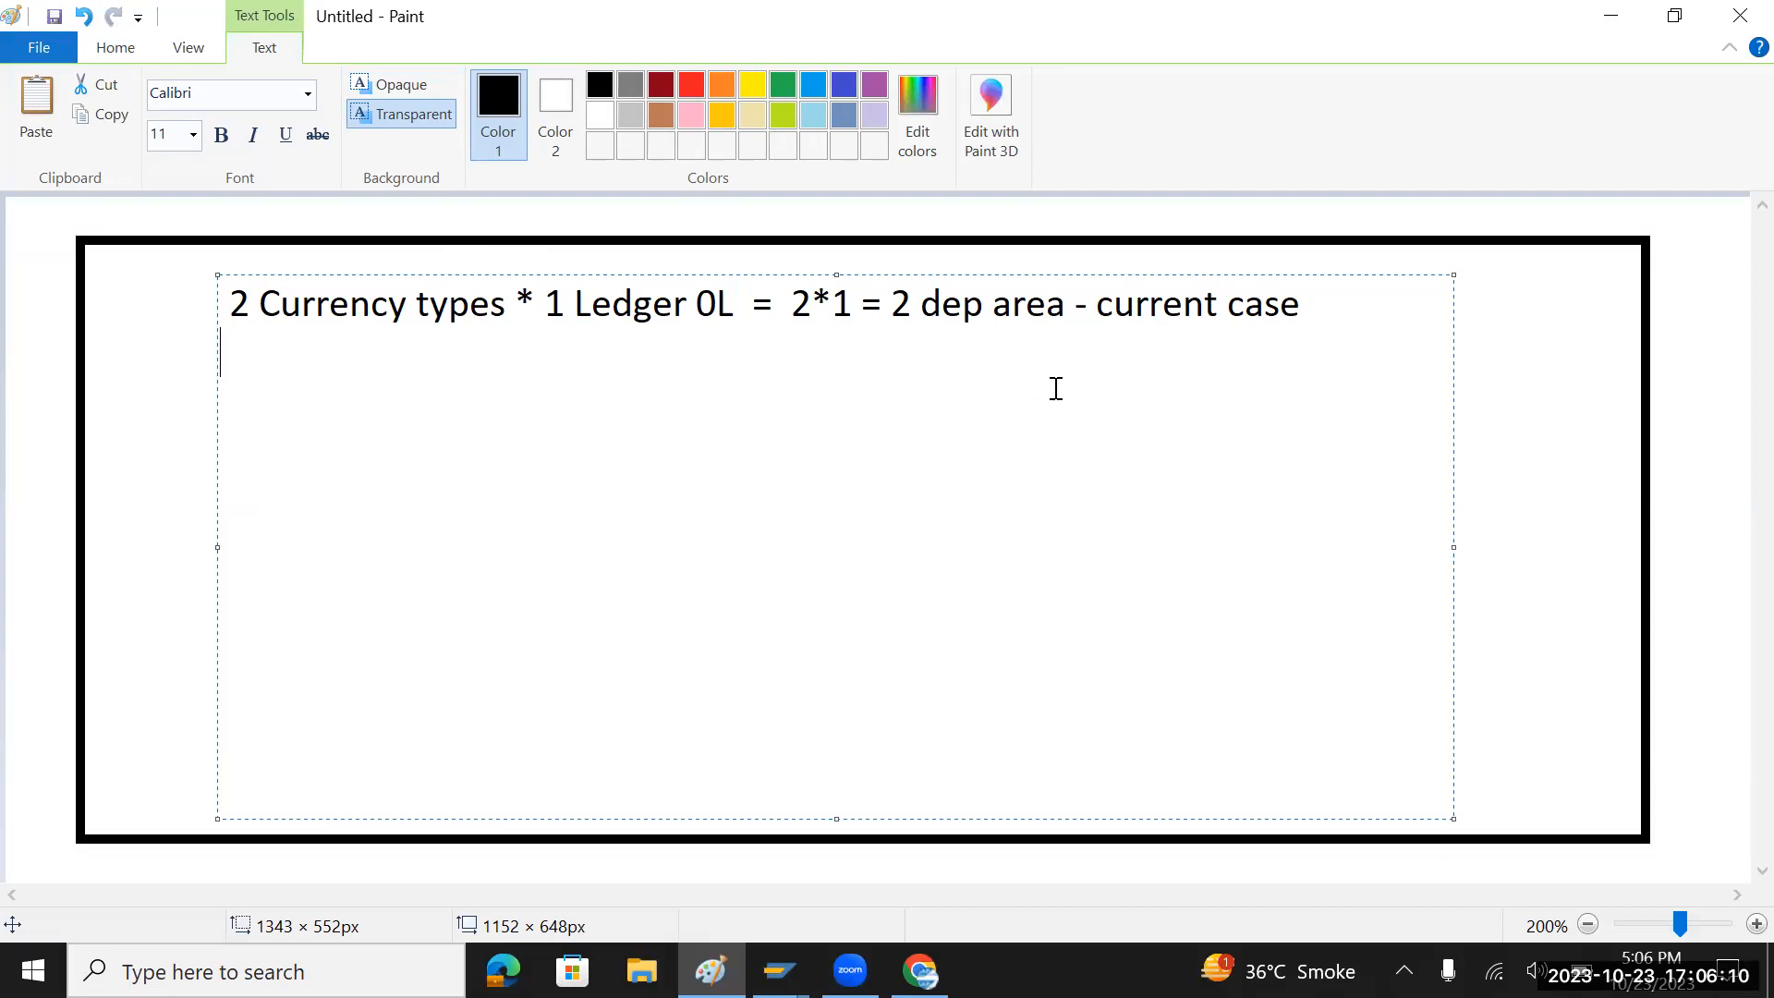
# - Highlight "2 dep area" in the note, and clear TMIN's 3rd FI Currency for ledger 0L in SAP
pyautogui.moveTo(892, 305); pyautogui.dragTo(1064, 315)
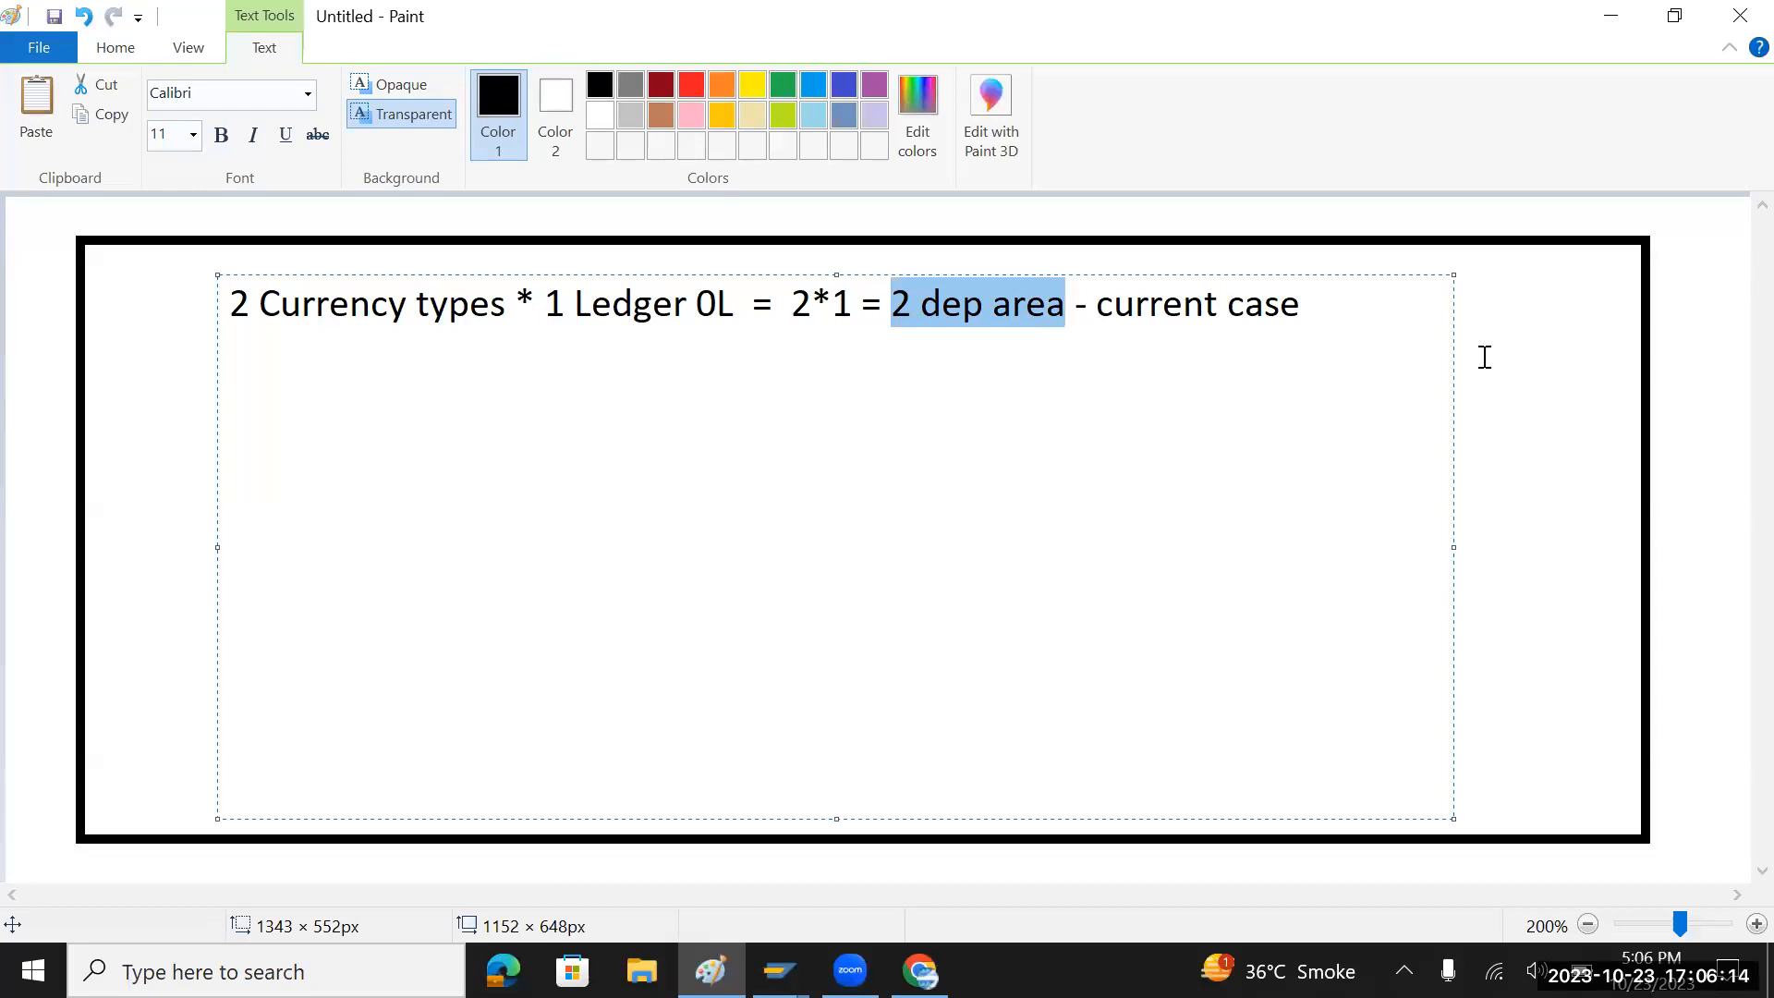
pyautogui.hotkey('alt', 'Tab')
pyautogui.click(1573, 342)
pyautogui.press('BackSpace')
pyautogui.press('BackSpace')
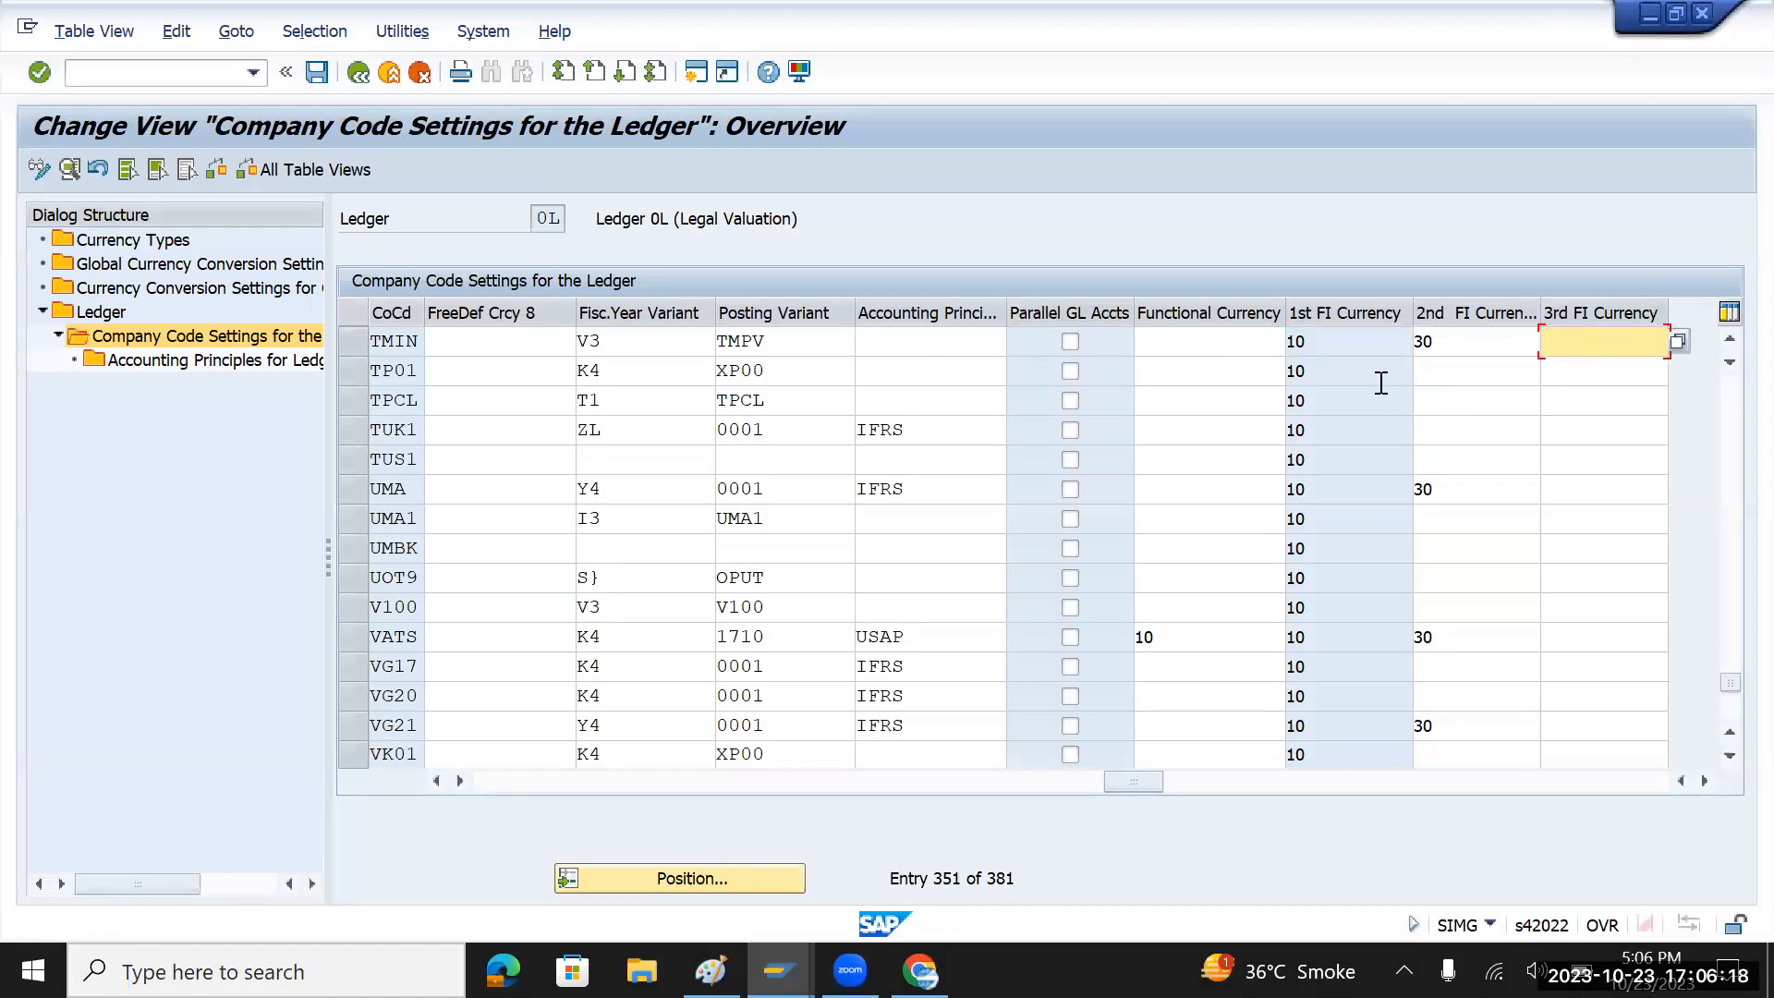
# - Insert "10, 30" after "2 Currency types" in the Paint note, checking TMIN's 1st and 2nd FI currencies in SAP
pyautogui.click(1332, 344)
pyautogui.moveTo(1332, 344); pyautogui.dragTo(1291, 343)
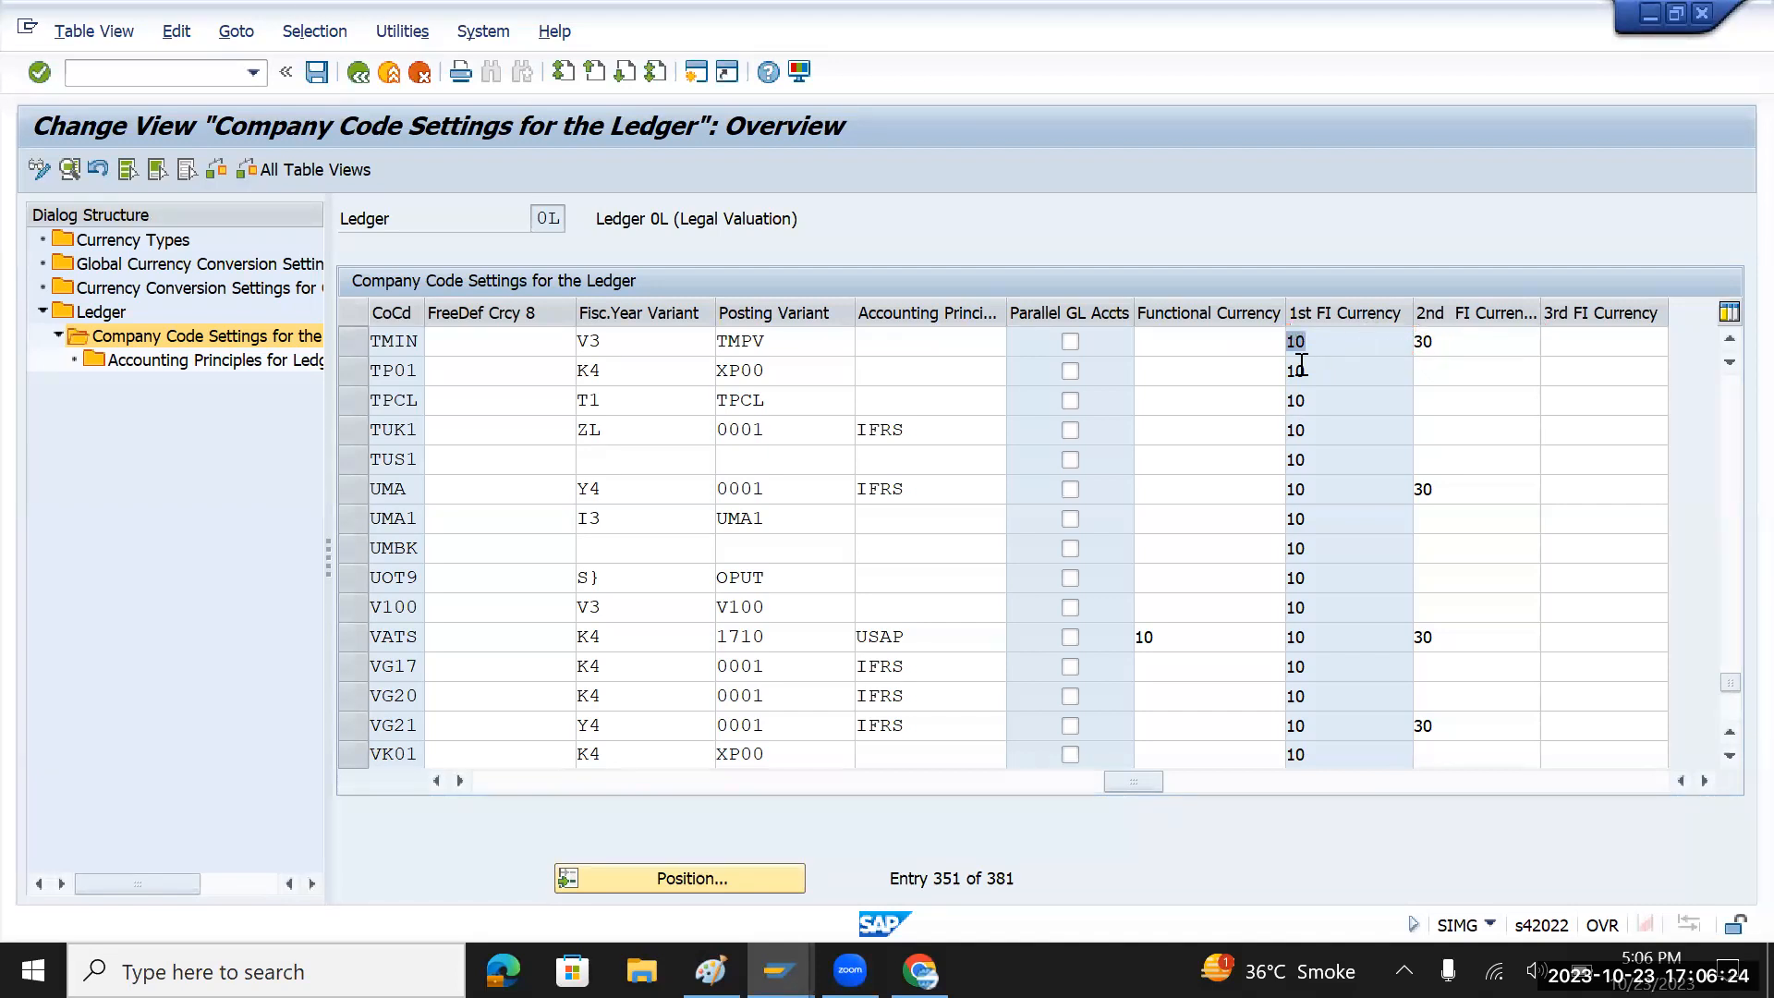
pyautogui.hotkey('alt', 'Tab')
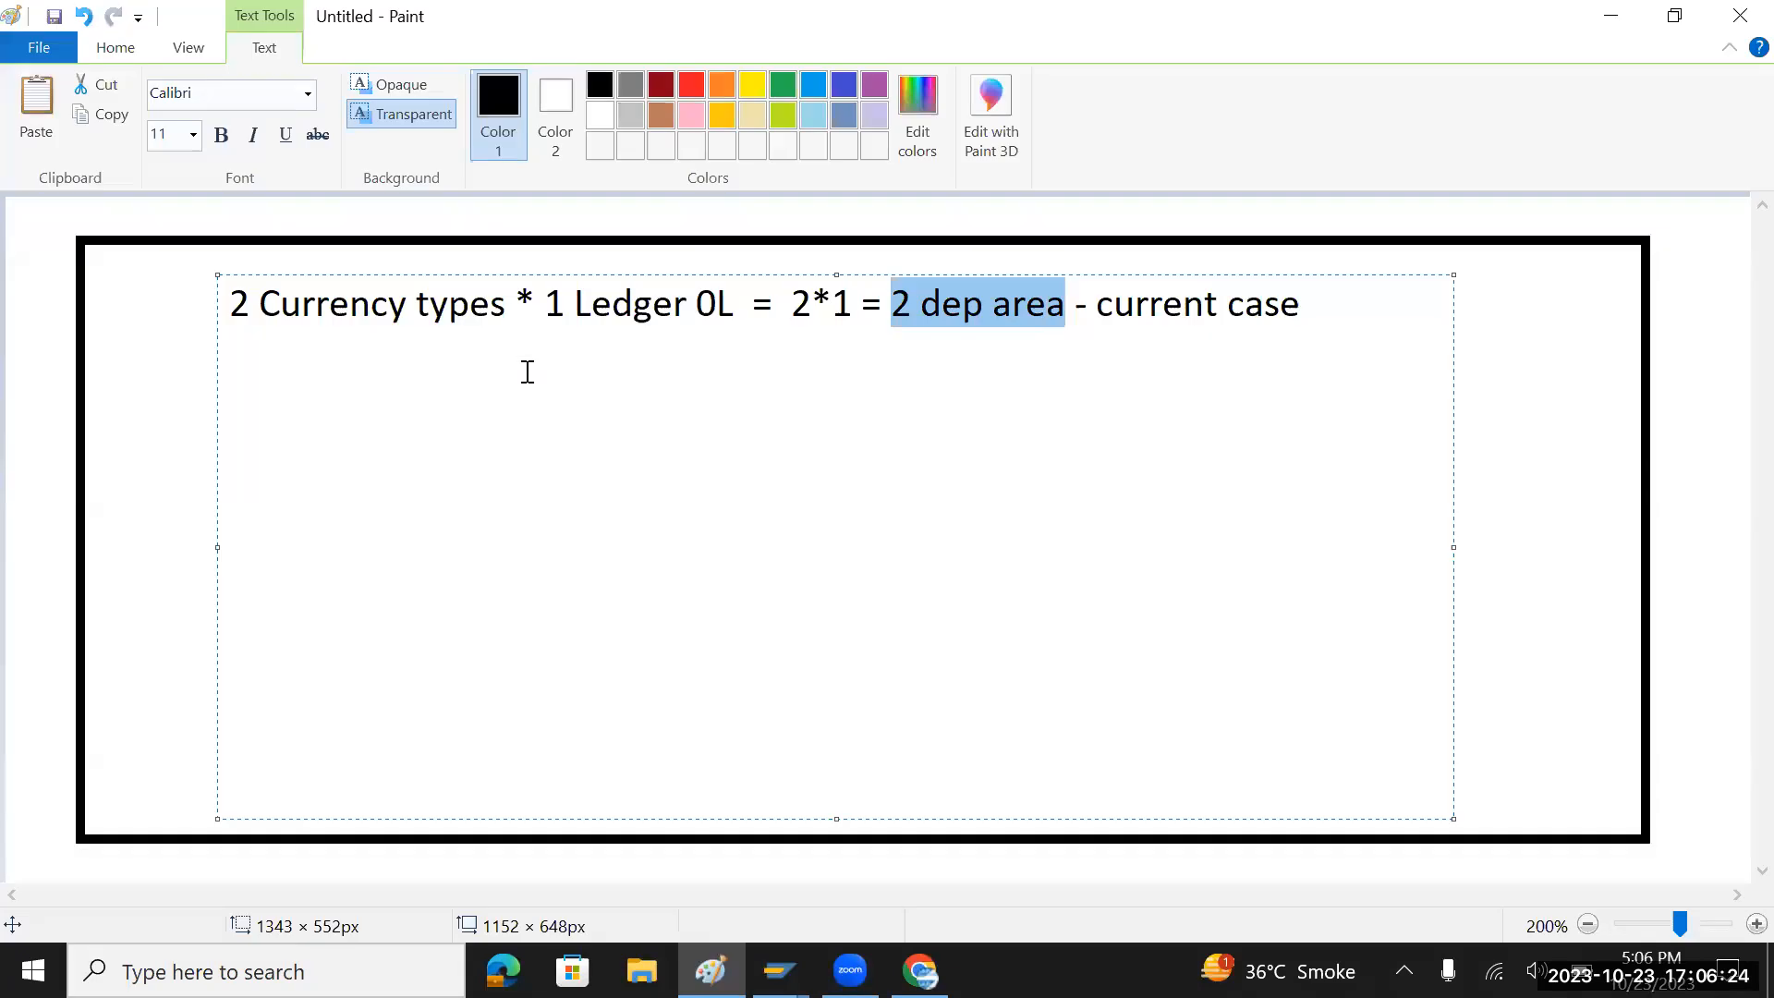
pyautogui.click(506, 308)
pyautogui.write('10')
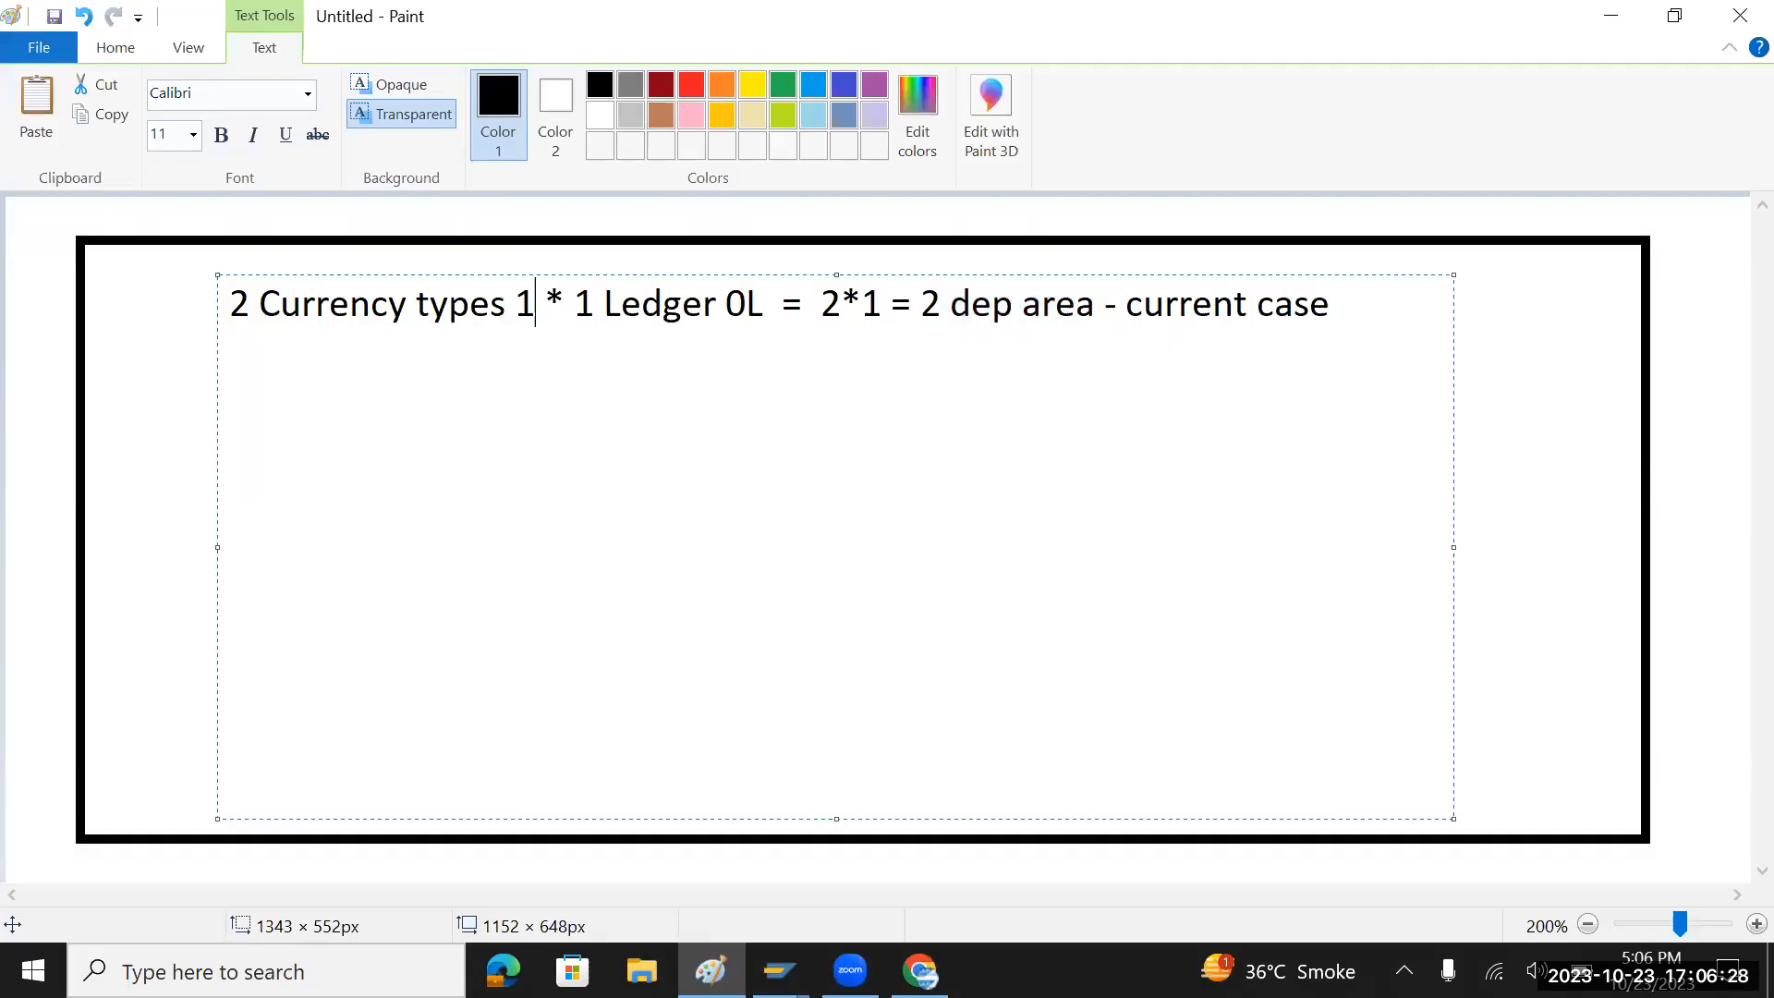
pyautogui.write(',')
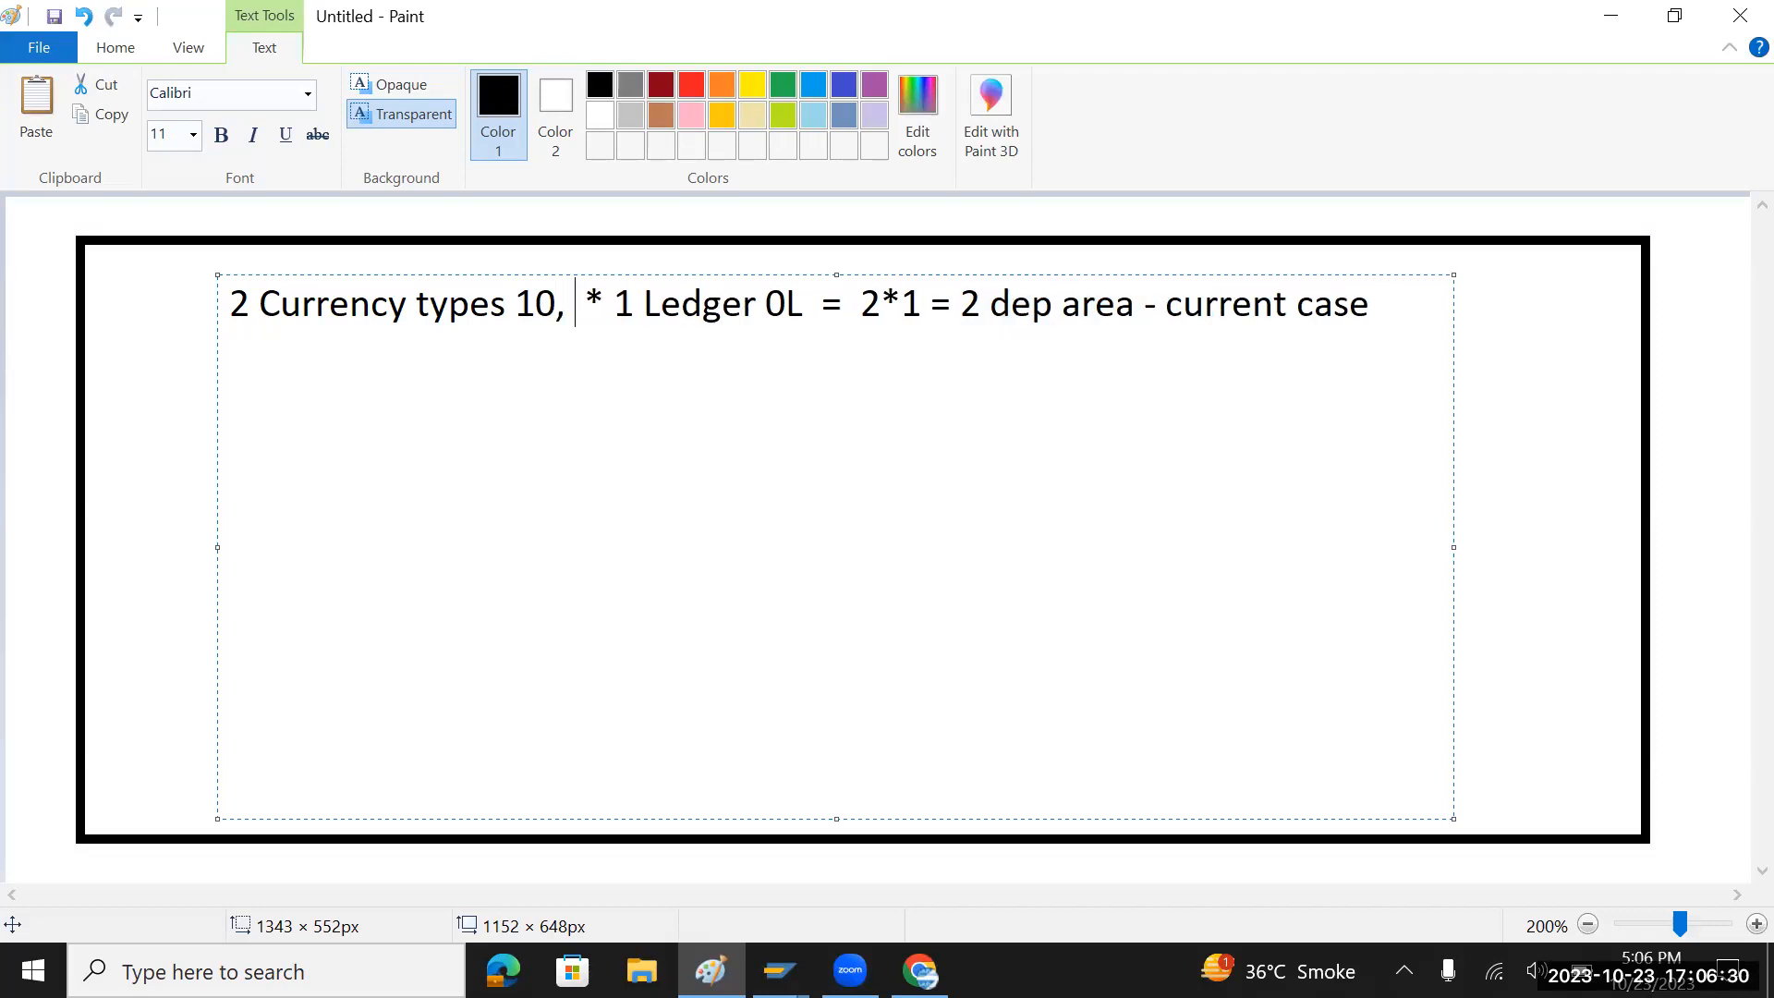
pyautogui.hotkey('alt', 'Tab')
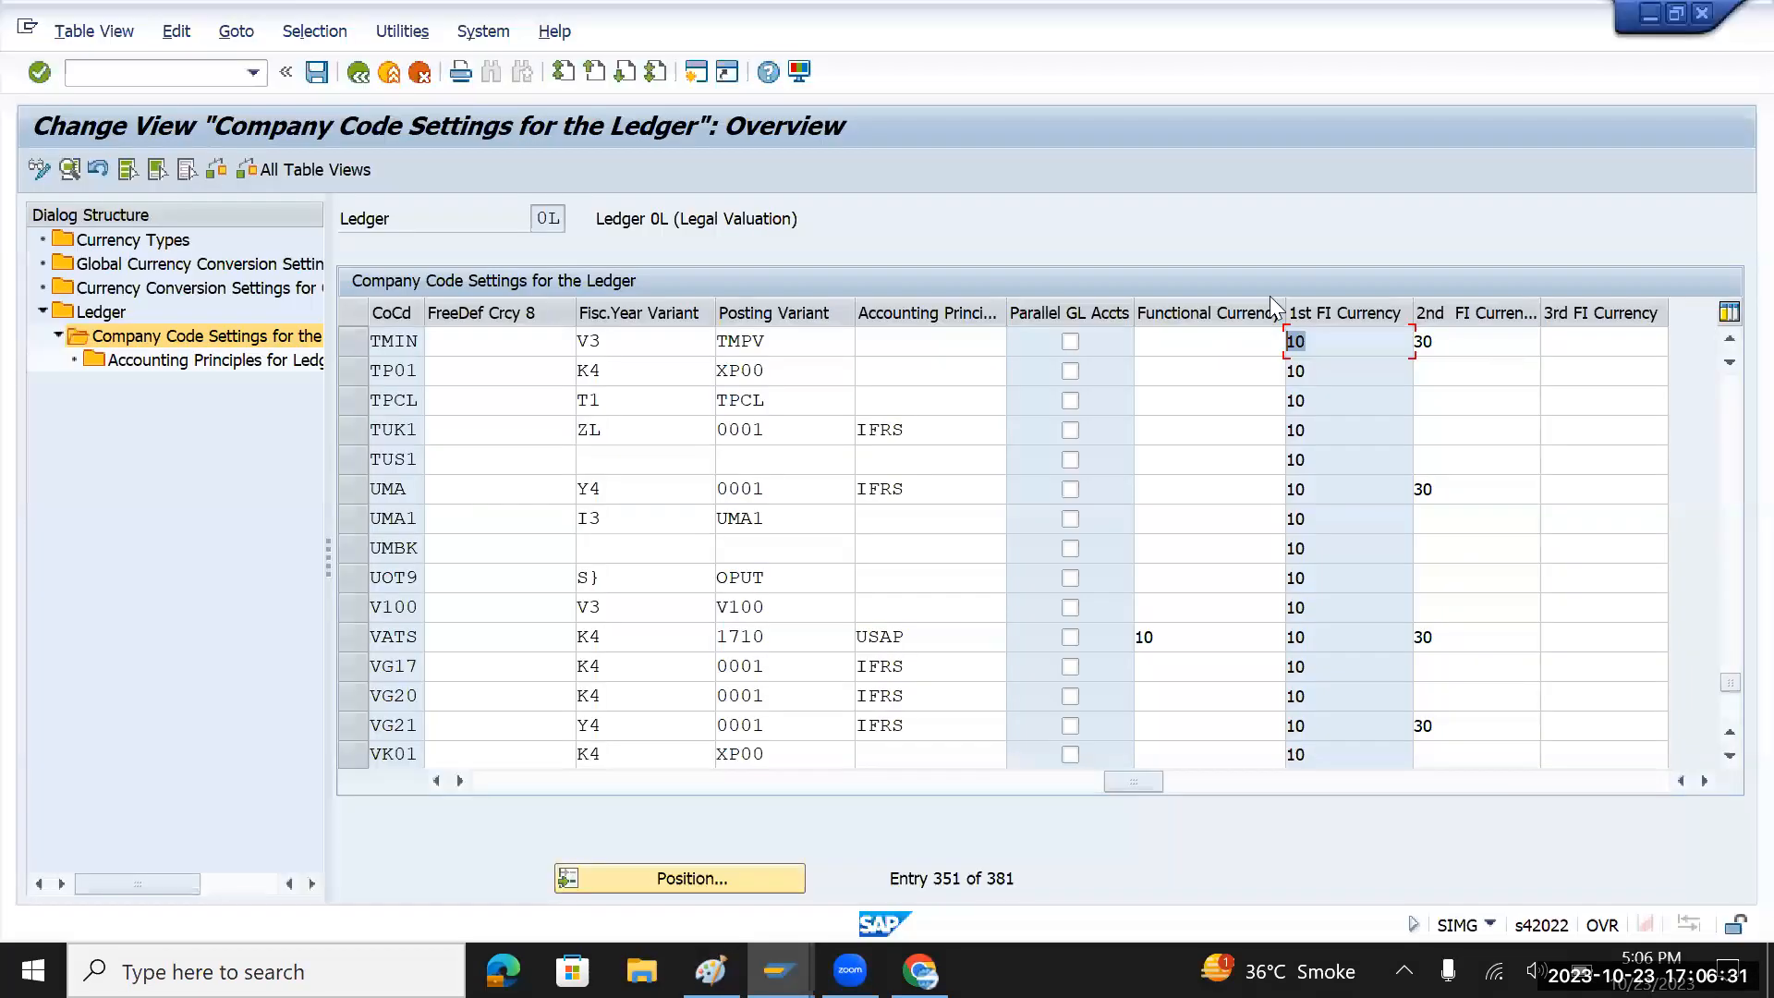
pyautogui.click(1476, 349)
pyautogui.hotkey('alt', 'Tab')
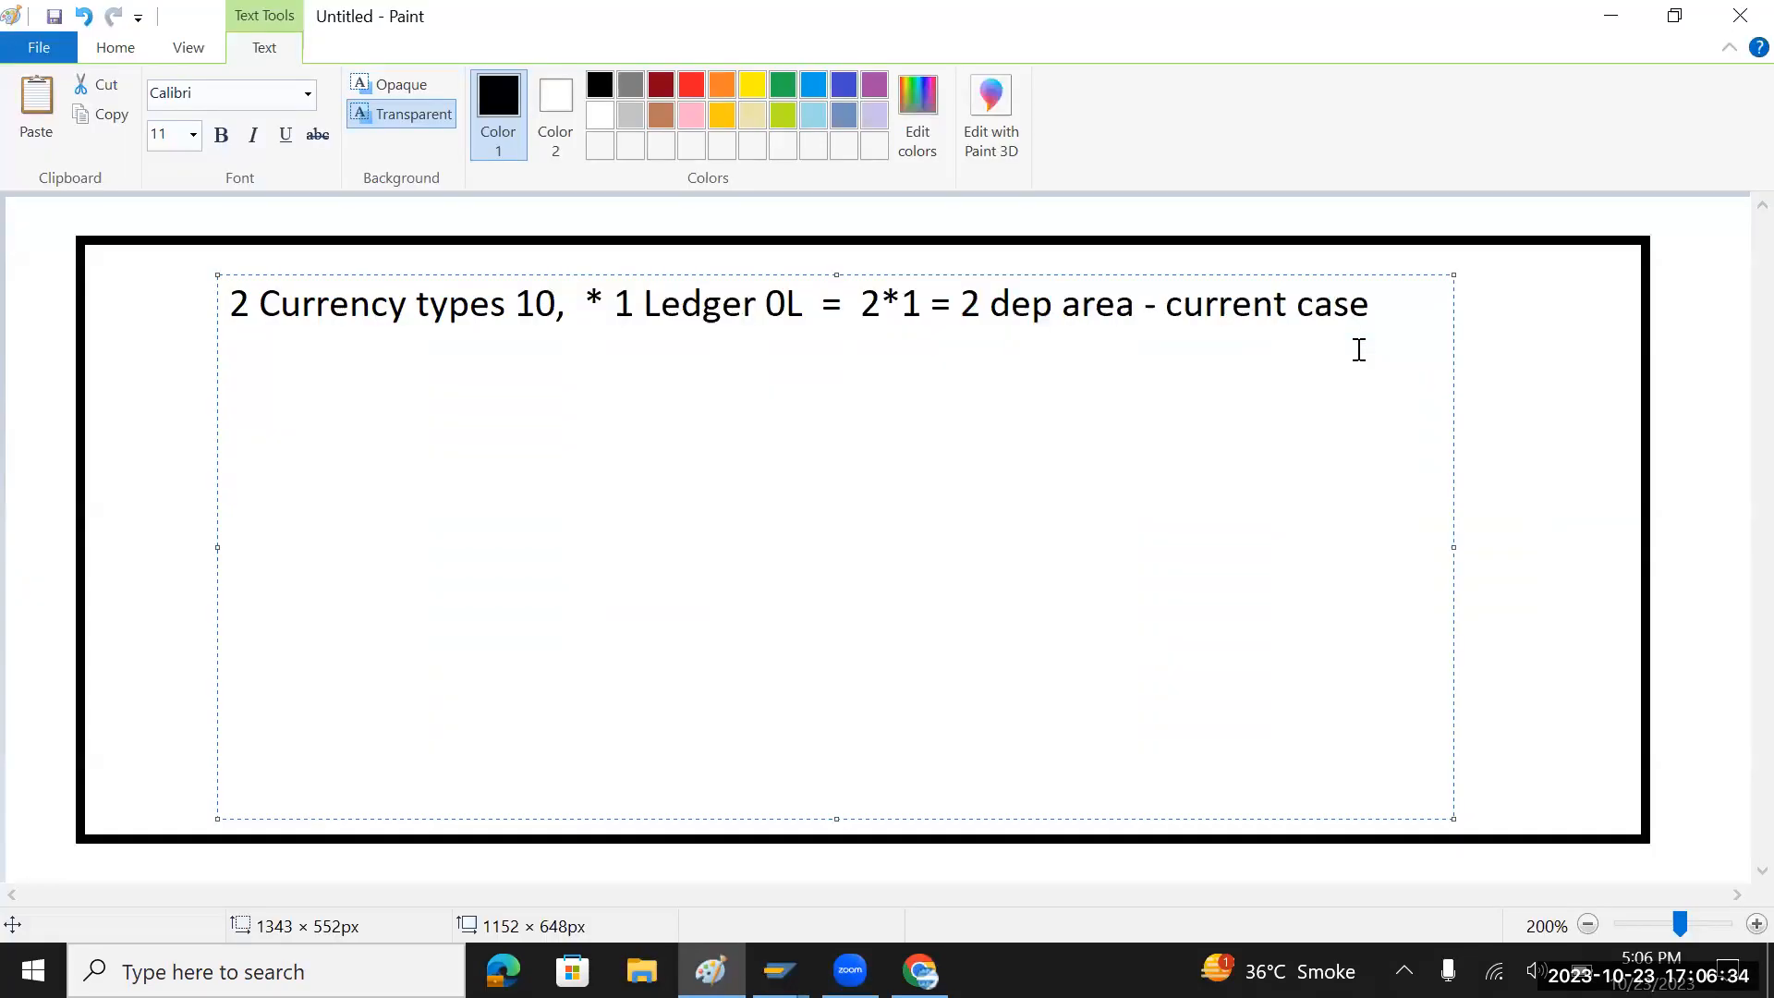
pyautogui.write('30')
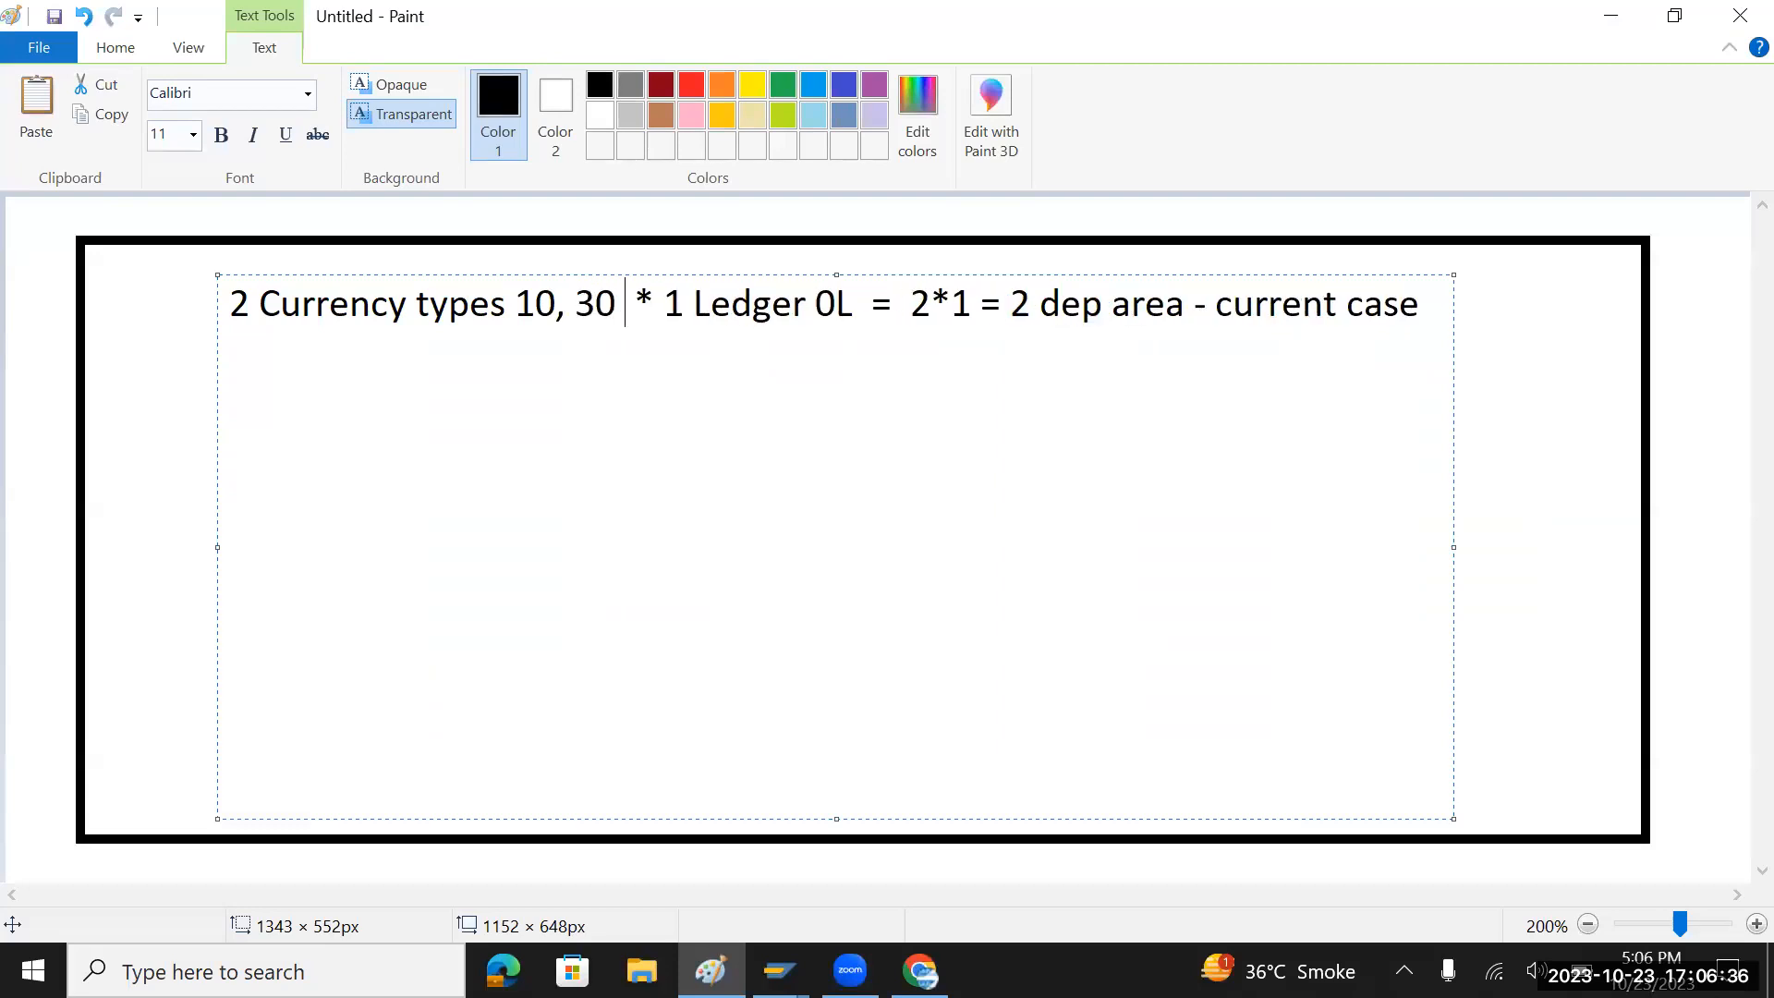
# - Label currency type 30 as "Group Currcny" and currency type 10 as "Local currency" in the note
pyautogui.write(' Group C')
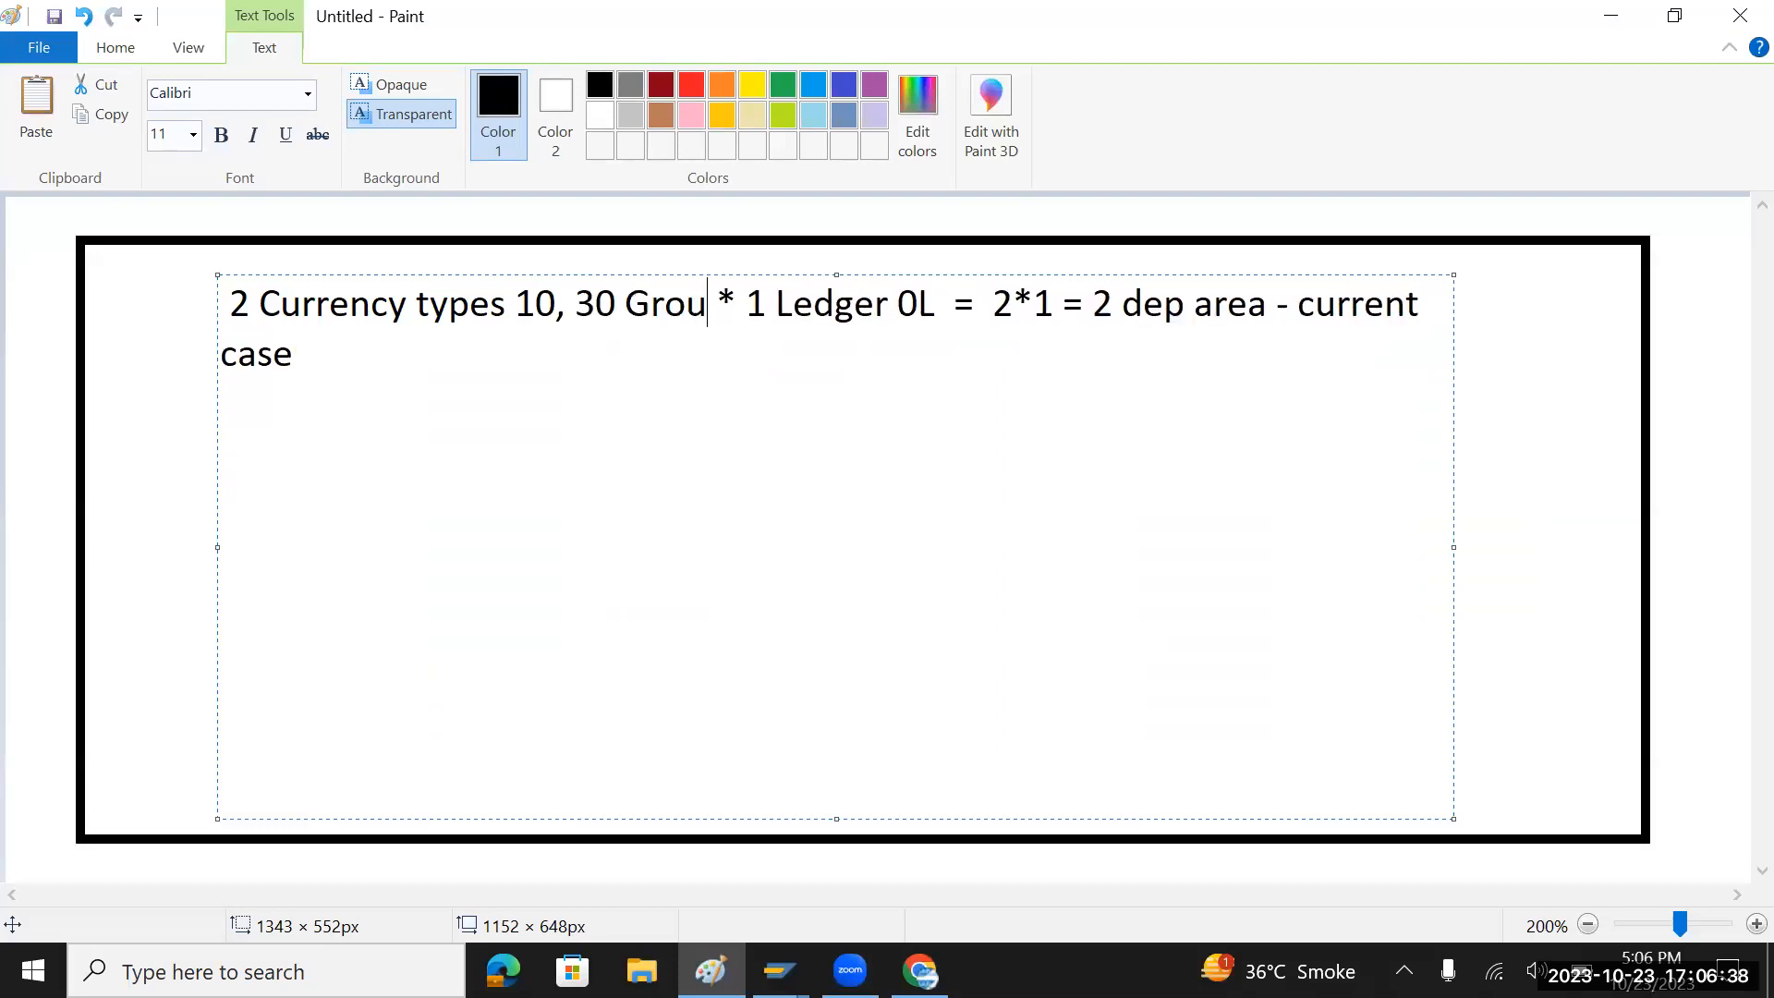
pyautogui.write('urrcny')
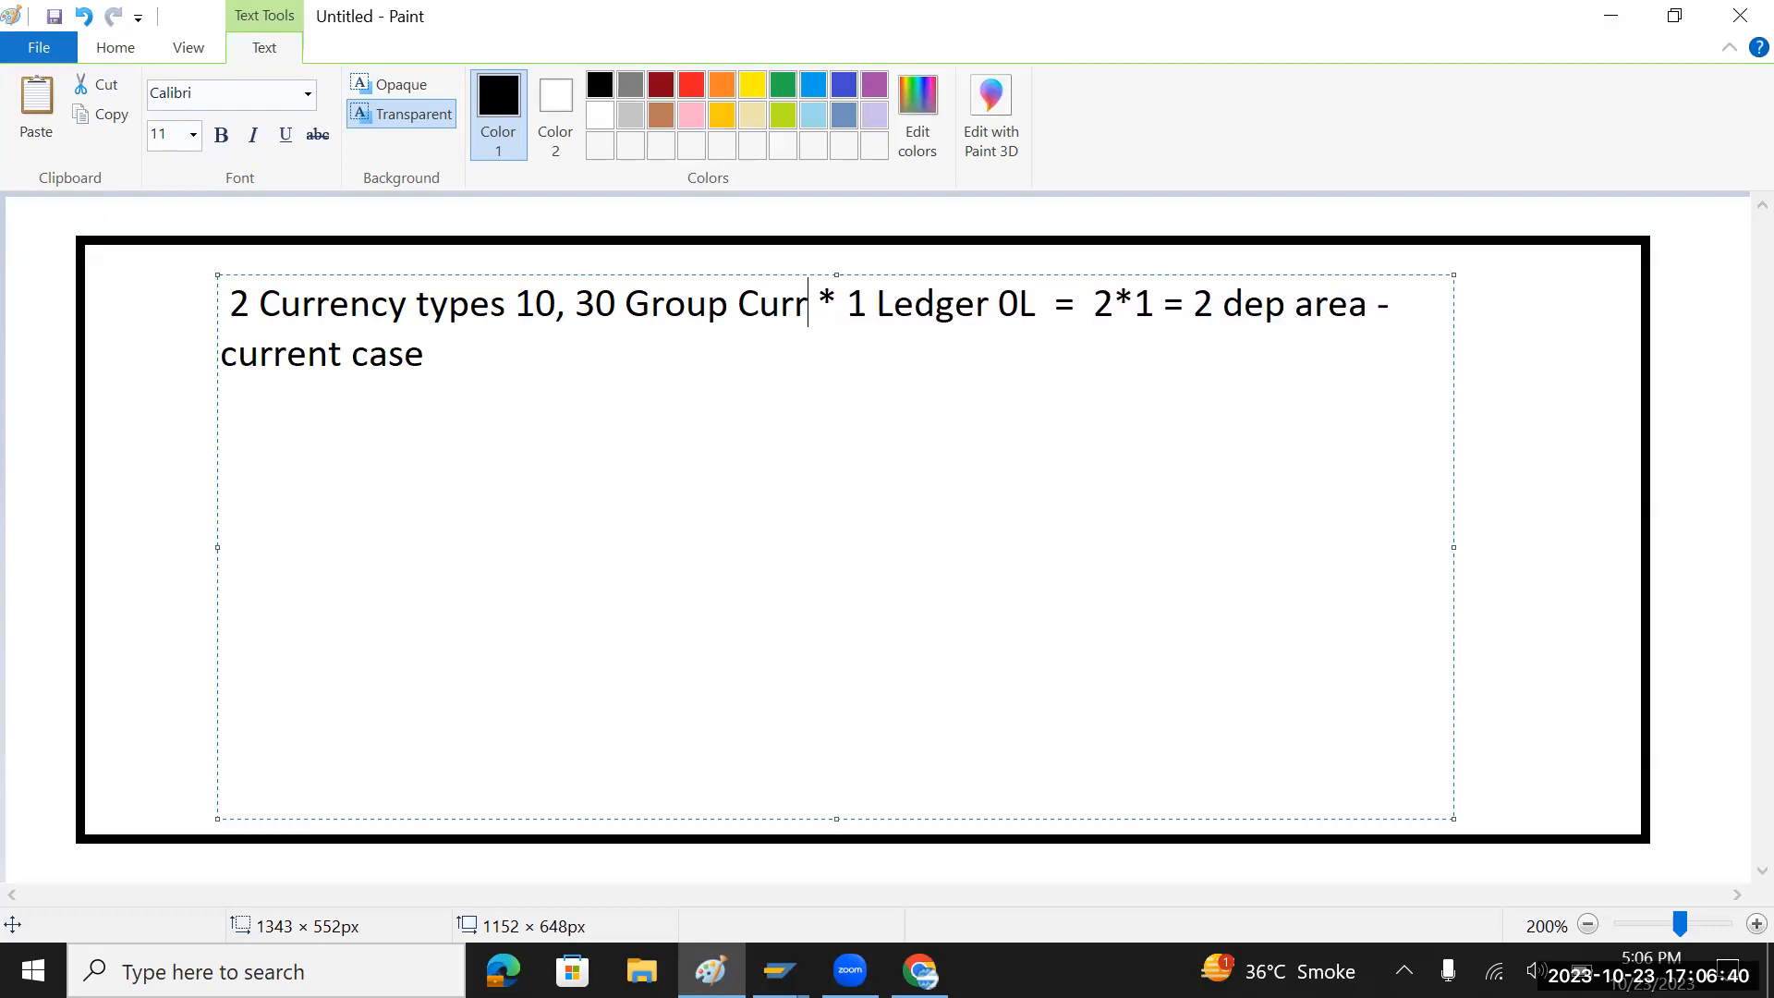
pyautogui.click(738, 303)
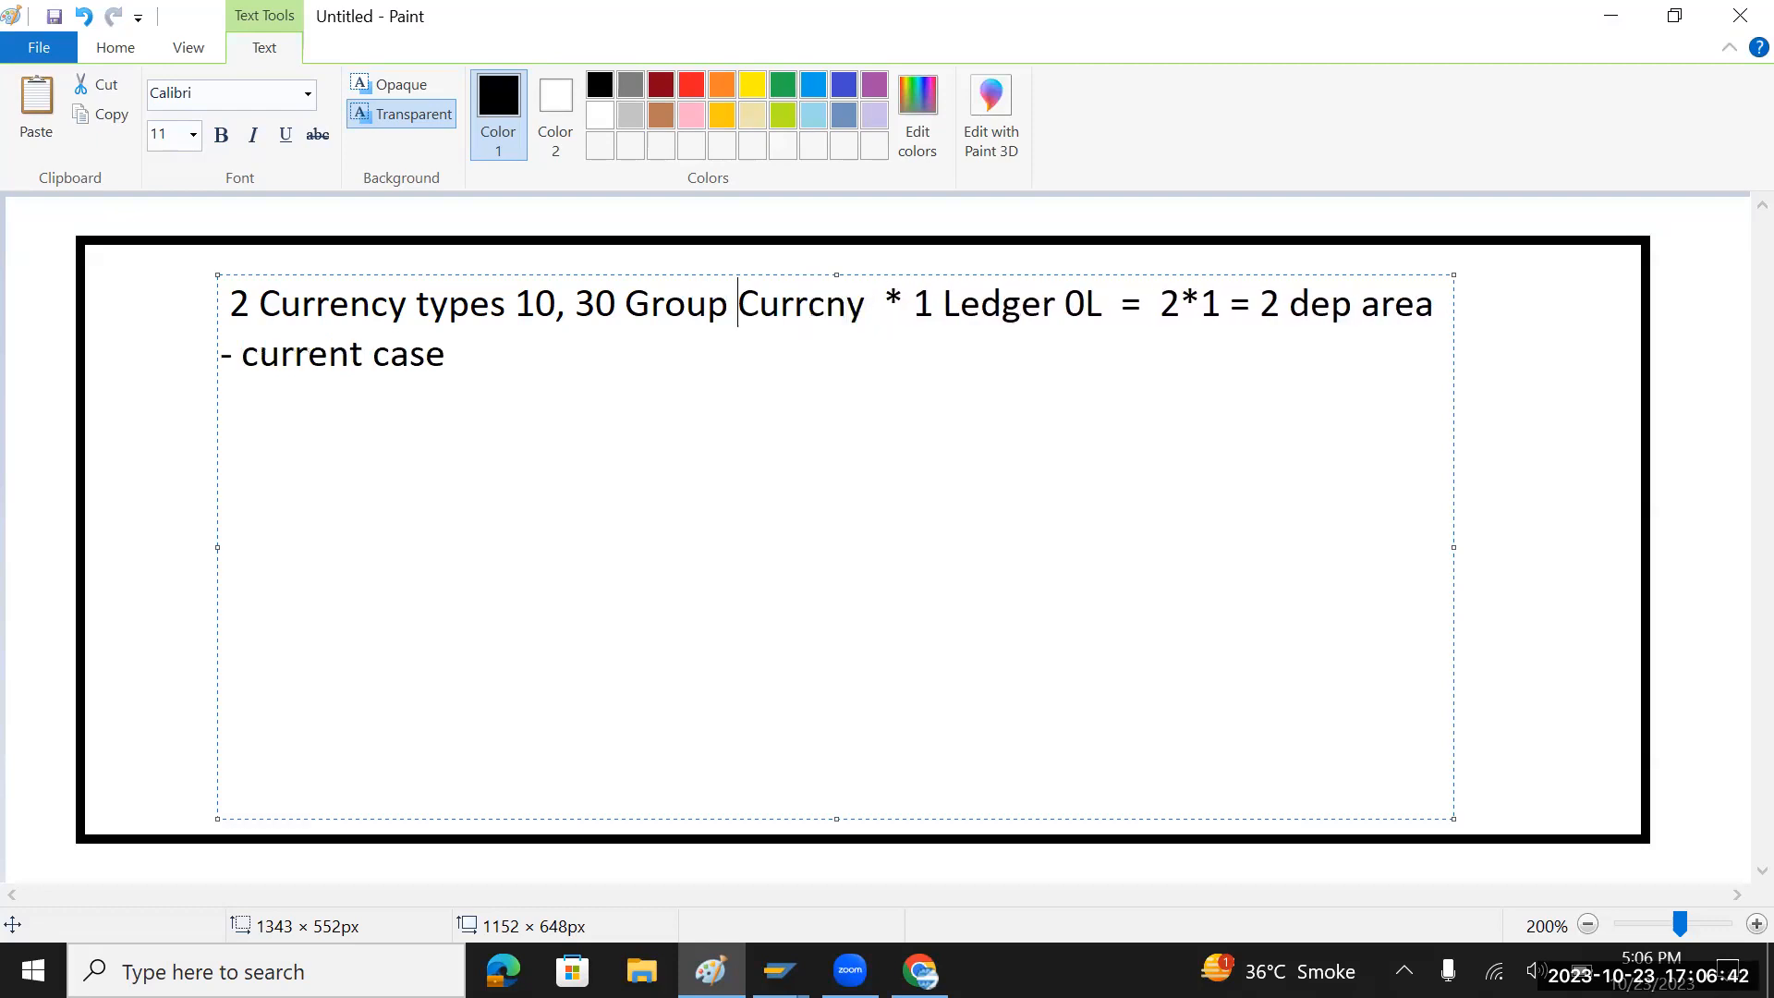
pyautogui.press('Left')
pyautogui.press('Left')
pyautogui.press('Left')
pyautogui.write('Lo')
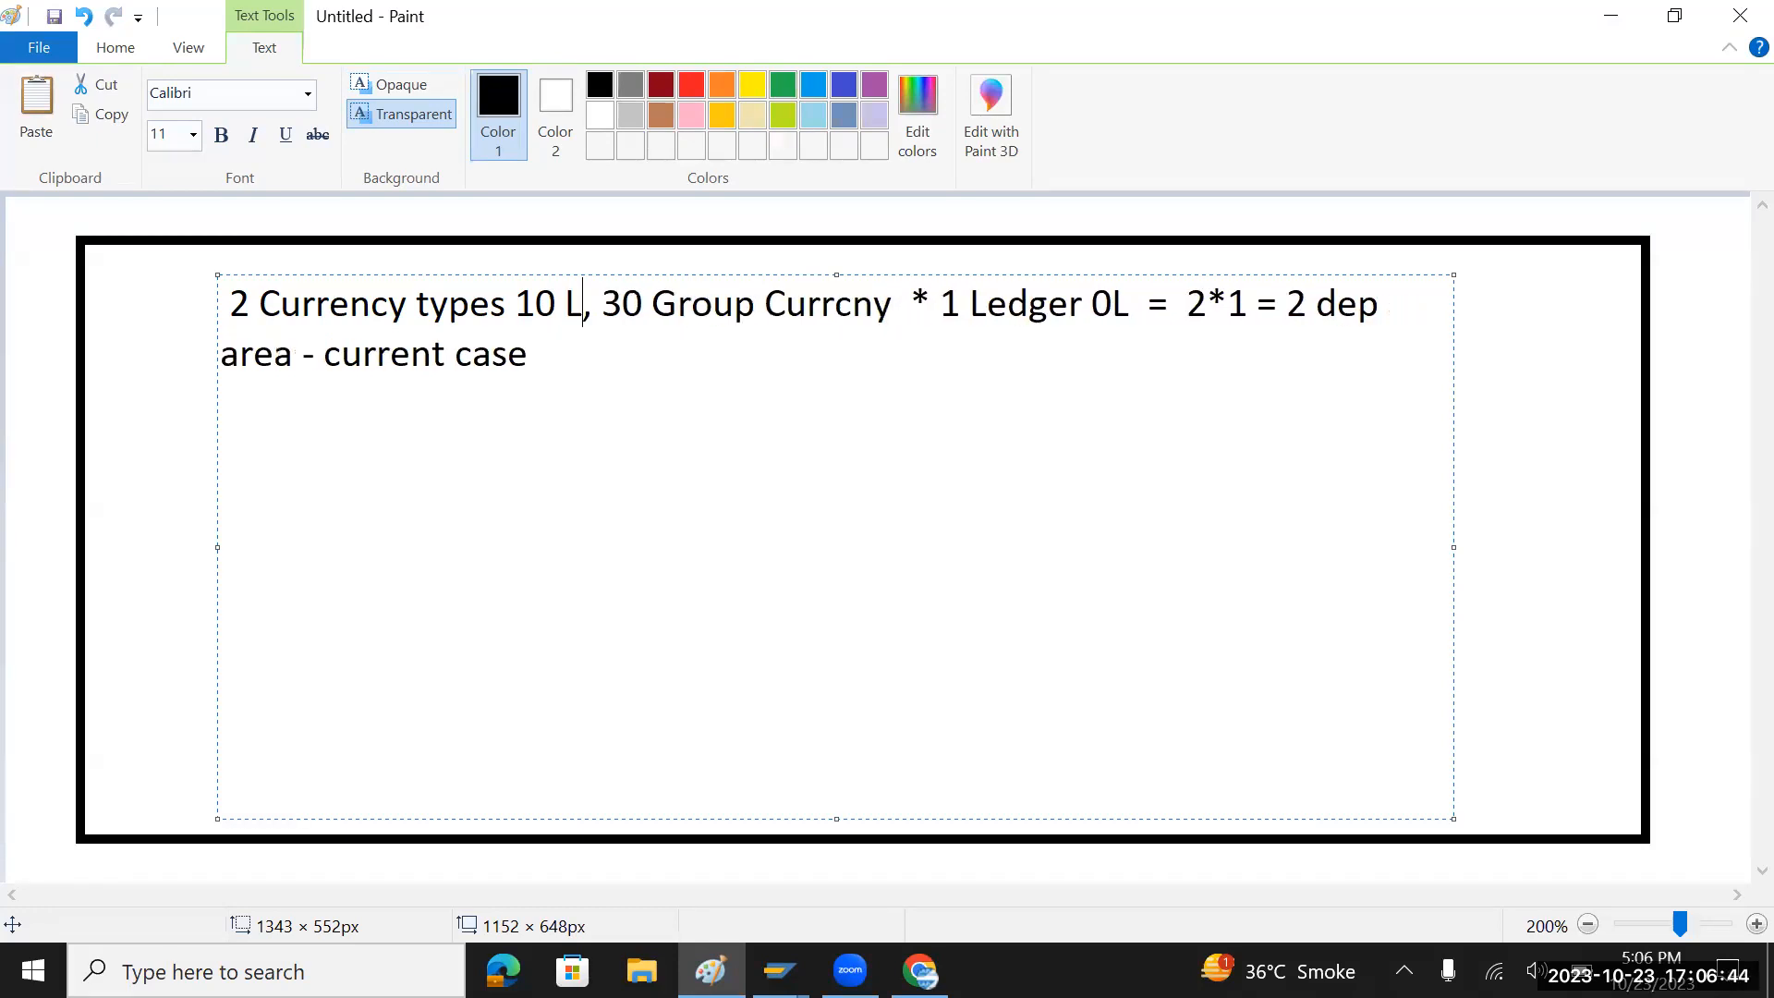
pyautogui.write('cal ')
pyautogui.write('c')
pyautogui.press('BackSpace')
pyautogui.write('al currency')
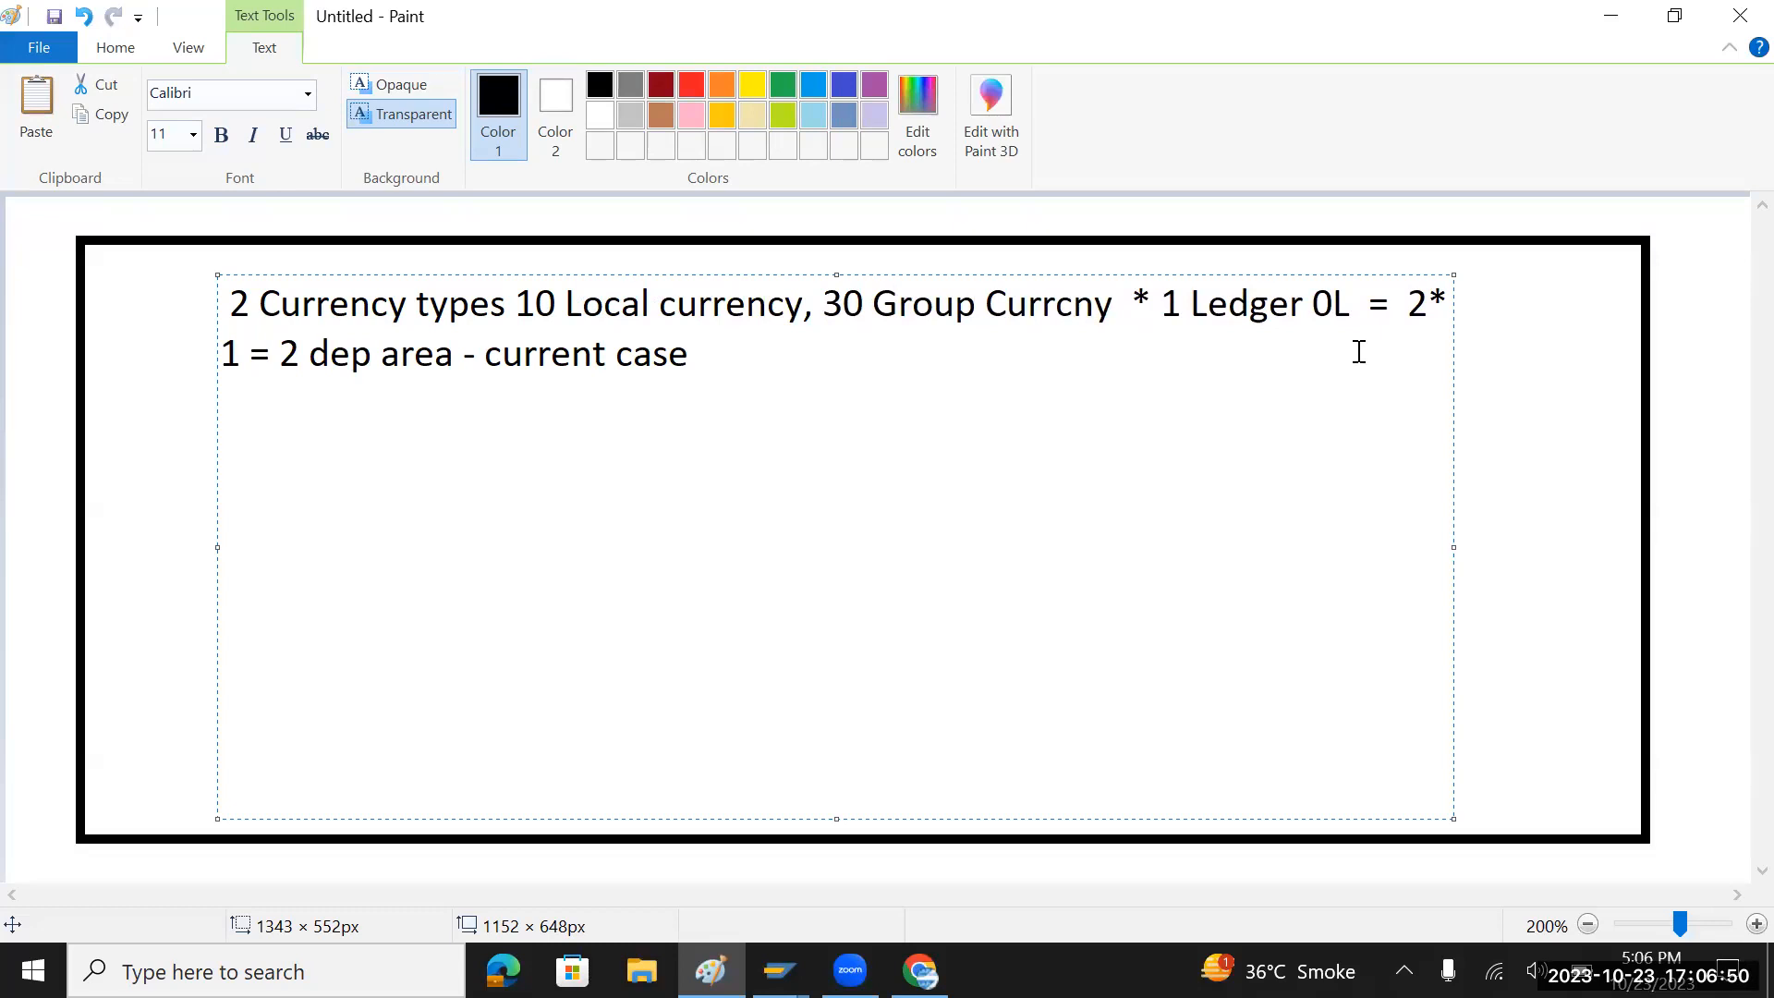
# - Highlight the ledger calculation and remove "- current case" from the end of the note
pyautogui.moveTo(1161, 305); pyautogui.dragTo(1428, 305)
pyautogui.click(1429, 319)
pyautogui.moveTo(287, 369); pyautogui.dragTo(740, 393)
pyautogui.press('Left')
pyautogui.hotkey('shift', 'End')
pyautogui.press('Delete')
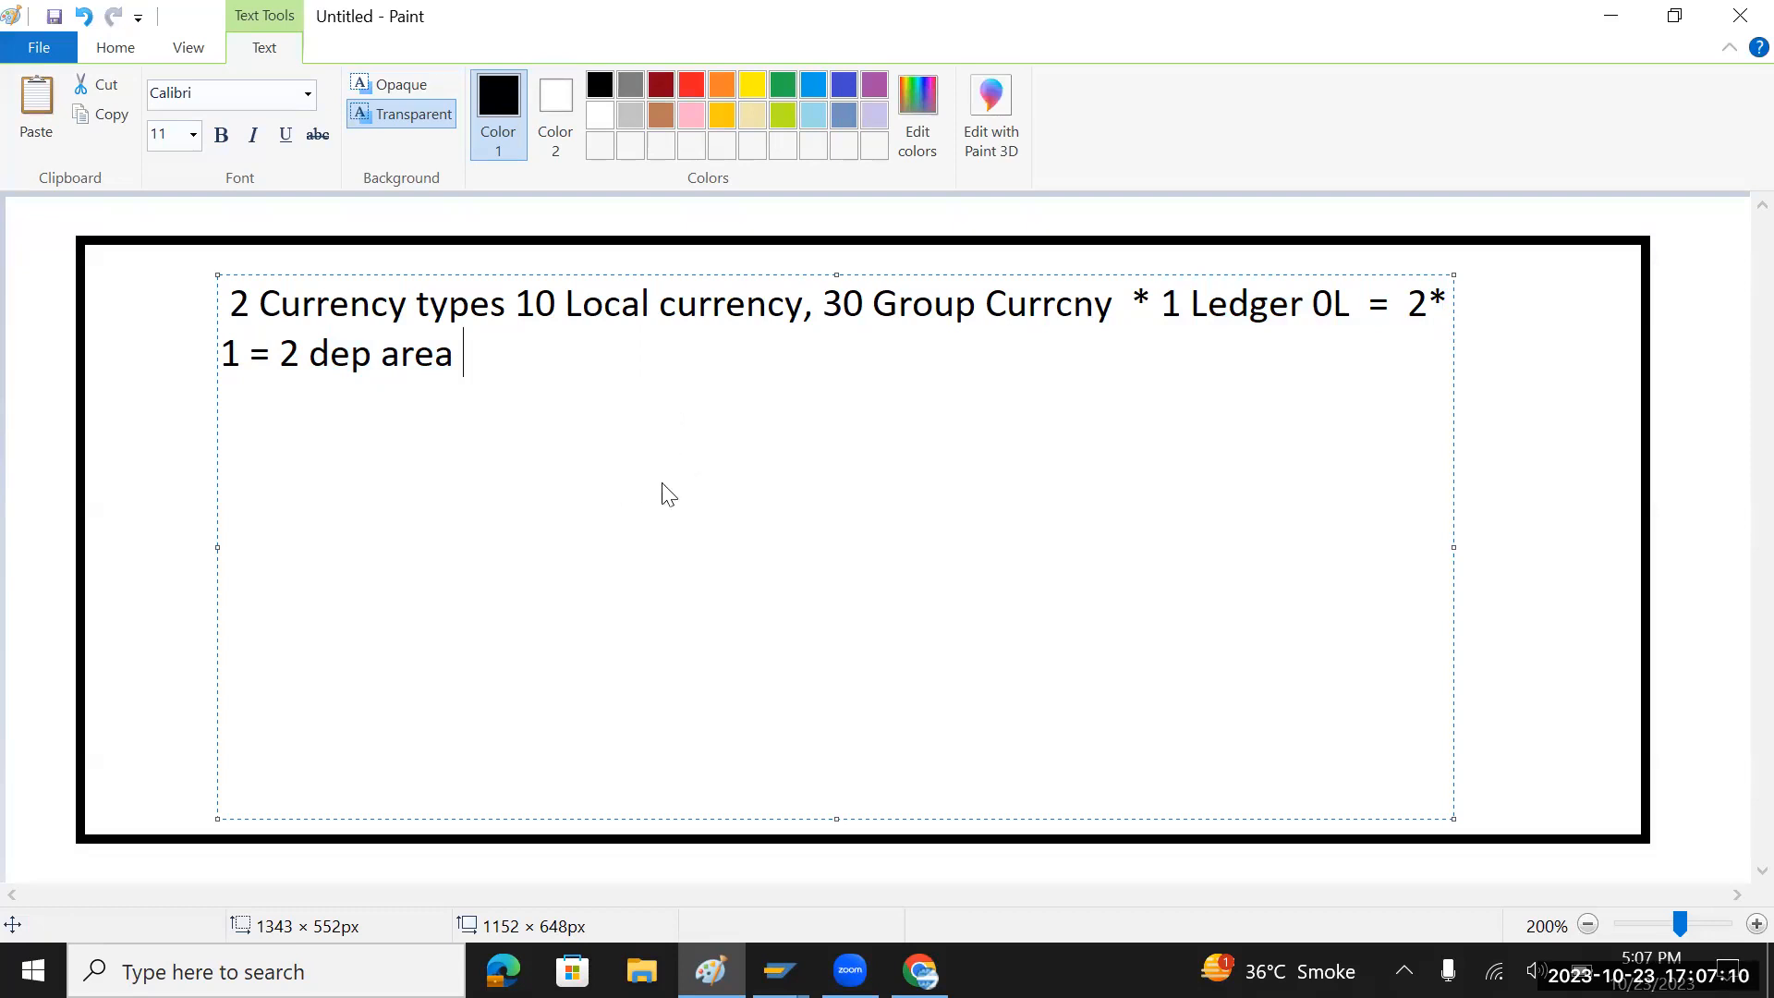
# - Switch to SAP and leave the ledger settings to return to the implementation guide
pyautogui.hotkey('alt', 'Tab')
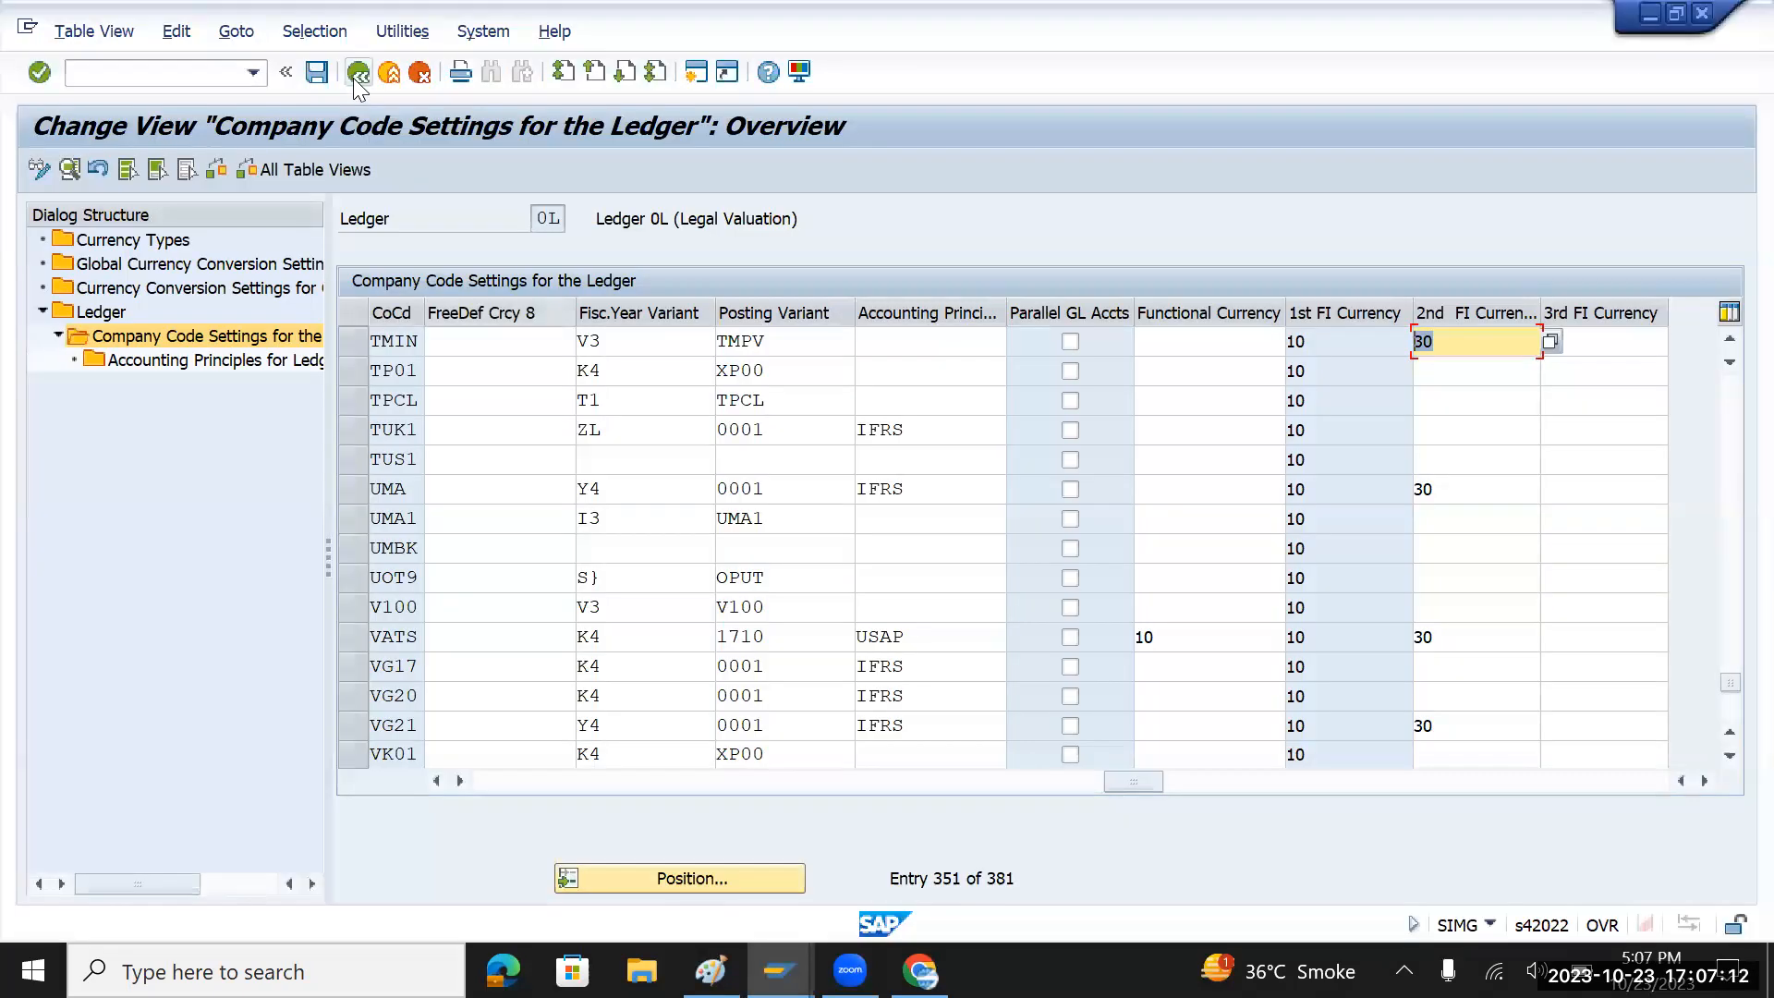
pyautogui.click(355, 75)
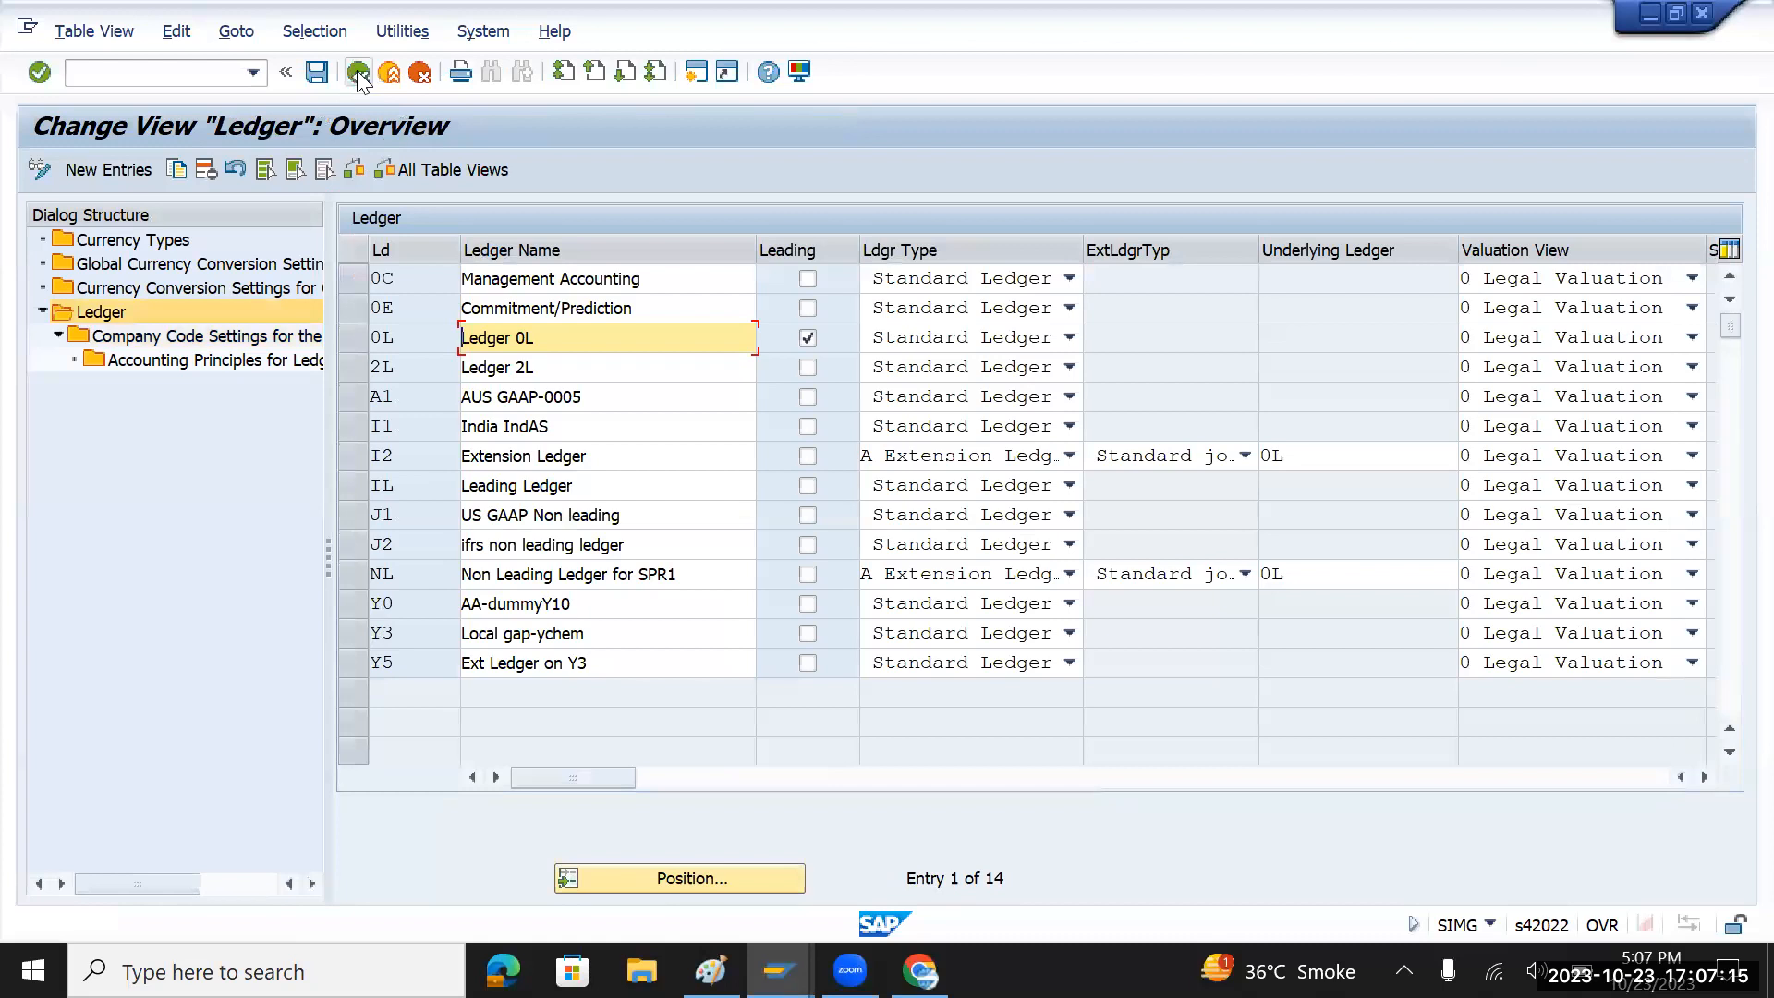
pyautogui.click(358, 74)
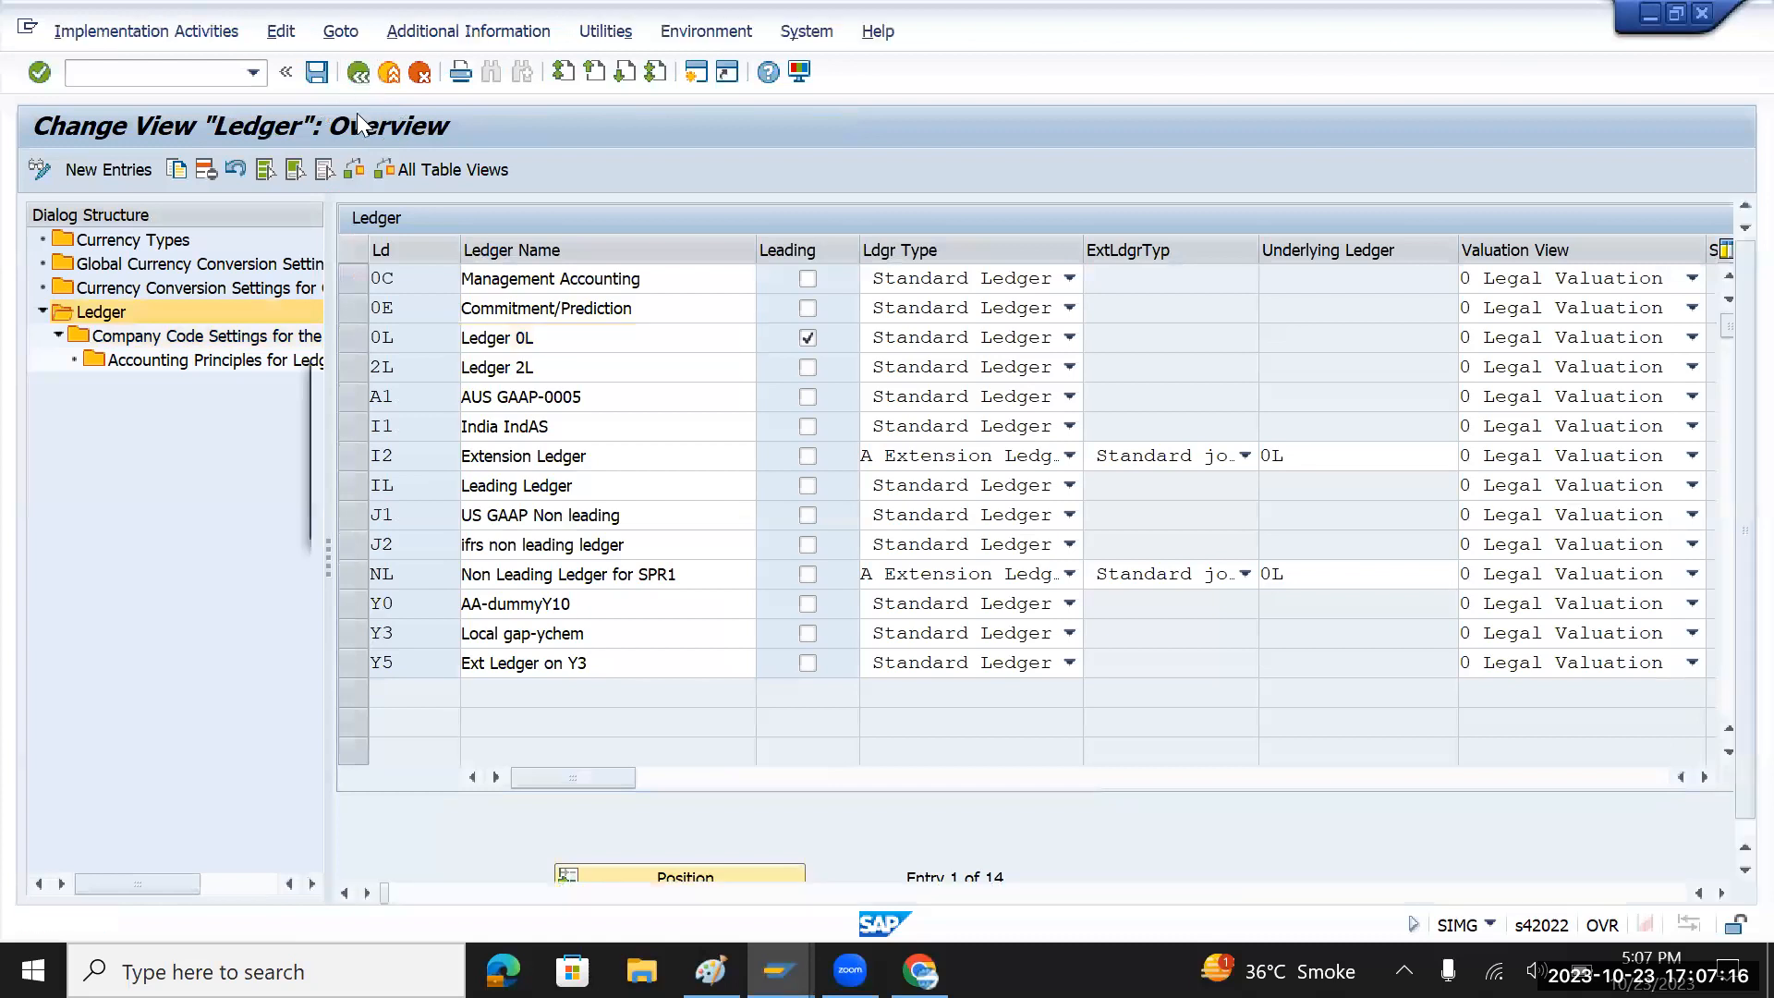
pyautogui.click(619, 518)
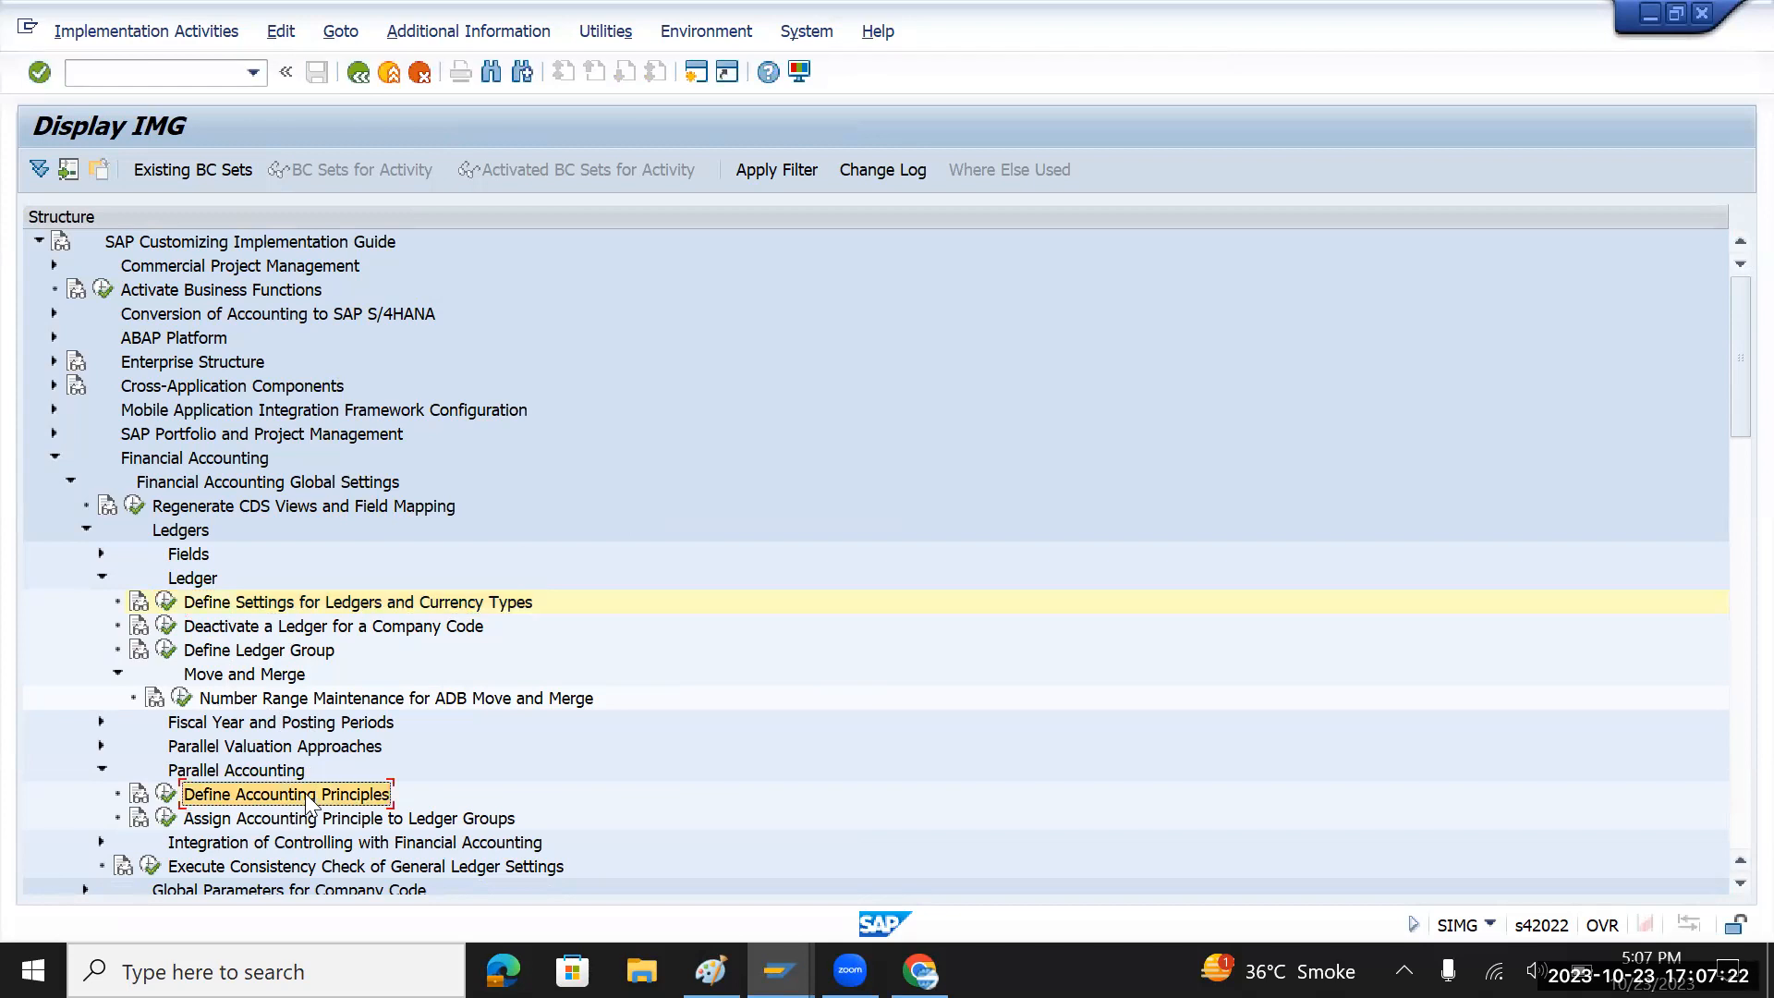
# - Open Define Accounting Principles and highlight the TMIN entry for Tata Motors India
pyautogui.click(166, 797)
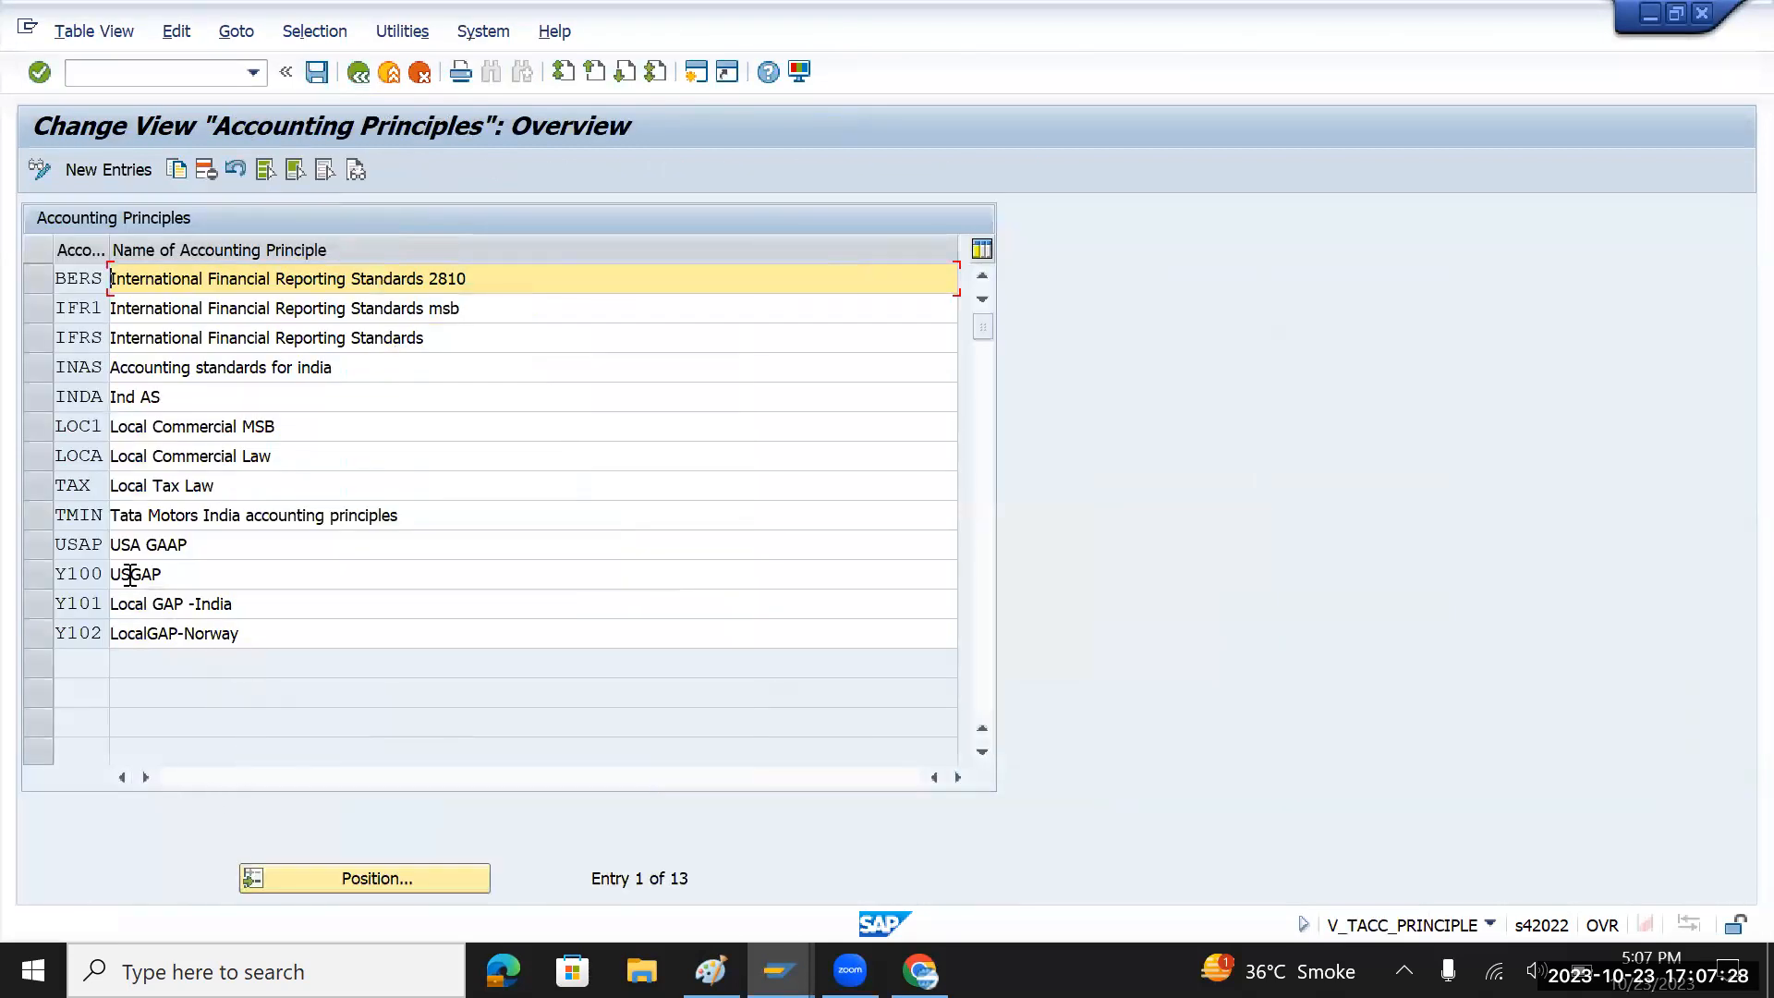
pyautogui.click(37, 517)
pyautogui.moveTo(578, 514); pyautogui.dragTo(67, 515)
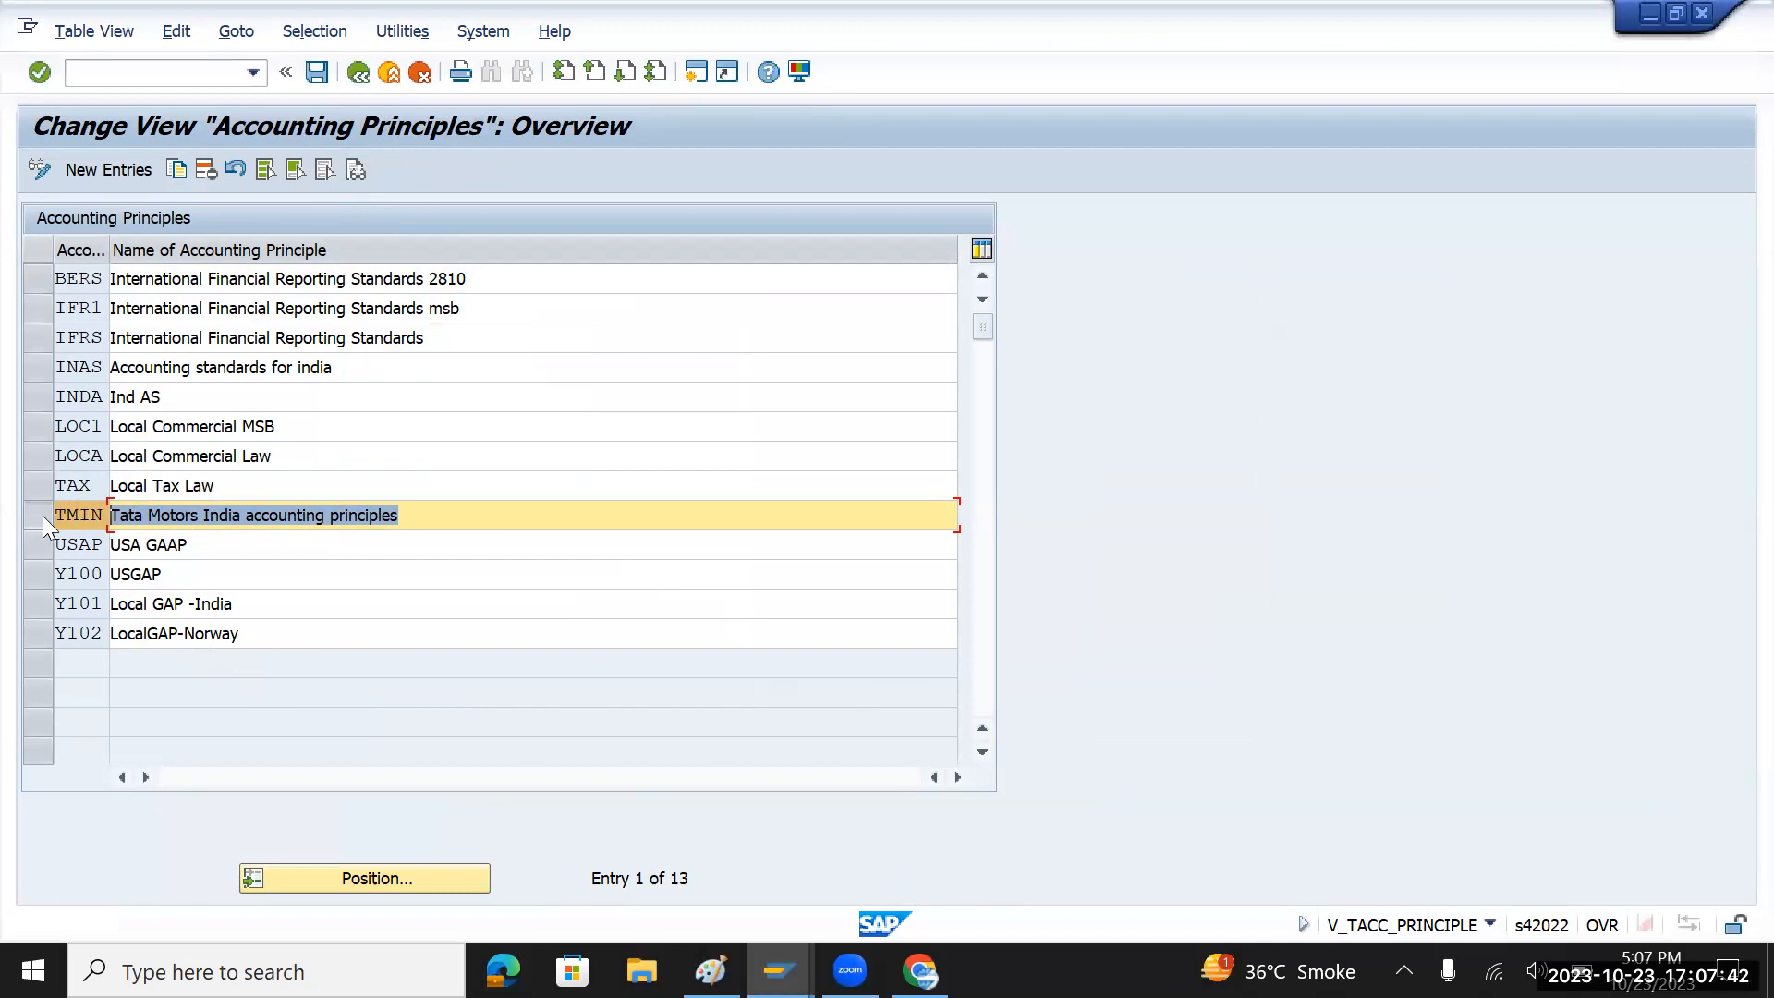
# - Leave the accounting principles, open Assign Accounting Principle to Ledger Groups and highlight the TMIN entry
pyautogui.click(351, 76)
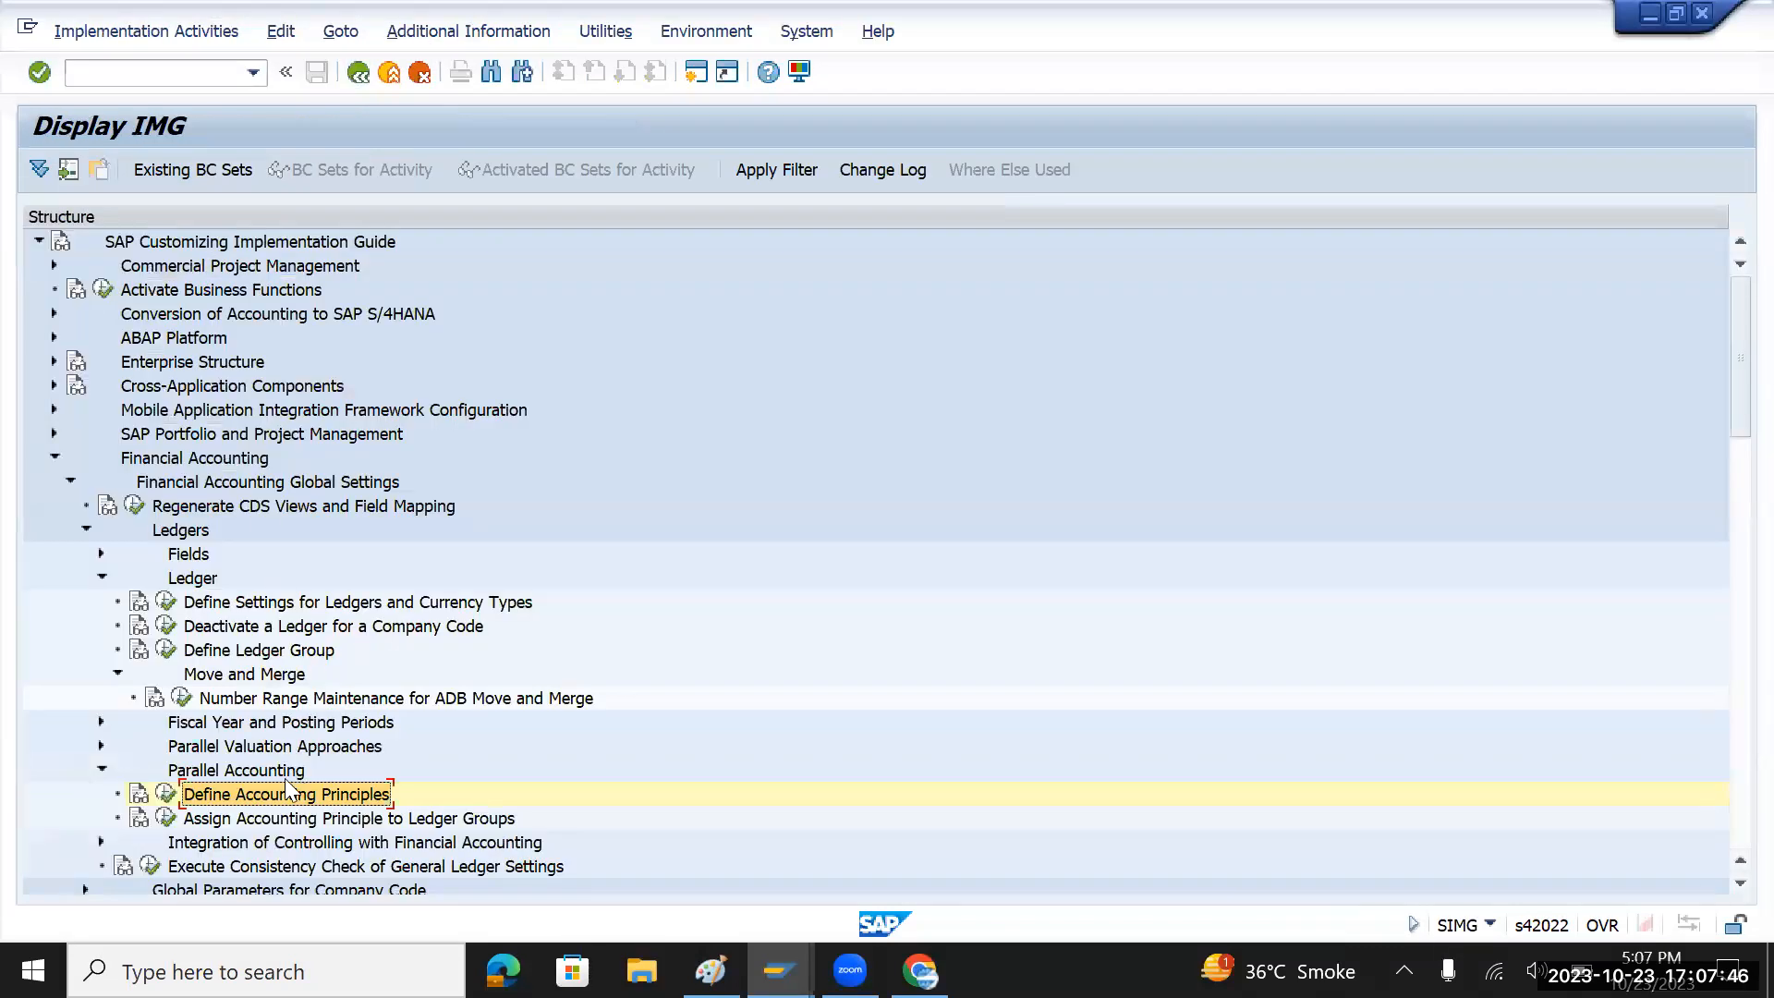
pyautogui.click(251, 820)
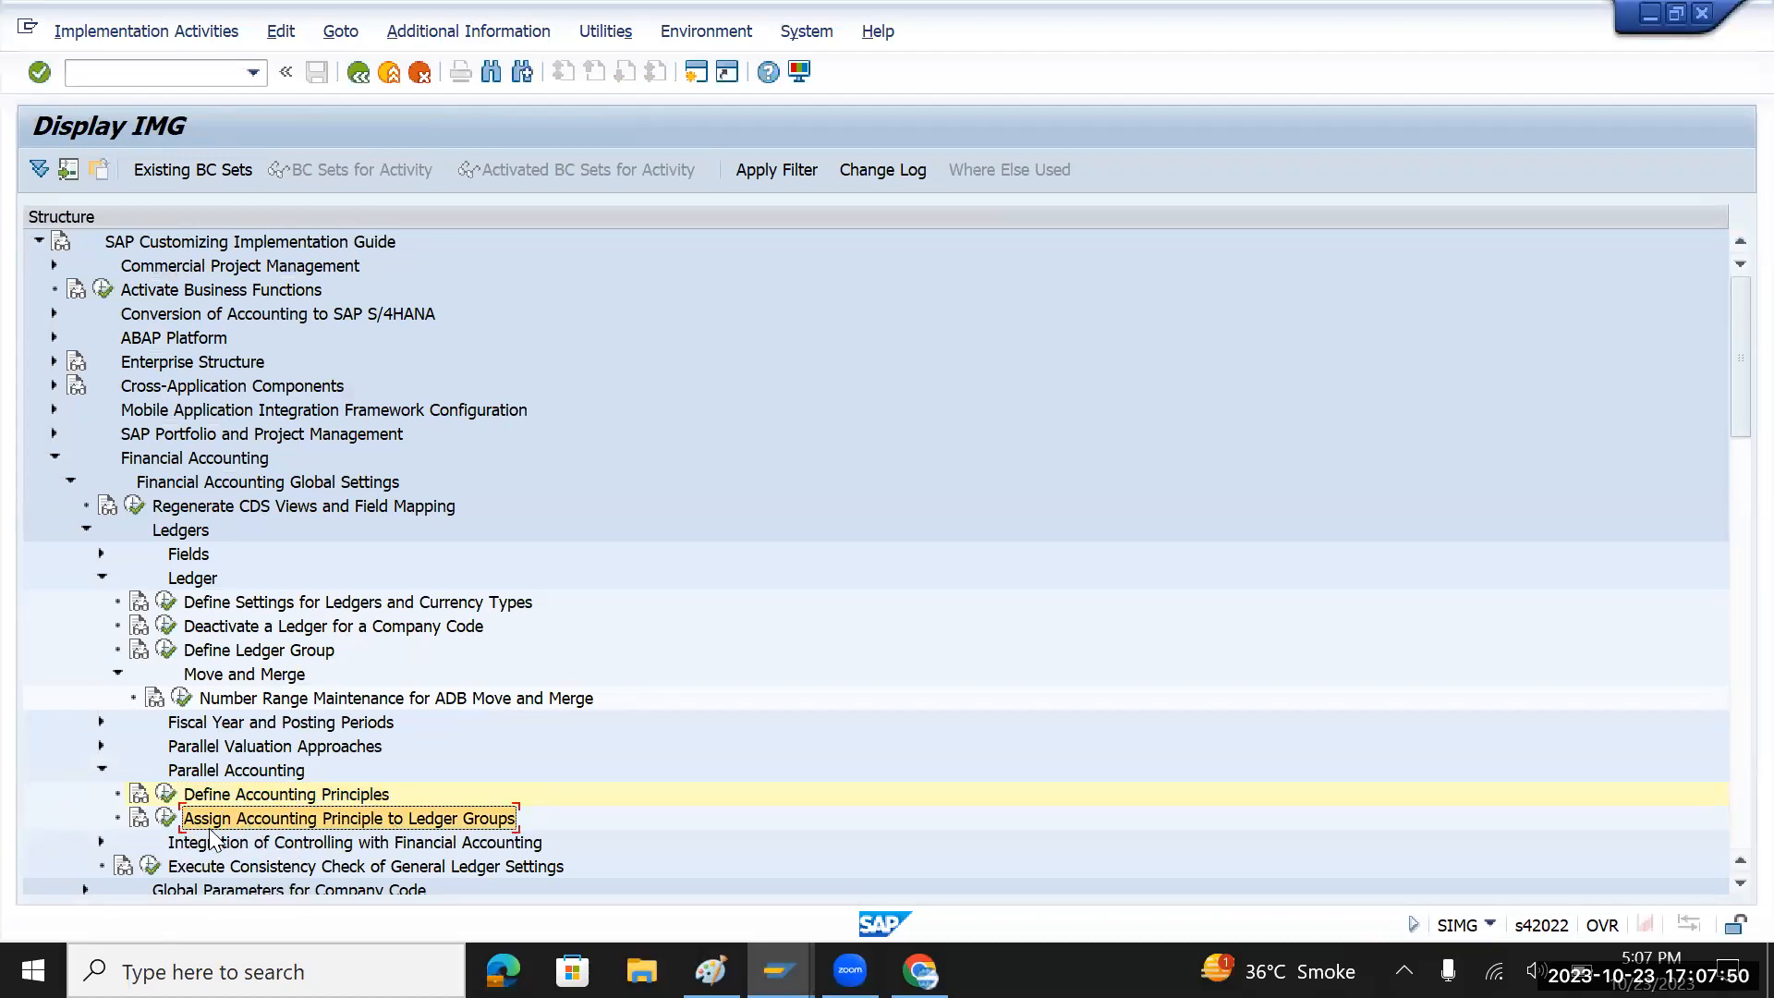
pyautogui.click(166, 819)
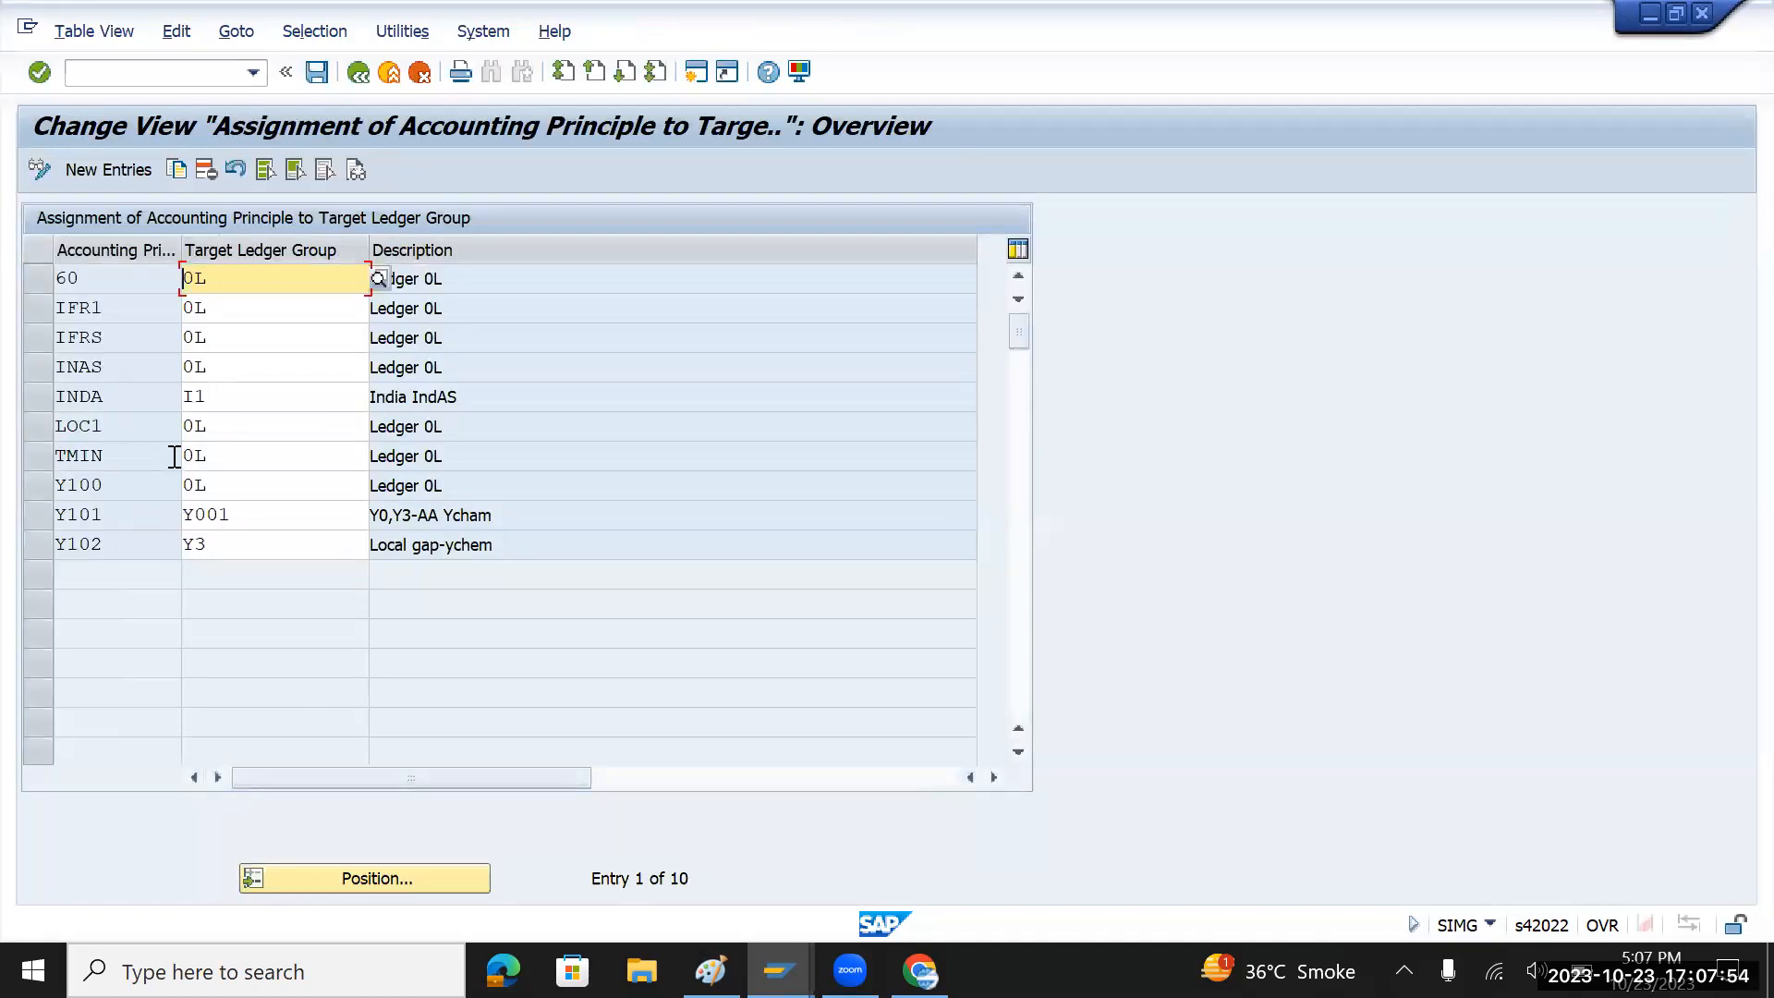
pyautogui.moveTo(154, 455); pyautogui.dragTo(46, 457)
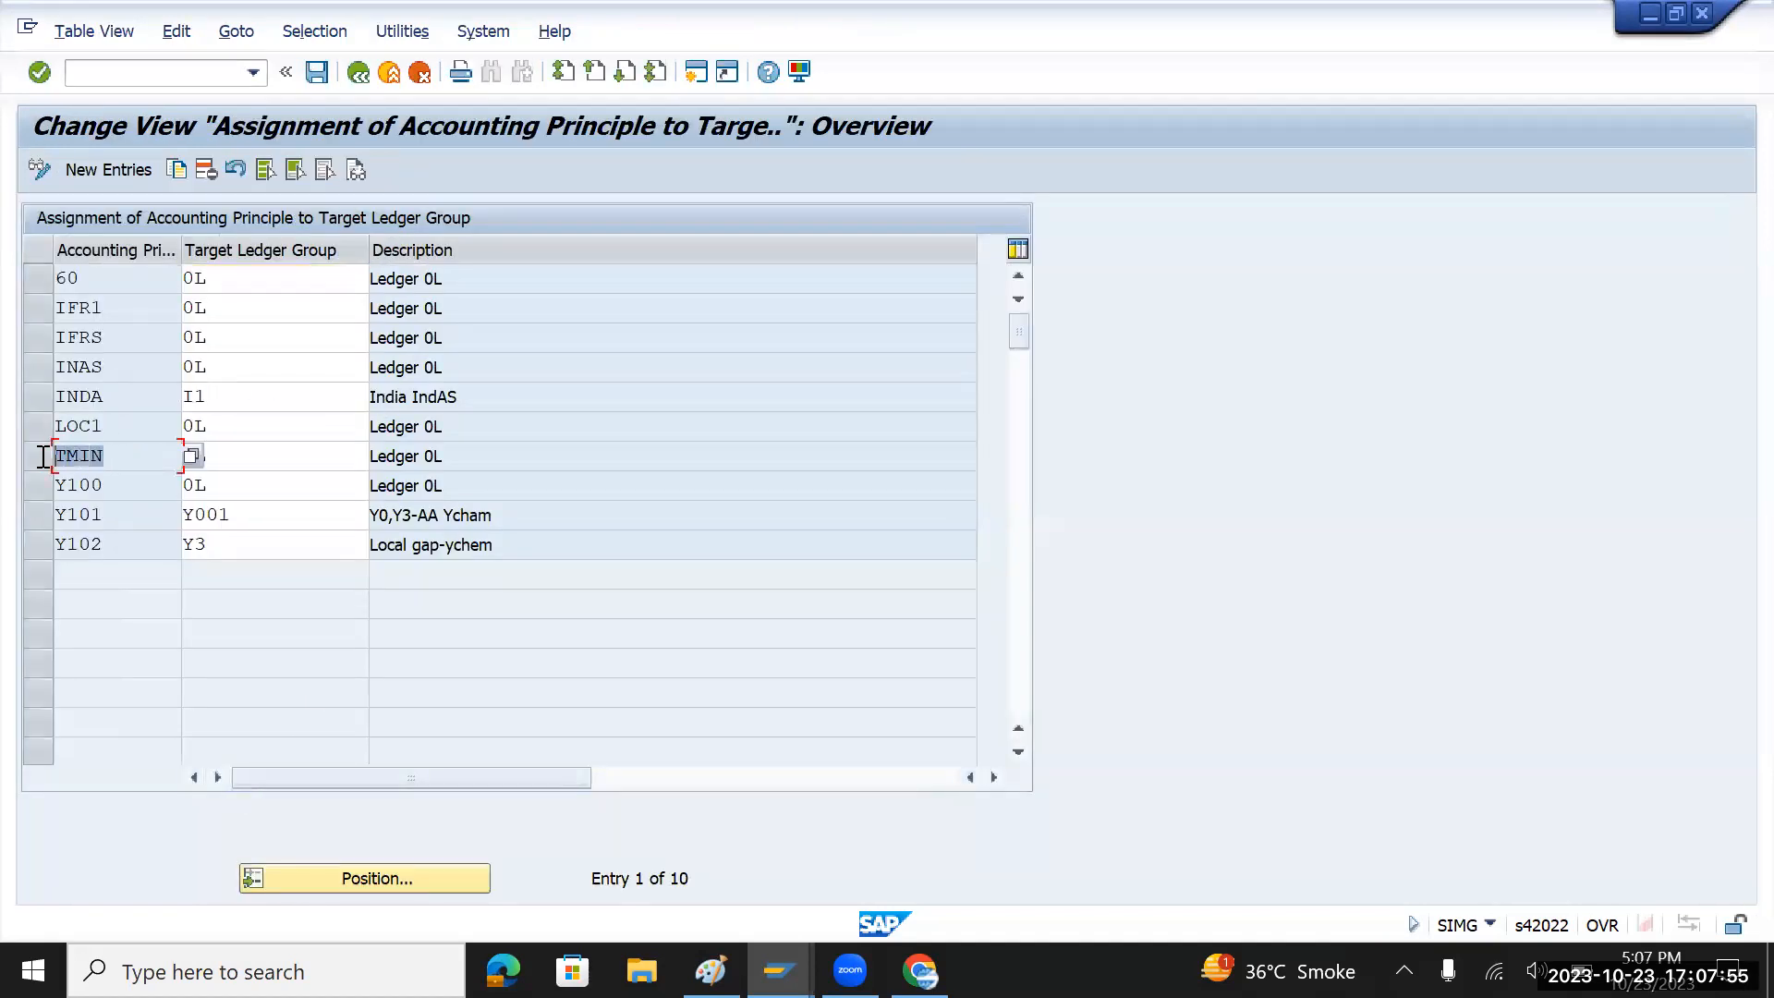
# - Enter 0L as the target ledger group for accounting principle TMIN and highlight its ledger description
pyautogui.click(223, 463)
pyautogui.press('BackSpace')
pyautogui.press('BackSpace')
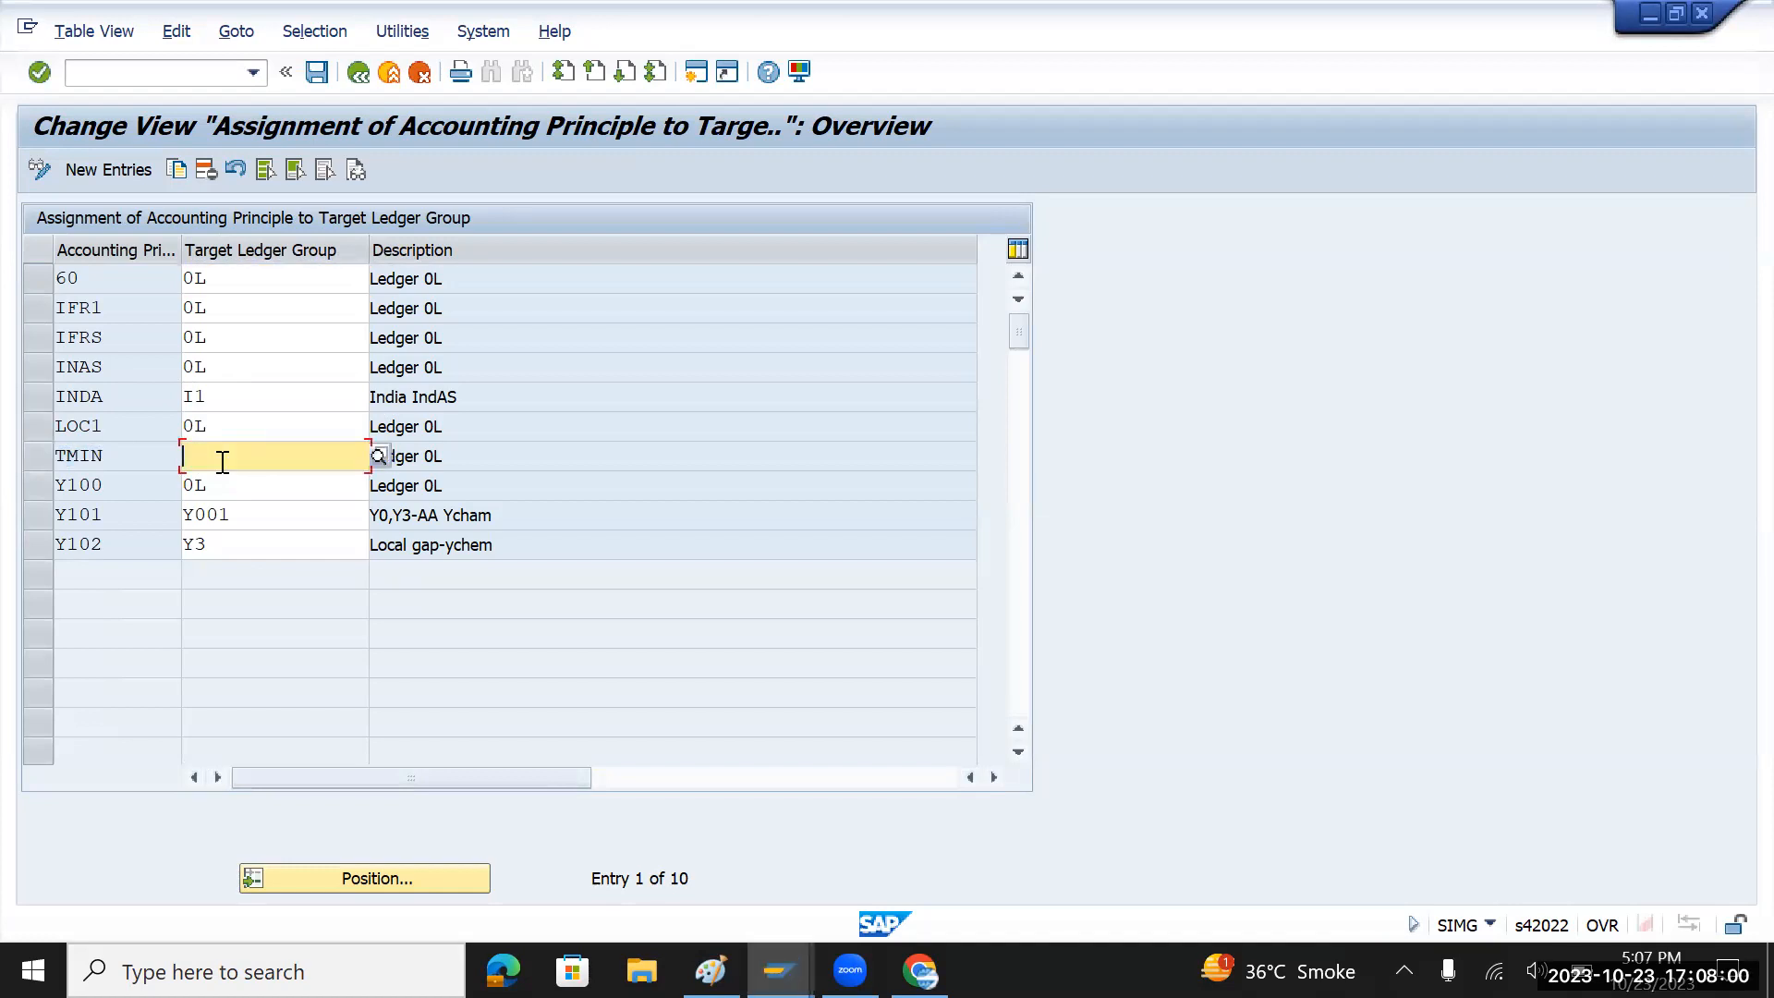
pyautogui.write('0L')
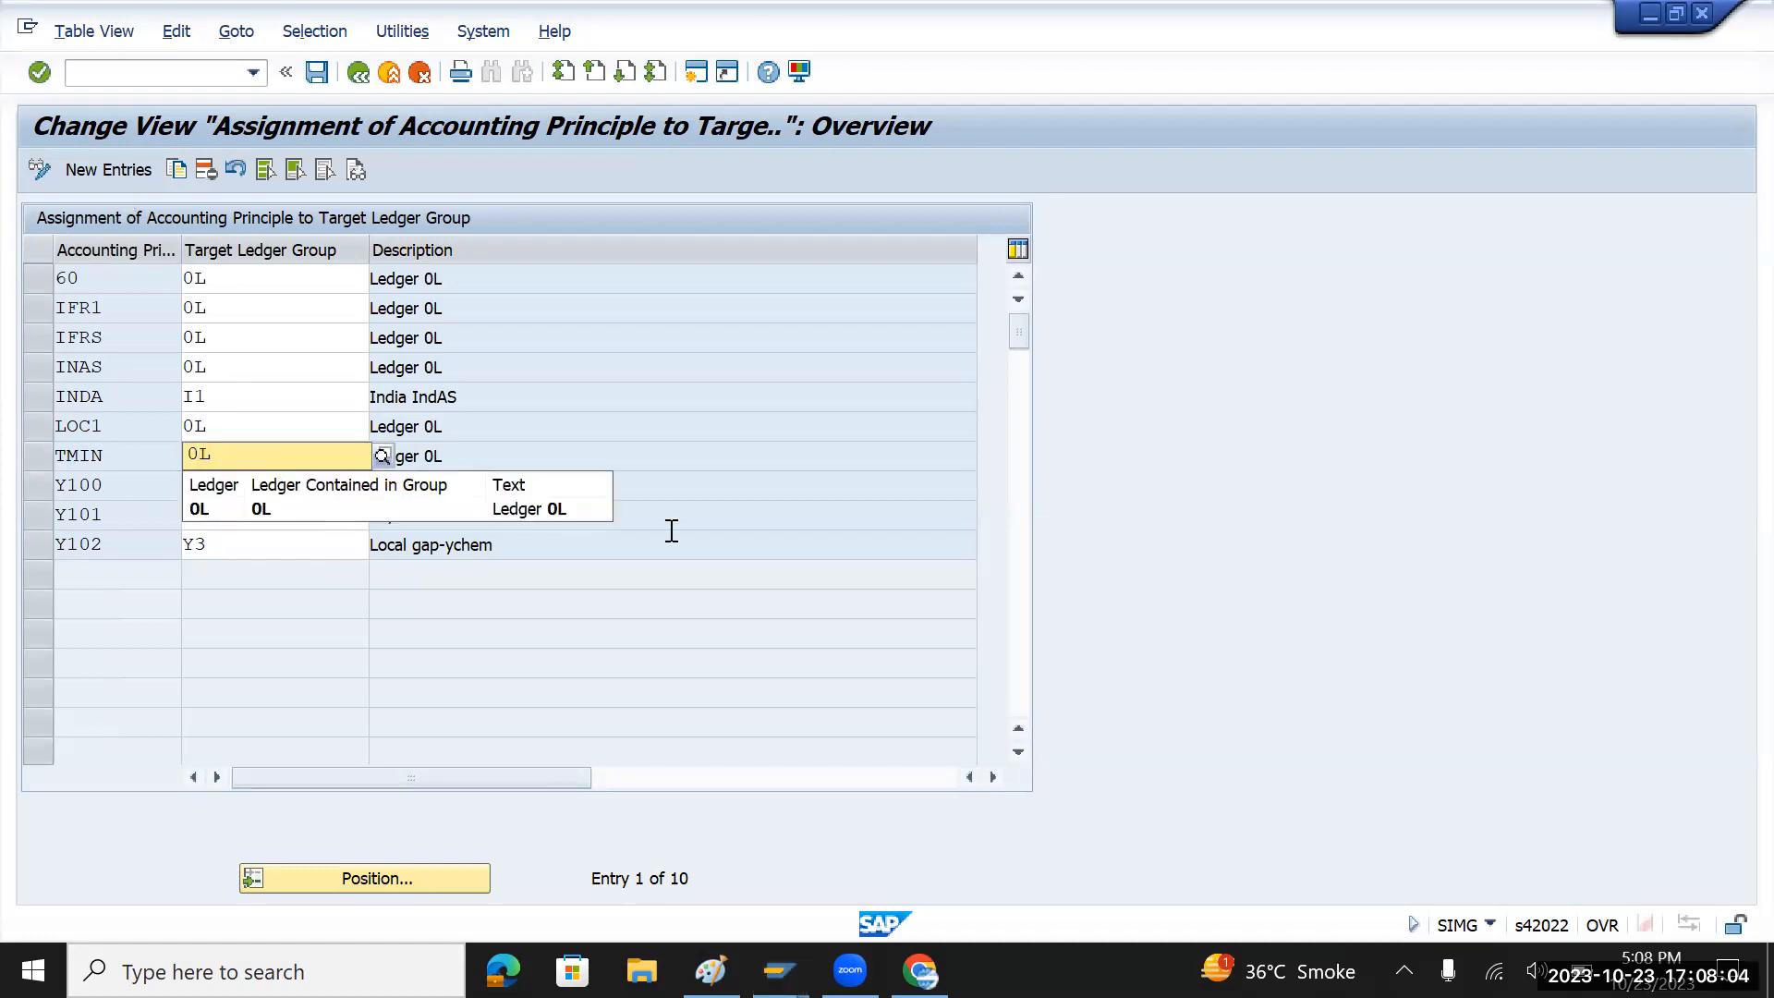
pyautogui.click(524, 453)
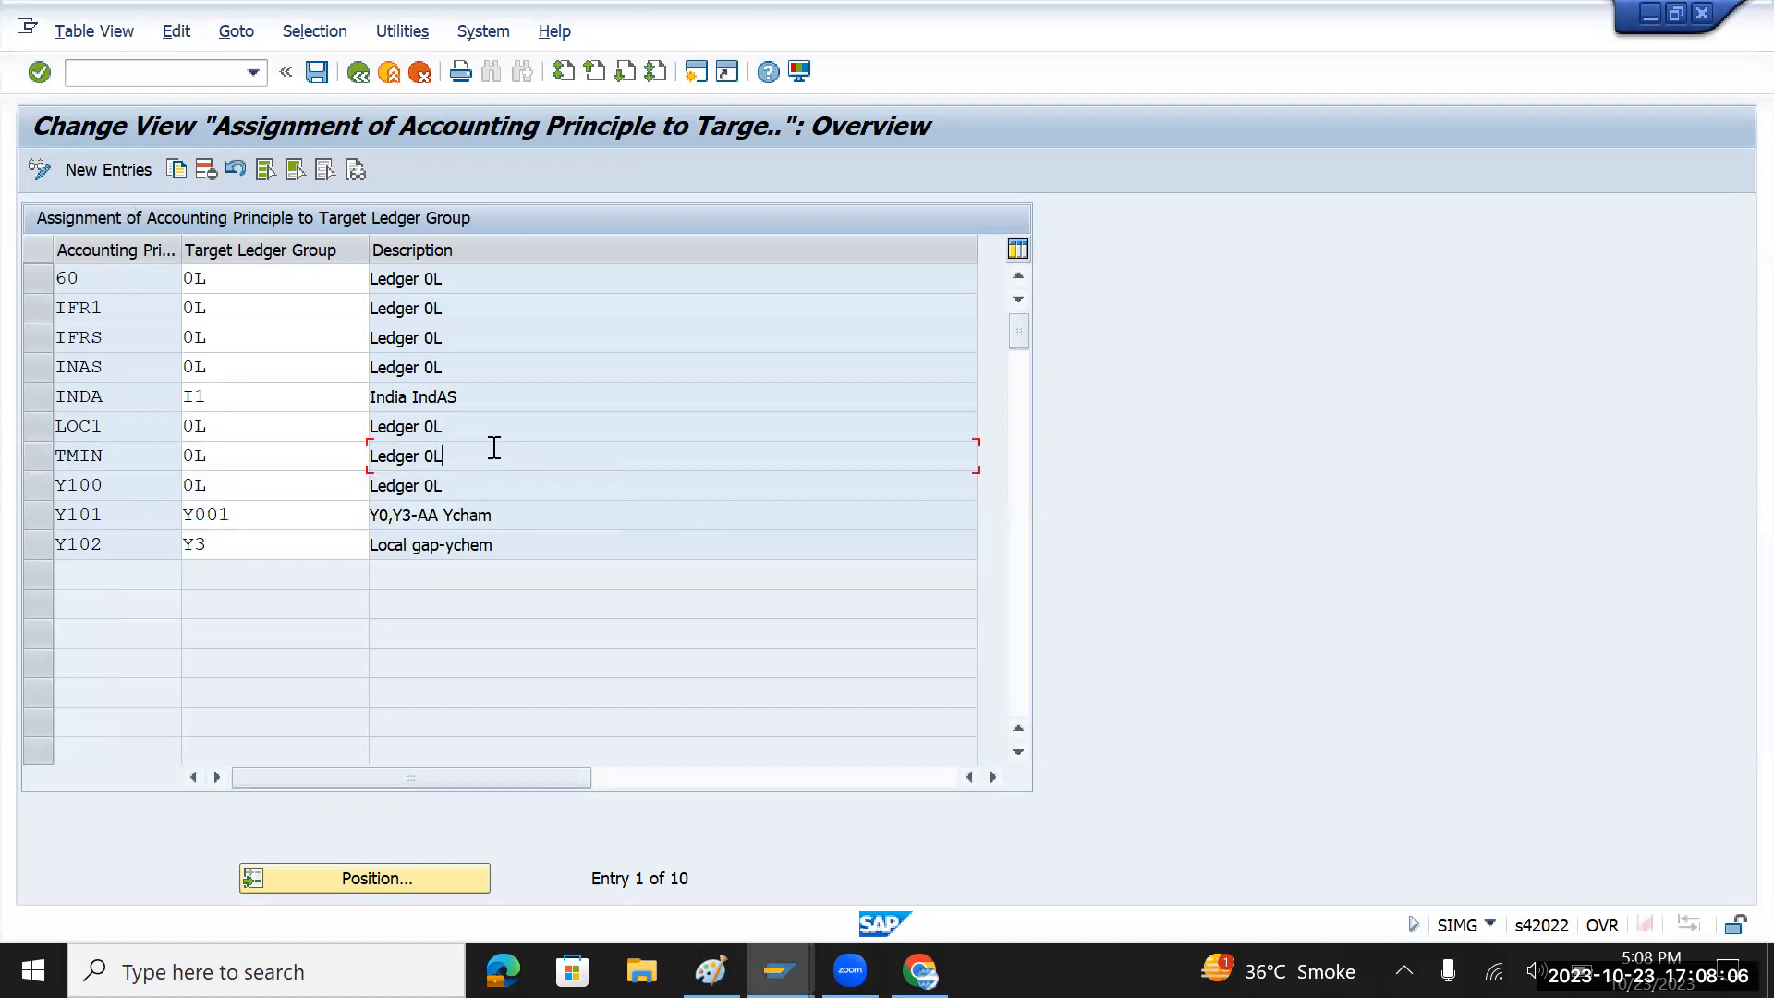
pyautogui.moveTo(130, 455); pyautogui.dragTo(53, 456)
pyautogui.moveTo(479, 457); pyautogui.dragTo(332, 459)
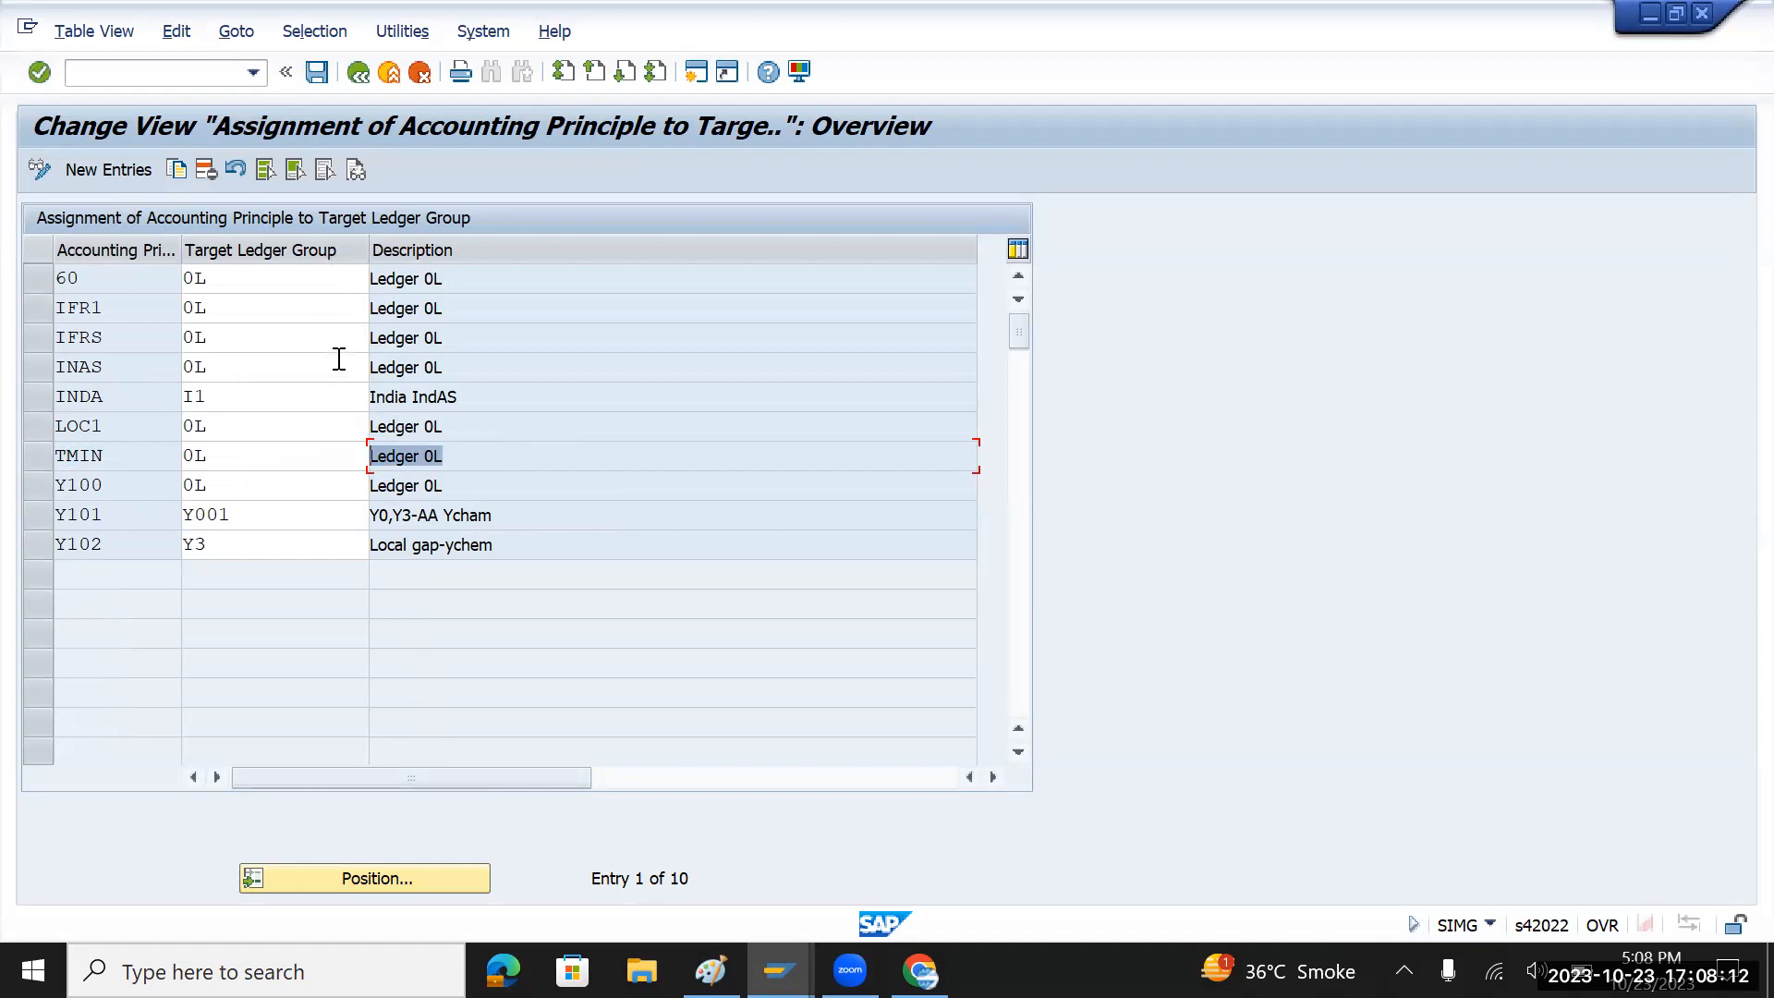
# - Save the ledger group assignment under the proposed customizing request and return to the implementation guide
pyautogui.click(317, 74)
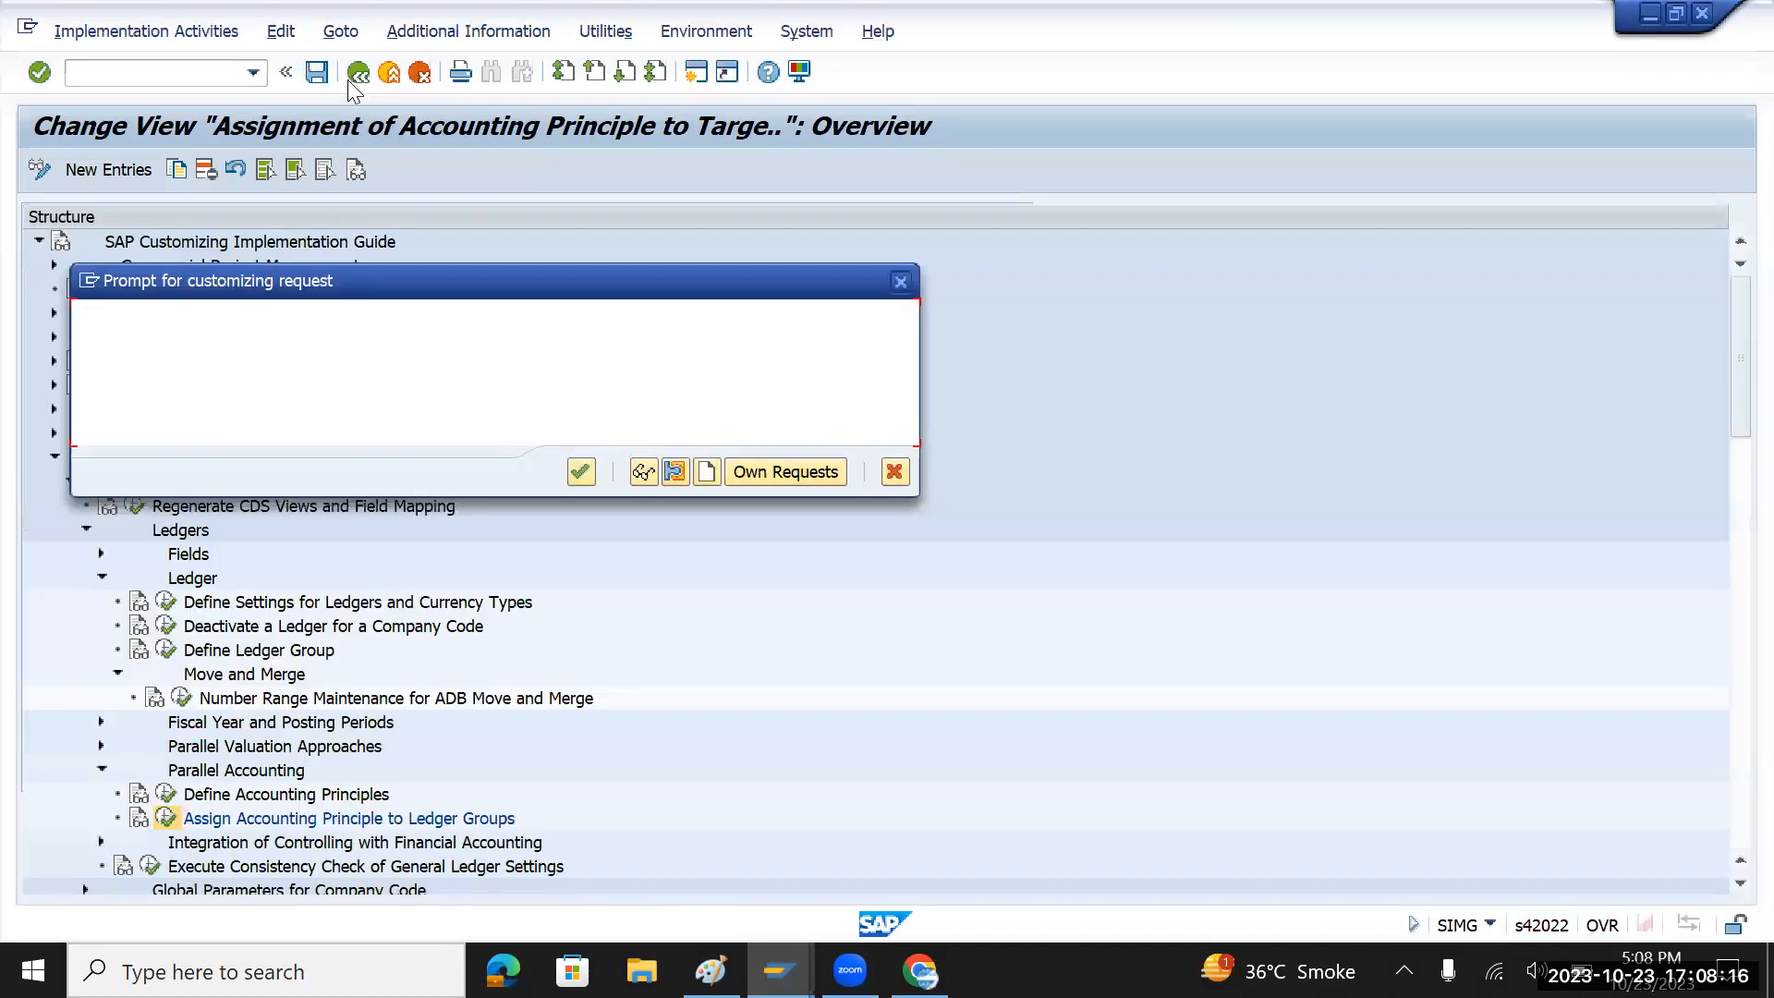
pyautogui.click(579, 473)
pyautogui.click(245, 459)
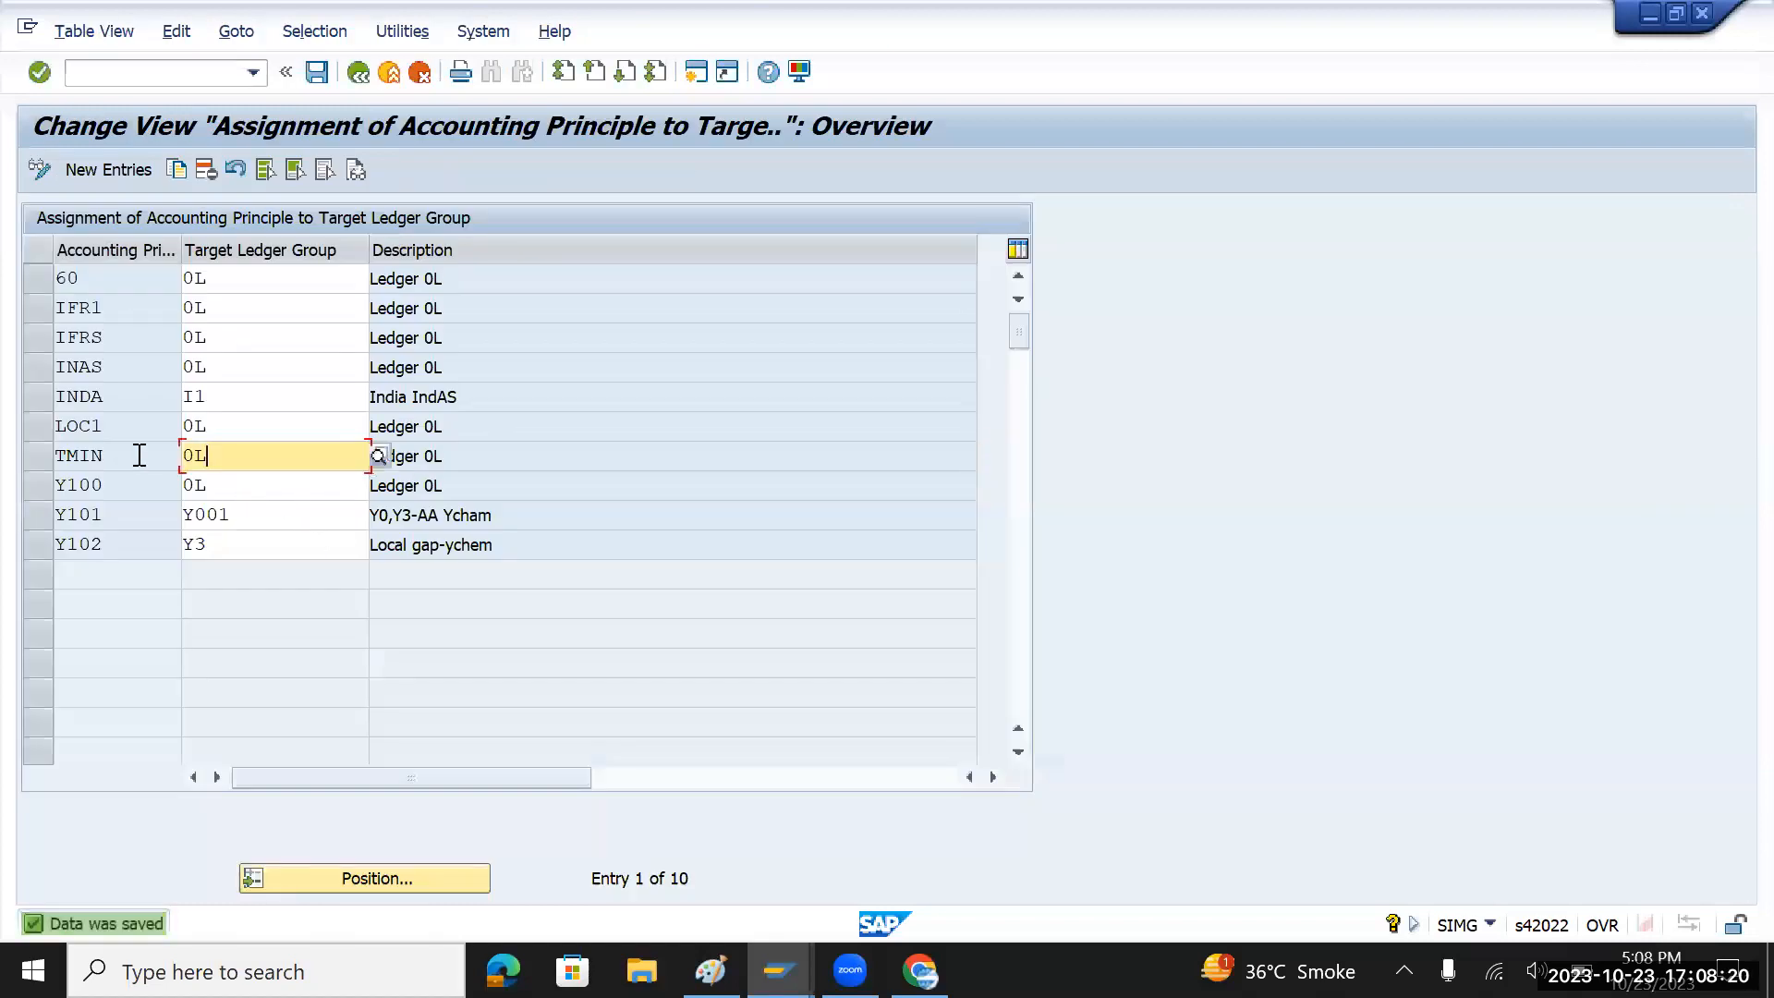
pyautogui.click(362, 78)
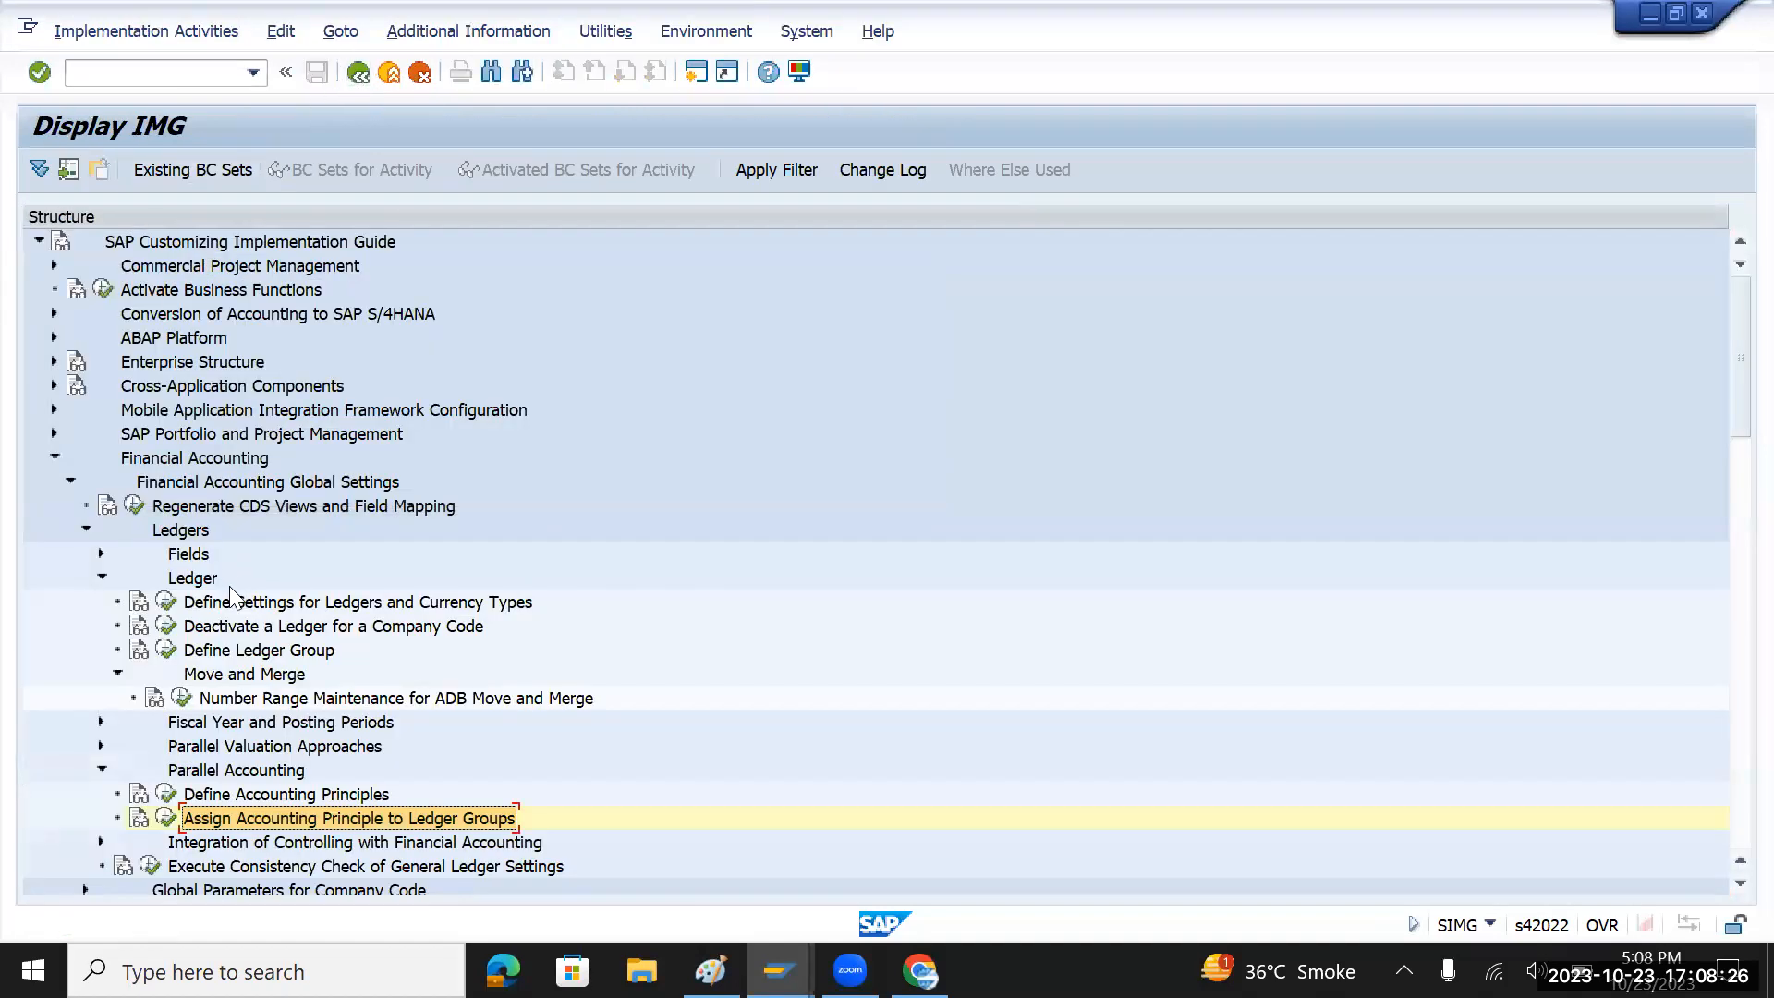
# - Open the Copy Reference Chart of Depreciation activity within the Organizational Structures of Asset Accounting
pyautogui.click(101, 578)
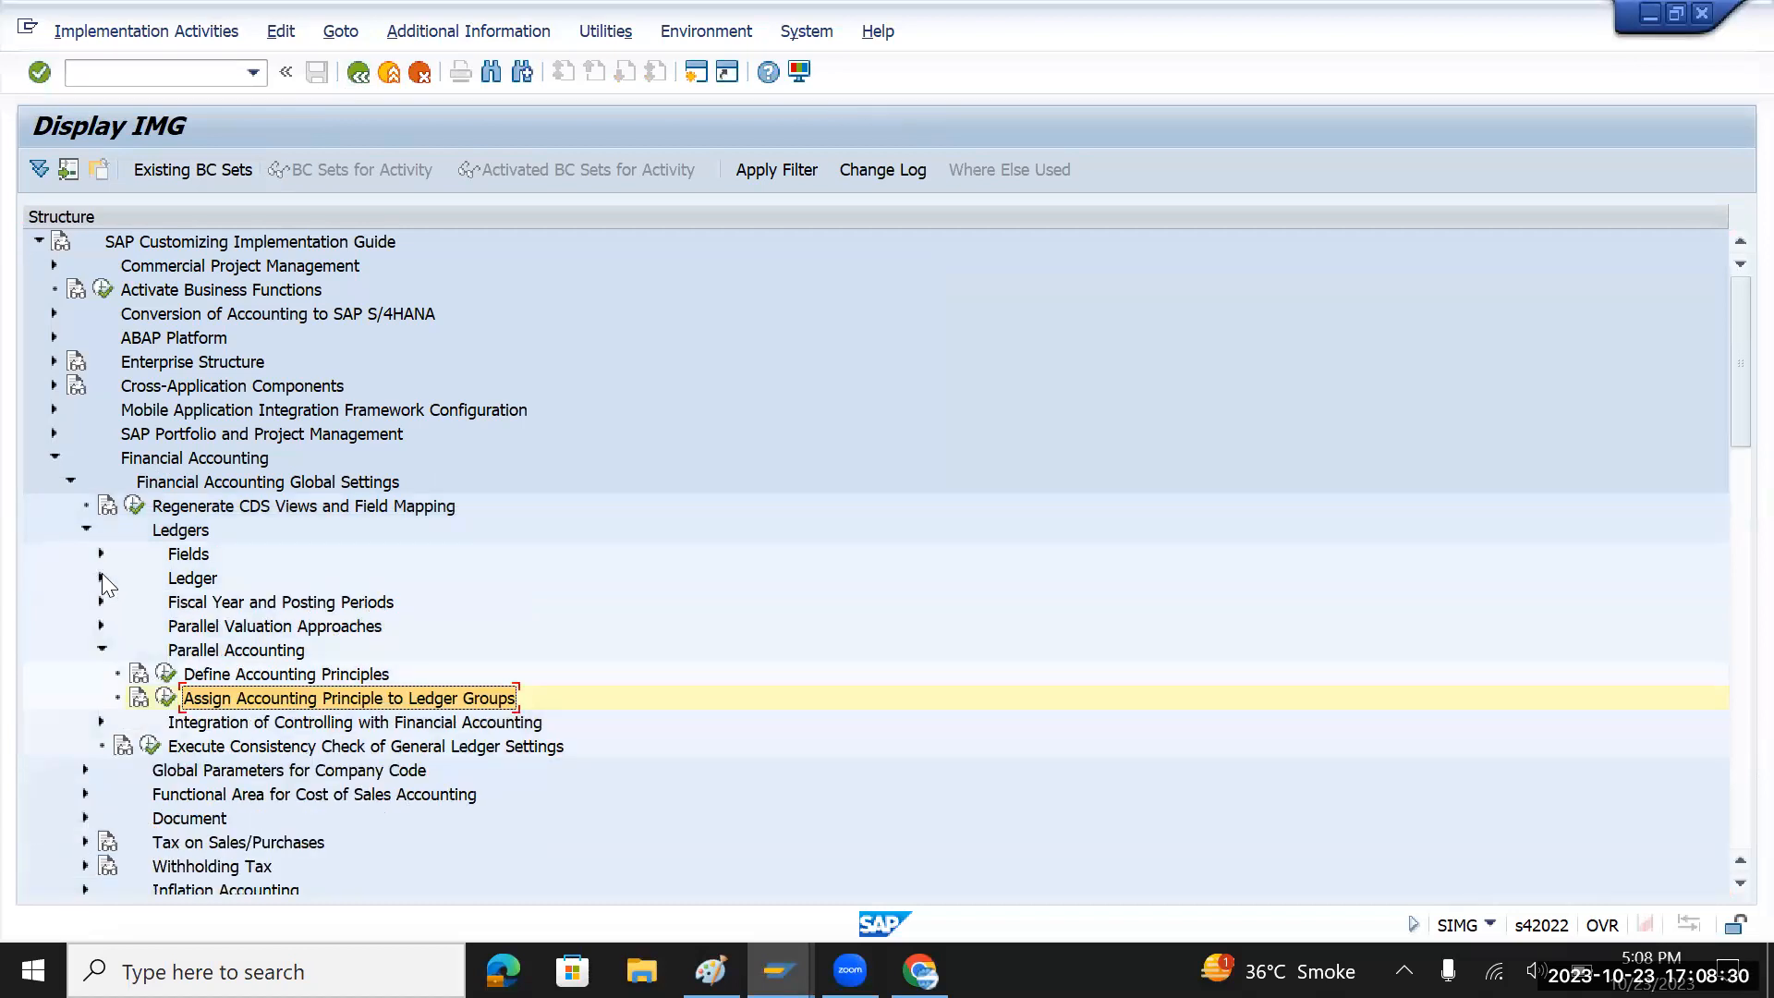
pyautogui.hotkey('alt', 'Tab')
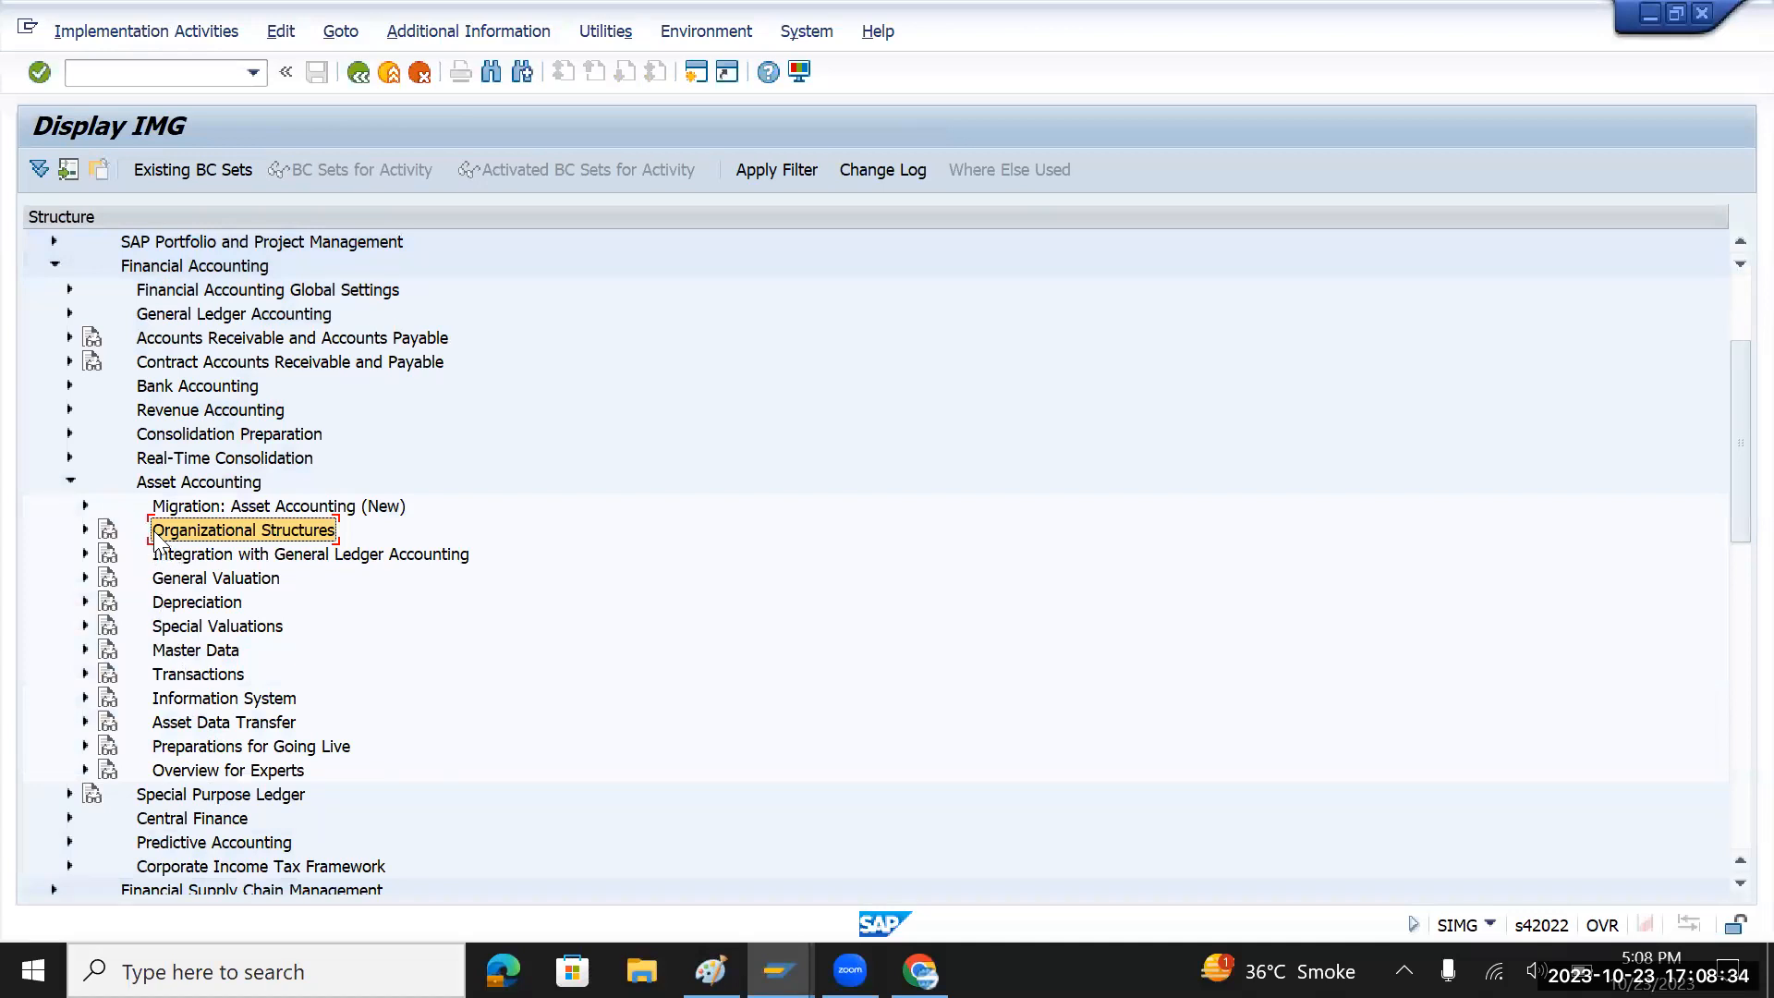
pyautogui.click(174, 487)
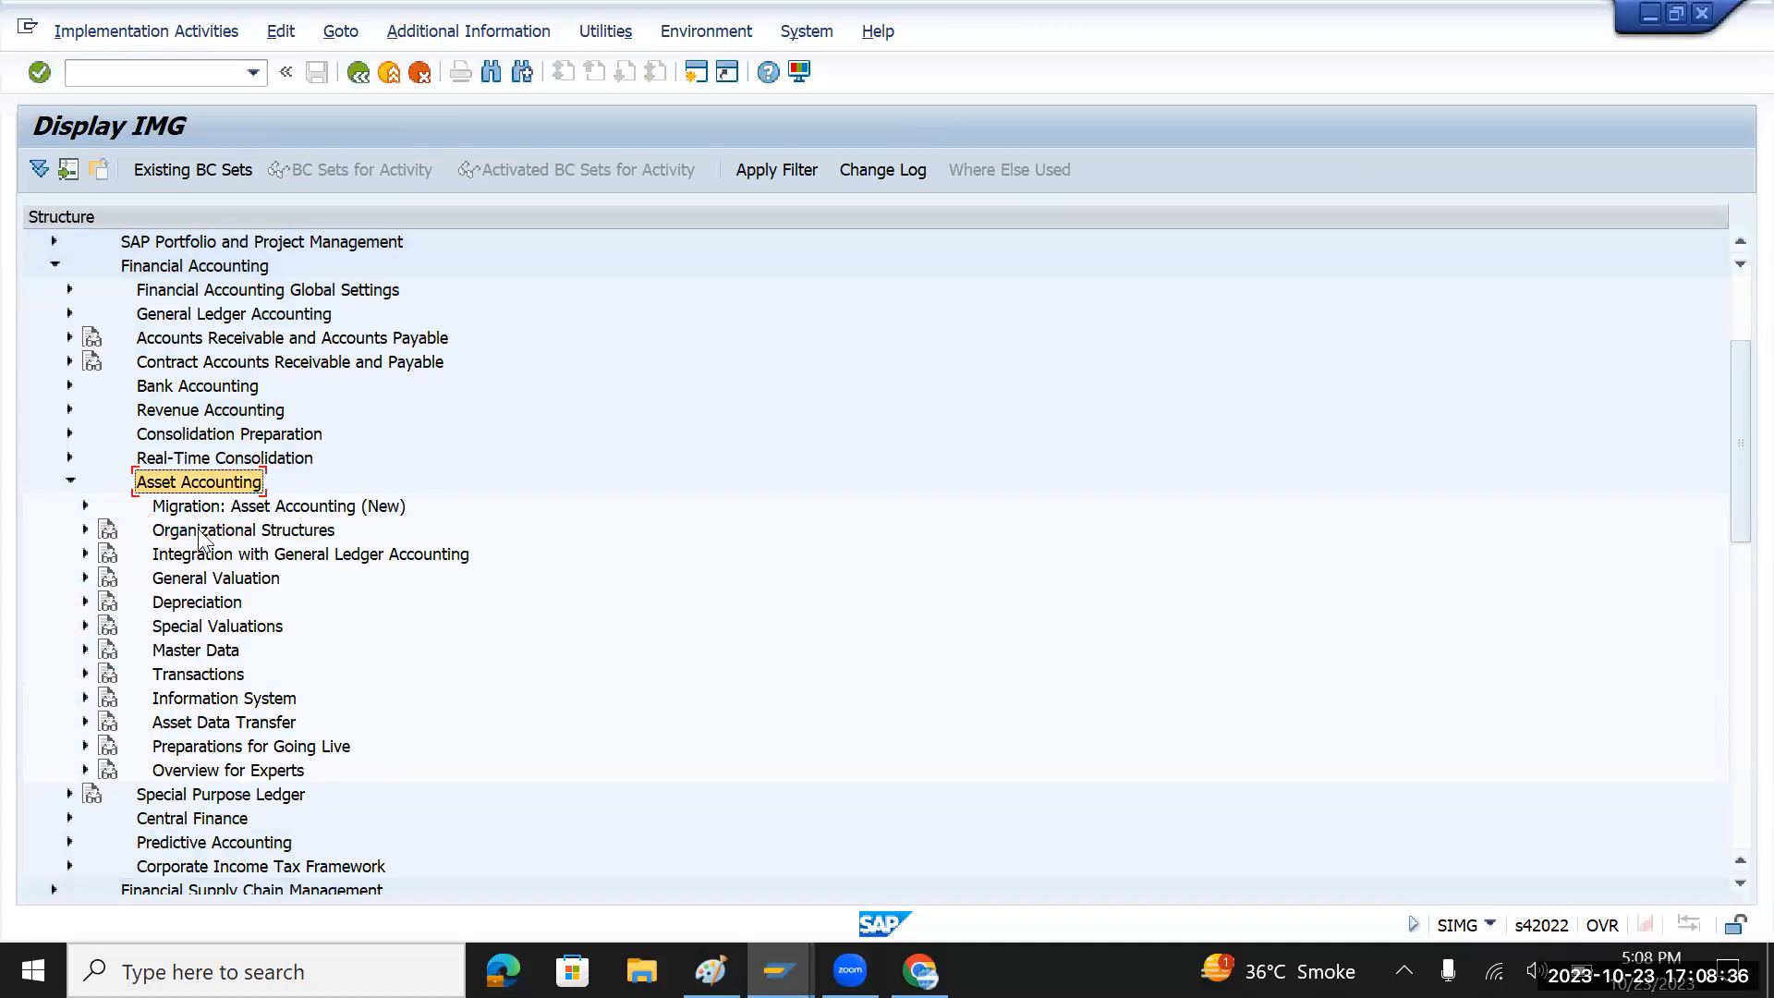
pyautogui.click(199, 530)
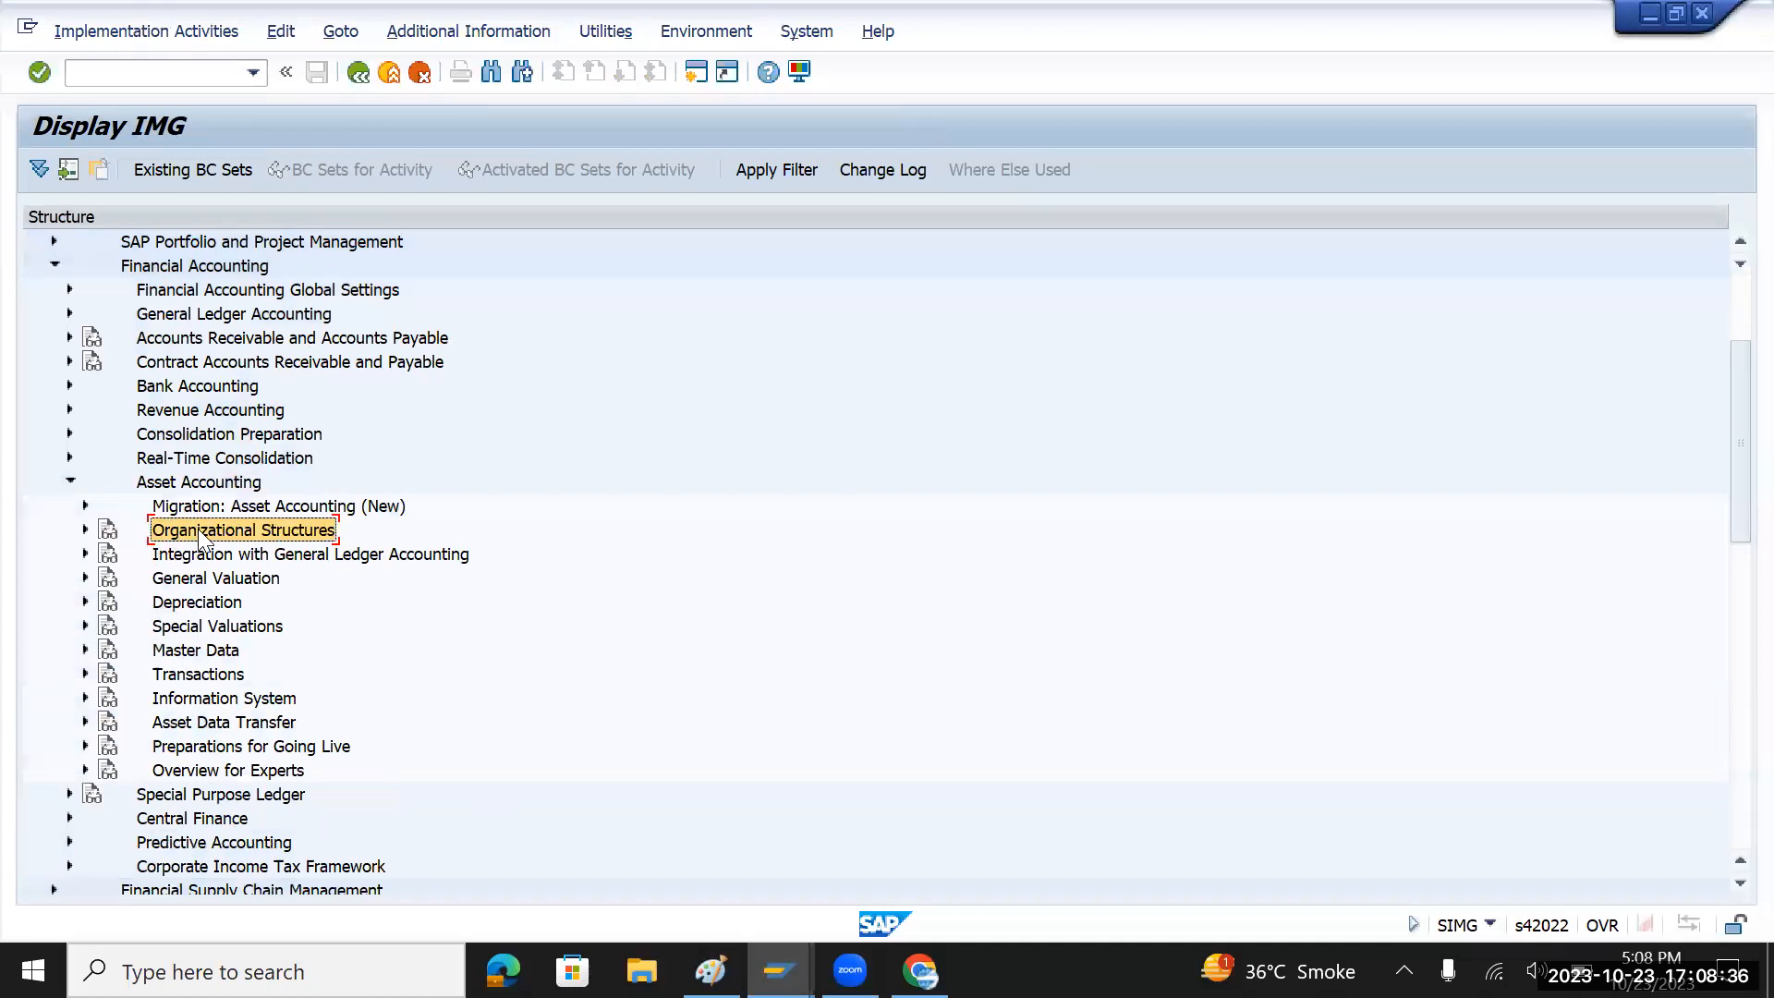
pyautogui.click(85, 530)
pyautogui.click(216, 580)
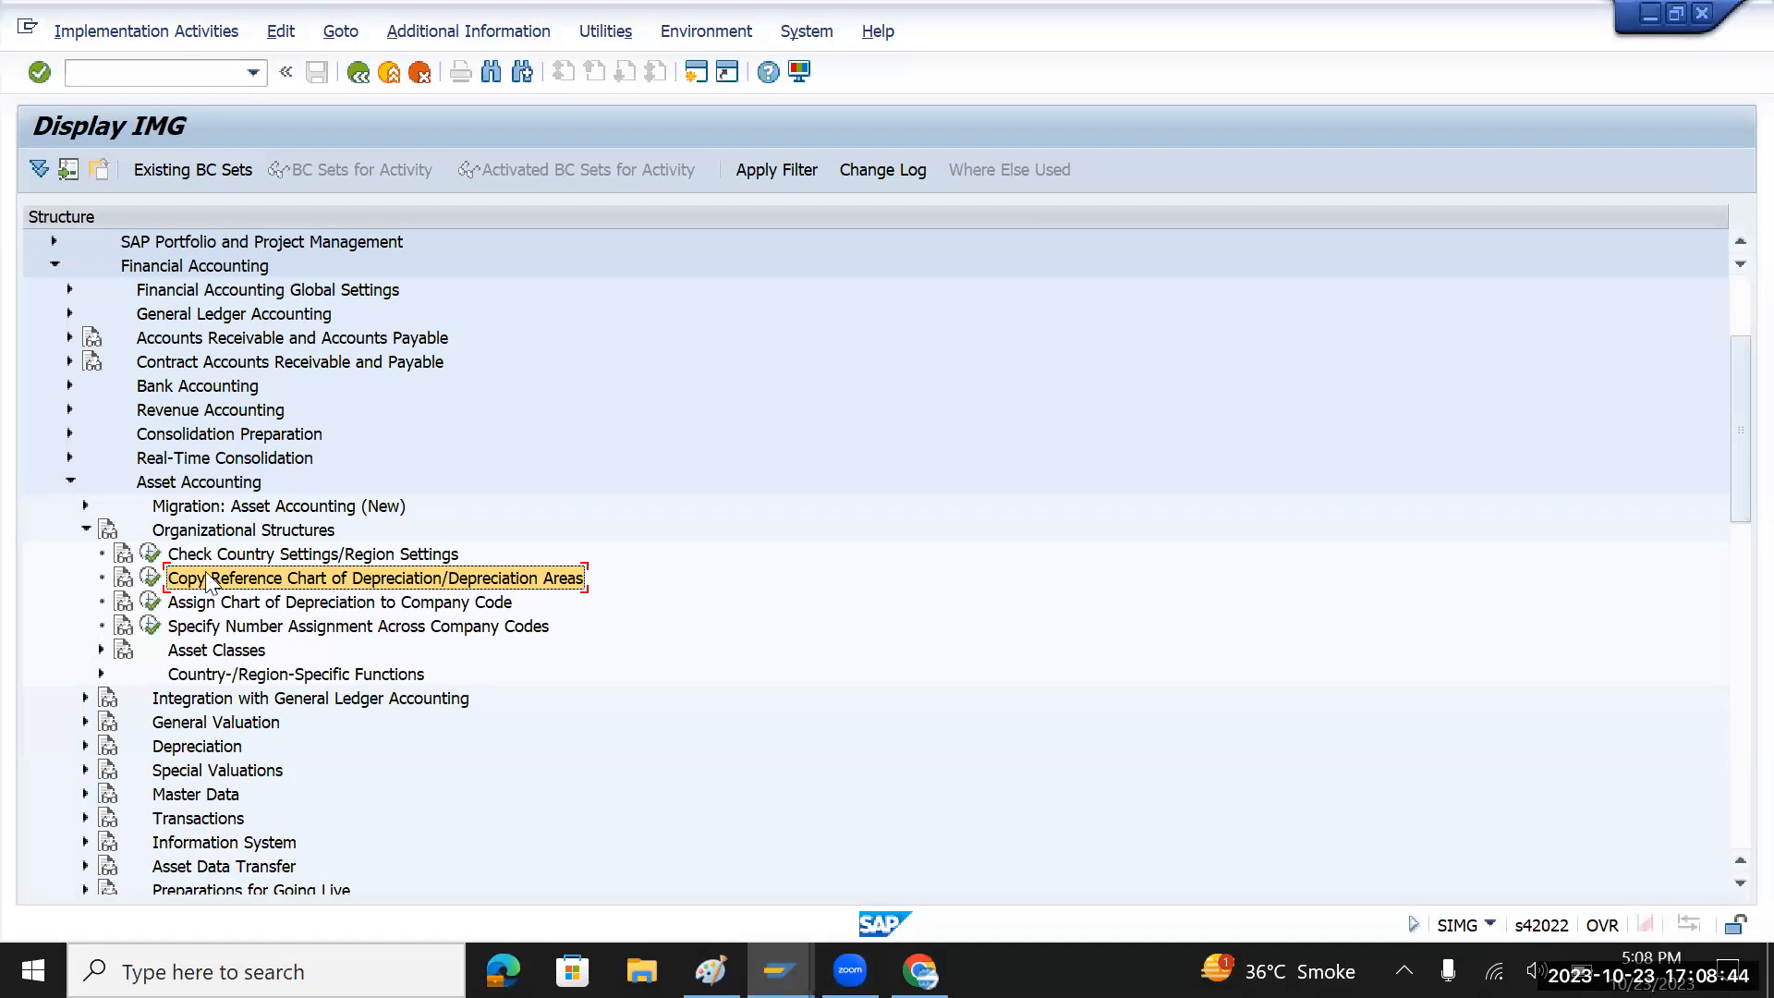
pyautogui.click(151, 579)
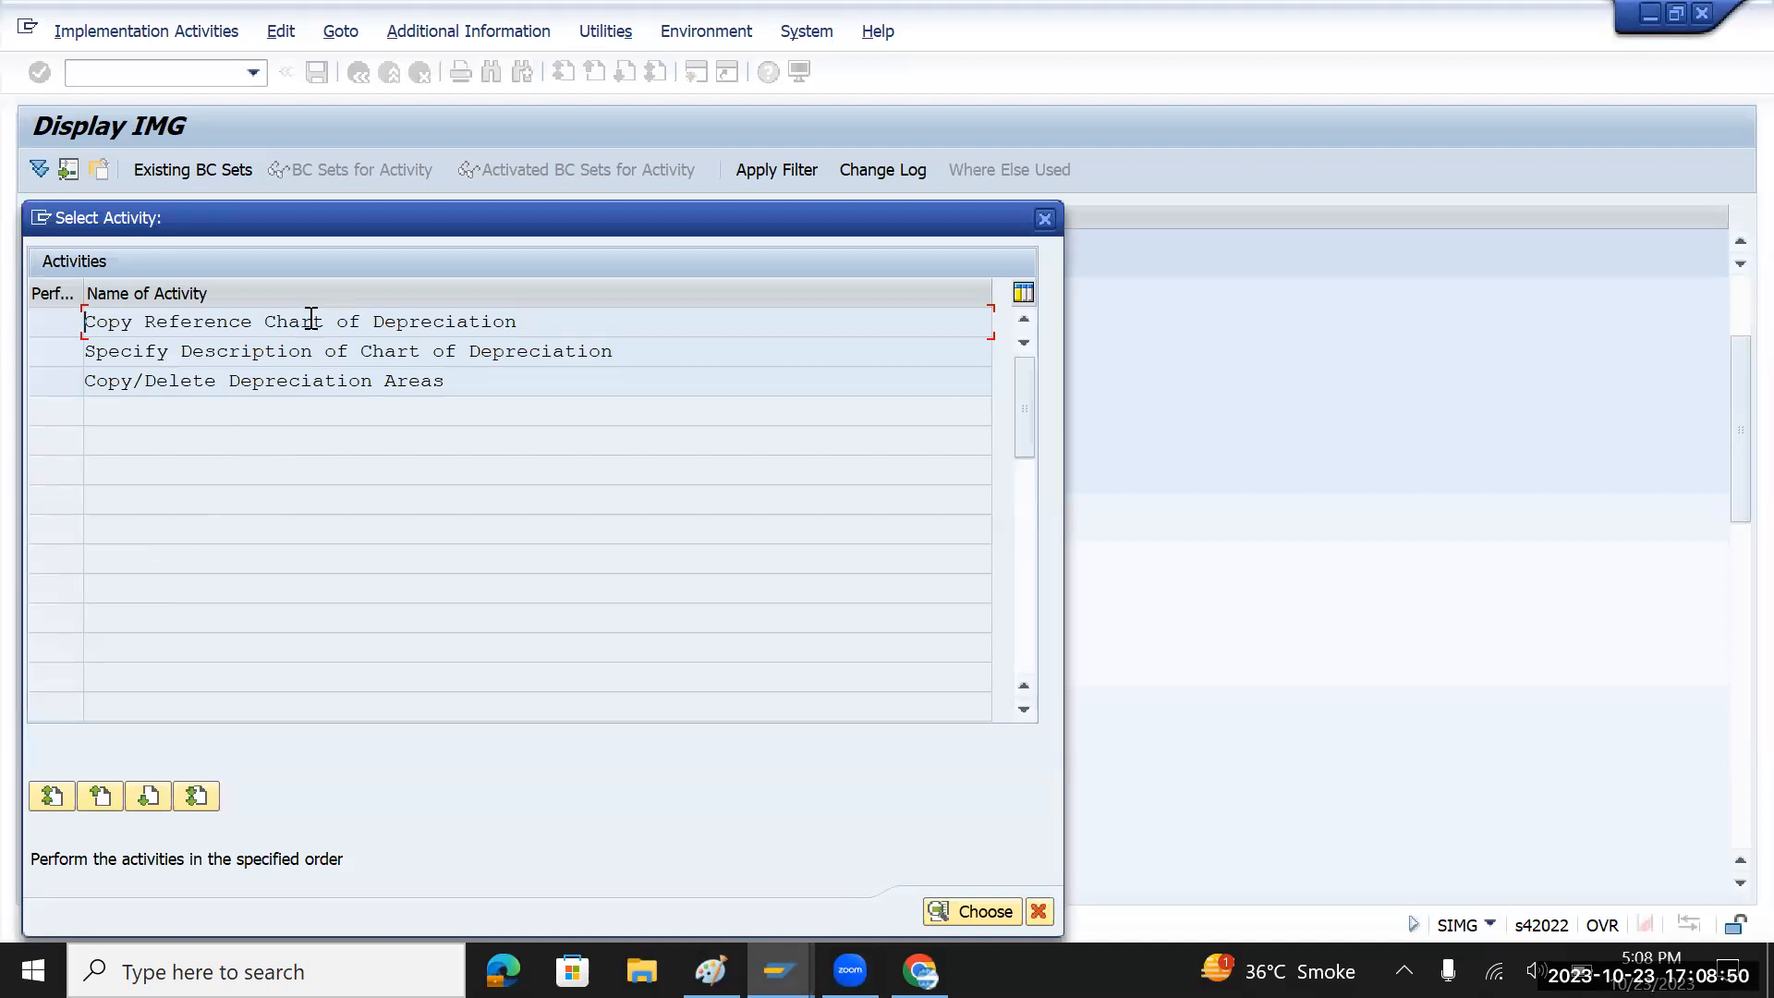
pyautogui.doubleClick(309, 320)
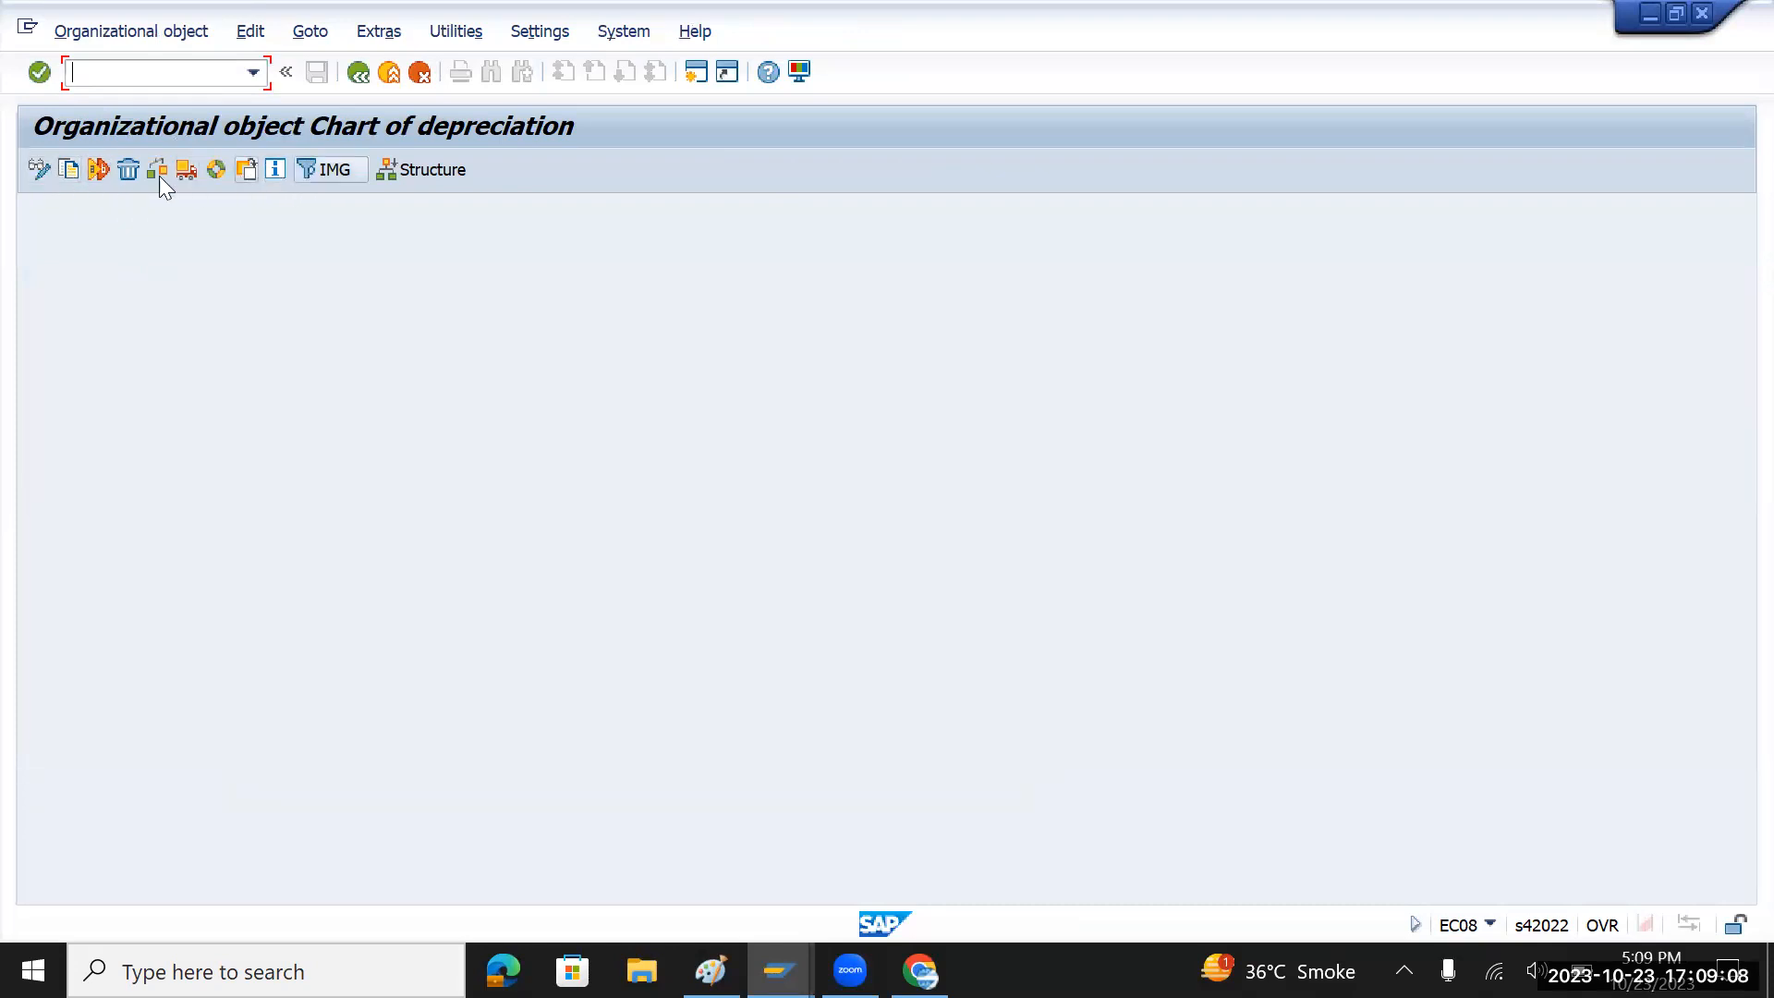
# - Start copying a chart of depreciation and choose 0IN, the sample chart for India, as the source
pyautogui.click(74, 176)
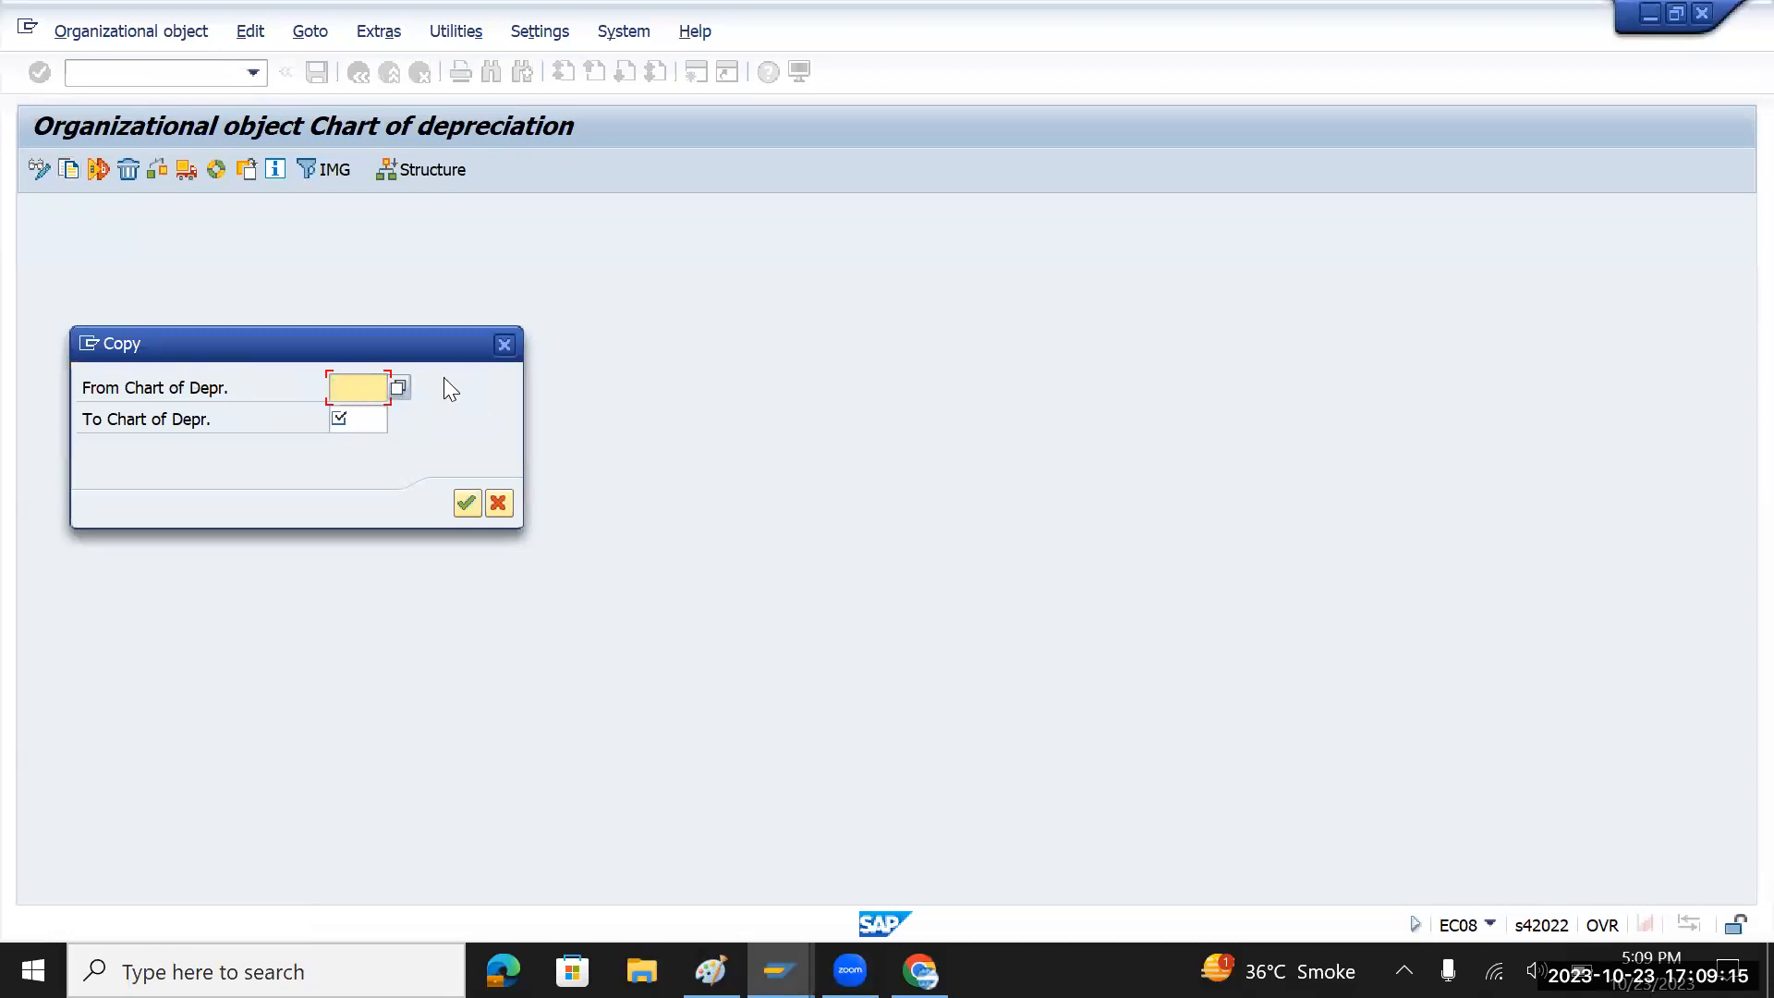
pyautogui.click(397, 387)
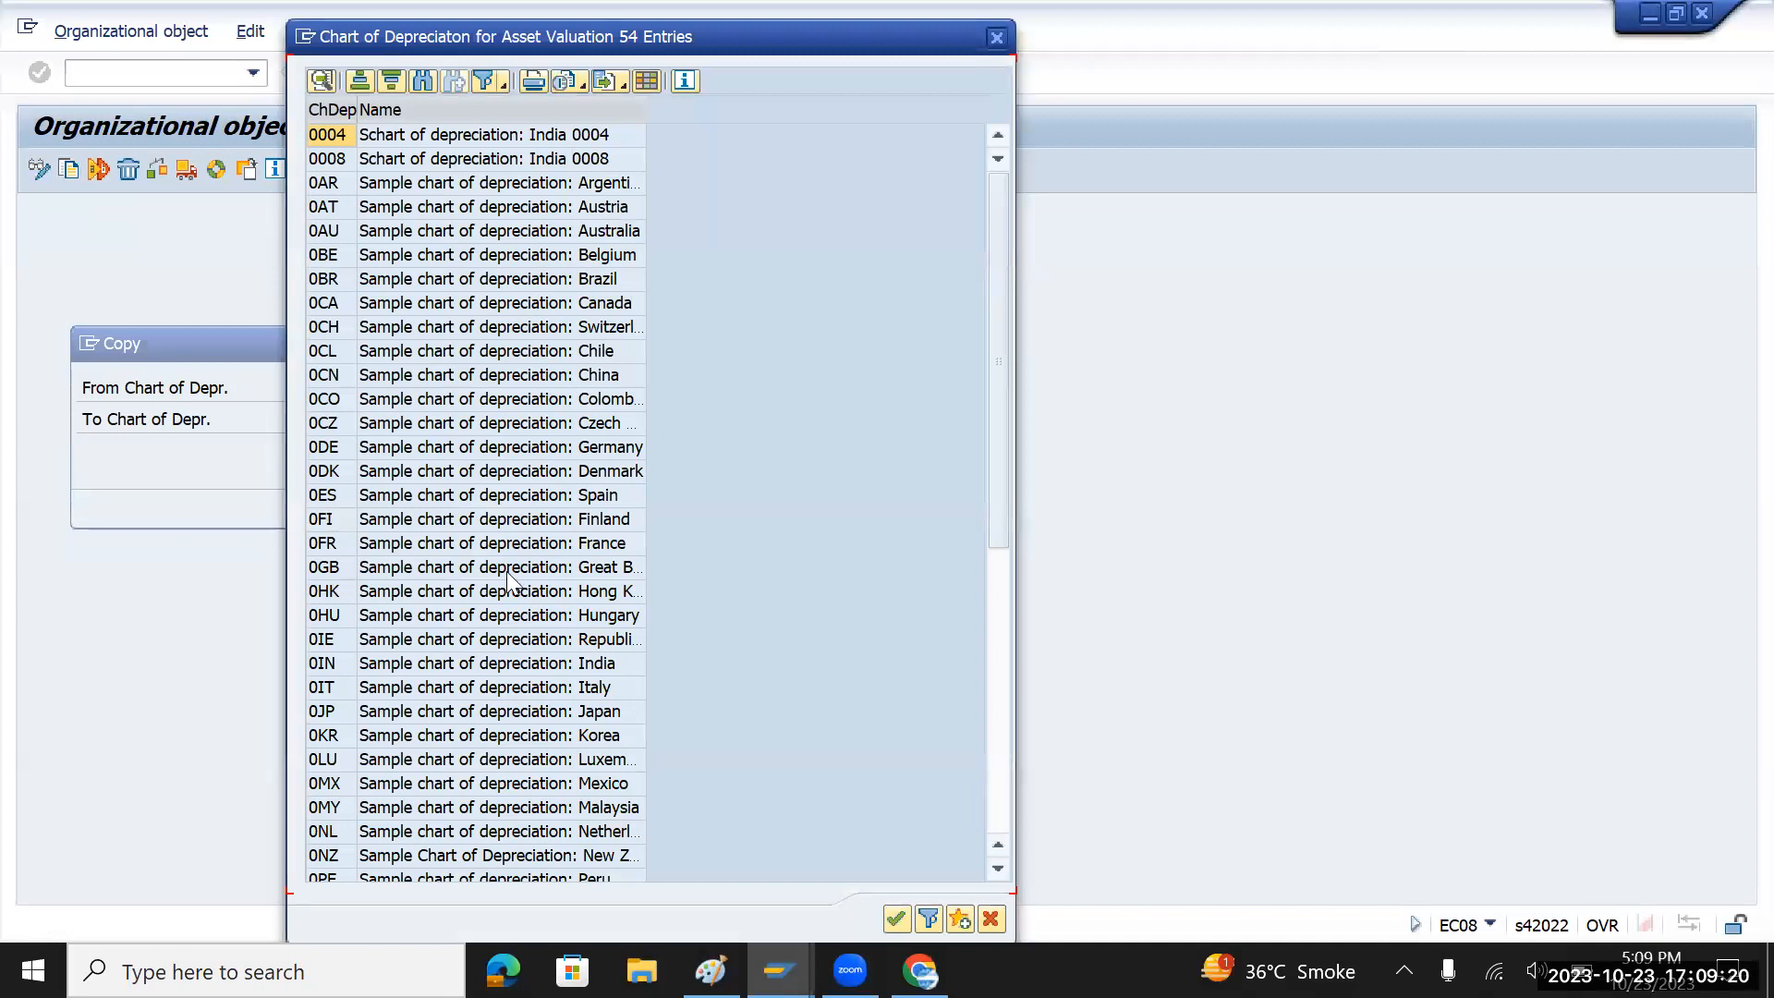
pyautogui.click(418, 663)
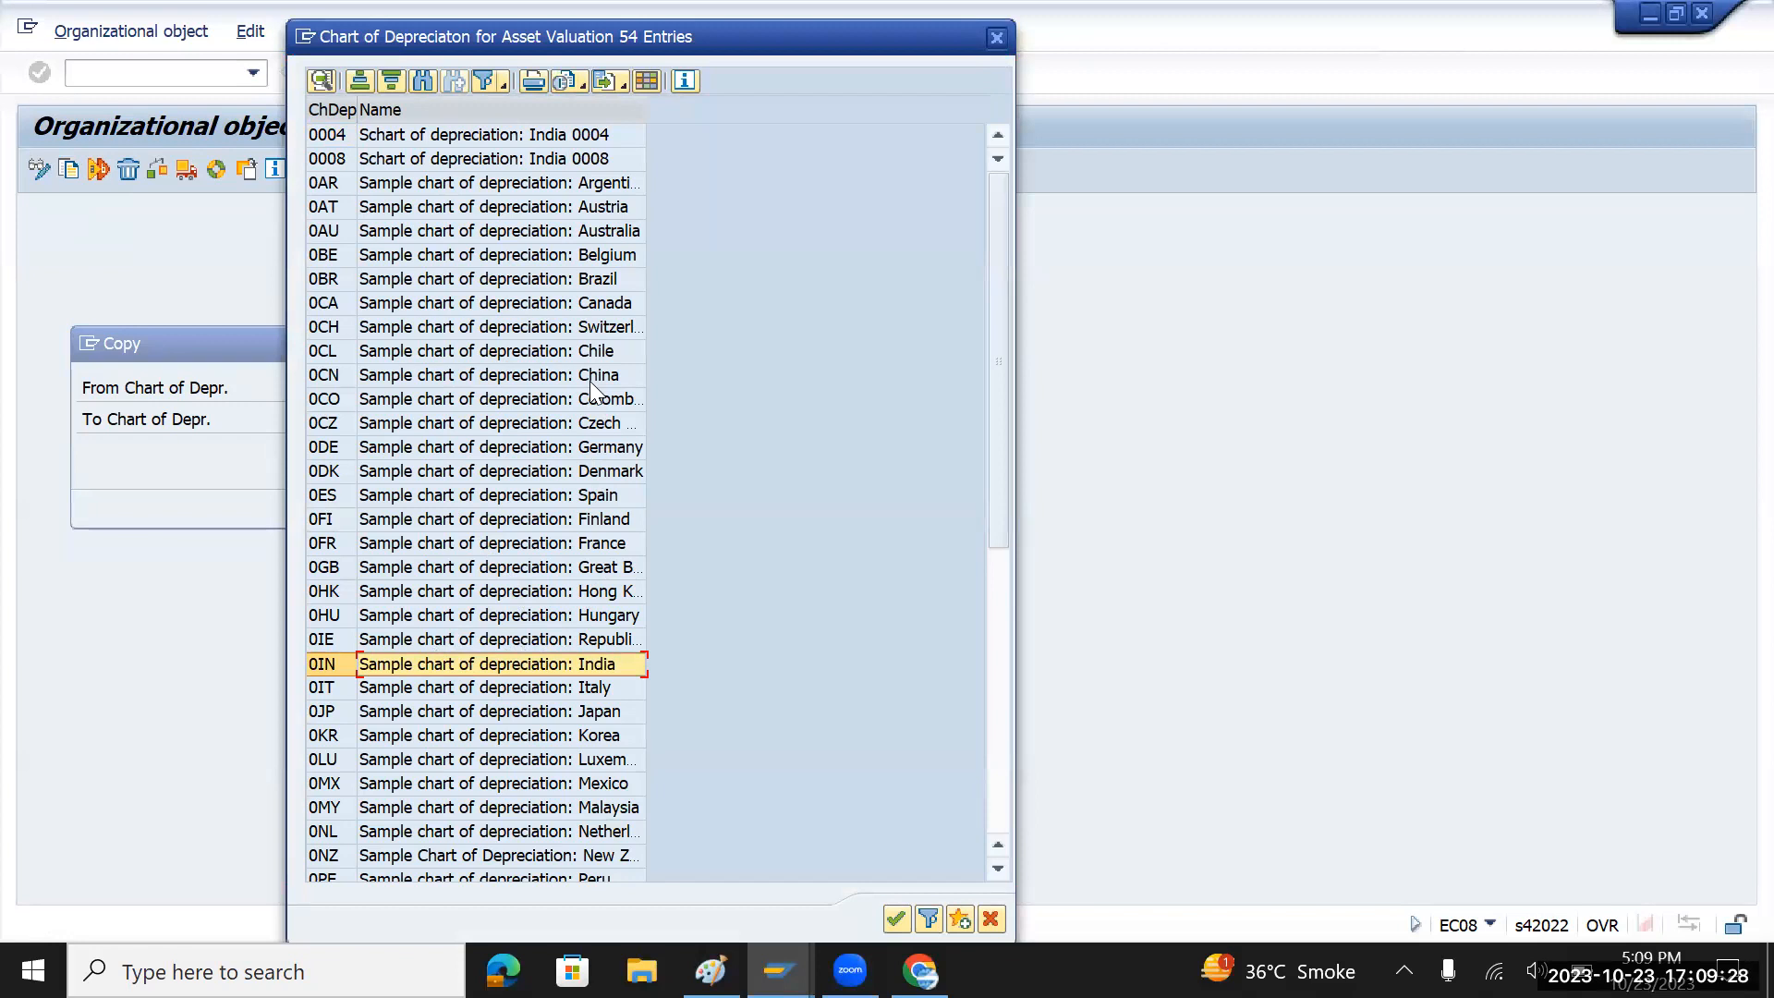
pyautogui.doubleClick(403, 662)
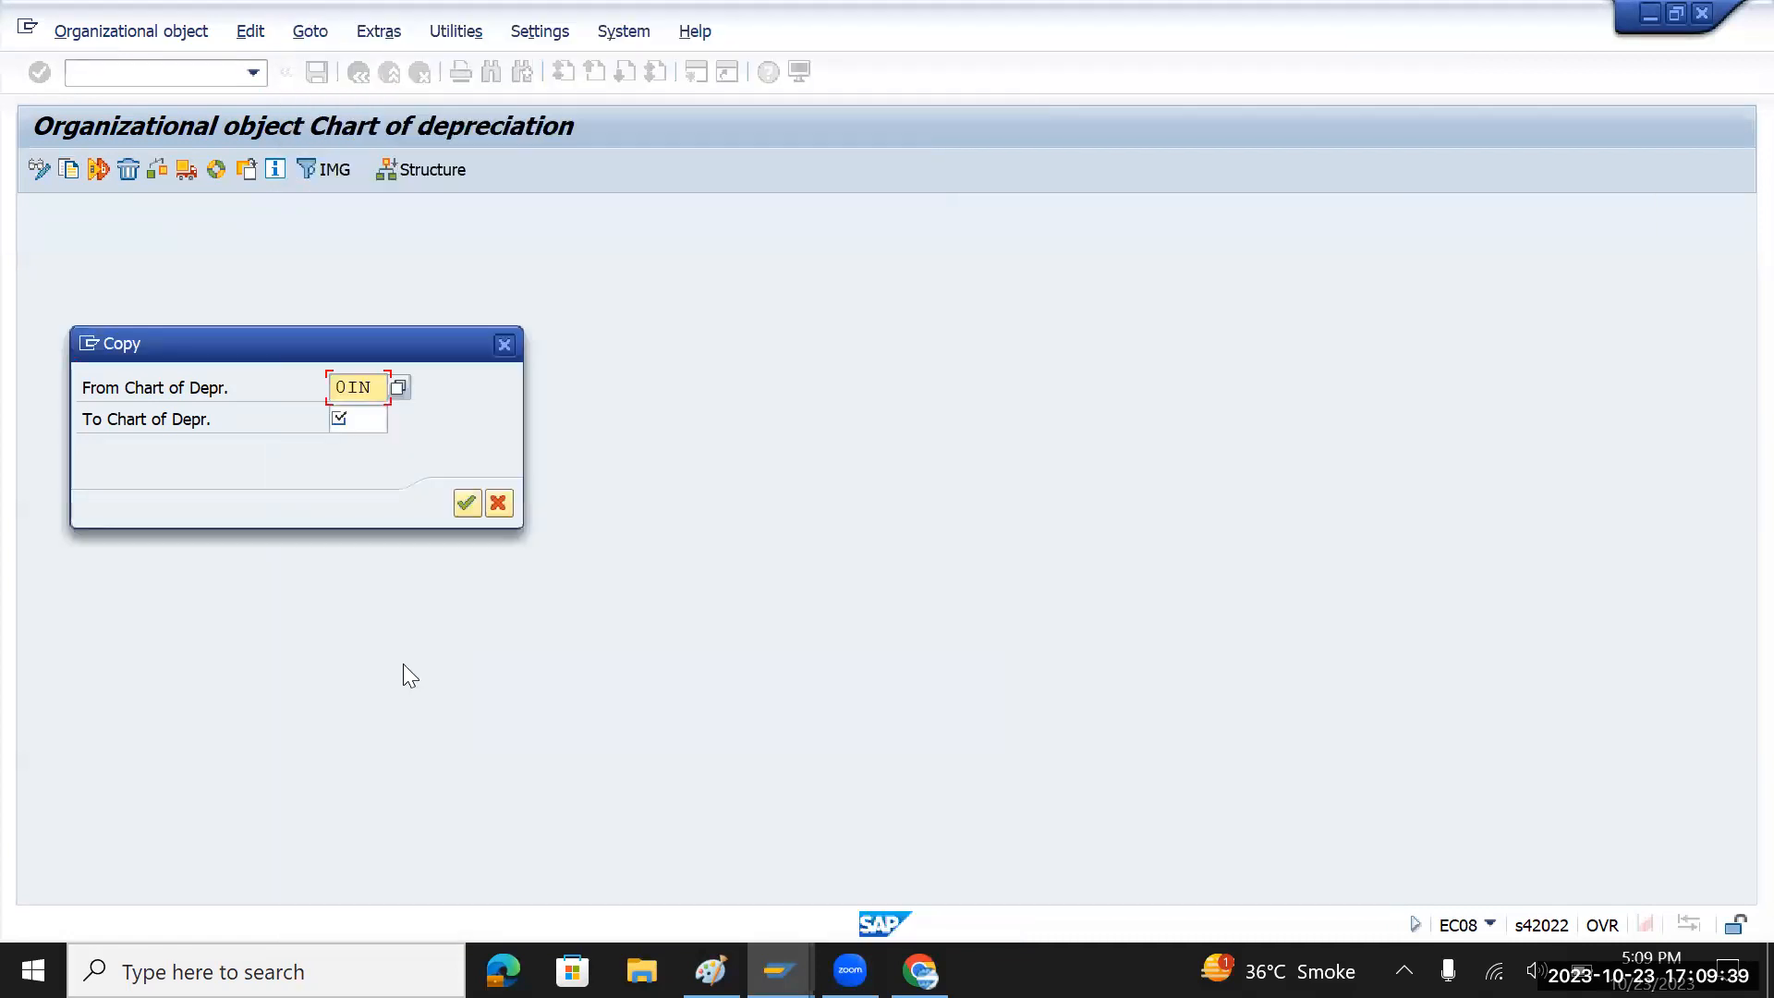
# - Enter TMCI as the target chart of depreciation
pyautogui.click(355, 420)
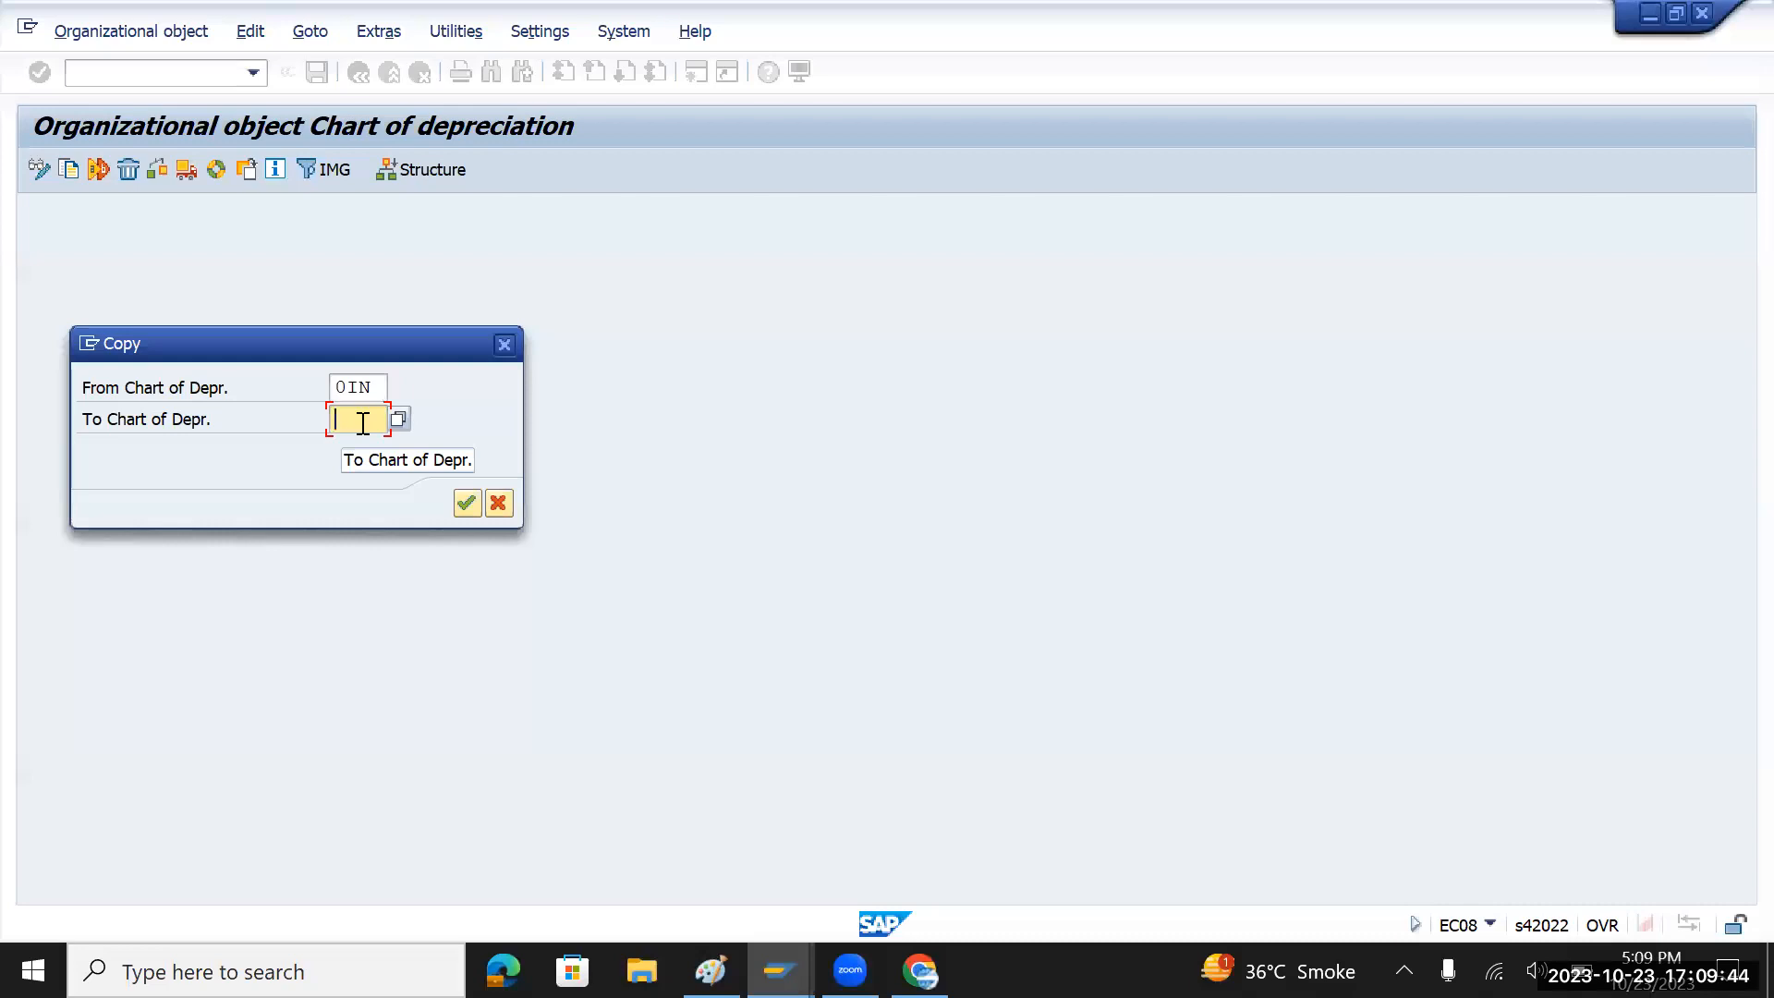
pyautogui.write('TM')
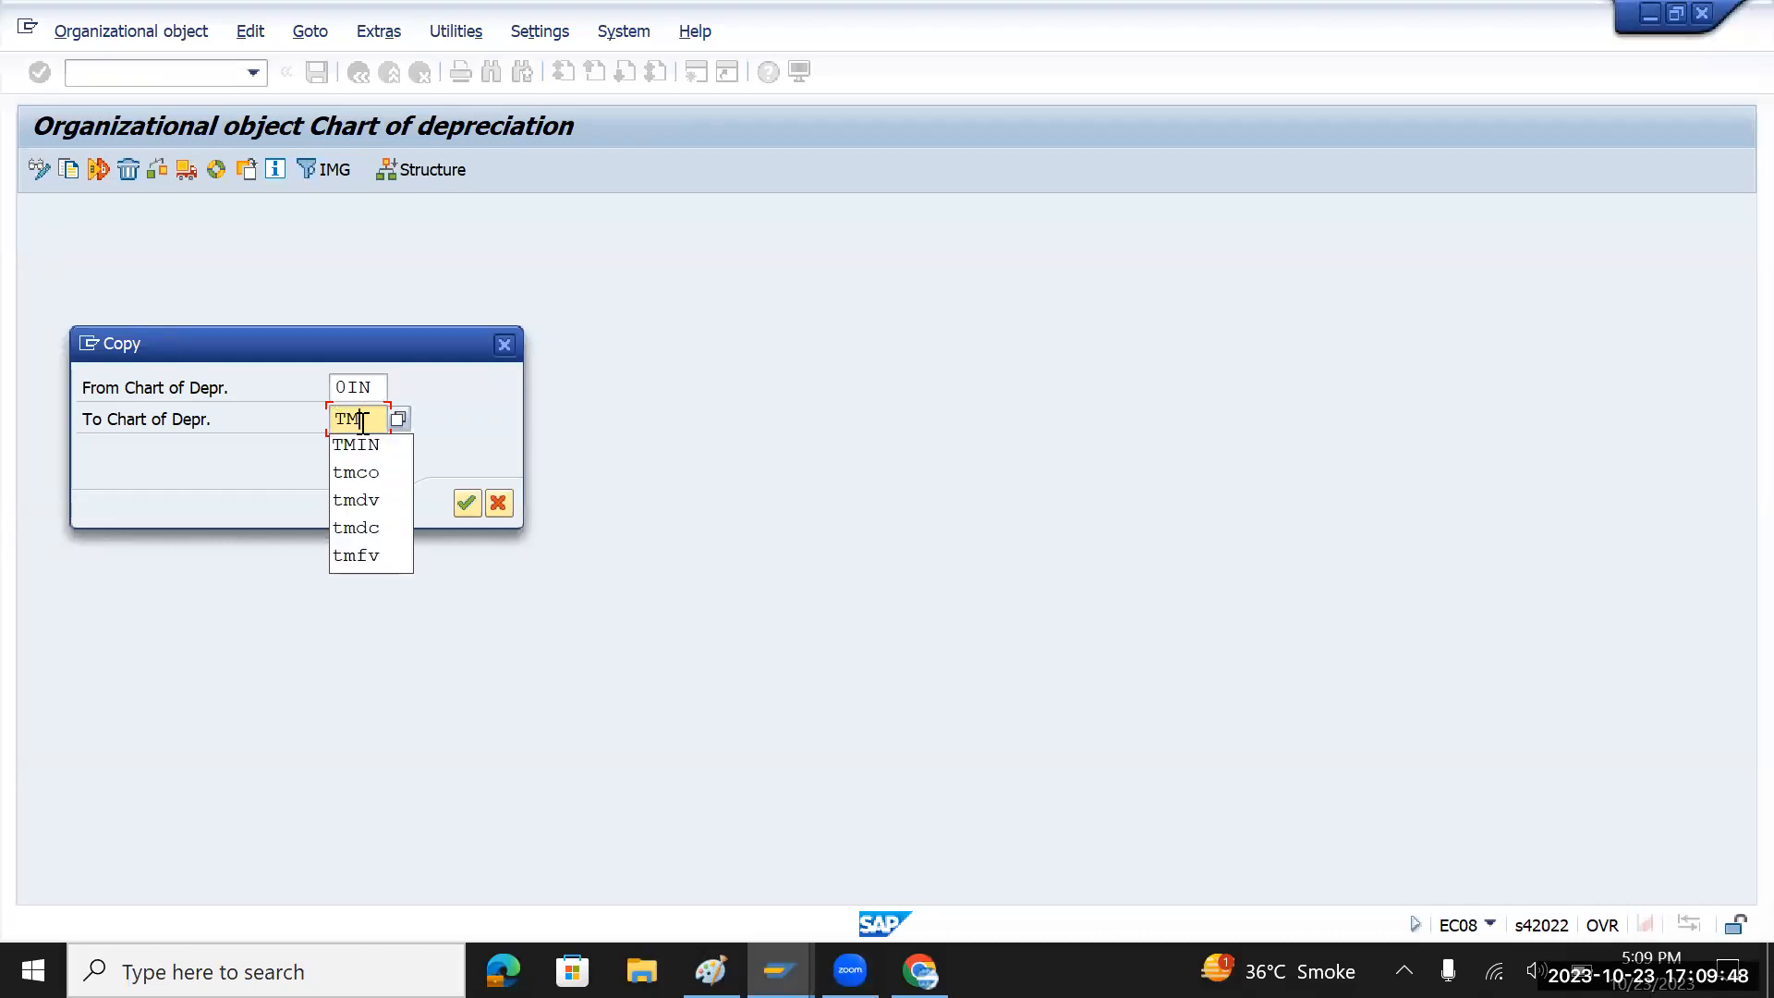
pyautogui.write('CD')
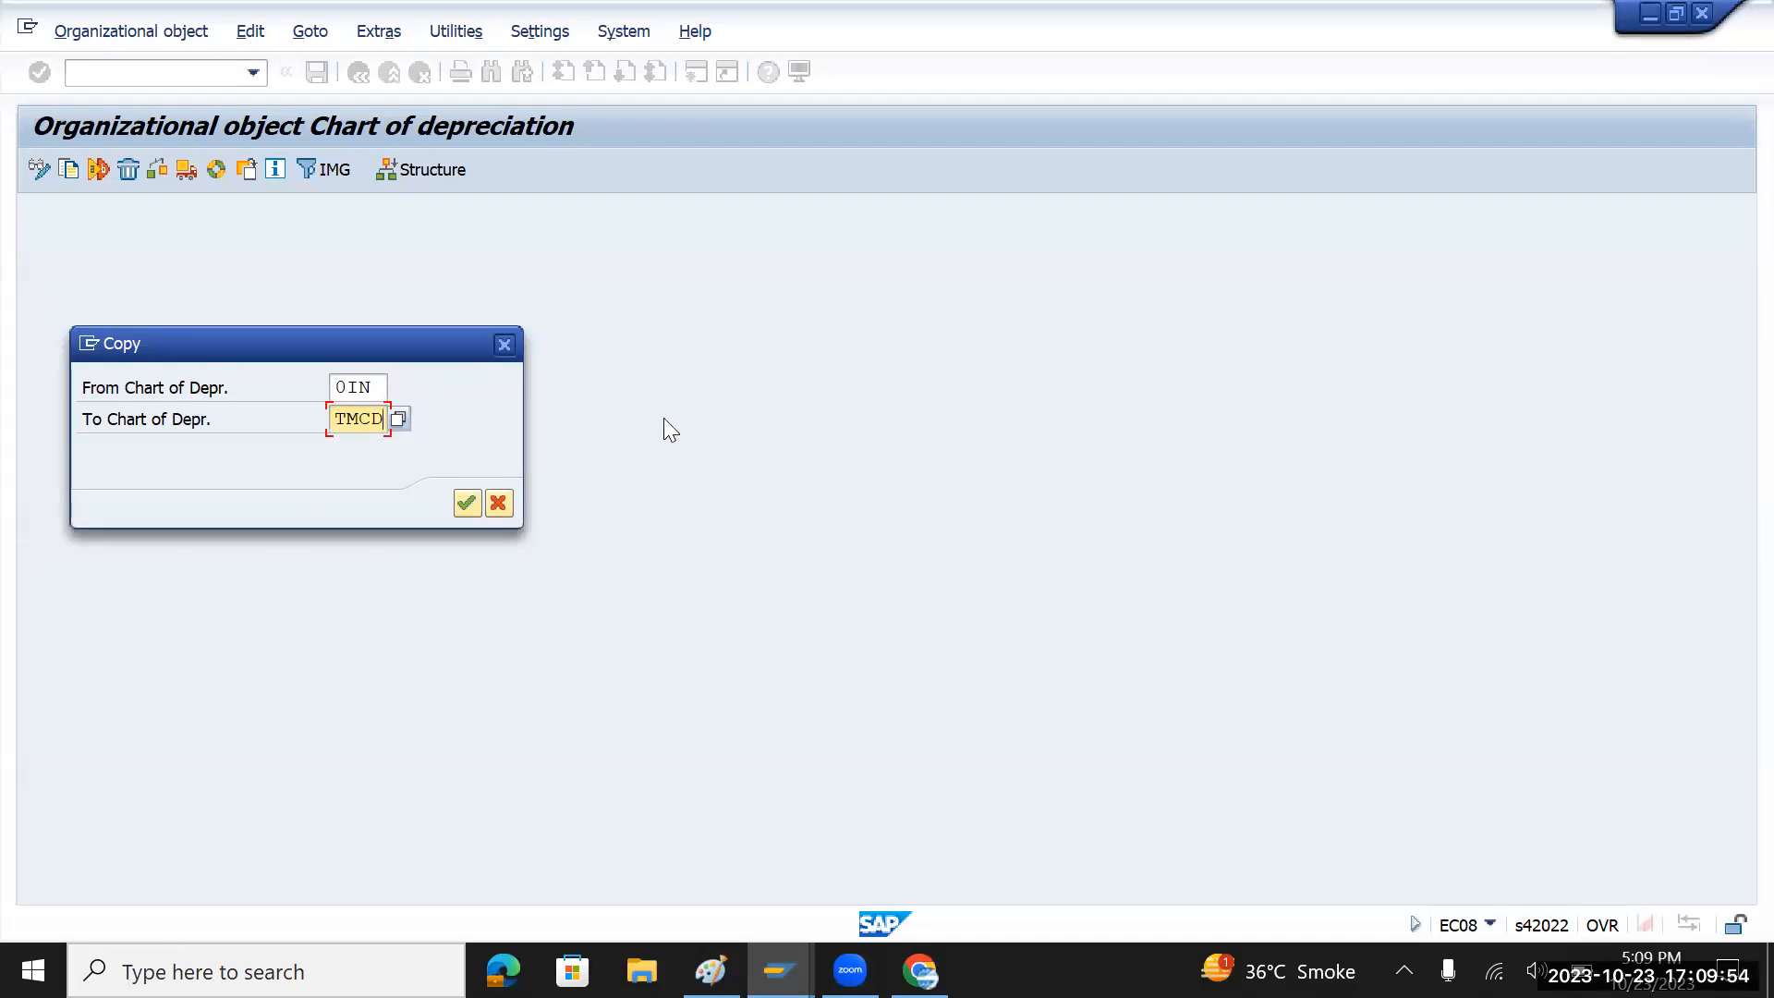
pyautogui.press('BackSpace')
pyautogui.press('BackSpace')
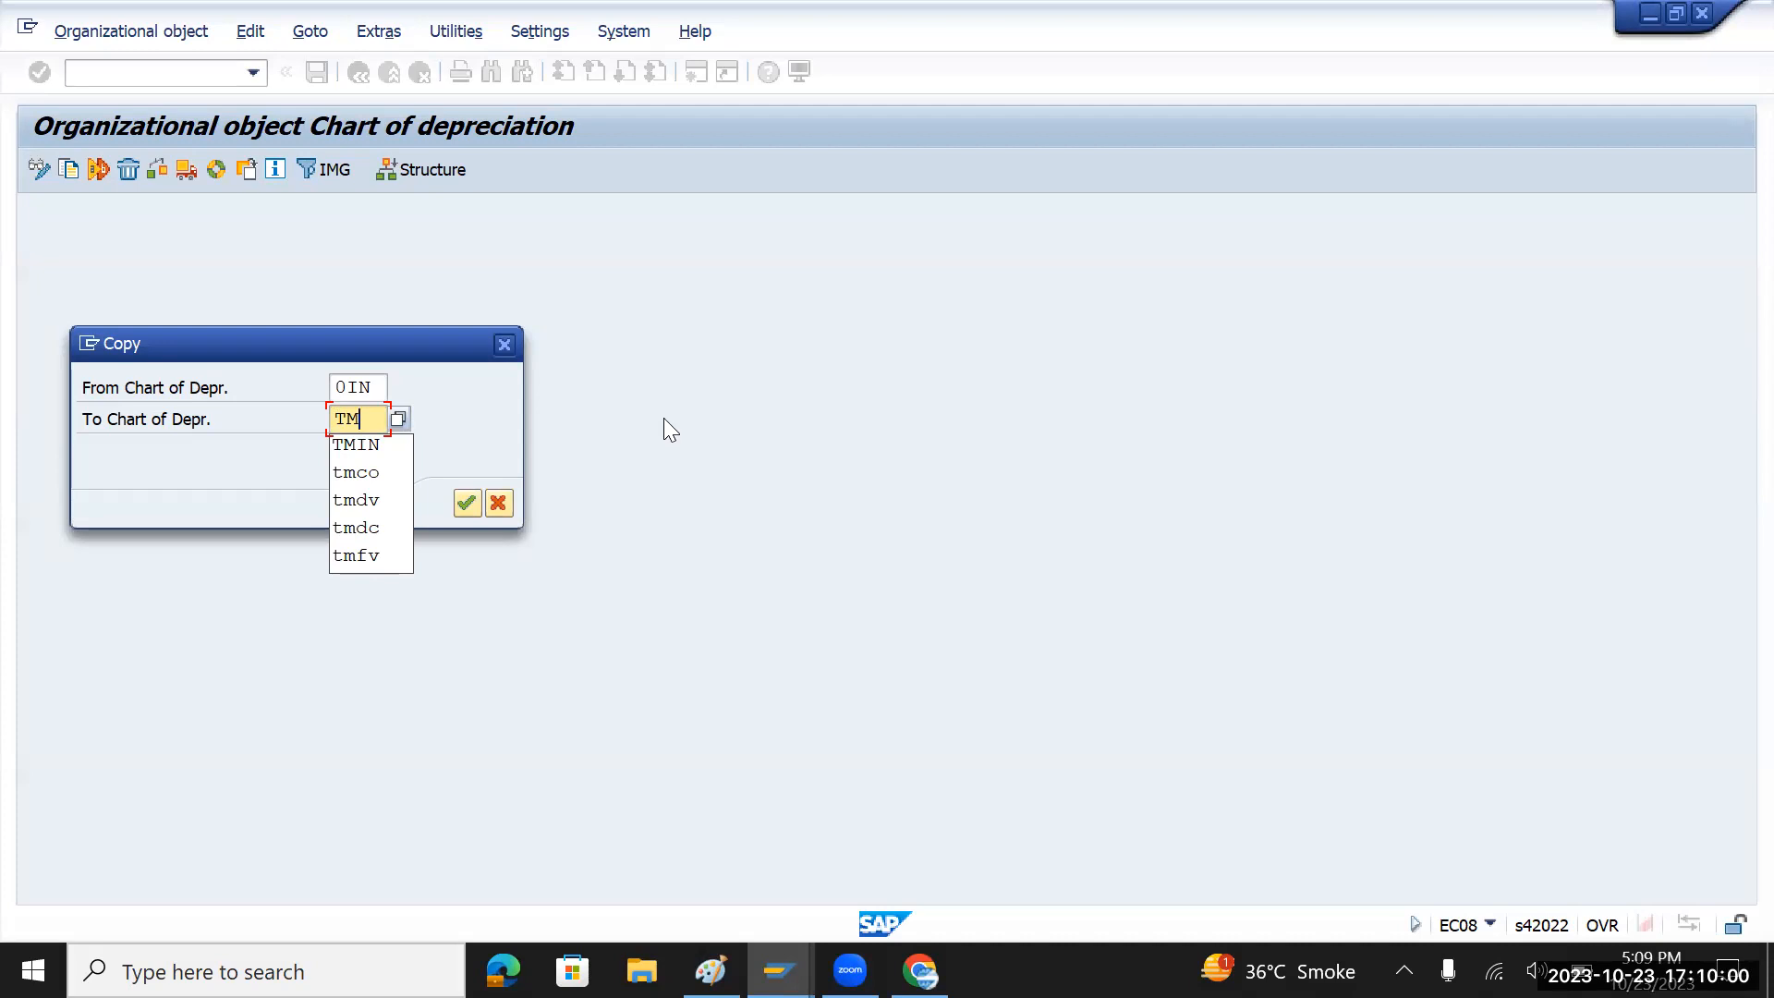
pyautogui.write('CD')
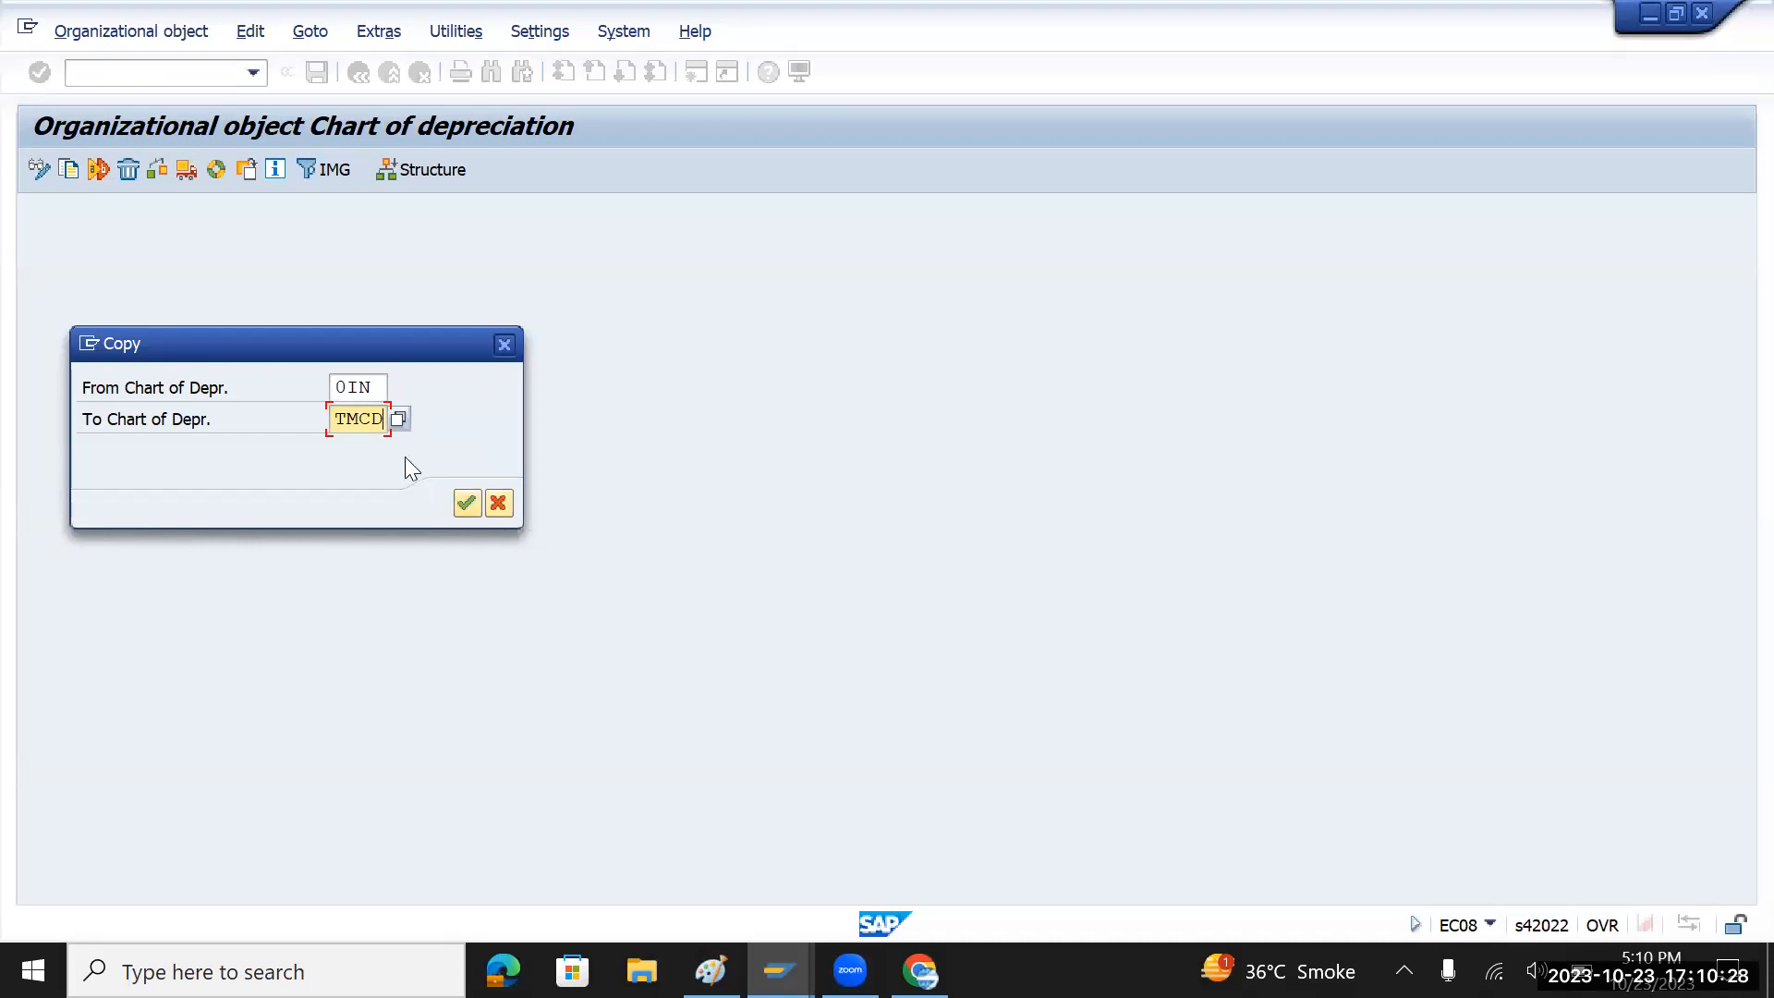
pyautogui.press('BackSpace')
pyautogui.write('I')
# - Run the chart of depreciation copy, transporting its number ranges under the customizing request "FI_Basis setting"
pyautogui.click(468, 505)
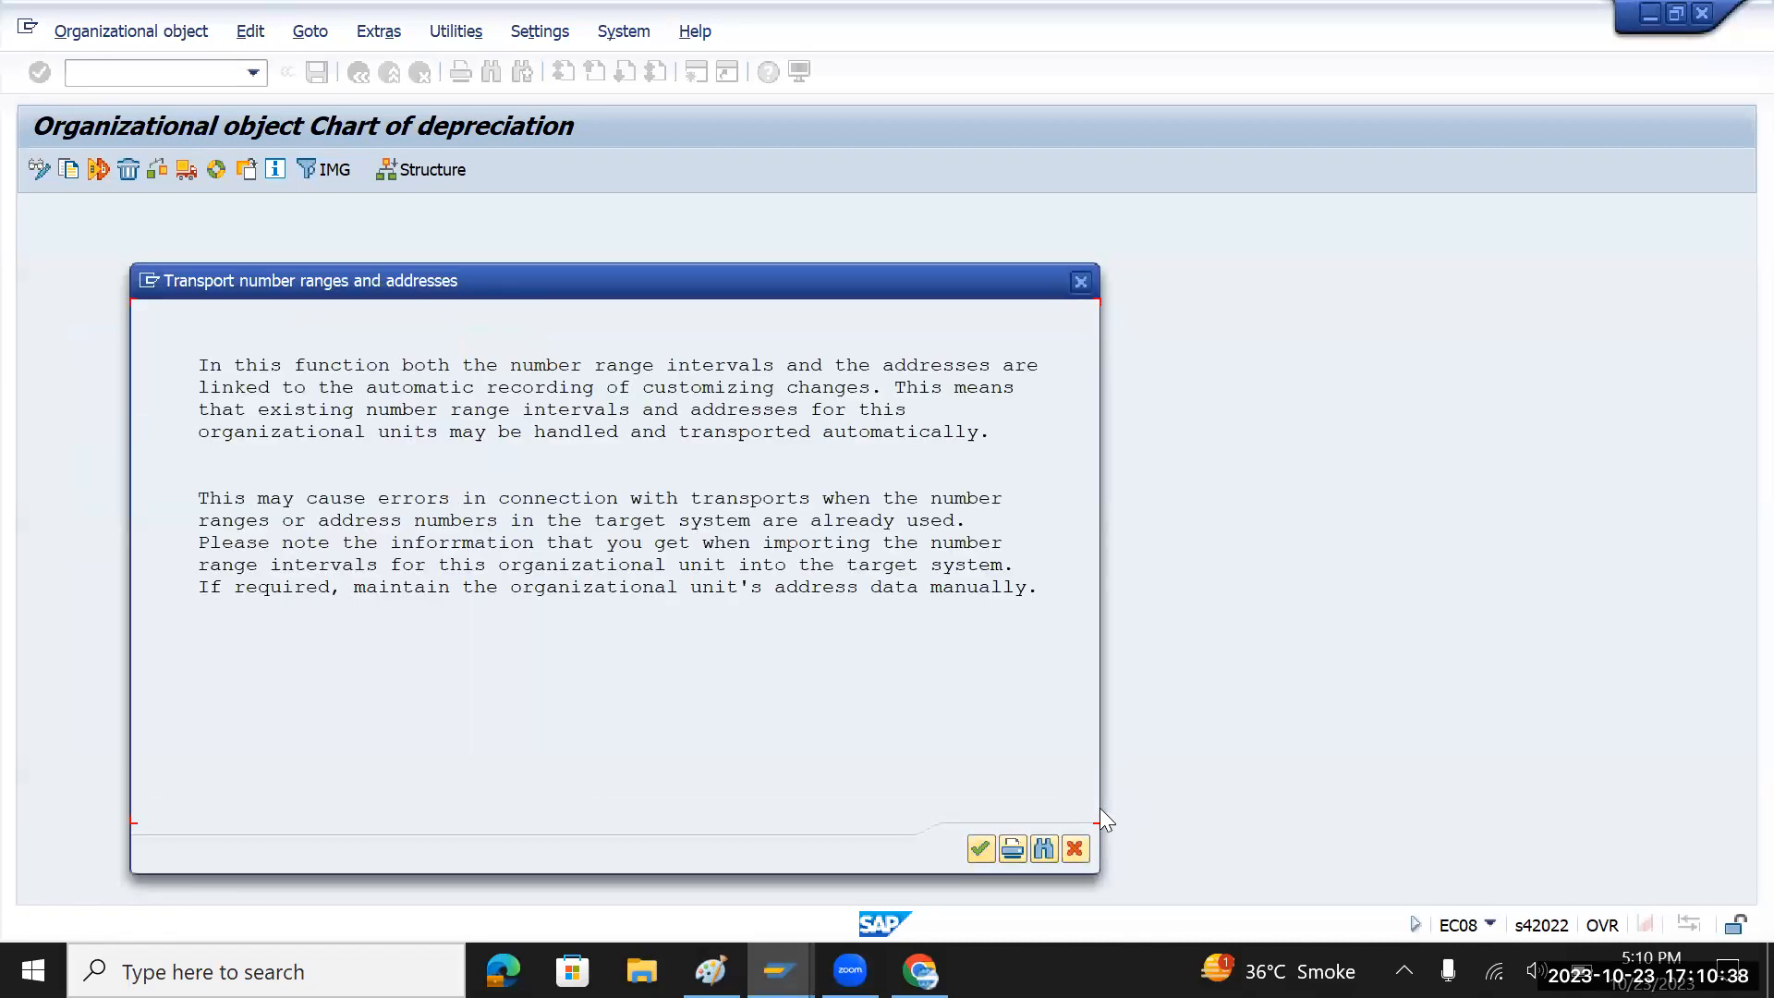
pyautogui.click(979, 848)
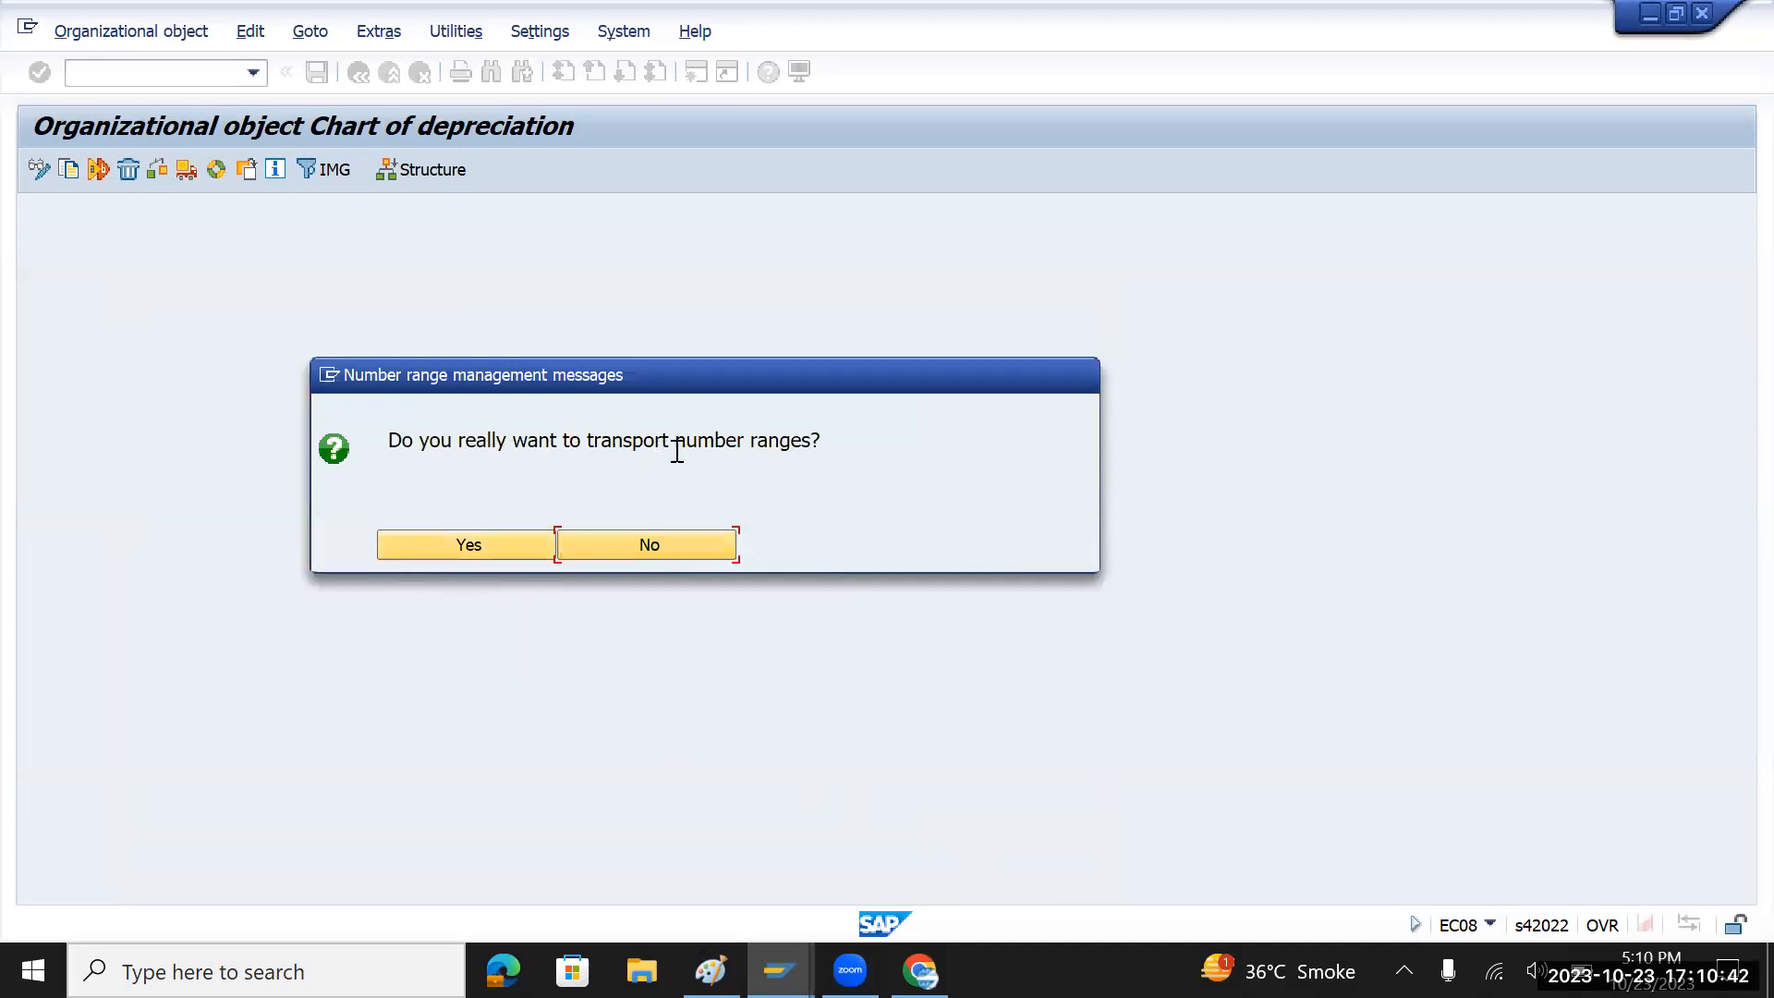
pyautogui.click(469, 545)
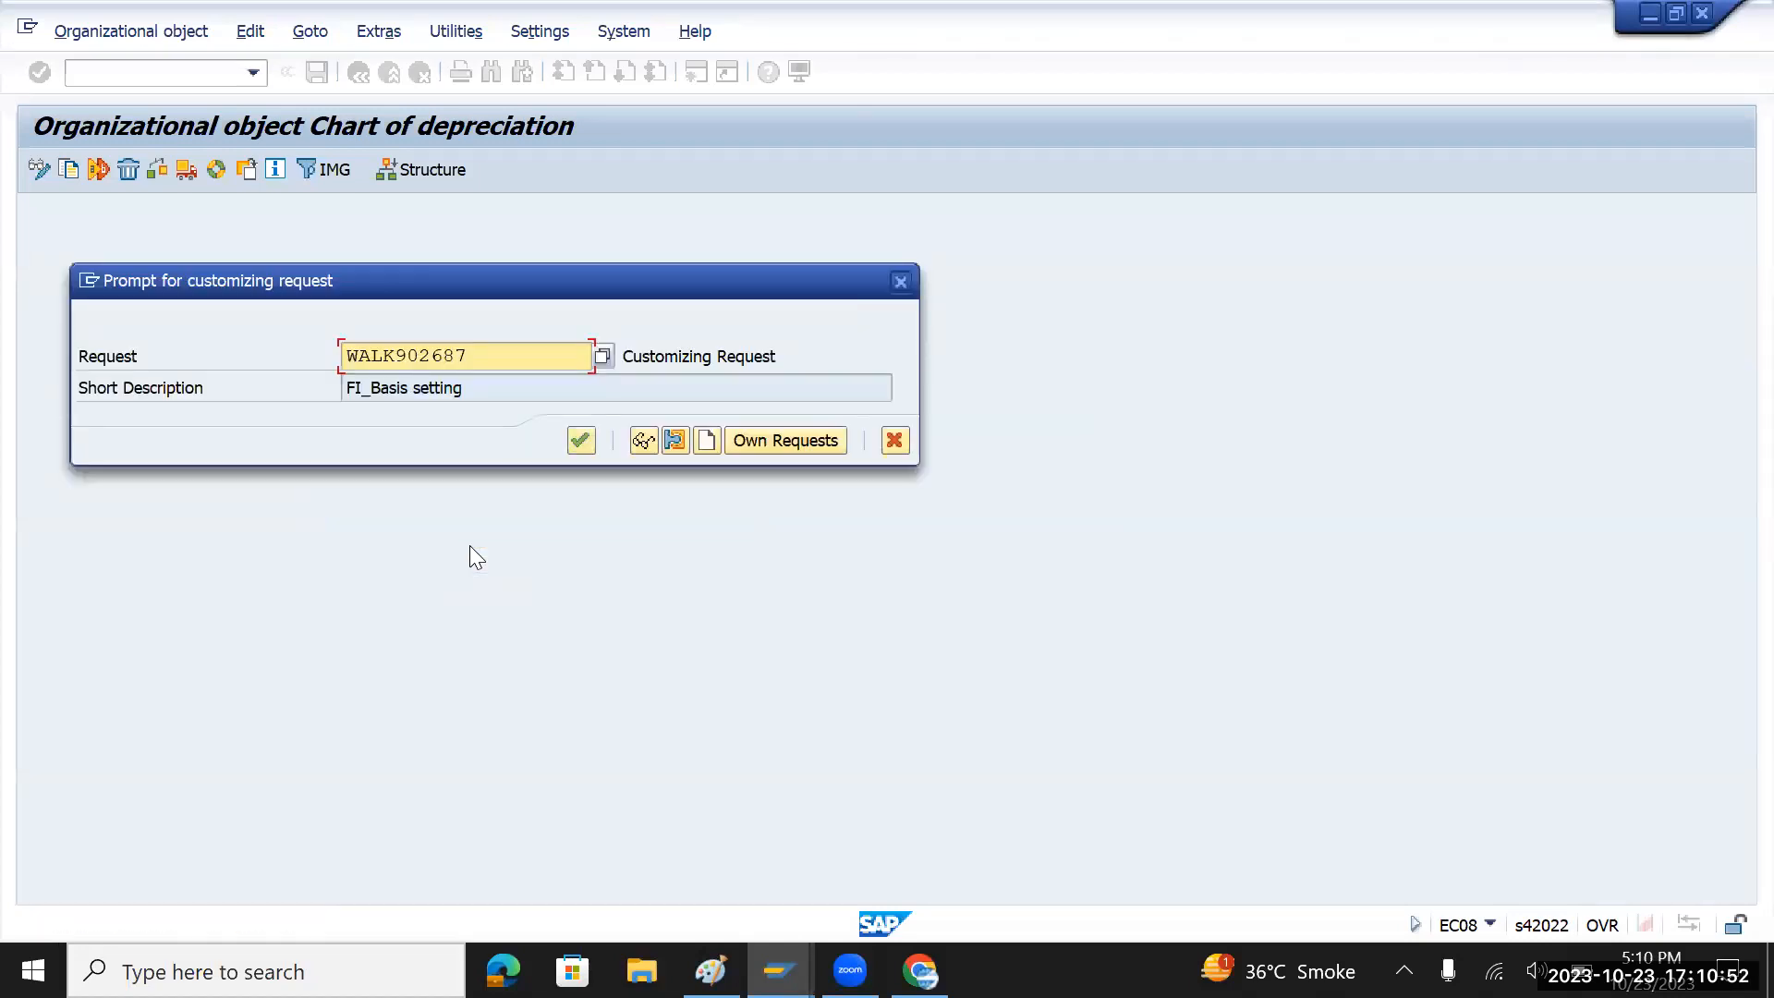
pyautogui.click(580, 442)
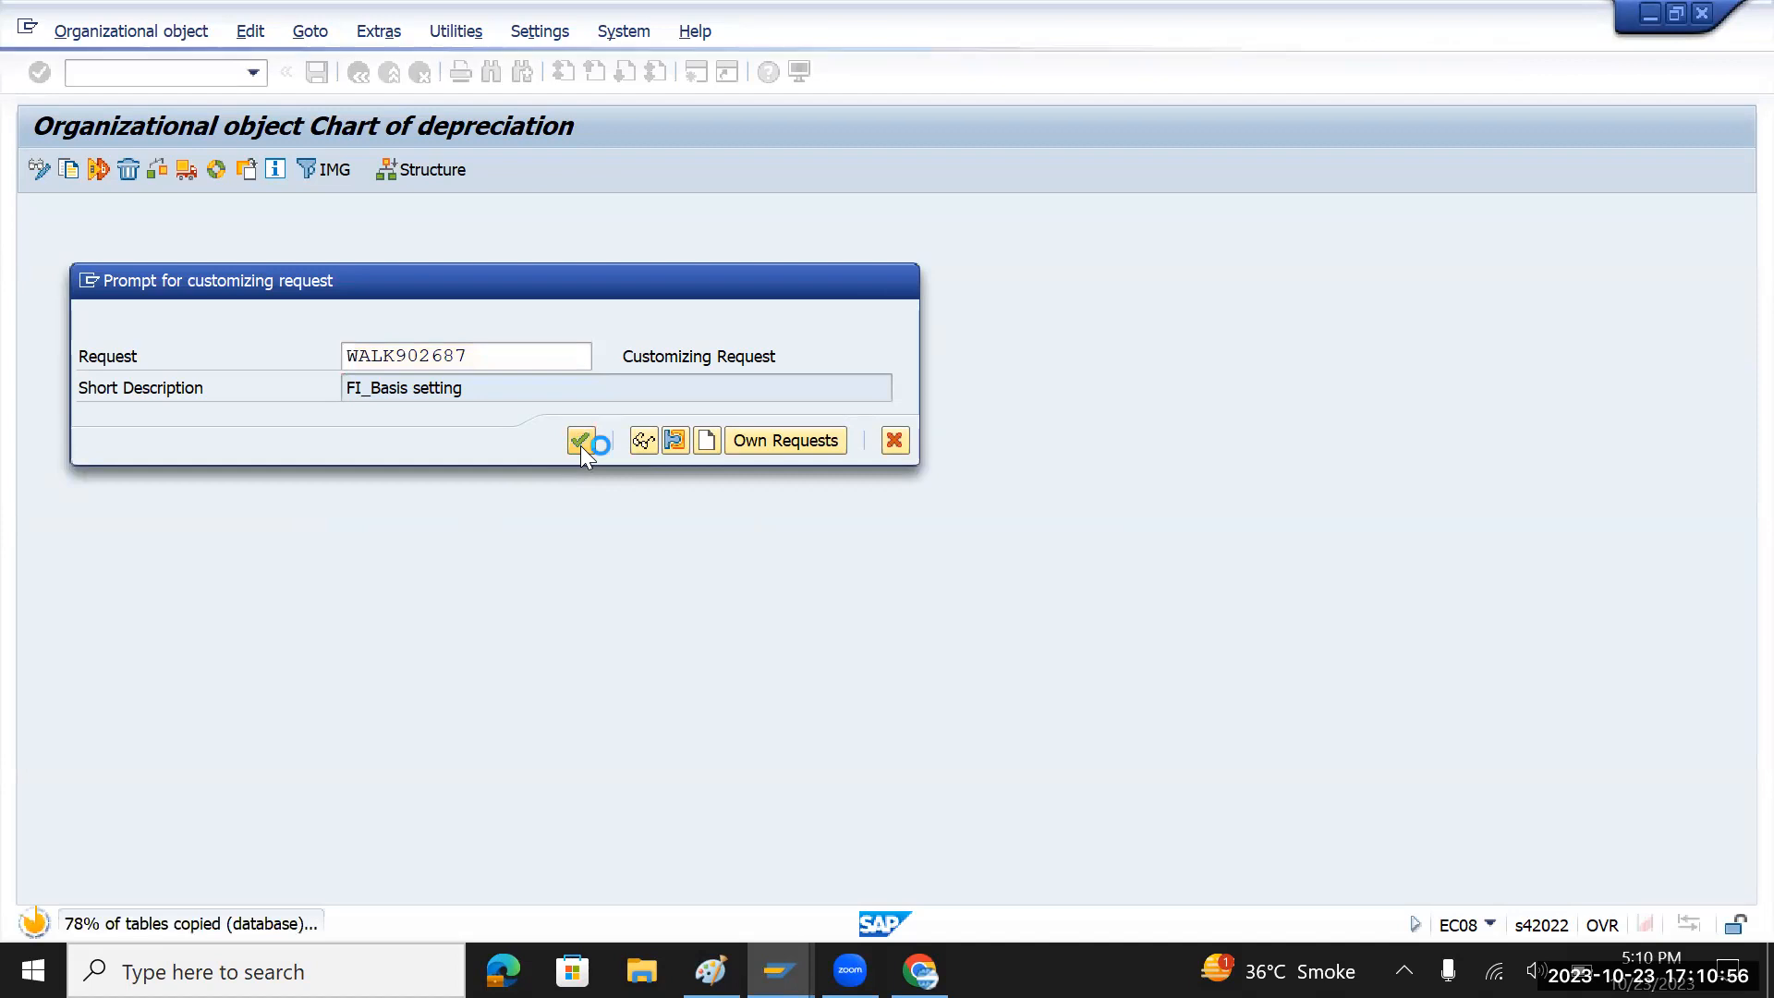
# - Acknowledge the copy message and review the completed activities for the copied chart of depreciation
pyautogui.moveTo(214, 669); pyautogui.dragTo(535, 669)
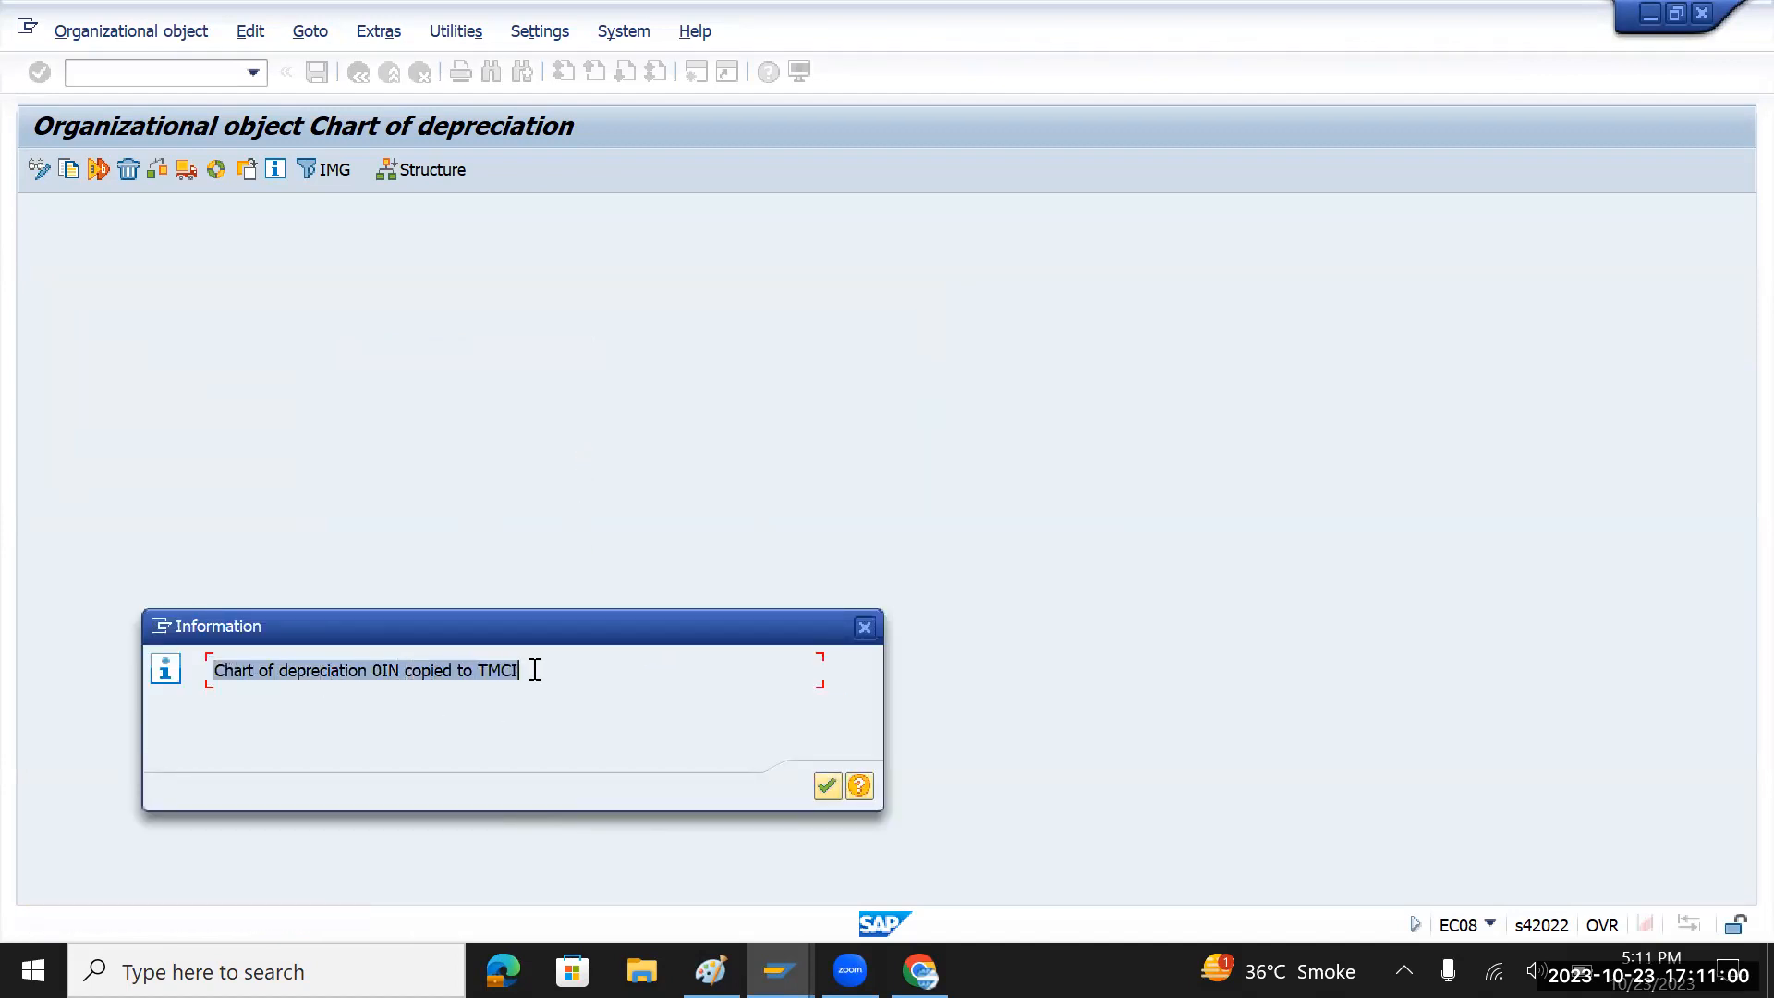
pyautogui.click(828, 785)
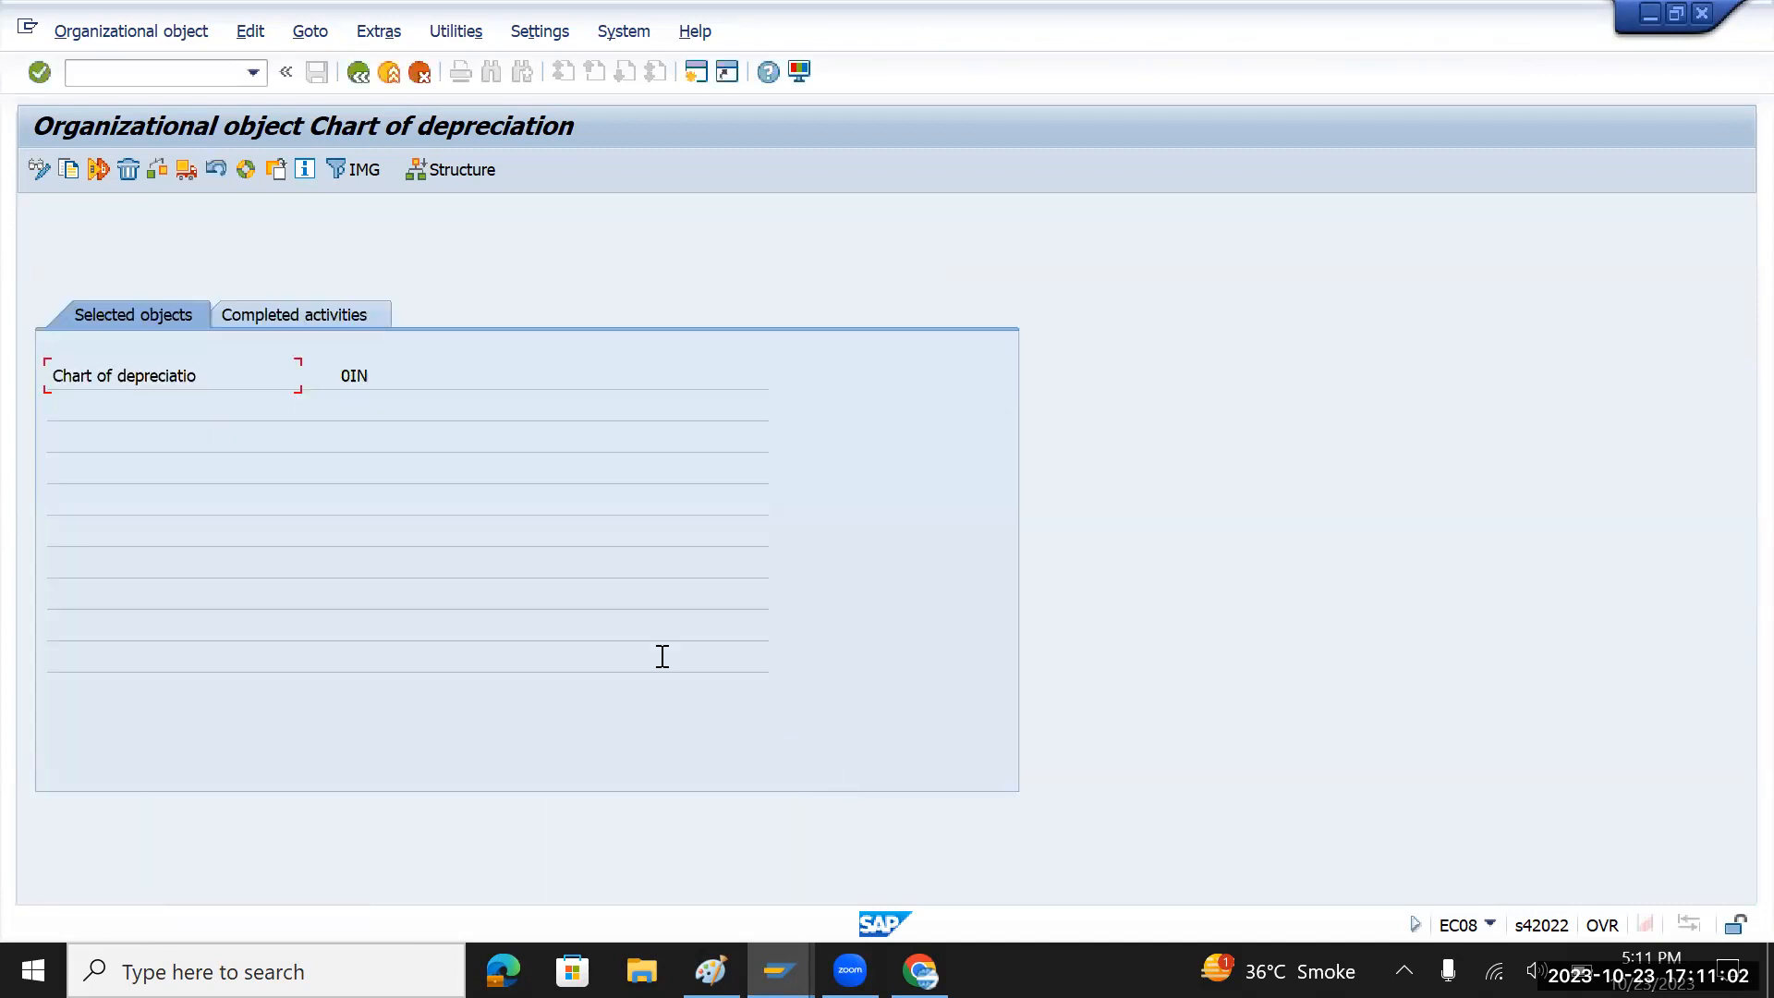
pyautogui.click(291, 324)
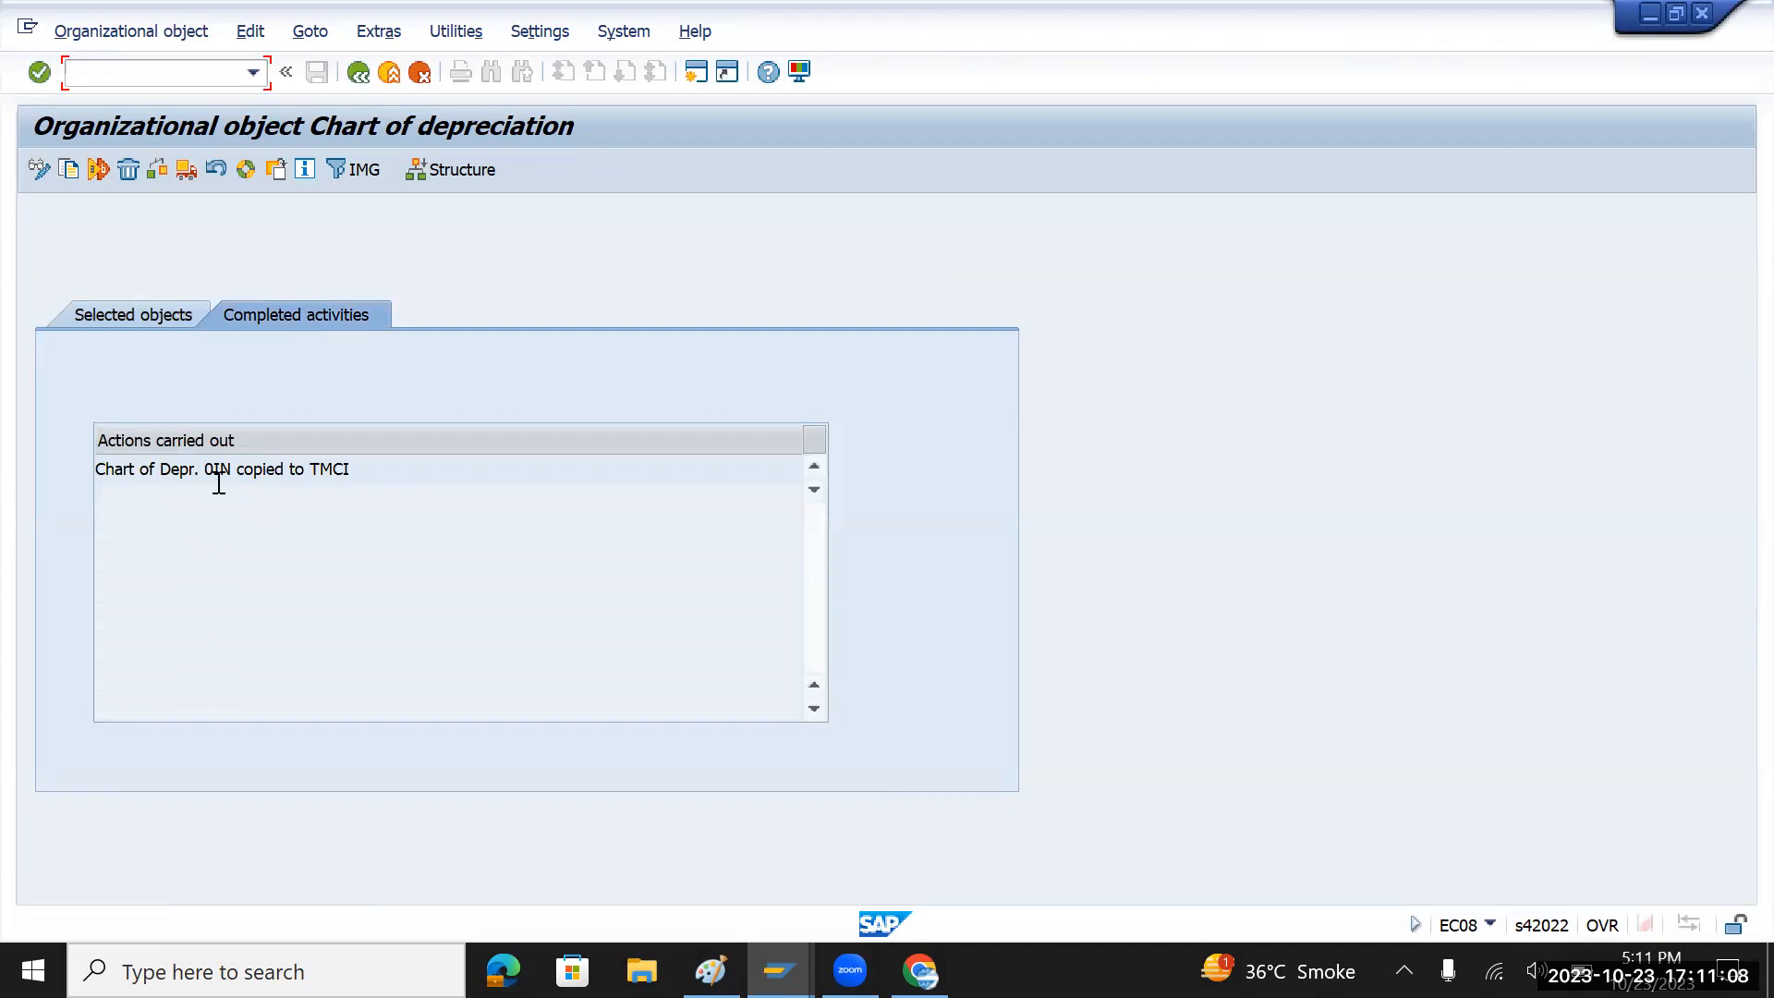
pyautogui.moveTo(369, 468); pyautogui.dragTo(16, 471)
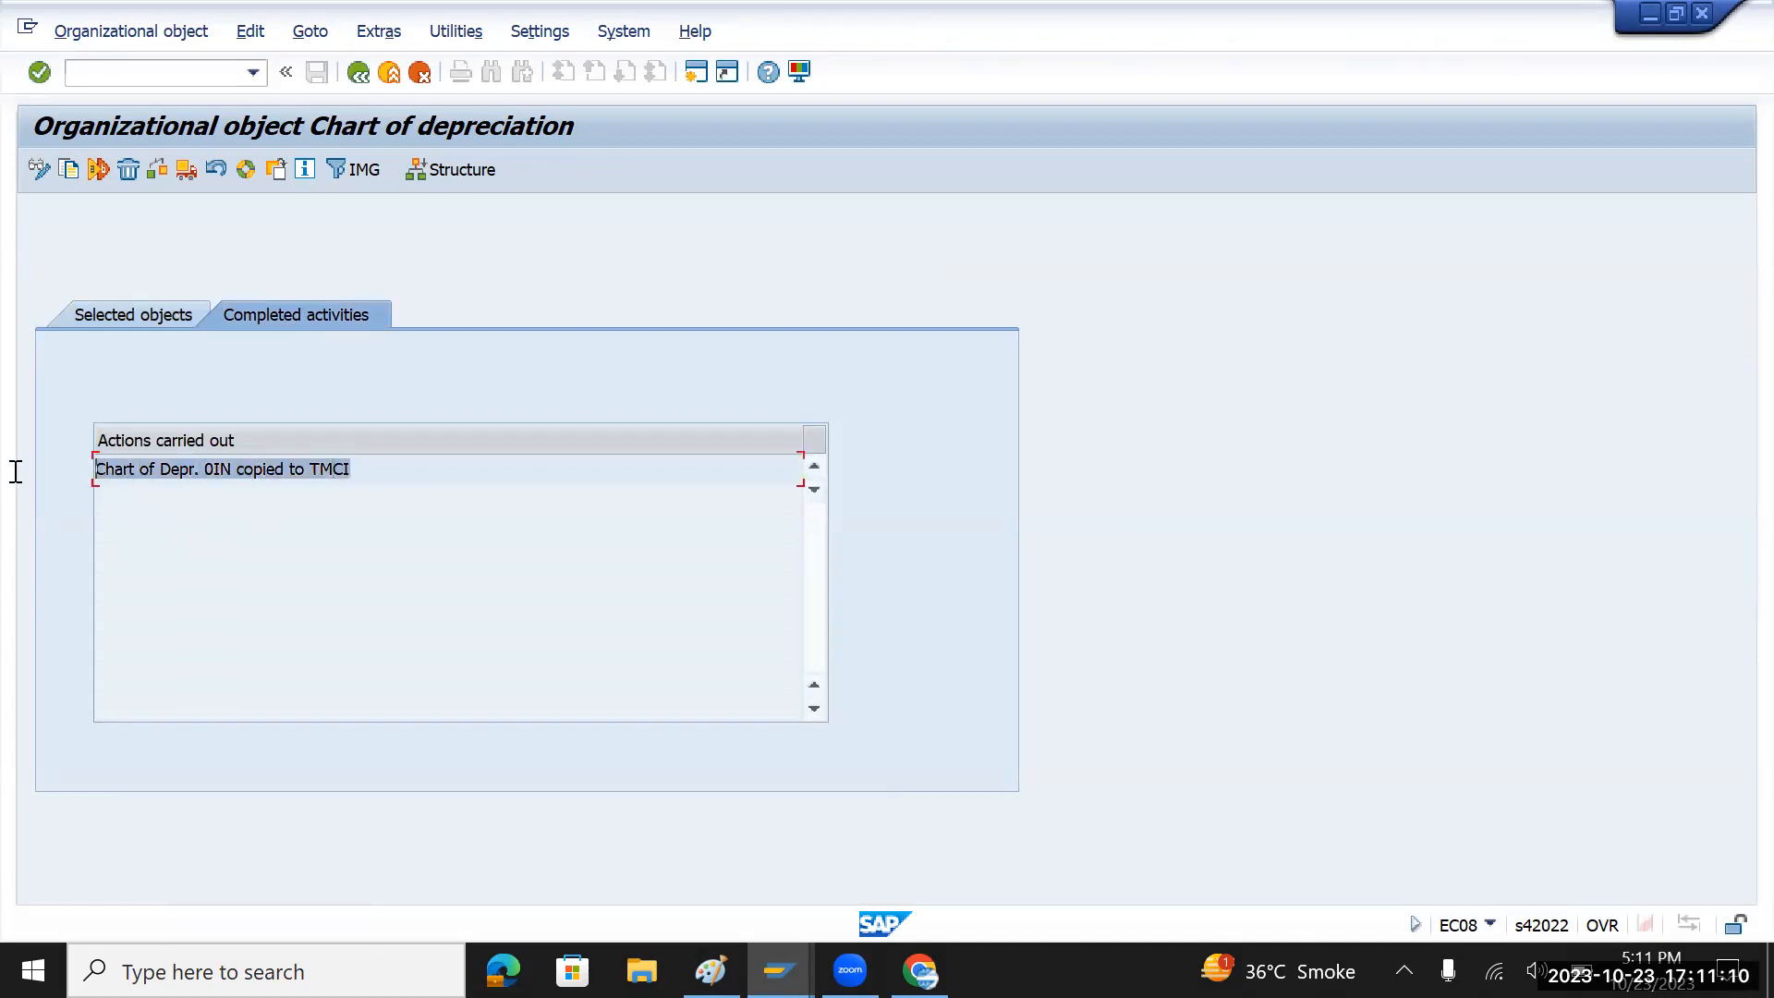
# - Open the activity for specifying chart of depreciation descriptions and locate the entry TMCI
pyautogui.click(359, 73)
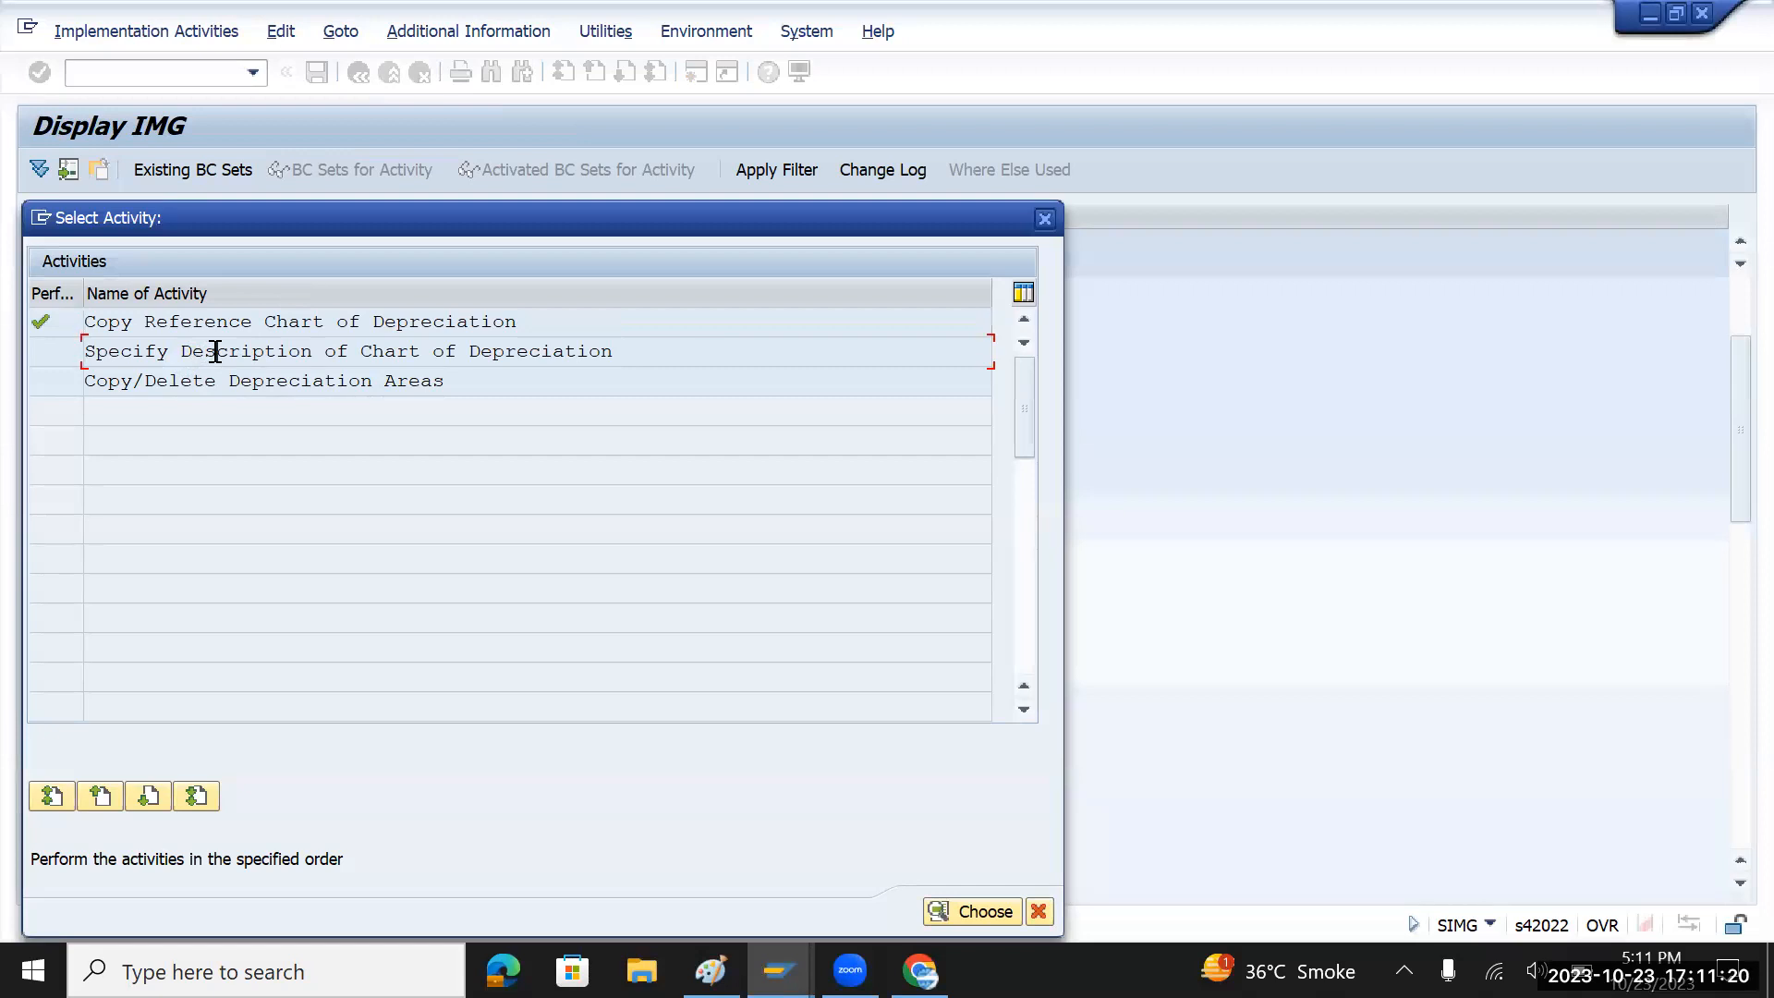
pyautogui.doubleClick(214, 351)
pyautogui.click(165, 847)
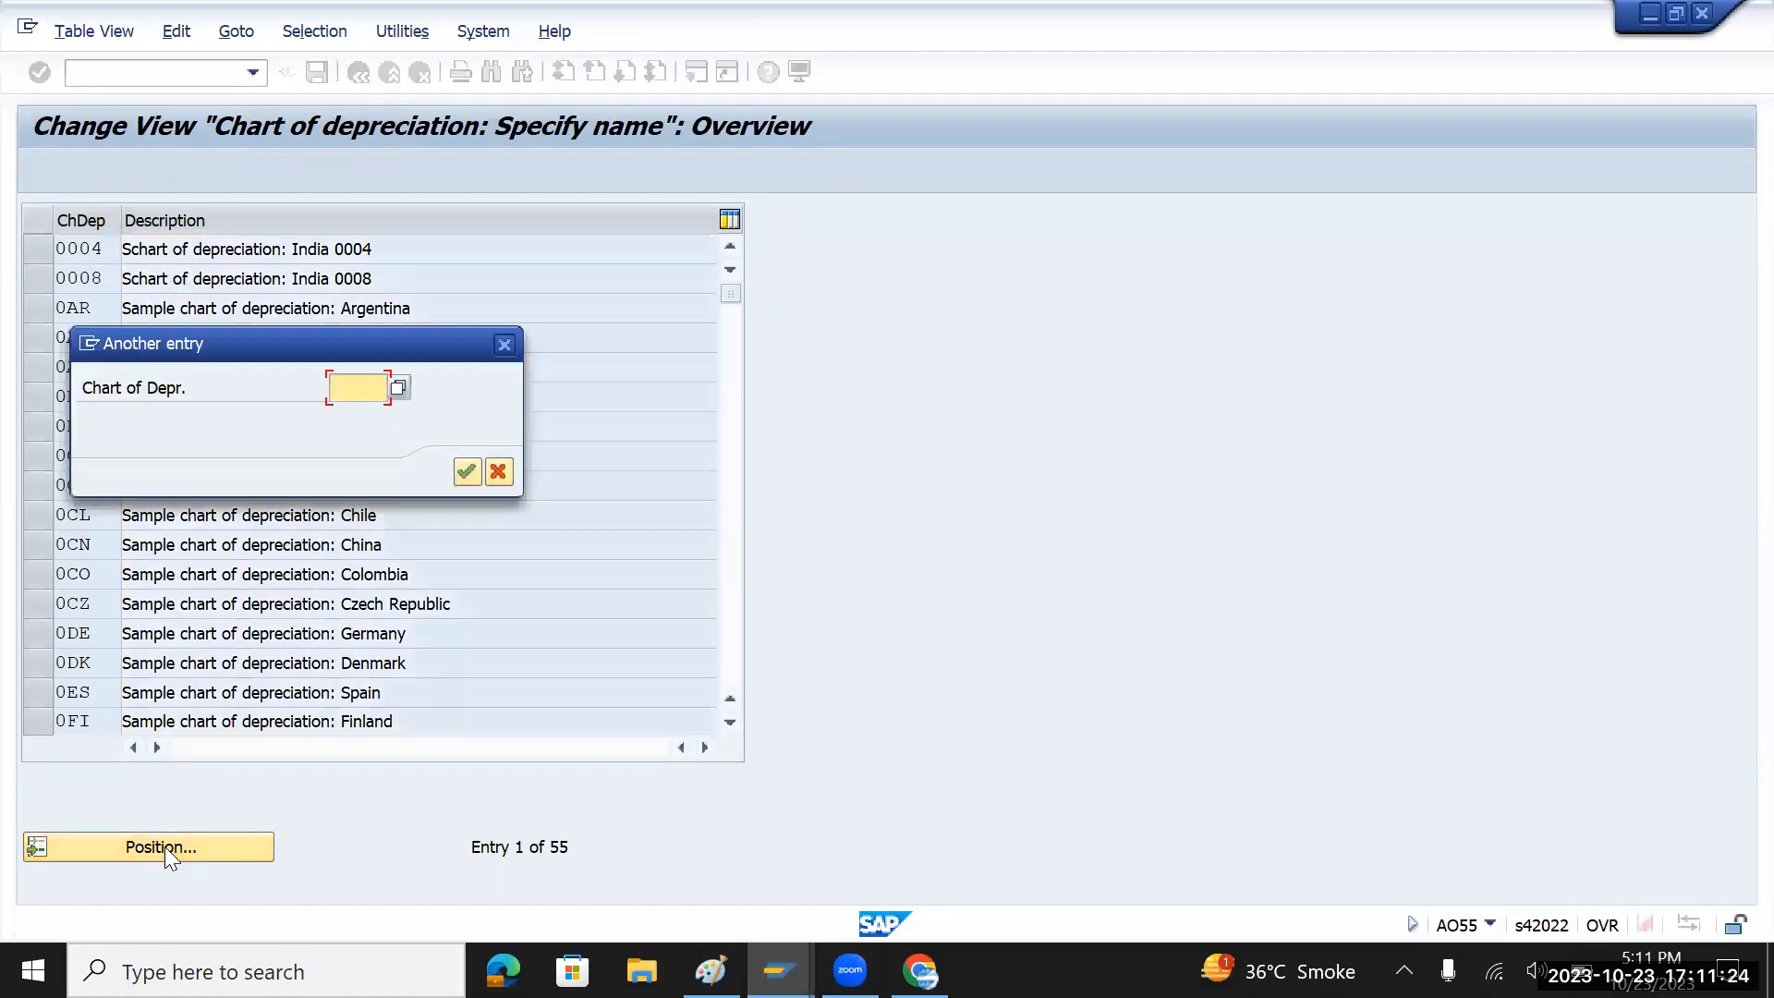
pyautogui.write('tm')
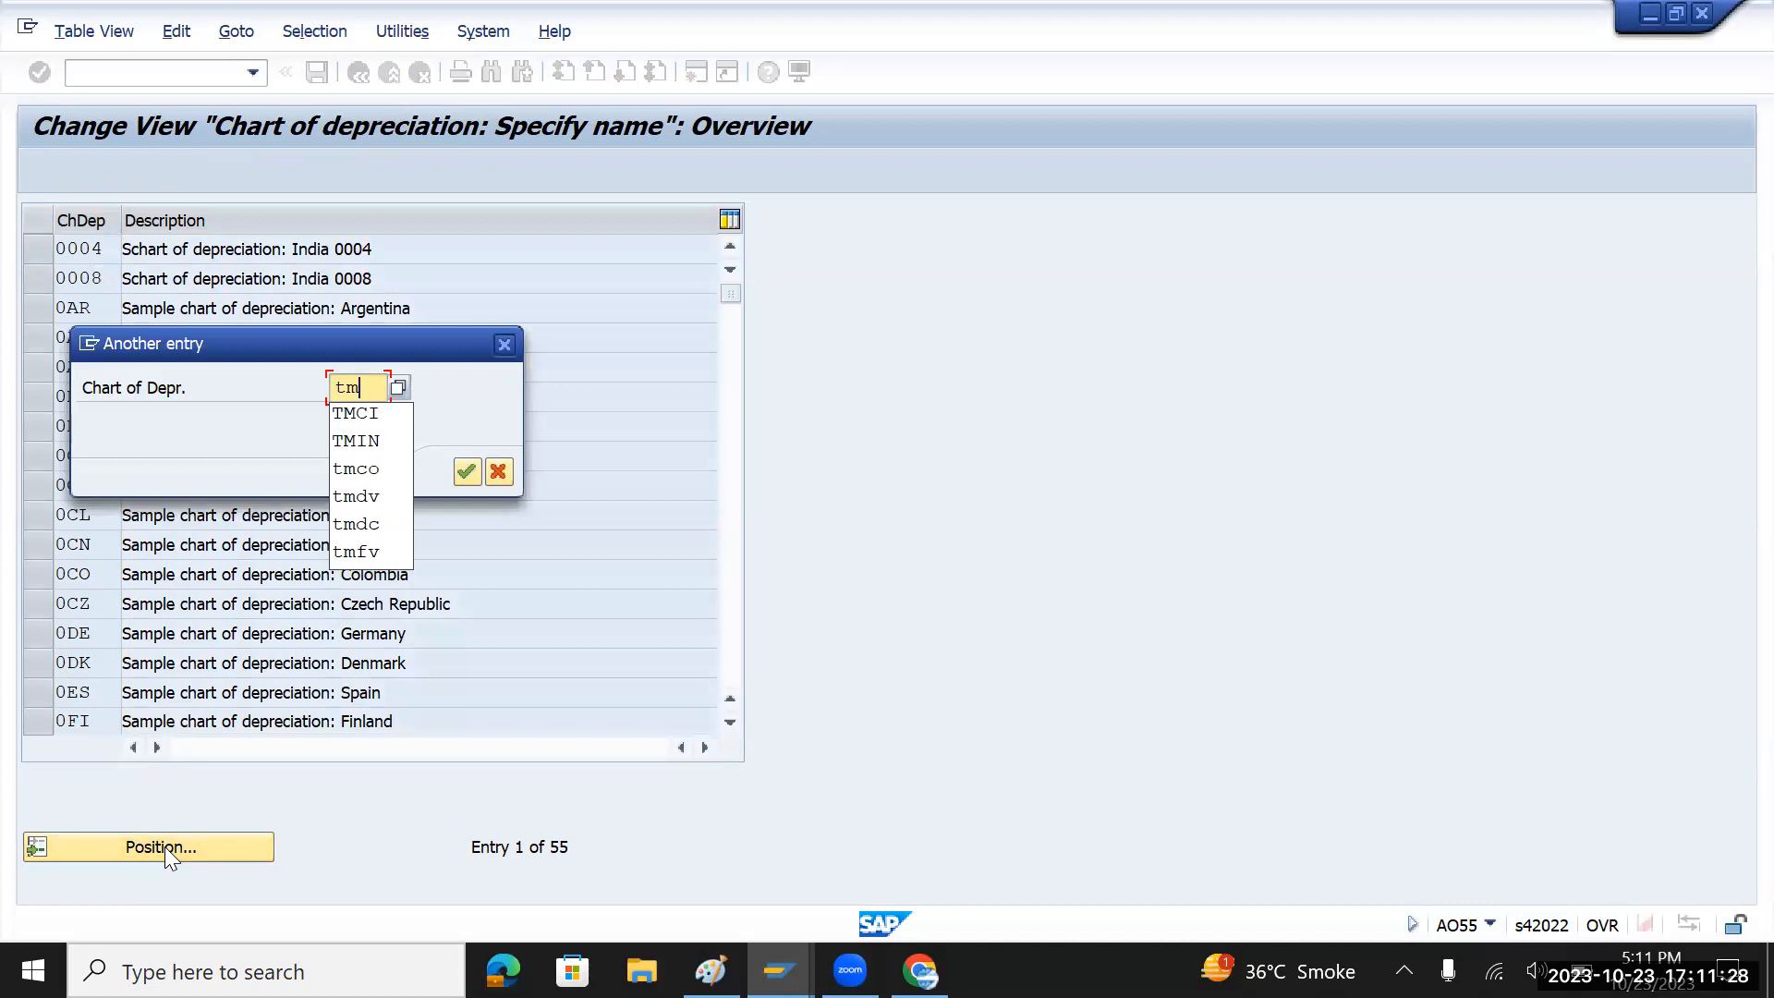
pyautogui.write('ci')
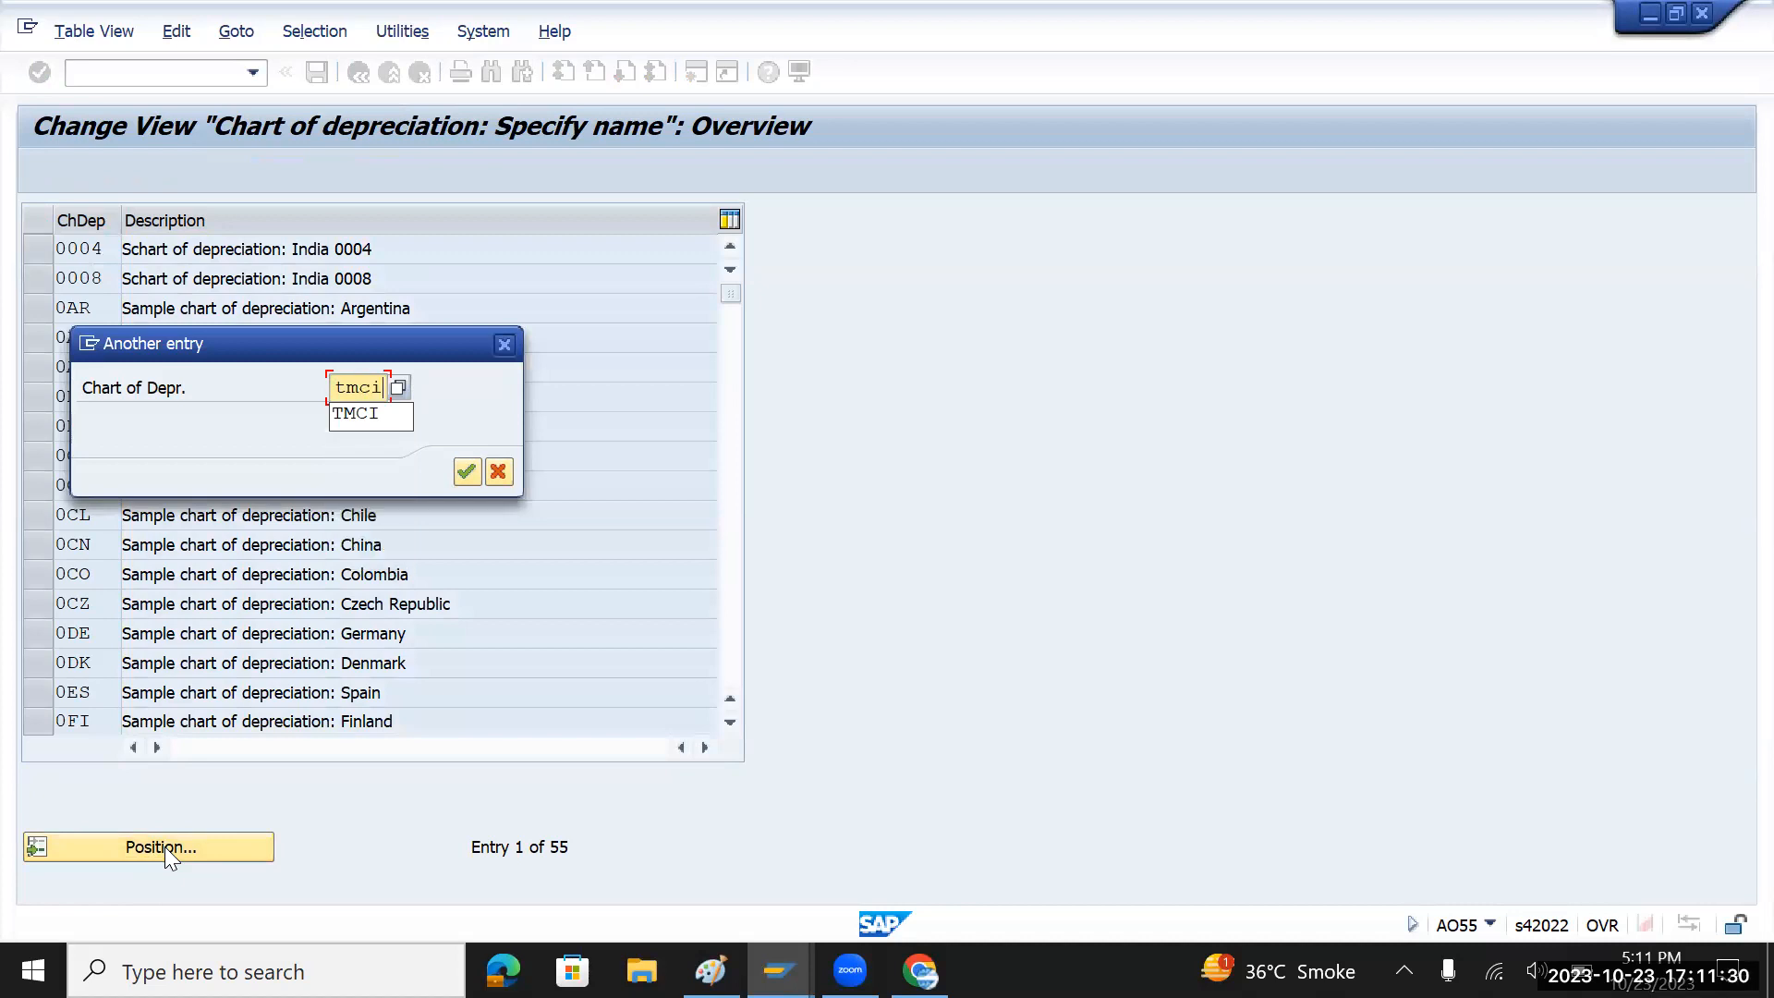
pyautogui.press('Return')
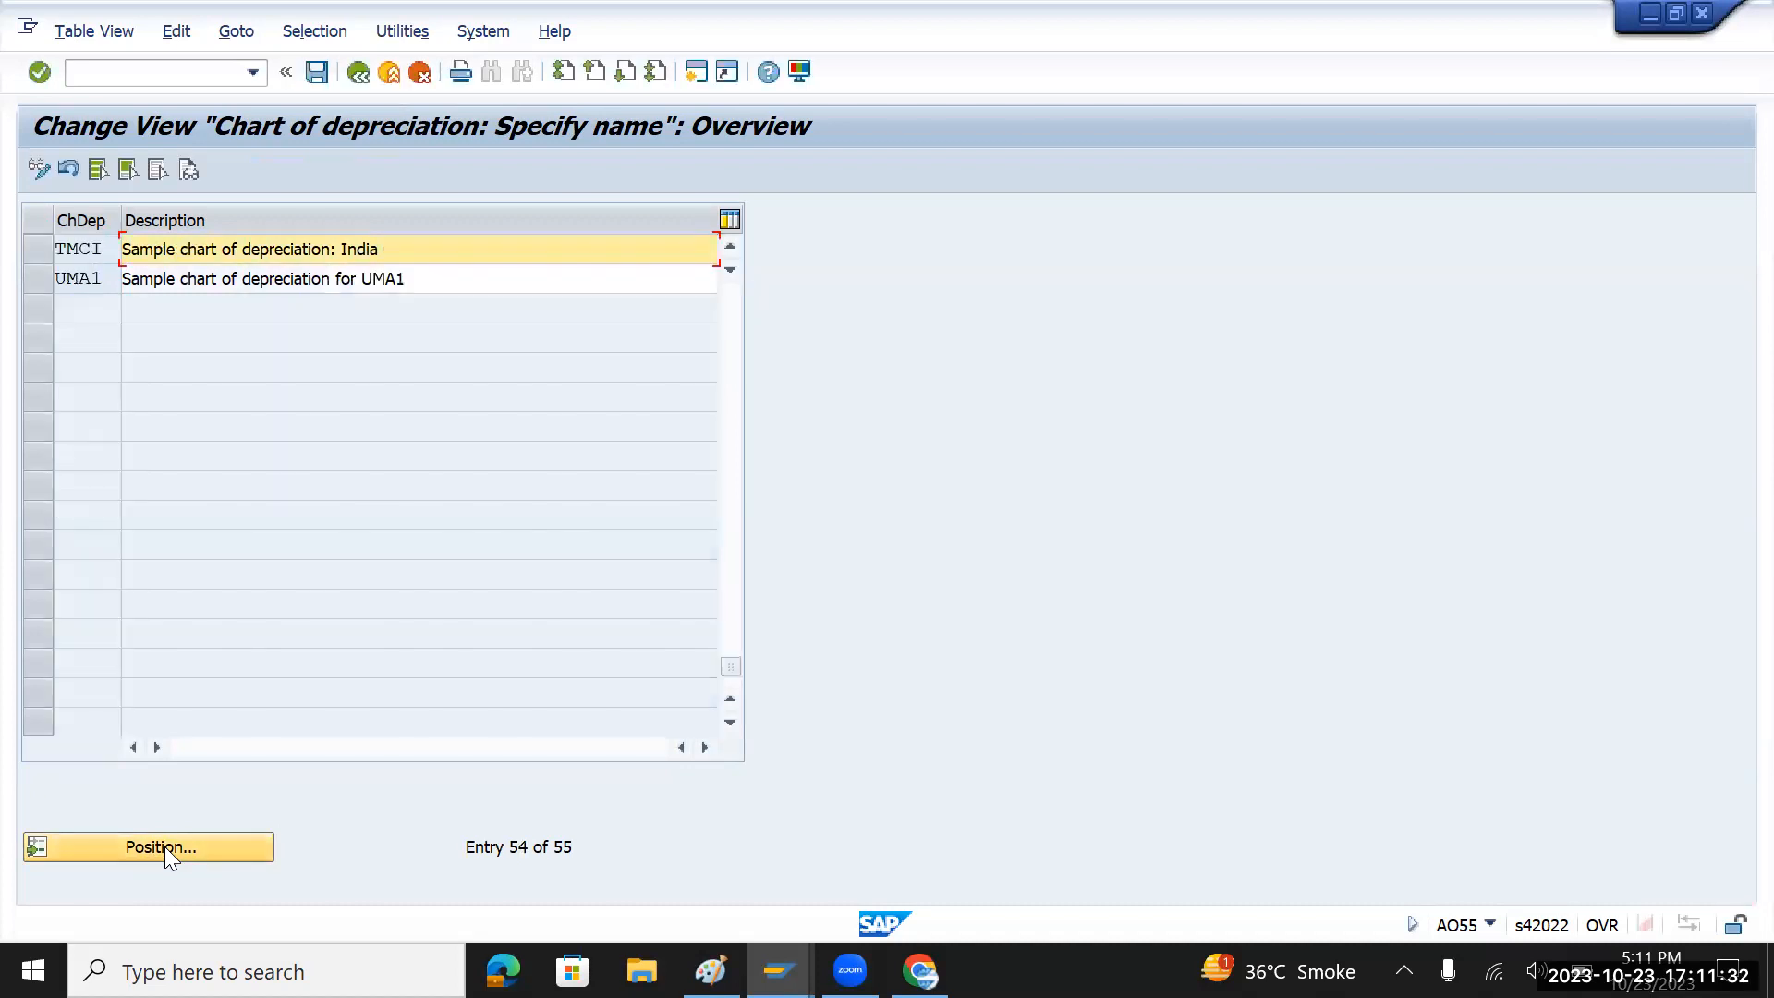
# - Replace the TMCI chart's description with "Tata motors india" and save it under the proposed customizing request
pyautogui.click(400, 252)
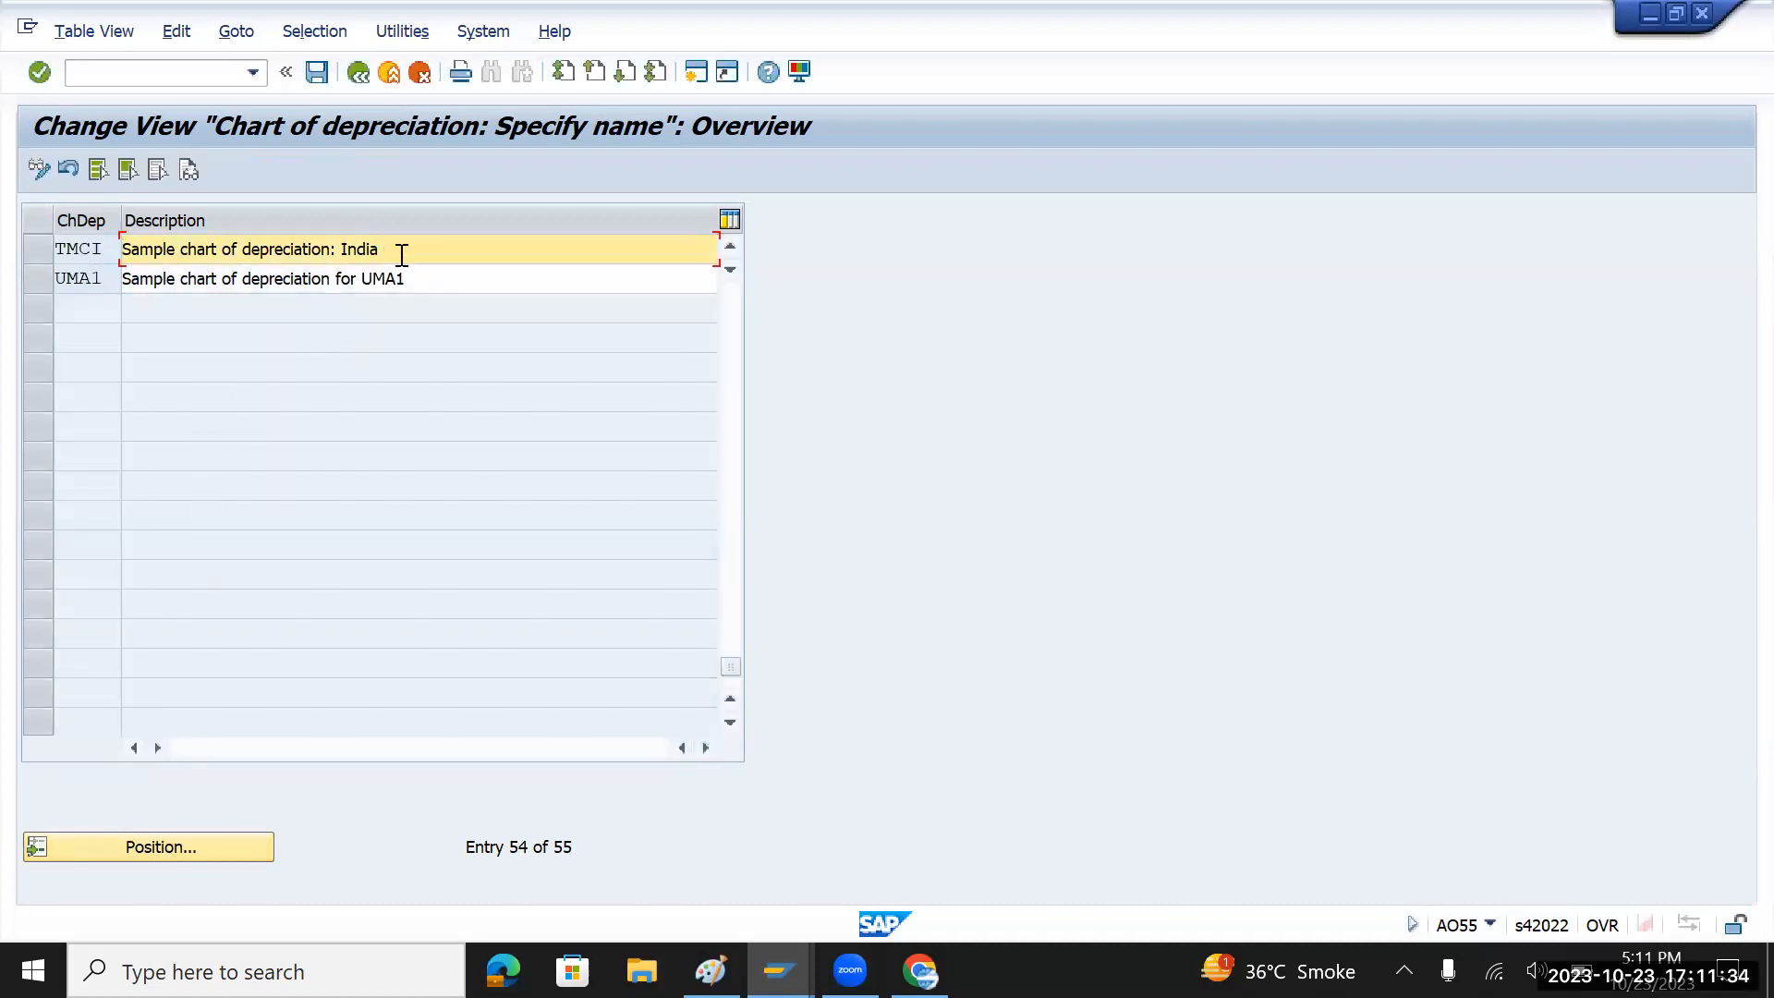
pyautogui.moveTo(364, 251); pyautogui.dragTo(122, 268)
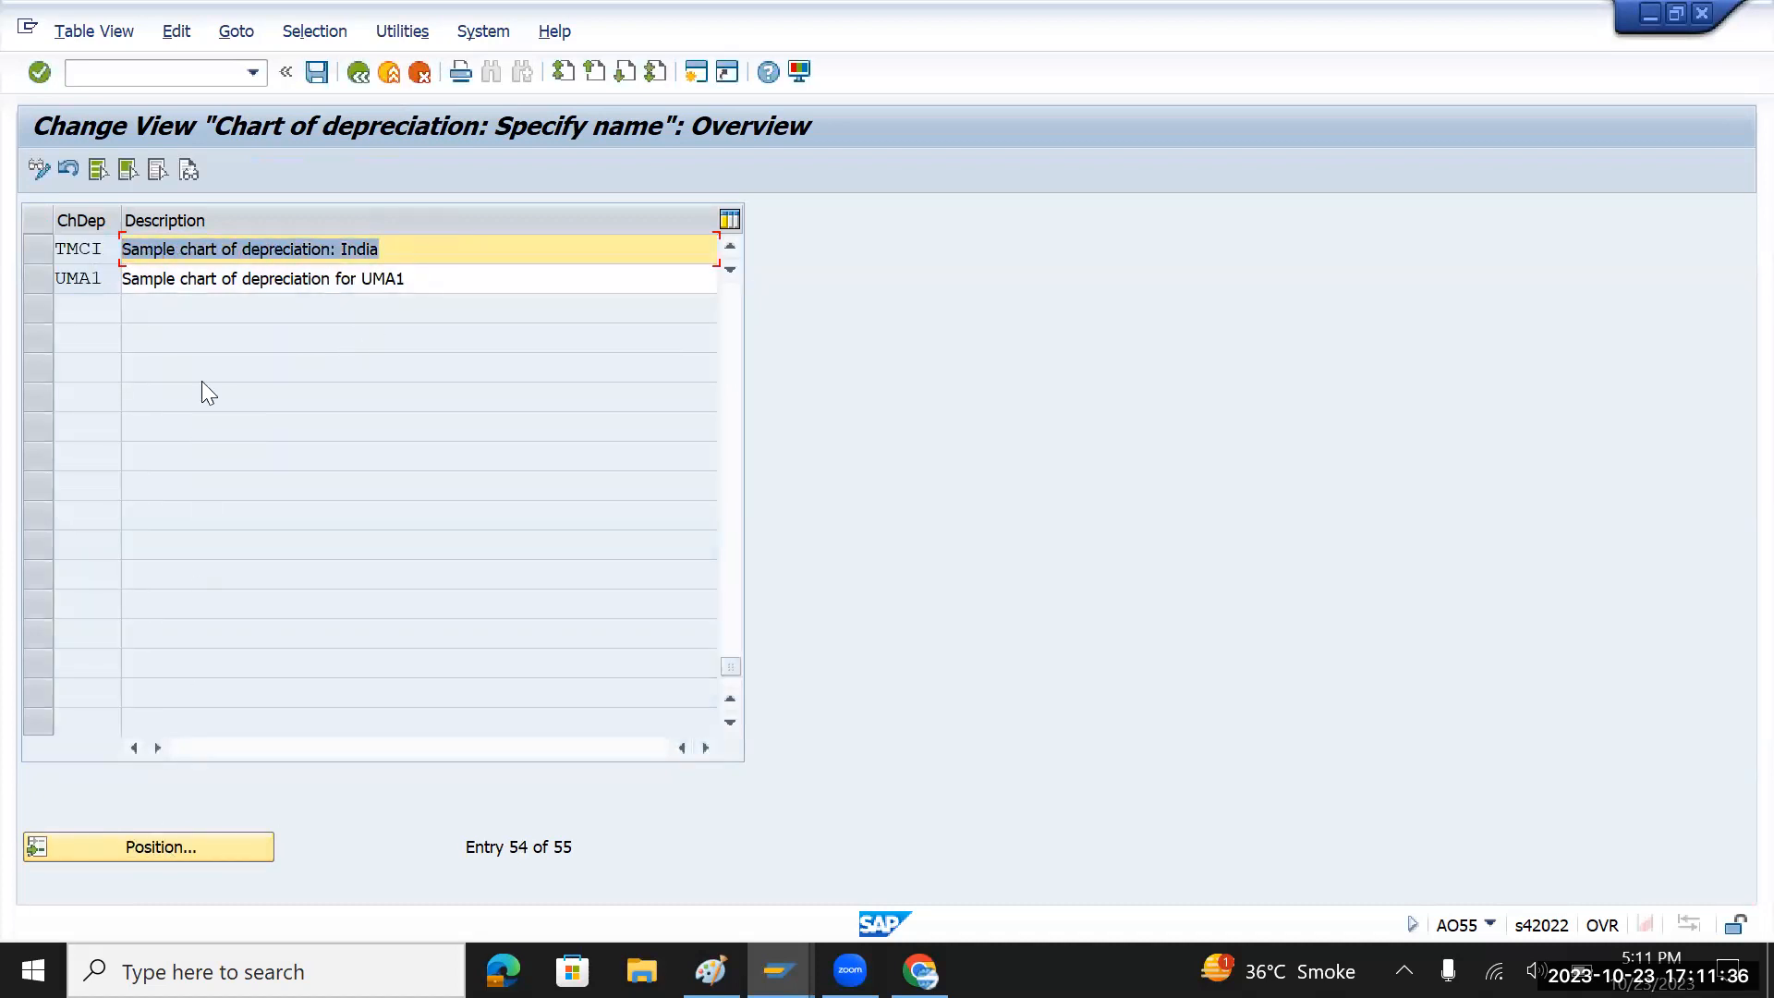
pyautogui.press('BackSpace')
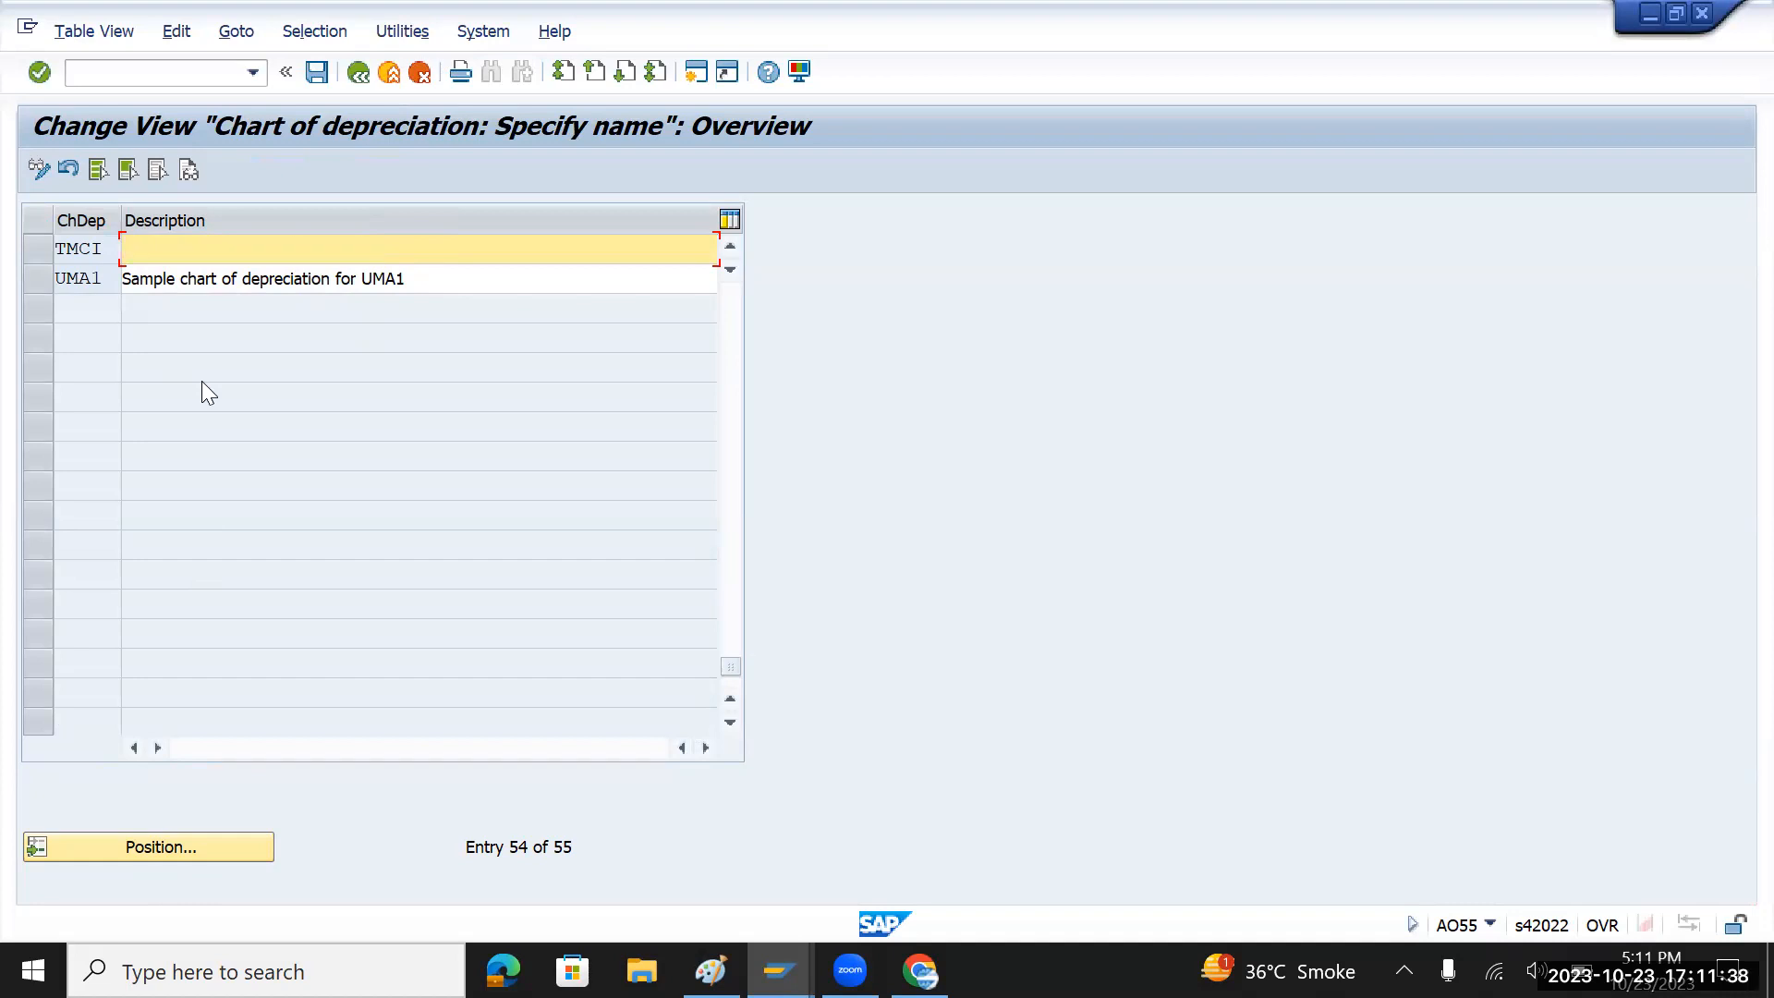
pyautogui.write('t')
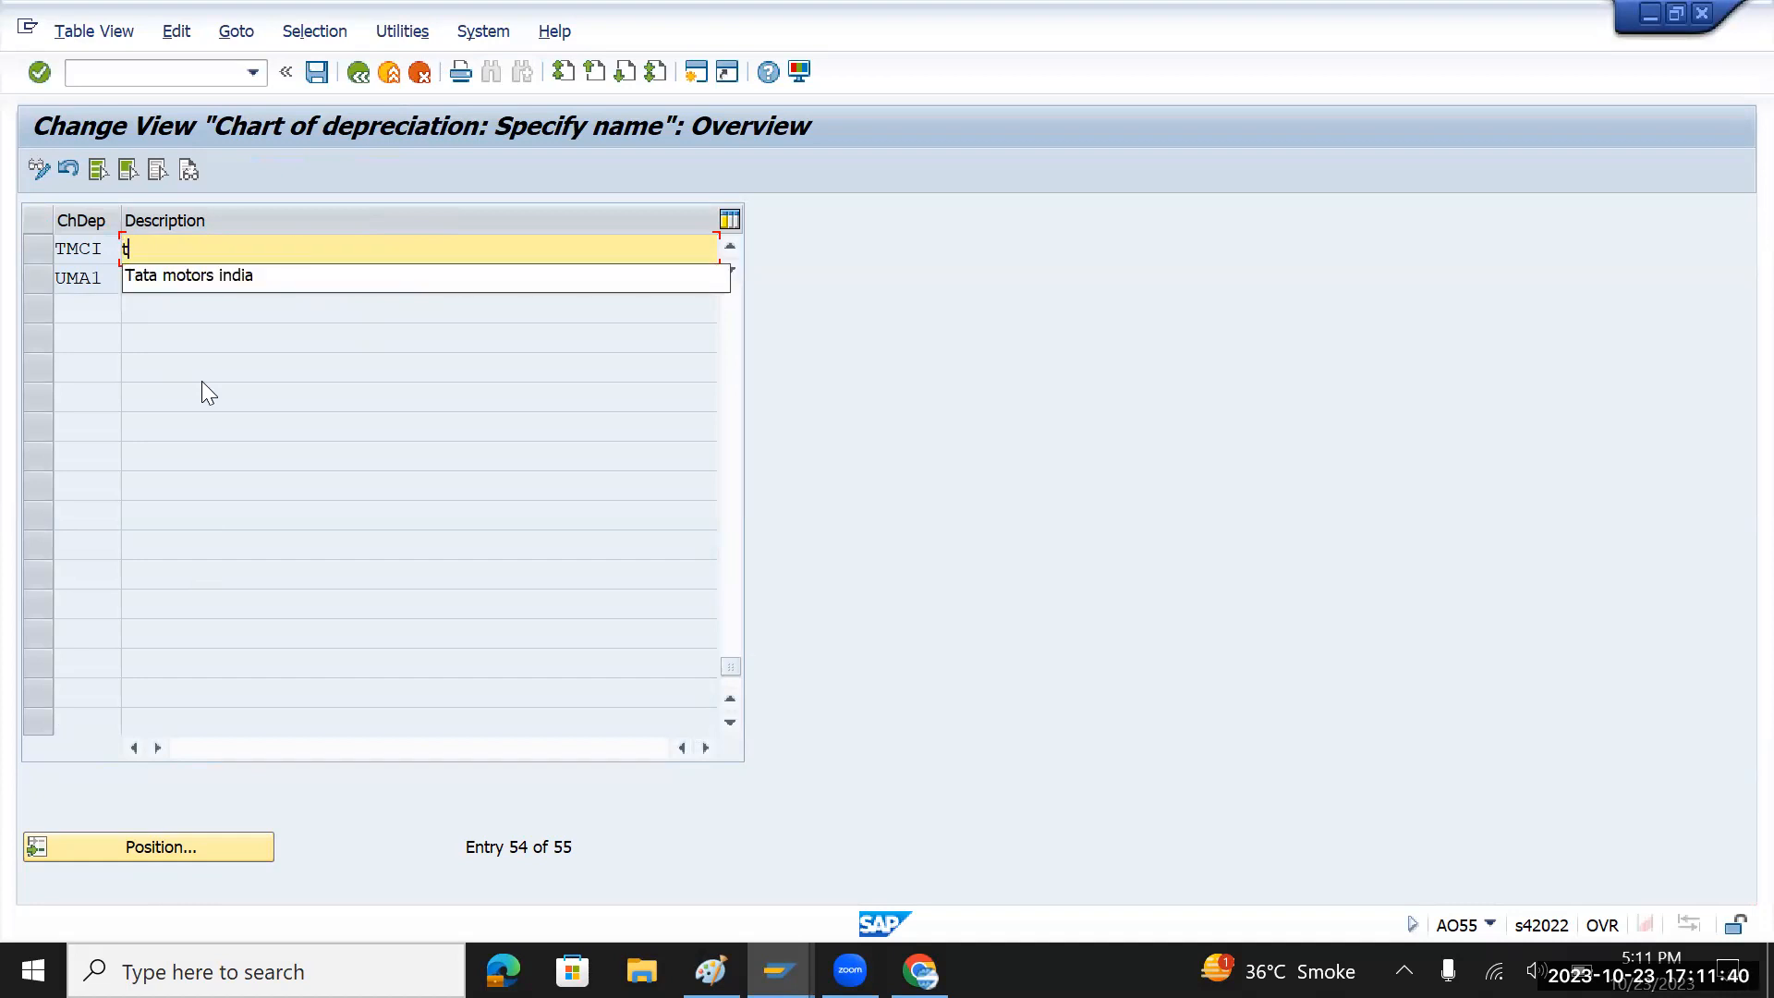
pyautogui.click(227, 275)
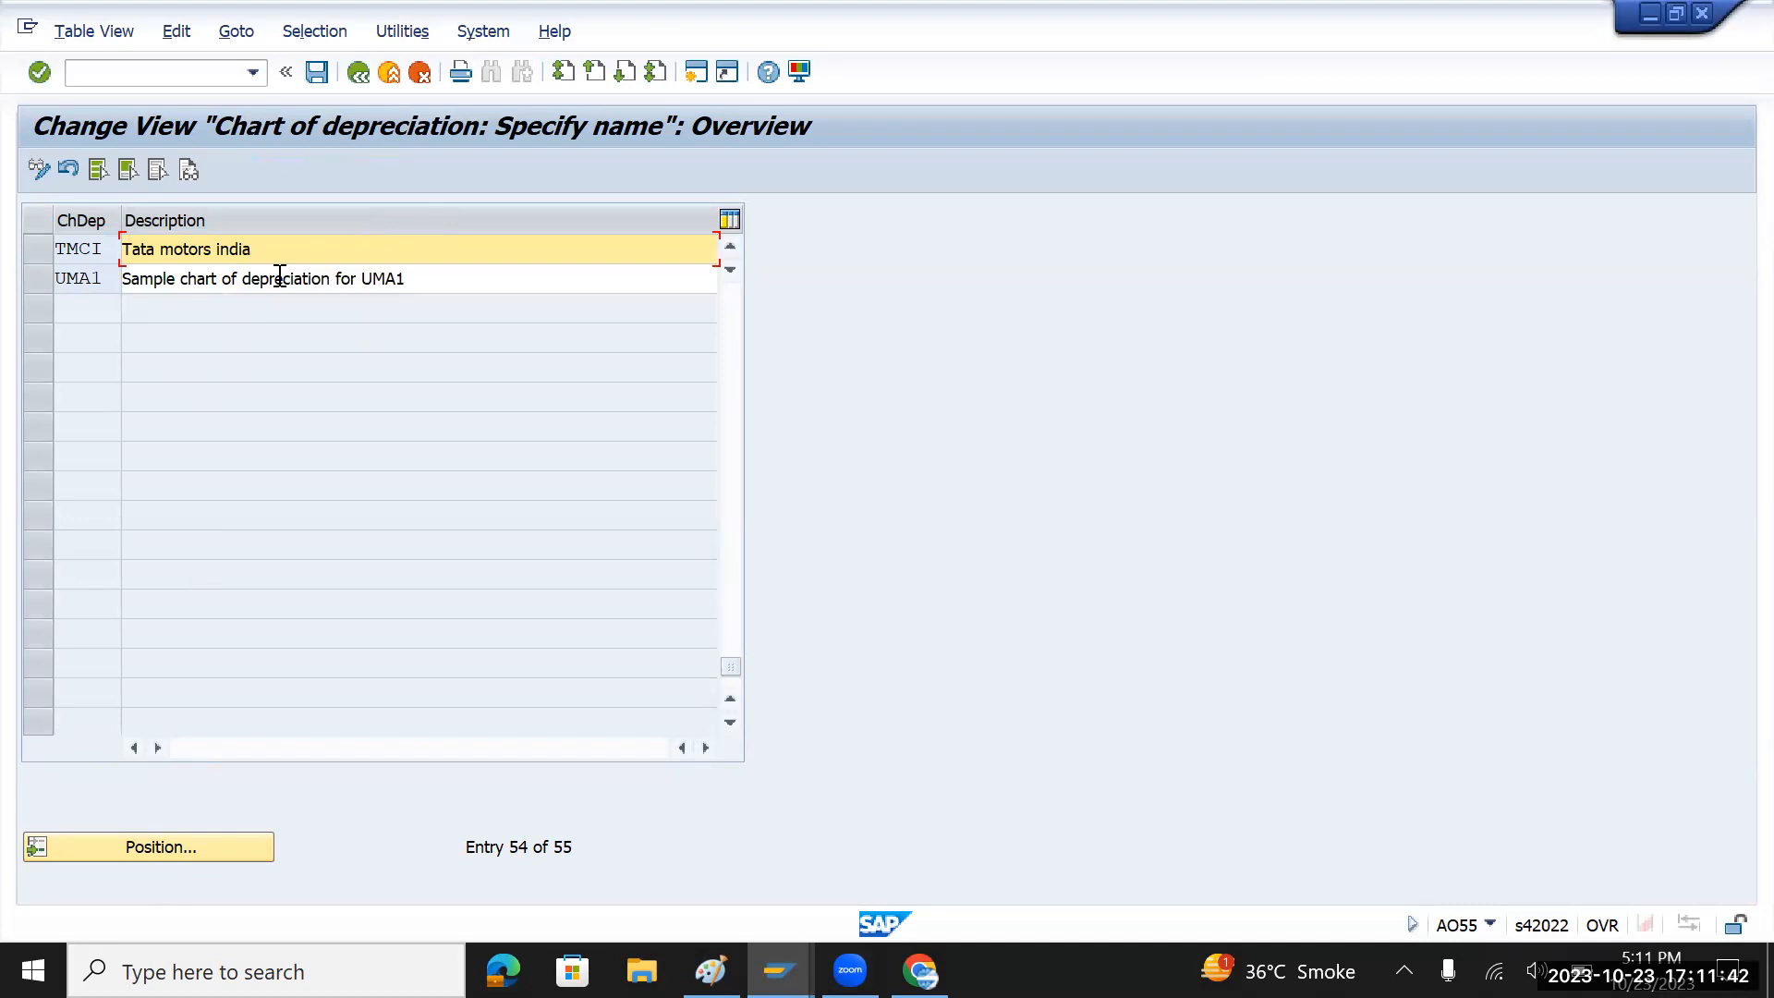
pyautogui.click(317, 74)
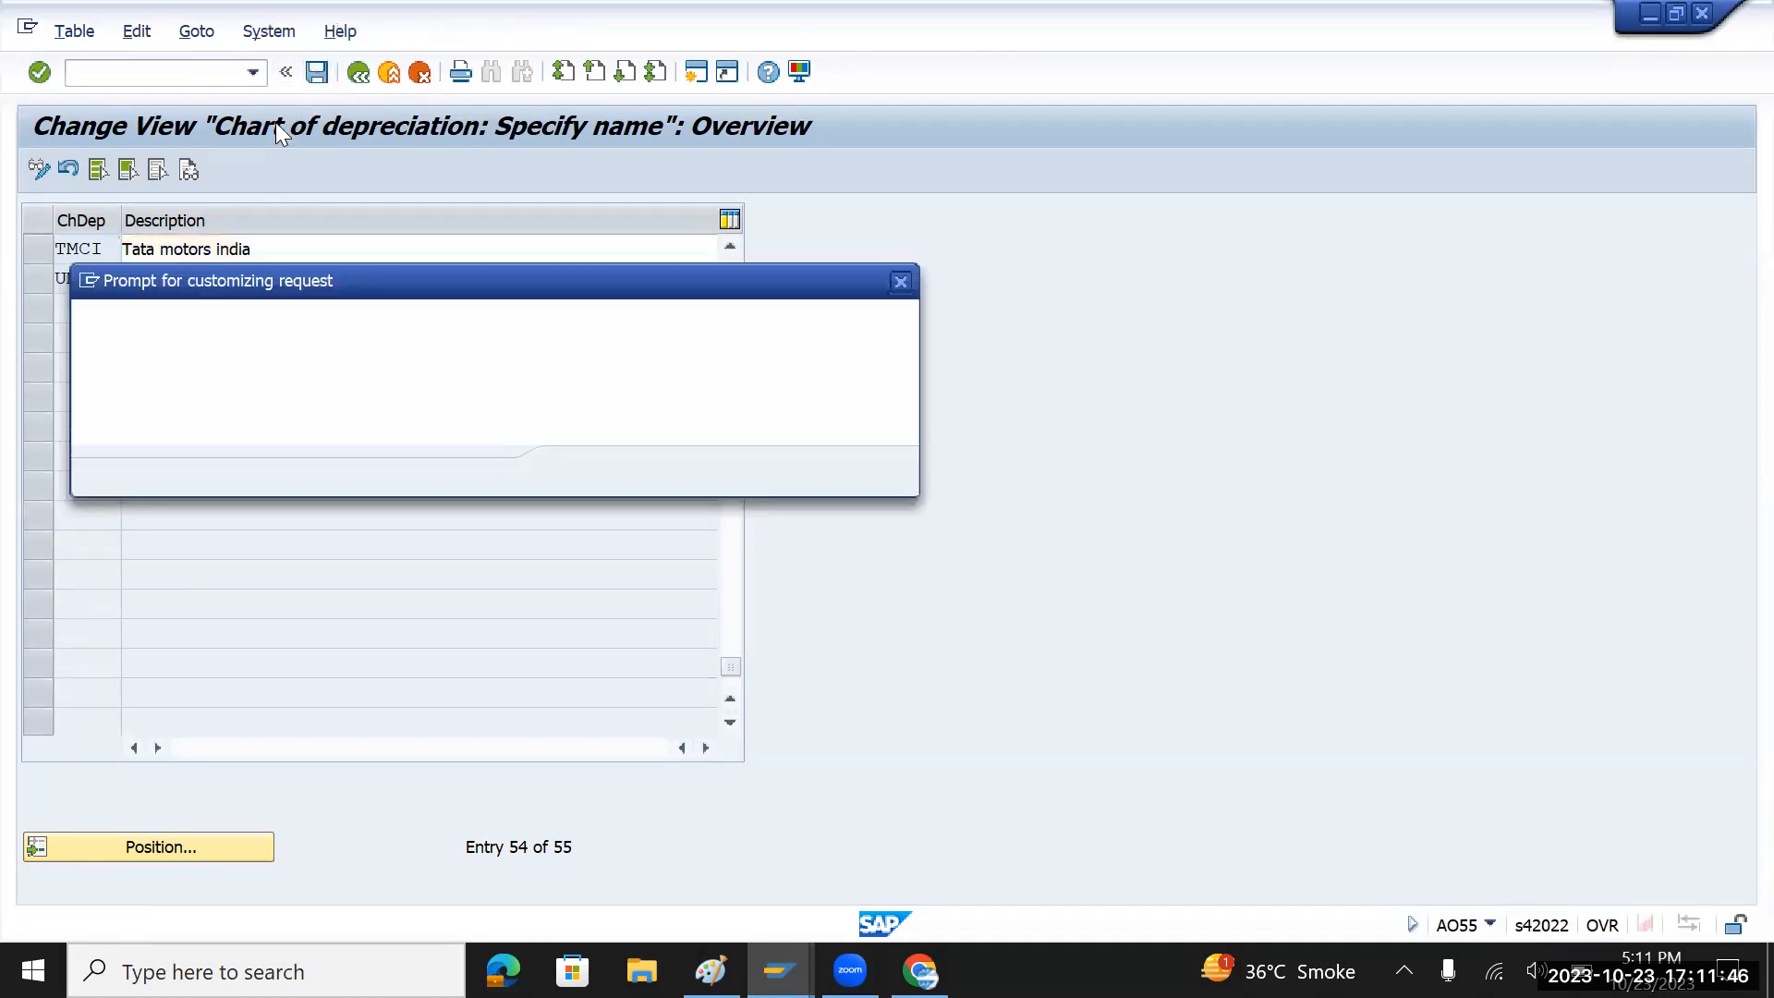
pyautogui.click(581, 471)
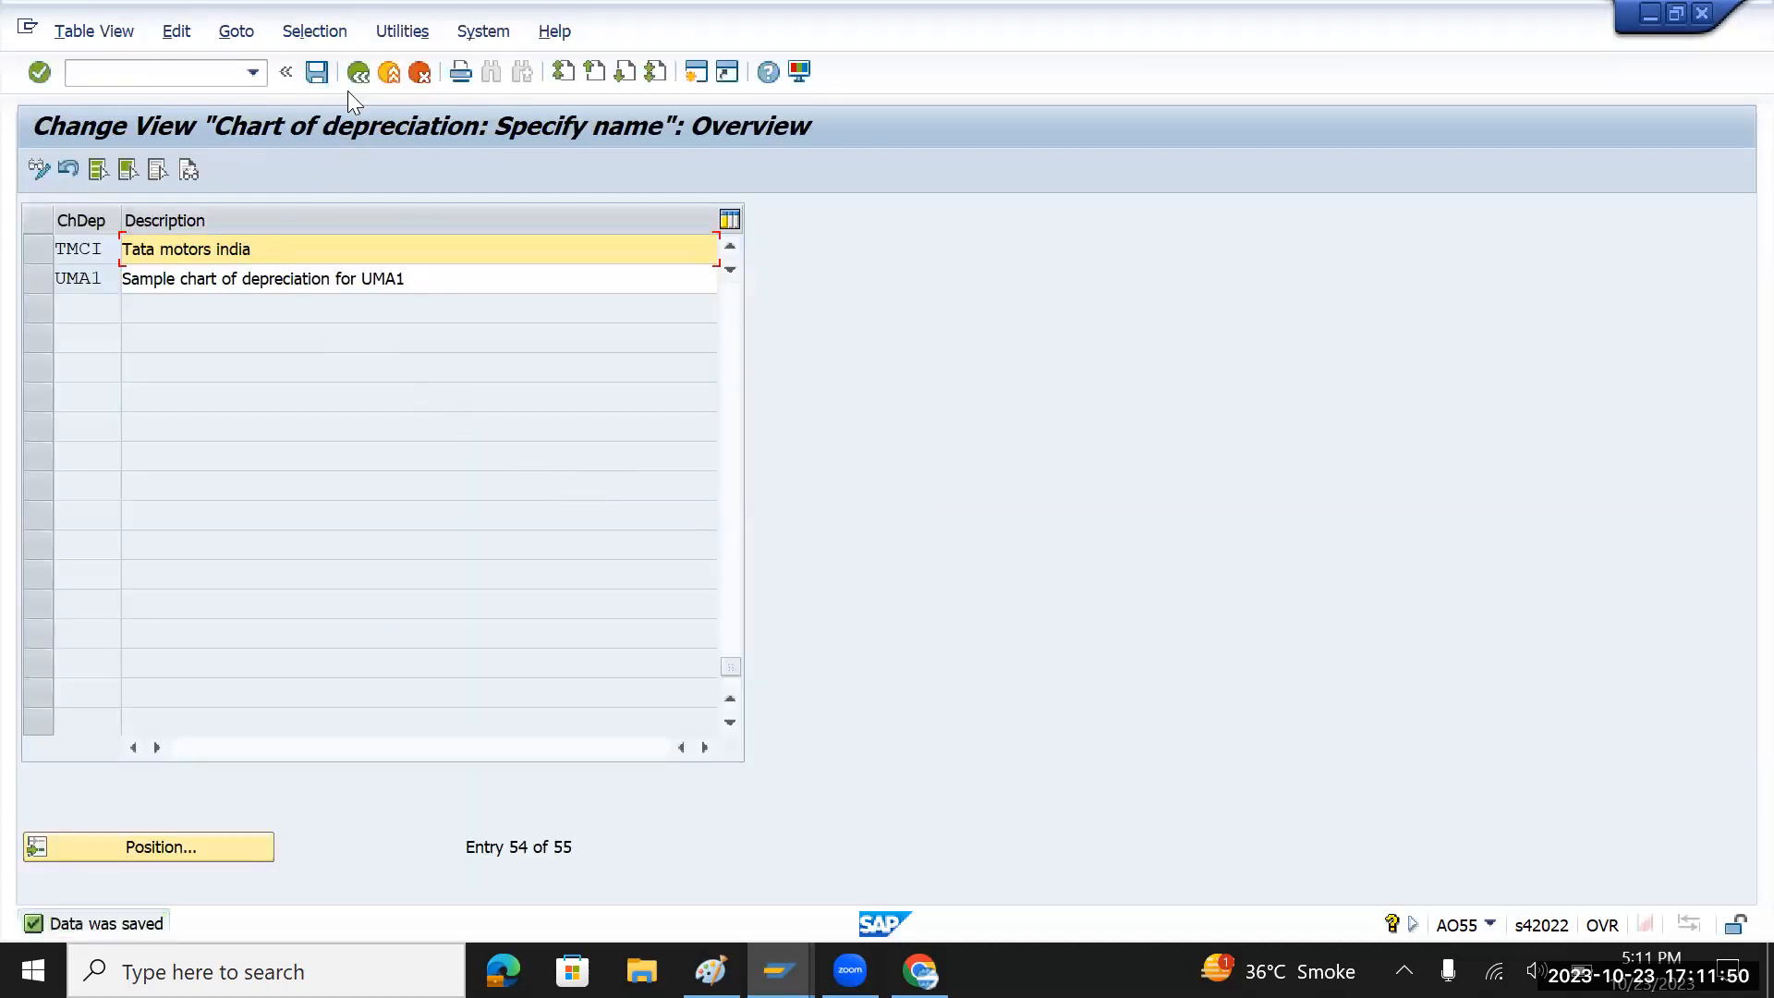
# - Open the Copy/Delete Depreciation Areas activity for chart TMCI and review its book and group currency areas
pyautogui.click(360, 78)
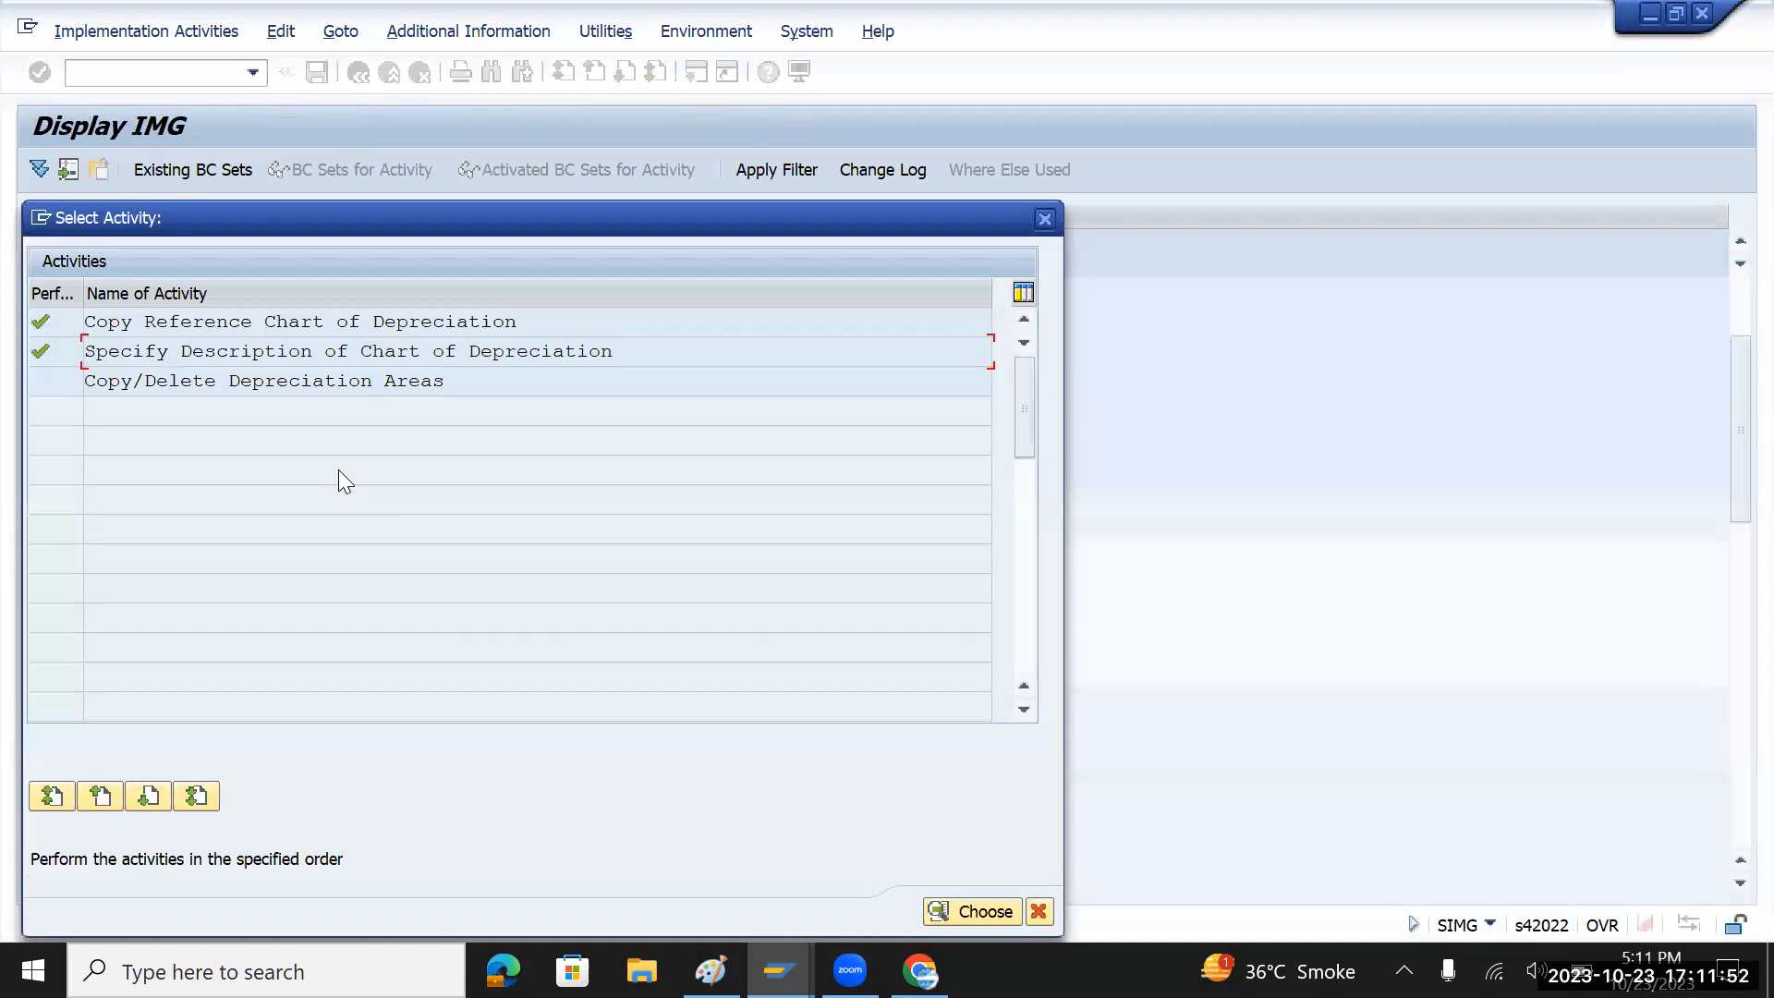
pyautogui.doubleClick(192, 380)
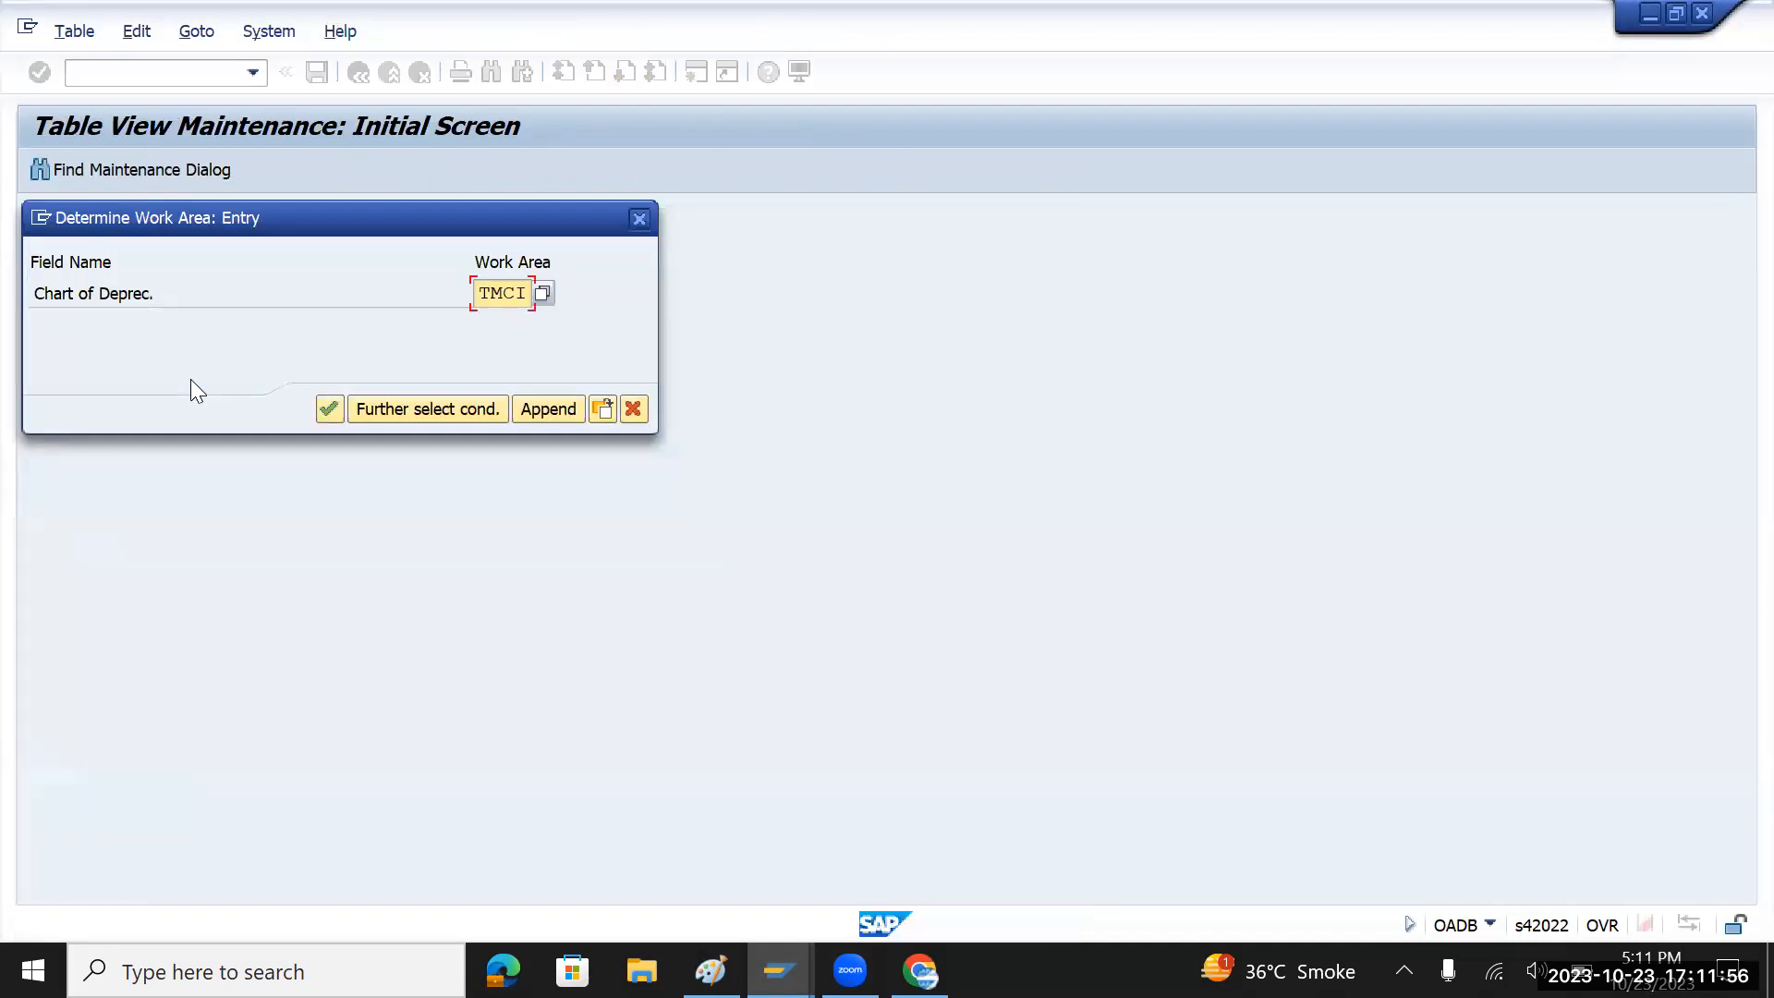
pyautogui.click(328, 409)
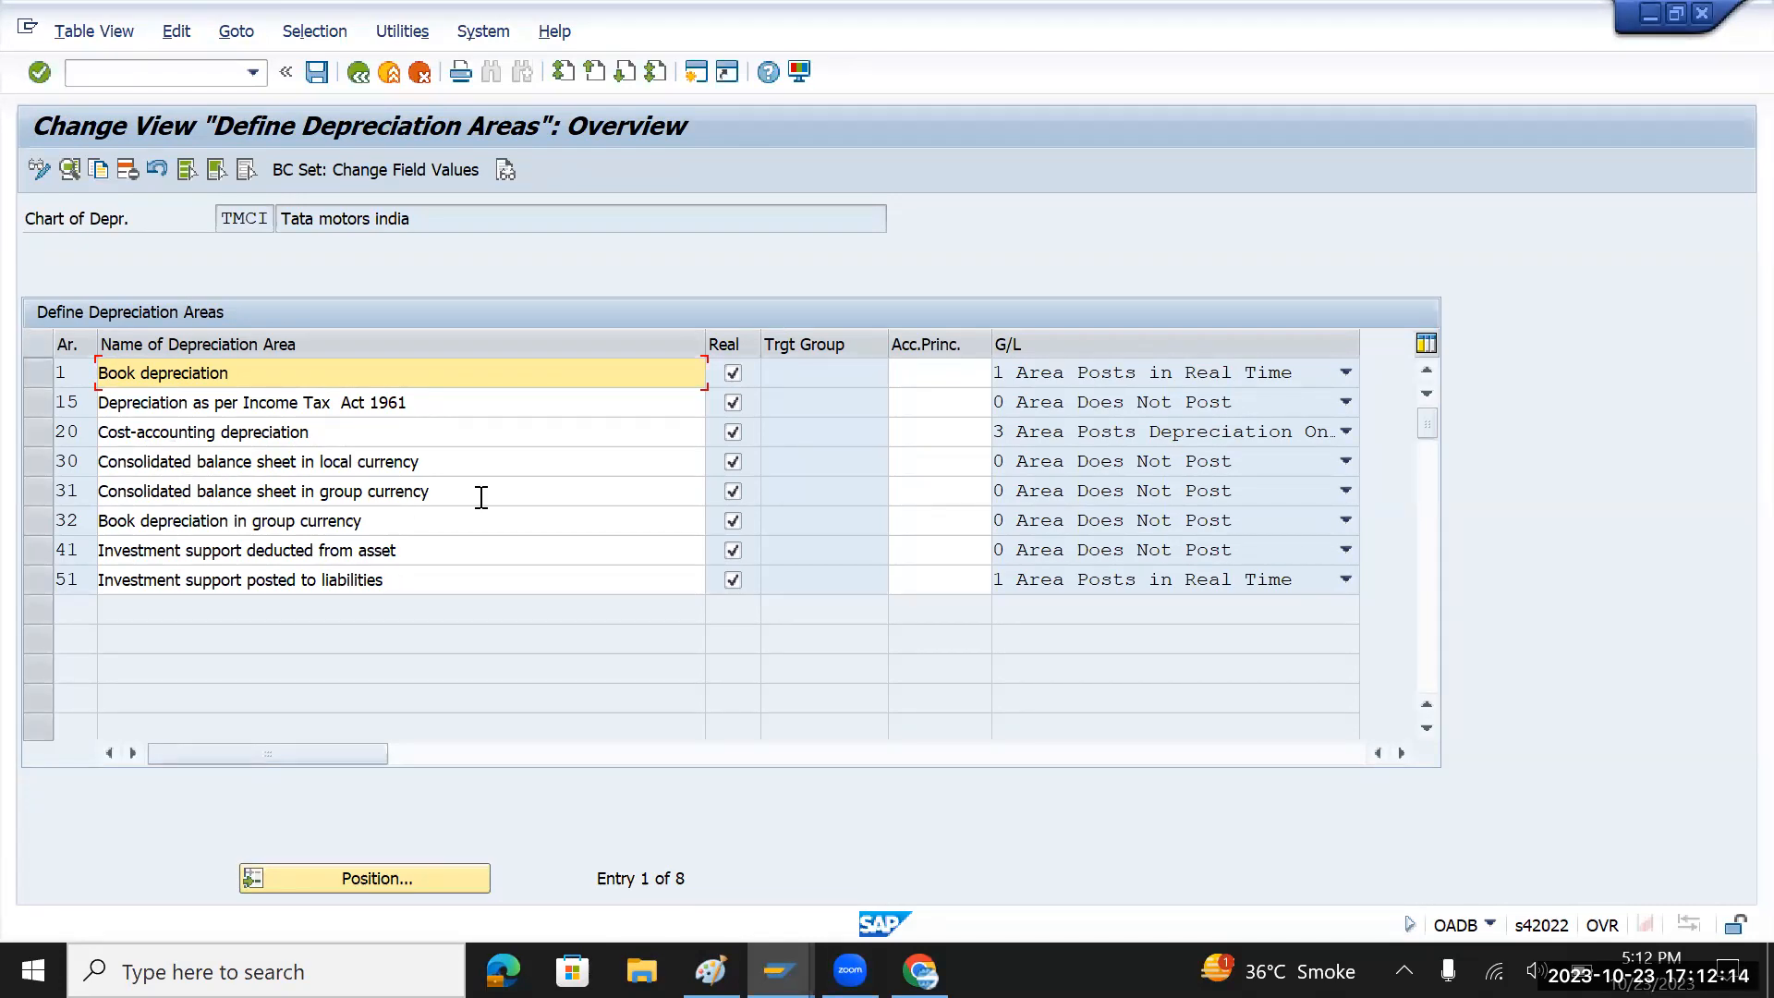
pyautogui.moveTo(453, 490); pyautogui.dragTo(102, 494)
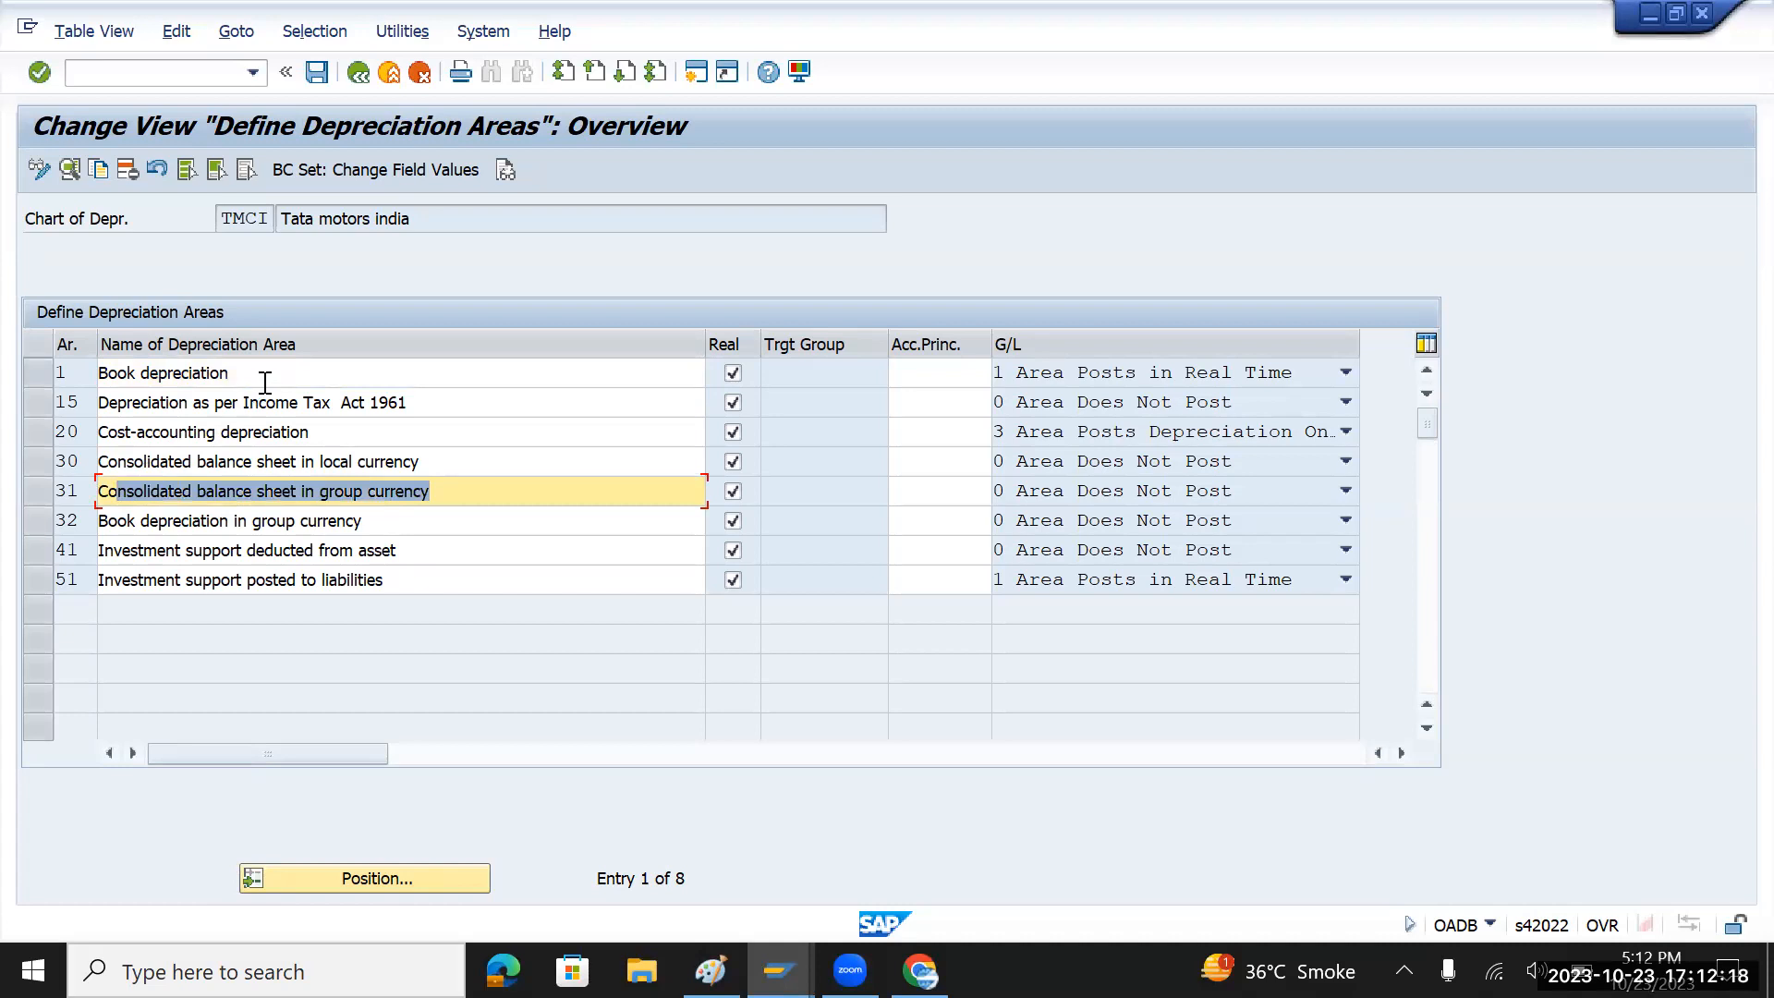
pyautogui.moveTo(259, 374); pyautogui.dragTo(101, 374)
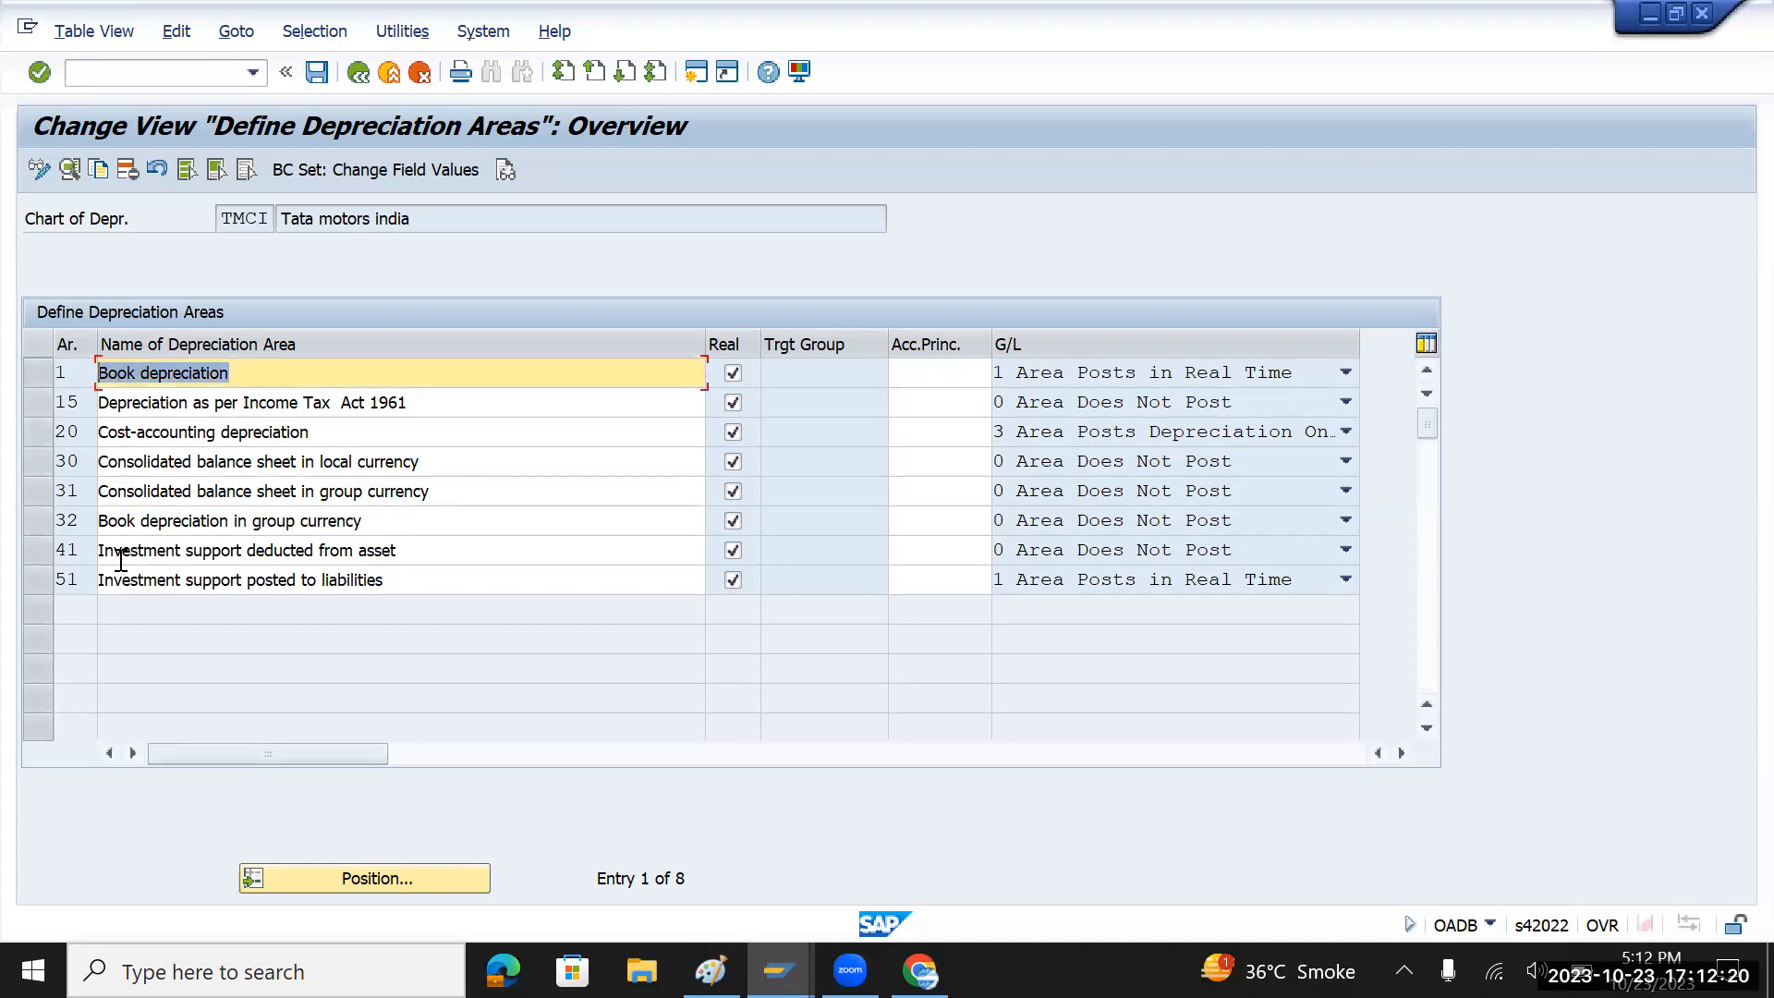
# - Delete depreciation areas 15, 20, 30, 31, 32, 41 and 51, keeping only area 1, Book depreciation
pyautogui.click(39, 400)
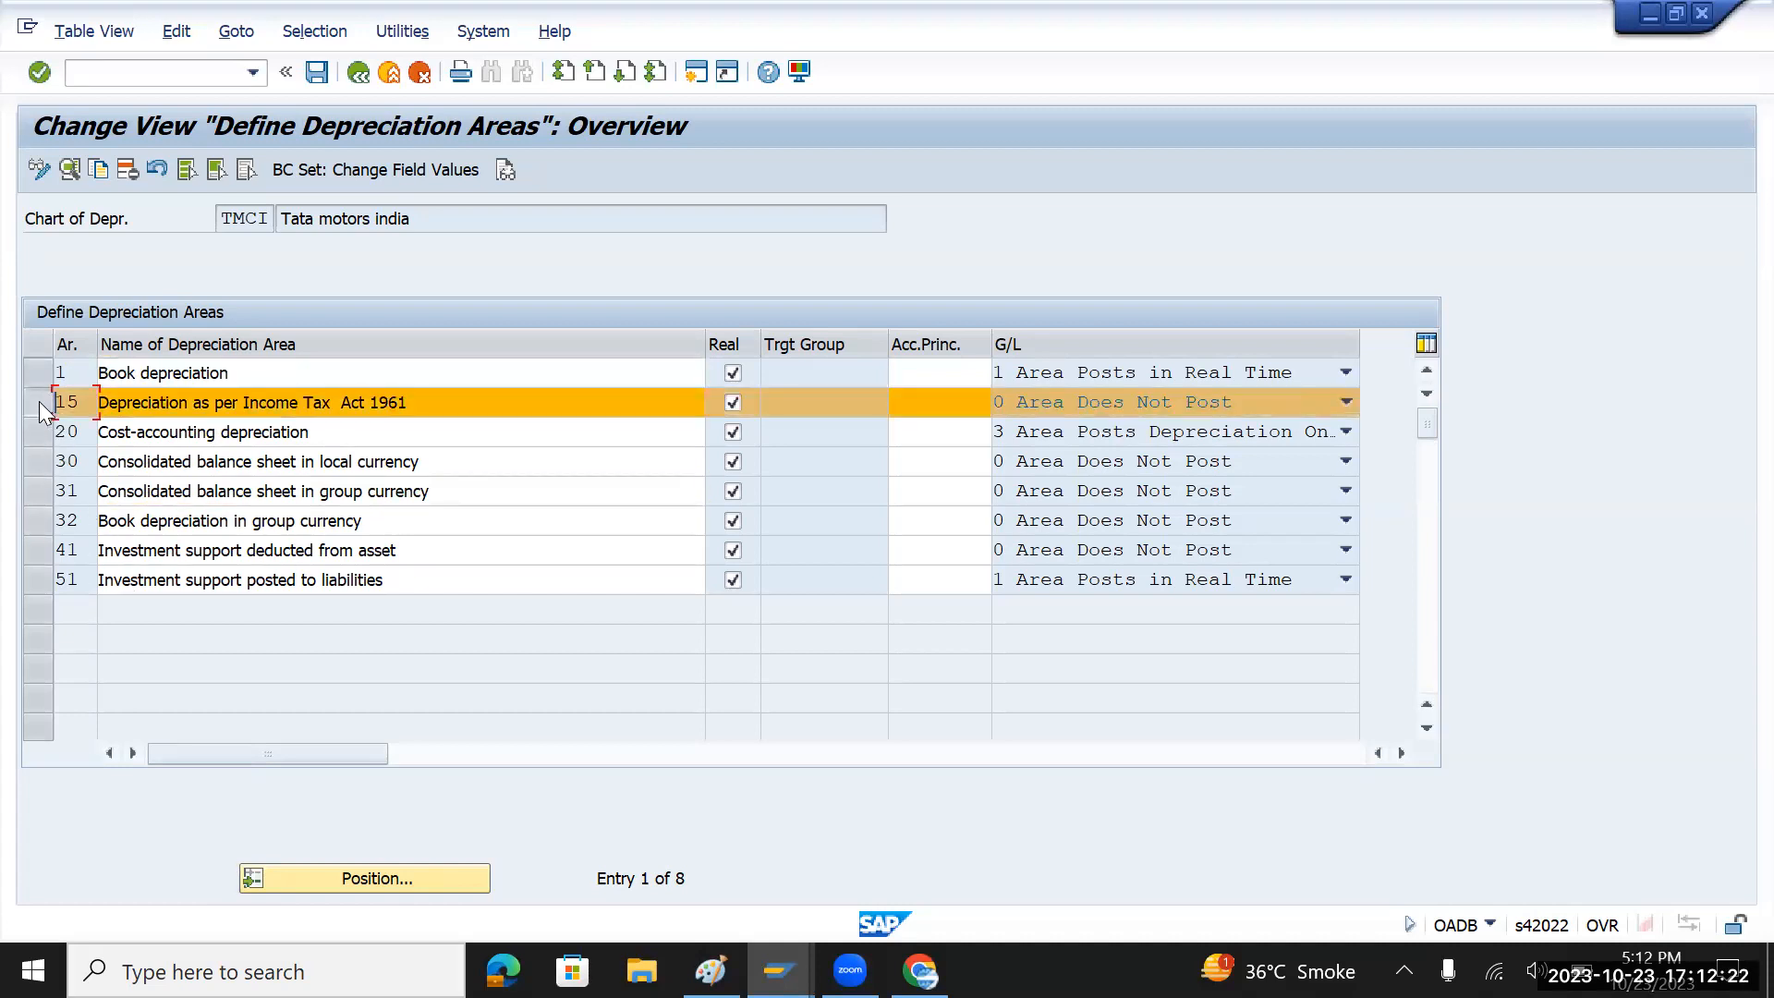
pyautogui.click(30, 433)
pyautogui.click(37, 462)
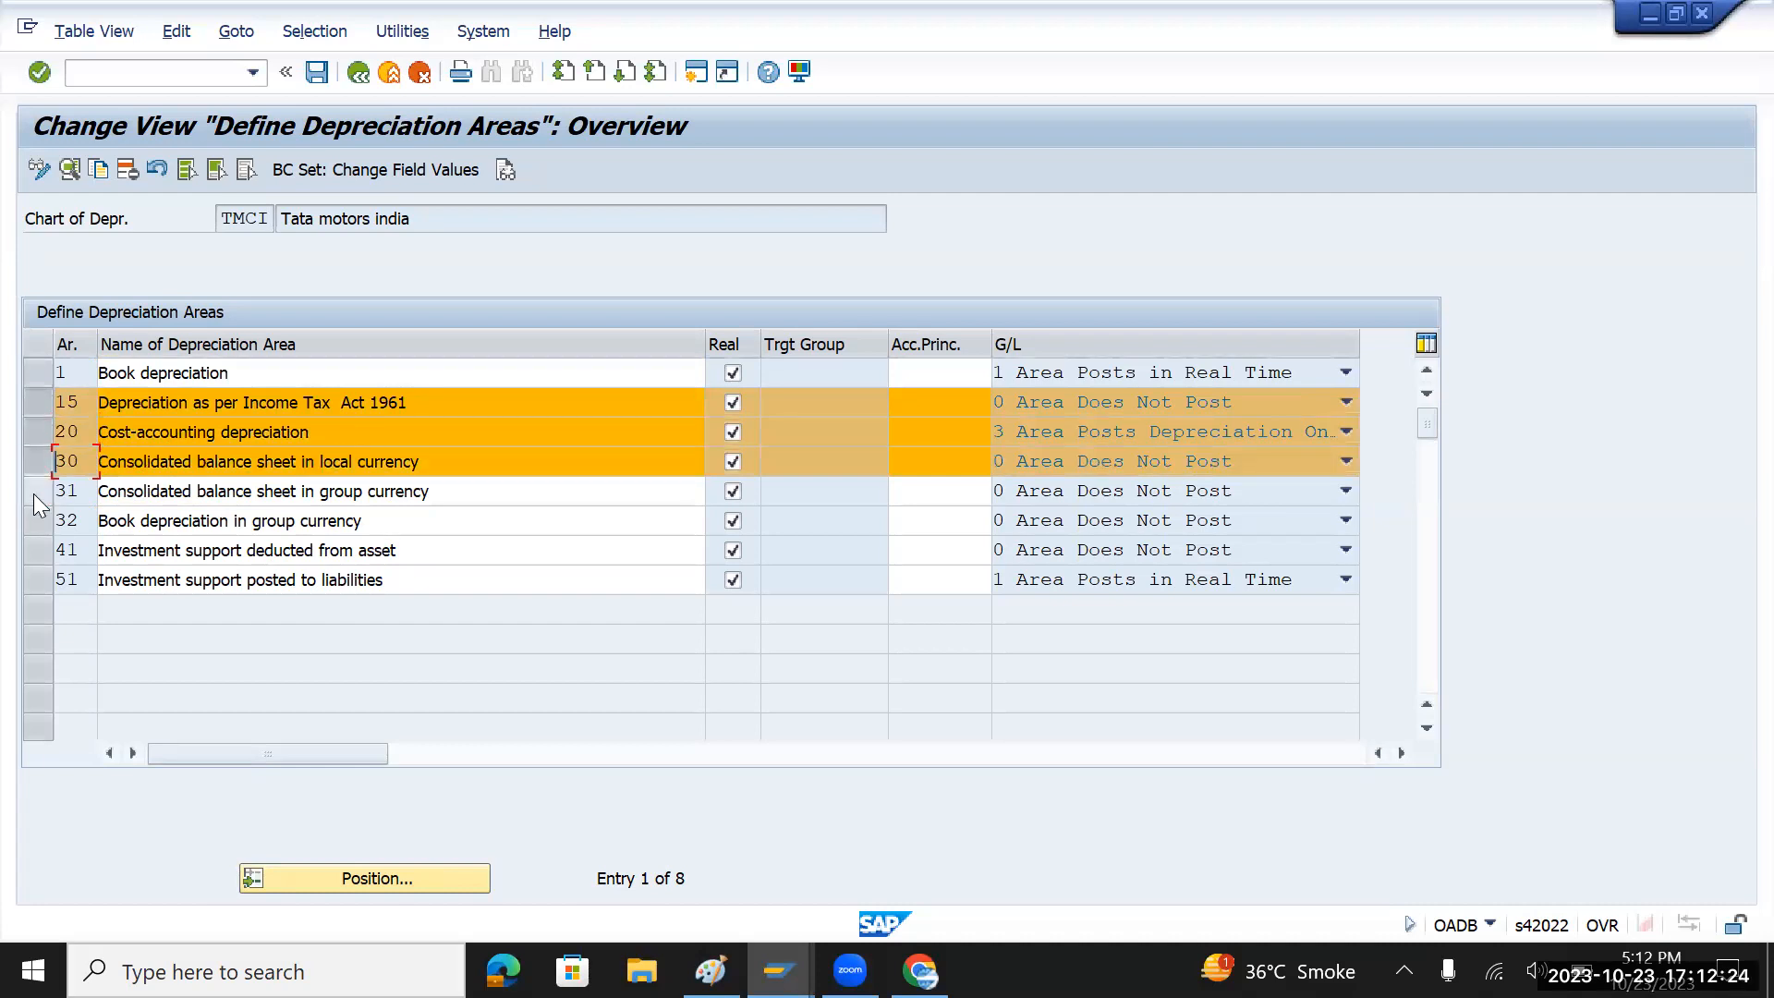
pyautogui.click(33, 494)
pyautogui.click(35, 521)
pyautogui.click(35, 549)
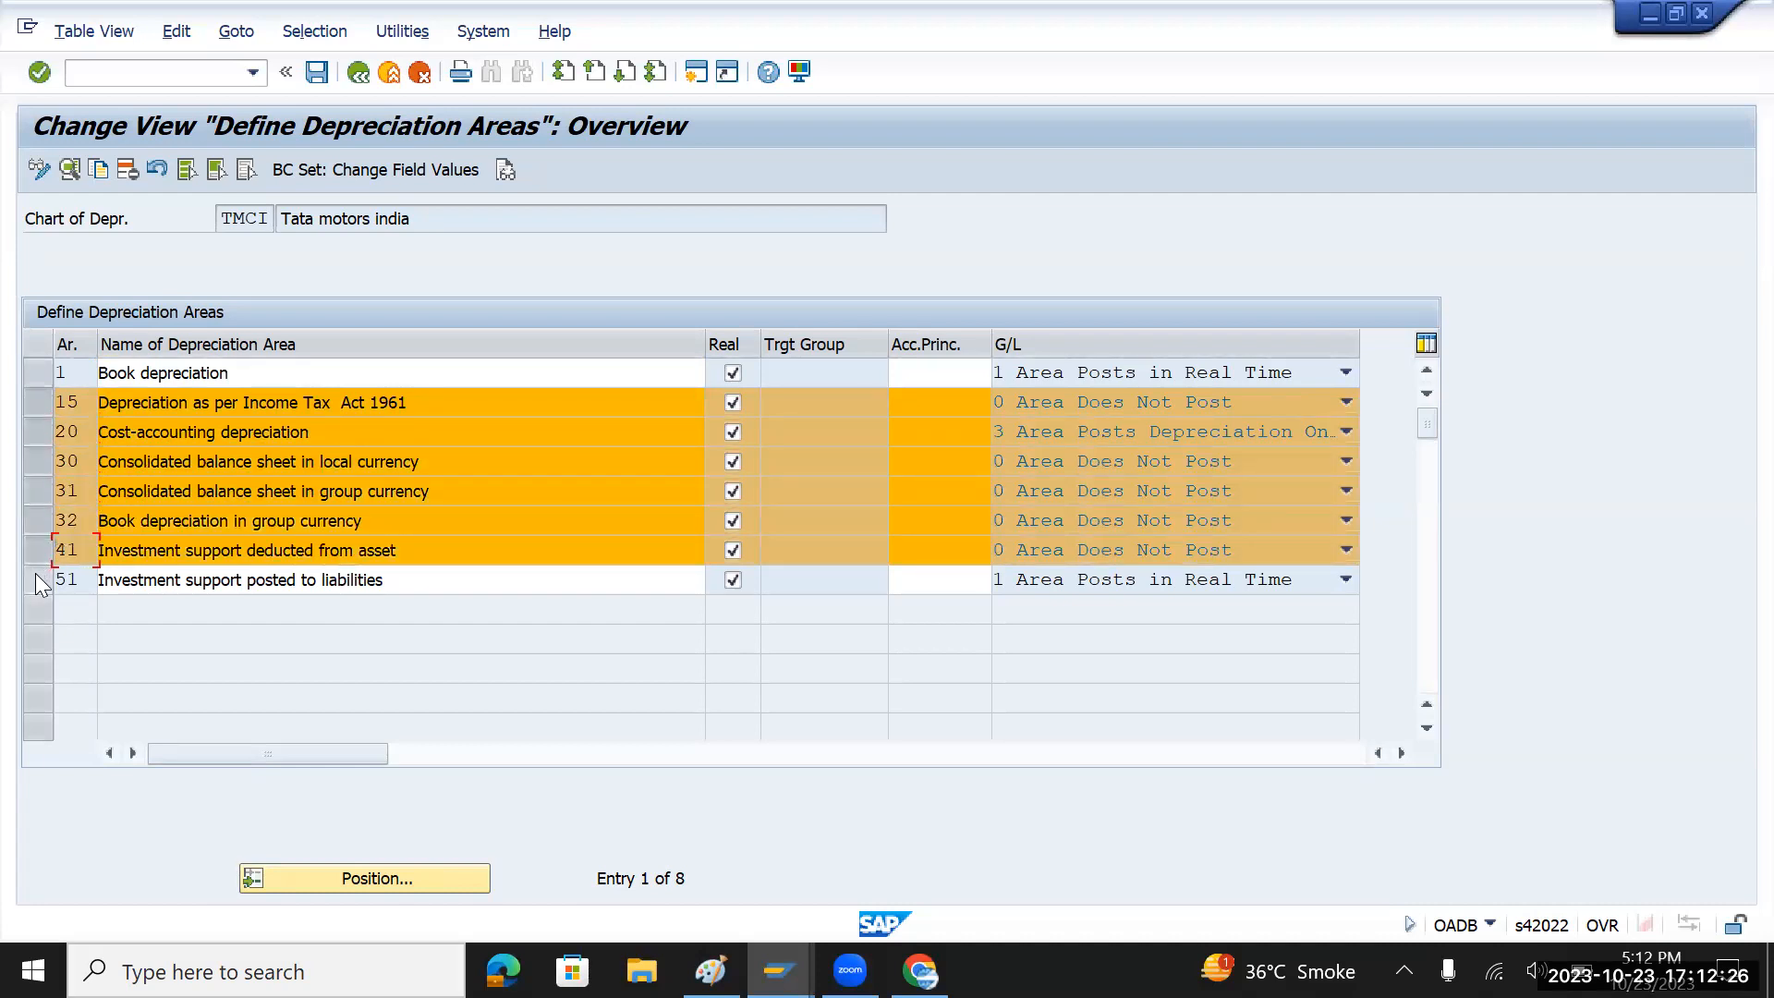
pyautogui.click(35, 579)
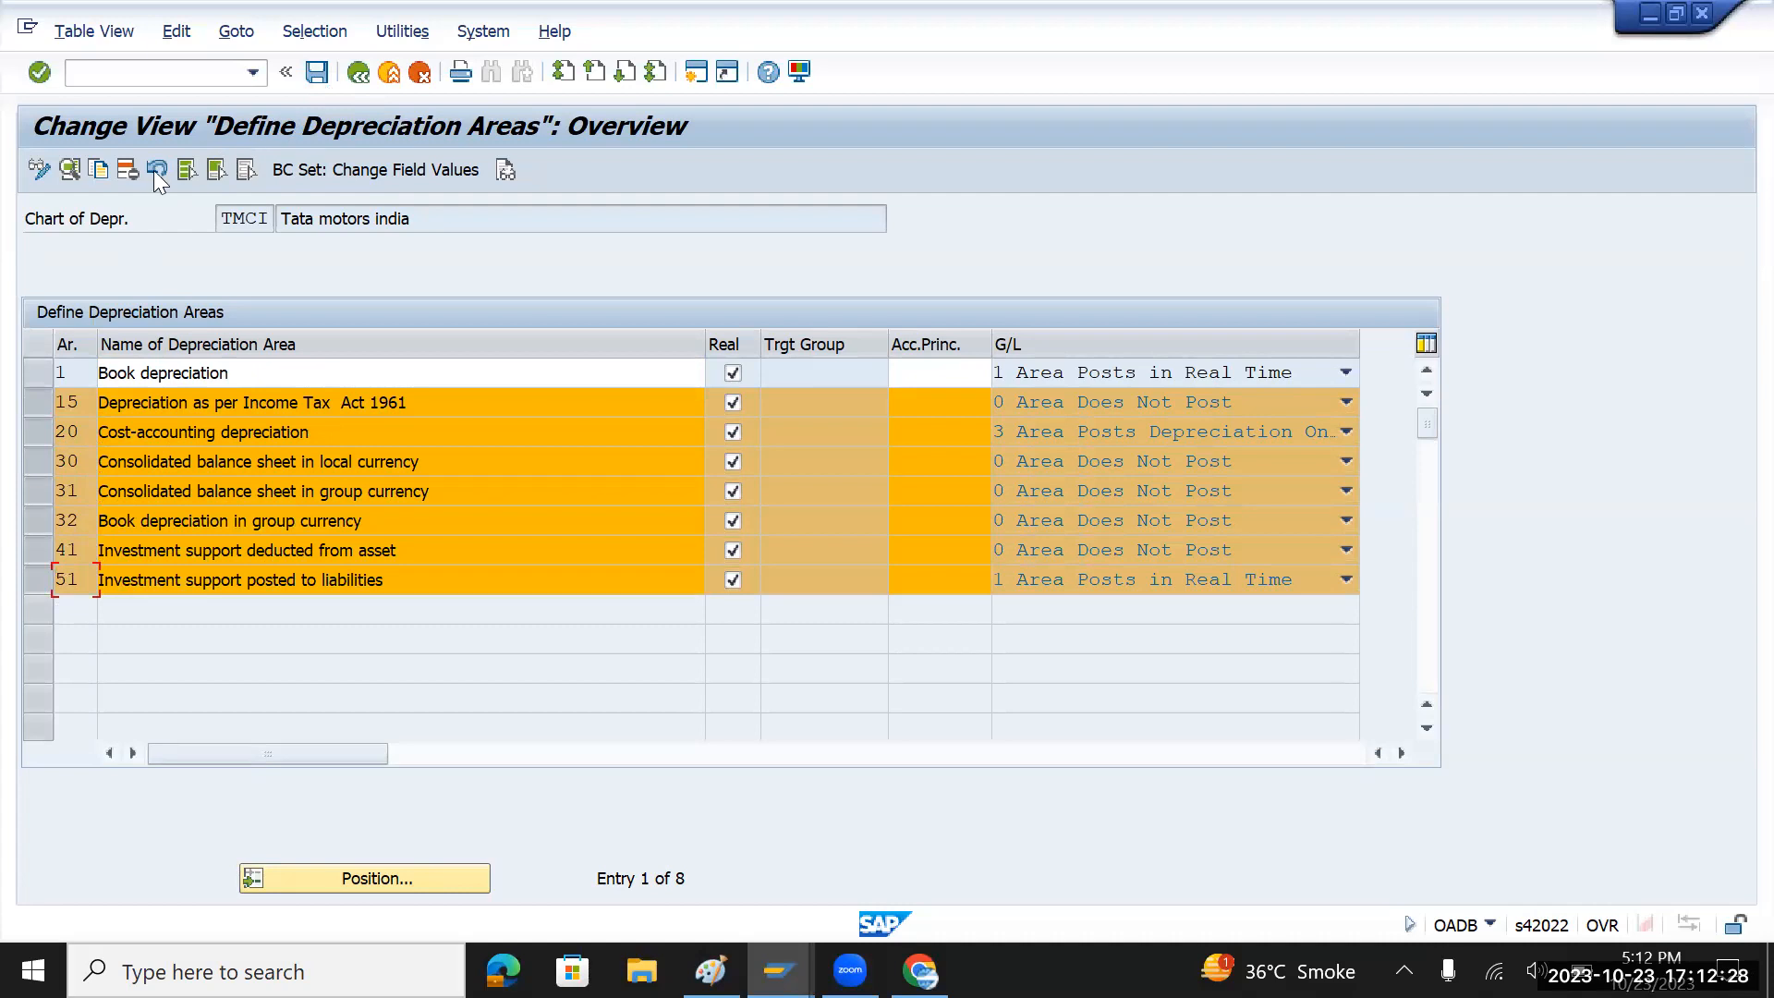
pyautogui.click(127, 170)
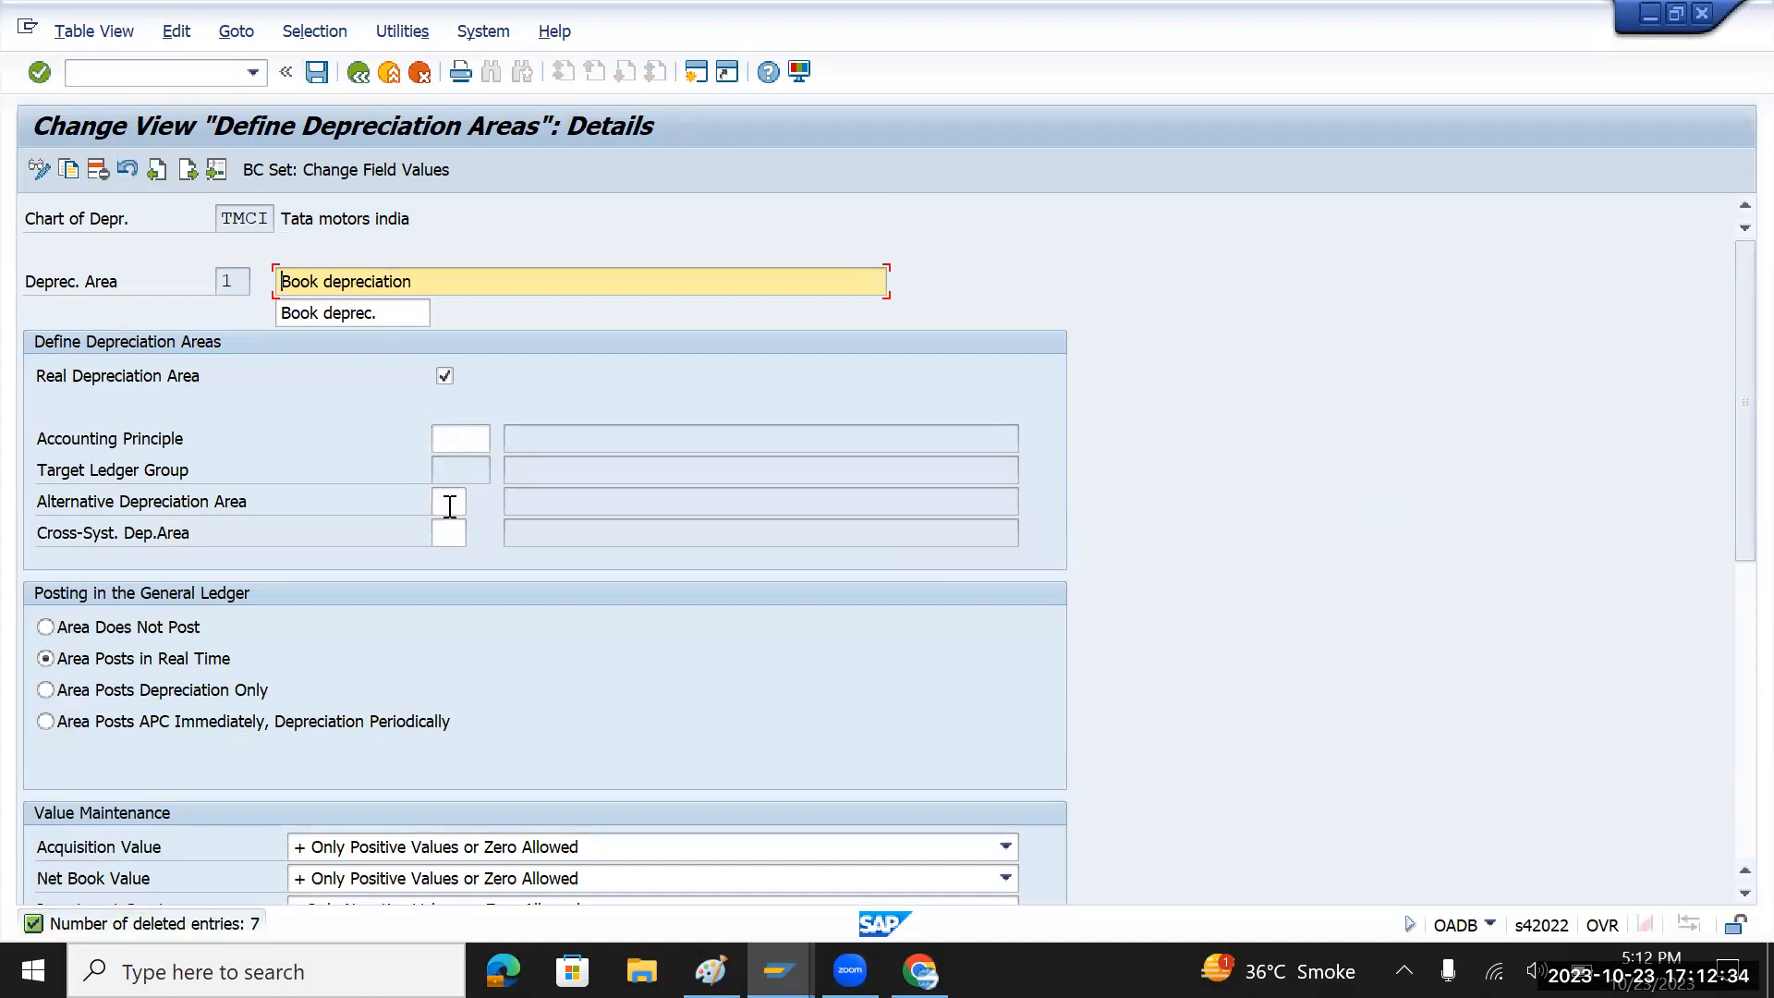
# - Assign accounting principle TMIN, the Tata Motors India entry, to depreciation area 1
pyautogui.click(453, 438)
pyautogui.click(497, 440)
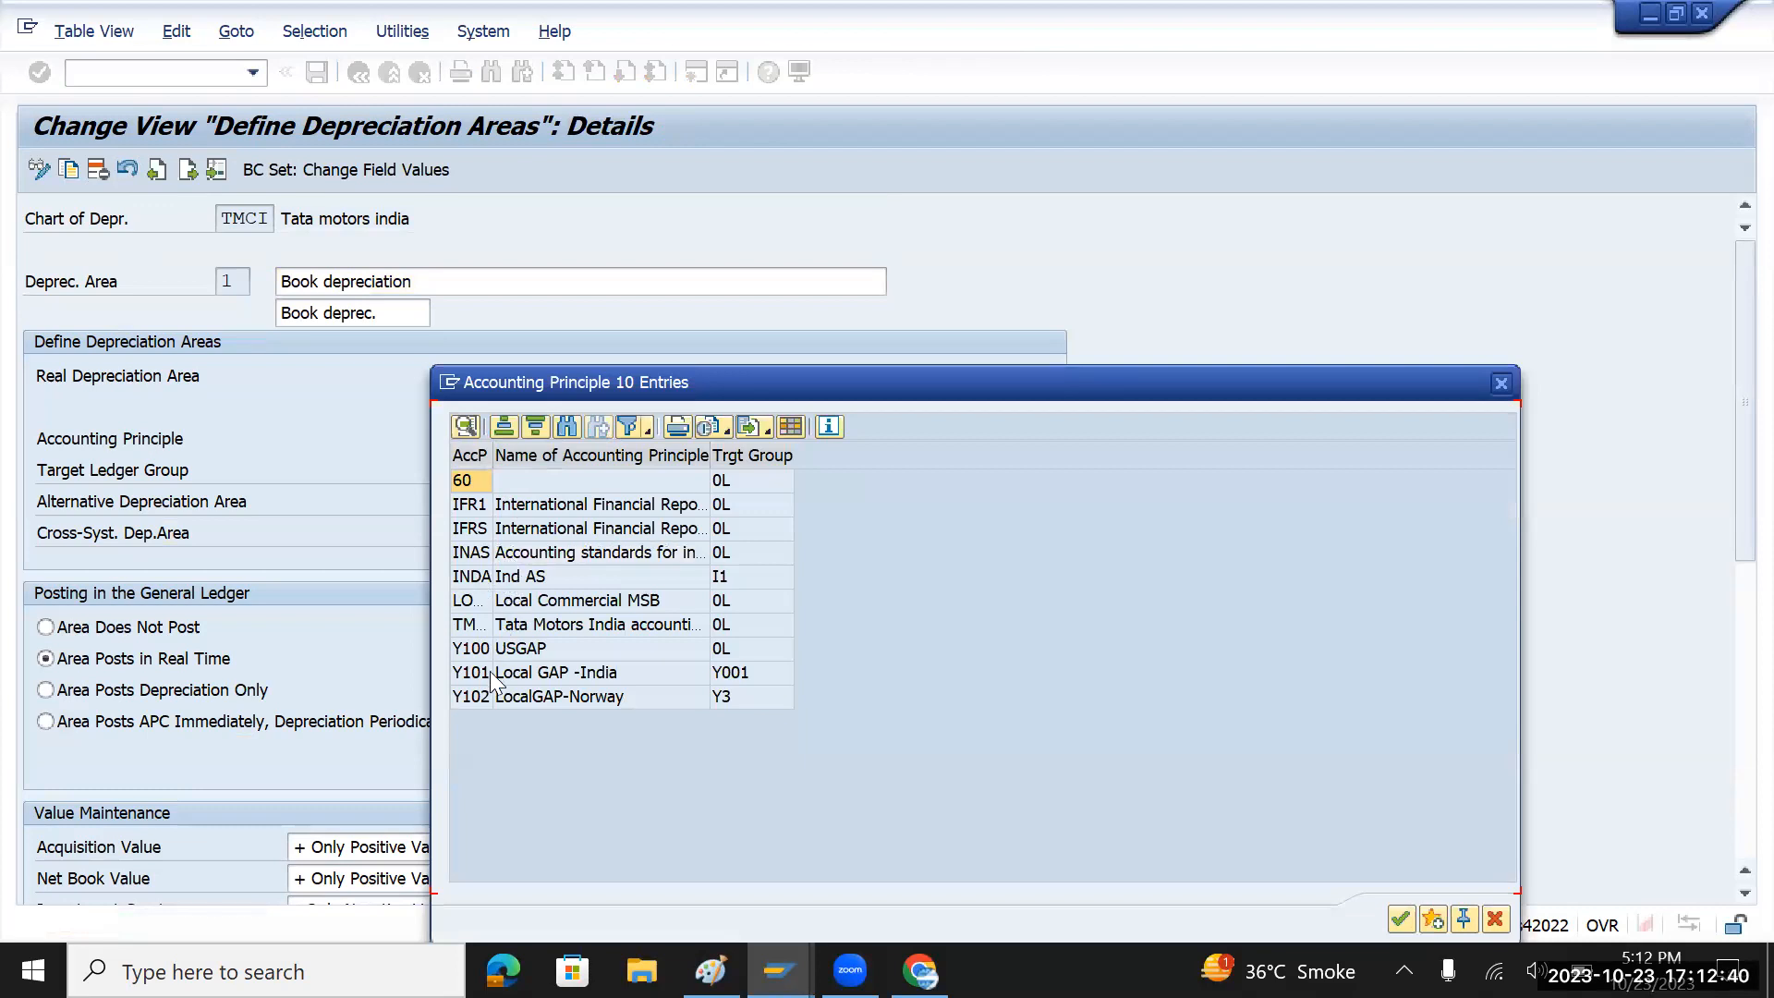
pyautogui.click(574, 627)
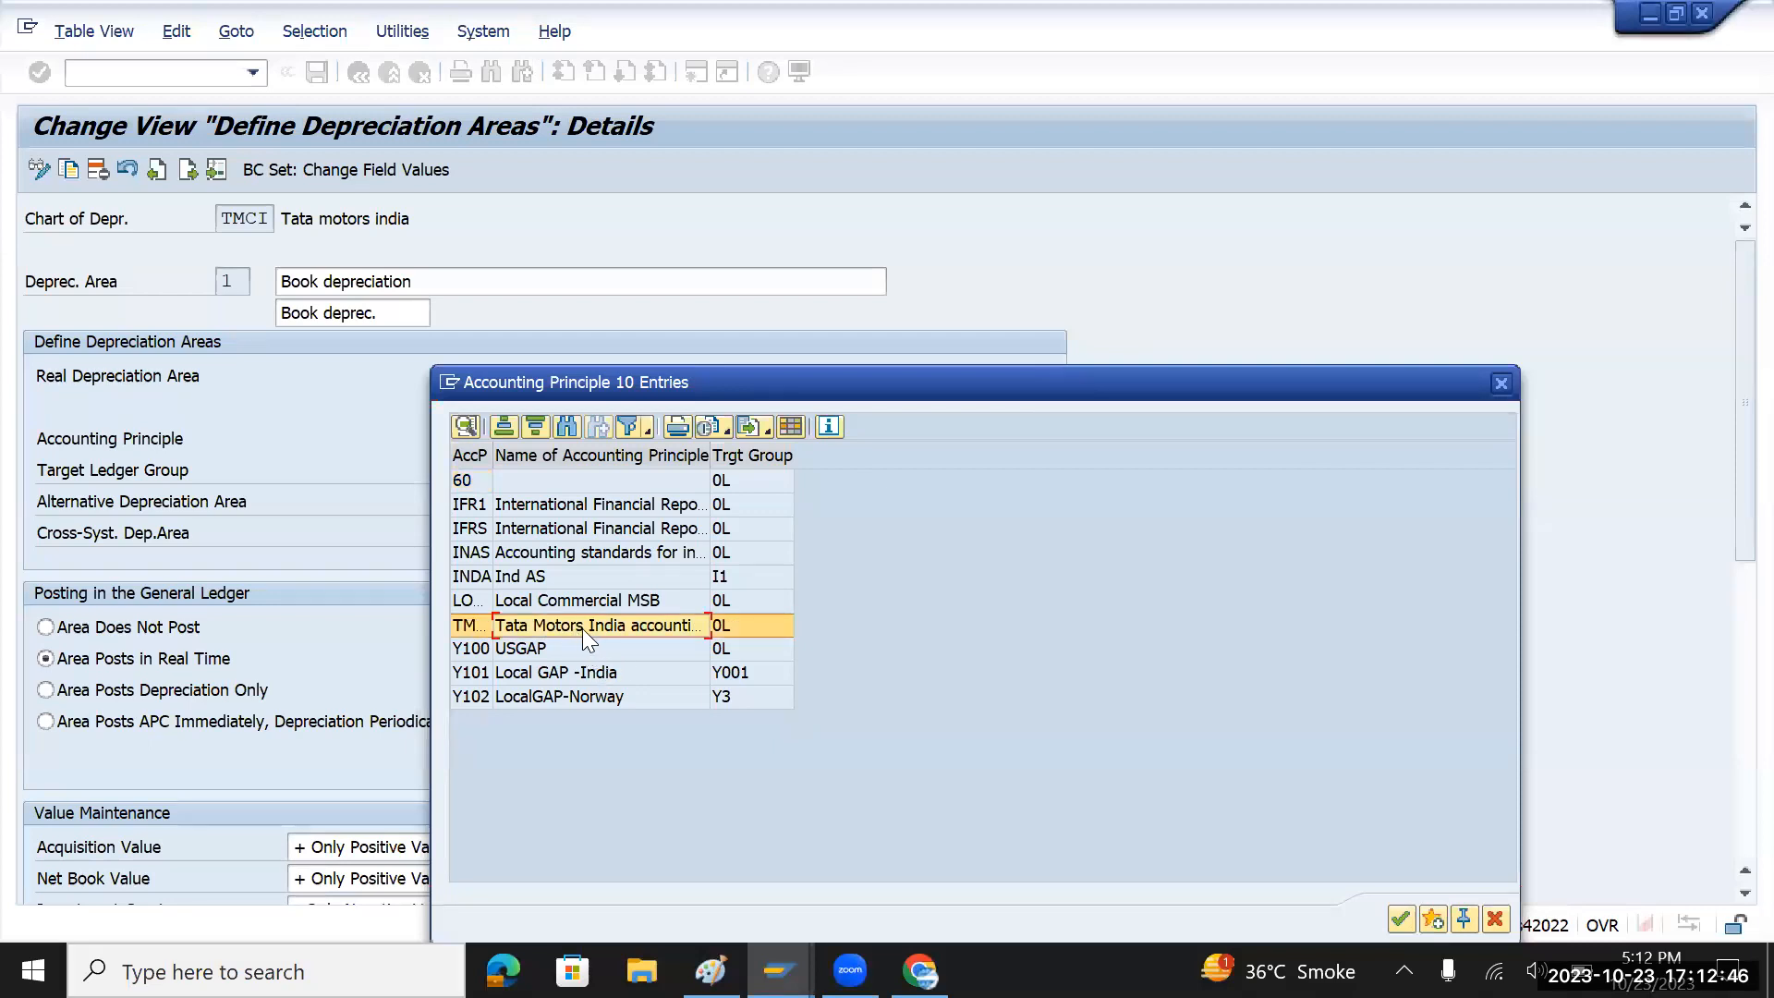
pyautogui.moveTo(489, 455); pyautogui.dragTo(534, 459)
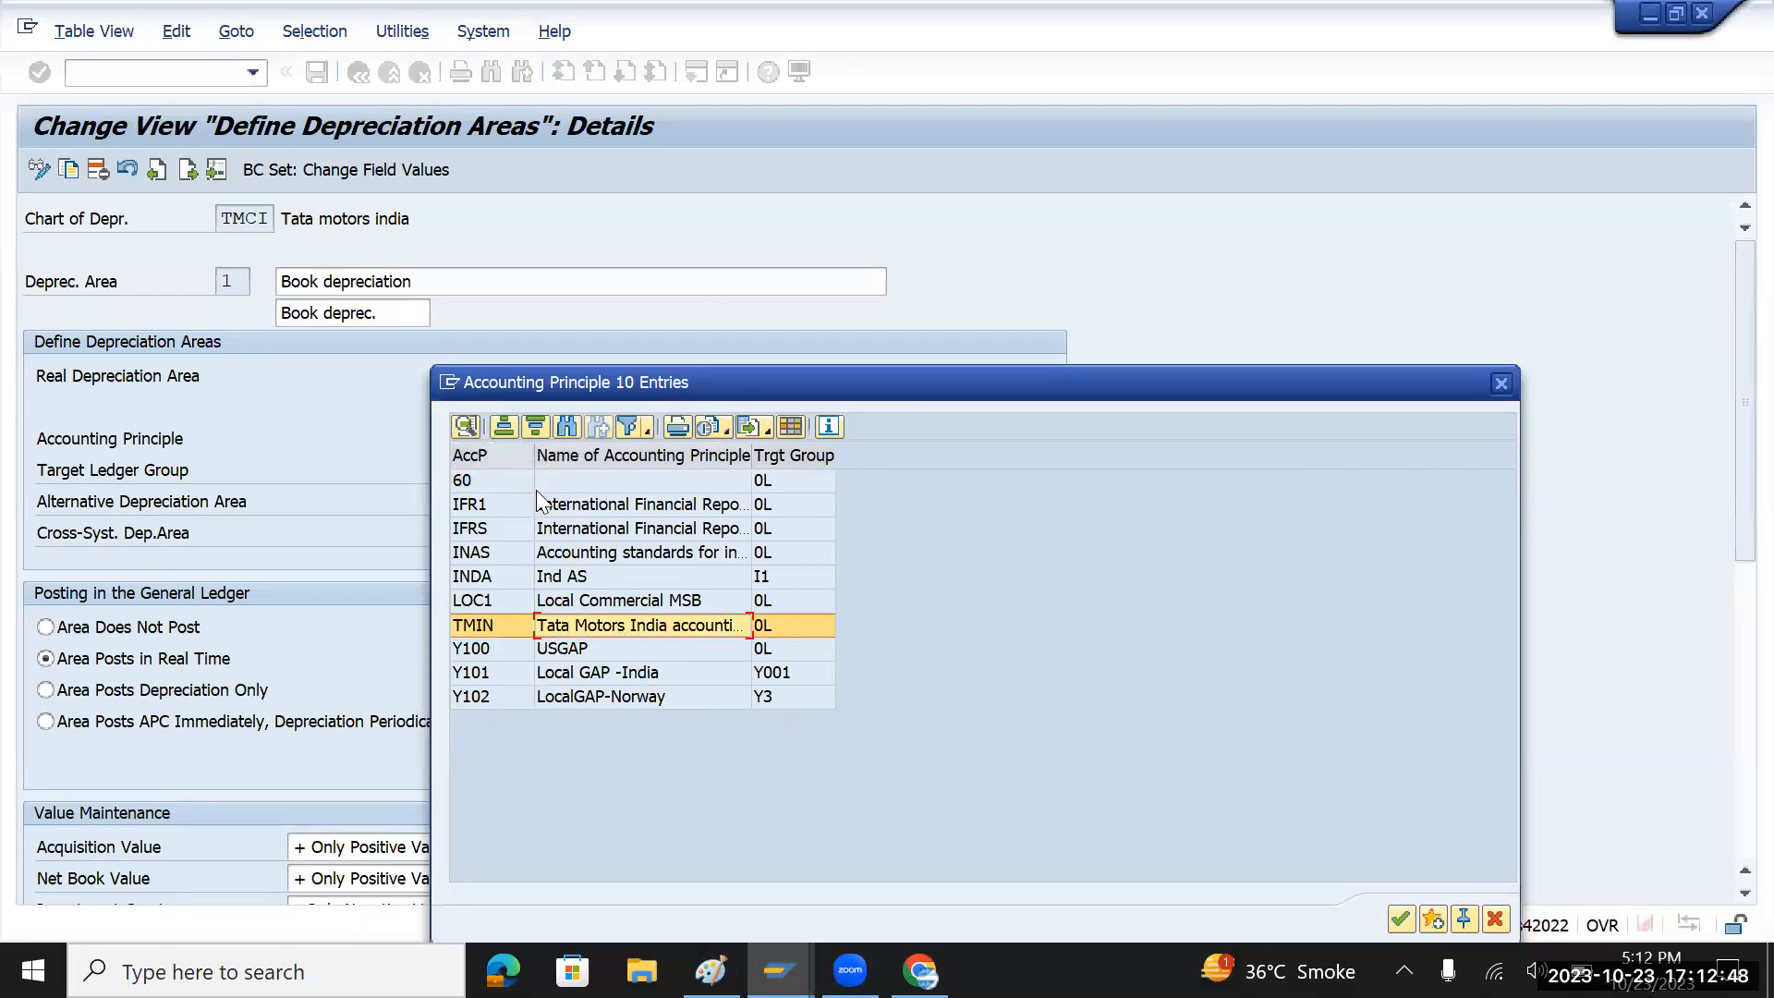
pyautogui.doubleClick(592, 625)
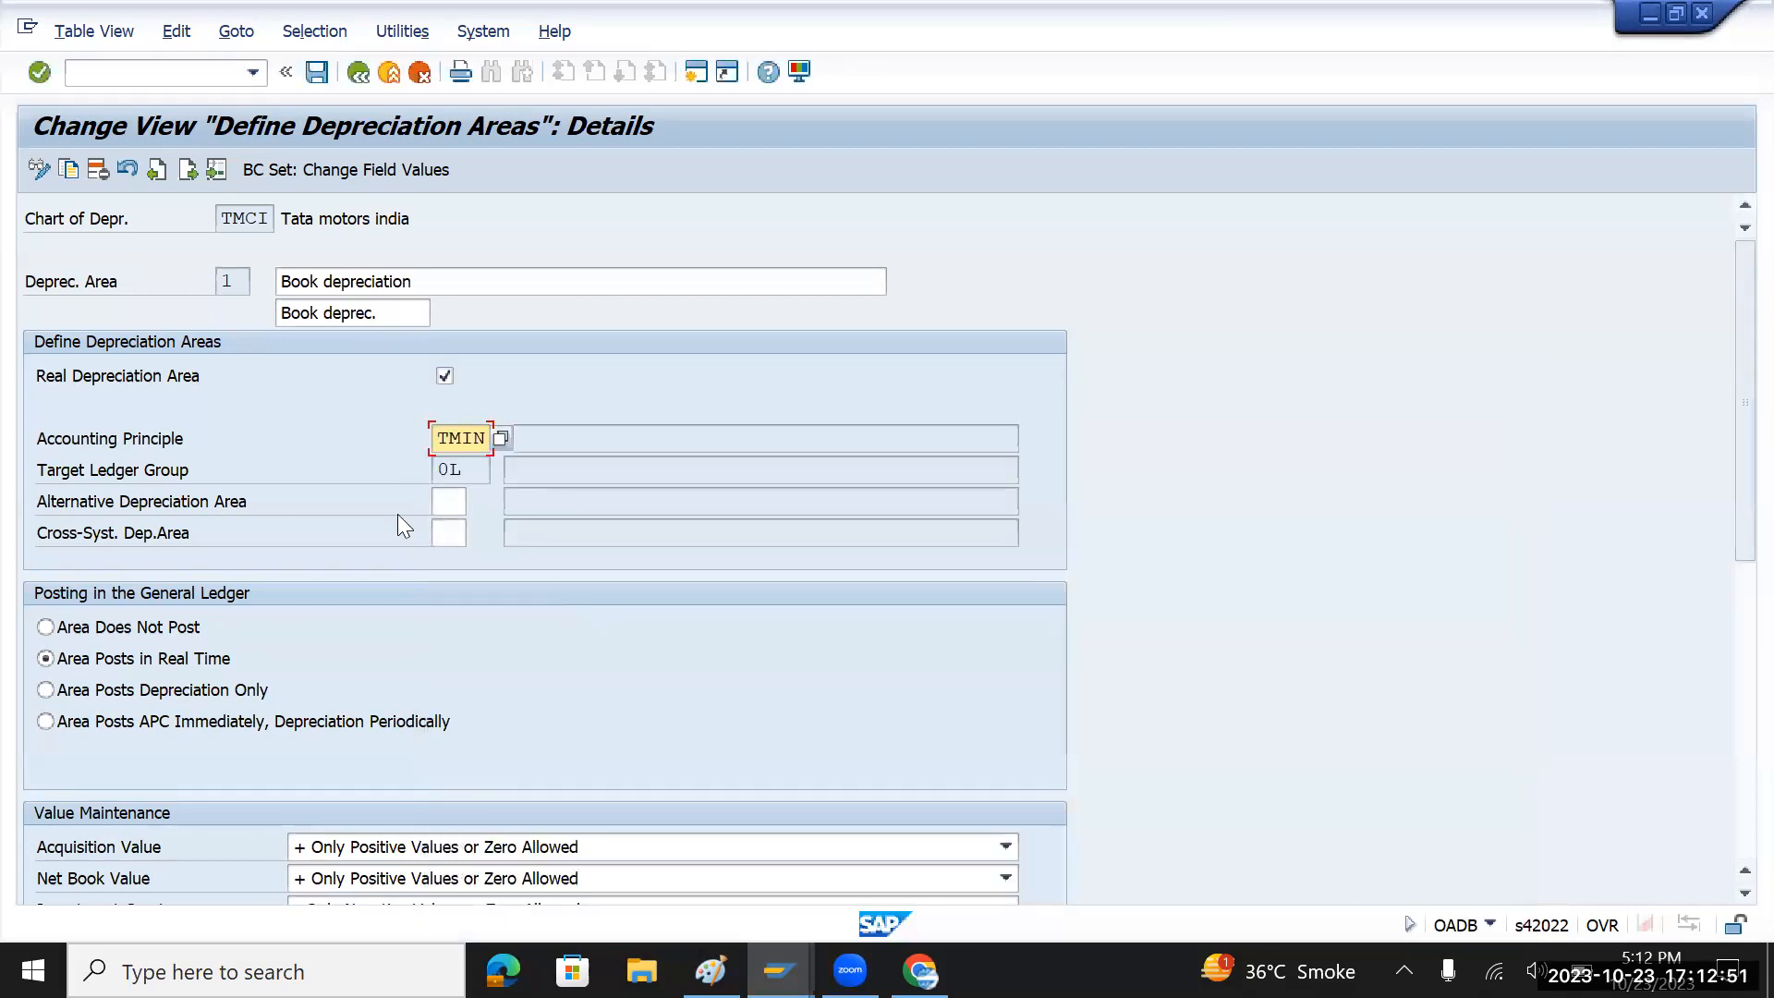
# - Check the target ledger group, then save the depreciation area changes under customizing request "FI_Basis setting", acknowledging the deletion messages
pyautogui.click(449, 476)
pyautogui.doubleClick(448, 476)
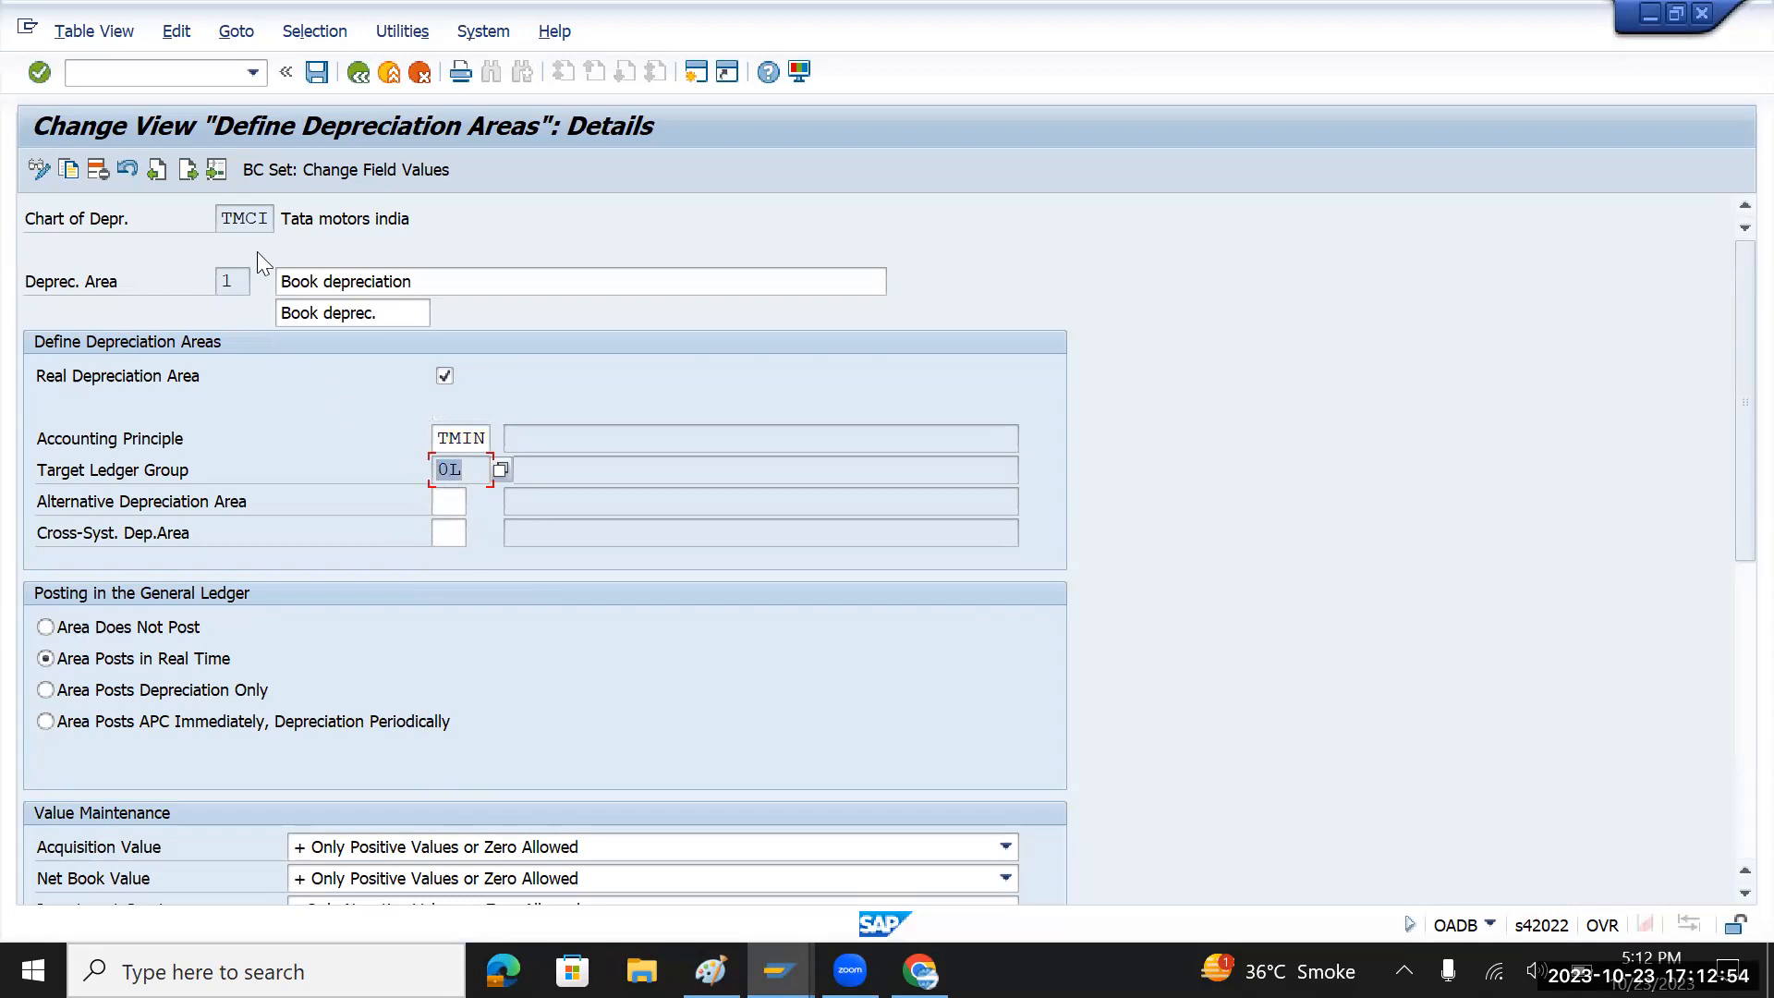
pyautogui.click(318, 73)
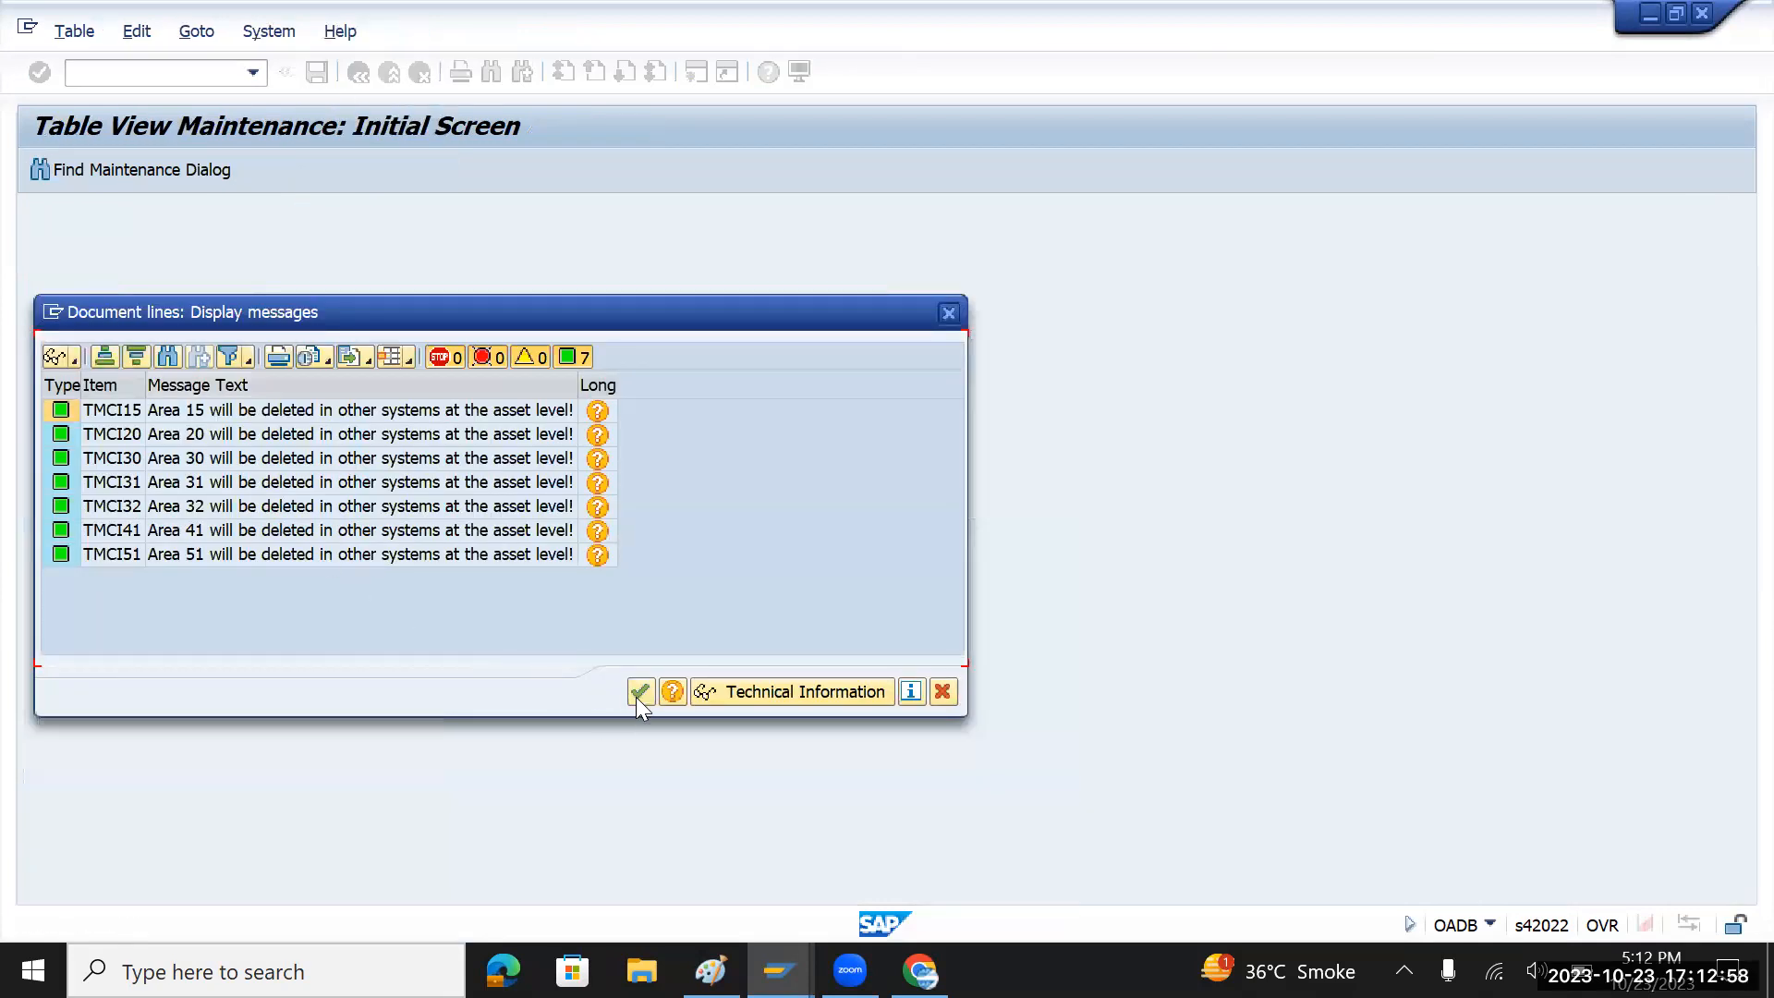
pyautogui.click(630, 697)
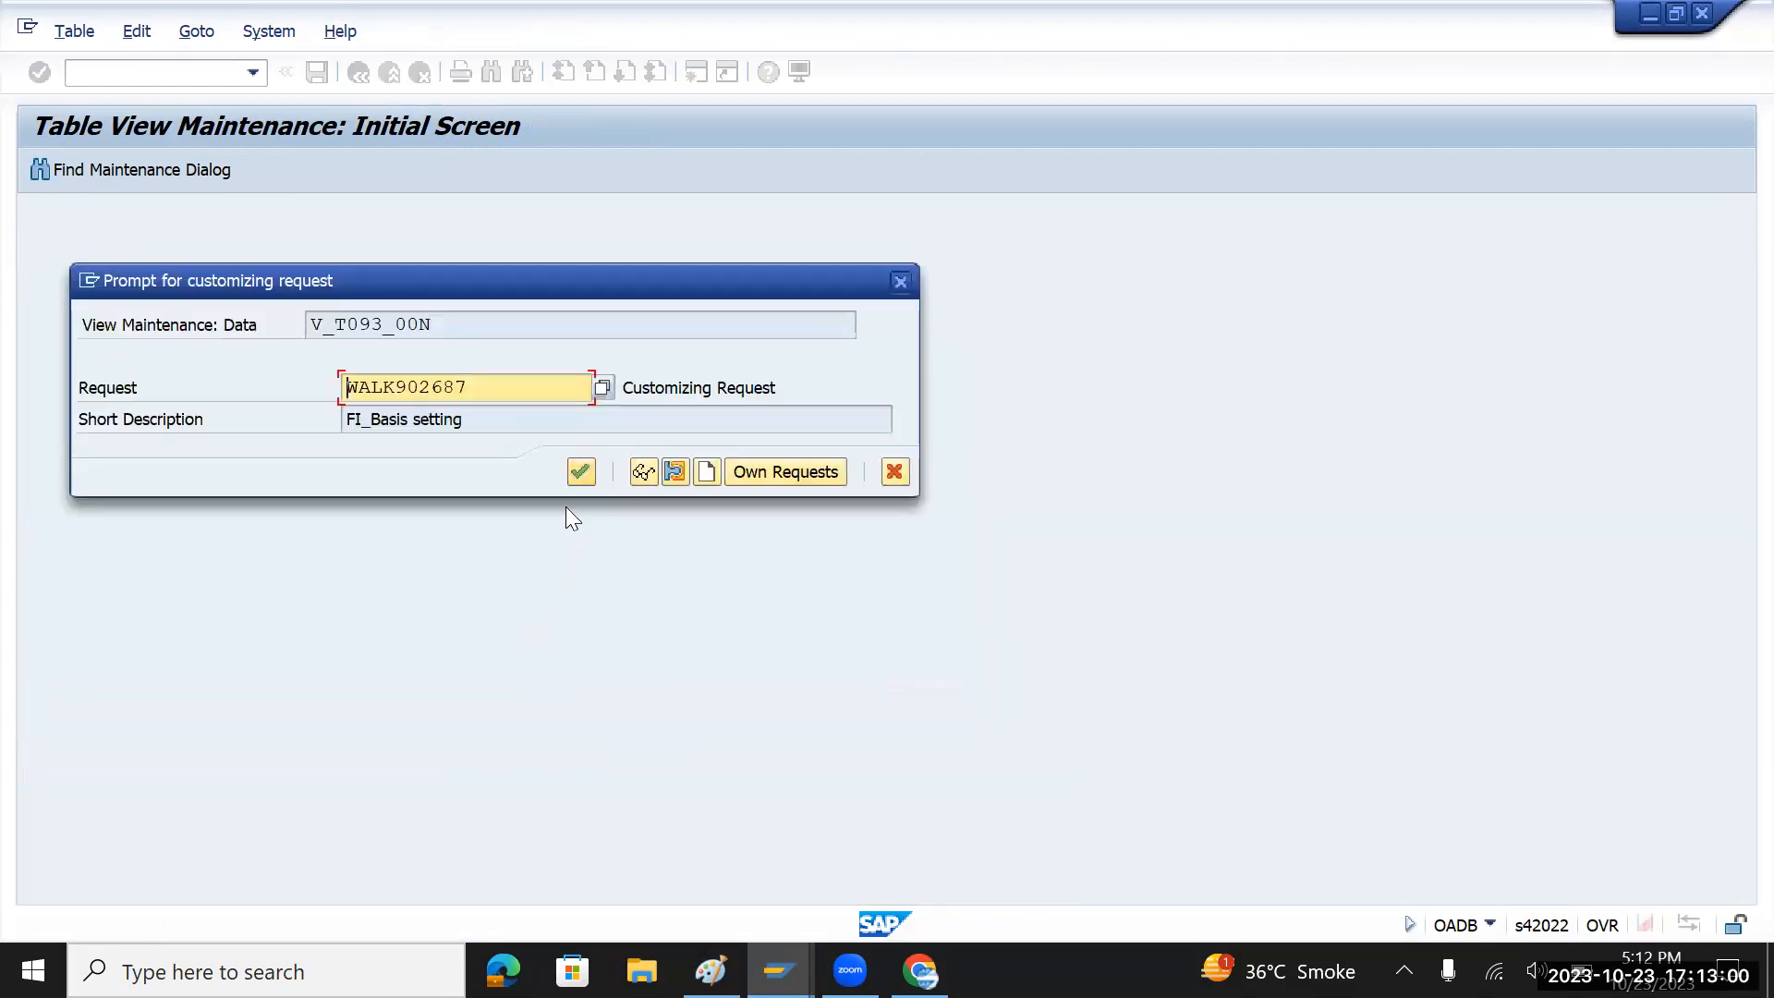
pyautogui.click(581, 473)
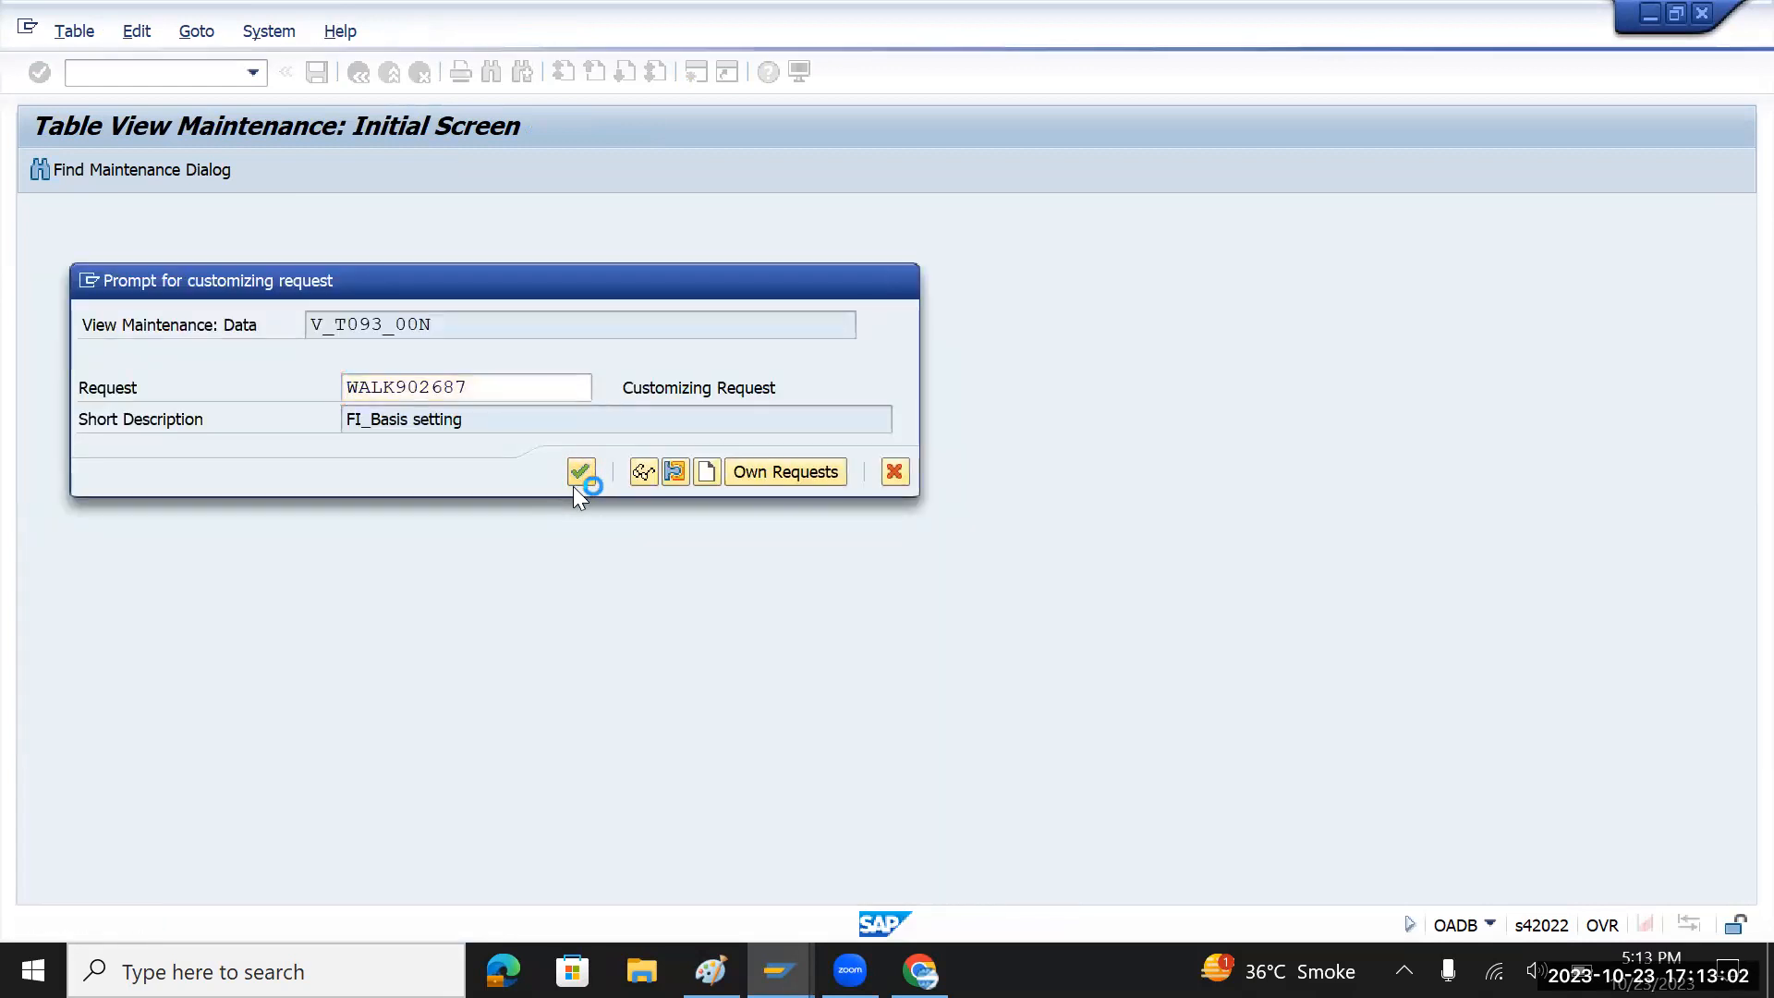
# - Switch to Paint and review the note on currency types, highlighting the 10 local currency and 30 group currency parts
pyautogui.hotkey('alt', 'Tab')
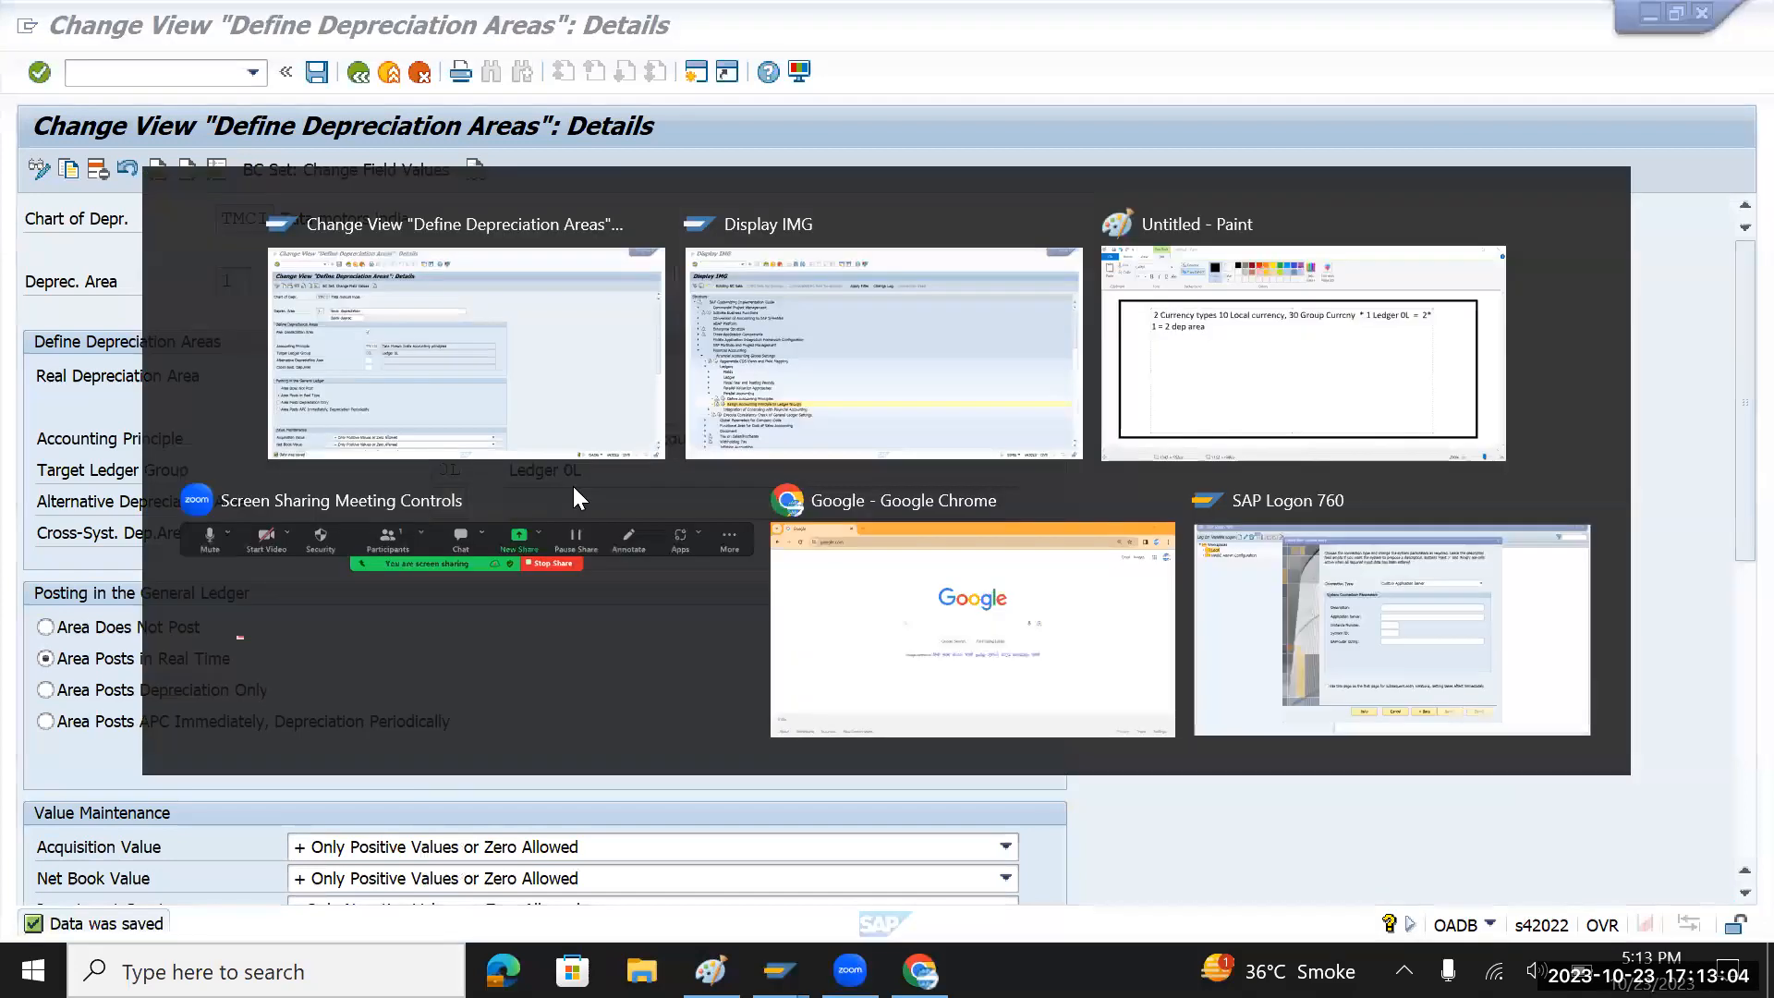
pyautogui.hotkey('alt', 'Tab')
pyautogui.press('Tab')
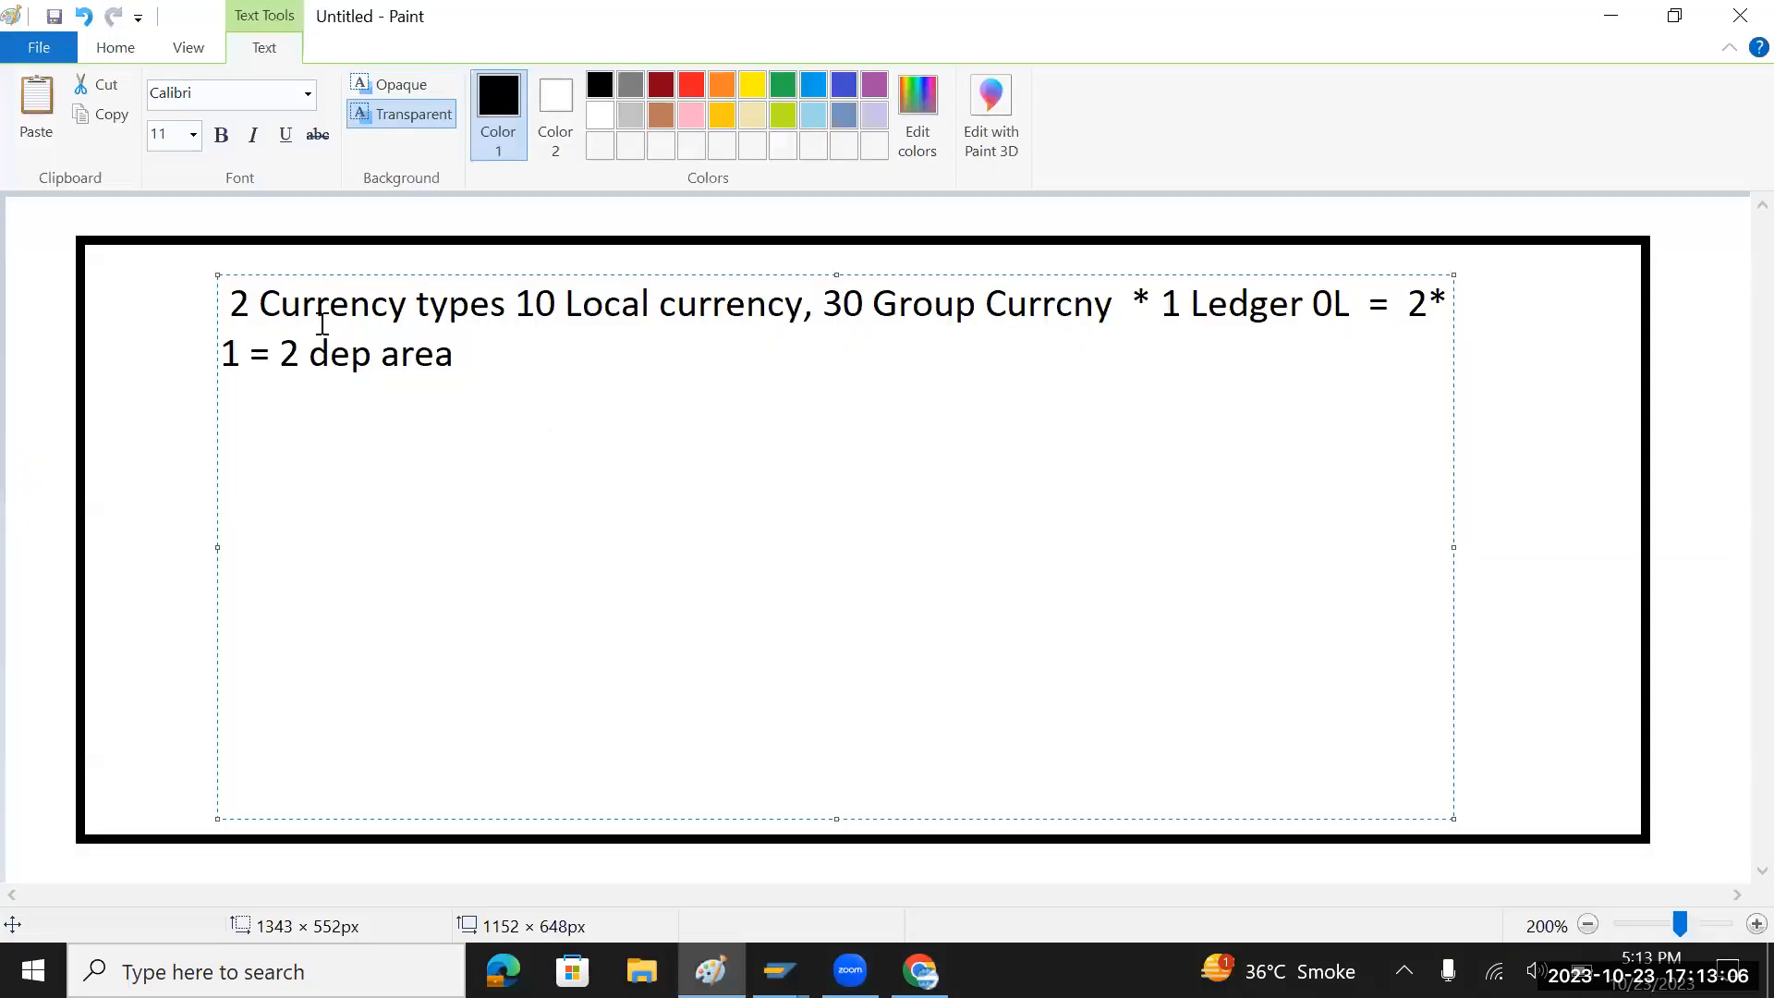
pyautogui.moveTo(231, 305)
pyautogui.mouseDown()
pyautogui.moveTo(507, 327)
pyautogui.moveTo(740, 301)
pyautogui.moveTo(1095, 314)
pyautogui.mouseUp()
pyautogui.hotkey('alt', 'Tab')
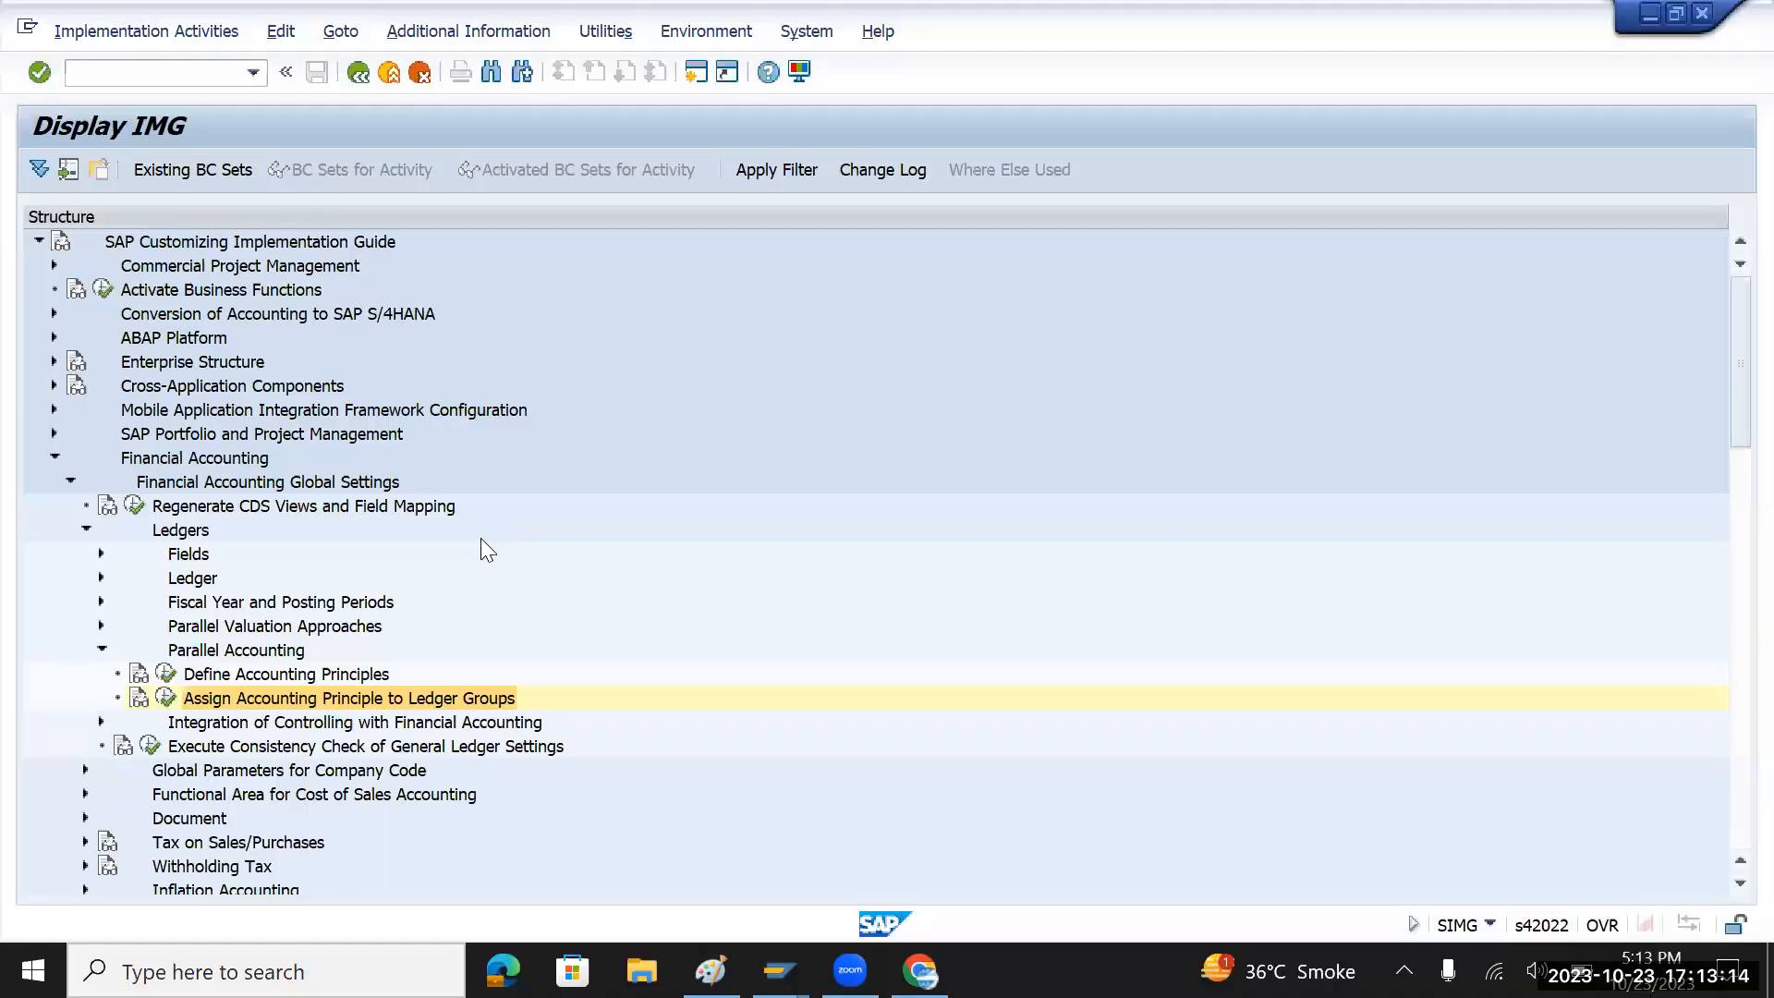
pyautogui.hotkey('alt', 'Tab')
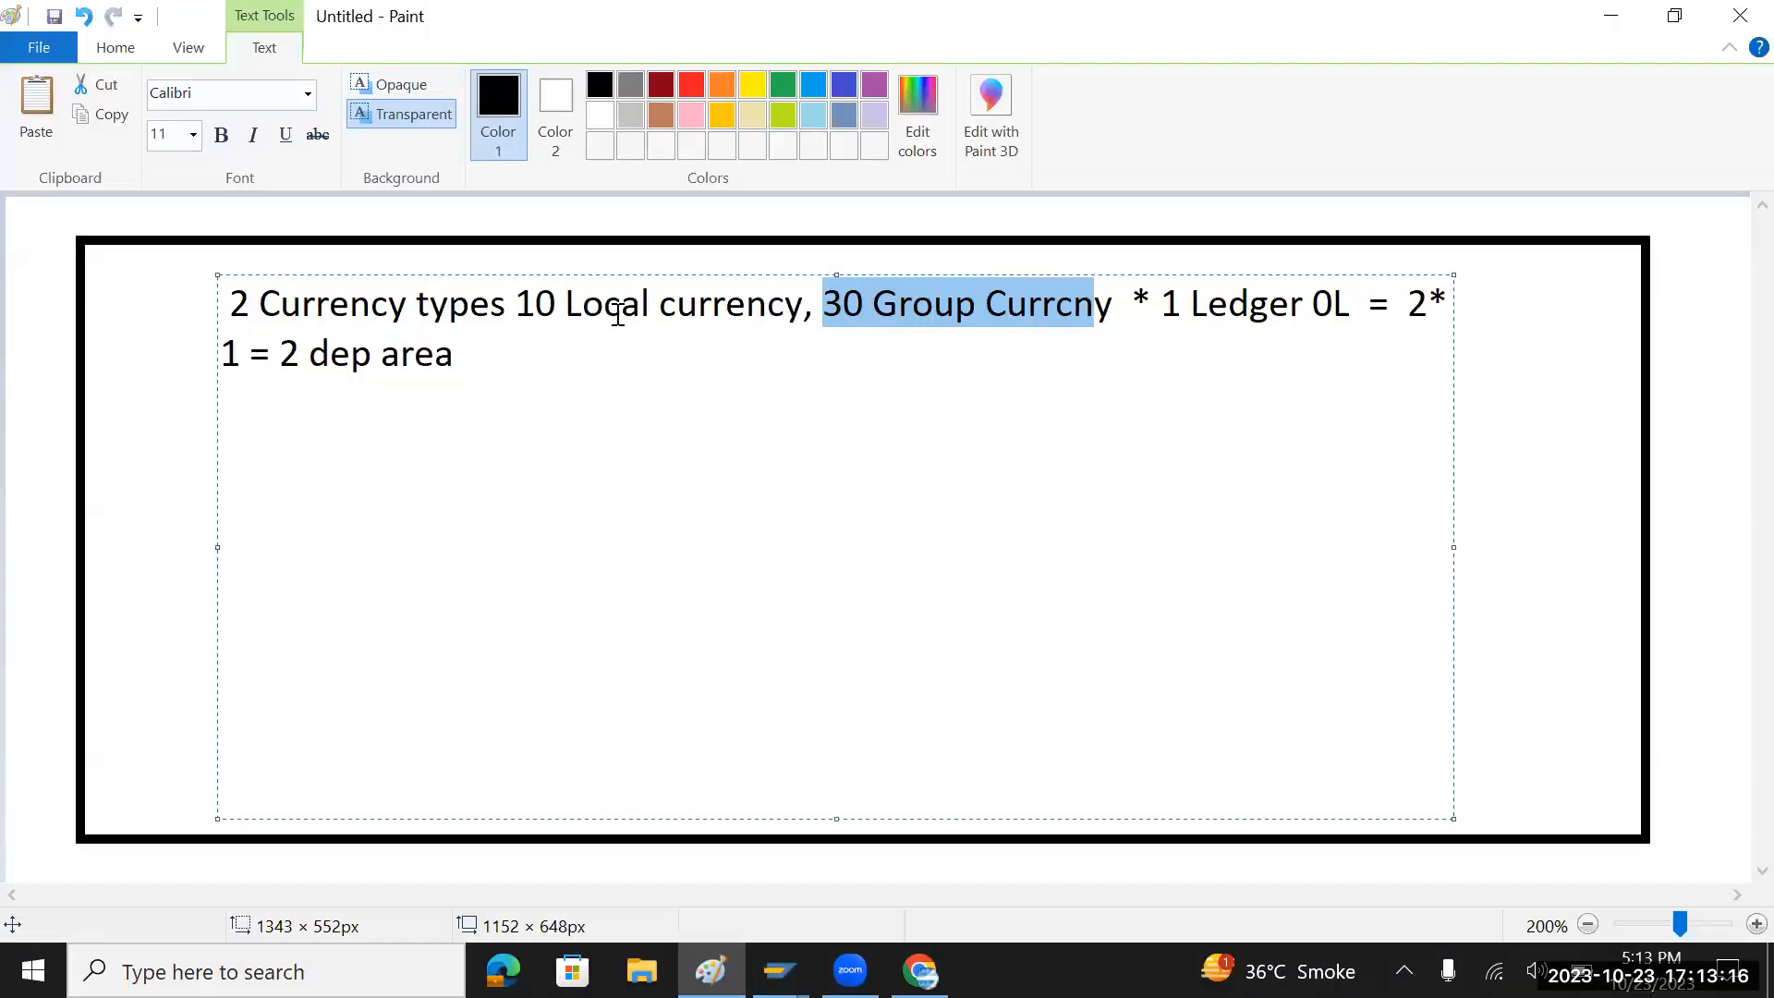
pyautogui.moveTo(518, 305); pyautogui.dragTo(808, 313)
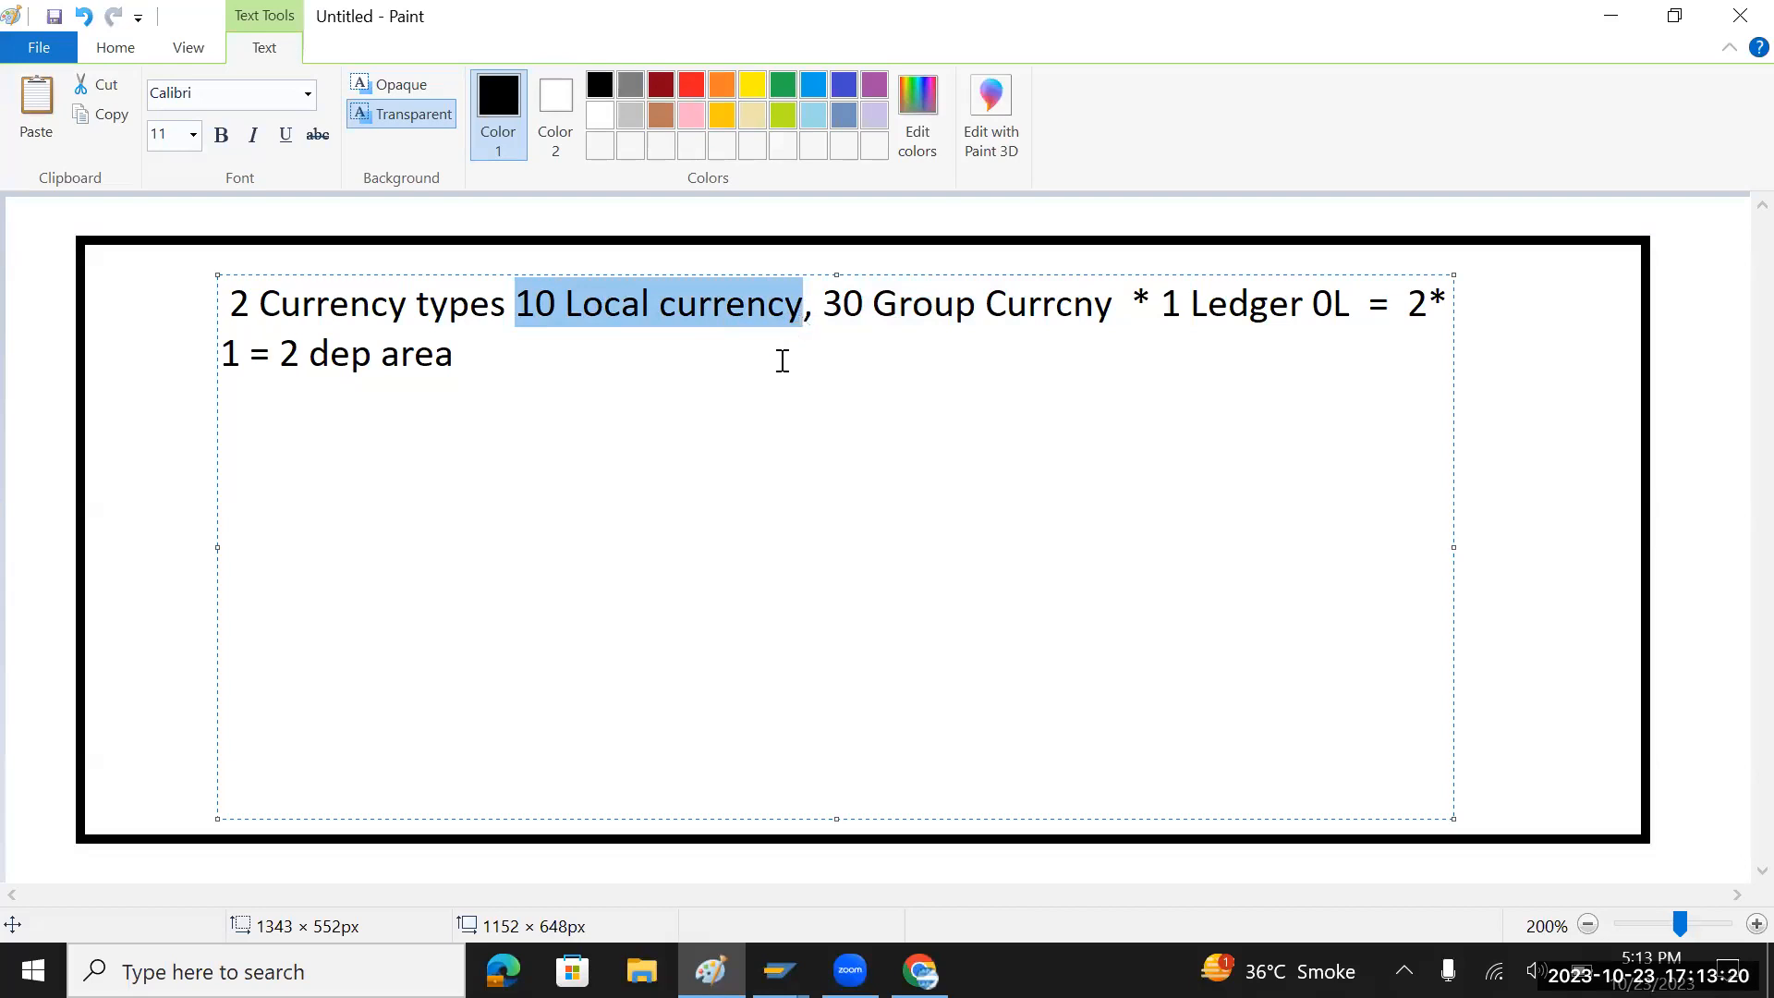
# - Review depreciation area 1's number and name in SAP against the 30 group currency entry in the Paint note
pyautogui.hotkey('alt', 'Tab')
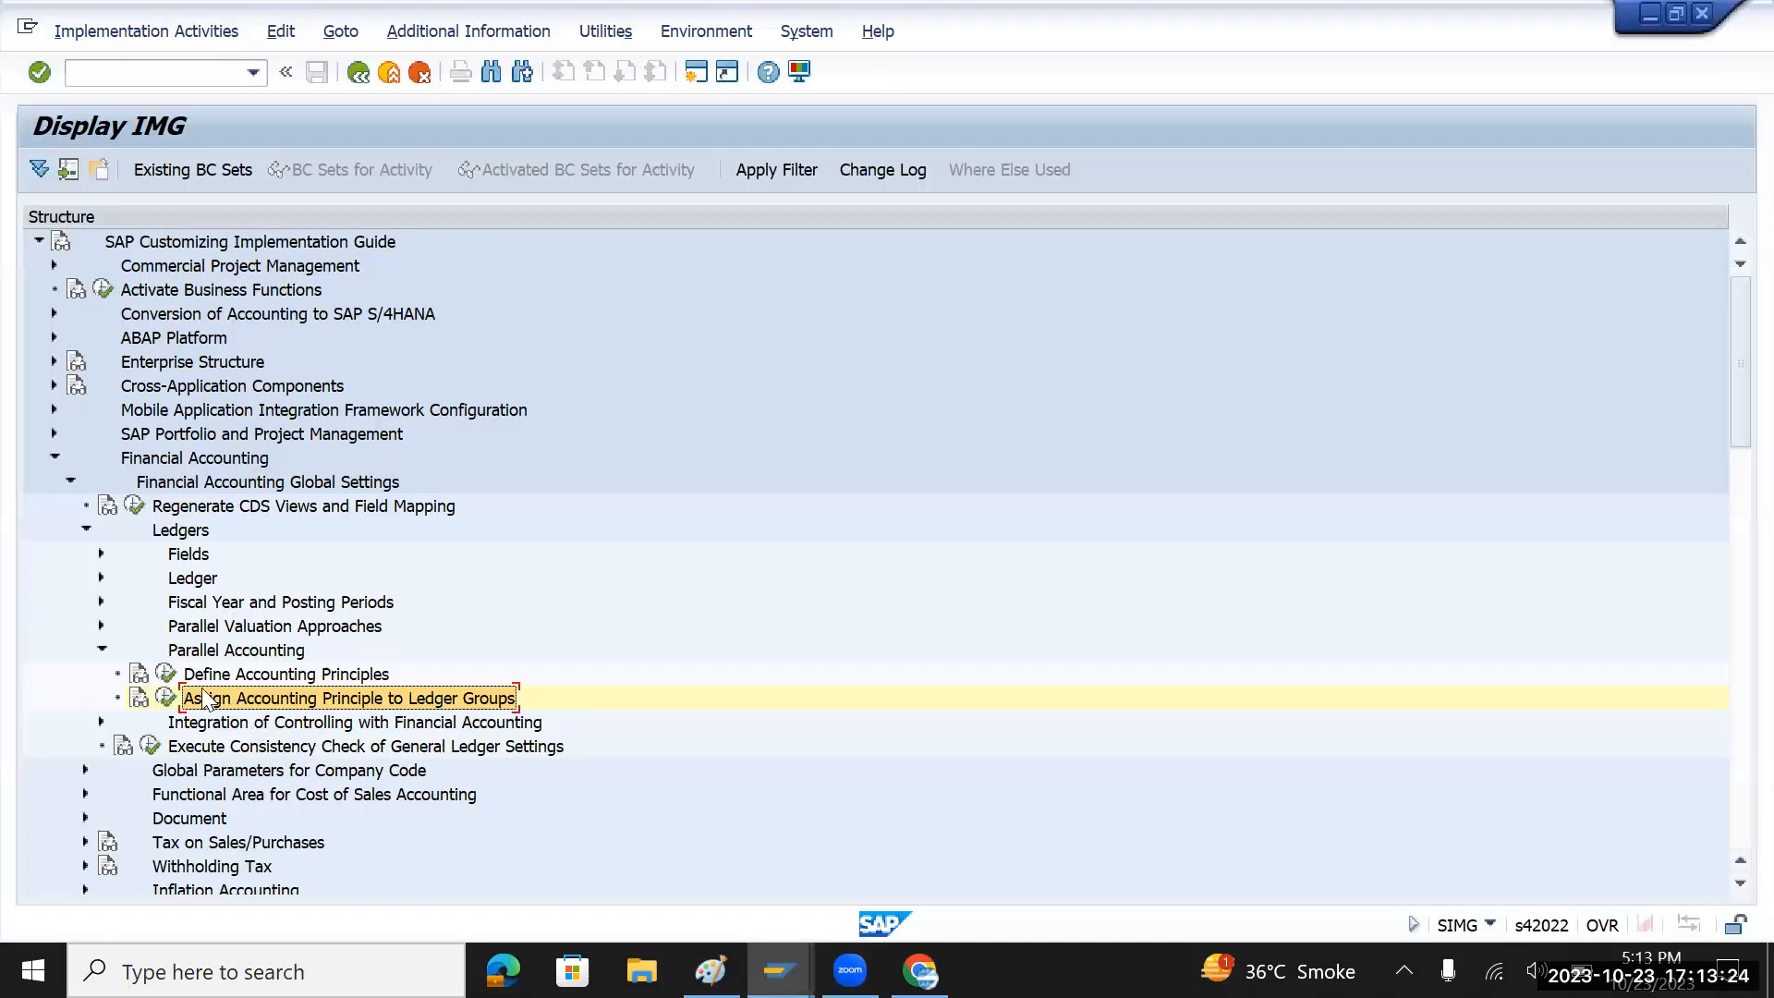
pyautogui.hotkey('alt', 'Tab')
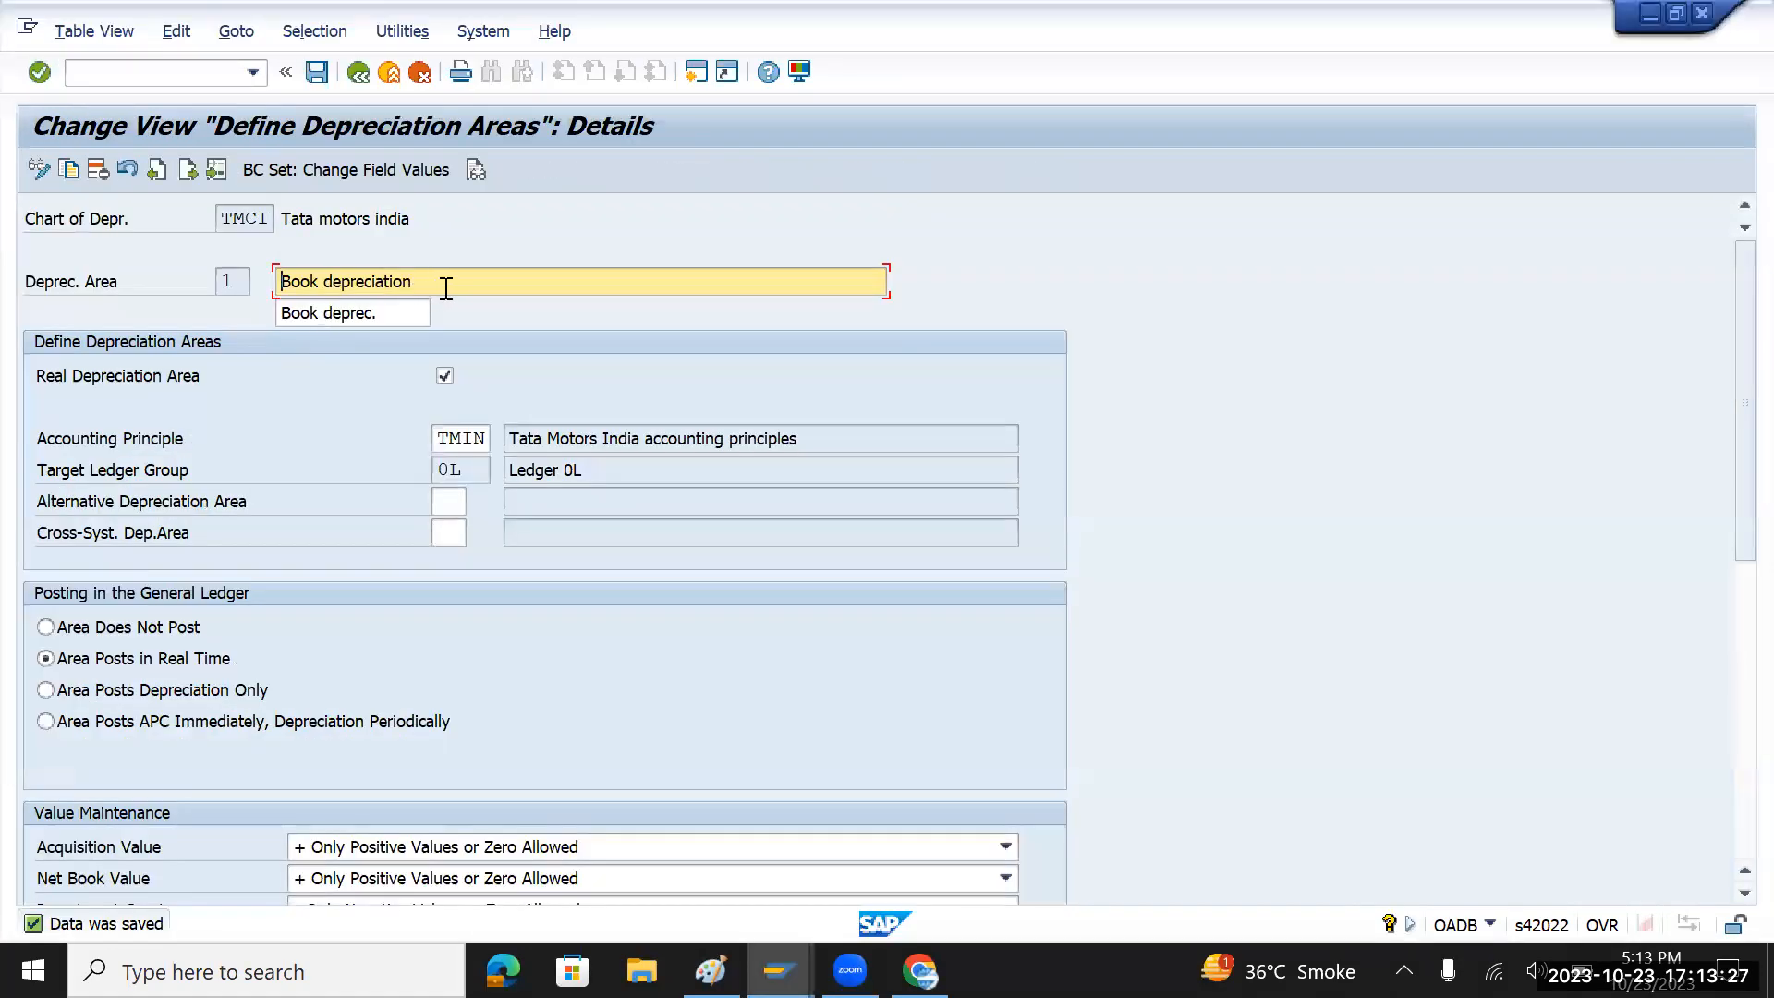
pyautogui.moveTo(446, 288); pyautogui.dragTo(258, 302)
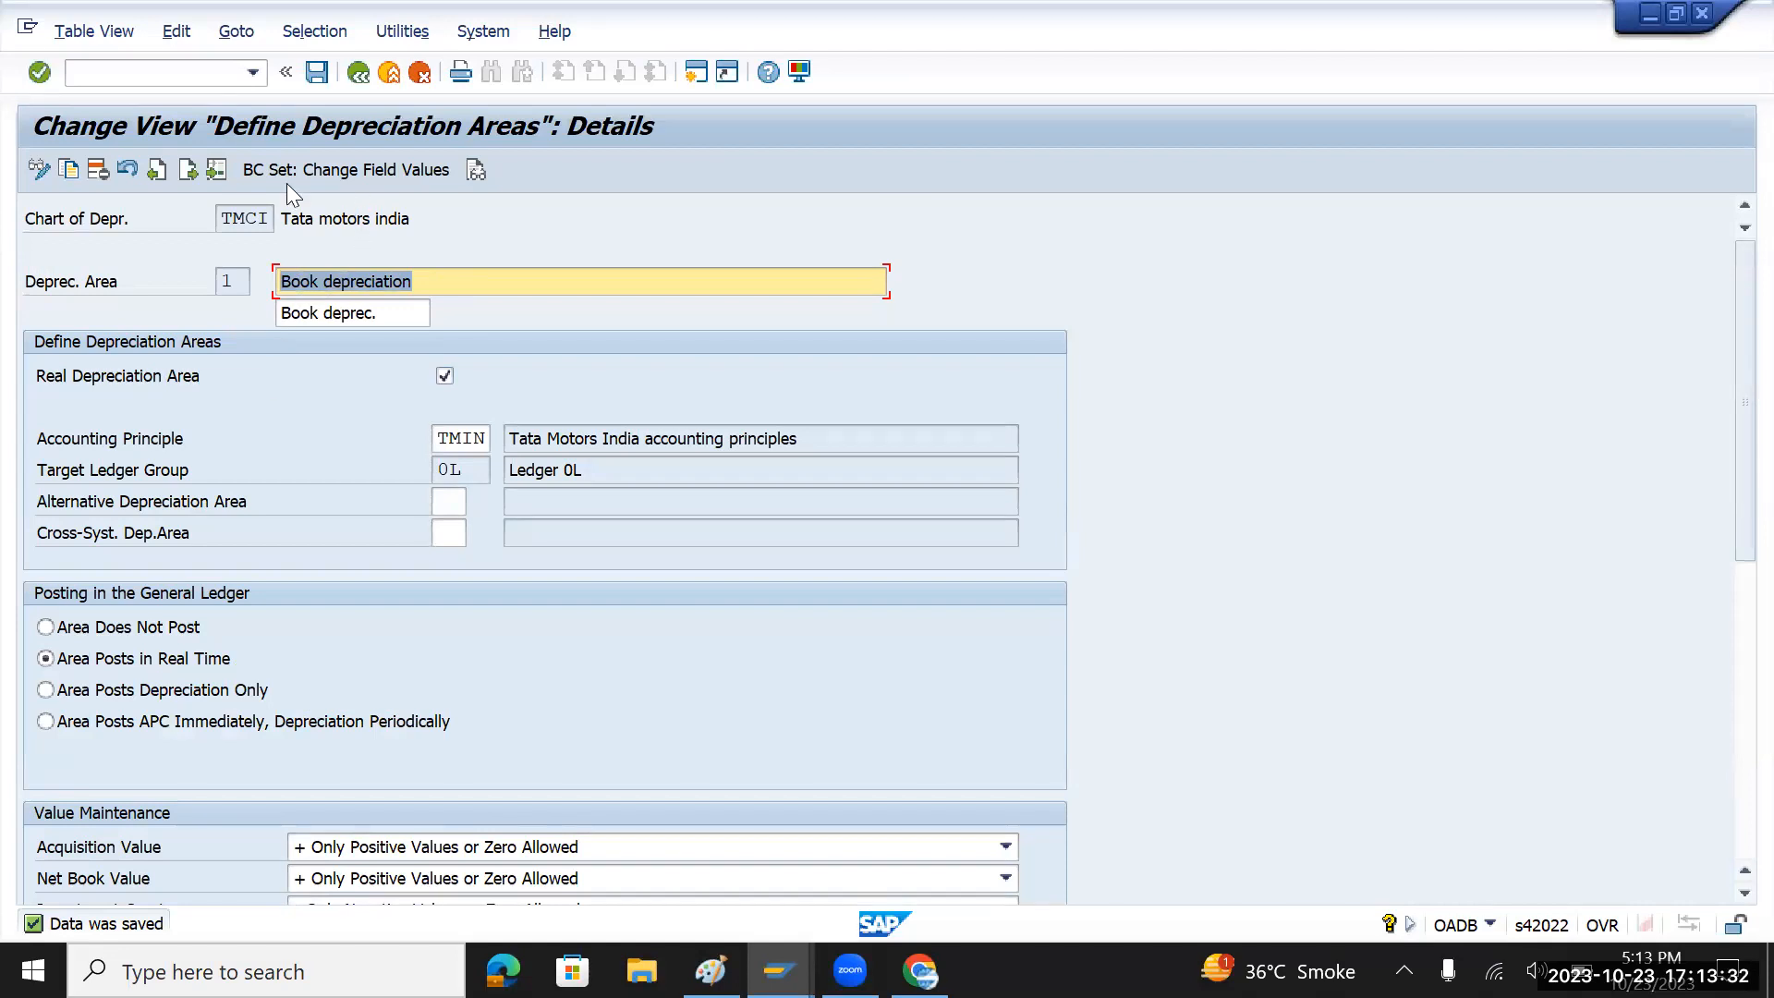
pyautogui.moveTo(232, 279); pyautogui.dragTo(214, 282)
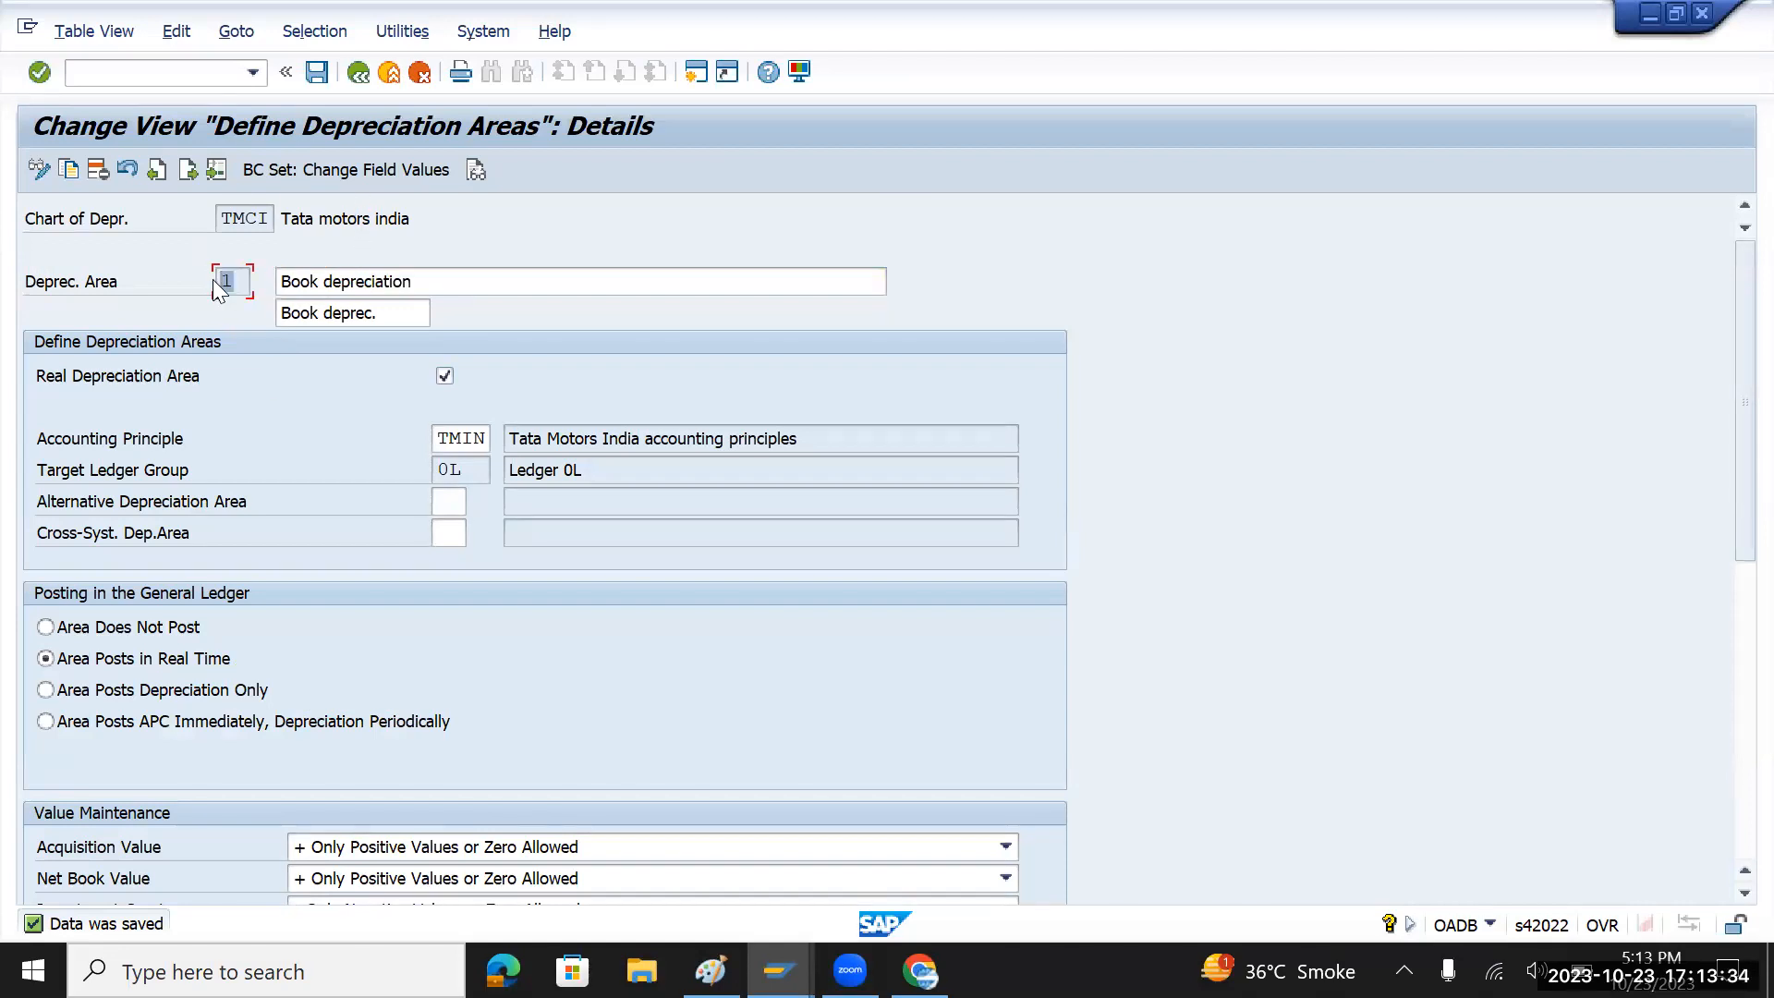
pyautogui.hotkey('alt', 'Tab')
pyautogui.hotkey('alt', 'Tab')
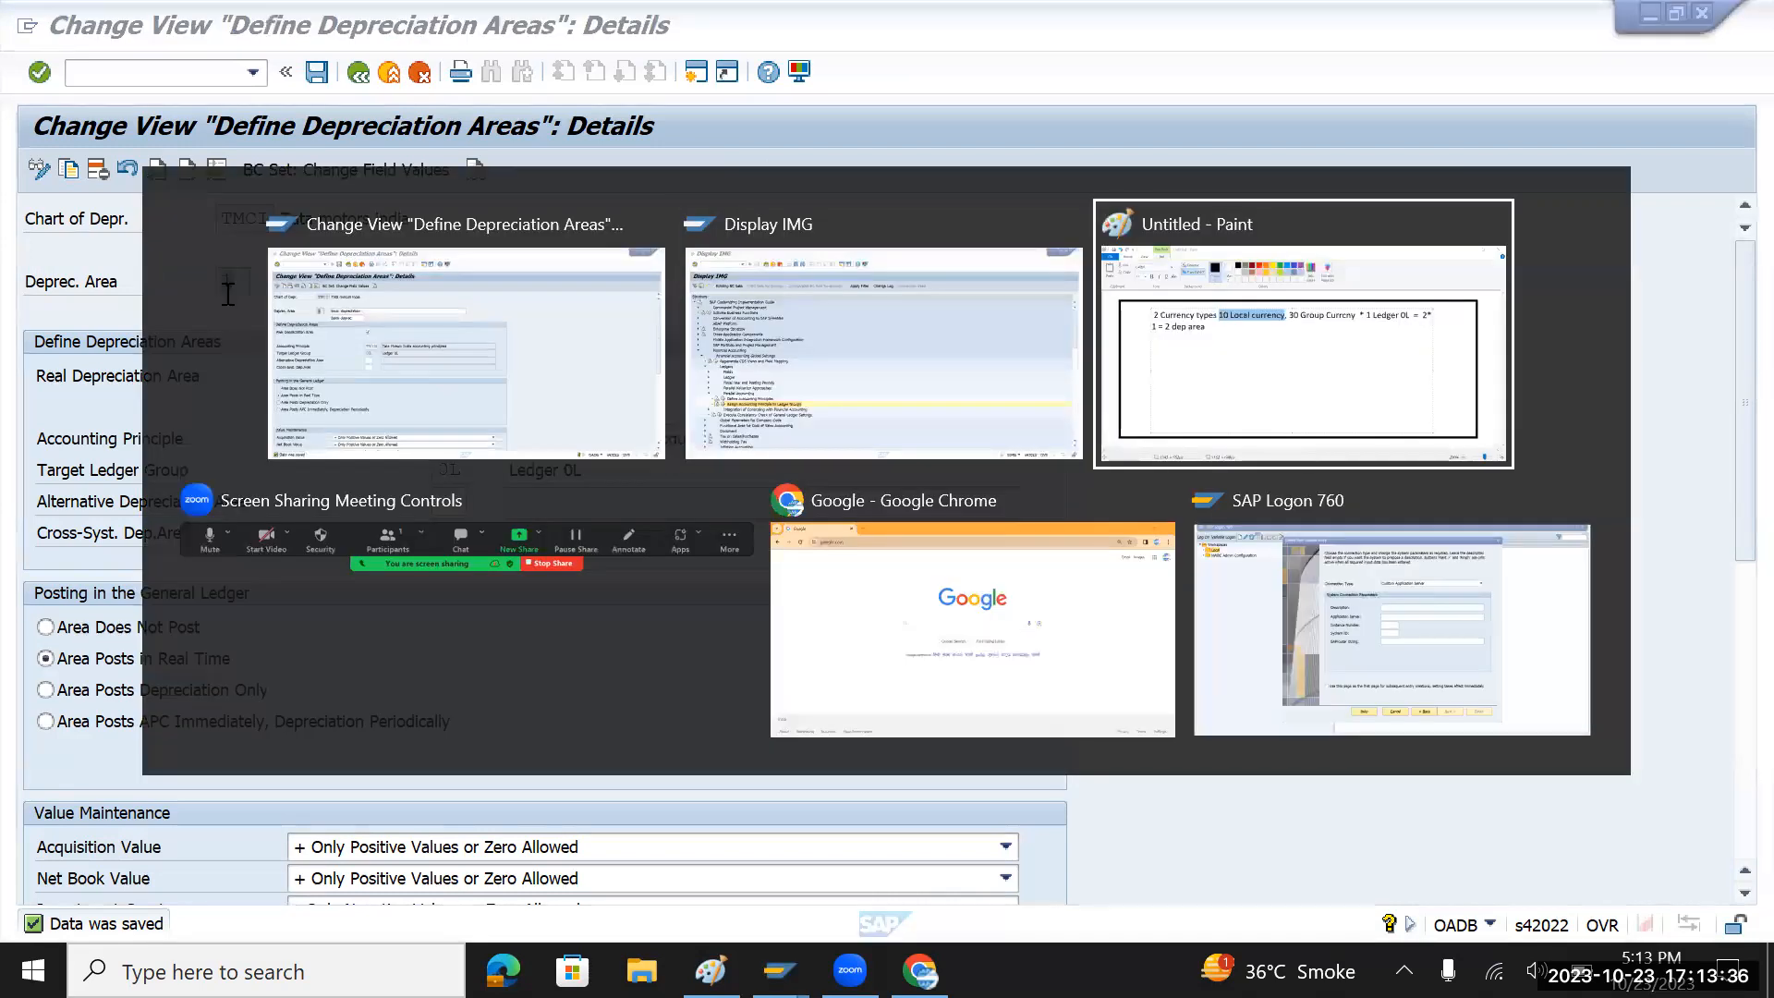
pyautogui.moveTo(821, 309); pyautogui.dragTo(1113, 314)
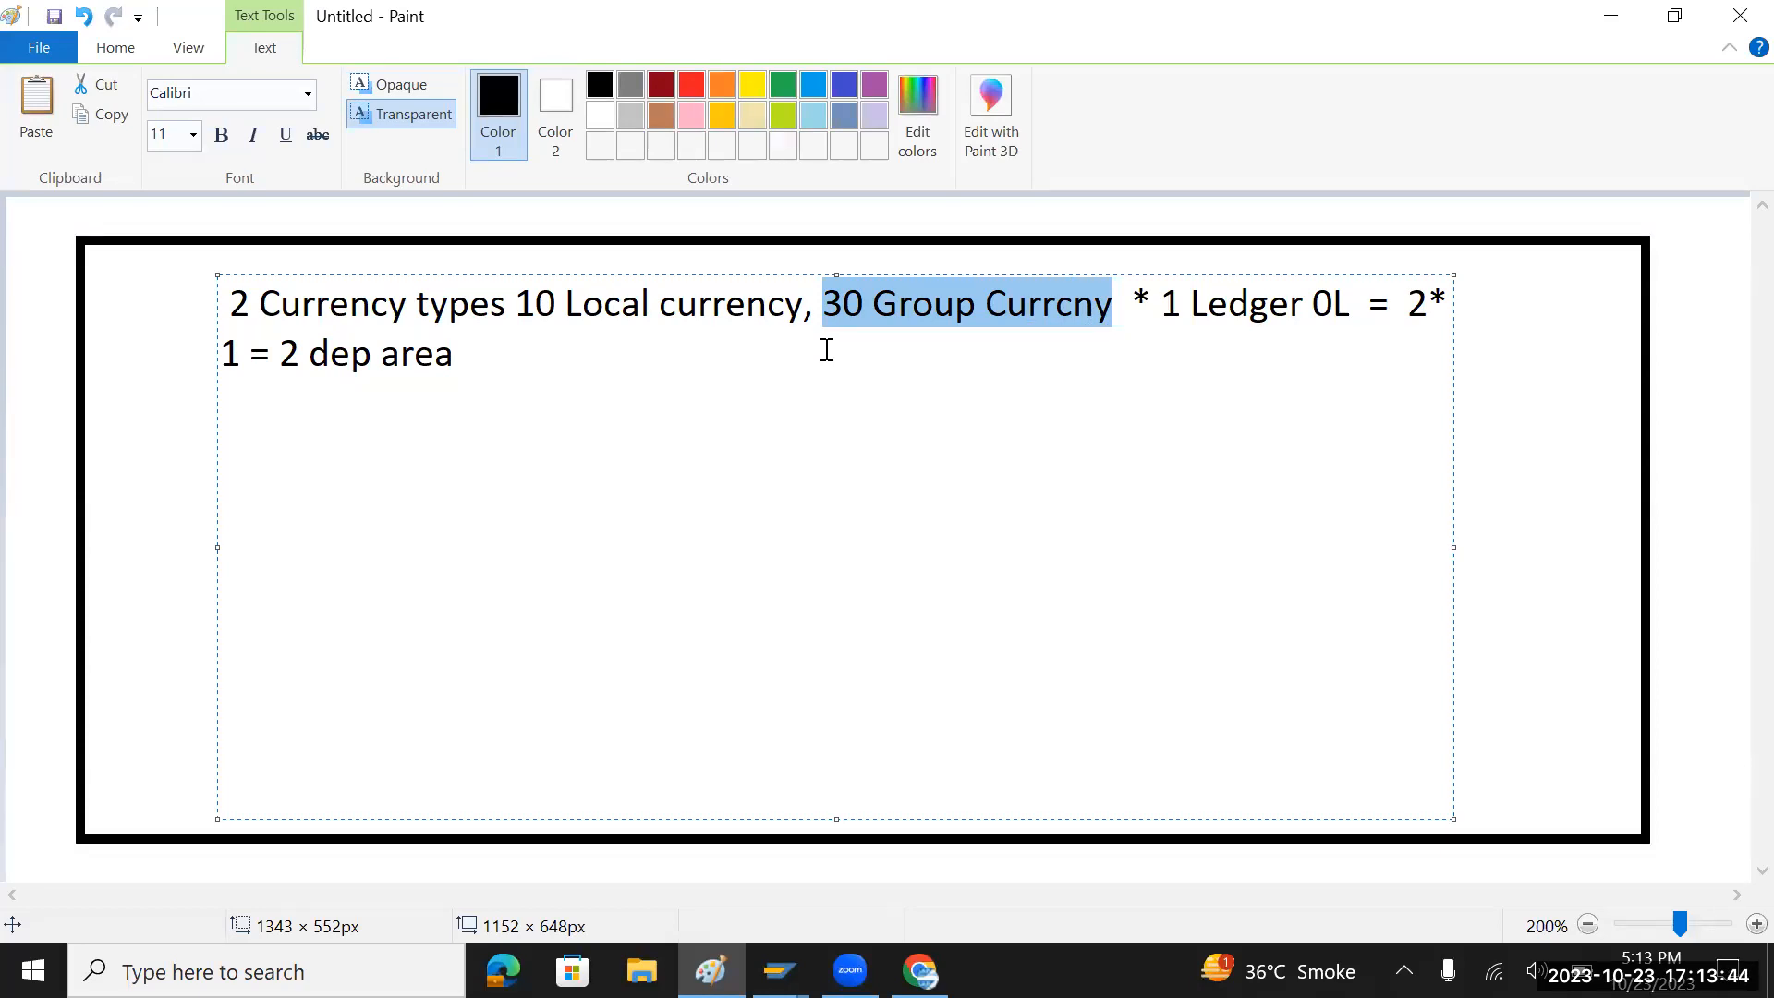
pyautogui.hotkey('alt', 'Tab')
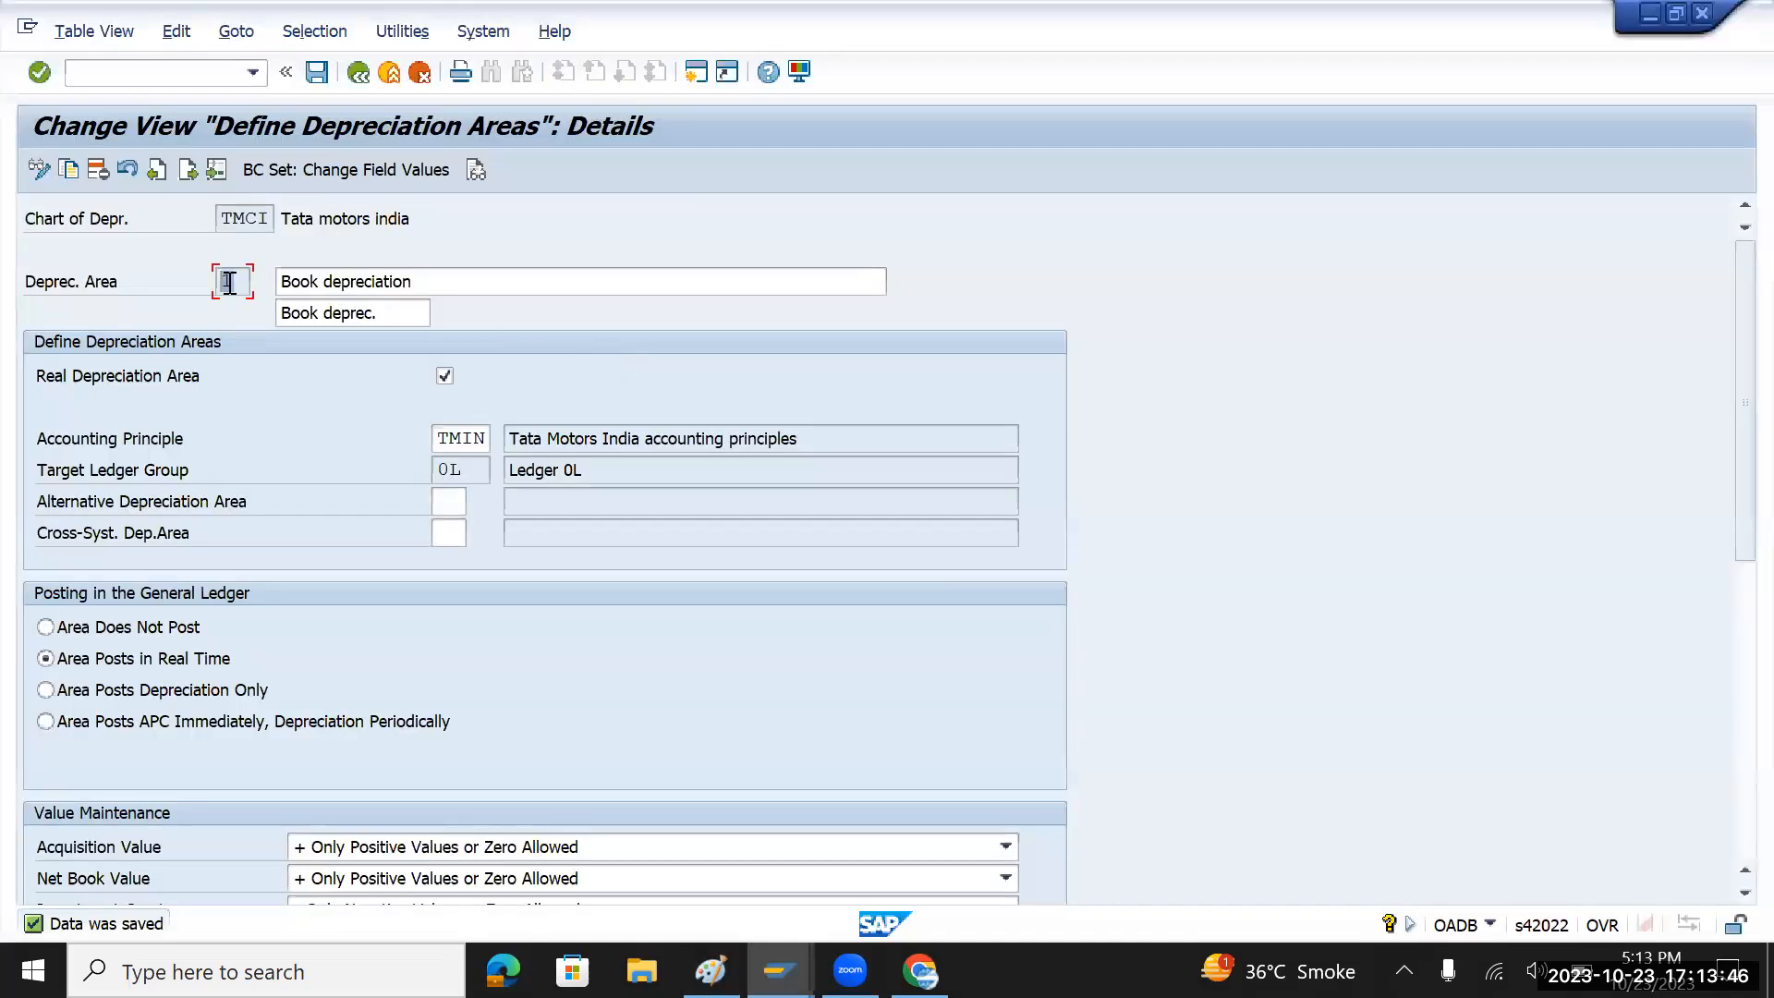
# - Copy depreciation area 1 to area 31, "Book depreciation group currency", set to Area Does Not Post, save it, and return to the overview
pyautogui.click(68, 169)
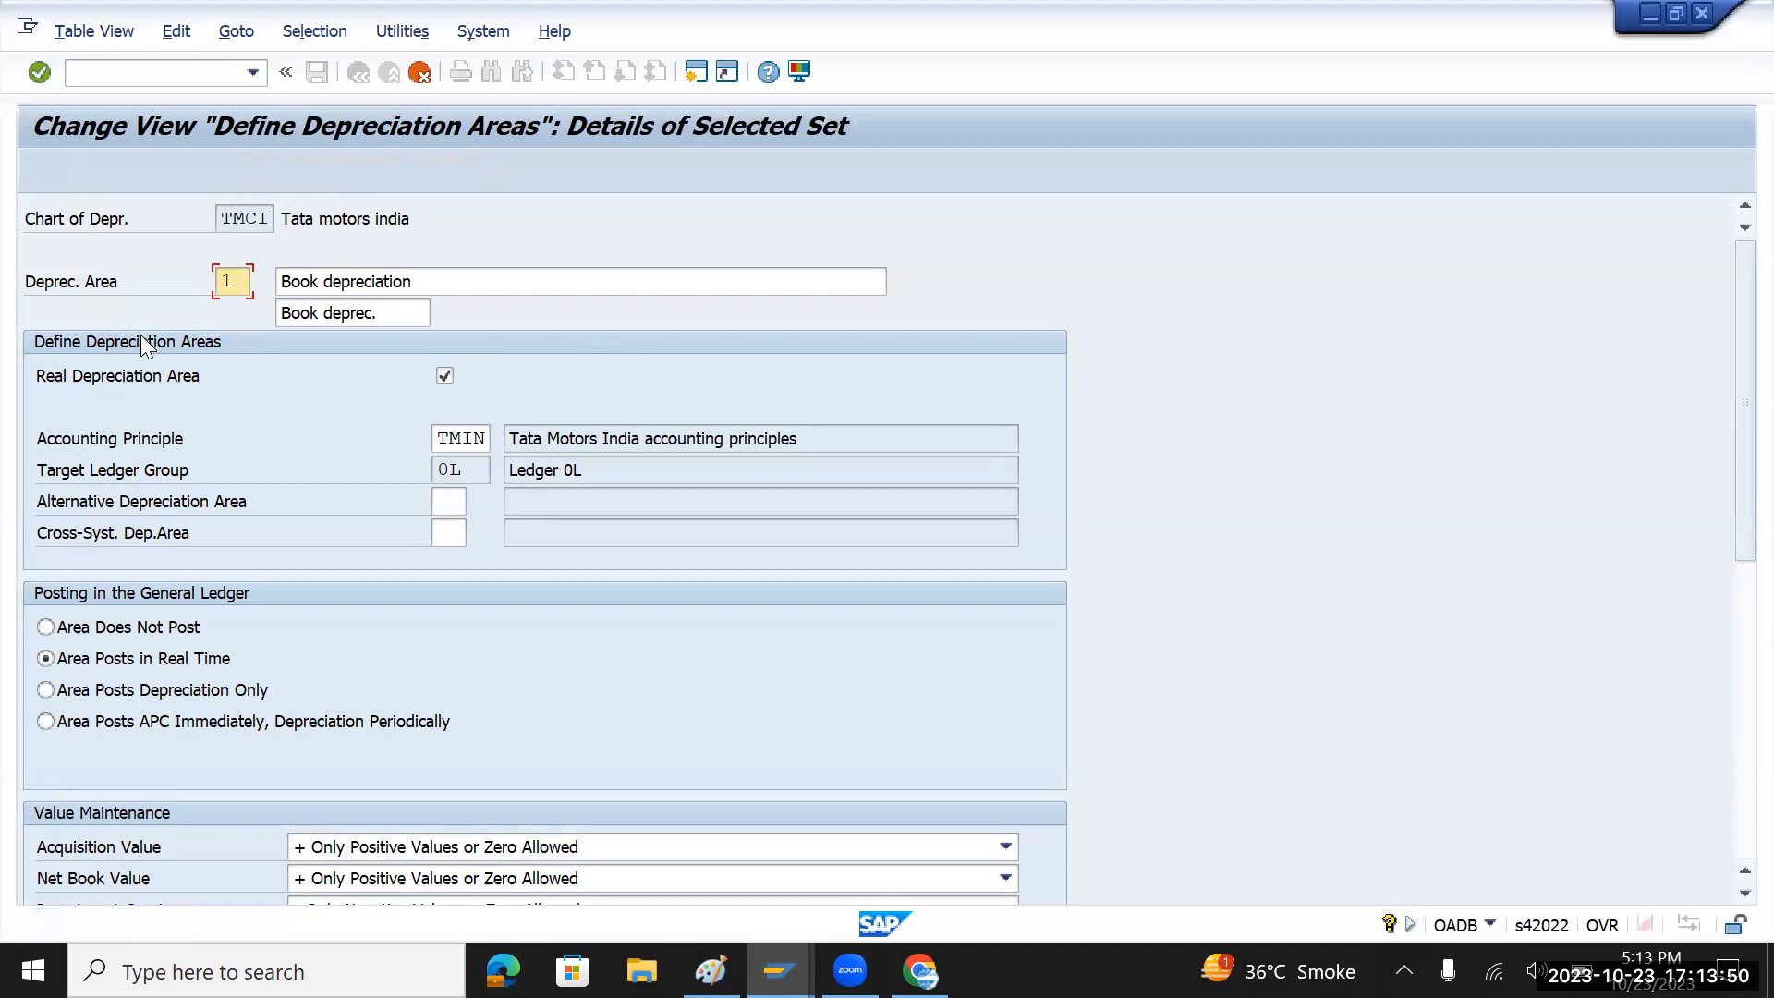
pyautogui.write('31')
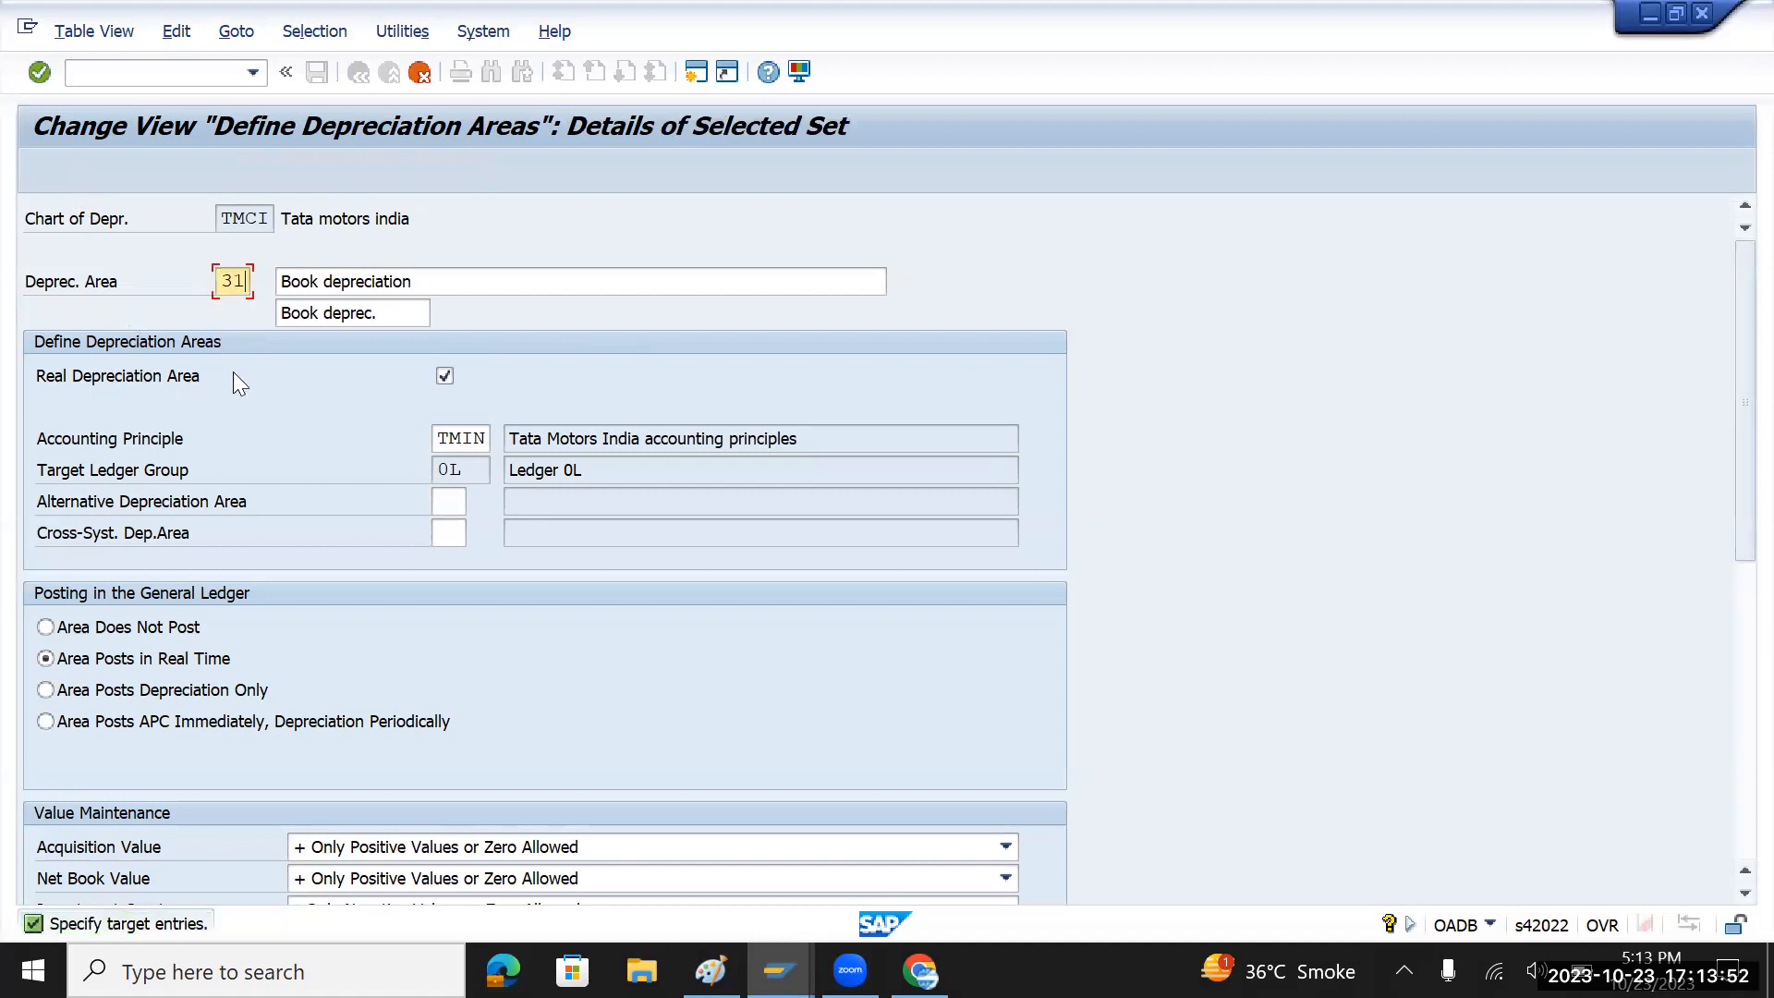
pyautogui.click(445, 279)
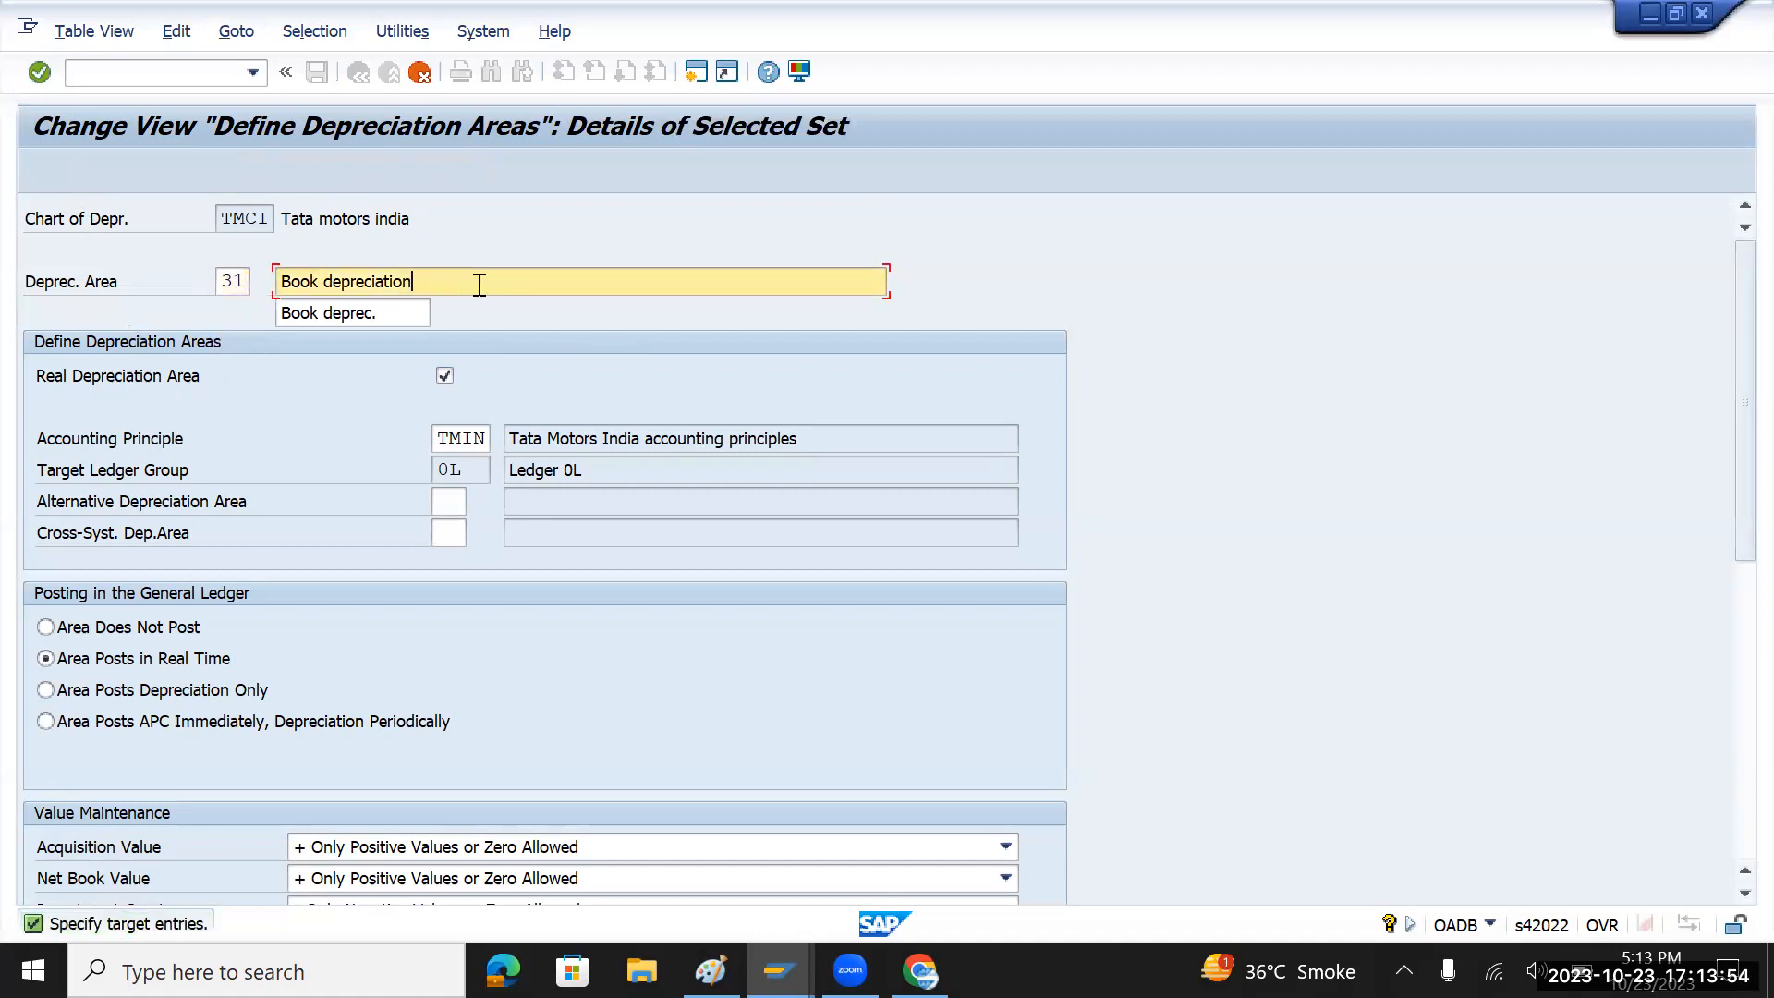
pyautogui.click(494, 308)
pyautogui.click(118, 626)
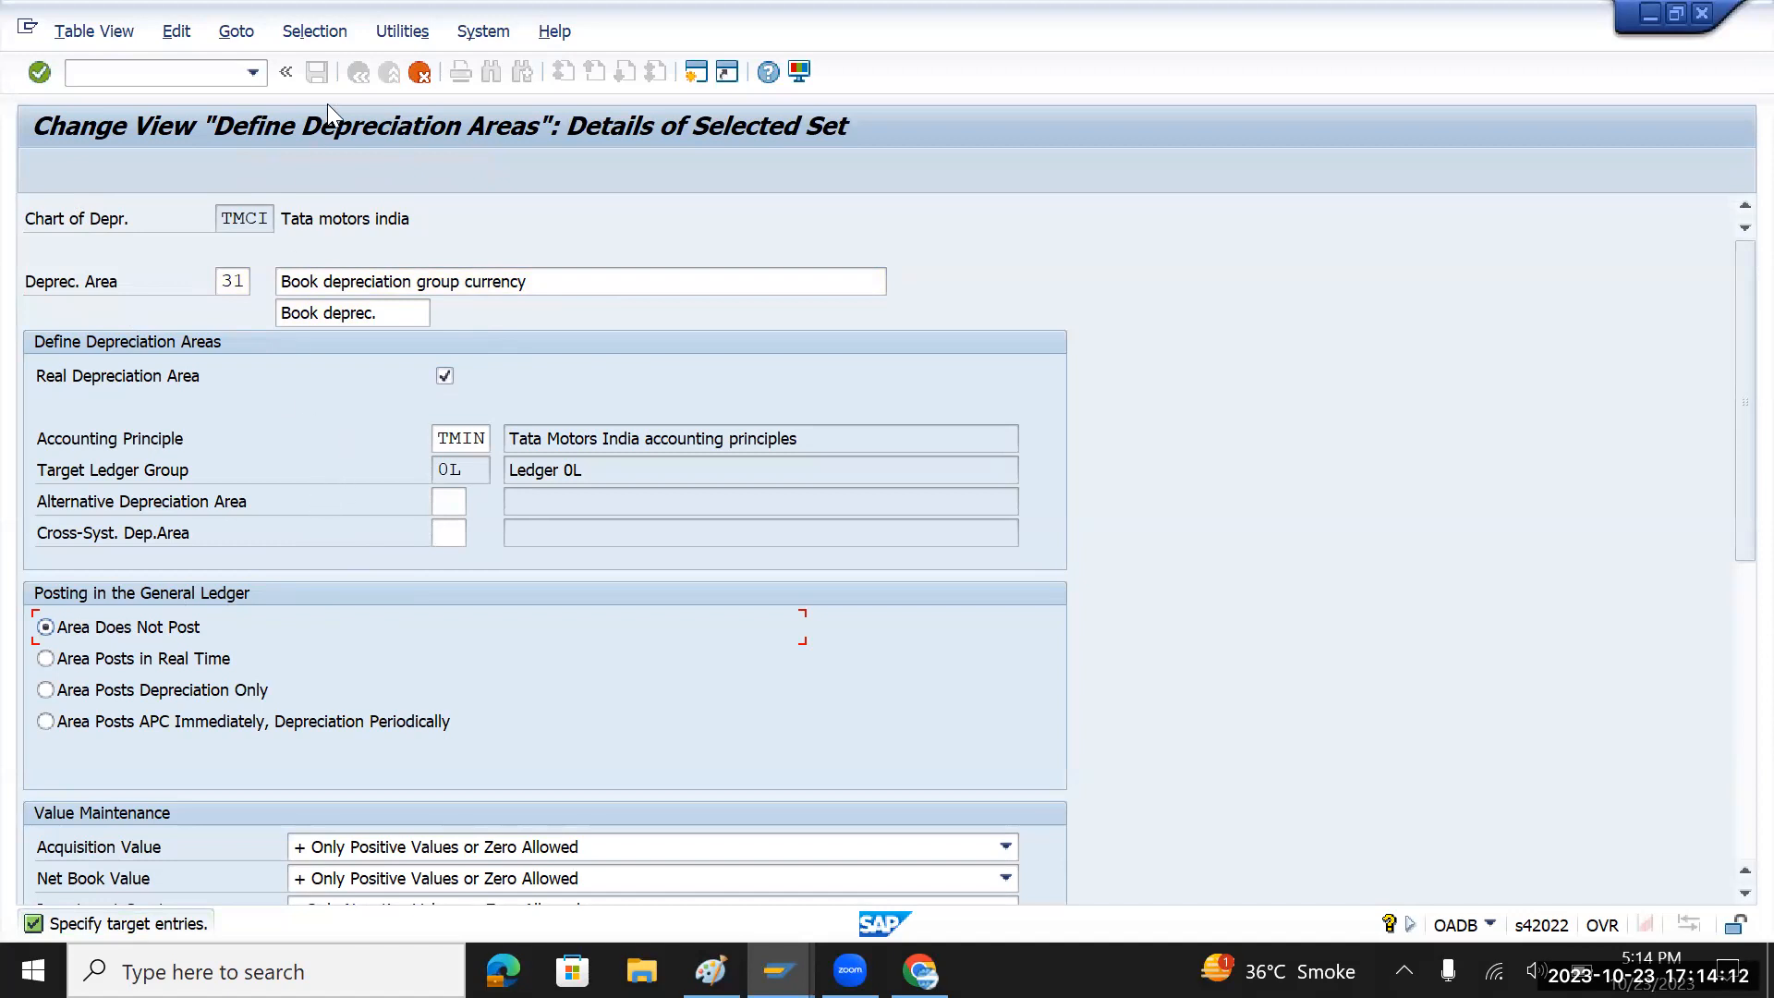
pyautogui.press('Return')
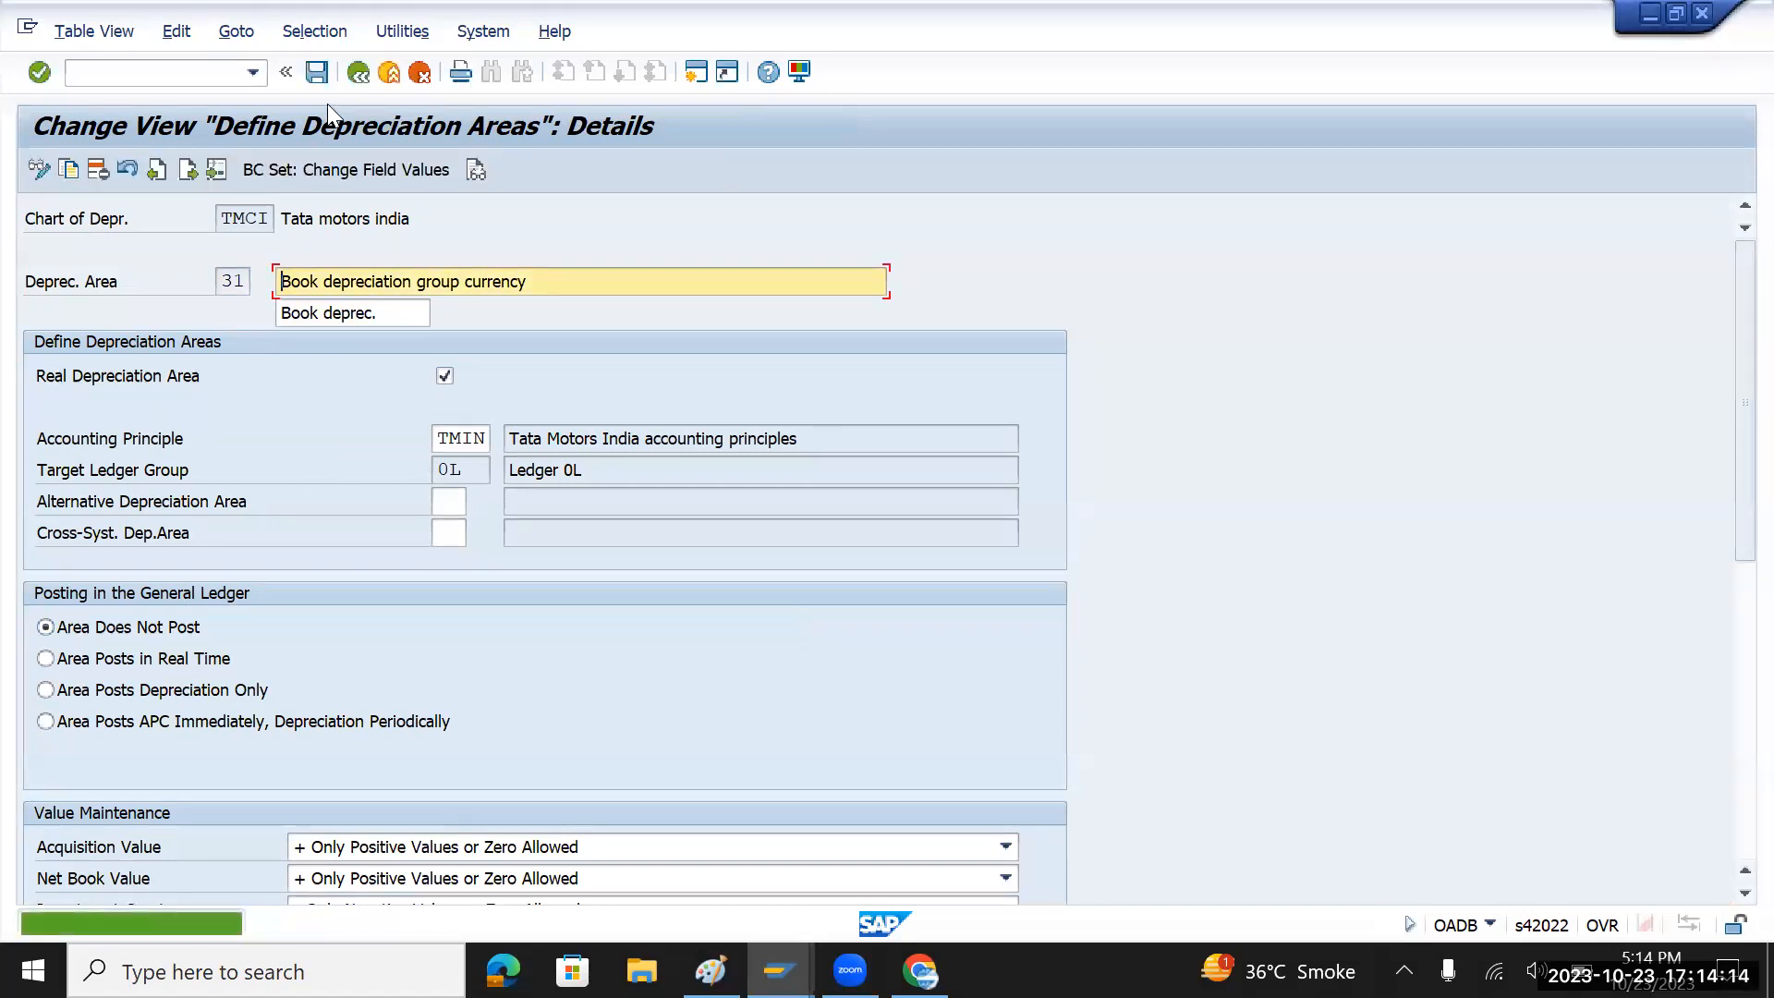
pyautogui.click(319, 74)
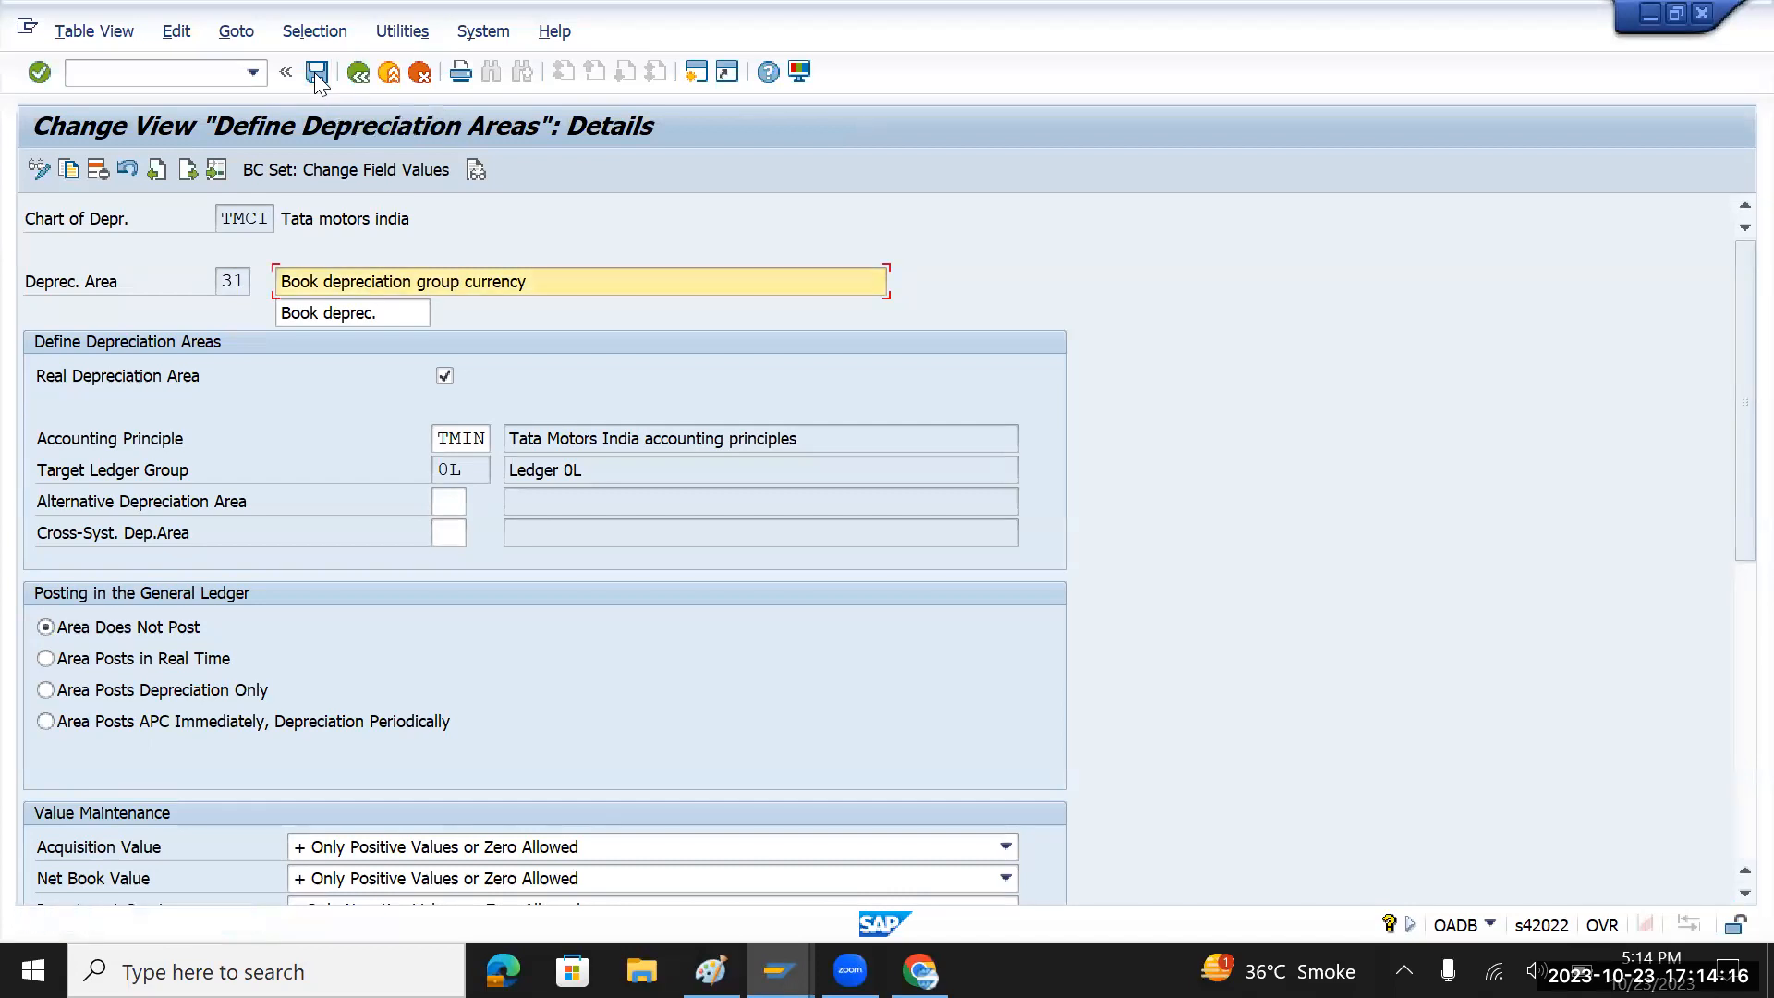
pyautogui.click(358, 72)
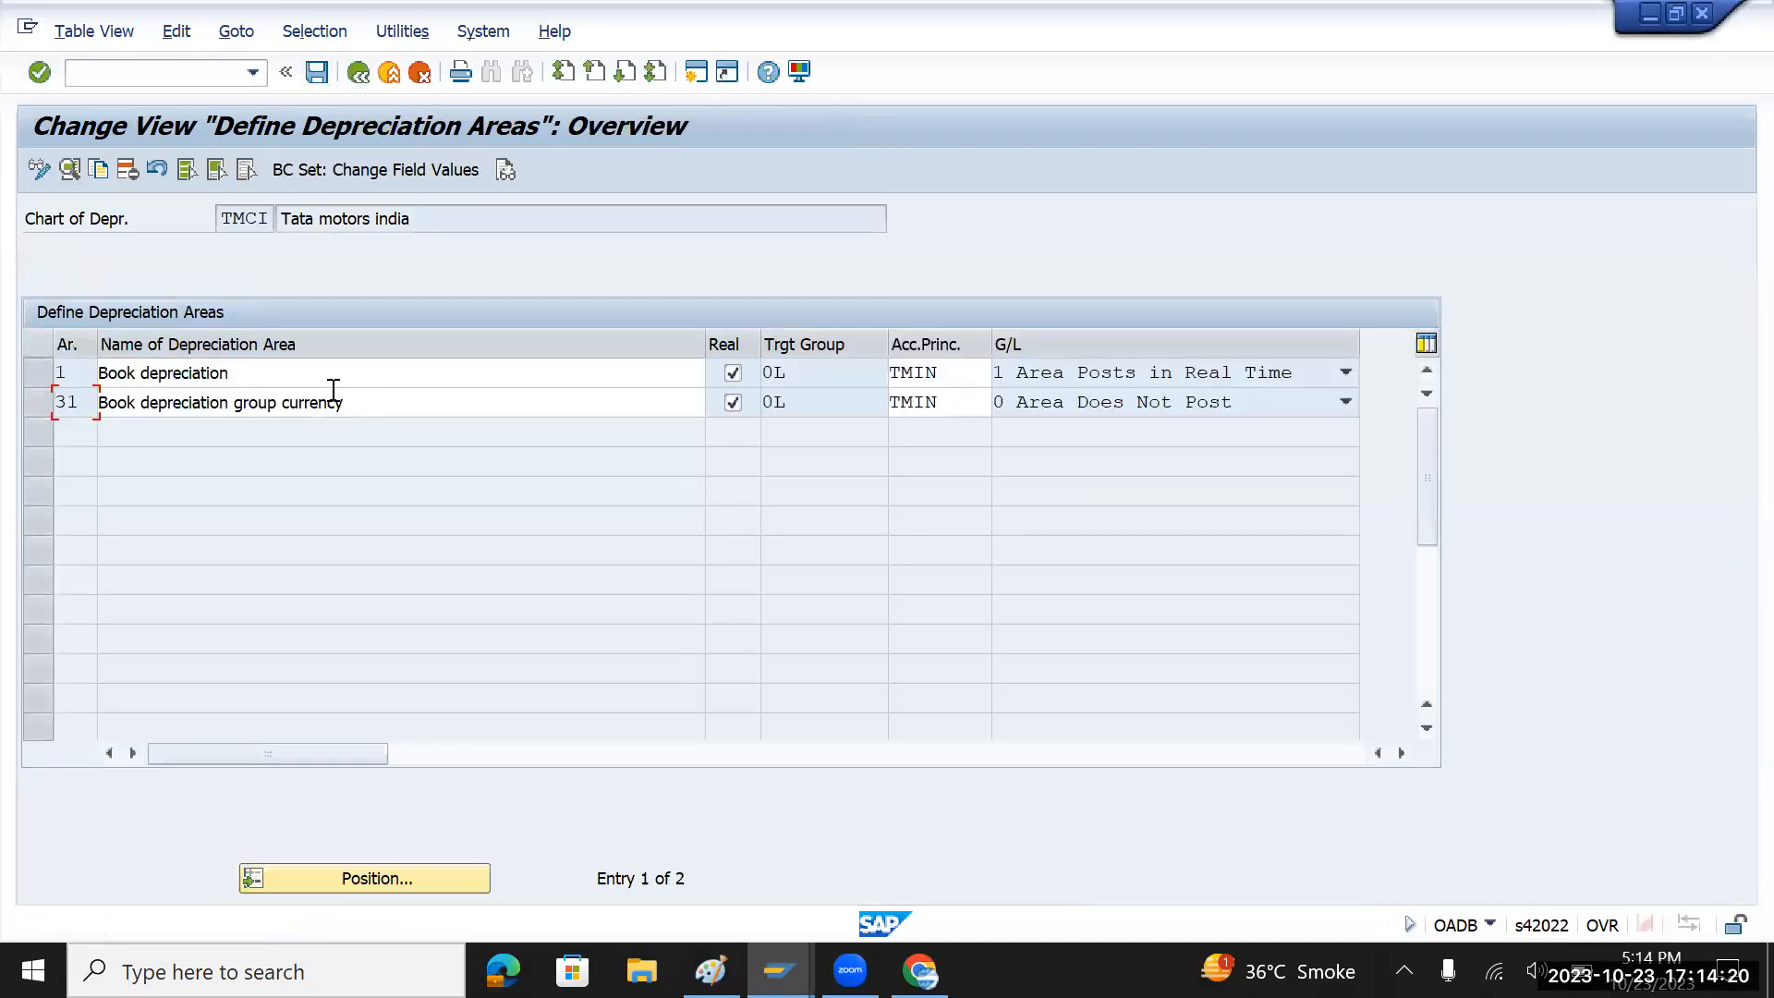
# - Compare the depreciation areas and their target ledger groups with the Paint note, then leave the chart of depreciation activity
pyautogui.hotkey('alt', 'Tab')
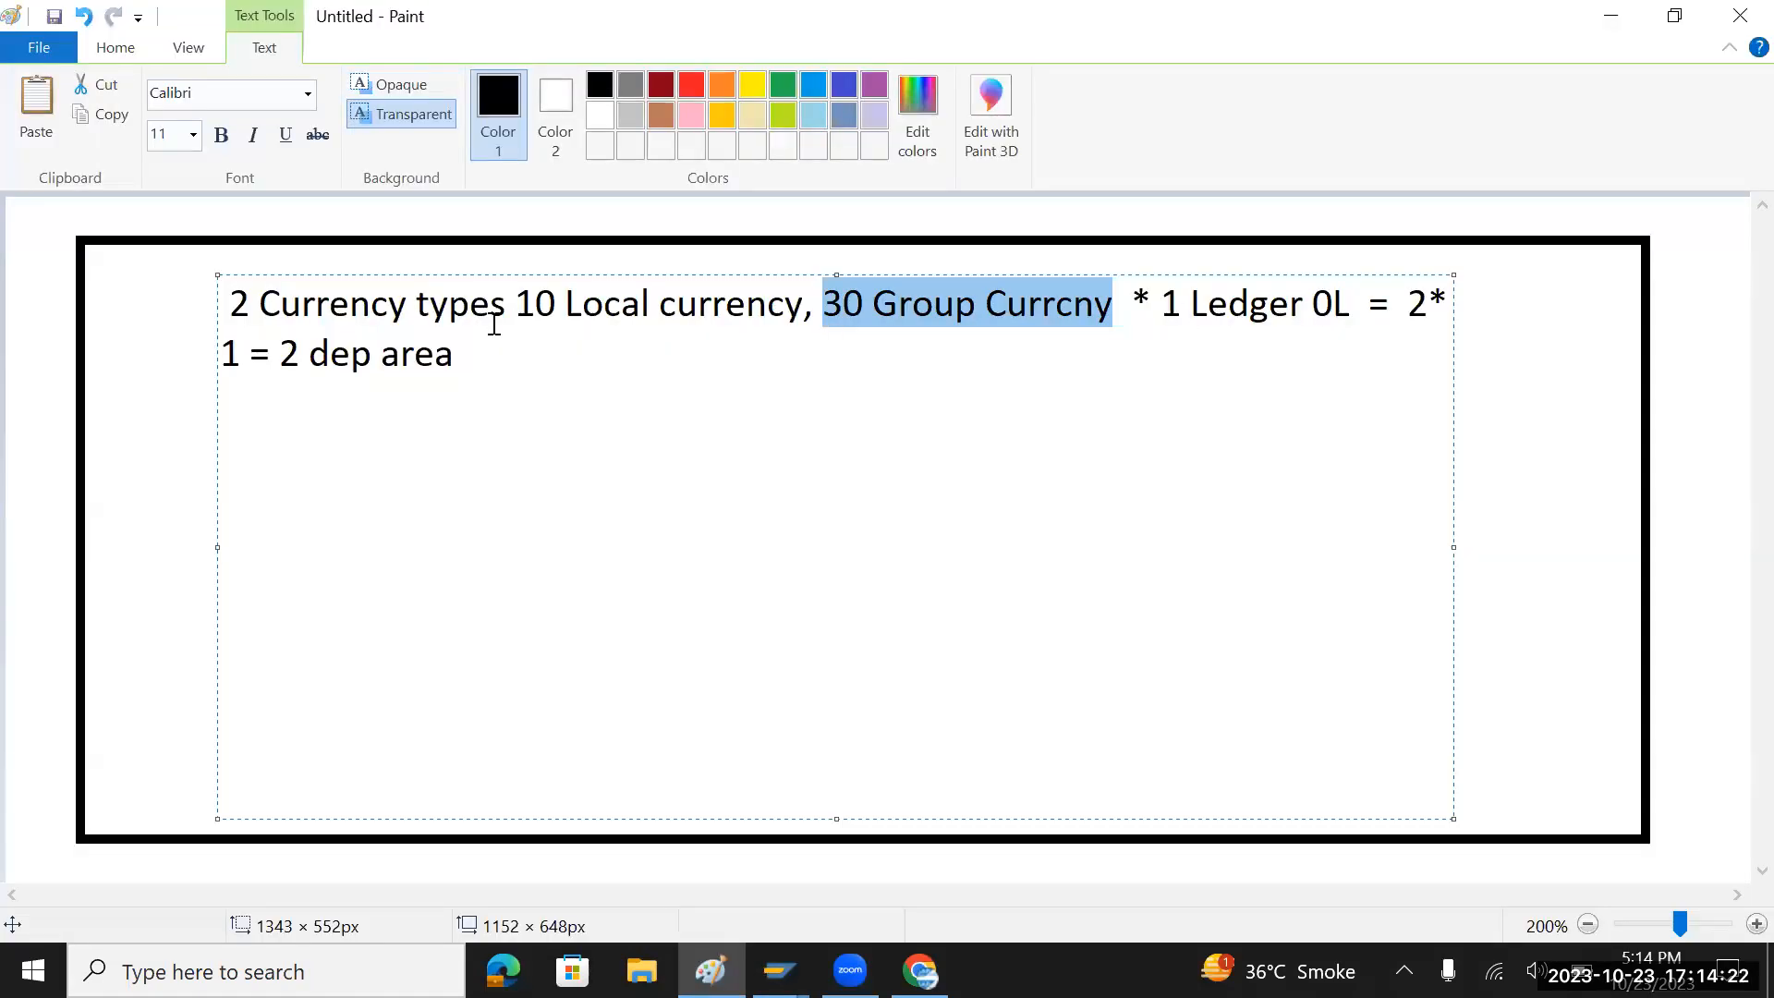
pyautogui.moveTo(292, 358); pyautogui.dragTo(479, 359)
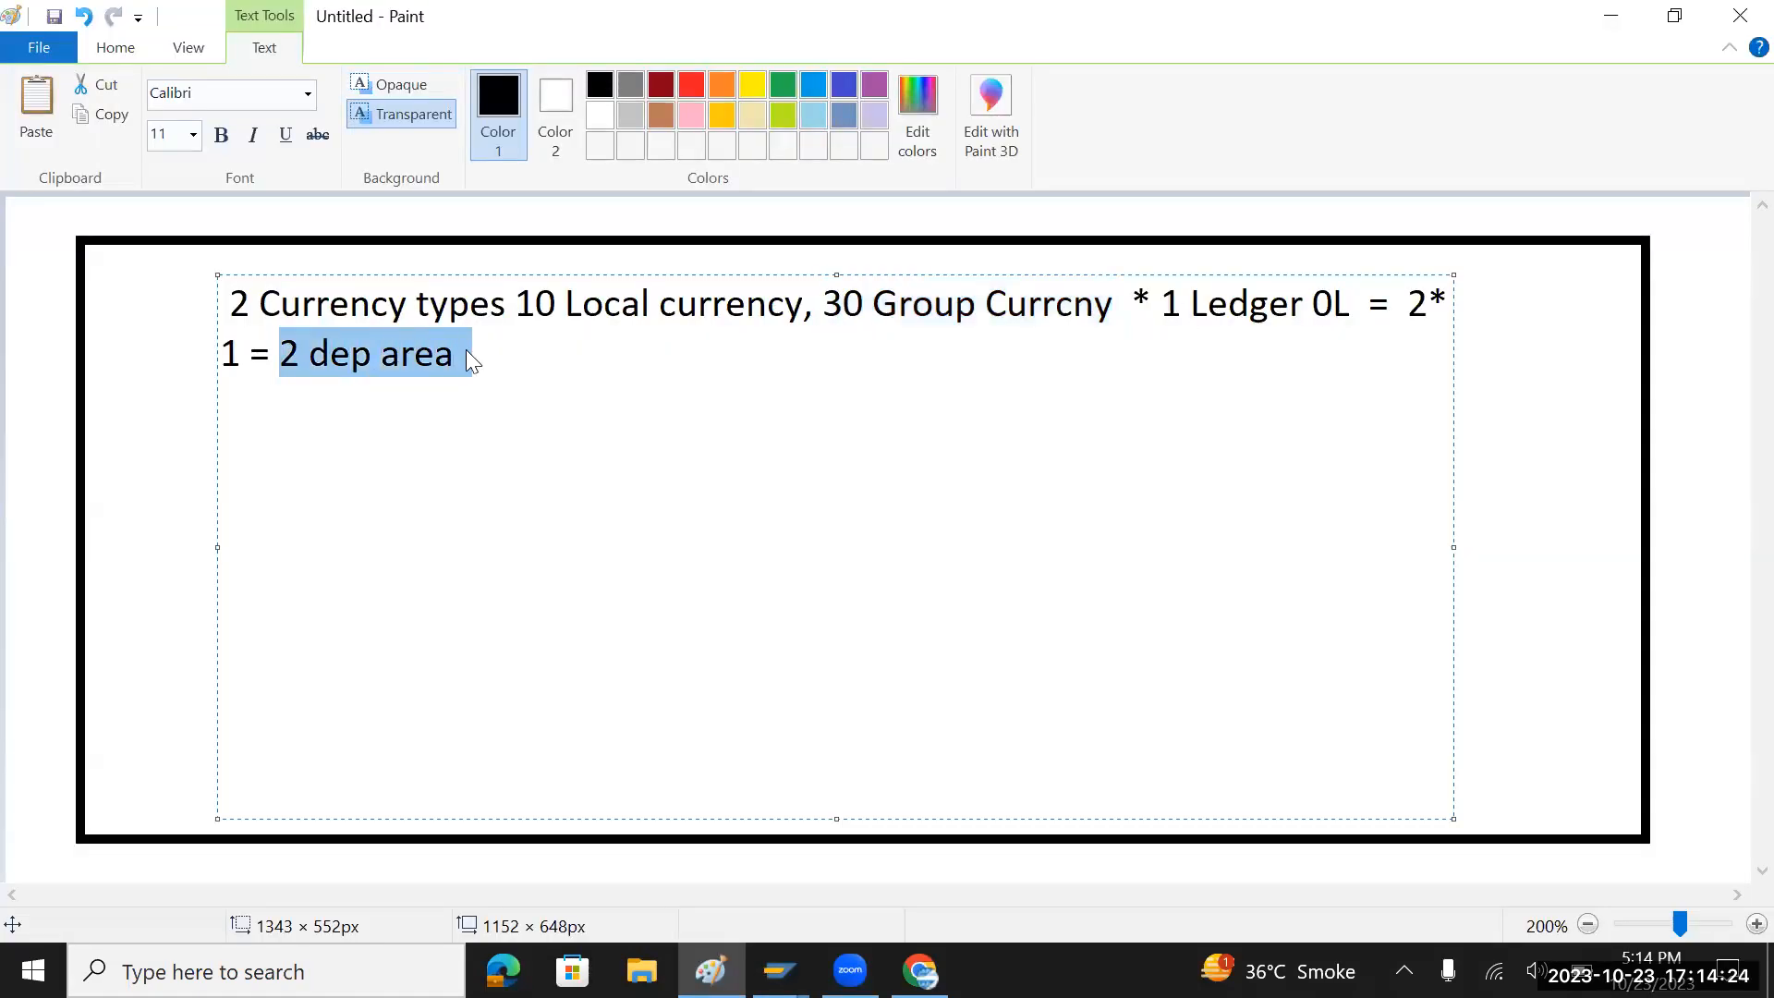
pyautogui.moveTo(535, 307); pyautogui.dragTo(1067, 305)
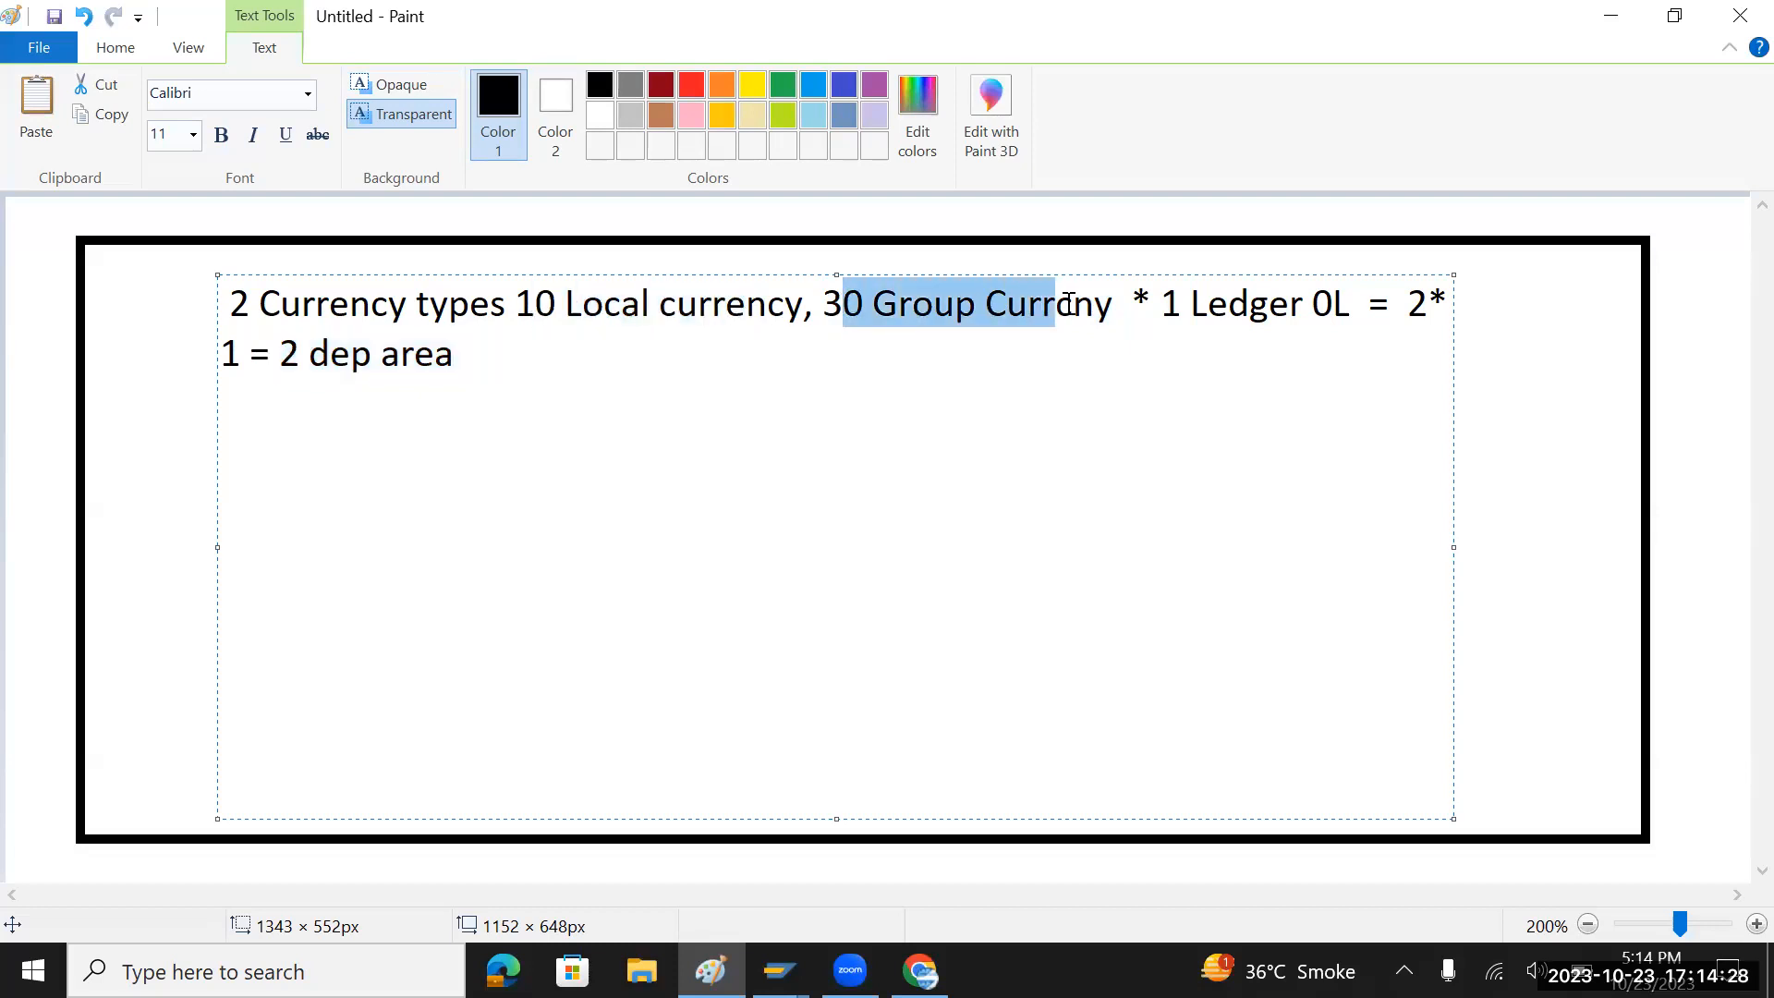
pyautogui.hotkey('alt', 'Tab')
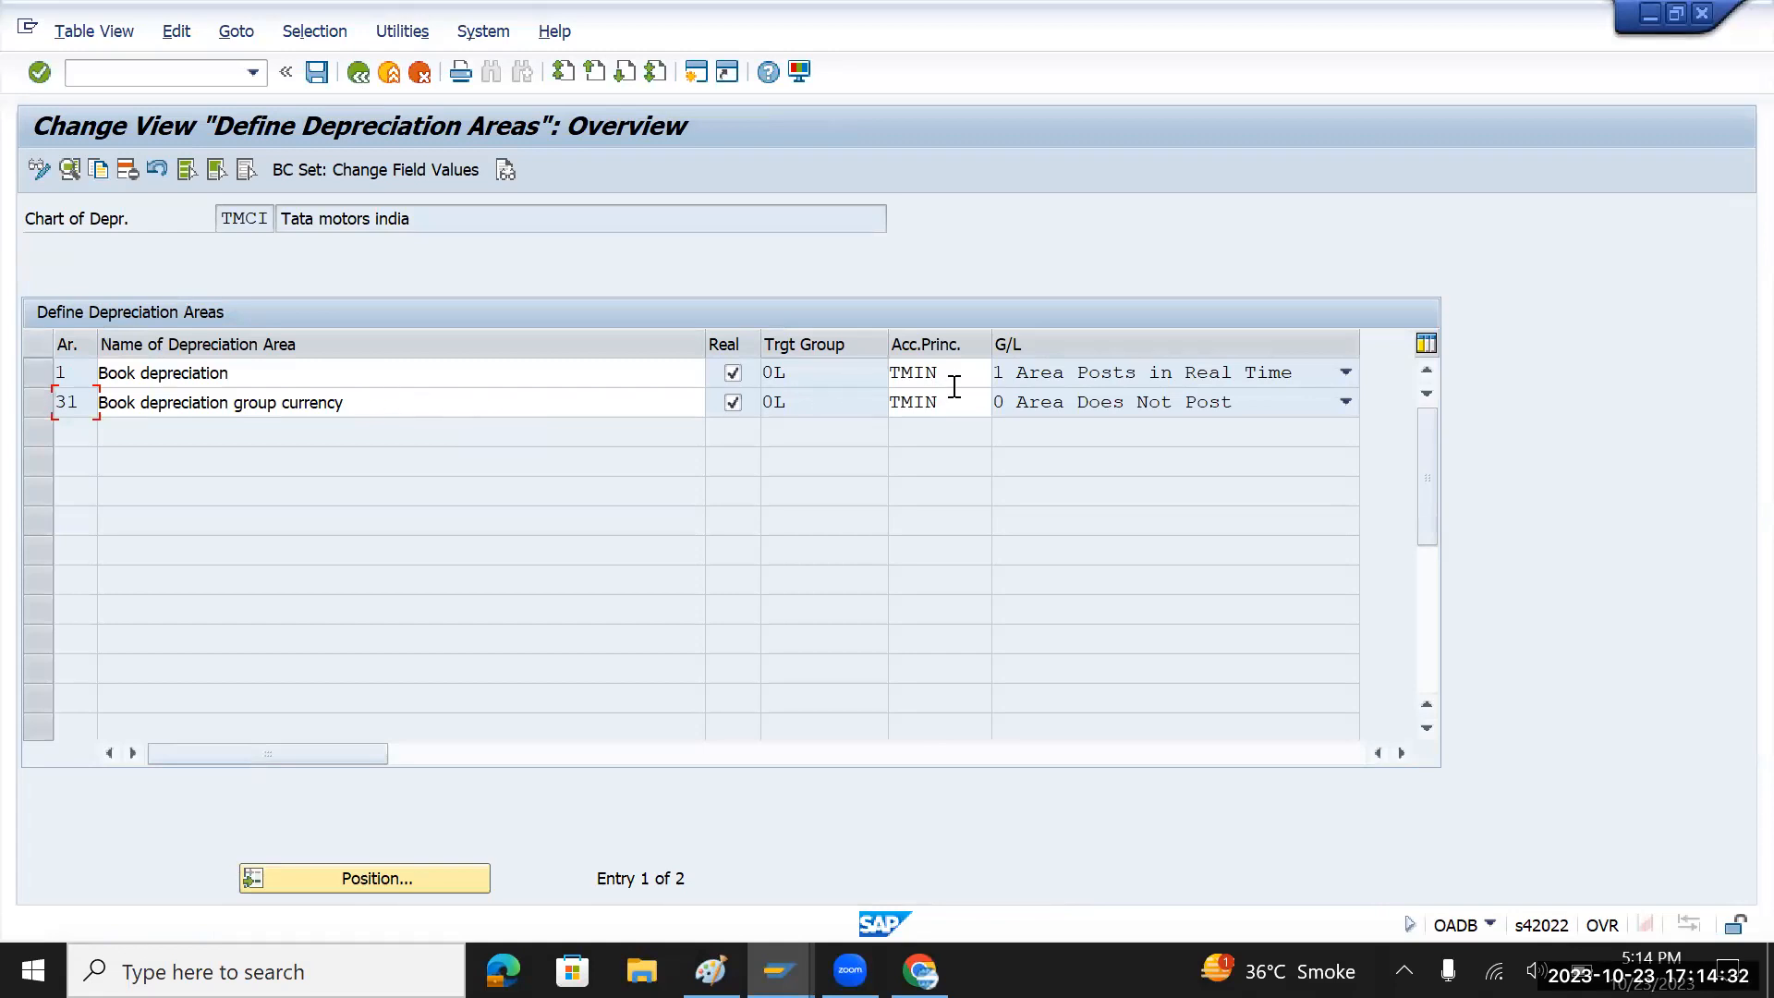
pyautogui.click(786, 405)
pyautogui.moveTo(787, 410); pyautogui.dragTo(779, 414)
pyautogui.click(795, 379)
pyautogui.click(356, 73)
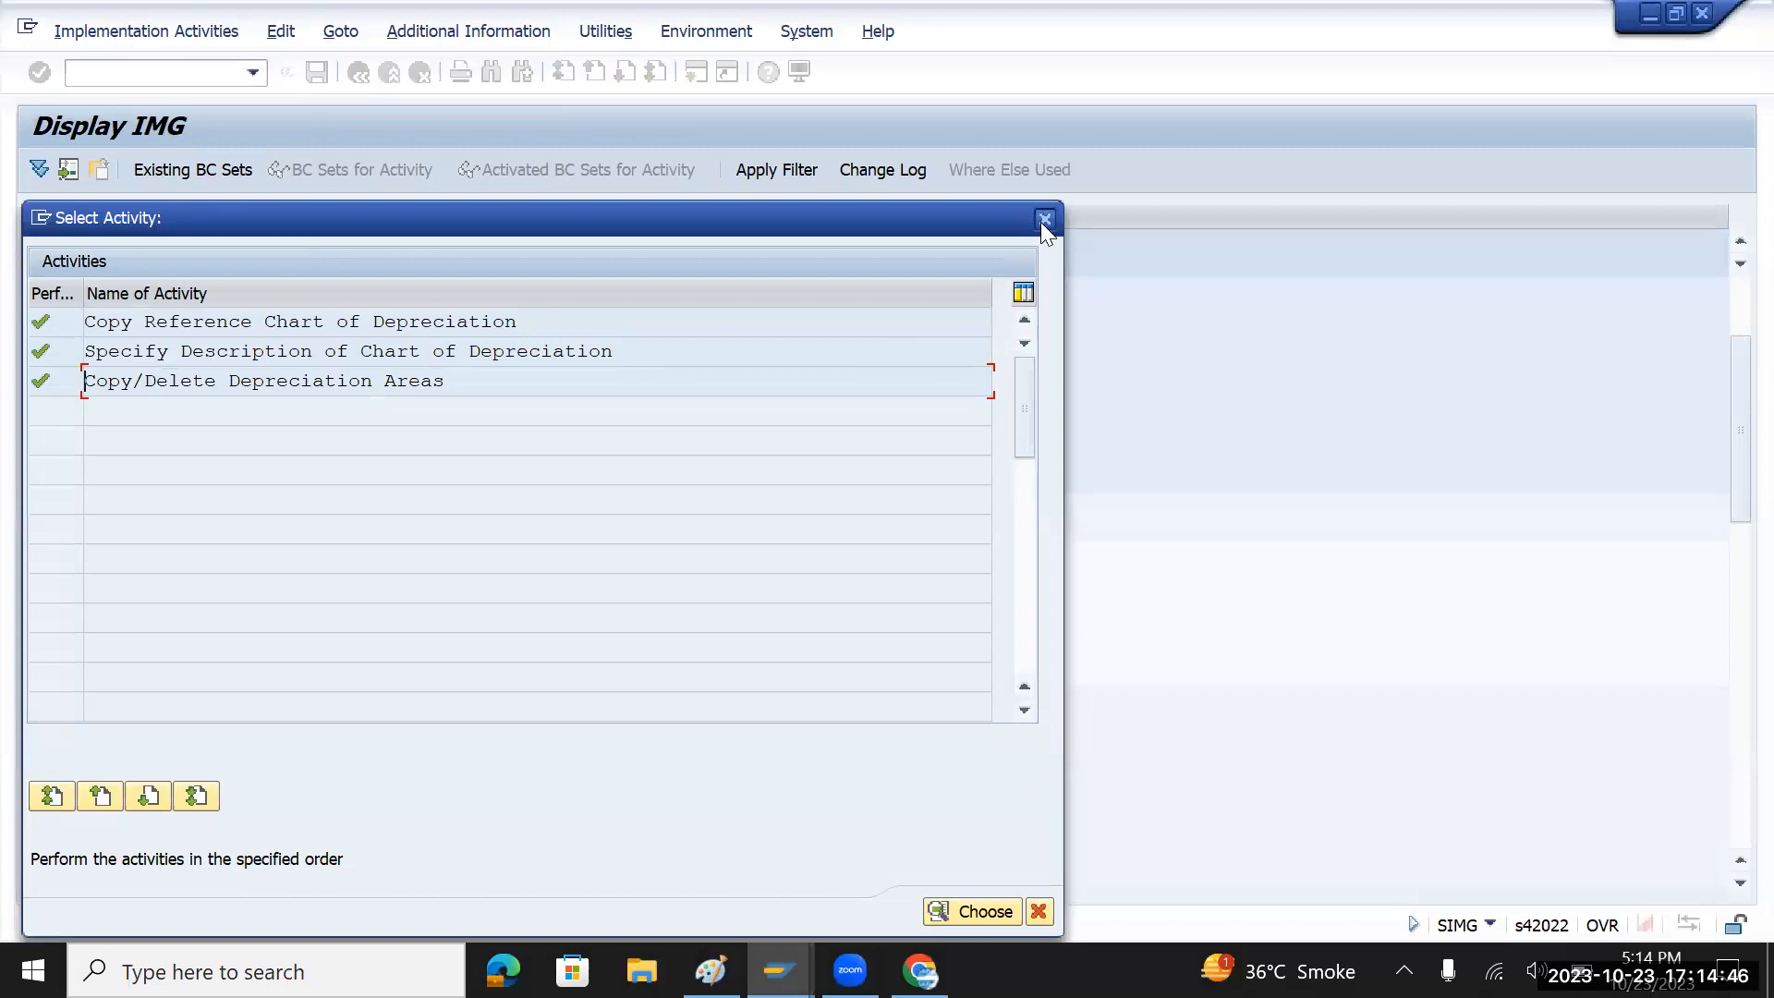
pyautogui.click(1044, 219)
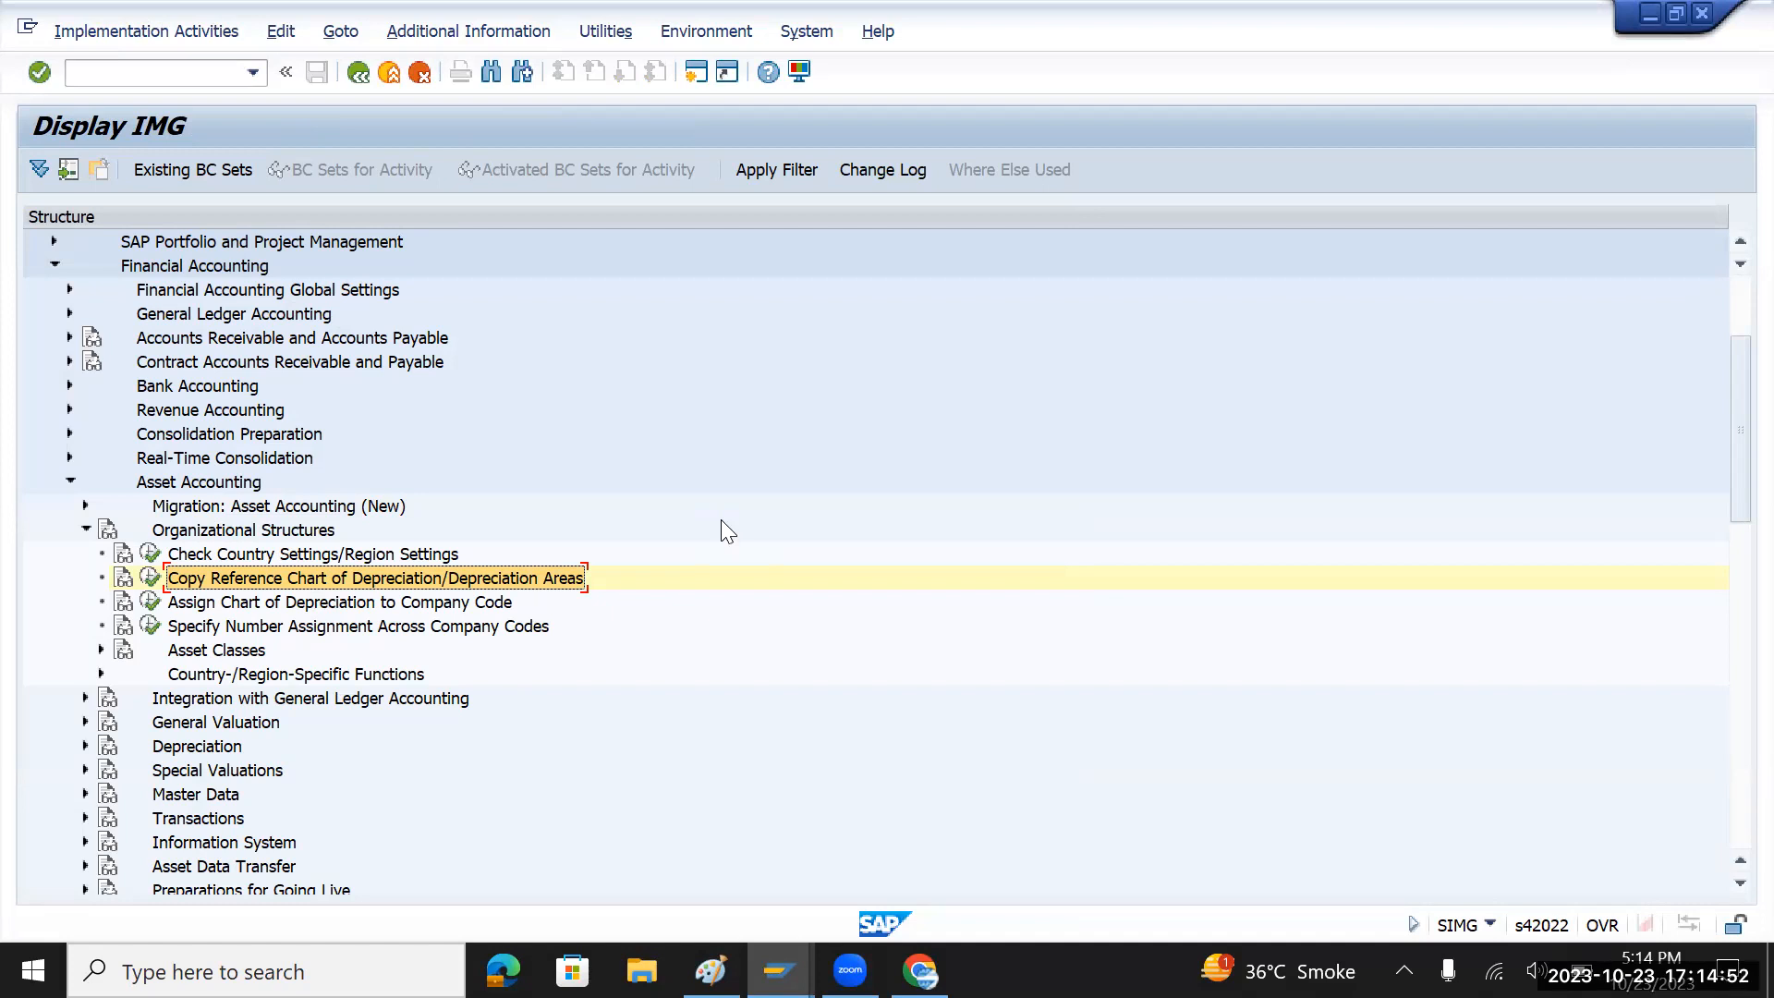
# - Try to open the Assign Chart of Depreciation to Company Code activity, declining to display the locked data
pyautogui.click(346, 605)
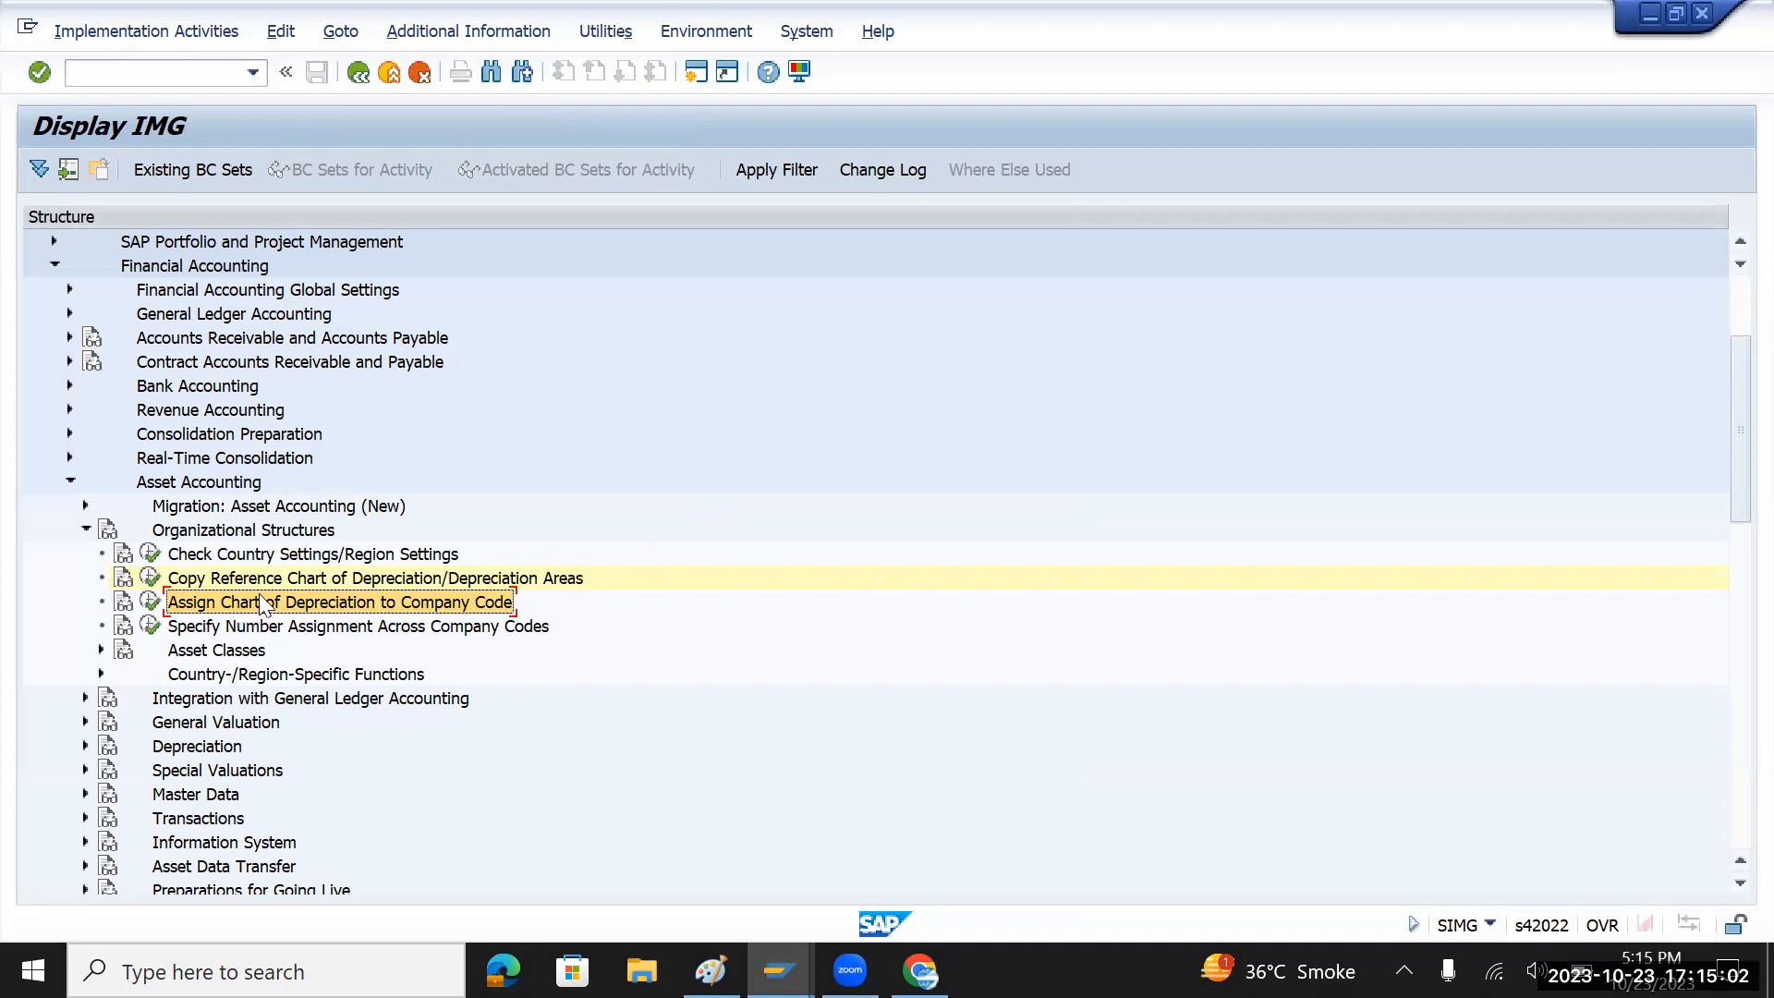
pyautogui.click(297, 577)
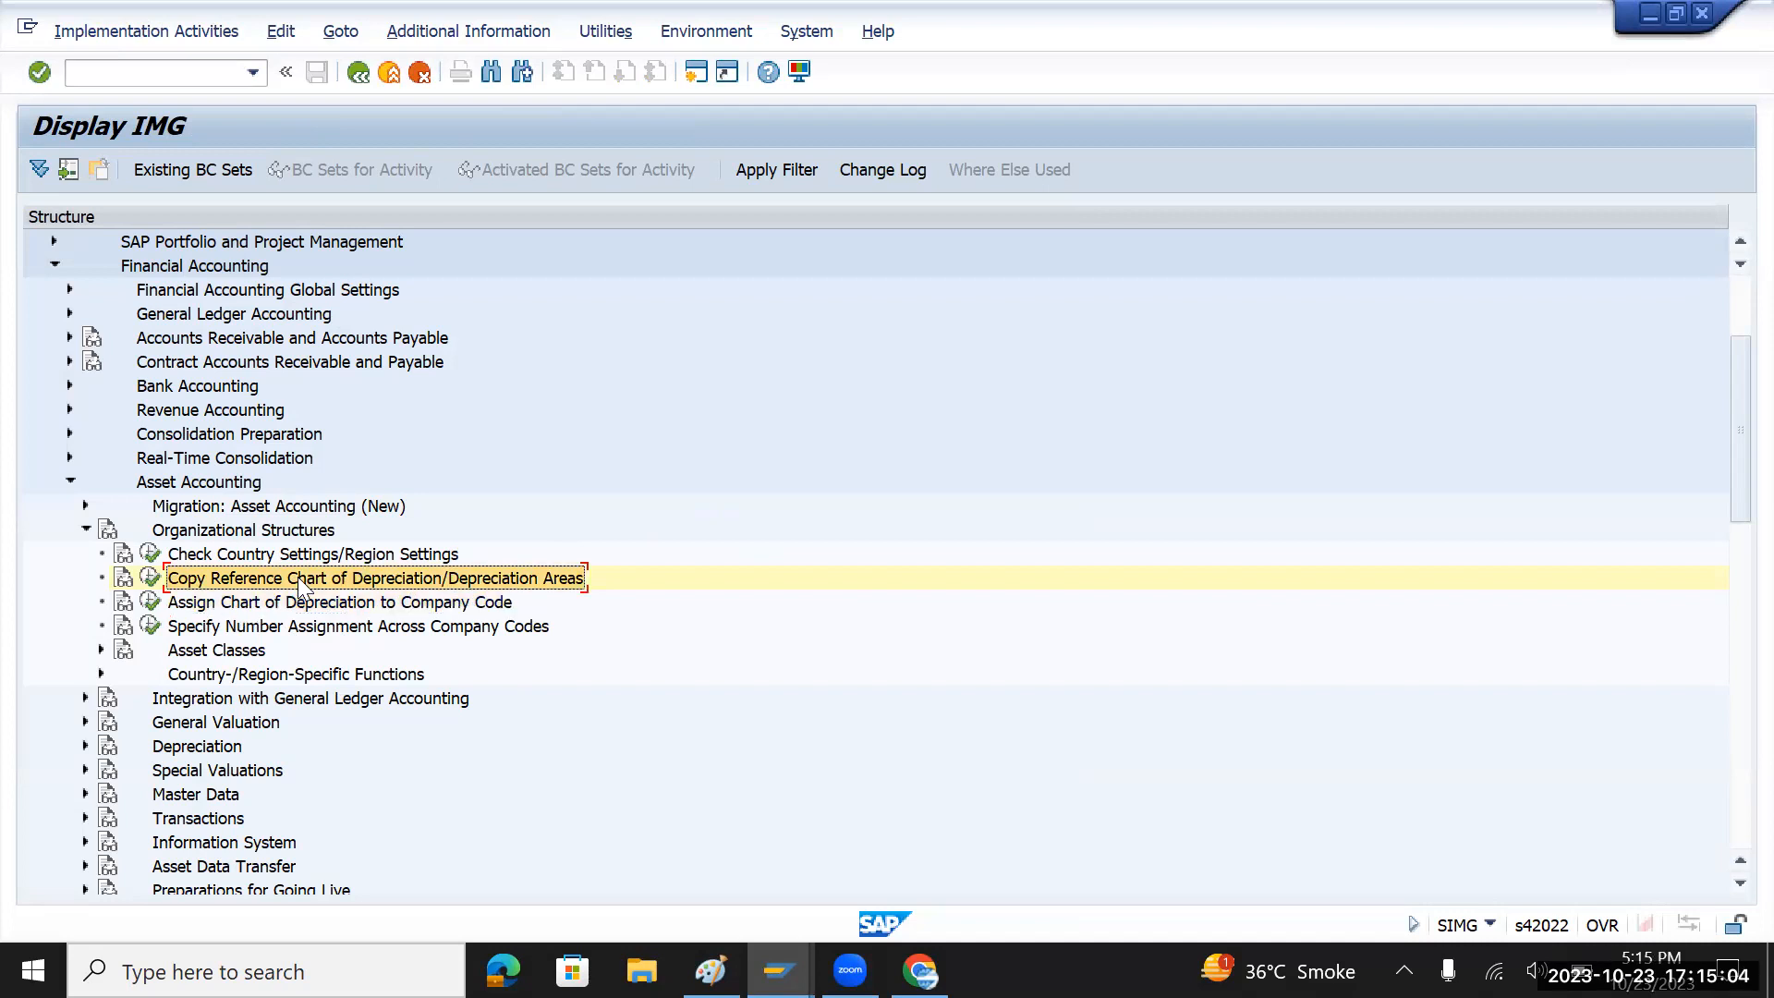
pyautogui.click(296, 599)
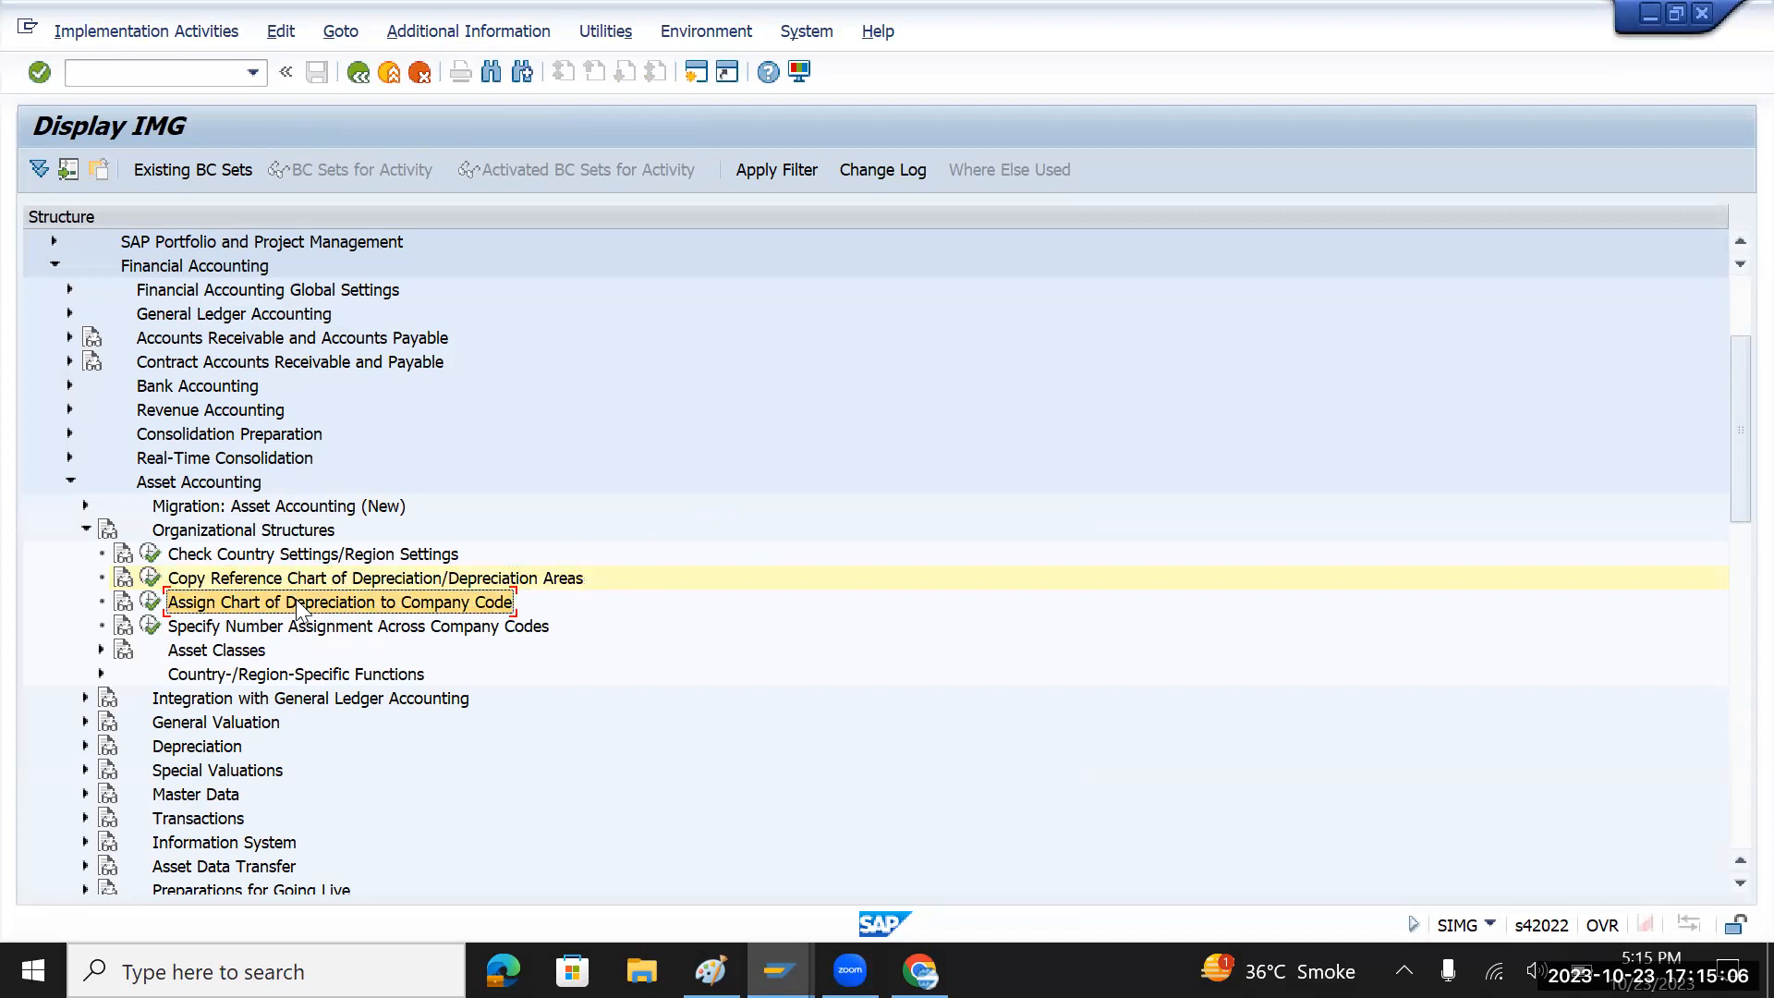
pyautogui.click(313, 584)
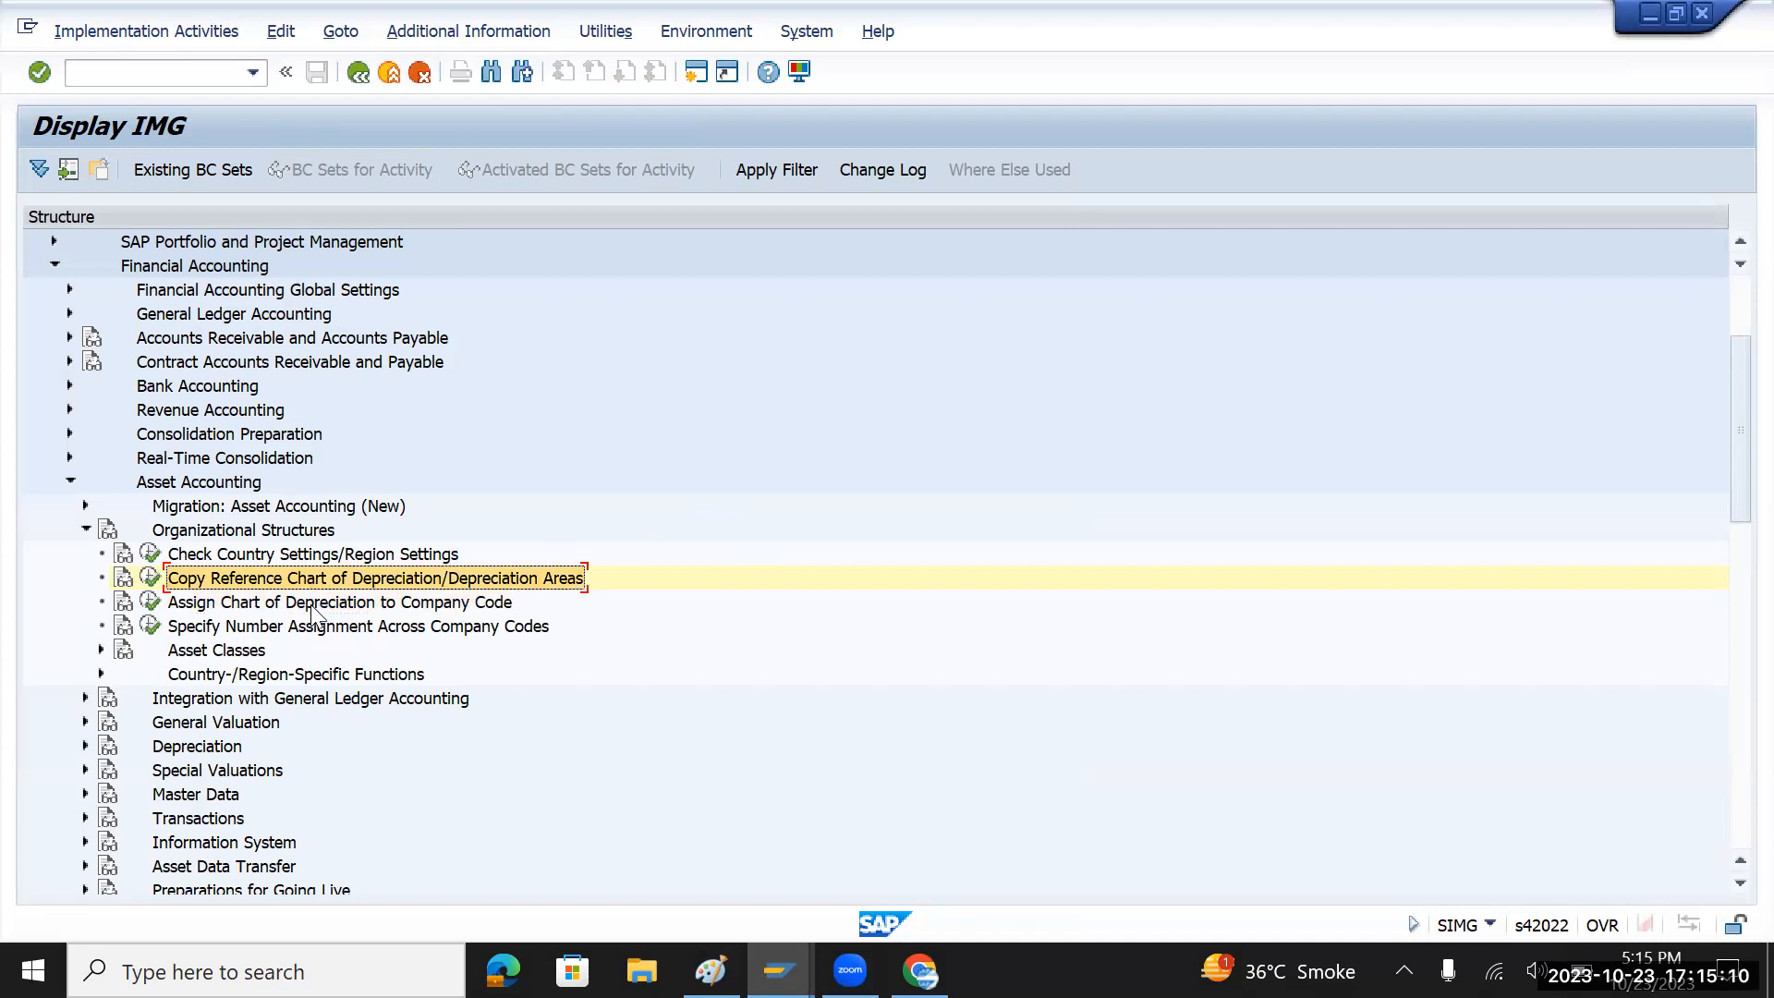
pyautogui.click(315, 605)
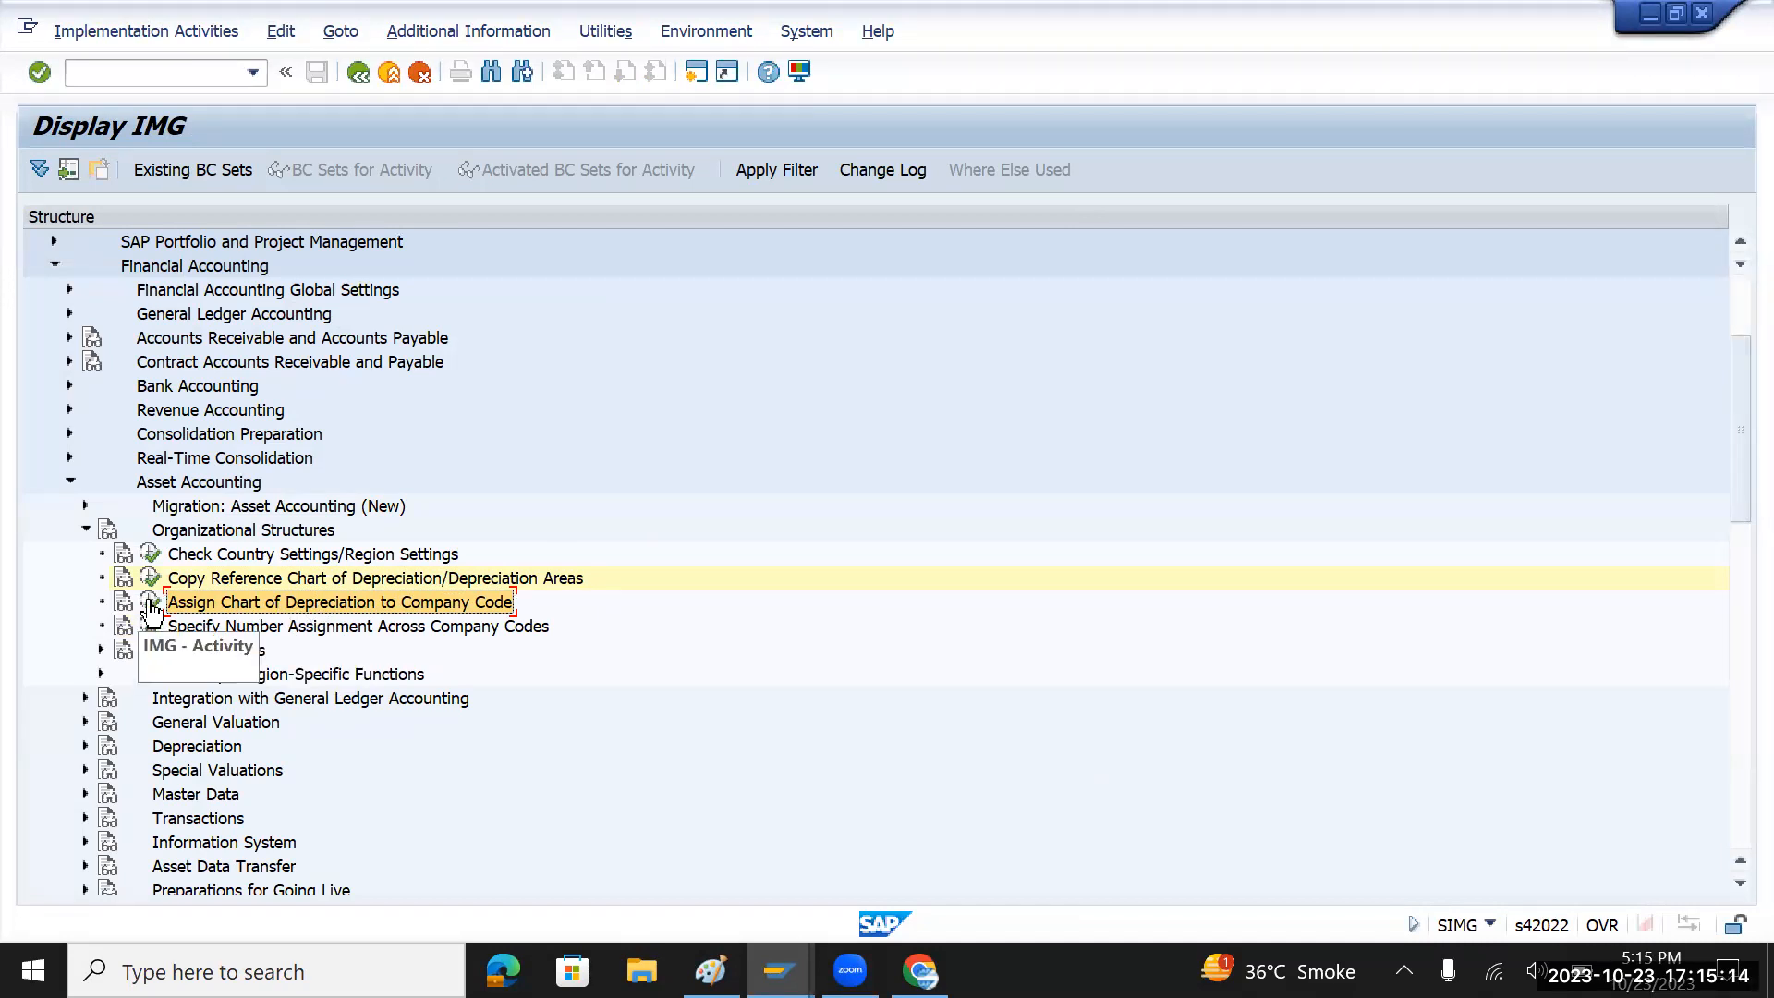
pyautogui.click(150, 603)
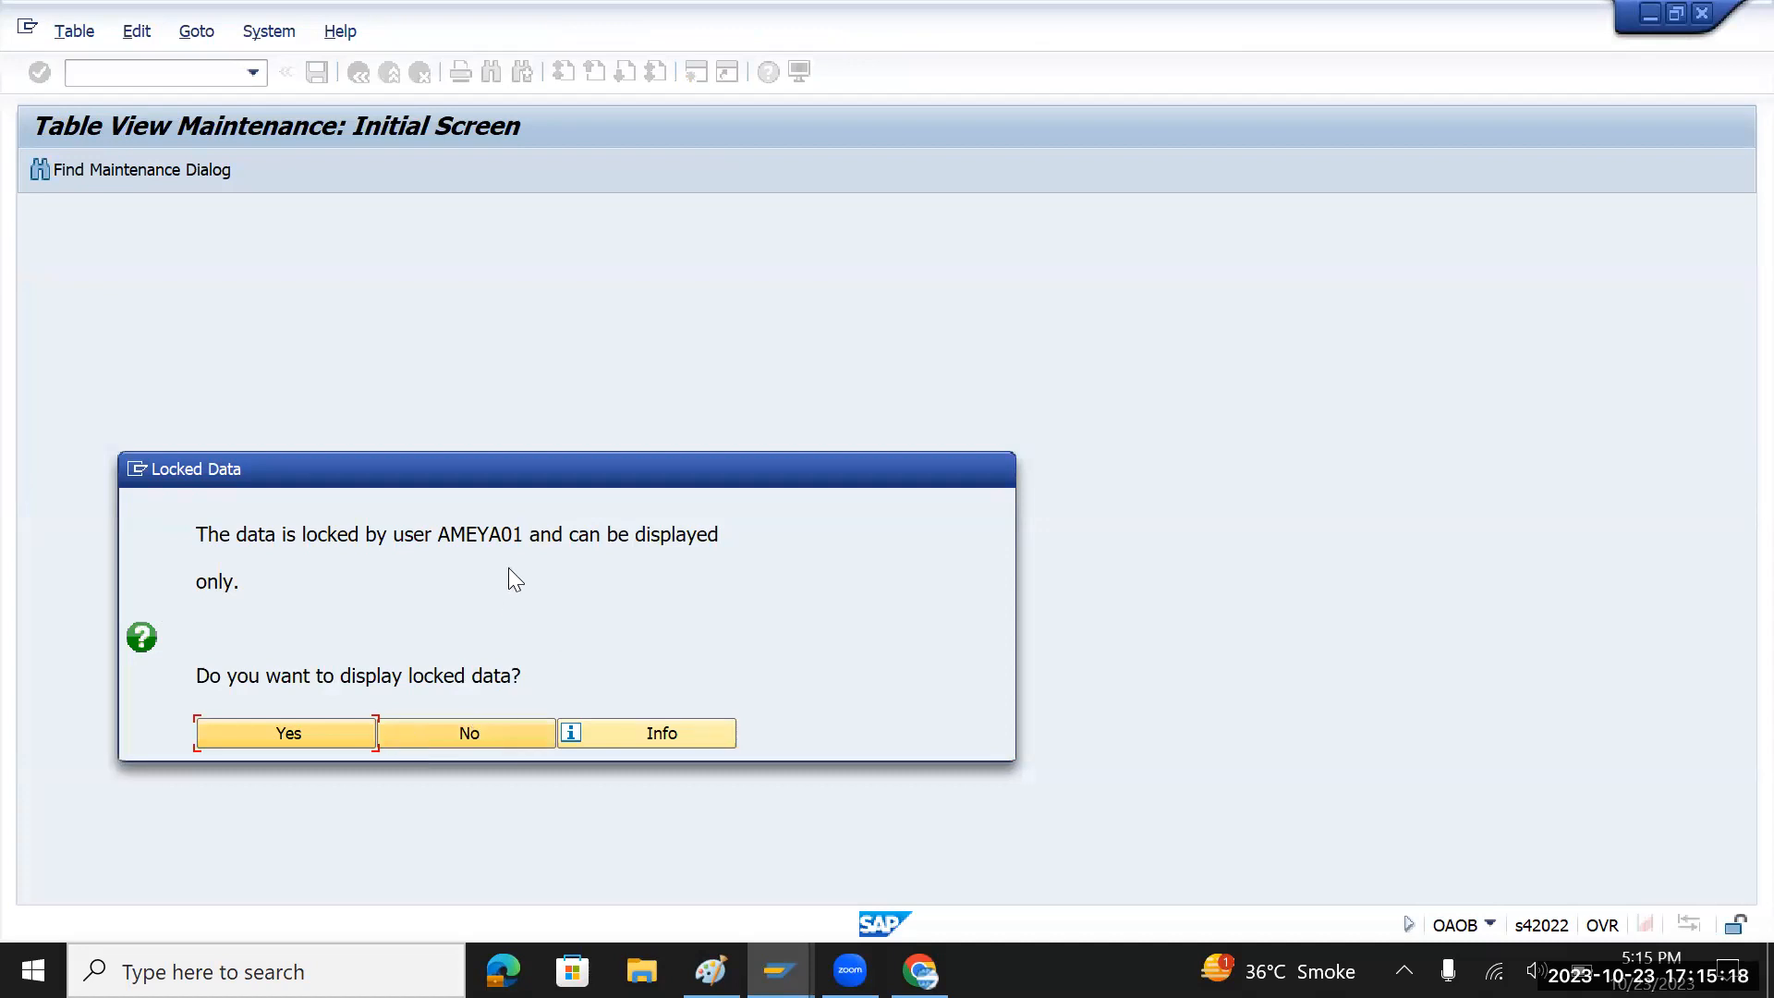
pyautogui.click(495, 738)
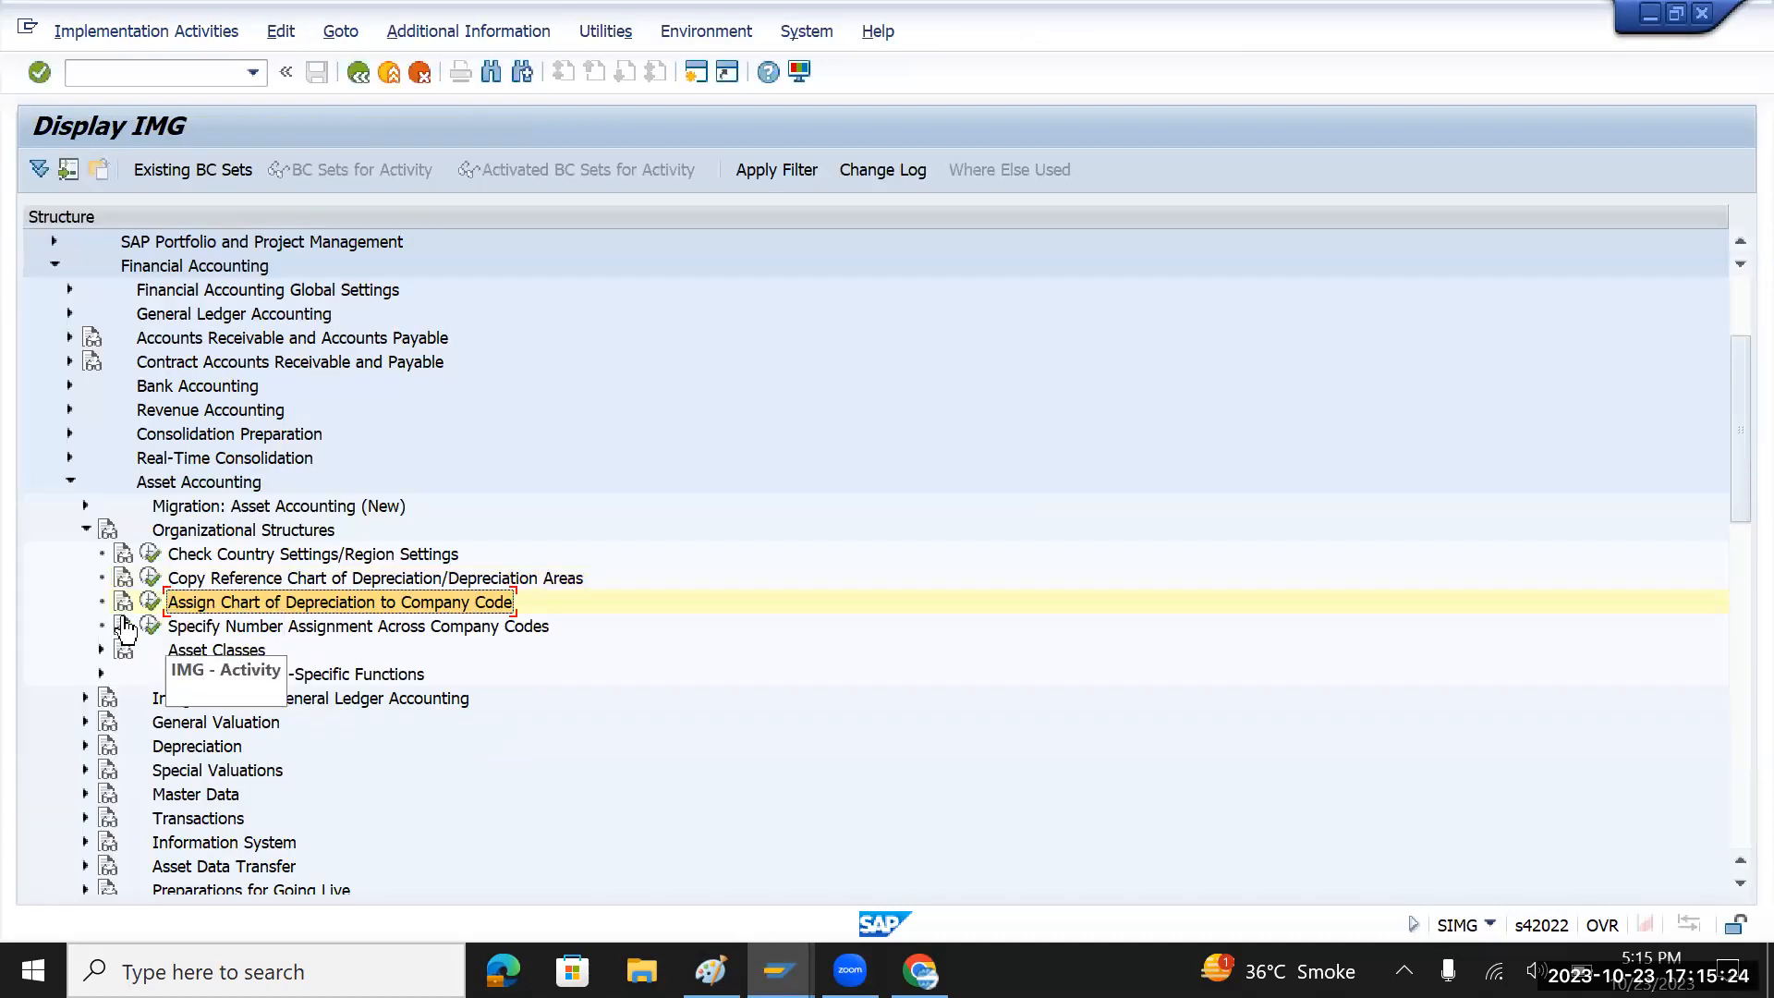
pyautogui.click(86, 529)
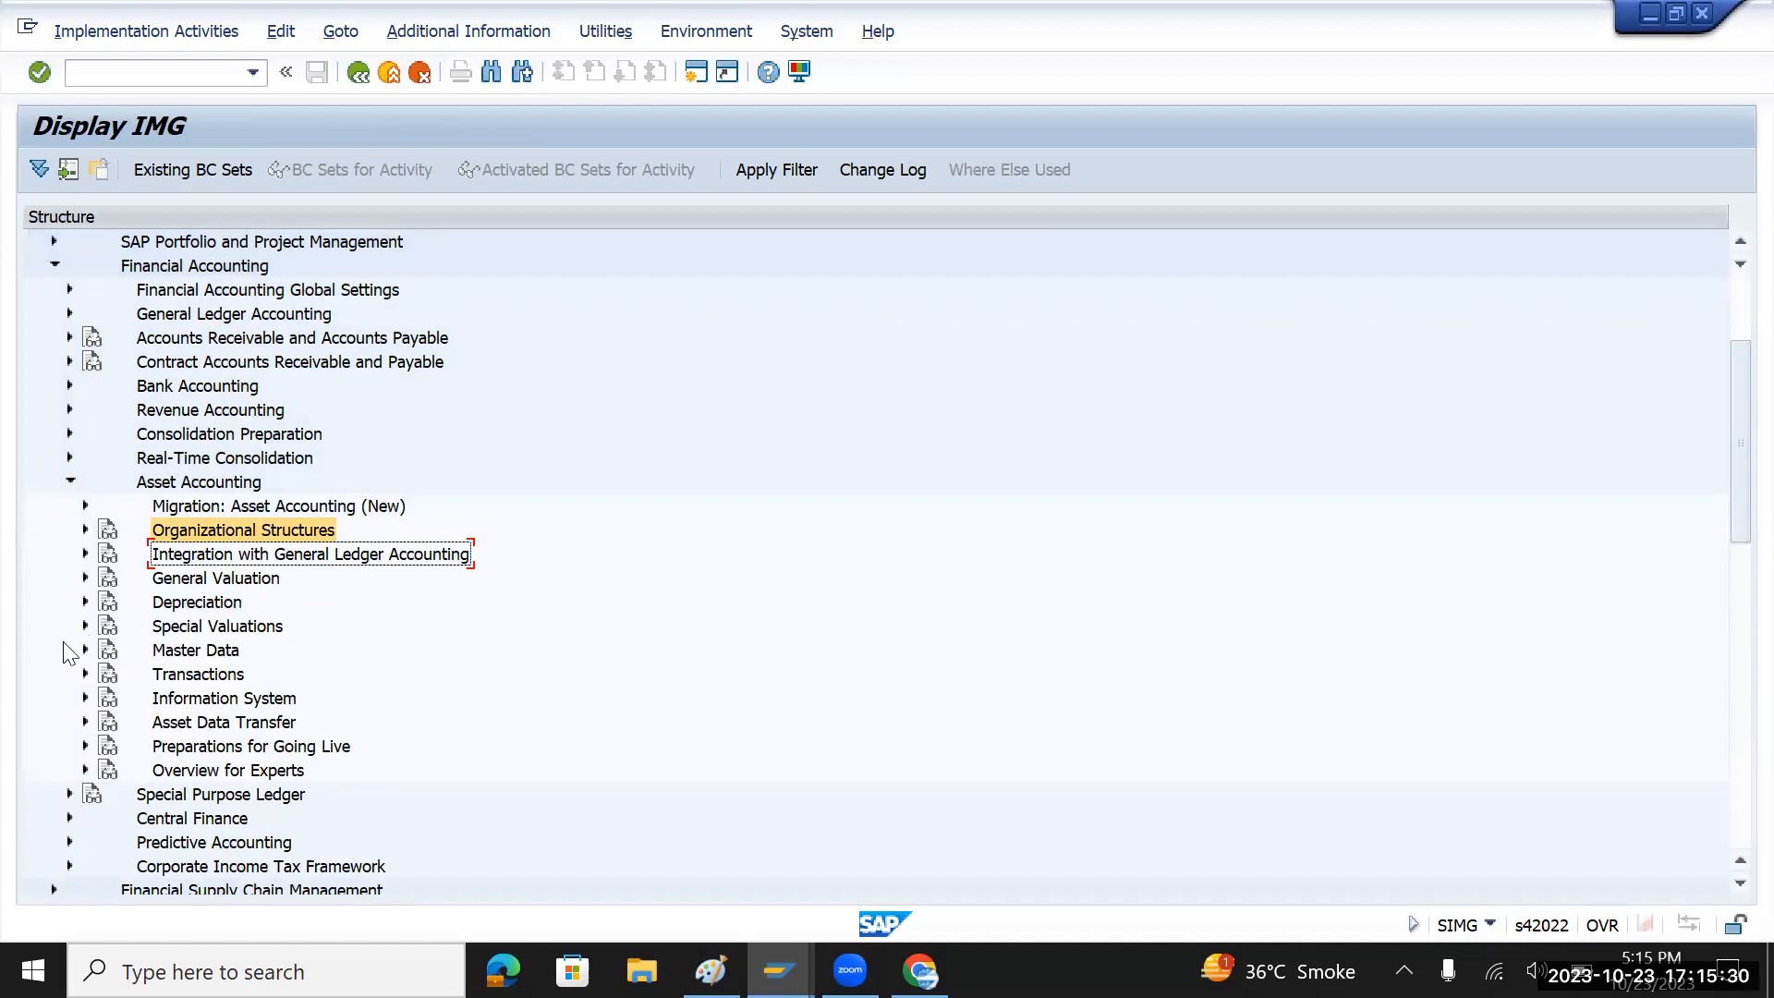
pyautogui.click(85, 530)
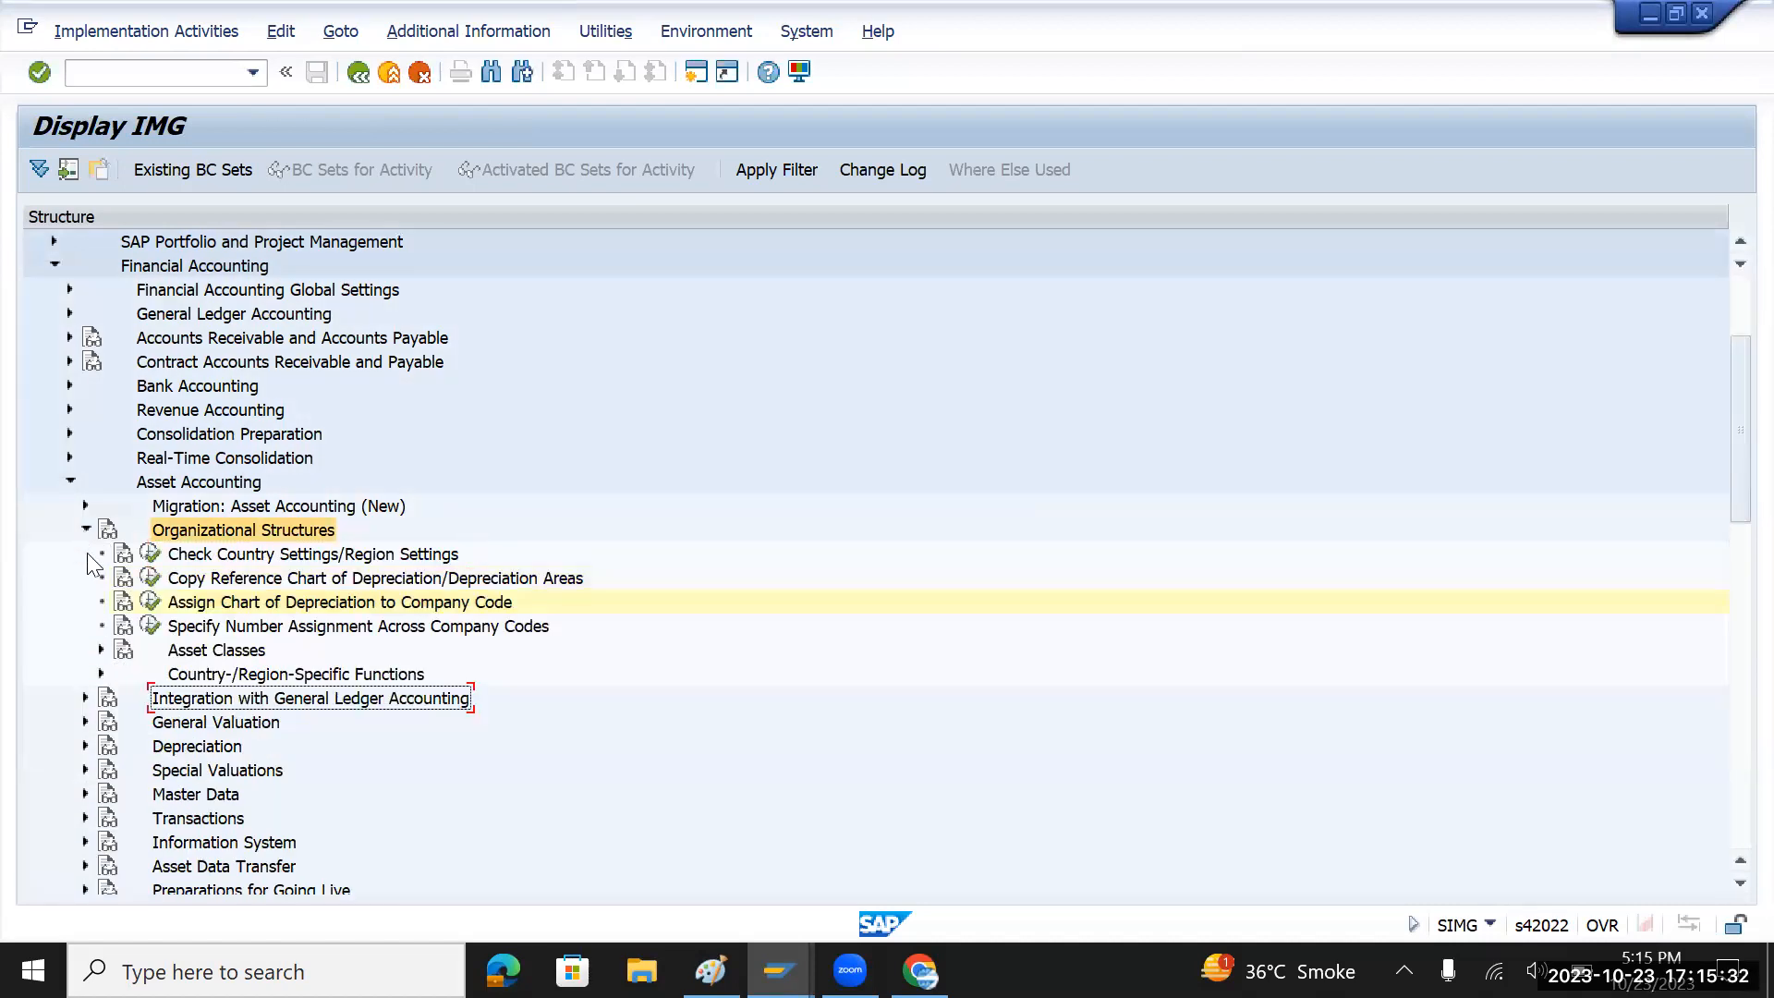
pyautogui.click(261, 582)
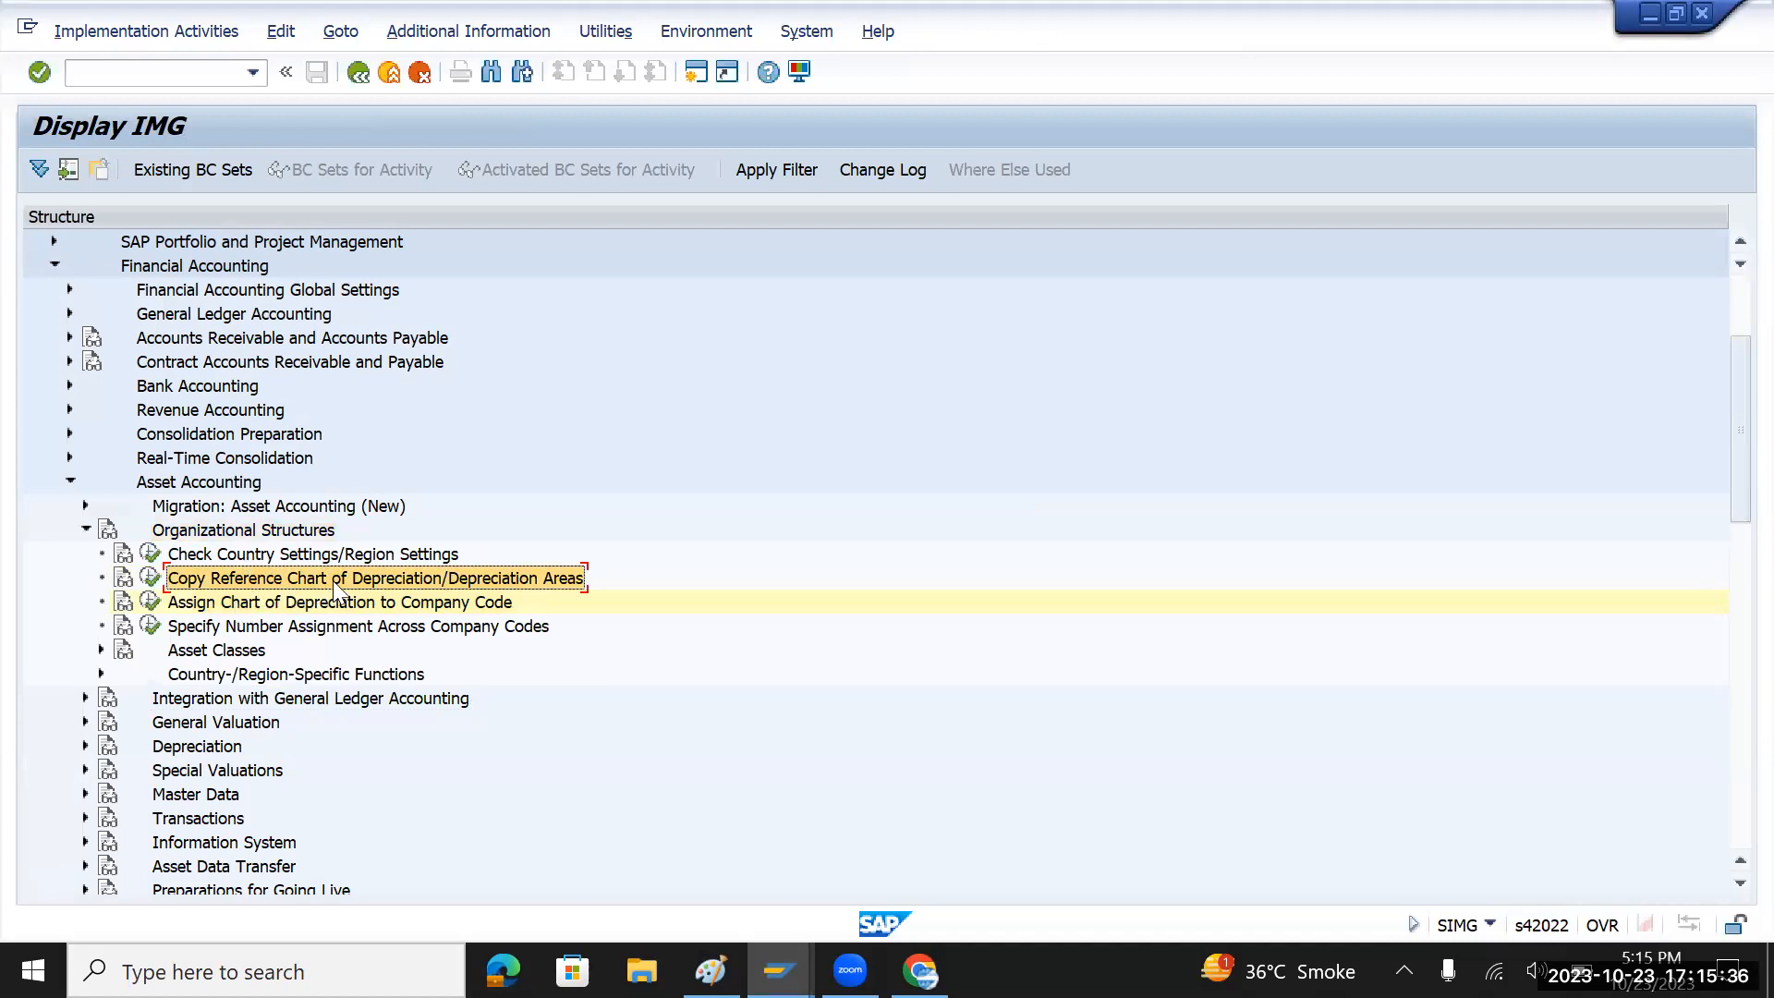
pyautogui.click(294, 608)
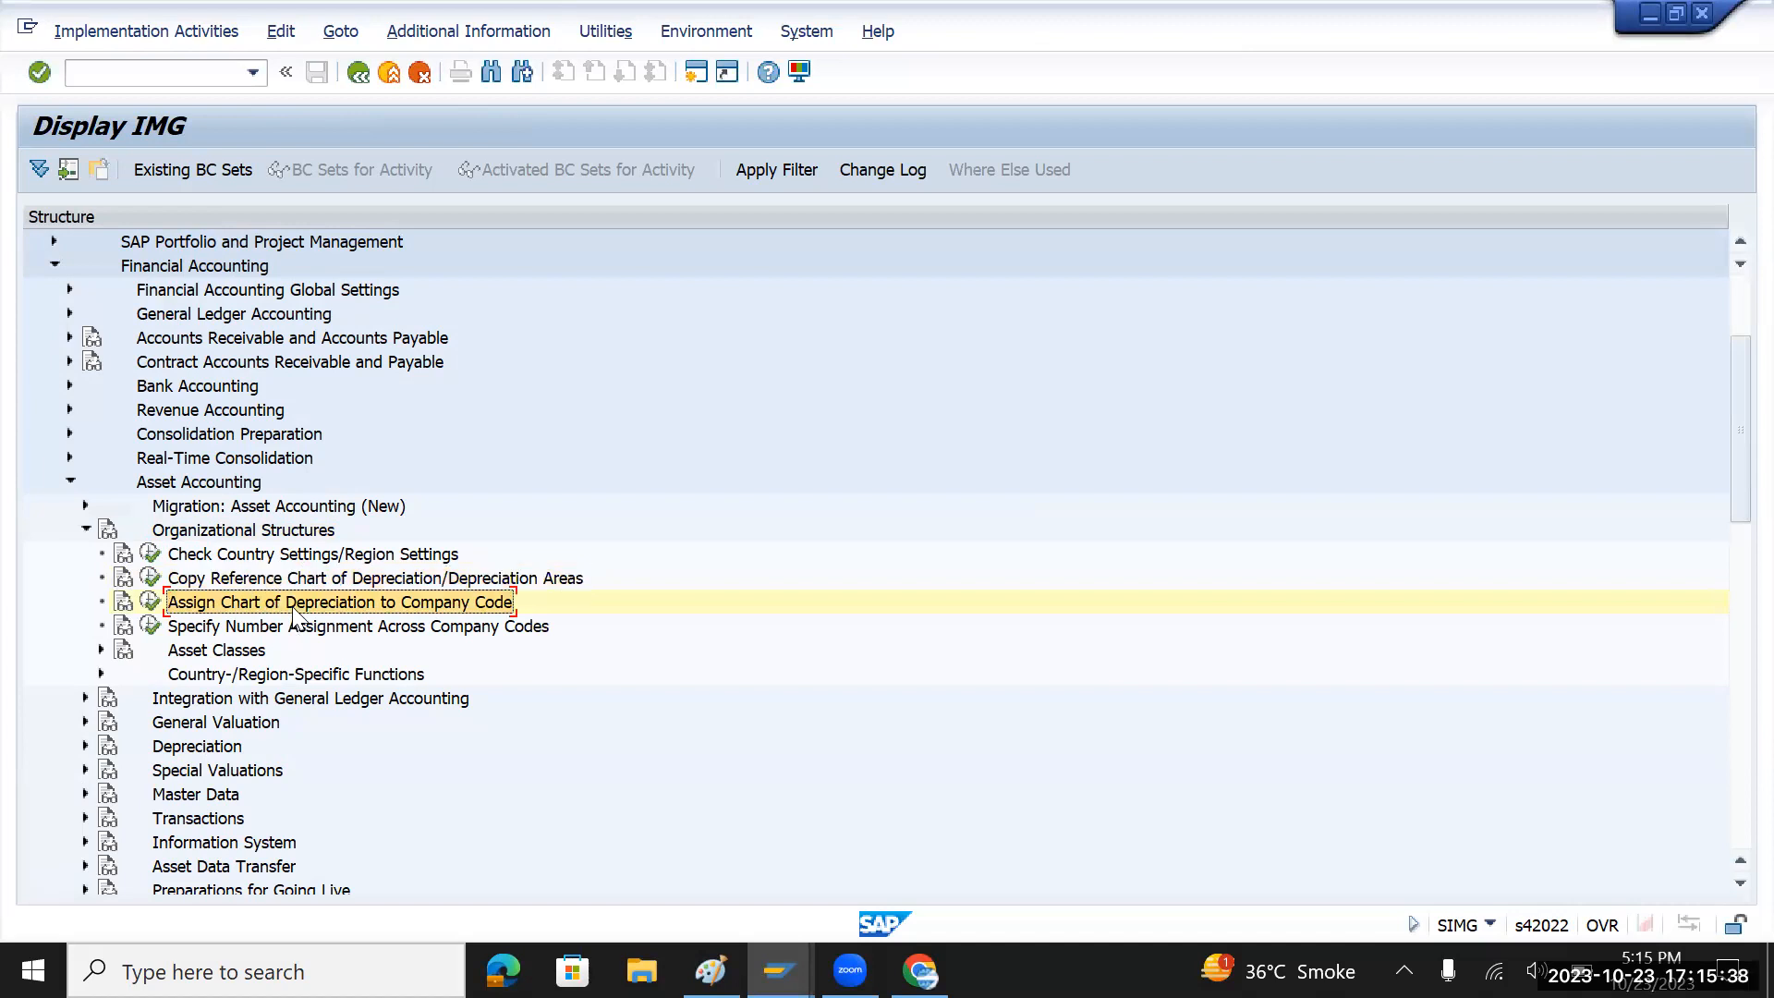
# - Collapse Organizational Structures and expand General Valuation and its Depreciation Areas node under Asset Accounting to reach the value transfer activities
pyautogui.click(86, 530)
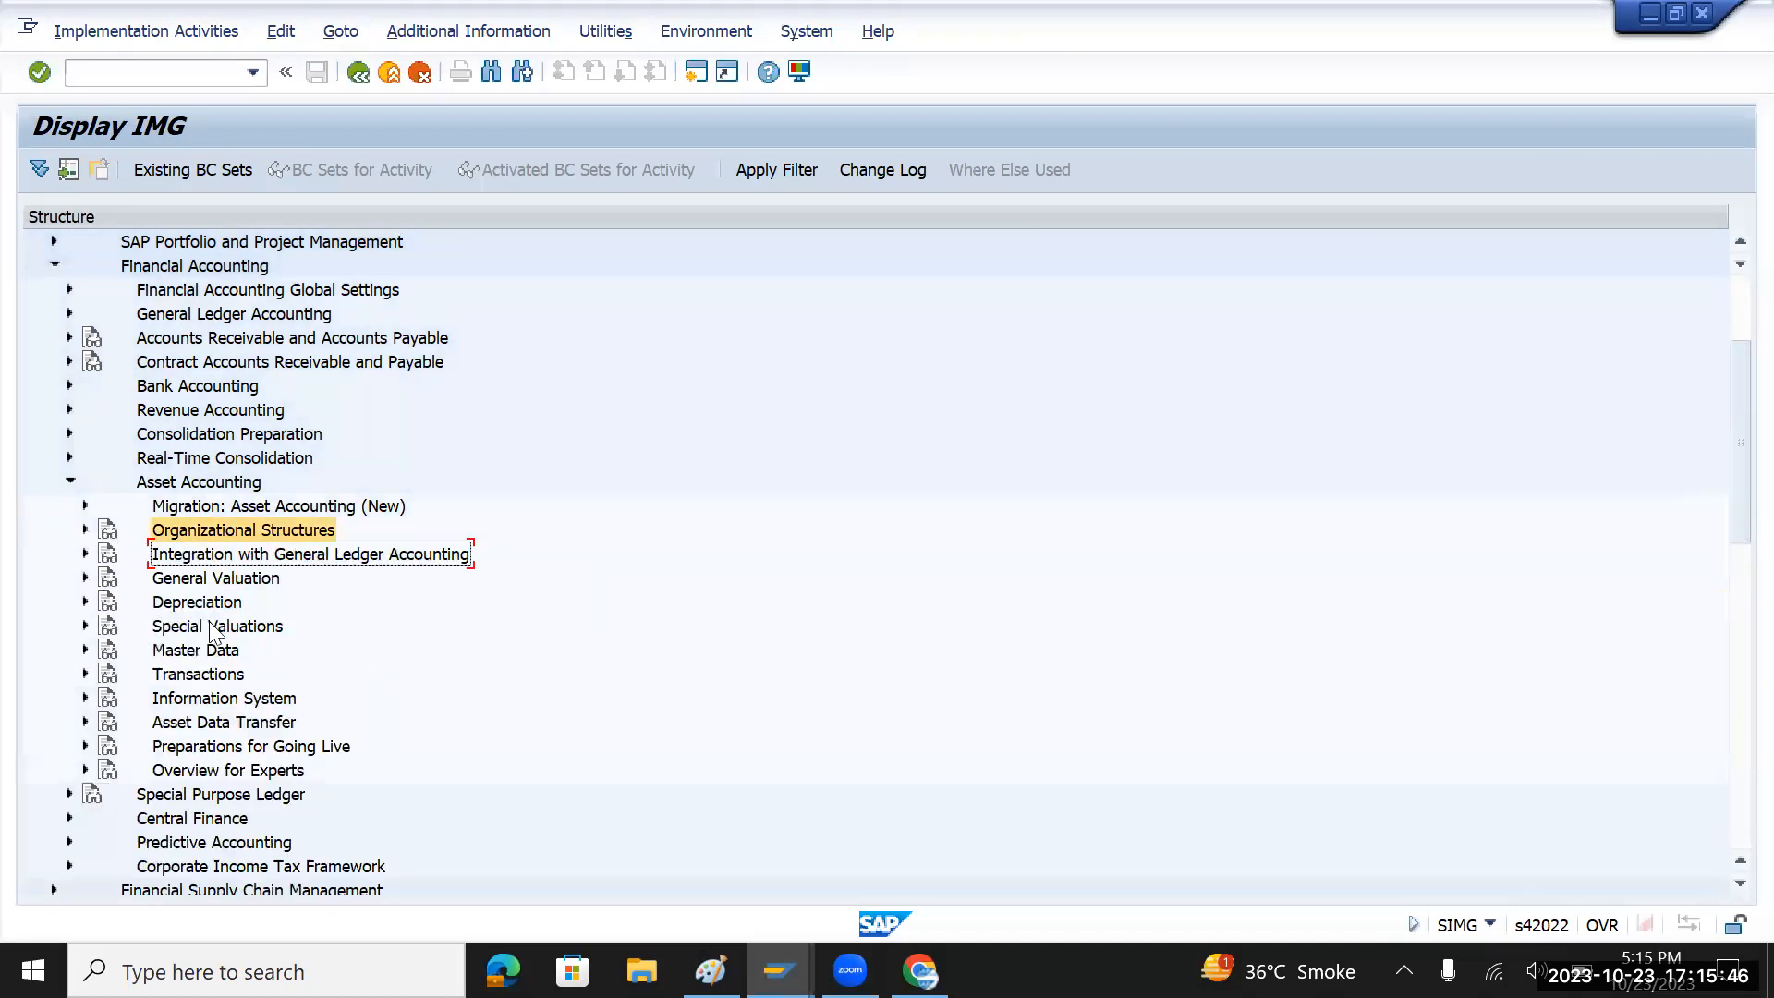
pyautogui.click(231, 580)
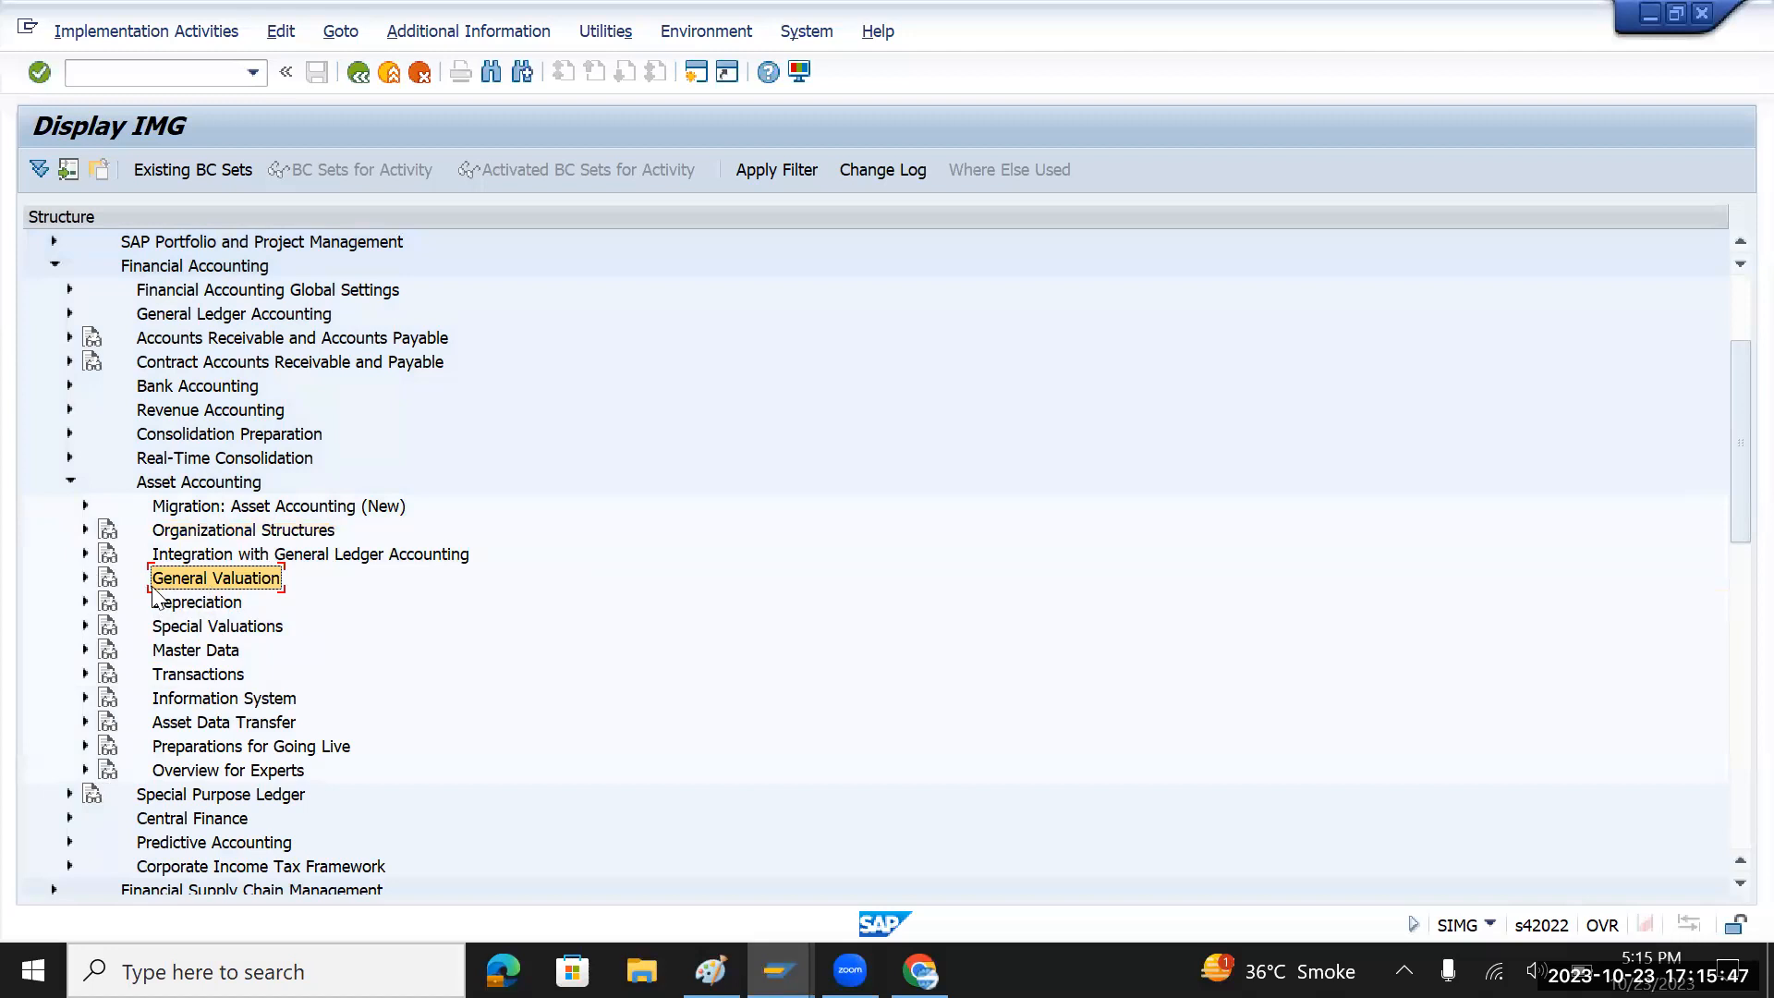
pyautogui.click(85, 579)
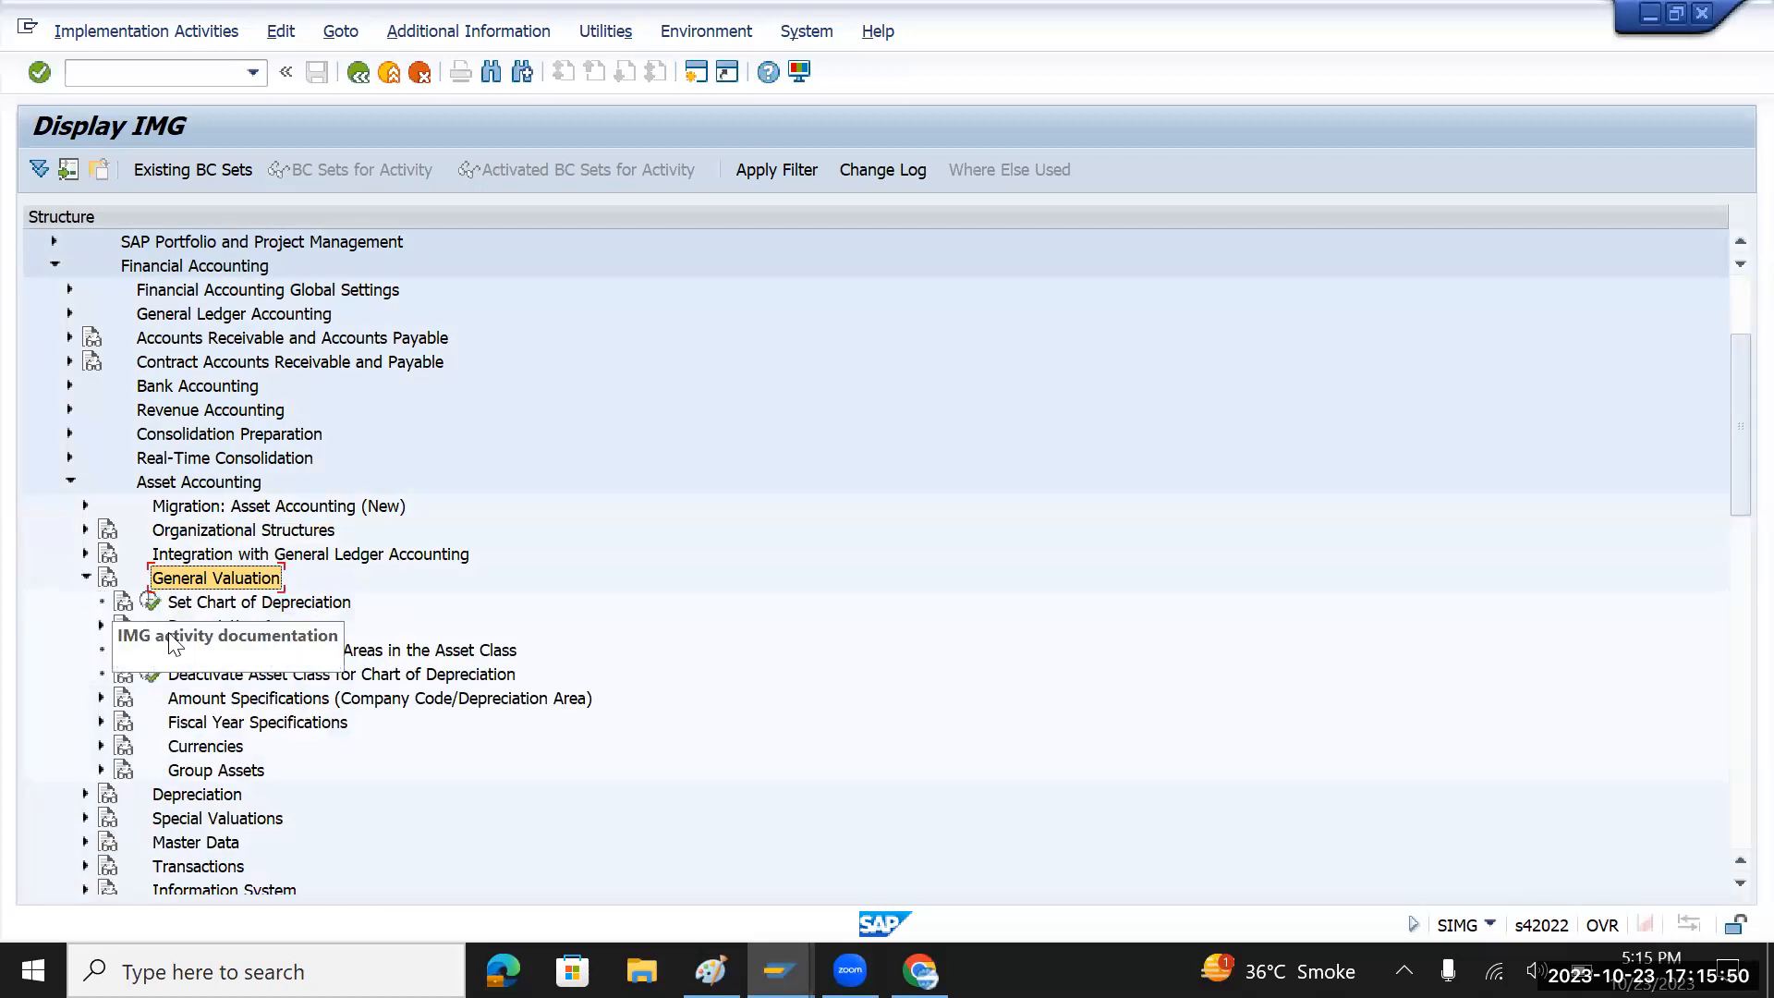
pyautogui.click(214, 628)
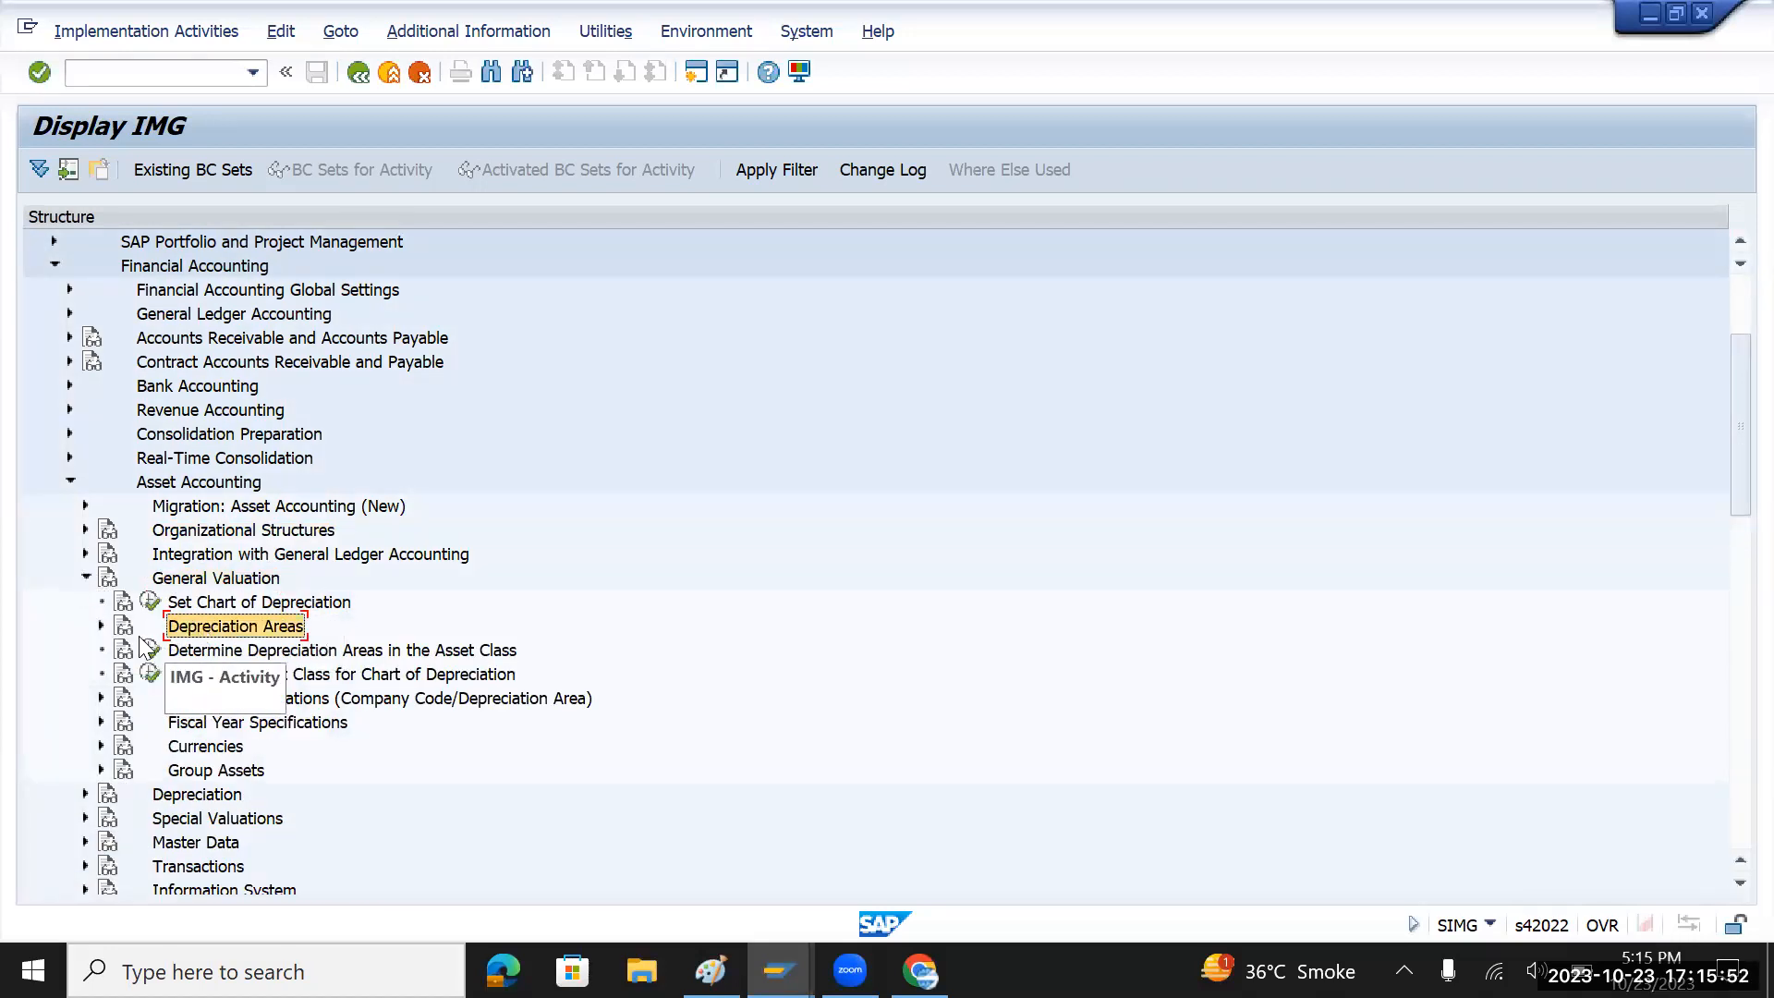
pyautogui.click(101, 627)
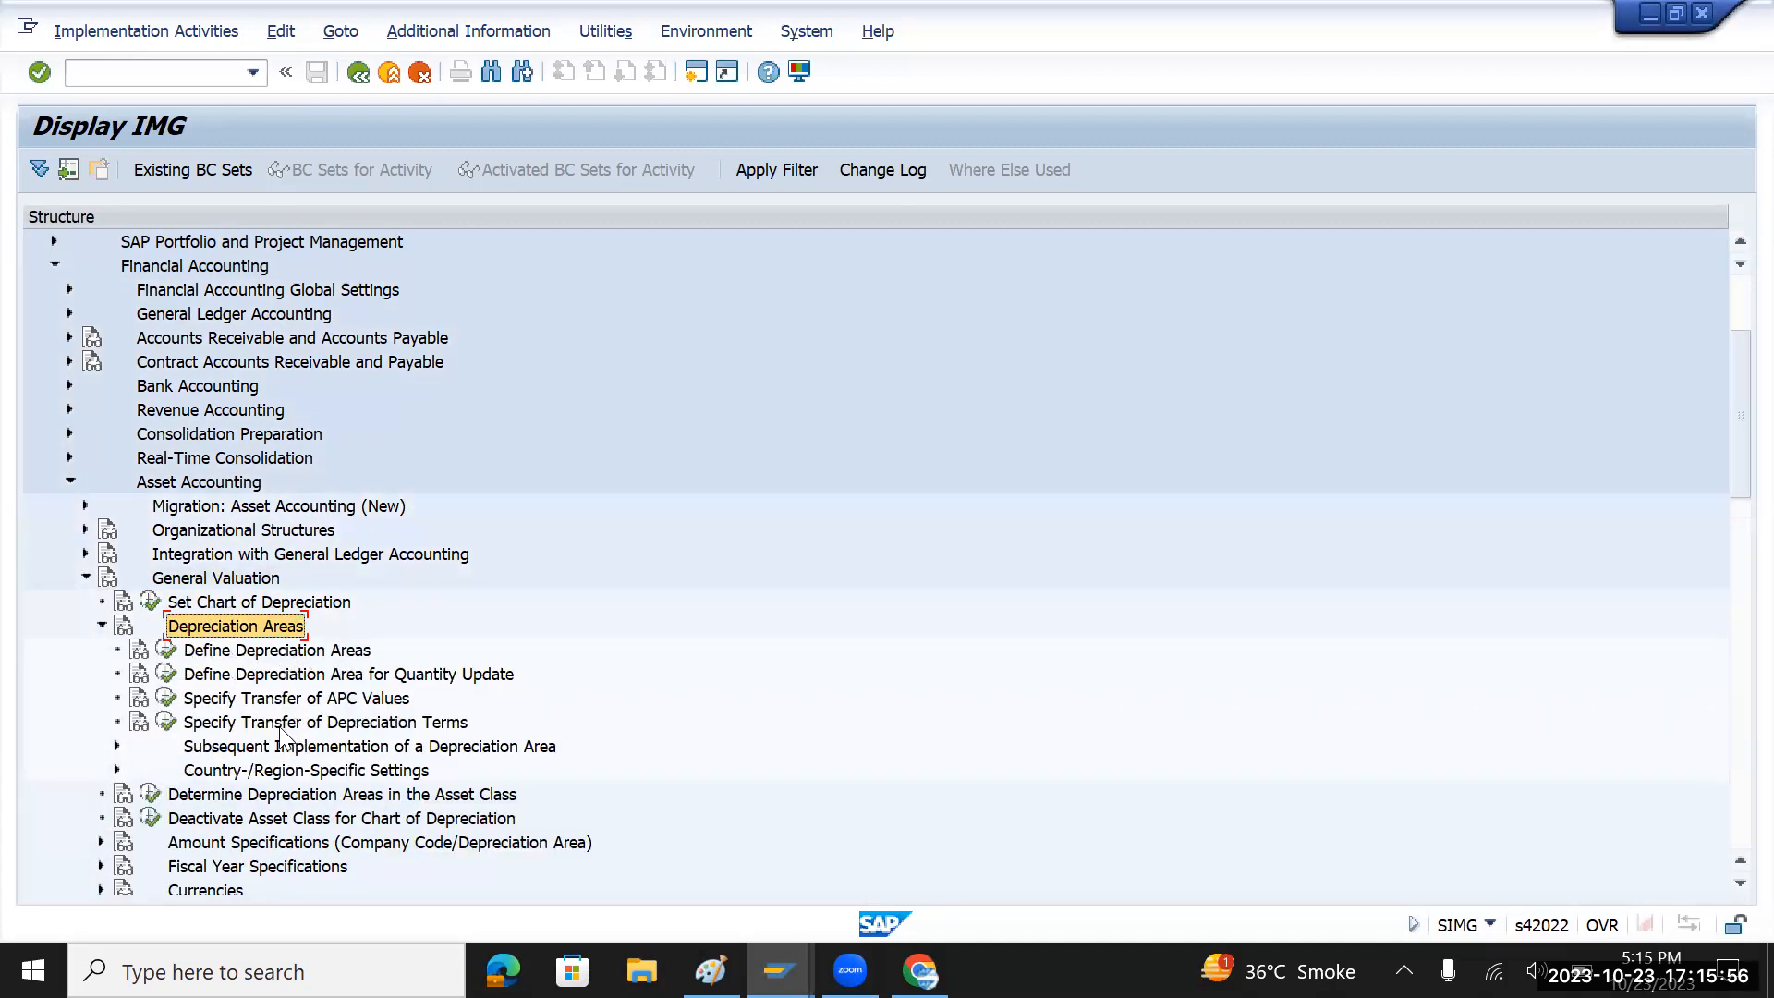
pyautogui.click(301, 700)
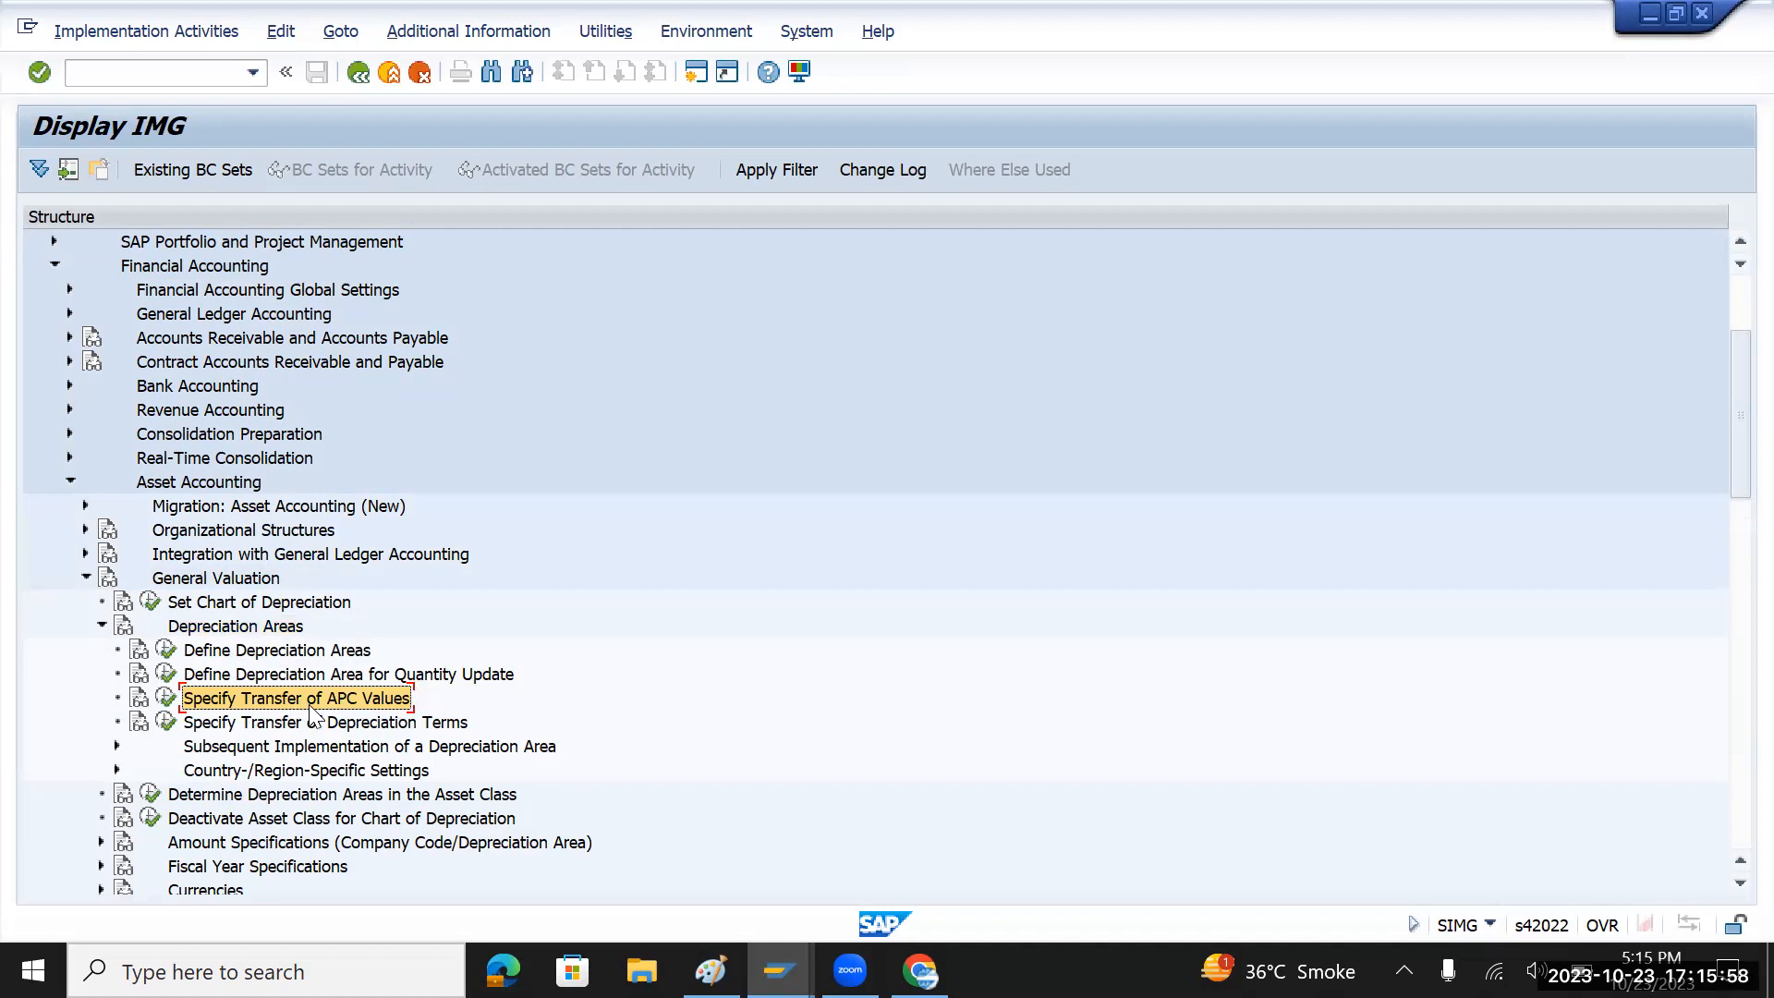
pyautogui.click(264, 726)
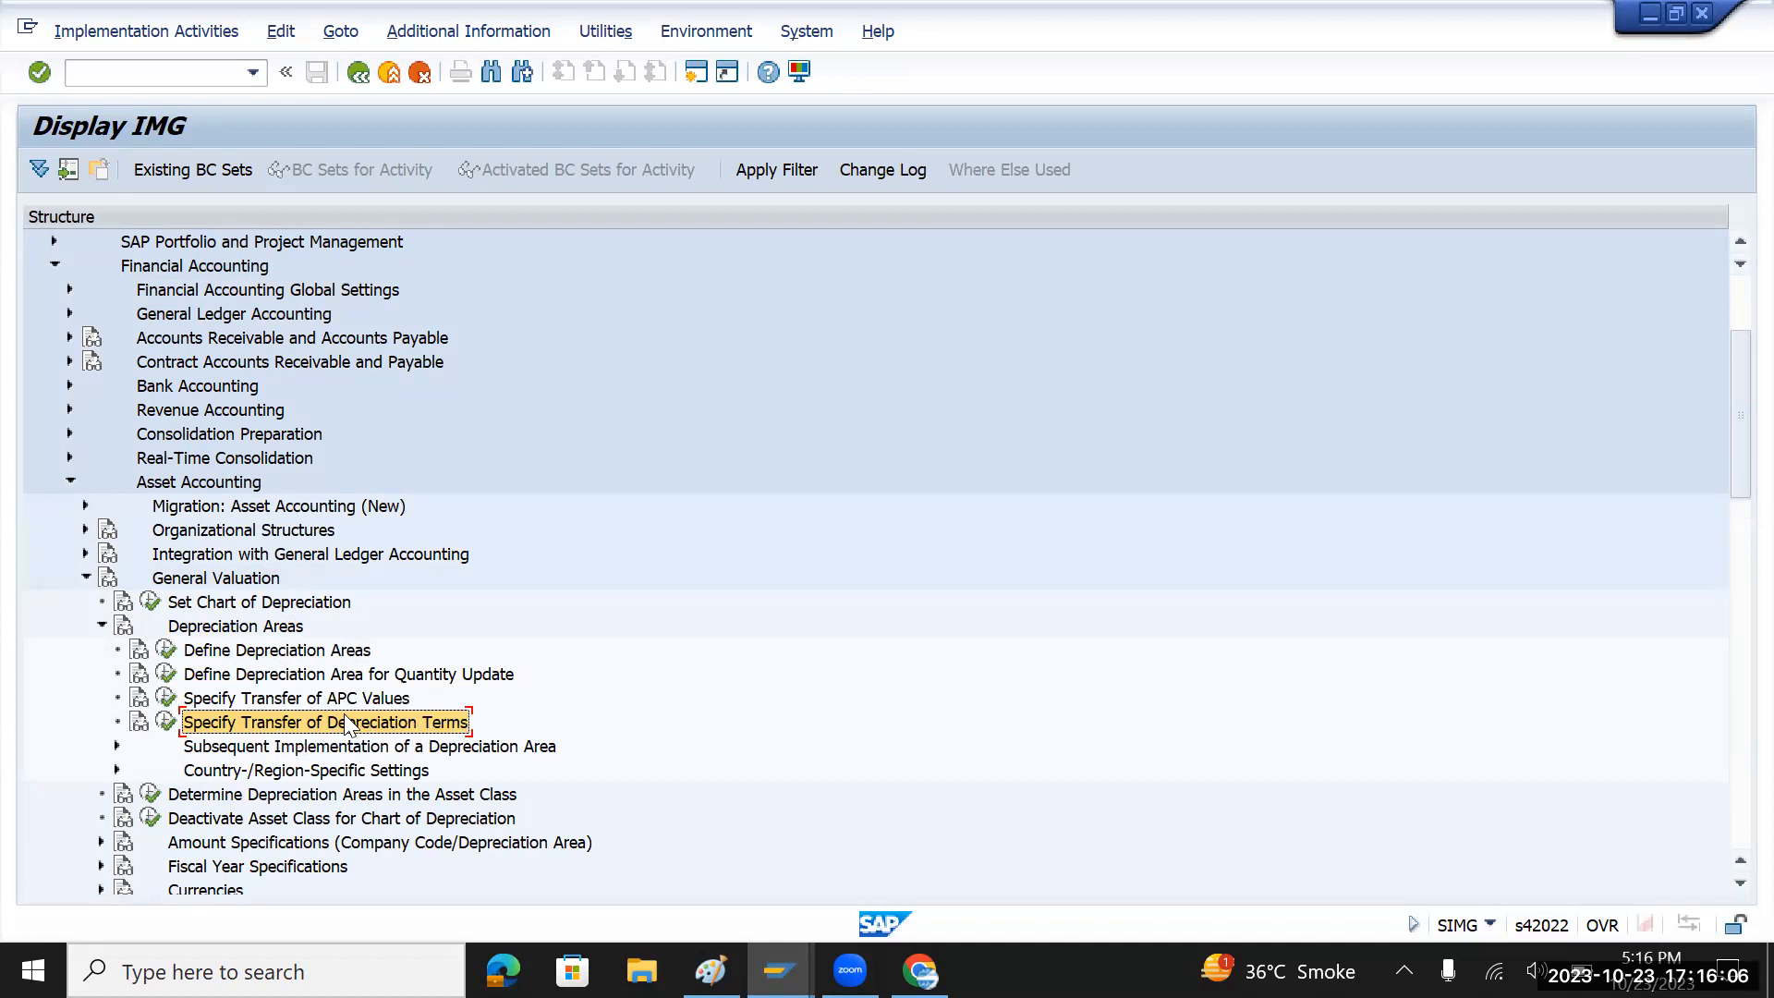
pyautogui.click(283, 699)
pyautogui.click(287, 722)
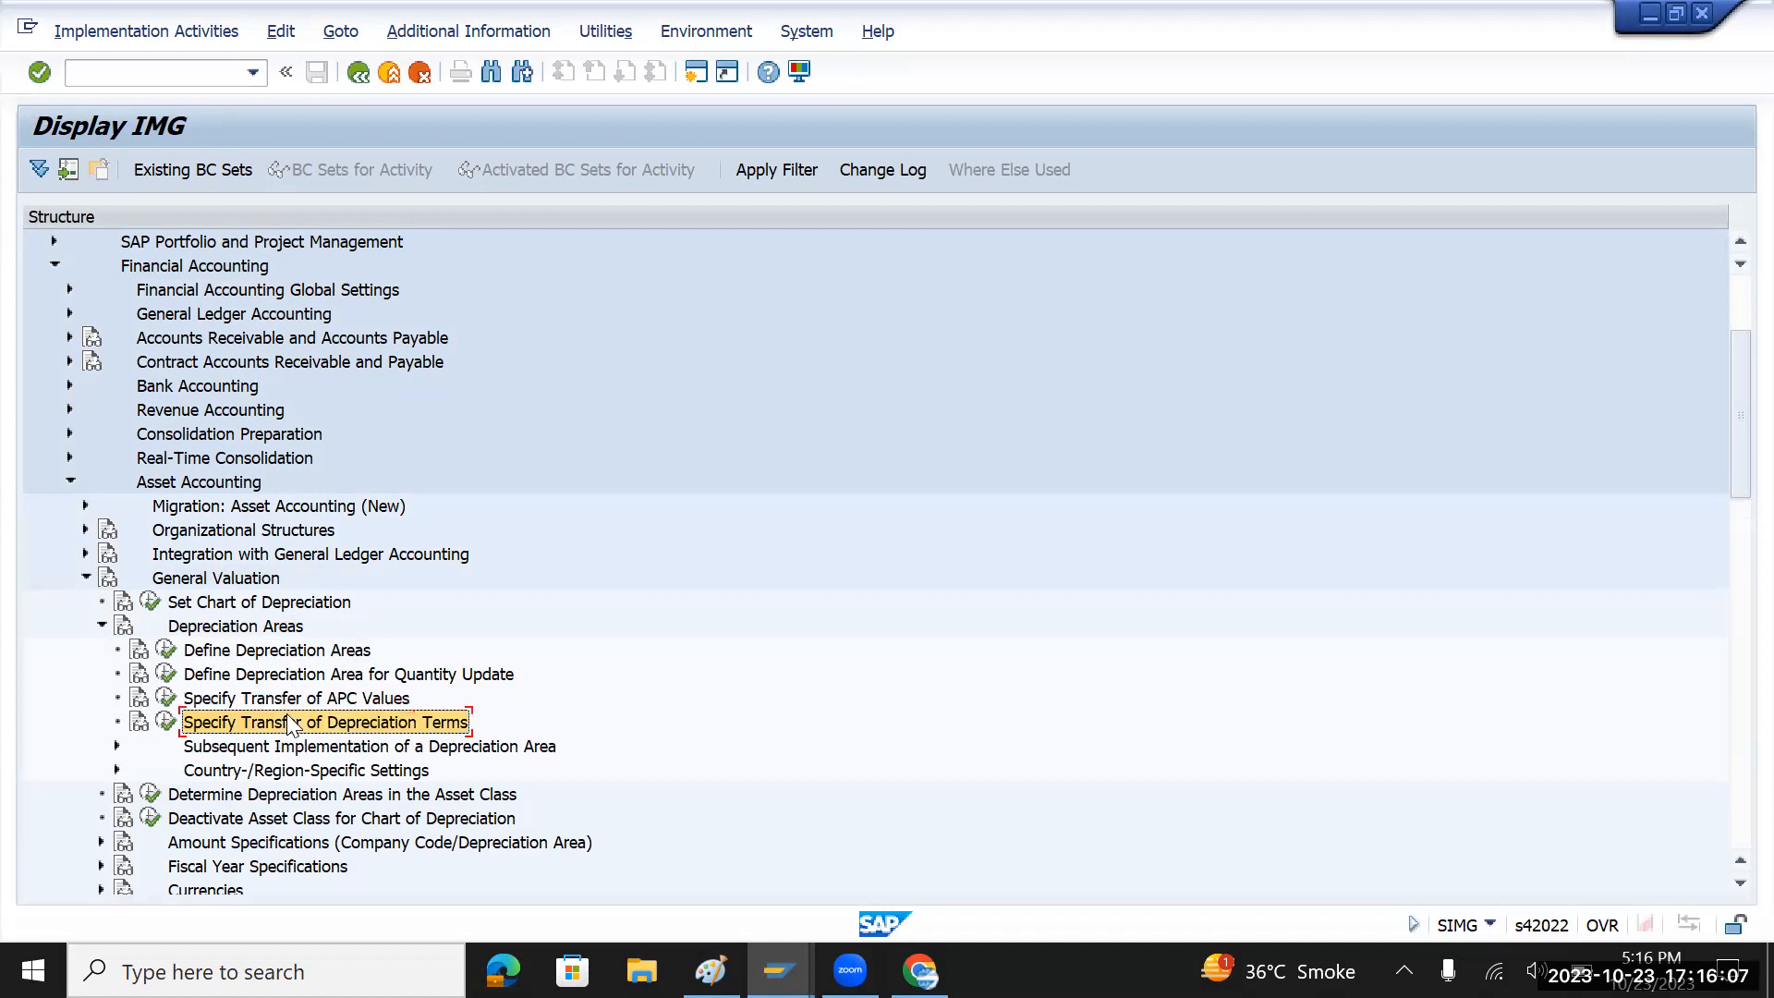
# - Open the Specify Transfer of APC Values activity and mark depreciation area 31, Book depreciation group currency, as identical
pyautogui.click(169, 699)
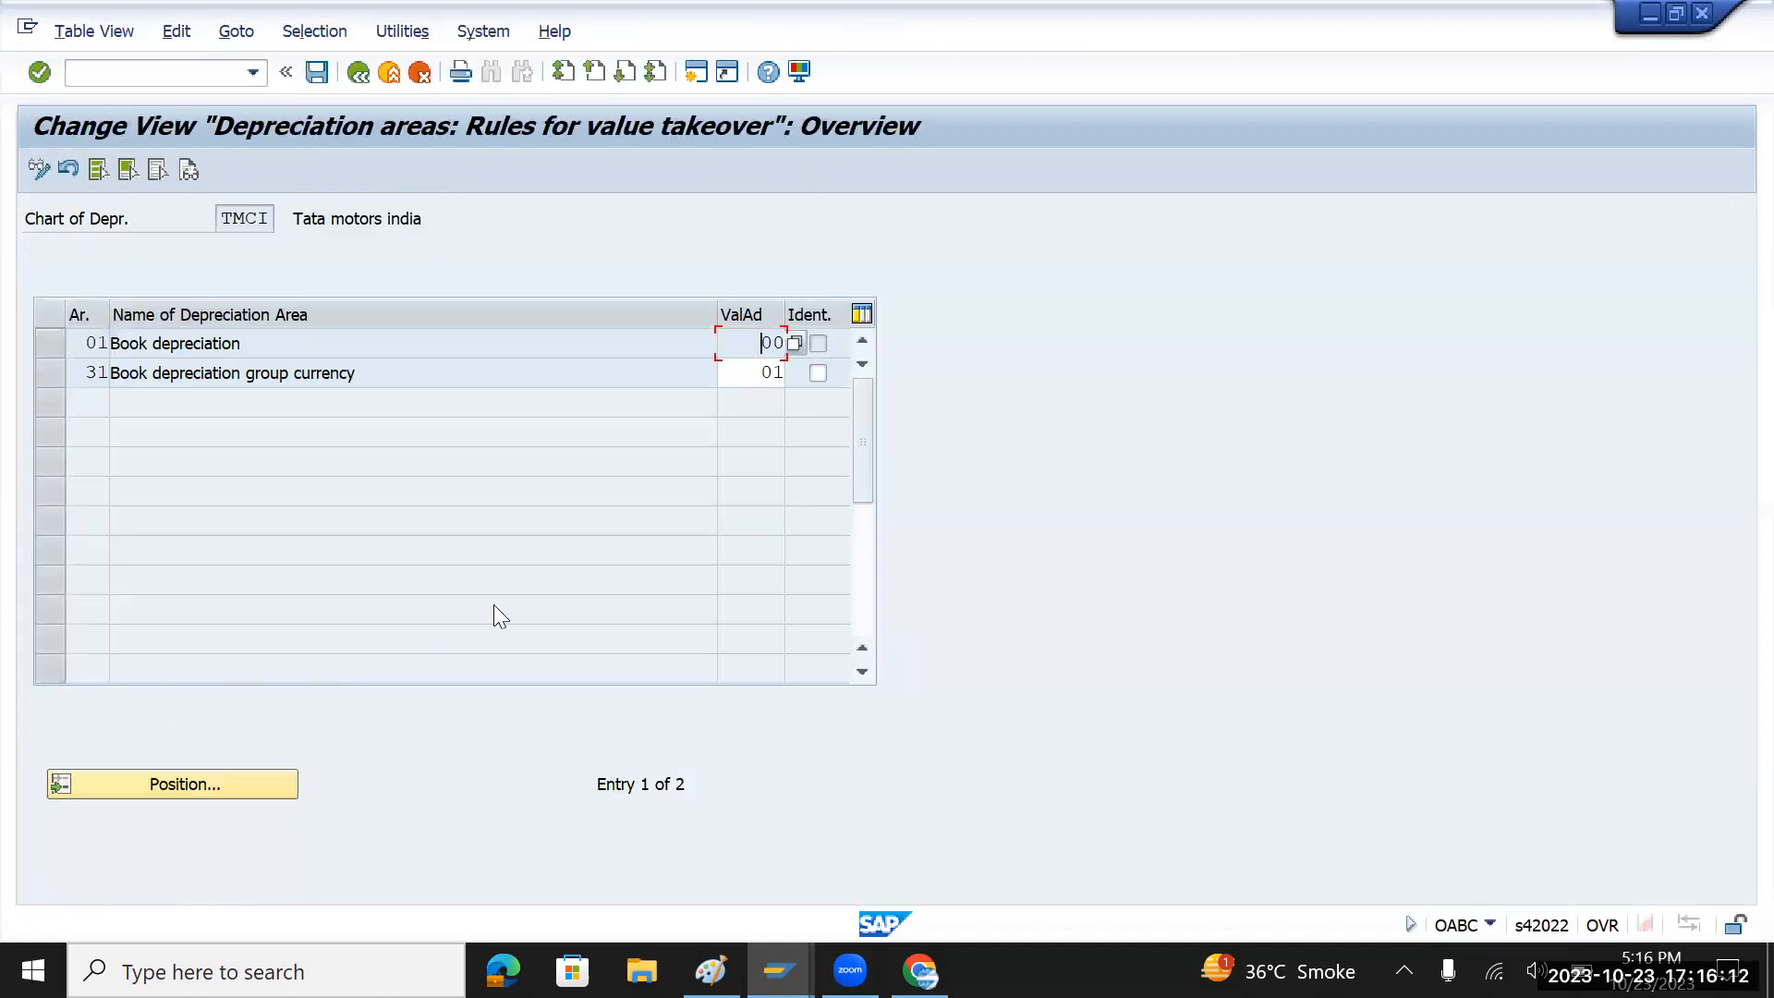
pyautogui.moveTo(212, 345); pyautogui.dragTo(105, 352)
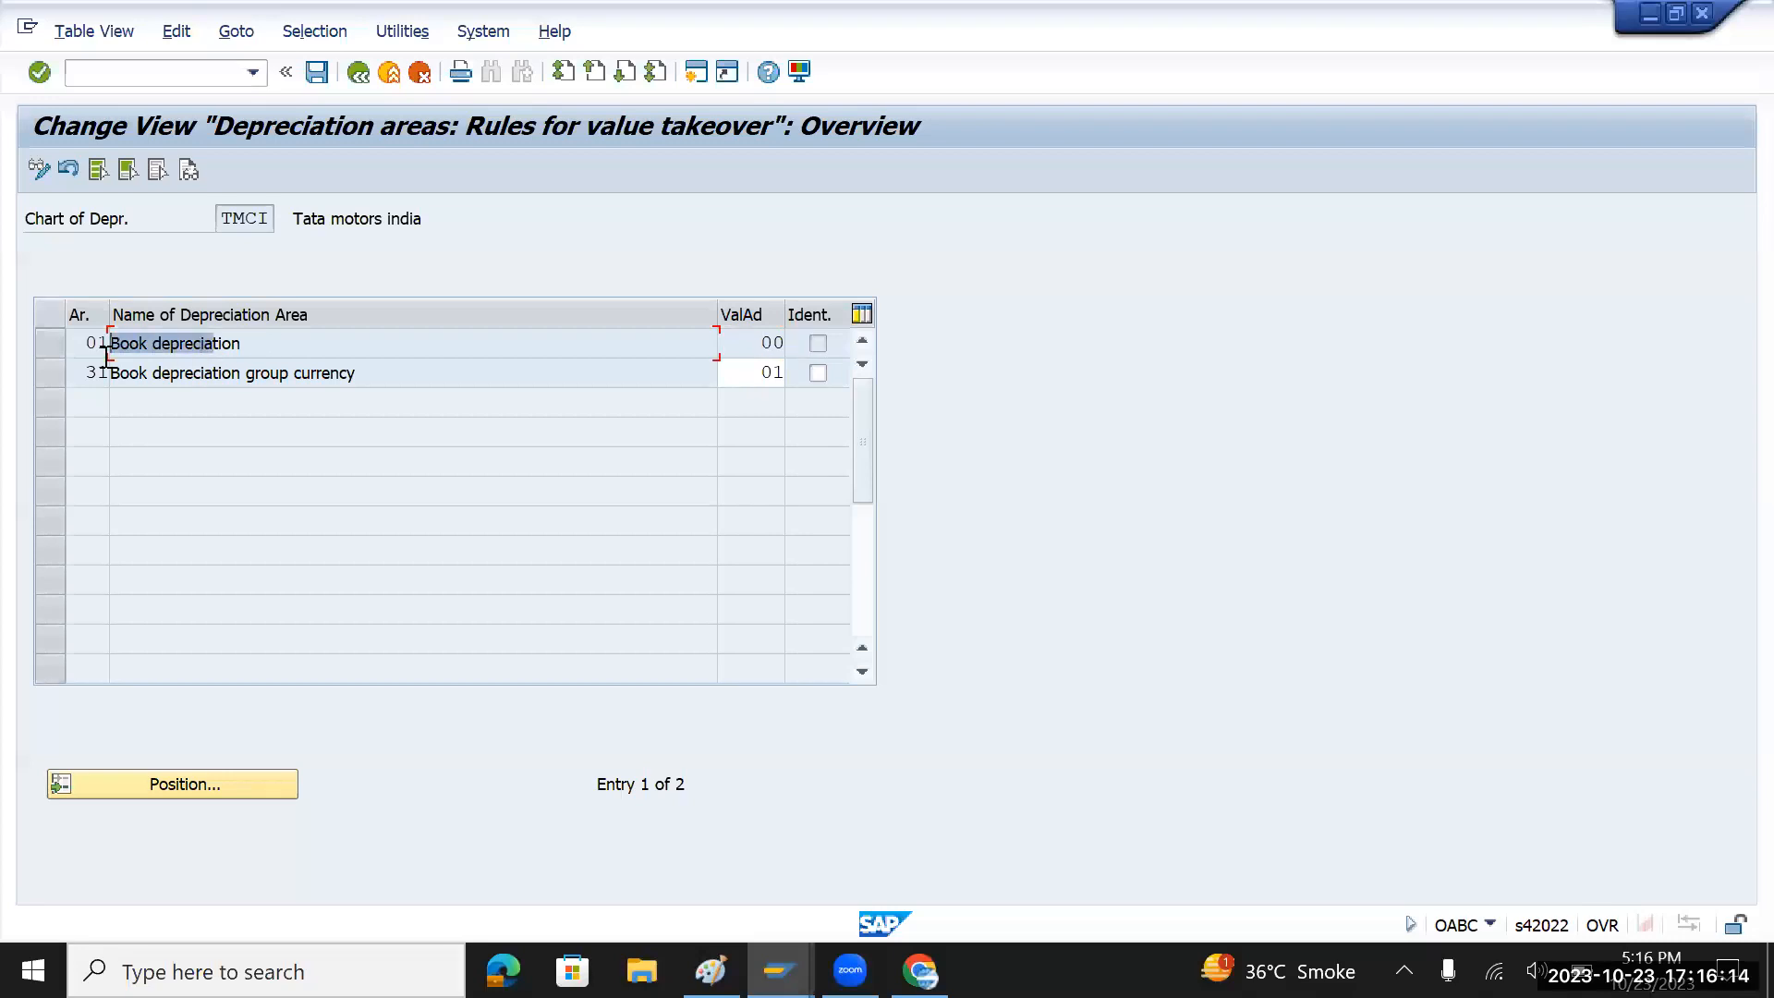
pyautogui.click(816, 374)
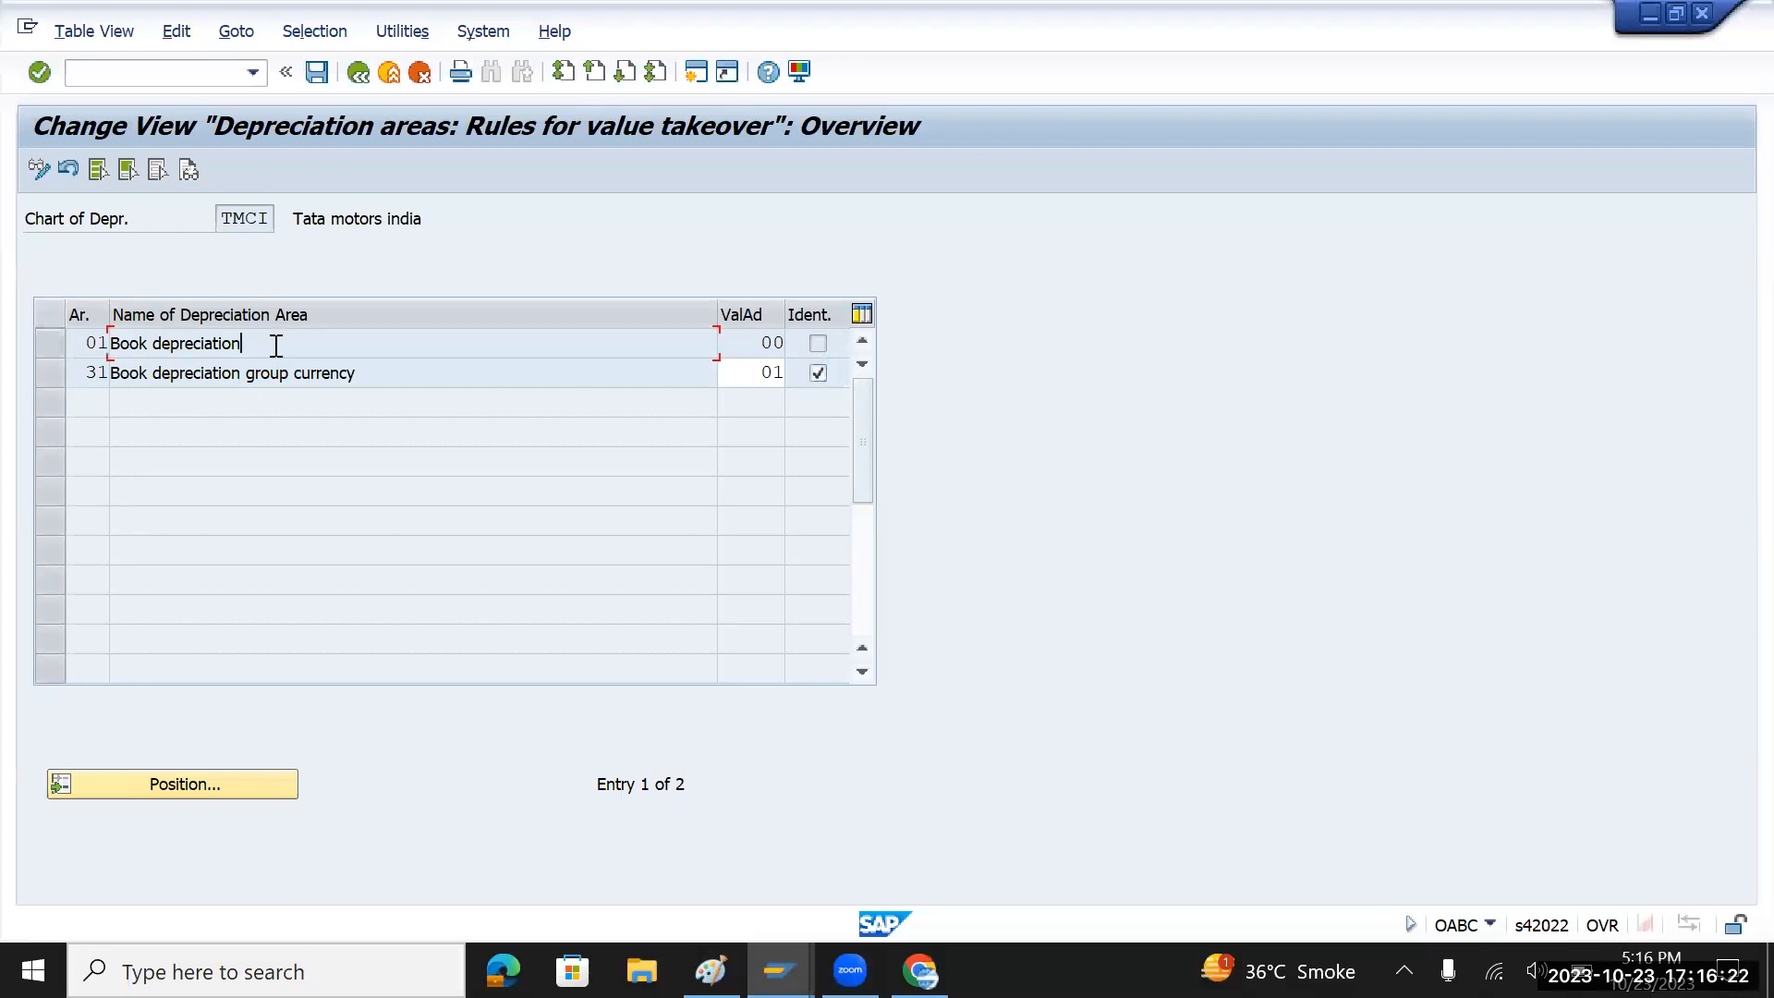
# - Review the numbers, names and value adoption settings of depreciation areas 01 and 31 in the APC value takeover rules
pyautogui.moveTo(275, 344); pyautogui.dragTo(87, 356)
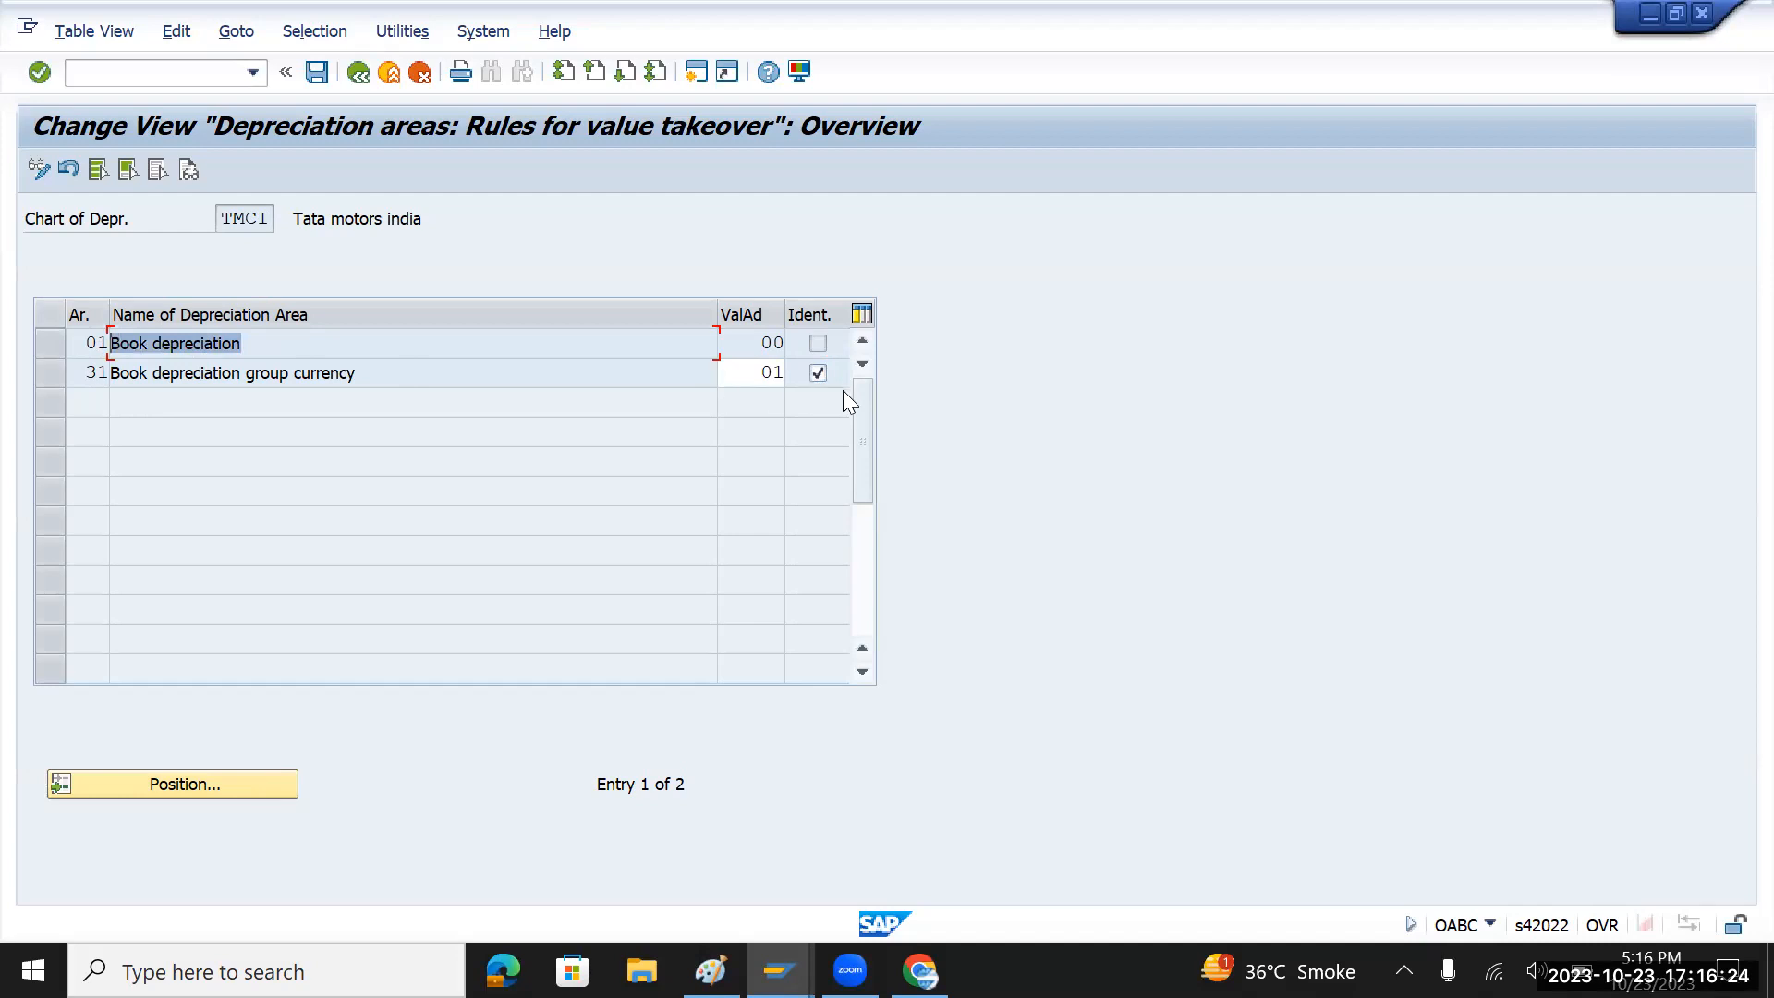
pyautogui.moveTo(388, 370); pyautogui.dragTo(100, 386)
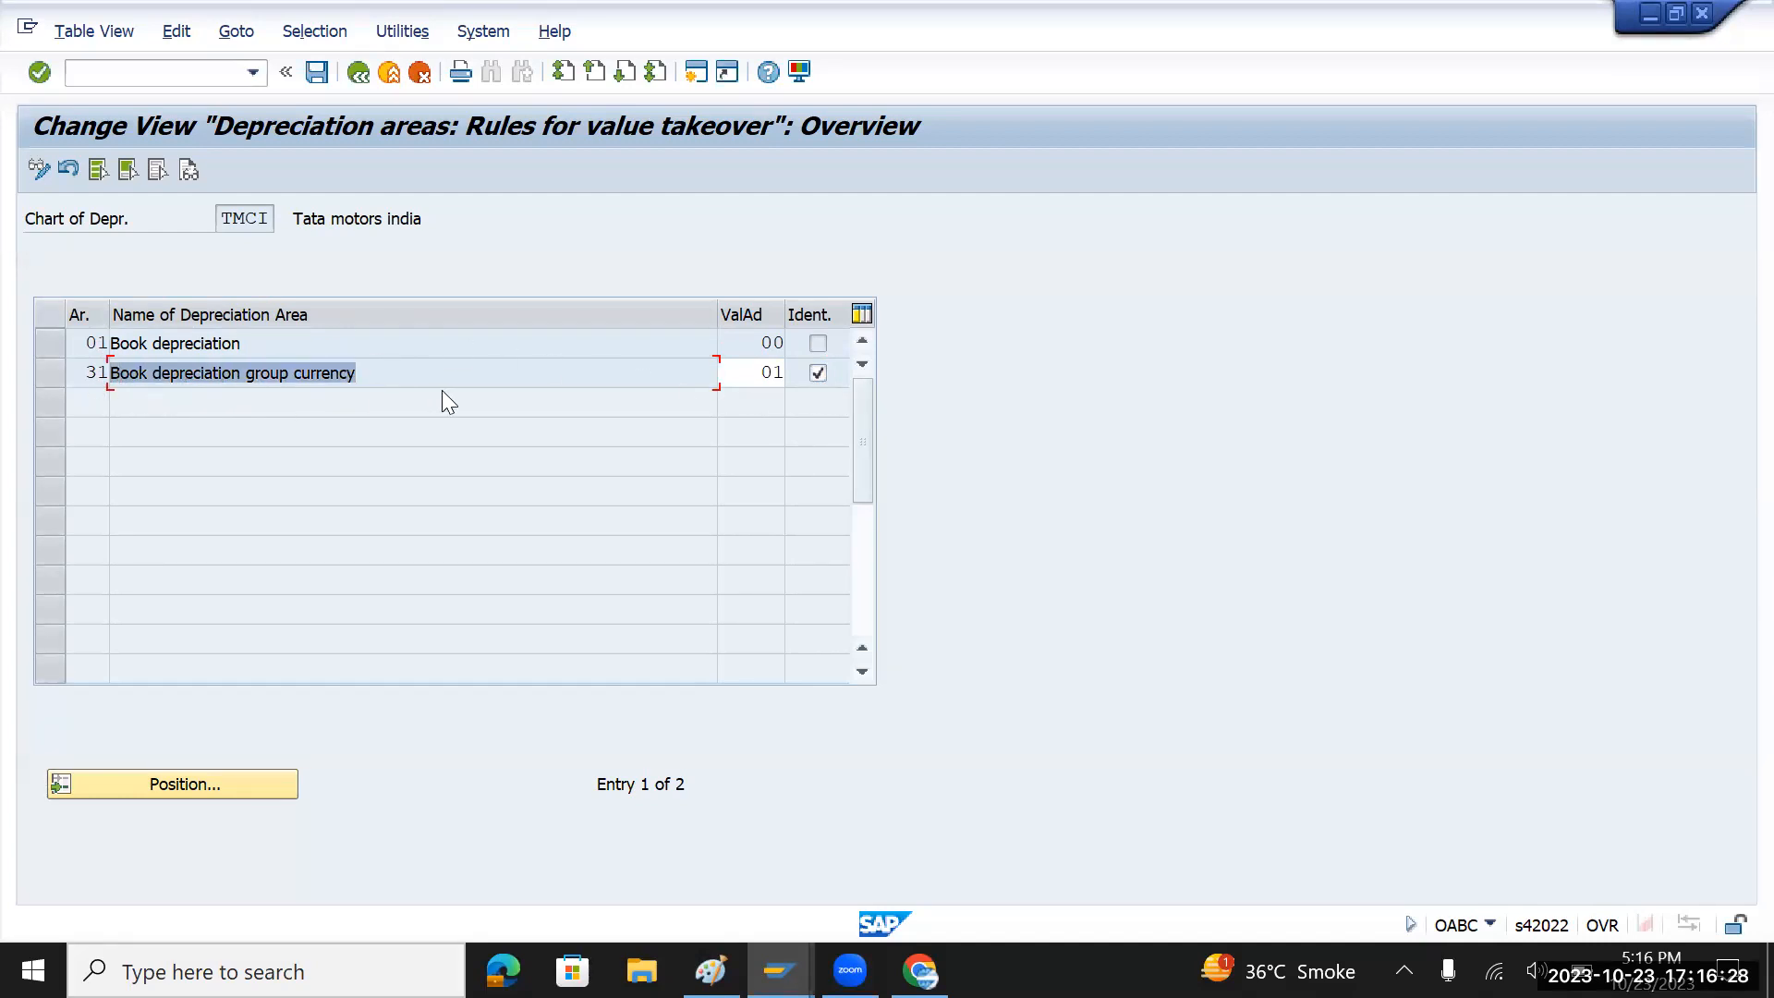
pyautogui.doubleClick(762, 341)
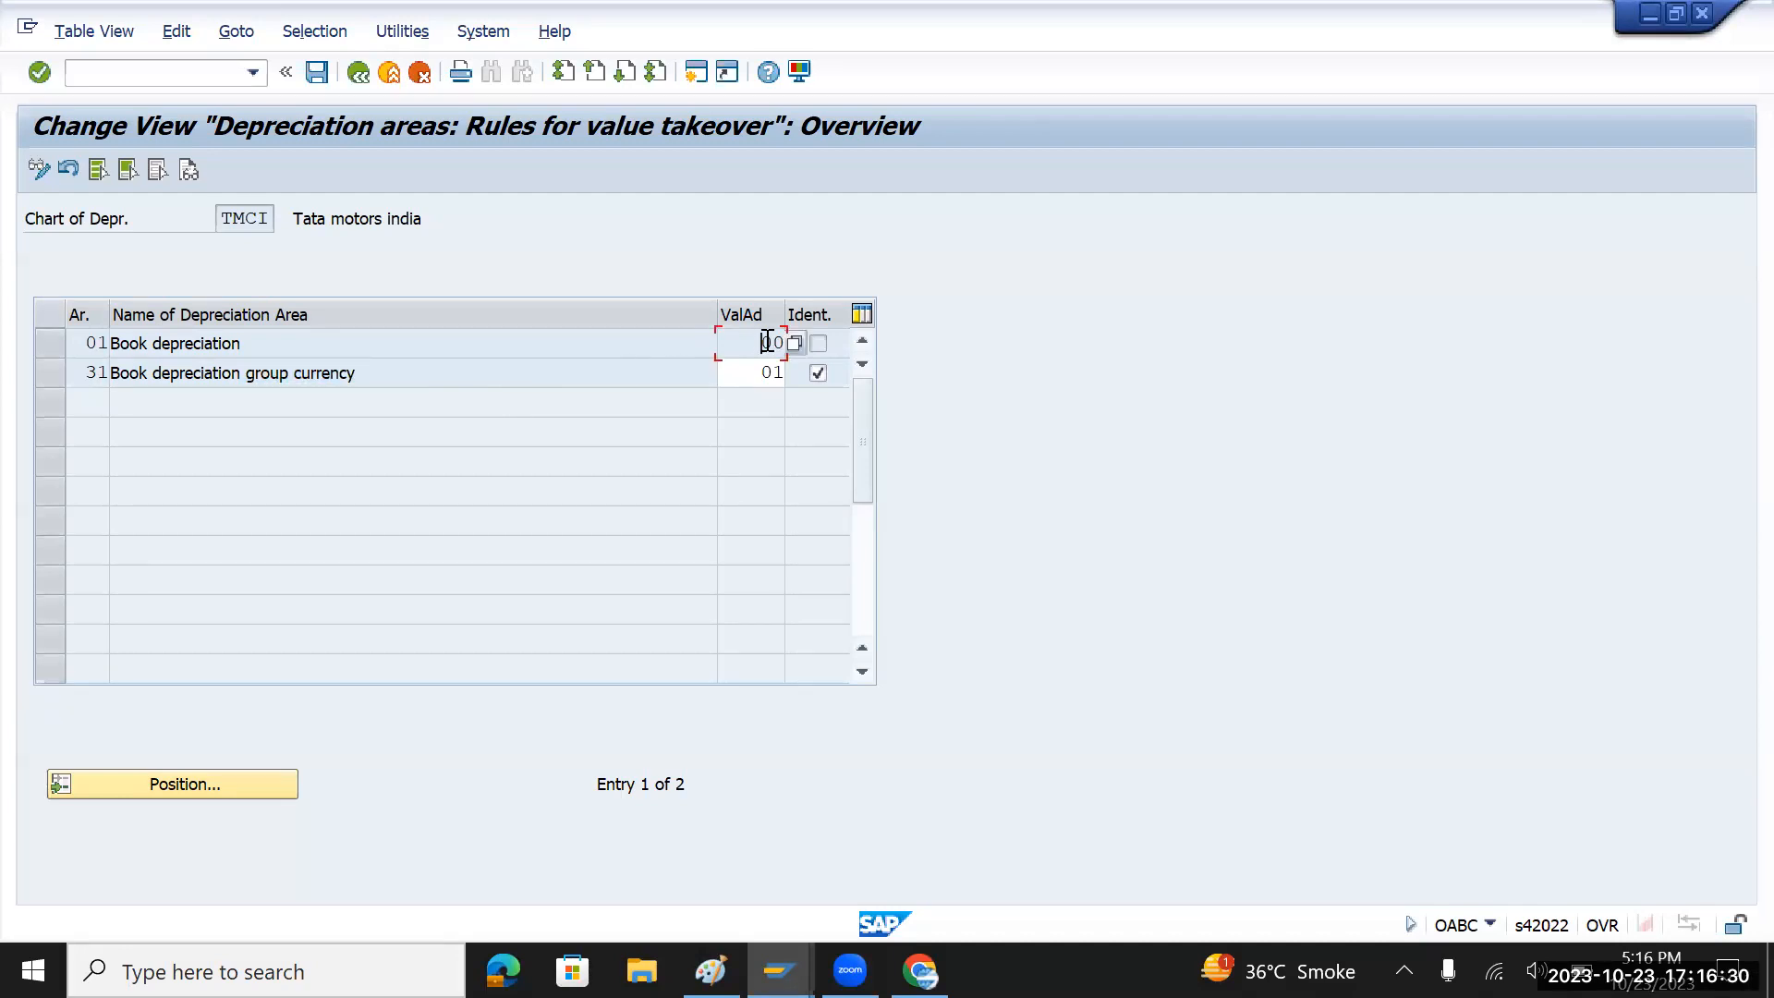
pyautogui.doubleClick(90, 343)
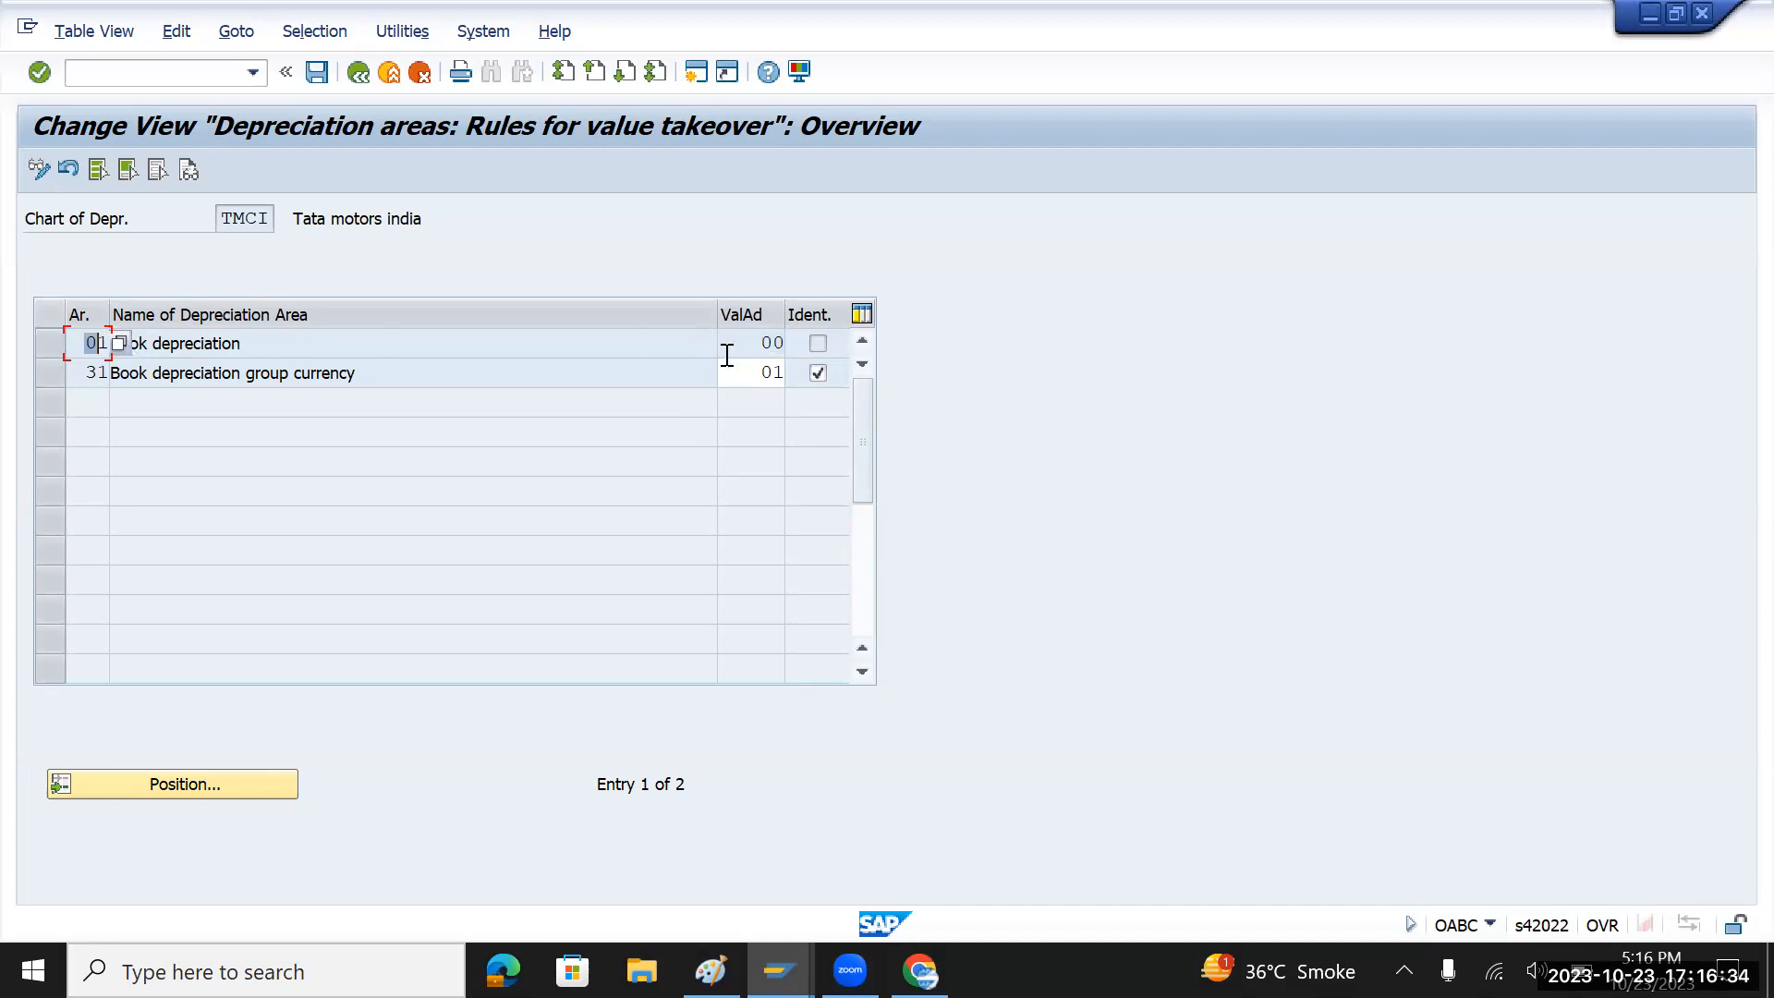
pyautogui.doubleClick(772, 373)
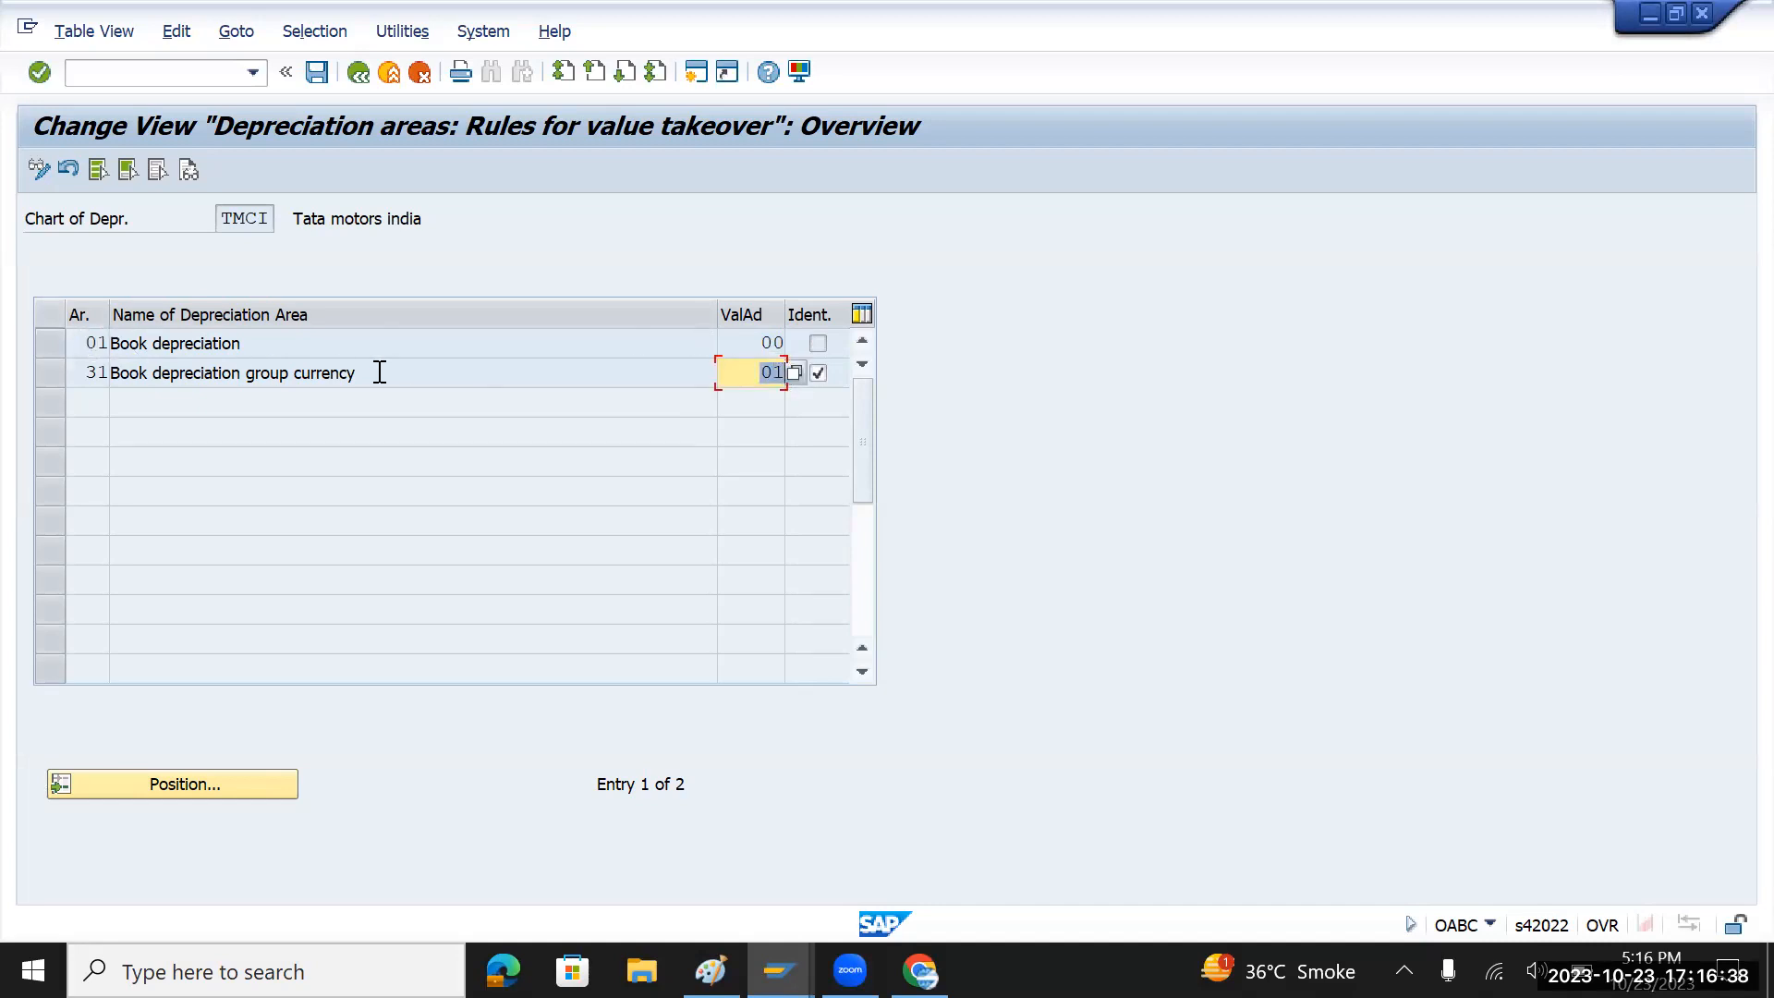
pyautogui.moveTo(84, 345); pyautogui.dragTo(110, 347)
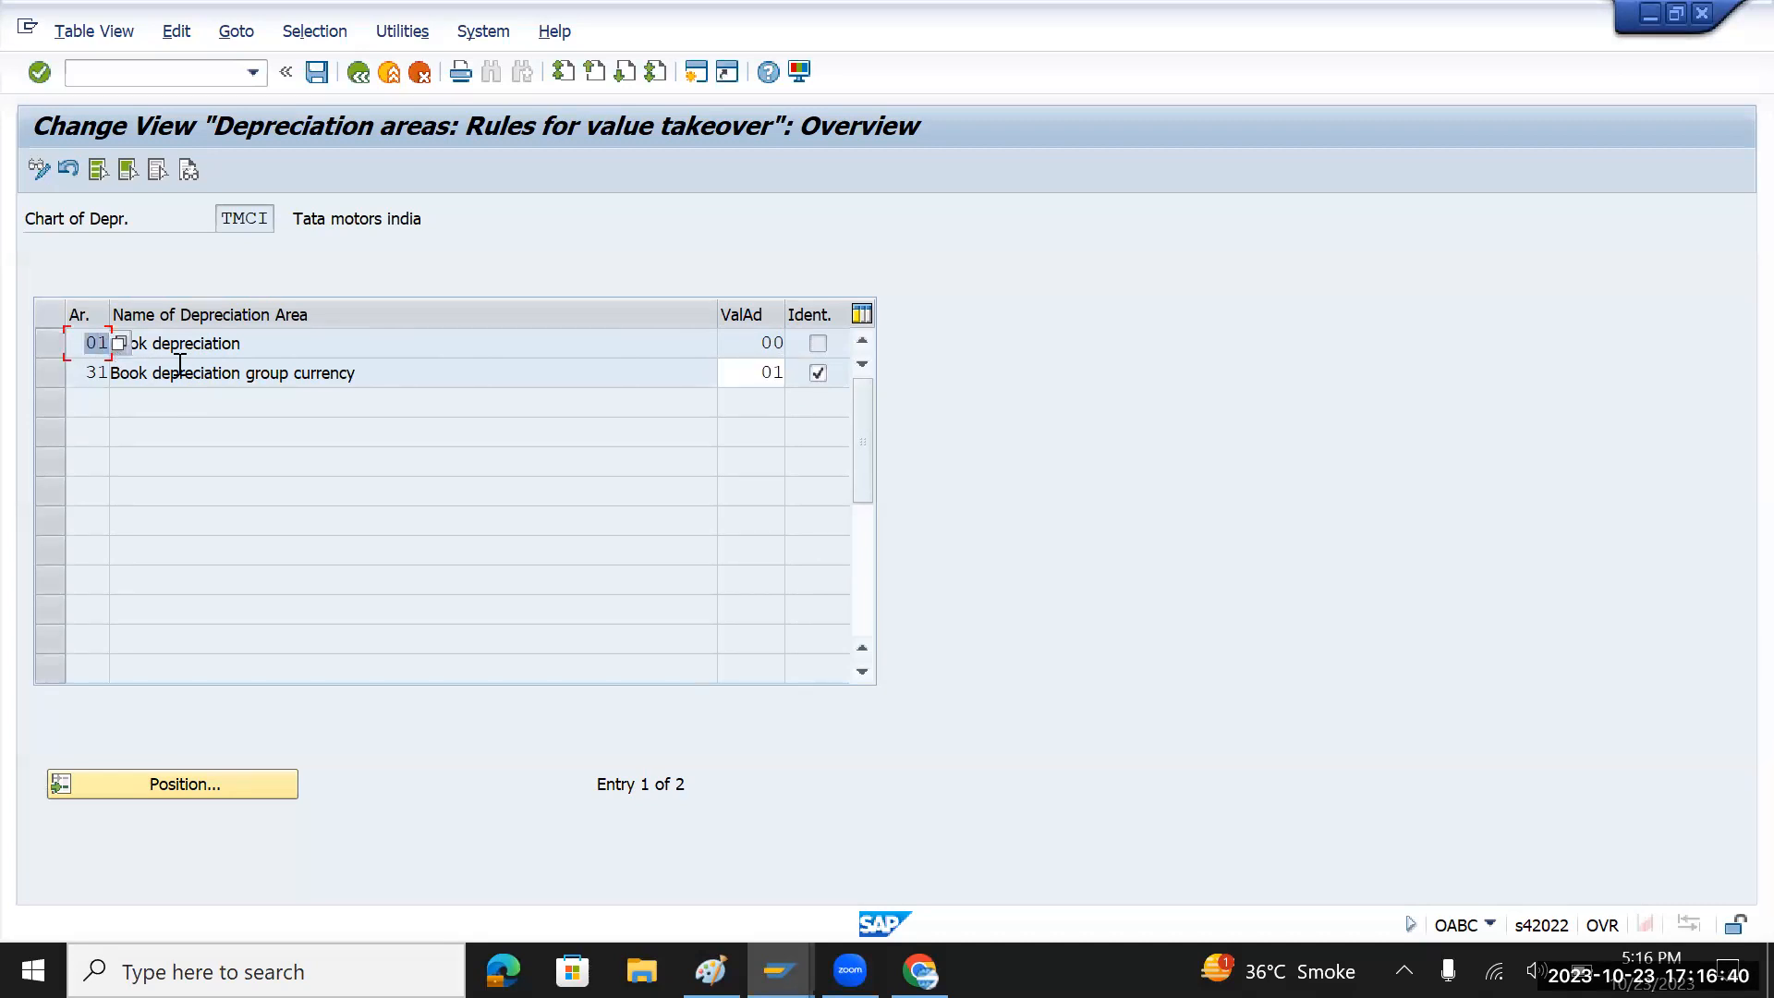
pyautogui.moveTo(404, 372); pyautogui.dragTo(108, 372)
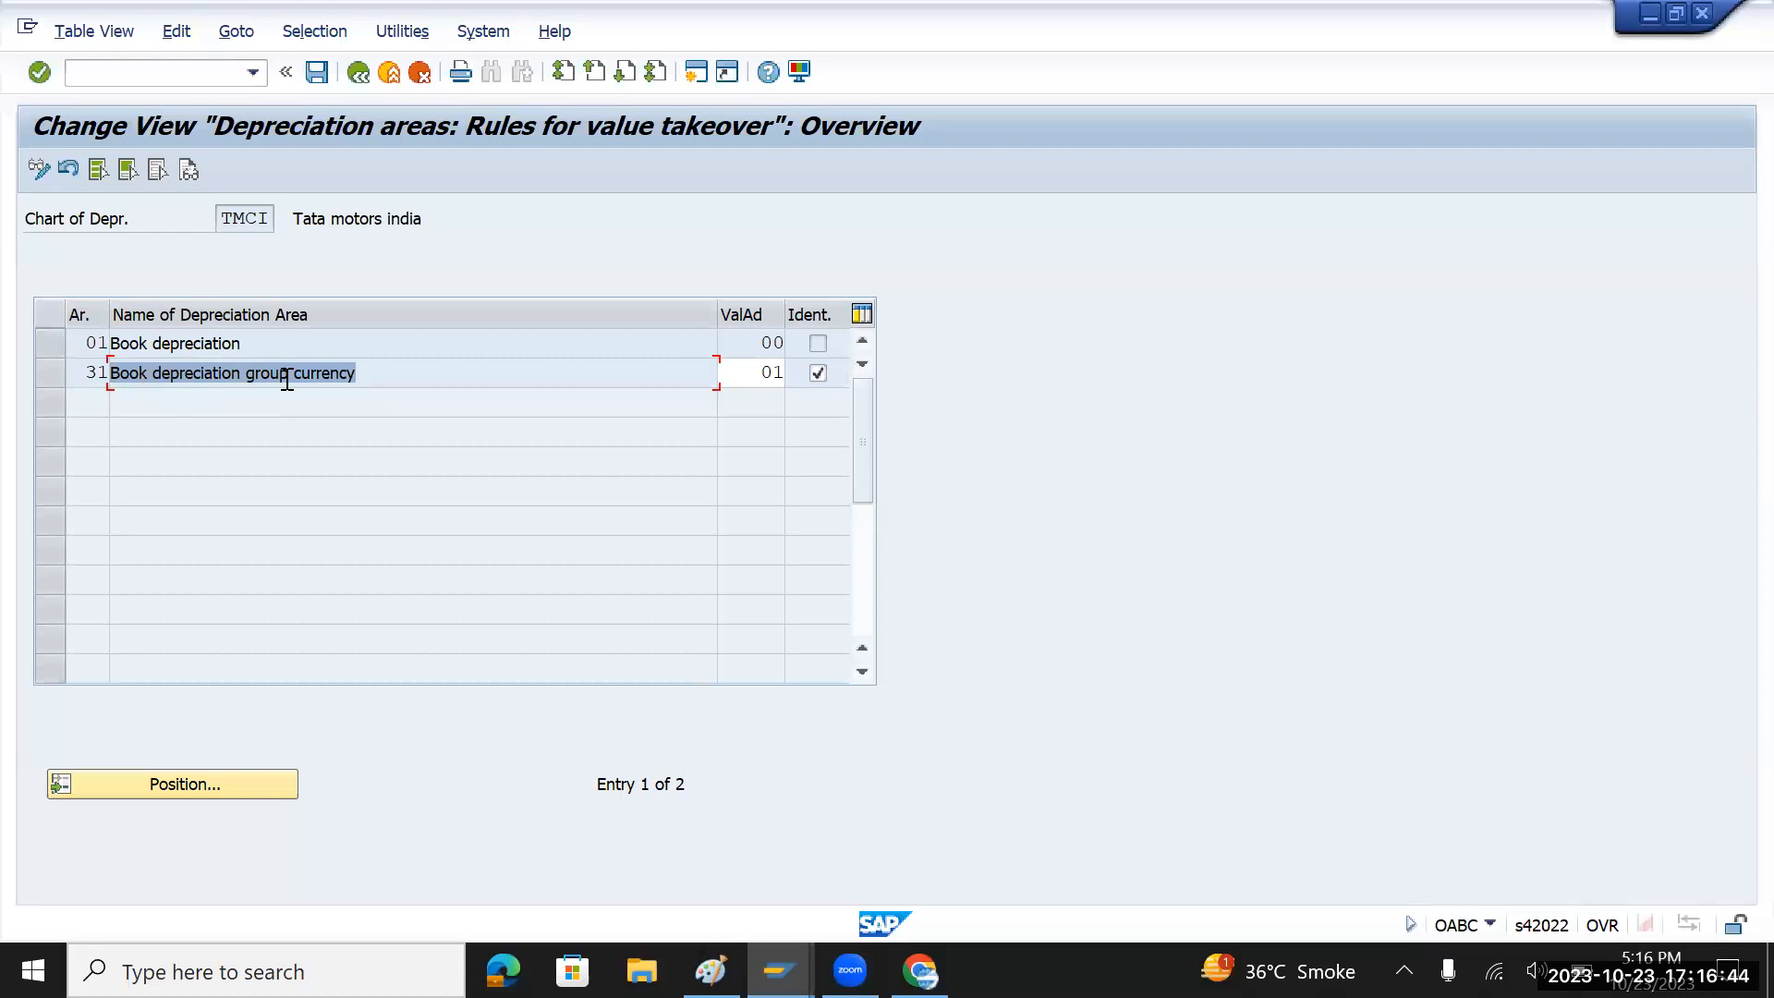
pyautogui.click(89, 345)
pyautogui.doubleClick(89, 346)
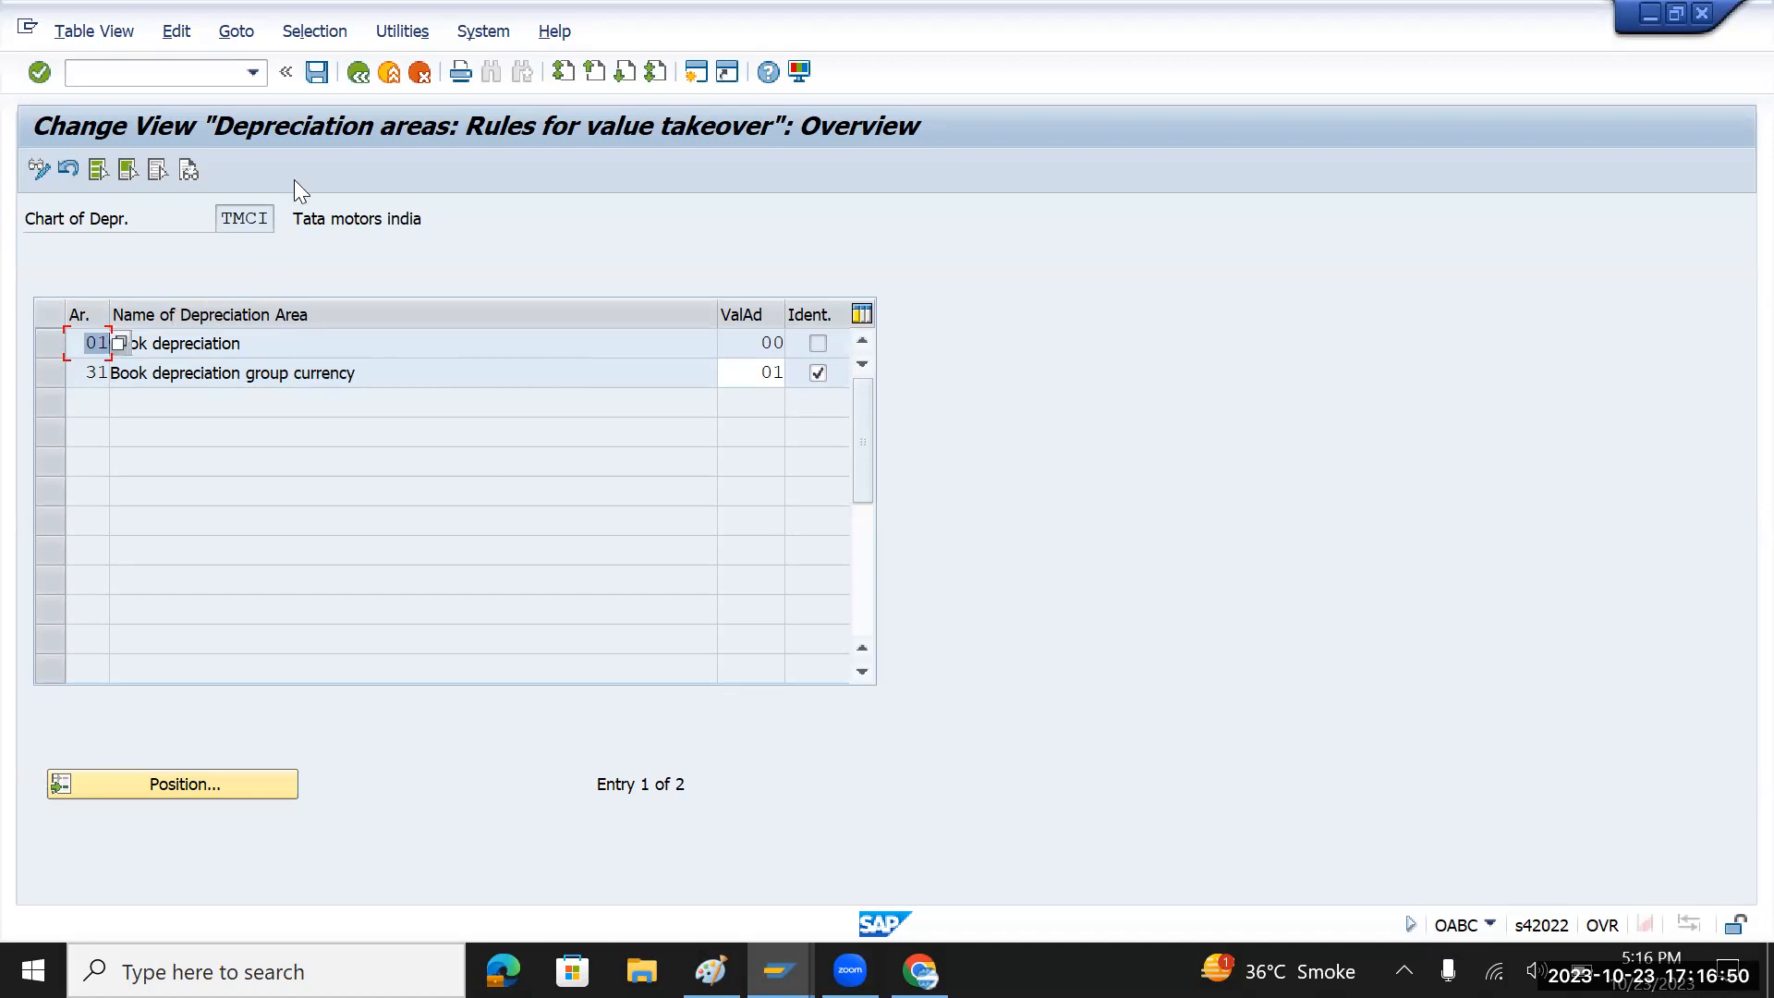
# - Save the APC value takeover rules with the proposed customizing request and return to the implementation guide
pyautogui.click(318, 74)
pyautogui.click(582, 474)
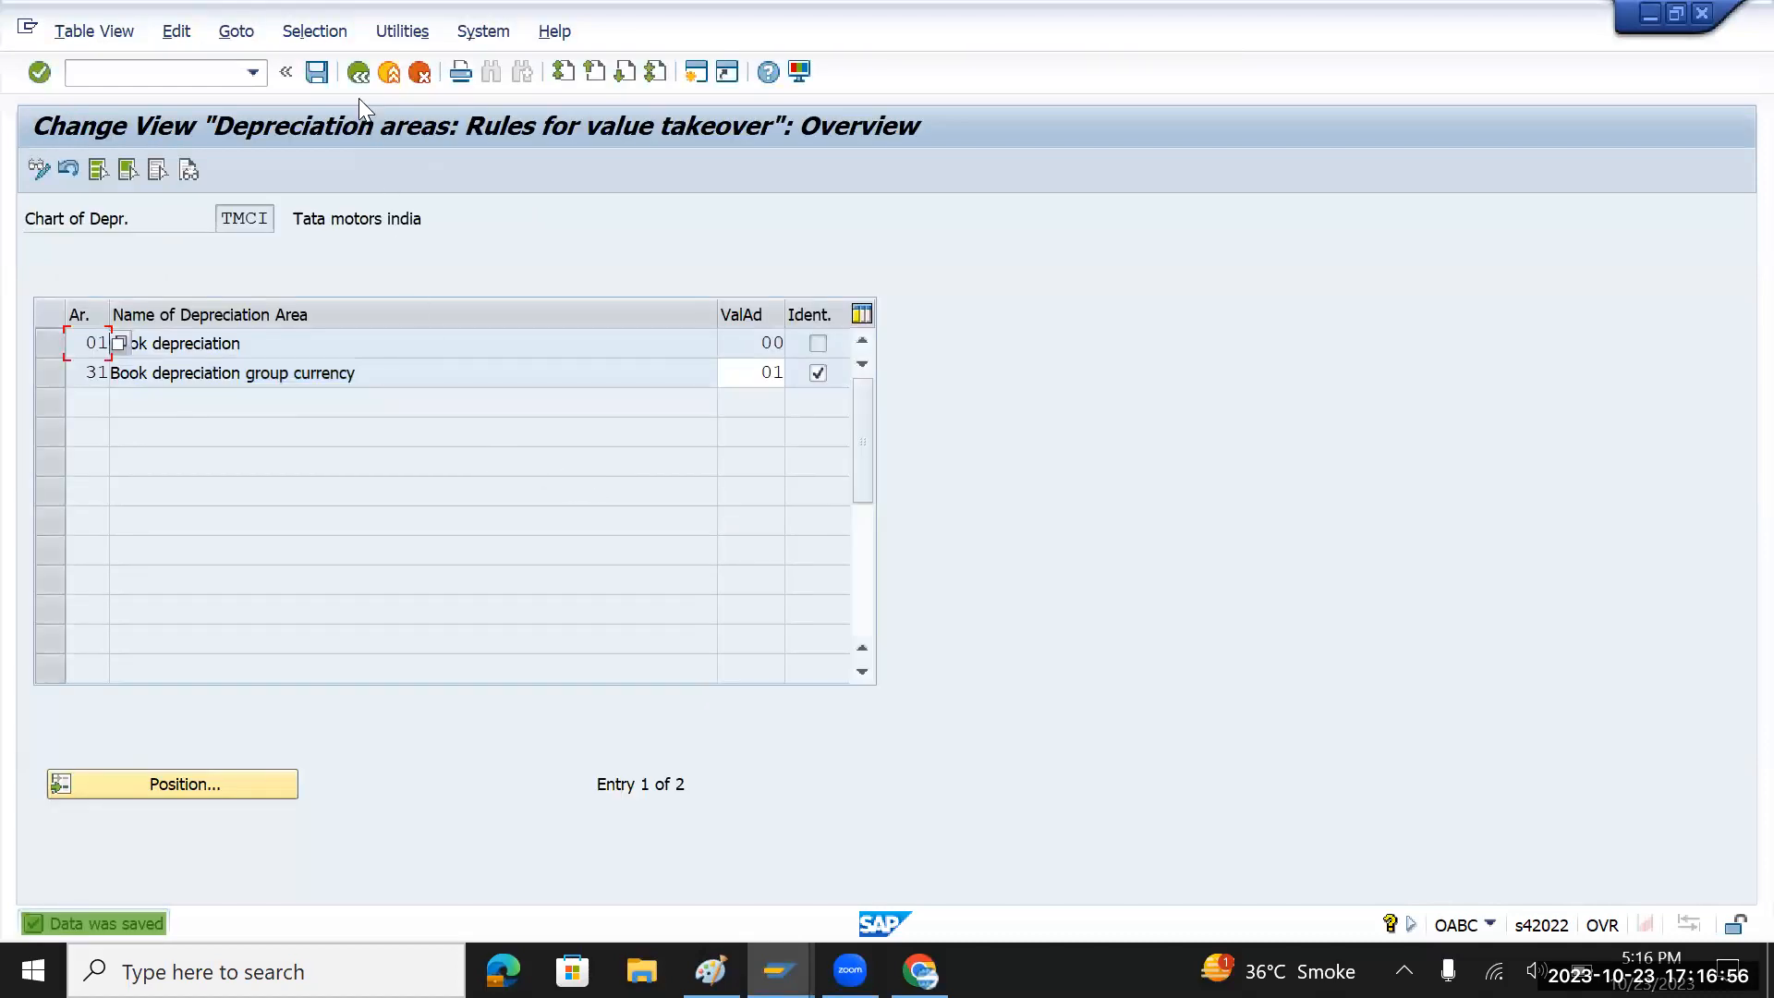
pyautogui.click(357, 72)
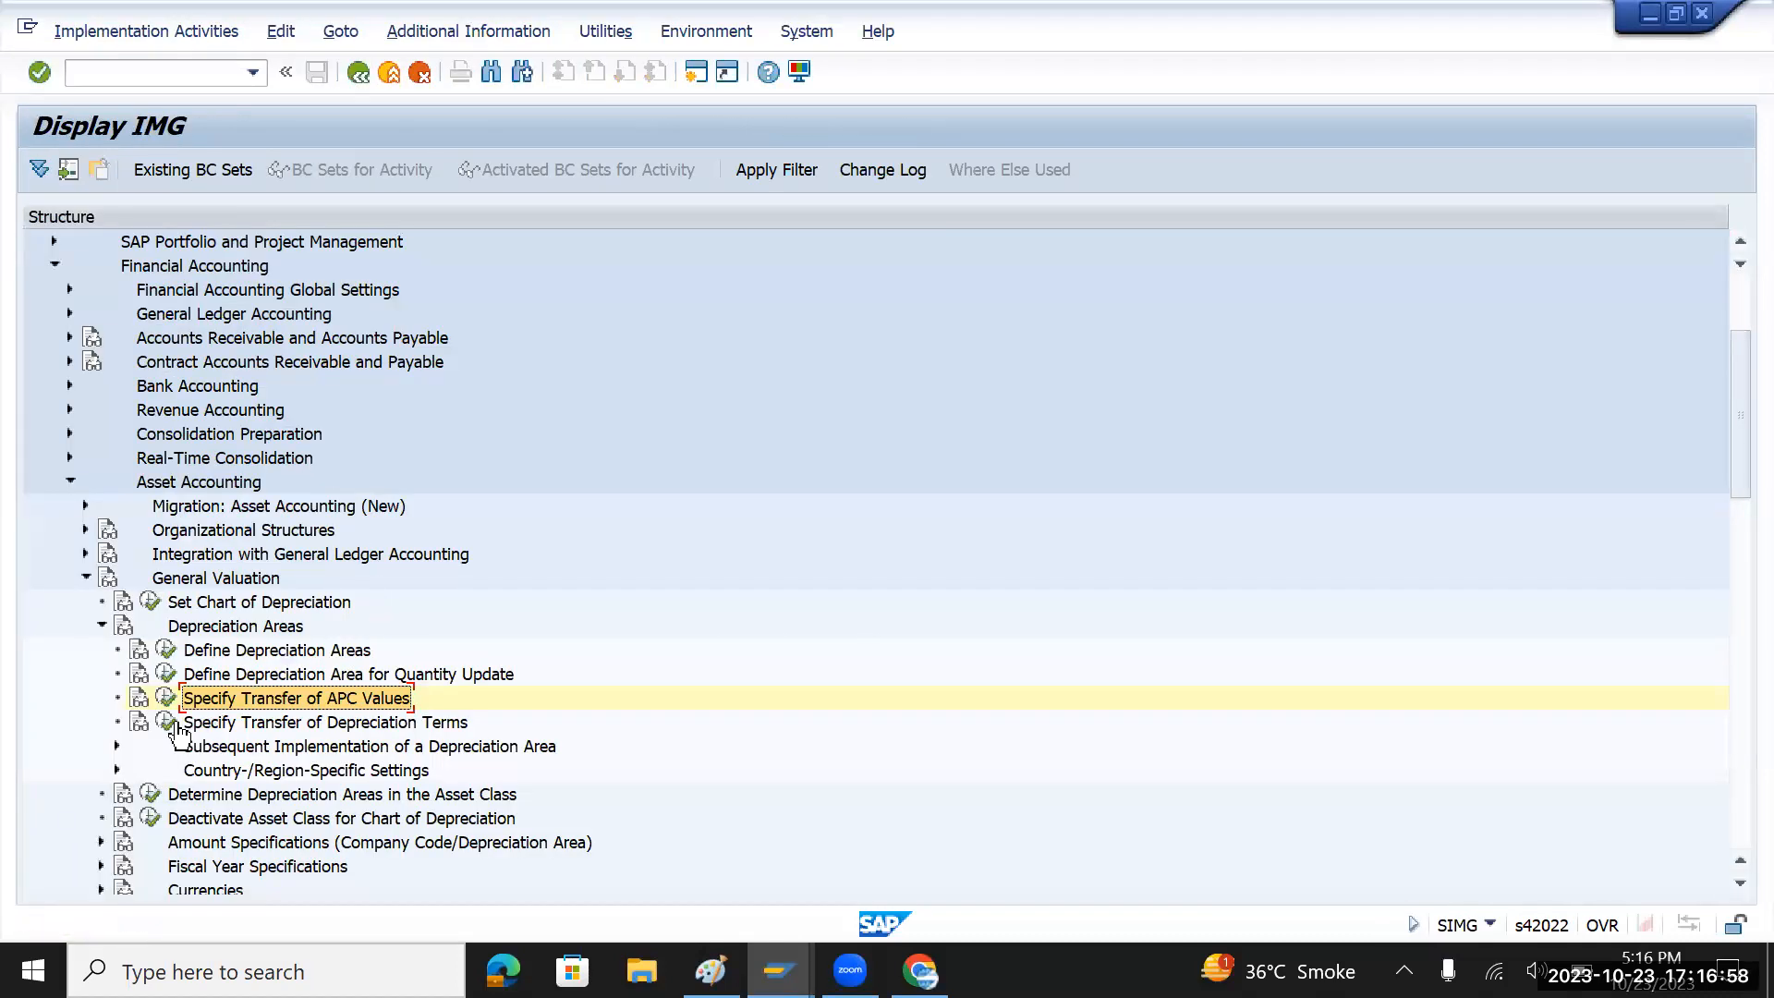
# - Open Specify Transfer of Depreciation Terms and set area 31 to take over terms from area 01, marked as identical
pyautogui.click(218, 721)
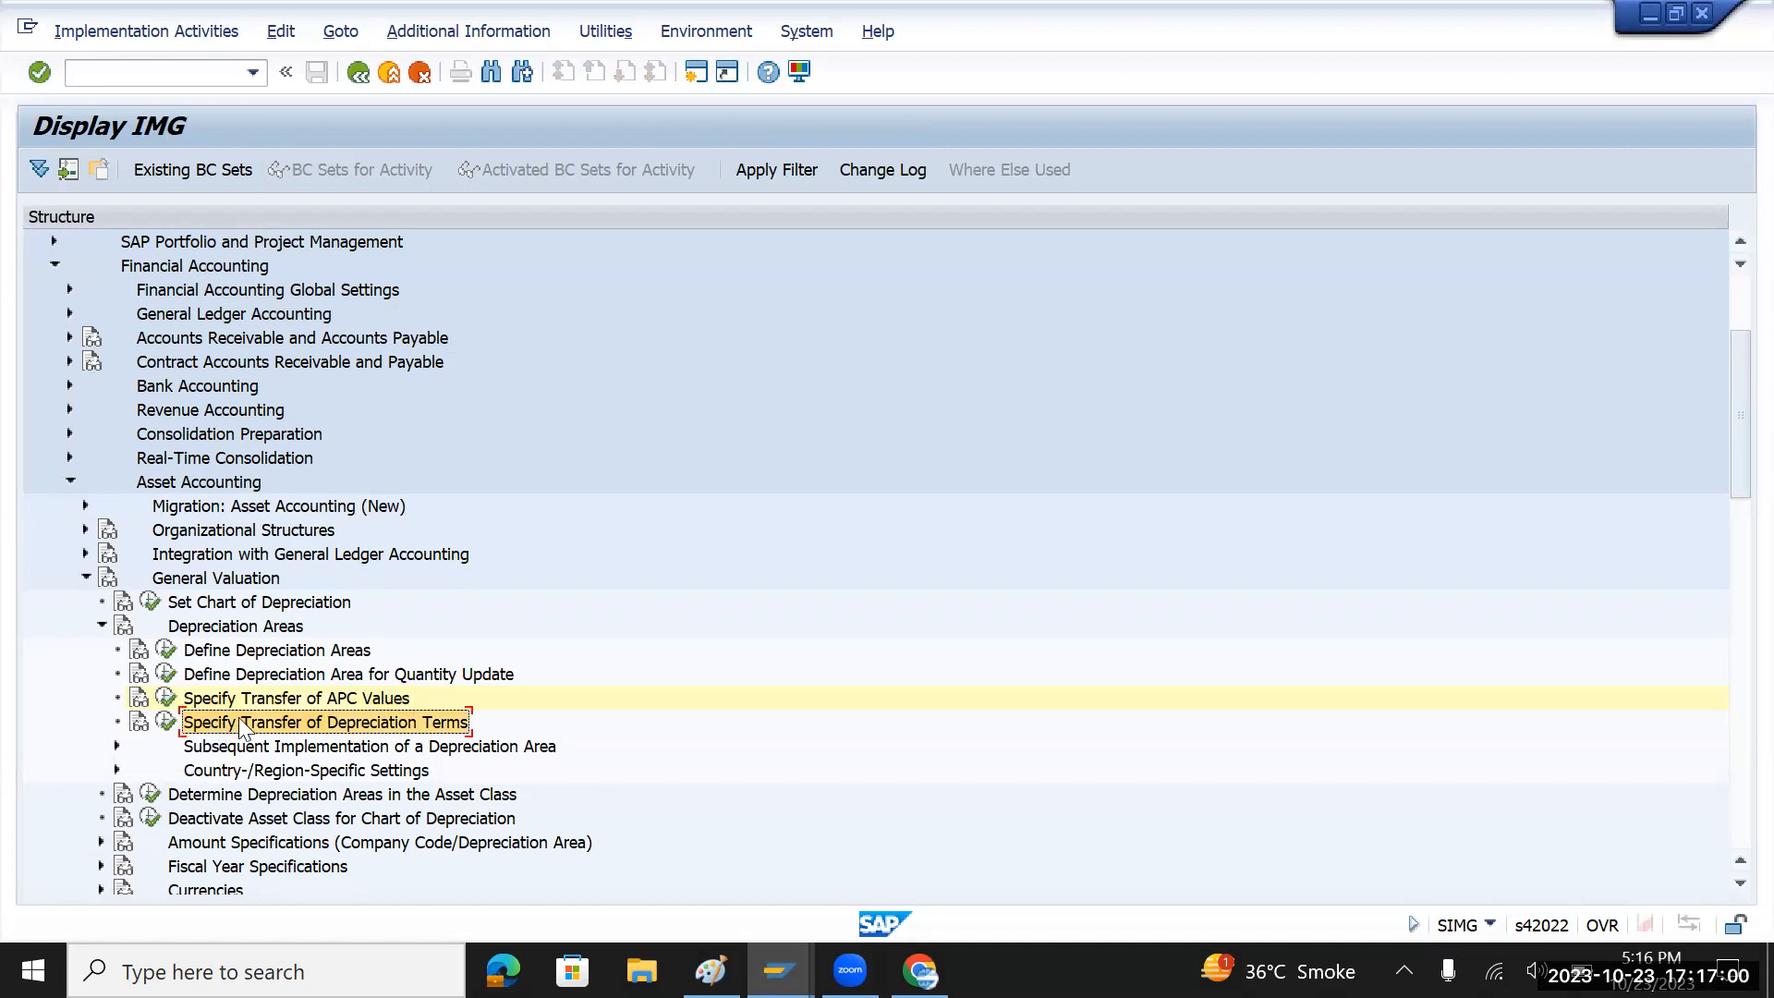
pyautogui.click(166, 721)
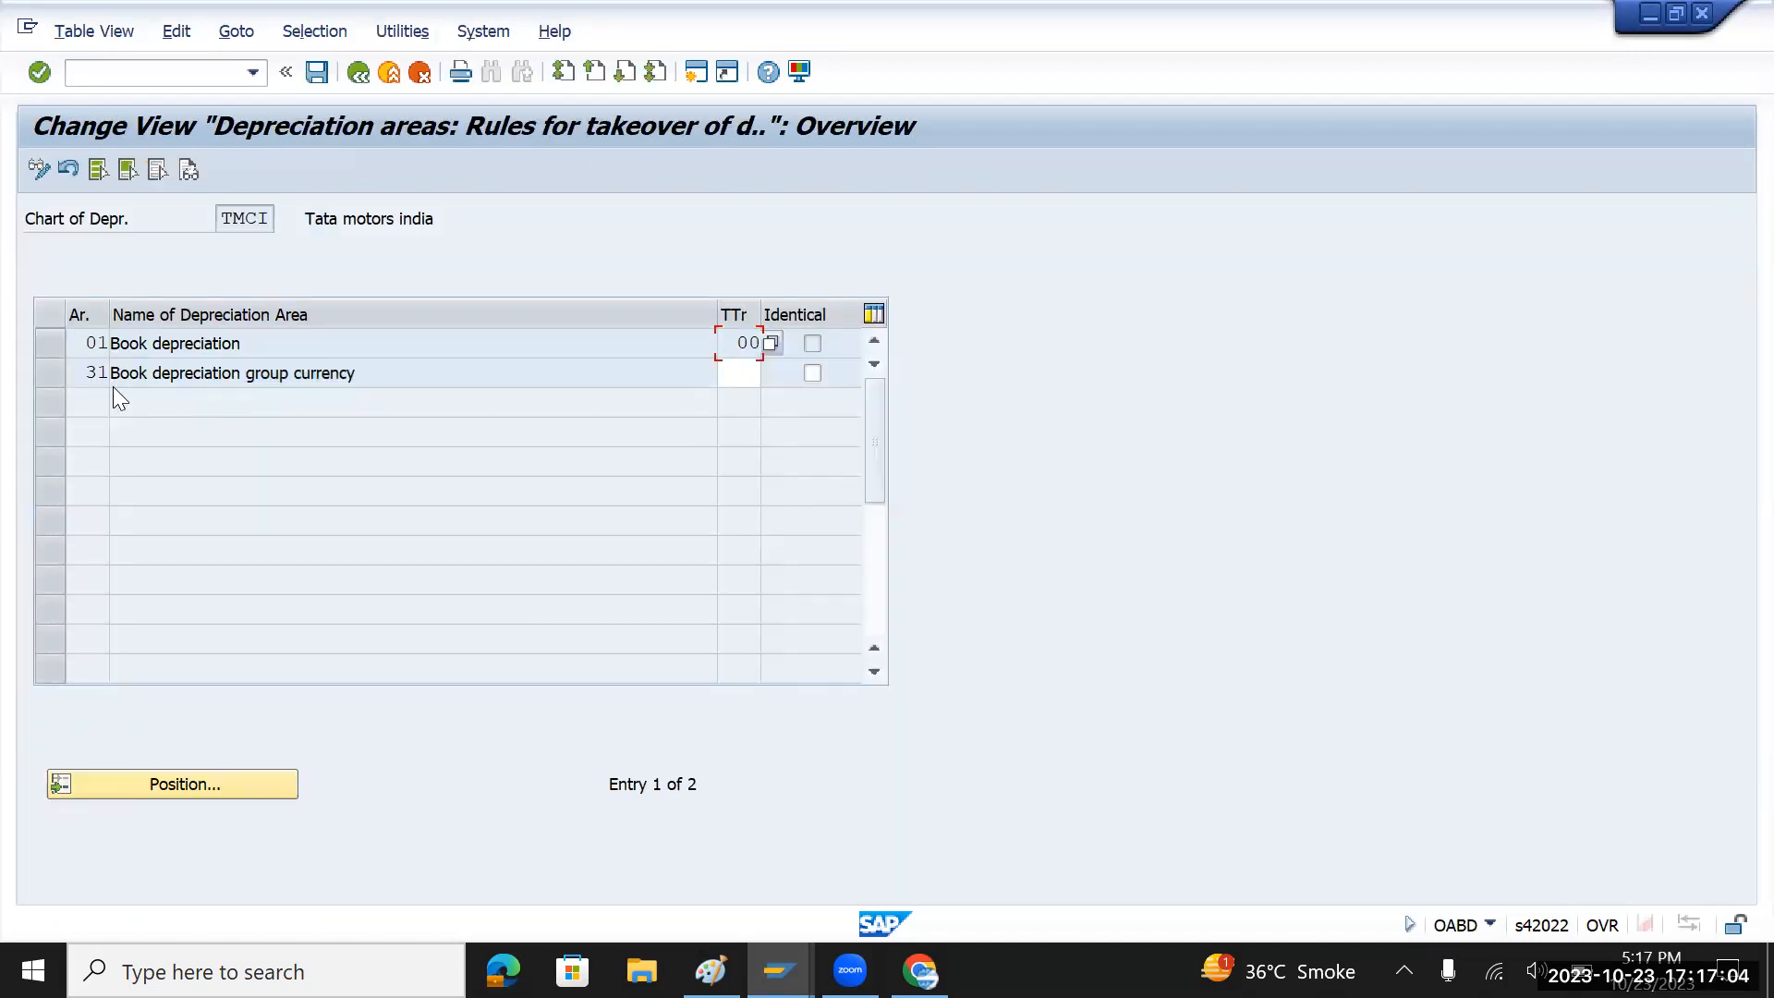
pyautogui.click(741, 375)
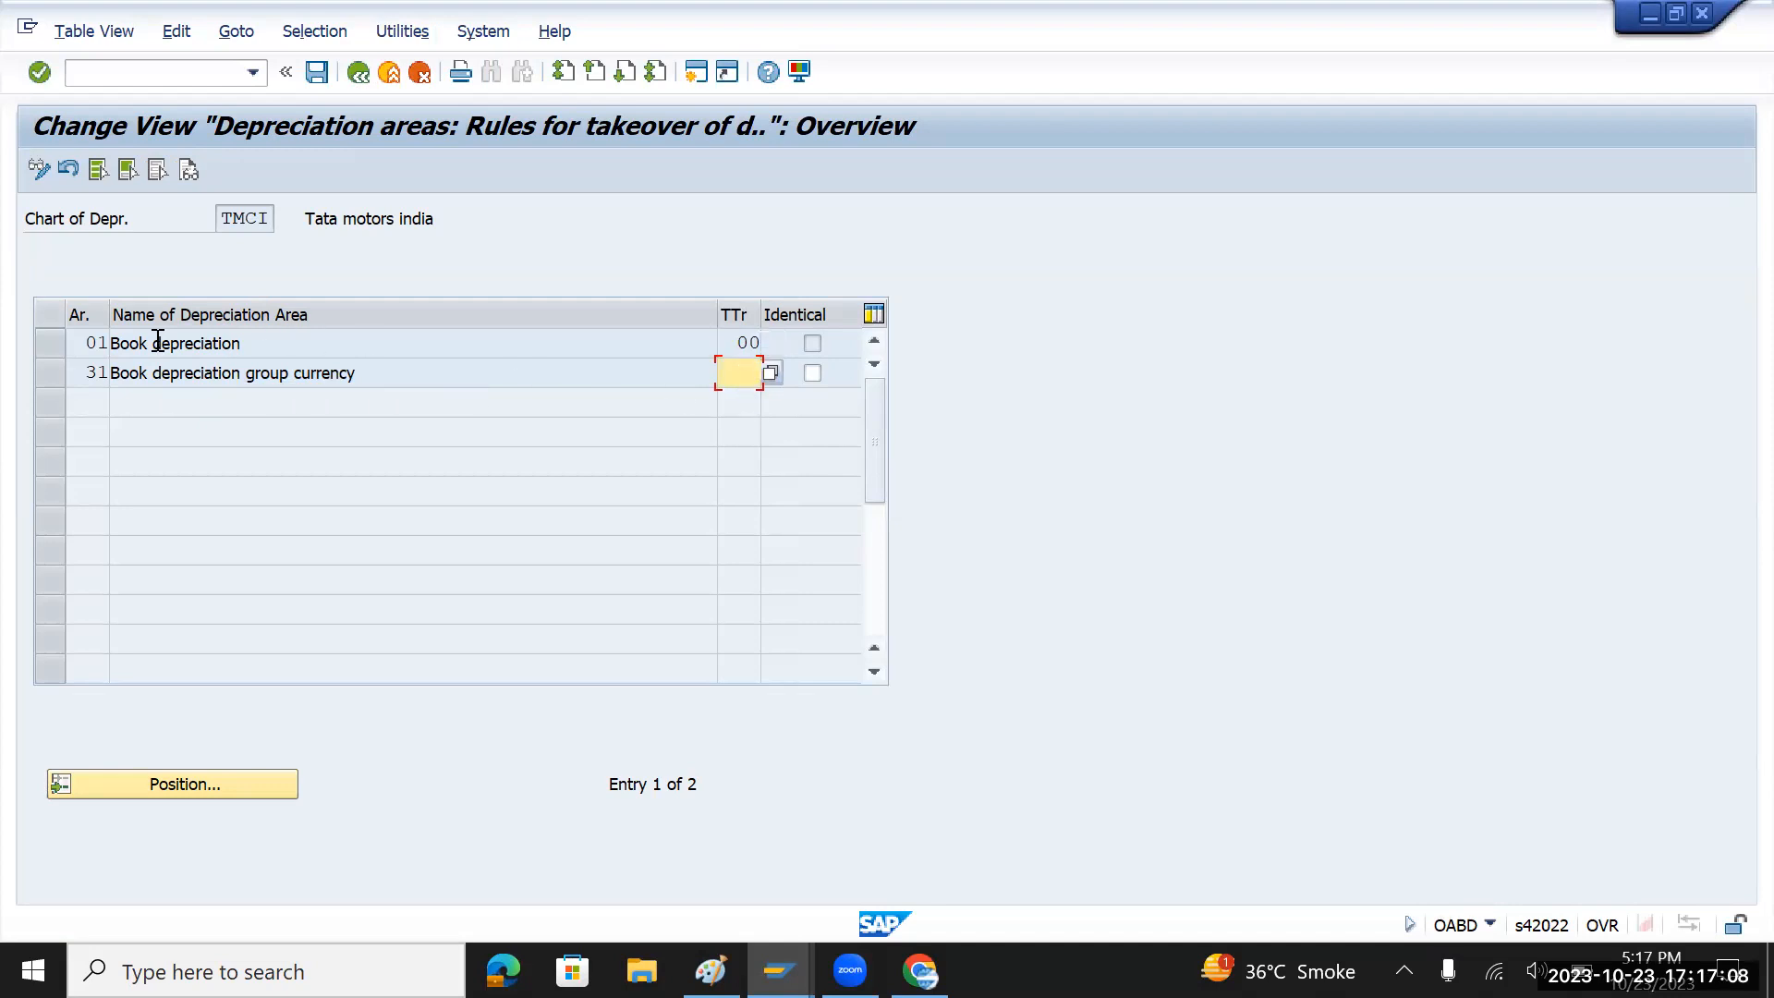
pyautogui.moveTo(86, 344); pyautogui.dragTo(118, 344)
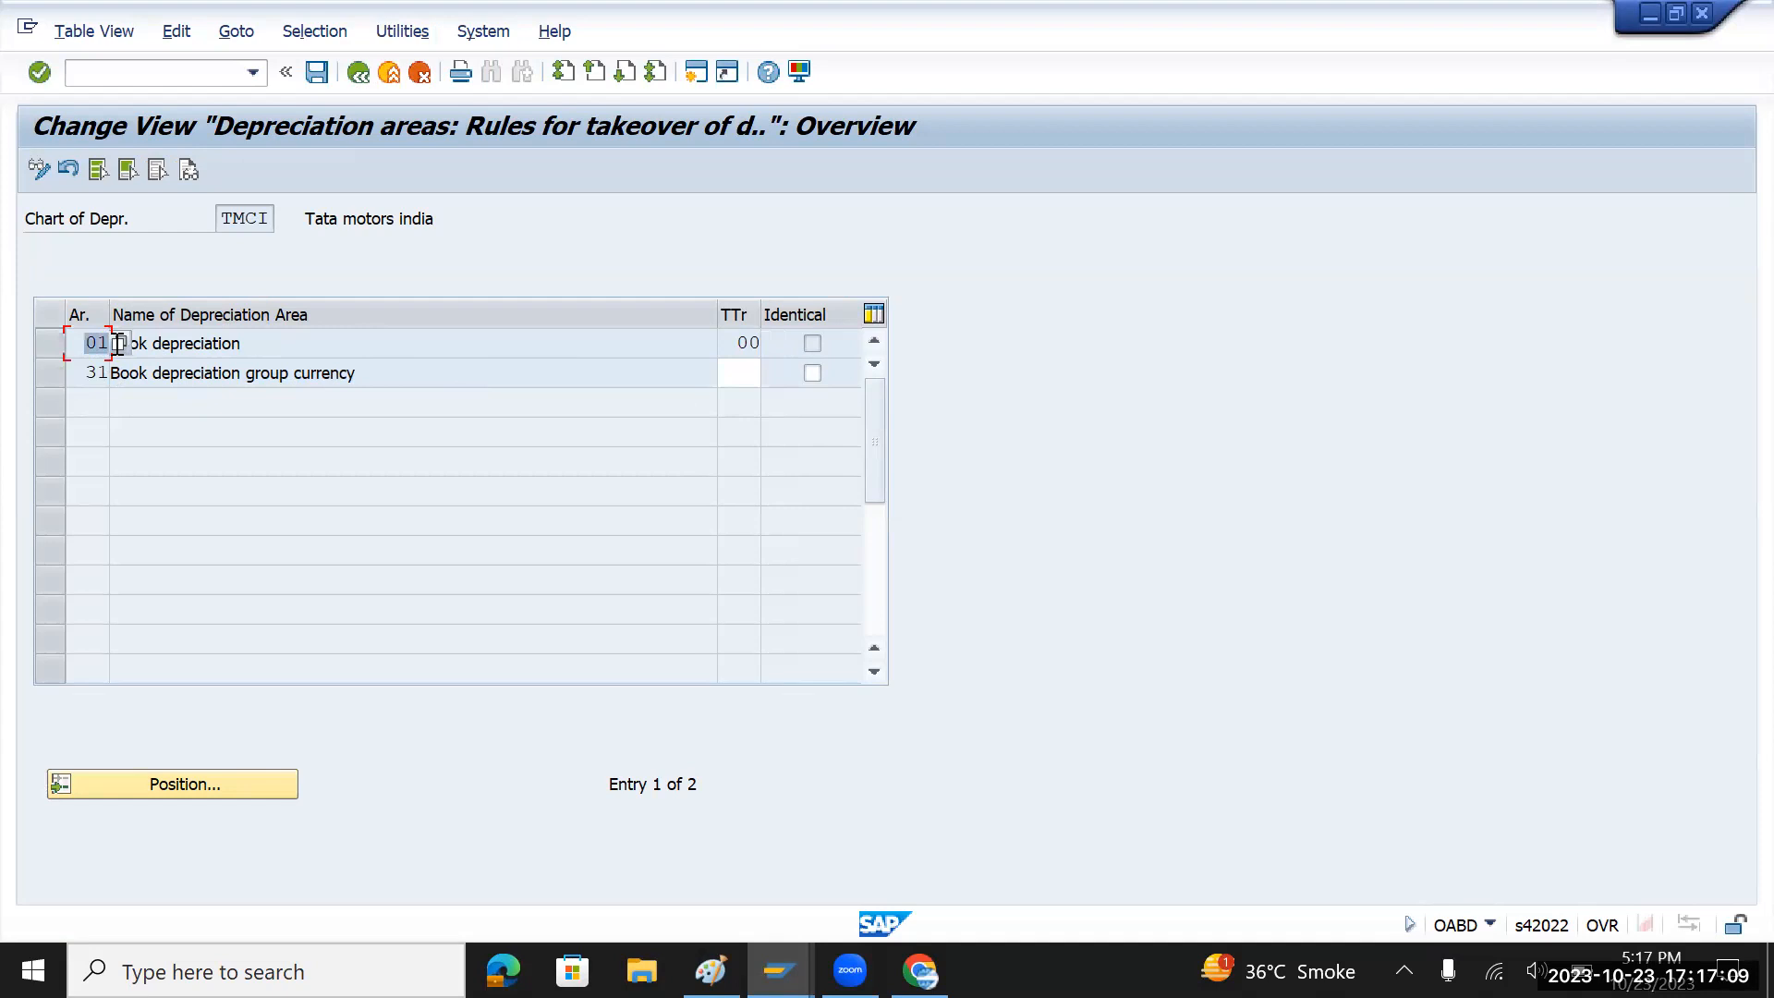
pyautogui.click(750, 374)
pyautogui.write('01')
pyautogui.click(812, 374)
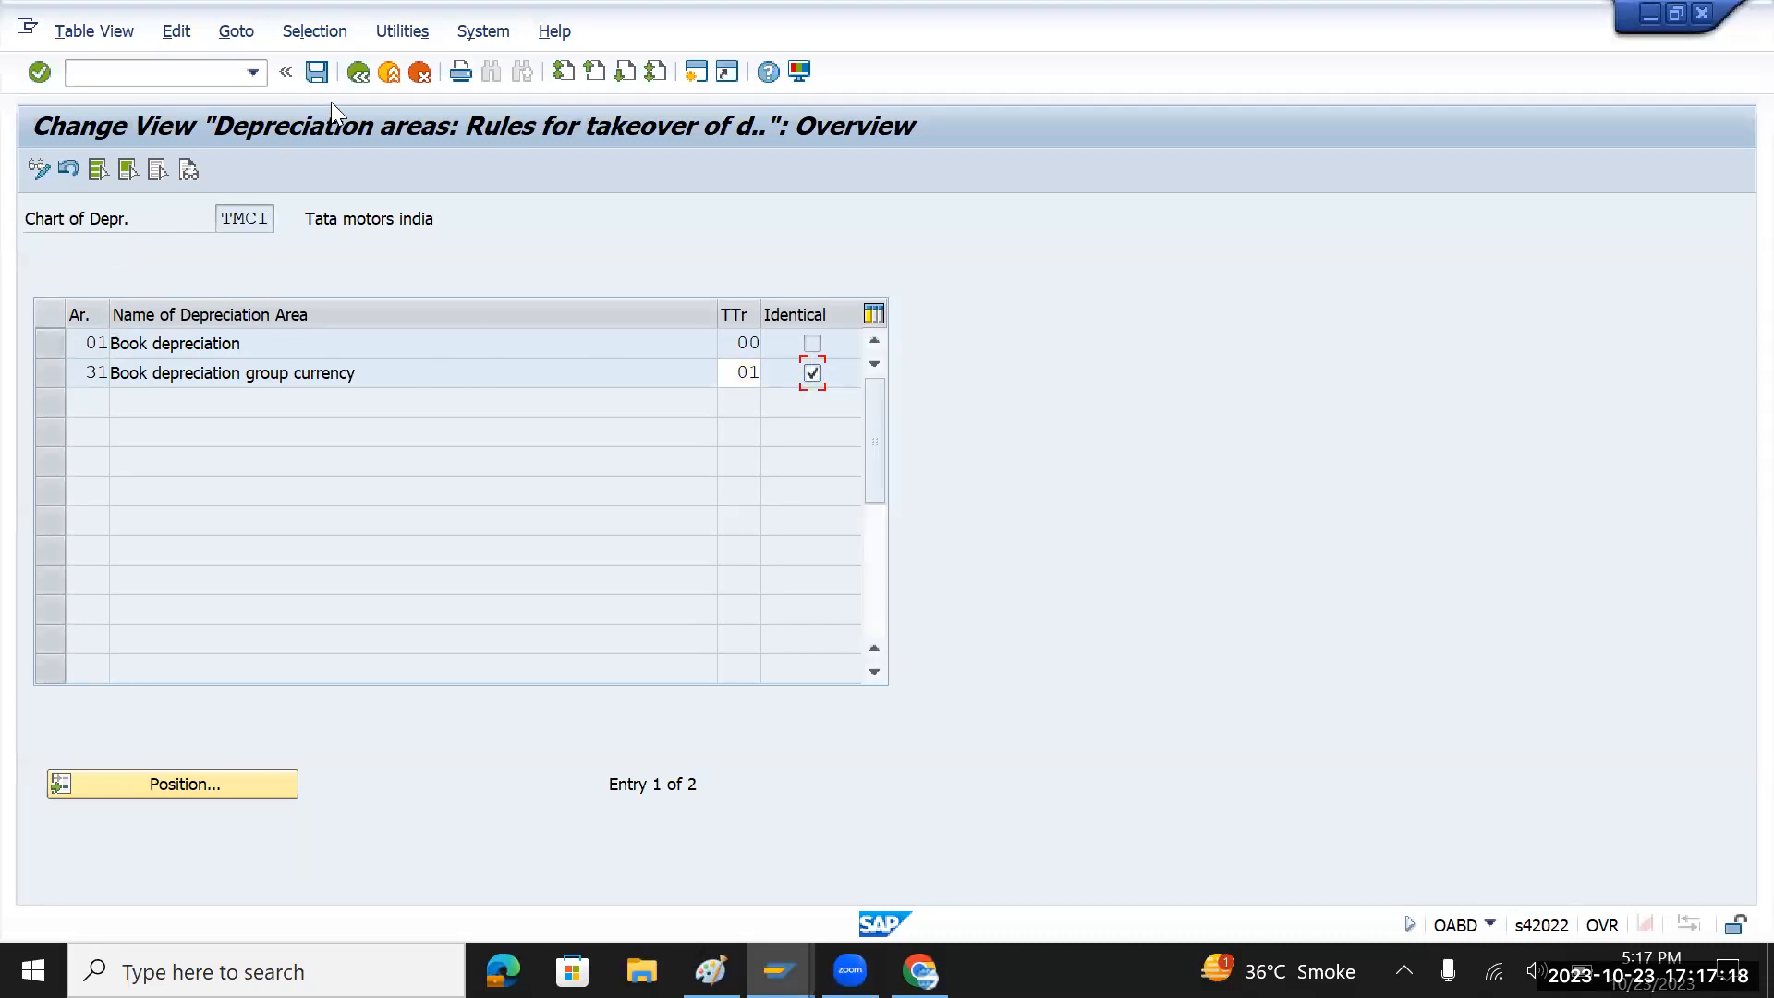
# - Save the depreciation terms takeover rules with the proposed customizing request and go back to the implementation guide
pyautogui.click(316, 72)
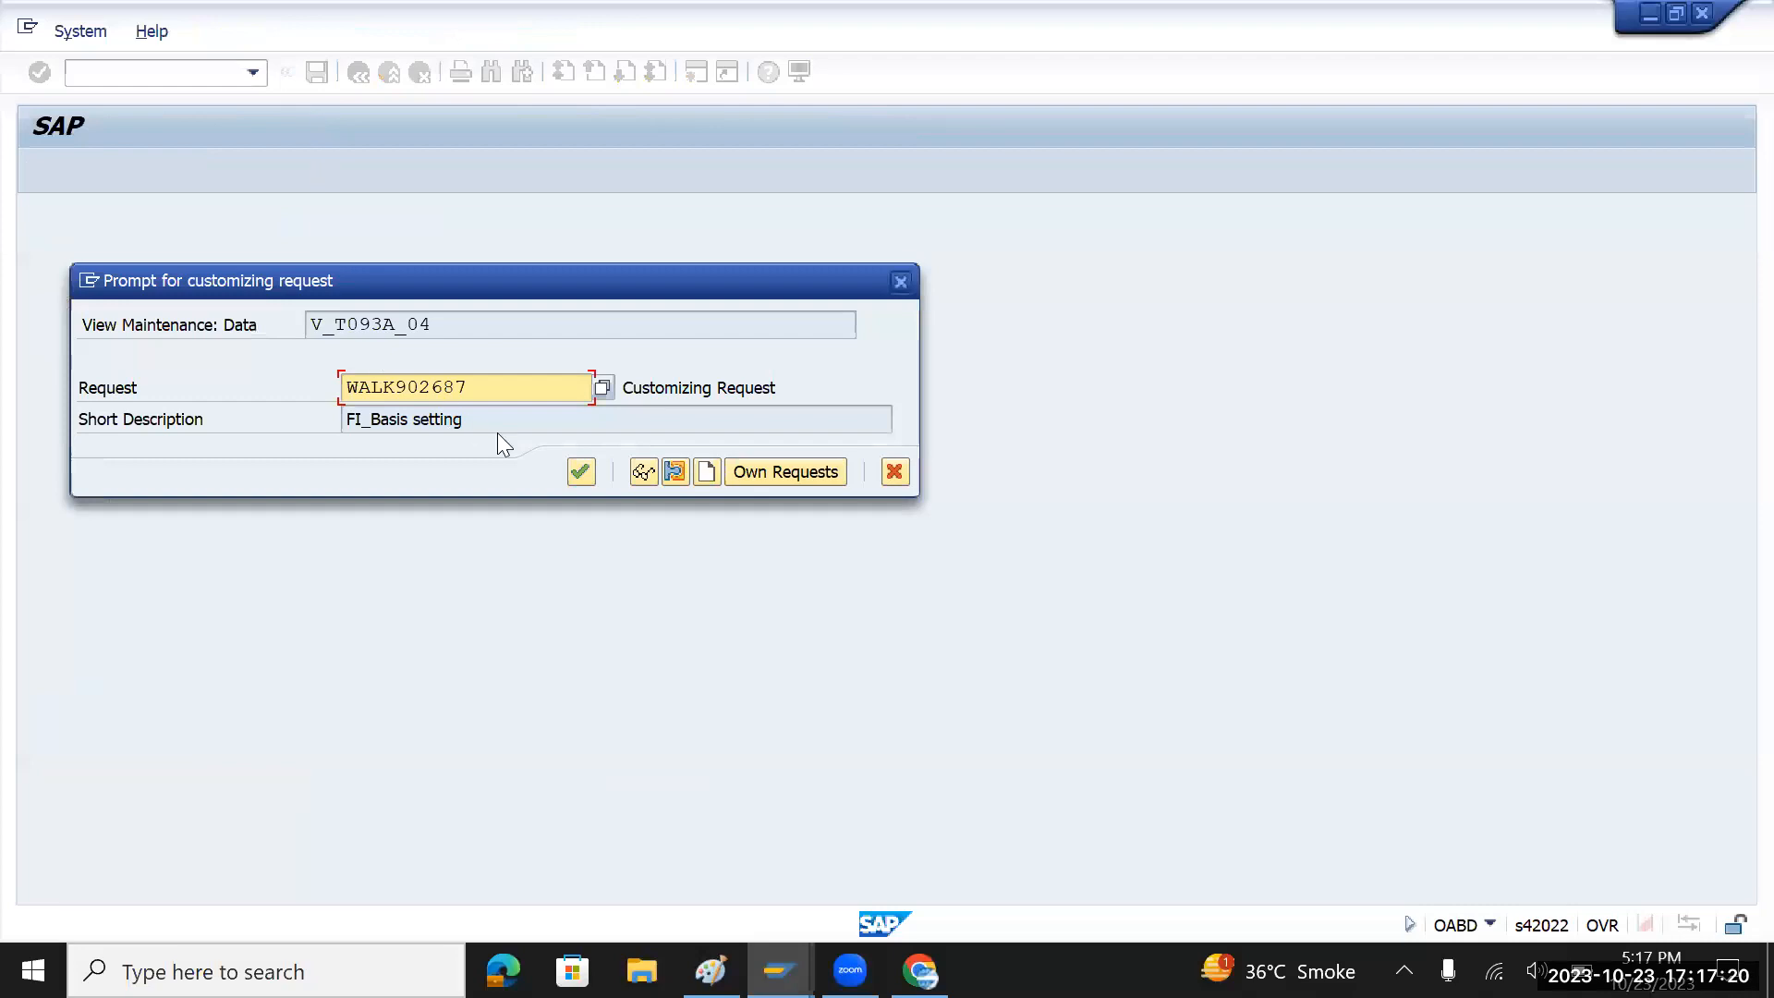
pyautogui.click(580, 473)
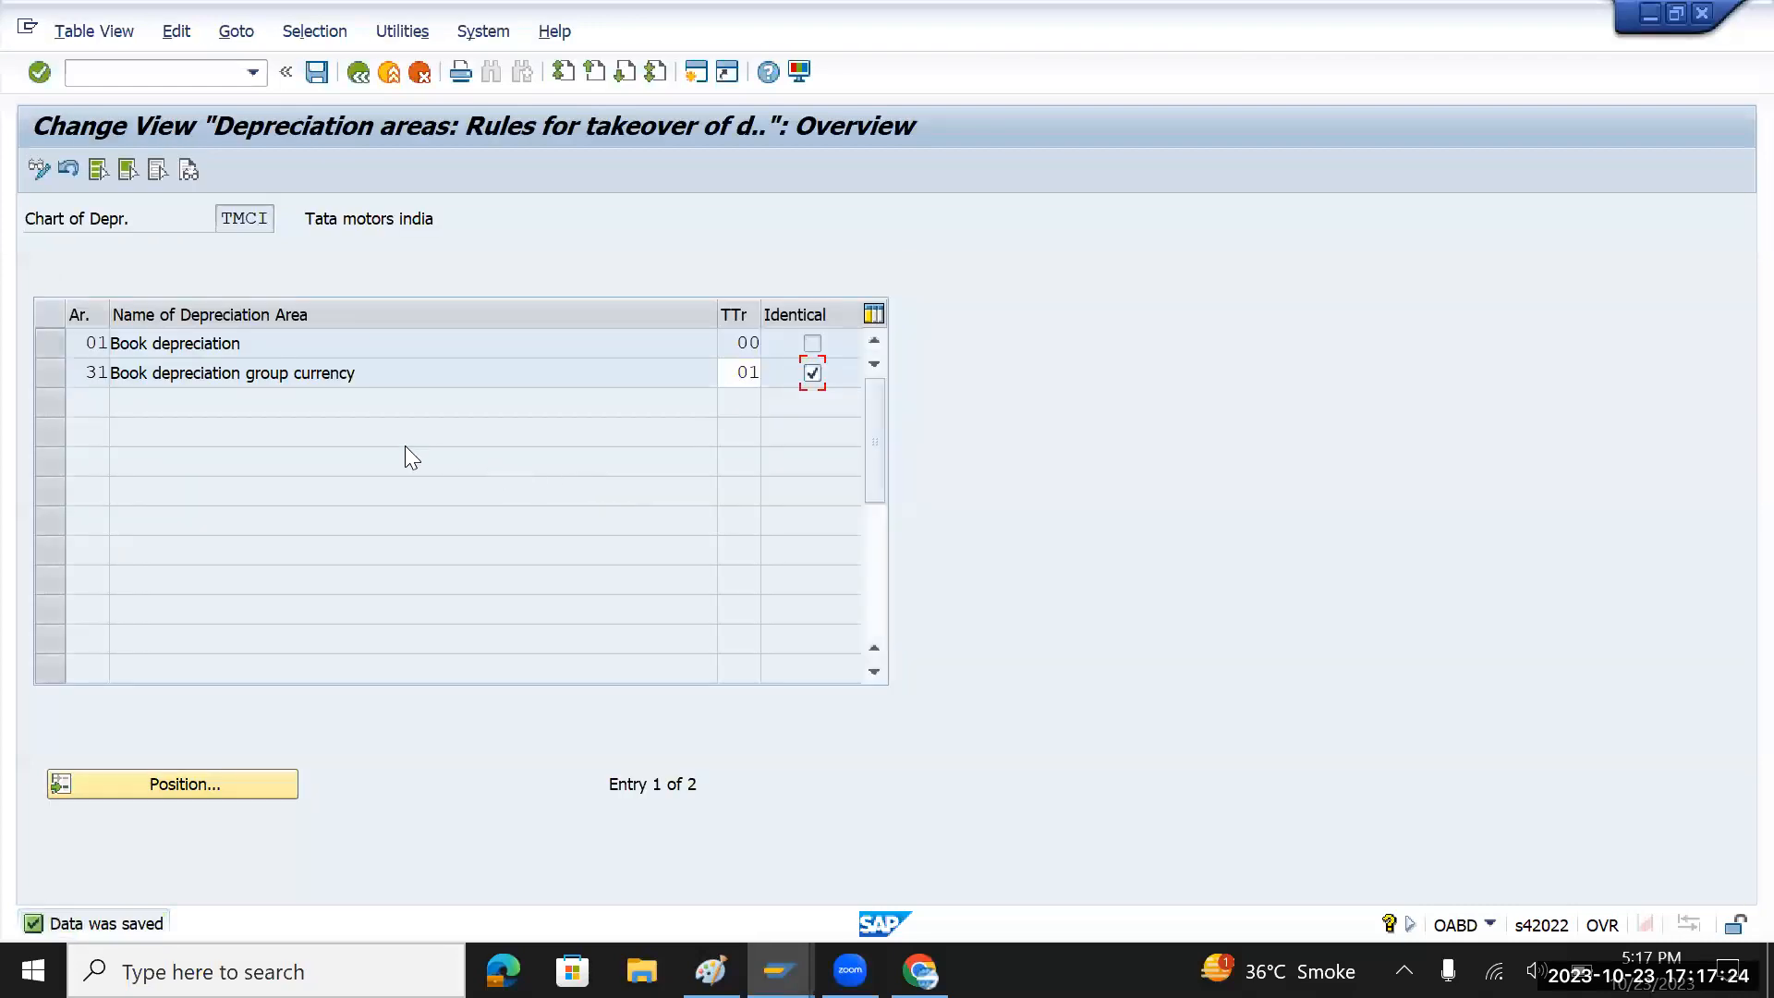
pyautogui.click(359, 79)
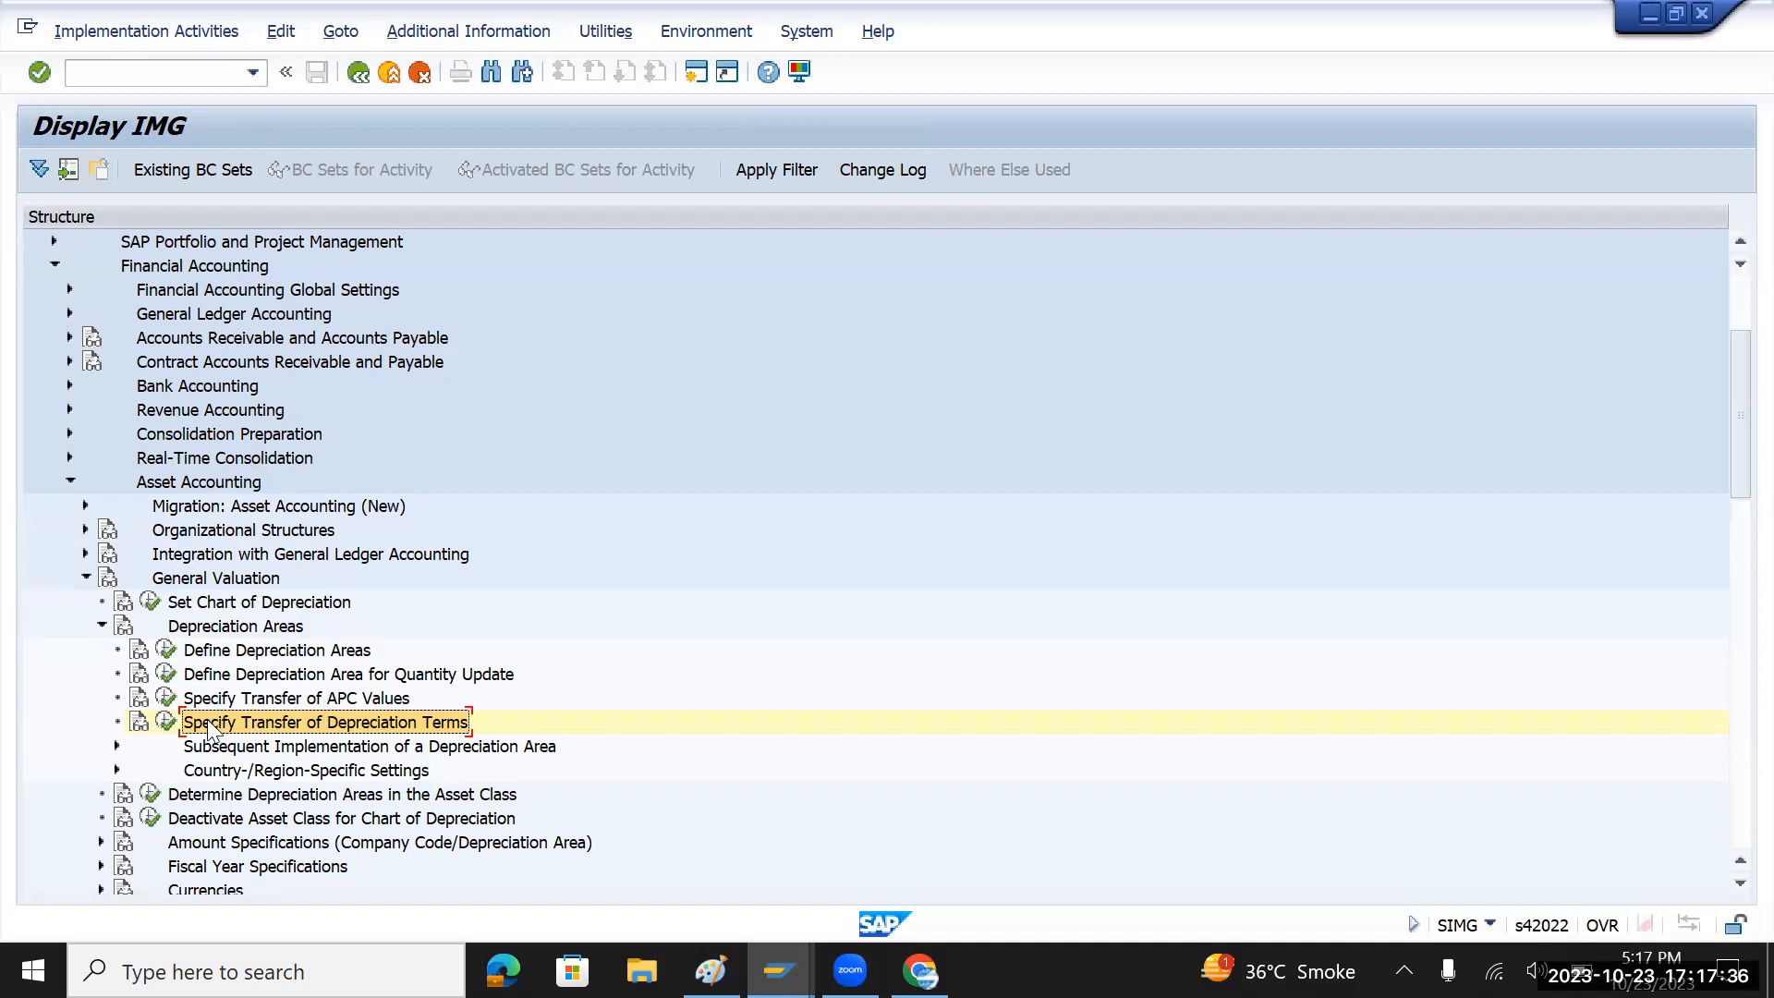
# - Collapse Depreciation Areas and open Specify the Use of Parallel Currencies under the Currencies node of General Valuation
pyautogui.click(101, 628)
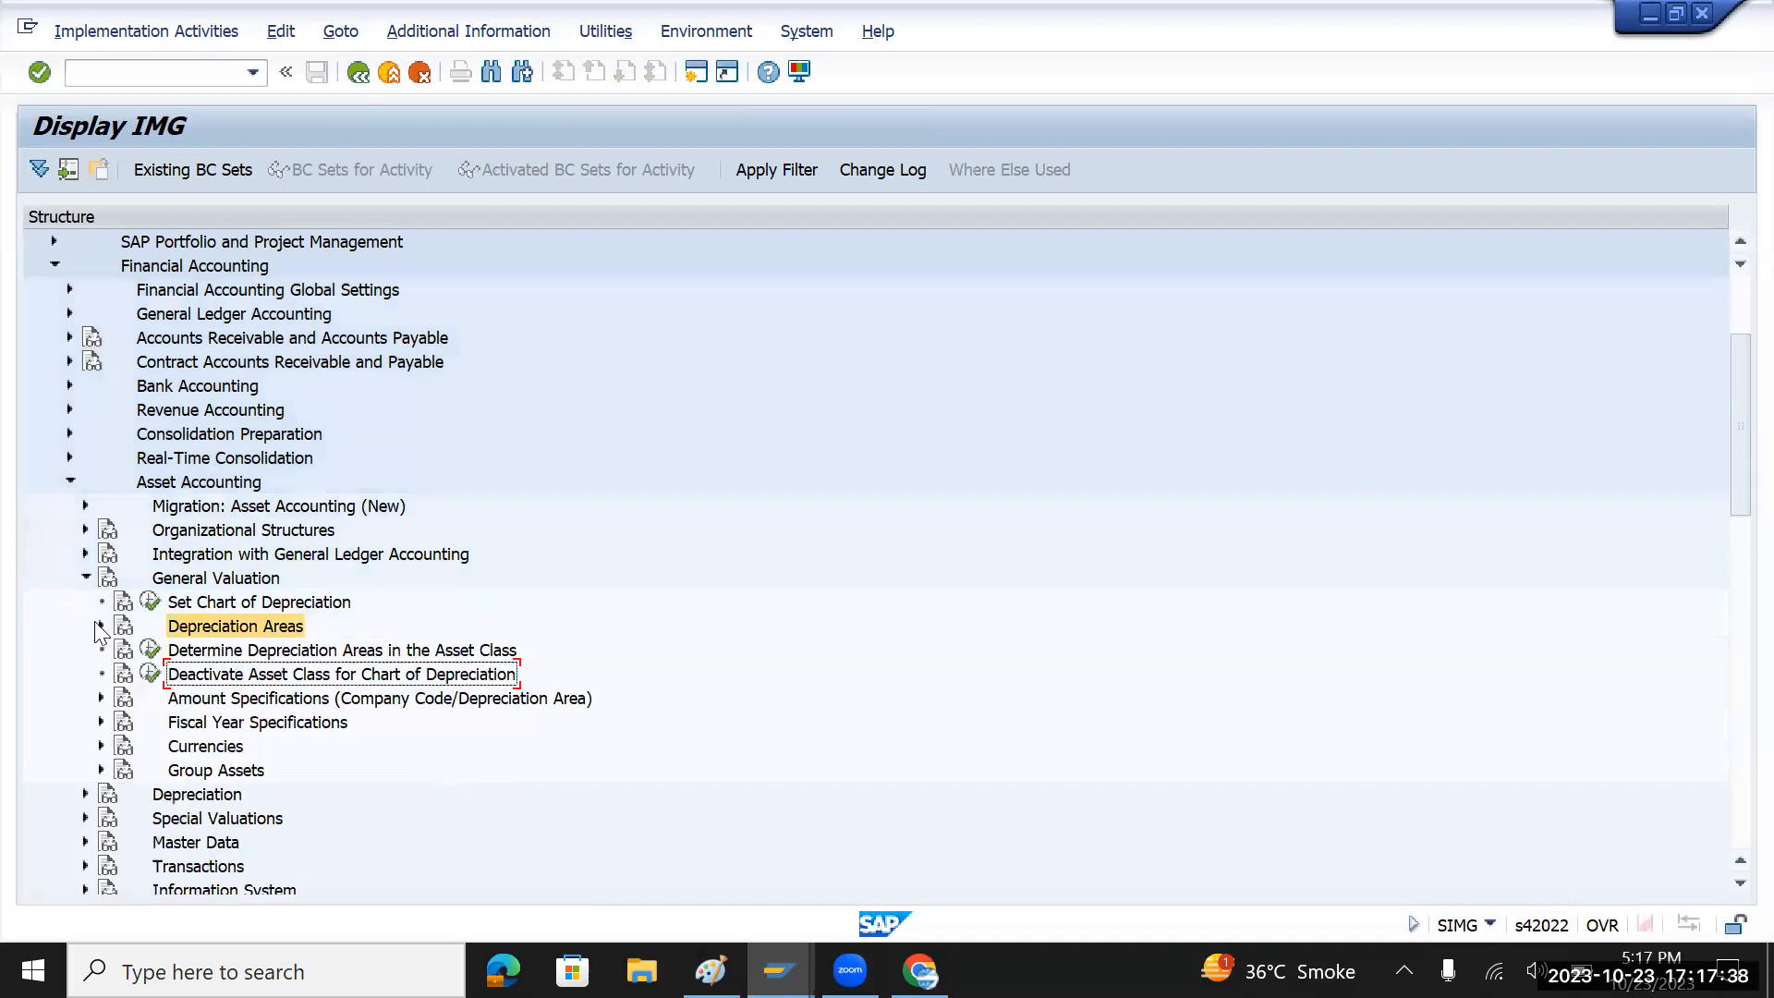
pyautogui.click(86, 577)
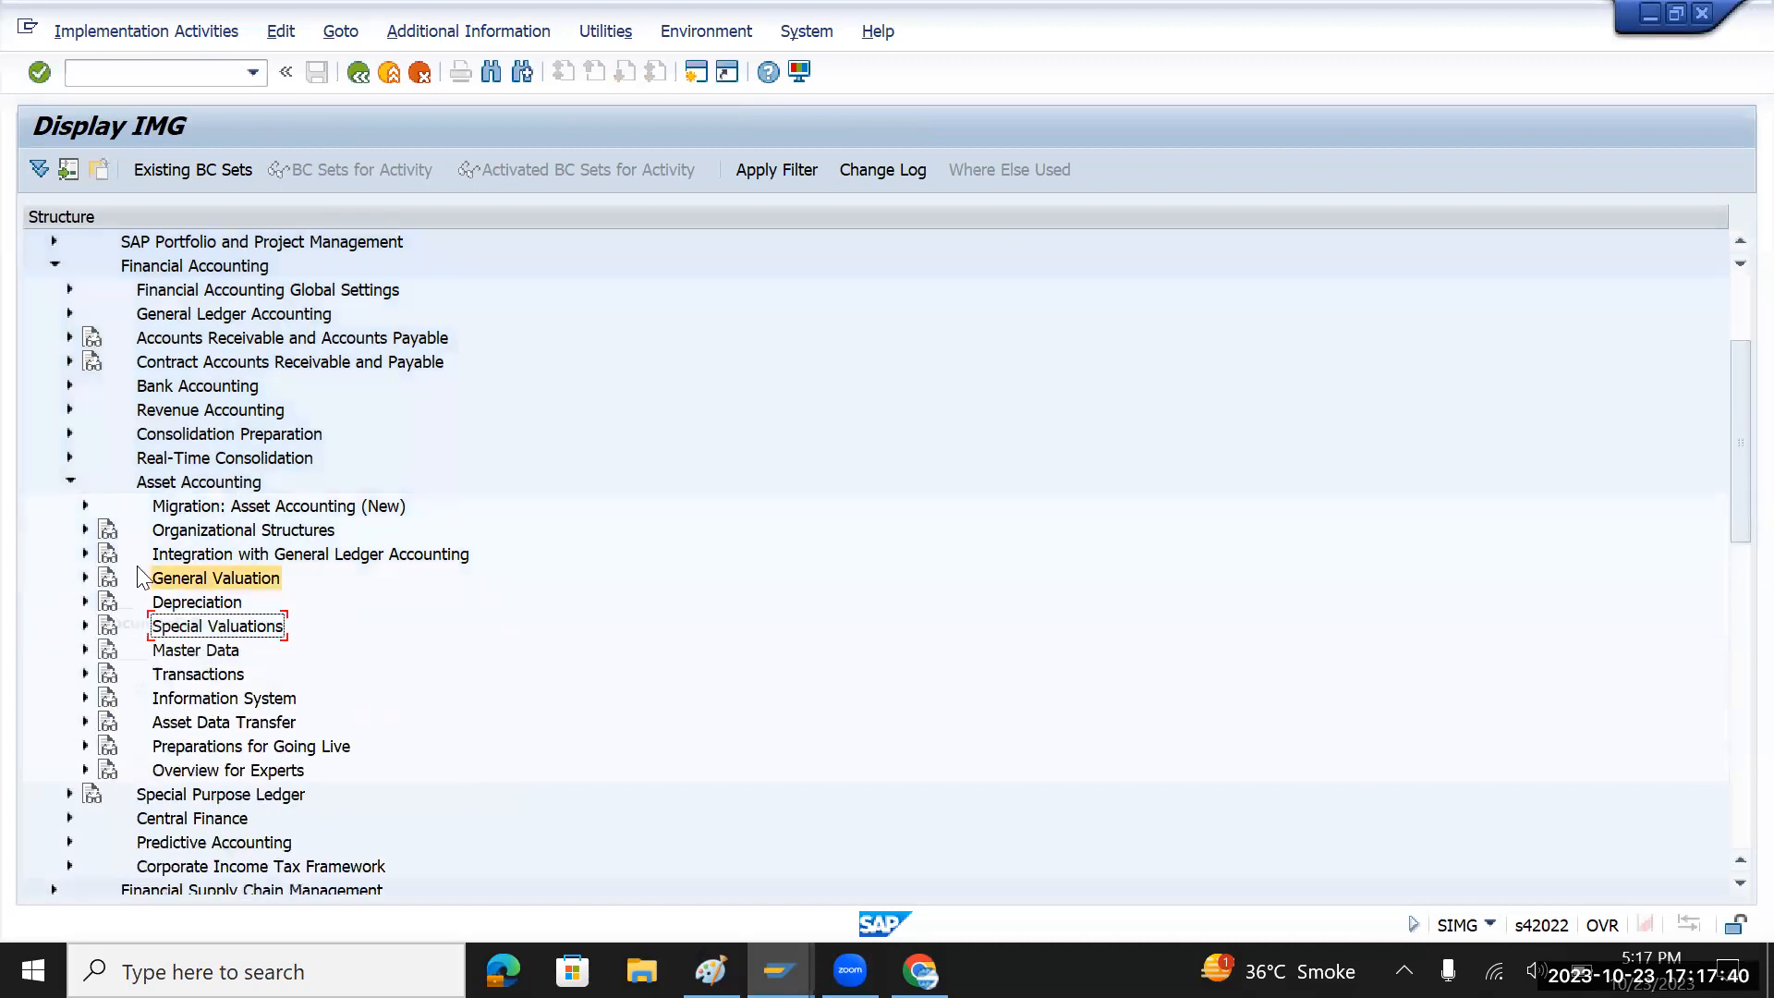
pyautogui.click(194, 582)
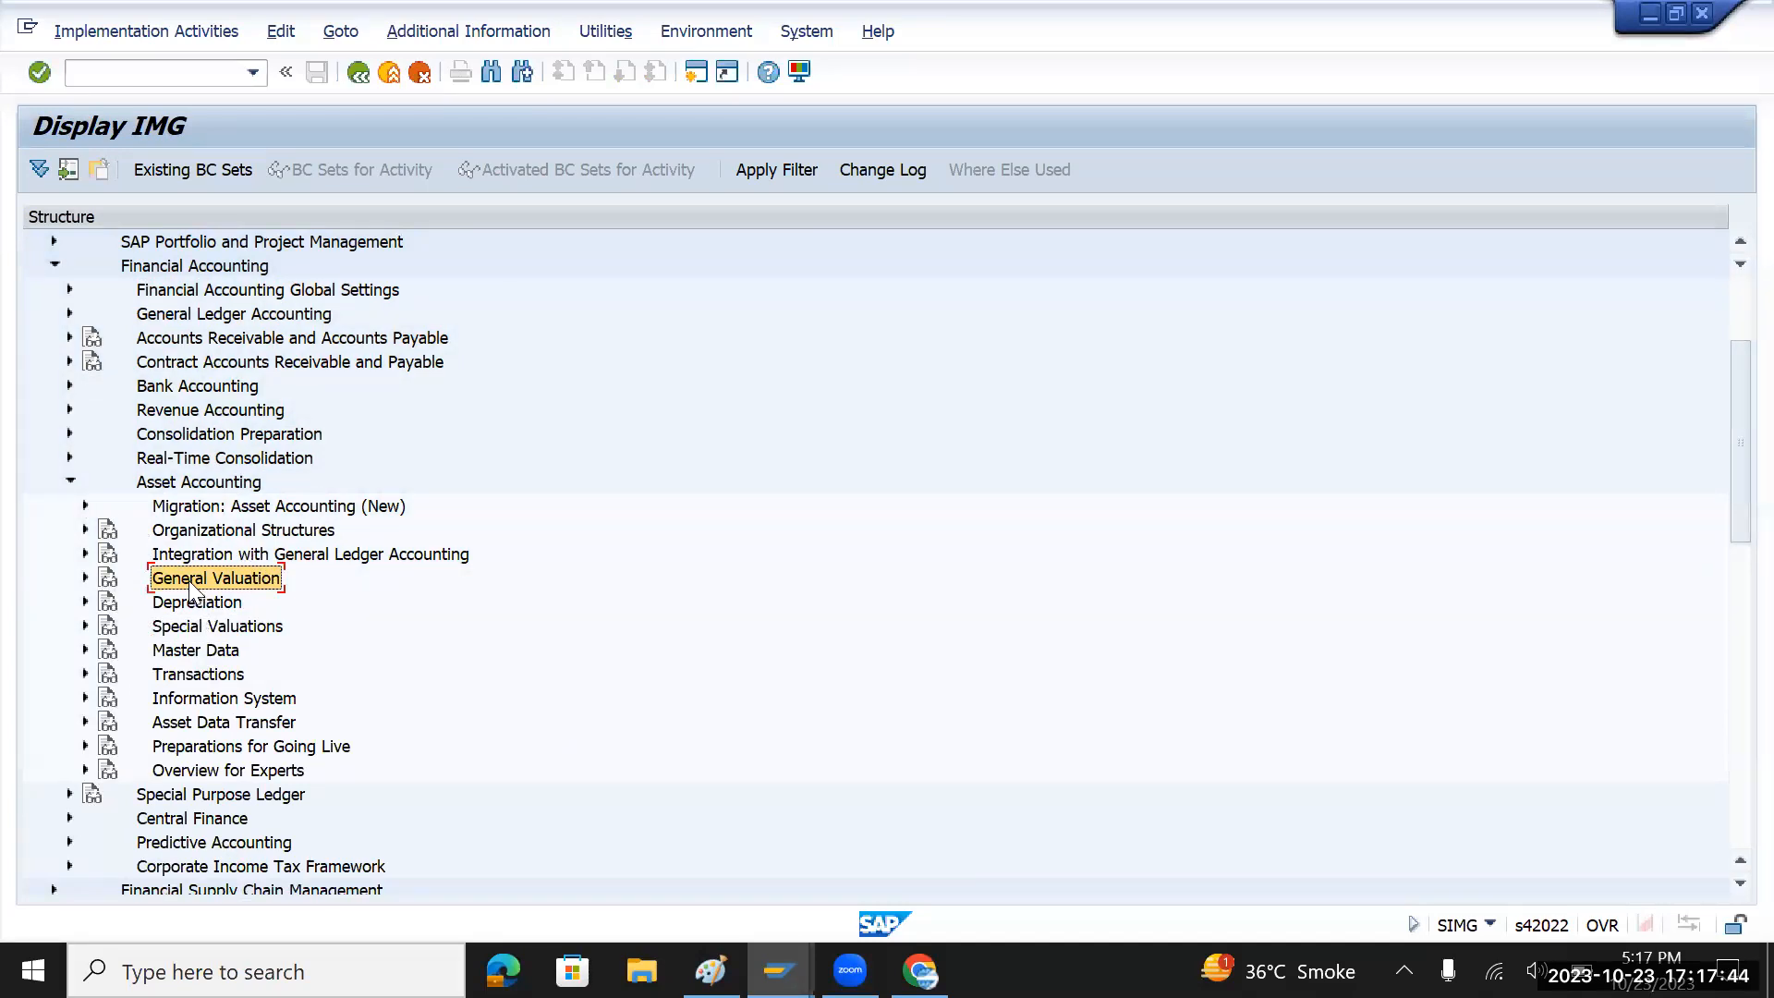
pyautogui.click(85, 578)
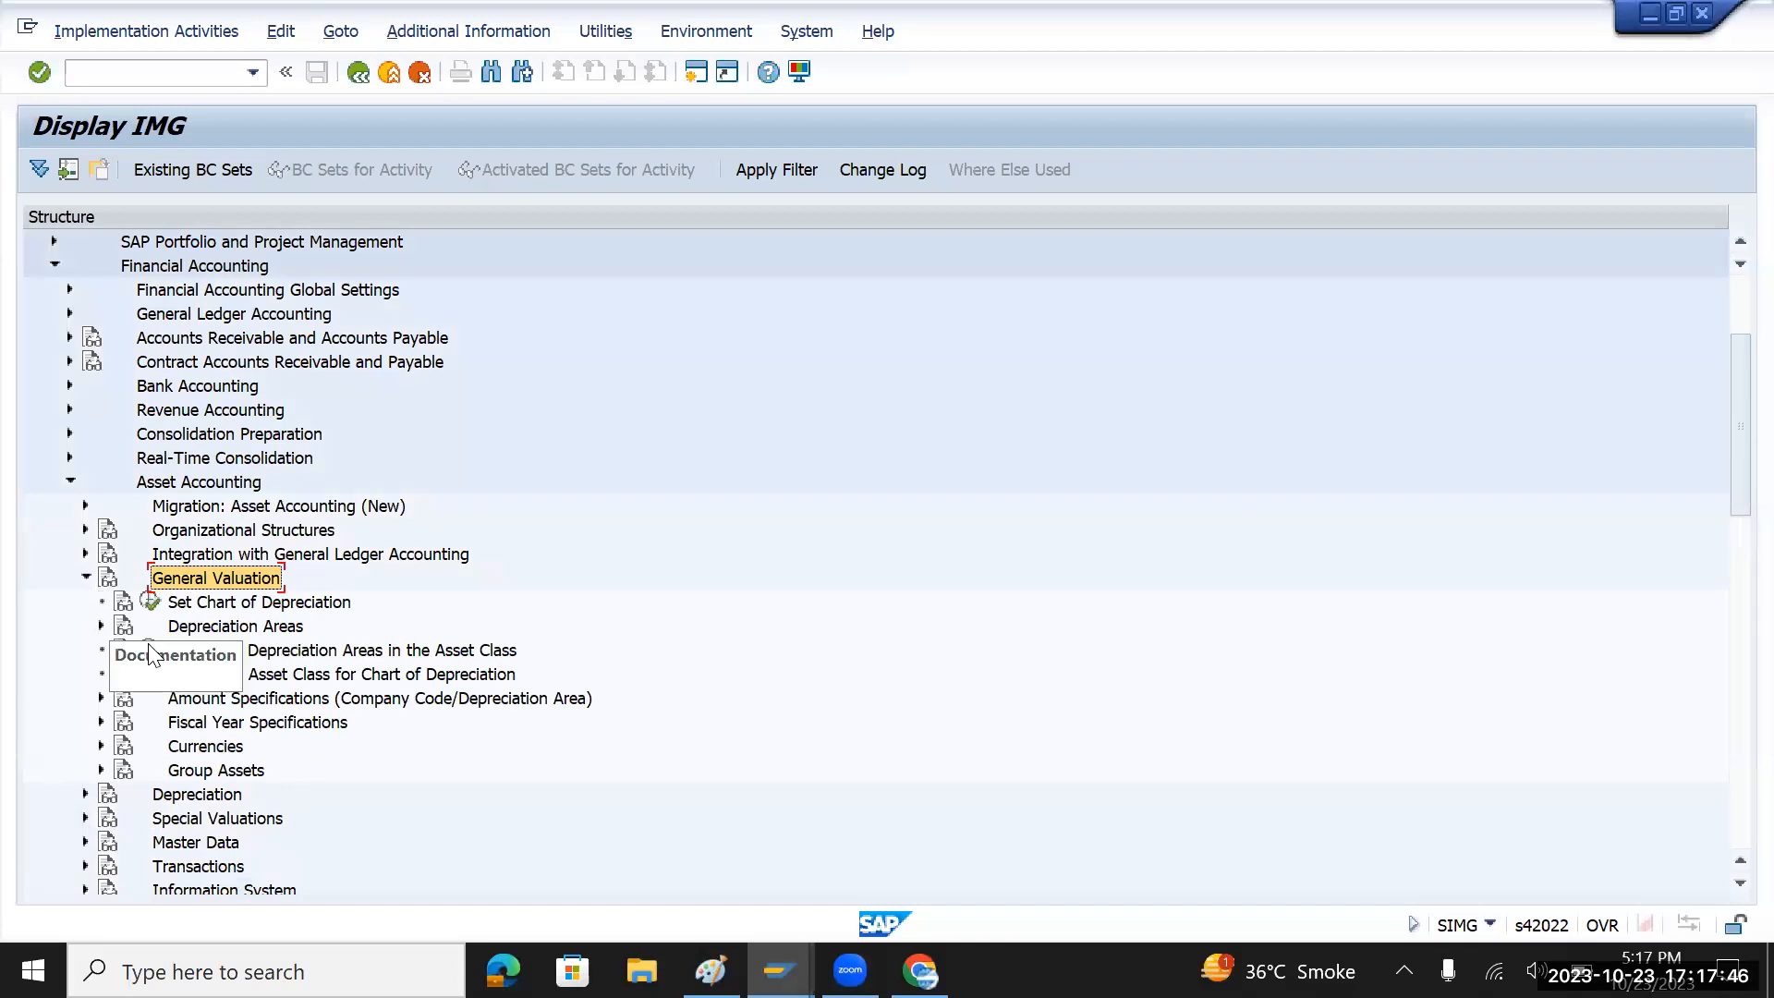
pyautogui.click(196, 745)
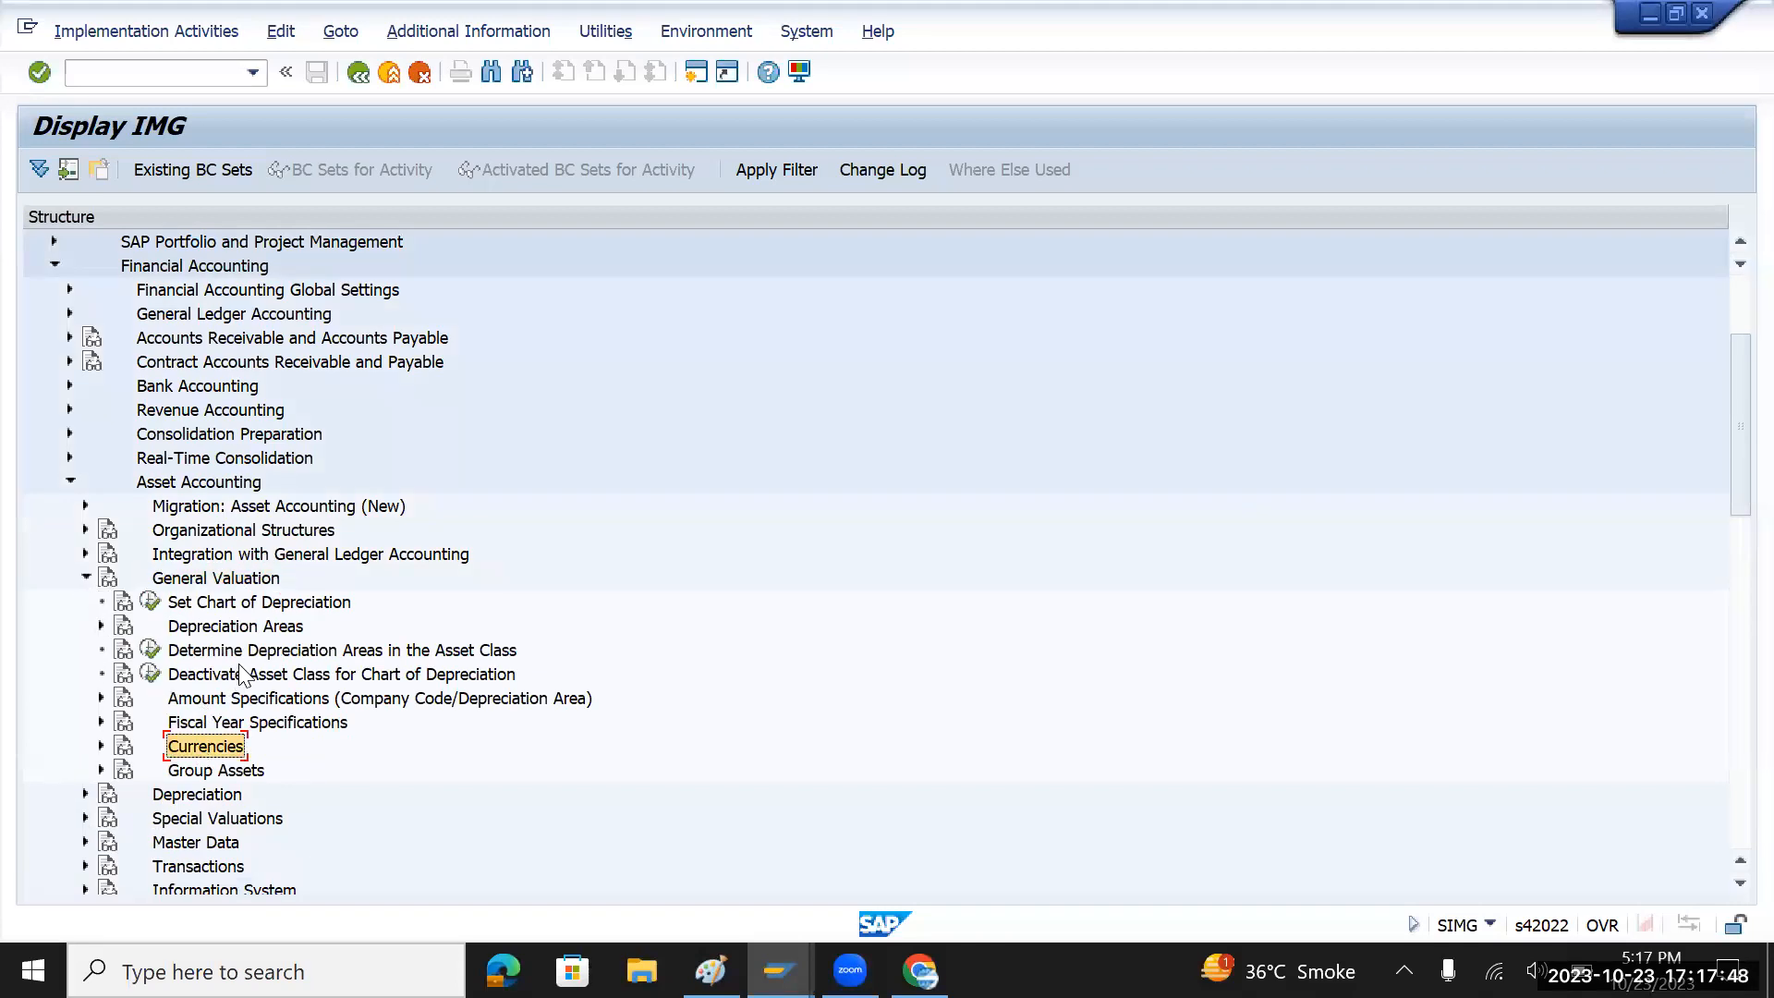
pyautogui.click(214, 625)
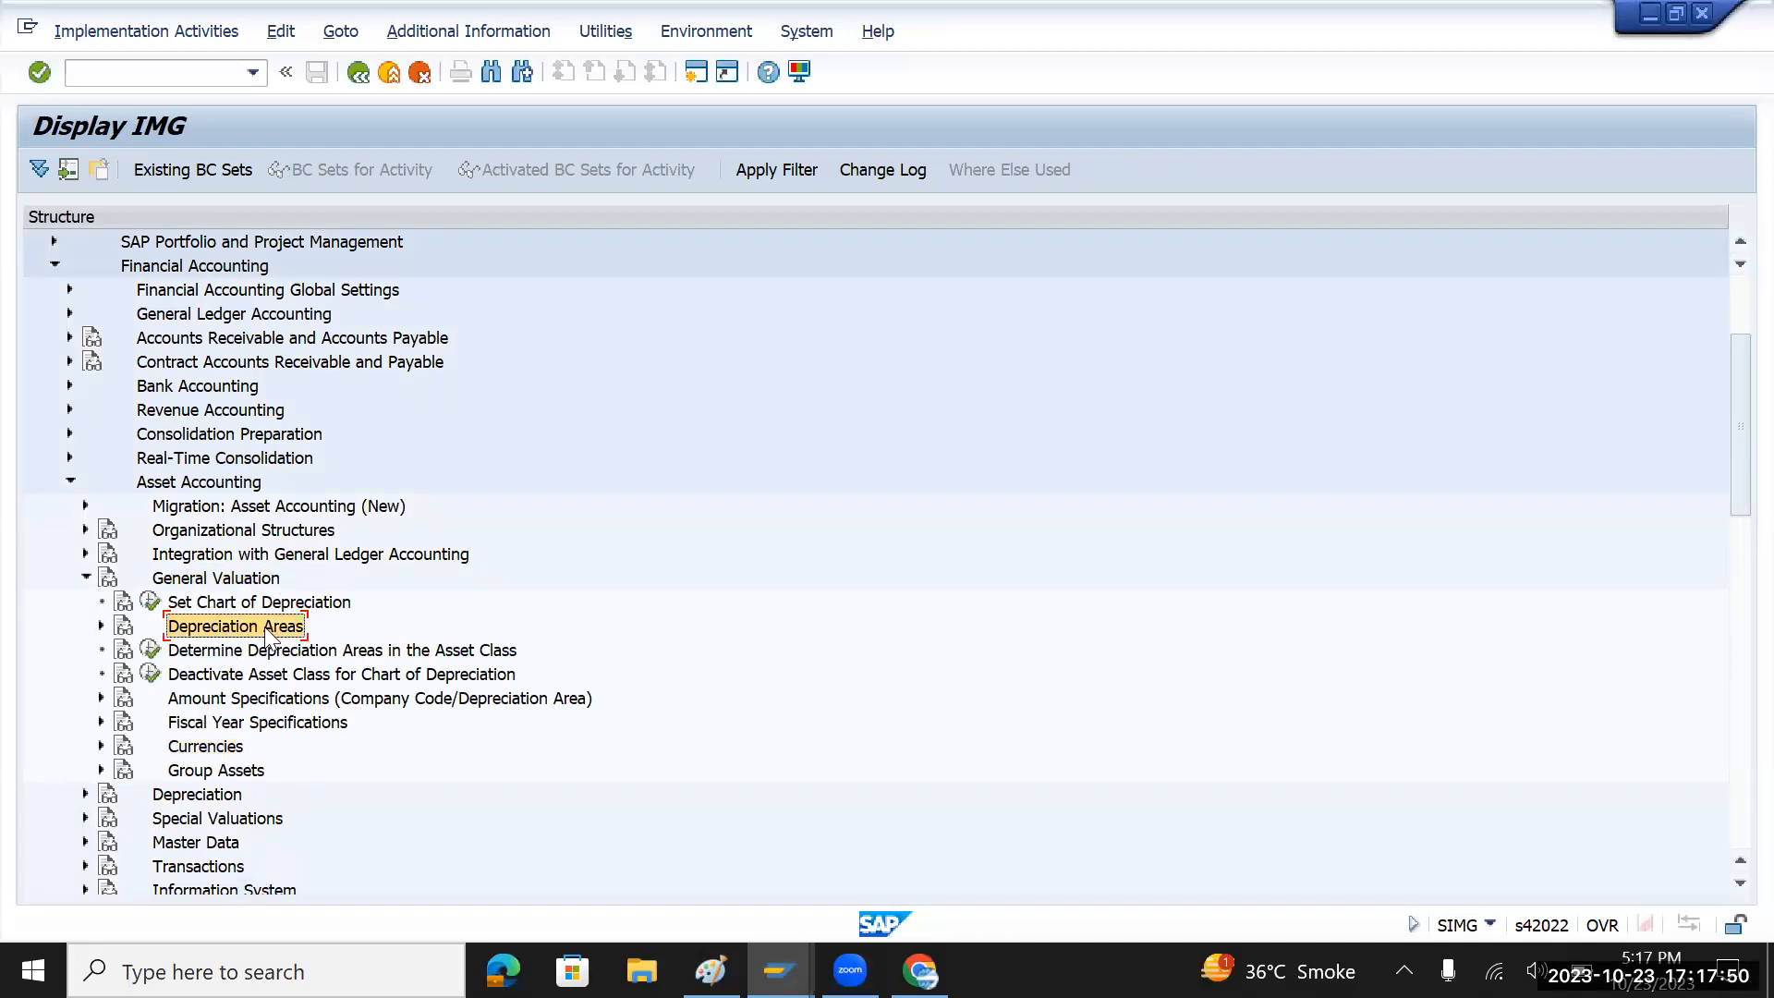
pyautogui.click(203, 751)
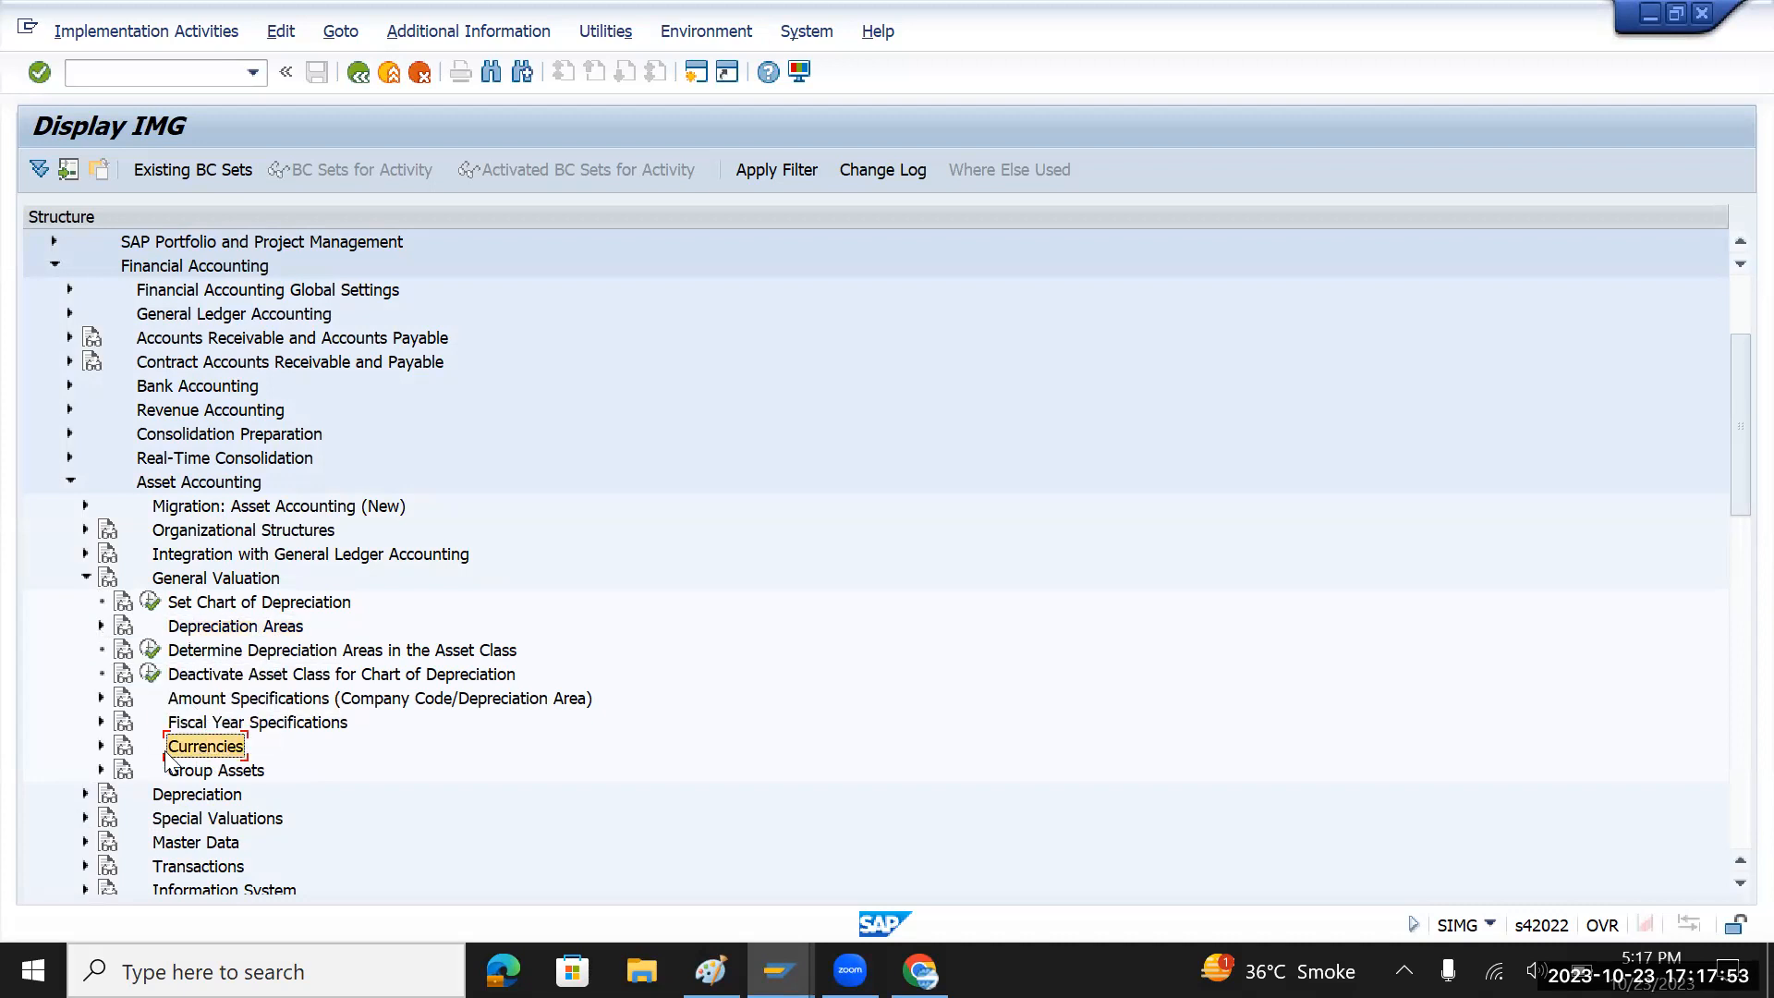
pyautogui.click(101, 747)
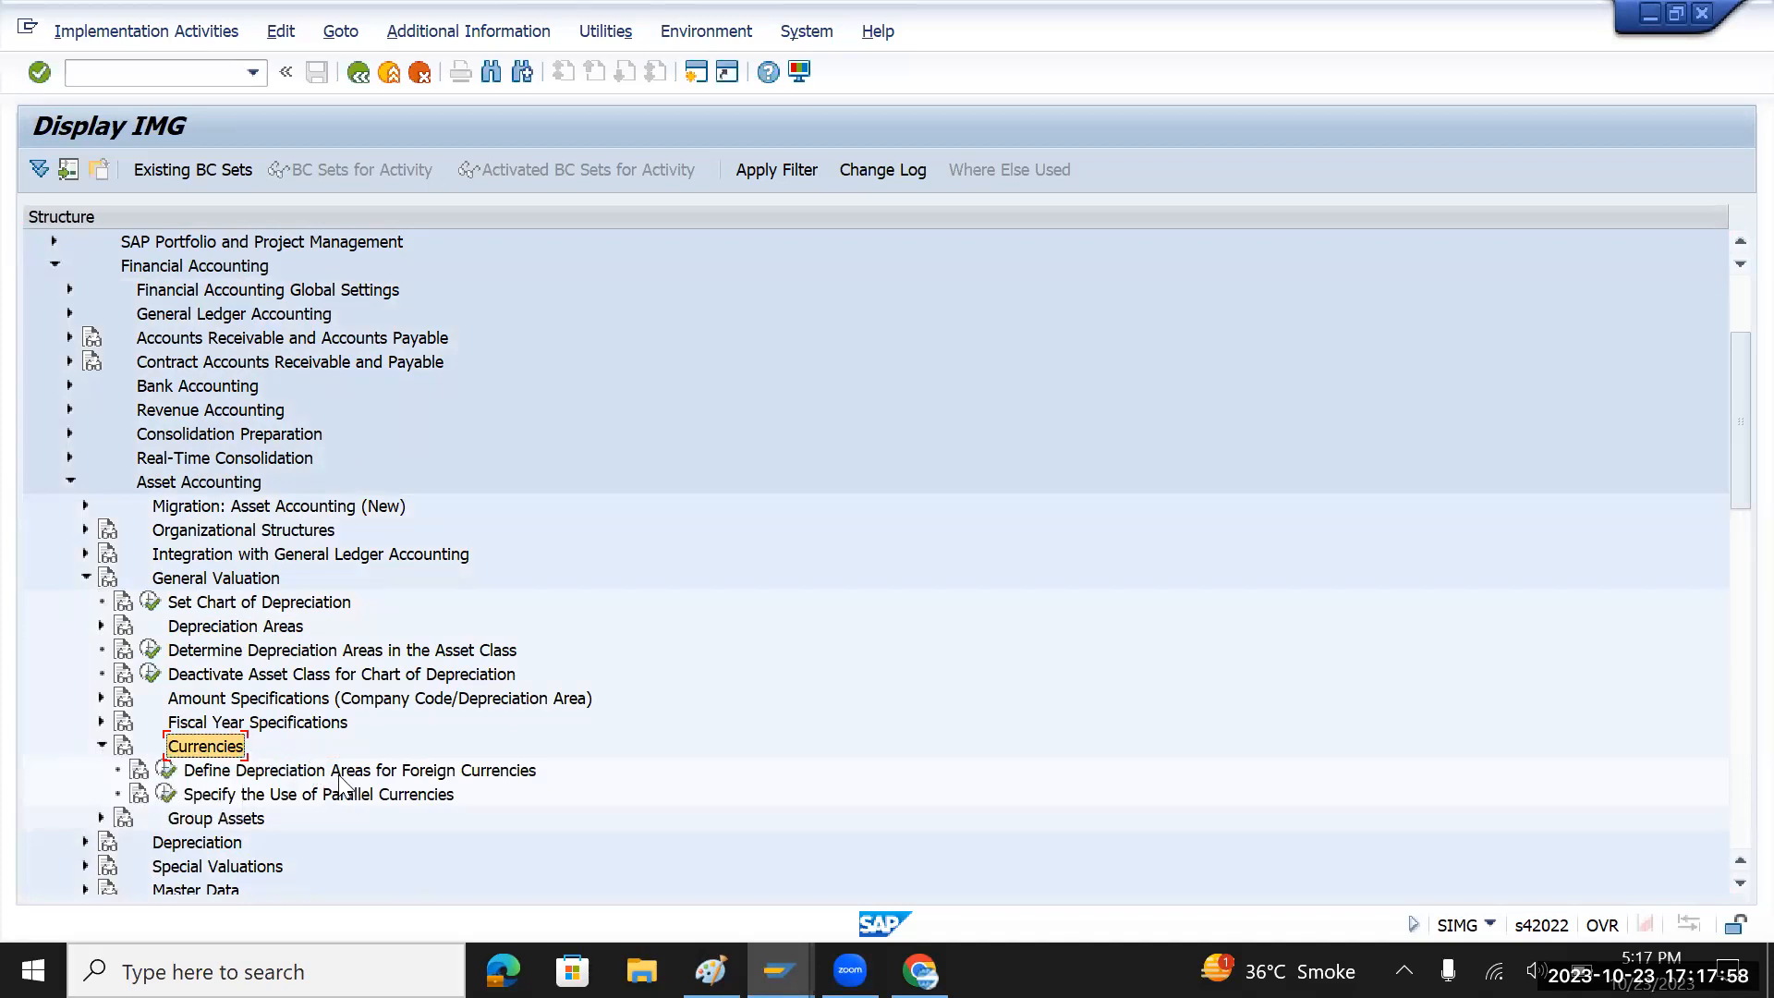
pyautogui.click(168, 797)
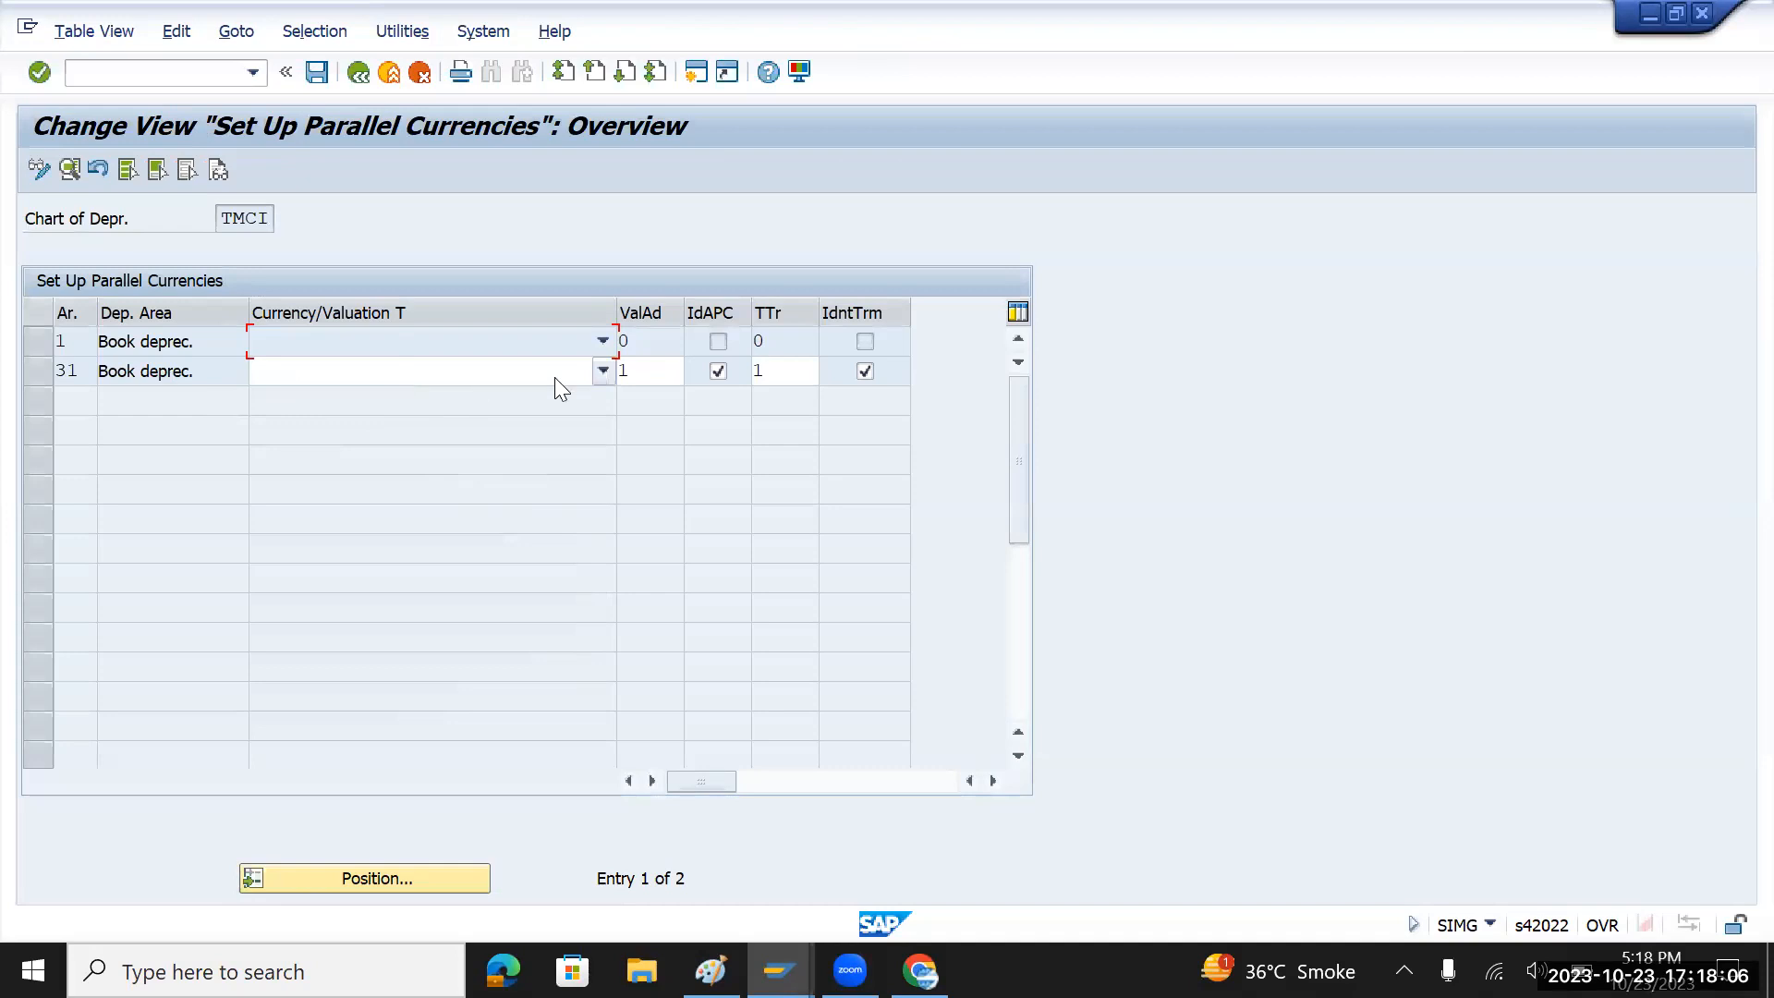
# - Set depreciation area 31 to currency type 30 Group Currency and save with the proposed customizing request, returning to the implementation guide
pyautogui.click(602, 374)
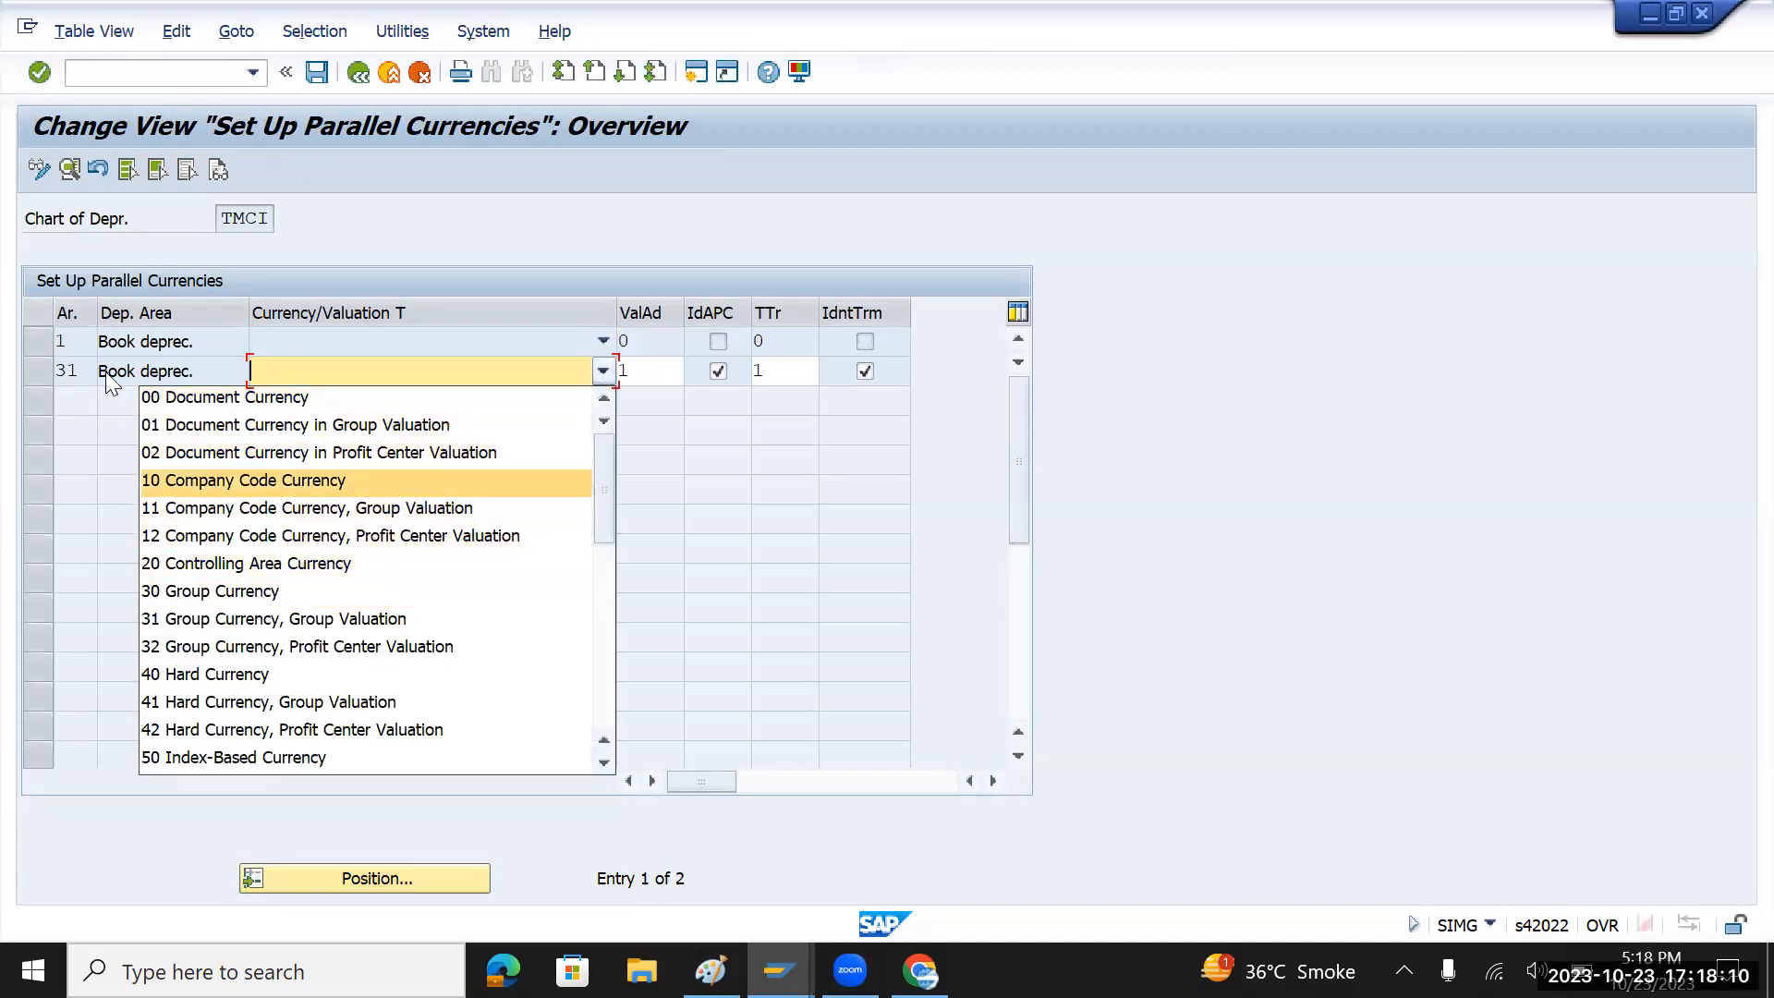
pyautogui.click(211, 591)
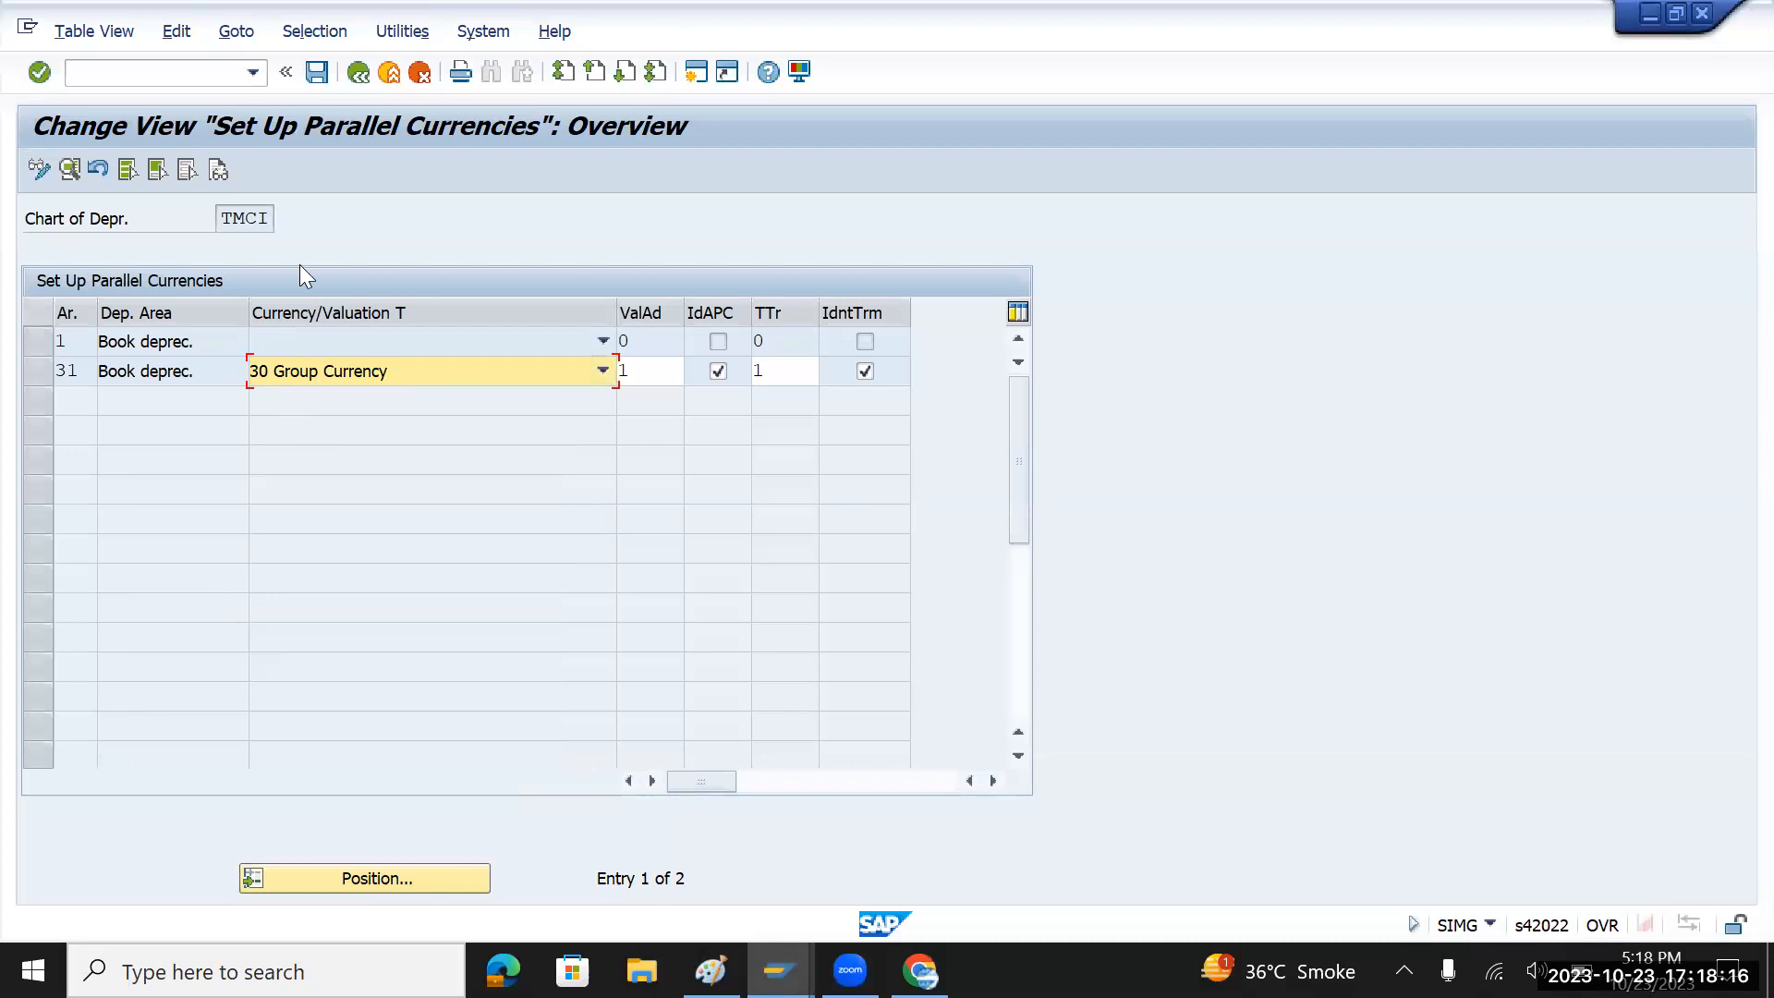
pyautogui.click(316, 74)
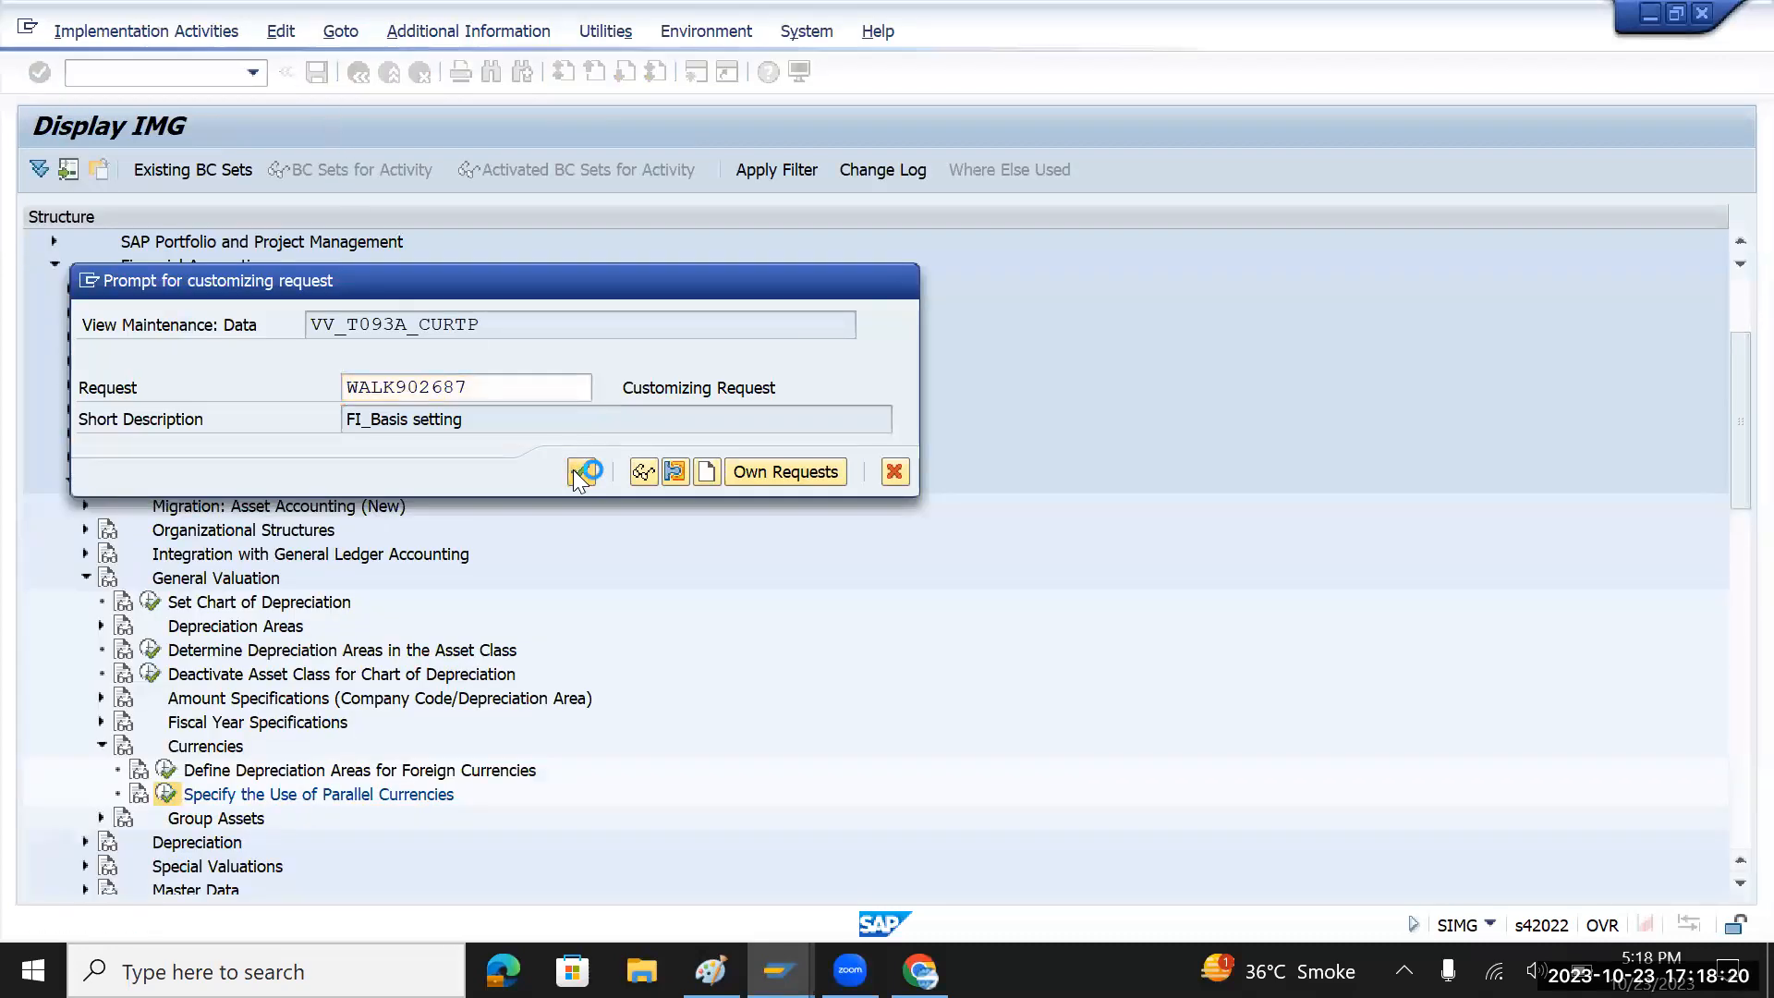
pyautogui.click(580, 472)
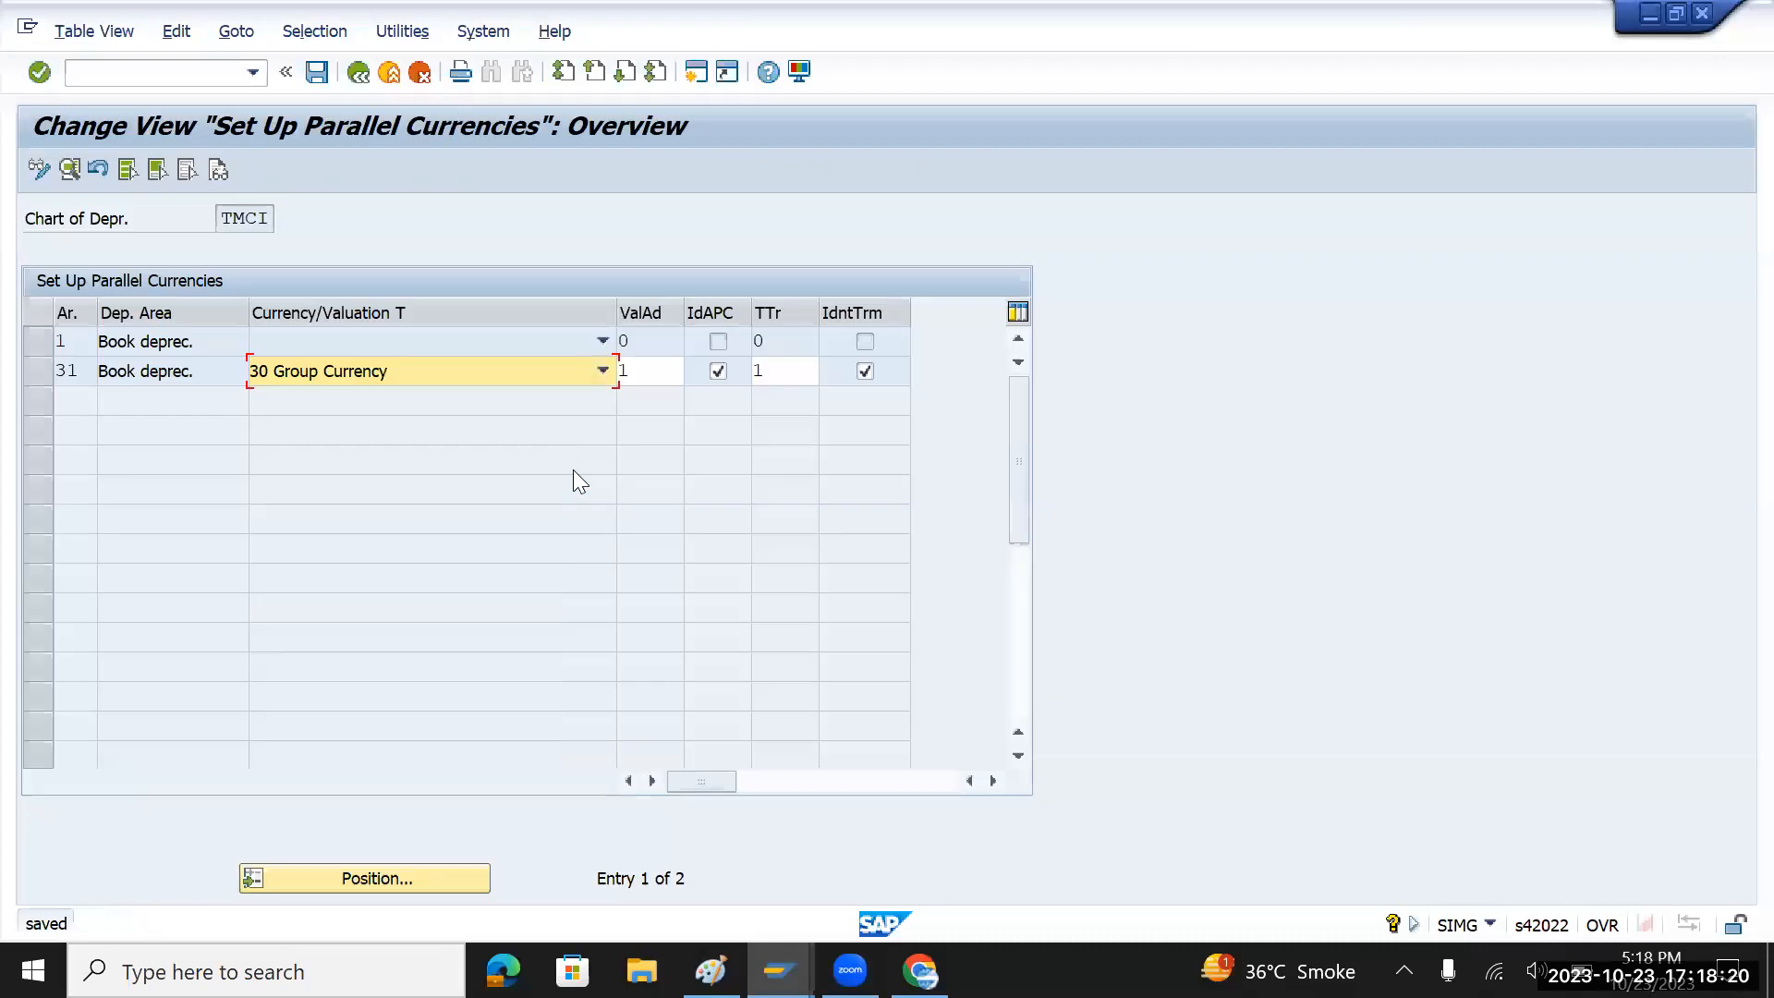
pyautogui.click(356, 74)
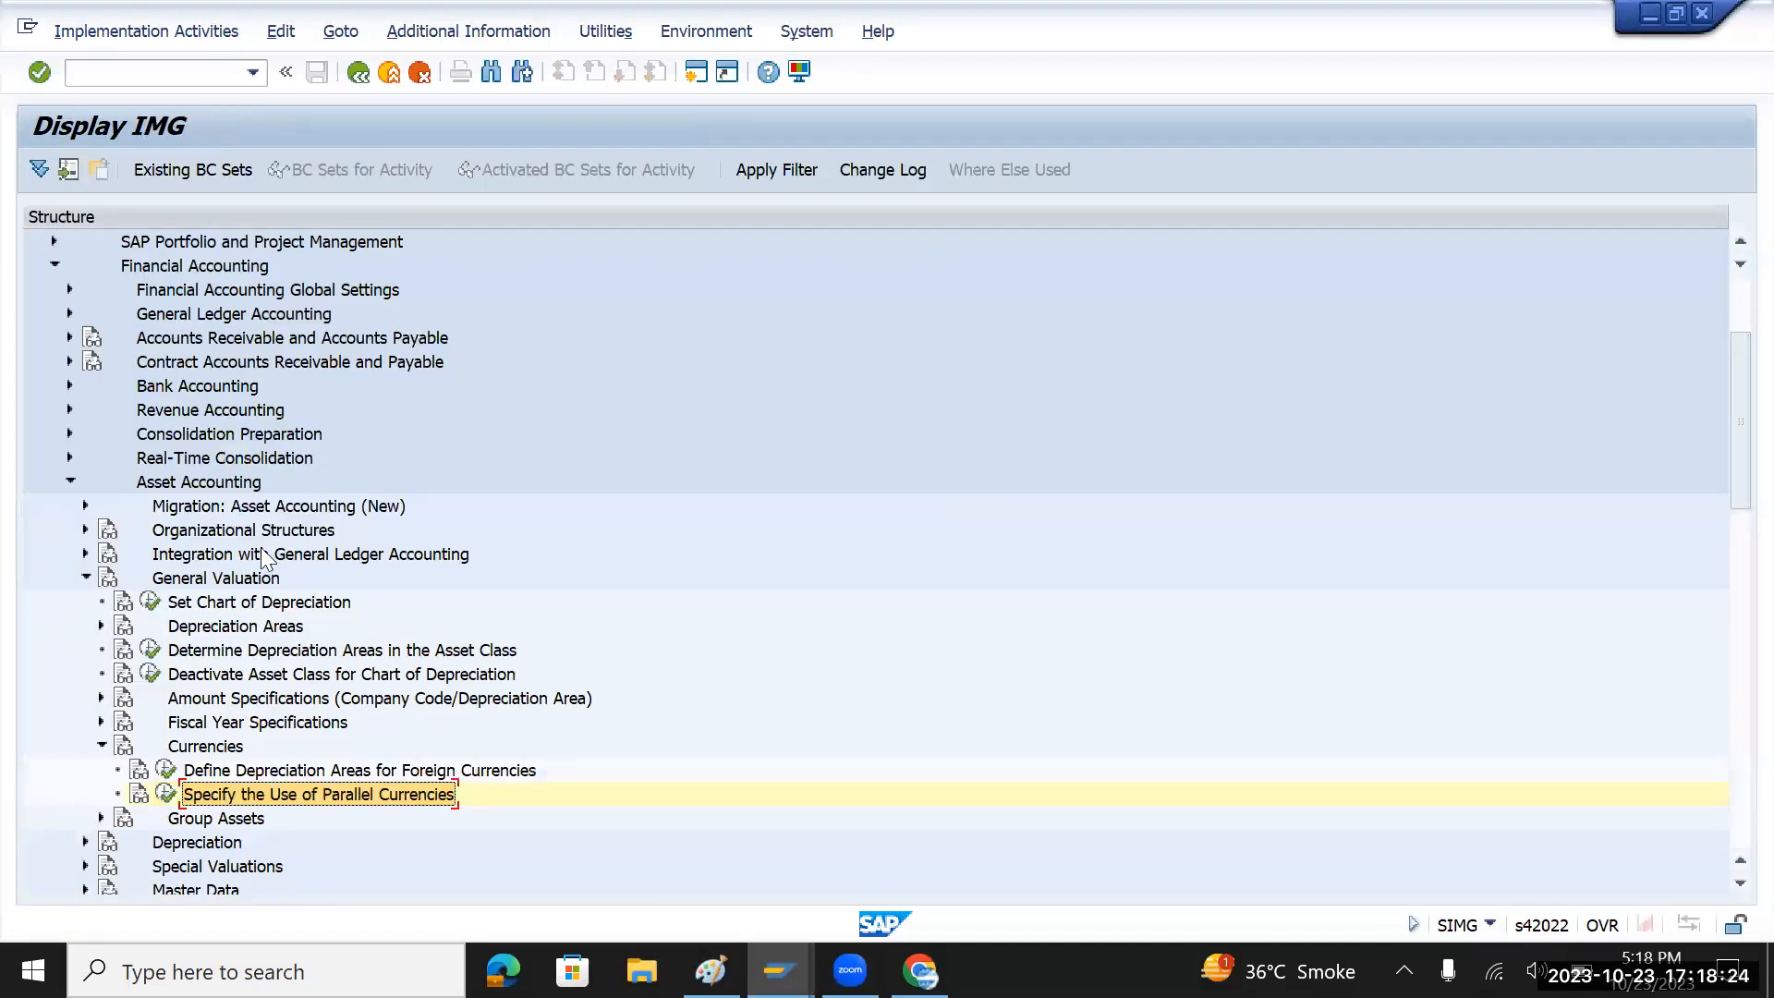
# - Open Assign Input Tax Indicator for Non-Taxable Acquisitions under Integration with General Ledger Accounting and position the list at company code TMIN
pyautogui.click(82, 553)
pyautogui.click(336, 556)
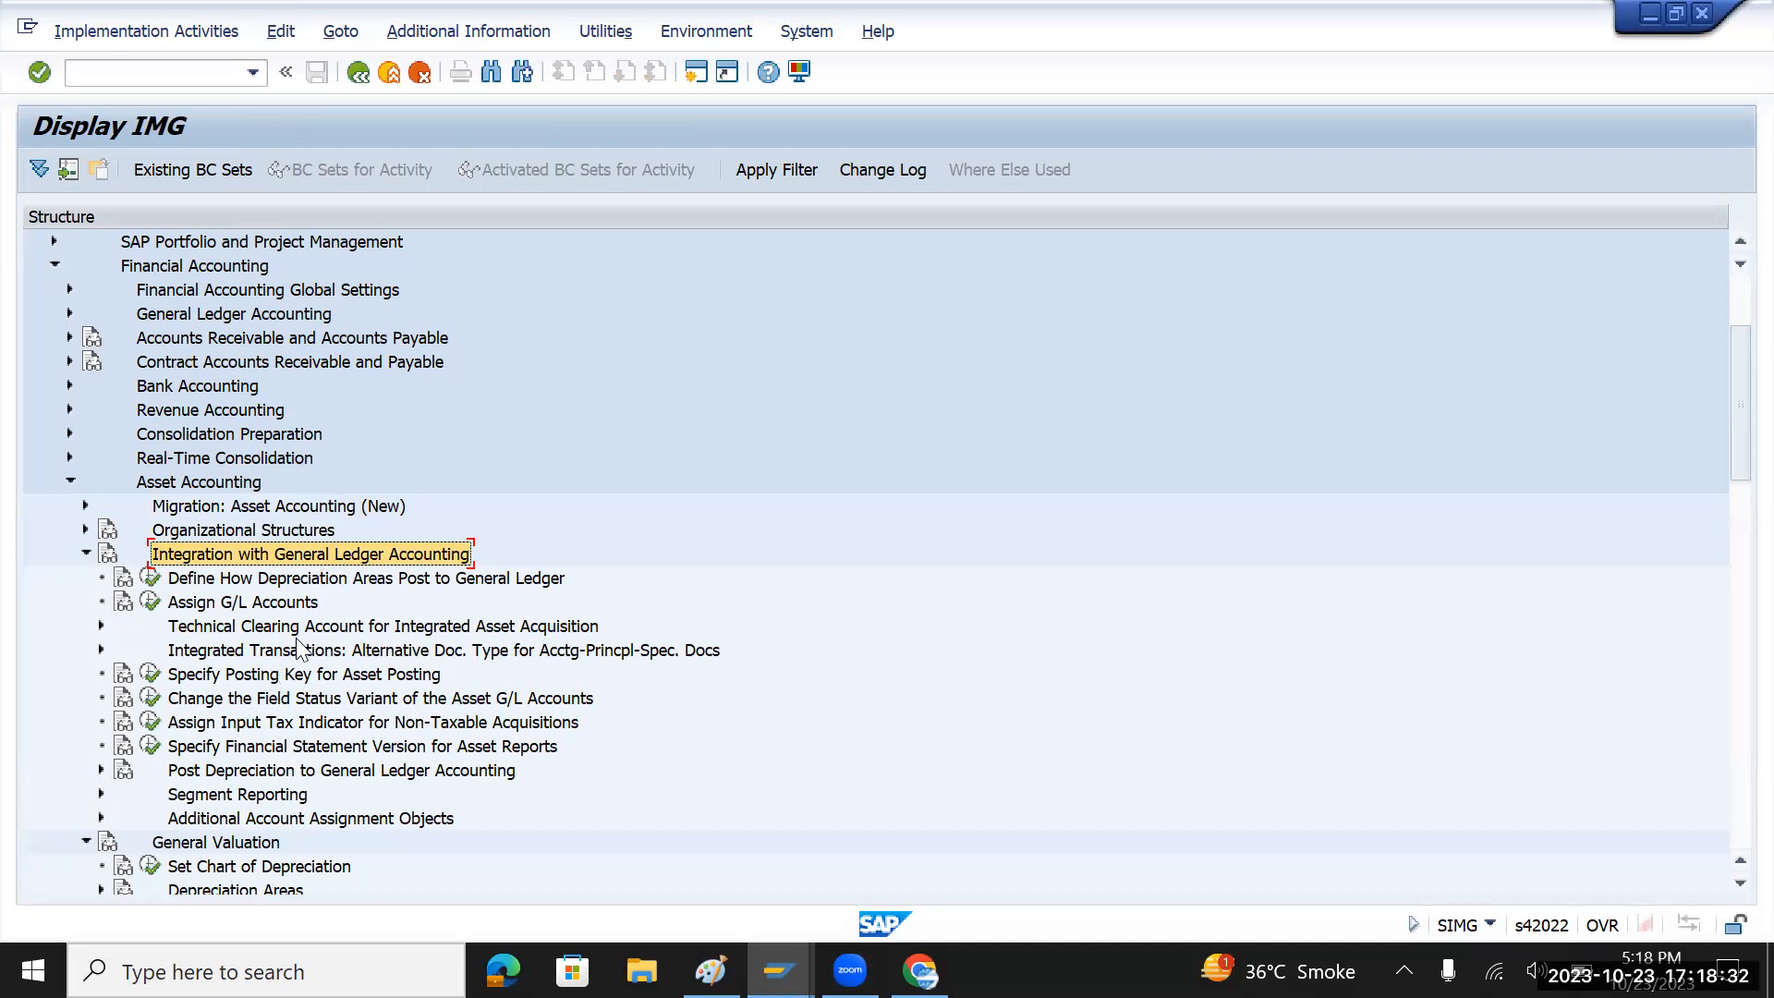
pyautogui.click(268, 722)
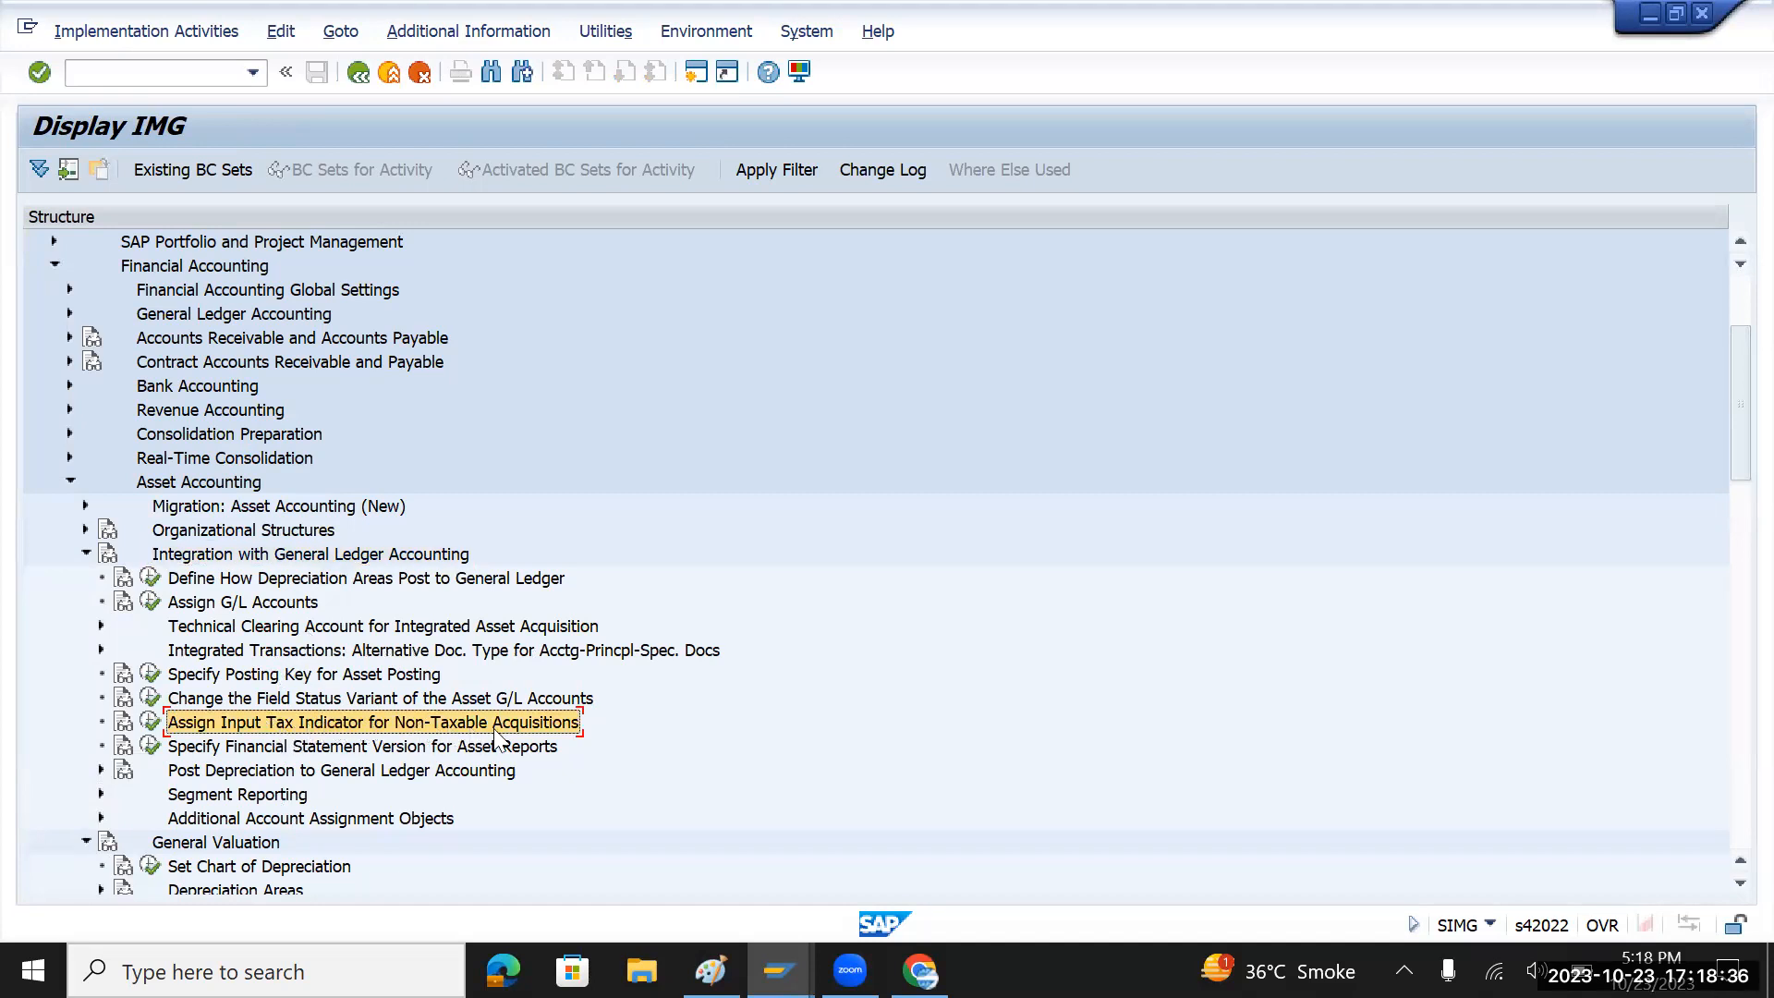
pyautogui.click(149, 724)
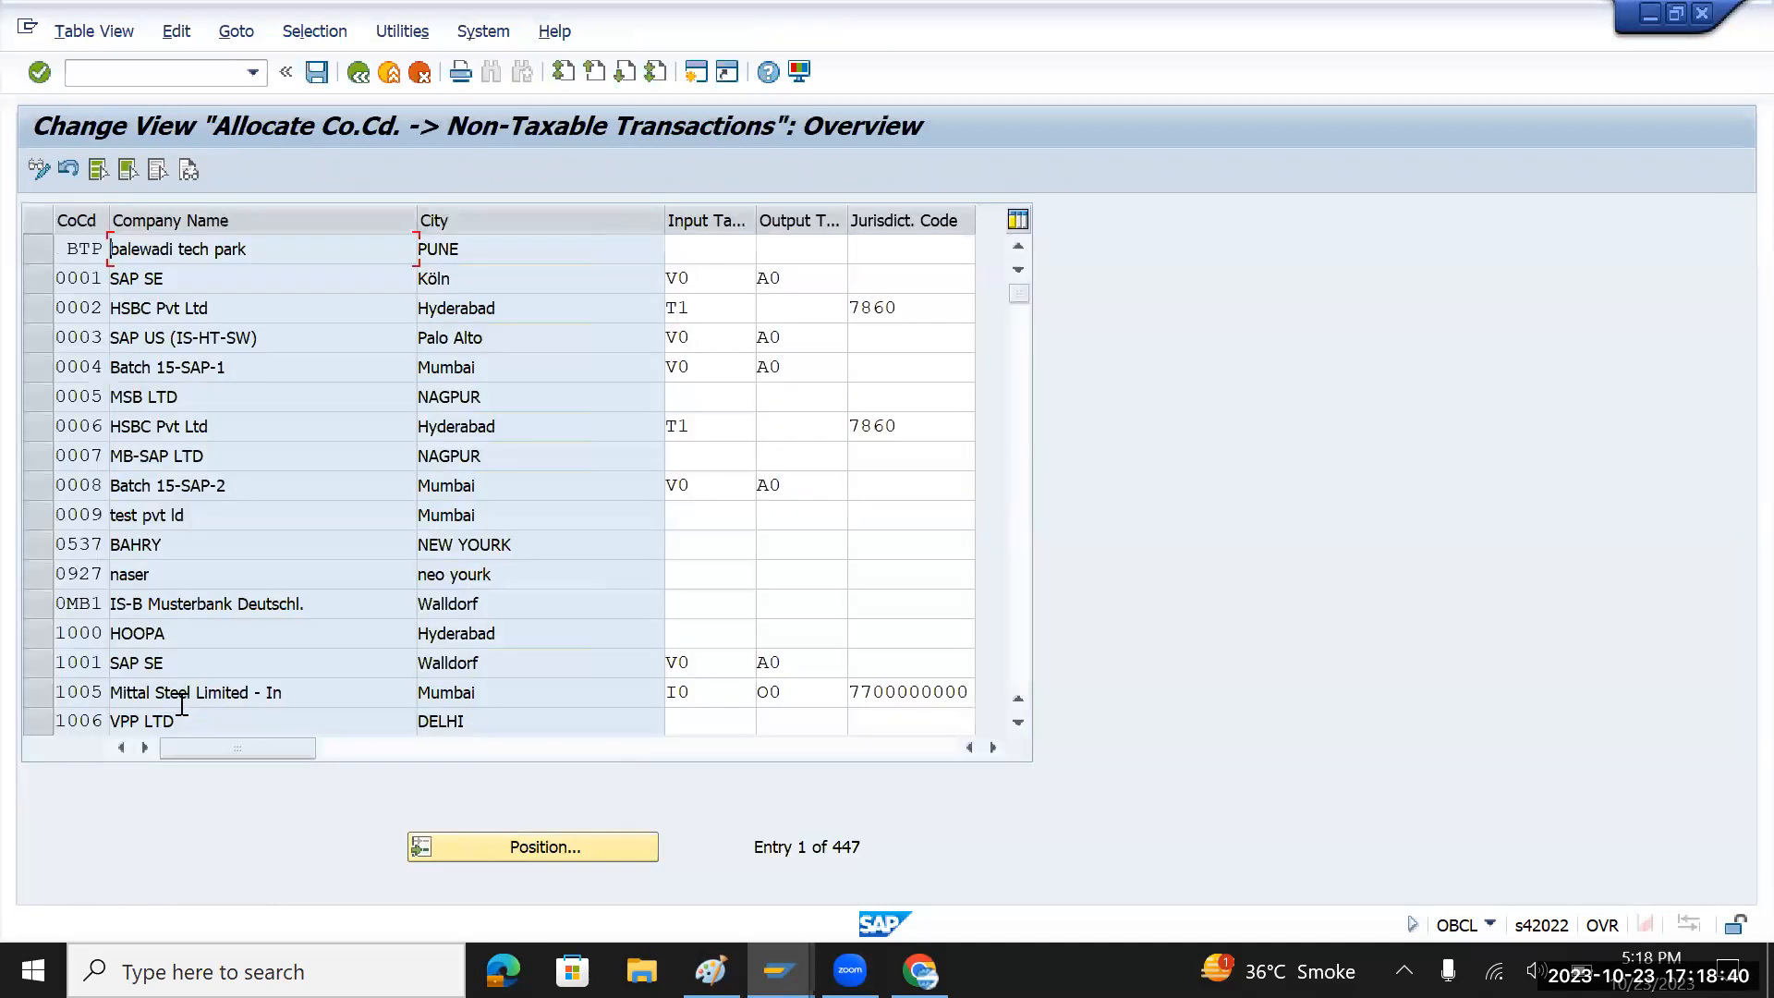
pyautogui.click(569, 856)
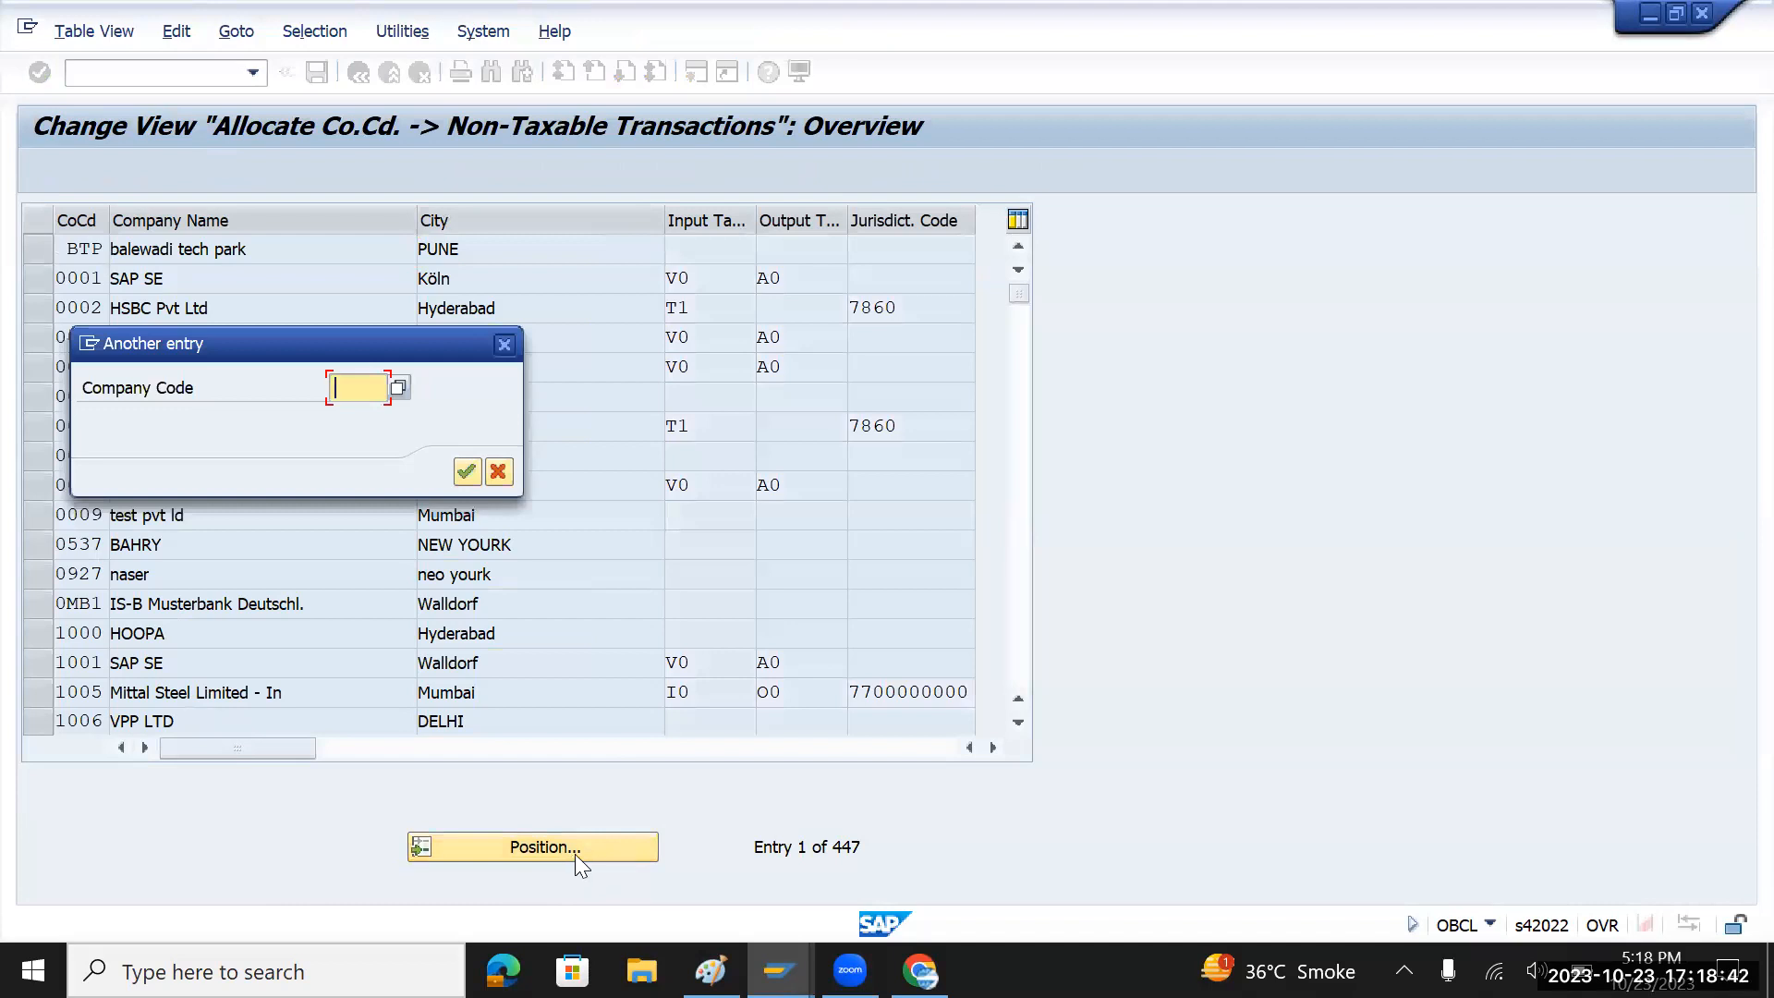
pyautogui.write('tmin')
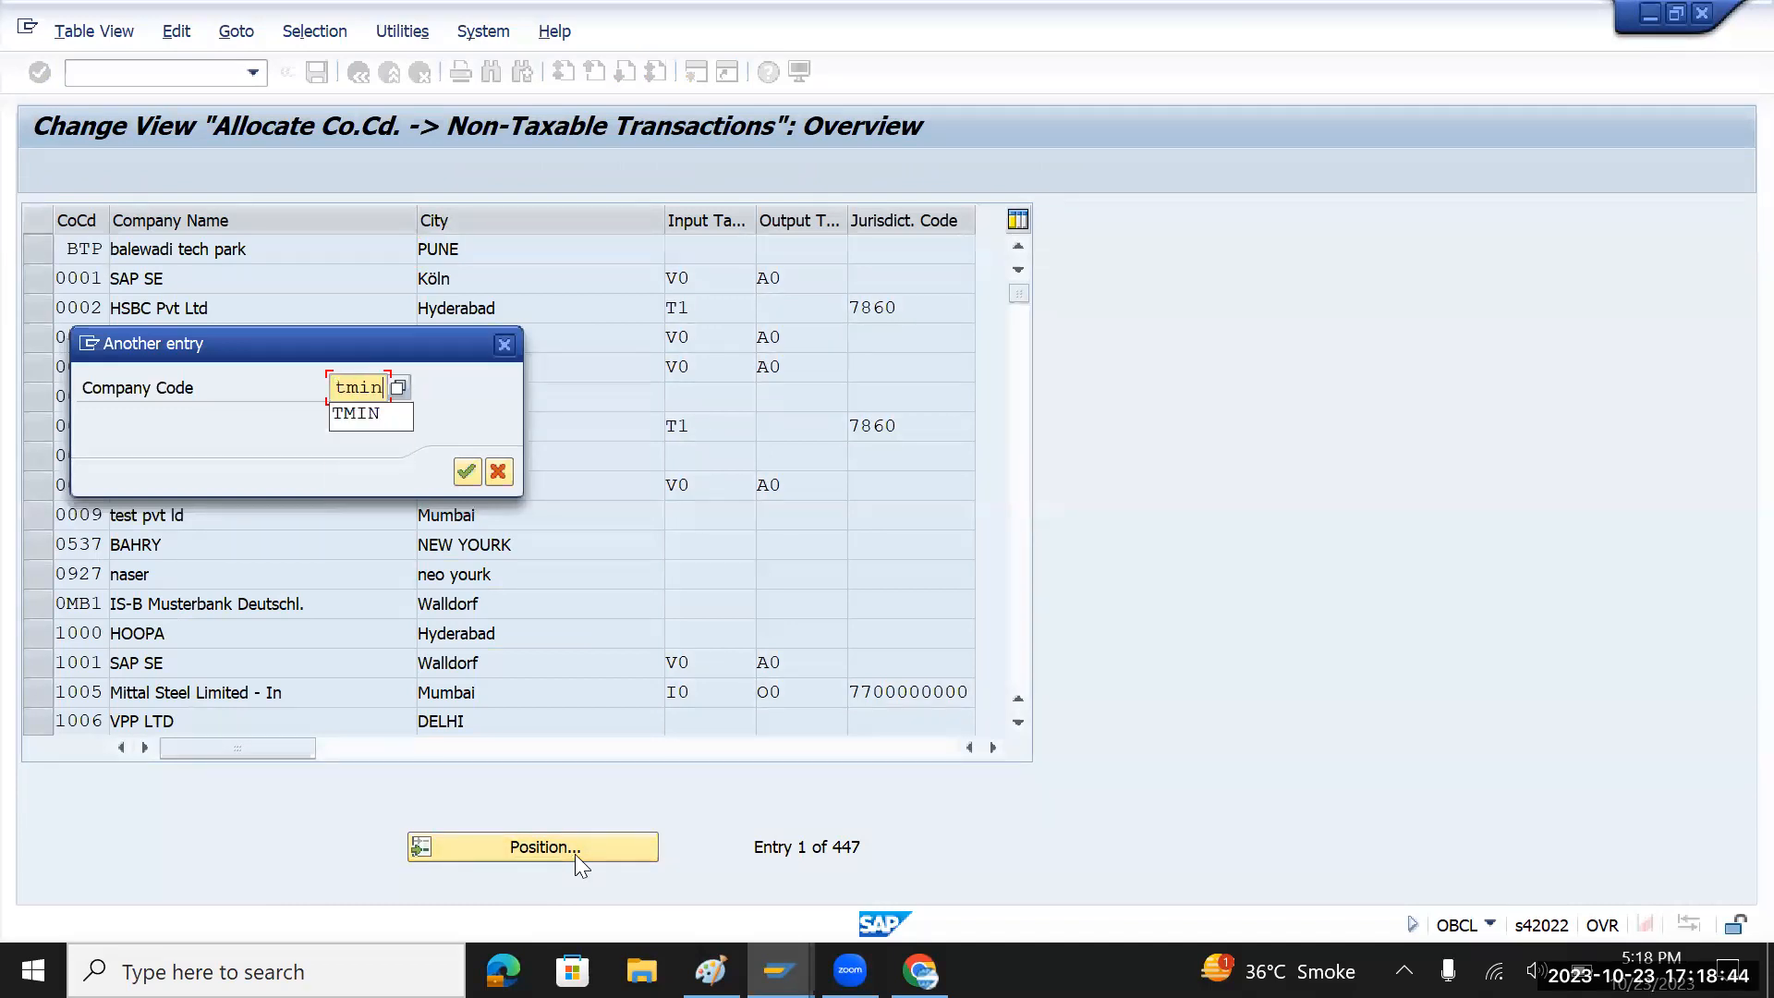
pyautogui.press('Return')
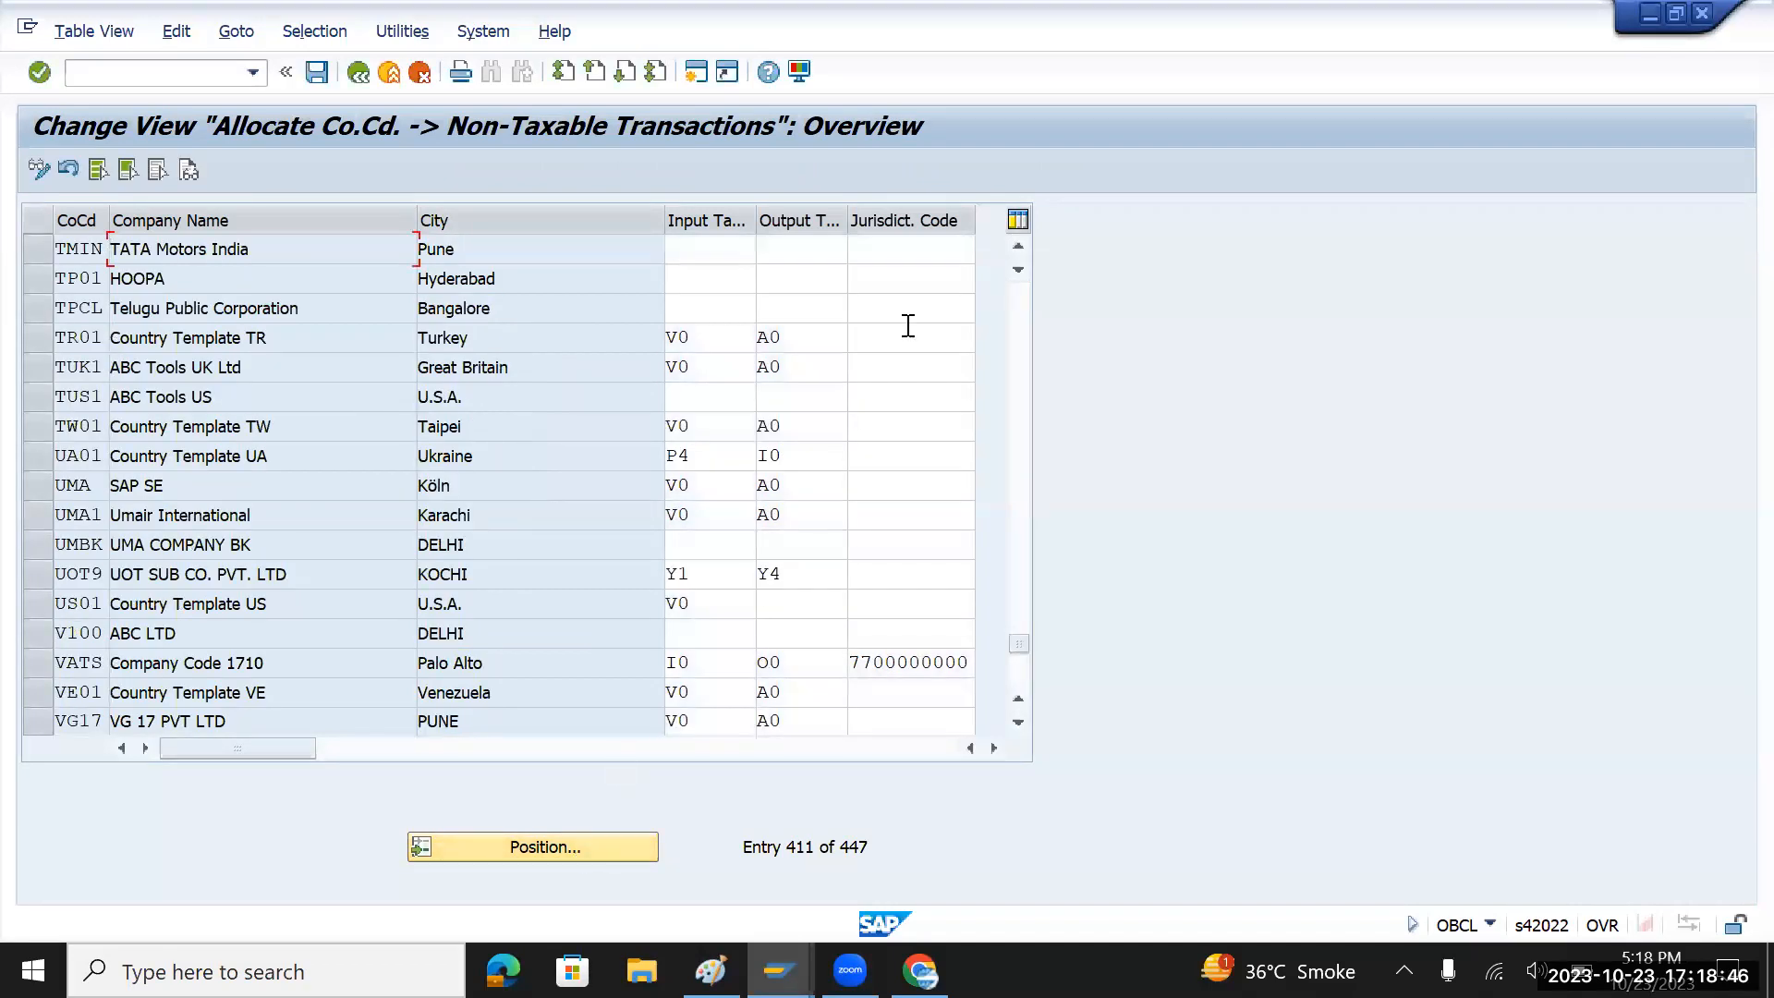
# - Copy input tax code V0 and output tax code A0 from company code TR01 to TMIN and accept the entries
pyautogui.moveTo(704, 346); pyautogui.dragTo(641, 347)
pyautogui.hotkey('ctrl', 'c')
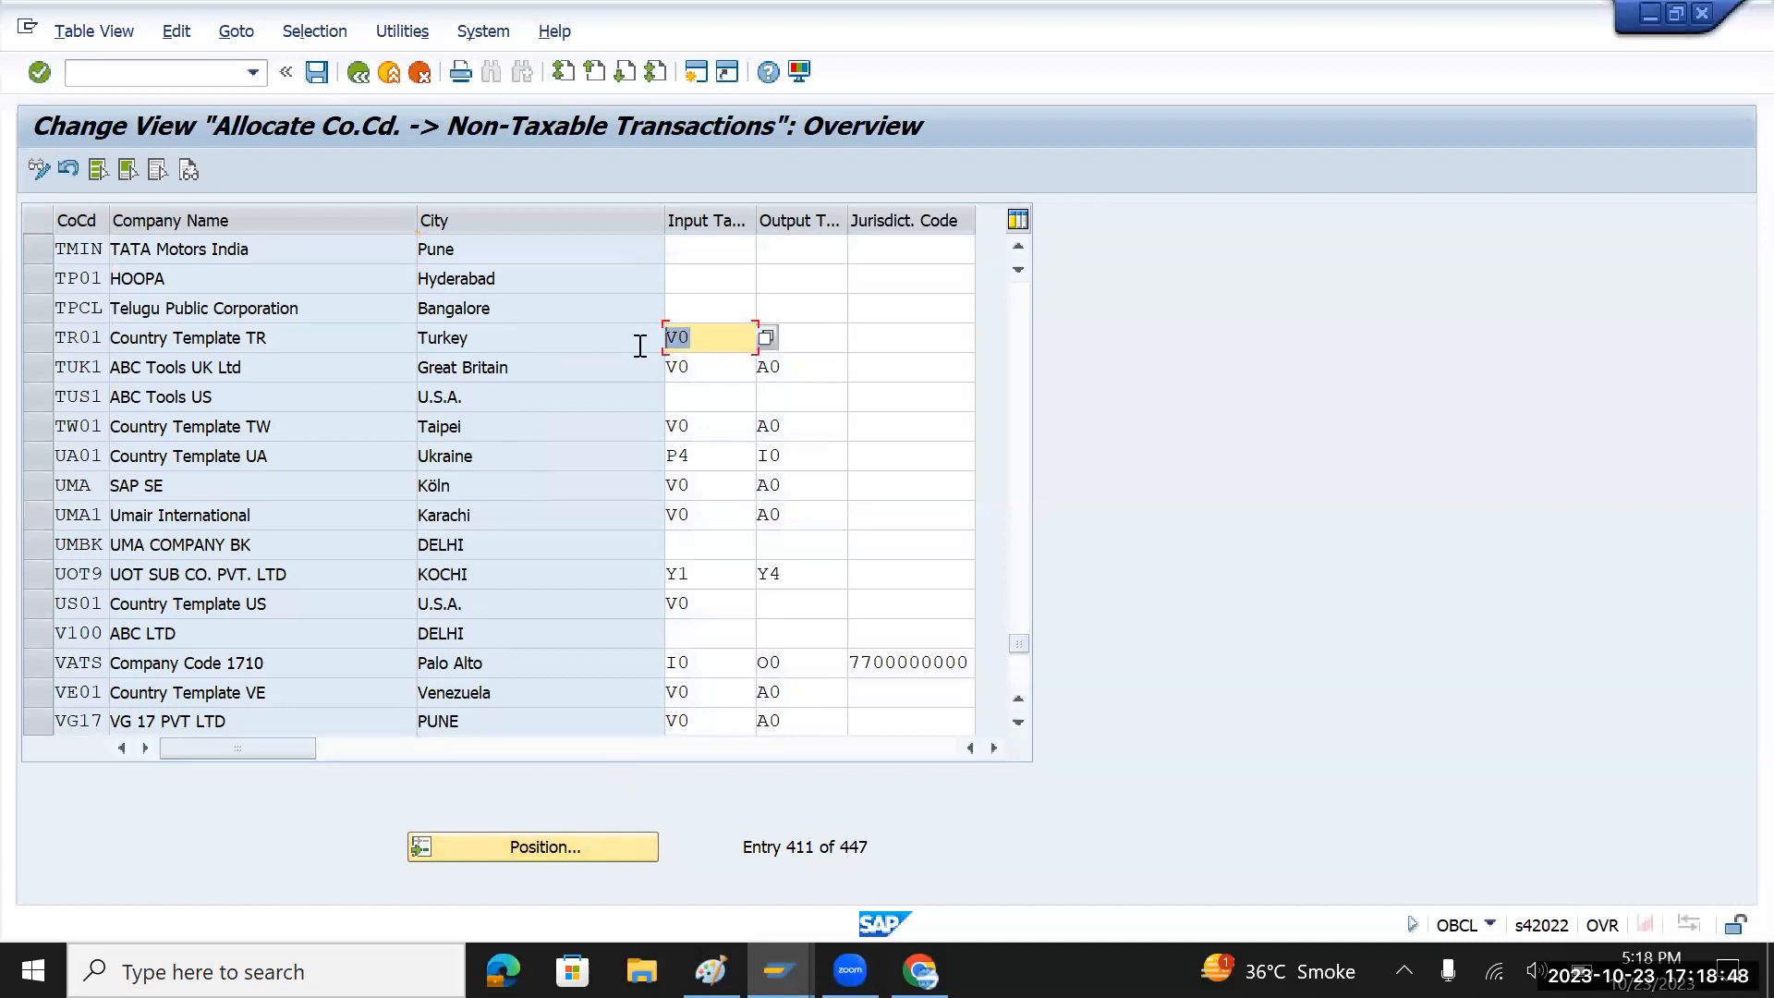
pyautogui.click(693, 249)
pyautogui.hotkey('ctrl', 'v')
pyautogui.moveTo(826, 339); pyautogui.dragTo(727, 338)
pyautogui.hotkey('ctrl', 'c')
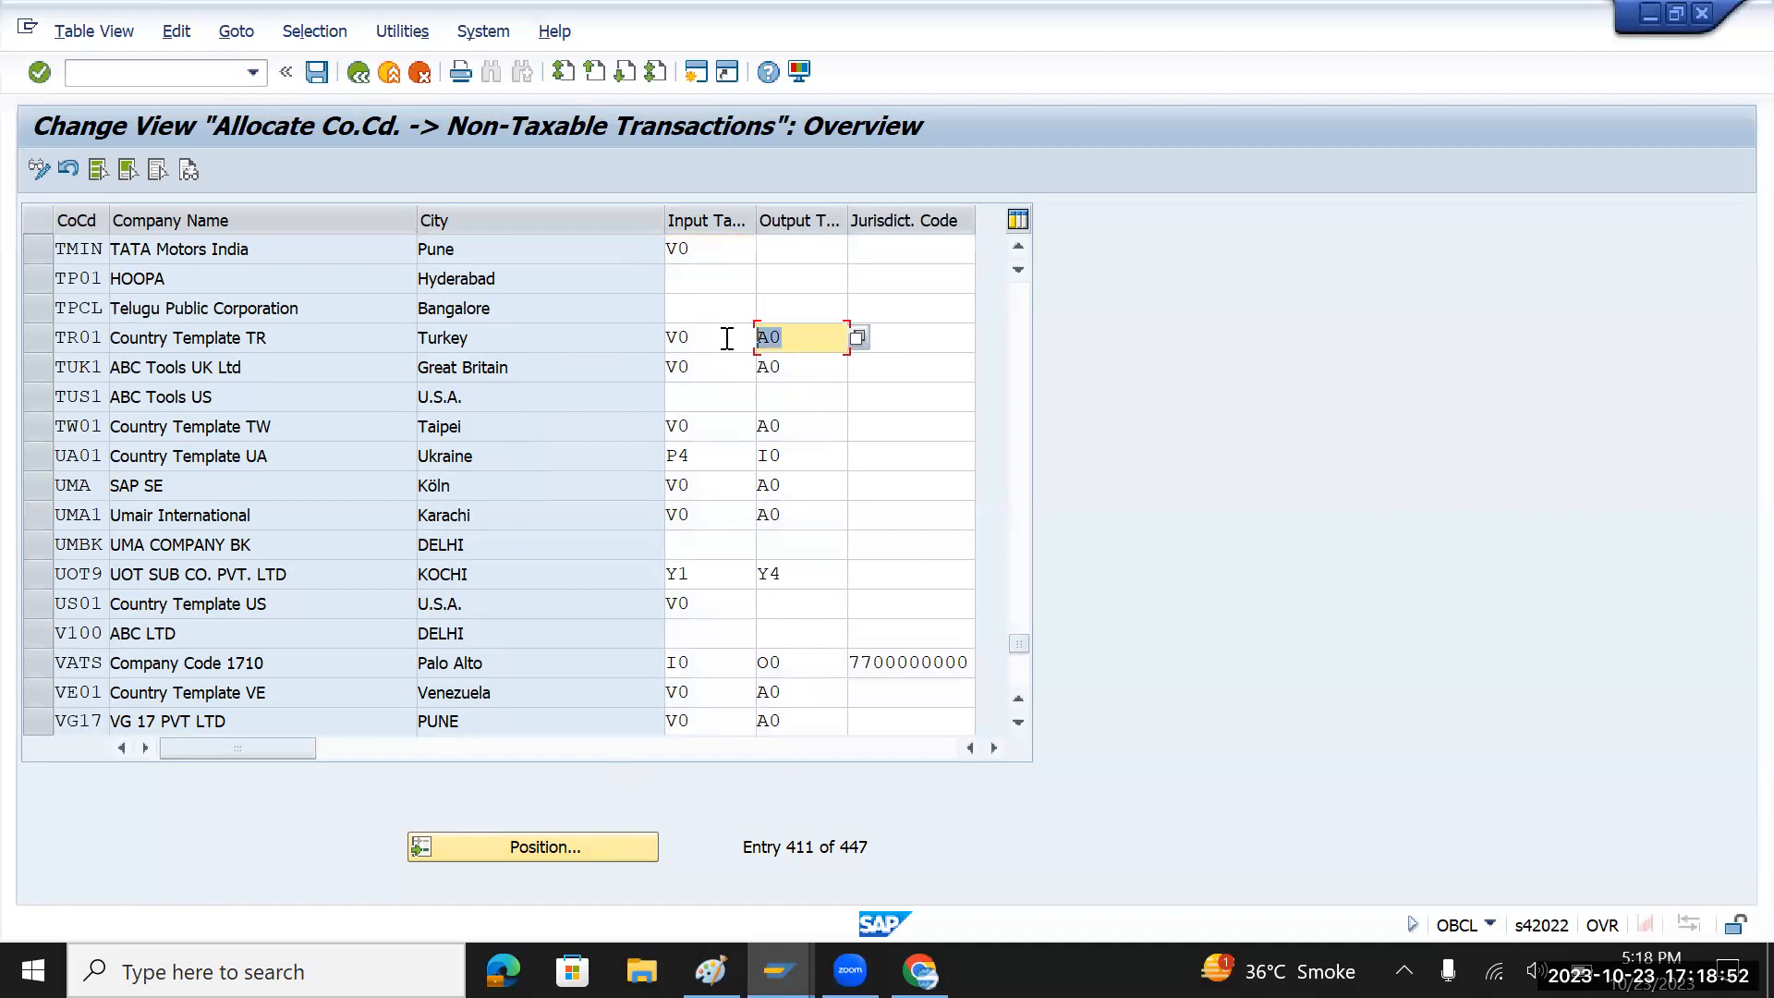
pyautogui.click(790, 249)
pyautogui.hotkey('ctrl', 'v')
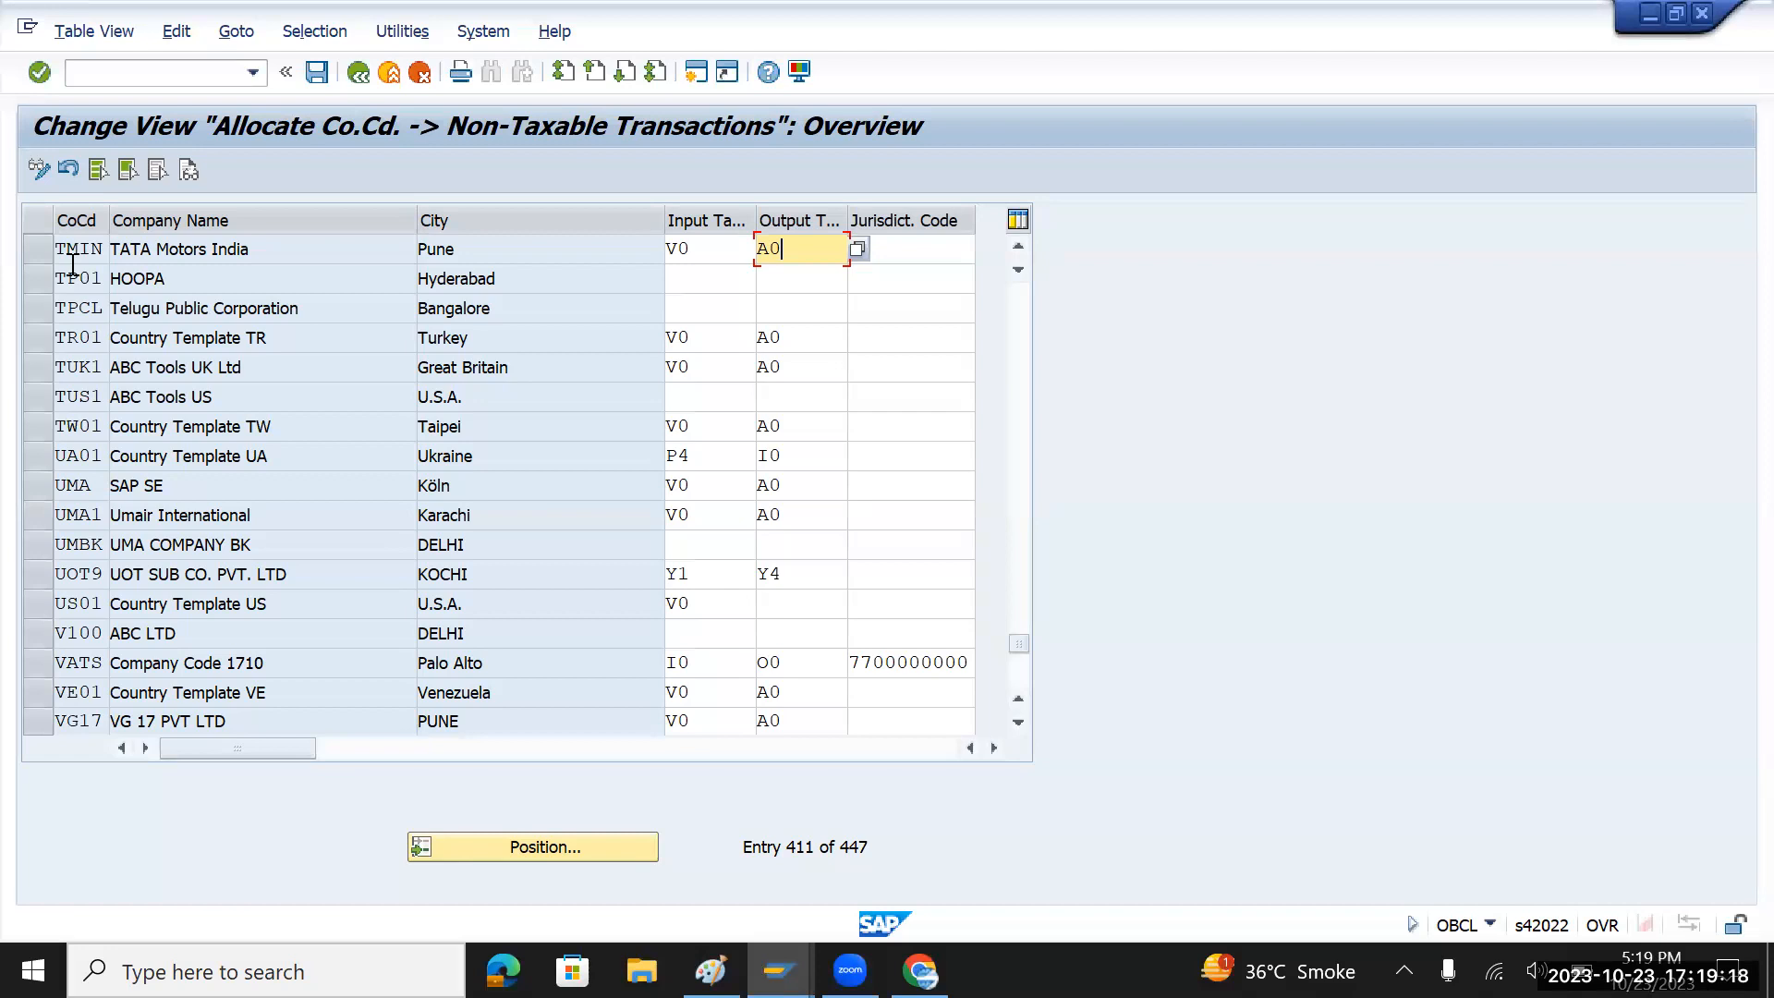
pyautogui.press('Return')
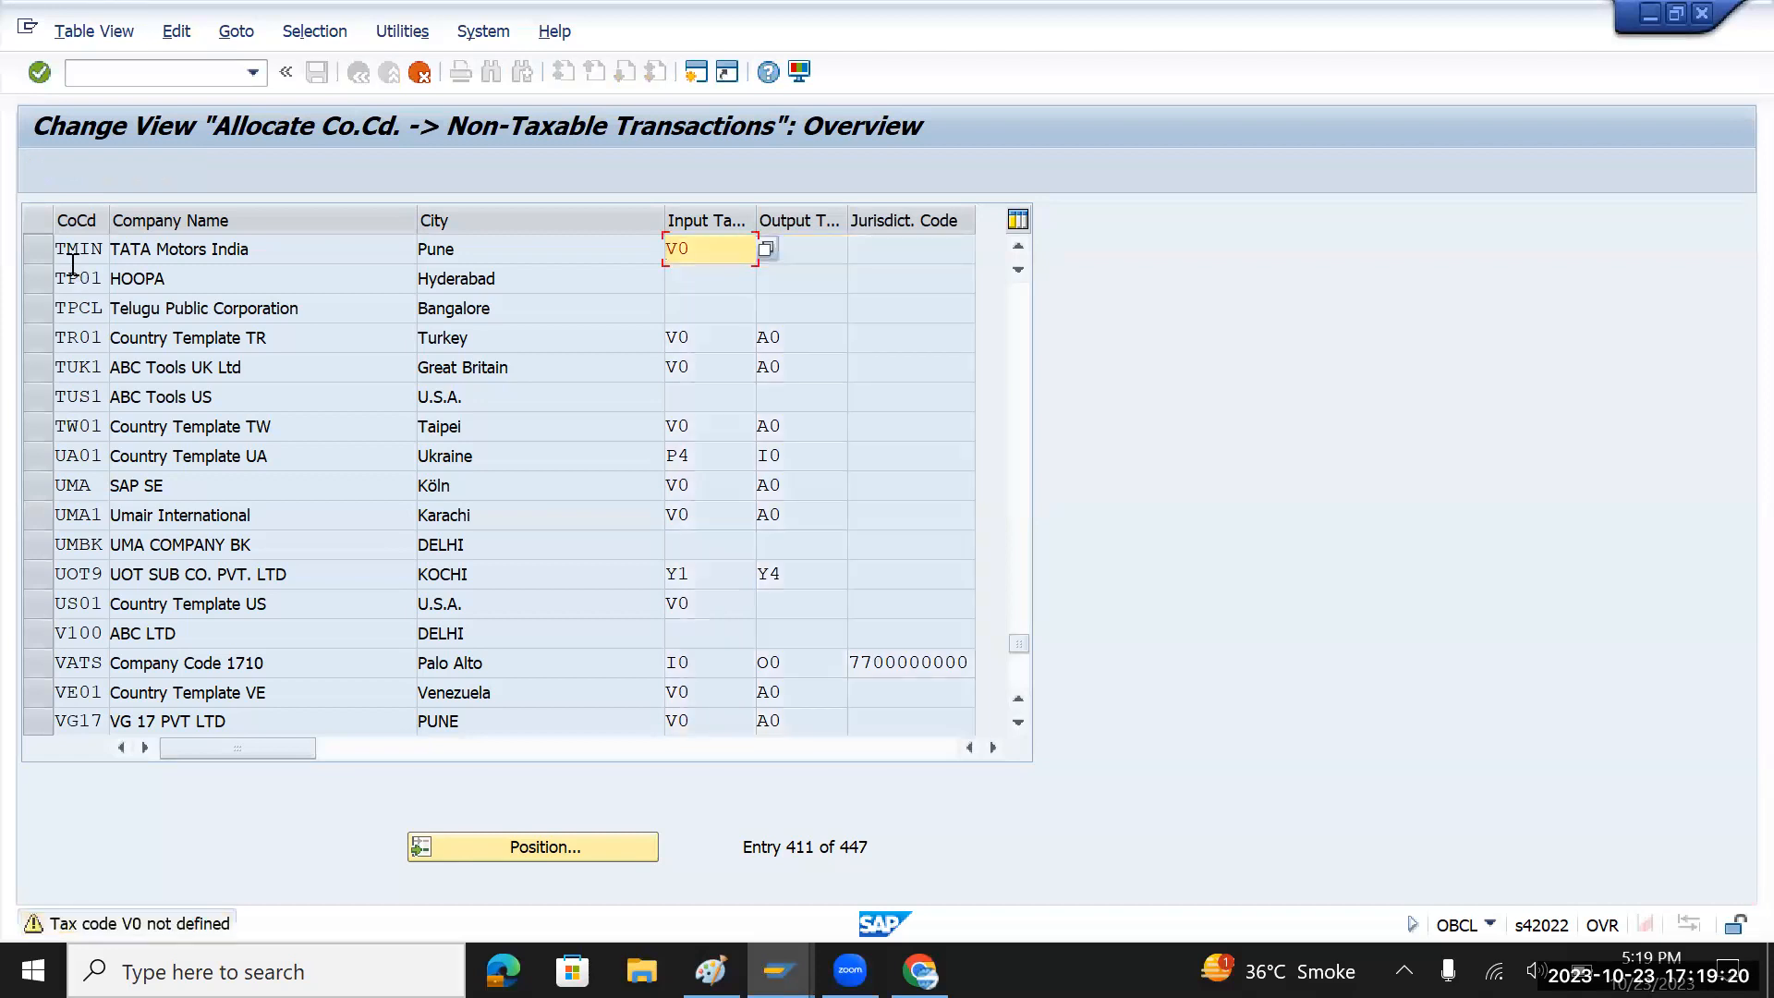
pyautogui.press('Return')
pyautogui.press('Return')
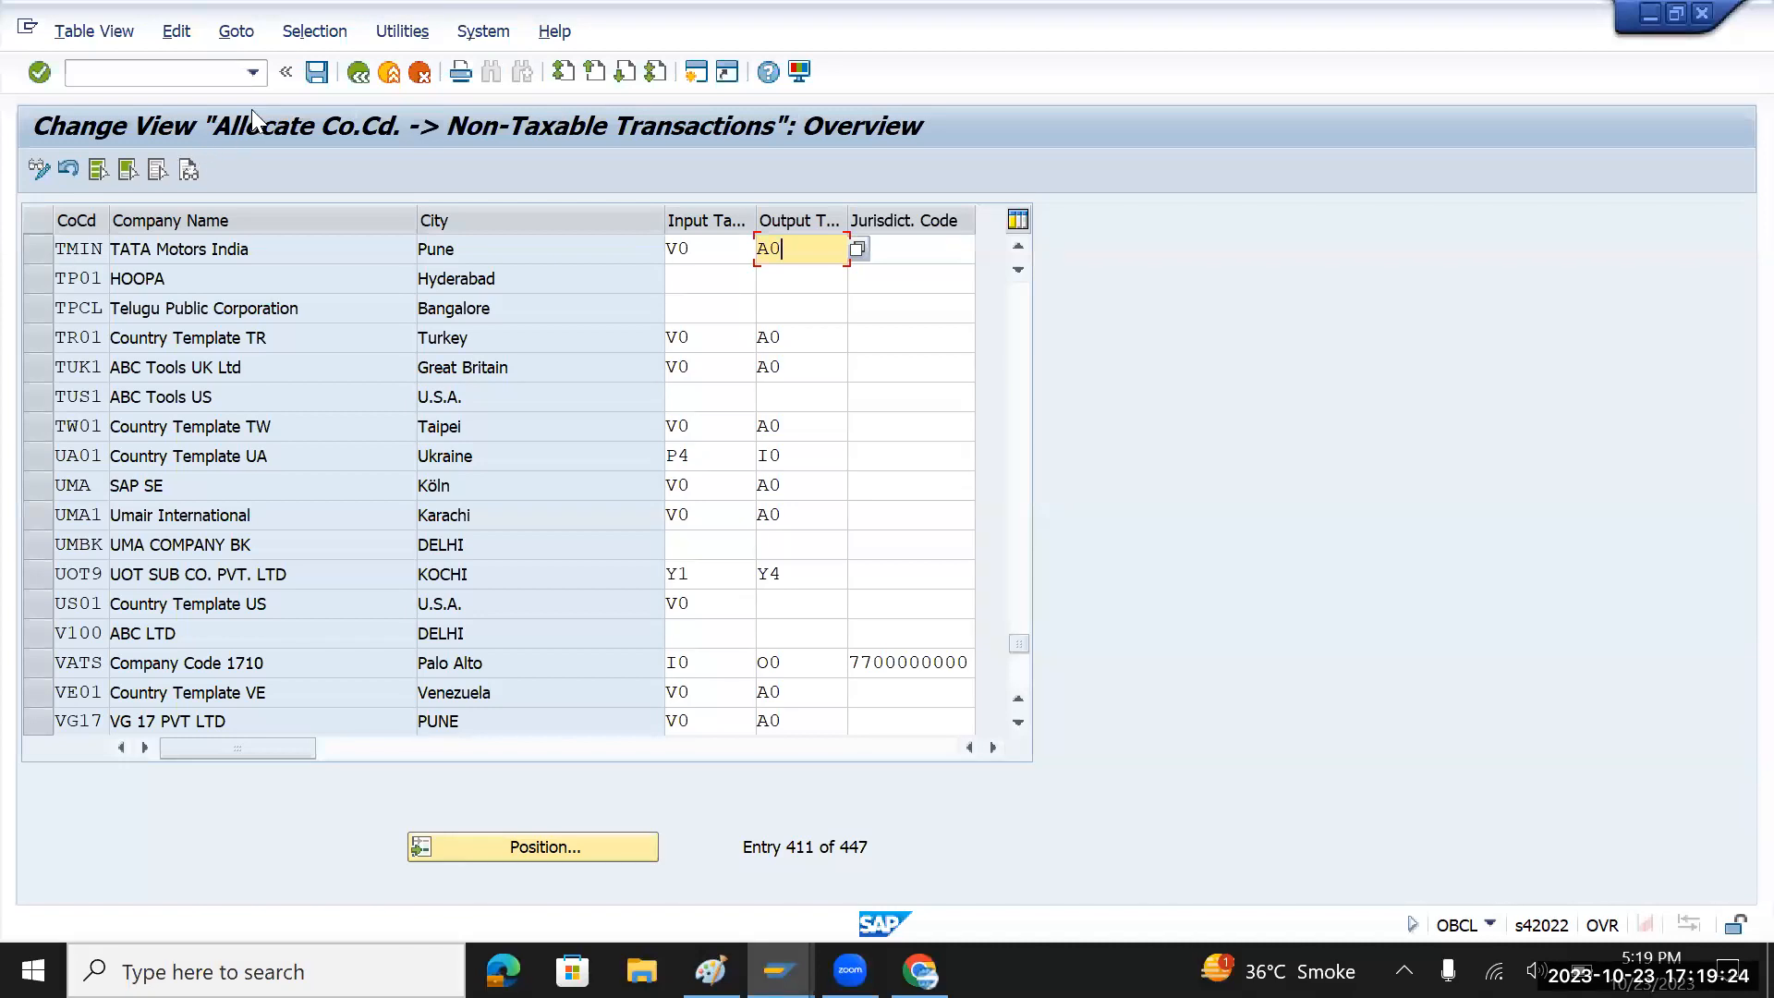
# - Save the non-taxable transaction tax codes with the proposed customizing request and go back to the implementation guide
pyautogui.click(310, 74)
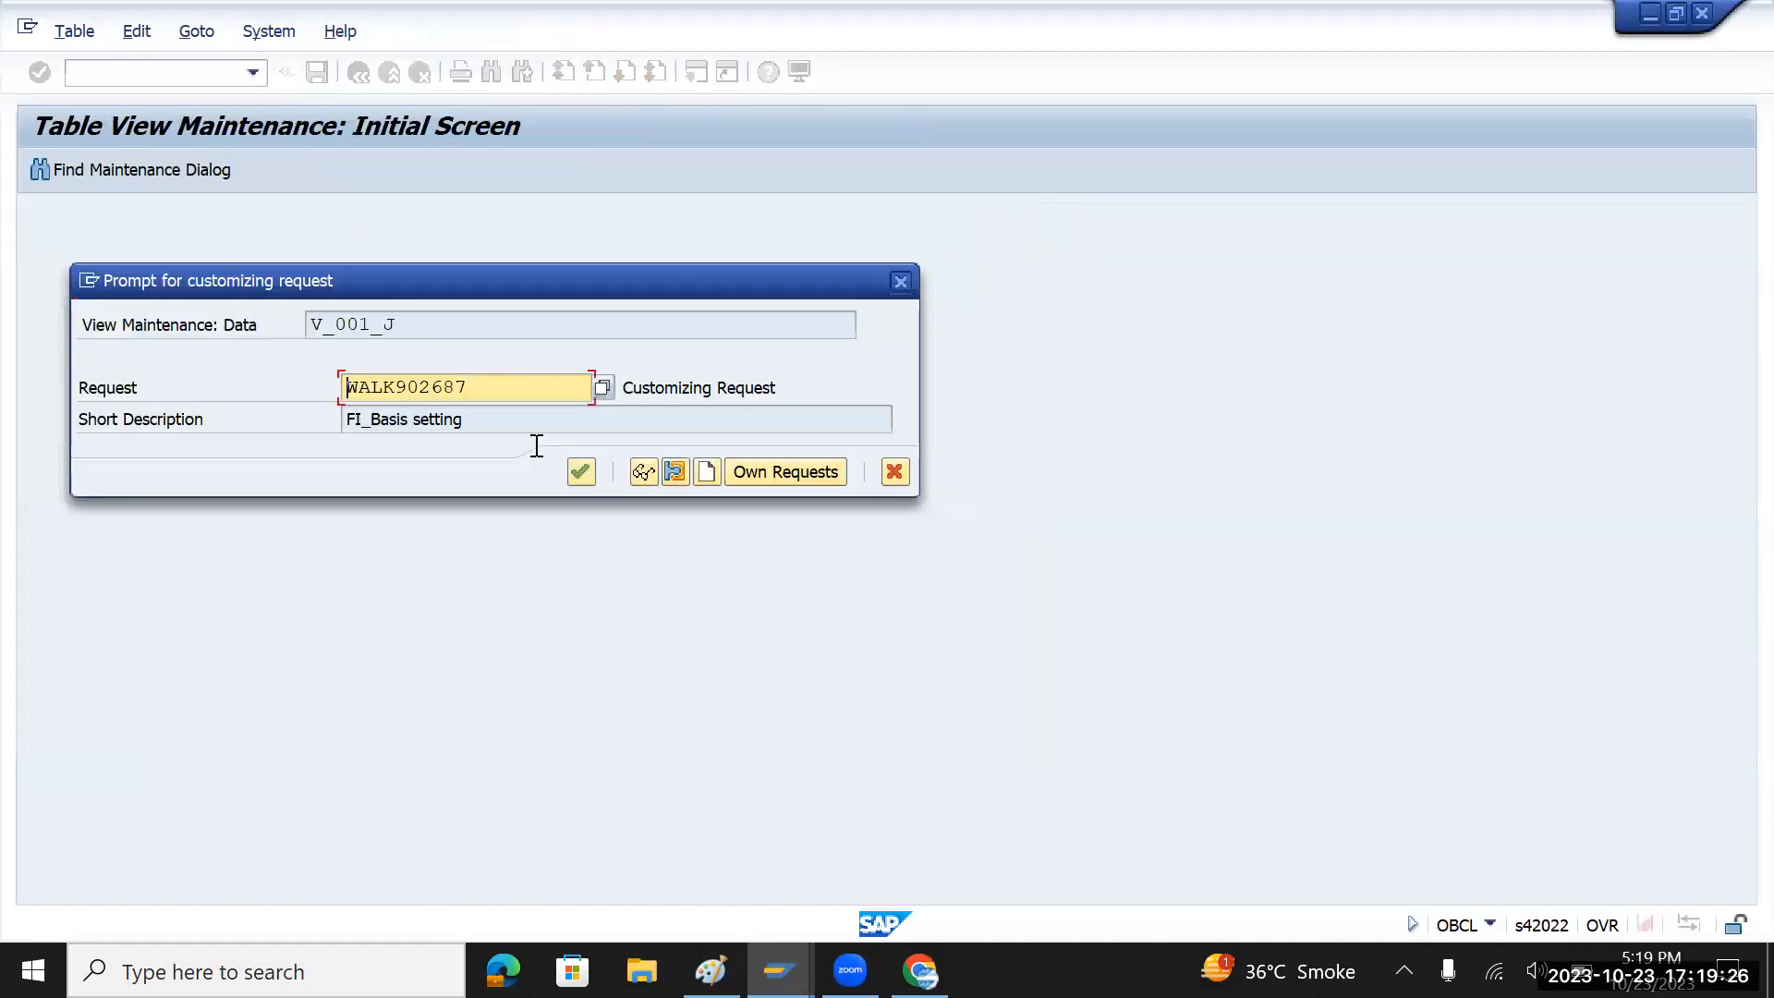
pyautogui.click(580, 473)
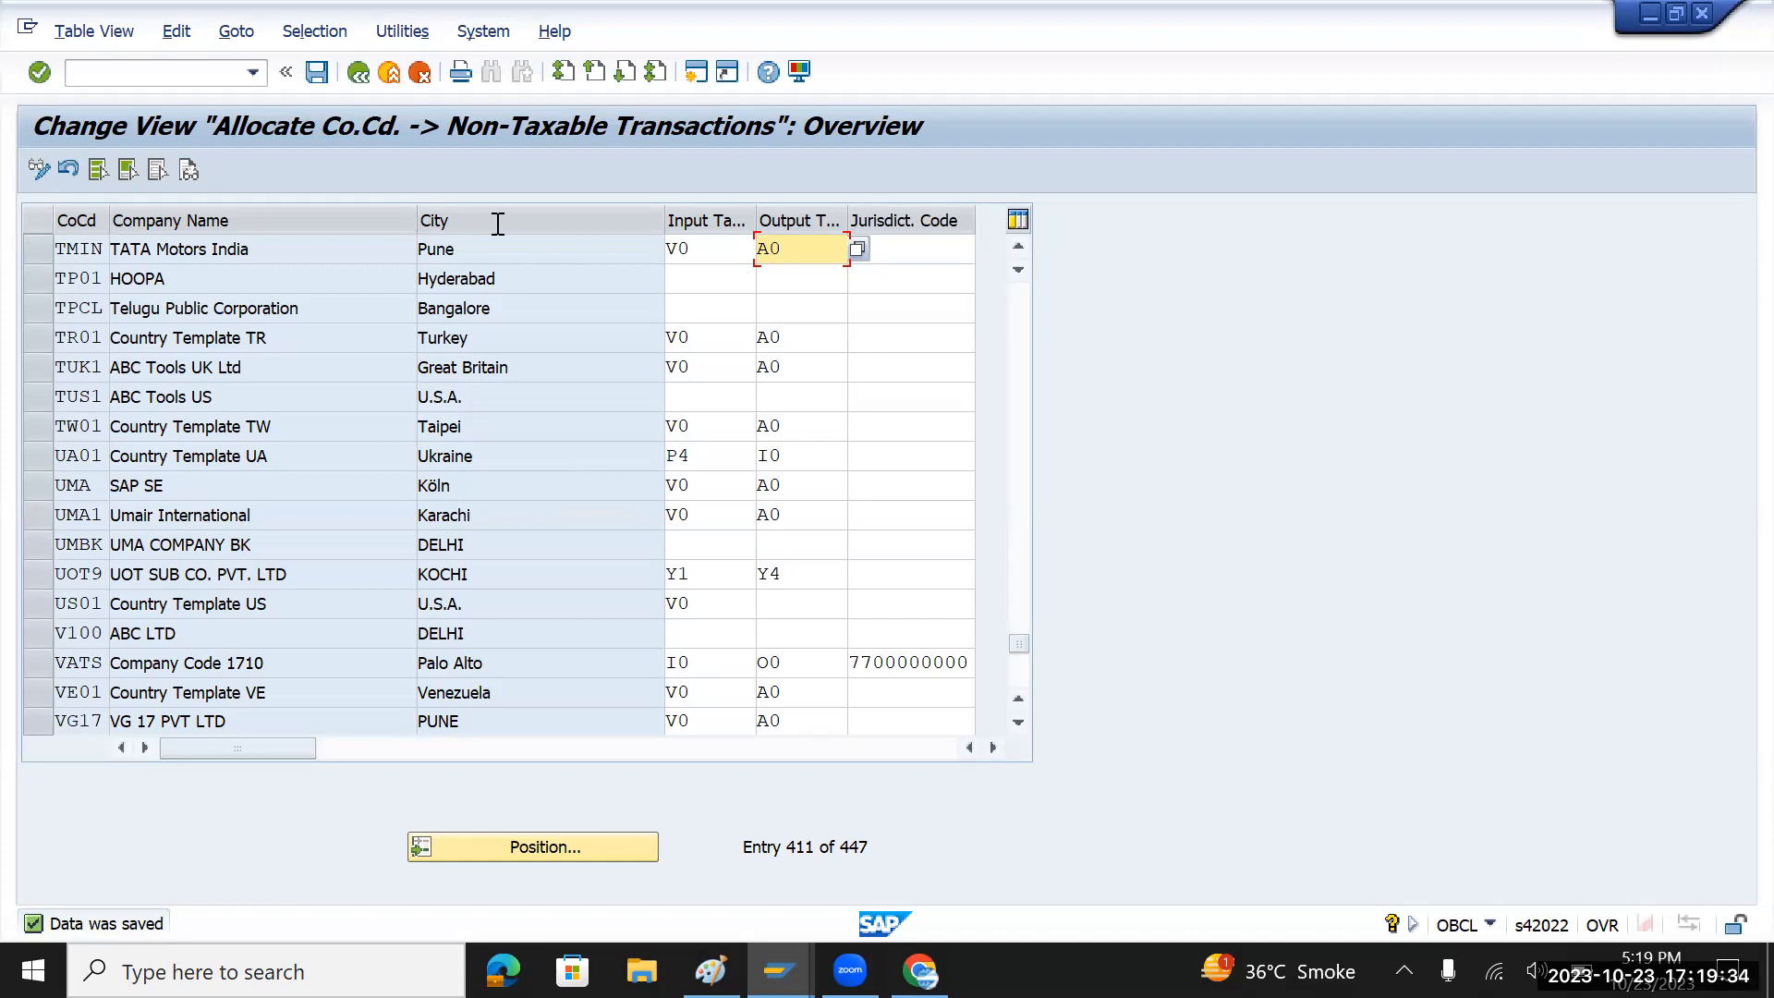
pyautogui.click(358, 72)
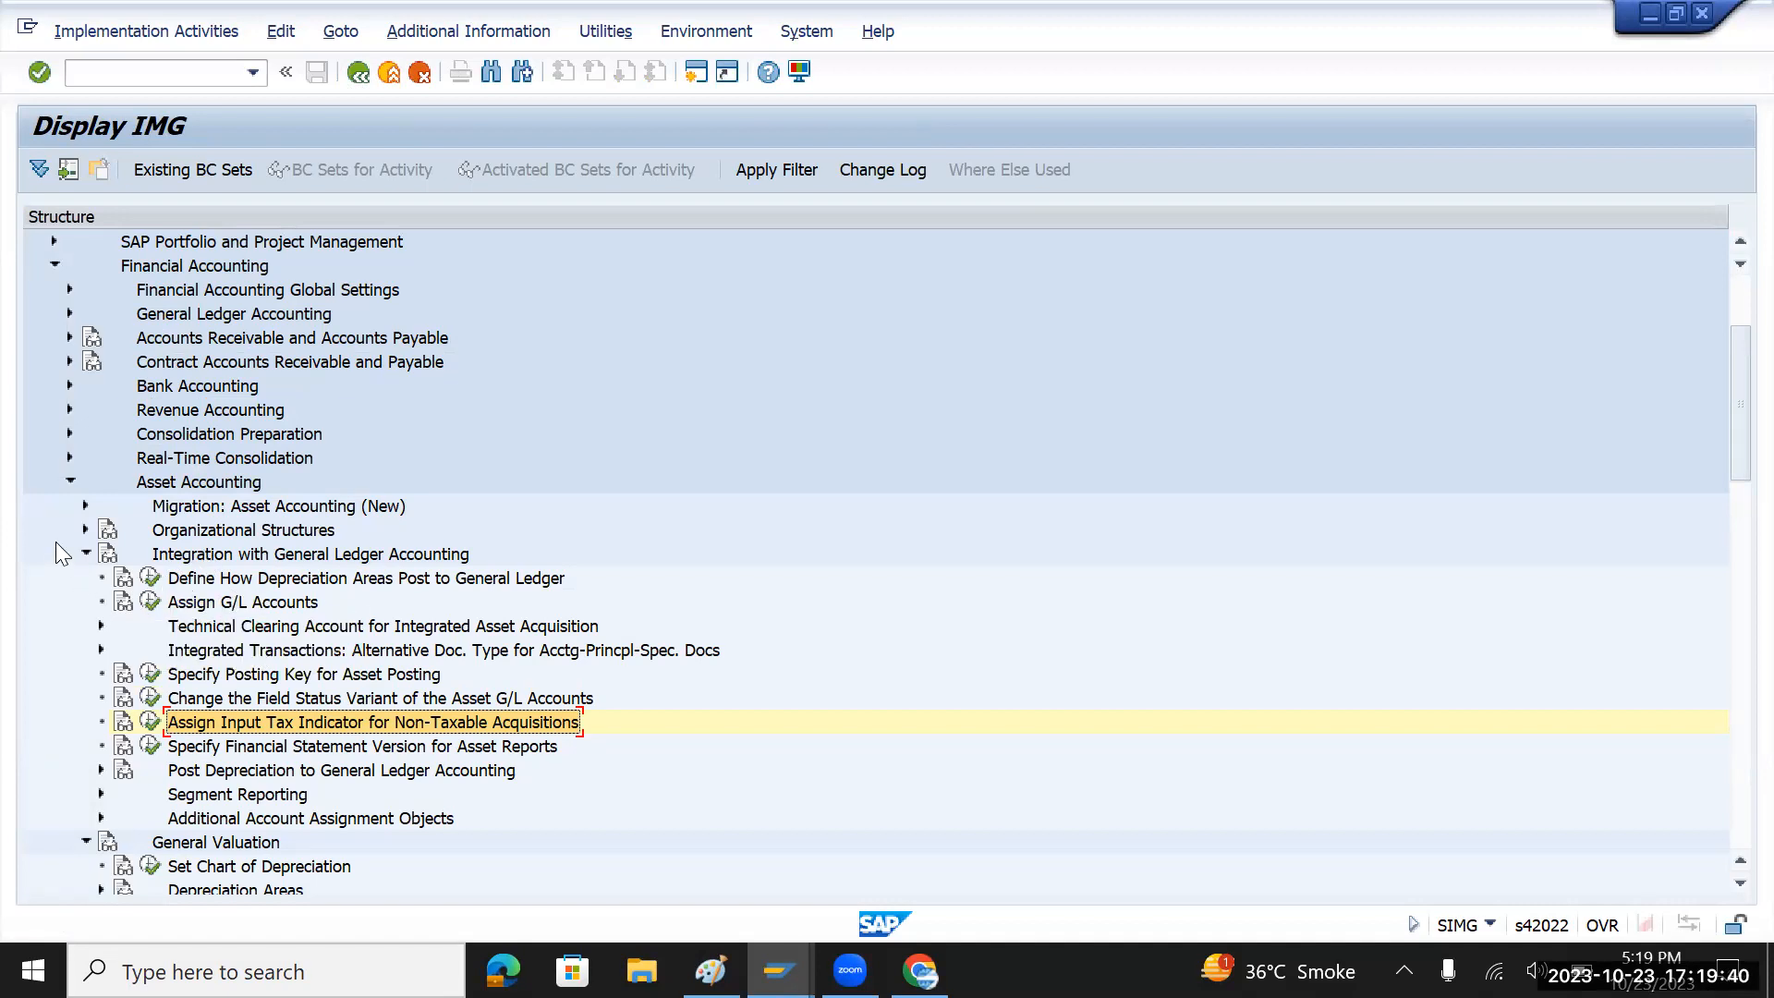
# - Open Assign Chart of Depreciation to Company Code under Organizational Structures and position the list at company code TMIN
pyautogui.click(86, 553)
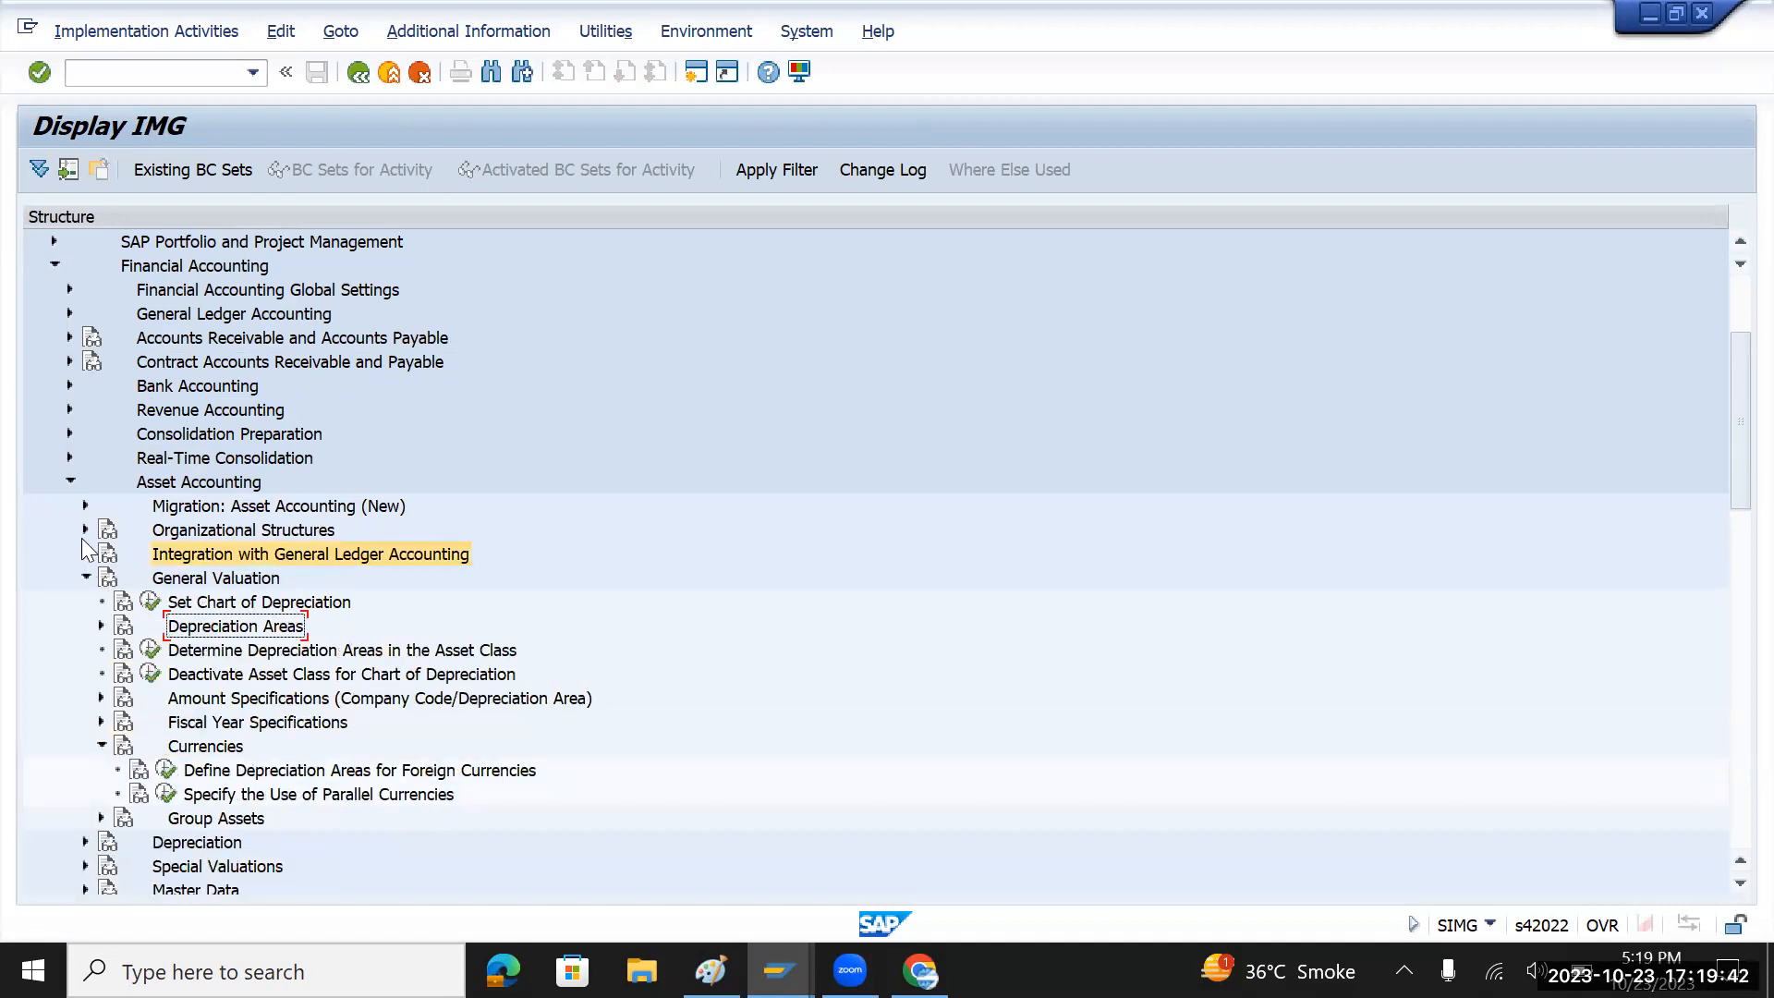
pyautogui.click(85, 530)
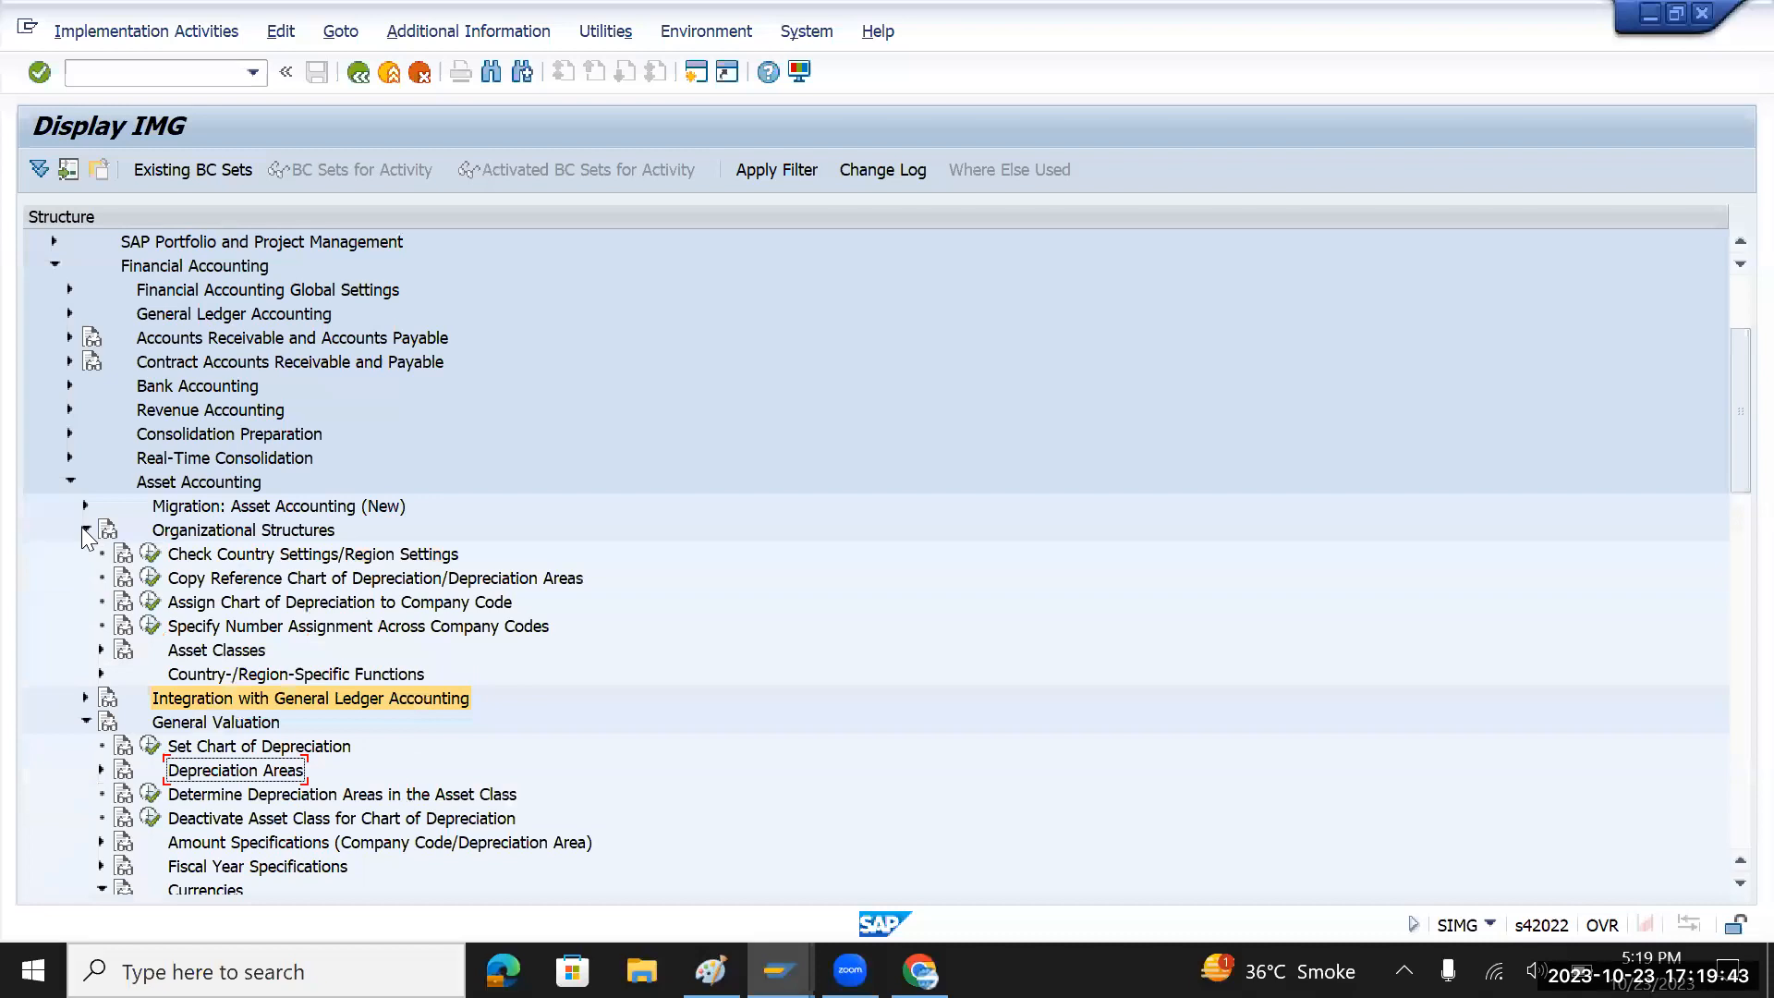
pyautogui.click(237, 610)
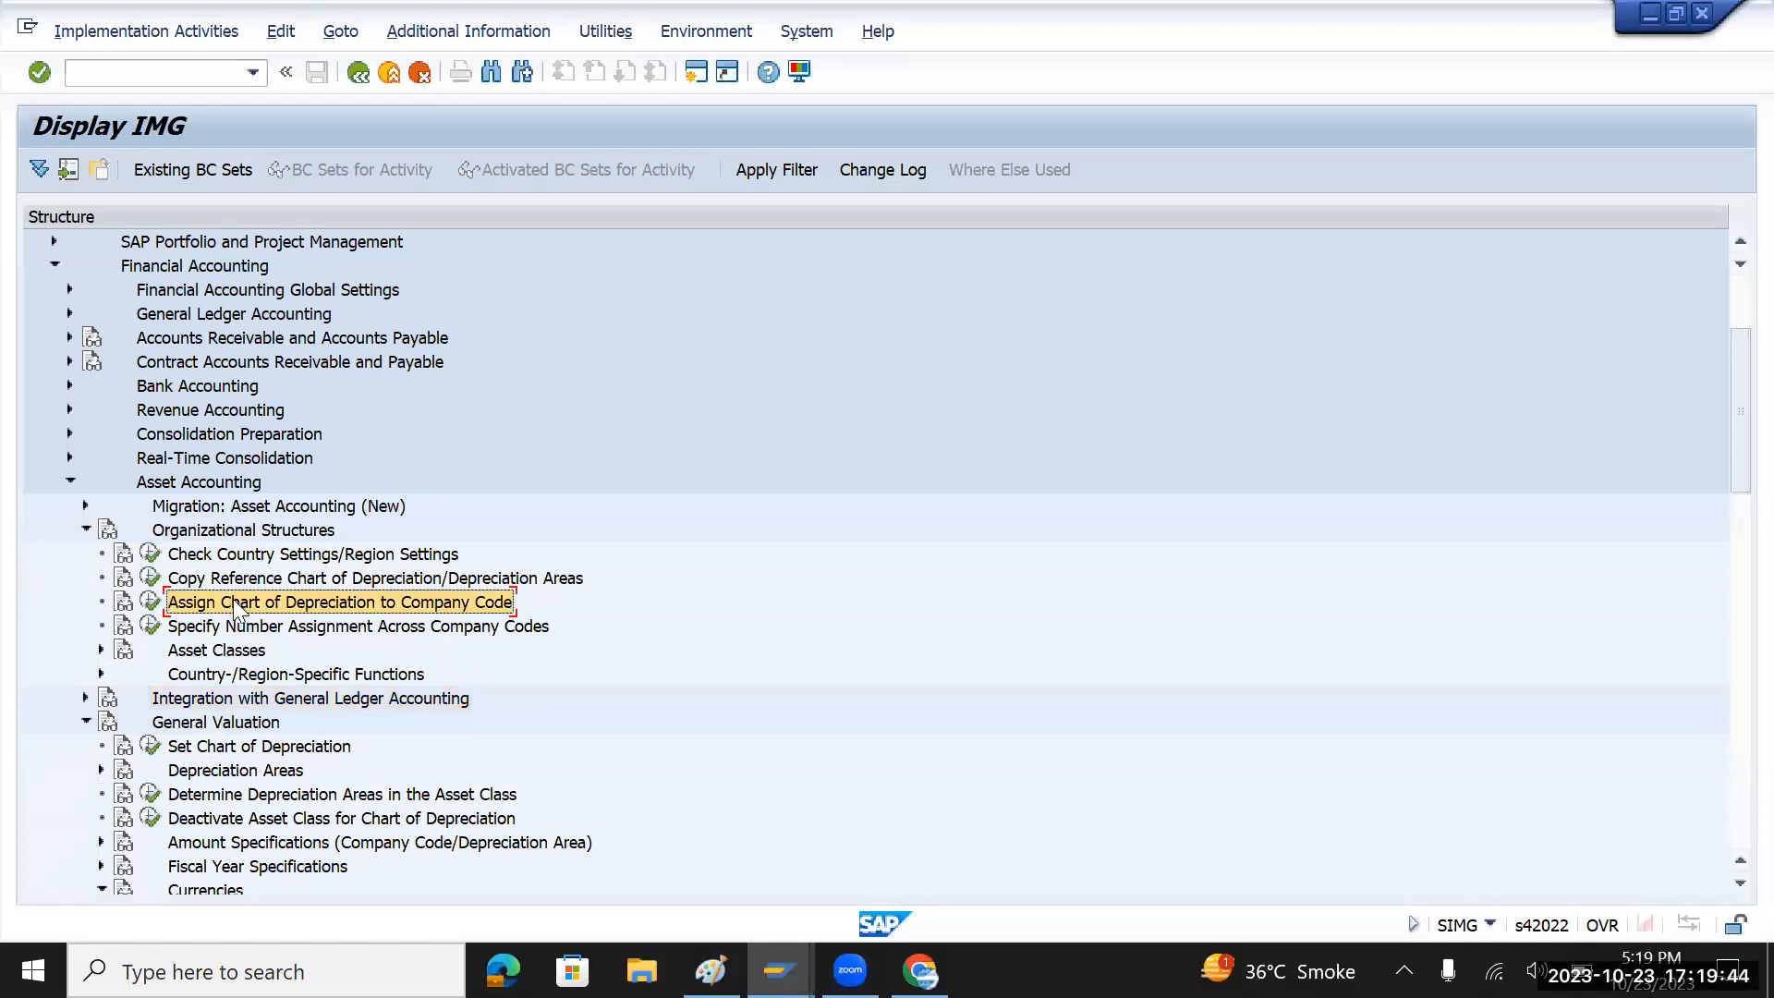
pyautogui.click(149, 603)
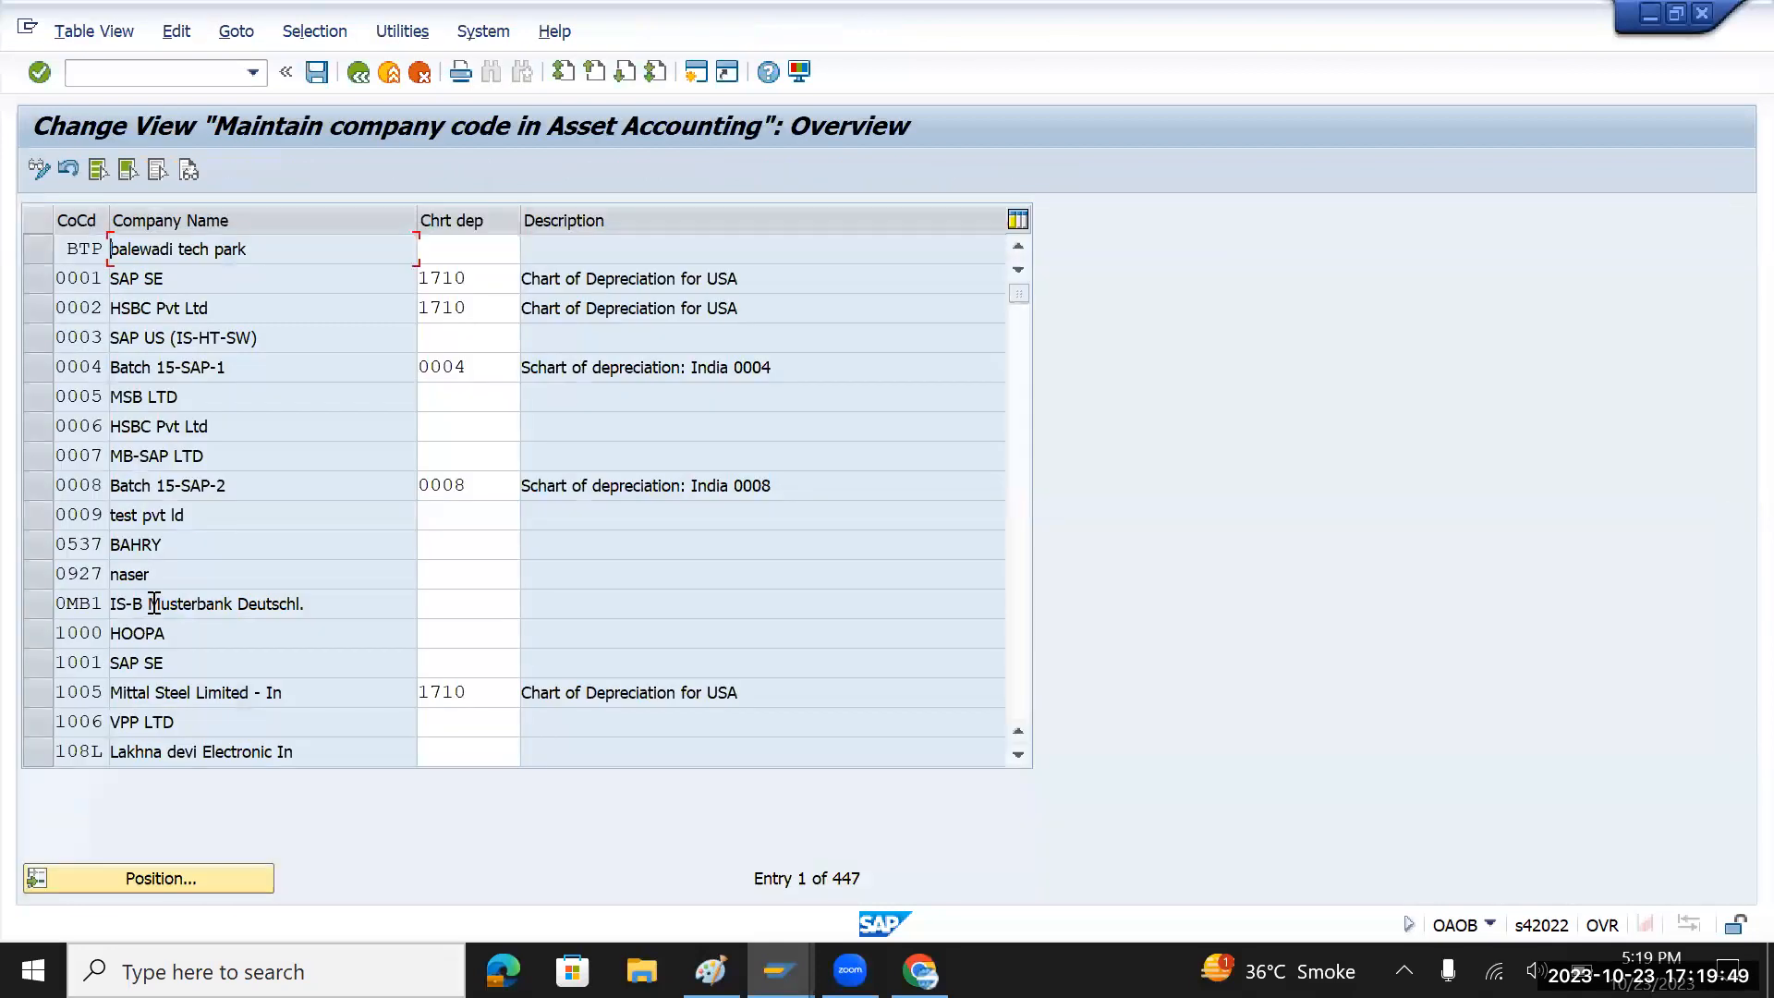
pyautogui.click(164, 876)
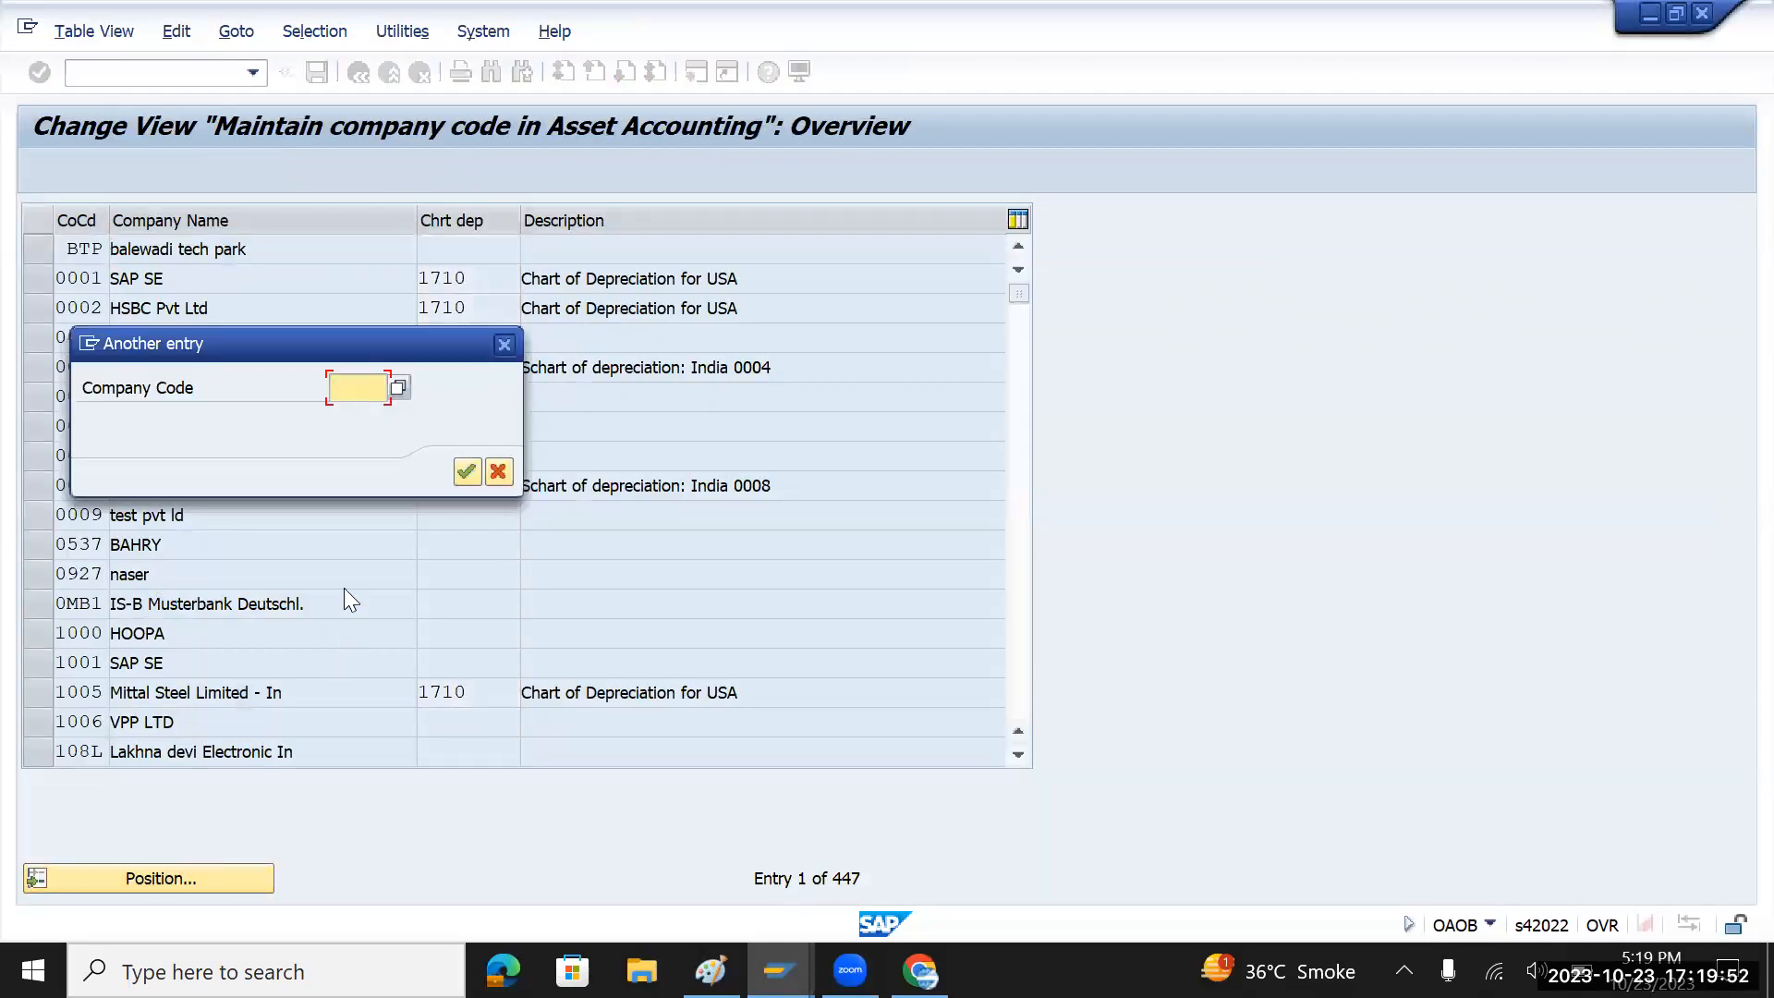
pyautogui.write('tmin')
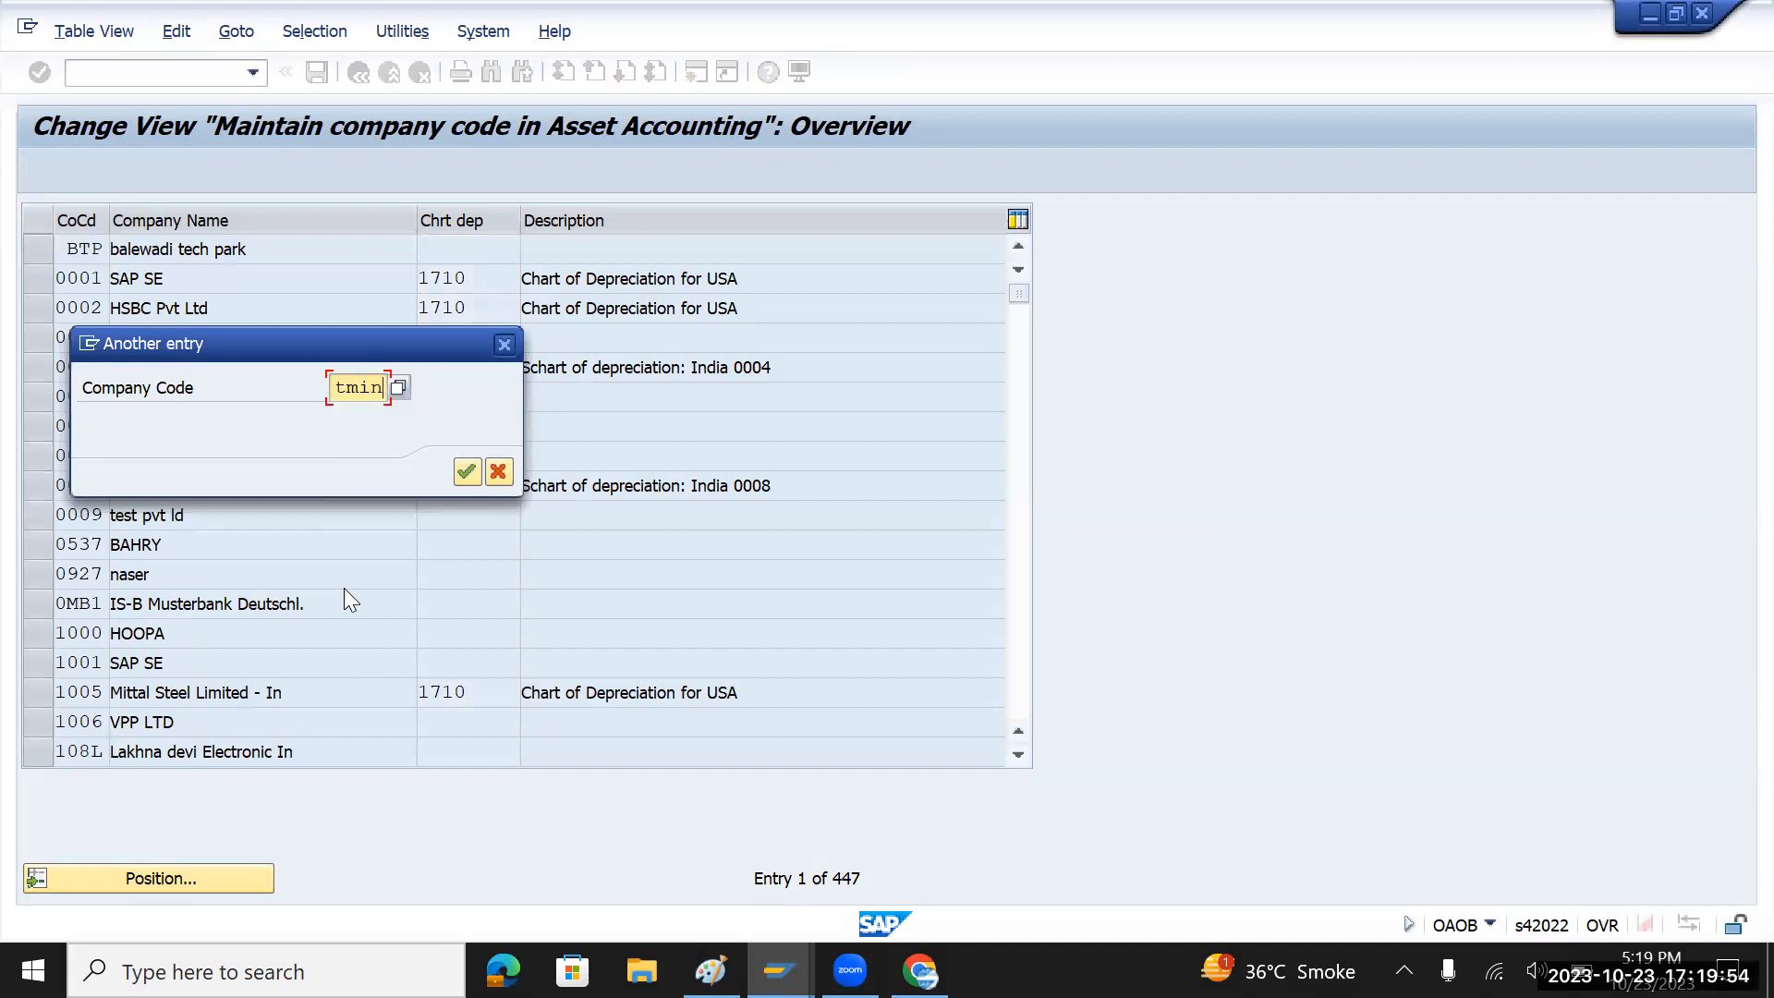
pyautogui.press('Return')
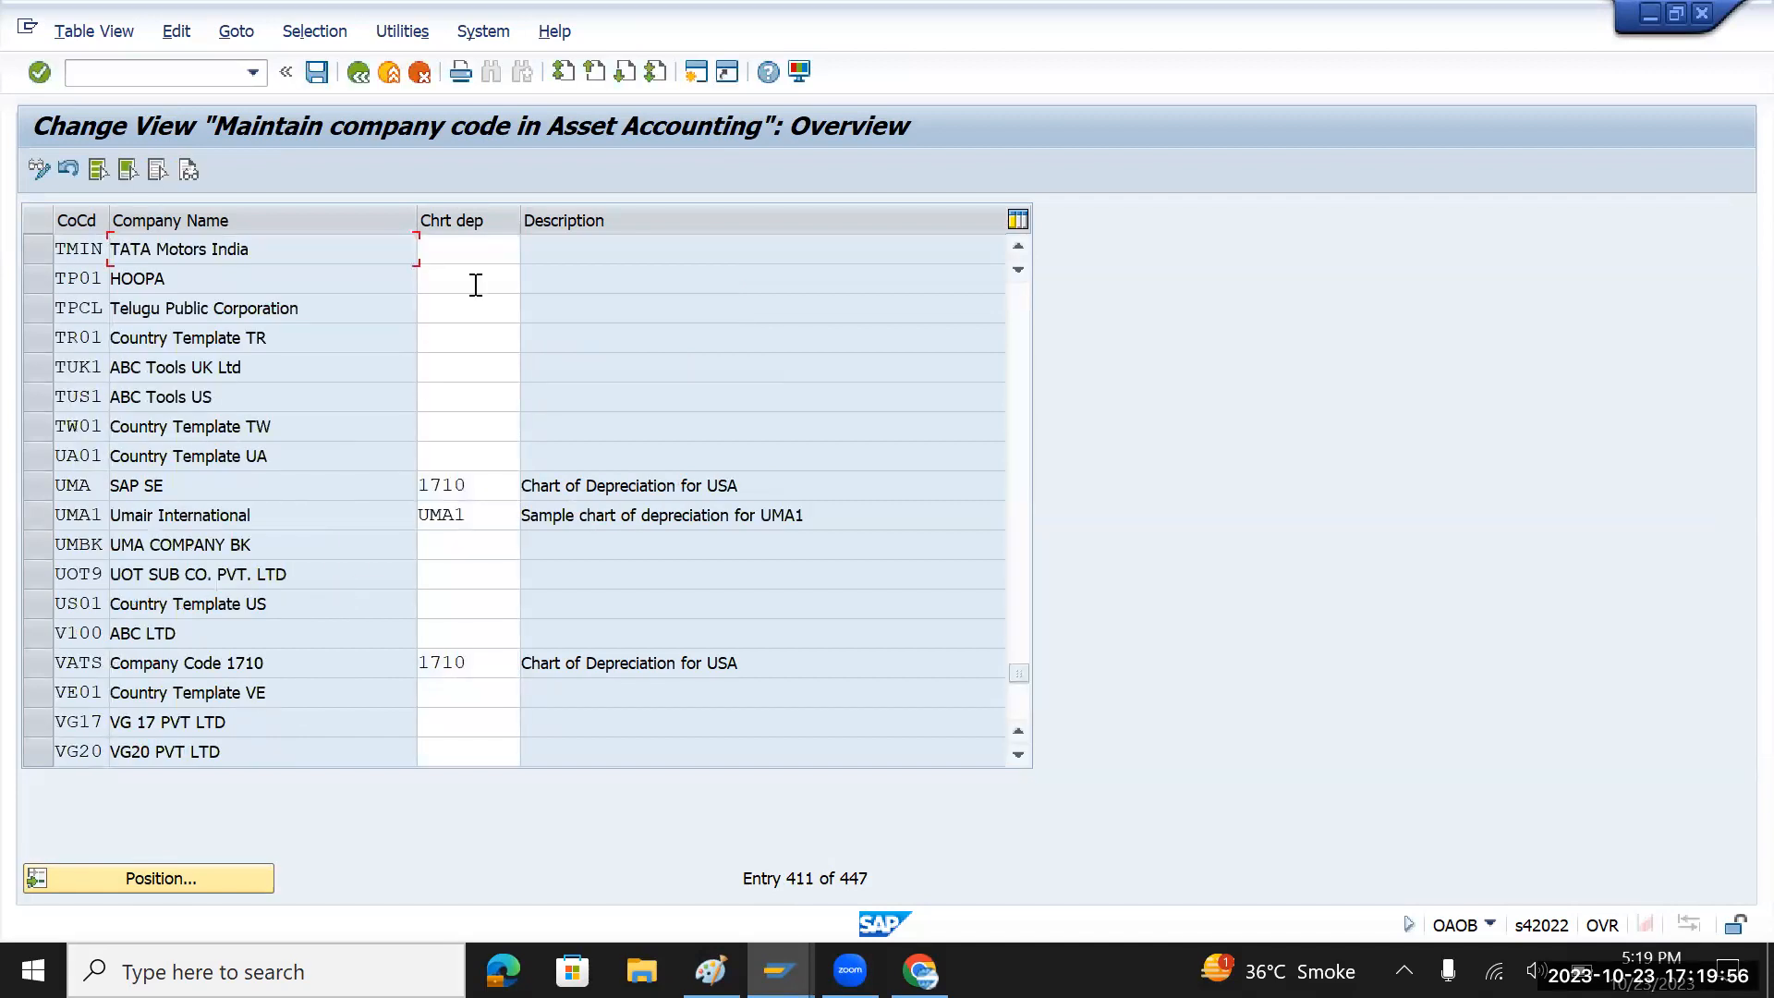
# - Assign chart of depreciation TMCI to company code TMIN and save it with the proposed customizing request
pyautogui.click(475, 249)
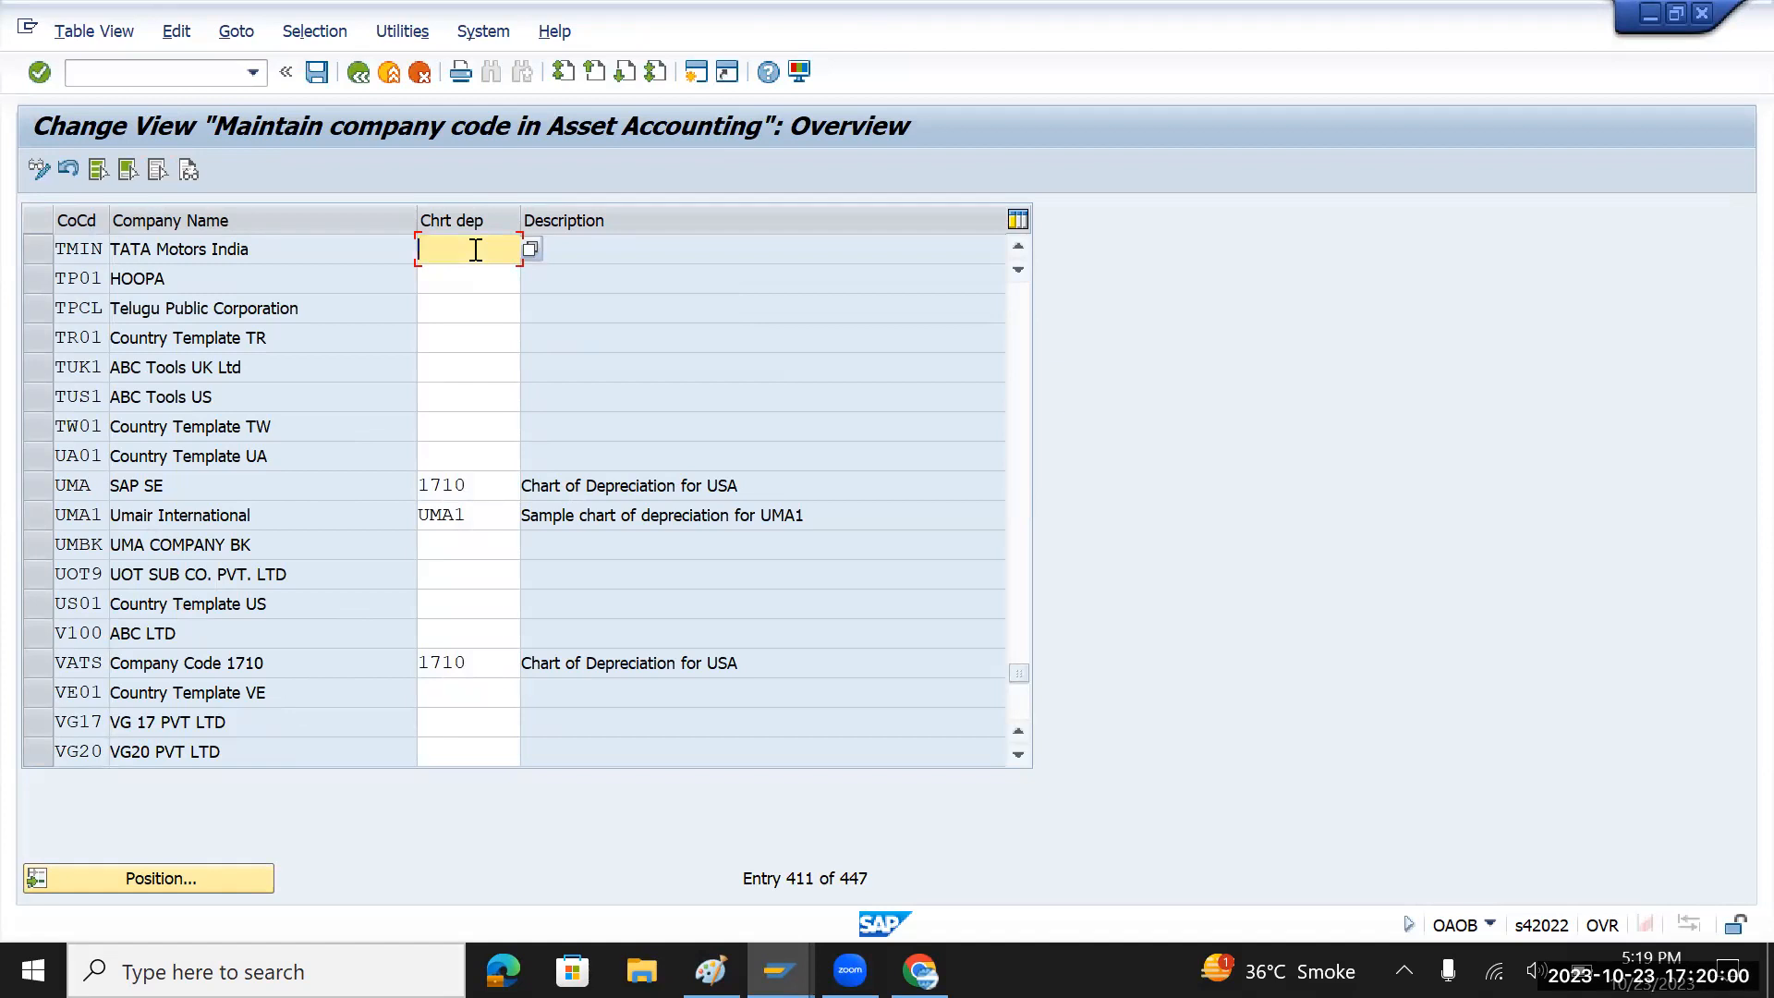
pyautogui.write('tmci')
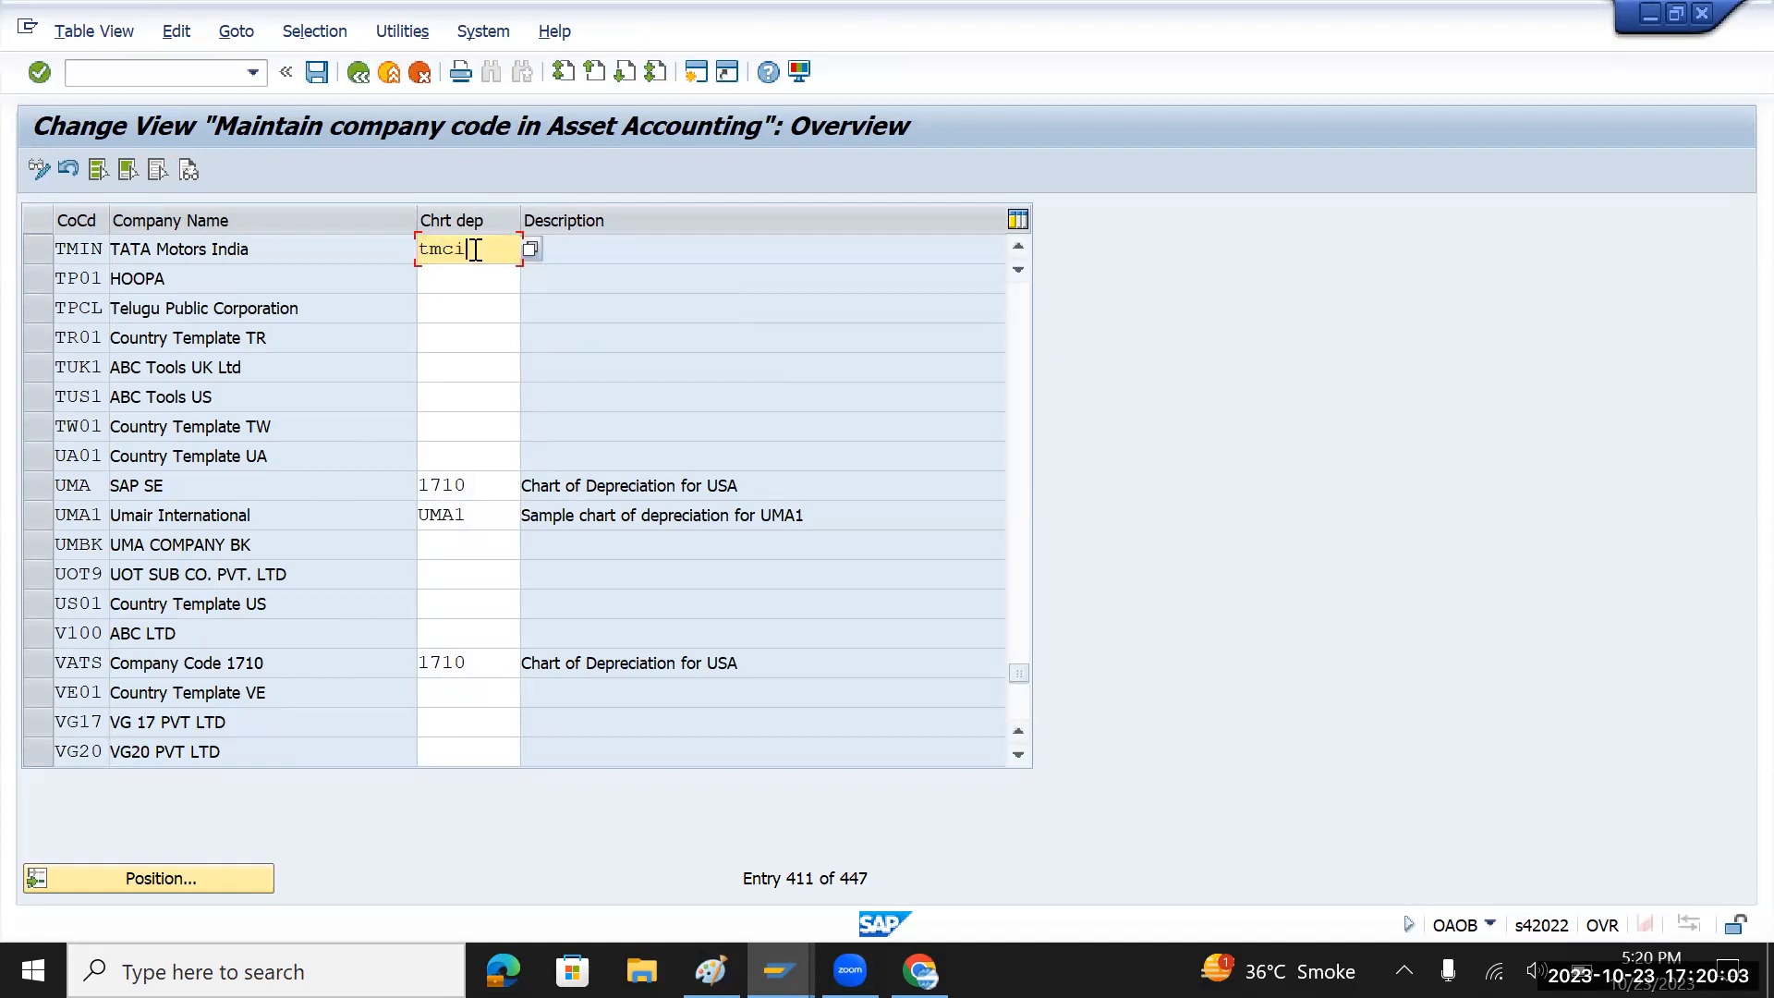
pyautogui.press('Return')
pyautogui.click(316, 73)
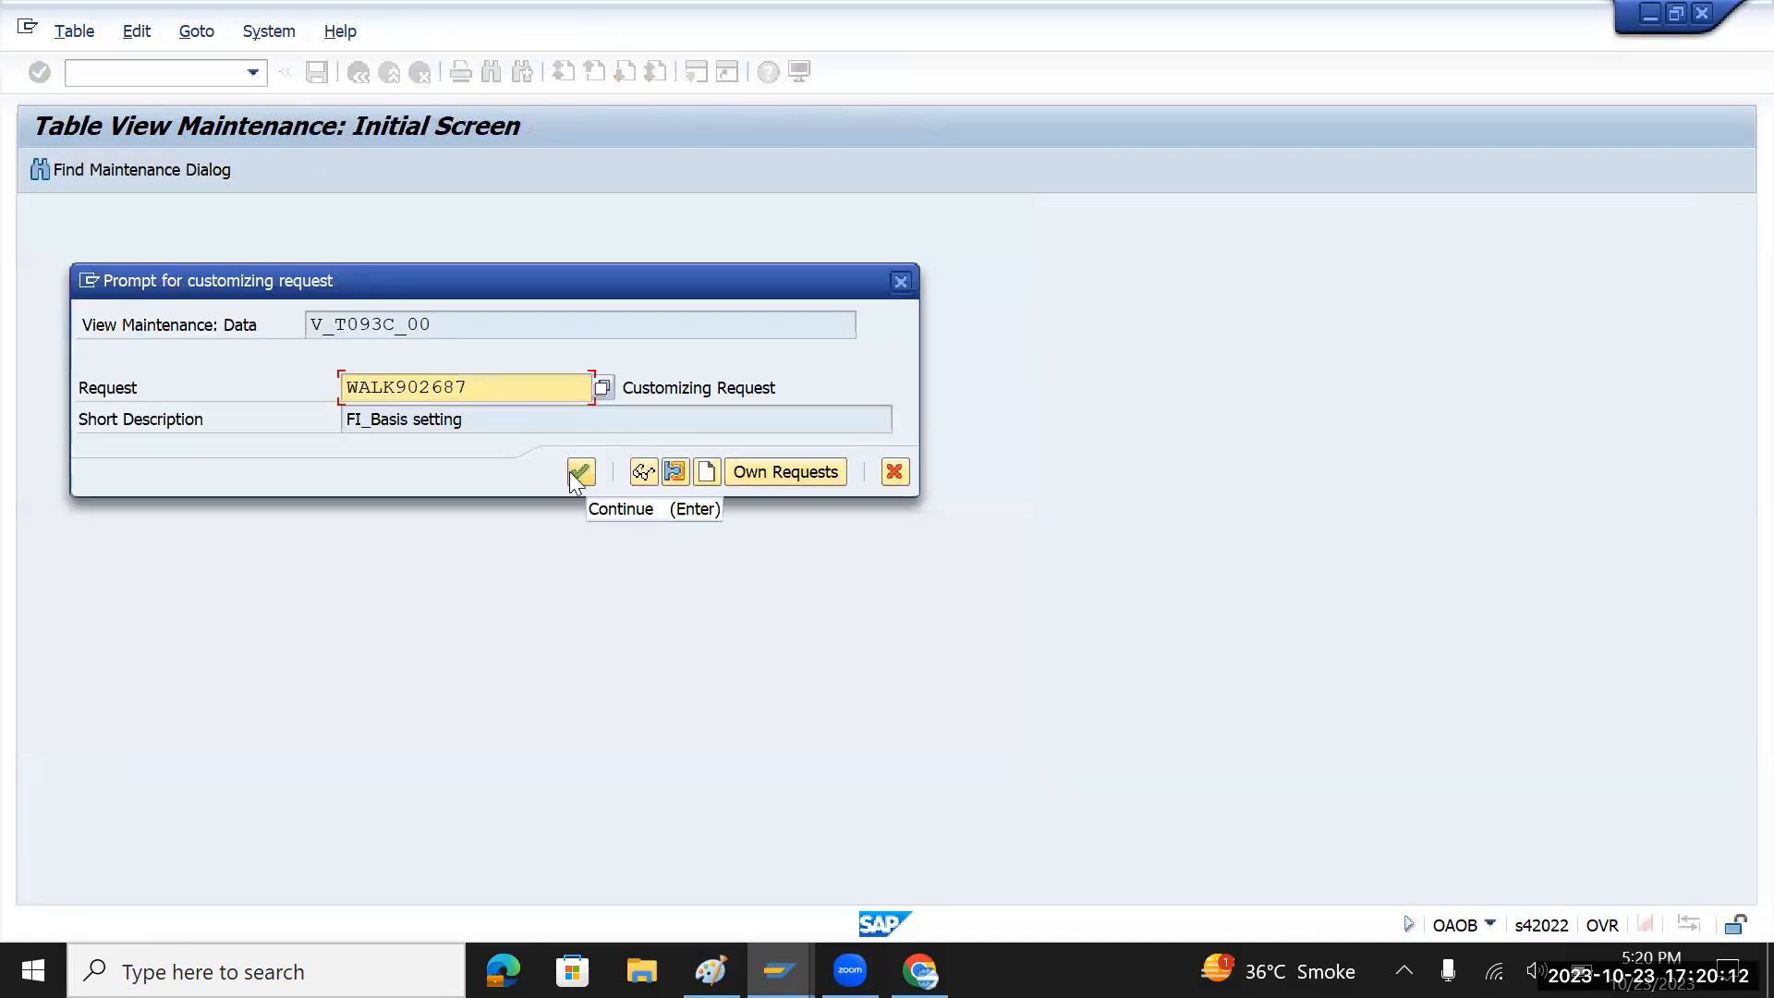
pyautogui.click(577, 473)
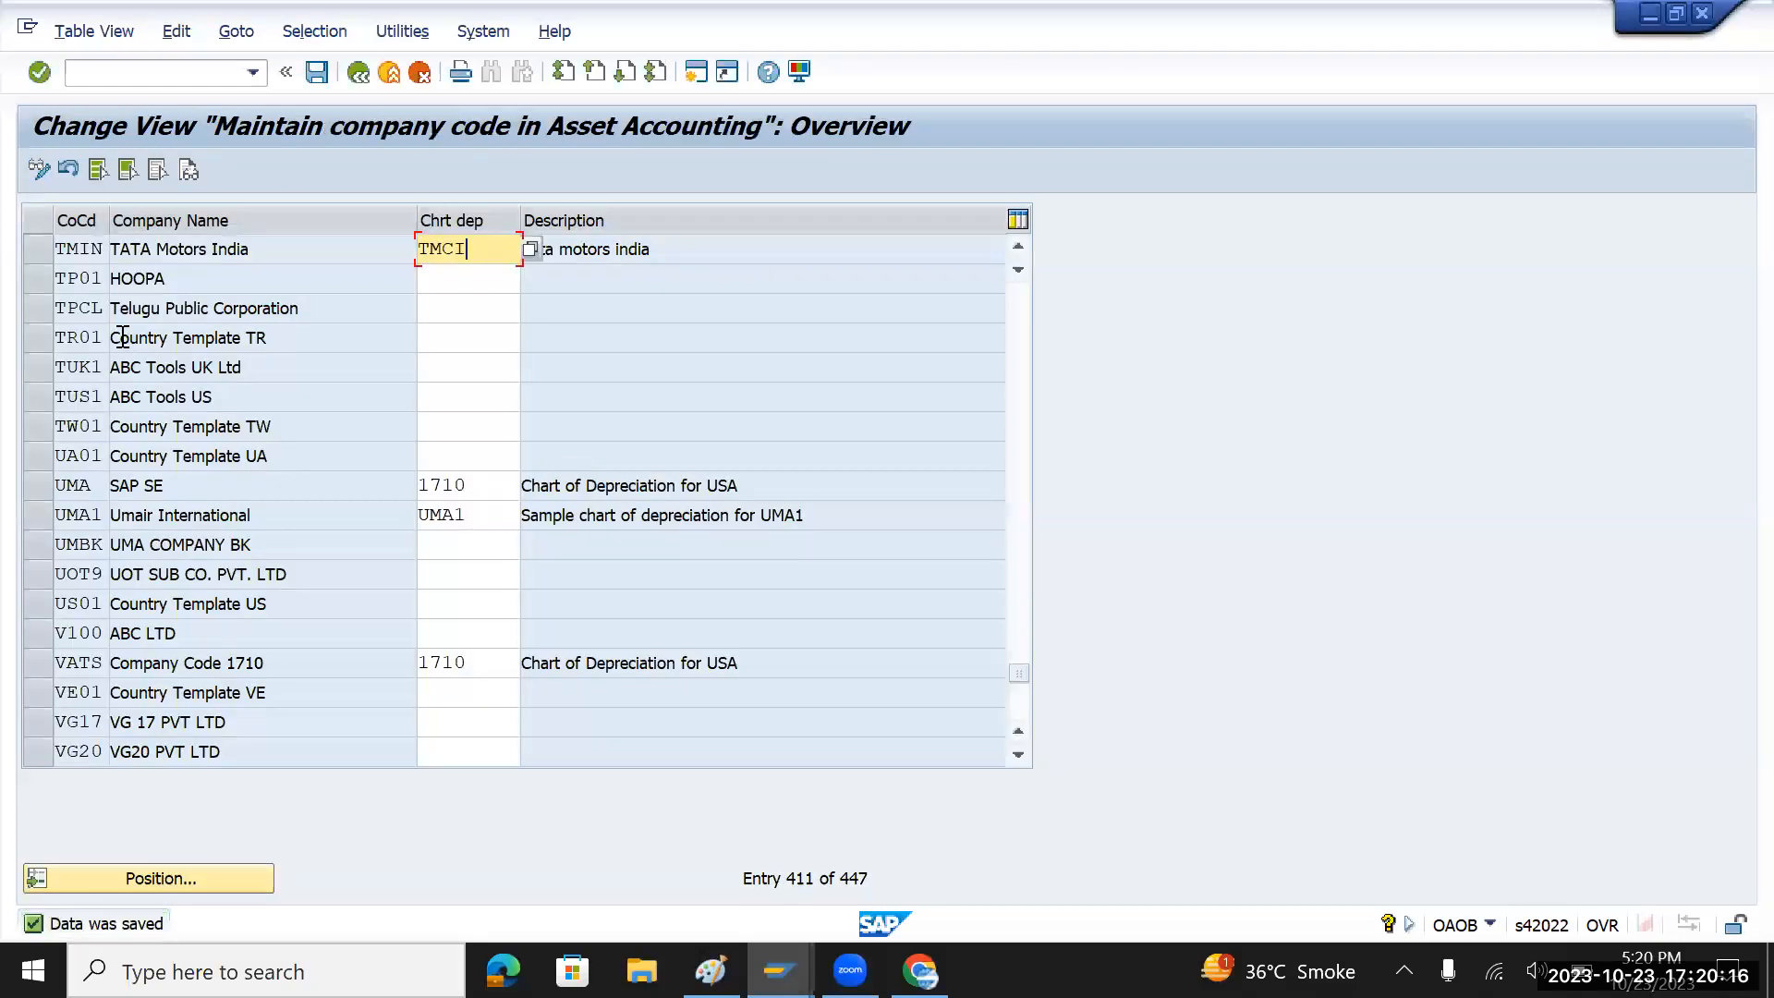
# - Check the chart of depreciation assigned to company code TMIN and return to the implementation guide
pyautogui.moveTo(473, 249); pyautogui.dragTo(413, 255)
pyautogui.moveTo(101, 250); pyautogui.dragTo(41, 249)
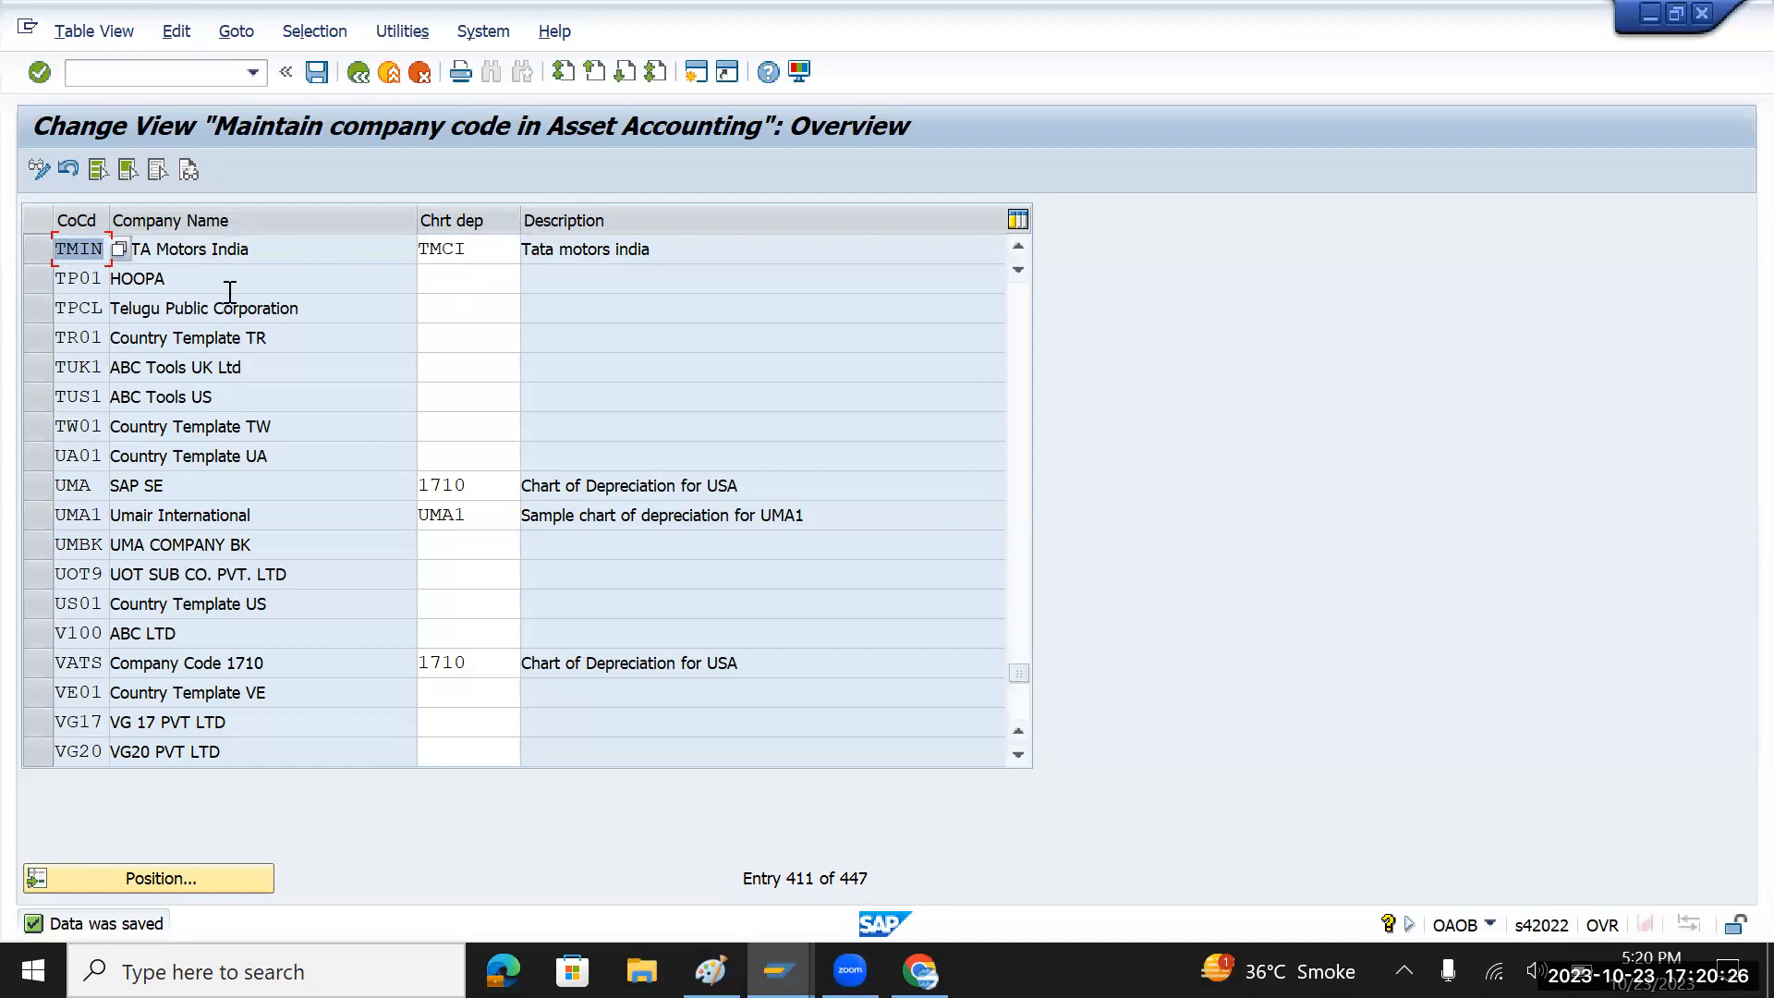
pyautogui.click(317, 74)
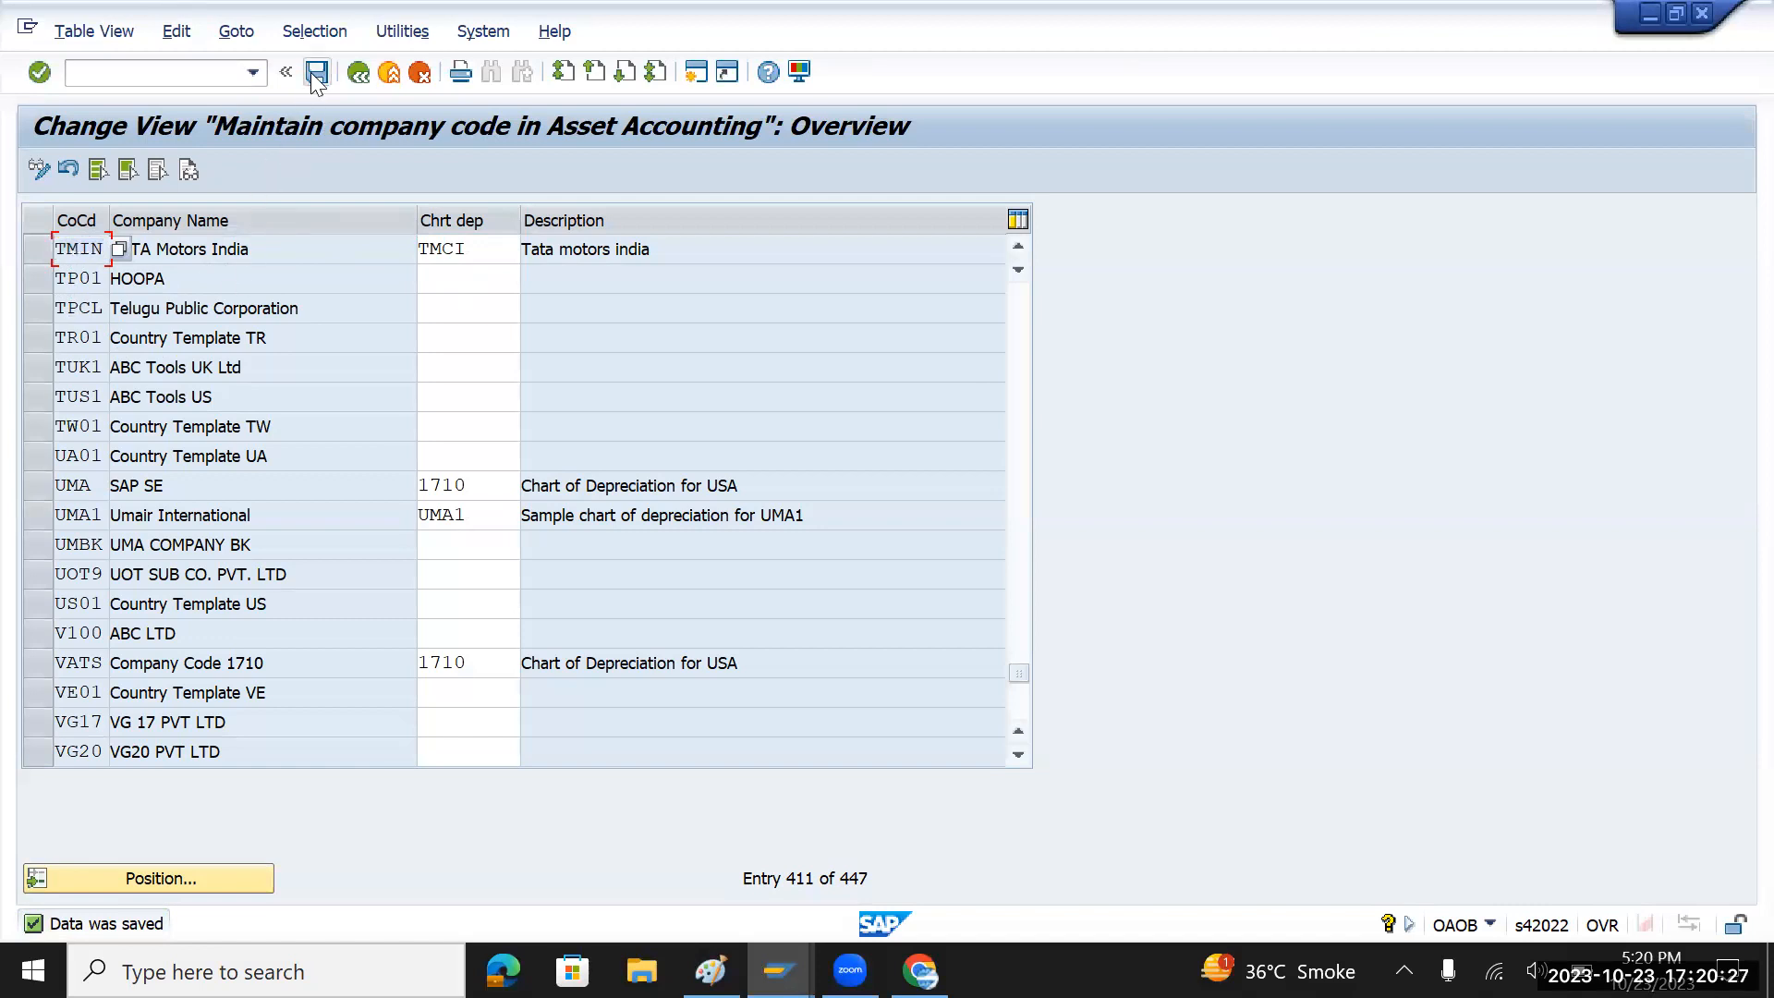
pyautogui.click(358, 73)
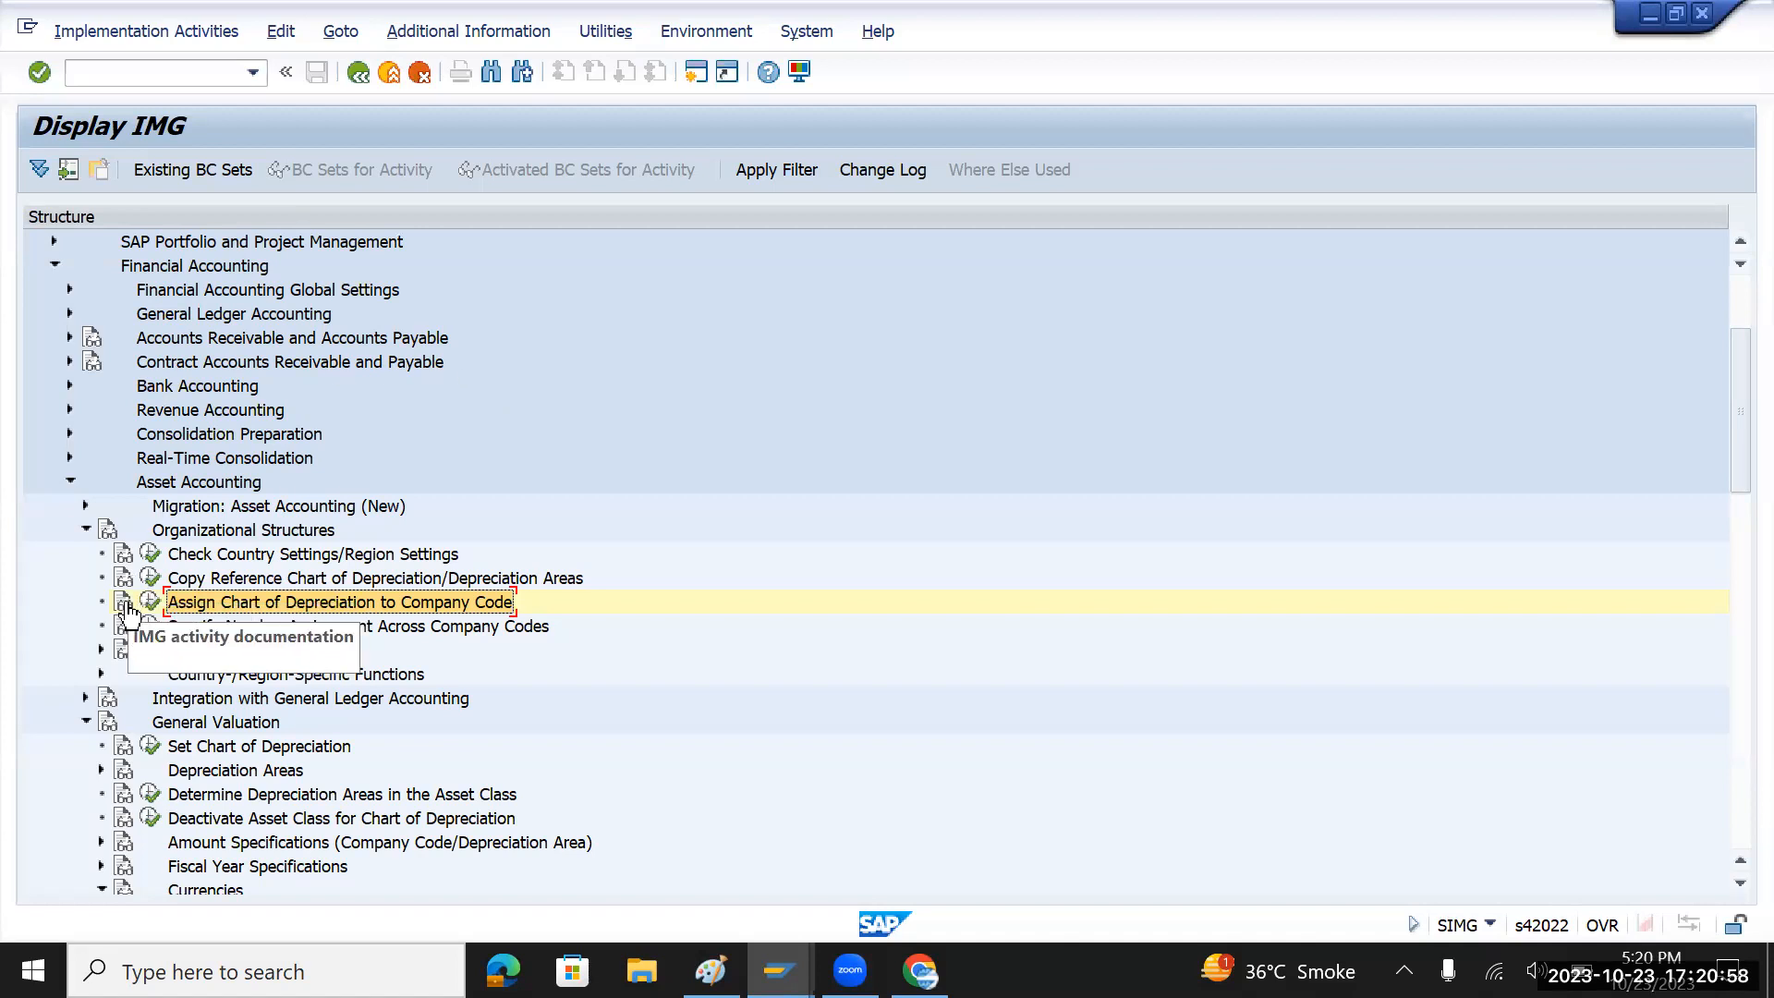
# - Collapse General Valuation, expand Asset Classes under Organizational Structures and select the Specify Account Determination activity
pyautogui.click(86, 531)
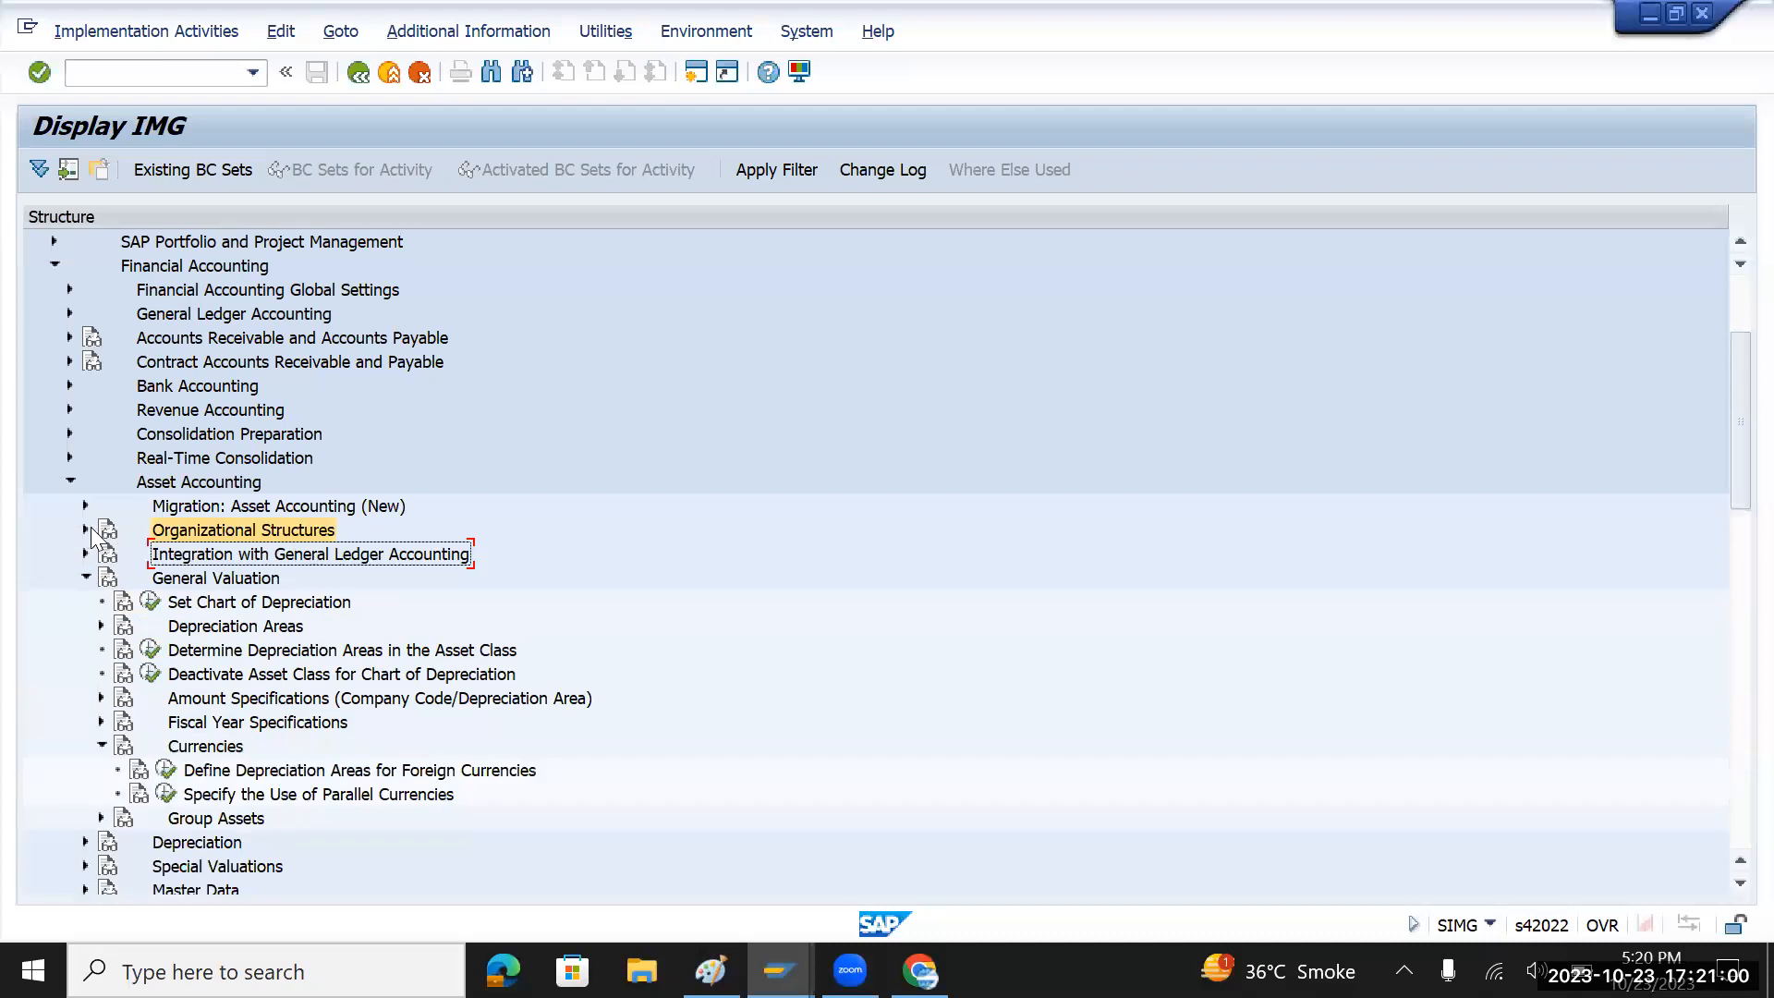
pyautogui.click(86, 578)
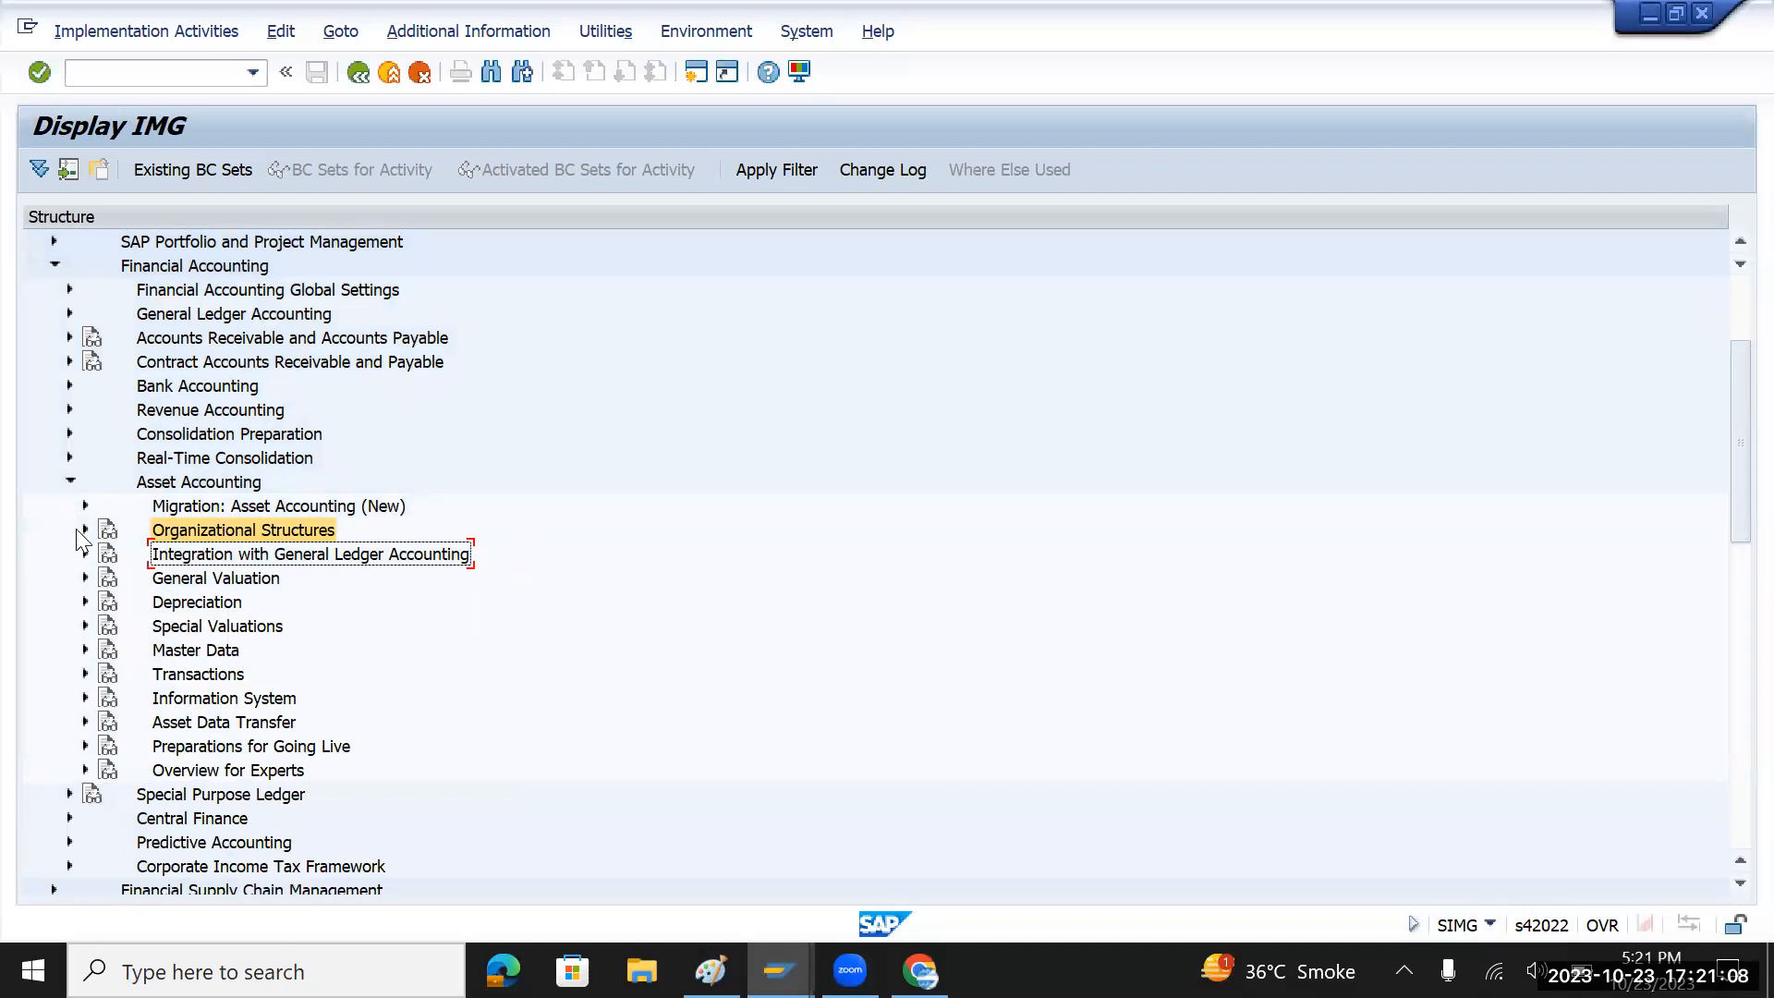
pyautogui.click(83, 529)
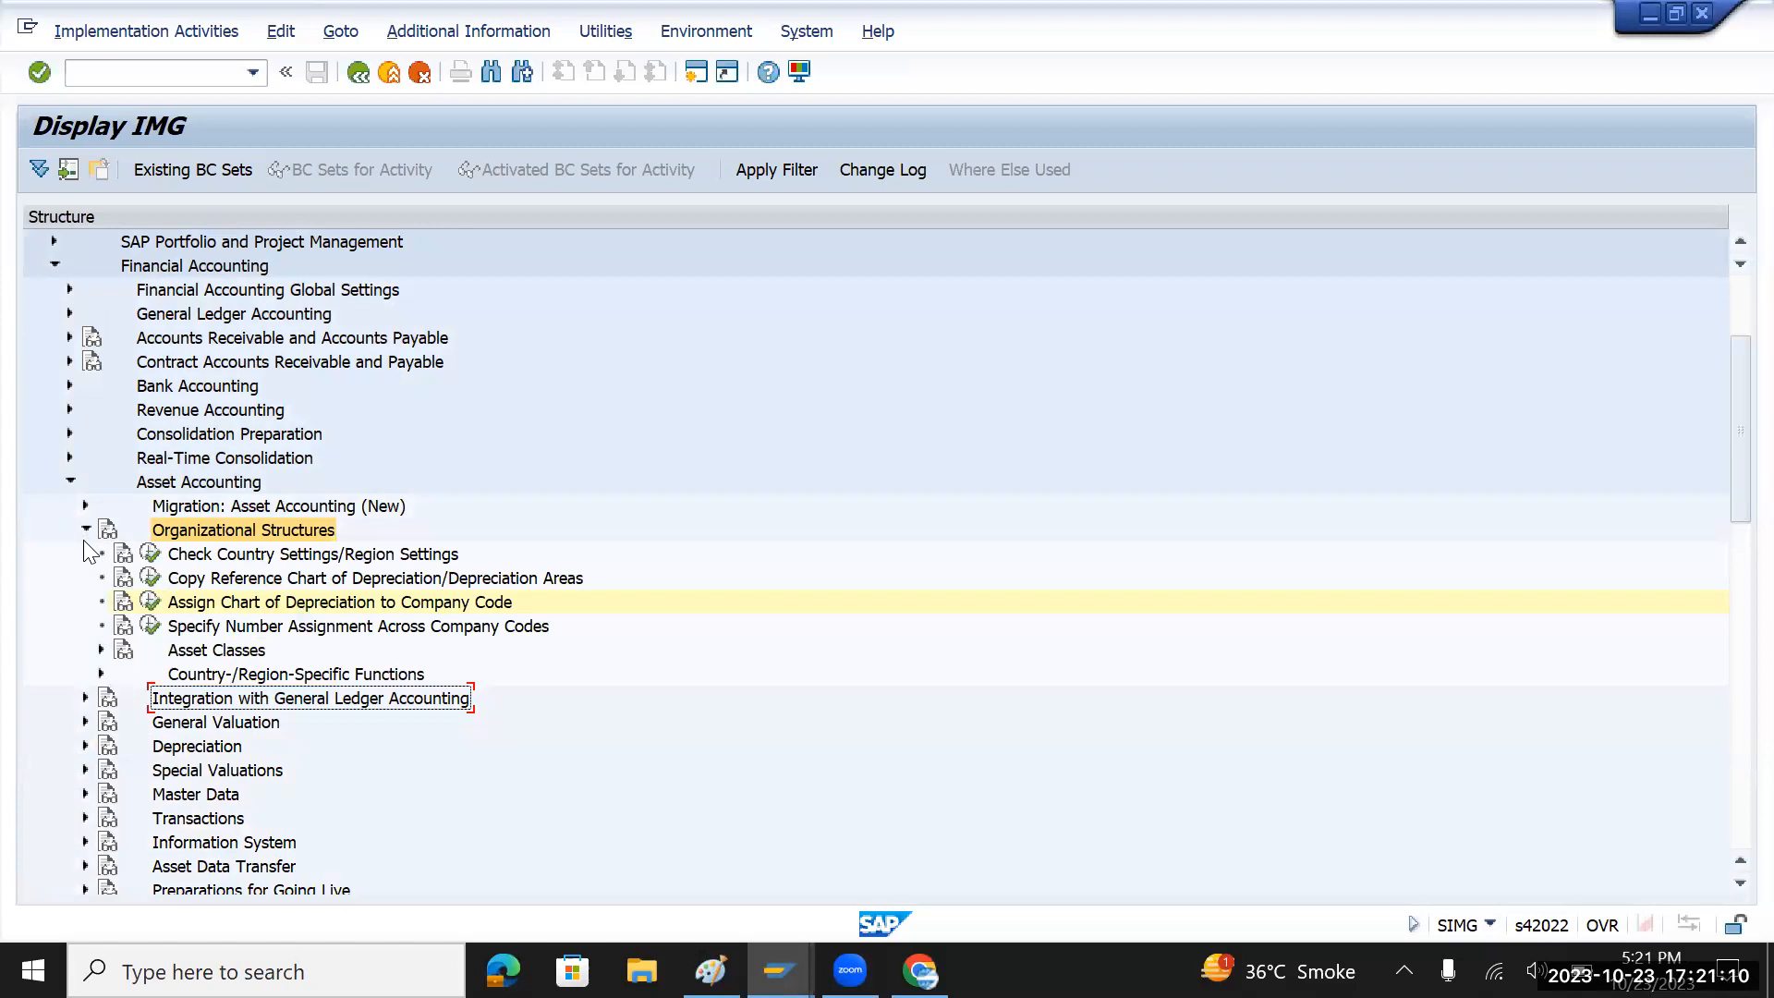
pyautogui.click(208, 651)
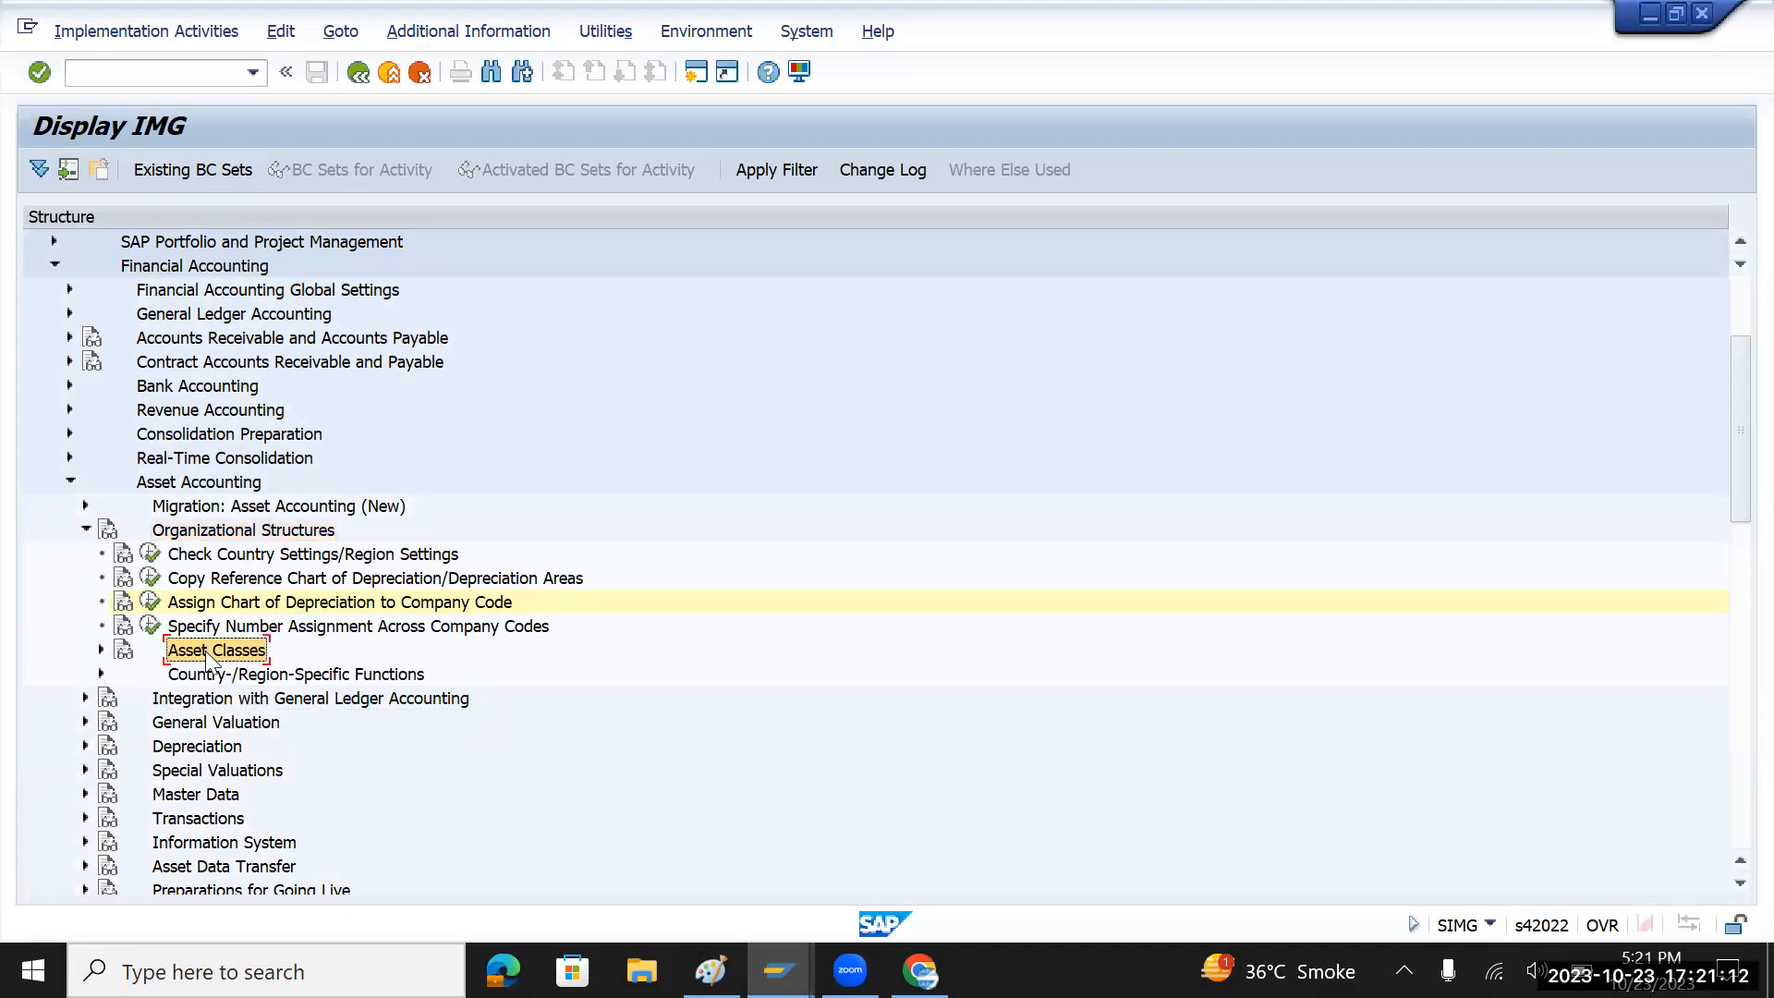
pyautogui.click(101, 649)
pyautogui.scroll(-3, 704, 612)
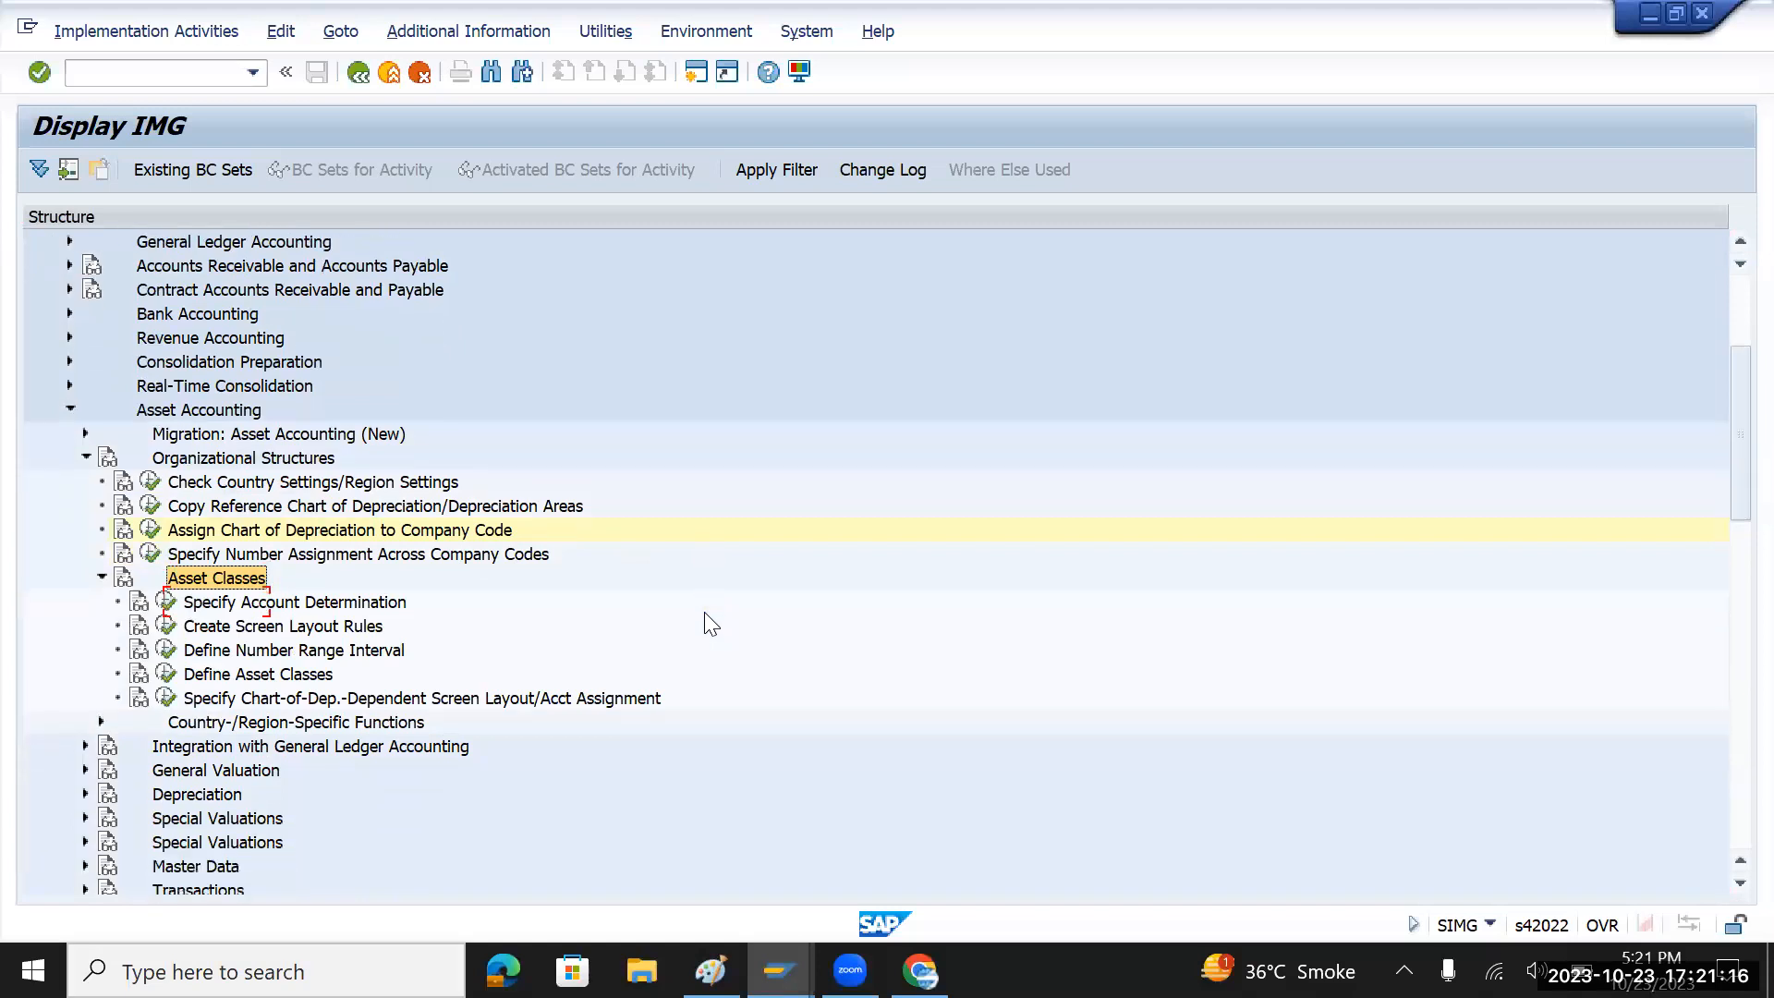
pyautogui.click(324, 604)
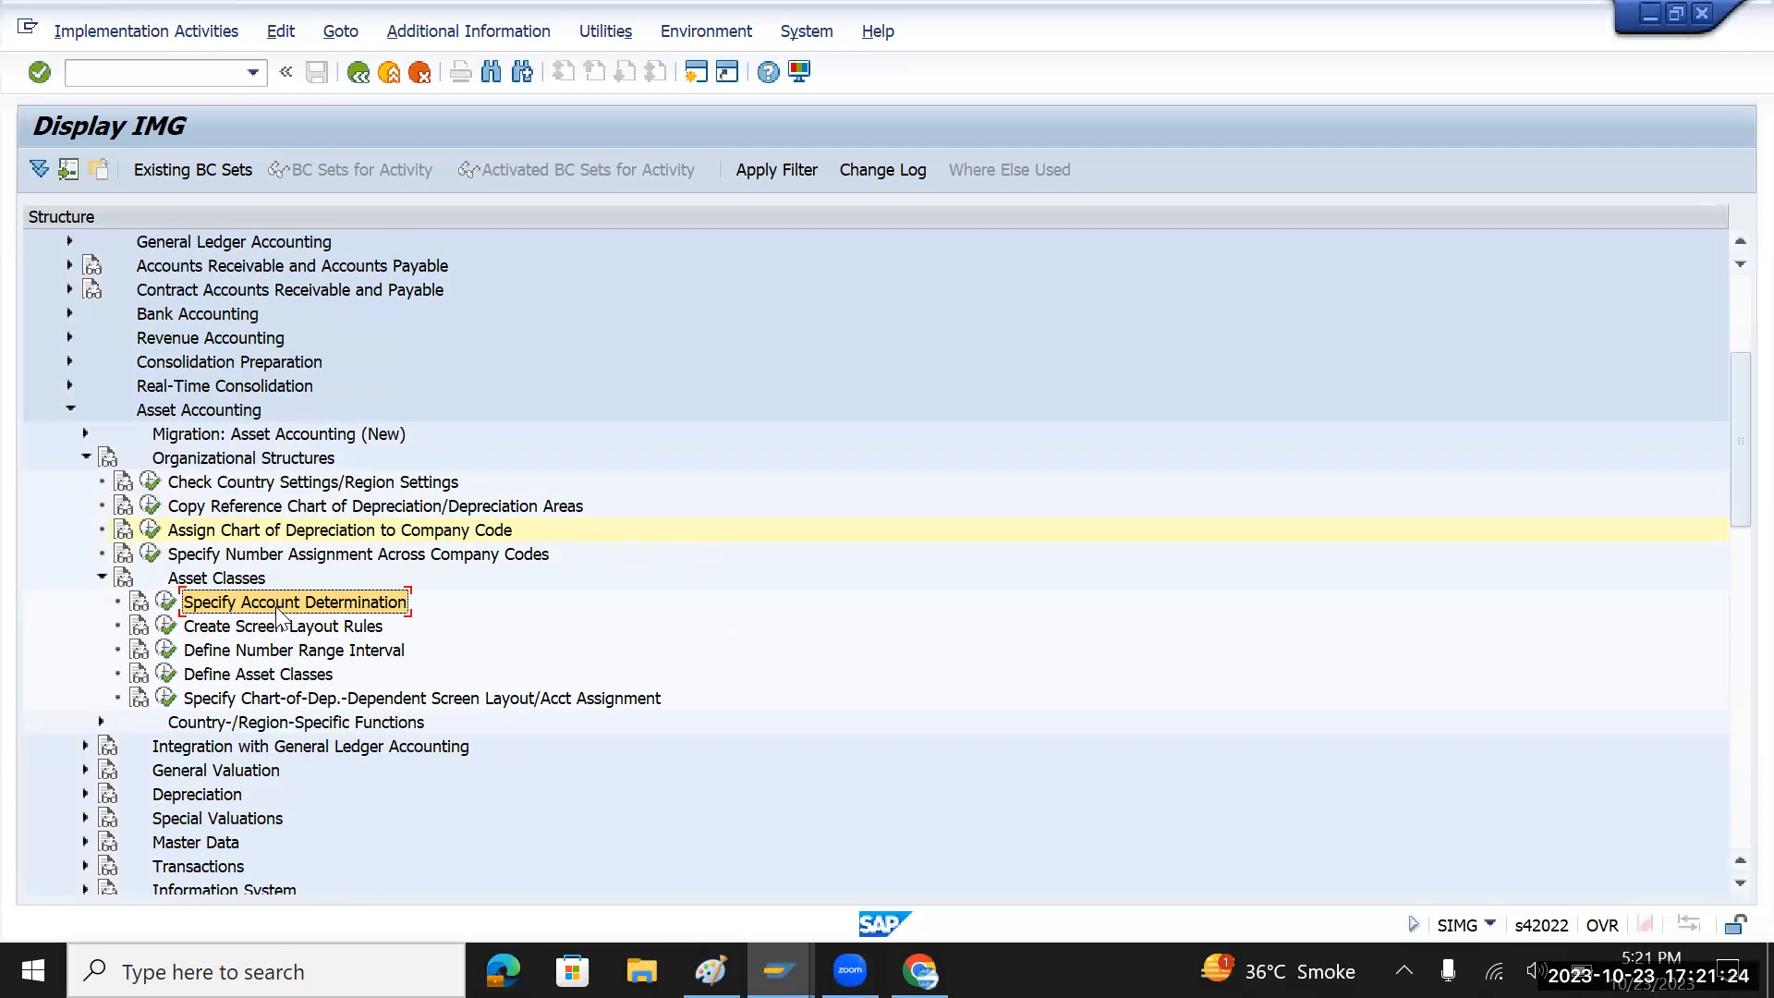
# - Switch to the Paint notes and add the line "Specify Account Determination" below the depreciation area calculation
pyautogui.press('F10')
pyautogui.press('Escape')
pyautogui.hotkey('alt', 'Tab')
pyautogui.click(523, 360)
pyautogui.press('Return')
pyautogui.press('Return')
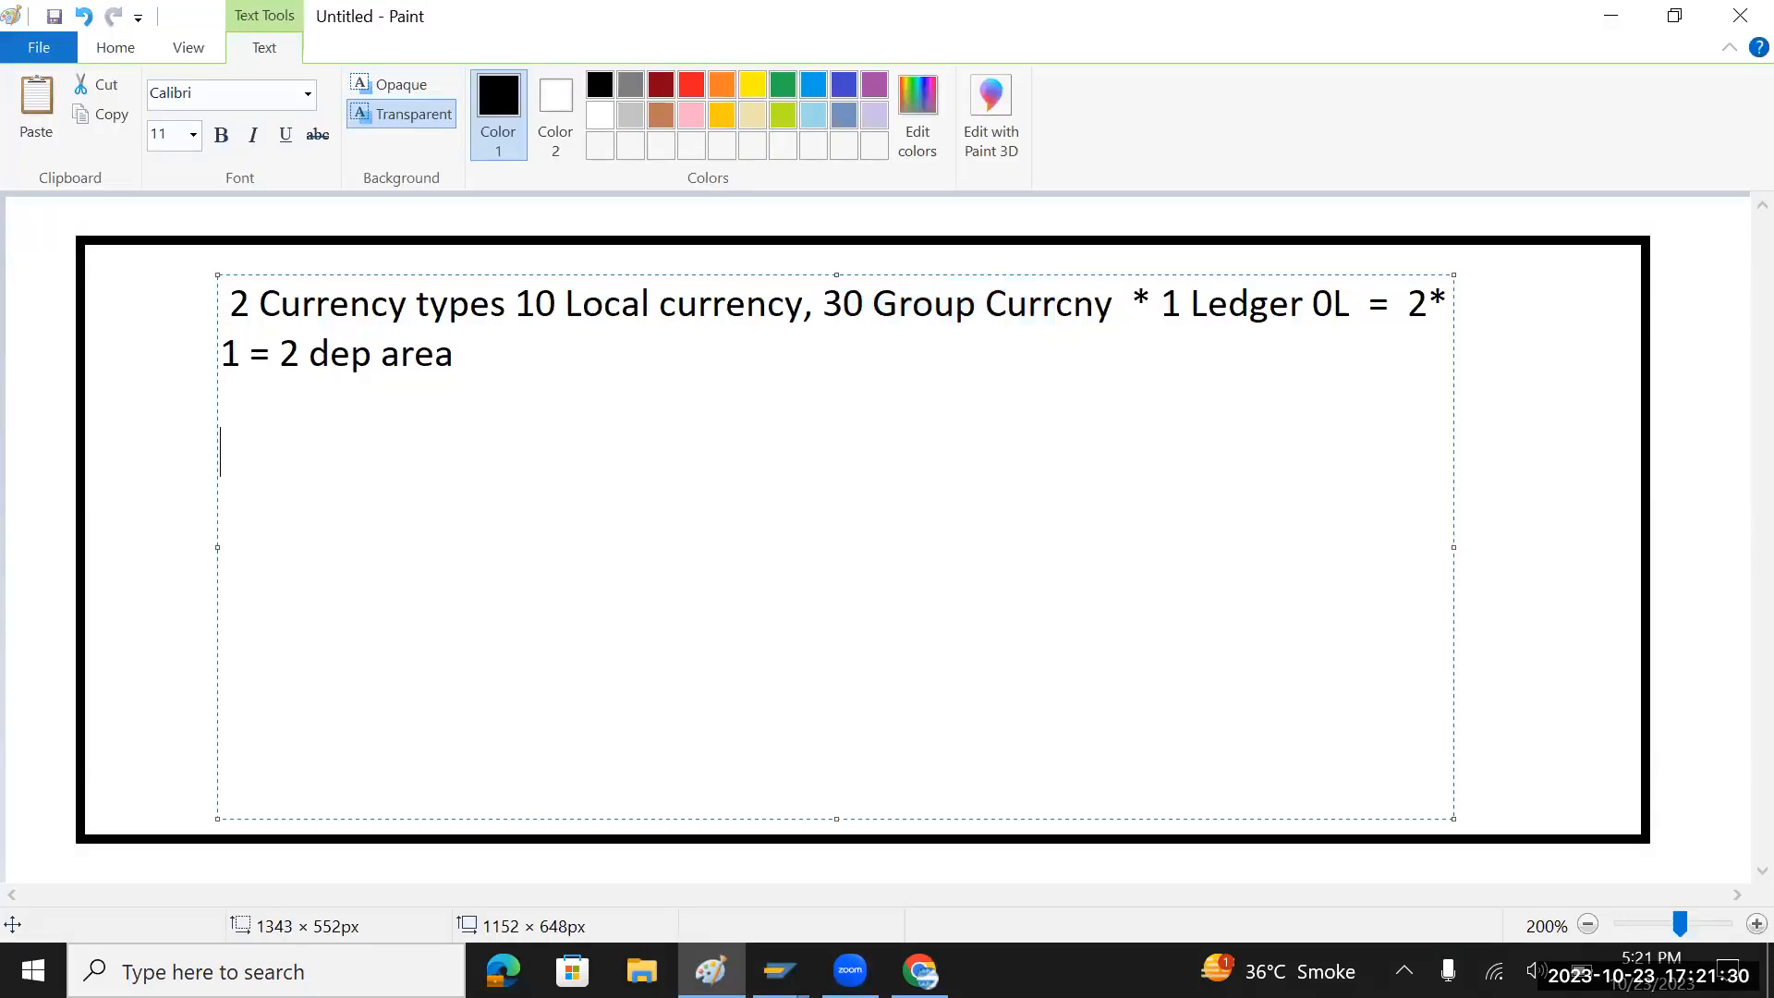
pyautogui.write('Specify Account Determination')
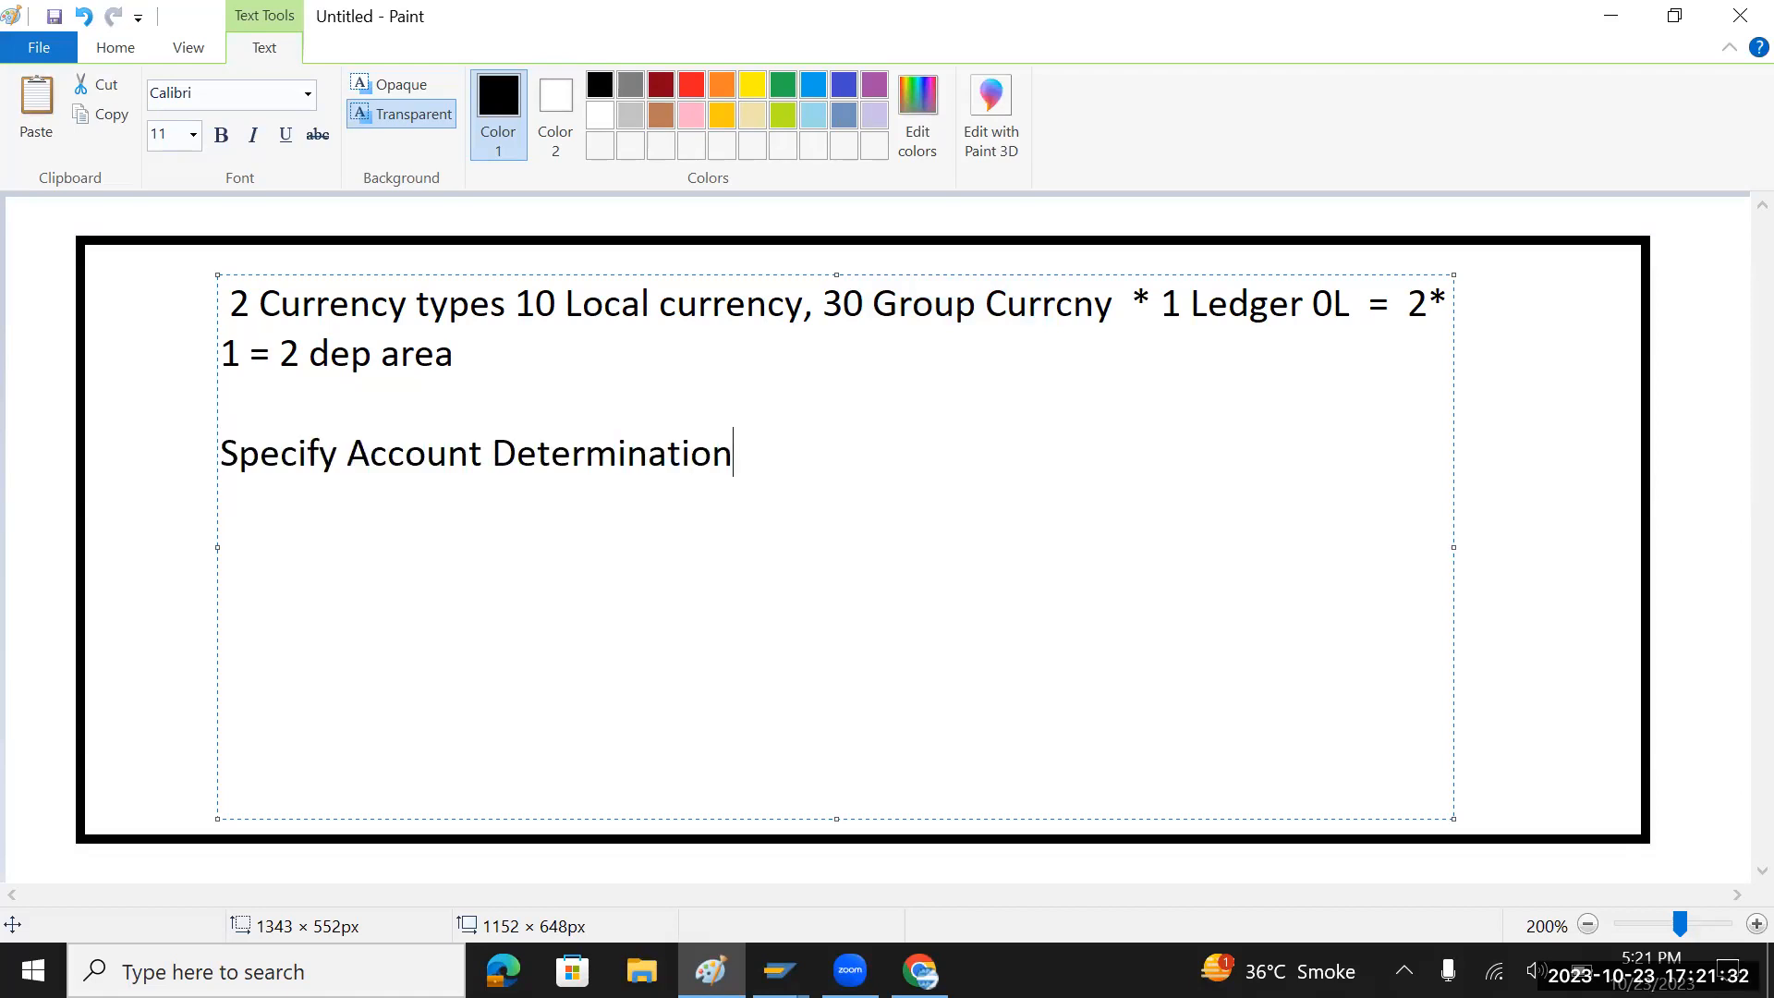
# - Add "(Asset account term)" after Specify Account Determination in the note
pyautogui.moveTo(347, 453); pyautogui.dragTo(744, 456)
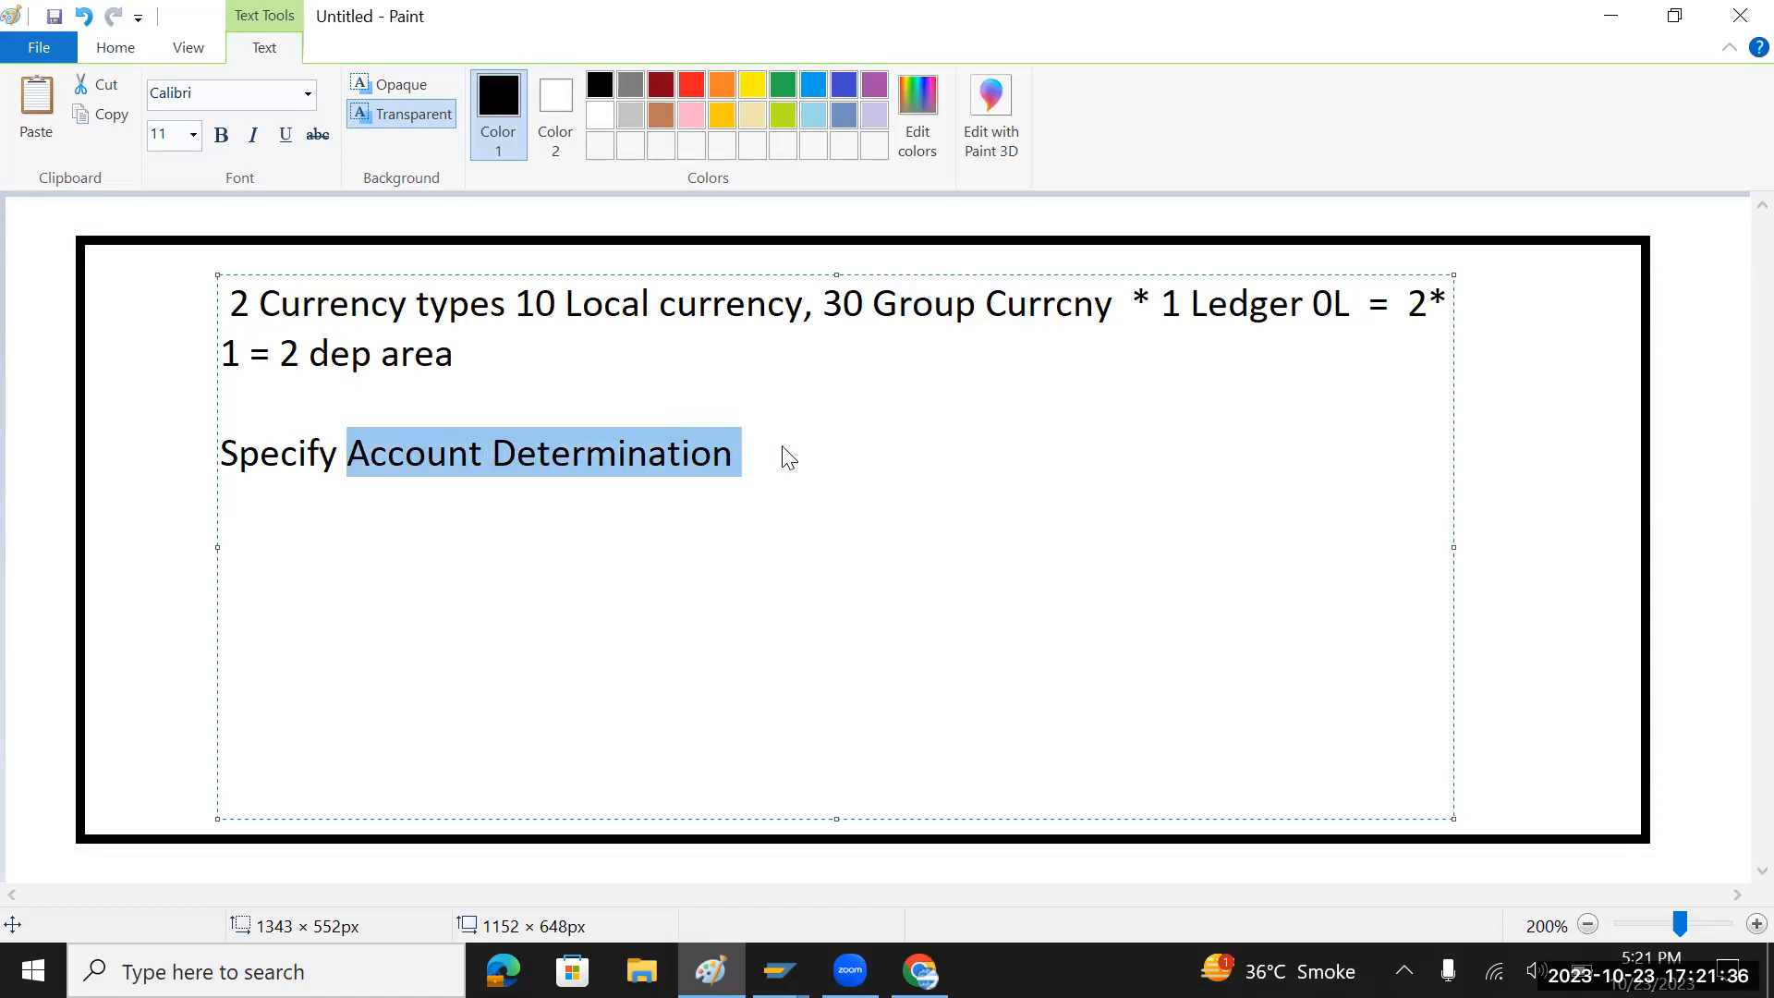
pyautogui.click(784, 455)
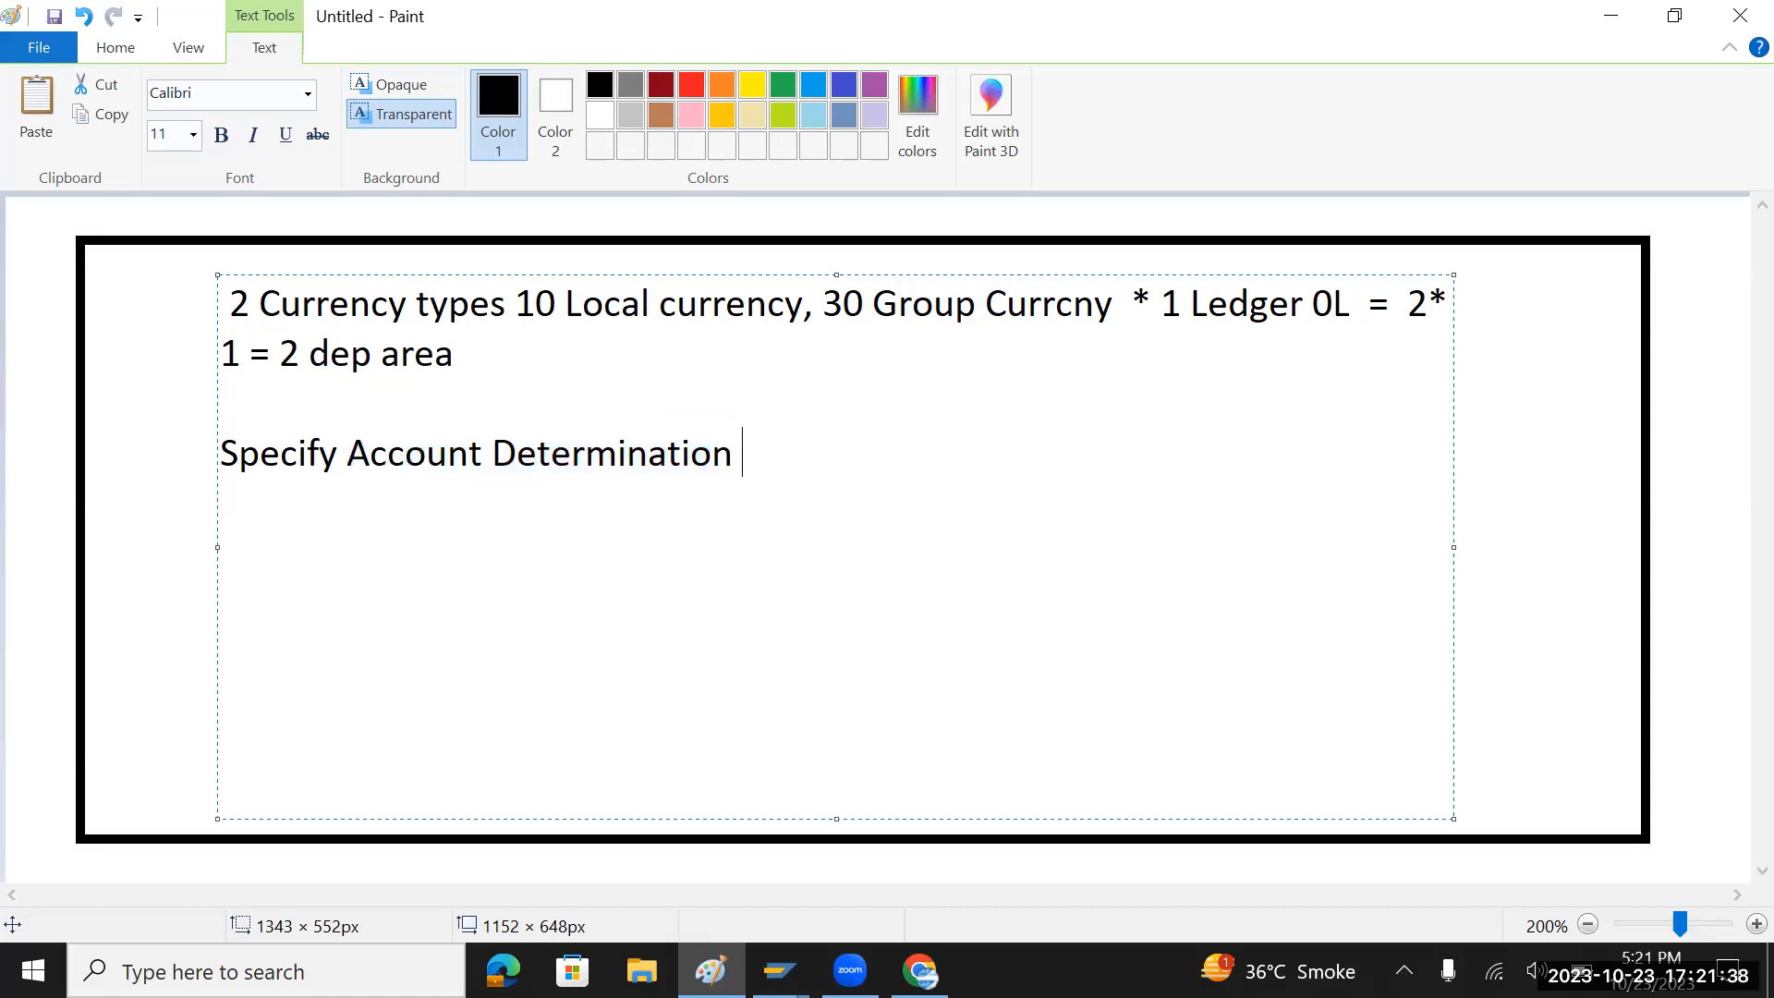
pyautogui.write('(Asset ')
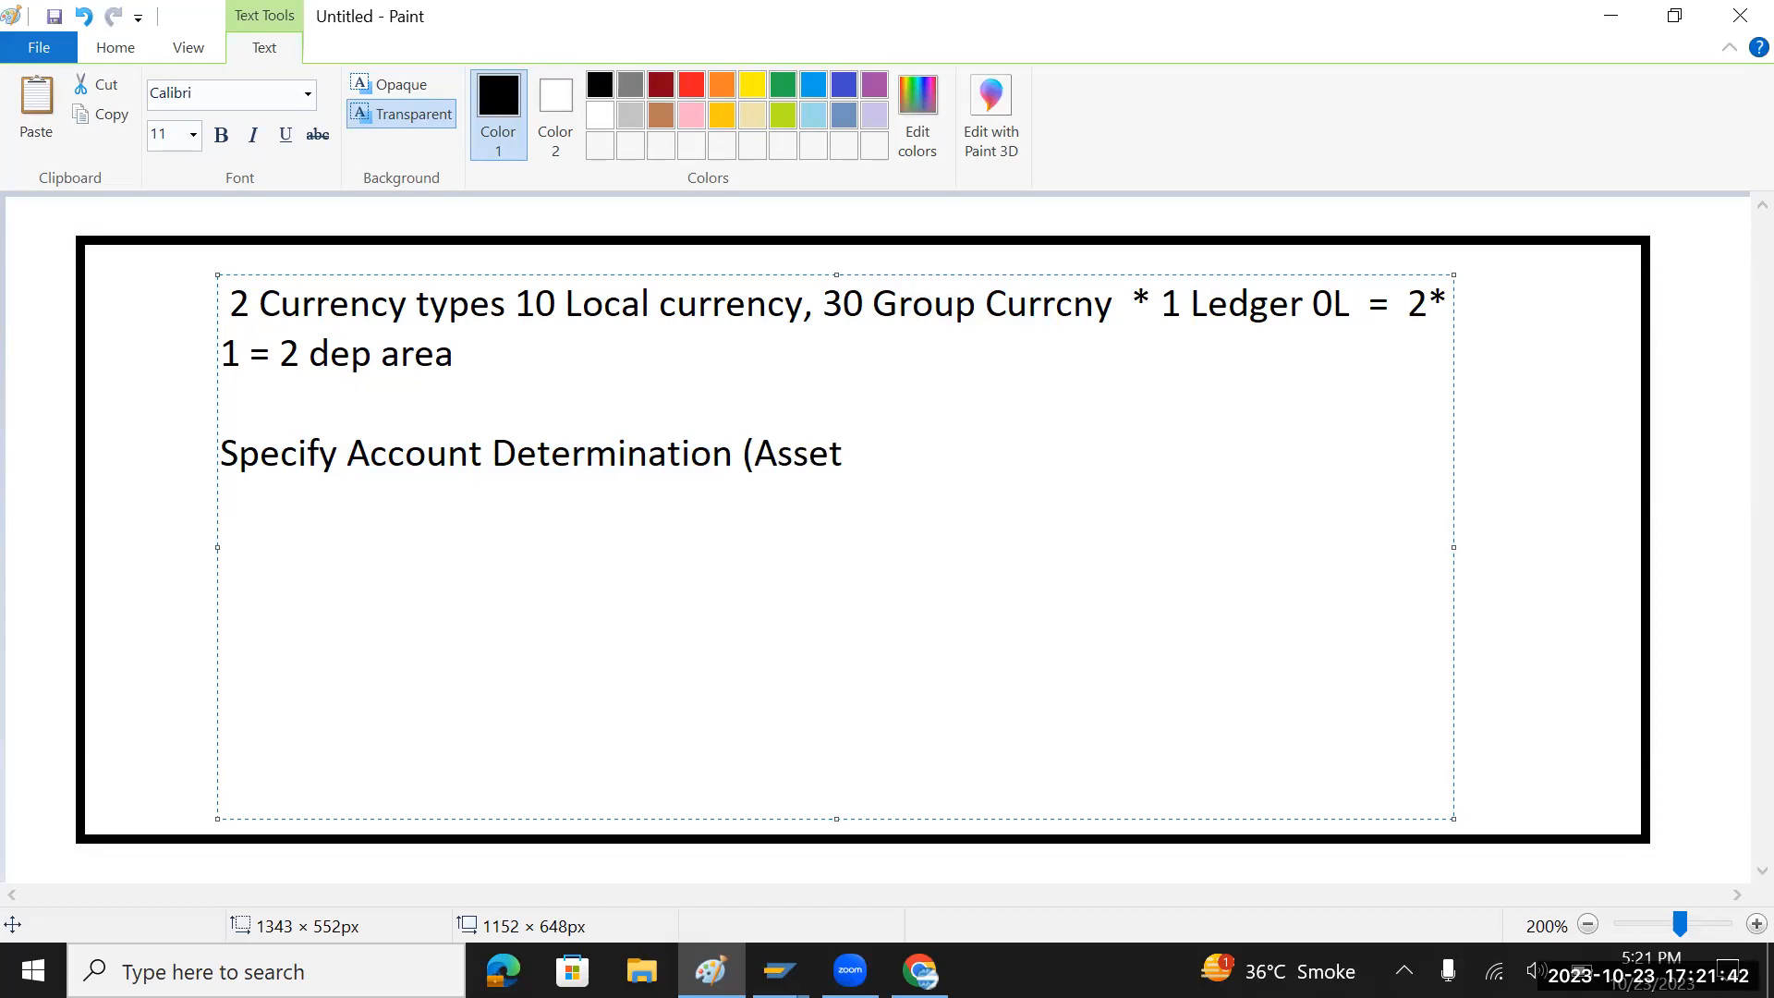
pyautogui.write('account term')
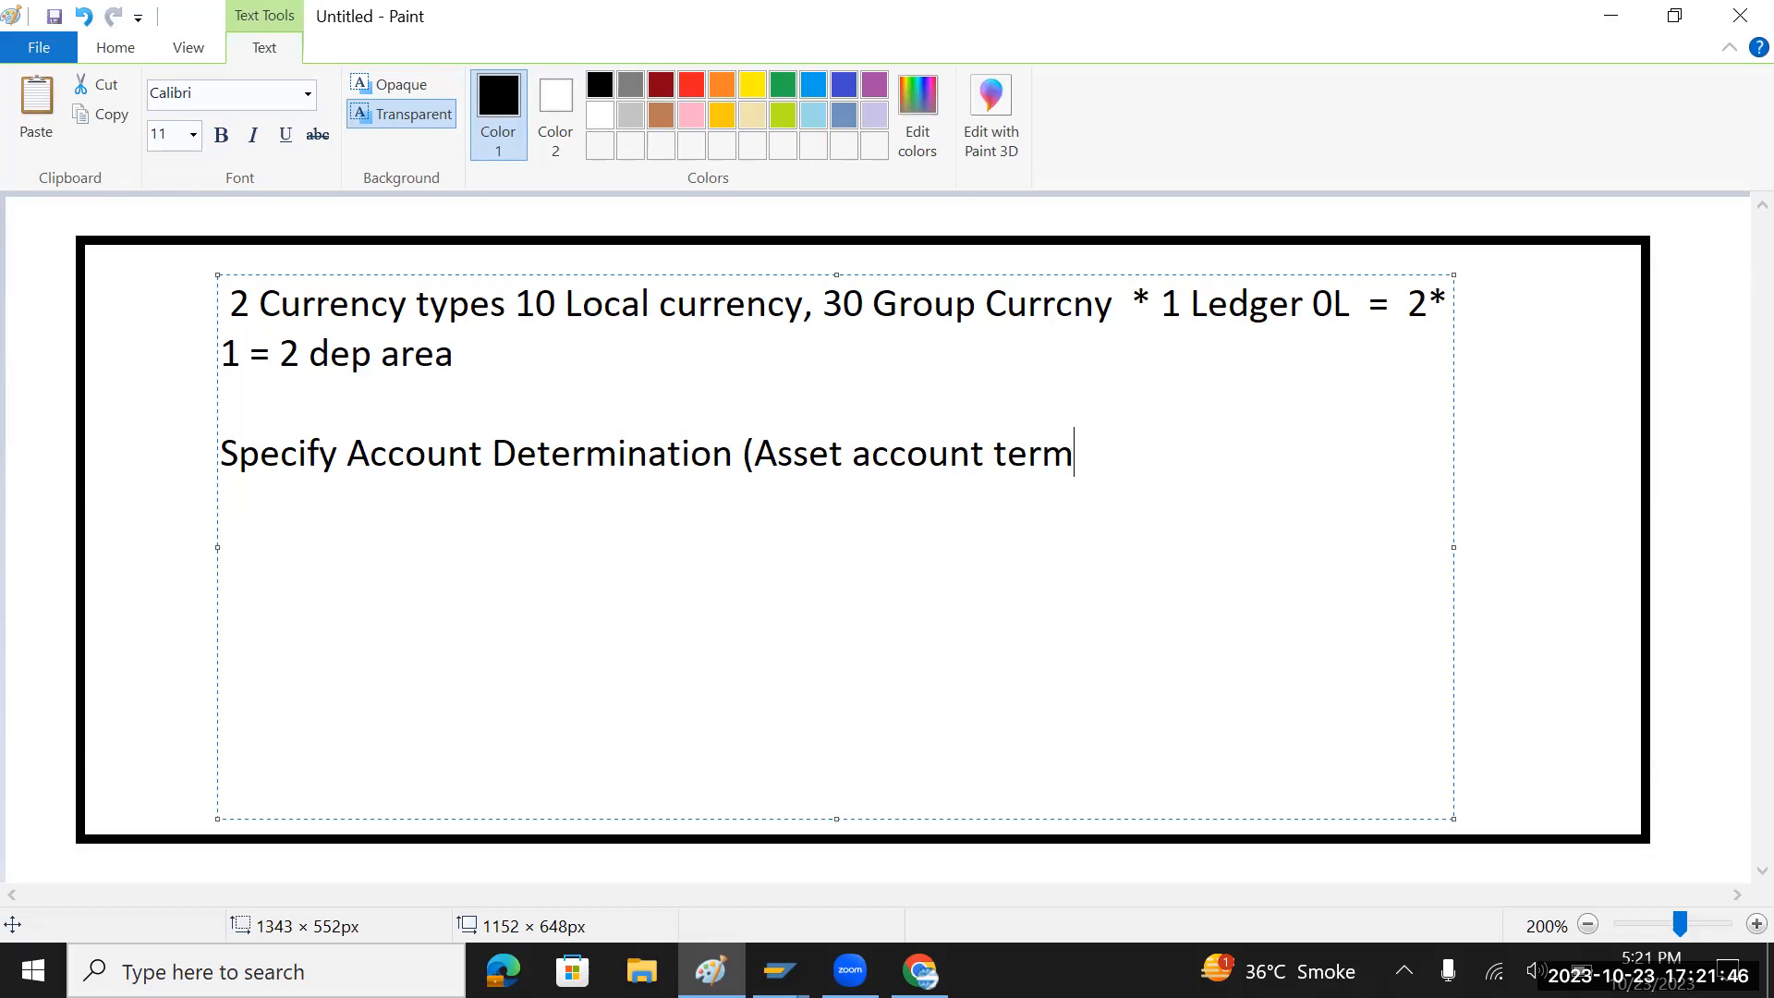
pyautogui.write(')')
# - Extend the account determination note with "= FI GL"
pyautogui.click(354, 455)
pyautogui.moveTo(354, 455); pyautogui.dragTo(741, 453)
pyautogui.click(1134, 454)
pyautogui.write('= F')
pyautogui.press('BackSpace')
pyautogui.write('FI GL')
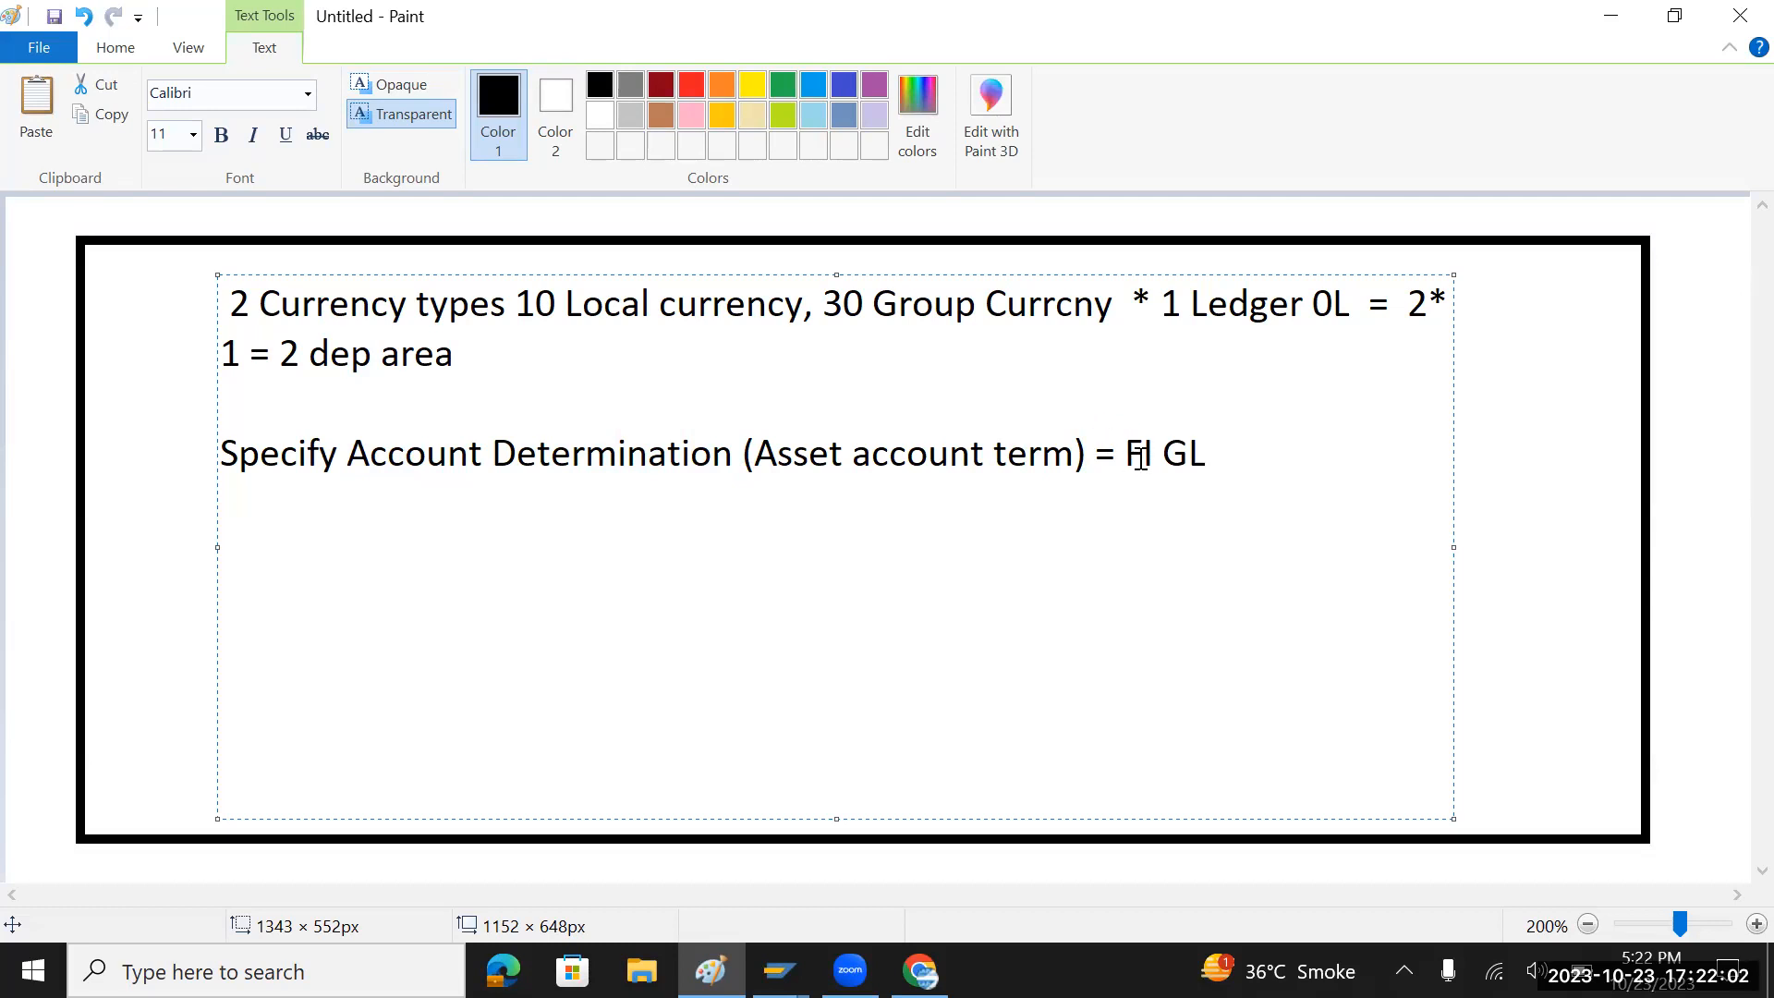
# - List the examples "Land, Furniture, Software" after FI GL in the note
pyautogui.moveTo(1124, 453); pyautogui.dragTo(1193, 445)
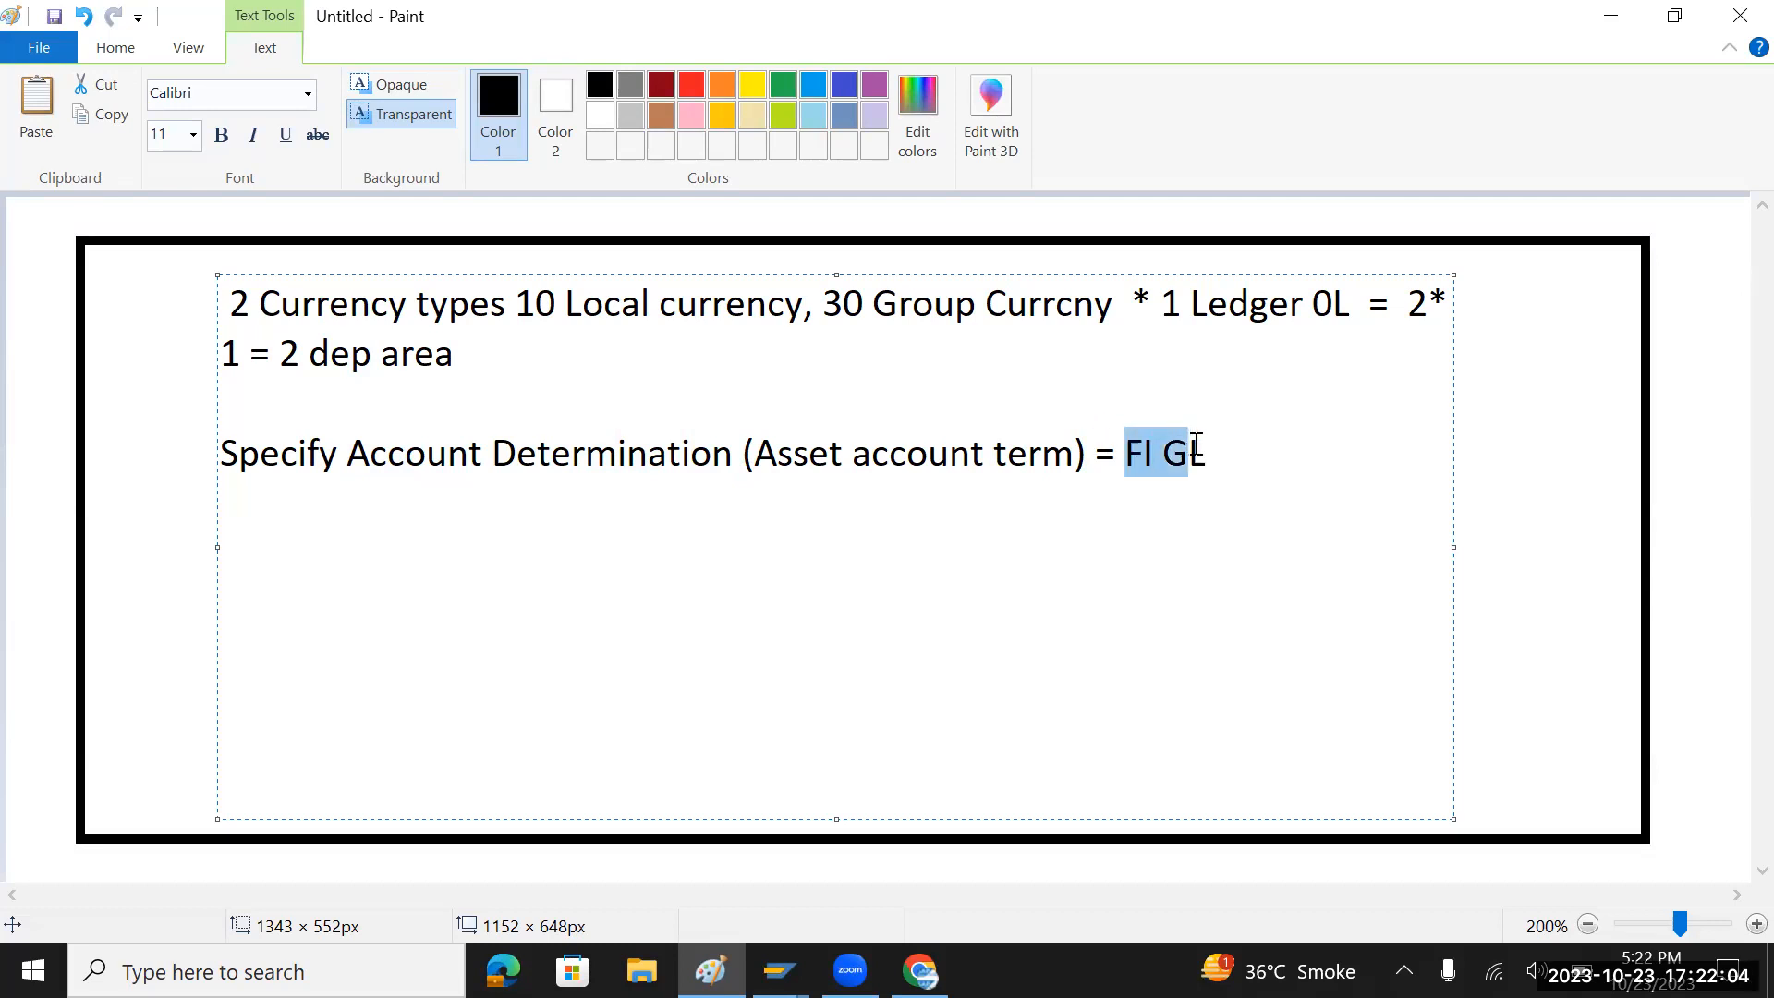
pyautogui.click(1234, 453)
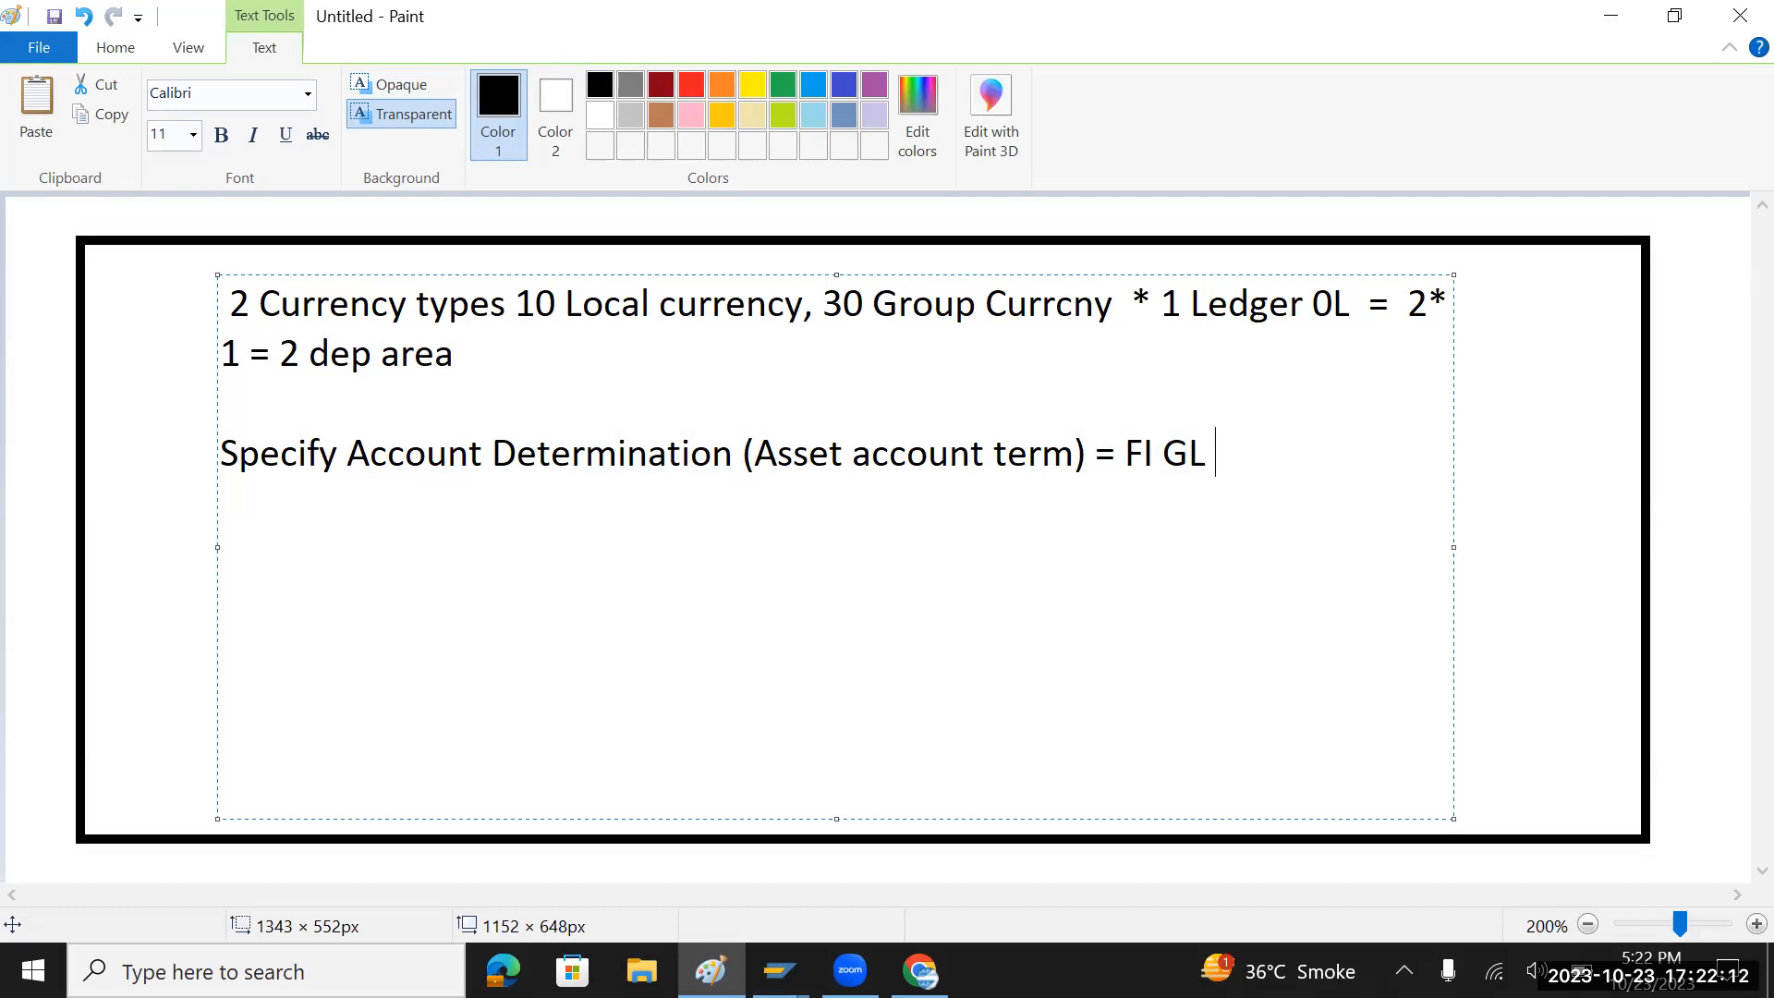
pyautogui.write('Land, Furnity')
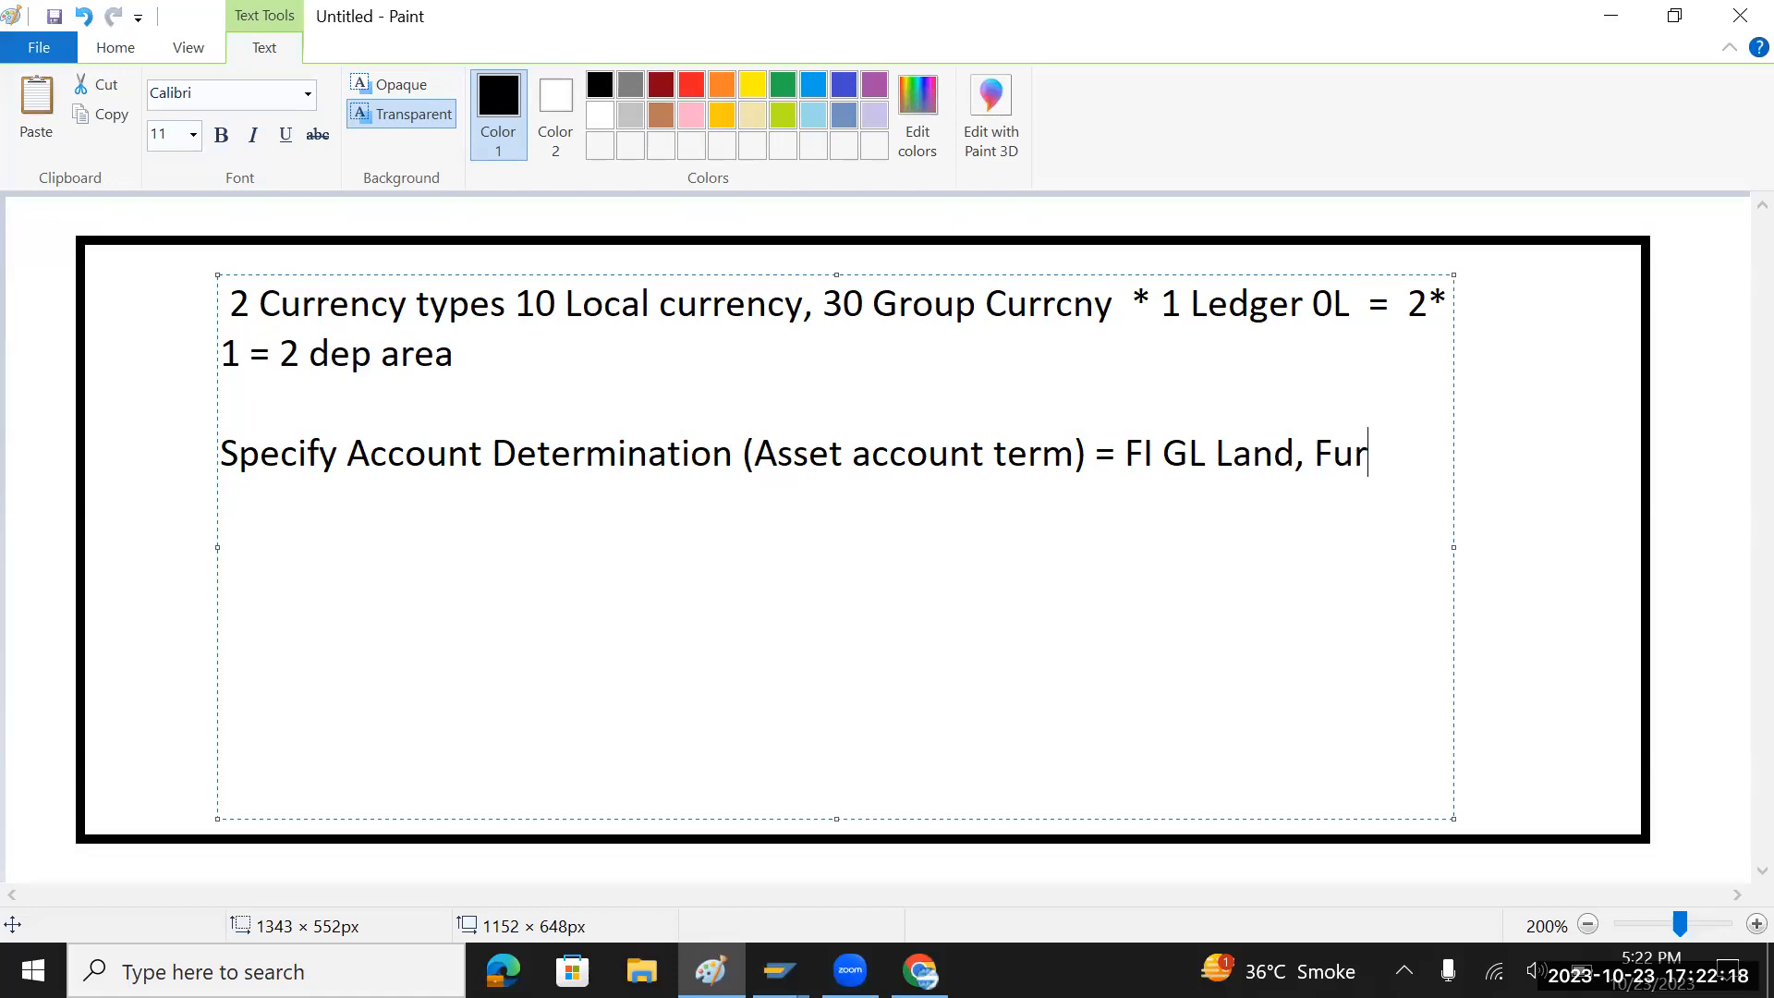
pyautogui.press('BackSpace')
pyautogui.press('BackSpace')
pyautogui.press('BackSpace')
pyautogui.write('iture')
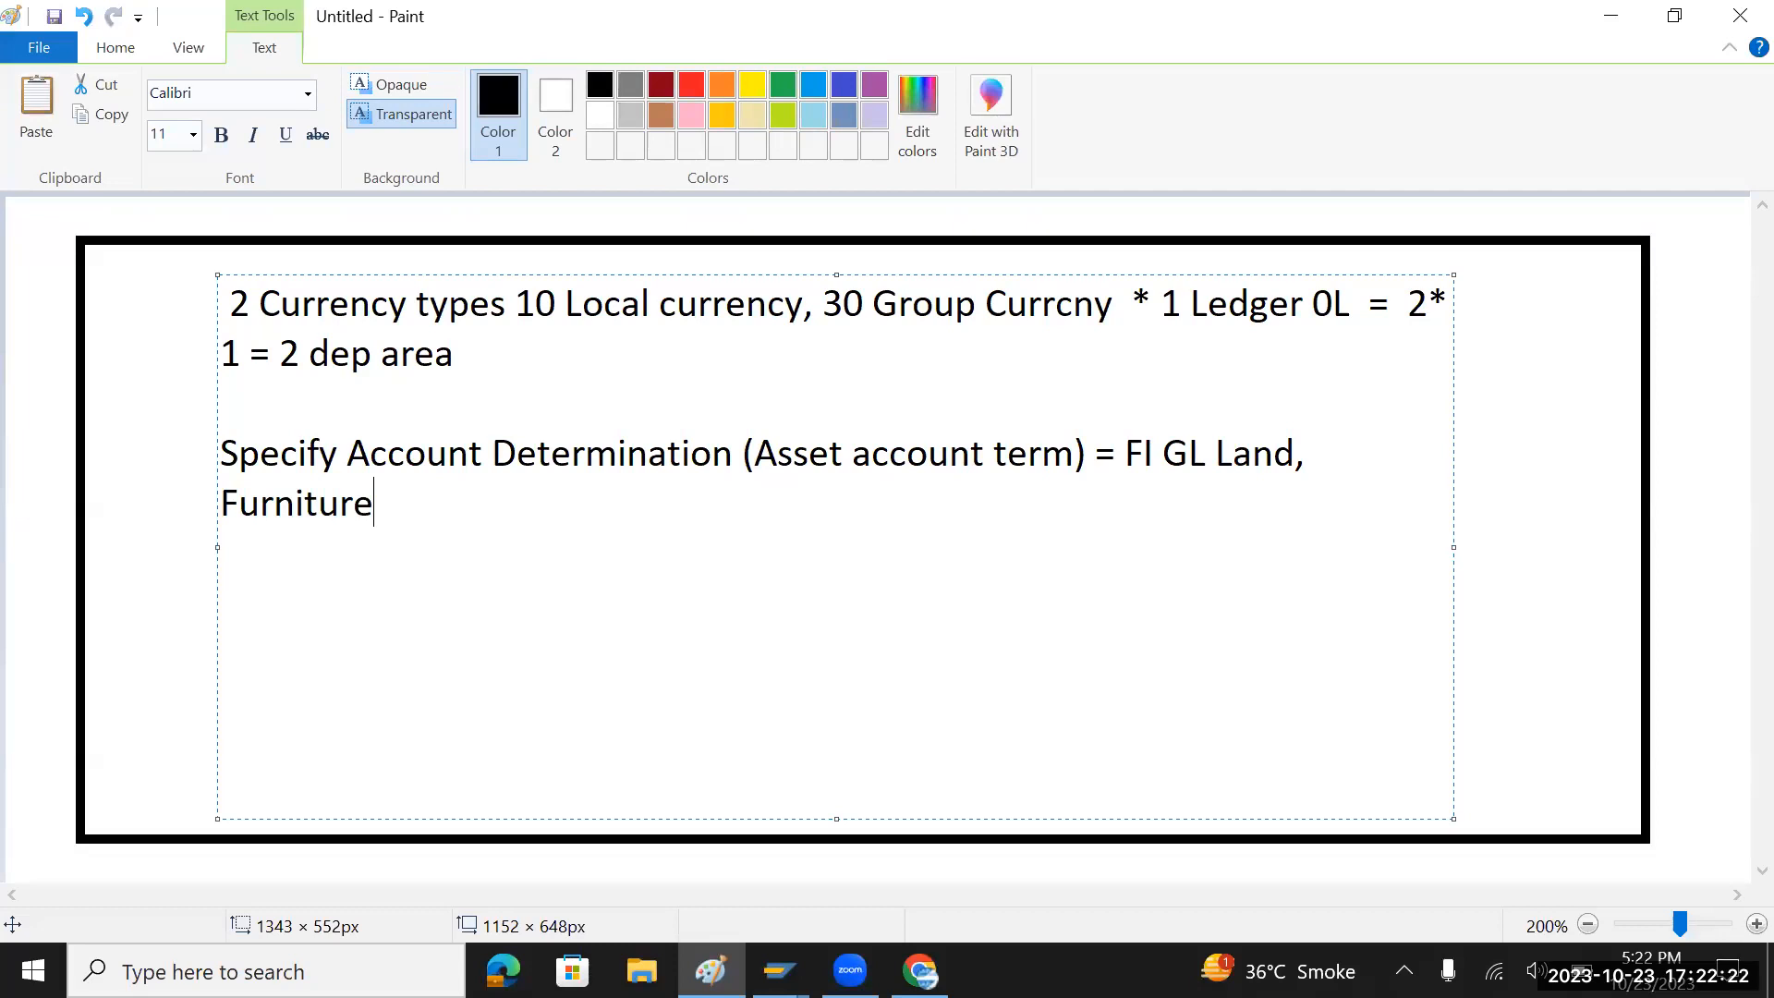
pyautogui.write(', Software')
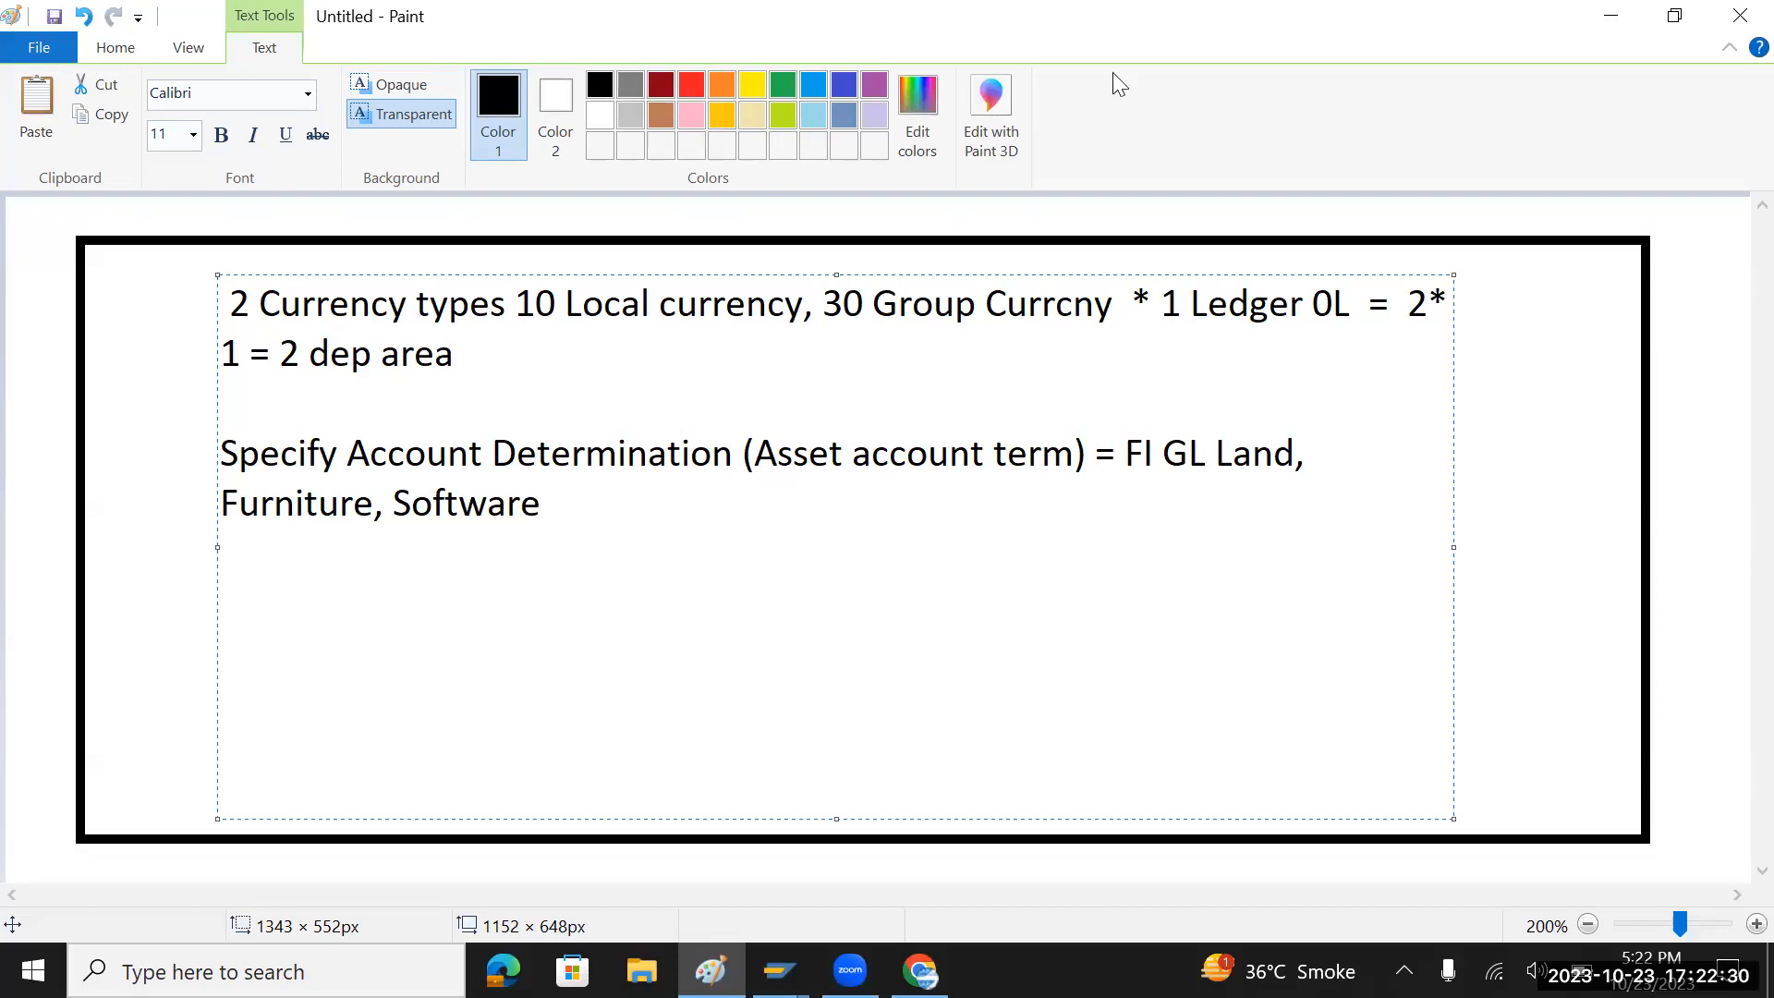
# - Insert the number 10001 before Land and 1002 before Furniture in the note
pyautogui.click(1217, 457)
pyautogui.write('10001')
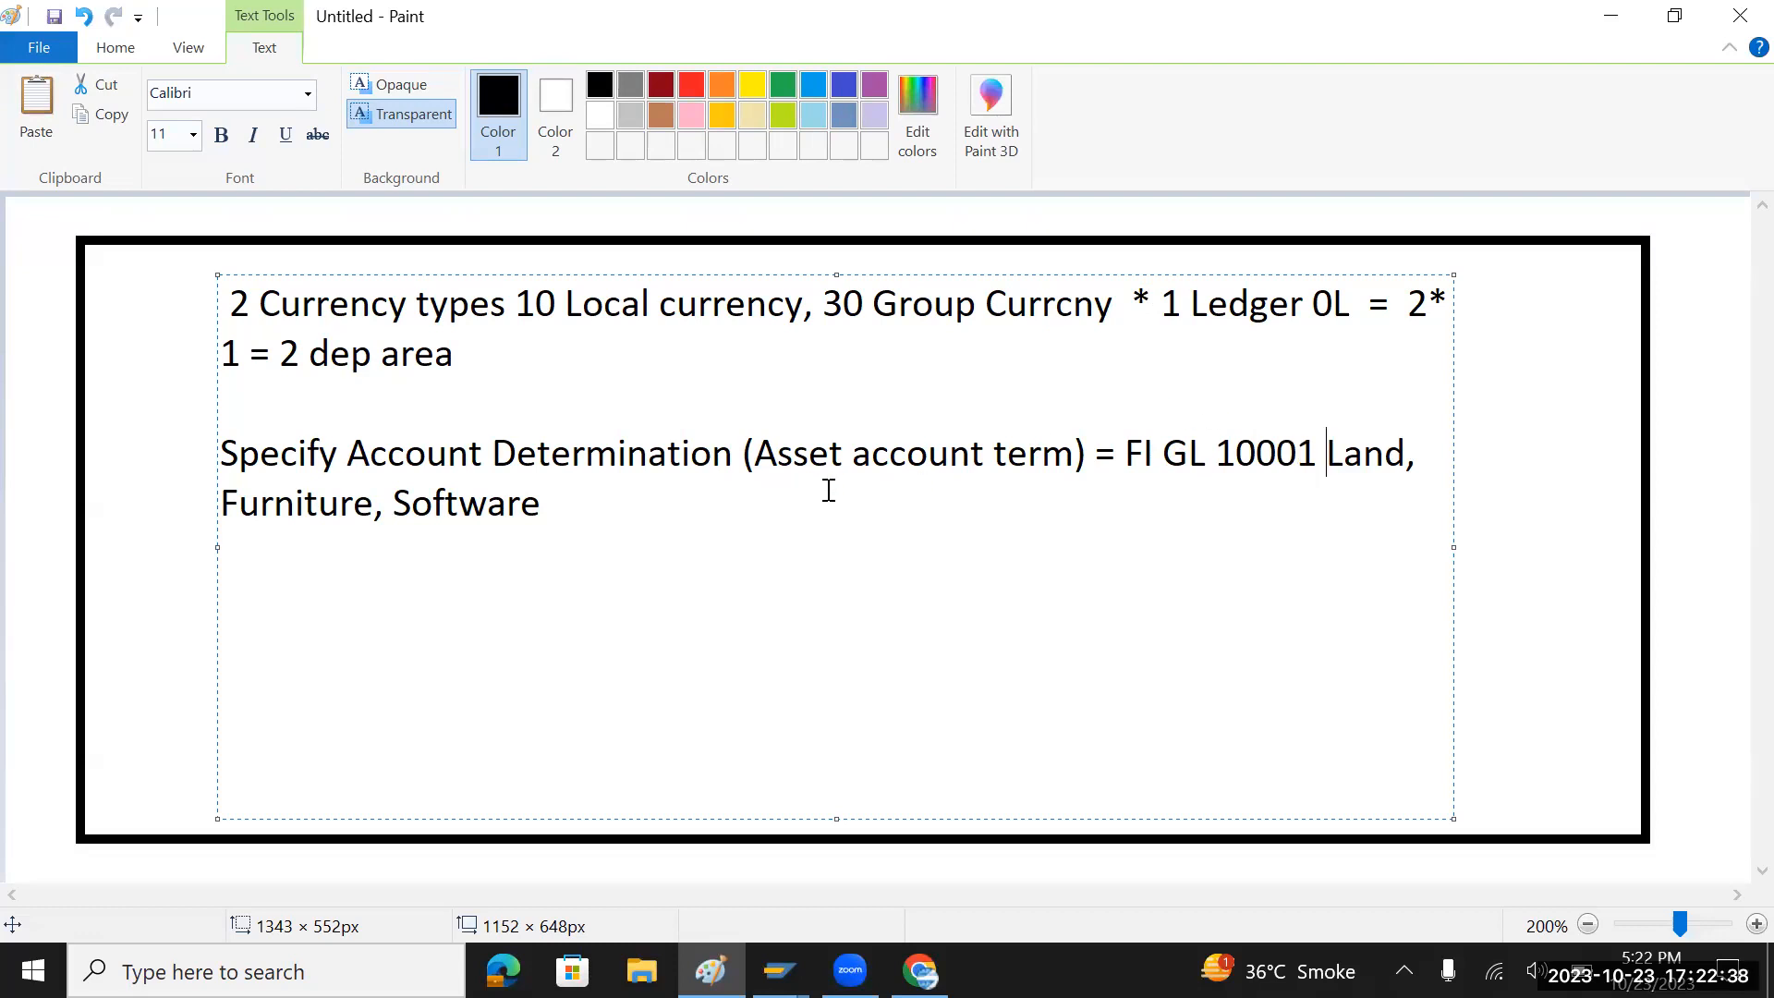
pyautogui.click(221, 504)
pyautogui.write('1002')
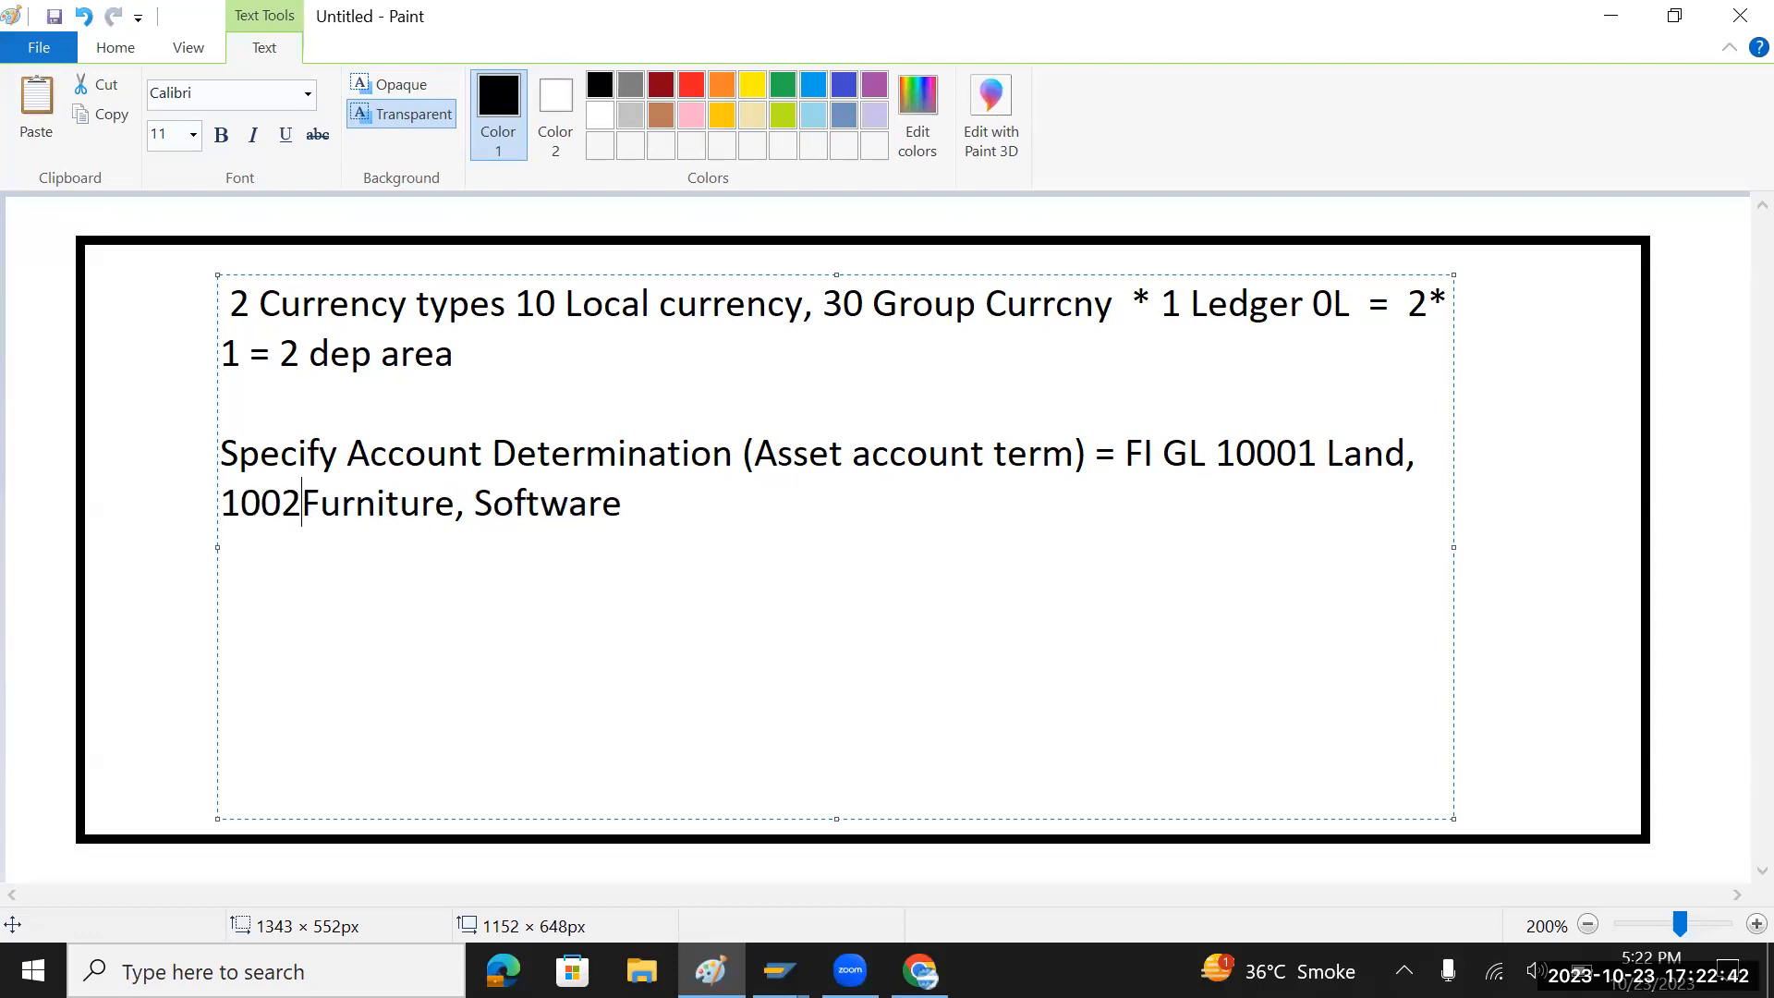
# - Space 1002 from Furniture and insert the number 1003 before Software, keeping both on the same line
pyautogui.press('Right')
pyautogui.press('Right')
pyautogui.press('Right')
pyautogui.press('Right')
pyautogui.press('Right')
pyautogui.press('Right')
pyautogui.press('Right')
pyautogui.press('Right')
pyautogui.press('Right')
pyautogui.press('Right')
pyautogui.press('Right')
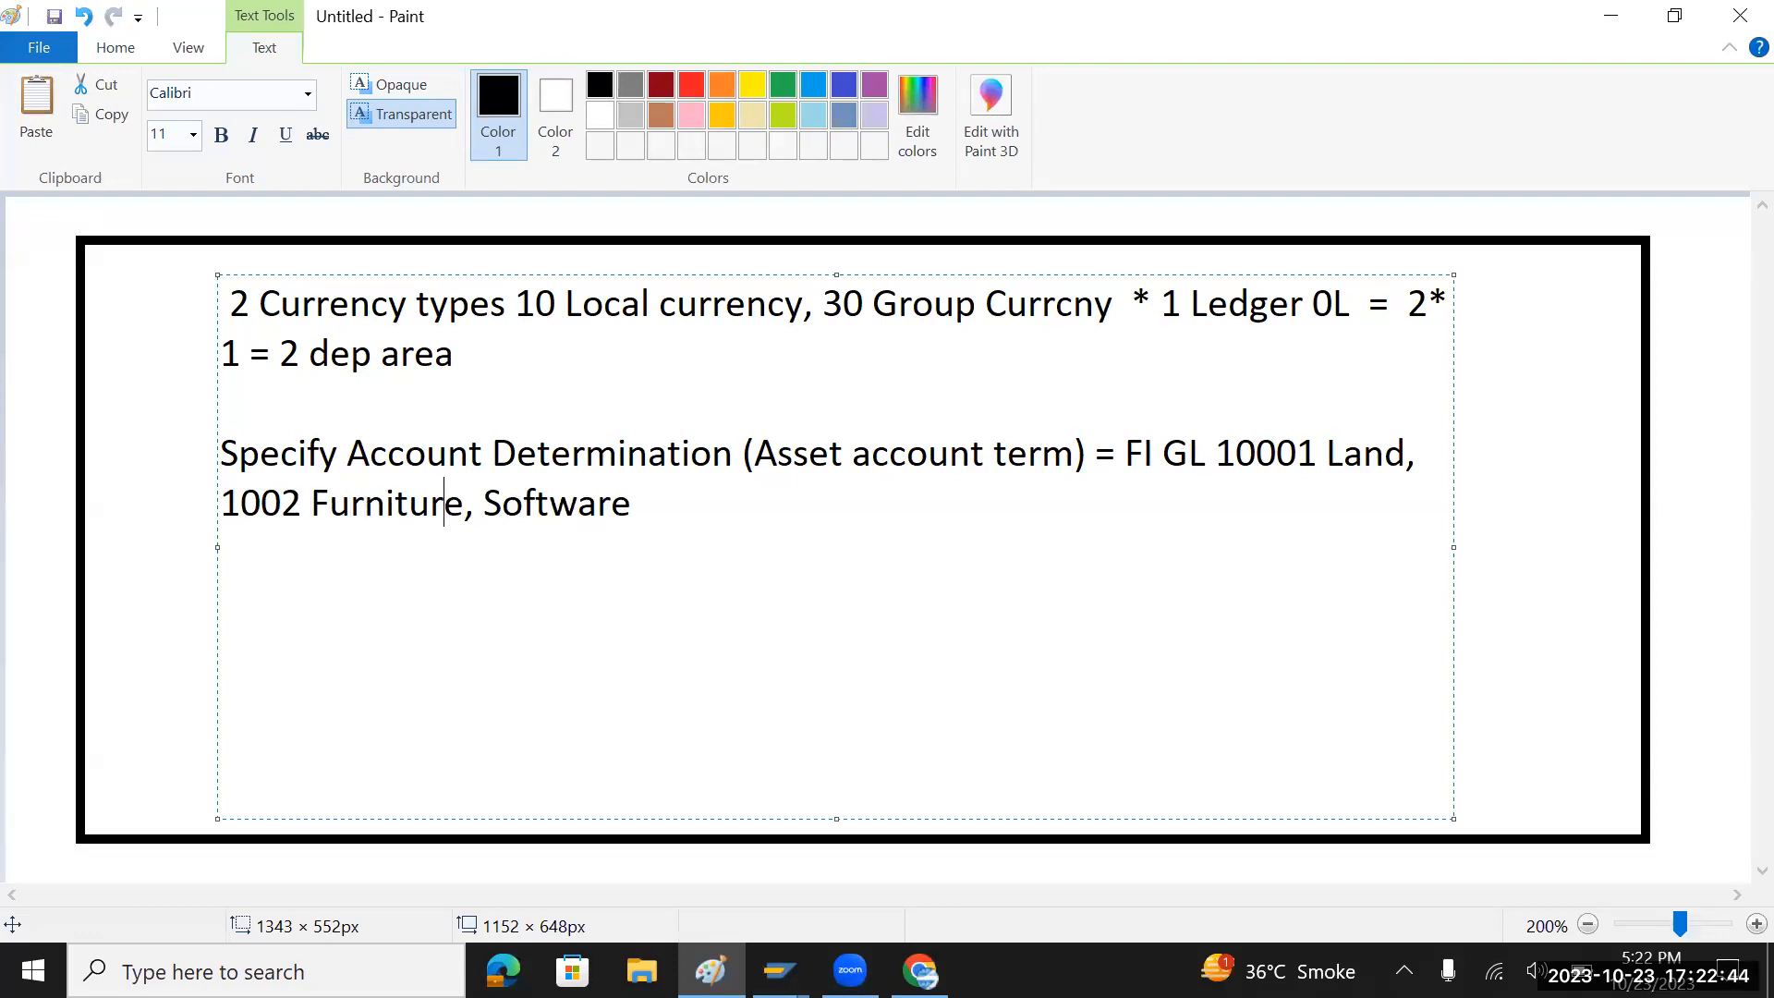
pyautogui.write('1003')
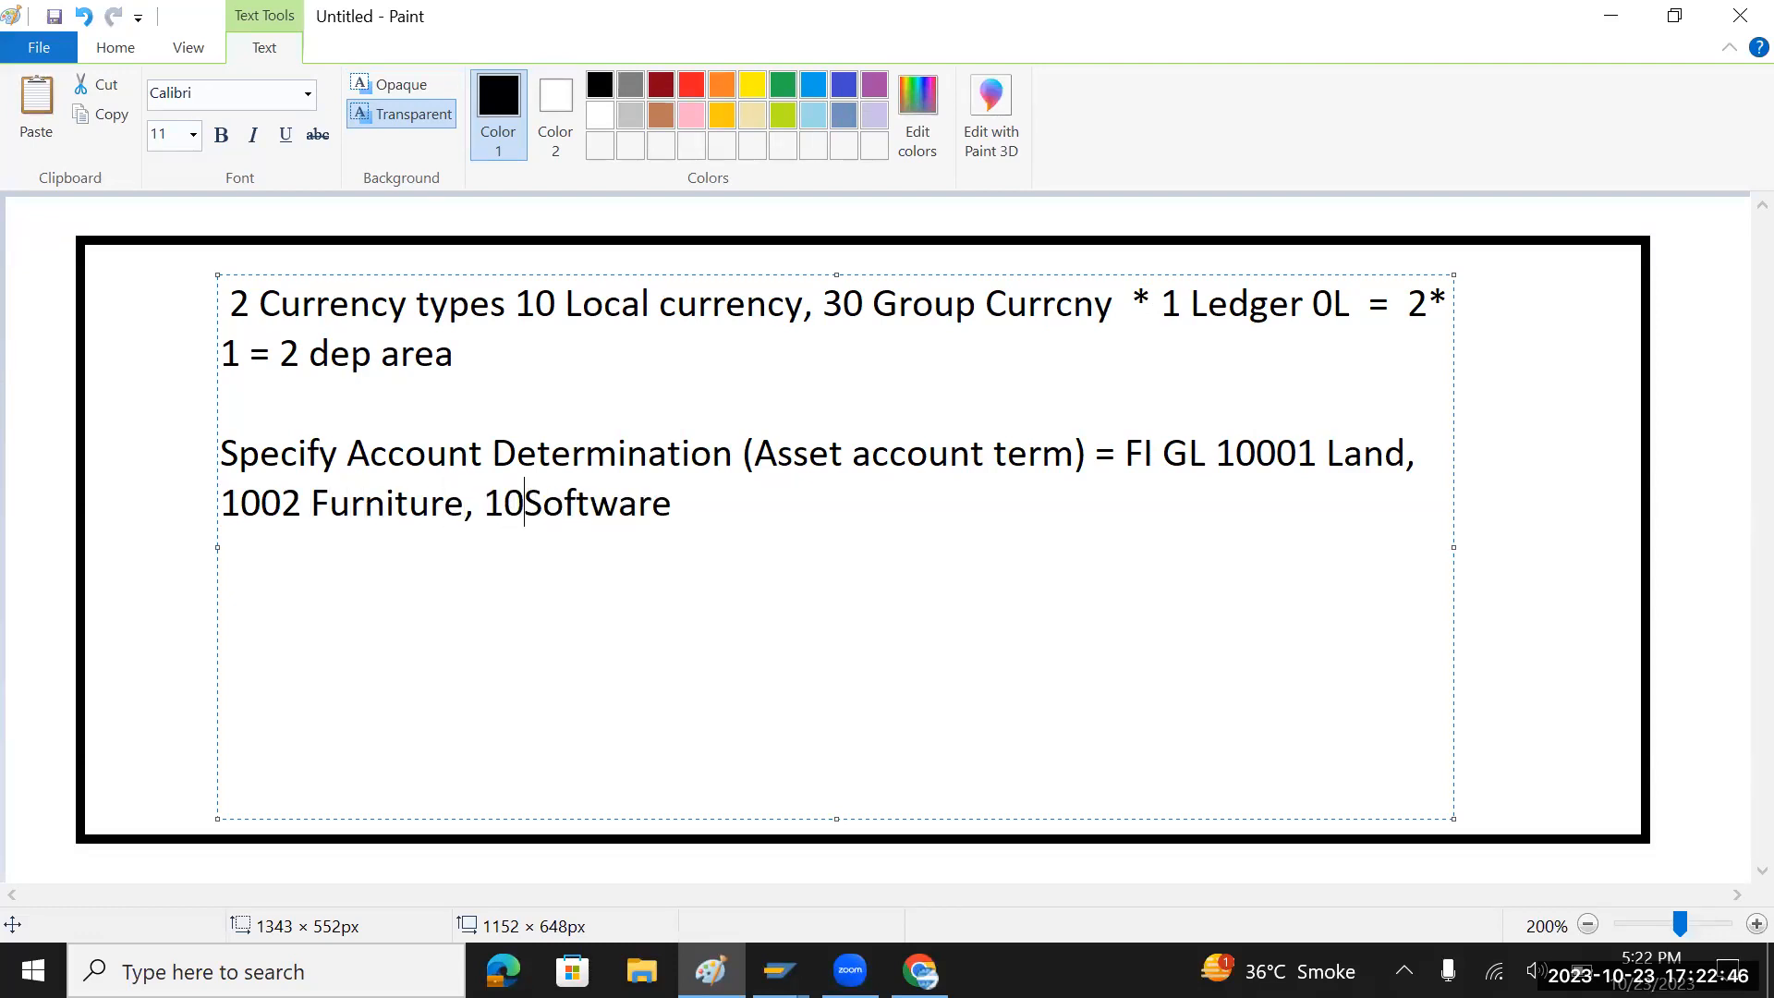
pyautogui.press('Return')
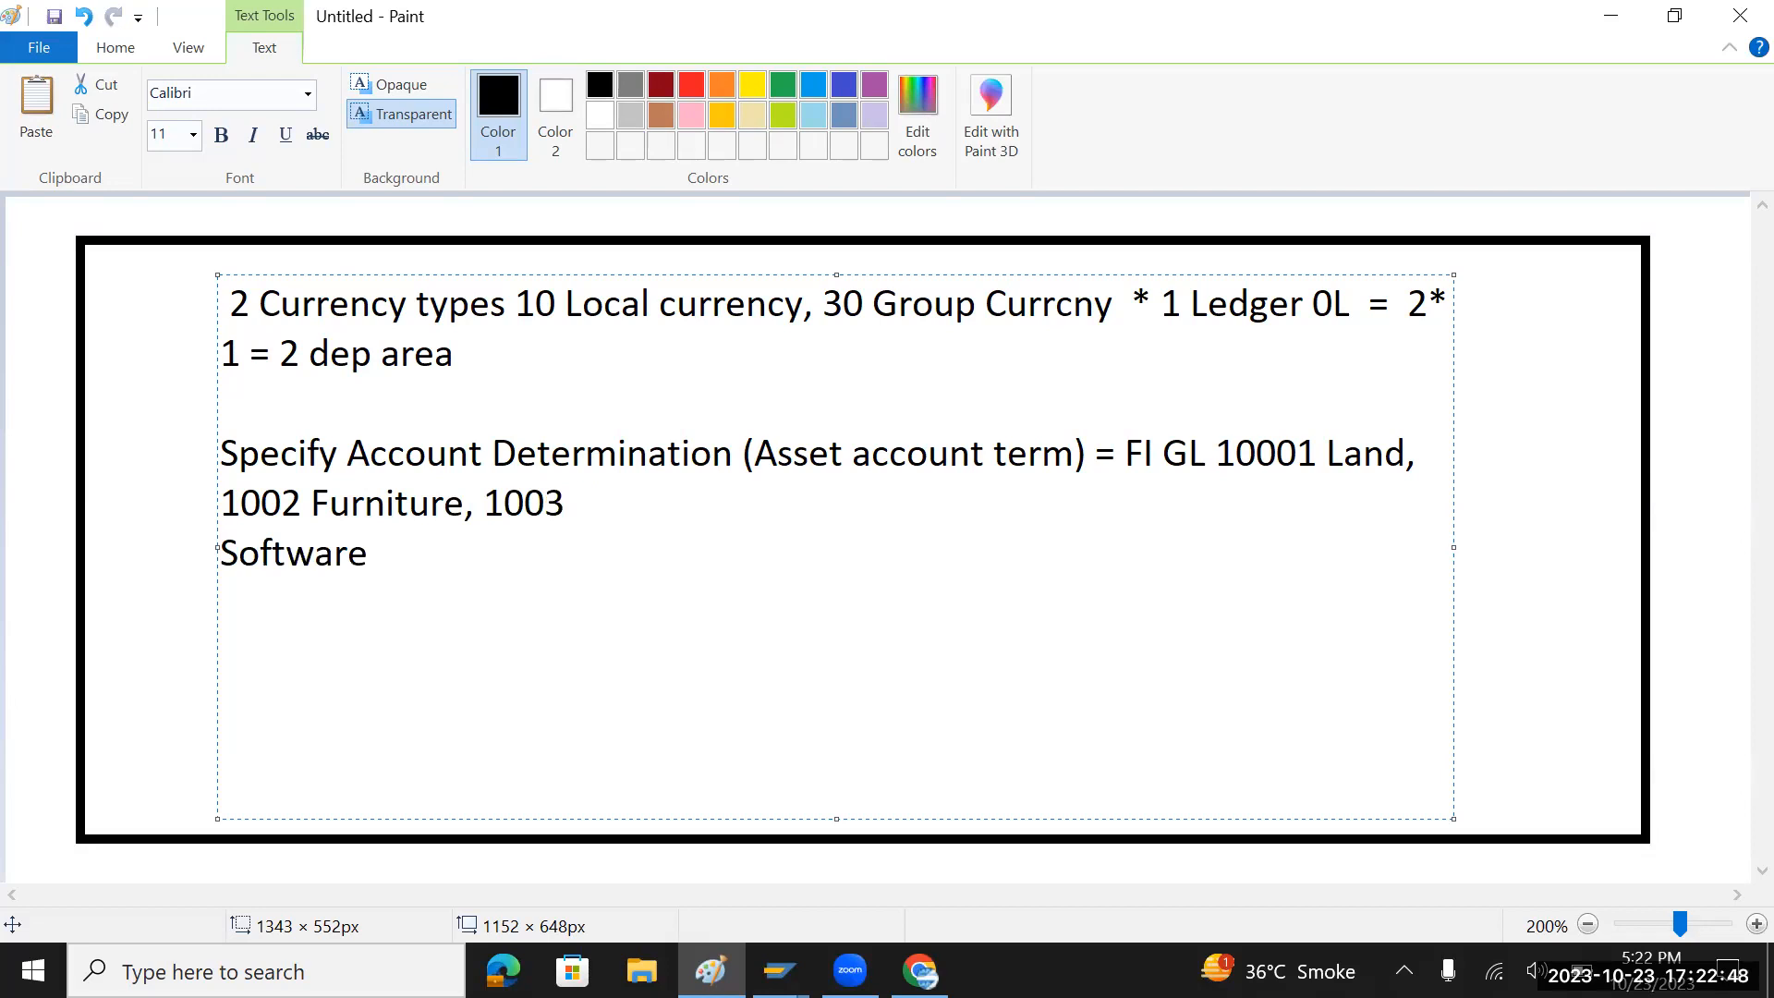
pyautogui.press('BackSpace')
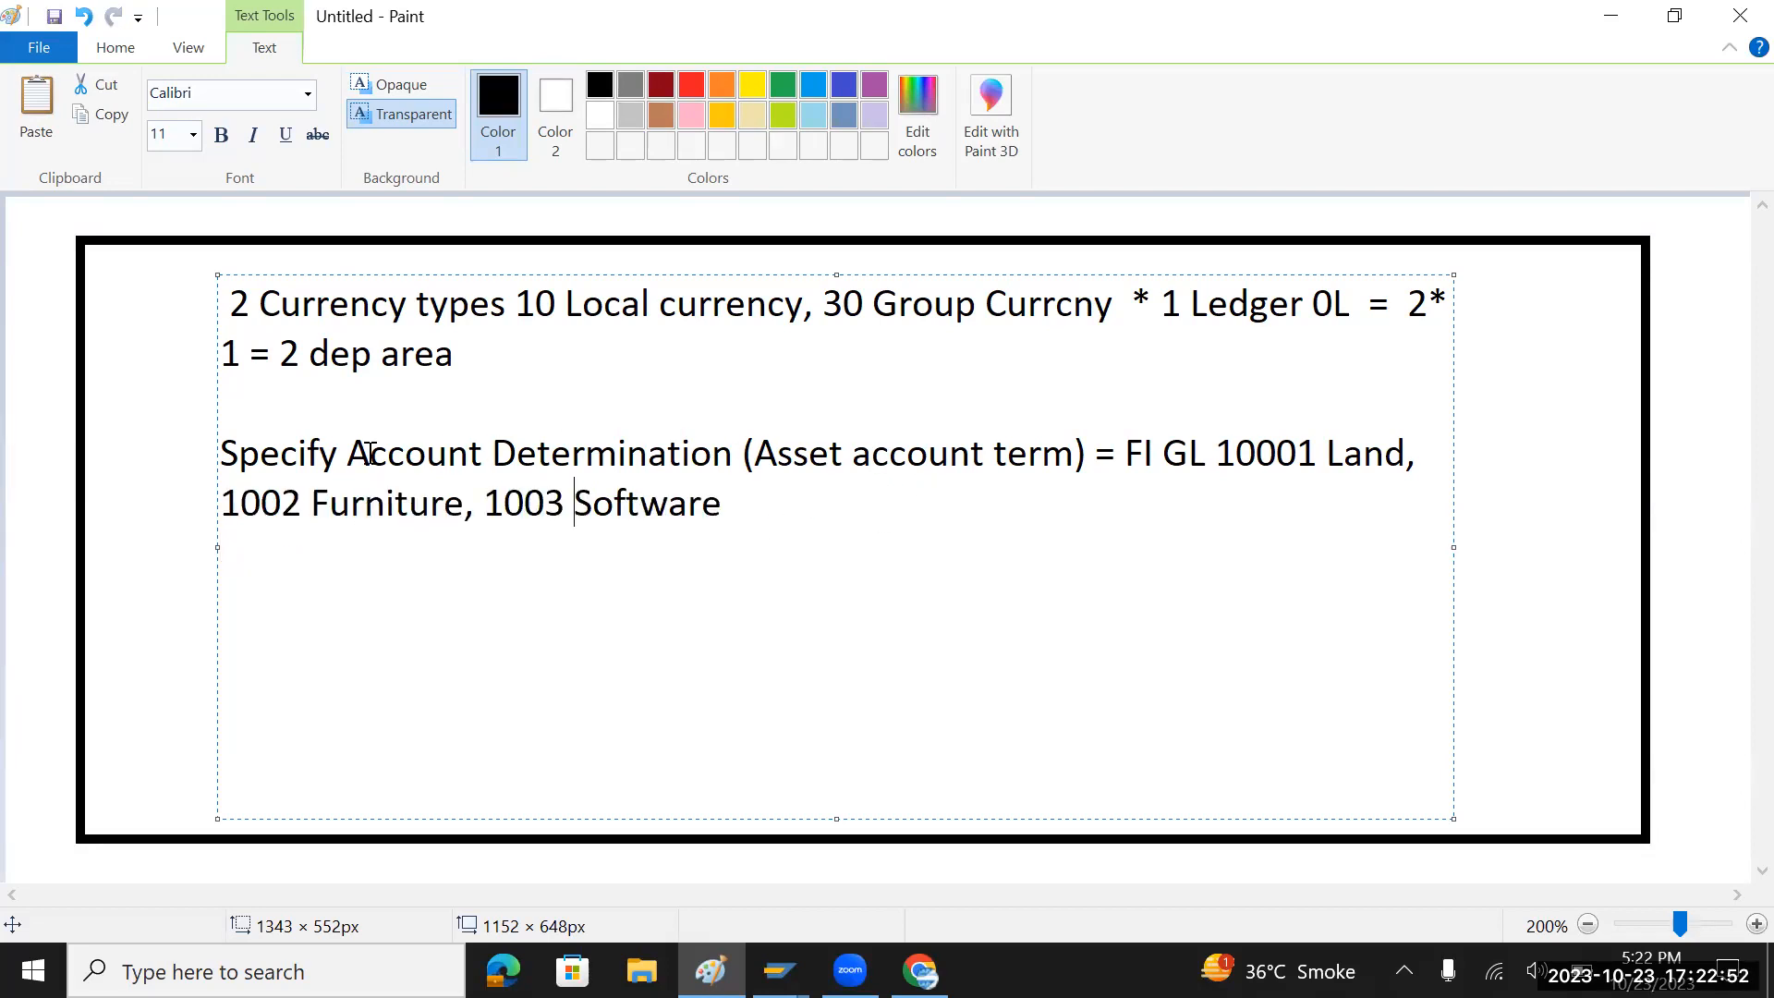
# - Highlight Account Determination and the Land account 10001 in the note, and switch back to the SAP implementation guide
pyautogui.moveTo(347, 453); pyautogui.dragTo(745, 460)
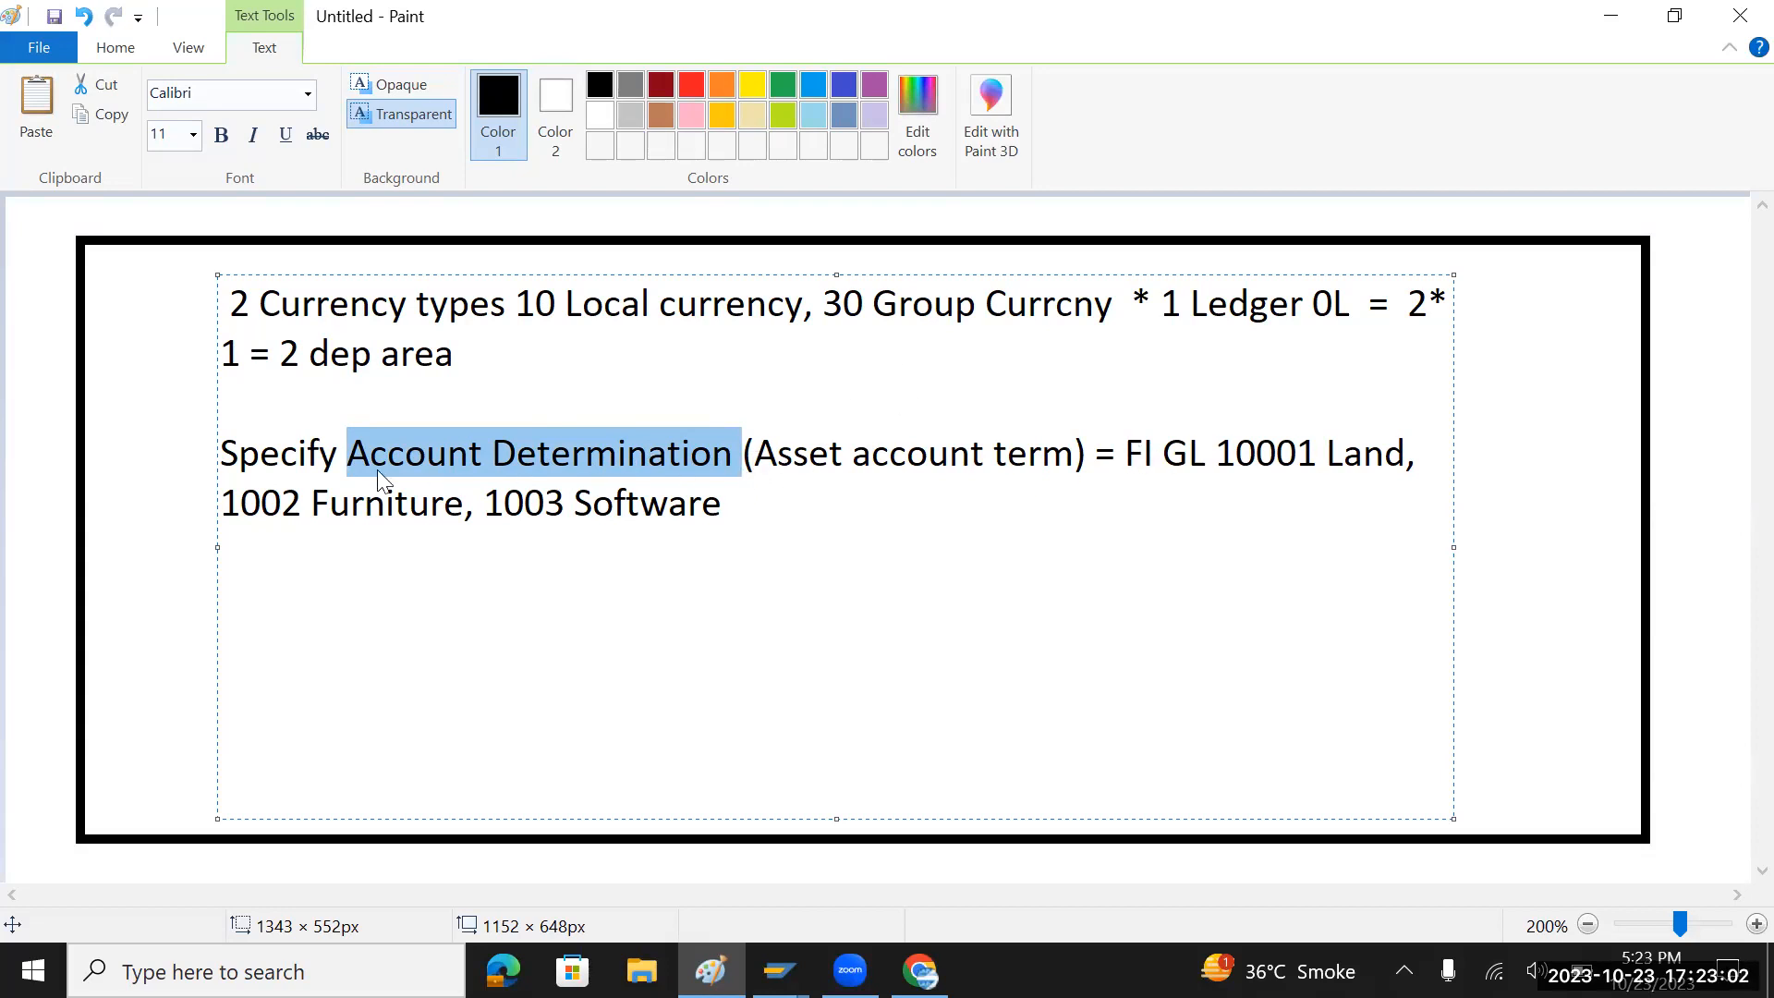
pyautogui.moveTo(354, 452); pyautogui.dragTo(736, 457)
pyautogui.moveTo(1214, 453); pyautogui.dragTo(1329, 455)
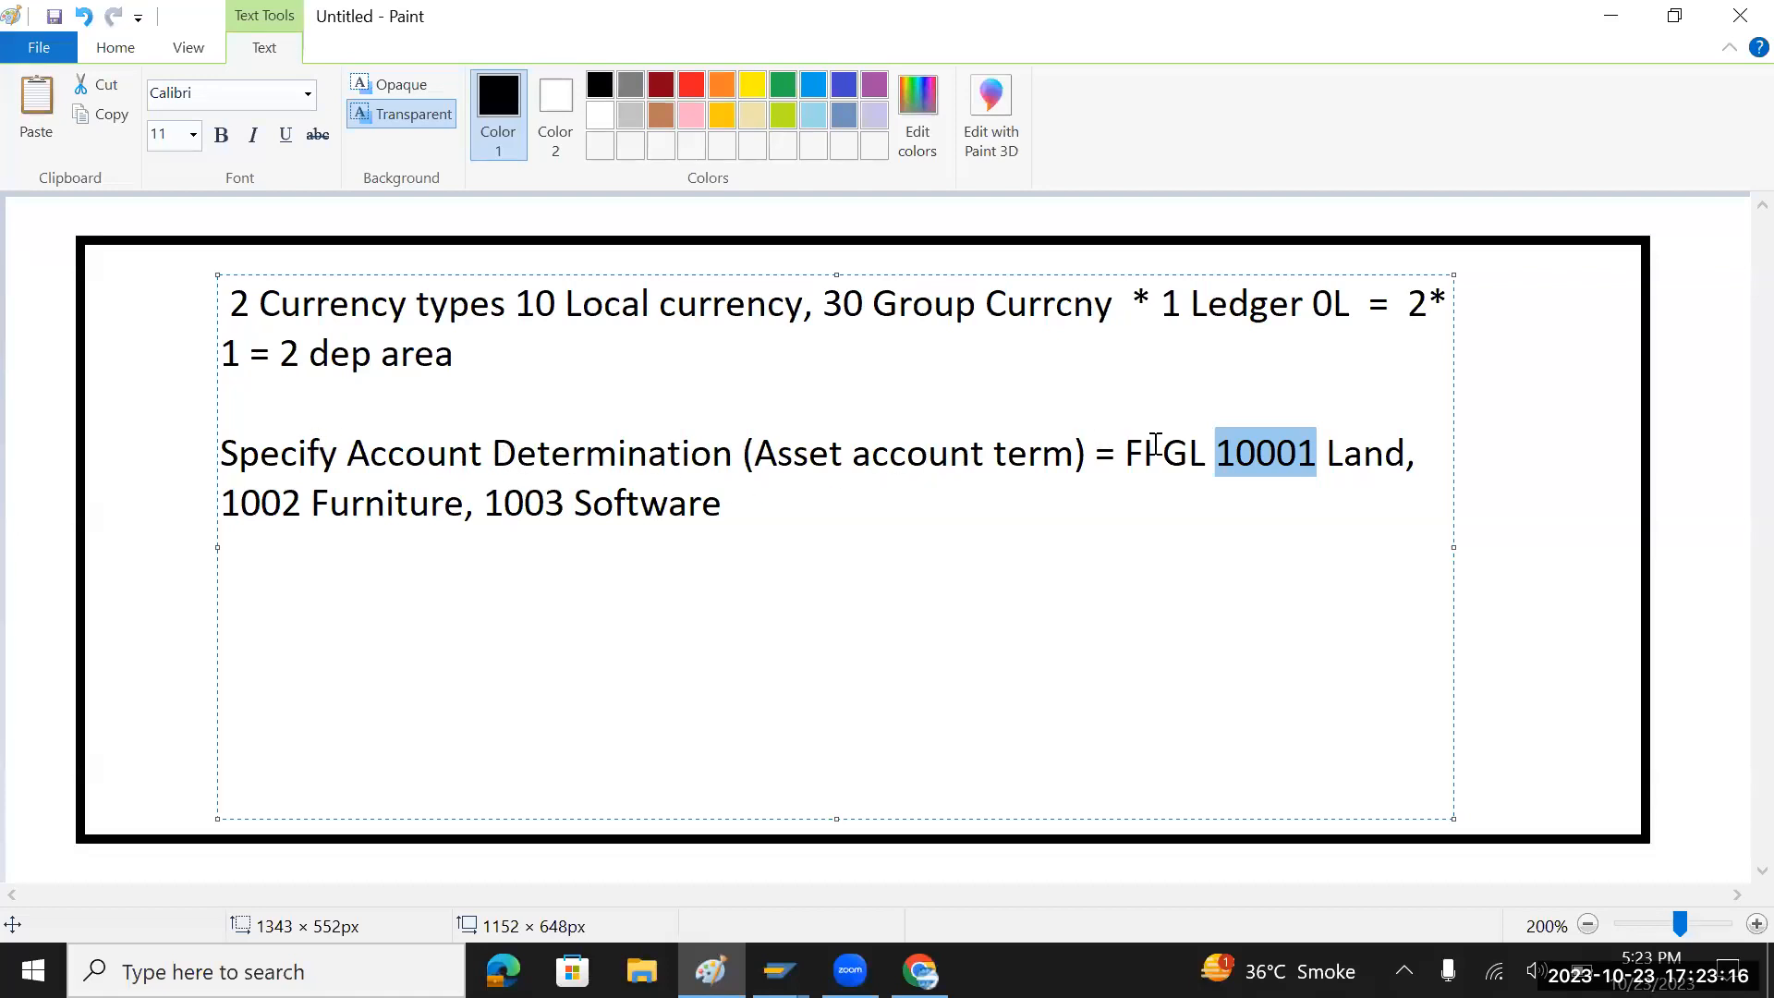
pyautogui.moveTo(348, 453); pyautogui.dragTo(732, 455)
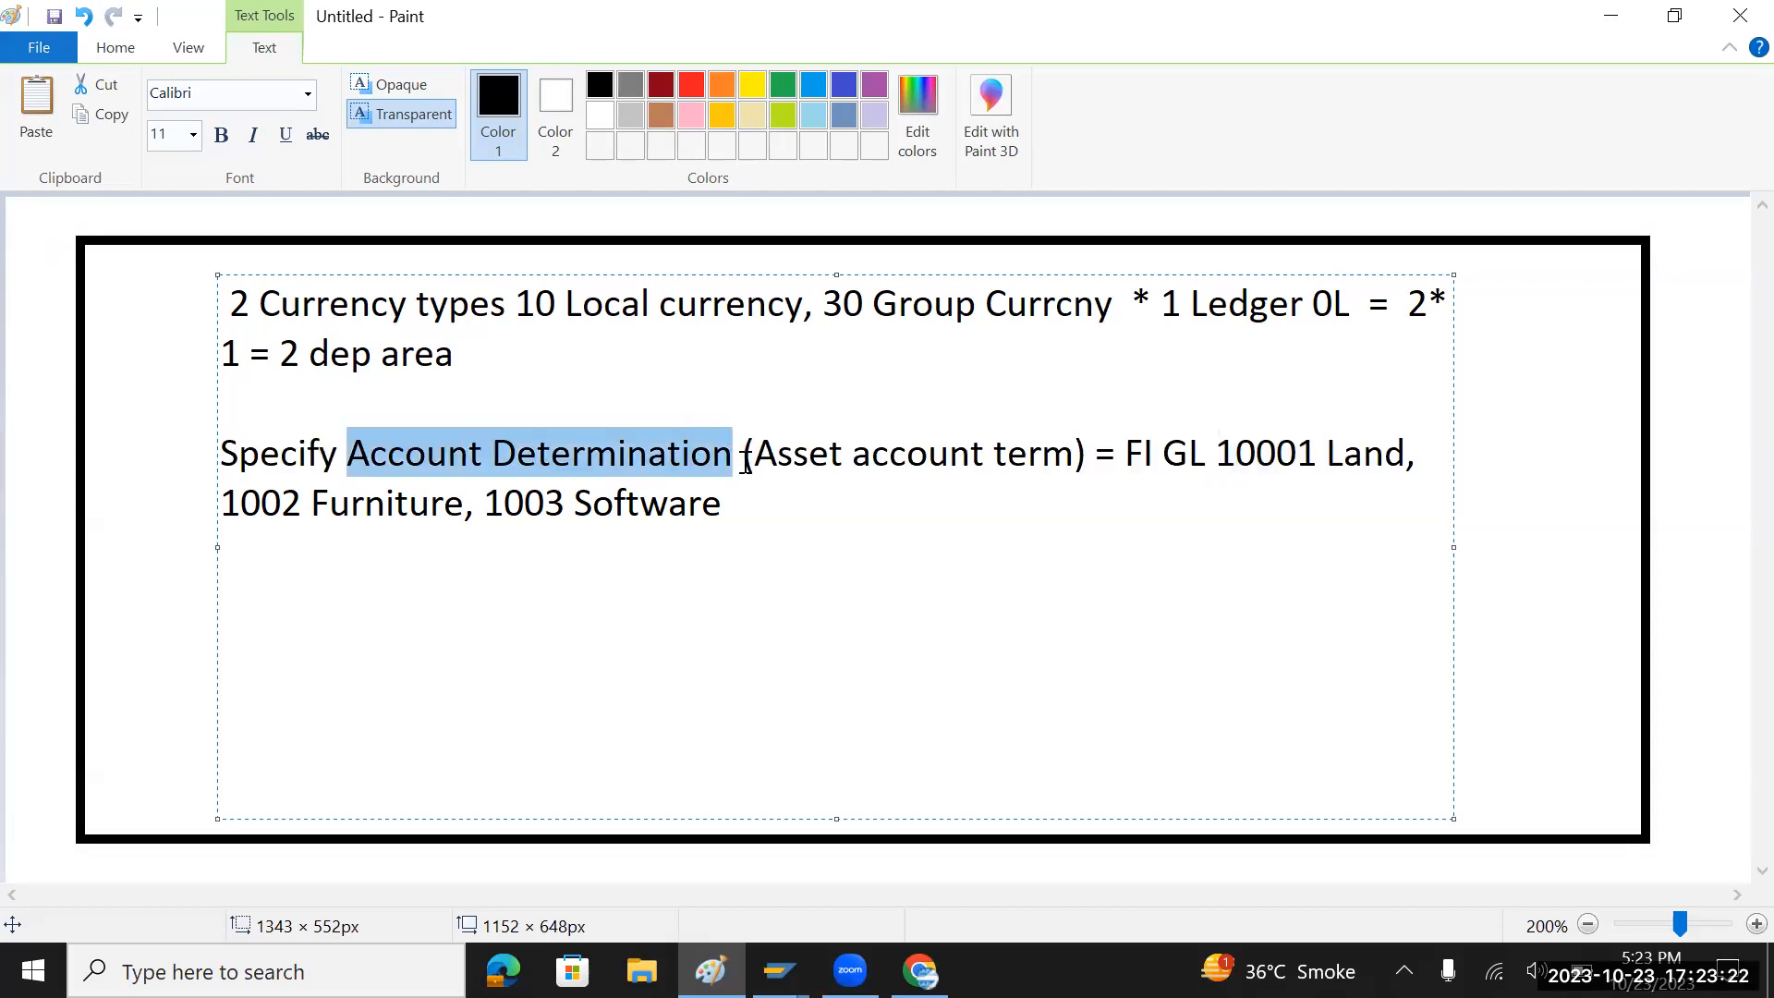
pyautogui.hotkey('alt', 'Tab')
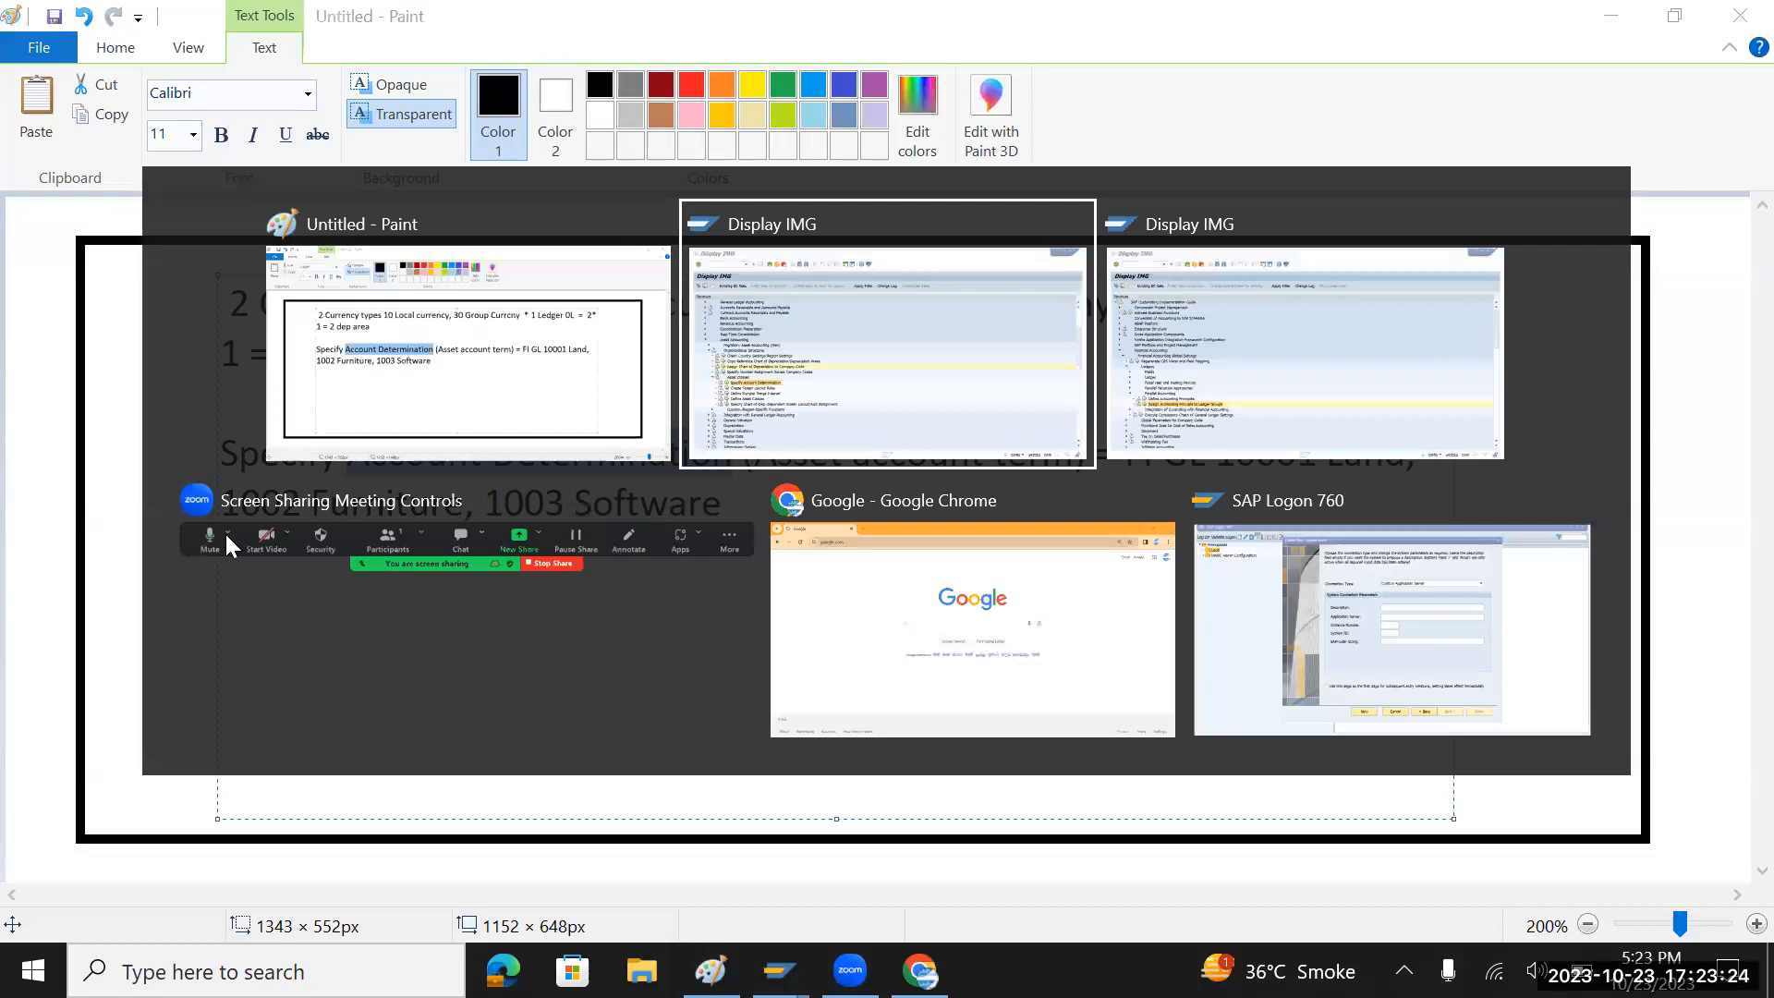
# - Open the Specify Account Determination activity and select the entries 16040 Vehicle and 20000 Machinery and Equipment
pyautogui.click(167, 608)
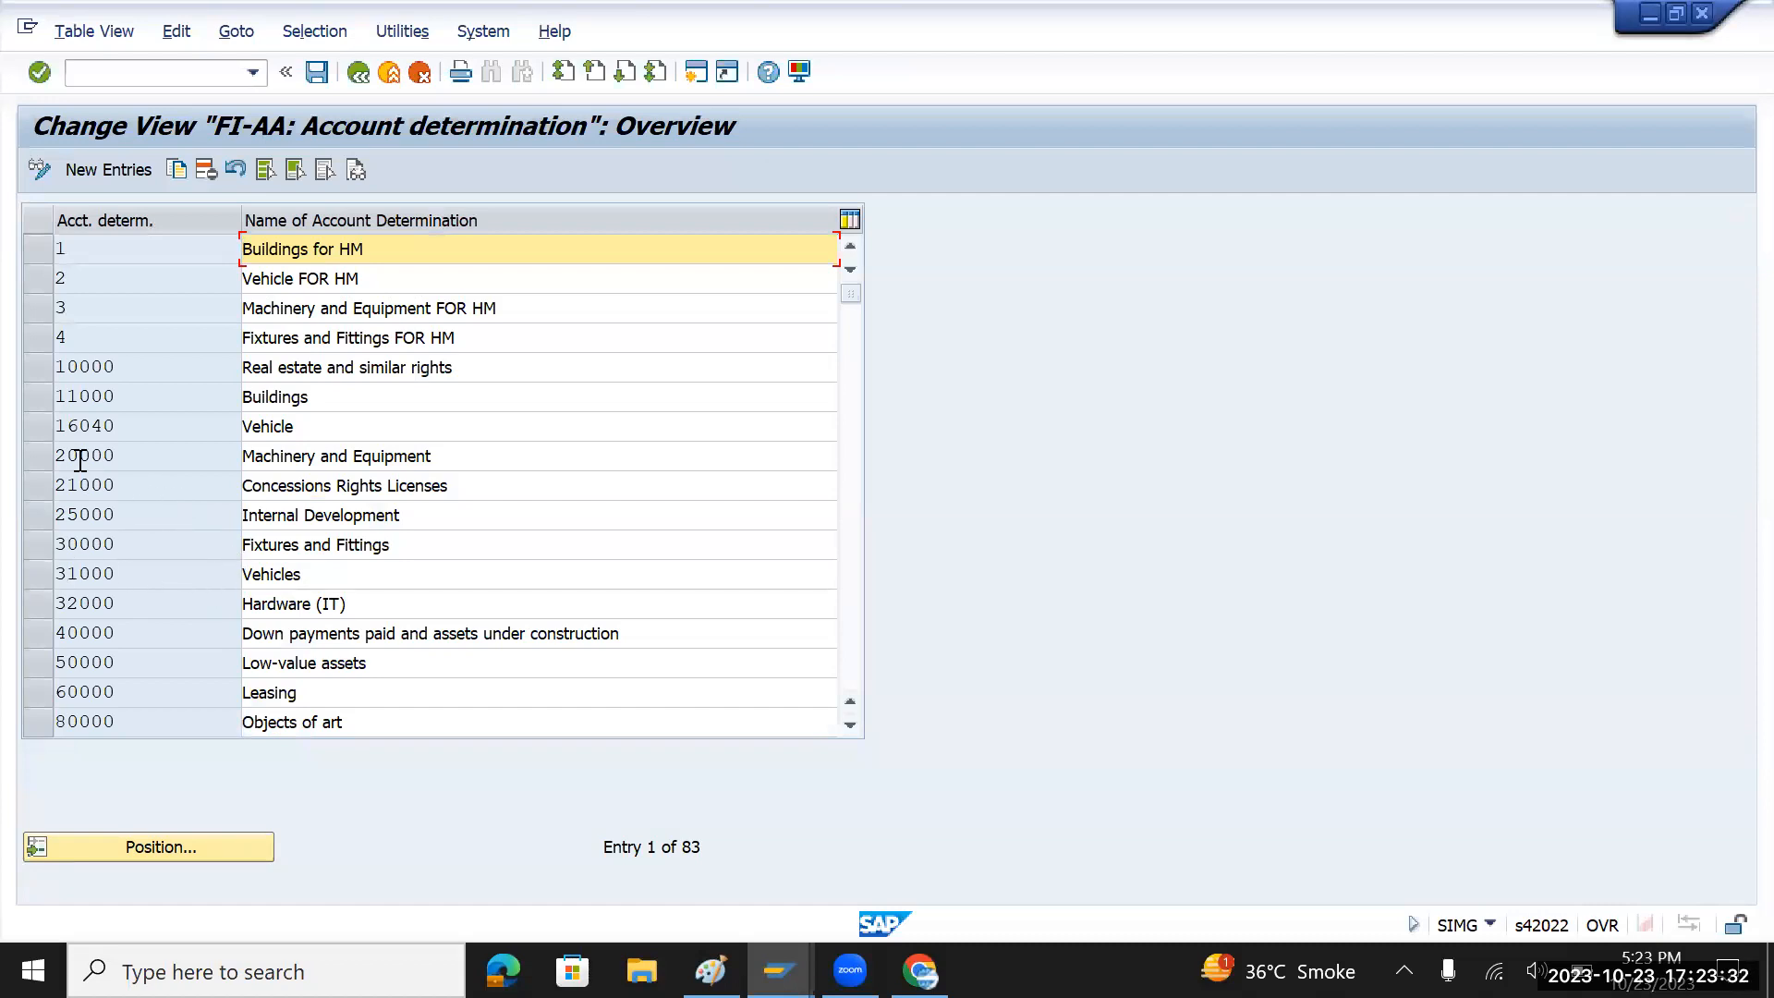
pyautogui.click(44, 434)
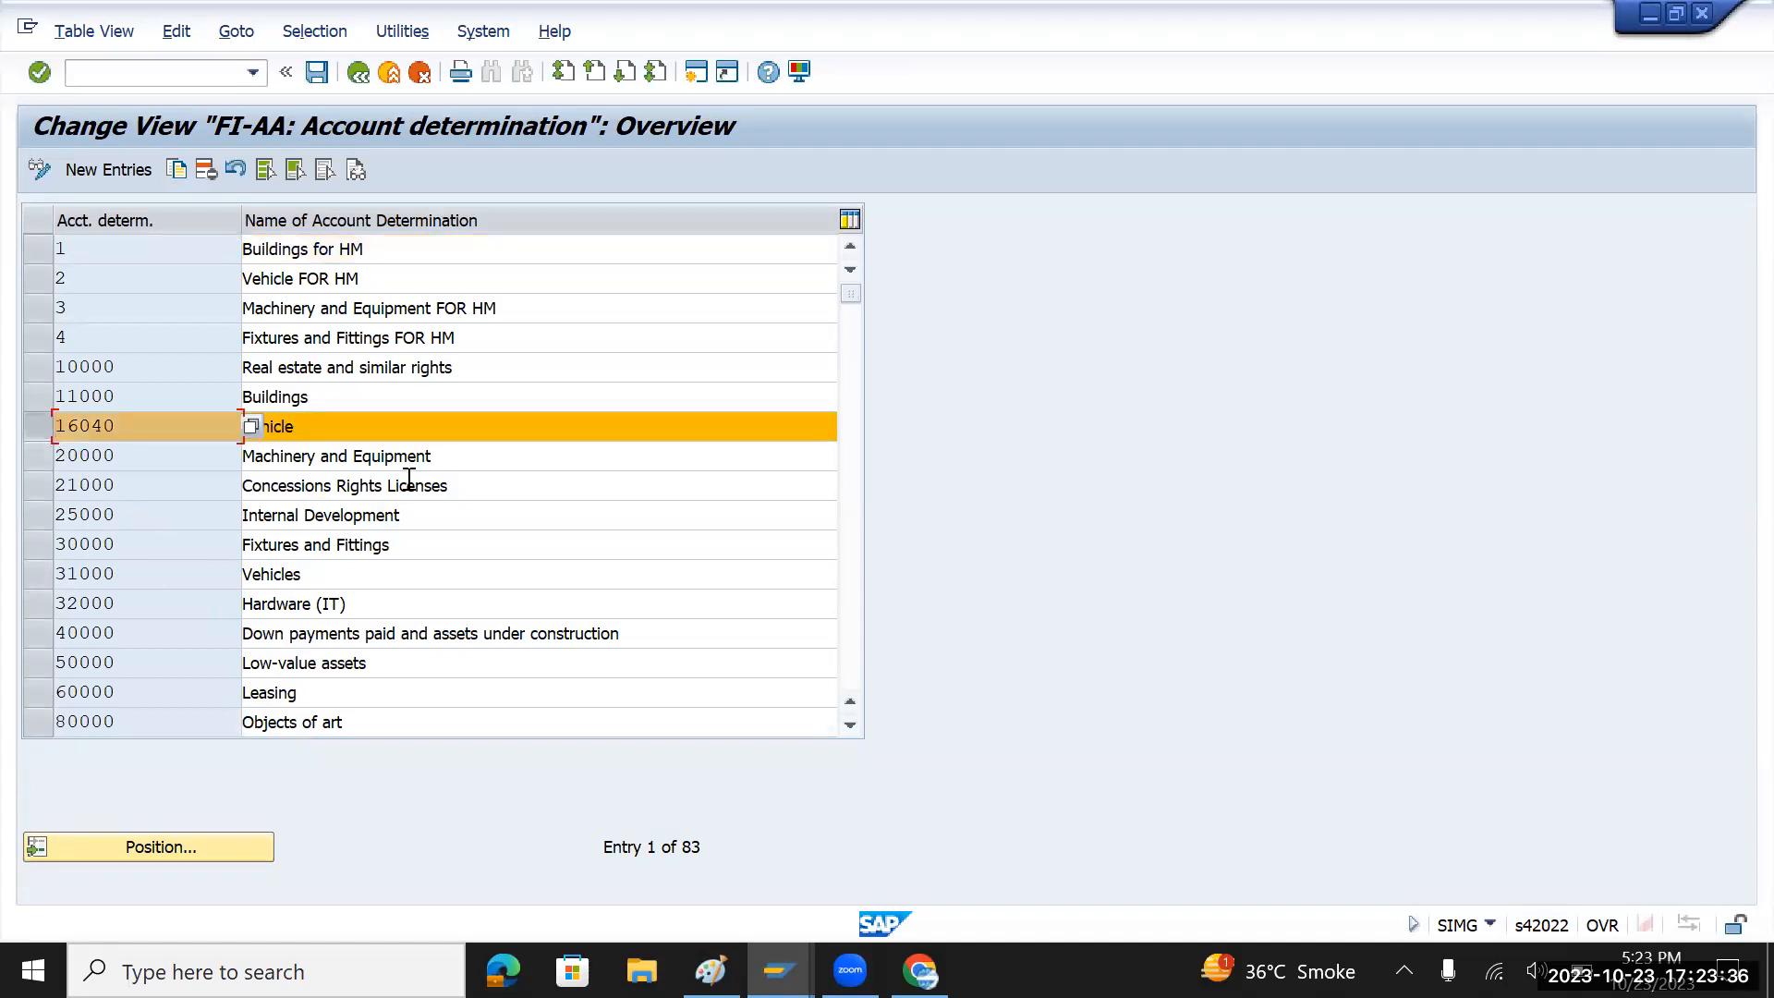
pyautogui.click(315, 459)
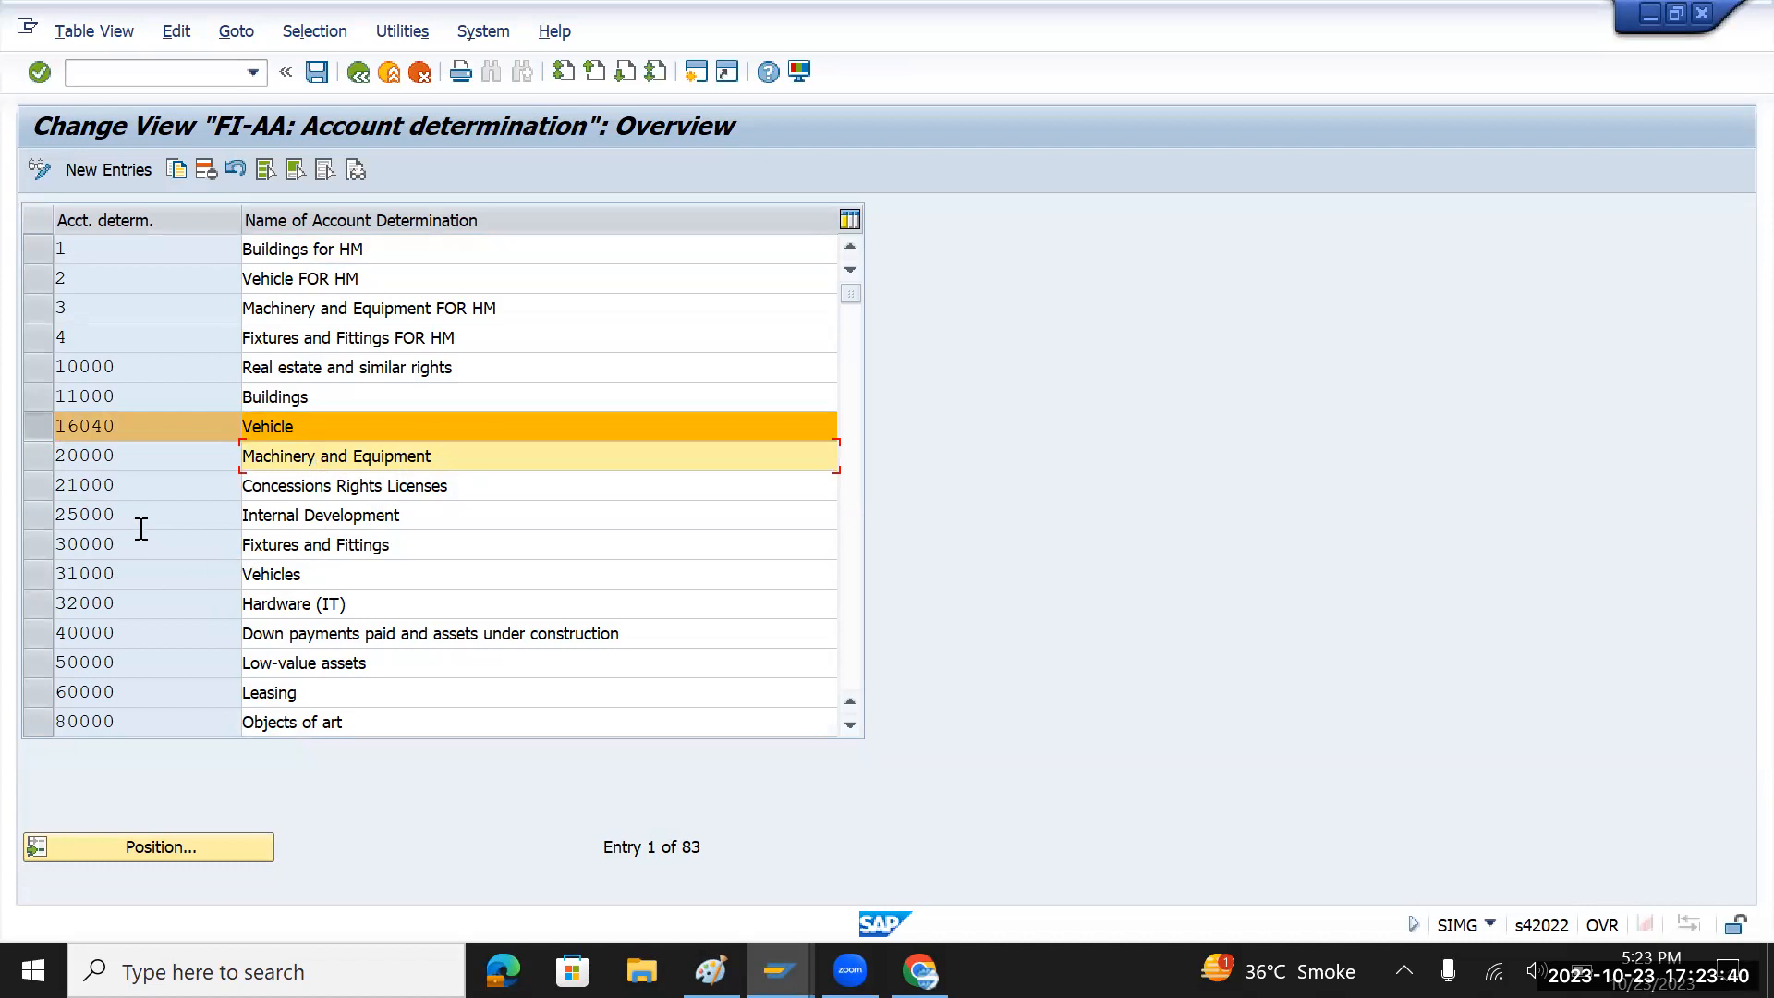
pyautogui.click(37, 456)
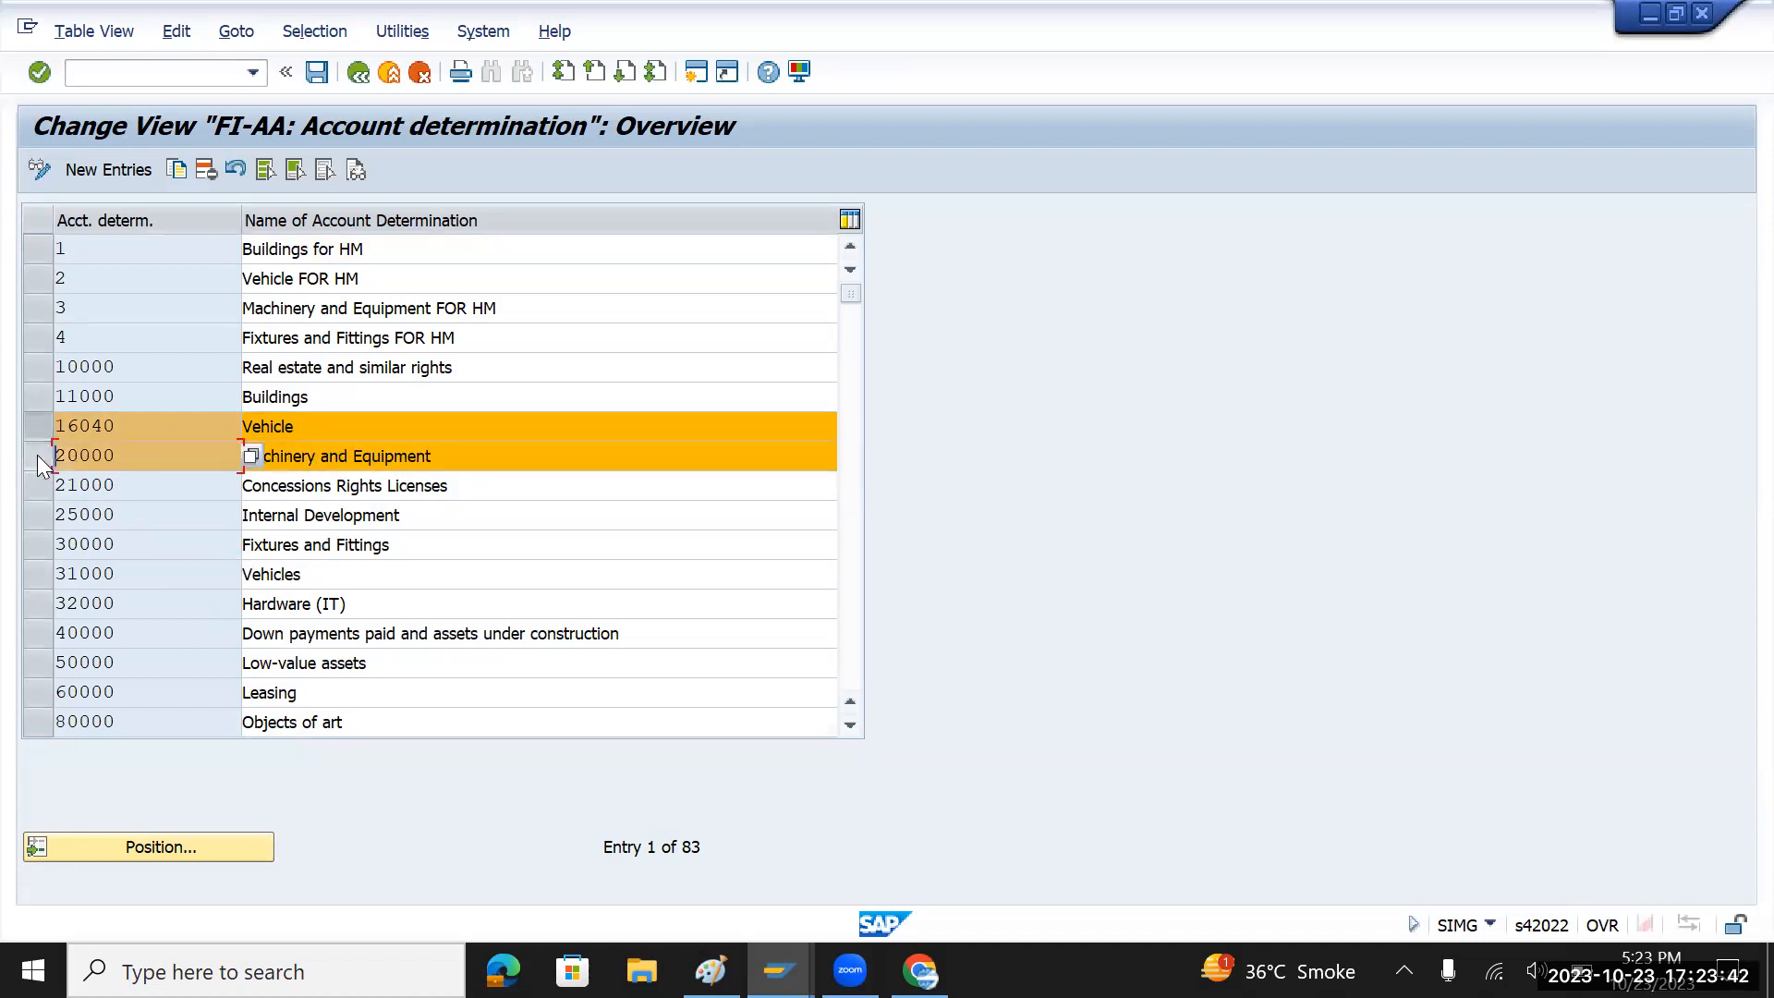
# - Examine the account determination numbers and names for Buildings, Vehicle, Machinery and Equipment, and Fixtures and Fittings
pyautogui.click(371, 401)
pyautogui.moveTo(359, 399); pyautogui.dragTo(209, 418)
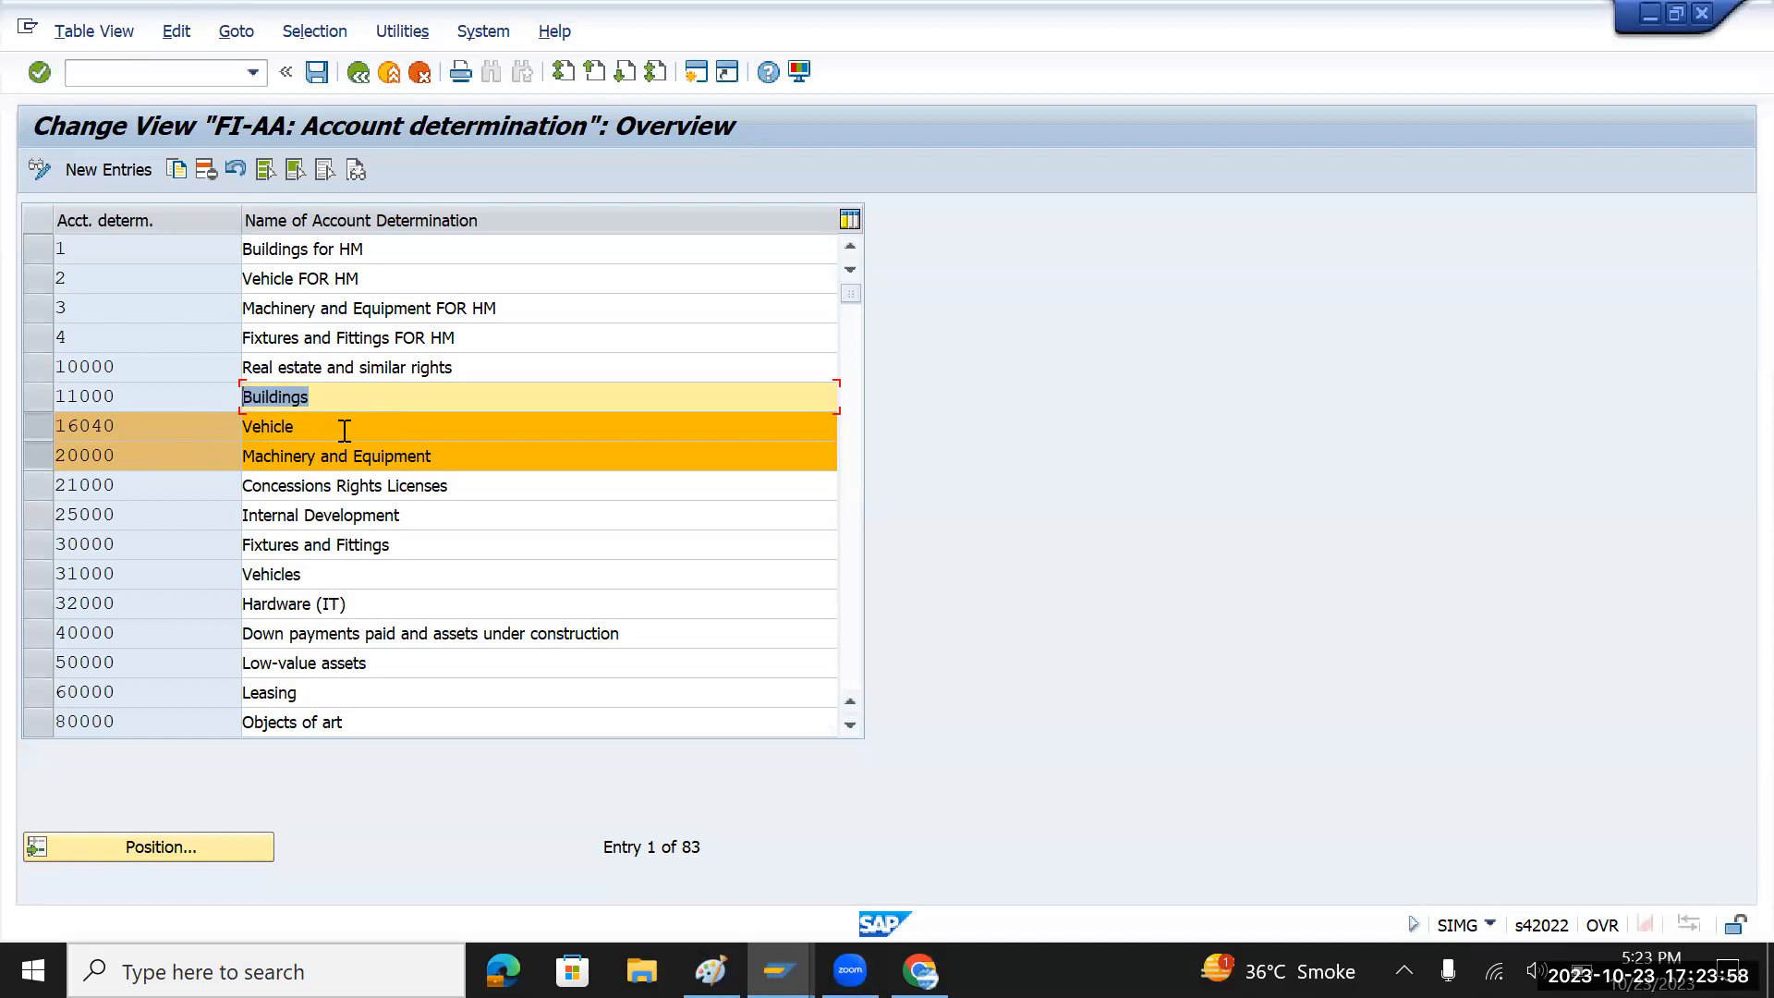
pyautogui.moveTo(174, 400); pyautogui.dragTo(28, 400)
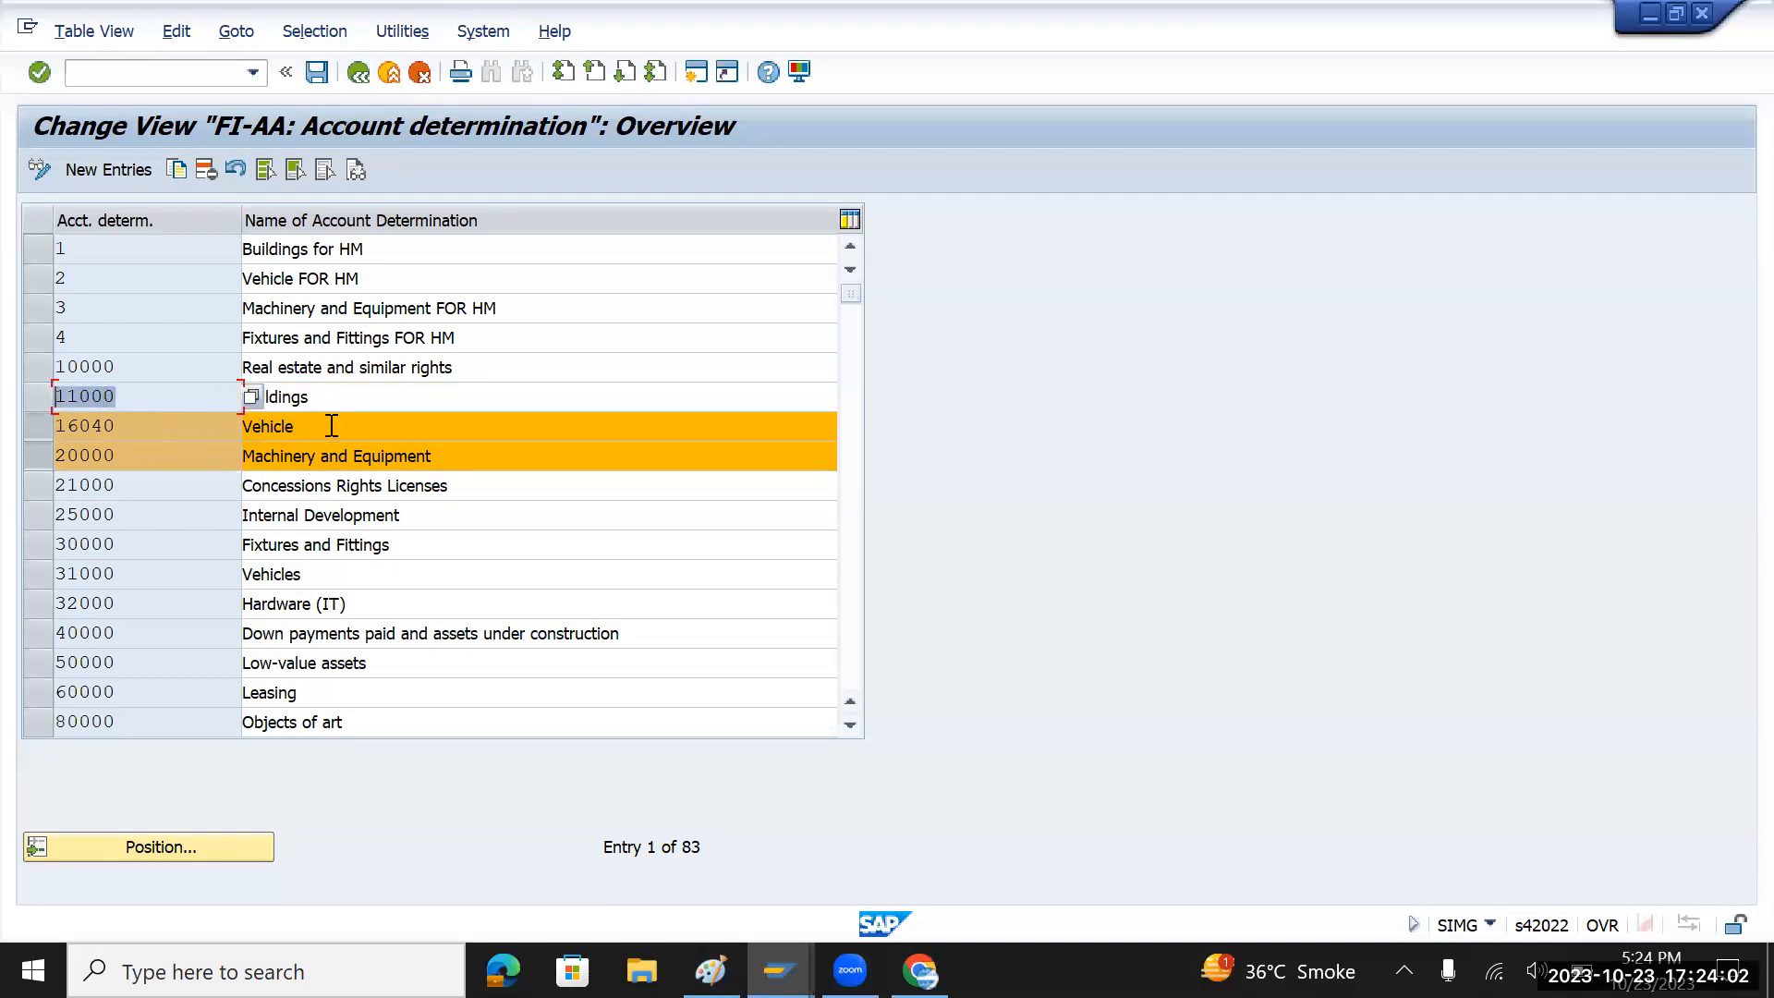
pyautogui.click(237, 425)
pyautogui.moveTo(97, 419); pyautogui.dragTo(13, 418)
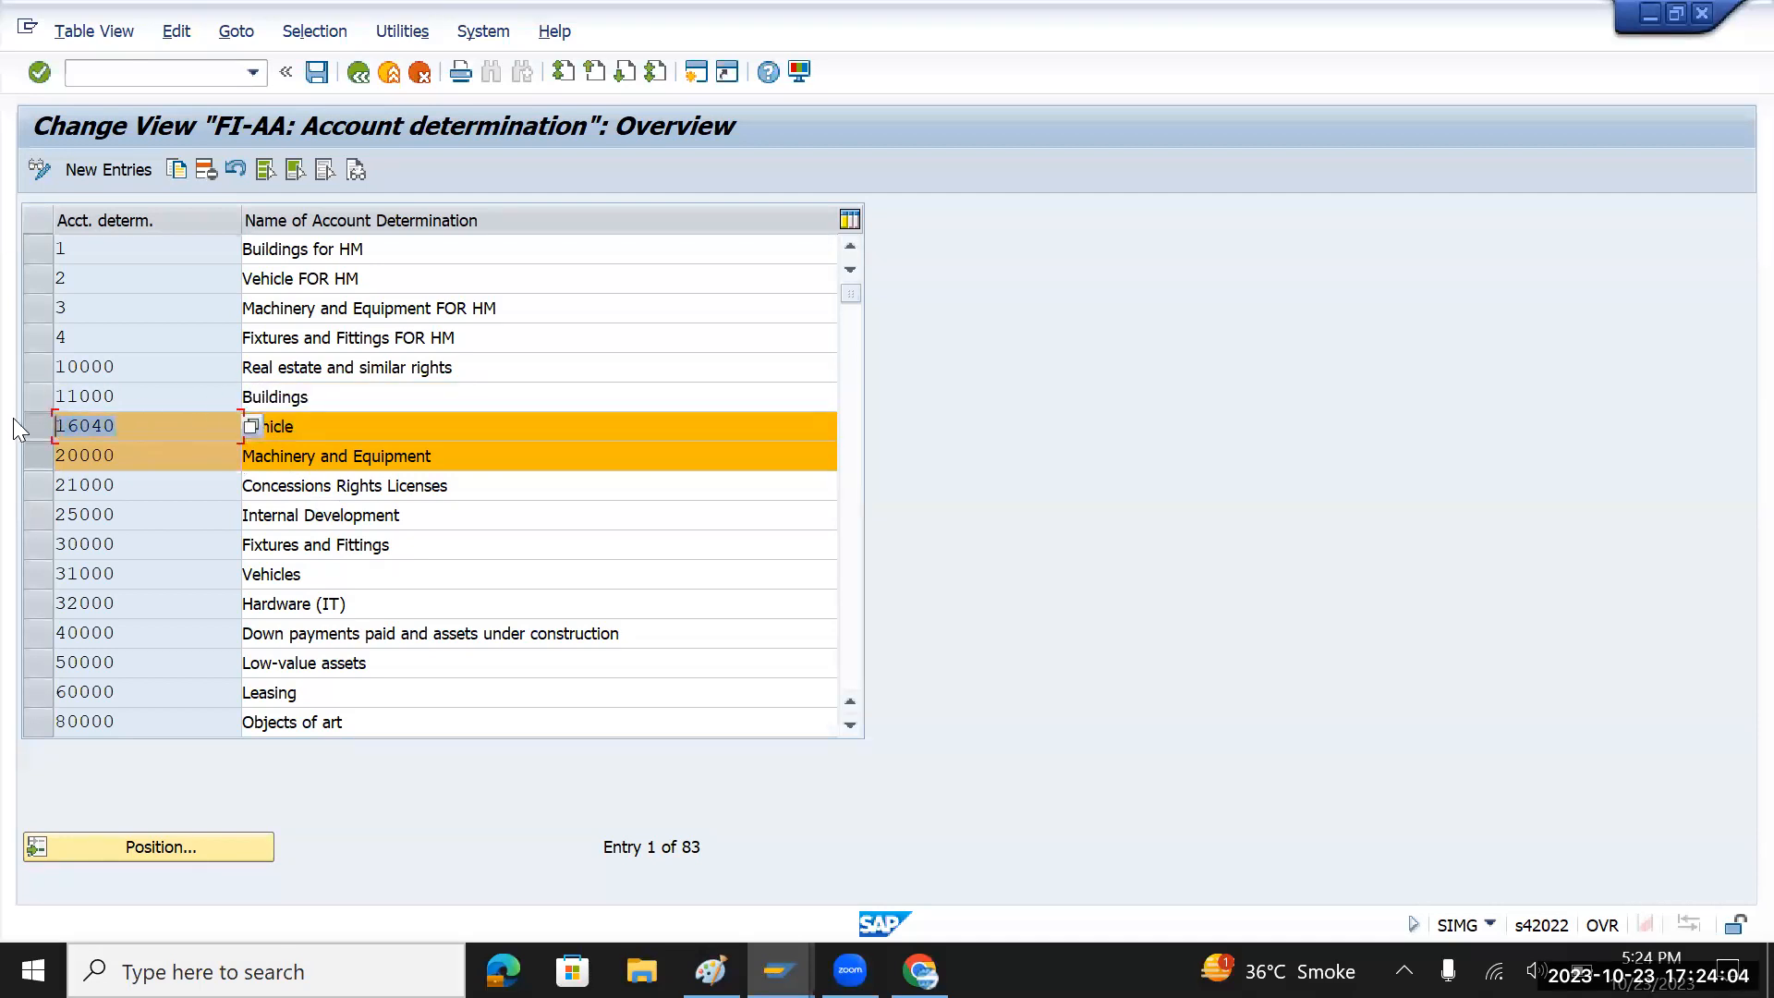
pyautogui.moveTo(473, 455); pyautogui.dragTo(35, 462)
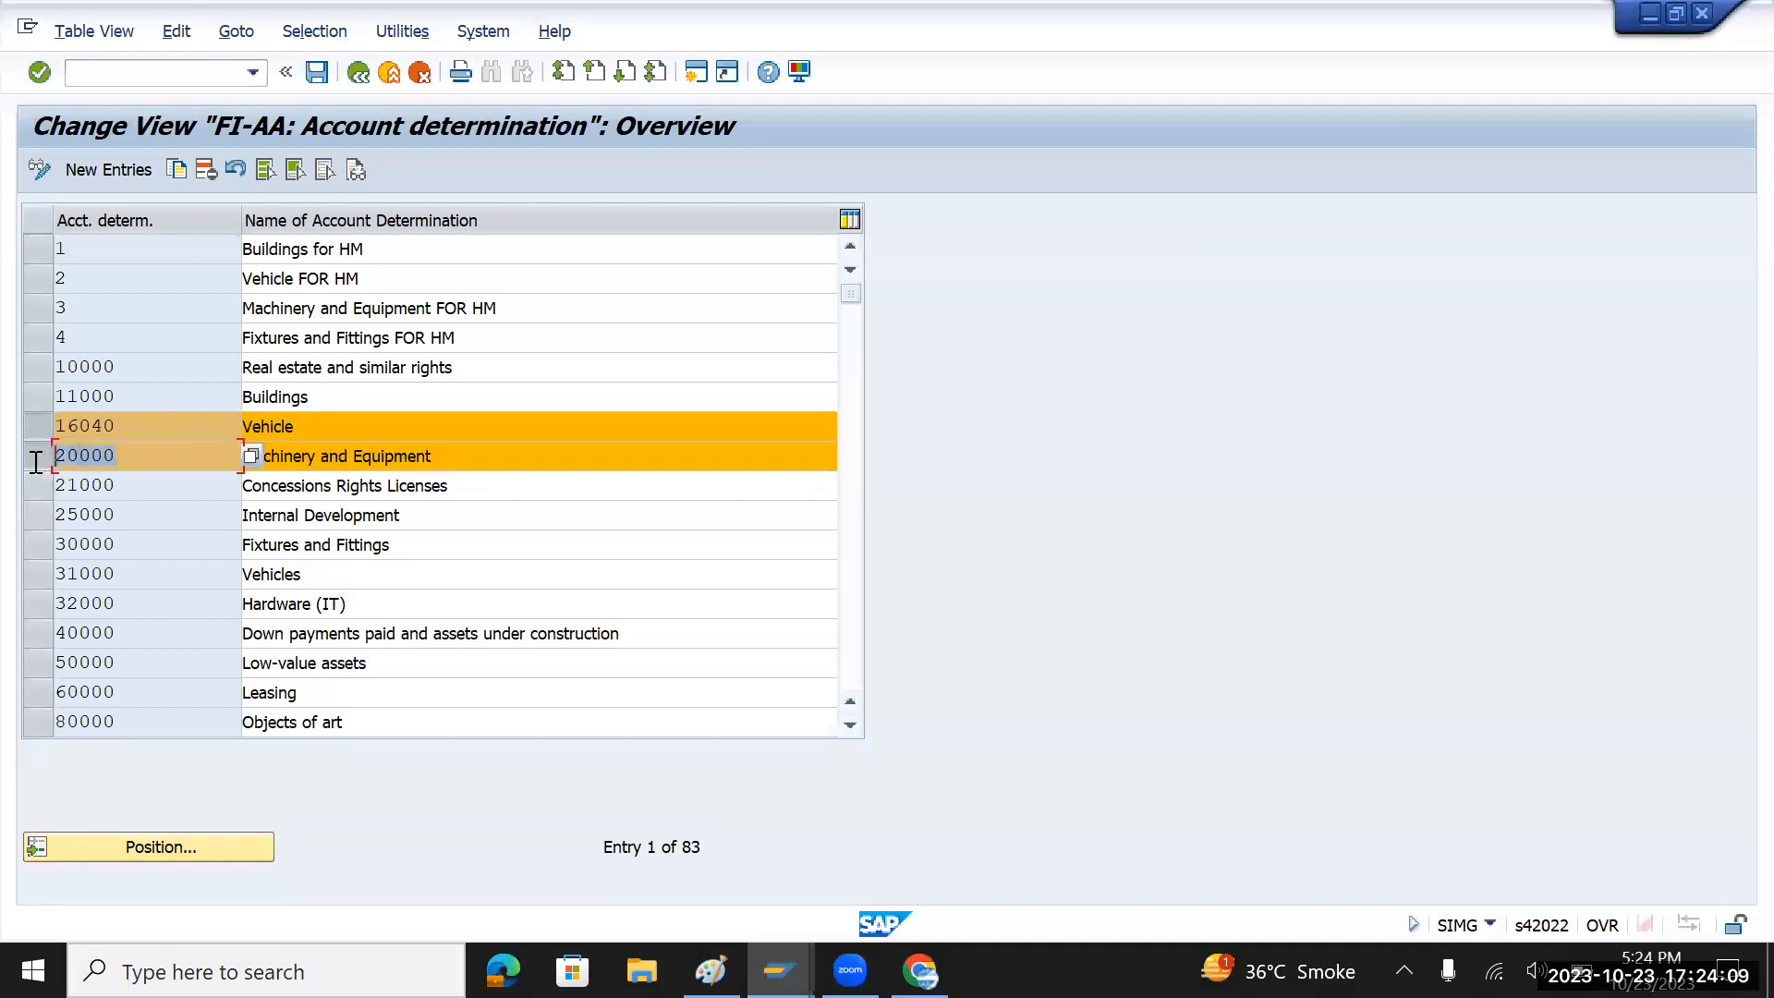
pyautogui.click(420, 543)
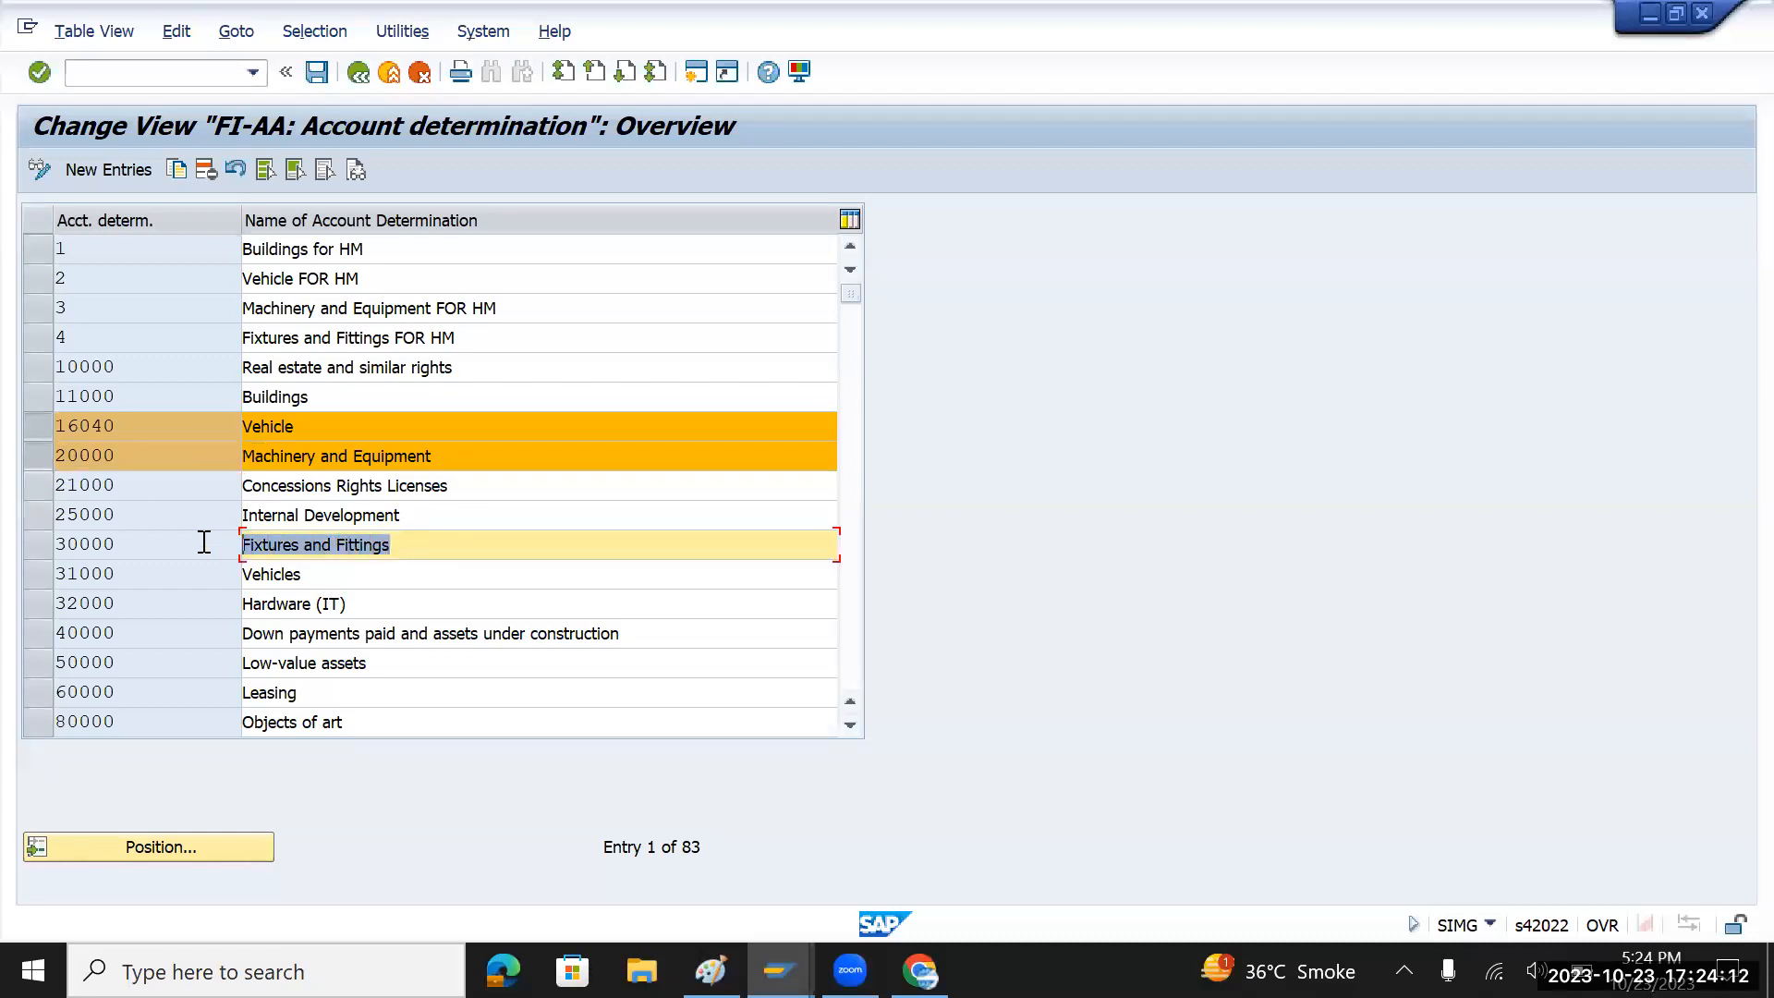
pyautogui.click(148, 543)
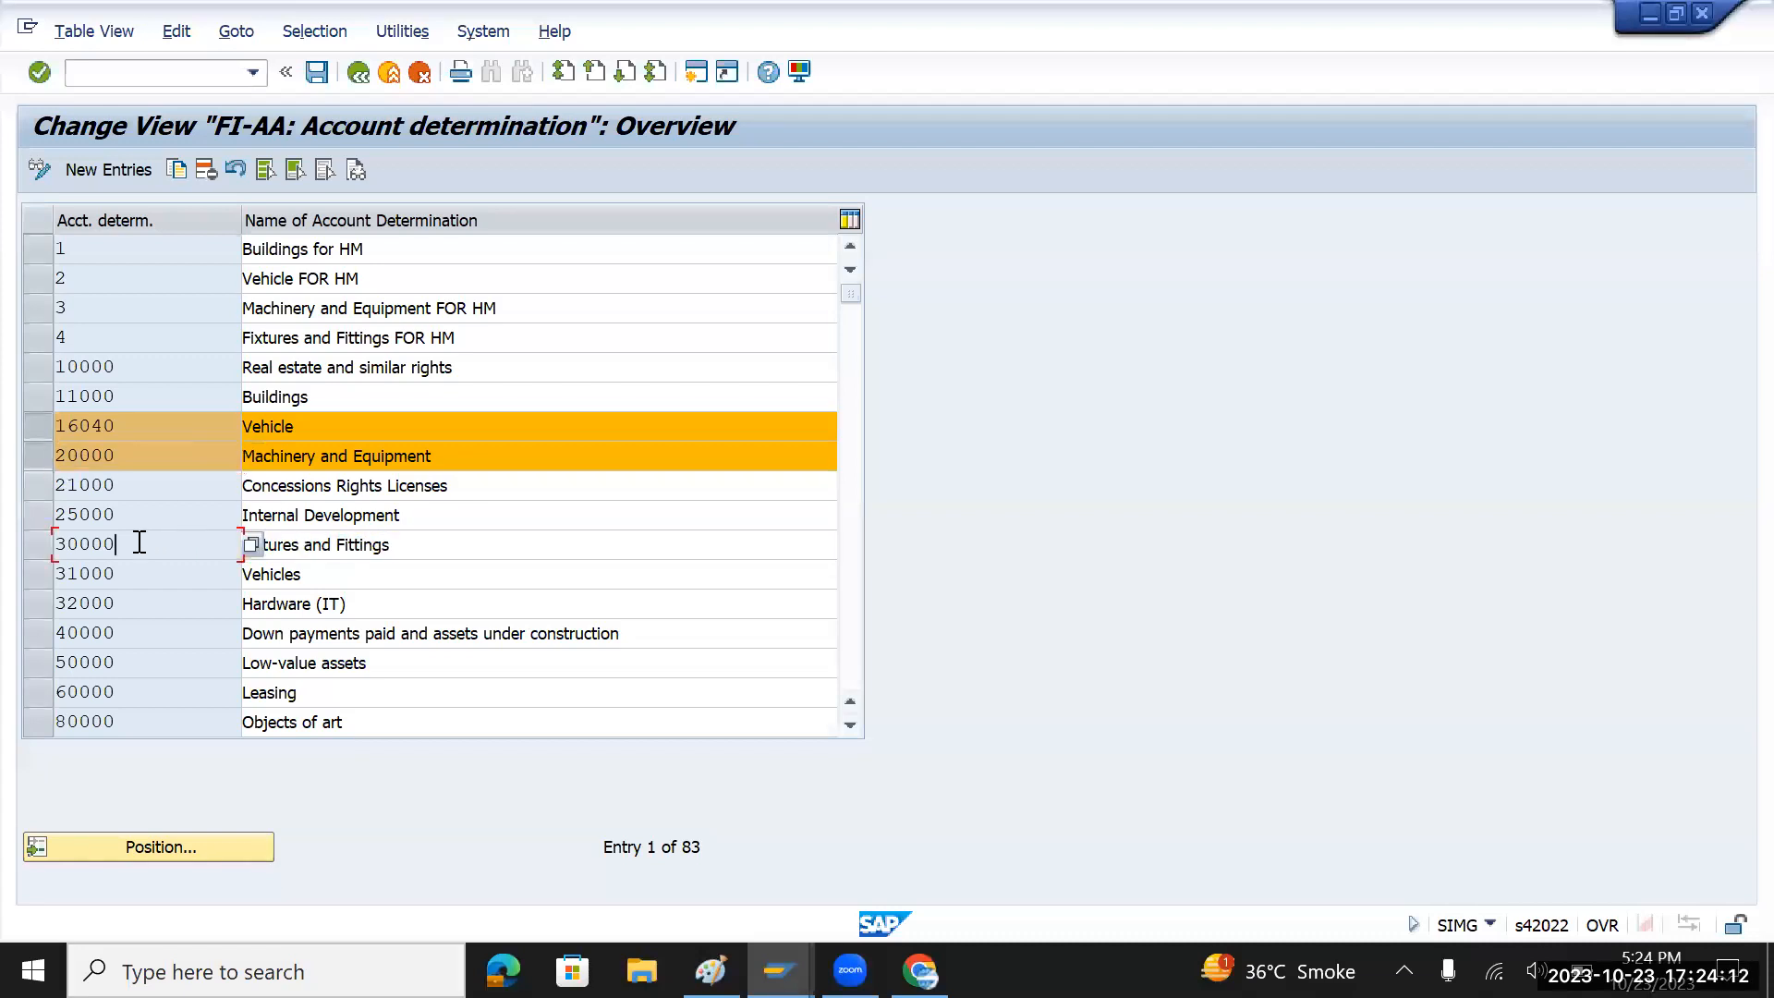
pyautogui.click(412, 663)
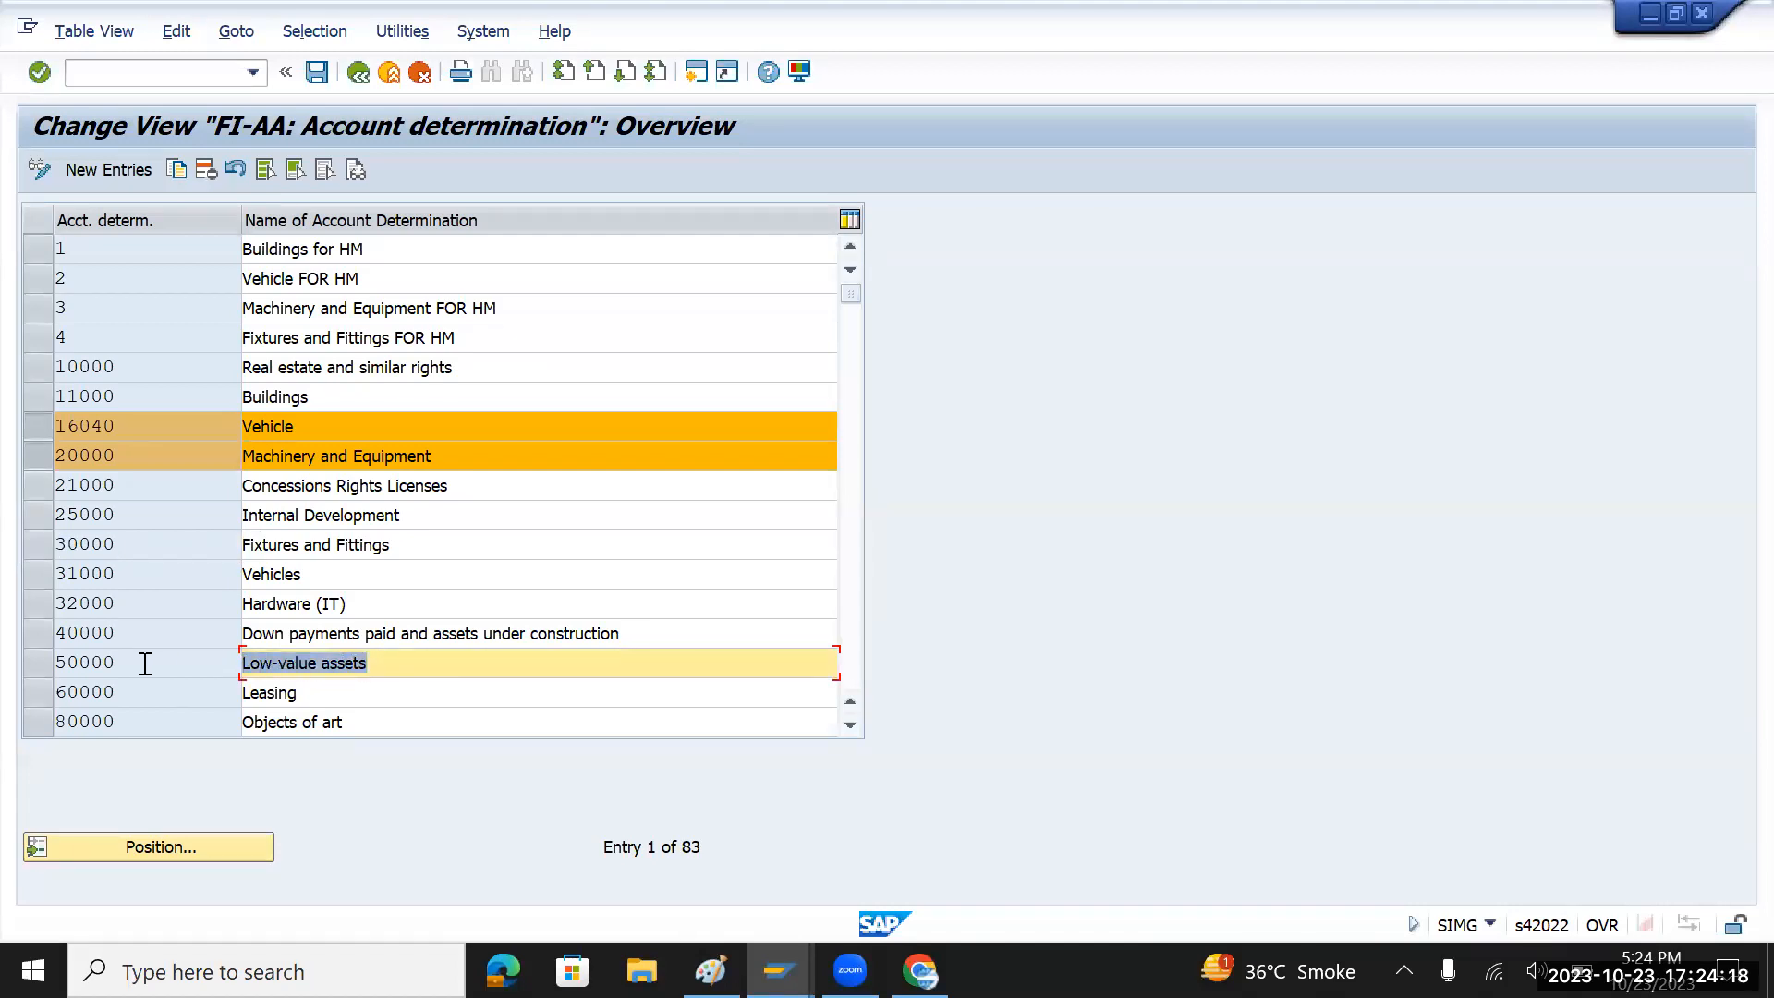
pyautogui.moveTo(146, 663); pyautogui.dragTo(50, 658)
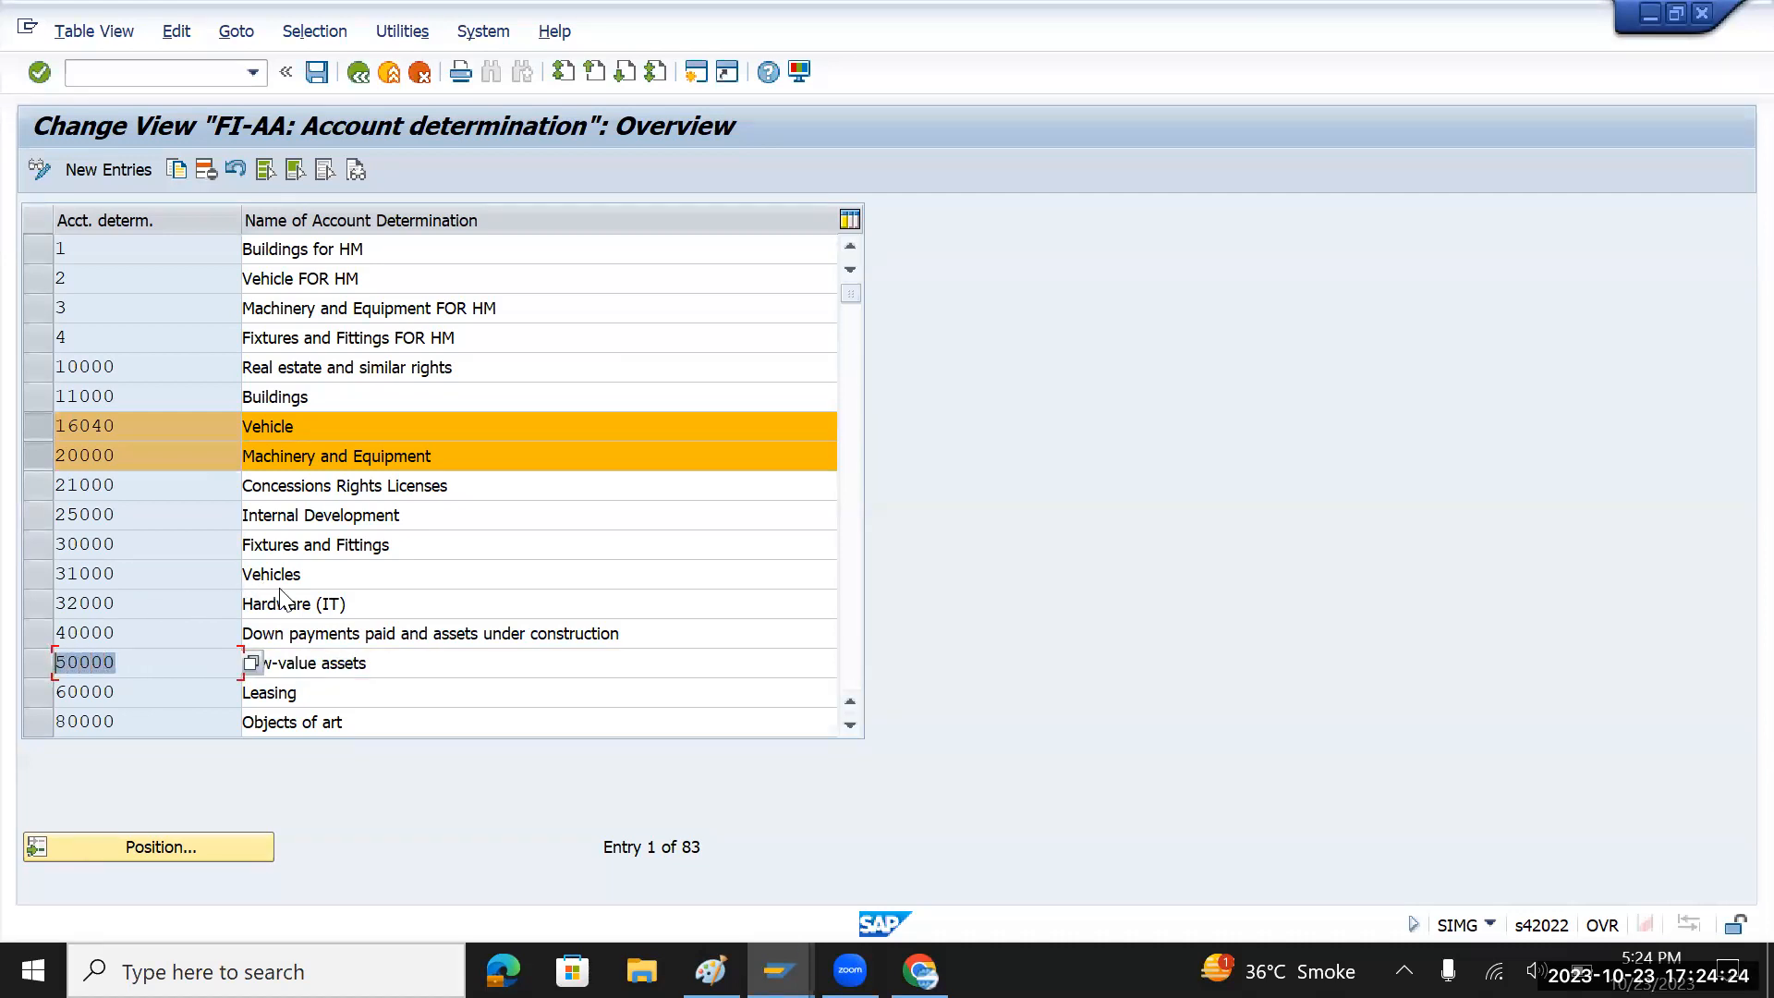
pyautogui.scroll(-1, 296, 588)
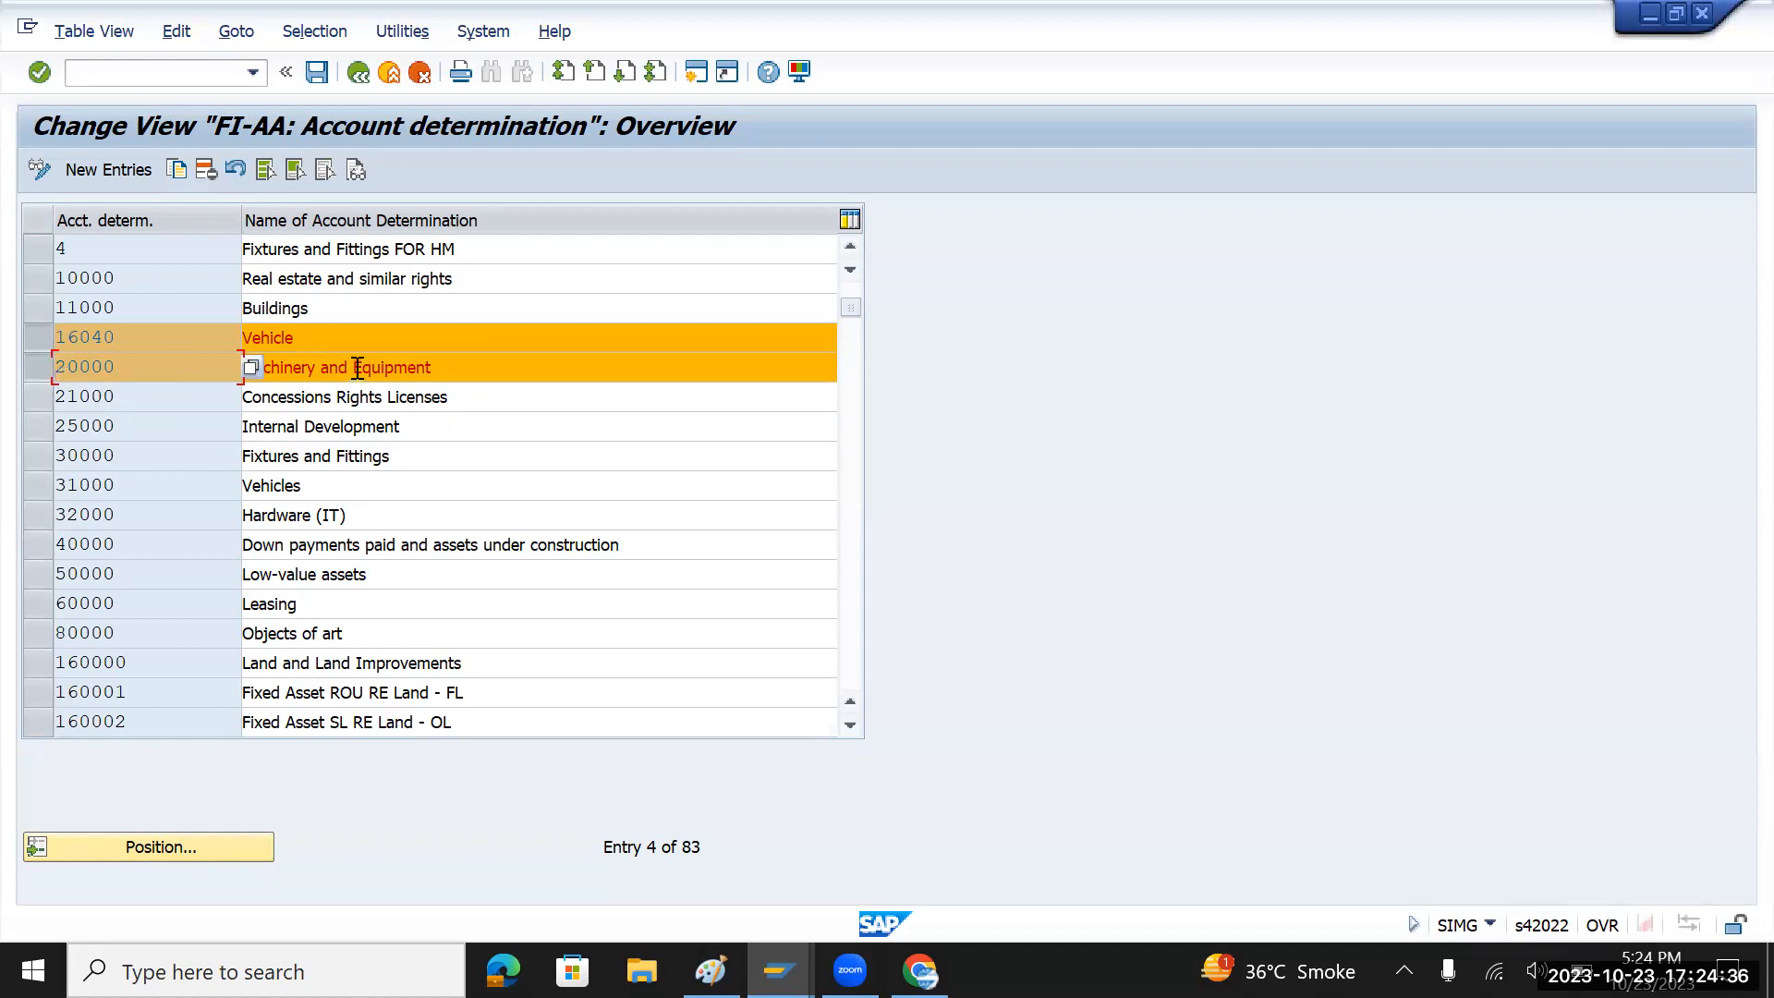
pyautogui.click(507, 360)
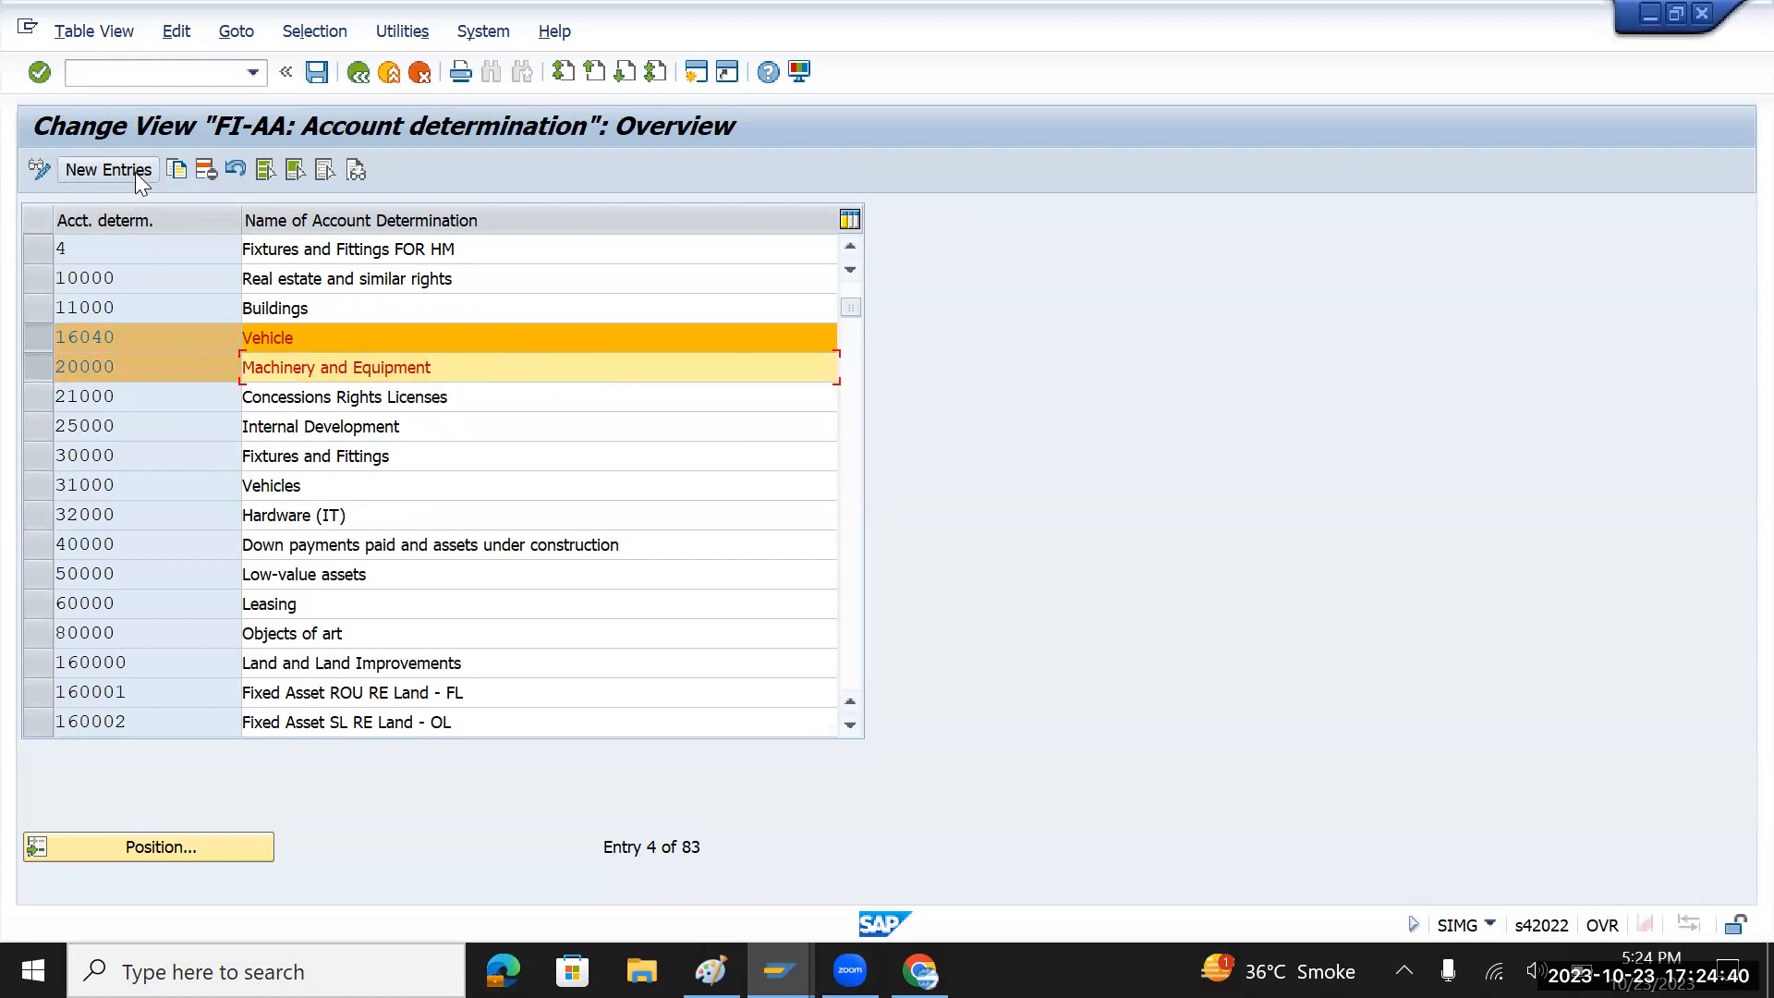
# - Copy the selected account determinations 16040 and 20000, and give the Vehicle copy the key TMVEH
pyautogui.click(174, 171)
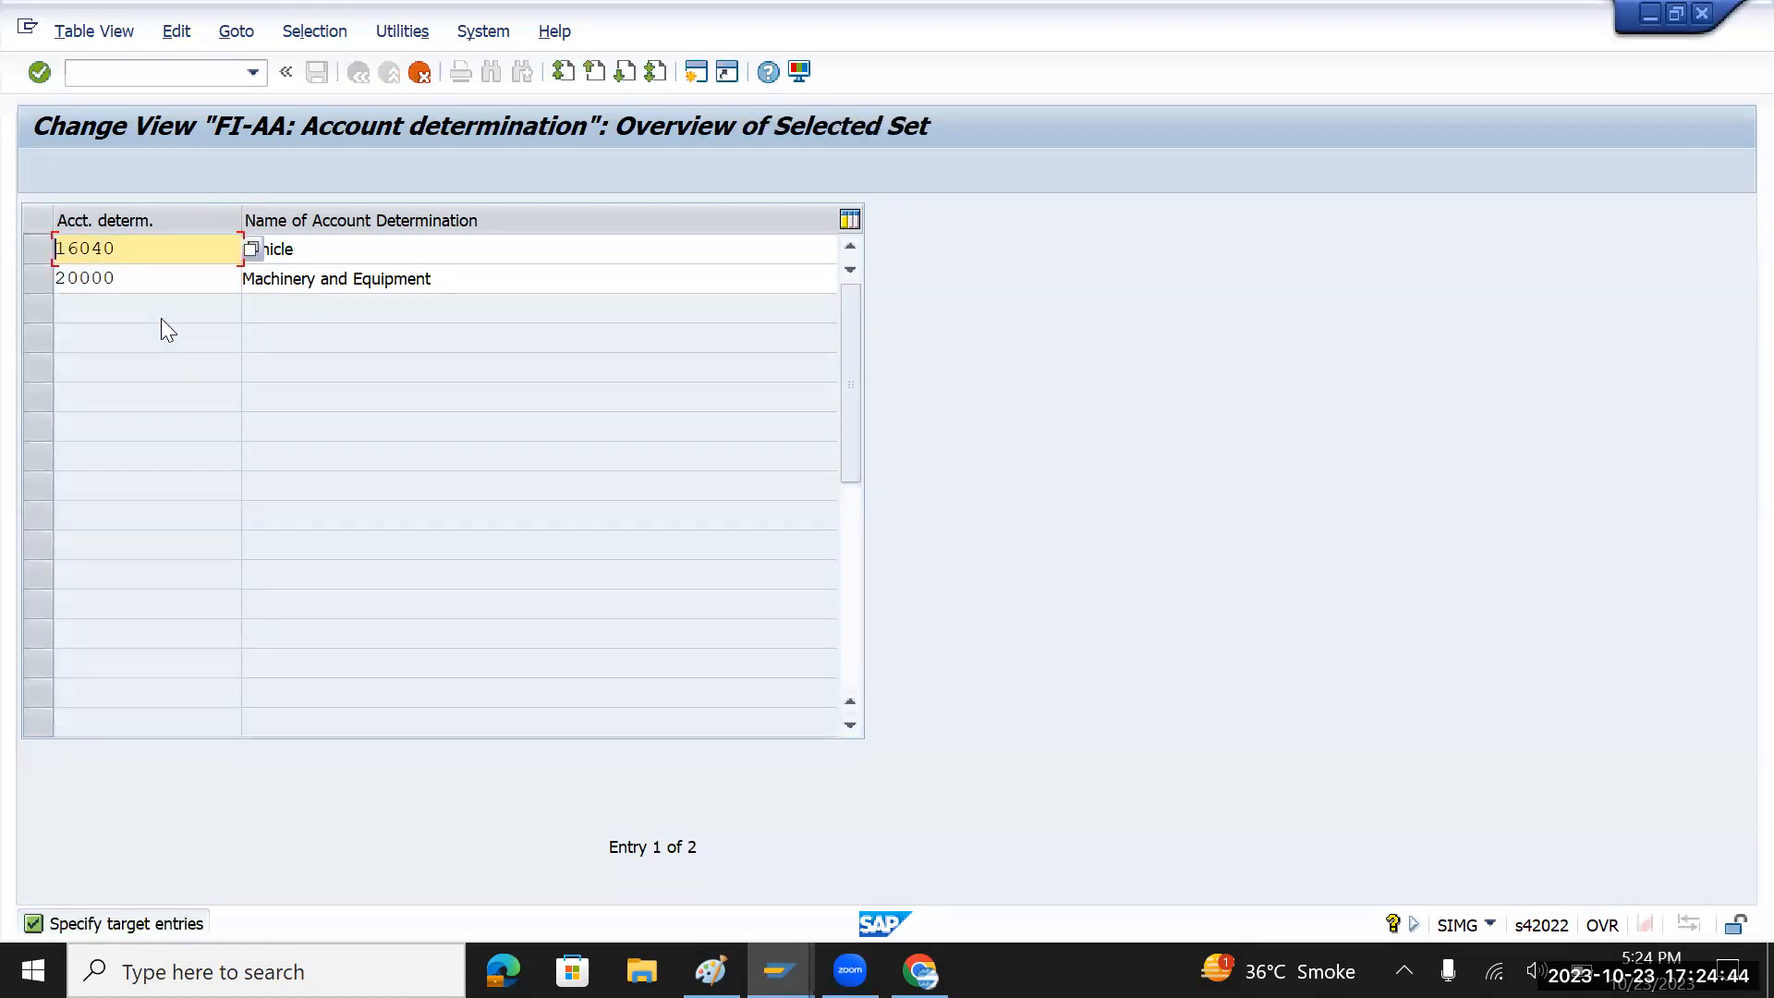
pyautogui.press('Delete')
pyautogui.press('Delete')
pyautogui.press('Delete')
pyautogui.press('Delete')
pyautogui.press('Delete')
pyautogui.write('TMV')
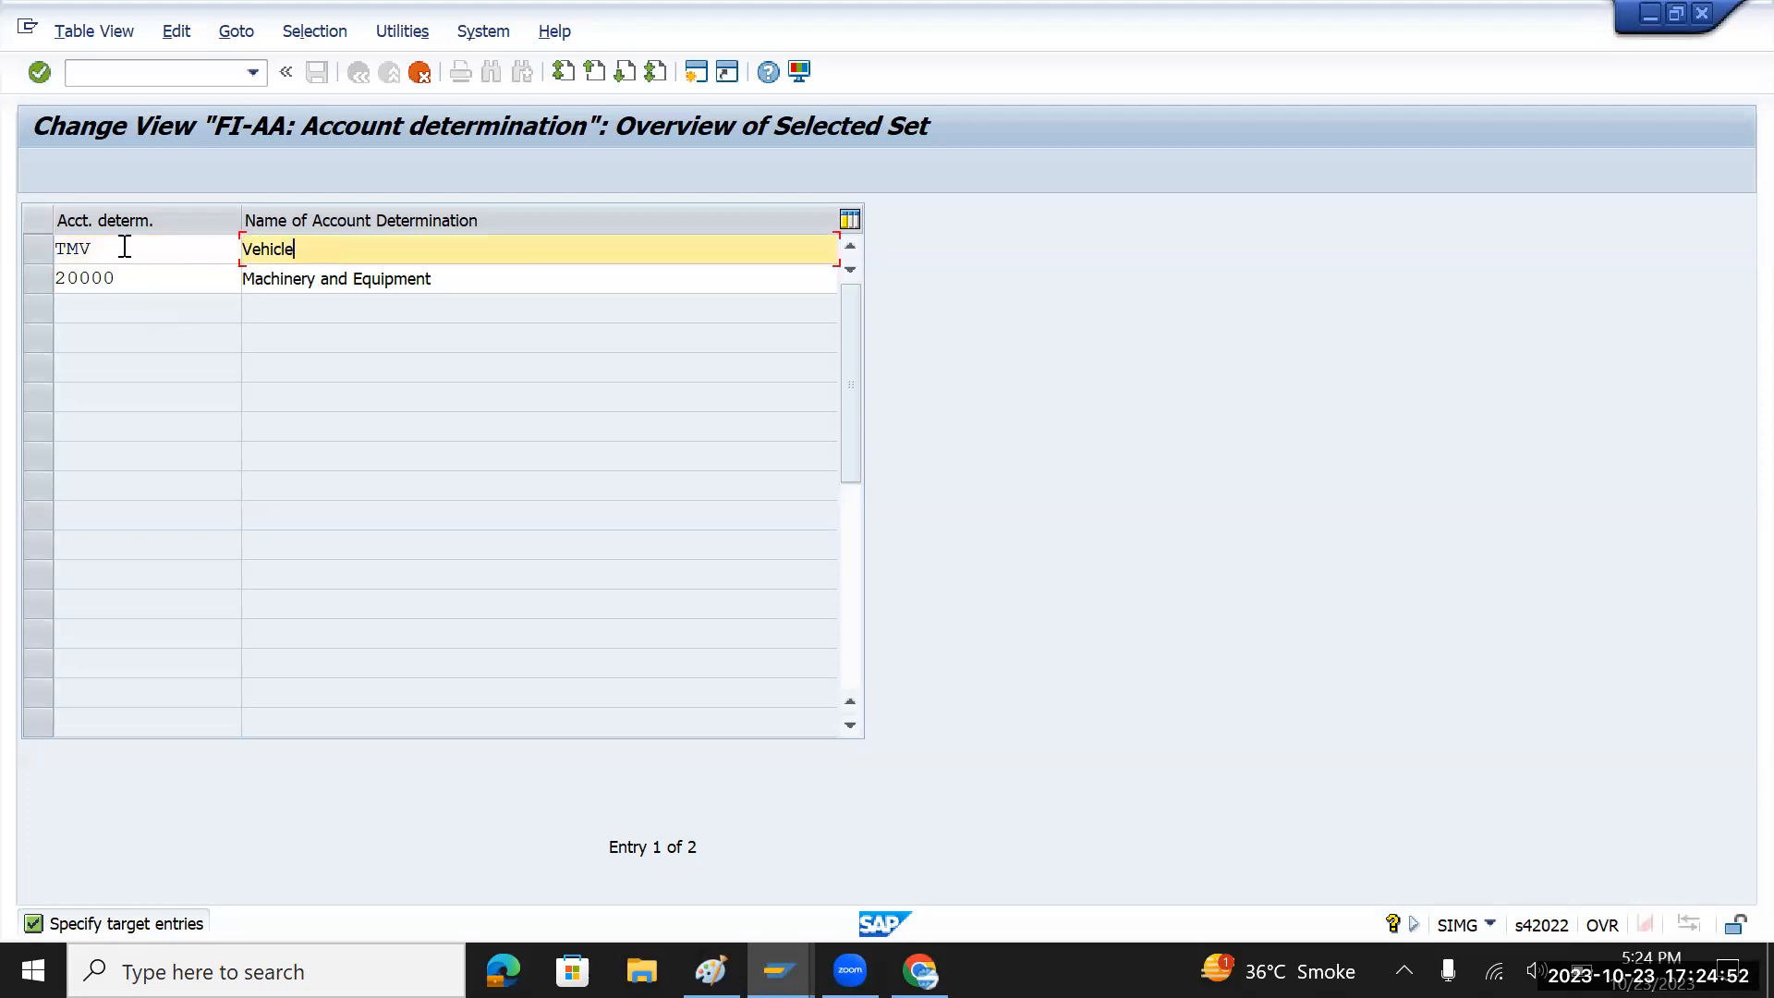
pyautogui.write('eh')
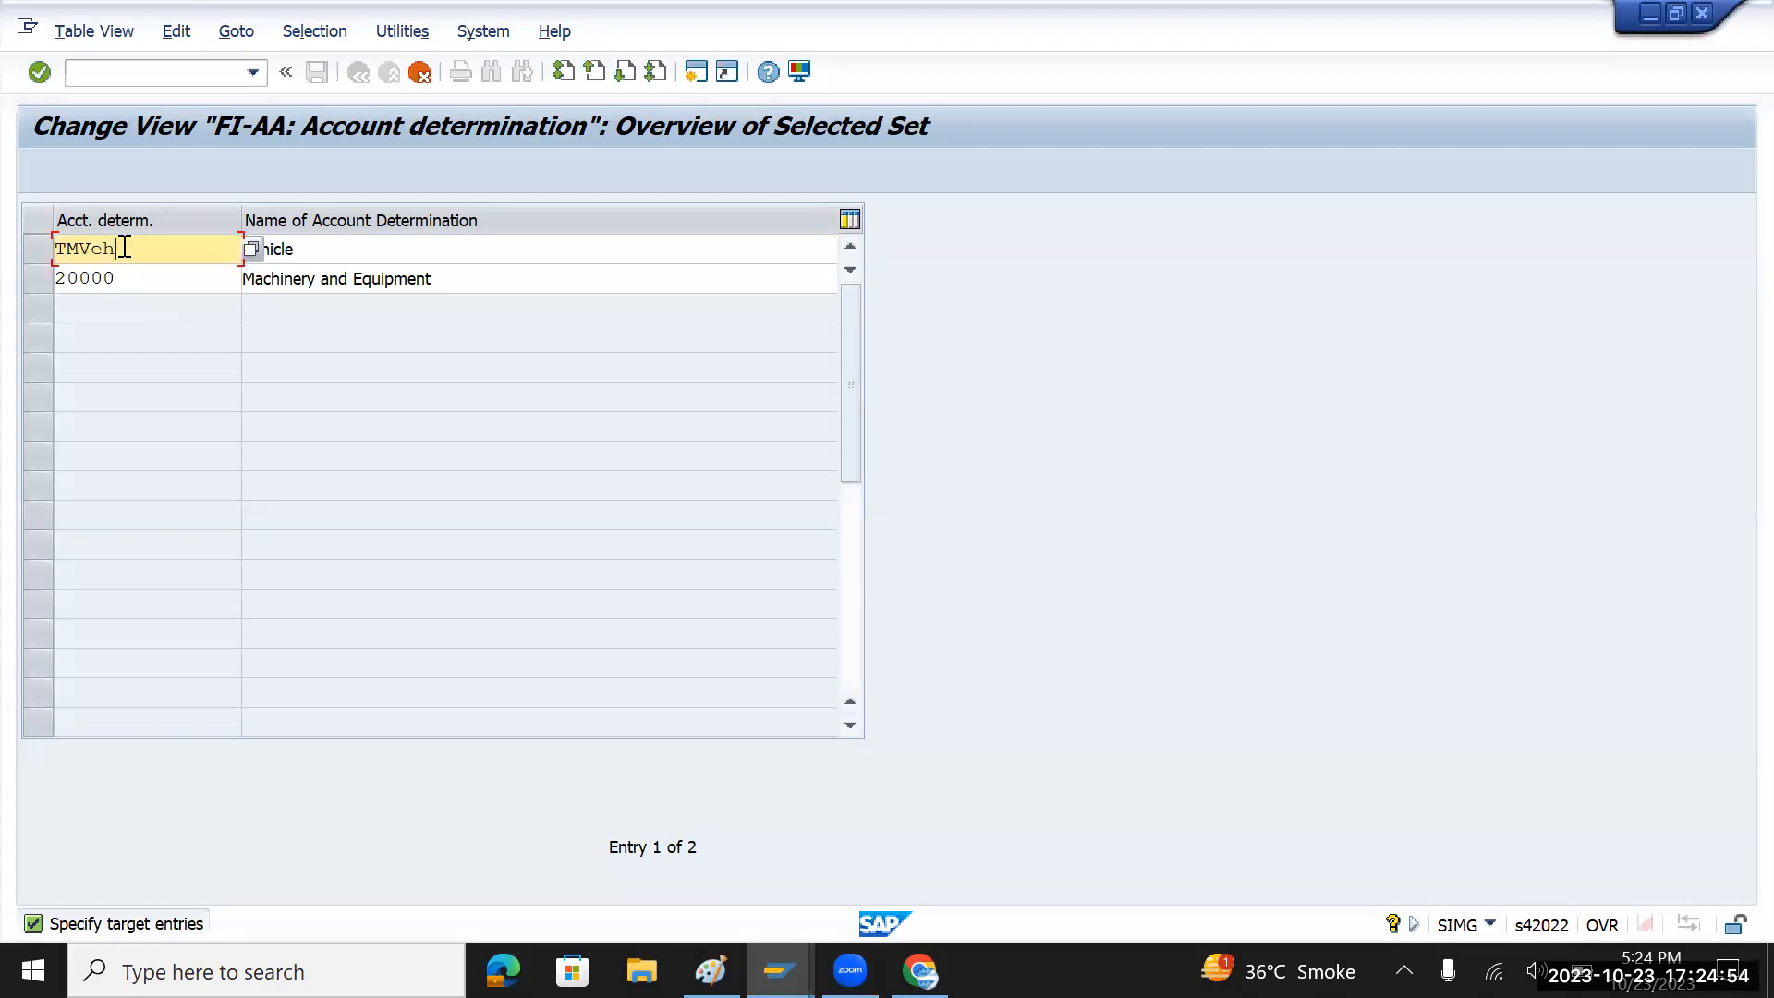
# - Give the Machinery and Equipment copy the key TMMAC and confirm both copied entries
pyautogui.click(167, 285)
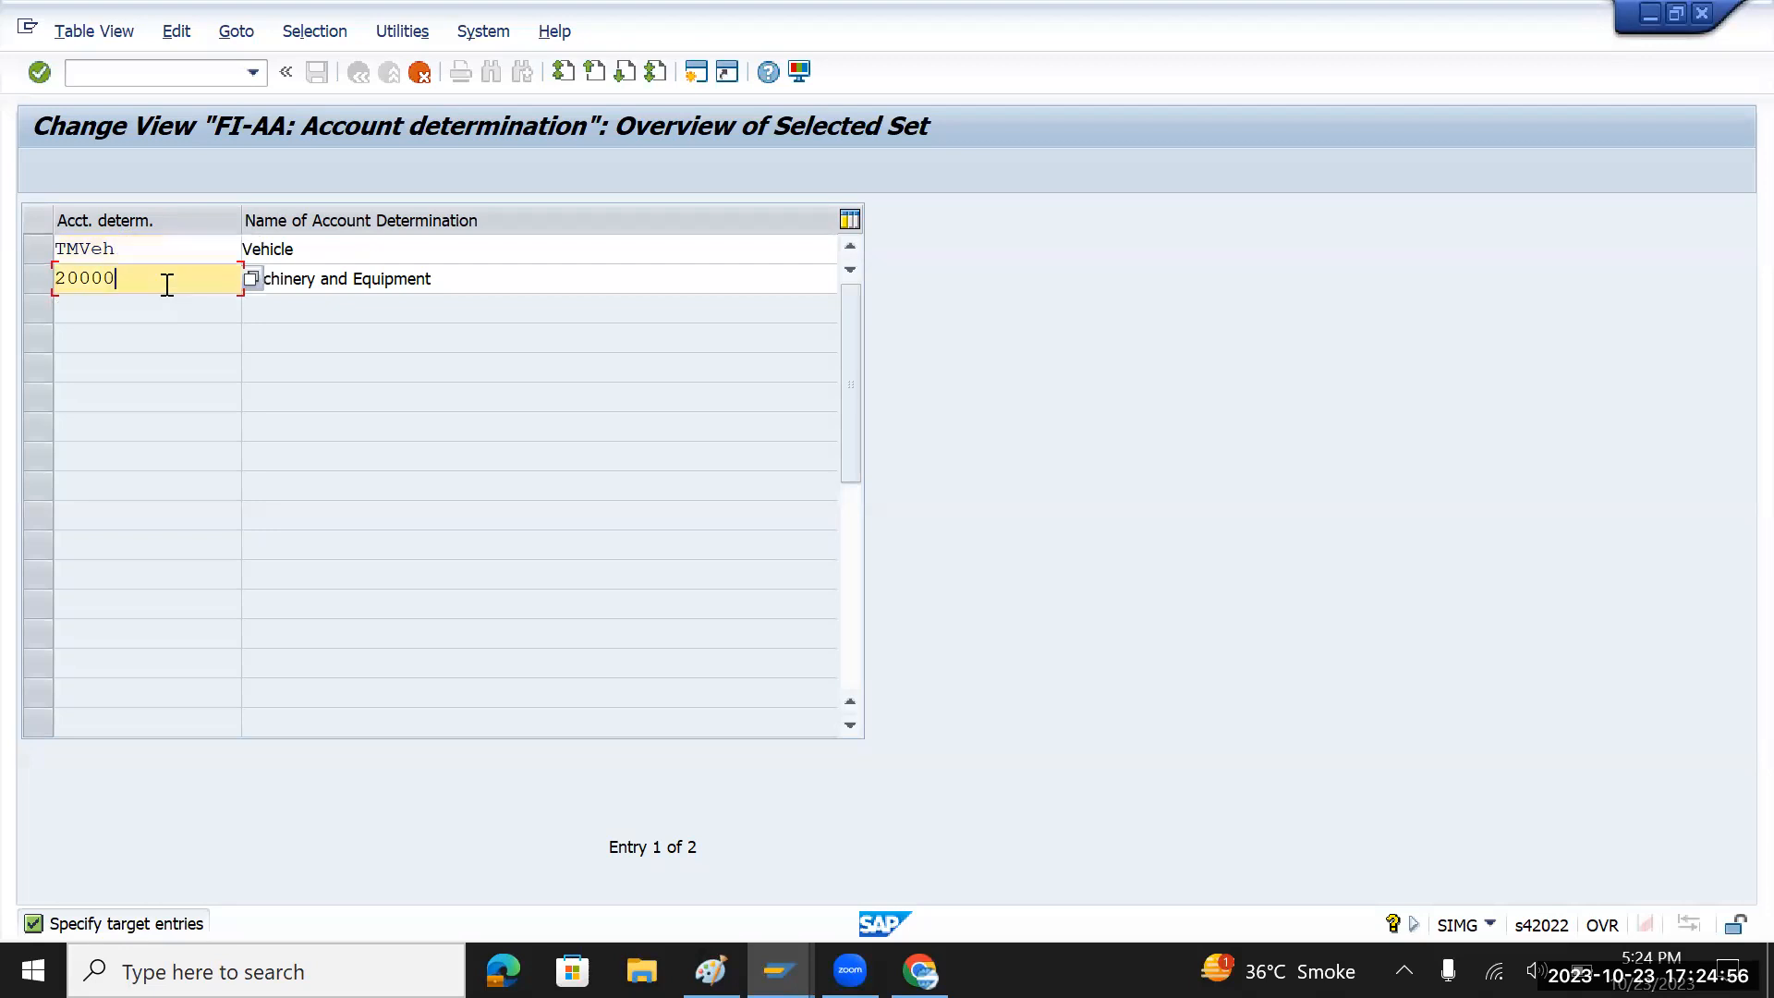
pyautogui.press('BackSpace')
pyautogui.press('BackSpace')
pyautogui.press('BackSpace')
pyautogui.press('BackSpace')
pyautogui.press('BackSpace')
pyautogui.write('TM')
pyautogui.write('Ma')
pyautogui.write('h')
pyautogui.write('c')
pyautogui.press('Return')
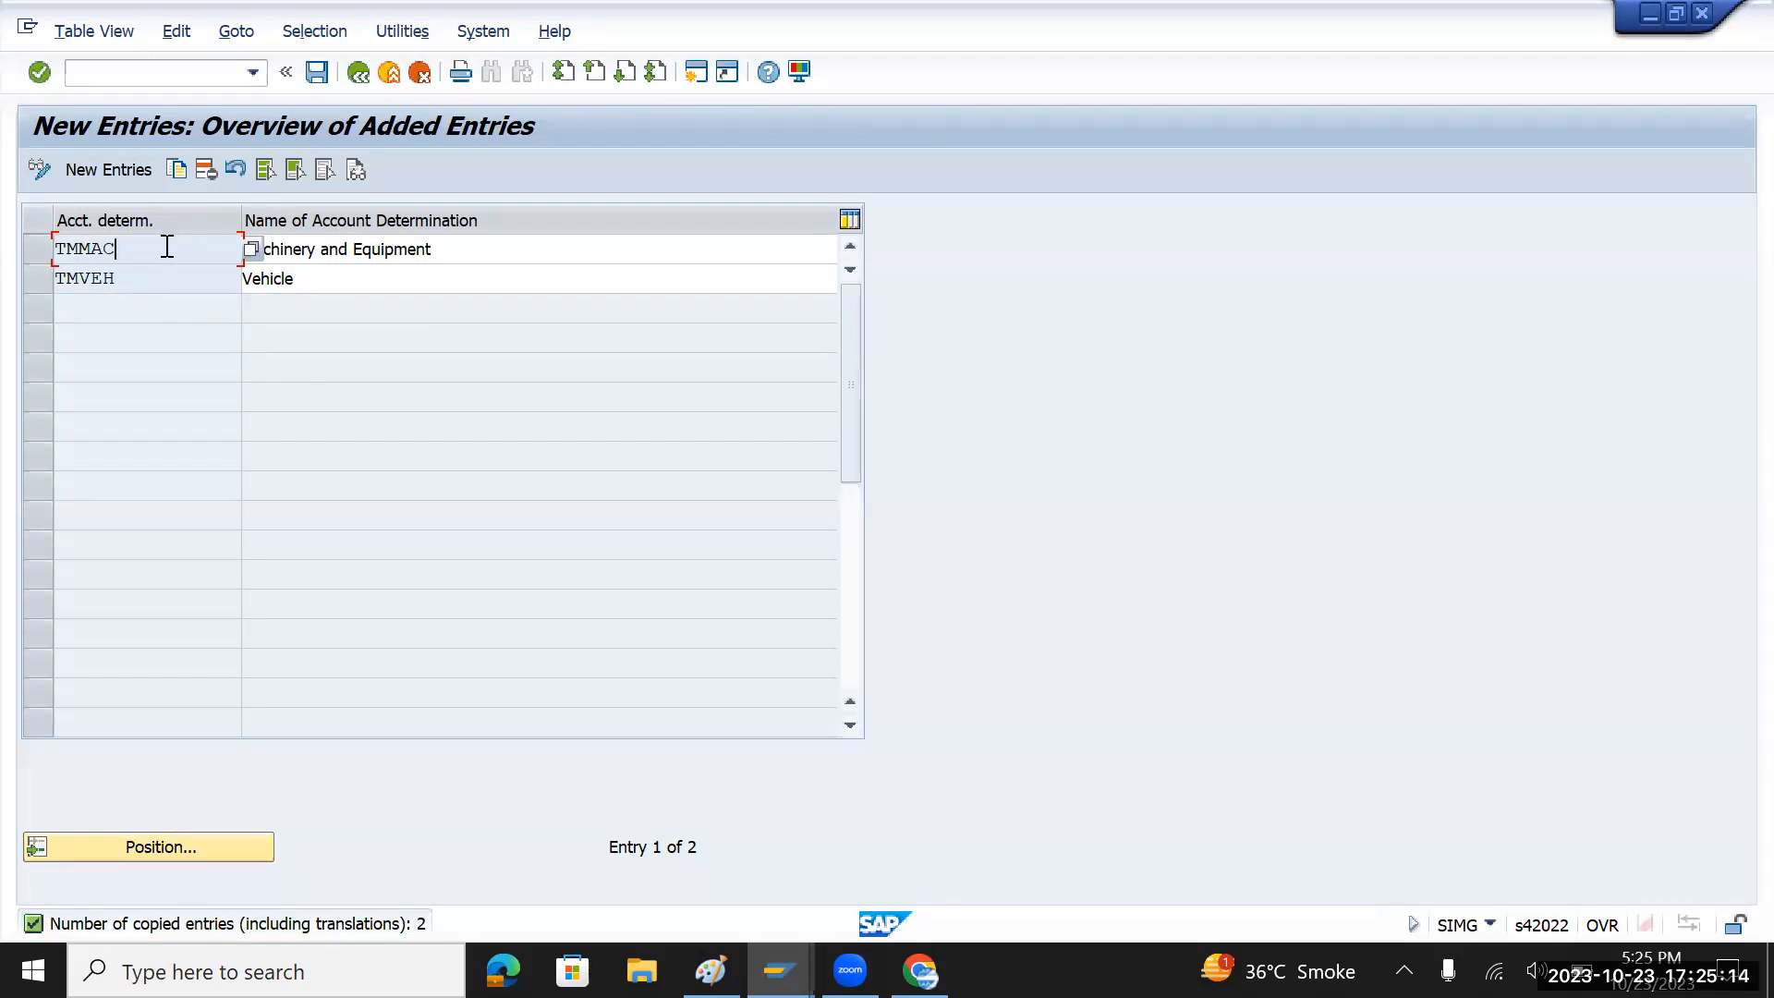
pyautogui.moveTo(126, 278); pyautogui.dragTo(54, 279)
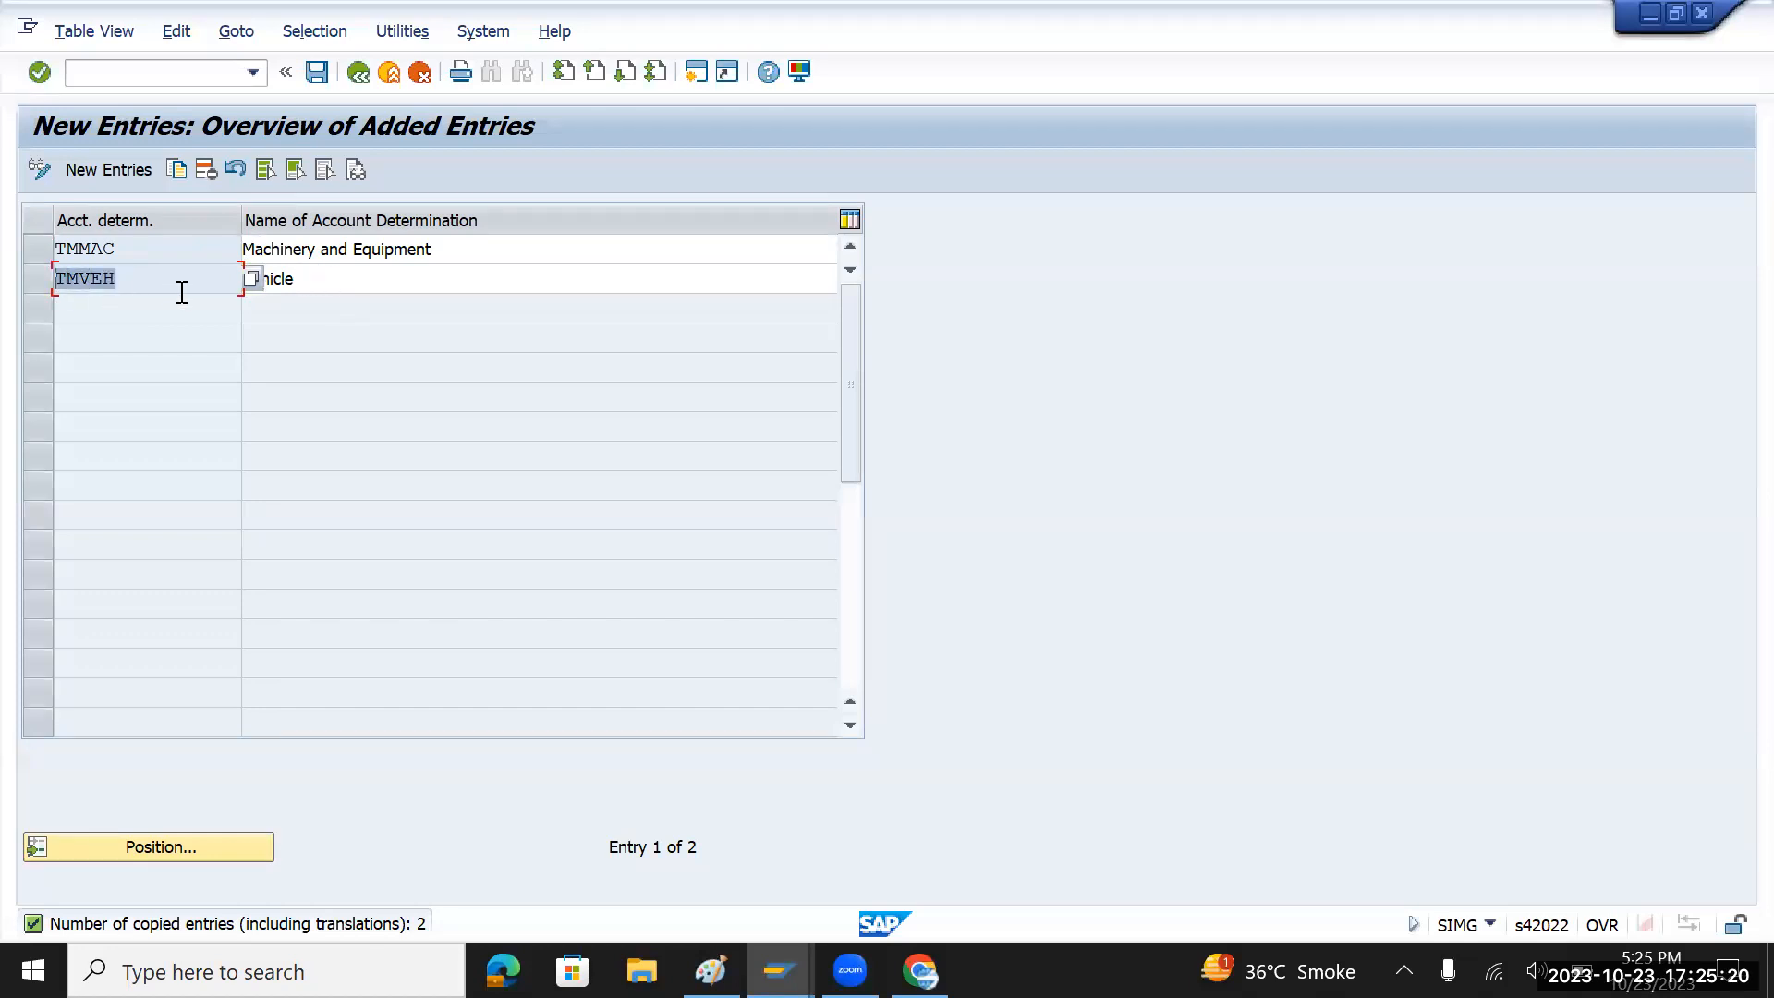
pyautogui.moveTo(127, 278); pyautogui.dragTo(45, 255)
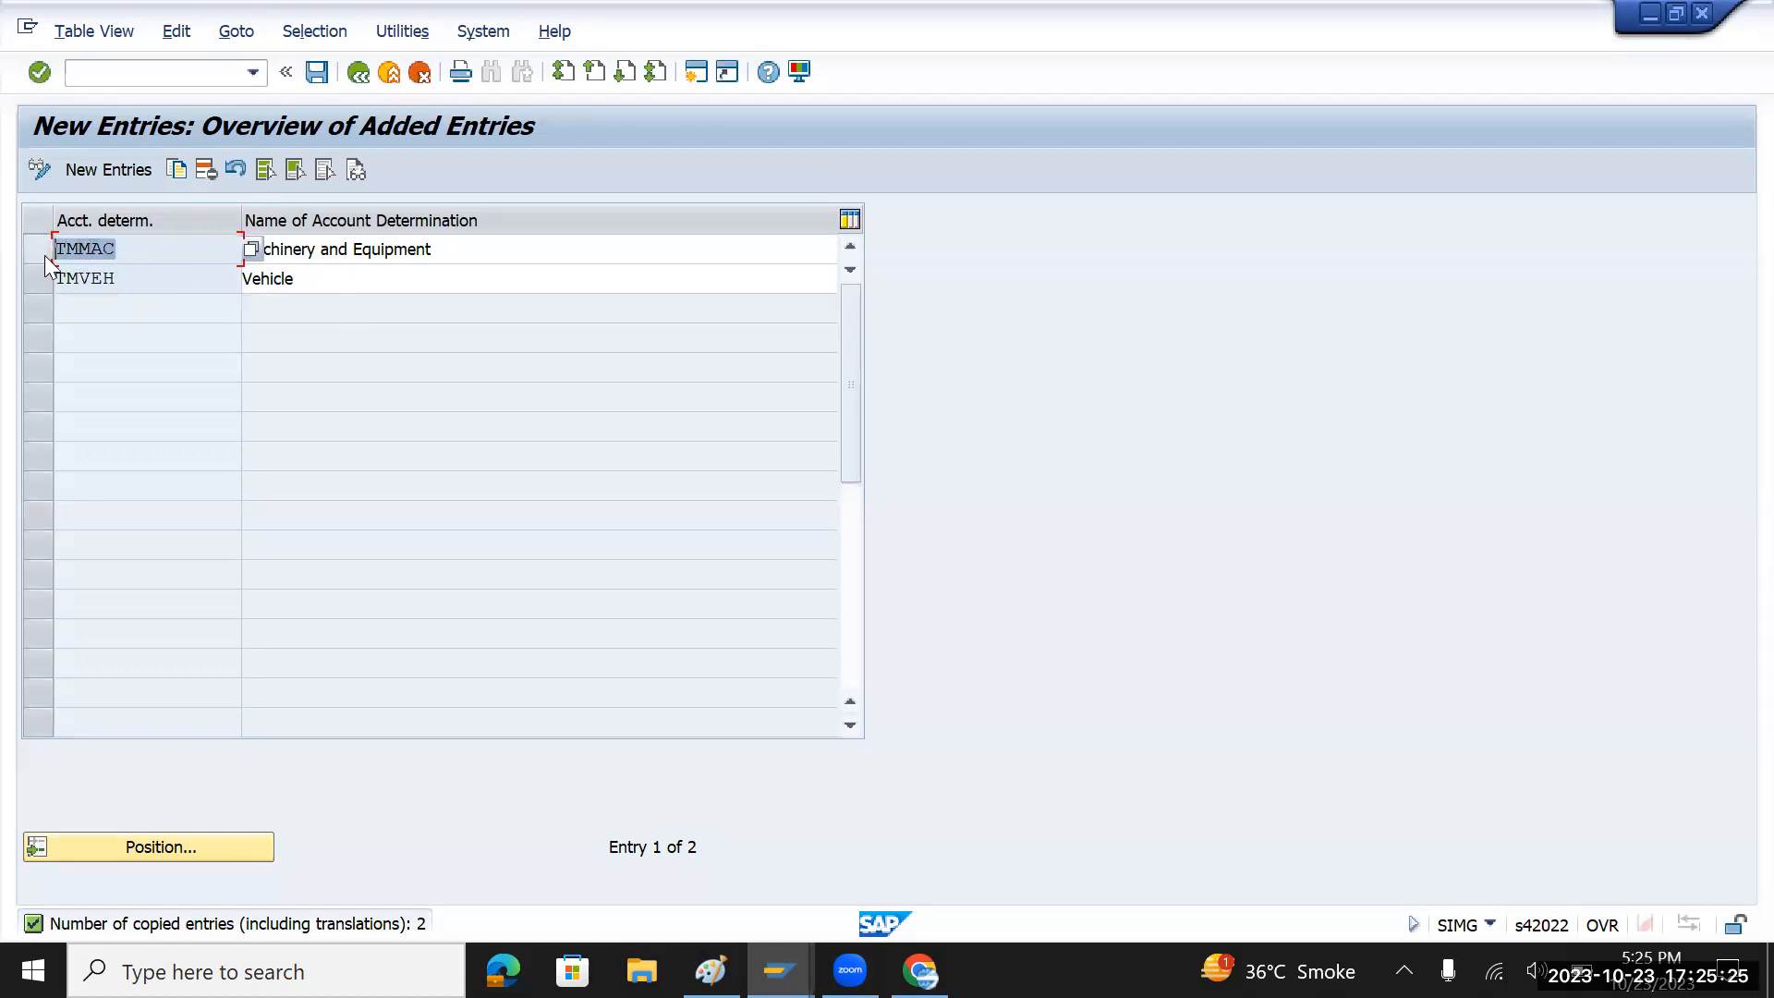
pyautogui.click(143, 278)
pyautogui.moveTo(336, 277); pyautogui.dragTo(50, 274)
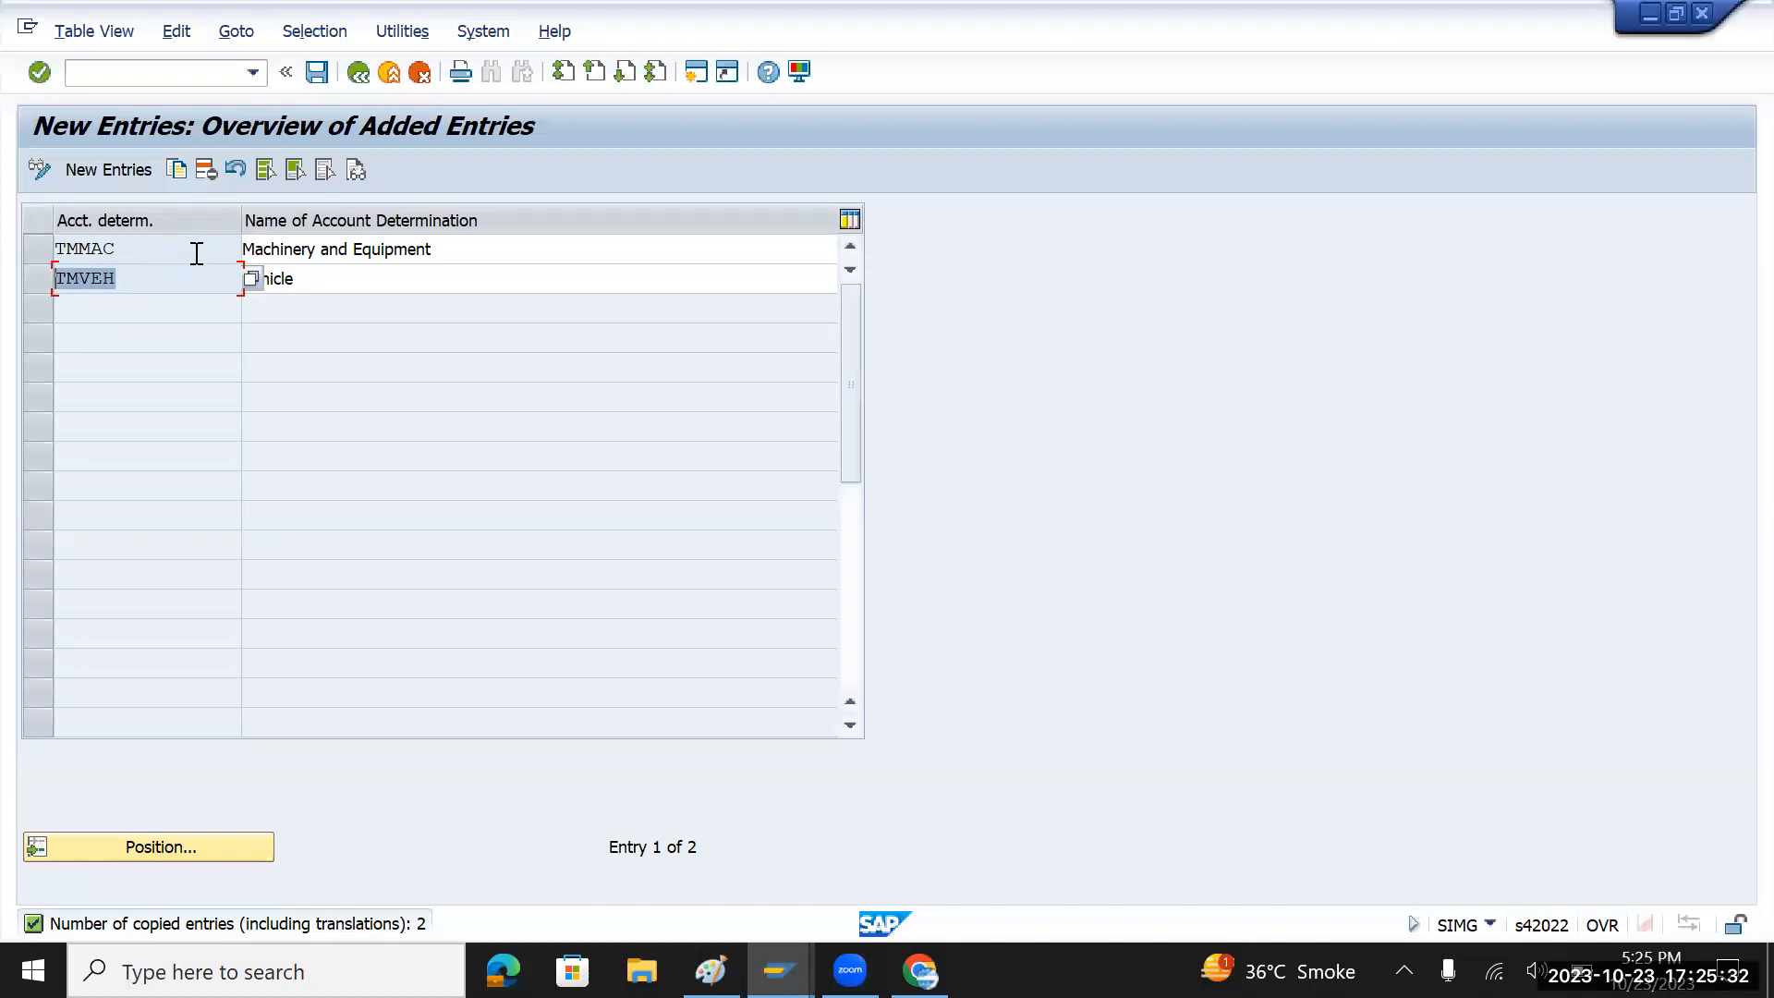
pyautogui.moveTo(471, 251); pyautogui.dragTo(49, 252)
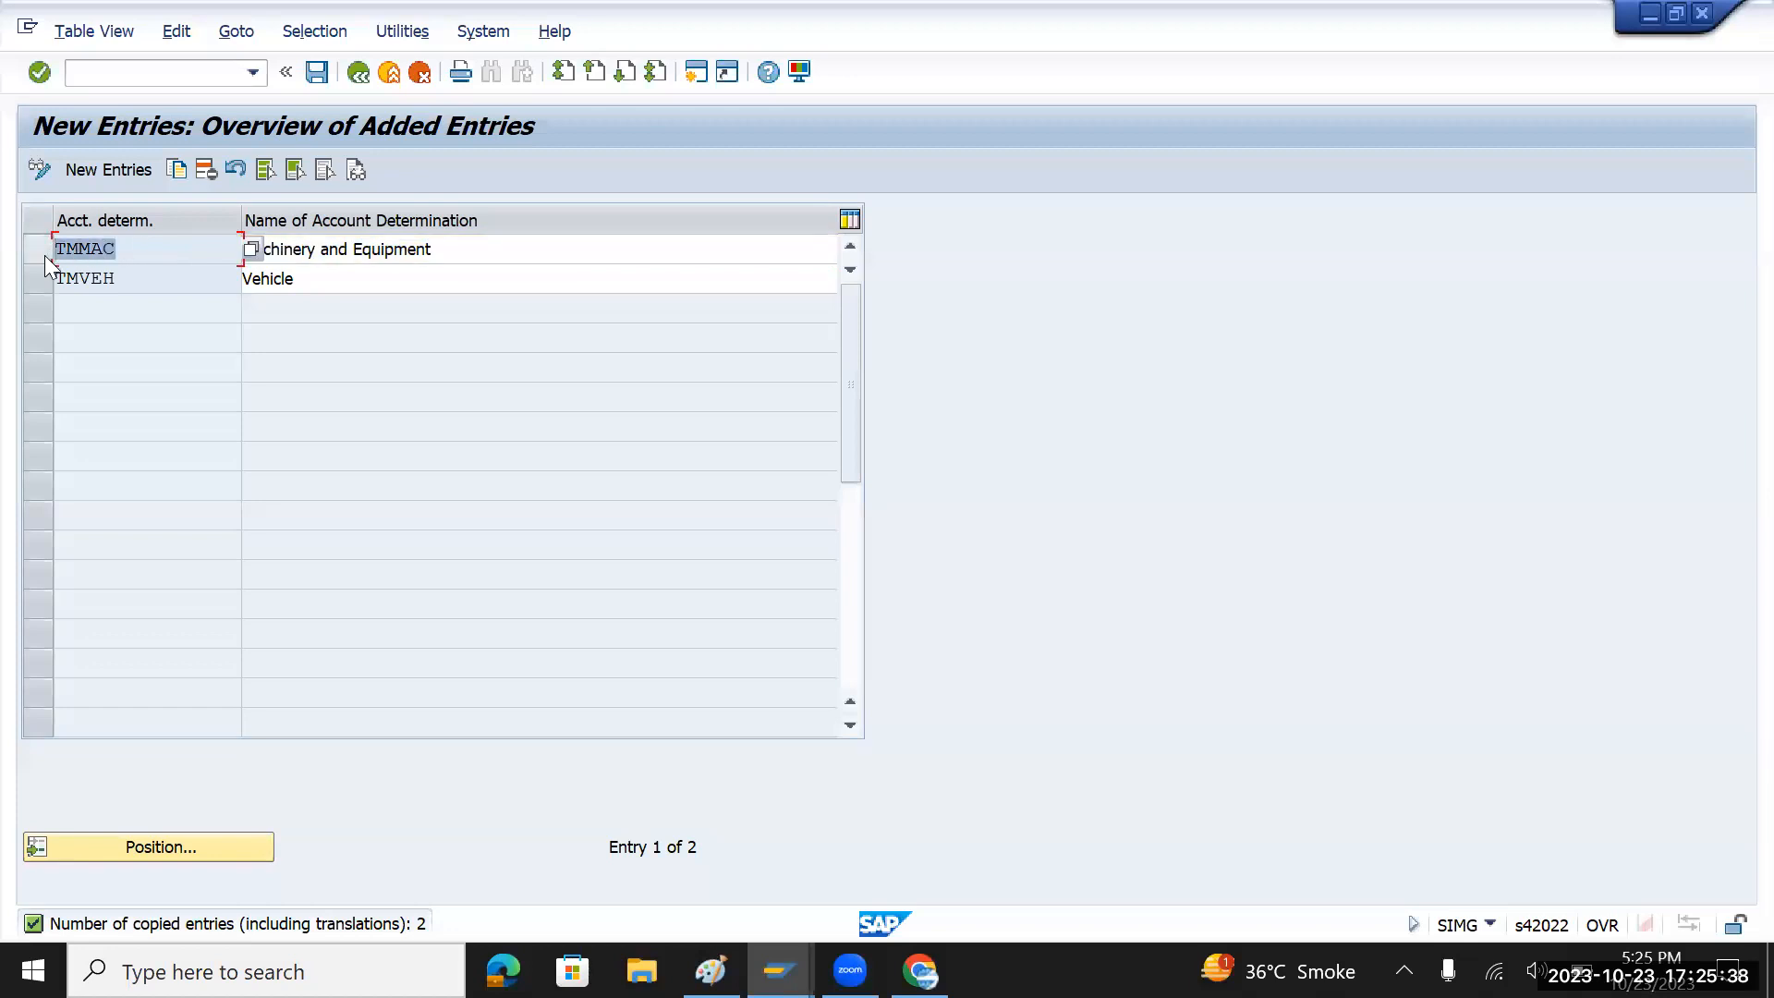
# - Save the new account determinations under customizing request WALK902687 and return to the IMG structure
pyautogui.click(318, 75)
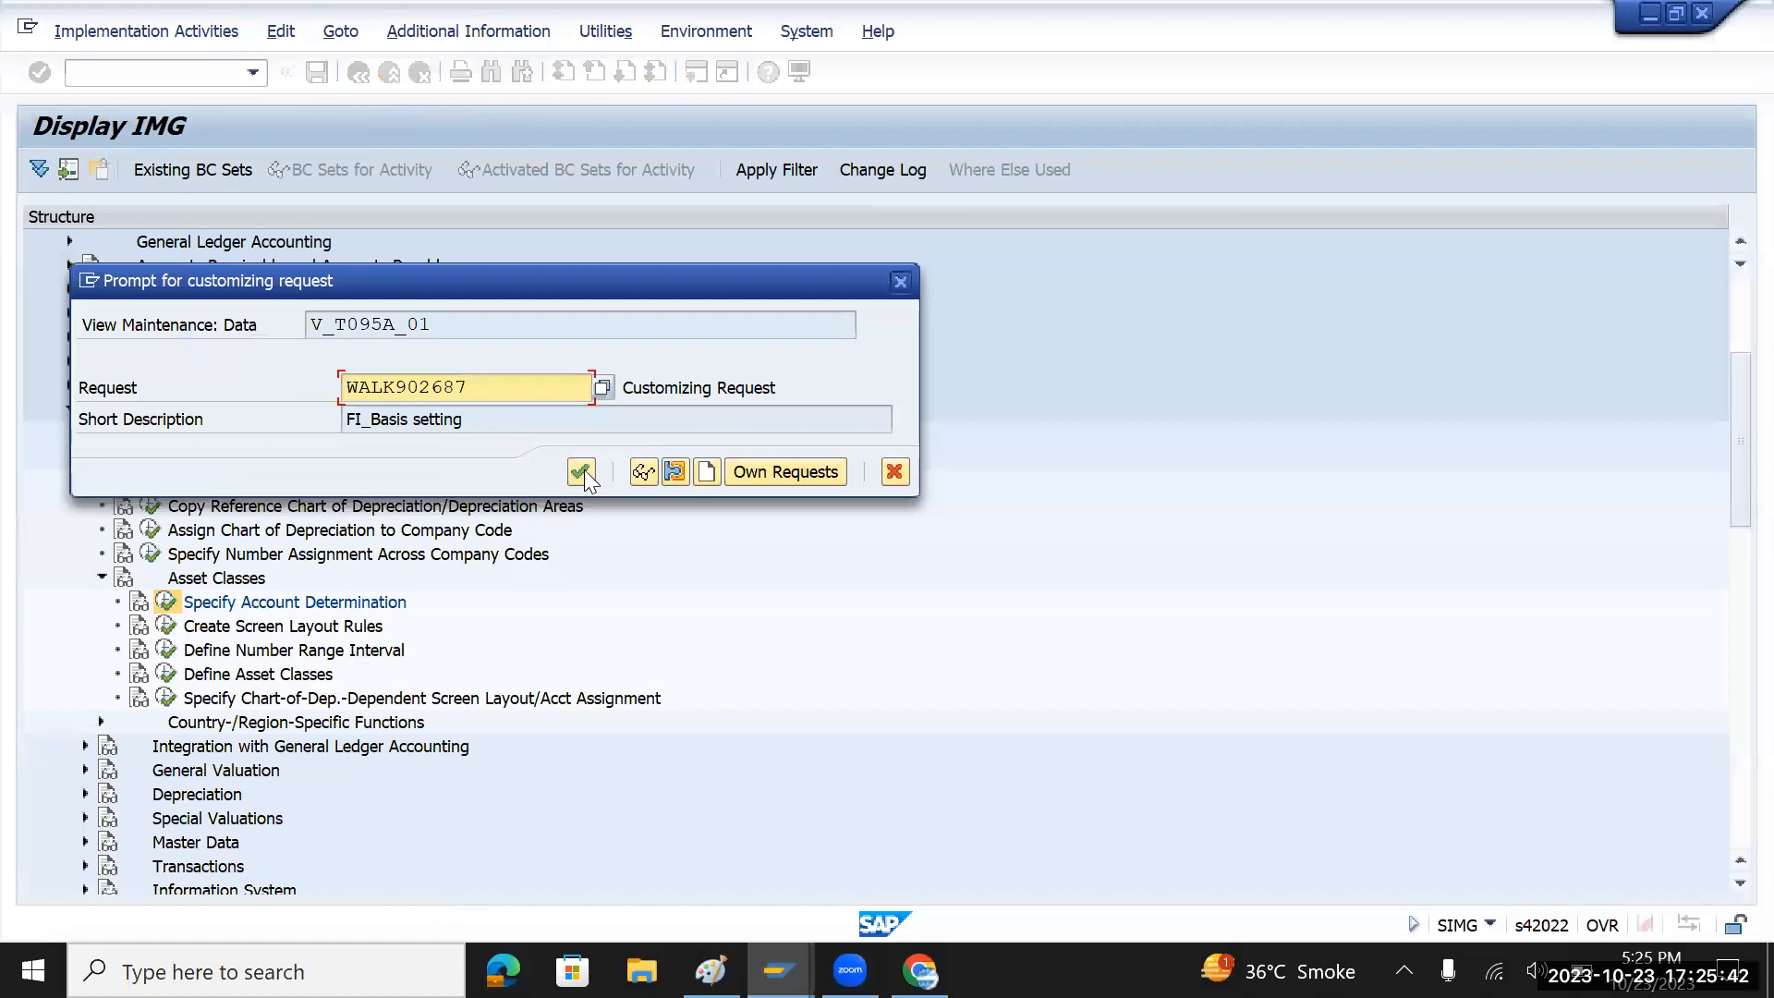
pyautogui.click(582, 471)
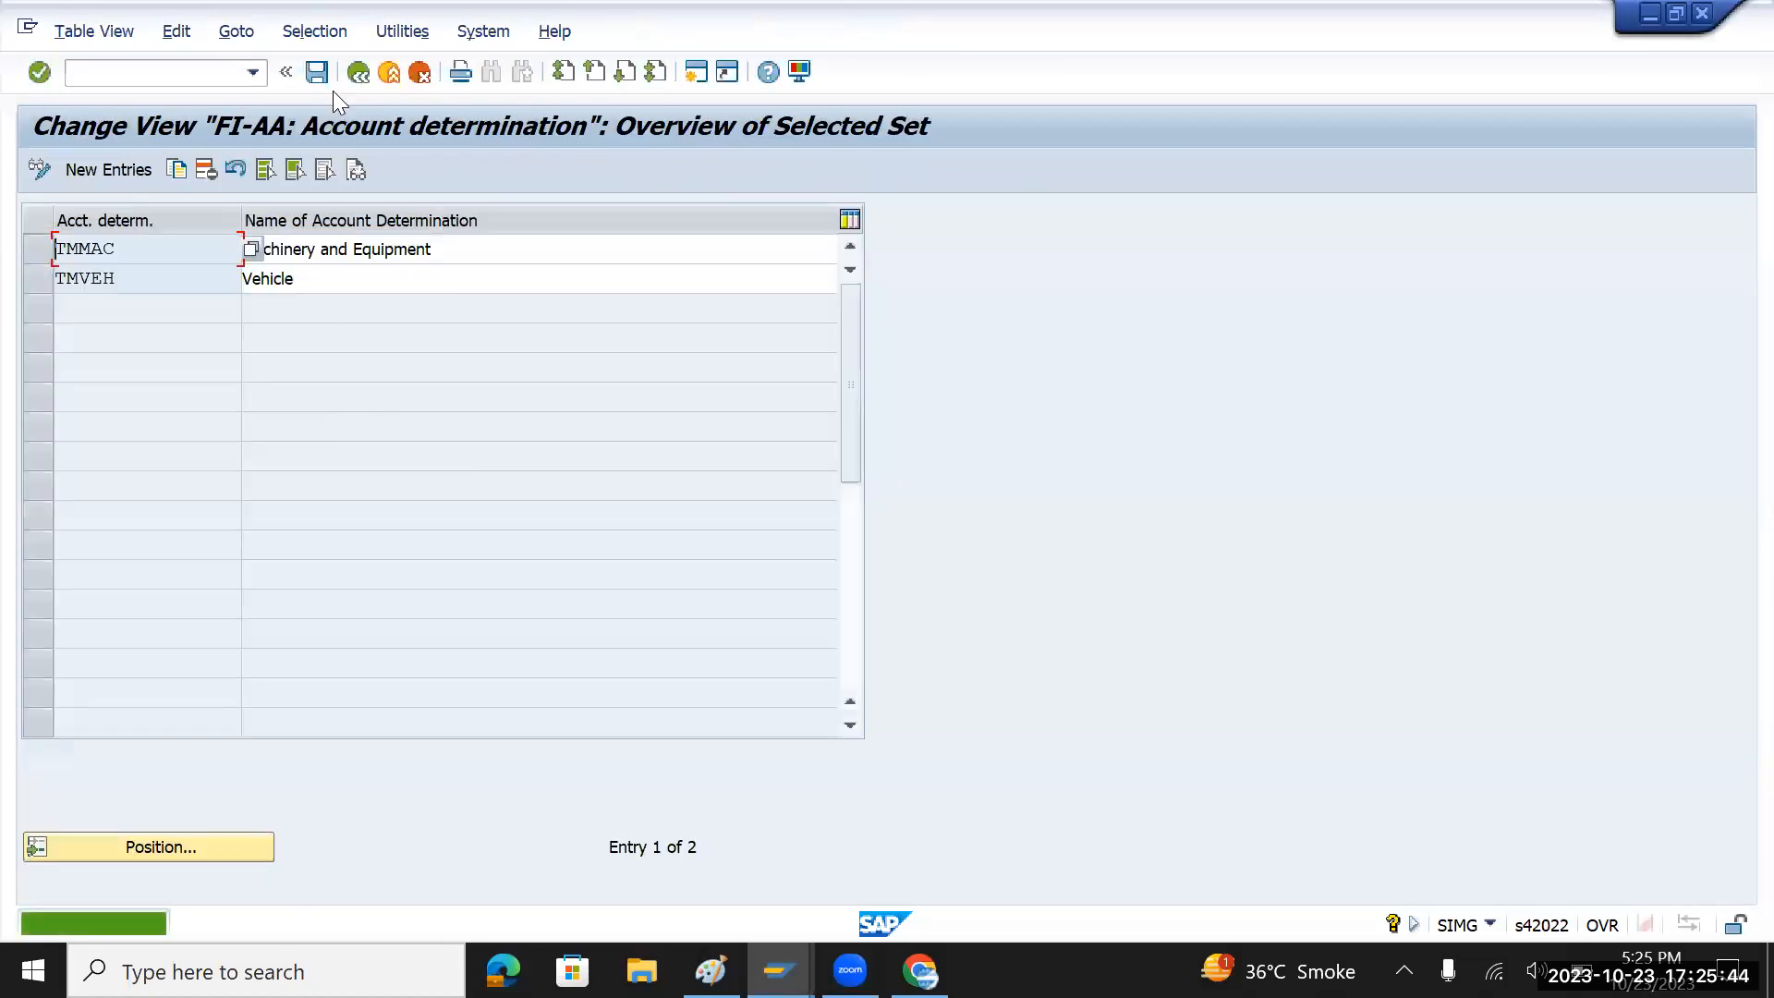
pyautogui.click(319, 77)
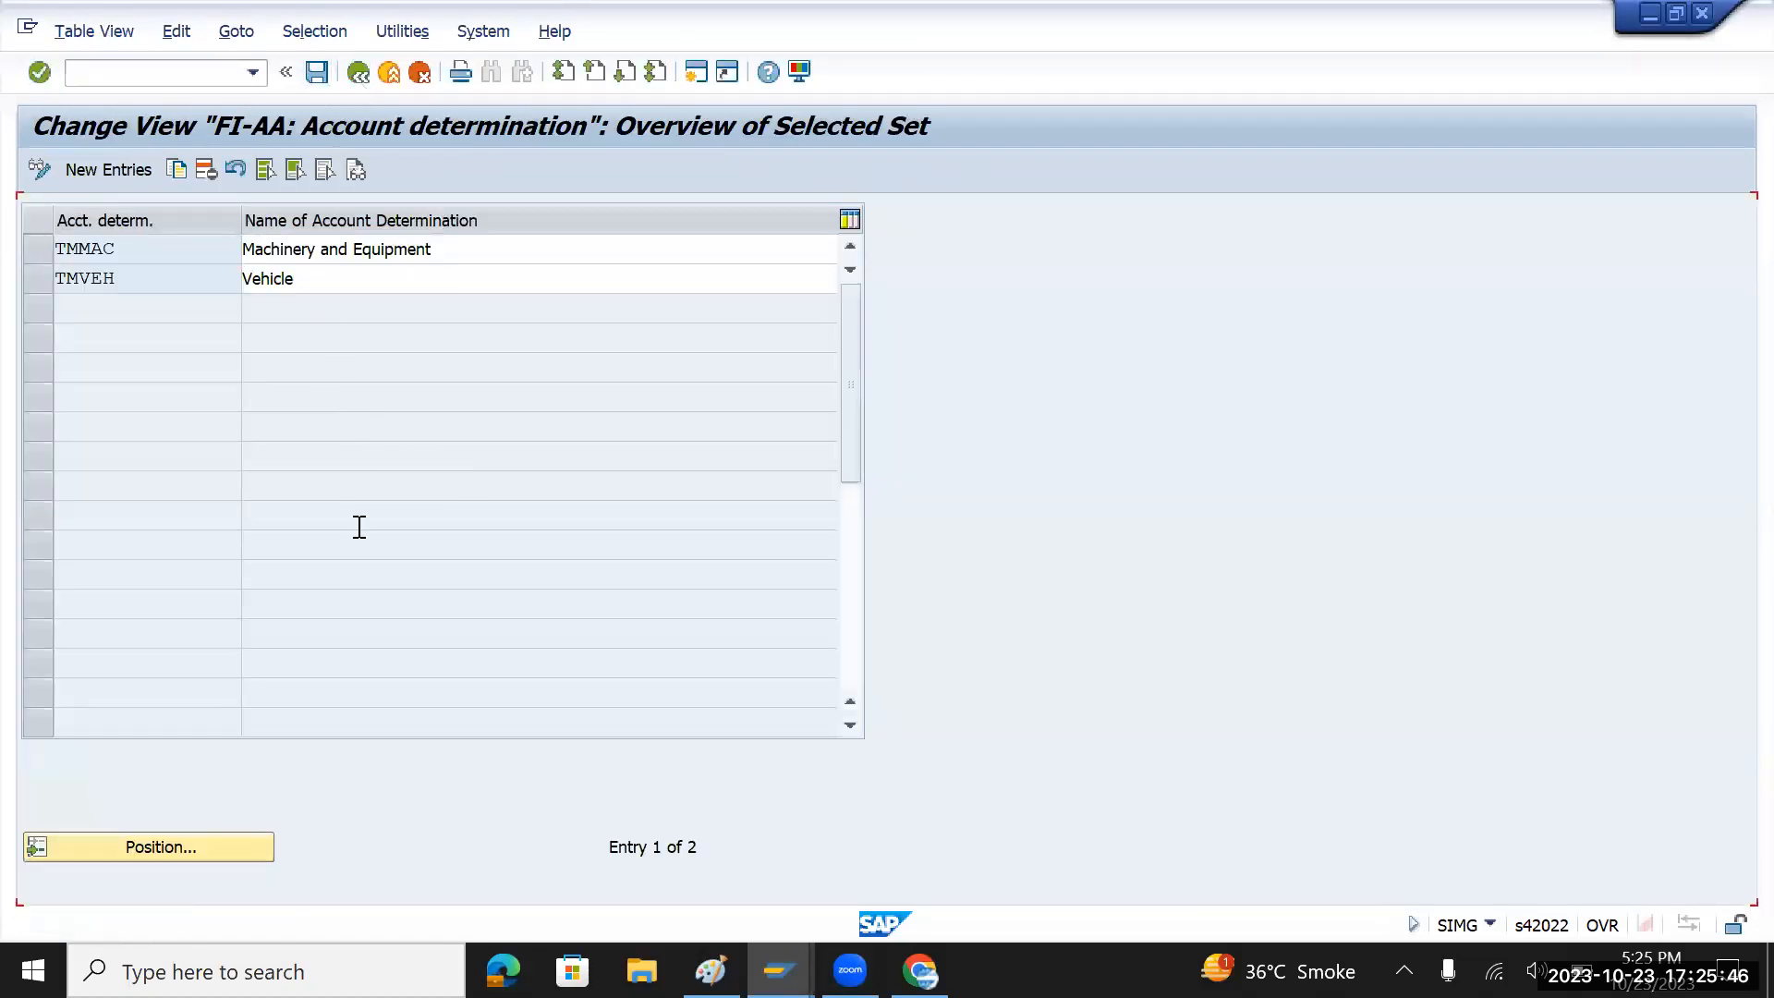
pyautogui.click(349, 74)
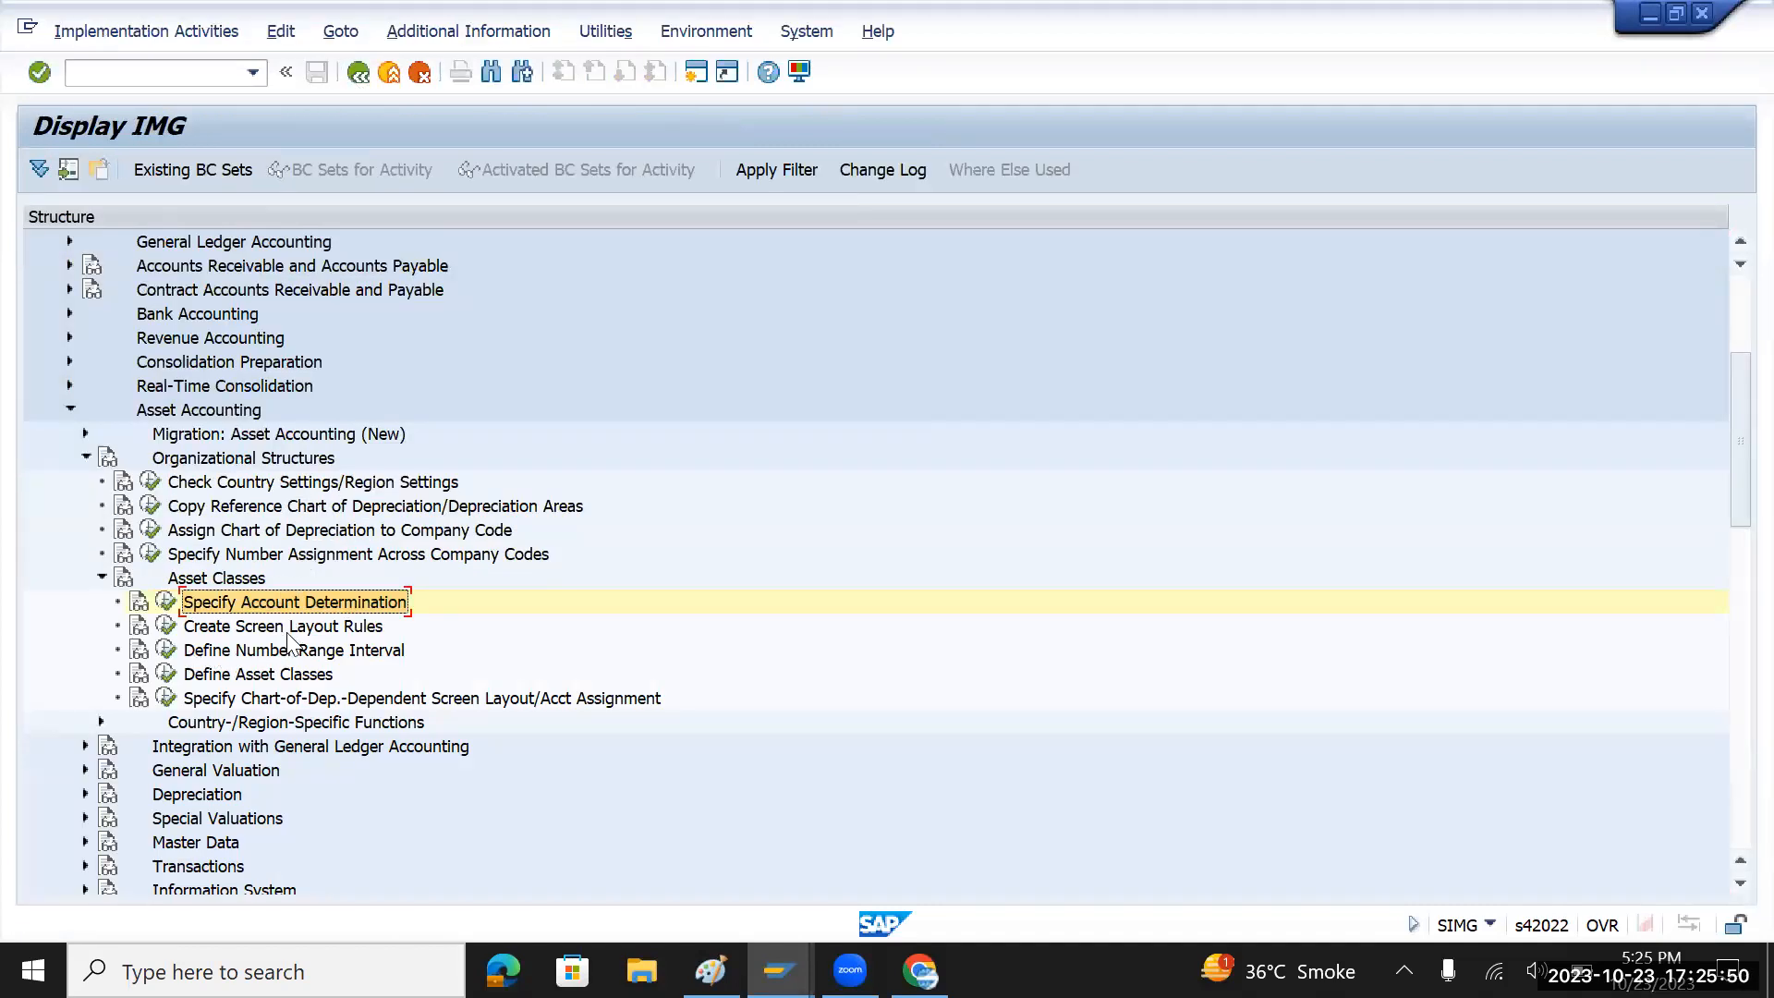
# - Open the Create Screen Layout Rules activity and select rules 3000 Fixtures and fittings and 3100 Vehicles
pyautogui.click(287, 631)
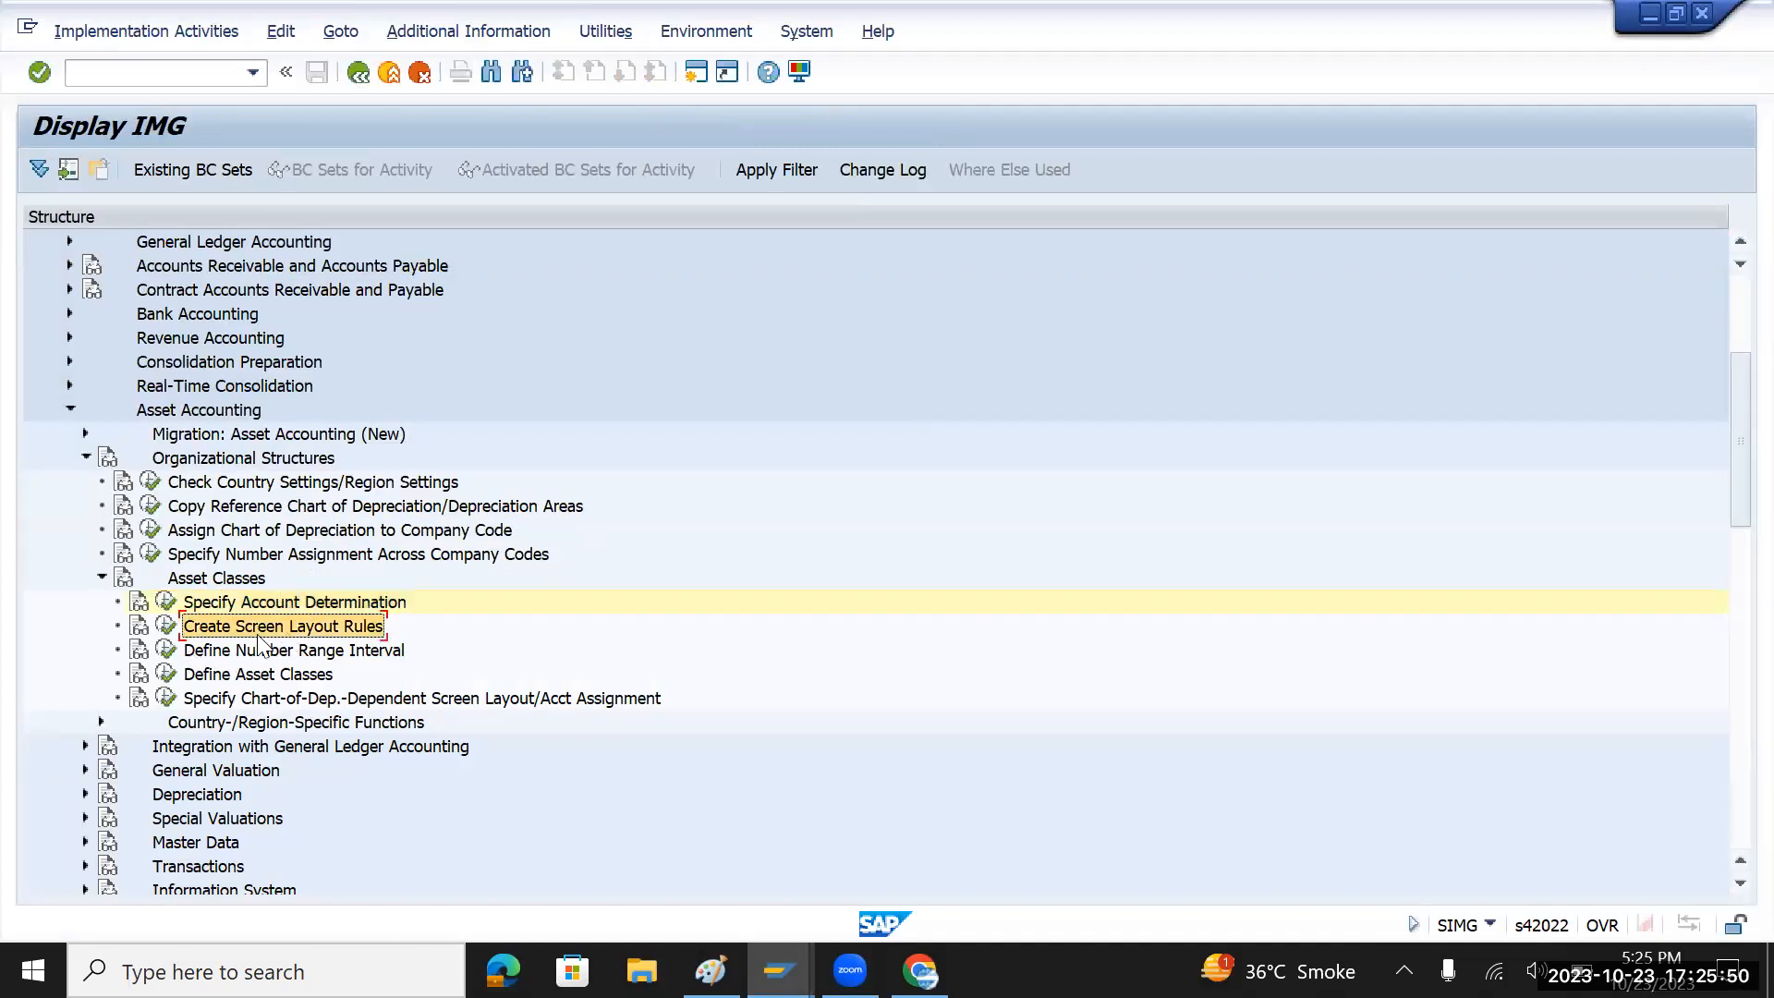
pyautogui.click(166, 633)
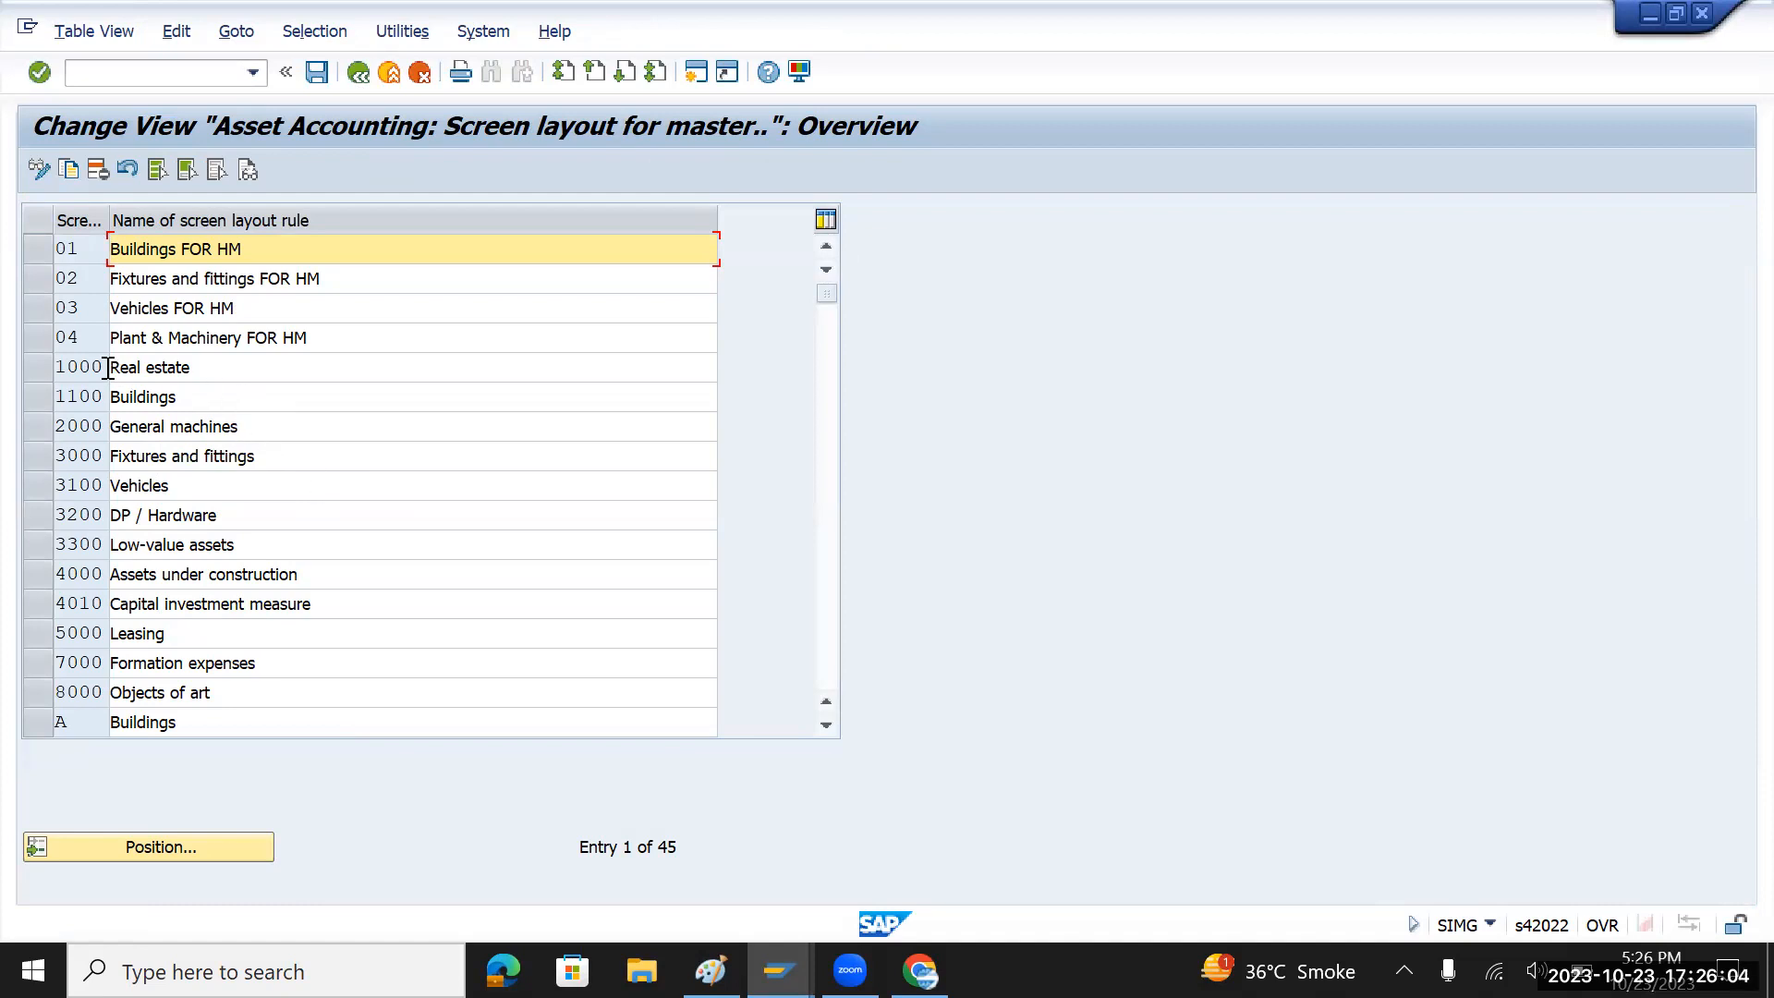
pyautogui.scroll(-2, 157, 398)
pyautogui.scroll(-2, 159, 397)
pyautogui.scroll(4, 159, 397)
pyautogui.moveTo(43, 486); pyautogui.dragTo(39, 458)
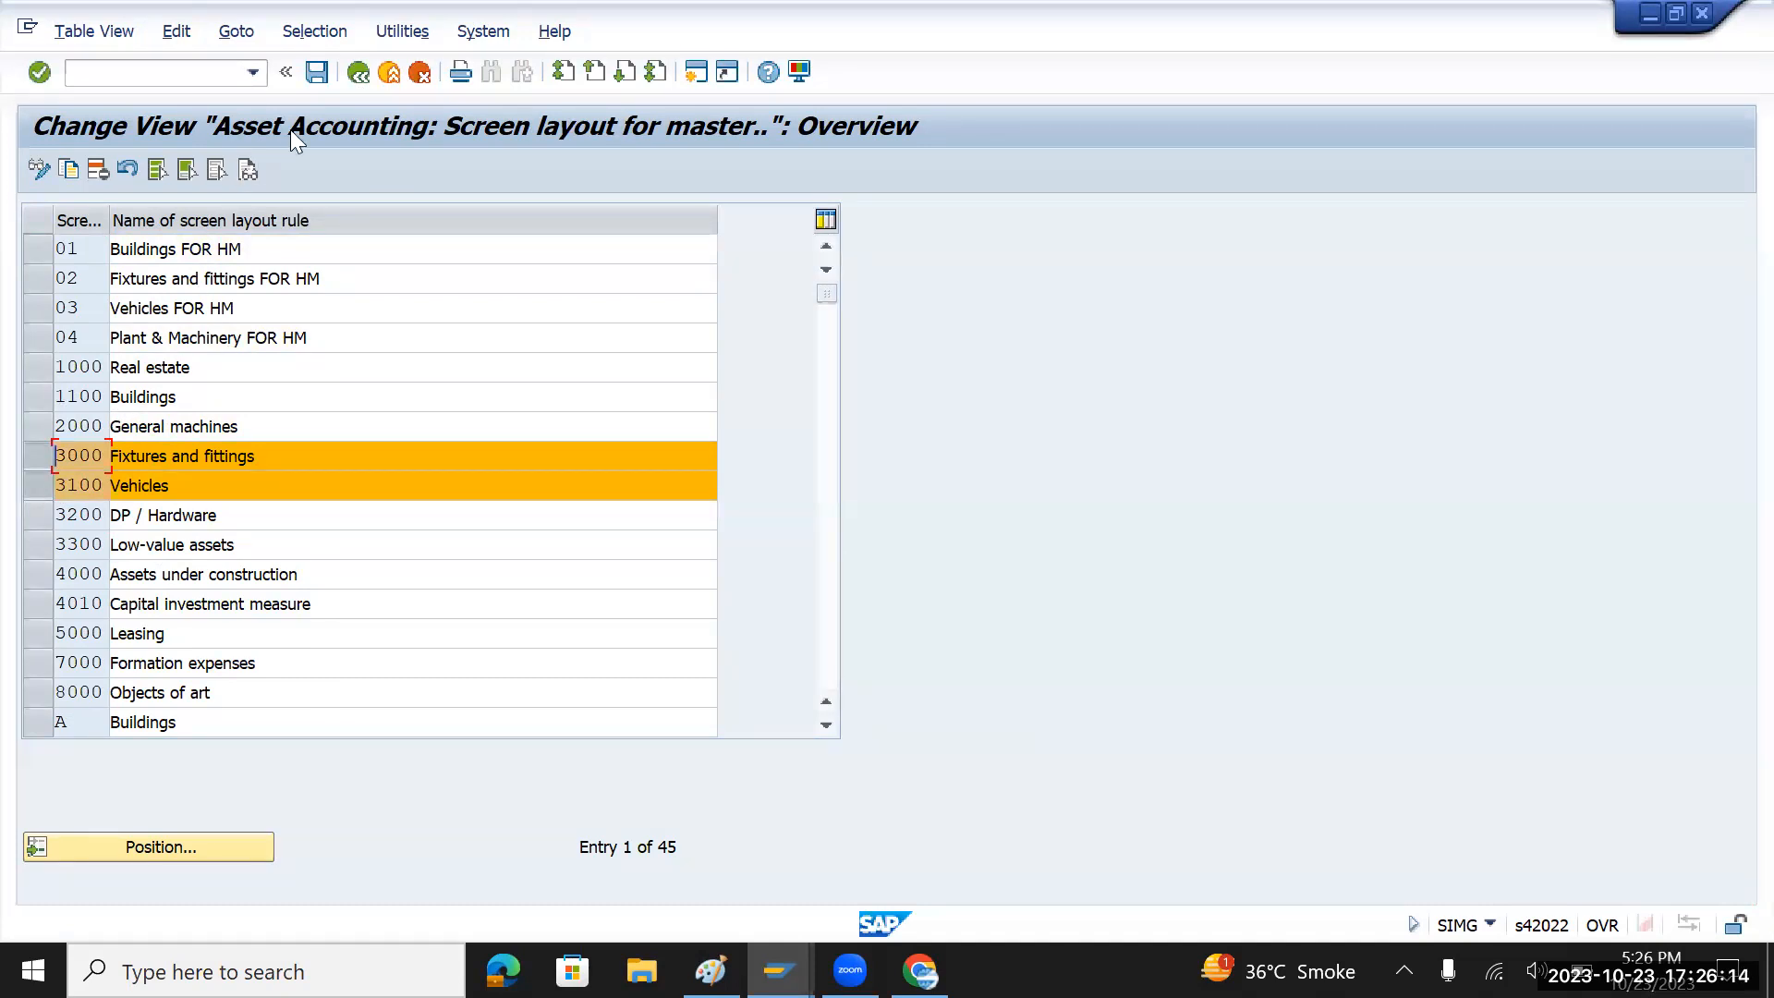
pyautogui.click(70, 170)
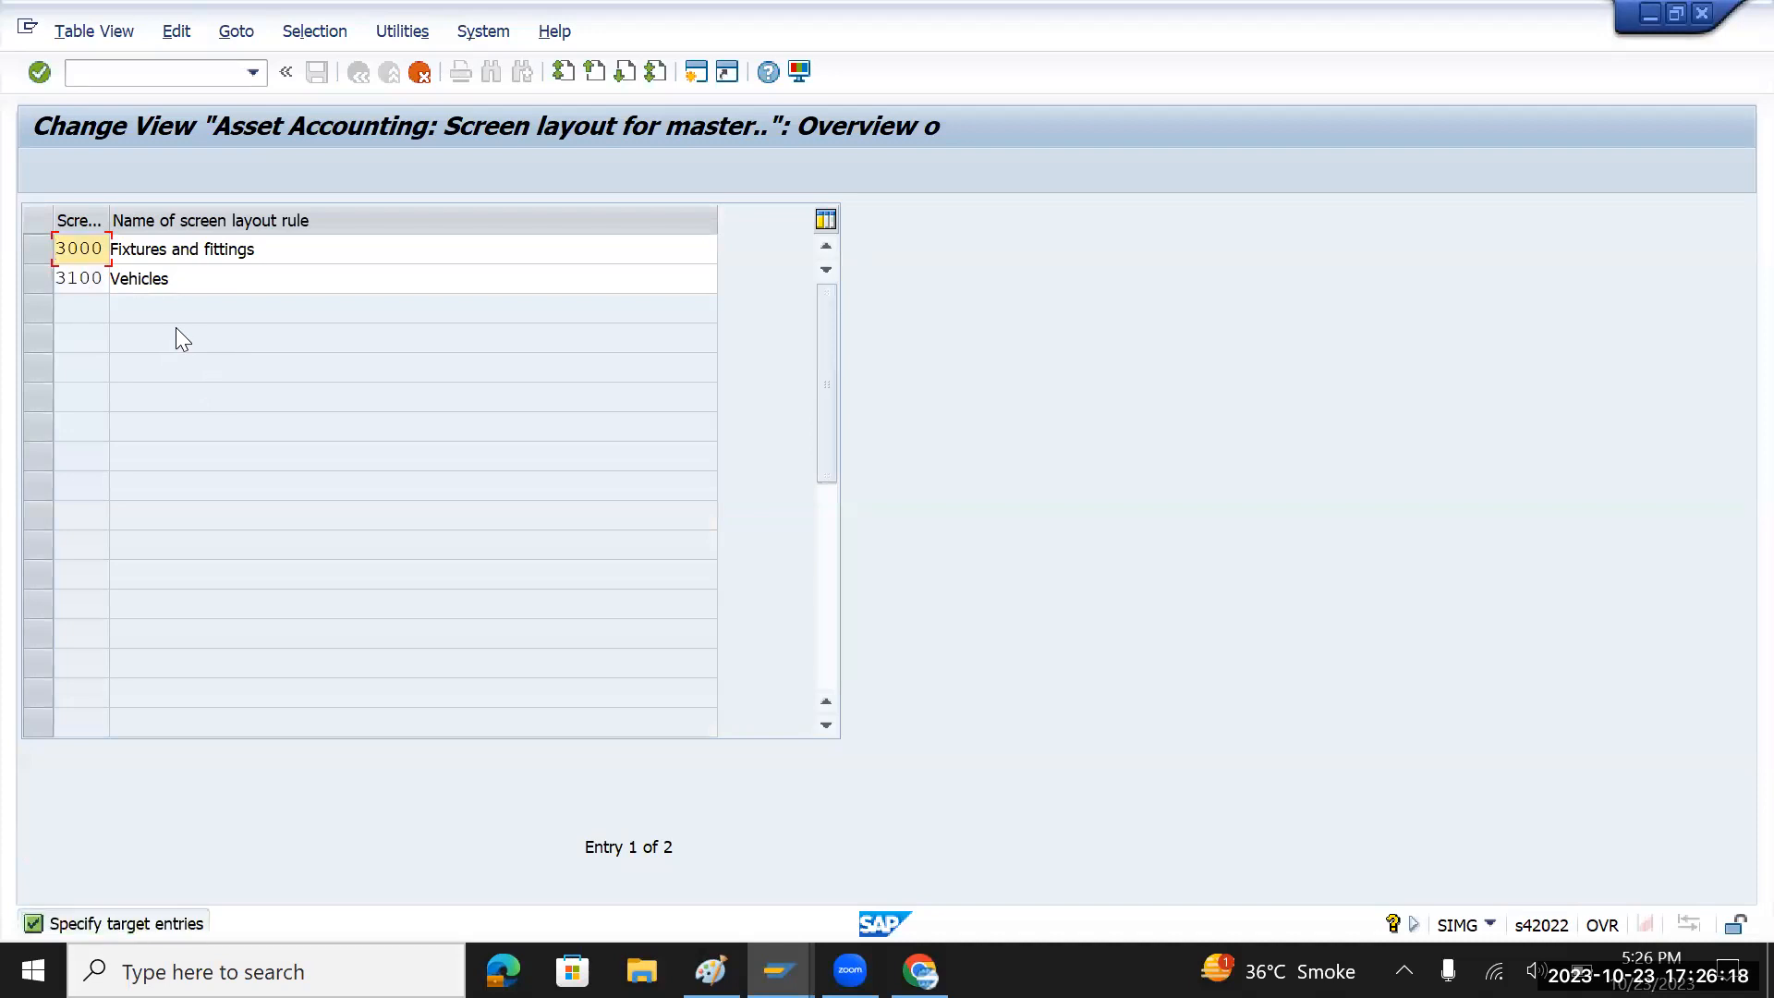
pyautogui.write('TMF0')
pyautogui.click(420, 72)
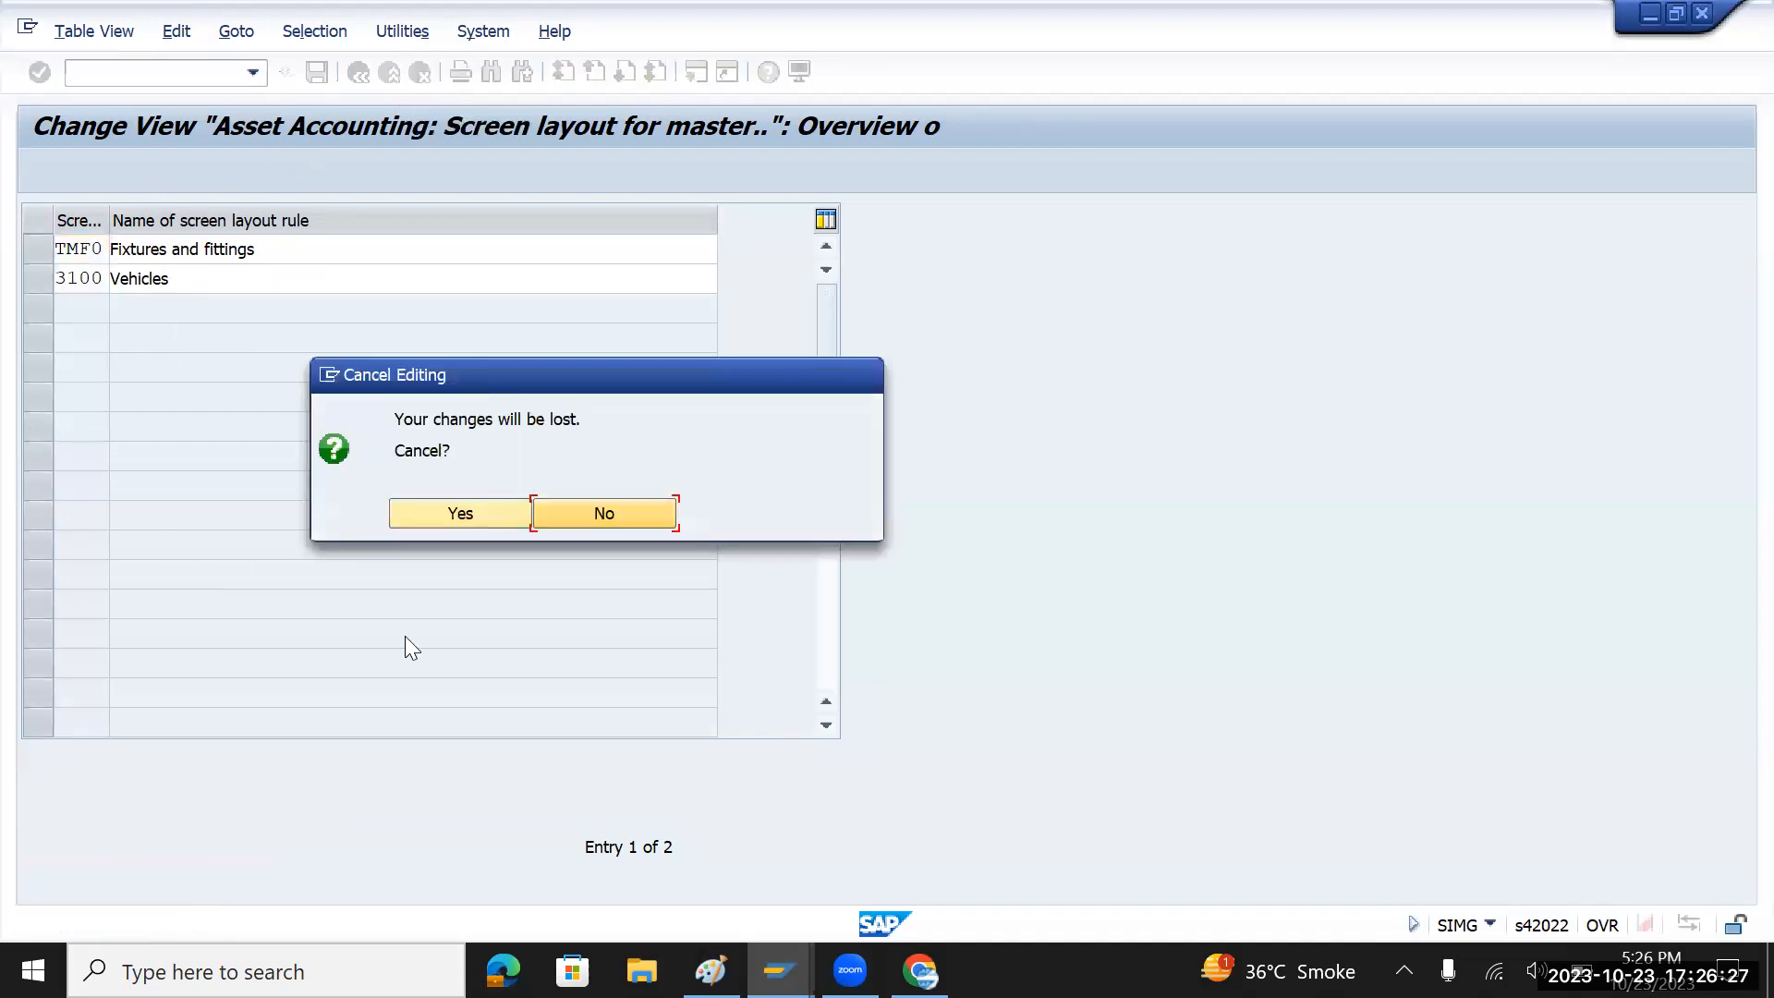
pyautogui.click(480, 518)
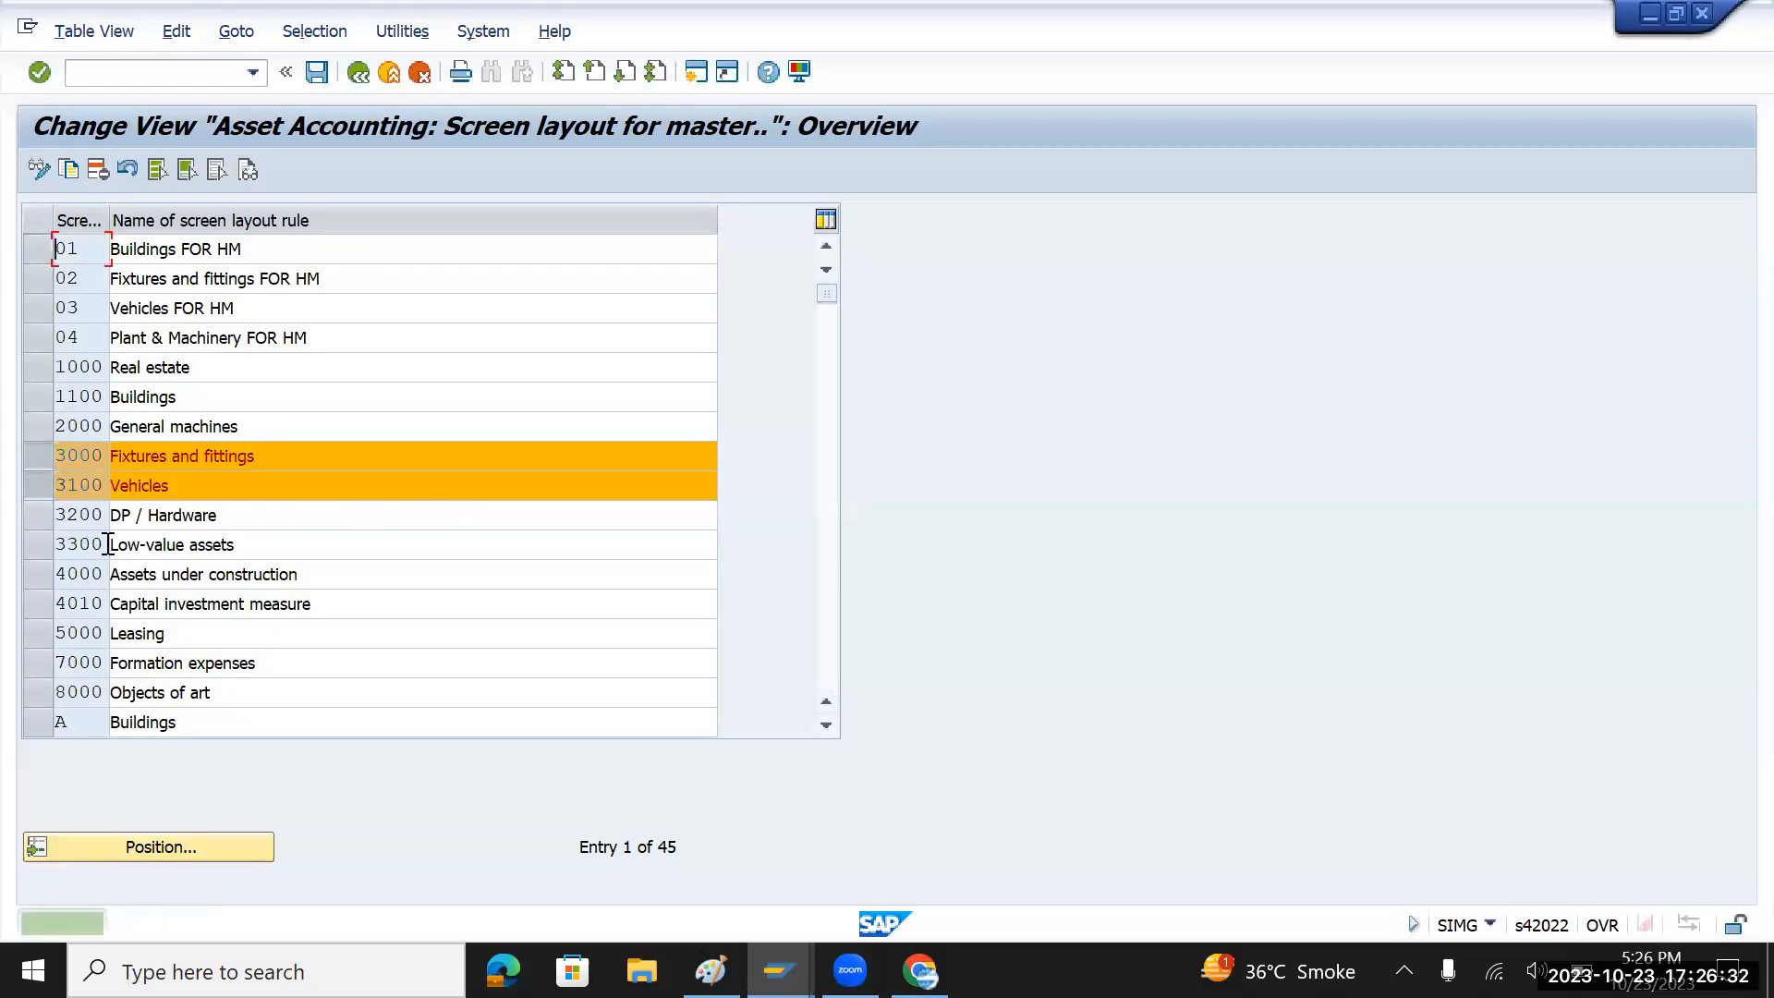
pyautogui.click(42, 453)
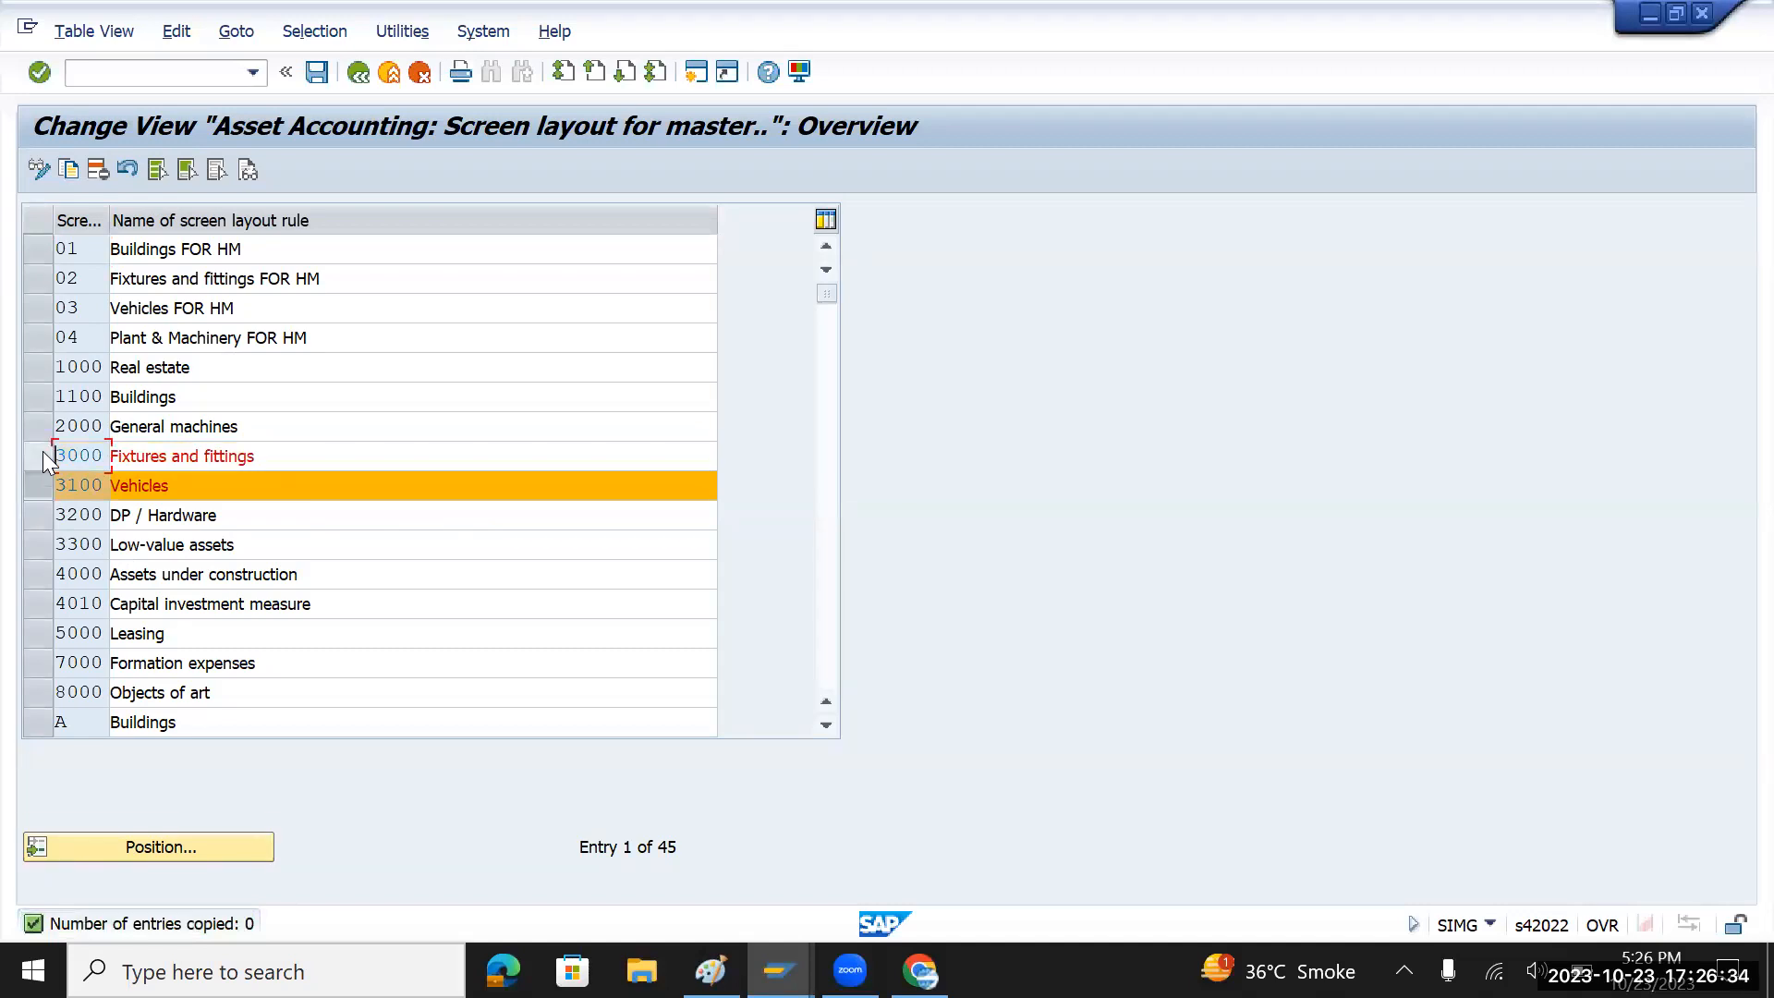
pyautogui.scroll(-3, 249, 614)
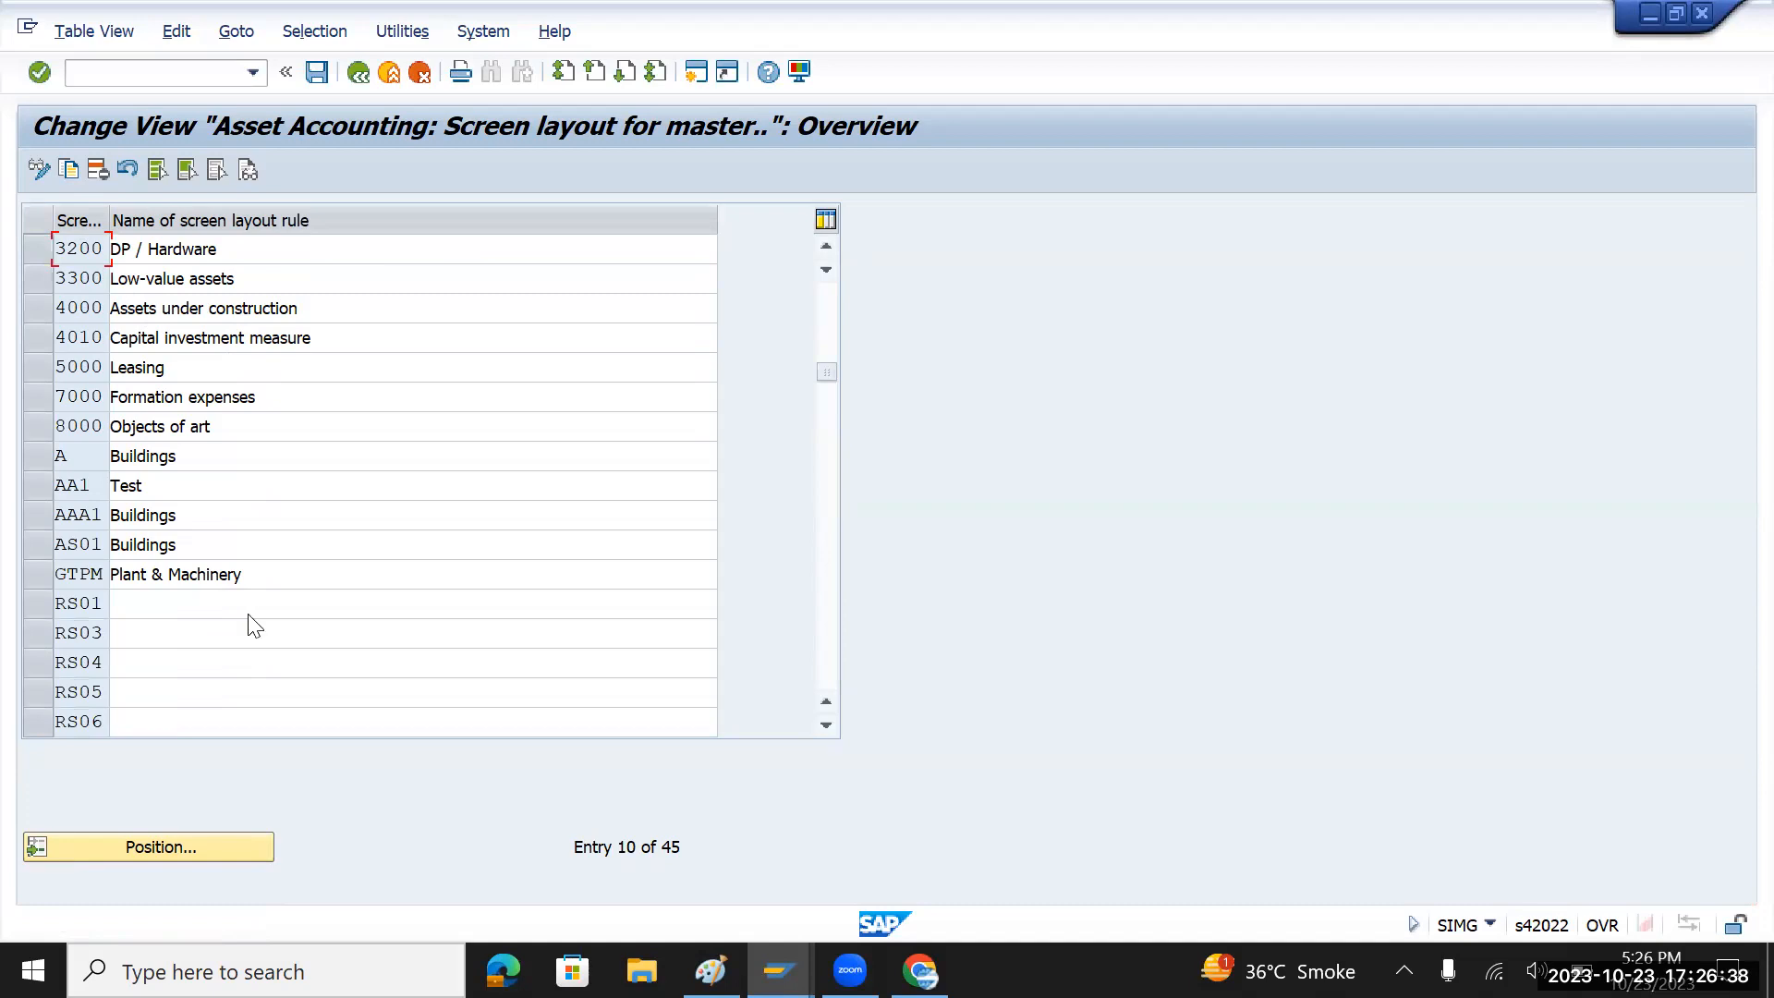
pyautogui.scroll(2, 249, 613)
pyautogui.scroll(1, 249, 614)
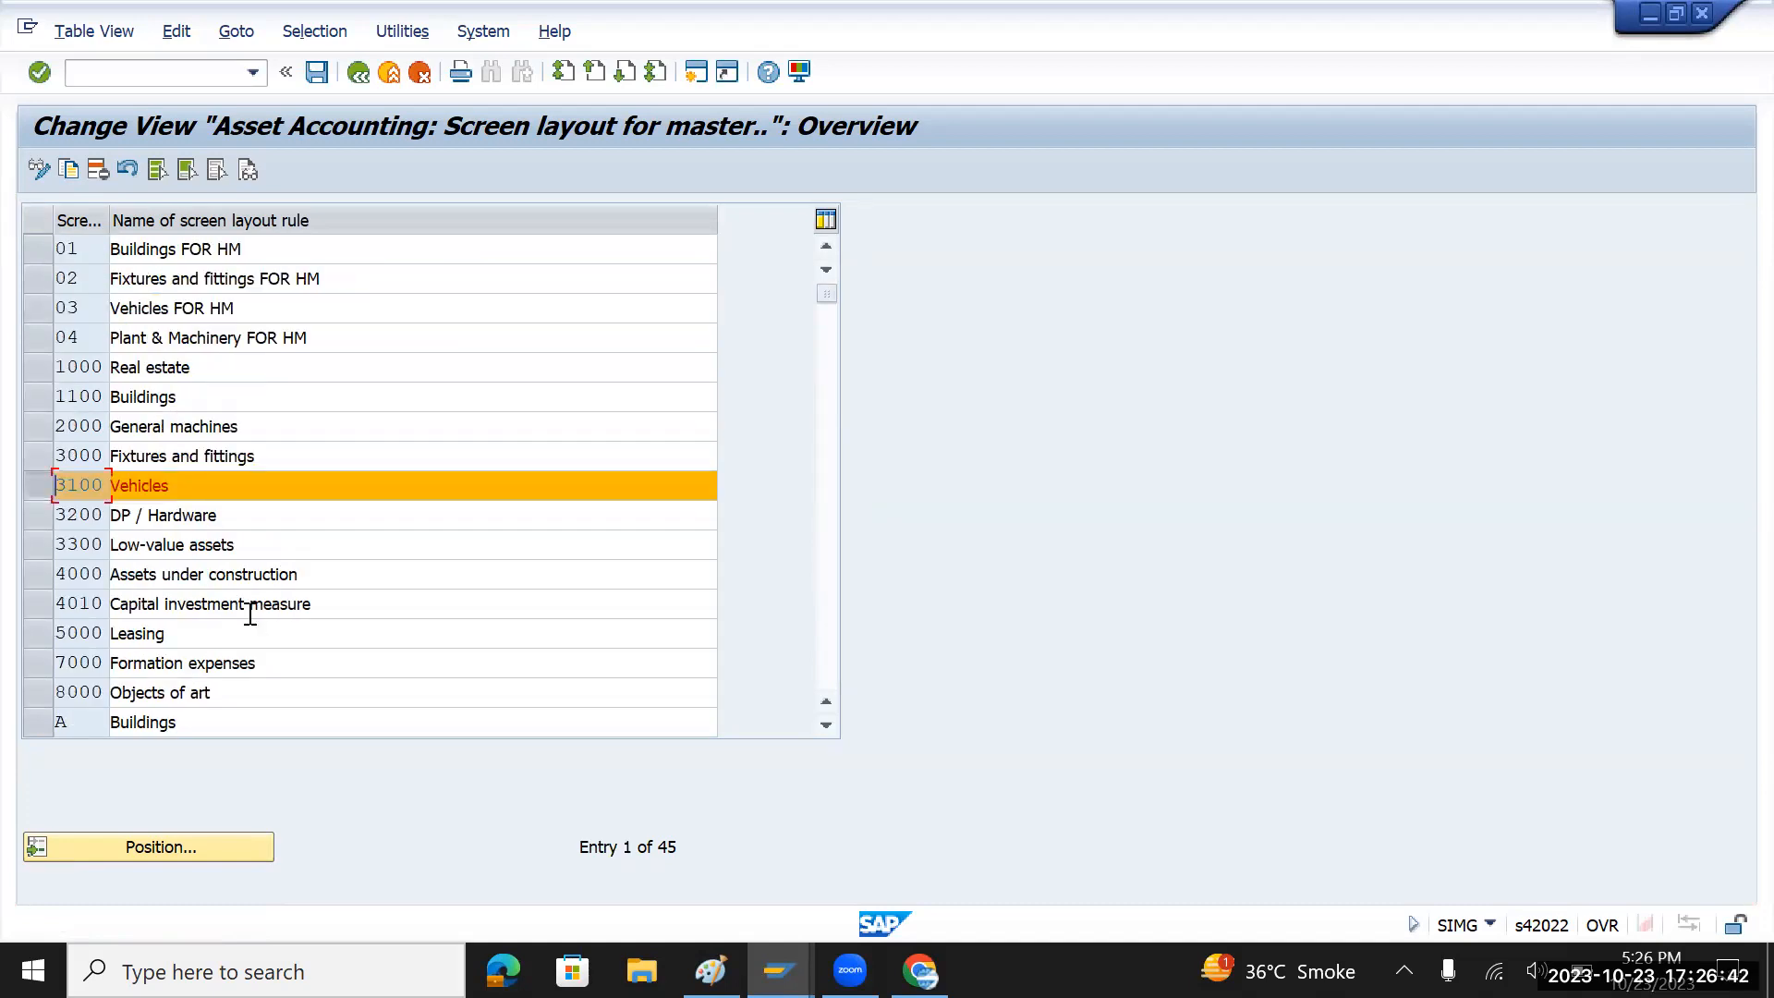
pyautogui.click(33, 456)
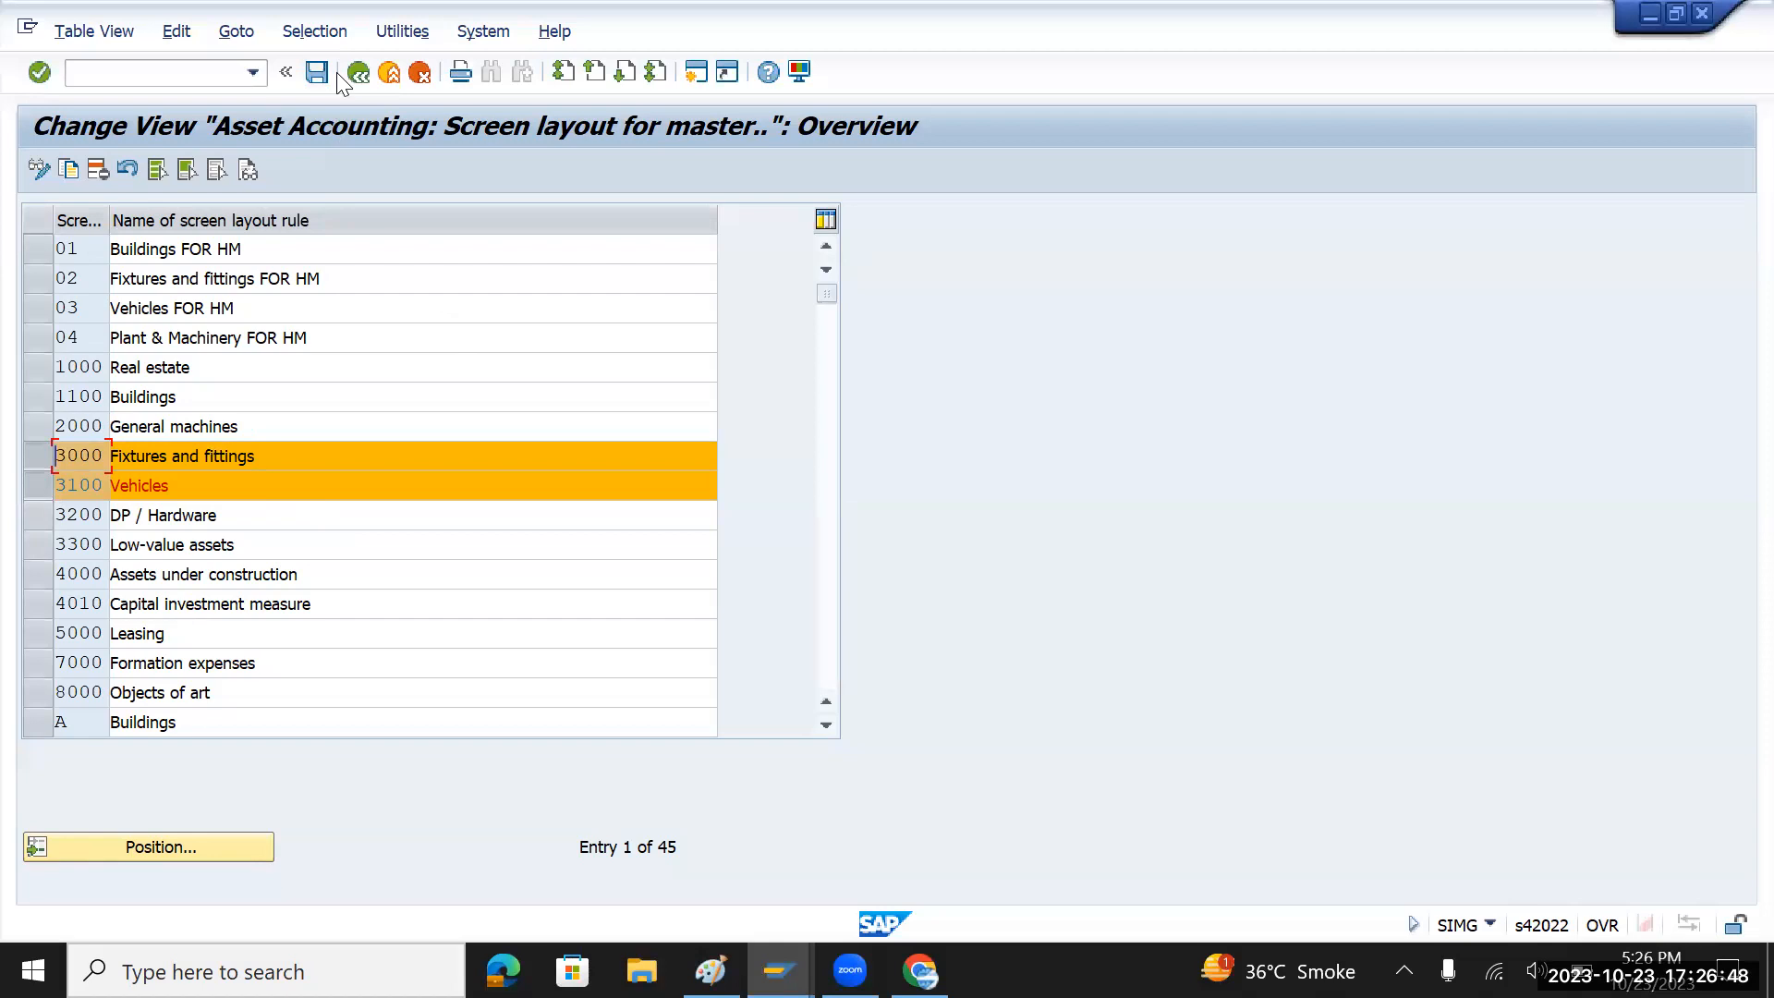
# - Copy the selected screen layout rules, giving the Fixtures and fittings copy the key TMMA and the name Machinery
pyautogui.click(70, 172)
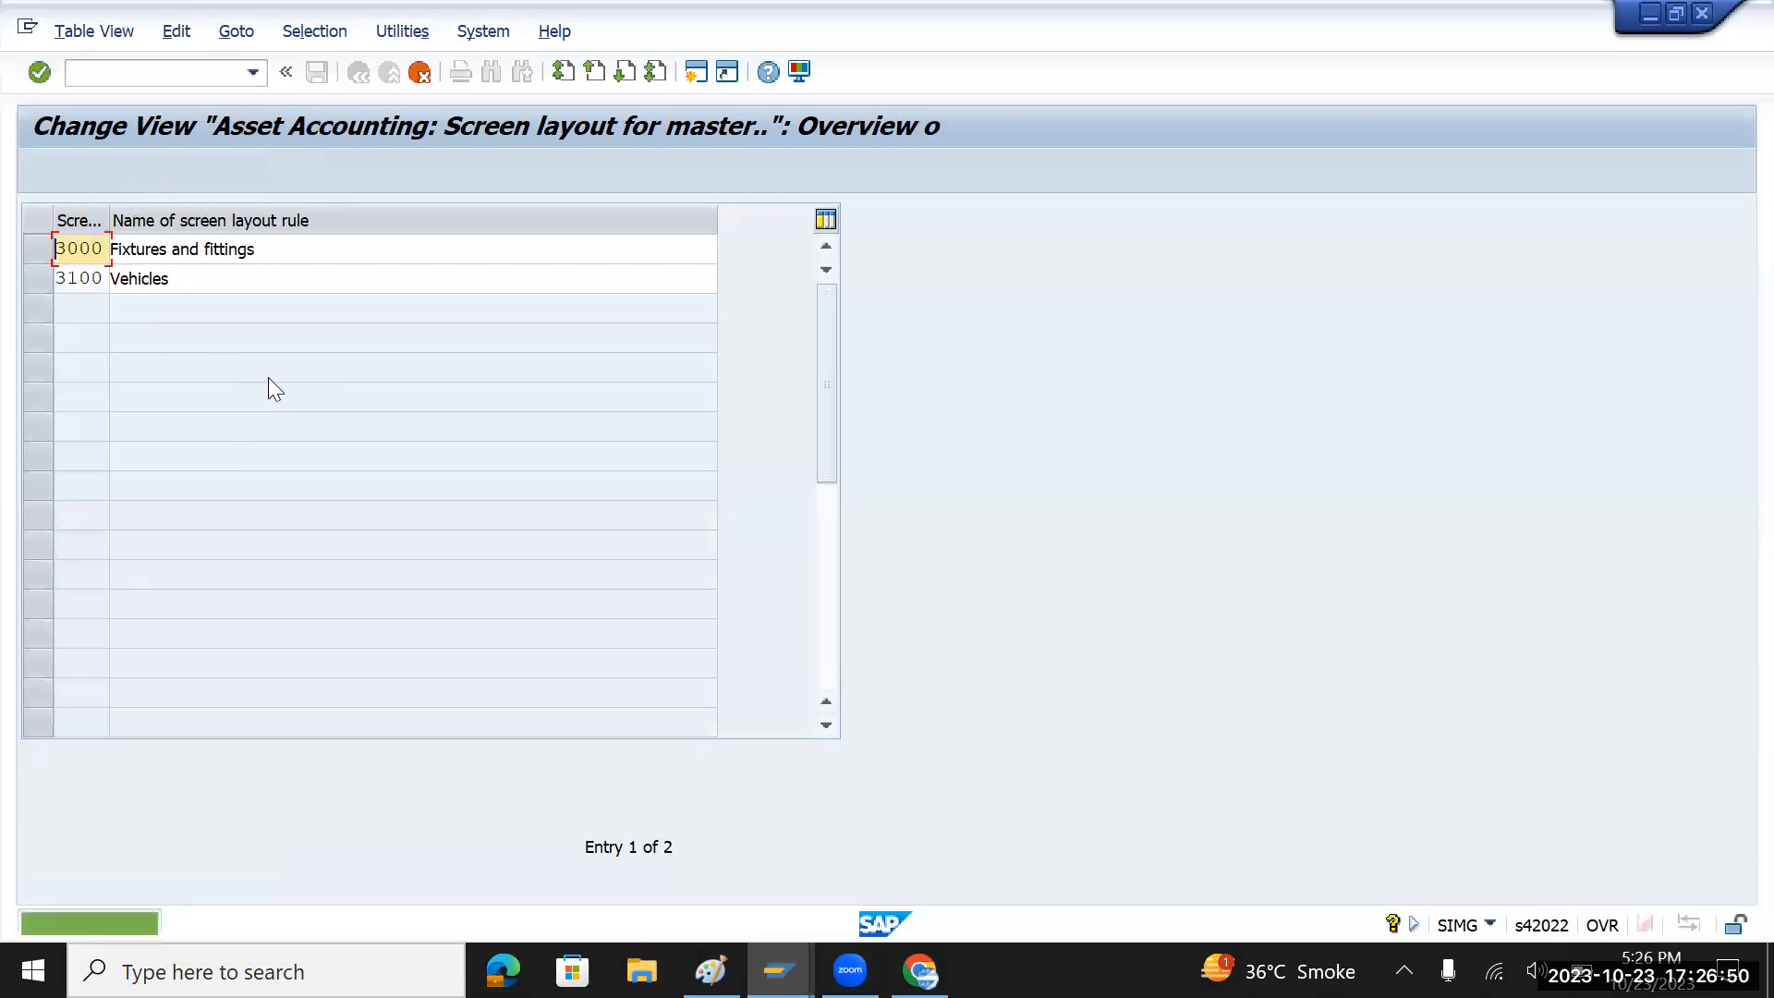
pyautogui.write('TM')
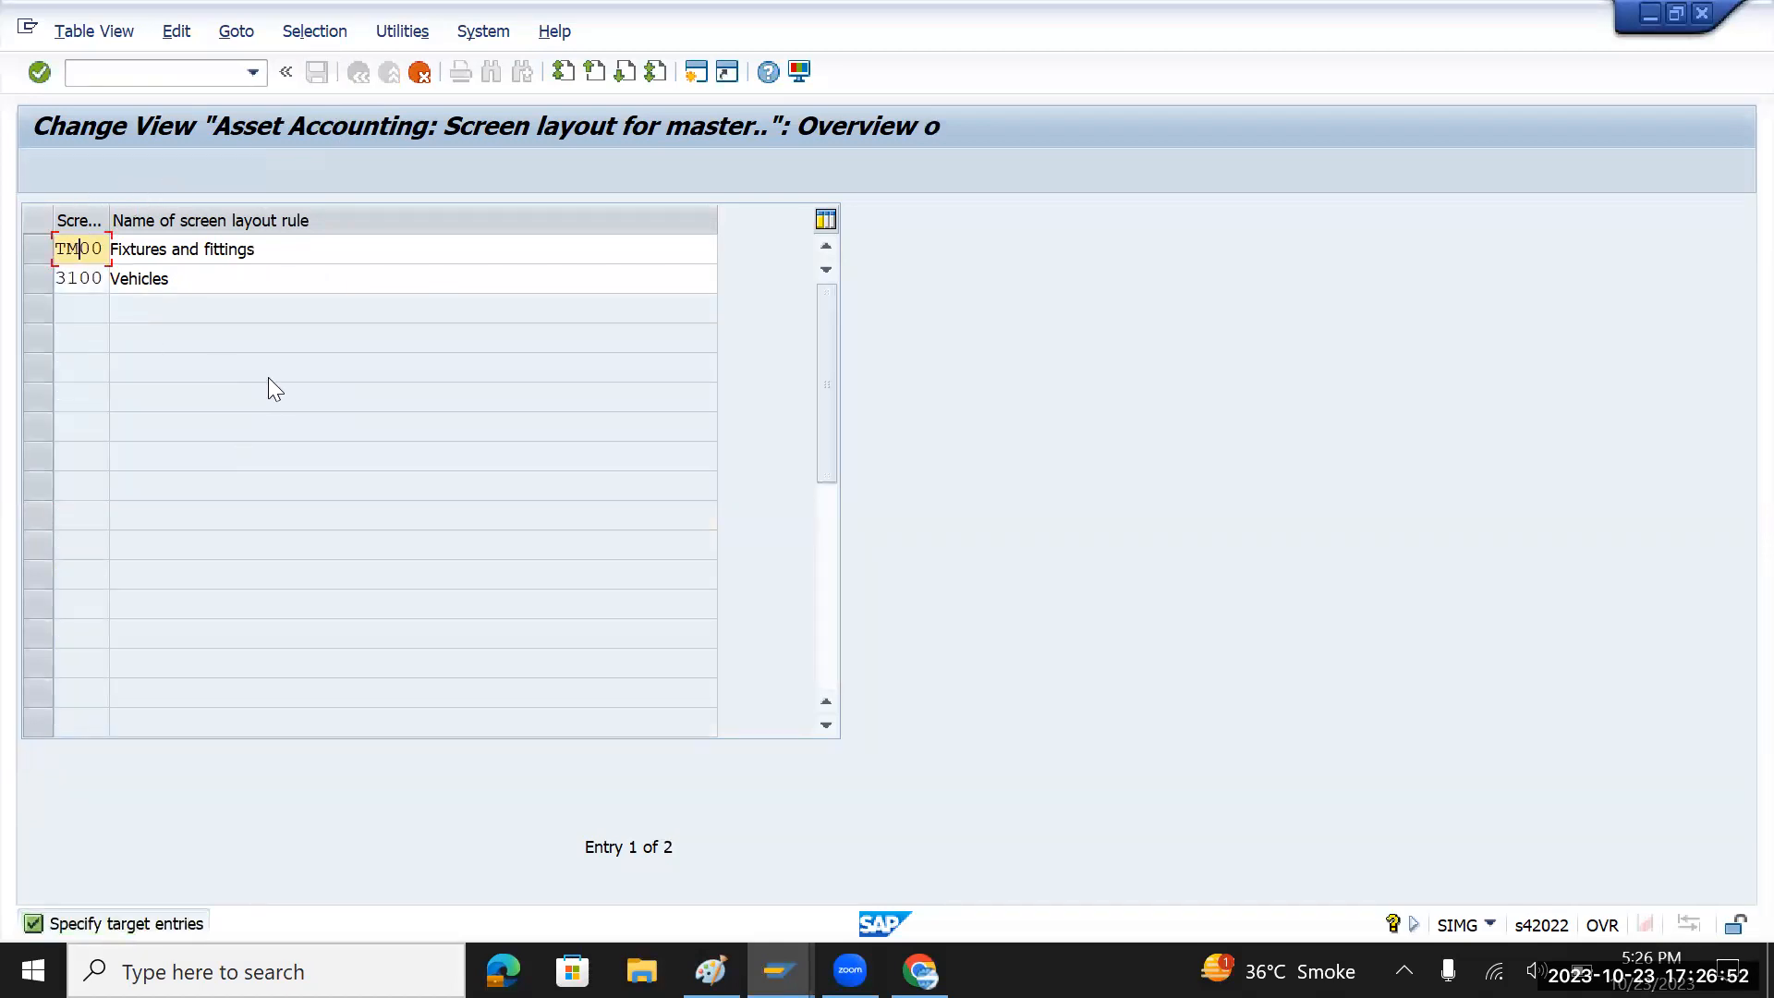
pyautogui.write('MA')
pyautogui.press('Tab')
pyautogui.press('Delete')
pyautogui.press('Delete')
pyautogui.press('Delete')
pyautogui.press('Delete')
pyautogui.press('Delete')
pyautogui.press('Delete')
pyautogui.press('Delete')
pyautogui.press('Delete')
pyautogui.press('Delete')
pyautogui.press('Delete')
pyautogui.press('Delete')
pyautogui.press('Delete')
pyautogui.press('Delete')
pyautogui.press('Delete')
pyautogui.press('Delete')
pyautogui.press('Delete')
pyautogui.press('Delete')
pyautogui.press('Delete')
pyautogui.press('Delete')
pyautogui.press('Delete')
pyautogui.press('Delete')
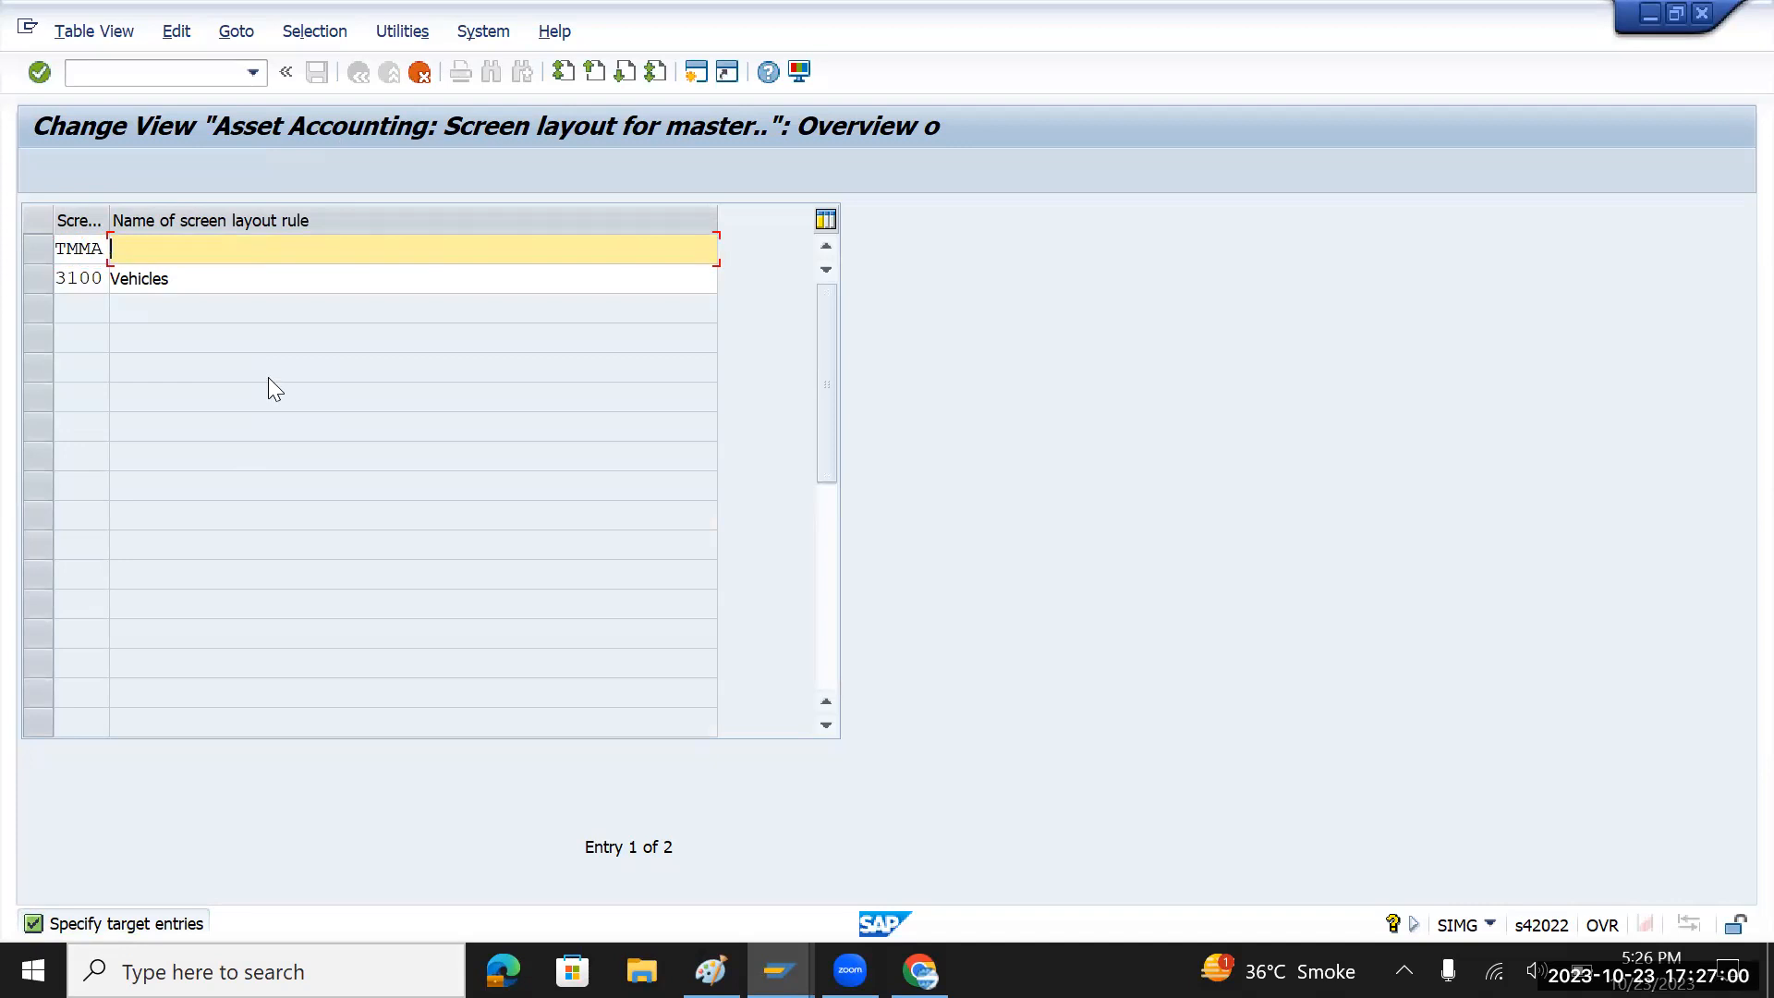
pyautogui.write('Machinery')
# - Give the Vehicles copy the key TMVE and save both new screen layout rules under customizing request WALK902687, returning to the overview
pyautogui.click(55, 280)
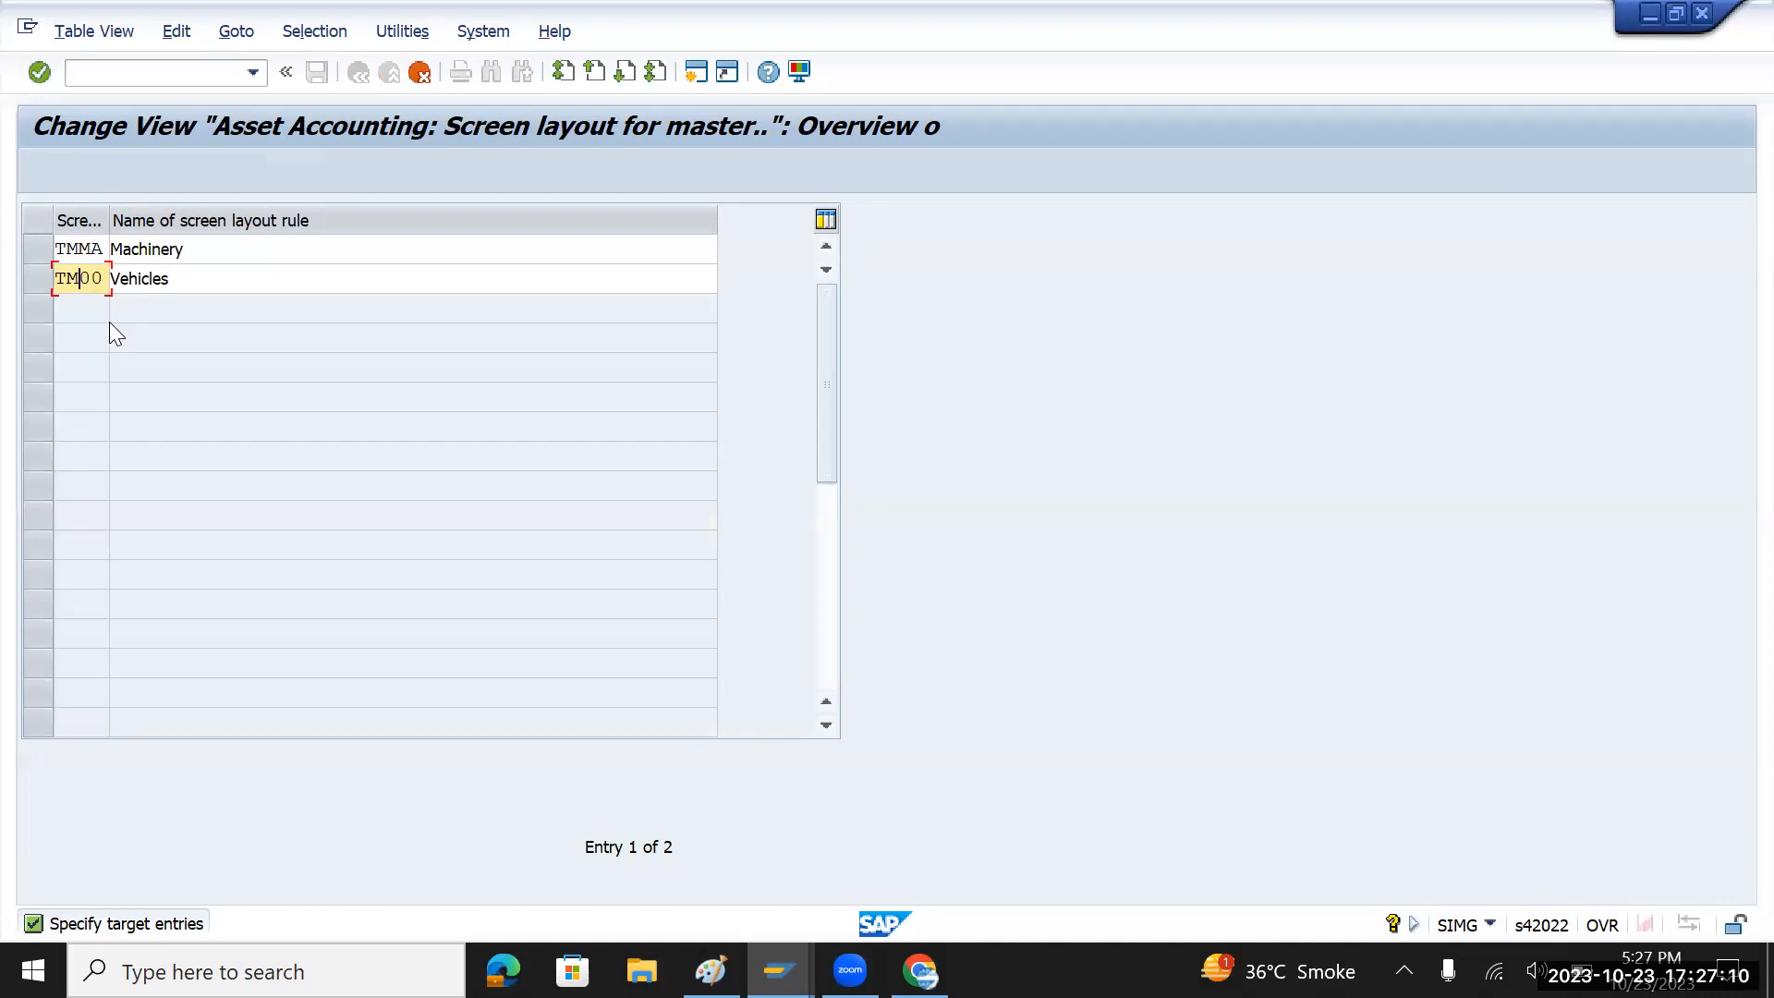
pyautogui.press('Return')
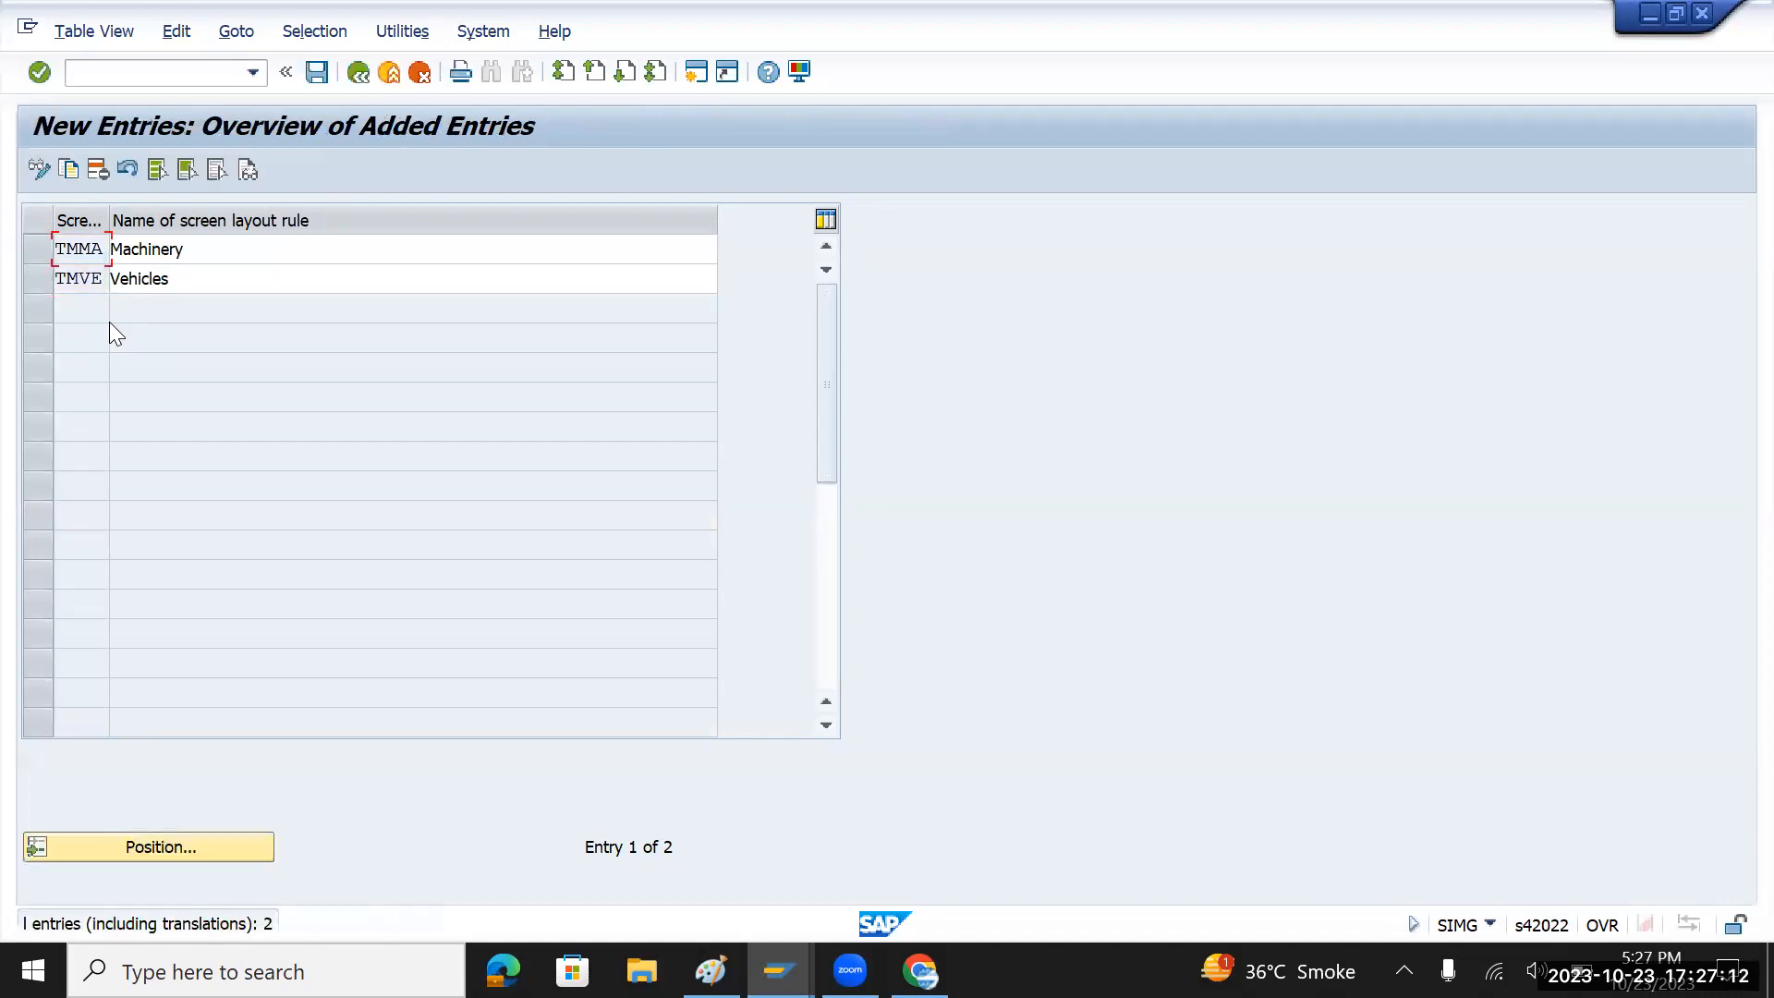
pyautogui.click(314, 73)
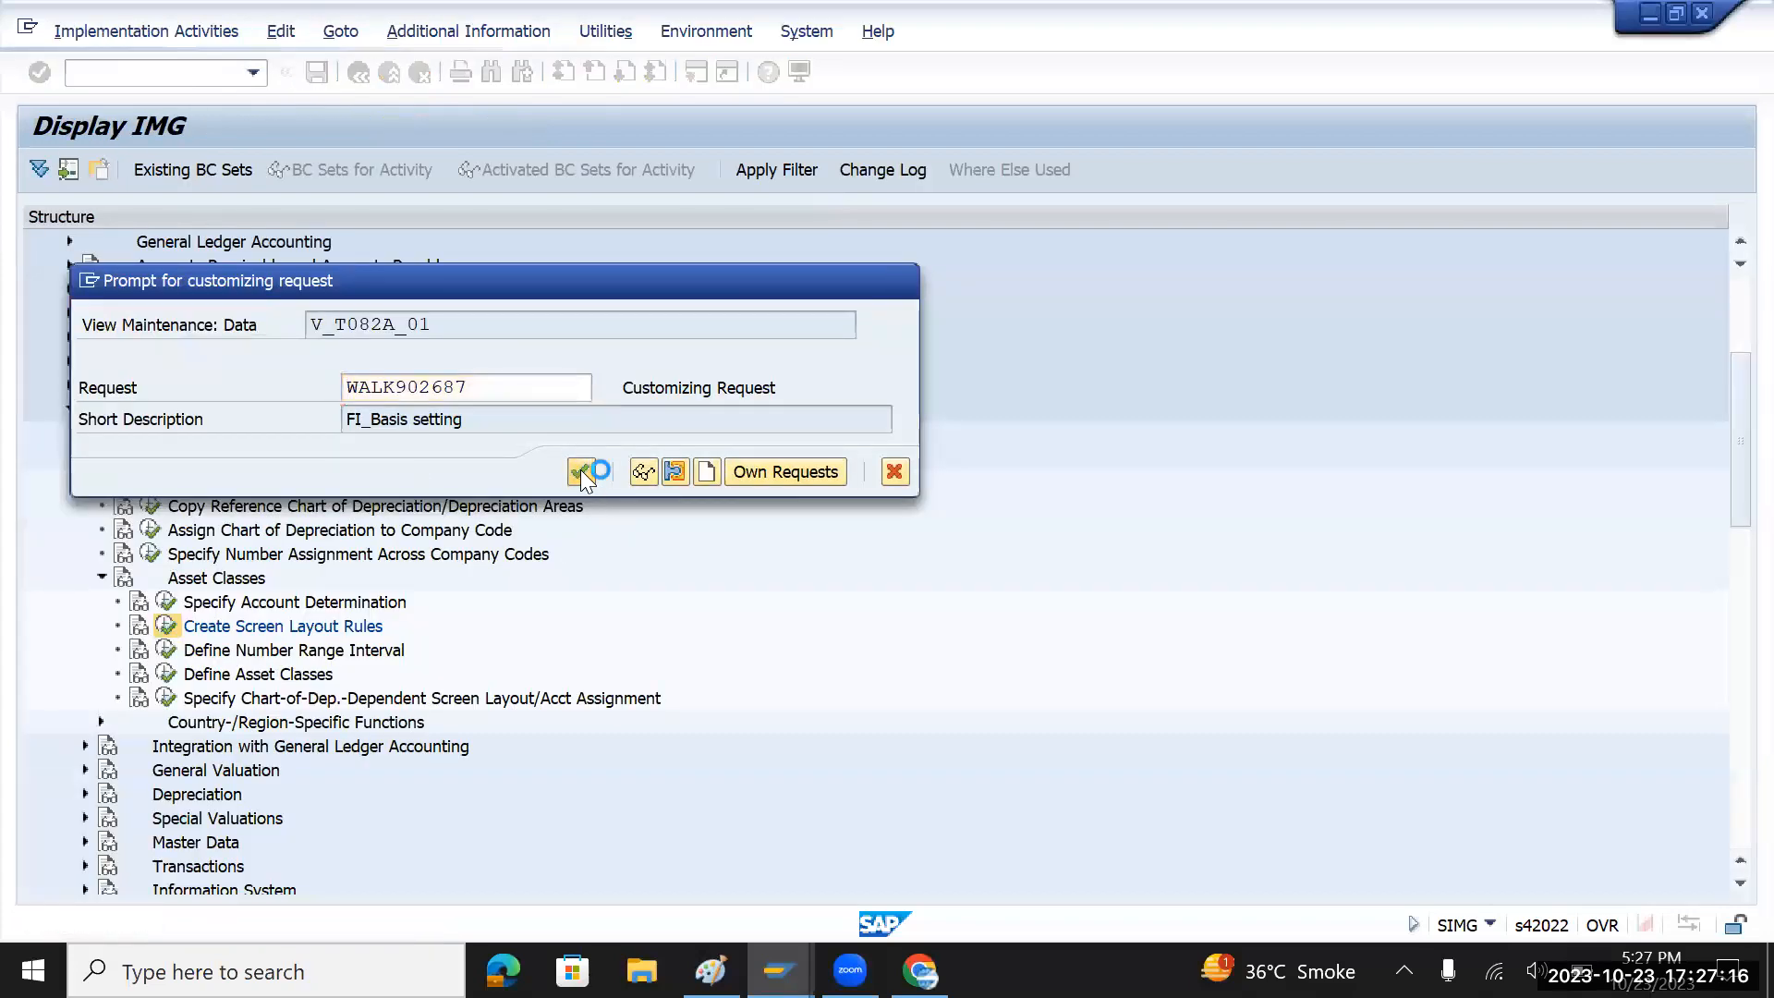
pyautogui.click(576, 470)
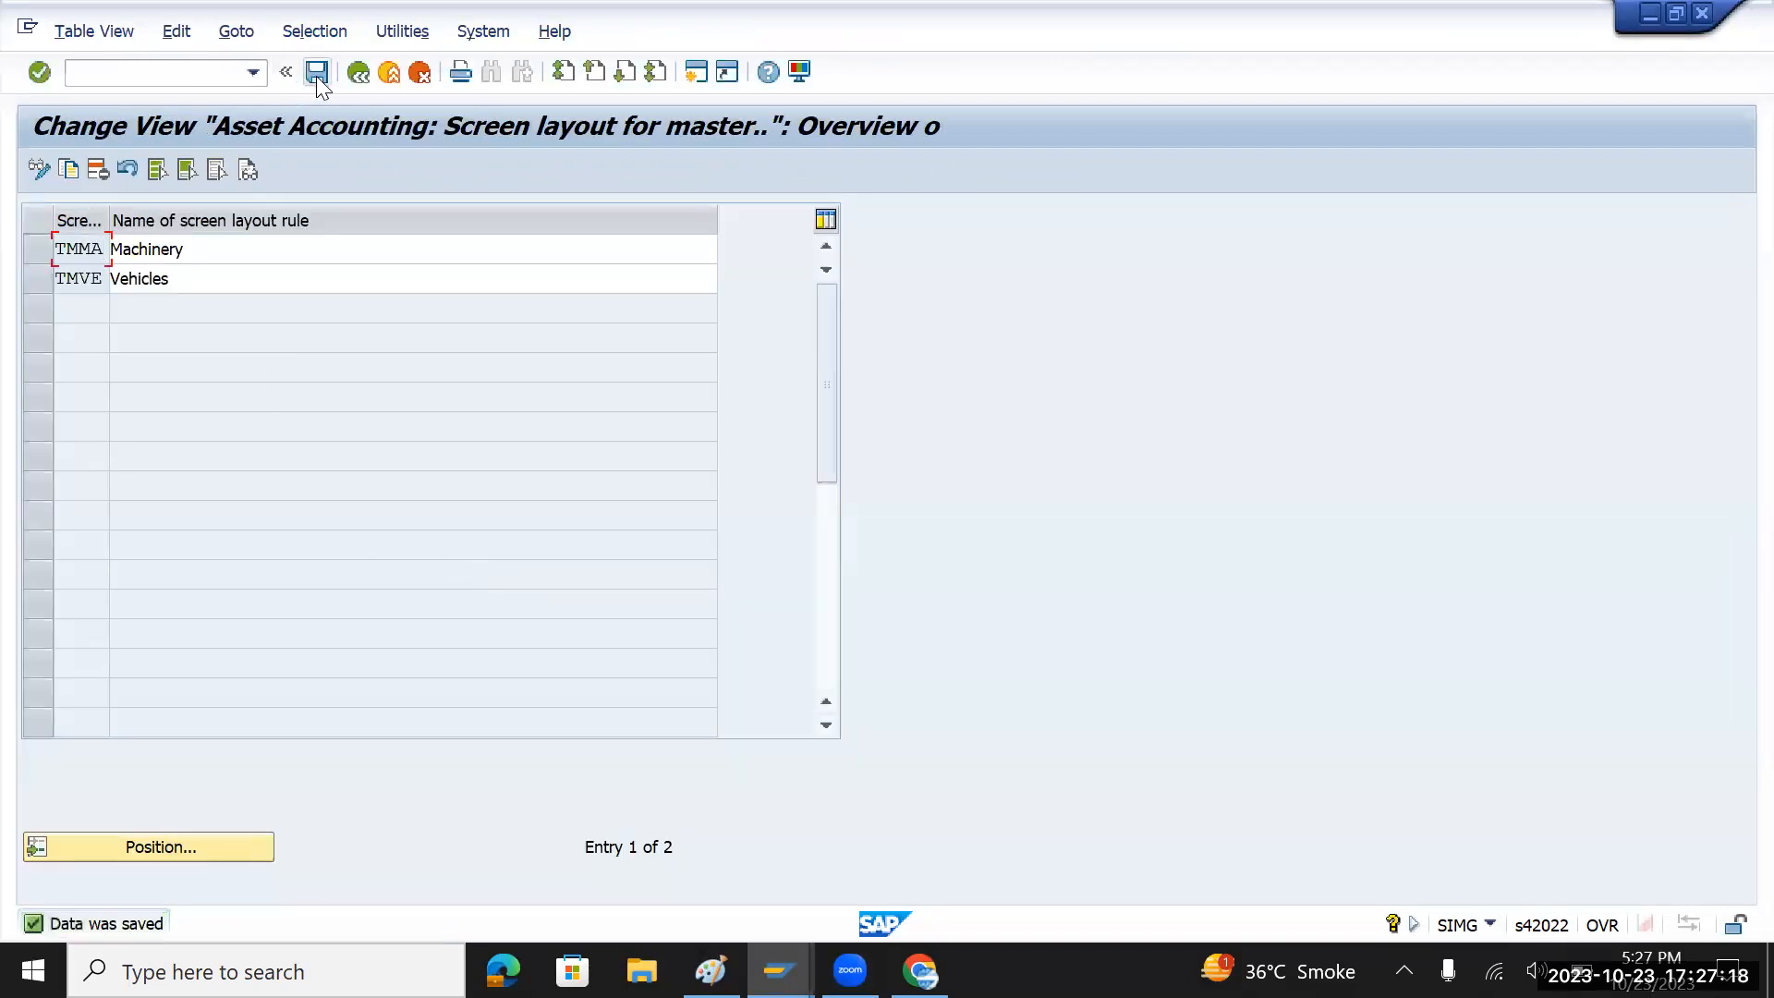
pyautogui.click(360, 72)
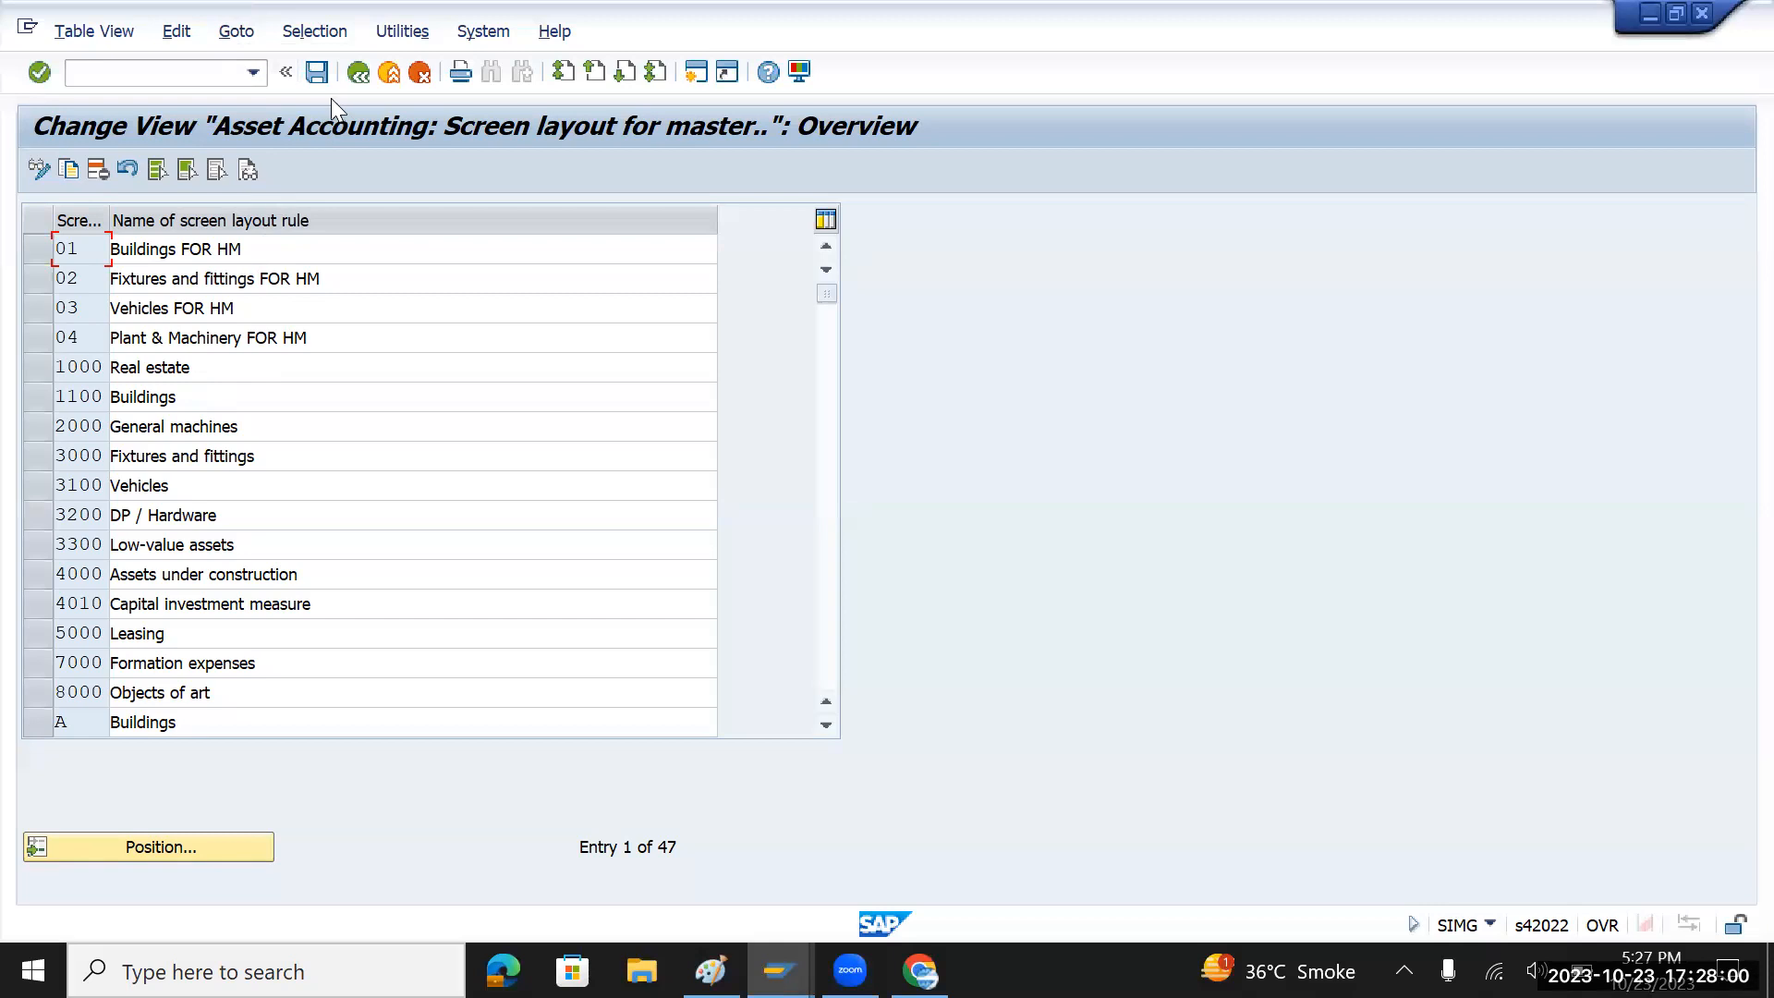
# - Leave the screen layout rules, open the Define Number Range Interval activity and enter company code TMIN
pyautogui.click(314, 73)
pyautogui.click(357, 72)
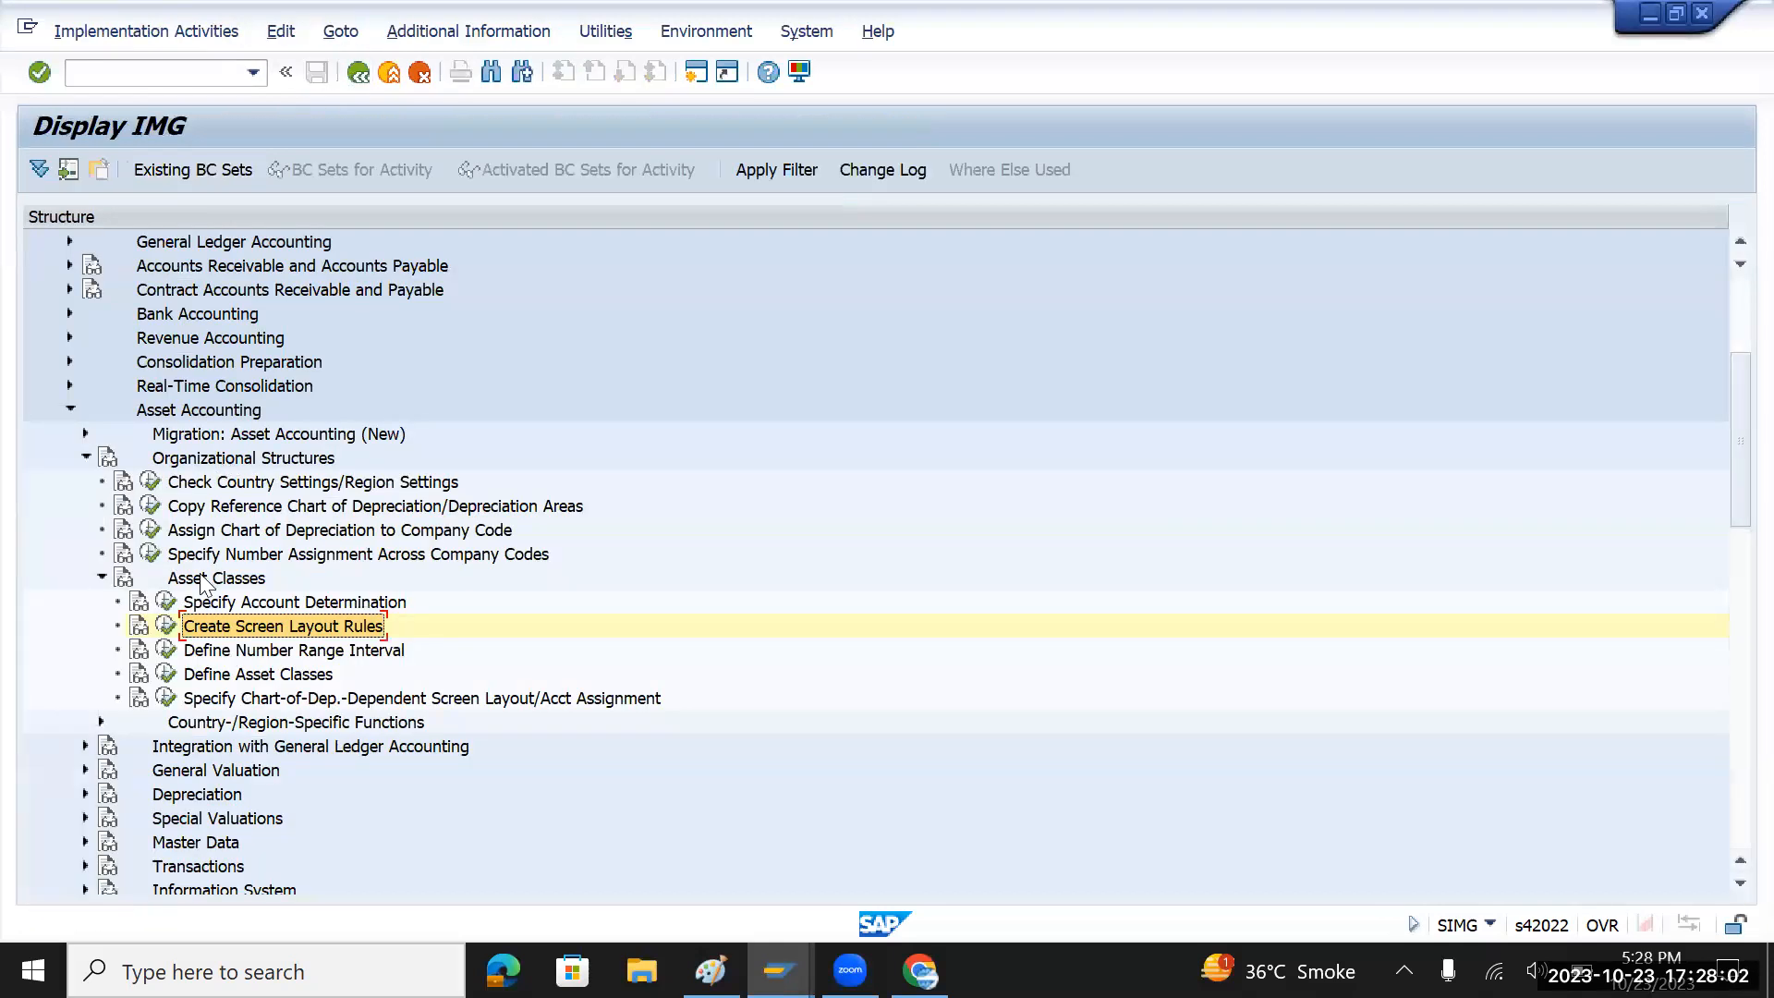
pyautogui.click(199, 655)
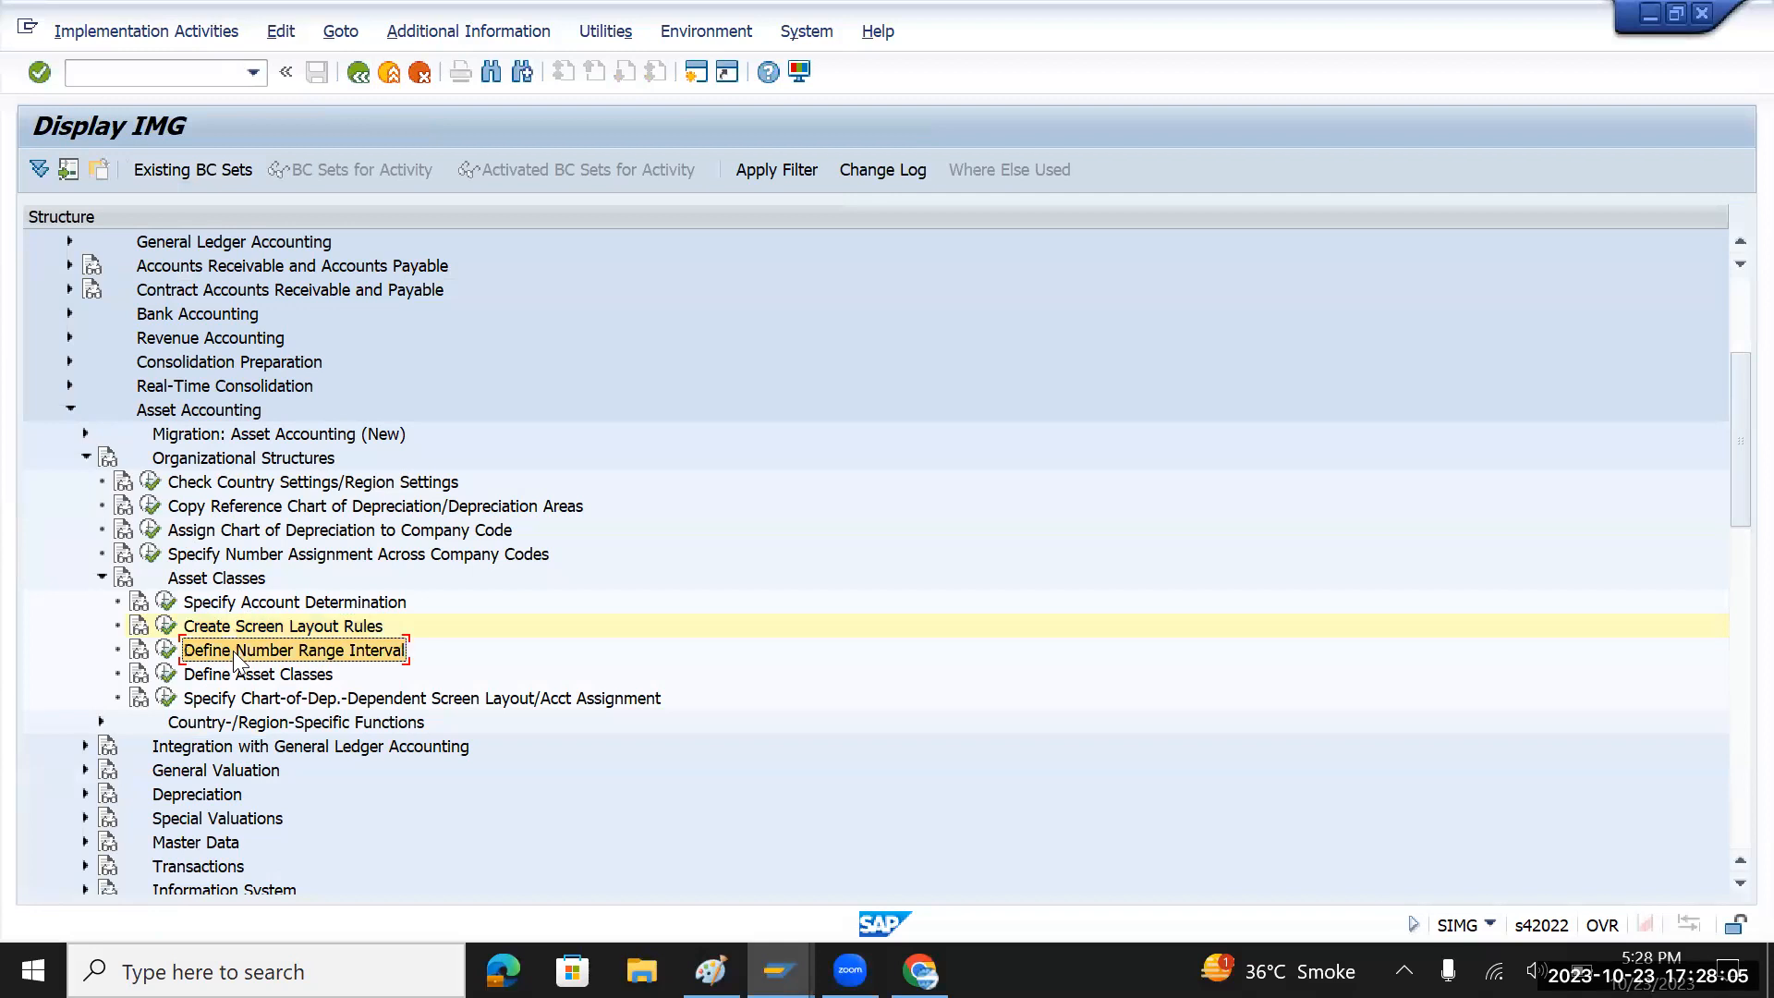
pyautogui.click(165, 654)
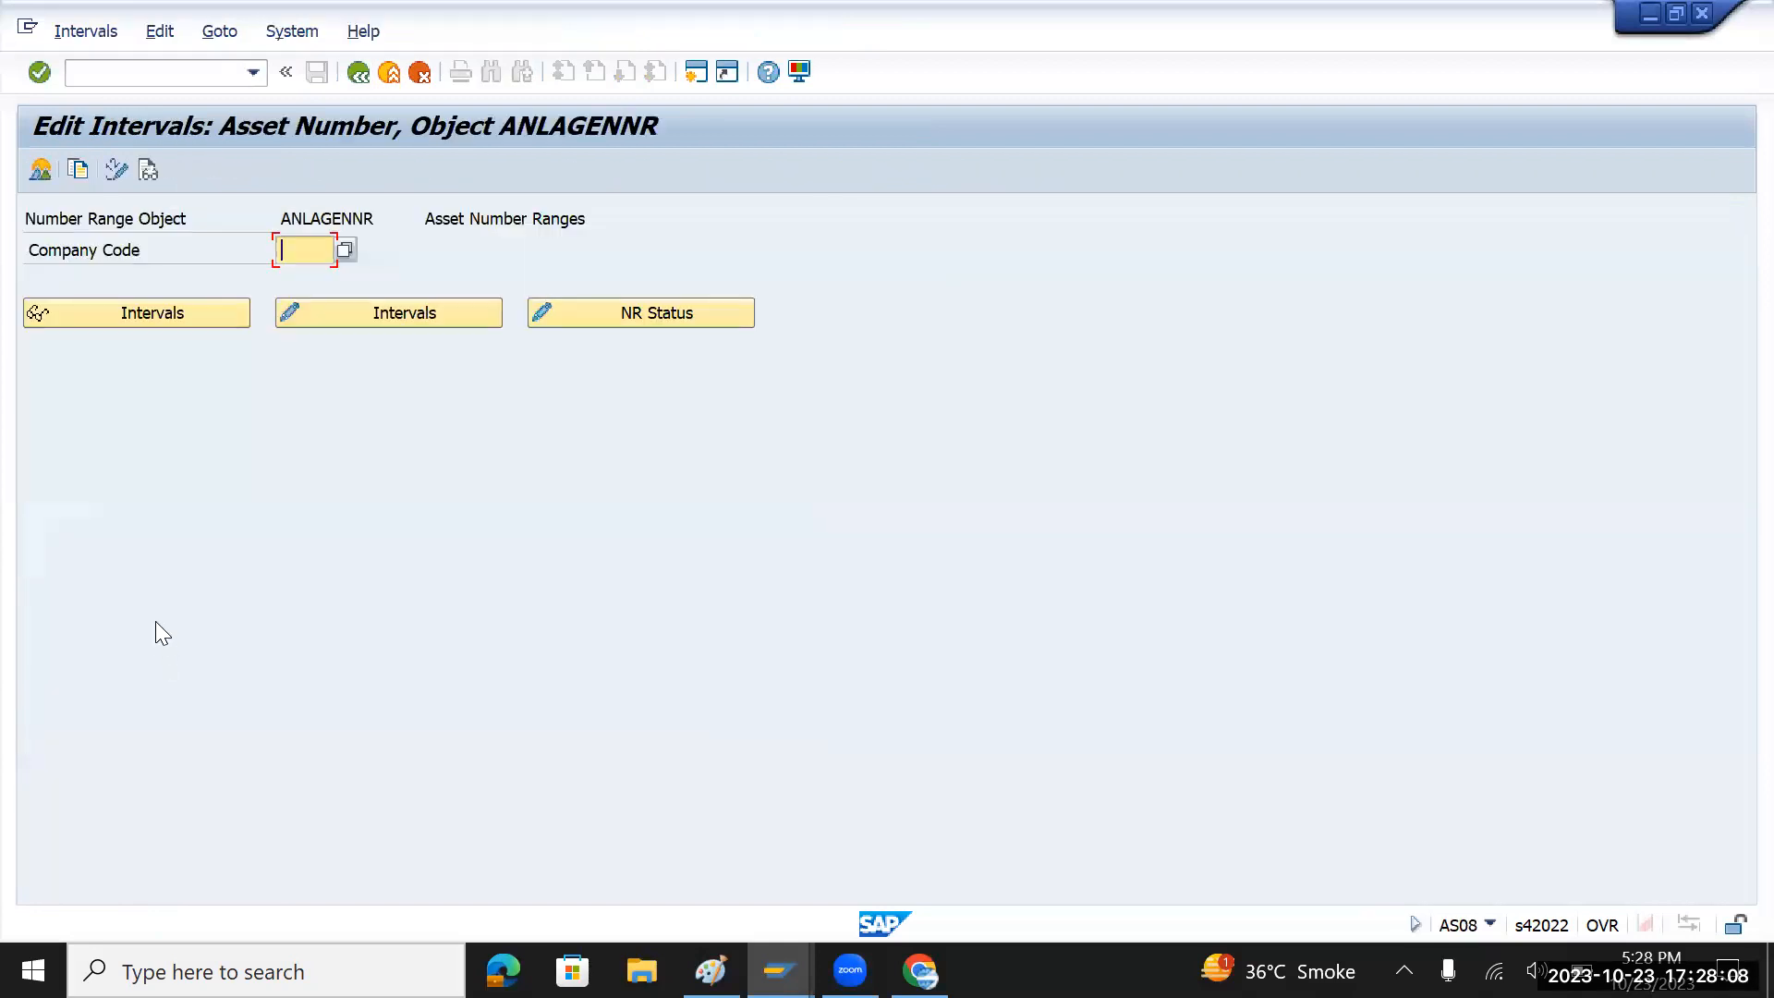
pyautogui.write('tmi')
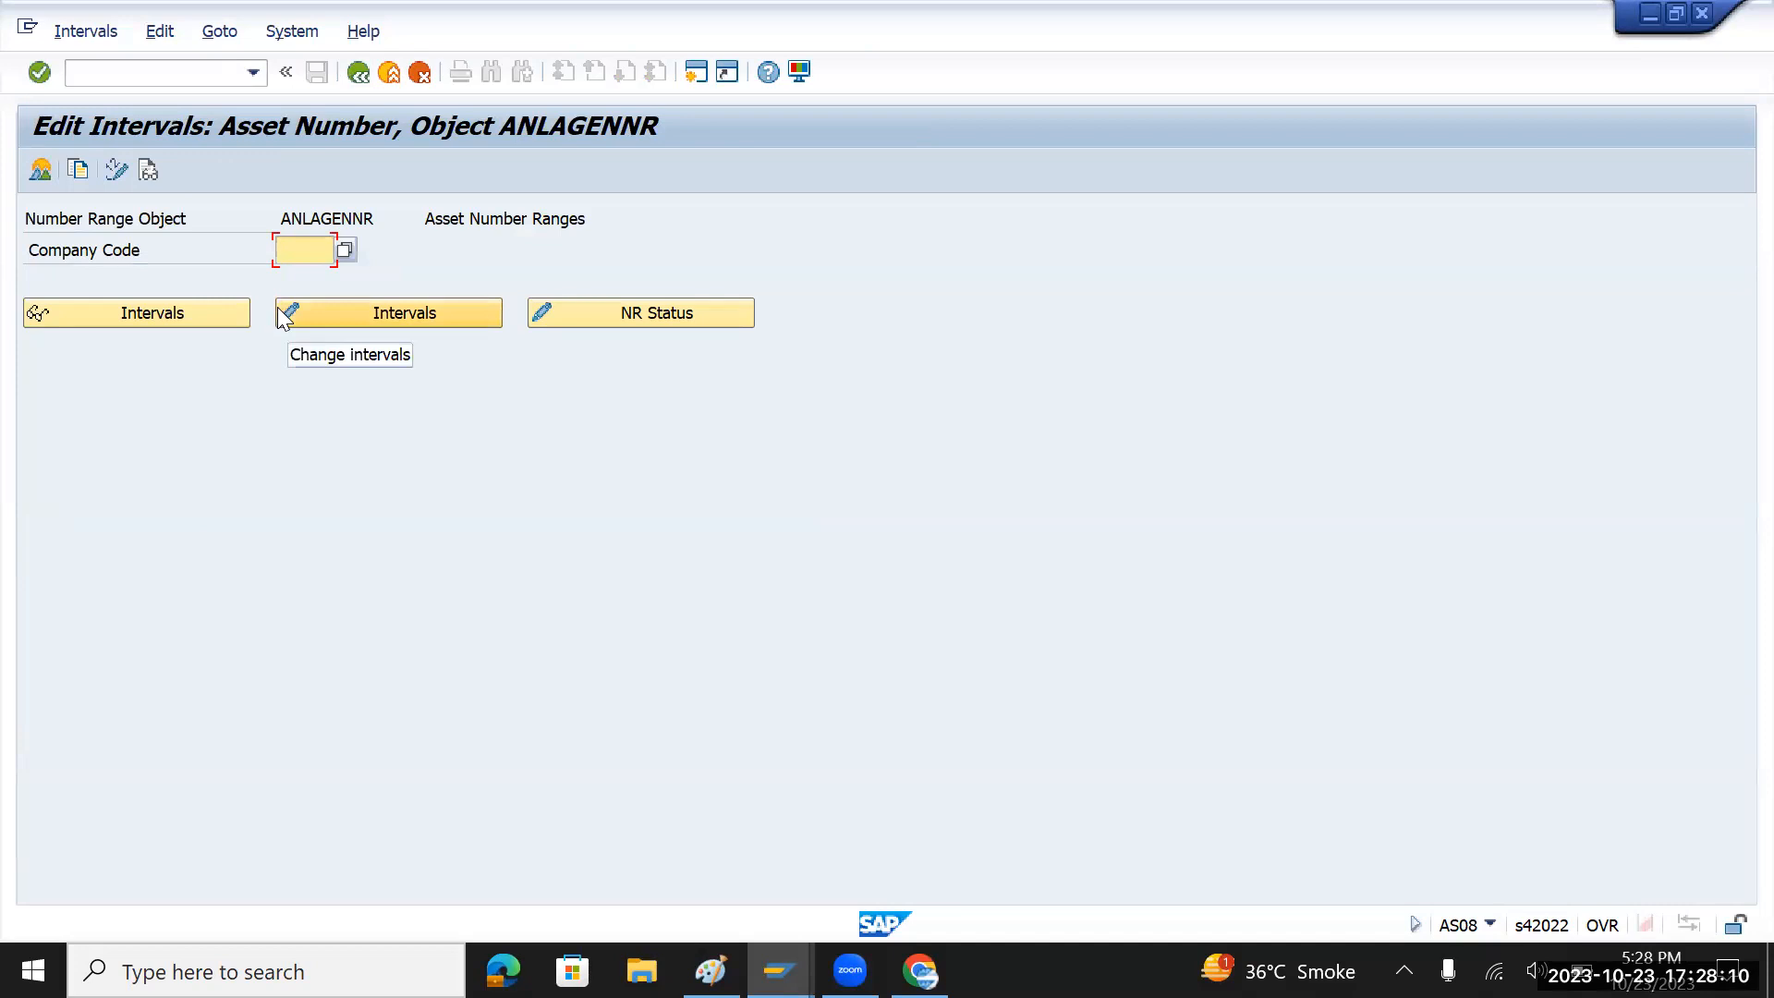
pyautogui.write('n')
pyautogui.press('Return')
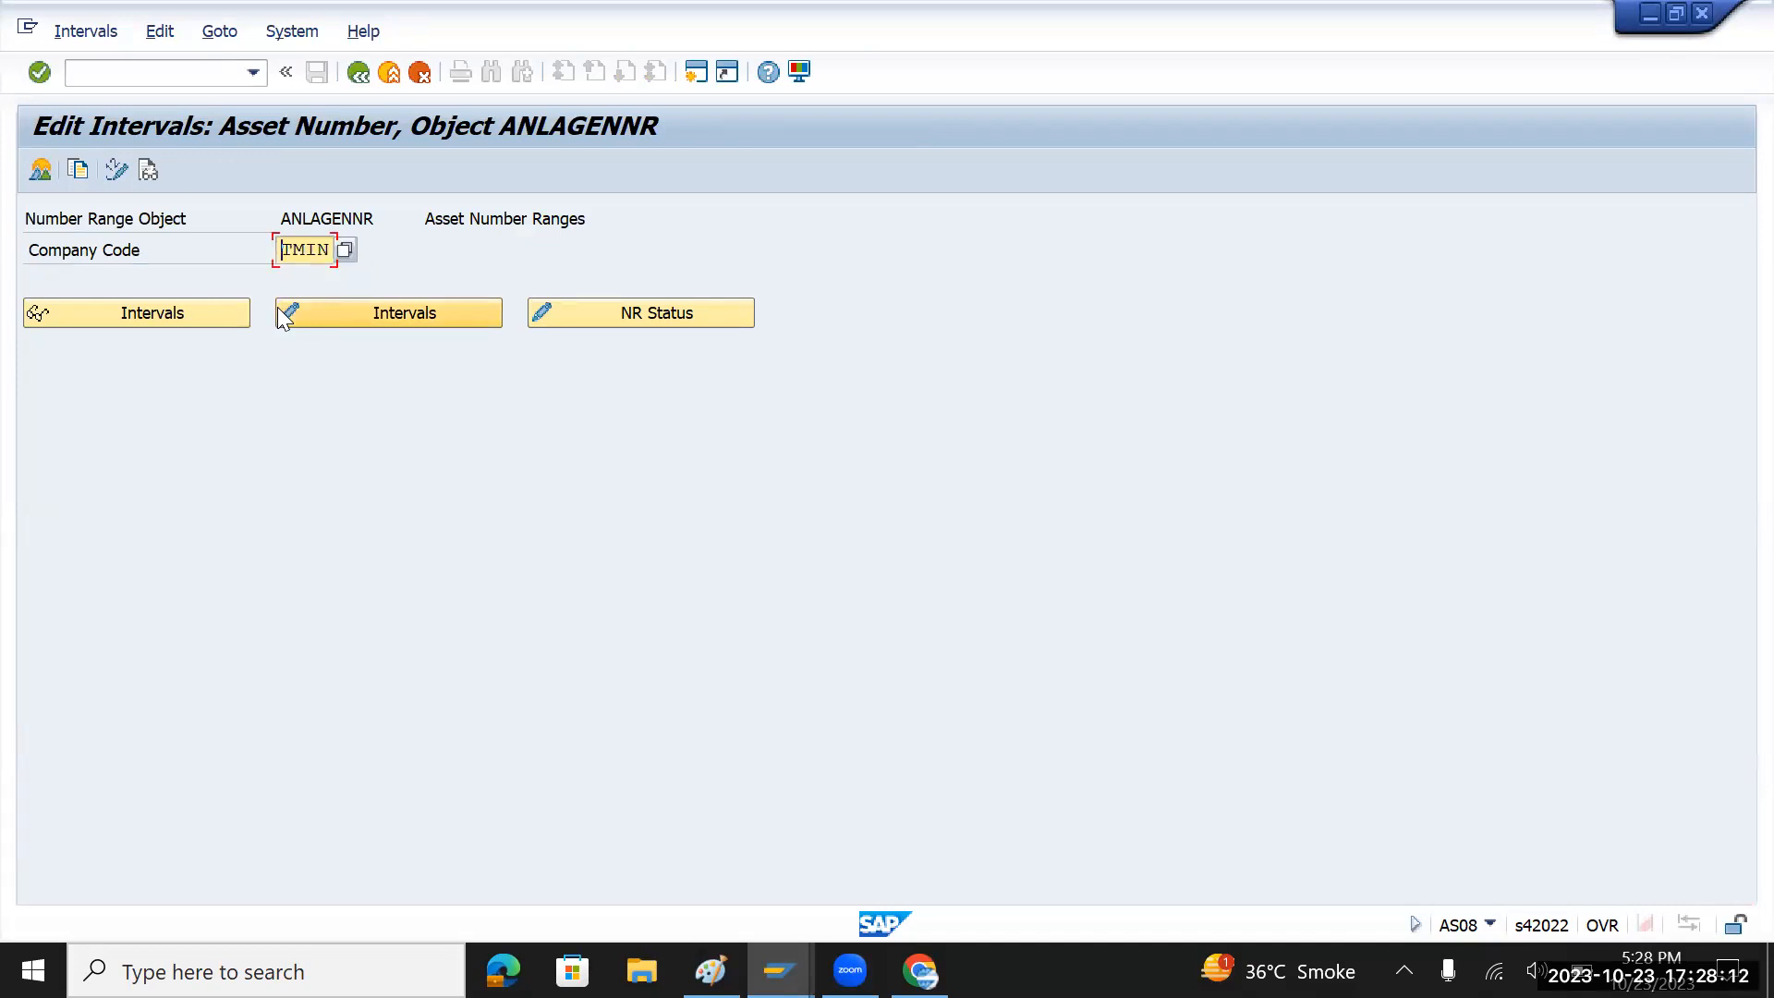
# - Check company code TMIN's asset number intervals in change and display mode, returning to the initial screen
pyautogui.click(349, 313)
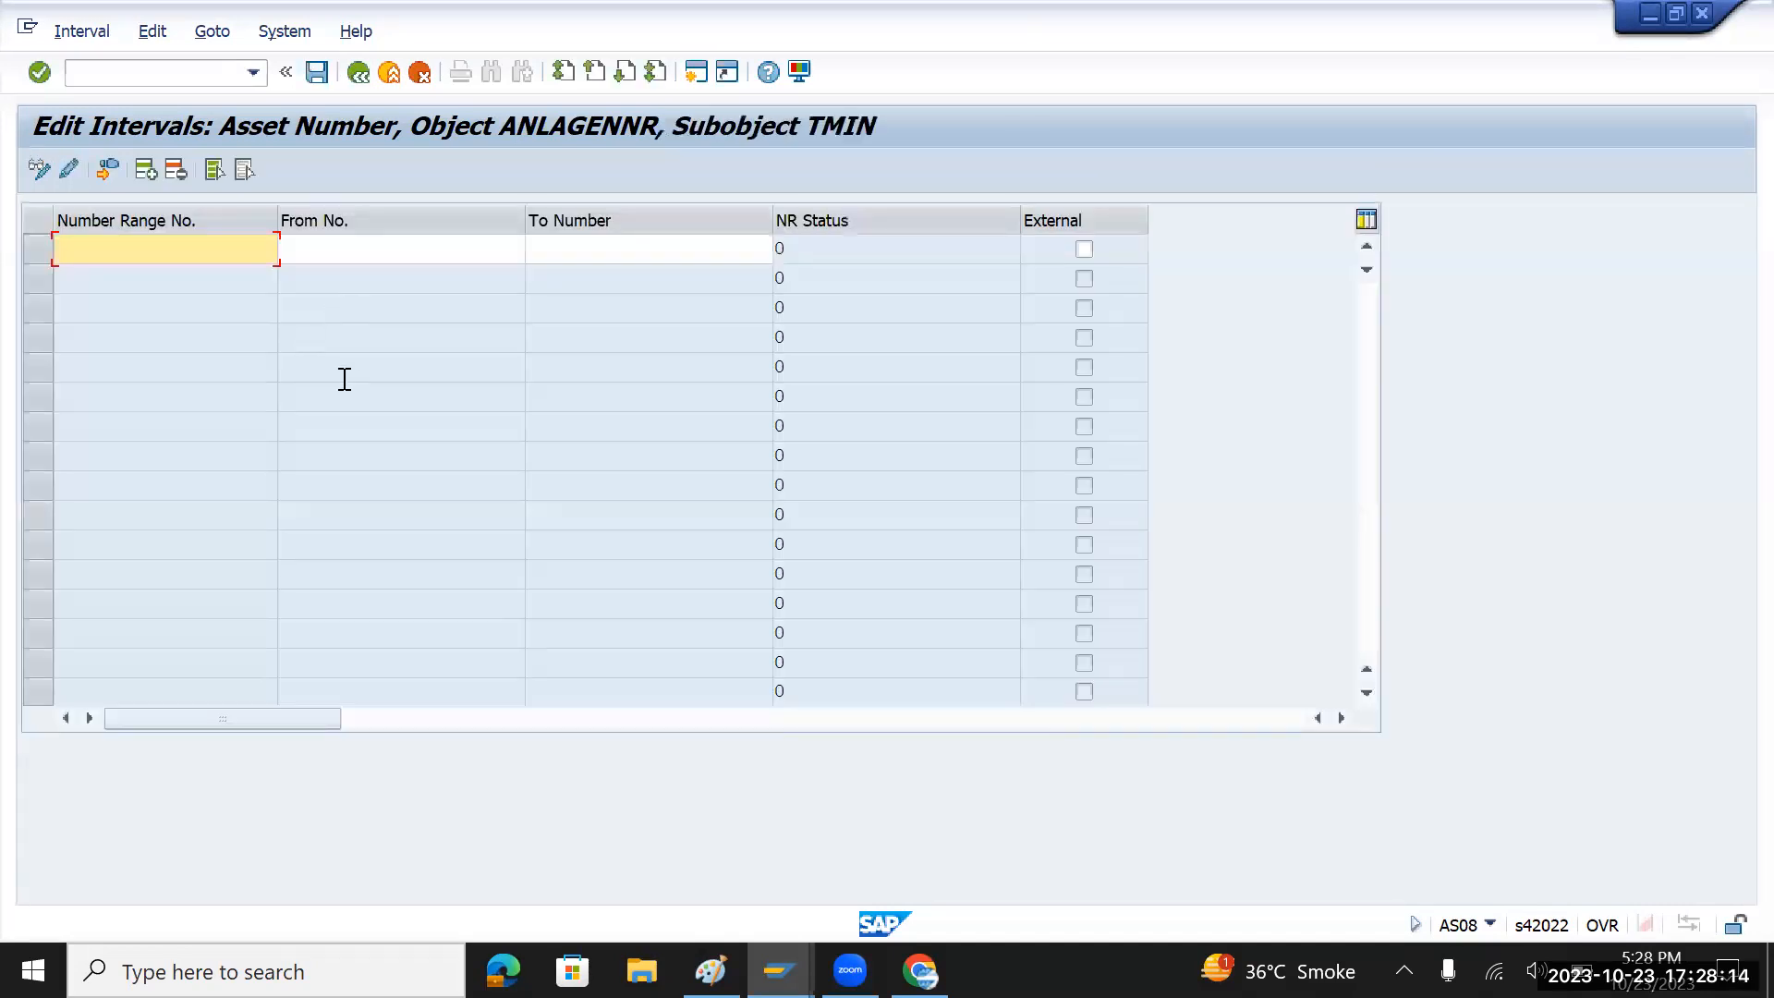
pyautogui.click(357, 74)
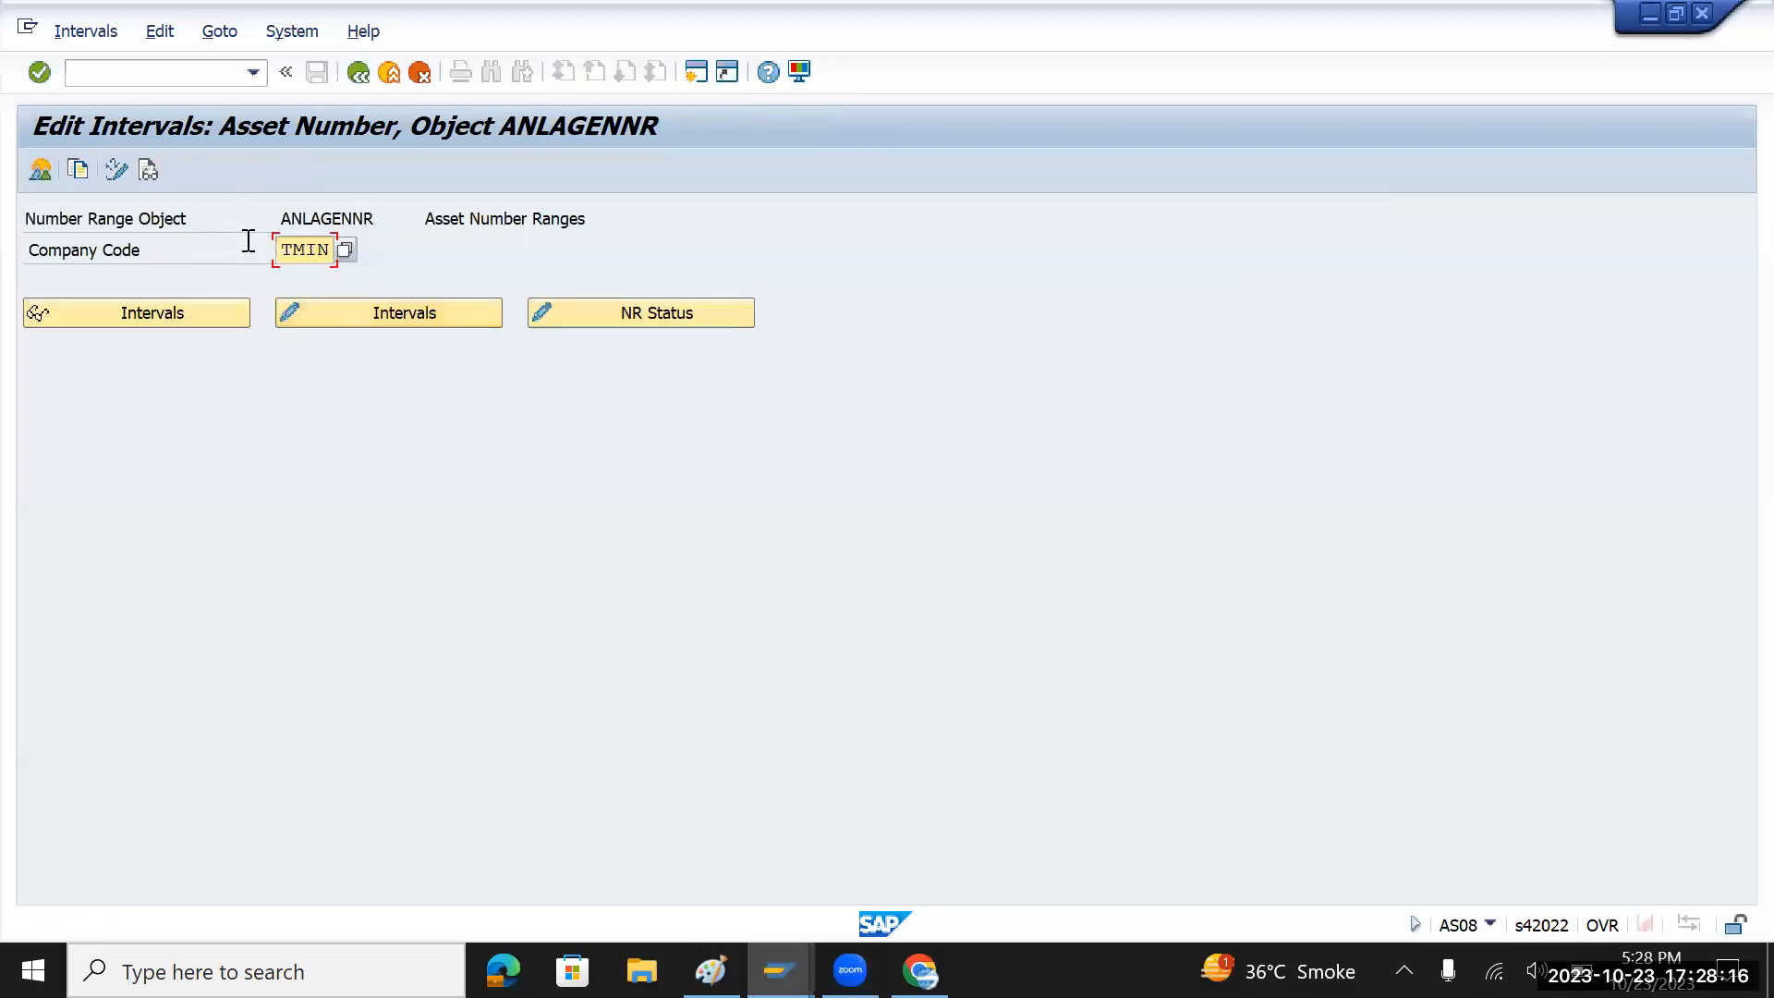
pyautogui.click(134, 312)
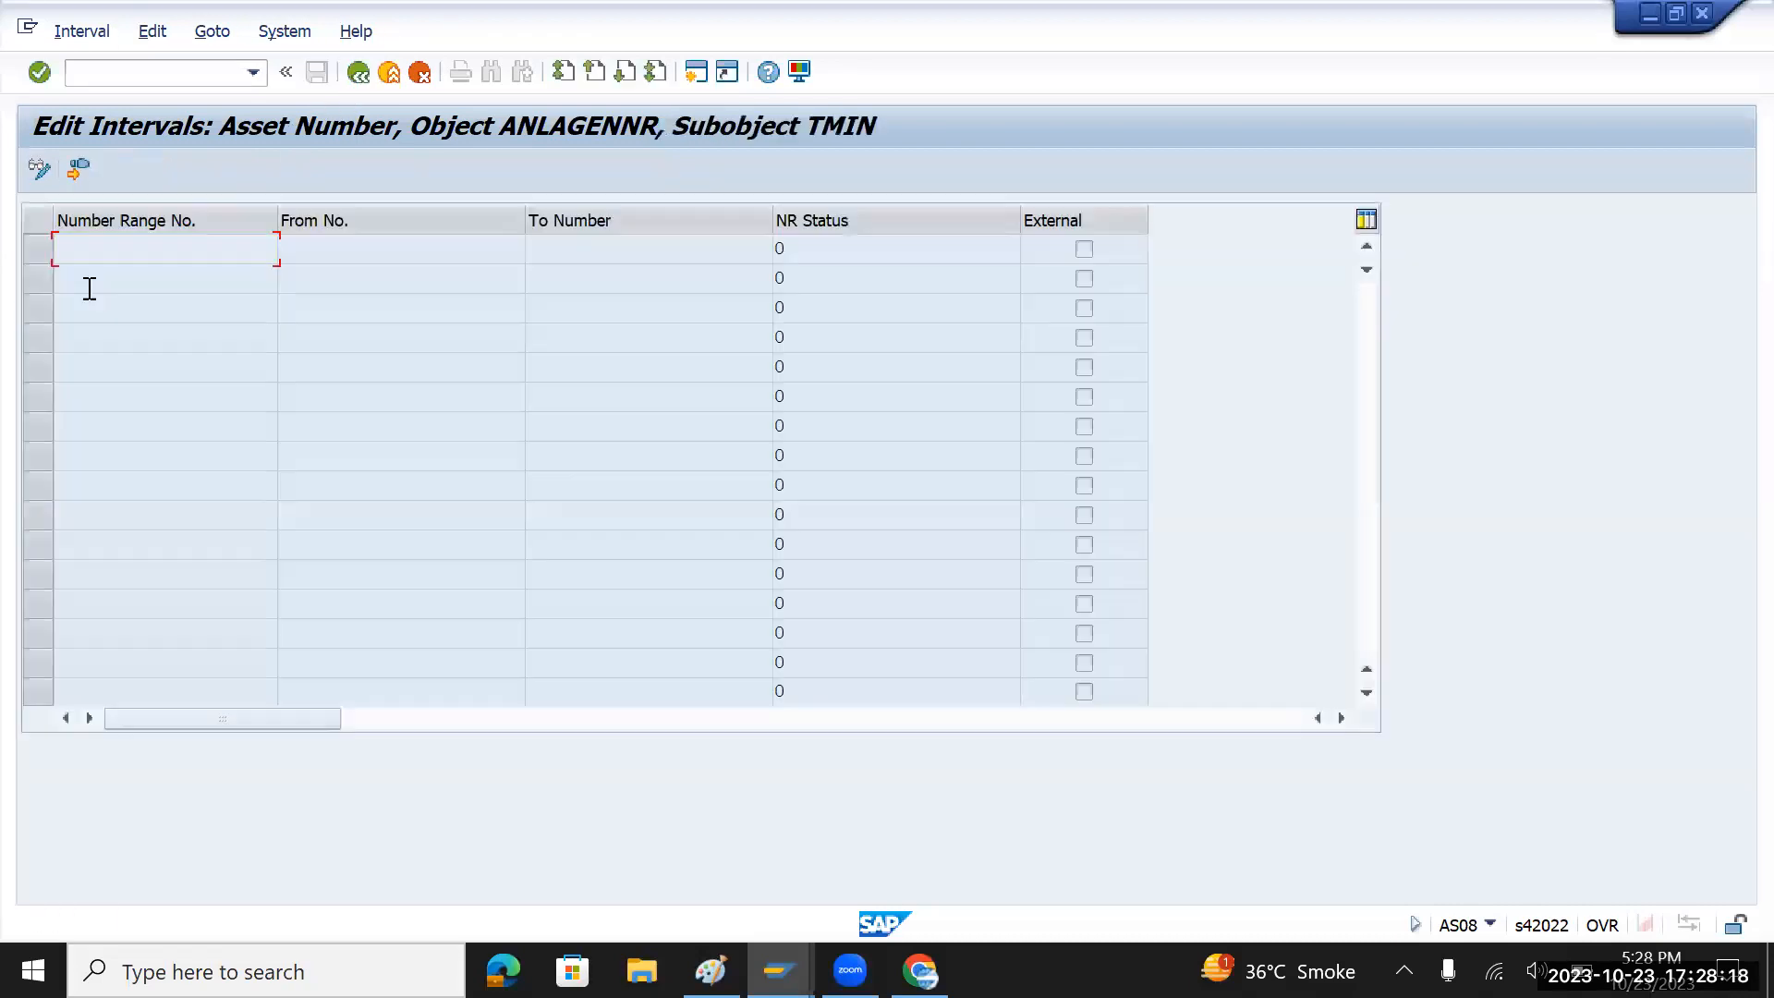
pyautogui.click(357, 74)
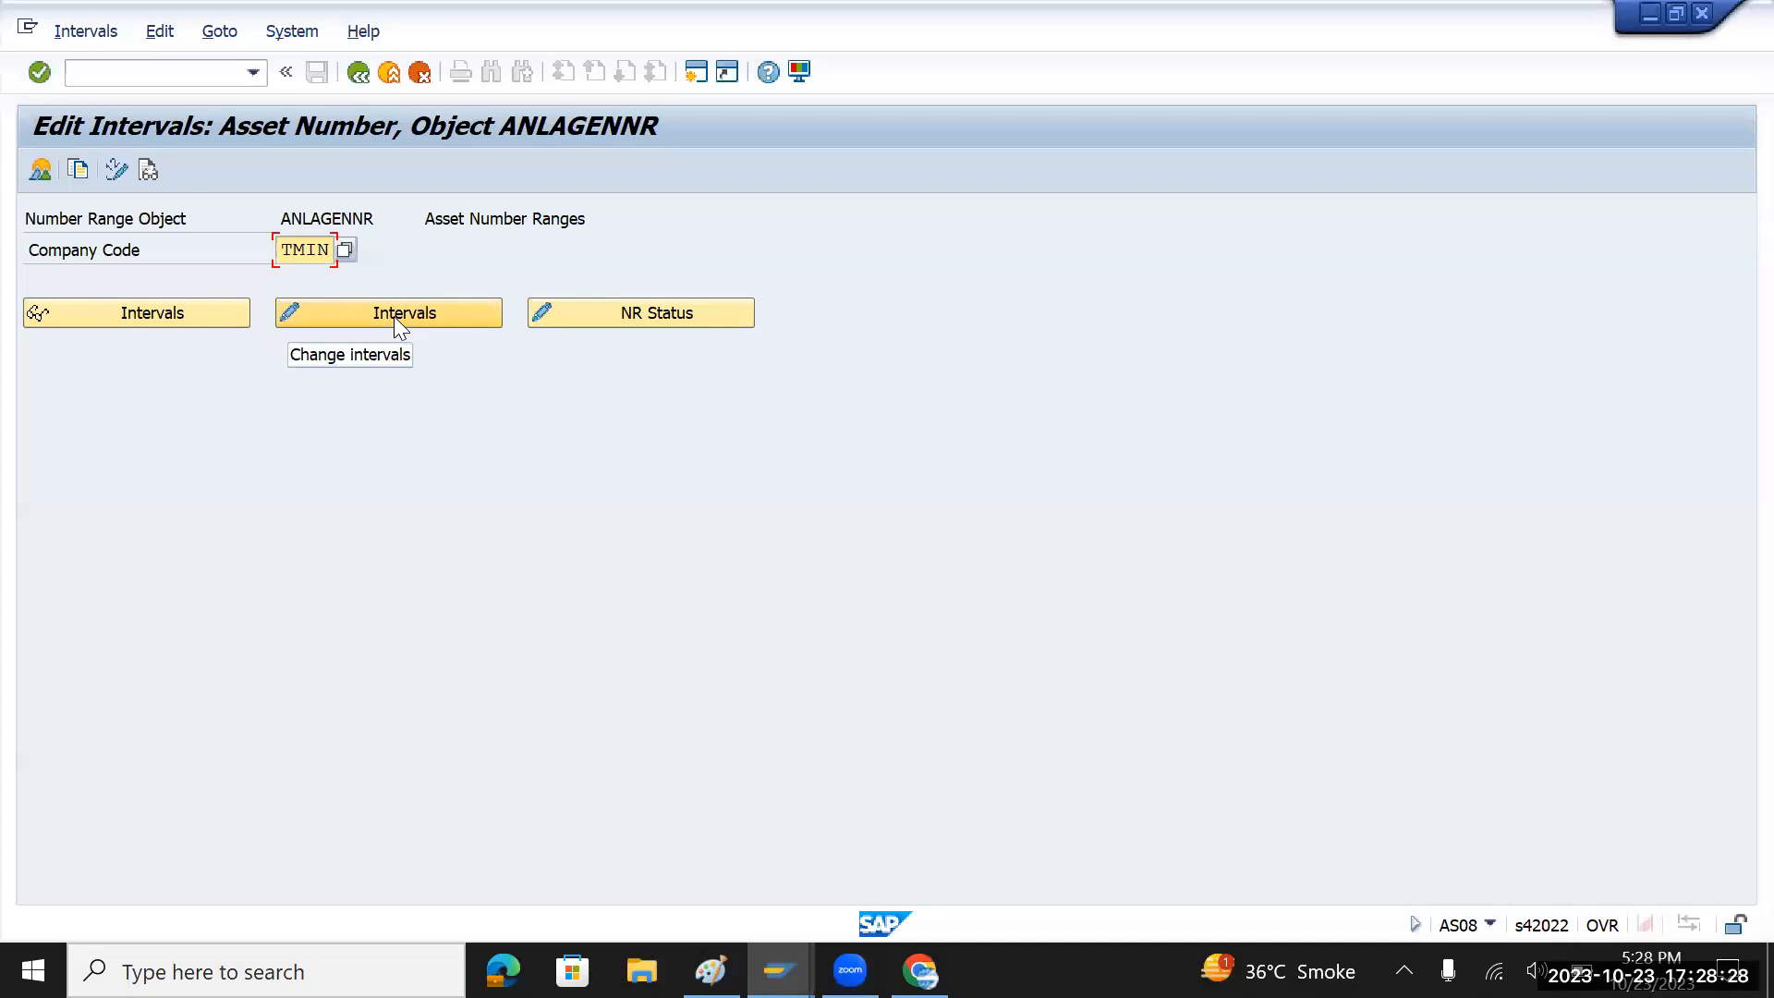
# - Open TMIN's intervals for change and enter number range 01 with From No. 1000000
pyautogui.click(393, 316)
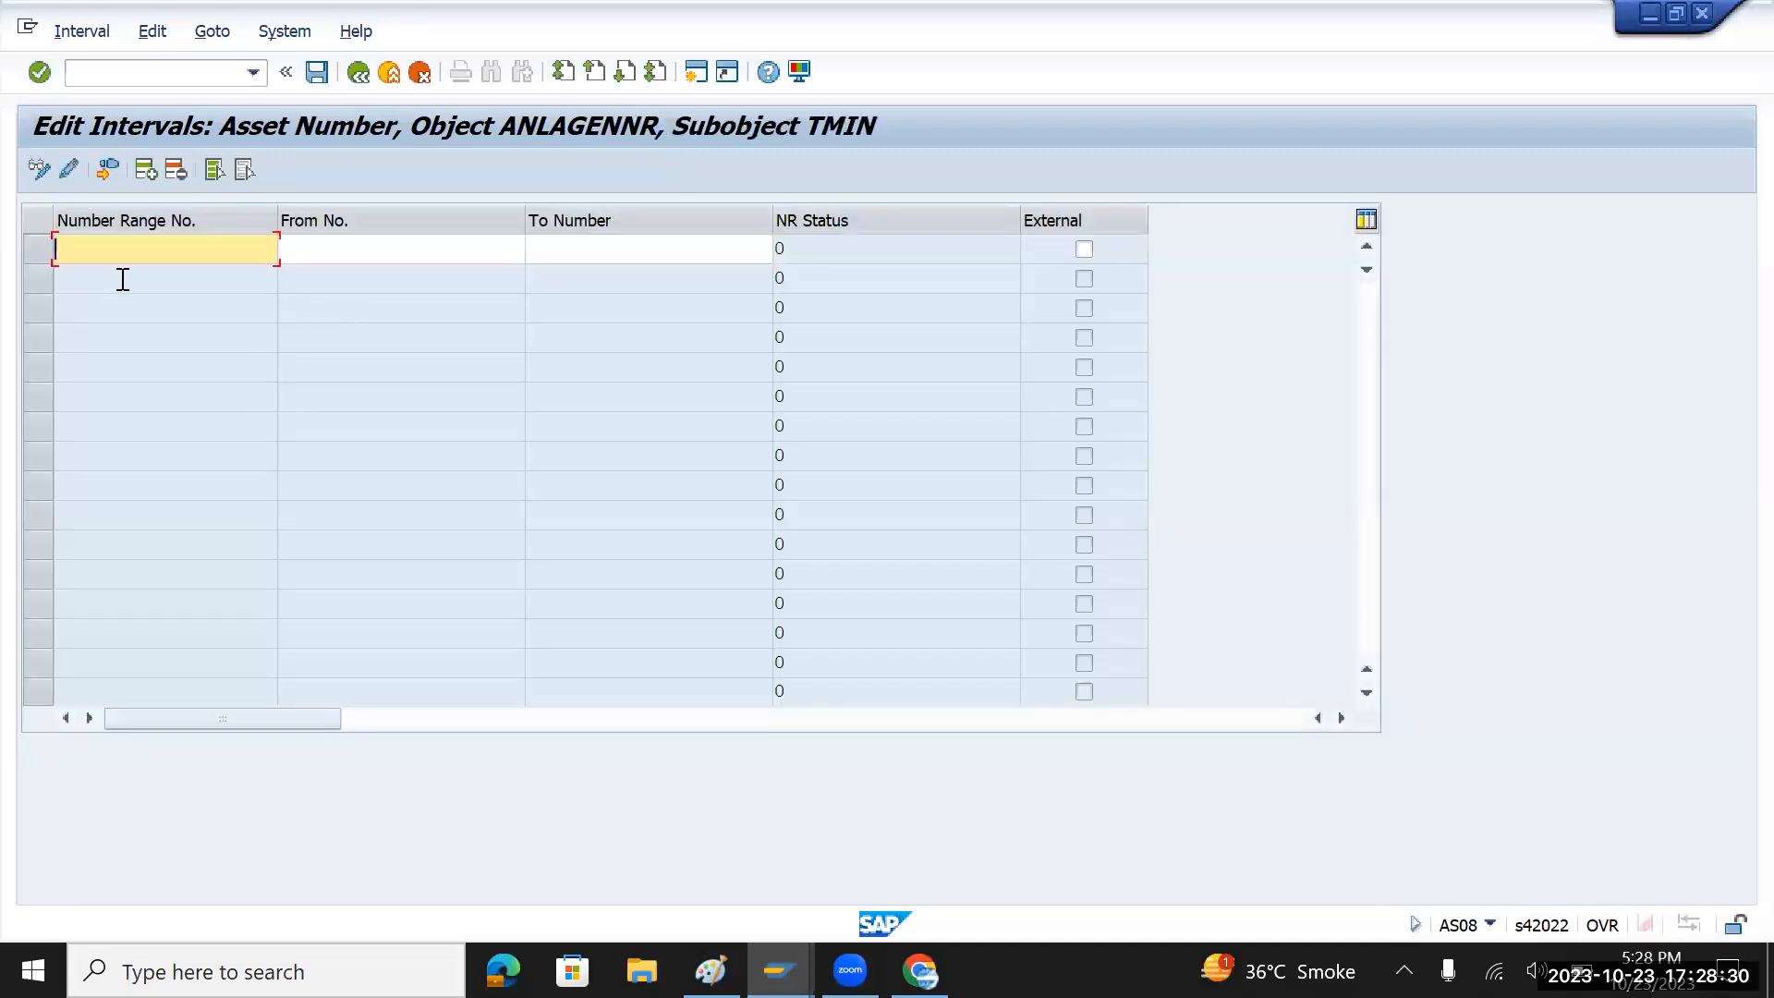
pyautogui.write('01')
pyautogui.press('Tab')
pyautogui.write('100000000000')
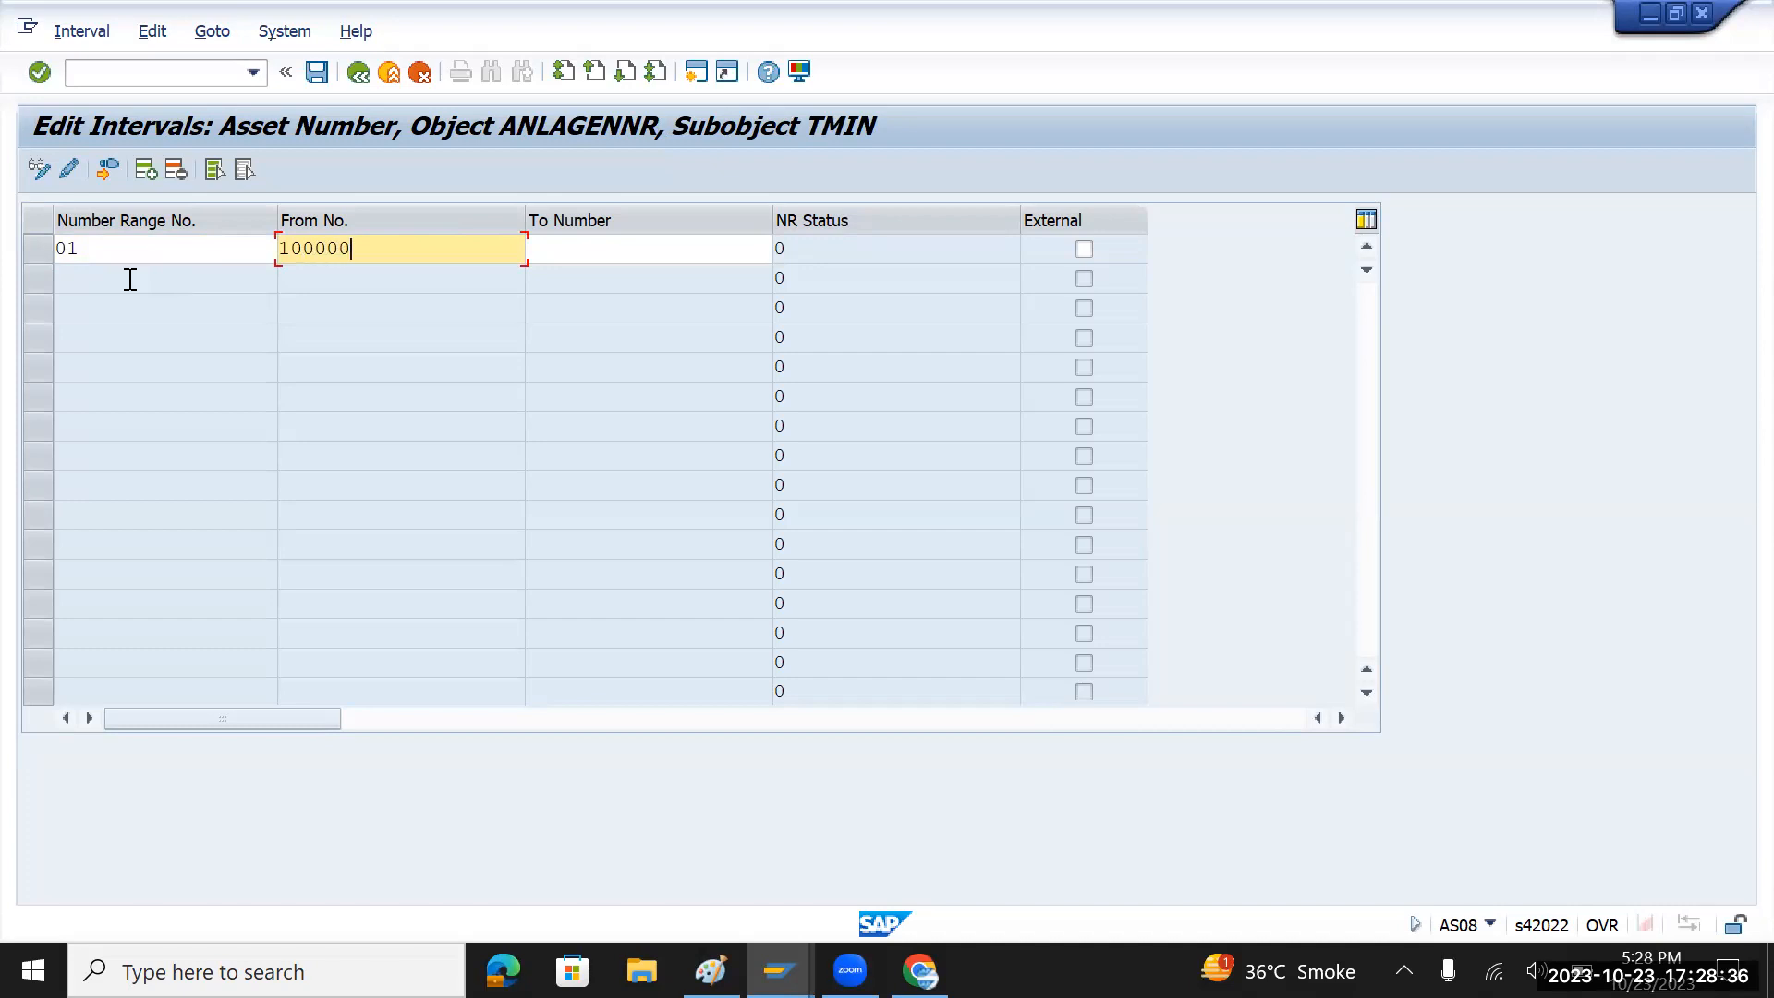
pyautogui.press('BackSpace')
pyautogui.press('BackSpace')
pyautogui.press('BackSpace')
pyautogui.press('BackSpace')
pyautogui.press('BackSpace')
pyautogui.write('0')
pyautogui.press('BackSpace')
pyautogui.press('Left')
pyautogui.press('Left')
pyautogui.press('Left')
pyautogui.press('Right')
pyautogui.hotkey('shift', 'Left')
pyautogui.hotkey('shift', 'Left')
pyautogui.hotkey('shift', 'Left')
pyautogui.hotkey('shift', 'Left')
pyautogui.hotkey('shift', 'Left')
pyautogui.hotkey('shift', 'Left')
pyautogui.hotkey('shift', 'Left')
pyautogui.hotkey('ctrl', 'c')
# - Set the To Number of range 01 to 1999999 and save the interval
pyautogui.press('Tab')
pyautogui.hotkey('ctrl', 'v')
pyautogui.press('Left')
pyautogui.press('Left')
pyautogui.press('Left')
pyautogui.press('Left')
pyautogui.press('Left')
pyautogui.press('Left')
pyautogui.write('999999')
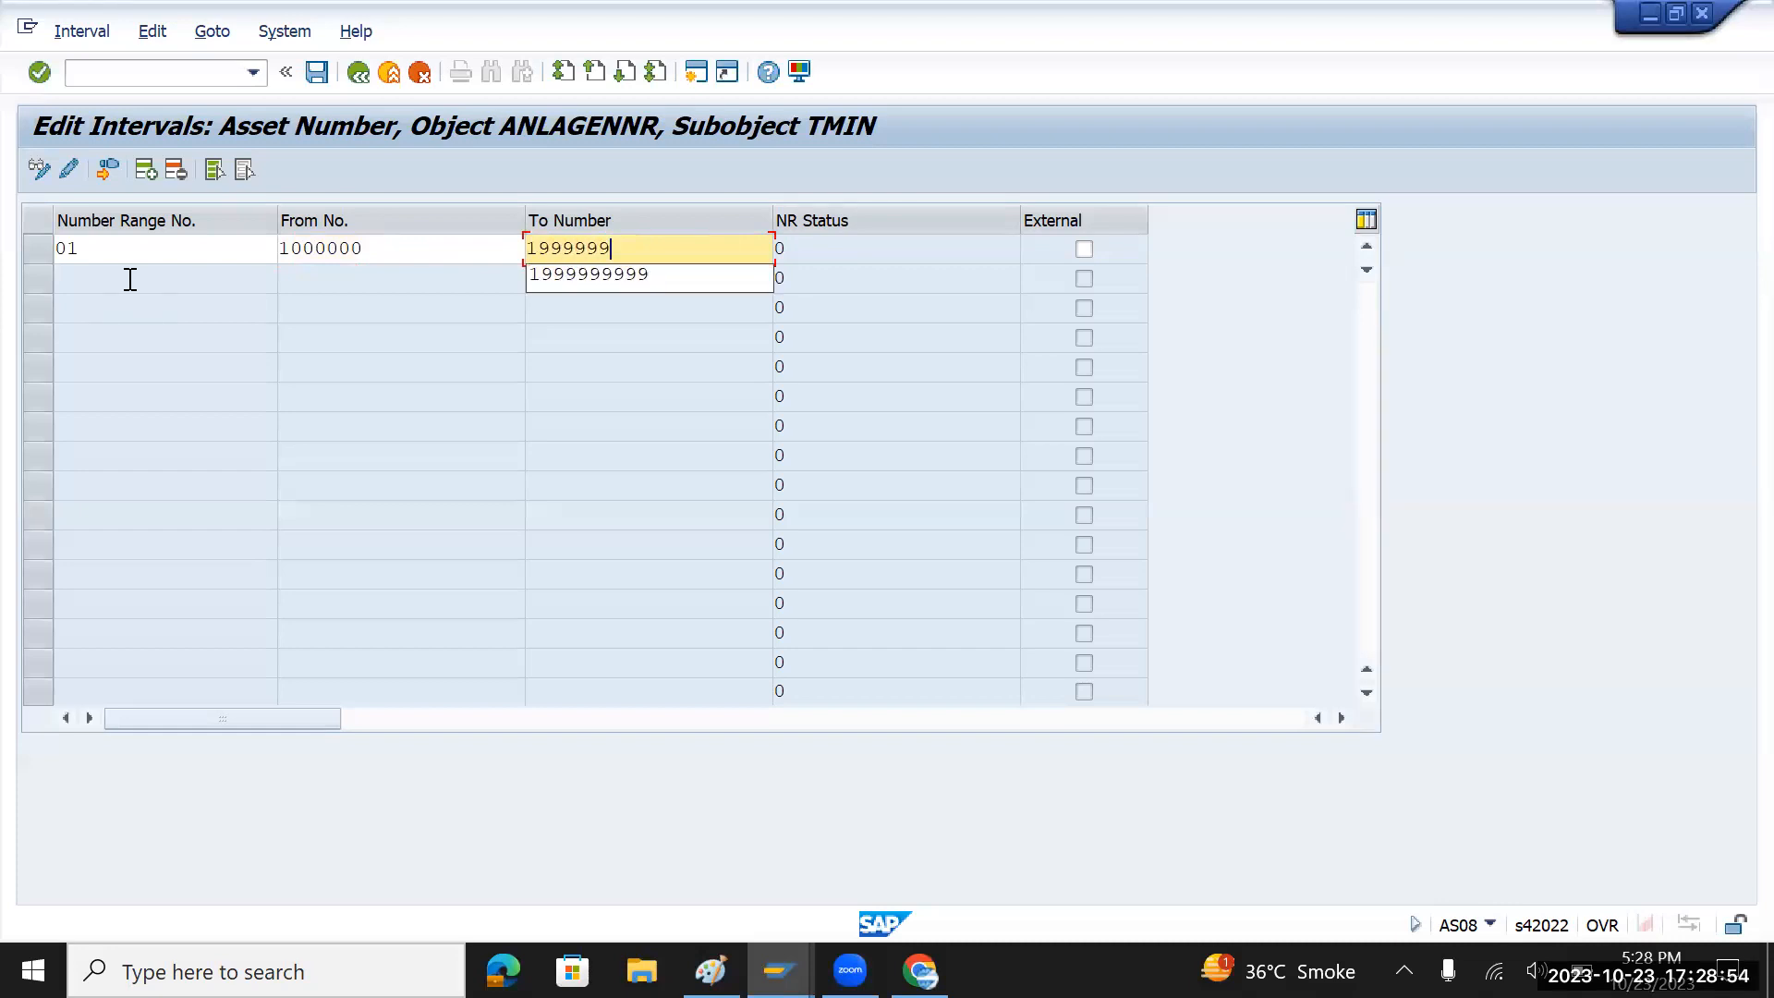
pyautogui.press('Return')
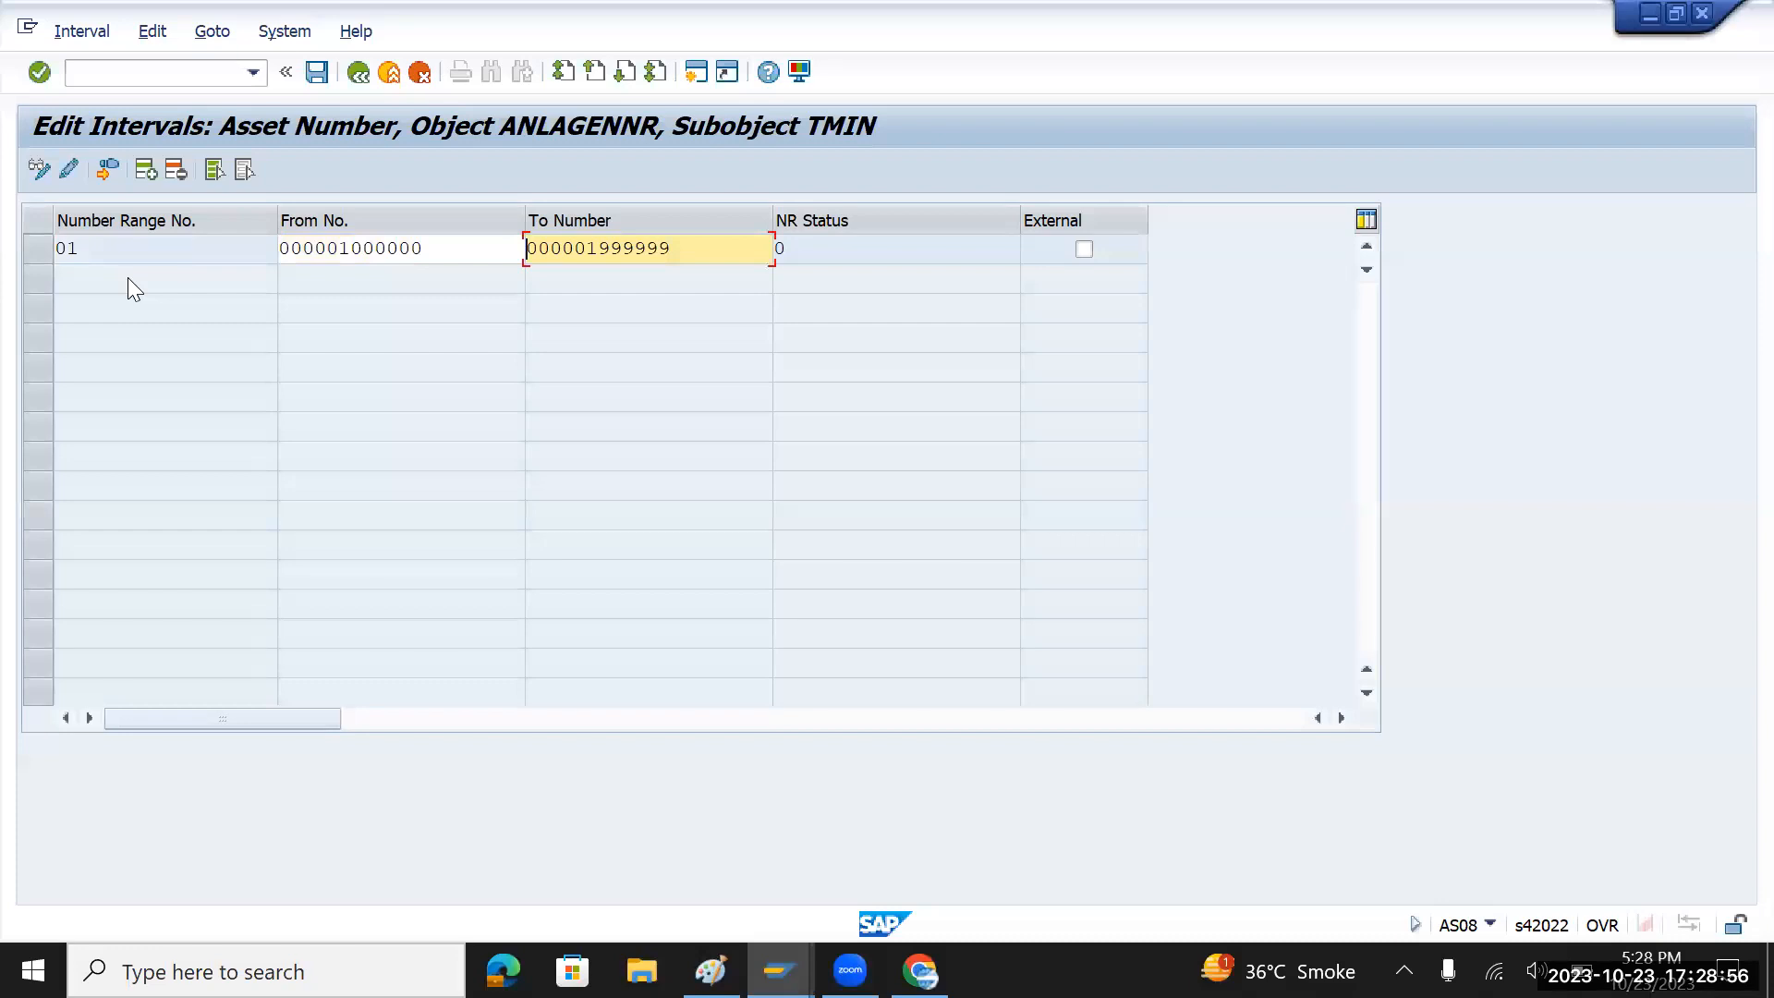
pyautogui.click(319, 73)
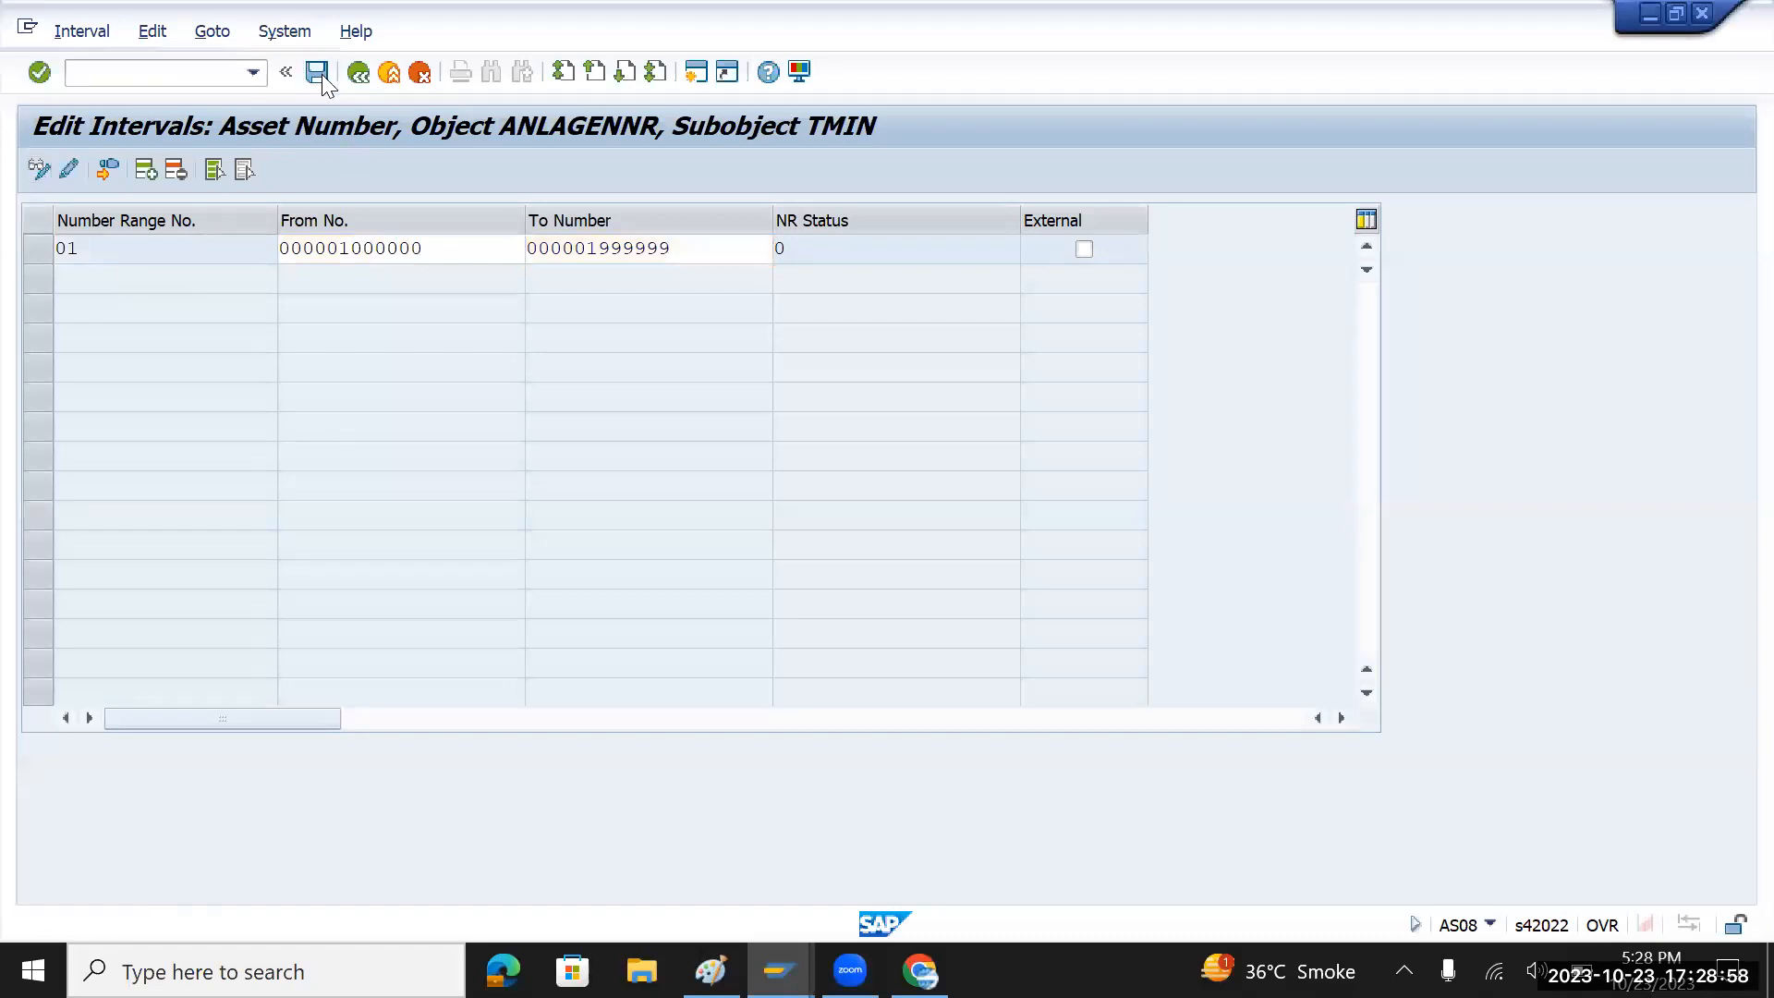
pyautogui.click(979, 848)
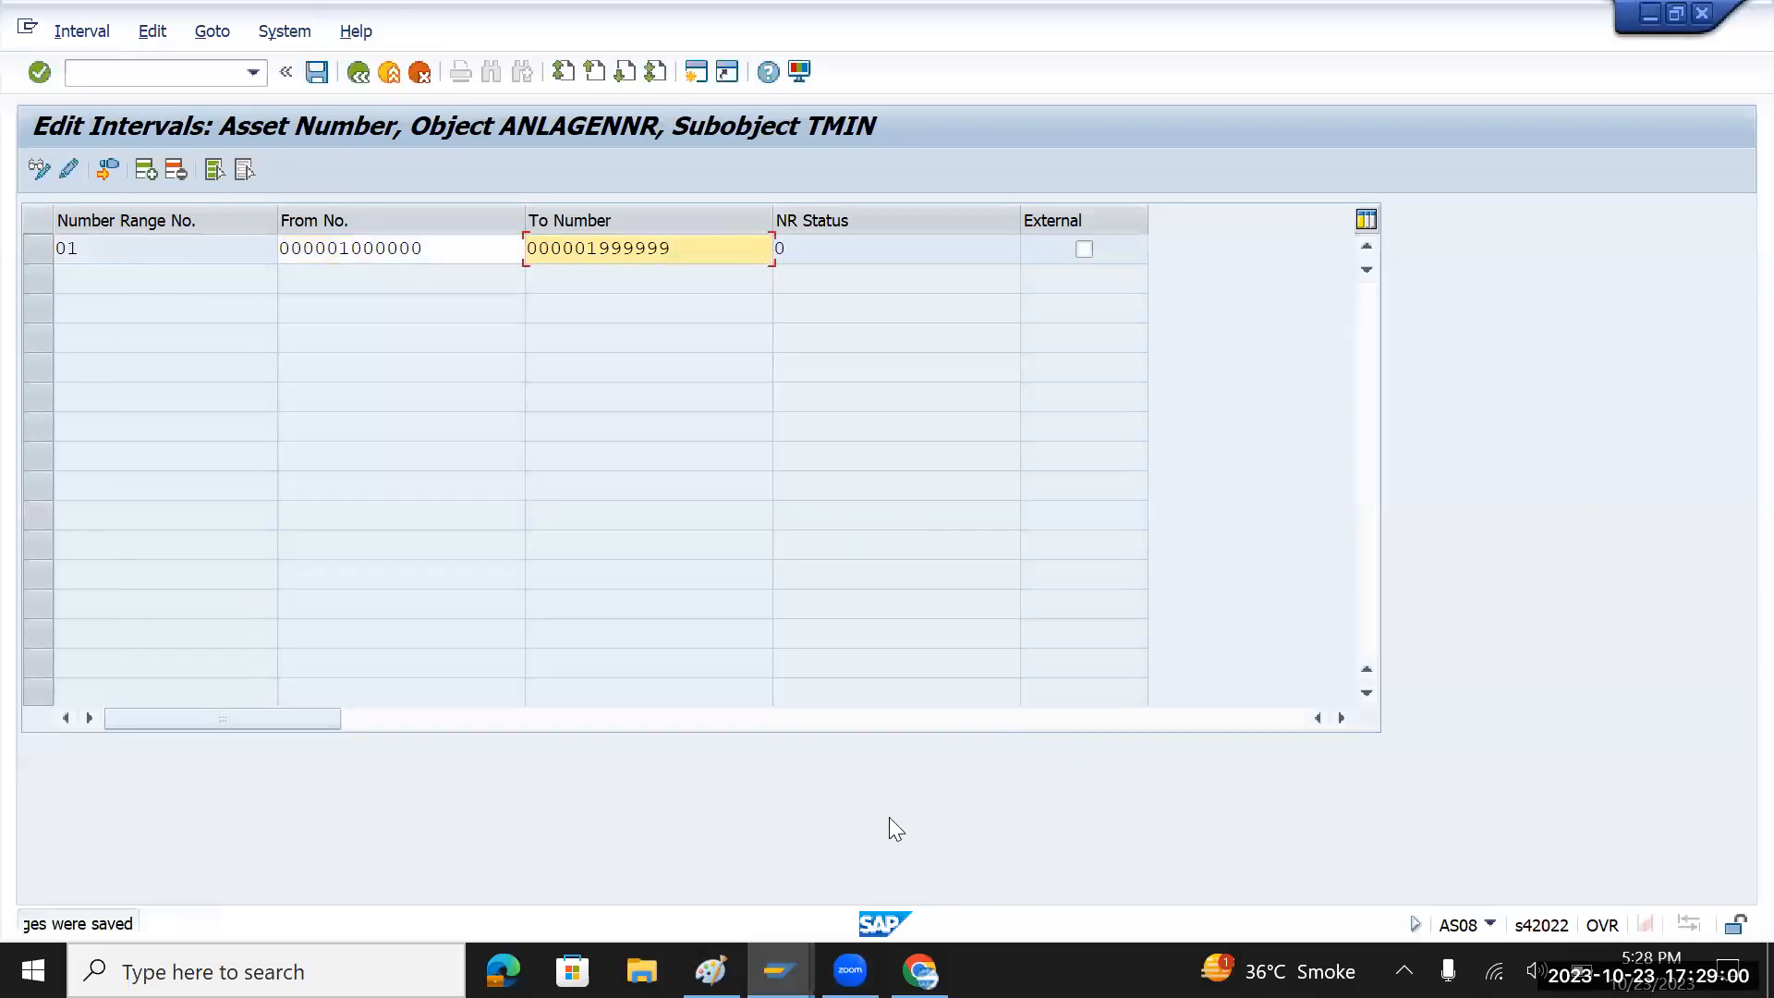
pyautogui.click(145, 170)
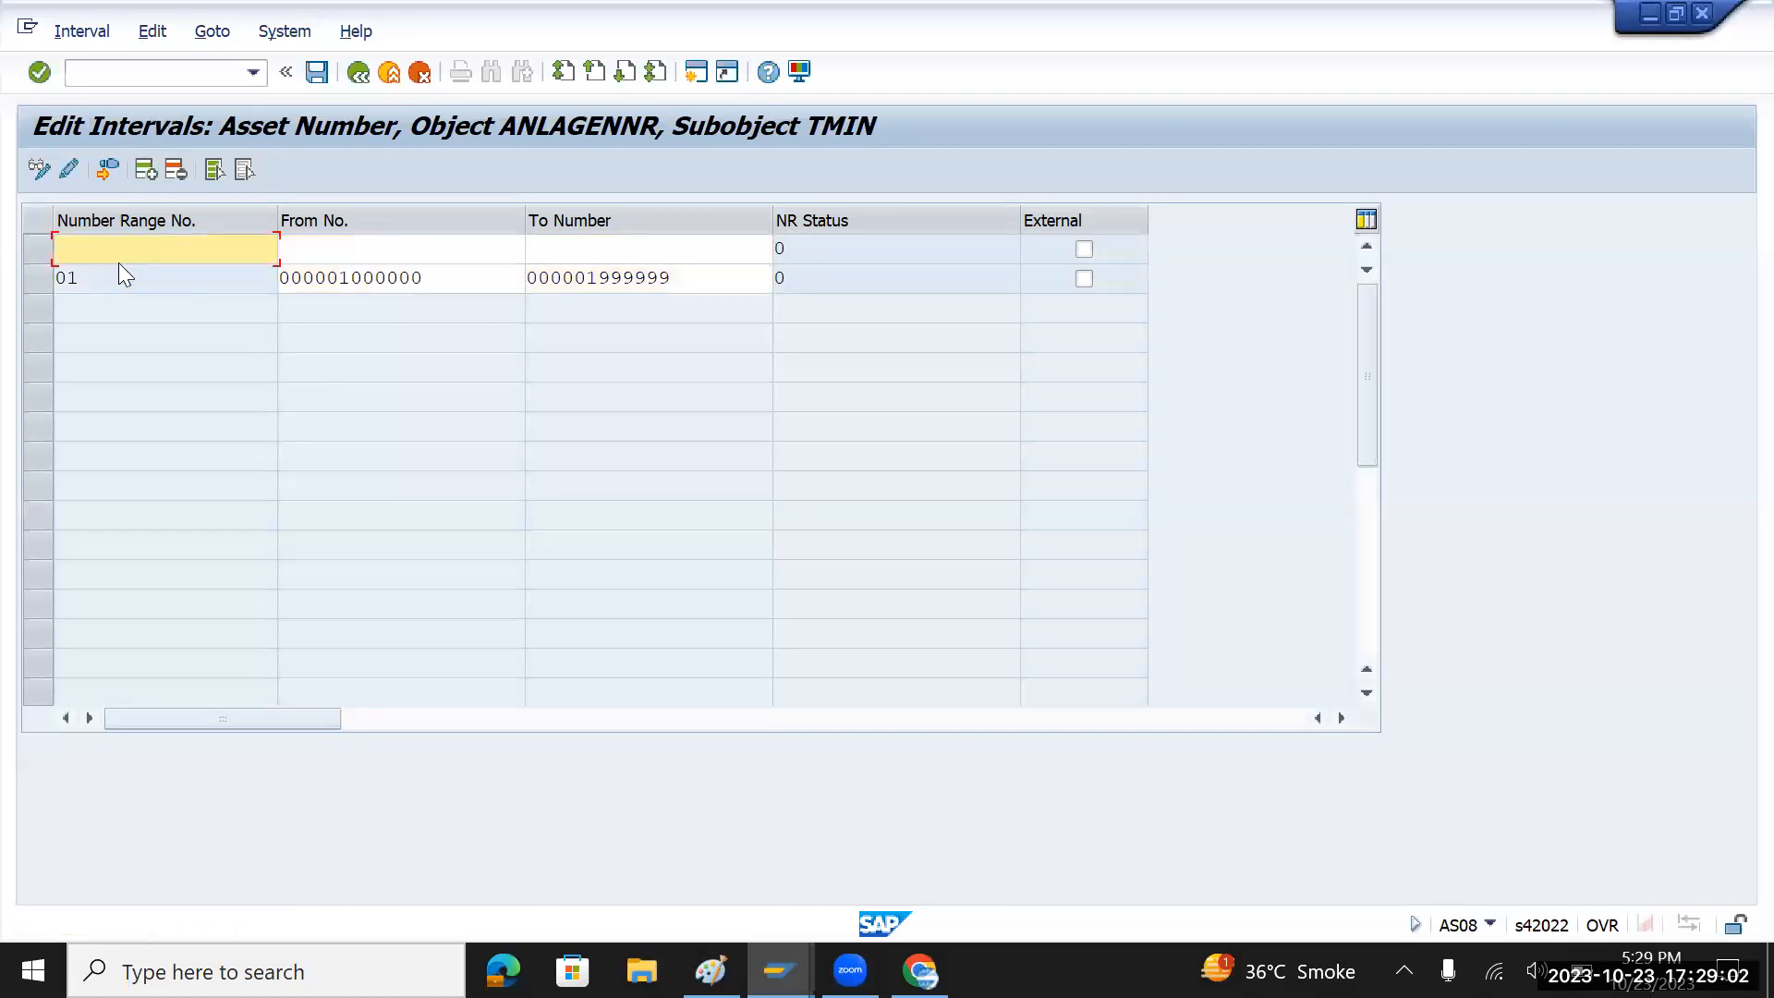
pyautogui.write('02')
pyautogui.press('Tab')
pyautogui.press('Down')
pyautogui.hotkey('shift', 'Right')
pyautogui.hotkey('shift', 'Right')
pyautogui.hotkey('shift', 'Right')
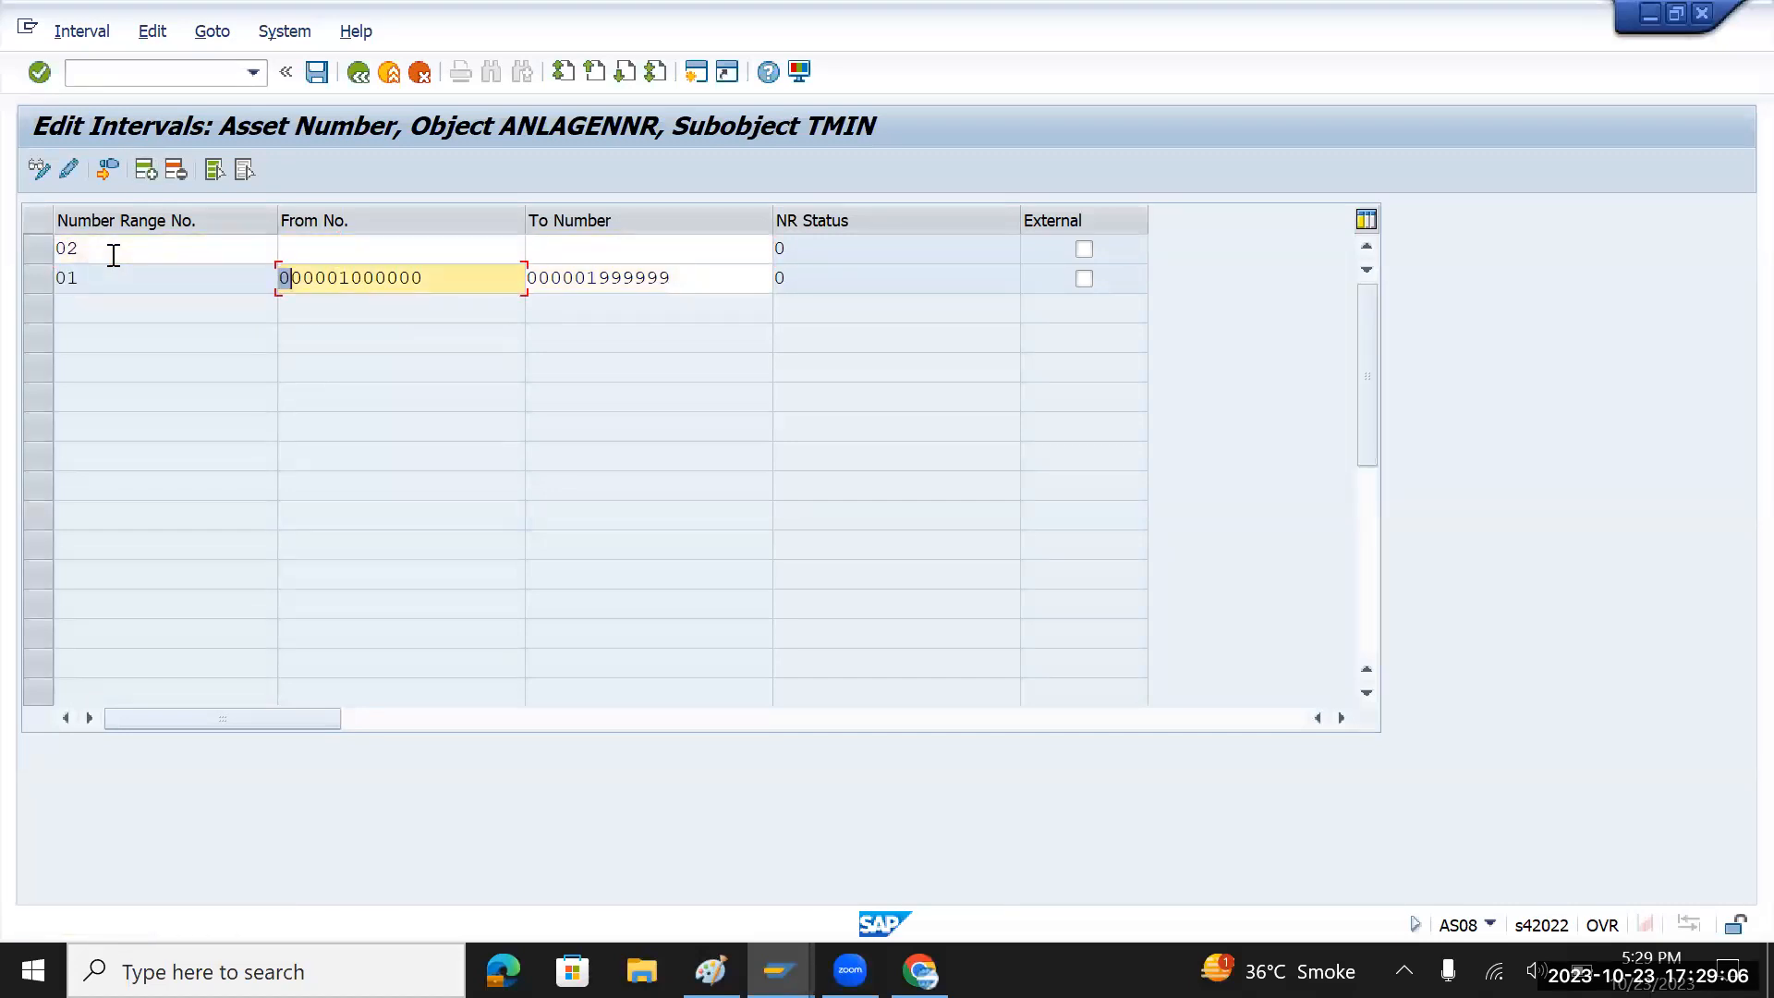
pyautogui.hotkey('shift', 'Right')
pyautogui.hotkey('shift', 'Right')
pyautogui.hotkey('shift', 'Right')
pyautogui.hotkey('shift', 'Right')
pyautogui.hotkey('shift', 'Right')
pyautogui.hotkey('shift', 'Right')
pyautogui.hotkey('shift', 'Right')
pyautogui.hotkey('shift', 'Right')
pyautogui.hotkey('shift', 'Right')
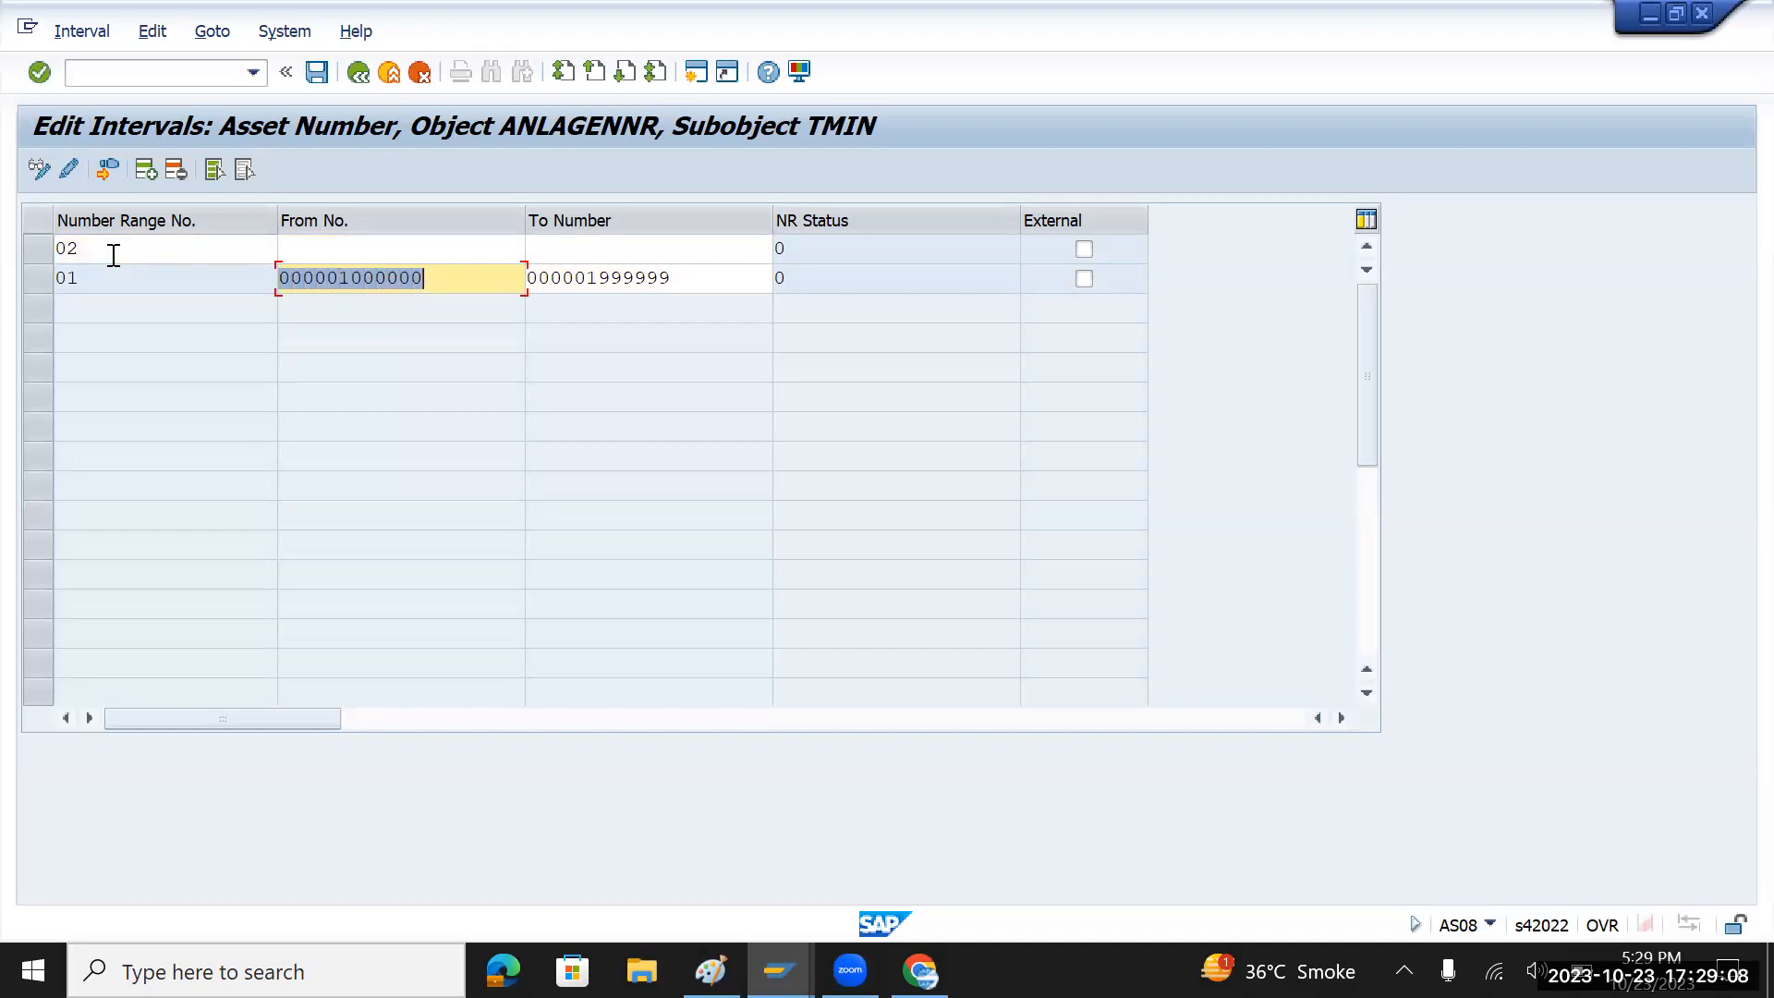
pyautogui.hotkey('ctrl', 'c')
pyautogui.press('Up')
pyautogui.hotkey('ctrl', 'v')
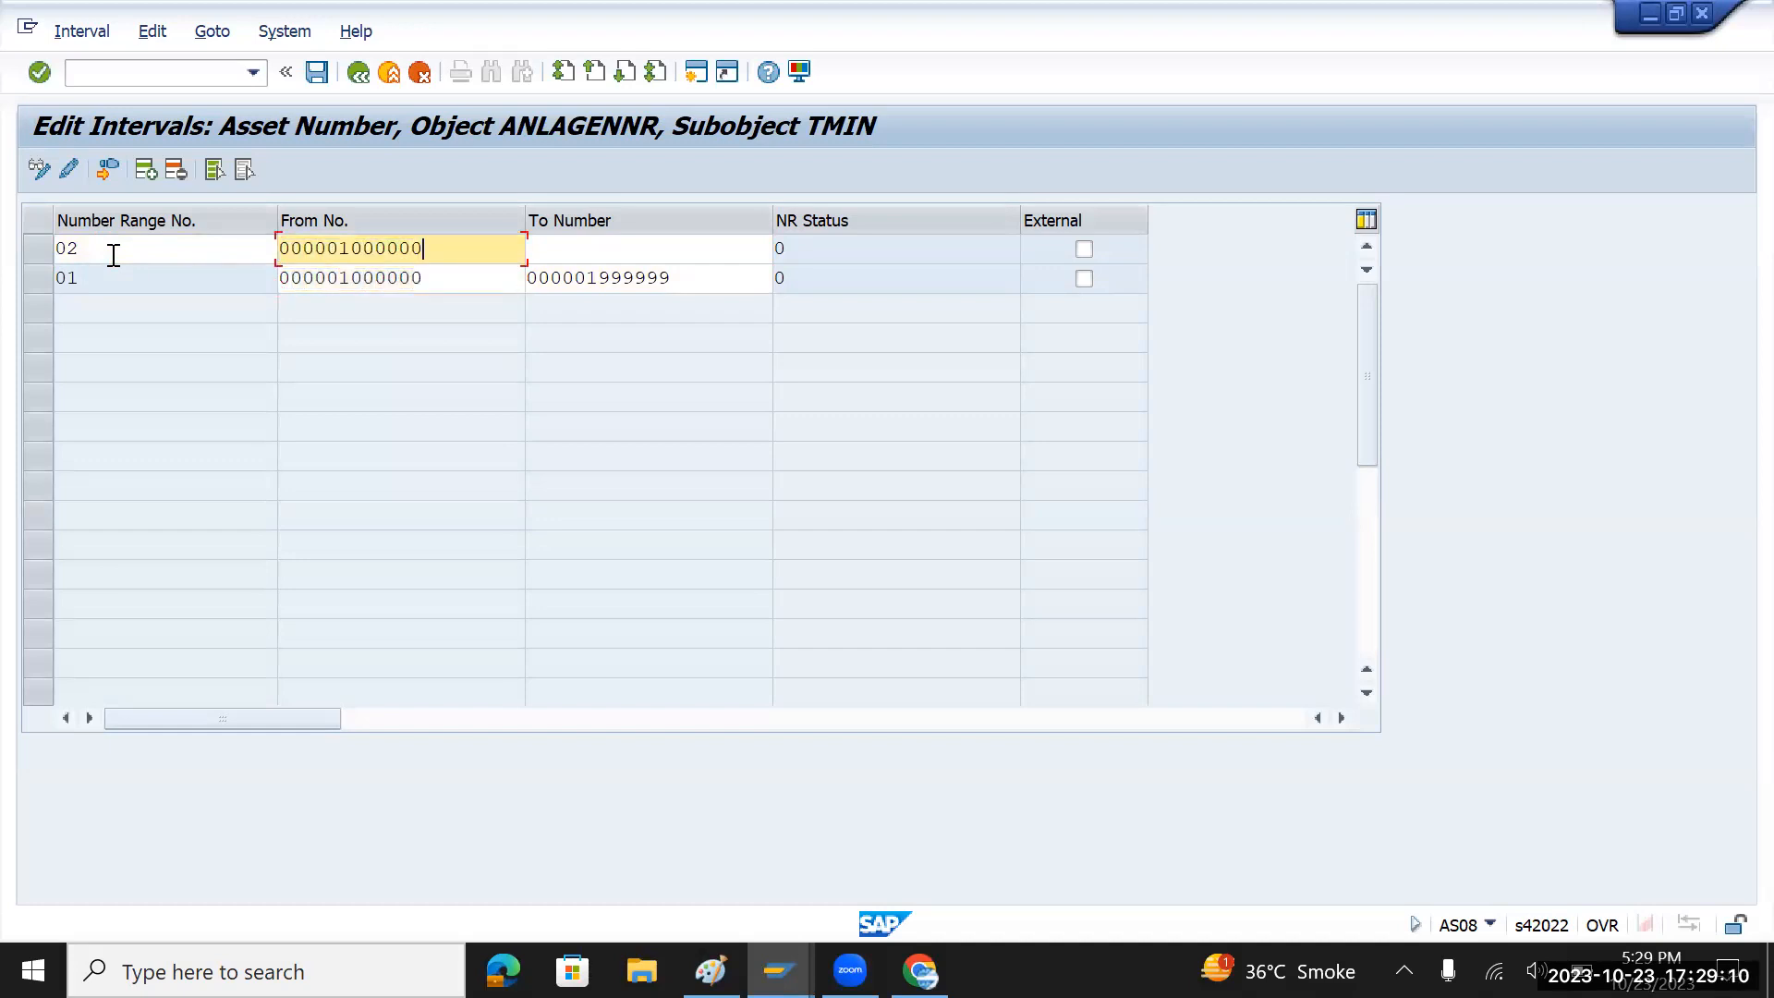
pyautogui.press('Left')
pyautogui.press('Left')
pyautogui.press('Left')
pyautogui.press('Left')
pyautogui.press('Left')
pyautogui.press('Left')
pyautogui.write('2')
pyautogui.press('Tab')
pyautogui.press('Down')
pyautogui.hotkey('shift', 'Right')
pyautogui.hotkey('shift', 'Right')
pyautogui.hotkey('shift', 'Right')
pyautogui.hotkey('shift', 'Right')
pyautogui.hotkey('shift', 'Right')
pyautogui.hotkey('shift', 'Right')
pyautogui.hotkey('shift', 'Right')
pyautogui.hotkey('shift', 'Right')
pyautogui.hotkey('shift', 'Right')
pyautogui.hotkey('shift', 'Right')
pyautogui.hotkey('shift', 'Right')
pyautogui.hotkey('shift', 'Right')
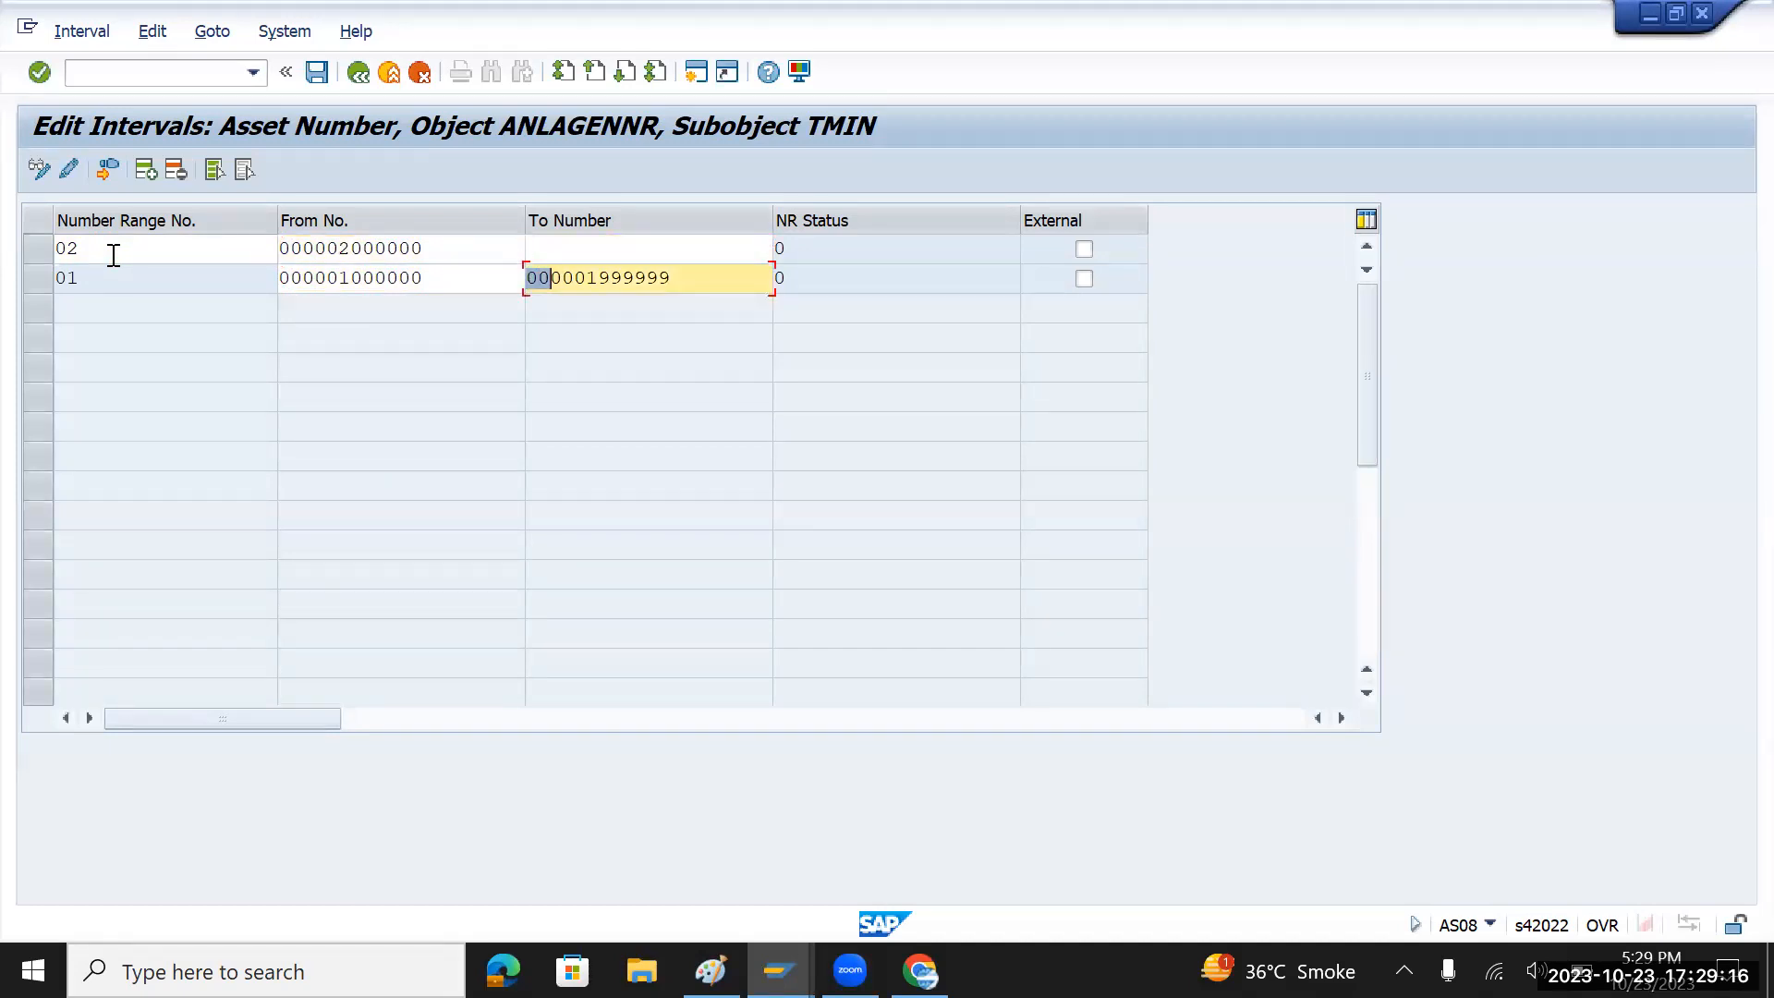
pyautogui.press('Up')
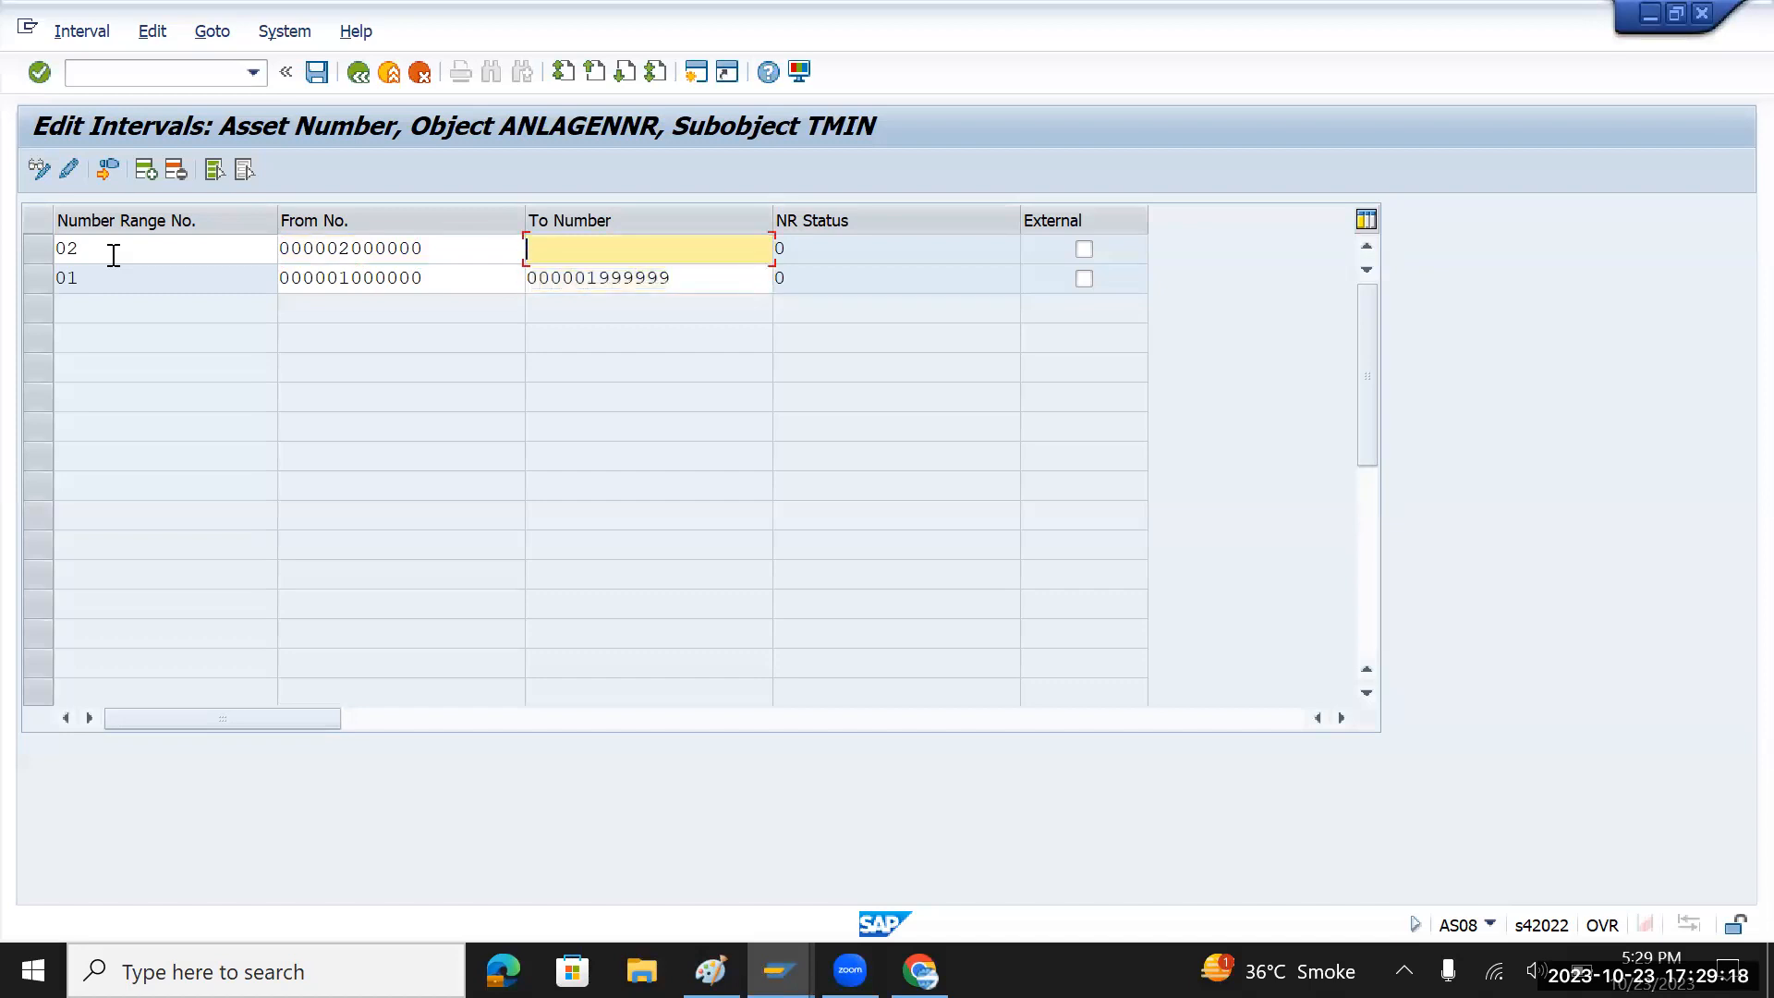
pyautogui.hotkey('ctrl', 'v')
pyautogui.write('2')
pyautogui.press('Return')
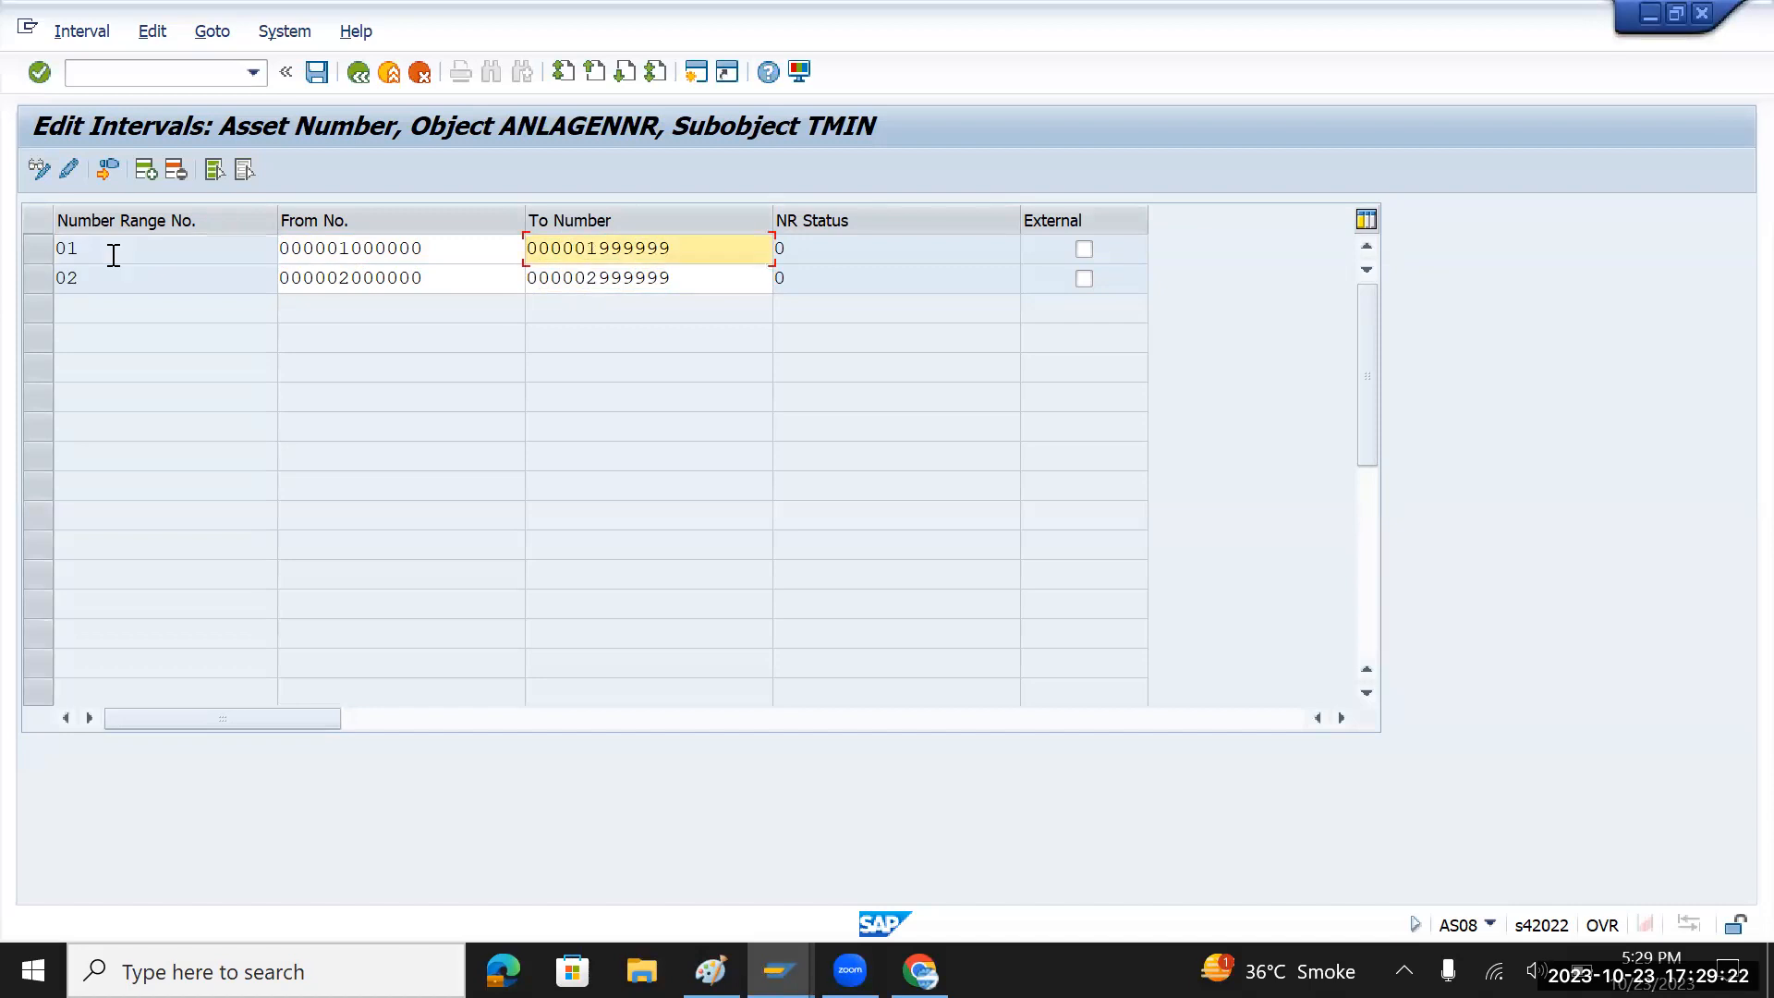
pyautogui.click(323, 76)
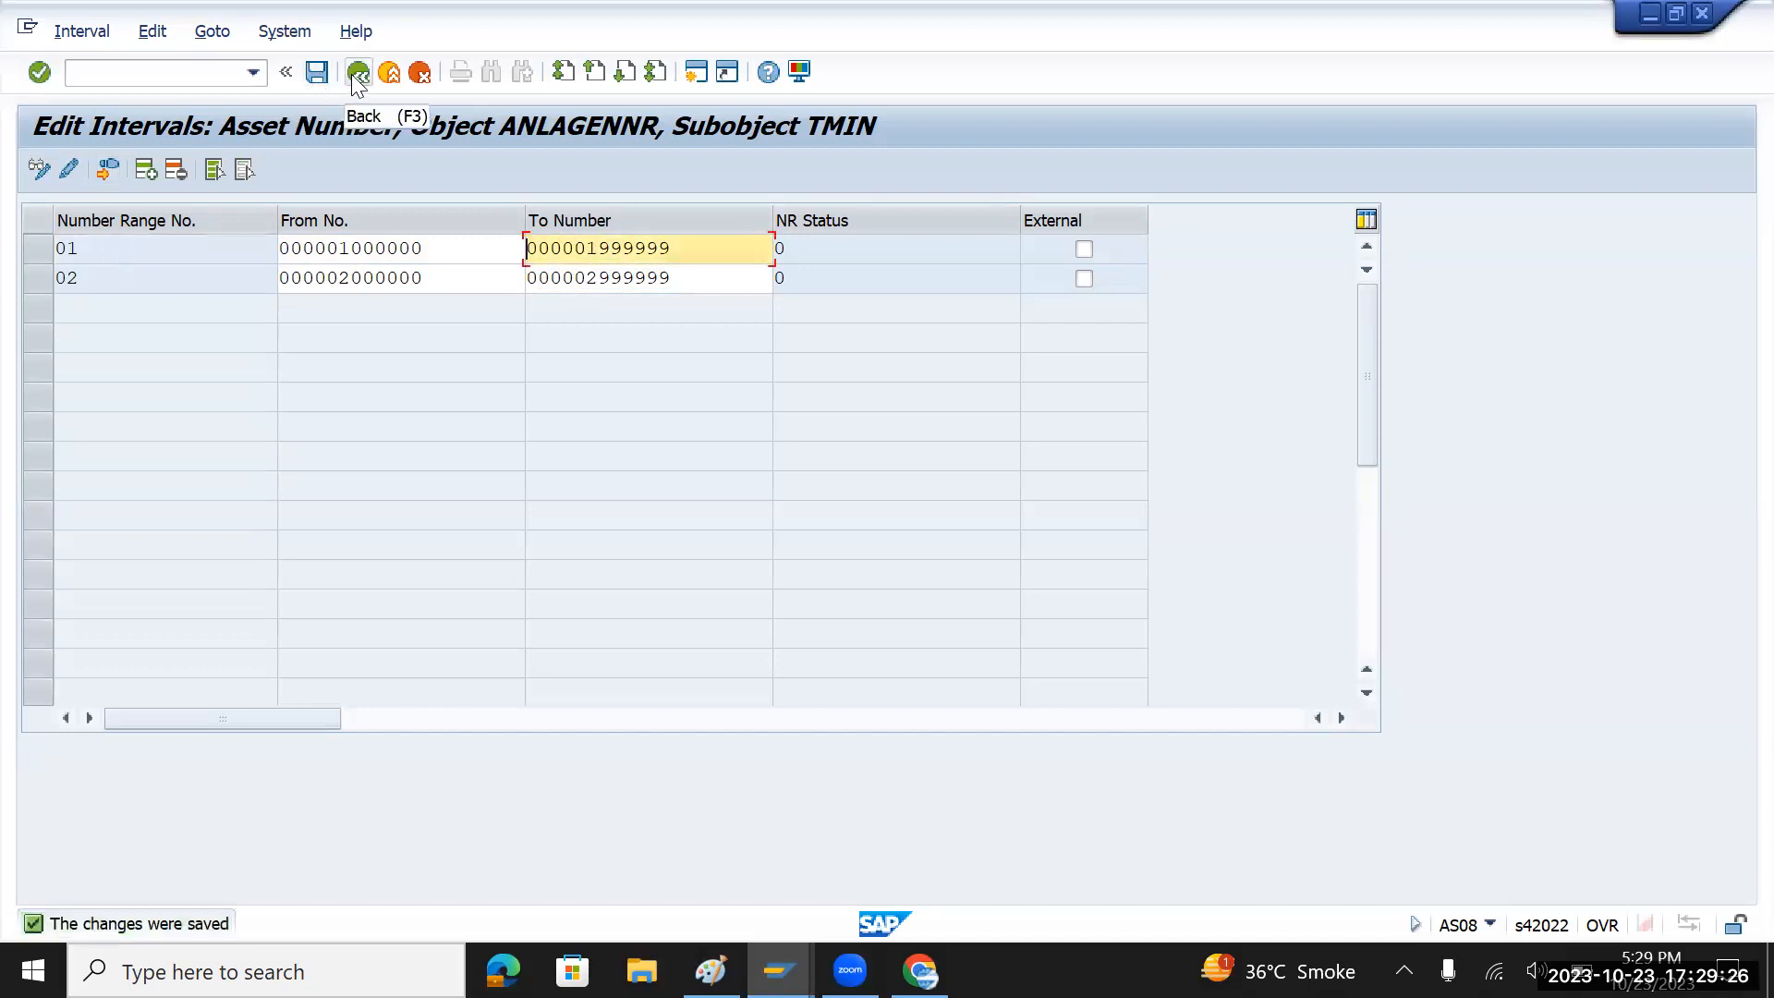
pyautogui.click(356, 74)
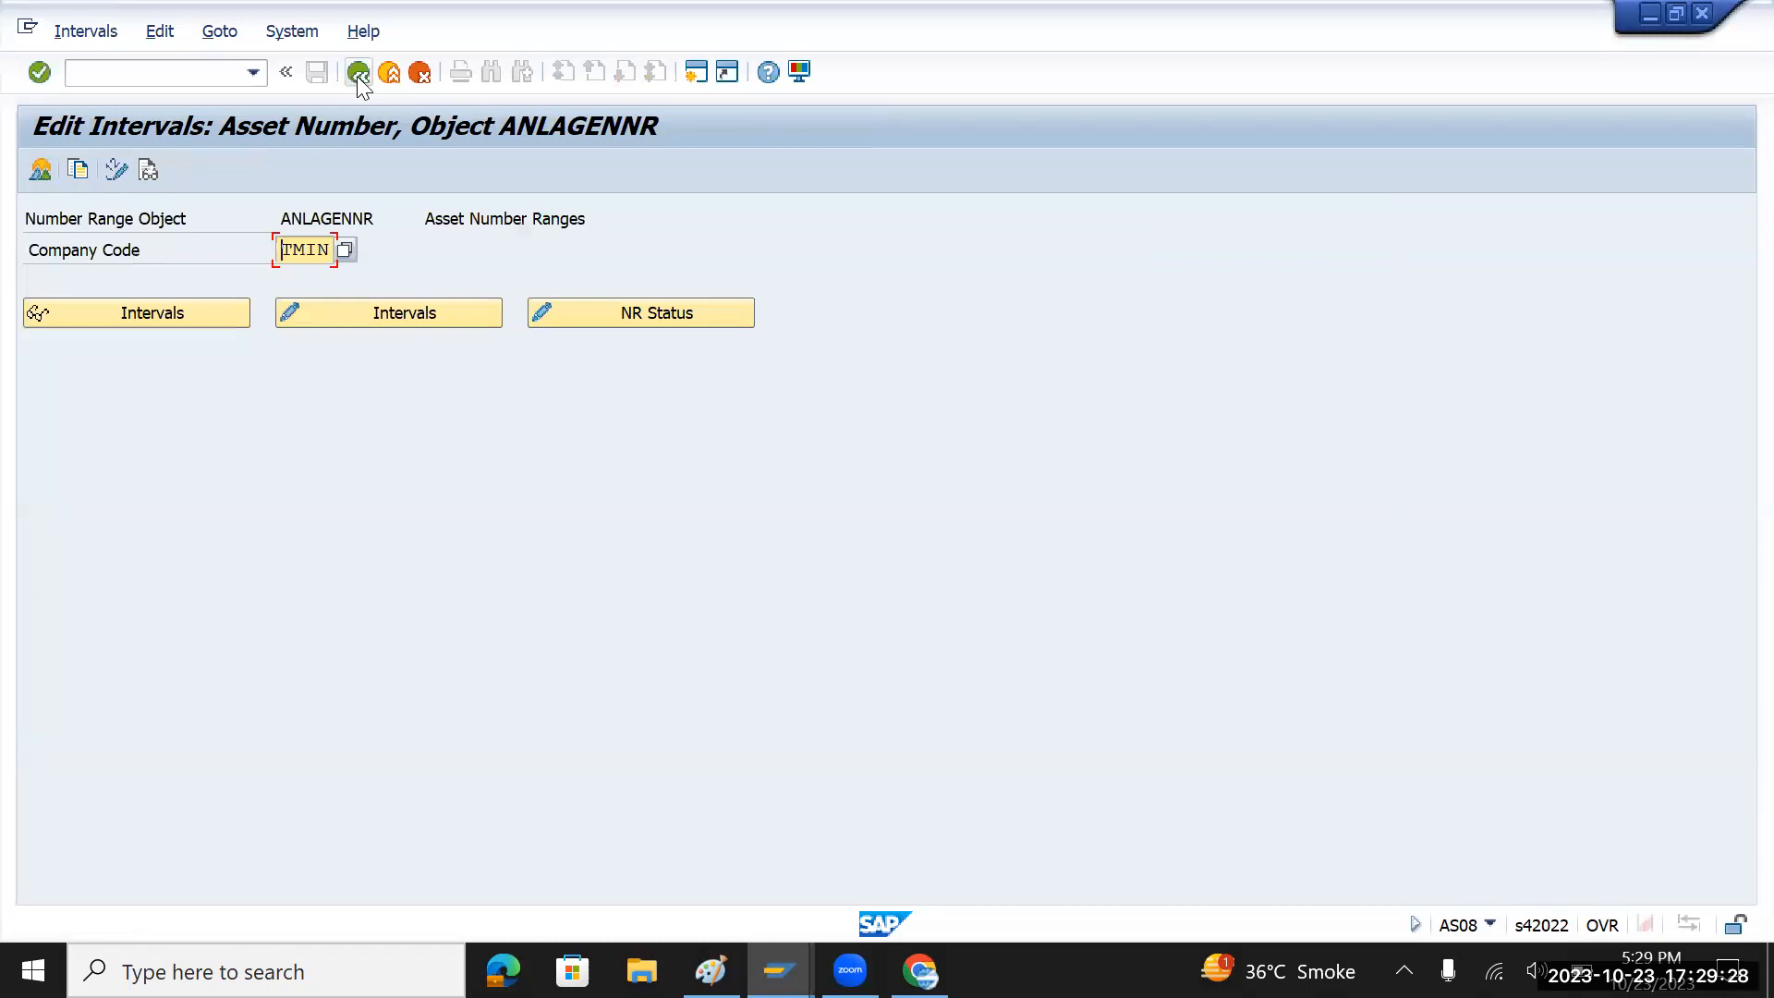
pyautogui.click(356, 76)
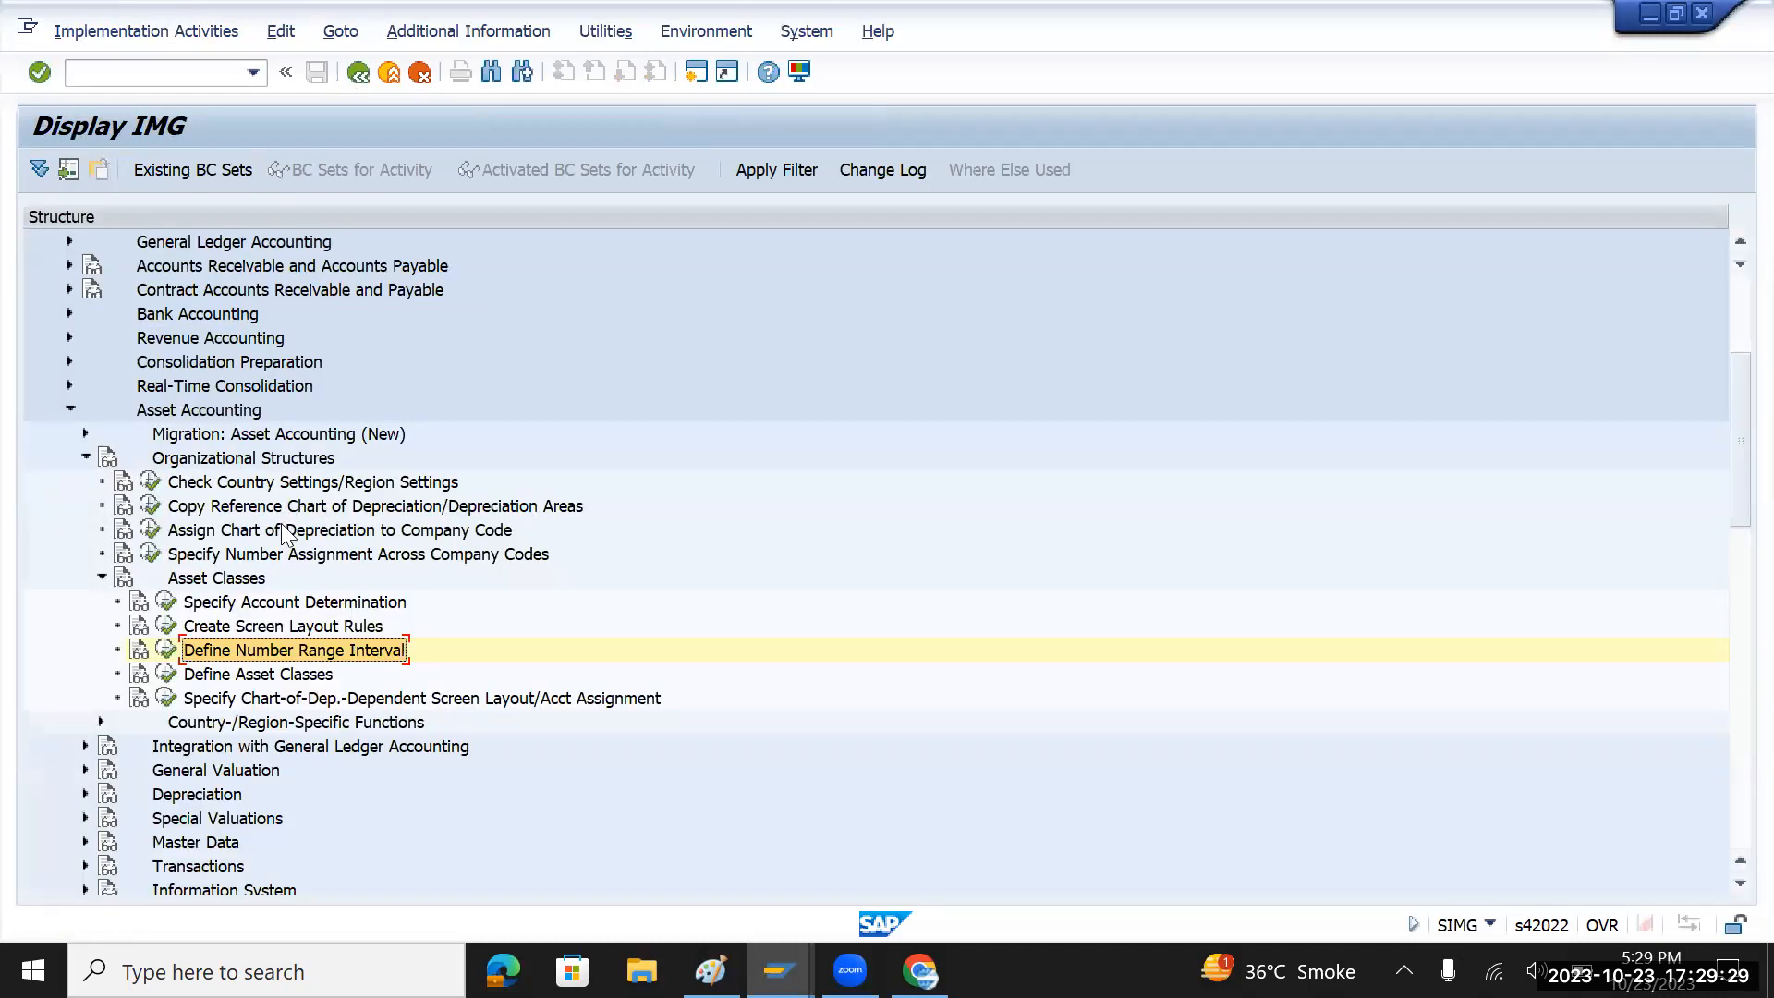
pyautogui.click(249, 605)
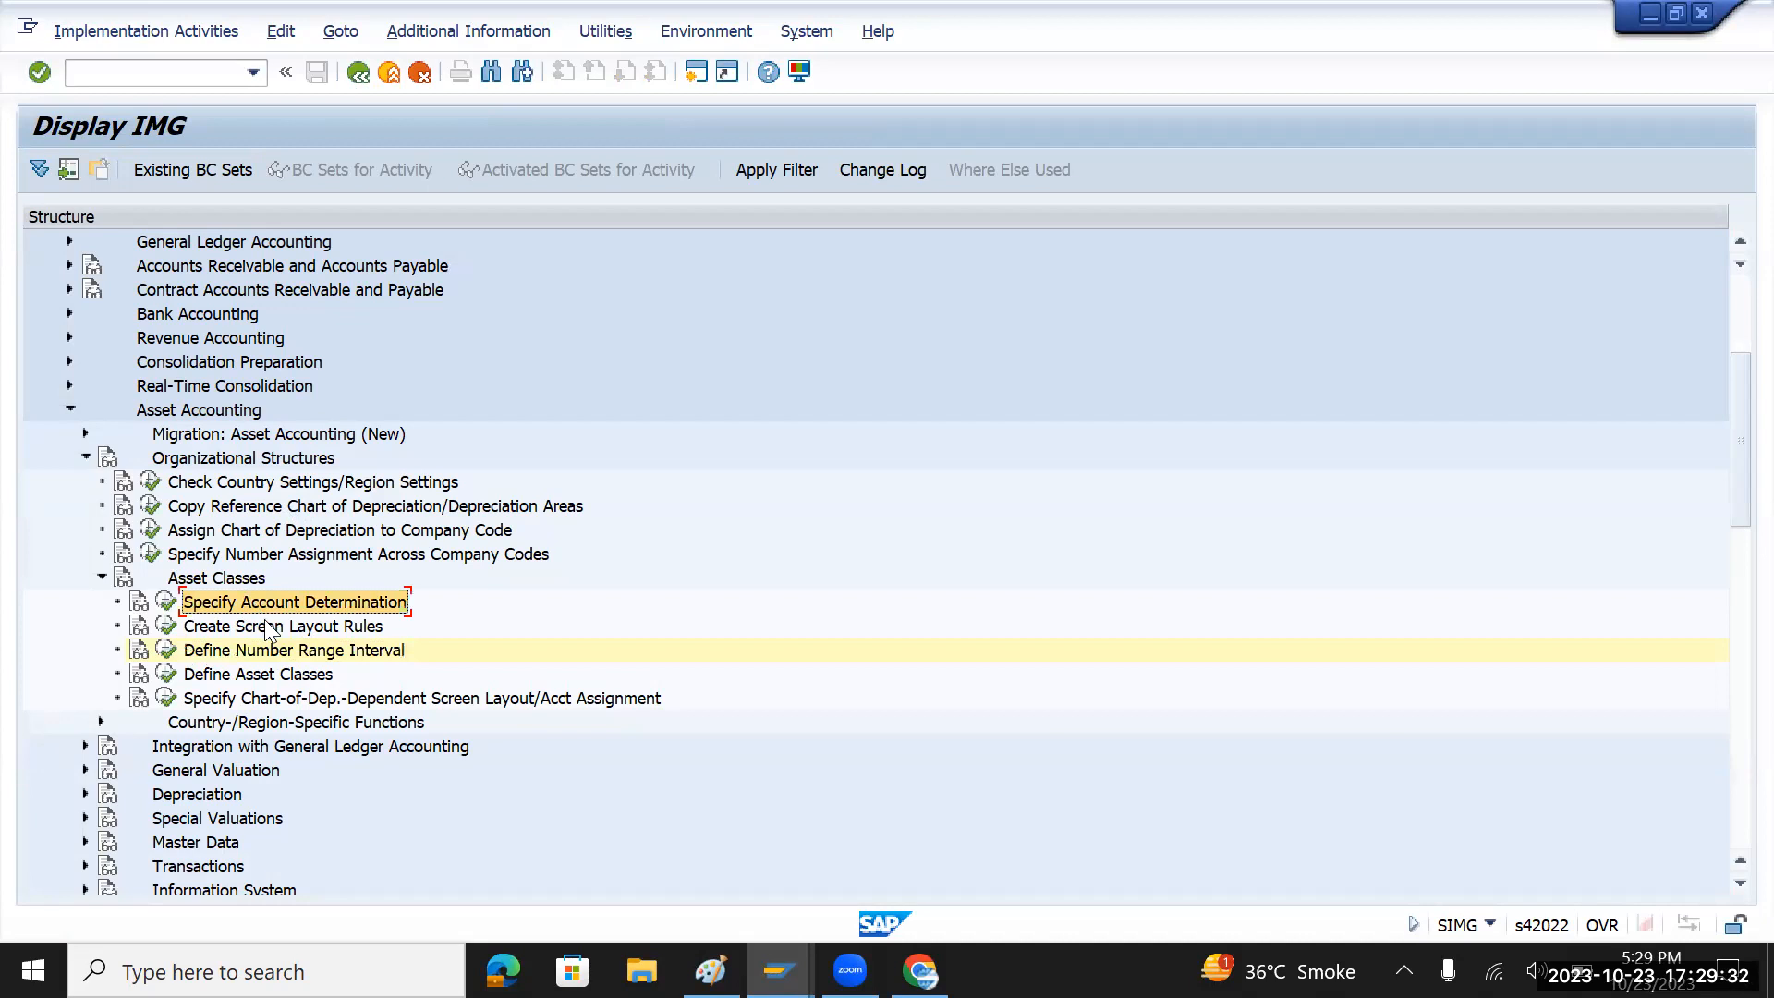
pyautogui.click(268, 629)
pyautogui.click(274, 651)
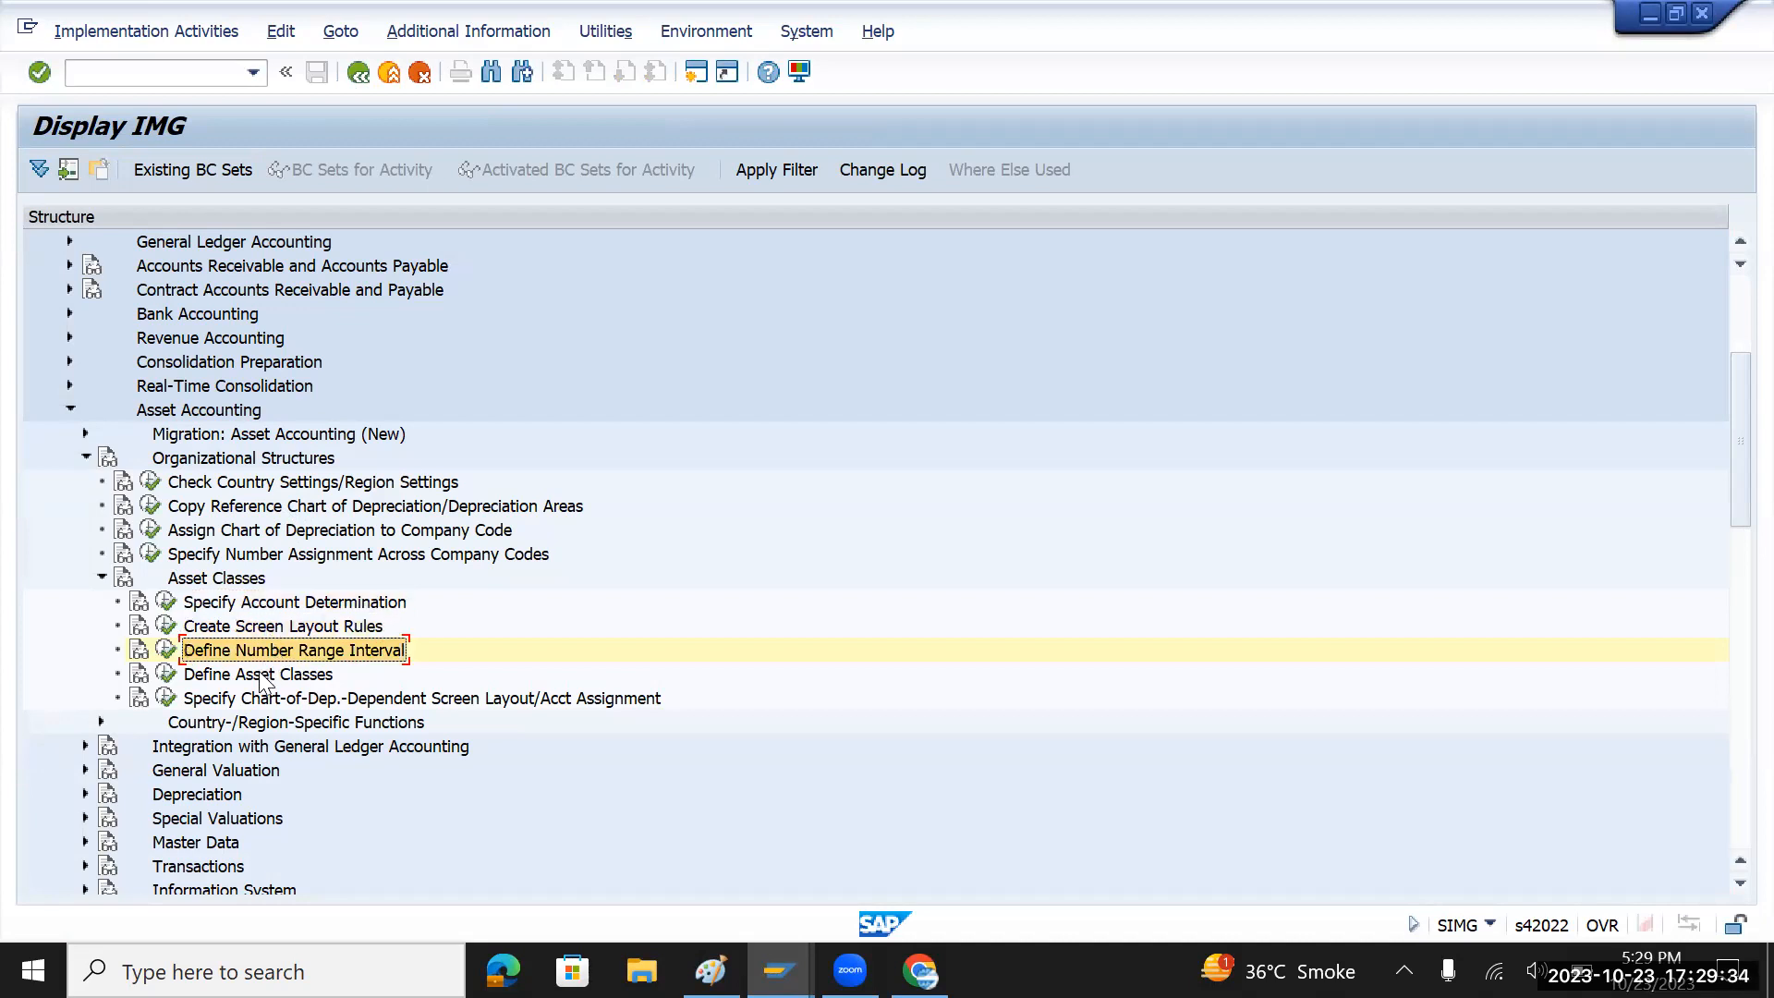
pyautogui.click(258, 671)
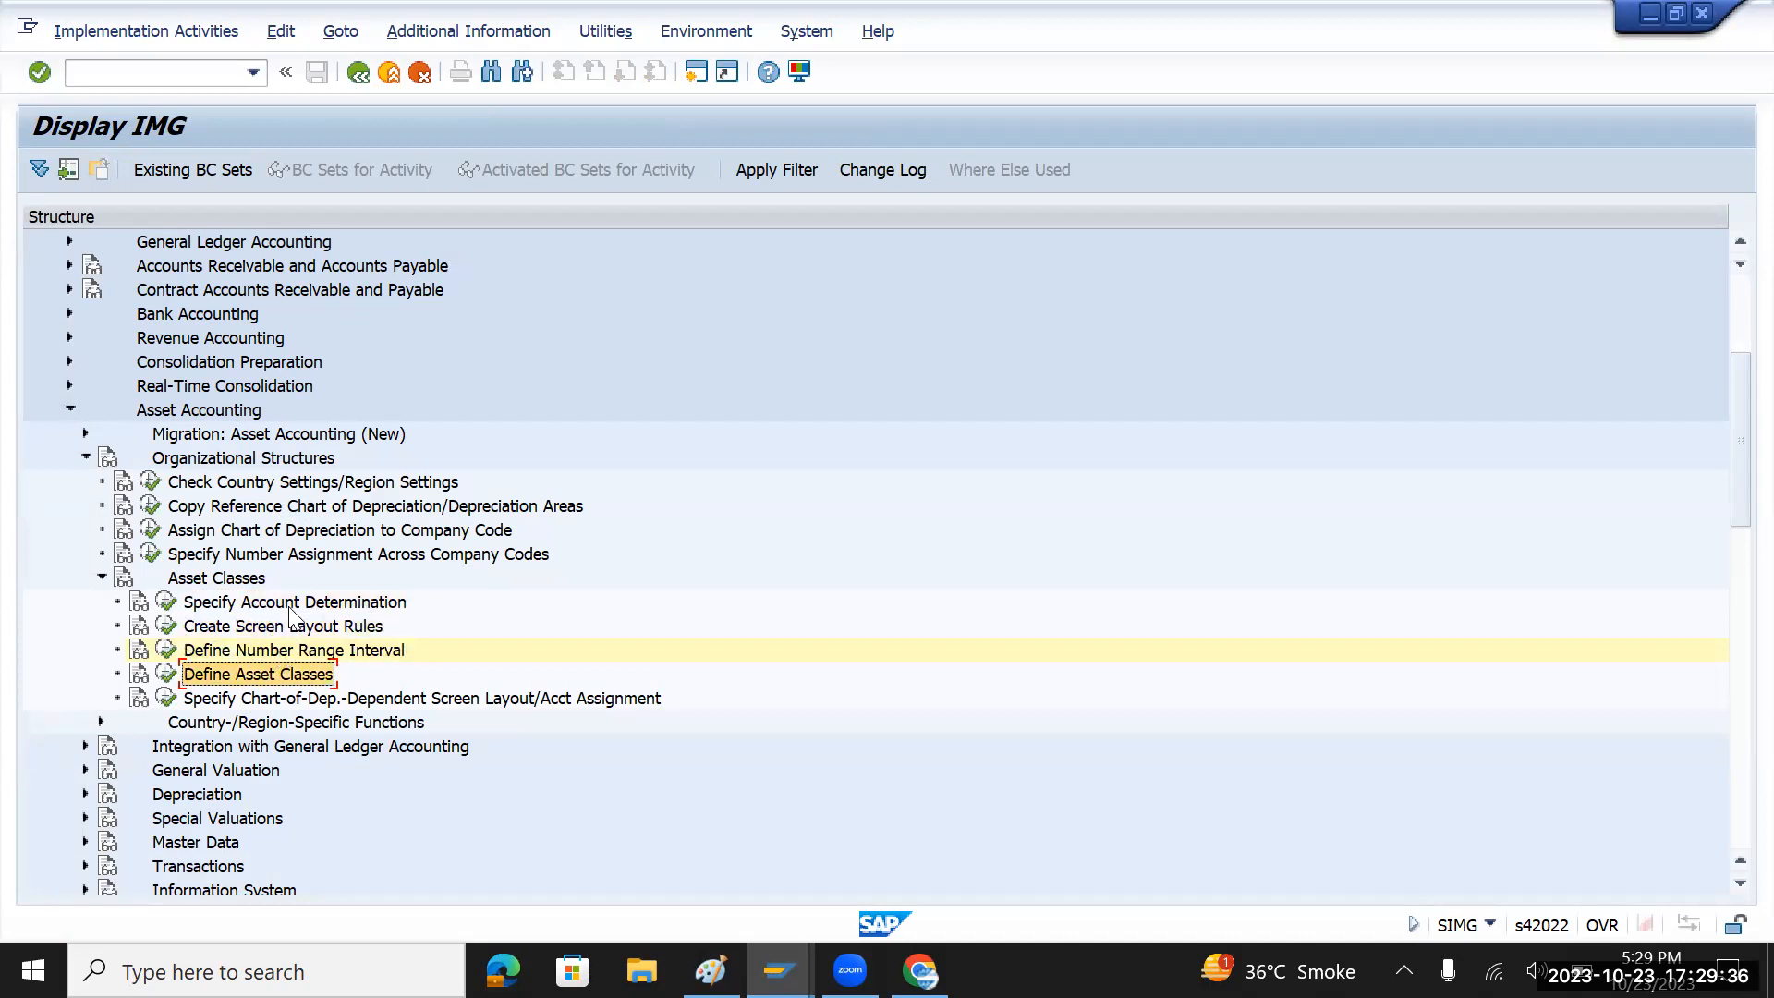
pyautogui.click(294, 606)
pyautogui.click(295, 628)
pyautogui.click(298, 651)
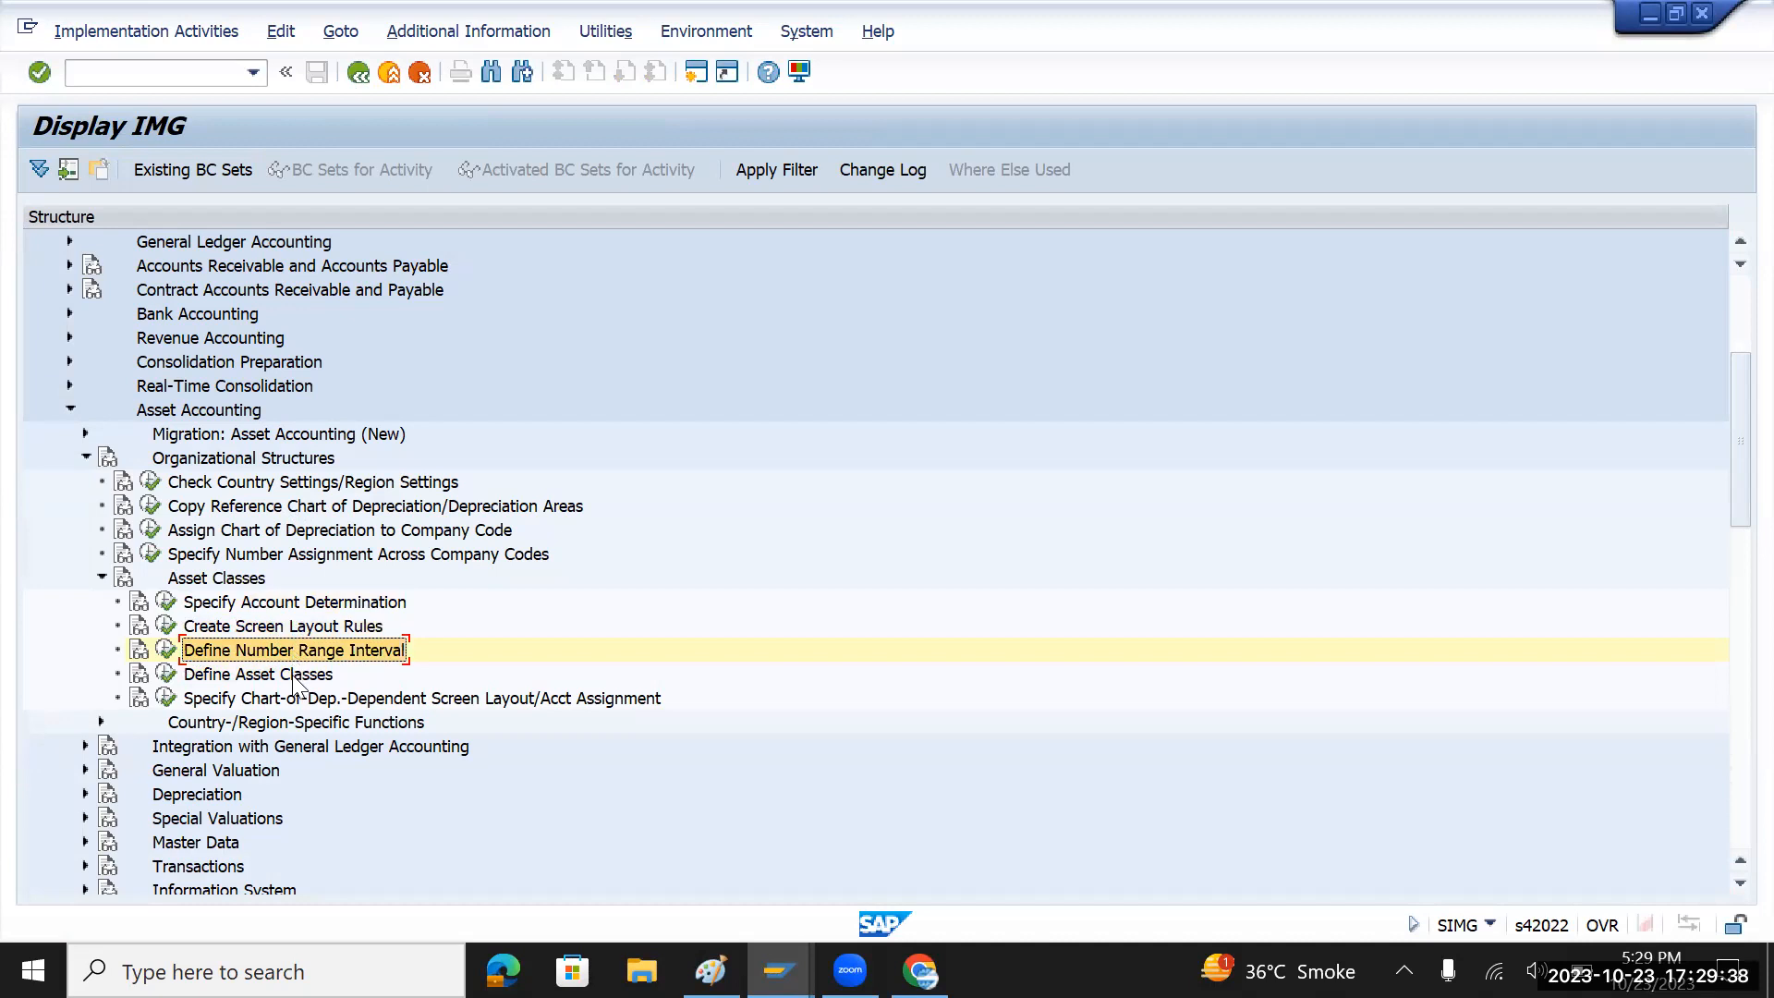
# - Open the Define Asset Classes activity and select classes 2000 Machinery Equipment and 3201 Vehicle
pyautogui.click(295, 673)
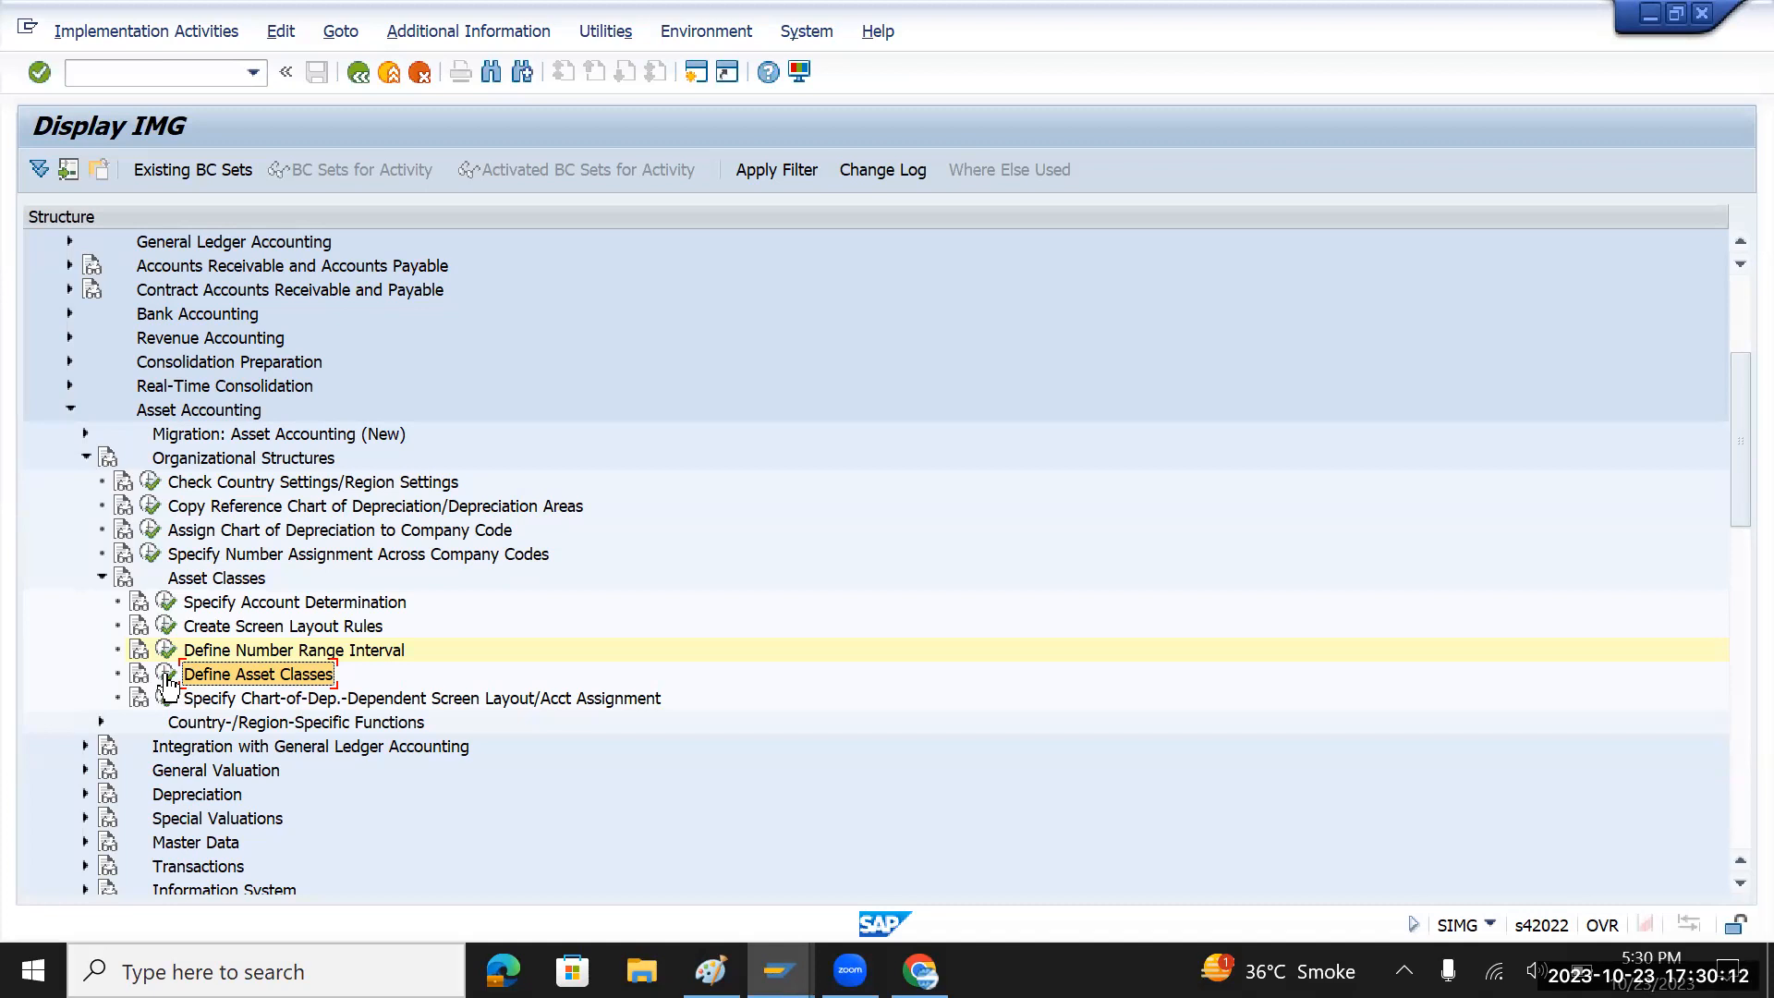
pyautogui.click(167, 674)
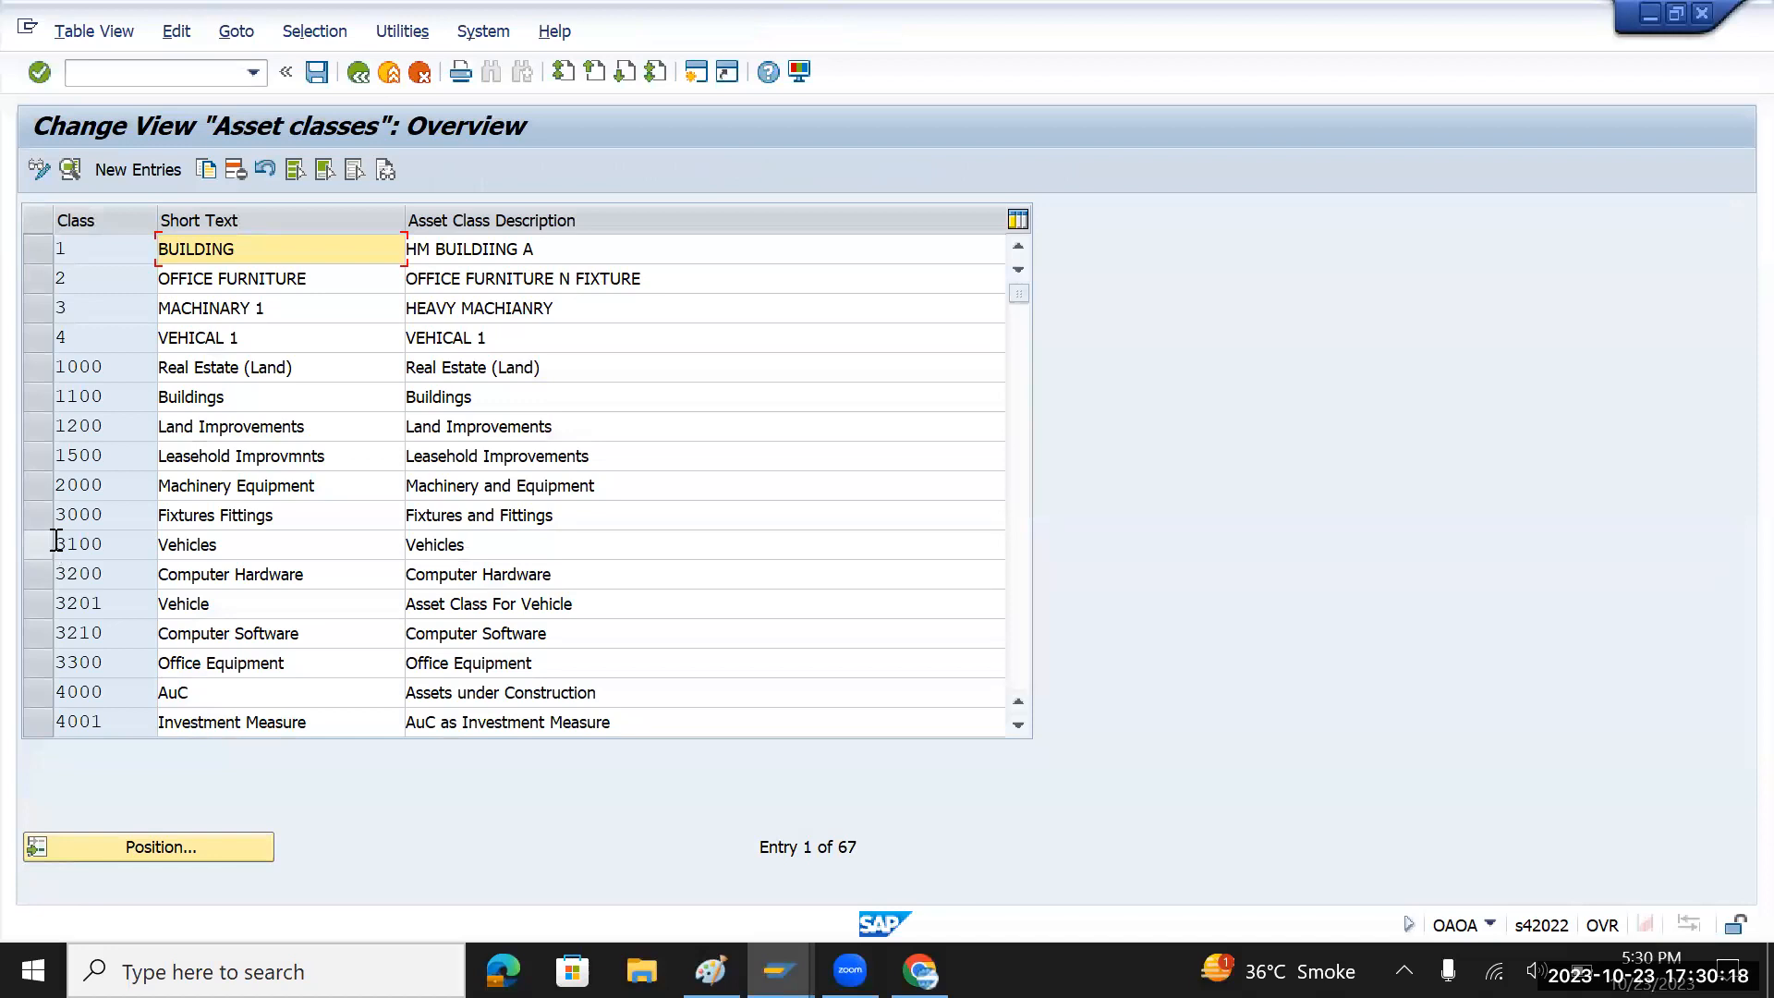
pyautogui.click(39, 488)
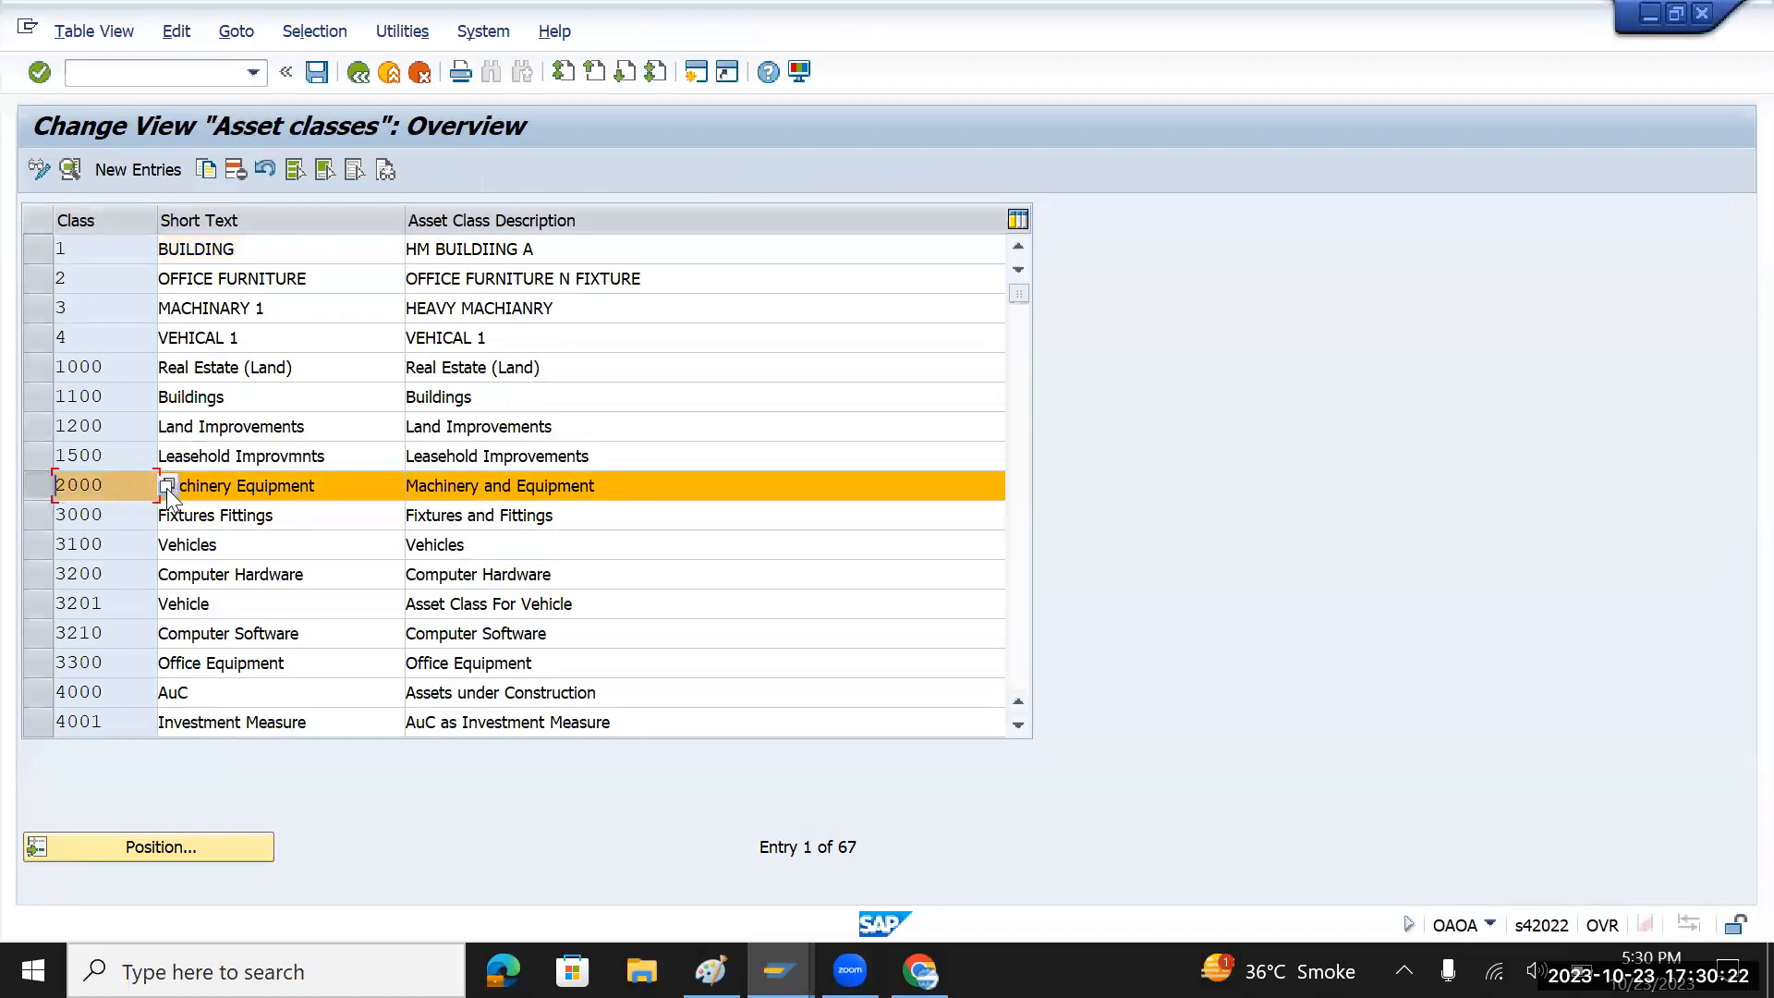
pyautogui.click(39, 603)
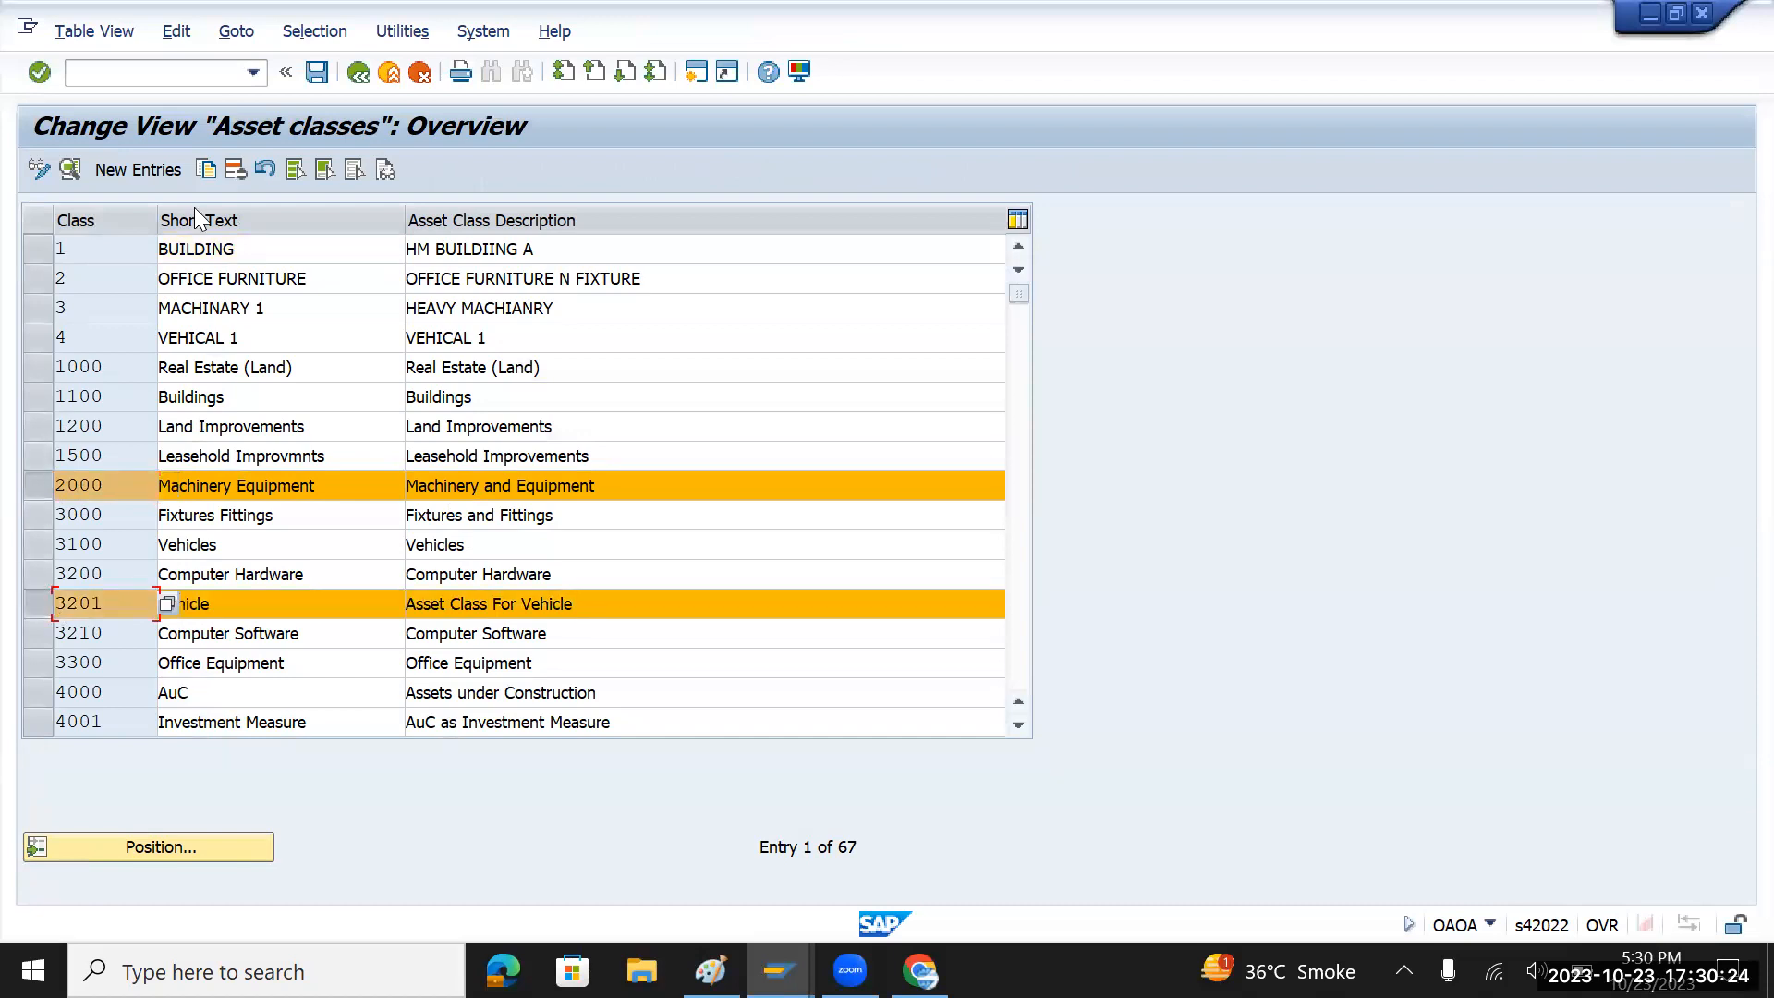
# - Copy the two selected asset classes and name the copy of class 2000 TMMAc
pyautogui.click(207, 169)
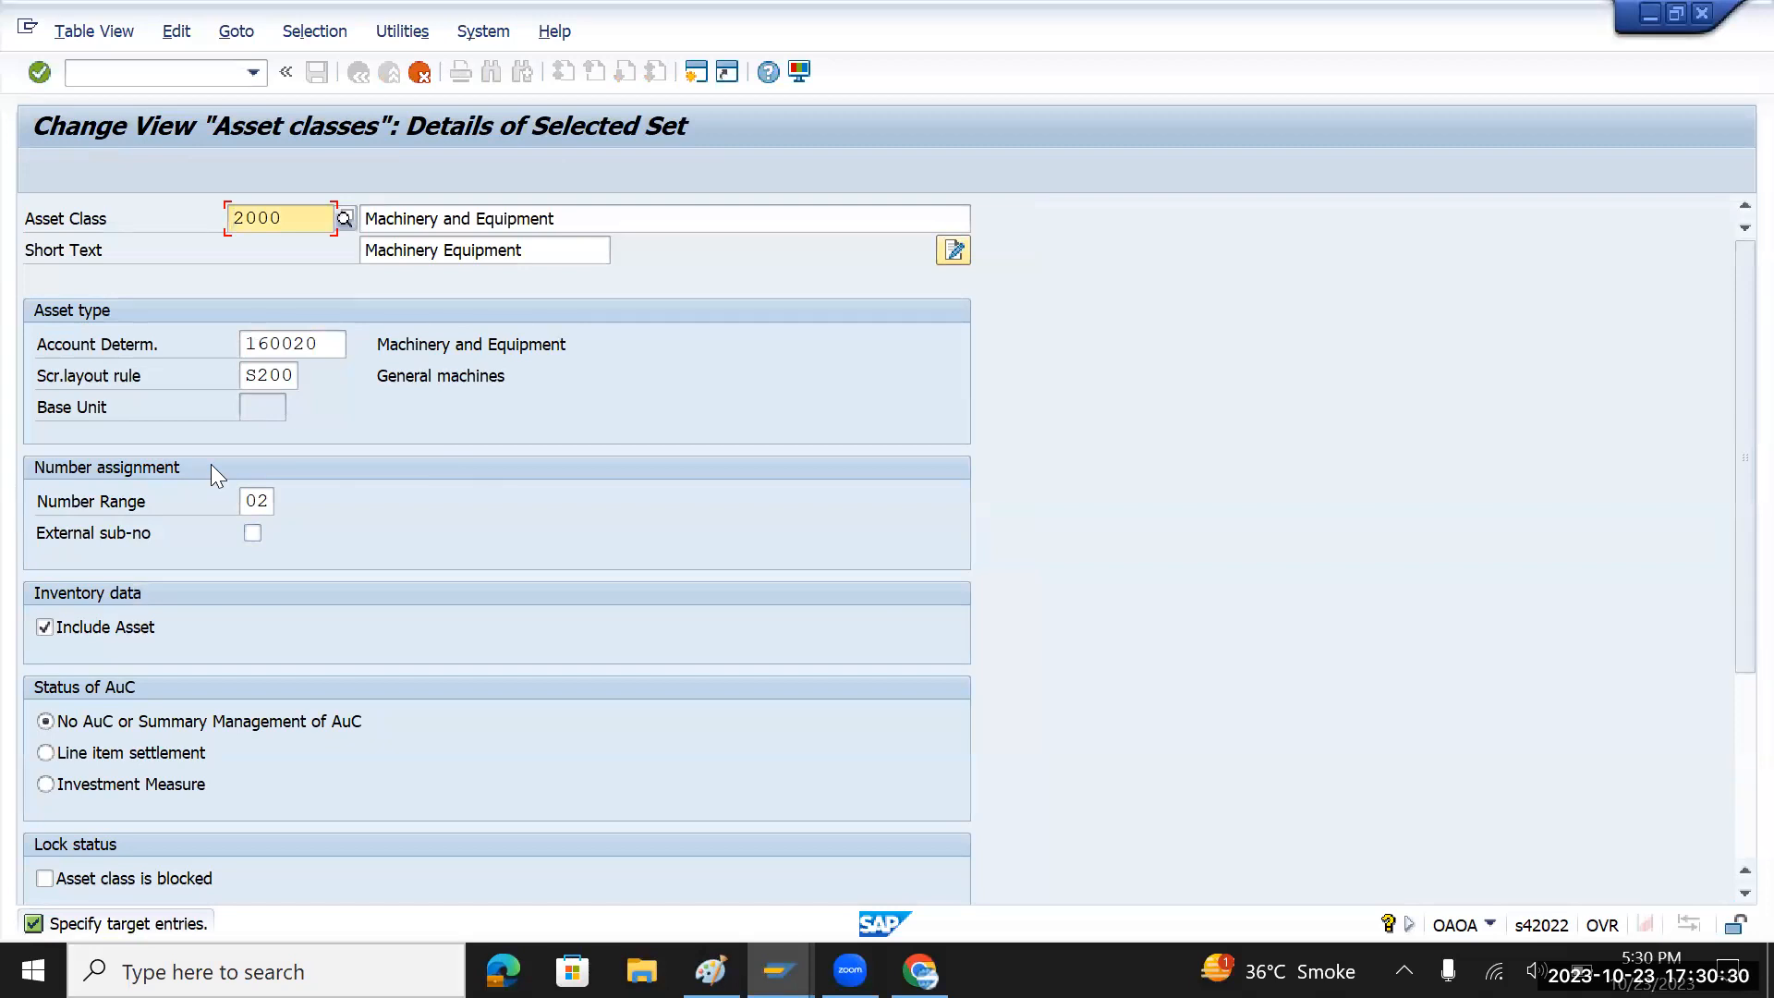
pyautogui.write('TM')
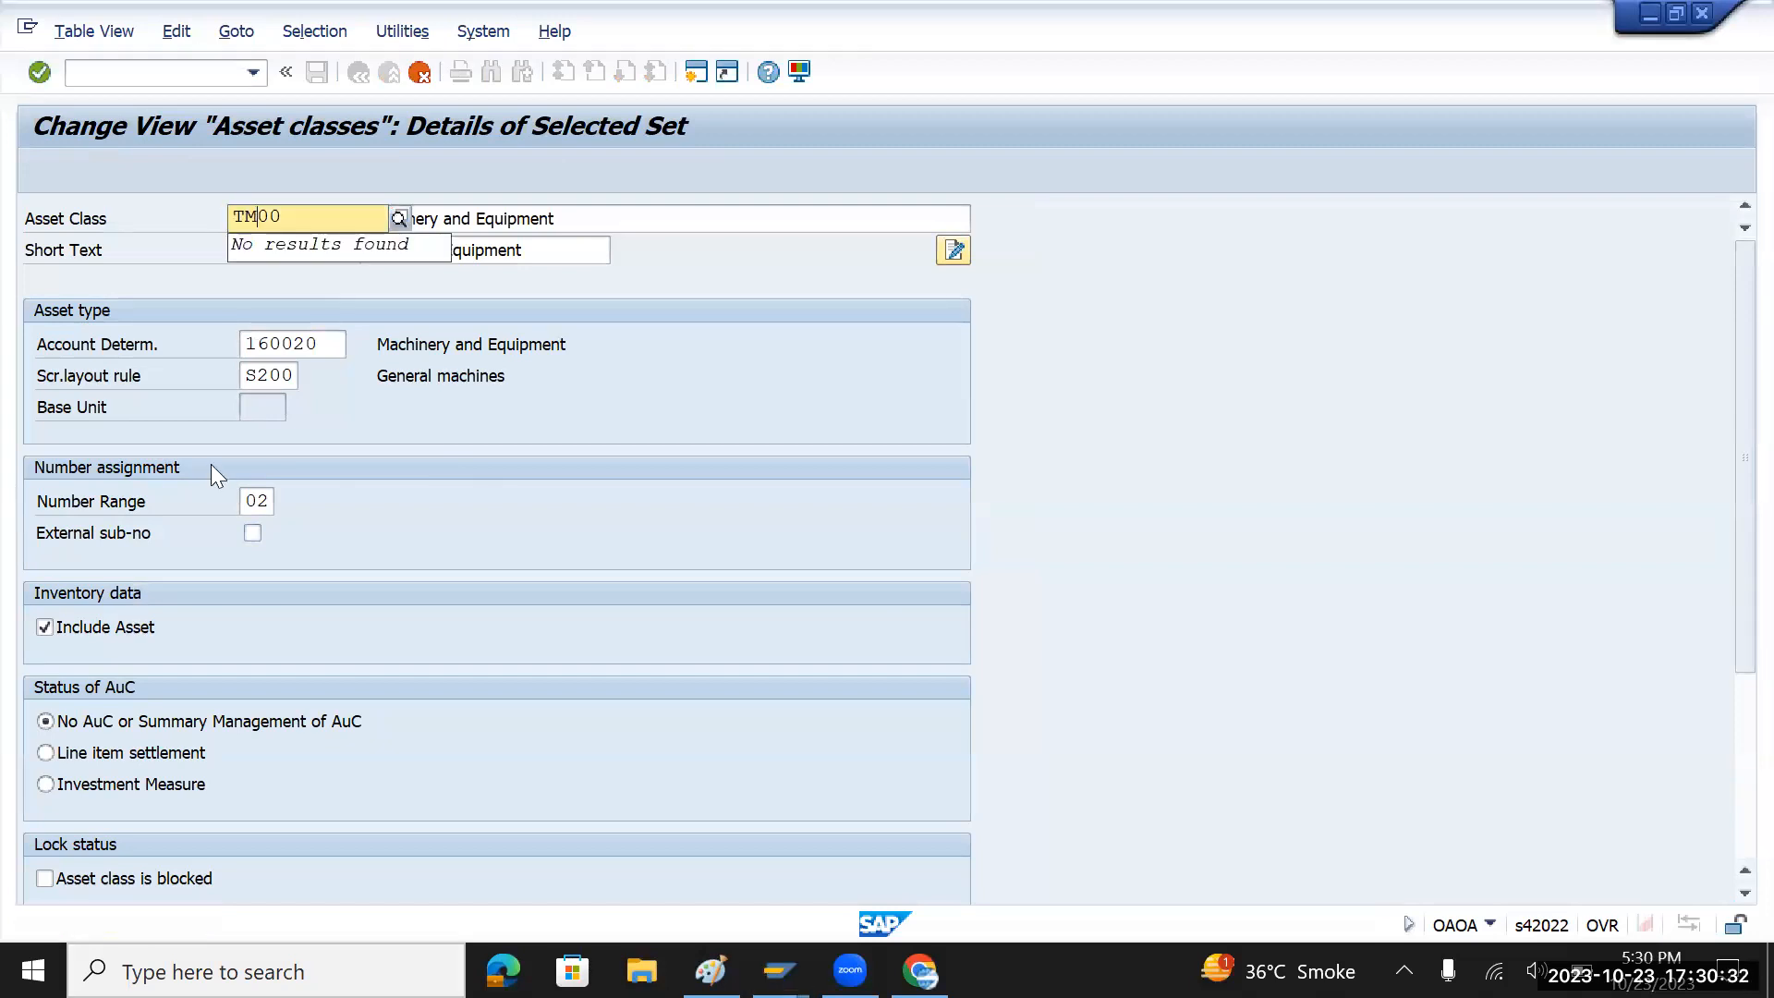
pyautogui.write('MAc')
pyautogui.press('Tab')
pyautogui.press('Tab')
pyautogui.press('Tab')
pyautogui.press('Tab')
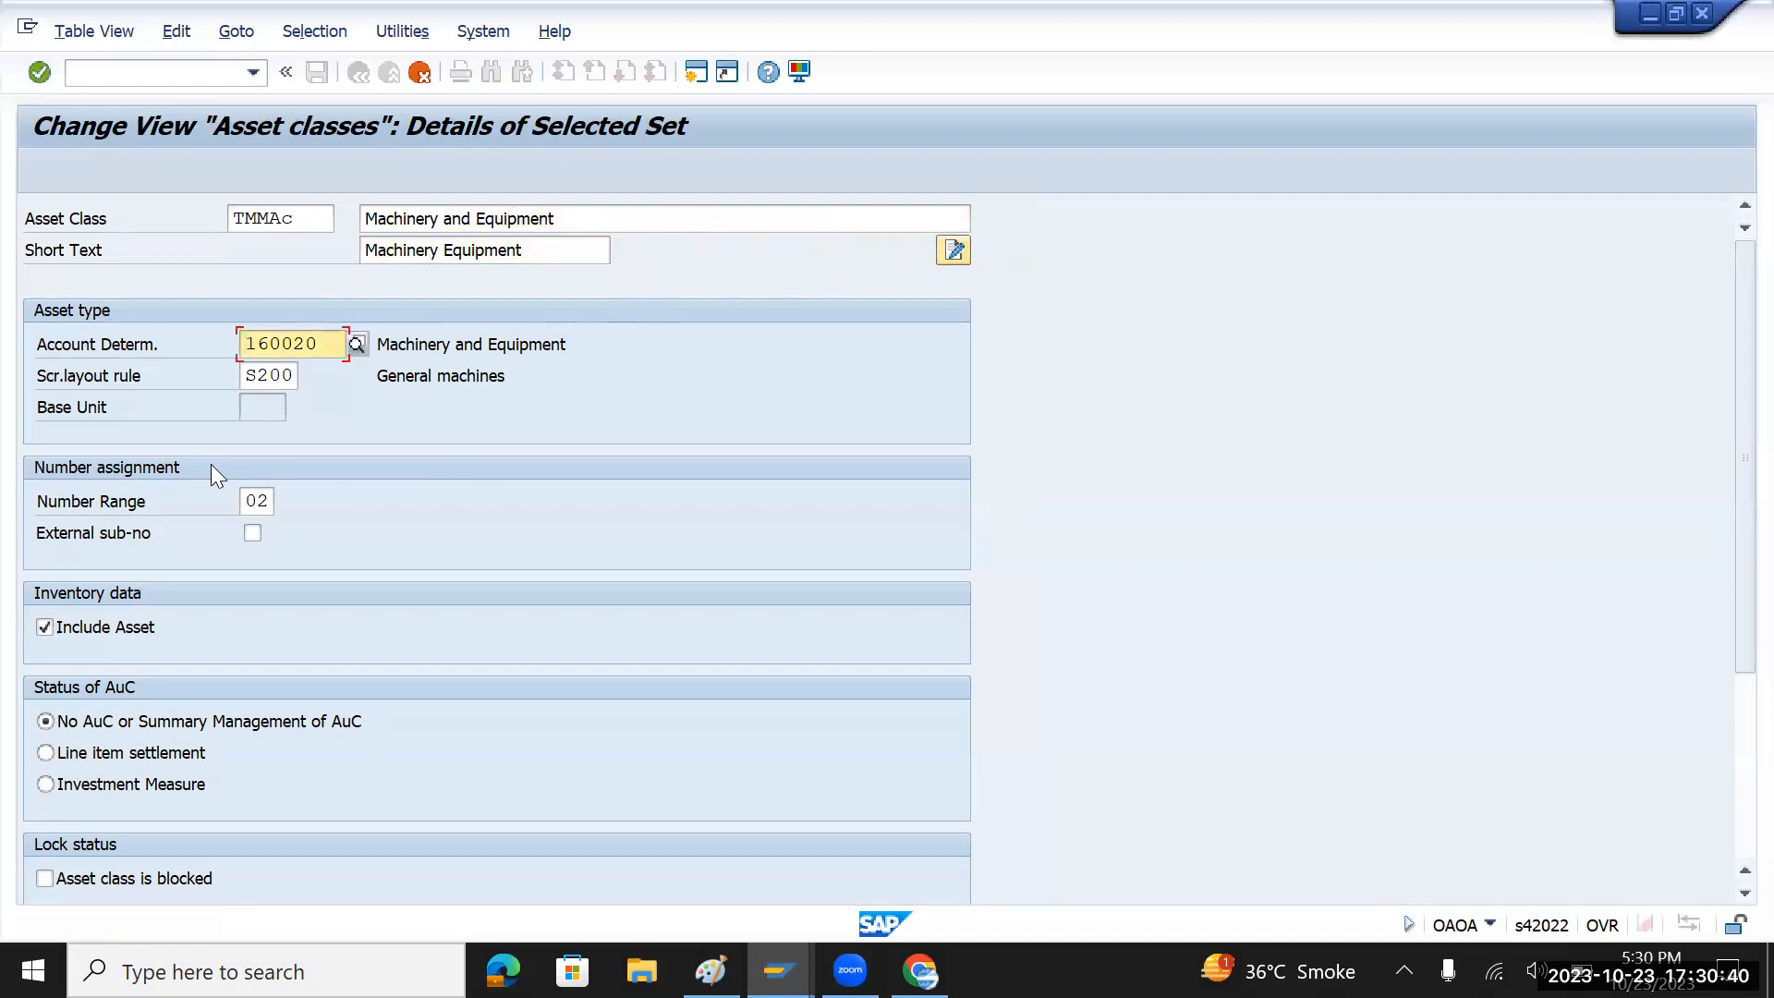
# - Set the account determination of the copied machinery class to TMMAC
pyautogui.press('Delete')
pyautogui.press('Delete')
pyautogui.press('Delete')
pyautogui.press('Delete')
pyautogui.press('Delete')
pyautogui.write('tm')
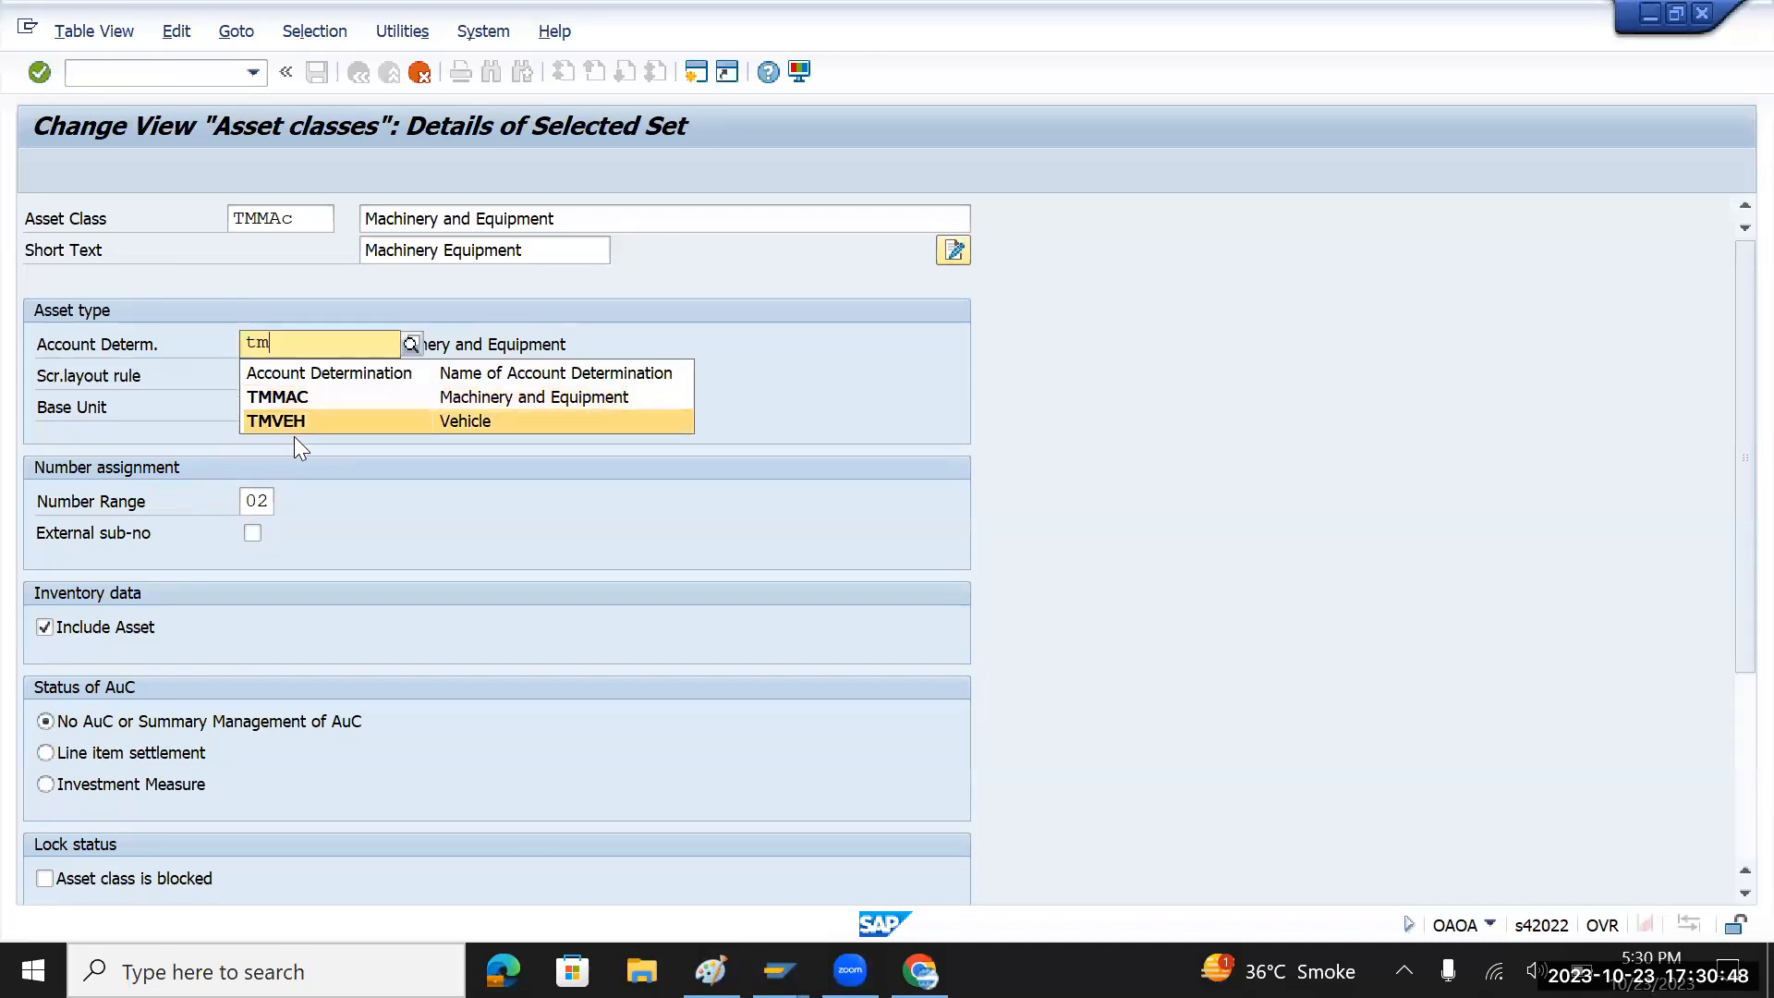
pyautogui.click(295, 398)
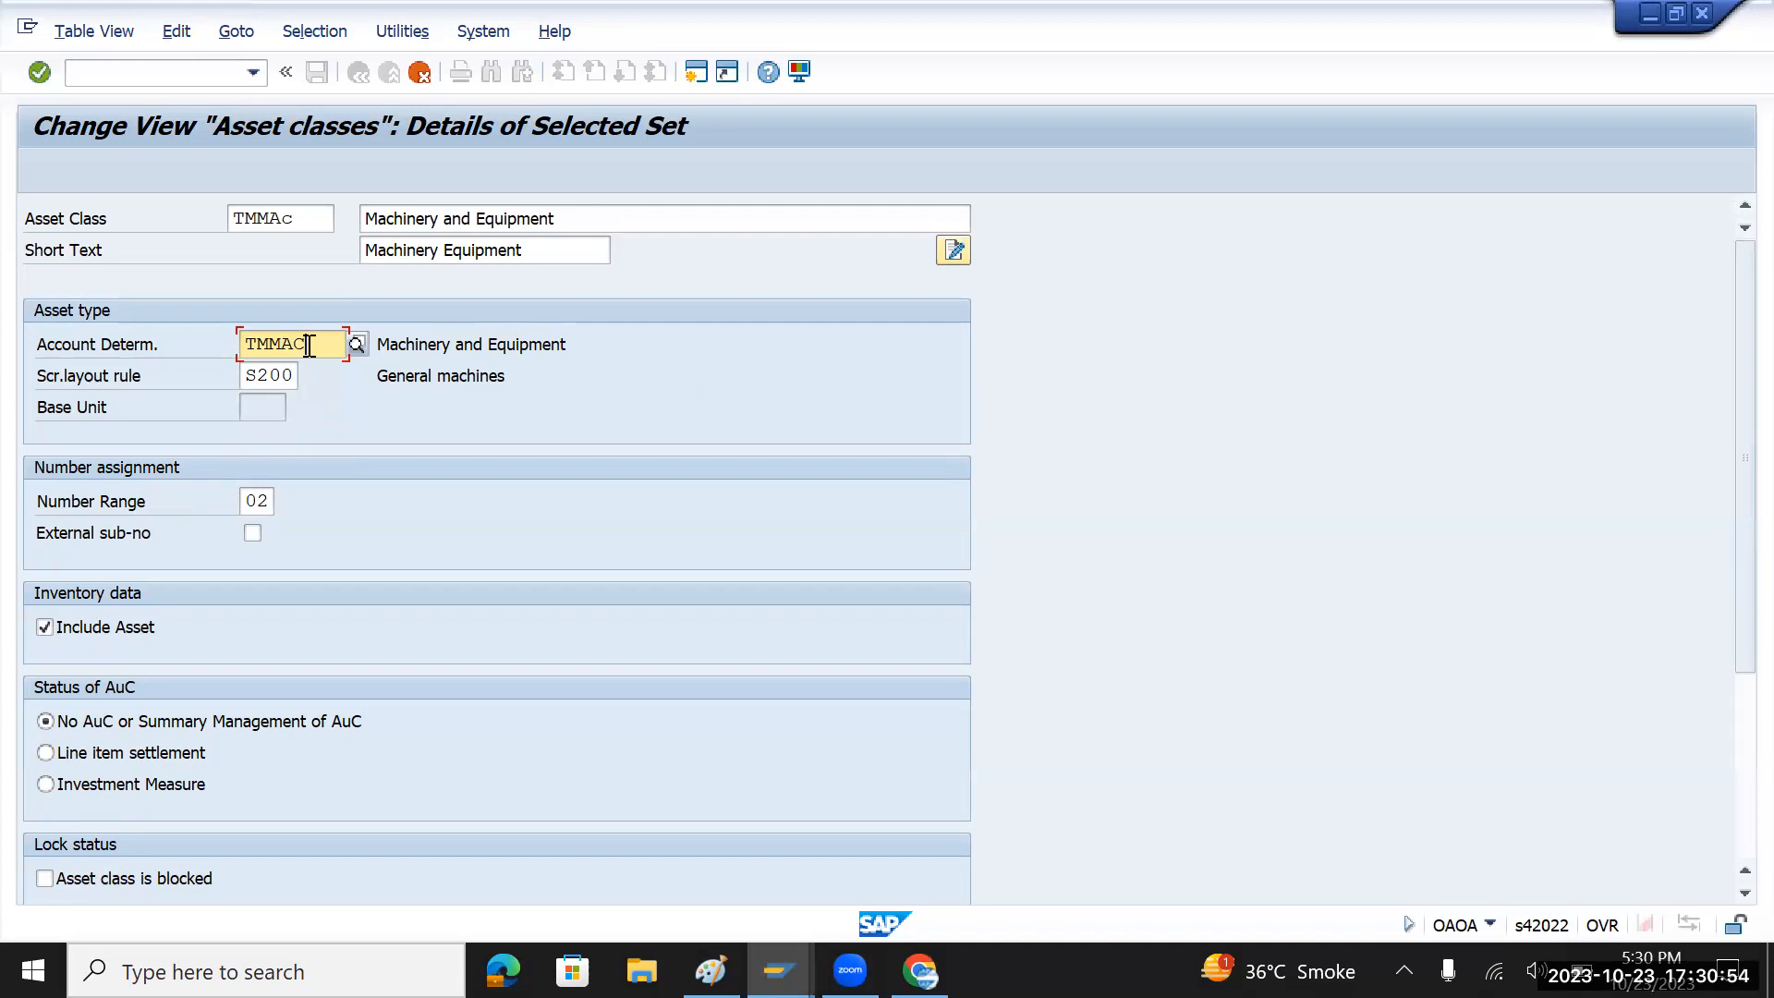
pyautogui.moveTo(314, 346); pyautogui.dragTo(242, 349)
# - Set the screen layout rule of the machinery class to TMMA
pyautogui.click(246, 379)
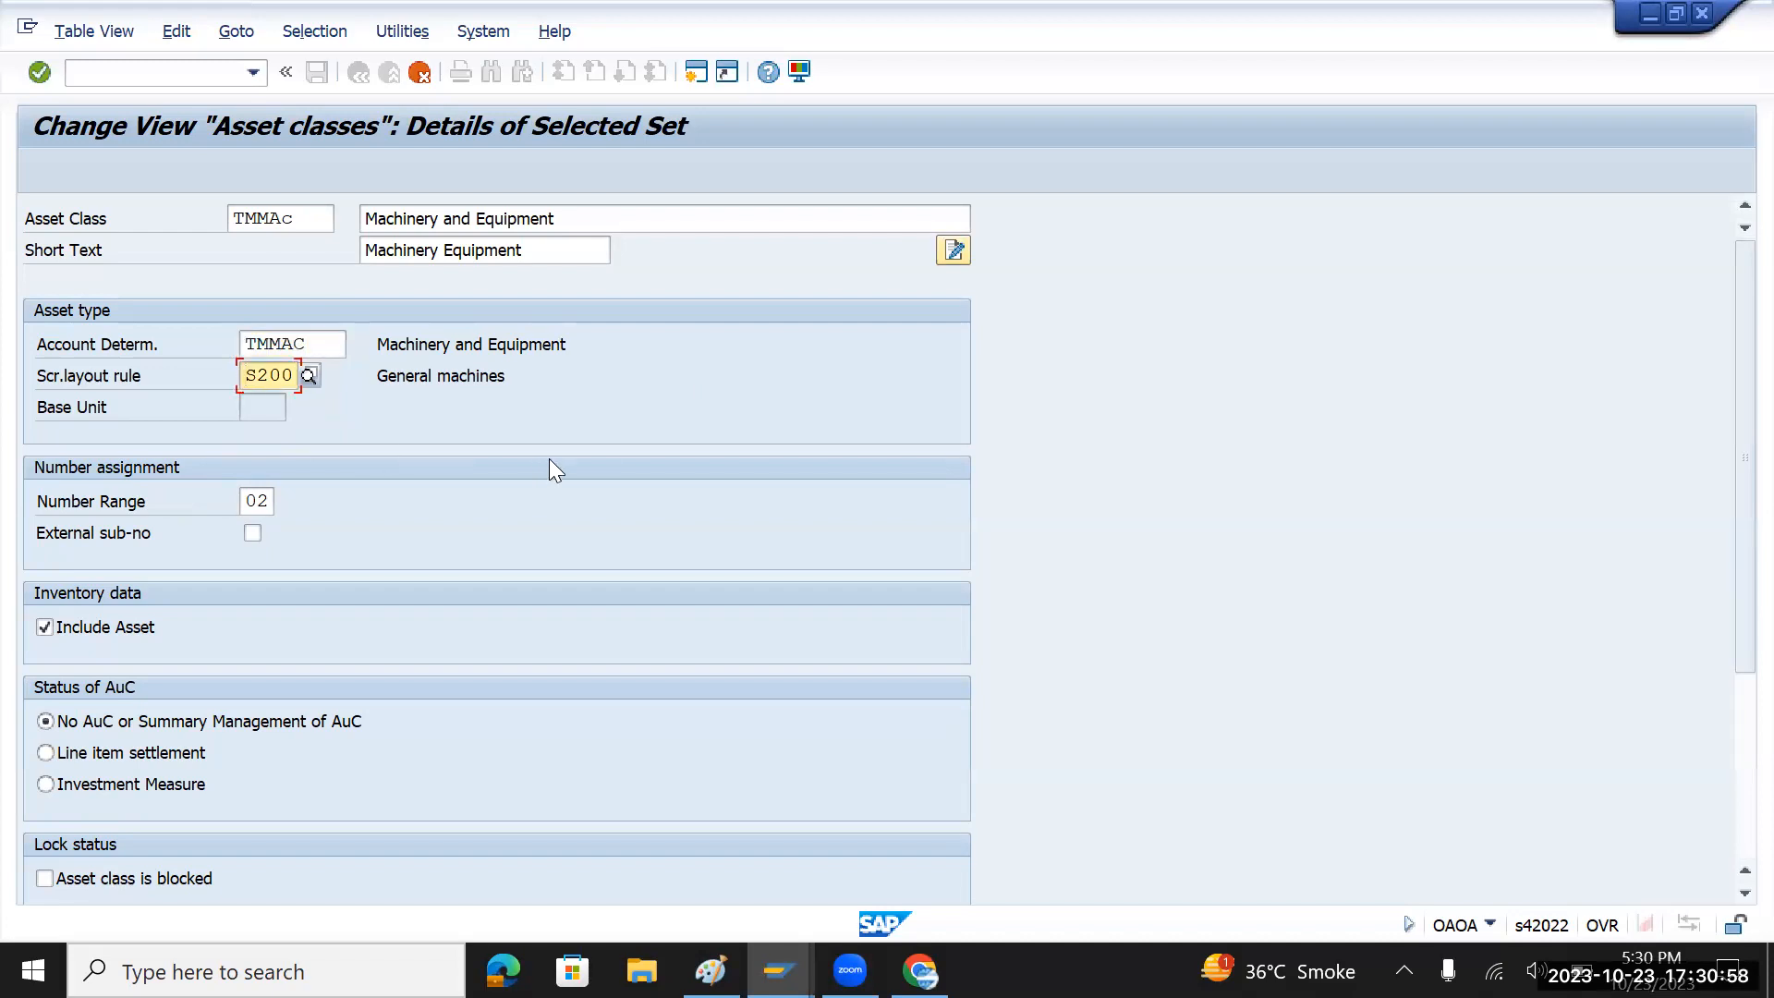
pyautogui.press('Delete')
pyautogui.press('Delete')
pyautogui.press('Delete')
pyautogui.press('Delete')
pyautogui.click(309, 375)
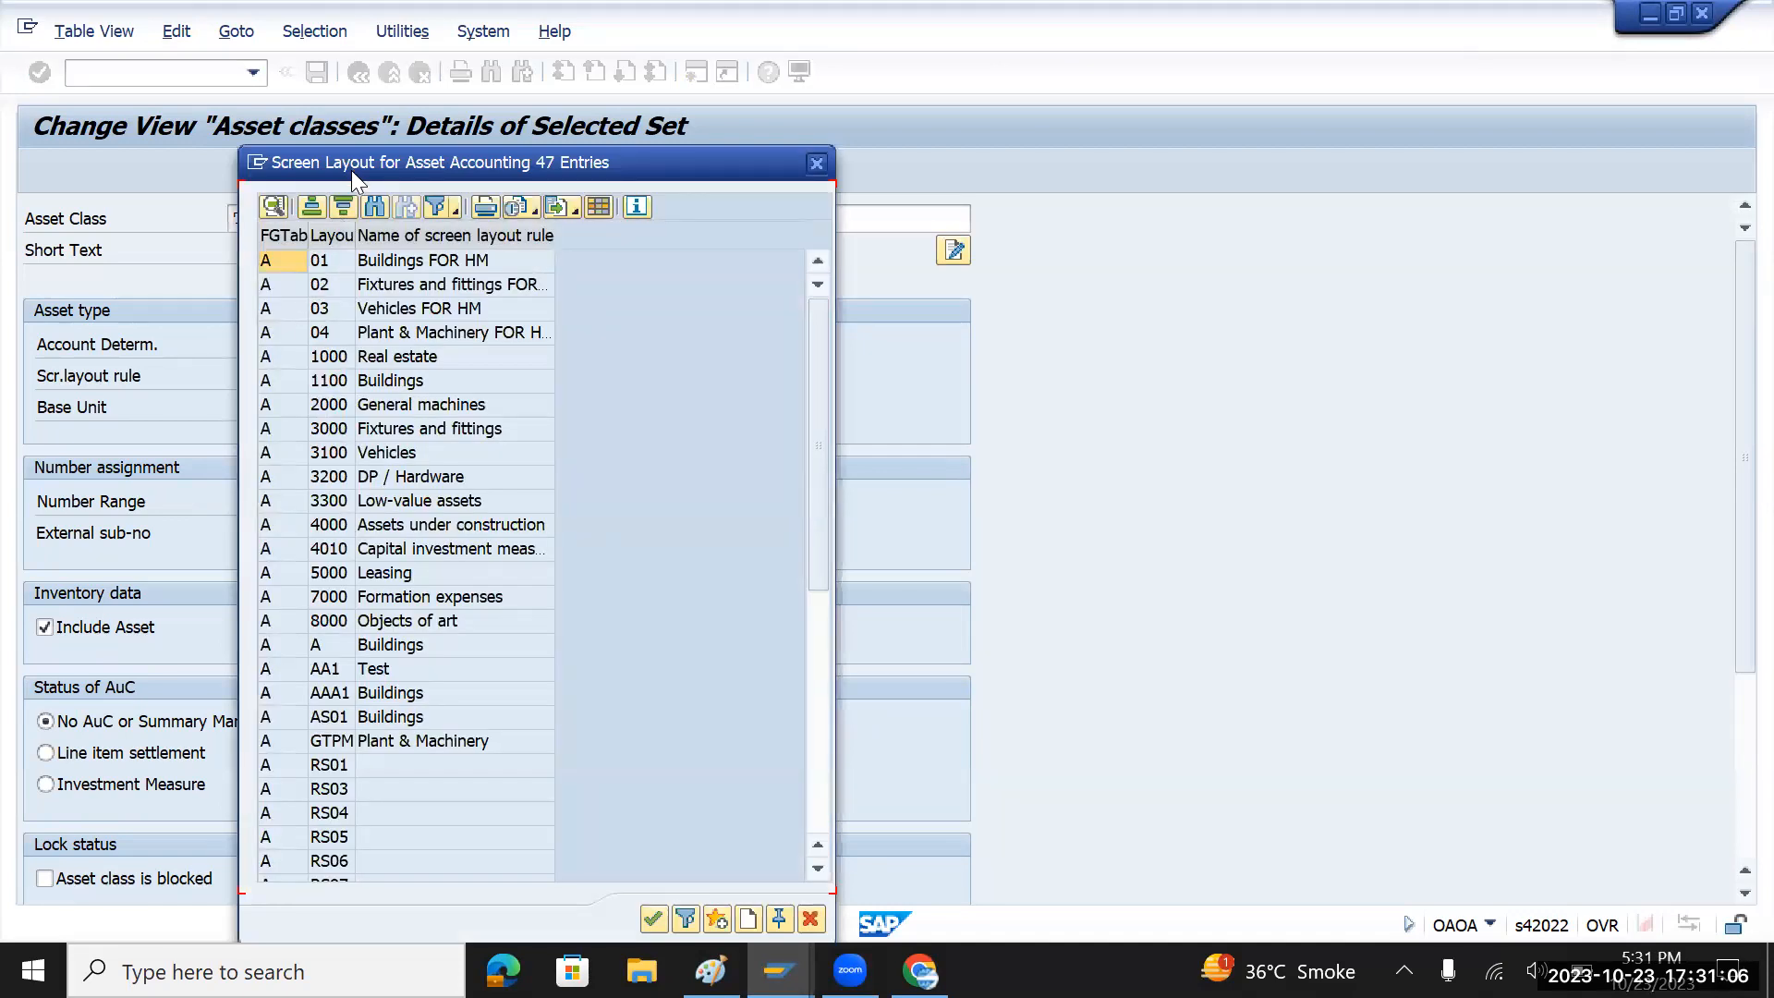
pyautogui.click(690, 312)
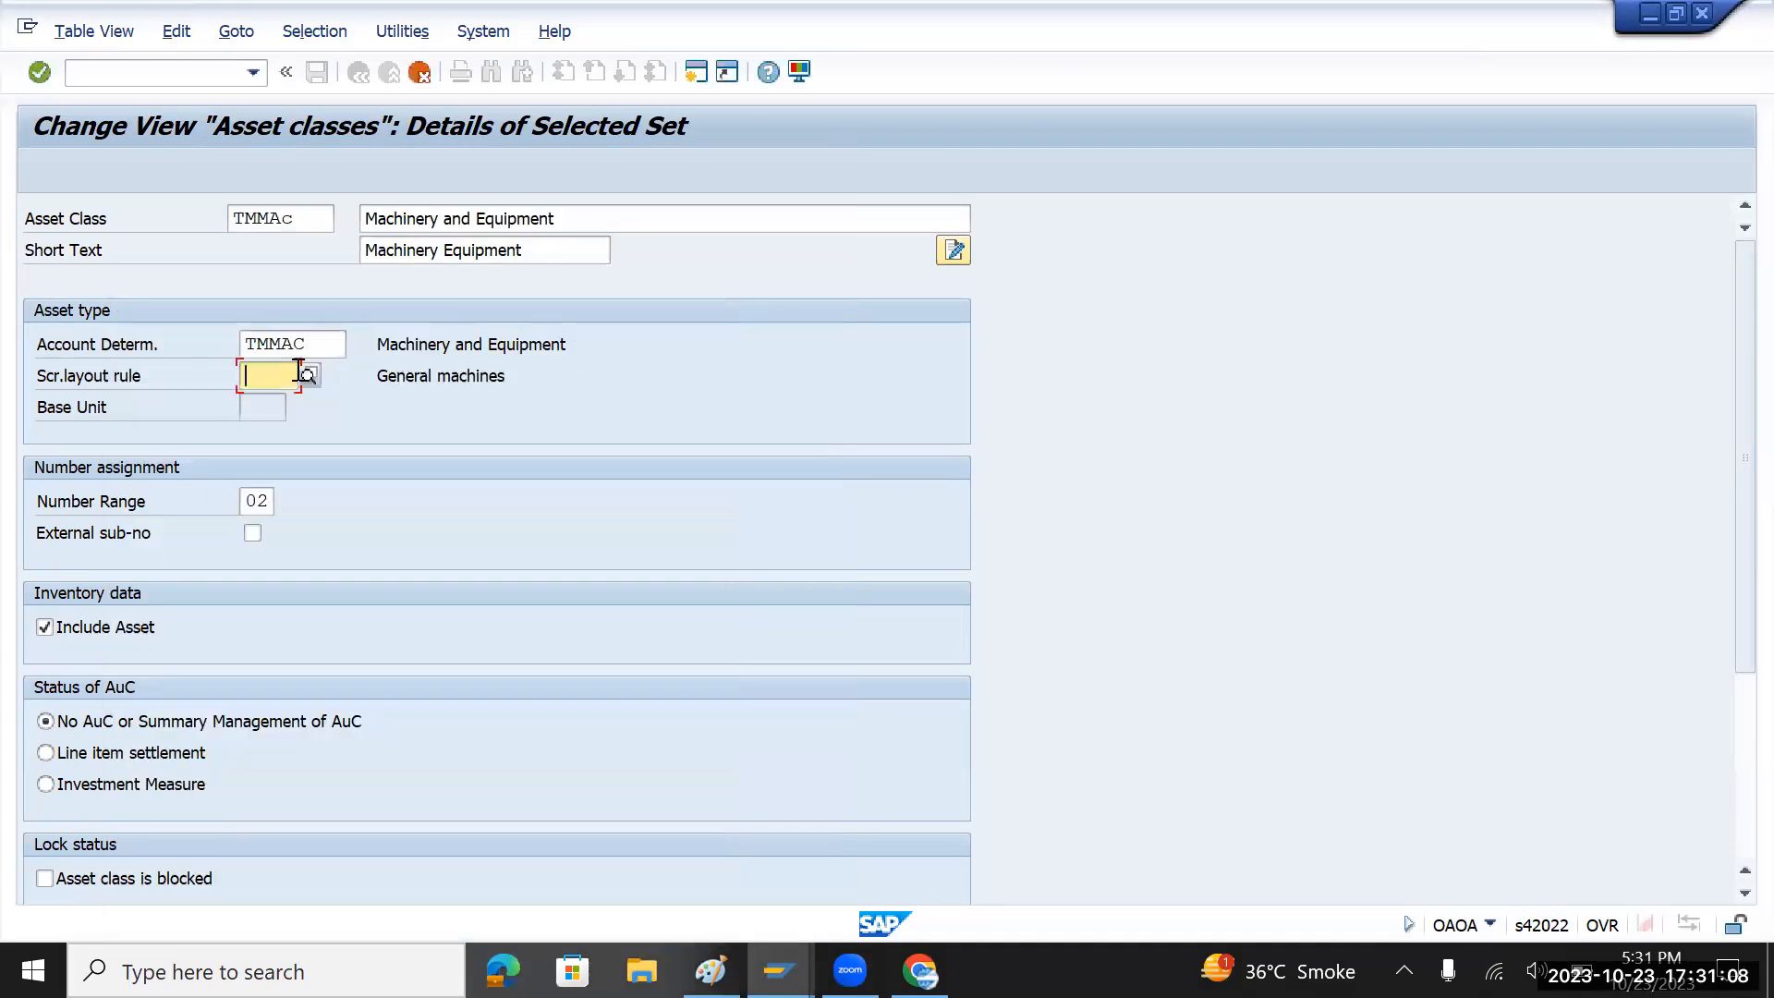
pyautogui.write('tm')
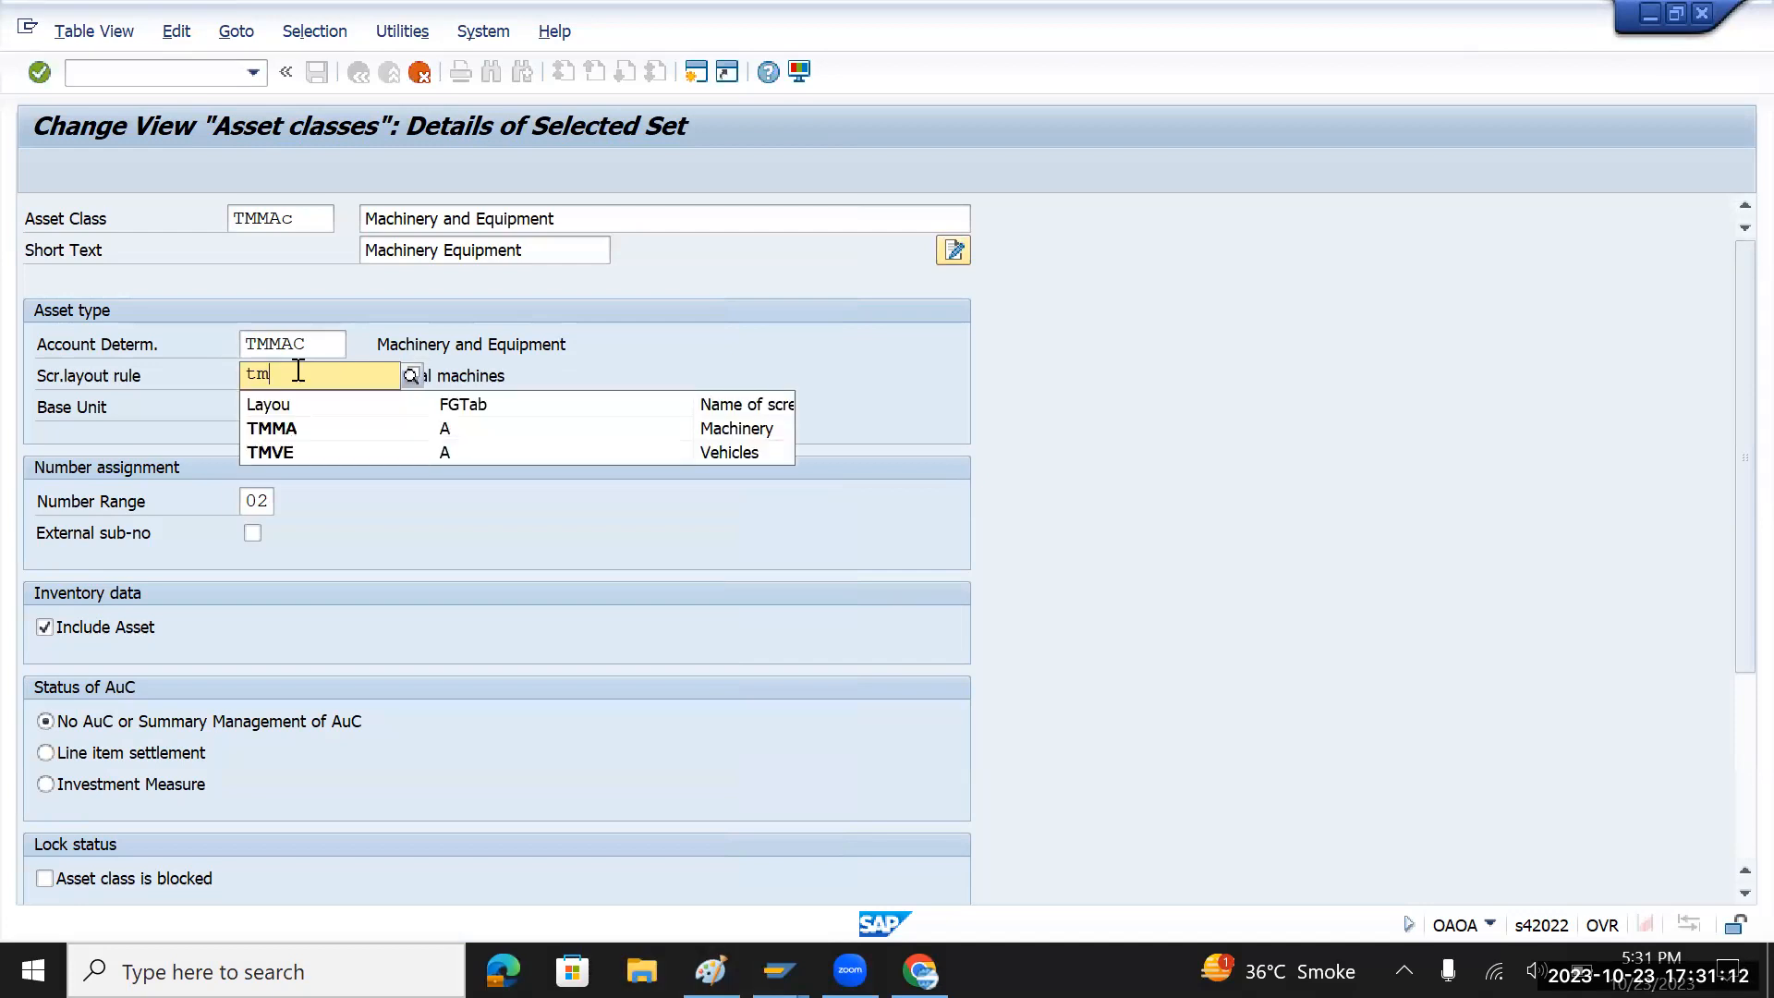
pyautogui.click(309, 437)
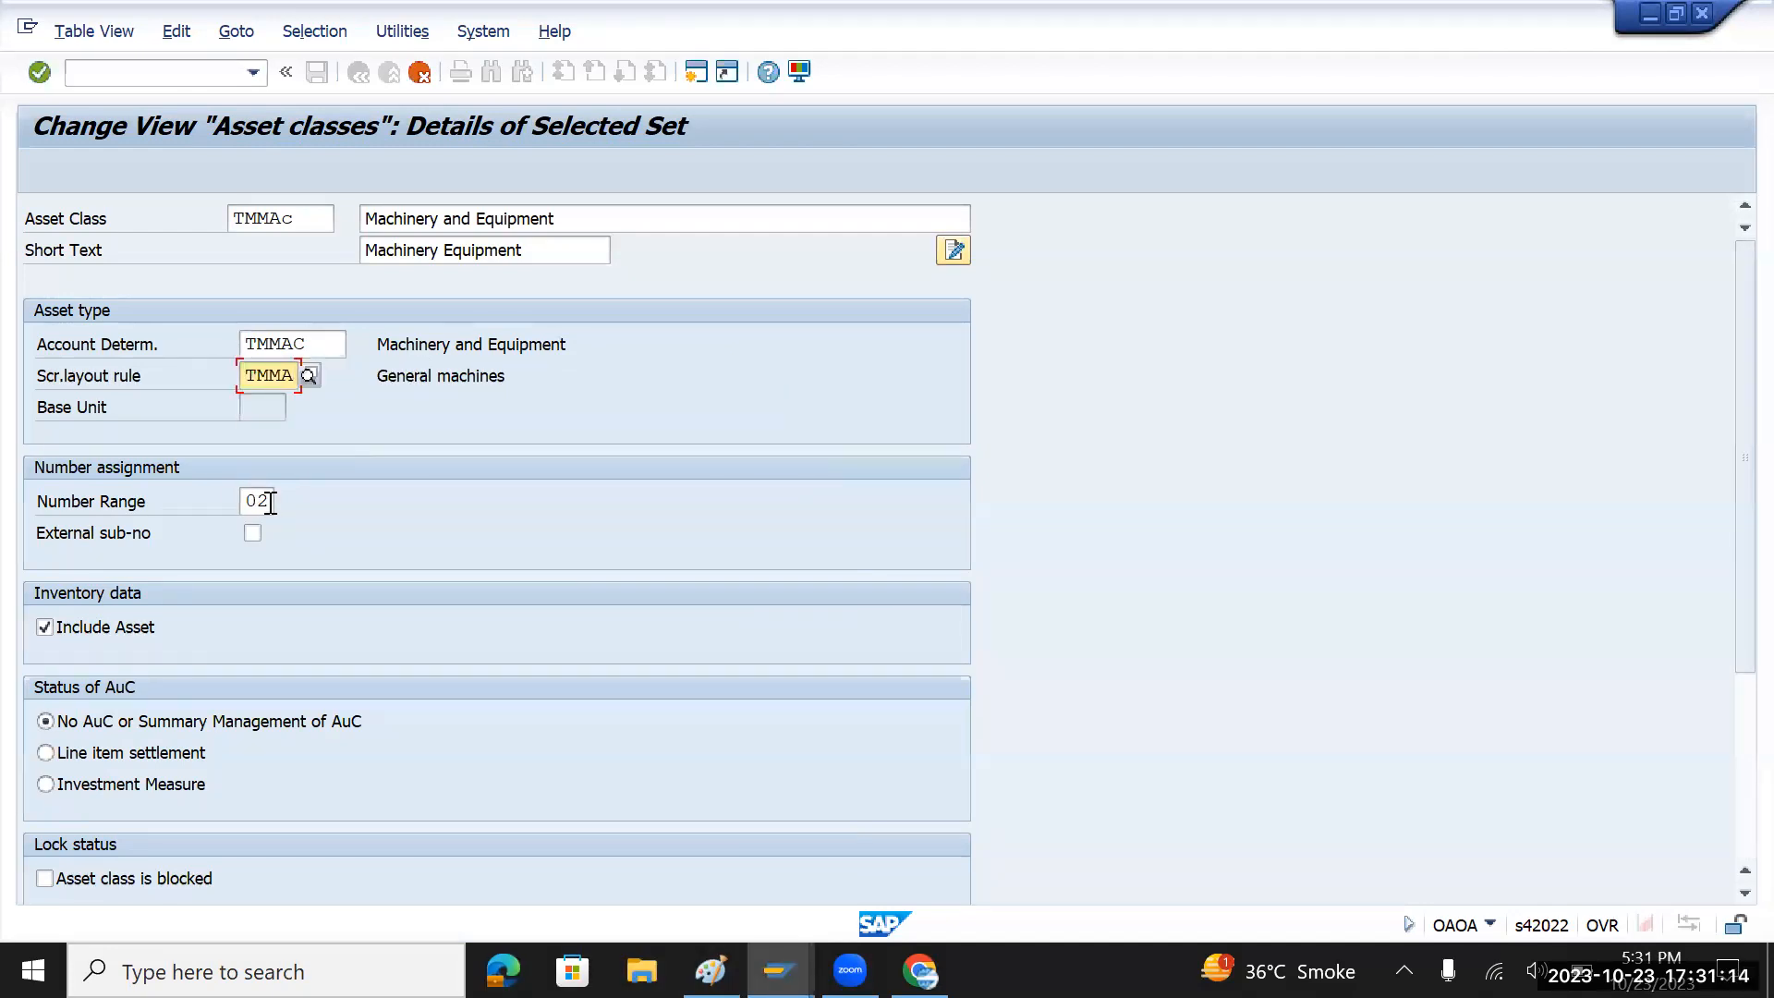
# - Confirm the machinery class copy with number range 02
pyautogui.click(268, 502)
pyautogui.moveTo(268, 505); pyautogui.dragTo(244, 508)
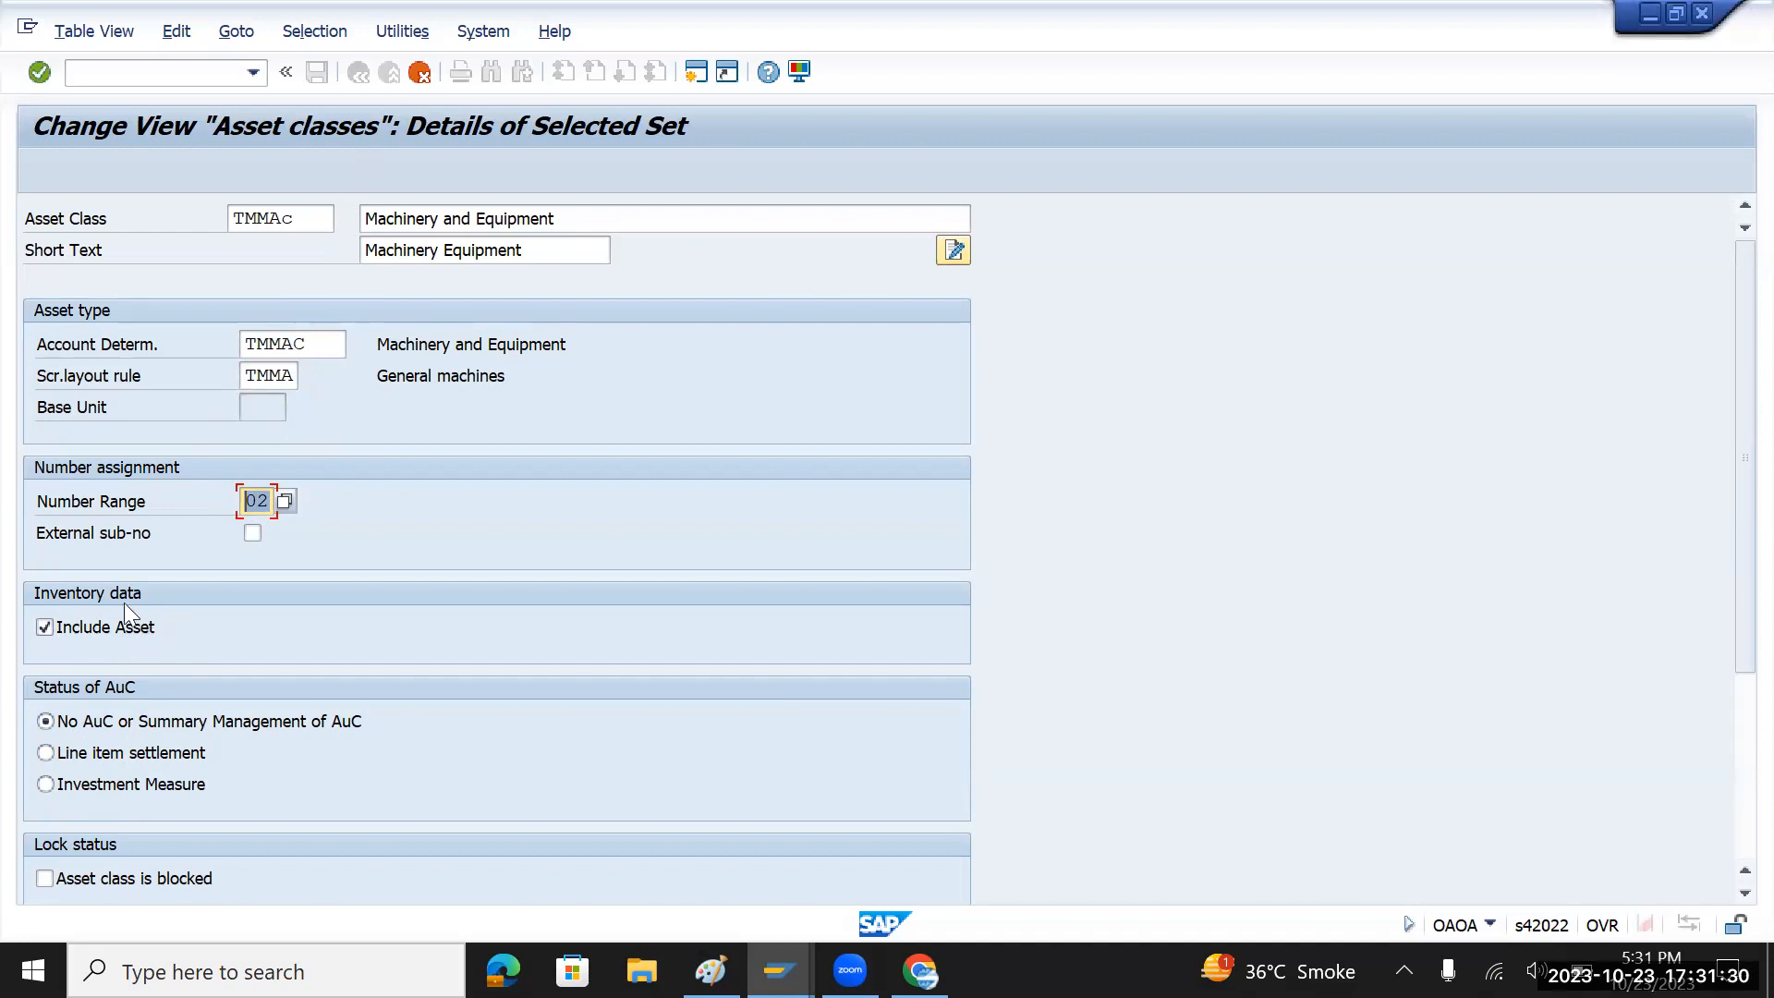
pyautogui.press('Return')
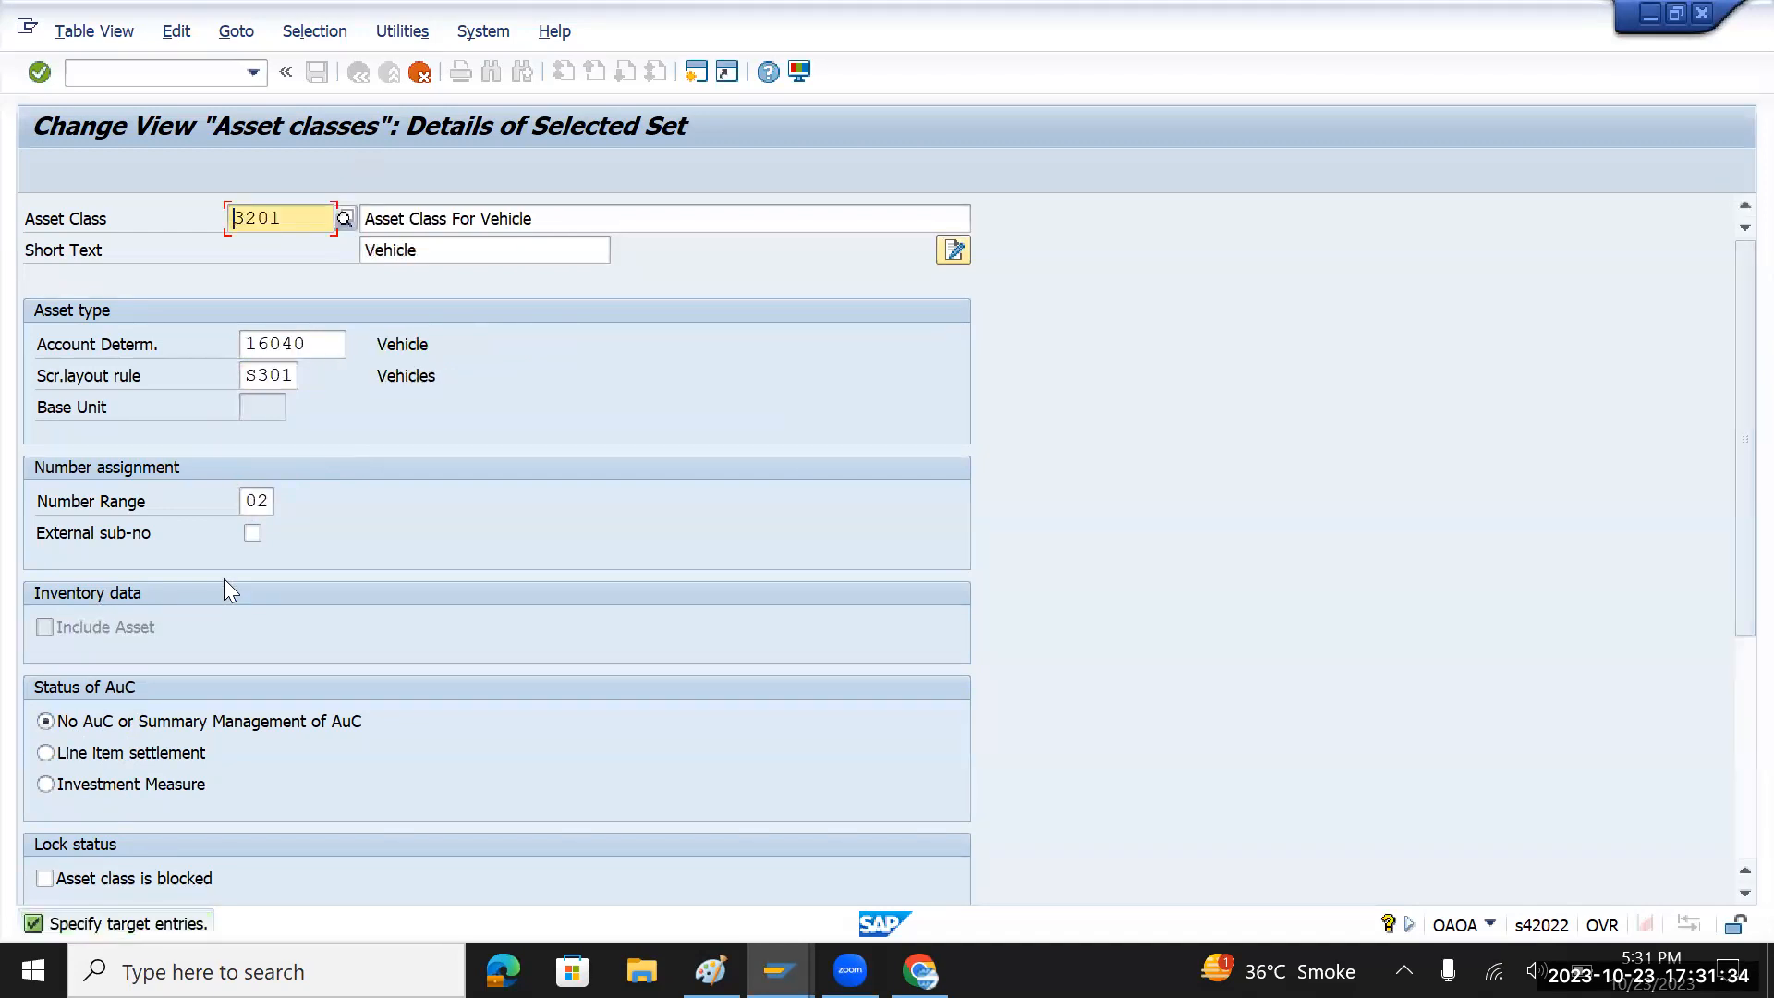
# - Name the copy of vehicle class 3201 TMVEL and confirm the new class key
pyautogui.press('Return')
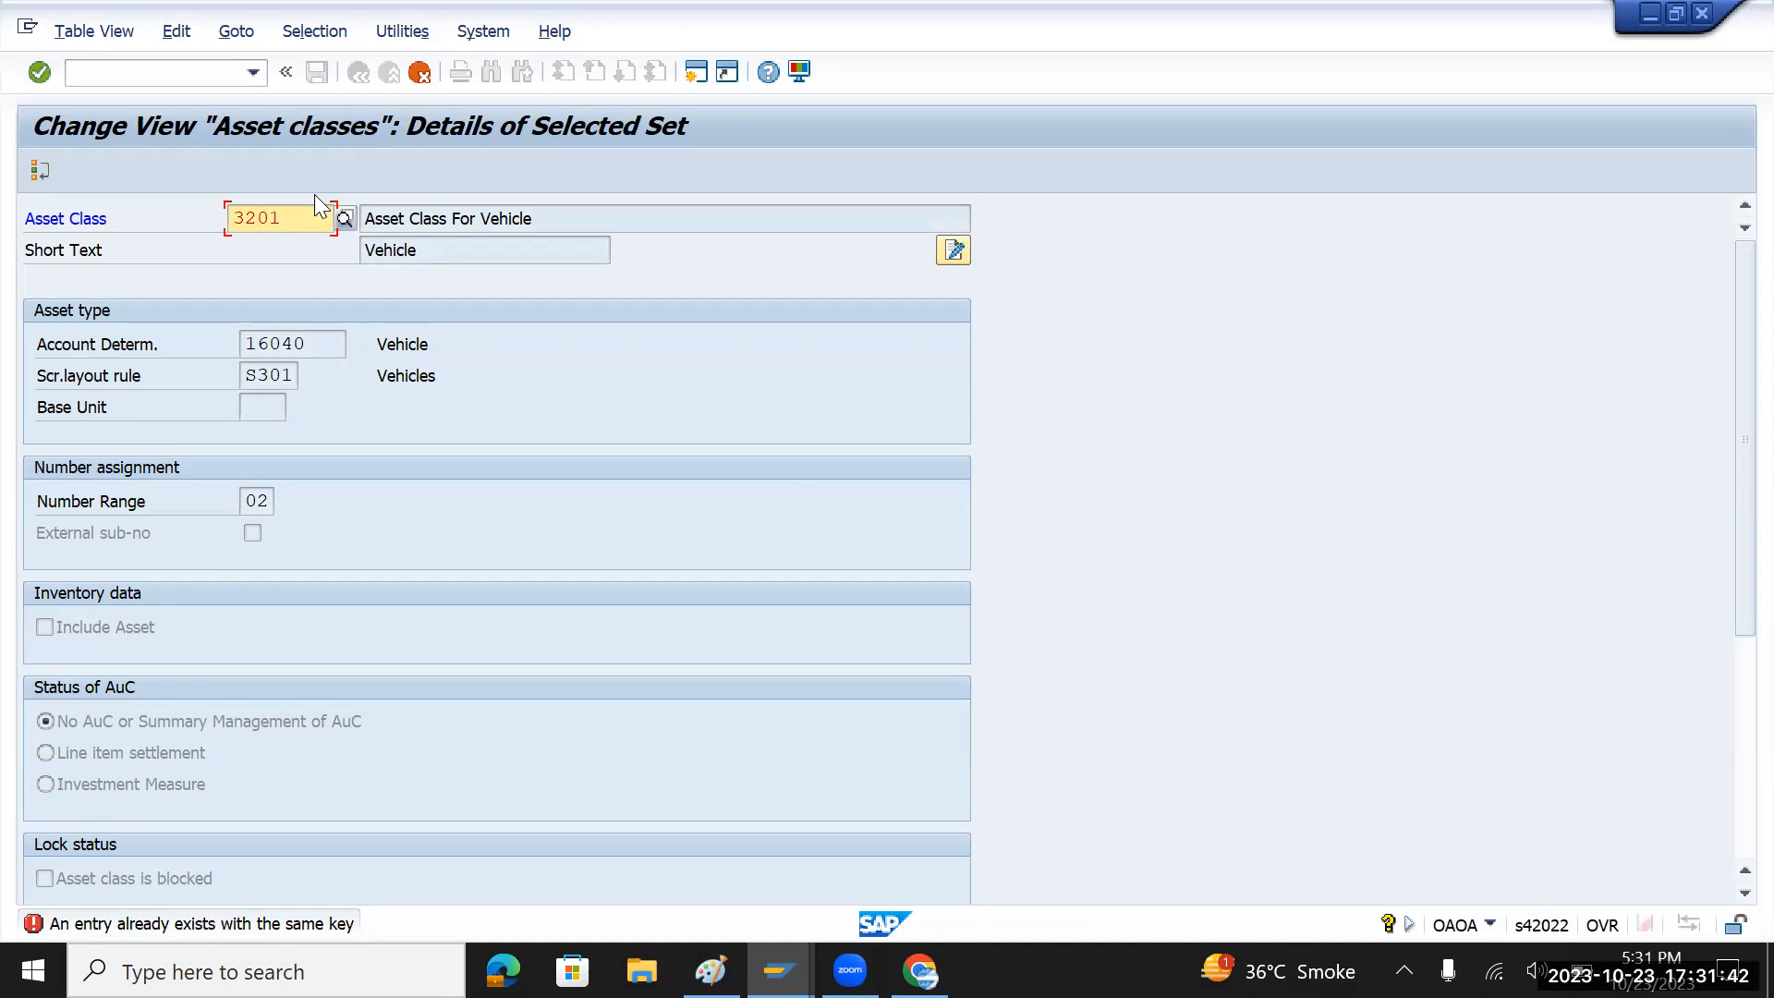
pyautogui.press('BackSpace')
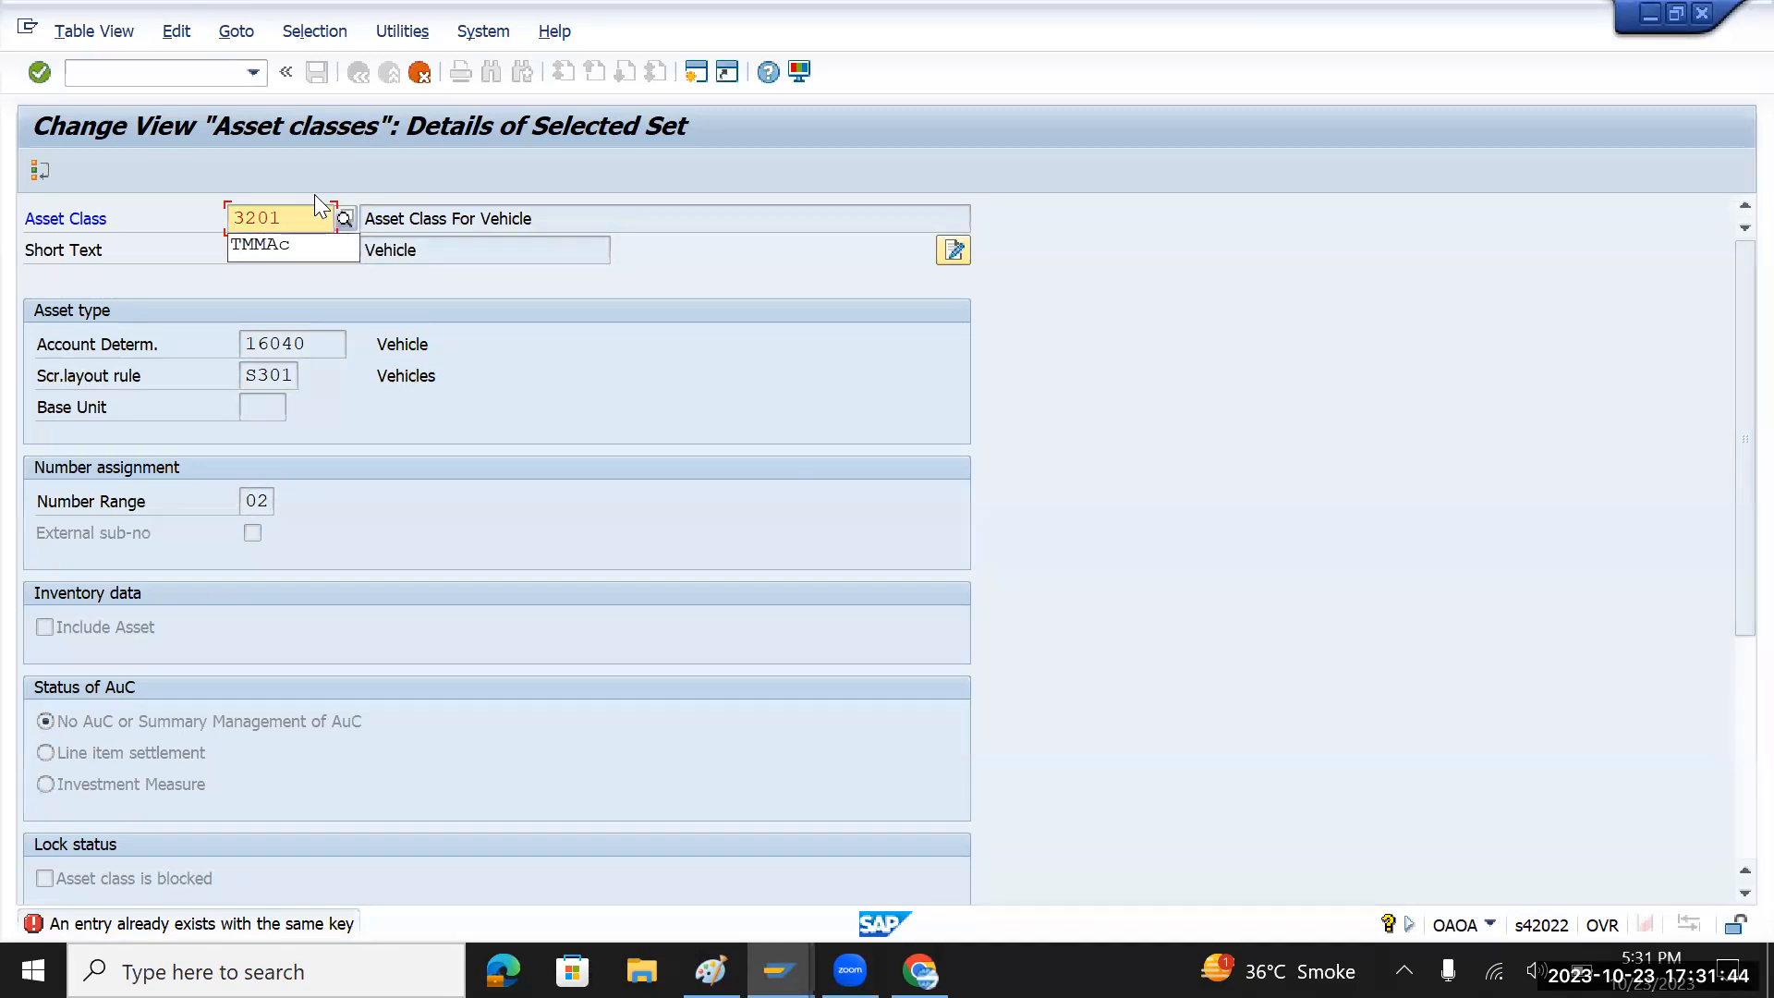
pyautogui.press('Delete')
pyautogui.press('Delete')
pyautogui.press('Delete')
pyautogui.press('Delete')
pyautogui.write('TMVel')
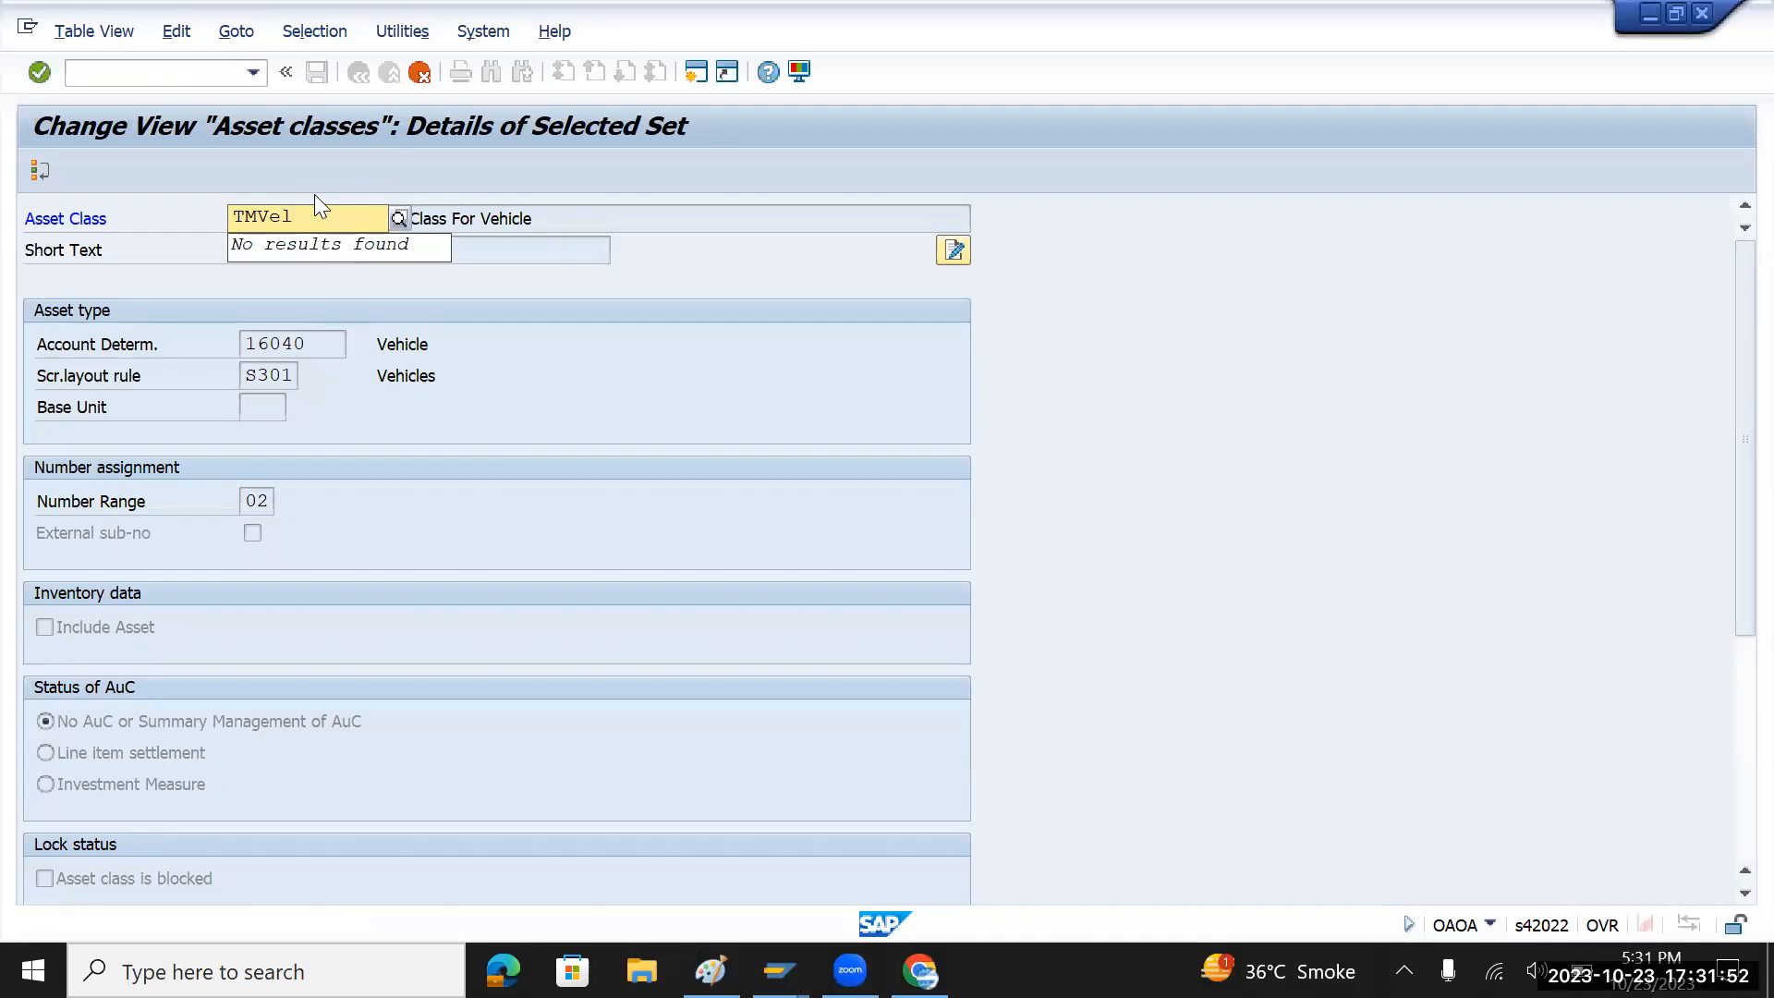
pyautogui.press('Return')
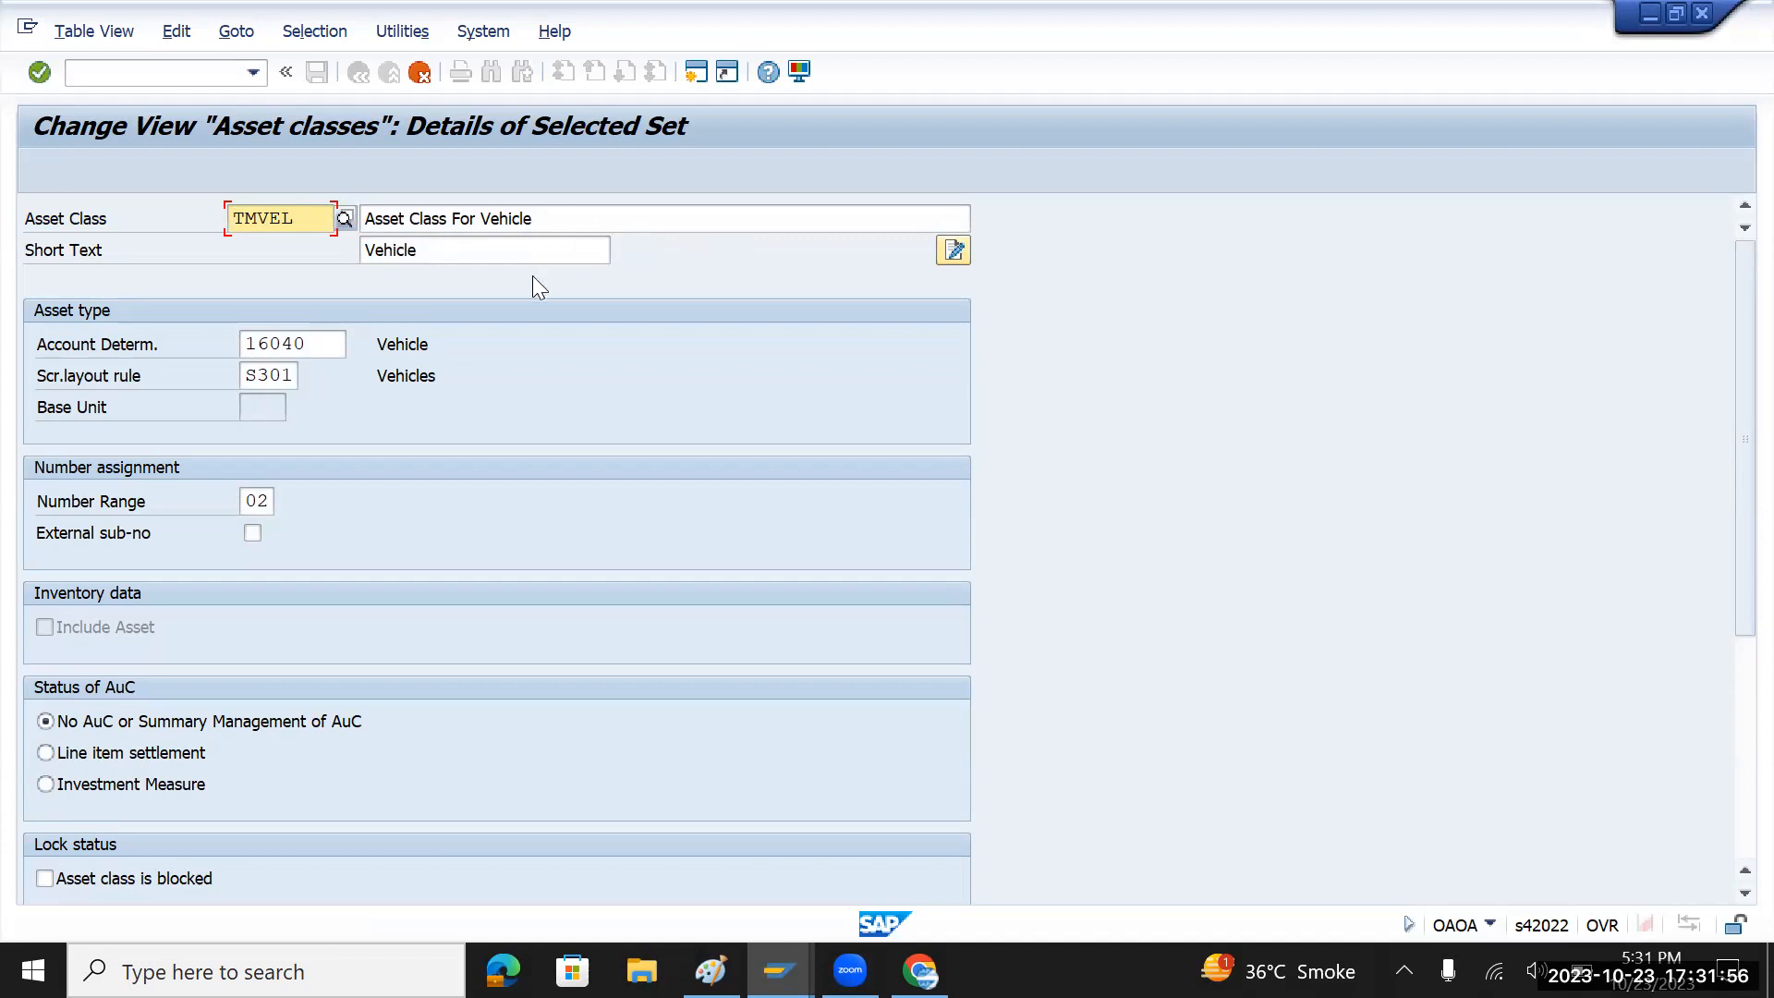
# - Set the account determination of class TMVEL to TMVEH, chosen from the list of possible entries
pyautogui.click(330, 343)
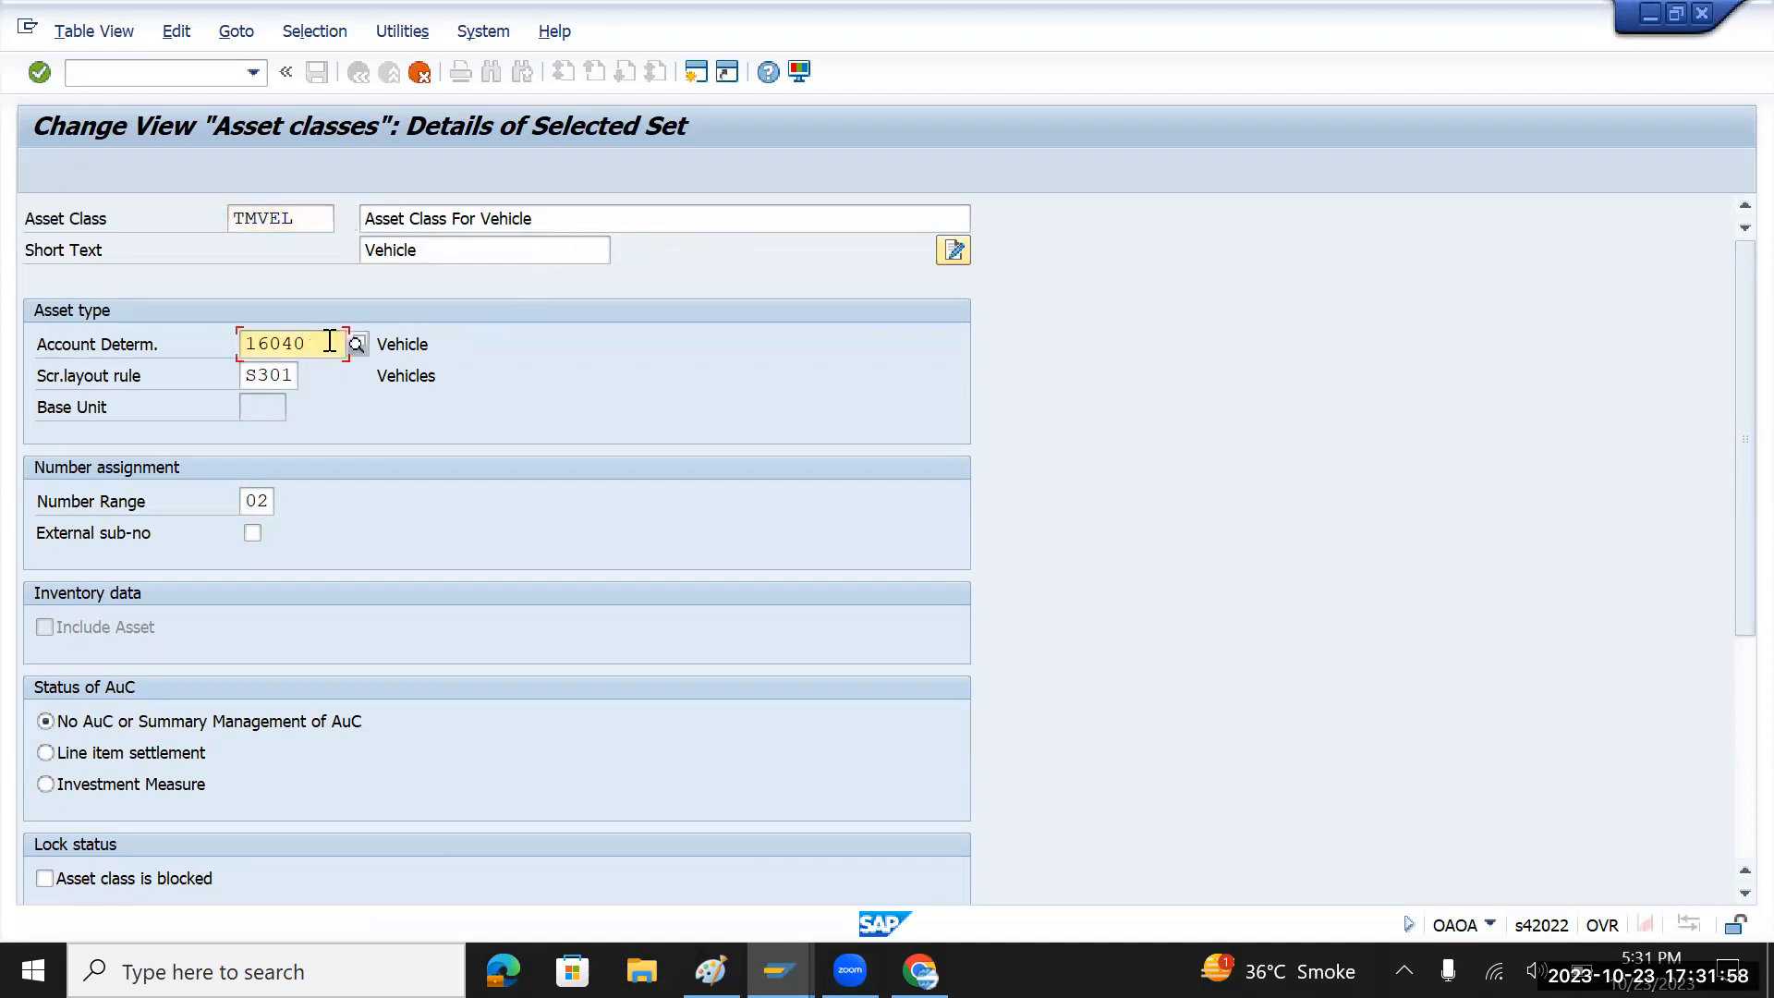
pyautogui.press('BackSpace')
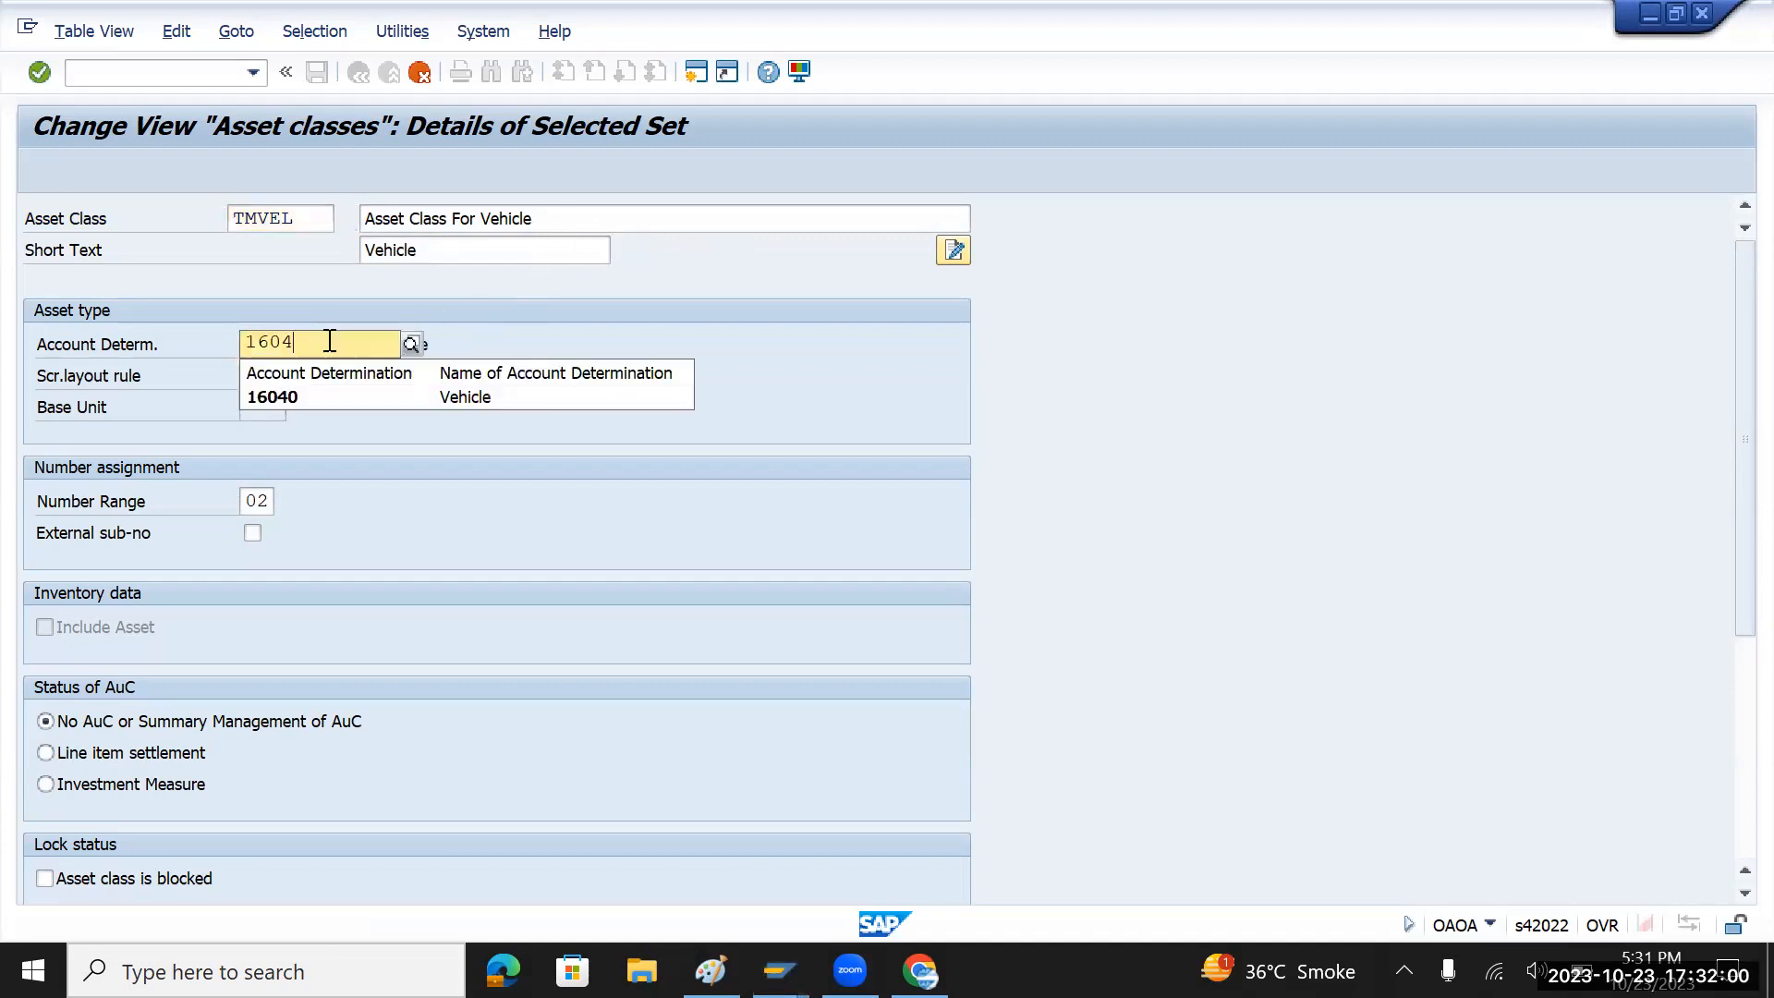
pyautogui.press('BackSpace')
pyautogui.press('BackSpace')
pyautogui.press('BackSpace')
pyautogui.press('BackSpace')
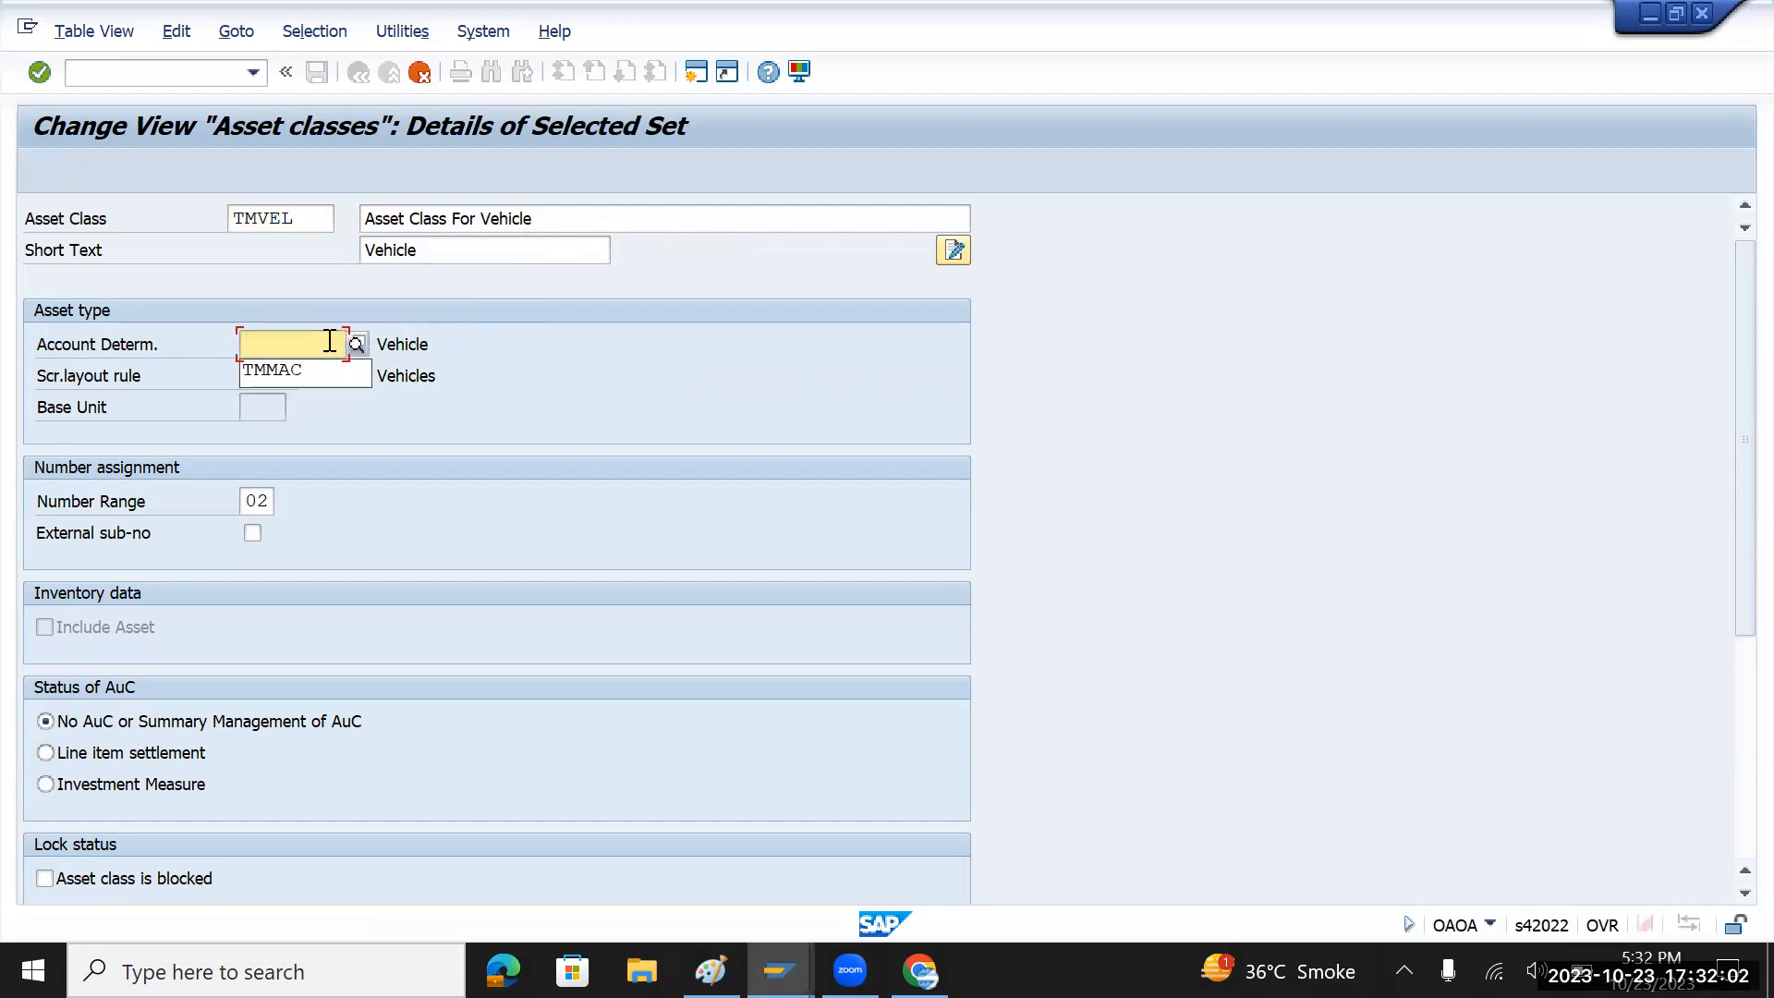
pyautogui.write('tmv')
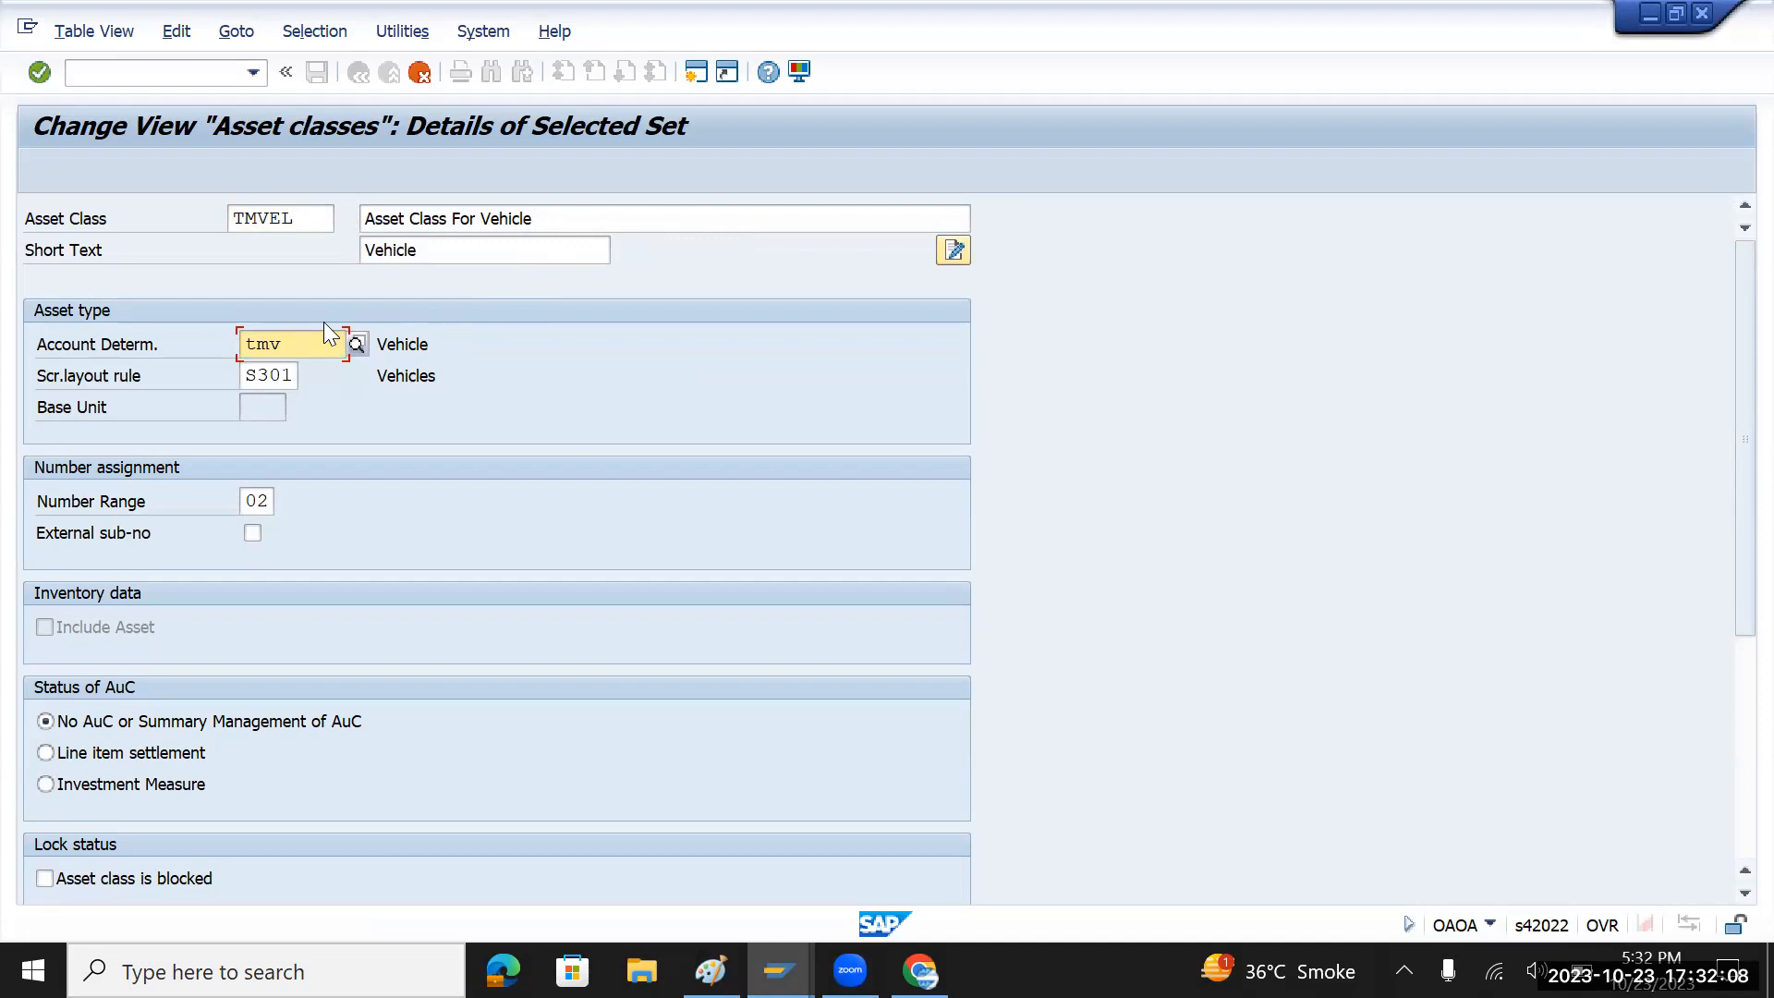
pyautogui.click(356, 344)
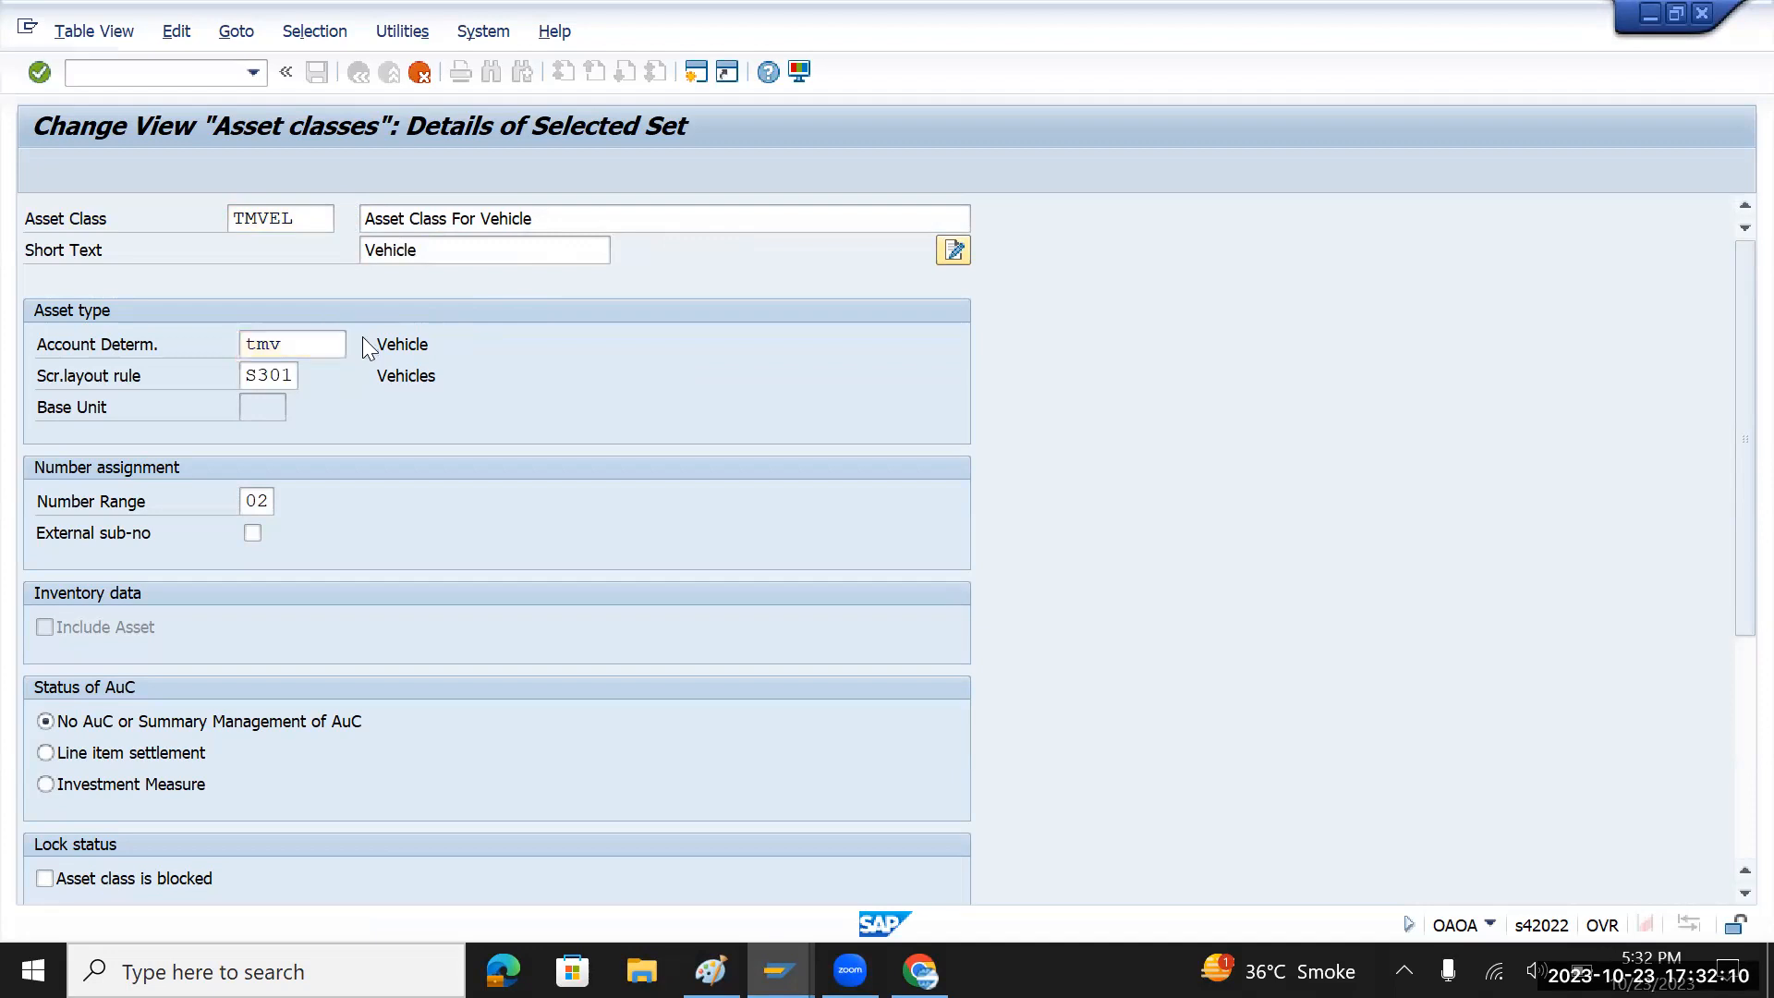
pyautogui.scroll(-20, 399, 601)
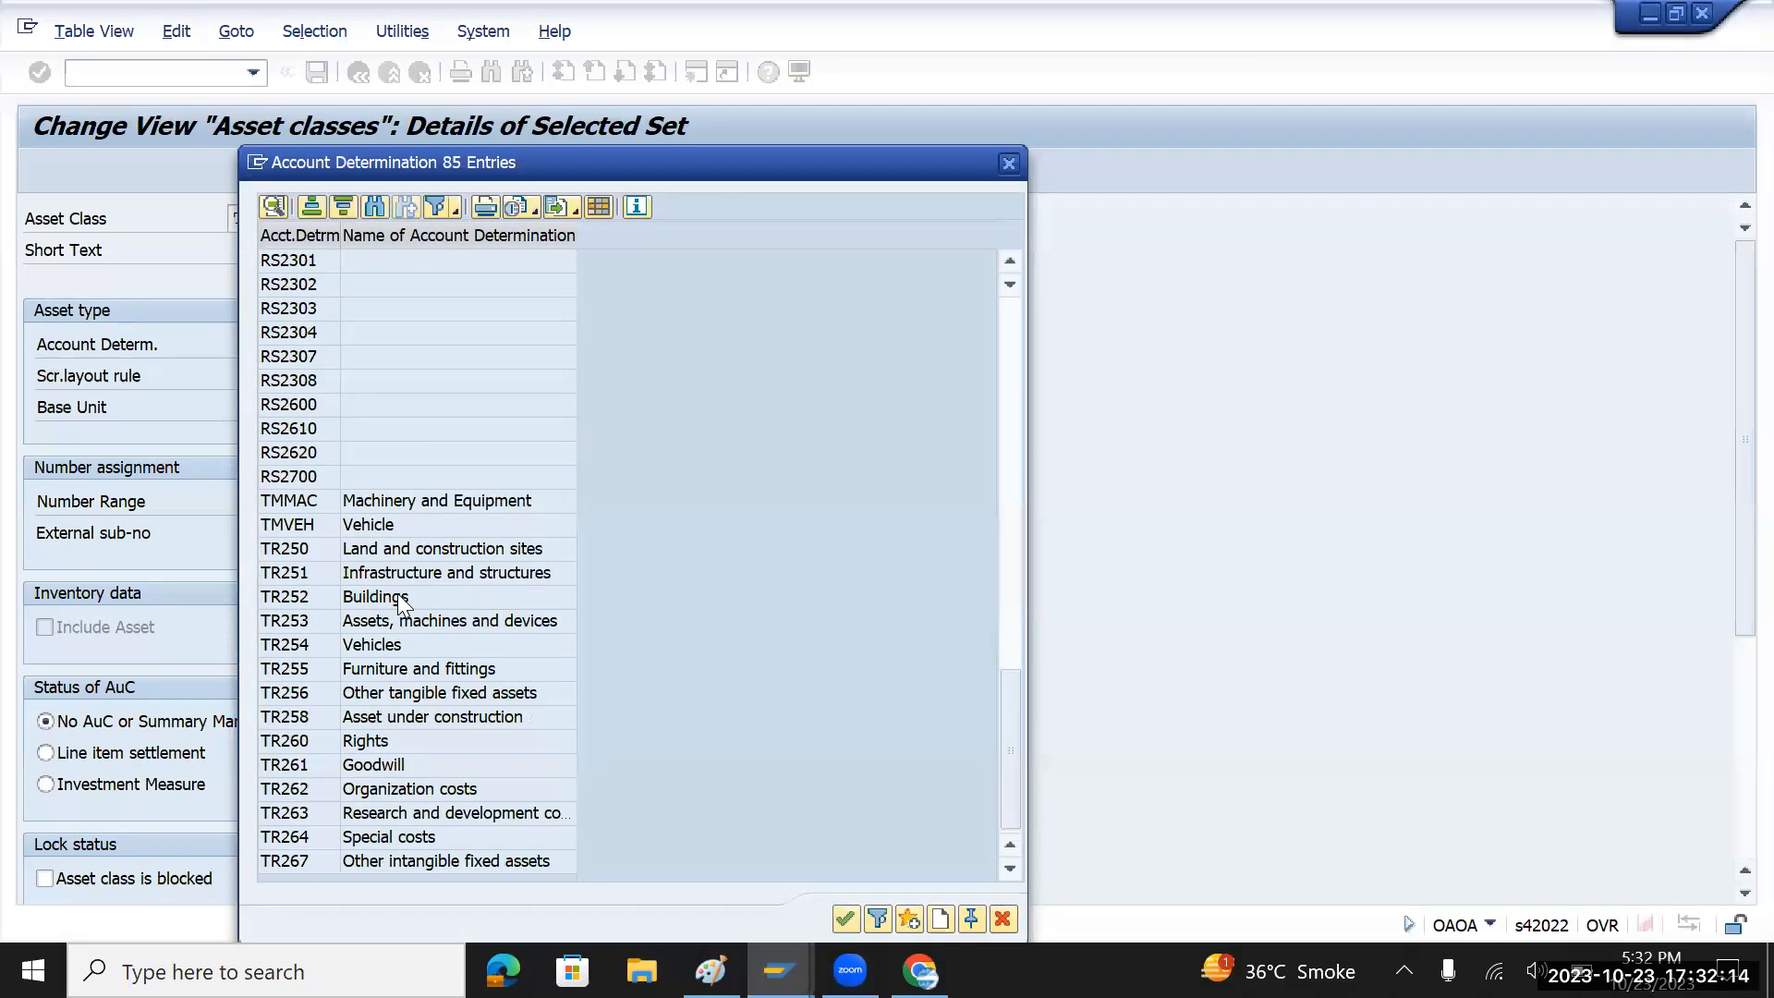
pyautogui.doubleClick(311, 523)
# - Set the screen layout rule of class TMVEL to TMVE, chosen from the list of screen layouts
pyautogui.click(283, 379)
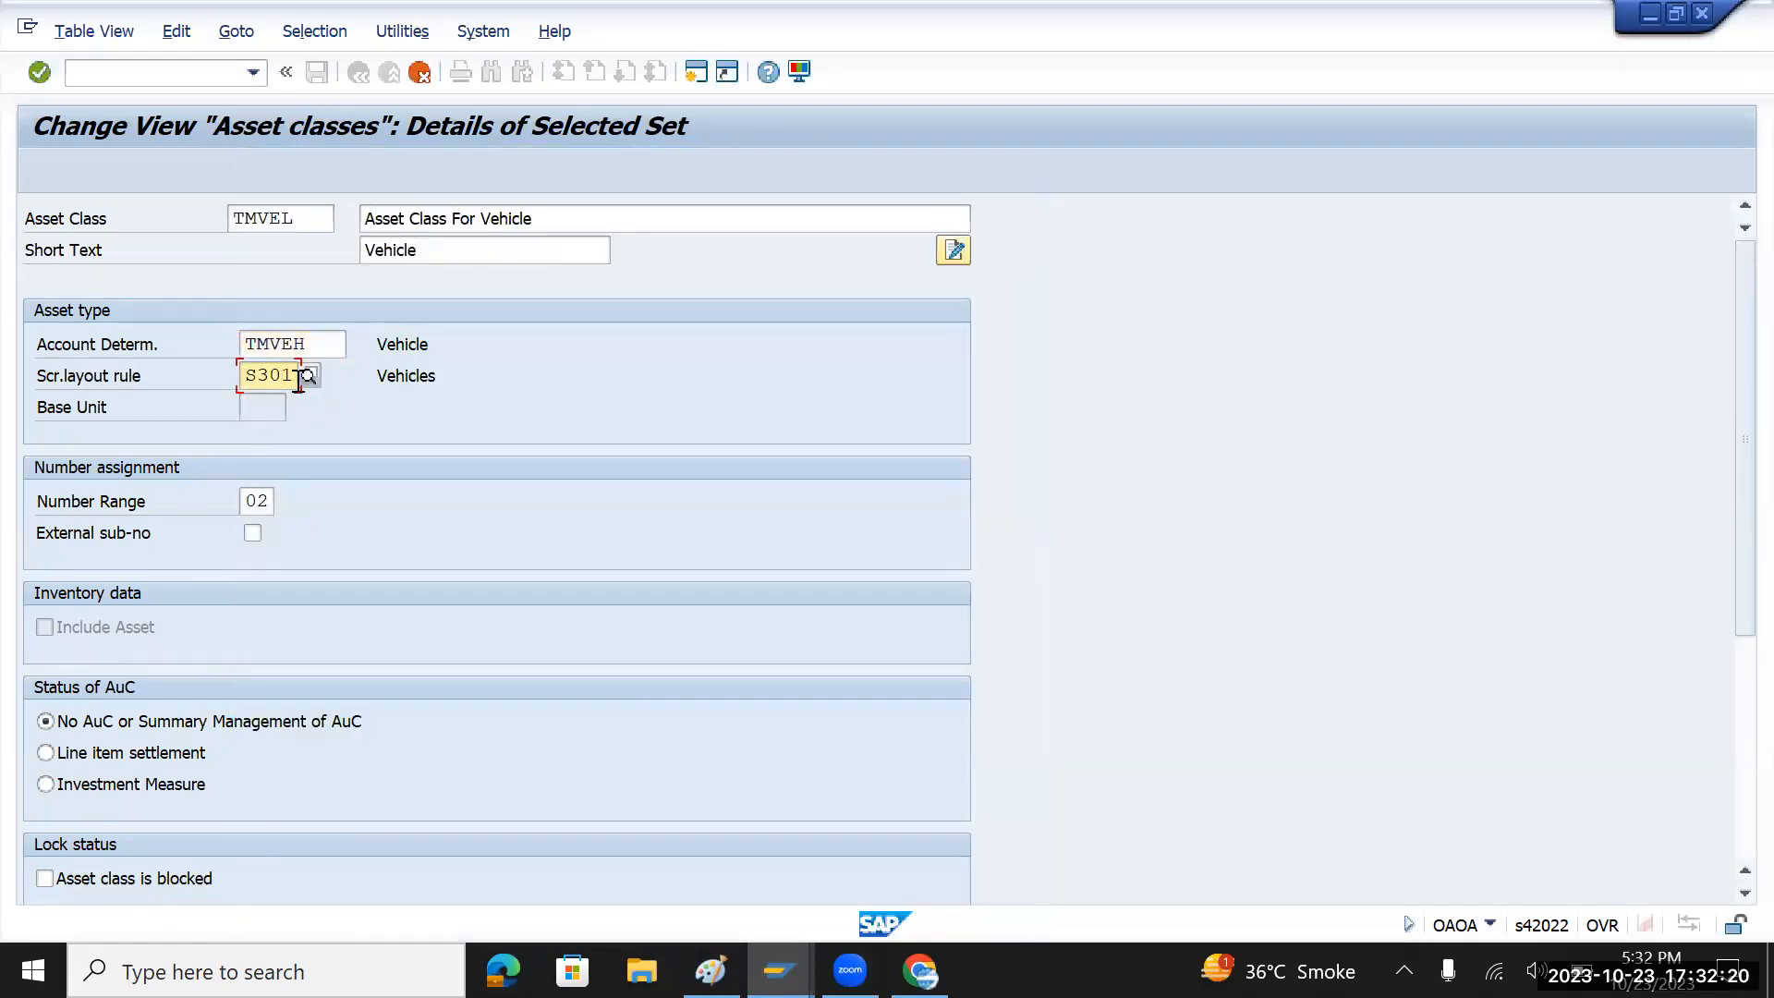
pyautogui.click(308, 376)
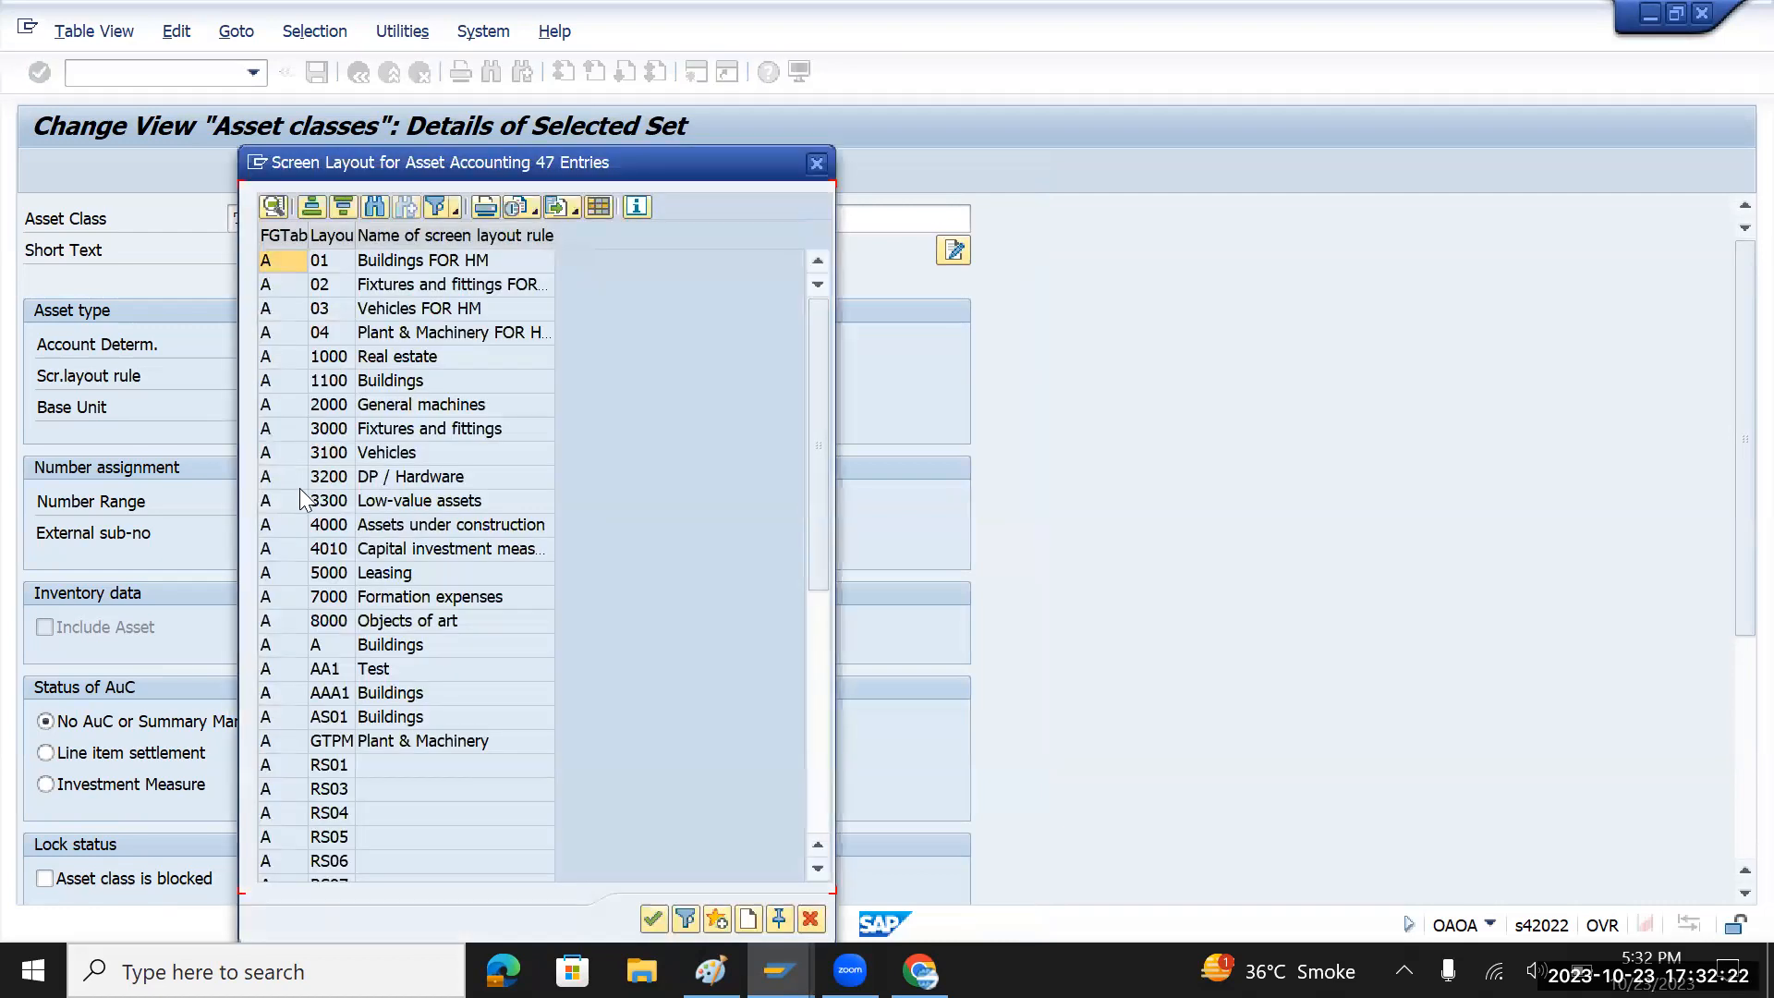
pyautogui.scroll(-5, 362, 599)
pyautogui.scroll(-2, 362, 599)
pyautogui.click(377, 839)
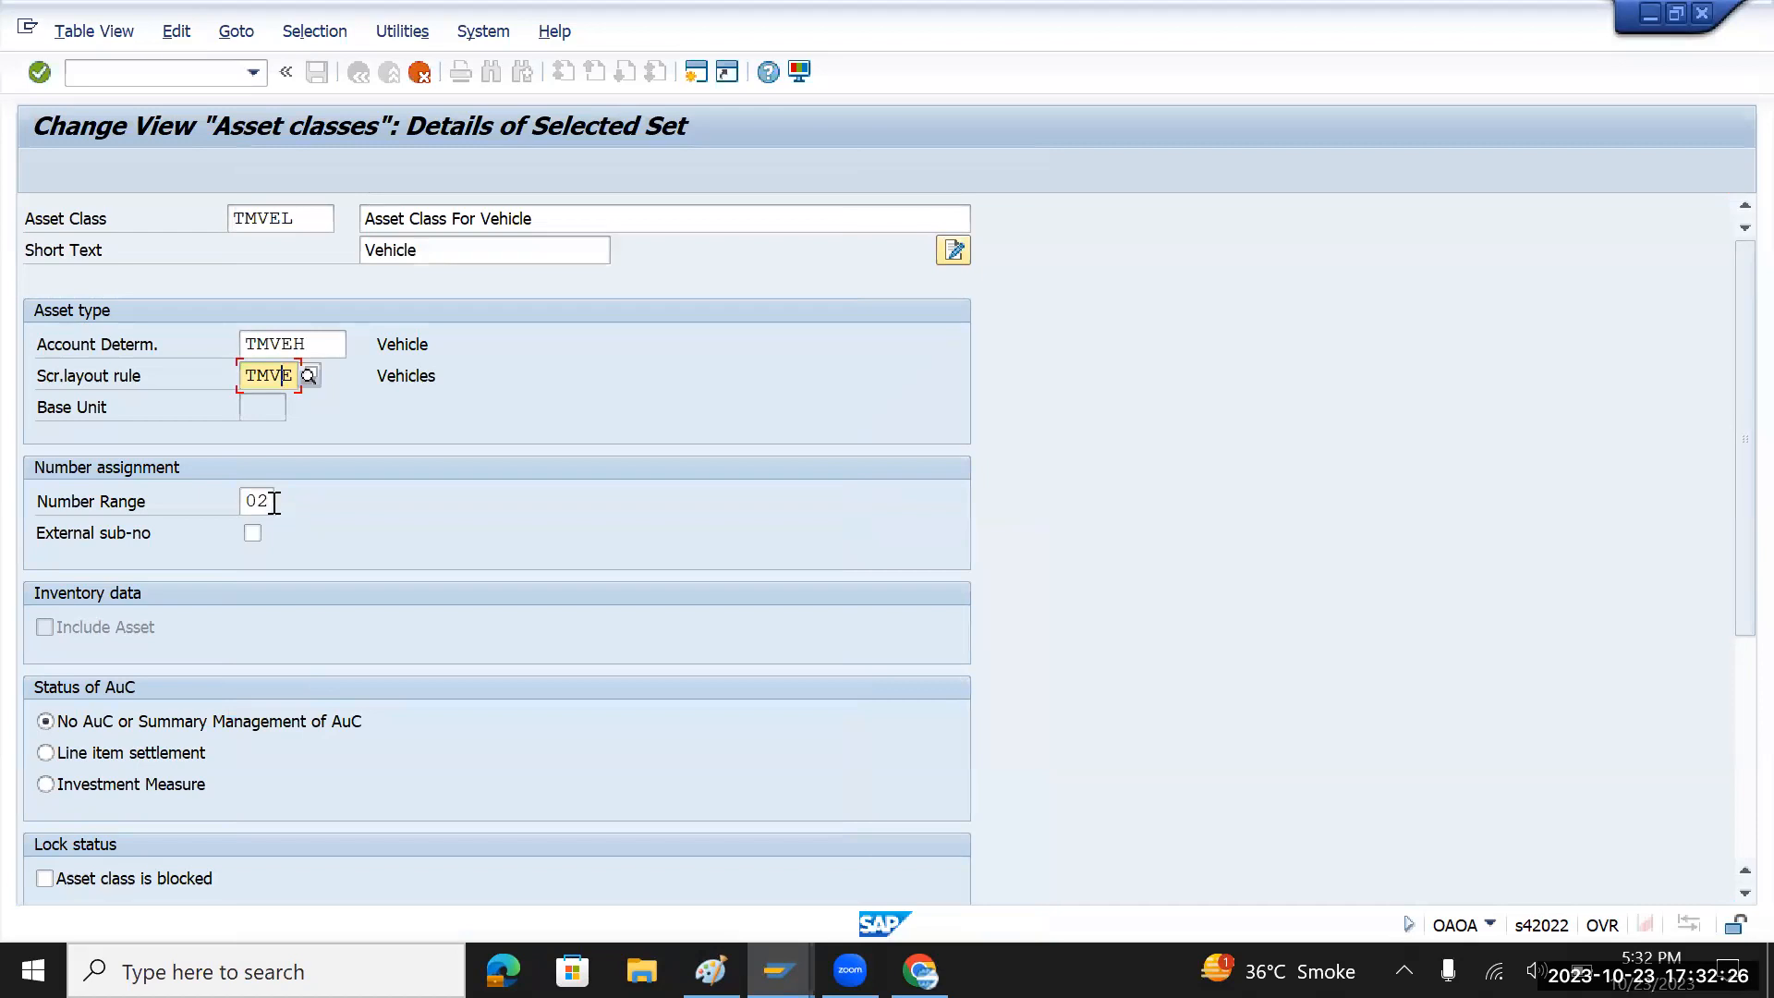
# - Set the number range of class TMVEL to 01 and confirm the copy
pyautogui.click(272, 501)
pyautogui.press('BackSpace')
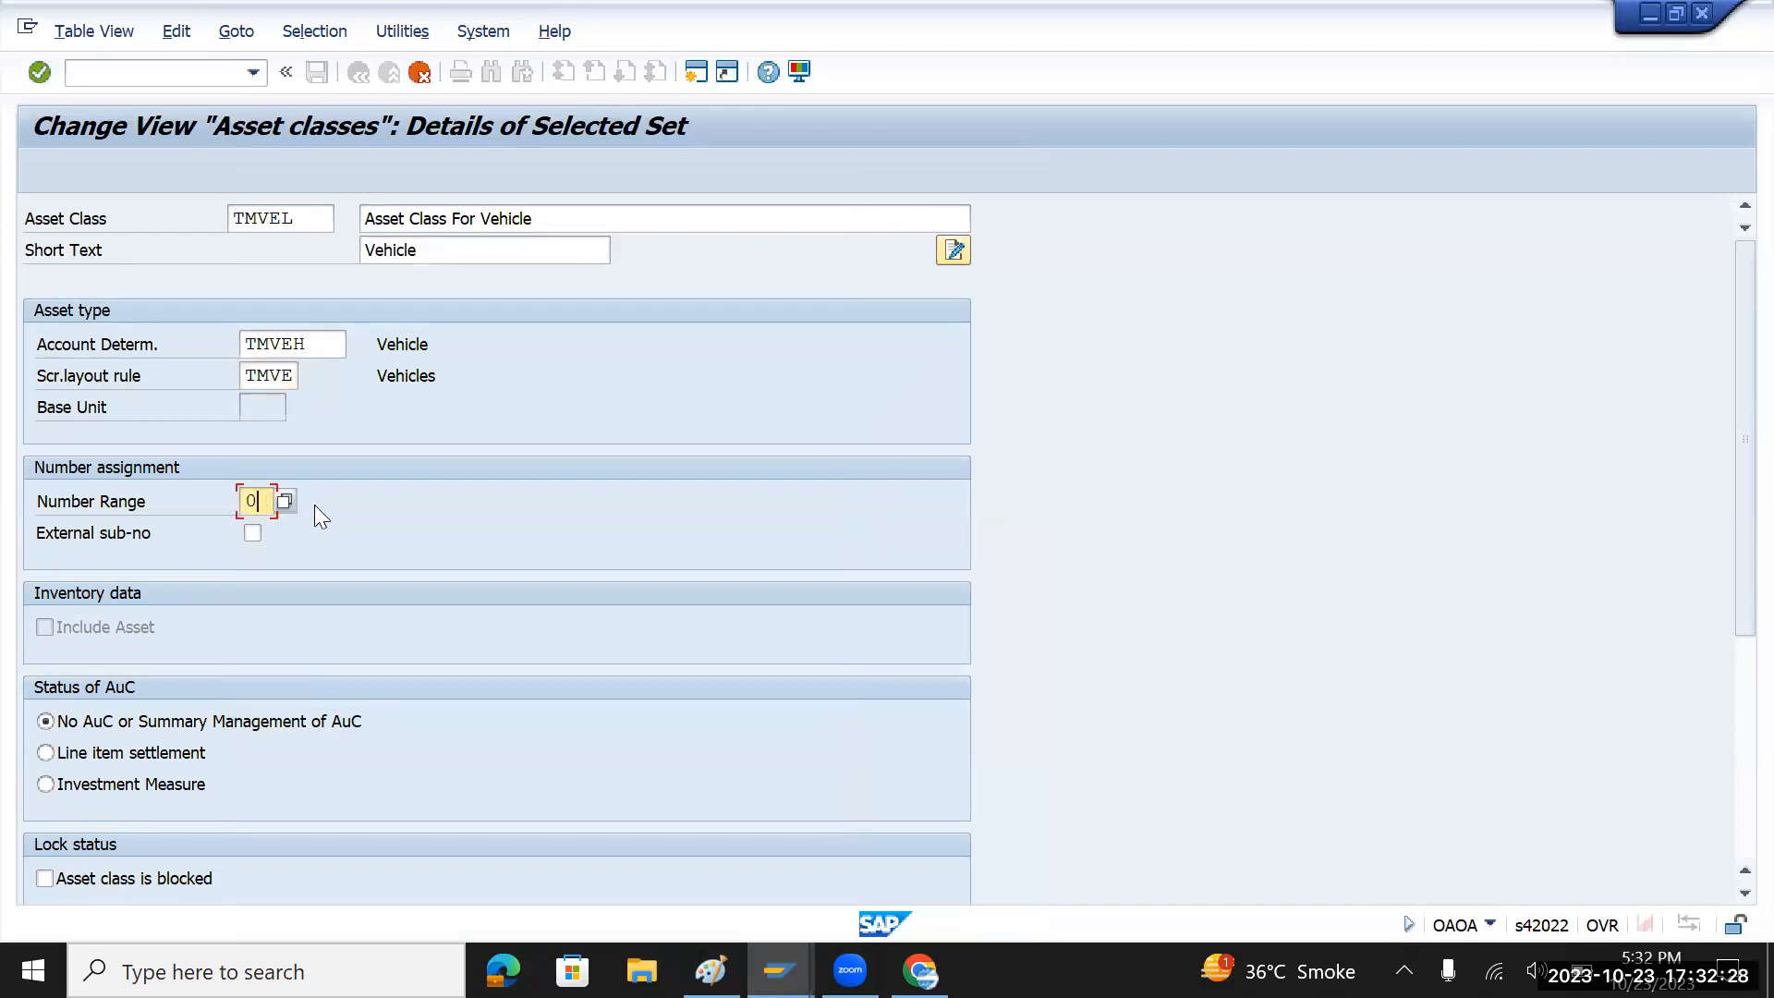
pyautogui.write('1')
pyautogui.press('Return')
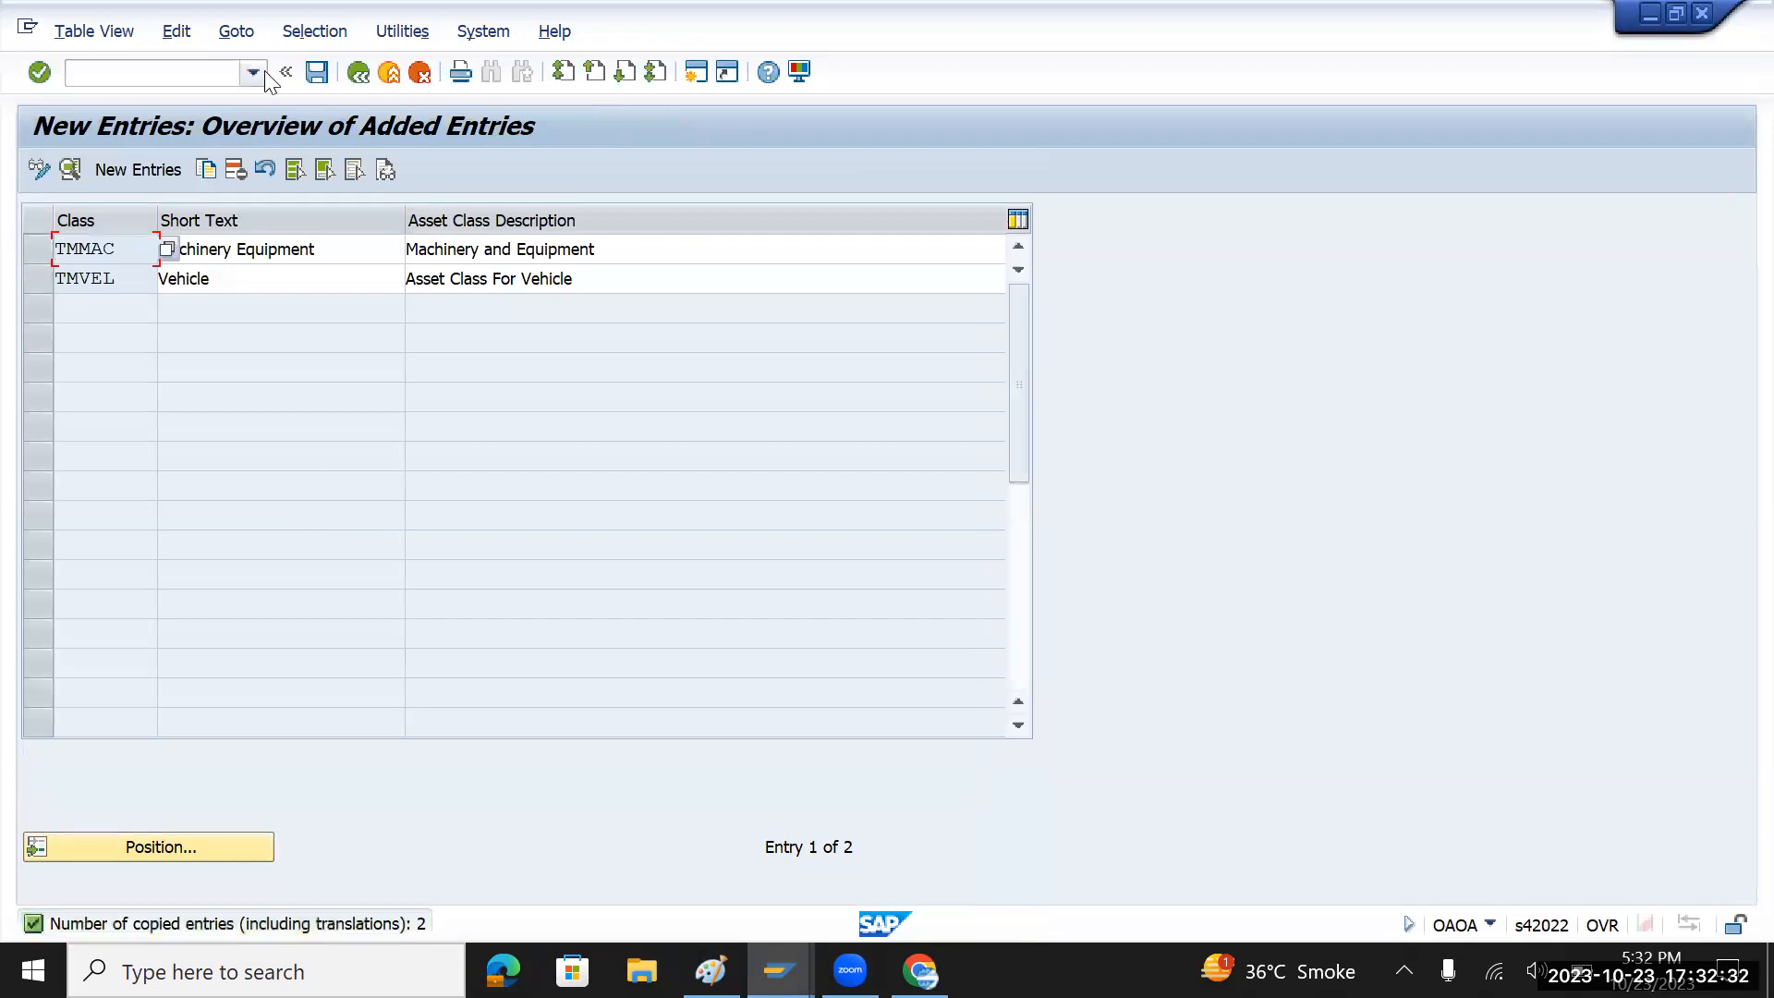
# - Save the new asset classes TMMAC and TMVEL in the FI_Basis setting customizing request
pyautogui.click(317, 71)
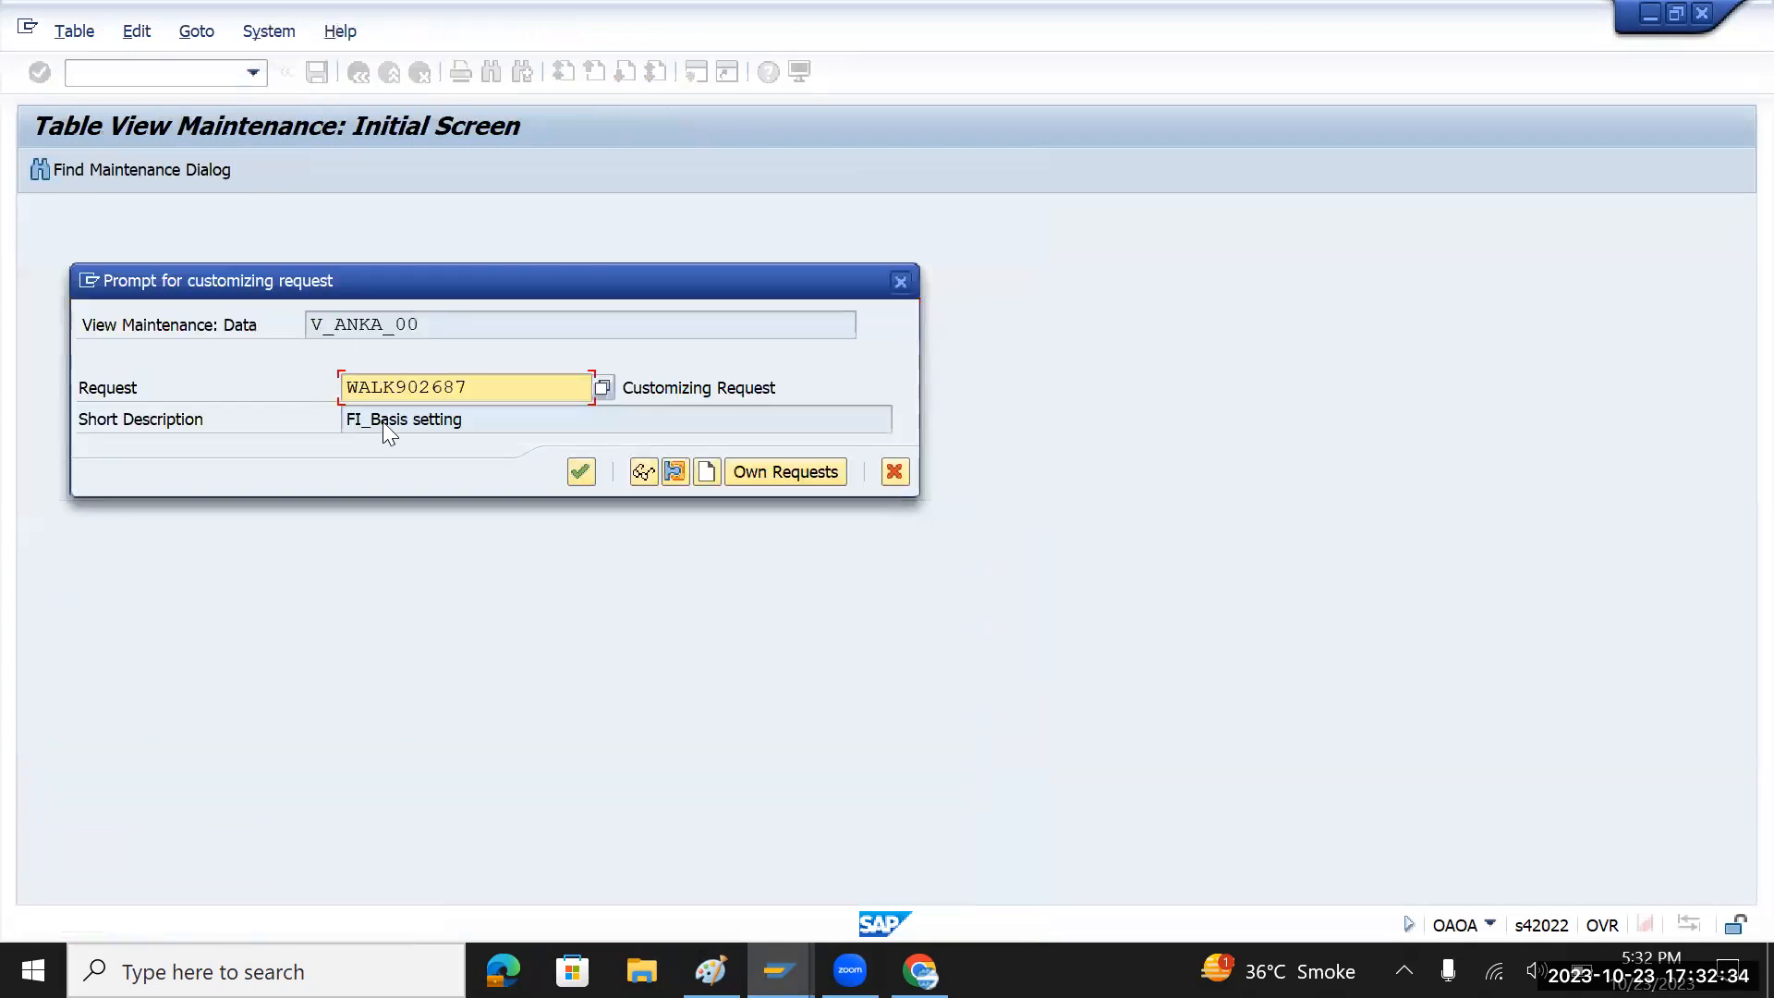
pyautogui.click(580, 470)
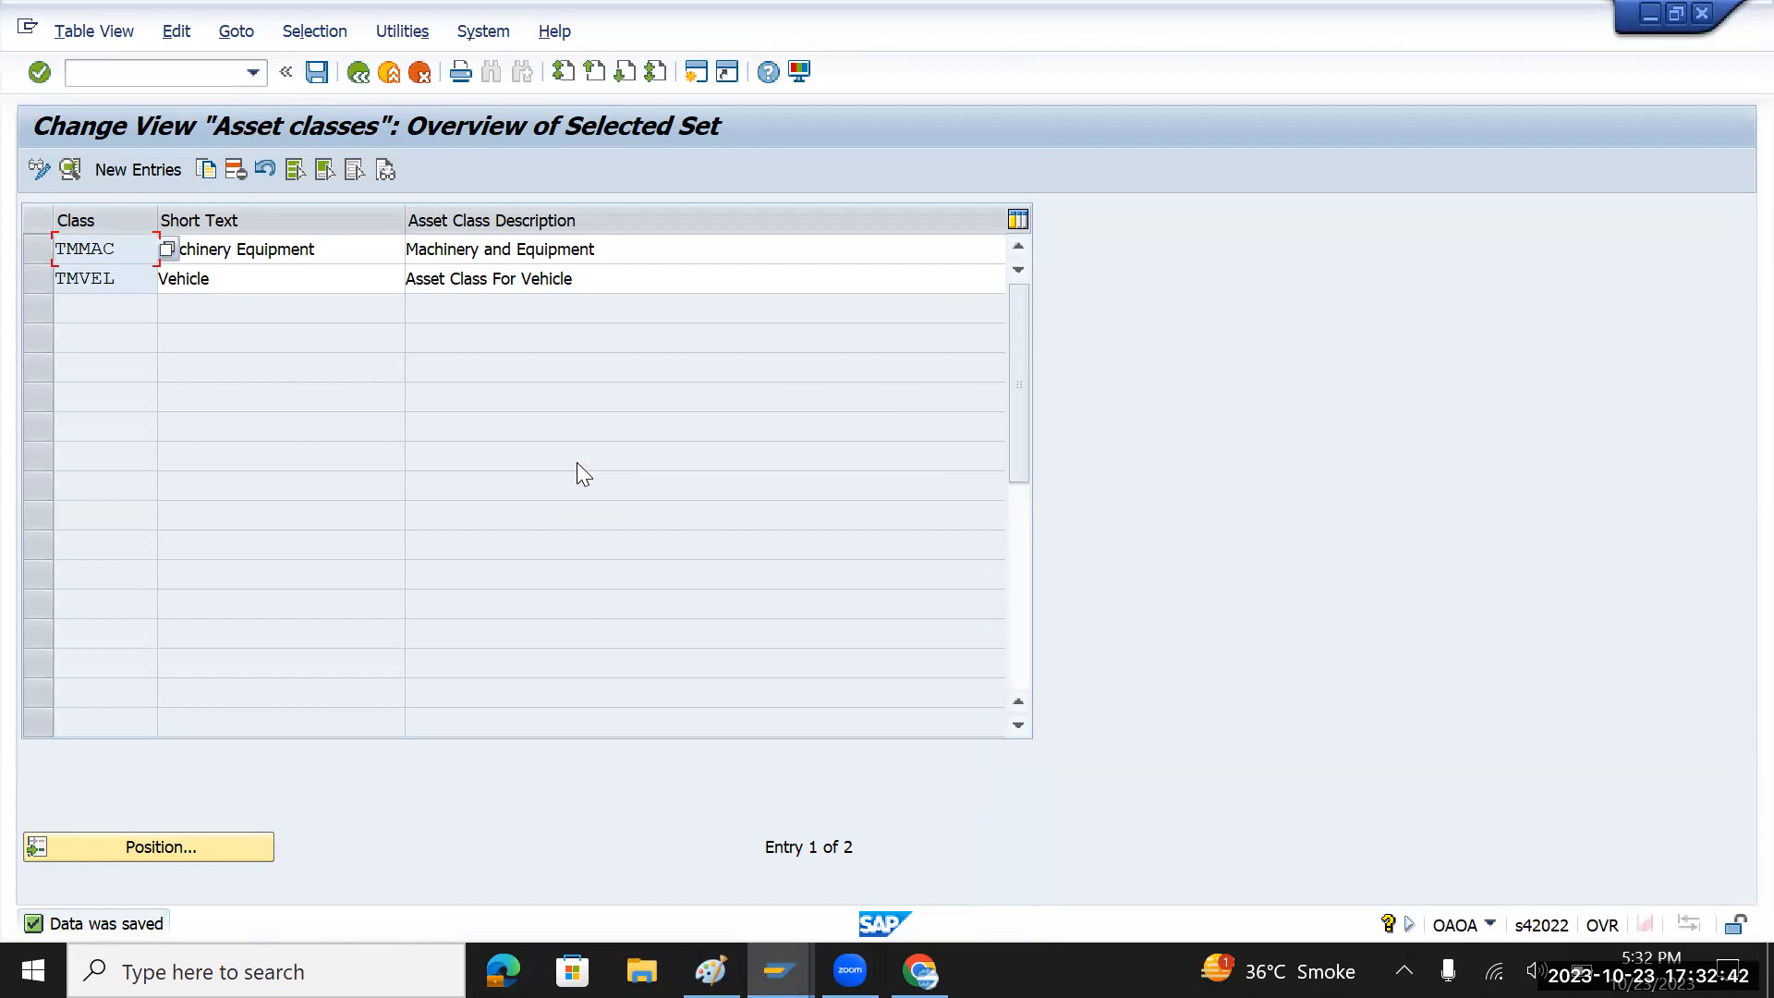
pyautogui.moveTo(324, 249); pyautogui.dragTo(153, 276)
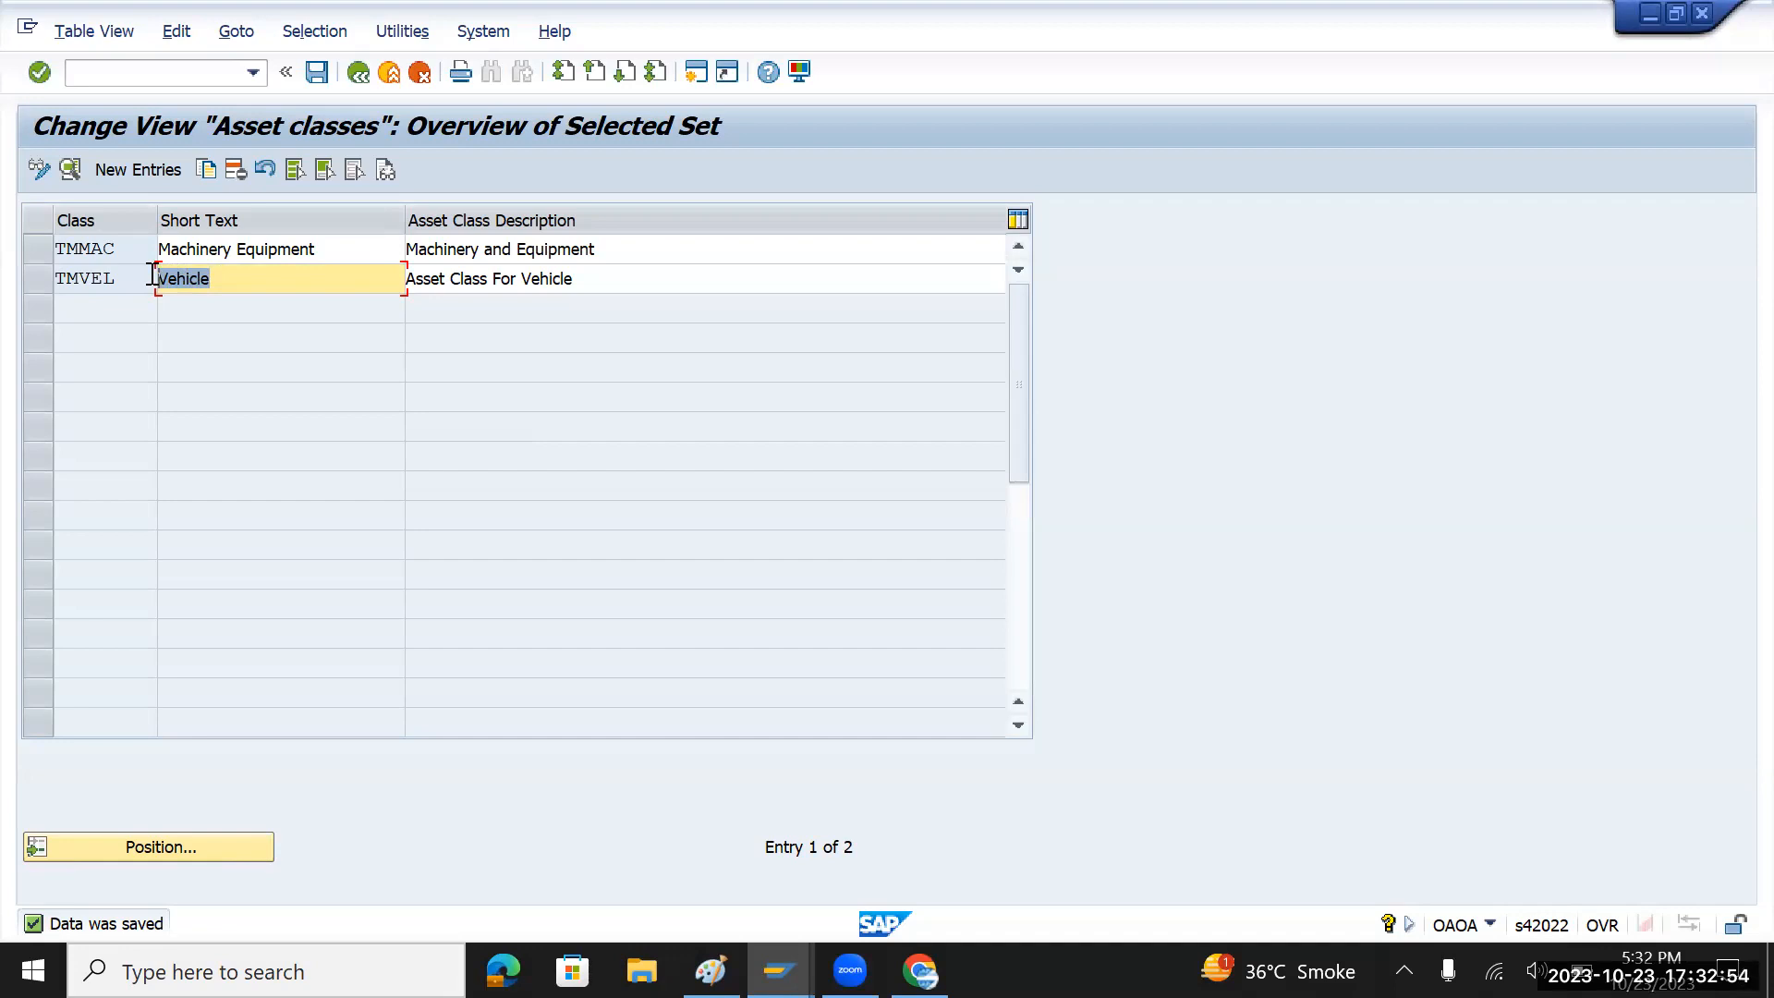
pyautogui.click(318, 77)
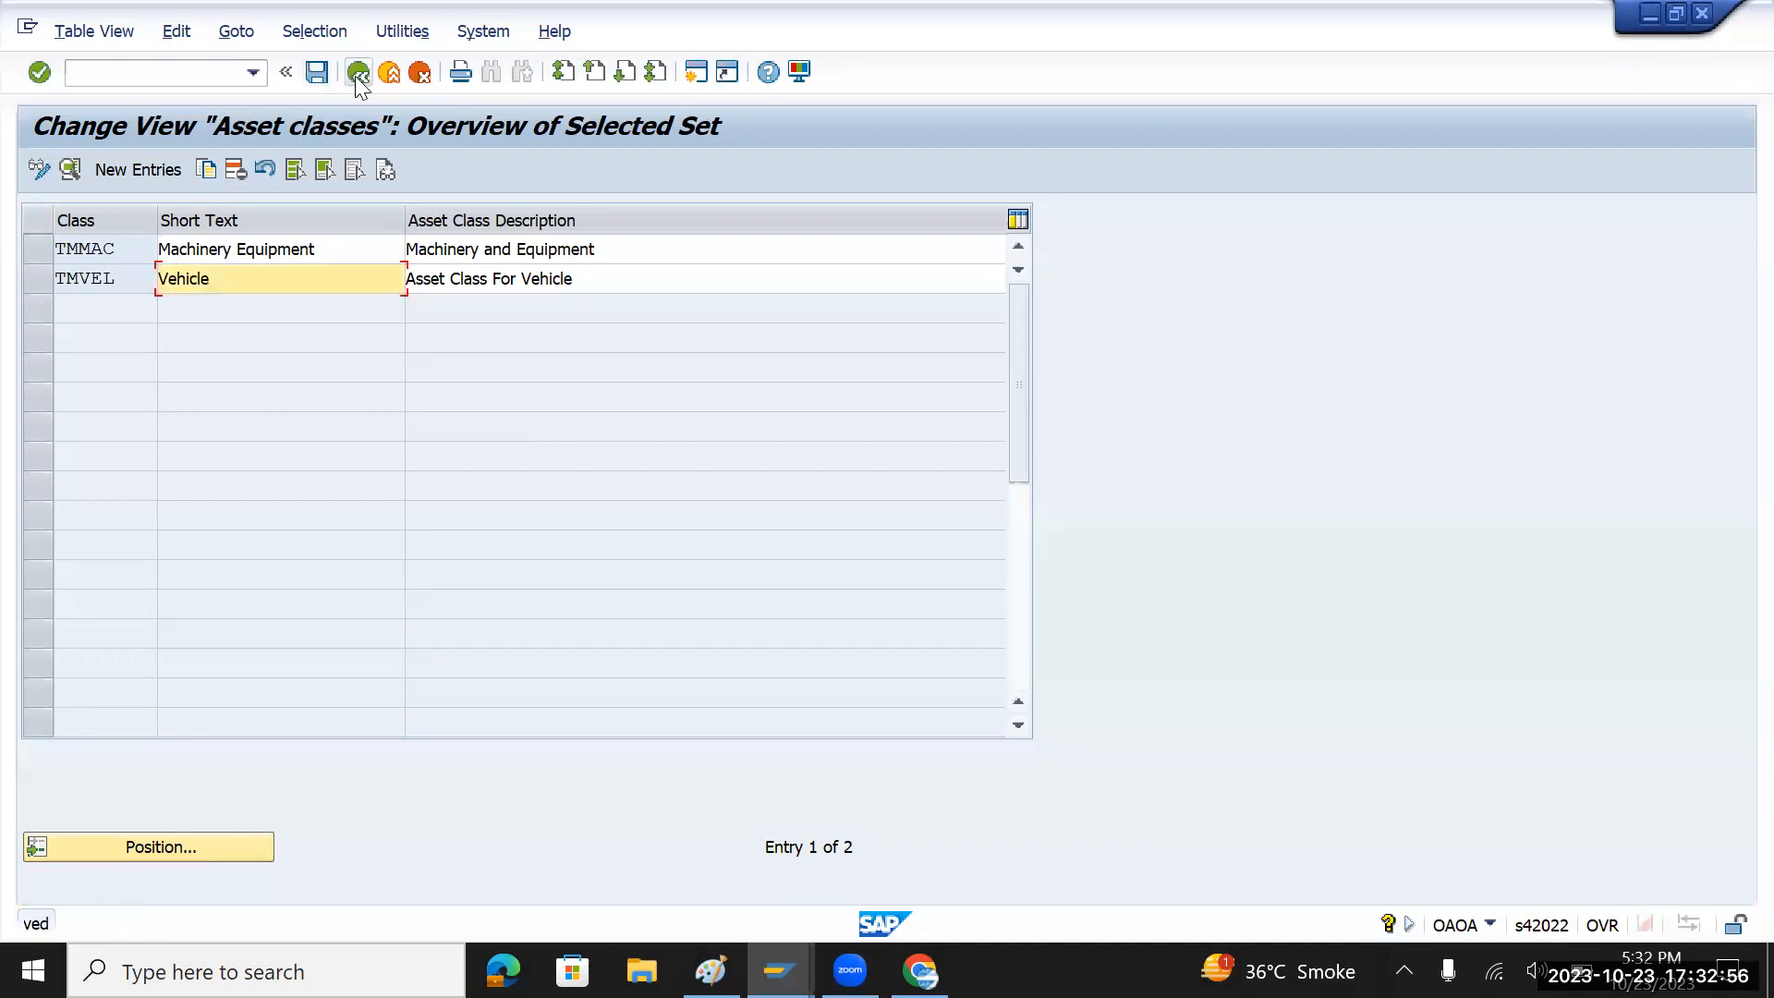
# - Return to the IMG structure and collapse the Asset Classes and Organizational Structures nodes
pyautogui.click(357, 74)
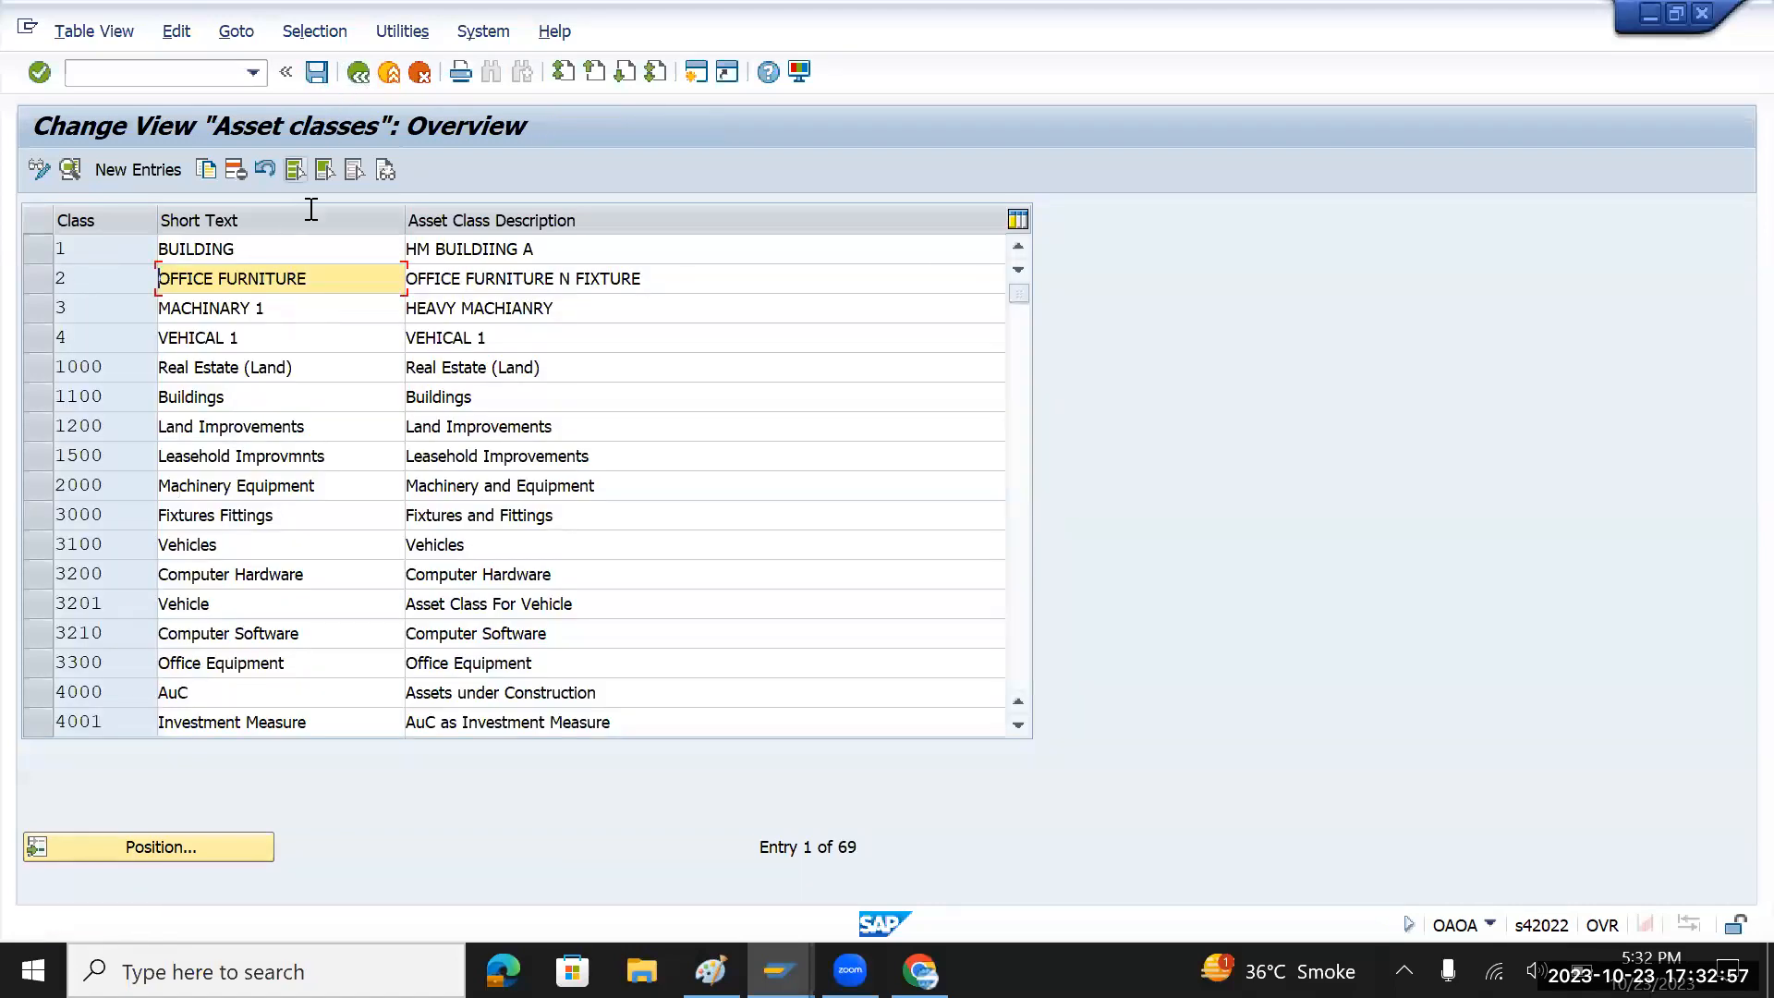
pyautogui.click(363, 77)
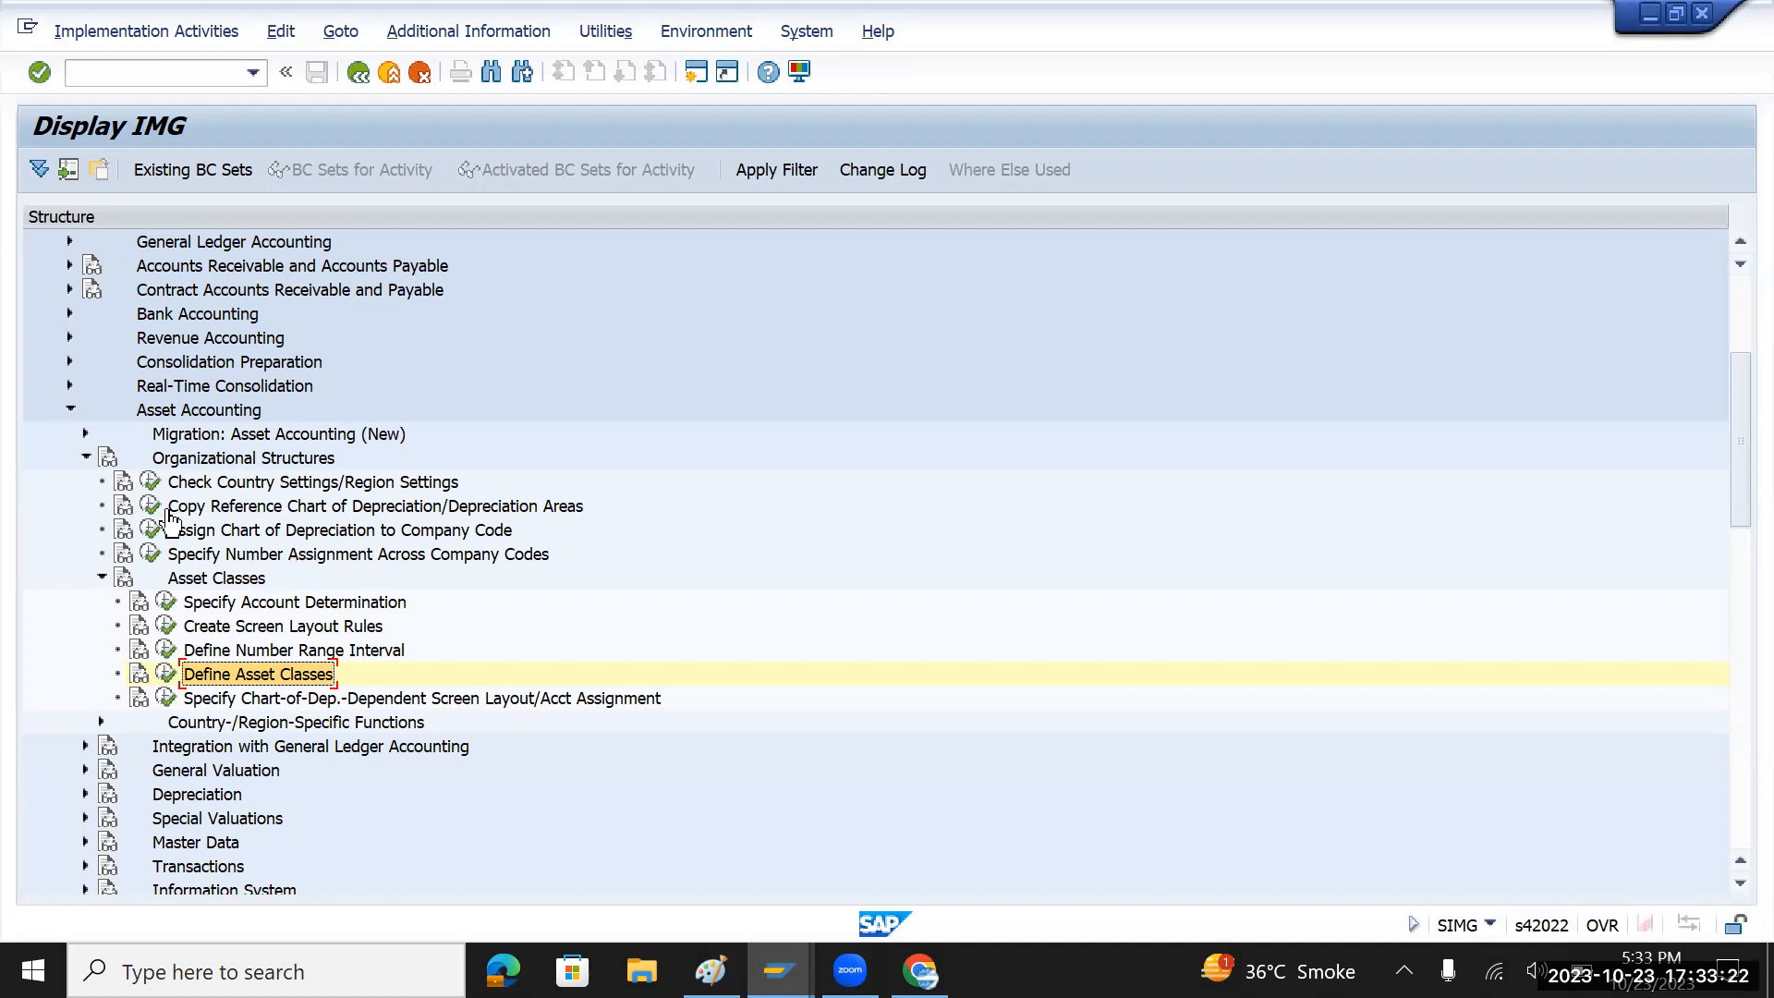
pyautogui.click(102, 578)
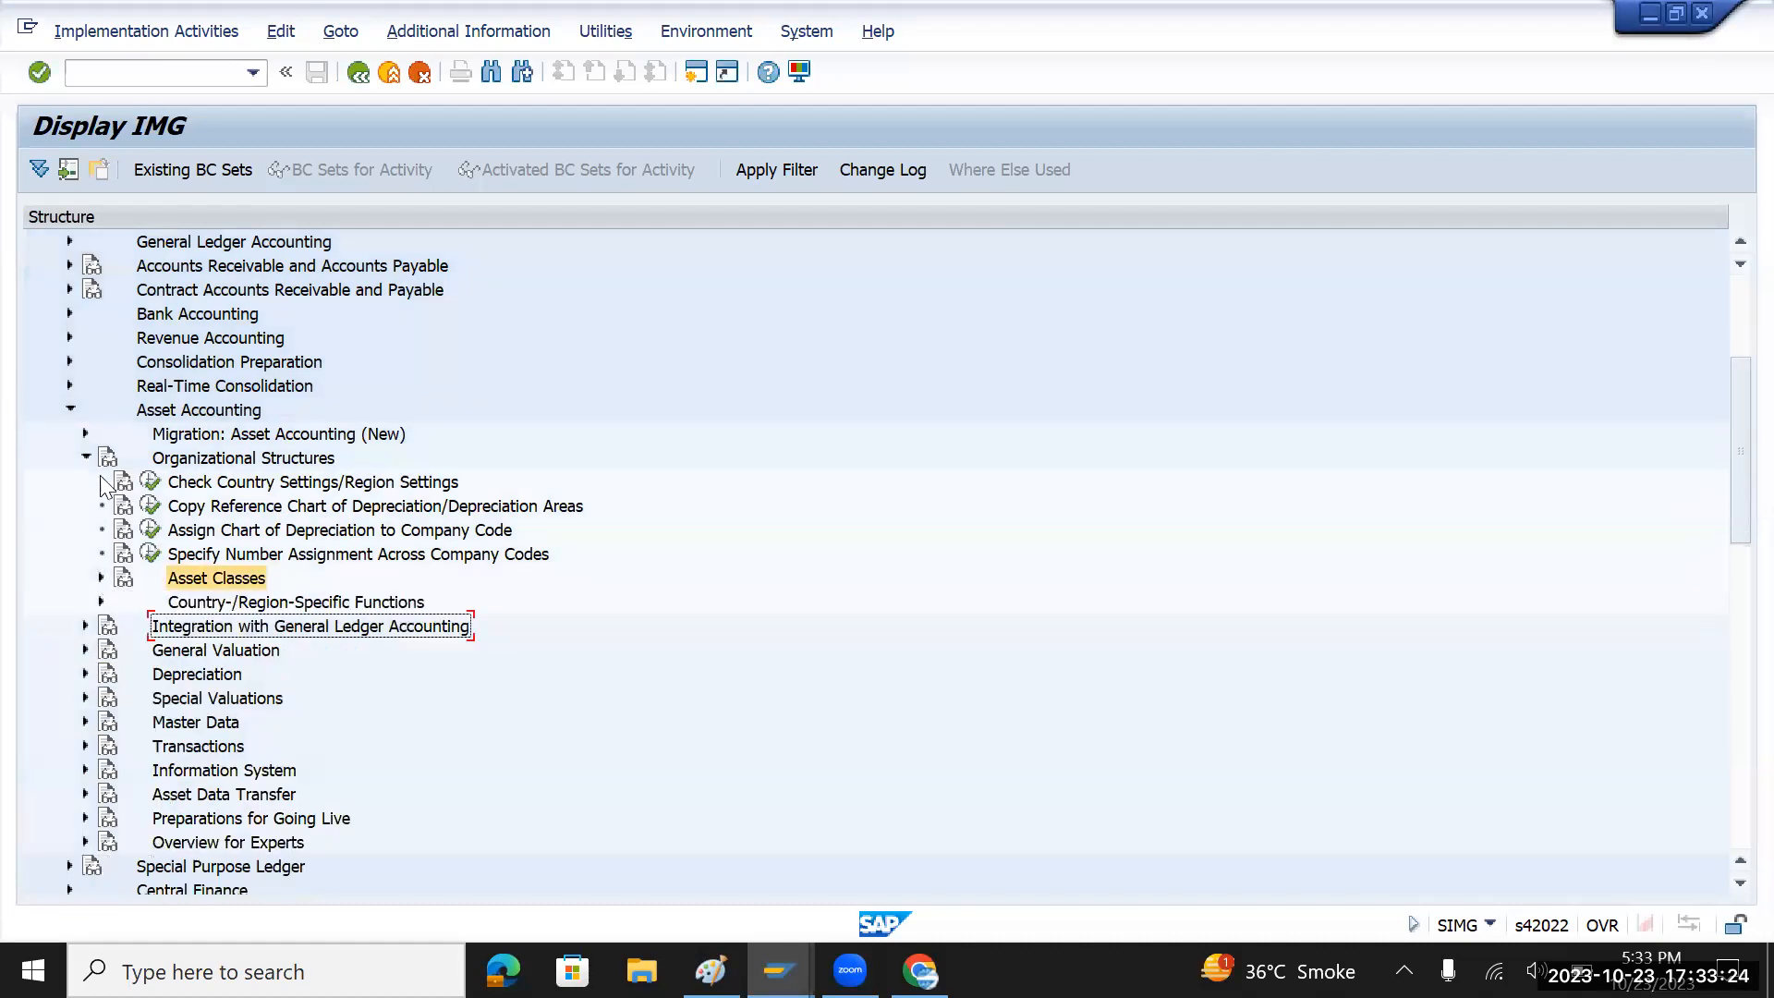
pyautogui.click(83, 457)
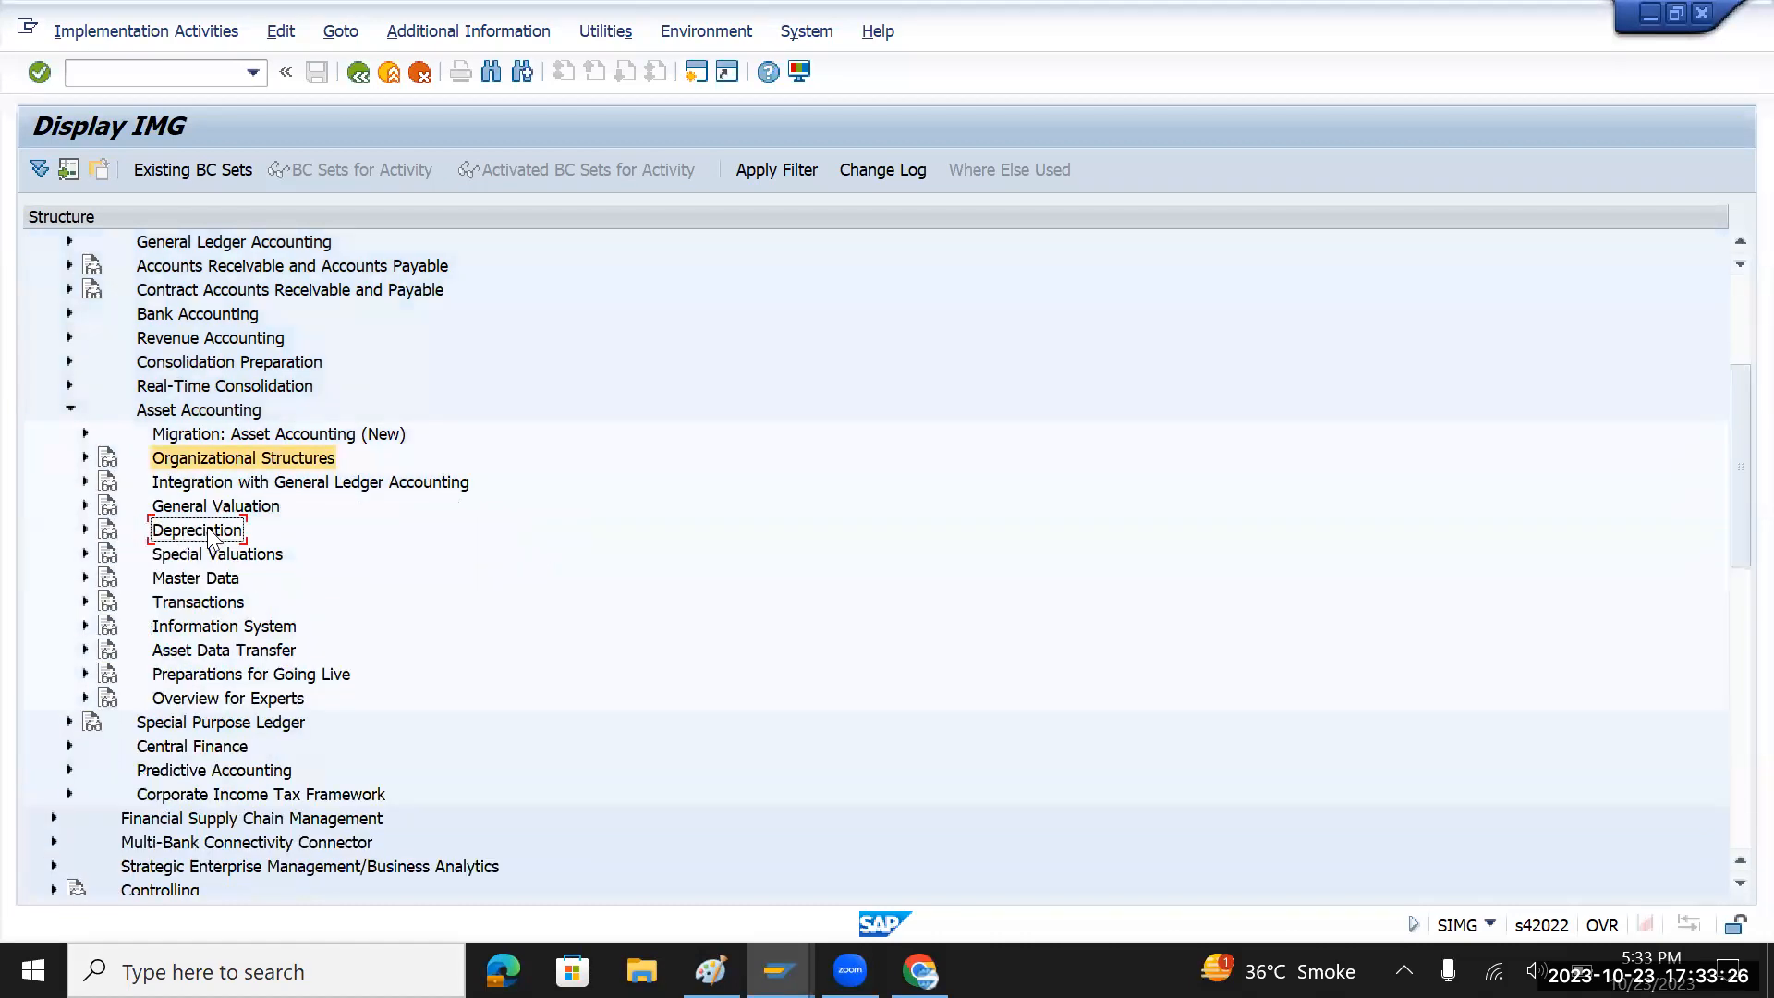
# - Expand the IMG structure under Depreciation through Valuation Methods and Depreciation Key to the Calculation Methods activities
pyautogui.click(89, 532)
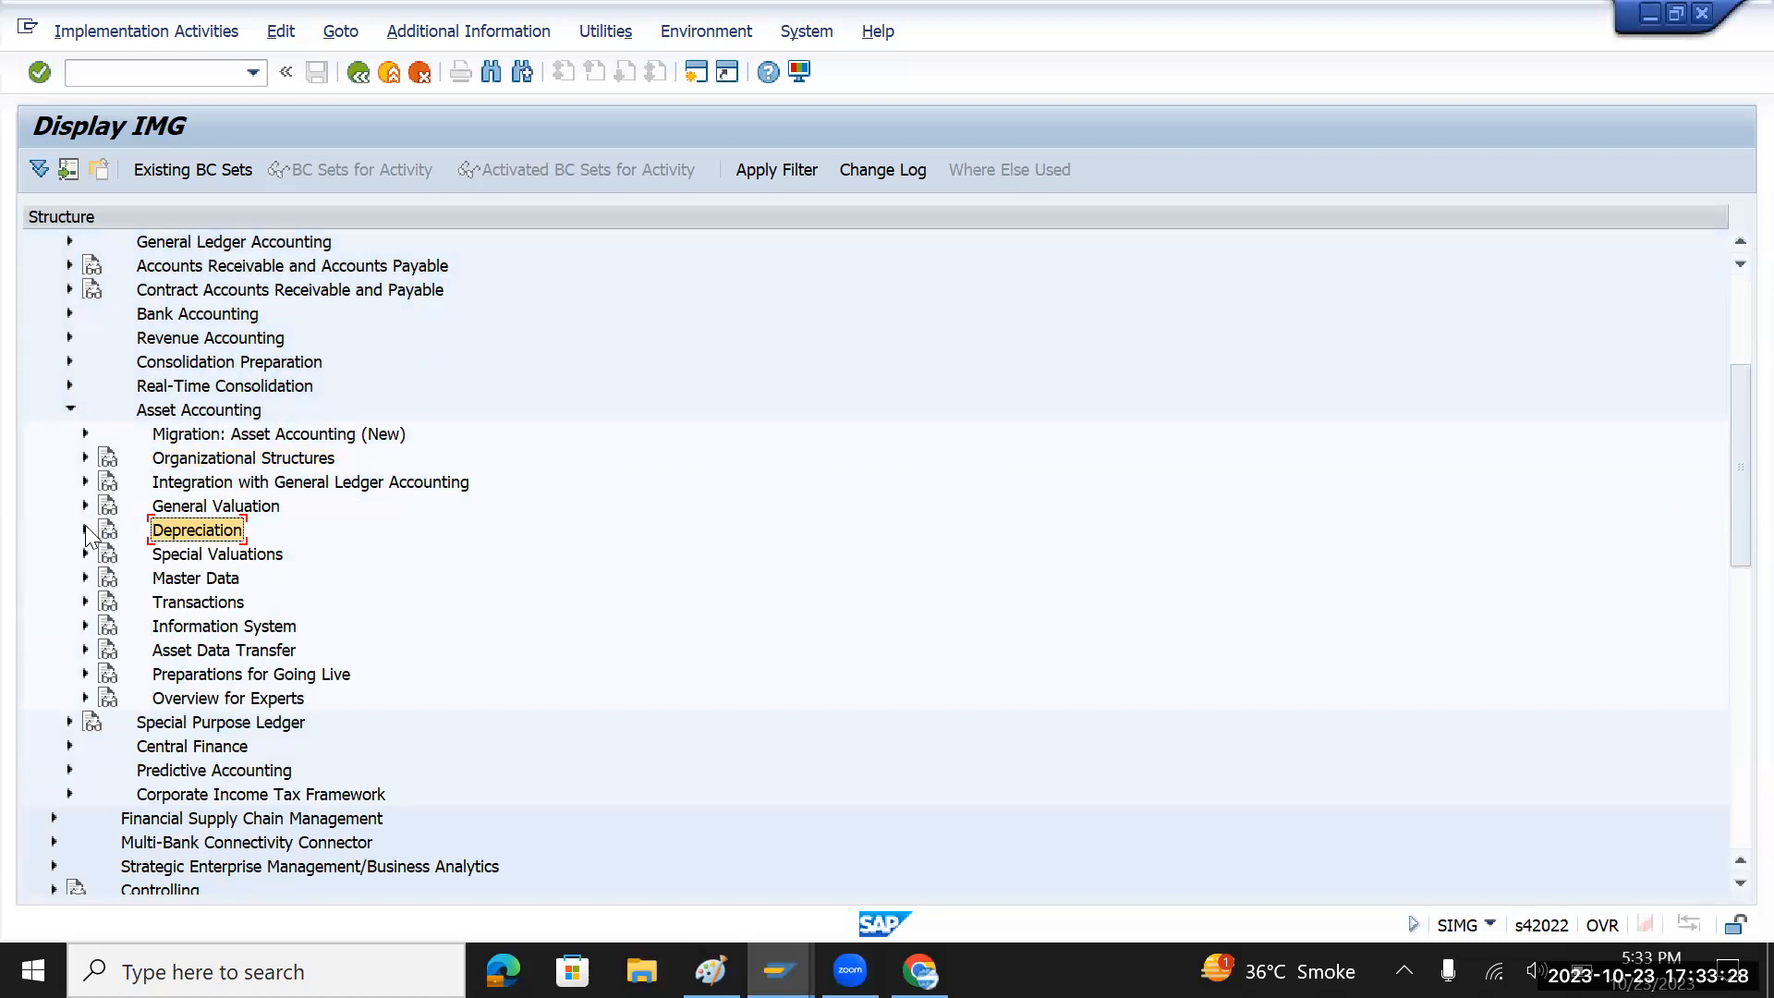
pyautogui.click(86, 531)
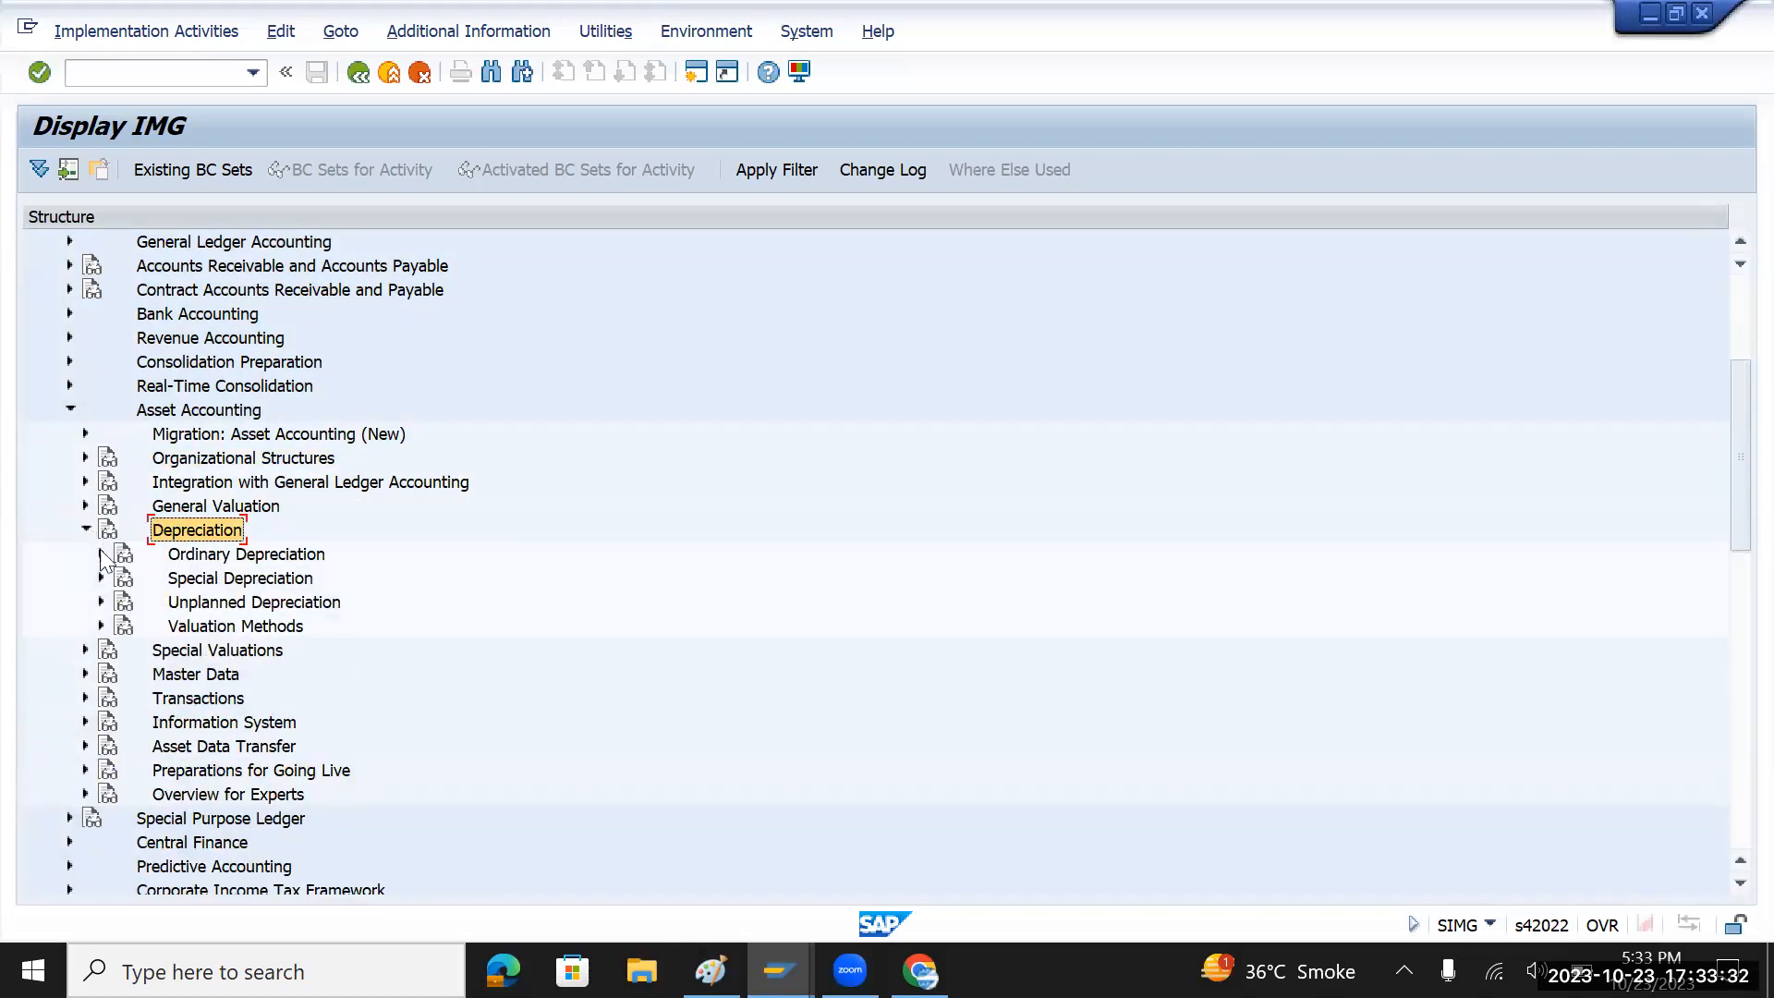
pyautogui.click(101, 627)
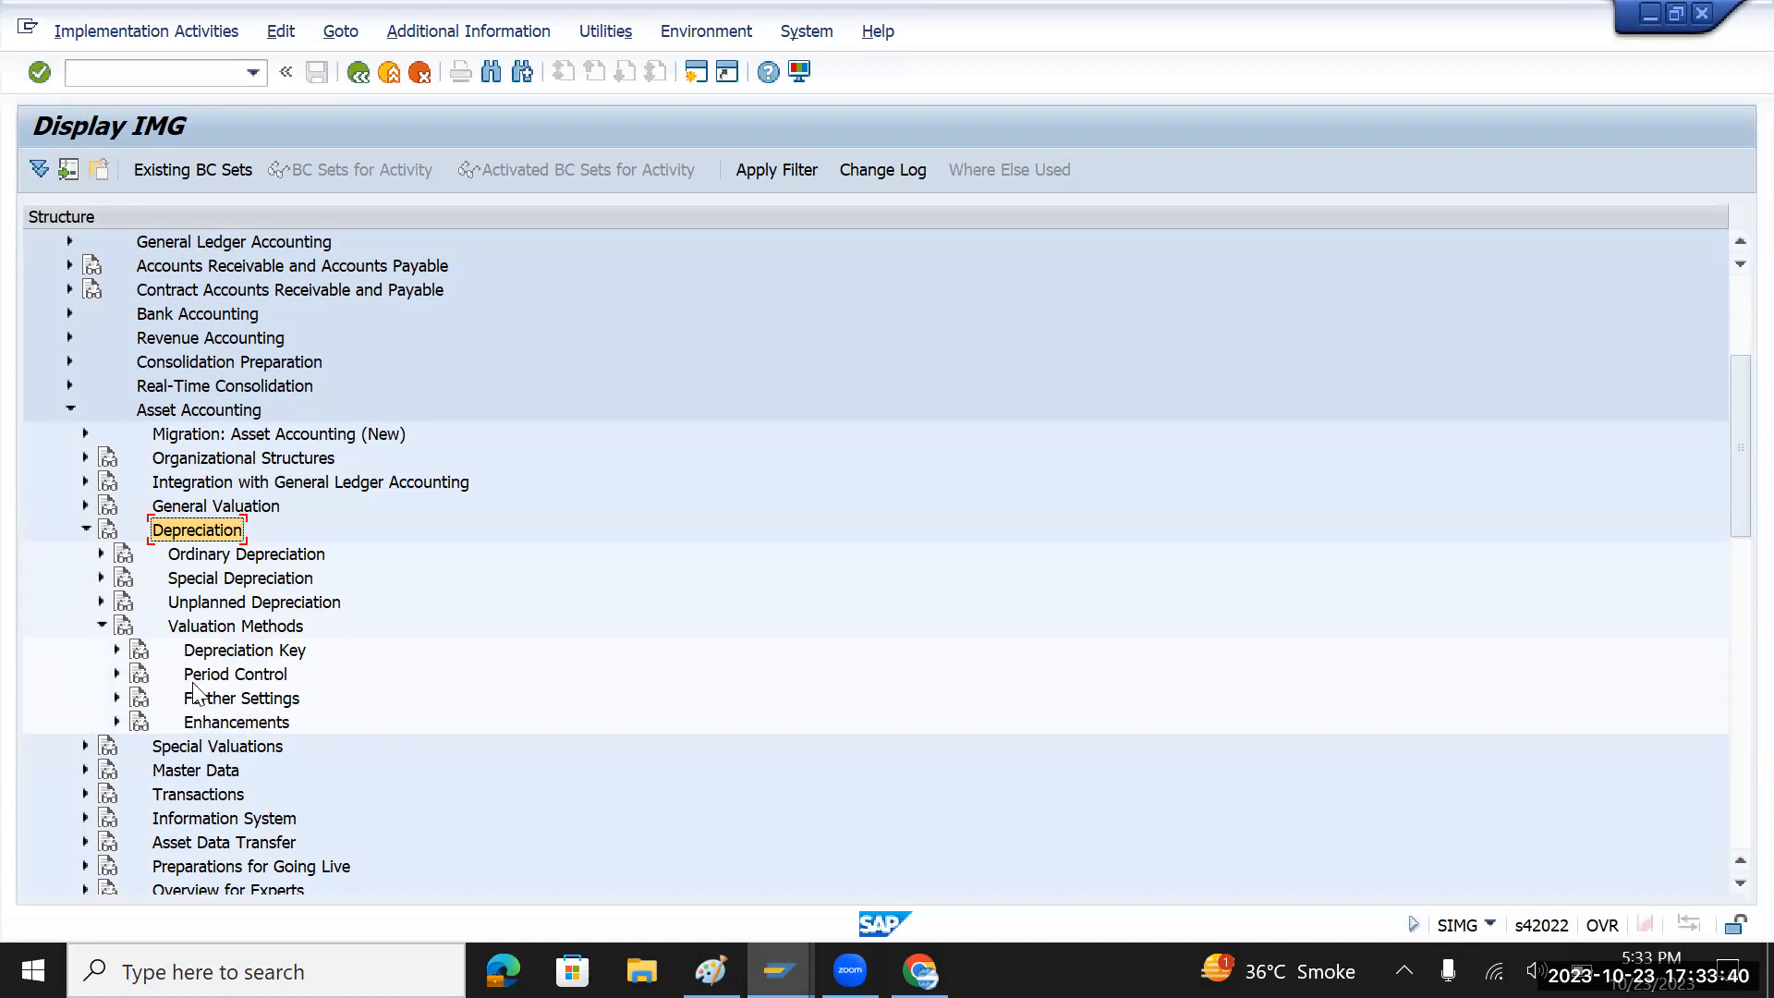
pyautogui.click(117, 650)
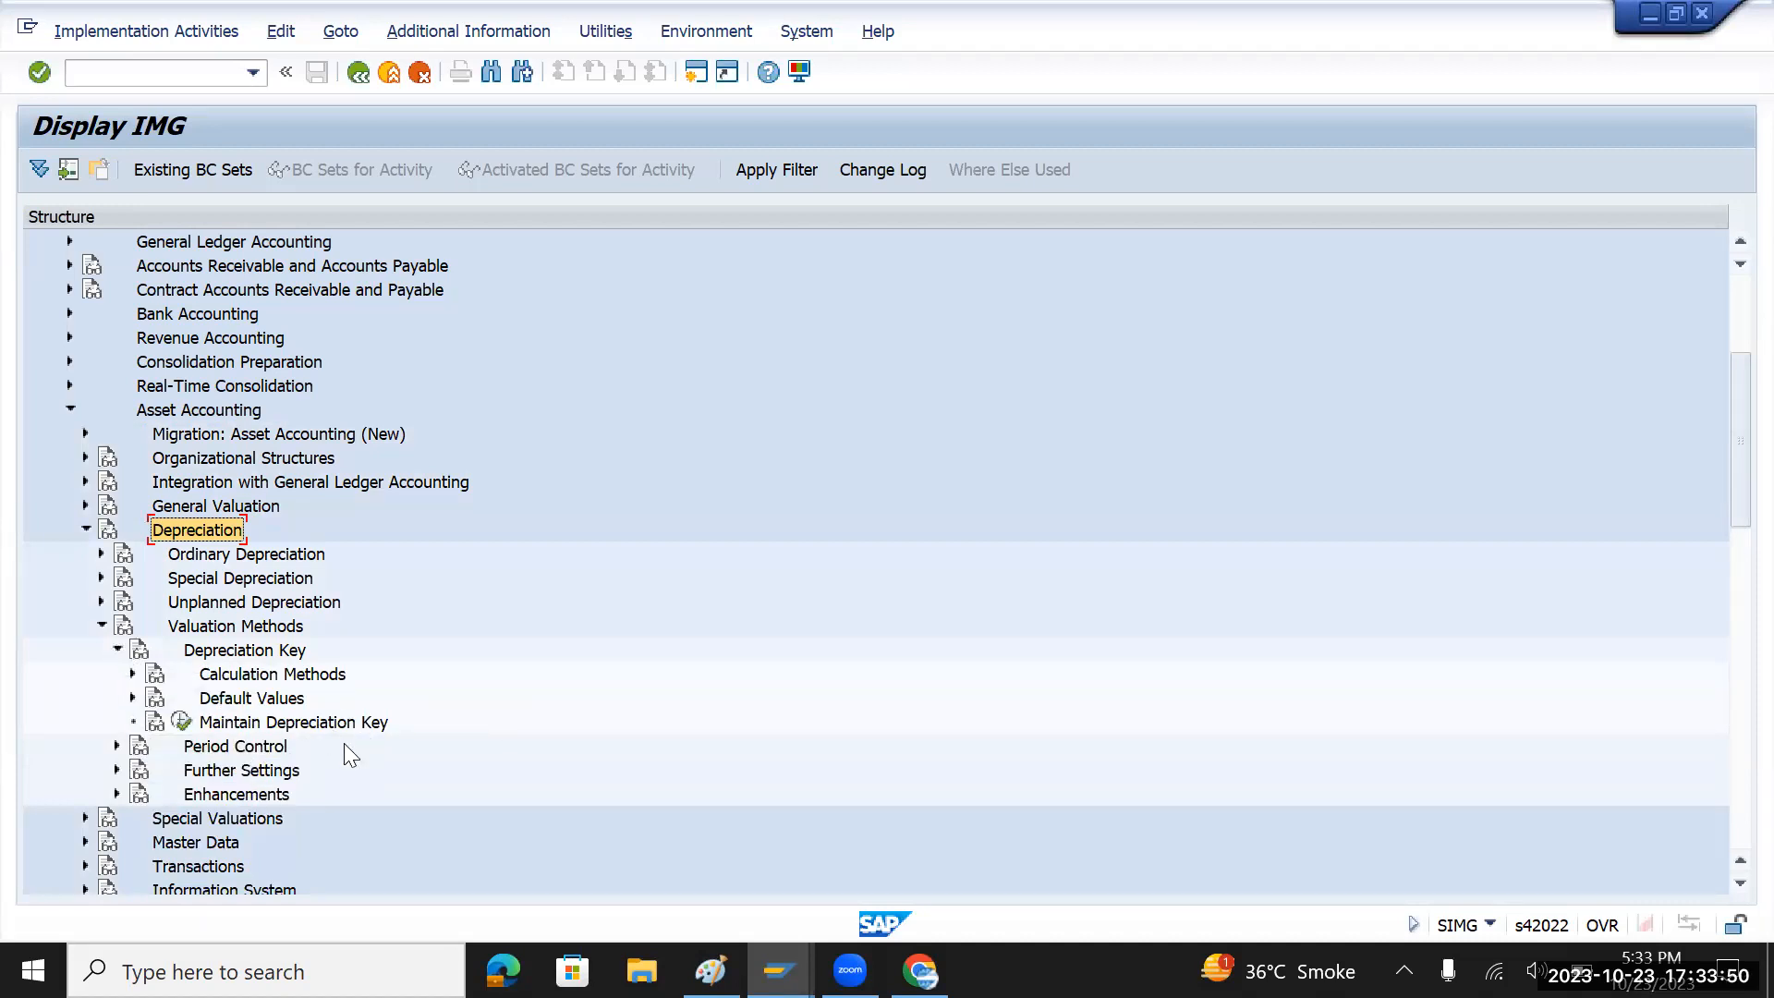
pyautogui.click(133, 674)
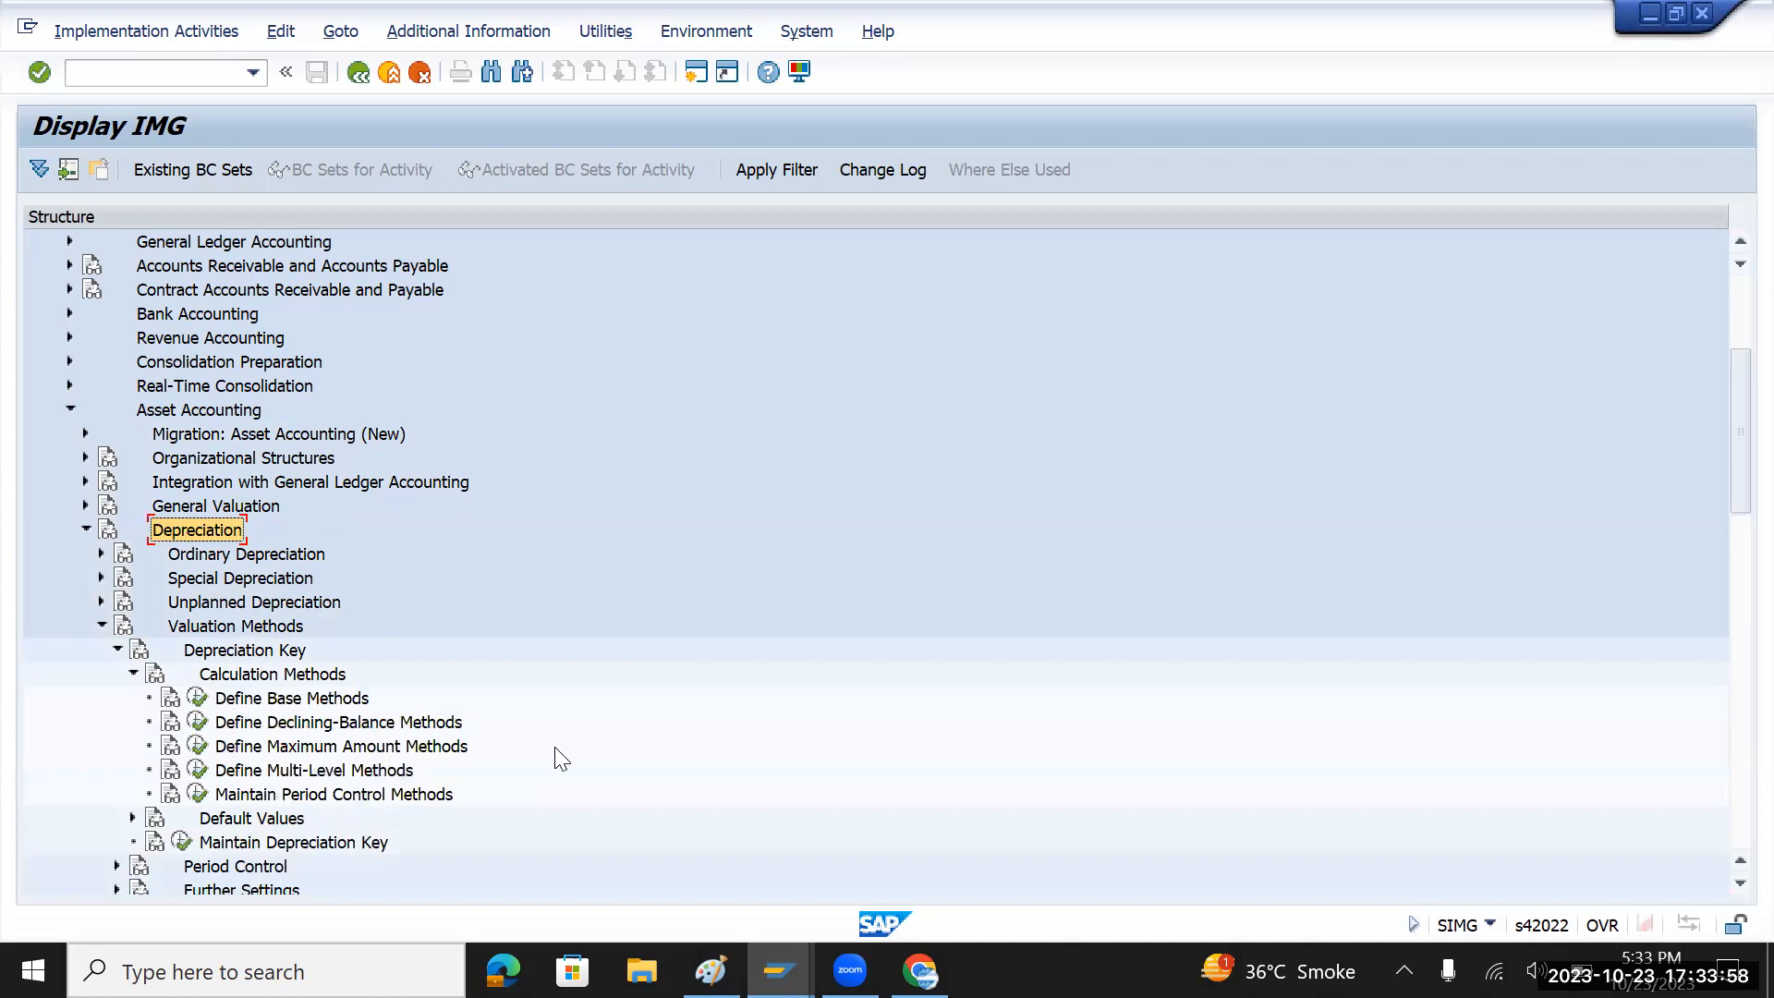
# - Review the base, declining-balance and multi-level method activities and the Maintain Depreciation Key activity
pyautogui.click(334, 700)
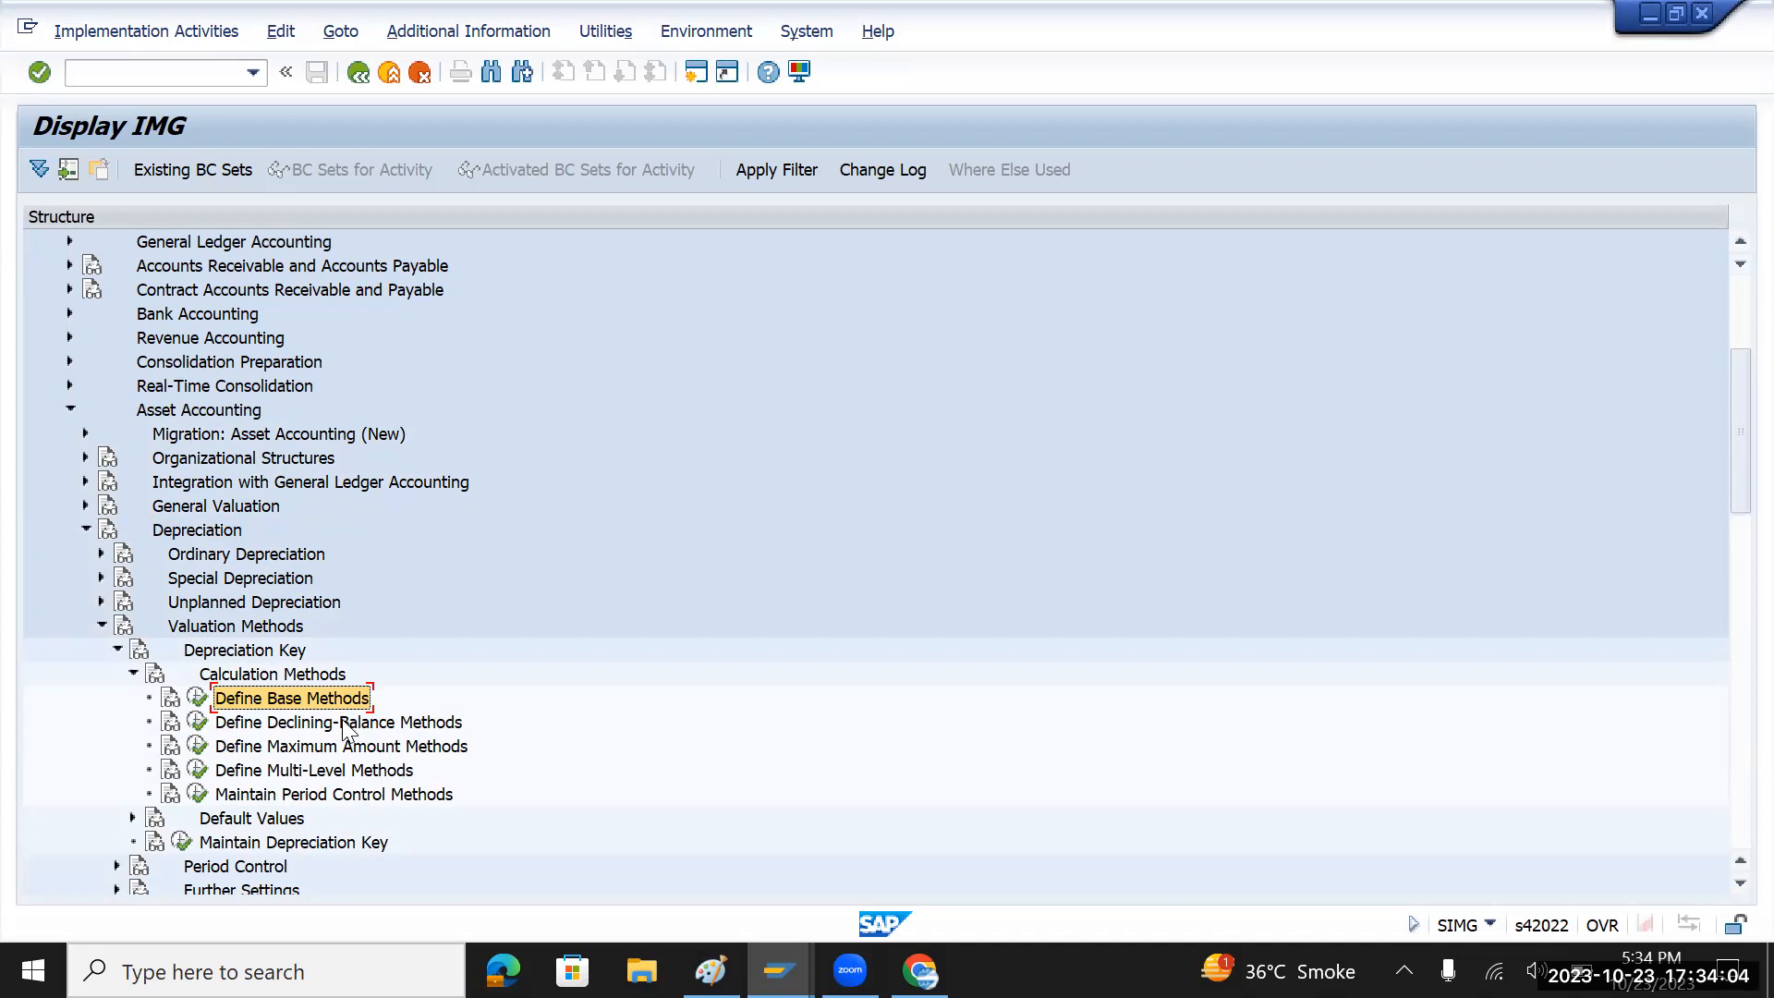
pyautogui.click(344, 724)
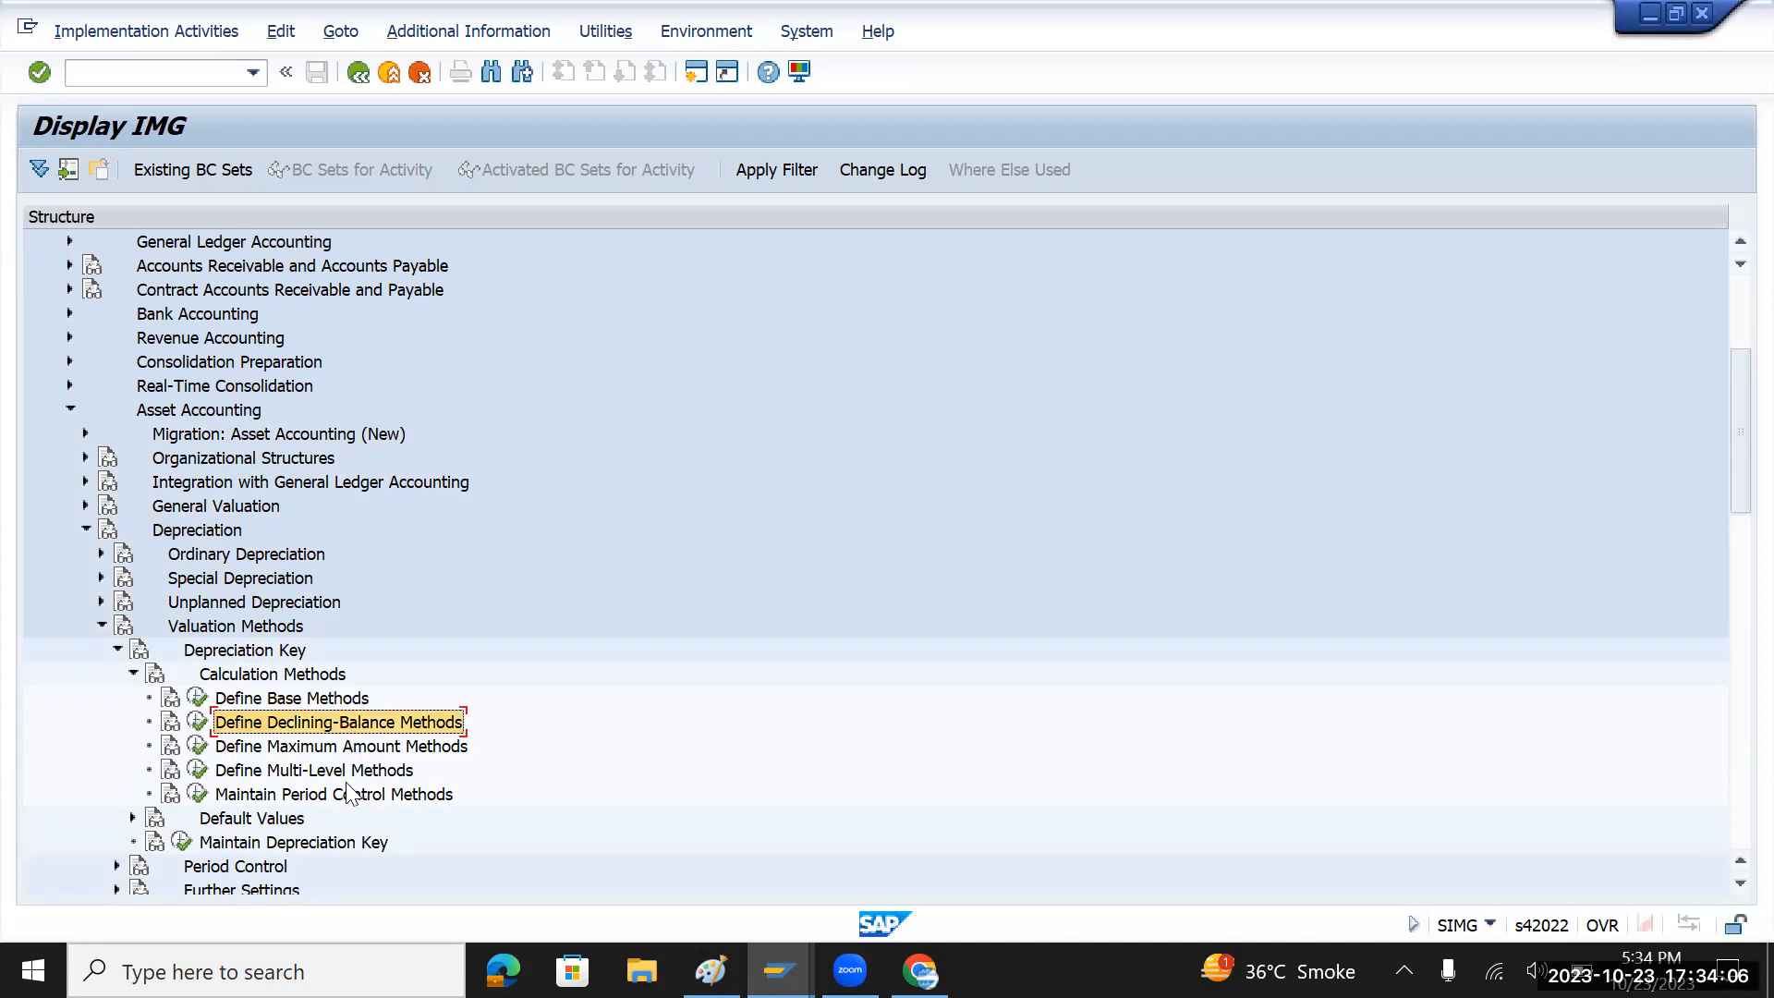
pyautogui.click(349, 773)
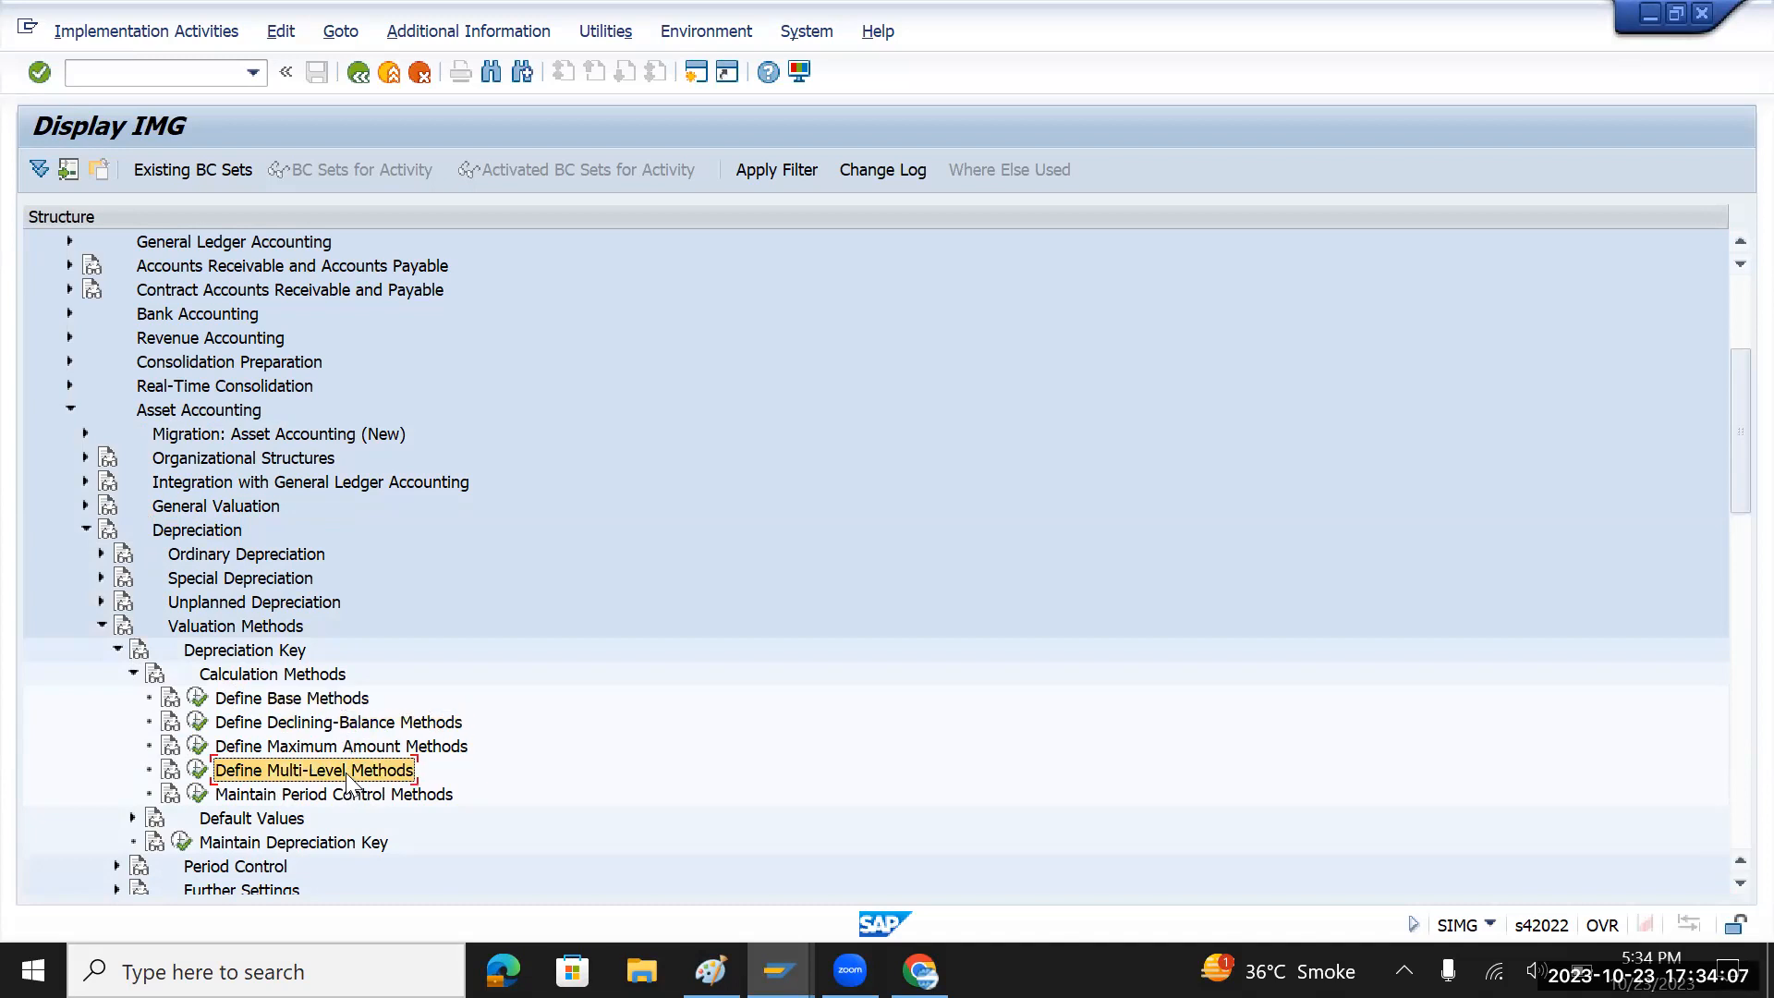
pyautogui.click(340, 702)
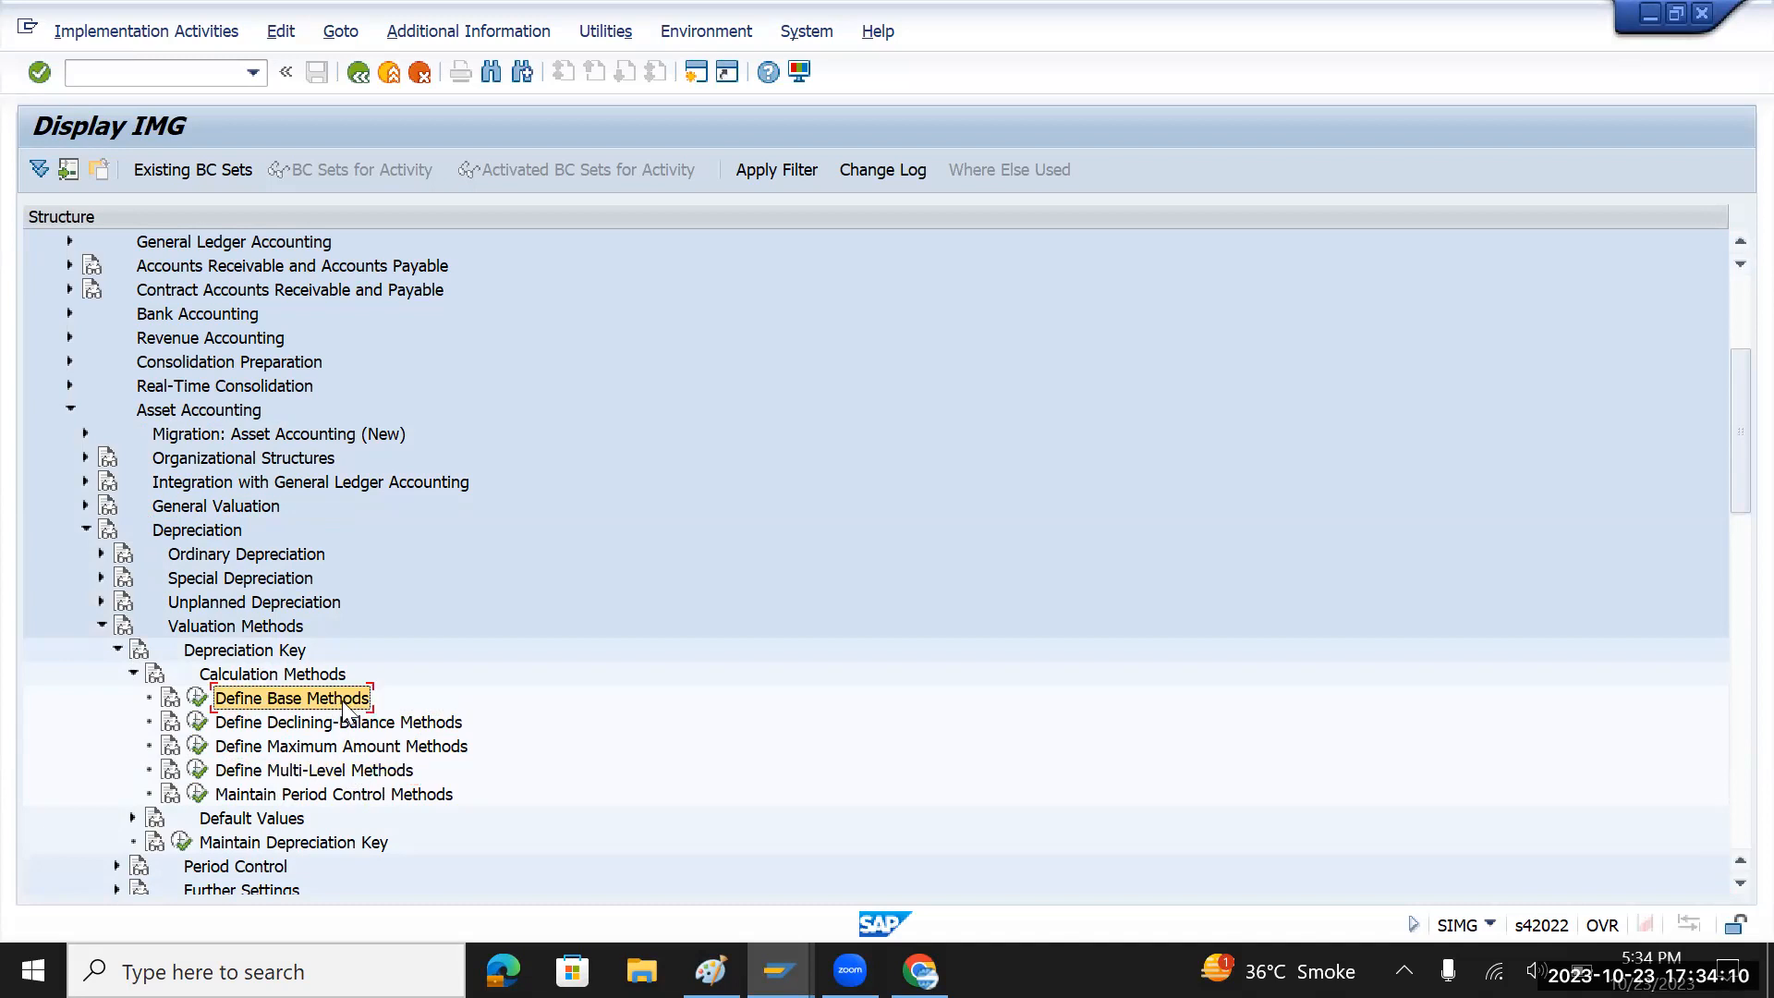
pyautogui.click(342, 768)
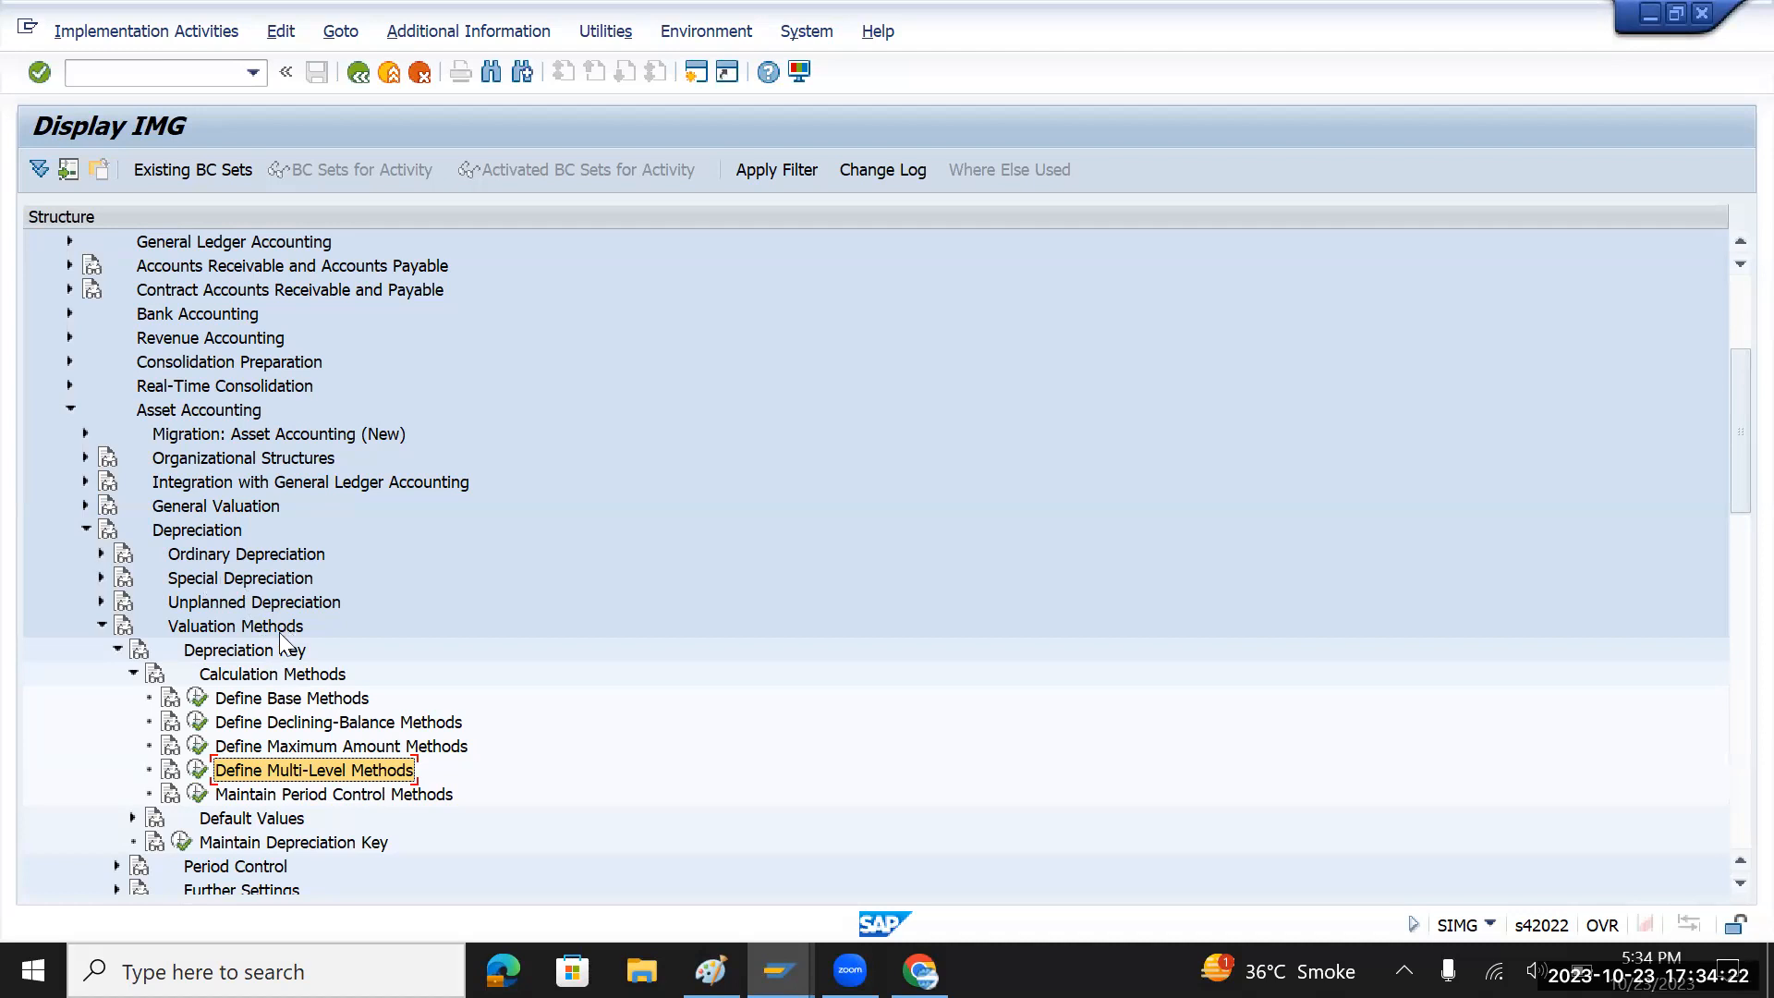
pyautogui.click(305, 843)
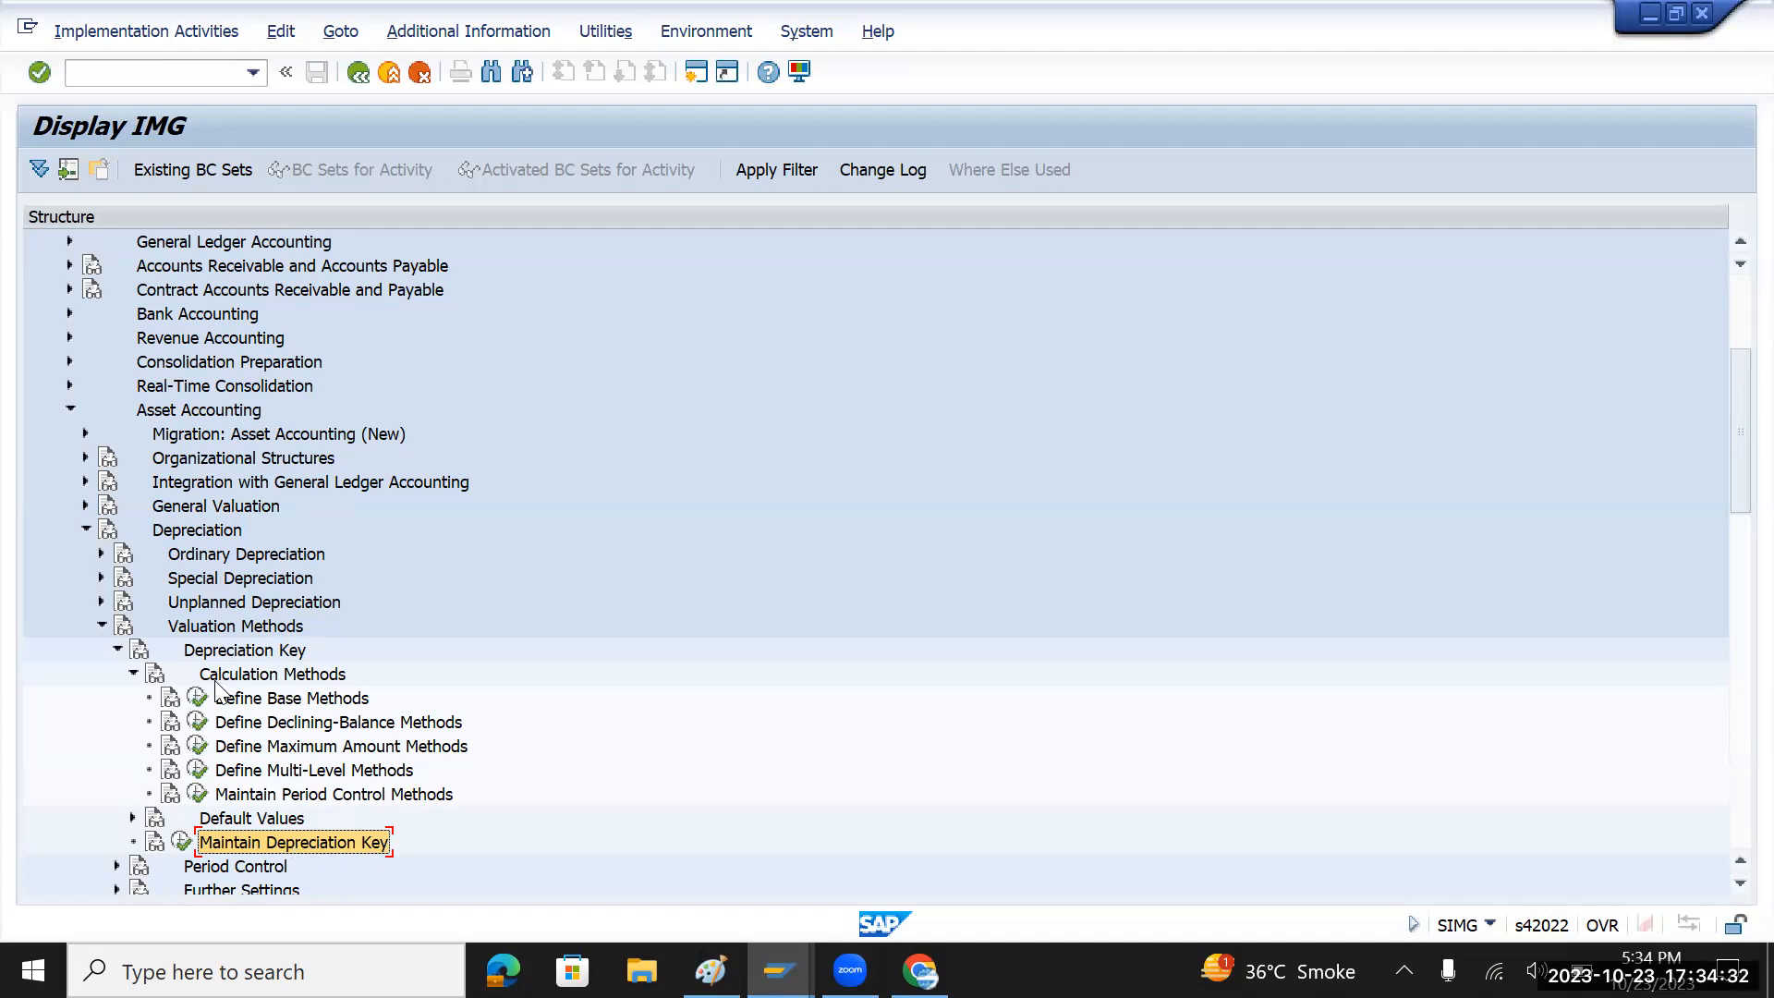
pyautogui.click(99, 554)
pyautogui.click(101, 554)
pyautogui.click(84, 457)
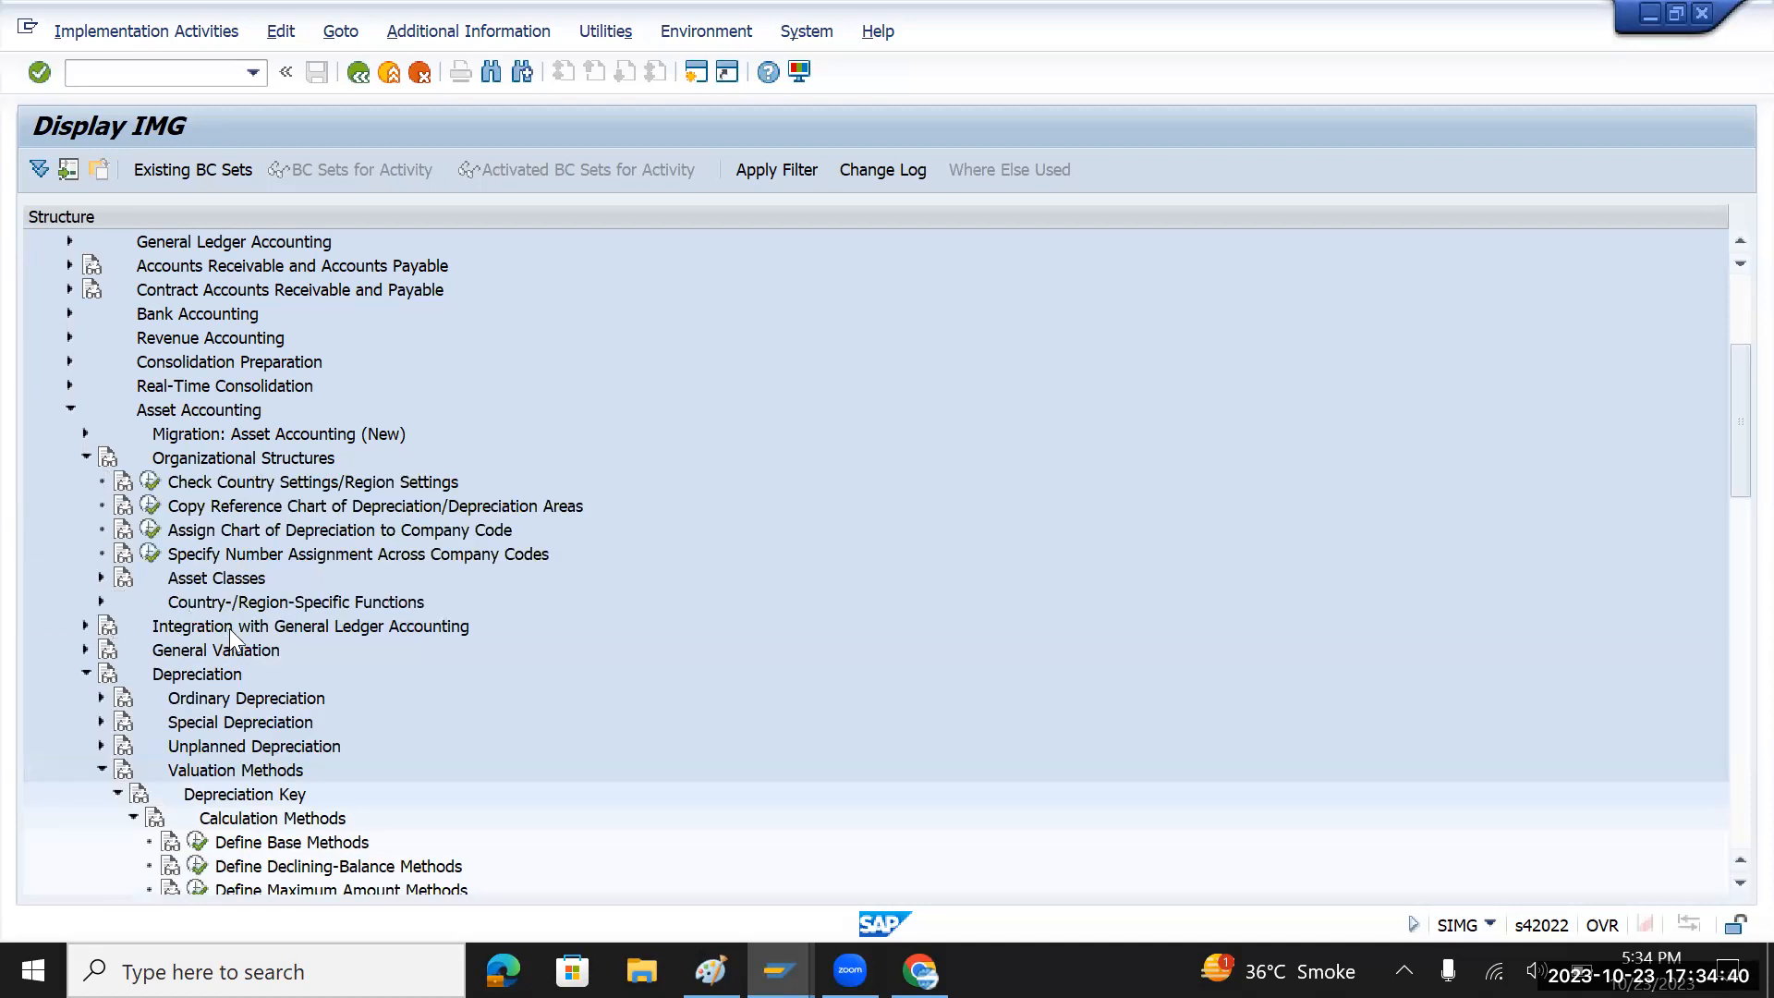
pyautogui.click(230, 586)
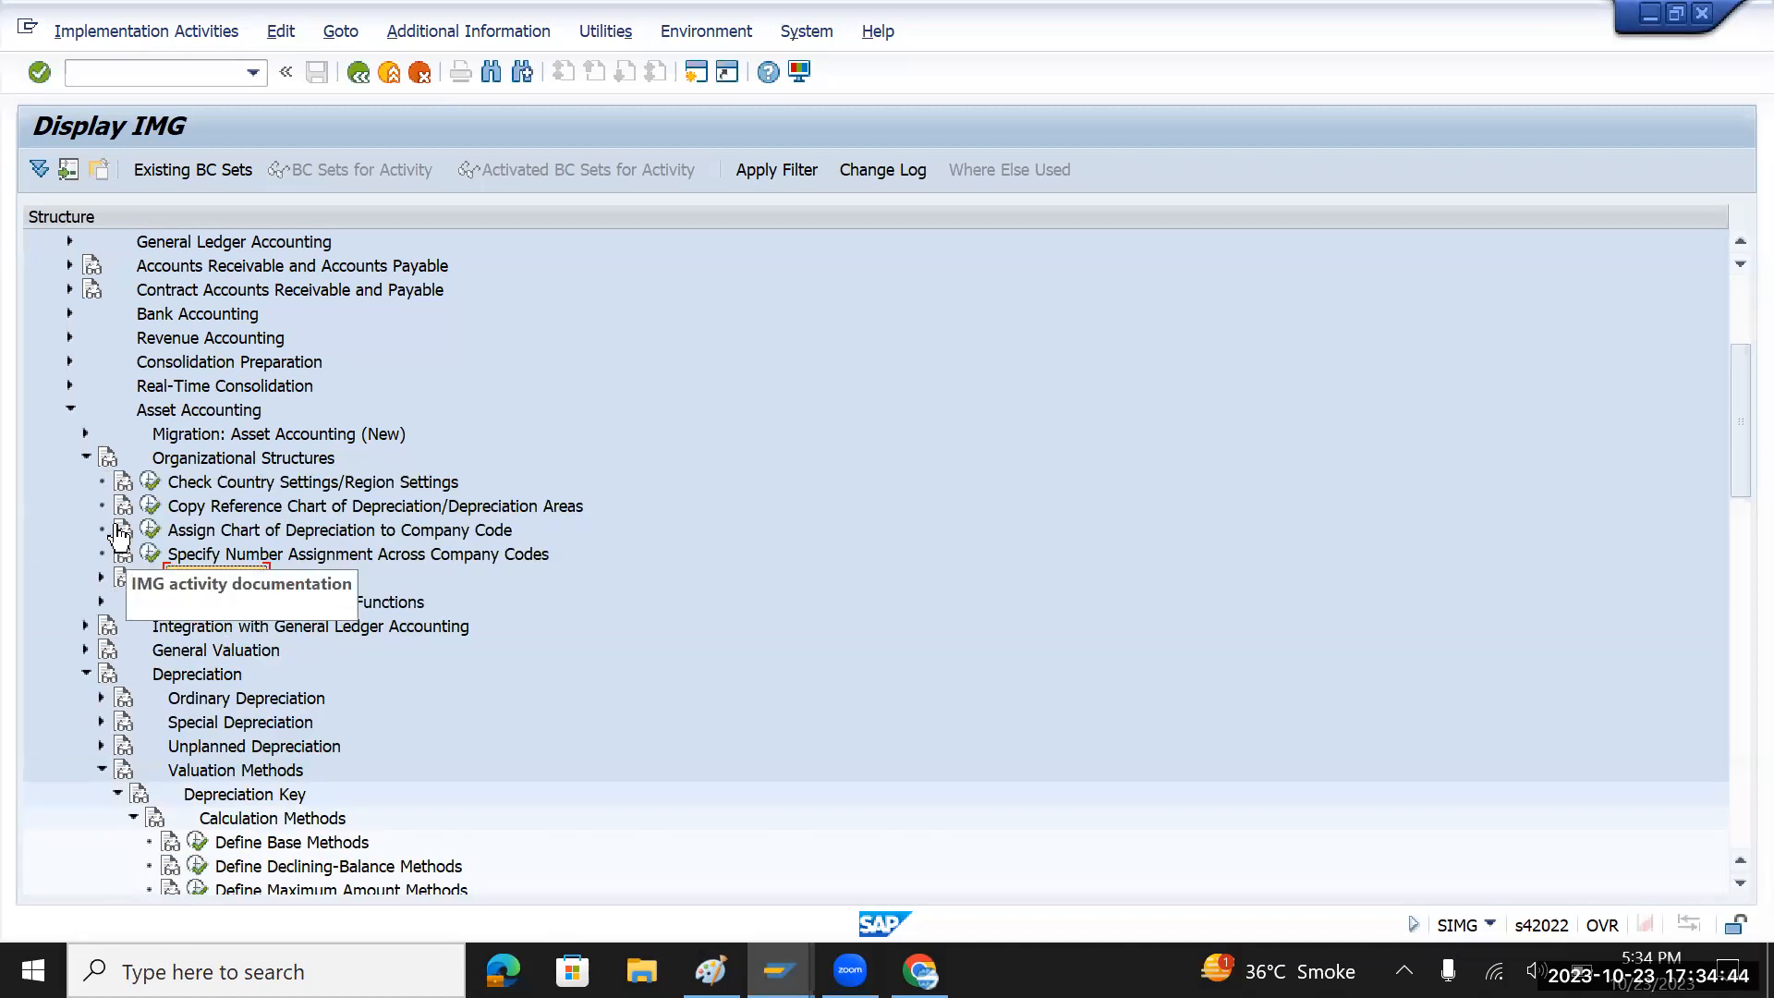
pyautogui.click(83, 456)
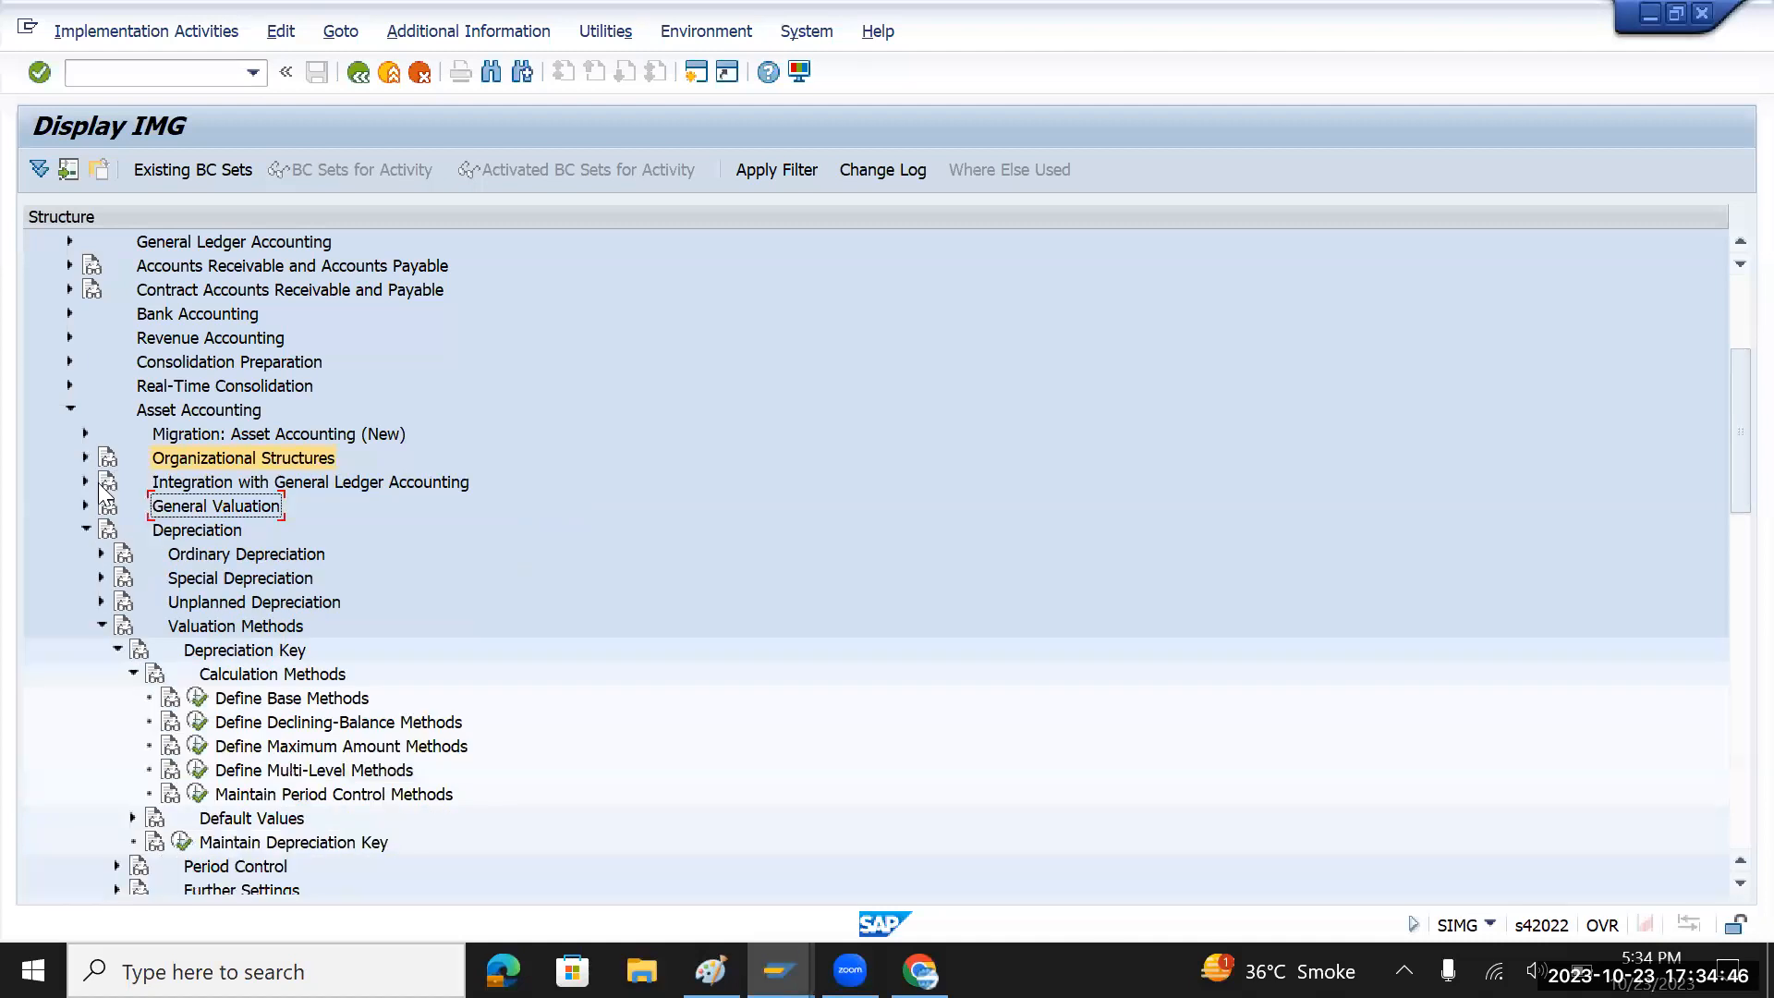
# - Open the Maintain Depreciation Key activity for chart of depreciation TMCI
pyautogui.scroll(-1, 316, 776)
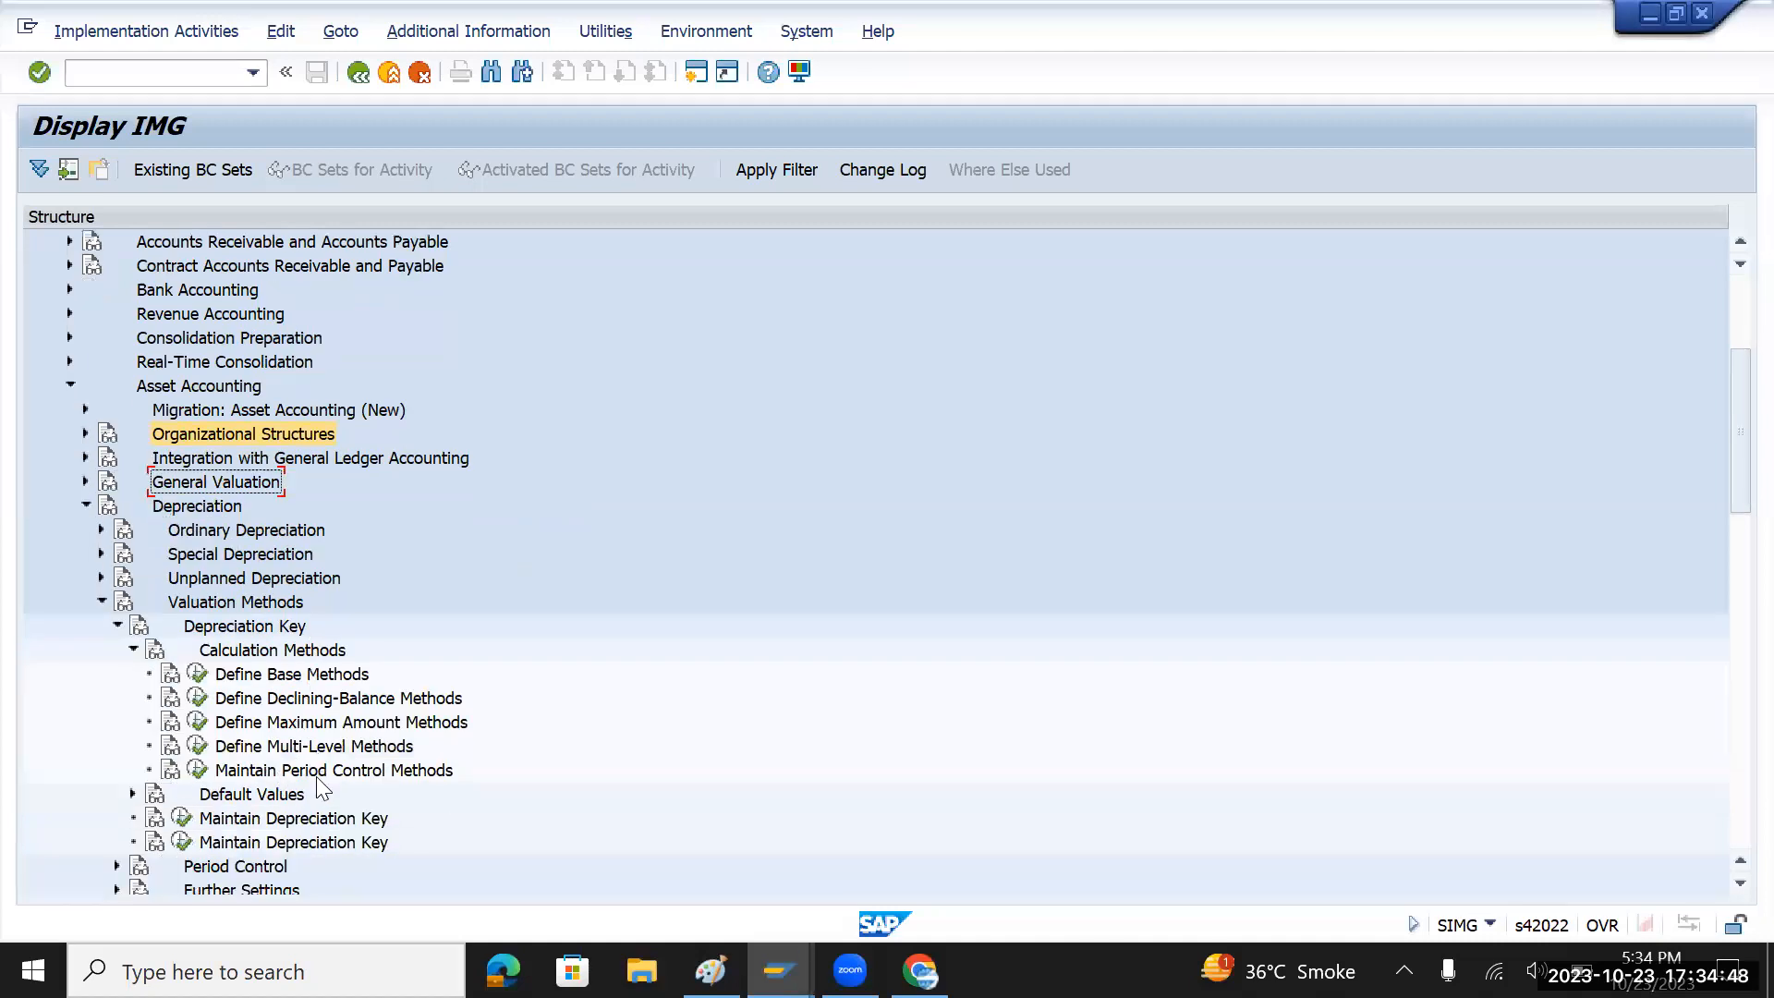
pyautogui.click(300, 818)
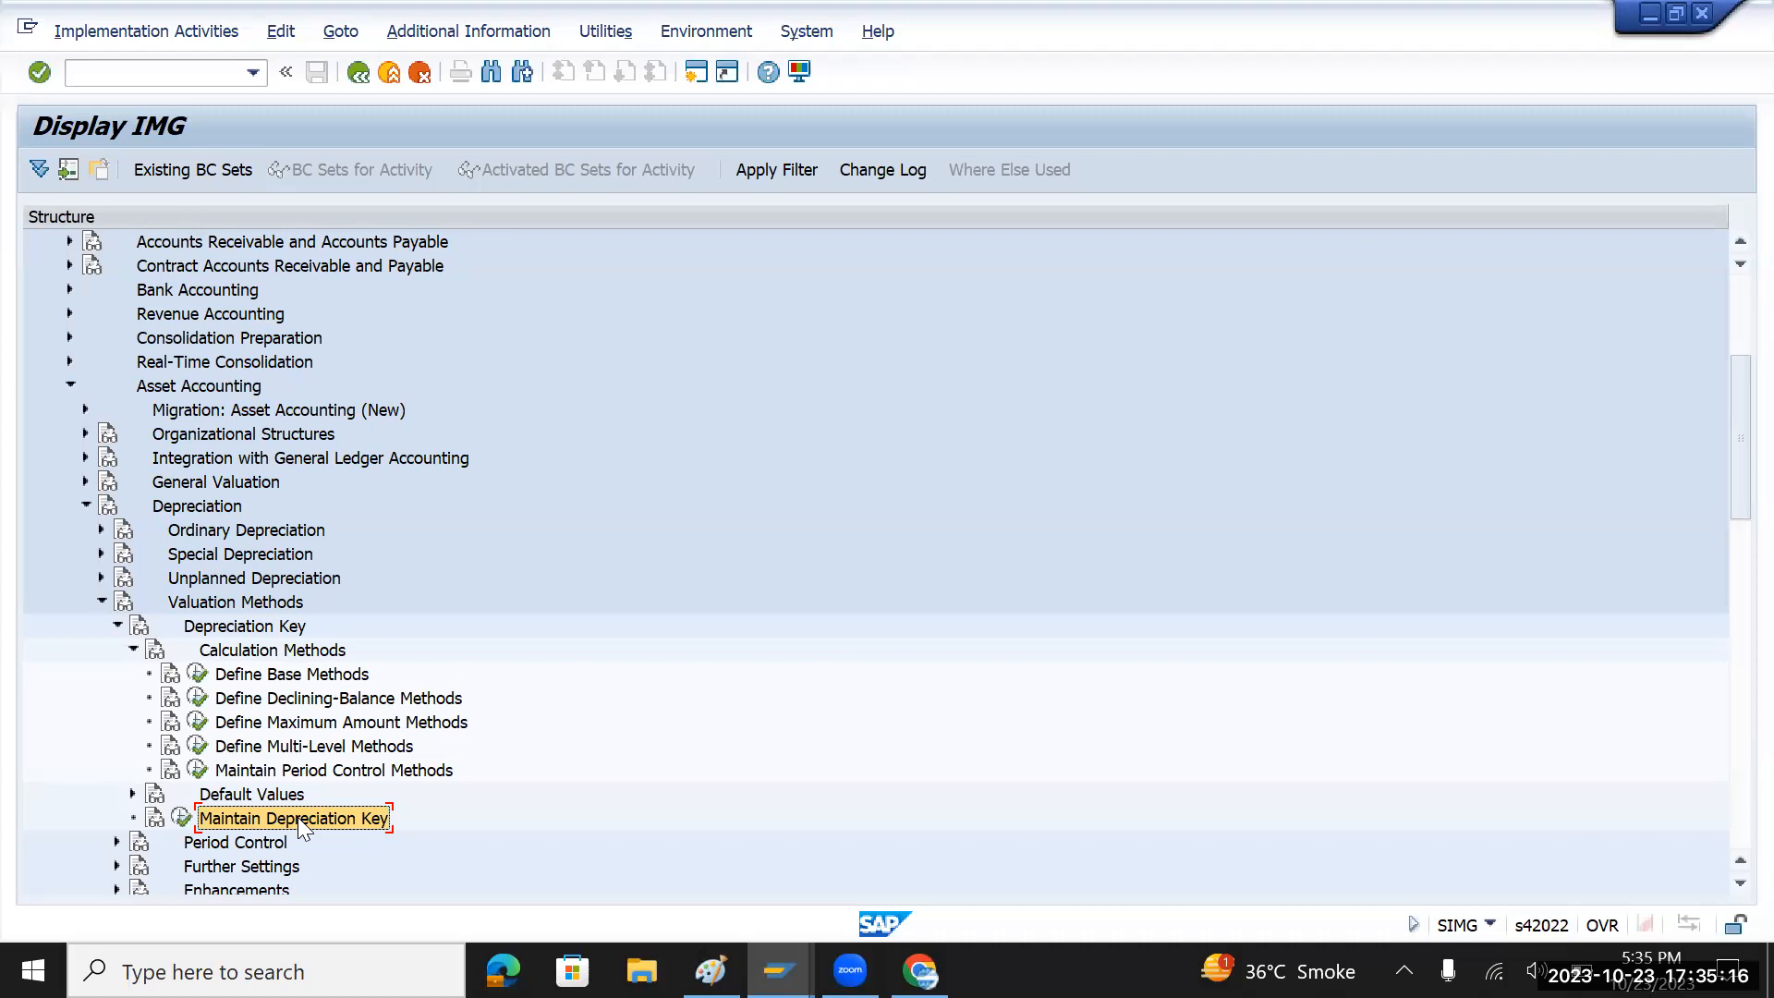
pyautogui.click(187, 819)
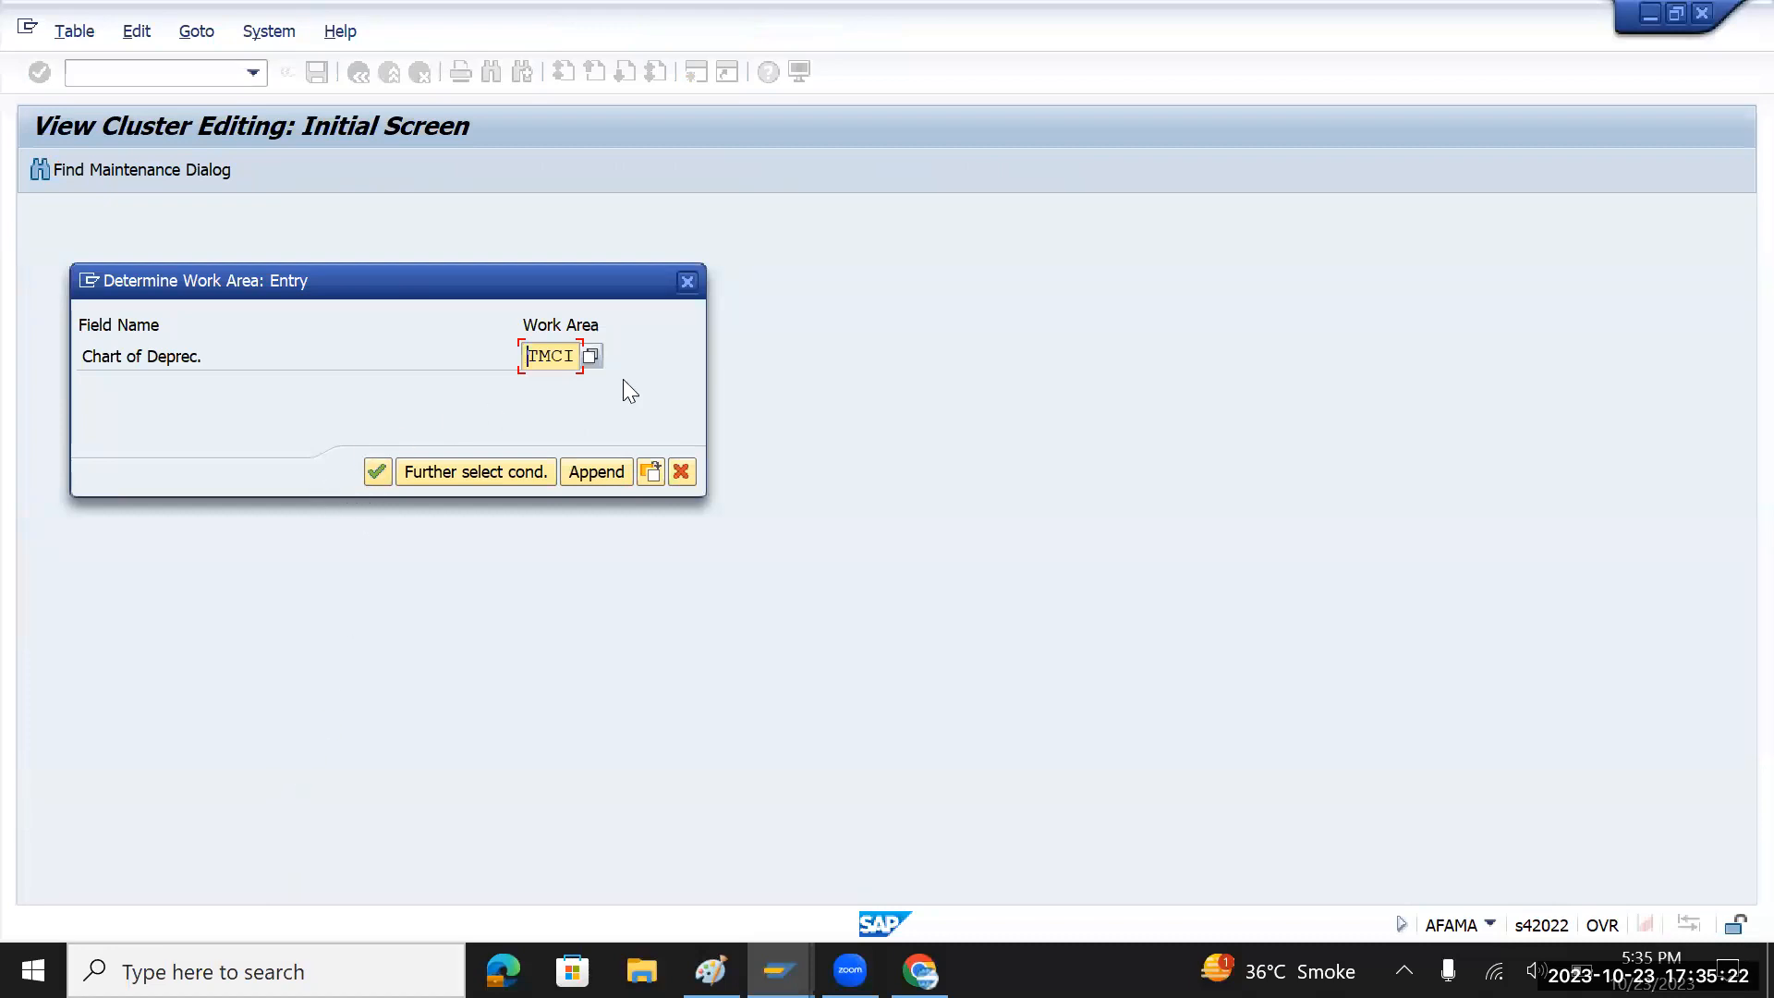
pyautogui.click(376, 474)
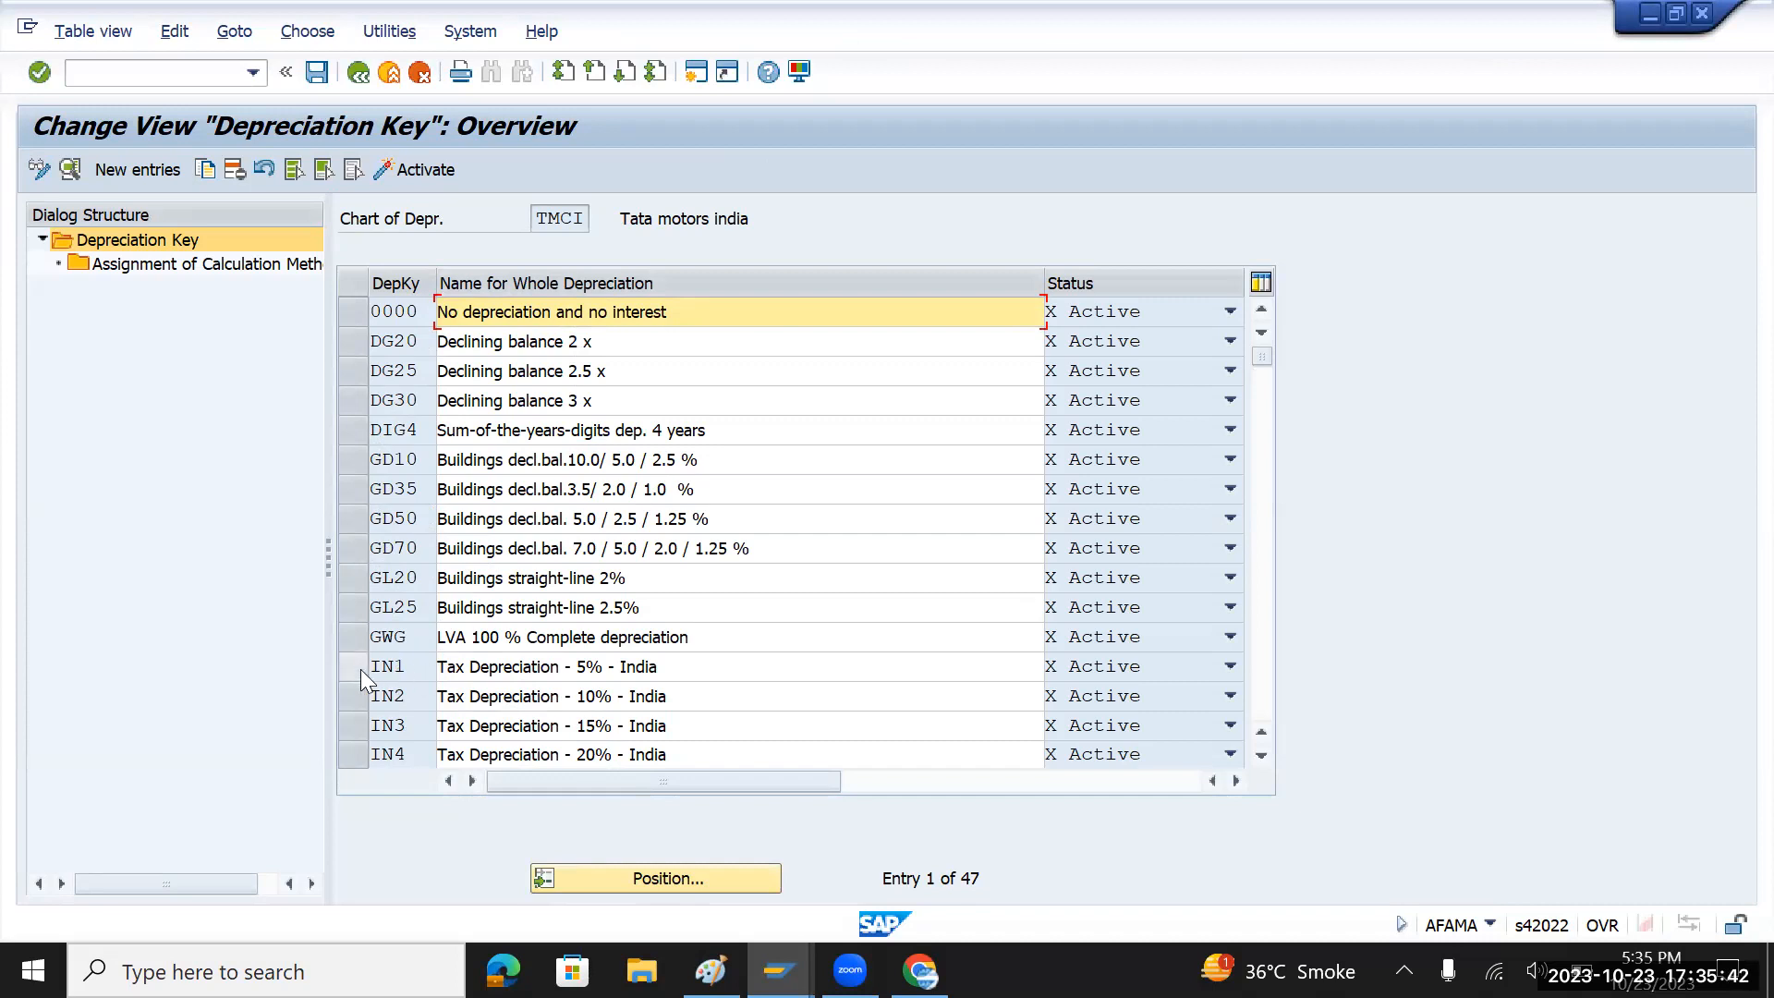
# - Examine the list of depreciation keys, including the India tax, buildings straight-line and special depreciation keys
pyautogui.click(695, 666)
pyautogui.moveTo(695, 666); pyautogui.dragTo(402, 671)
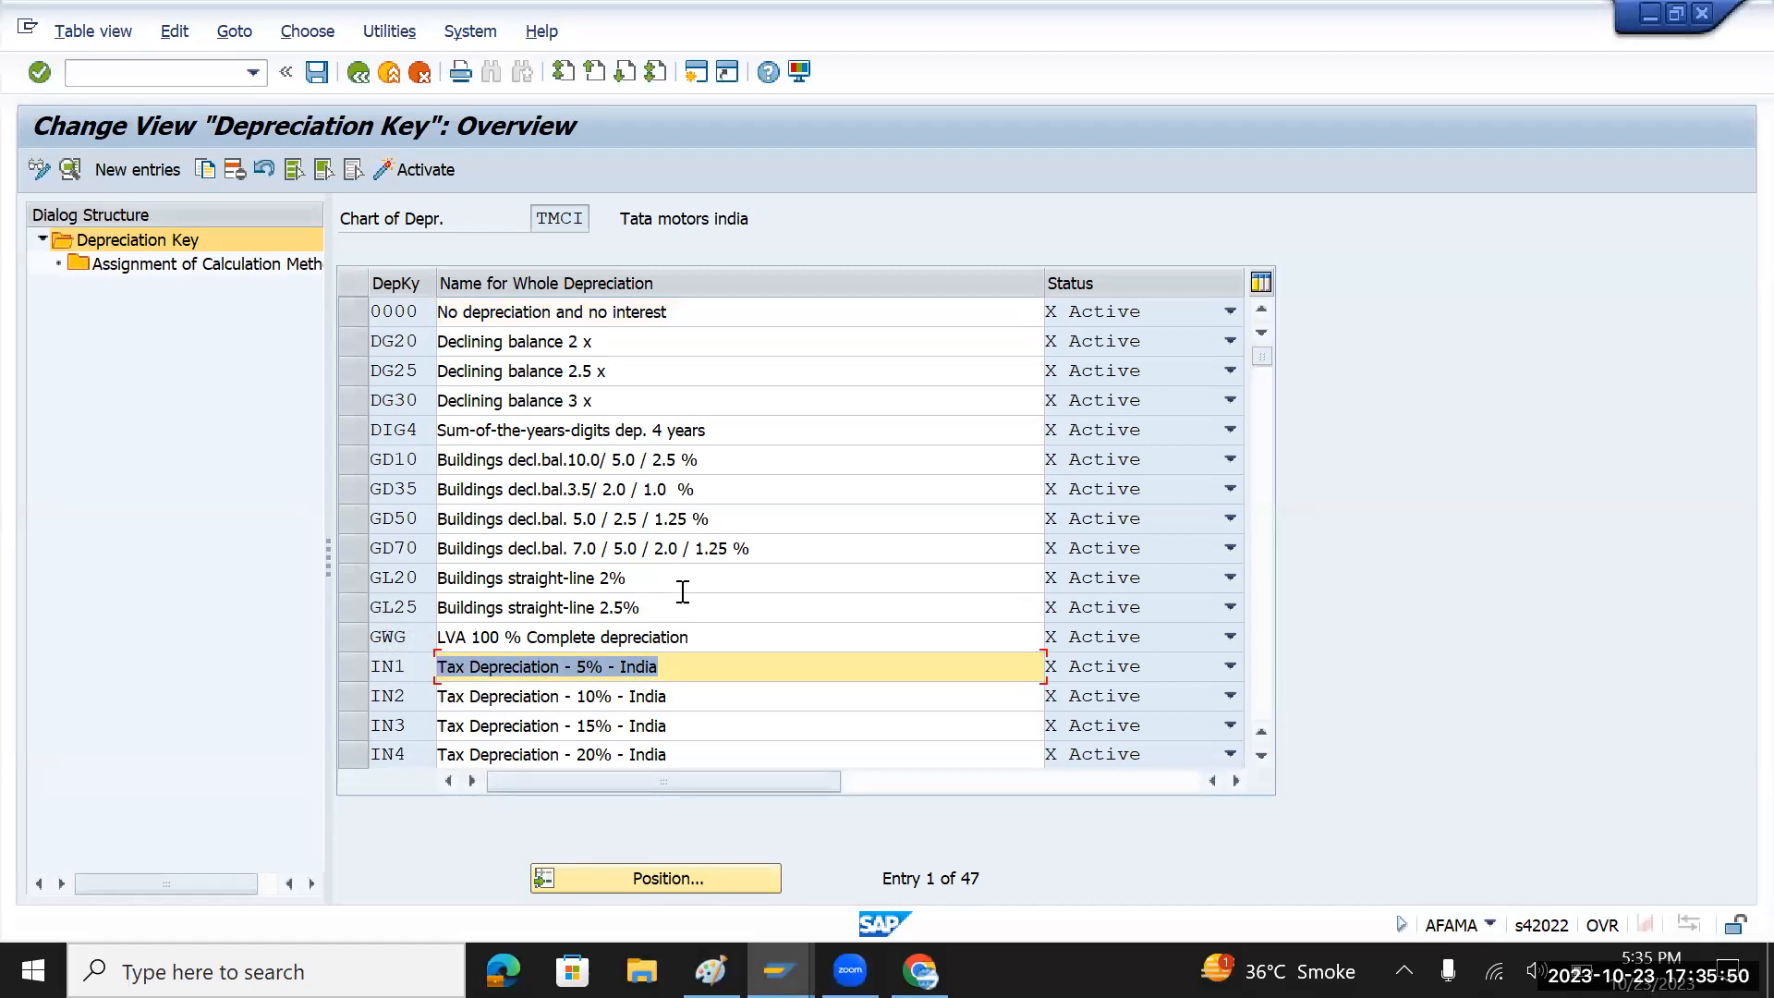
pyautogui.moveTo(687, 580); pyautogui.dragTo(417, 584)
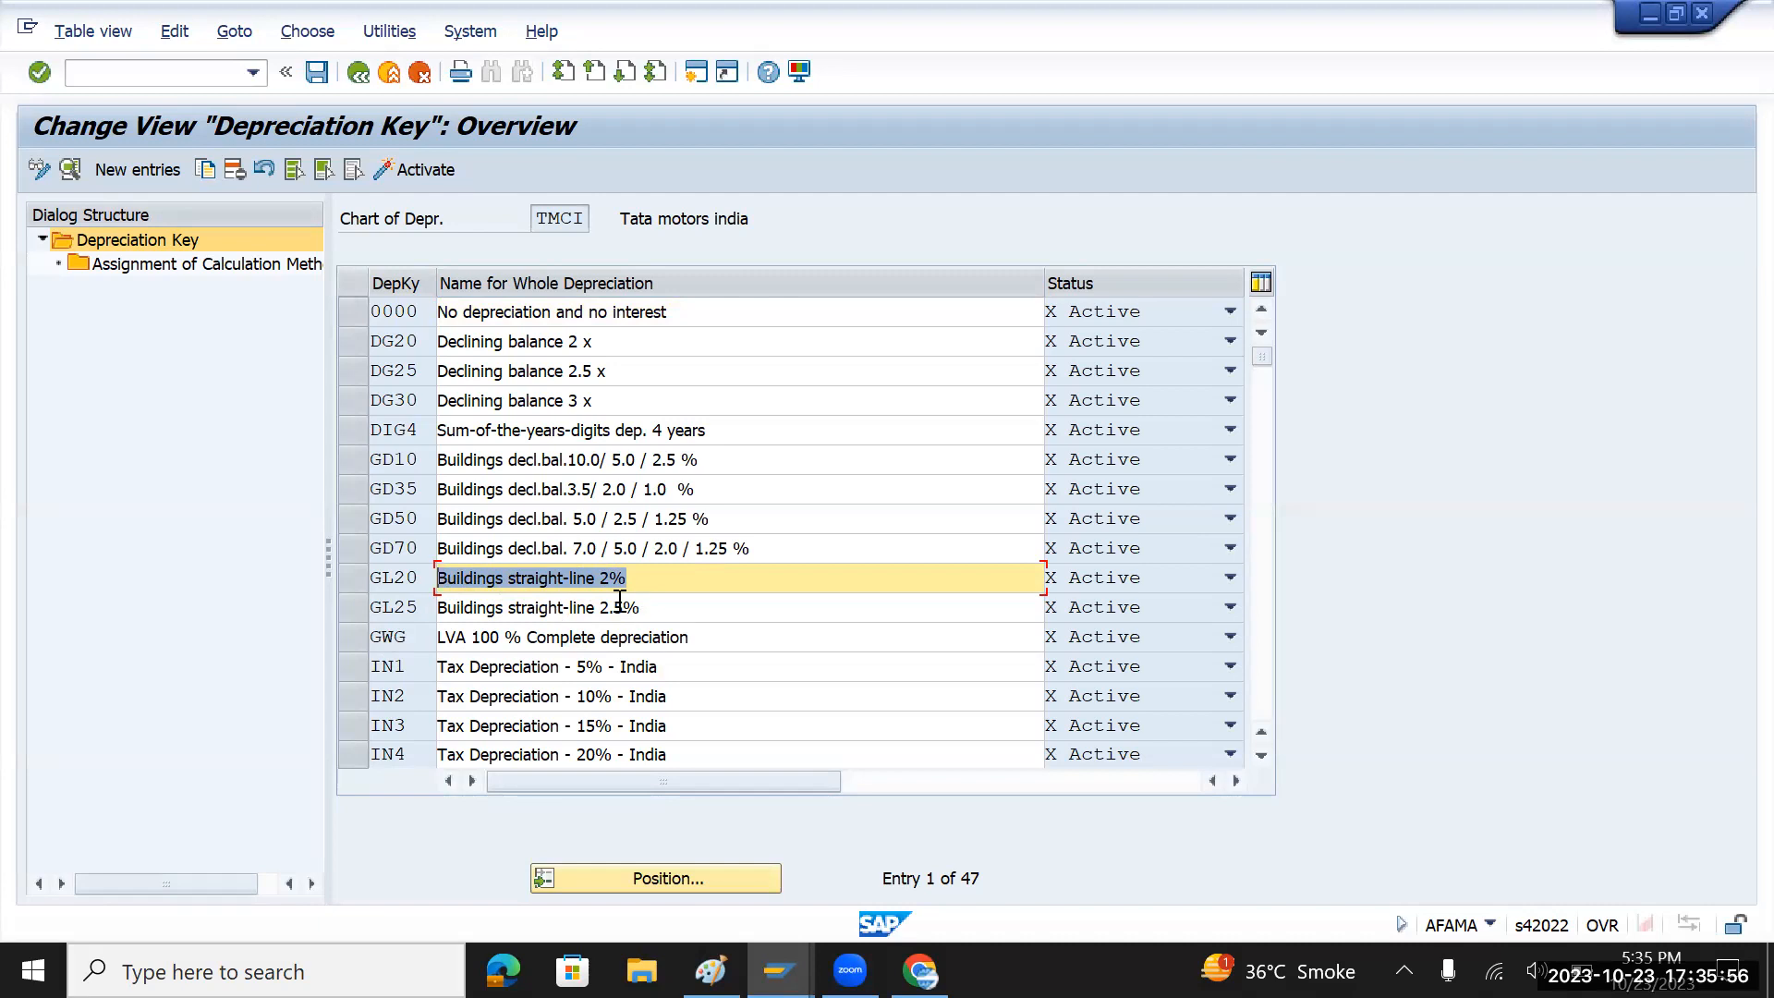
pyautogui.scroll(-5, 619, 607)
pyautogui.scroll(-5, 619, 610)
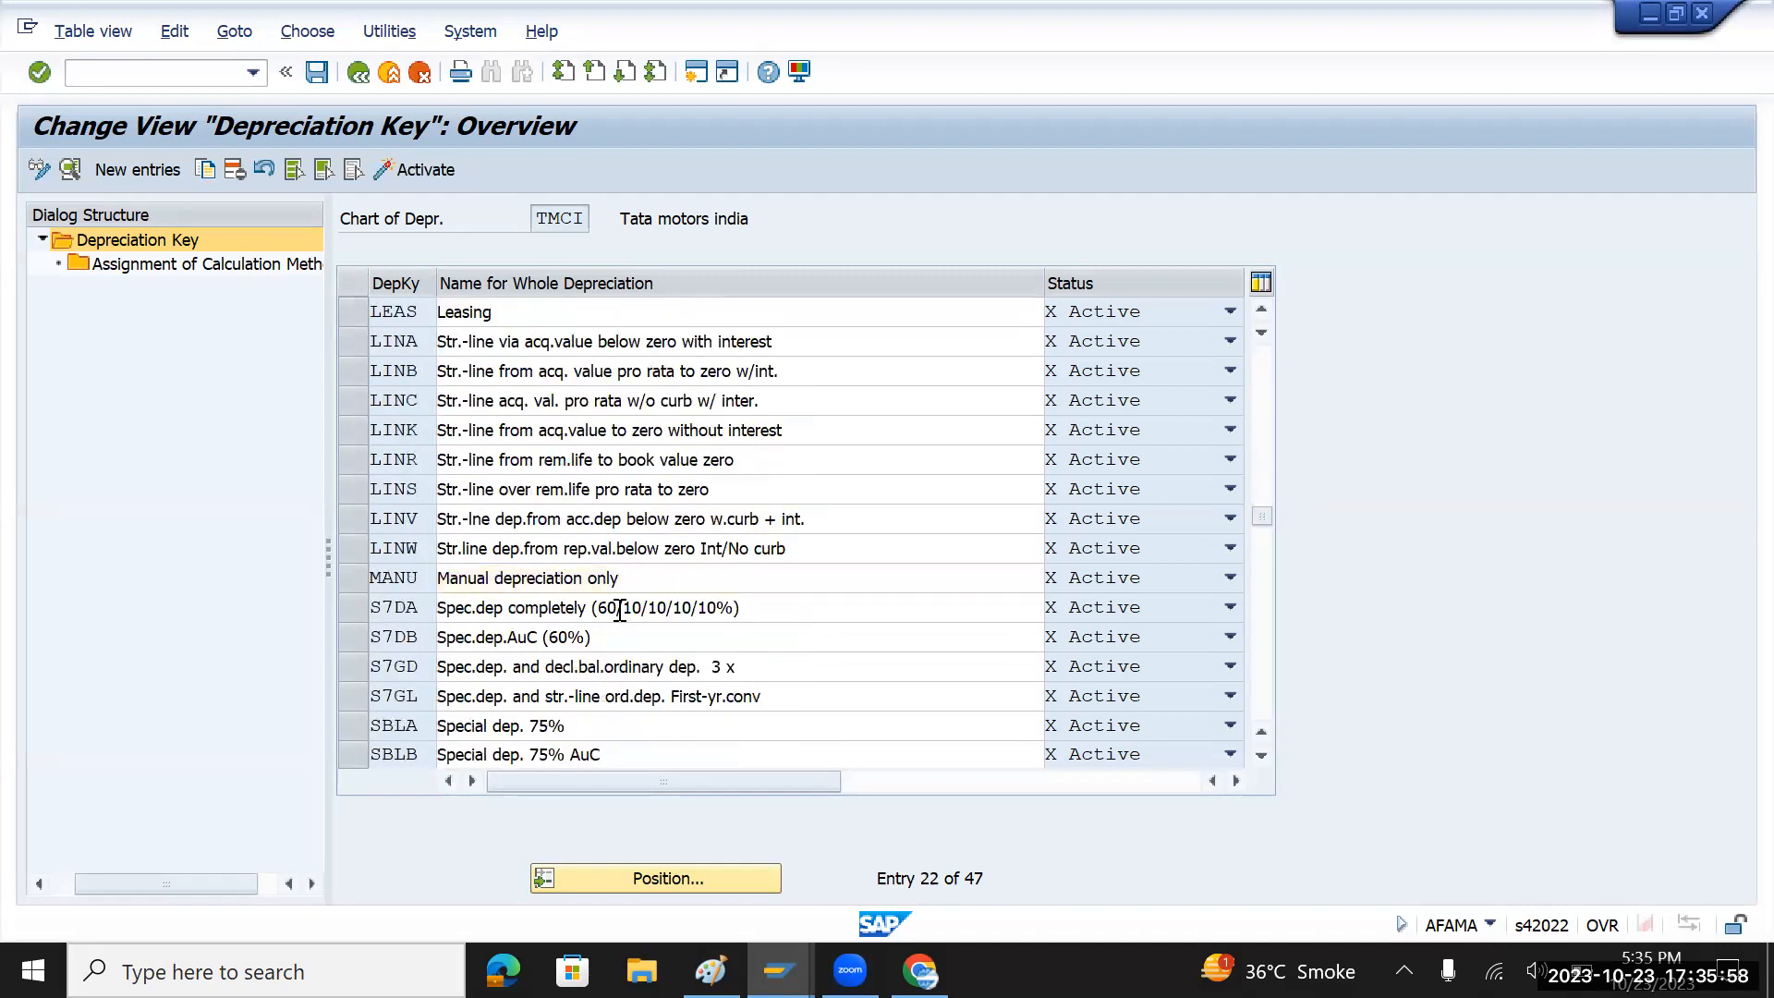
pyautogui.scroll(2, 619, 610)
pyautogui.scroll(-3, 619, 610)
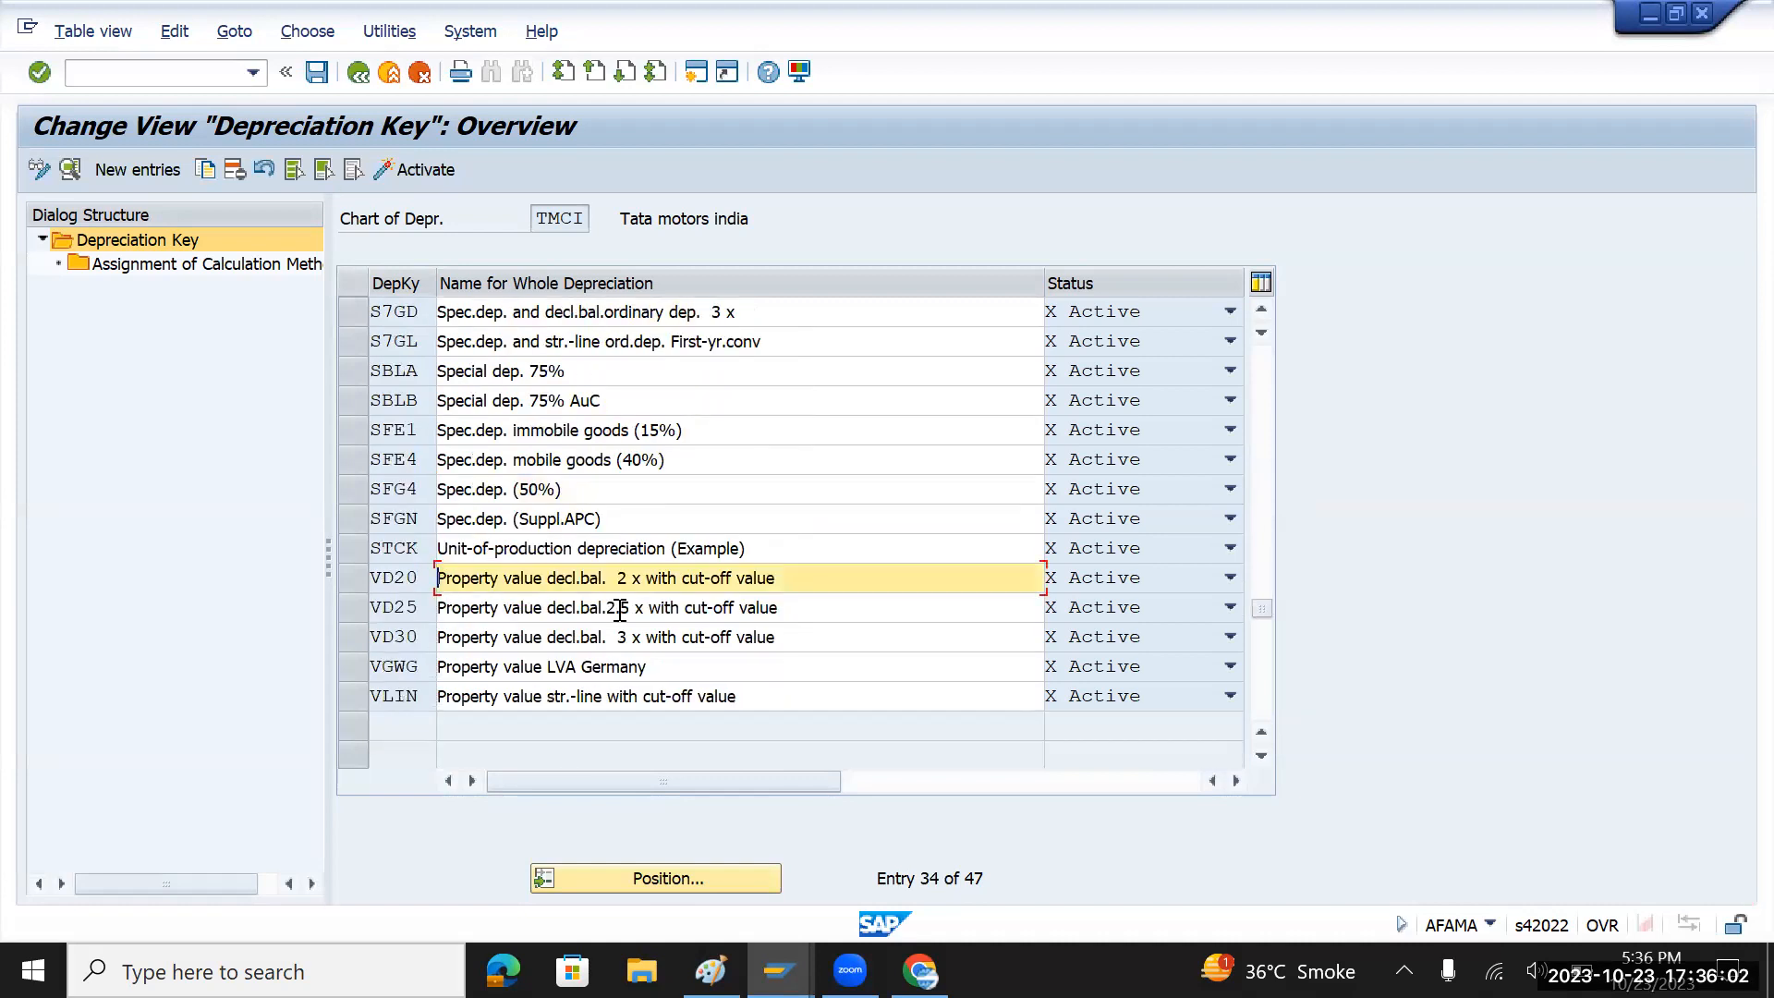
pyautogui.scroll(2, 619, 610)
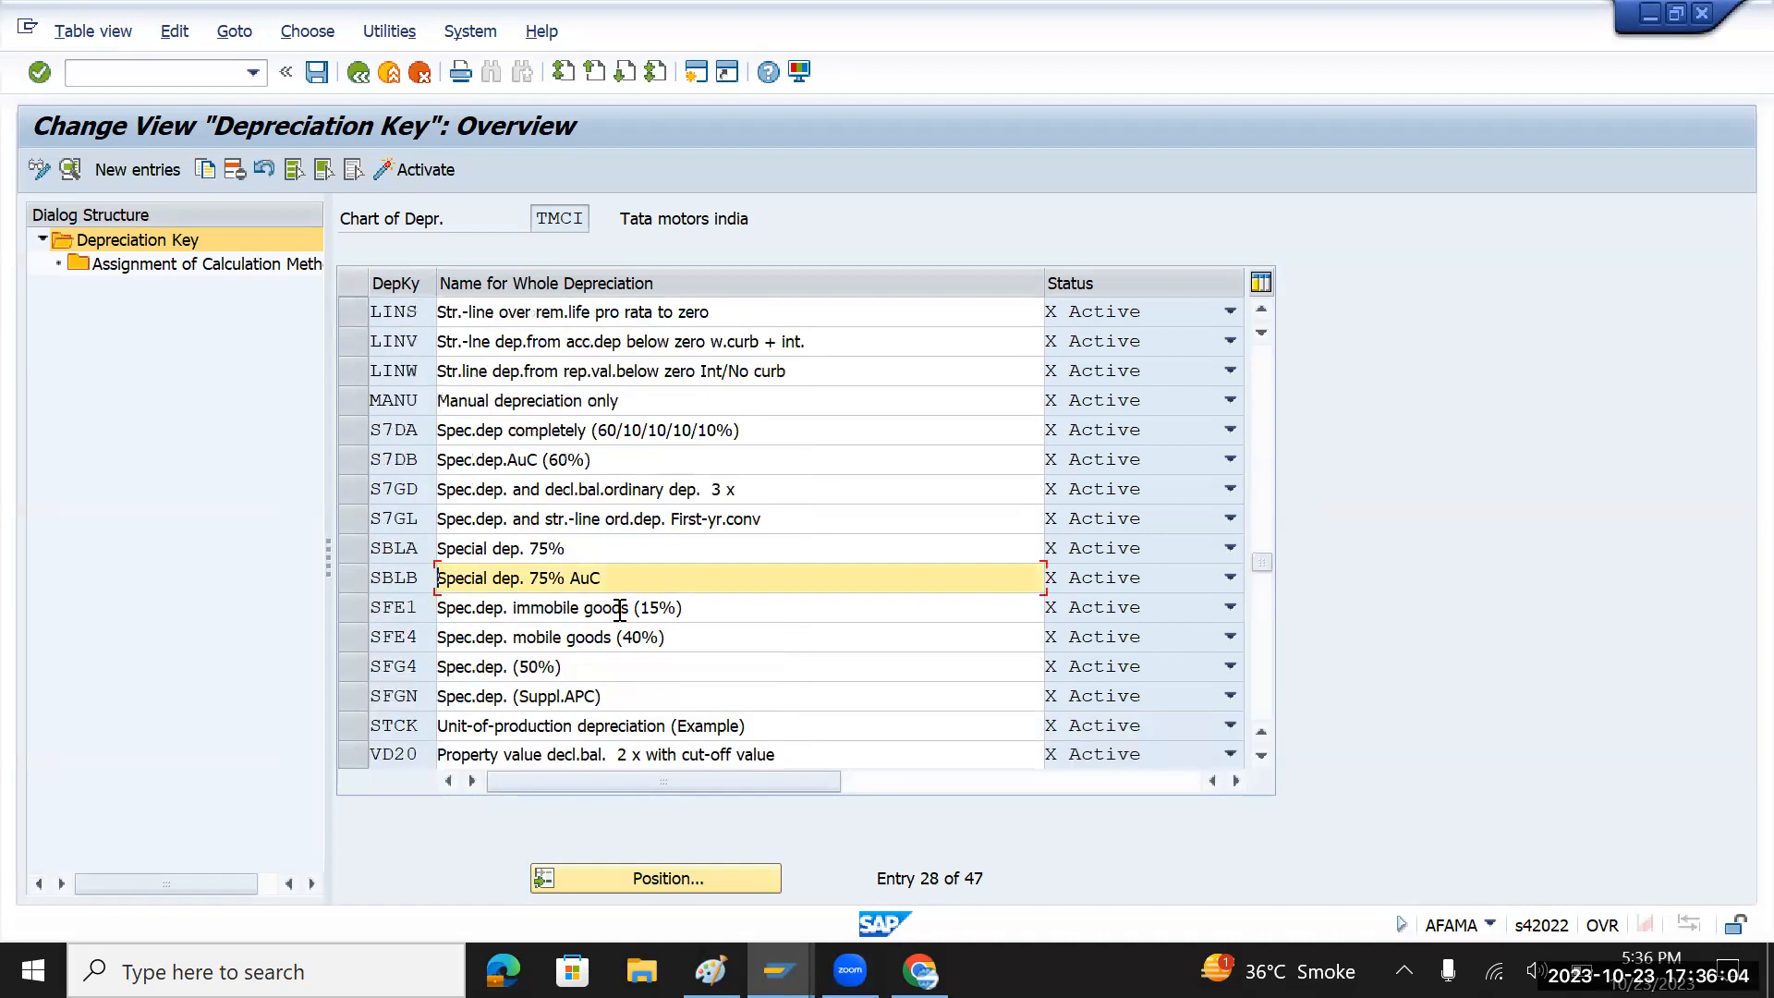
pyautogui.scroll(5, 621, 615)
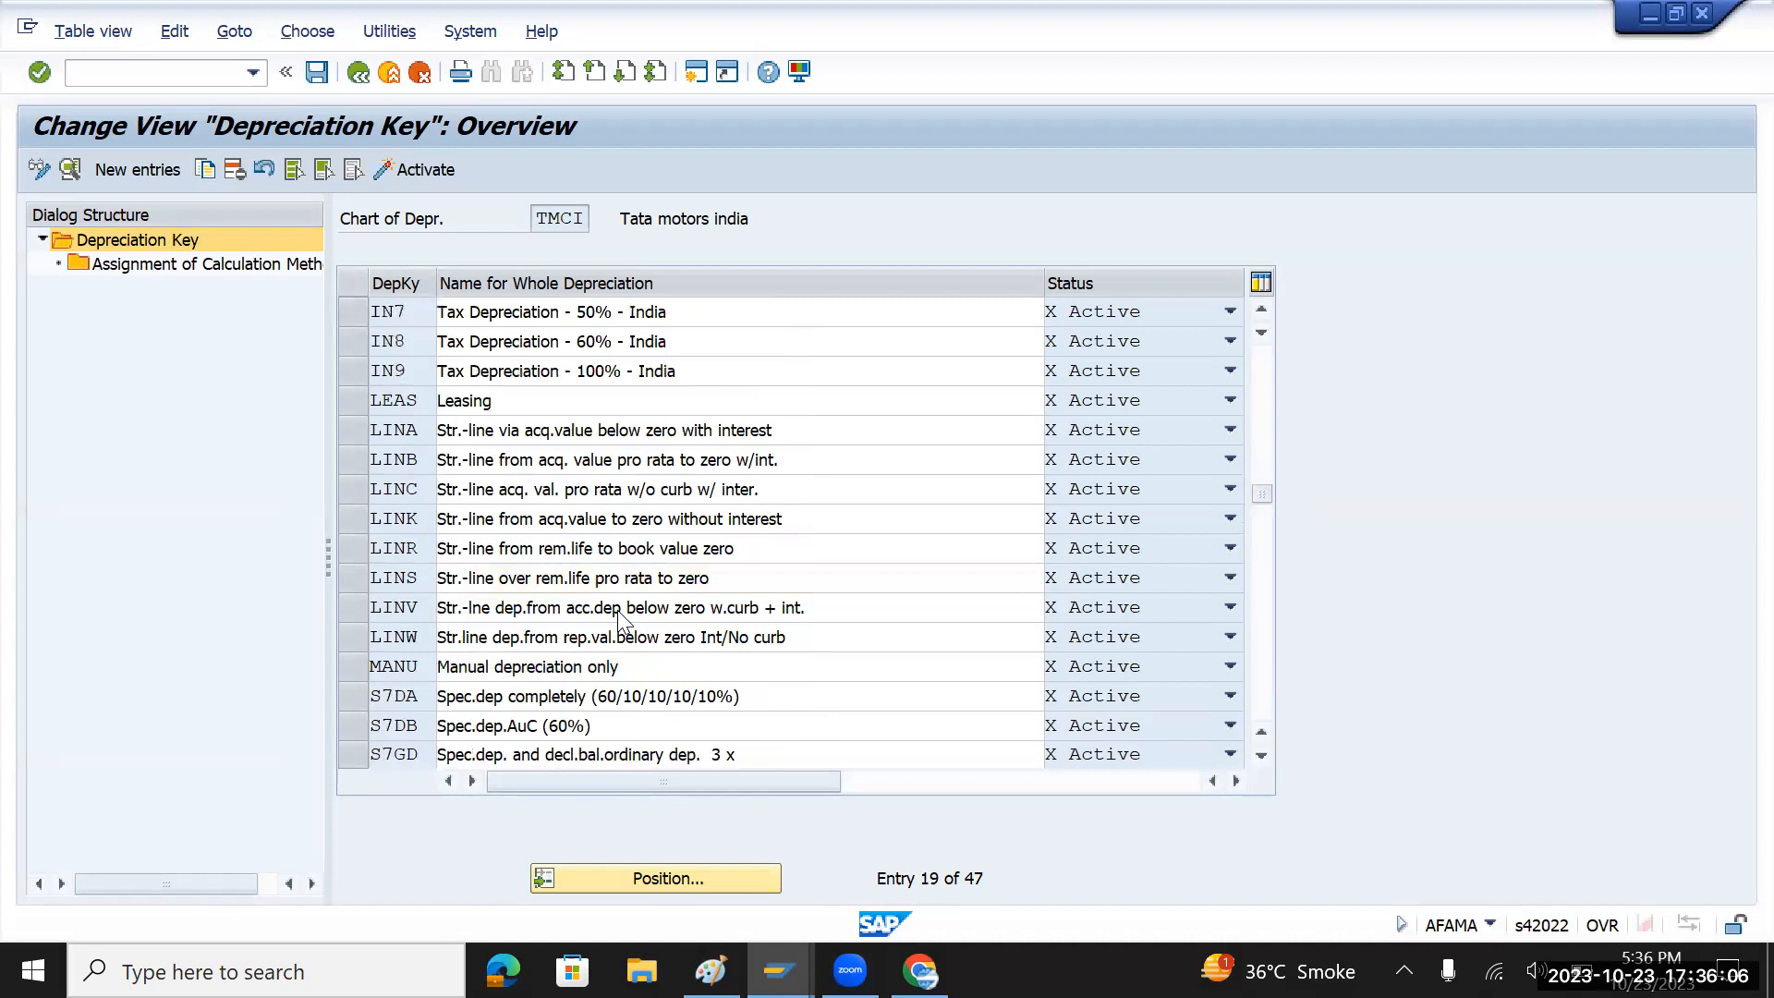
pyautogui.scroll(4, 619, 610)
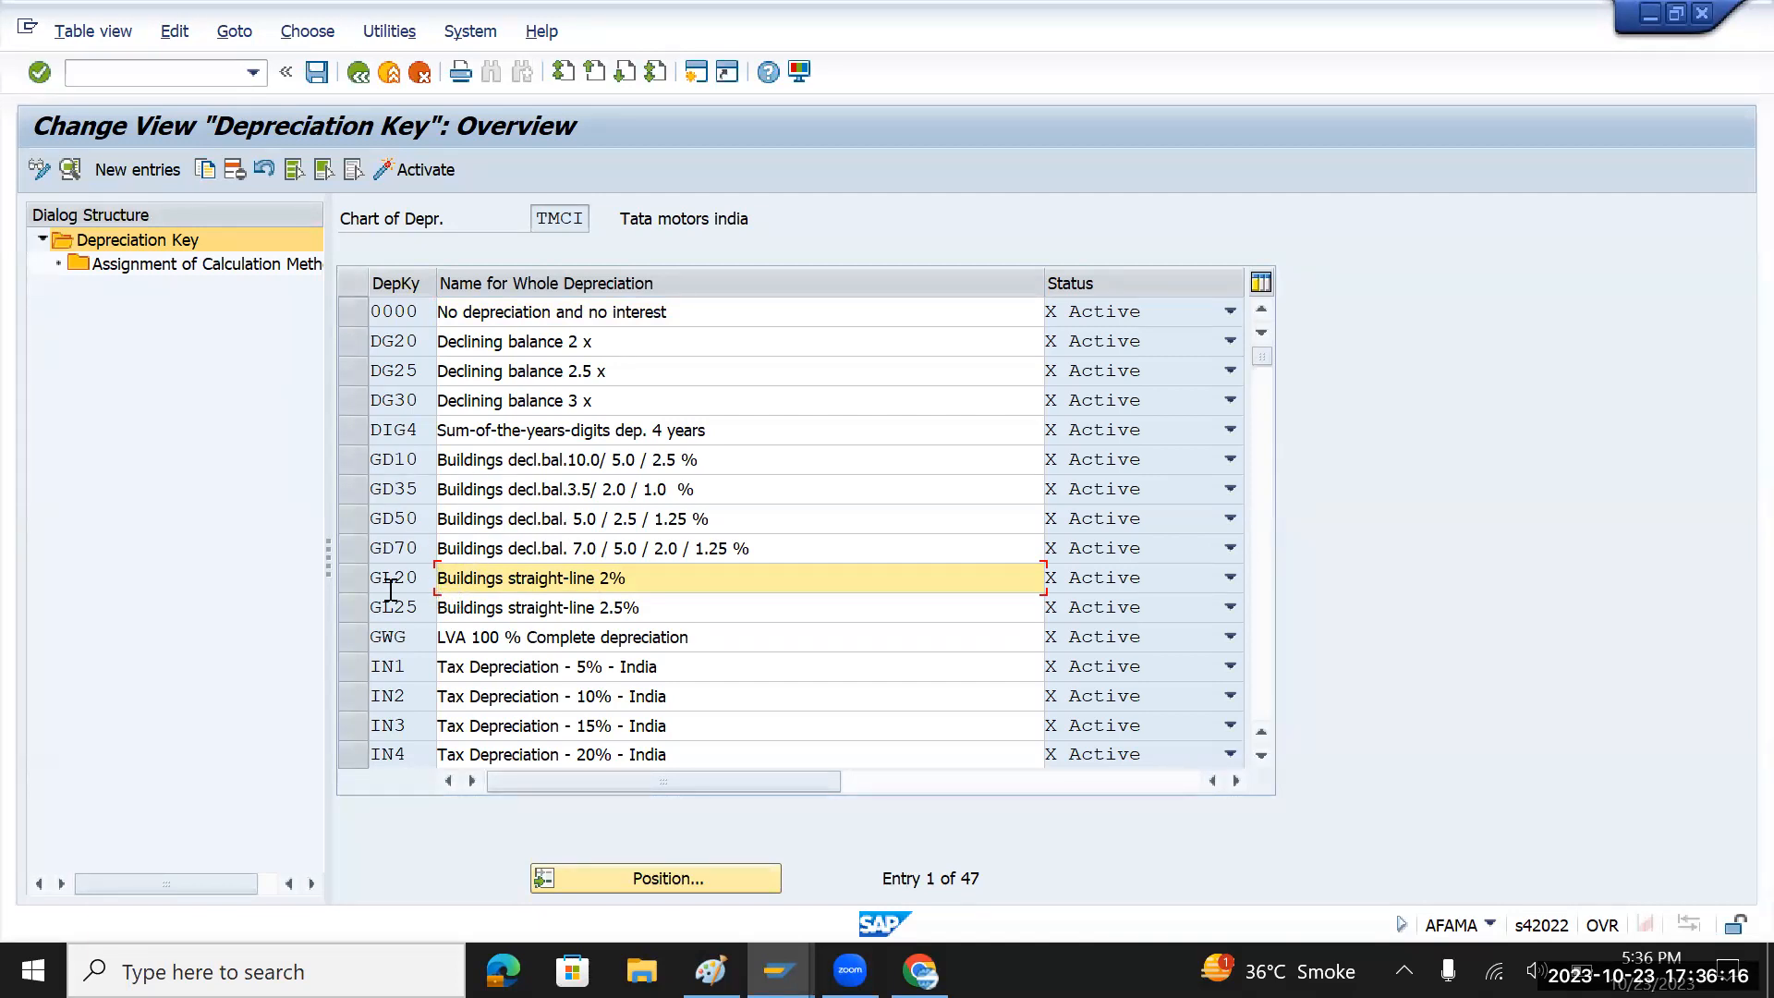
# - Open the details of depreciation key GL20 and its assignment of calculation methods for ordinary depreciation
pyautogui.click(349, 584)
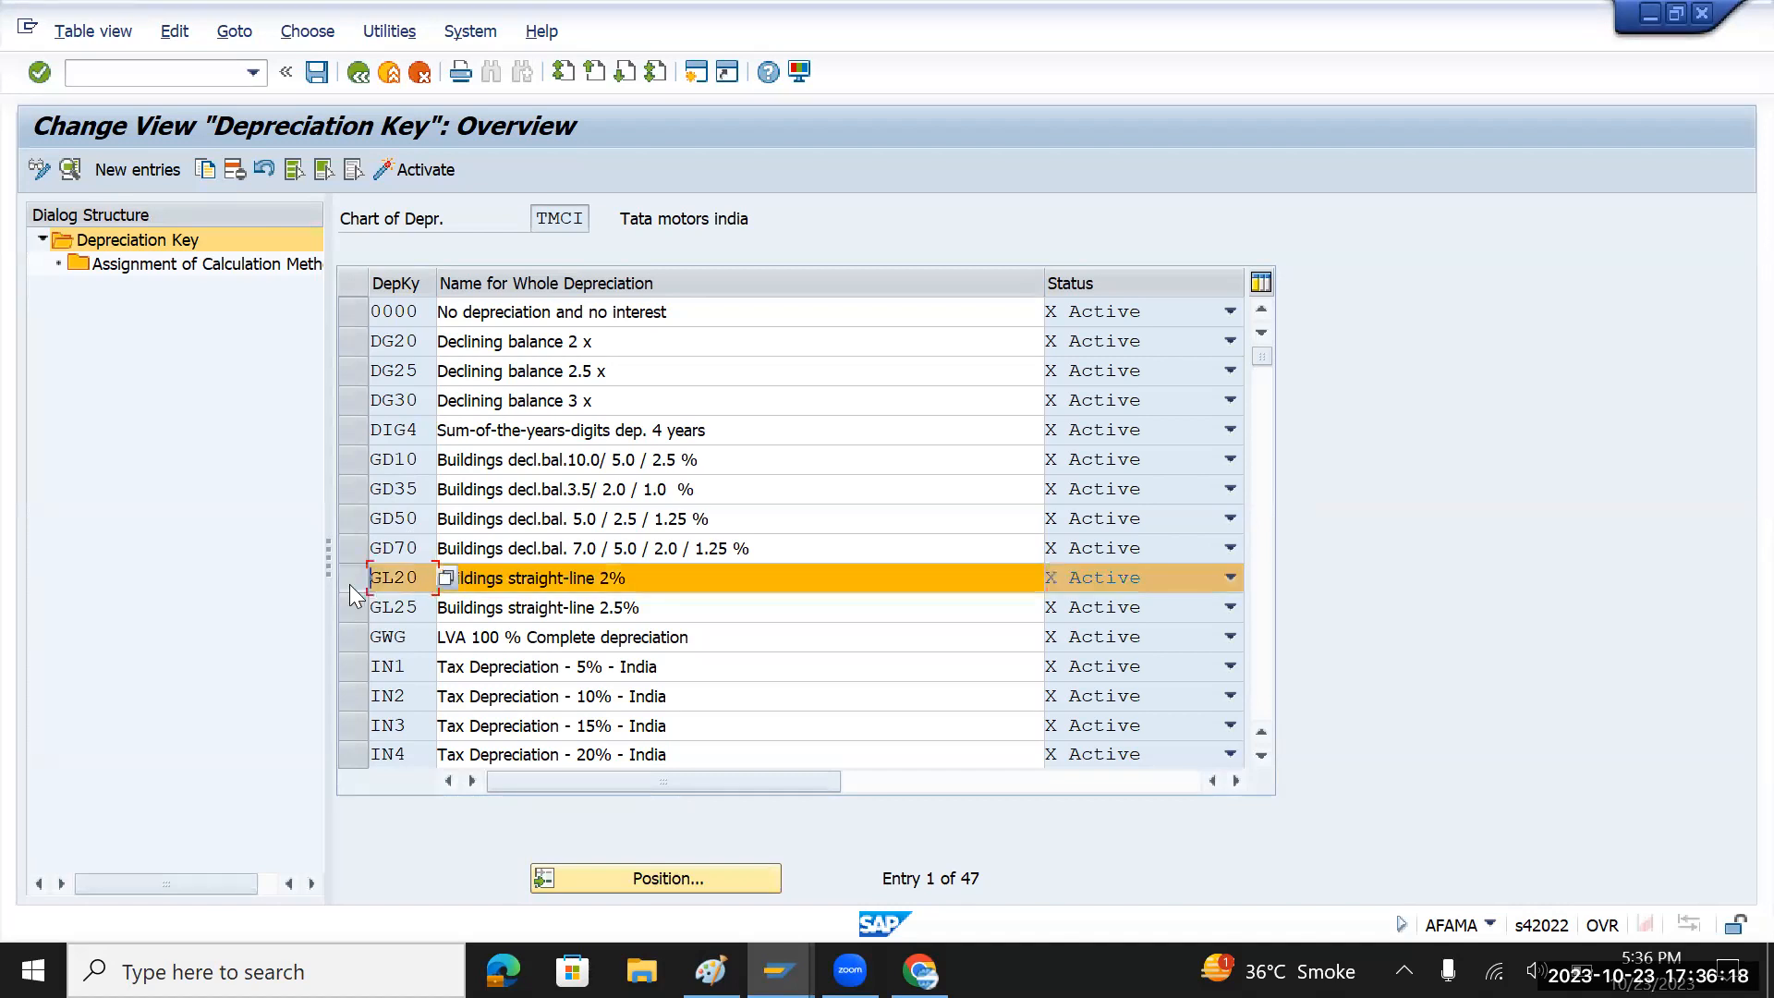
pyautogui.doubleClick(417, 580)
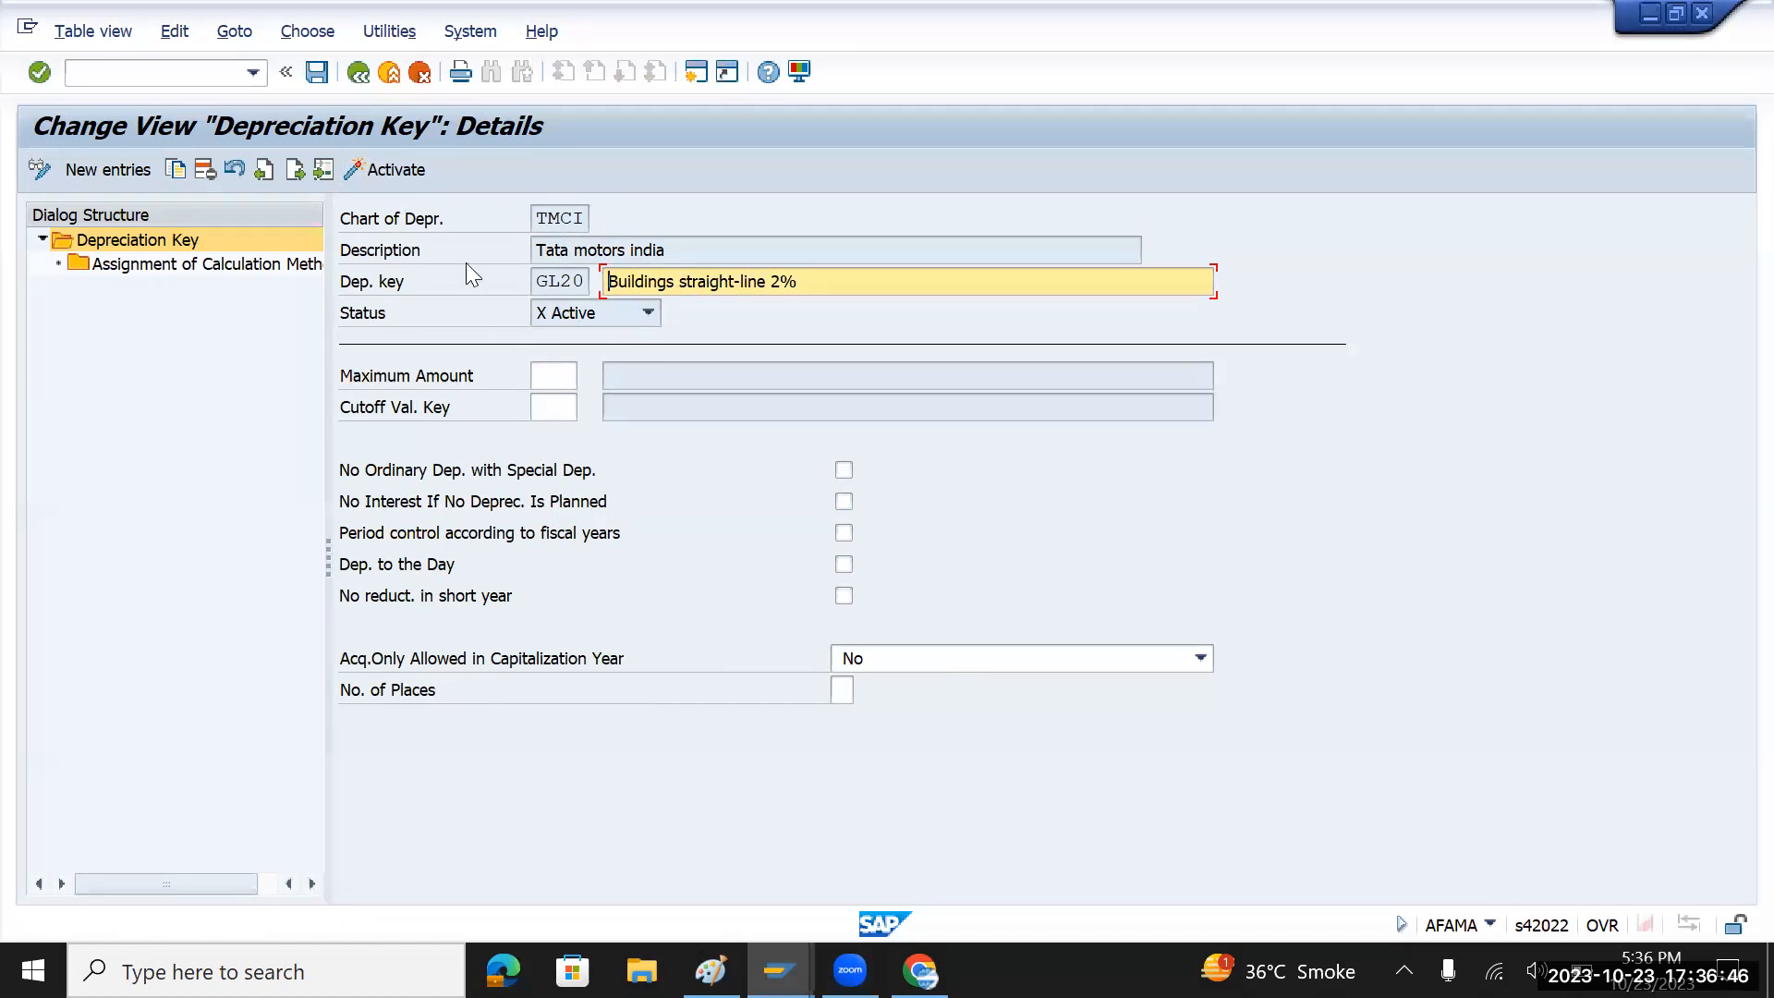
pyautogui.doubleClick(189, 267)
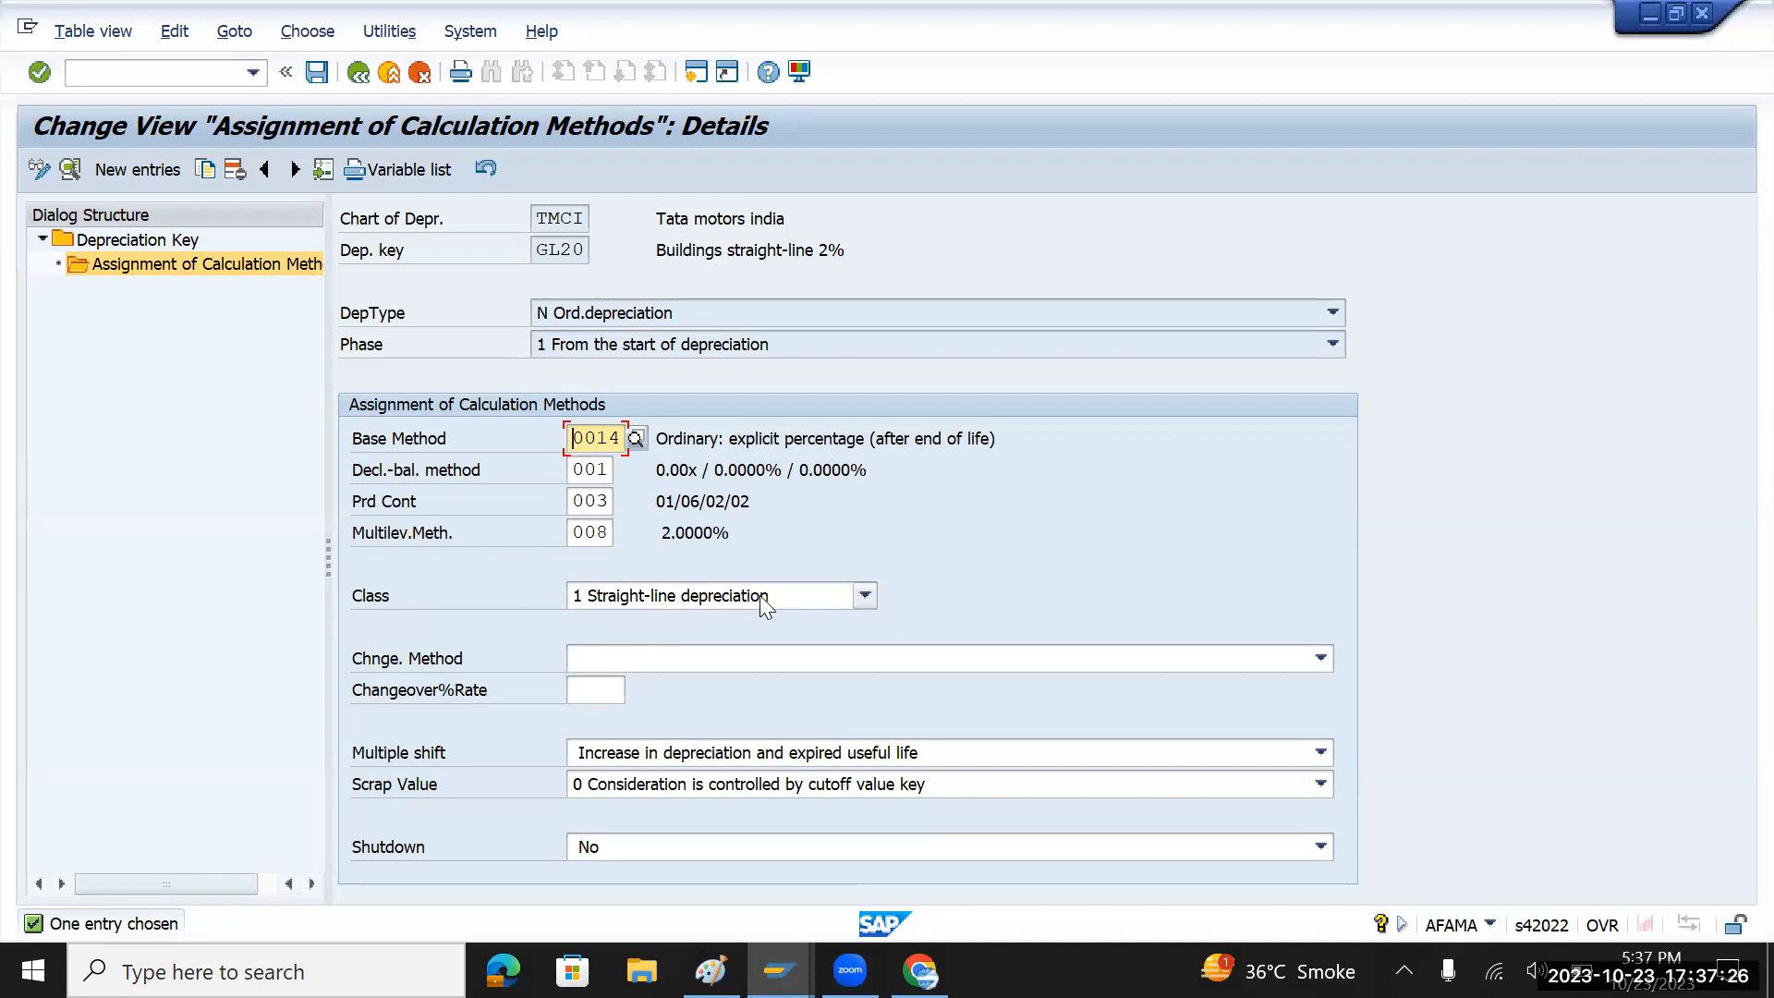
# - Examine the class options, multiple shift setting and multilevel method assigned to depreciation key GL20
pyautogui.click(859, 595)
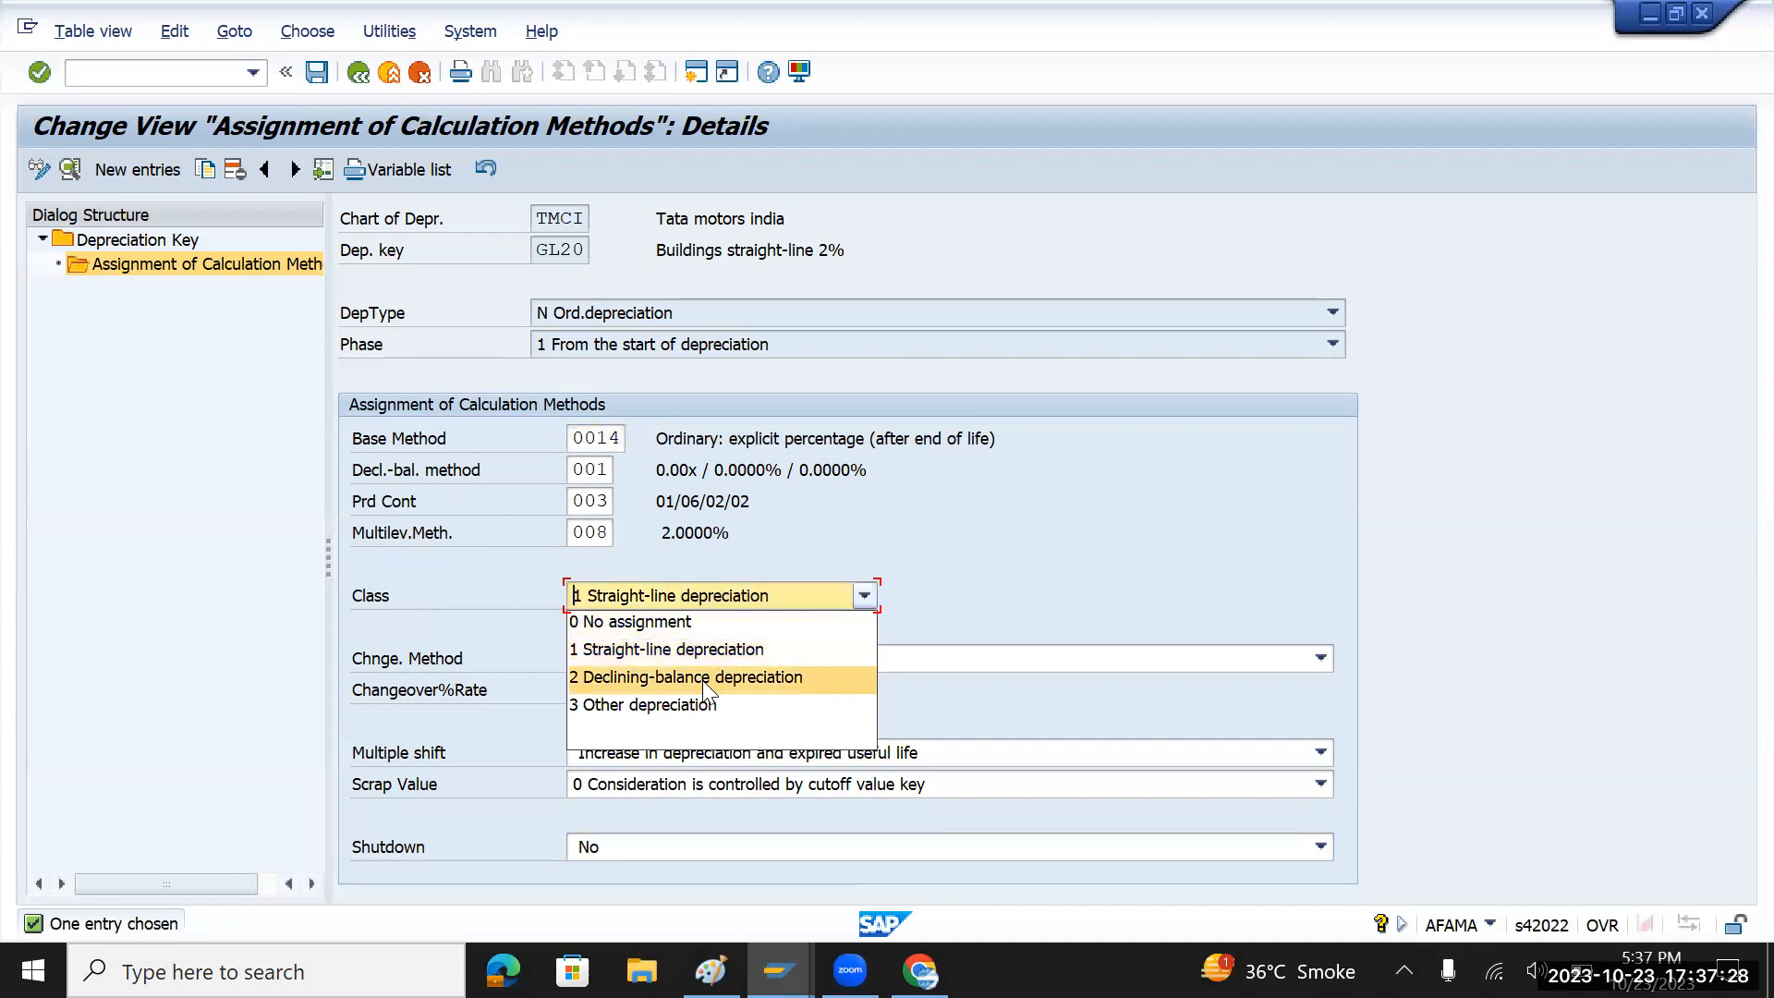
pyautogui.click(978, 545)
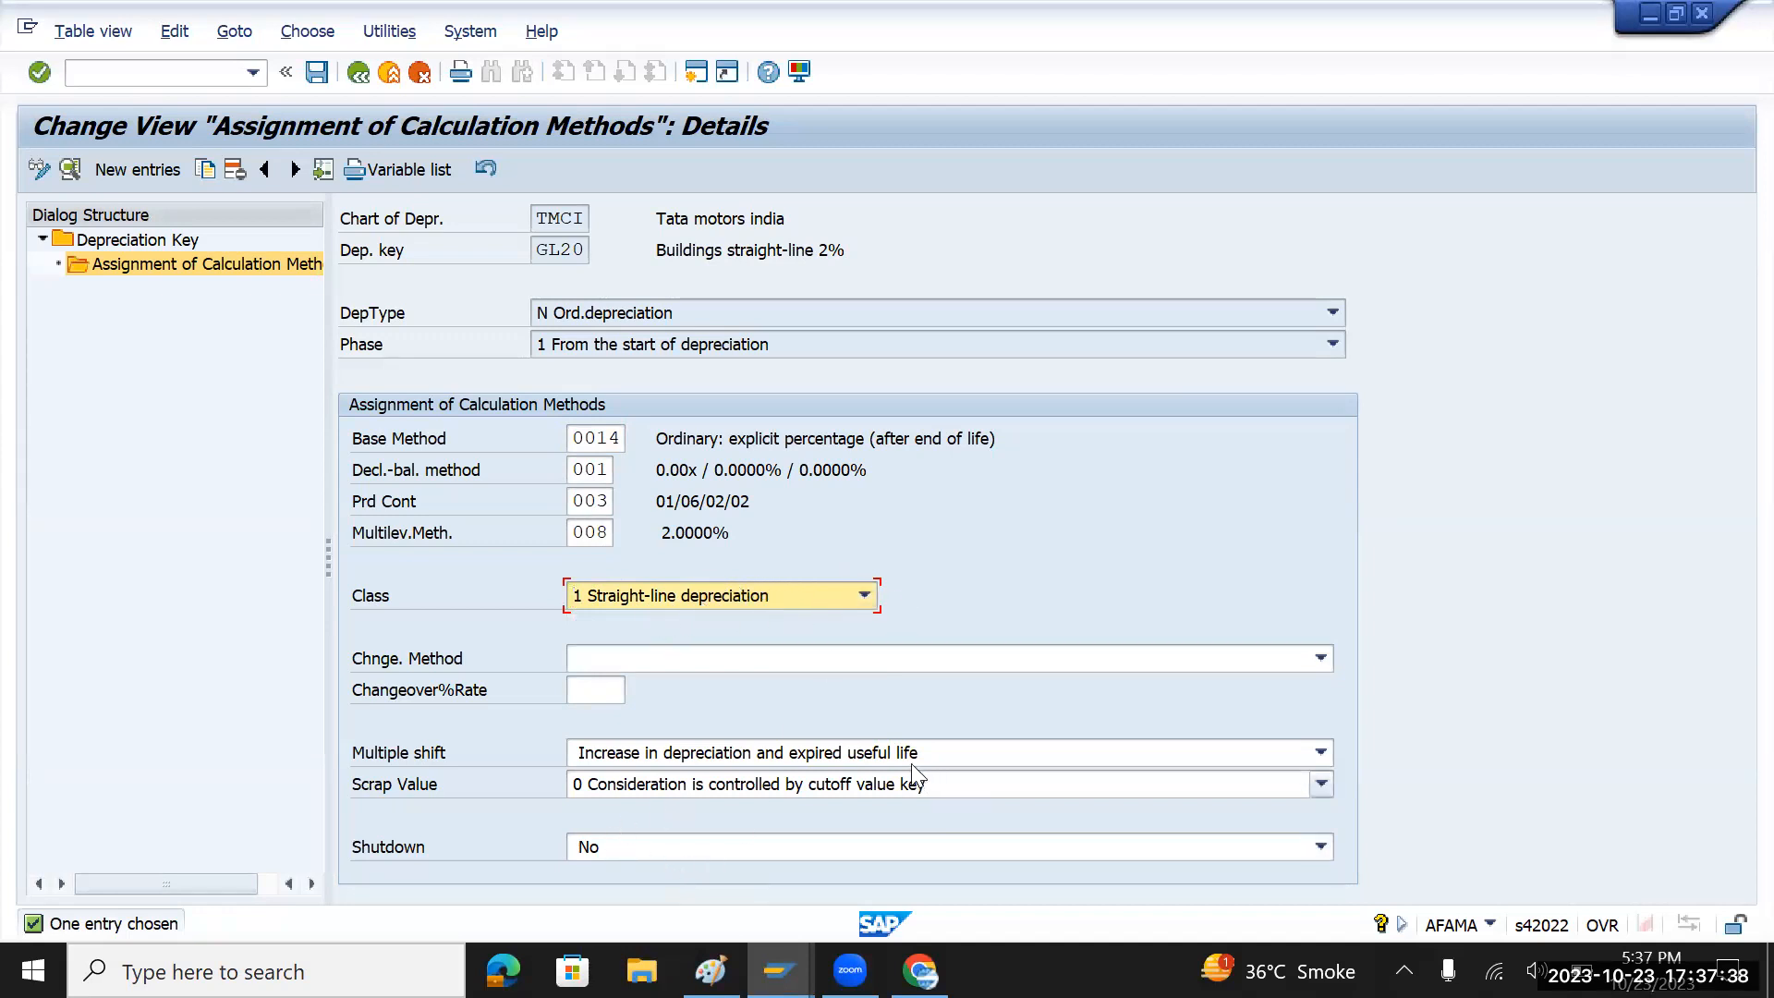
pyautogui.click(1180, 759)
pyautogui.click(1179, 758)
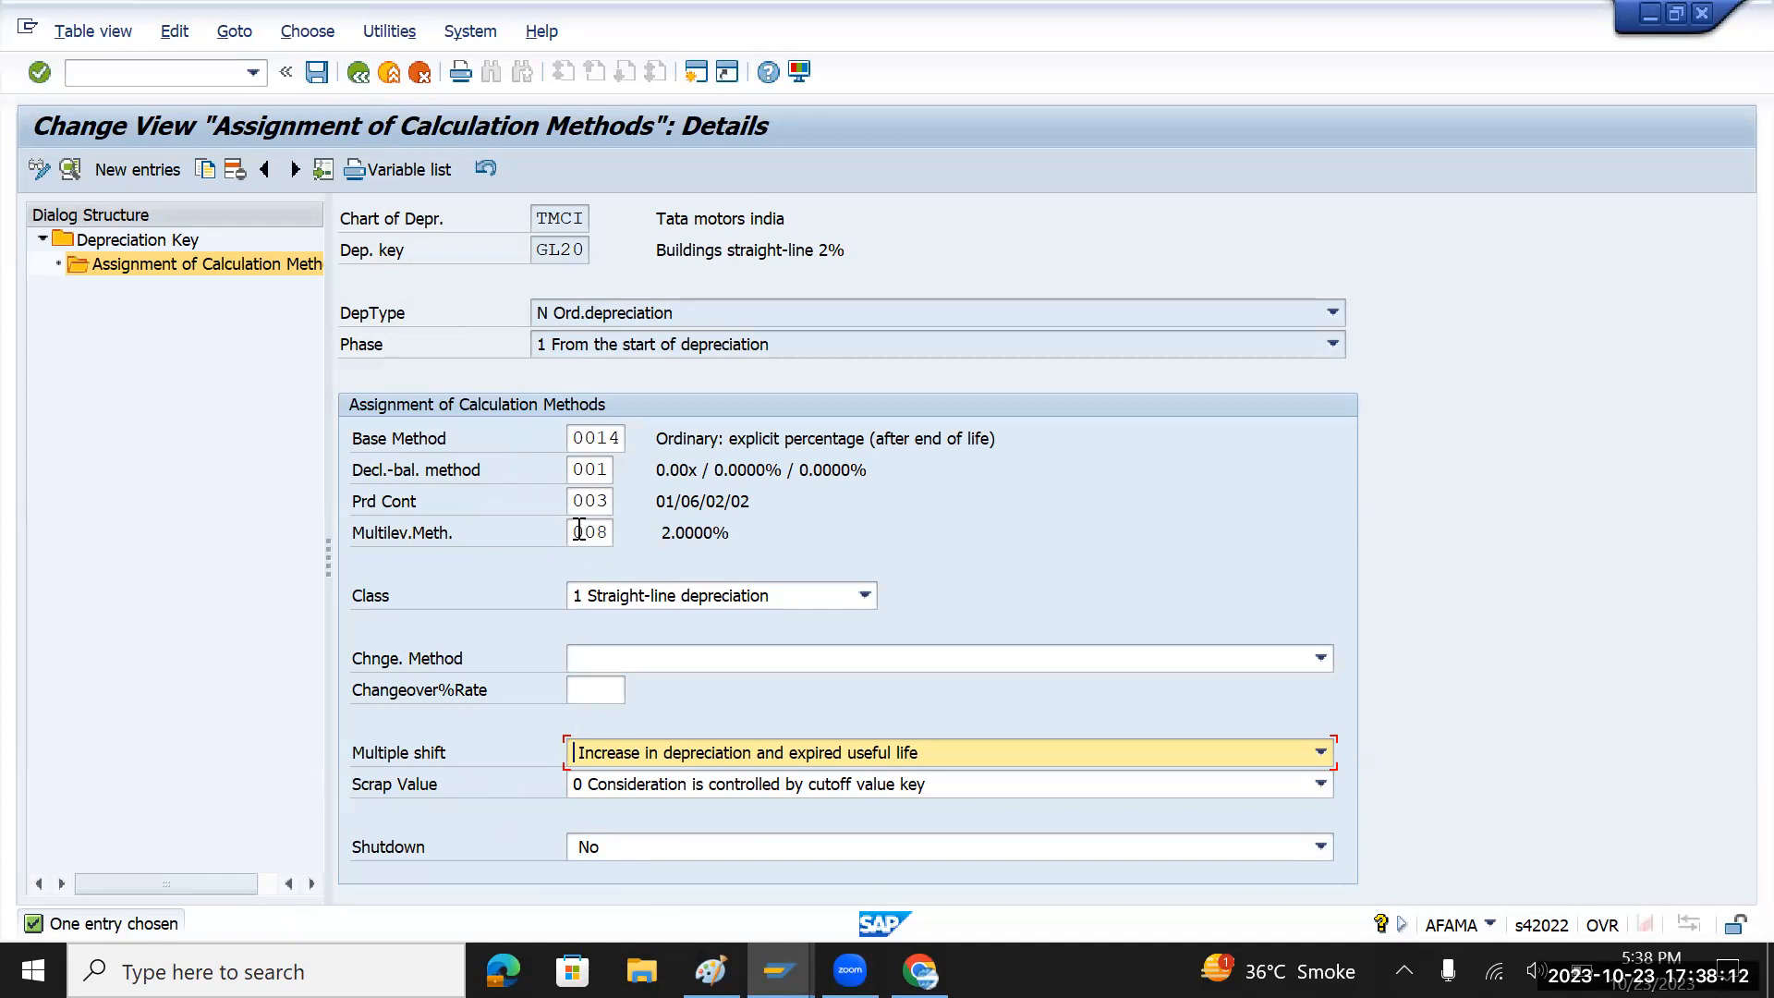
pyautogui.click(464, 532)
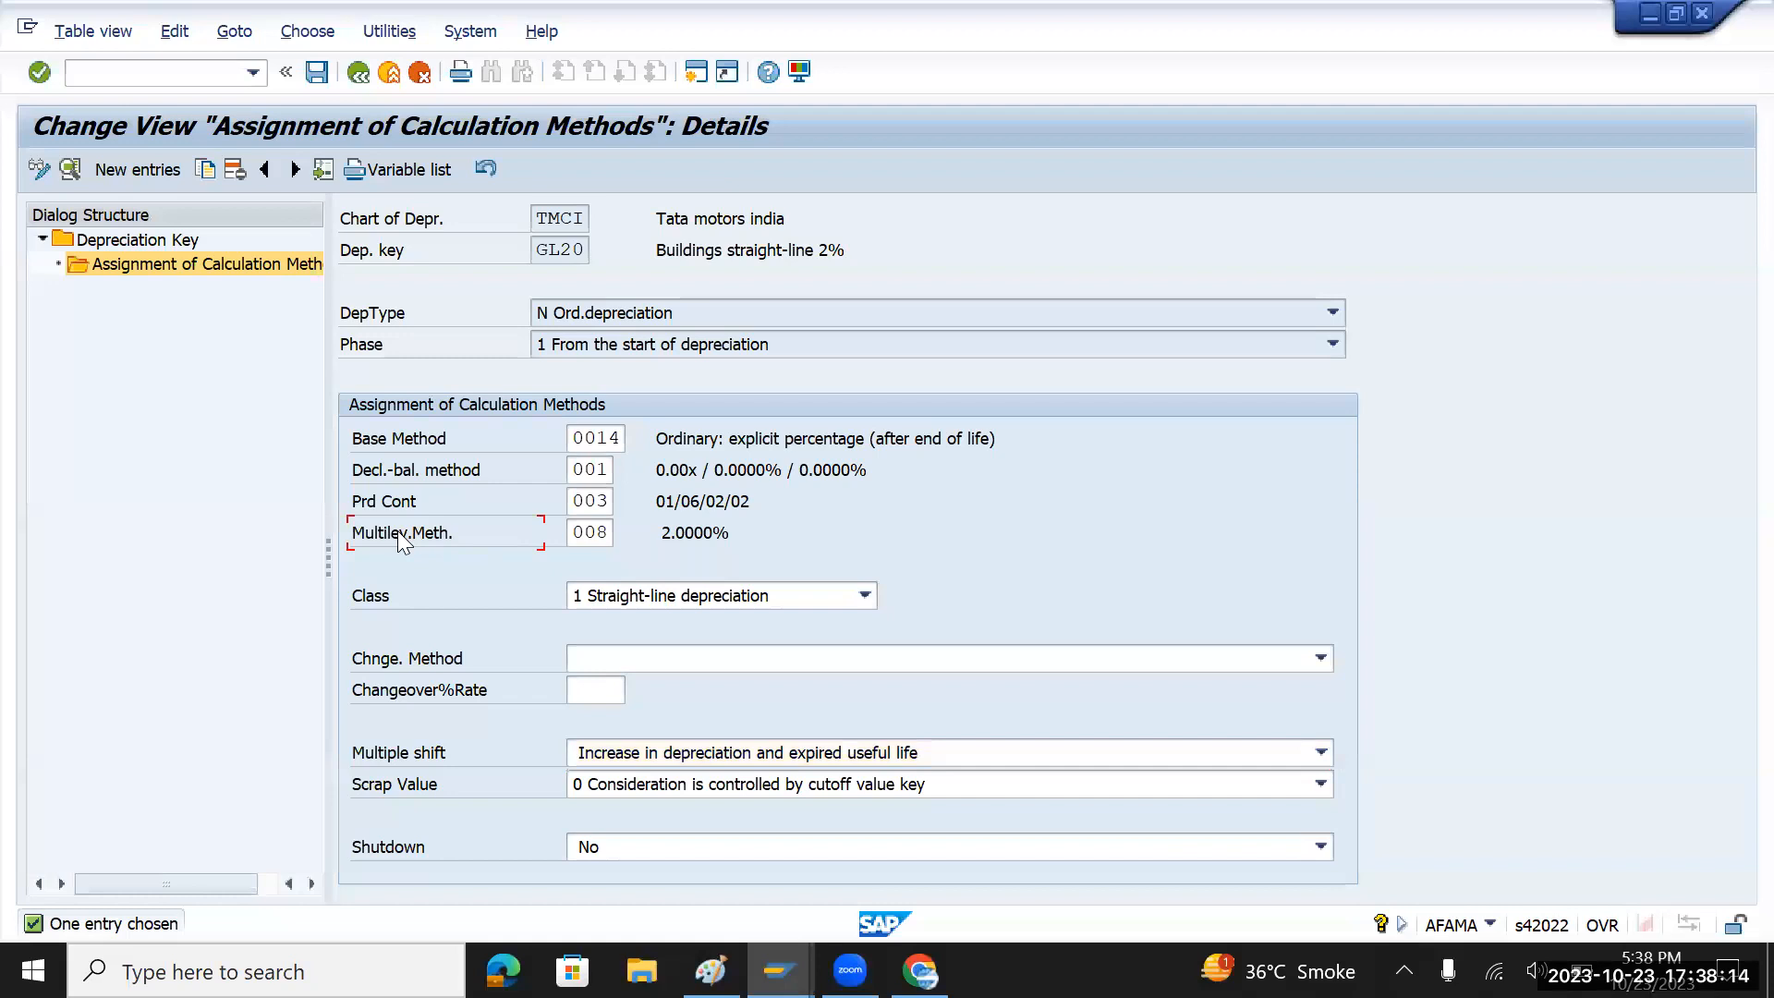
pyautogui.doubleClick(590, 533)
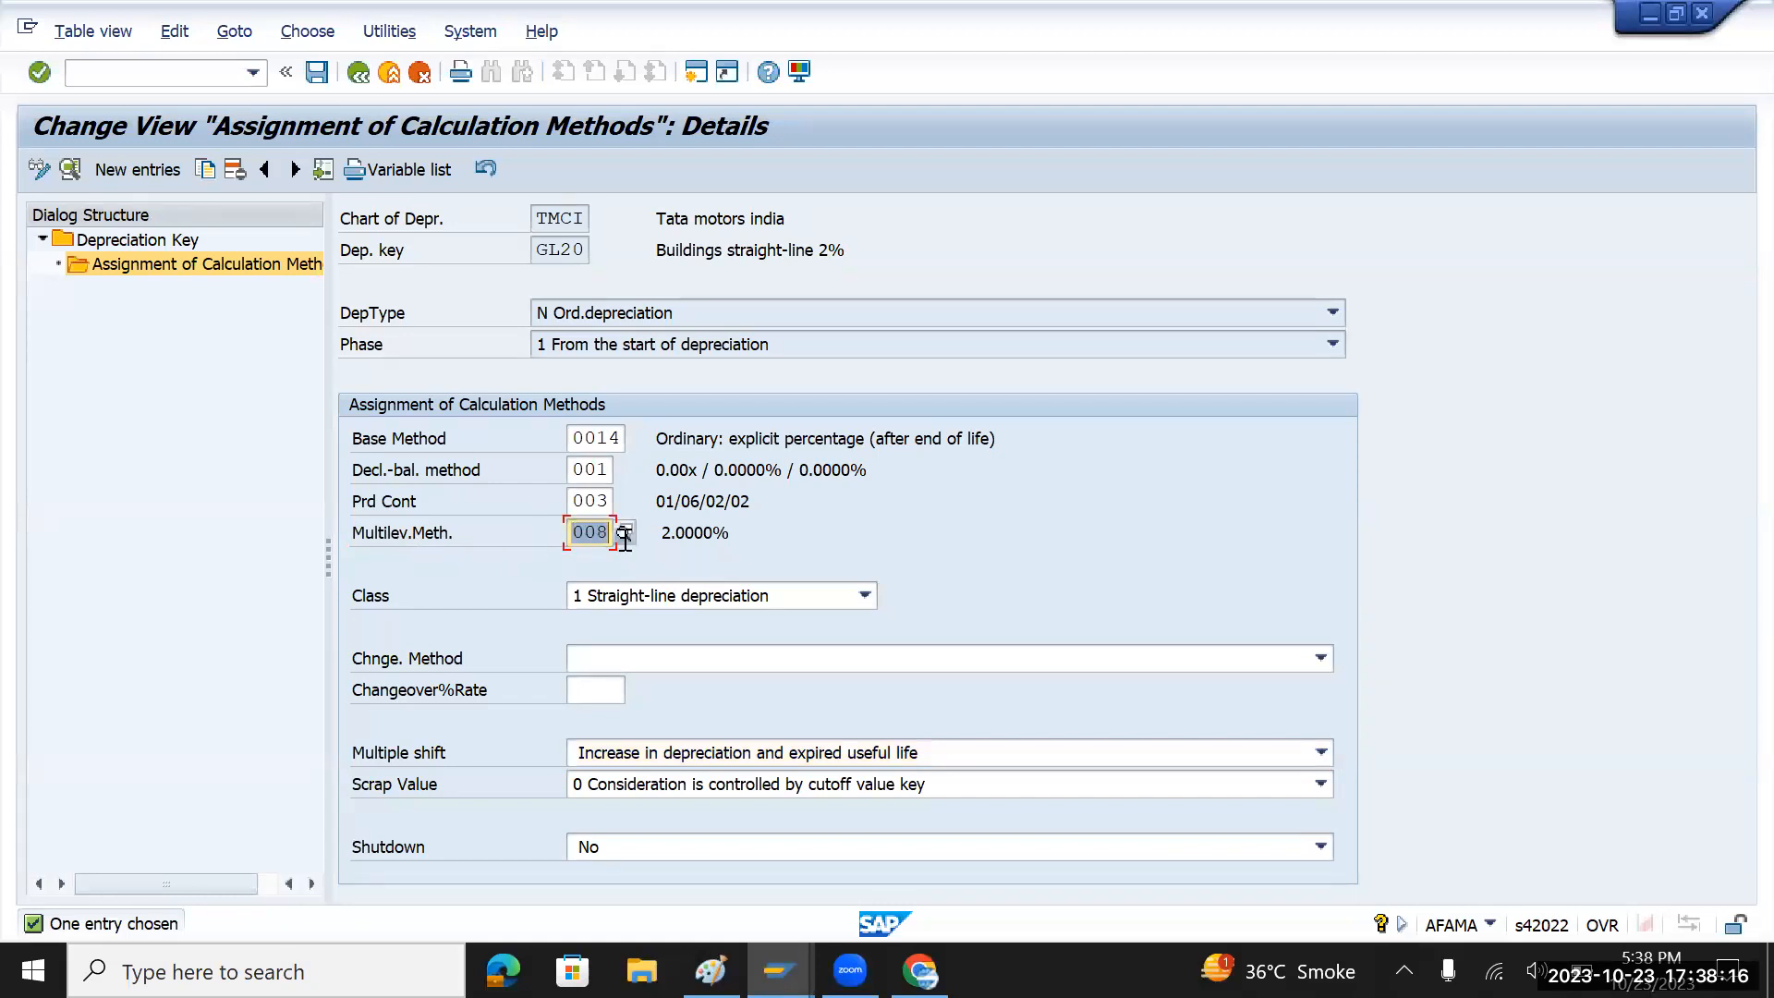
pyautogui.moveTo(659, 541); pyautogui.dragTo(749, 543)
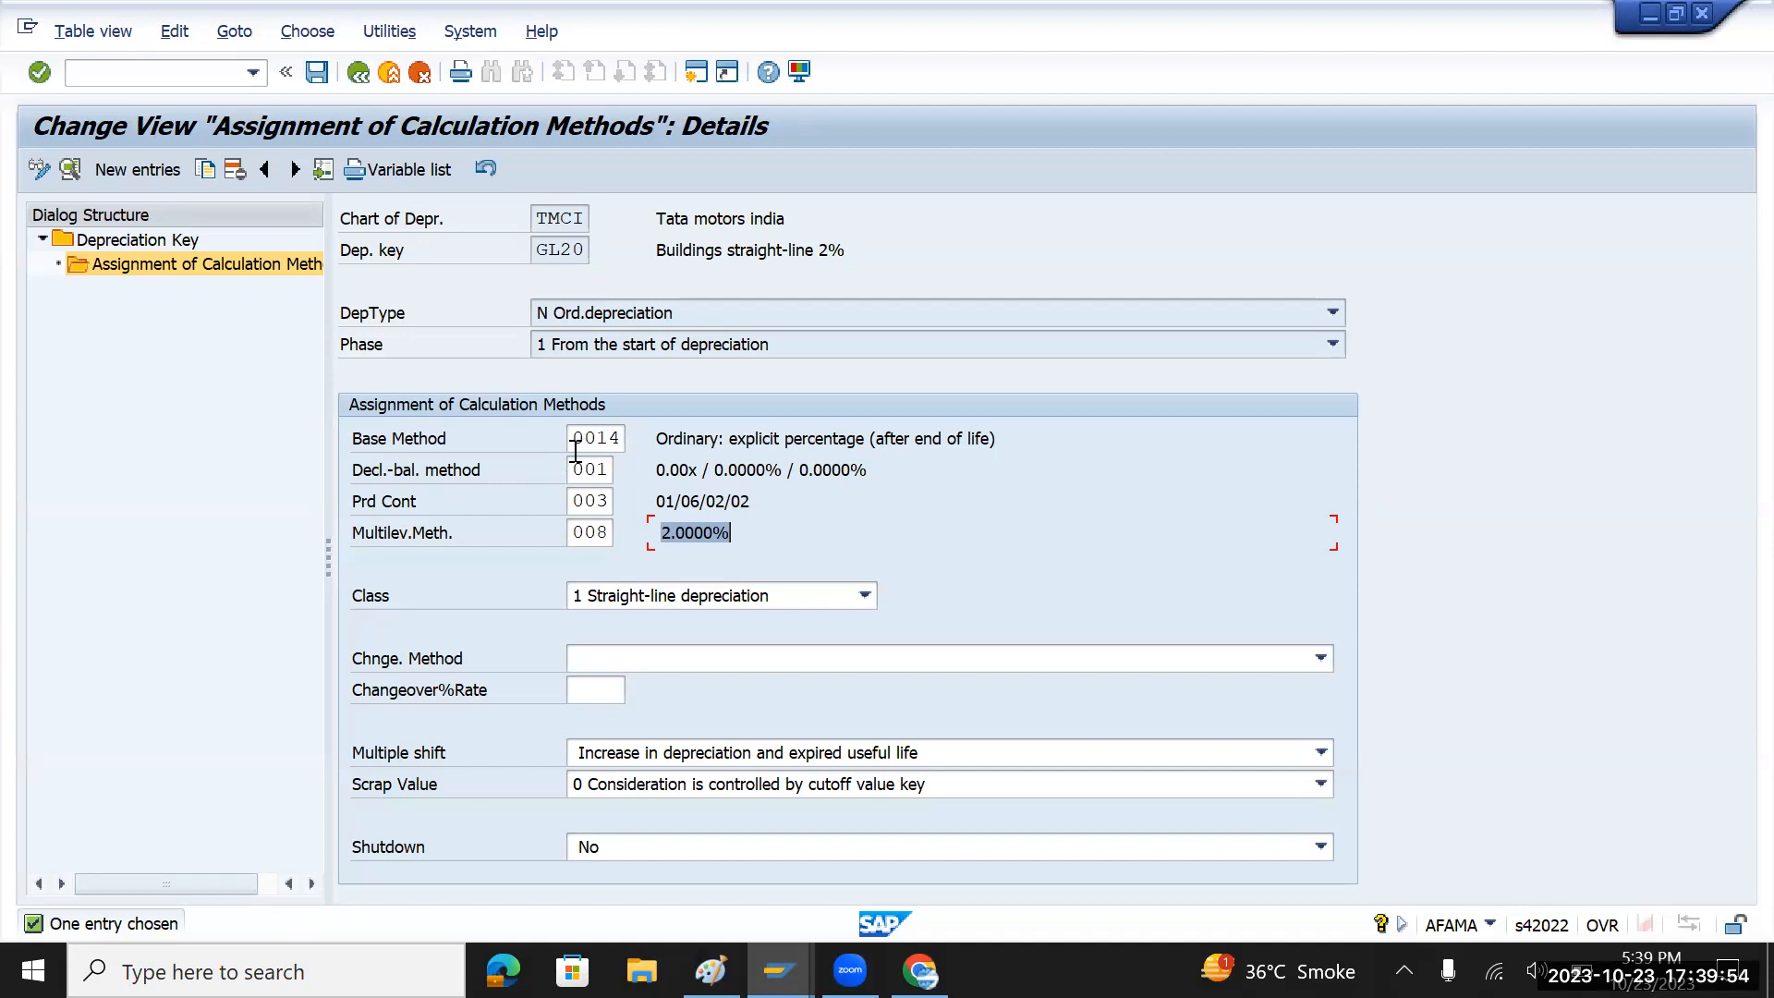
pyautogui.click(580, 532)
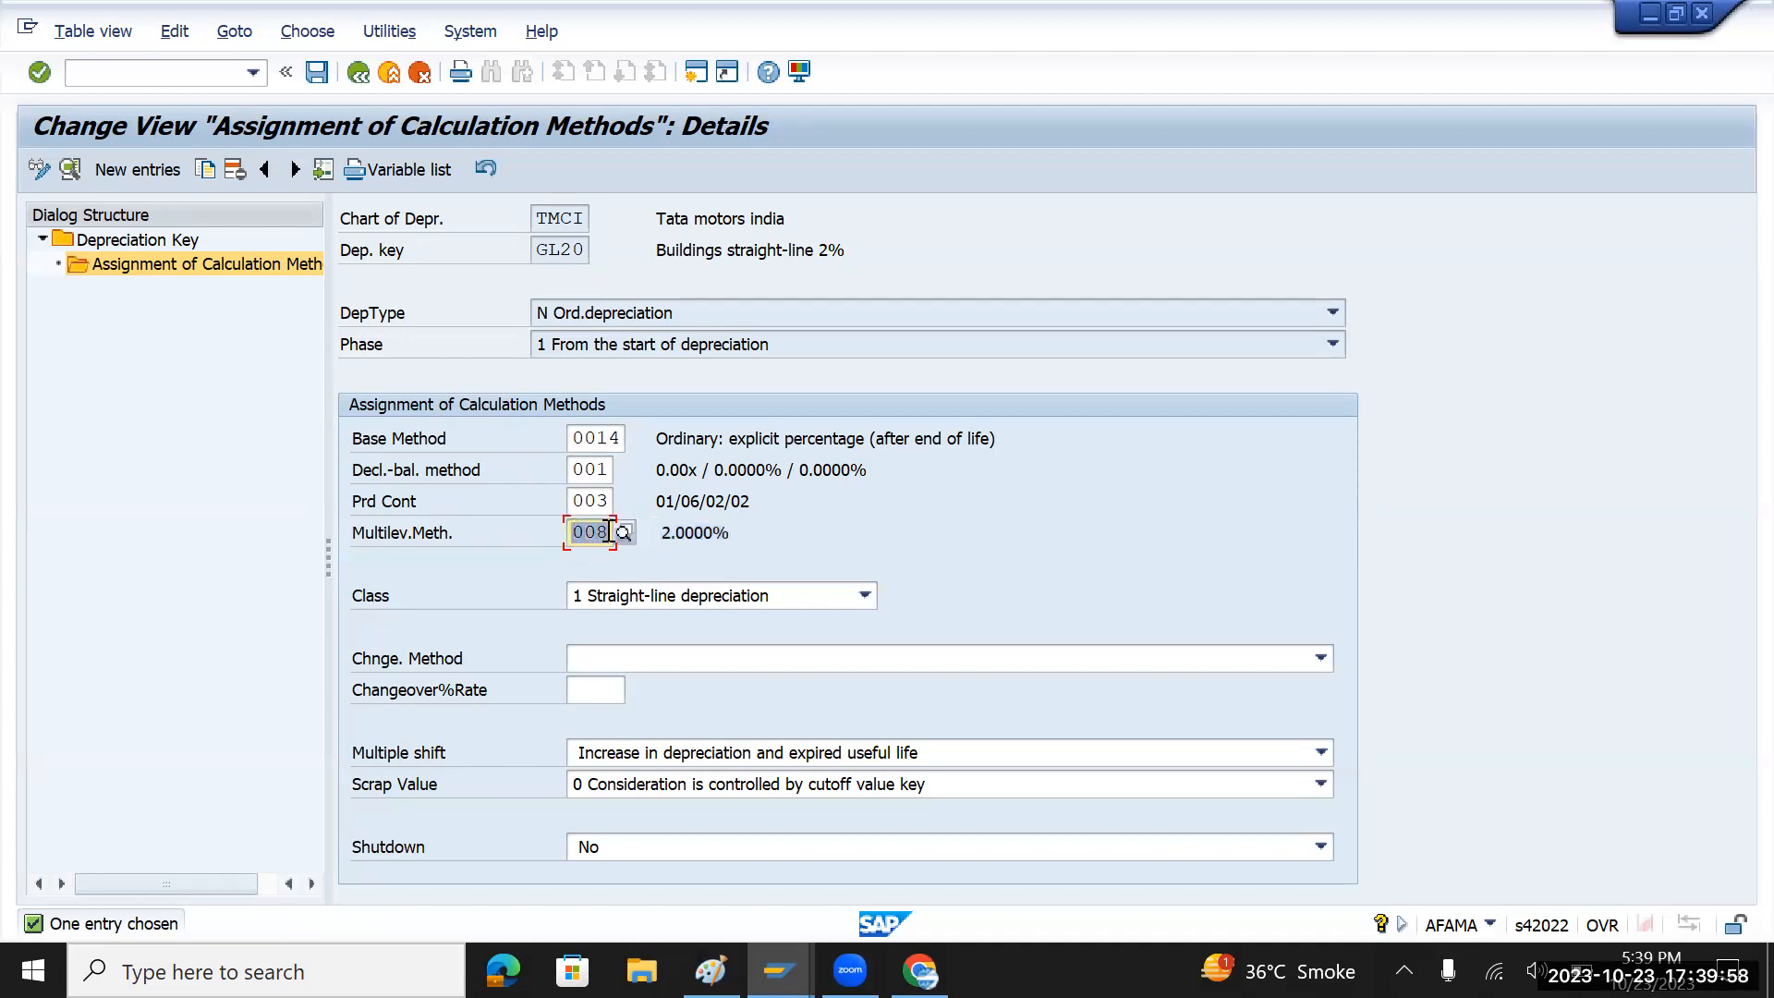
# - Return to the depreciation key list and reopen key GL20's assignment of calculation methods
pyautogui.click(357, 82)
pyautogui.click(367, 73)
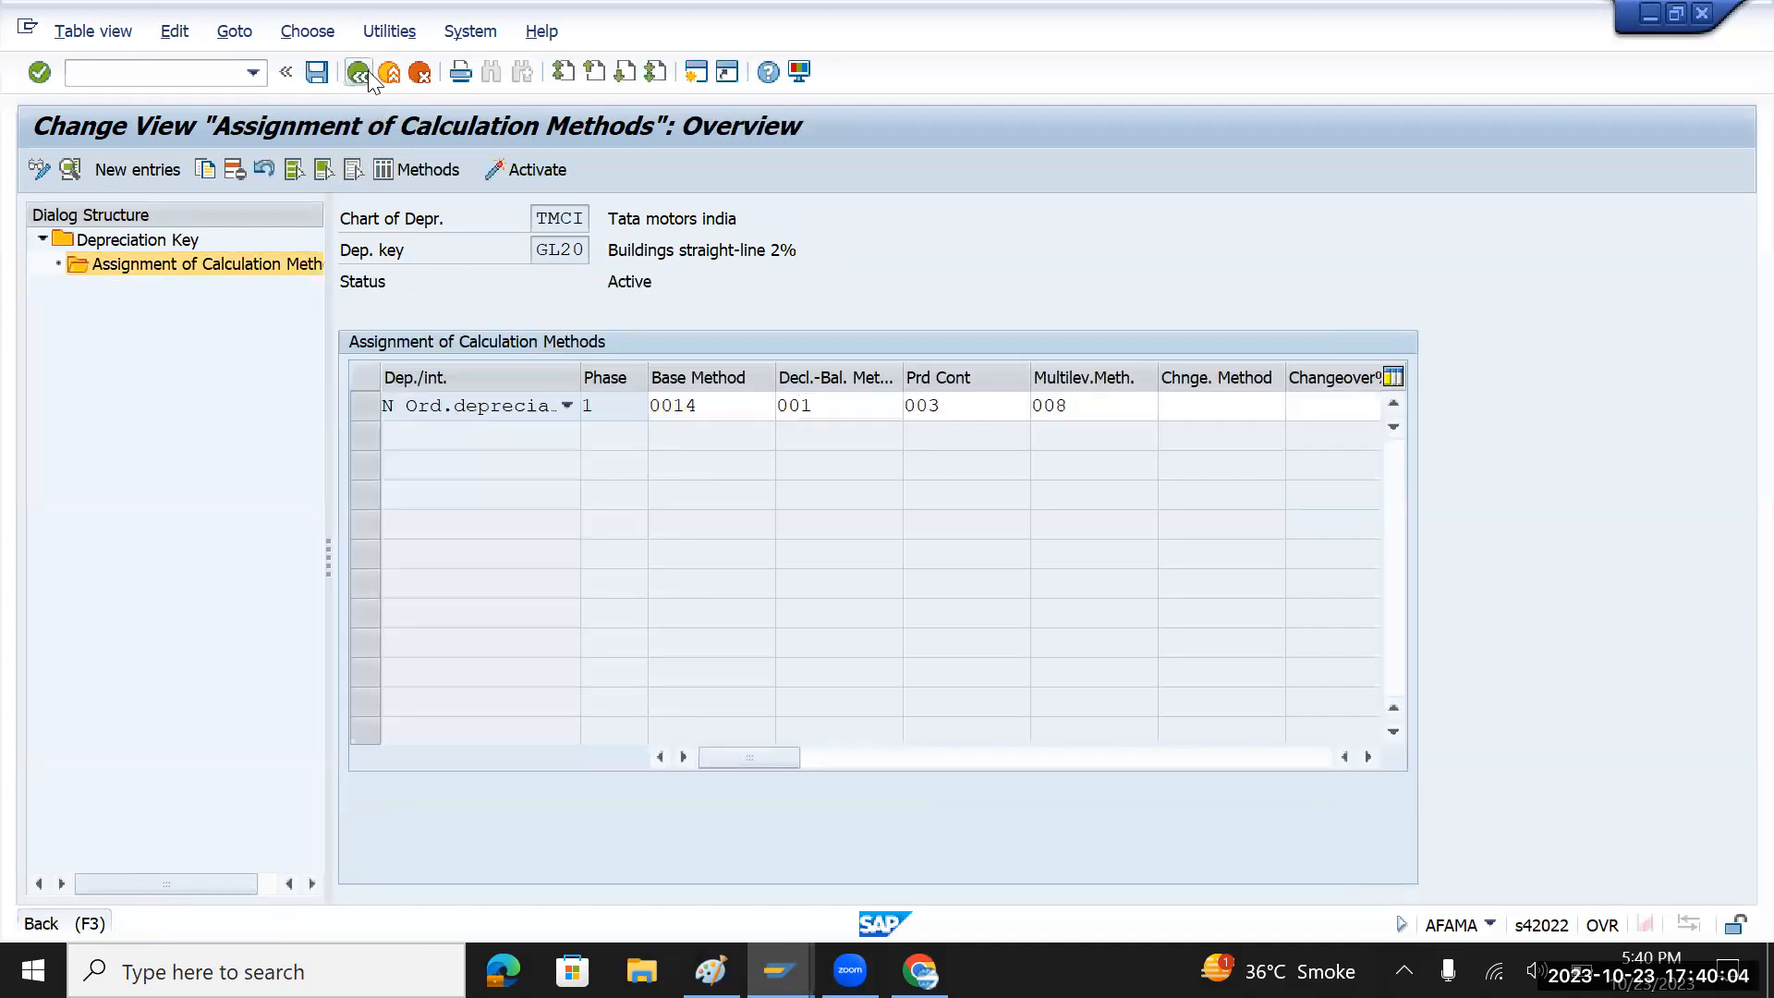
pyautogui.click(358, 82)
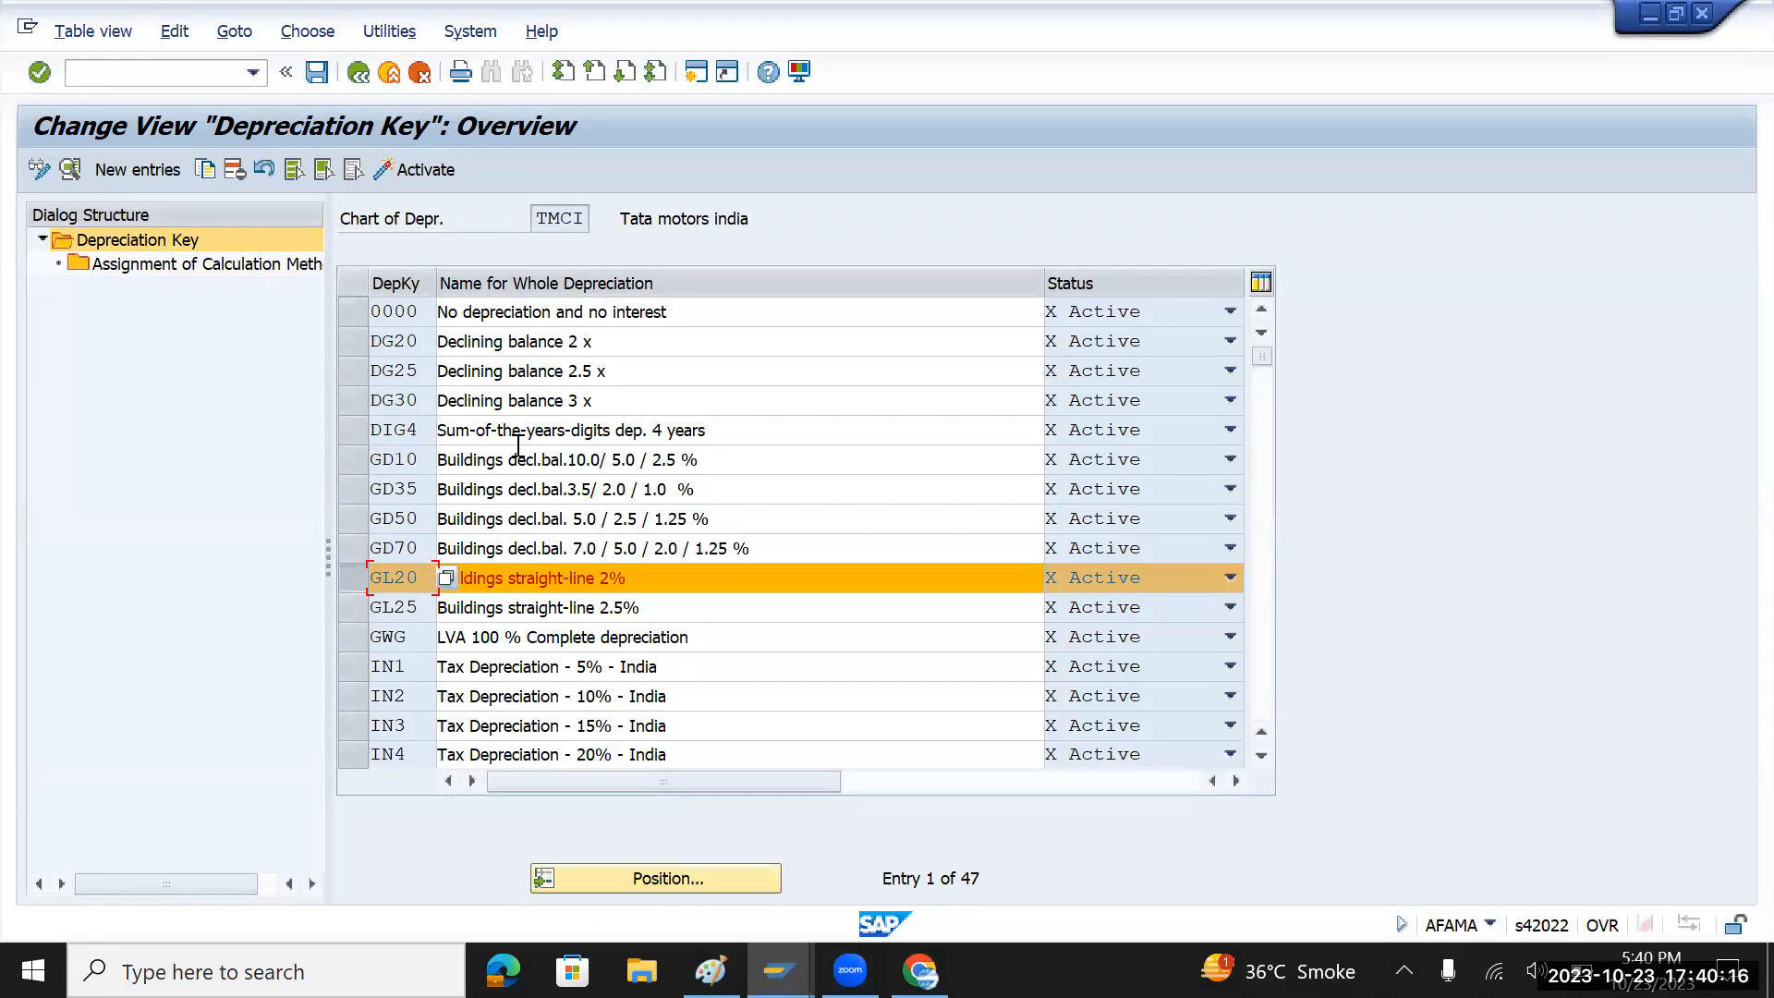
pyautogui.press('F2')
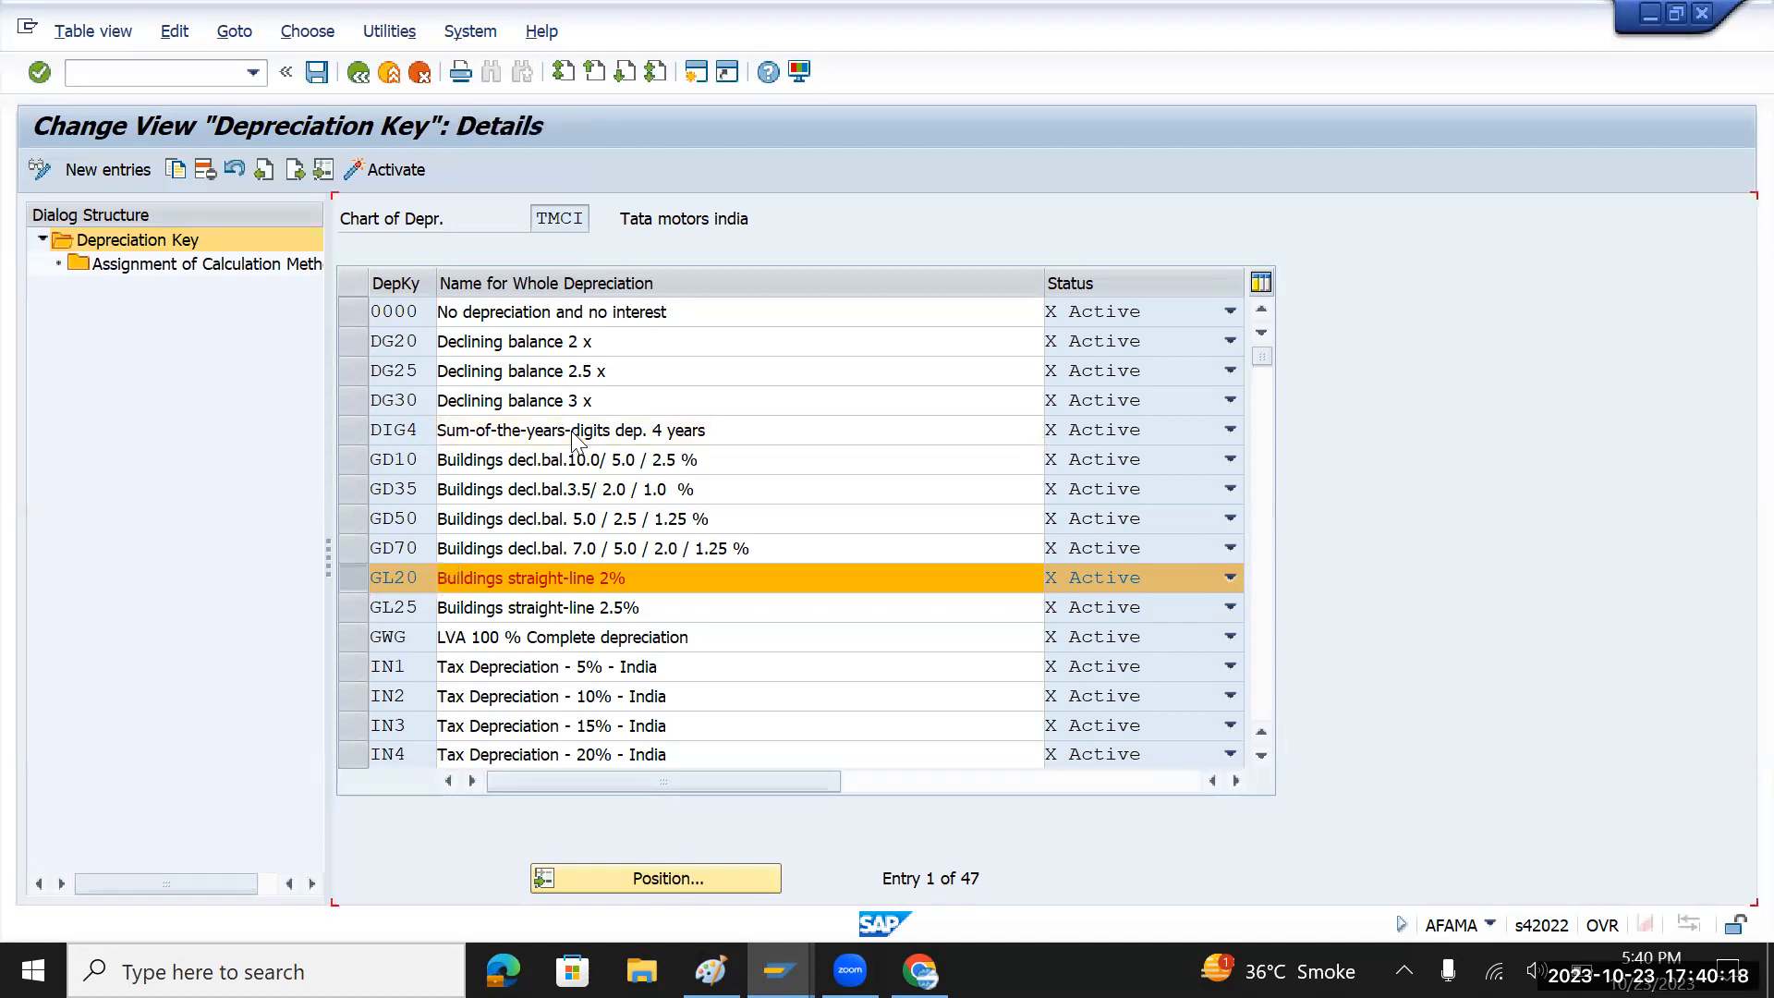
pyautogui.doubleClick(205, 264)
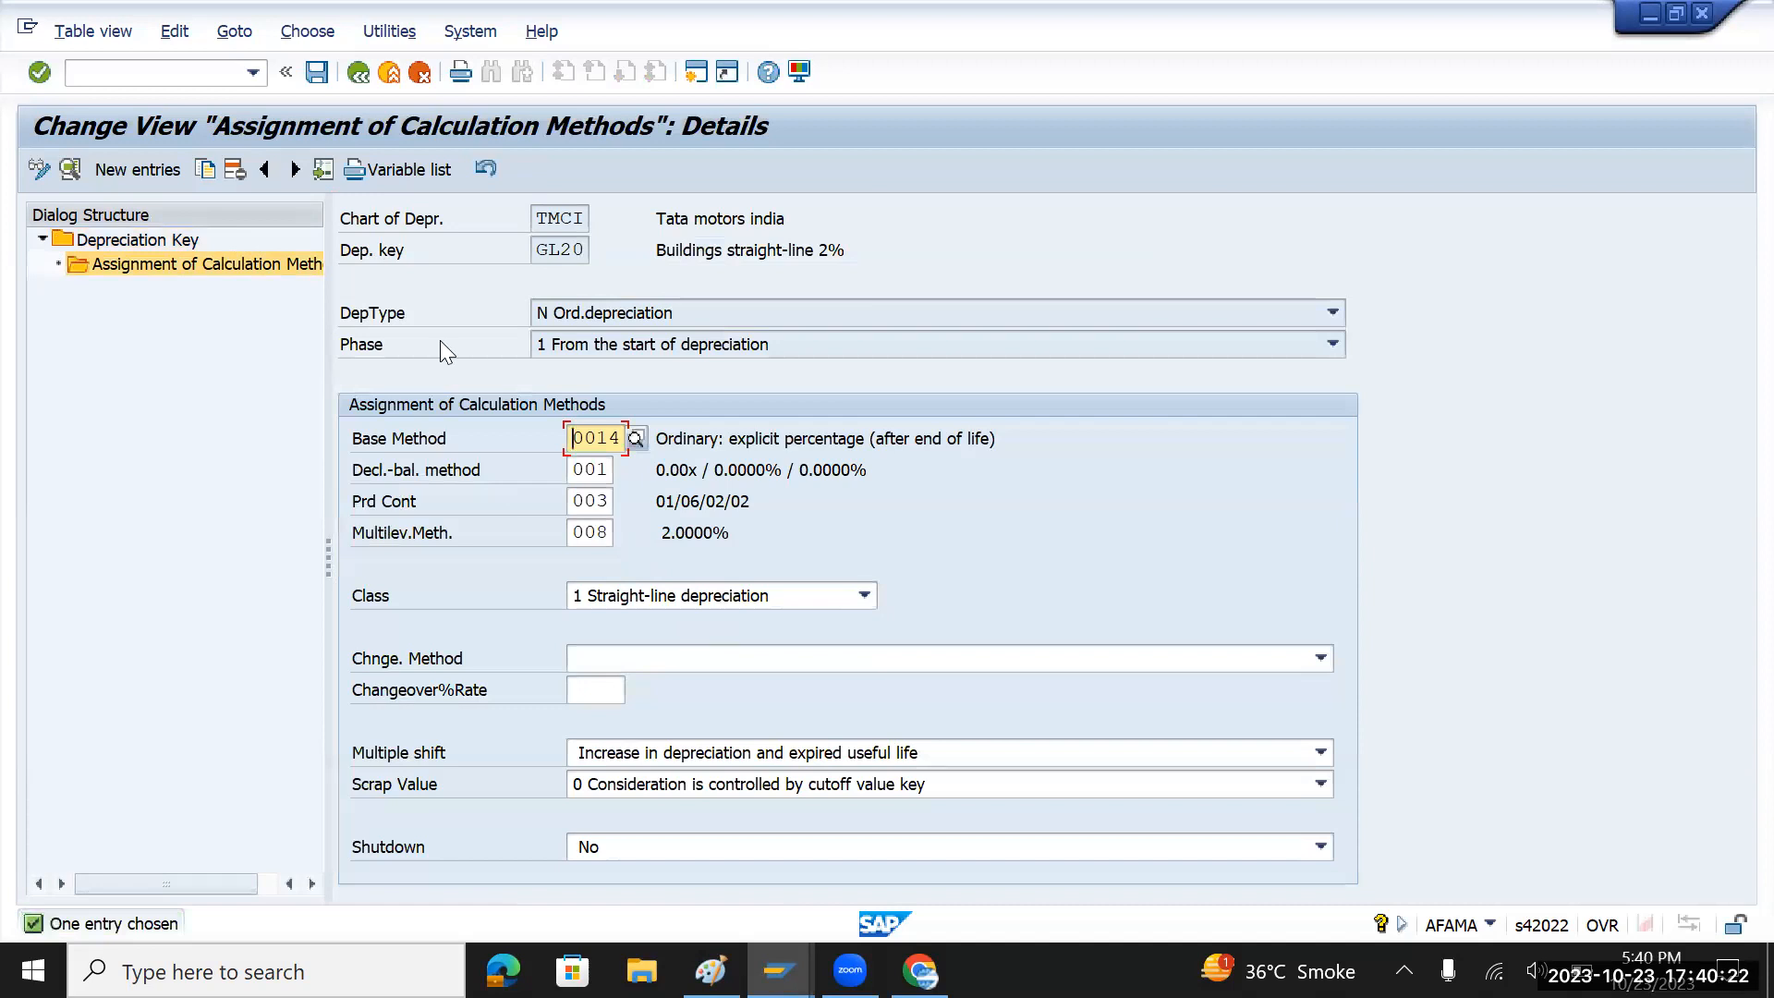
# - Leave depreciation key maintenance and return to the calculation methods activities in the IMG structure
pyautogui.click(359, 72)
pyautogui.click(359, 72)
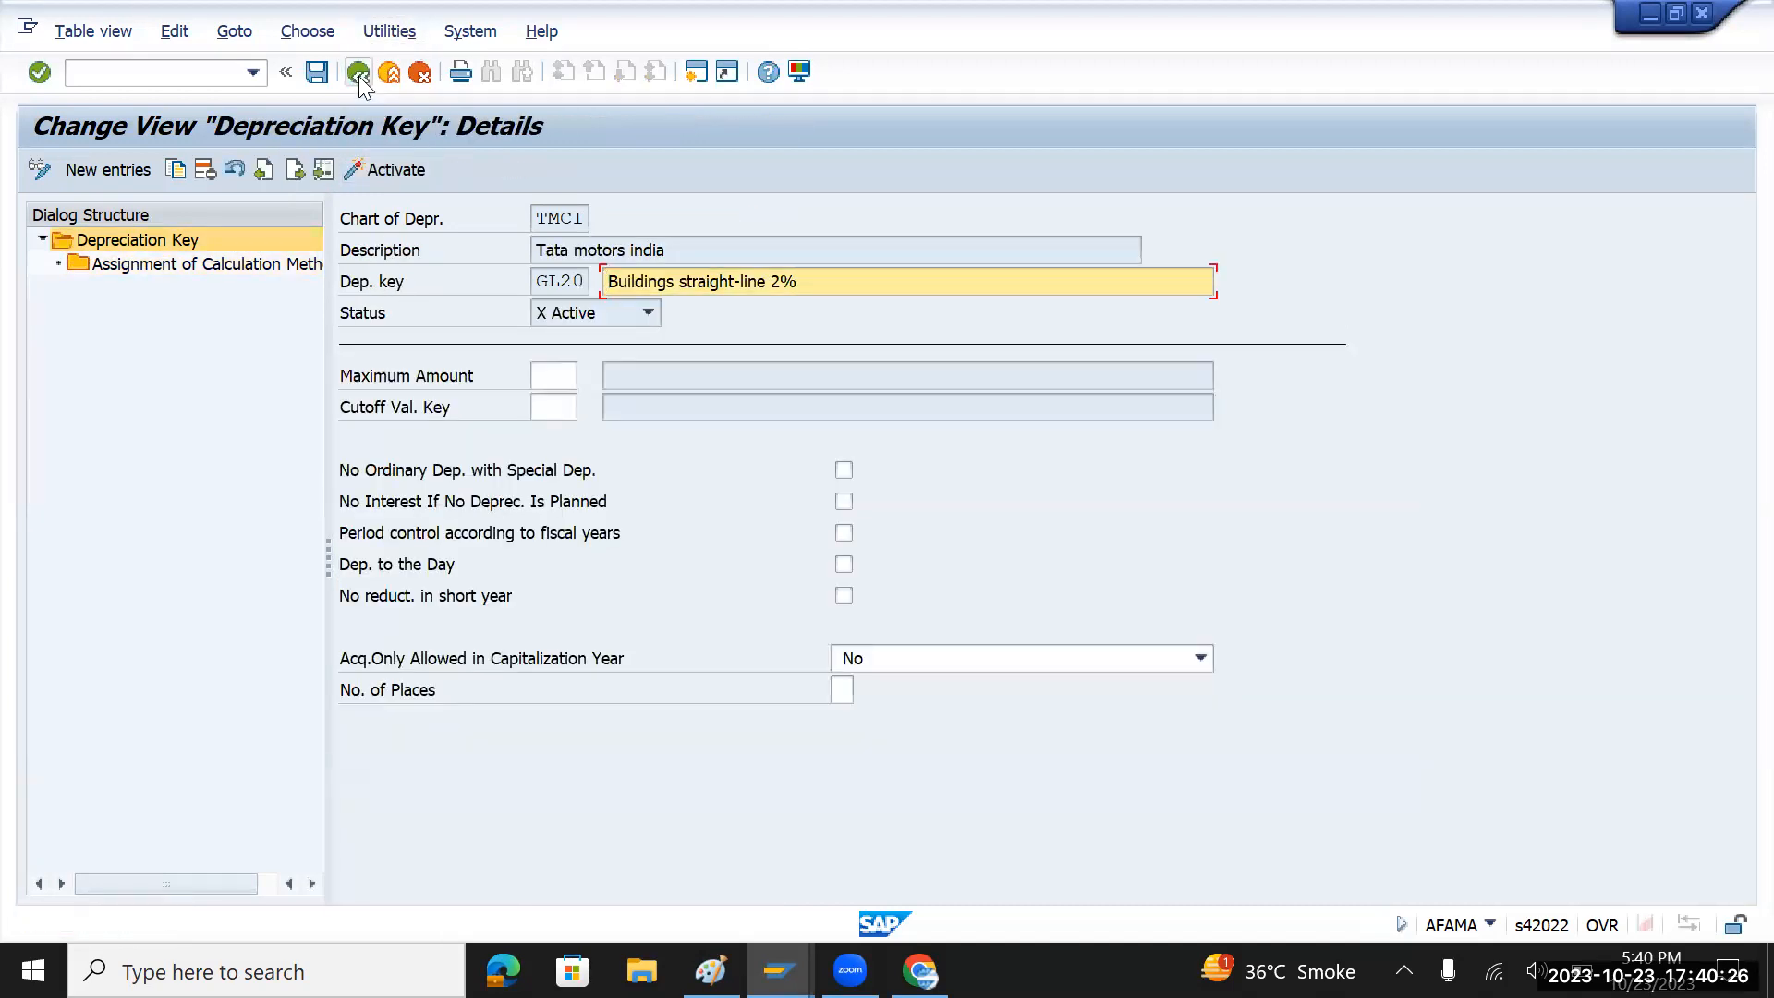
pyautogui.click(358, 72)
pyautogui.click(359, 72)
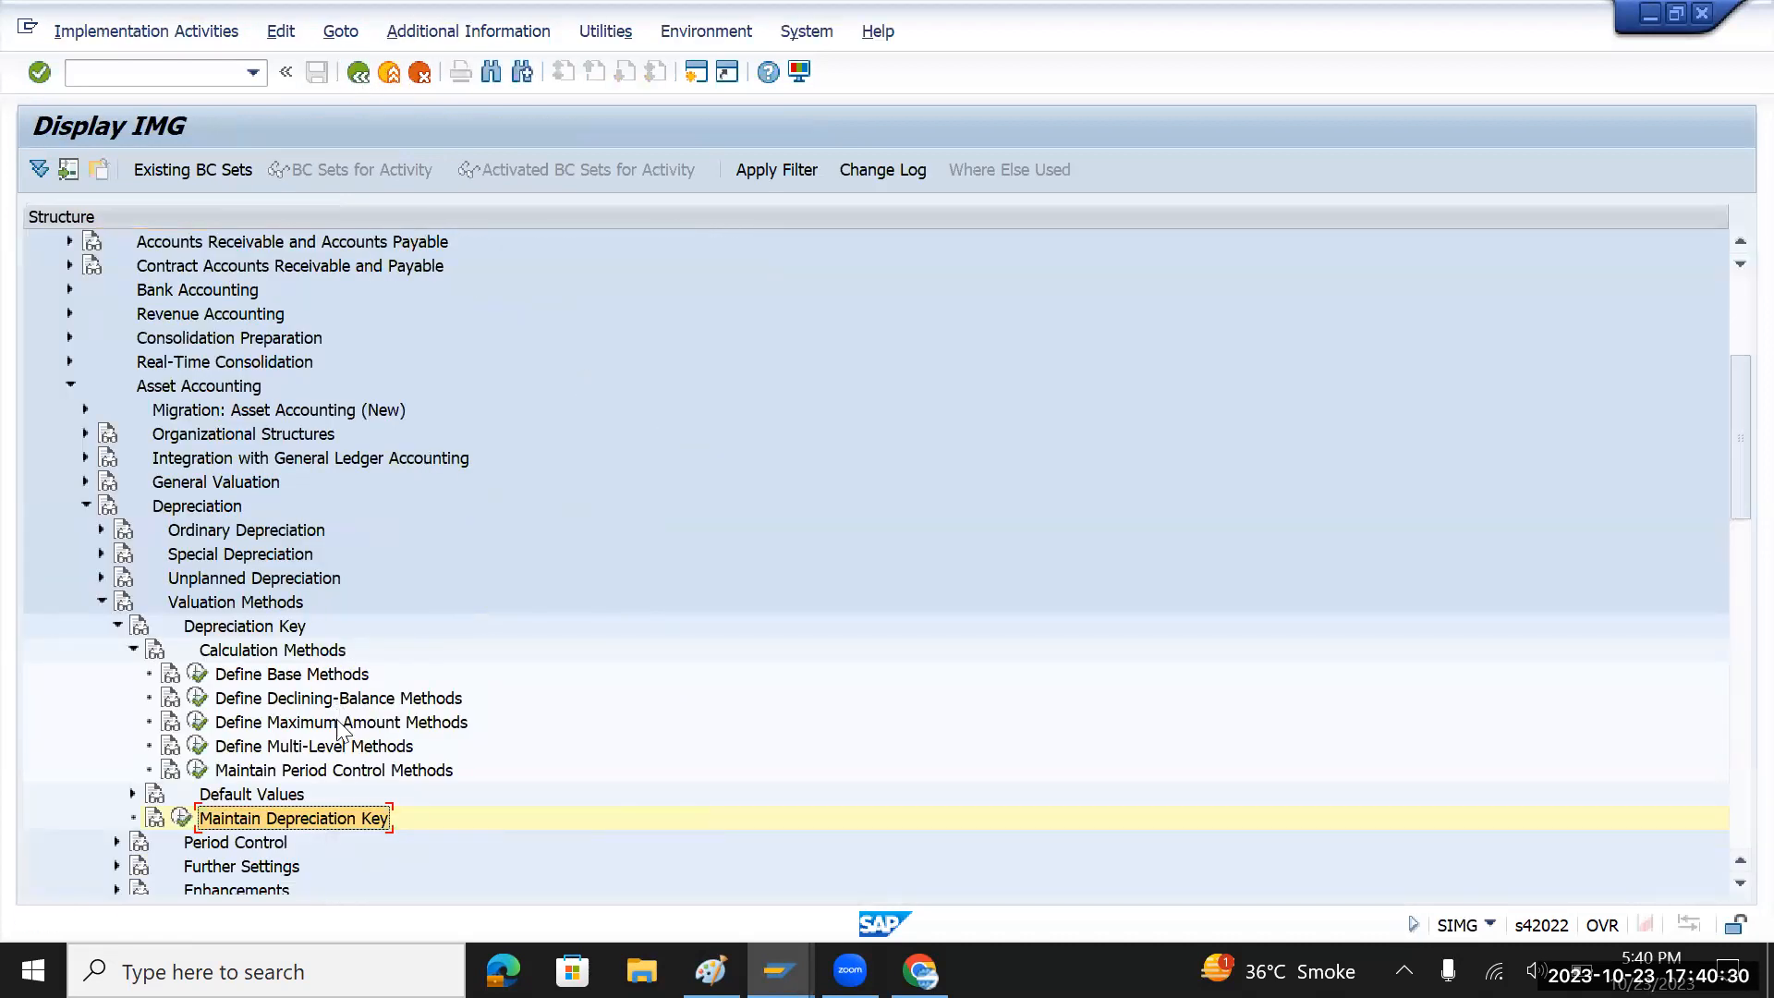
pyautogui.click(332, 771)
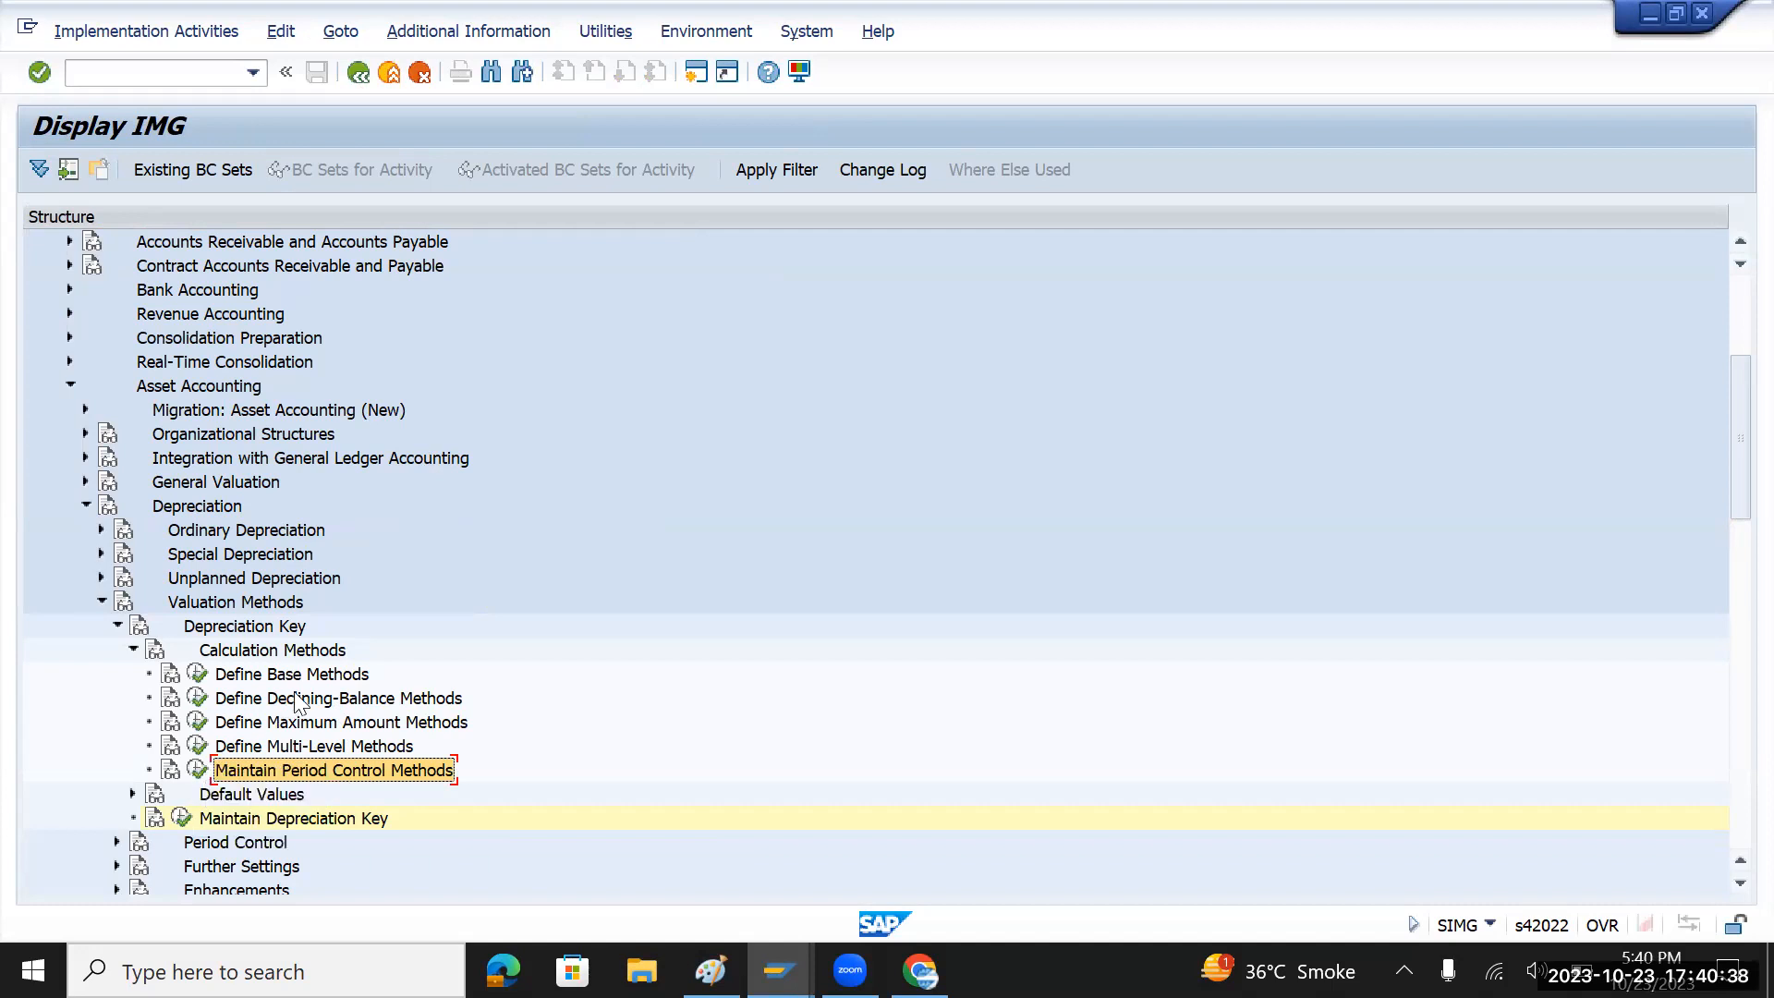
# - Read the documentation of the Define Base Methods activity, including its listed activities, and close it
pyautogui.click(171, 675)
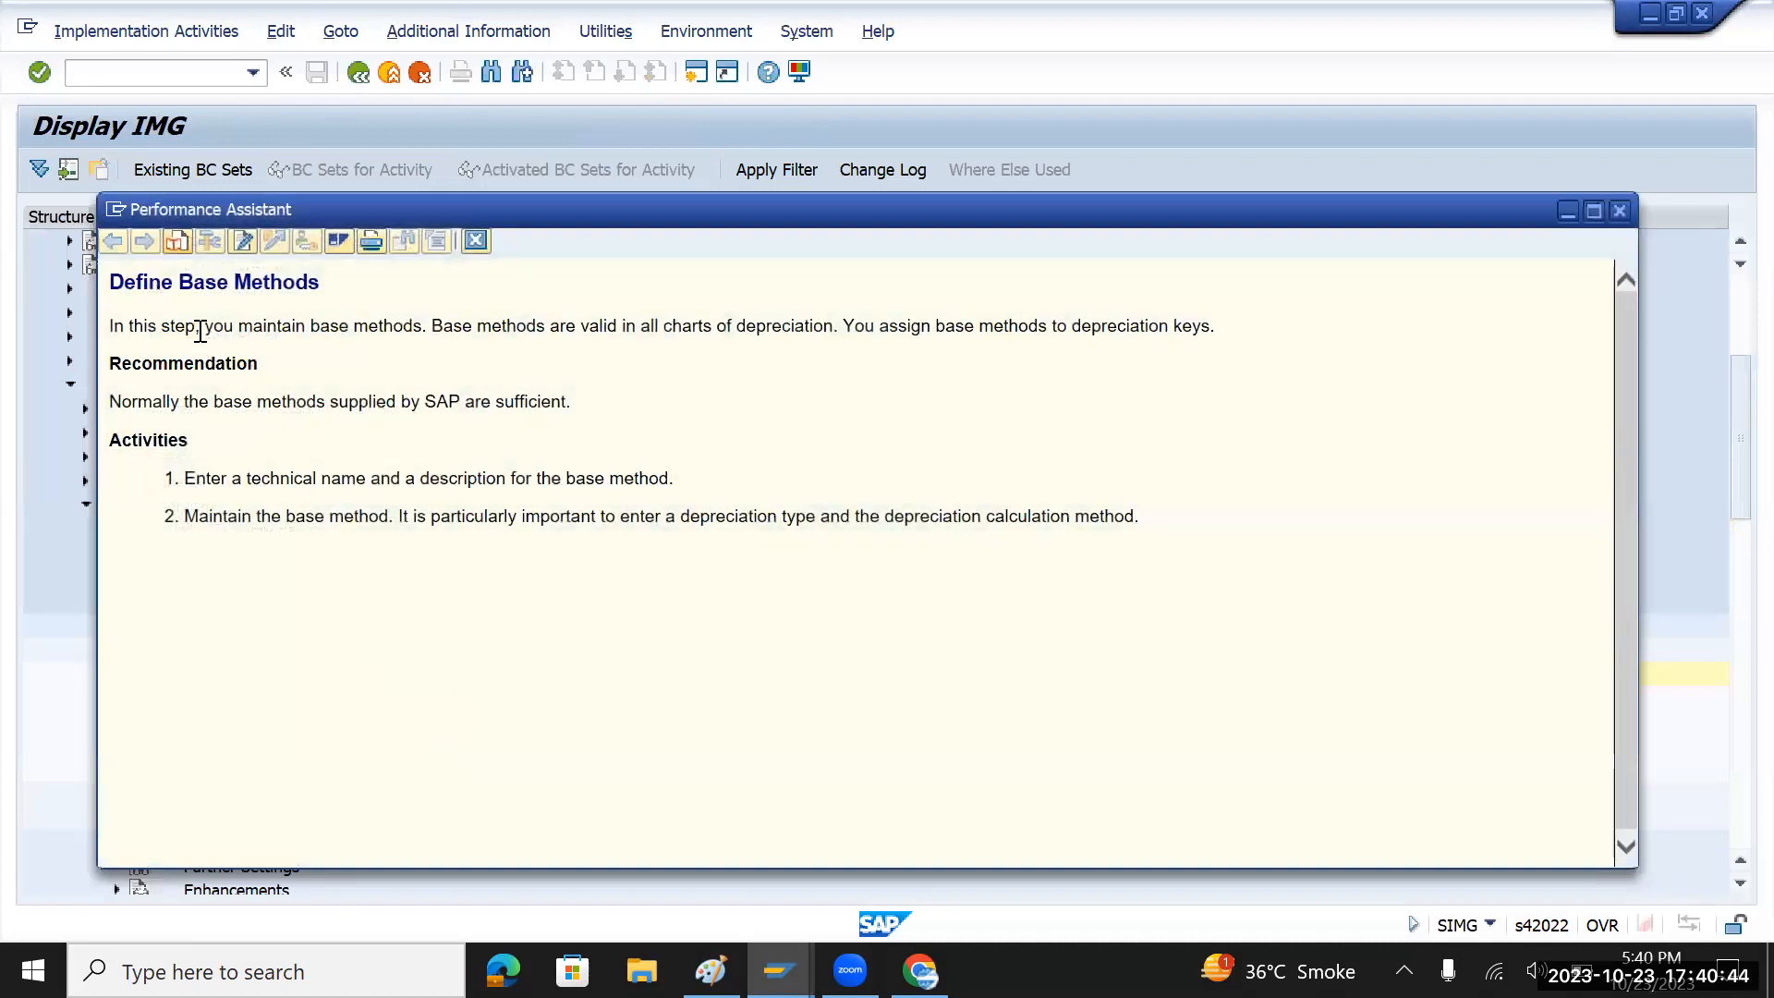
pyautogui.moveTo(207, 329); pyautogui.dragTo(324, 333)
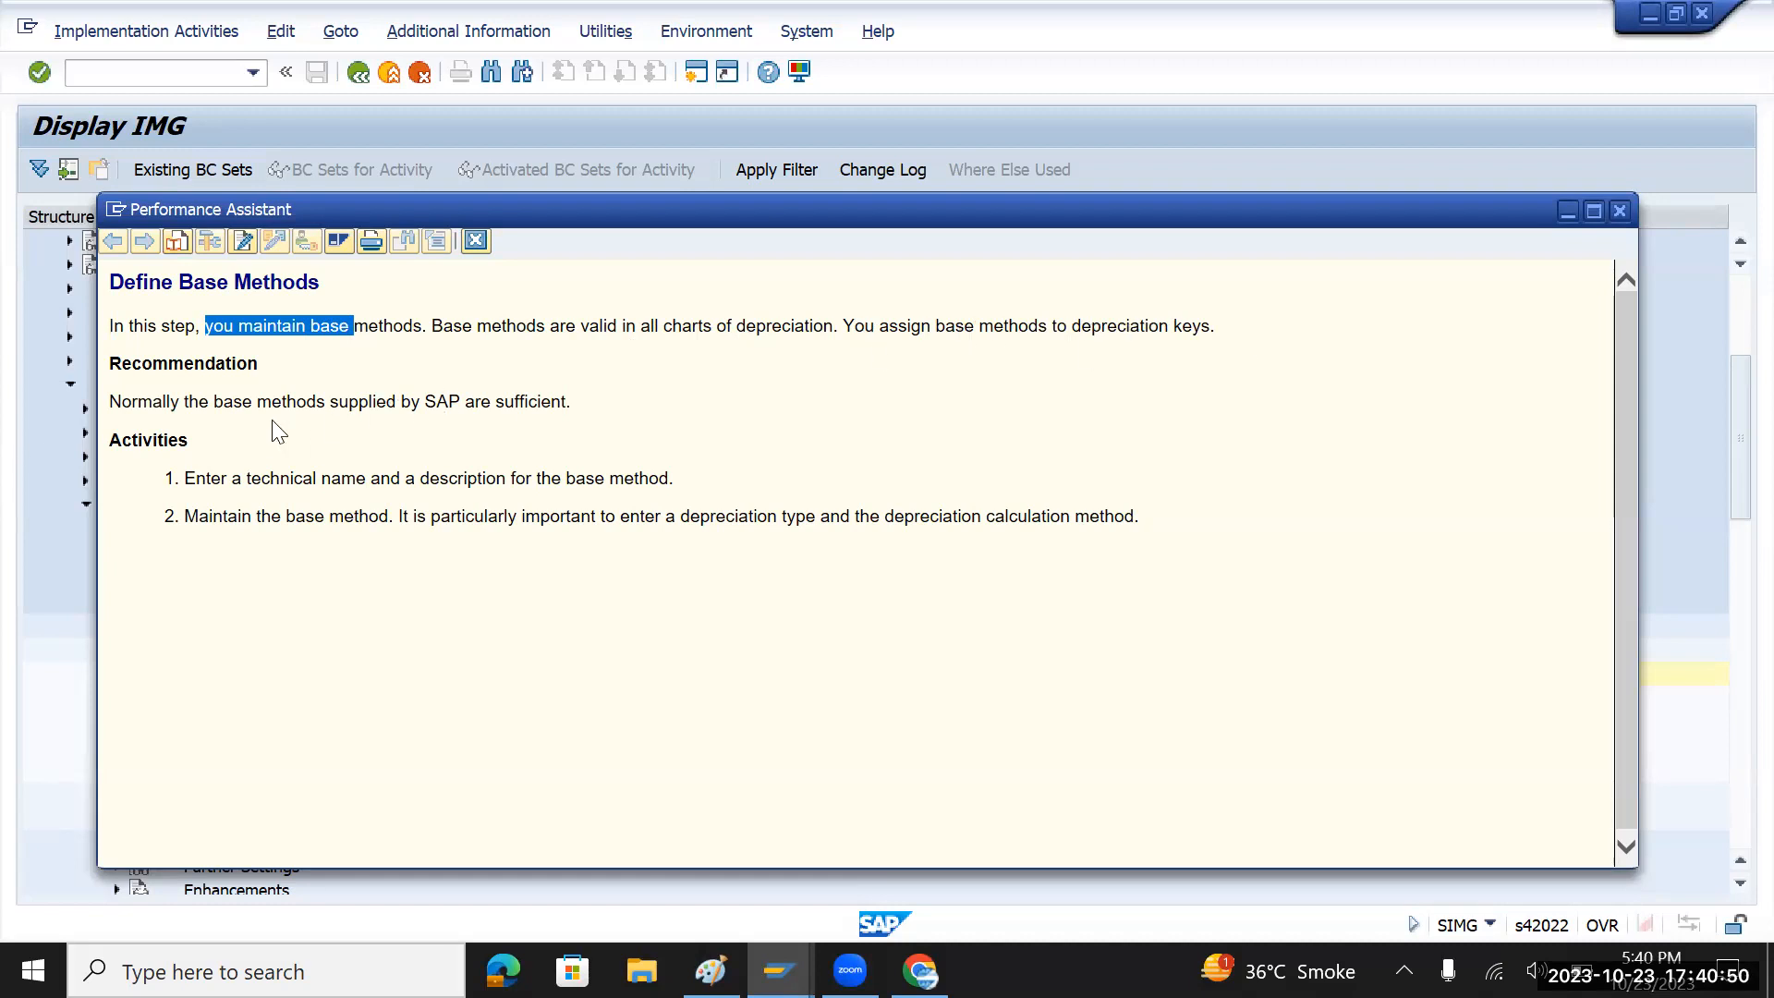
pyautogui.moveTo(186, 478); pyautogui.dragTo(371, 477)
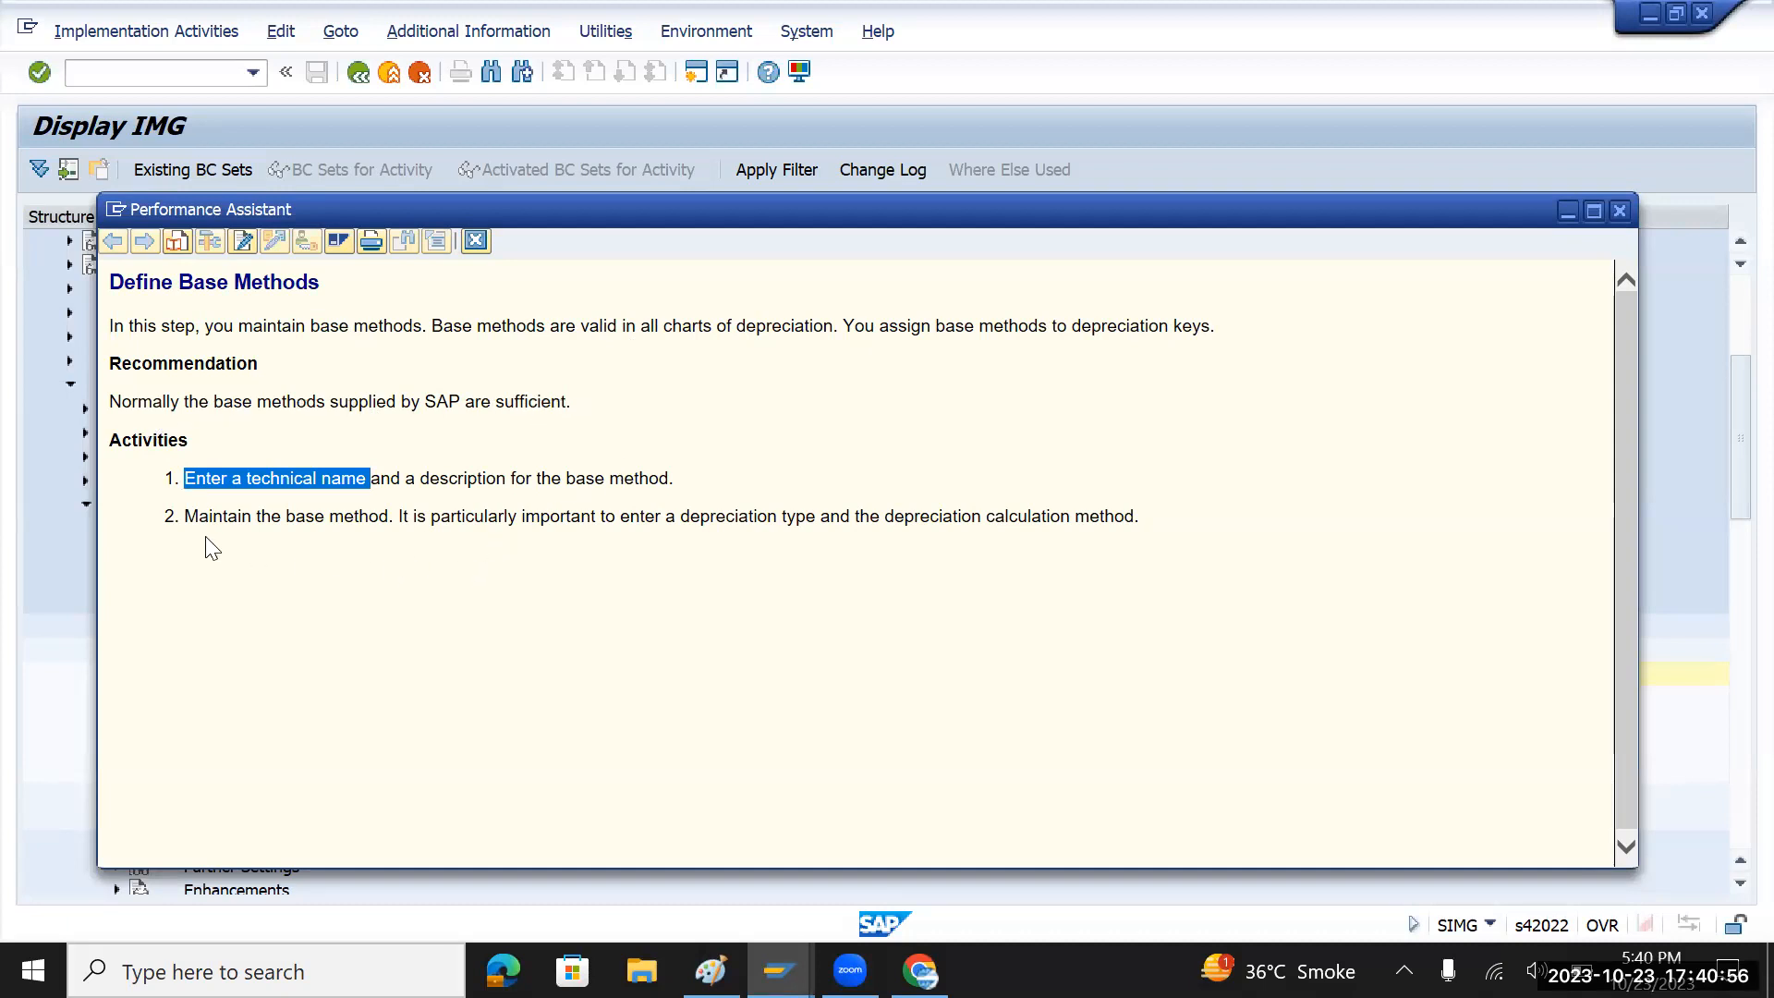
pyautogui.moveTo(186, 516); pyautogui.dragTo(1133, 515)
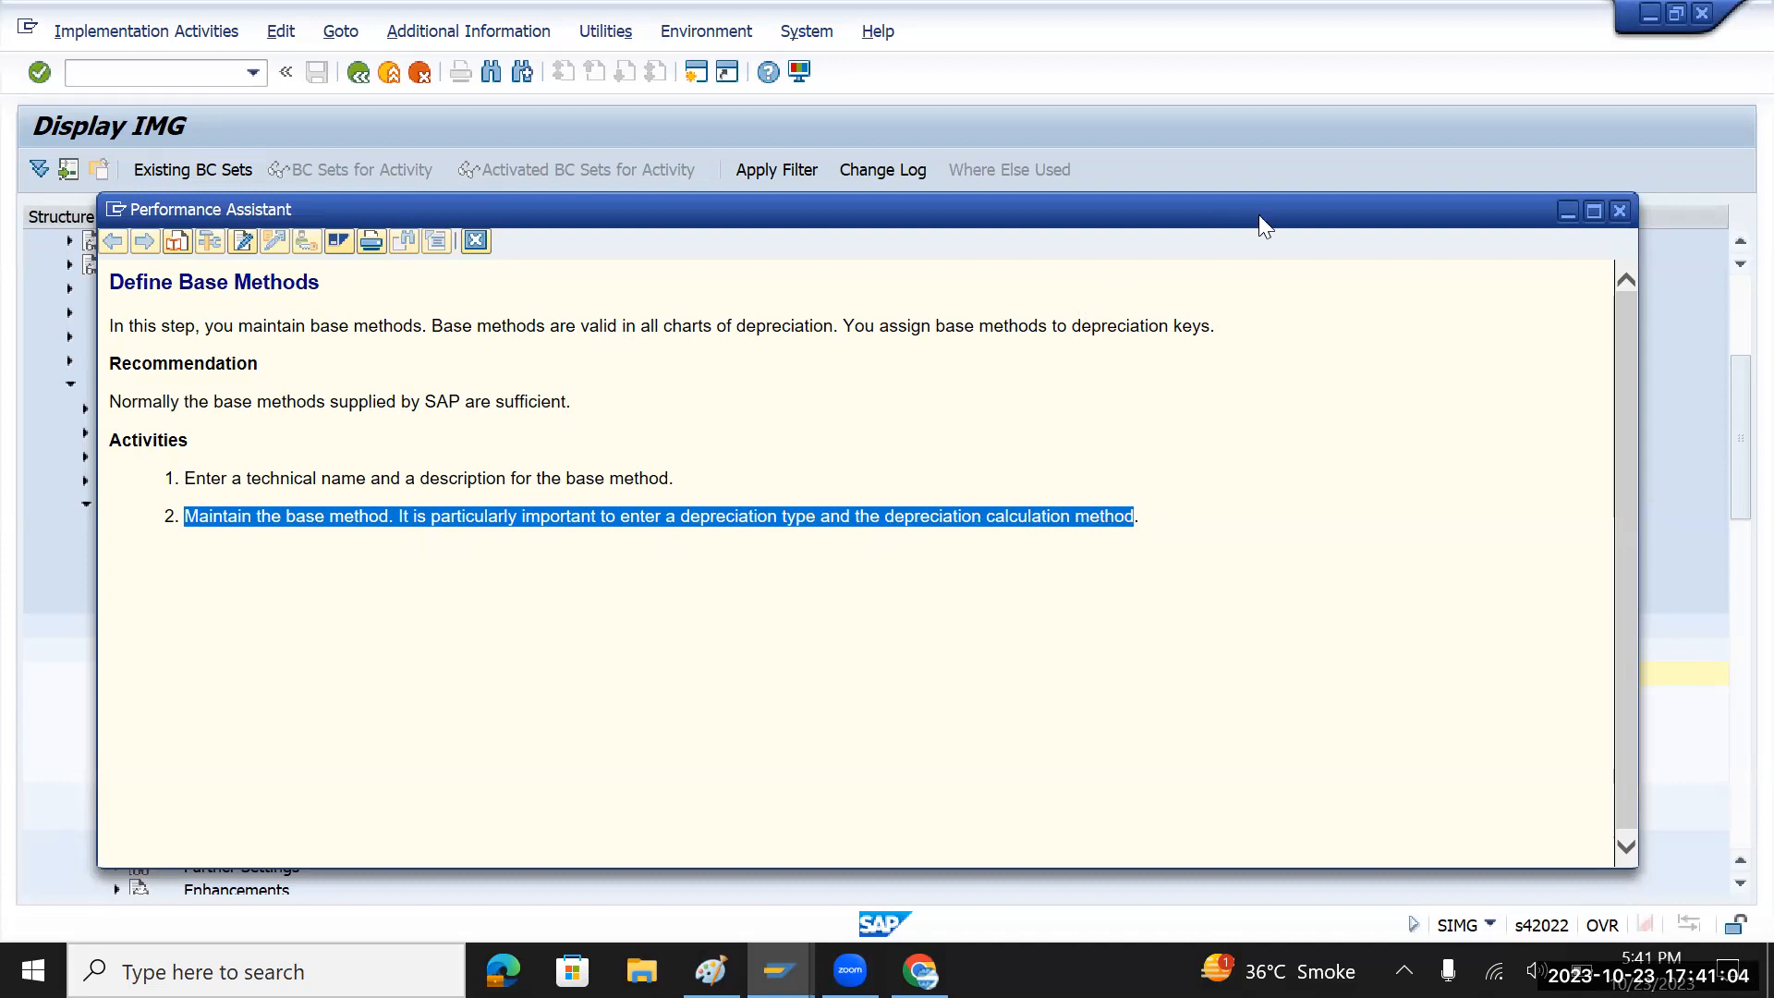
pyautogui.click(1619, 214)
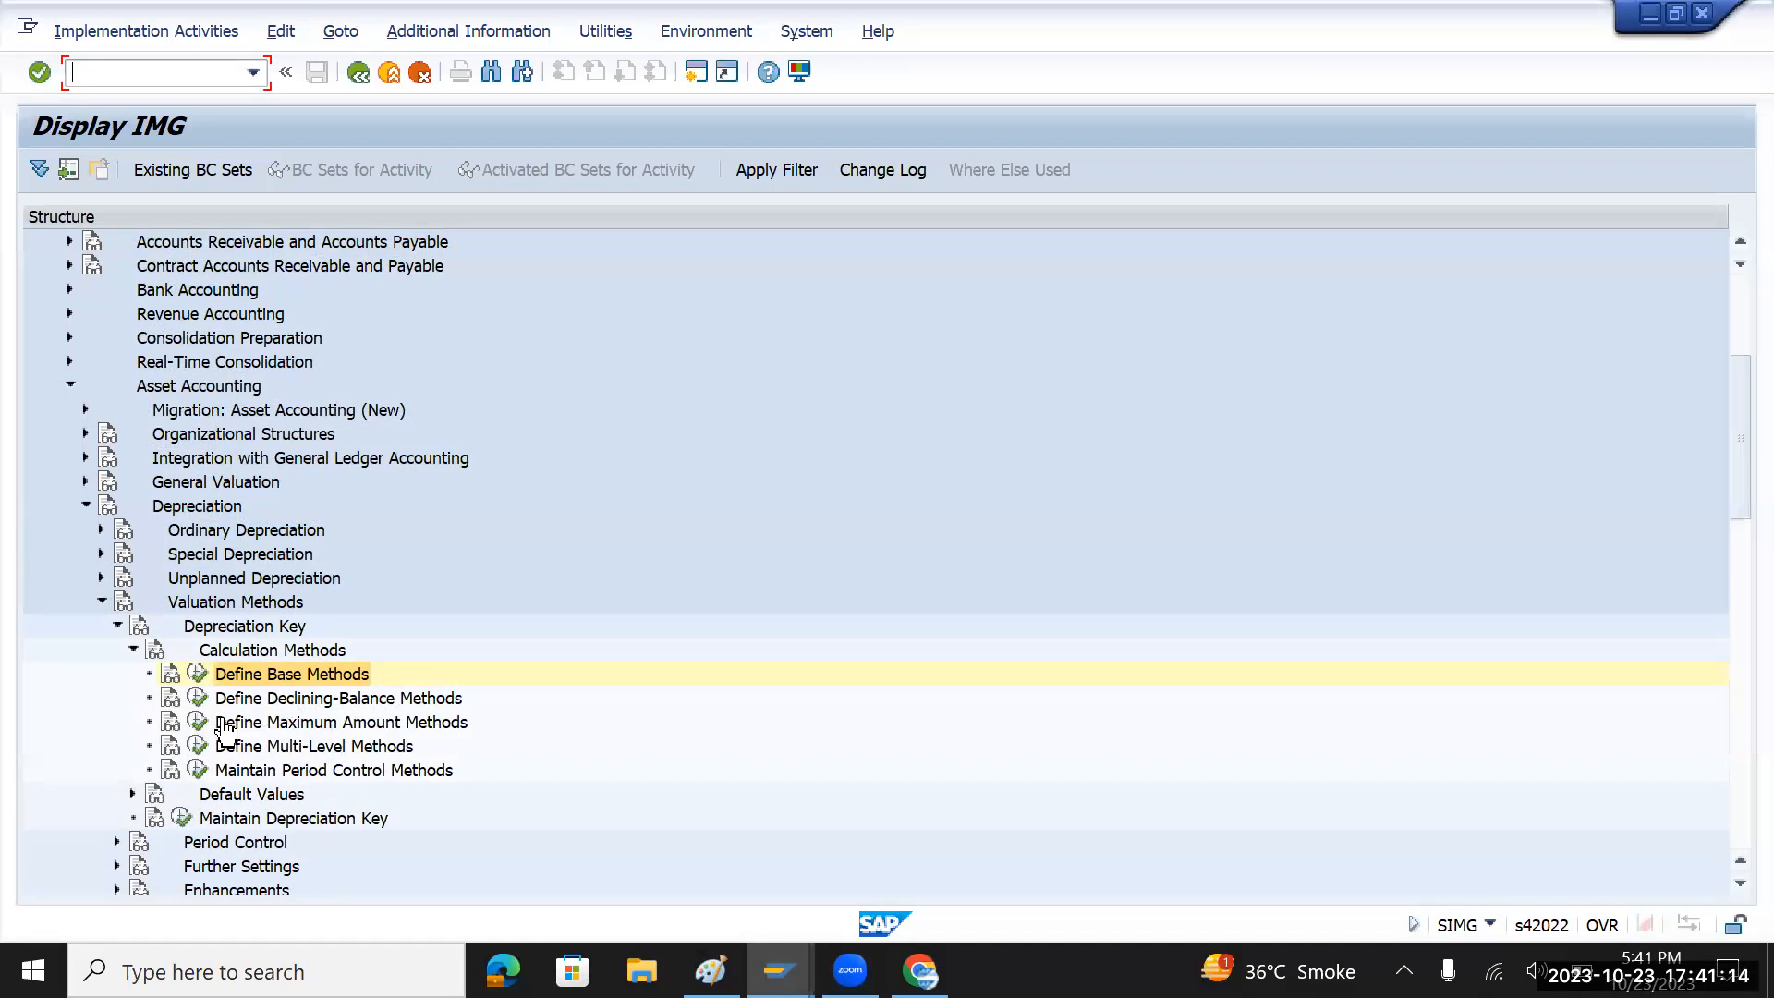
# - Open the Define Multi-Level Methods activity for chart of depreciation TMCI
pyautogui.click(302, 750)
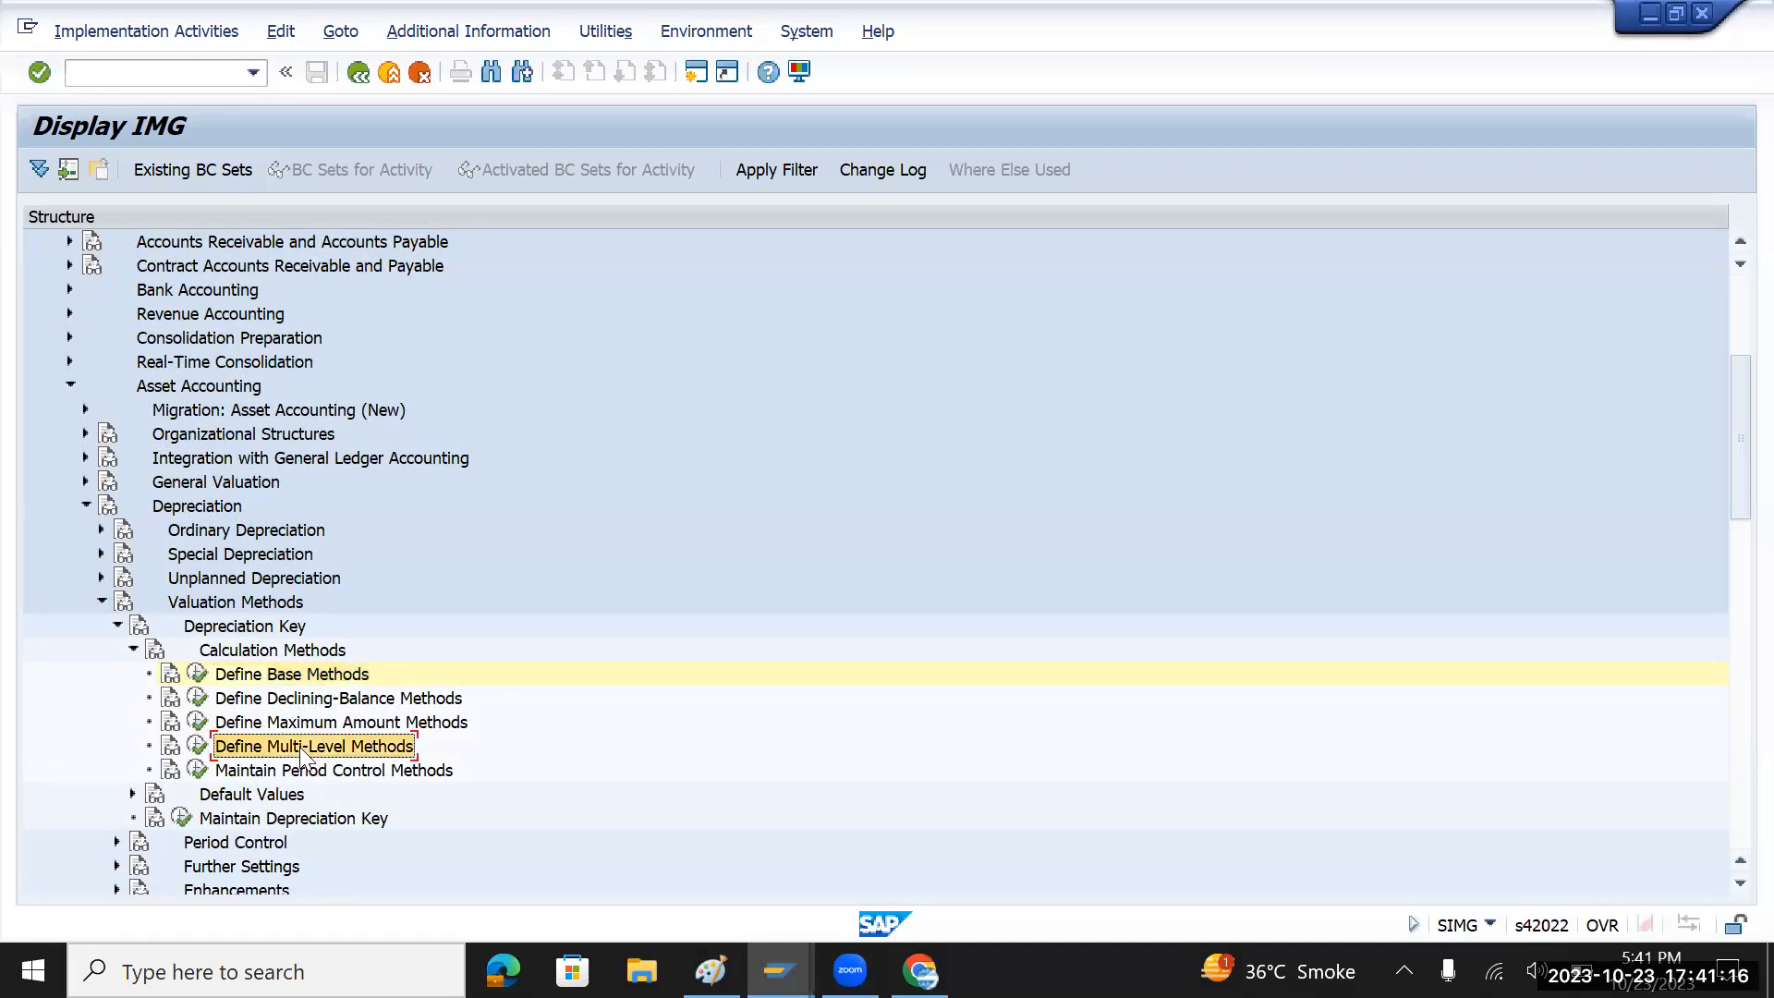
pyautogui.click(198, 746)
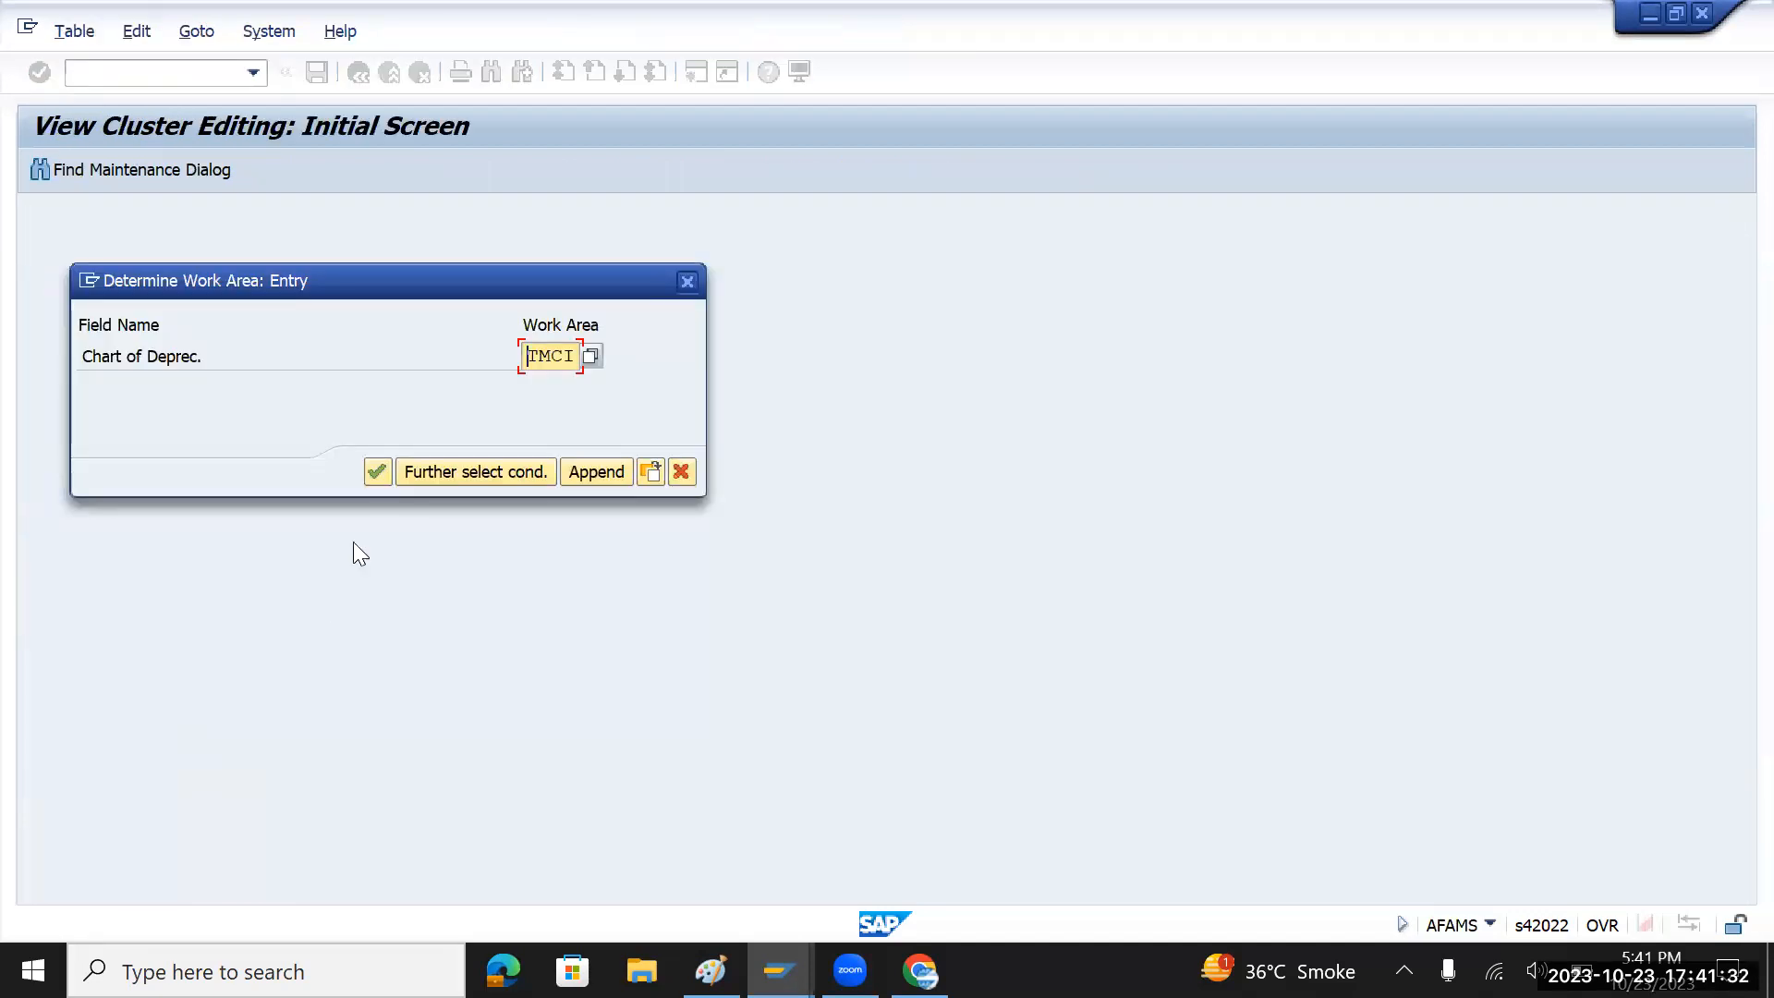
pyautogui.click(377, 472)
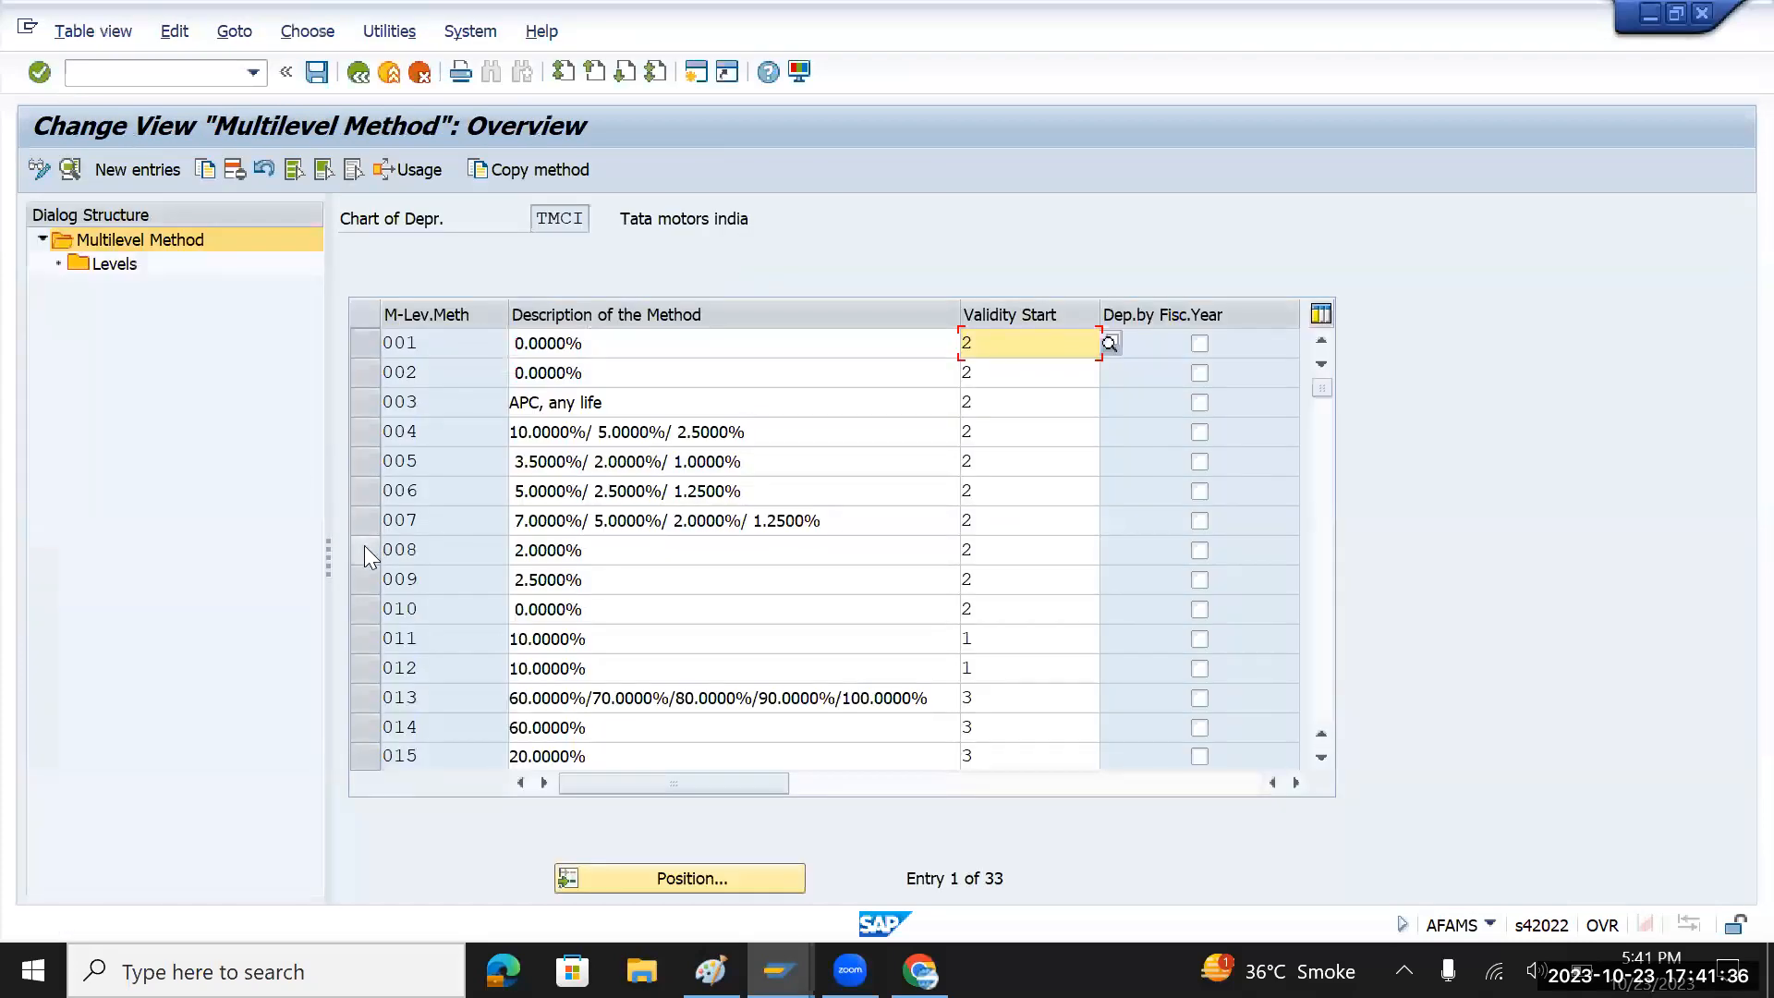
# - Open multilevel method 008 and examine its validity start options, keeping From ordinary depreciation start date
pyautogui.click(364, 547)
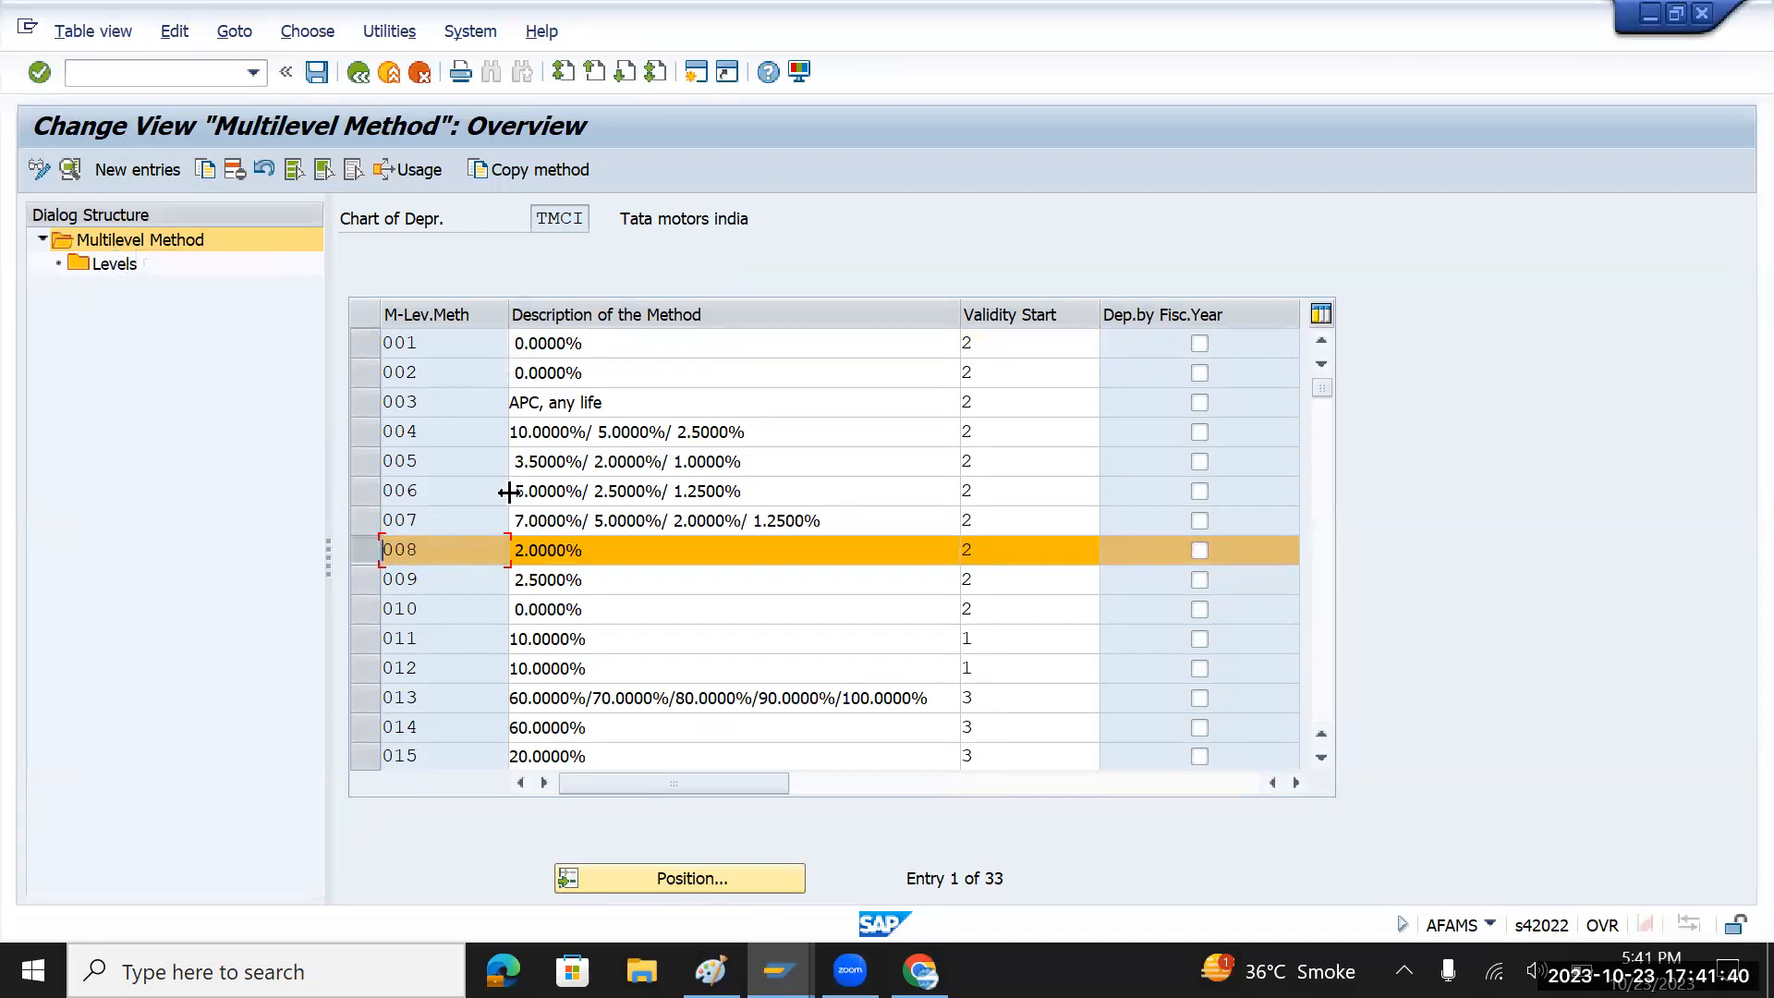
pyautogui.doubleClick(466, 555)
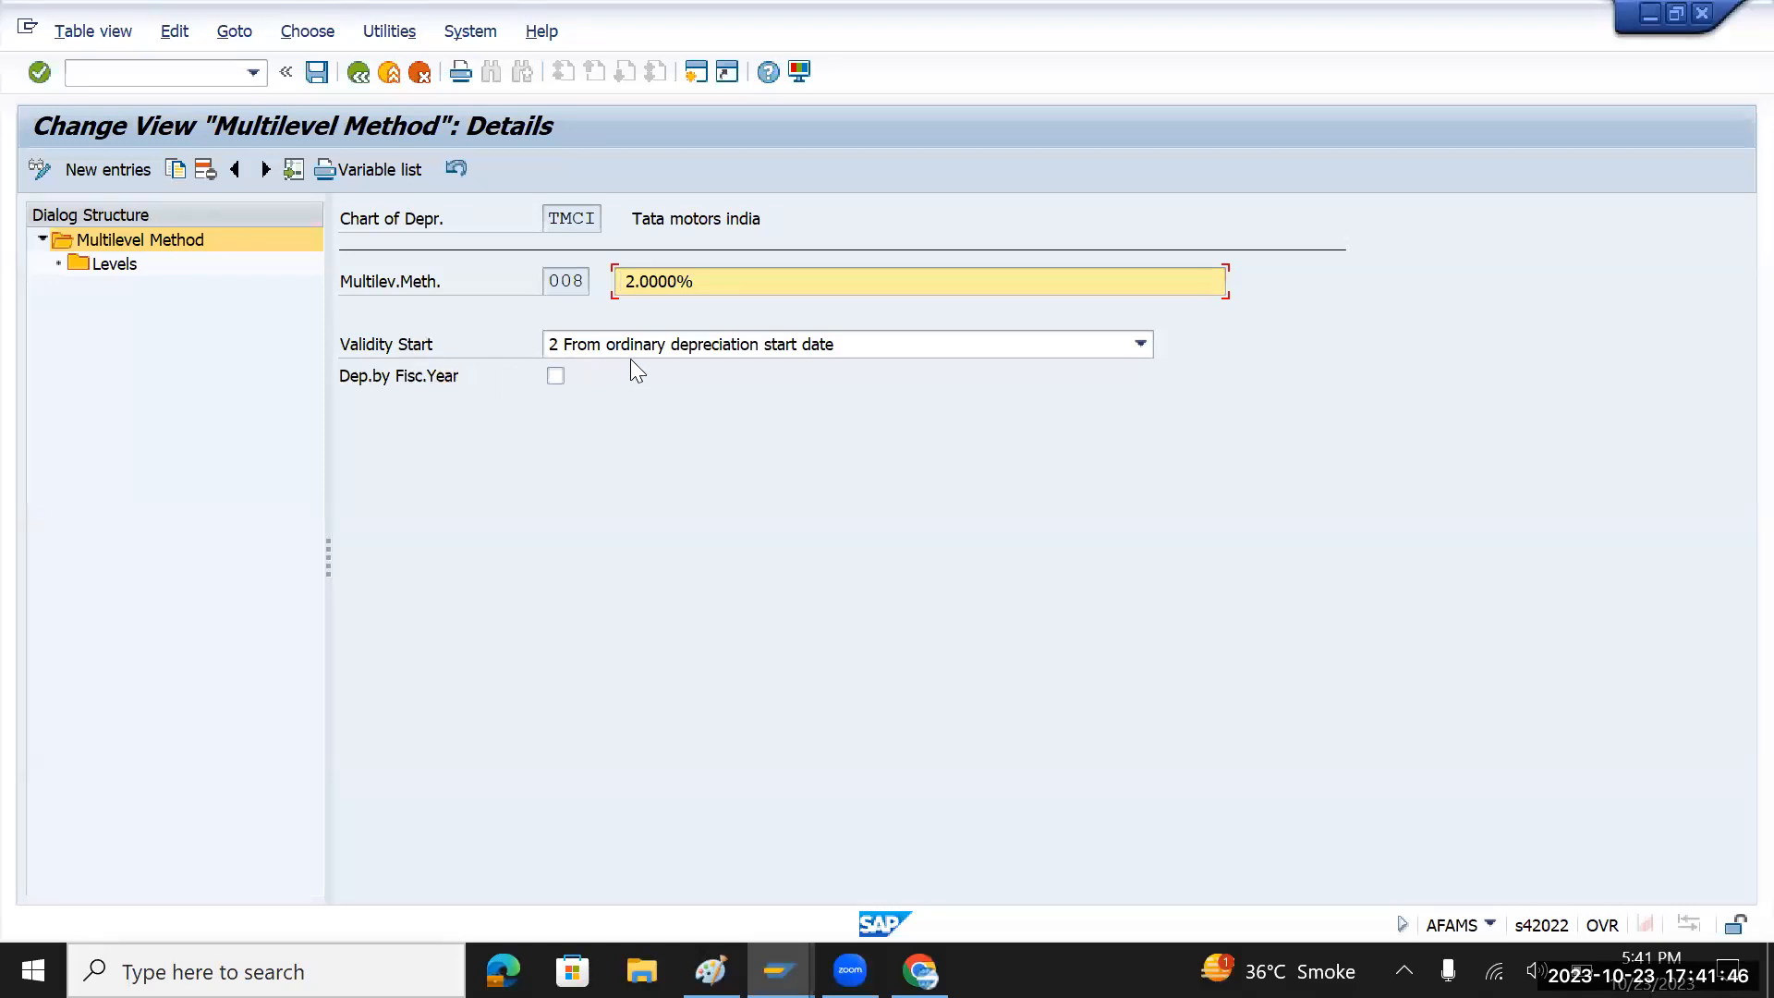
pyautogui.click(765, 347)
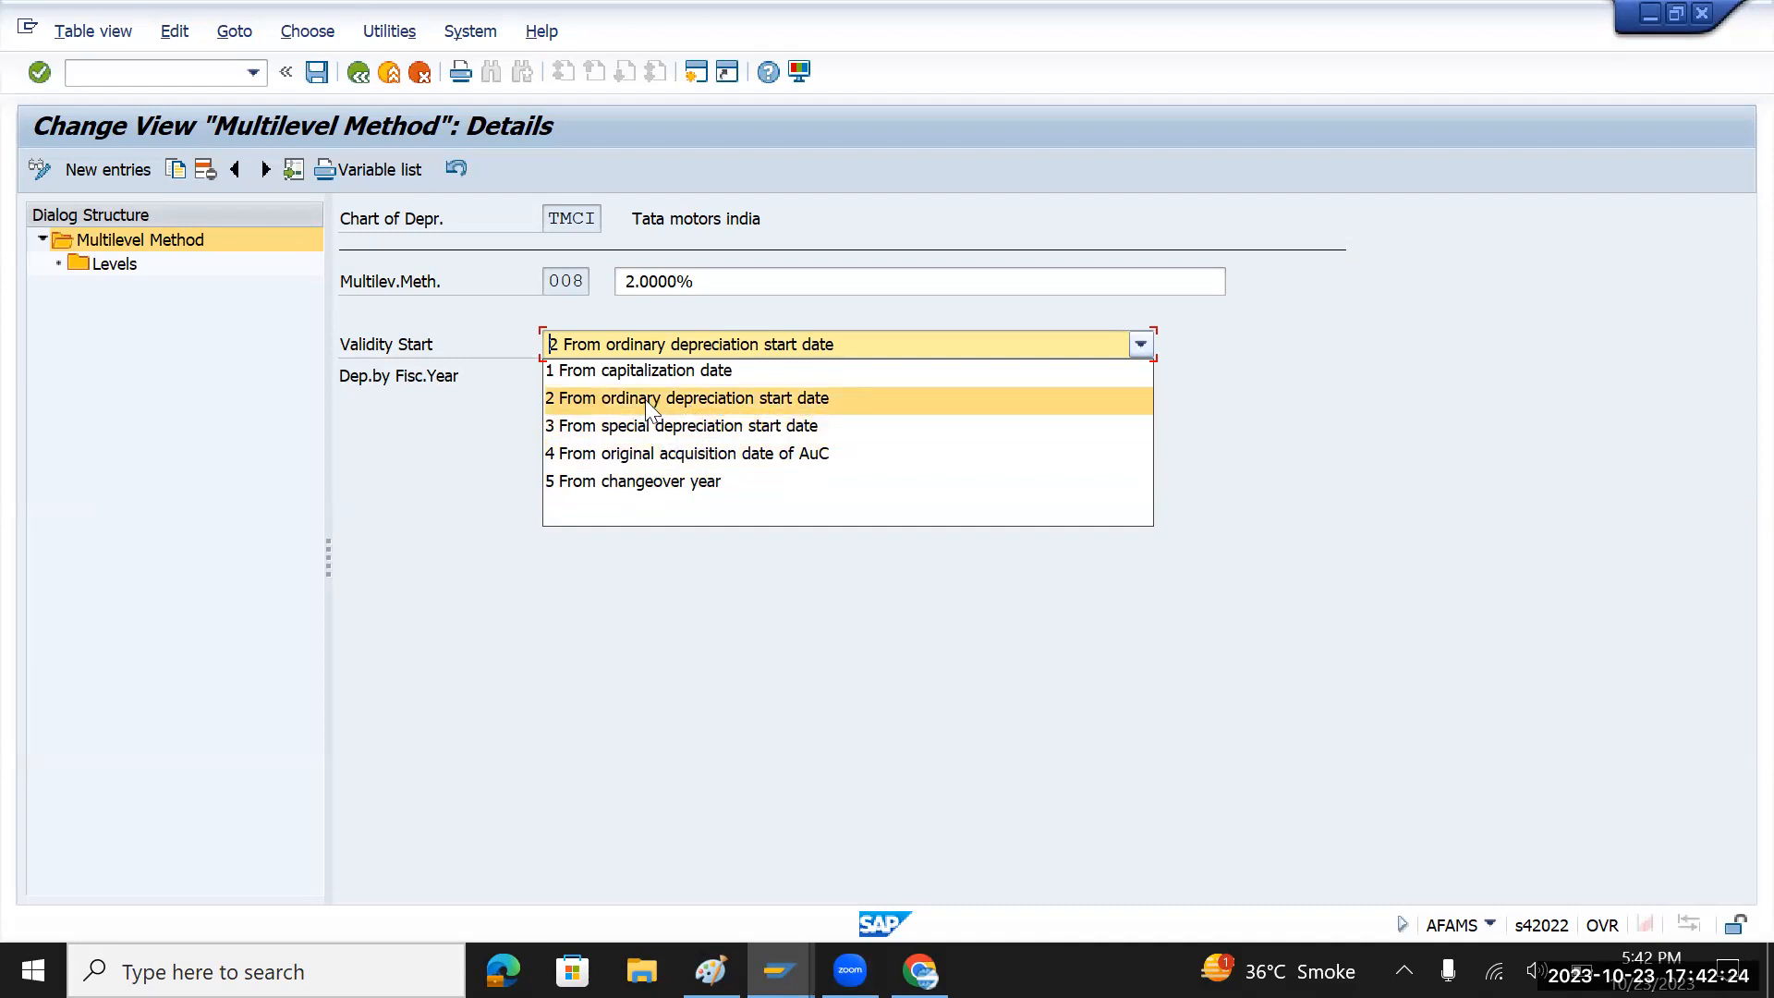
pyautogui.click(686, 396)
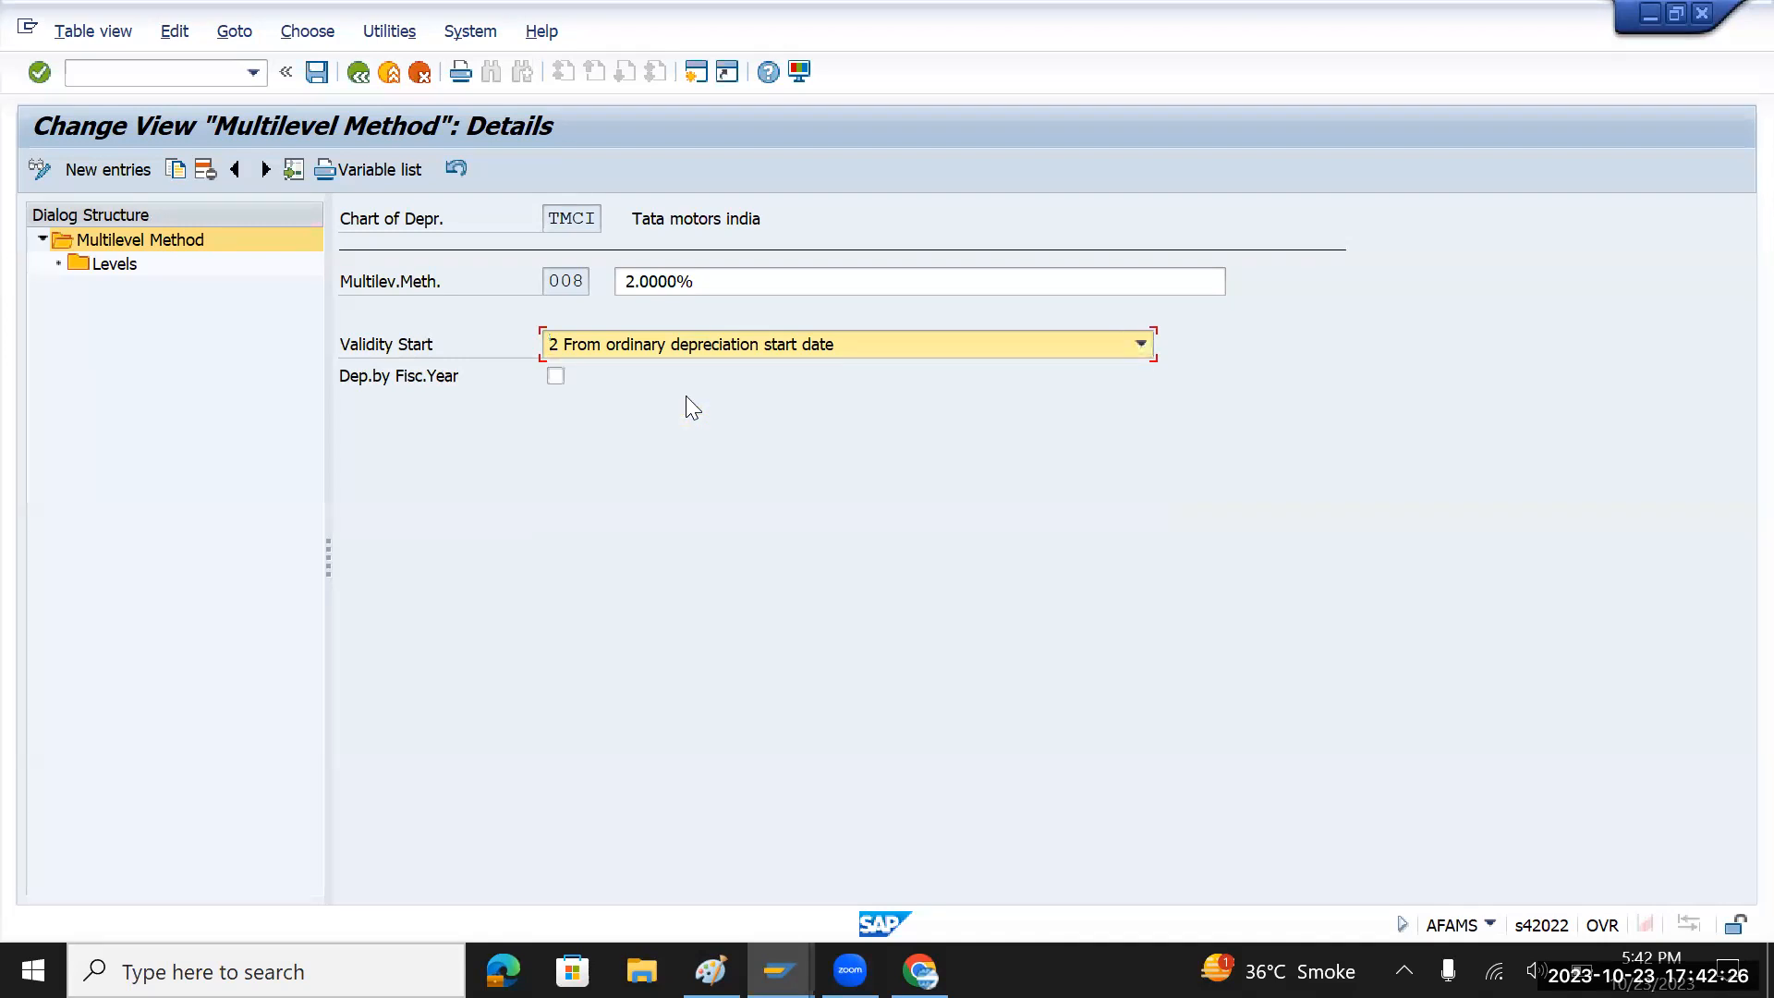
# - Open the levels of multilevel method 008 and enable the remaining life indicator, with base value 01
pyautogui.doubleClick(118, 266)
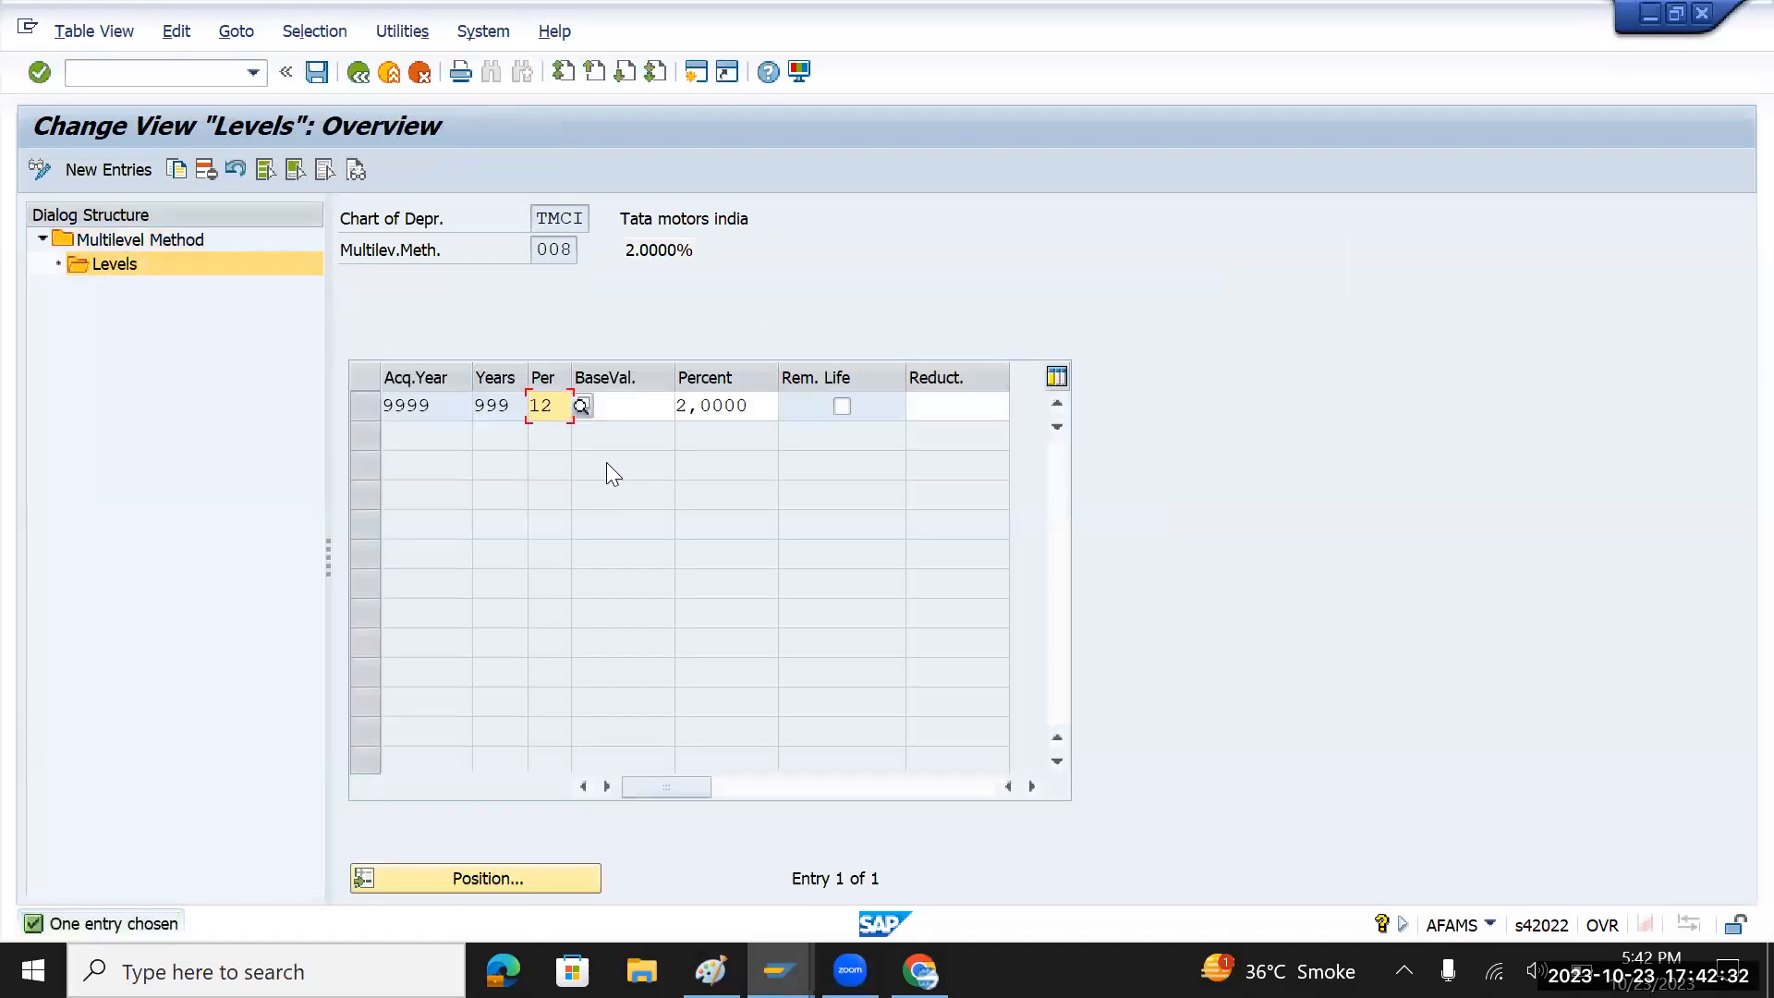
pyautogui.click(622, 407)
pyautogui.write('01')
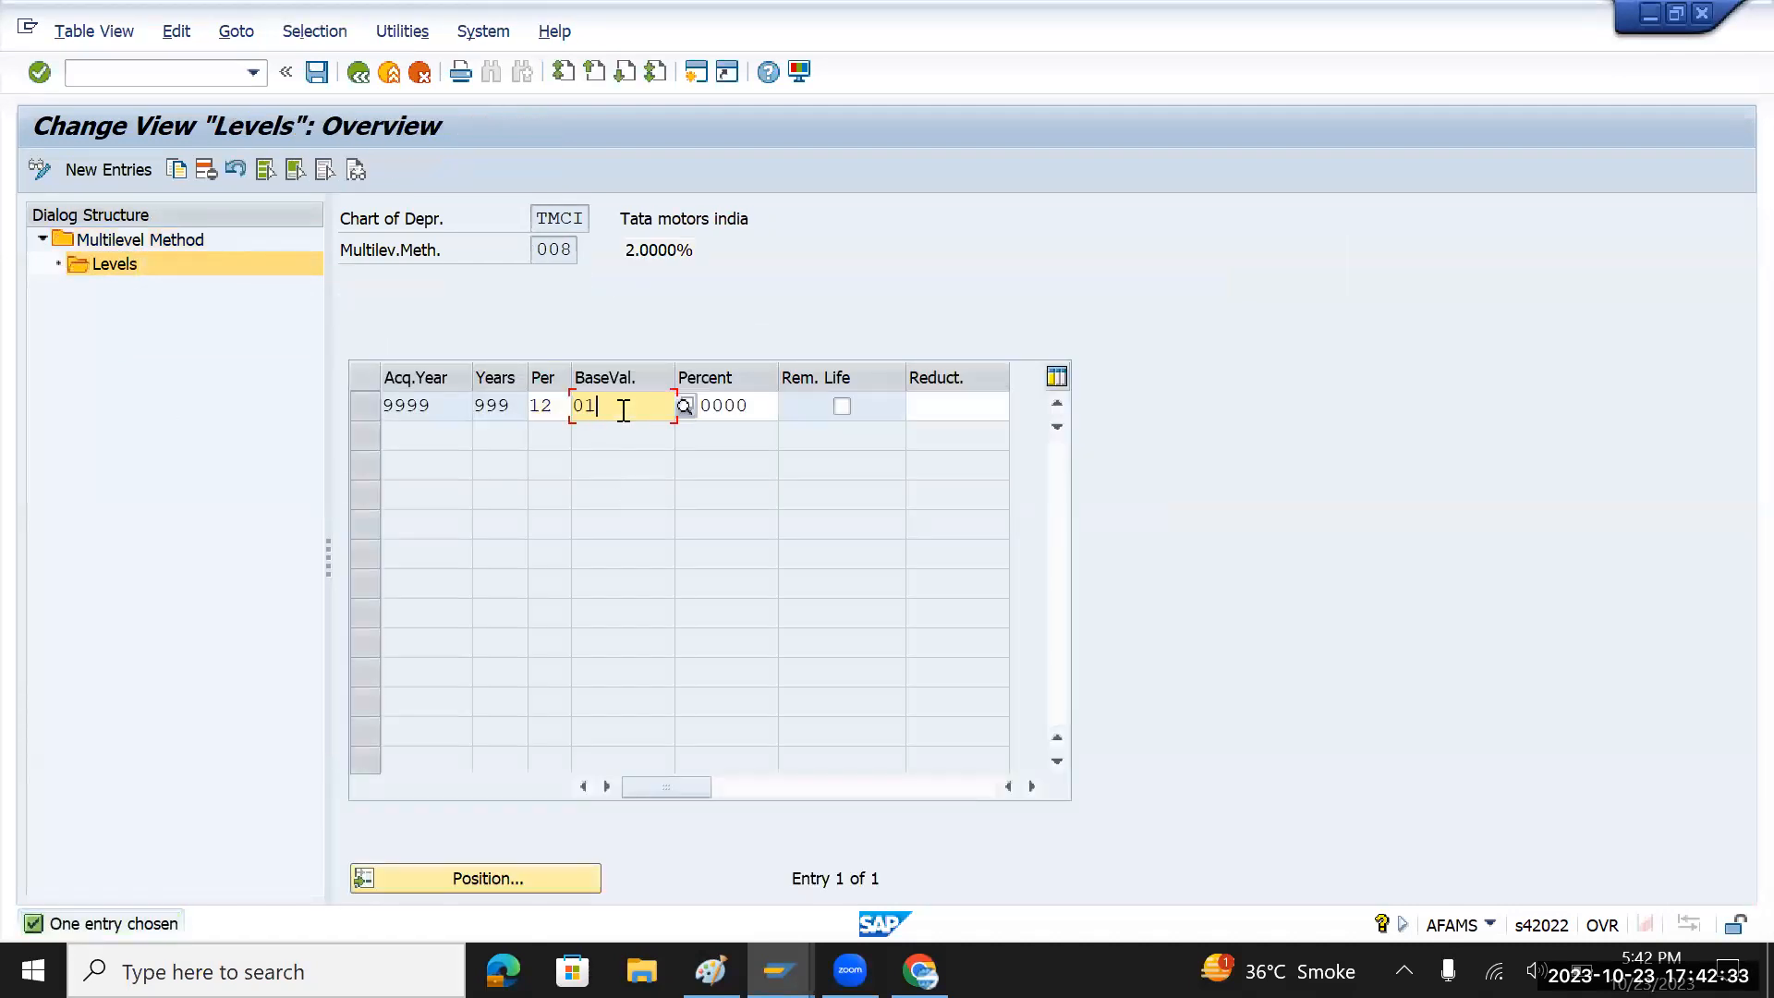
pyautogui.click(754, 413)
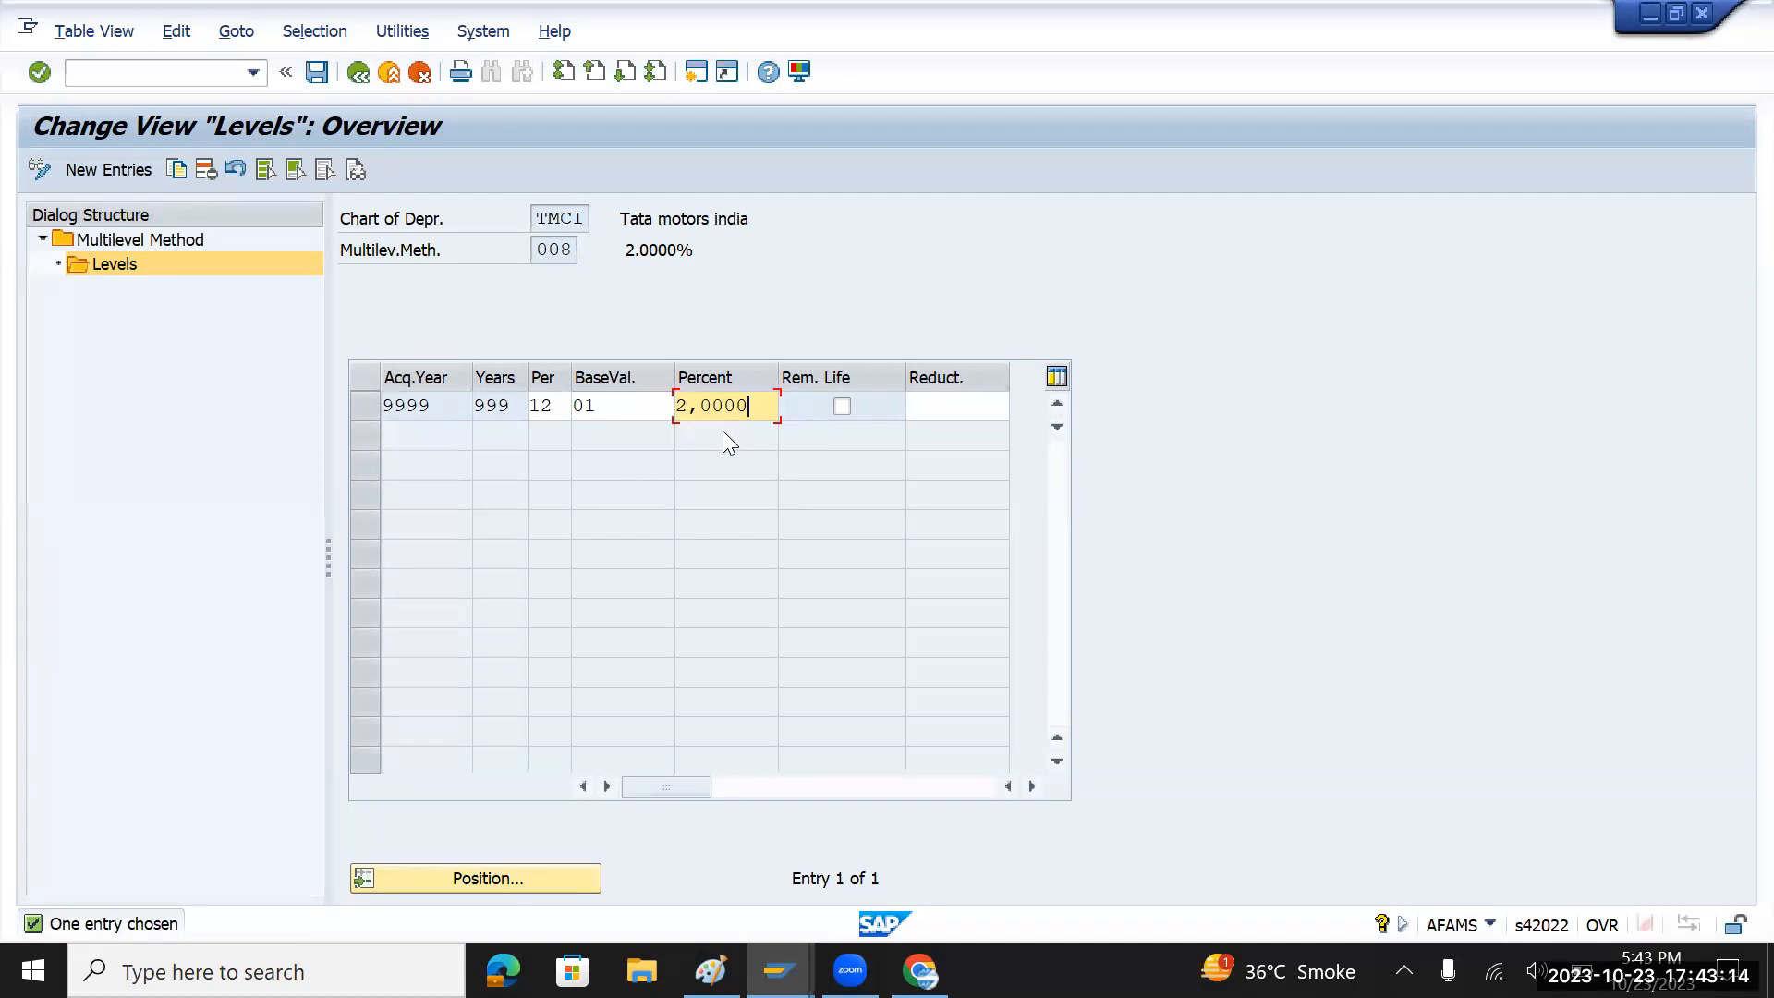
pyautogui.click(842, 406)
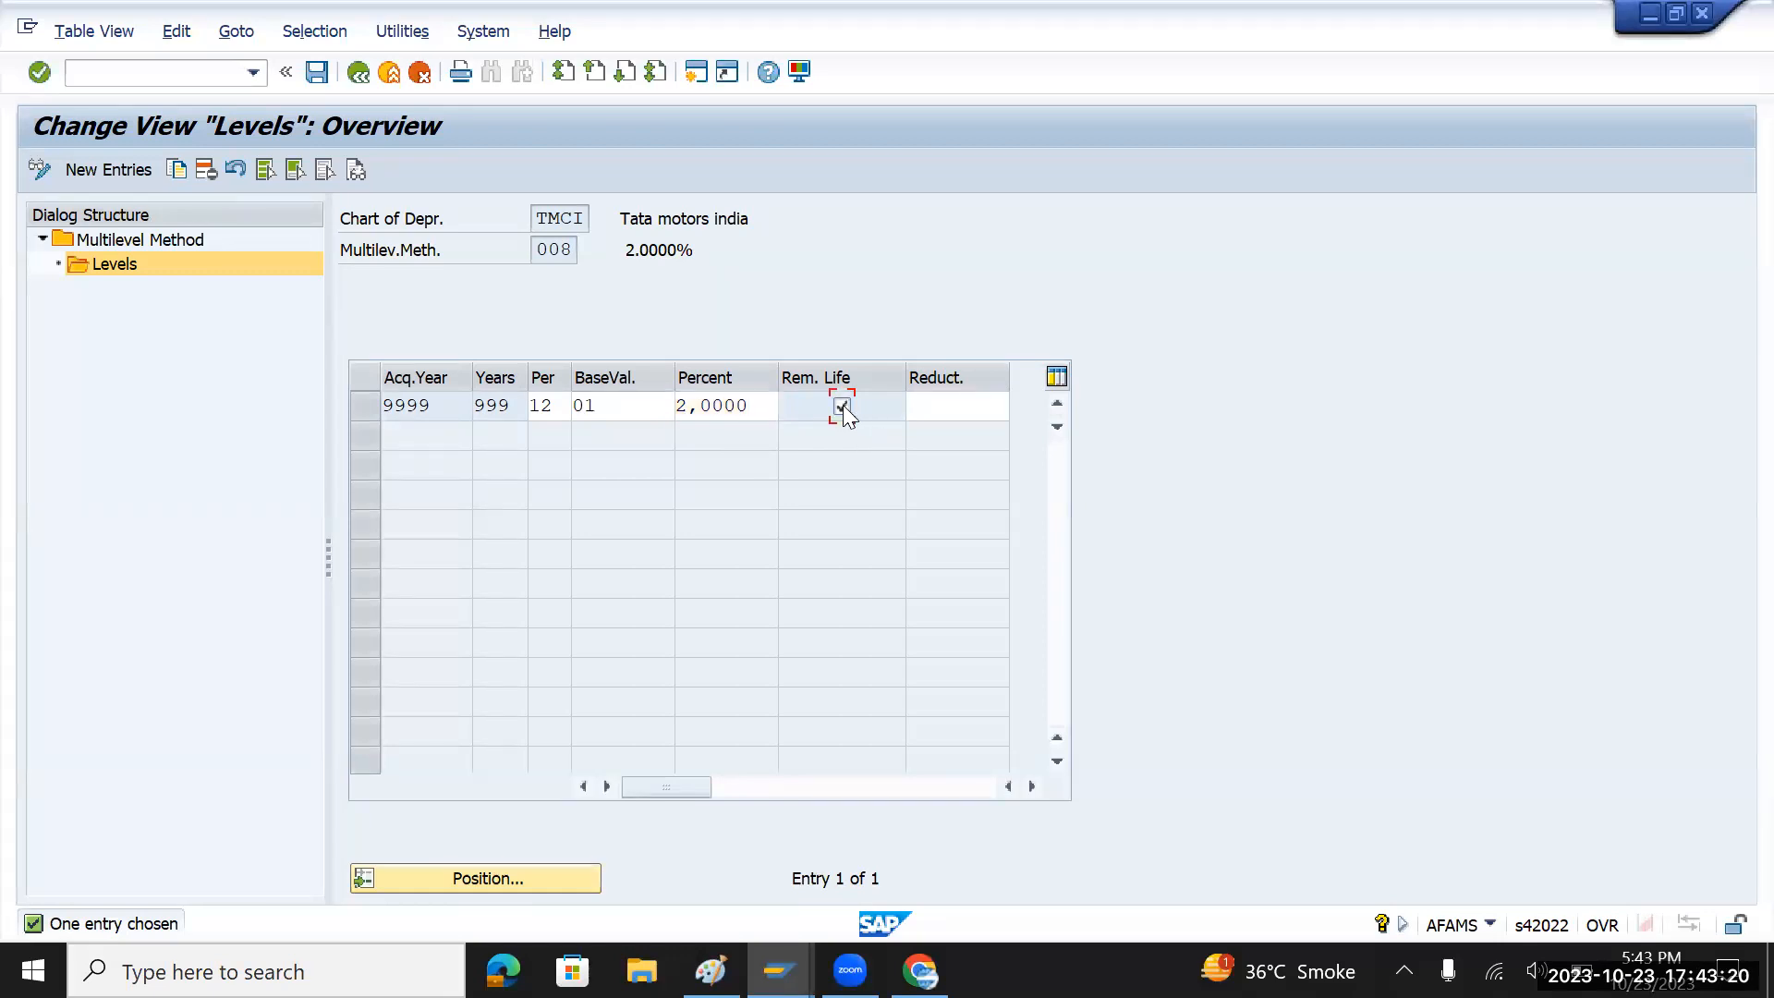
# - Read the field help and straight-line example for the remaining useful life indicator, and close it
pyautogui.click(841, 406)
pyautogui.press('F1')
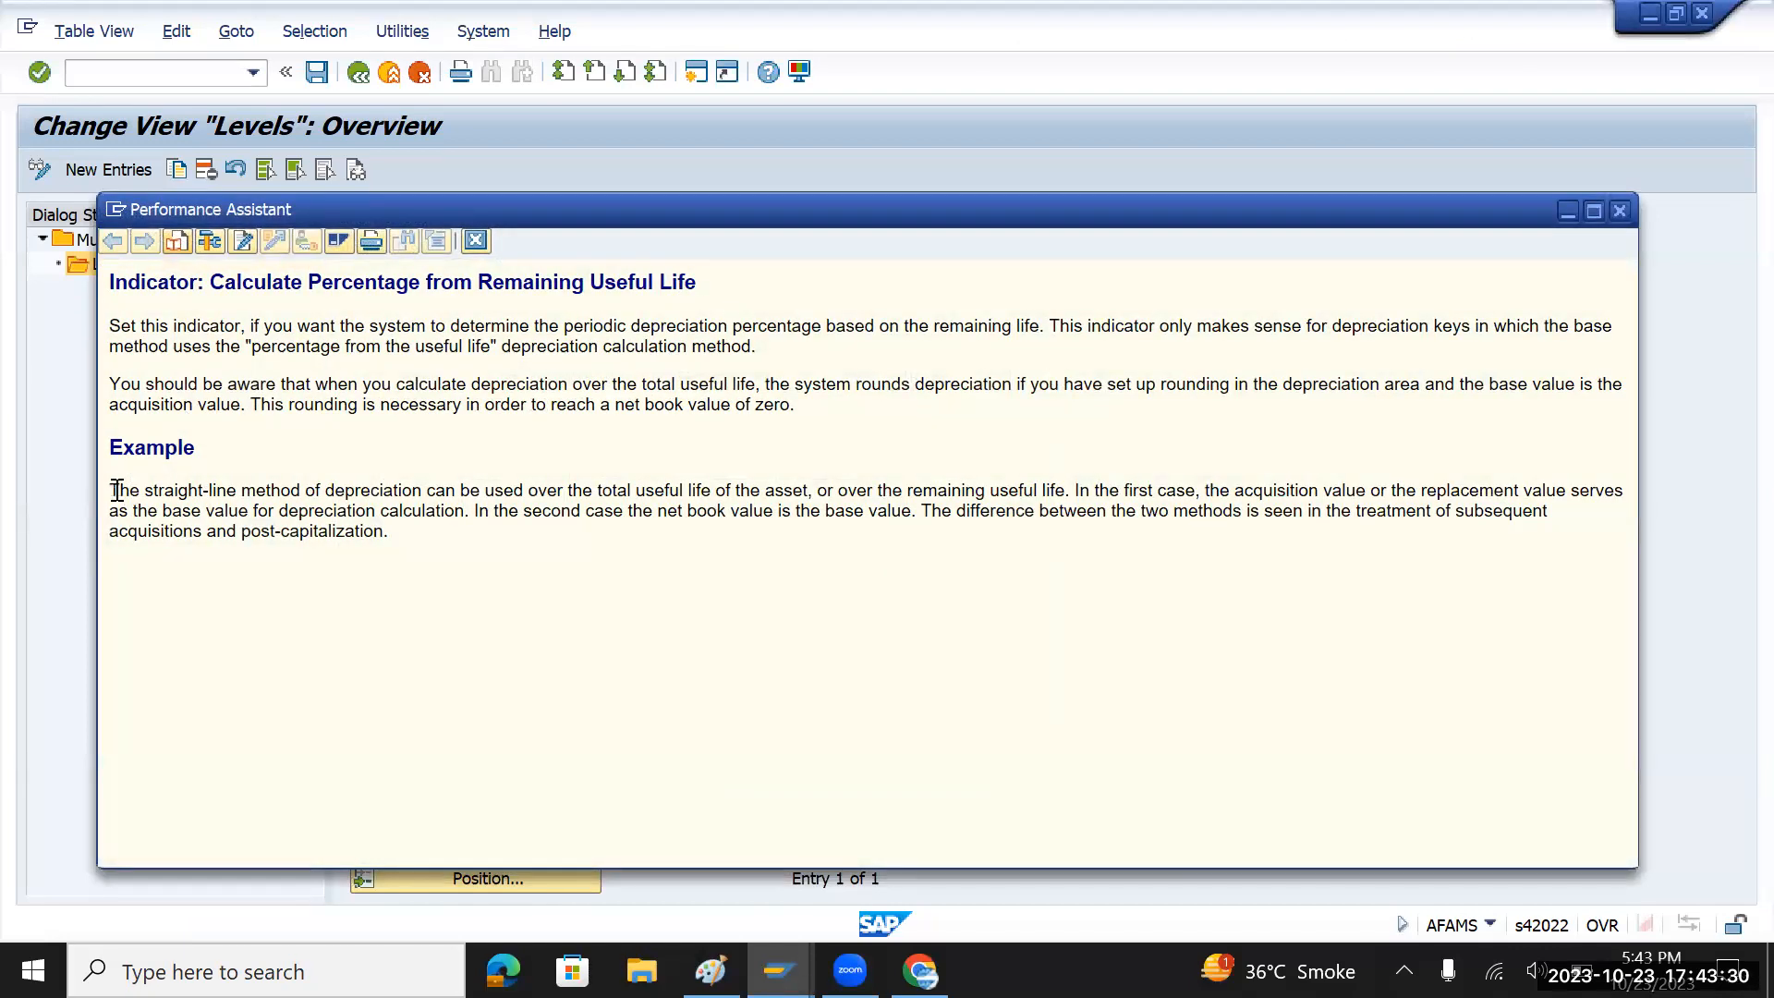
pyautogui.moveTo(112, 489); pyautogui.dragTo(374, 534)
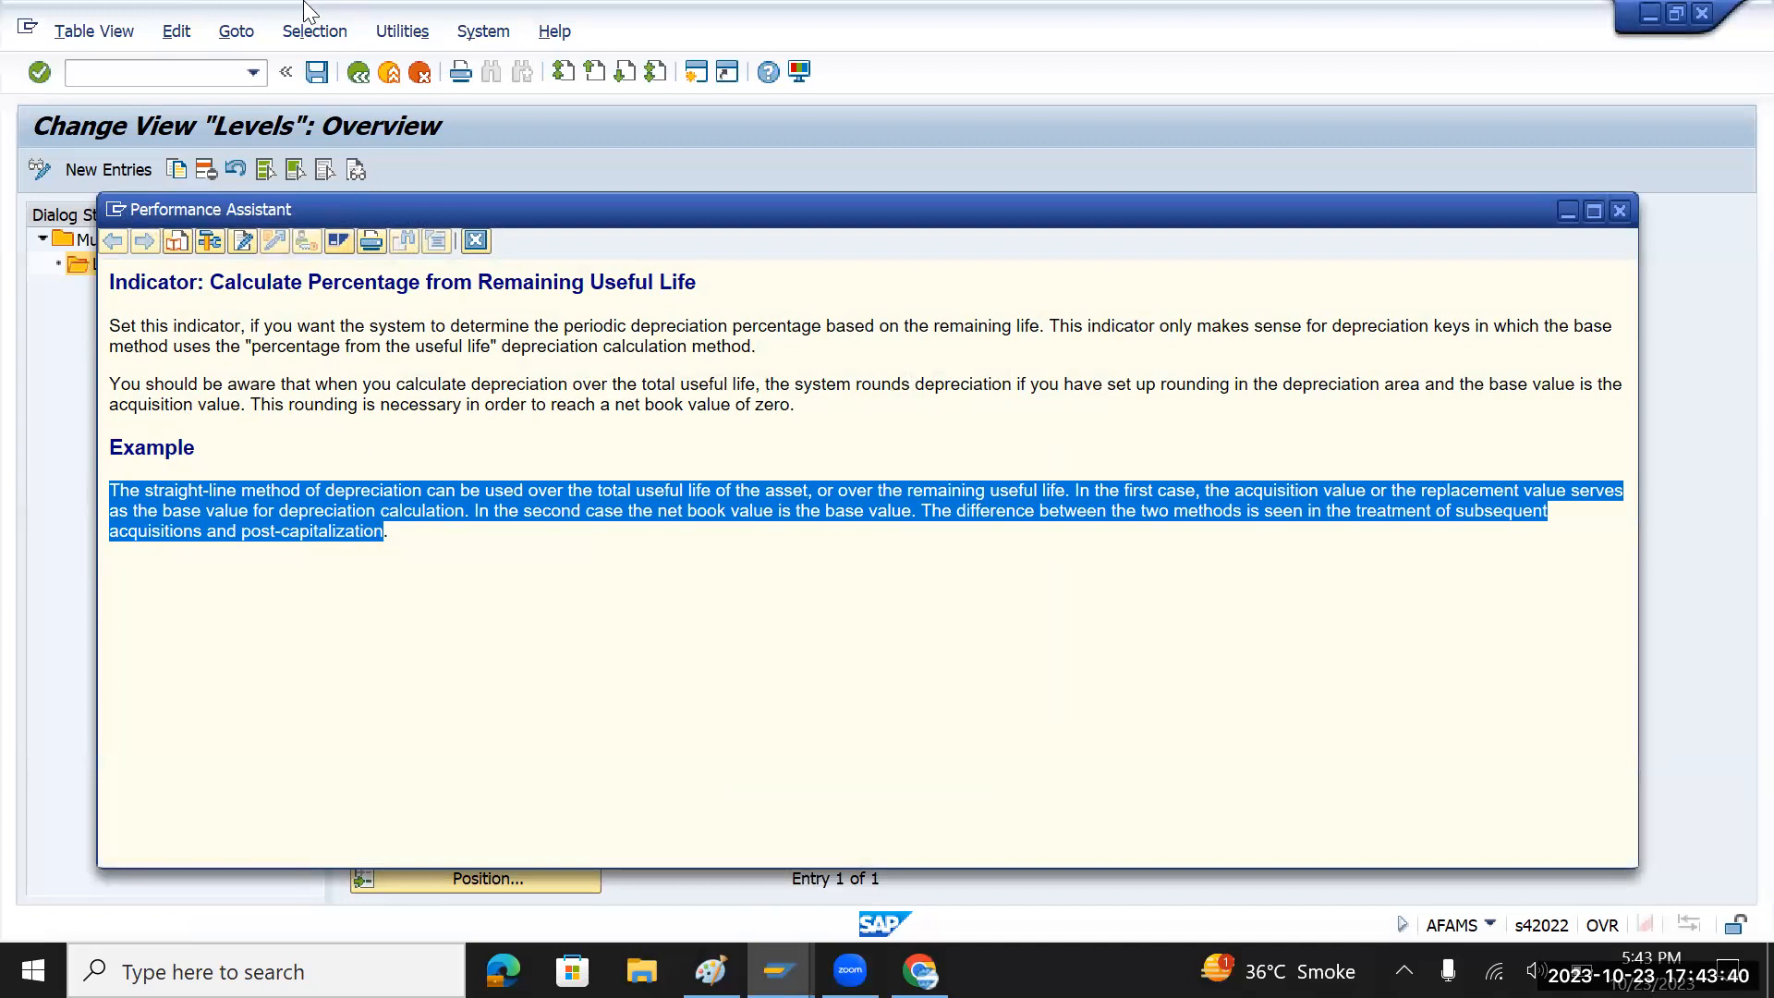
pyautogui.click(1646, 109)
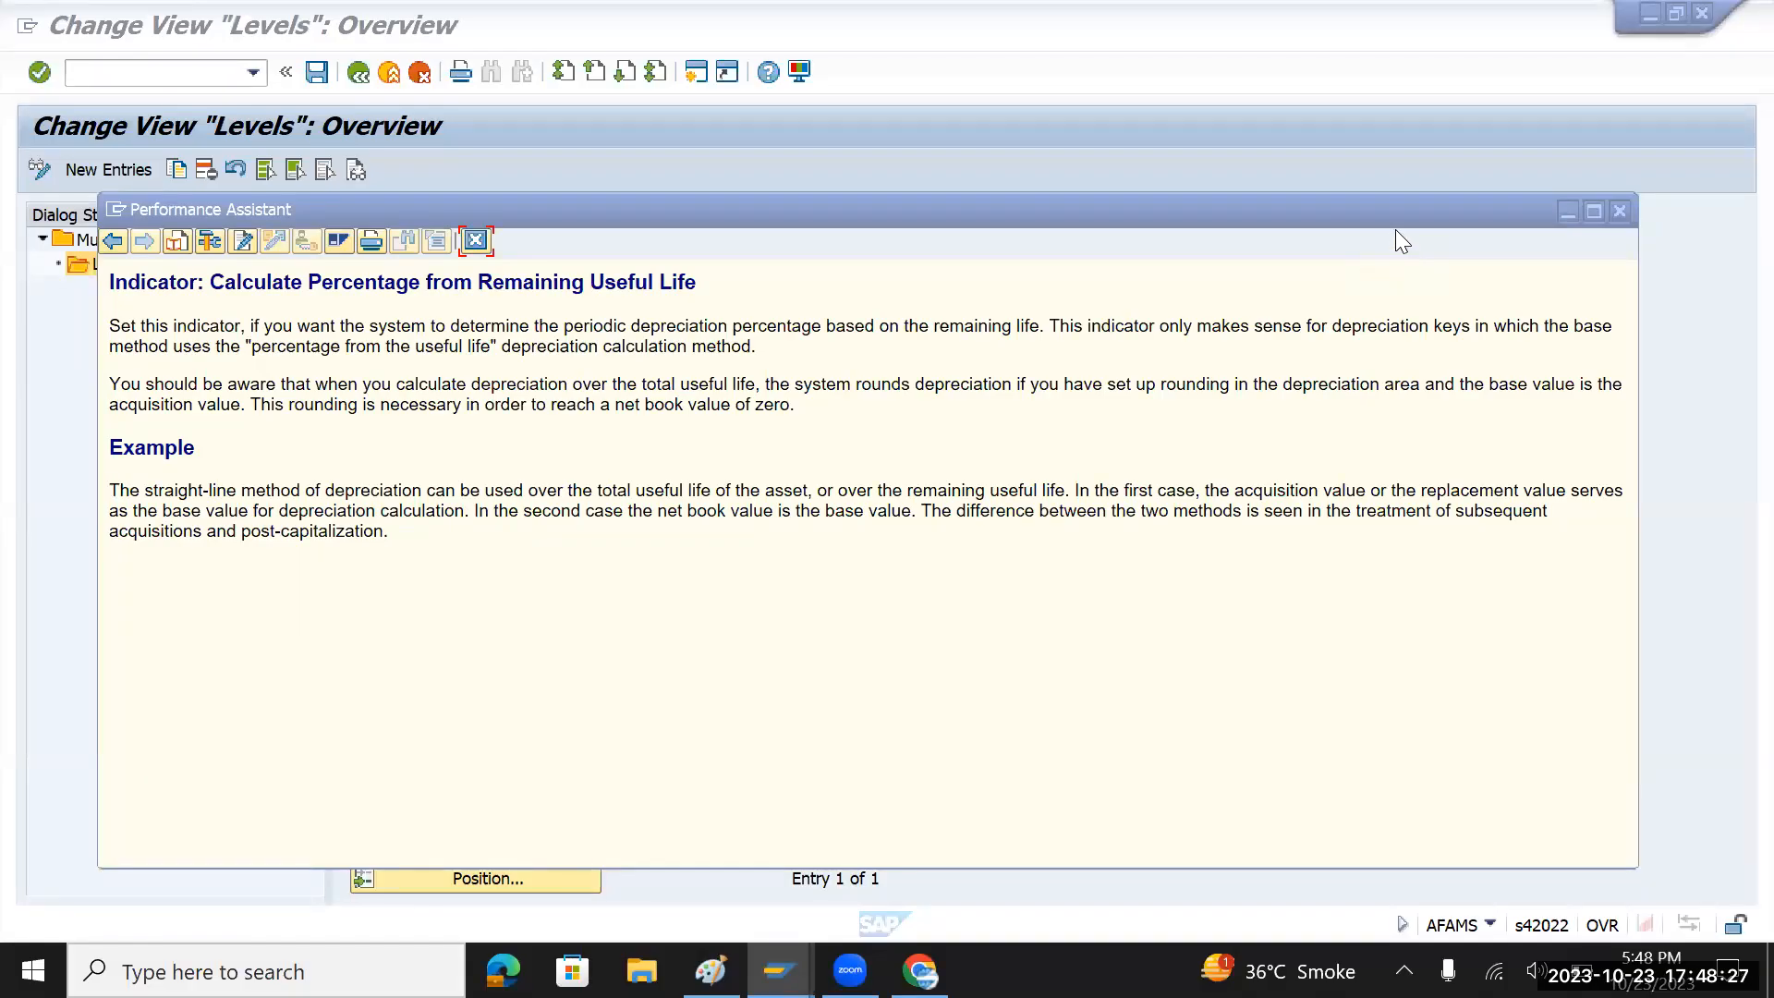
pyautogui.click(1619, 213)
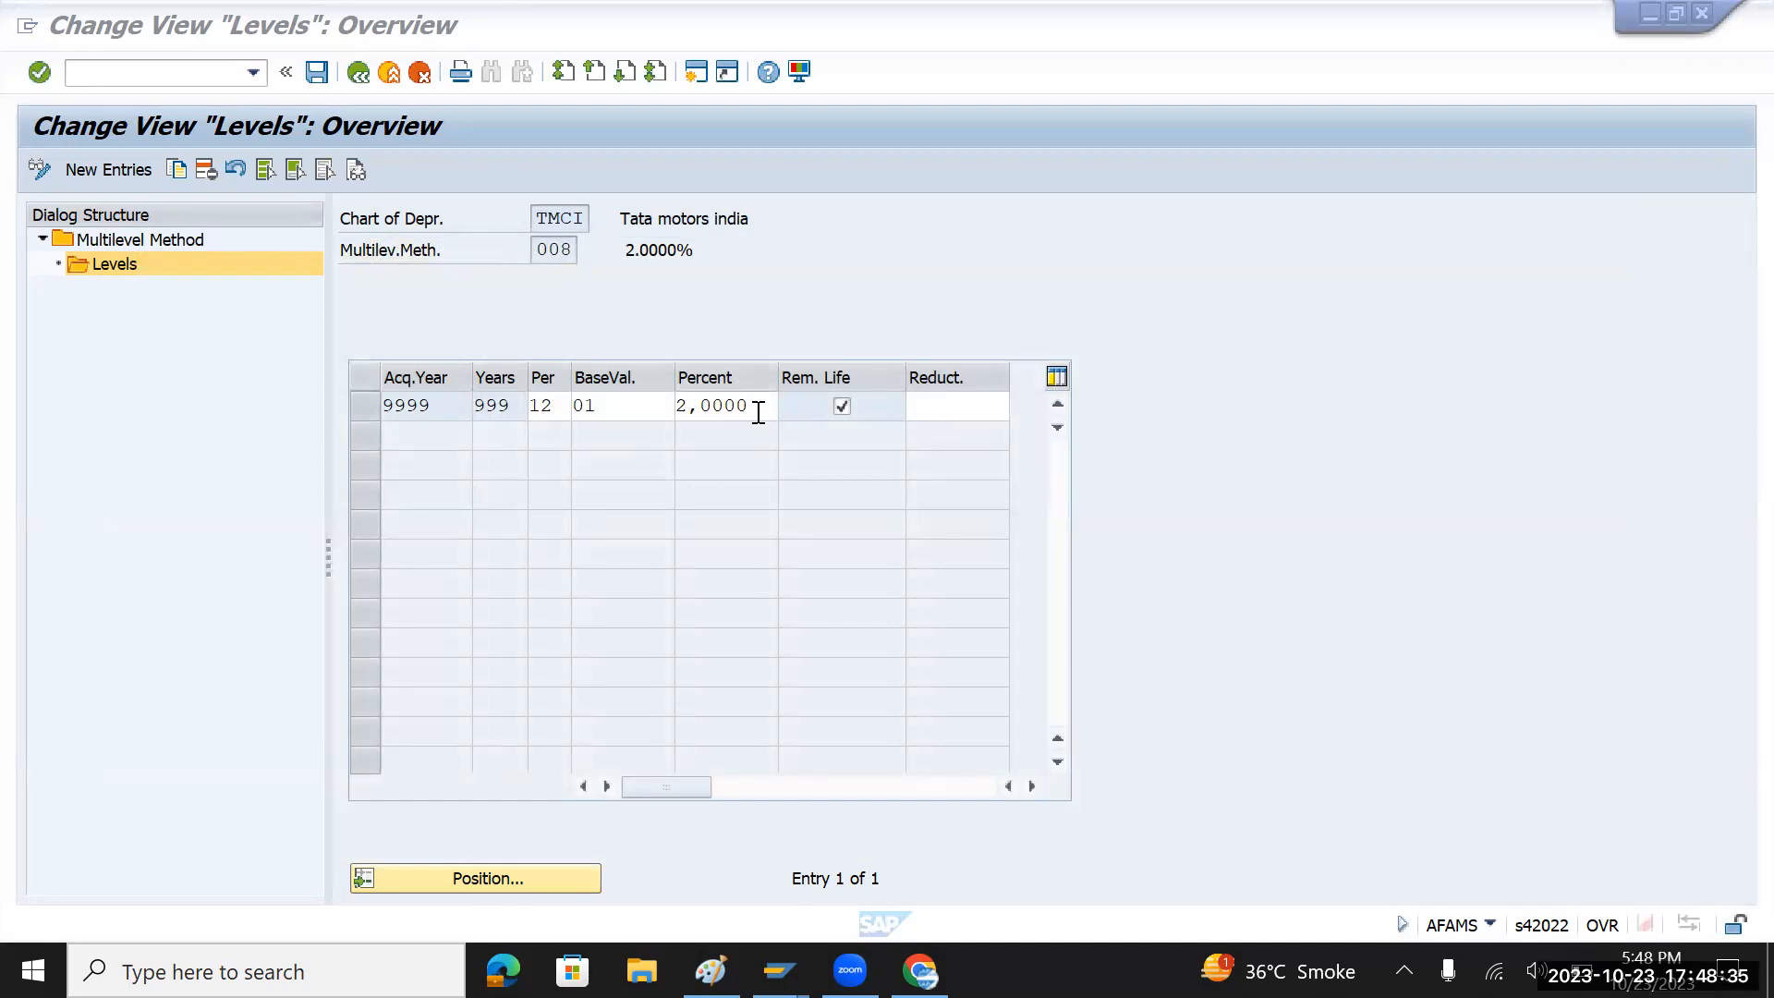
# - Examine the base value keys available for method 008's level, including Acquisition value and Net book value, without changing the entry
pyautogui.moveTo(757, 411); pyautogui.dragTo(681, 412)
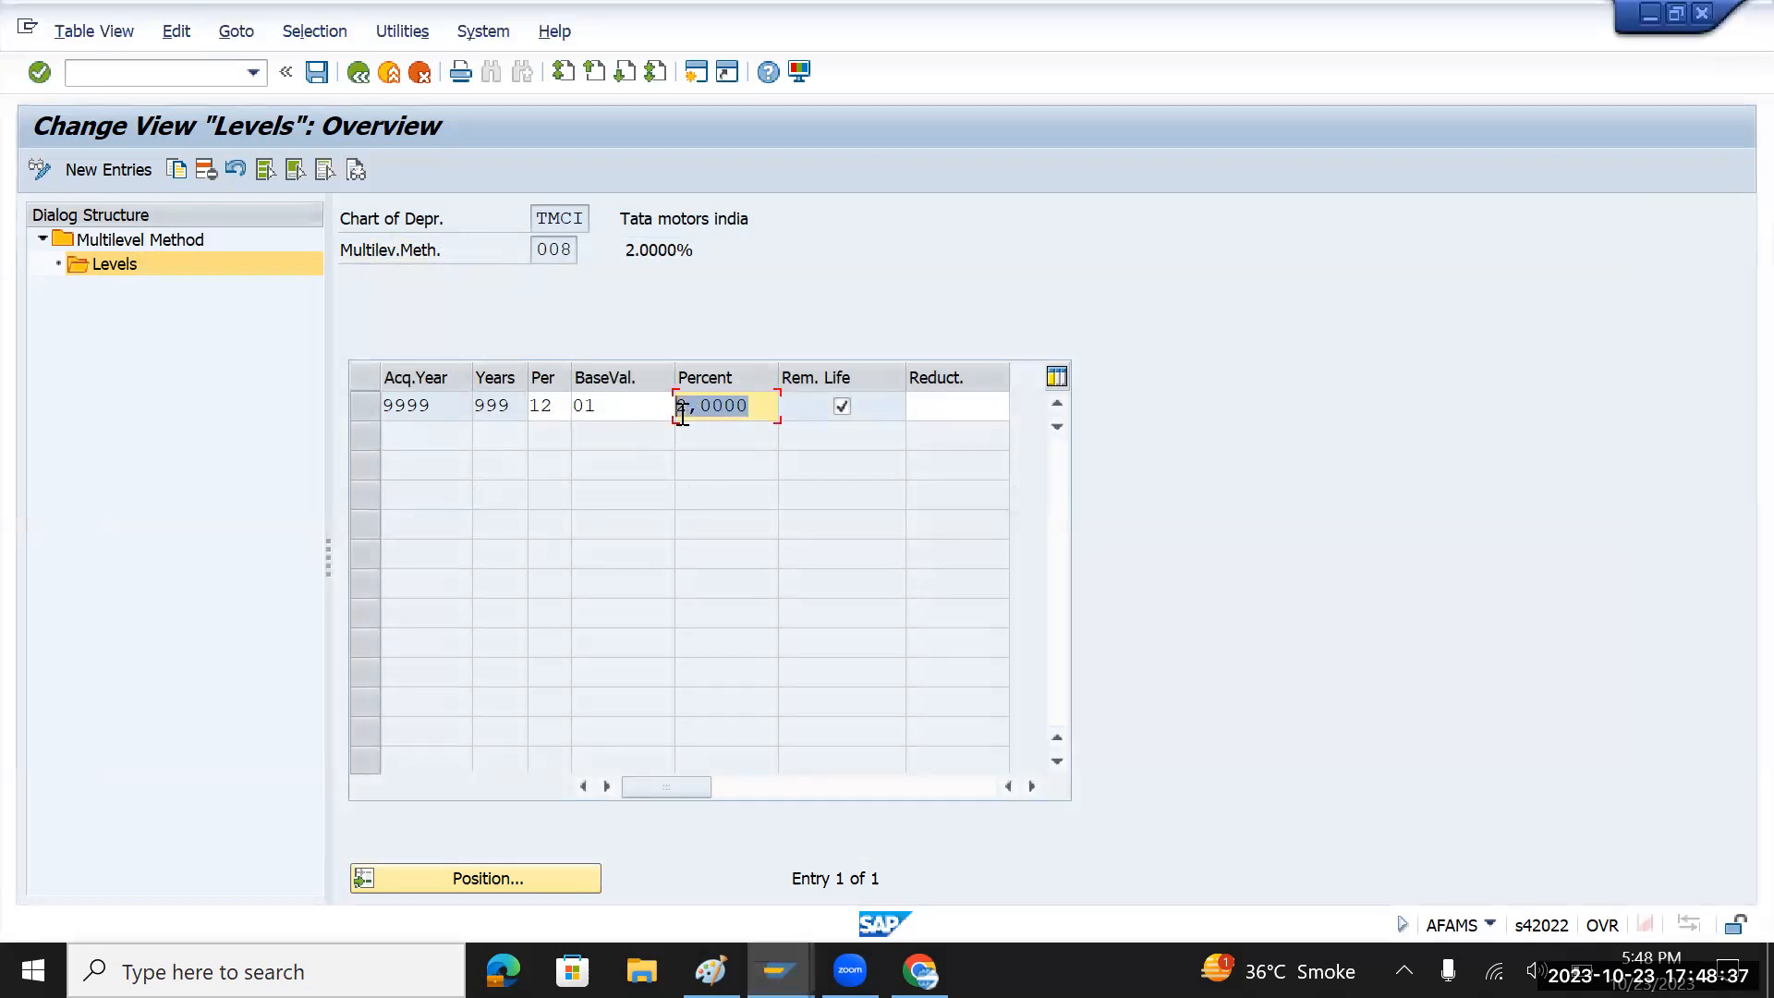
pyautogui.click(644, 407)
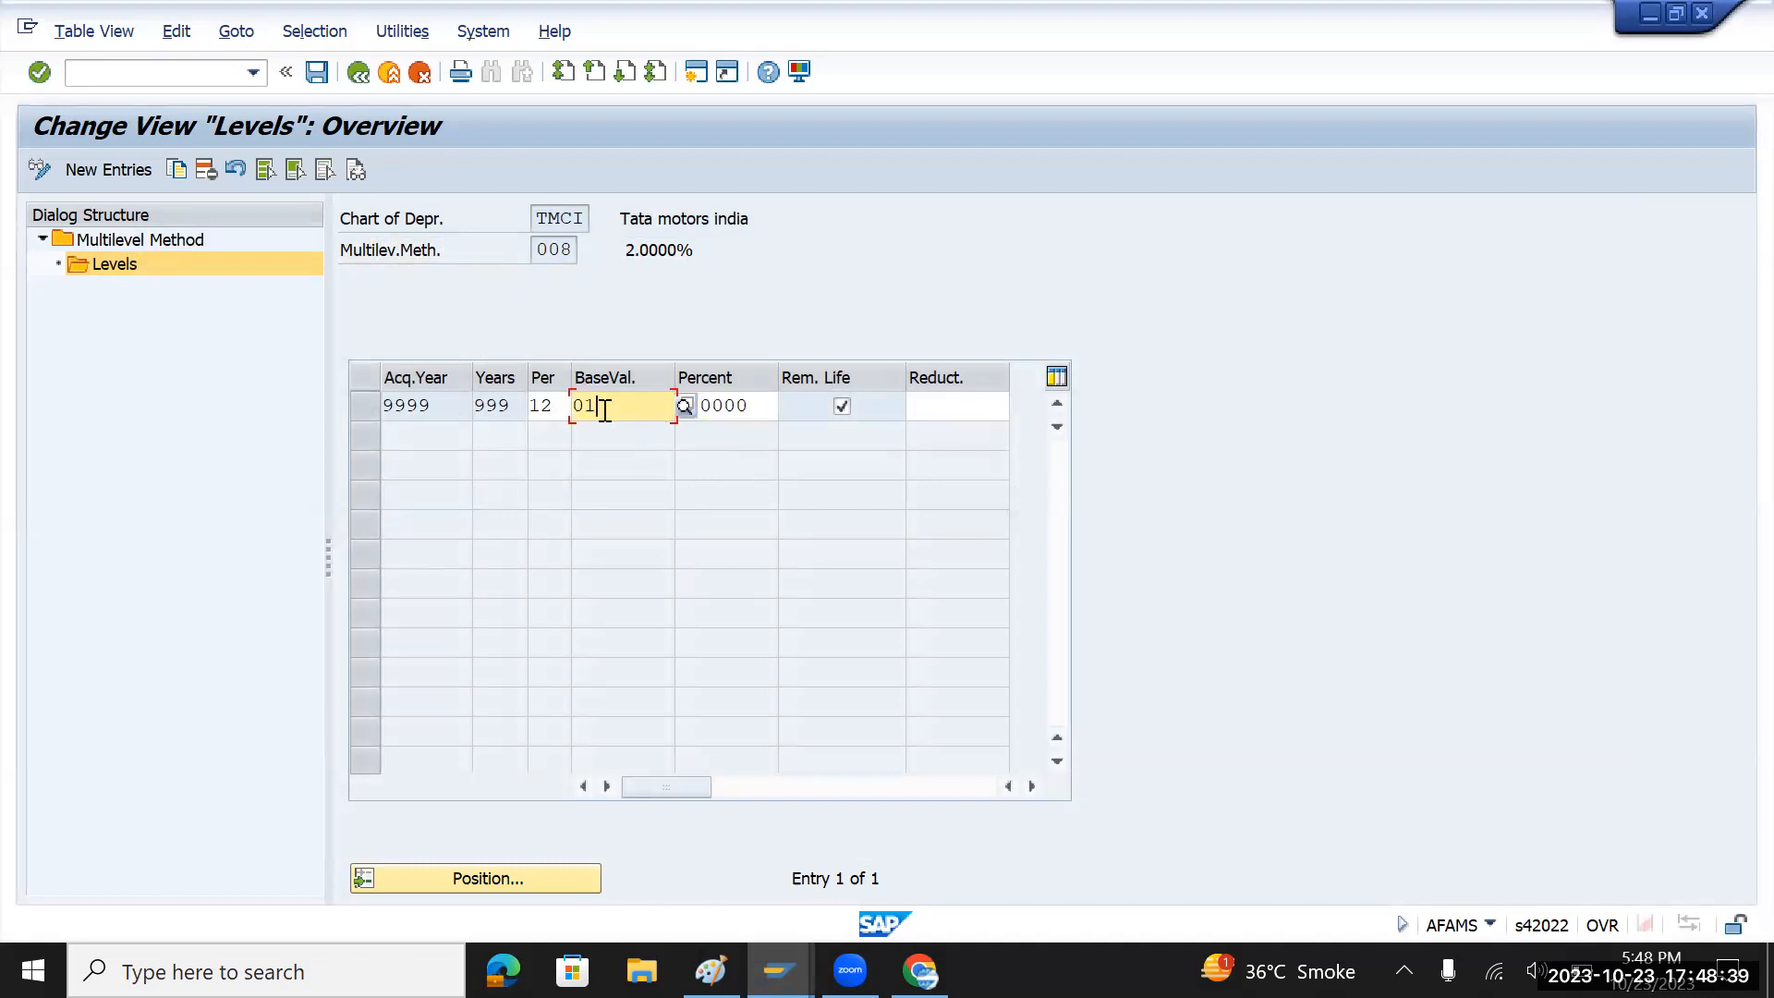
pyautogui.click(684, 406)
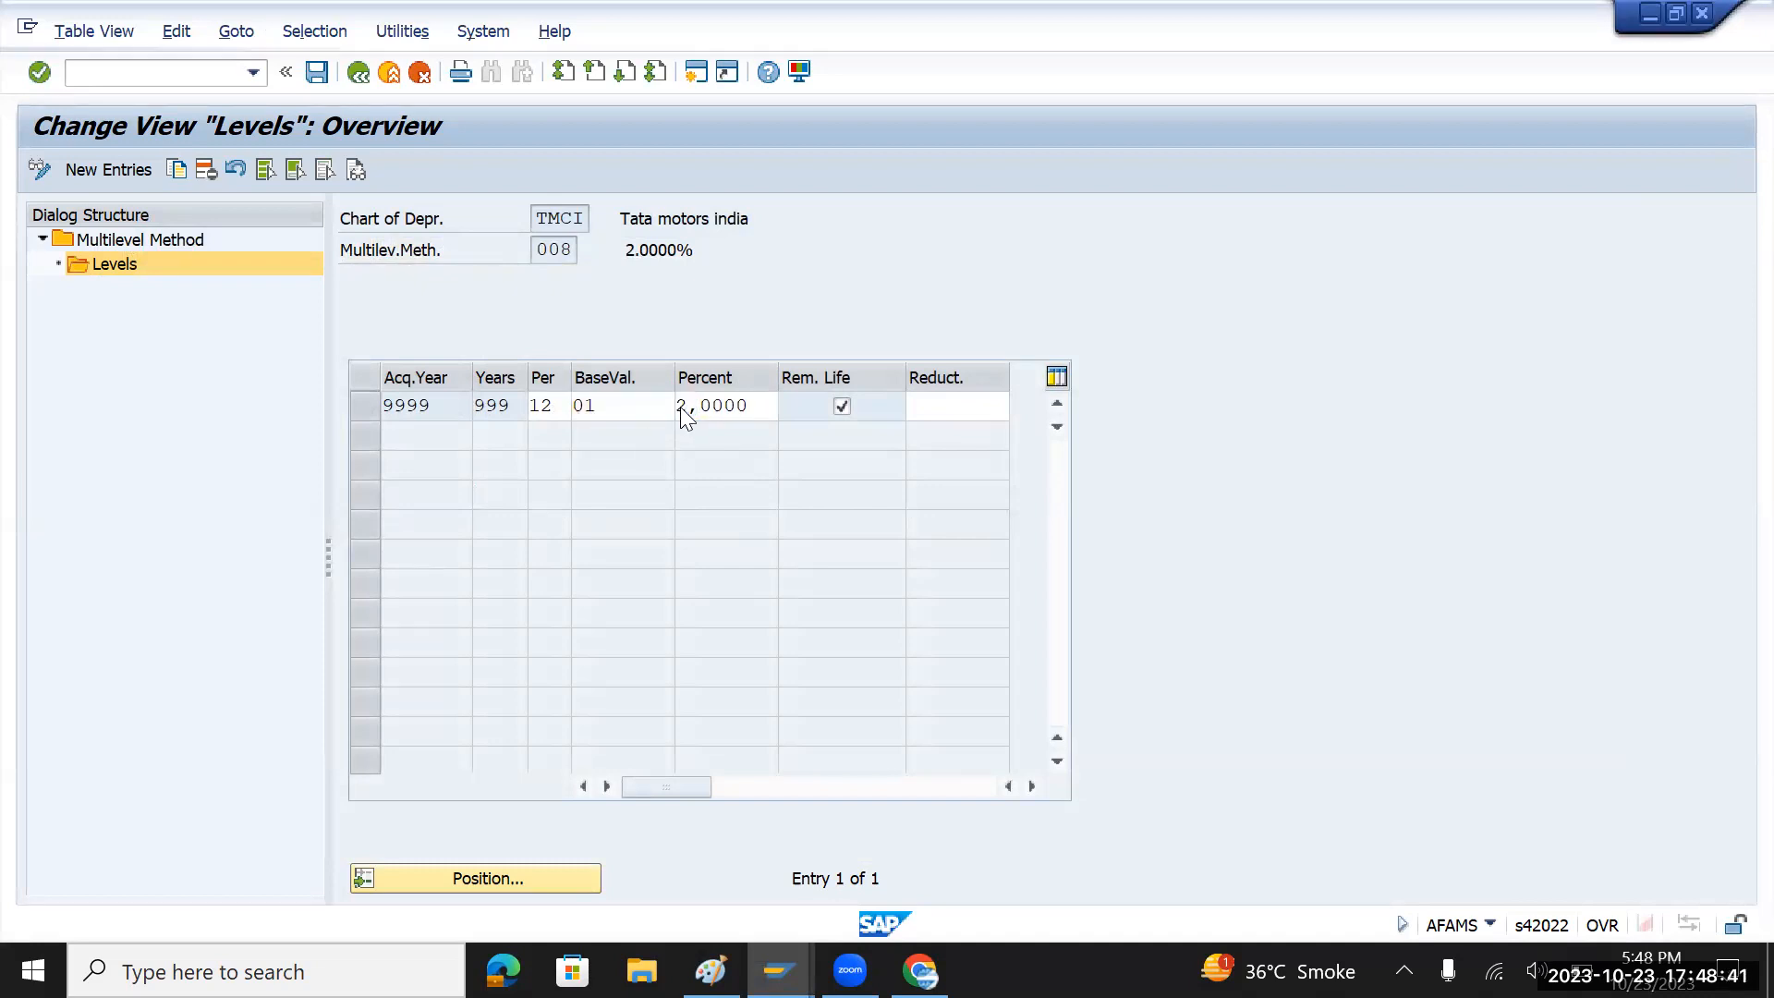
pyautogui.click(252, 261)
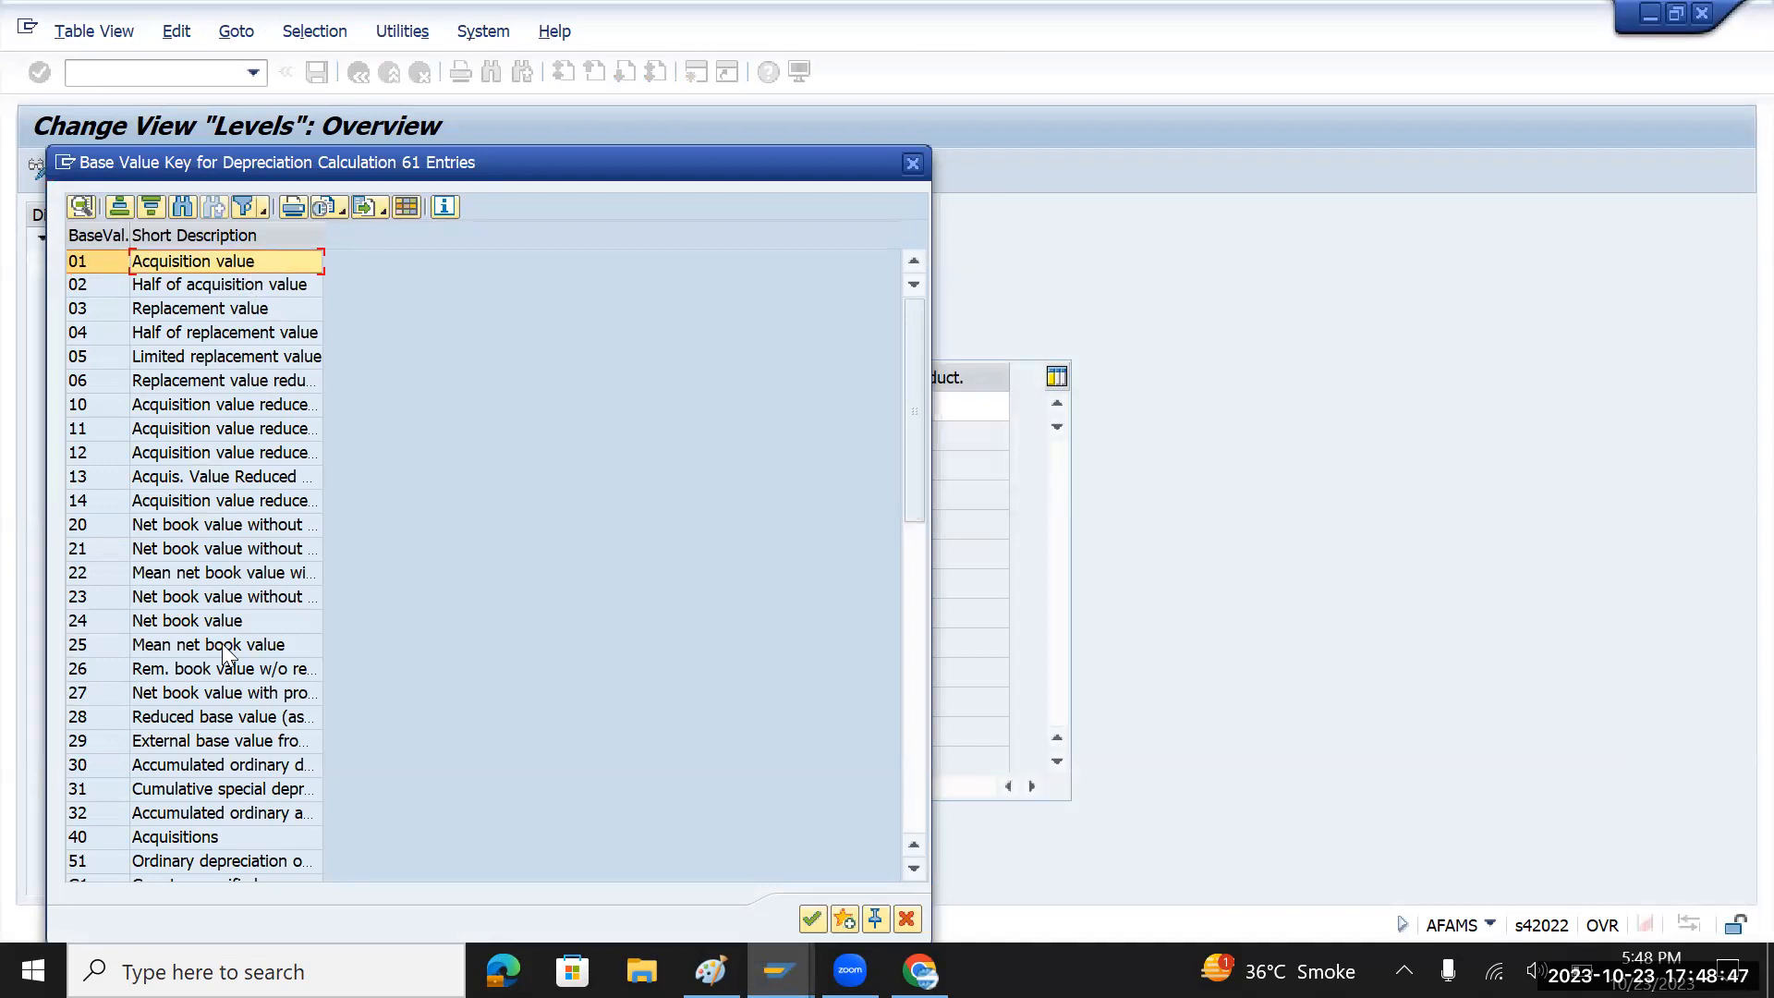
pyautogui.click(239, 625)
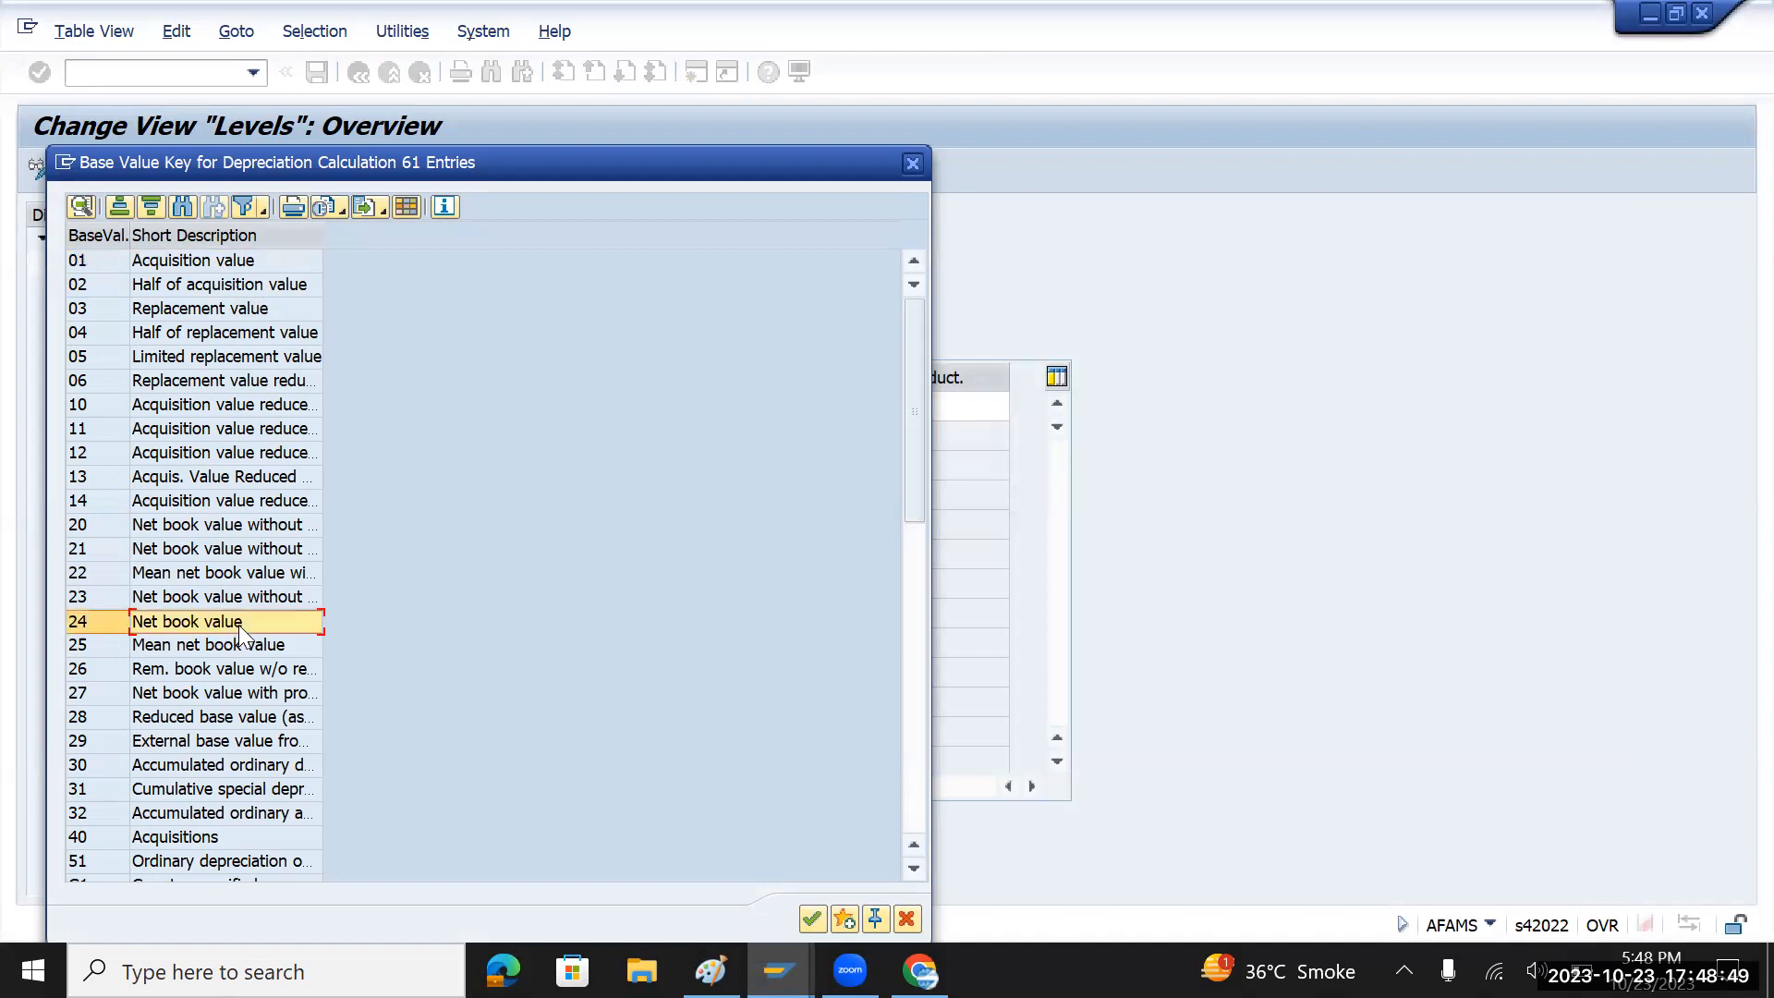
pyautogui.moveTo(266, 159); pyautogui.dragTo(382, 556)
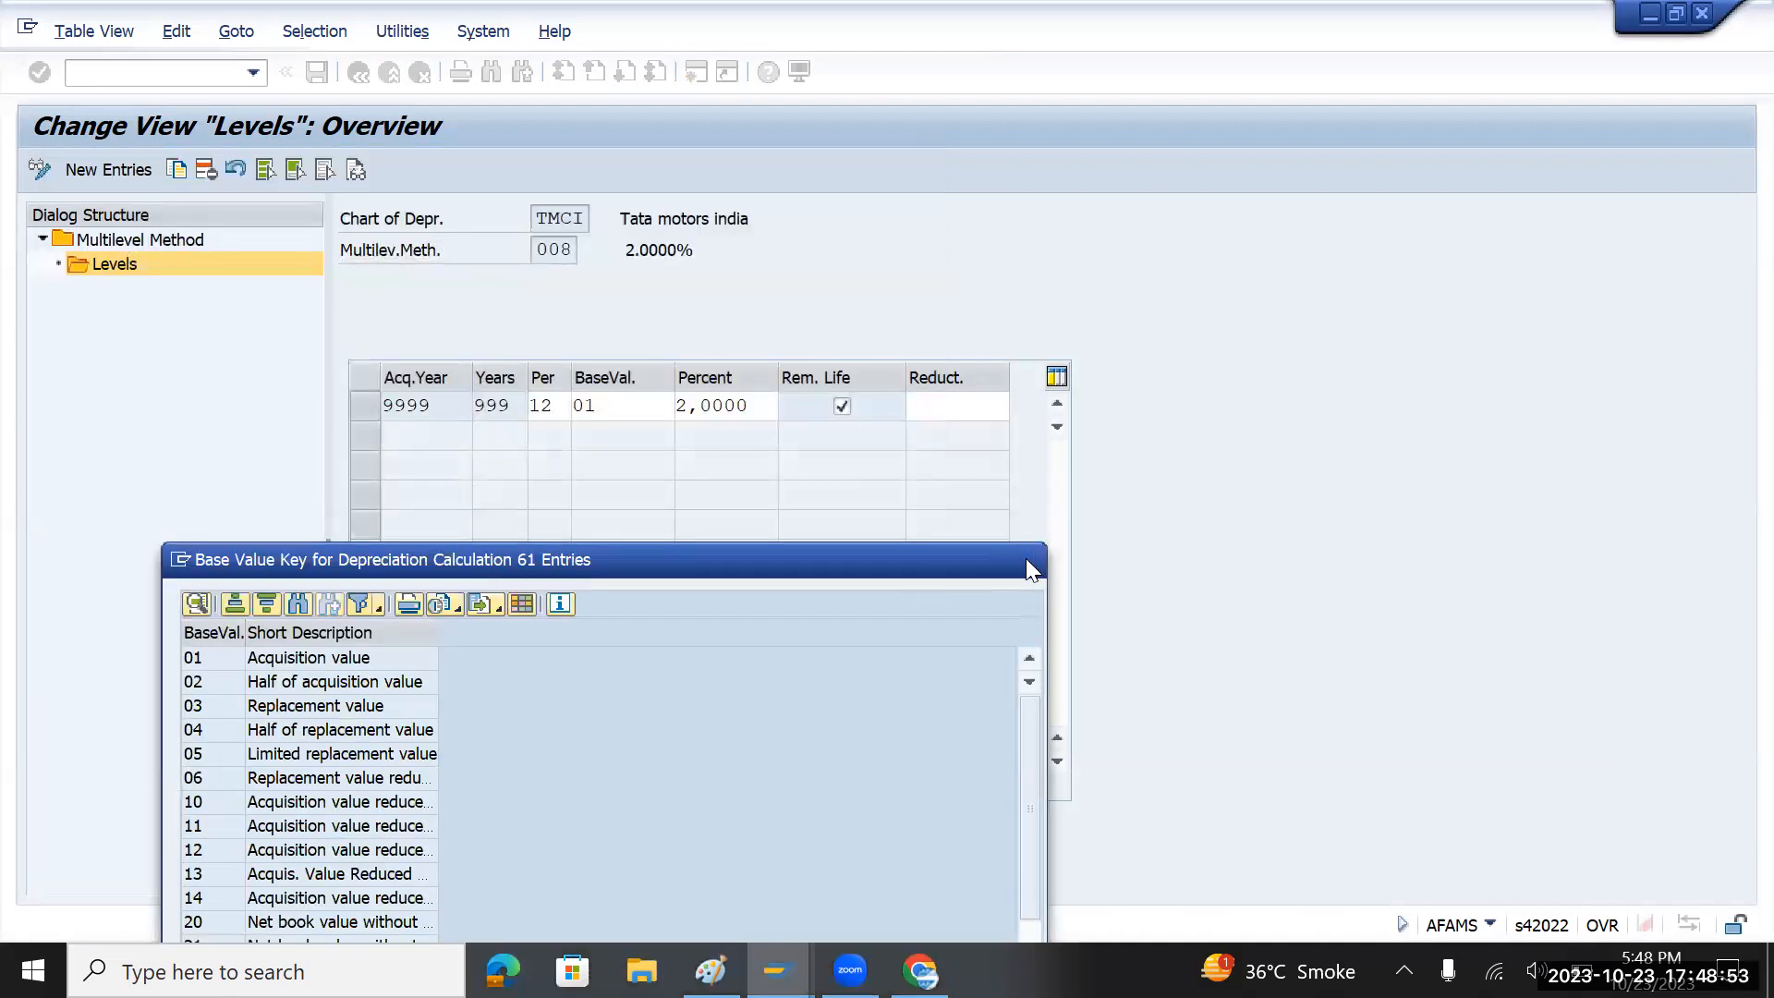
pyautogui.click(1028, 560)
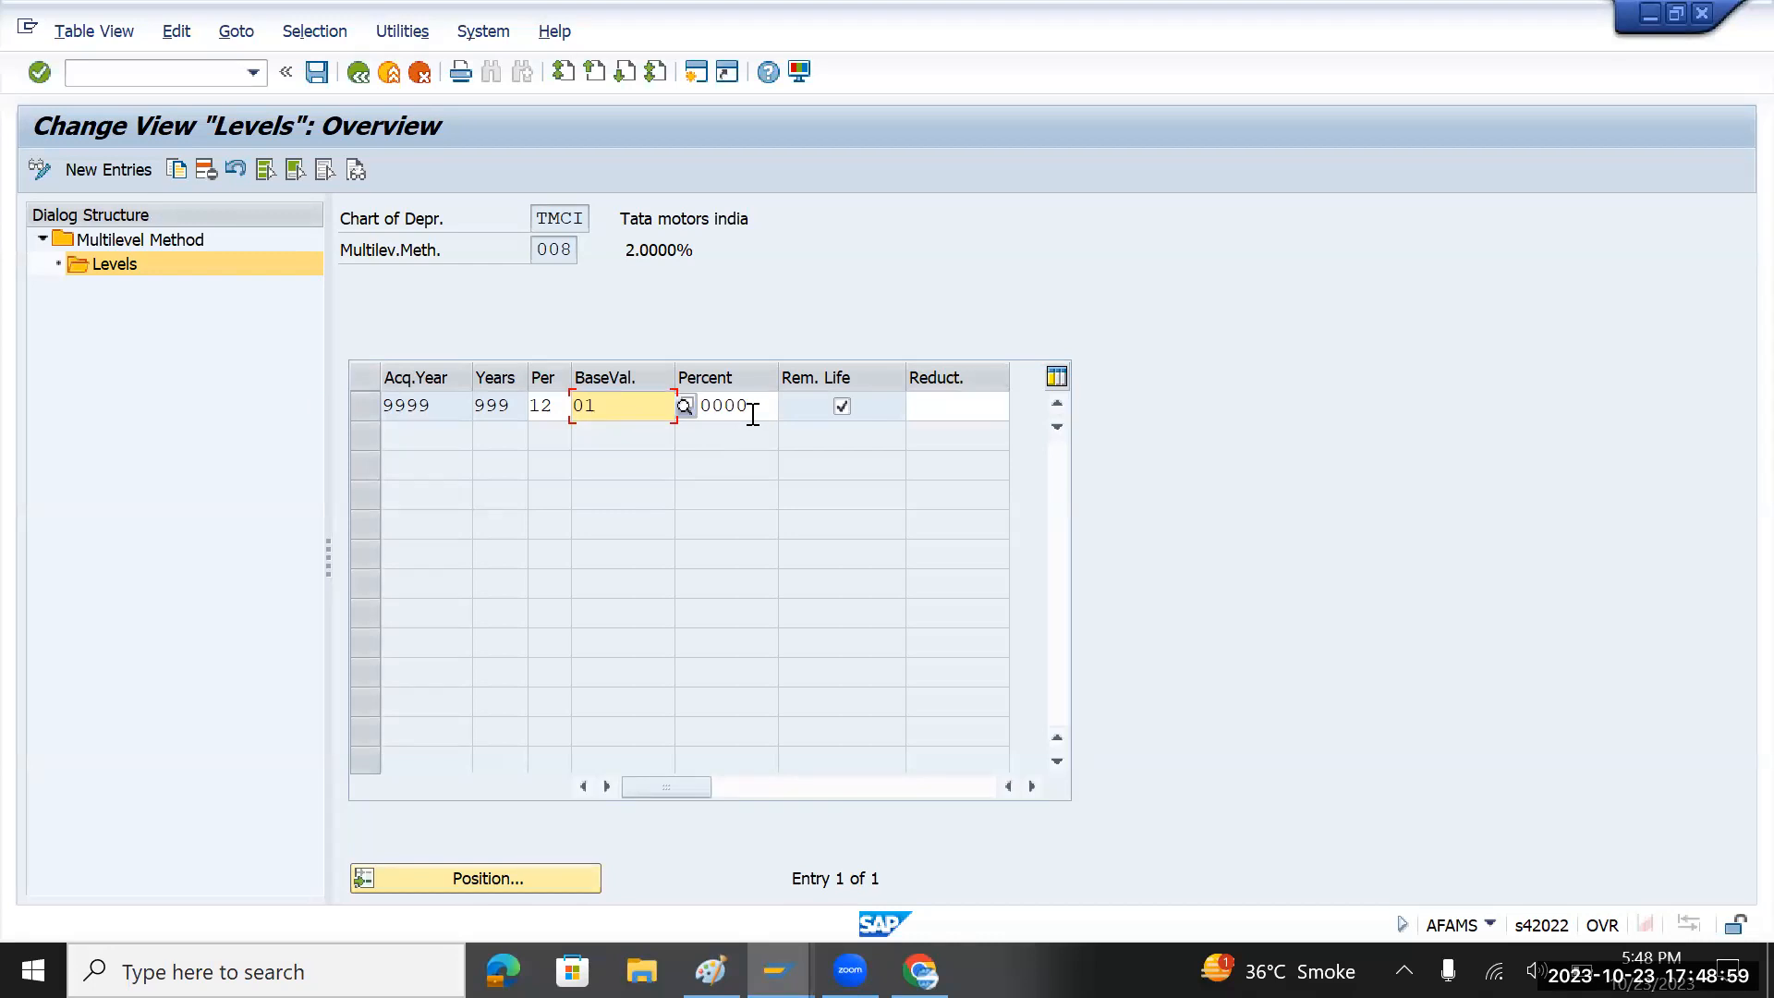
pyautogui.press('Tab')
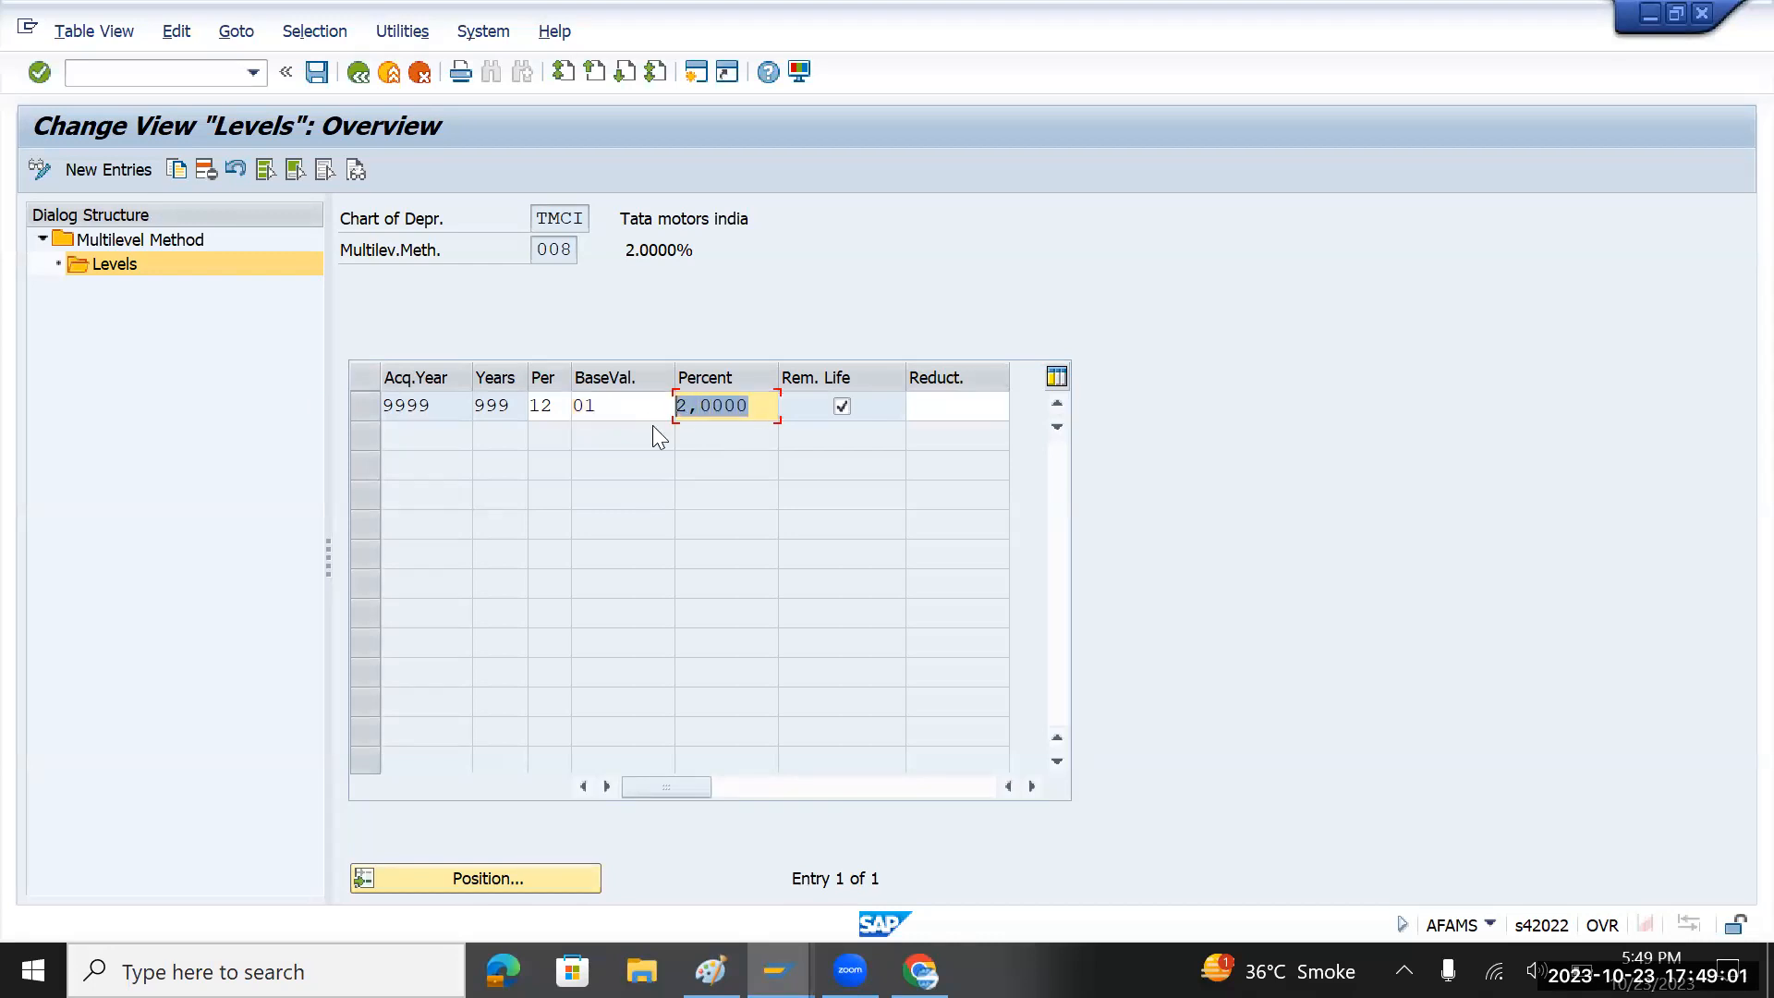
# - Return to the multilevel method list and check the details of method 003, APC, any life
pyautogui.click(357, 73)
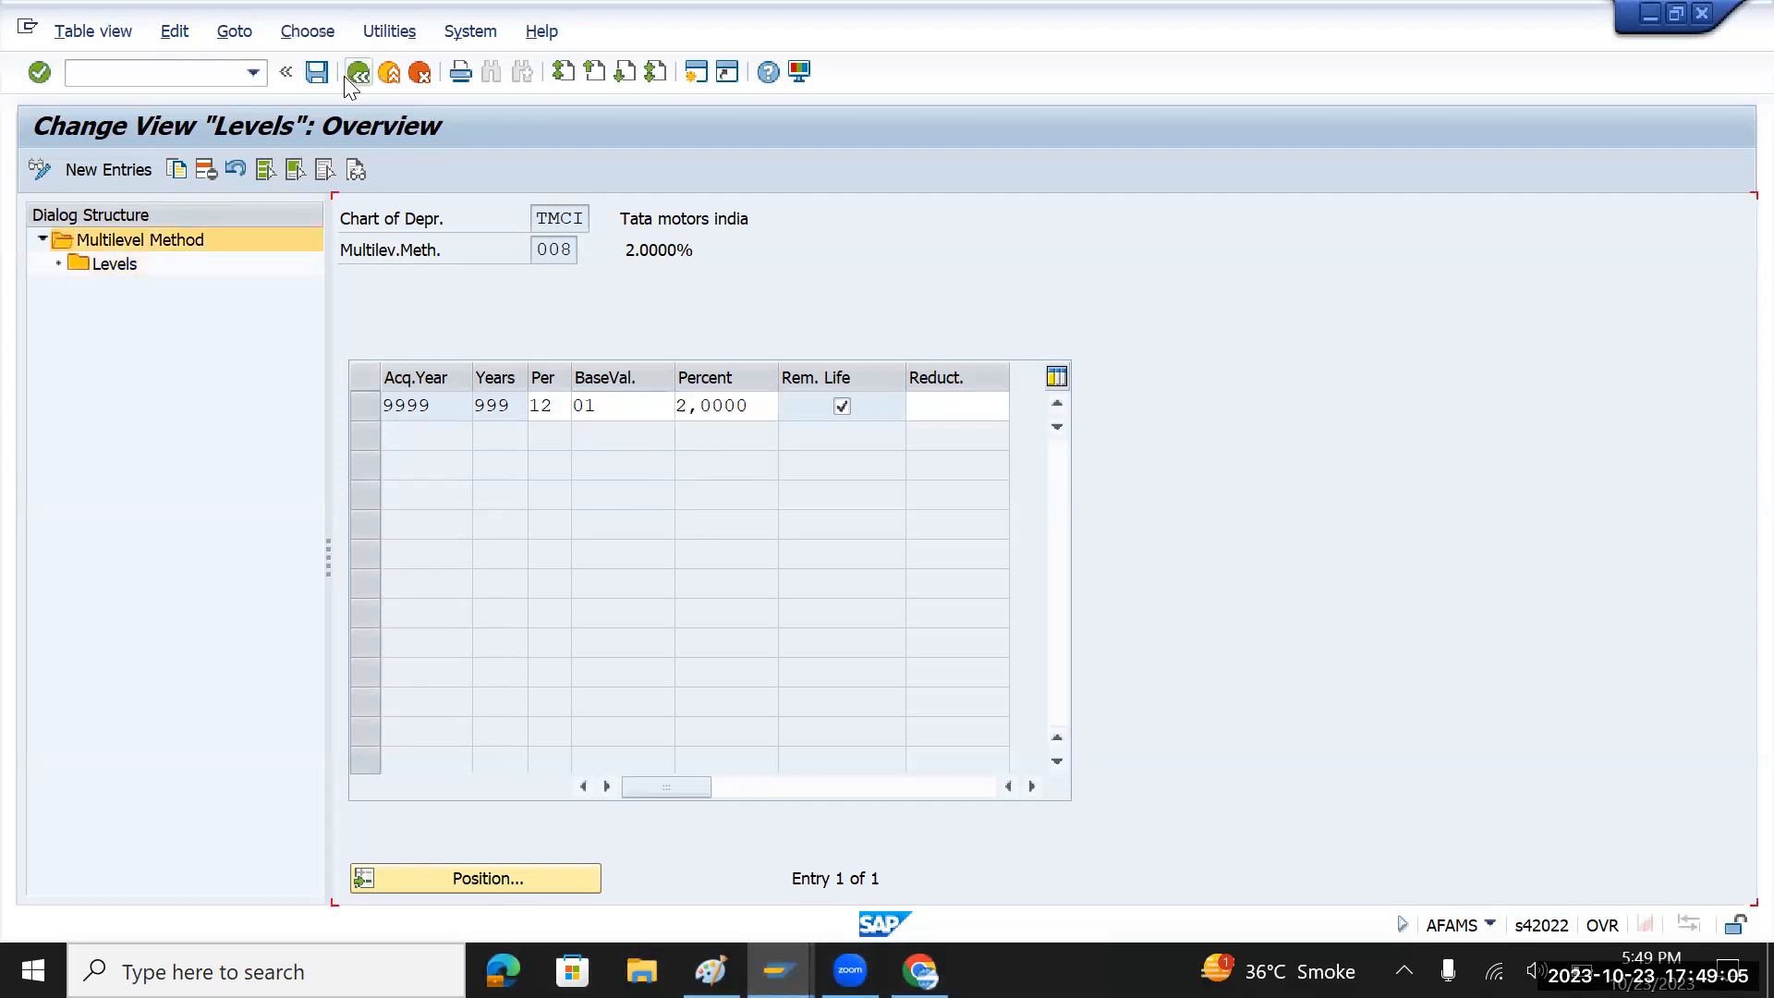
pyautogui.click(362, 74)
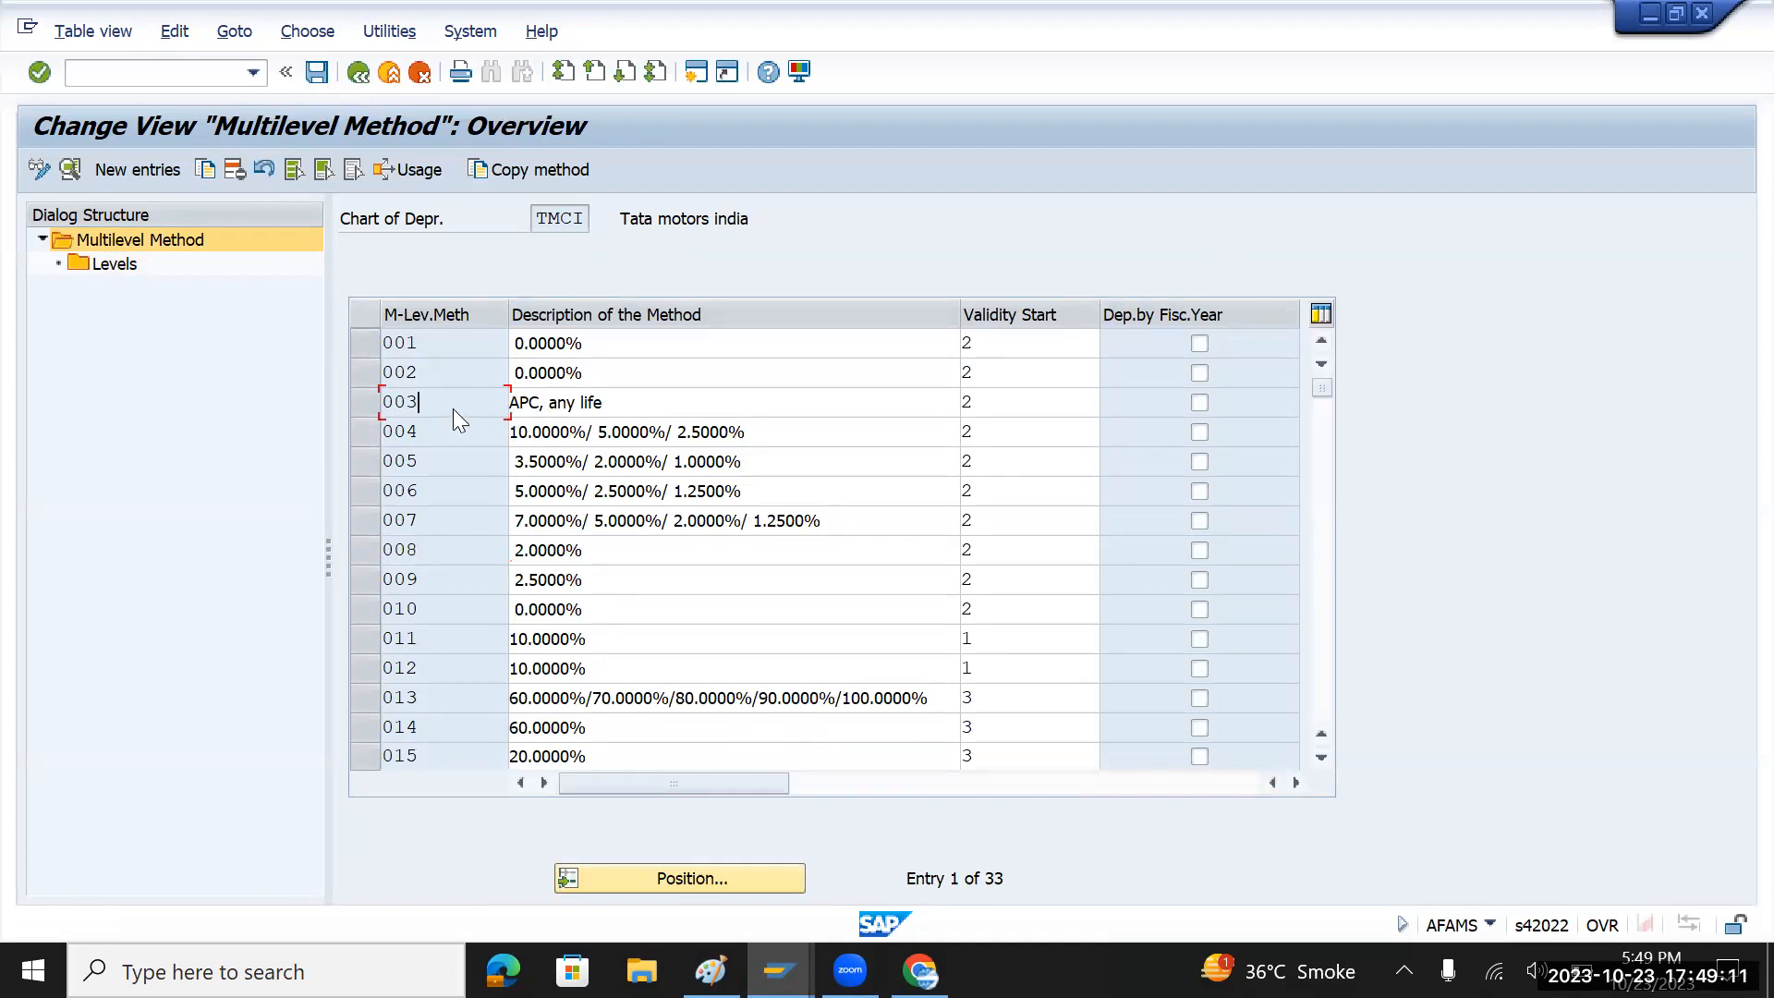
pyautogui.doubleClick(452, 408)
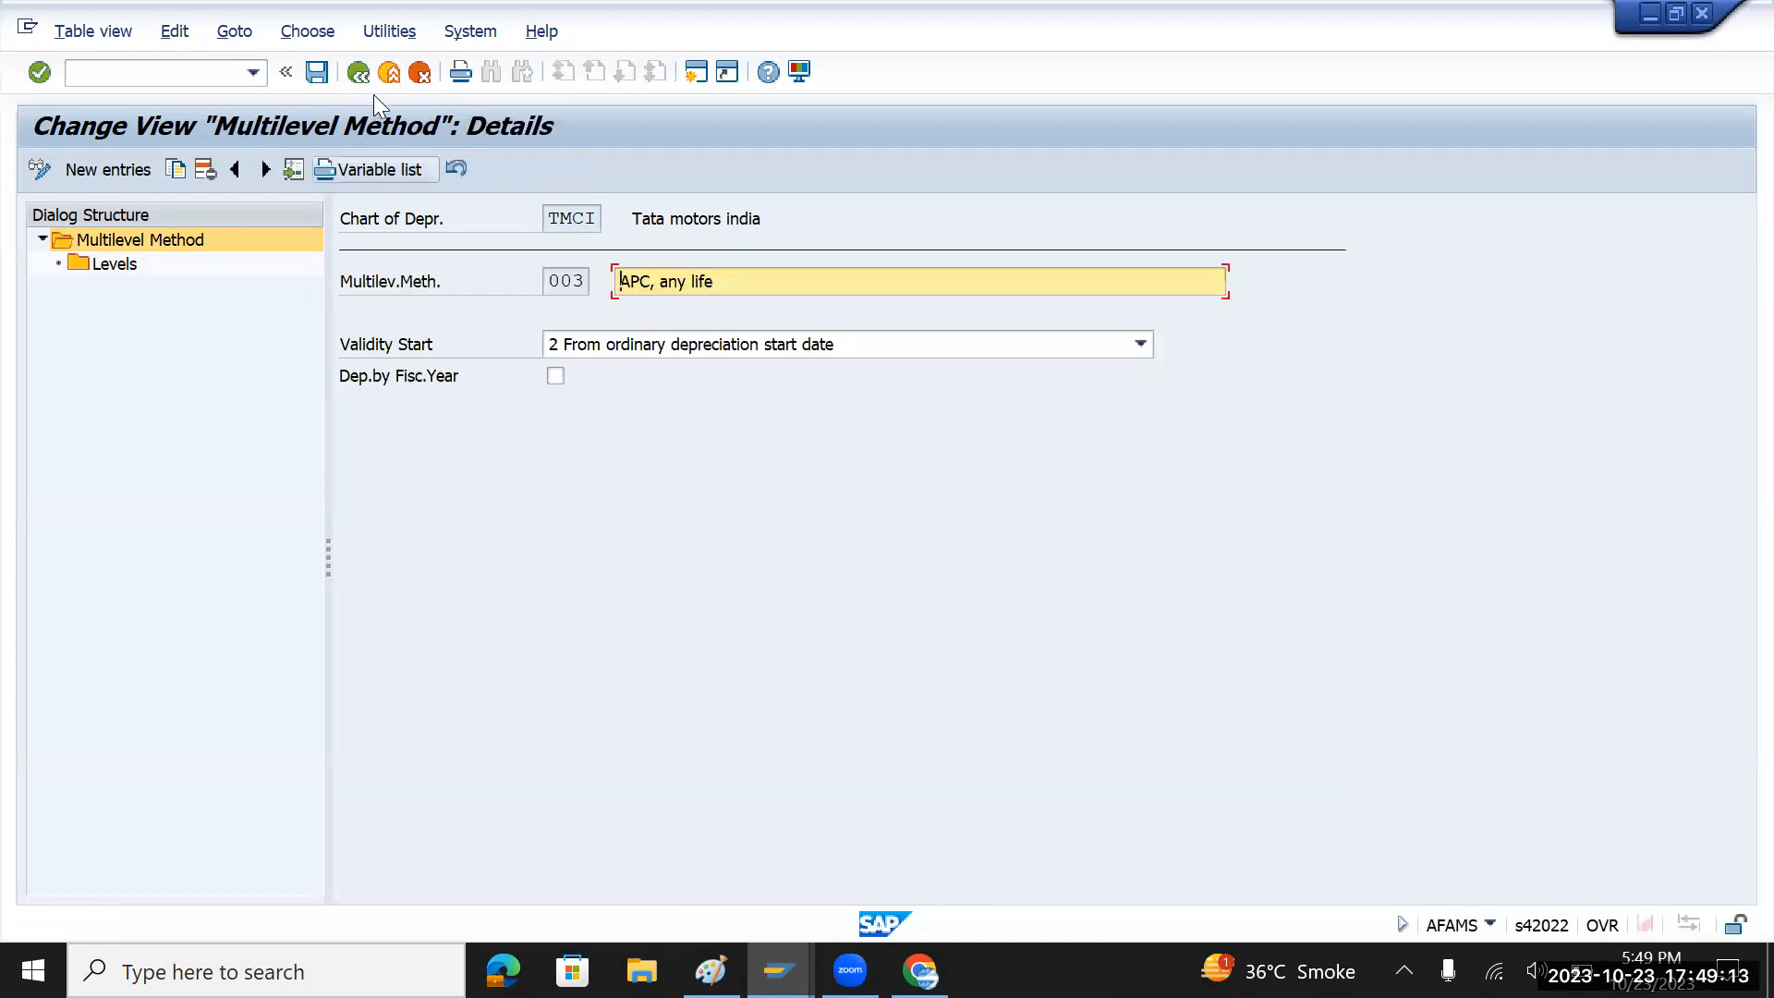
pyautogui.click(352, 76)
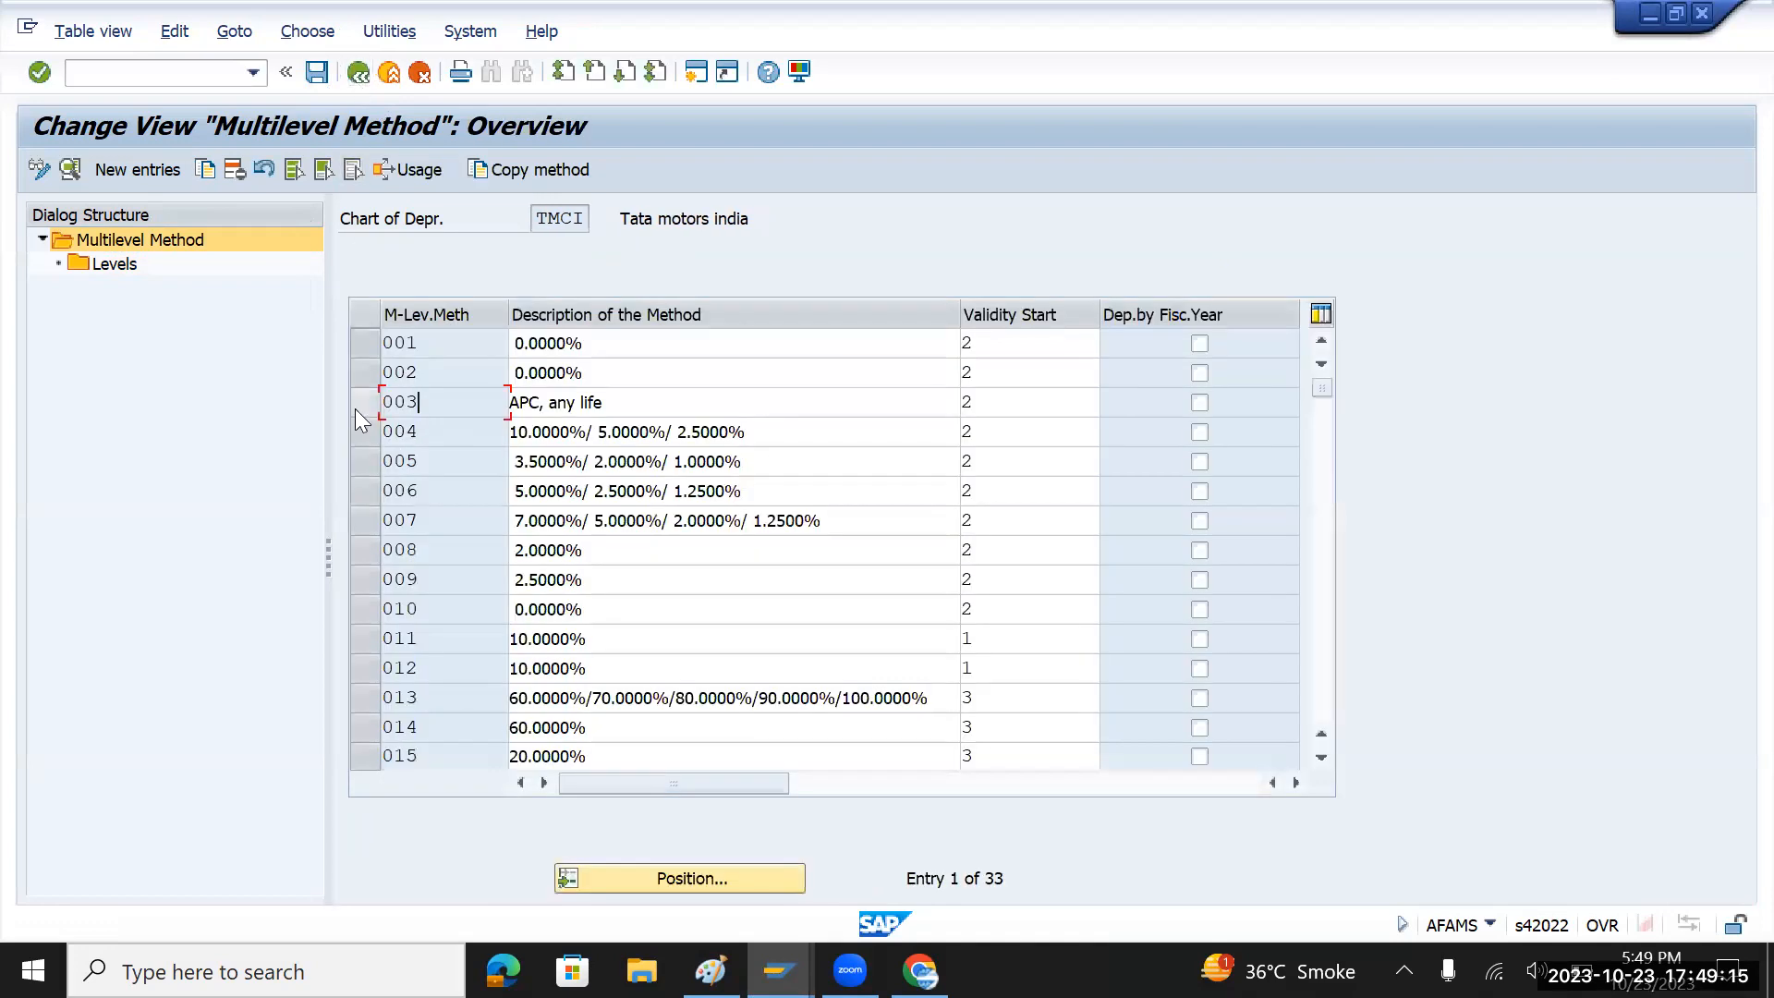
# - Start a copy of multilevel method 003 and give the copy the method key TMI
pyautogui.click(355, 409)
pyautogui.click(205, 171)
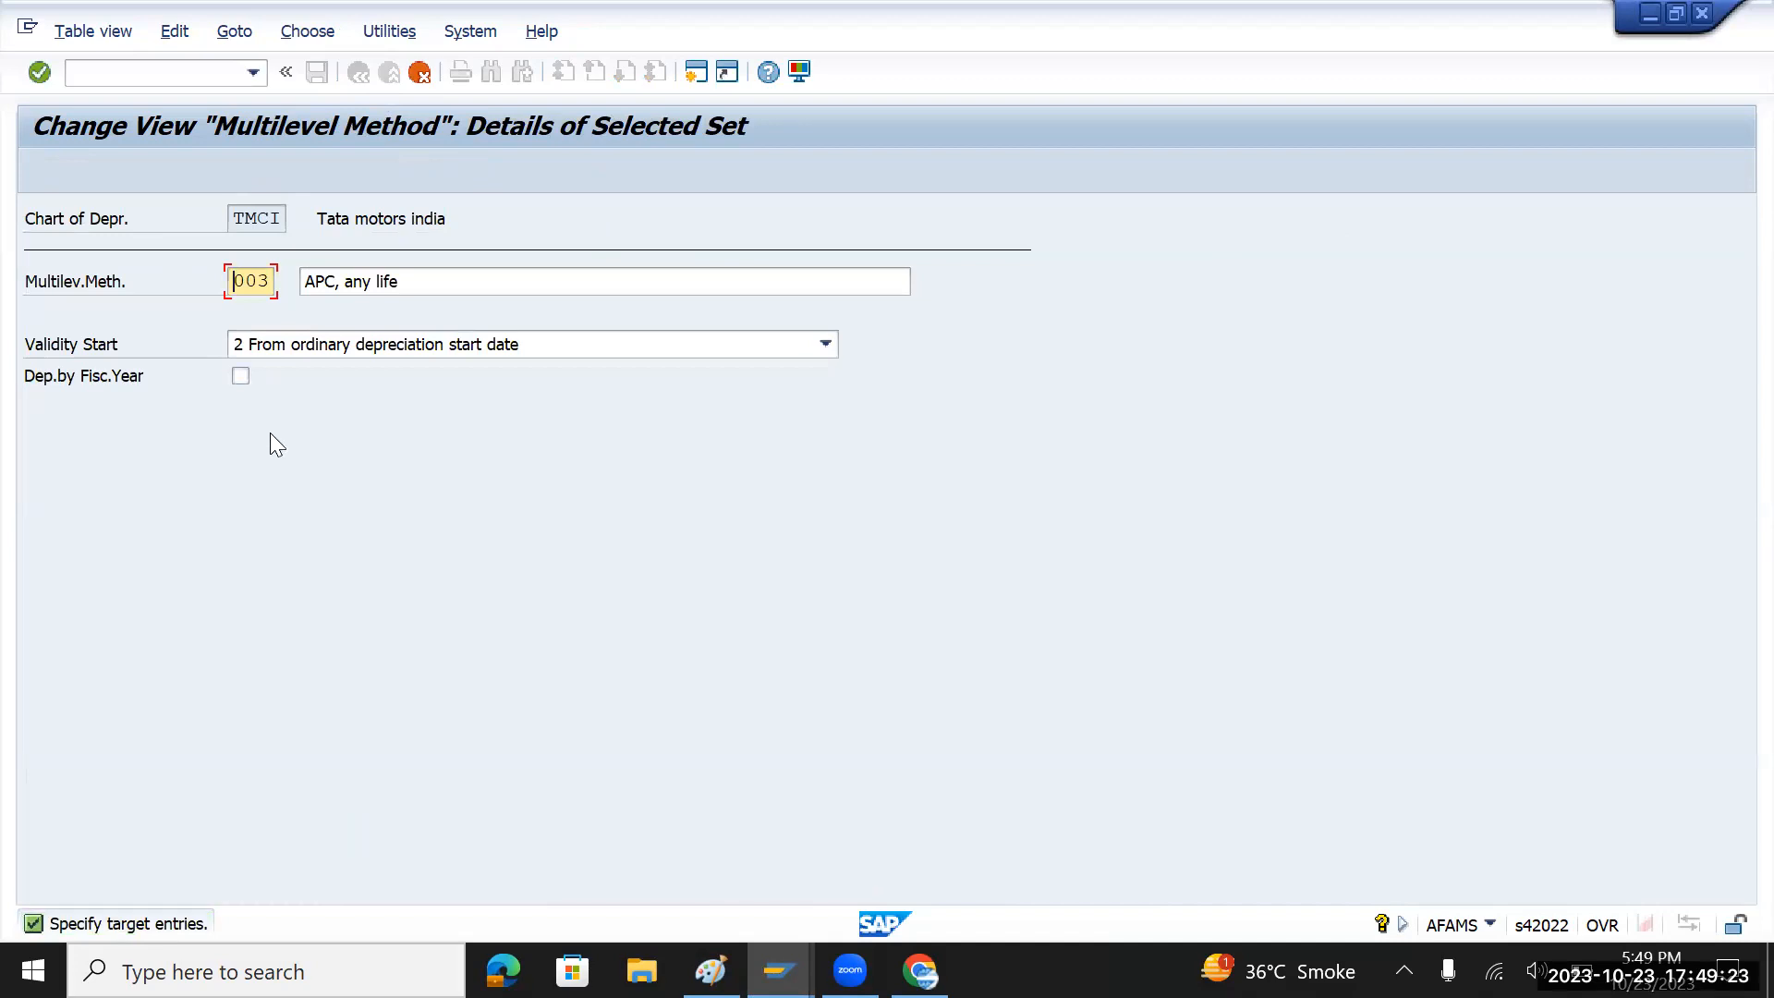
pyautogui.press('Delete')
pyautogui.press('Delete')
pyautogui.press('Delete')
pyautogui.write('TM')
pyautogui.write('I')
# - Describe the copied method TMI as "Usefull Life" and complete the copy, including its dependent entries
pyautogui.click(487, 281)
pyautogui.moveTo(444, 277); pyautogui.dragTo(302, 277)
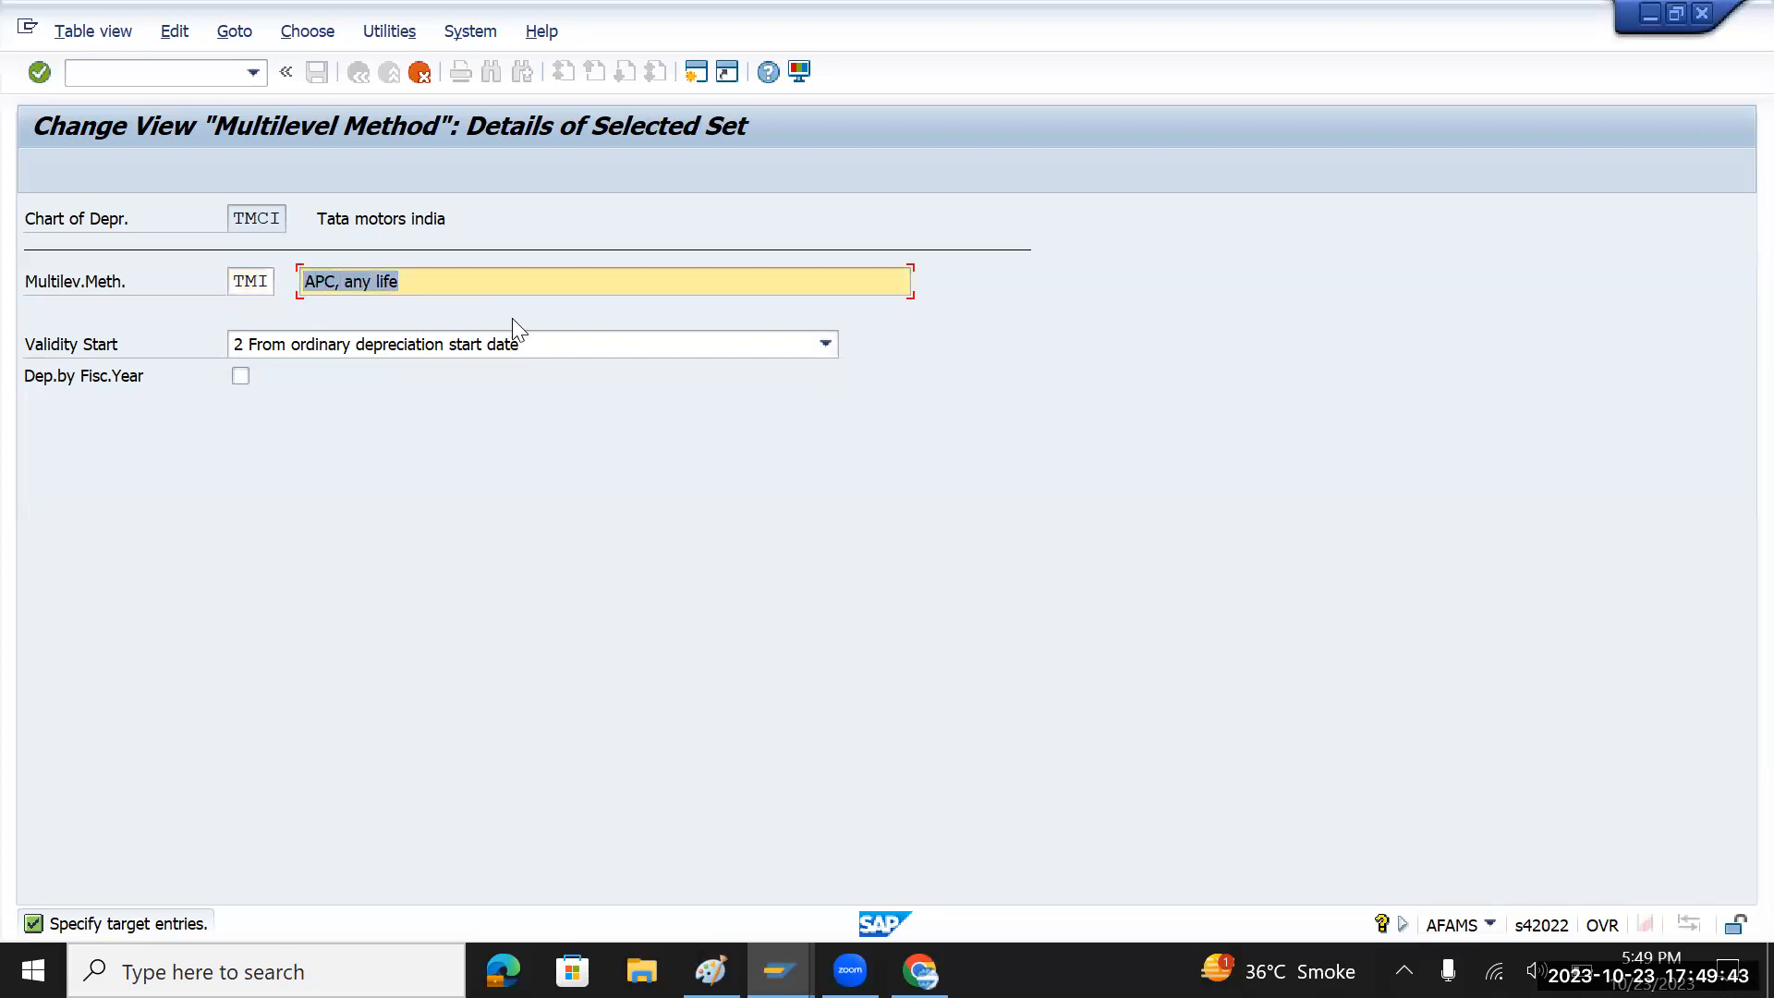
pyautogui.write('Usefyk')
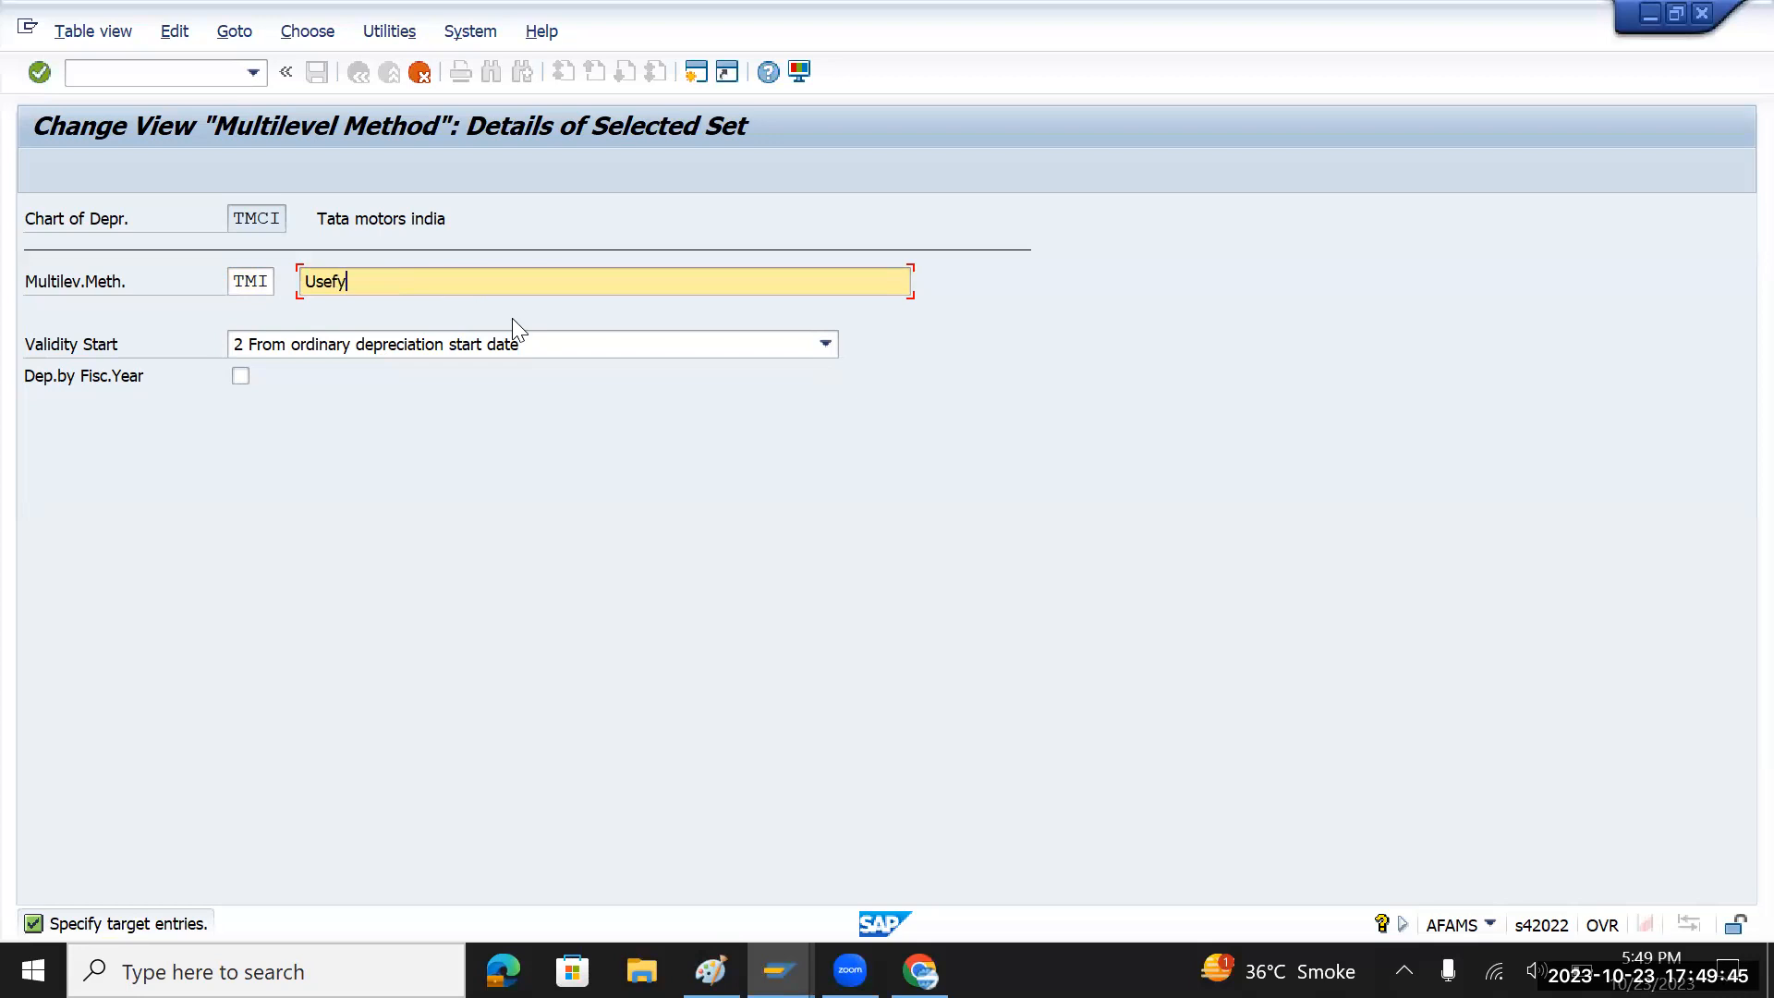
pyautogui.press('BackSpace')
pyautogui.press('BackSpace')
pyautogui.press('BackSpace')
pyautogui.press('BackSpace')
pyautogui.write('ul')
pyautogui.press('BackSpace')
pyautogui.press('BackSpace')
pyautogui.write('full Life')
pyautogui.press('Return')
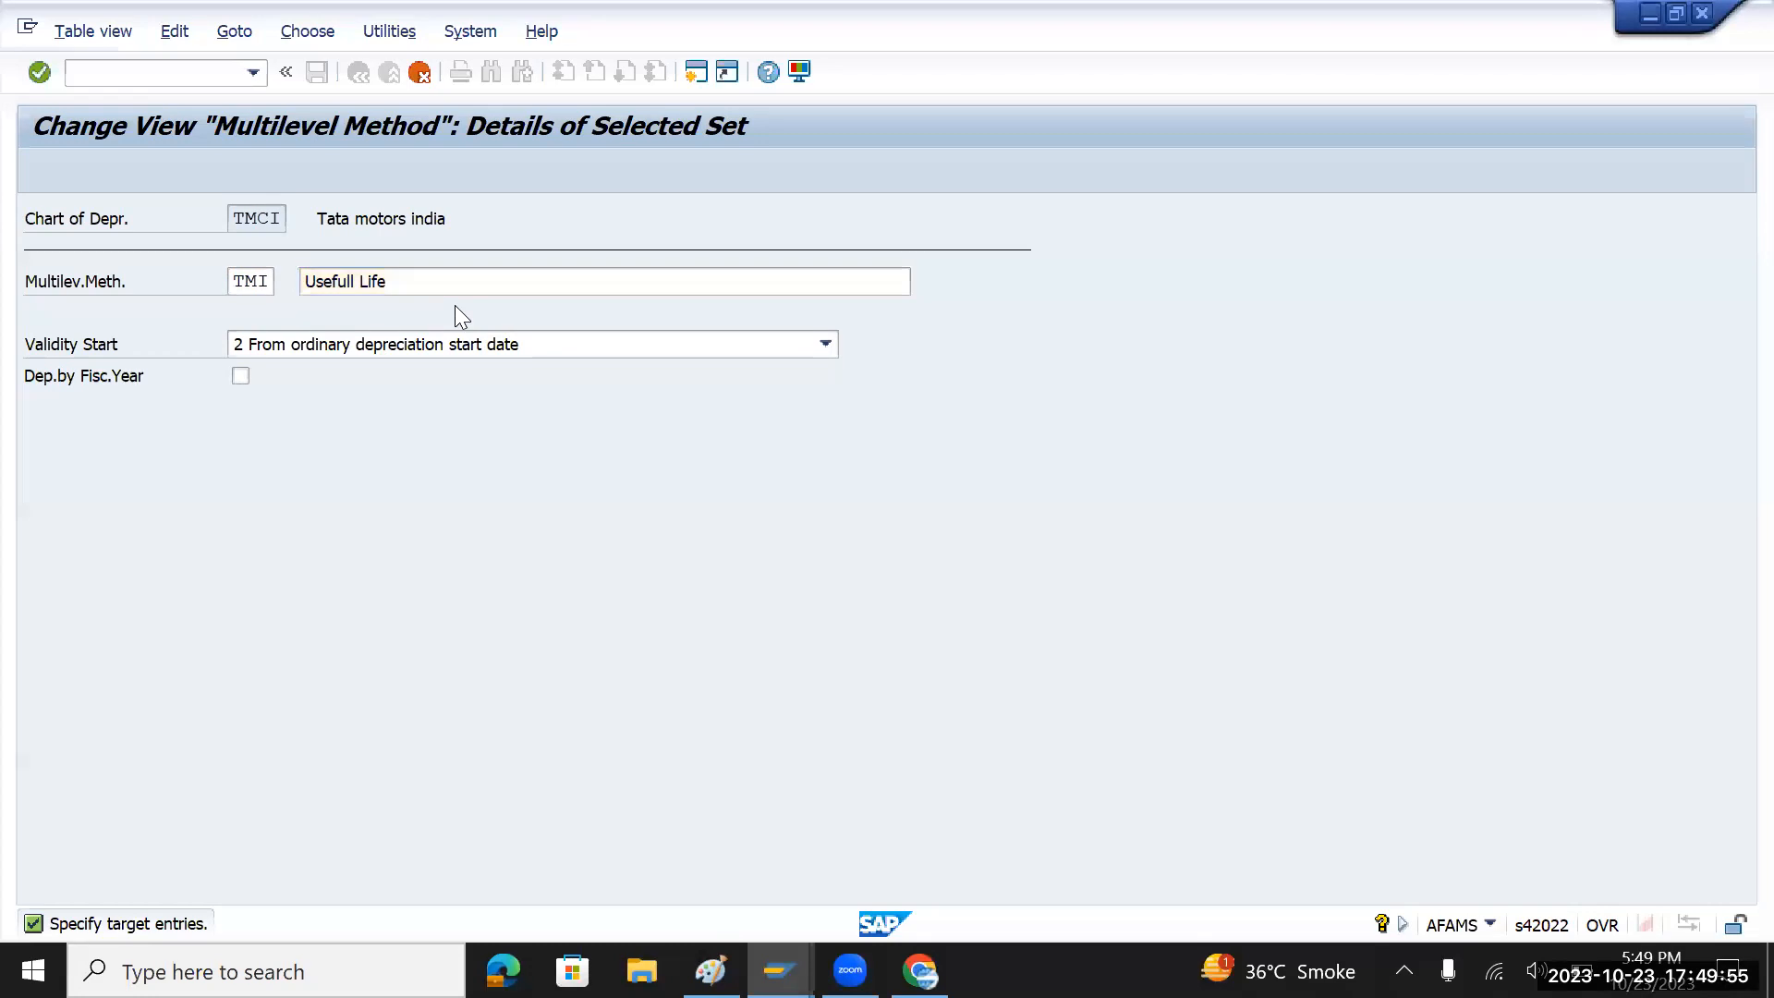
pyautogui.click(819, 819)
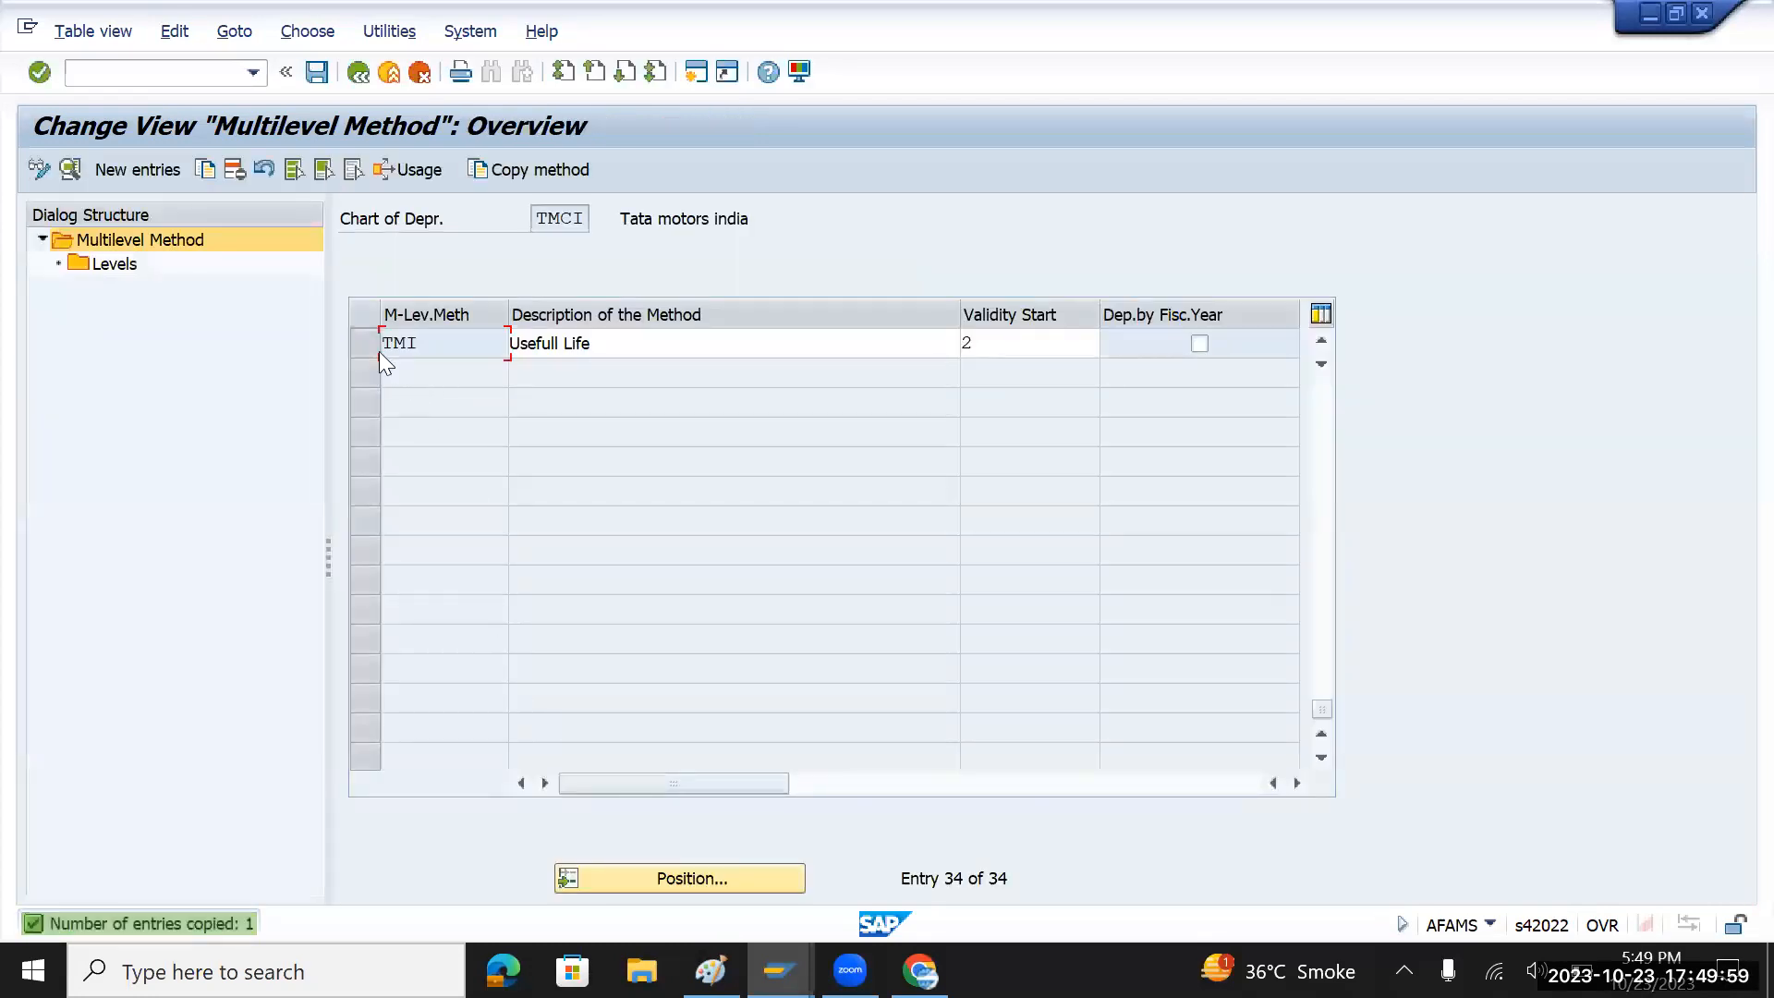
# - Open the levels of multilevel method TMI and set the level's base value to 24
pyautogui.click(369, 349)
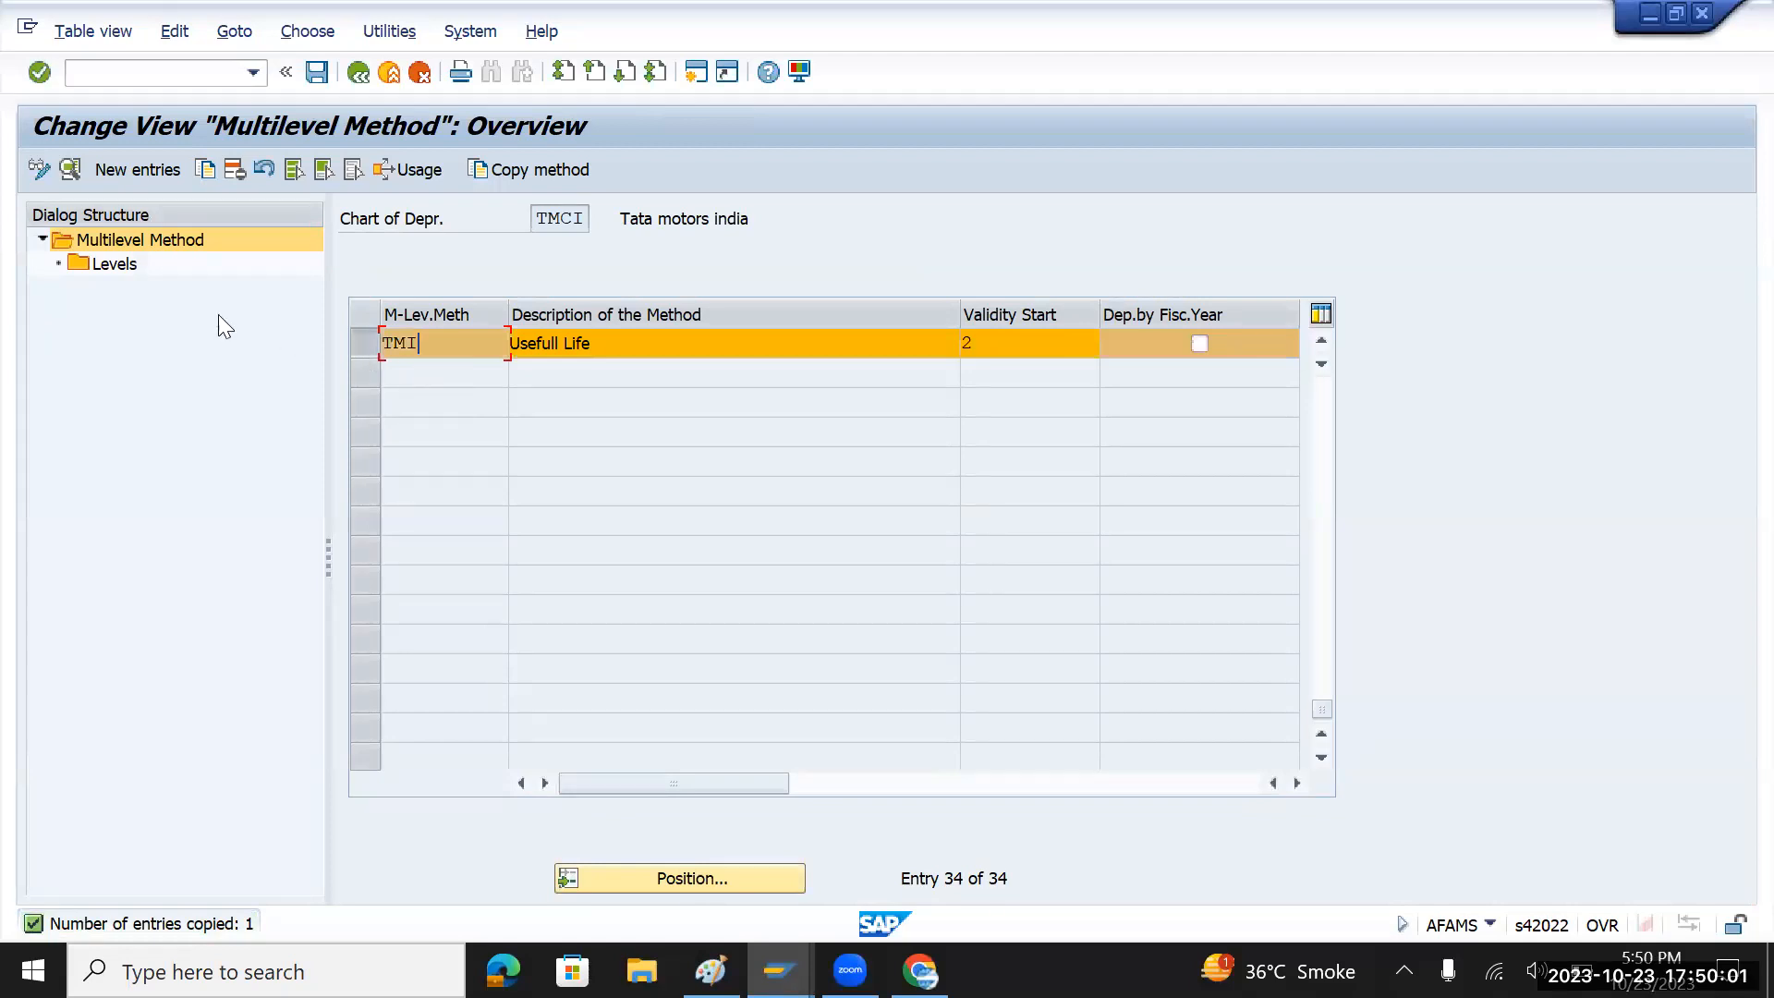
pyautogui.doubleClick(112, 270)
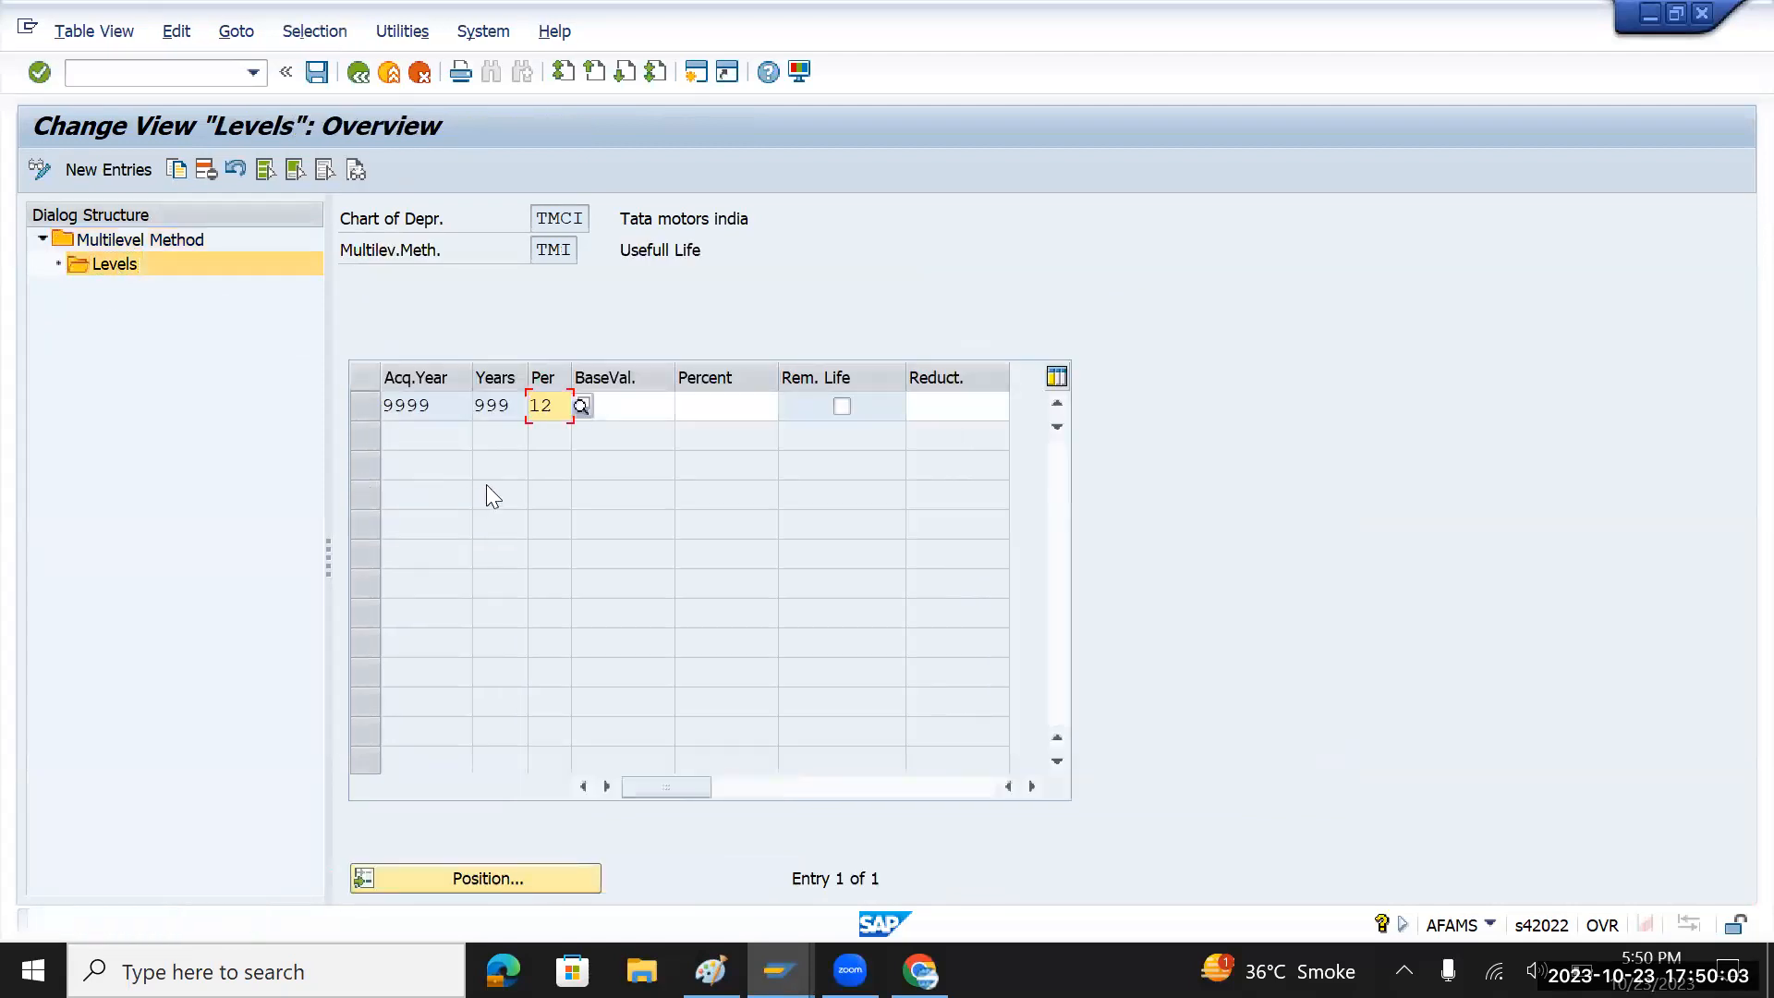
pyautogui.click(647, 406)
pyautogui.write('01')
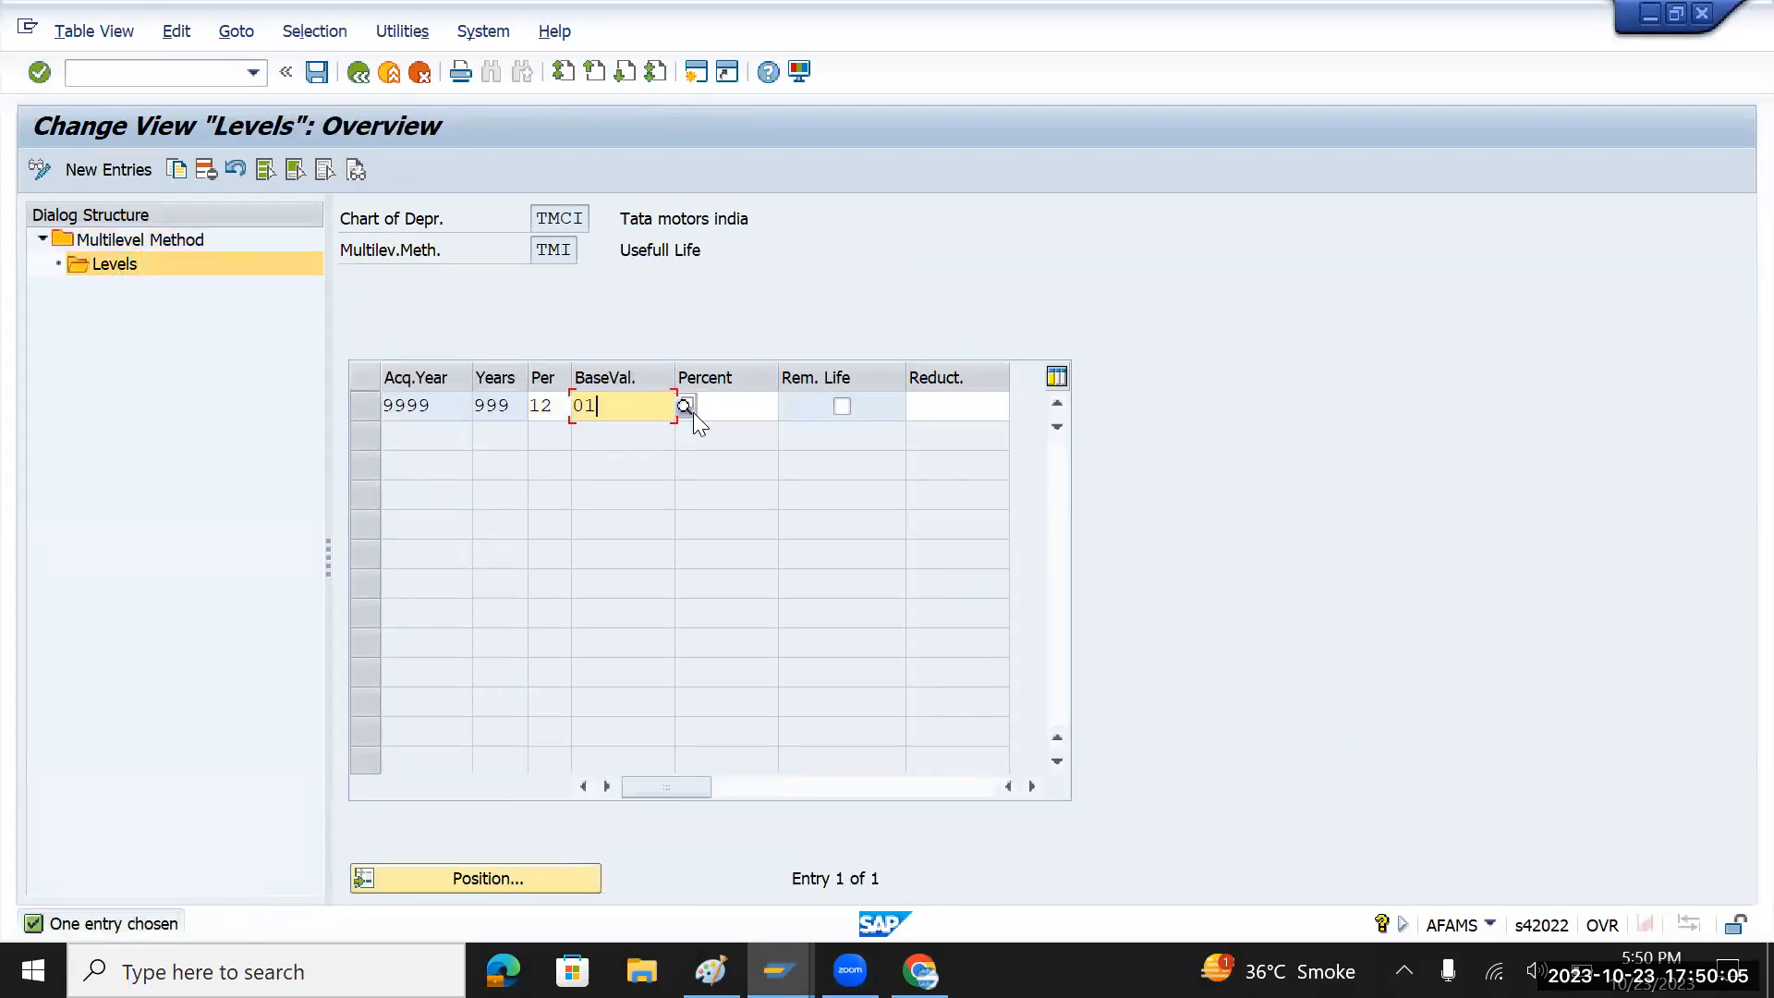
pyautogui.click(684, 406)
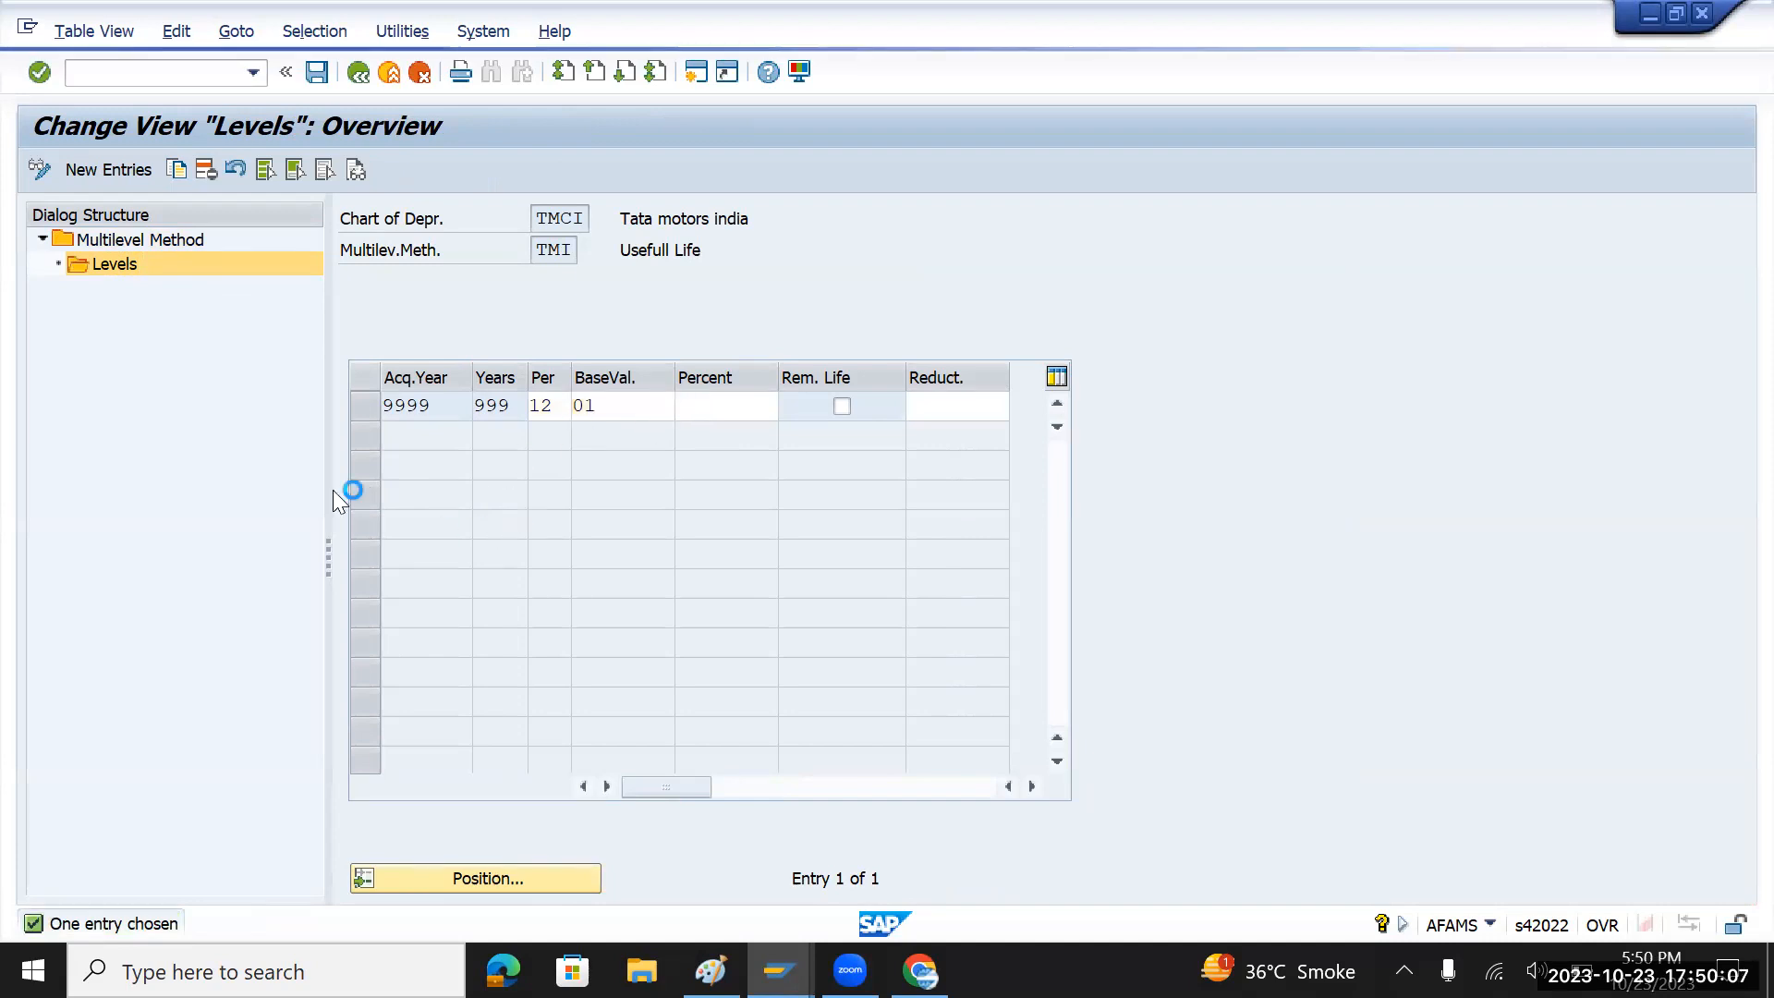
pyautogui.doubleClick(194, 617)
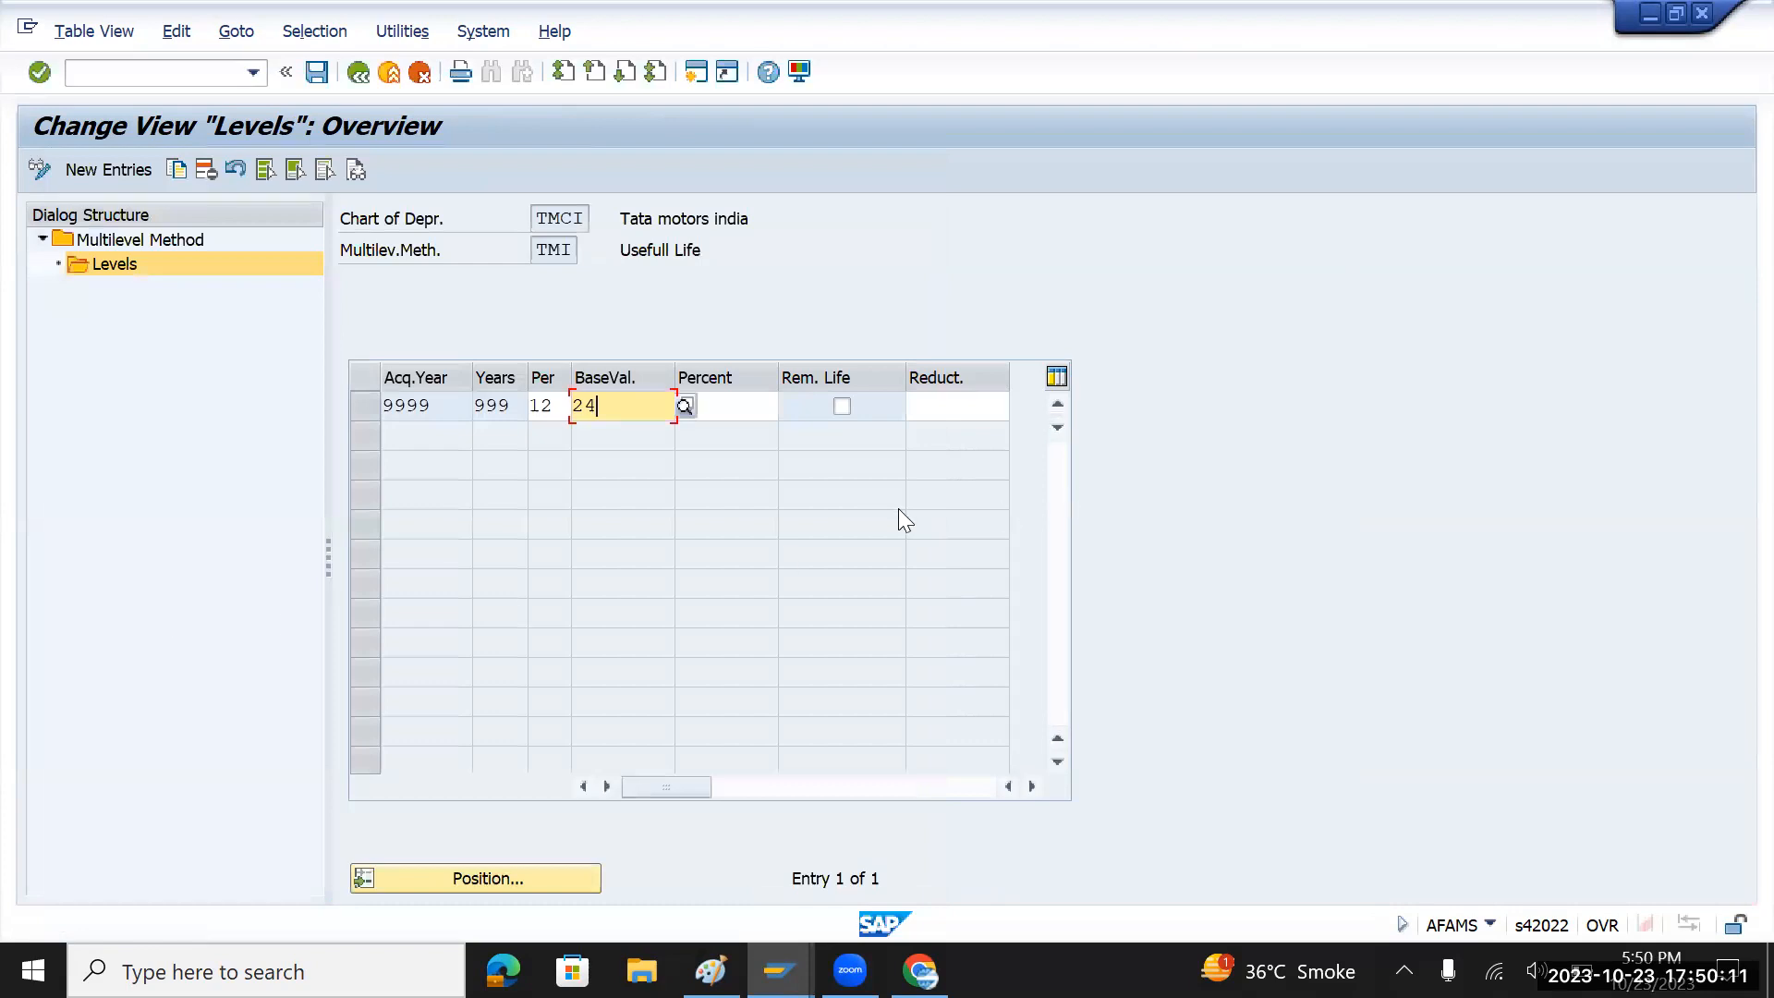
# - Save the multilevel method changes under the FI_Basis setting customizing request, reading the GL20 warning's long text, and return to the IMG
pyautogui.click(317, 73)
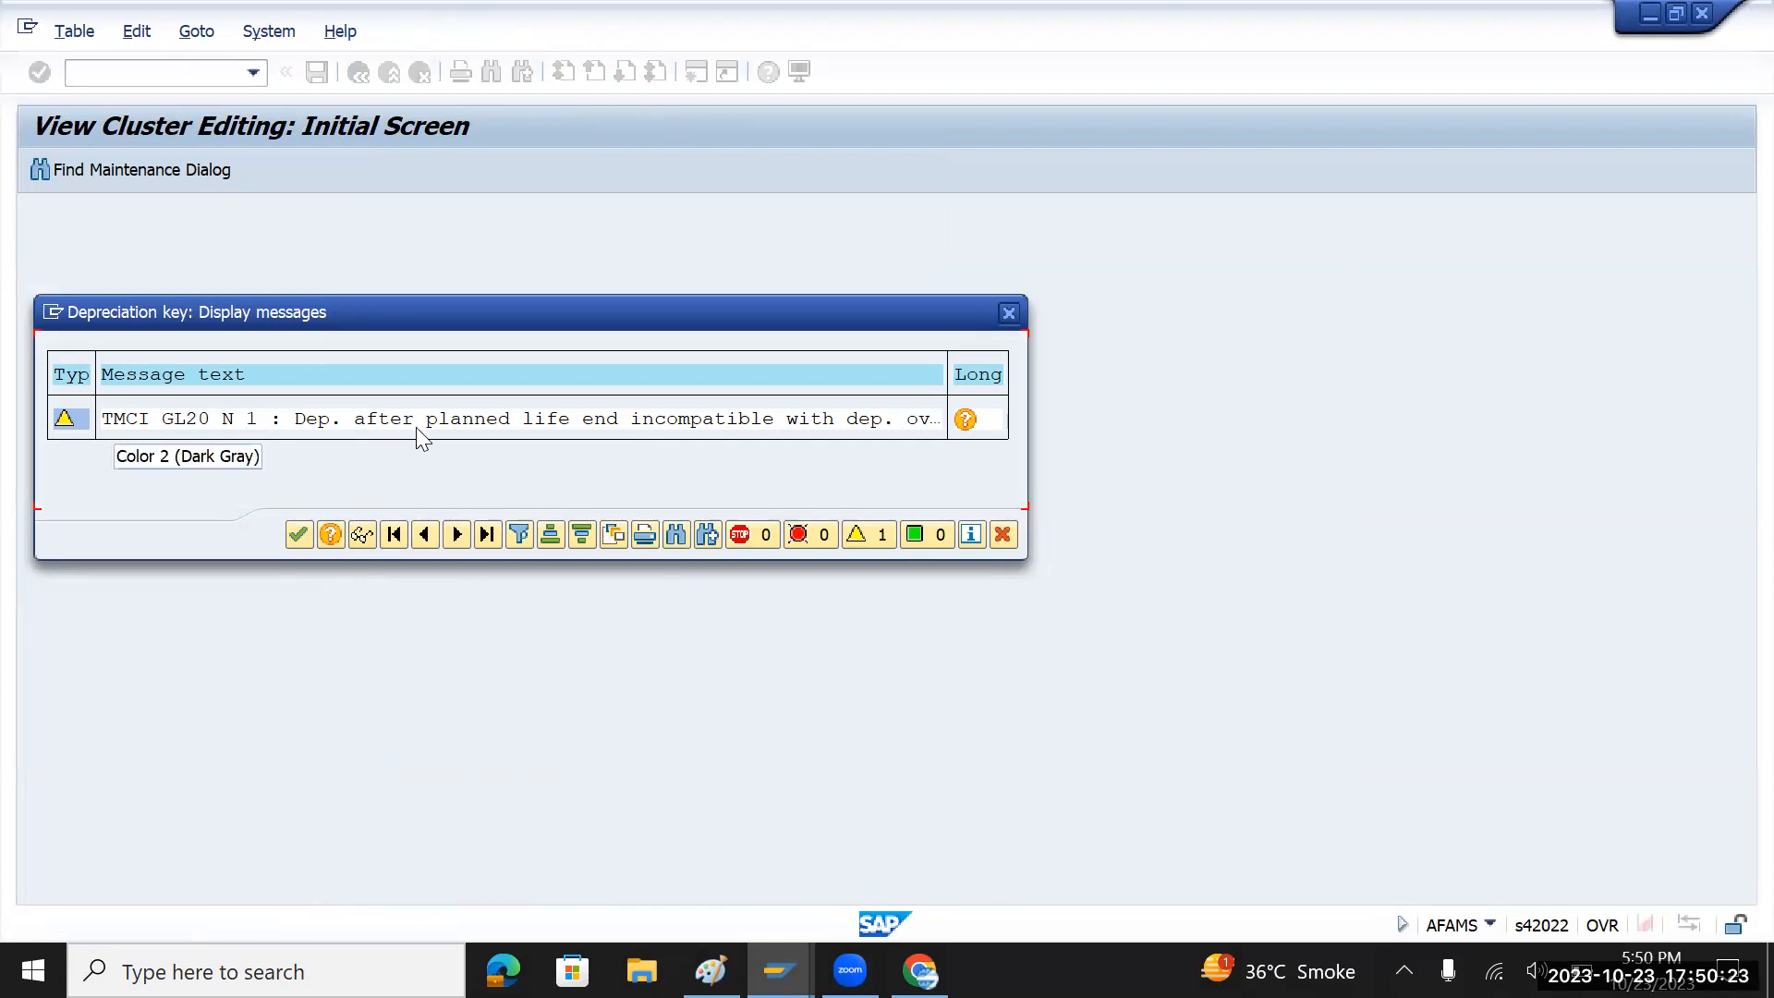
pyautogui.click(968, 419)
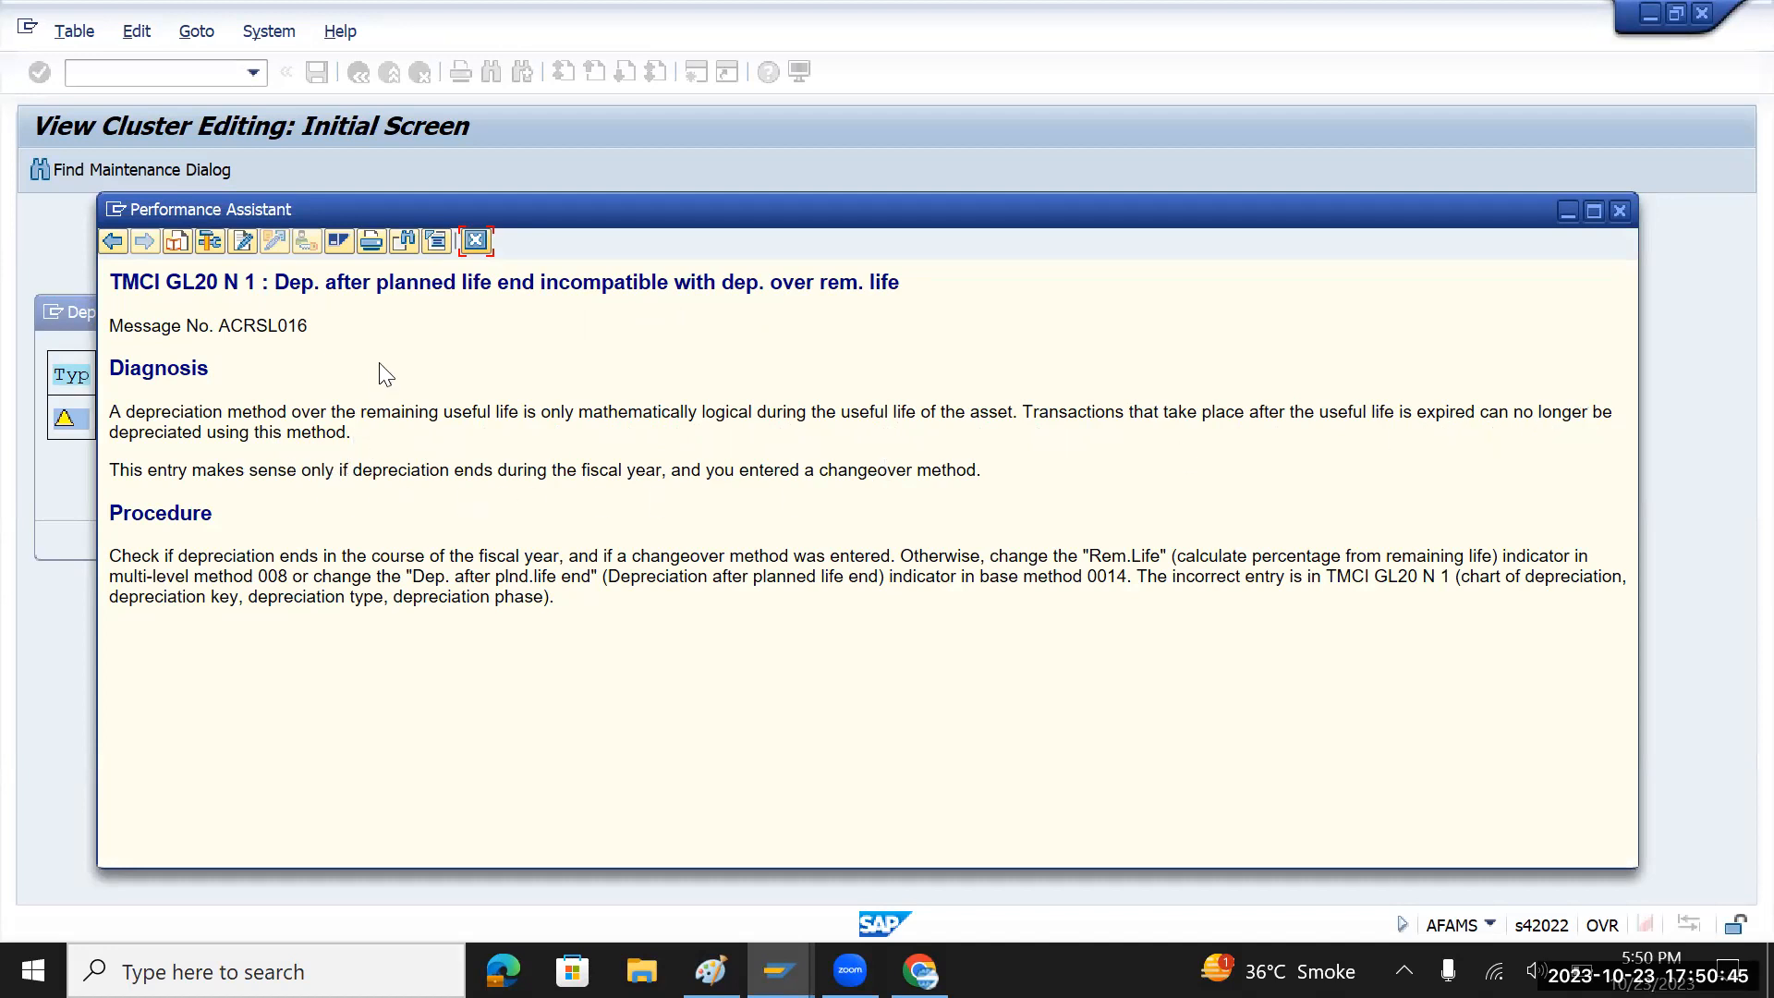
pyautogui.click(475, 242)
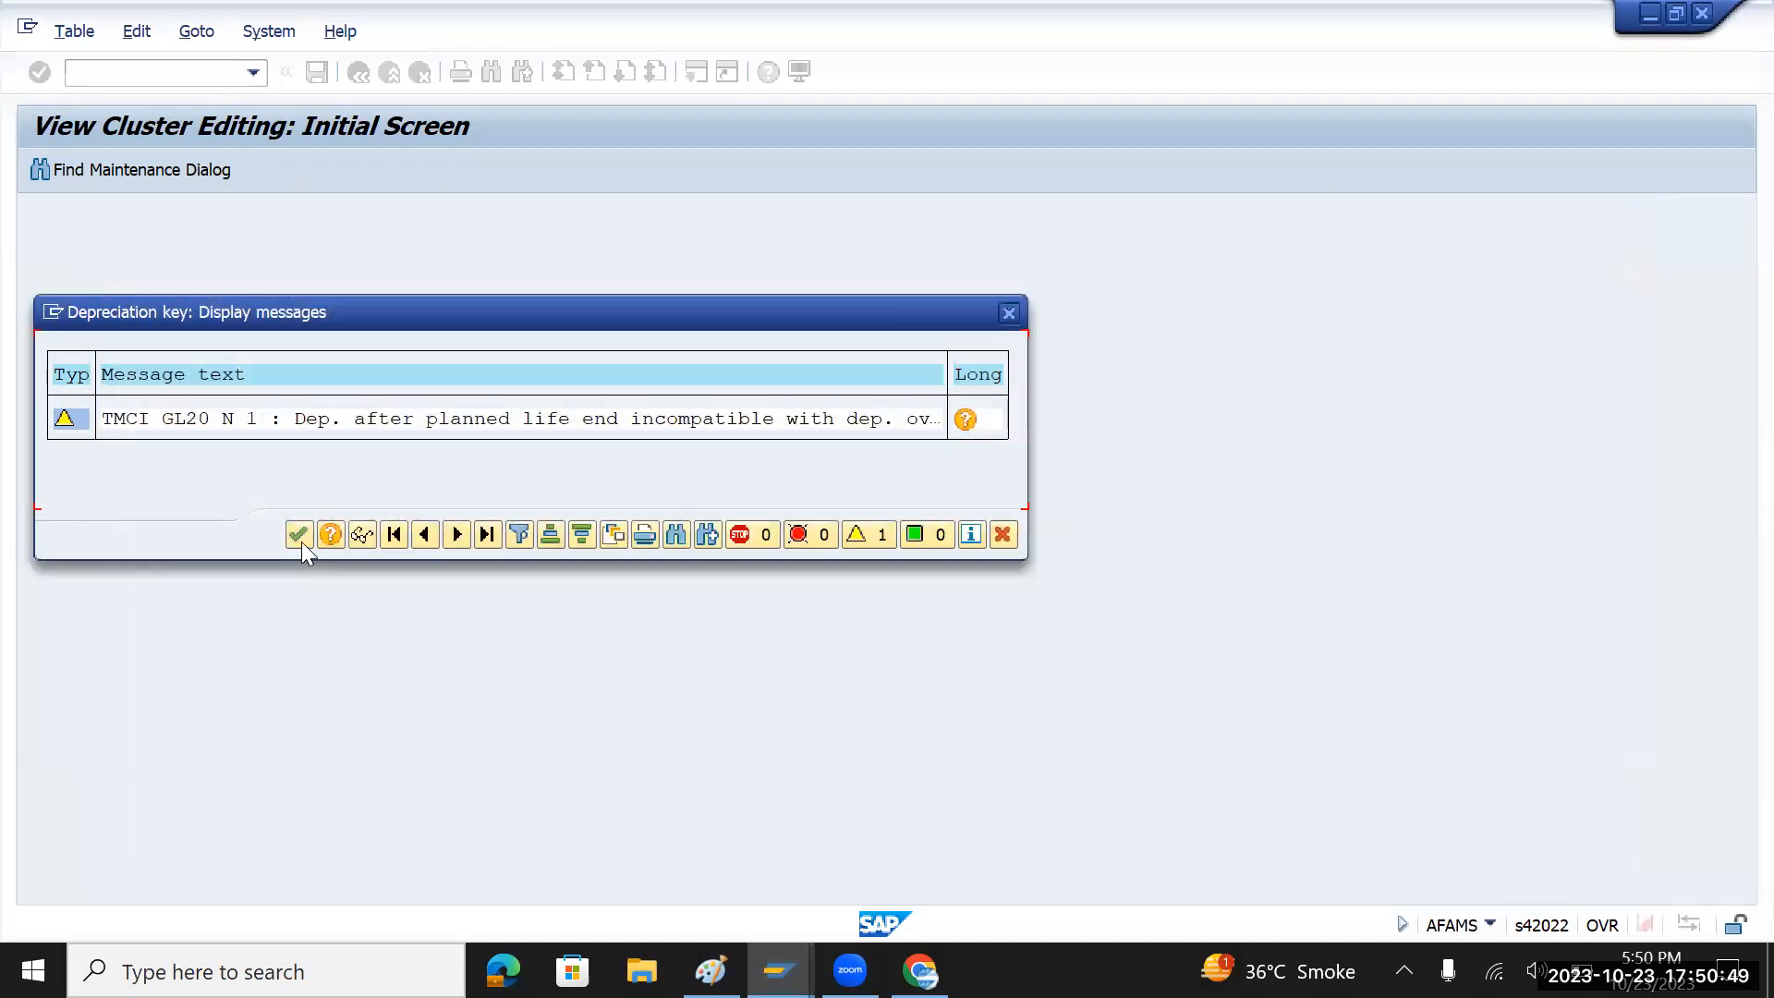
pyautogui.click(291, 533)
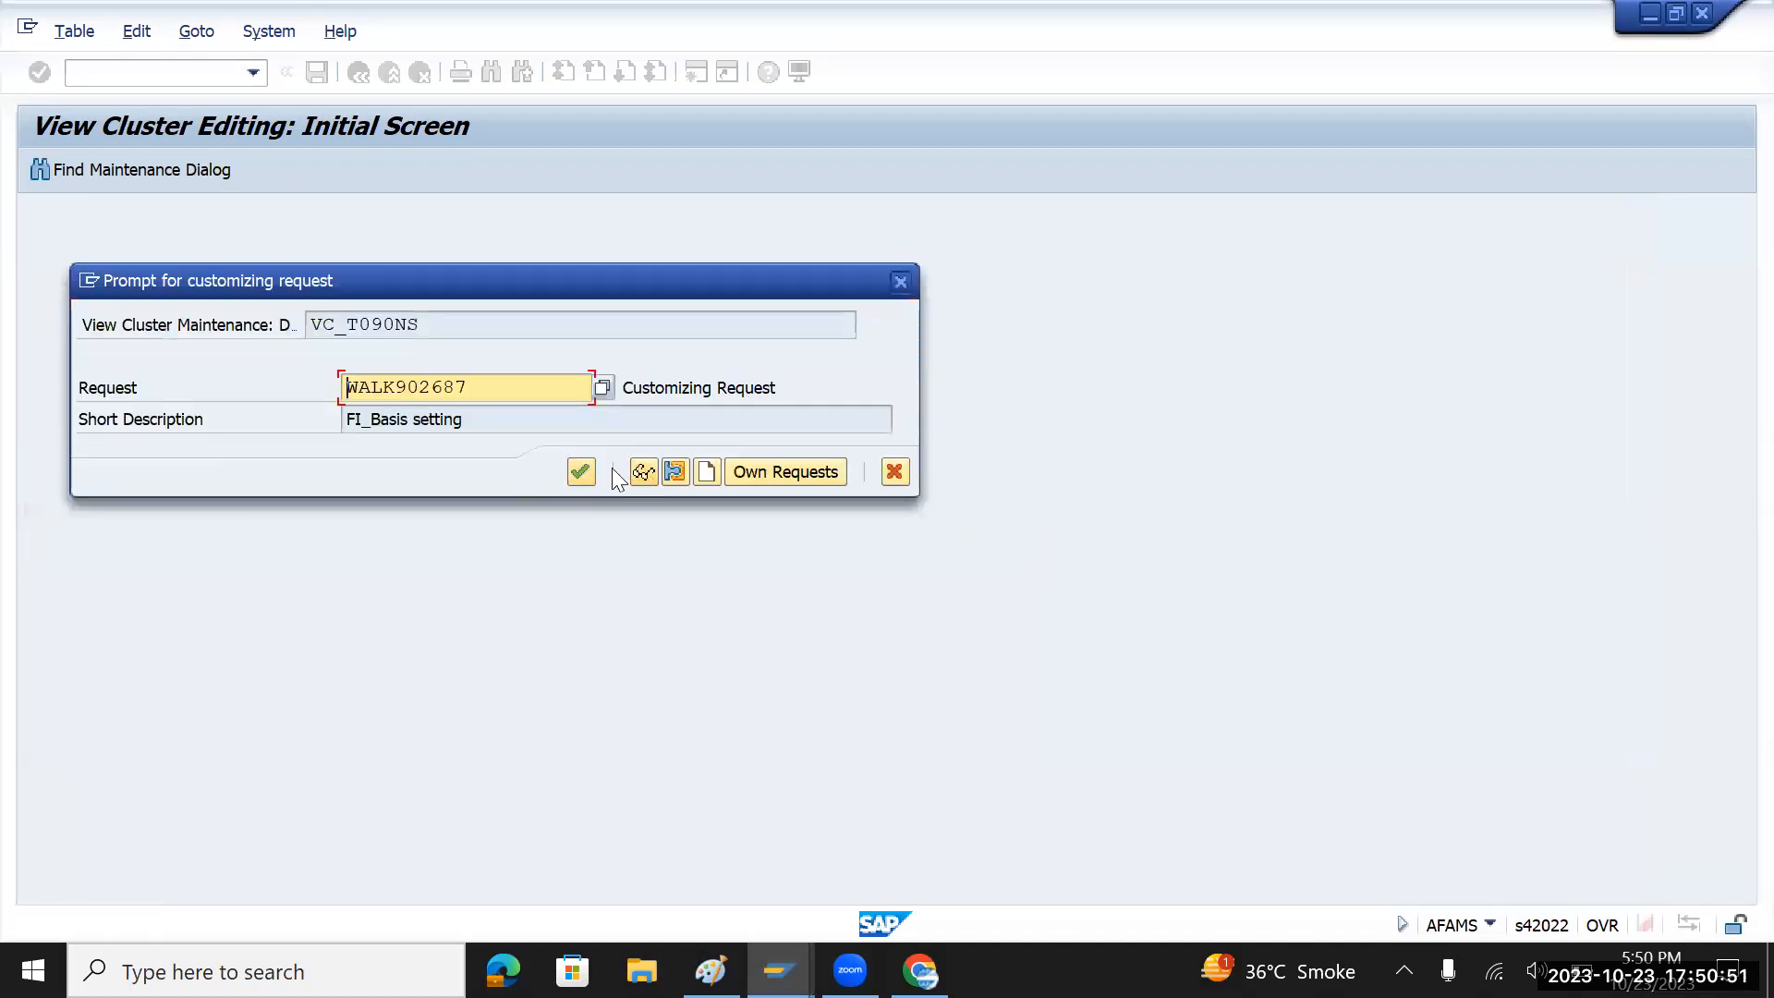
pyautogui.click(582, 473)
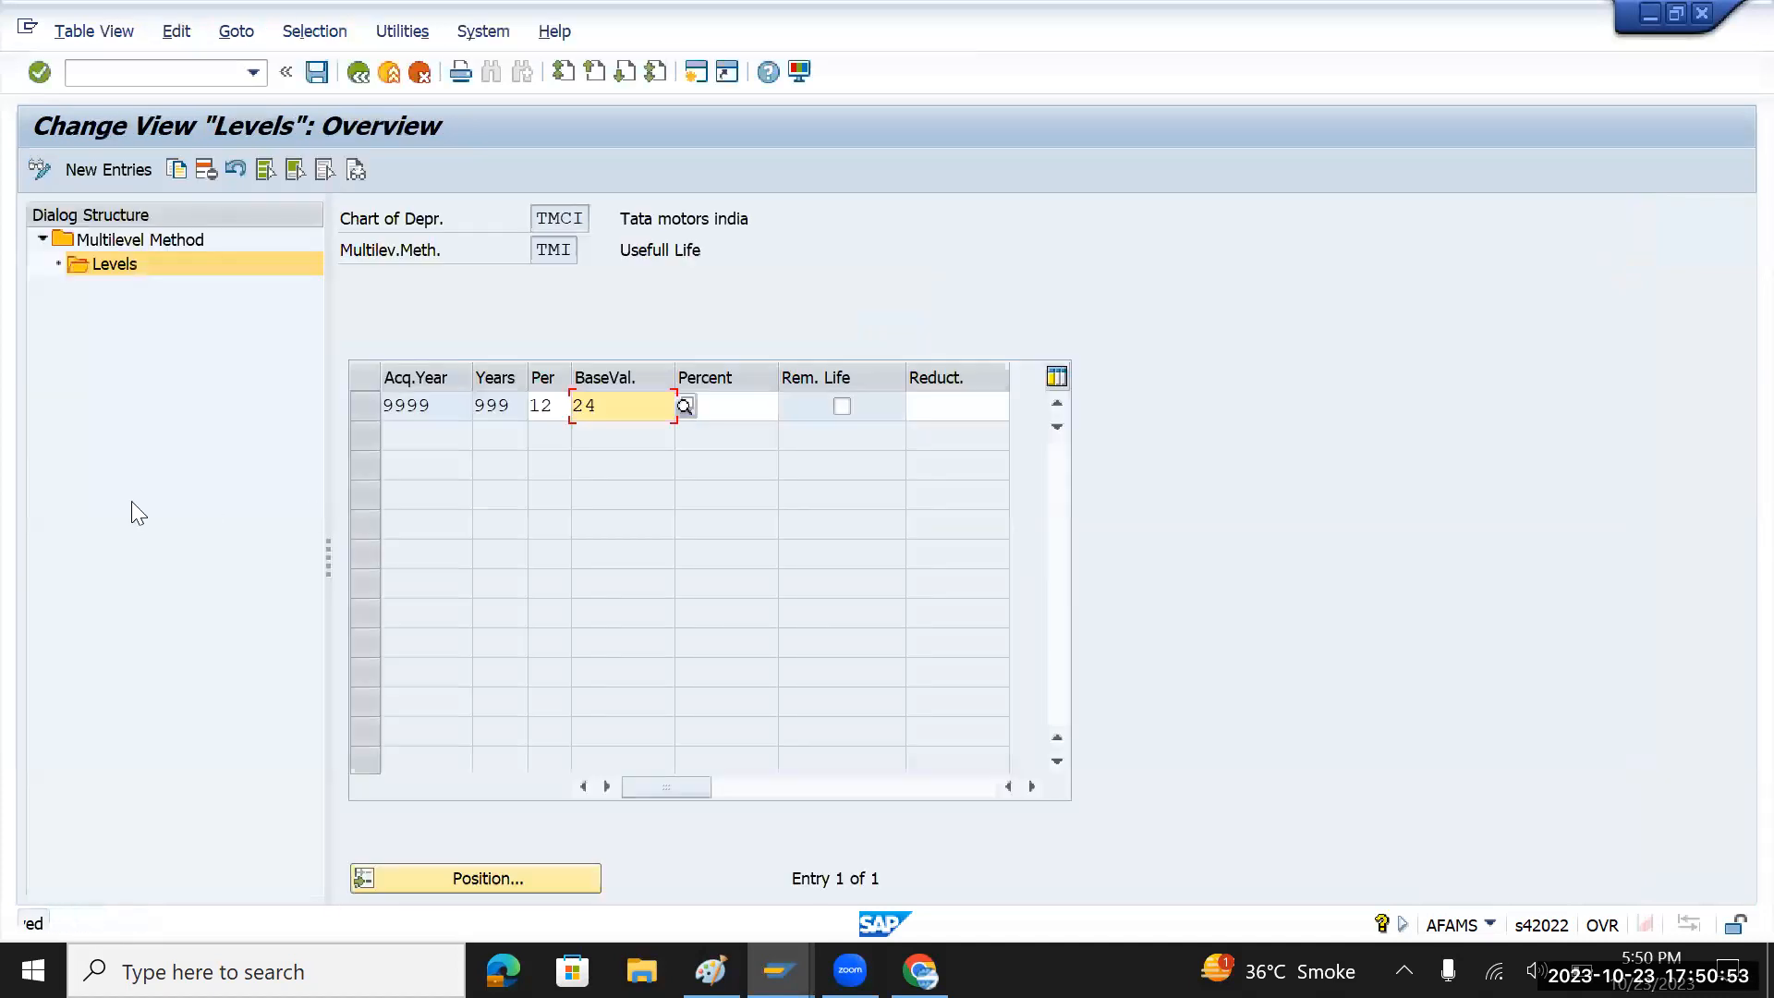
pyautogui.click(317, 72)
pyautogui.click(359, 72)
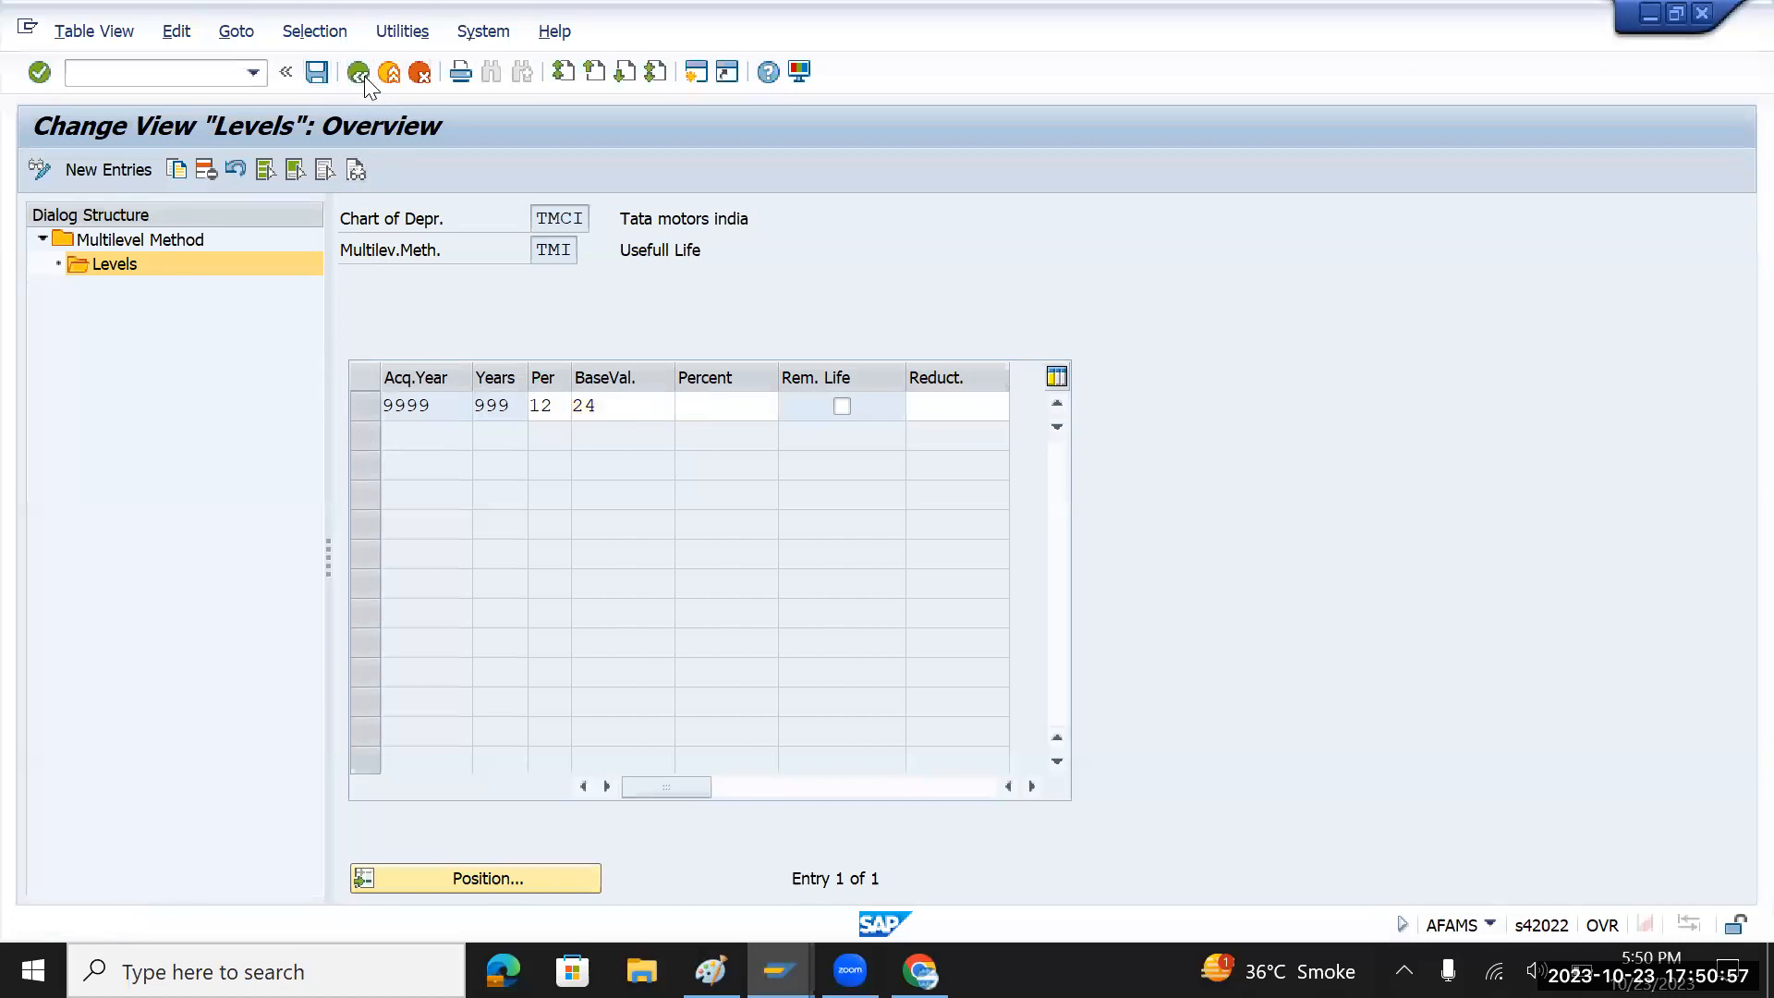
pyautogui.click(365, 76)
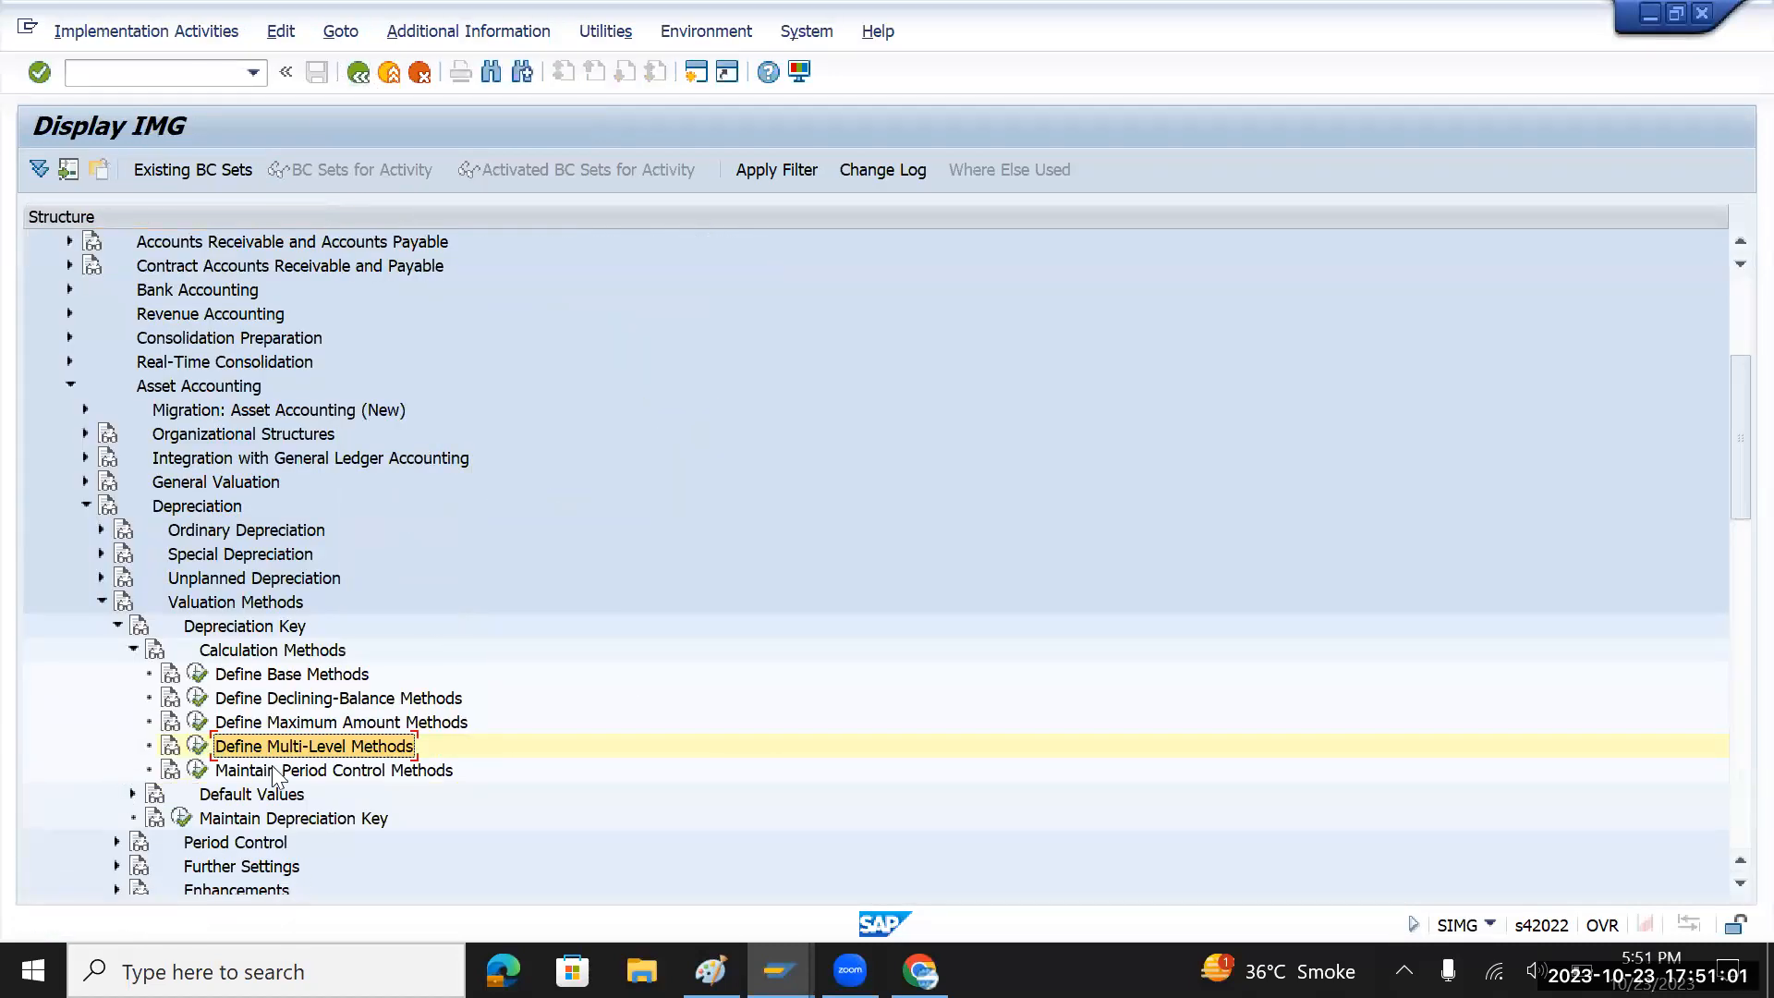
# - Open the base method definitions, find base method 0014 for explicit percentage after end of life, and return to the IMG
pyautogui.click(197, 675)
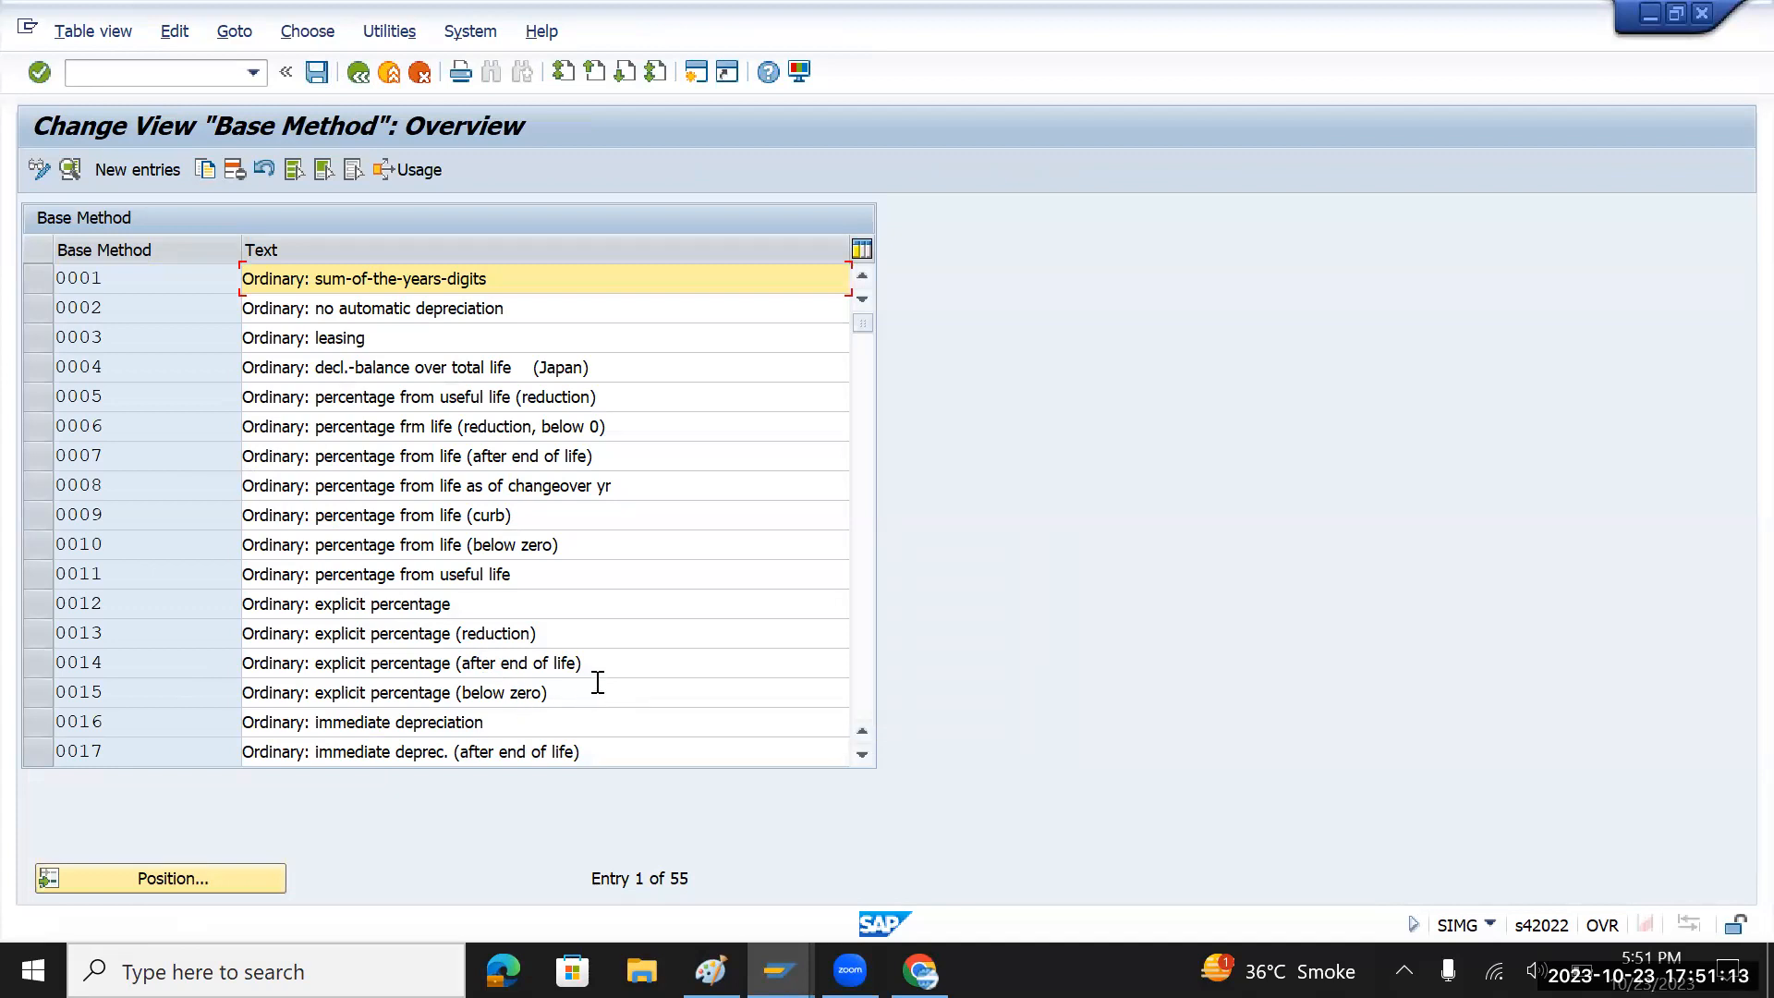
pyautogui.moveTo(142, 665); pyautogui.dragTo(32, 667)
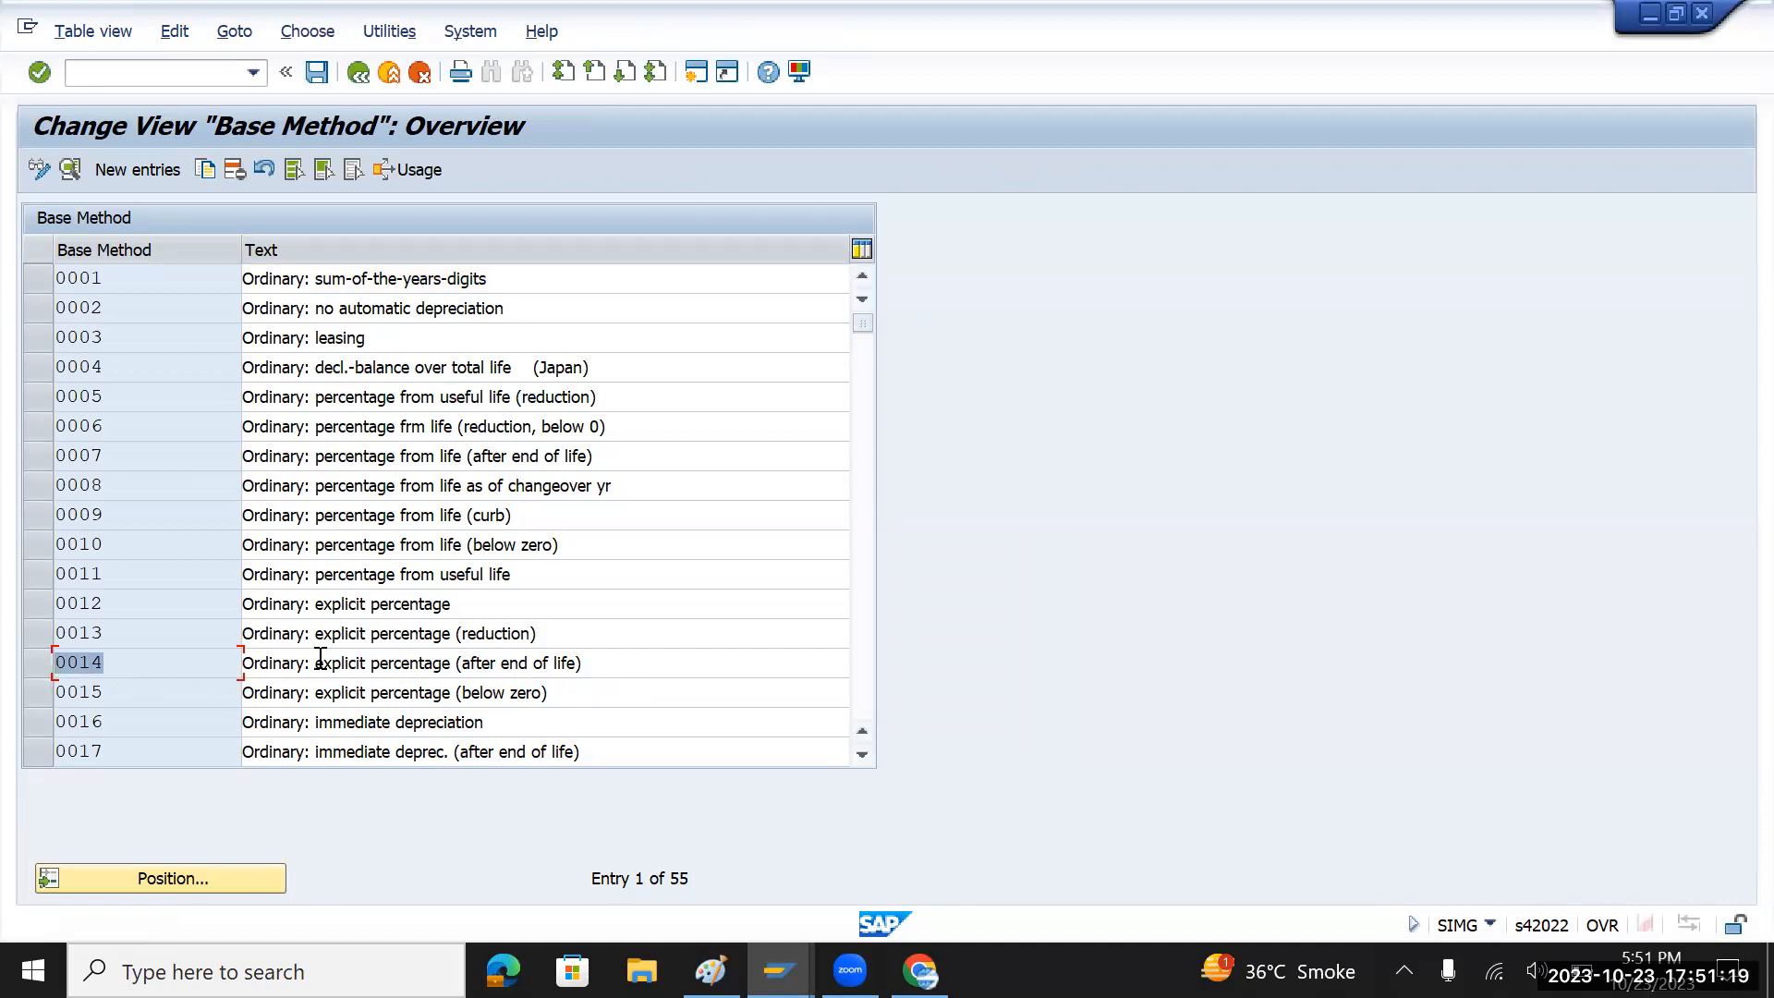
pyautogui.click(358, 72)
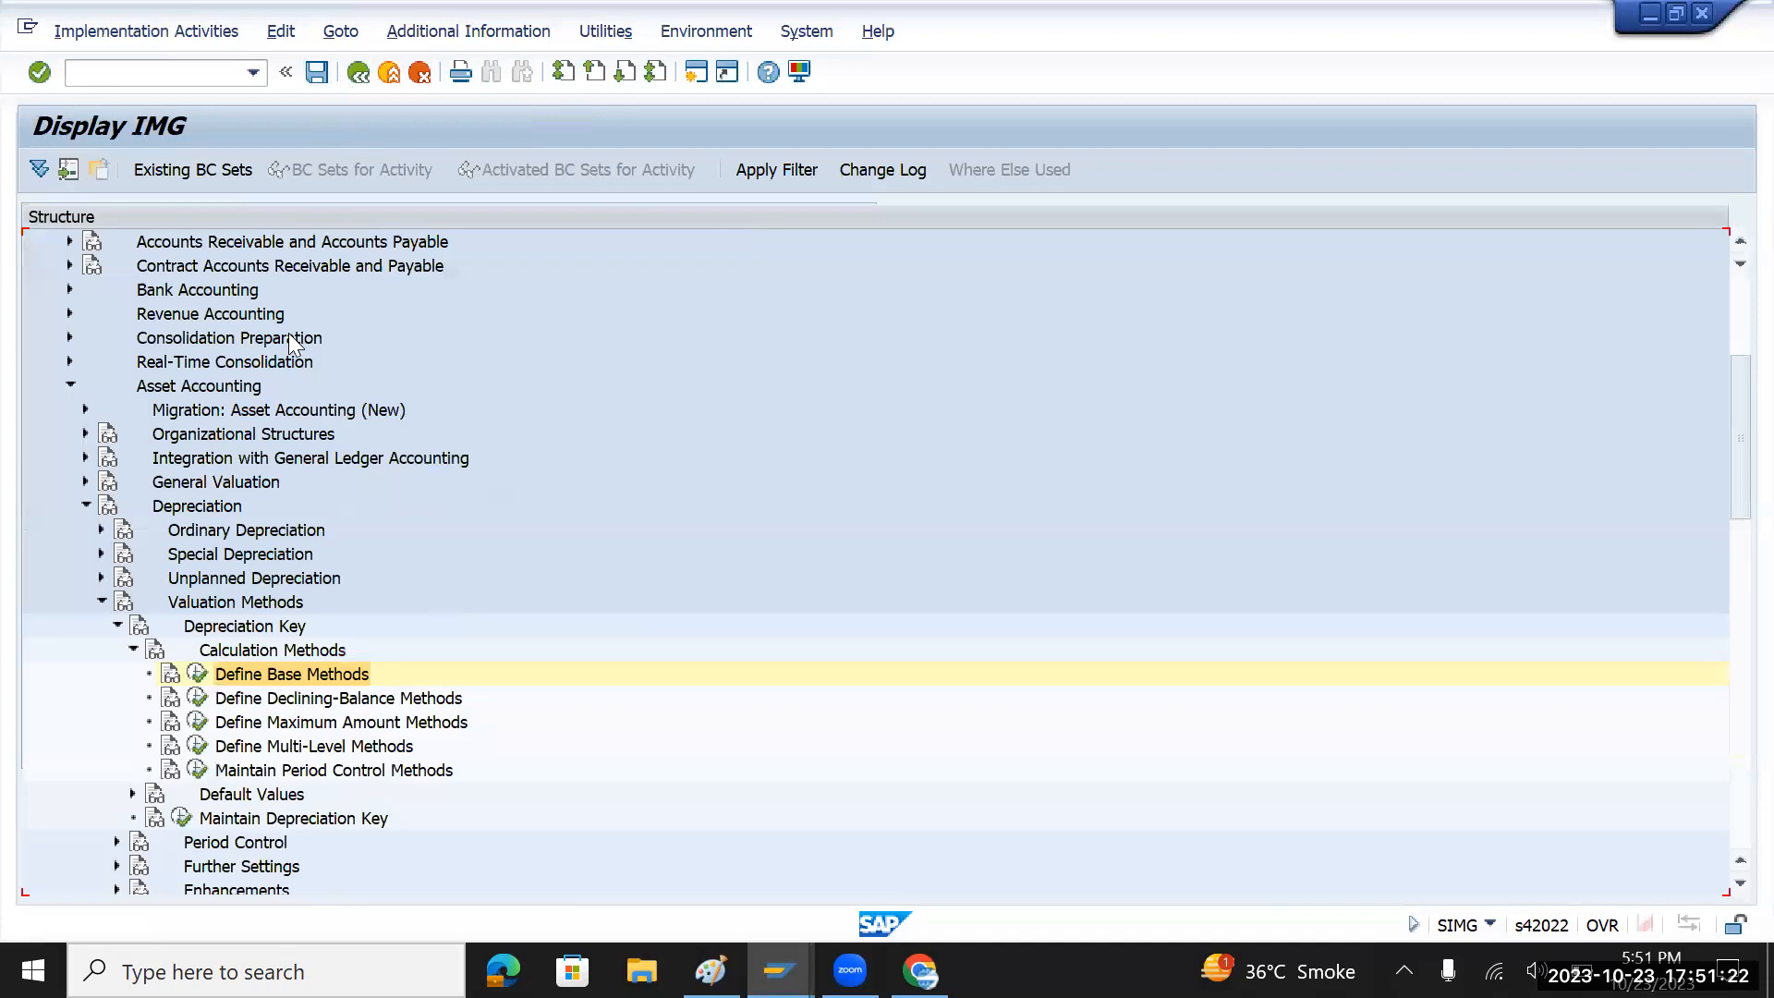
# - Review the declining-balance methods defined for chart of depreciation TMCI and return to the IMG
pyautogui.click(297, 698)
pyautogui.click(197, 698)
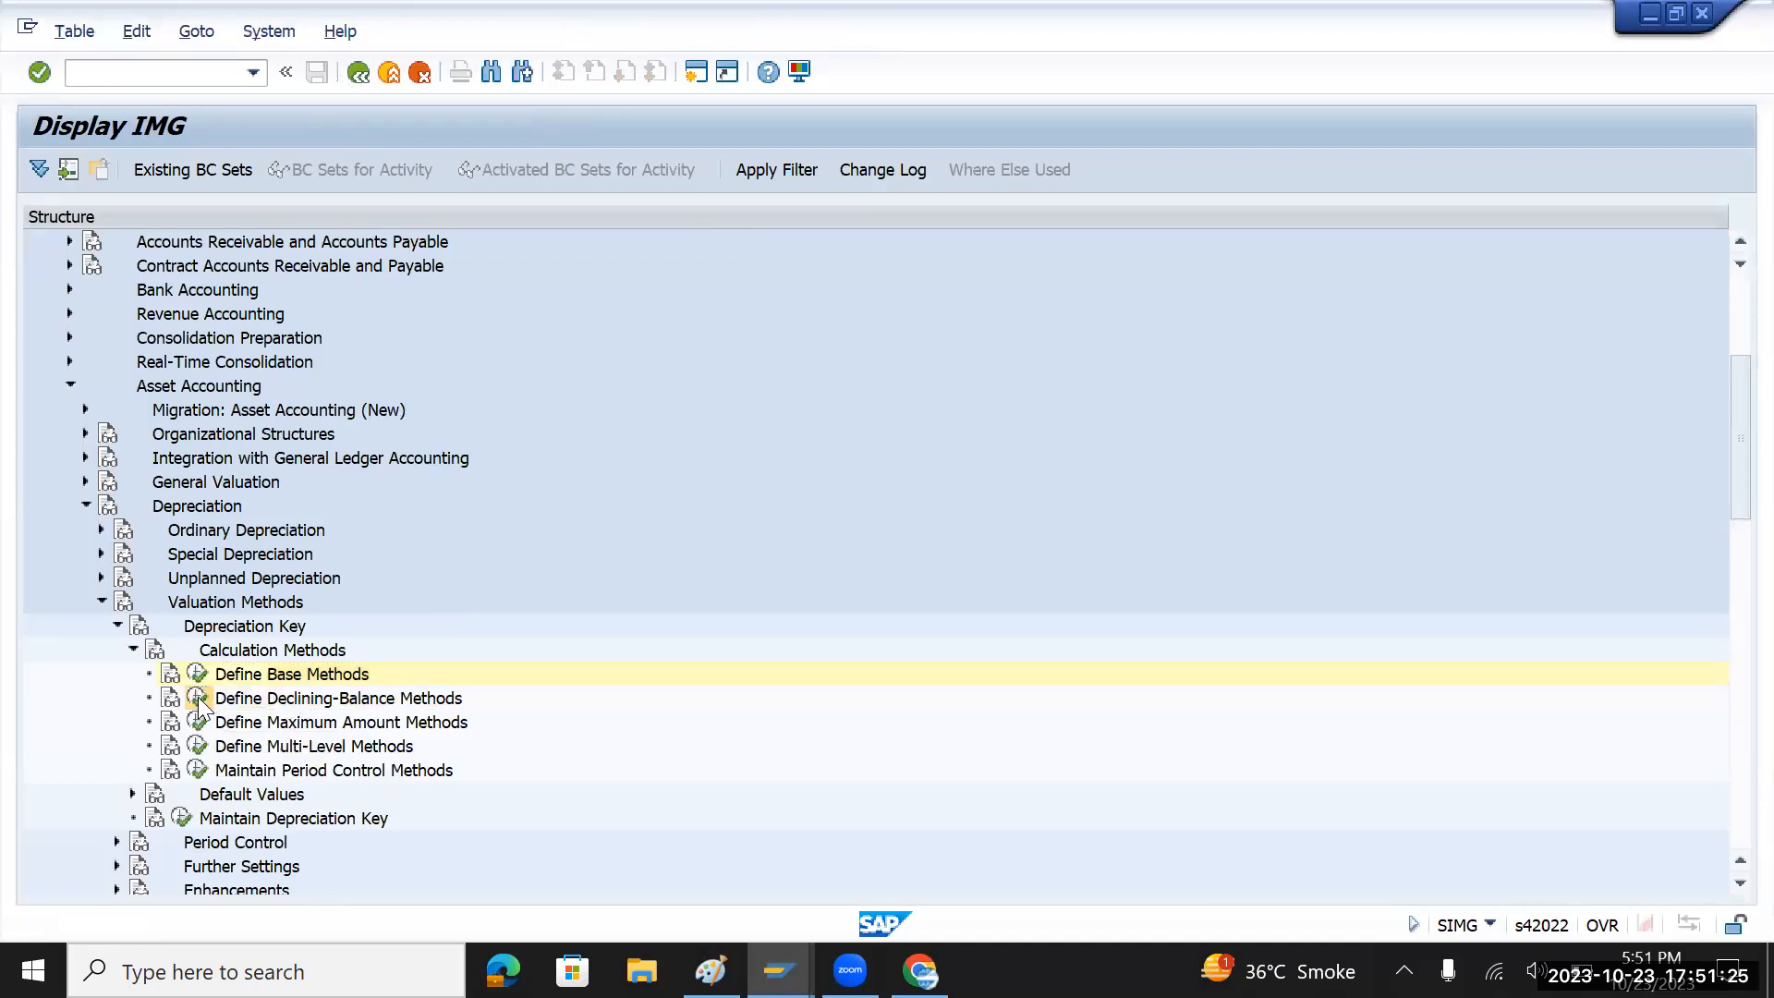
pyautogui.click(367, 475)
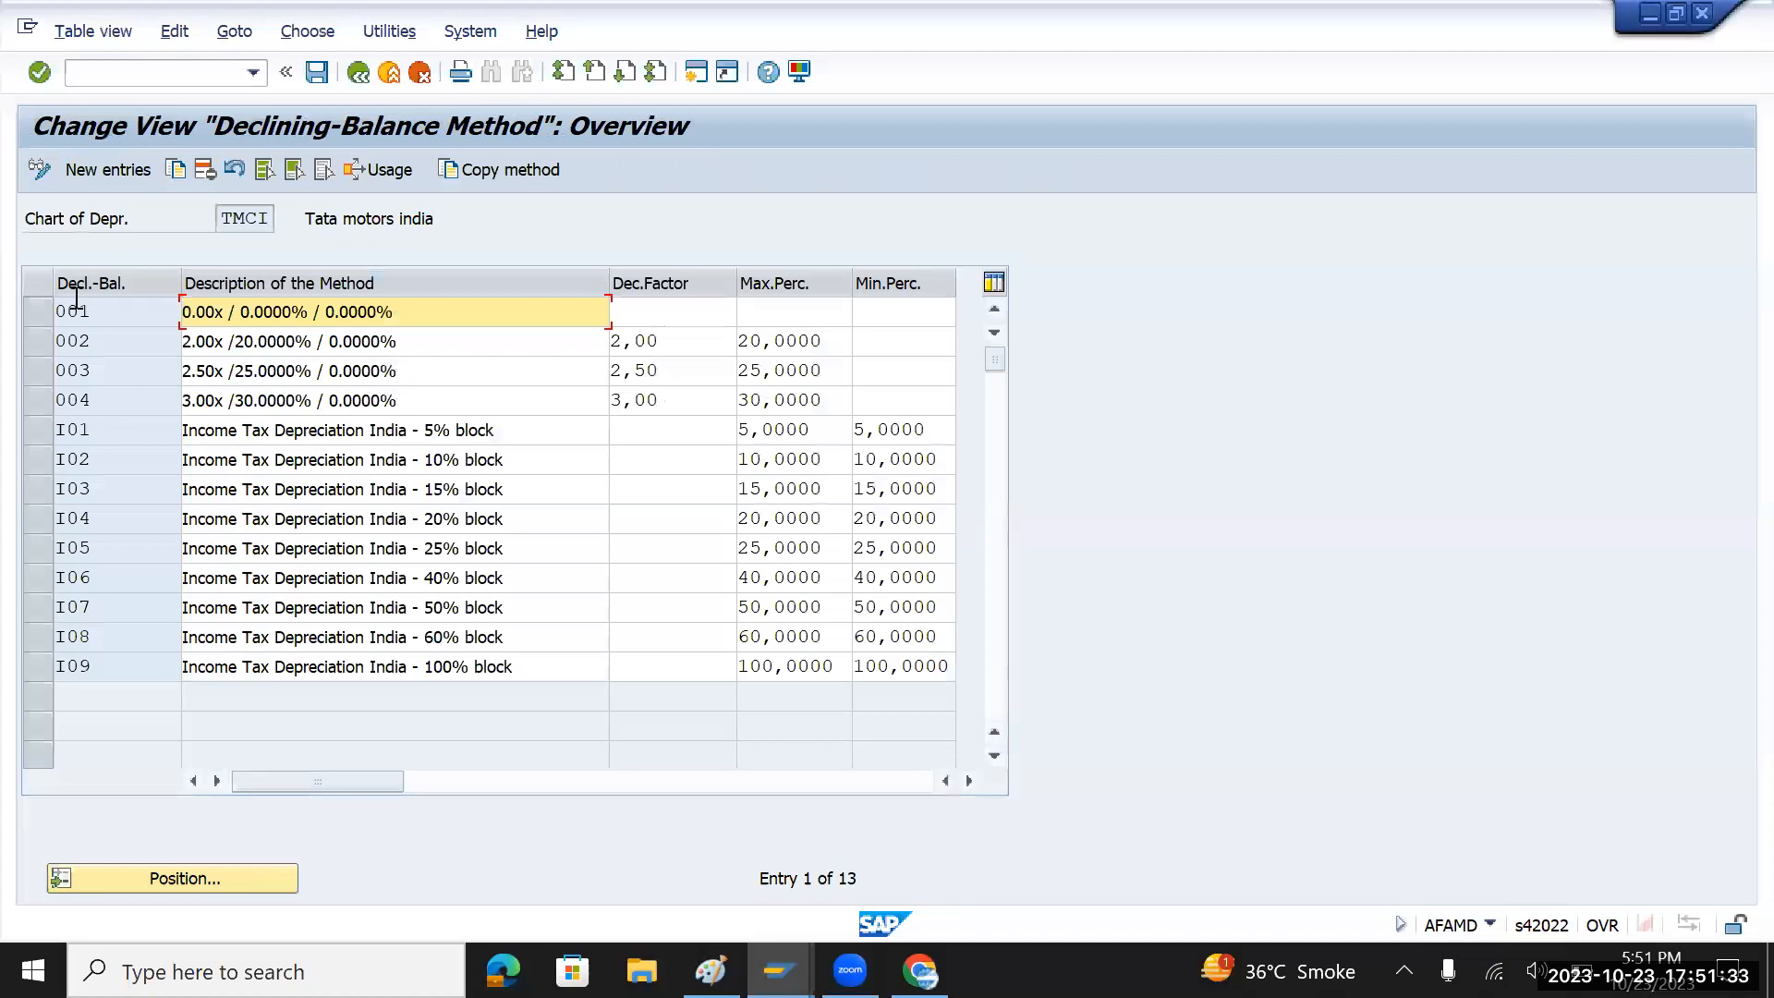
pyautogui.click(359, 74)
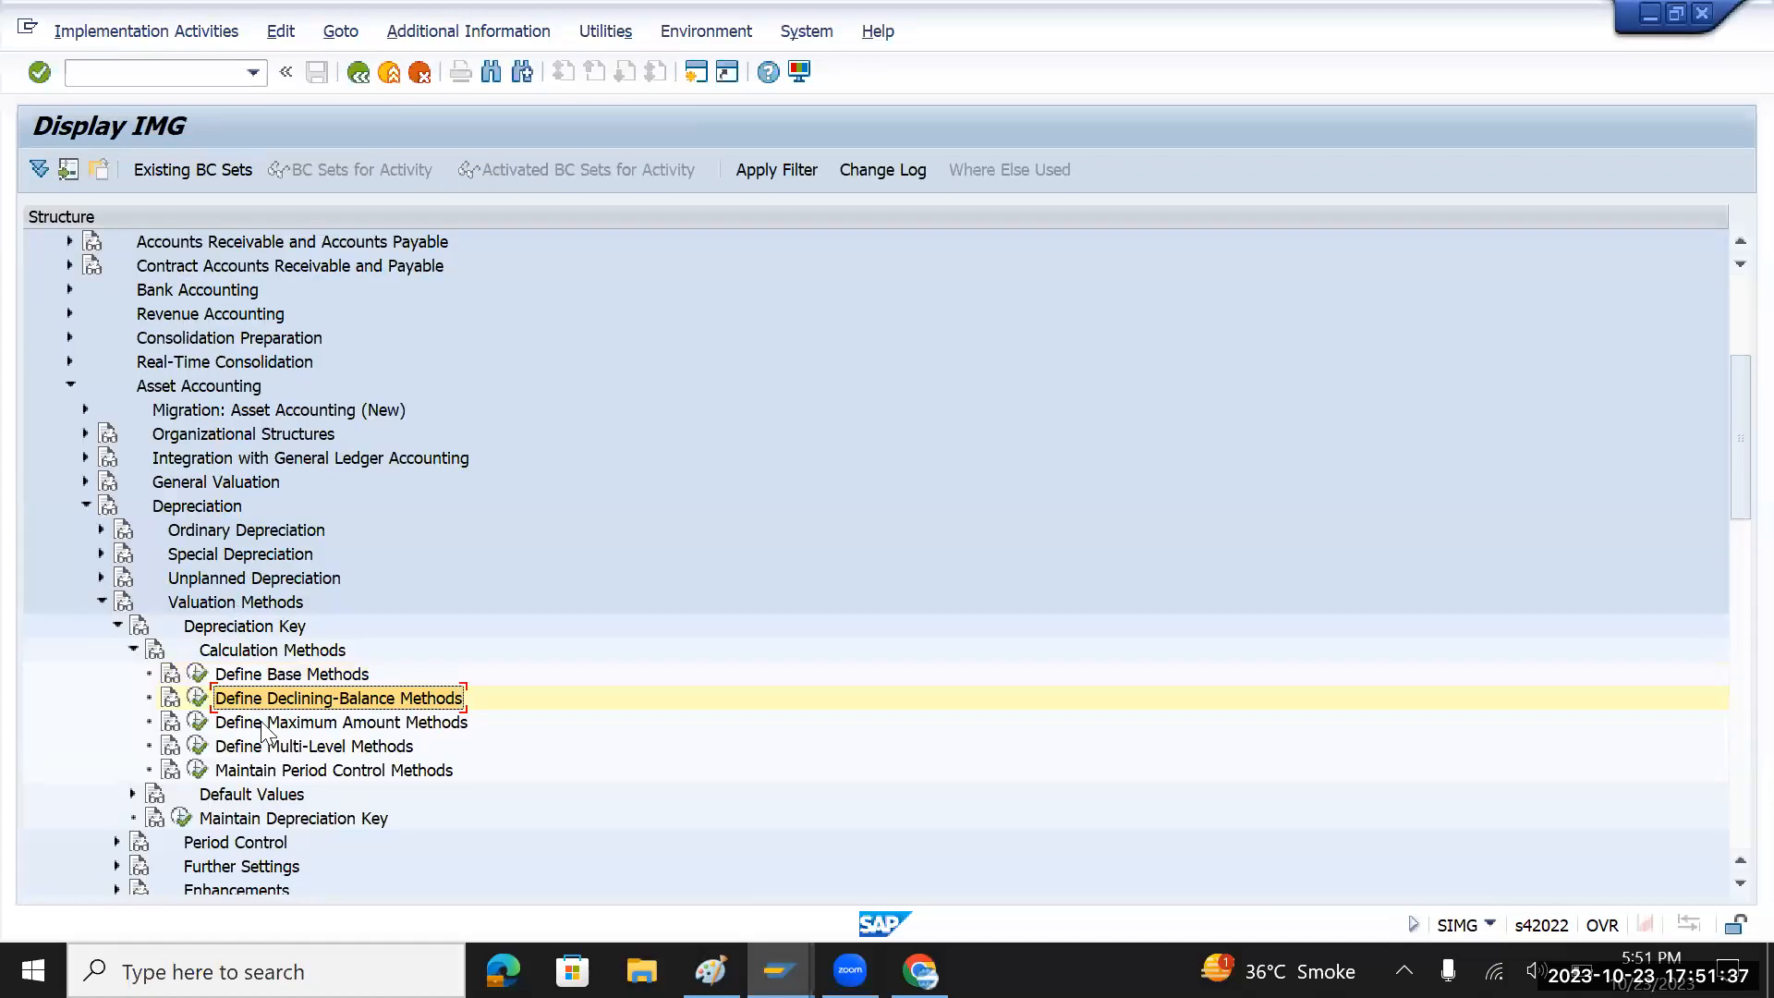
# - Open the period control methods for chart TMCI, examine methods 004 and 001, and return to the IMG
pyautogui.click(270, 725)
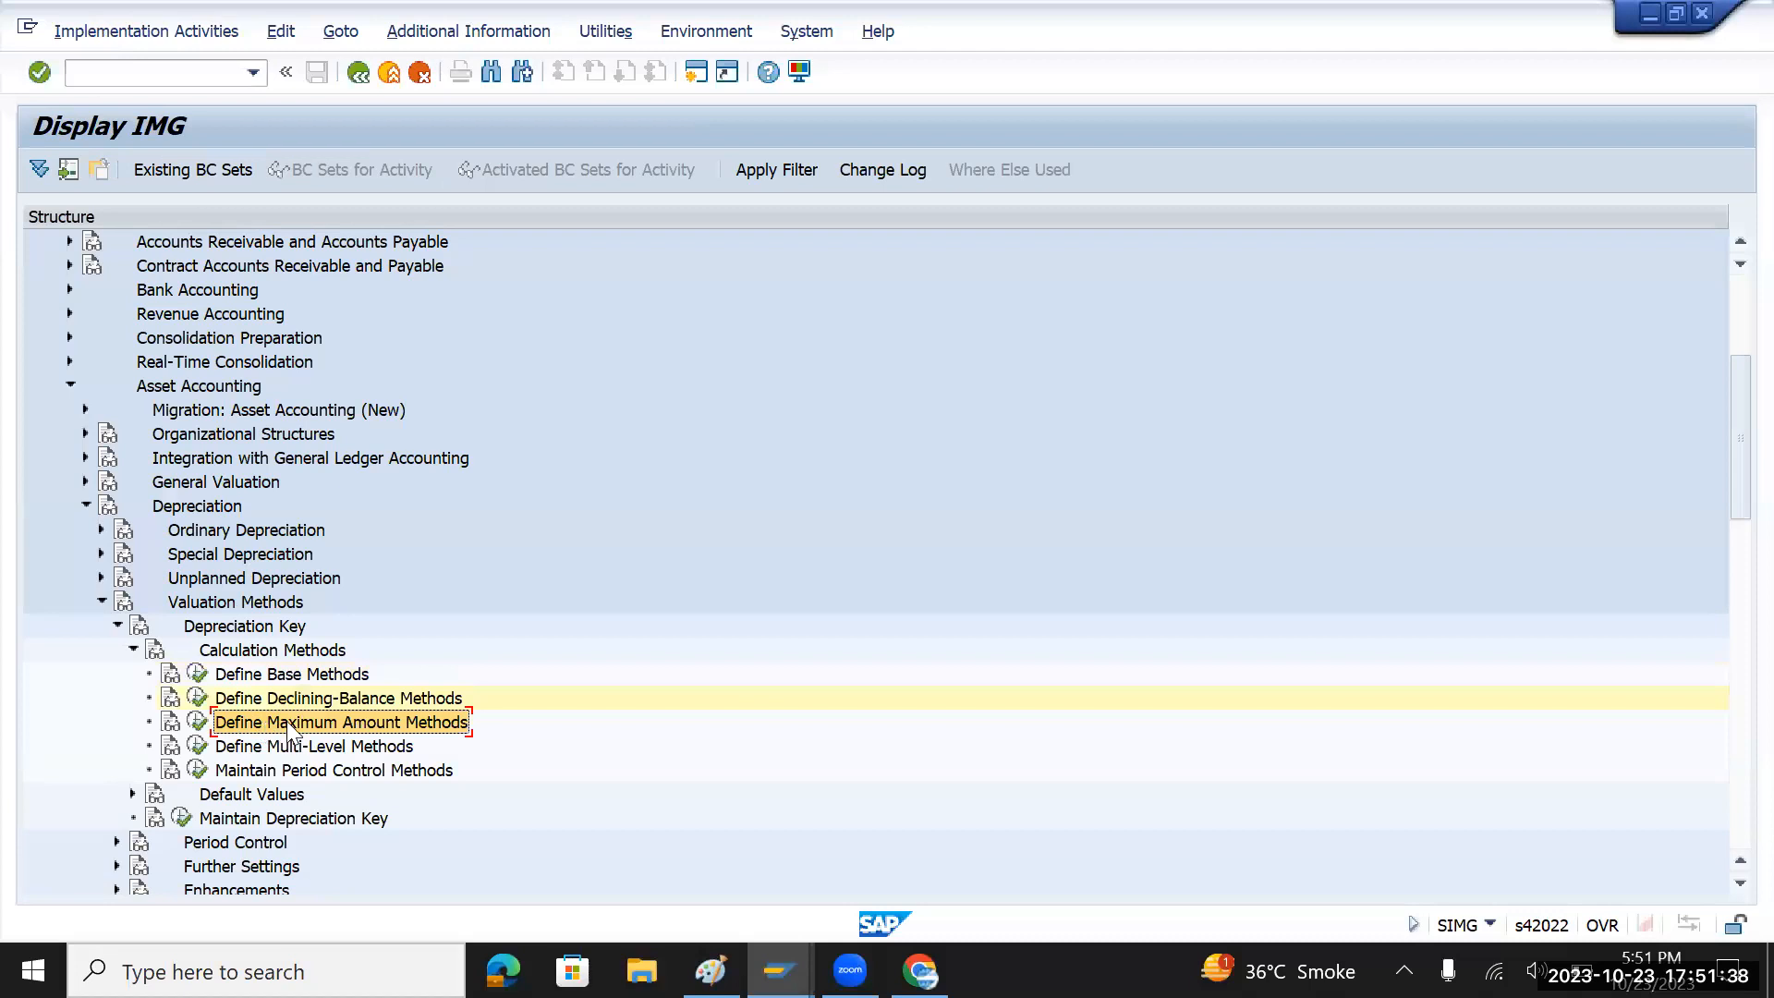
pyautogui.click(280, 775)
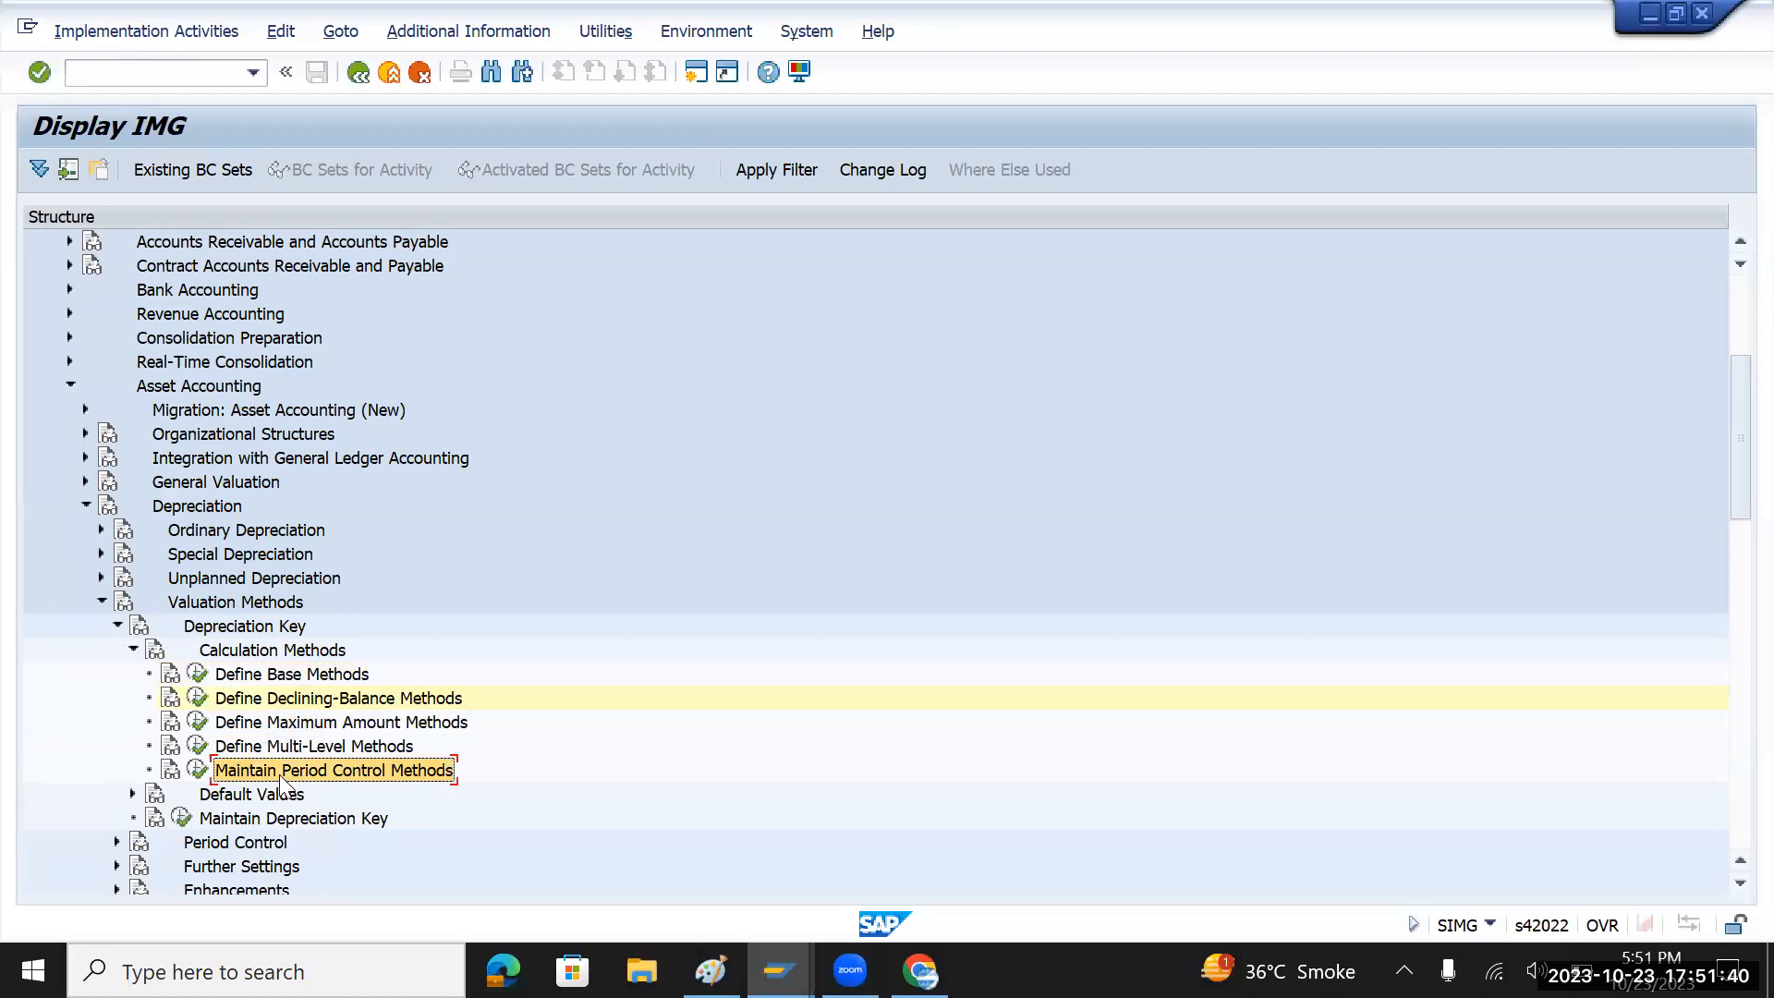
pyautogui.click(194, 773)
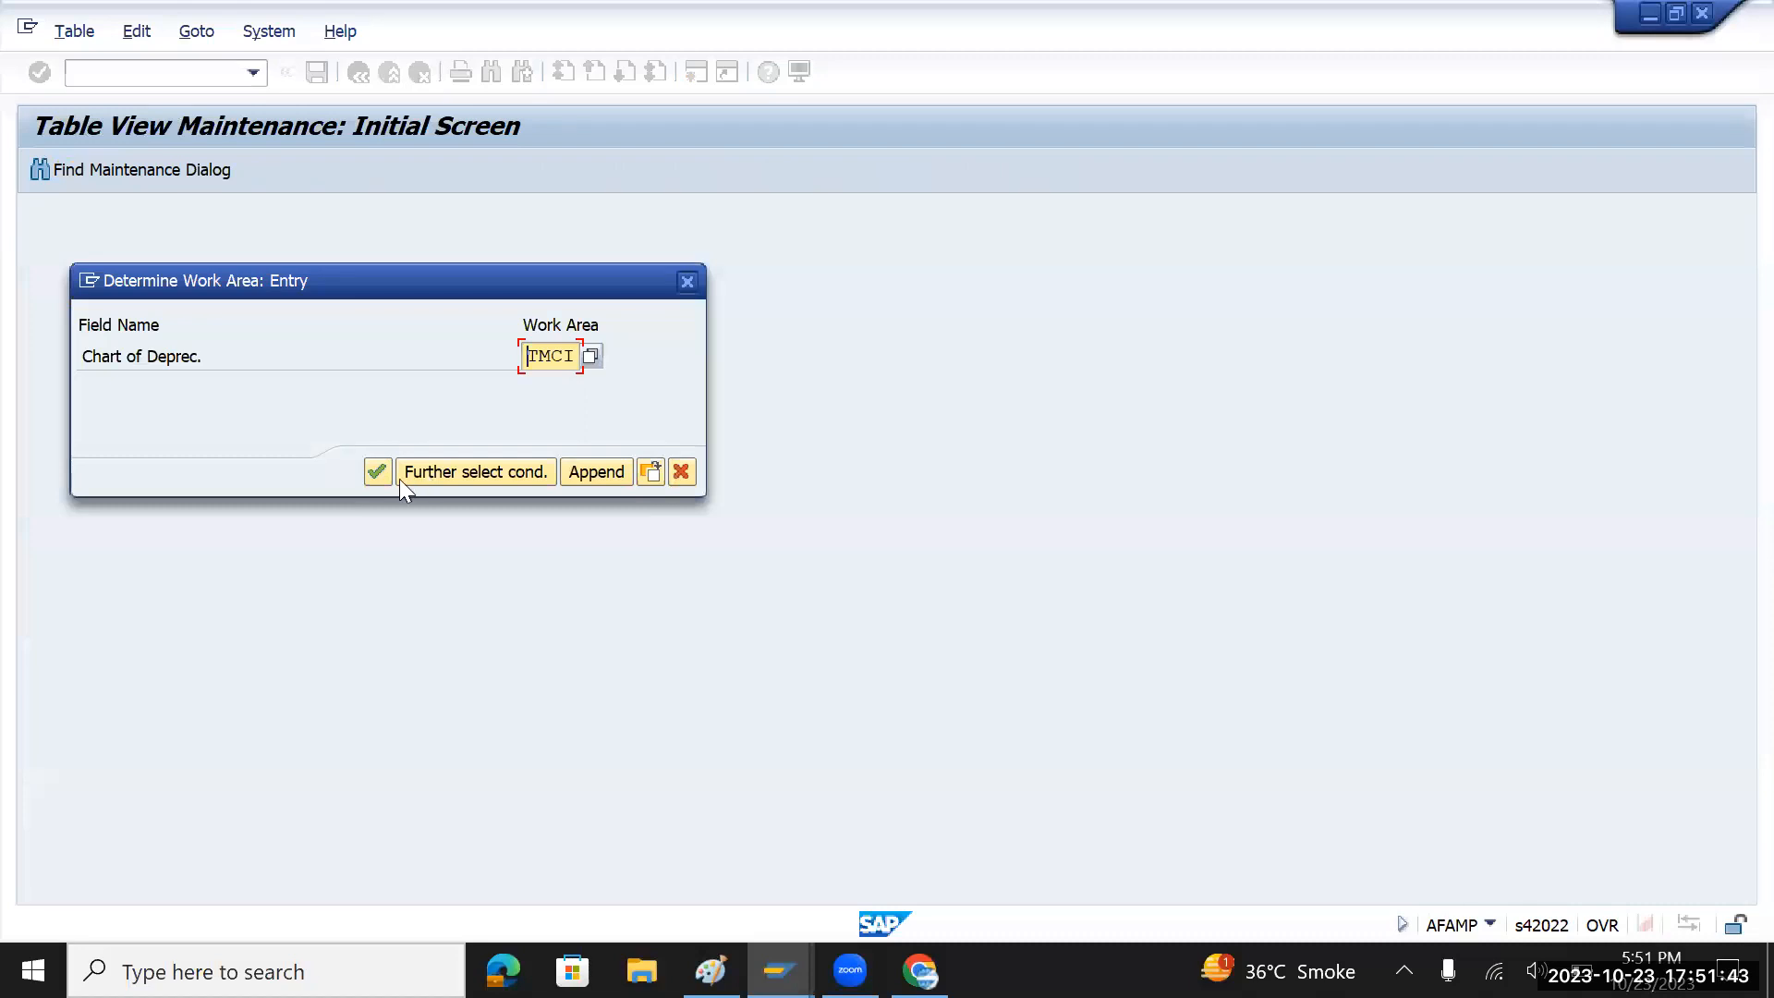
pyautogui.click(376, 472)
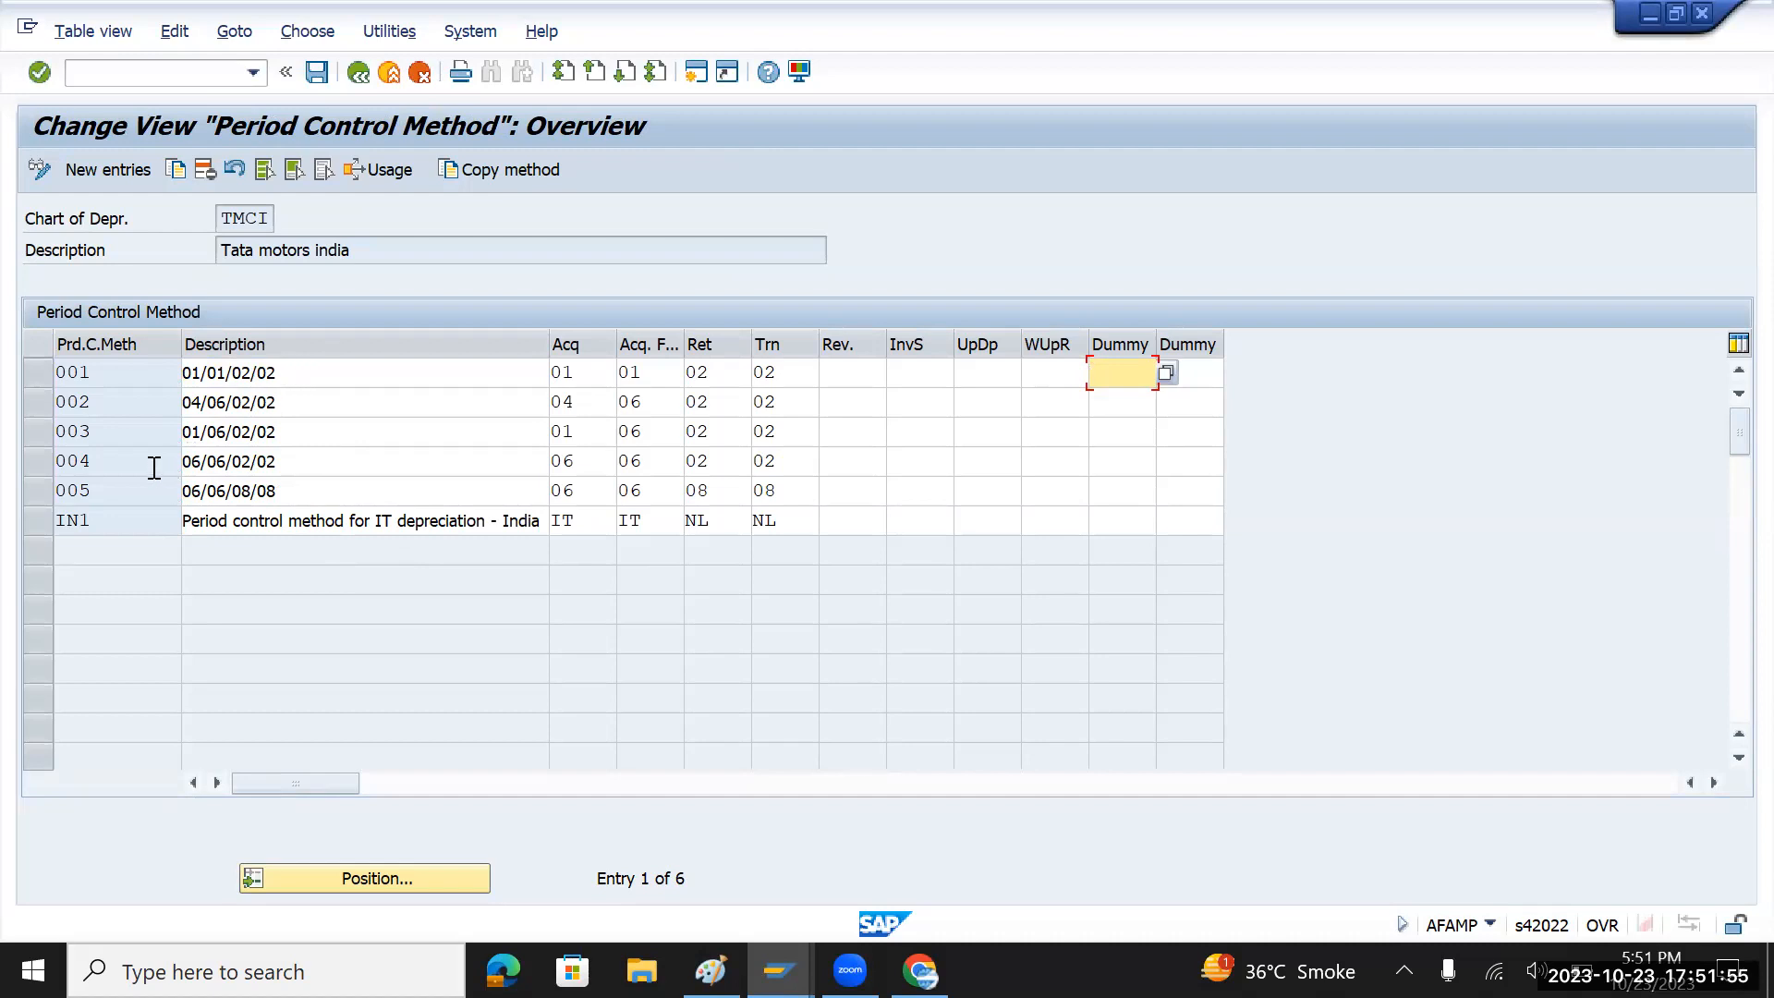
pyautogui.moveTo(153, 469); pyautogui.dragTo(19, 473)
pyautogui.moveTo(108, 376); pyautogui.dragTo(50, 376)
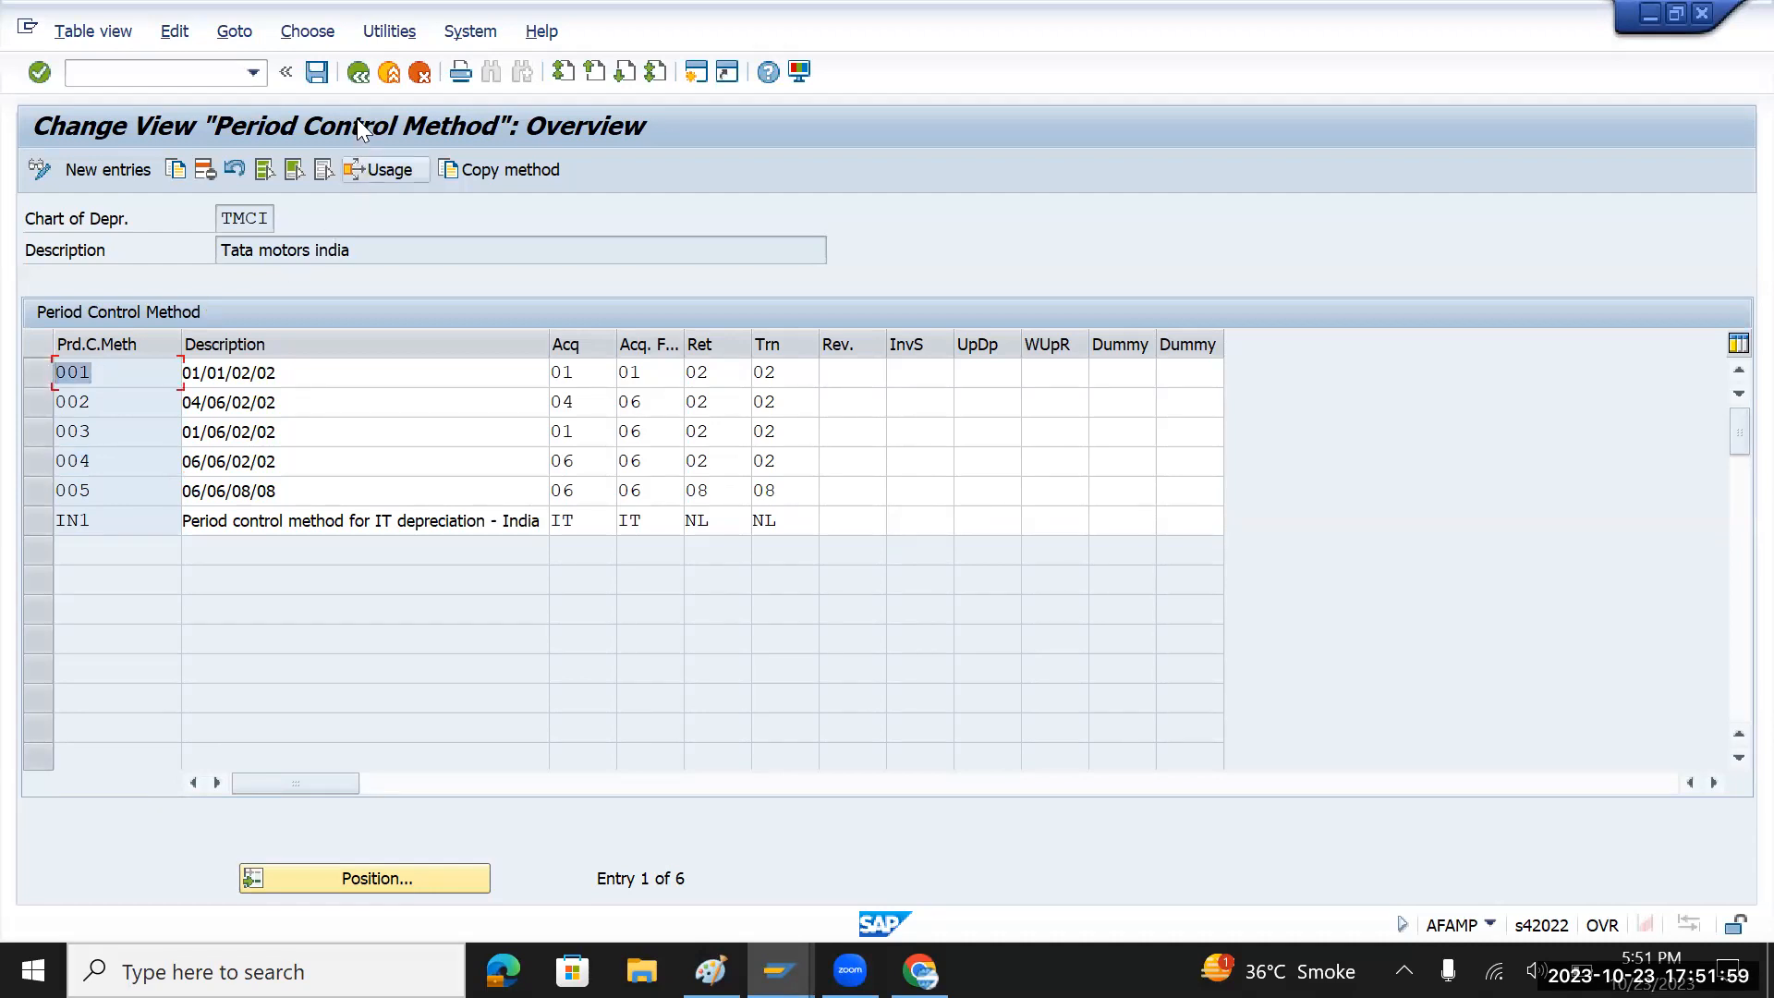
pyautogui.click(359, 74)
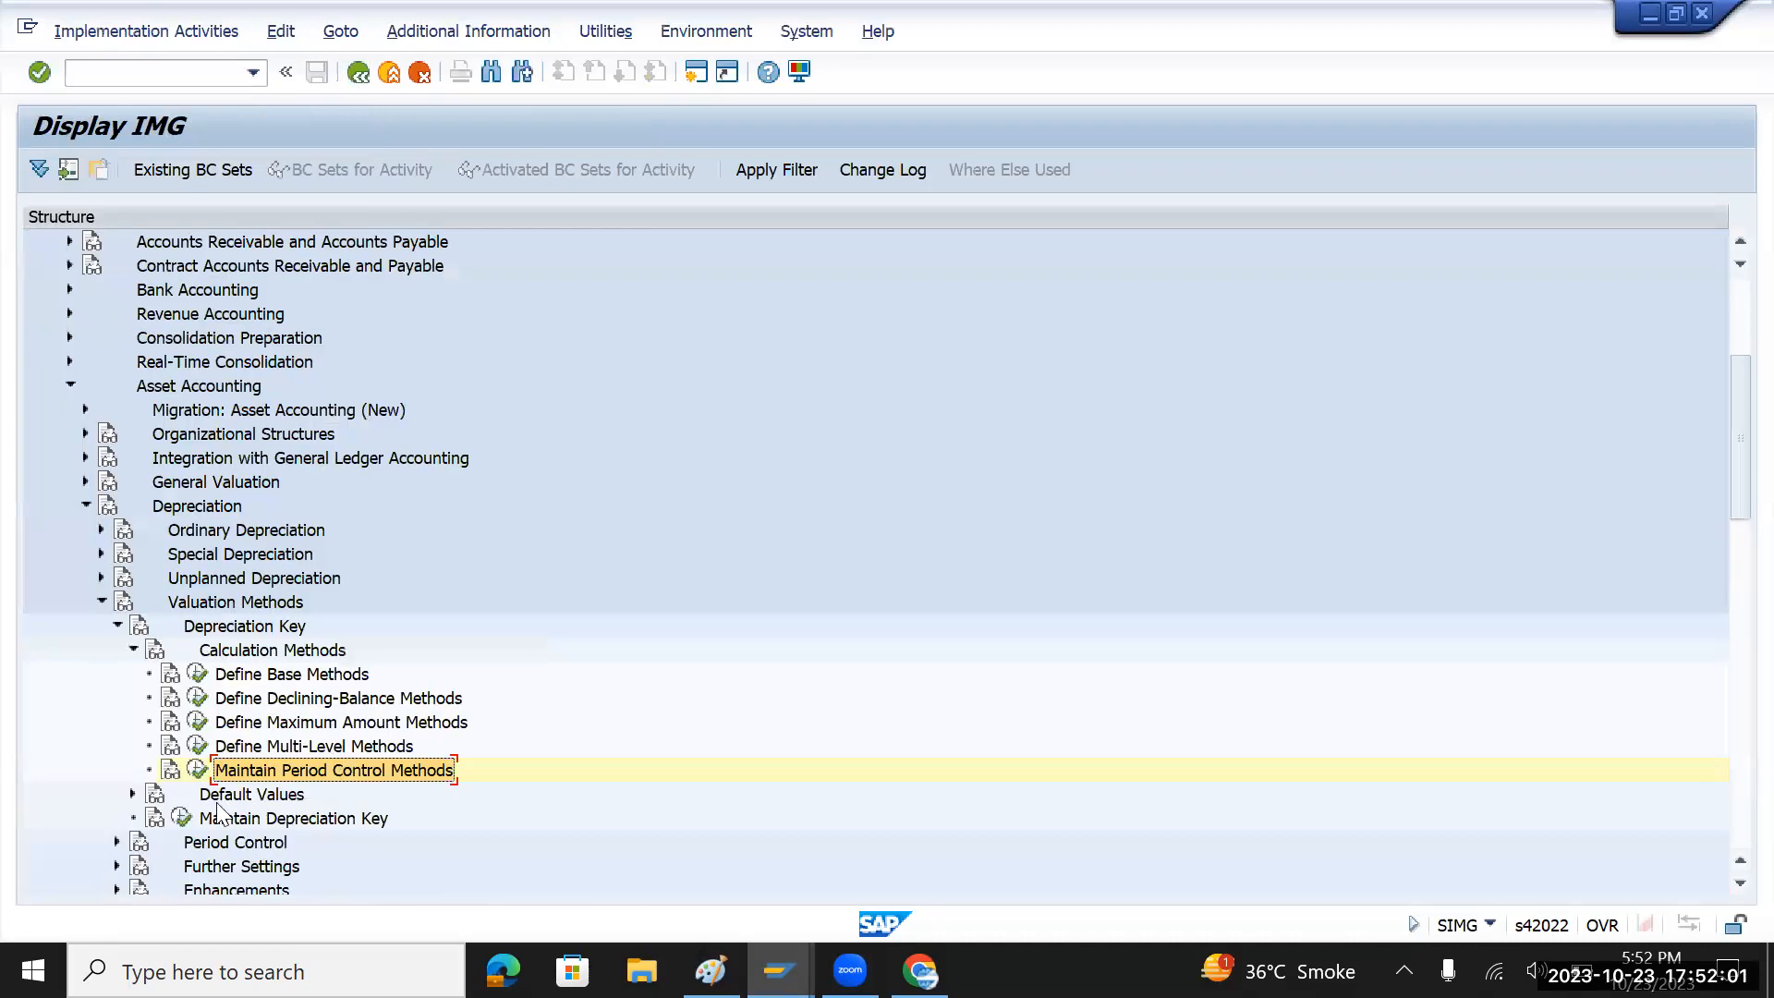
# - Read the documentation for Maintain Period Control Methods, focusing on the example about the first day of the period
pyautogui.click(168, 773)
pyautogui.click(169, 772)
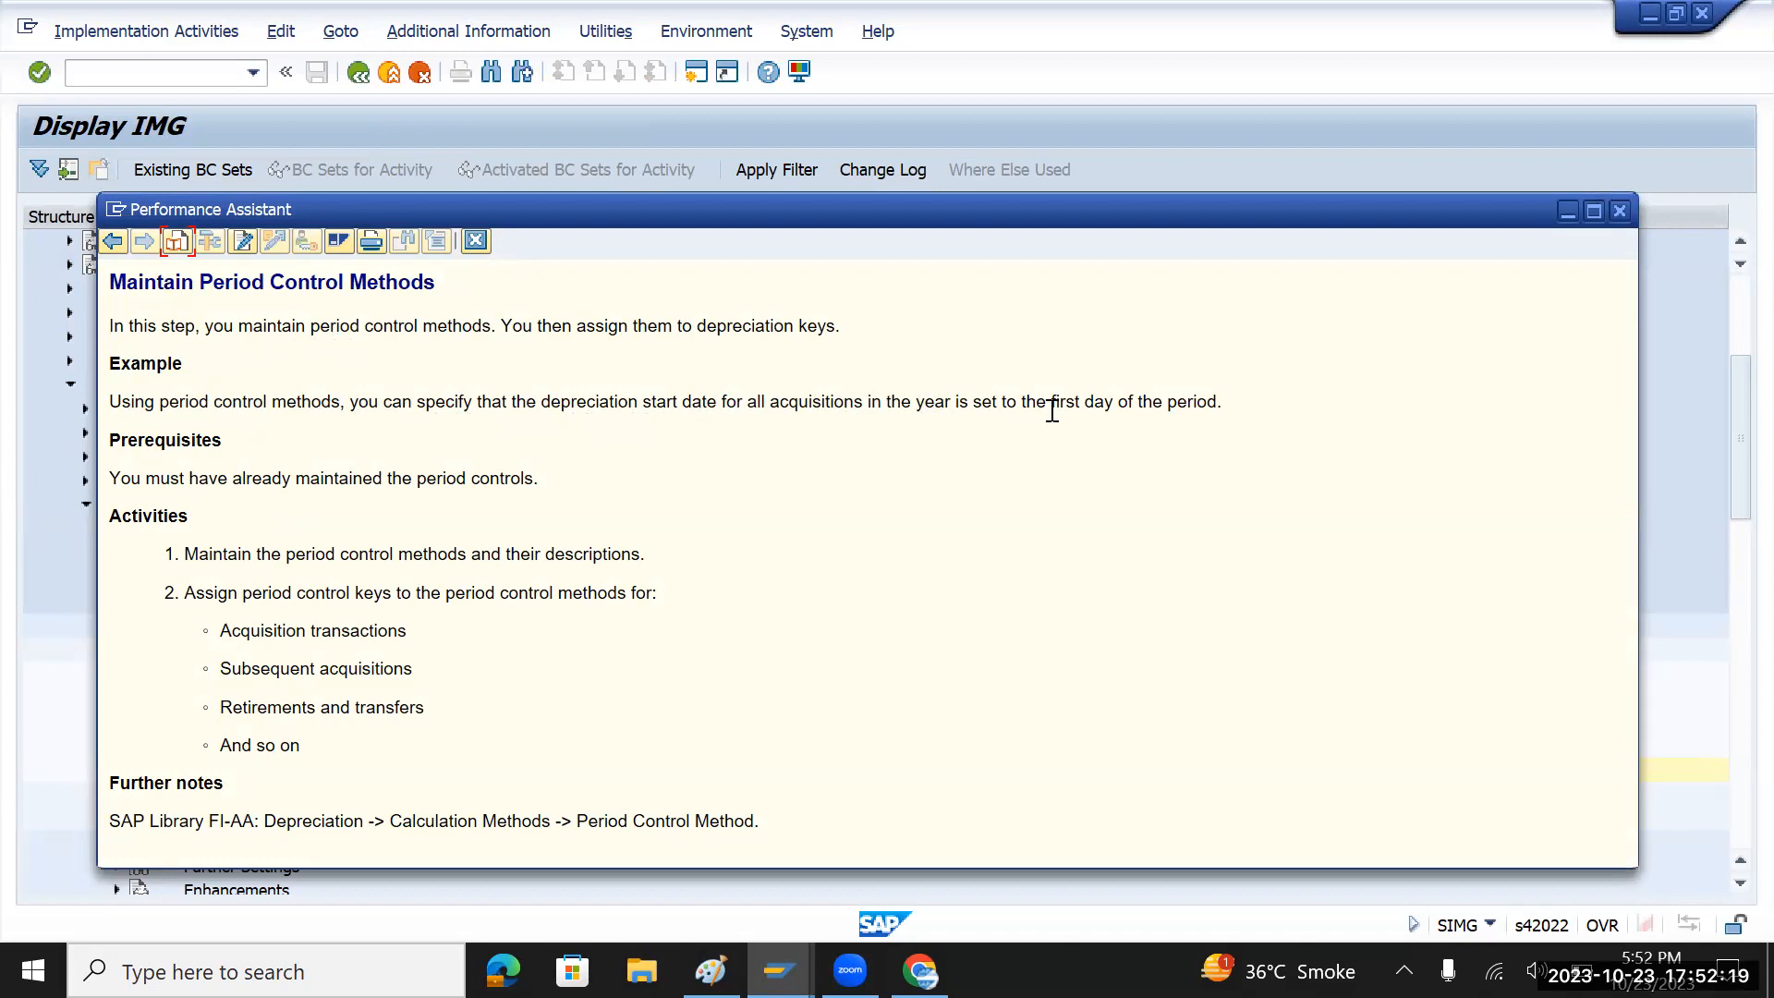
pyautogui.moveTo(1050, 403); pyautogui.dragTo(1245, 403)
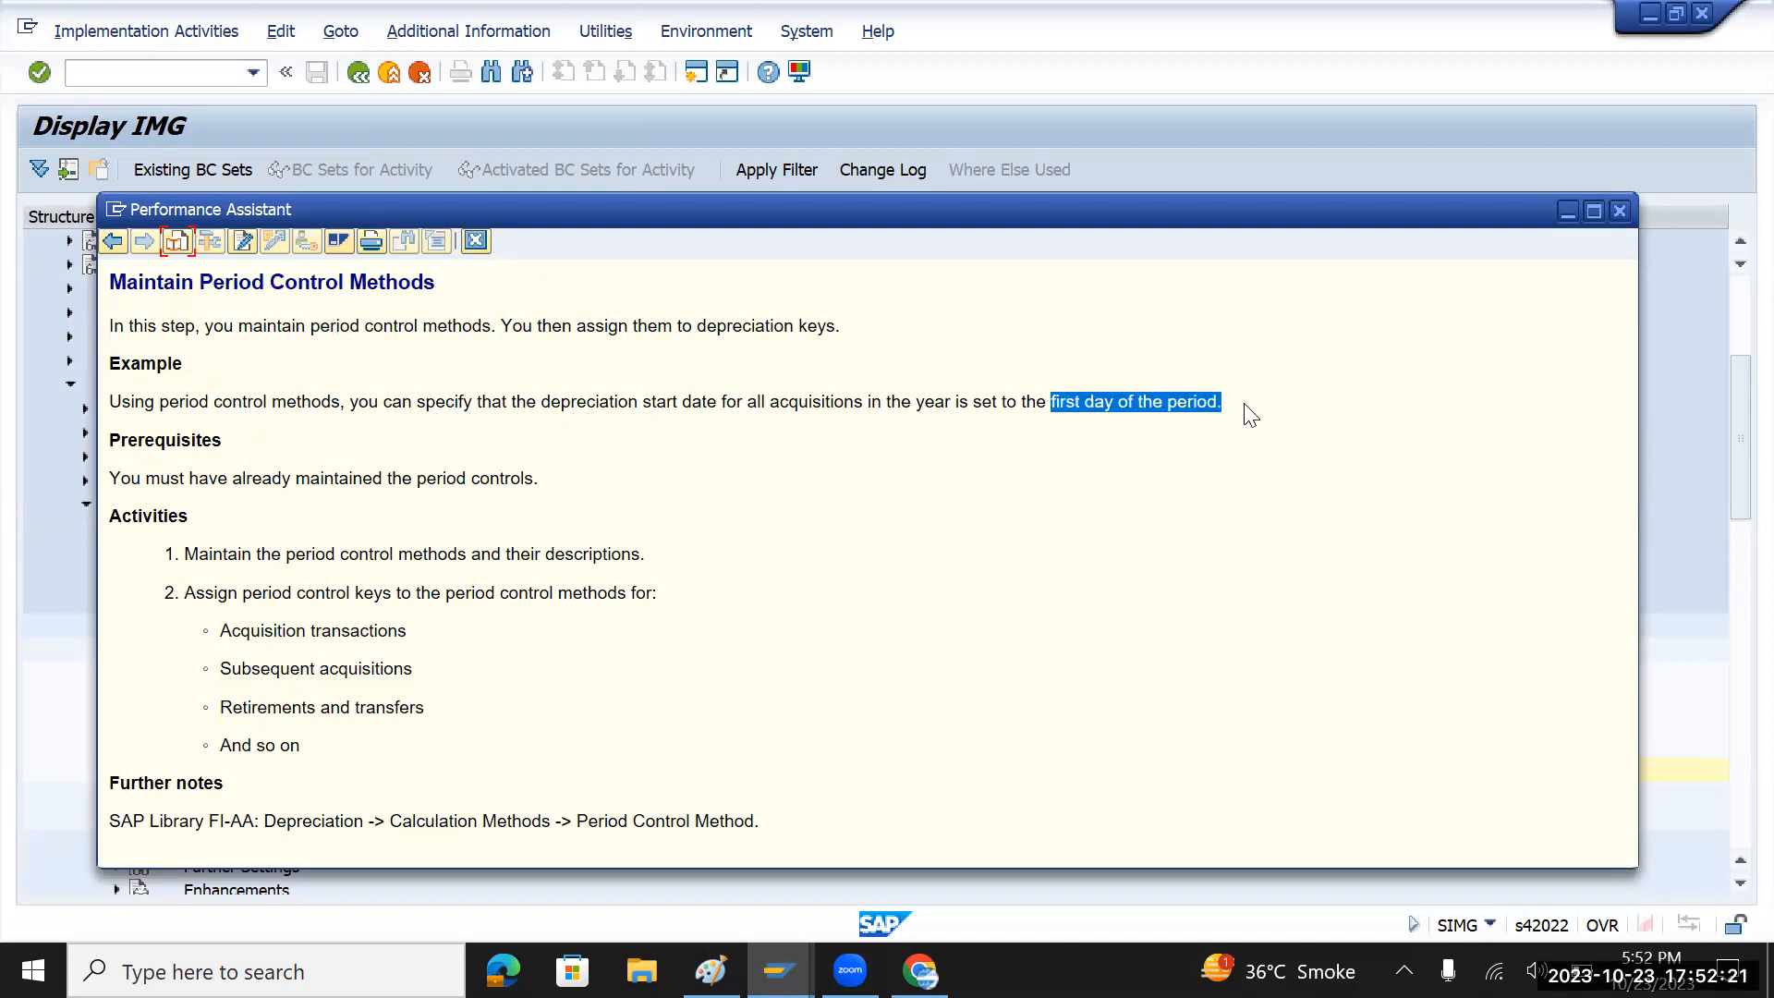
# - Read the prerequisites for period control methods, then the factor and limit settings in the Define Declining-Balance Methods documentation
pyautogui.moveTo(111, 477); pyautogui.dragTo(550, 474)
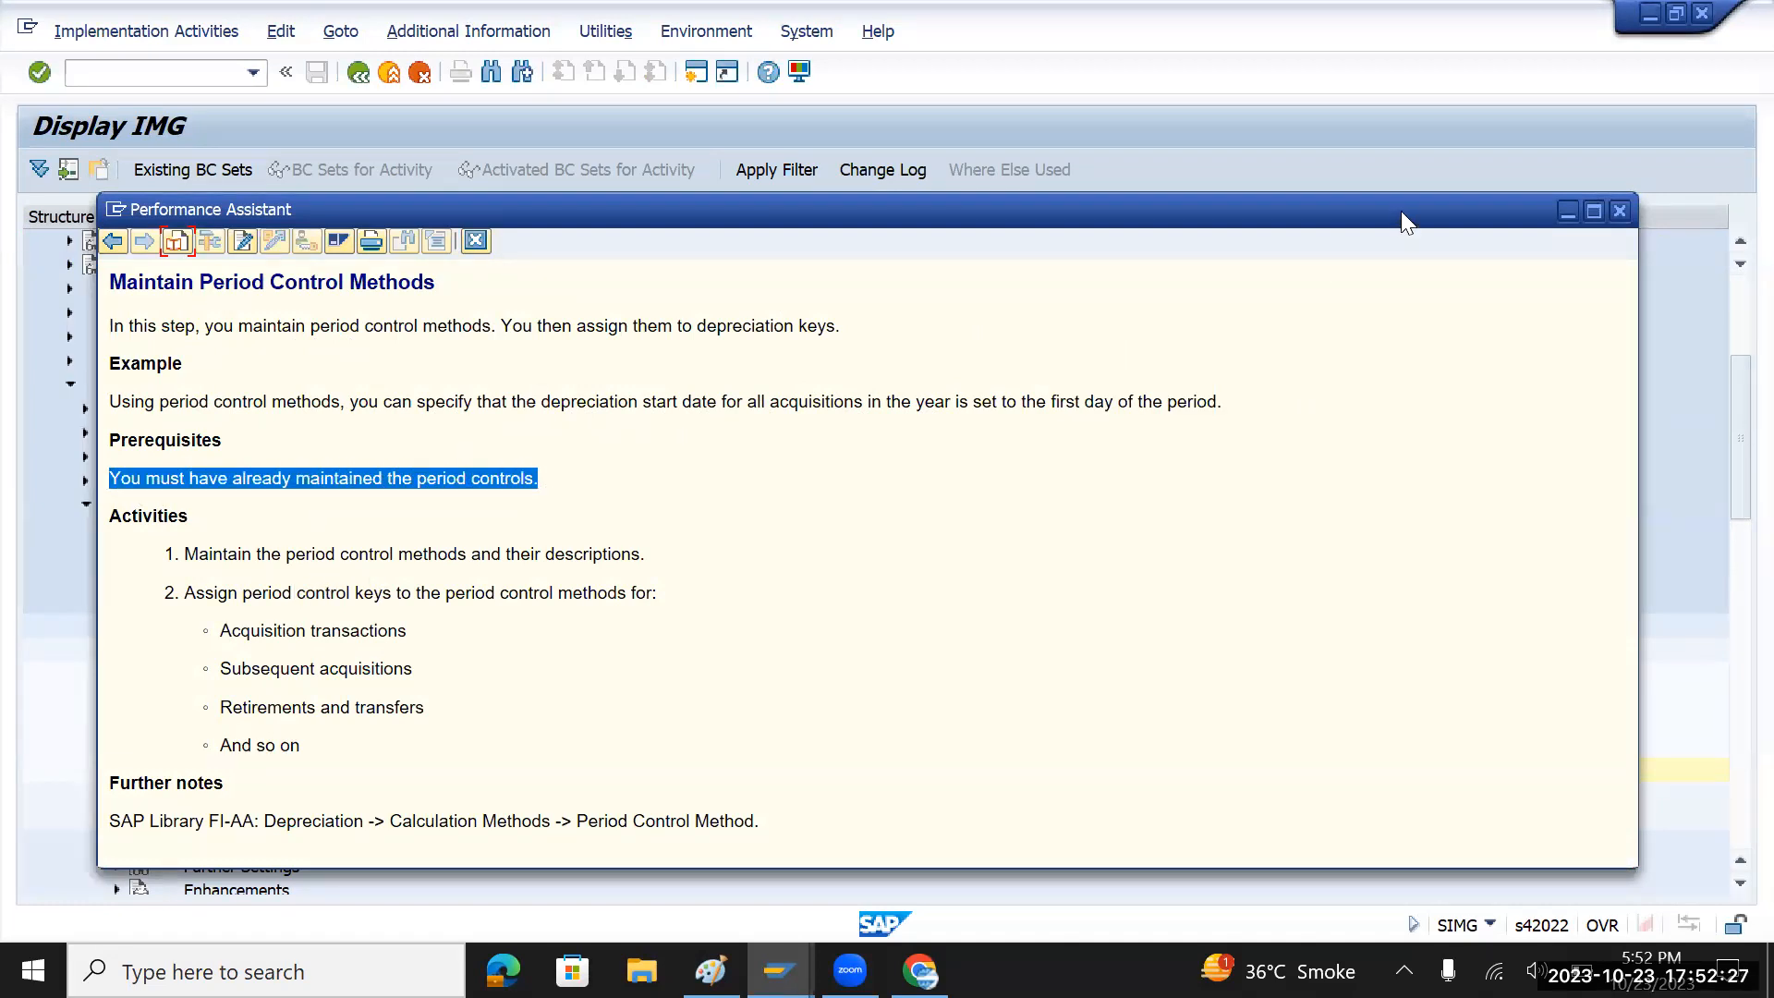
pyautogui.click(1619, 211)
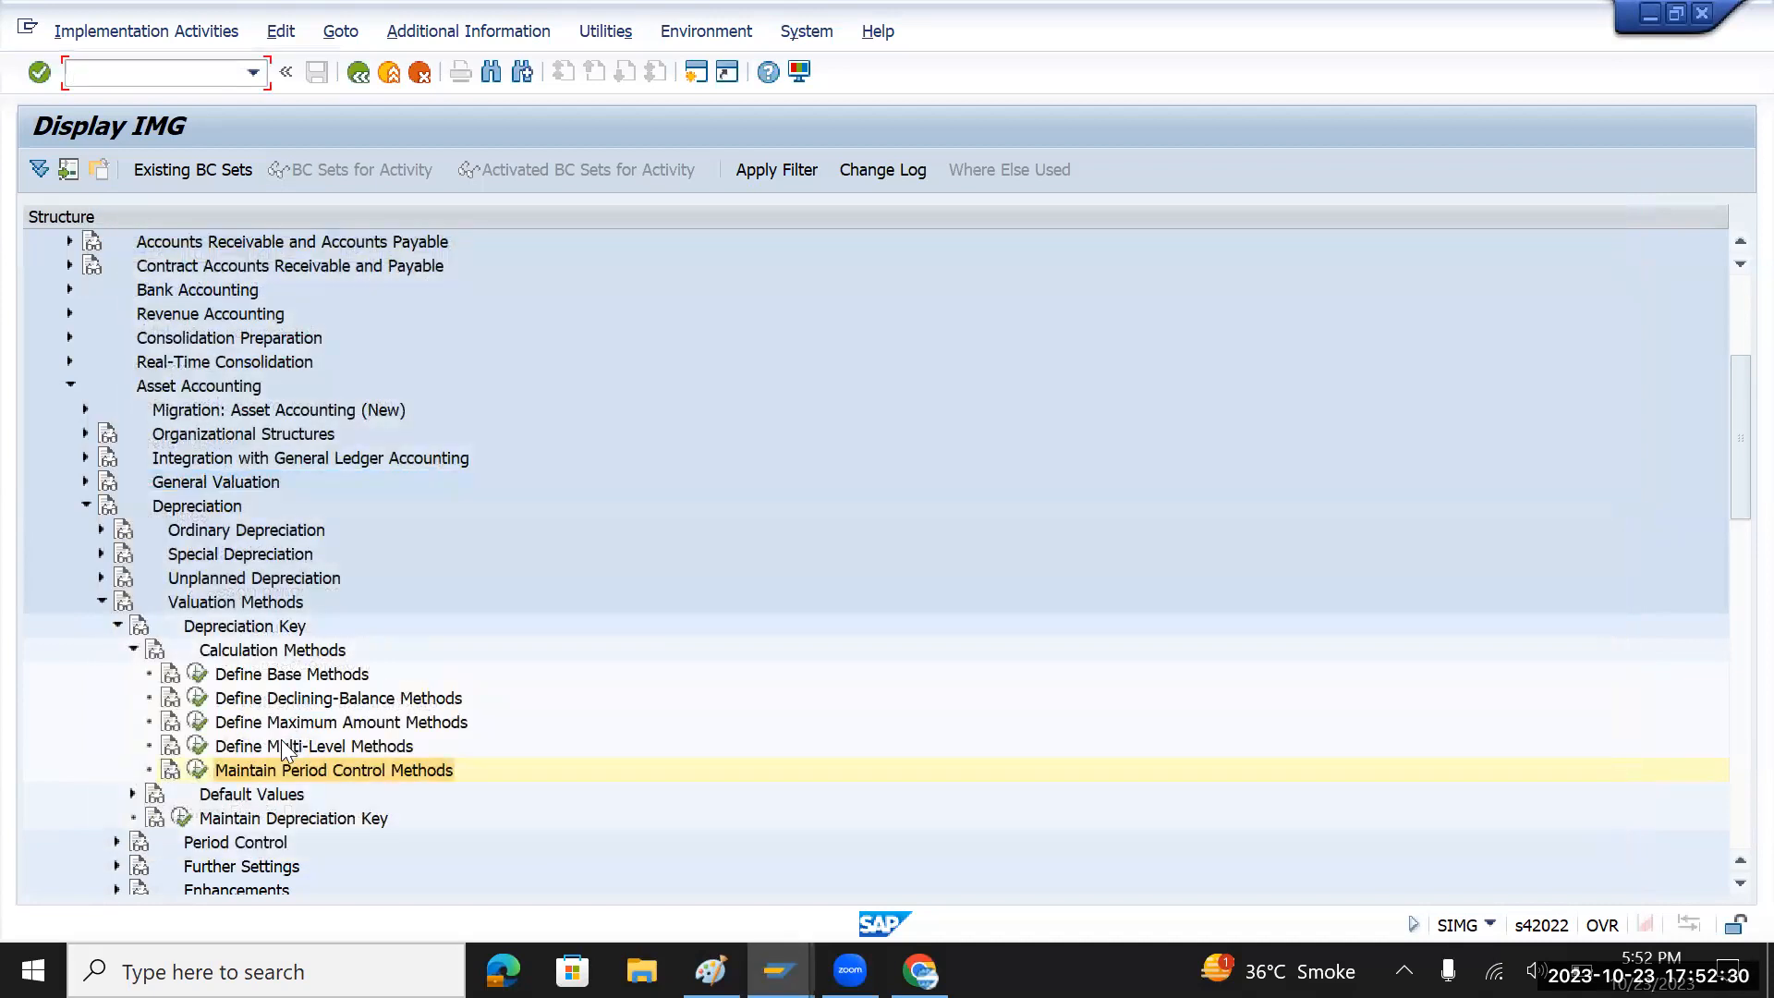
pyautogui.click(325, 700)
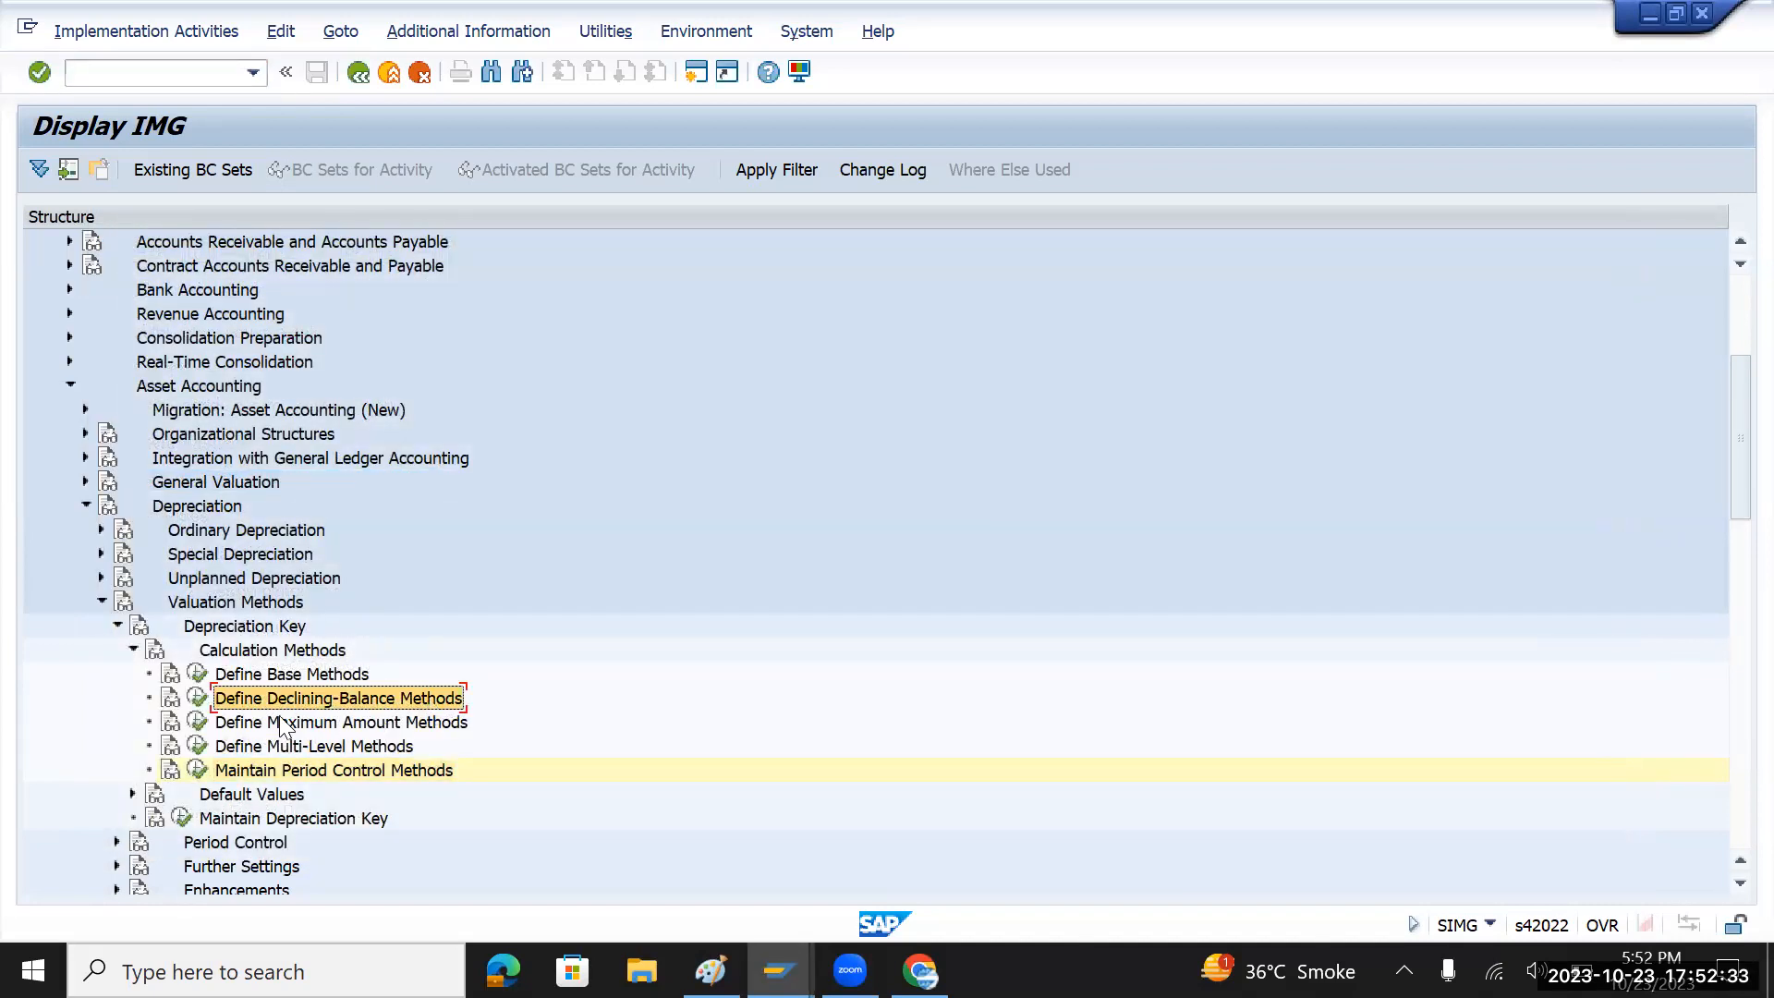
pyautogui.click(171, 701)
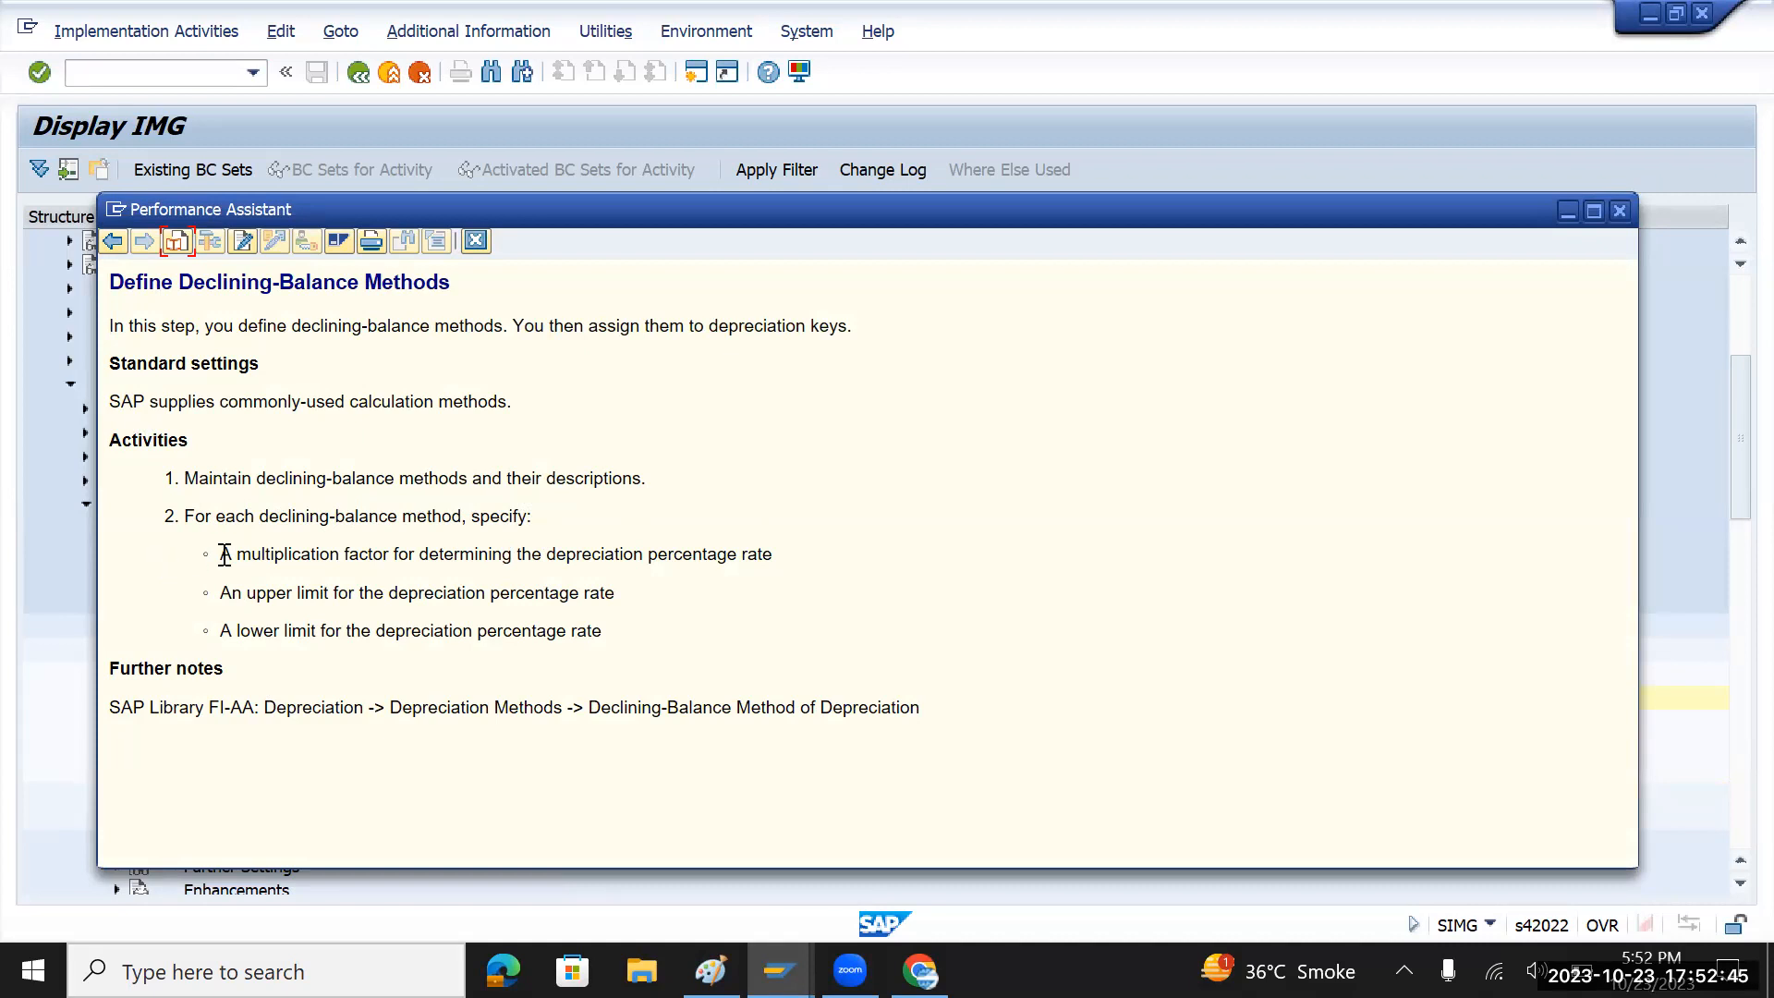
pyautogui.moveTo(225, 555); pyautogui.dragTo(786, 578)
pyautogui.moveTo(224, 592); pyautogui.dragTo(659, 599)
pyautogui.moveTo(222, 632); pyautogui.dragTo(701, 634)
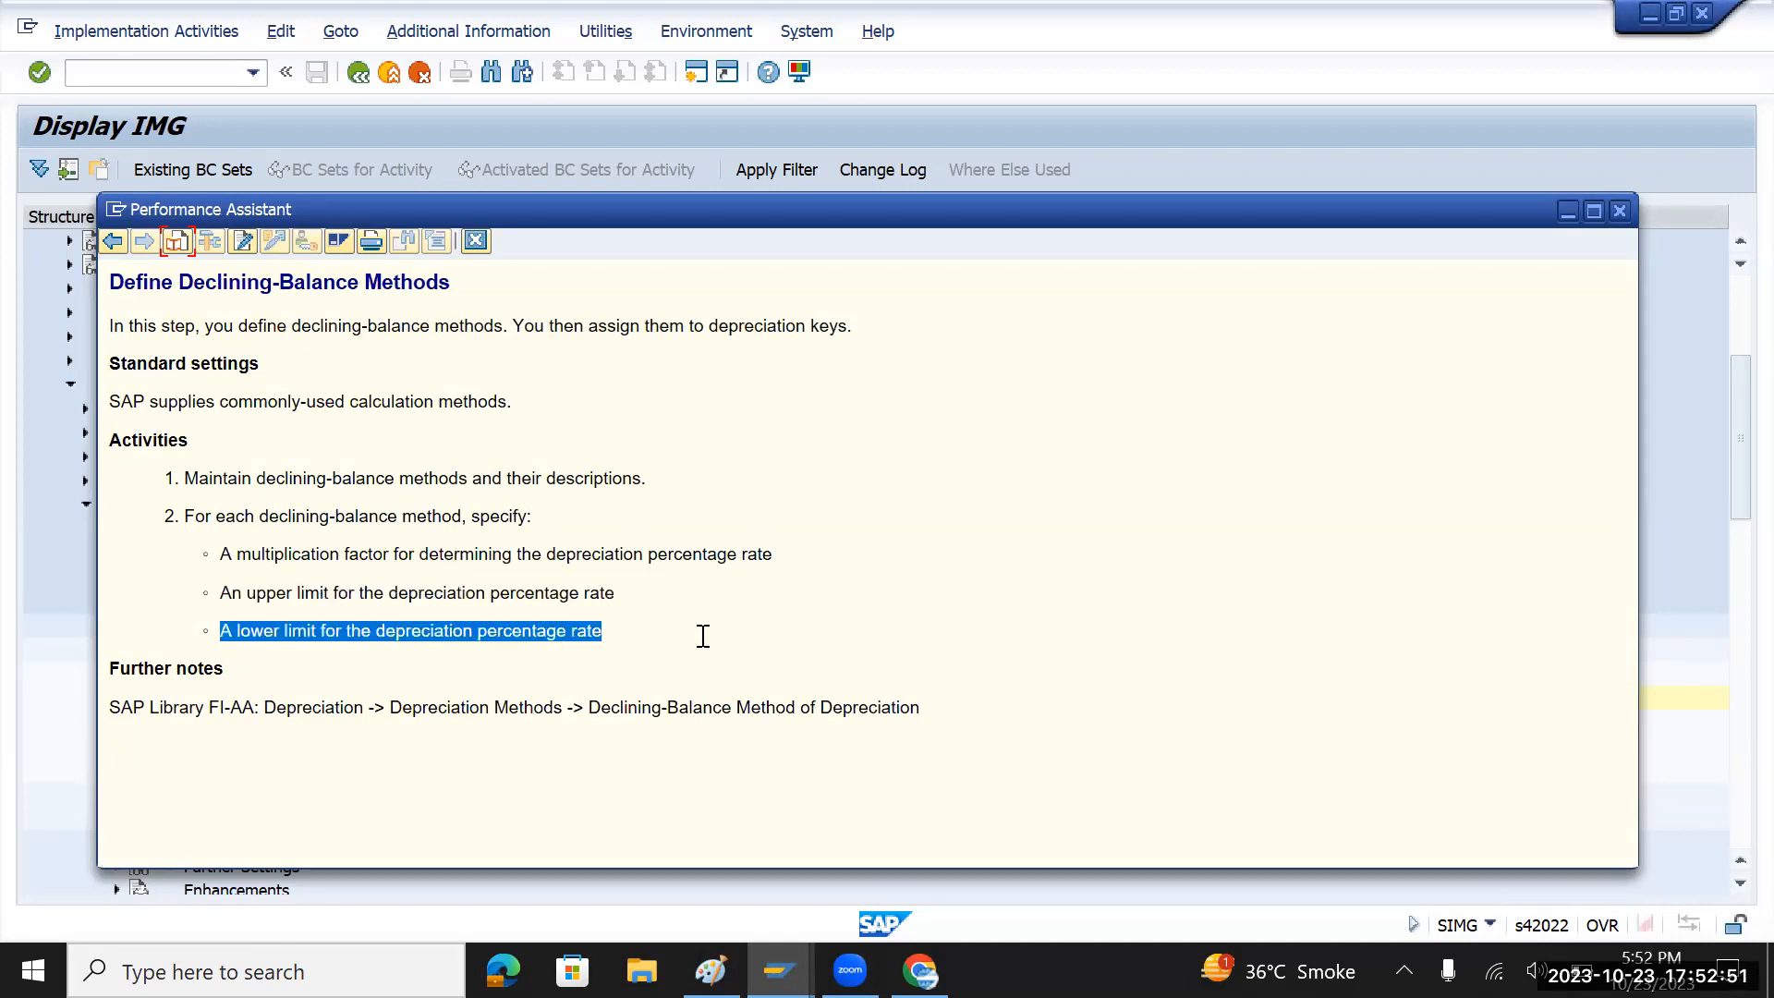
pyautogui.click(466, 239)
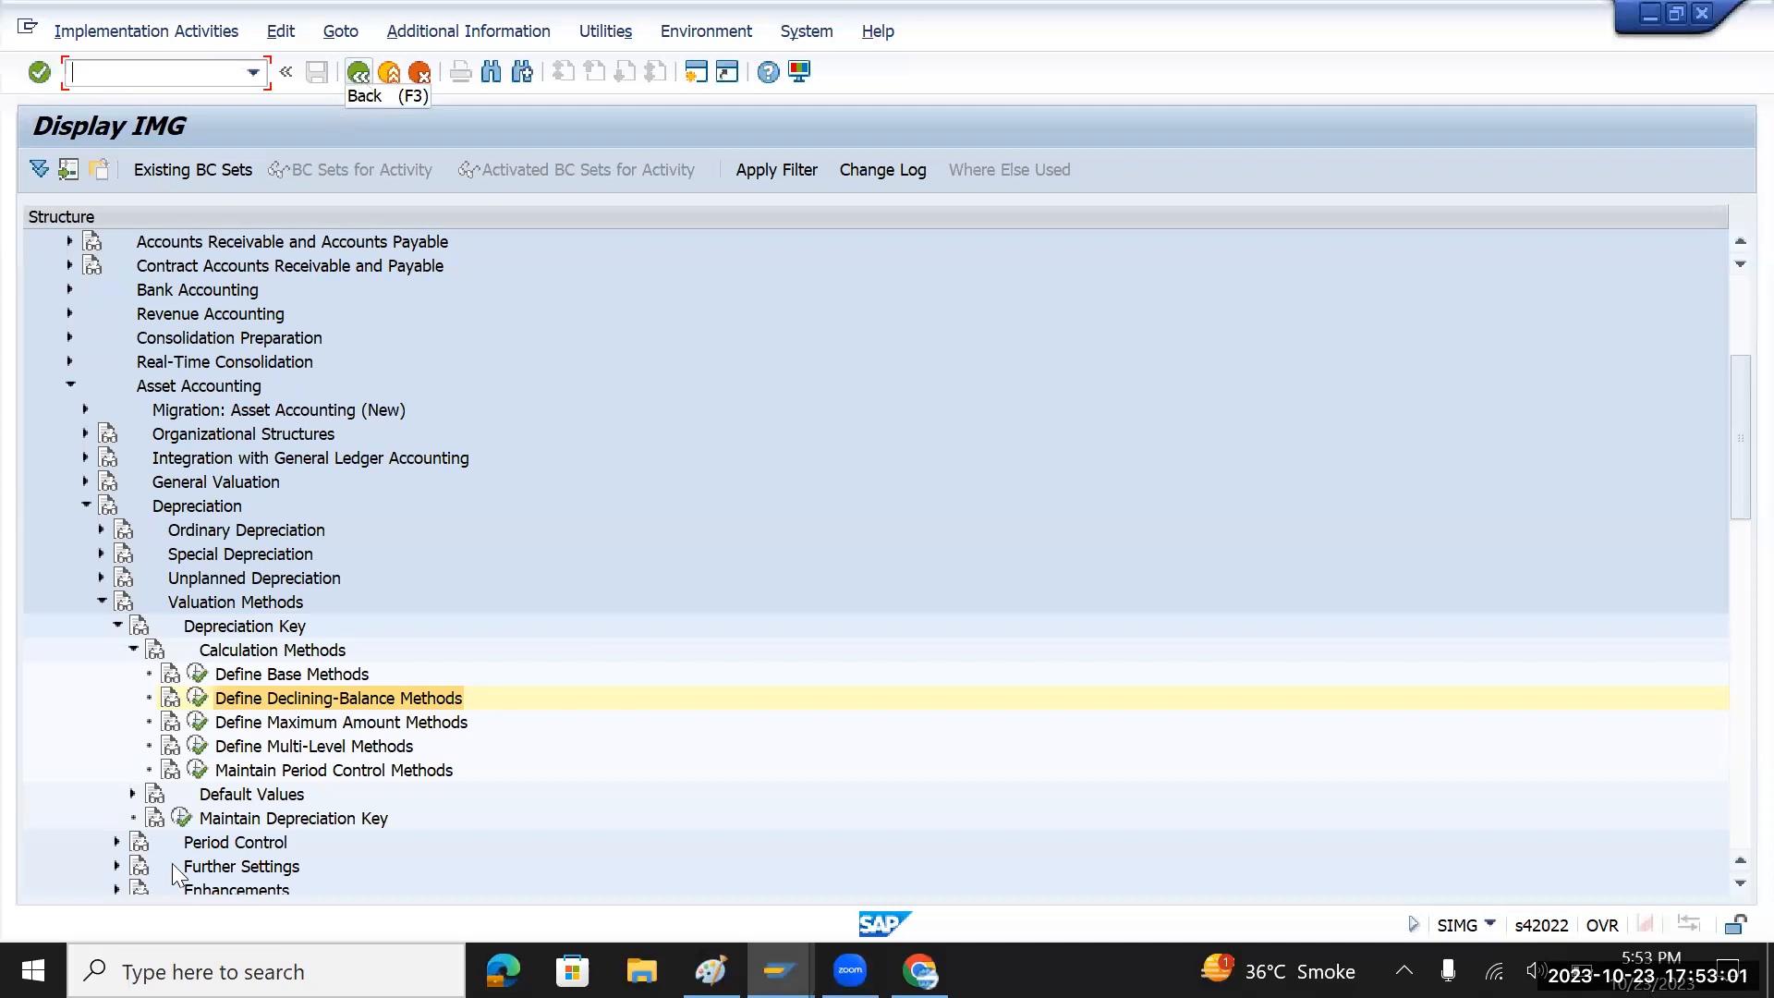
# - Open Maintain Depreciation Key for chart of depreciation TMCI and look through the existing depreciation keys
pyautogui.click(255, 816)
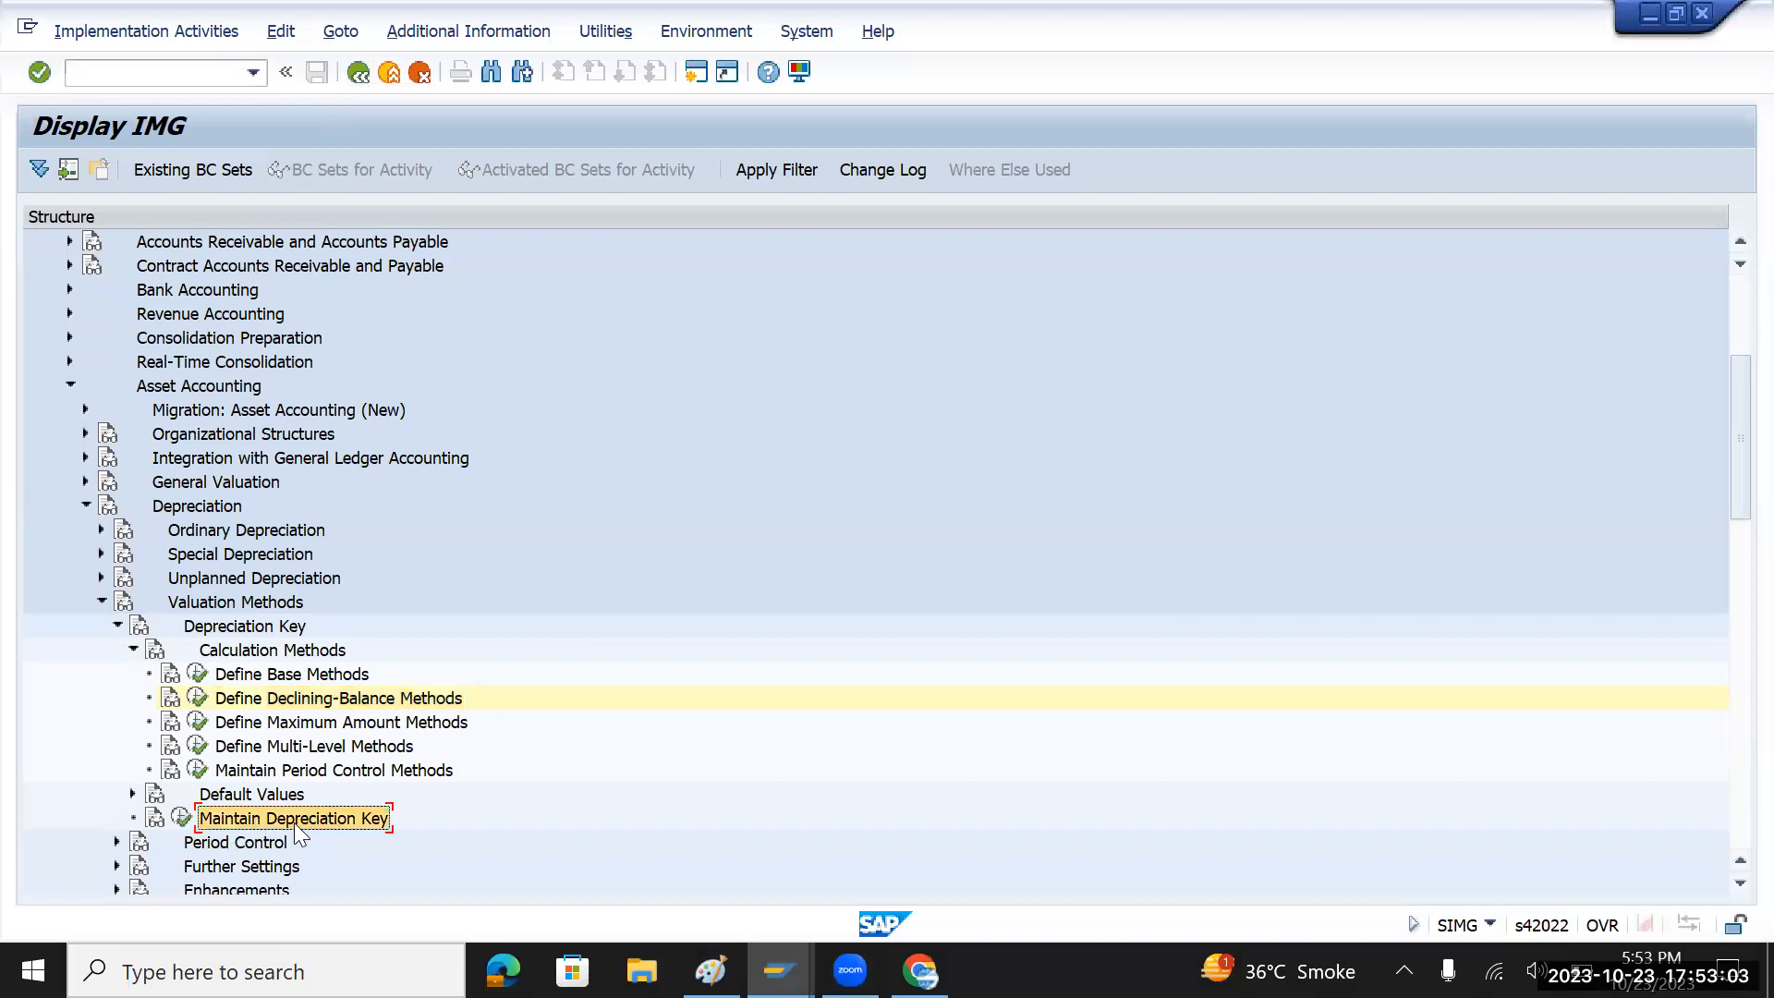
pyautogui.click(178, 821)
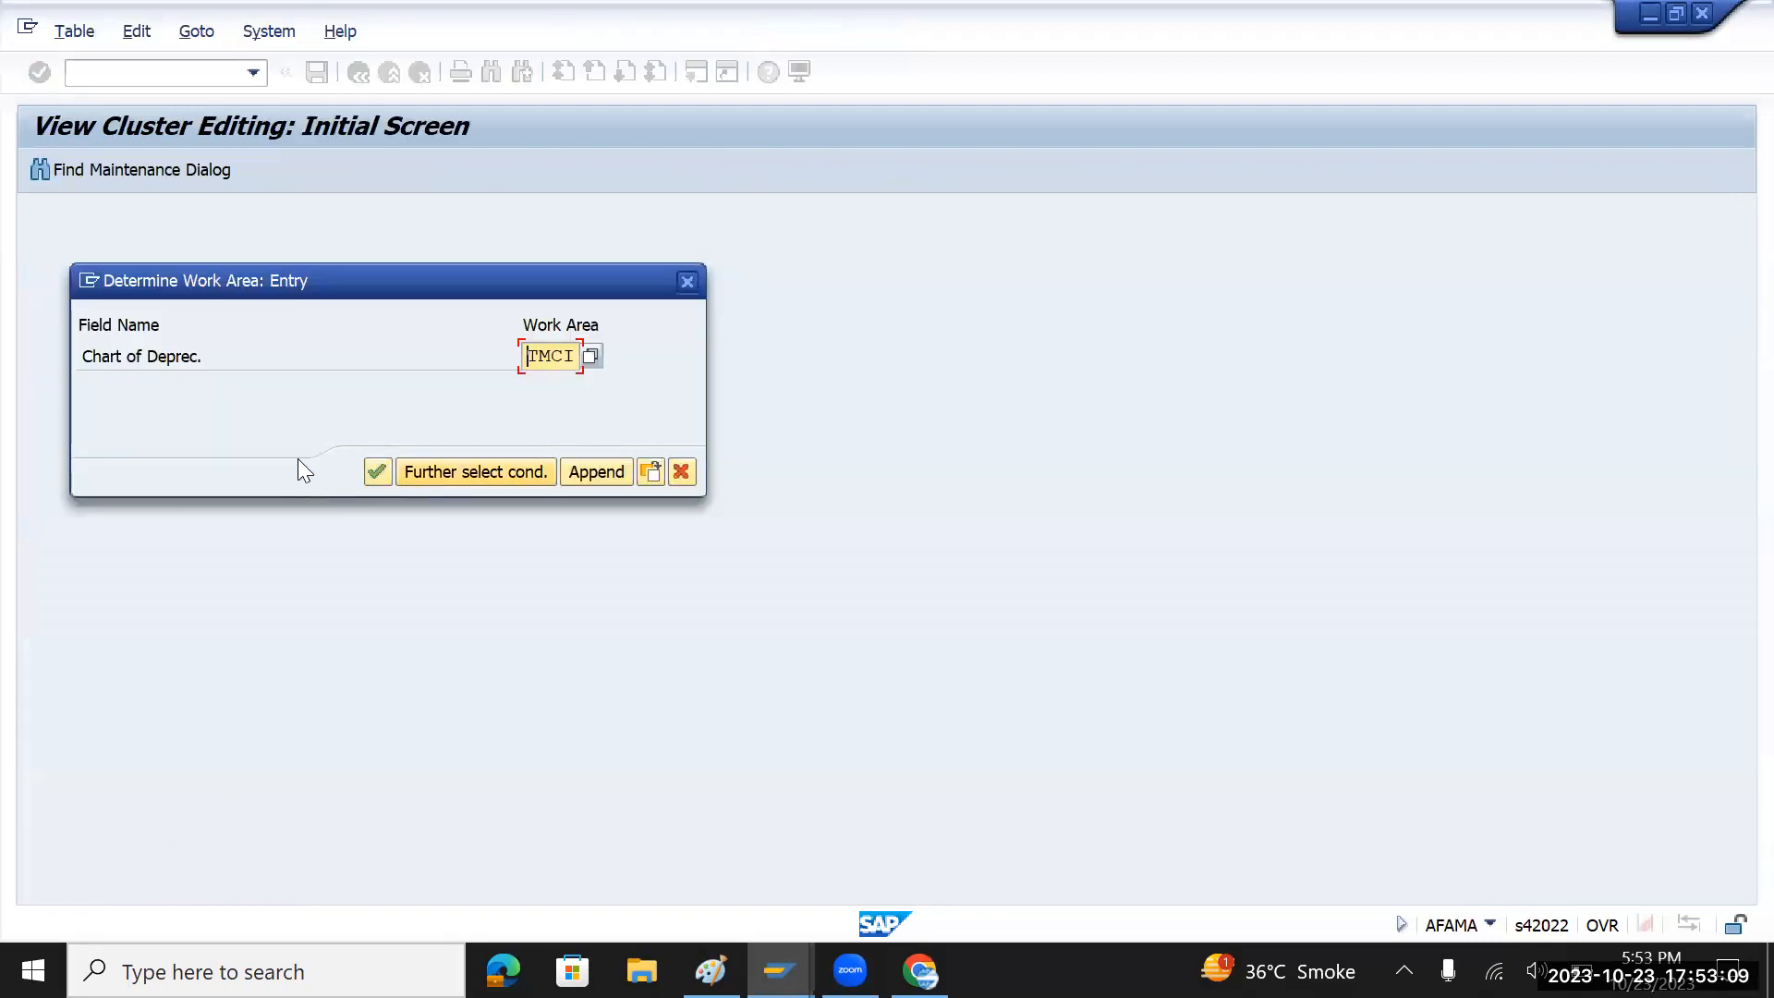
pyautogui.click(374, 474)
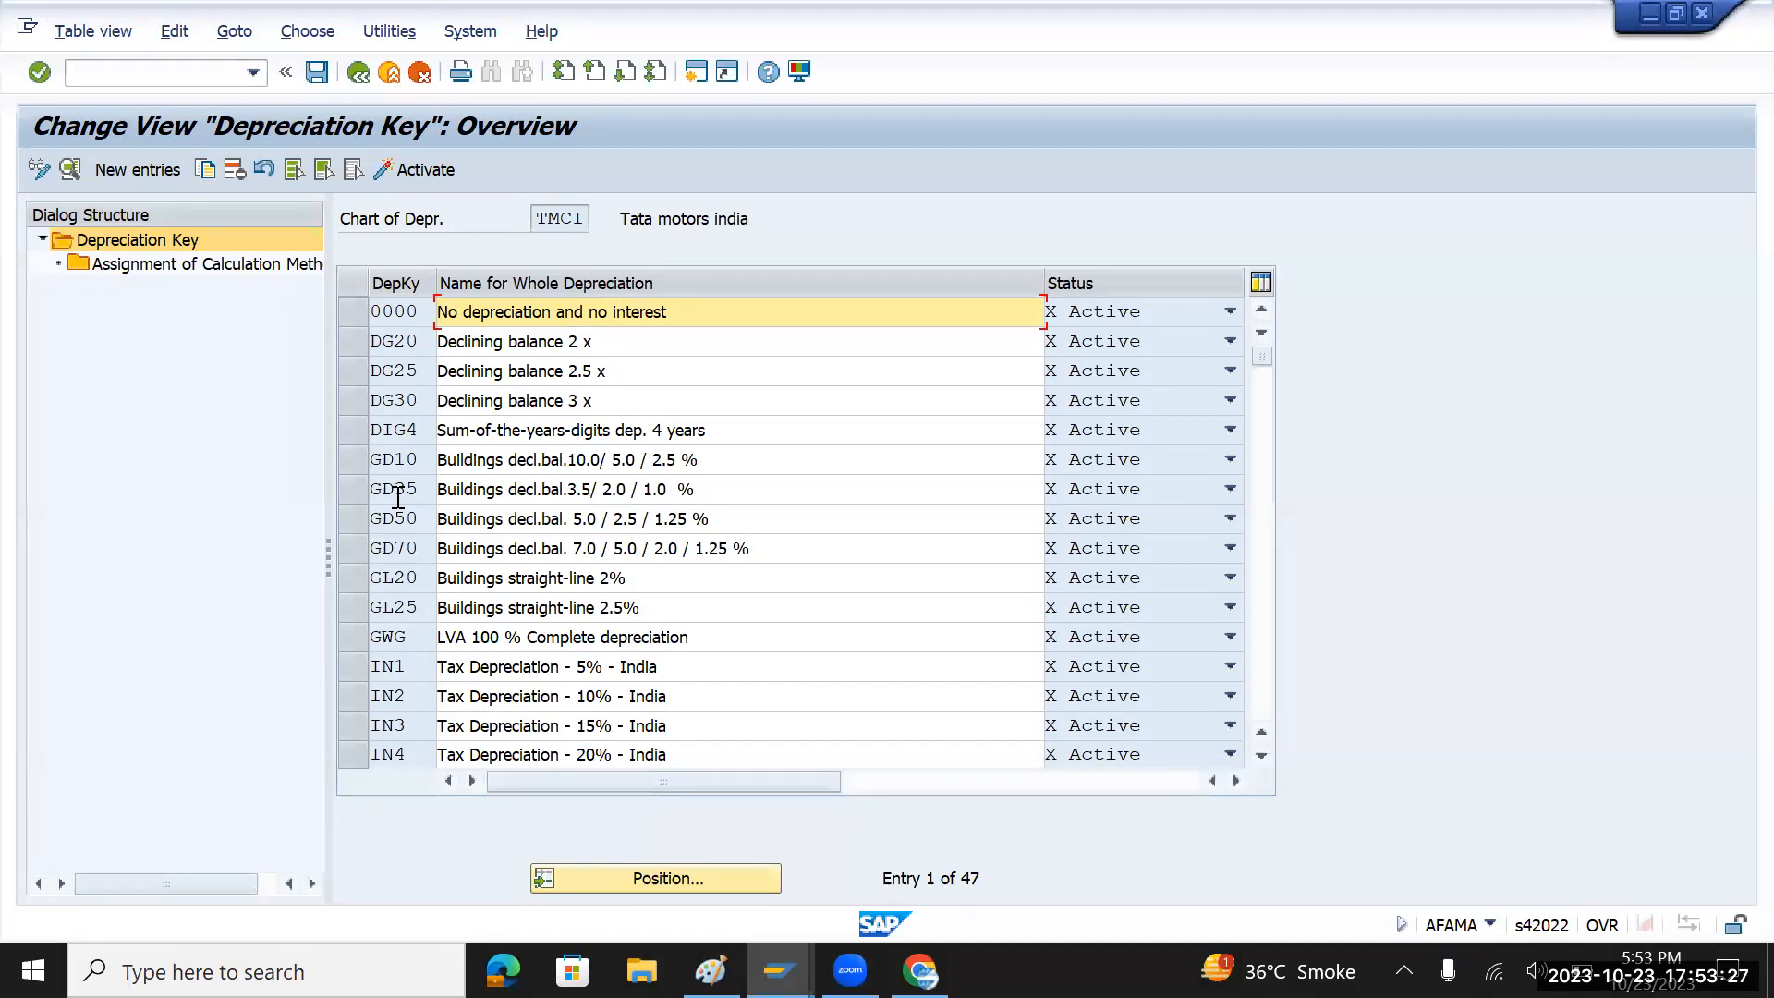
pyautogui.scroll(-4, 397, 497)
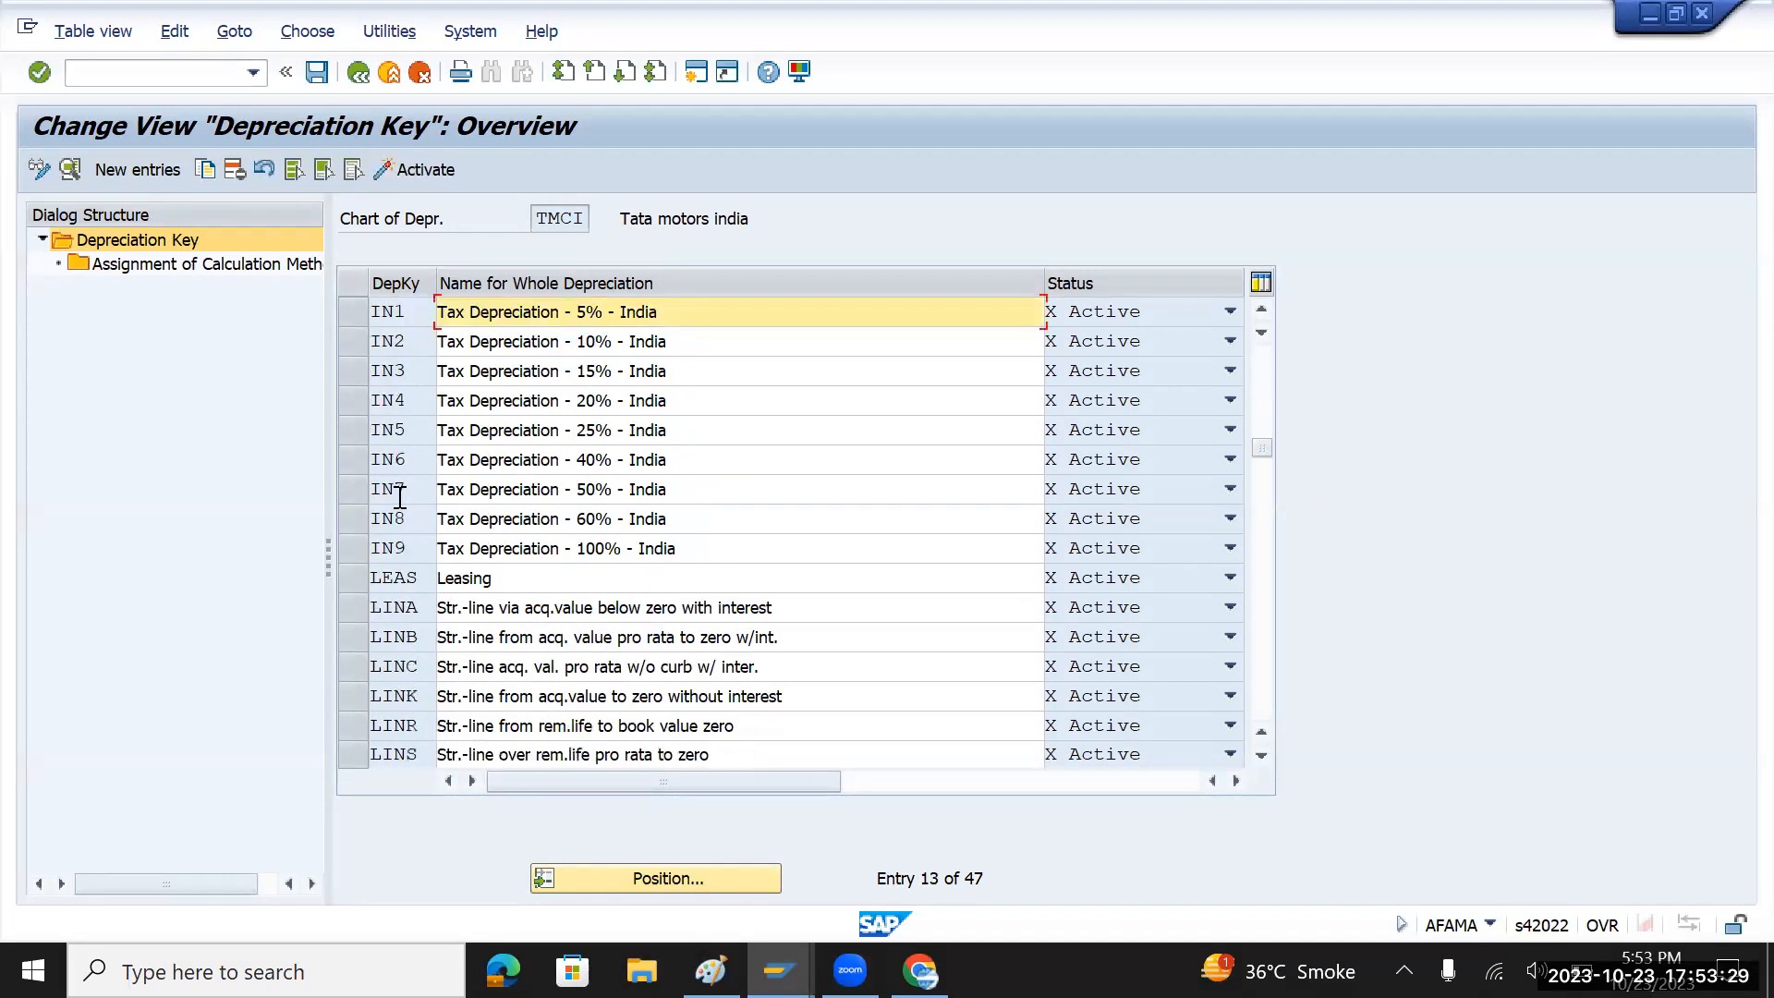
pyautogui.scroll(2, 398, 496)
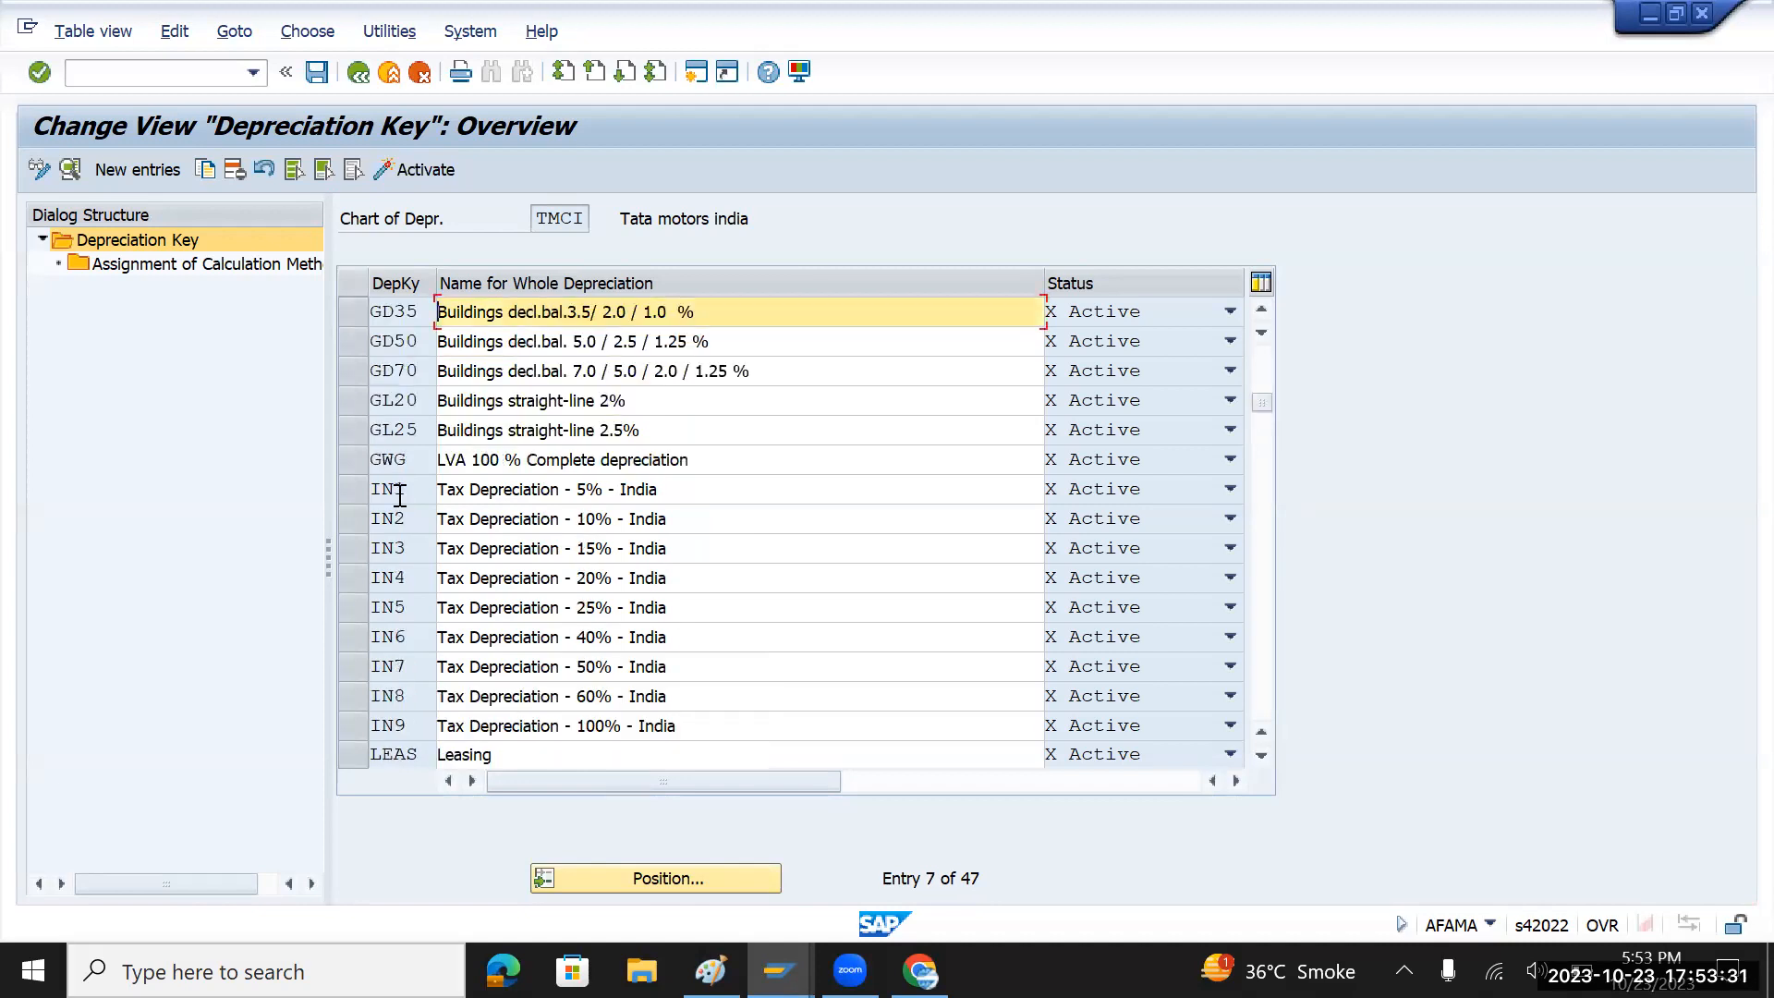
pyautogui.scroll(2, 399, 496)
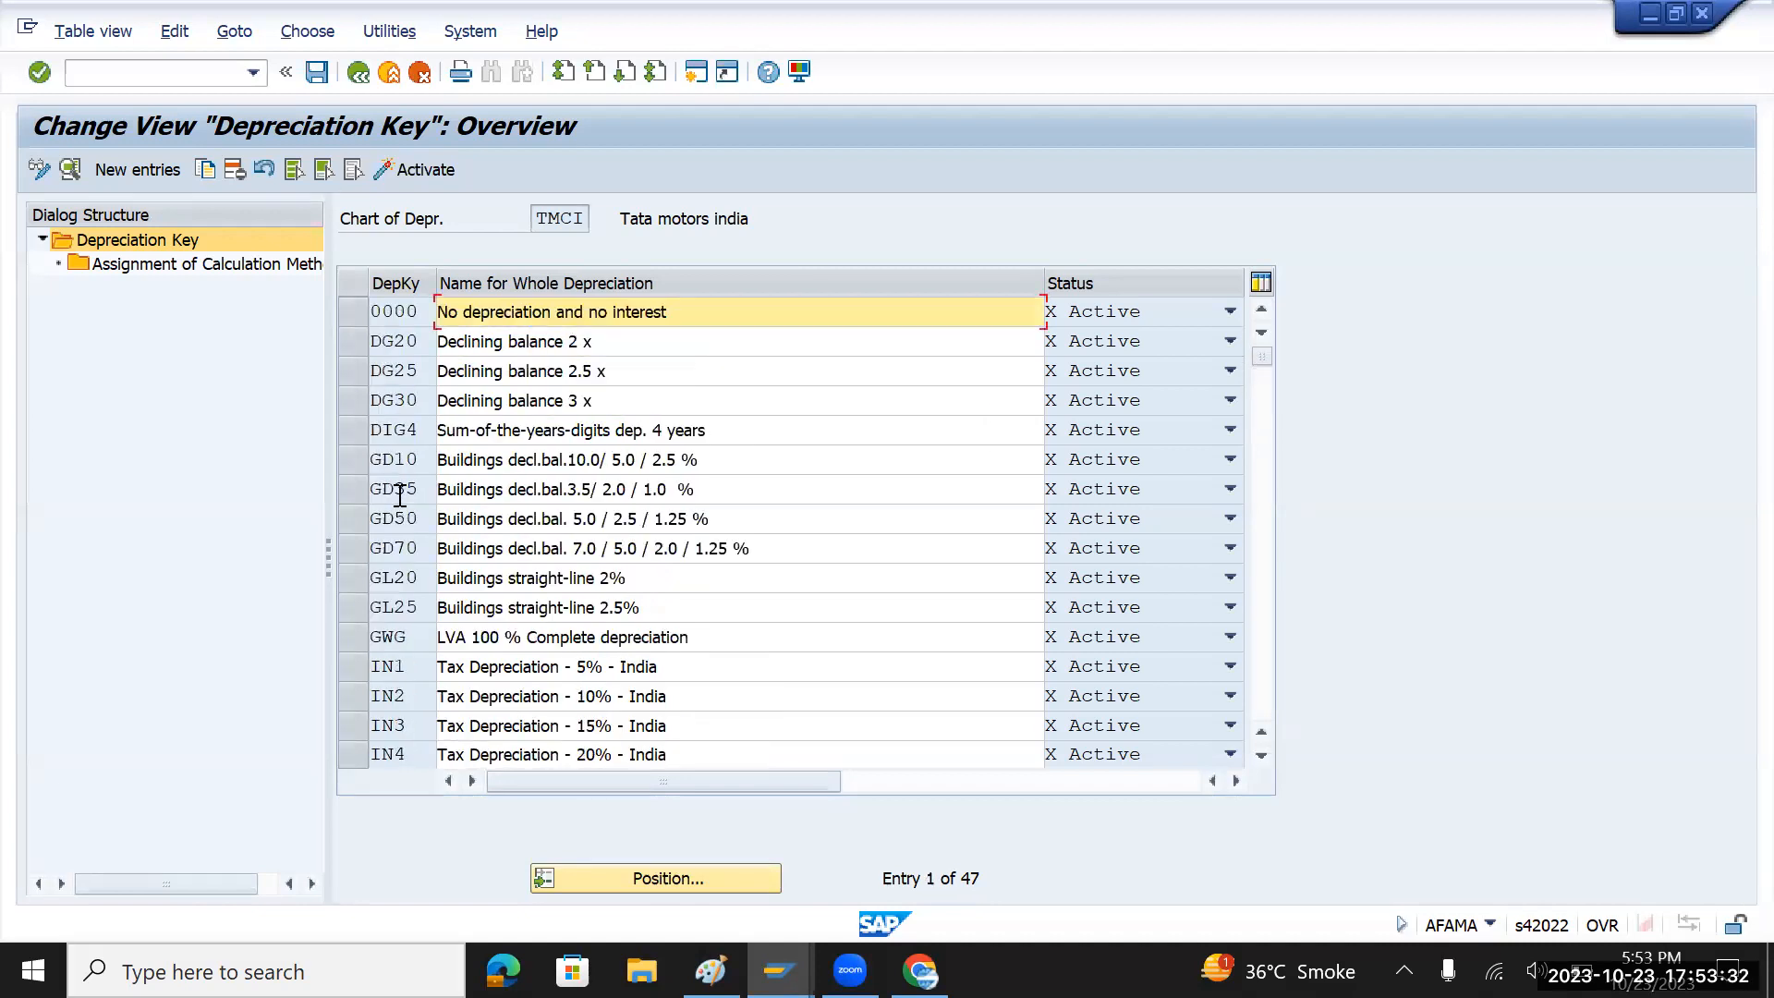
# - Start a copy of depreciation key GL20, Buildings straight-line 2%, and enter TMIN as the new key
pyautogui.click(341, 580)
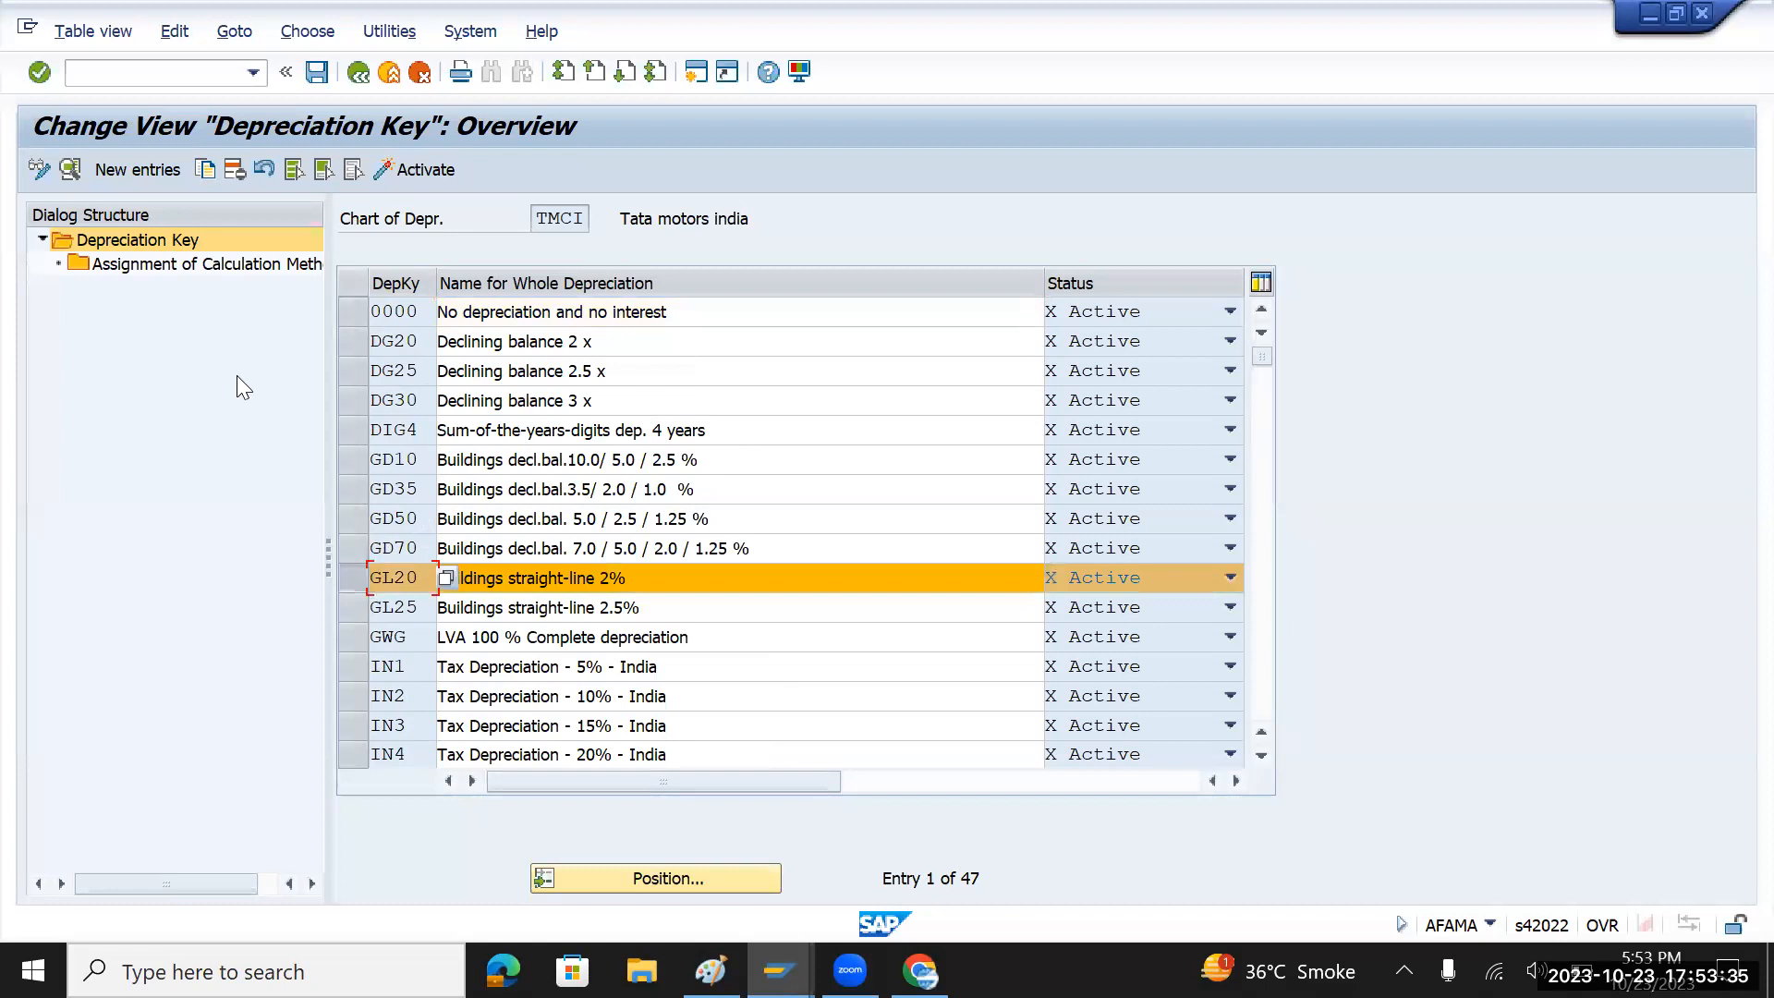
pyautogui.click(204, 170)
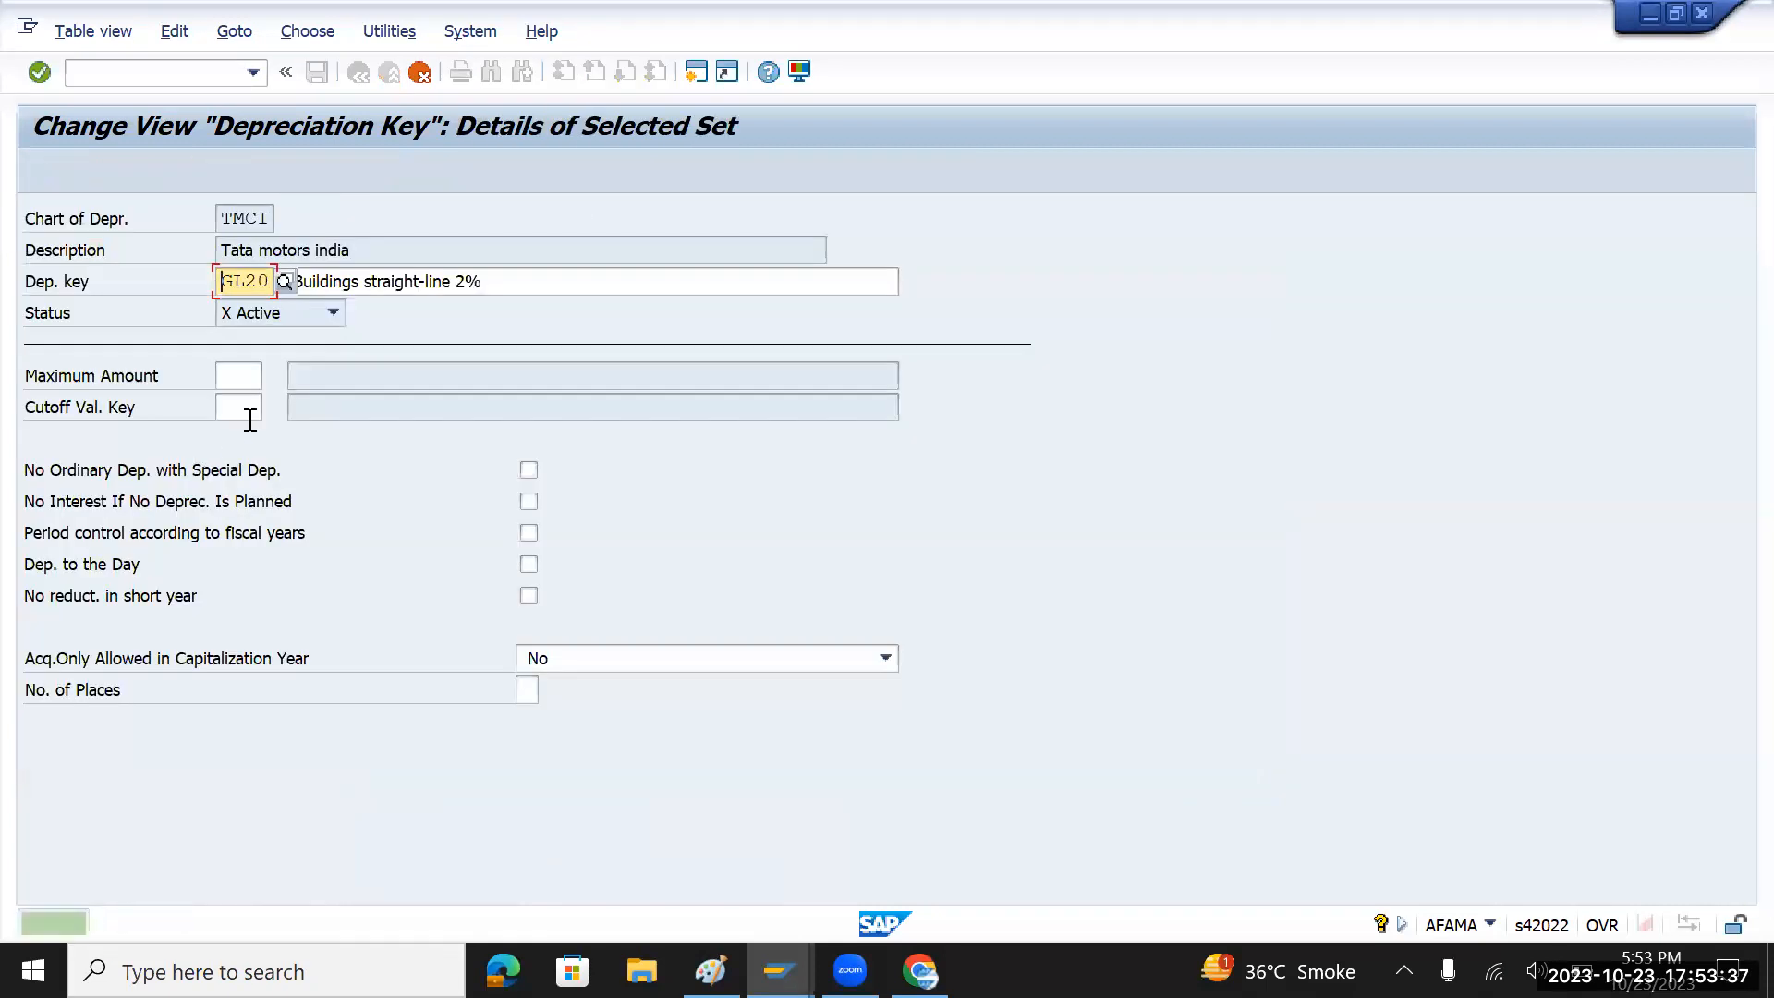
pyautogui.press('Delete')
pyautogui.press('Delete')
pyautogui.press('Delete')
pyautogui.press('Delete')
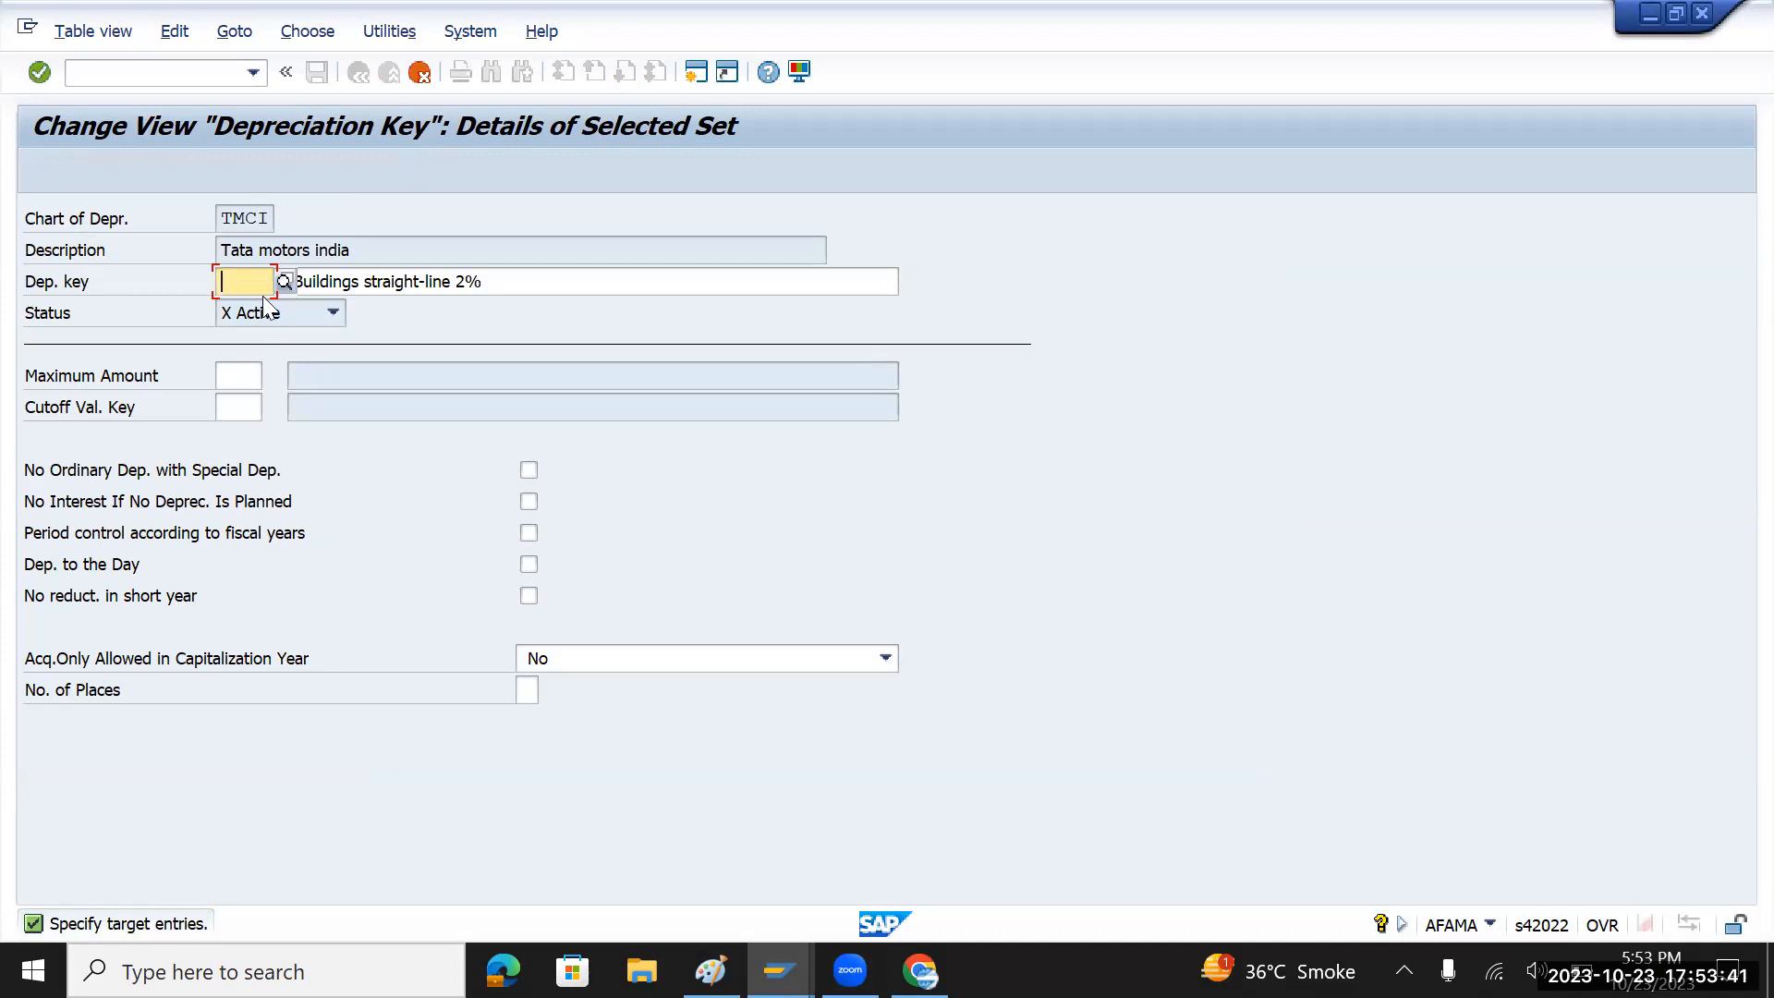
pyautogui.click(279, 279)
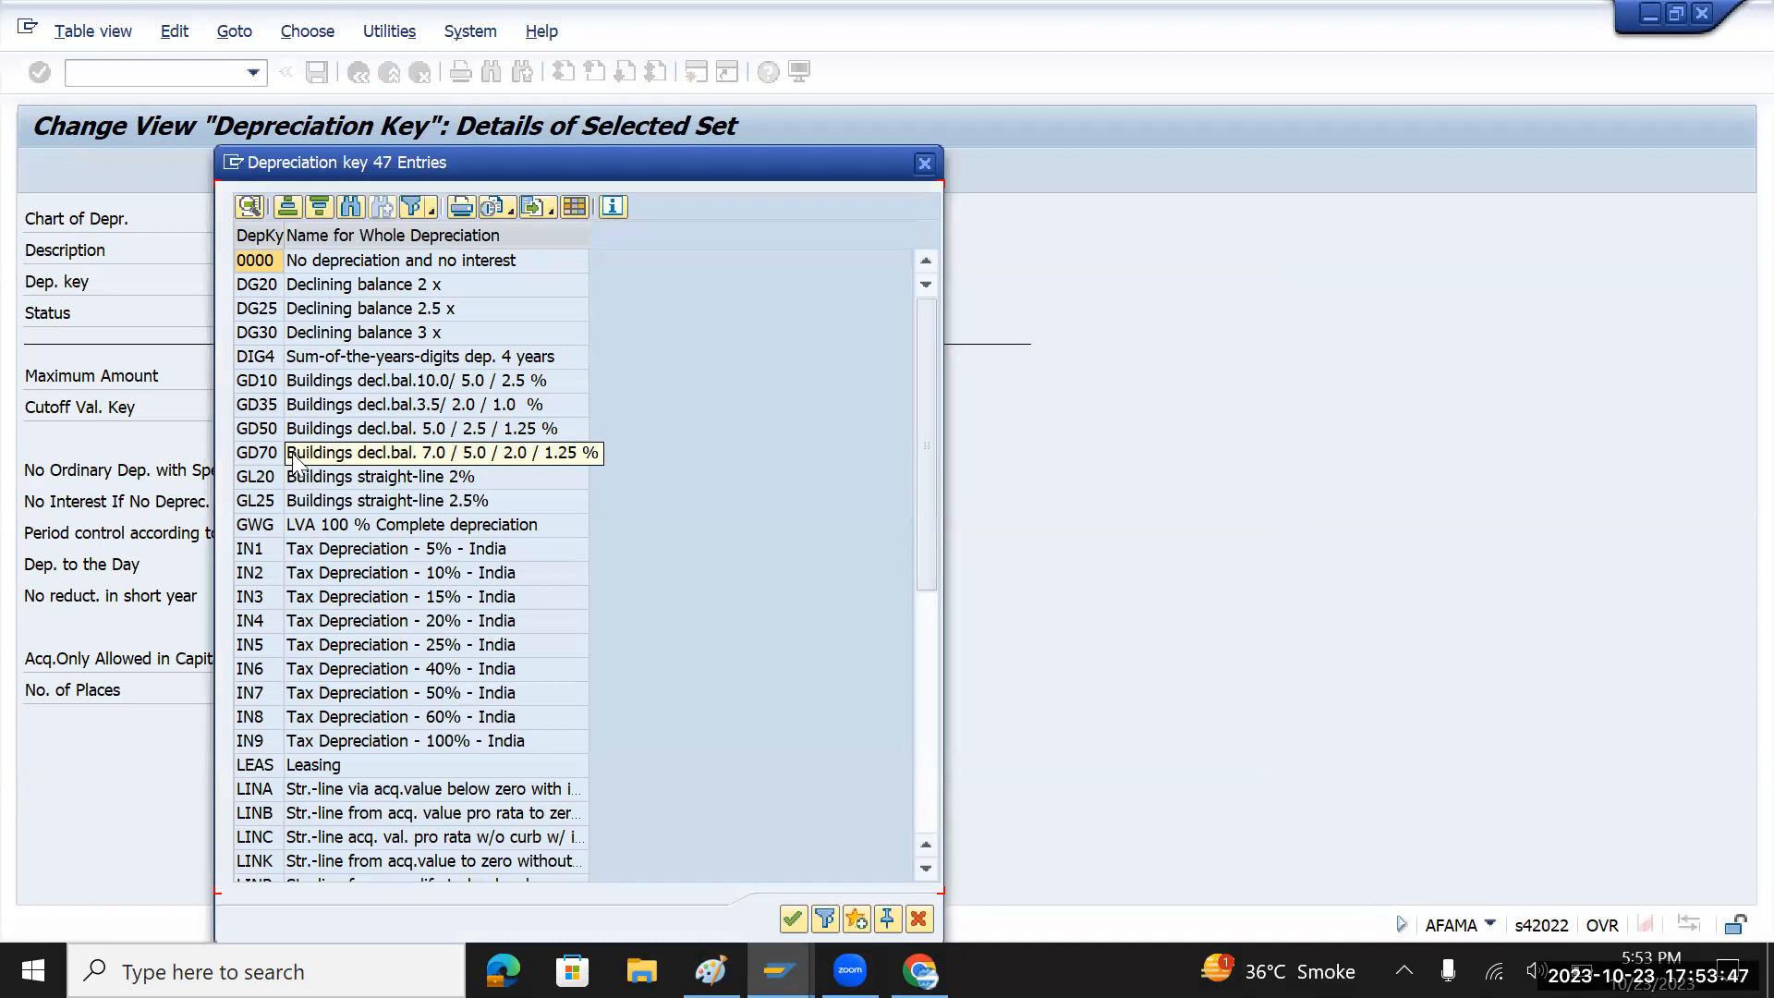
pyautogui.moveTo(274, 164); pyautogui.dragTo(316, 415)
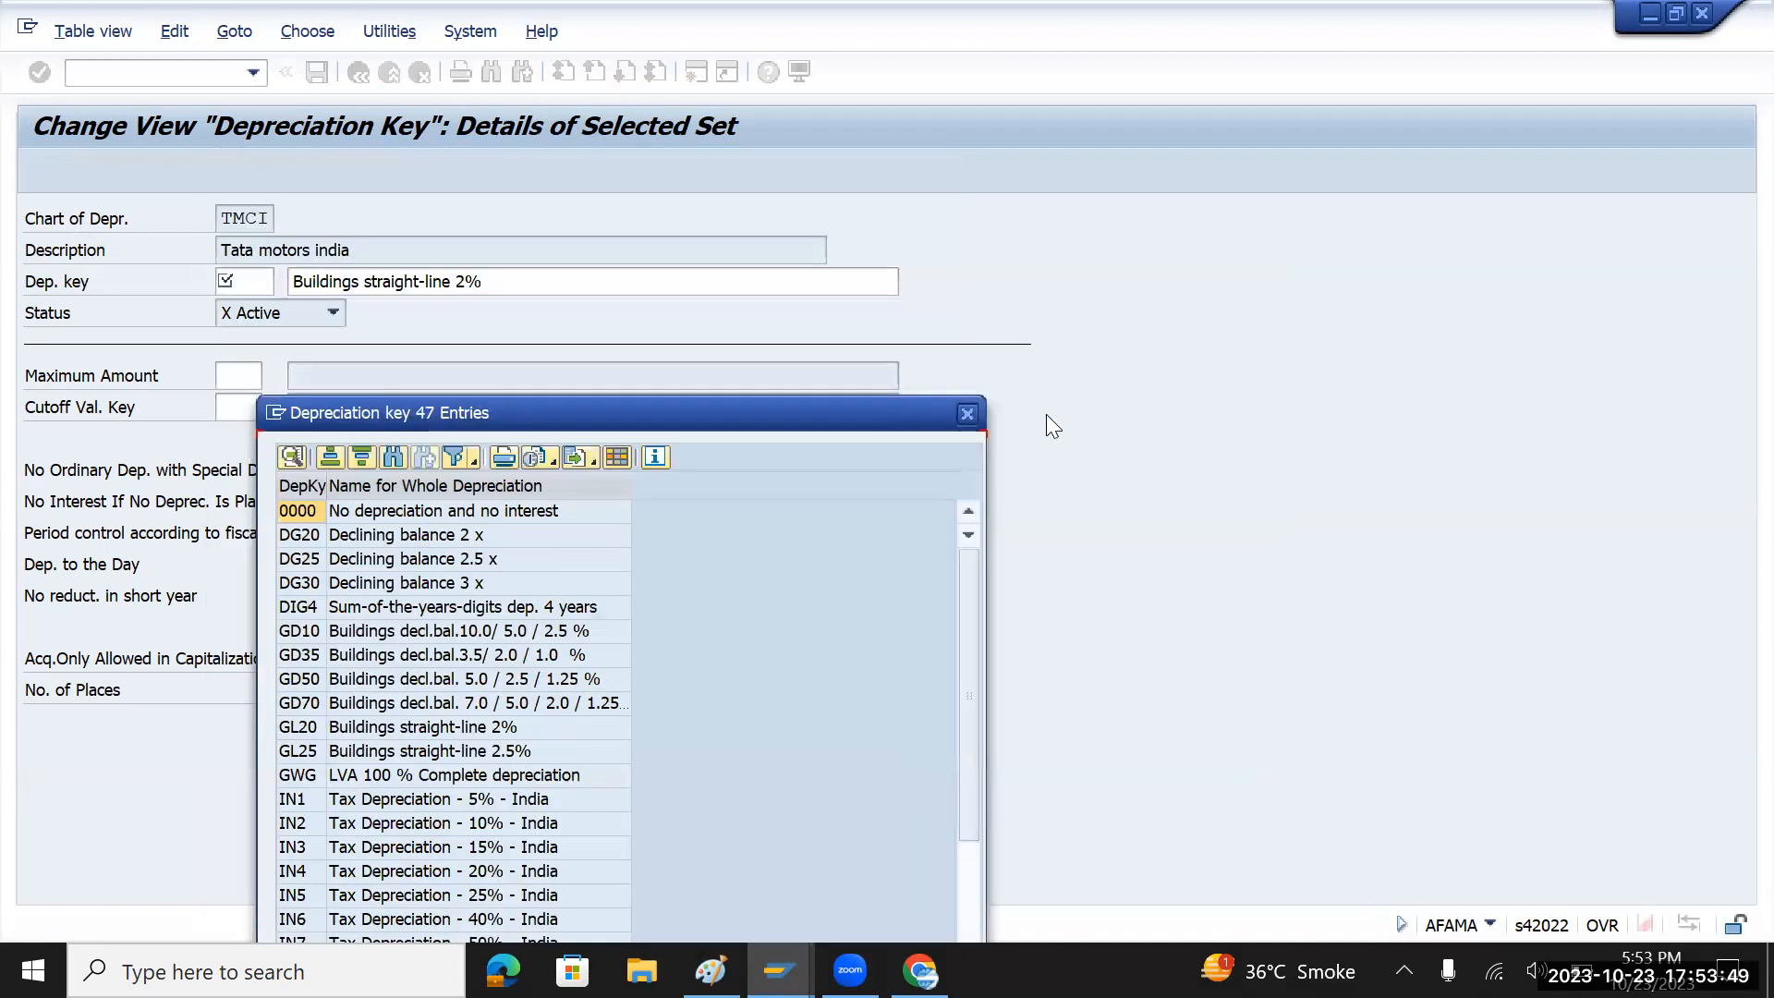
pyautogui.click(971, 416)
pyautogui.click(253, 278)
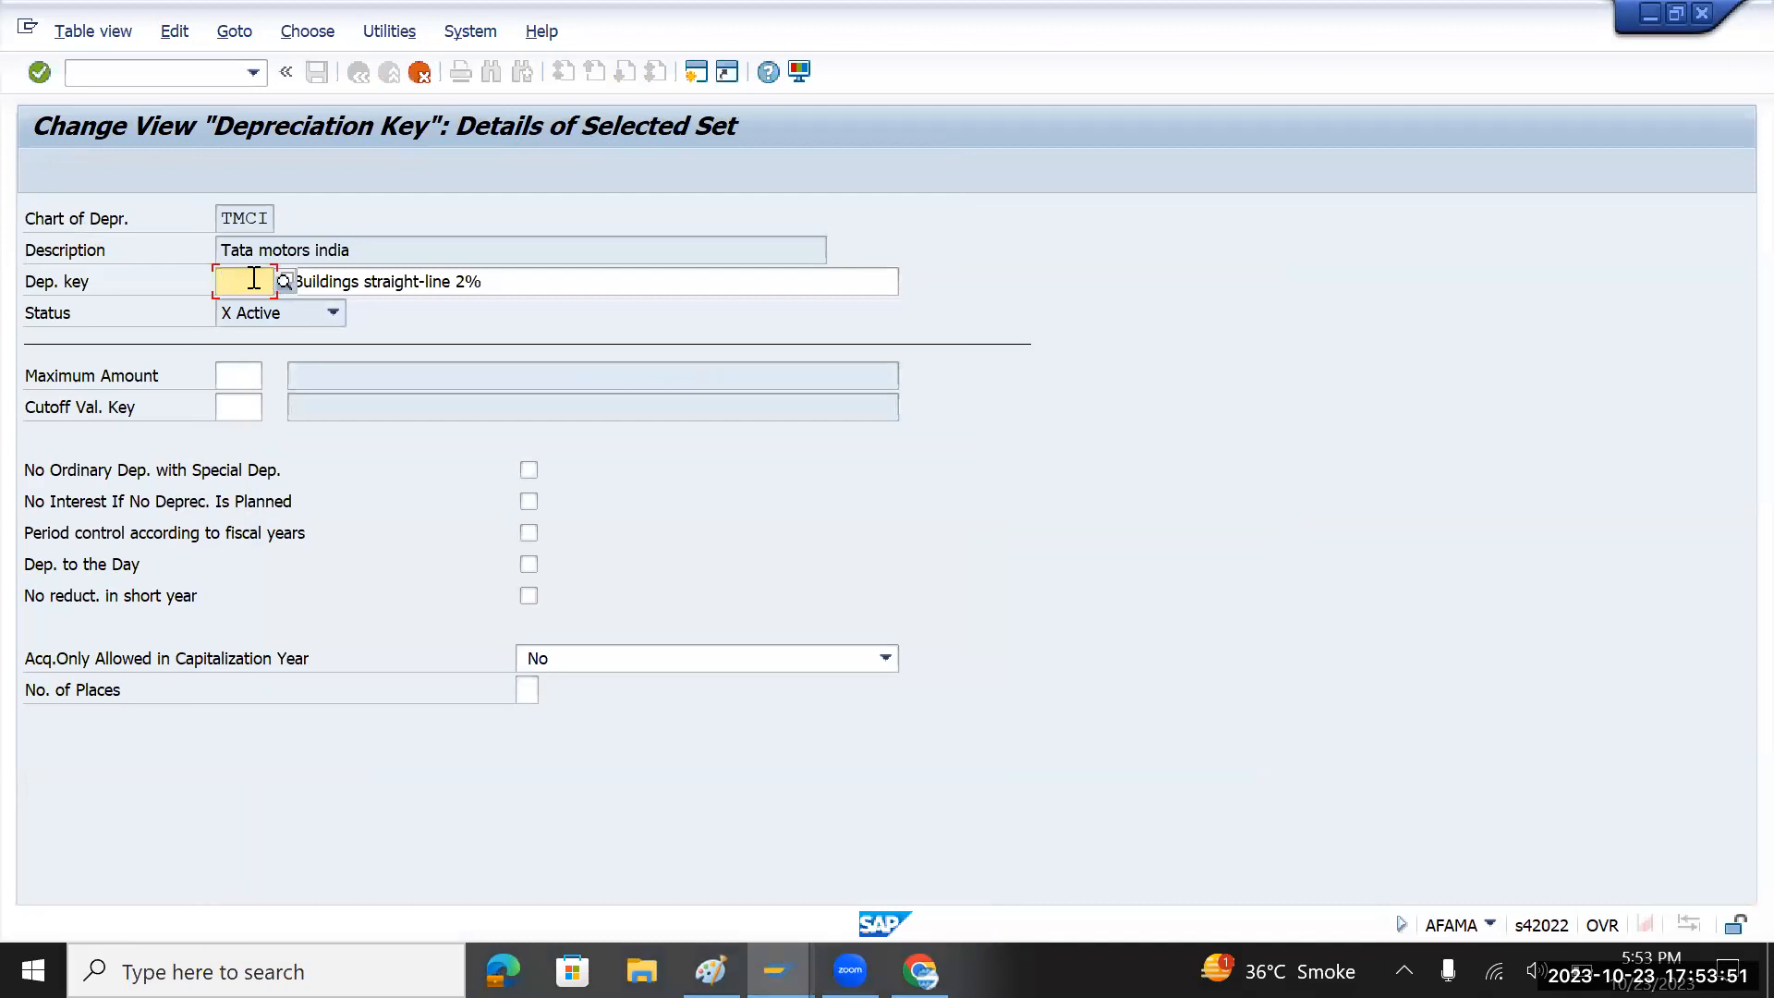
pyautogui.write('TMIN')
pyautogui.press('Tab')
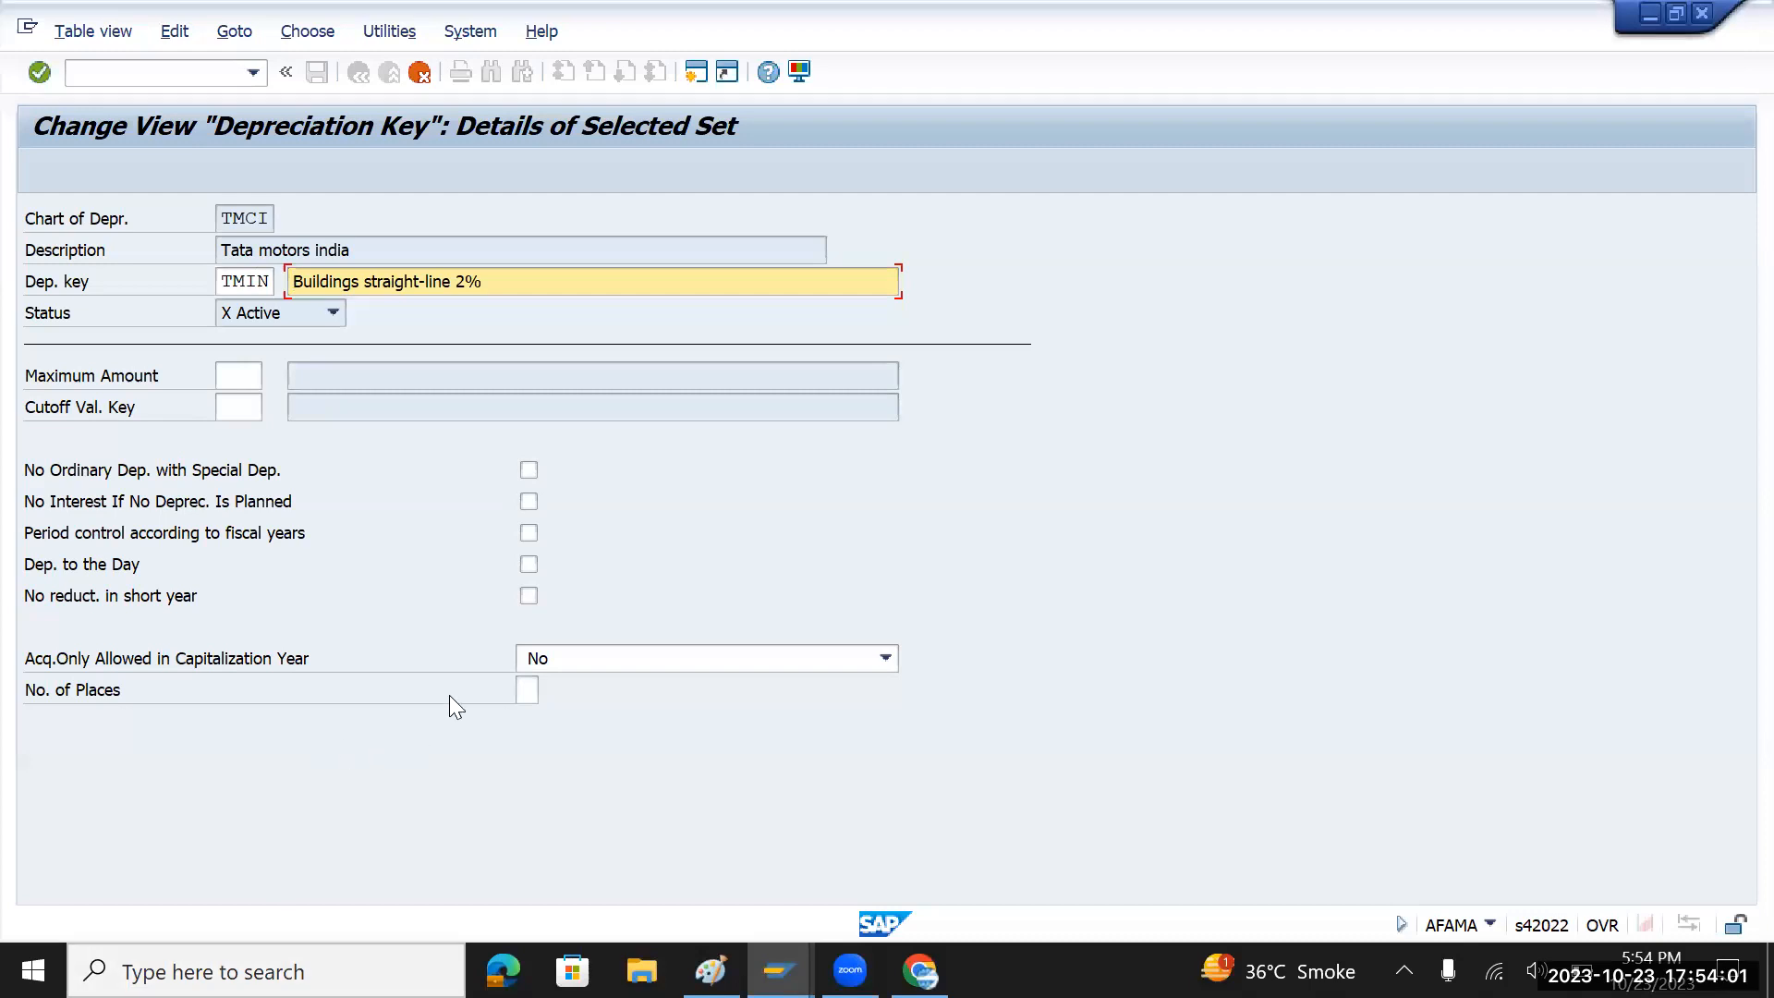
# - Enable depreciation to the day for key TMIN and complete the copy together with its dependent entries
pyautogui.click(528, 565)
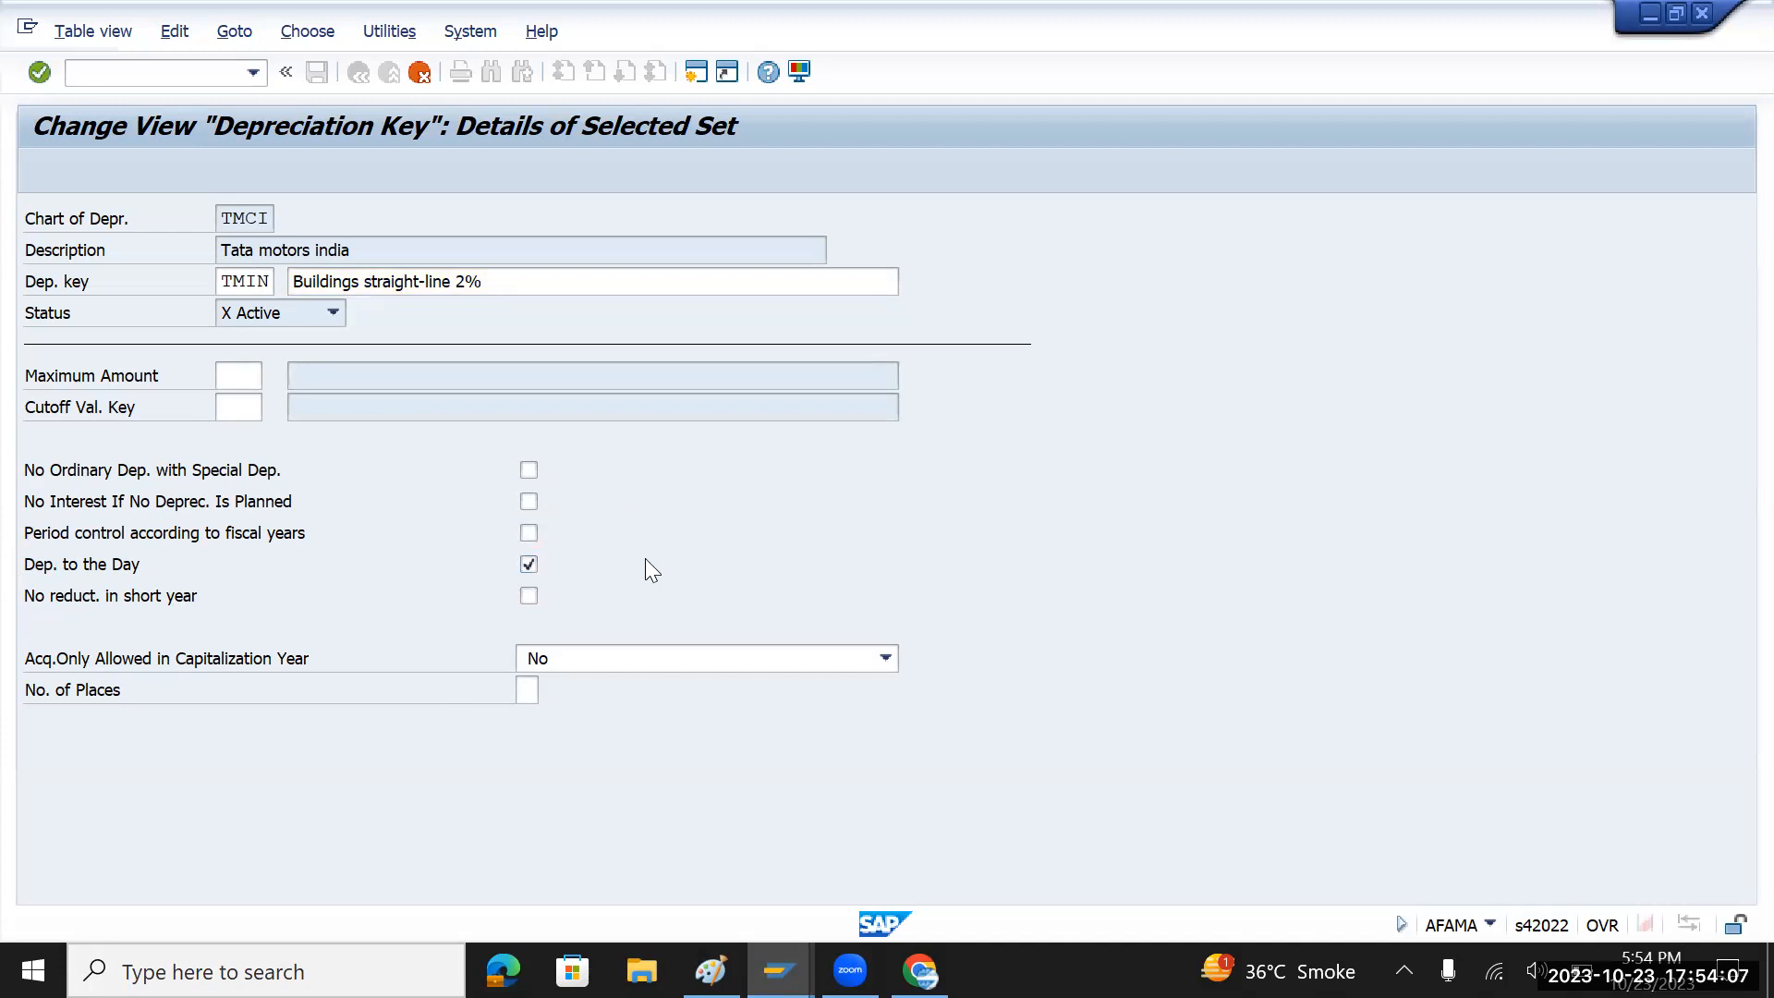
pyautogui.hotkey('ctrl', 's')
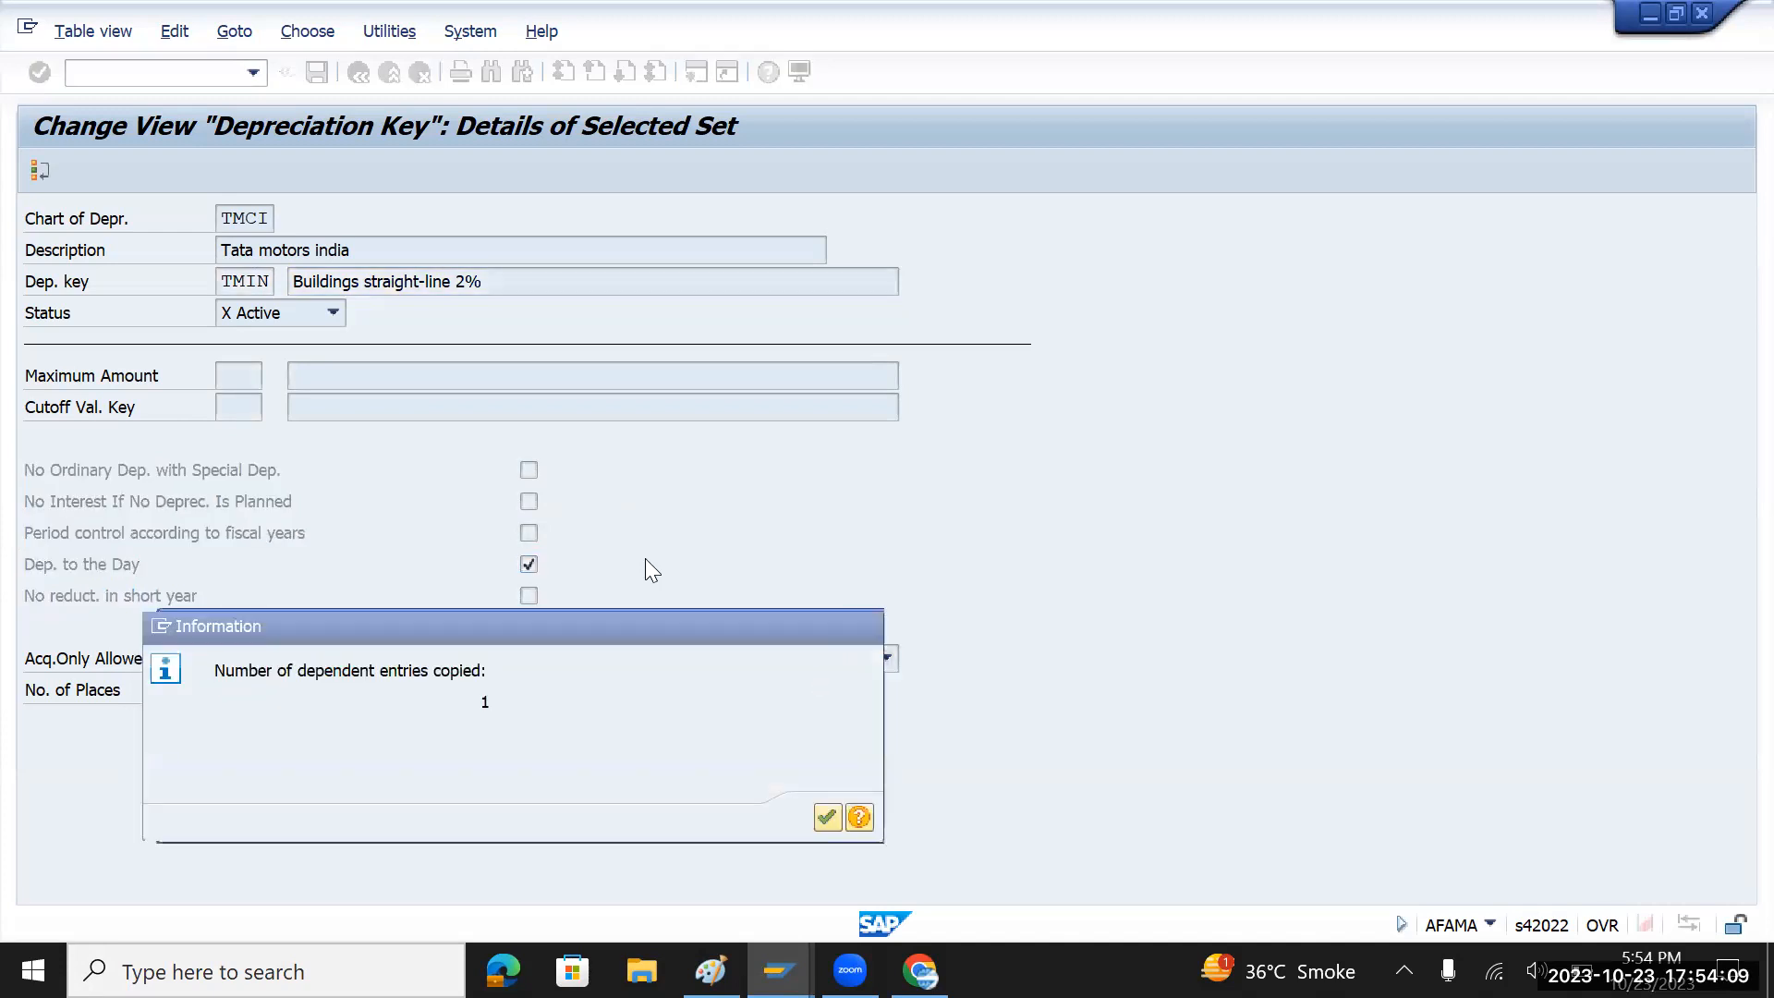
pyautogui.press('Return')
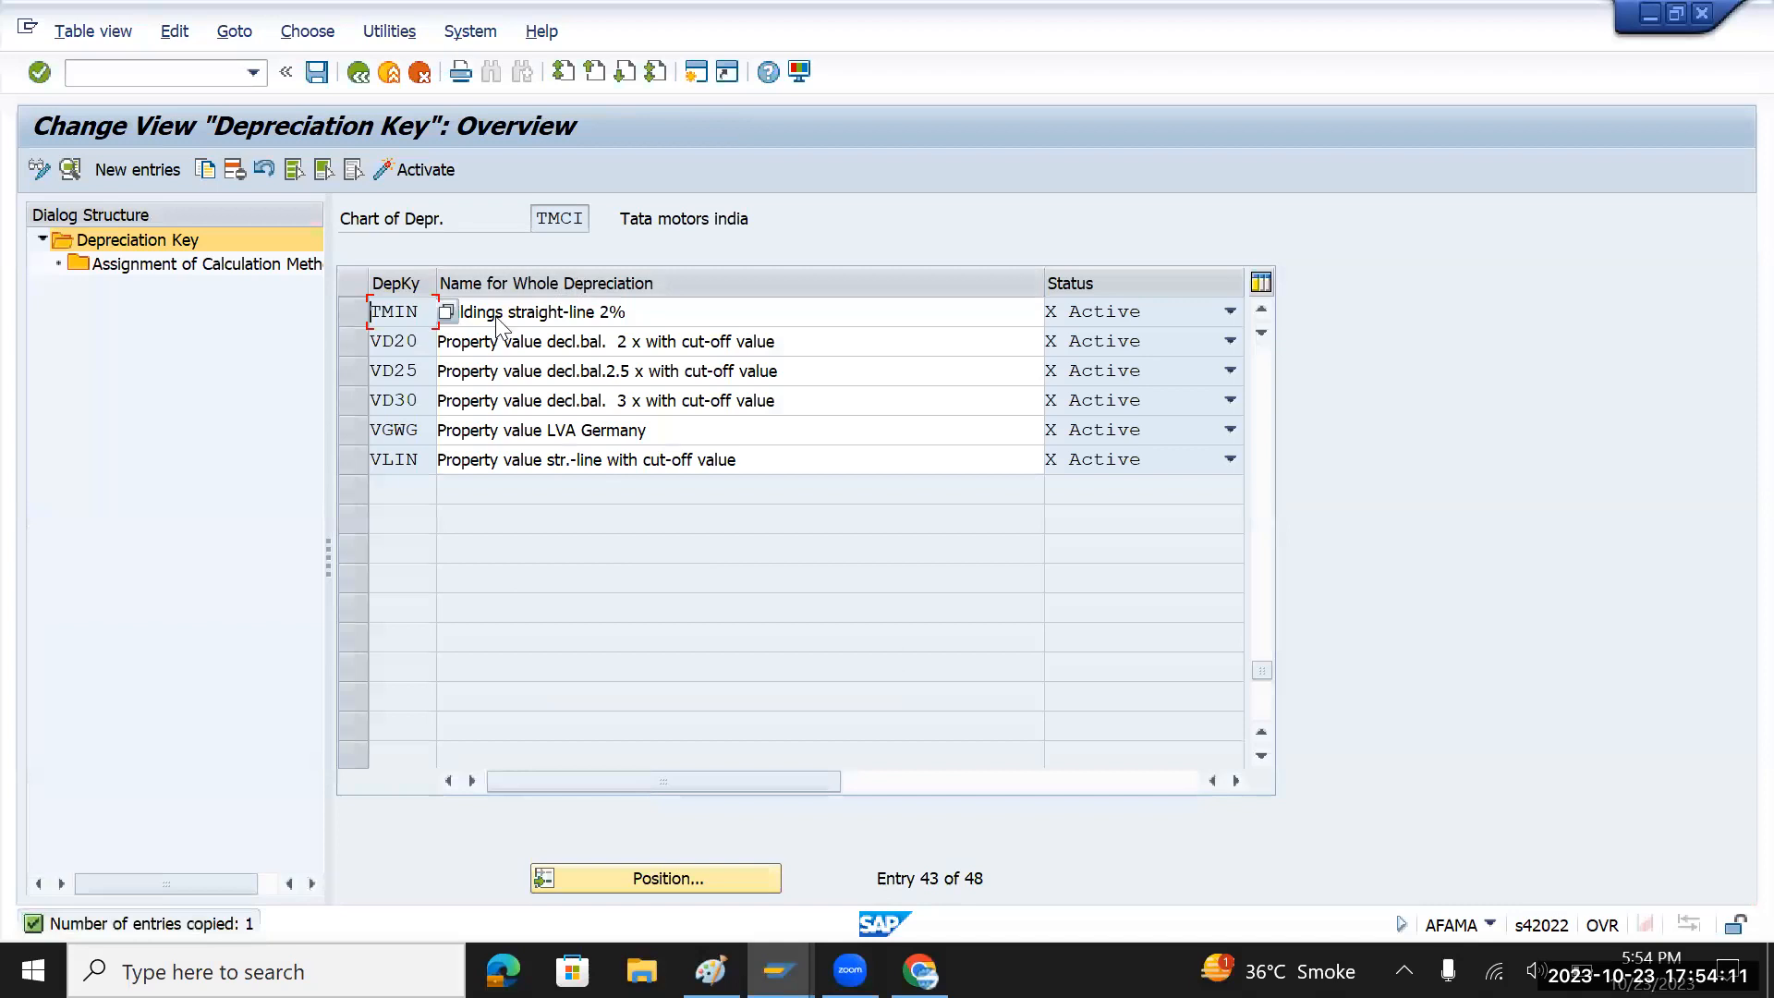
# - Assign multilevel method TMI to the calculation methods of depreciation key TMIN and save it under the proposed customizing request
pyautogui.click(353, 312)
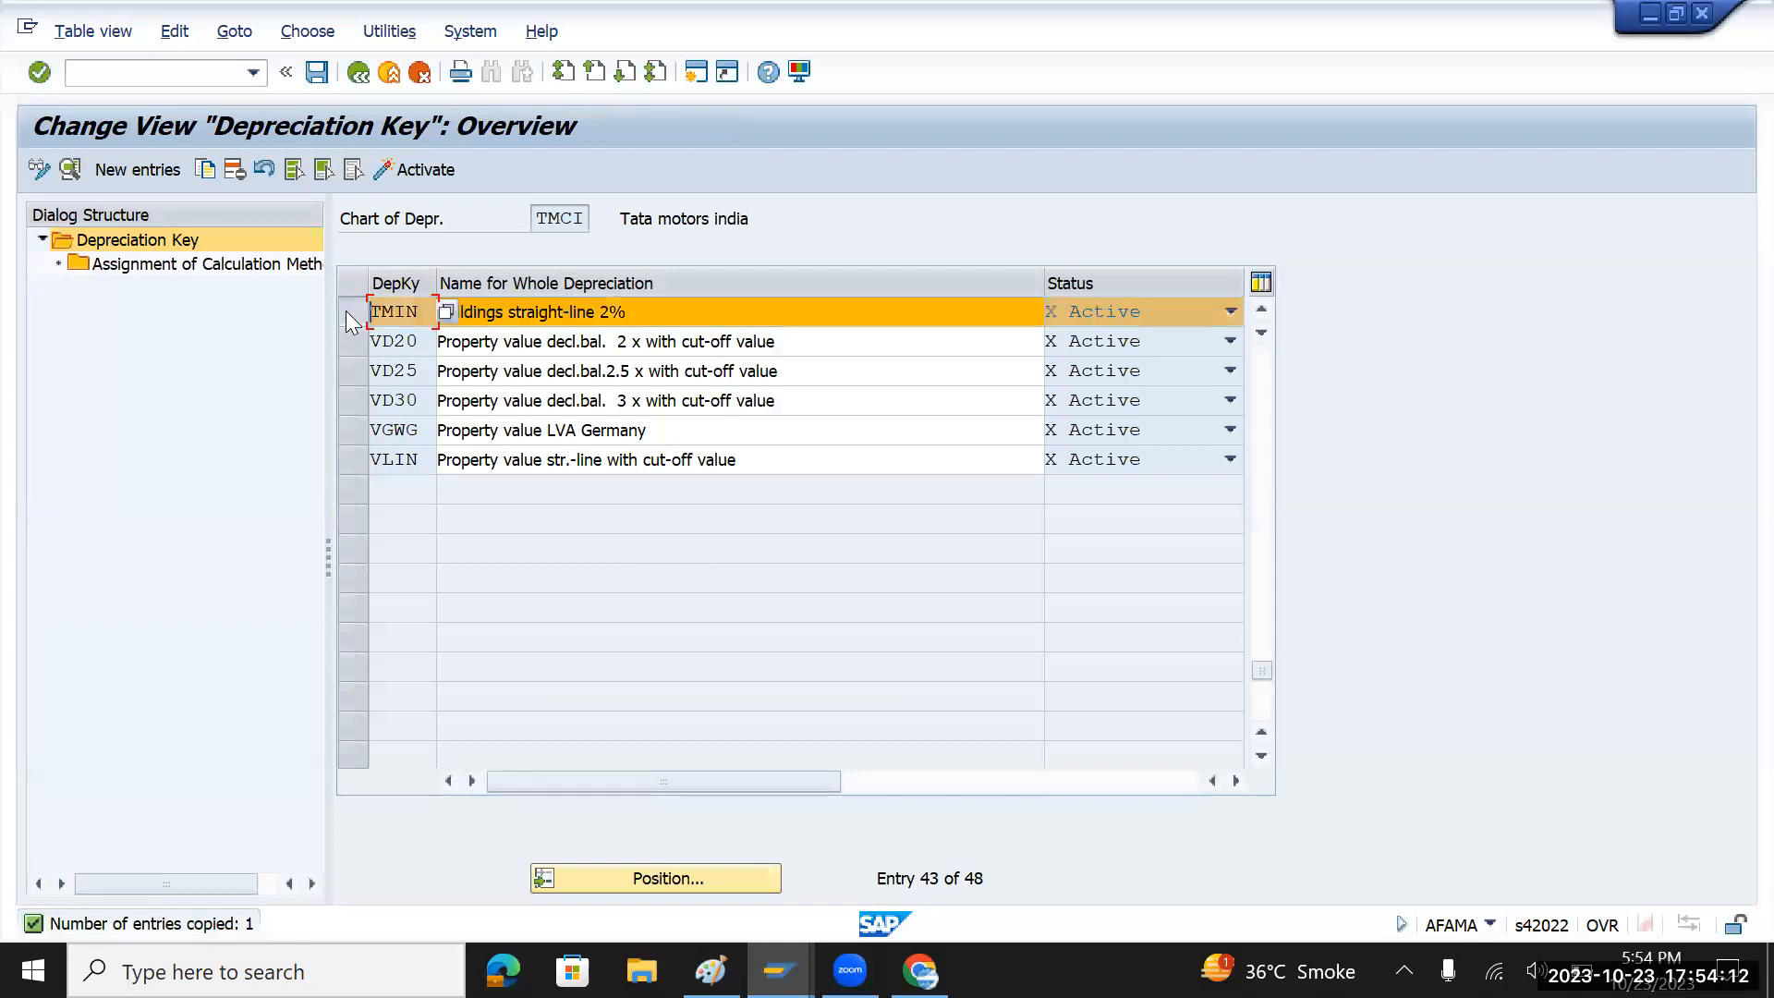
pyautogui.doubleClick(203, 268)
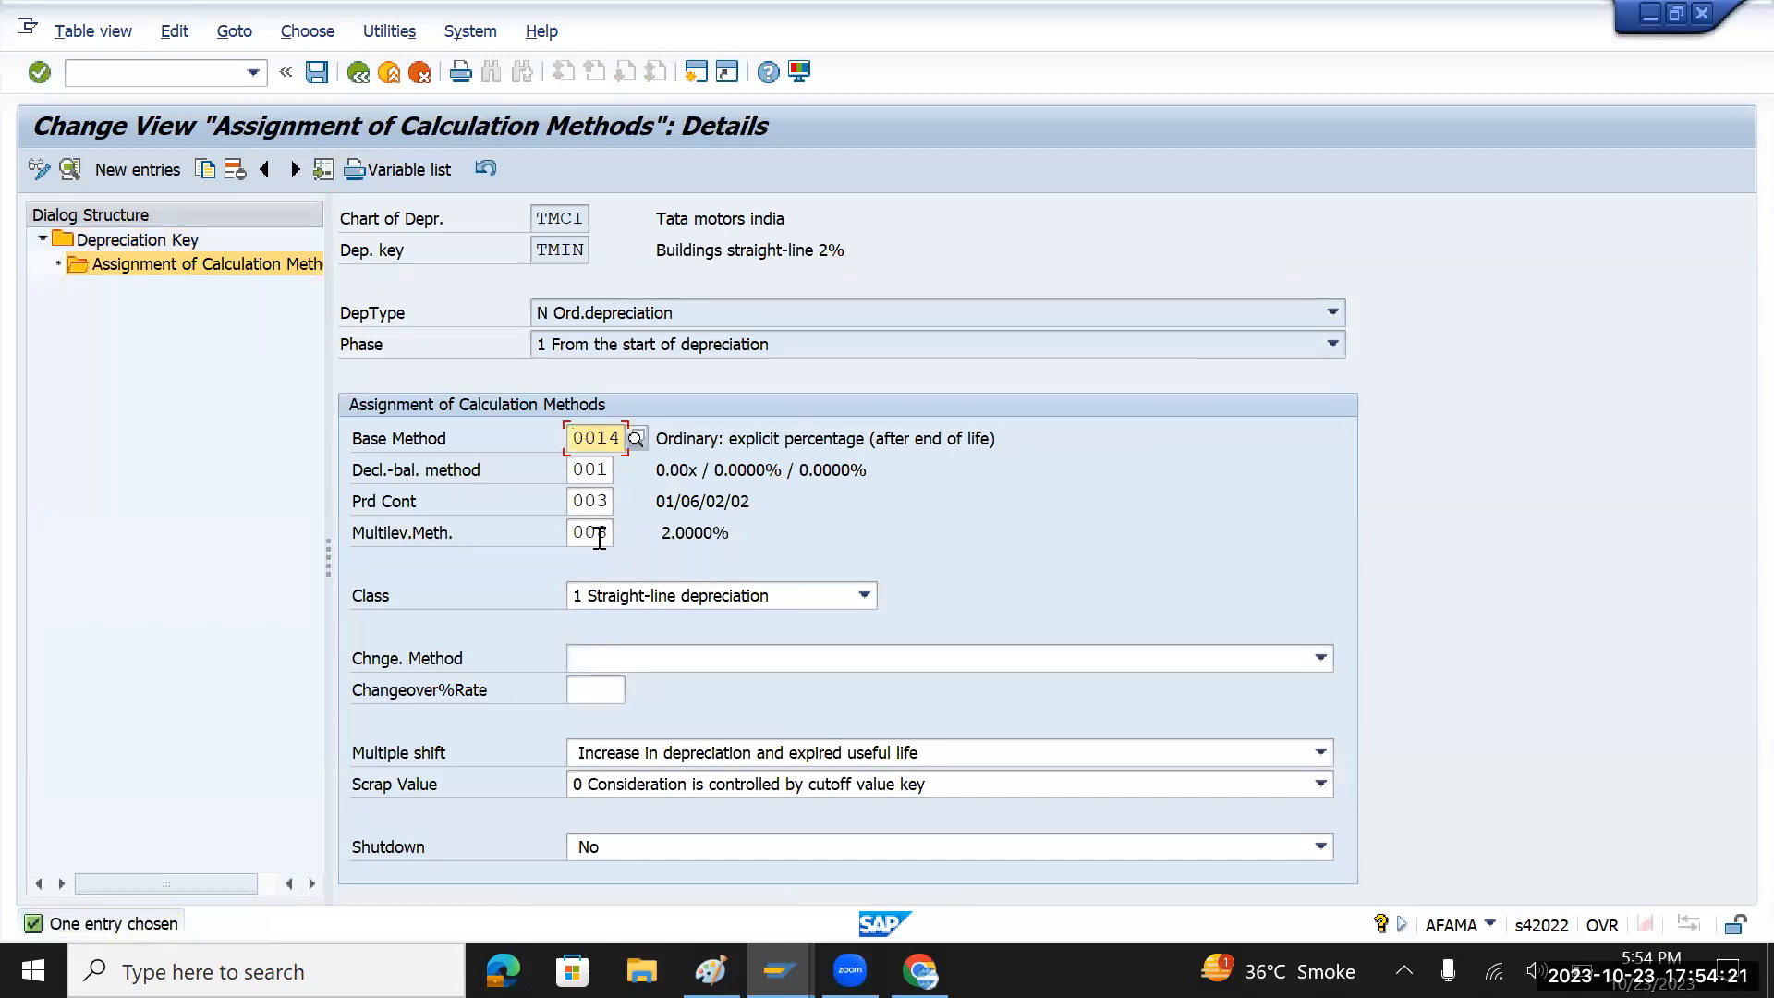
pyautogui.click(607, 534)
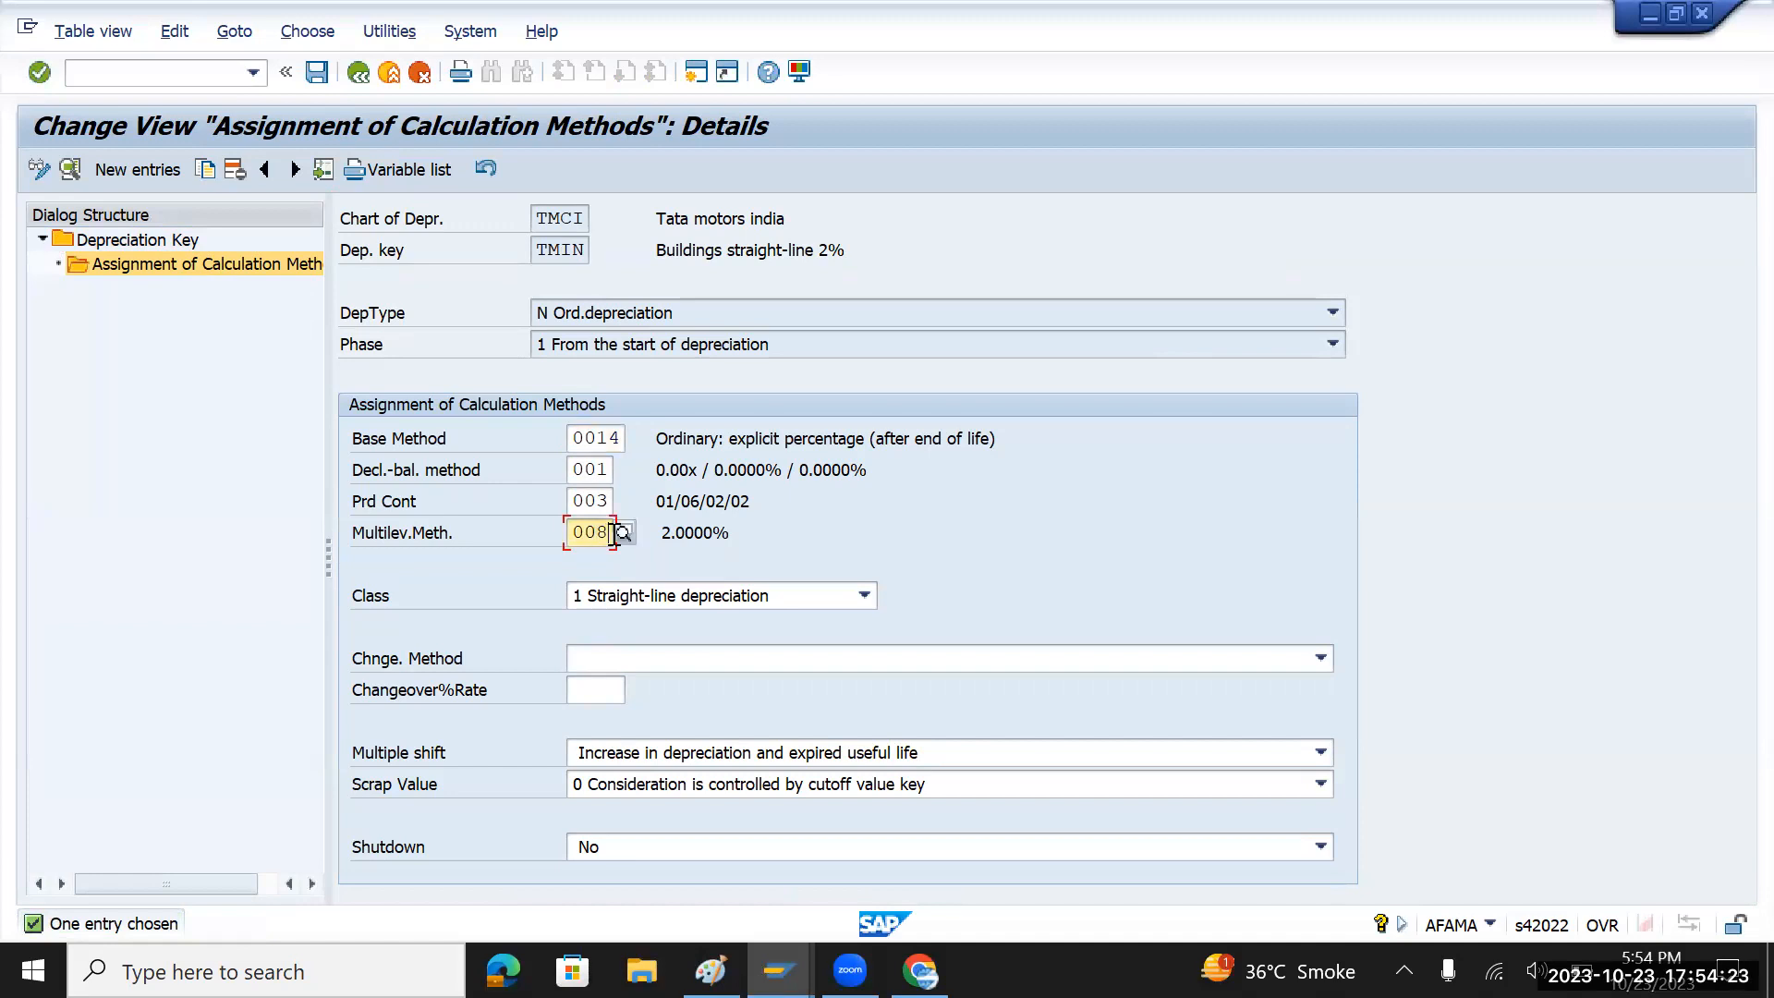
pyautogui.click(621, 529)
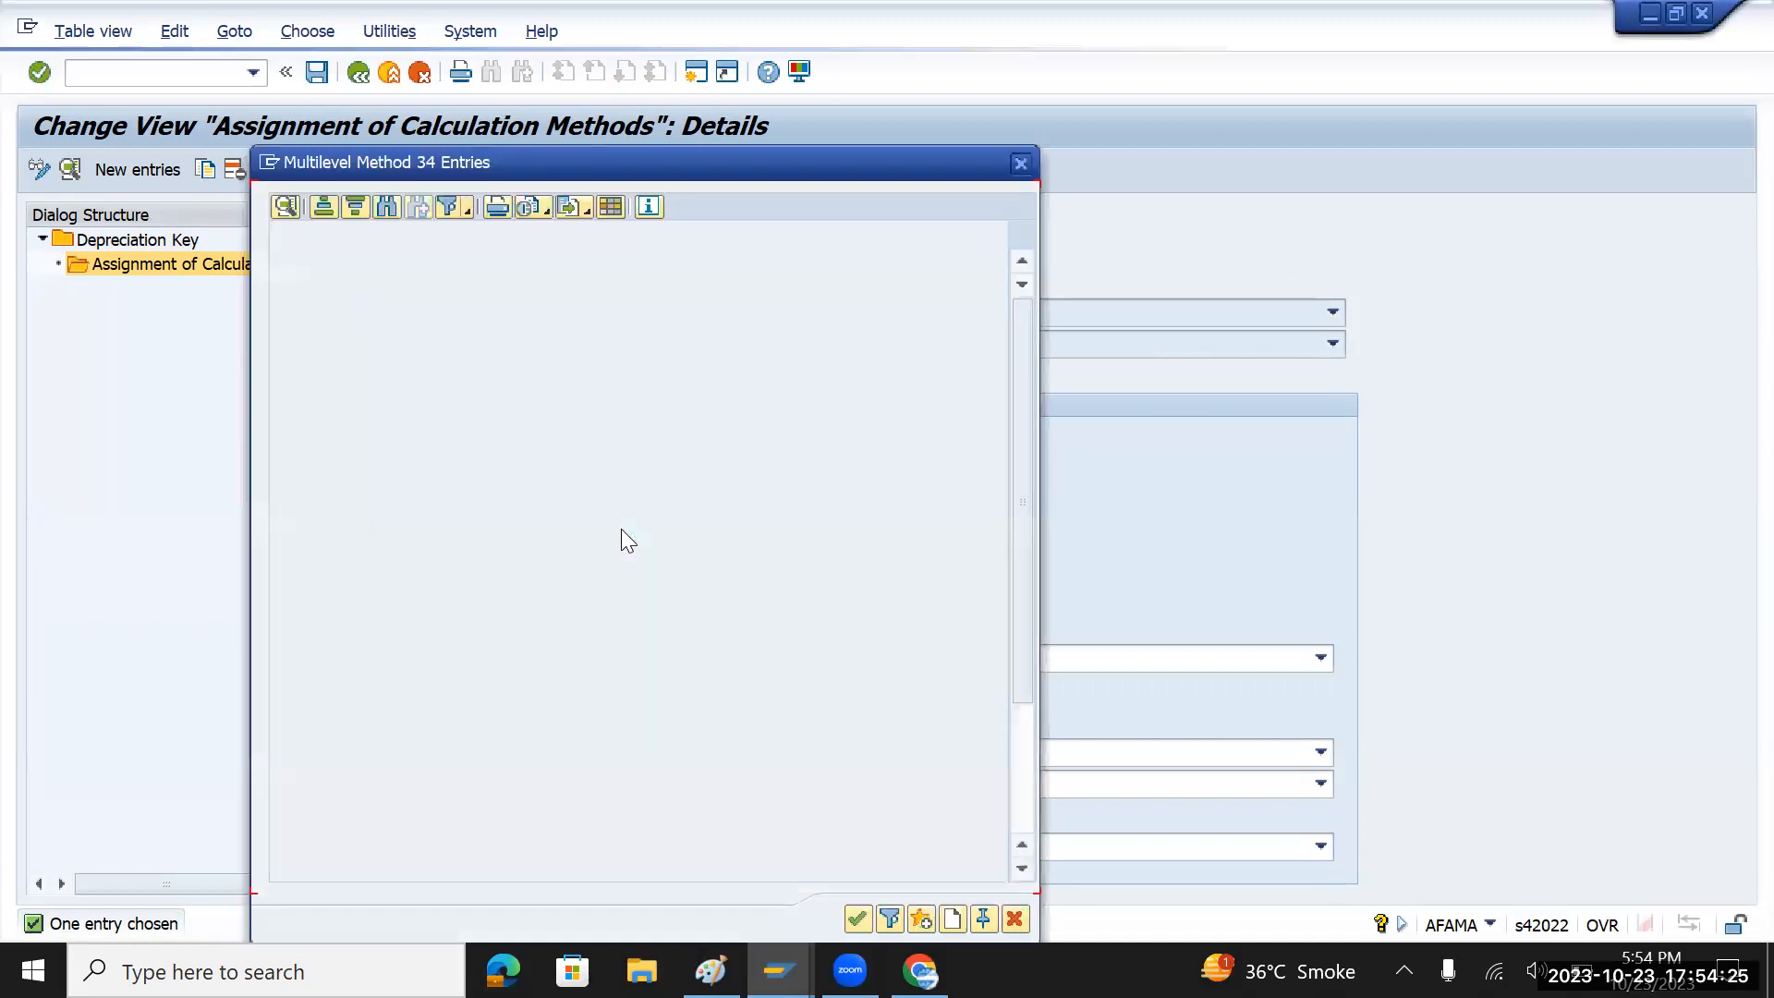
pyautogui.scroll(-3, 464, 538)
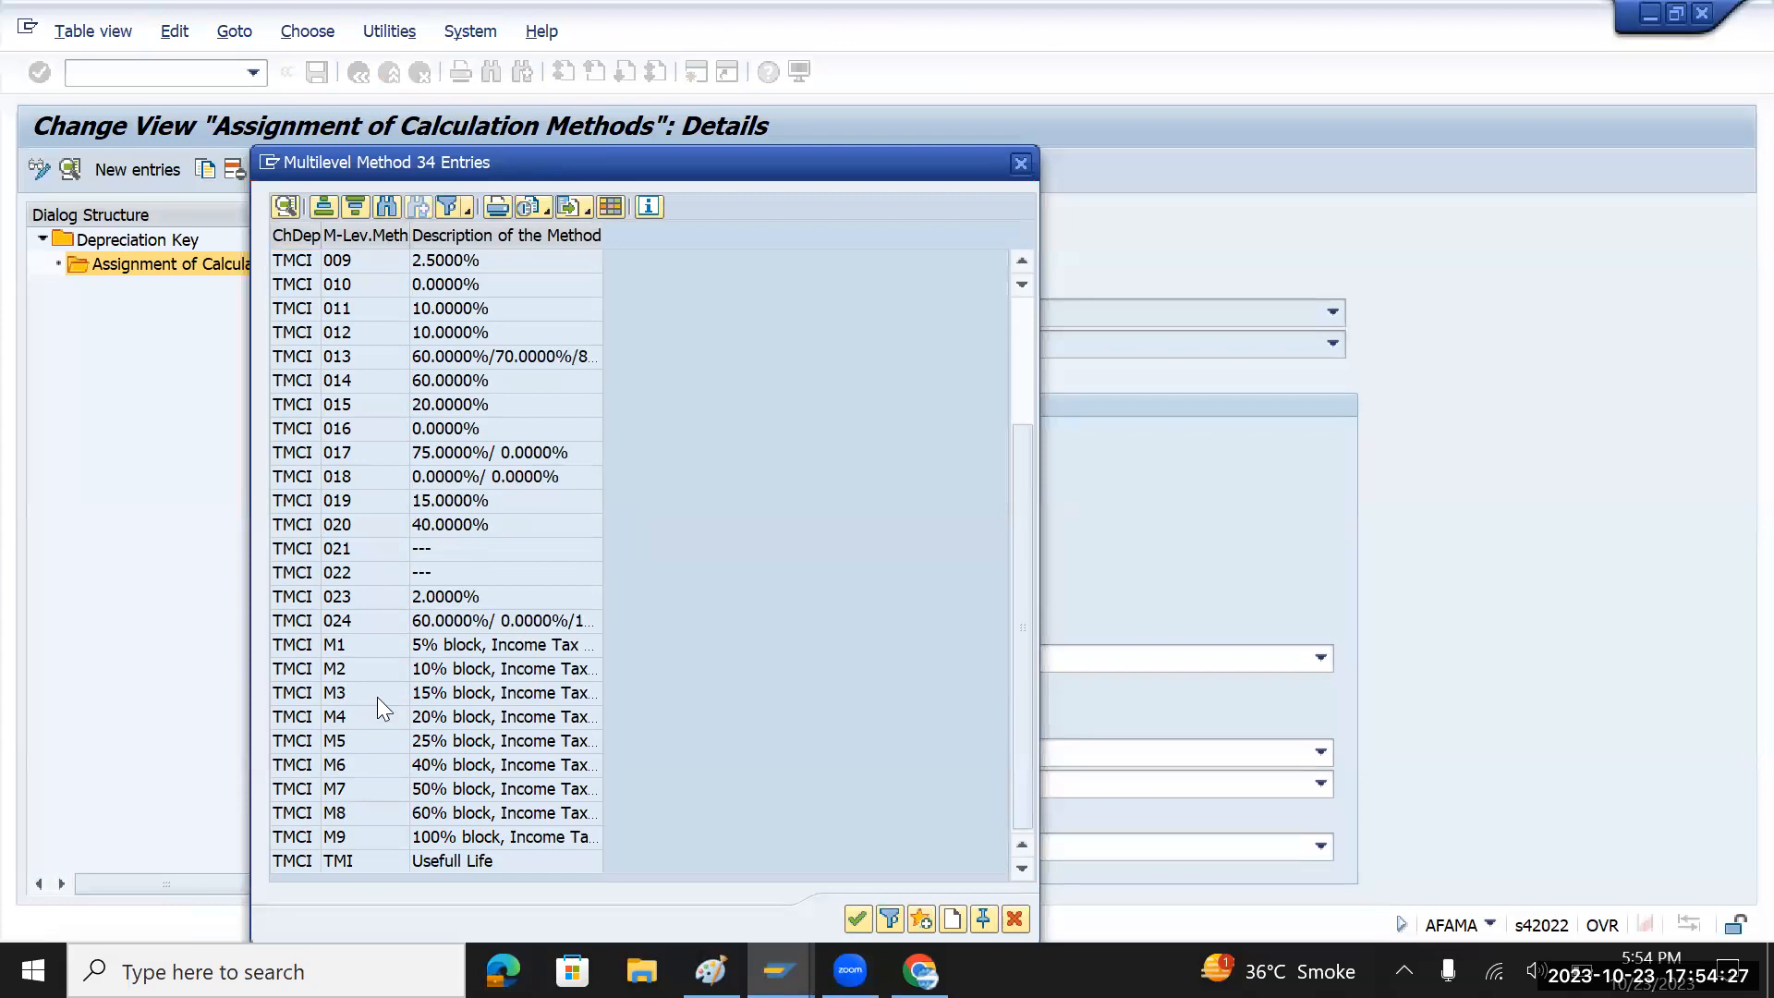
pyautogui.doubleClick(383, 858)
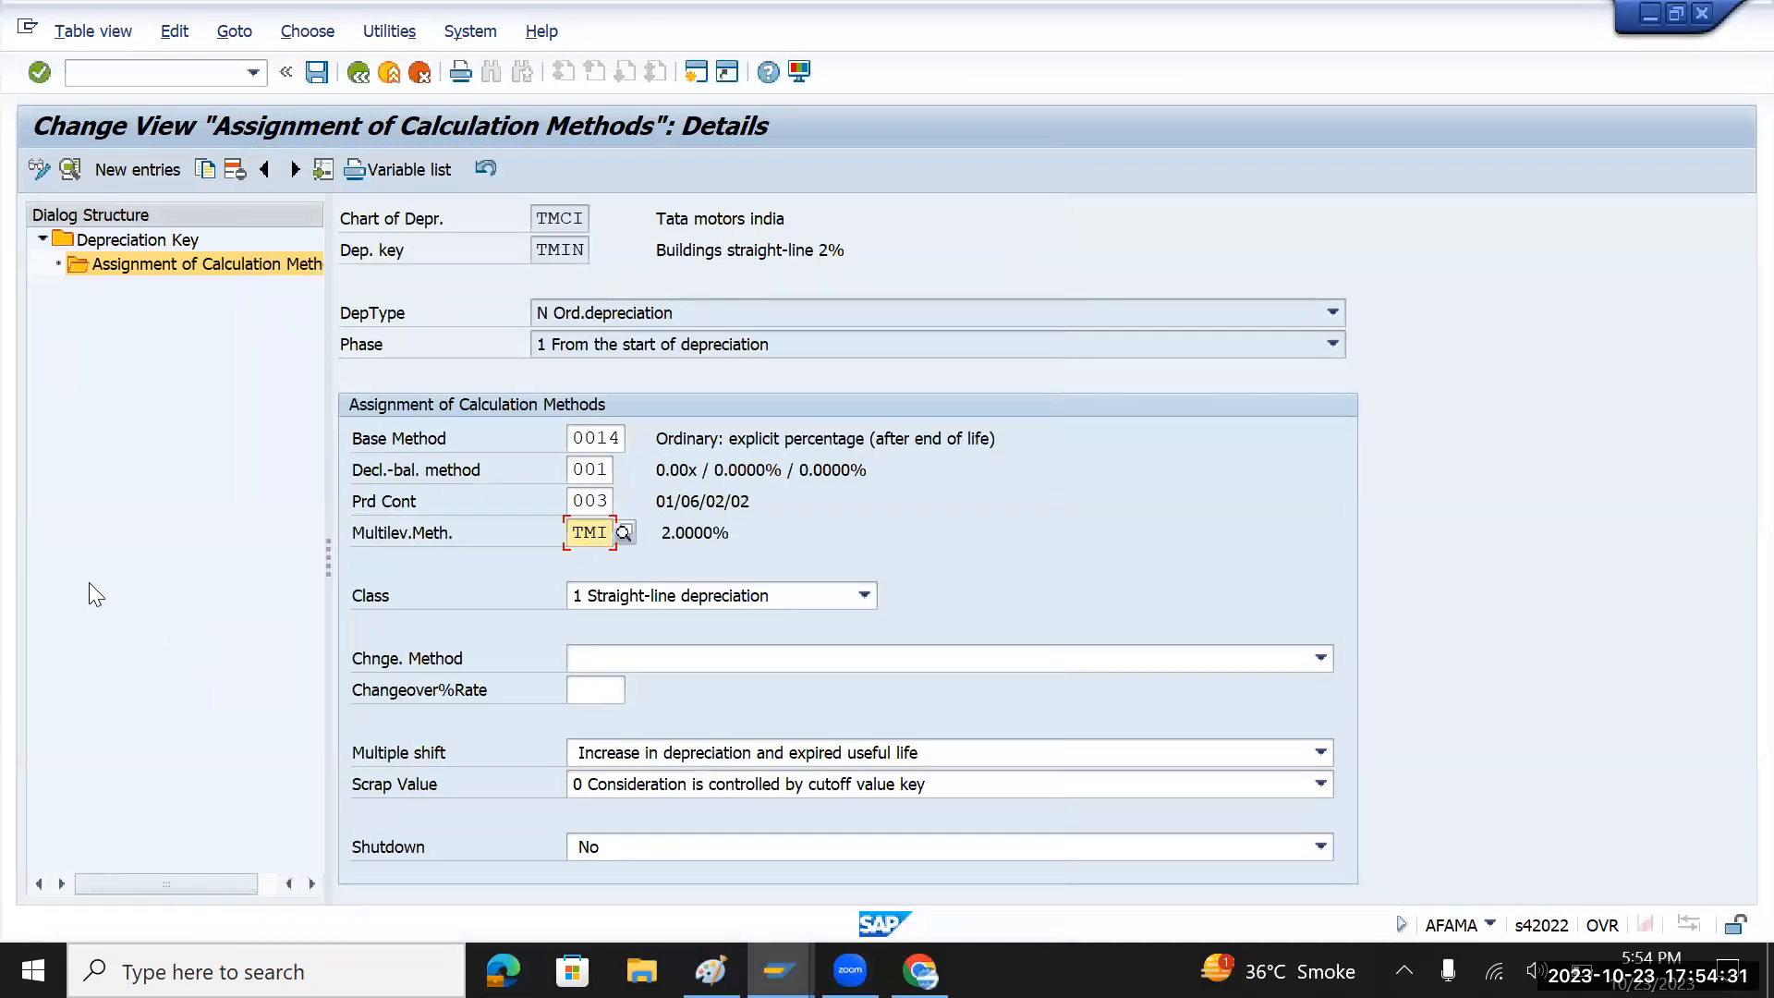
pyautogui.click(312, 72)
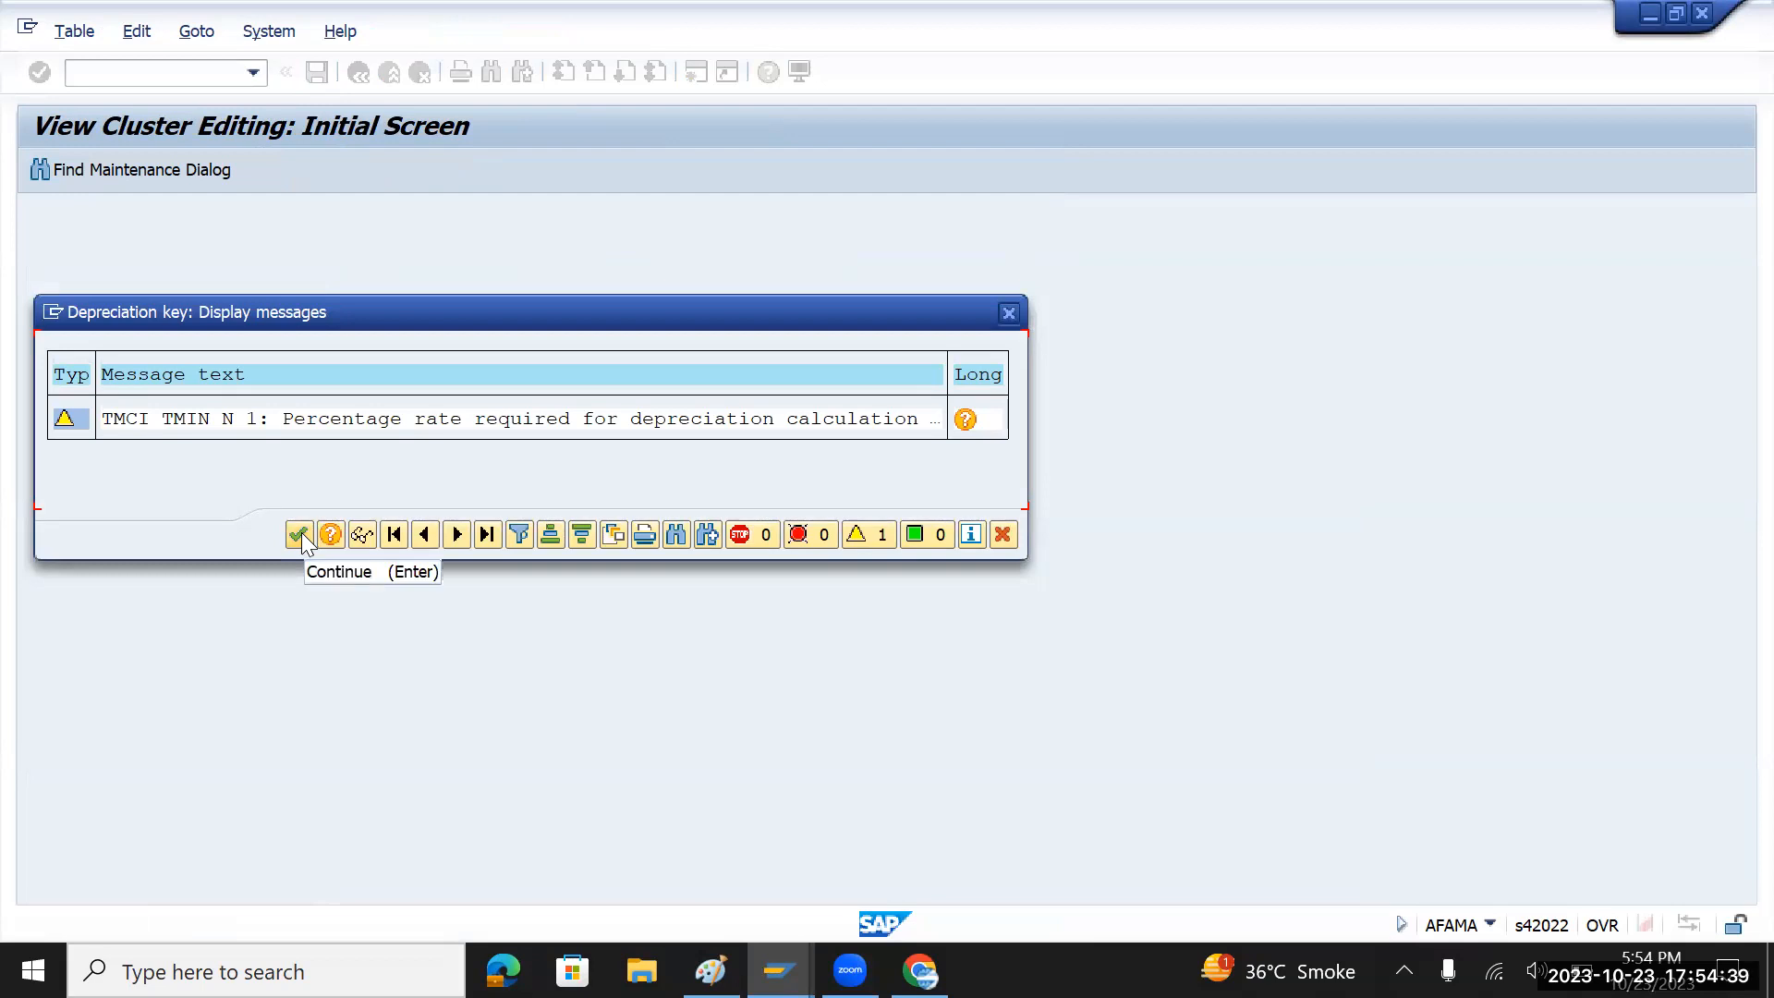
pyautogui.click(300, 534)
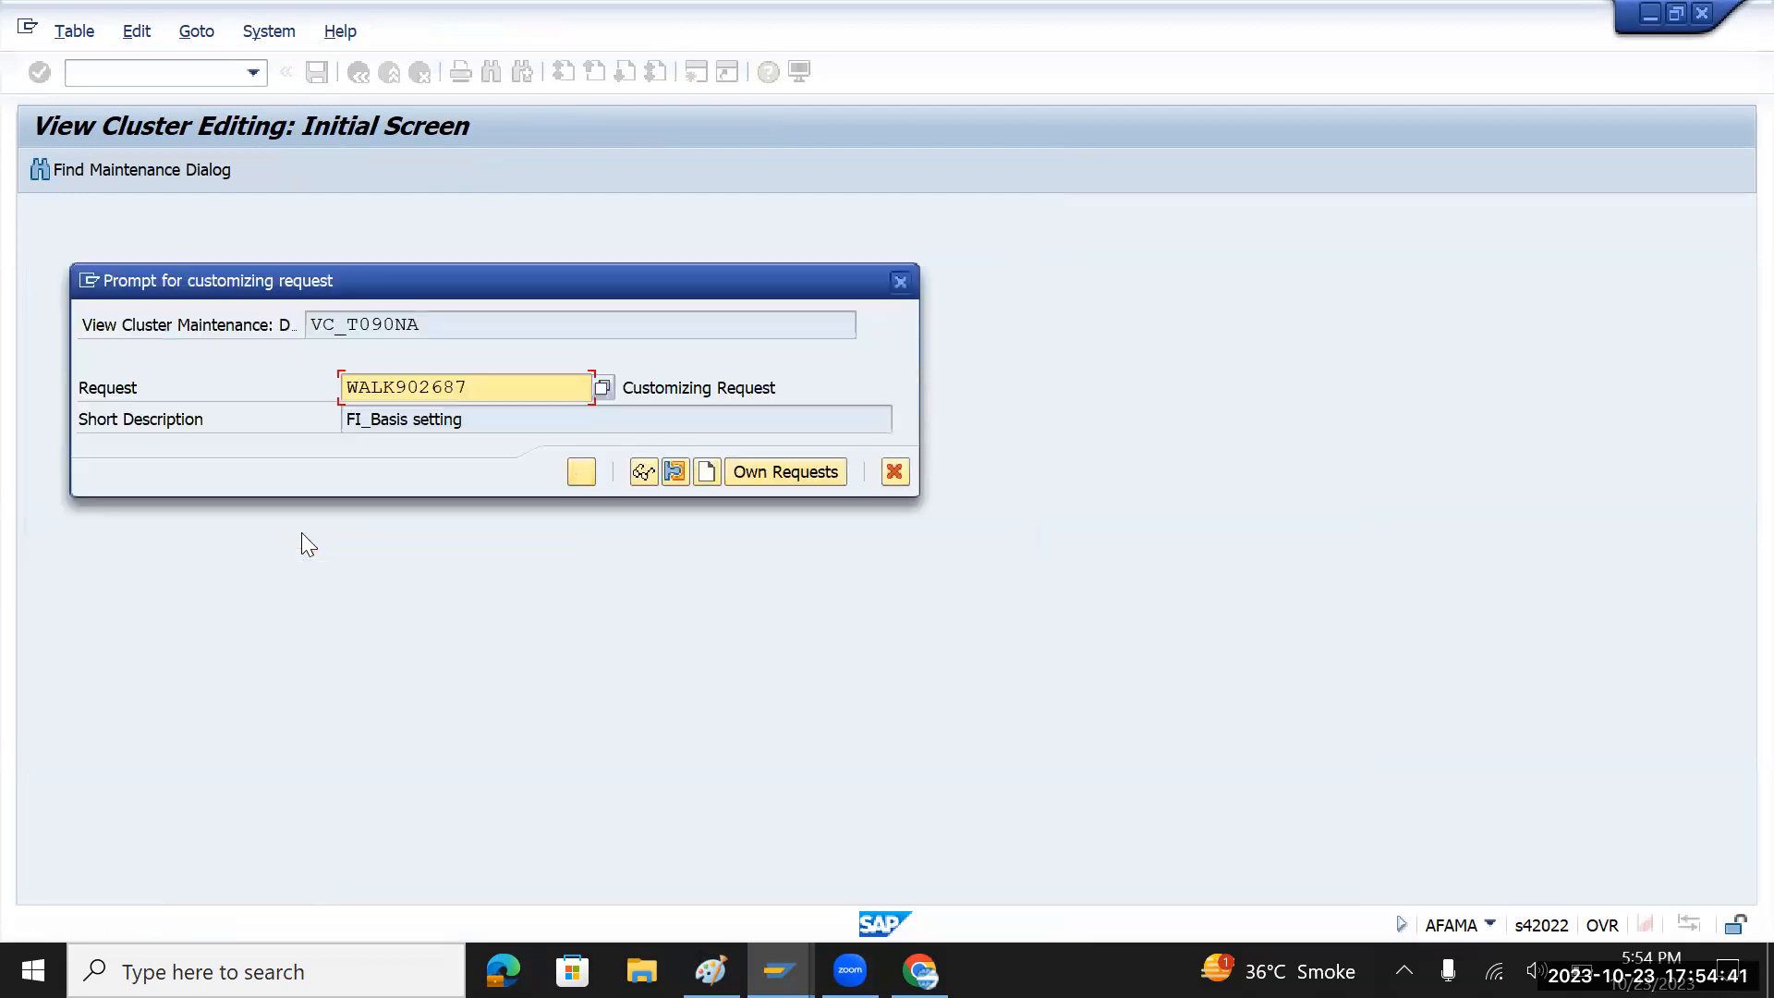
pyautogui.click(576, 474)
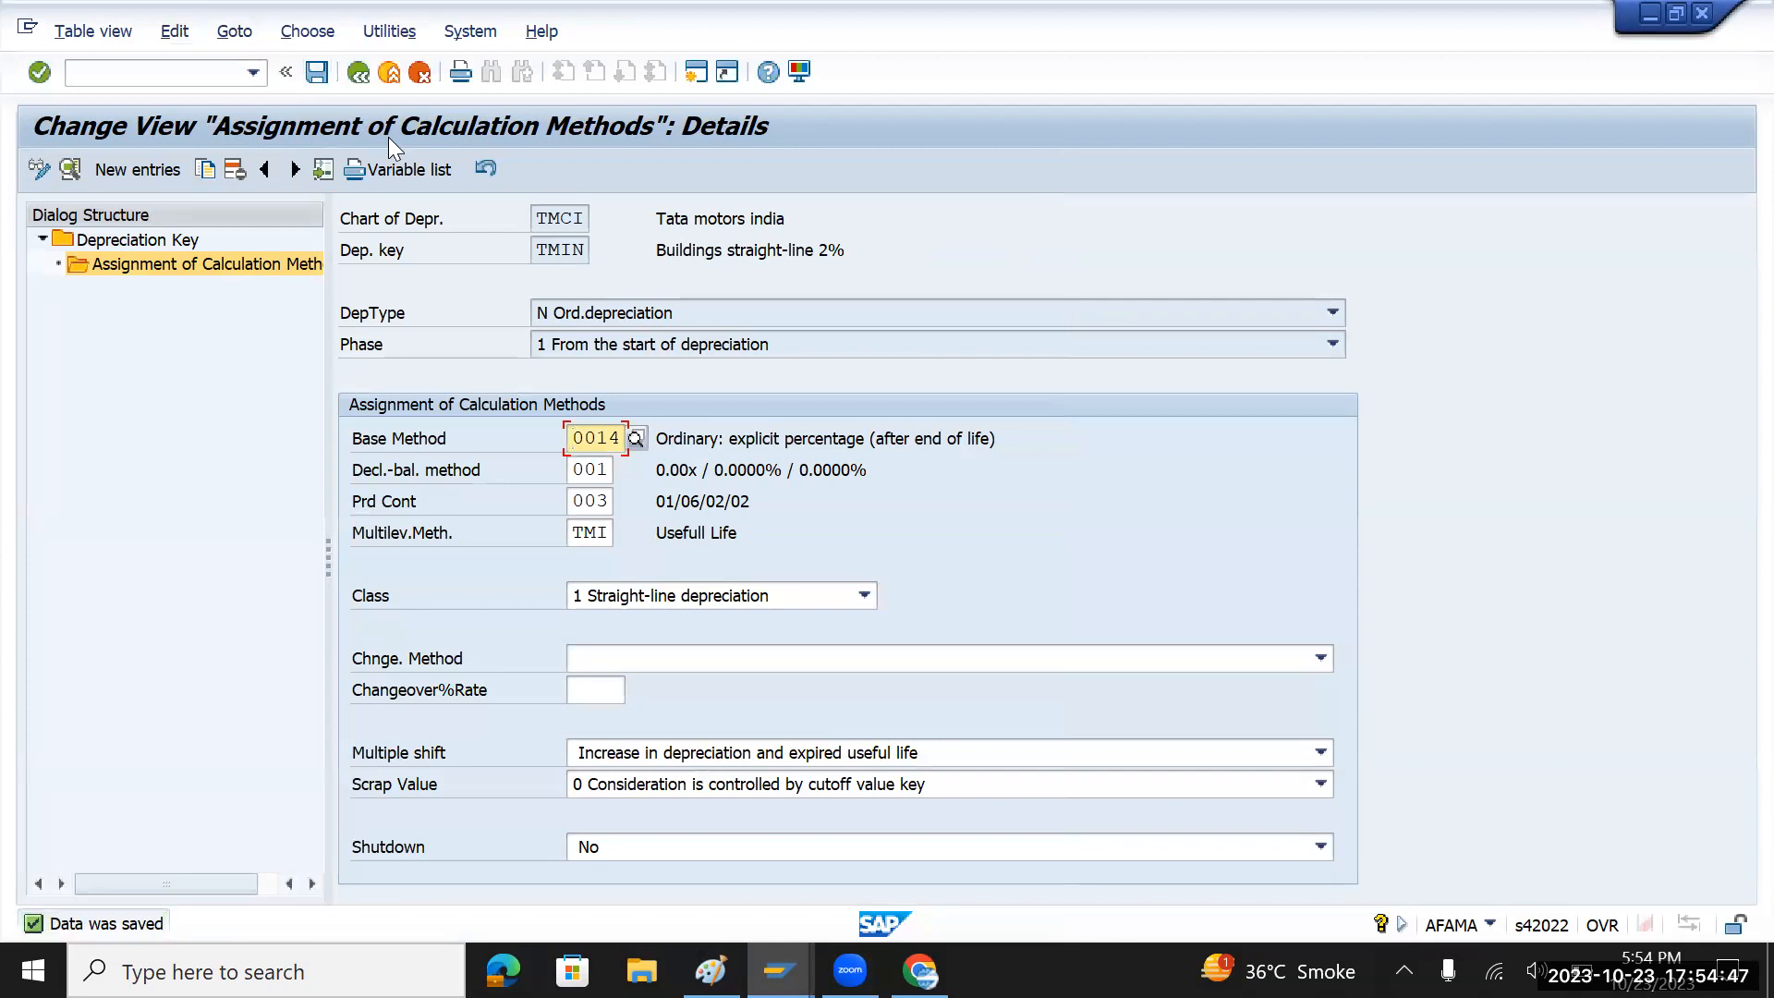
# - Return to the depreciation key overview, open the details of key TMIN to check its settings, and save
pyautogui.hotkey('alt', 'Tab')
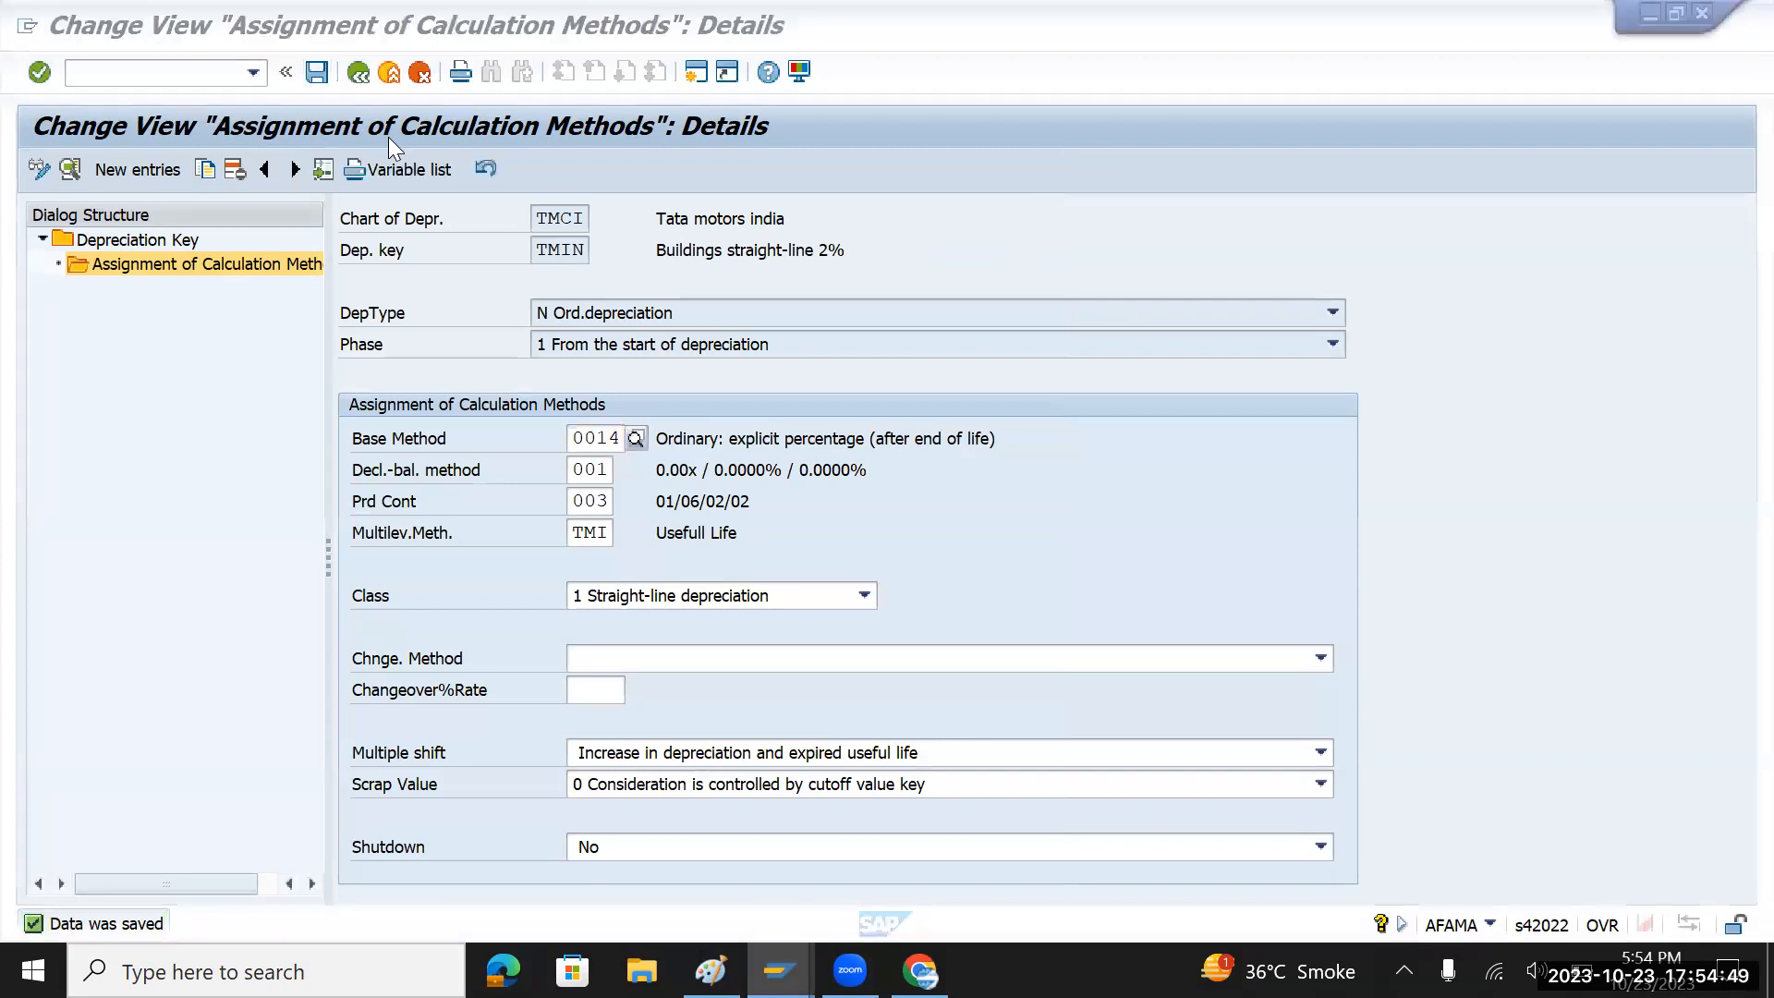
pyautogui.doubleClick(155, 238)
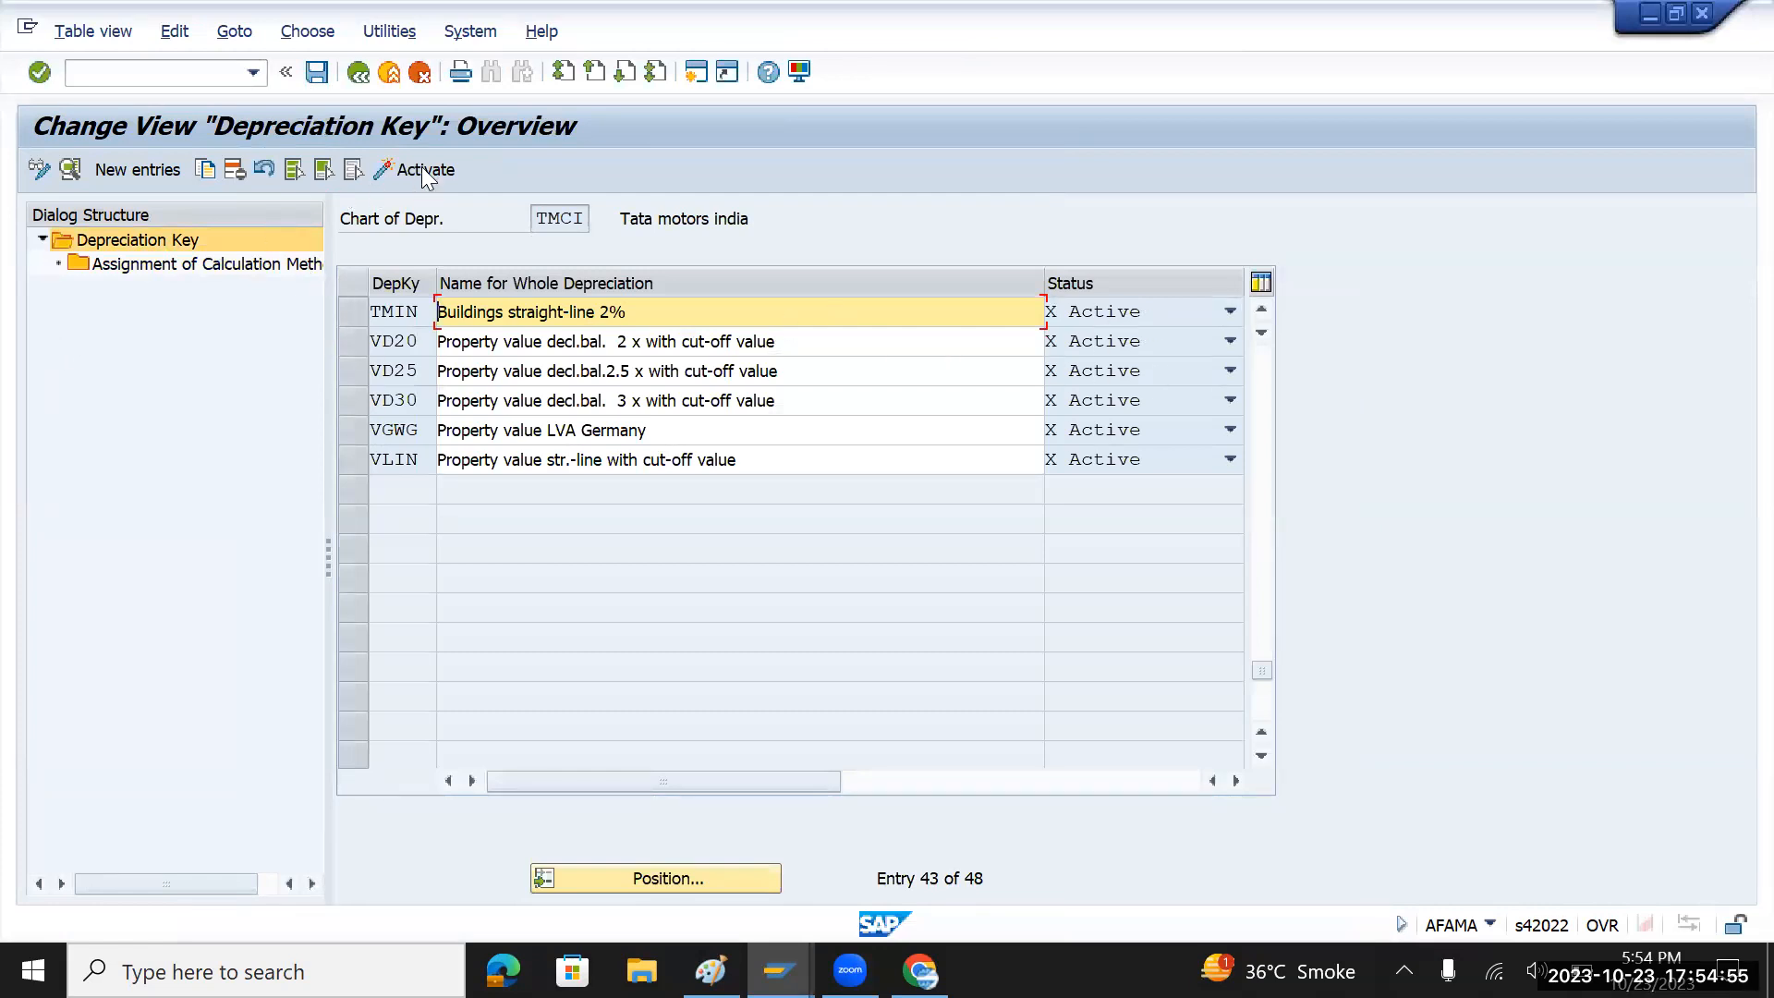
pyautogui.click(396, 315)
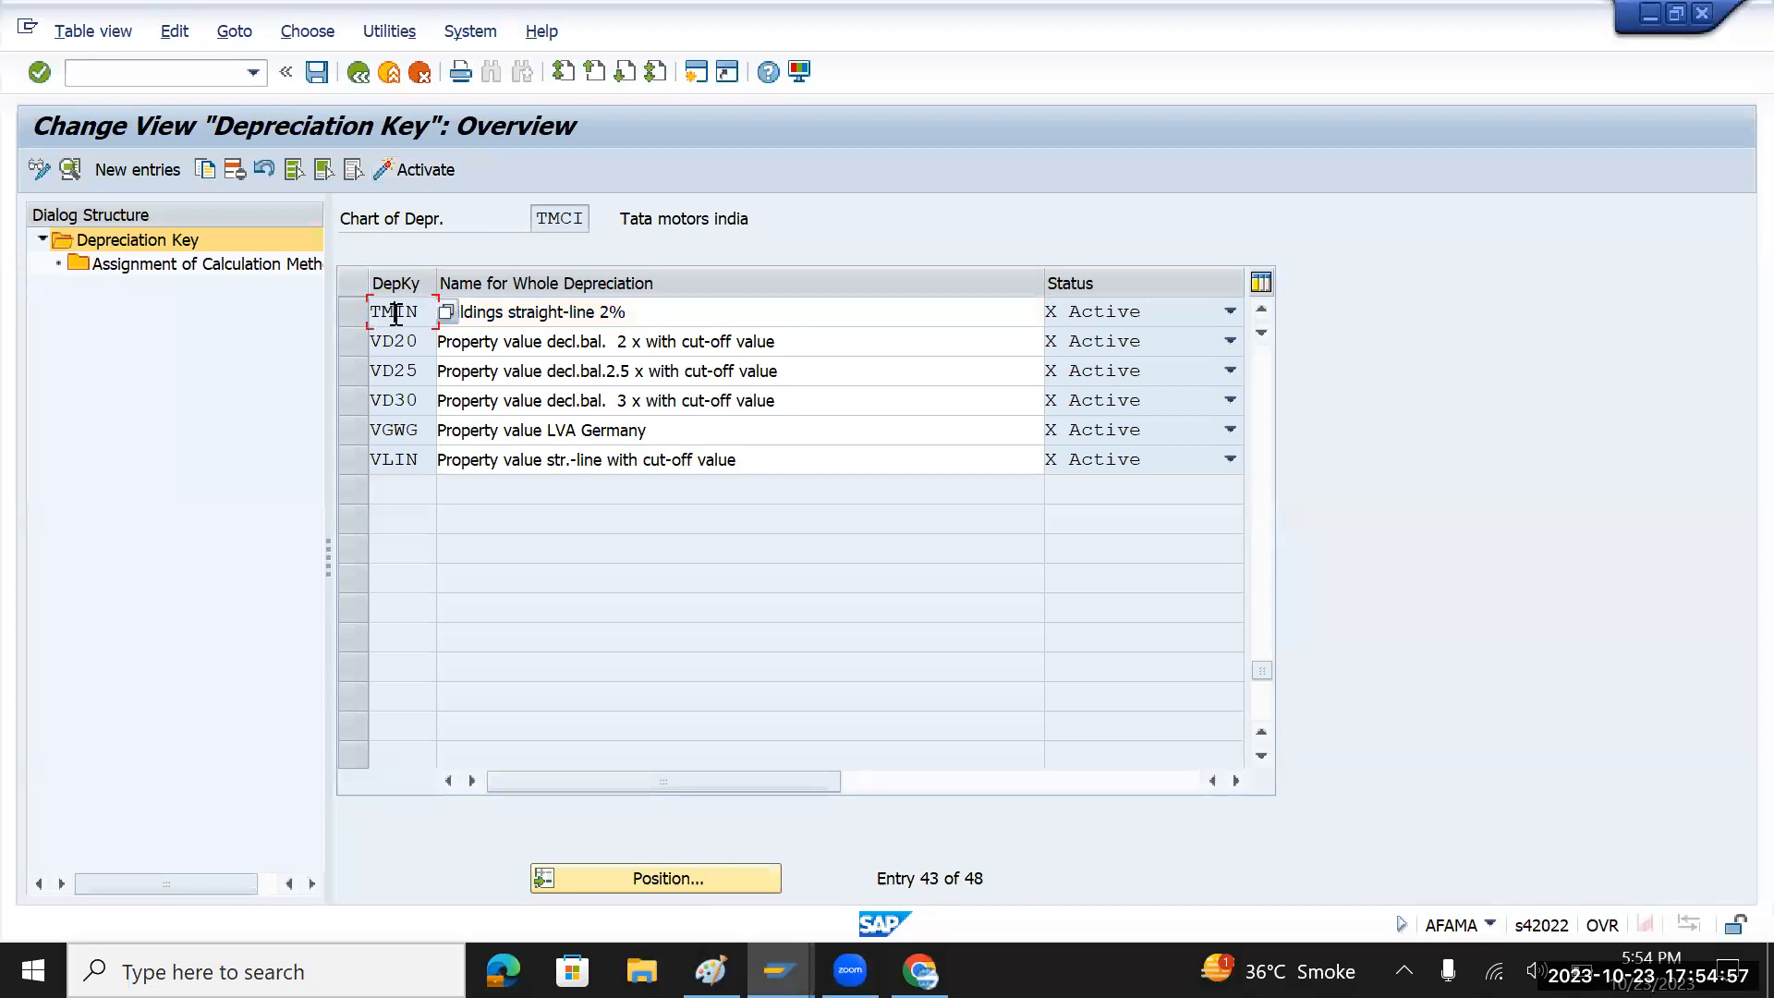
pyautogui.doubleClick(396, 314)
pyautogui.click(316, 72)
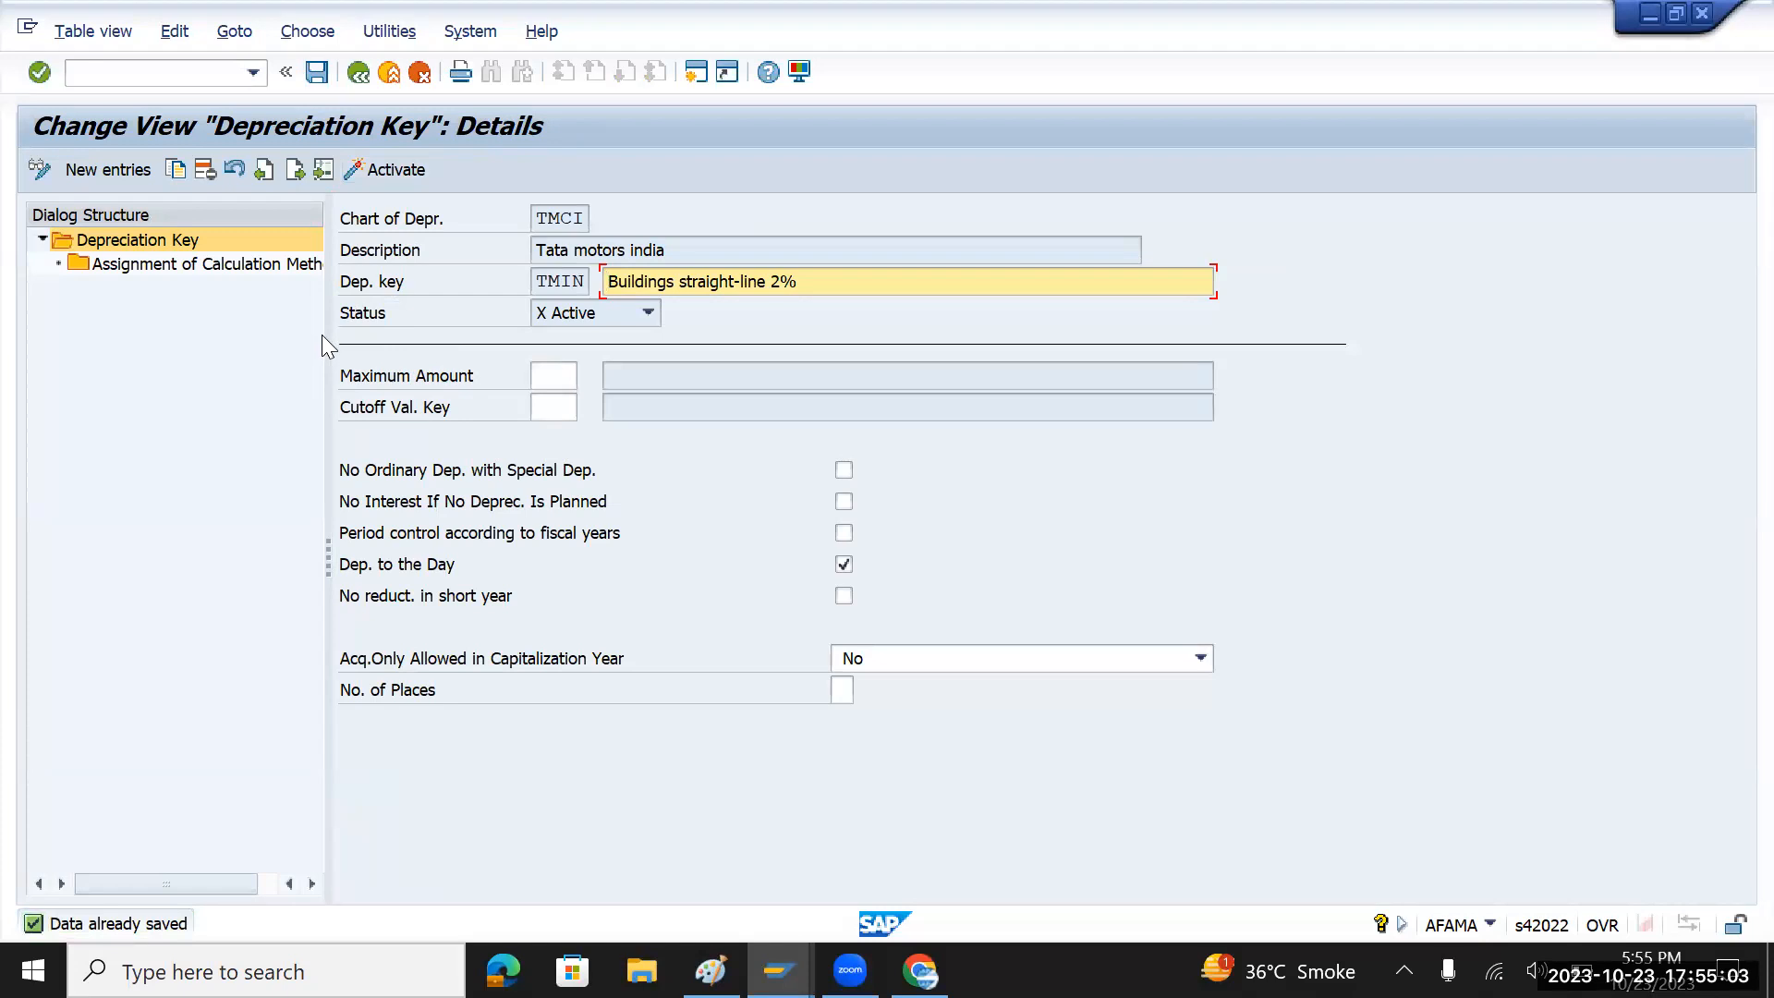
# - Open the calculation method assignment details of depreciation key TMIN, review the multiple shift options and save
pyautogui.doubleClick(209, 270)
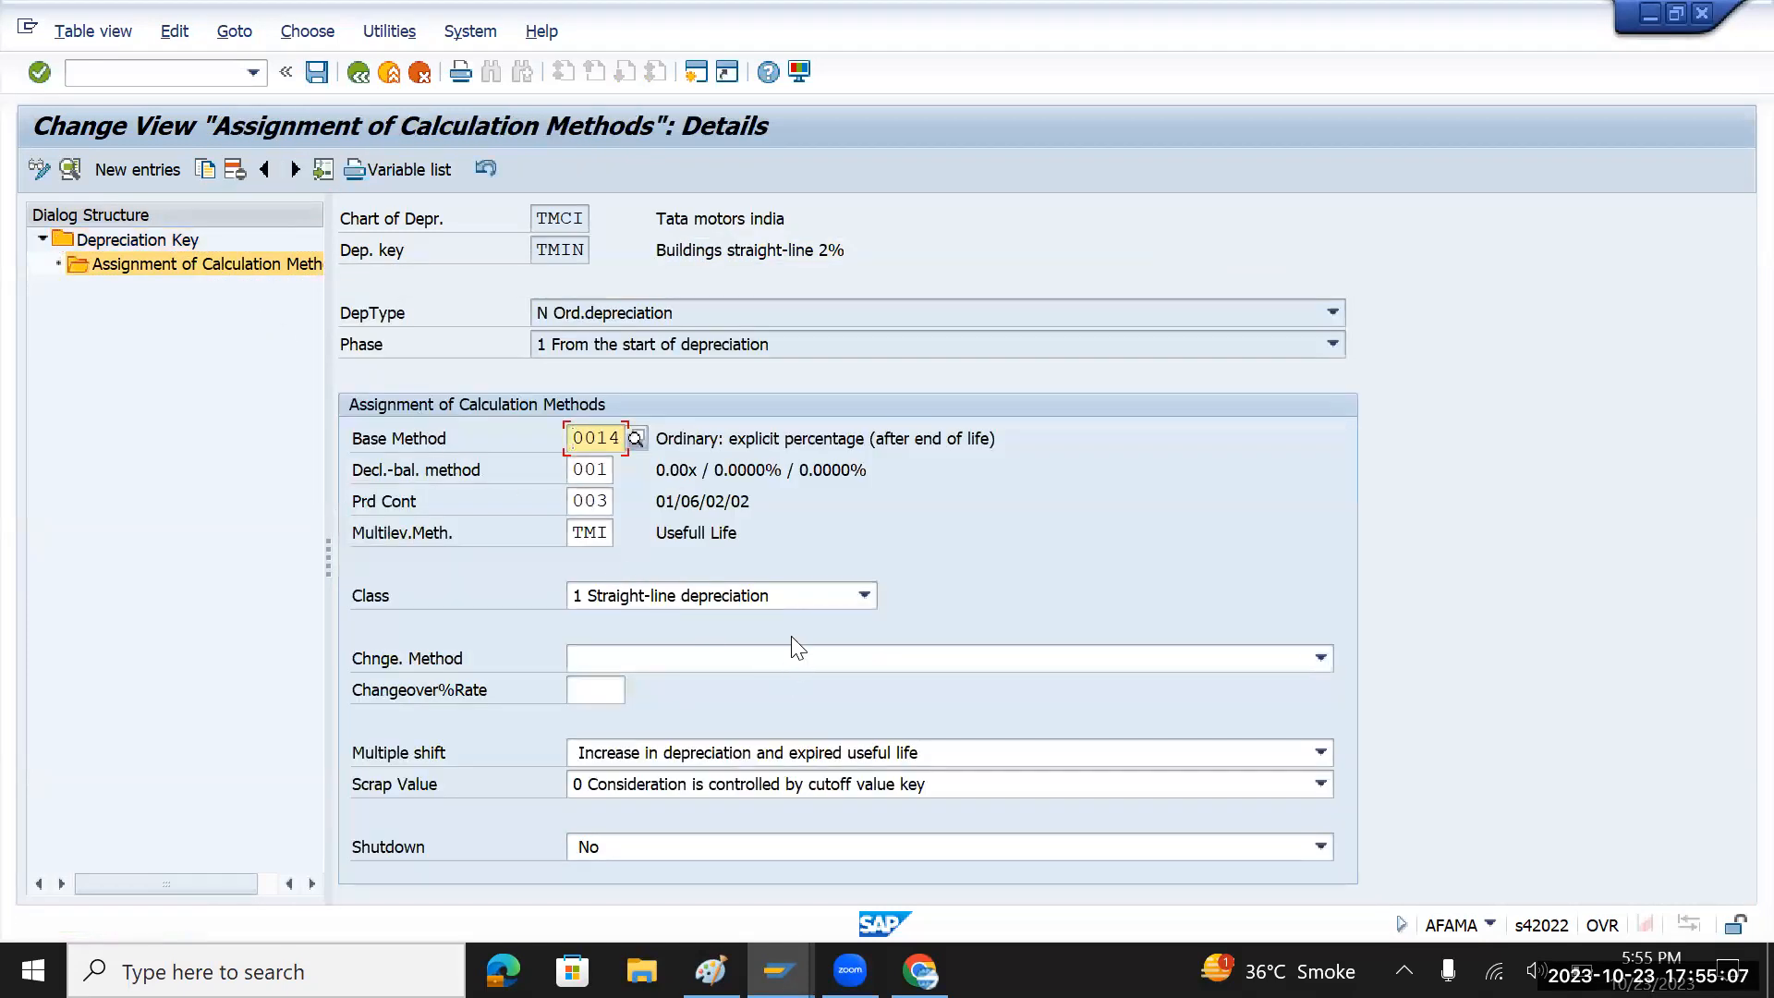
pyautogui.click(924, 754)
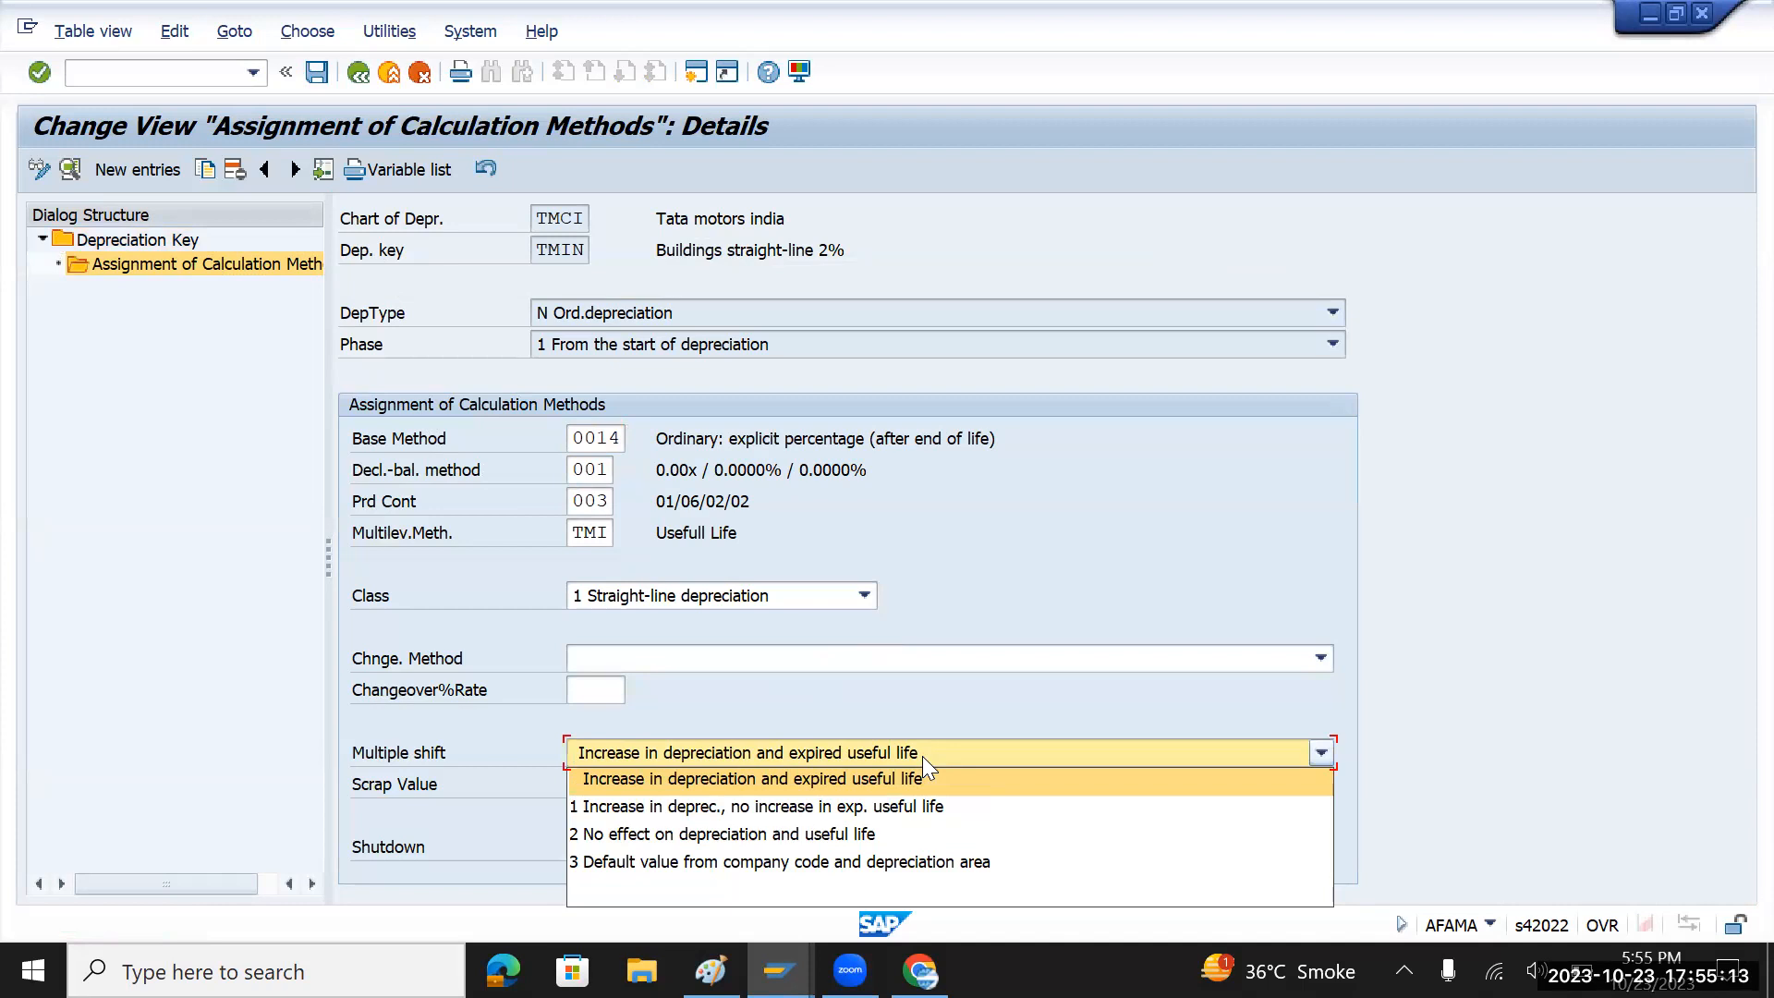
pyautogui.click(922, 756)
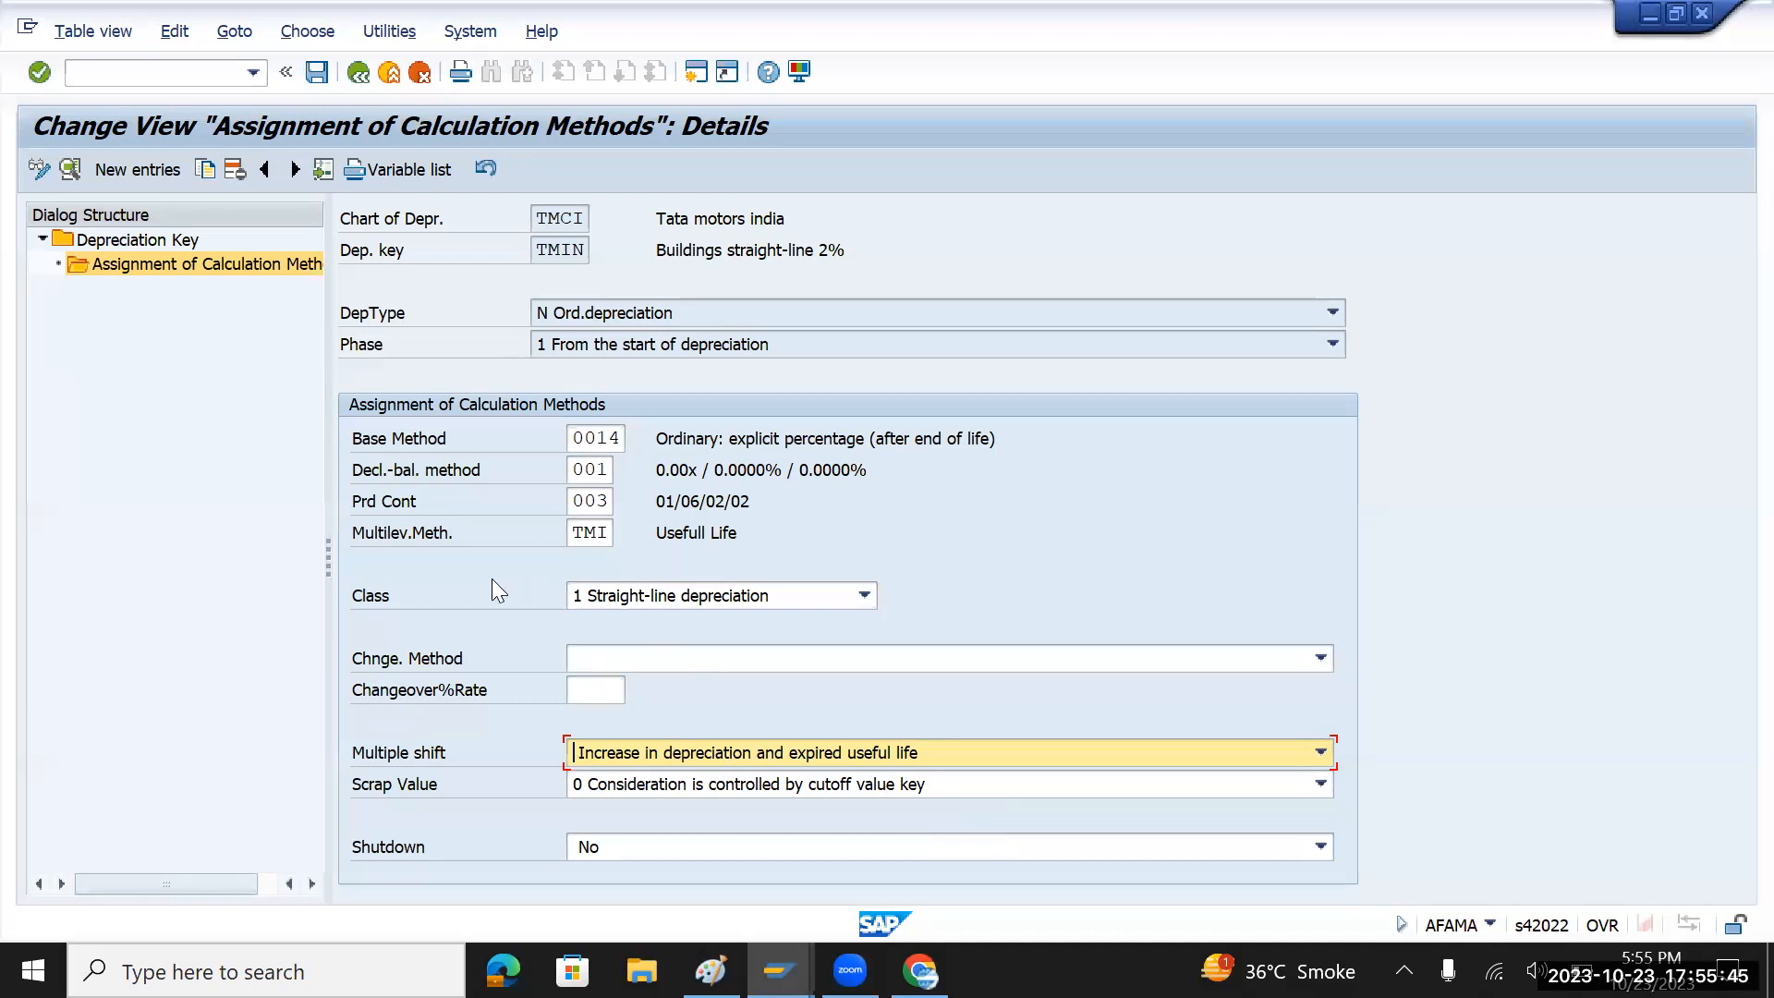
pyautogui.click(316, 72)
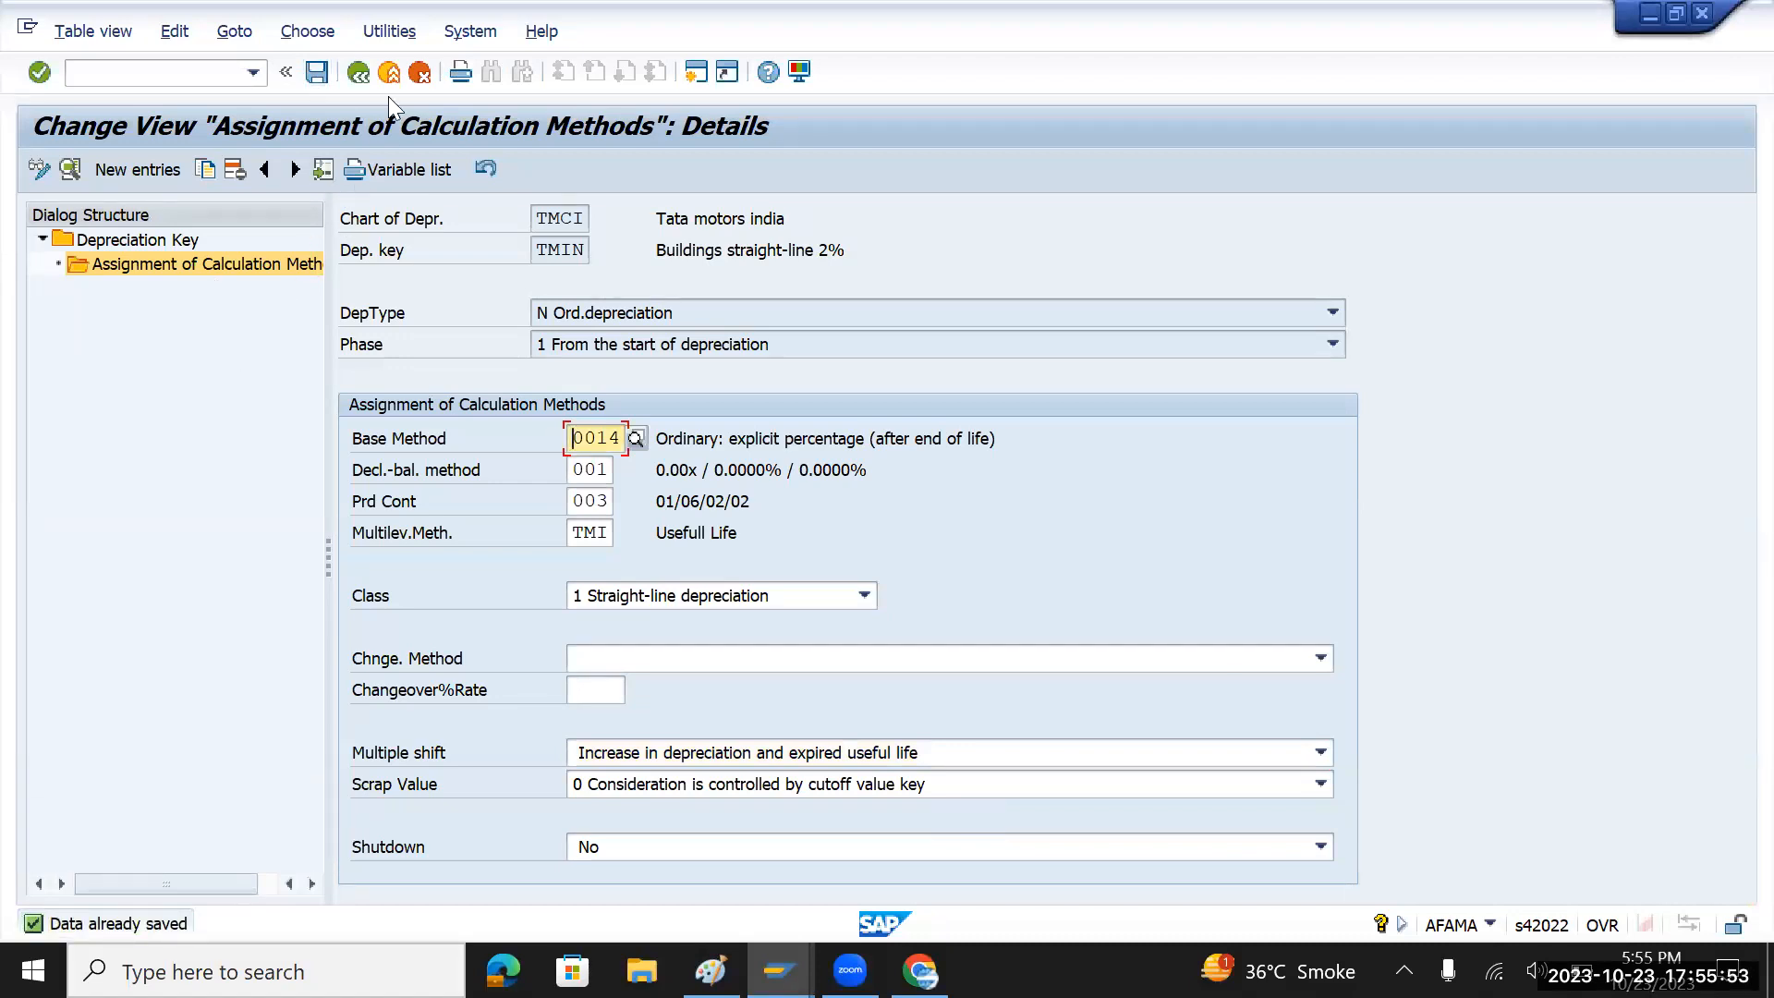
# - Leave the depreciation key maintenance for the IMG structure and collapse the Depreciation branch with its valuation method nodes
pyautogui.click(359, 74)
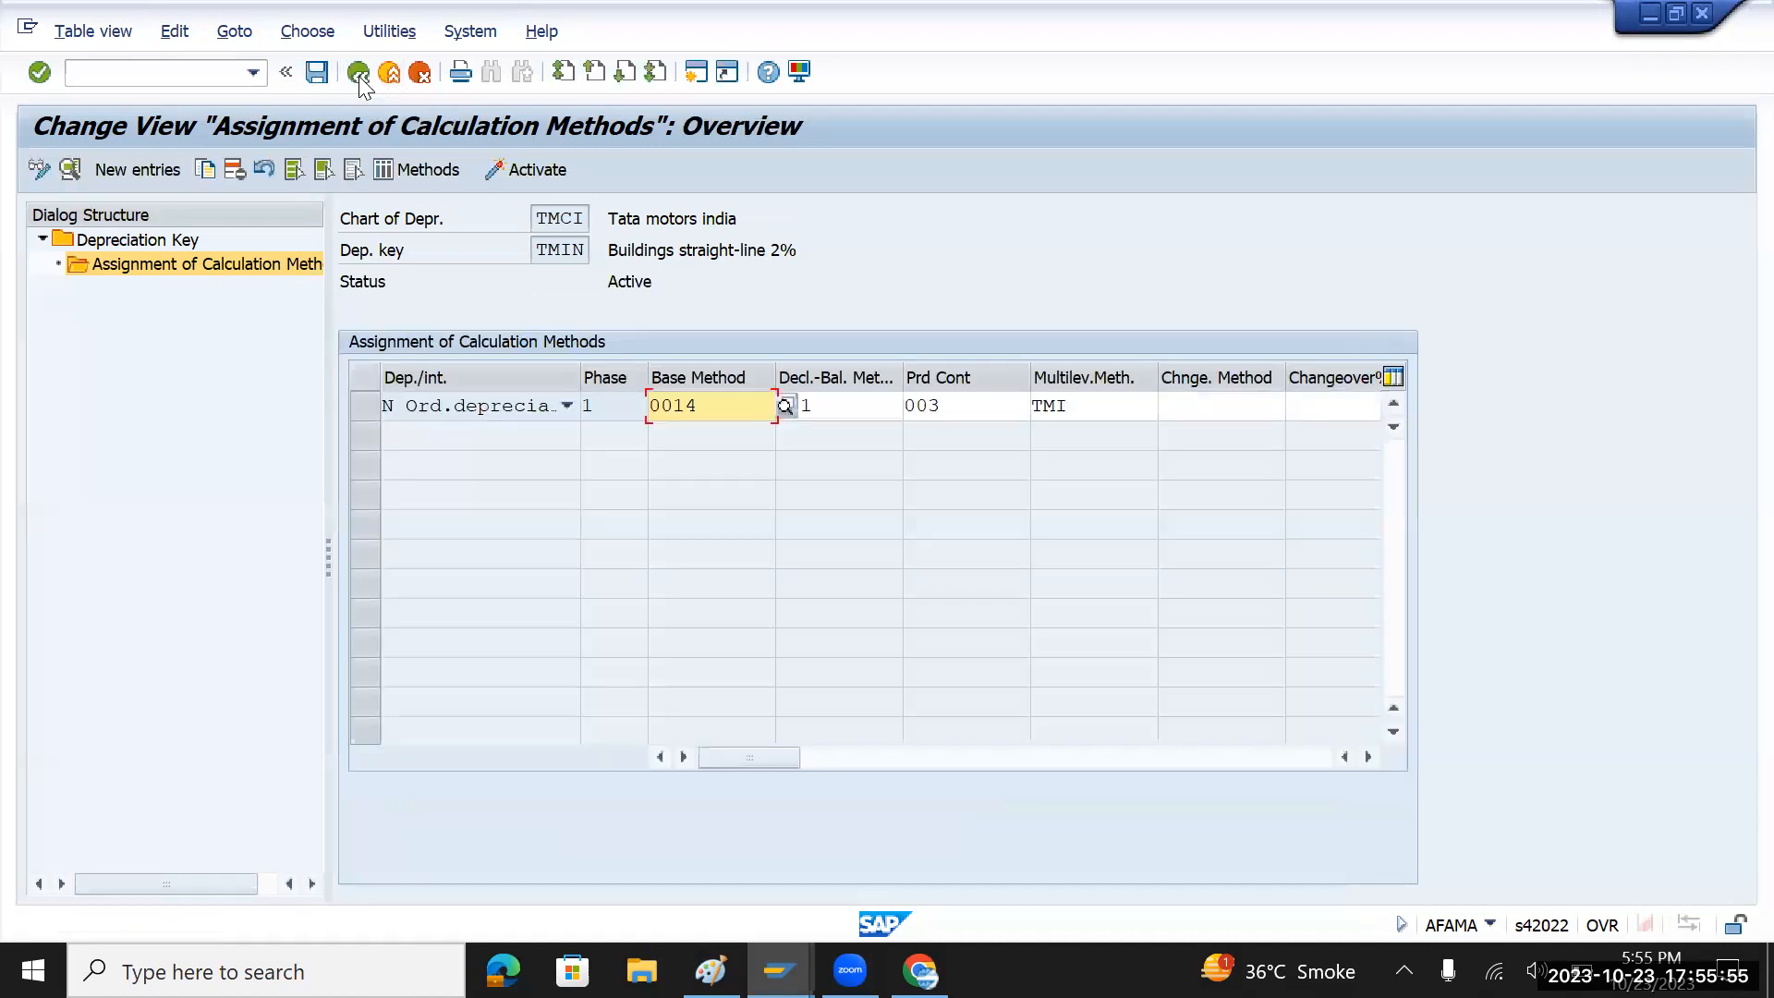
pyautogui.click(358, 74)
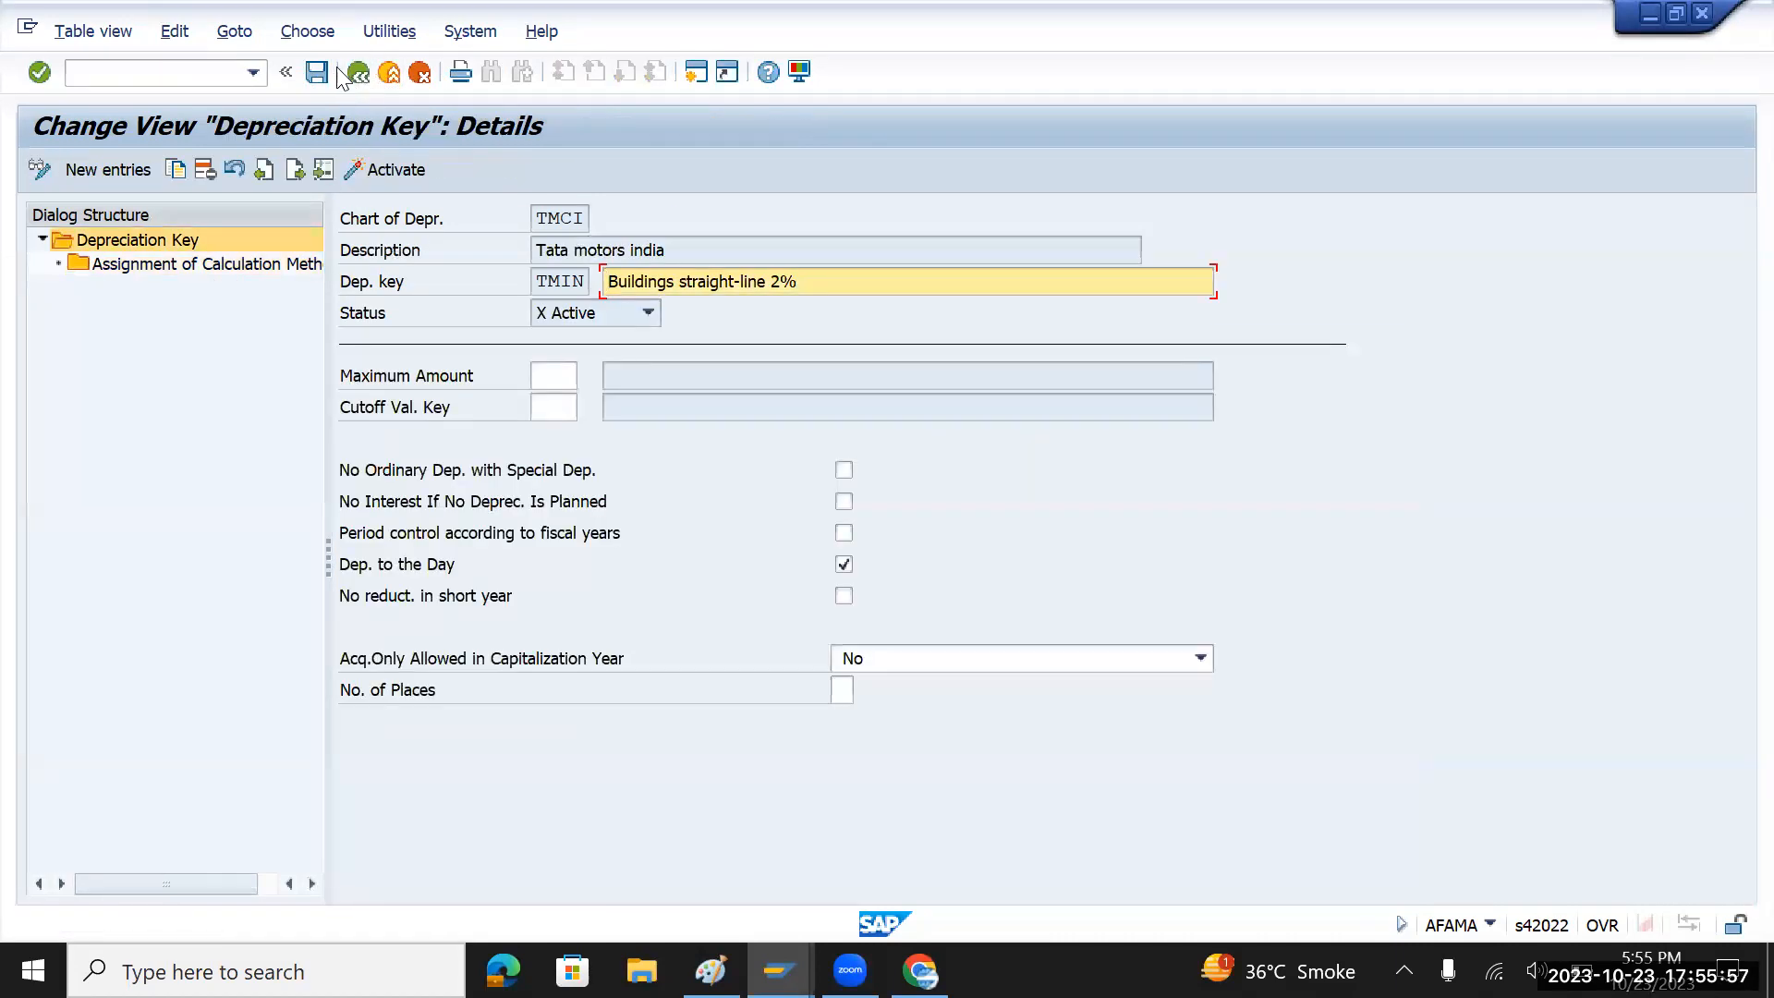
pyautogui.click(357, 76)
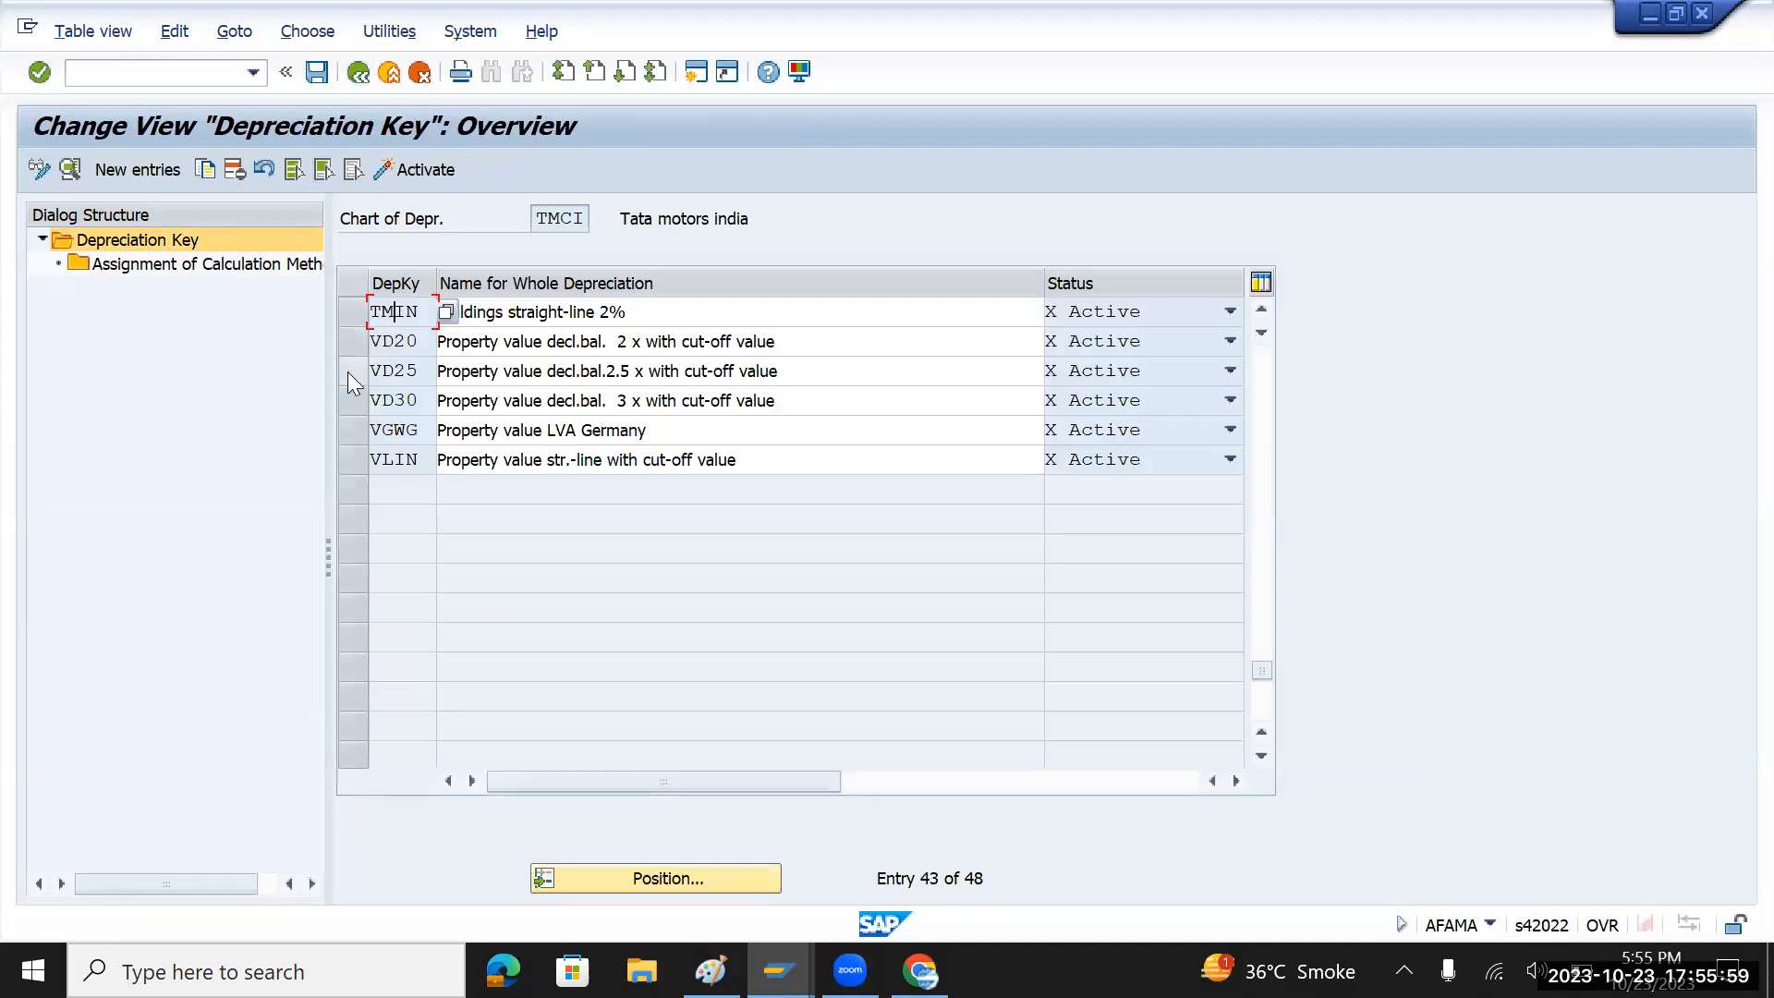
pyautogui.click(359, 72)
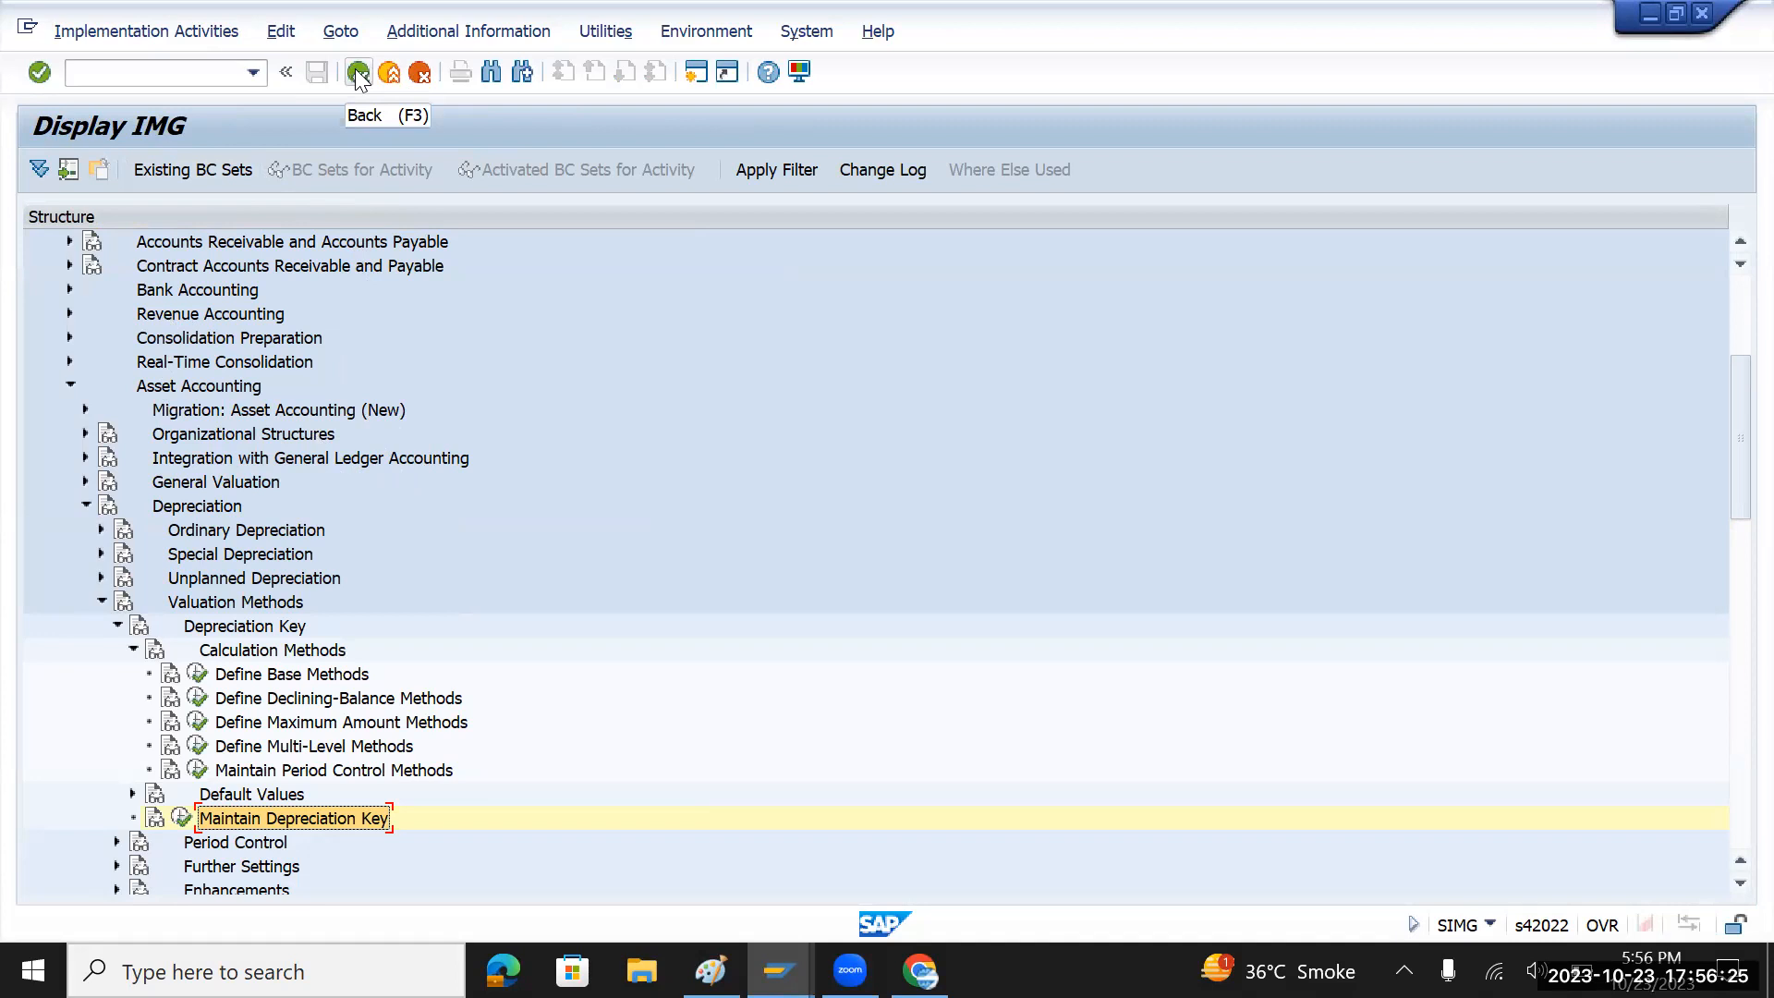
pyautogui.click(133, 651)
pyautogui.click(117, 625)
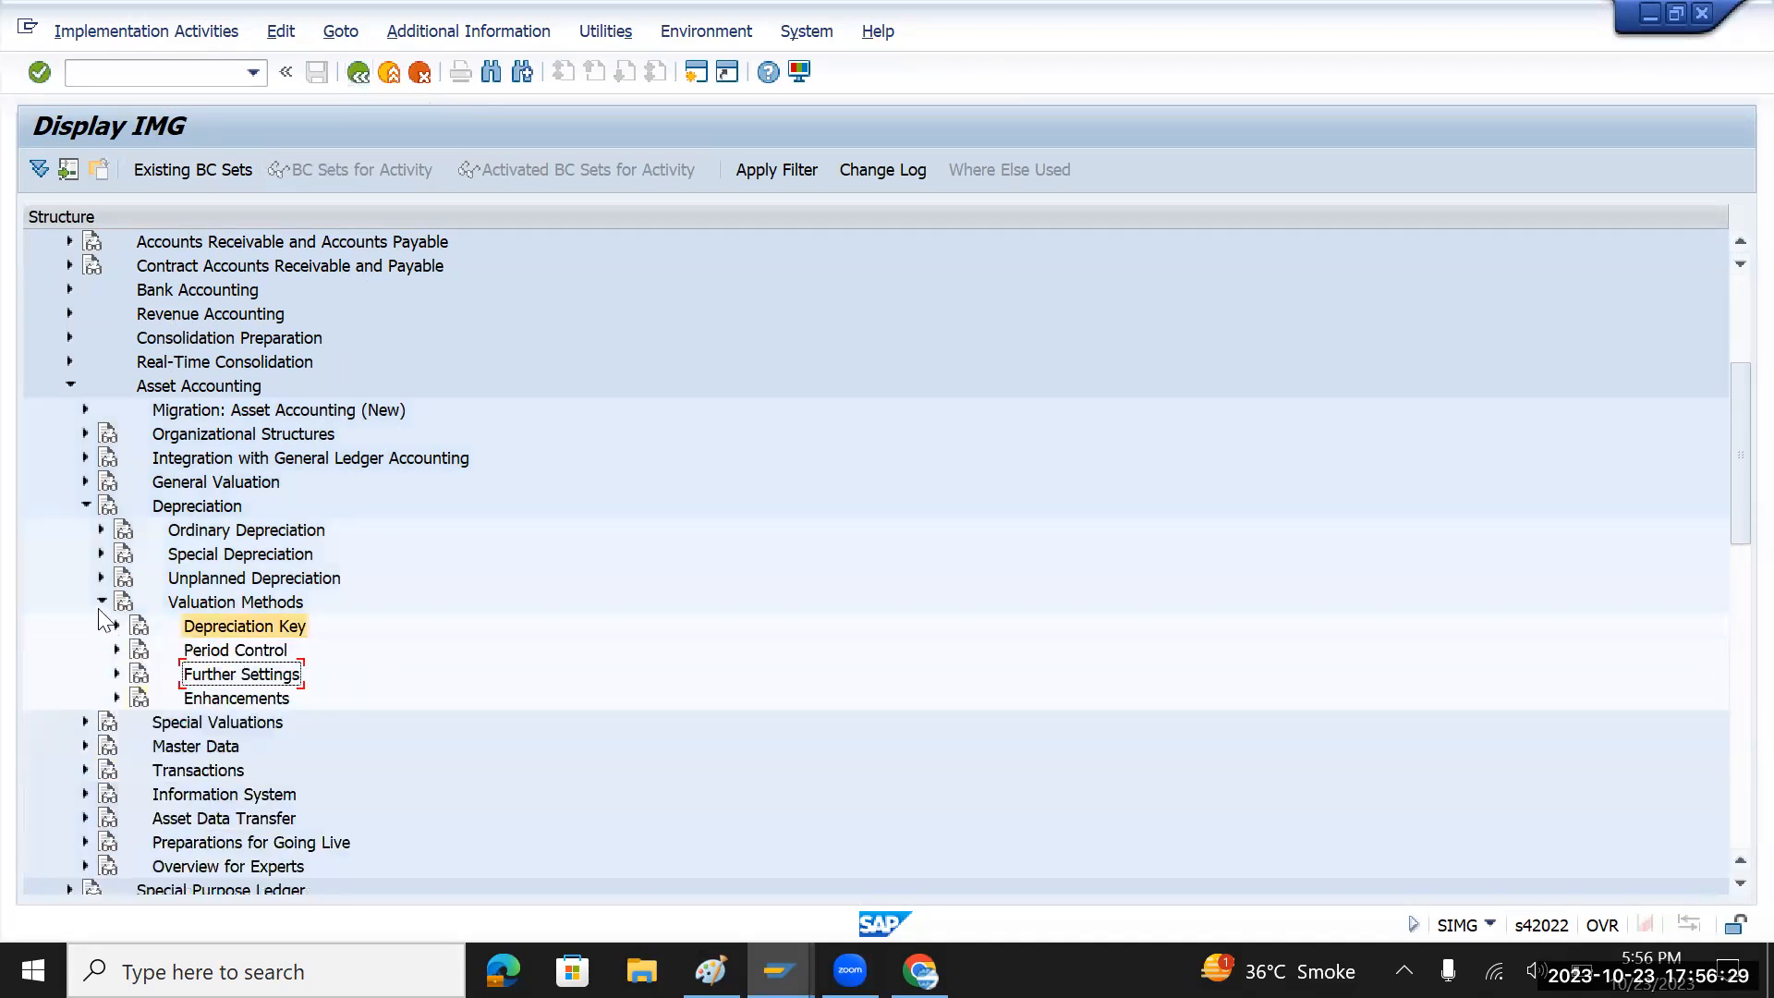
pyautogui.click(102, 602)
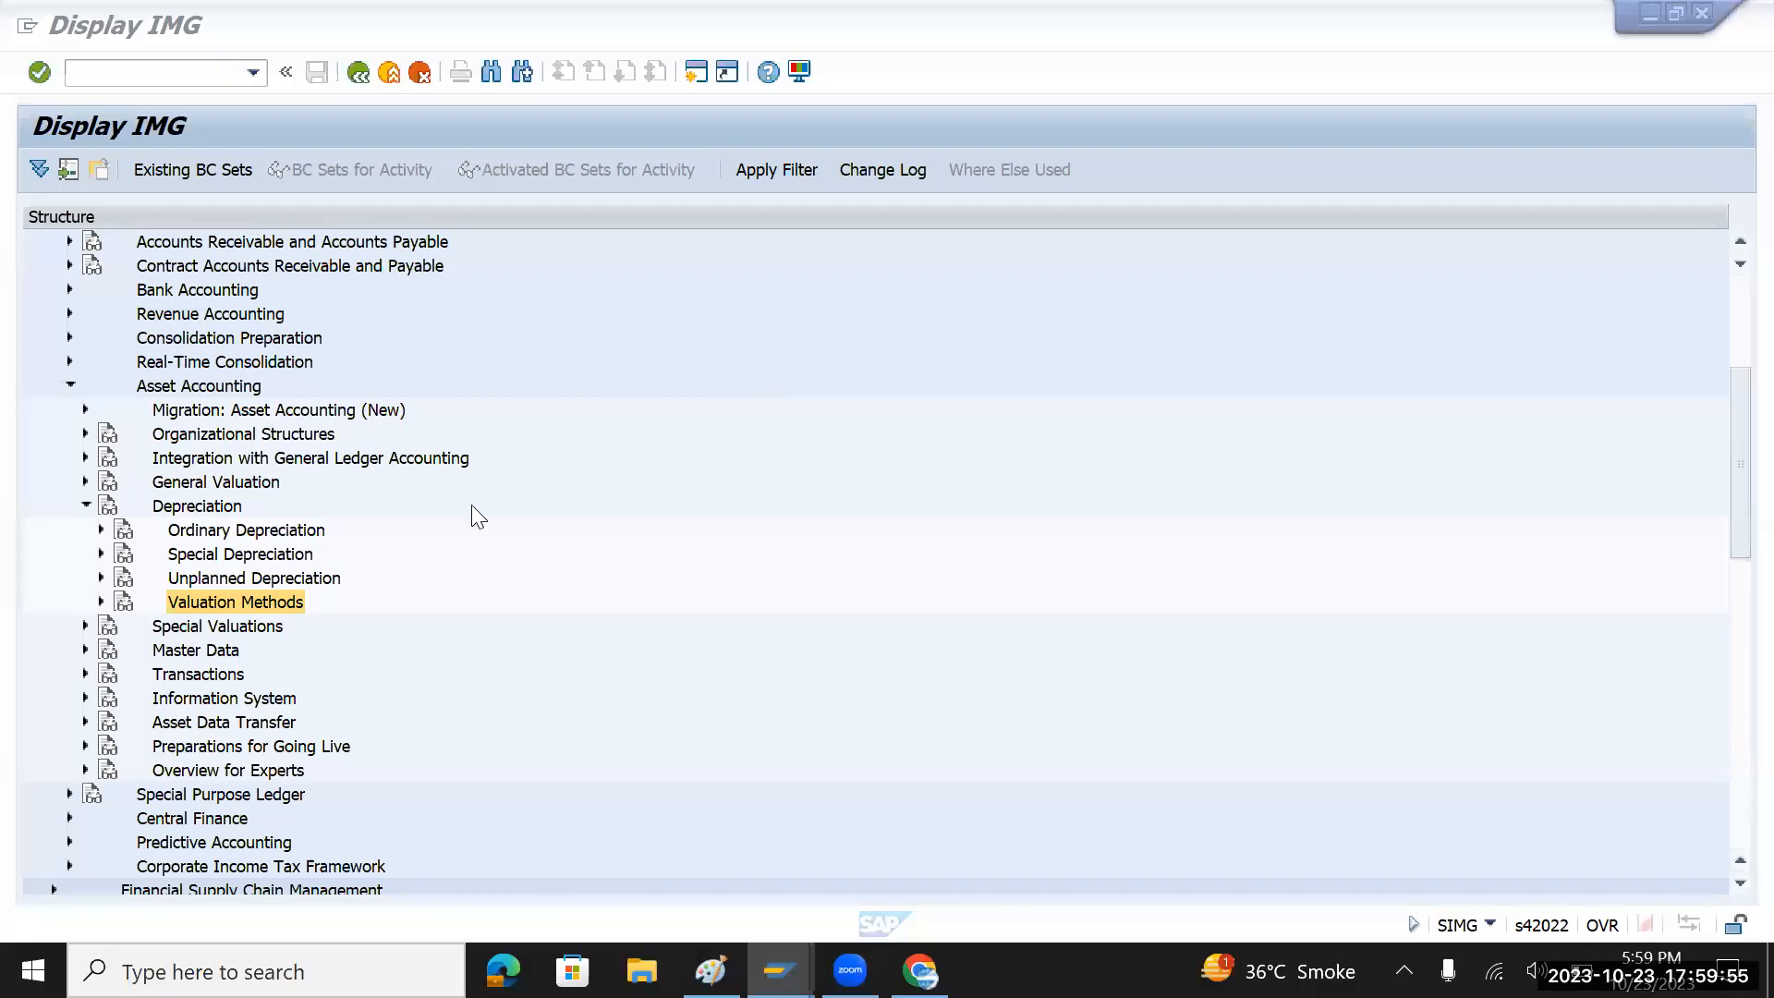
pyautogui.click(85, 505)
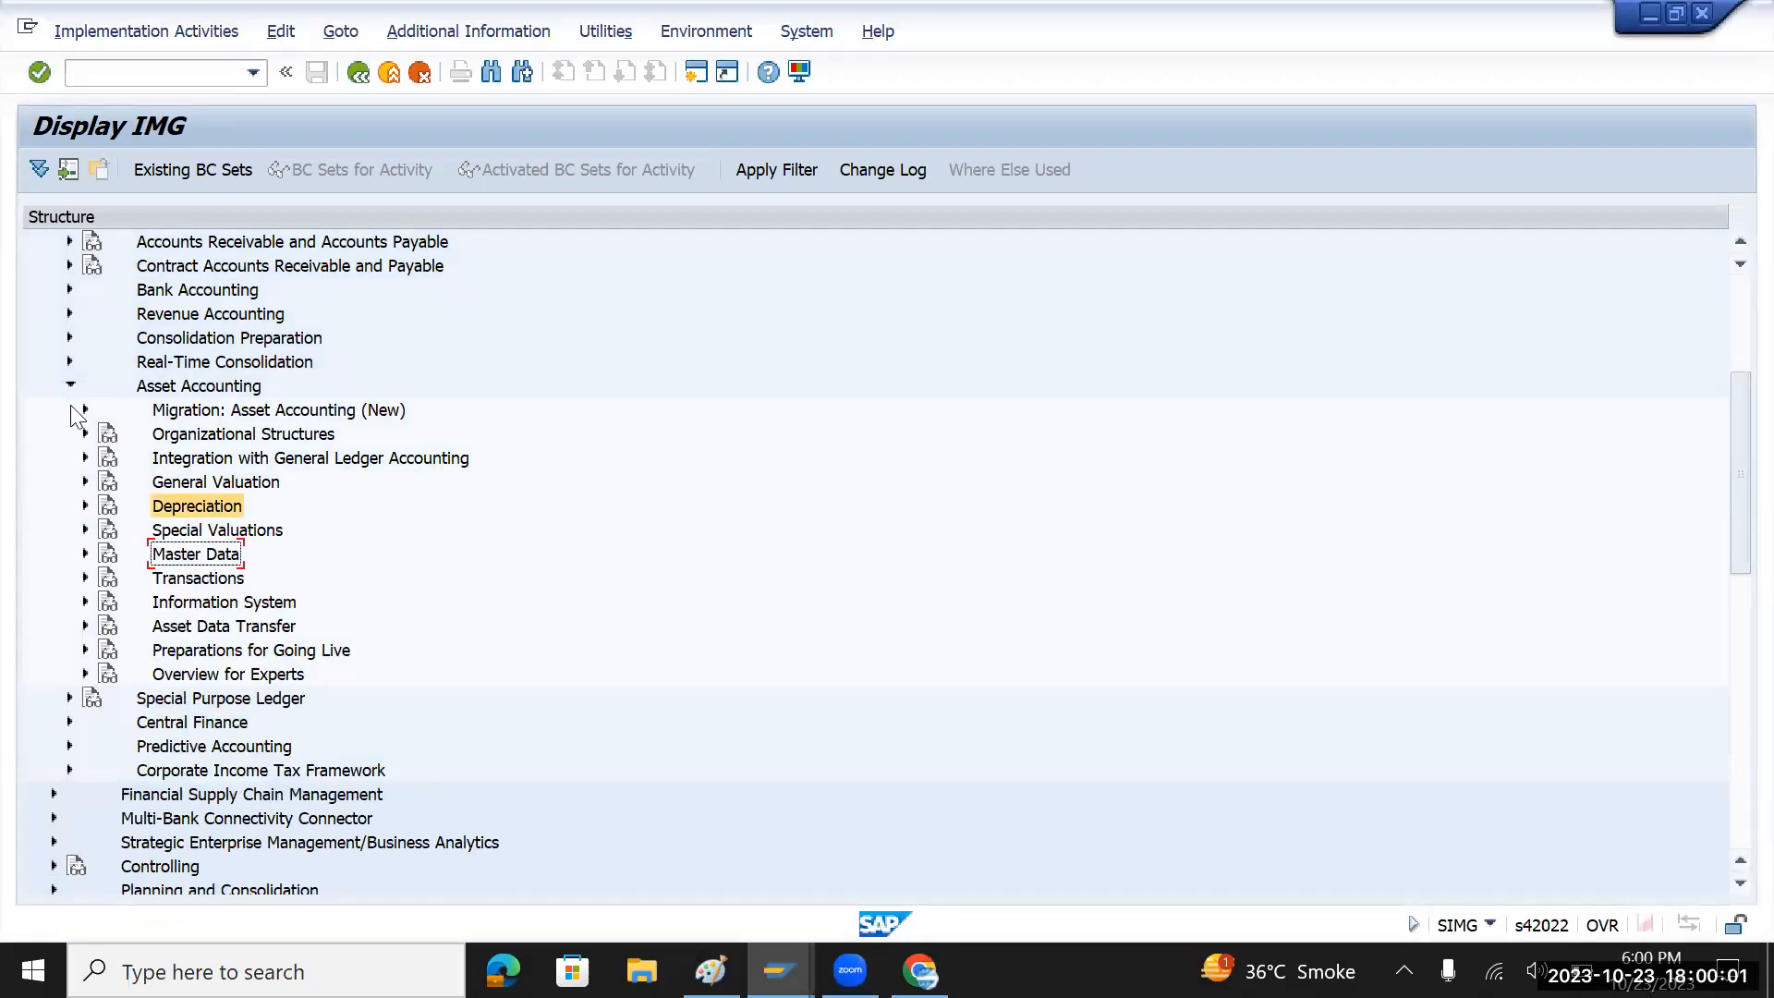
# - Open the activity Define Screen Layout for Asset Master Data from the Screen Layout node of Asset Accounting master data
pyautogui.click(85, 555)
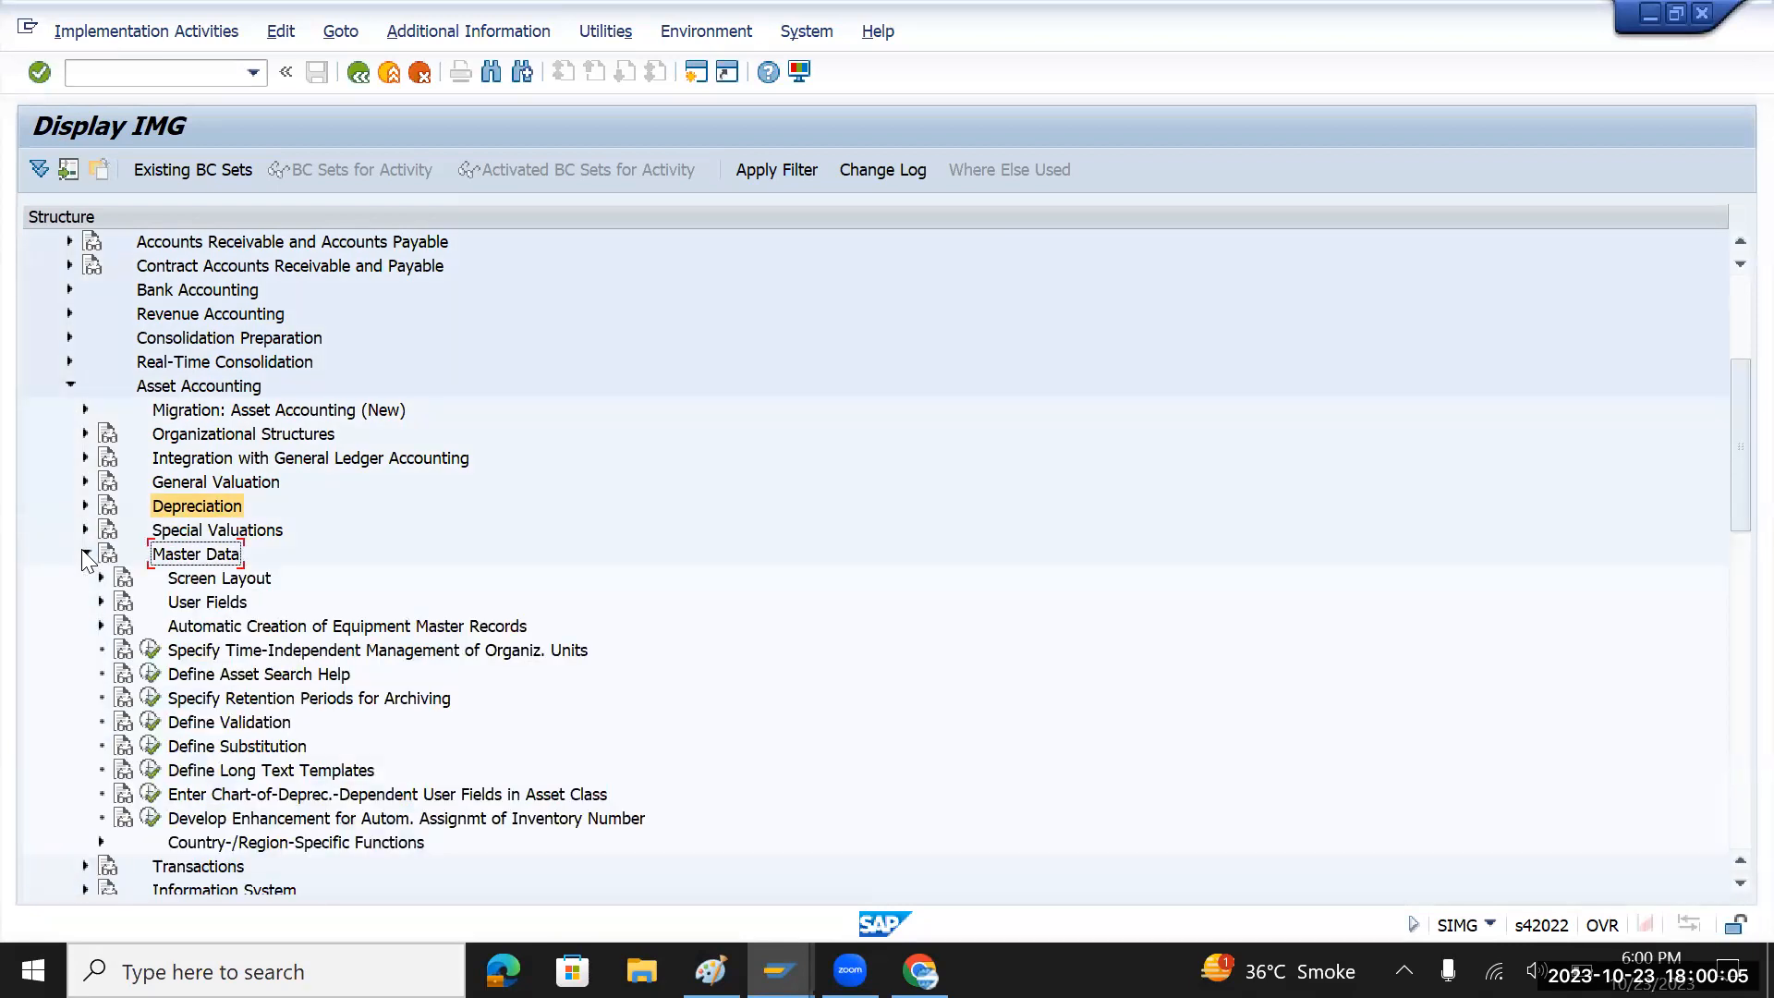
pyautogui.click(196, 581)
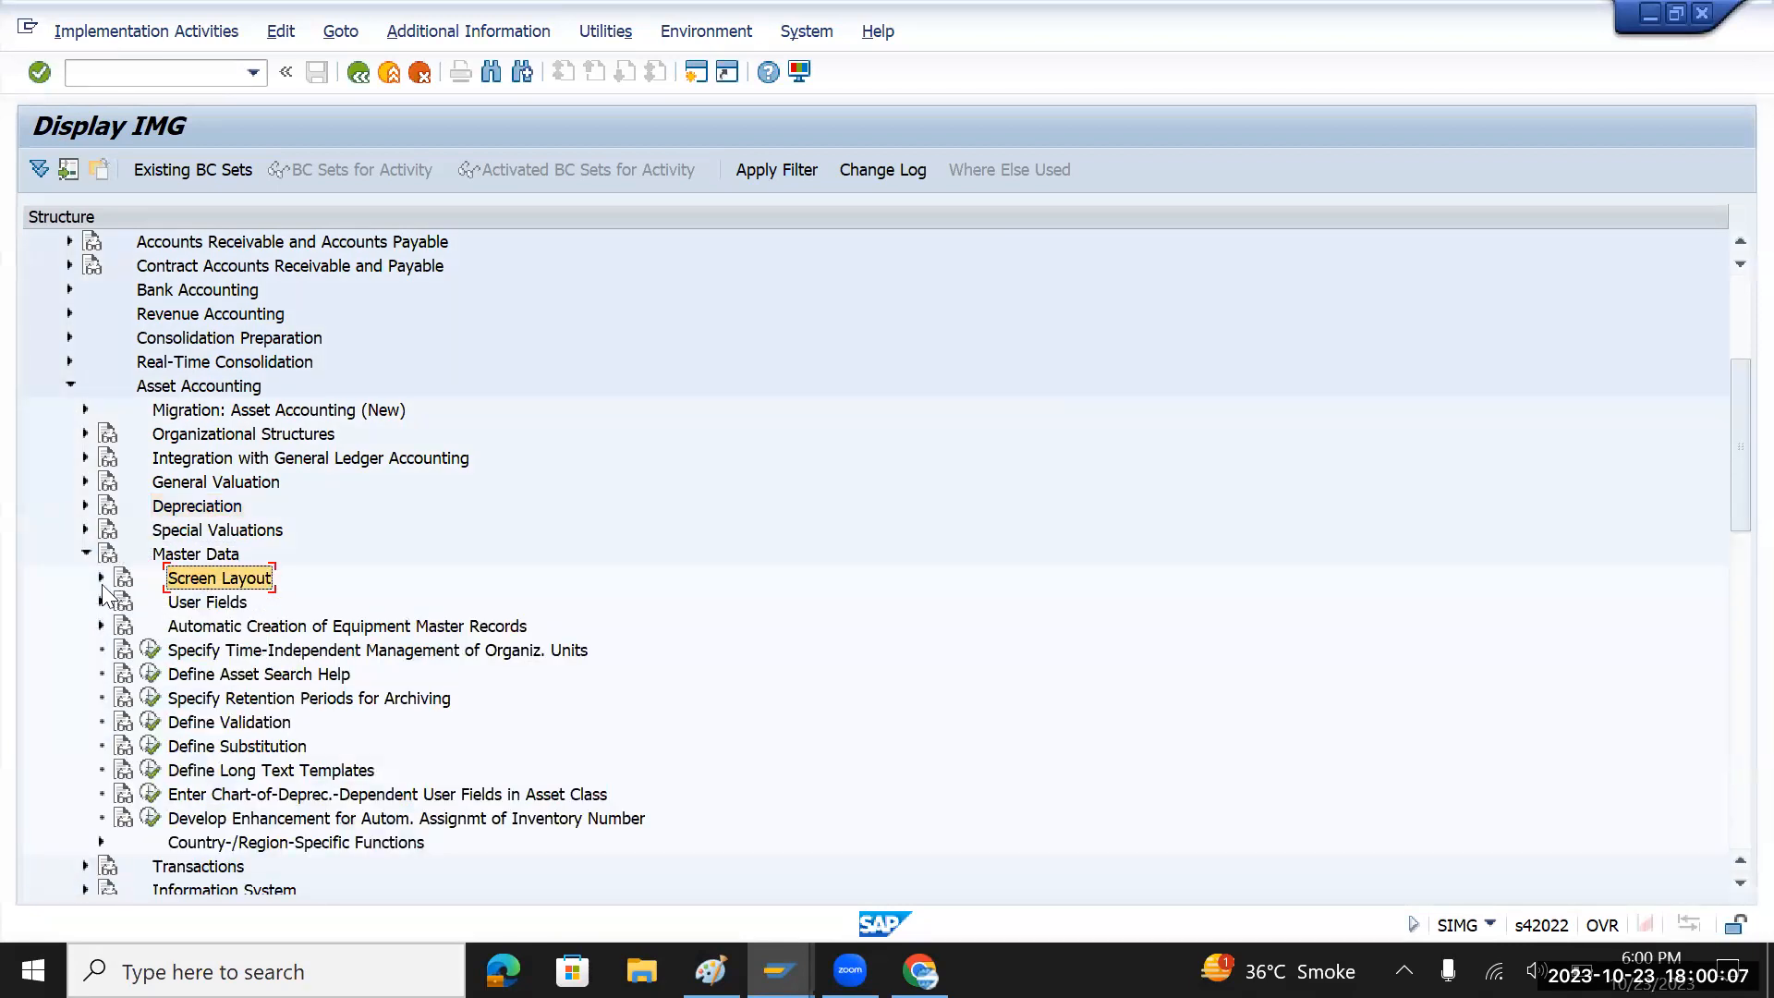
pyautogui.click(101, 577)
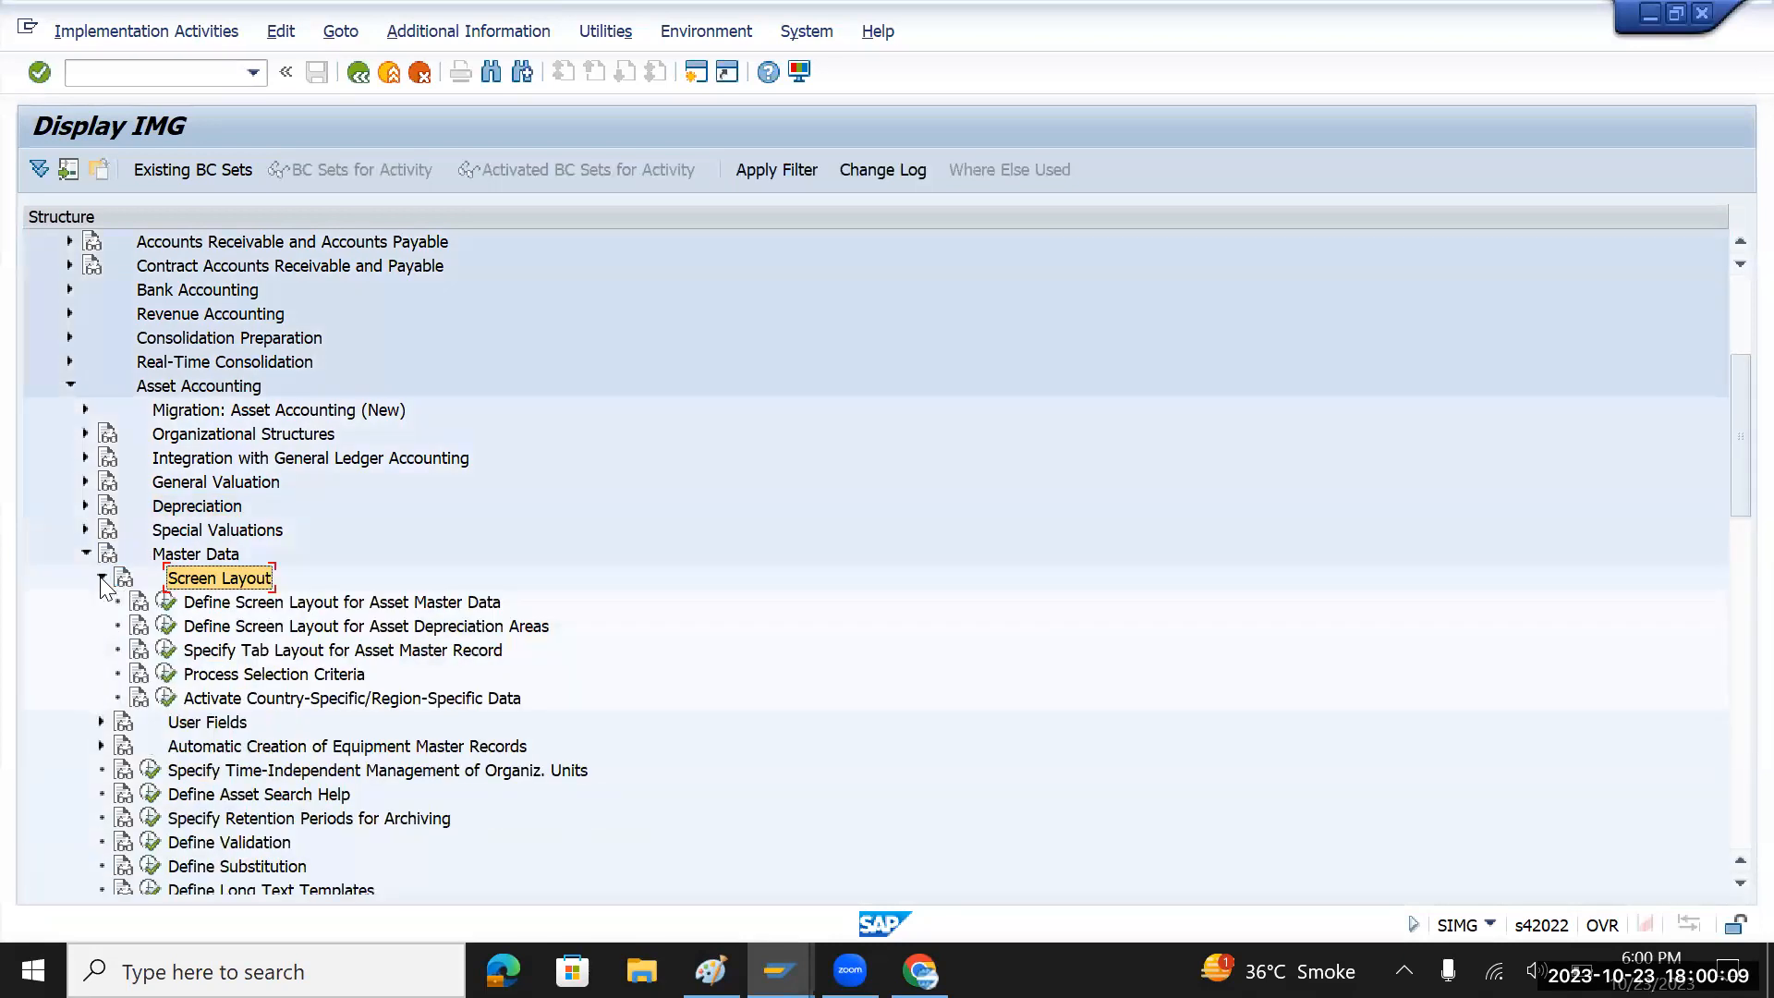
pyautogui.click(458, 605)
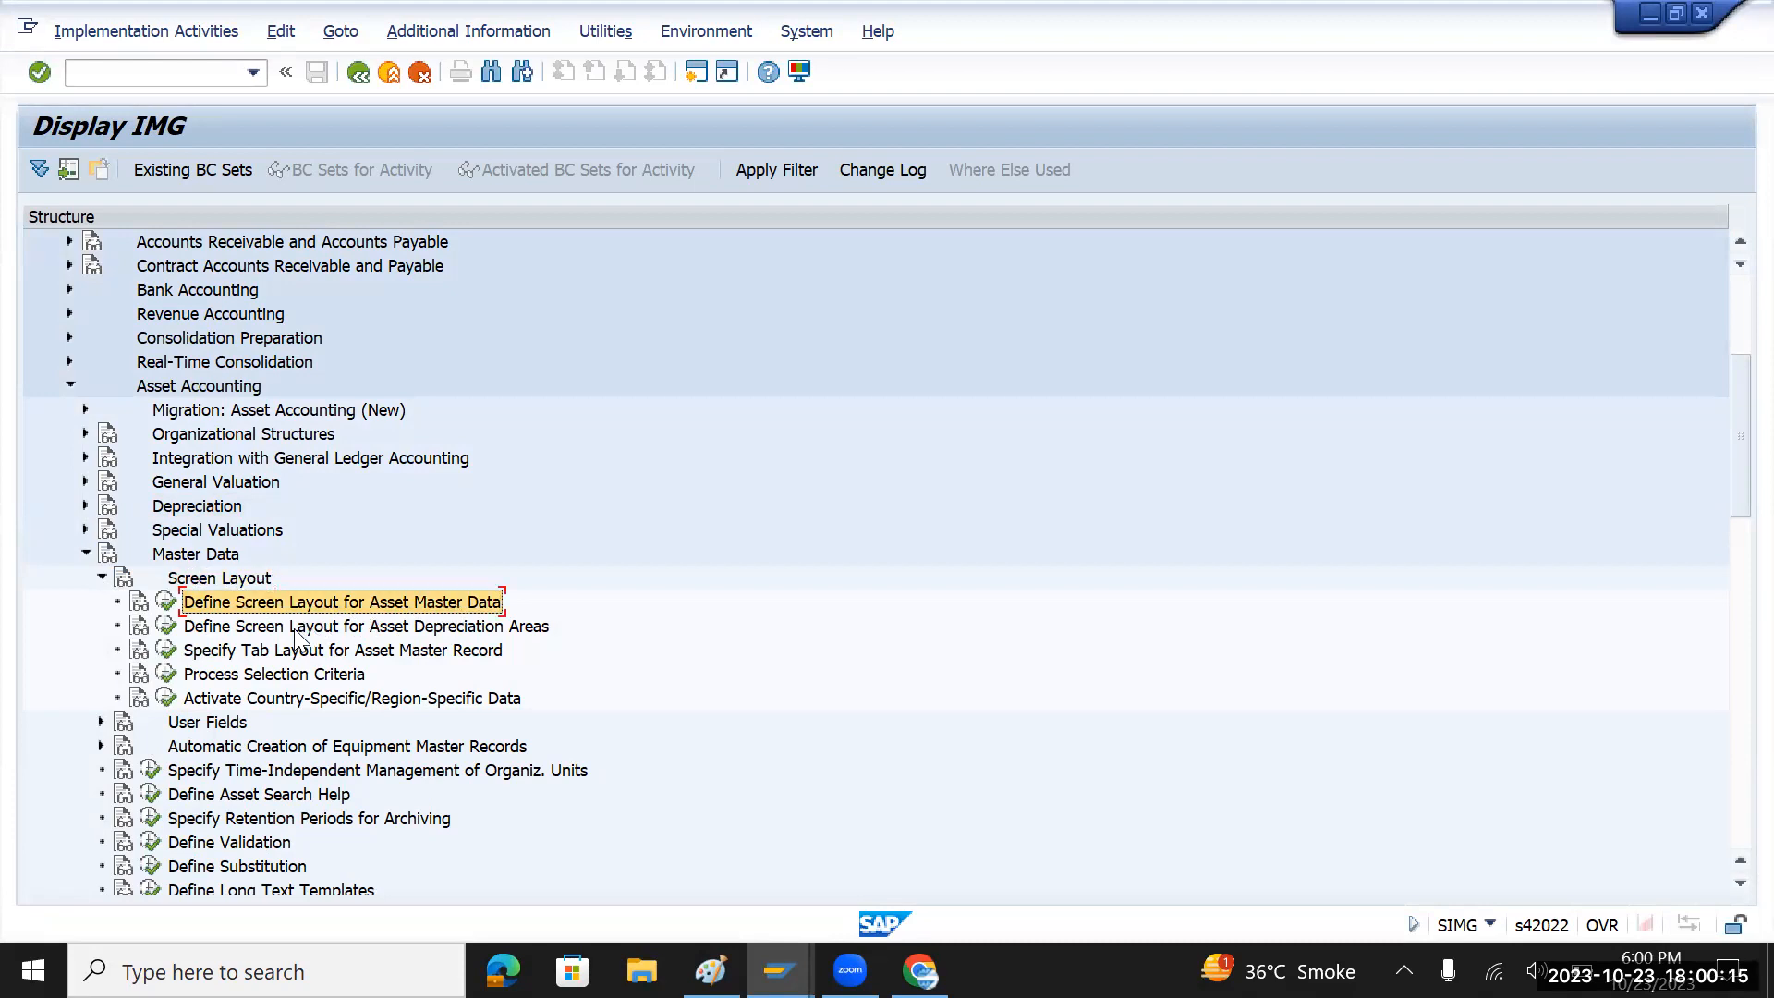
pyautogui.click(166, 603)
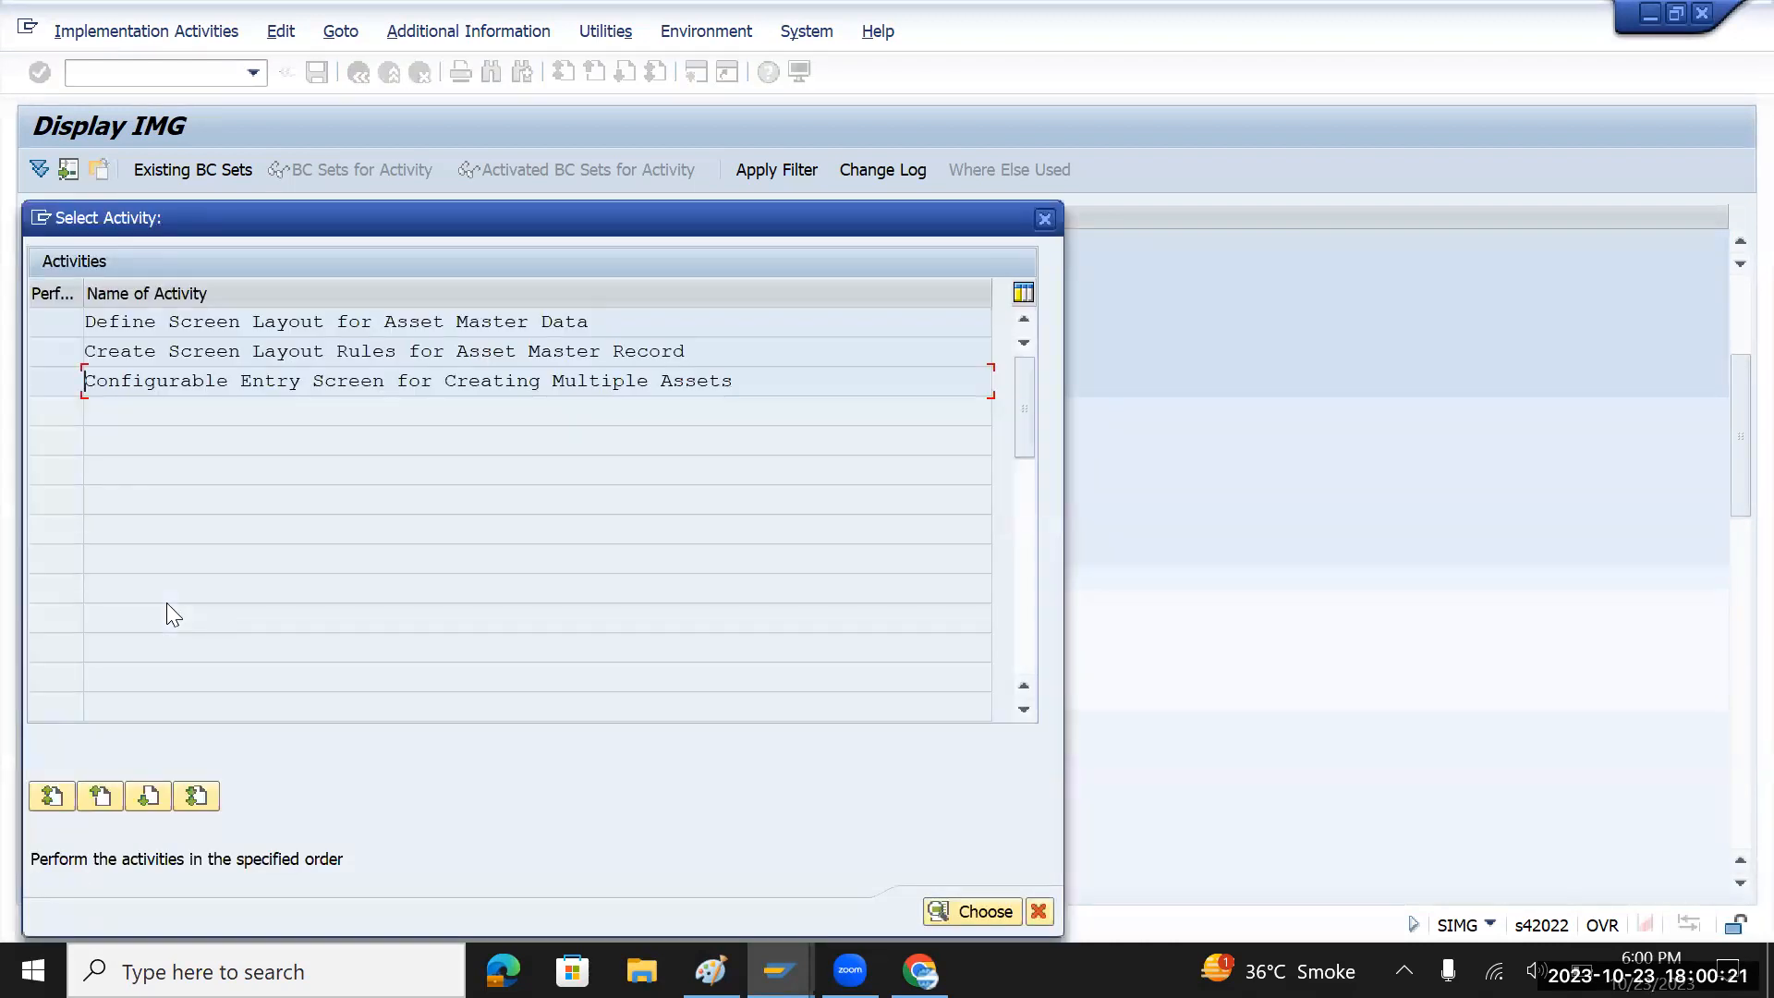
pyautogui.doubleClick(371, 323)
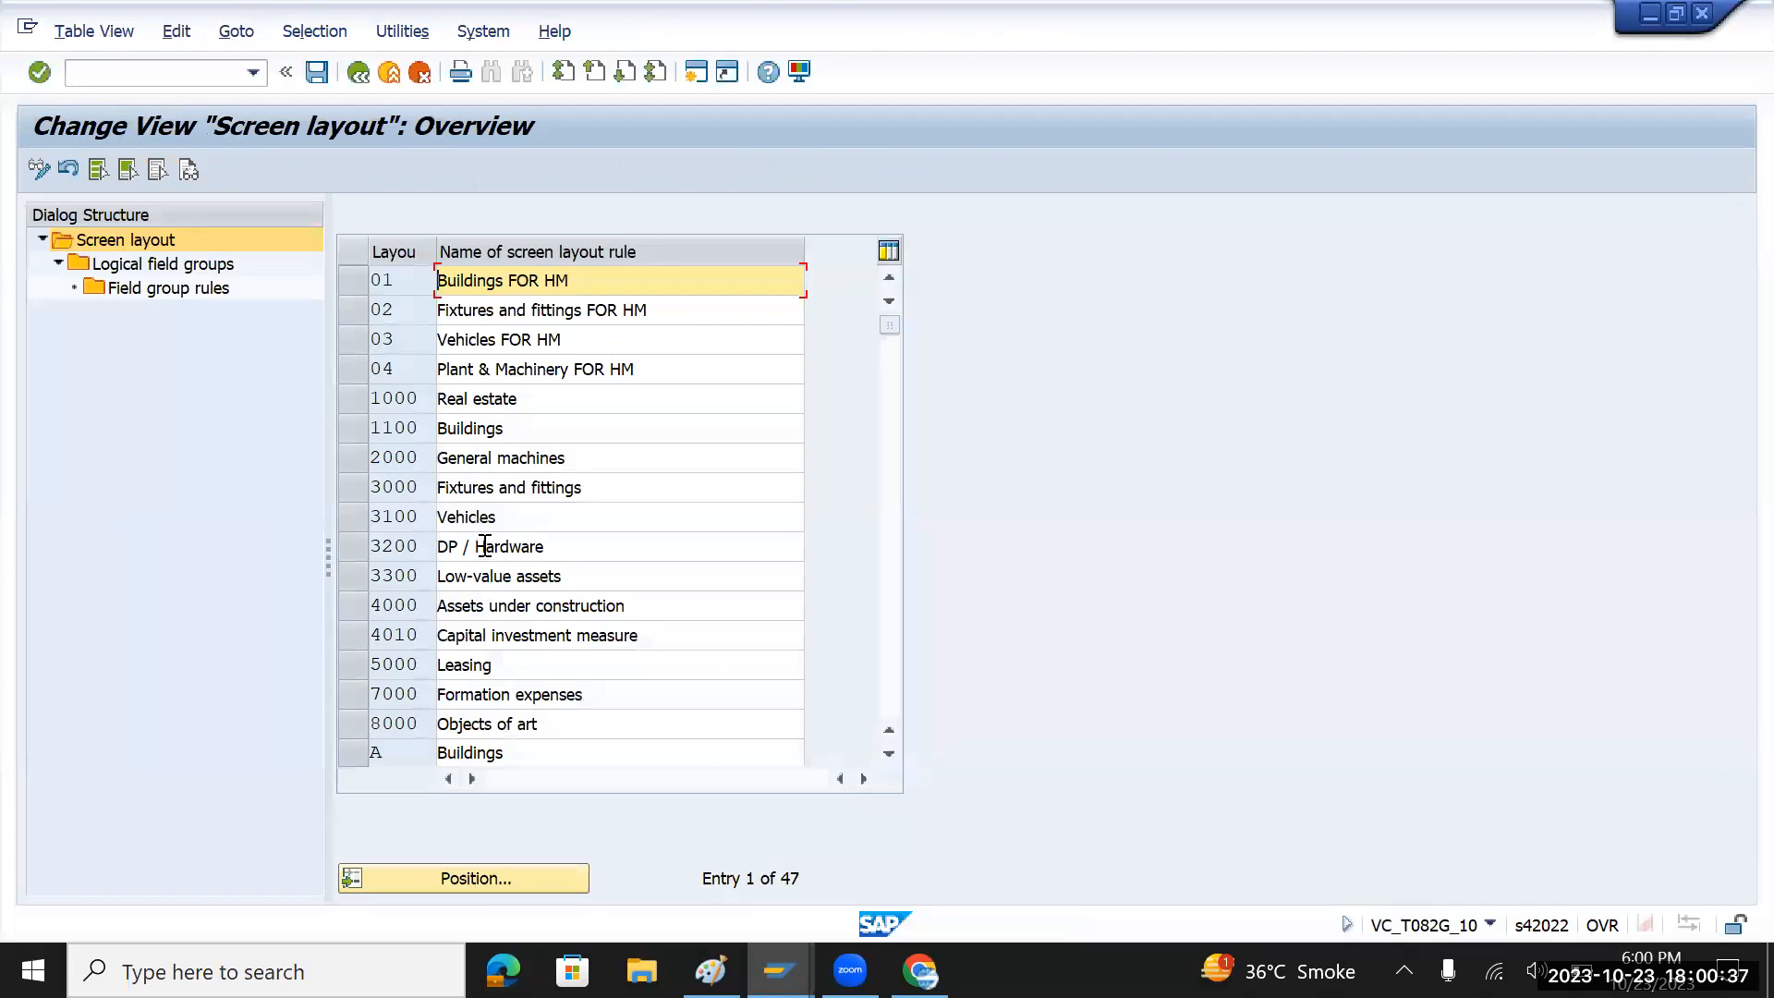
# - Find screen layouts TMMA Machinery and TMVE Vehicles in the overview and display the logical field groups of TMMA
pyautogui.scroll(-2, 484, 546)
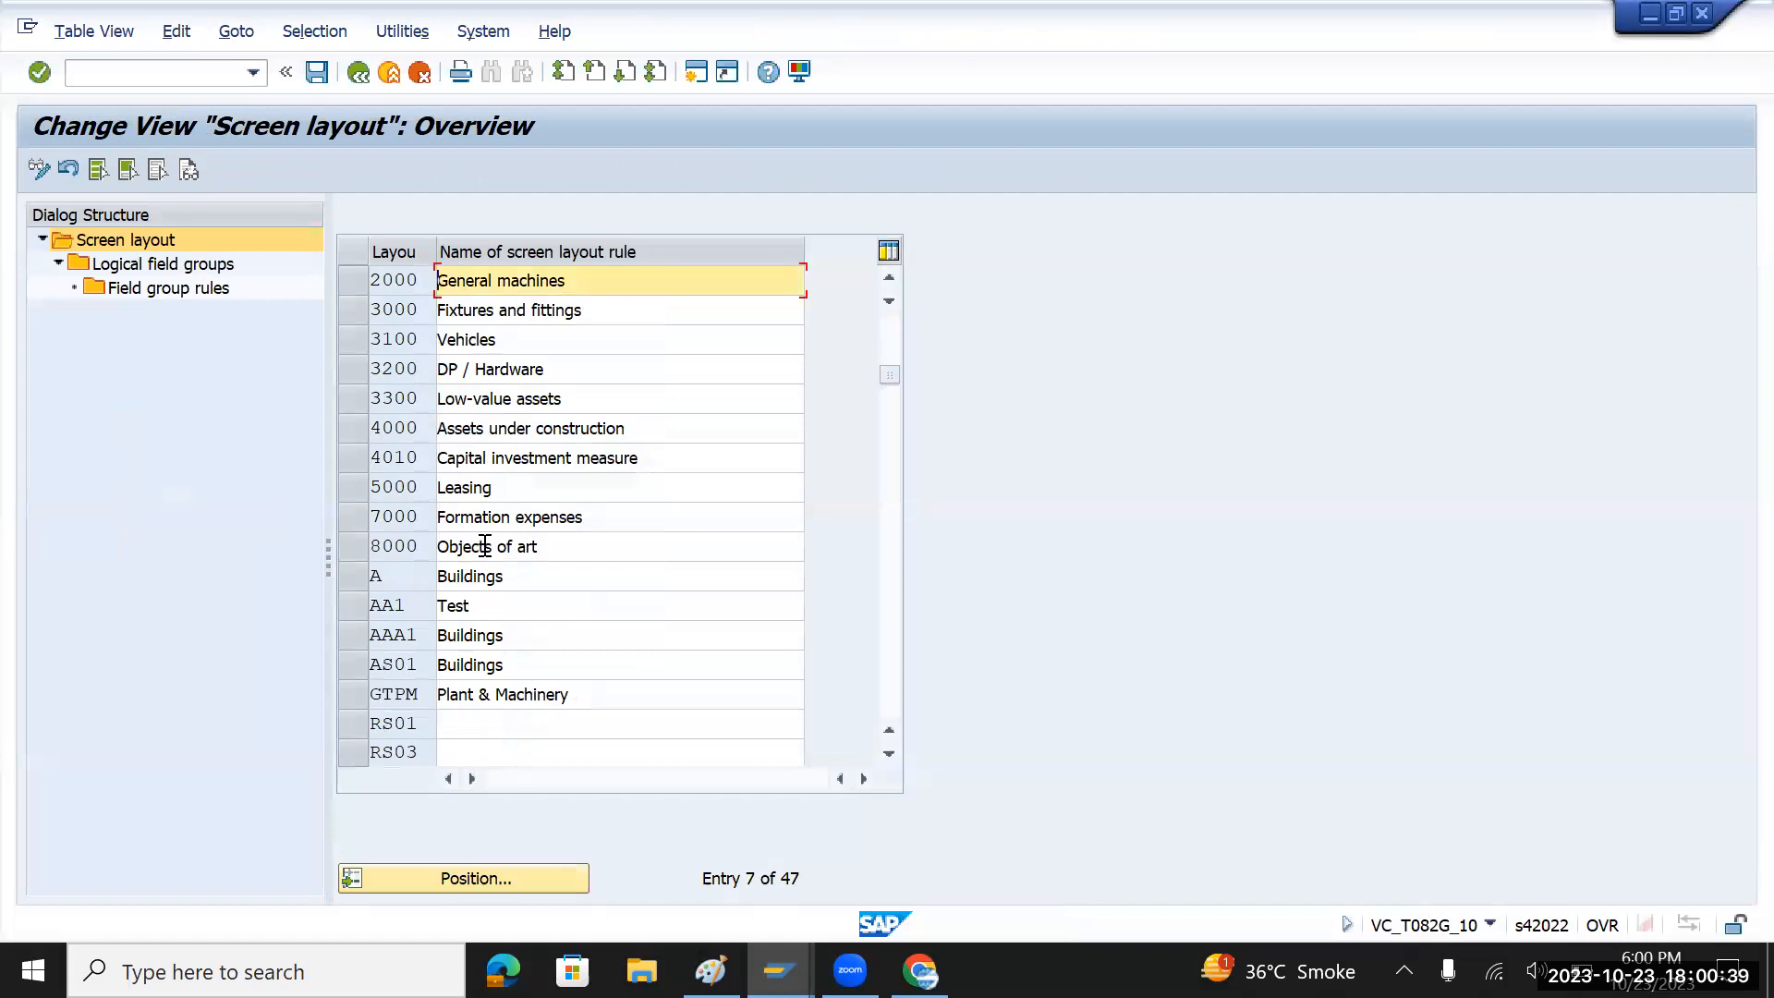
pyautogui.scroll(-4, 484, 547)
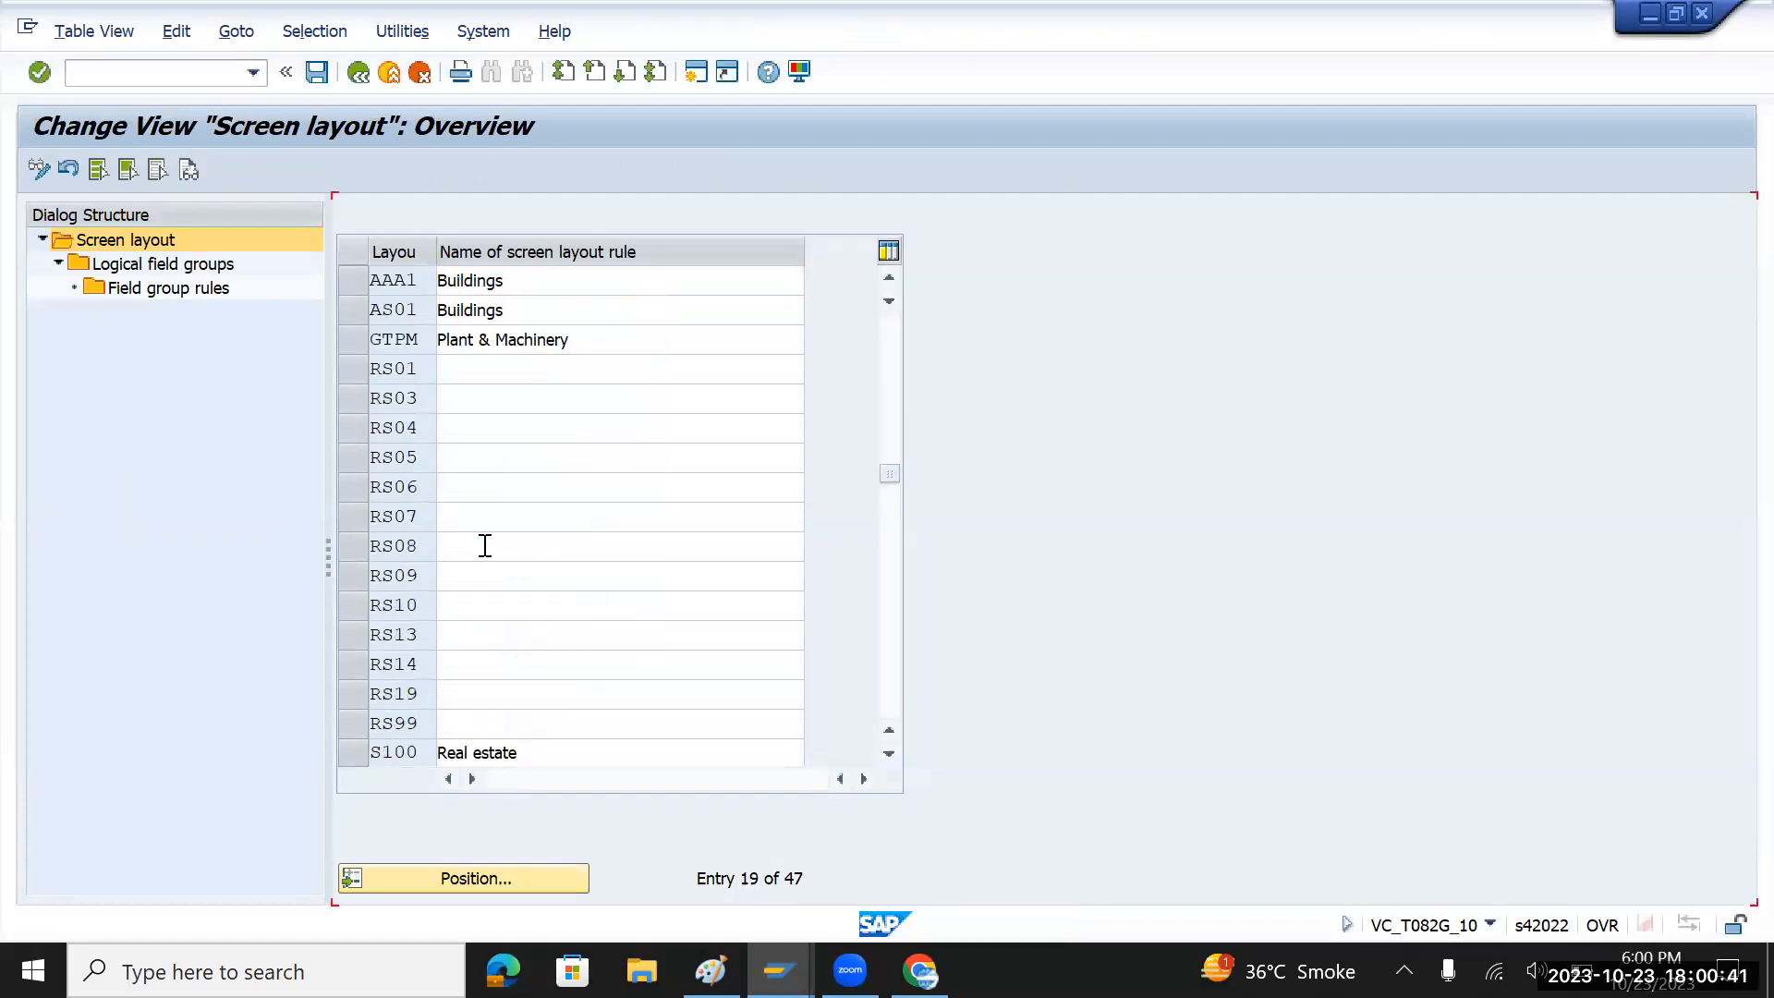
pyautogui.scroll(-6, 484, 546)
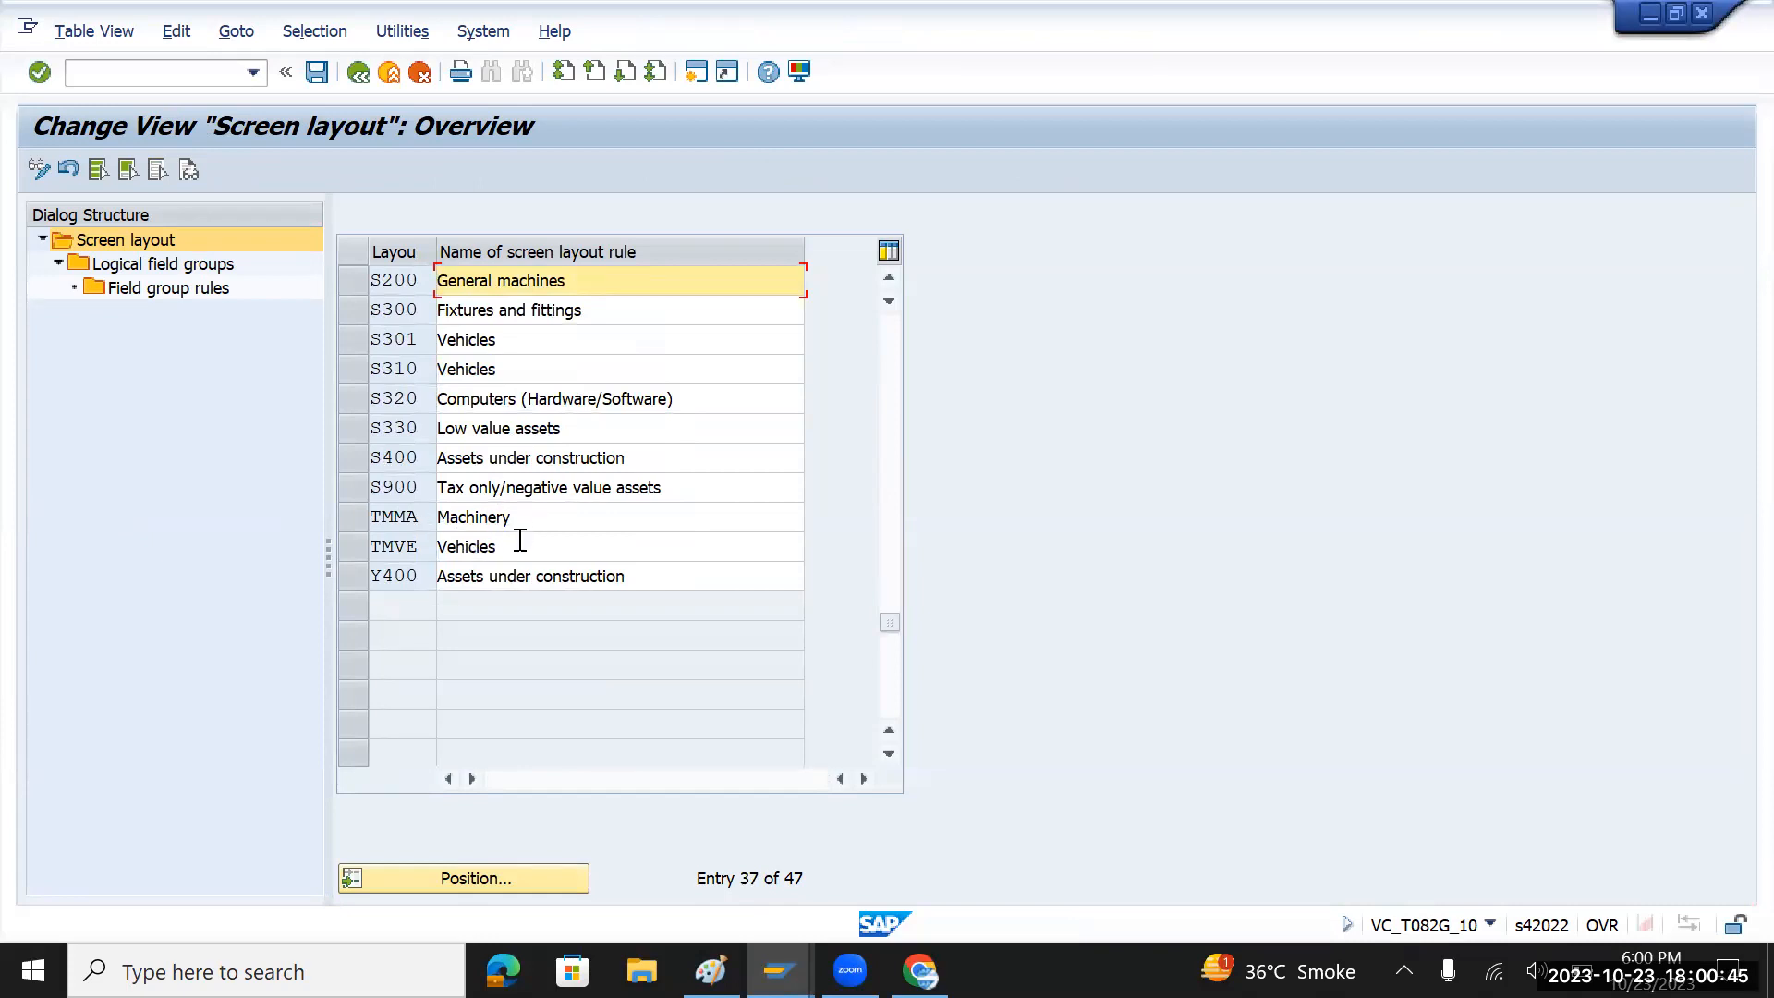
pyautogui.click(516, 519)
pyautogui.moveTo(515, 519); pyautogui.dragTo(433, 555)
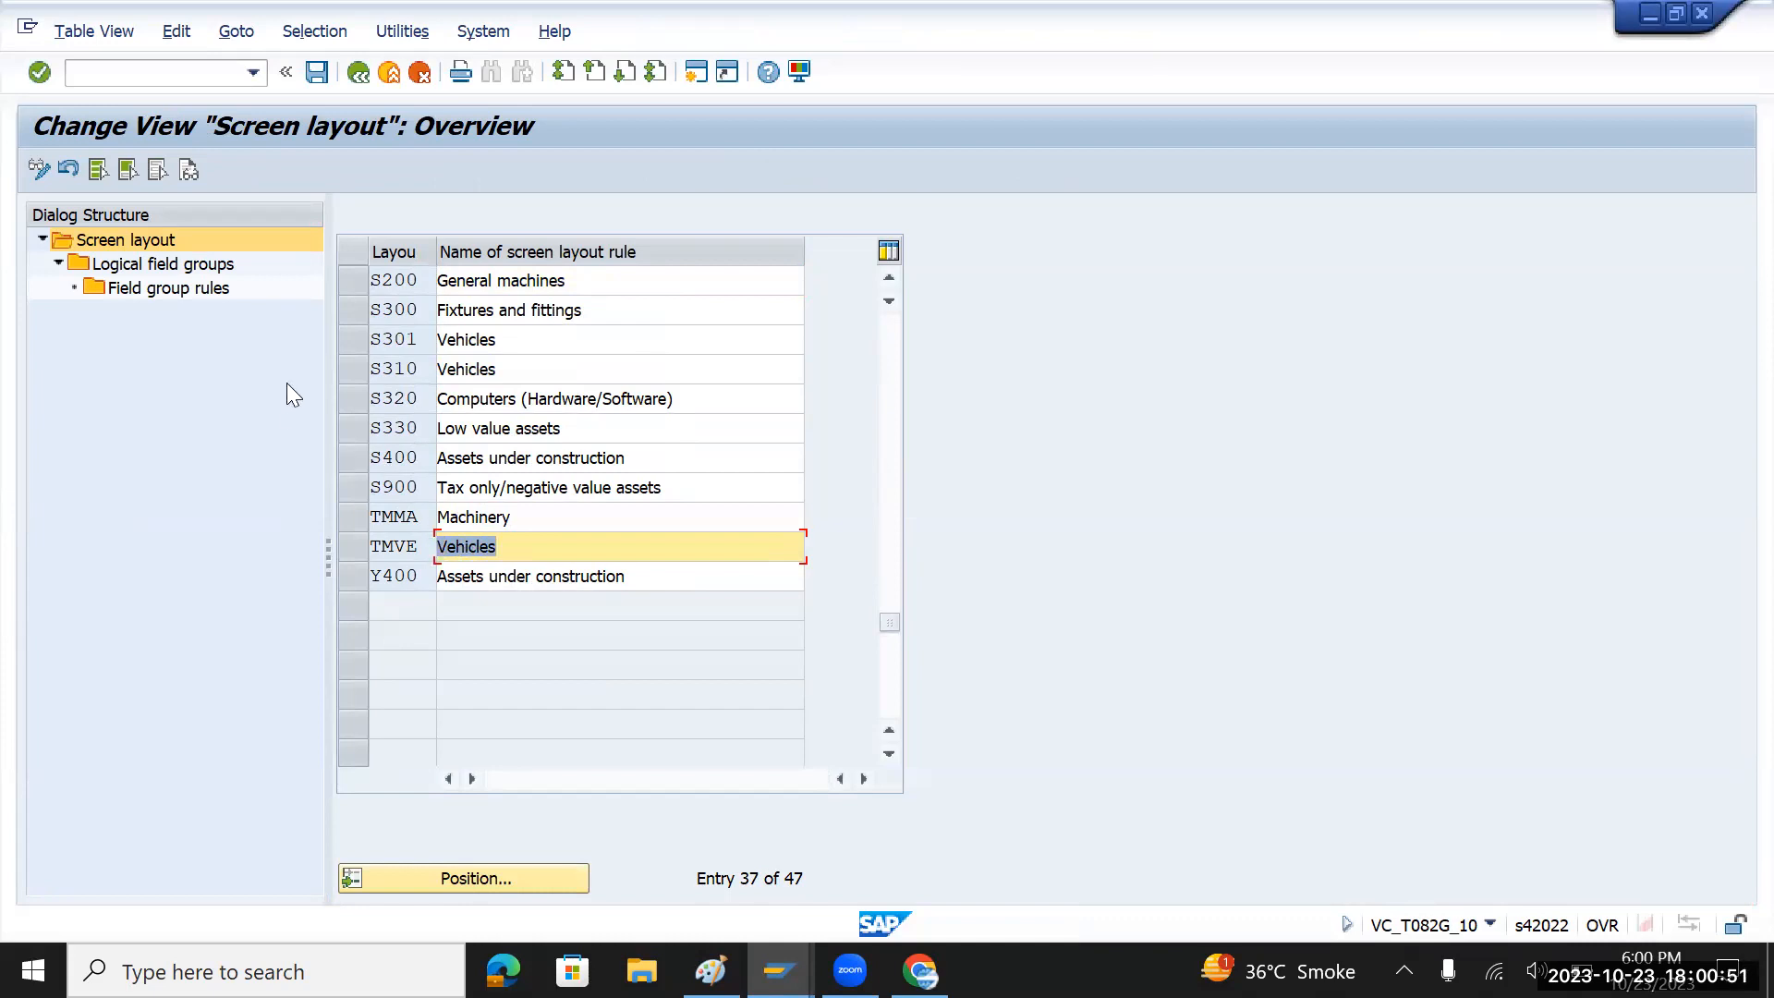
pyautogui.click(354, 527)
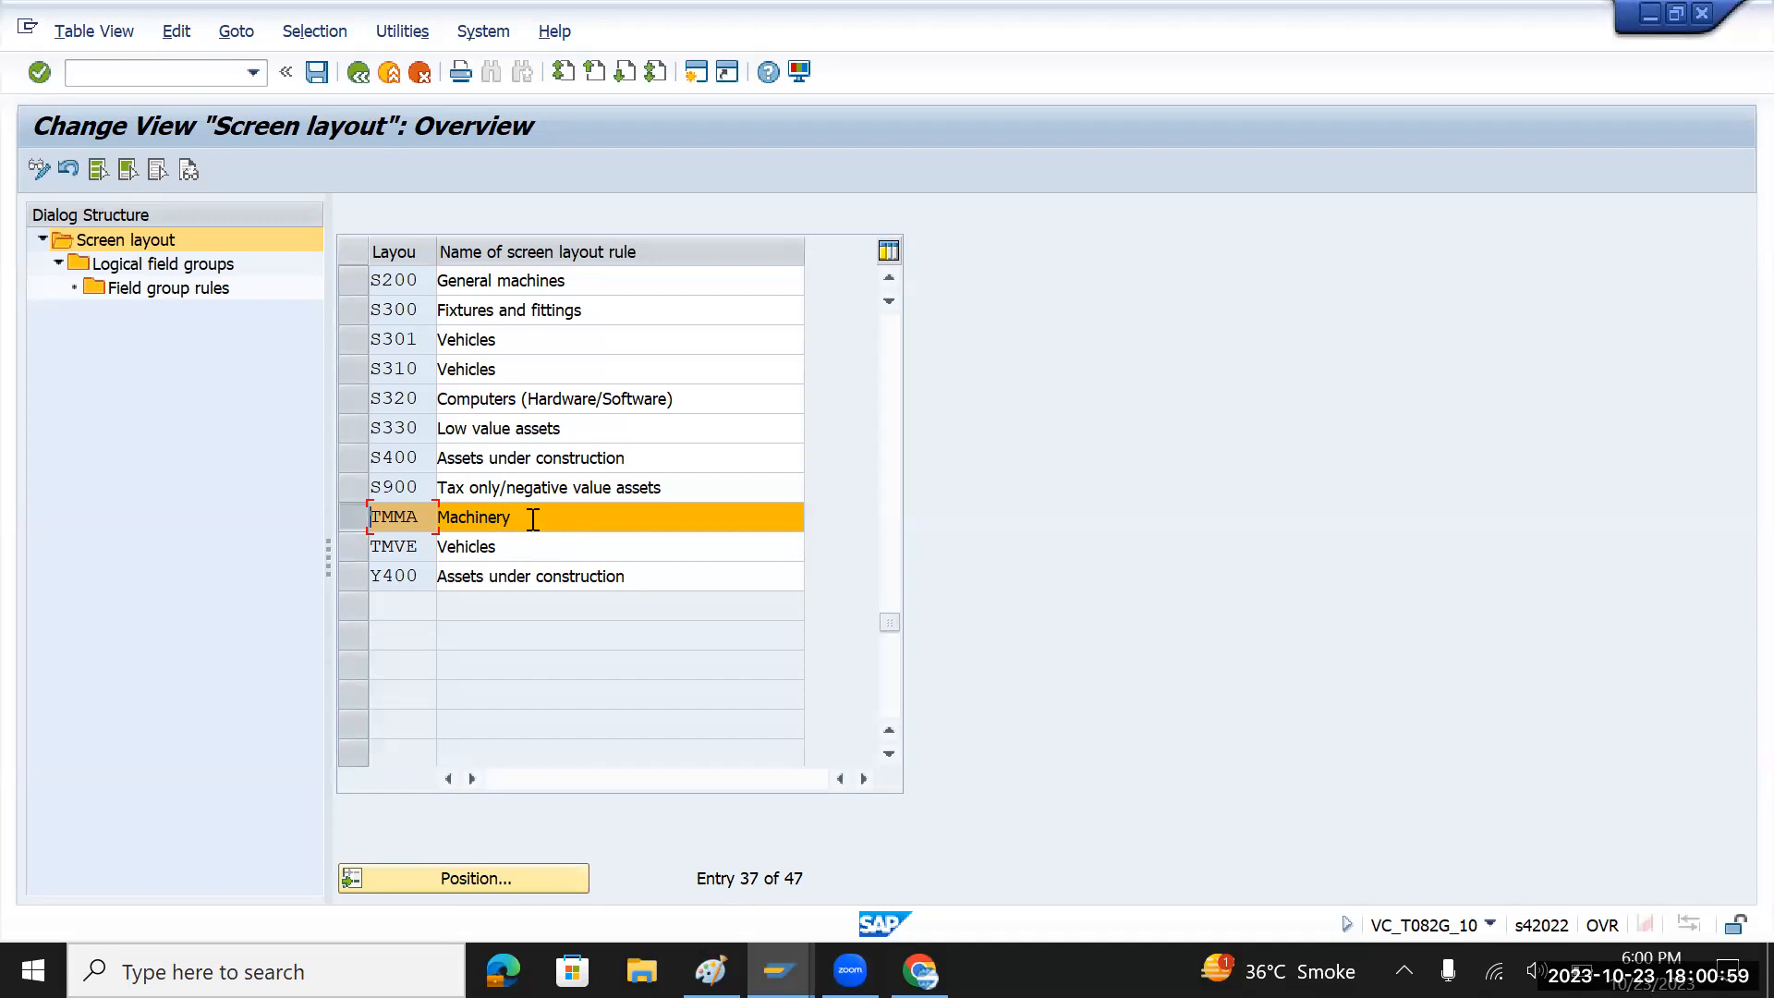
pyautogui.click(159, 294)
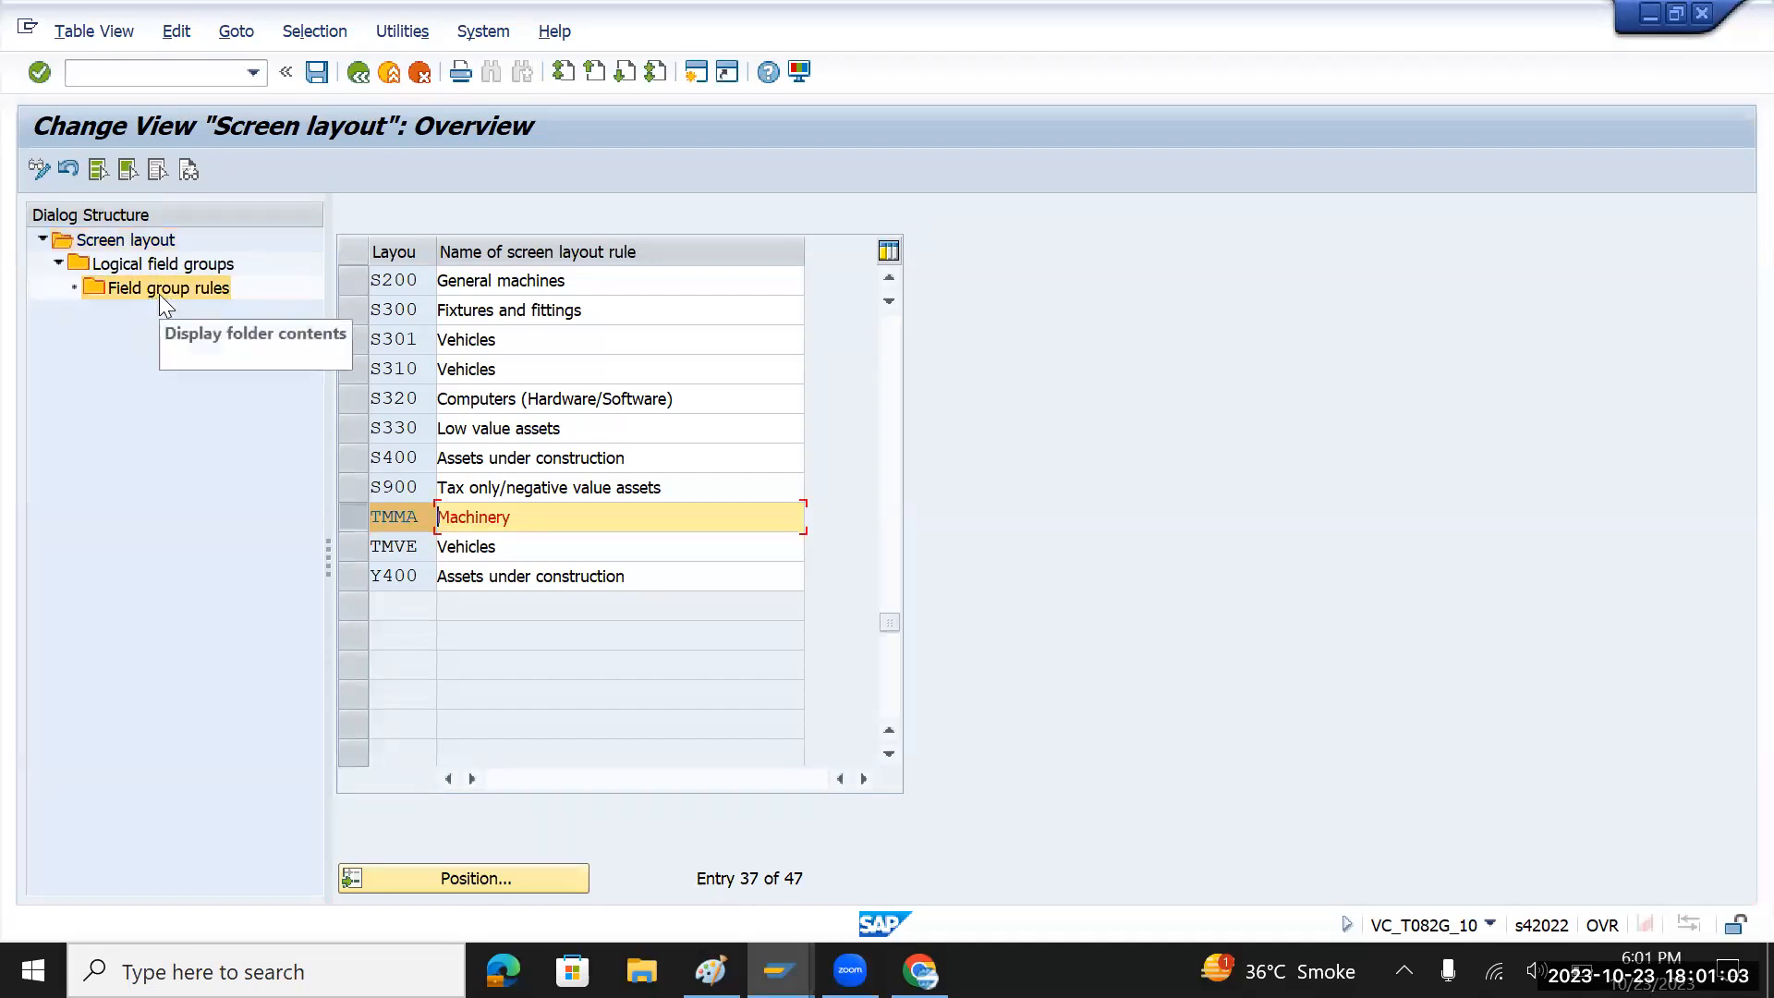
pyautogui.click(163, 266)
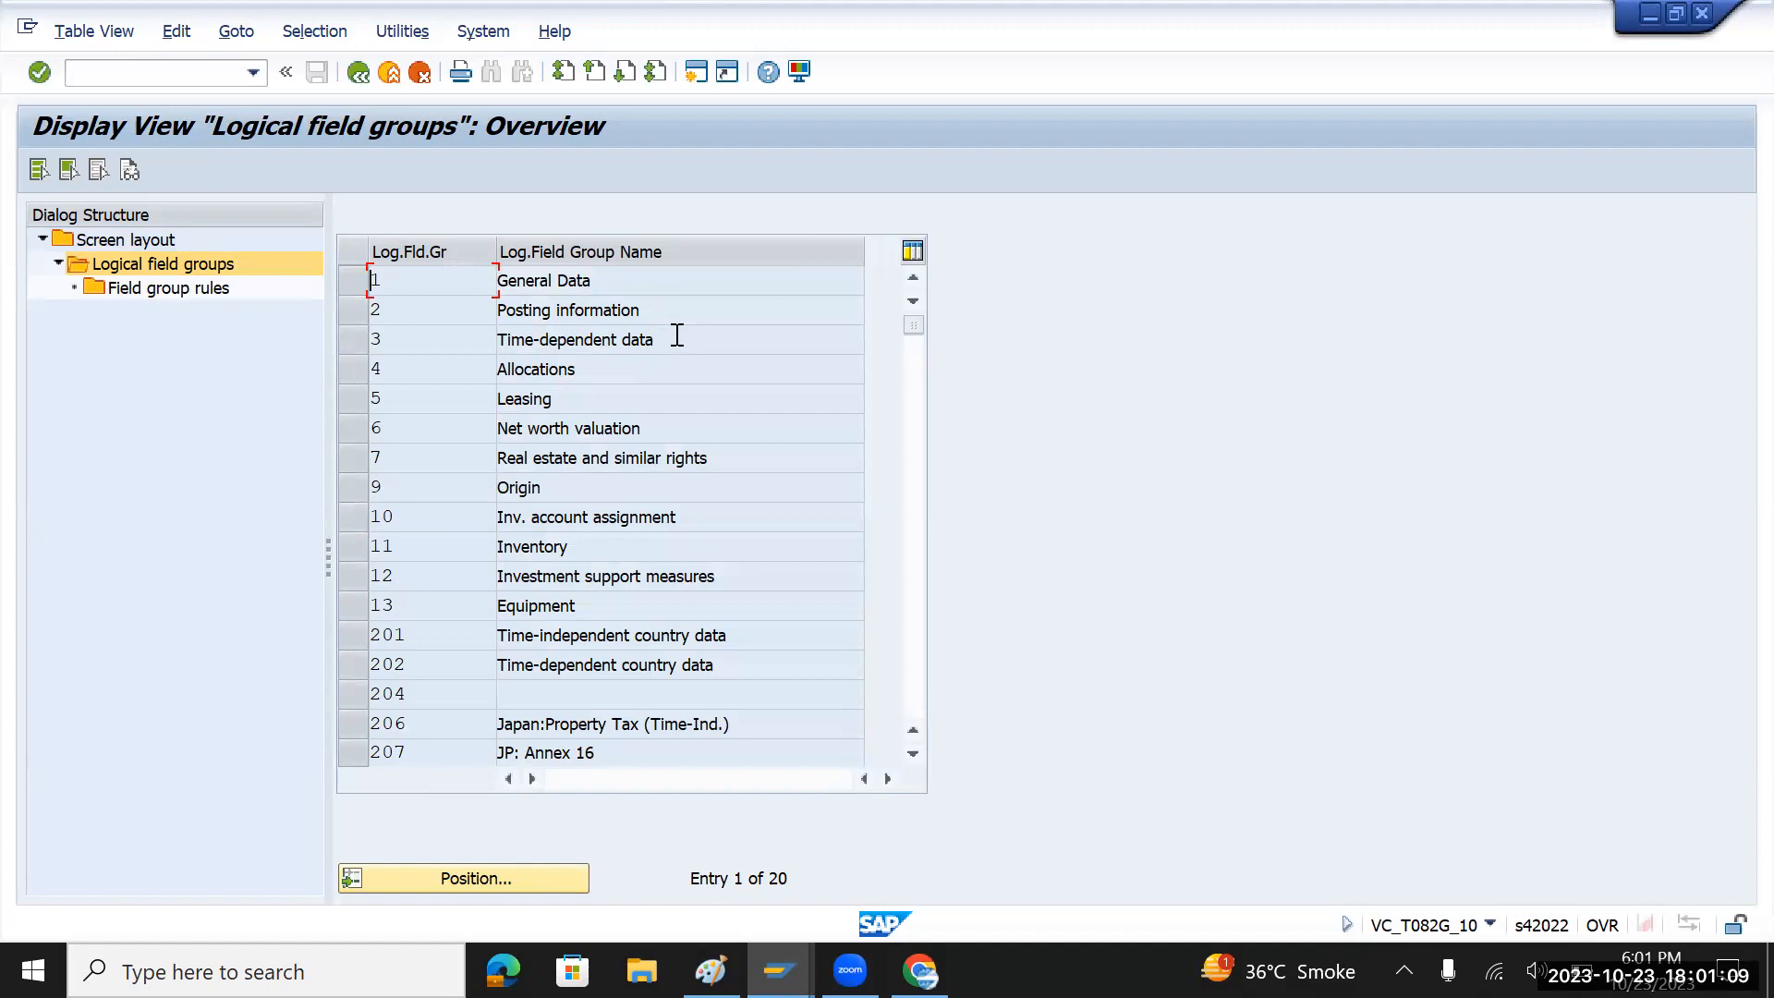
# - Examine the field group rules of the General Data group for layout TMMA and return to the logical field groups
pyautogui.moveTo(653, 339); pyautogui.dragTo(492, 340)
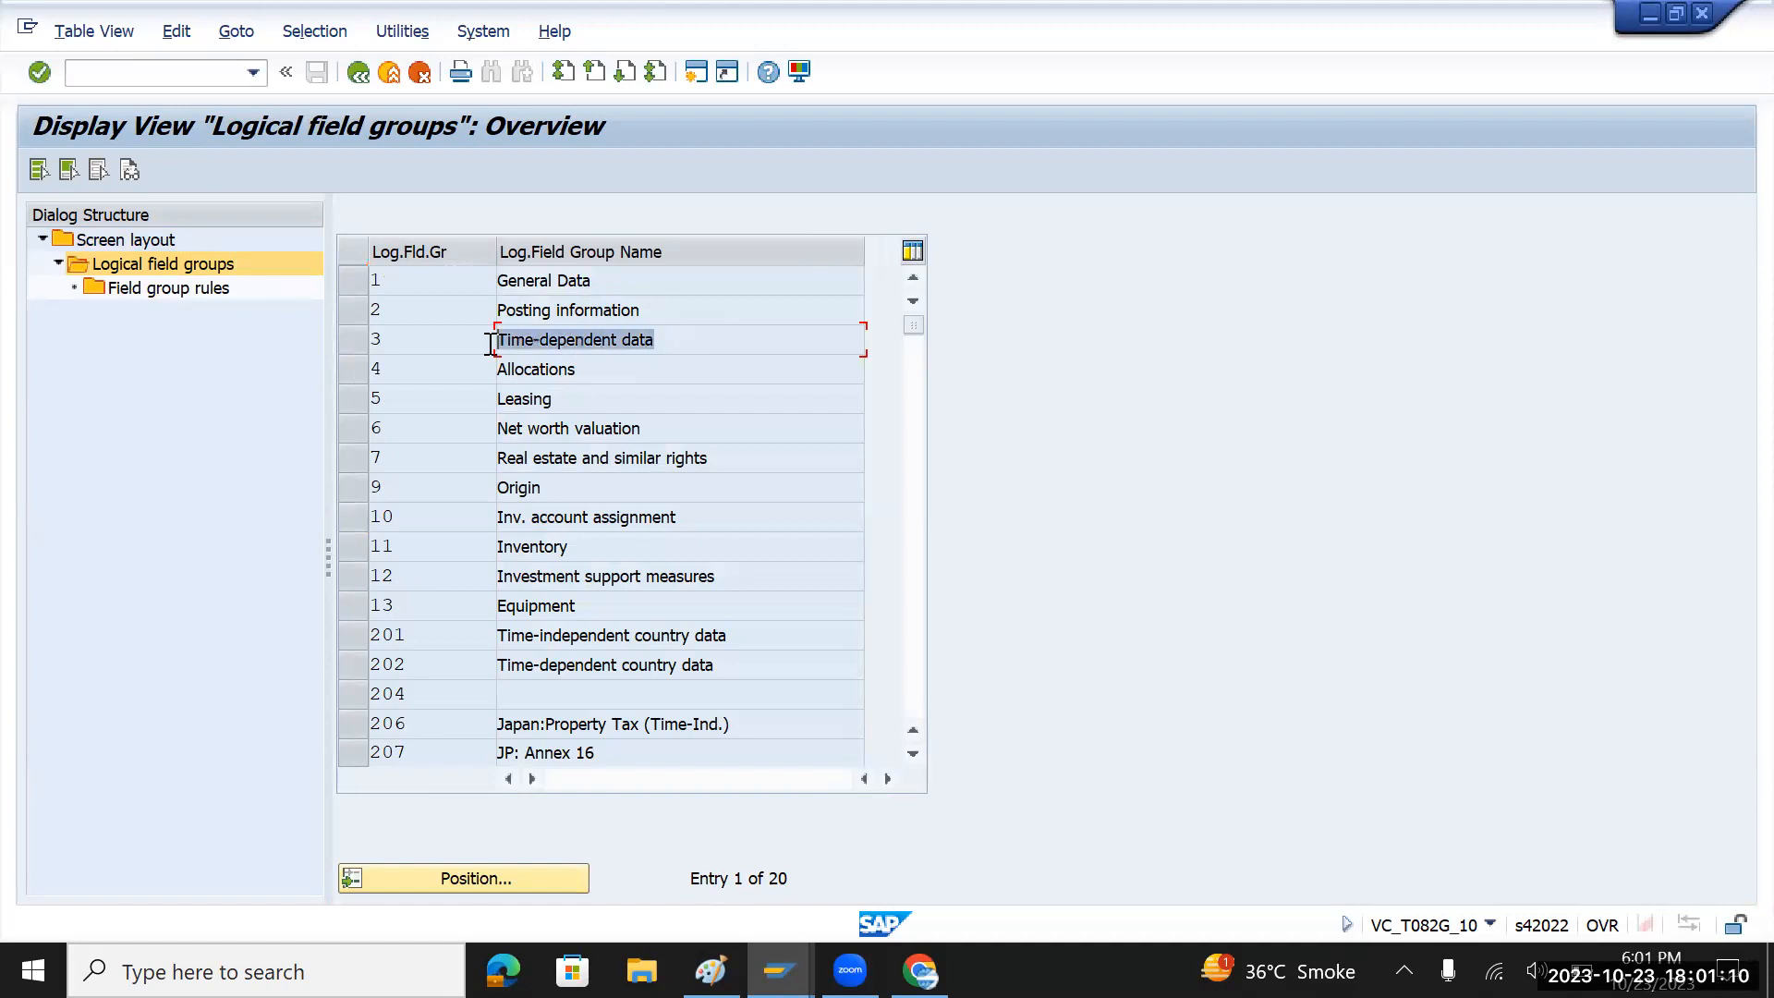
pyautogui.doubleClick(557, 282)
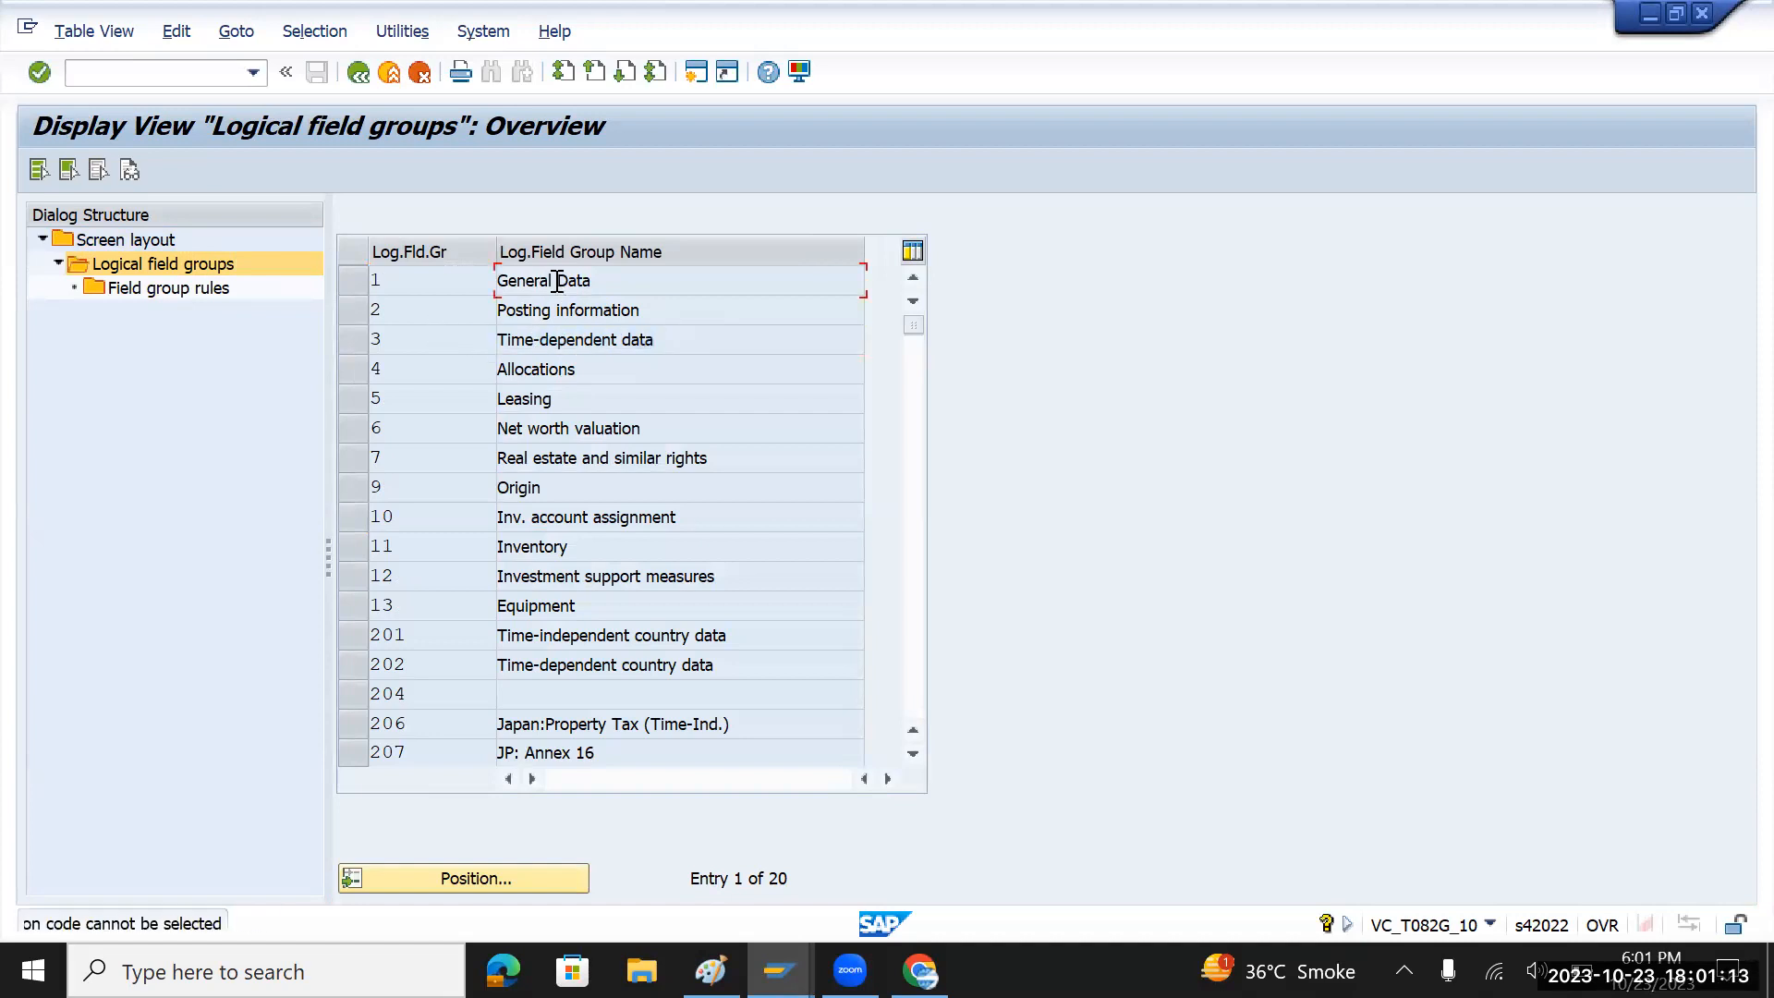
pyautogui.click(357, 287)
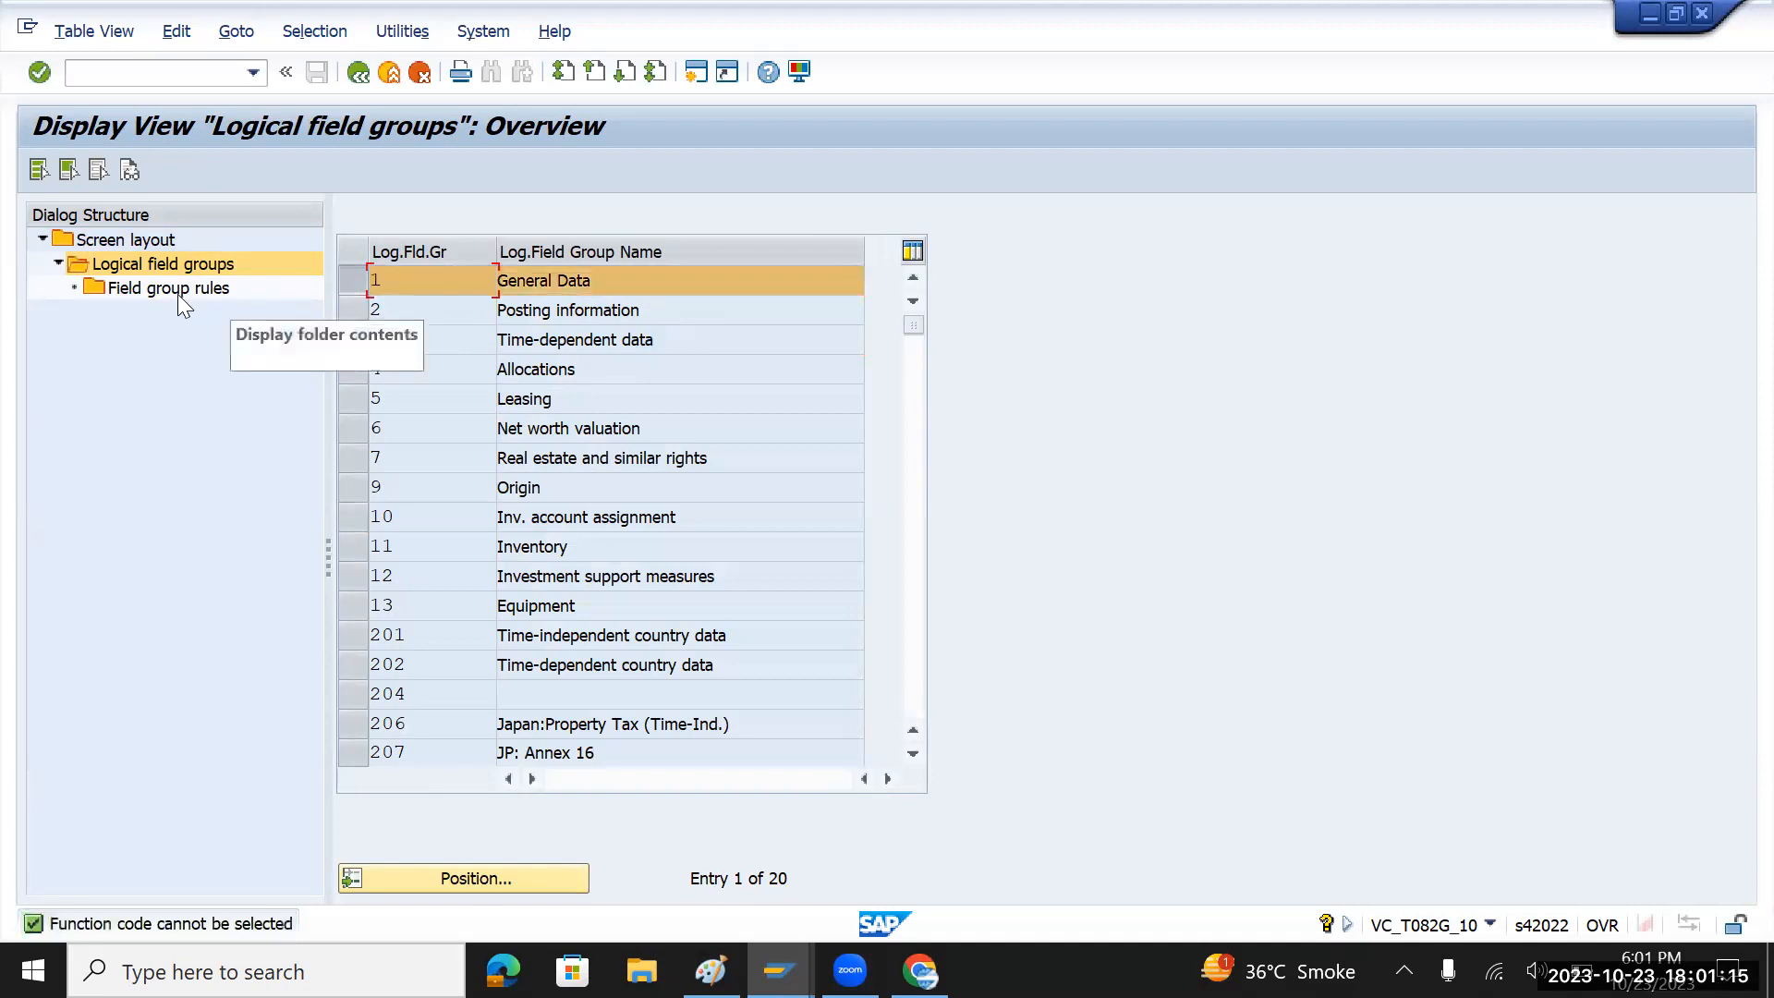
pyautogui.doubleClick(178, 290)
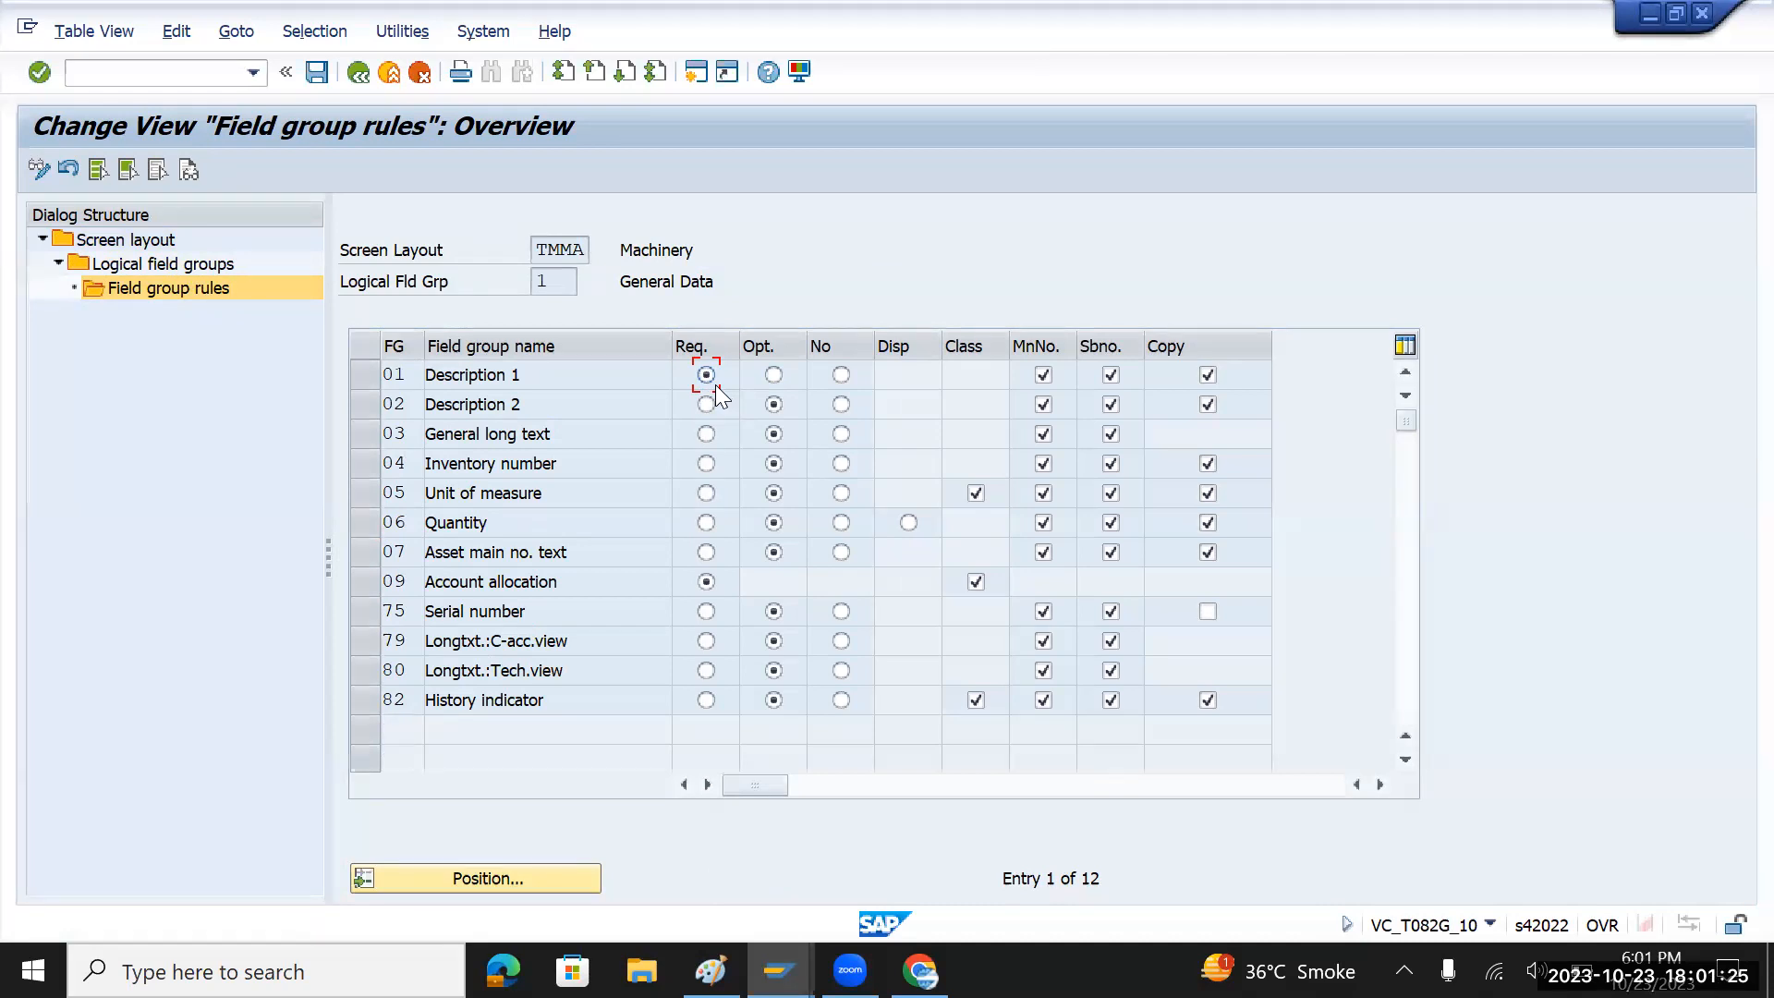
pyautogui.click(773, 404)
pyautogui.click(358, 72)
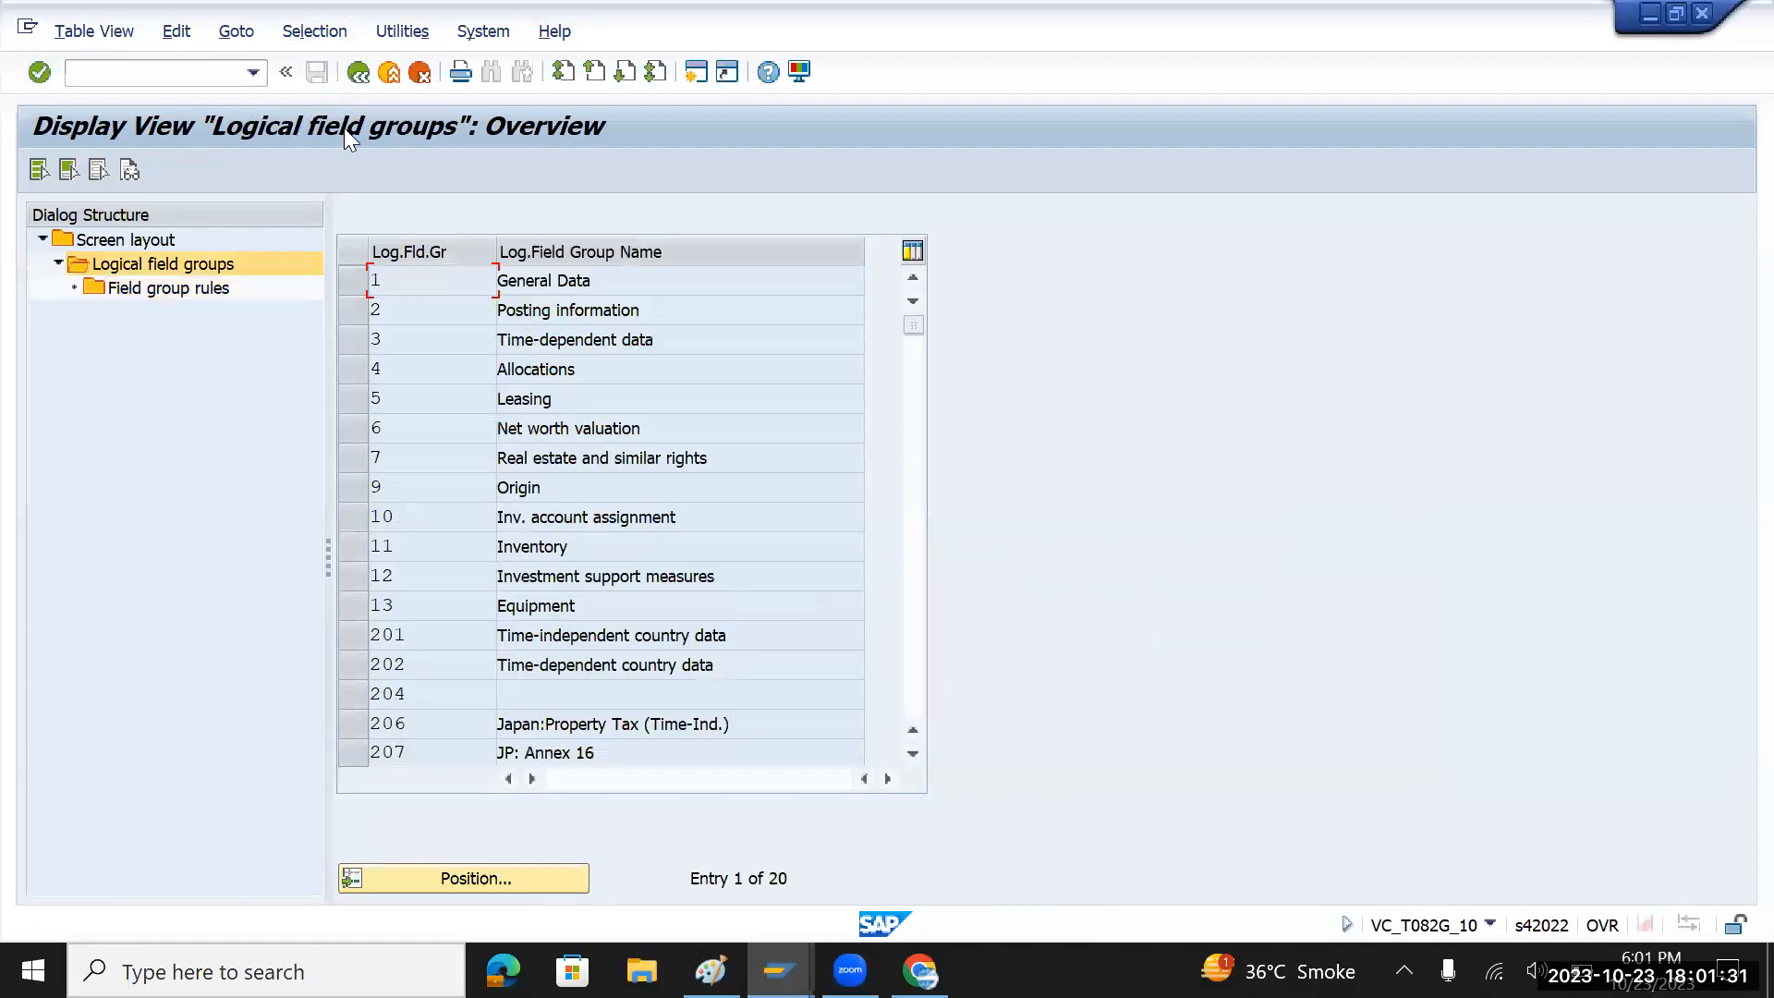
# - Examine the field group rules of TMMA's Time-dependent data group and go back out to the screen layout activity selection
pyautogui.click(359, 342)
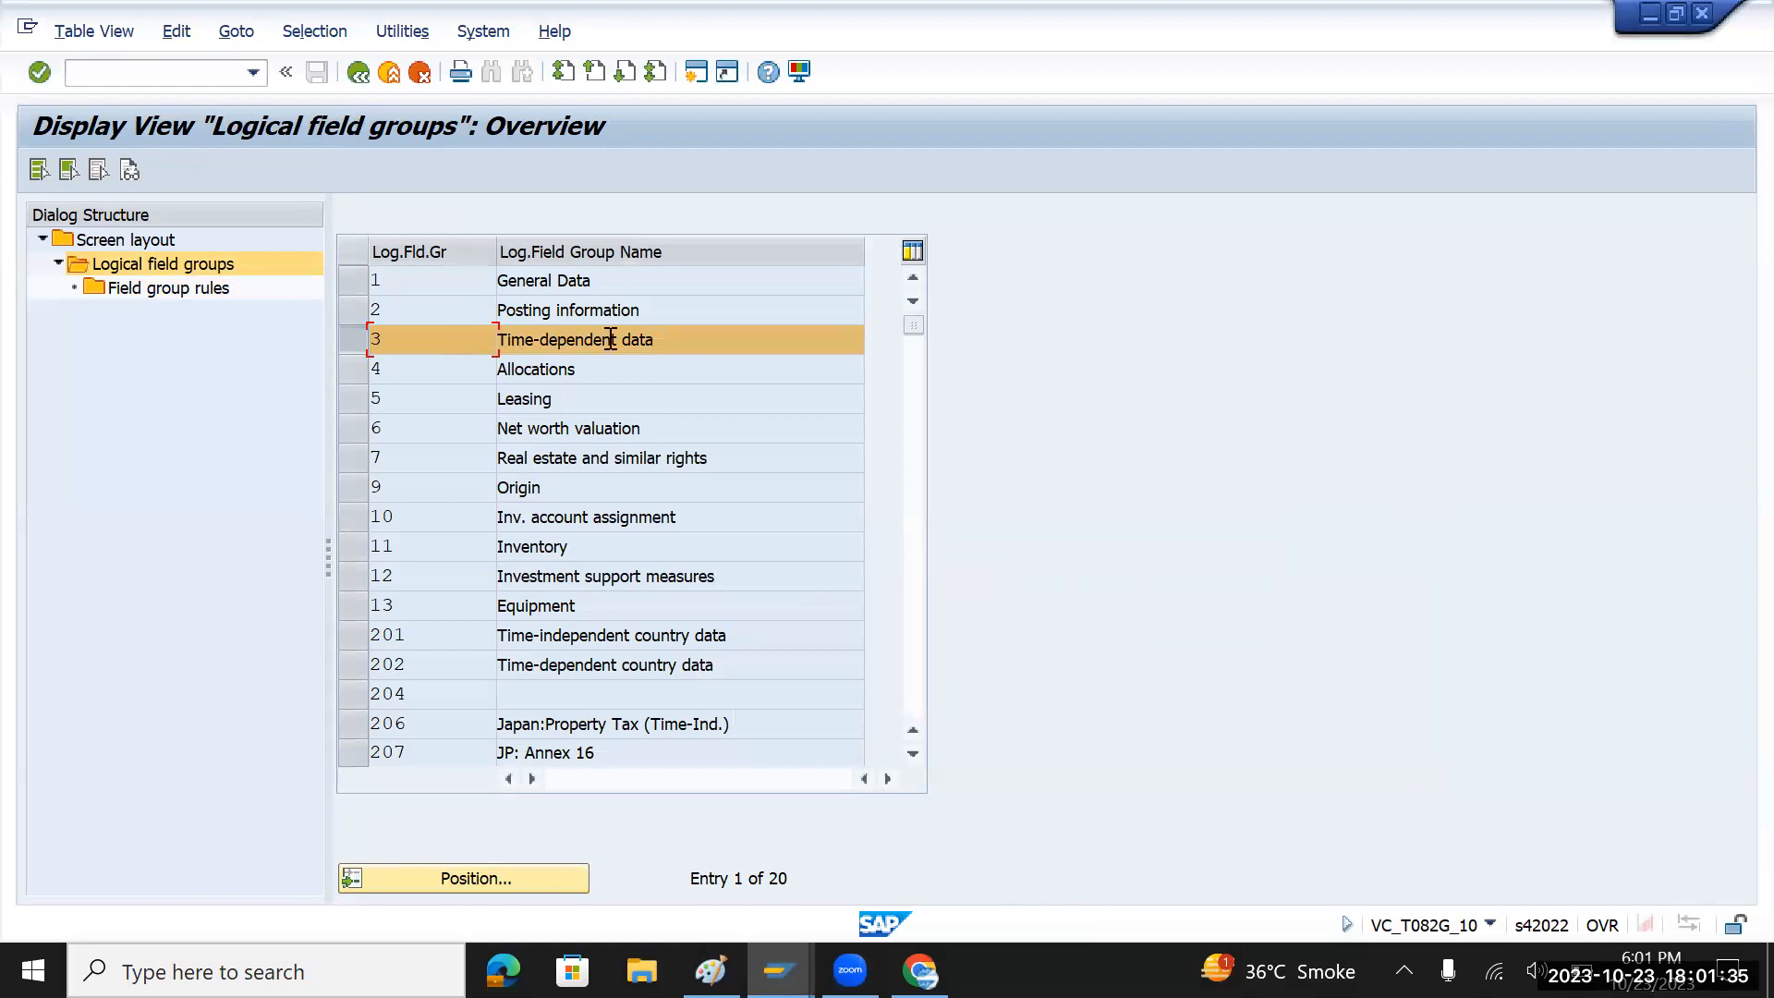
pyautogui.doubleClick(145, 289)
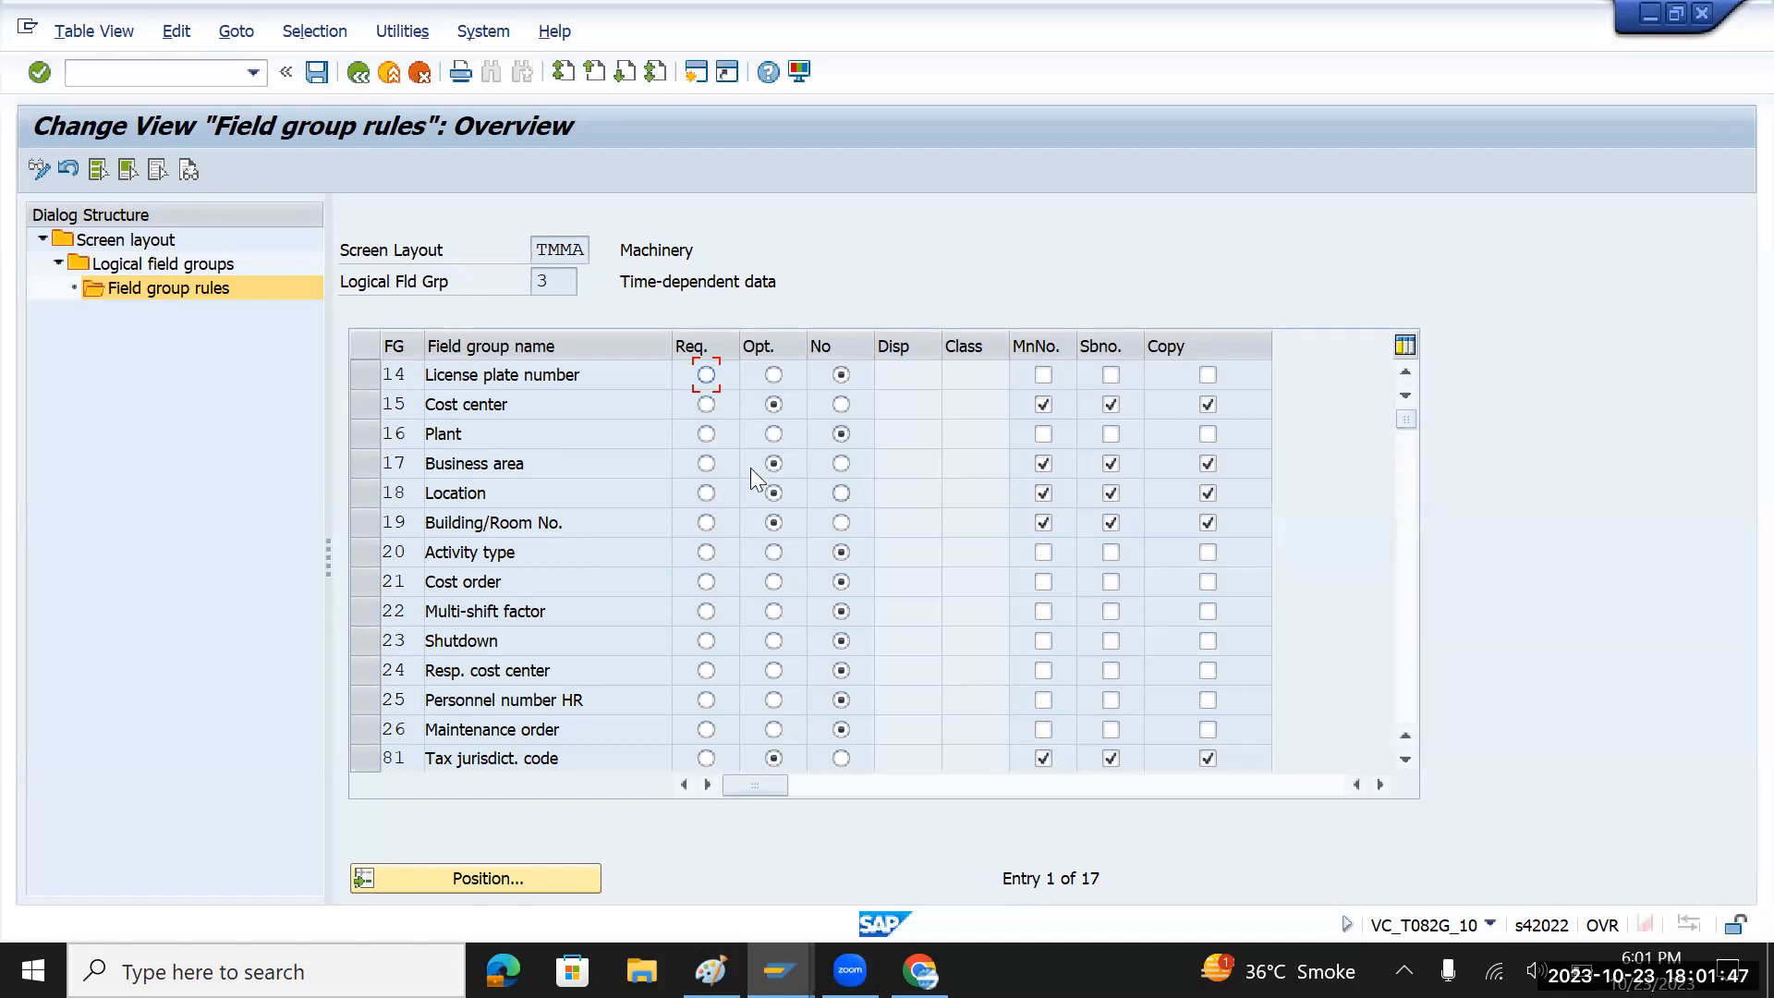
pyautogui.click(358, 72)
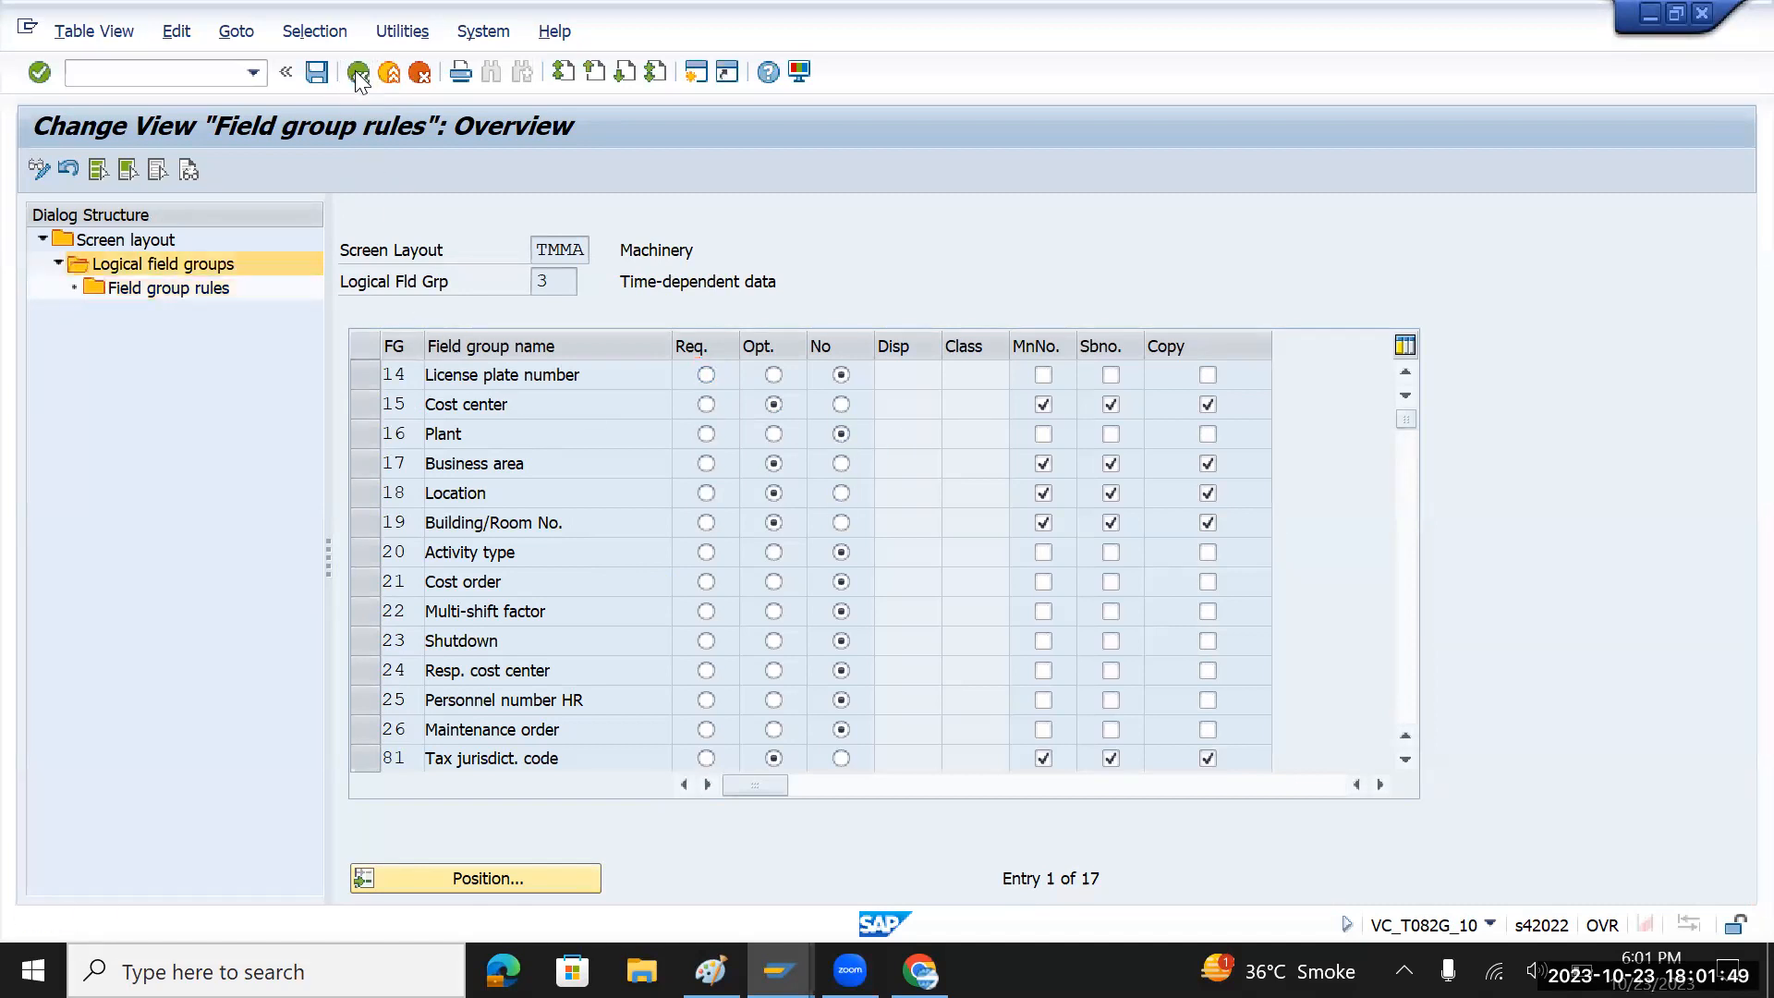
pyautogui.click(358, 72)
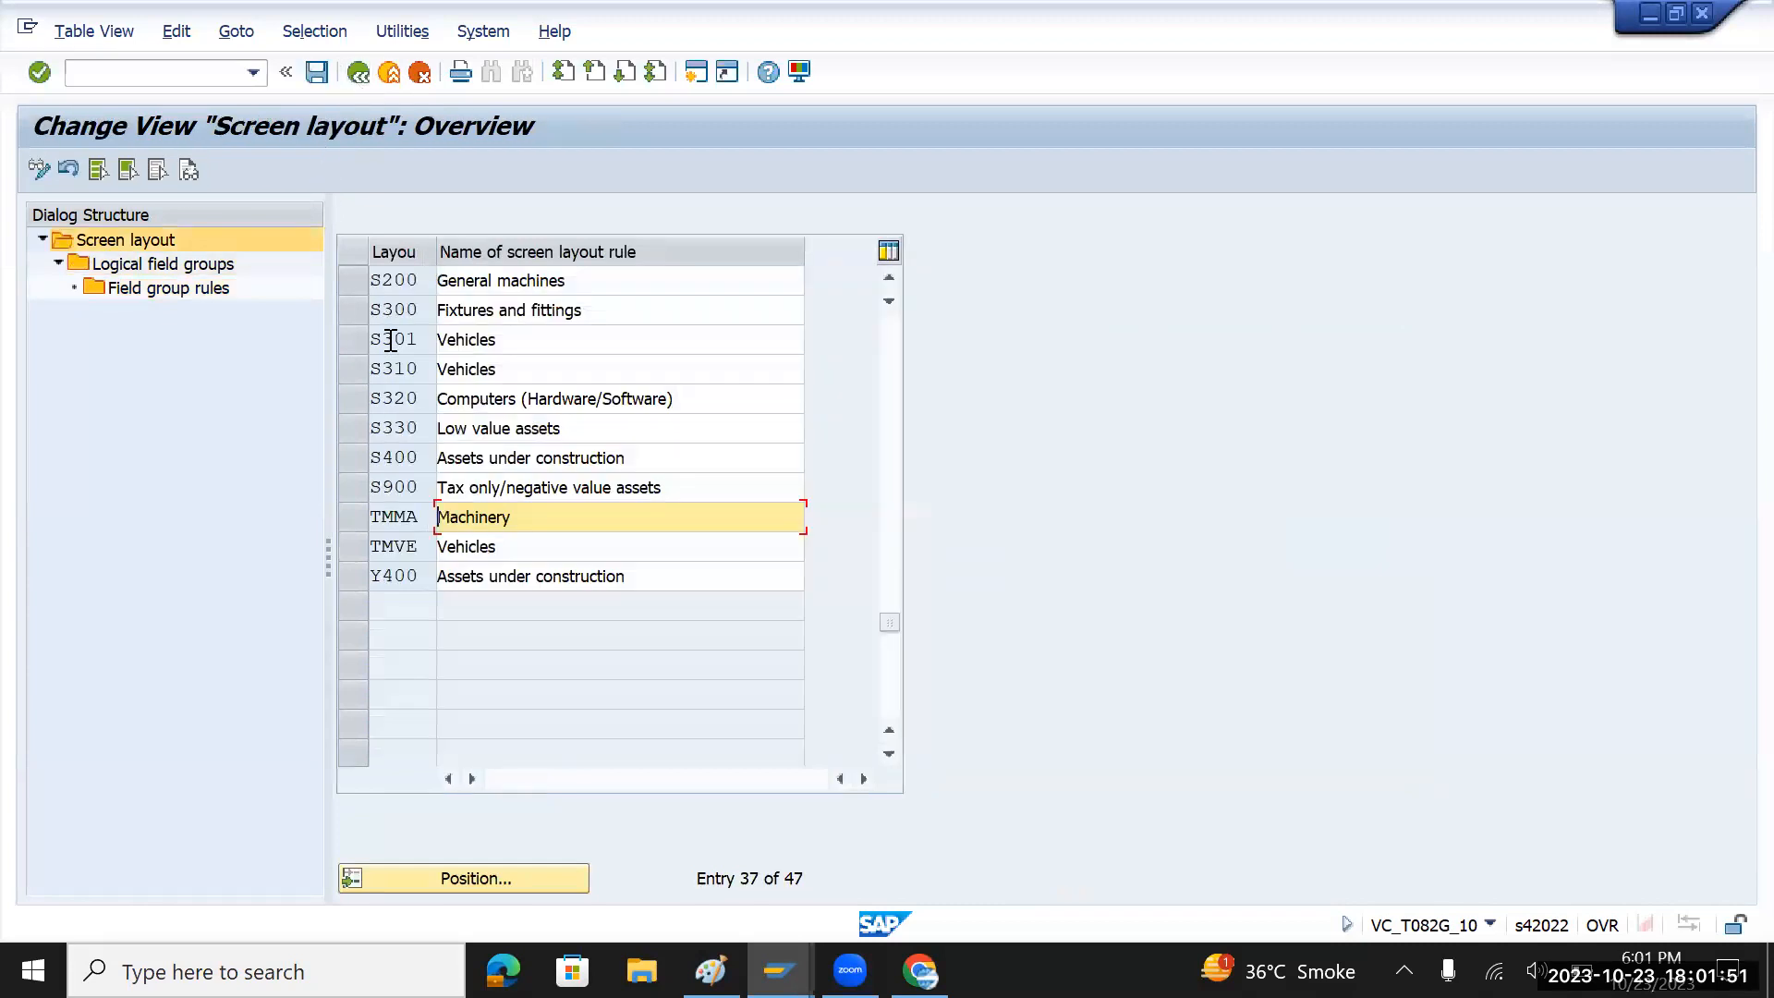
pyautogui.click(359, 552)
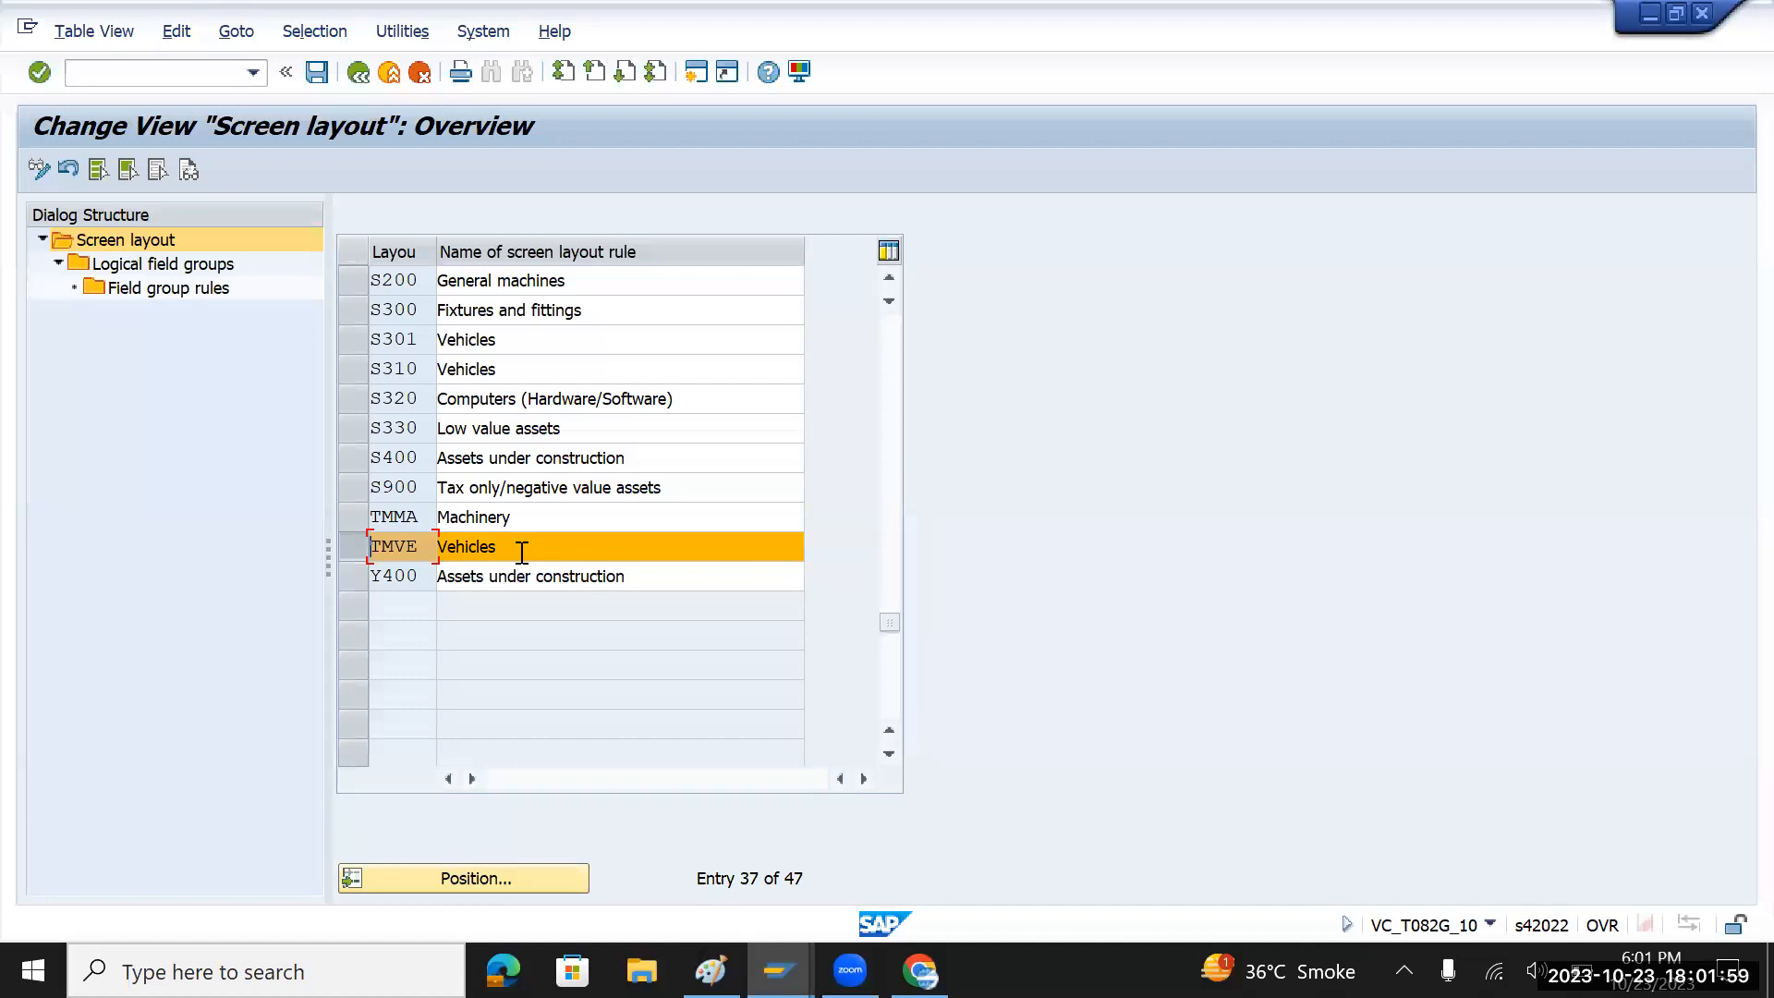
pyautogui.click(360, 80)
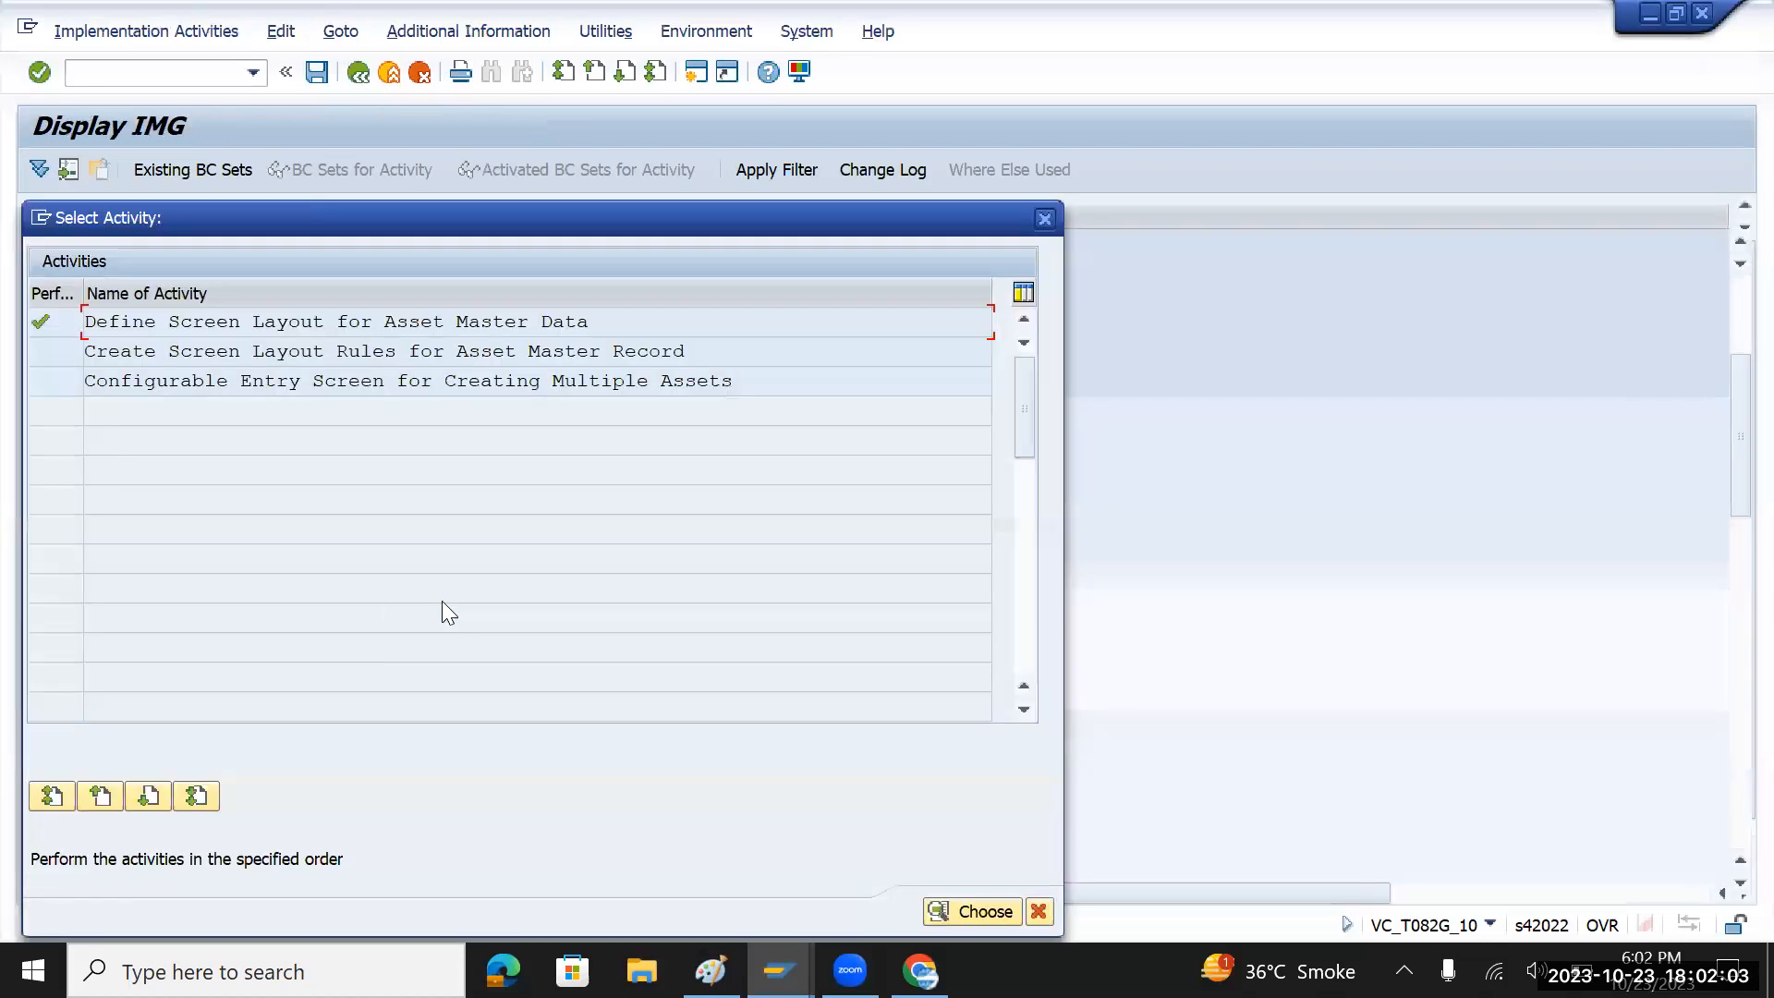
# - Open Define Screen Layout for Asset Depreciation Areas, review the field group rules of layout 1000, and return to the IMG structure
pyautogui.click(1046, 219)
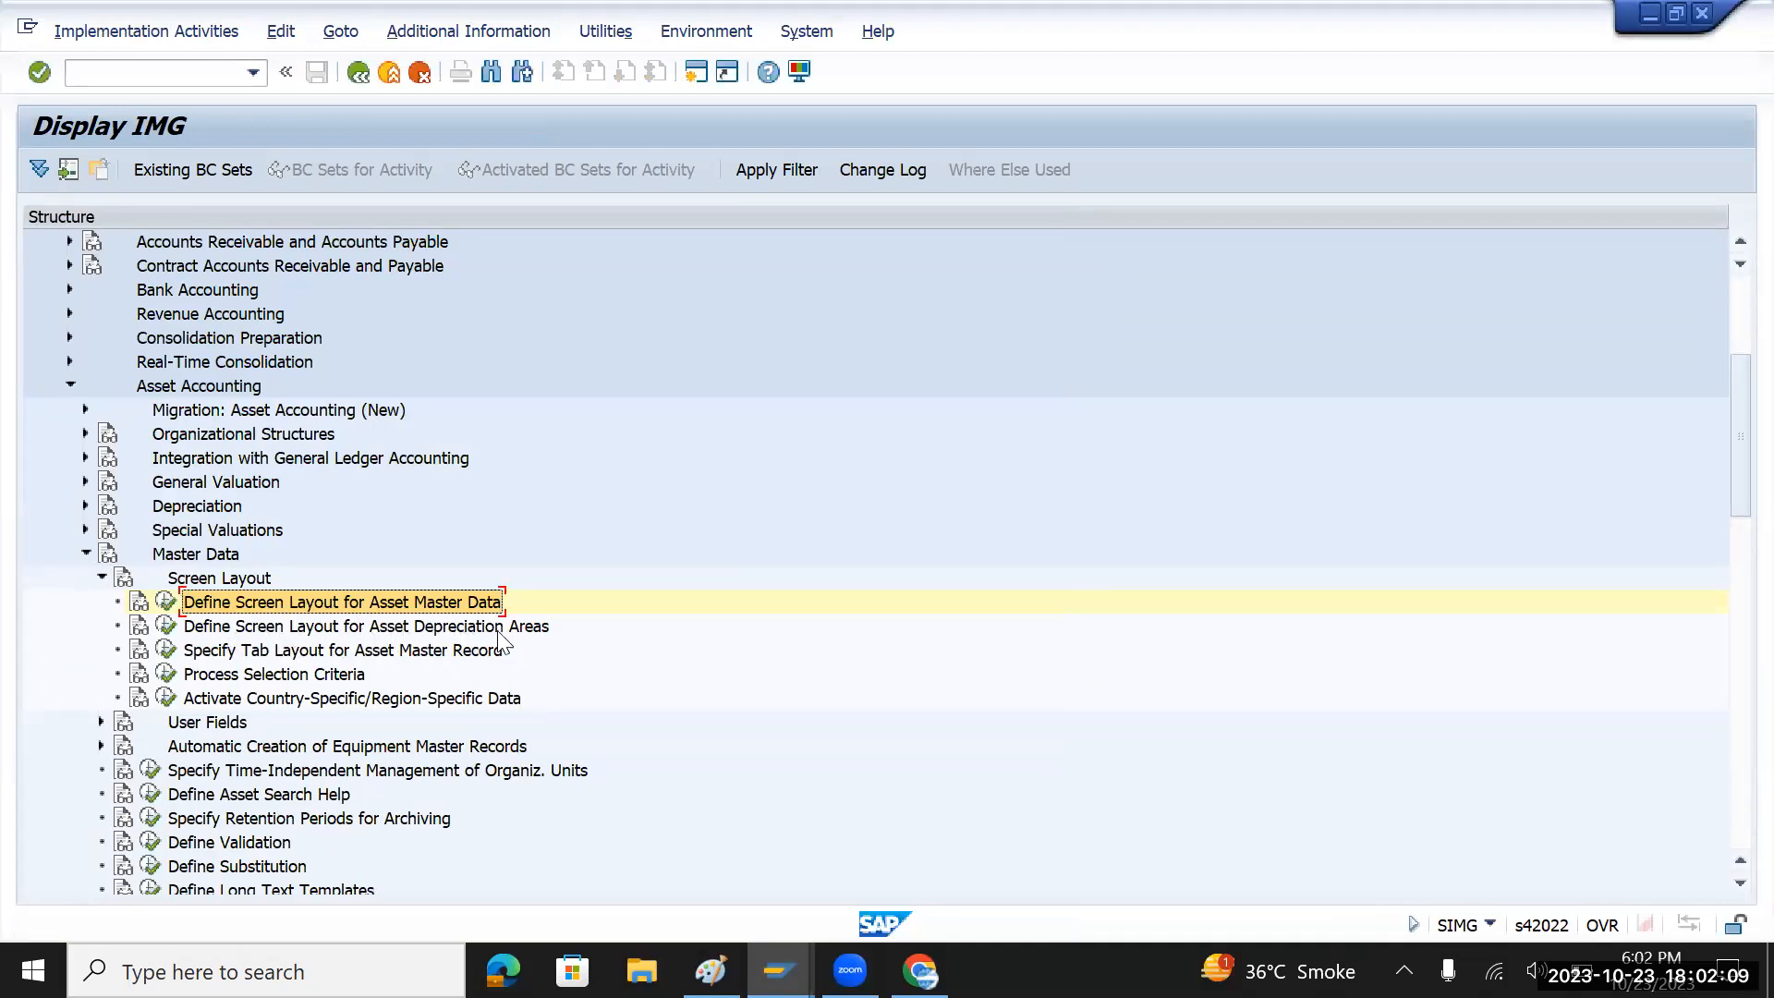
pyautogui.click(167, 625)
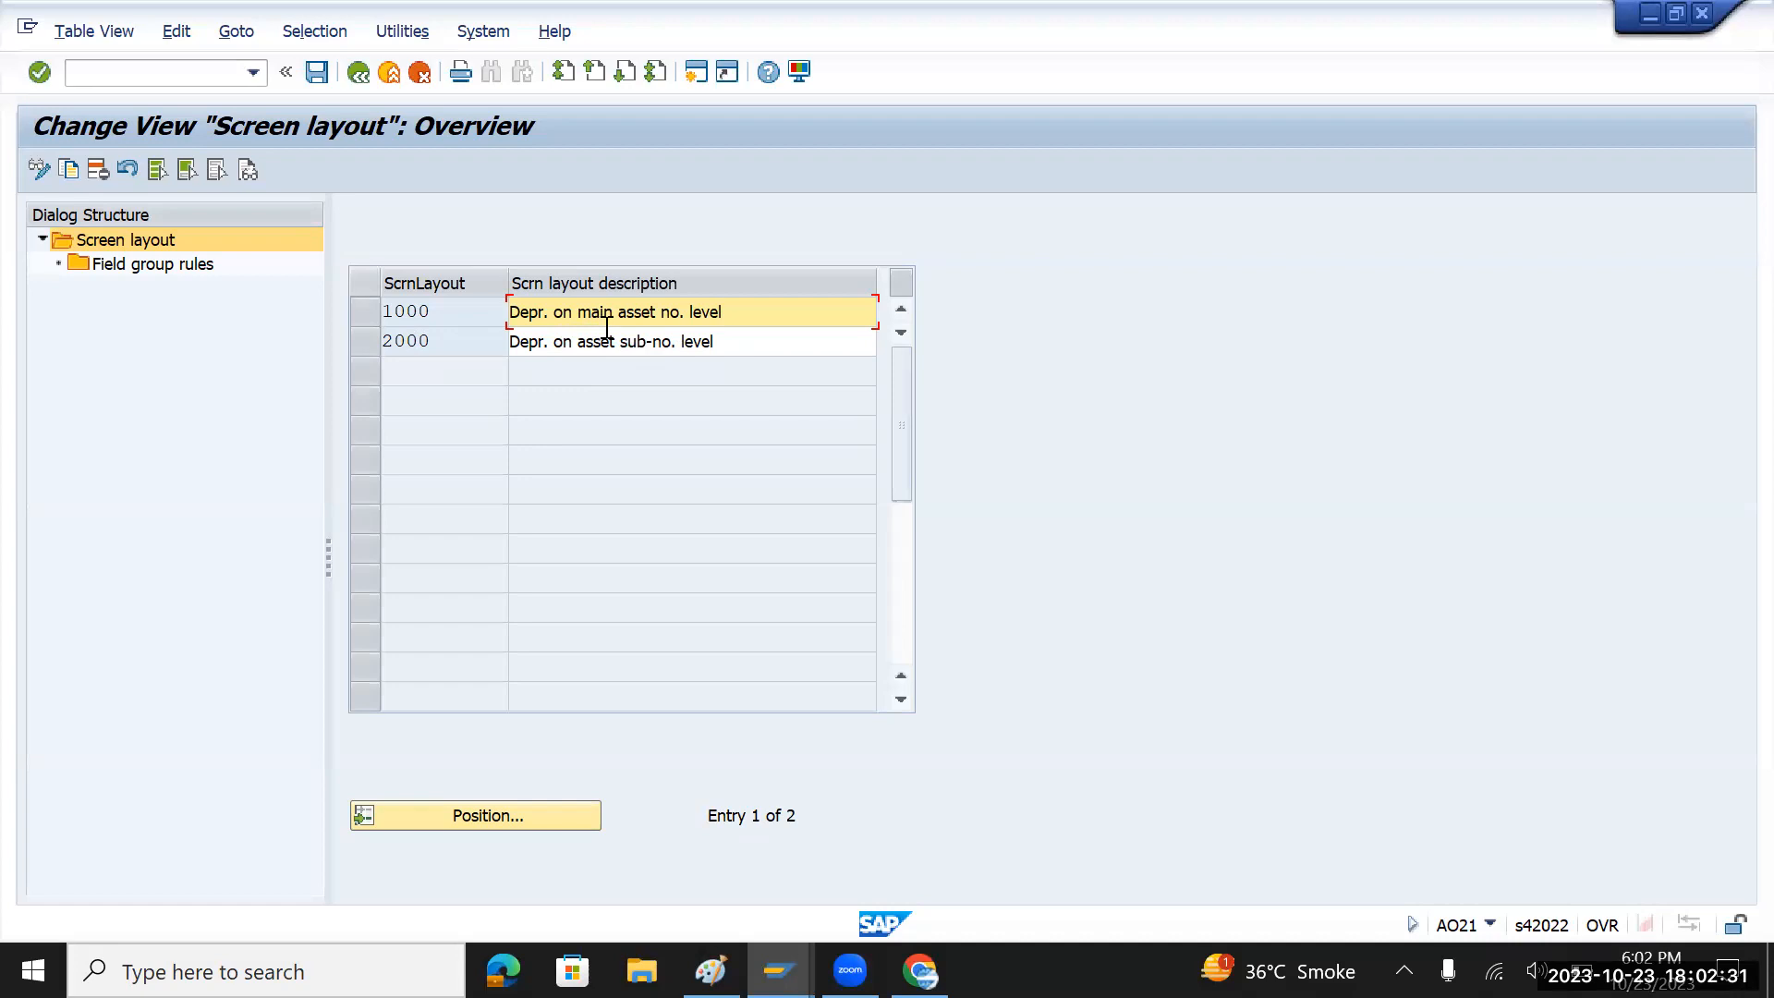
pyautogui.click(367, 312)
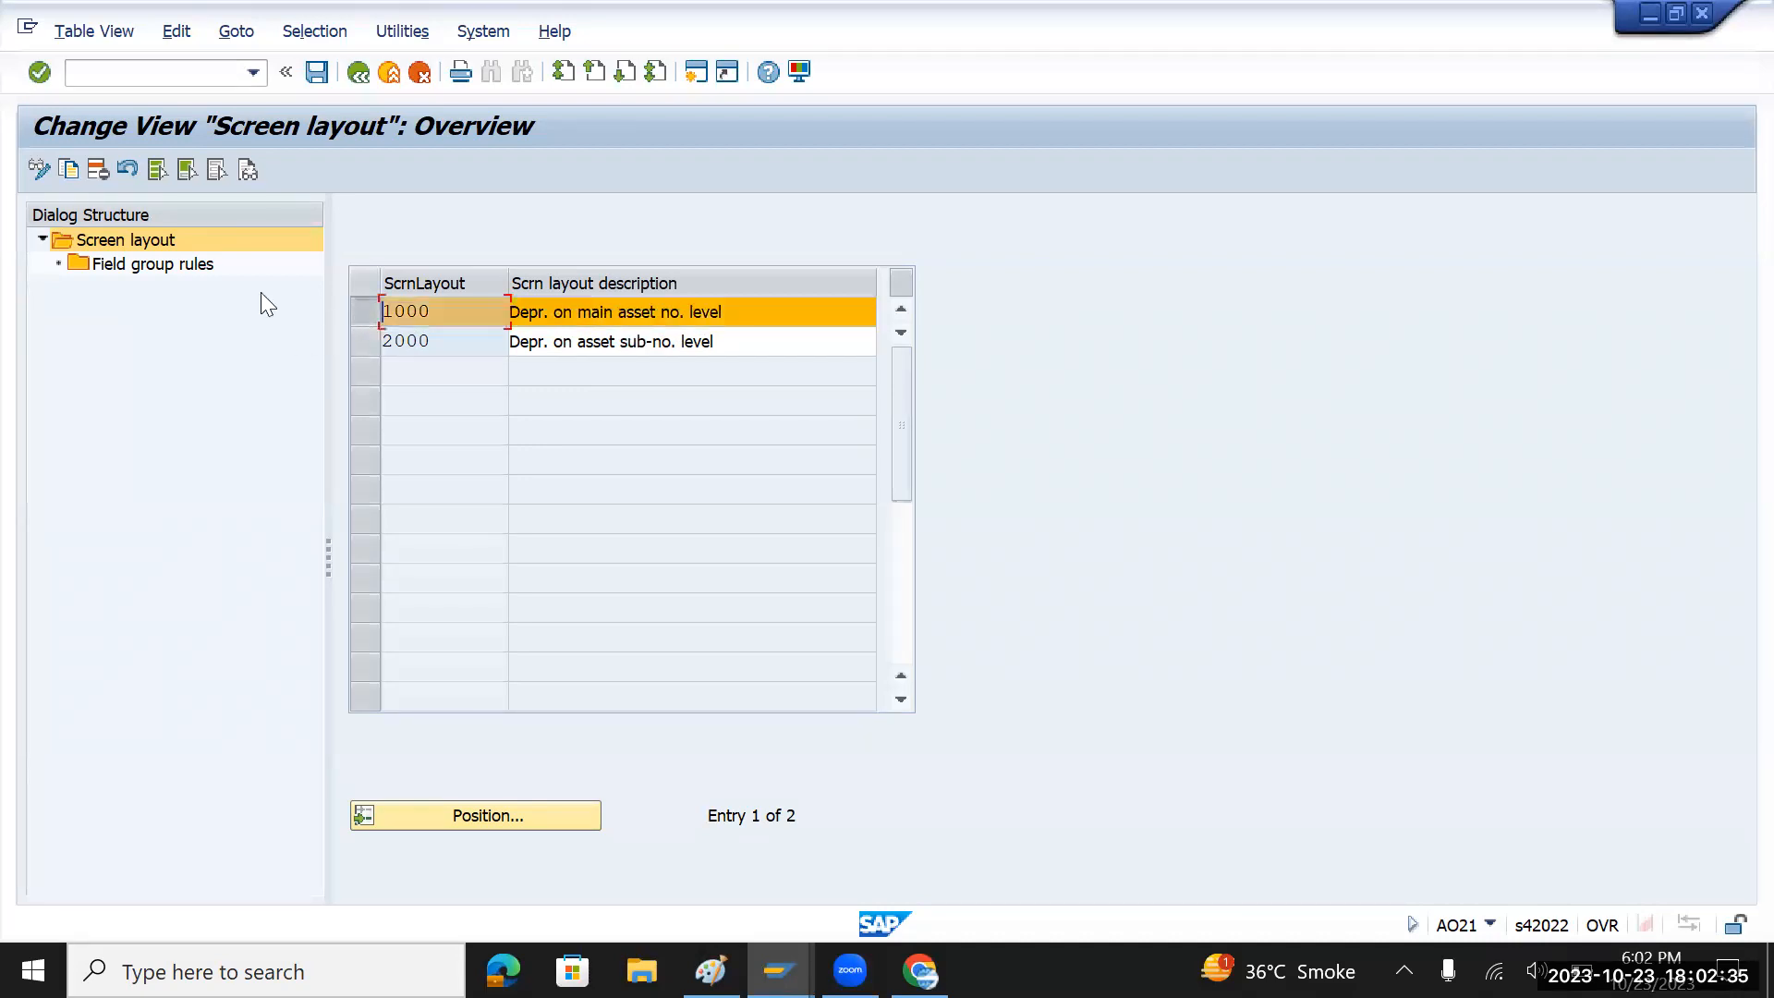
pyautogui.doubleClick(144, 266)
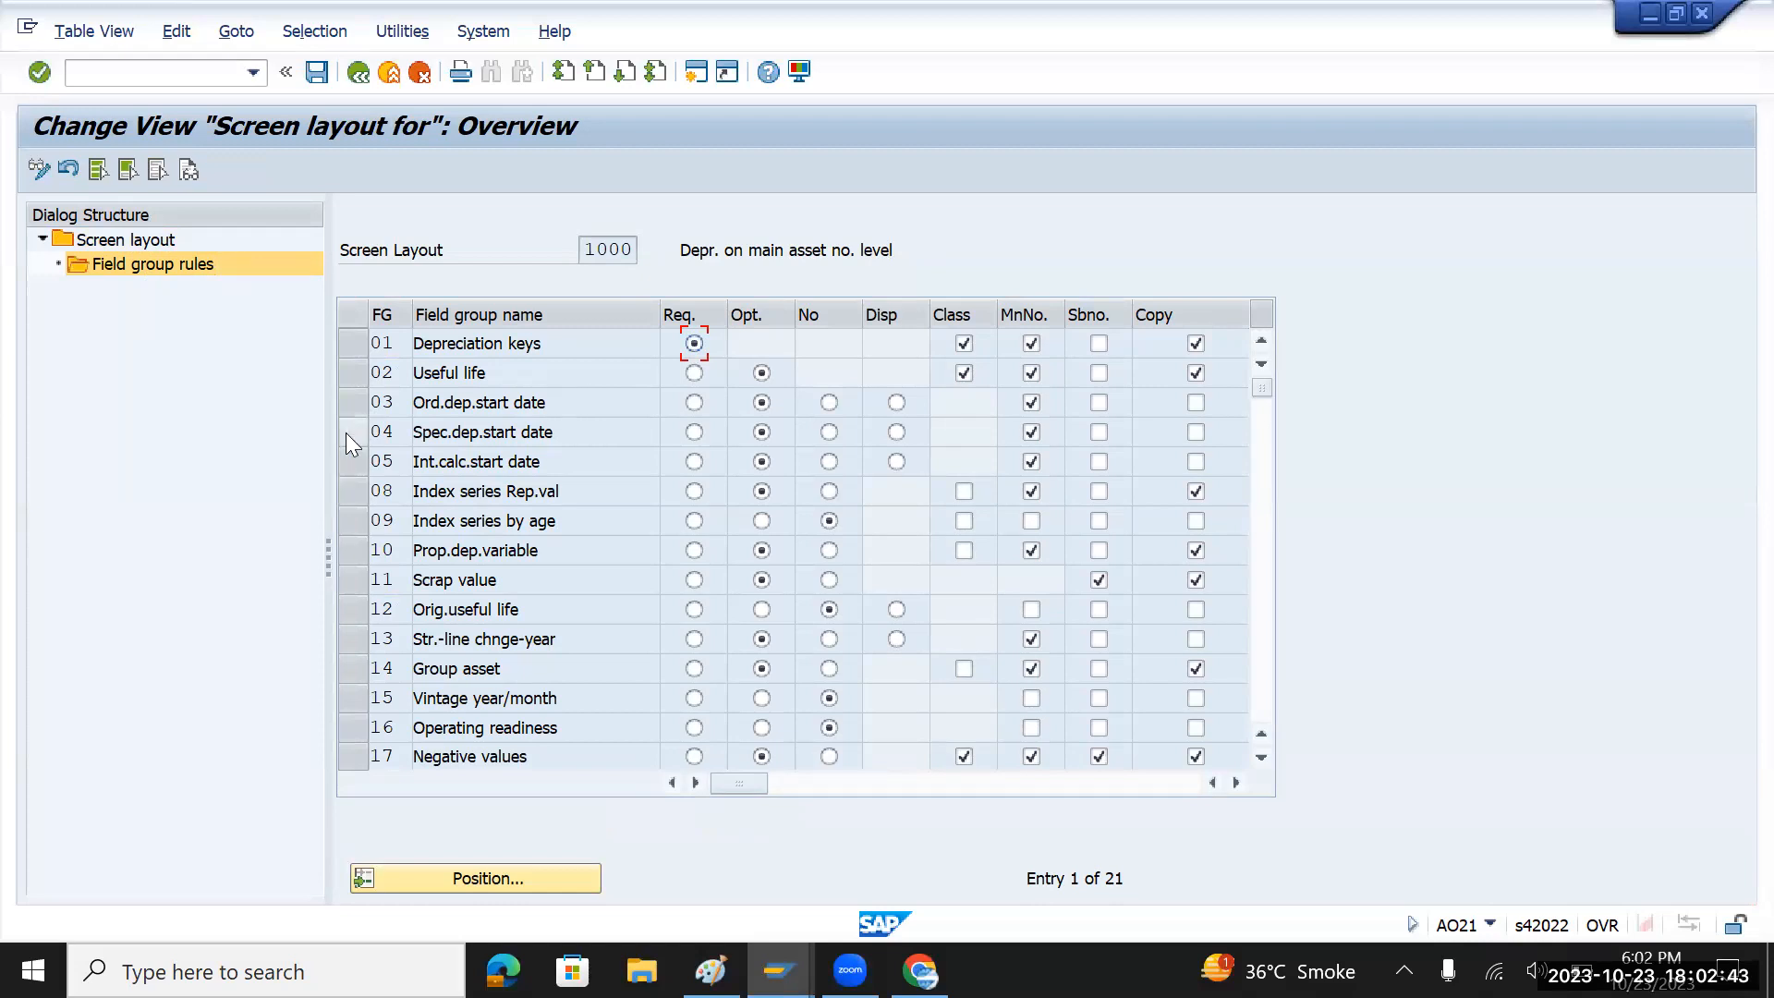
pyautogui.click(348, 73)
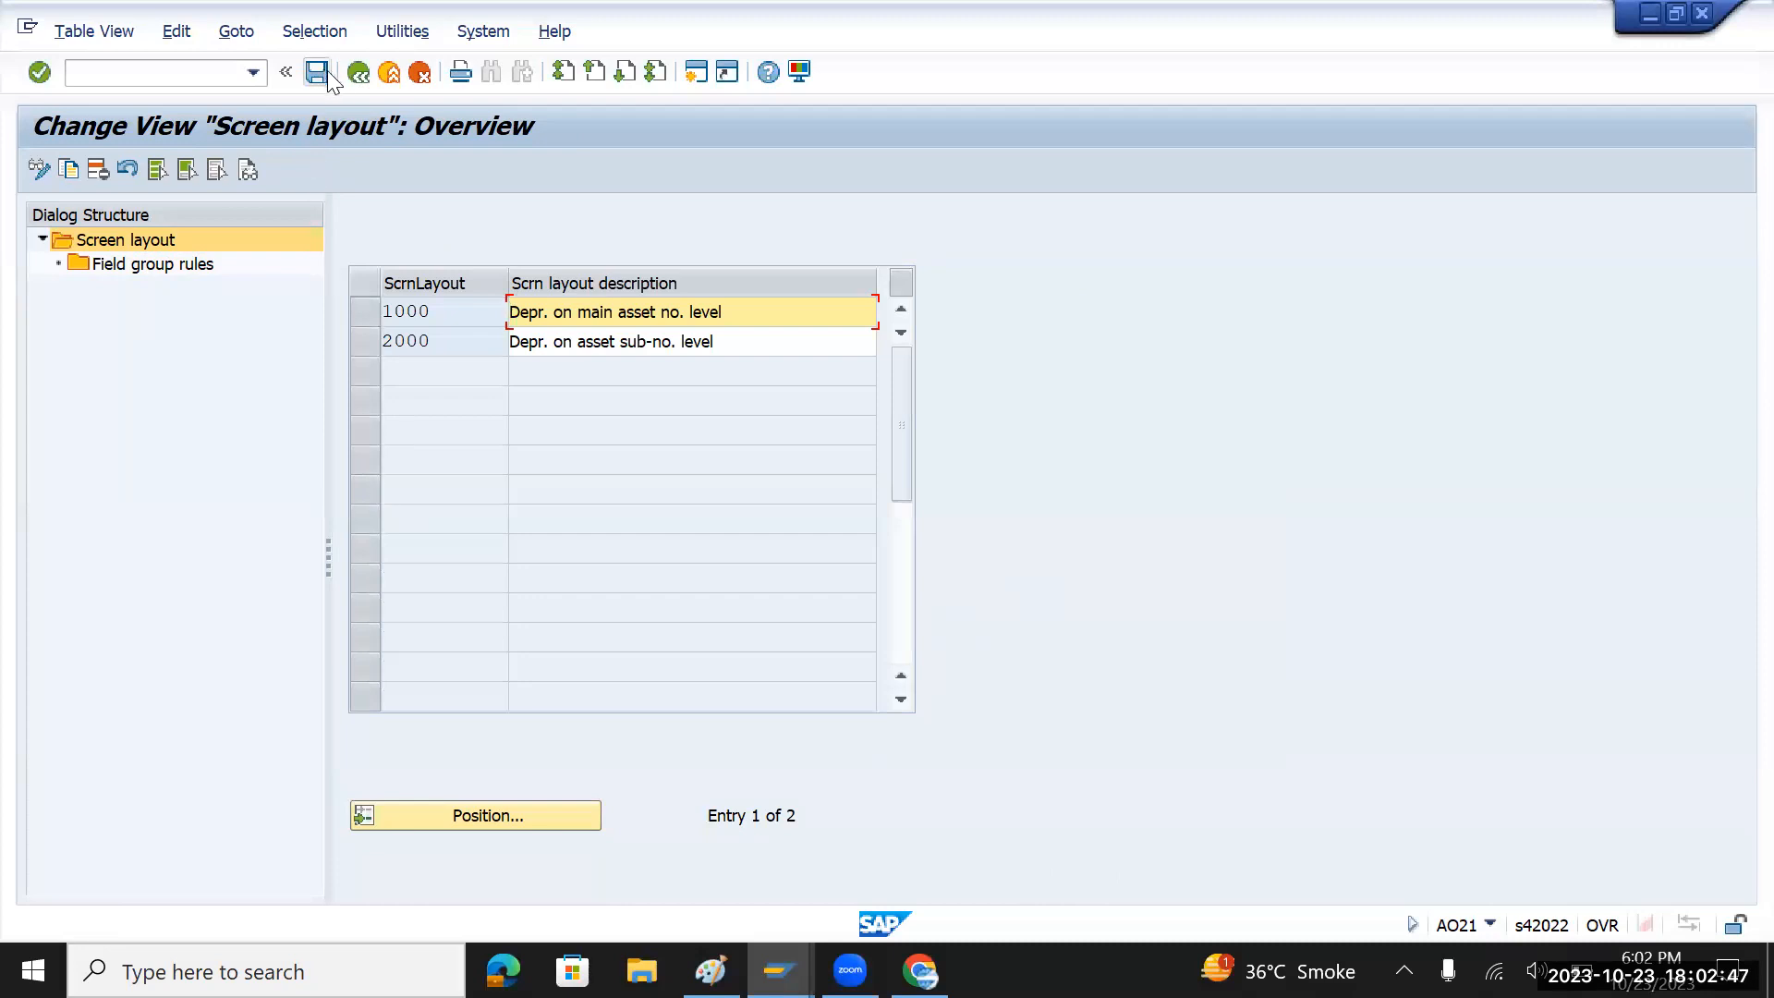
pyautogui.click(355, 73)
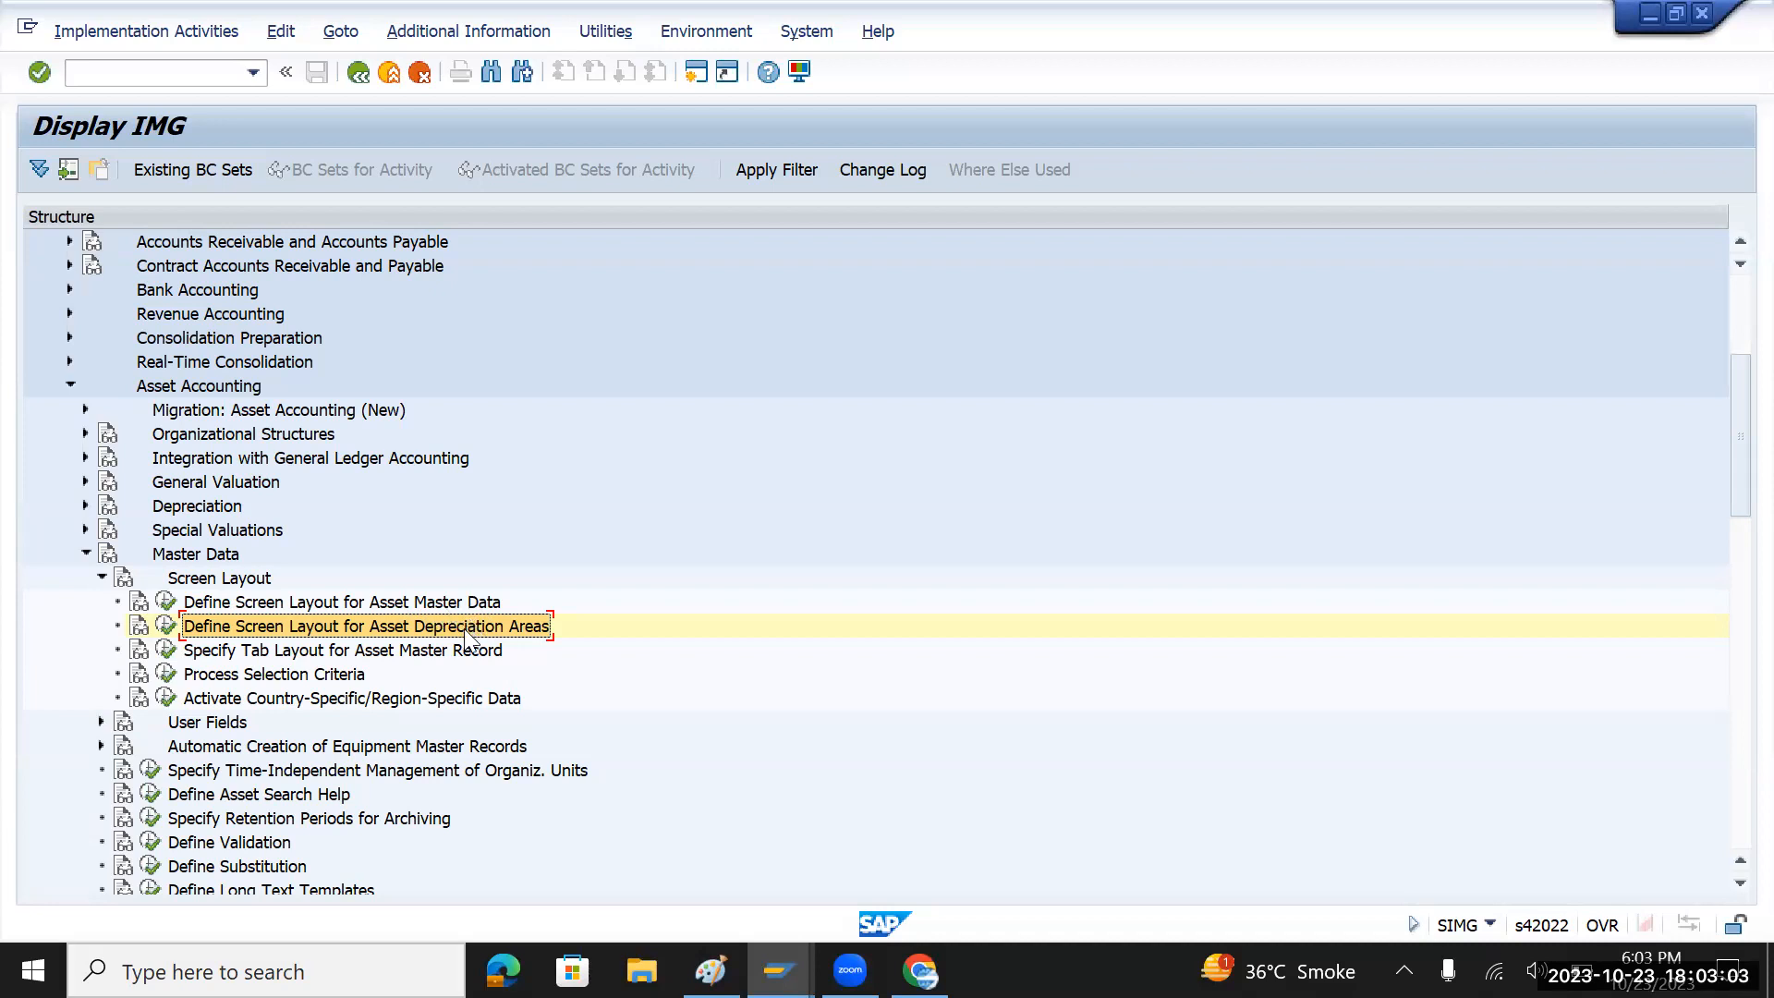
# - Reopen the depreciation area screen layouts to check the entry for layout 1000, and go back to the IMG
pyautogui.click(164, 627)
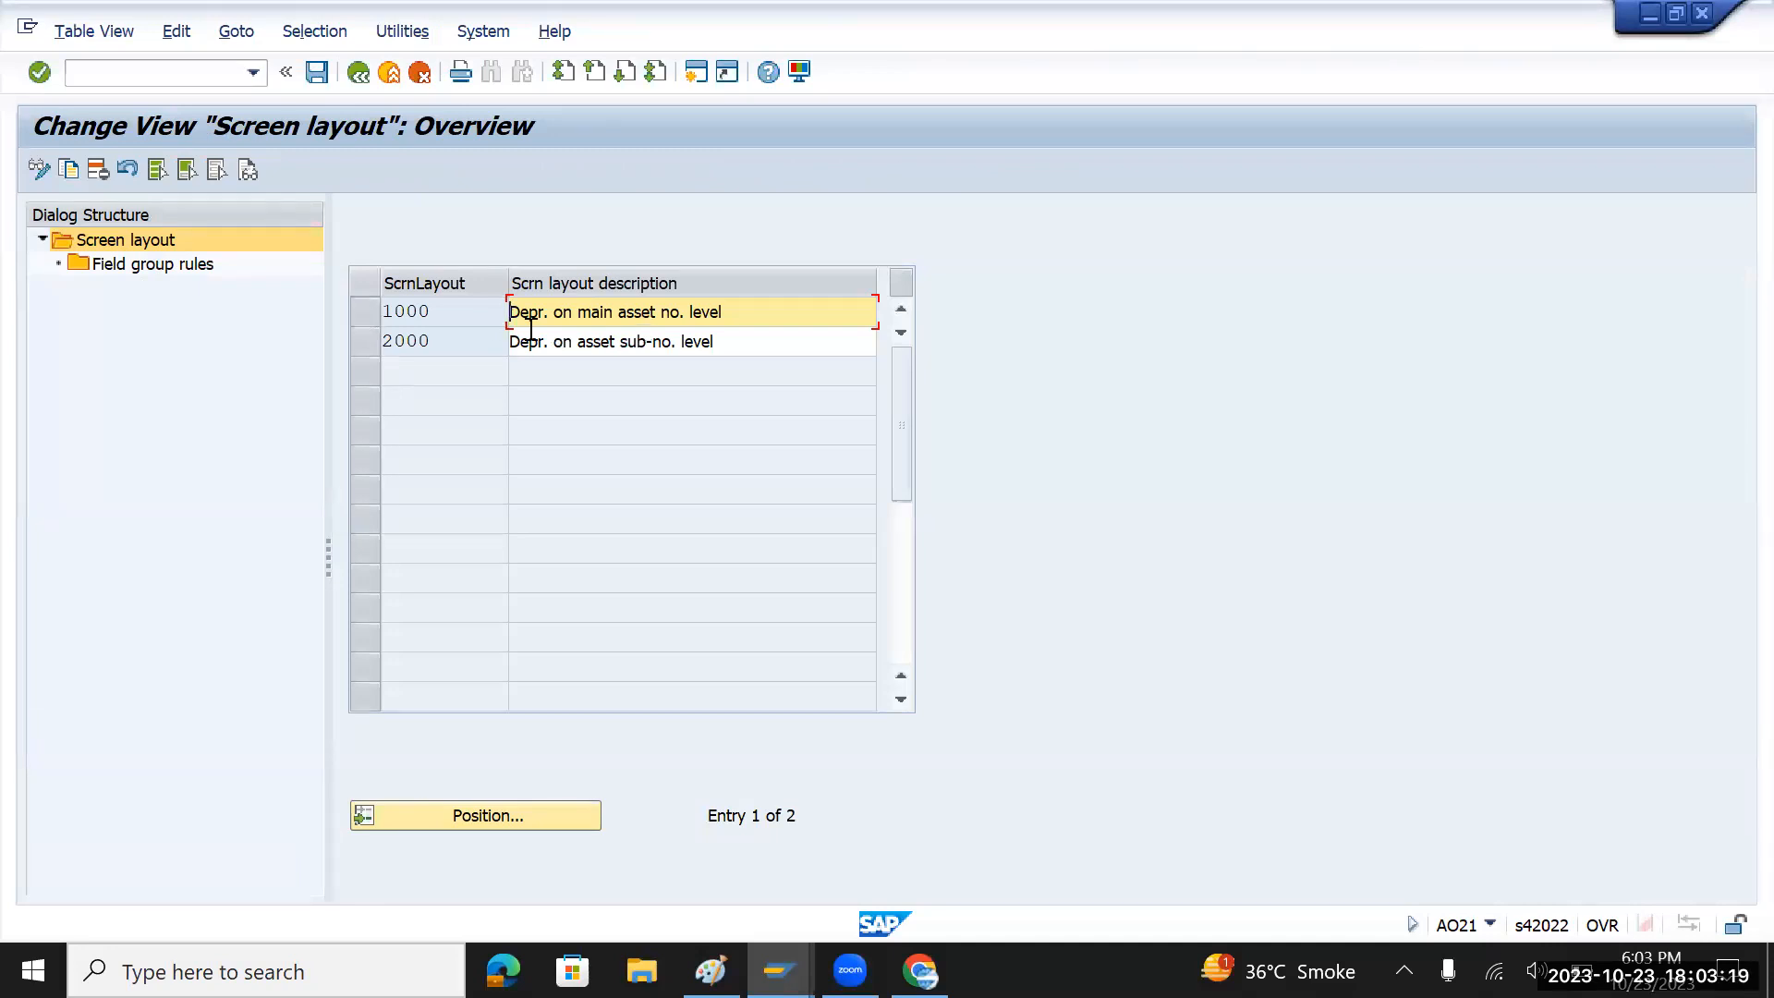
pyautogui.click(447, 308)
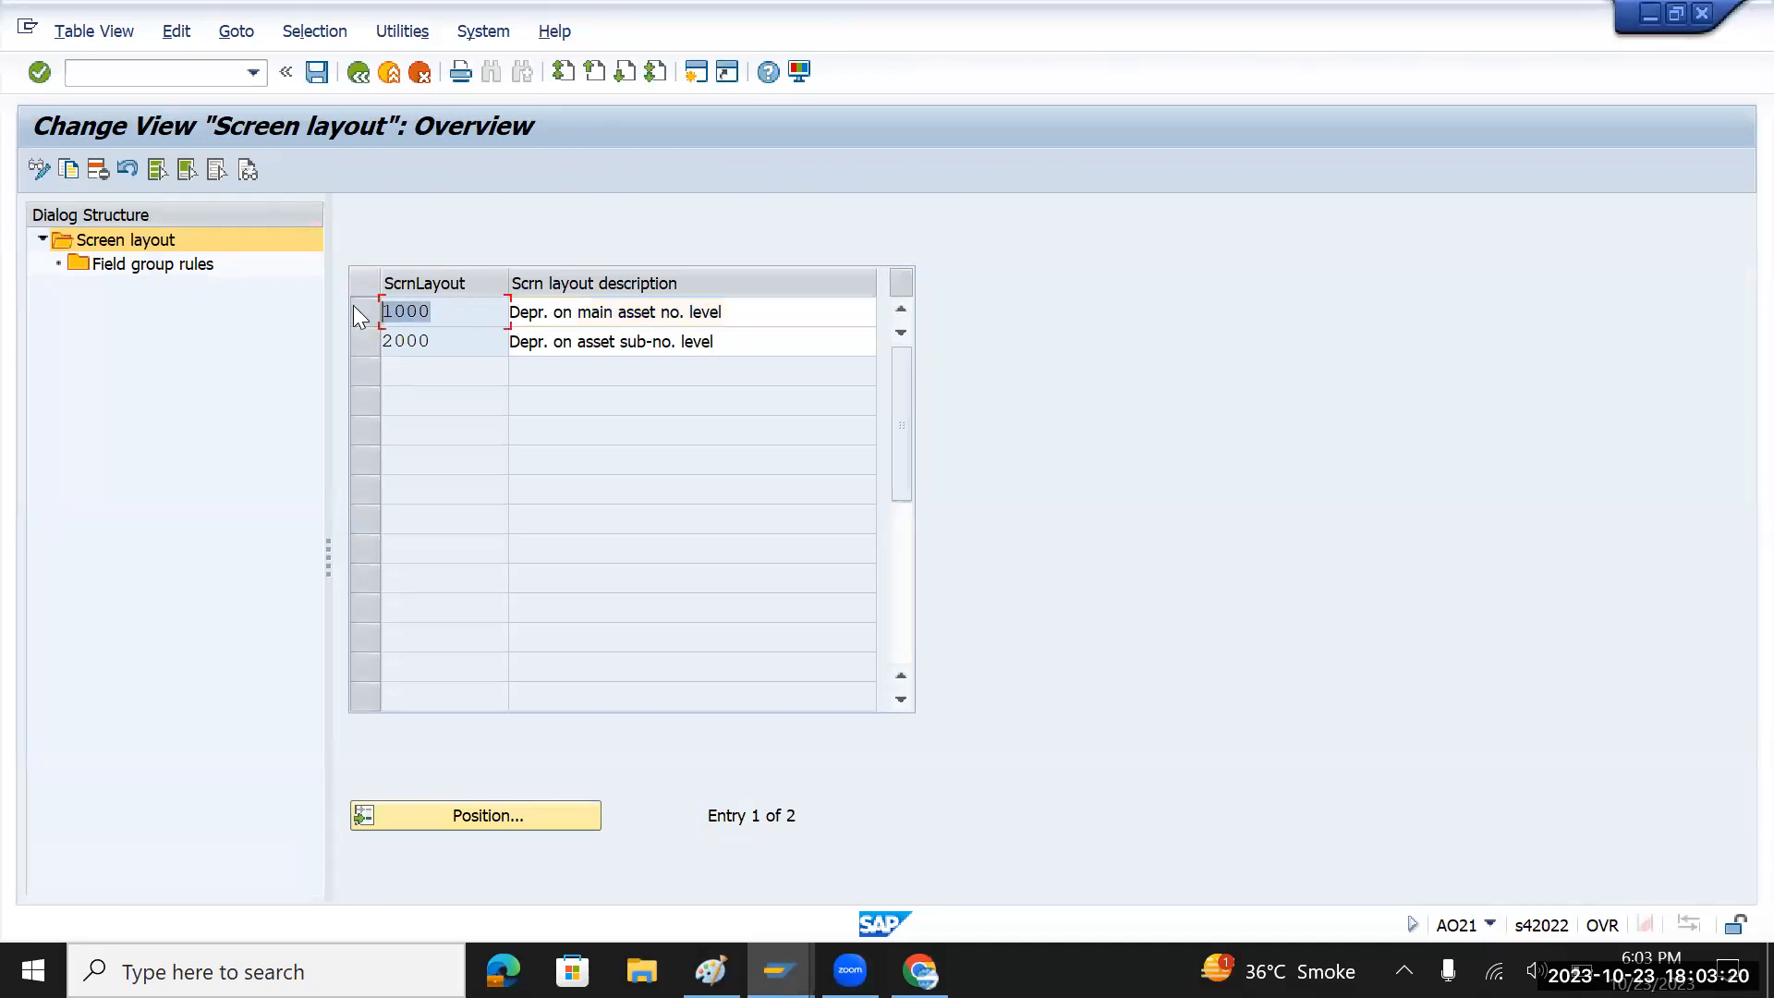
pyautogui.click(357, 73)
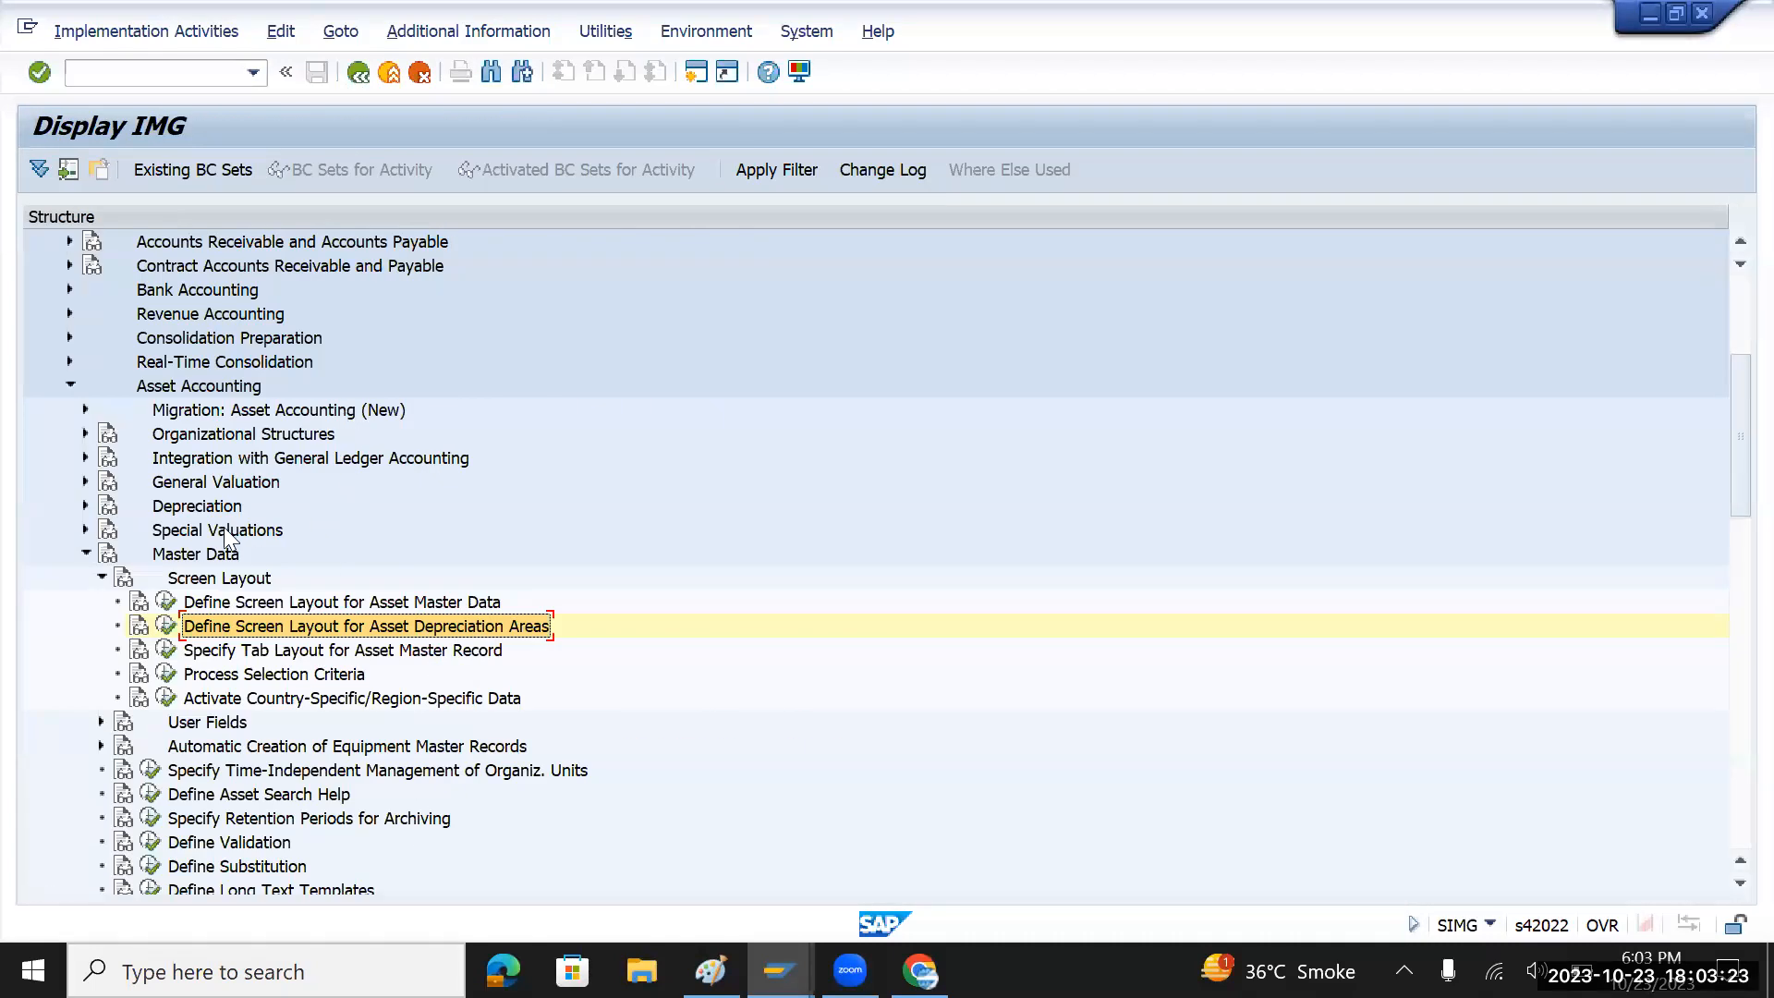
# - Collapse the Master Data node and open Determine Depreciation Areas in the Asset Class under General Valuation
pyautogui.click(102, 577)
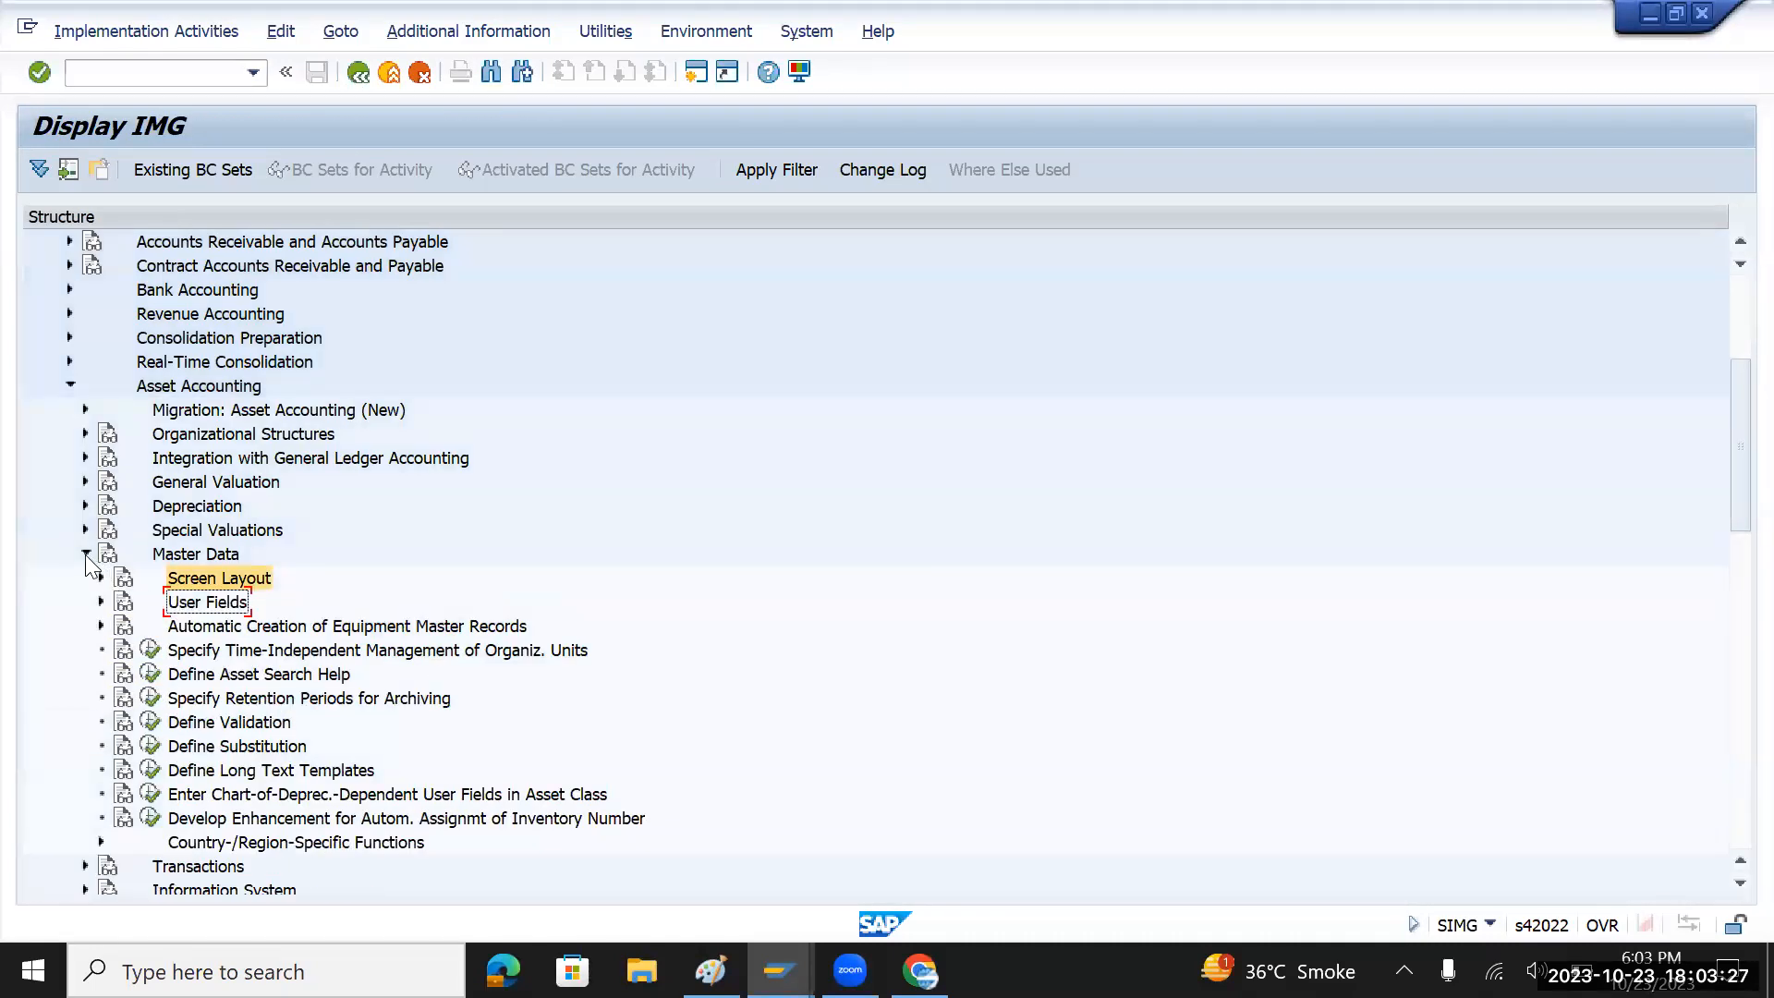
pyautogui.click(85, 554)
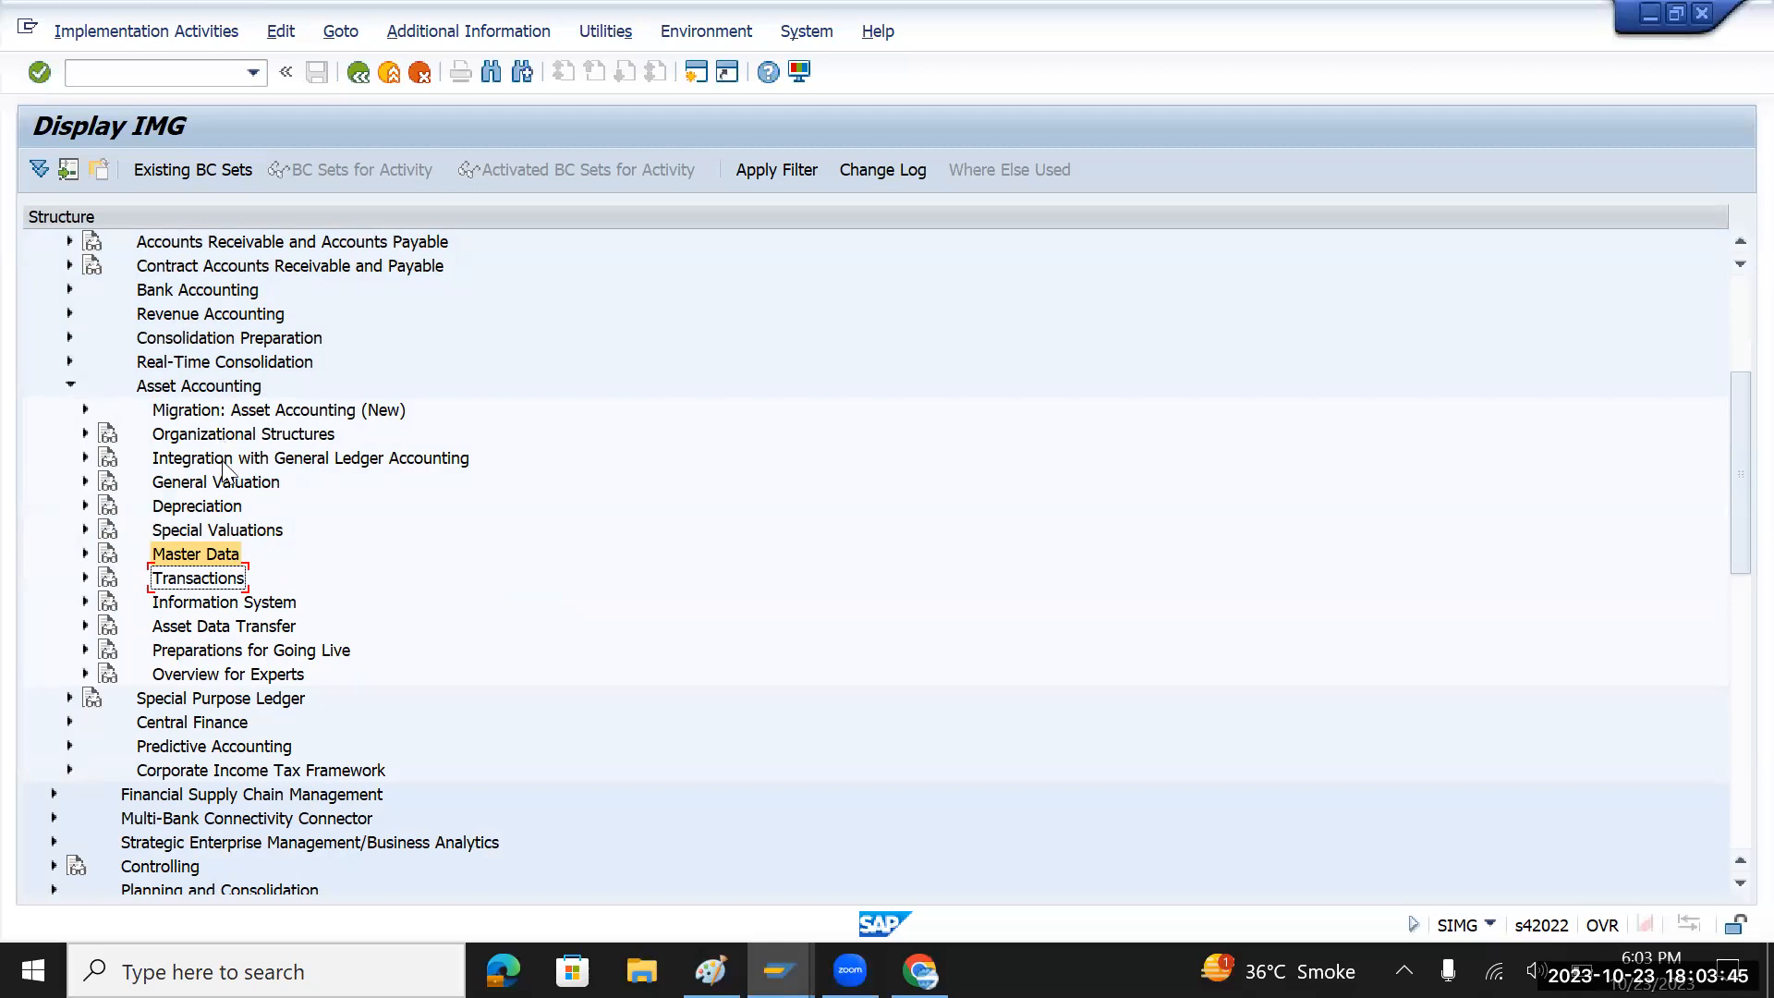
pyautogui.click(207, 482)
pyautogui.click(82, 482)
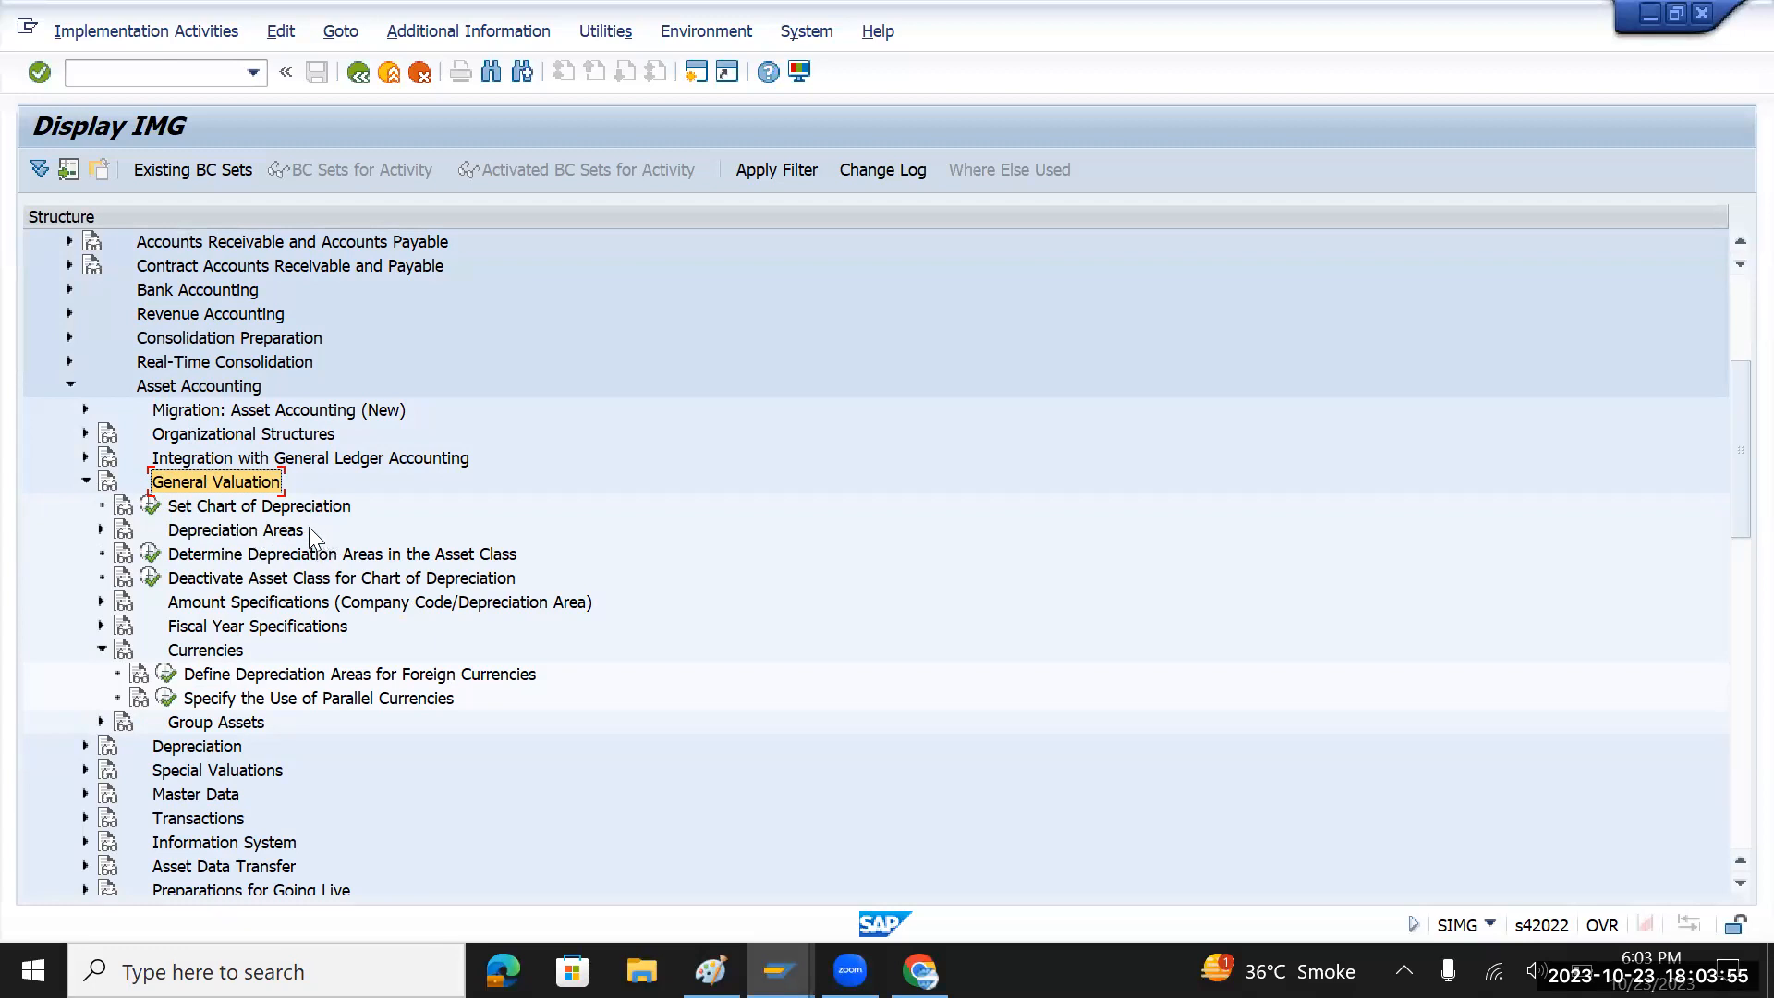
pyautogui.click(292, 554)
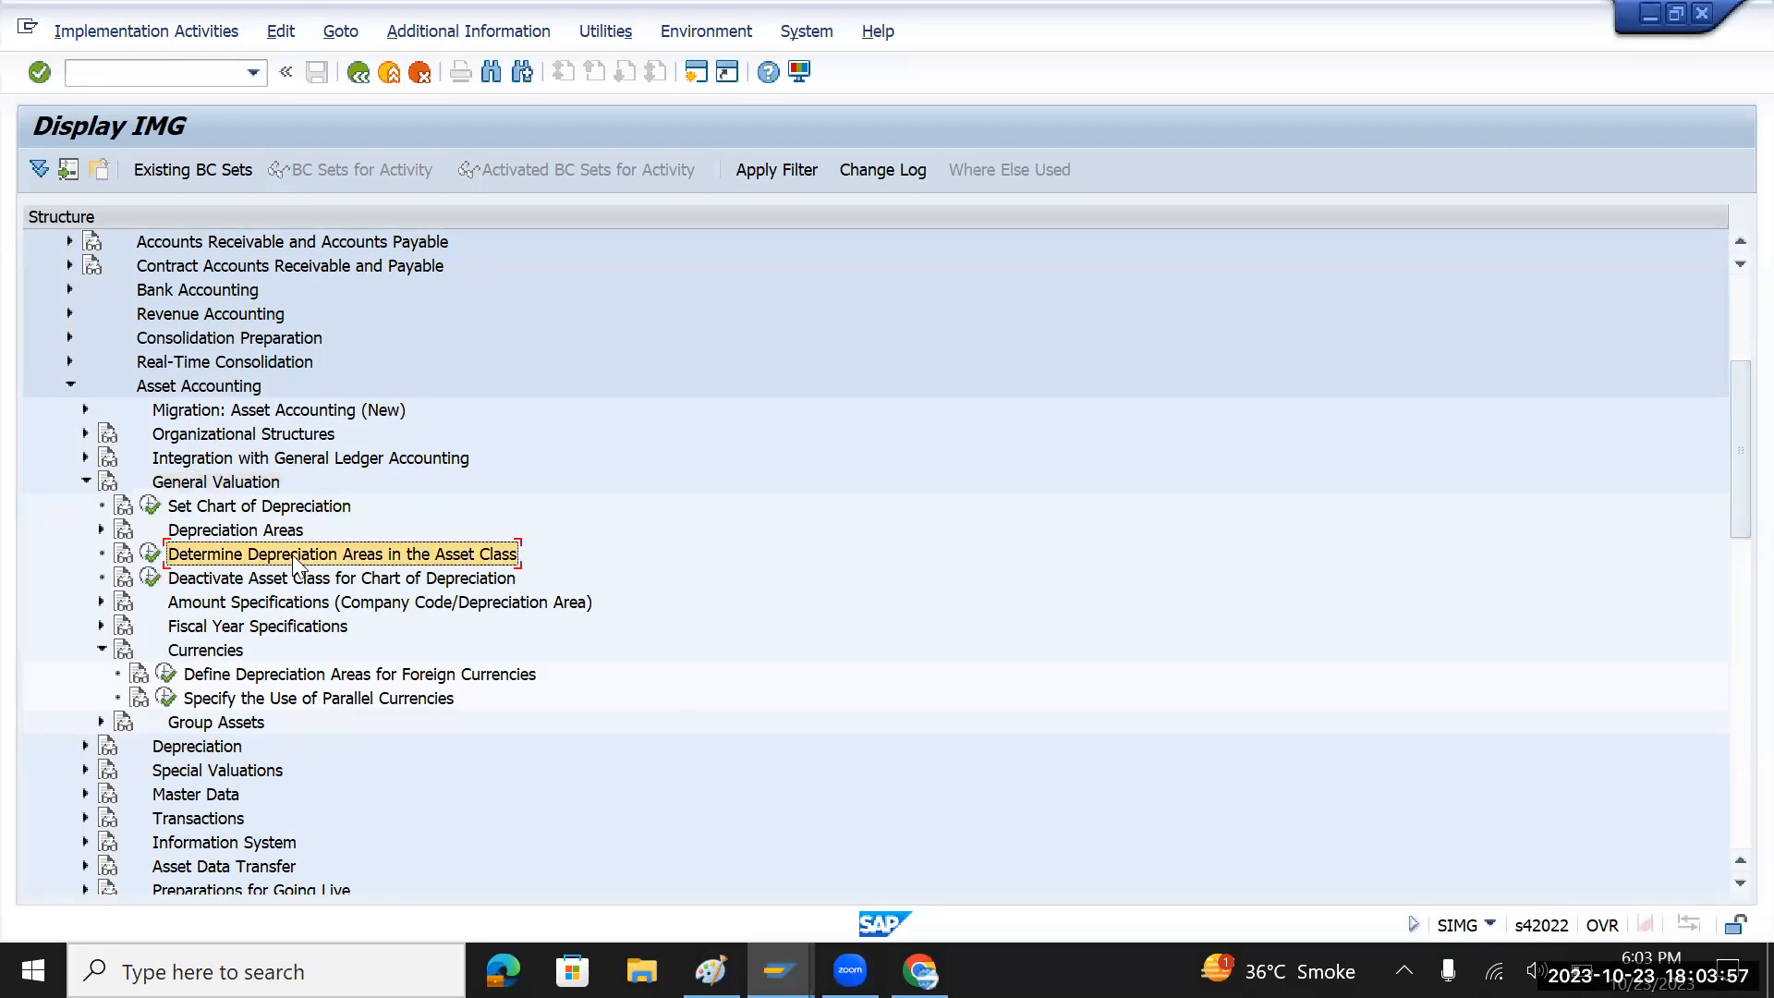
pyautogui.click(149, 559)
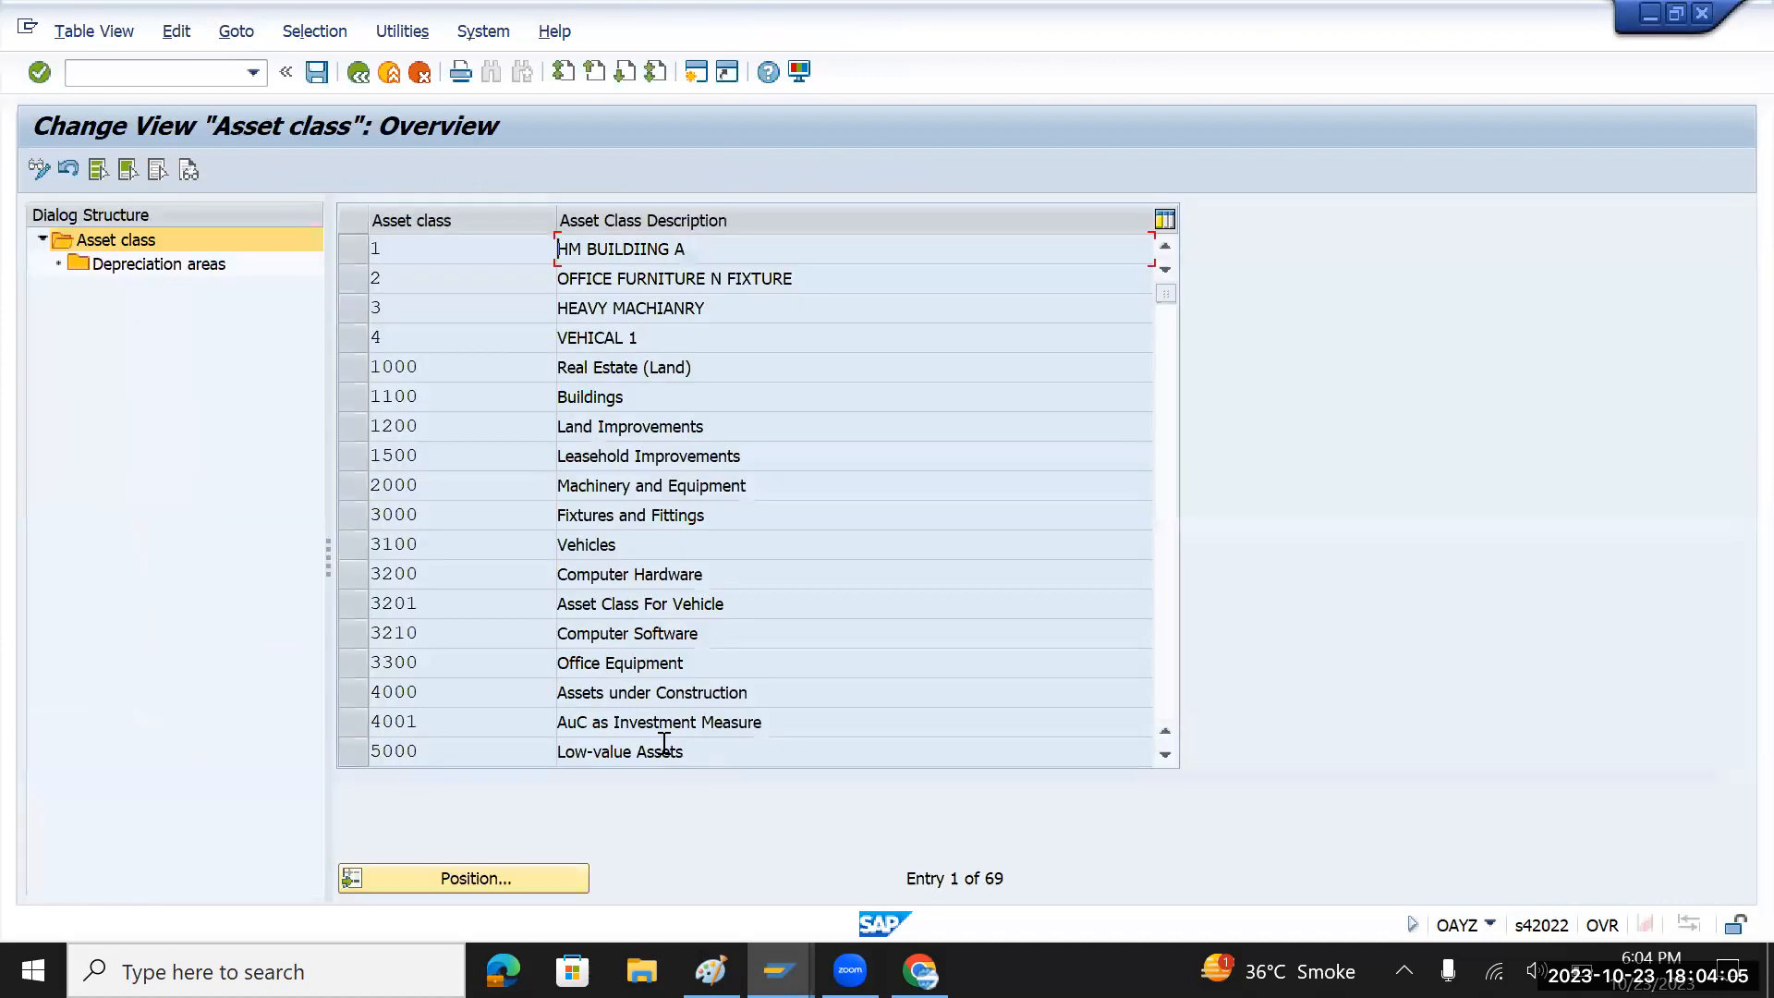
# - Find asset class TMMAC Machinery and Equipment in the overview and display its depreciation areas
pyautogui.scroll(-6, 665, 743)
pyautogui.scroll(-7, 661, 744)
pyautogui.scroll(-7, 658, 743)
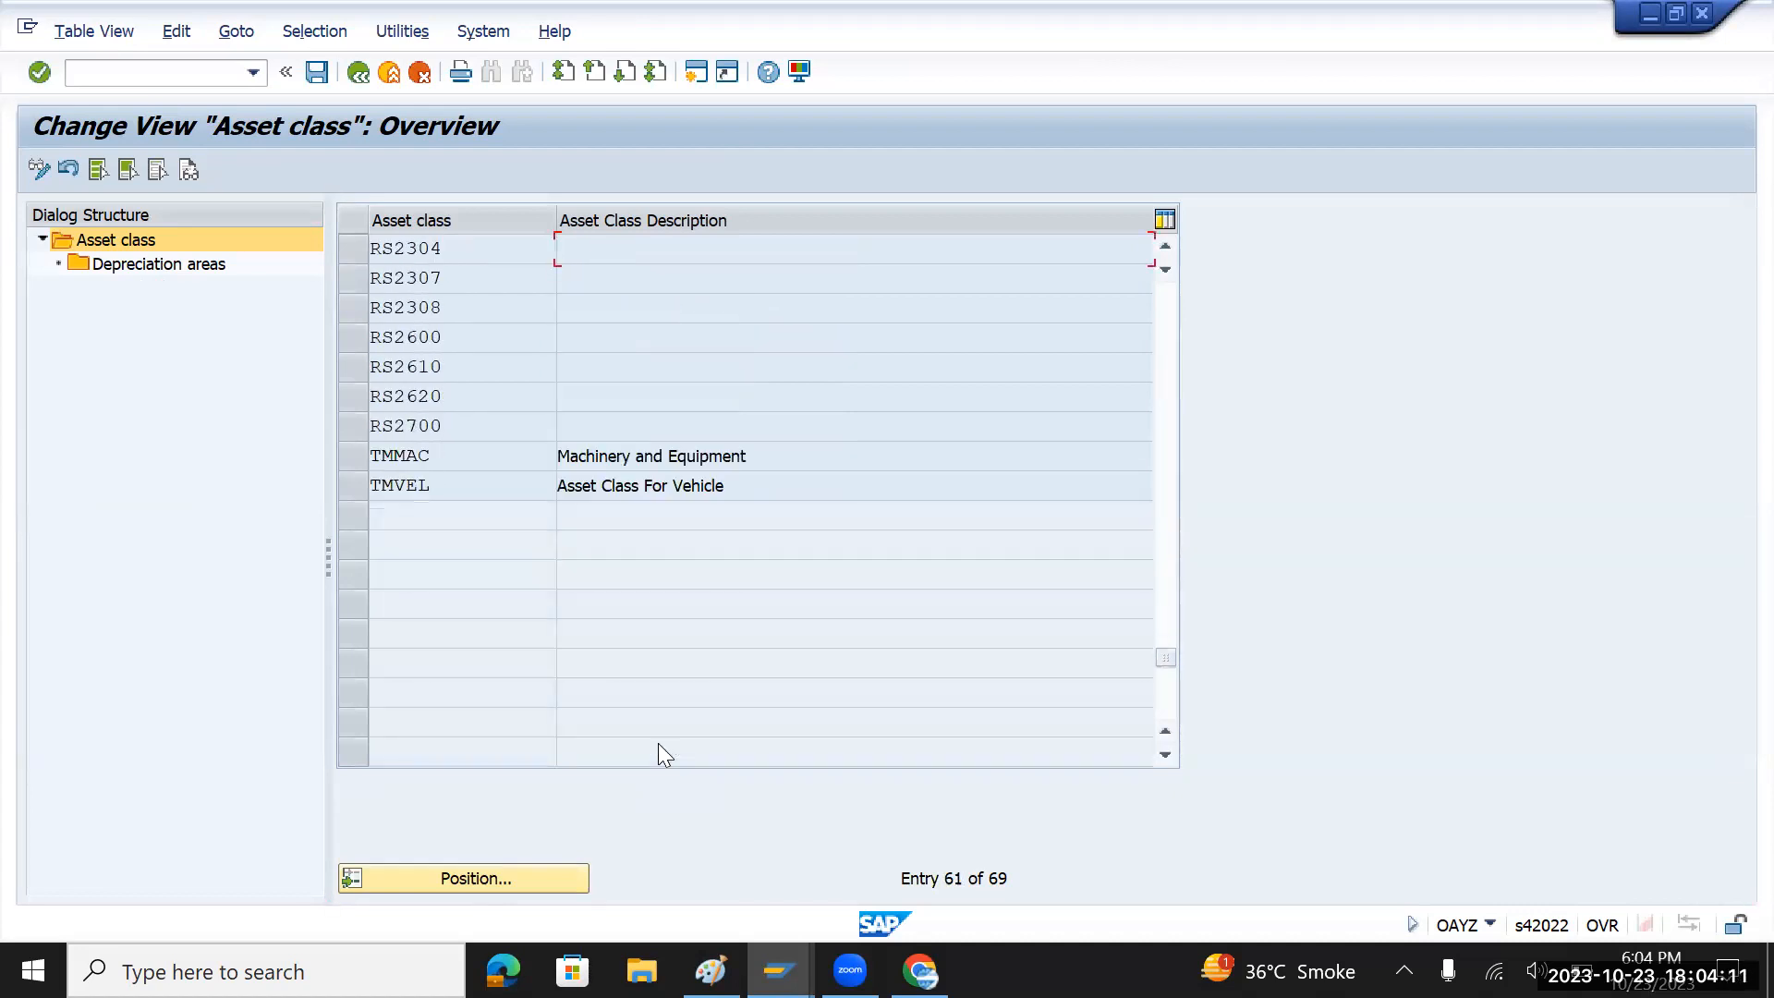
pyautogui.click(358, 459)
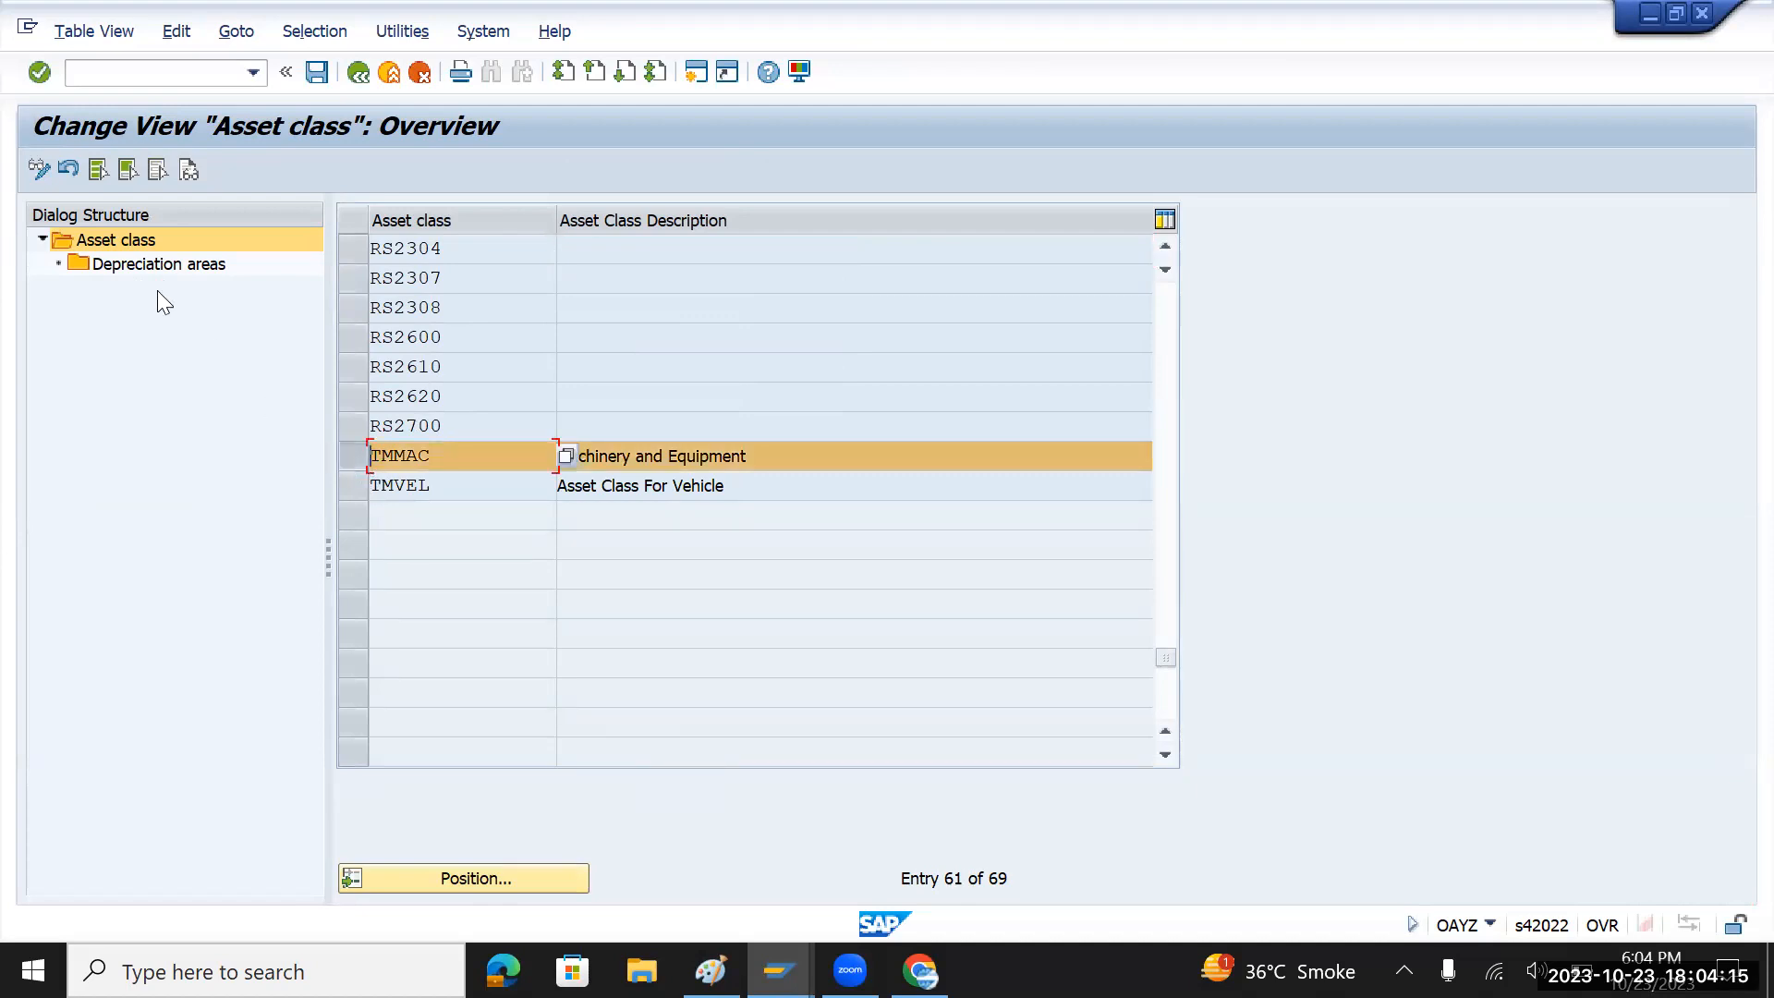
pyautogui.doubleClick(153, 264)
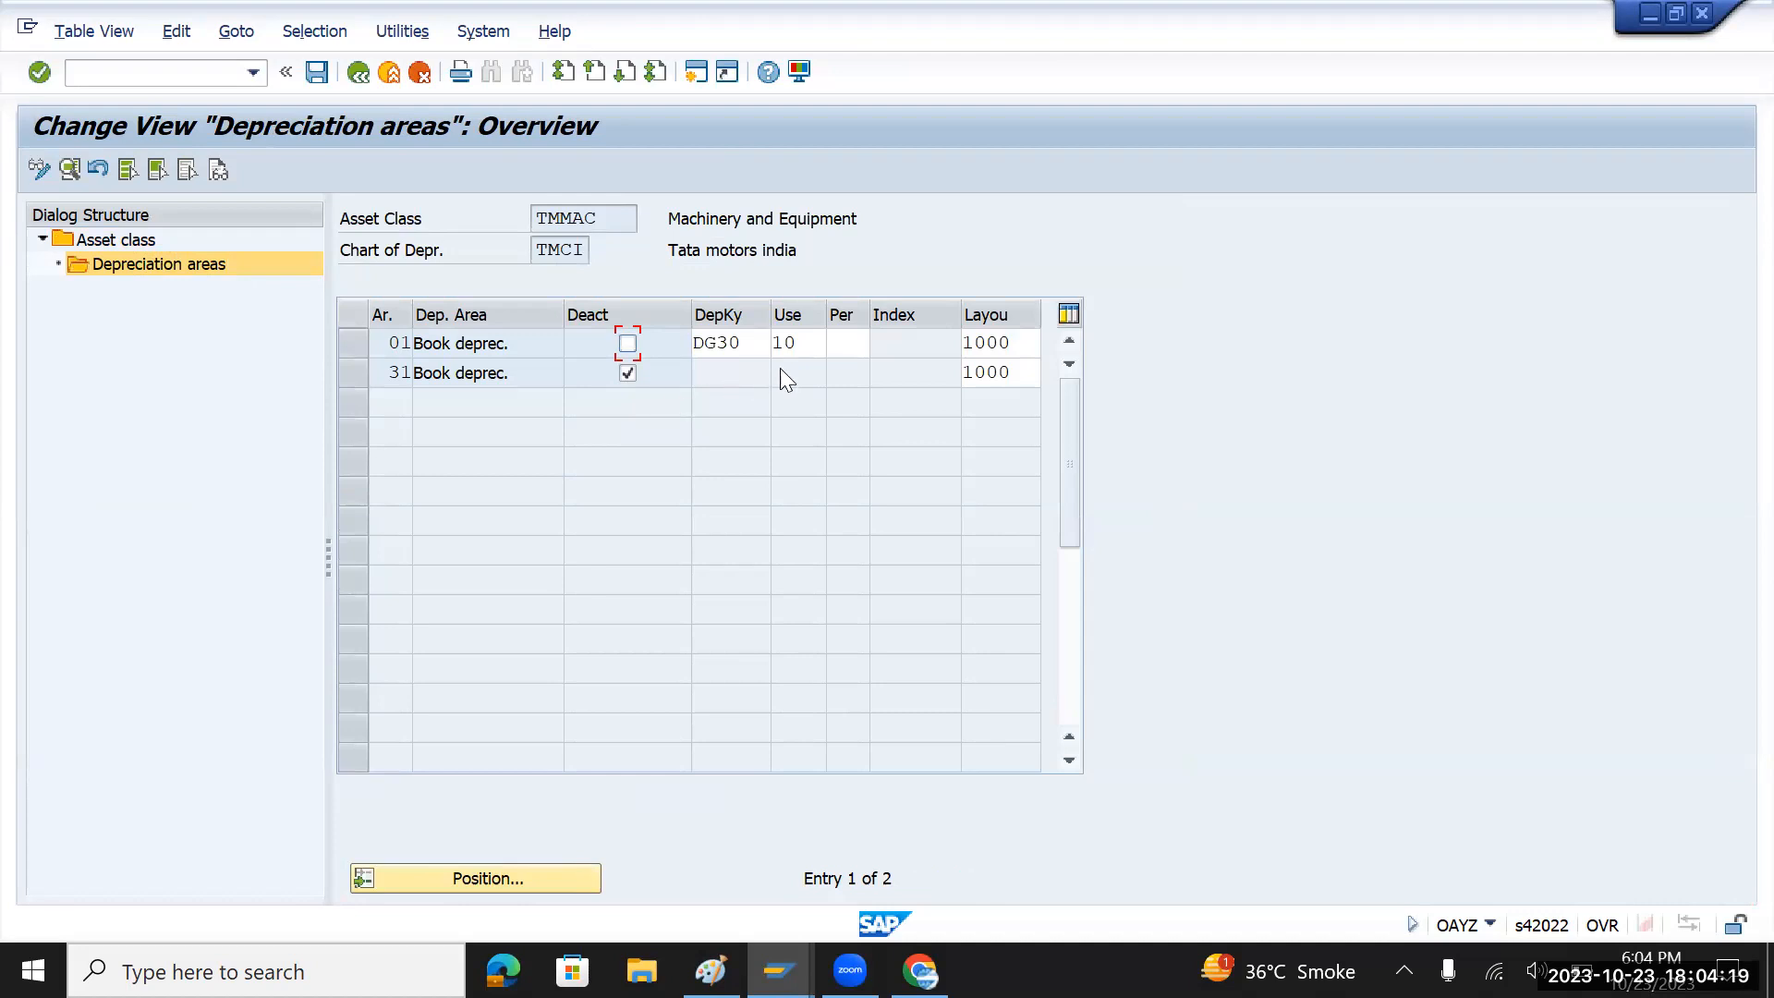
# - Replace the depreciation key of area 01 in asset class TMMAC with TMIN from the list of depreciation keys
pyautogui.moveTo(1017, 342); pyautogui.dragTo(960, 346)
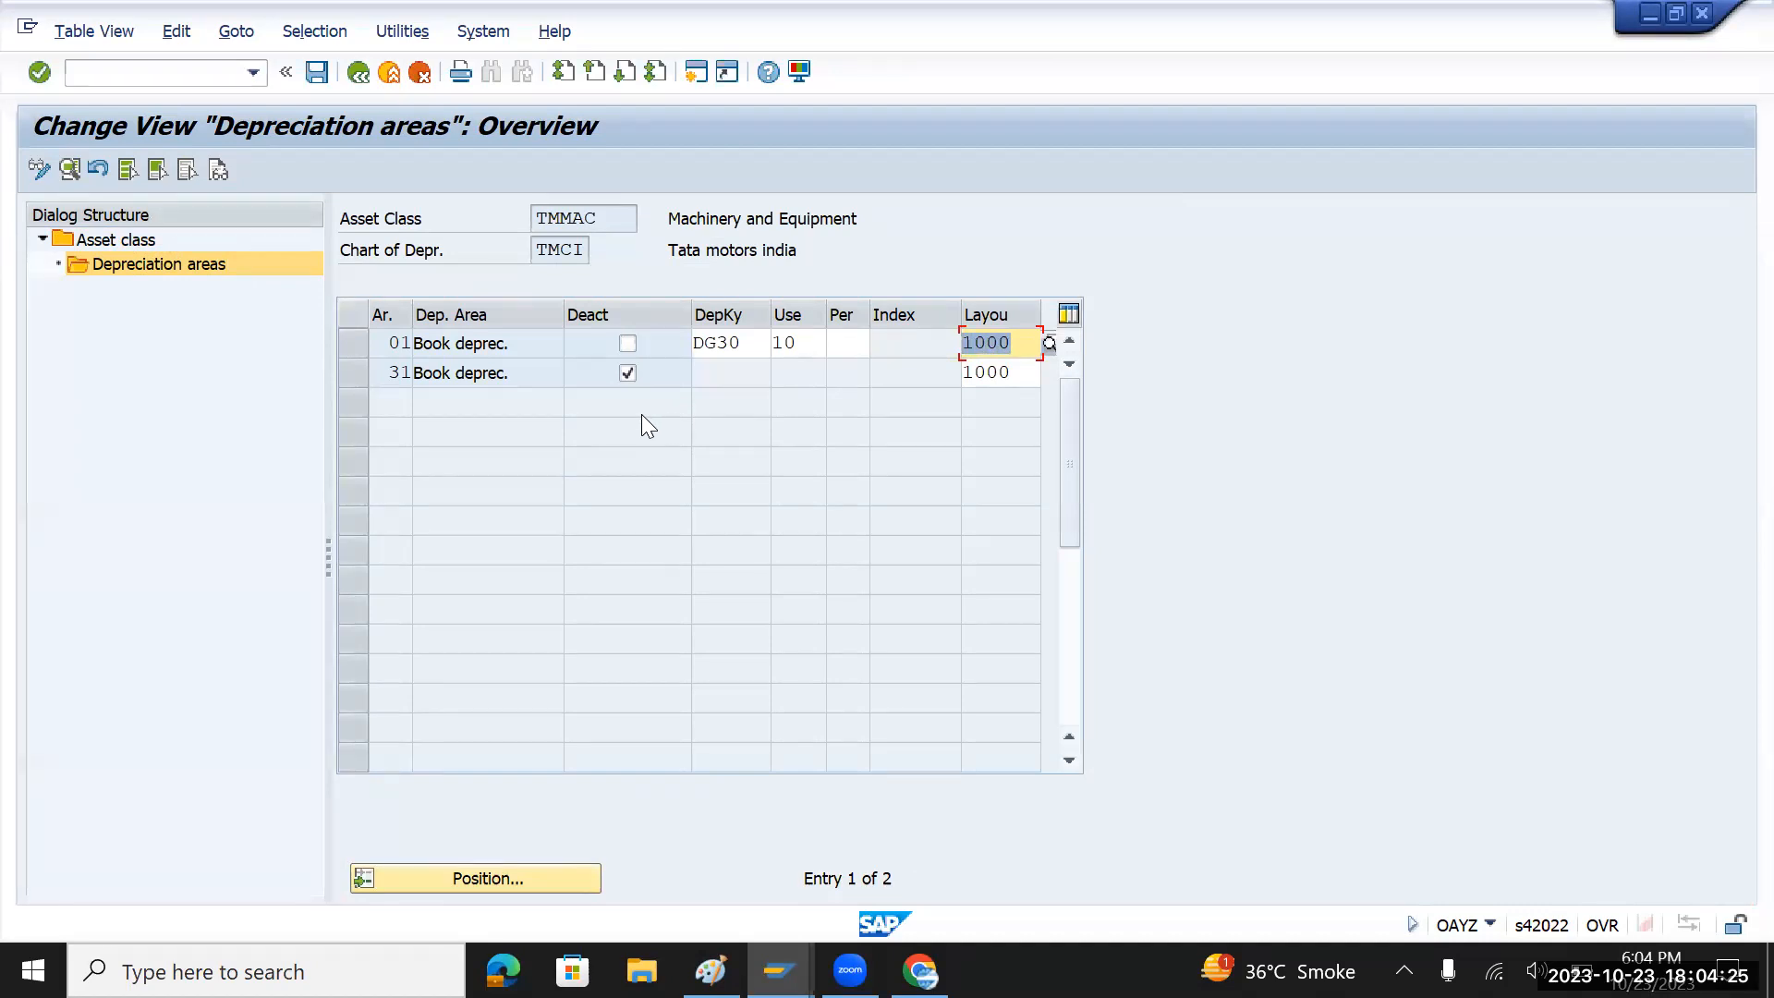
pyautogui.click(742, 346)
pyautogui.press('BackSpace')
pyautogui.press('BackSpace')
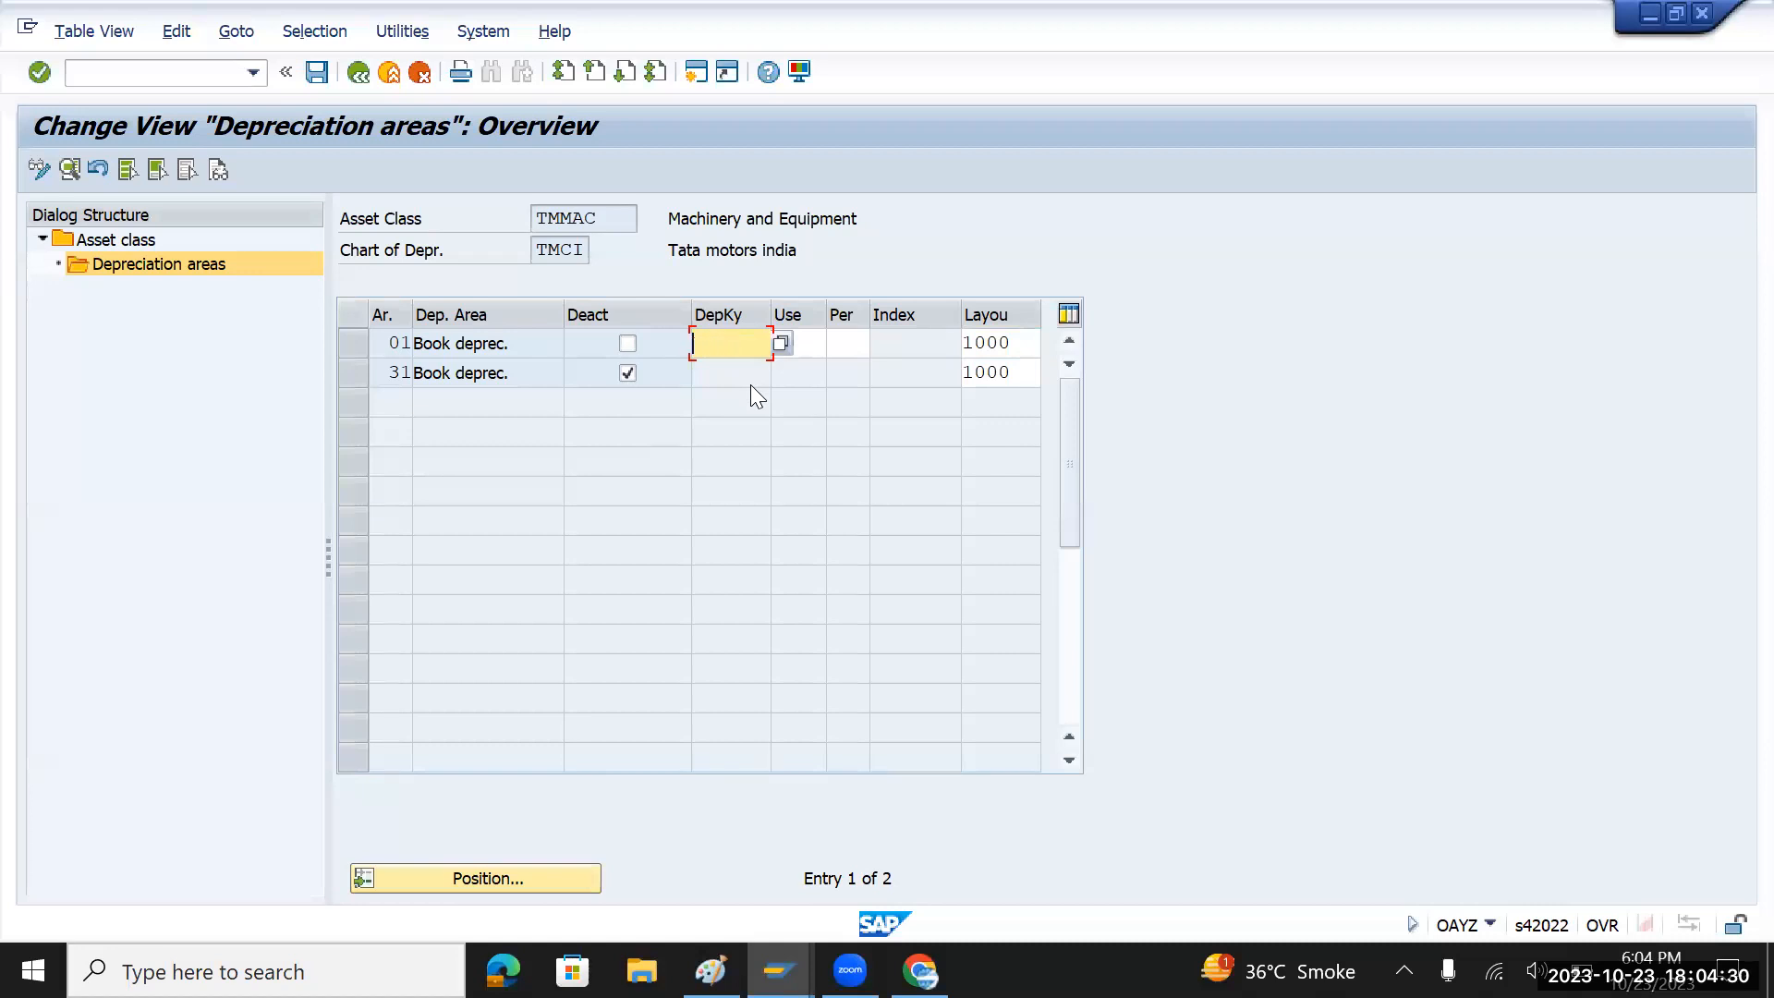
pyautogui.click(784, 340)
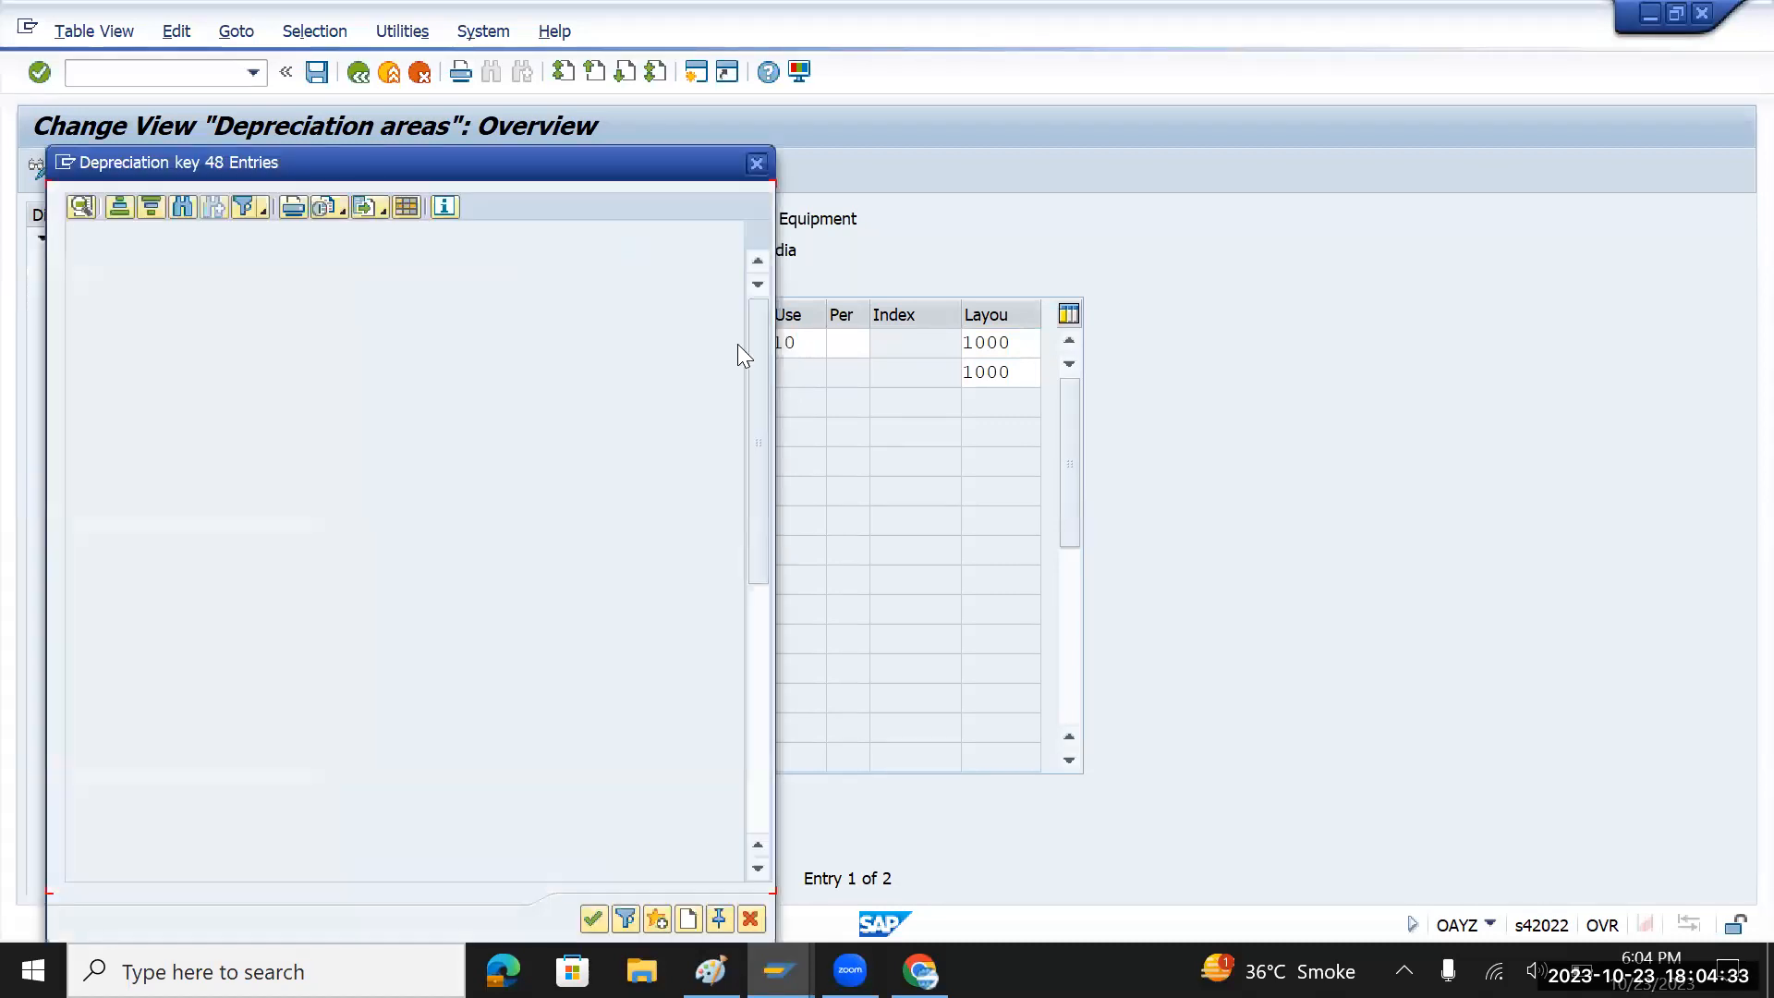
pyautogui.scroll(-7, 368, 587)
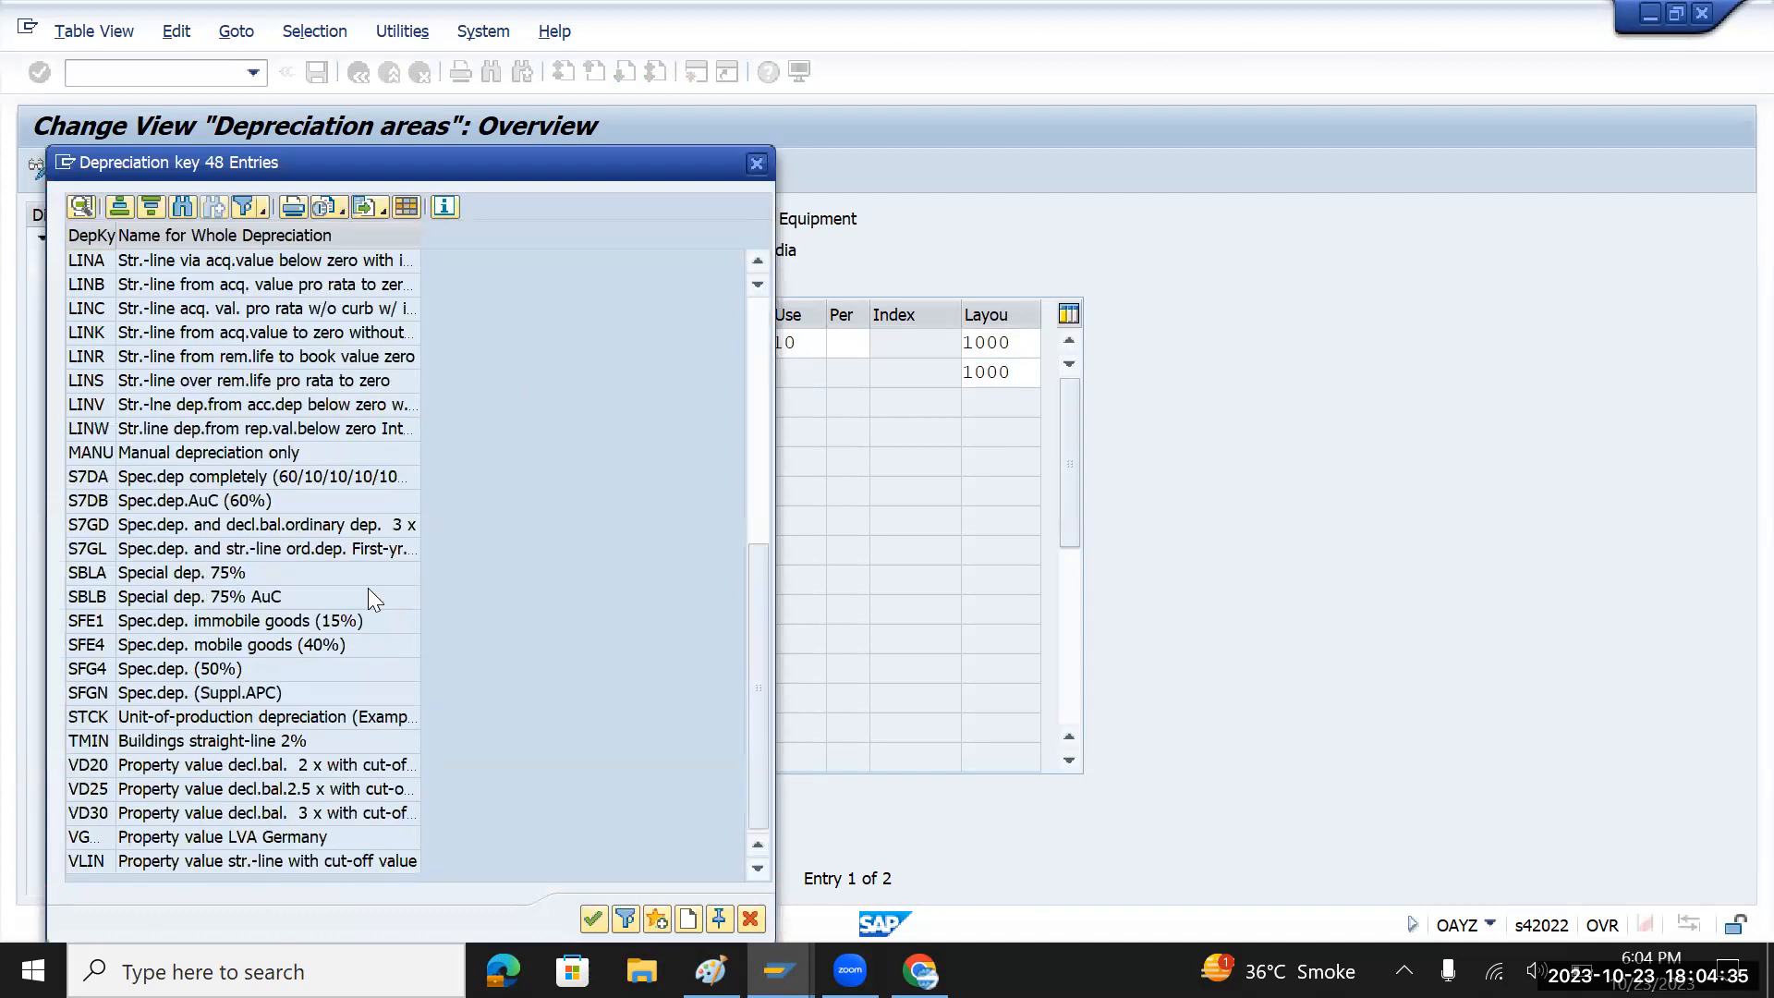
pyautogui.doubleClick(158, 740)
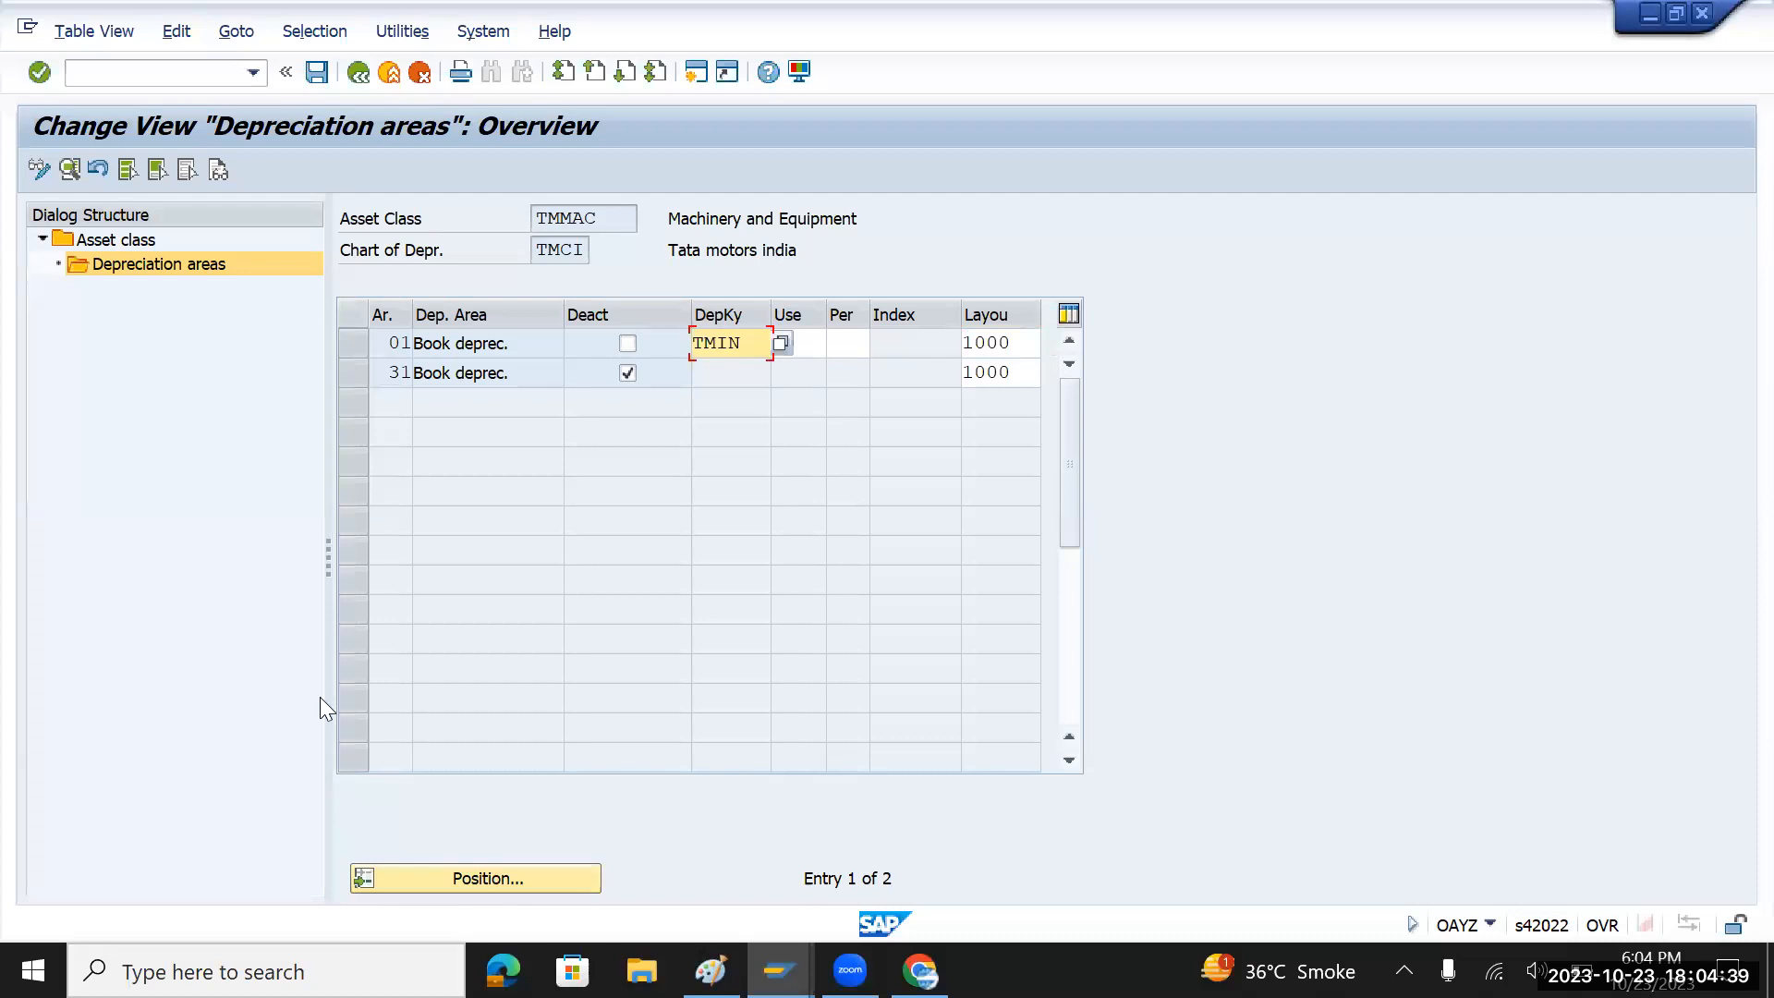
# - Activate depreciation area 31 for TMMAC, widen the useful life column, and save the settings to the FI_Basis setting customizing request
pyautogui.click(626, 373)
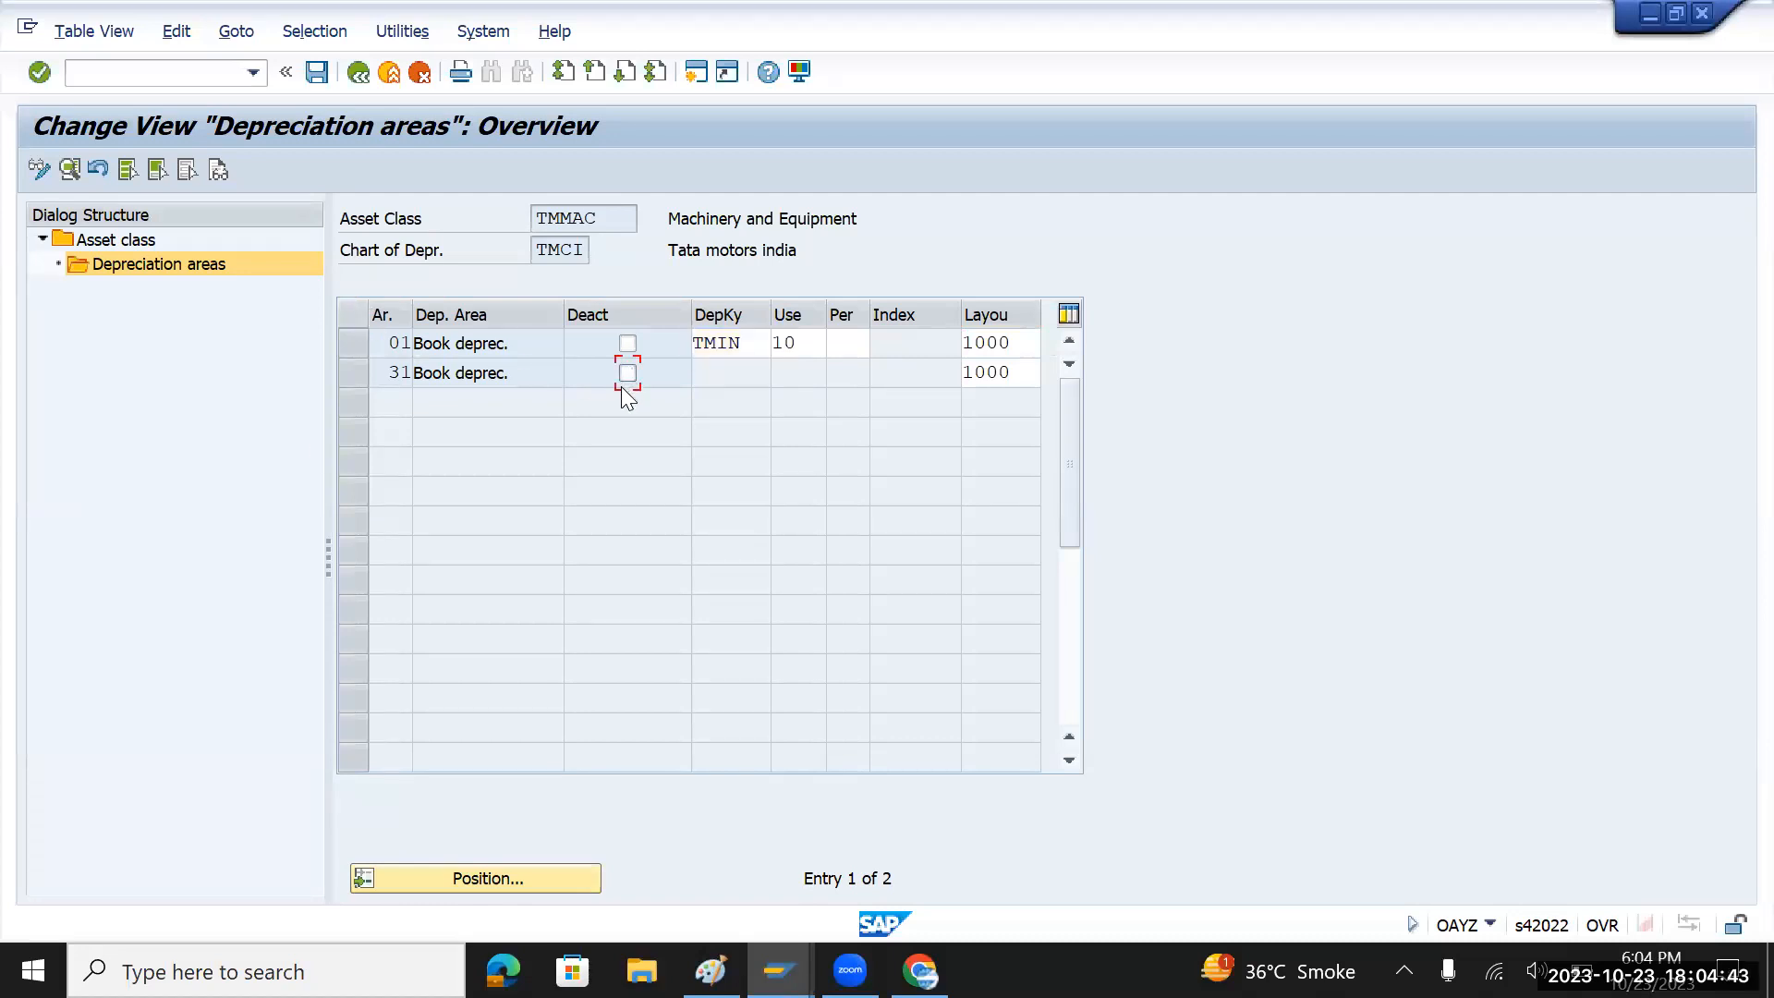
pyautogui.press('Return')
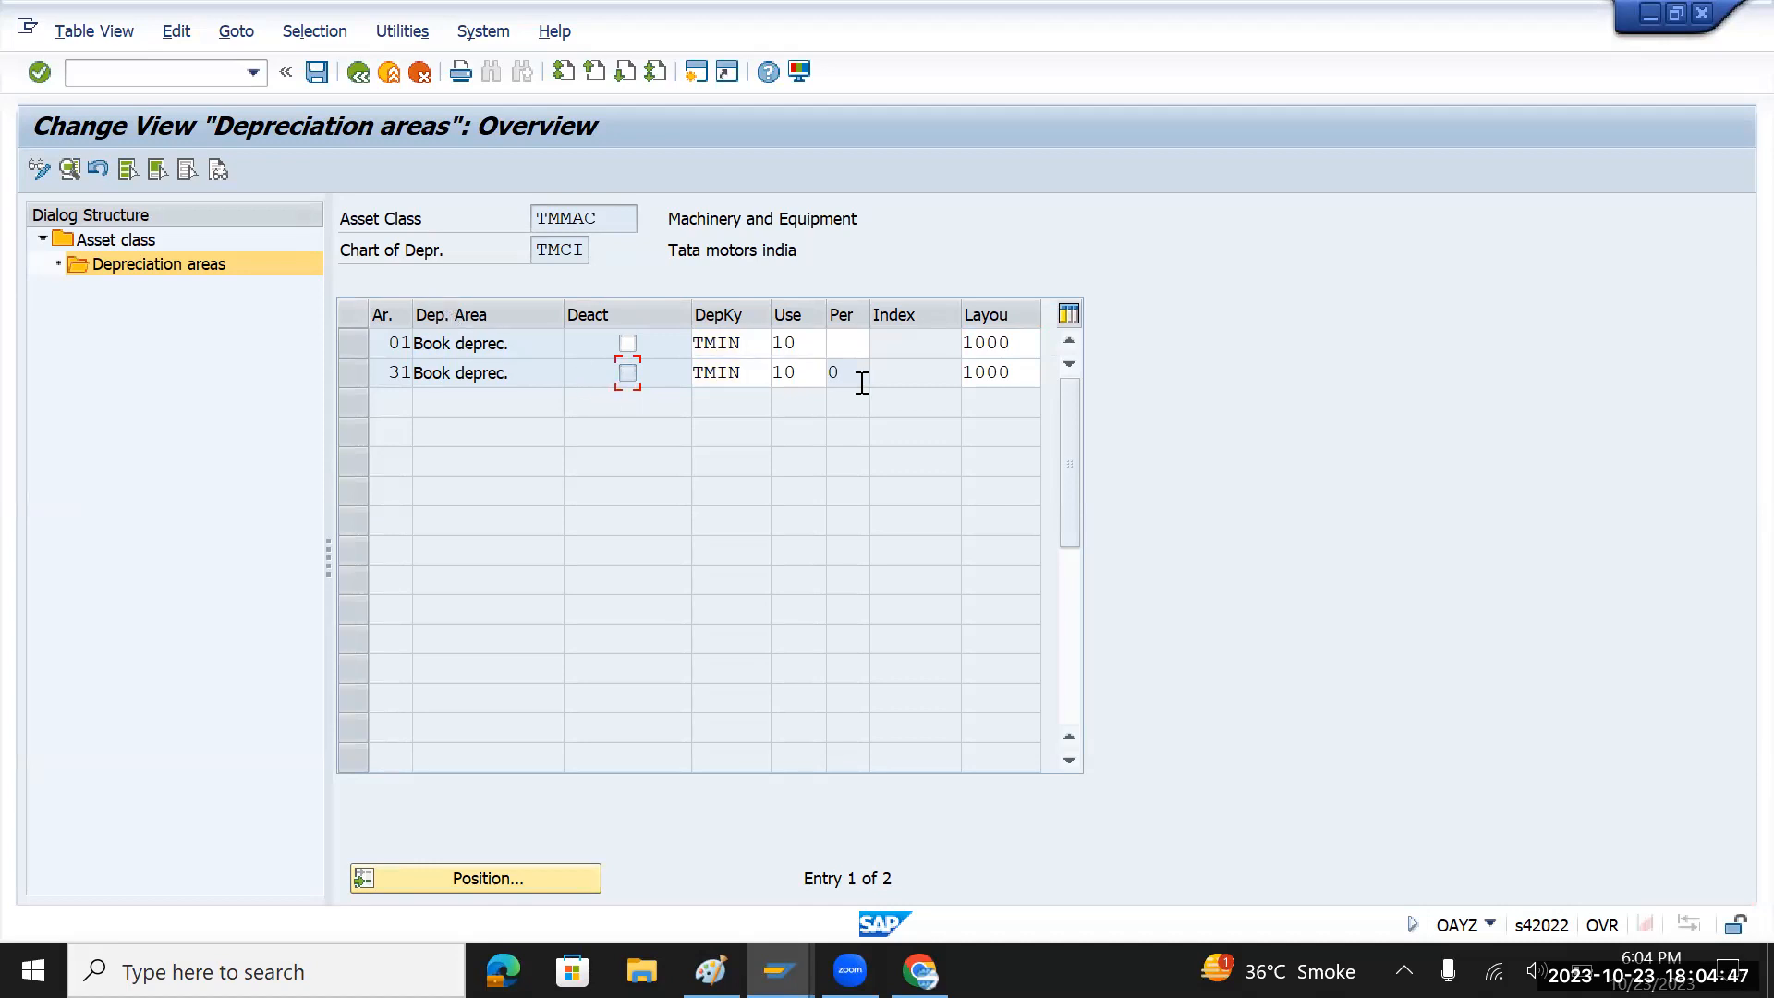
pyautogui.moveTo(823, 312); pyautogui.dragTo(851, 312)
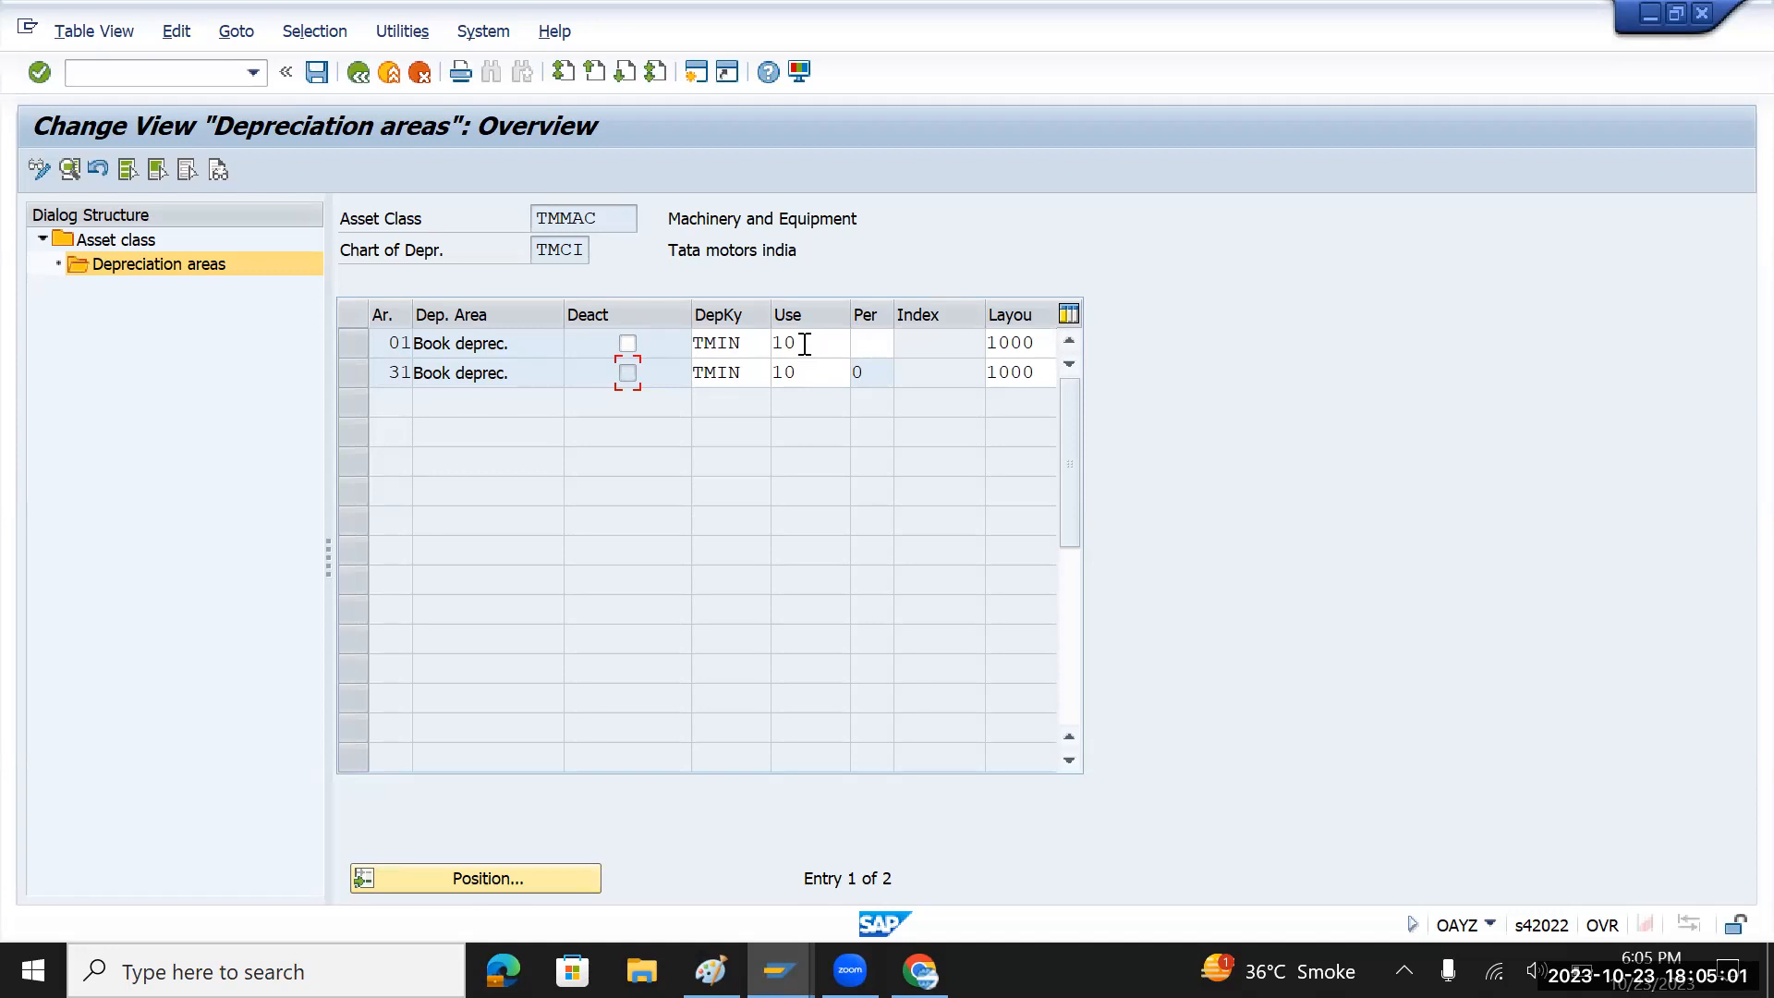
pyautogui.click(317, 72)
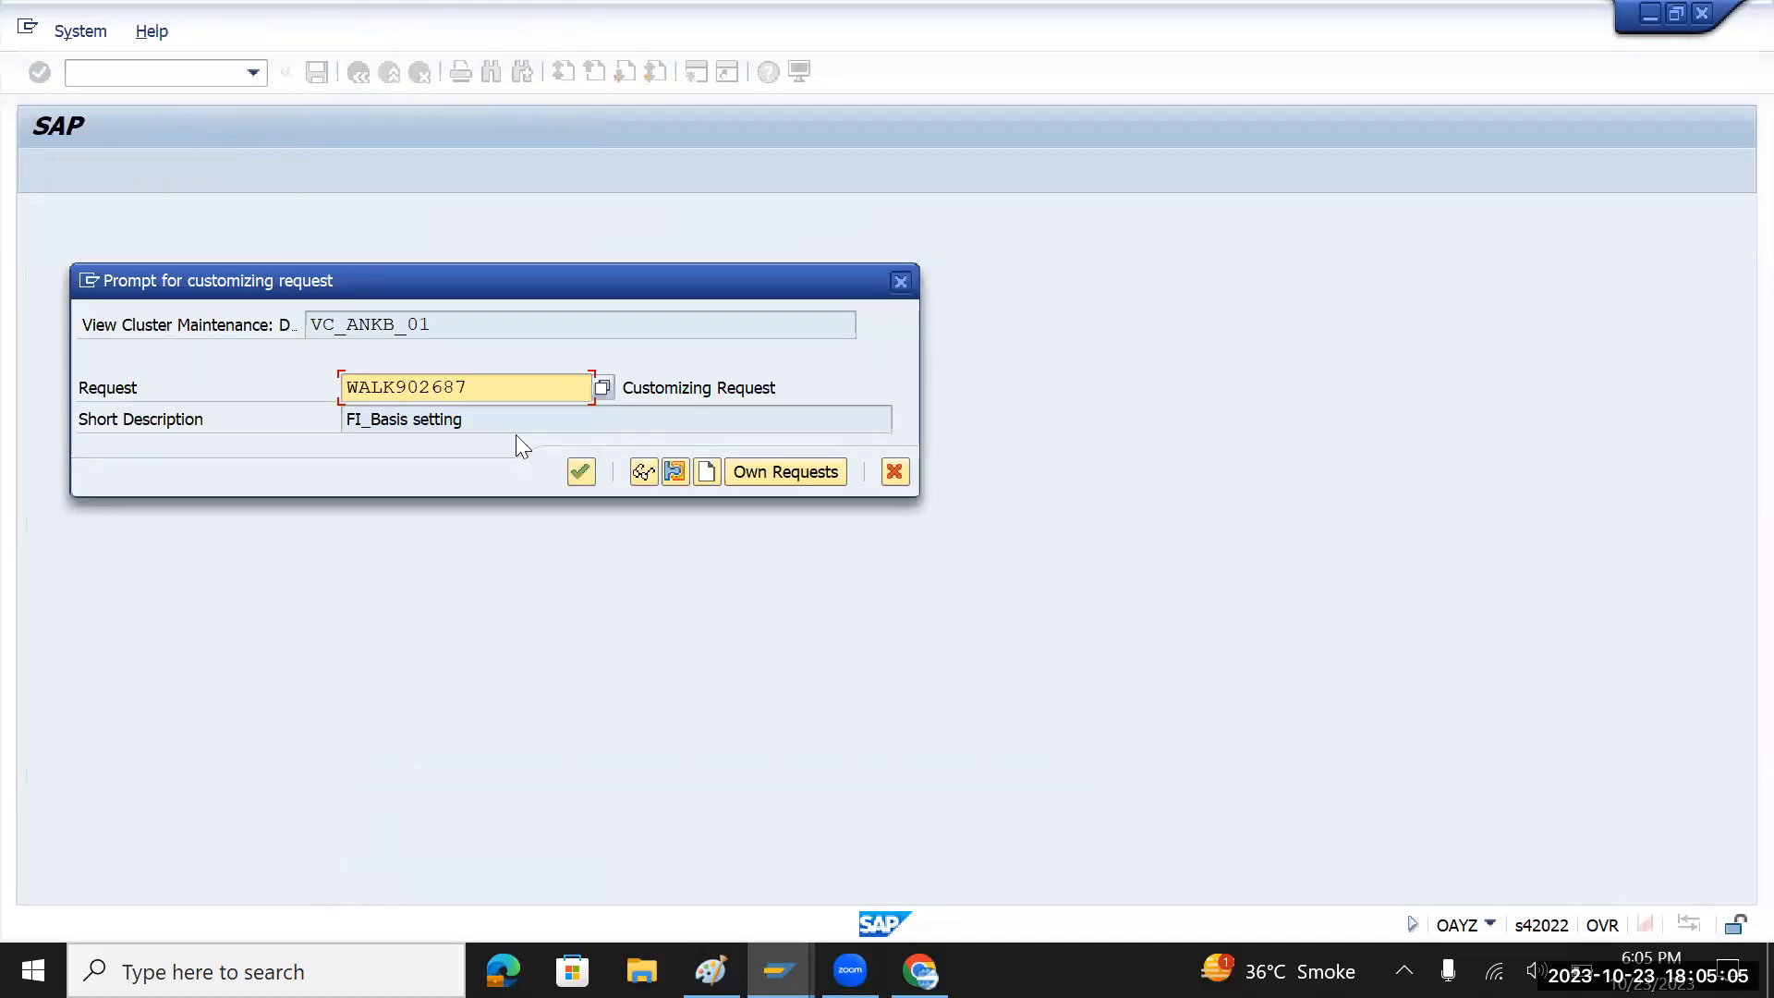
pyautogui.click(581, 472)
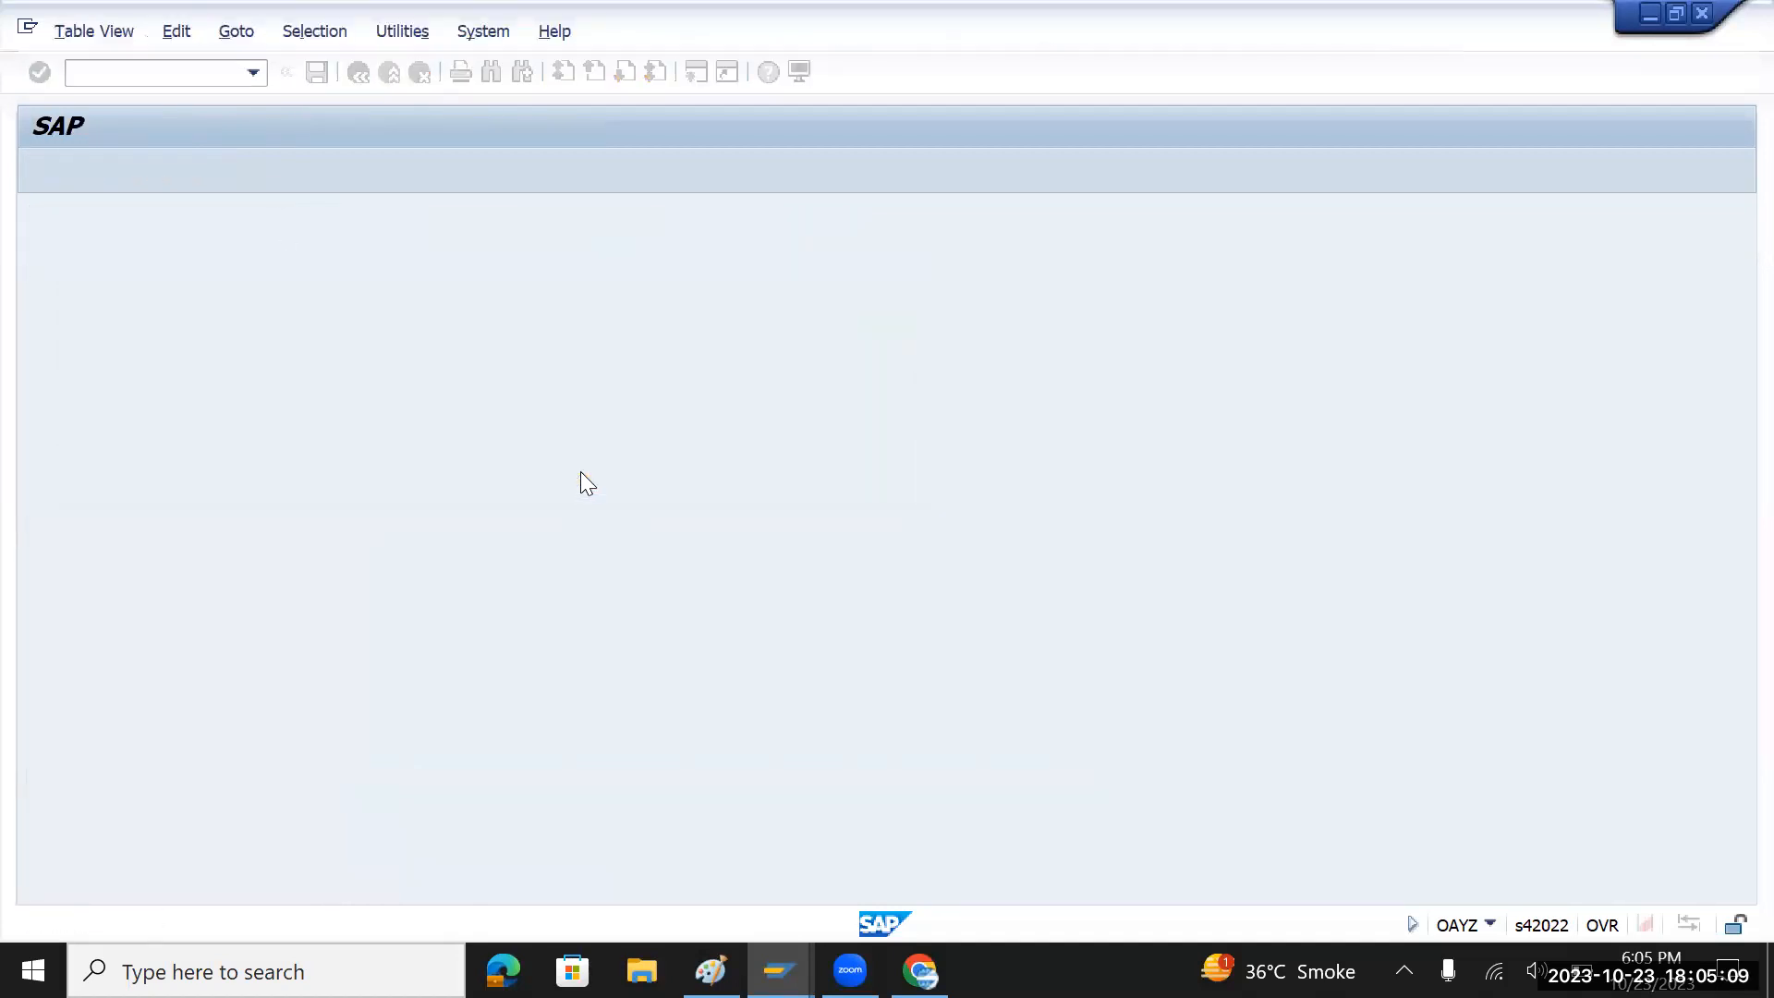
# - Clear the useful life of depreciation areas 01 and 31 in asset class TMMAC
pyautogui.click(795, 344)
pyautogui.press('BackSpace')
pyautogui.press('BackSpace')
pyautogui.press('Tab')
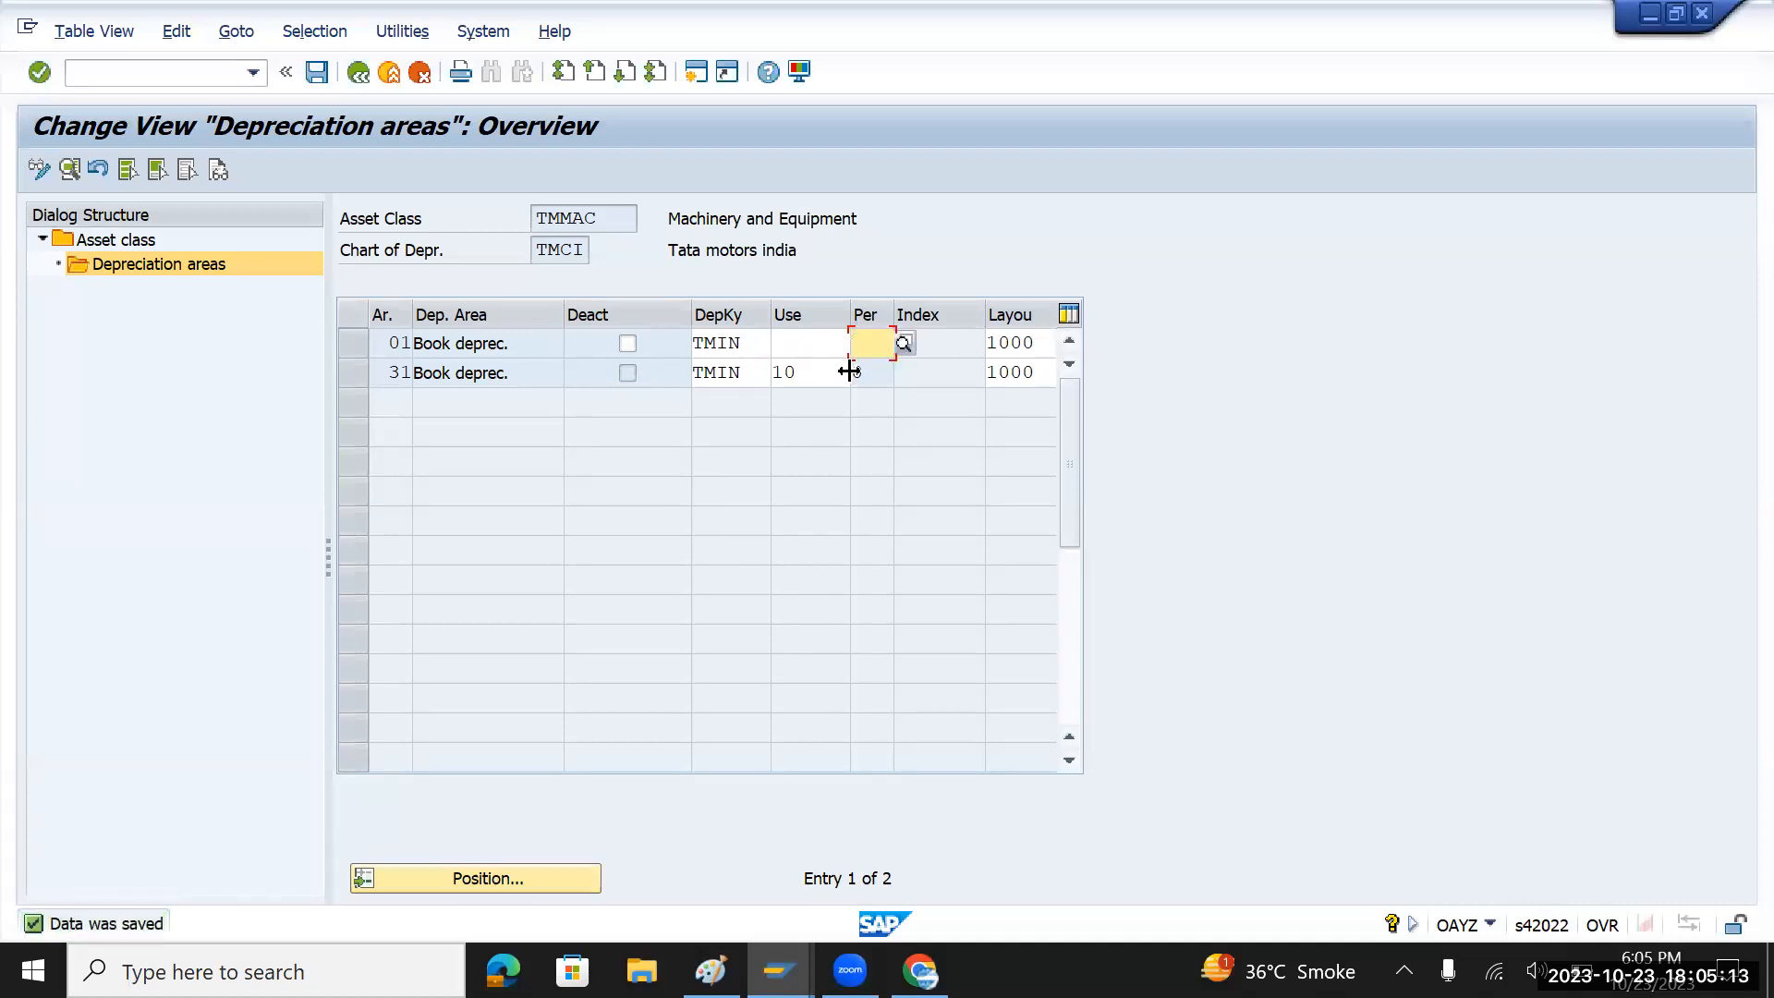
pyautogui.click(827, 380)
pyautogui.press('BackSpace')
pyautogui.press('BackSpace')
pyautogui.press('Return')
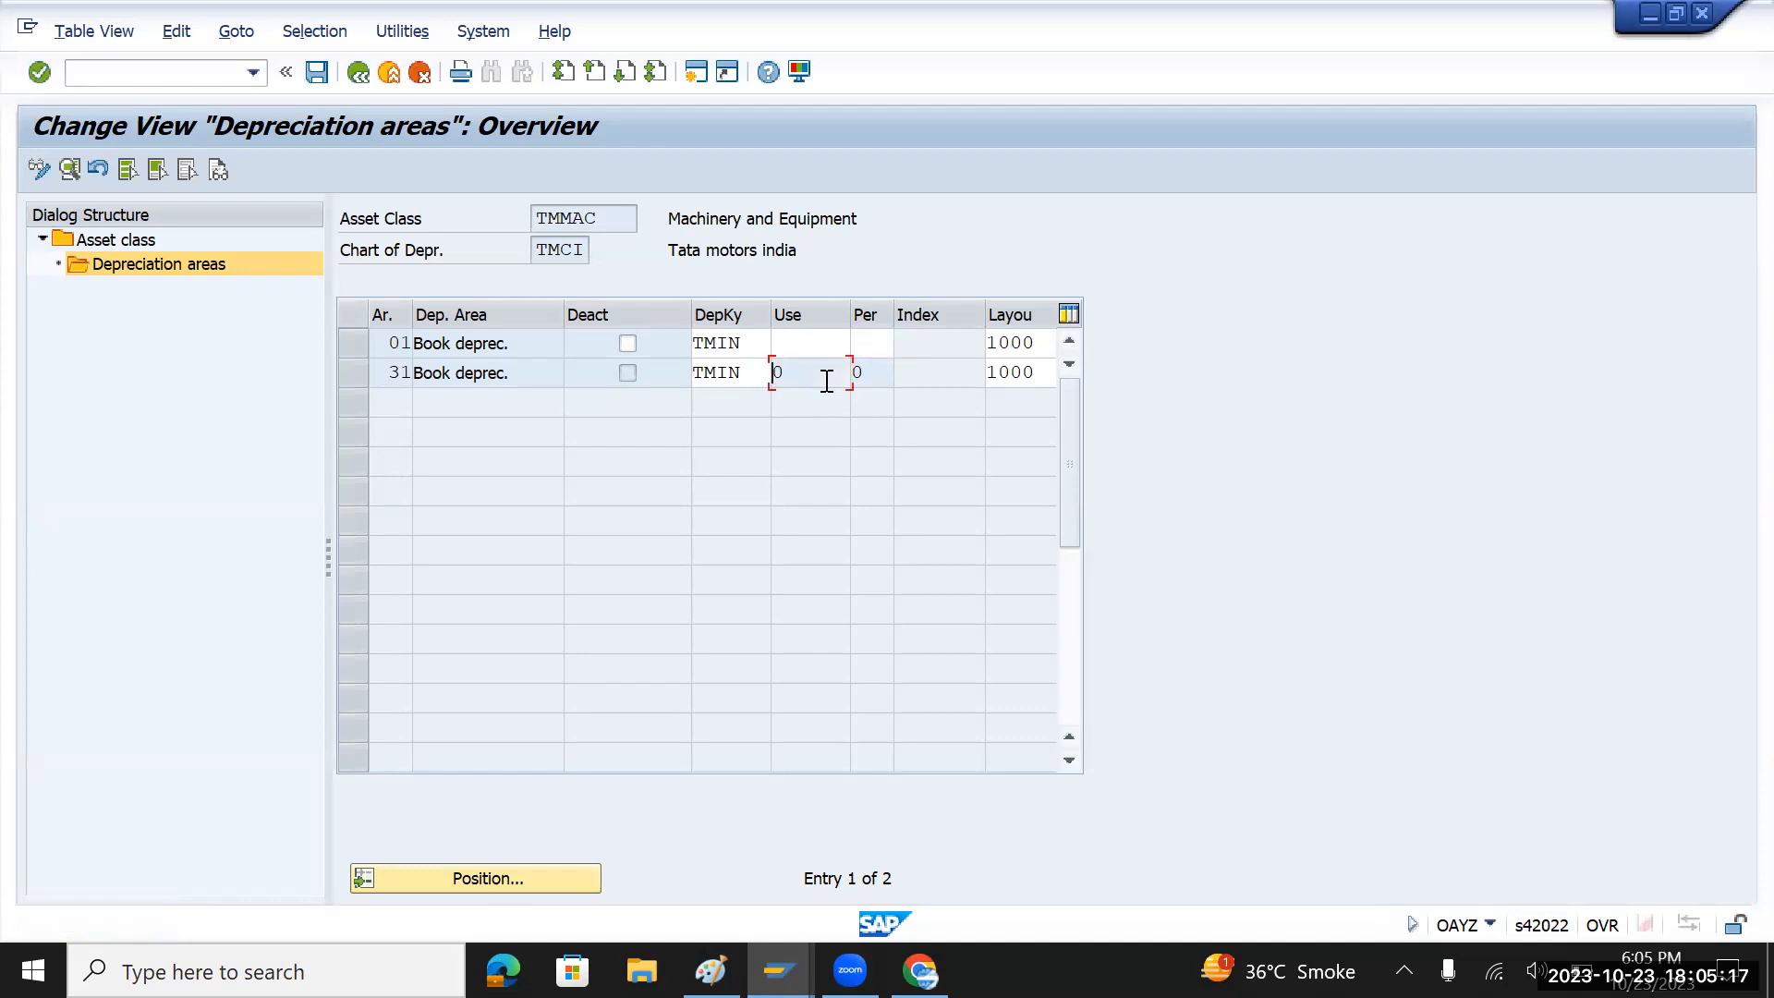
# - Set the useful life of TMMAC's depreciation area 01 to 10 years and save the entry
pyautogui.click(797, 348)
pyautogui.write('10')
pyautogui.press('Return')
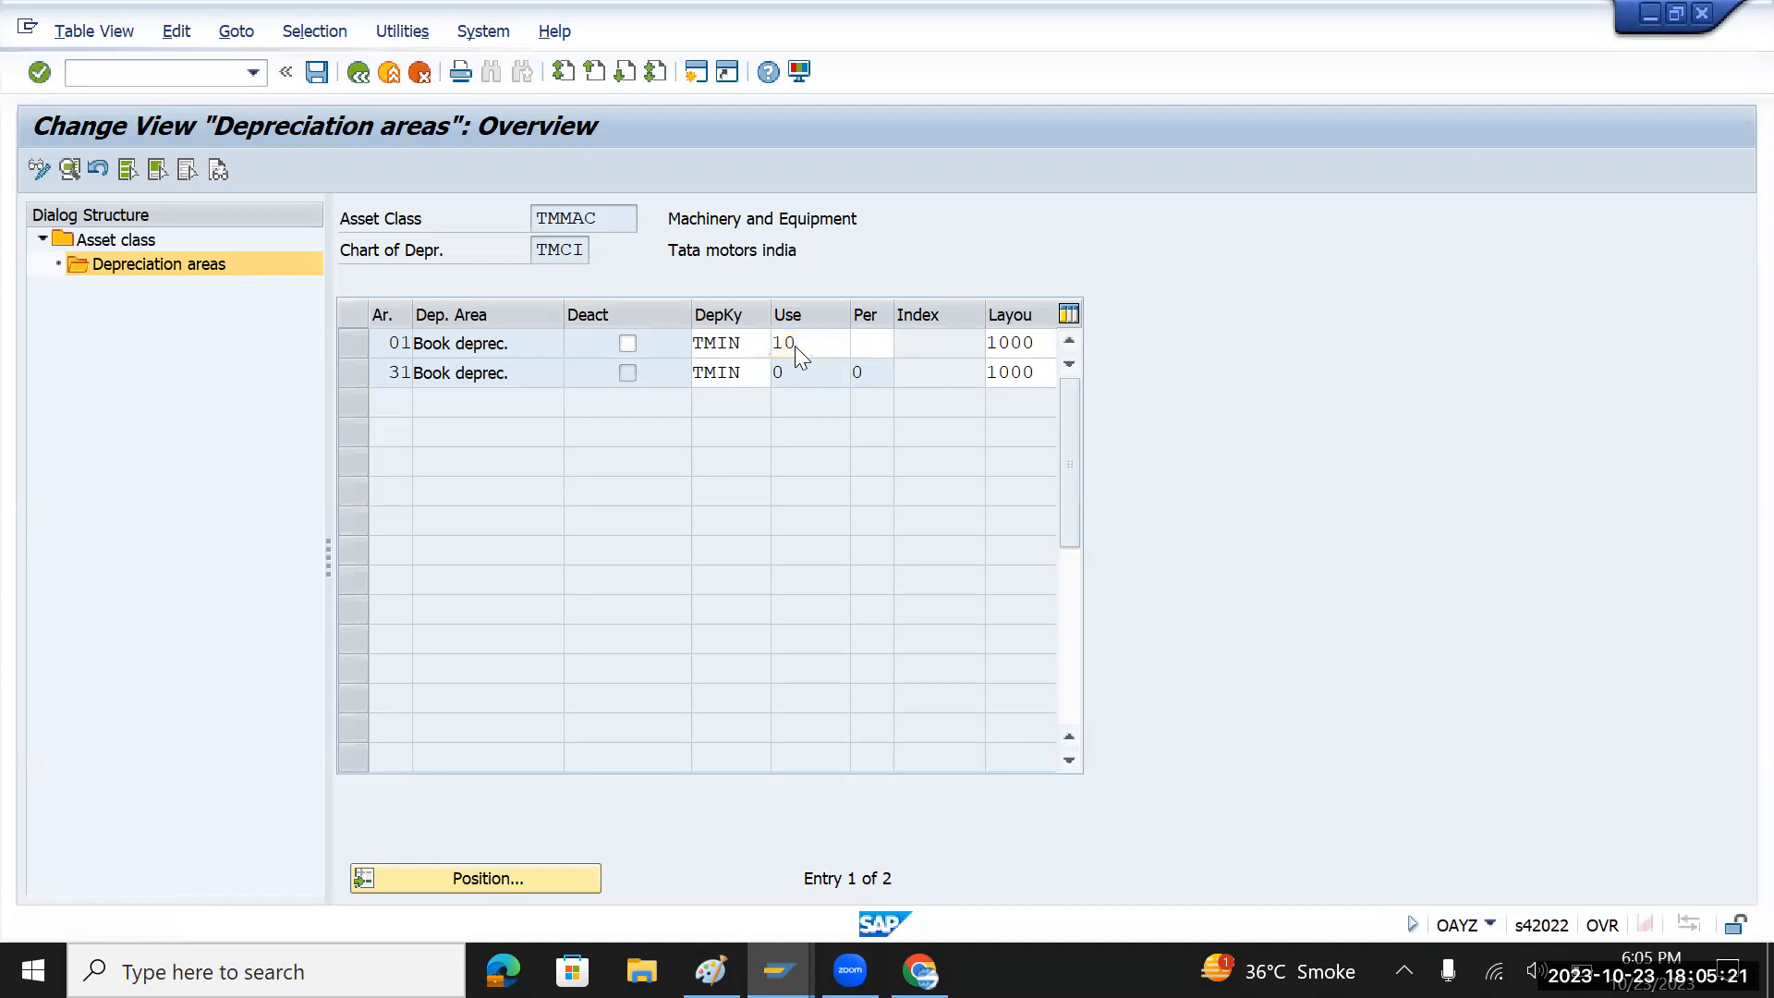
pyautogui.click(318, 74)
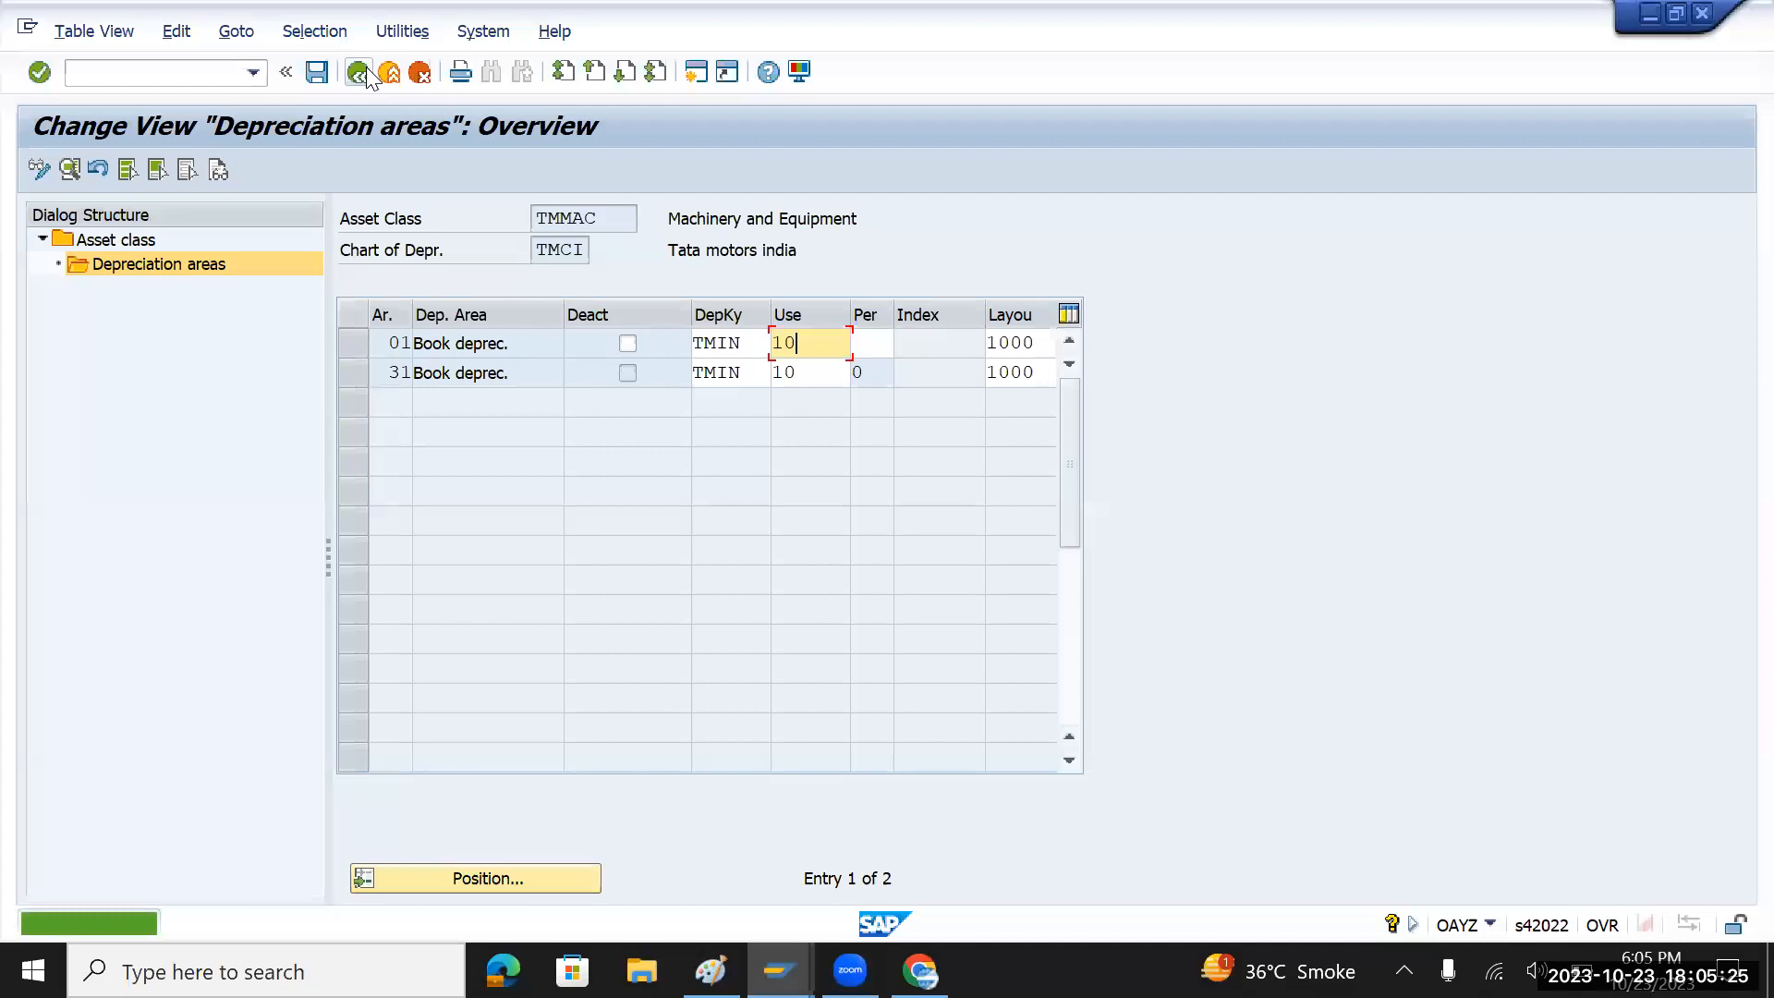
# - Return to the asset class overview and display the depreciation areas of asset class TMVEL
pyautogui.click(360, 71)
pyautogui.click(442, 485)
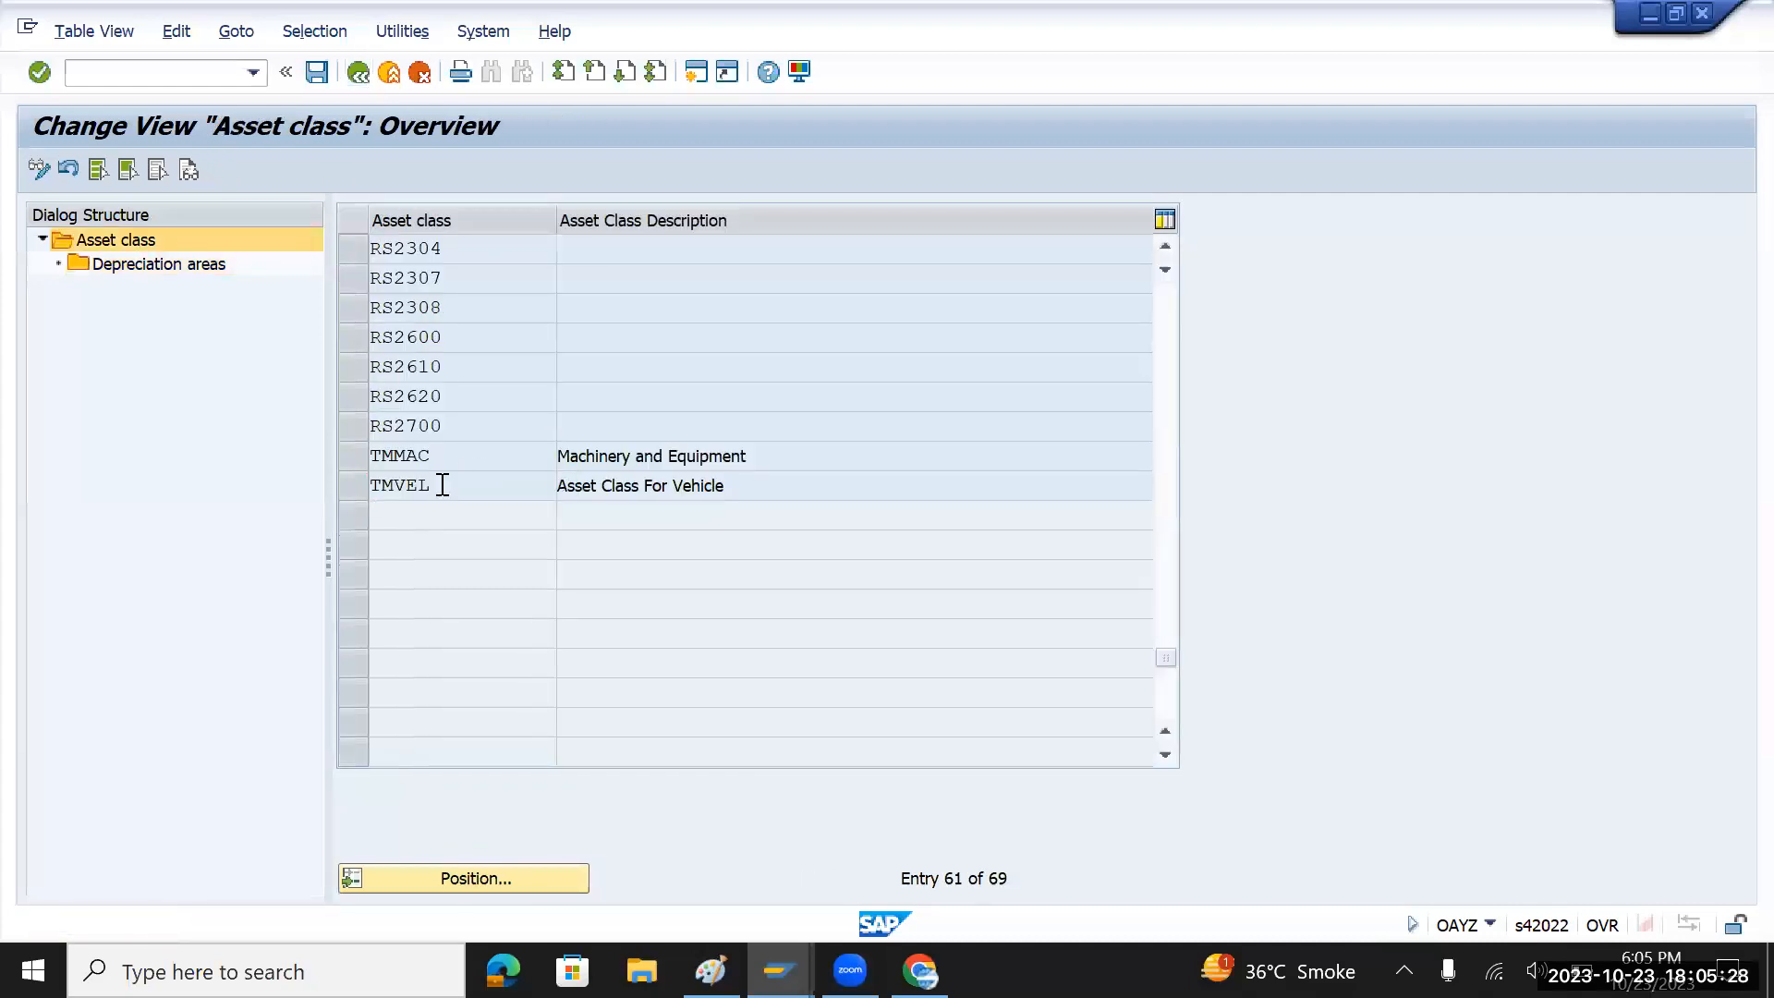
pyautogui.click(359, 487)
pyautogui.doubleClick(194, 264)
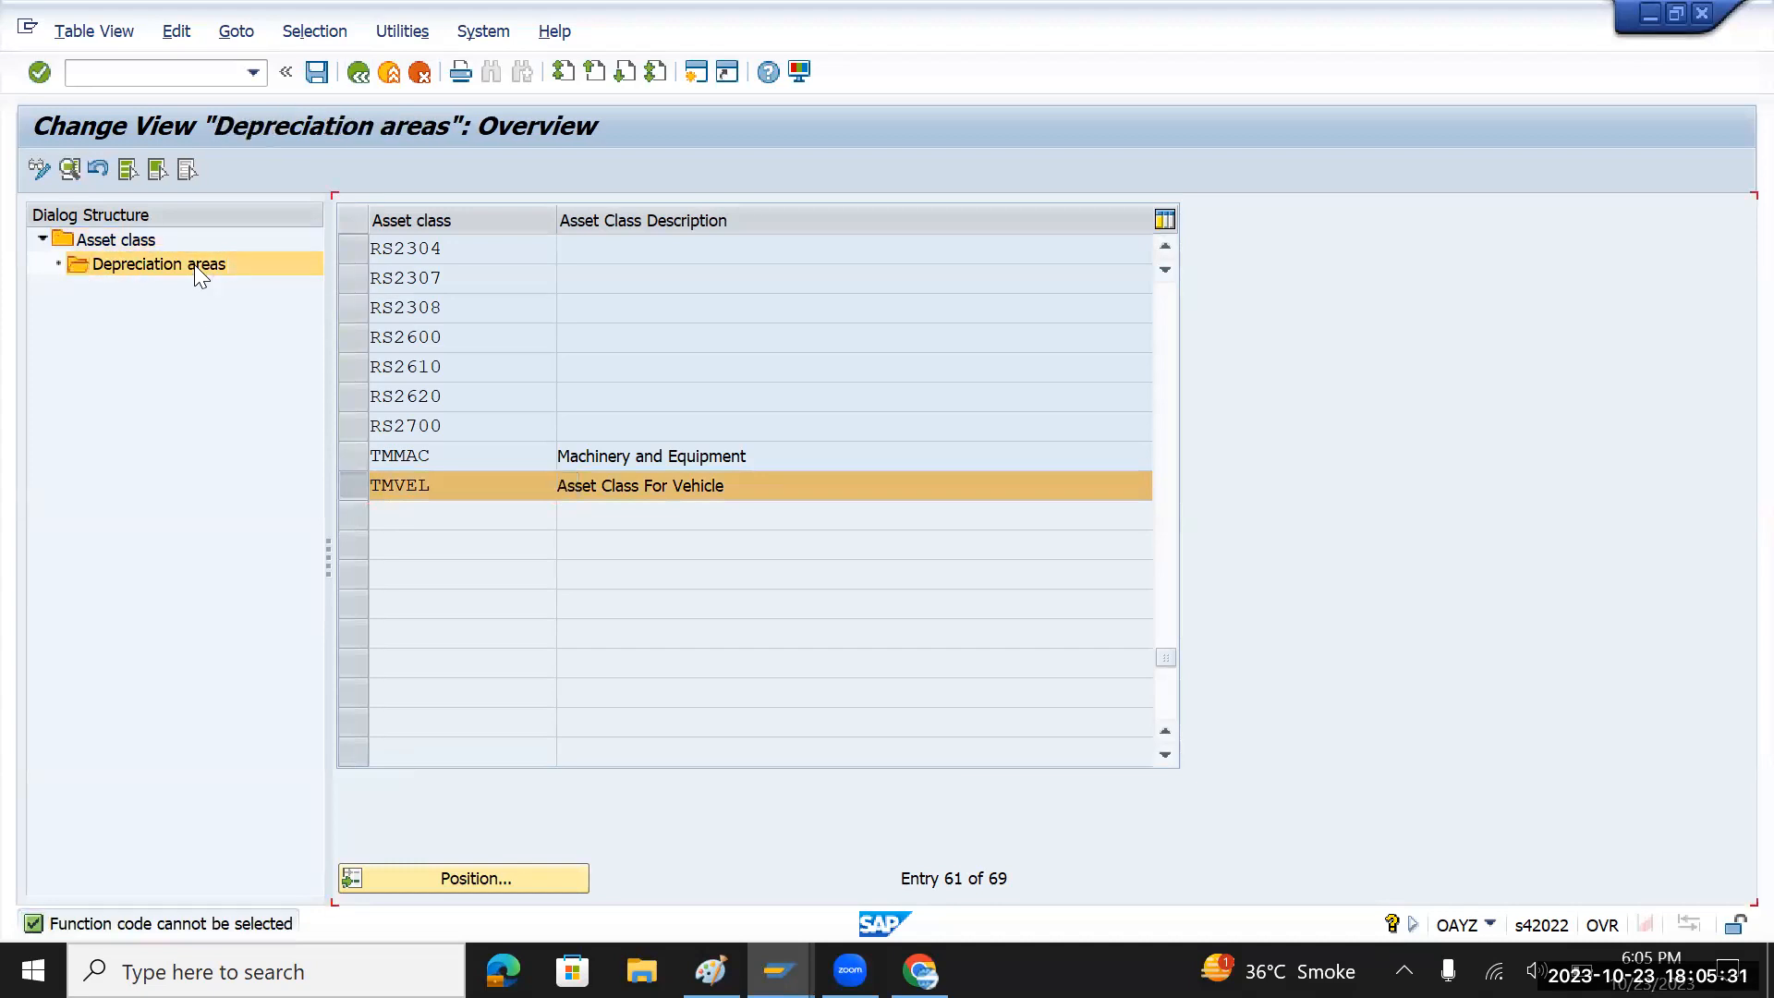
# - Assign screen layout 1000 to depreciation areas 01 and 31 of asset class TMVEL
pyautogui.click(981, 341)
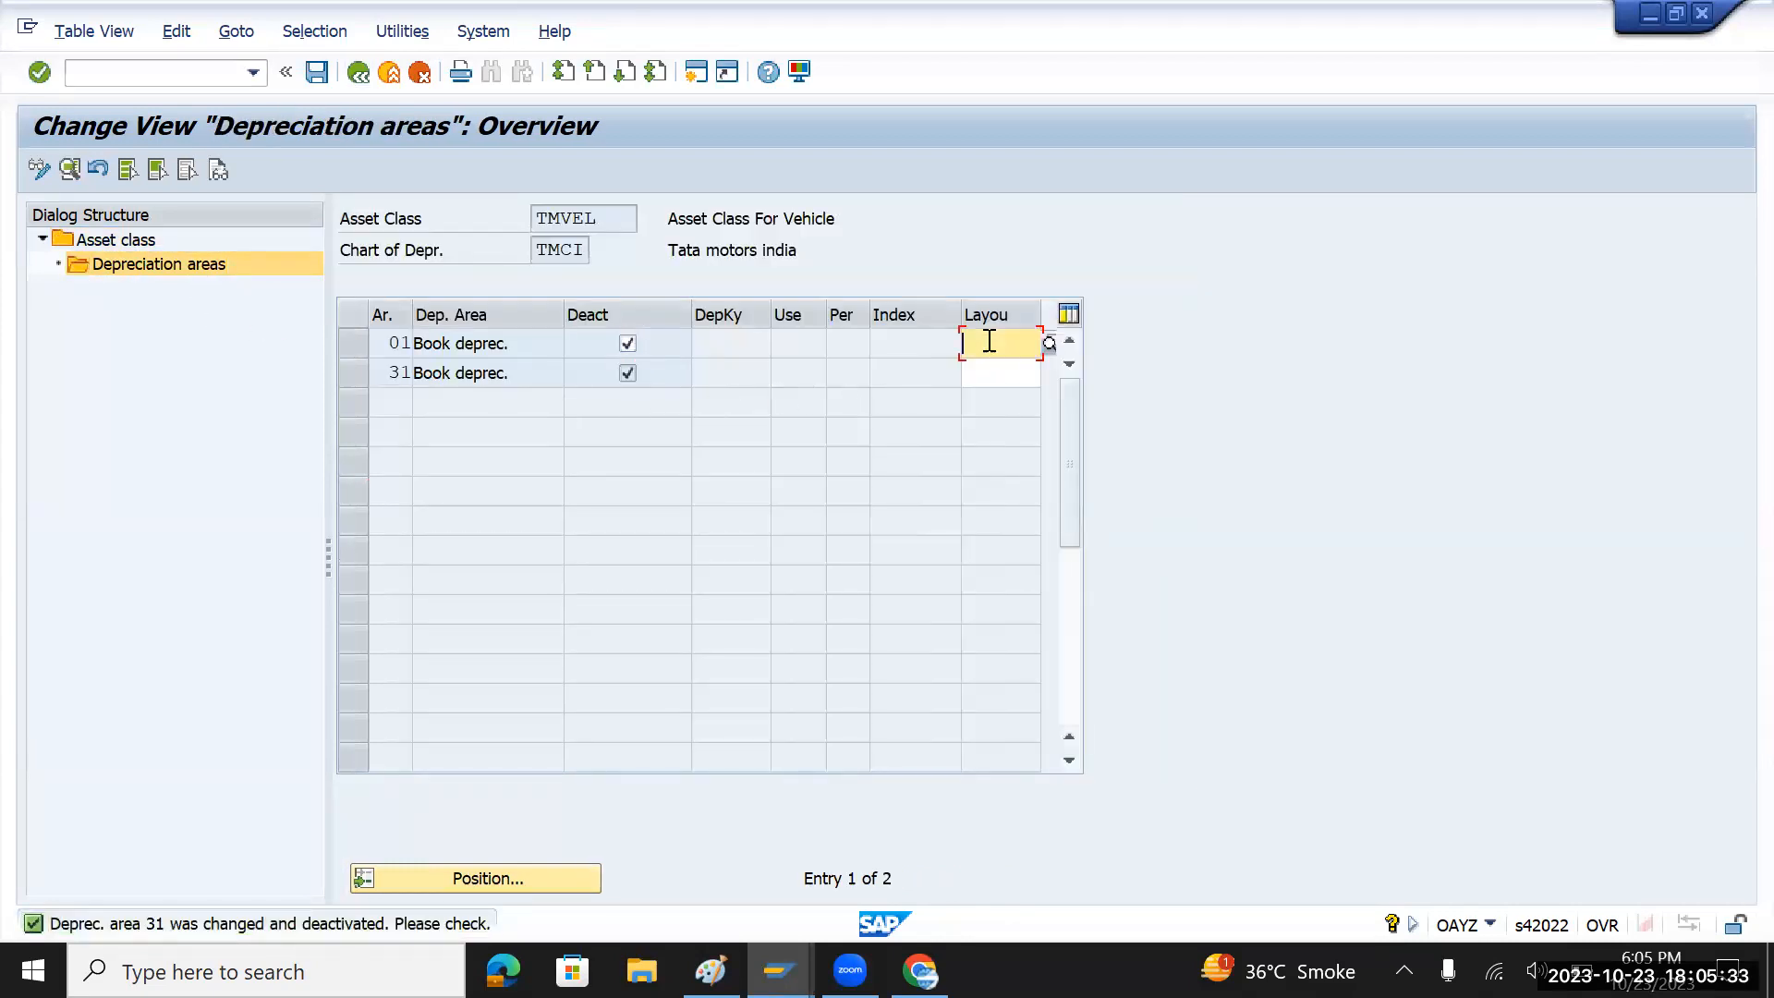
pyautogui.write('1000')
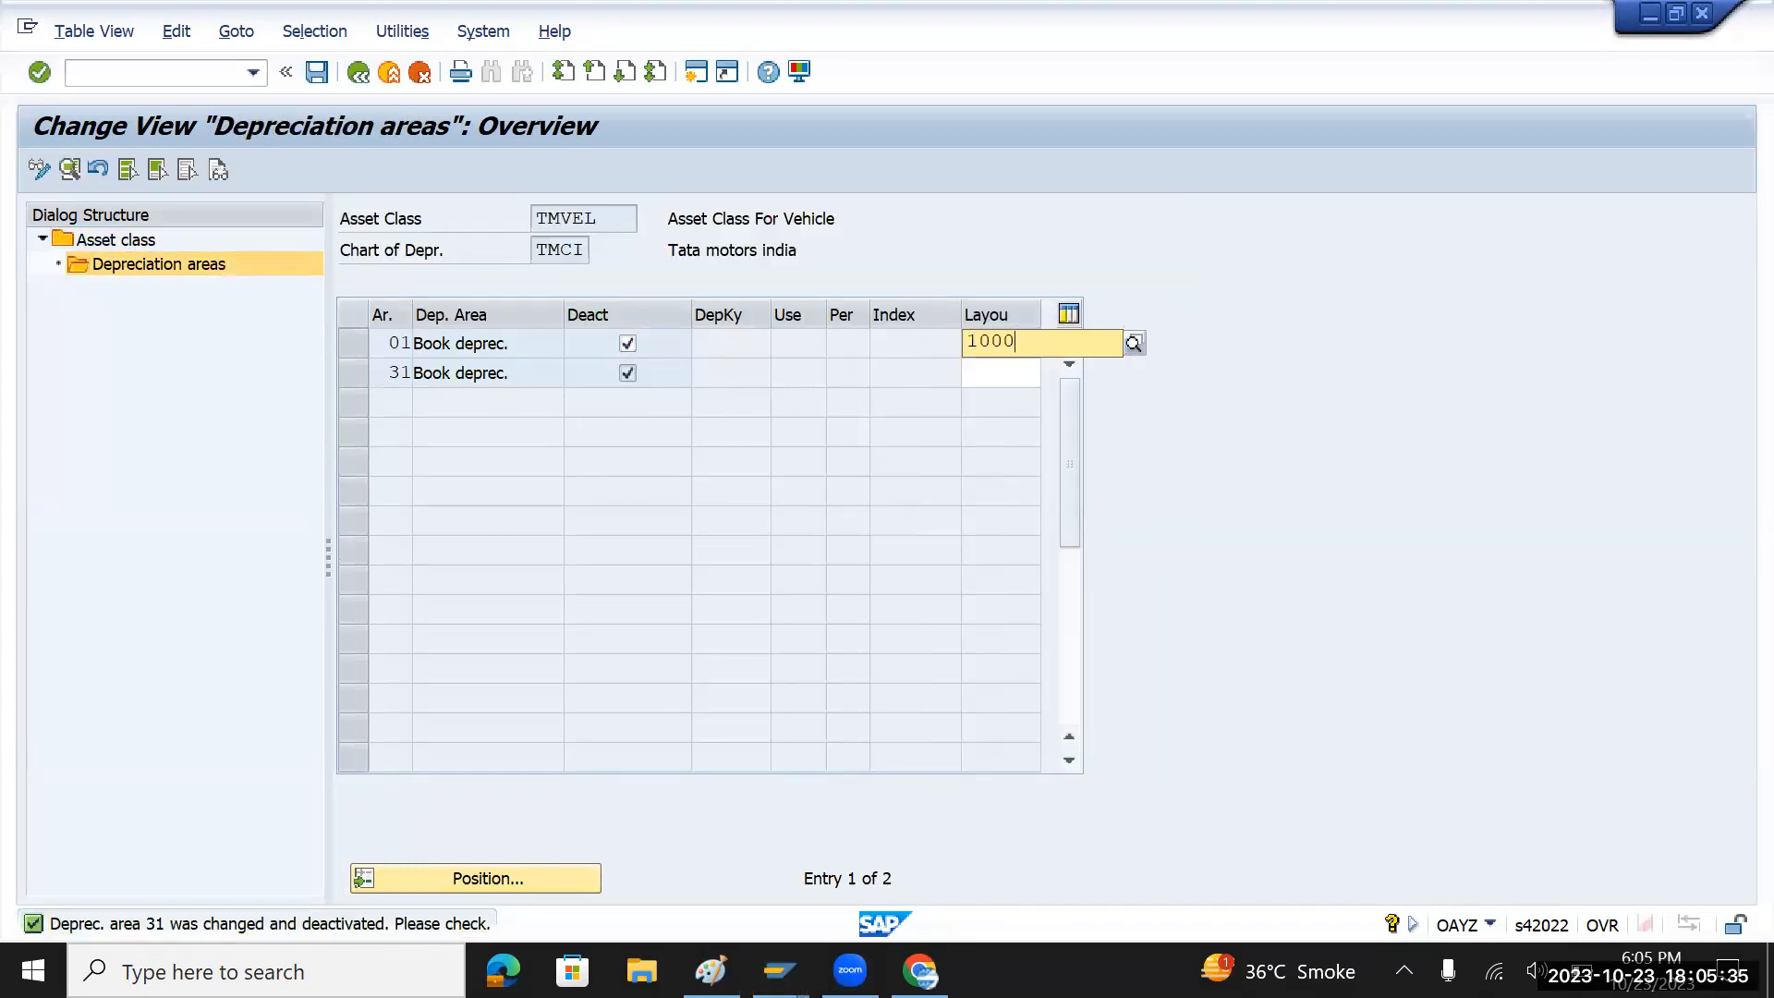
pyautogui.press('Return')
pyautogui.write('1000')
pyautogui.press('Return')
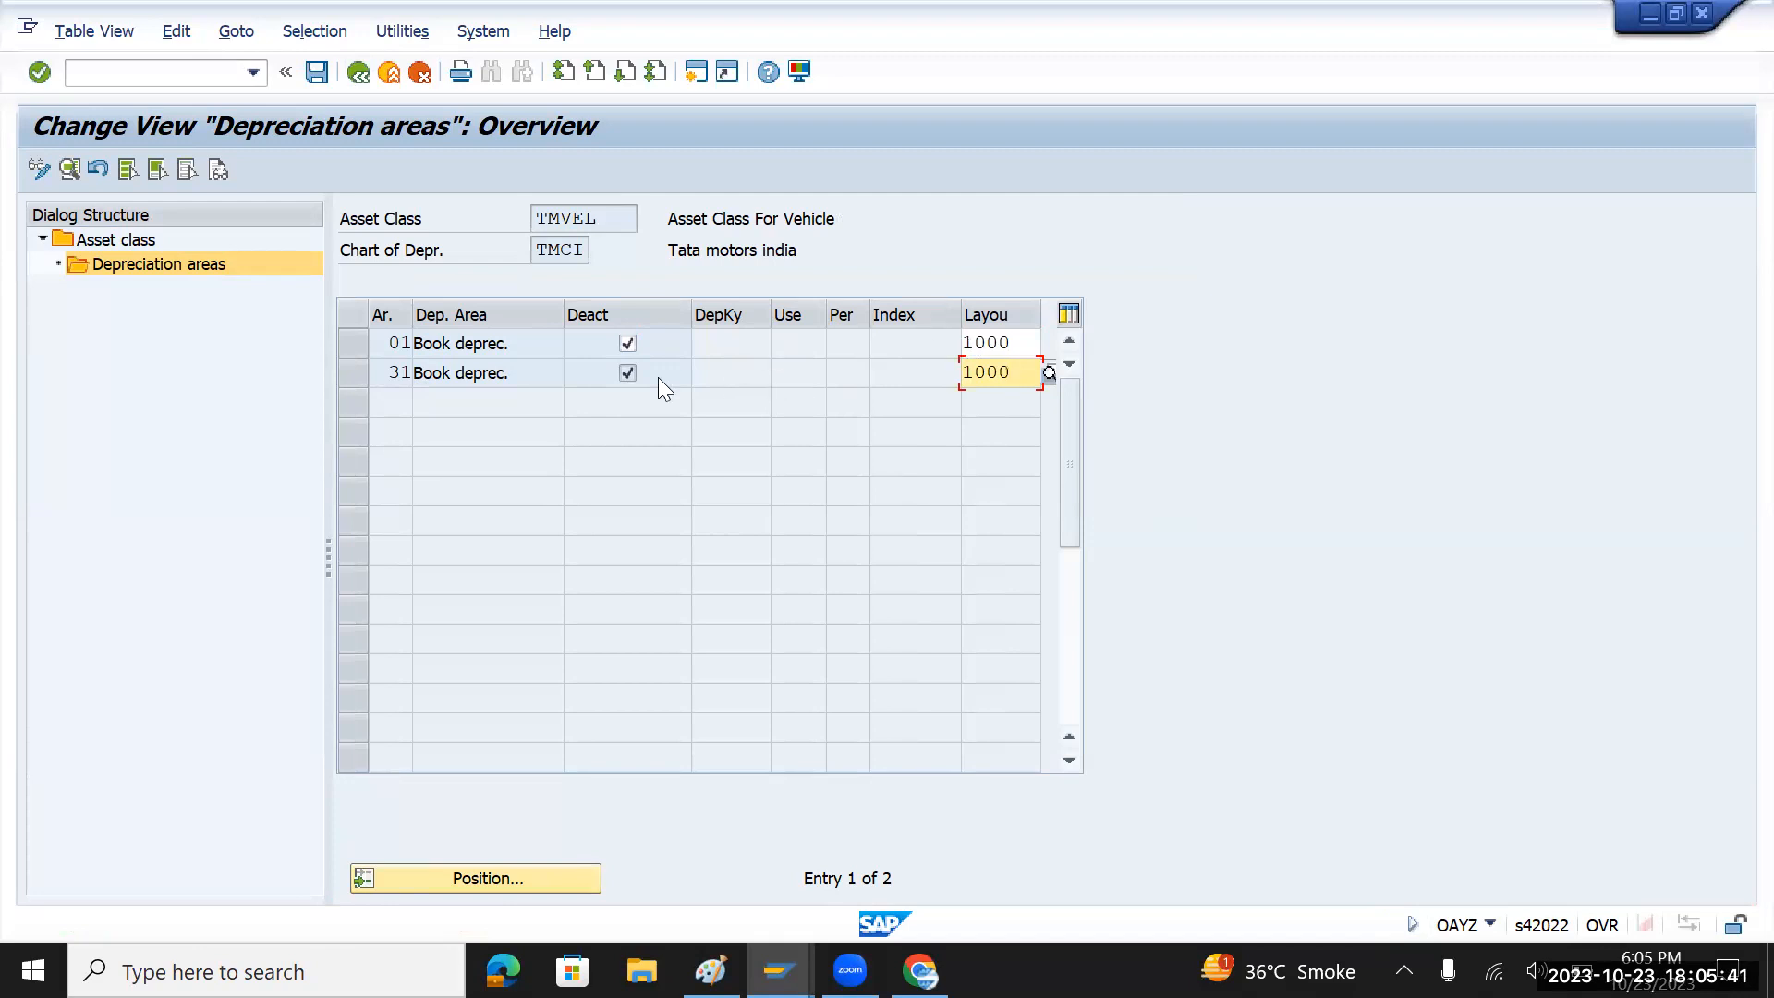
# - Activate depreciation area 01 for asset class TMVEL
pyautogui.click(627, 343)
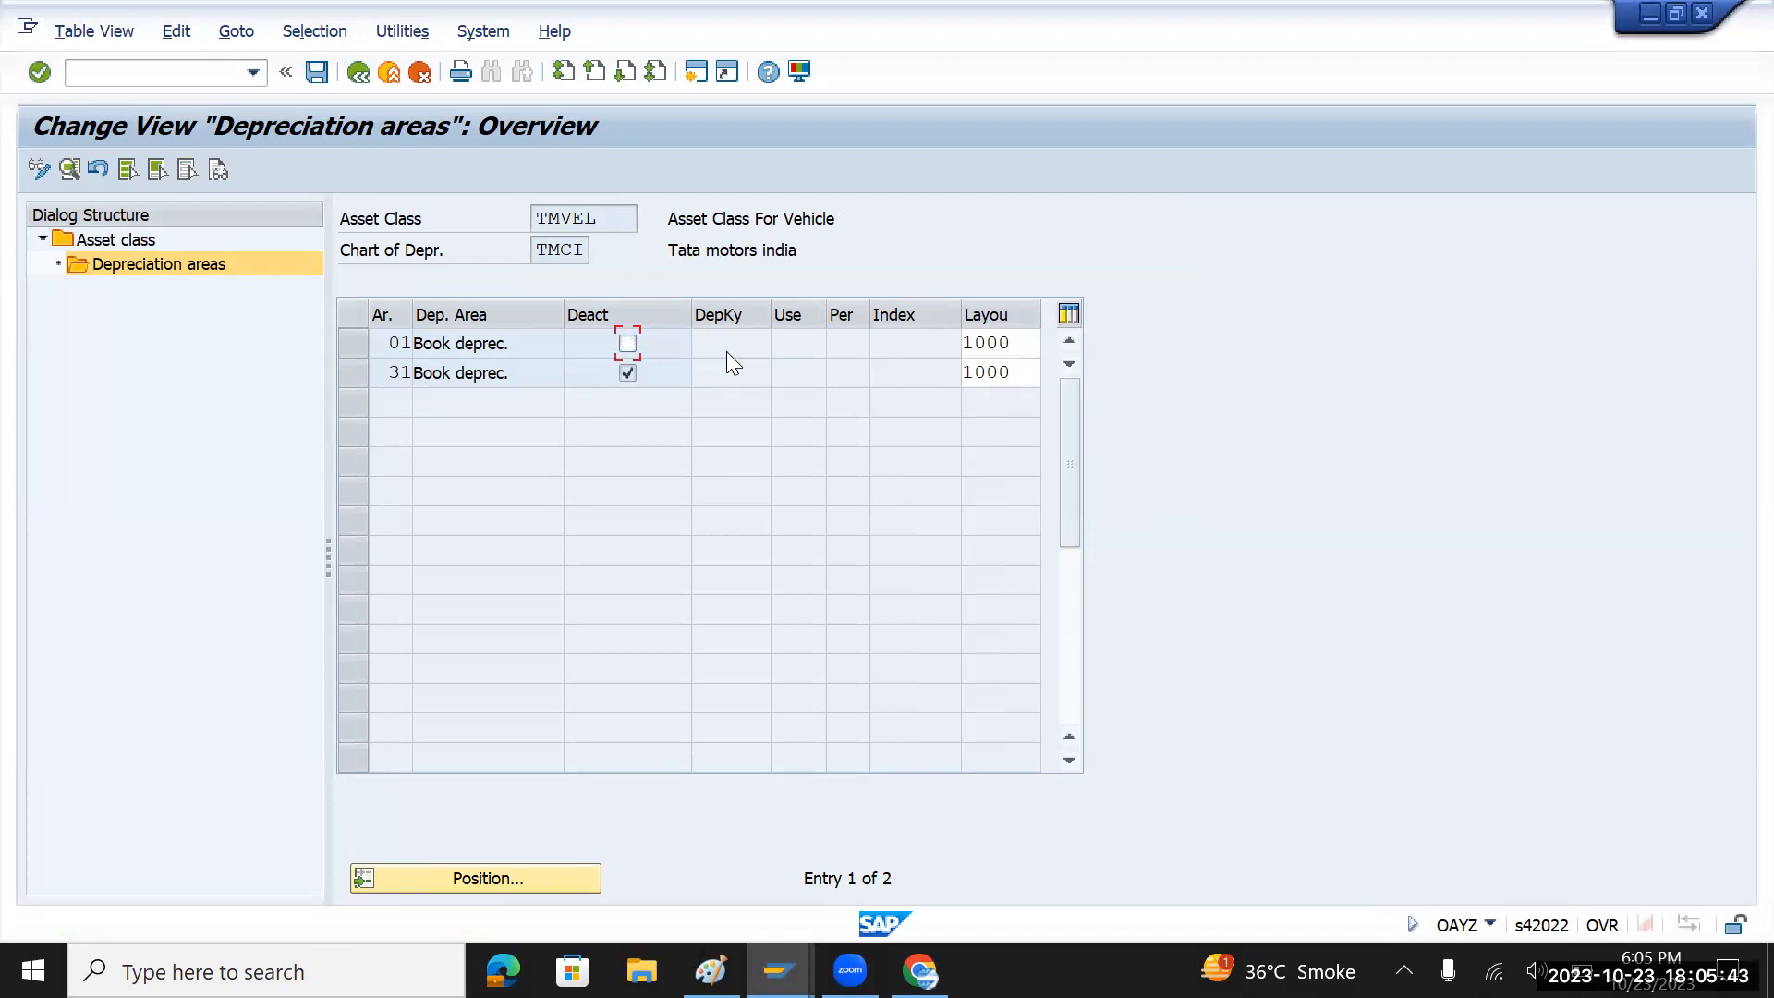
# - Set depreciation key TMIN and a useful life of 5 for book depreciation area 01 of asset class TMVEL
pyautogui.click(721, 346)
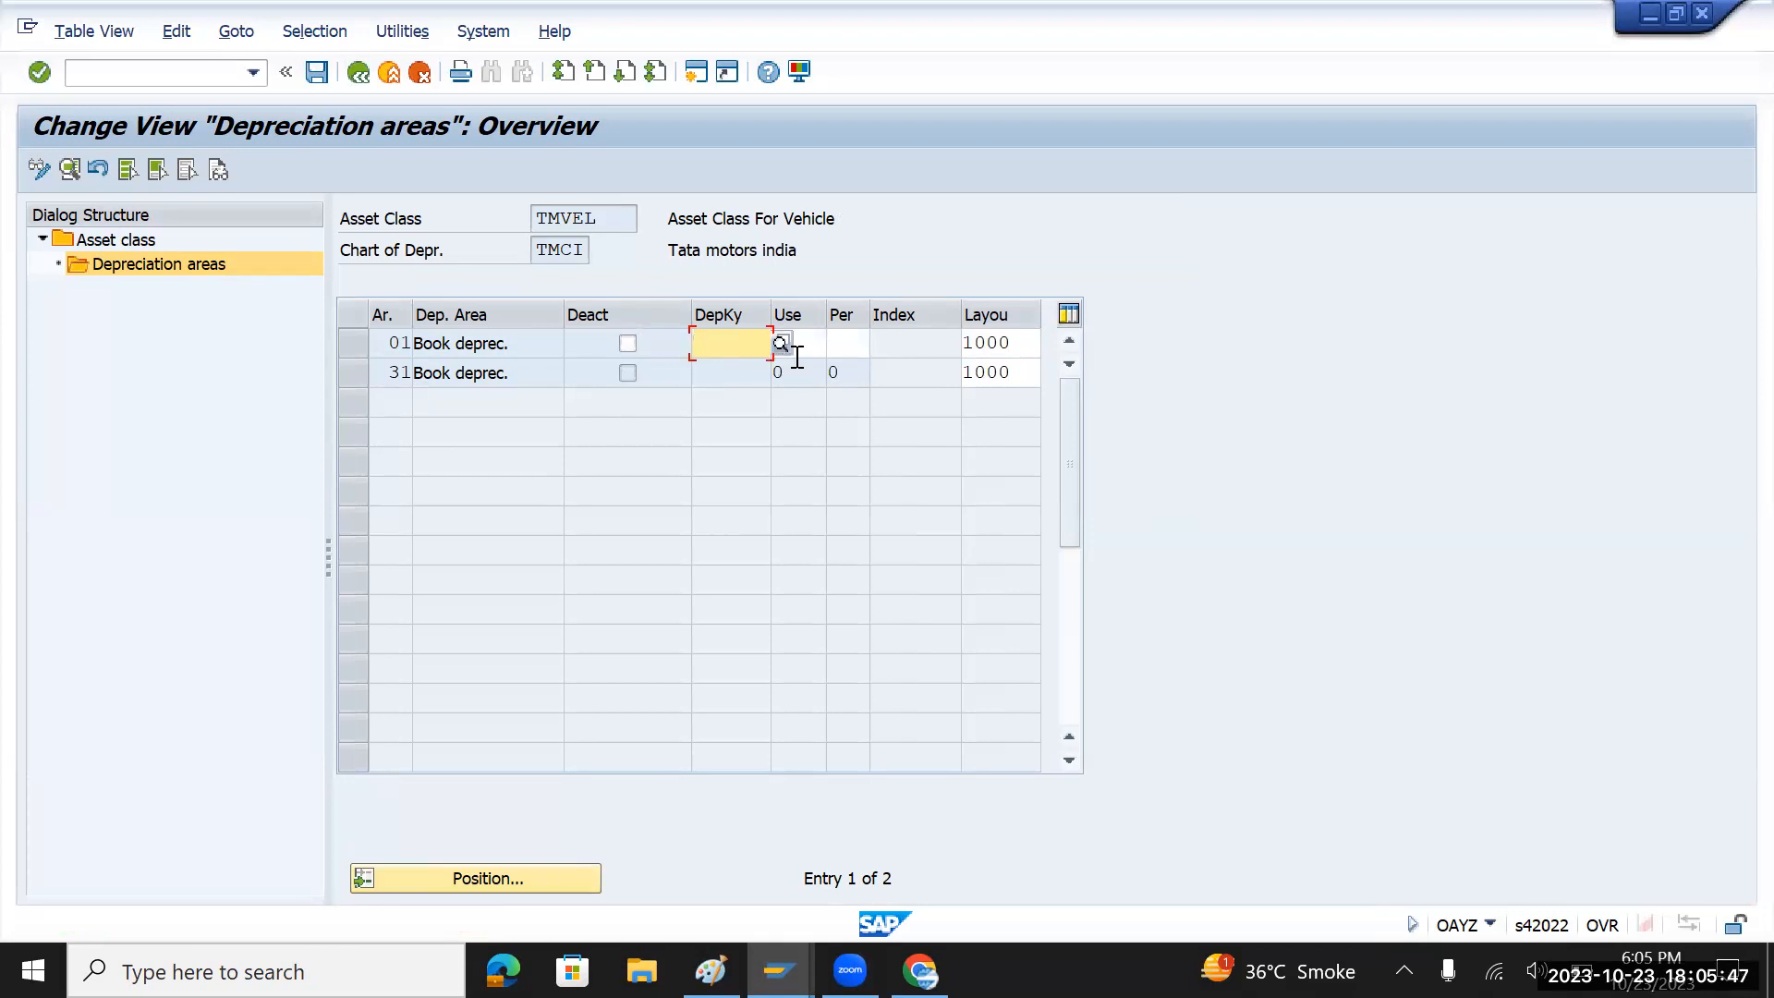
pyautogui.press('Return')
pyautogui.press('Return')
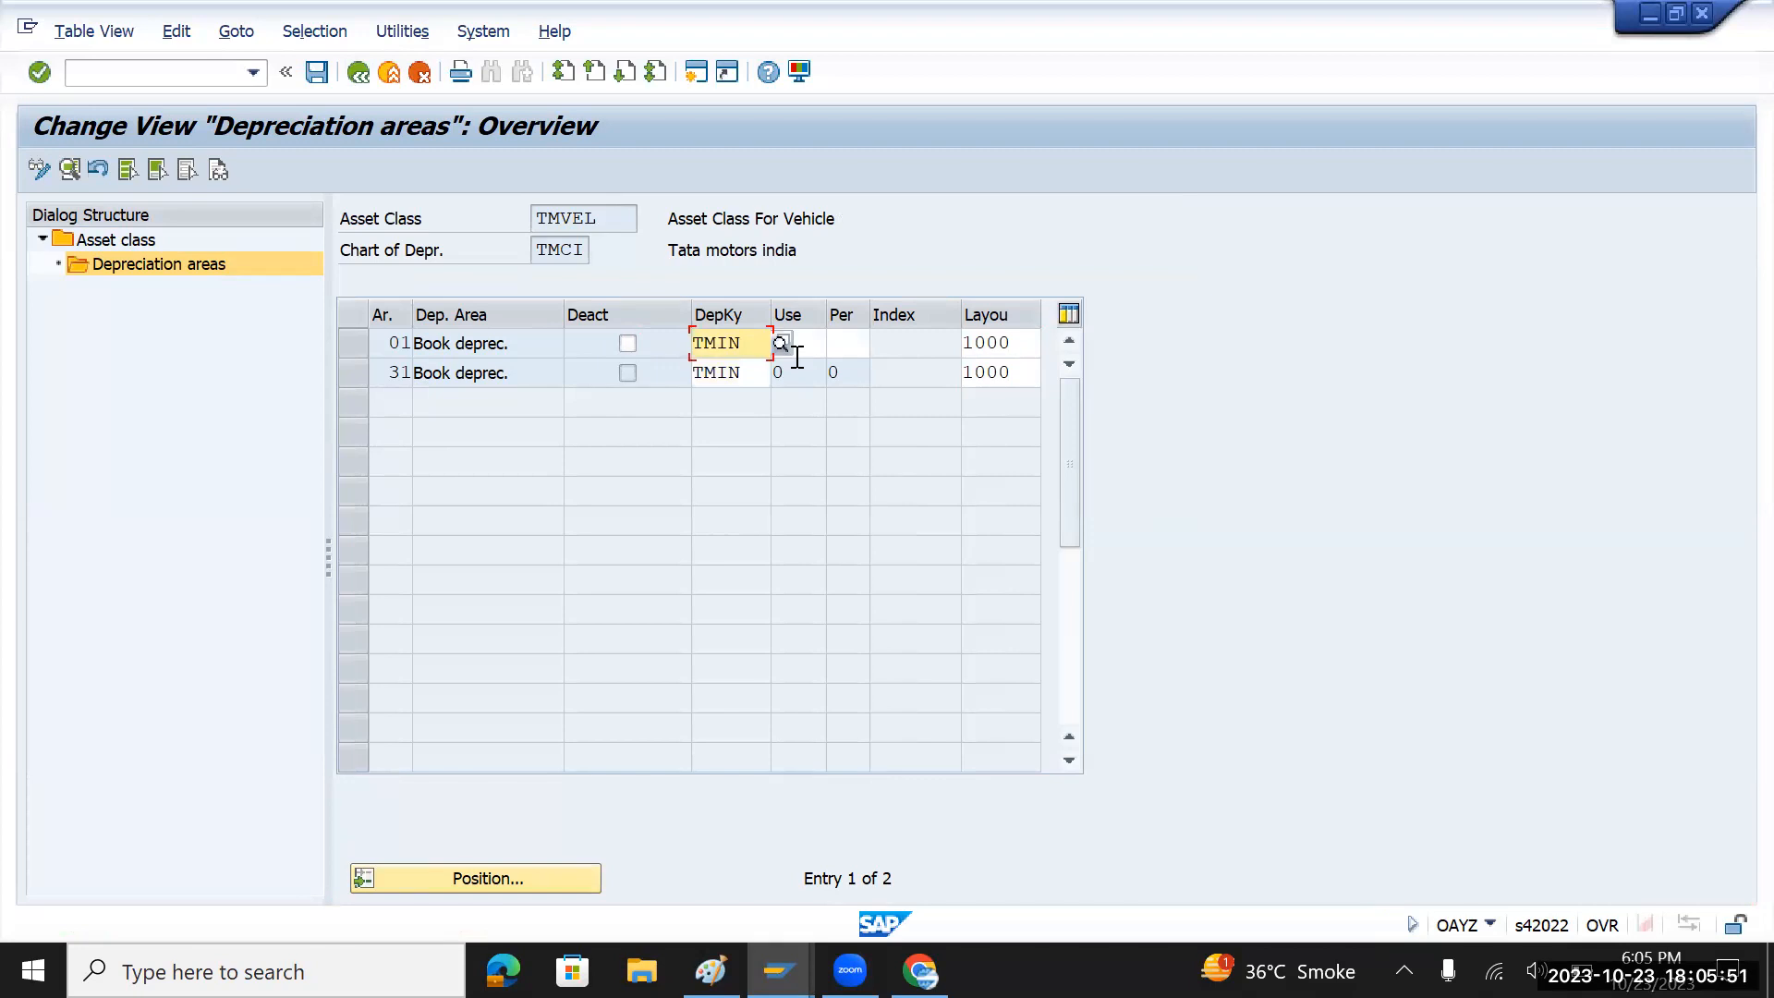
pyautogui.click(794, 342)
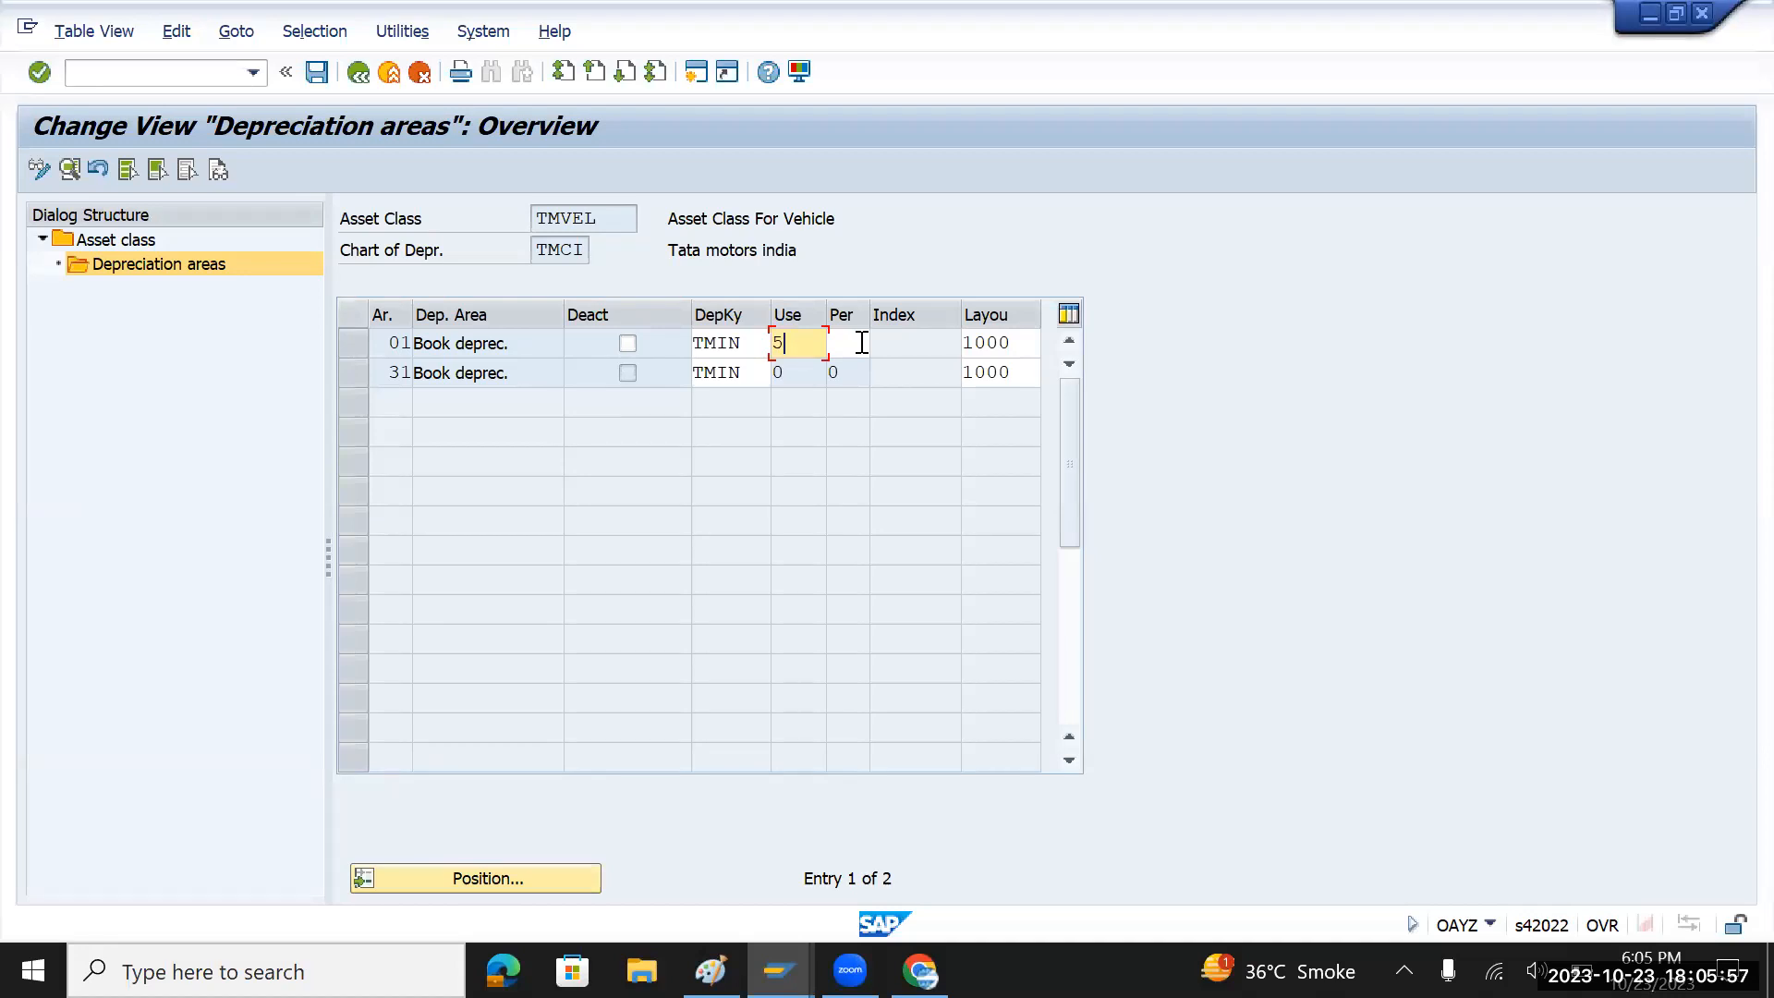
pyautogui.press('Return')
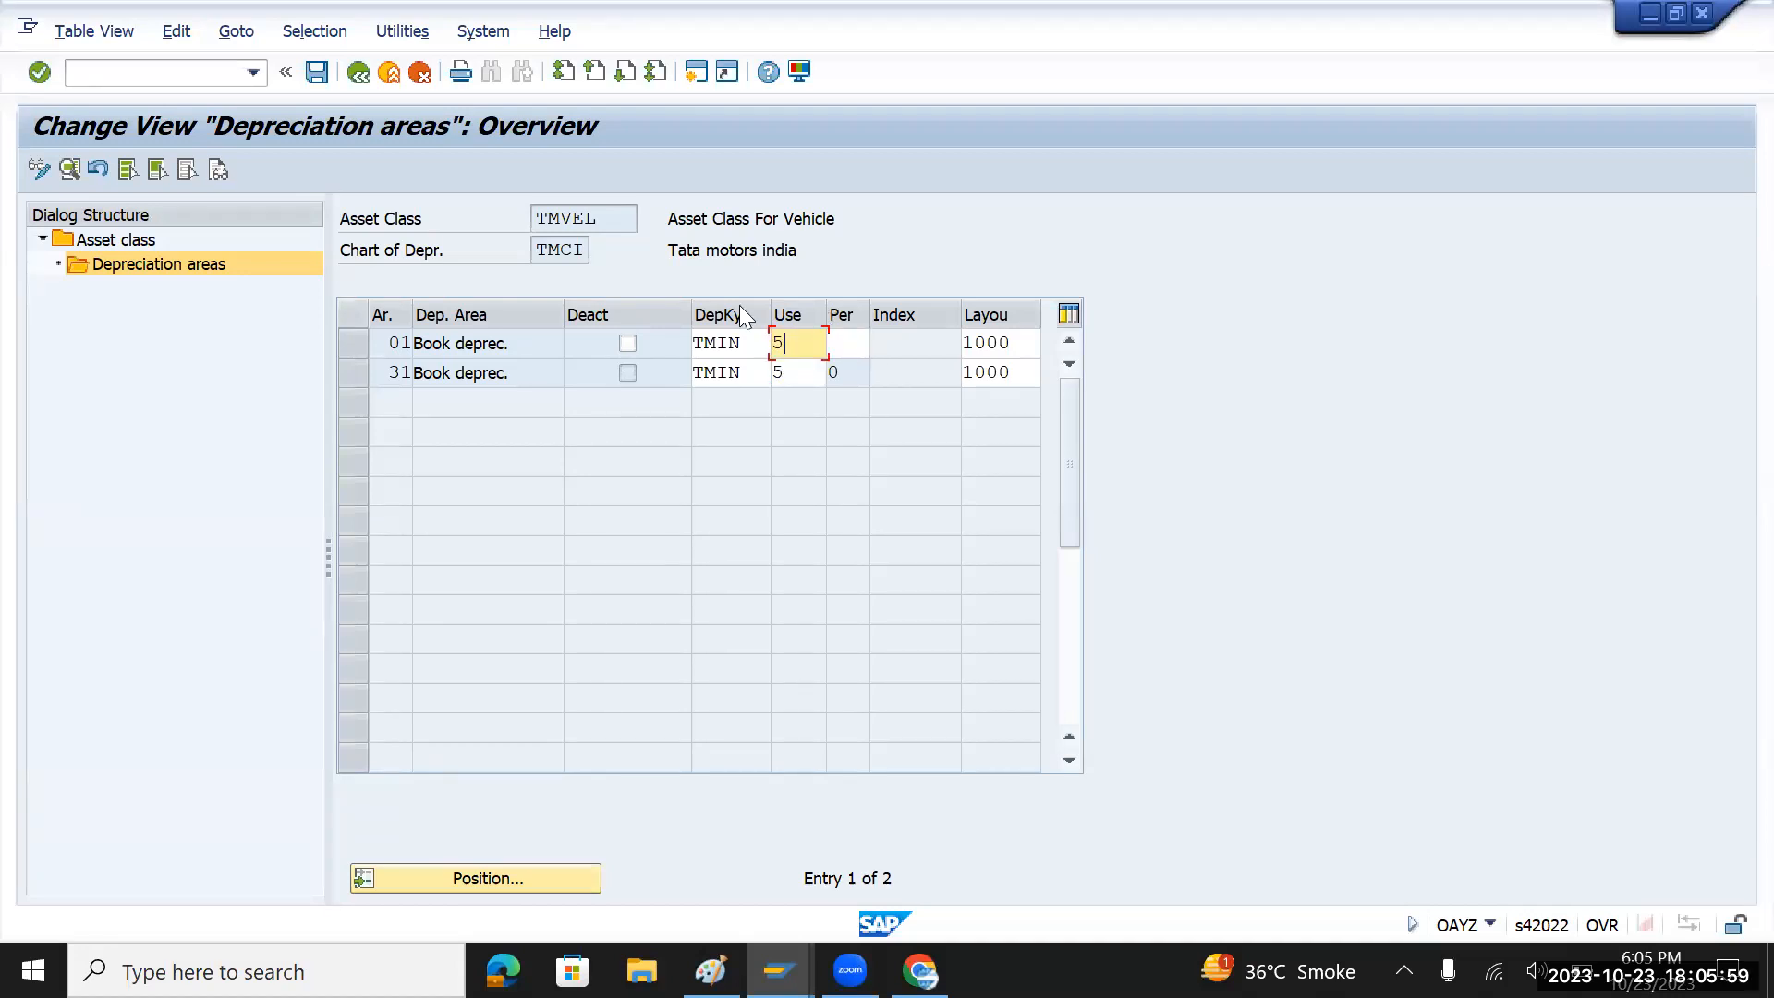
# - Save the depreciation area settings for asset class TMVEL and return to the IMG structure
pyautogui.click(317, 72)
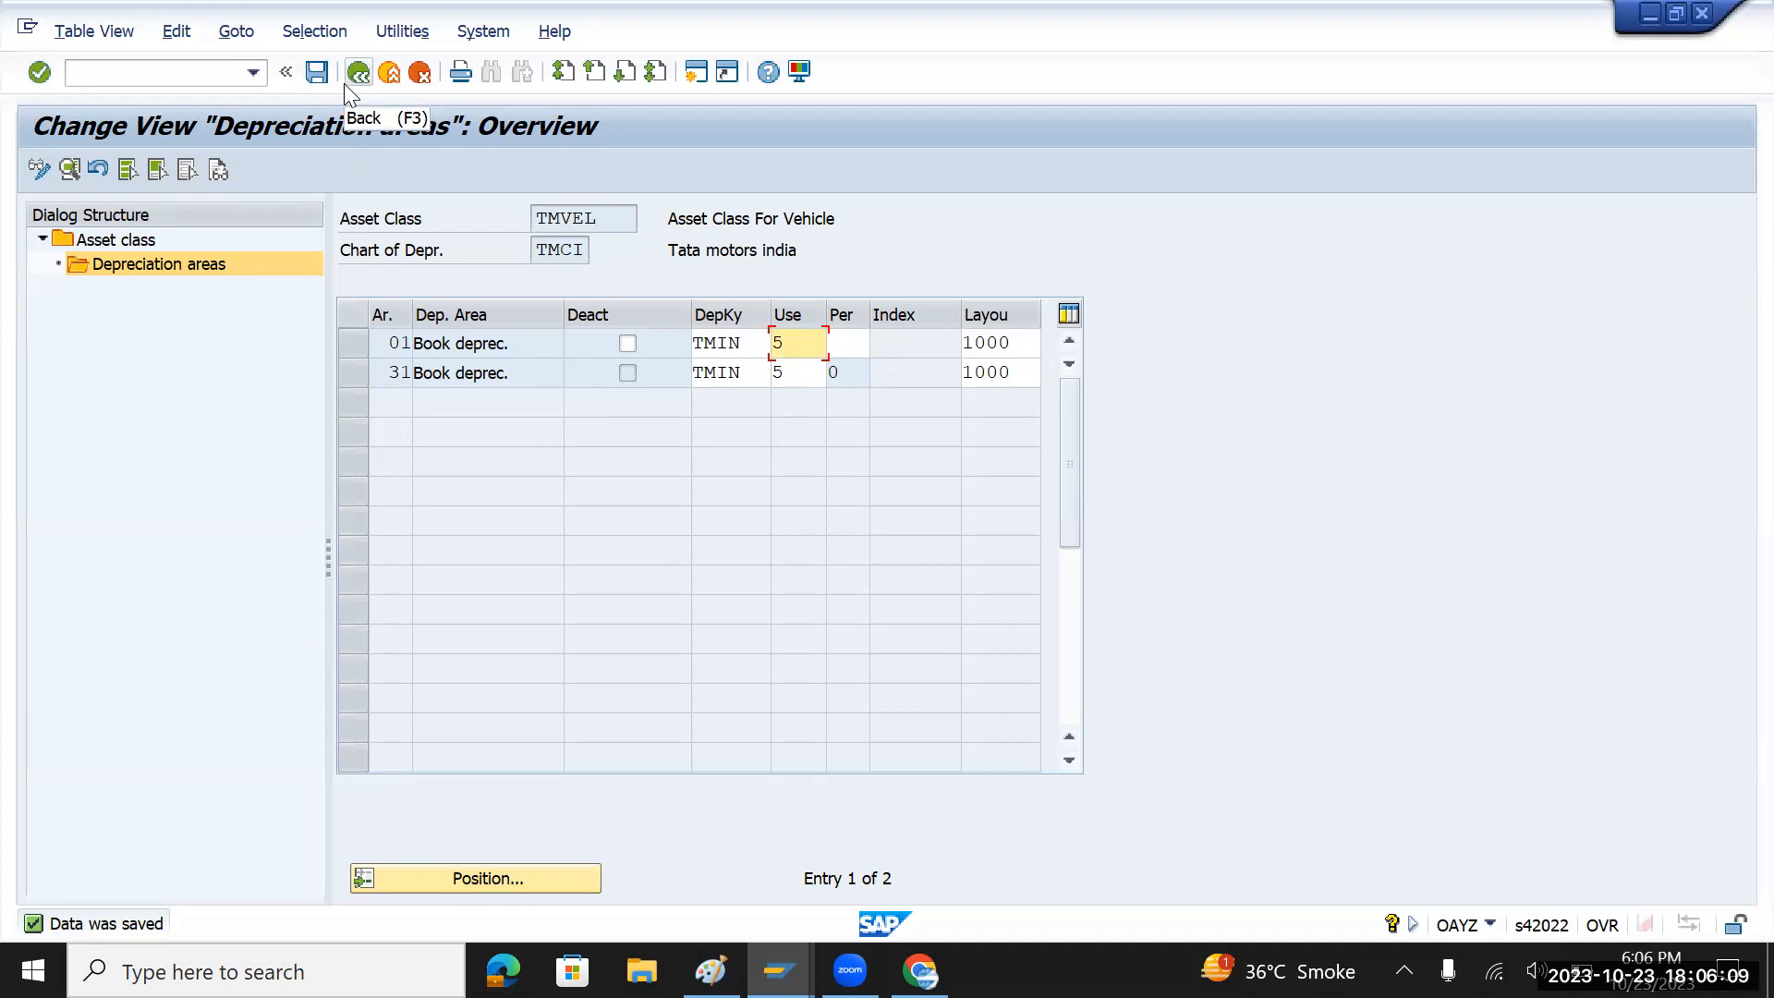
pyautogui.click(318, 74)
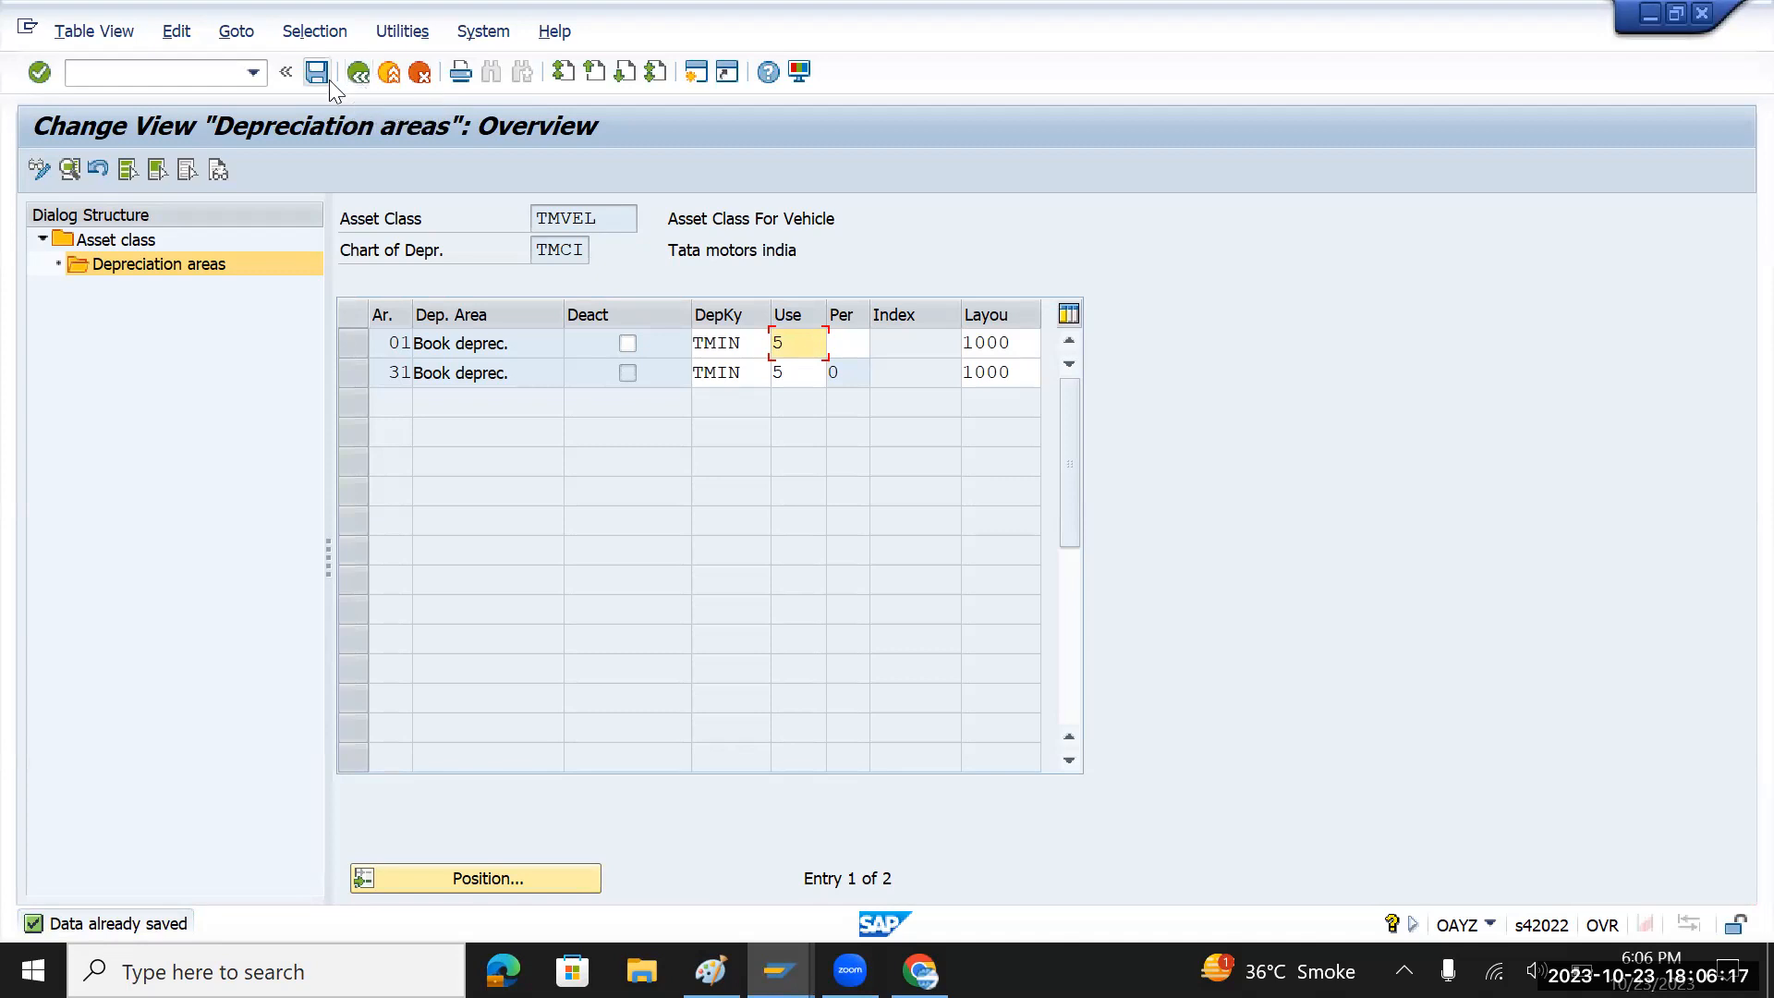
pyautogui.click(325, 78)
pyautogui.click(358, 78)
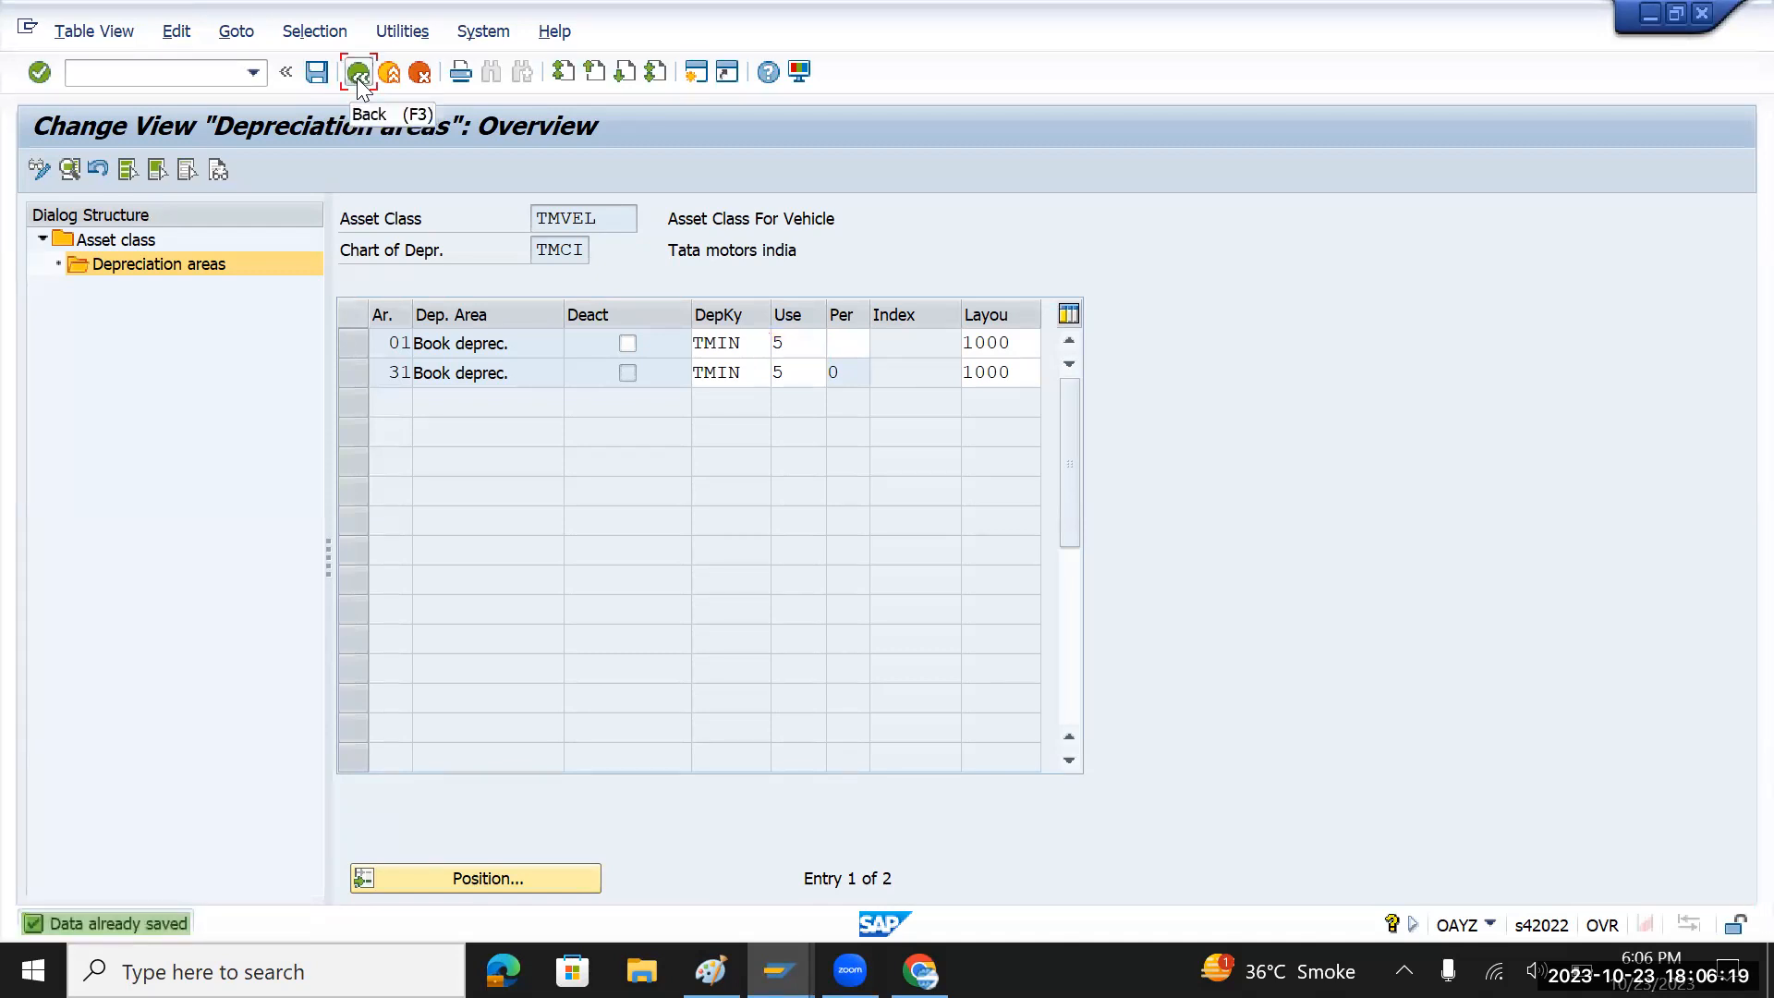
pyautogui.click(359, 76)
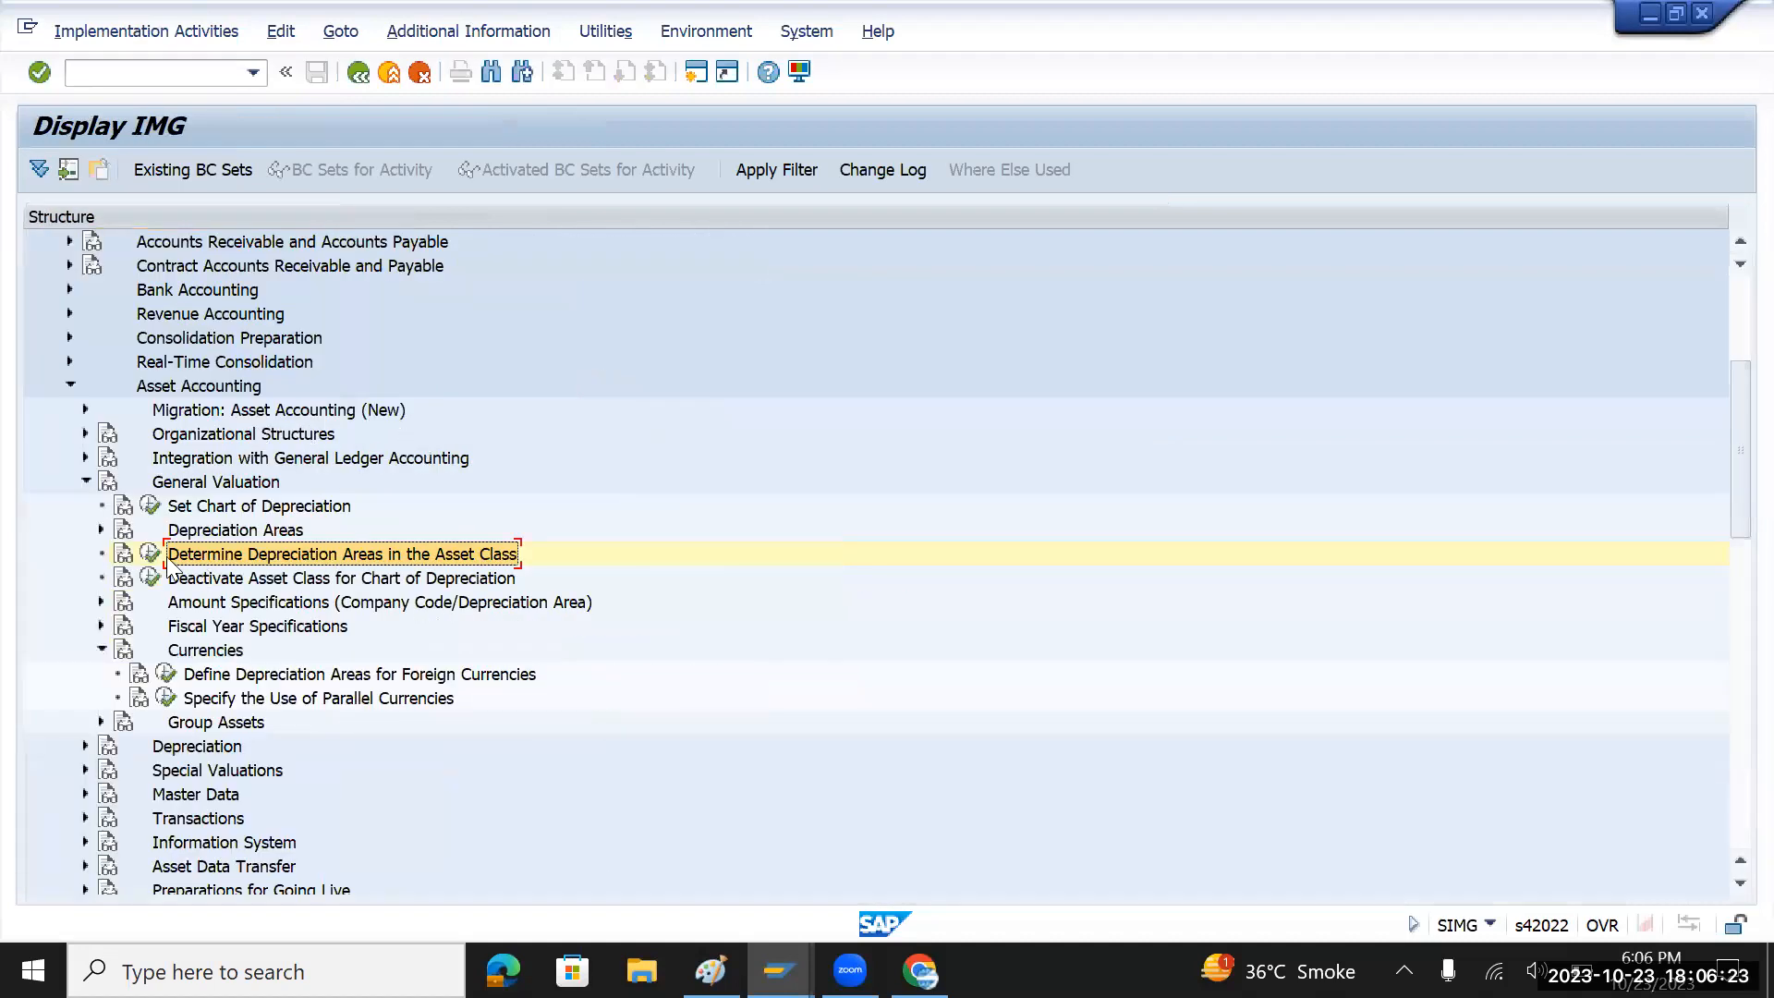
# - Collapse General Valuation and locate Define Technical Clearing Account for Integrated Asset Acquisition under Integration with General Ledger Accounting
pyautogui.click(84, 480)
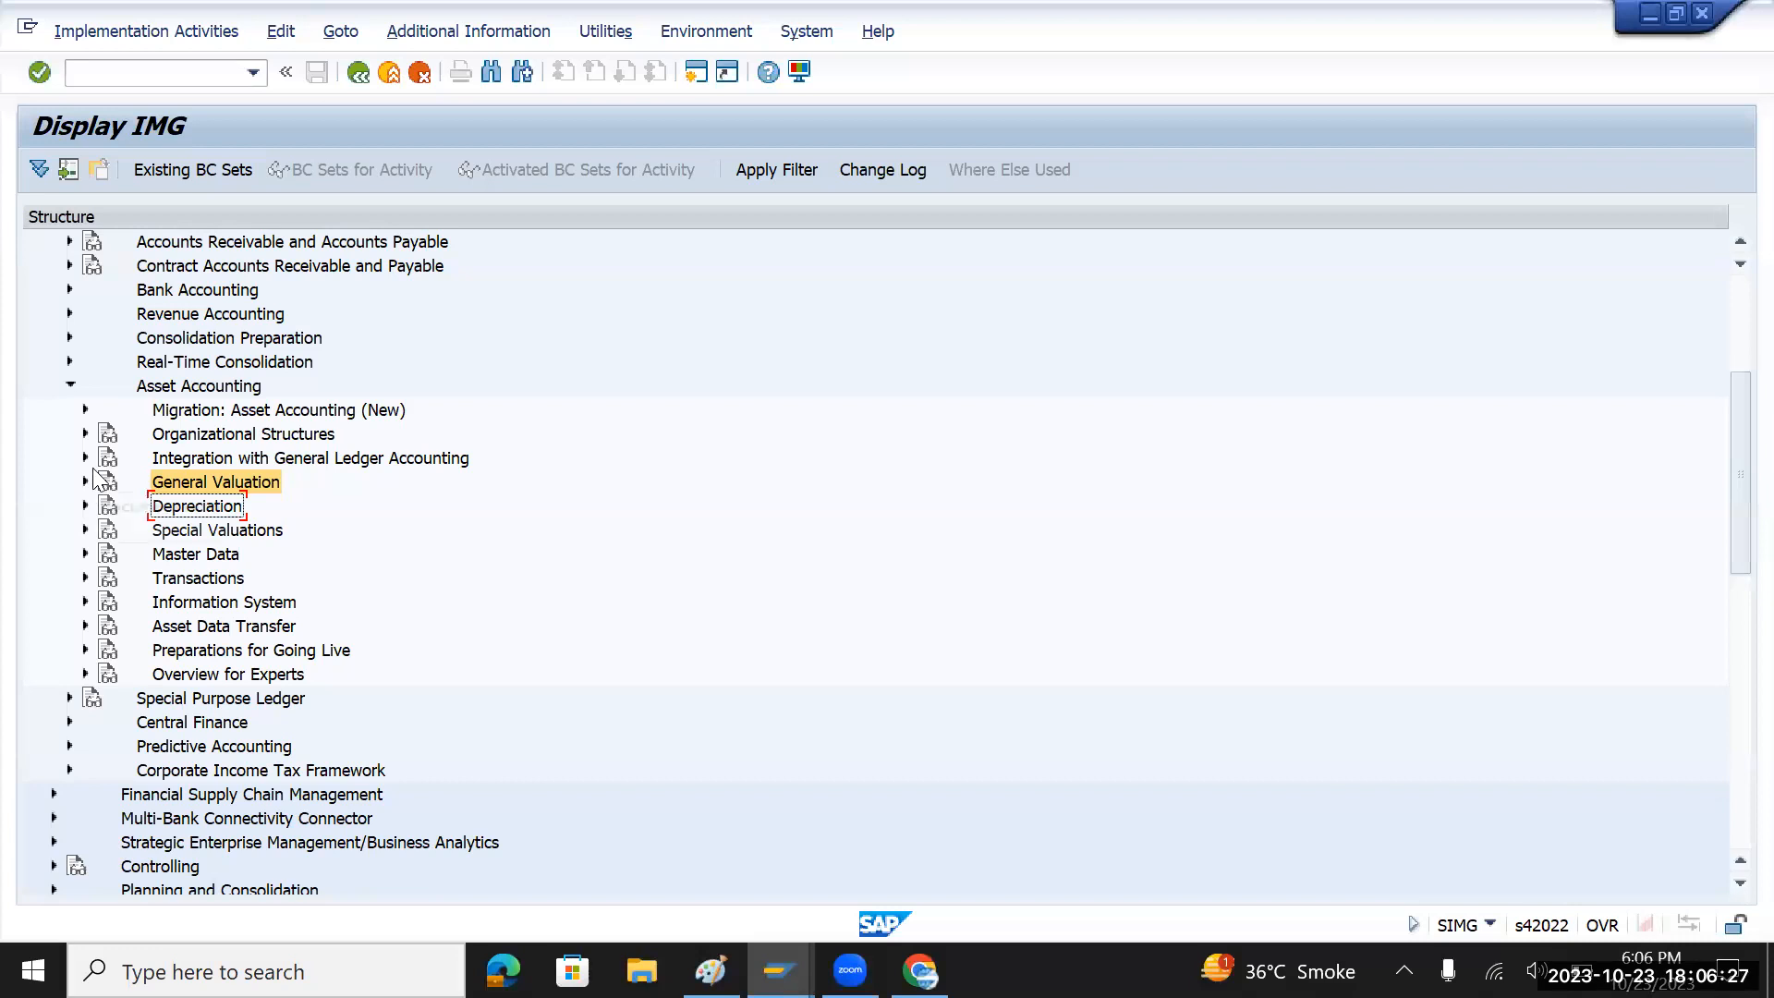
pyautogui.click(85, 459)
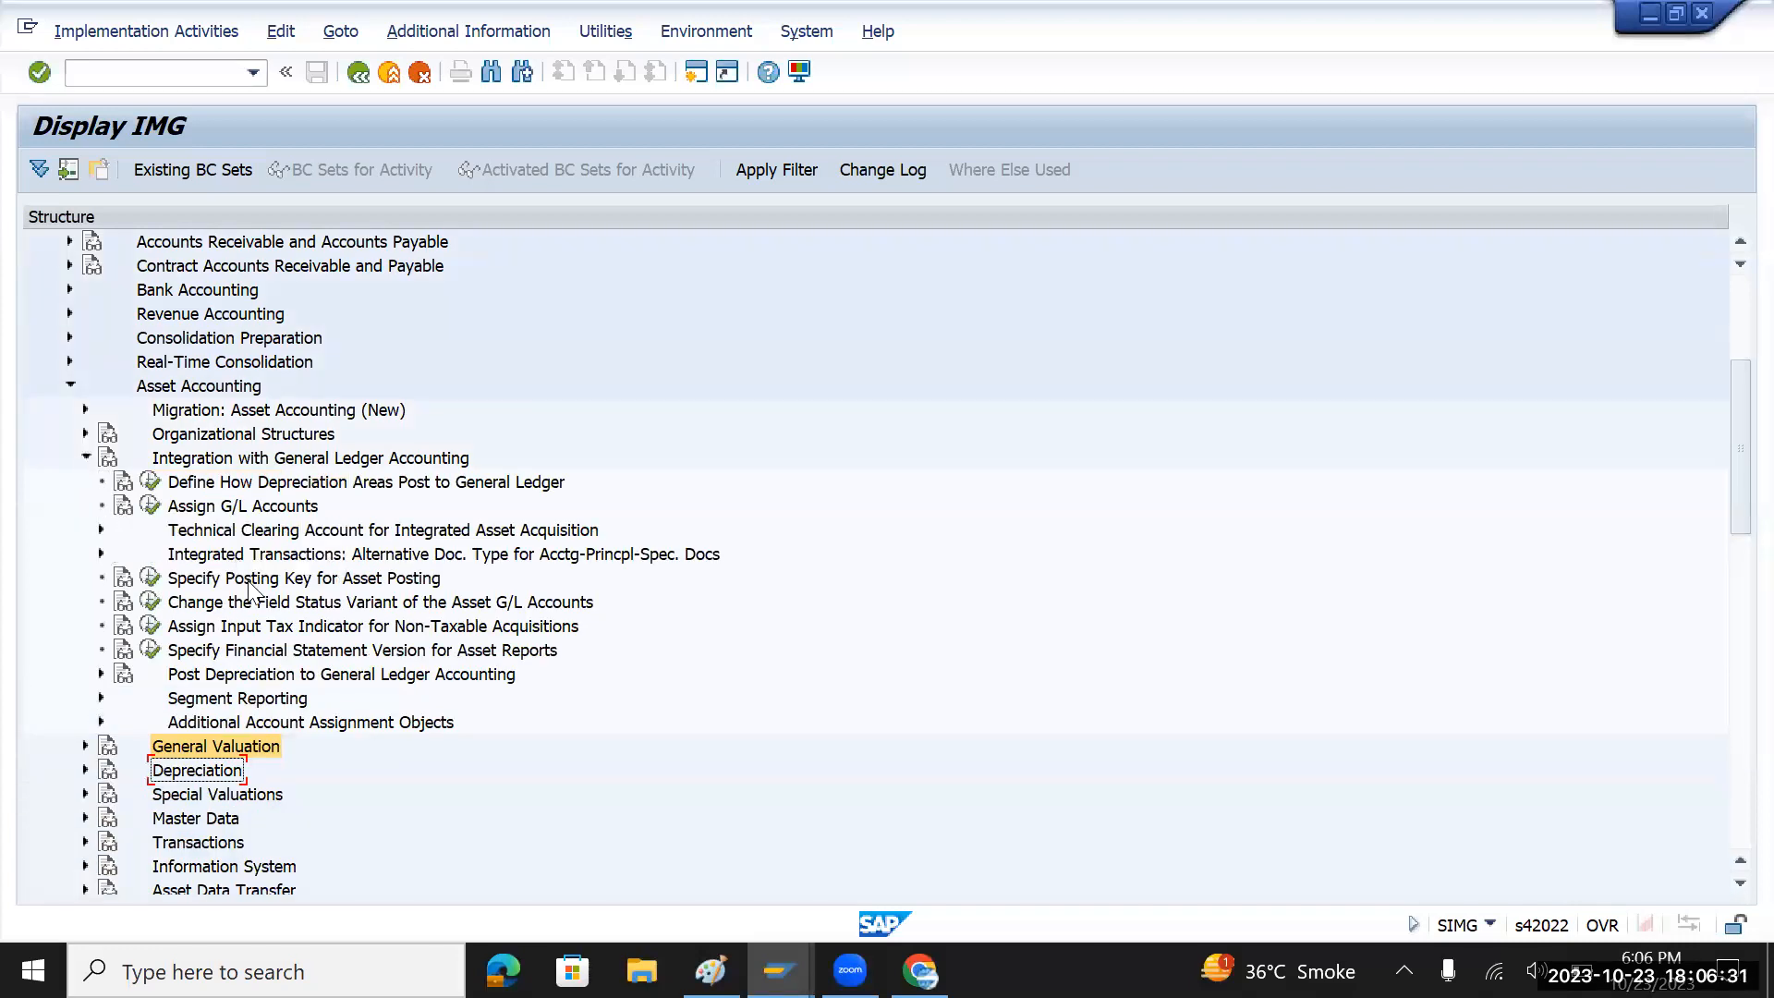
pyautogui.click(239, 536)
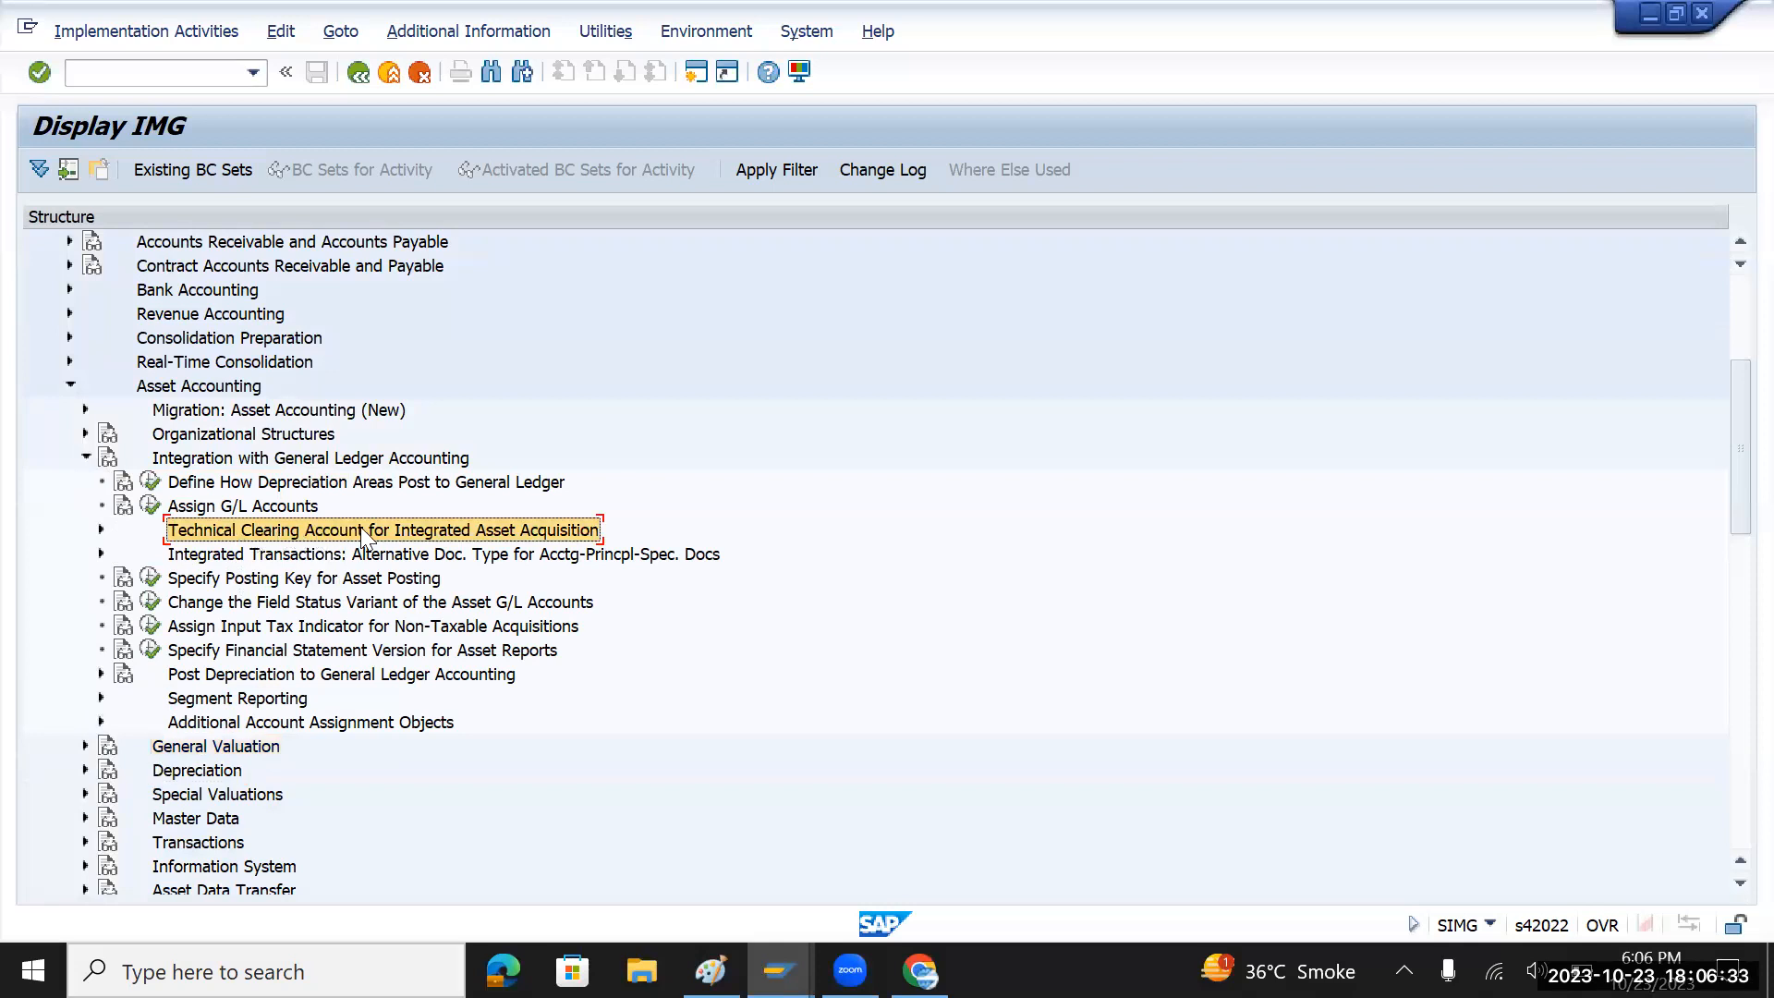
pyautogui.click(101, 531)
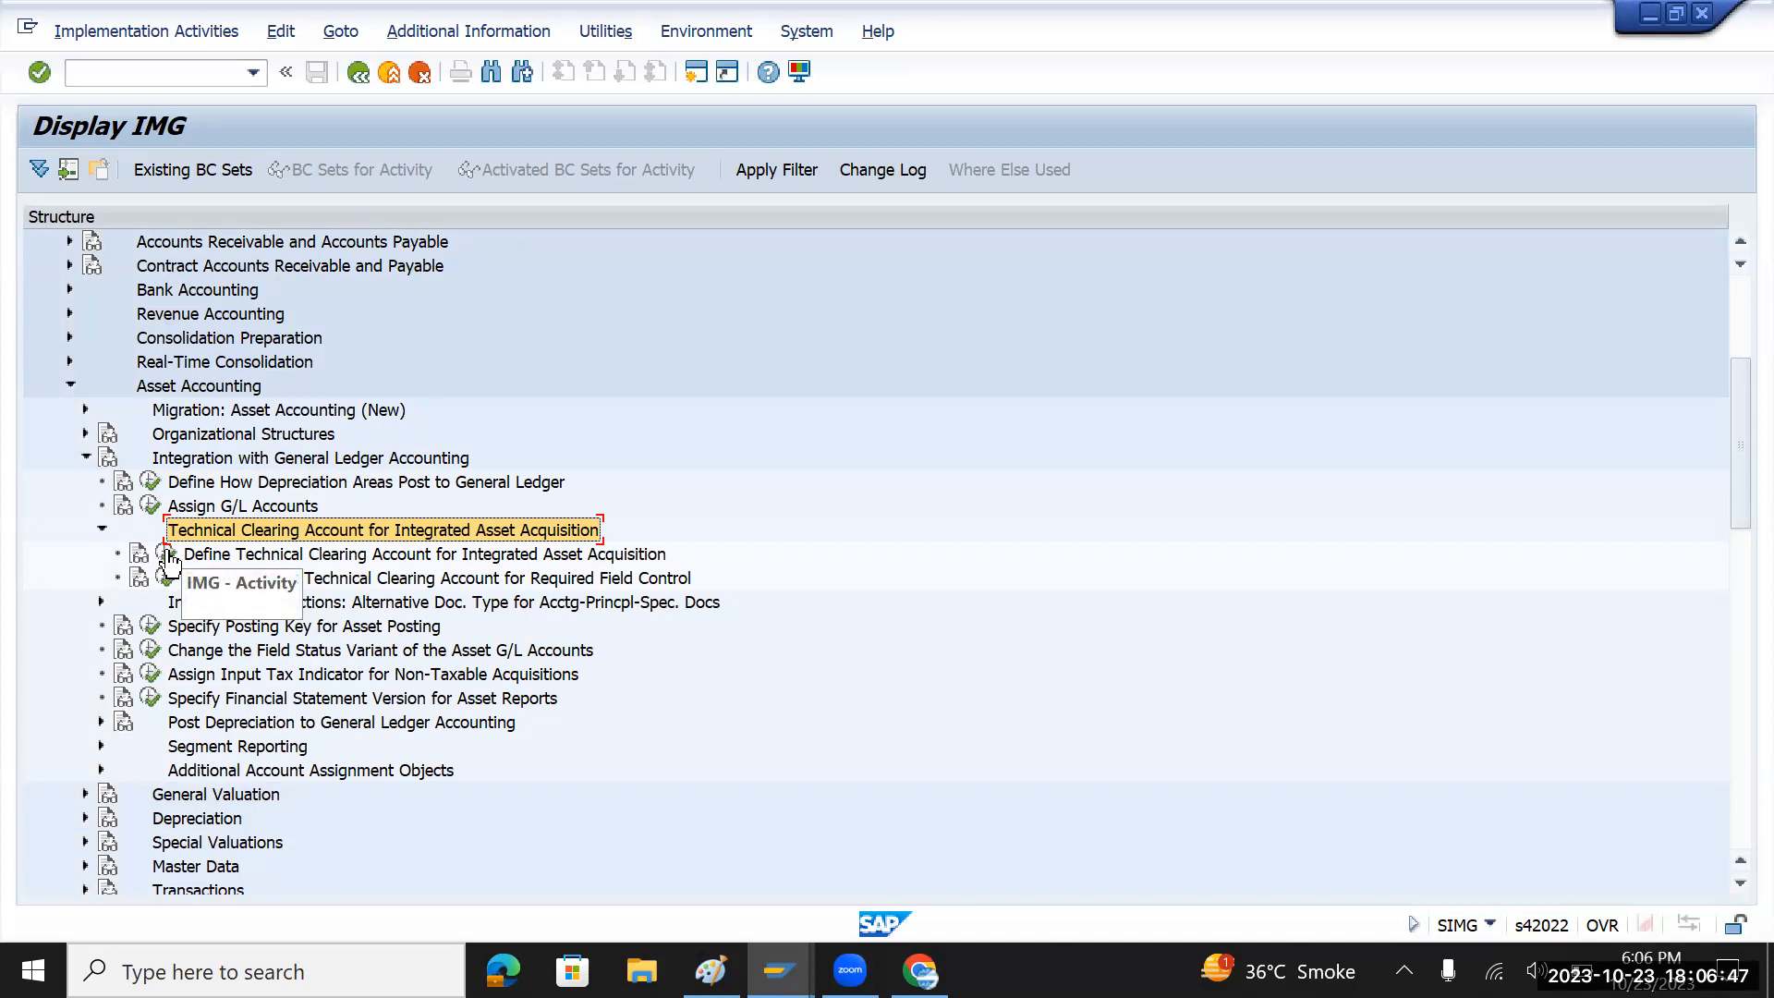
pyautogui.click(236, 558)
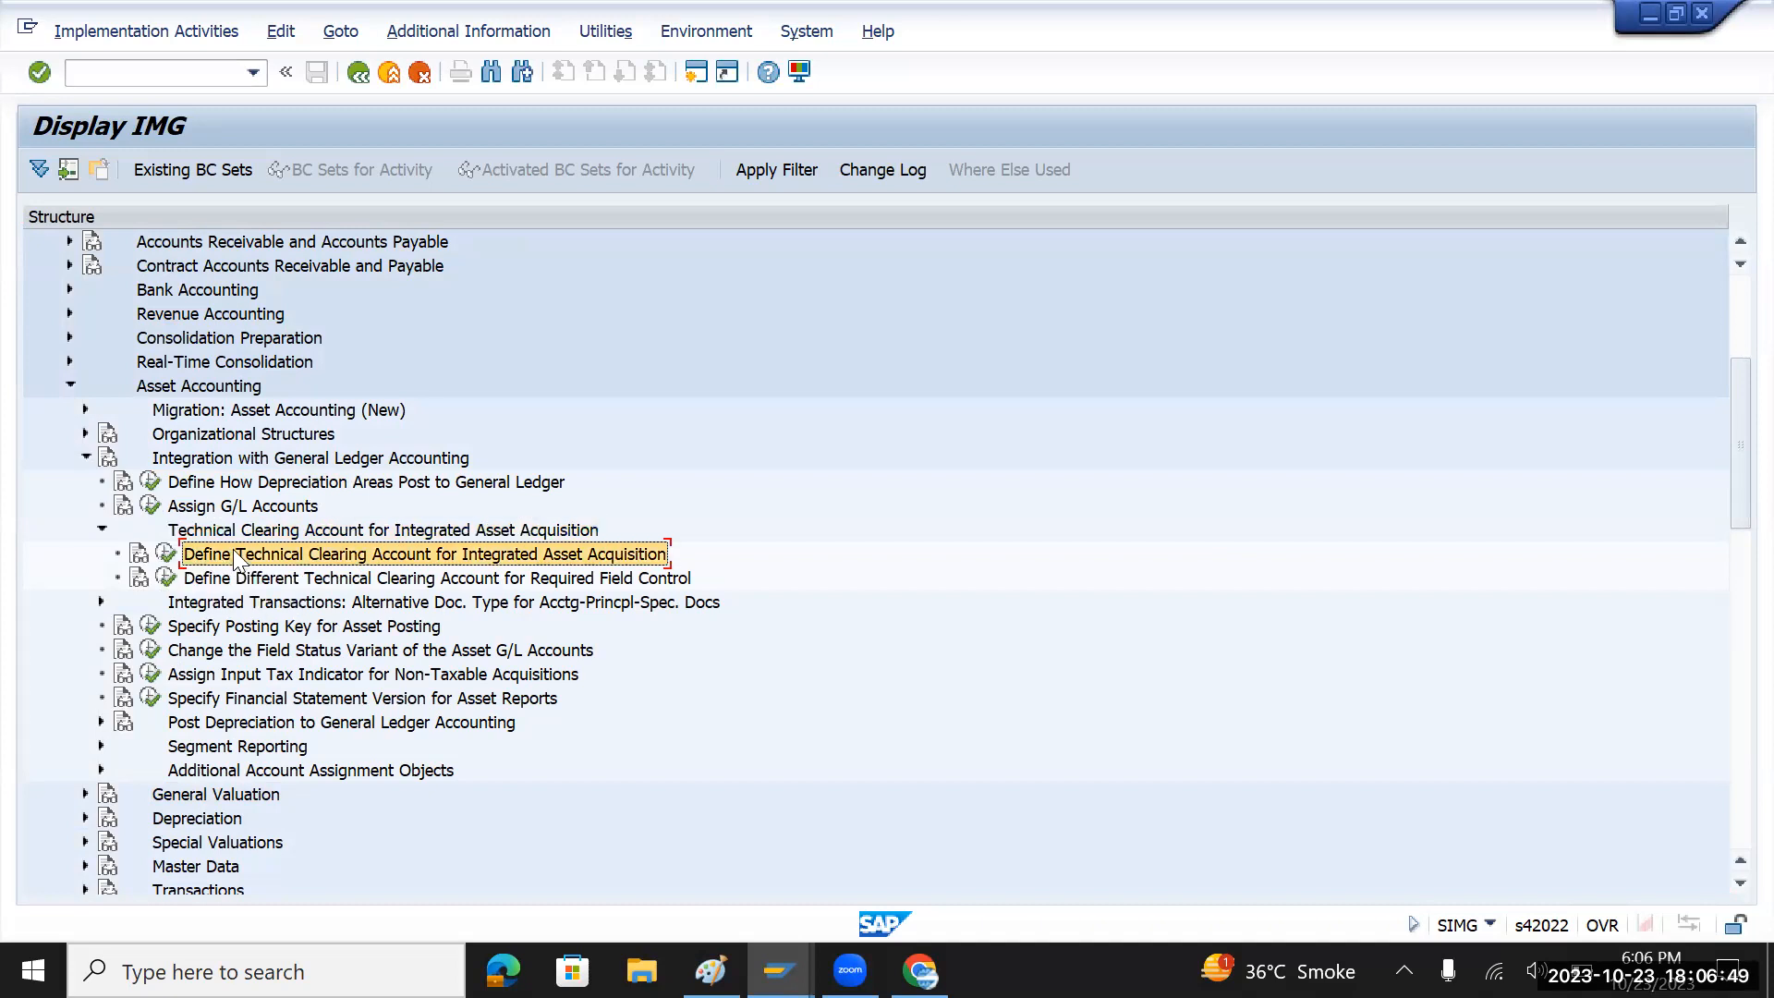
# - Open the documentation of Define Technical Clearing Account for Integrated Asset Acquisition and examine how an acquisition posting is divided
pyautogui.click(138, 557)
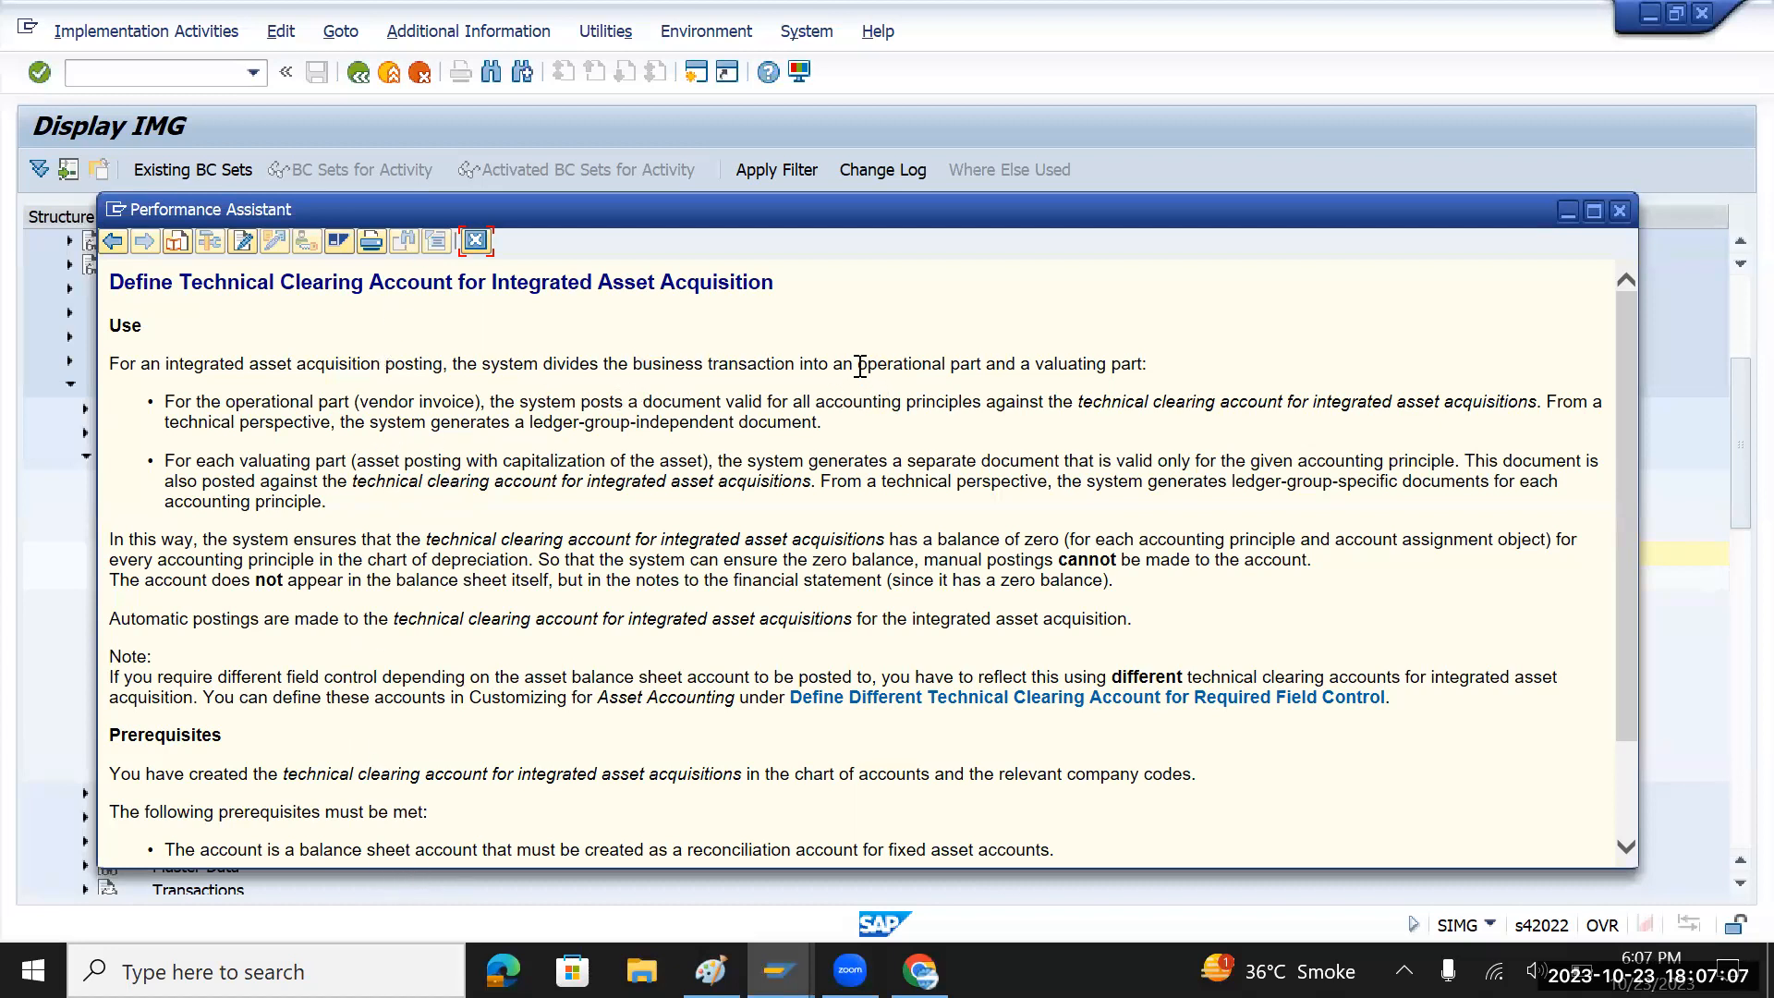
pyautogui.moveTo(860, 367); pyautogui.dragTo(1148, 365)
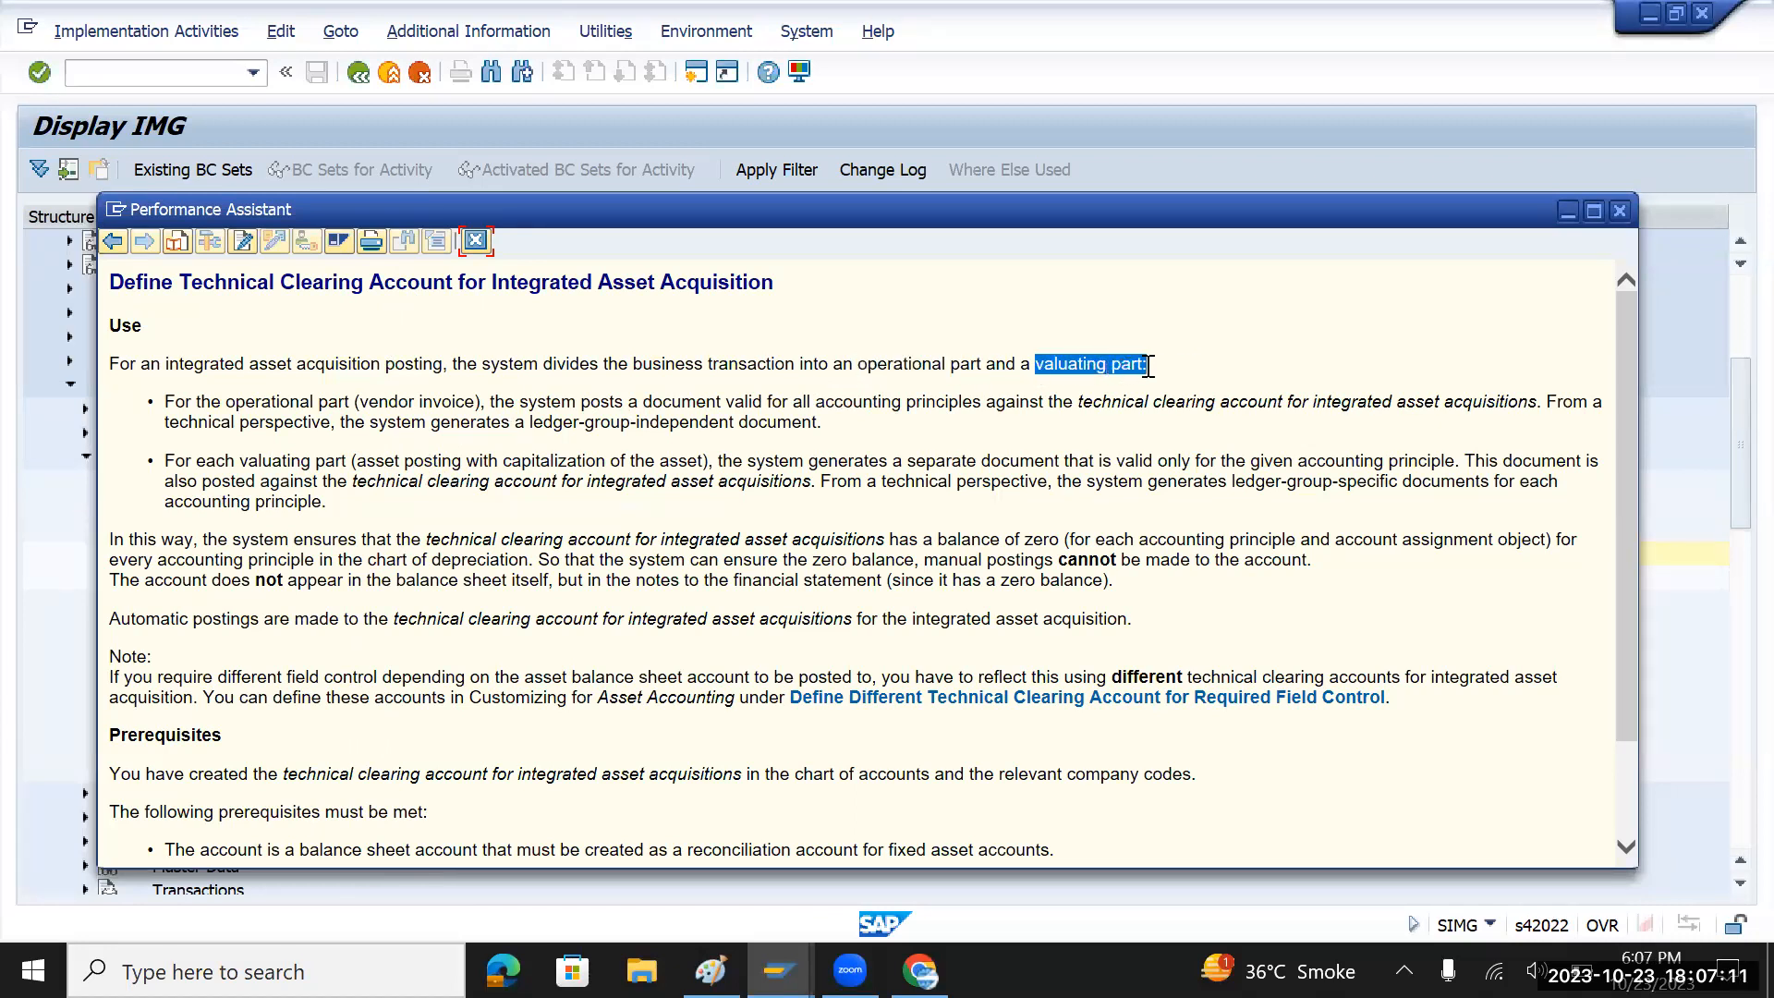
pyautogui.click(480, 360)
pyautogui.moveTo(479, 363); pyautogui.dragTo(788, 369)
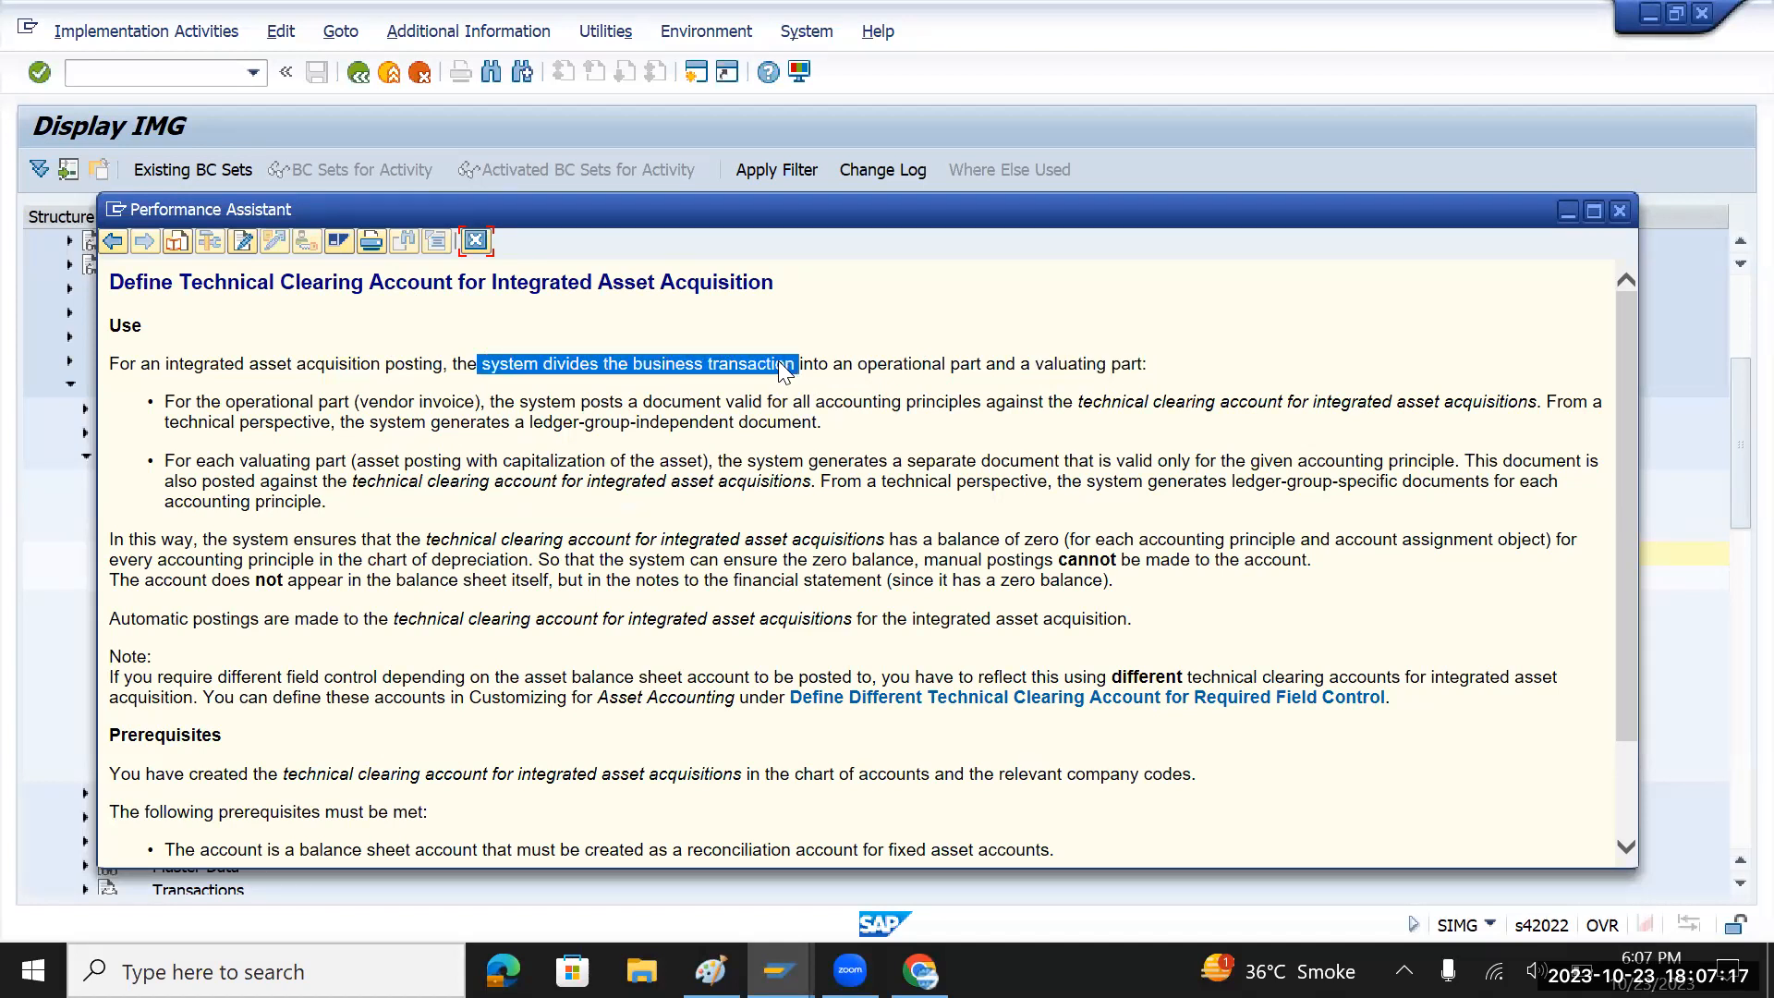
pyautogui.click(854, 364)
pyautogui.doubleClick(882, 364)
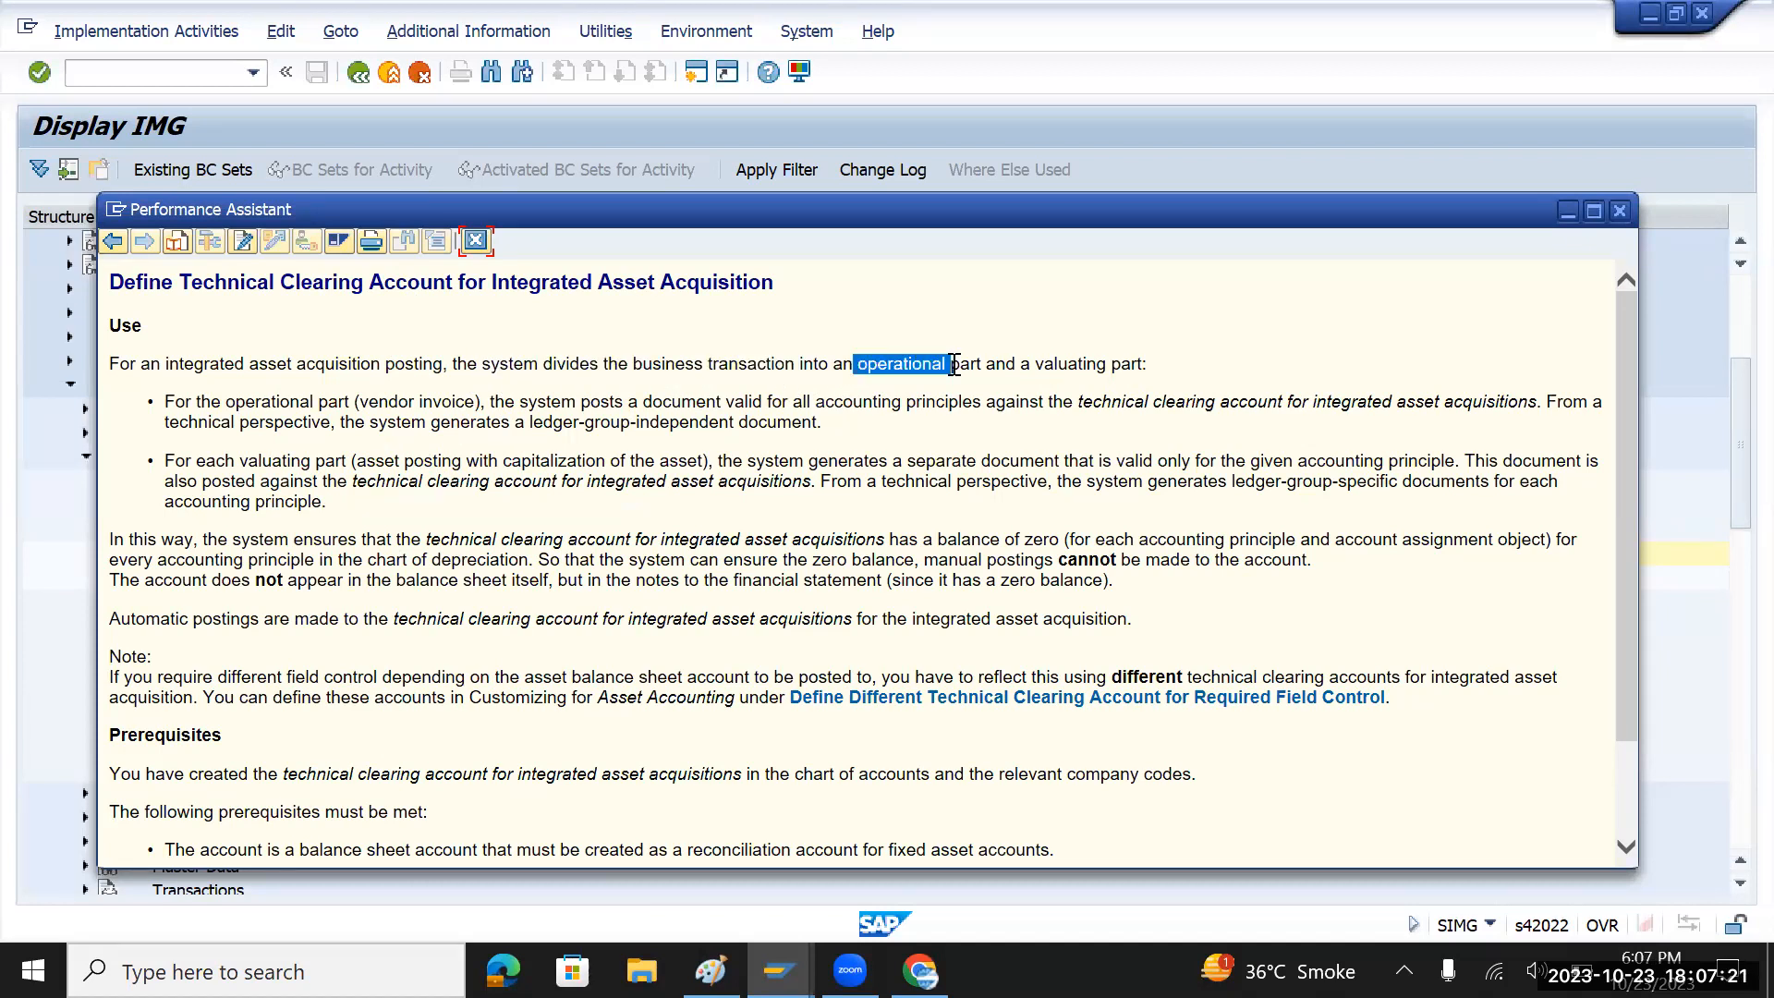
pyautogui.click(1037, 364)
pyautogui.moveTo(1076, 364); pyautogui.dragTo(1149, 364)
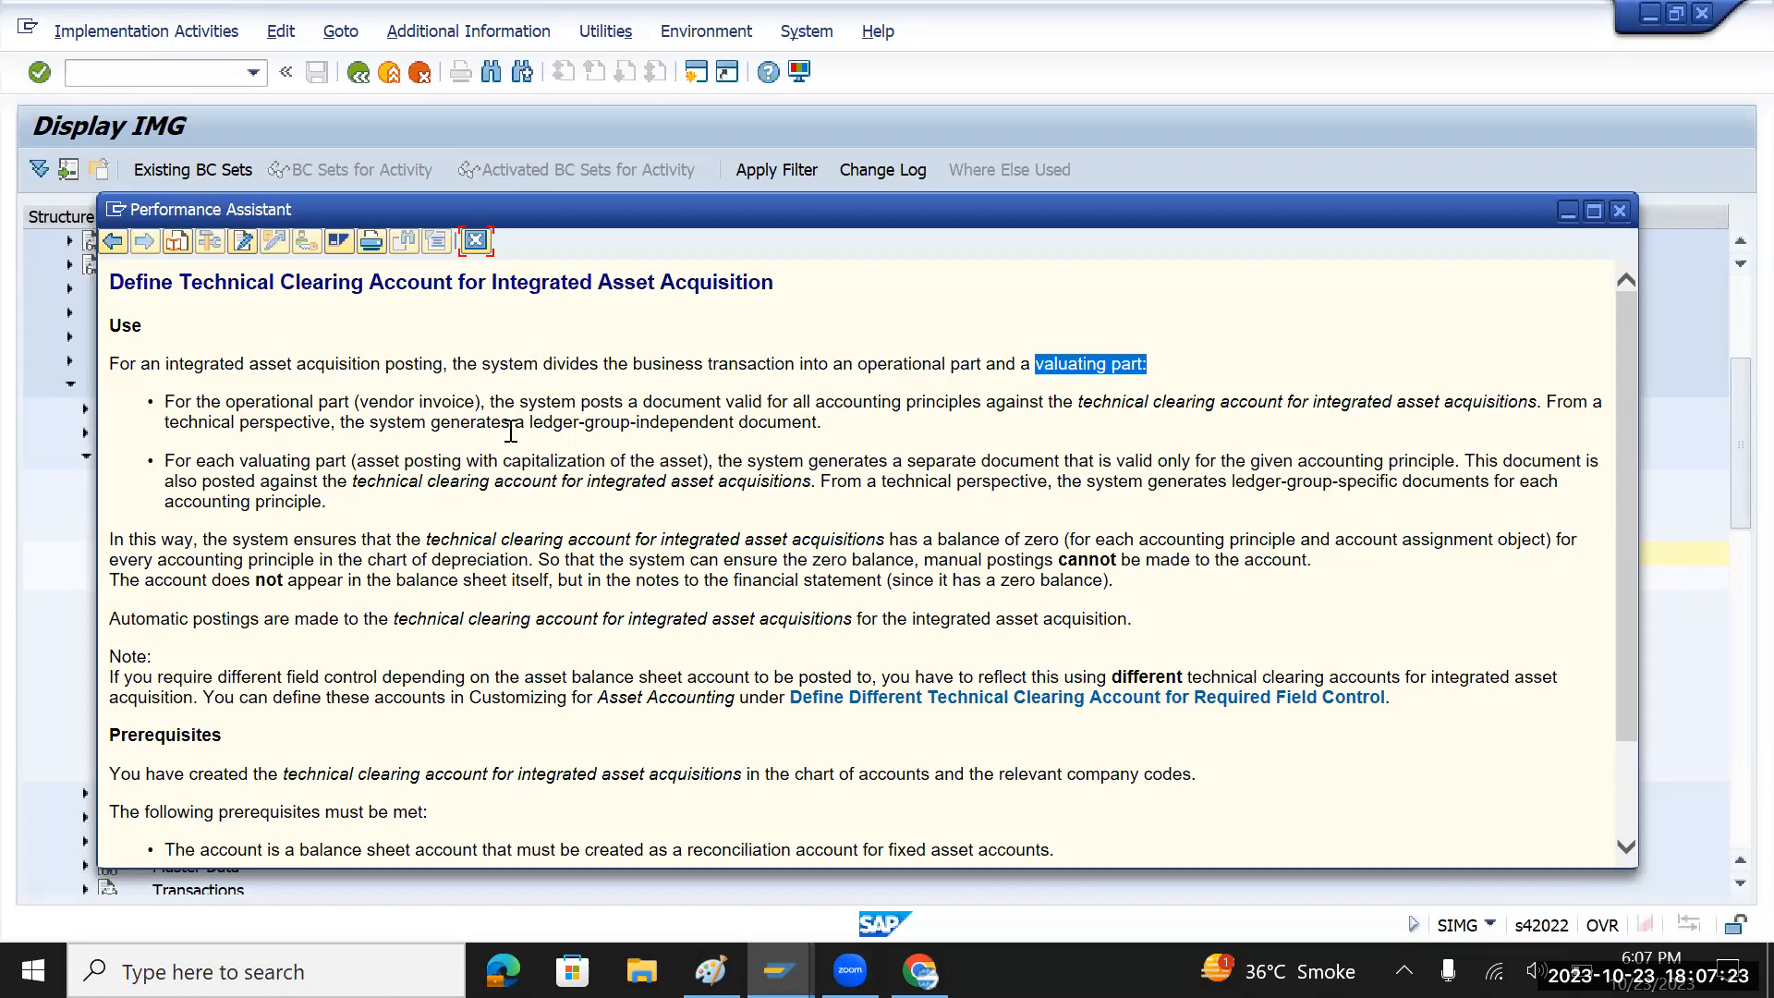
# - Compare the documentation's explanations of the operational and valuating parts, including their accounting principles, and close the documentation
pyautogui.moveTo(227, 403); pyautogui.dragTo(355, 402)
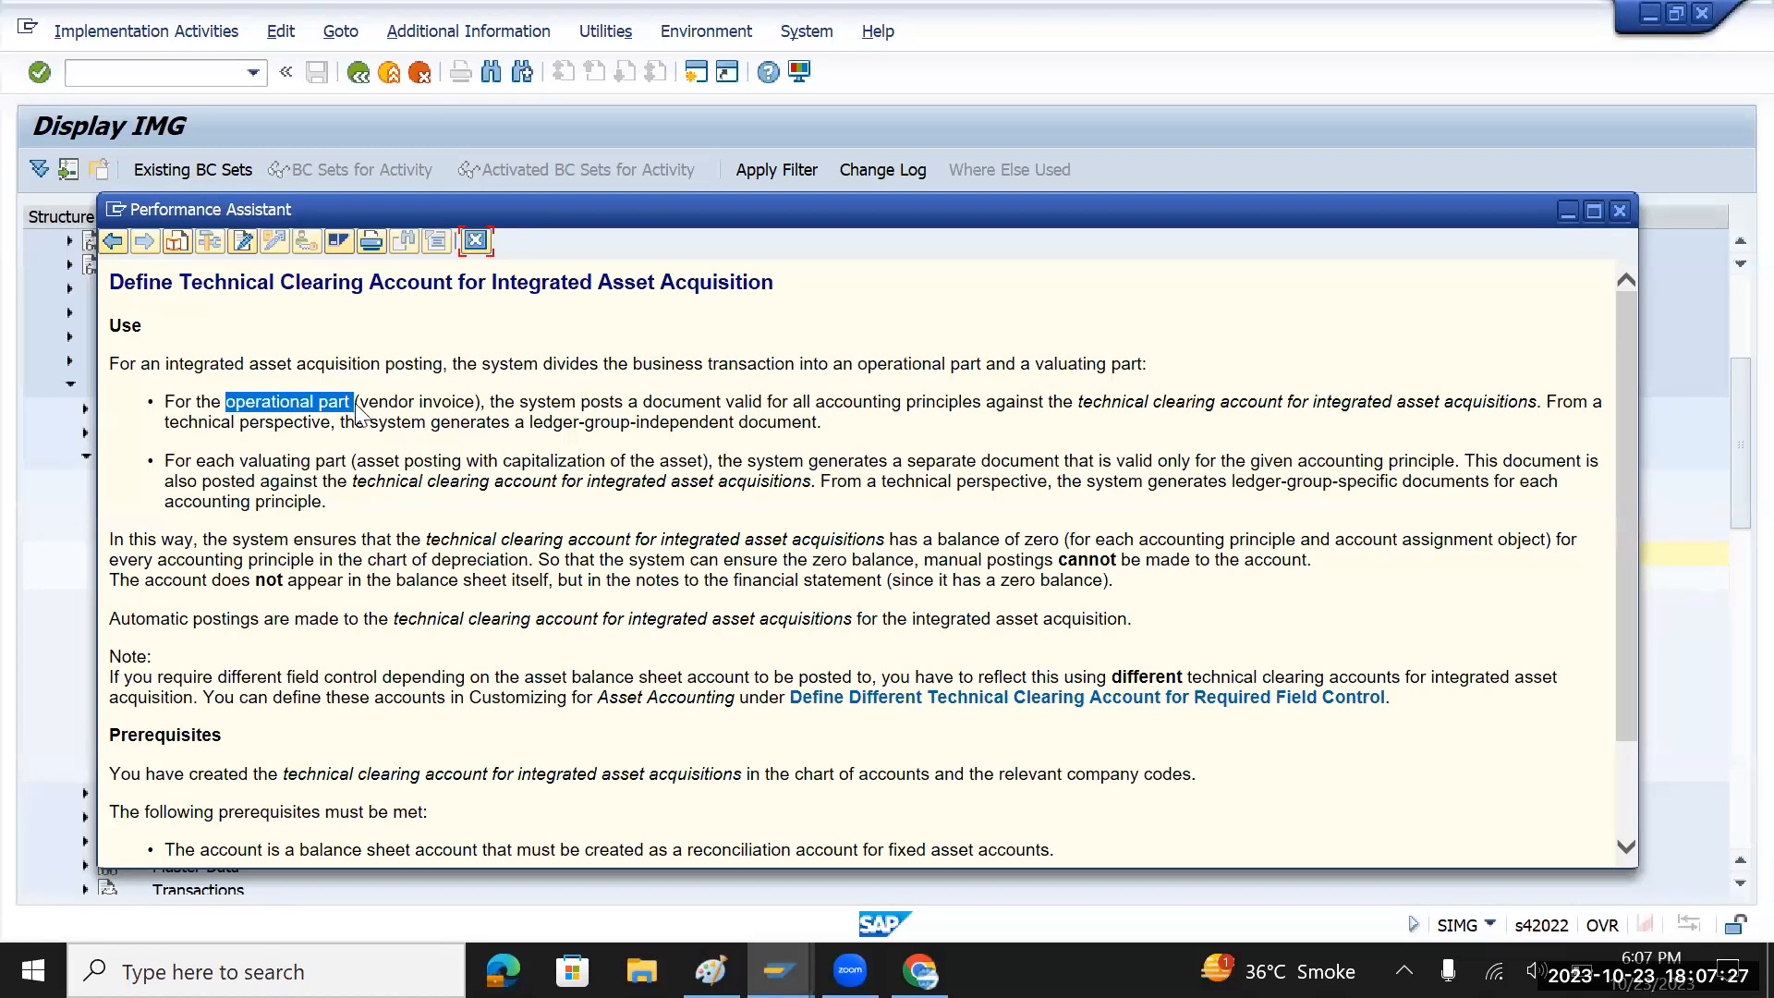
pyautogui.moveTo(360, 403); pyautogui.dragTo(474, 405)
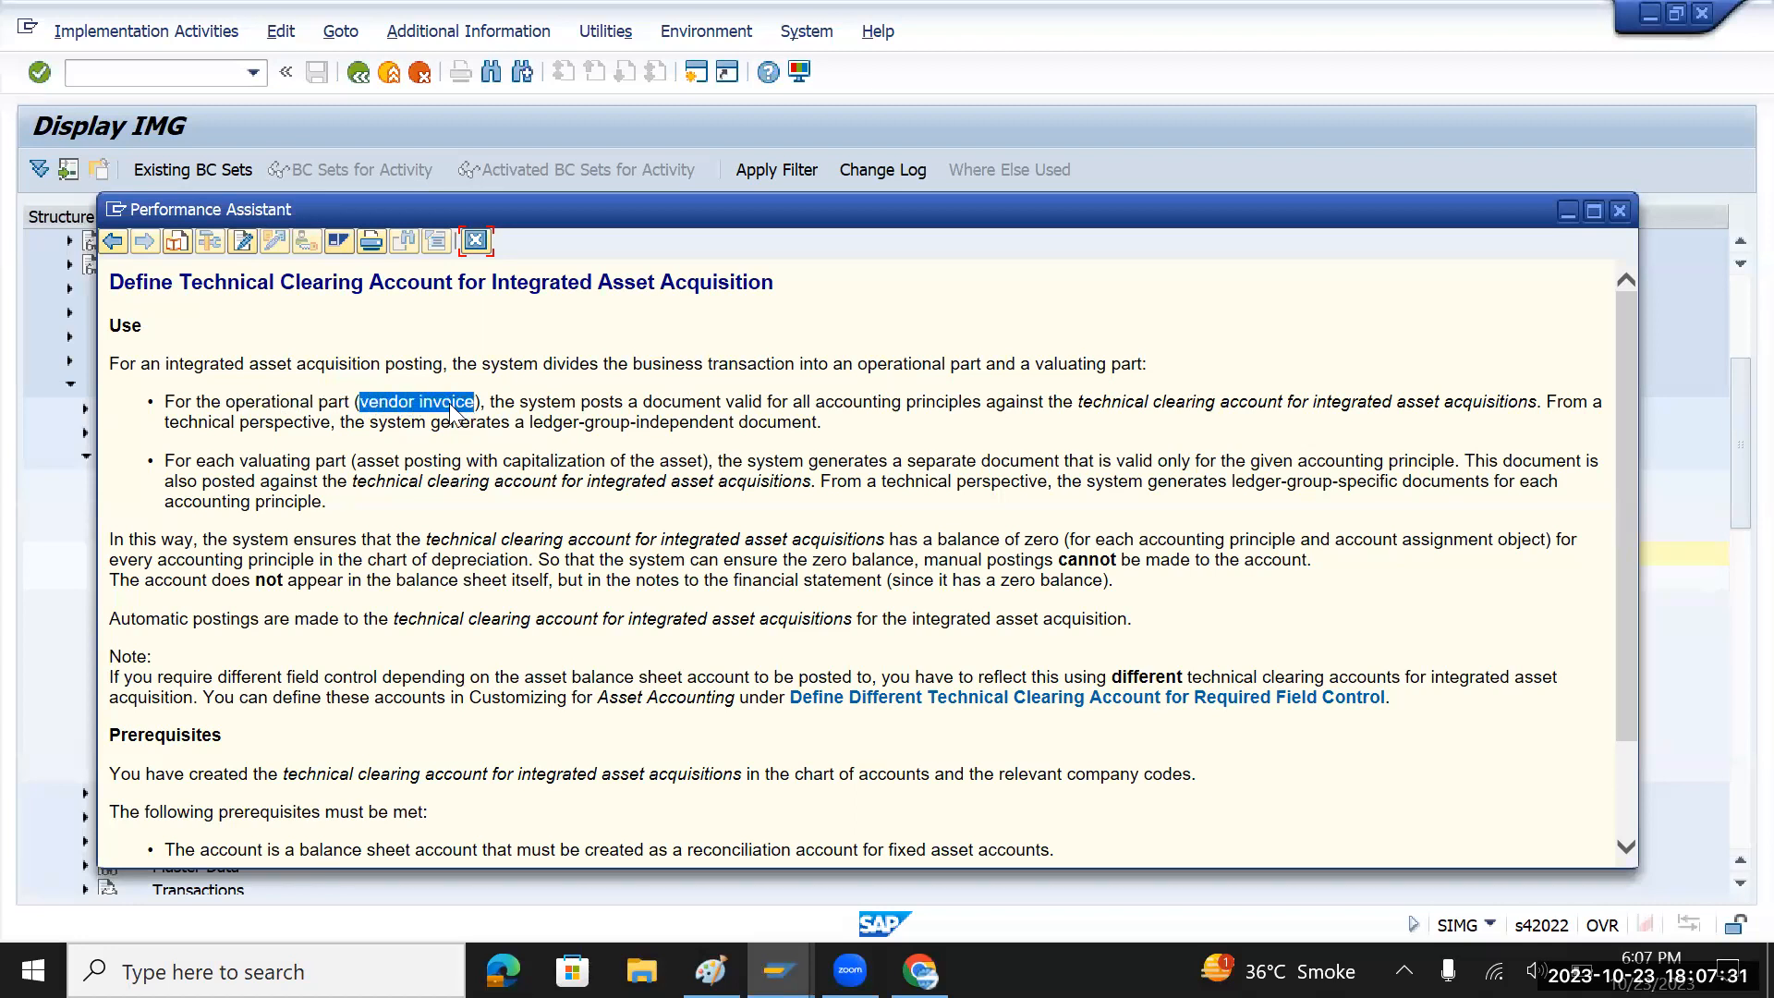
pyautogui.moveTo(723, 404); pyautogui.dragTo(948, 407)
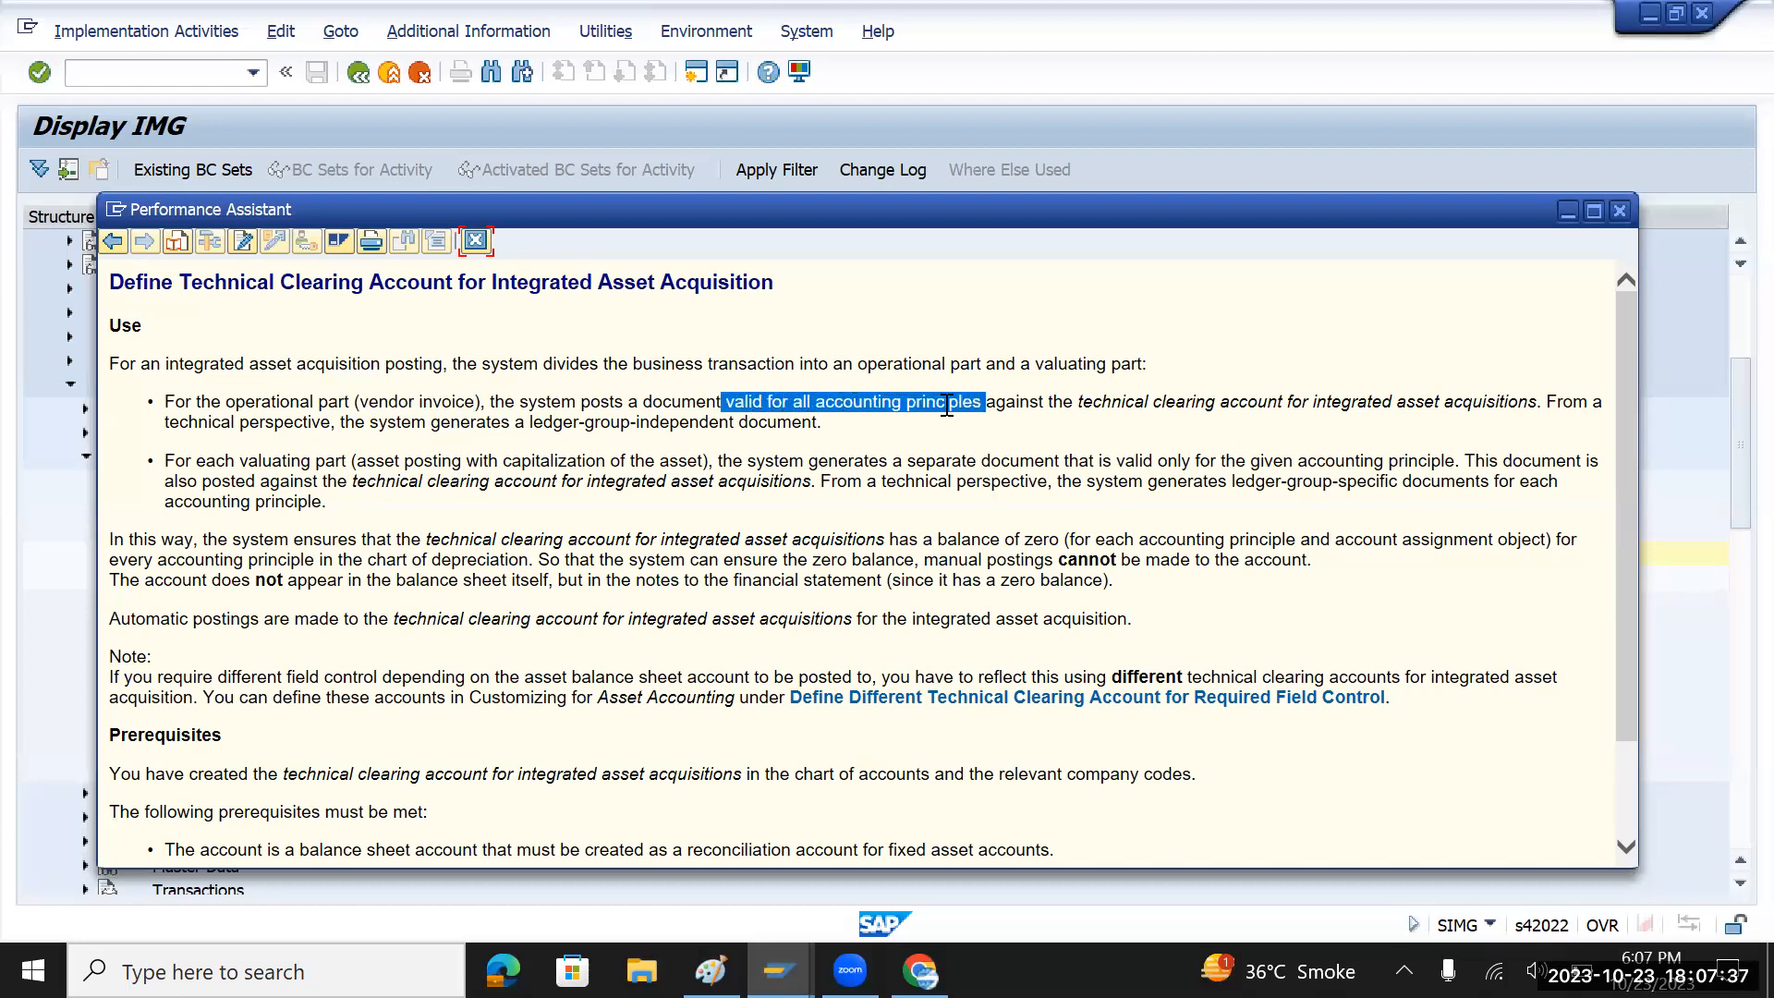
pyautogui.click(247, 462)
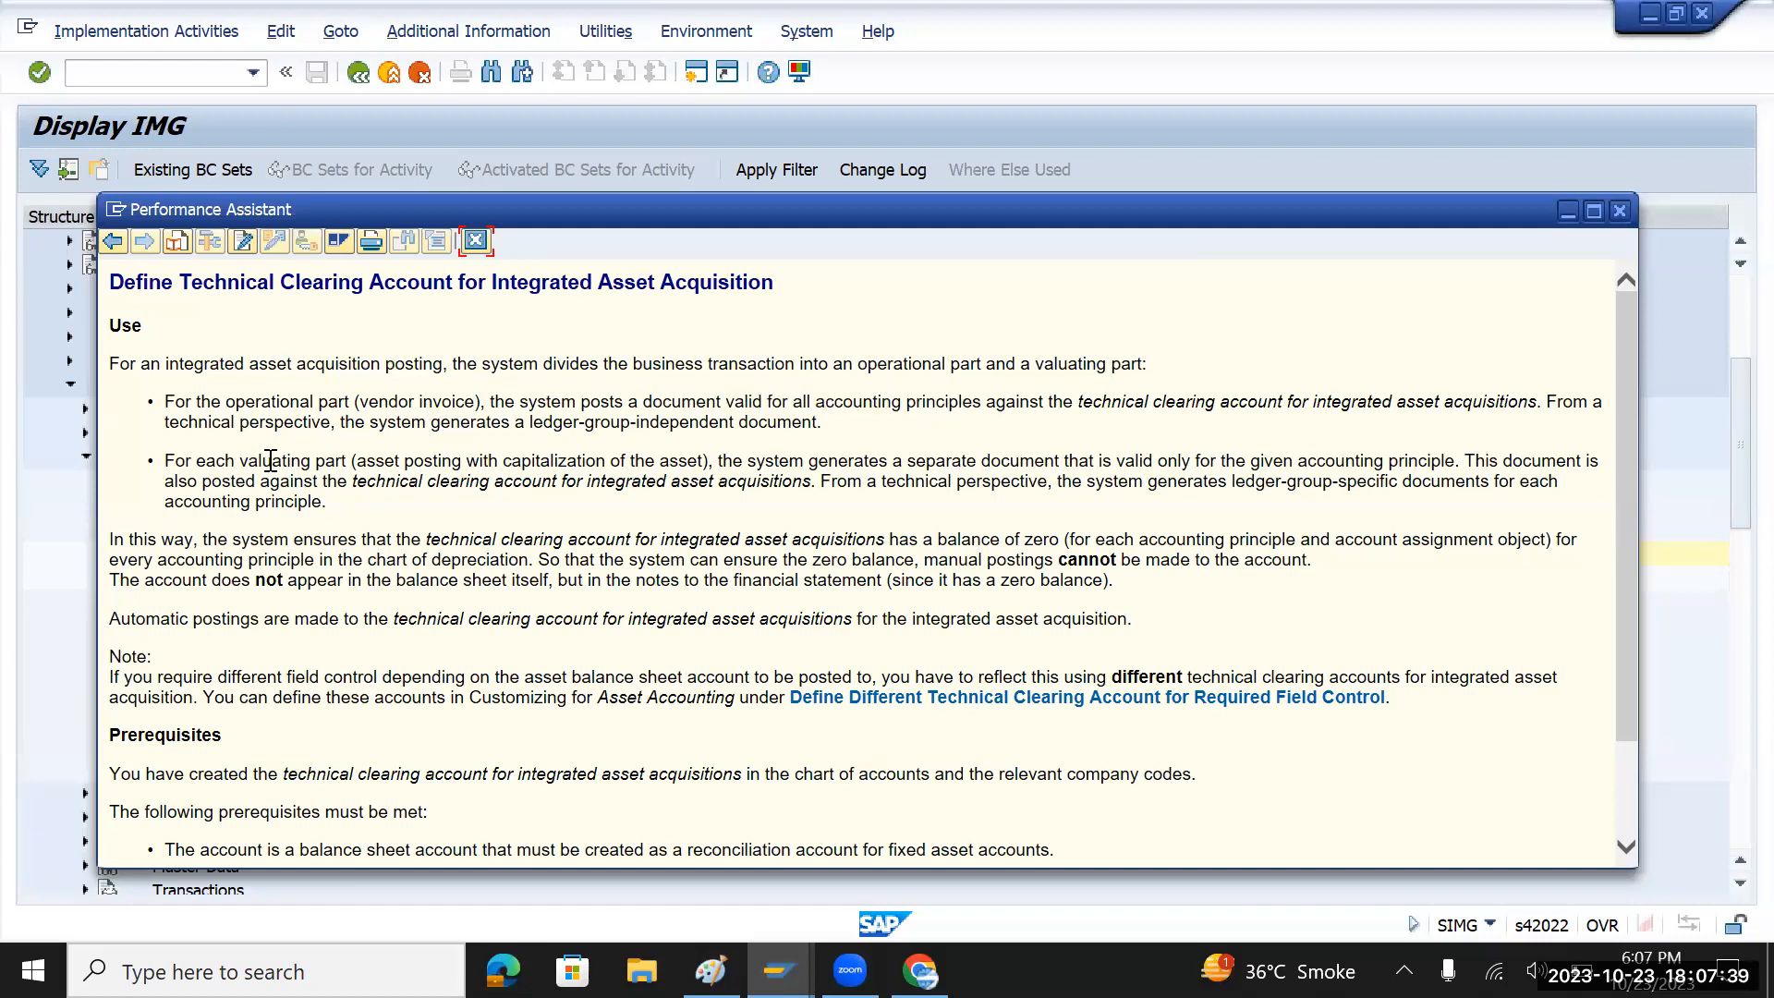
pyautogui.moveTo(271, 461); pyautogui.dragTo(356, 462)
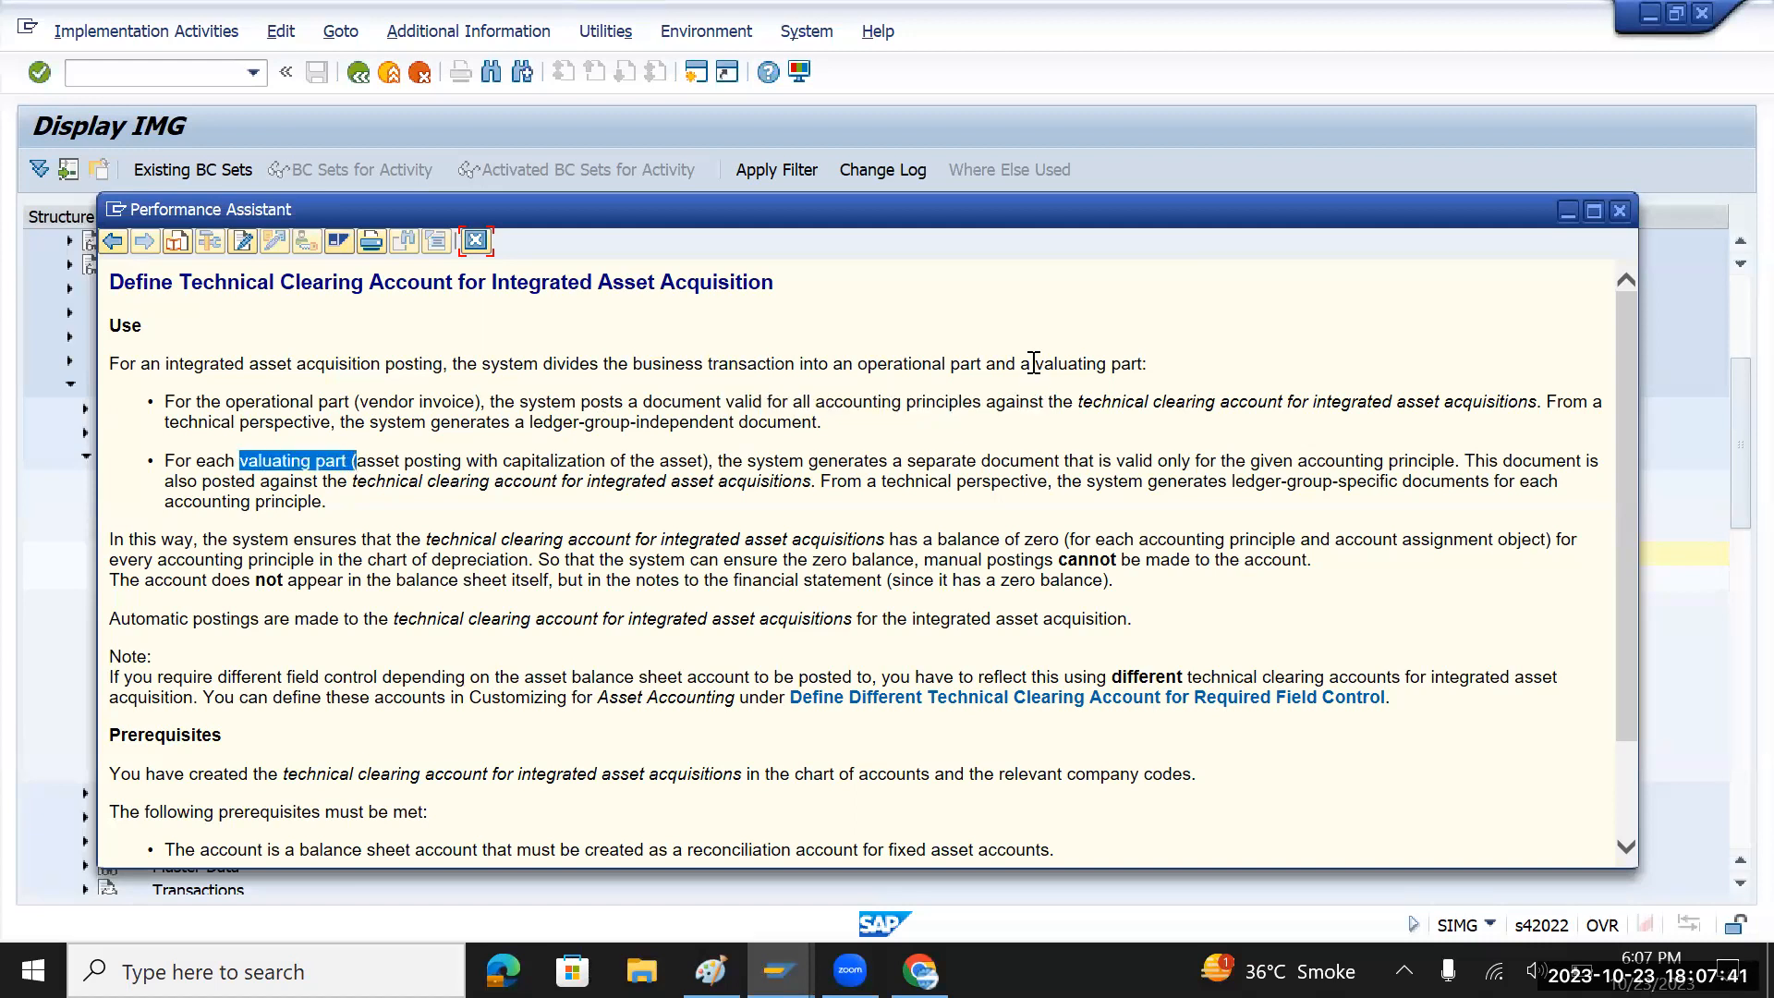
pyautogui.moveTo(1033, 361); pyautogui.dragTo(1141, 363)
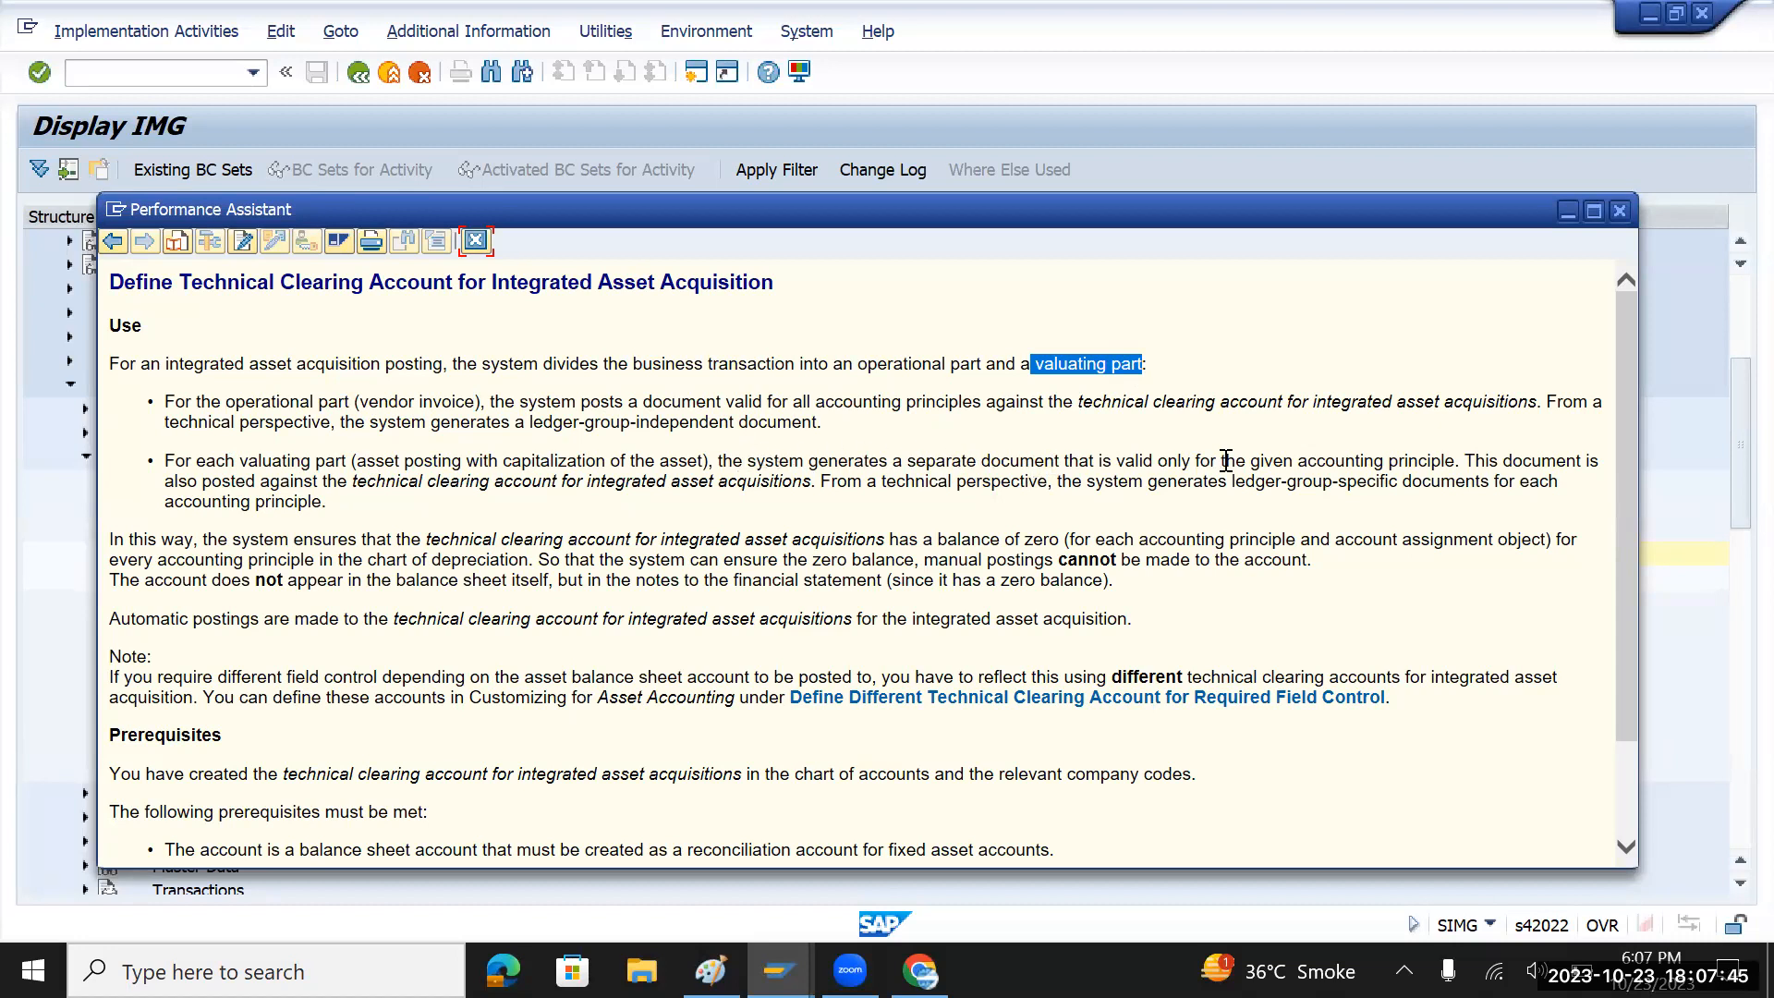
pyautogui.moveTo(909, 460); pyautogui.dragTo(1429, 471)
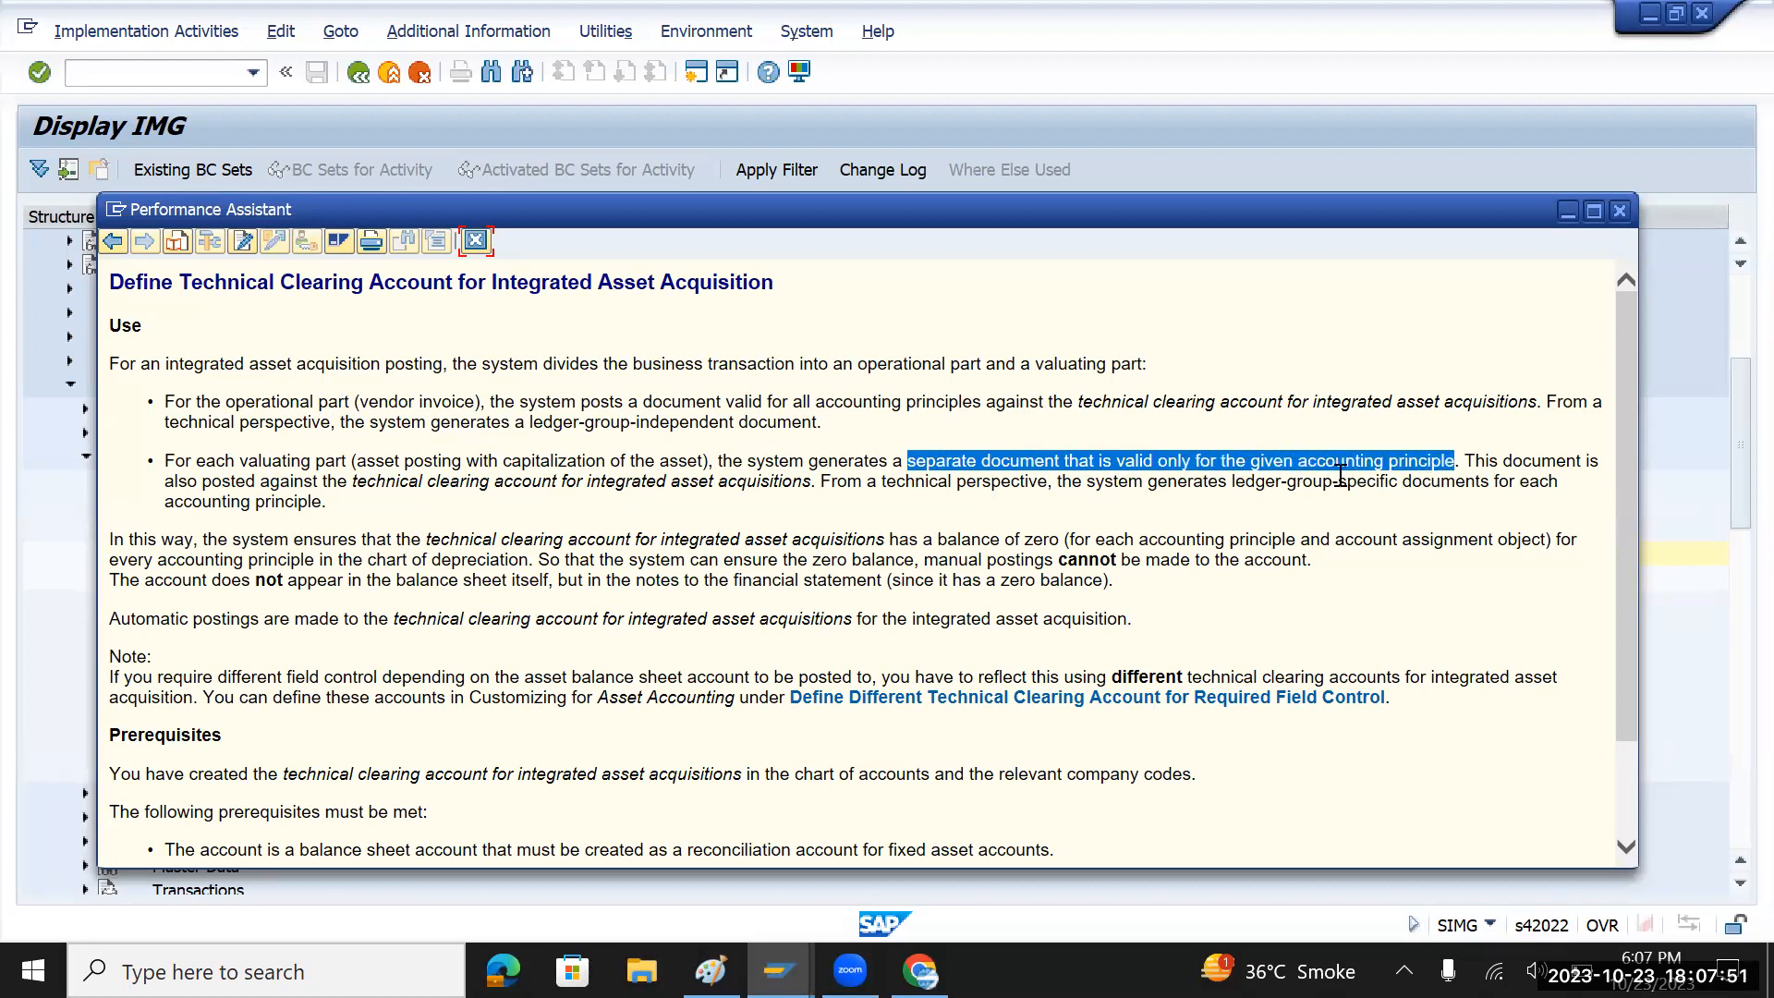
pyautogui.click(792, 404)
pyautogui.moveTo(792, 405); pyautogui.dragTo(951, 395)
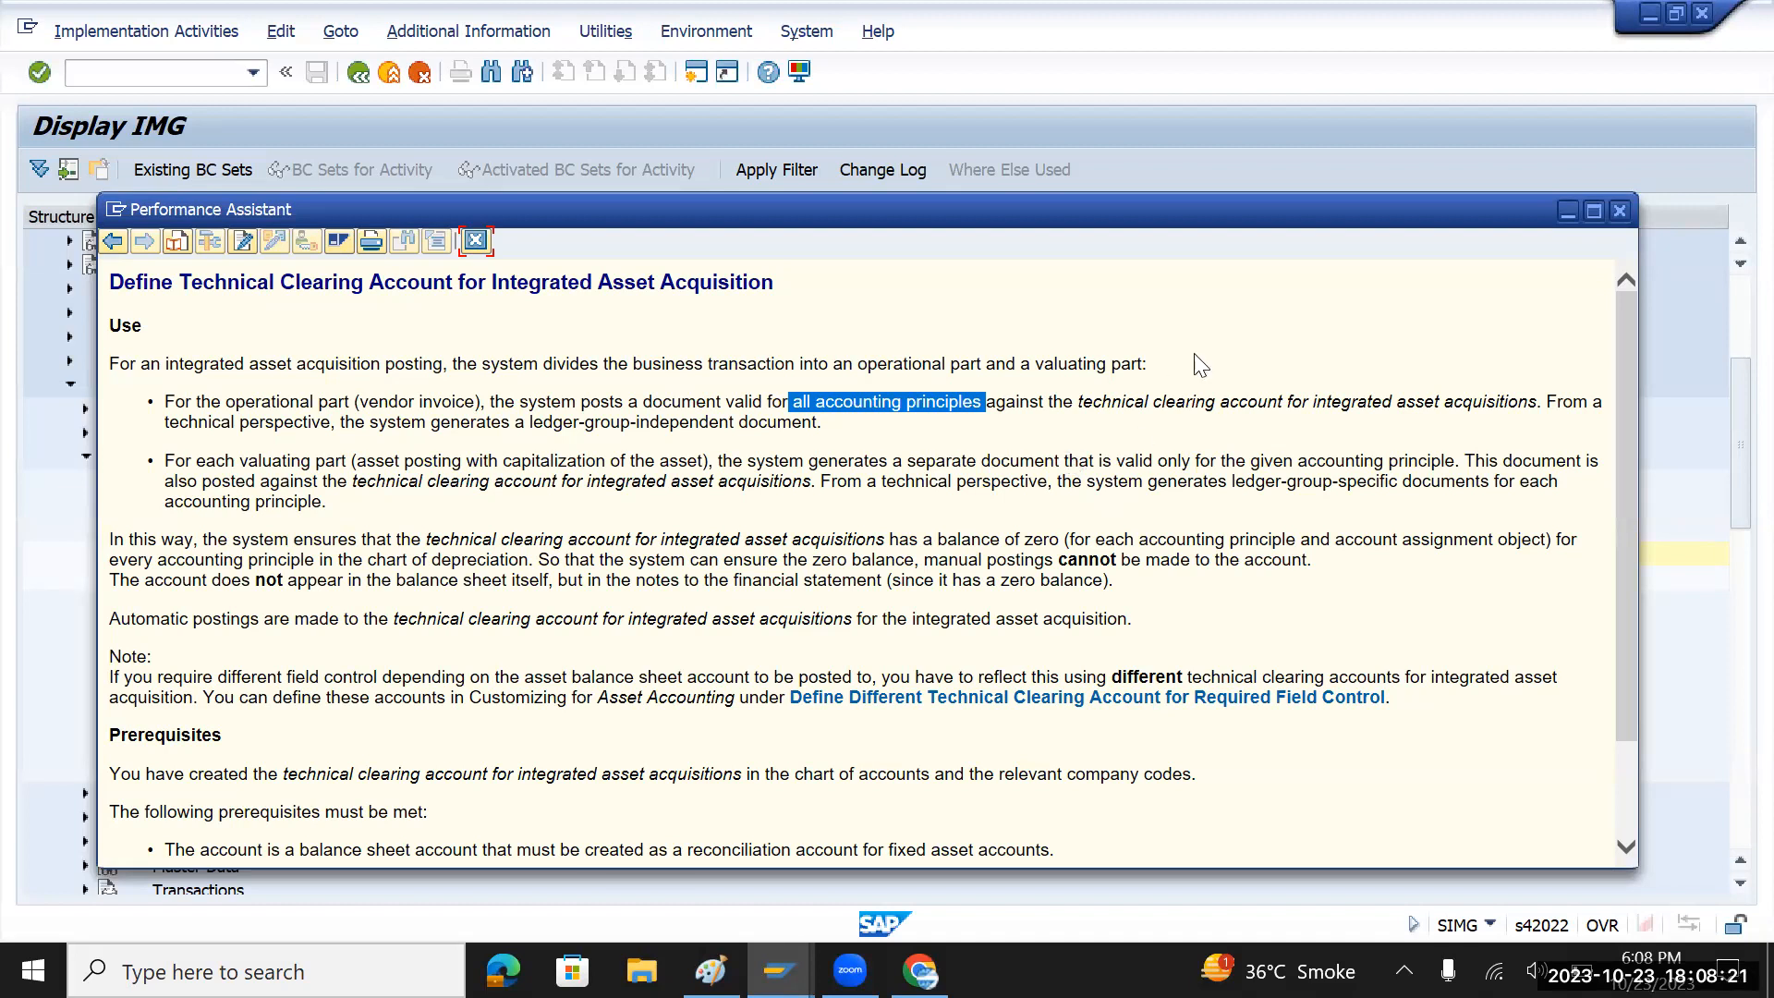
pyautogui.click(1619, 211)
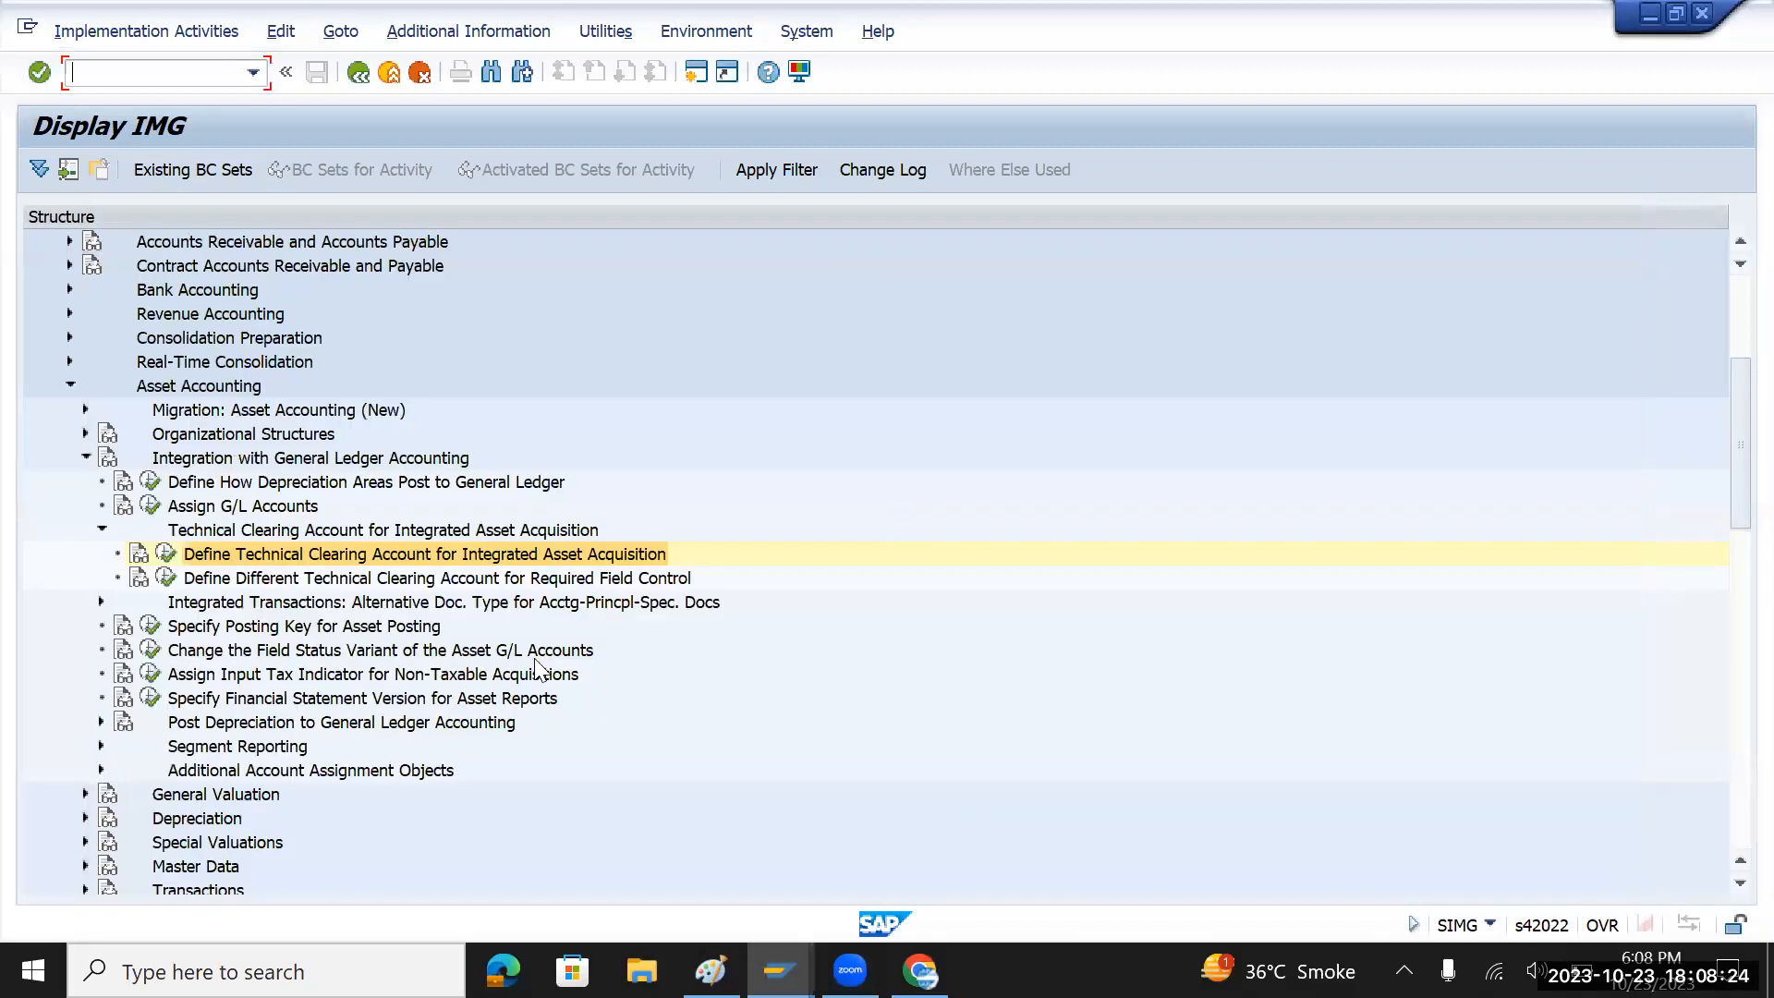
# - Reopen the technical clearing account documentation and examine the prerequisites for creating the account
pyautogui.click(136, 552)
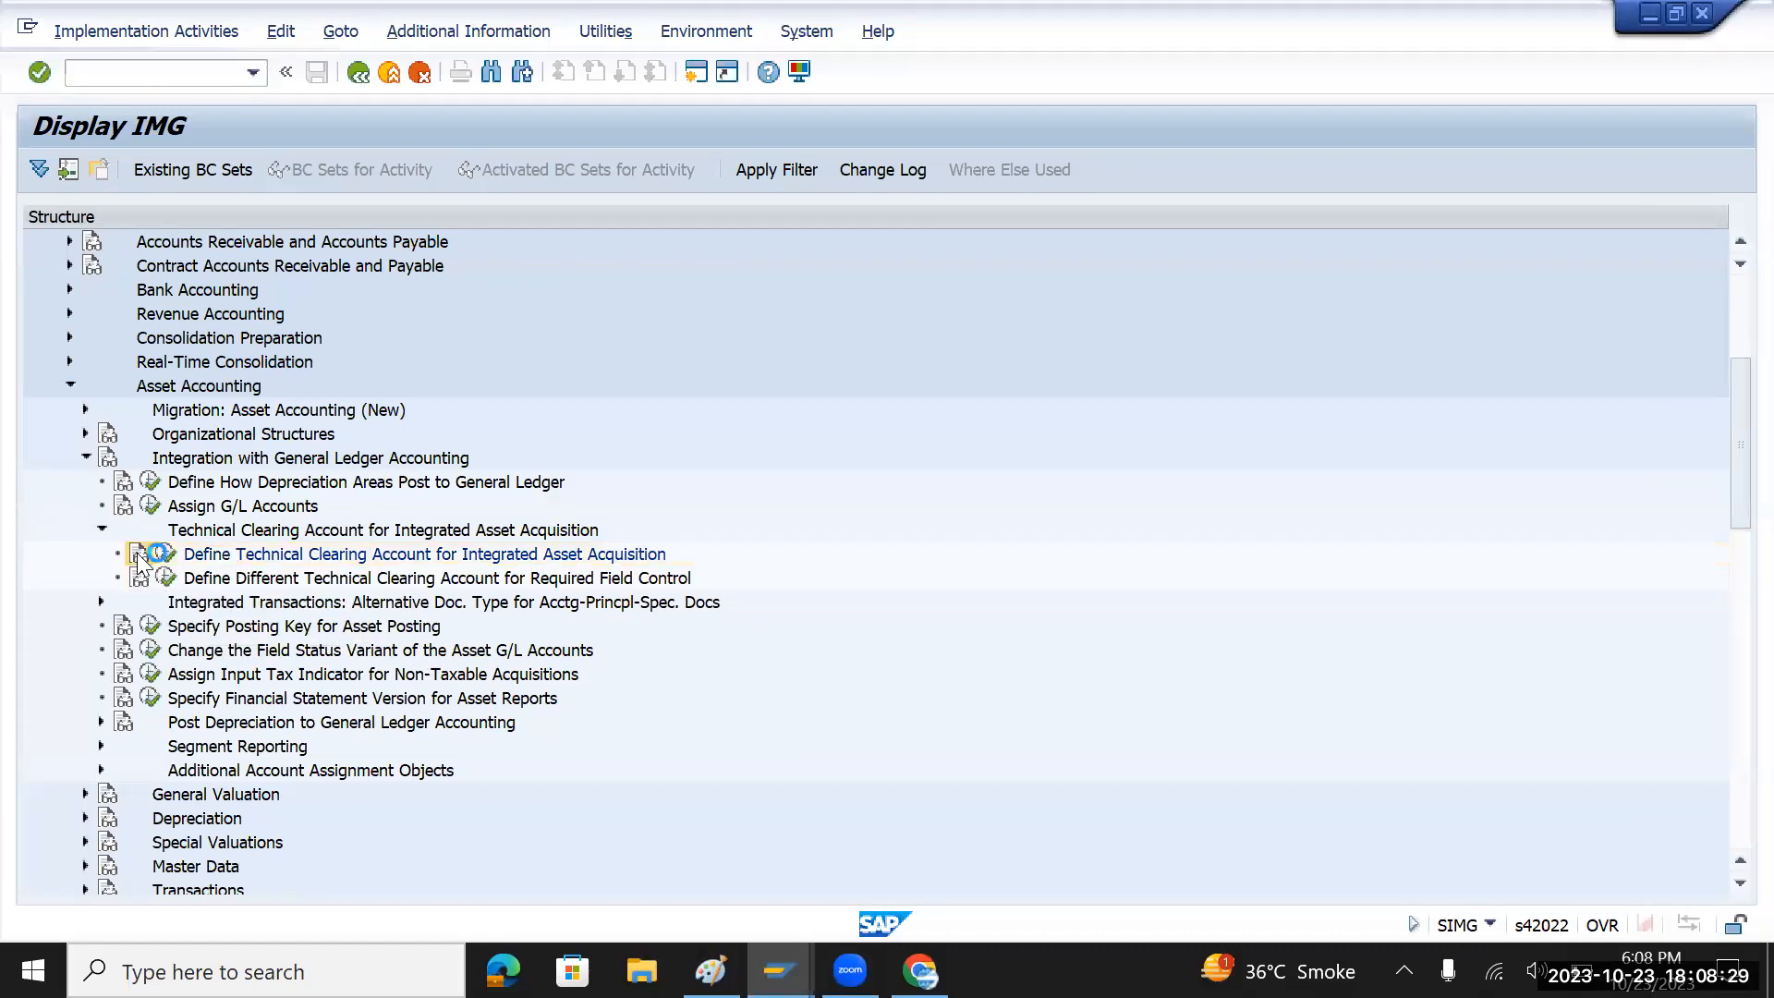
pyautogui.scroll(-3, 421, 528)
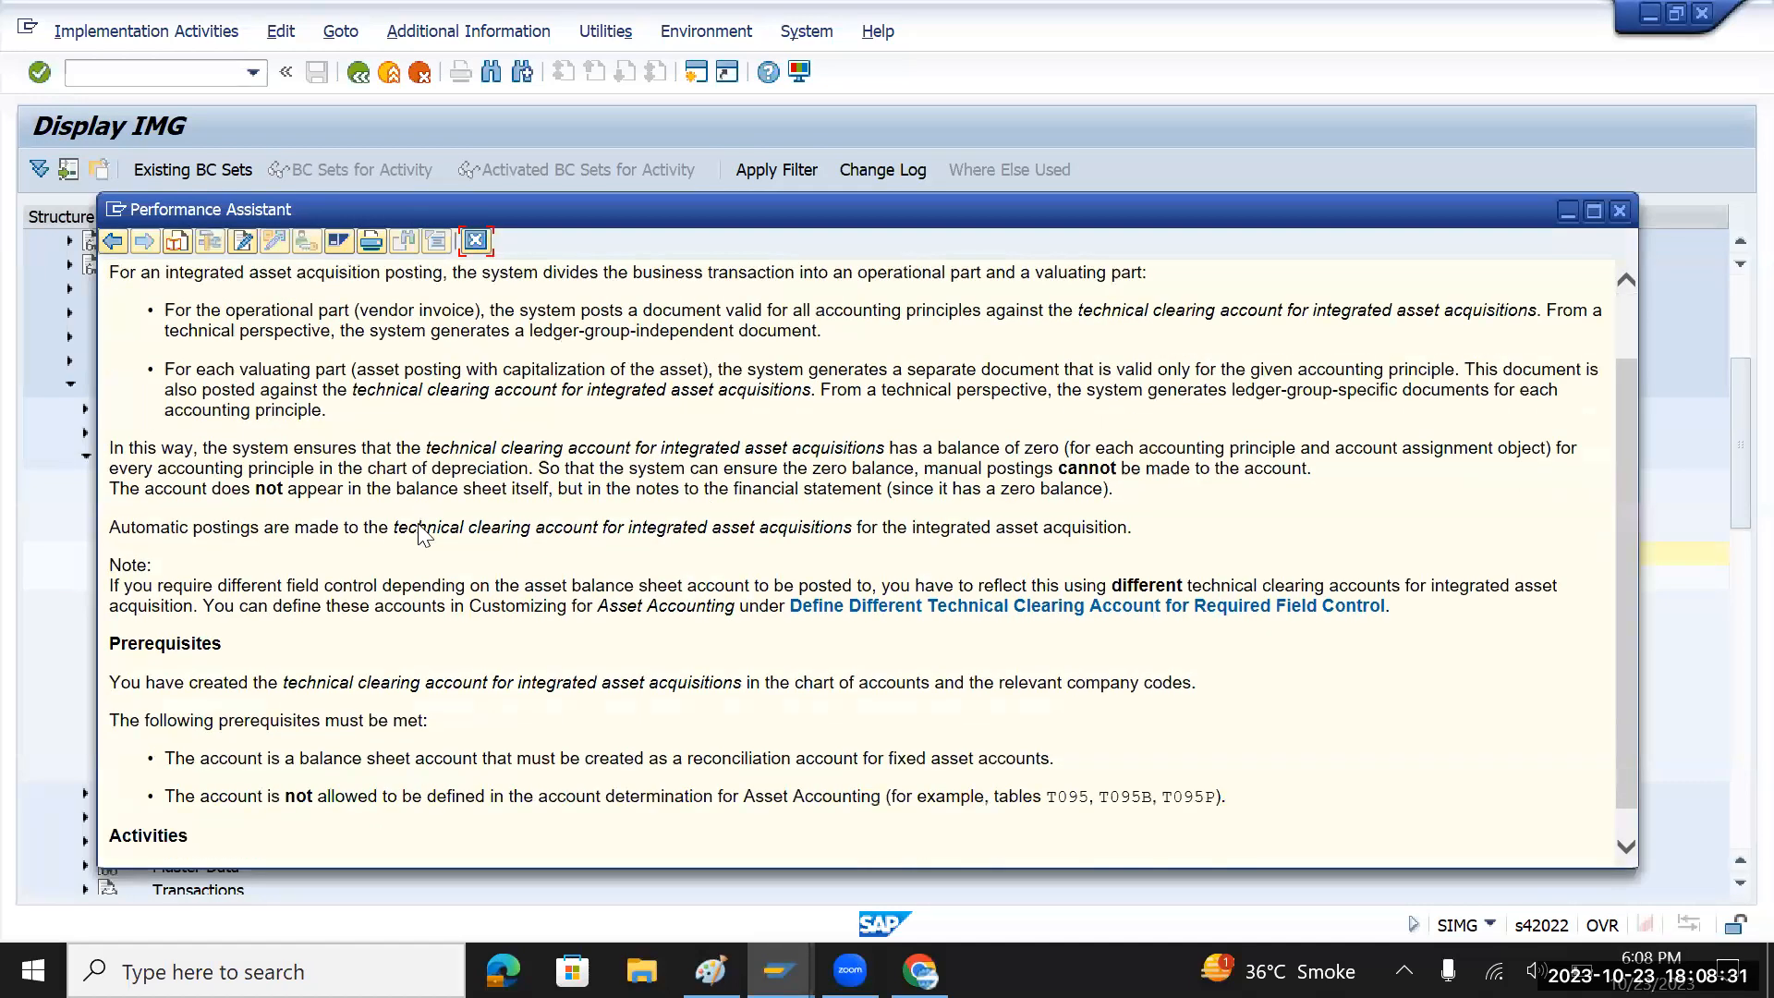
pyautogui.scroll(-1, 421, 528)
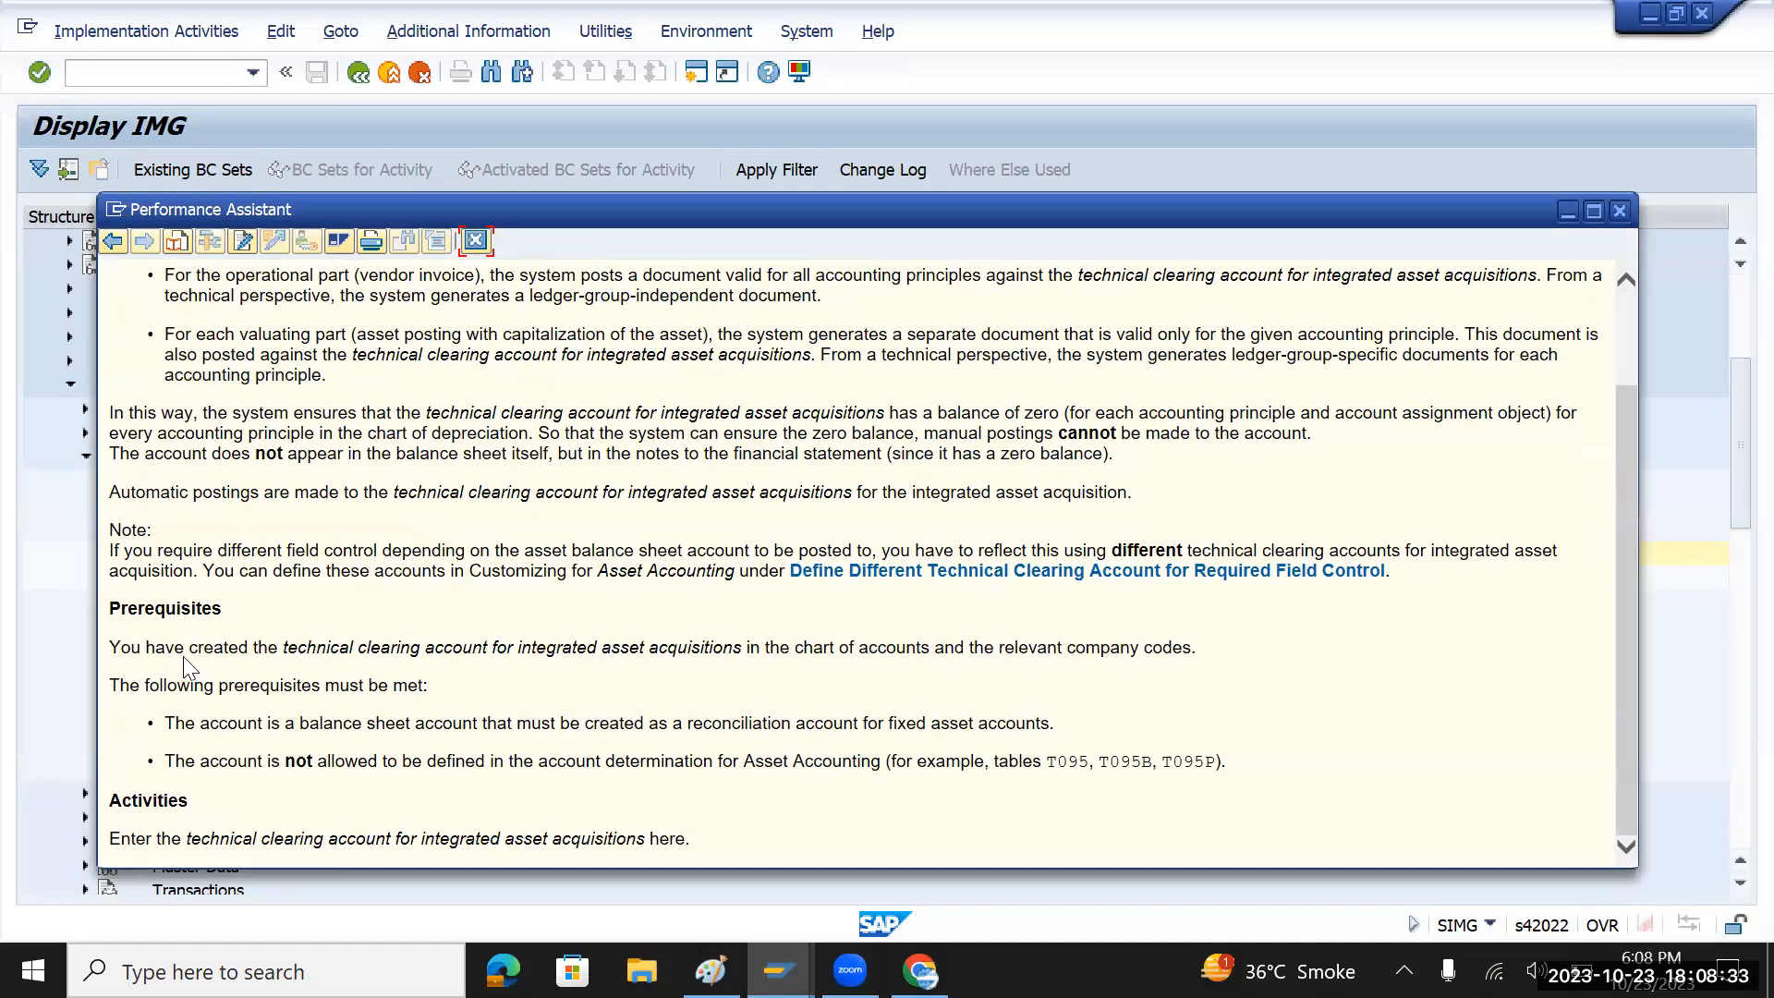
pyautogui.moveTo(109, 610); pyautogui.dragTo(181, 611)
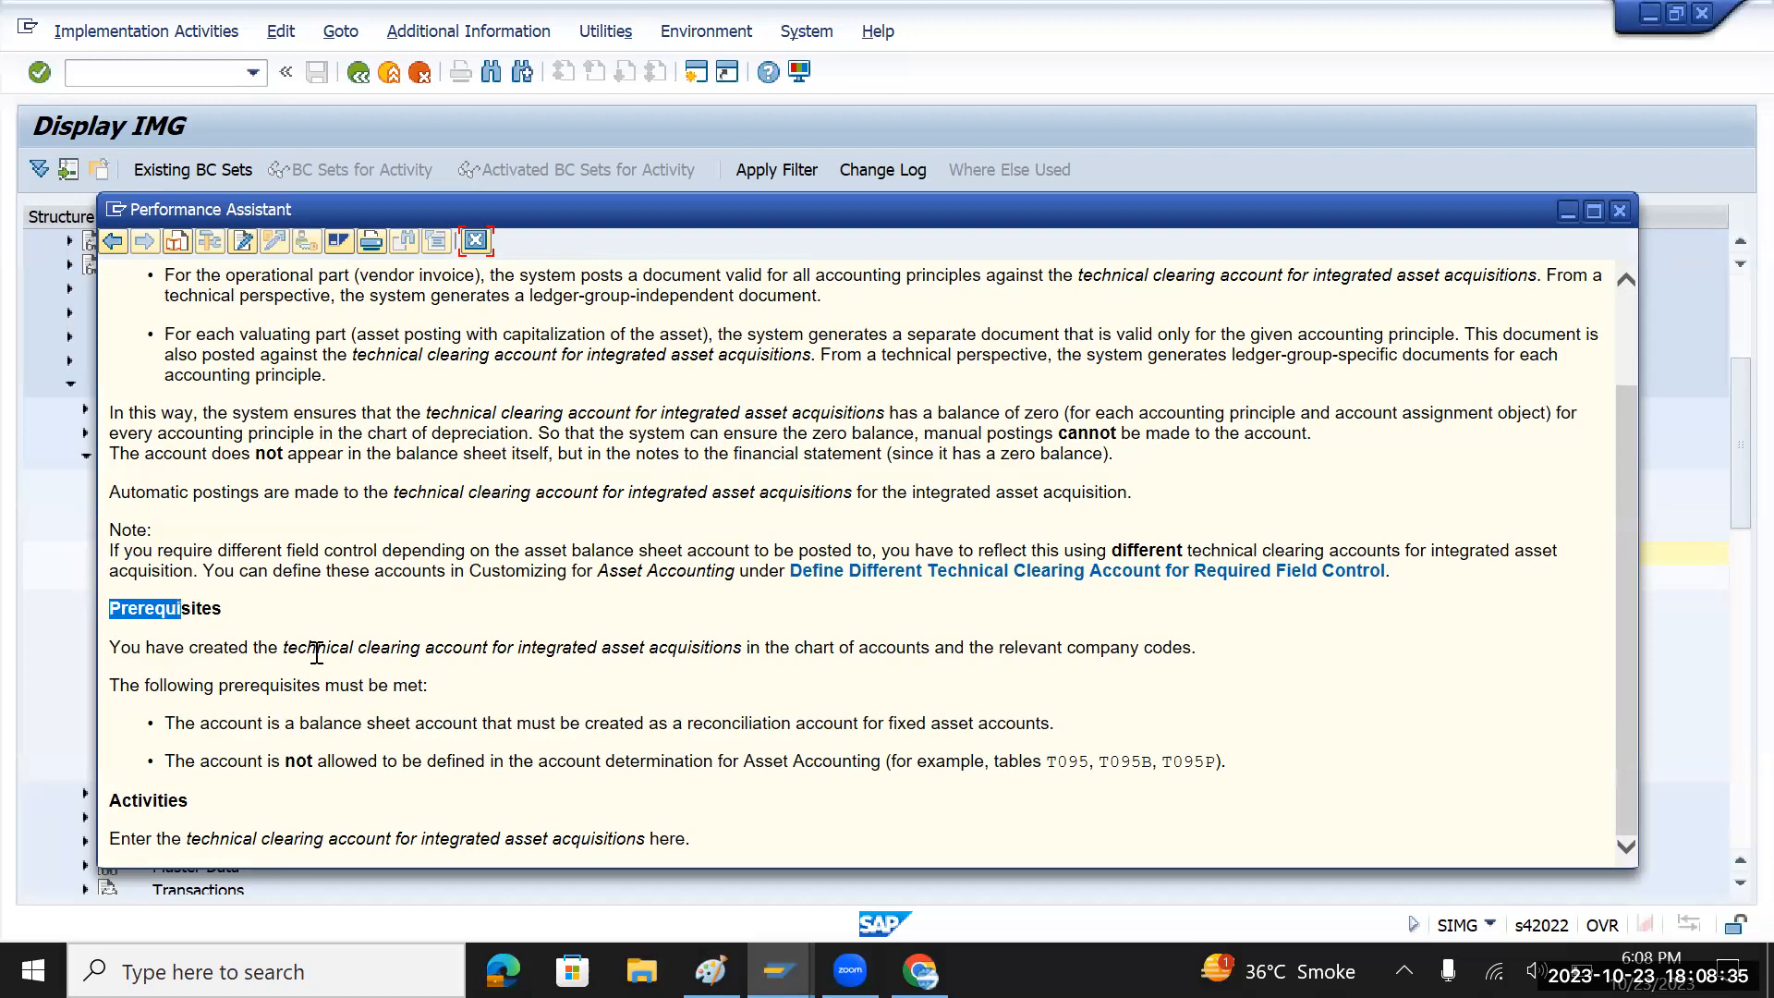
pyautogui.moveTo(281, 648); pyautogui.dragTo(789, 663)
pyautogui.moveTo(876, 663); pyautogui.dragTo(1060, 682)
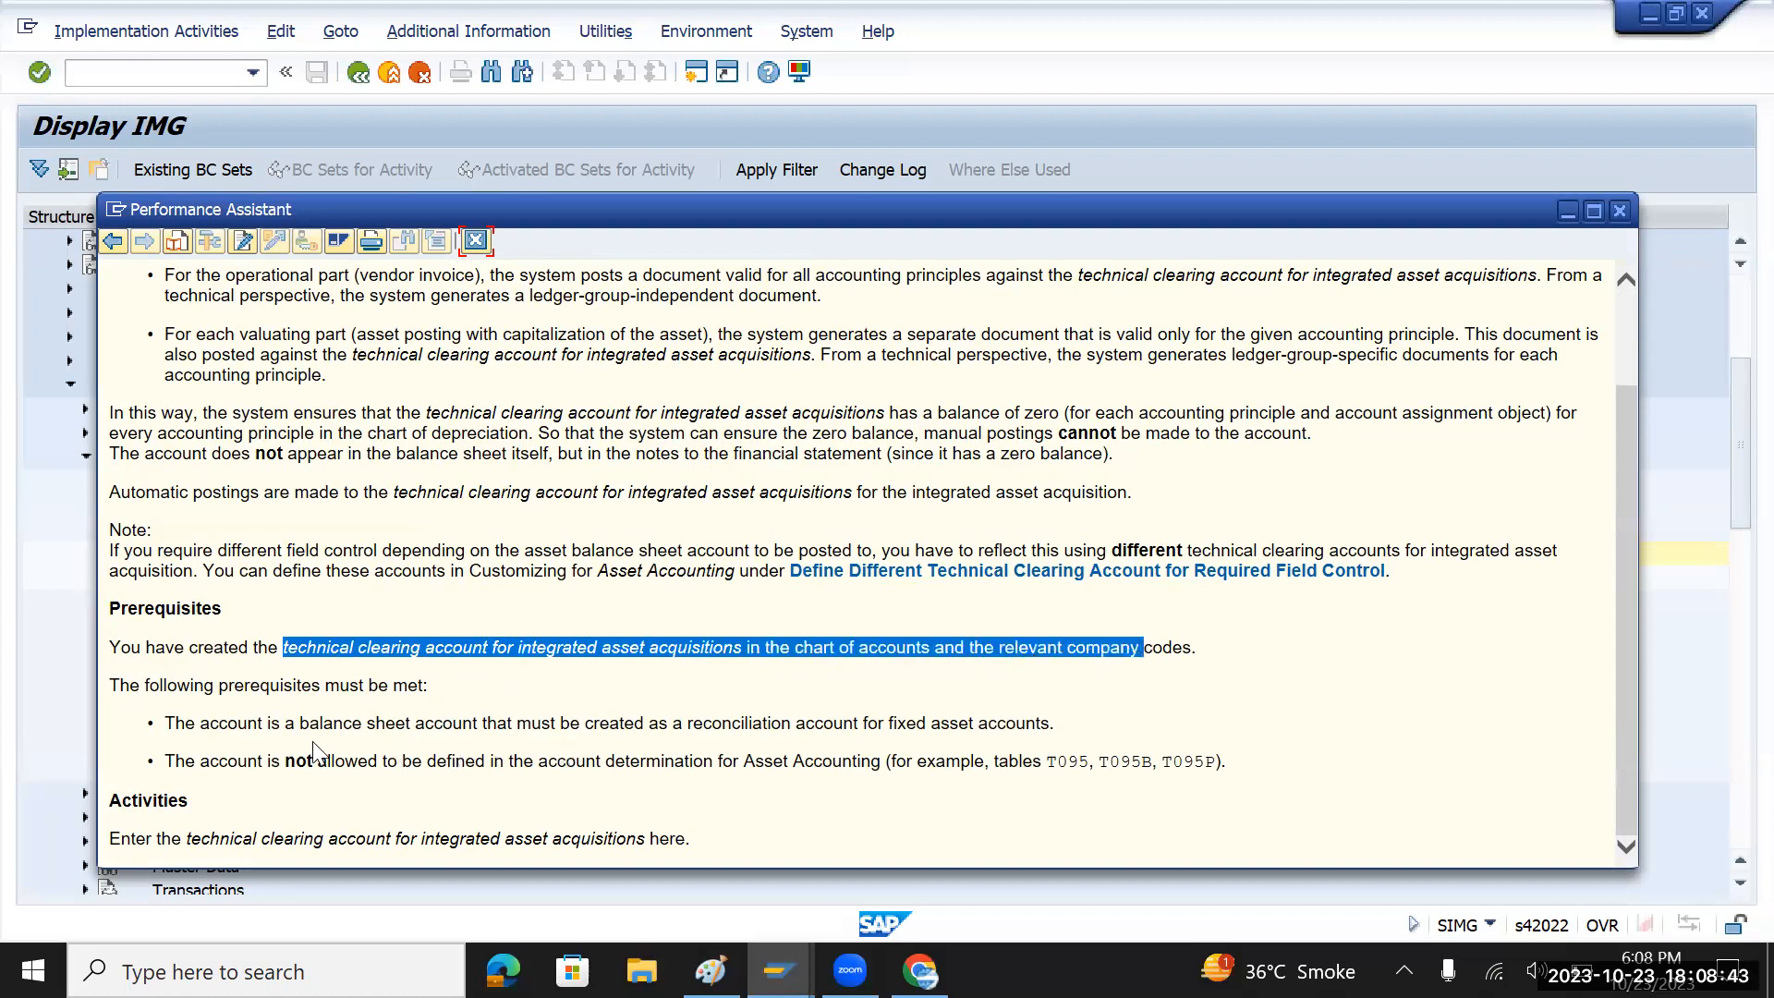
pyautogui.moveTo(689, 722); pyautogui.dragTo(1045, 723)
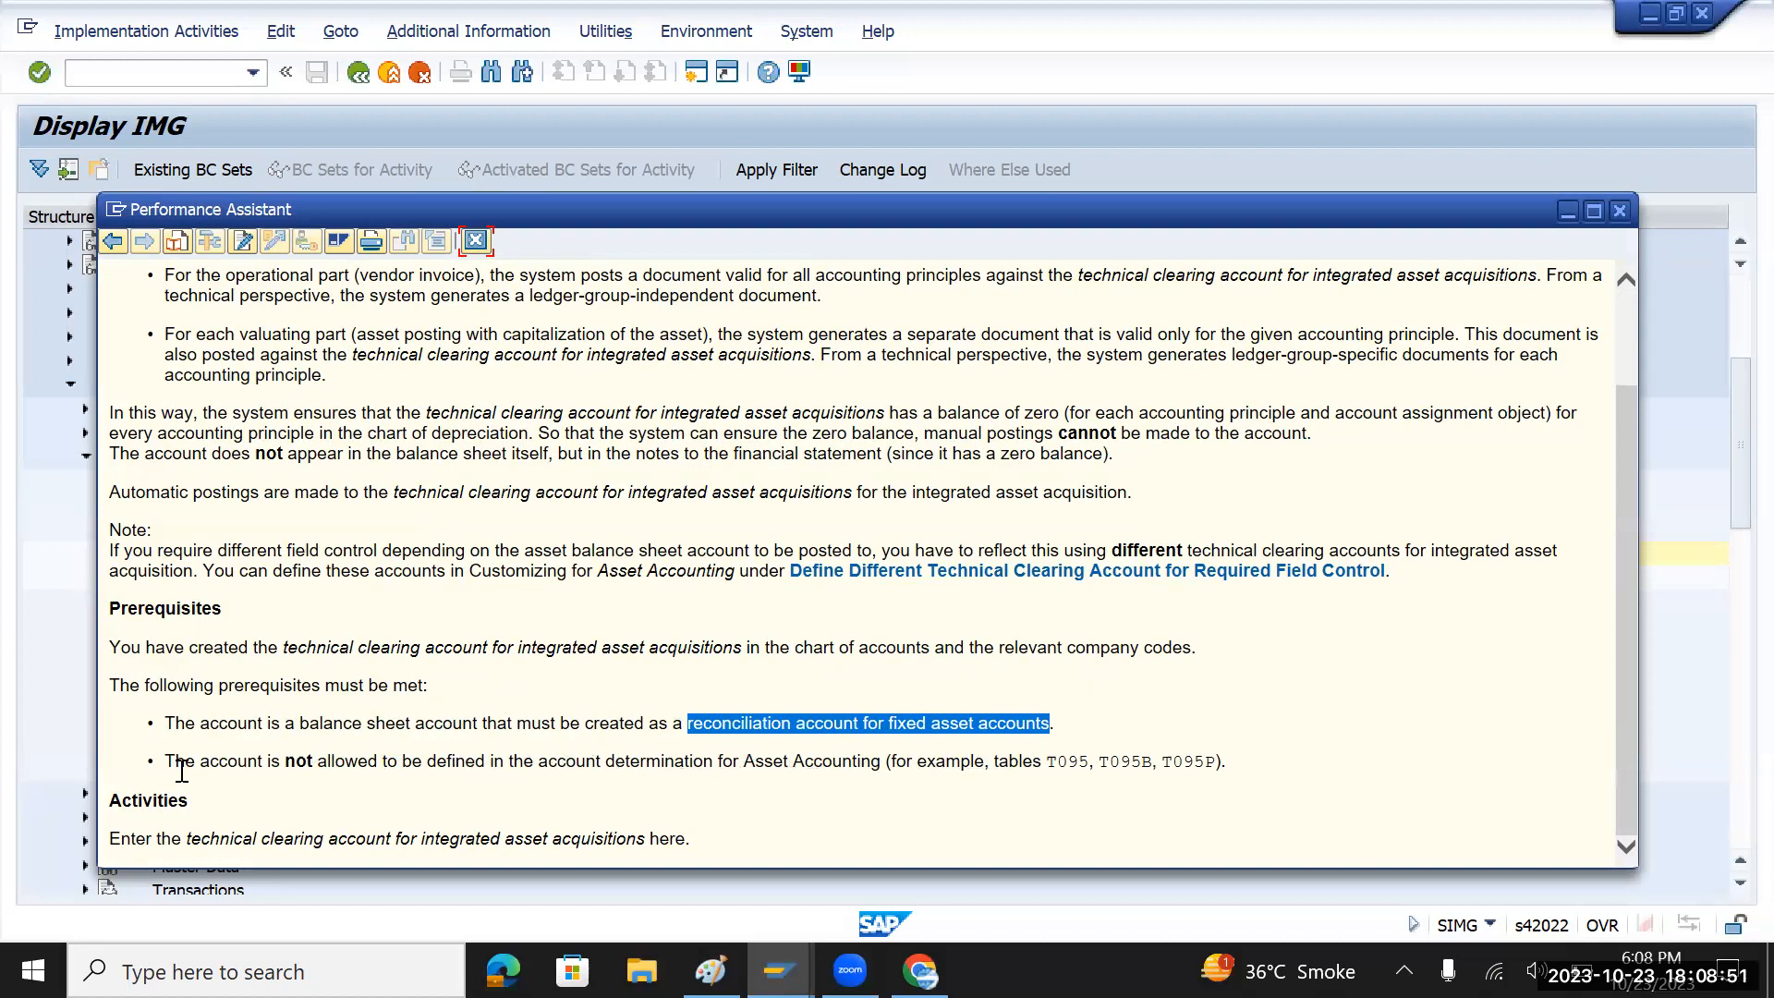
pyautogui.moveTo(288, 724); pyautogui.dragTo(1050, 723)
pyautogui.click(704, 721)
pyautogui.moveTo(541, 762); pyautogui.dragTo(744, 762)
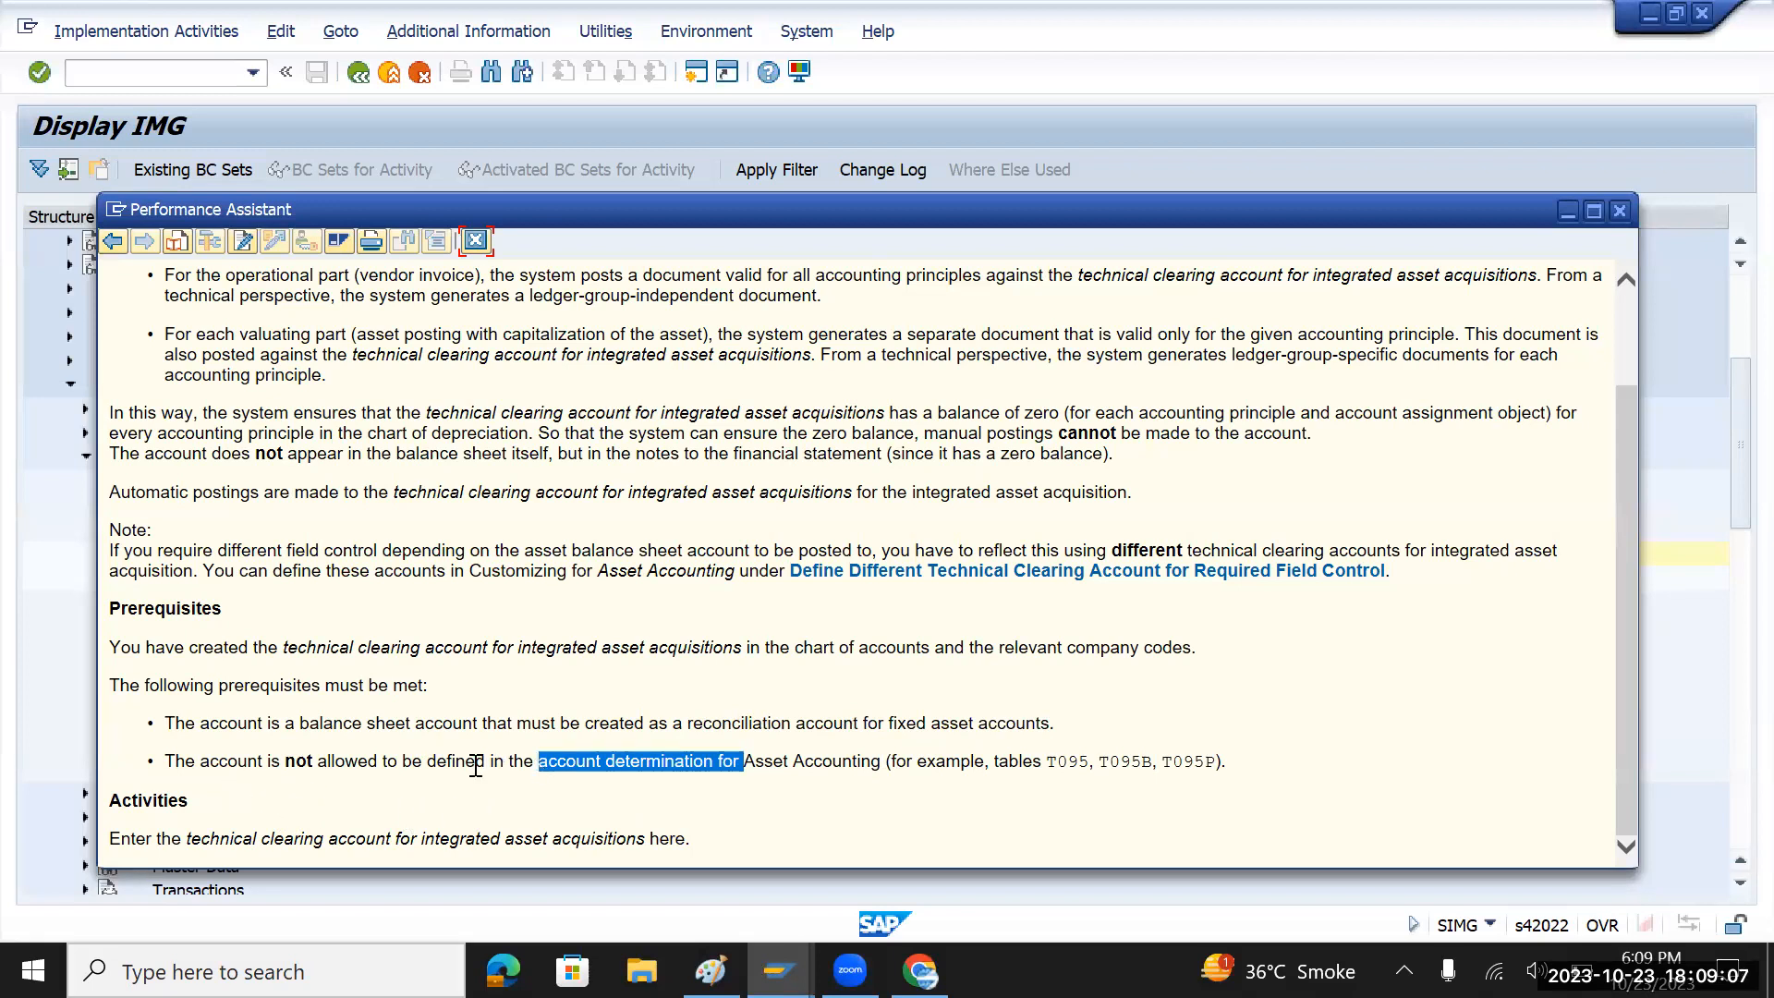
pyautogui.moveTo(199, 761); pyautogui.dragTo(407, 766)
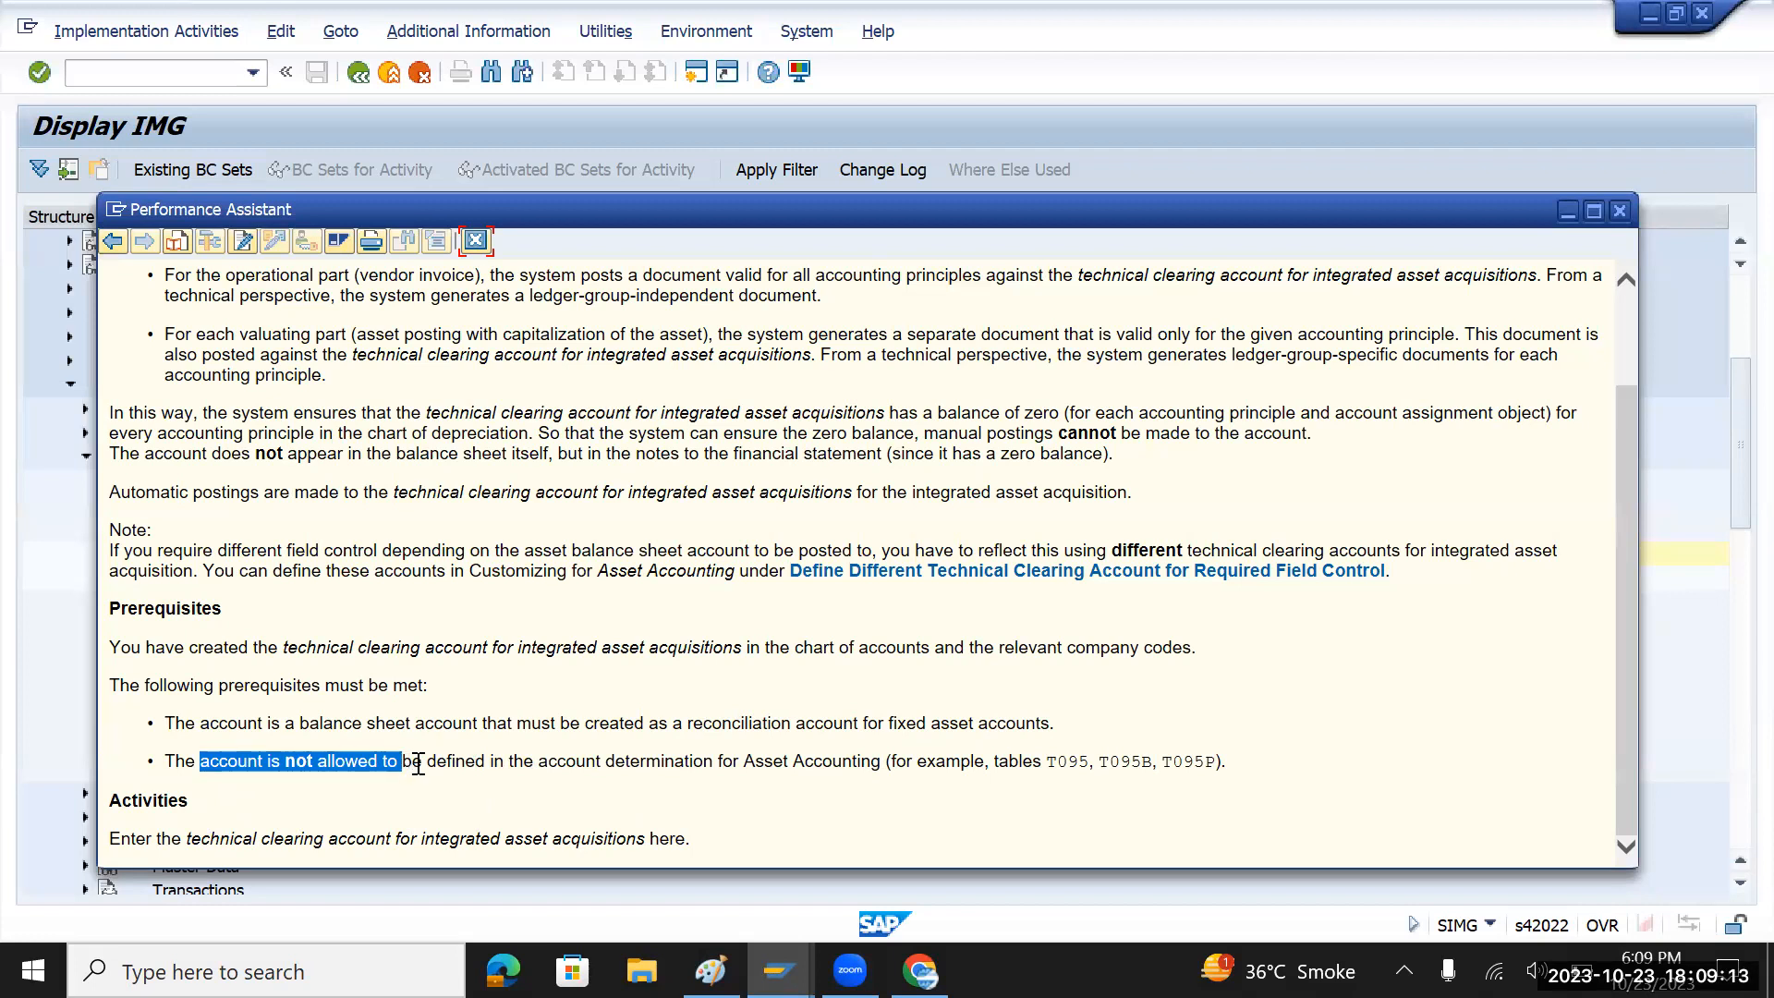
# - Examine the account prerequisites and the Activities section of the technical clearing account documentation, and close the documentation
pyautogui.moveTo(296, 724); pyautogui.dragTo(584, 724)
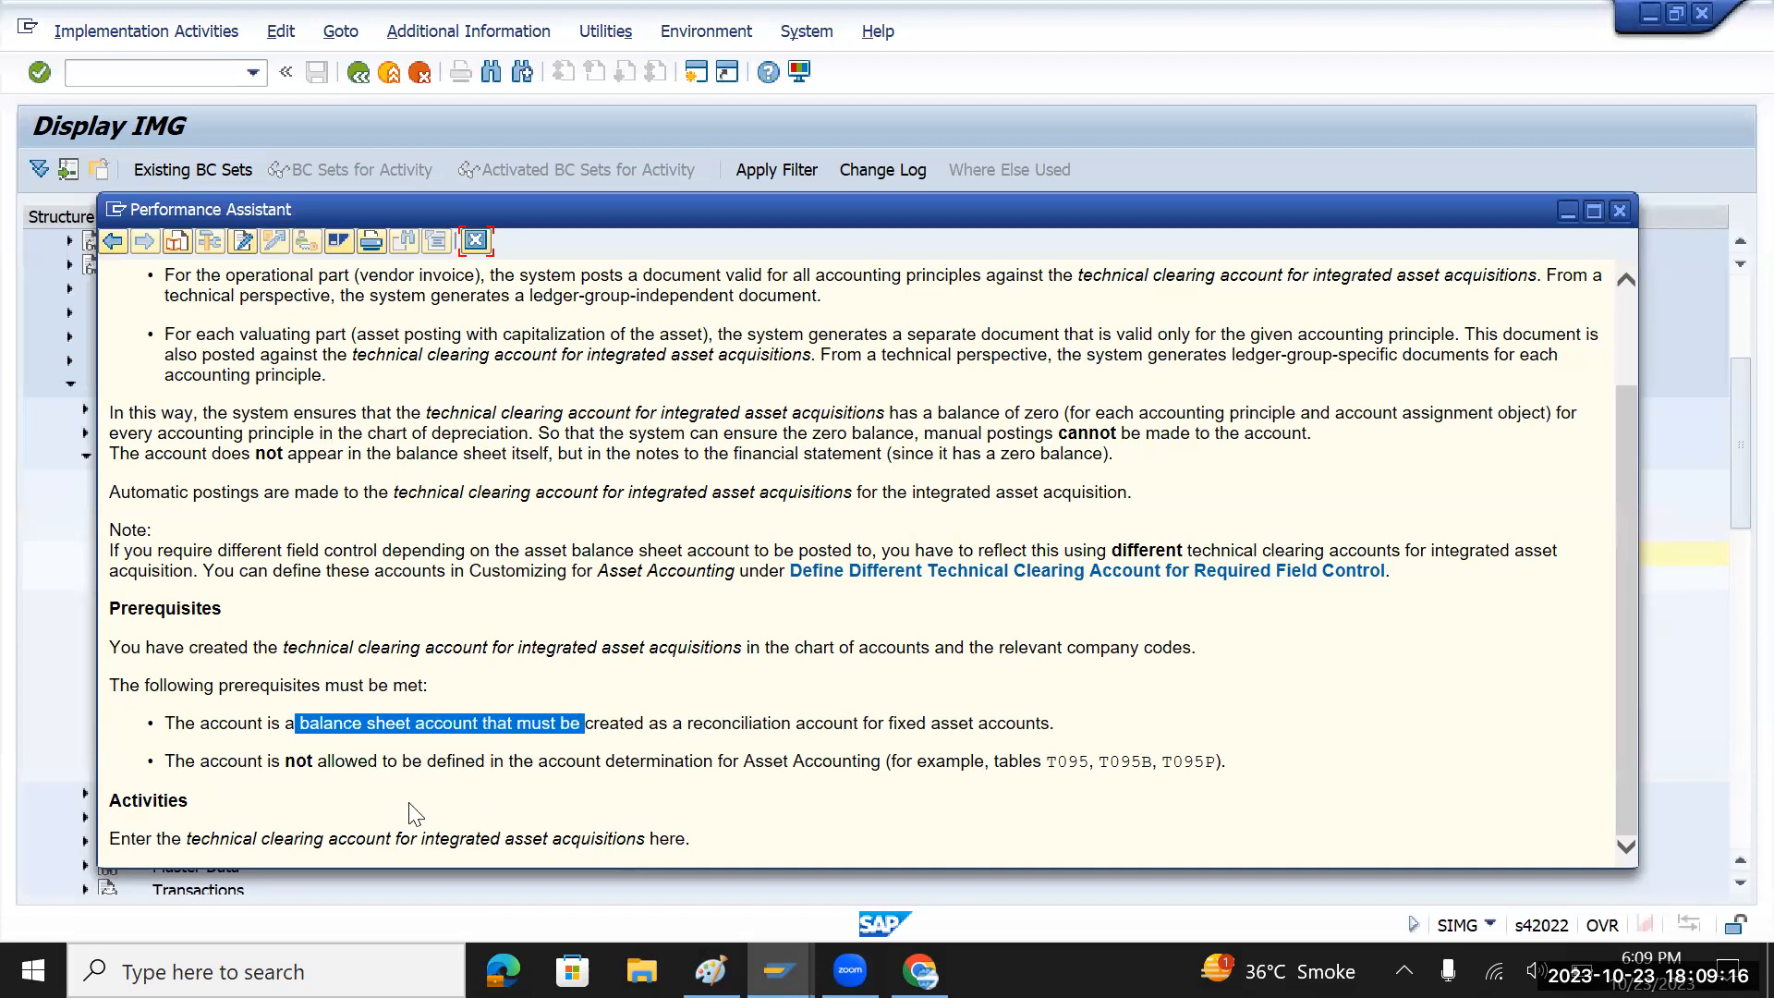
pyautogui.click(291, 763)
pyautogui.moveTo(291, 763); pyautogui.dragTo(383, 765)
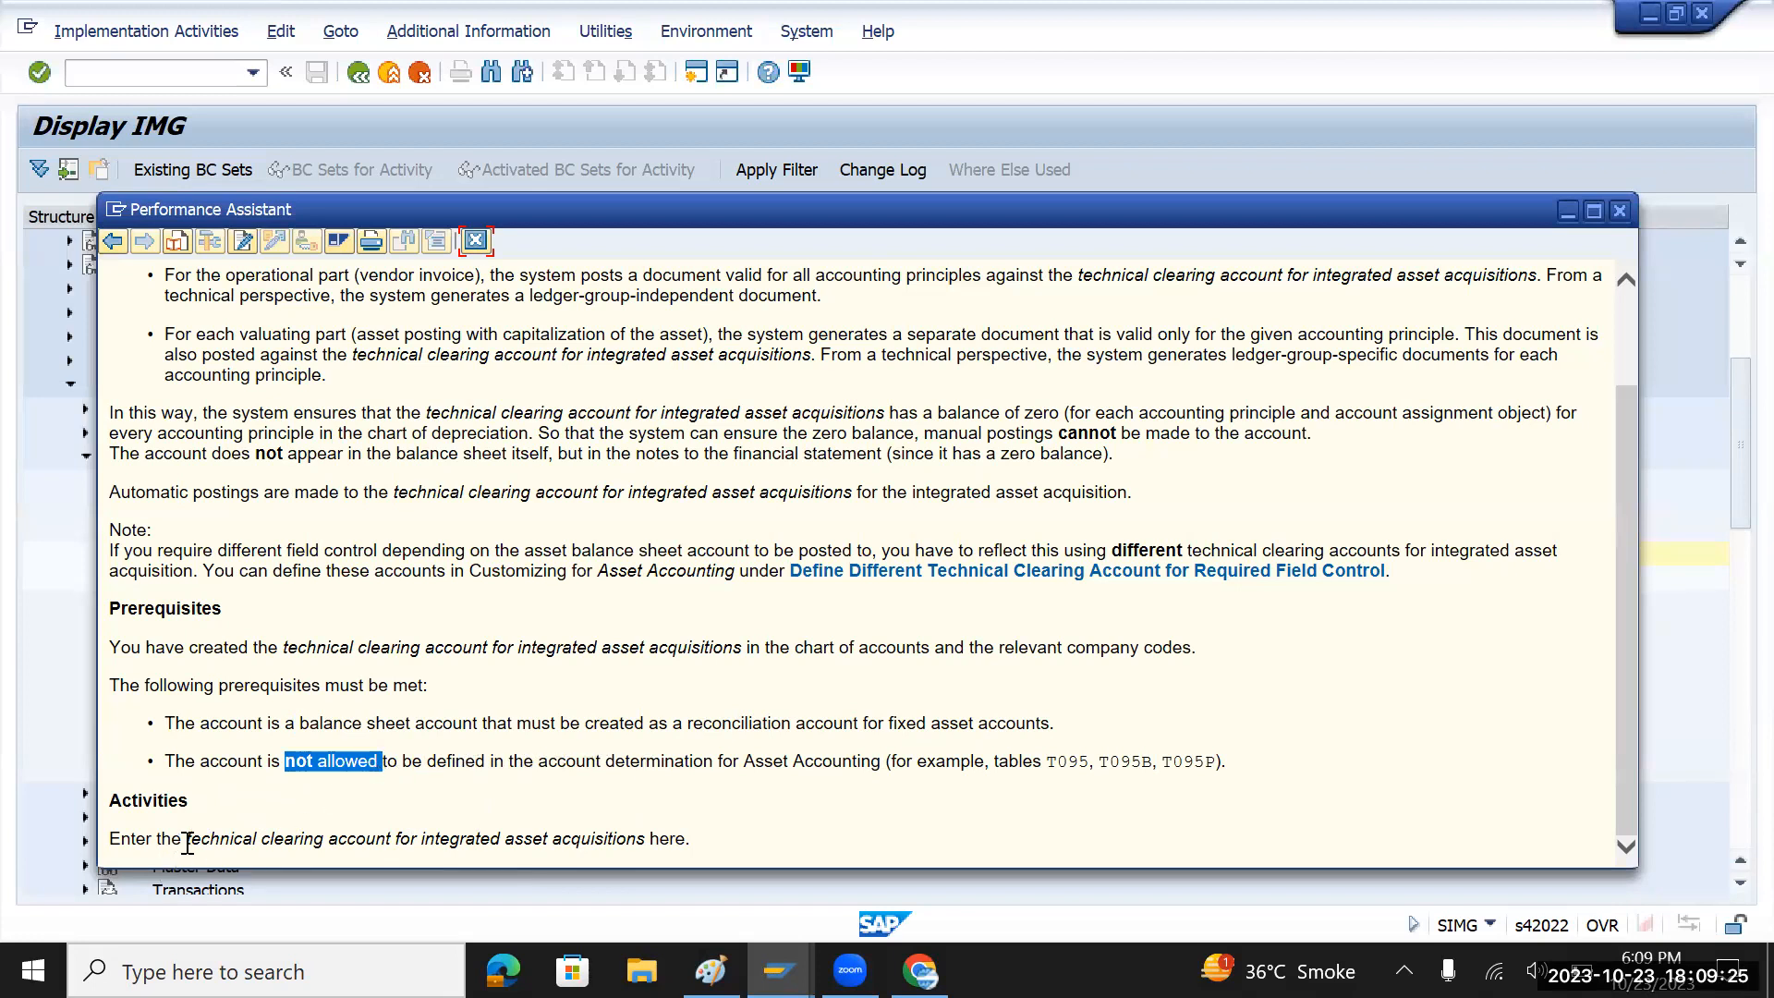
pyautogui.moveTo(196, 837); pyautogui.dragTo(603, 829)
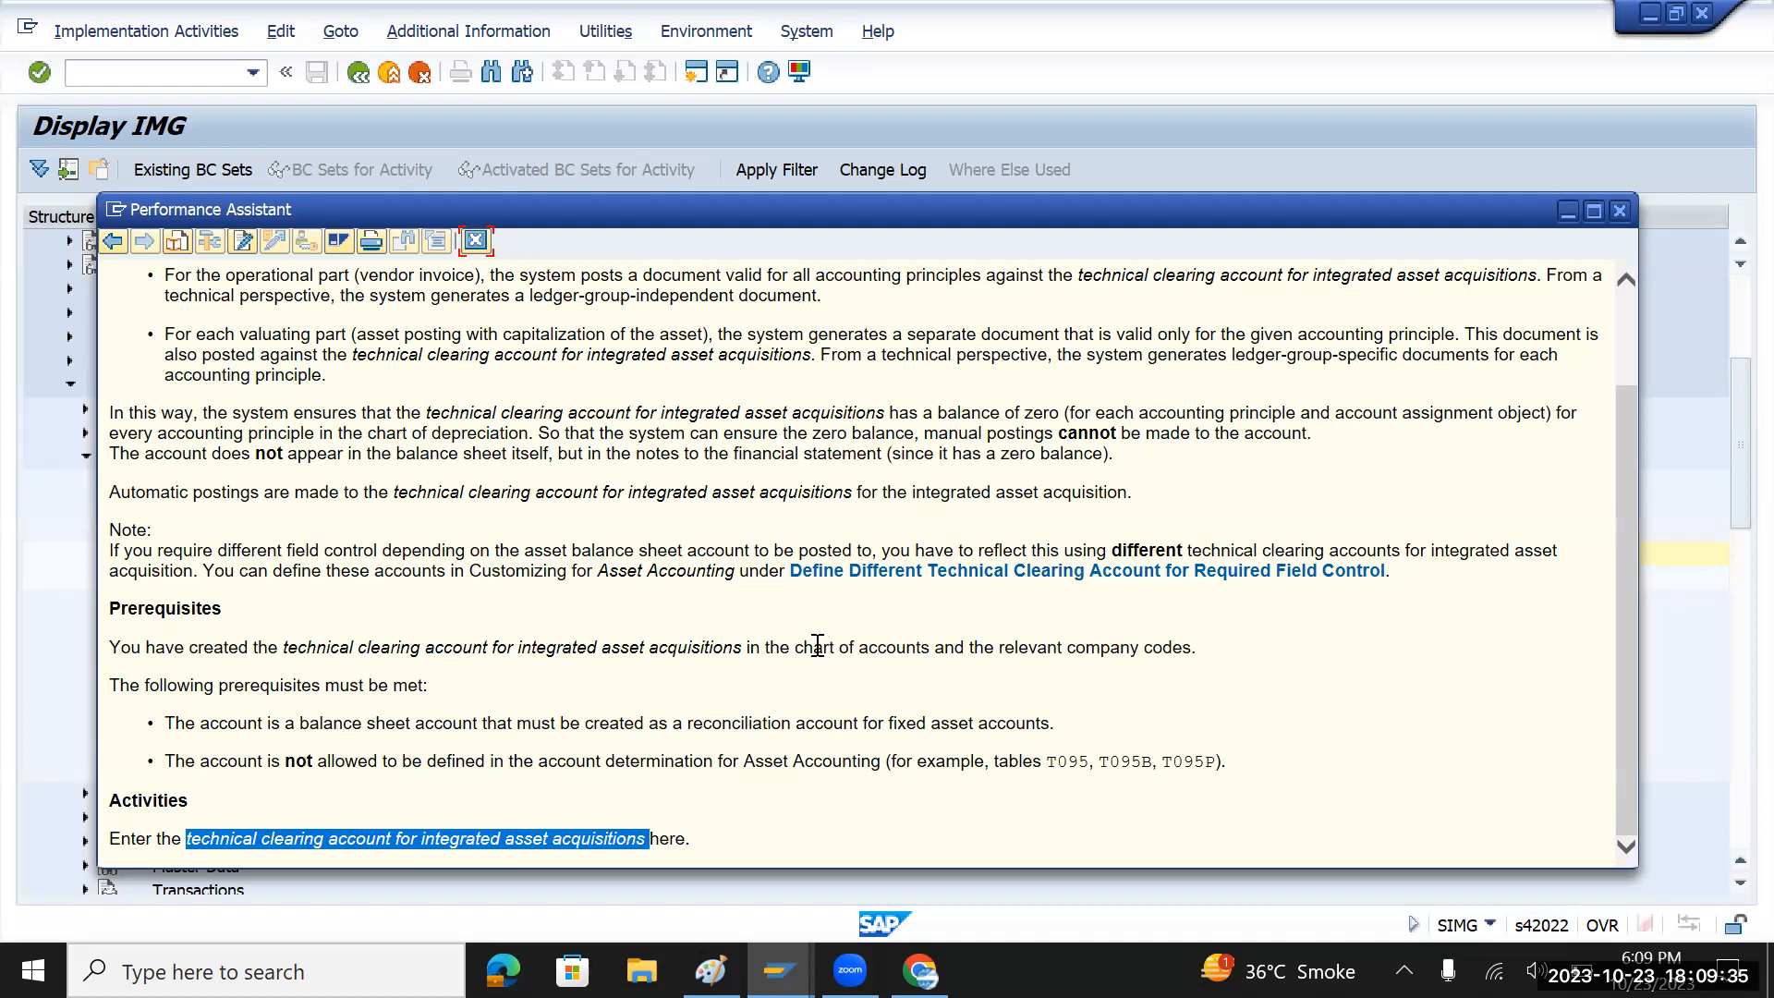
pyautogui.click(1620, 210)
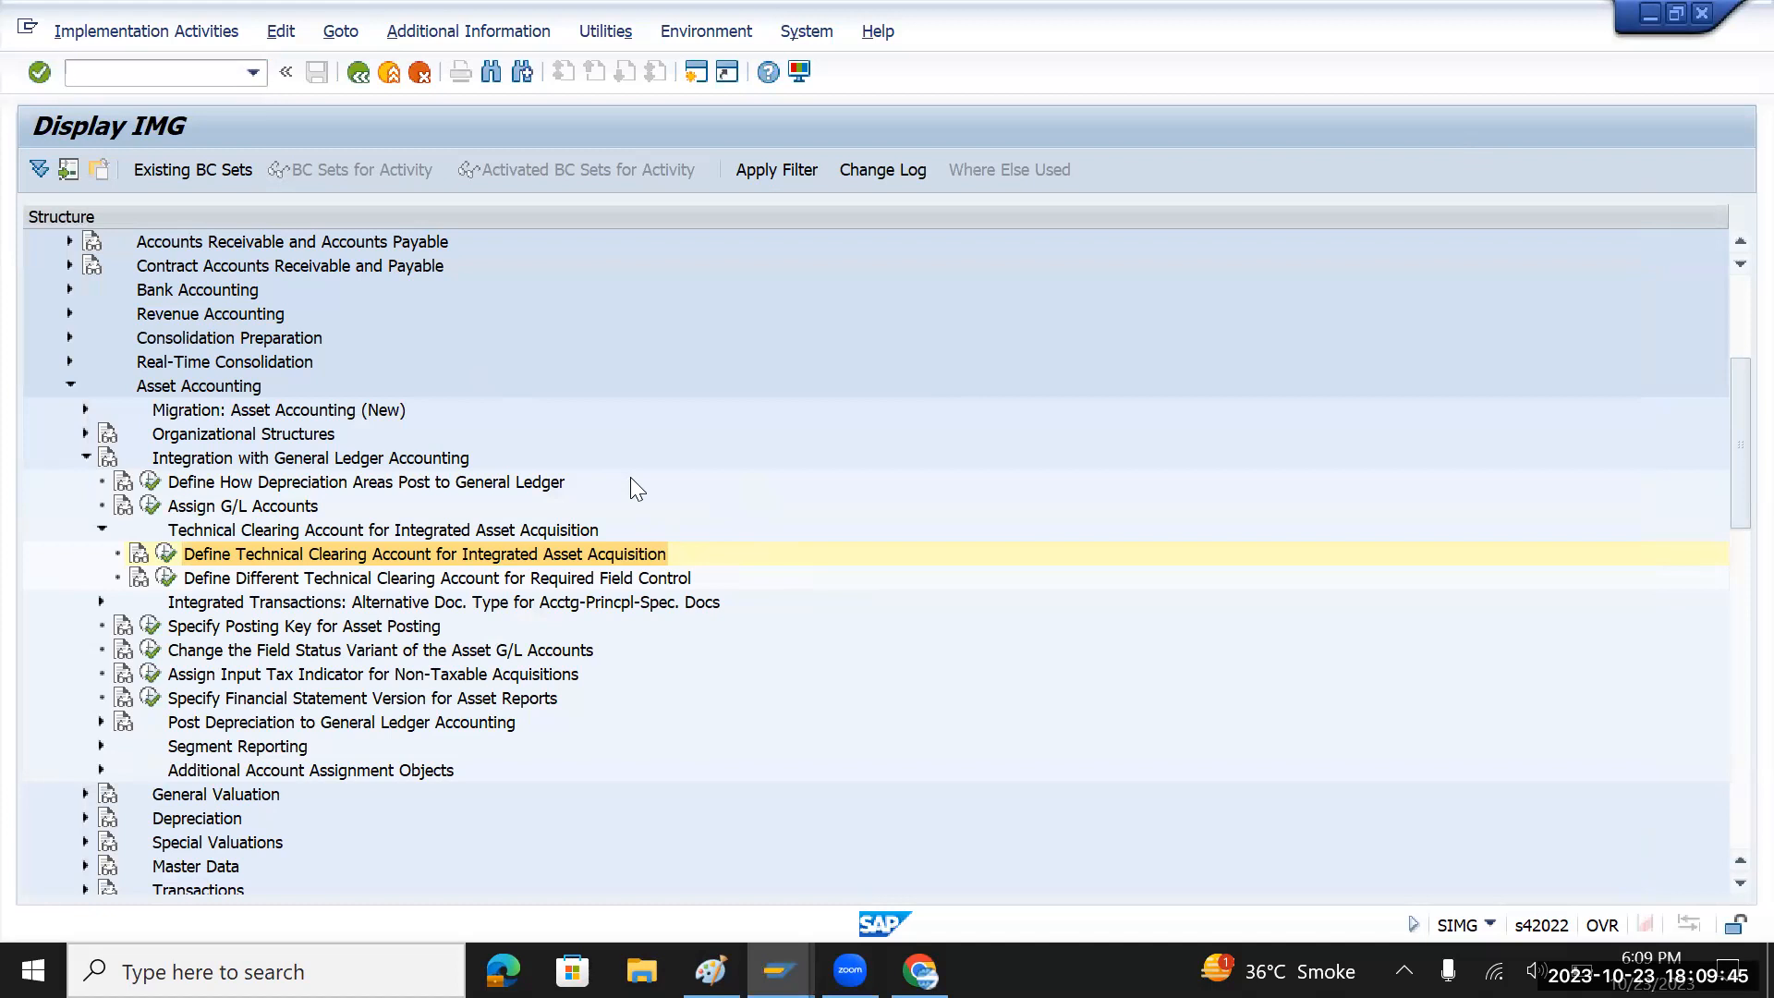
# - Leave the IMG and open central G/L account maintenance with transaction FS00
pyautogui.press('F3')
pyautogui.press('F3')
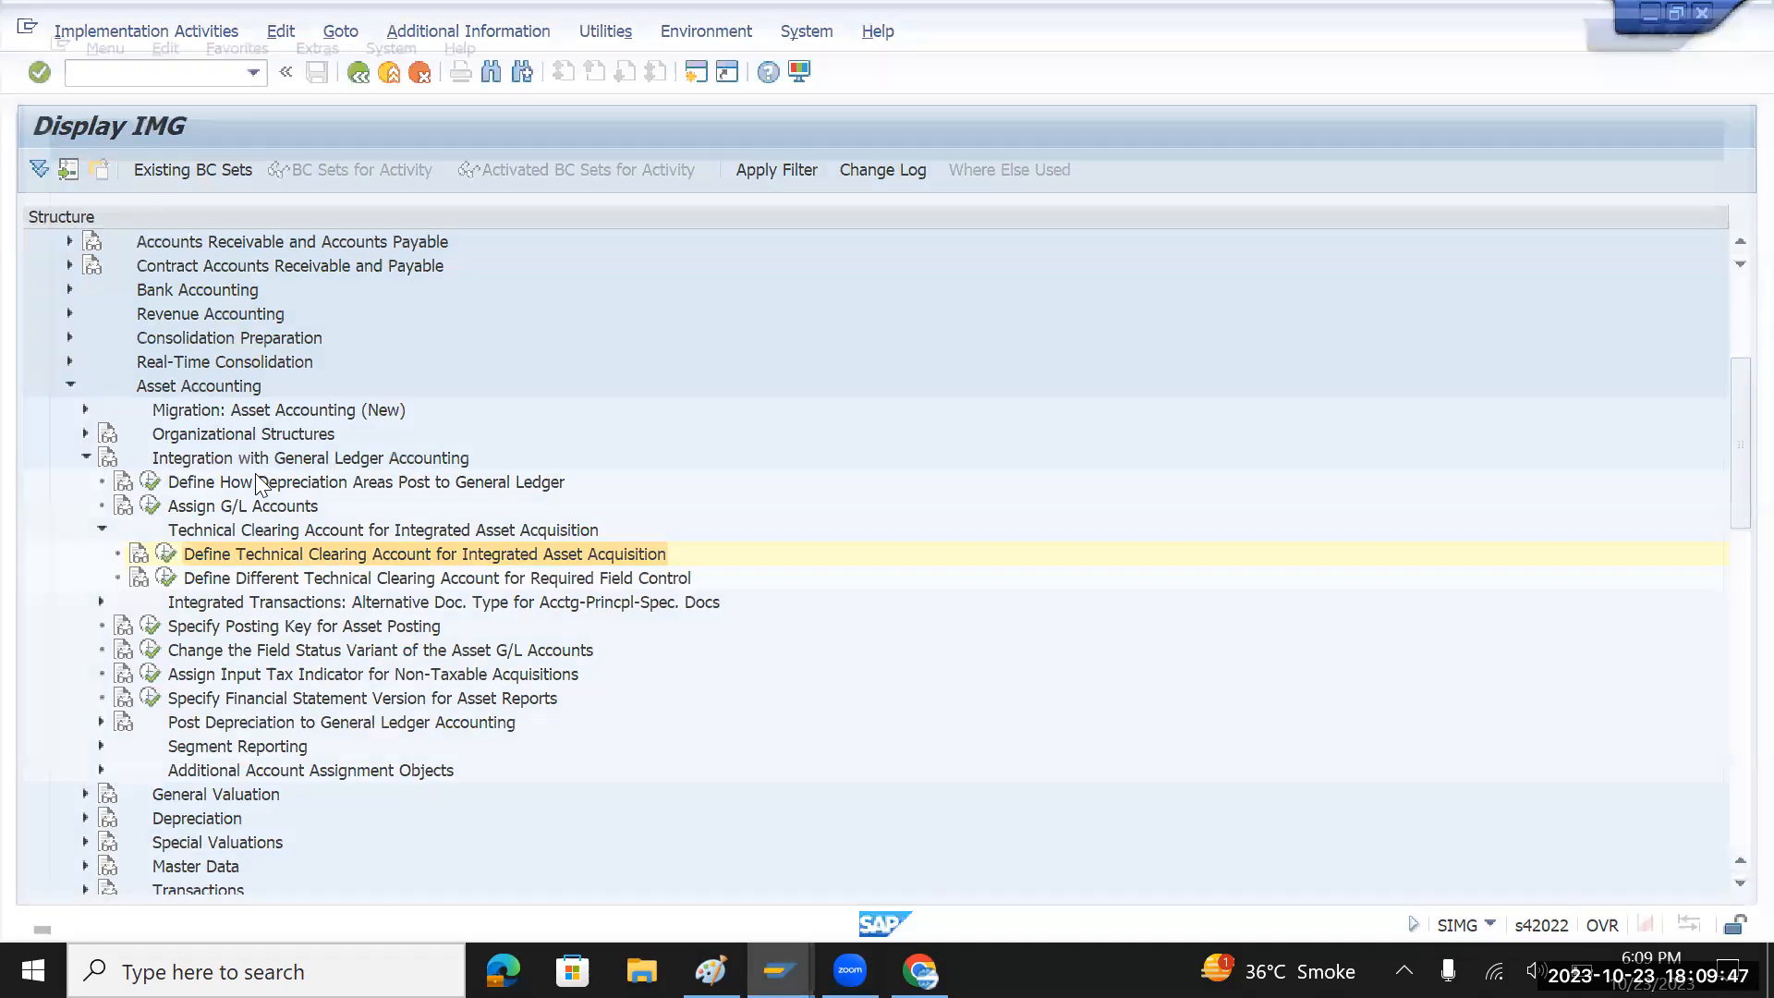
pyautogui.write('fs00')
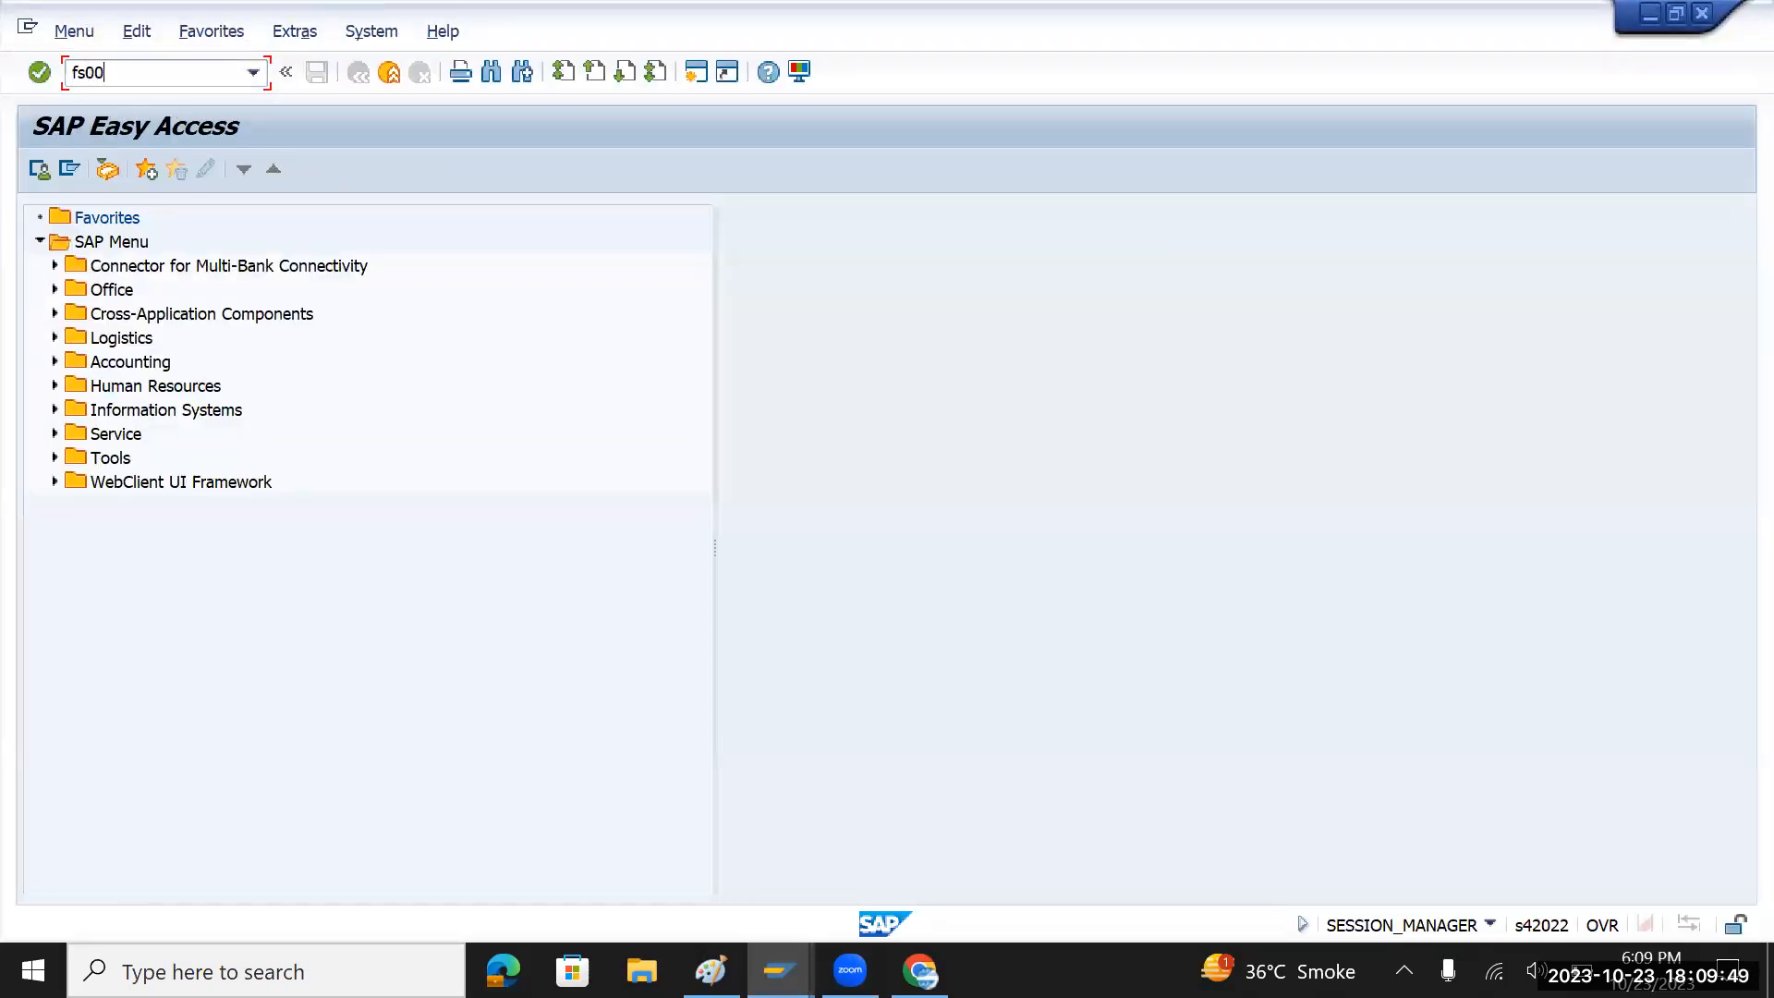
pyautogui.press('Return')
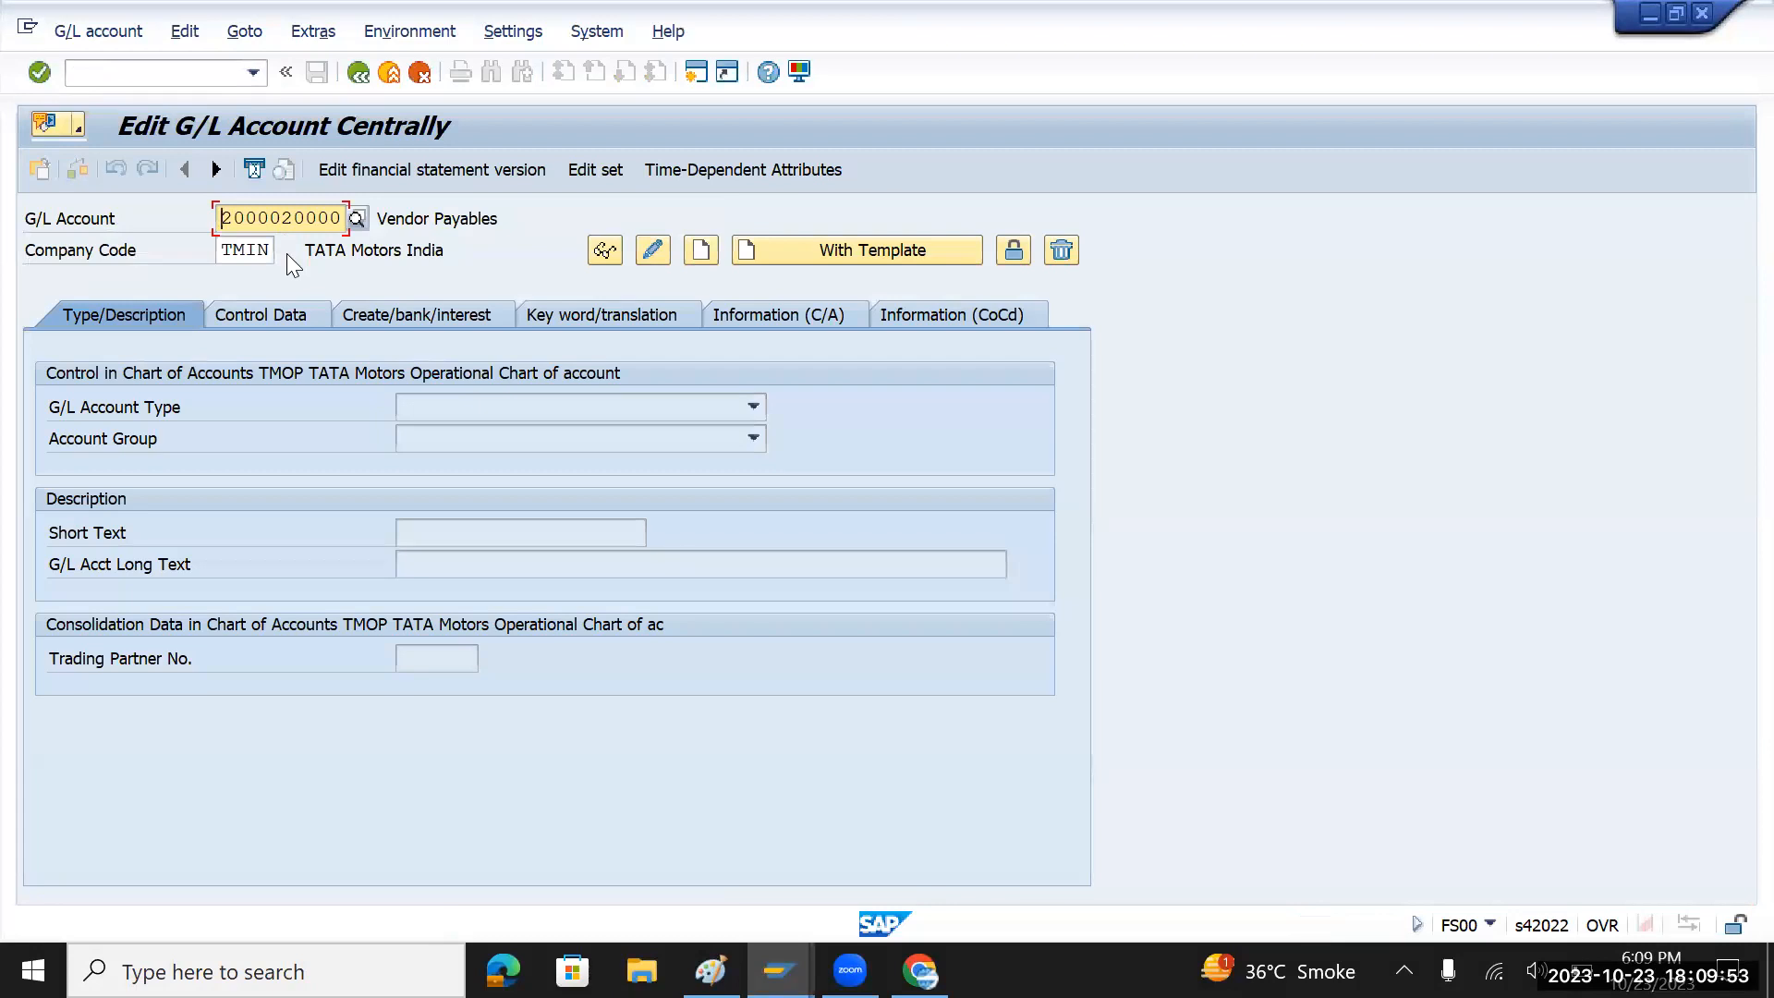
pyautogui.write('11')
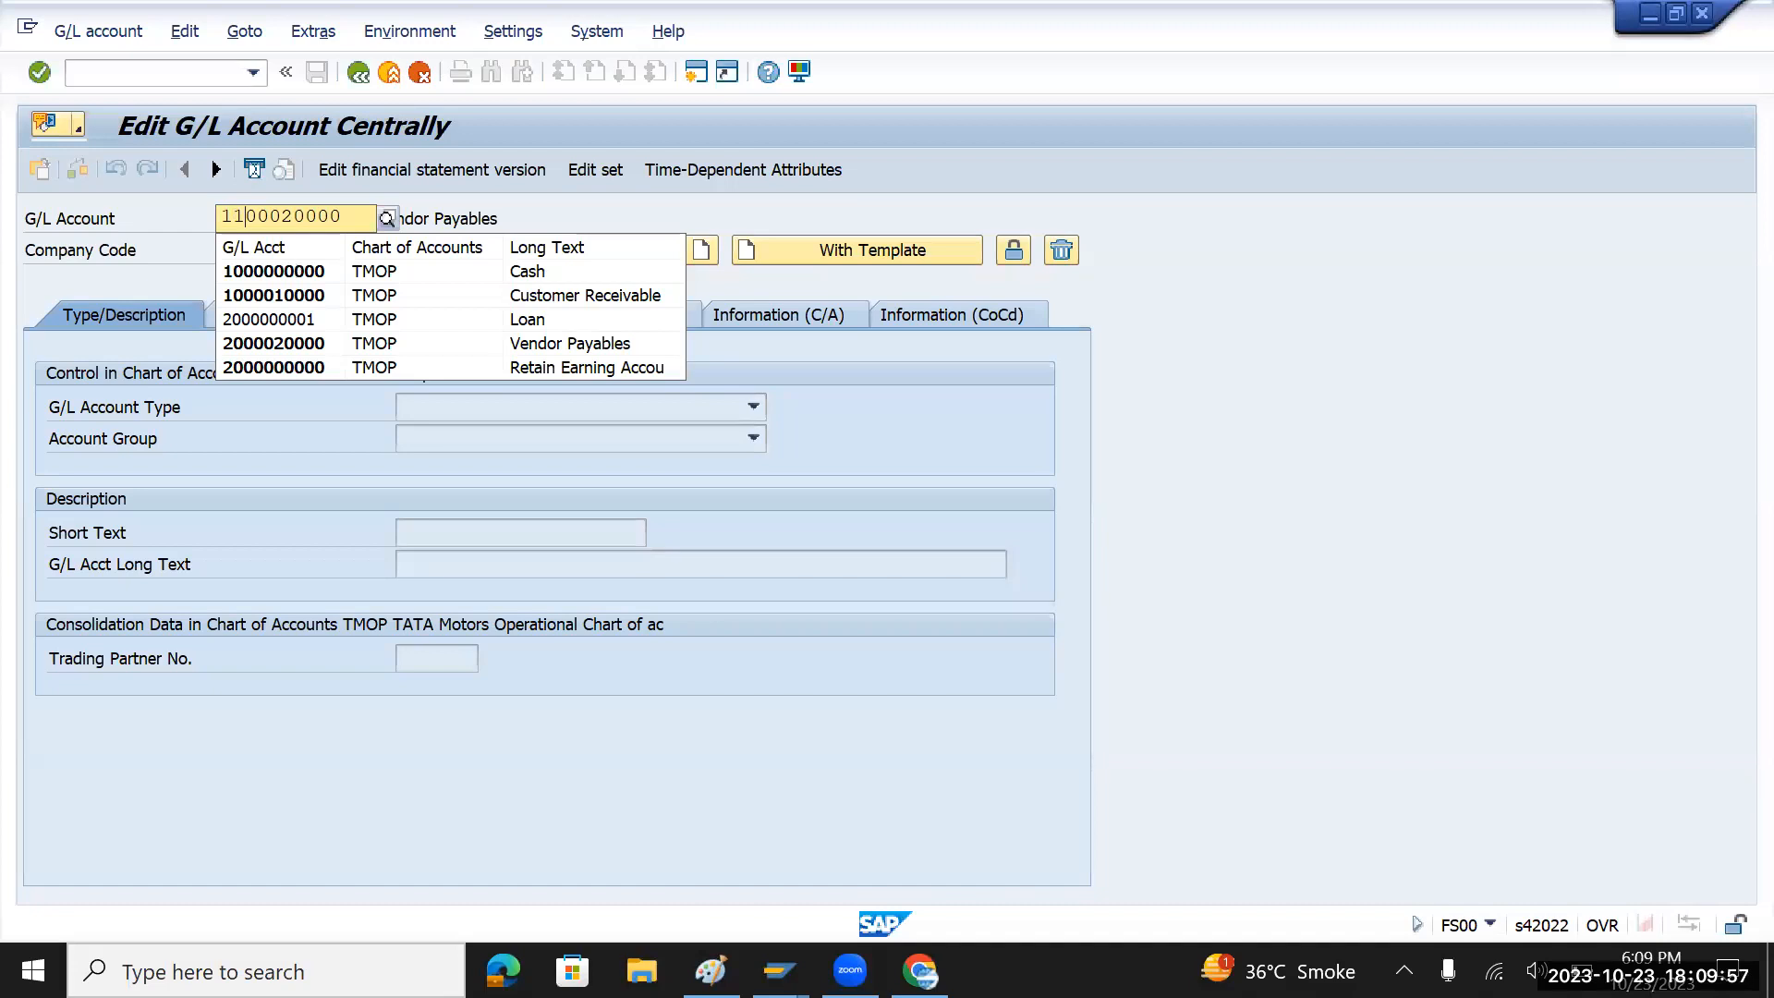
pyautogui.write('000')
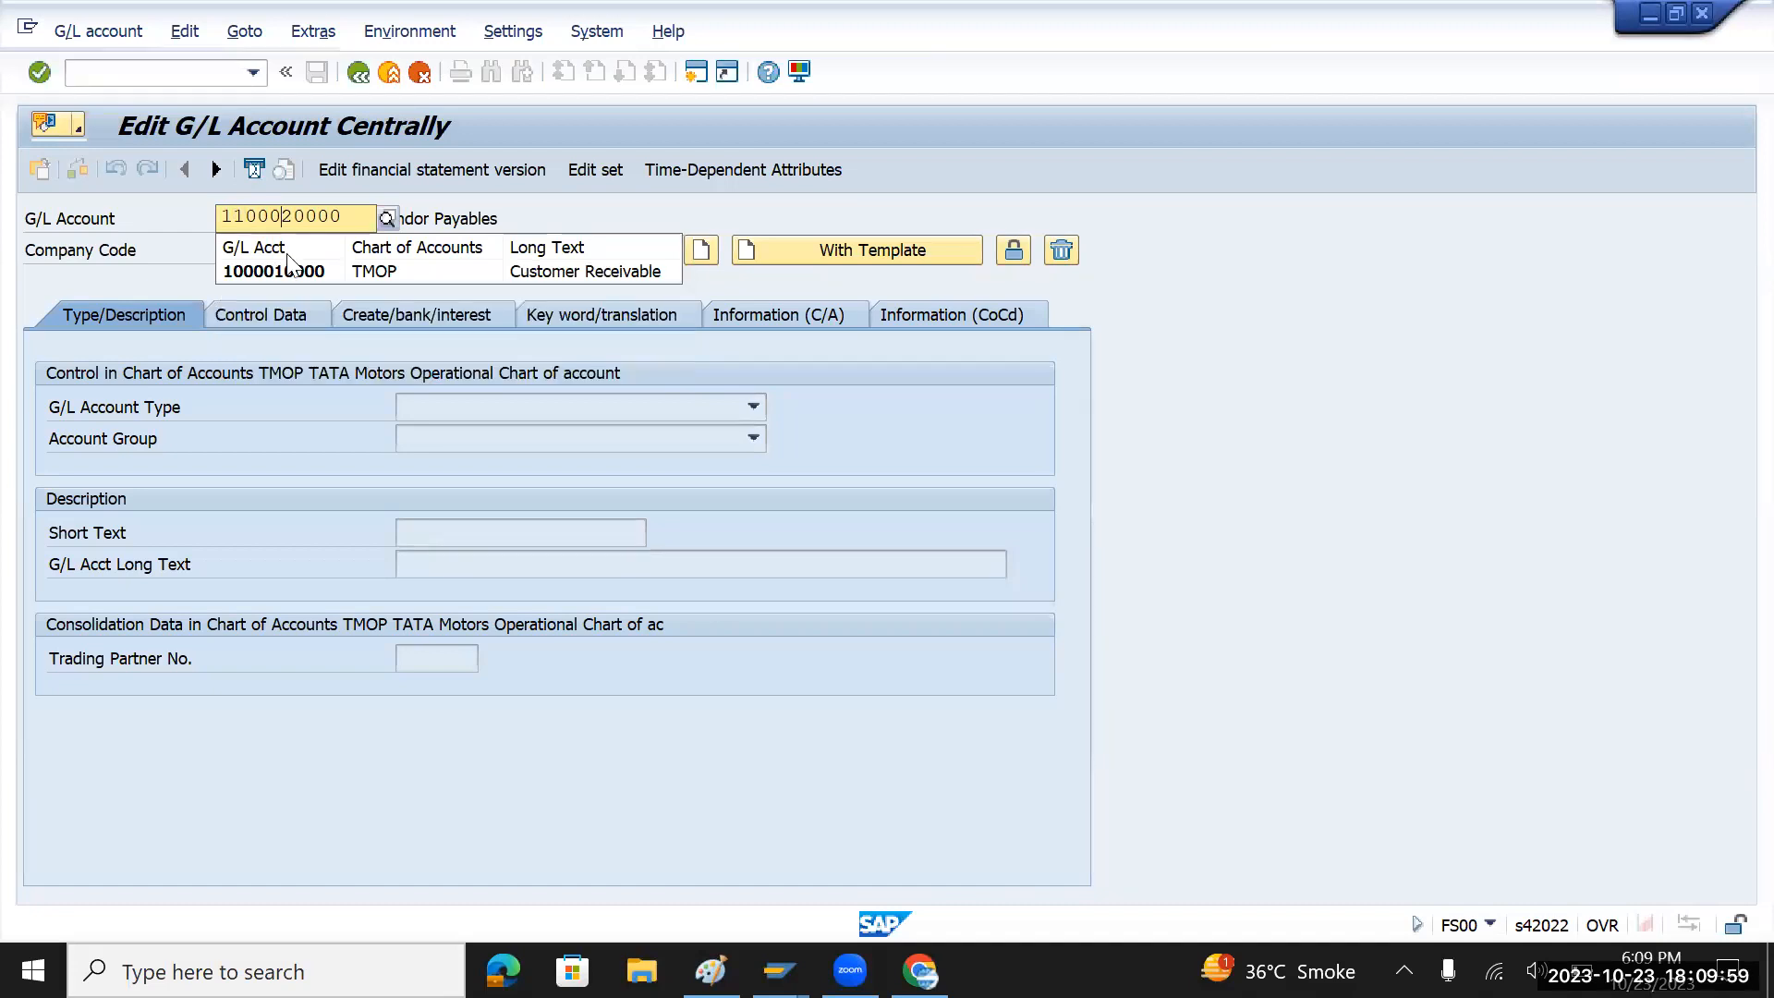
pyautogui.write('11')
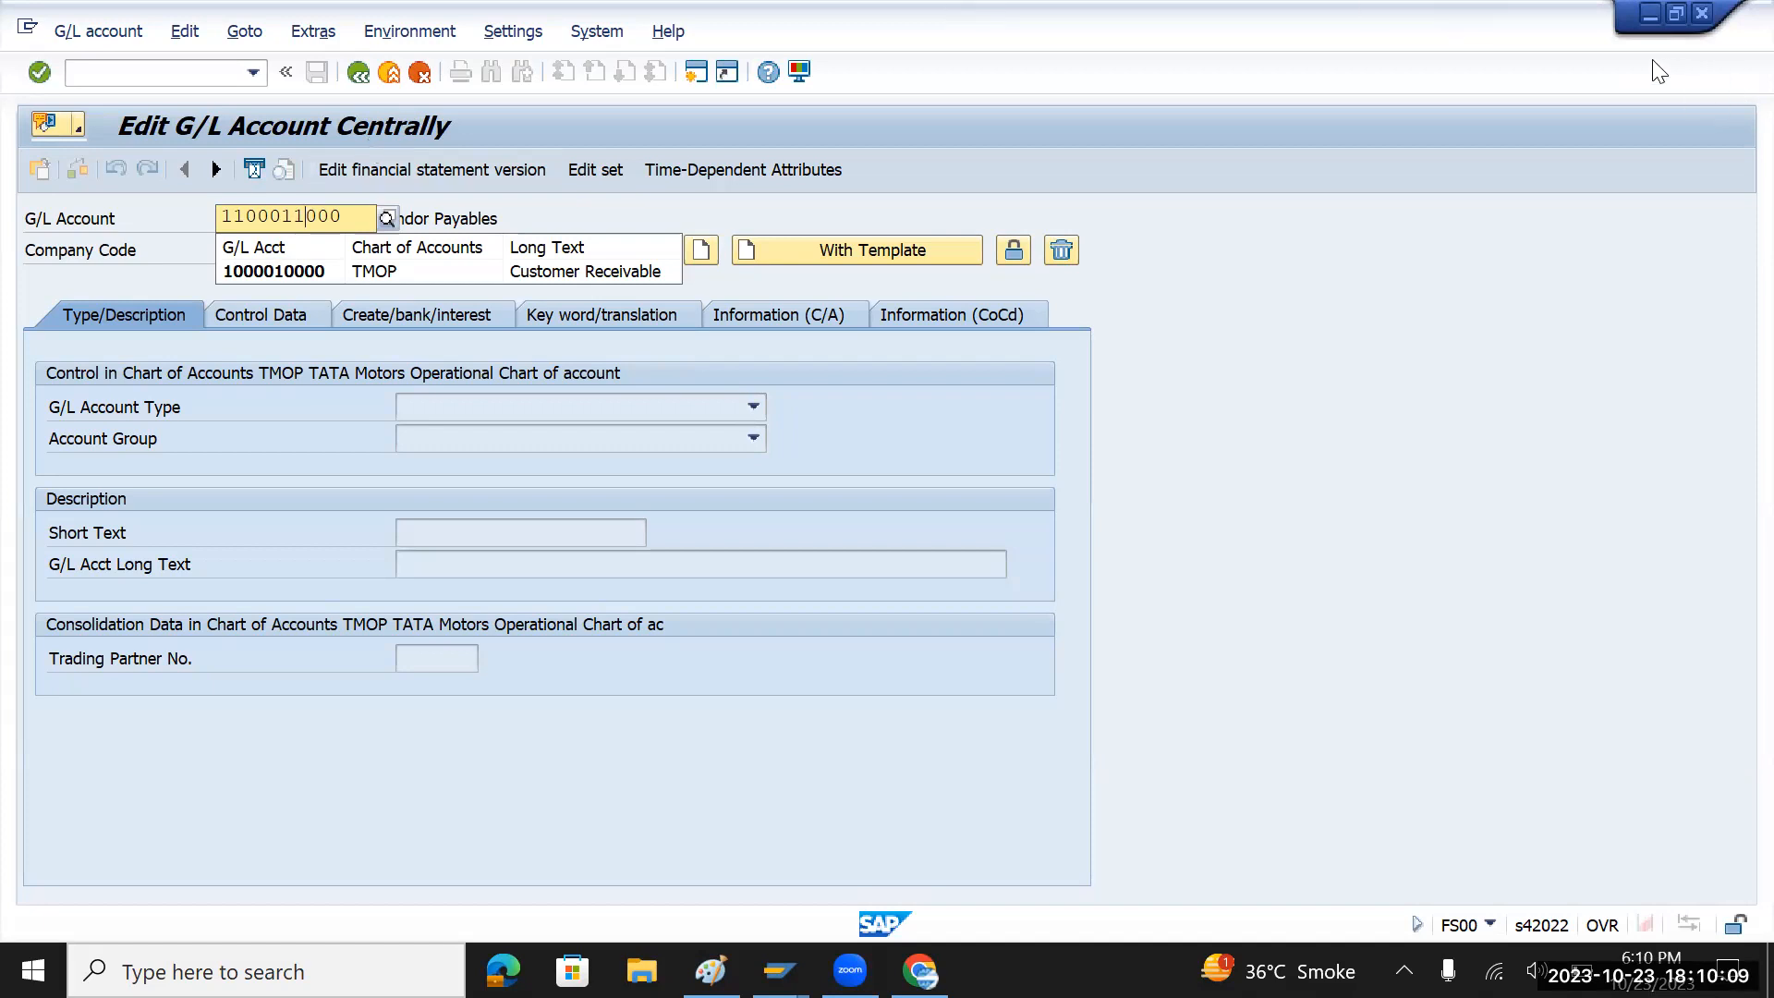
pyautogui.press('Return')
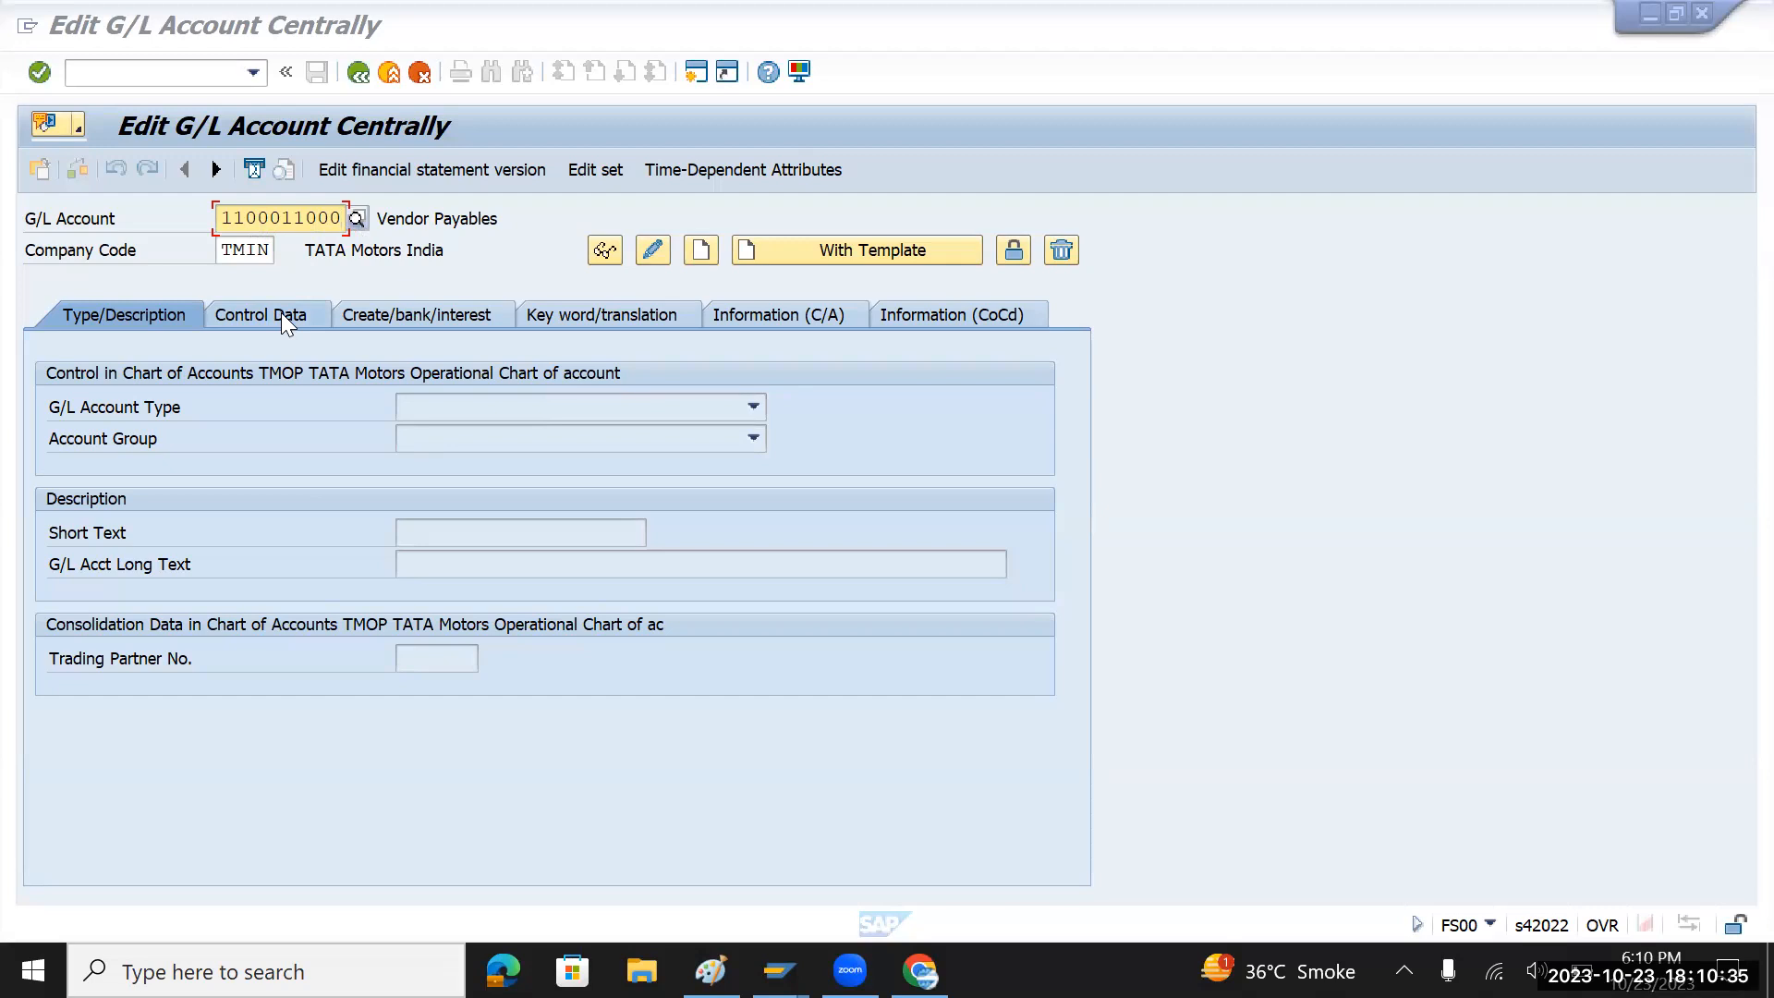
pyautogui.click(705, 253)
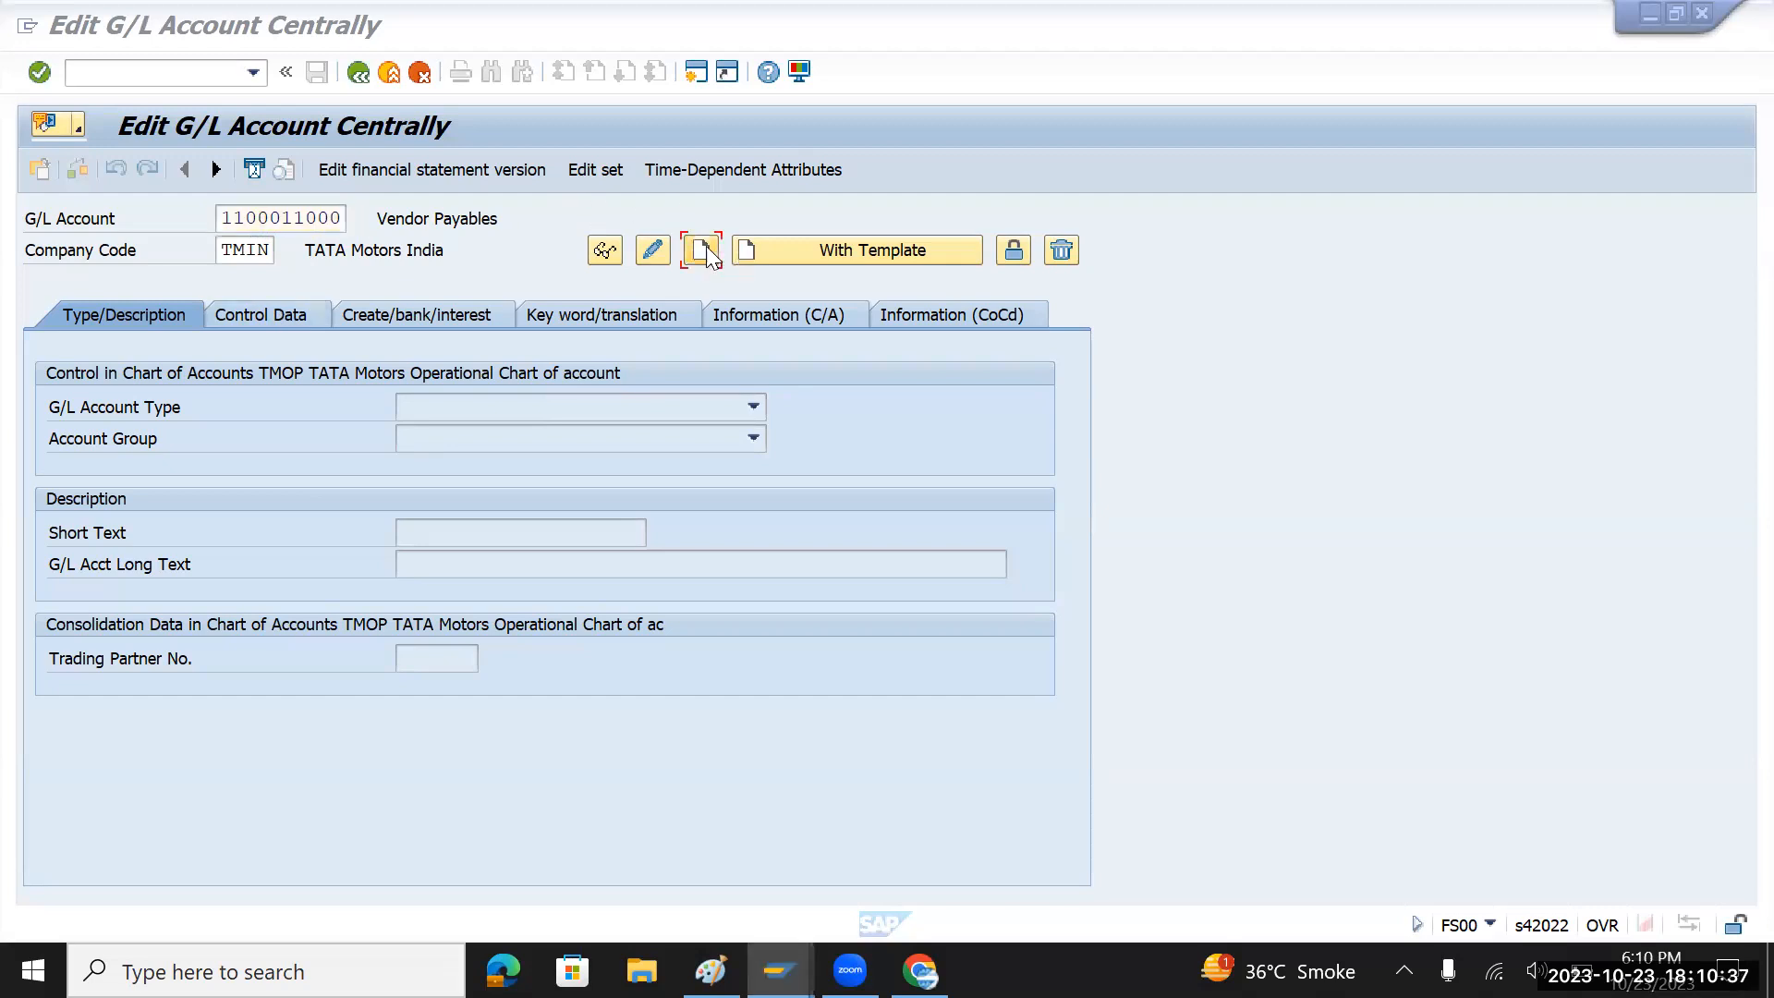
pyautogui.click(755, 406)
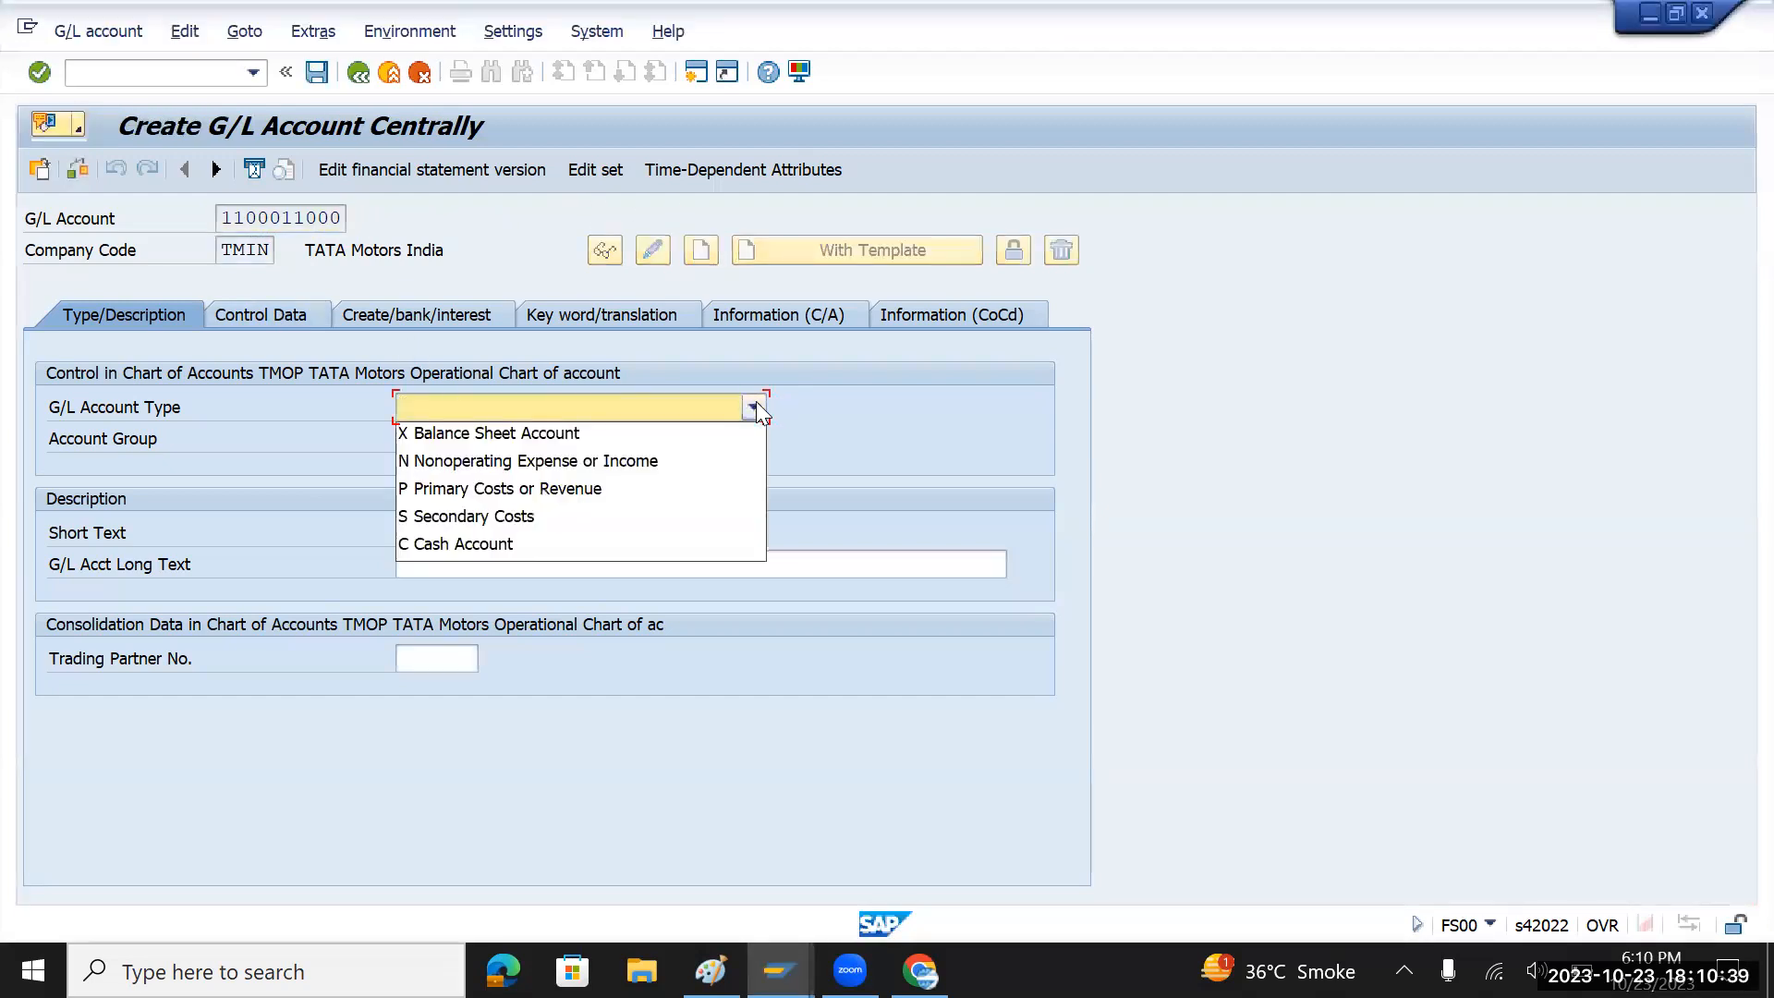
pyautogui.click(559, 436)
pyautogui.click(562, 436)
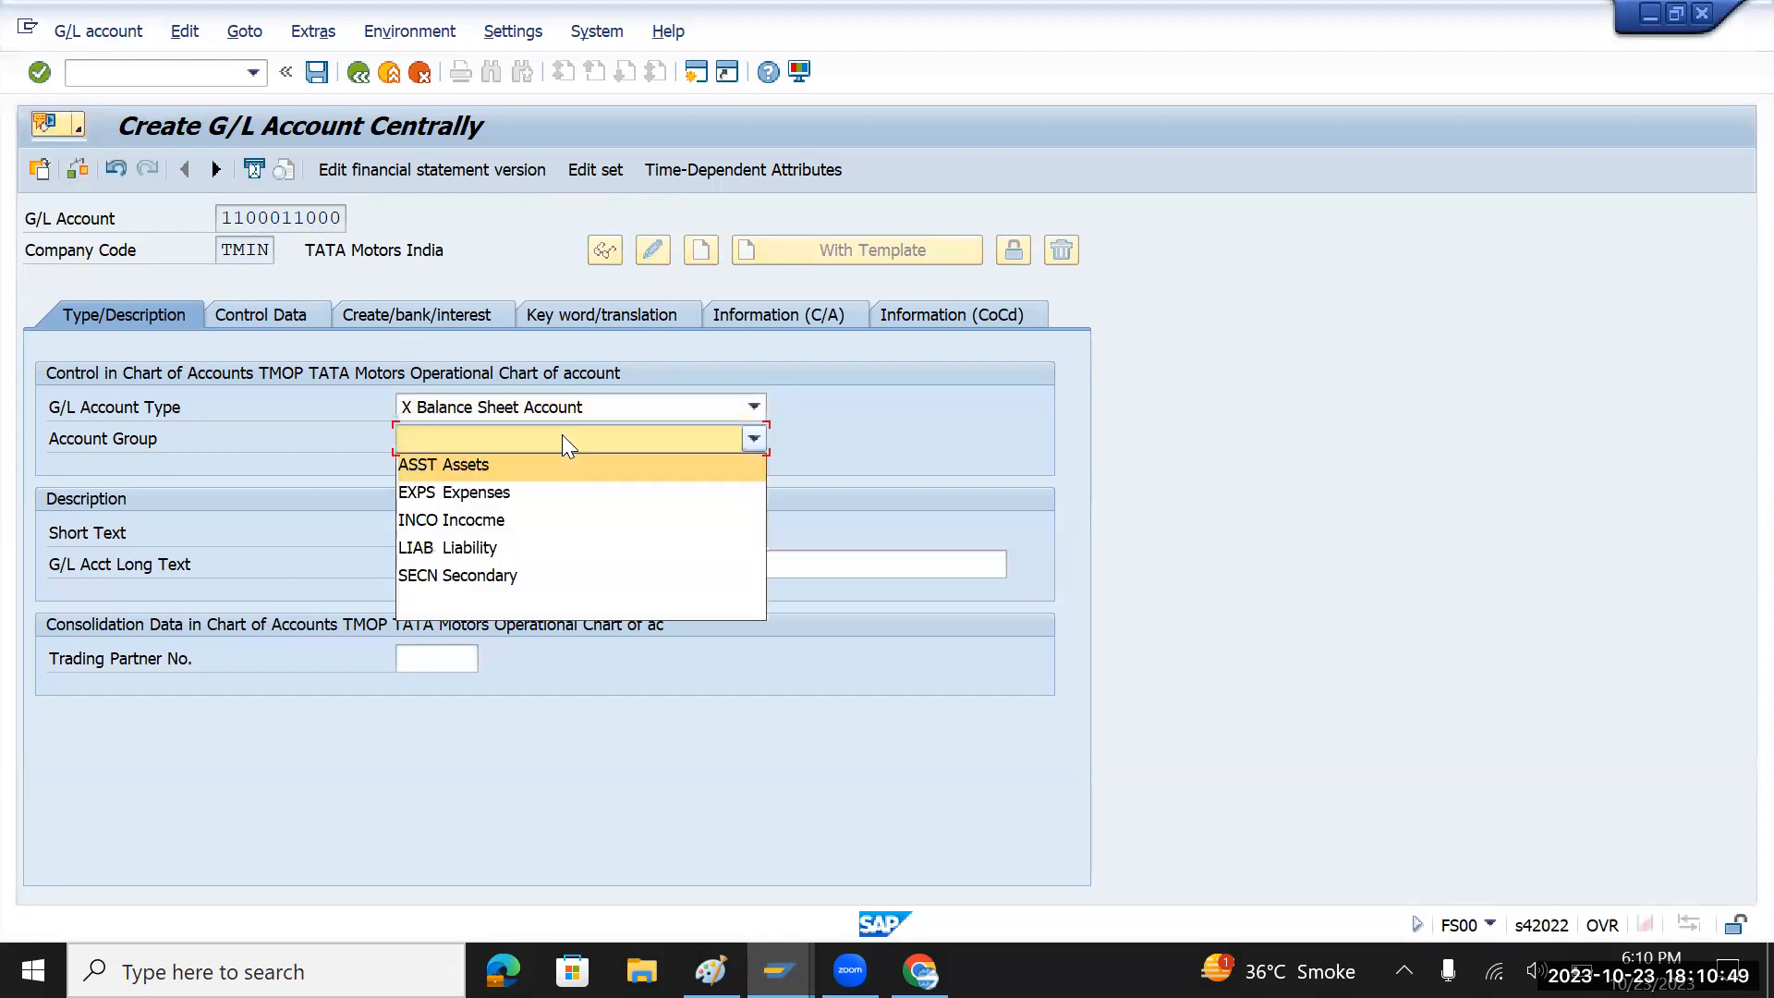
pyautogui.click(456, 464)
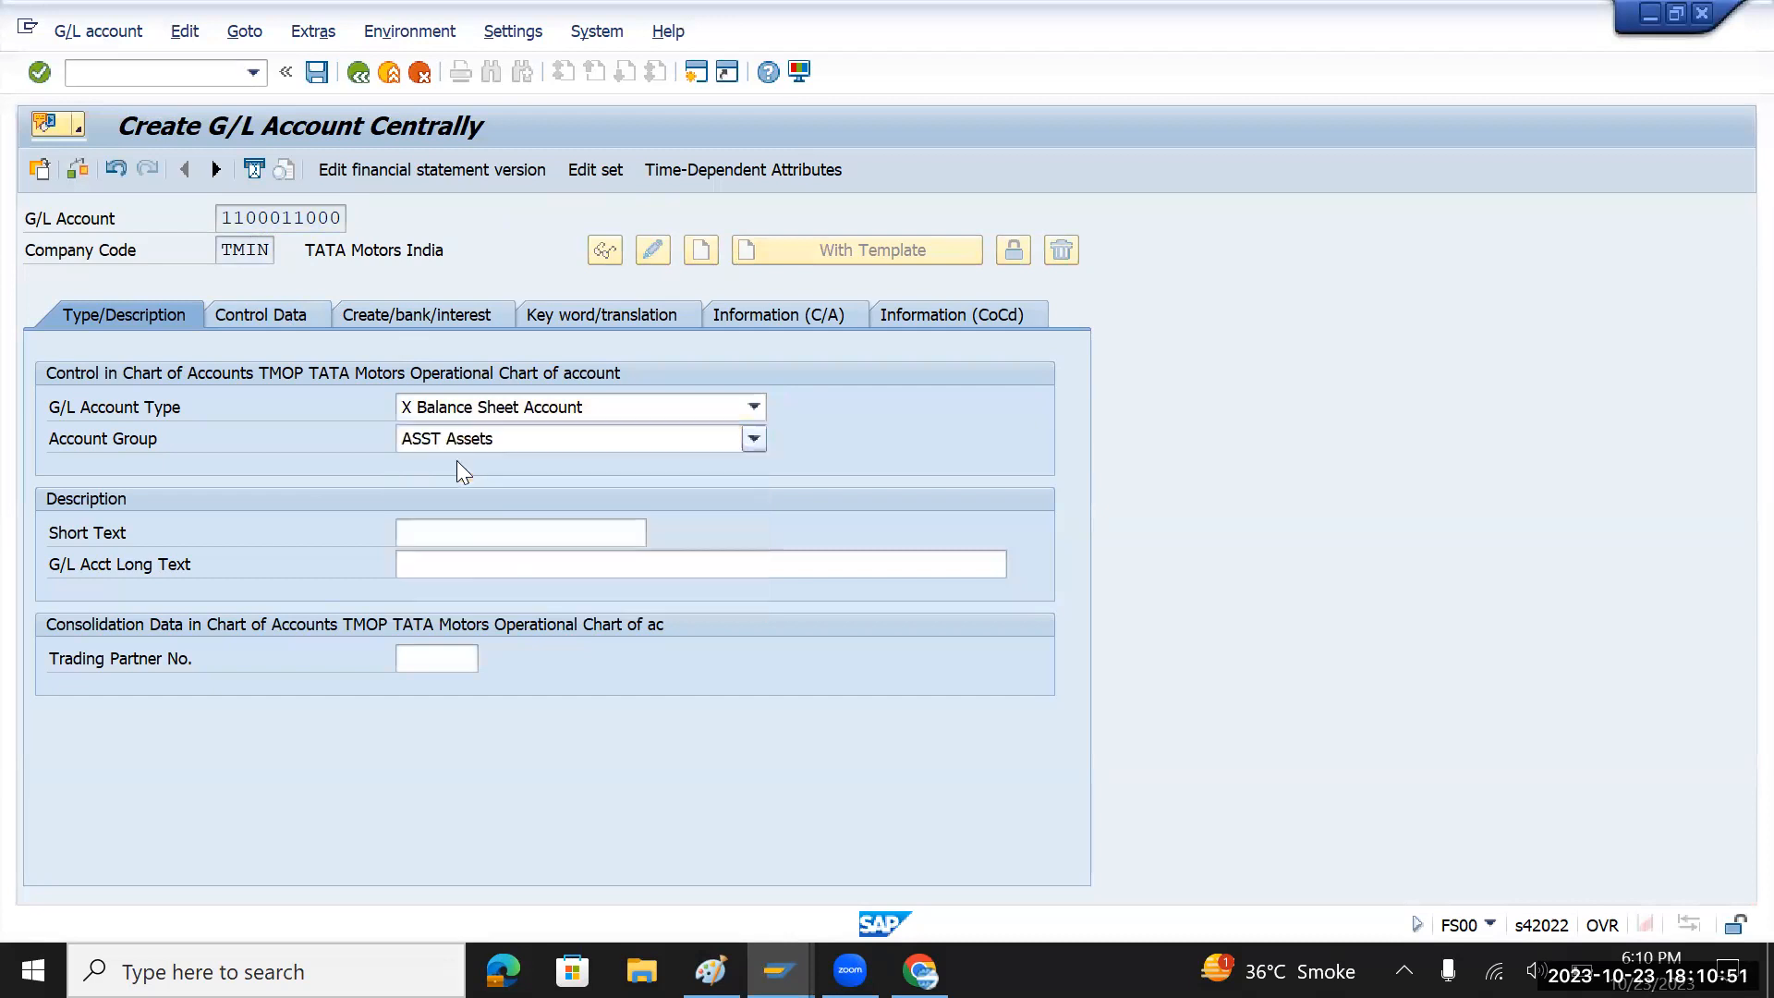
# - Enter Technical Asset as both the short text and the G/L account long text
pyautogui.click(450, 533)
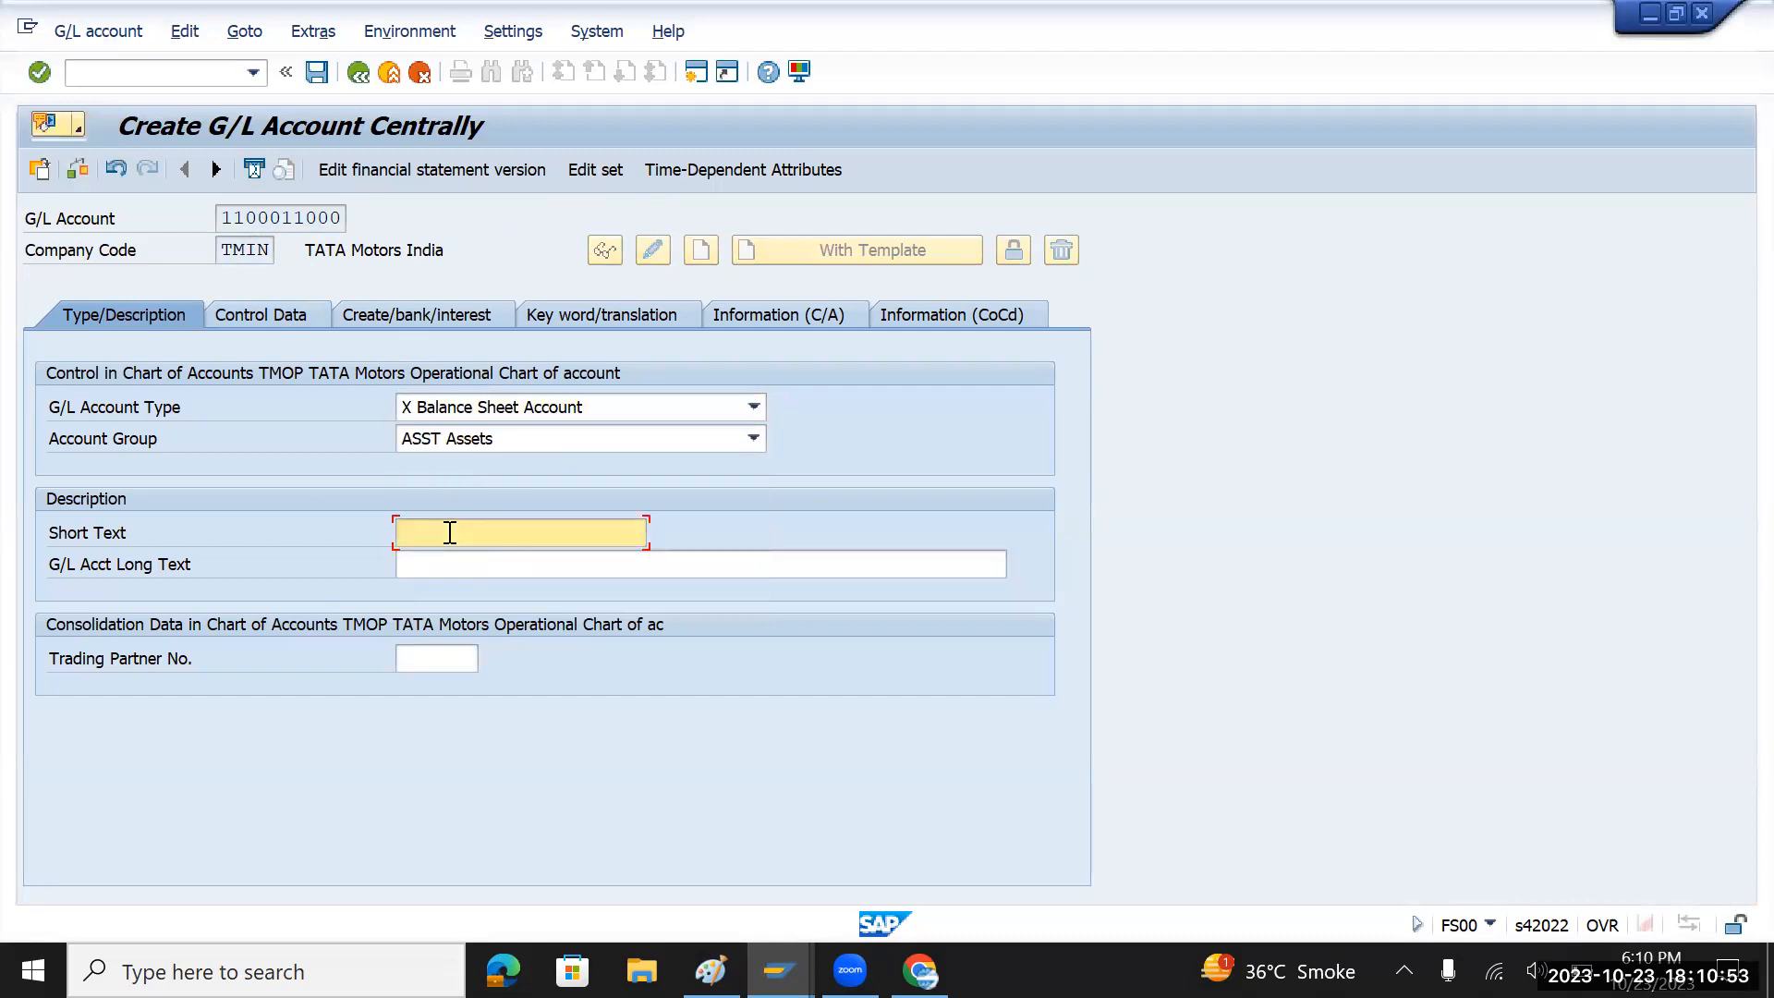
pyautogui.write('Technical Asset')
pyautogui.moveTo(541, 528); pyautogui.dragTo(384, 521)
pyautogui.hotkey('ctrl', 'c')
pyautogui.click(399, 564)
pyautogui.hotkey('ctrl', 'v')
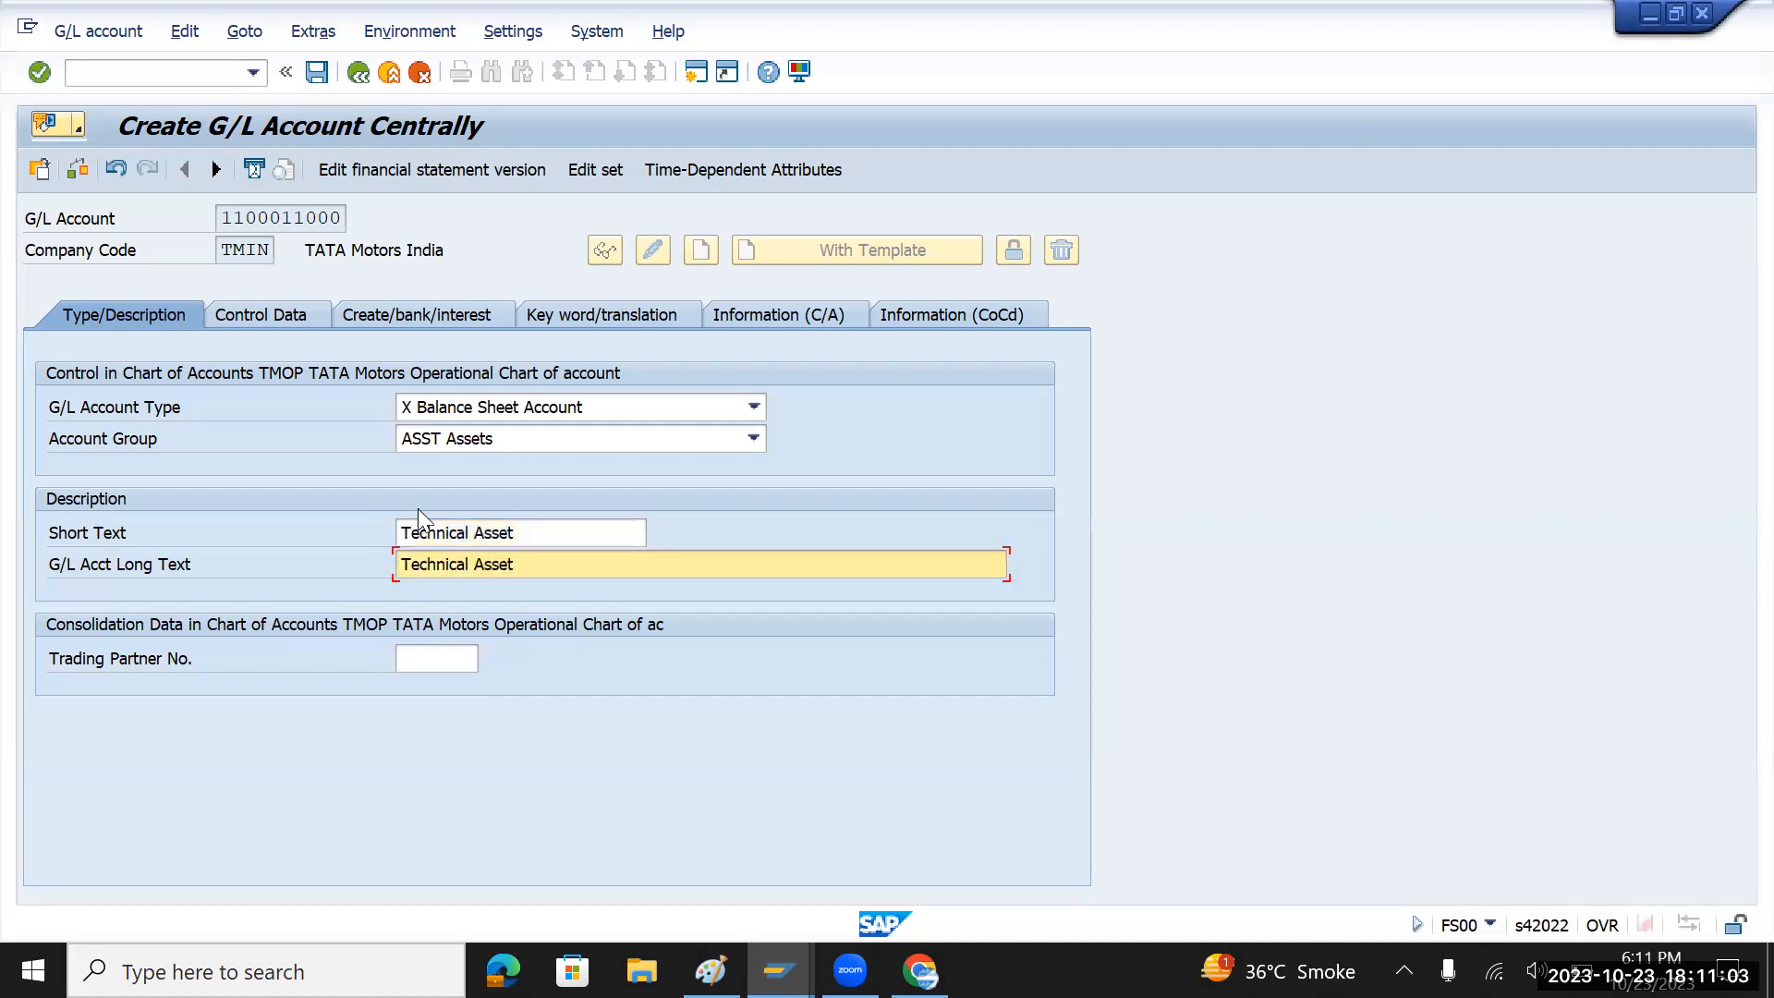
# - In the control data, make it a reconciliation account for account type A Assets with sort key 001
pyautogui.click(279, 308)
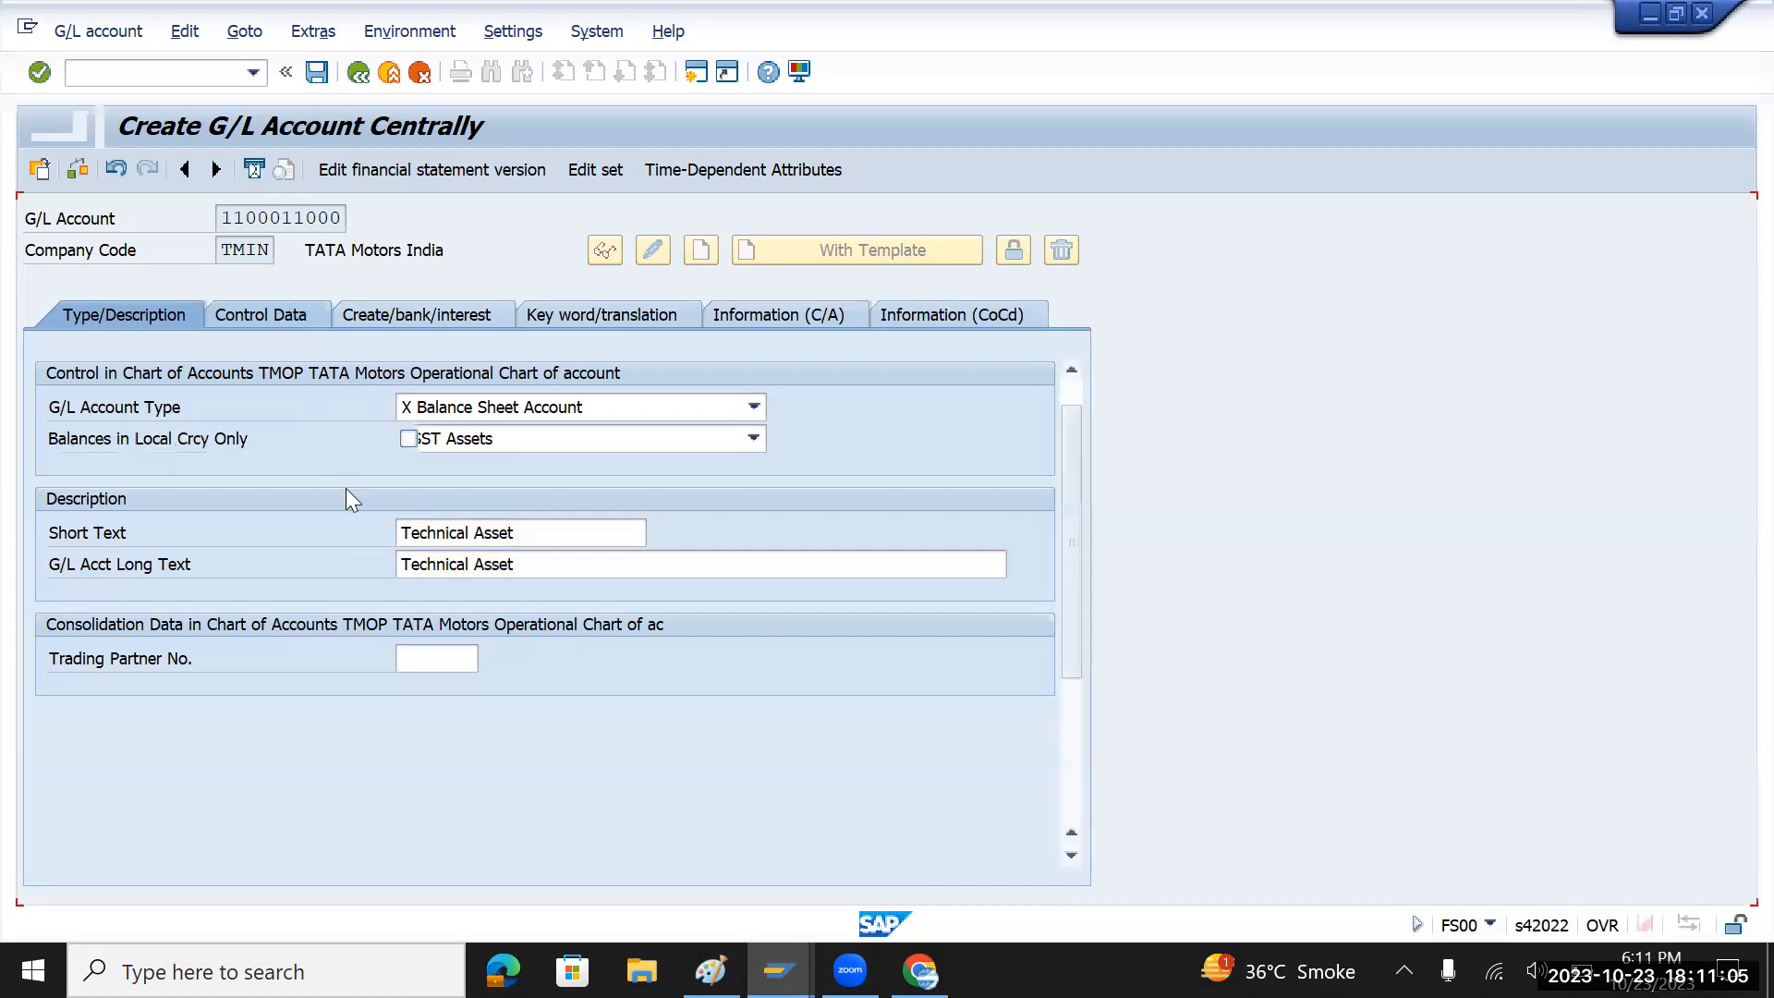
pyautogui.click(693, 595)
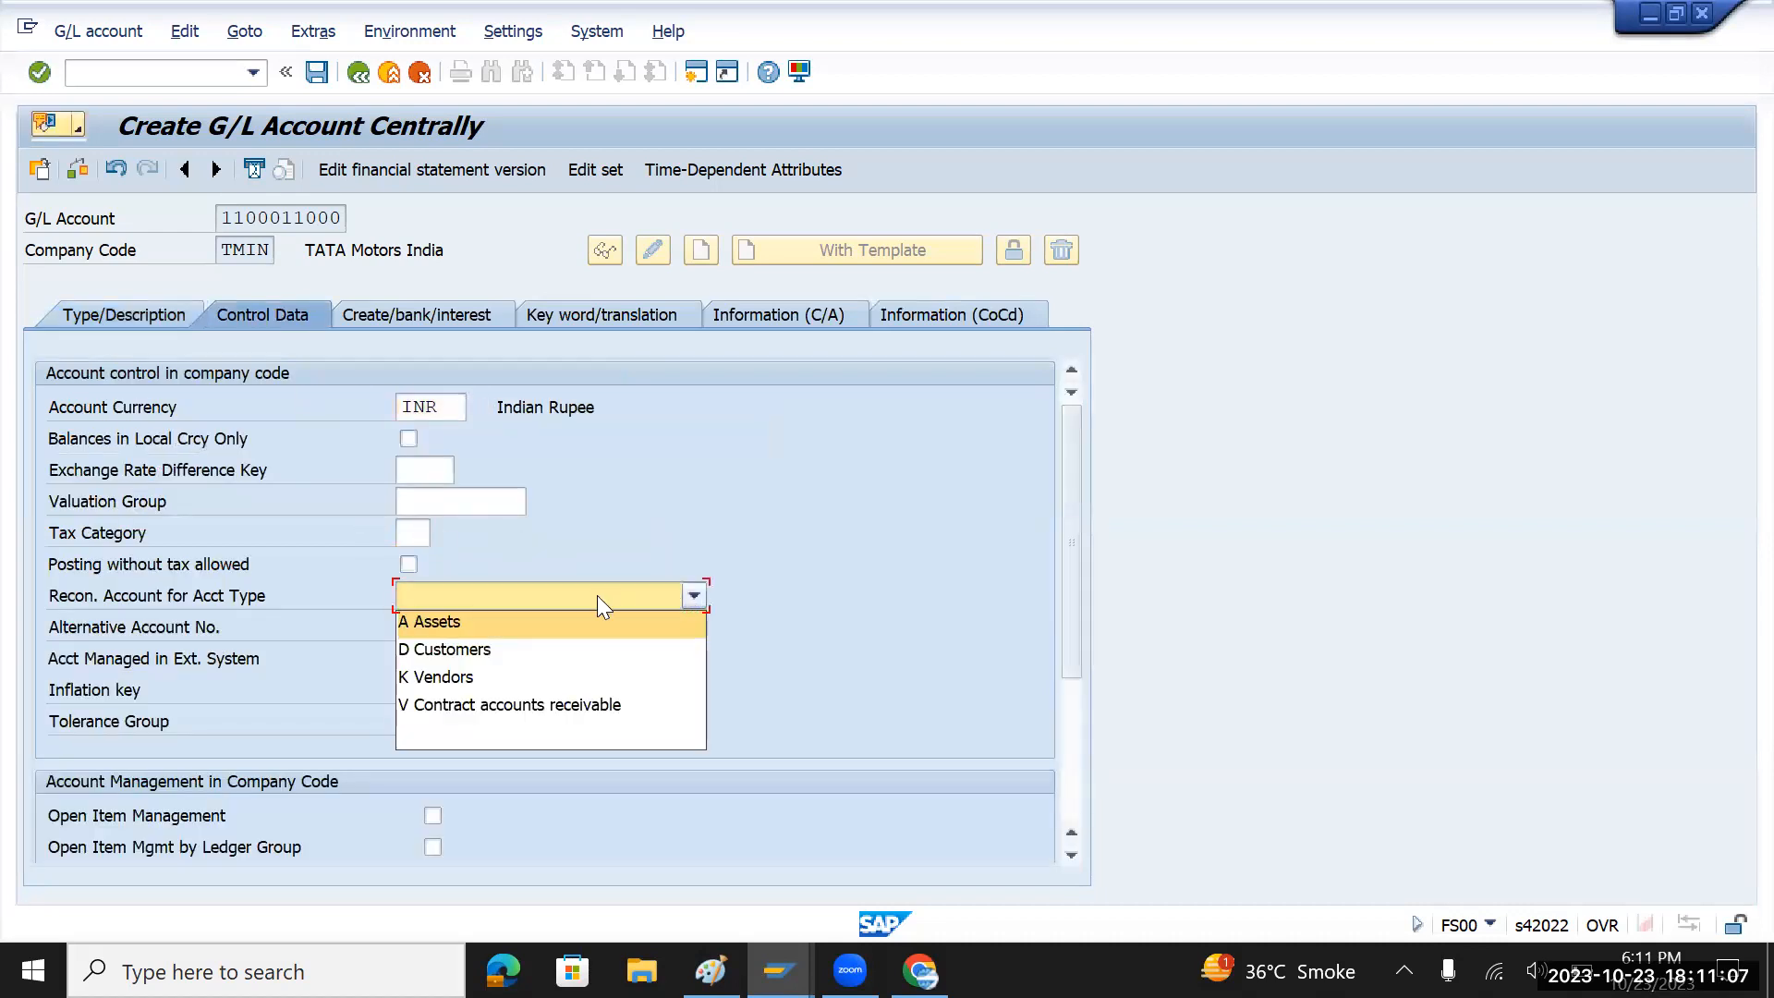
pyautogui.click(439, 623)
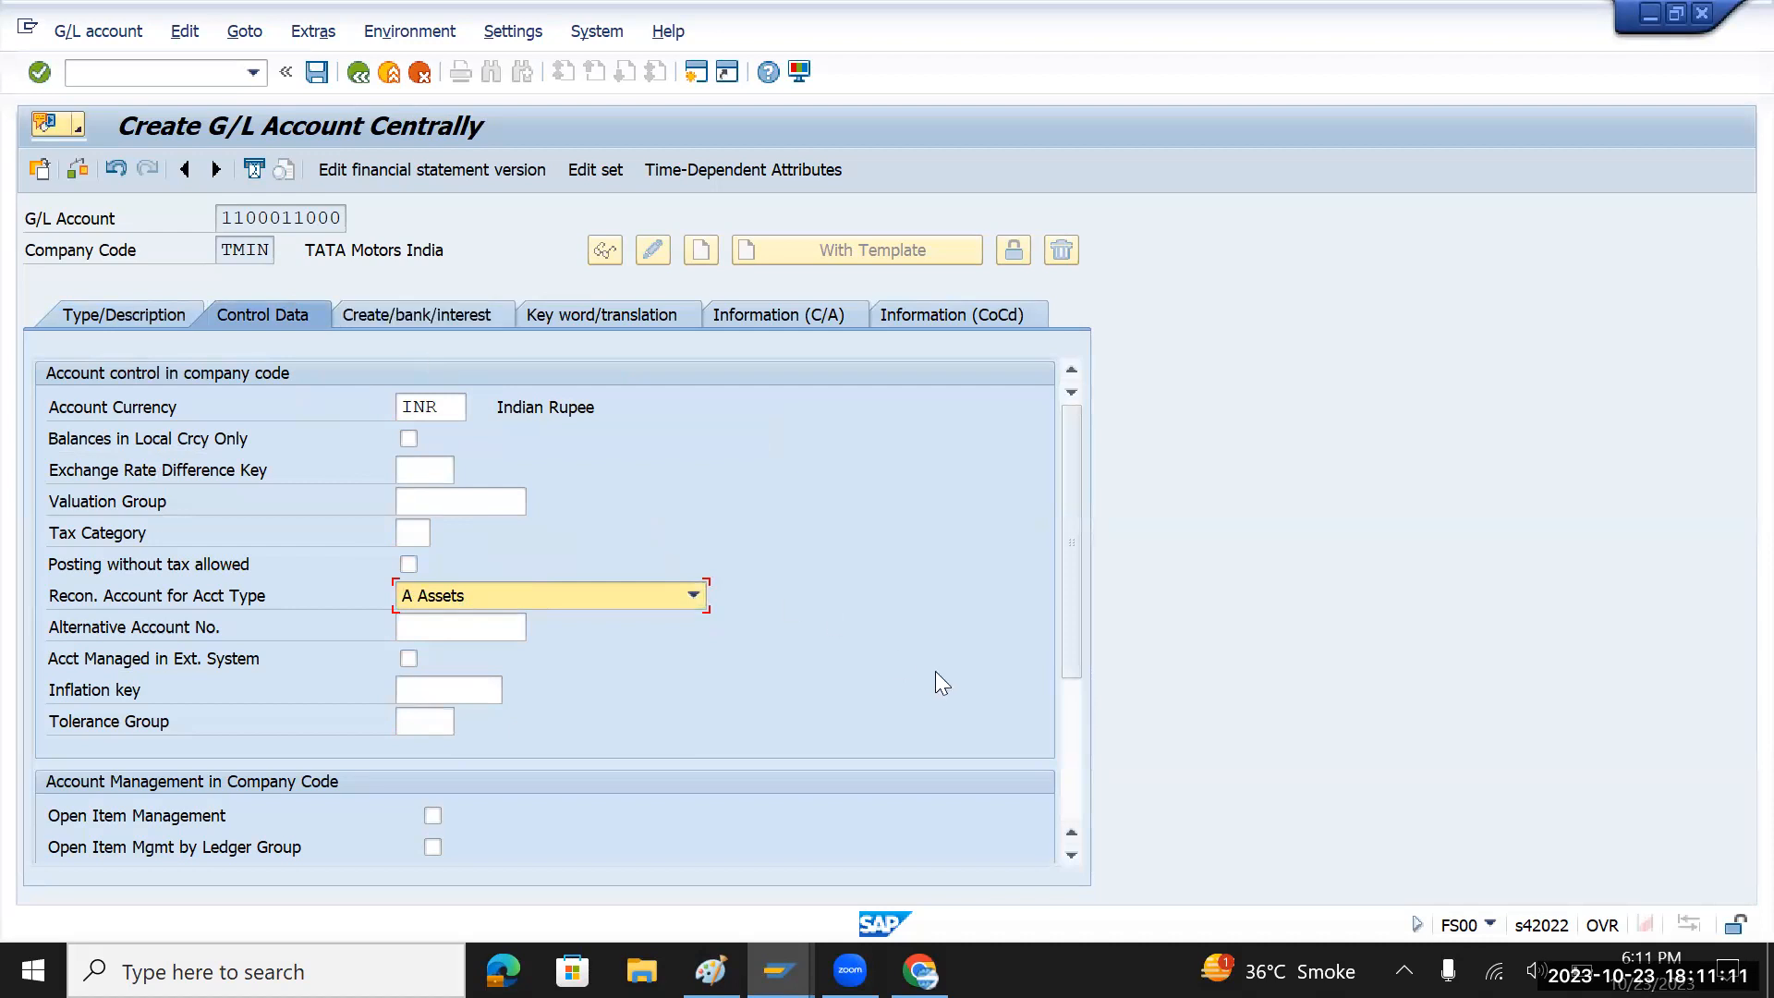
pyautogui.scroll(-2, 845, 693)
pyautogui.scroll(-1, 843, 691)
pyautogui.click(432, 629)
pyautogui.write('001')
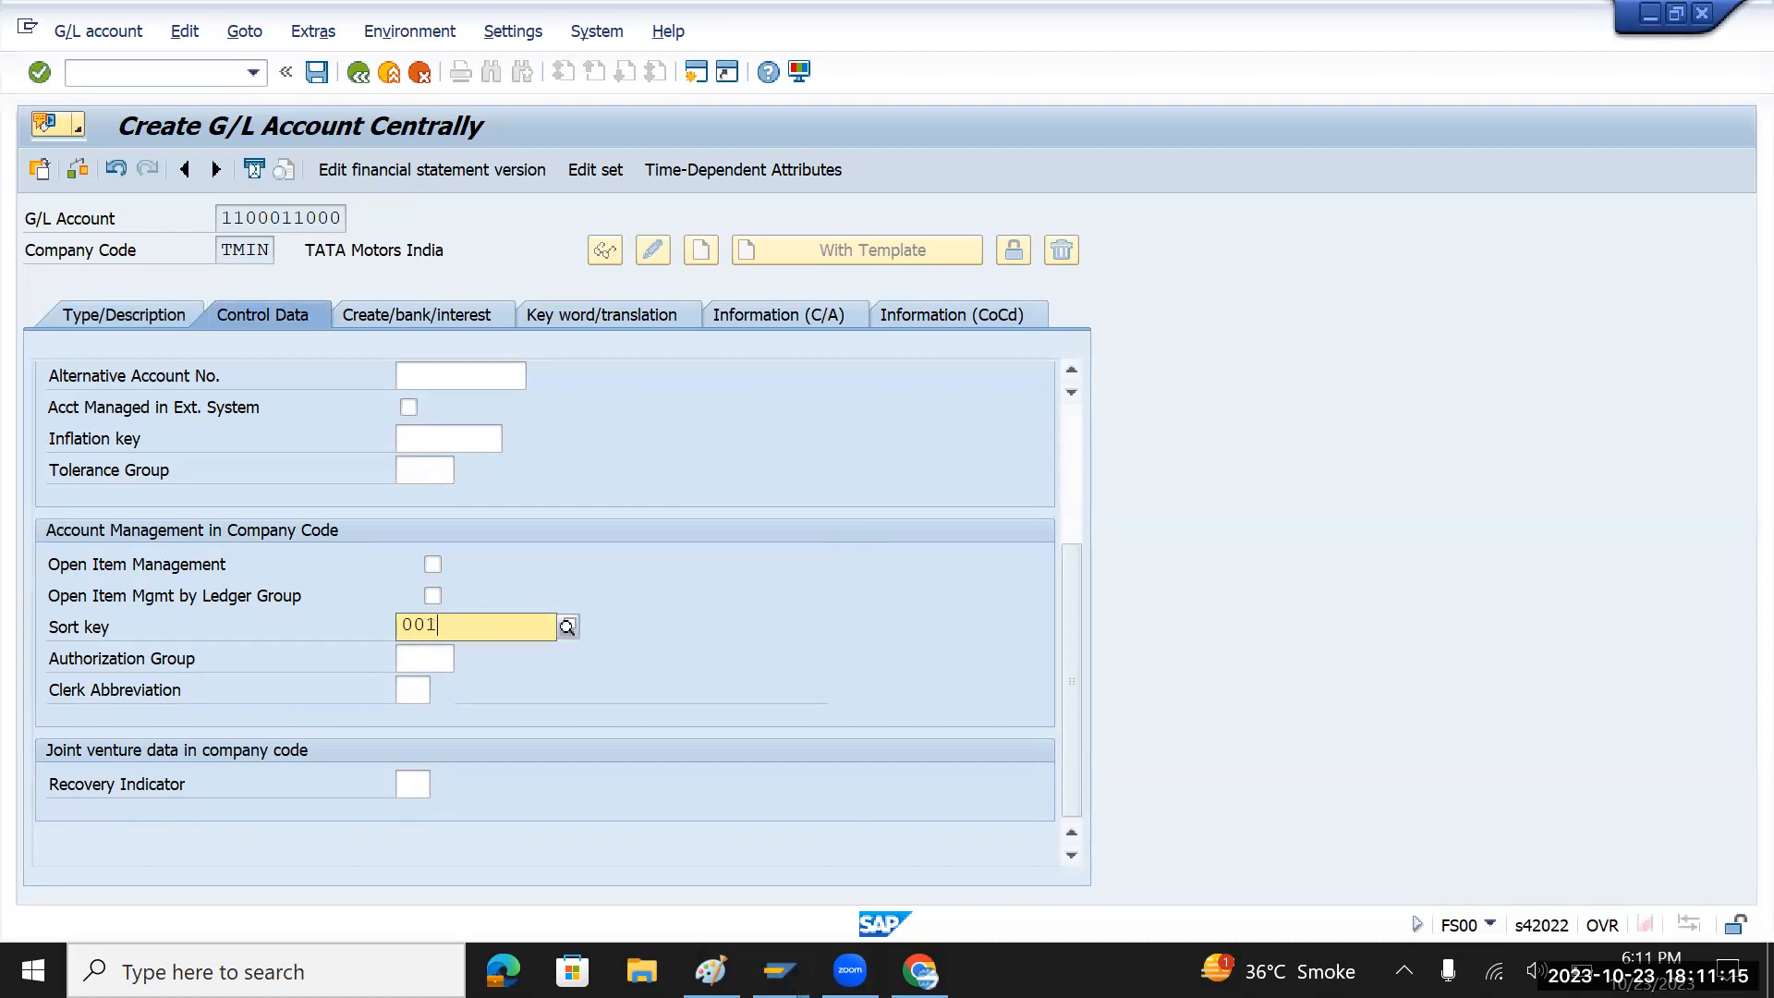
pyautogui.click(536, 678)
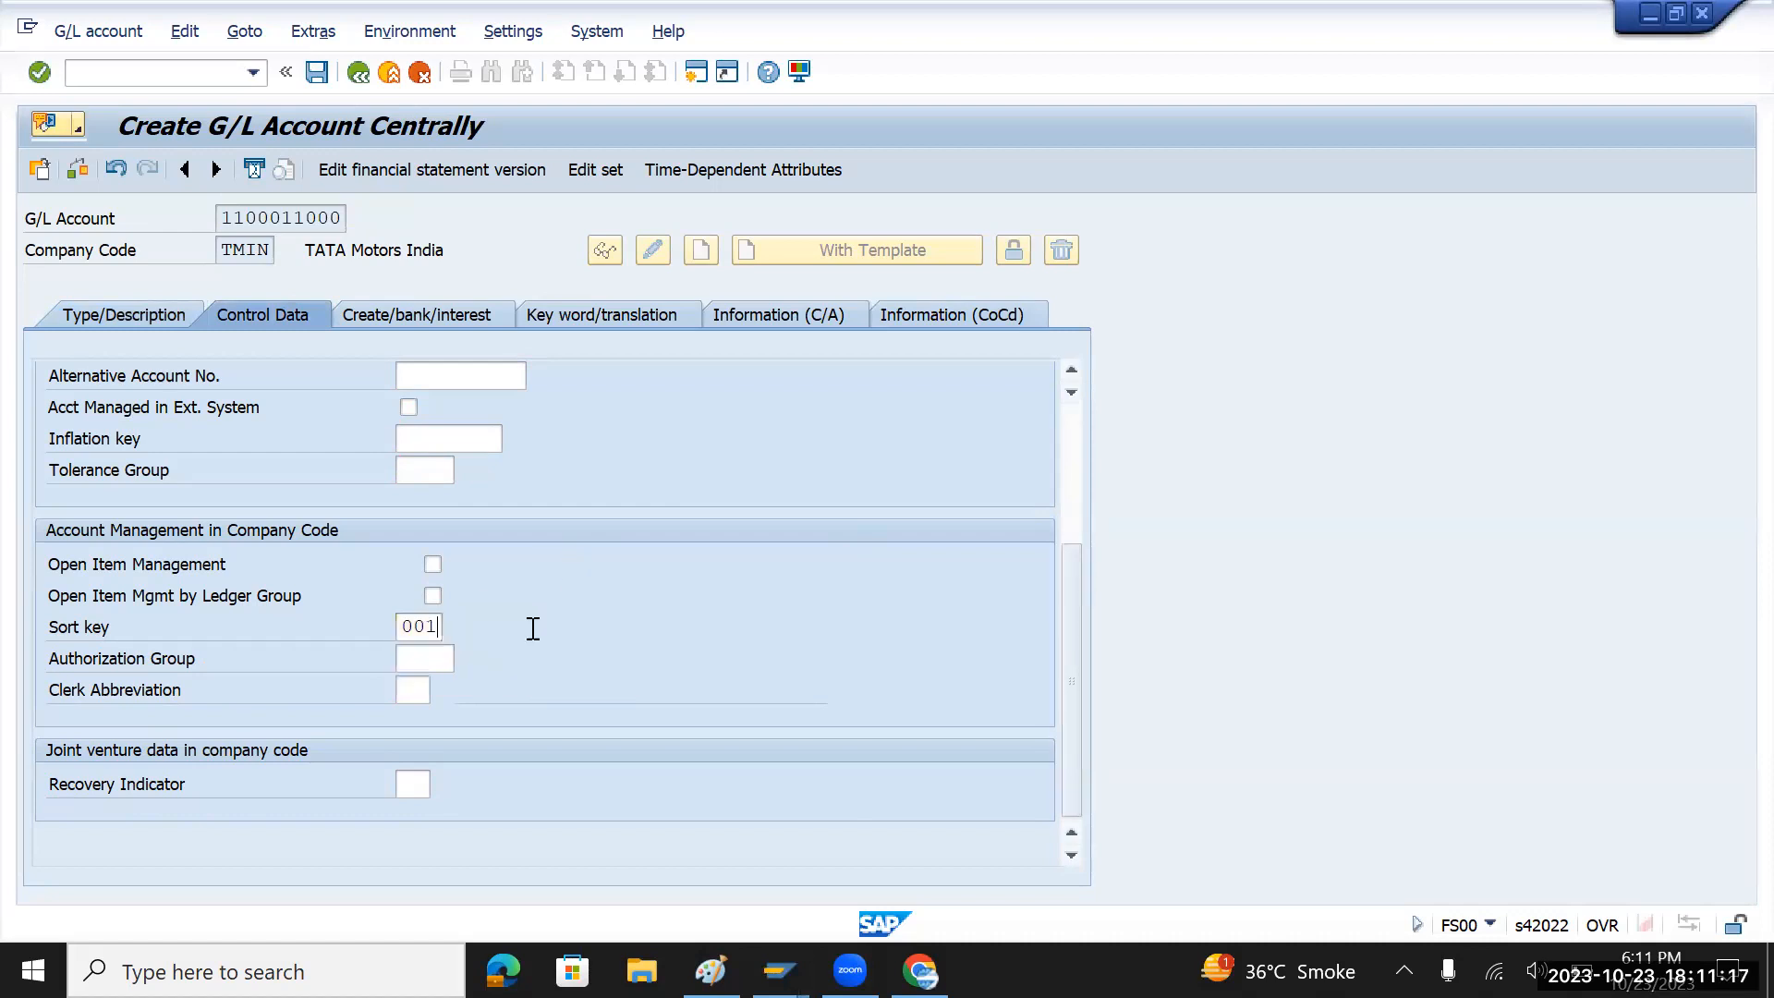
# - Assign field status group G067 to the Technical Asset account and save the account
pyautogui.click(431, 320)
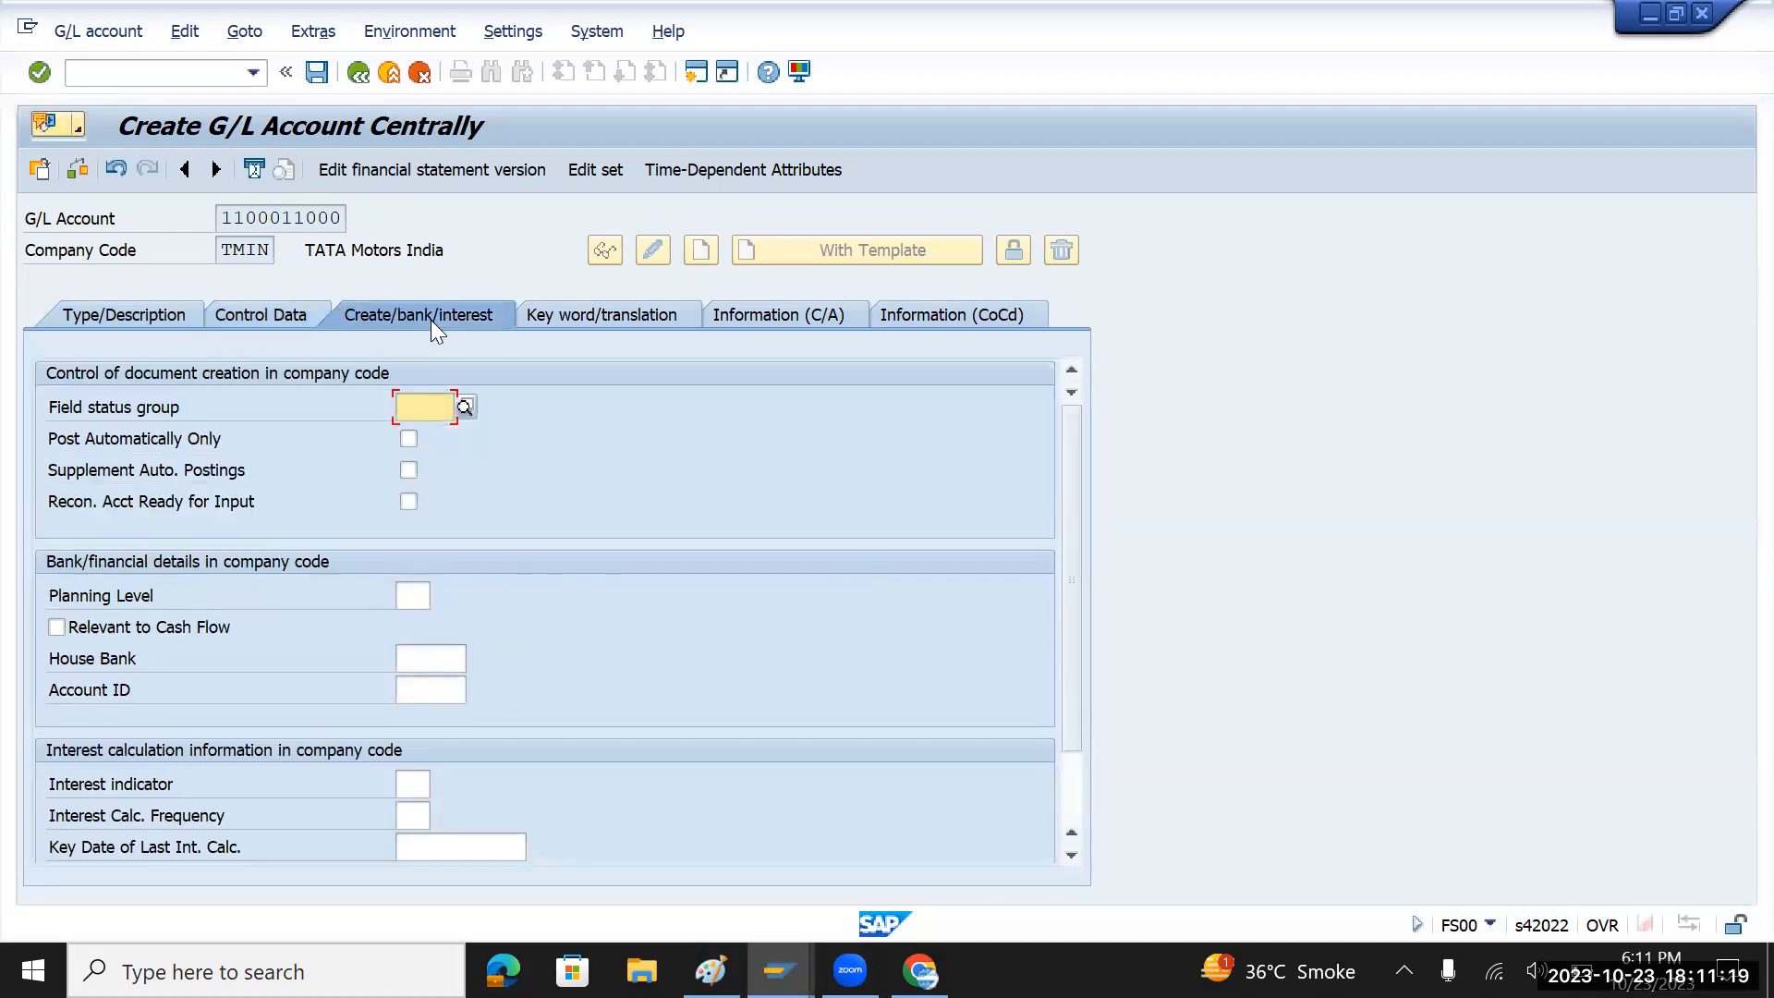
pyautogui.click(460, 408)
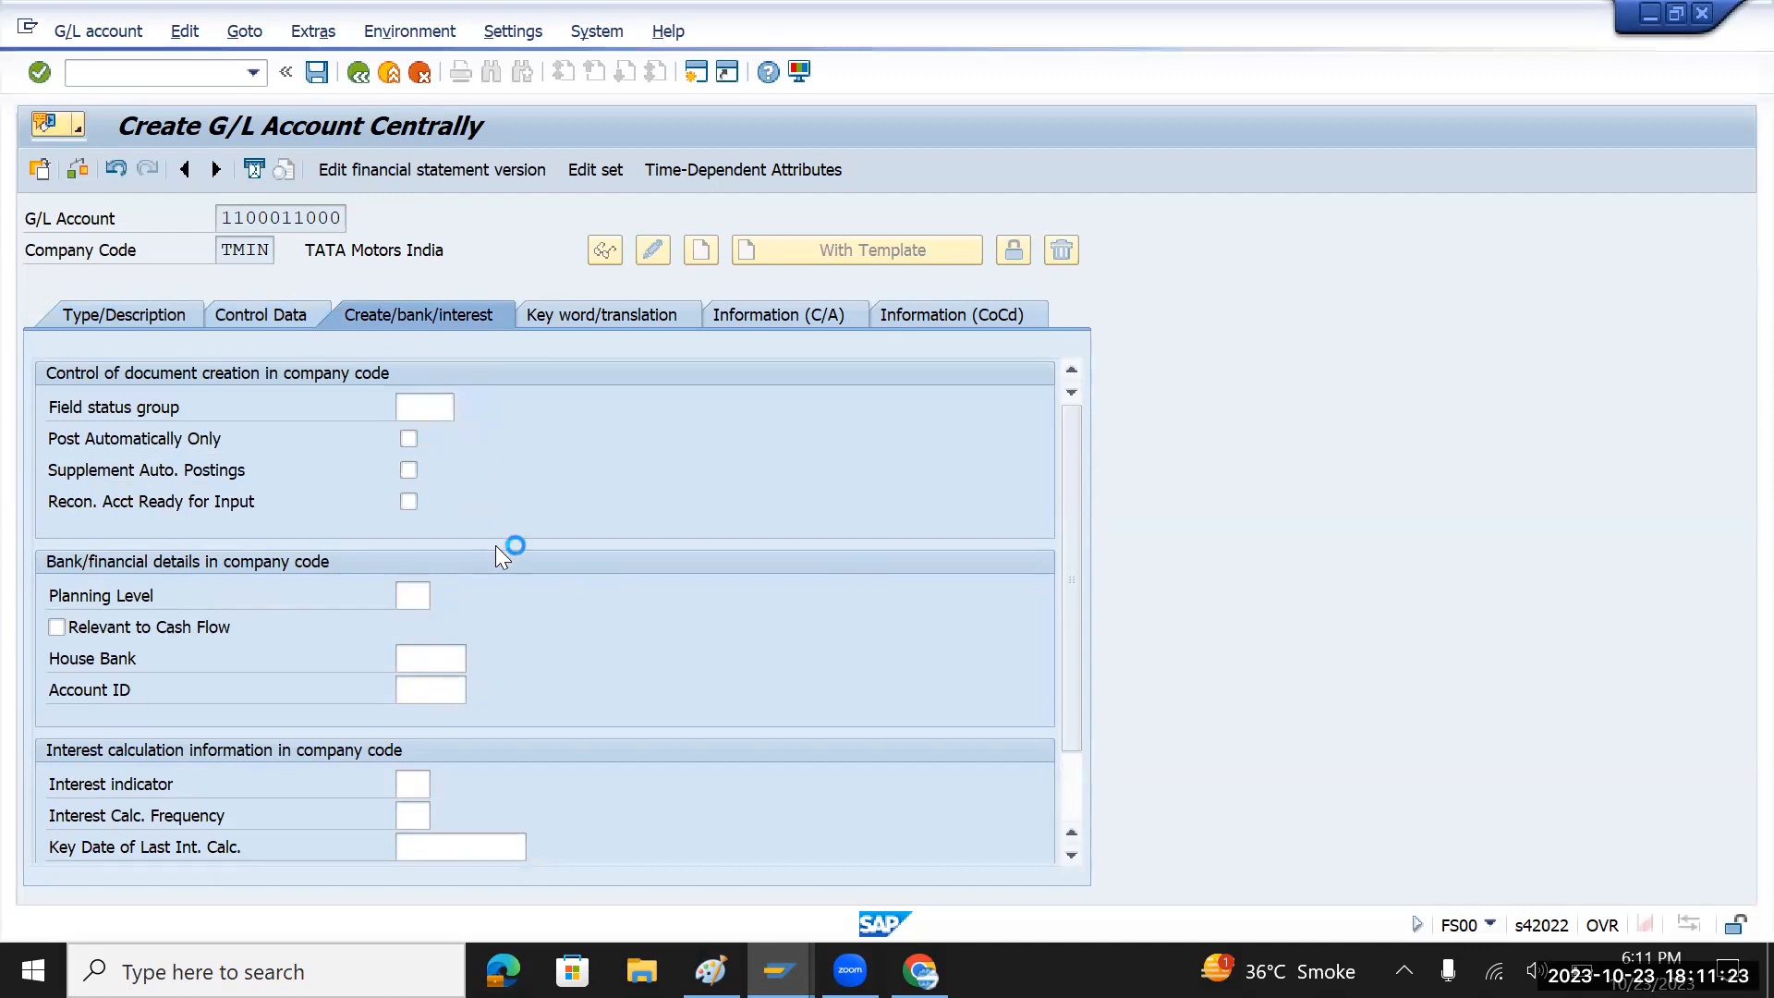
pyautogui.scroll(-6, 508, 567)
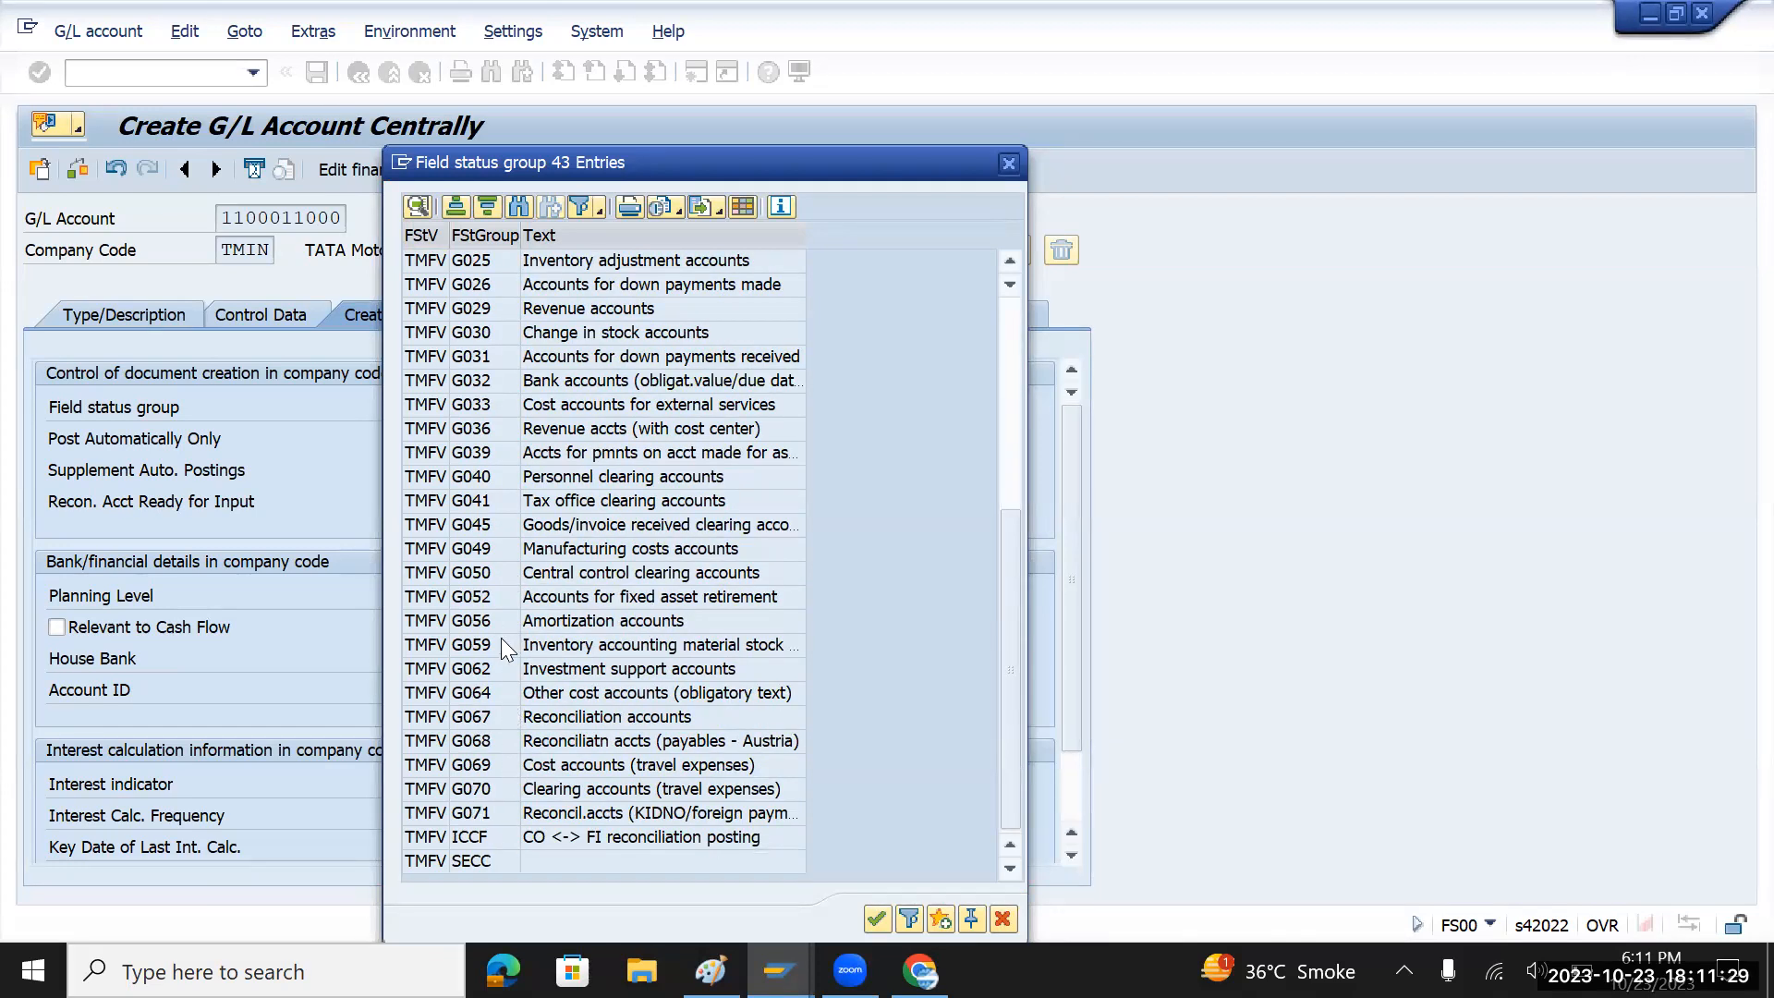
pyautogui.doubleClick(499, 719)
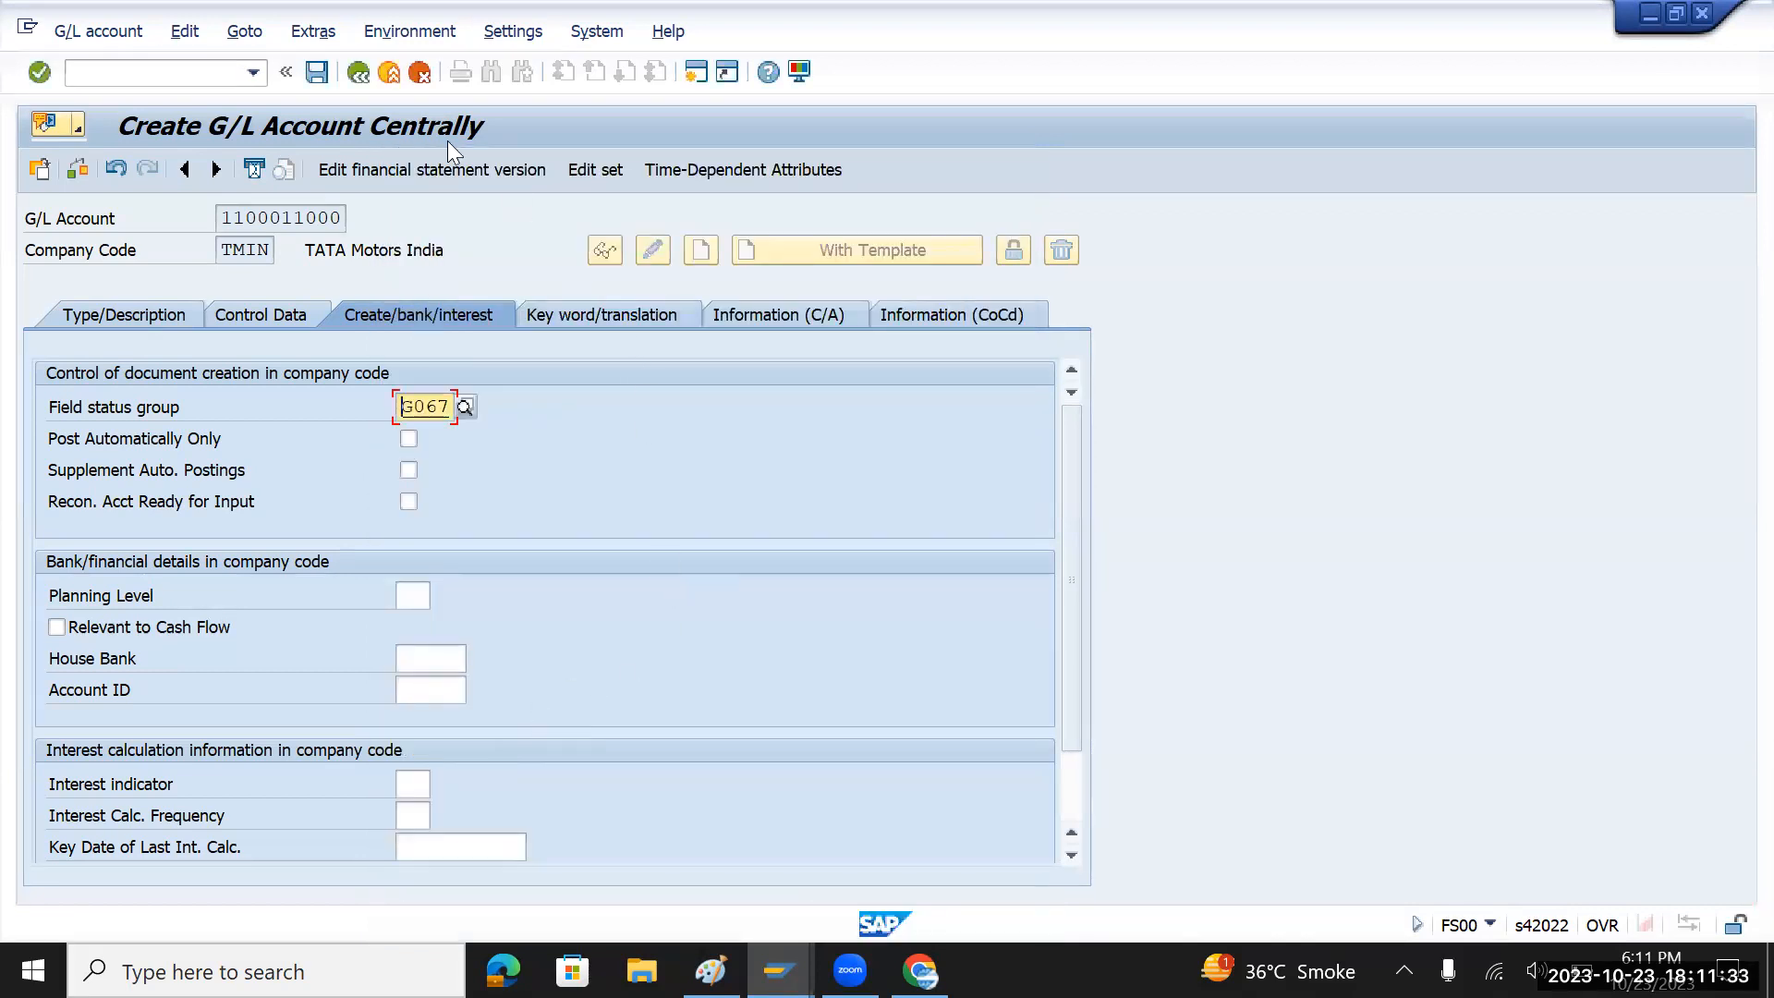
pyautogui.click(316, 72)
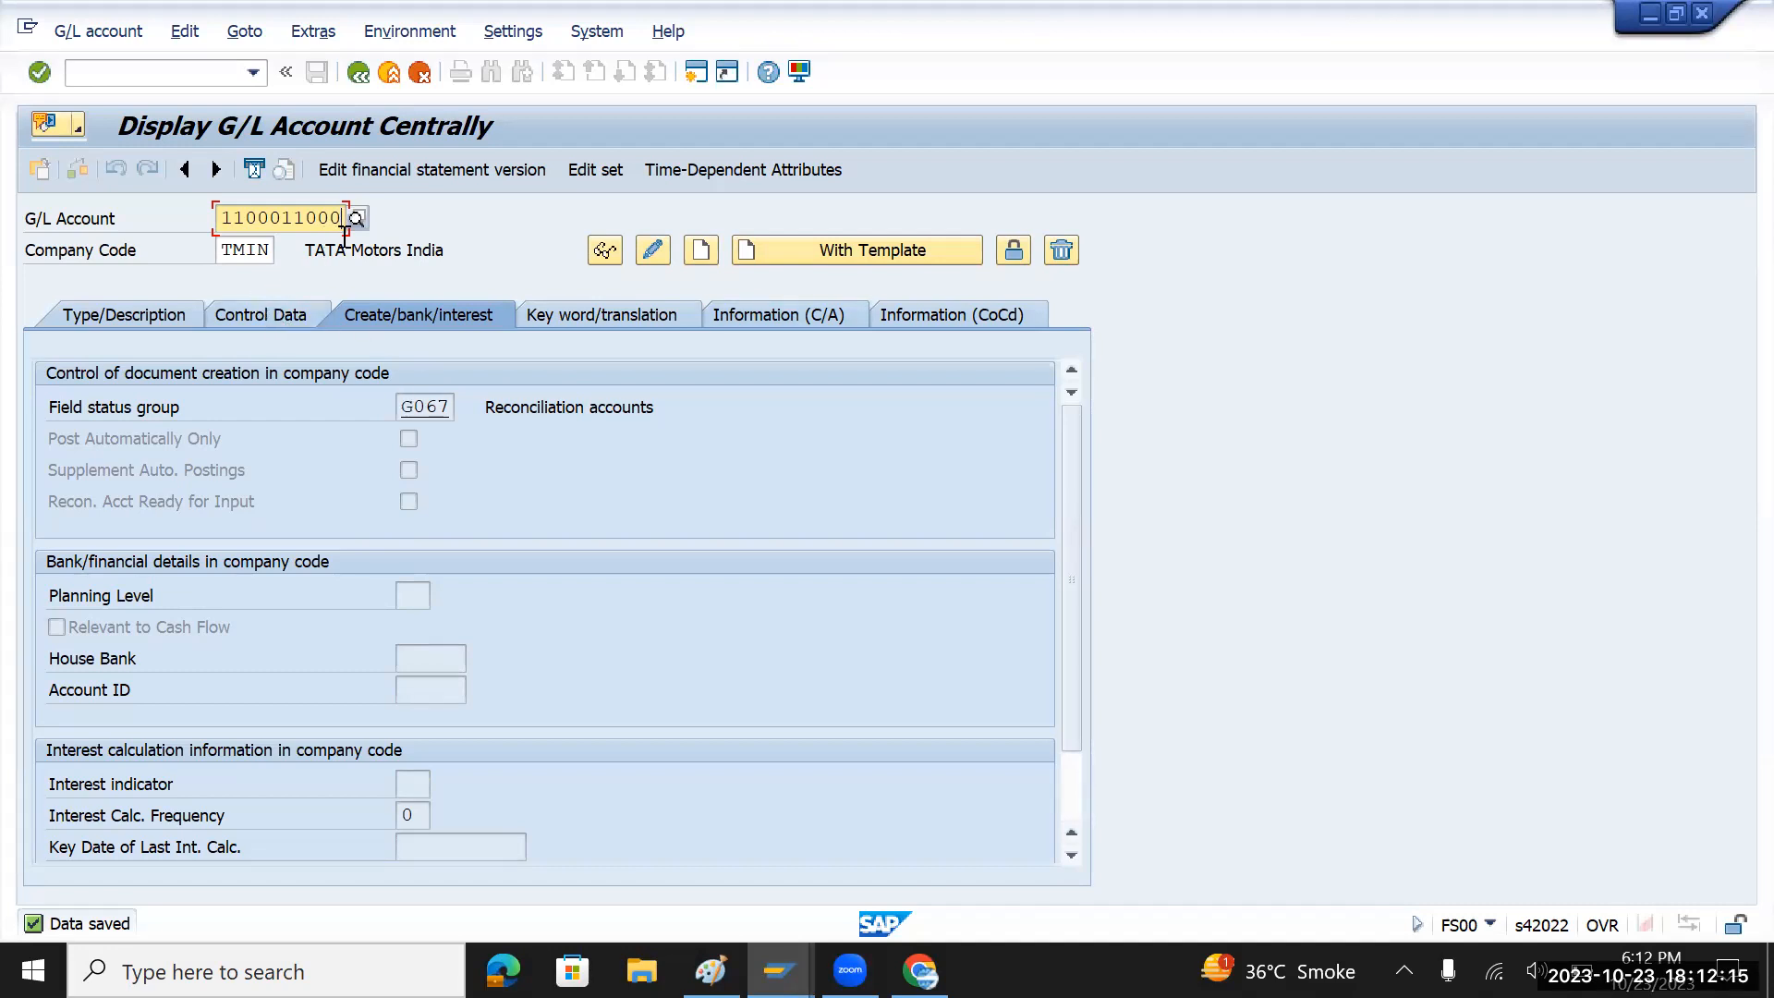
pyautogui.press('BackSpace')
pyautogui.press('BackSpace')
pyautogui.write('10')
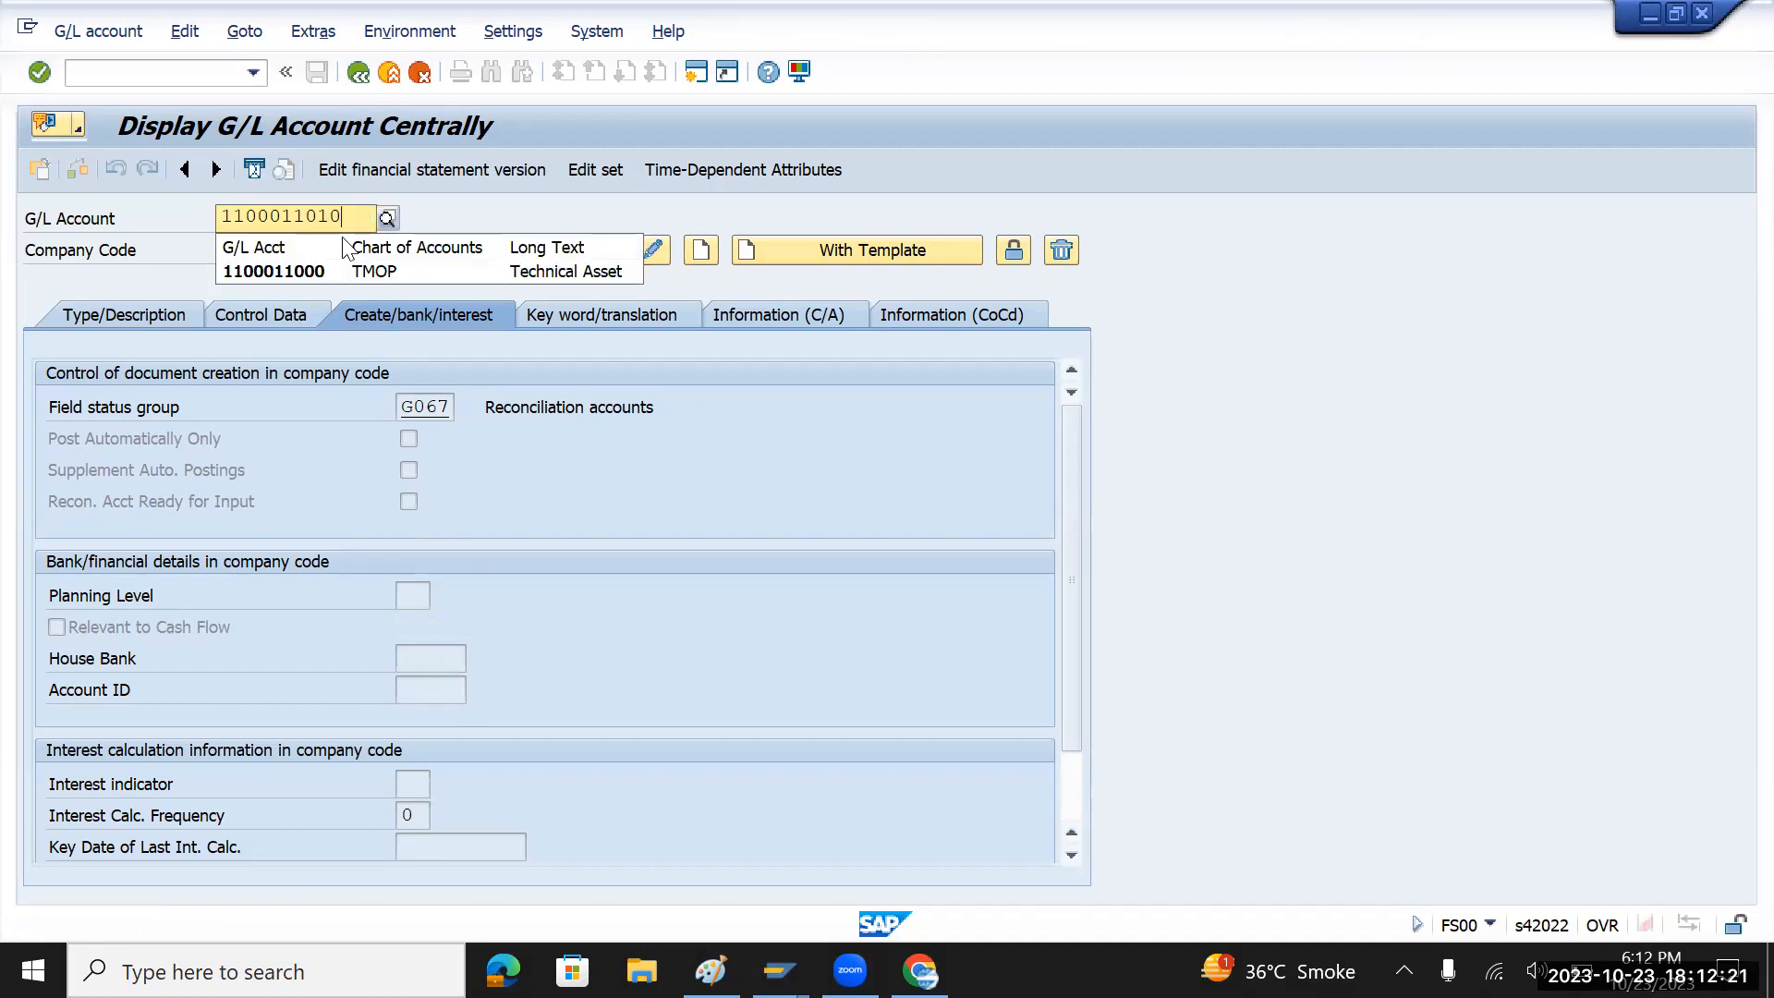
pyautogui.click(701, 250)
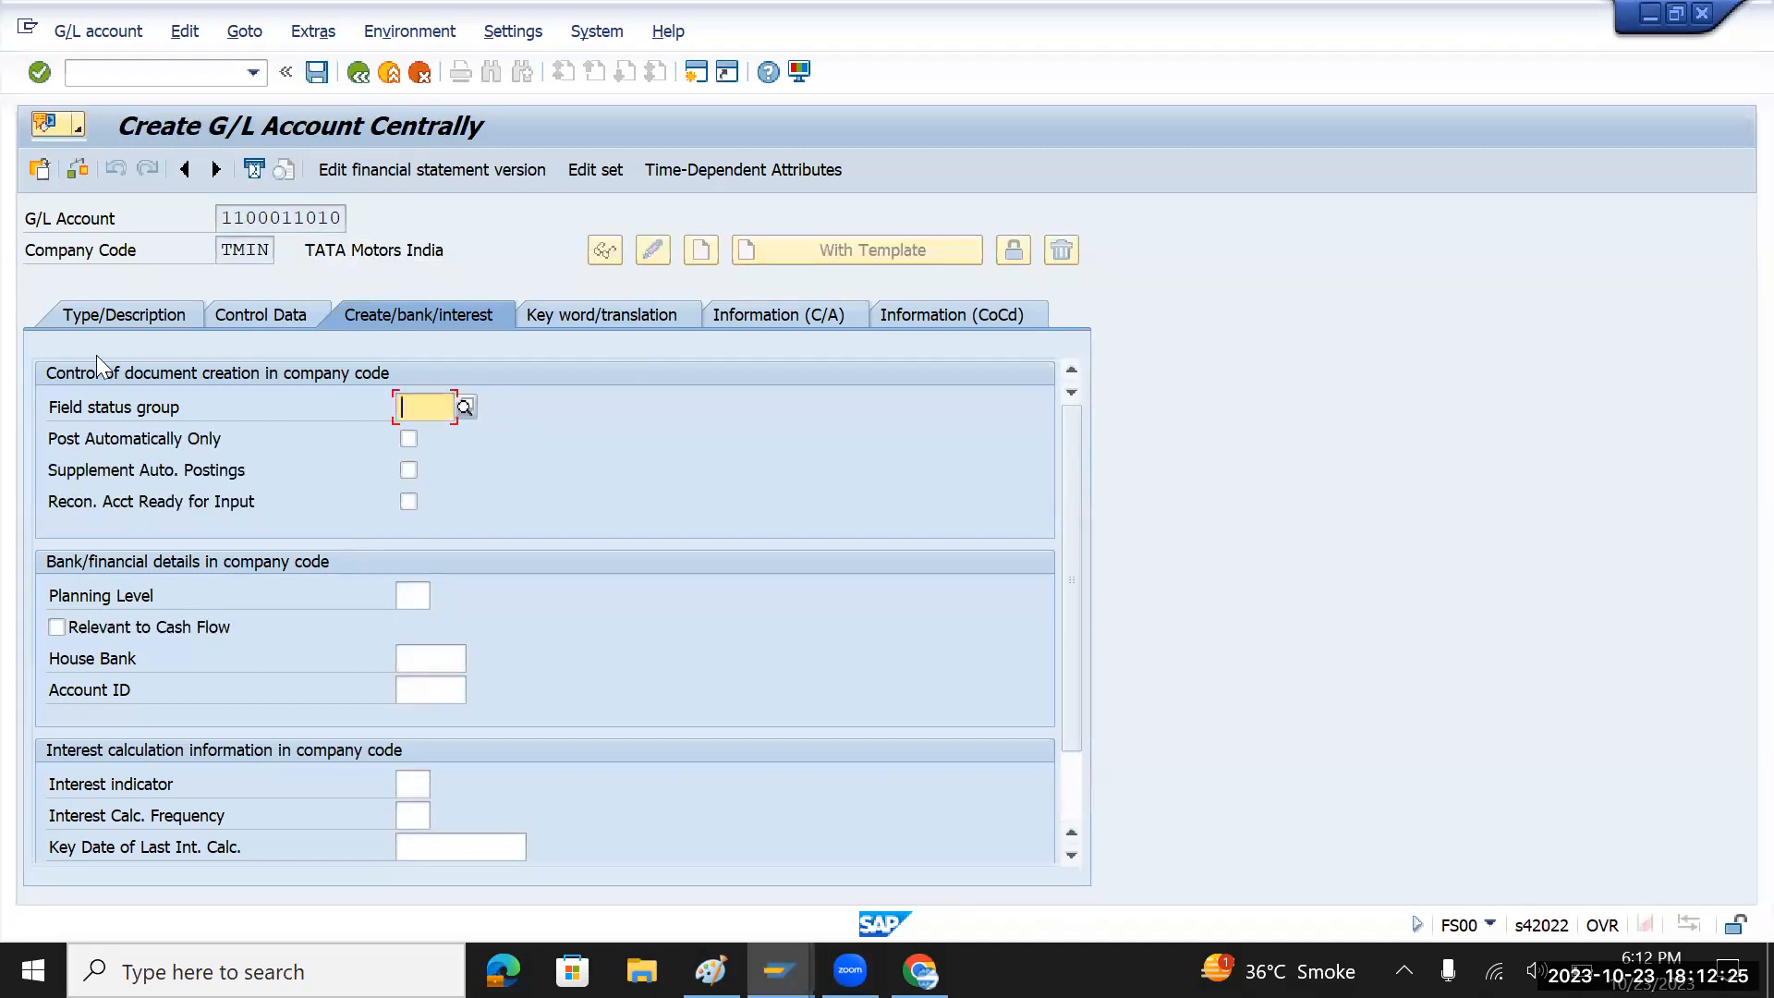
pyautogui.click(144, 316)
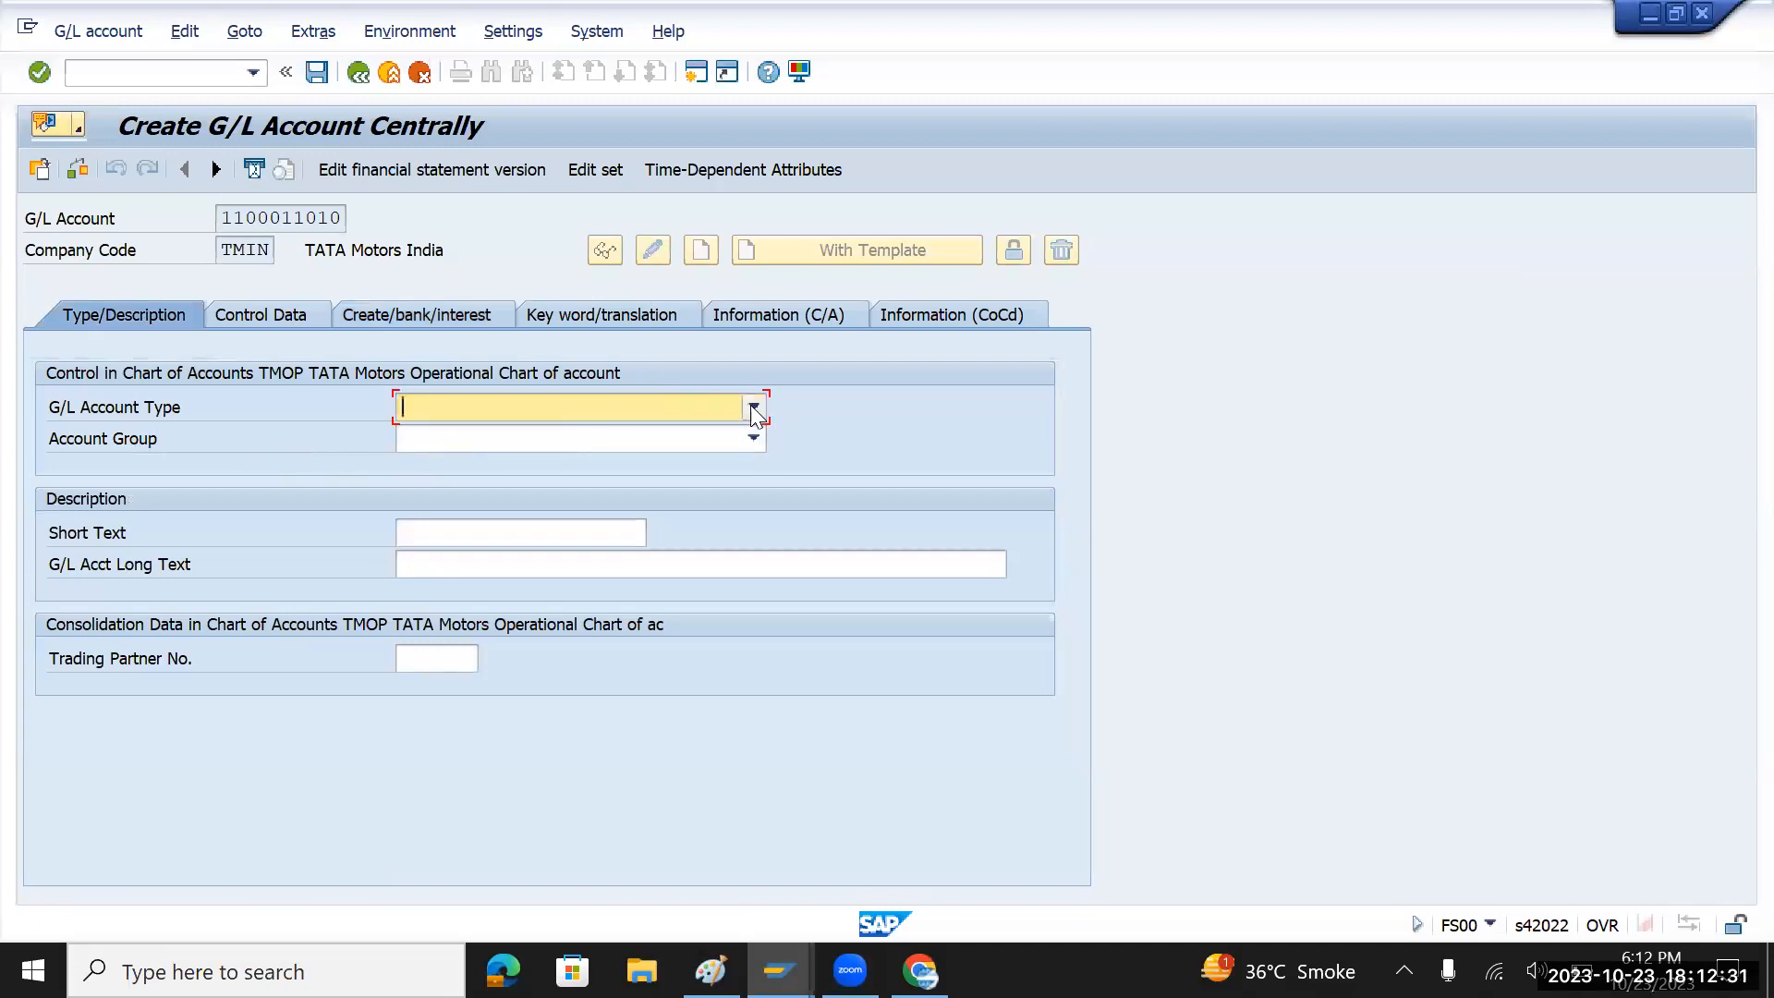
pyautogui.click(712, 405)
pyautogui.click(647, 431)
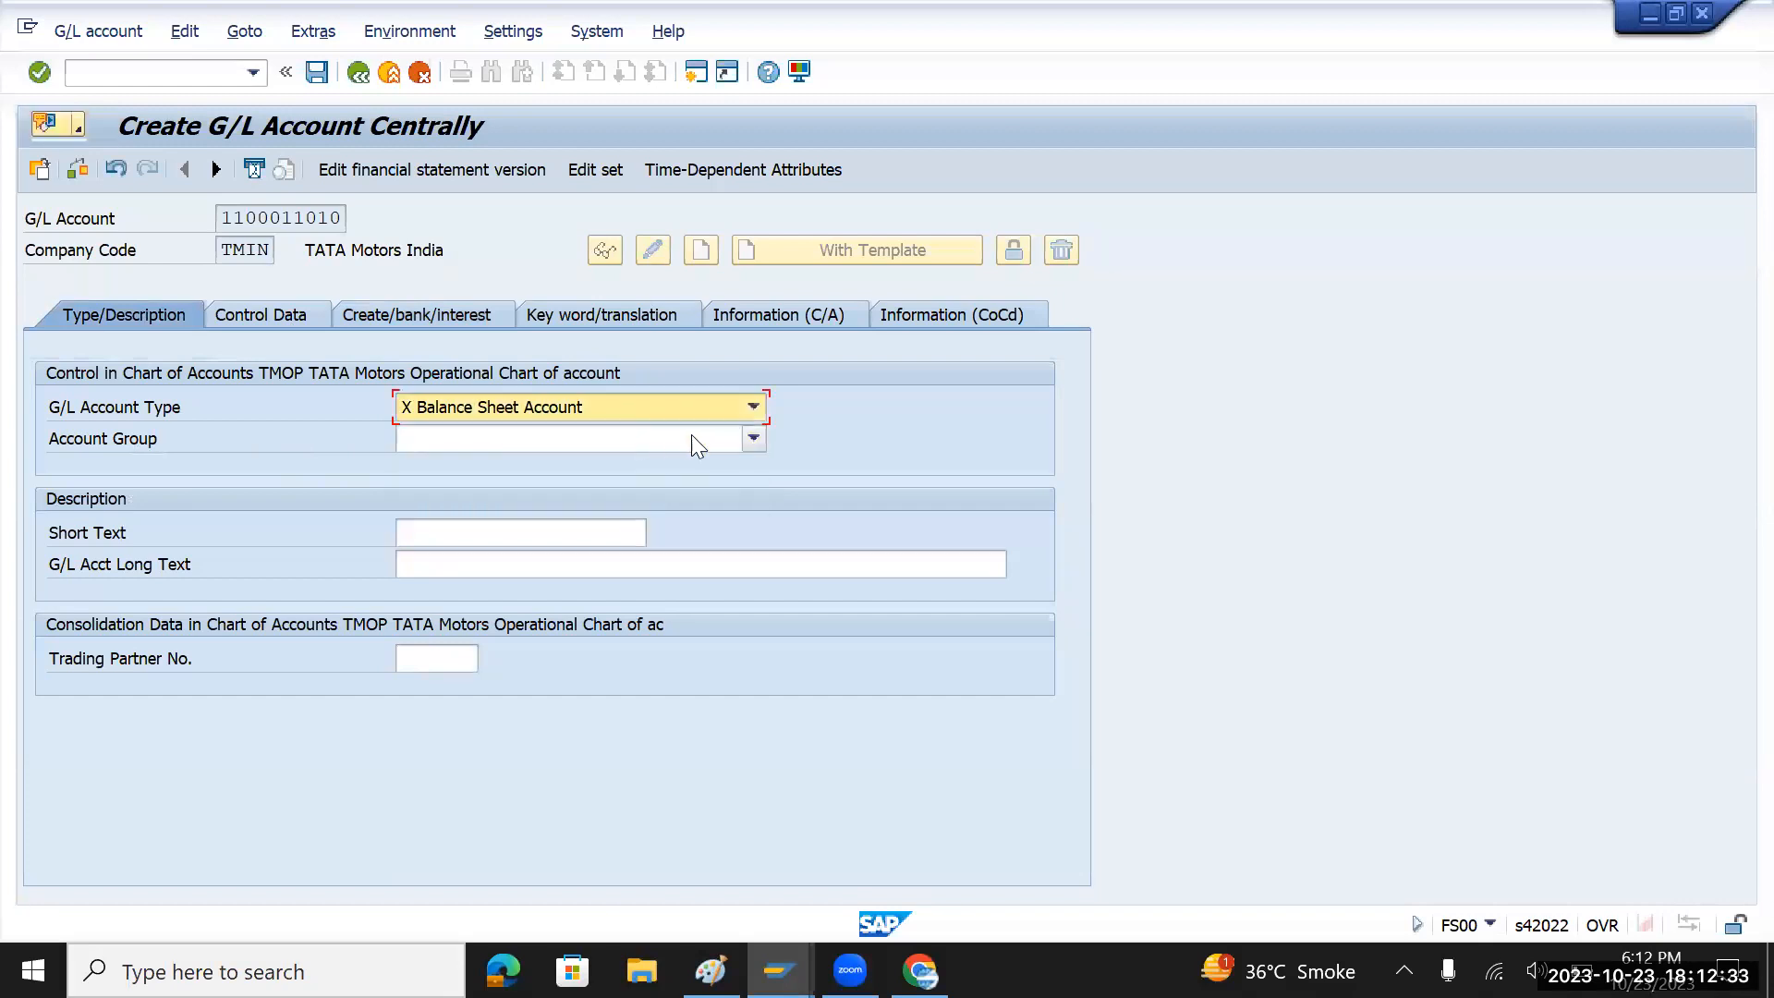
pyautogui.click(754, 438)
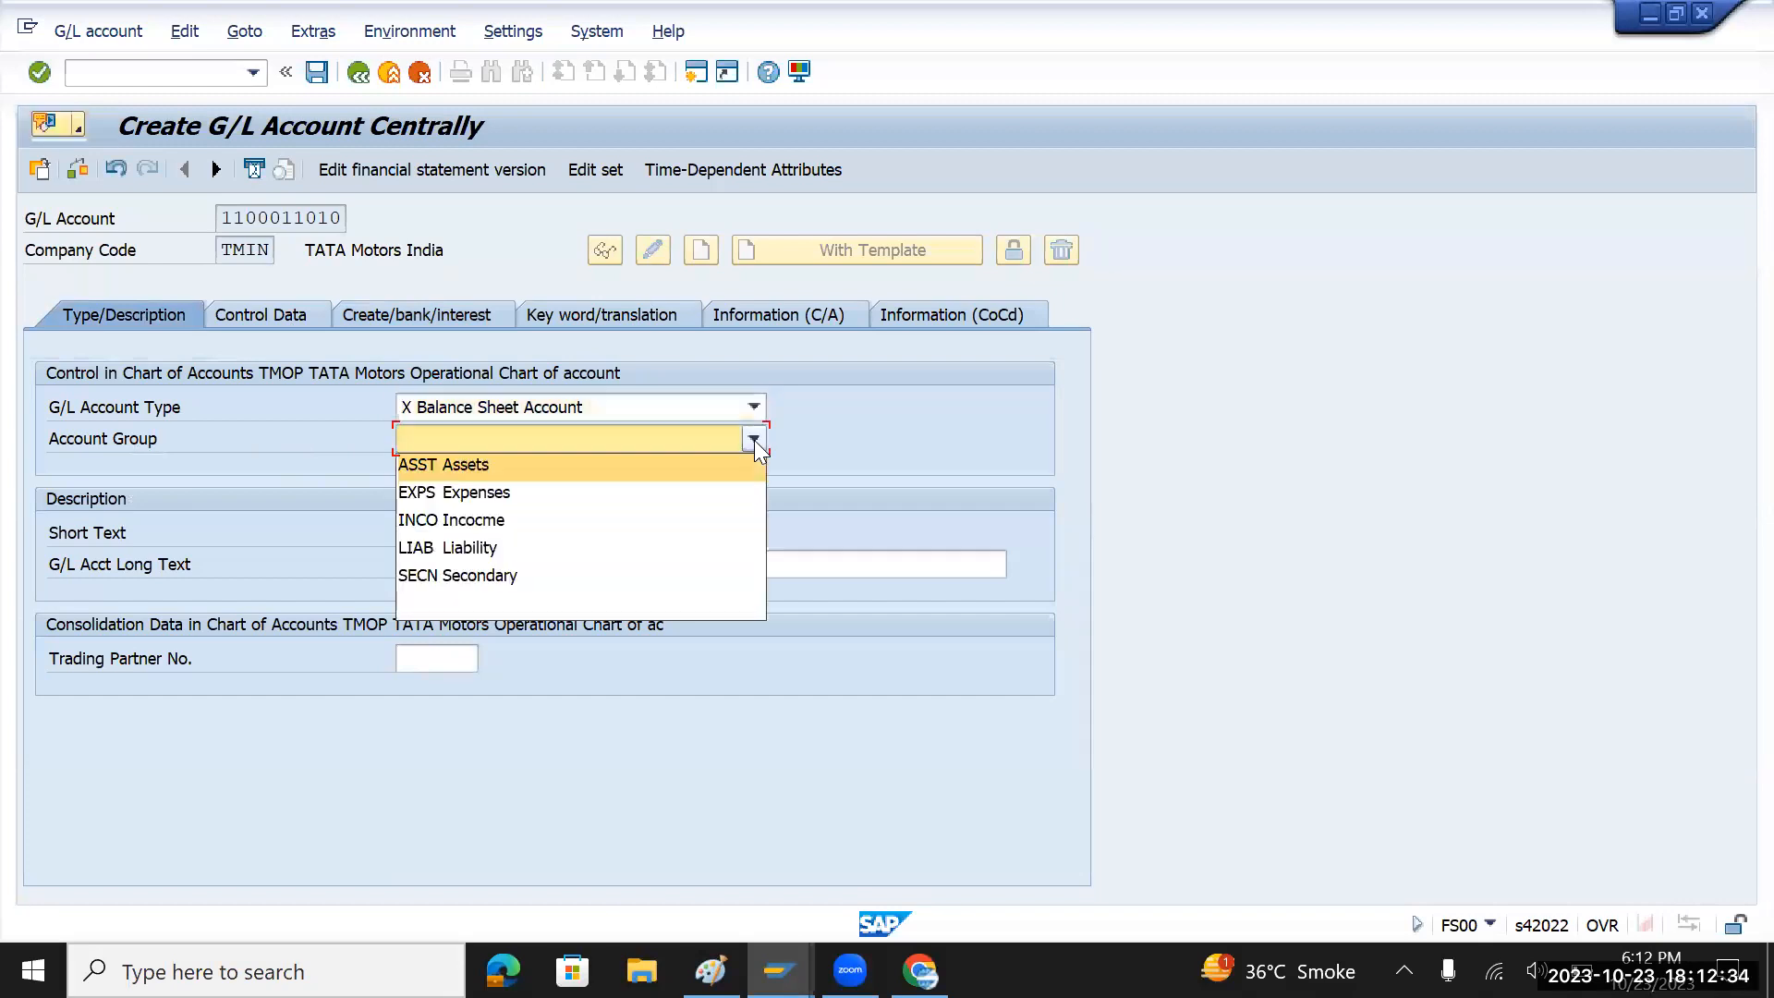
pyautogui.click(489, 476)
pyautogui.click(475, 534)
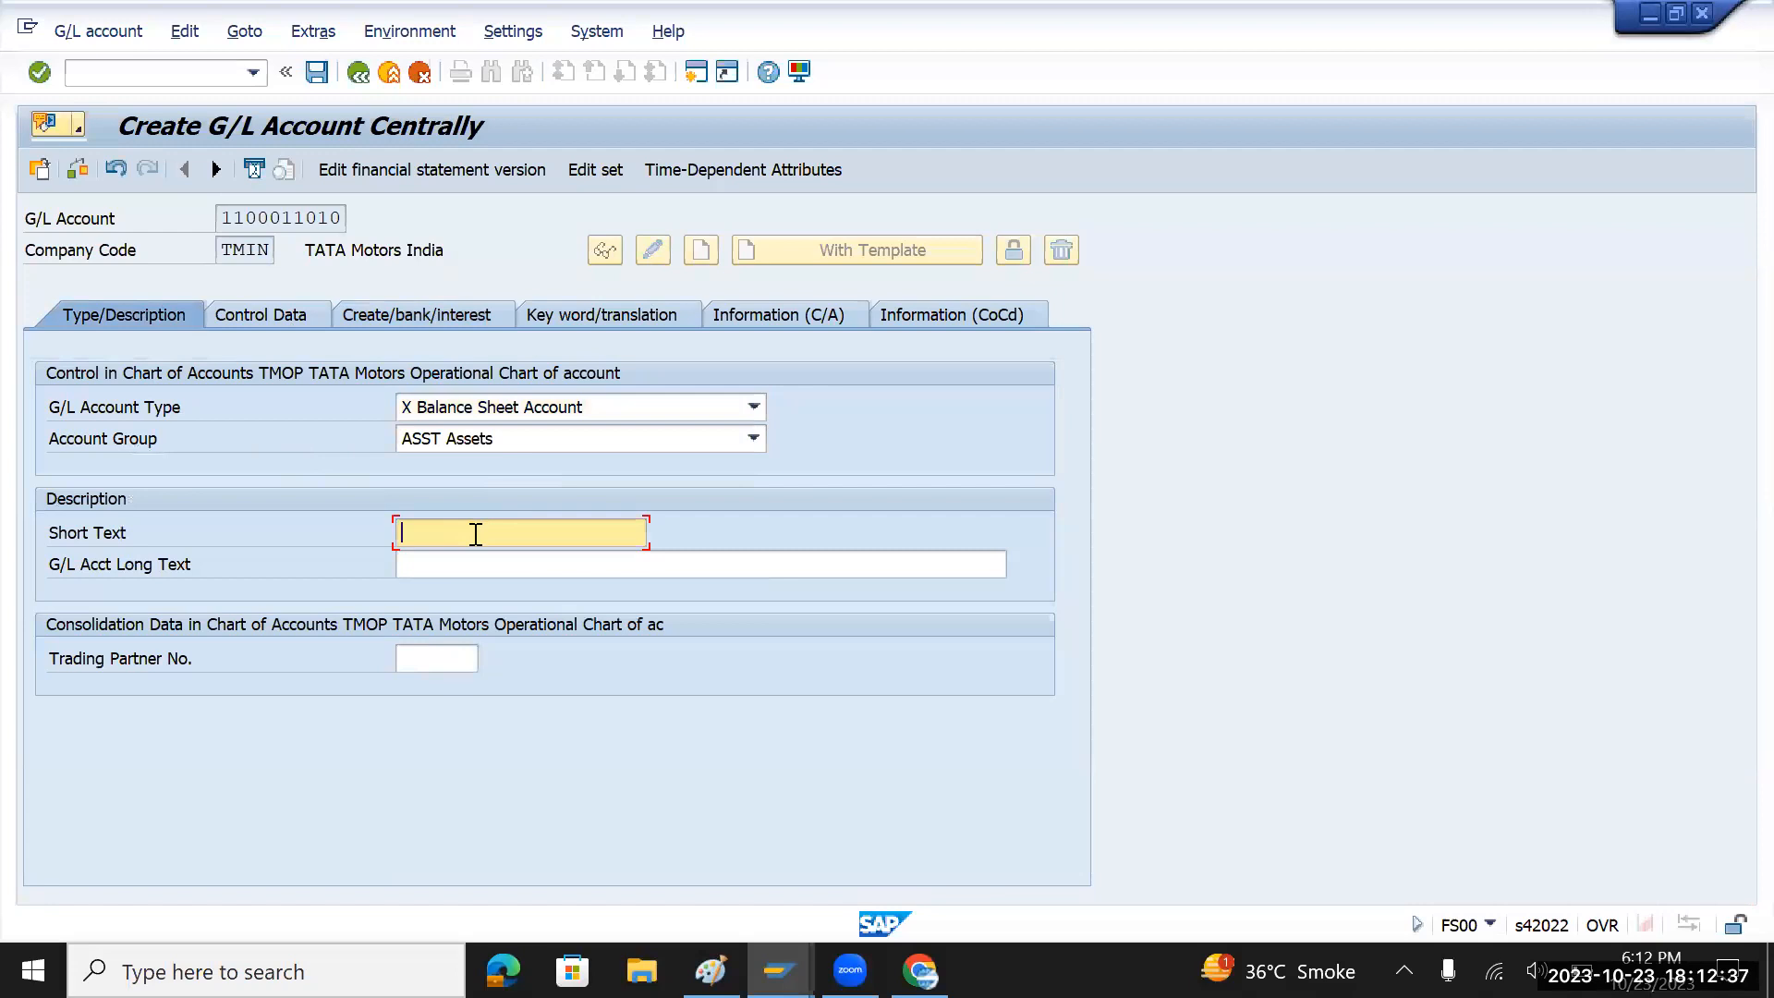
pyautogui.write('Vehical')
pyautogui.press('BackSpace')
pyautogui.press('BackSpace')
pyautogui.press('BackSpace')
pyautogui.press('BackSpace')
pyautogui.press('BackSpace')
pyautogui.press('BackSpace')
pyautogui.press('BackSpace')
pyautogui.press('BackSpace')
pyautogui.write('A')
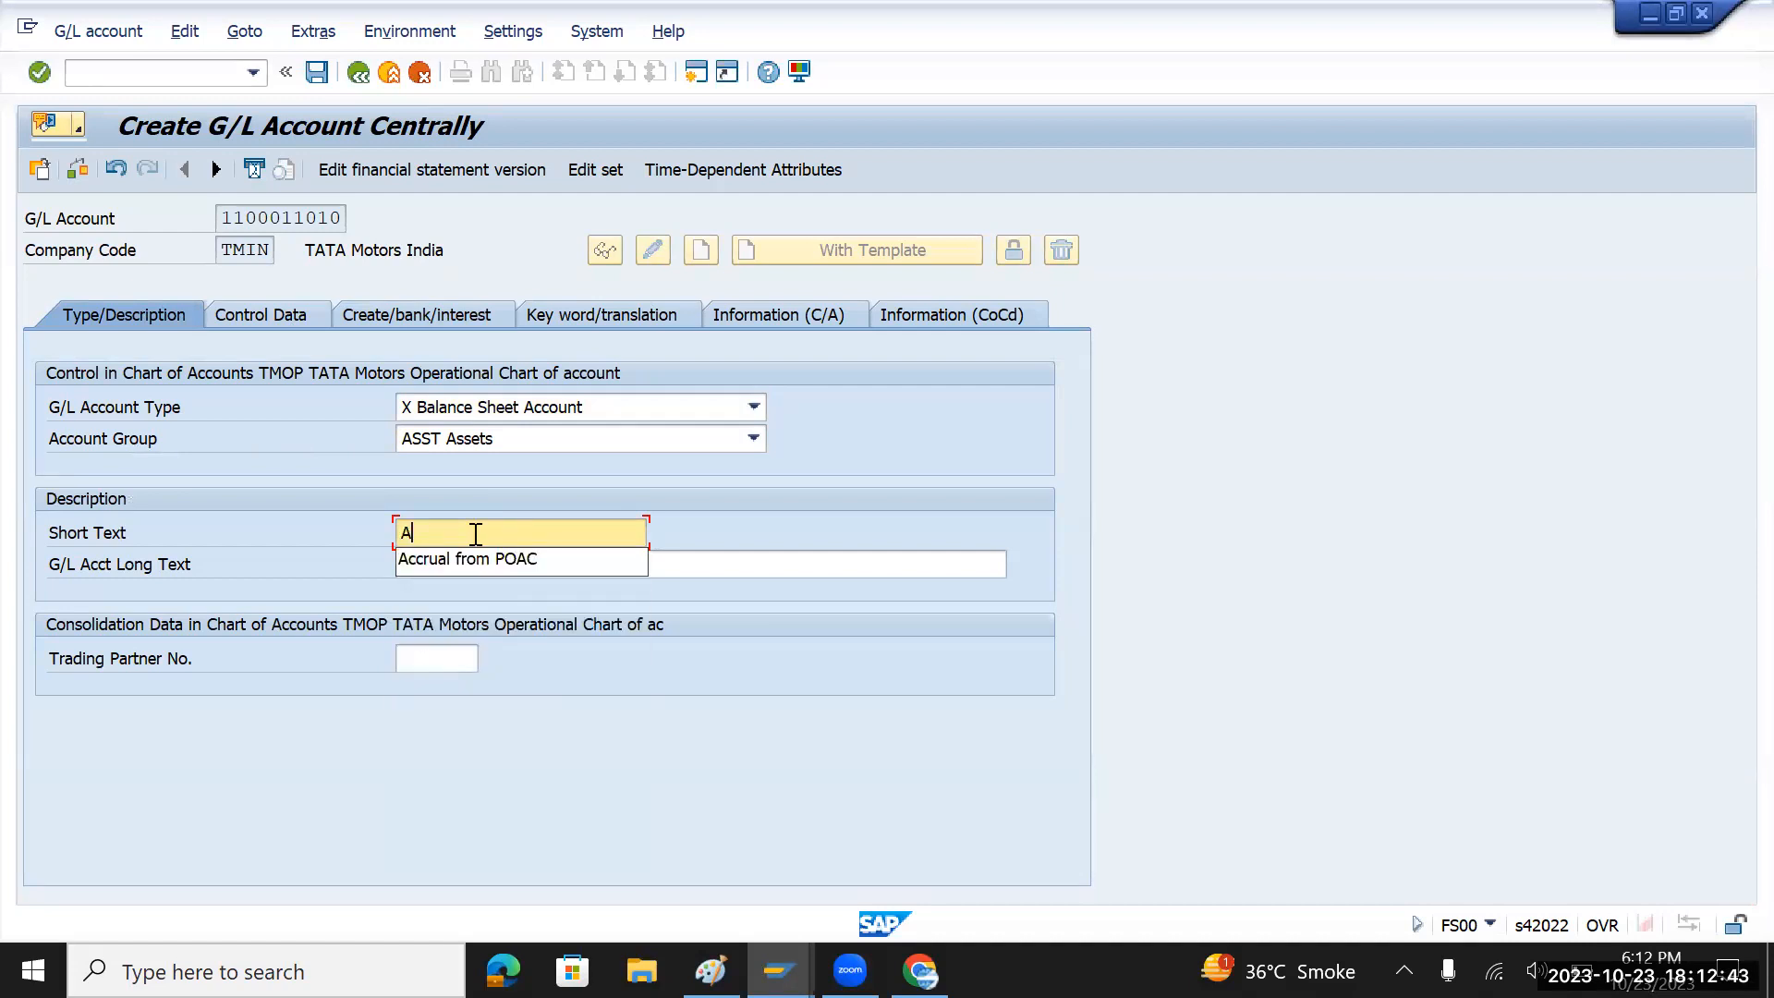
pyautogui.write('sset Veh')
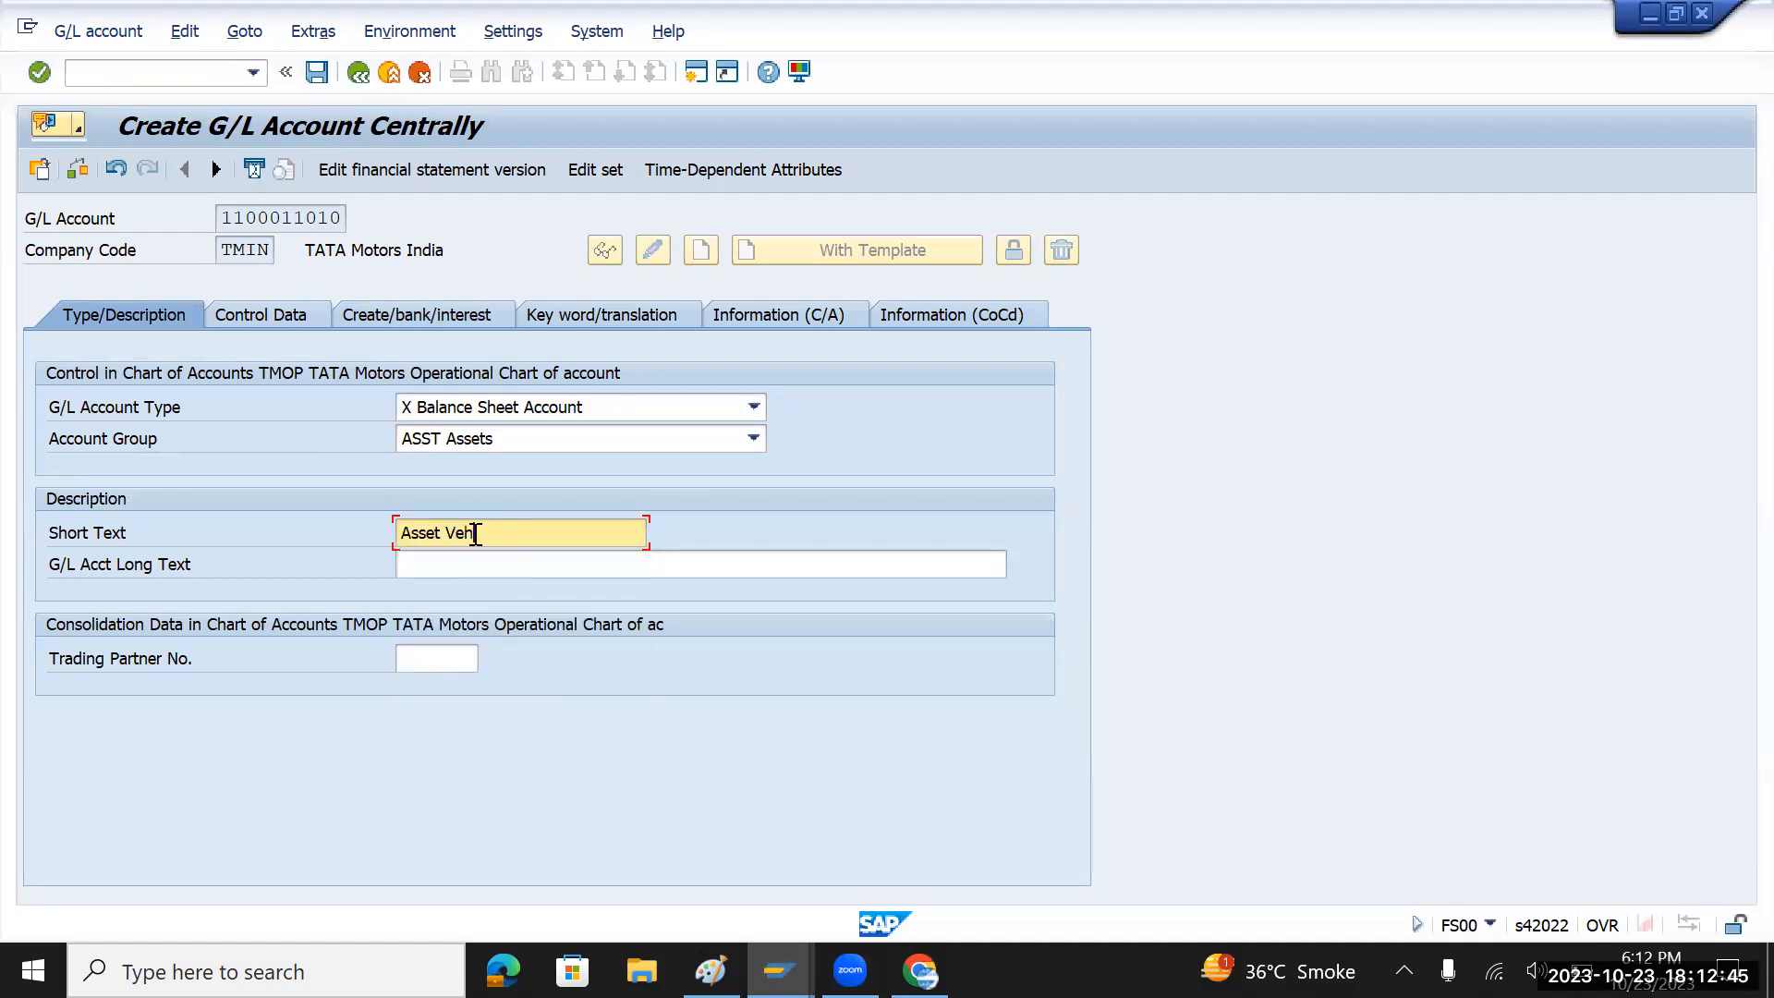
pyautogui.write('clal')
pyautogui.moveTo(543, 529); pyautogui.dragTo(366, 531)
pyautogui.click(553, 575)
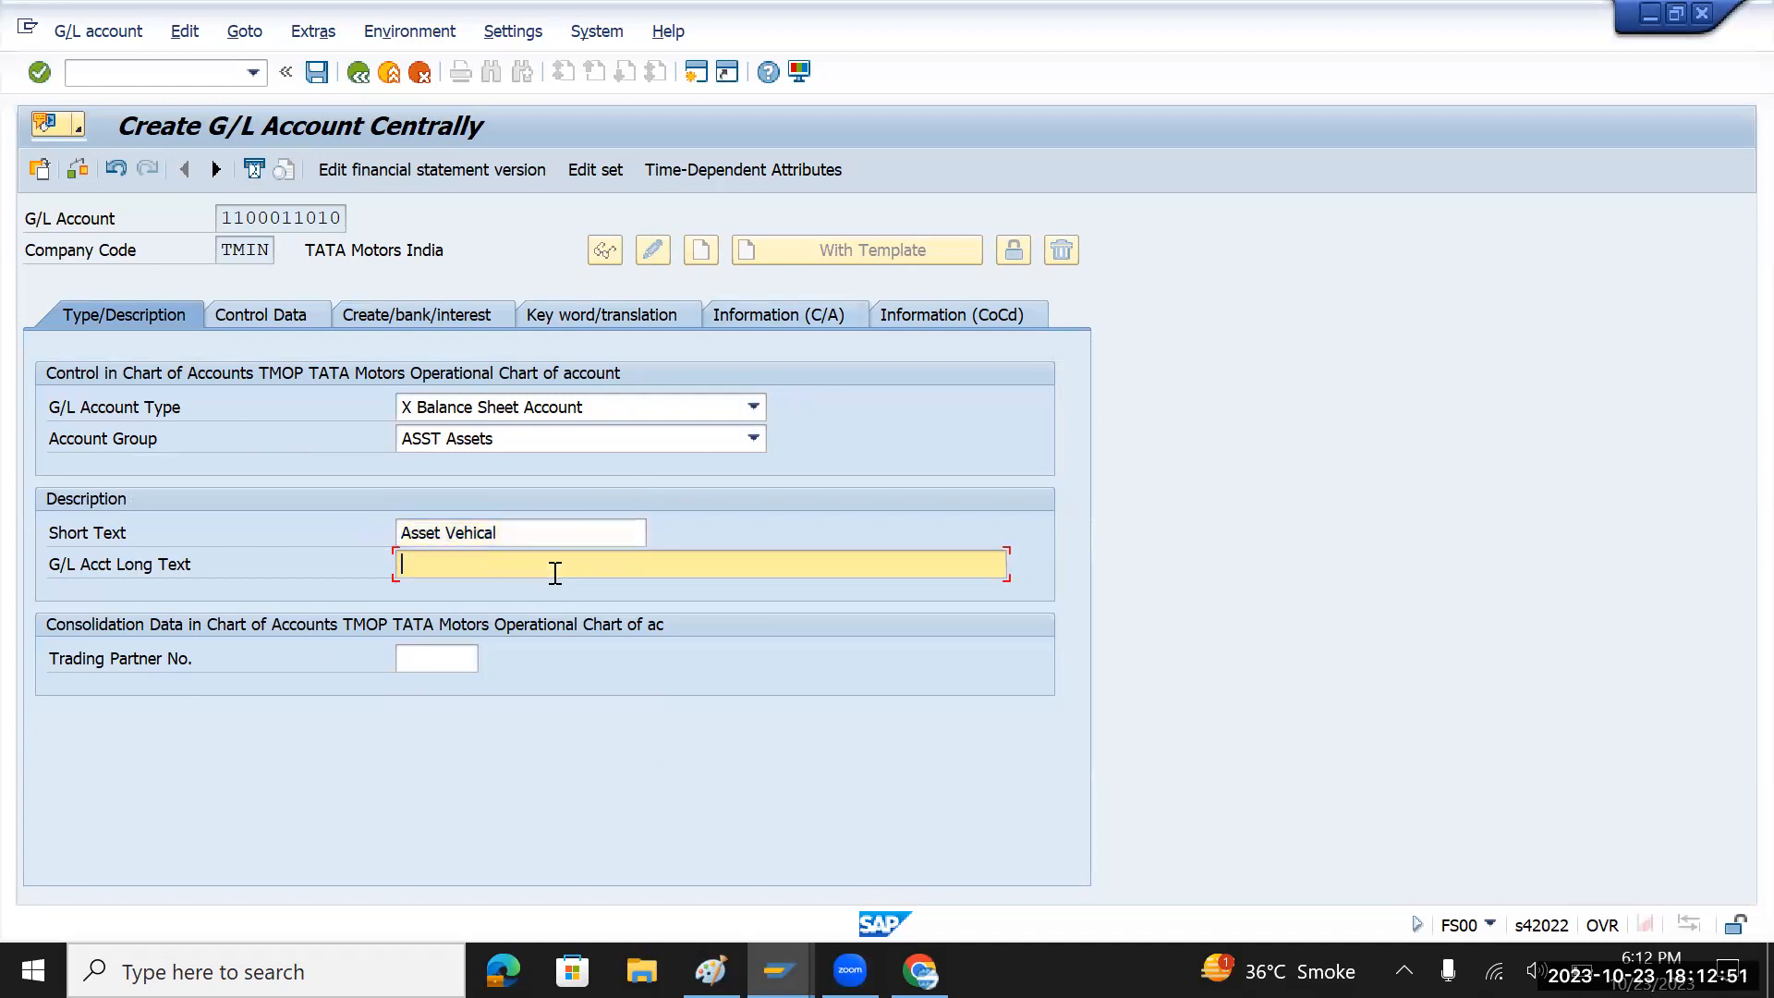
pyautogui.write('Fixed')
pyautogui.hotkey('ctrl', 'v')
# - In the control data of the Asset Vehical account, set reconciliation account type A Assets and sort key 001
pyautogui.click(279, 318)
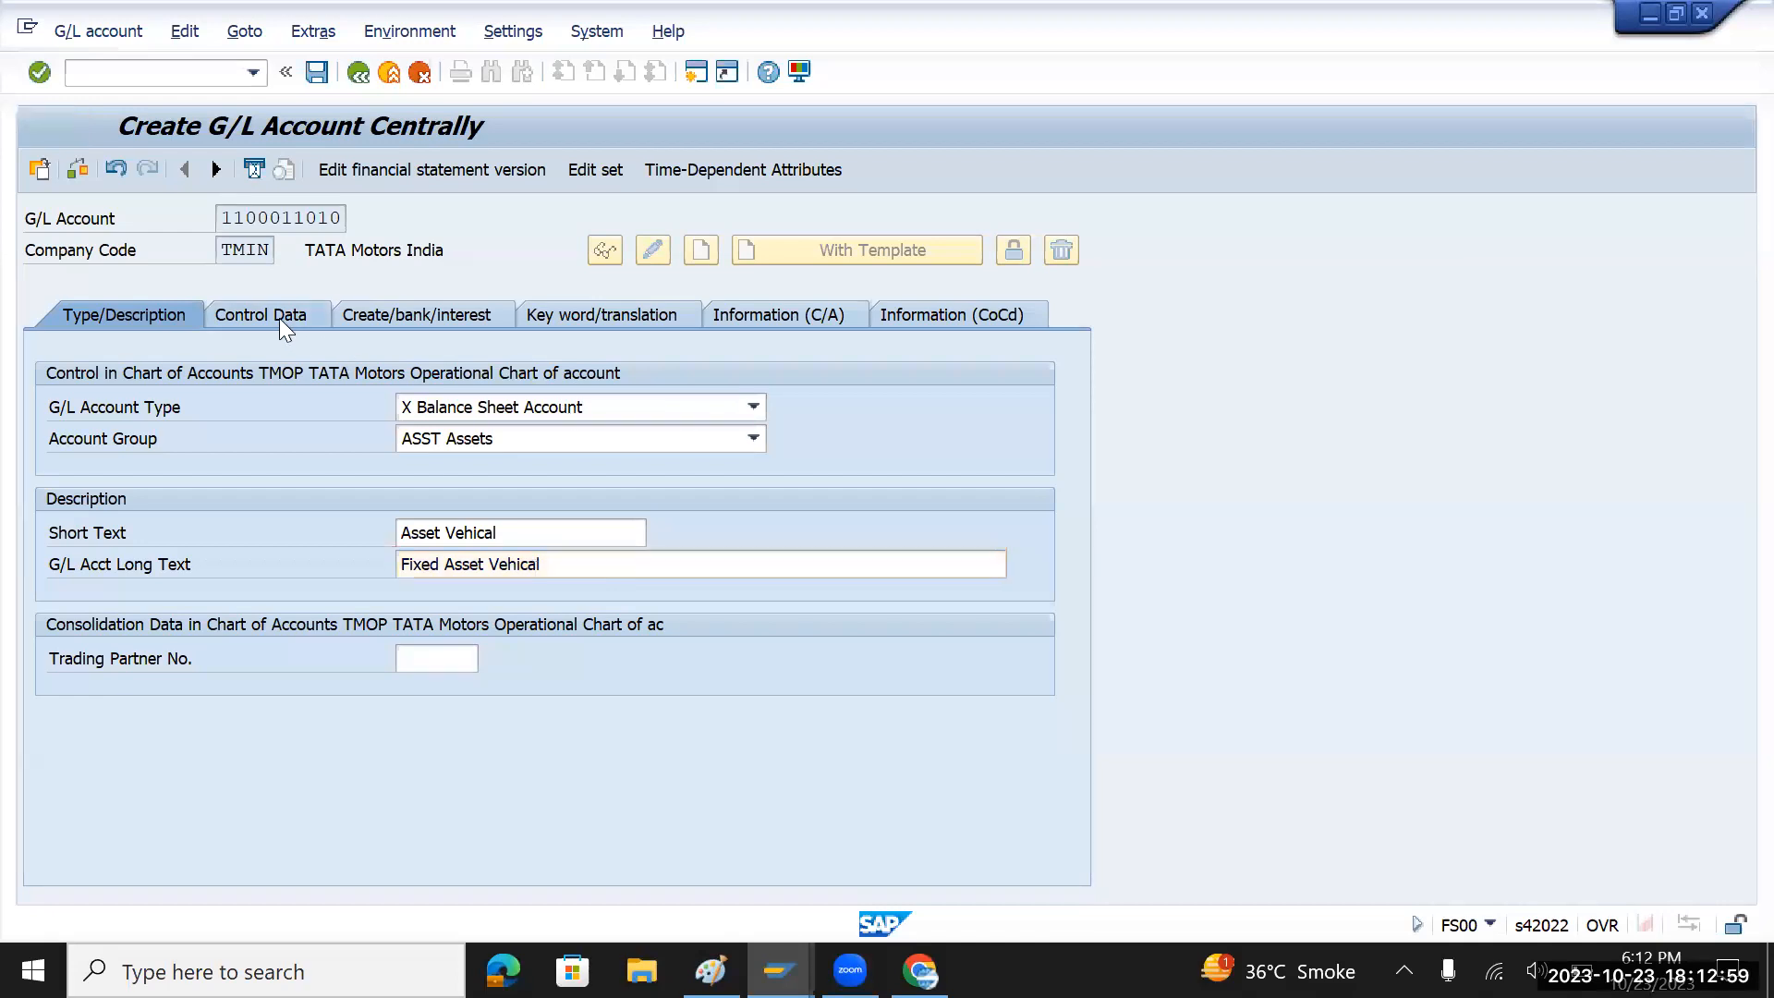
pyautogui.click(672, 561)
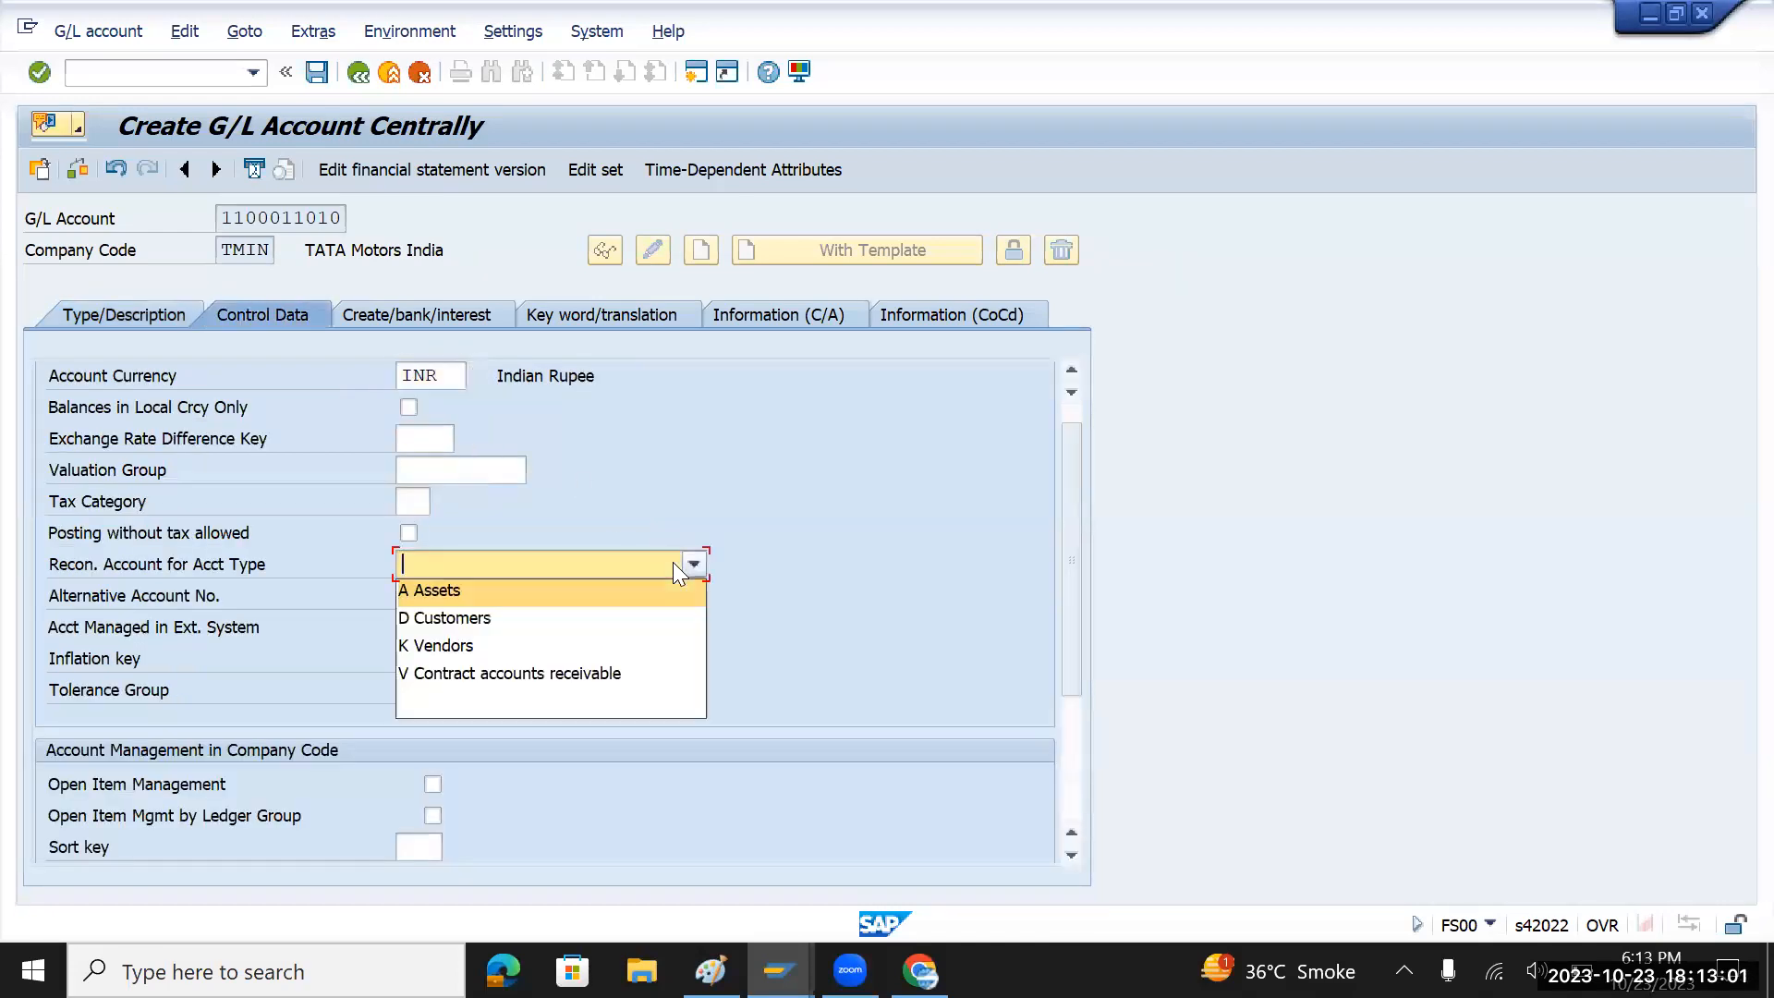
pyautogui.click(468, 588)
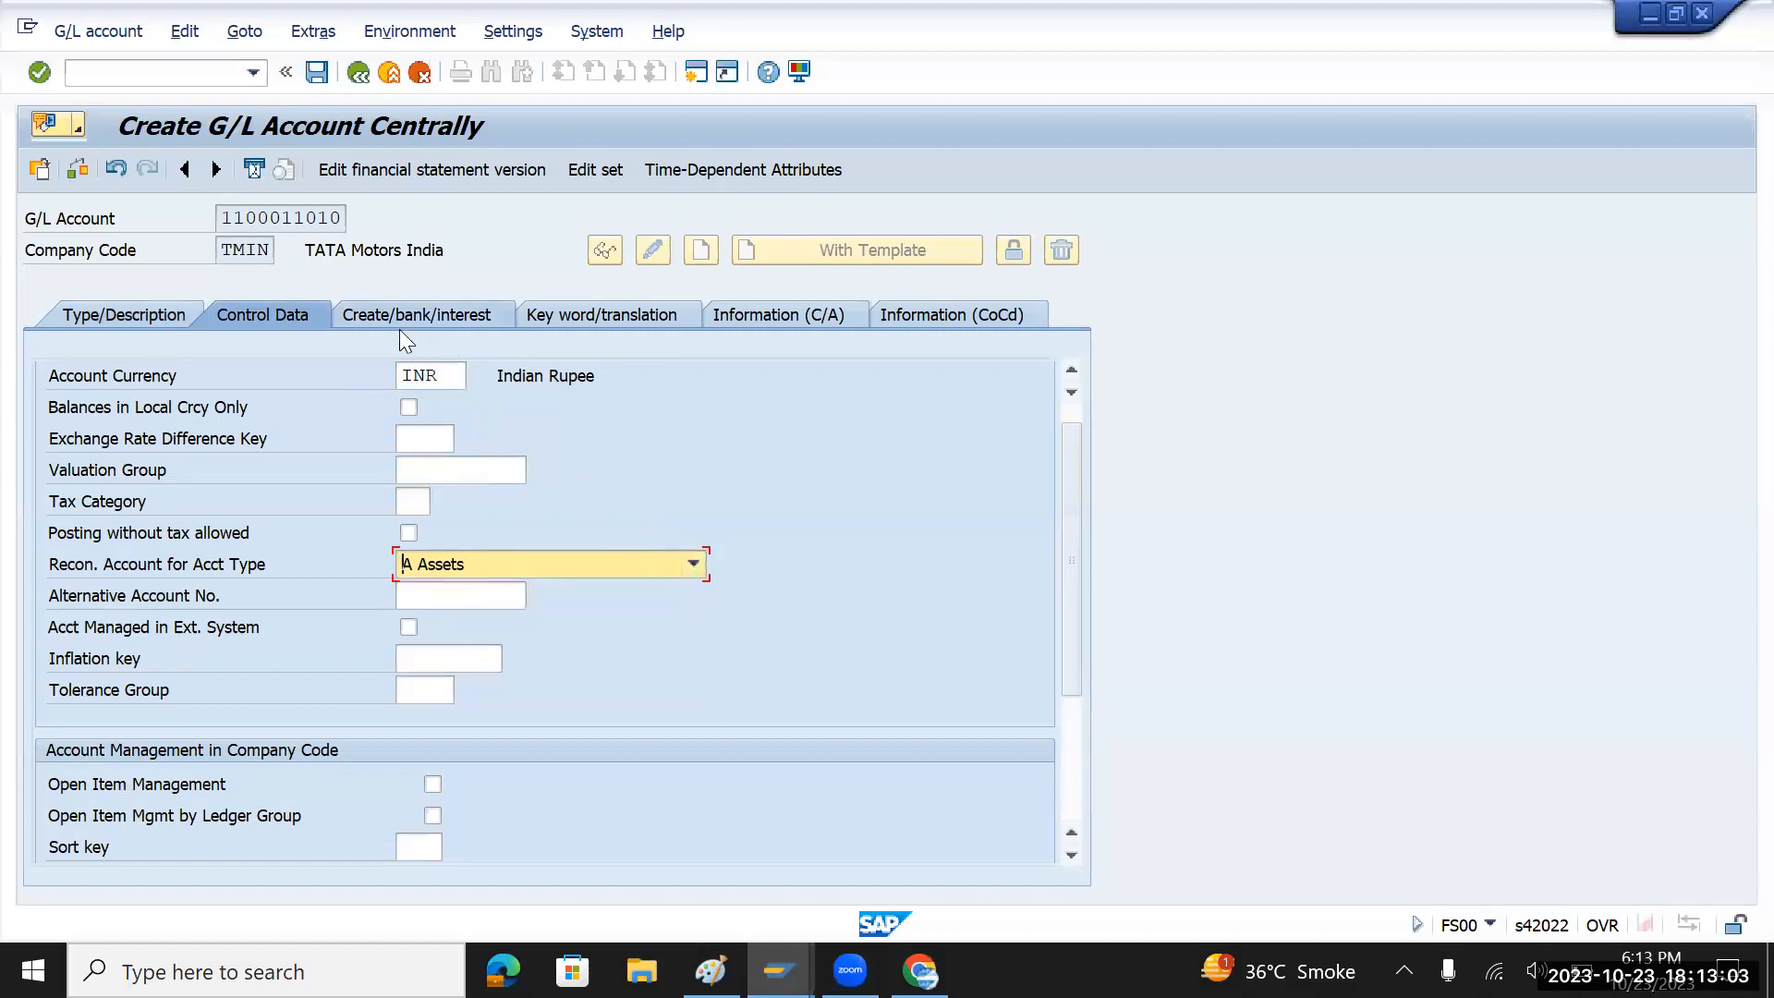
pyautogui.scroll(-3, 662, 612)
pyautogui.click(418, 628)
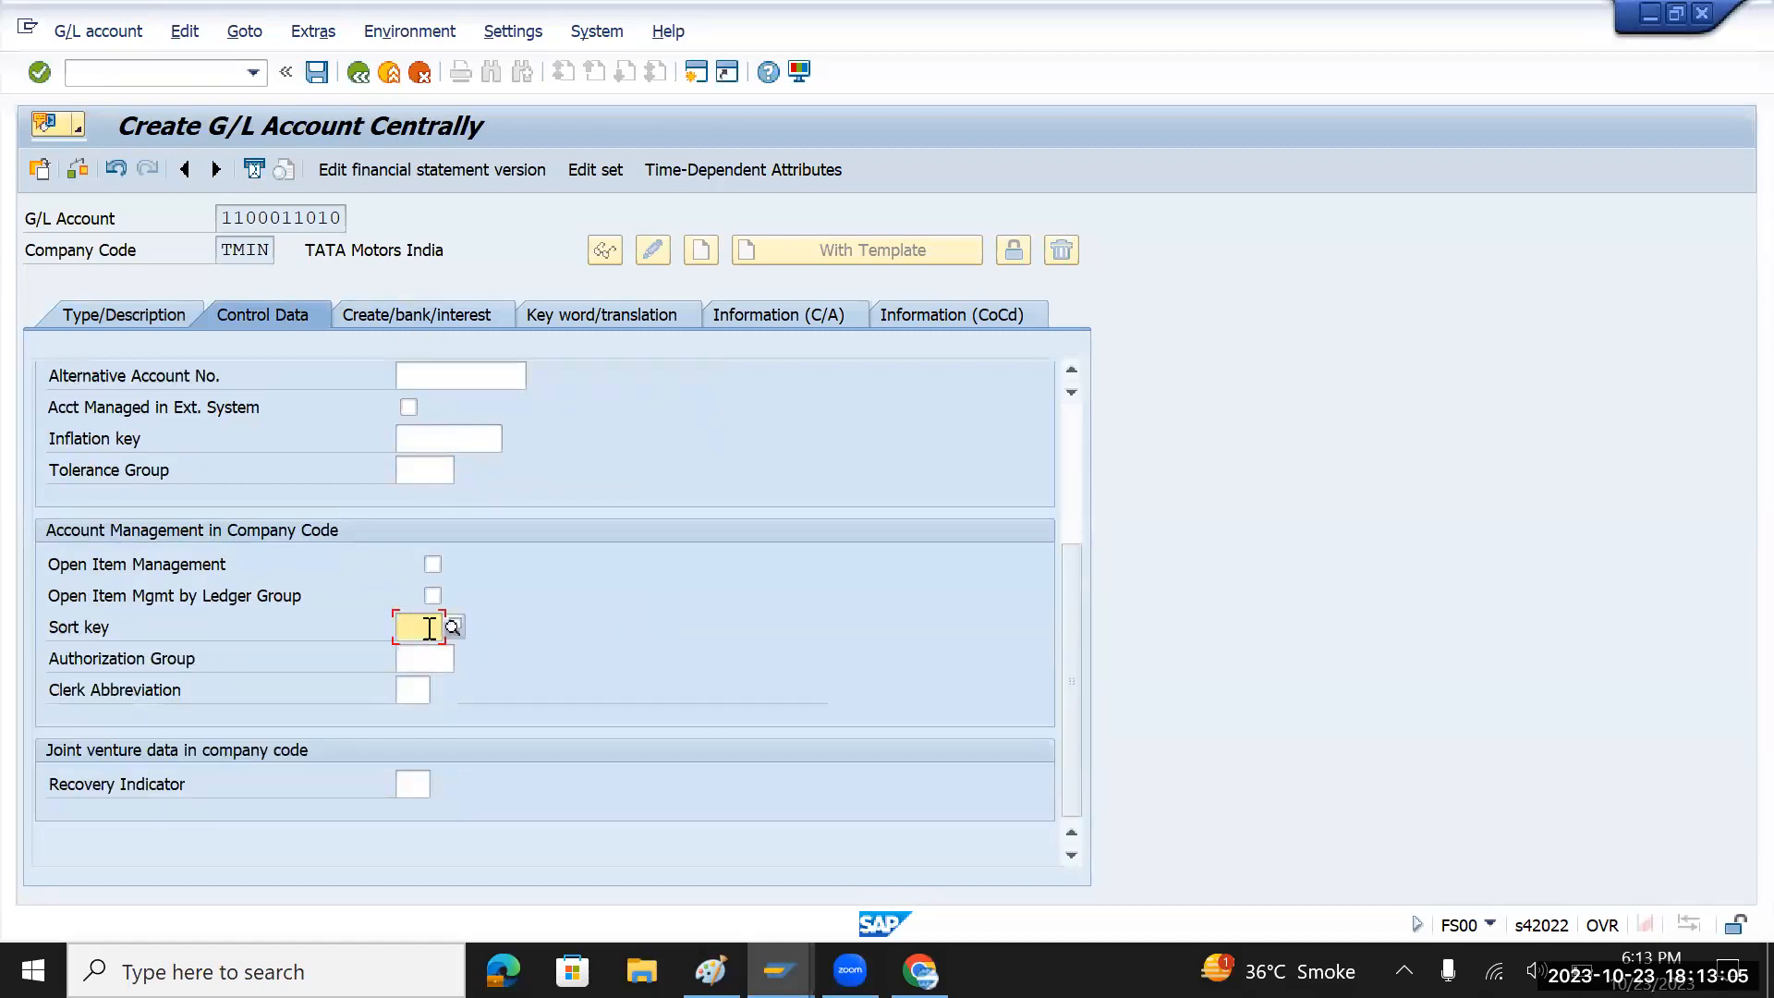
pyautogui.click(443, 649)
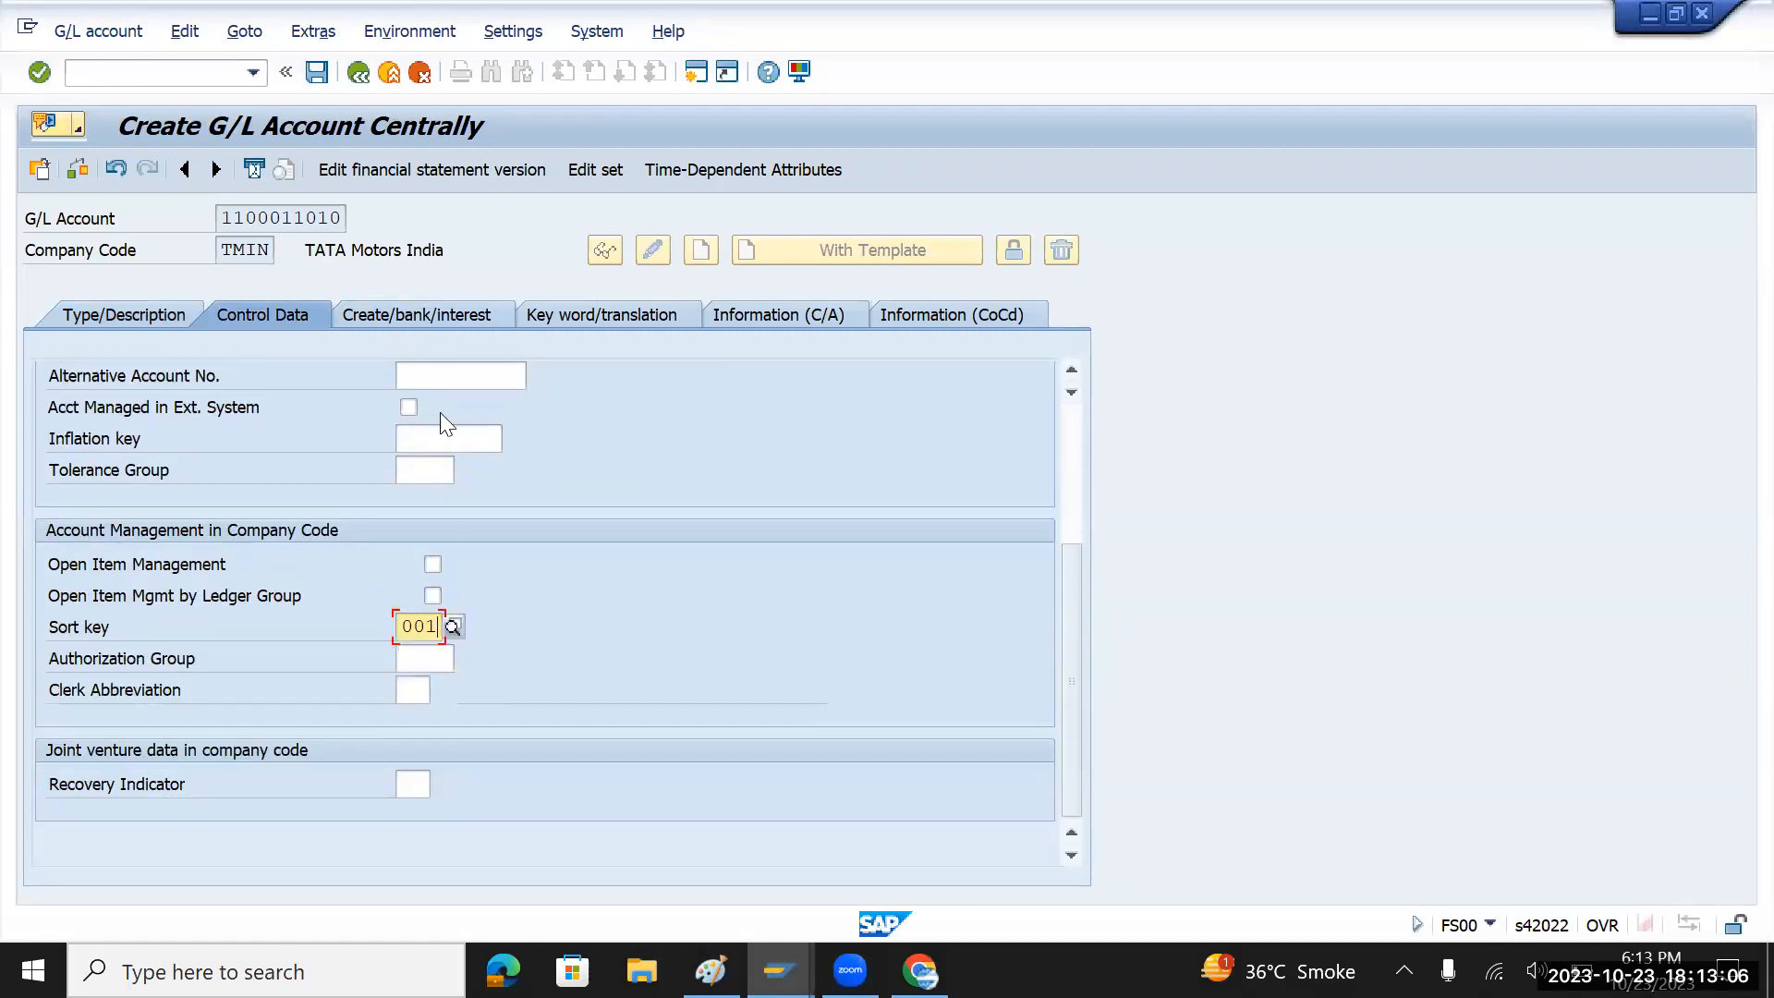
# - Assign field status group G067 to the Asset Vehical account and save it
pyautogui.click(449, 319)
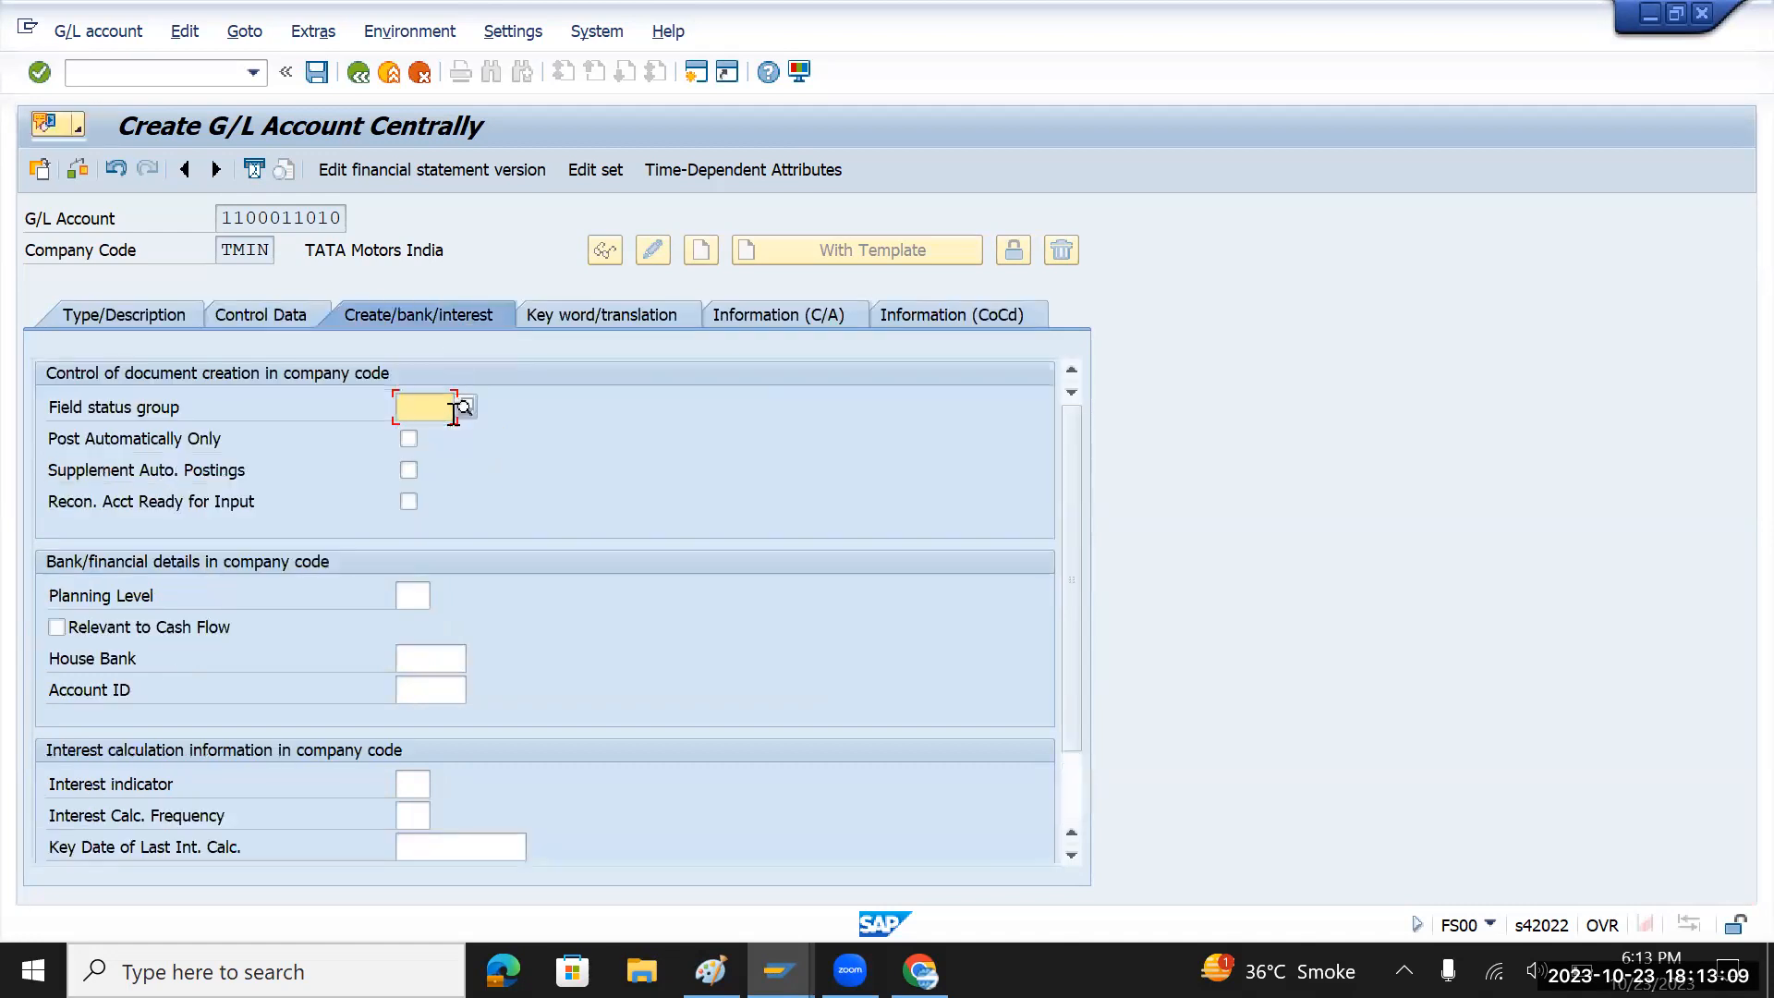
pyautogui.click(453, 413)
pyautogui.click(438, 437)
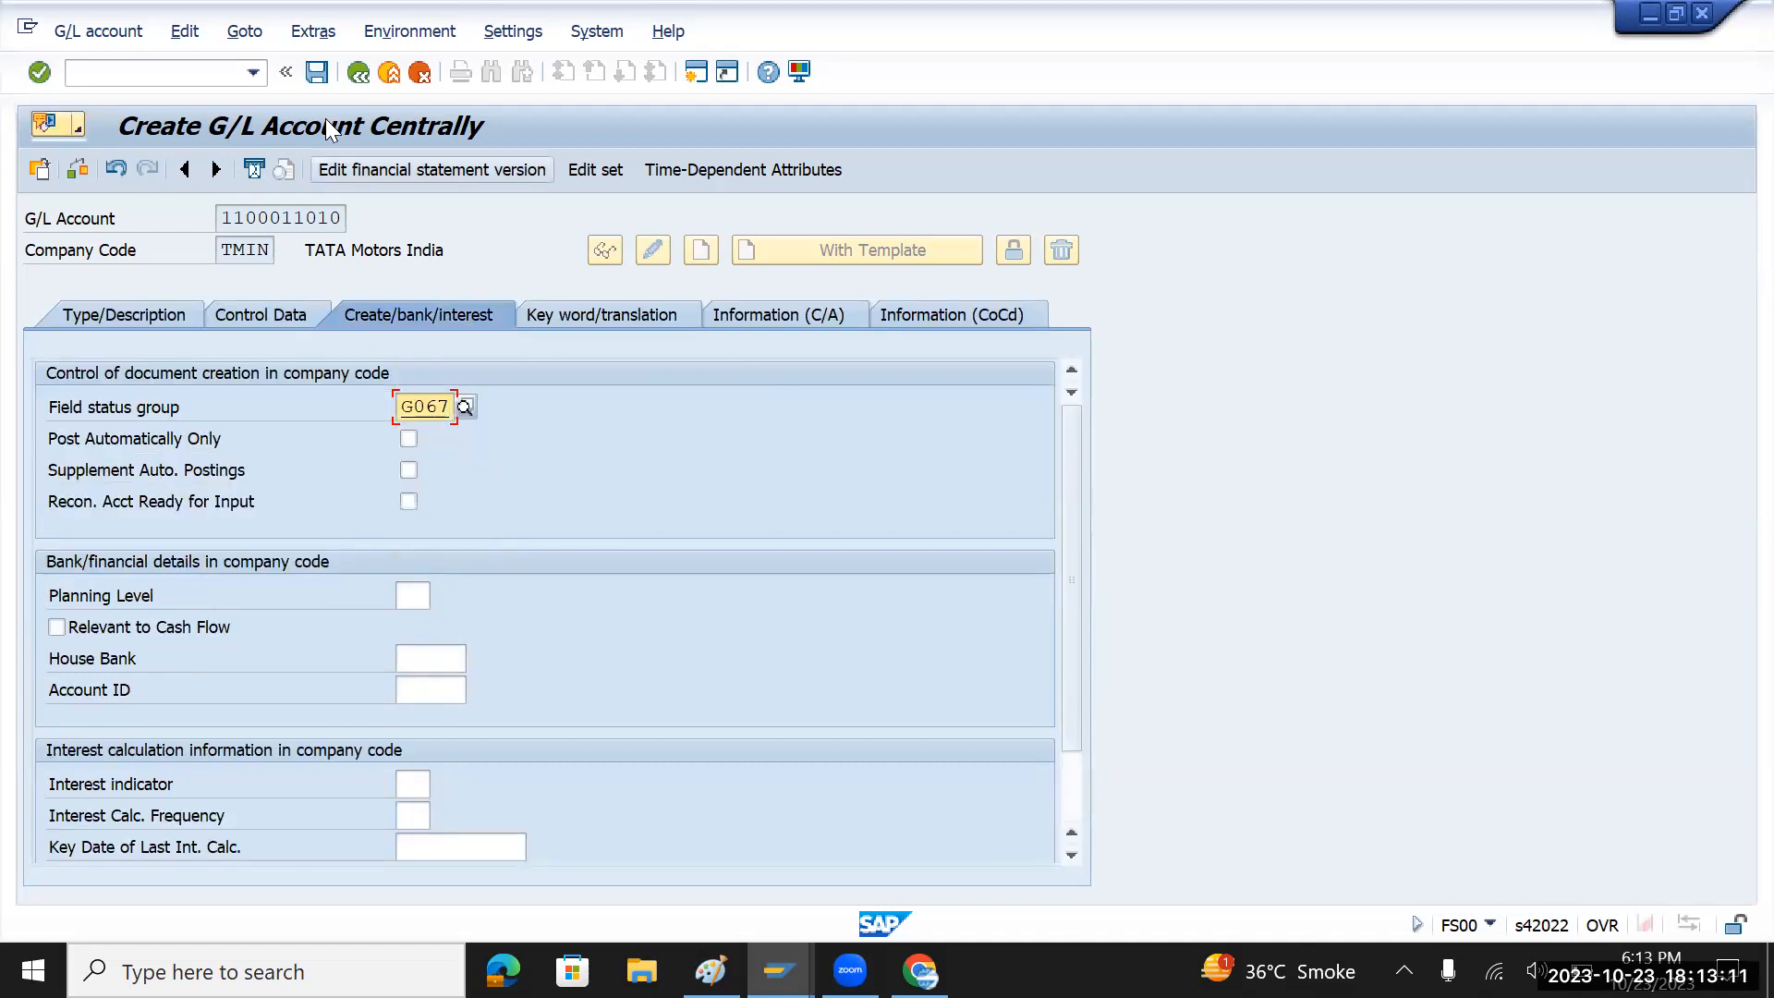
pyautogui.click(316, 73)
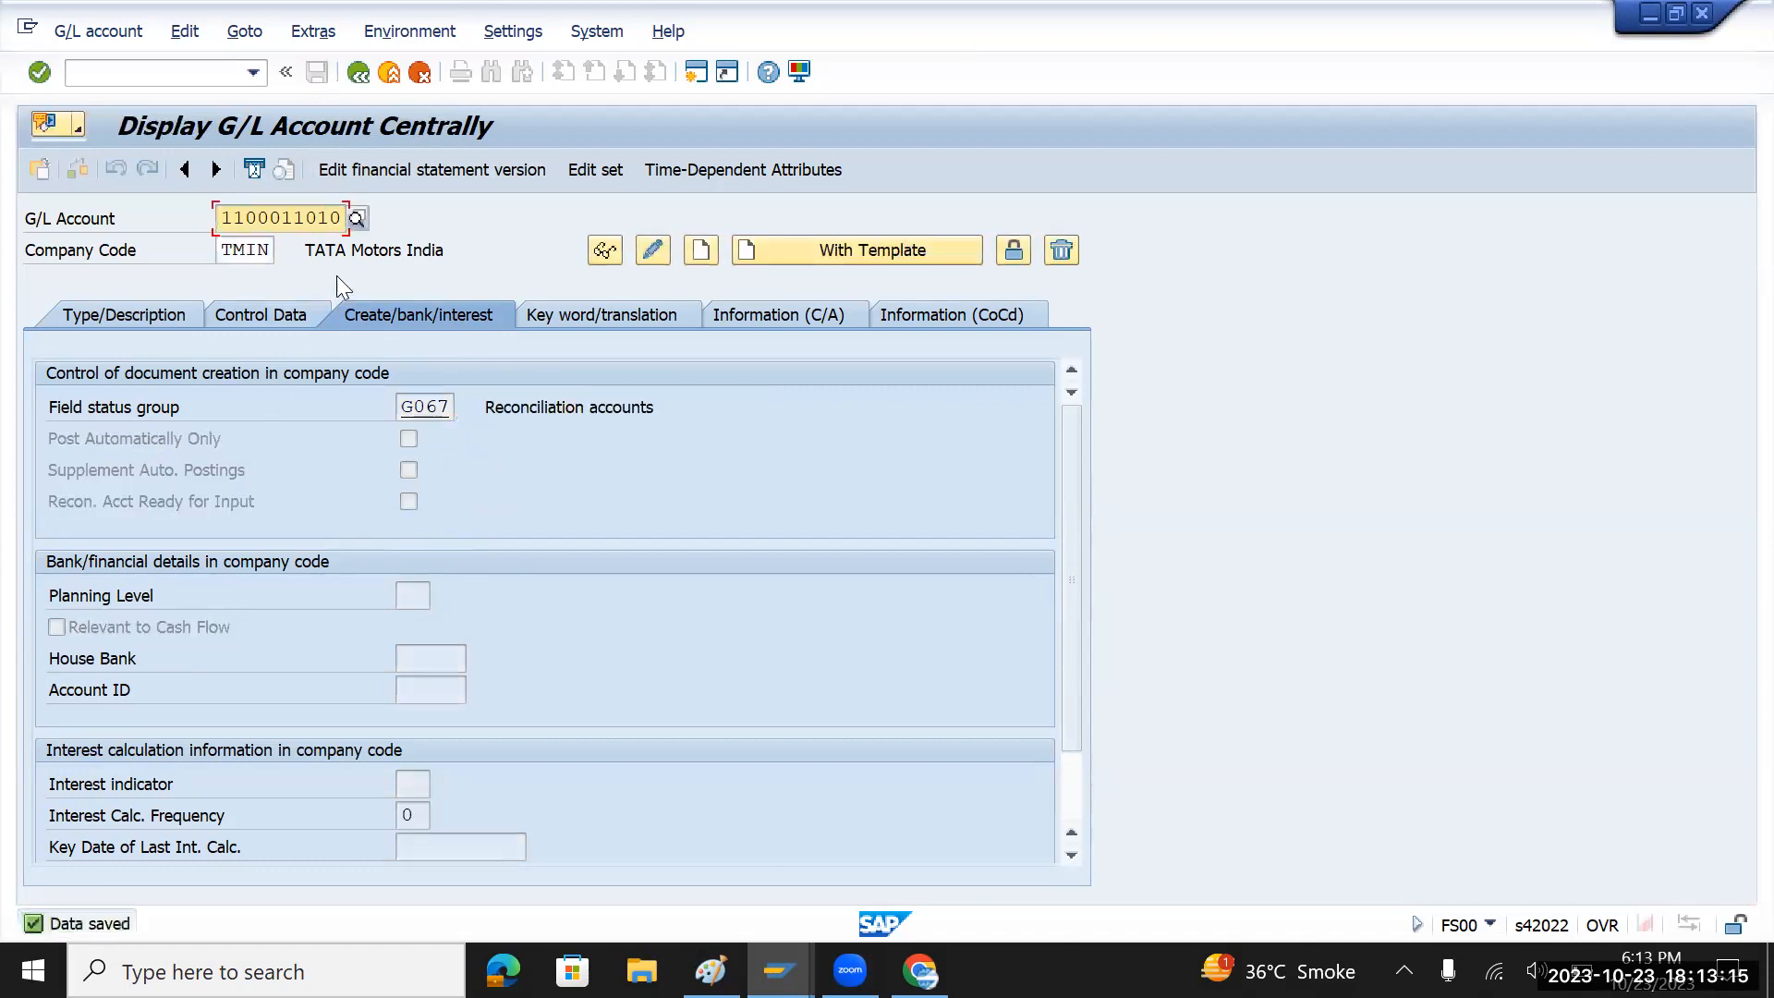
pyautogui.click(342, 219)
pyautogui.press('BackSpace')
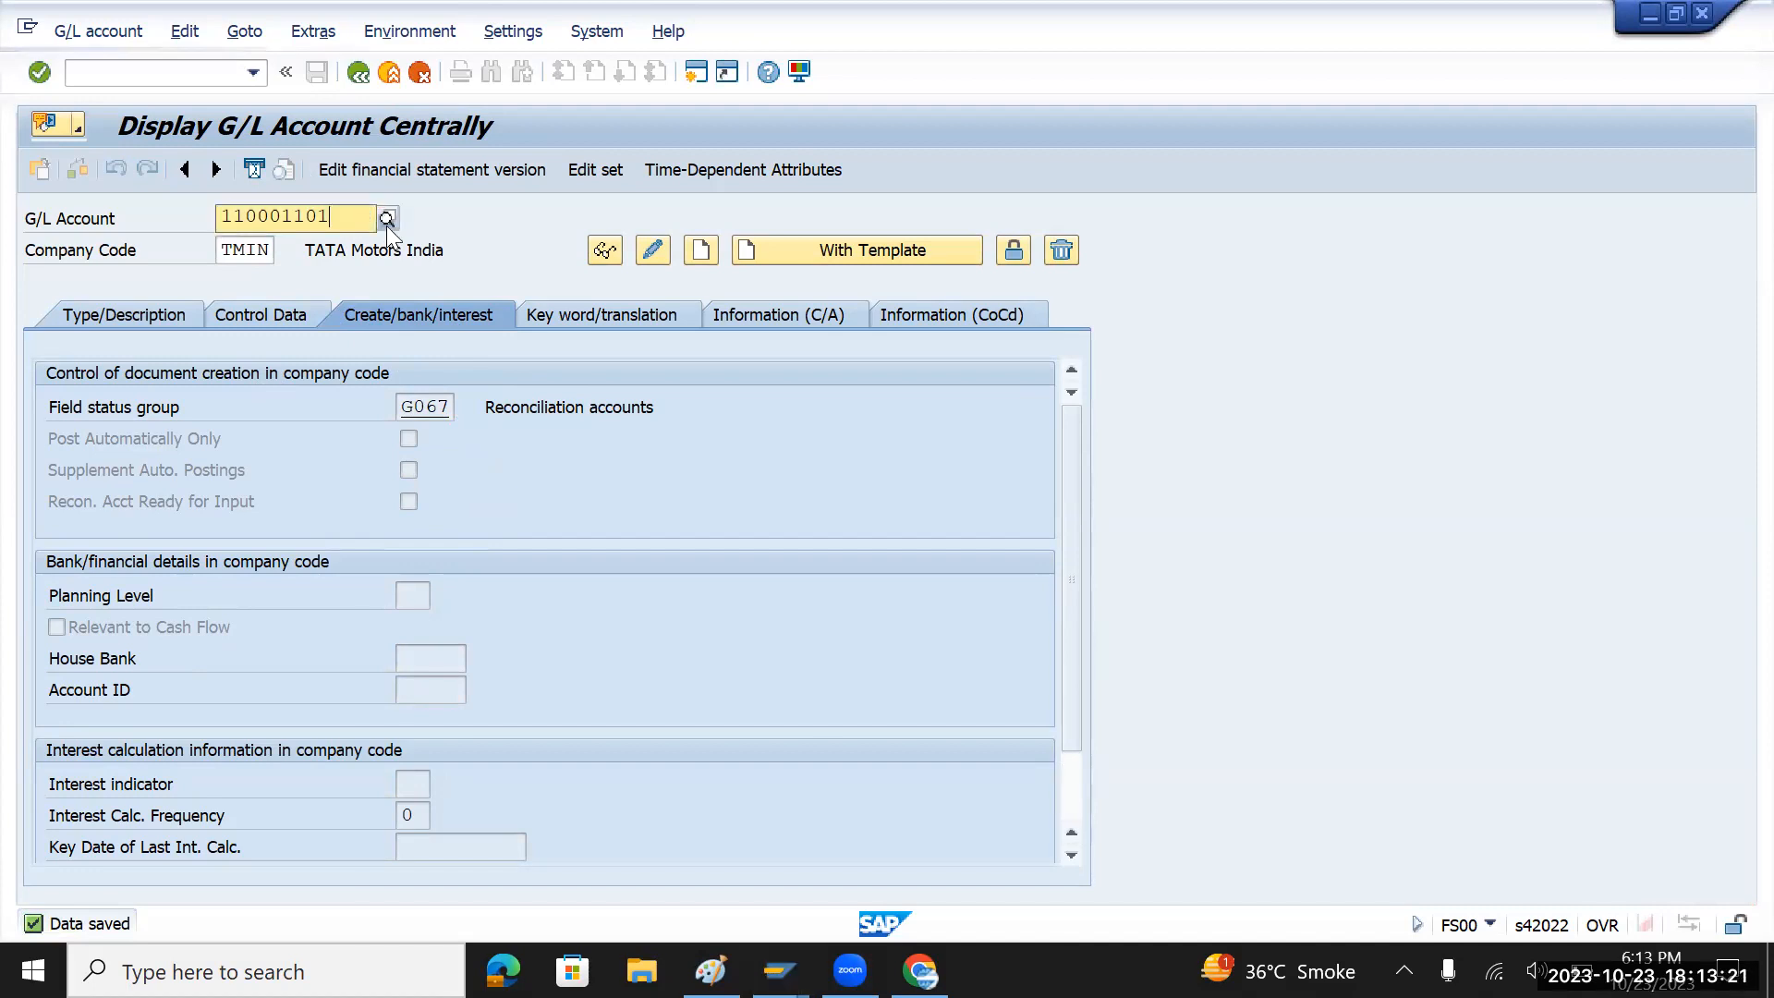
pyautogui.write('0')
pyautogui.press('Return')
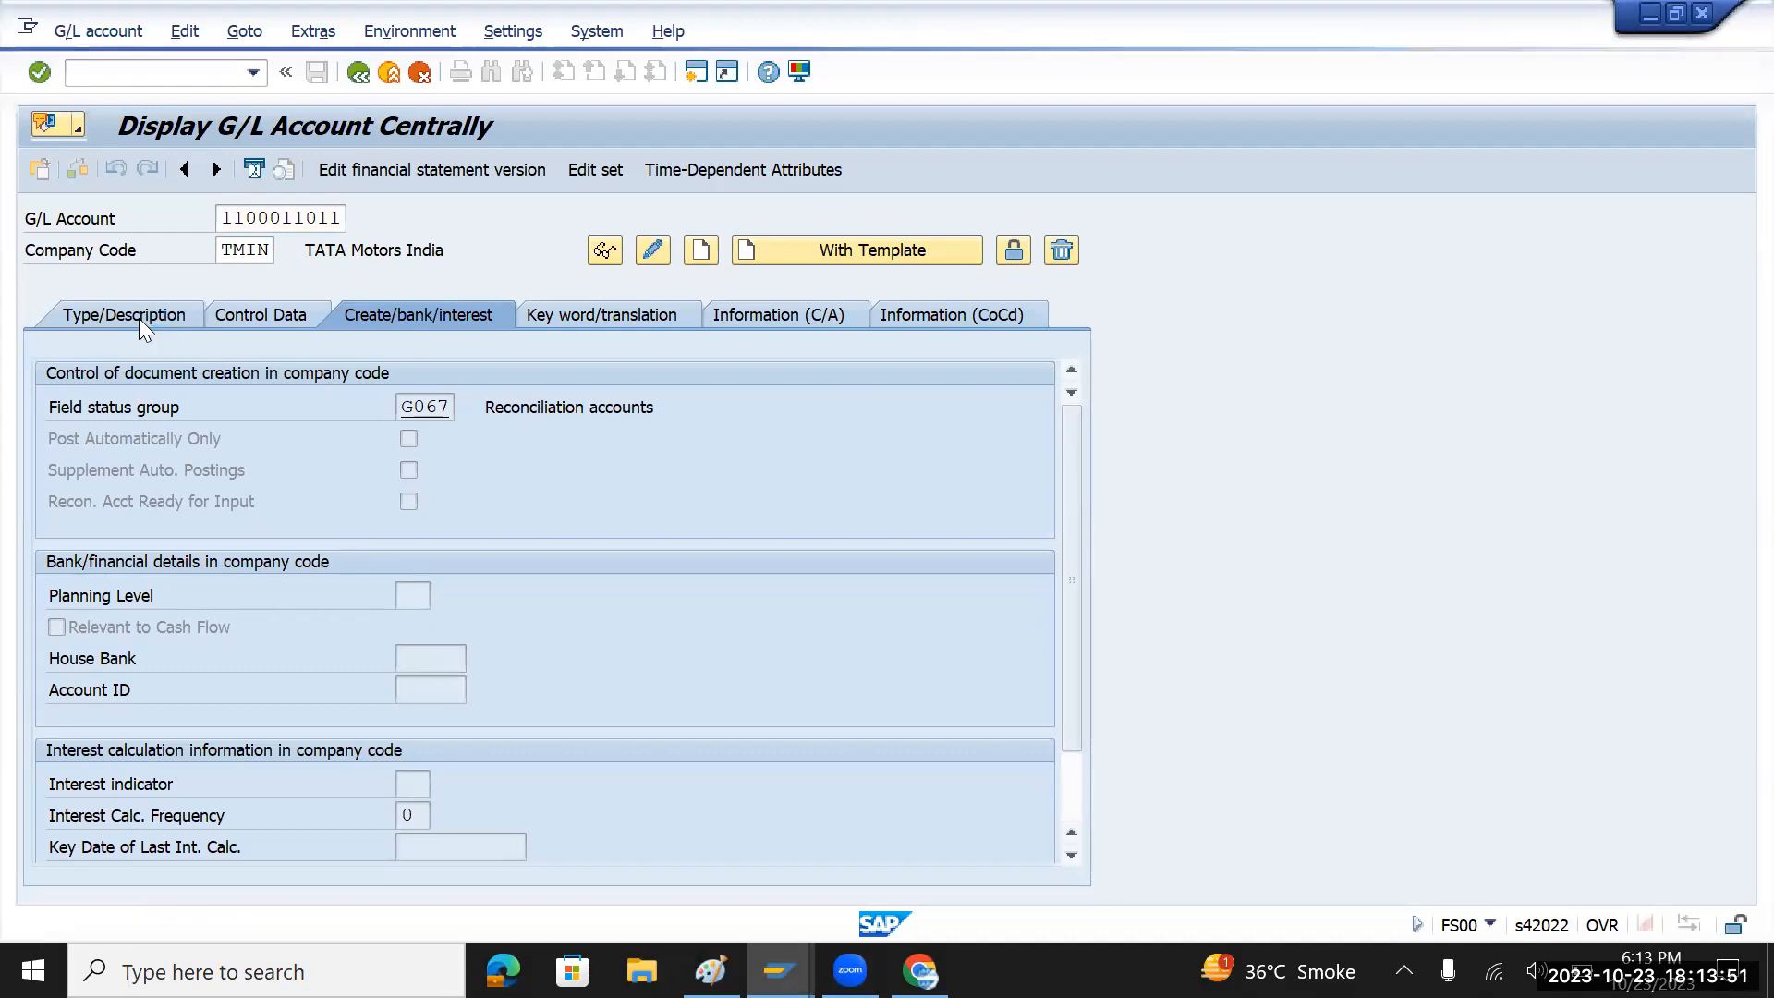
pyautogui.click(756, 405)
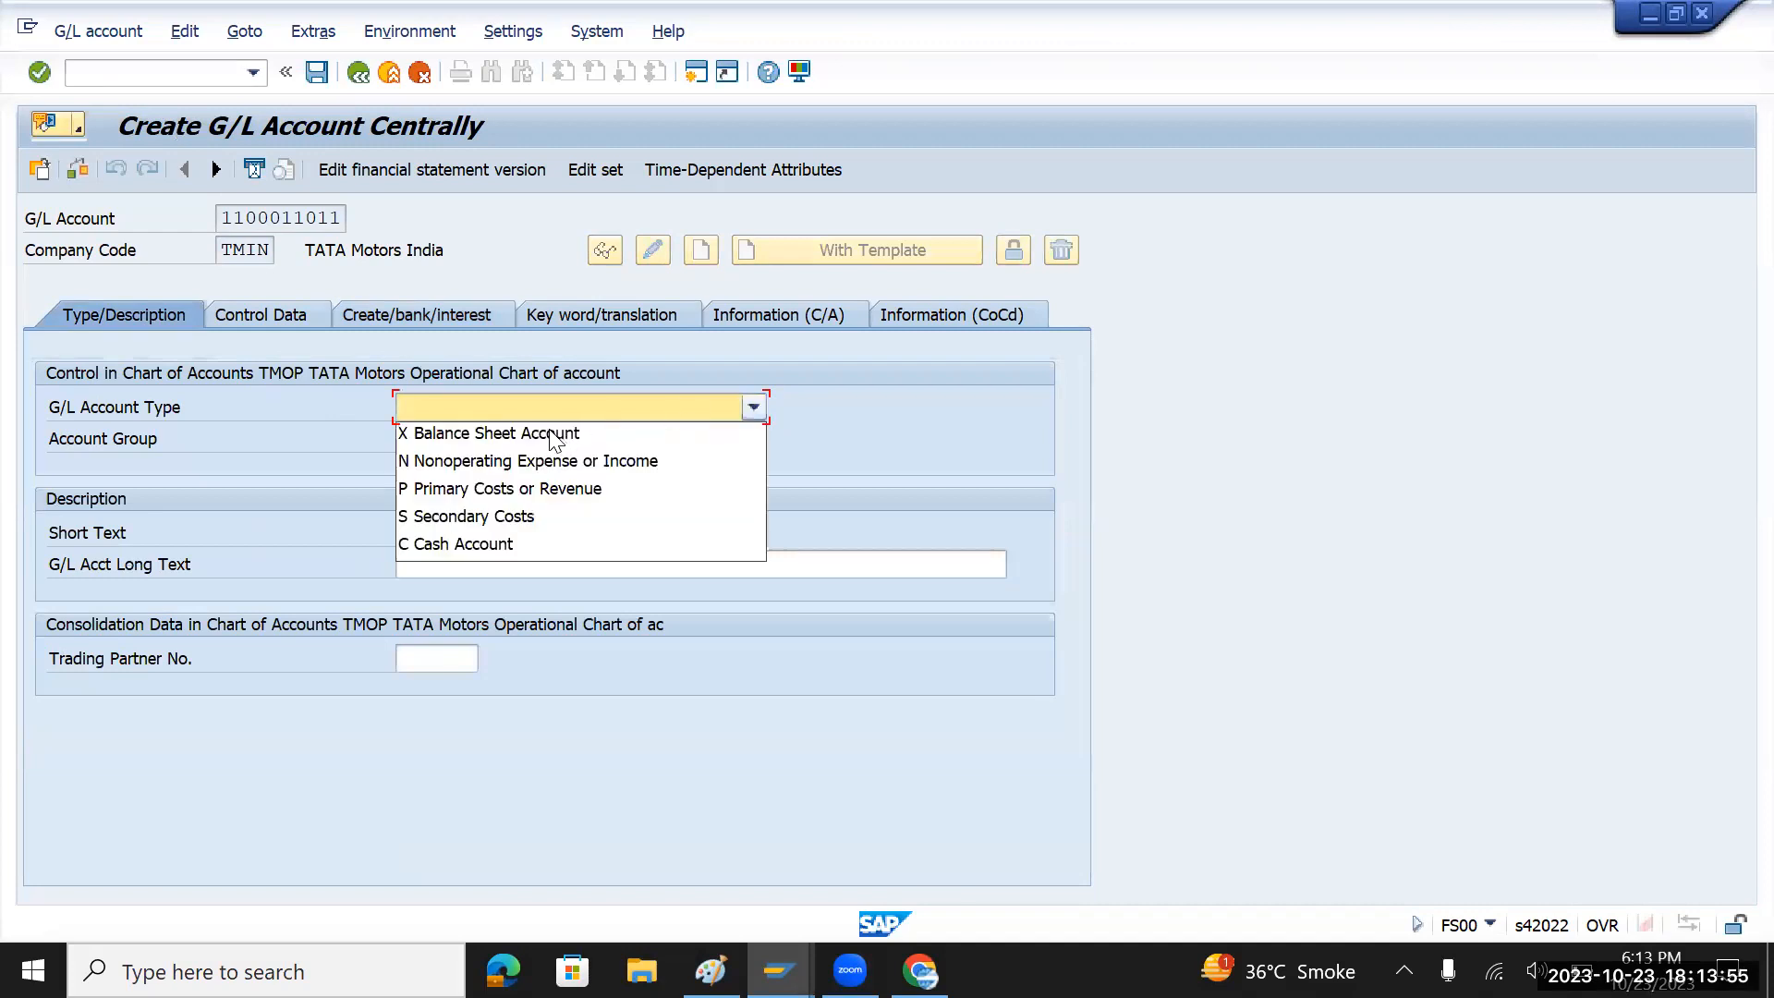
pyautogui.click(559, 433)
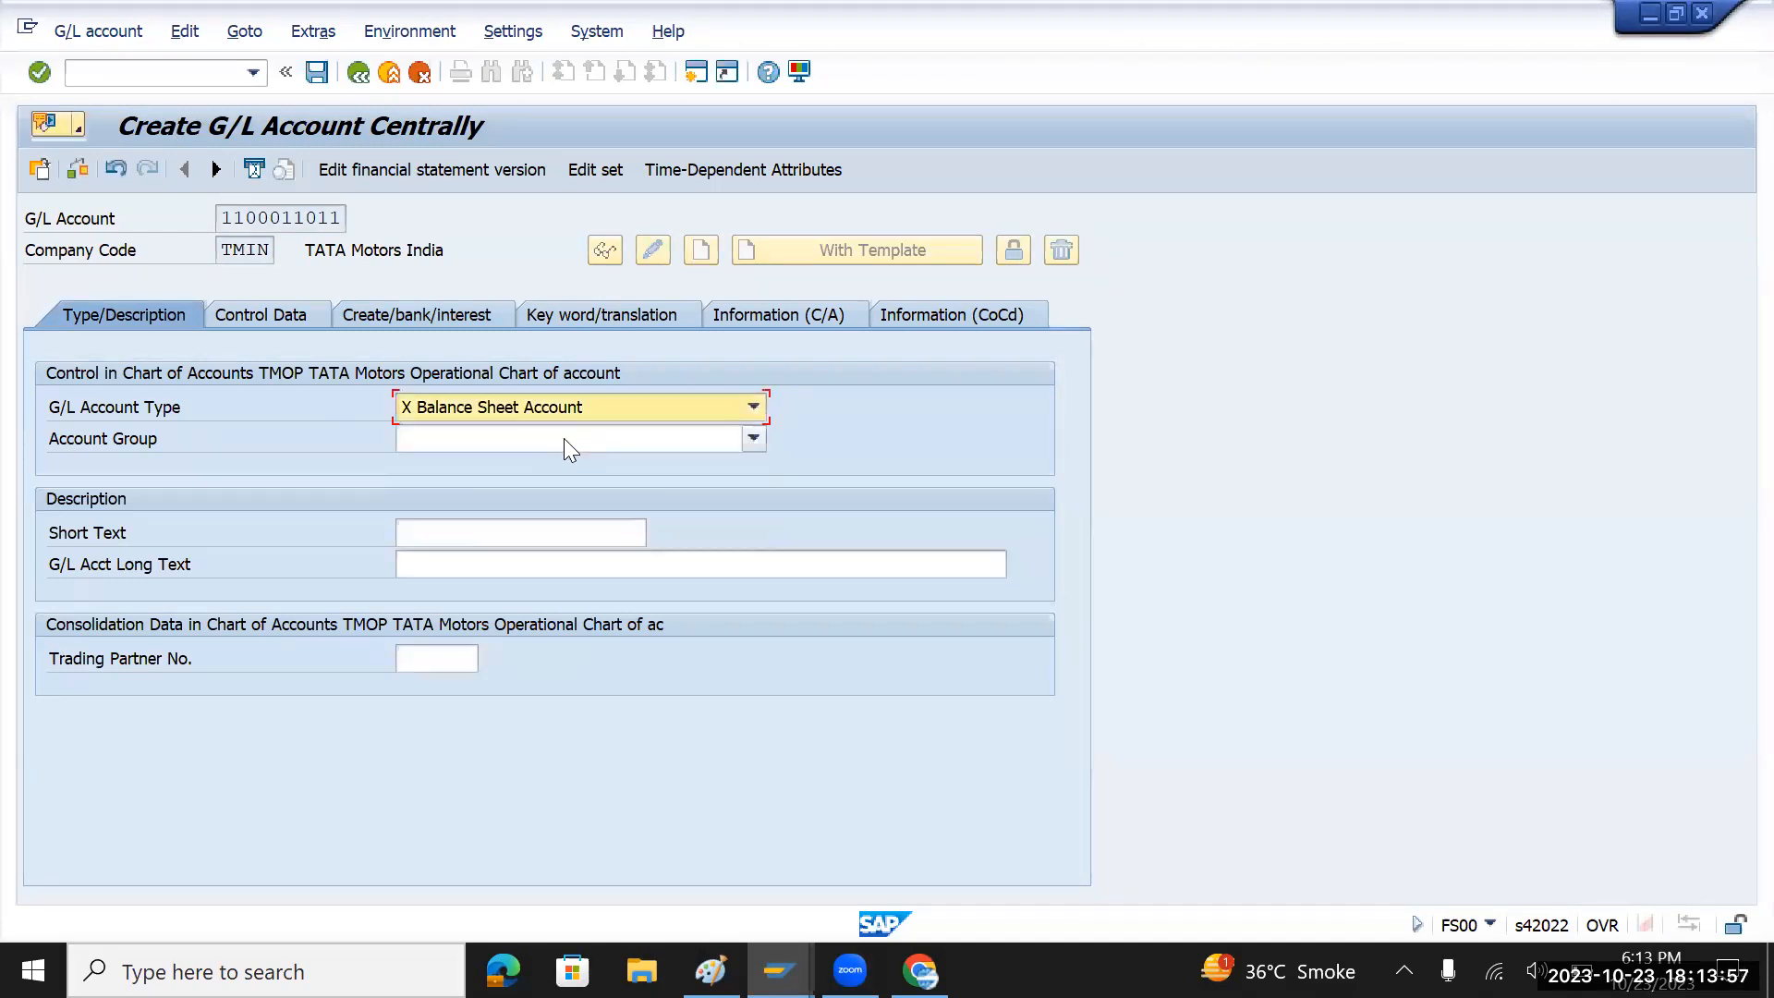
pyautogui.click(564, 438)
pyautogui.click(505, 462)
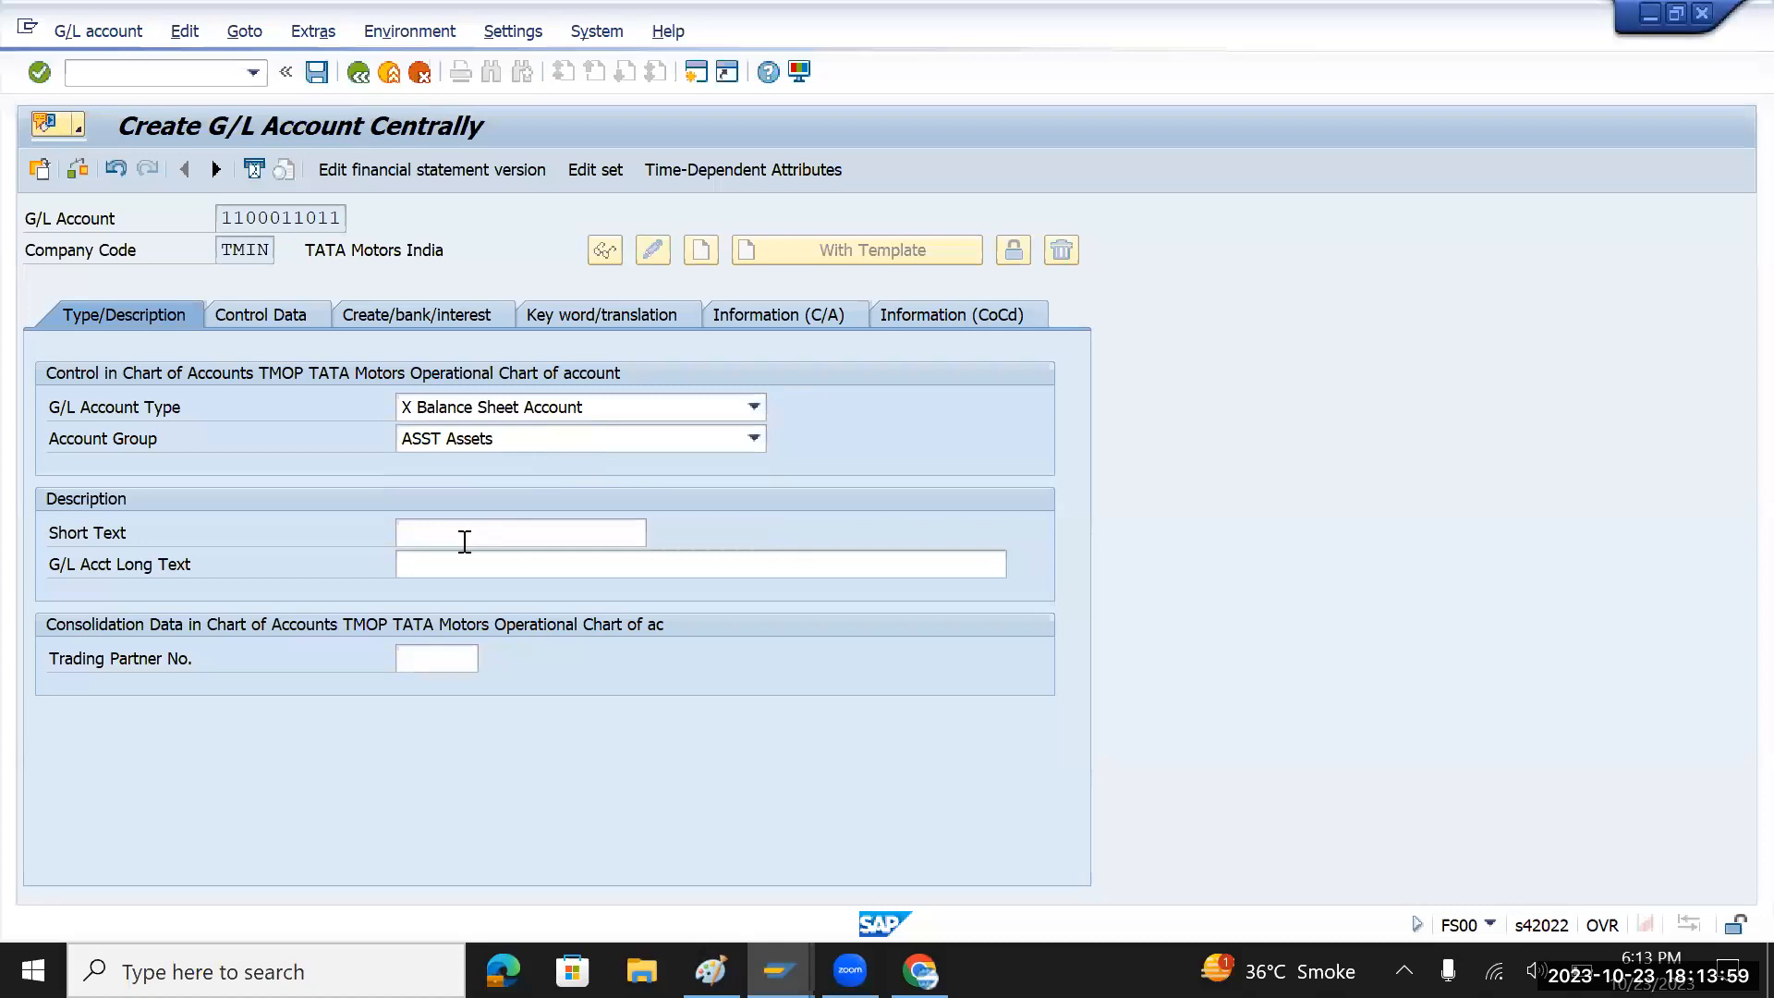
pyautogui.click(465, 542)
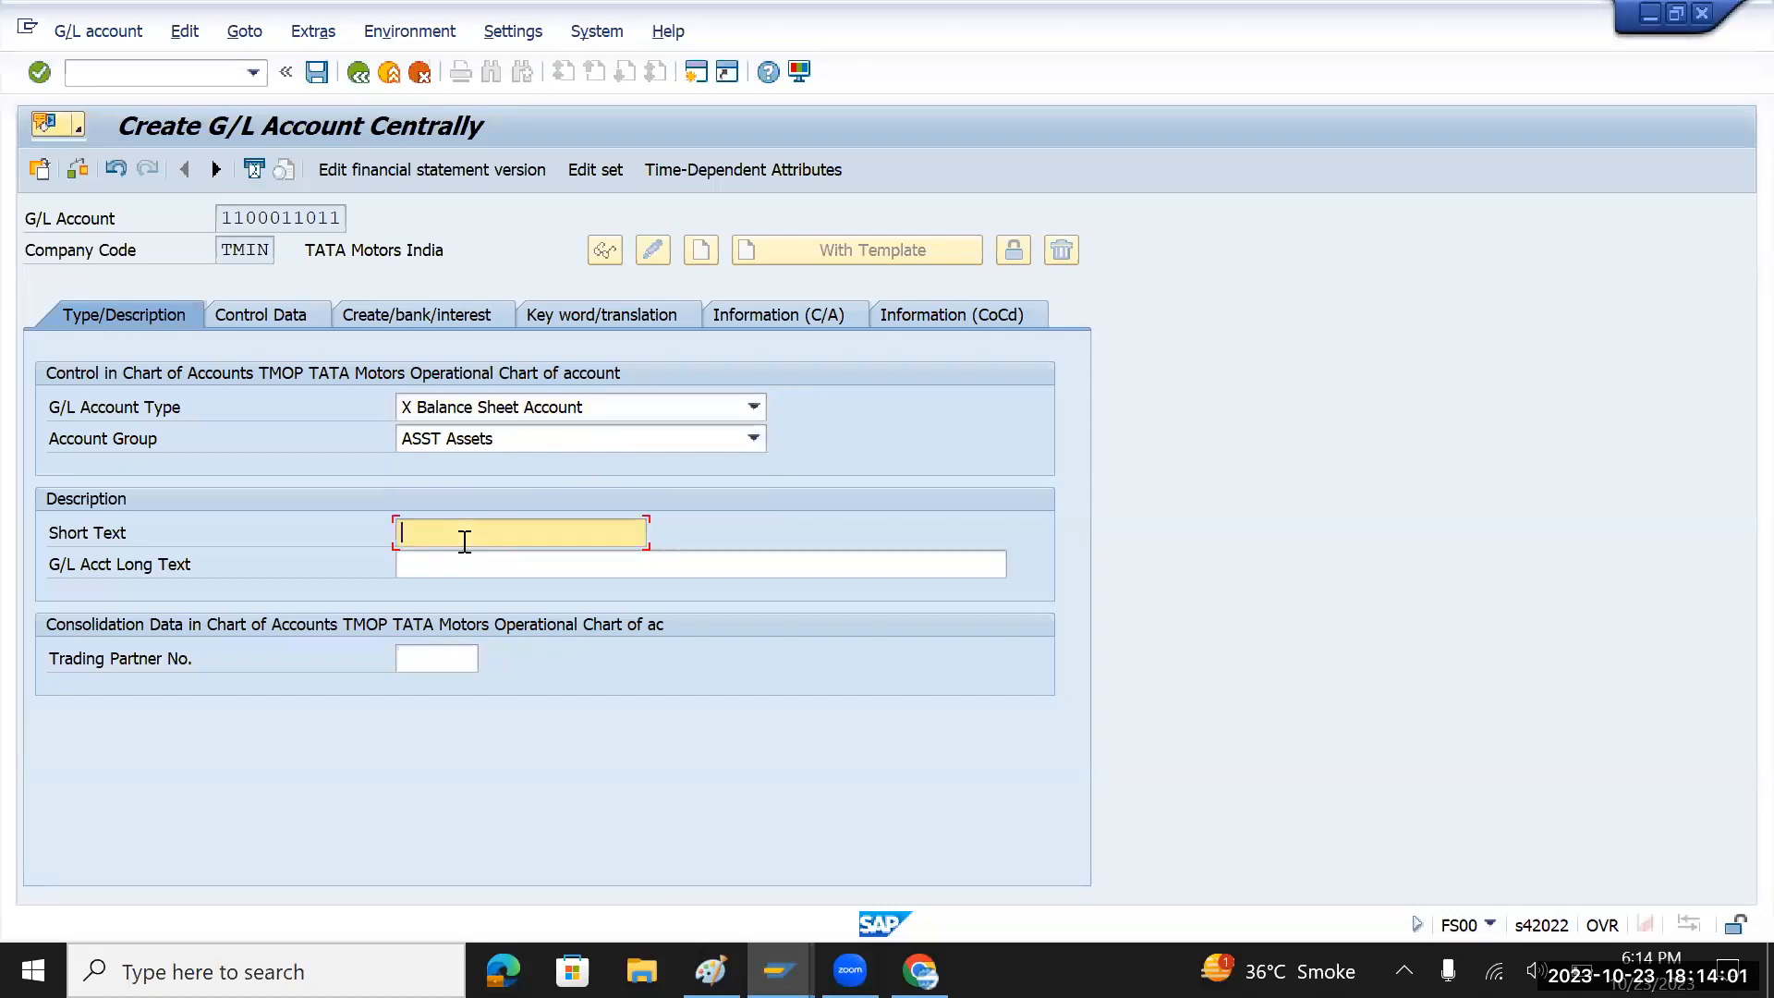
pyautogui.click(473, 555)
pyautogui.click(484, 527)
pyautogui.click(483, 534)
pyautogui.click(481, 560)
pyautogui.write('a')
pyautogui.press('BackSpace')
pyautogui.write('Asset Vehical AD')
pyautogui.click(491, 564)
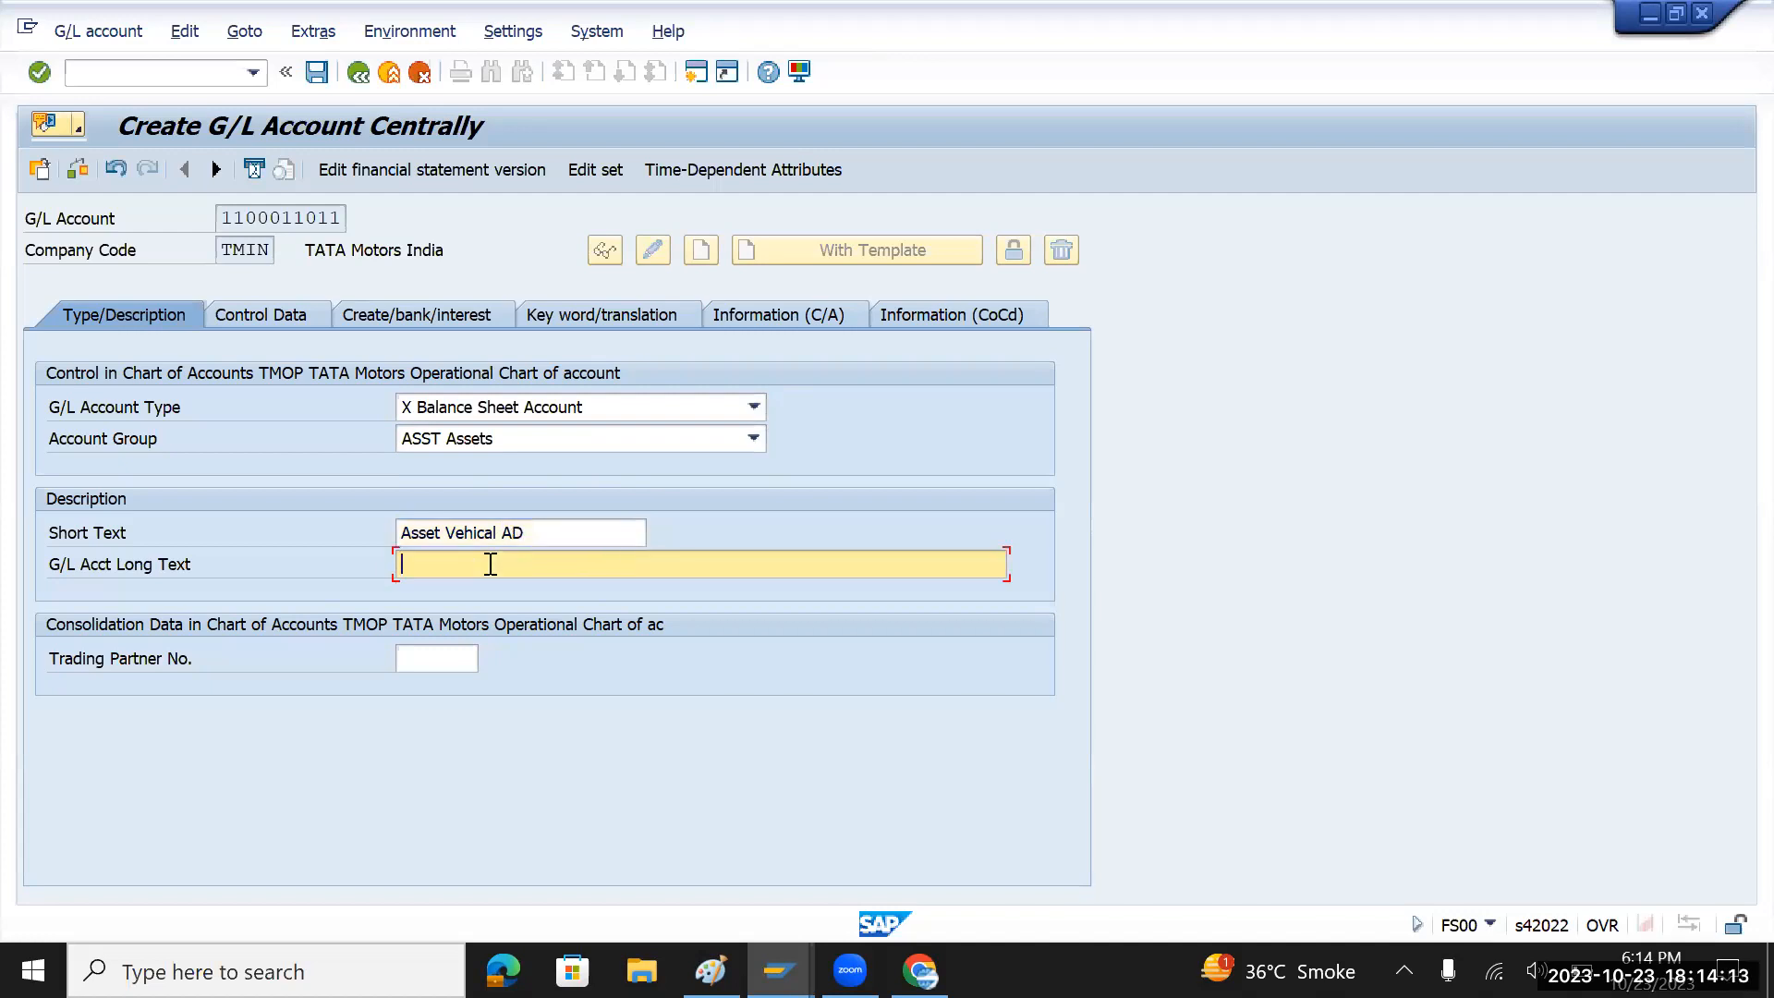
pyautogui.press('Return')
pyautogui.write('Acc Dep')
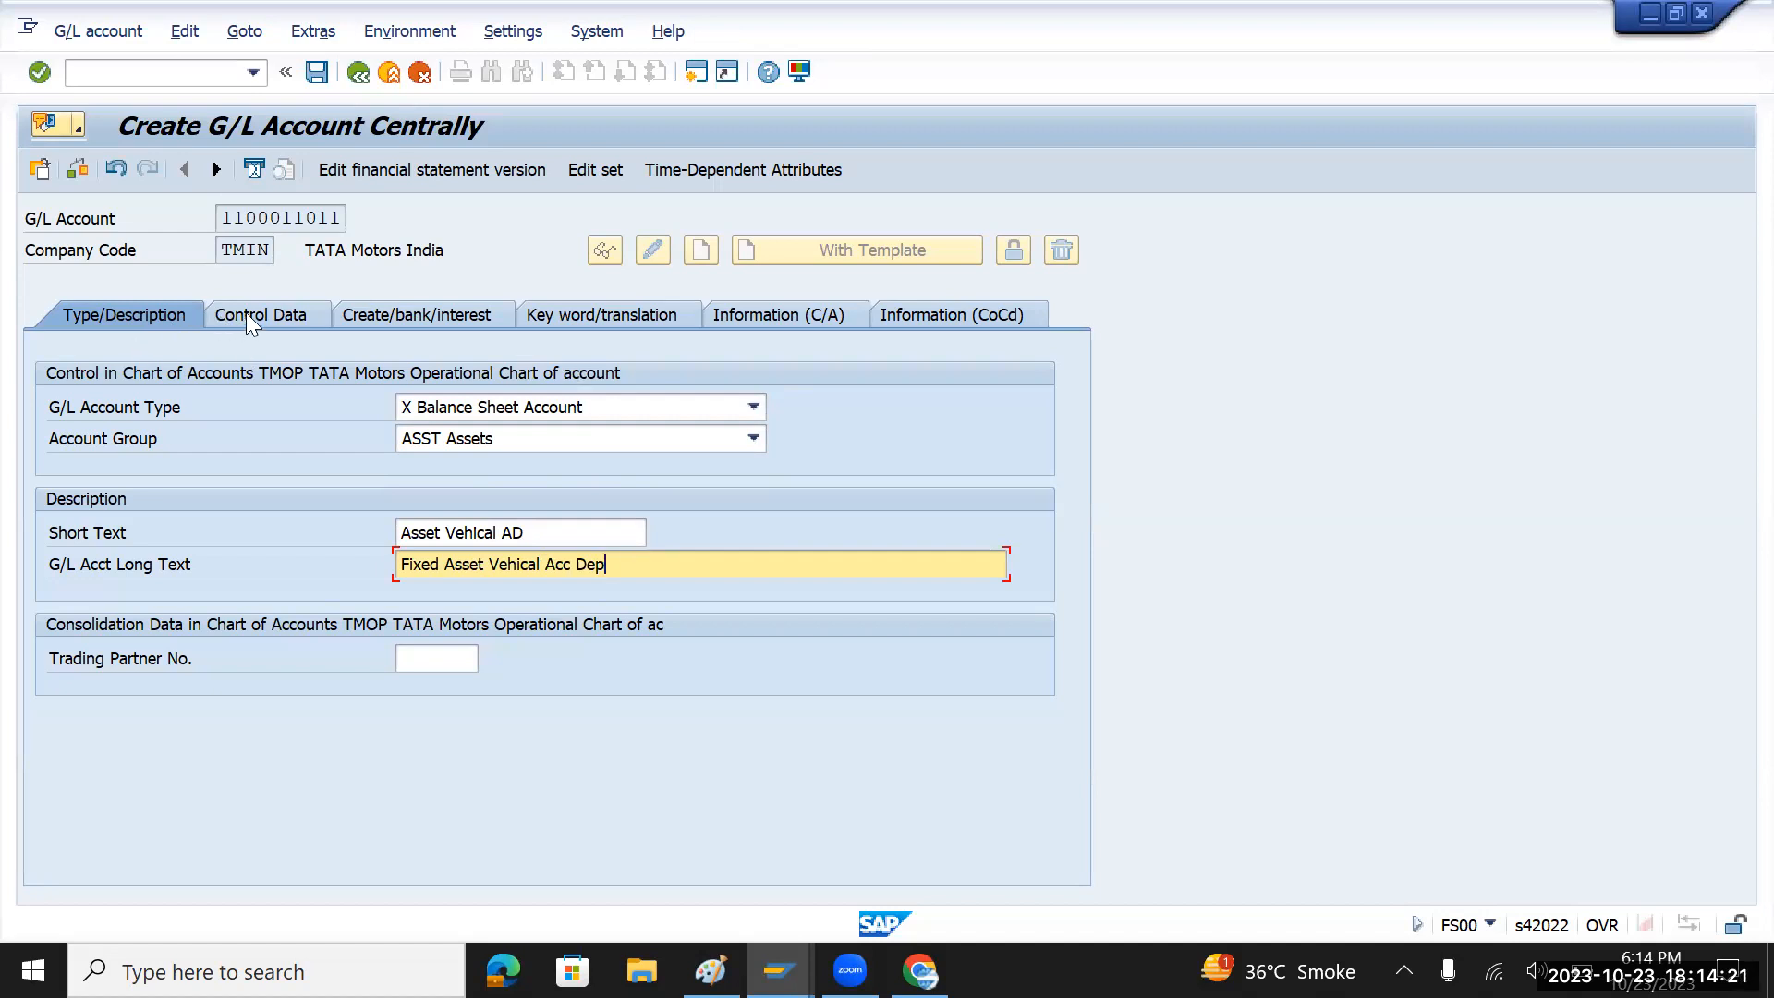
# - In the control data of the Asset Vehical AD account, set reconciliation account type A Assets and sort key 001
pyautogui.press('Return')
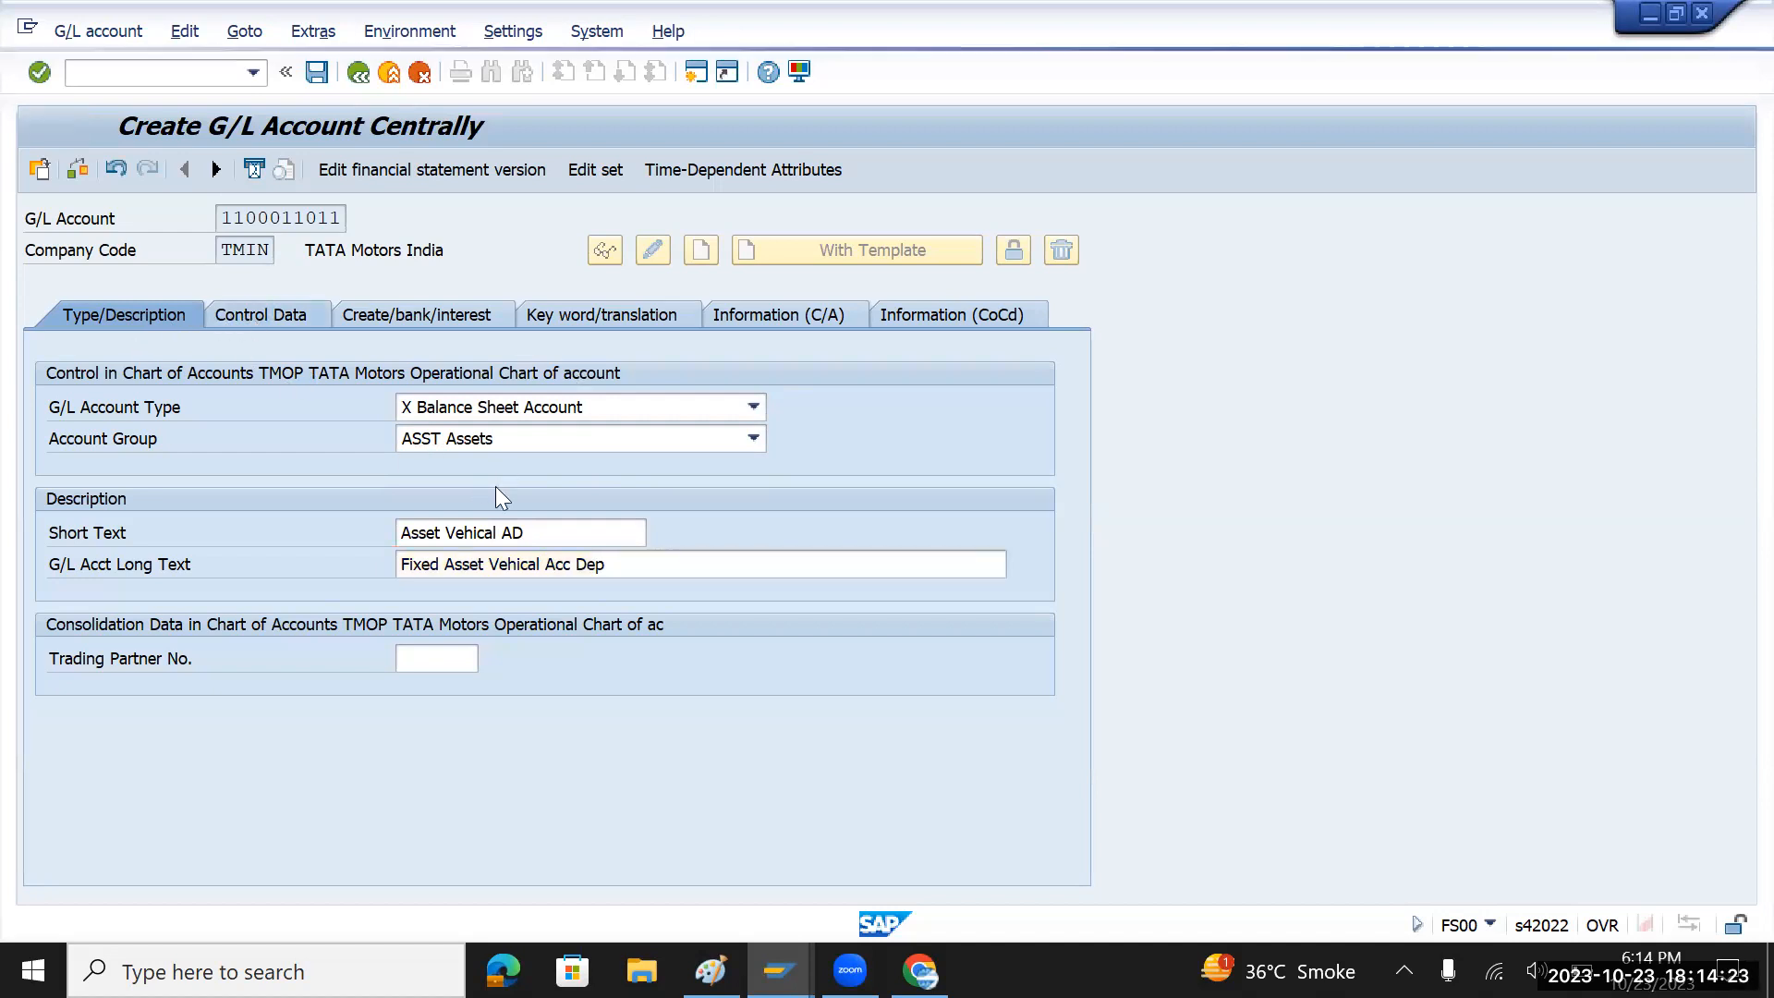
pyautogui.click(693, 563)
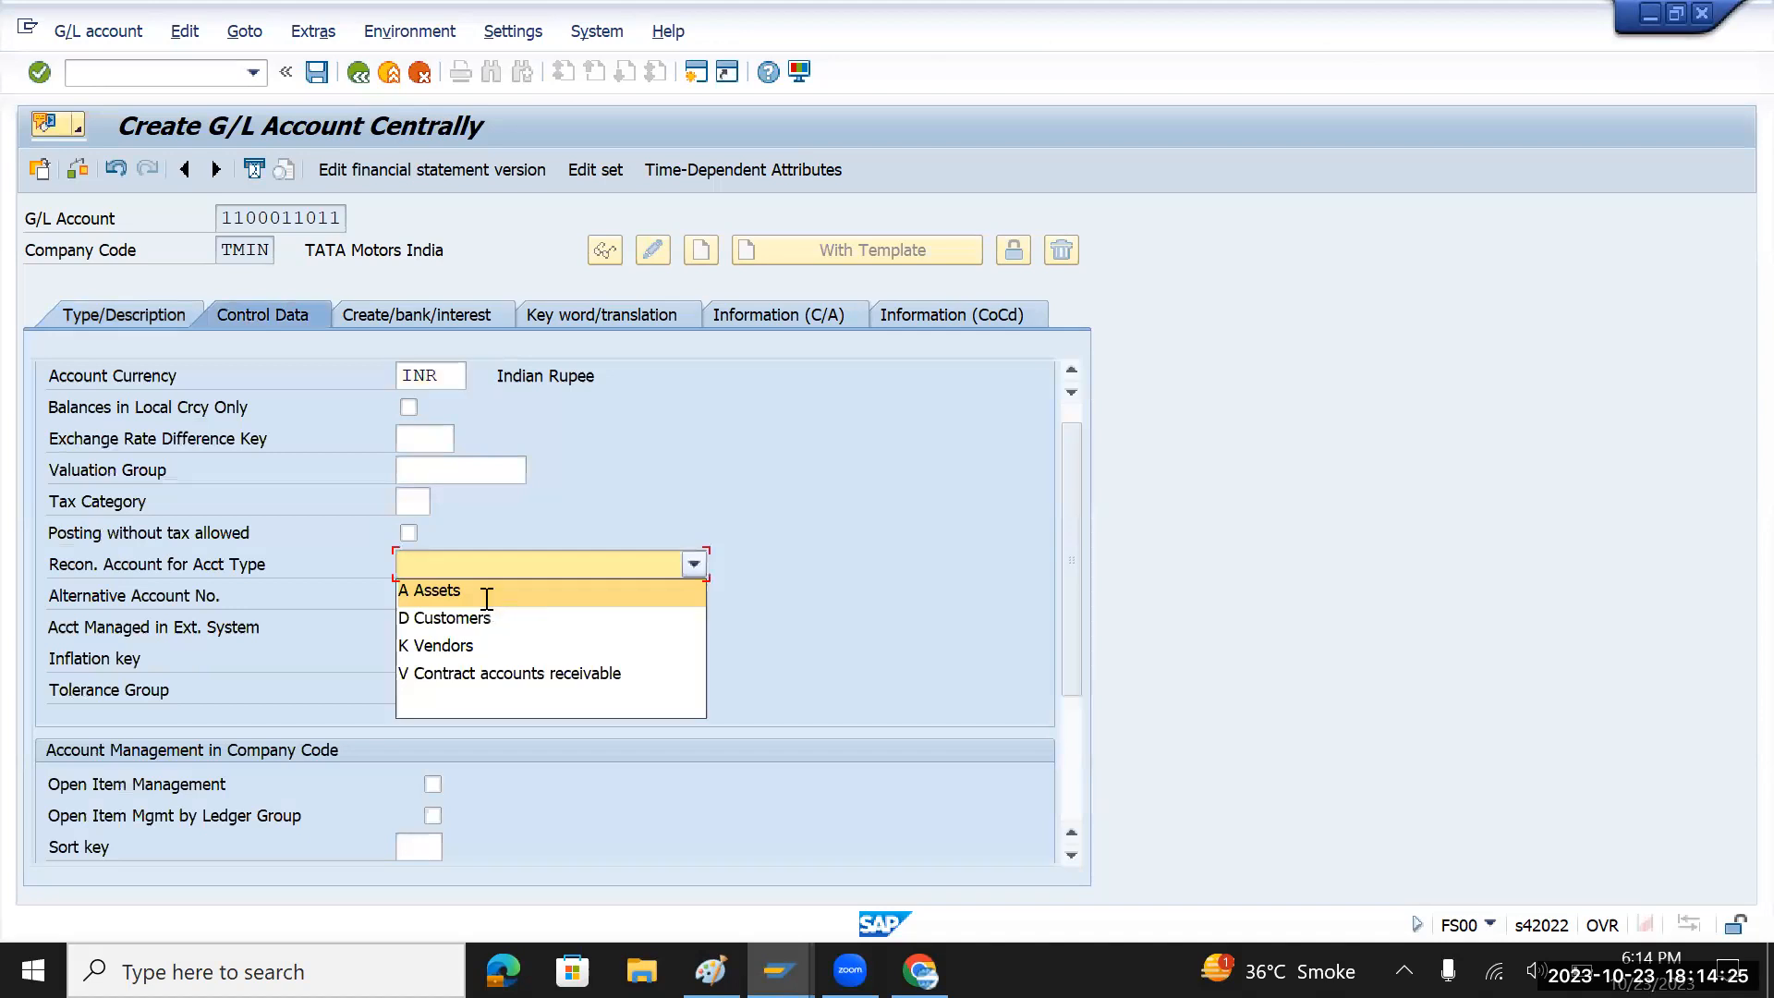
pyautogui.click(527, 580)
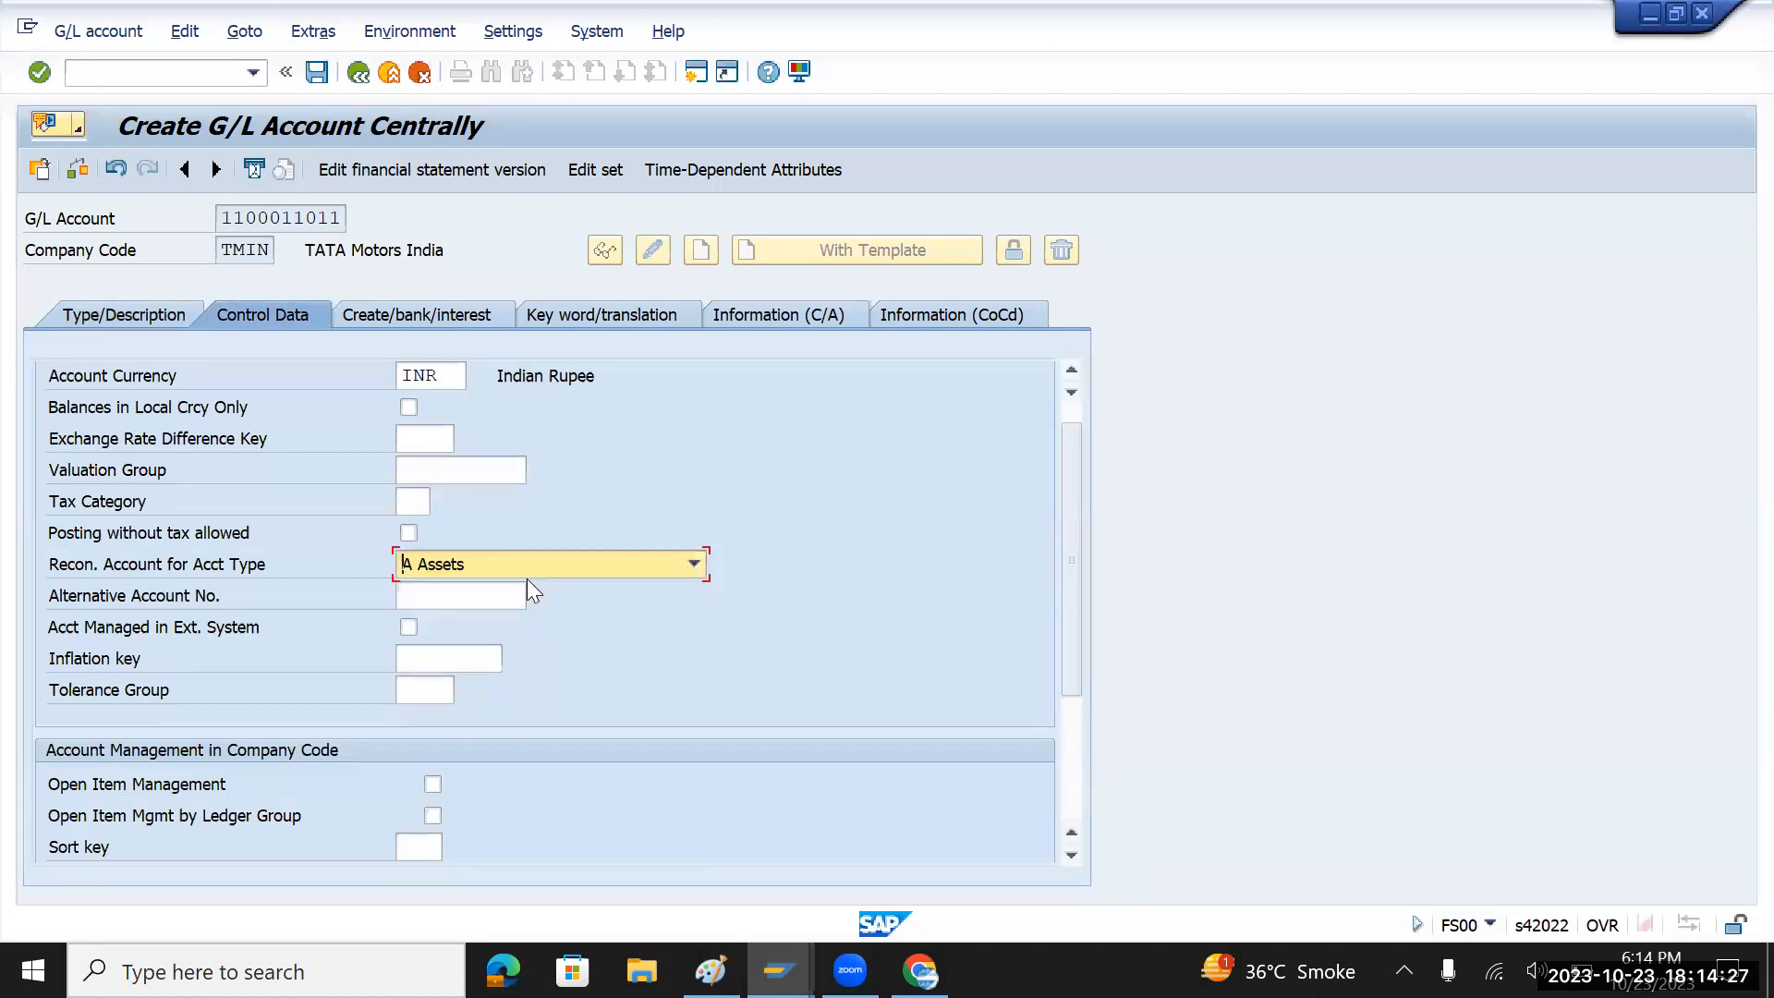
pyautogui.scroll(-1, 528, 581)
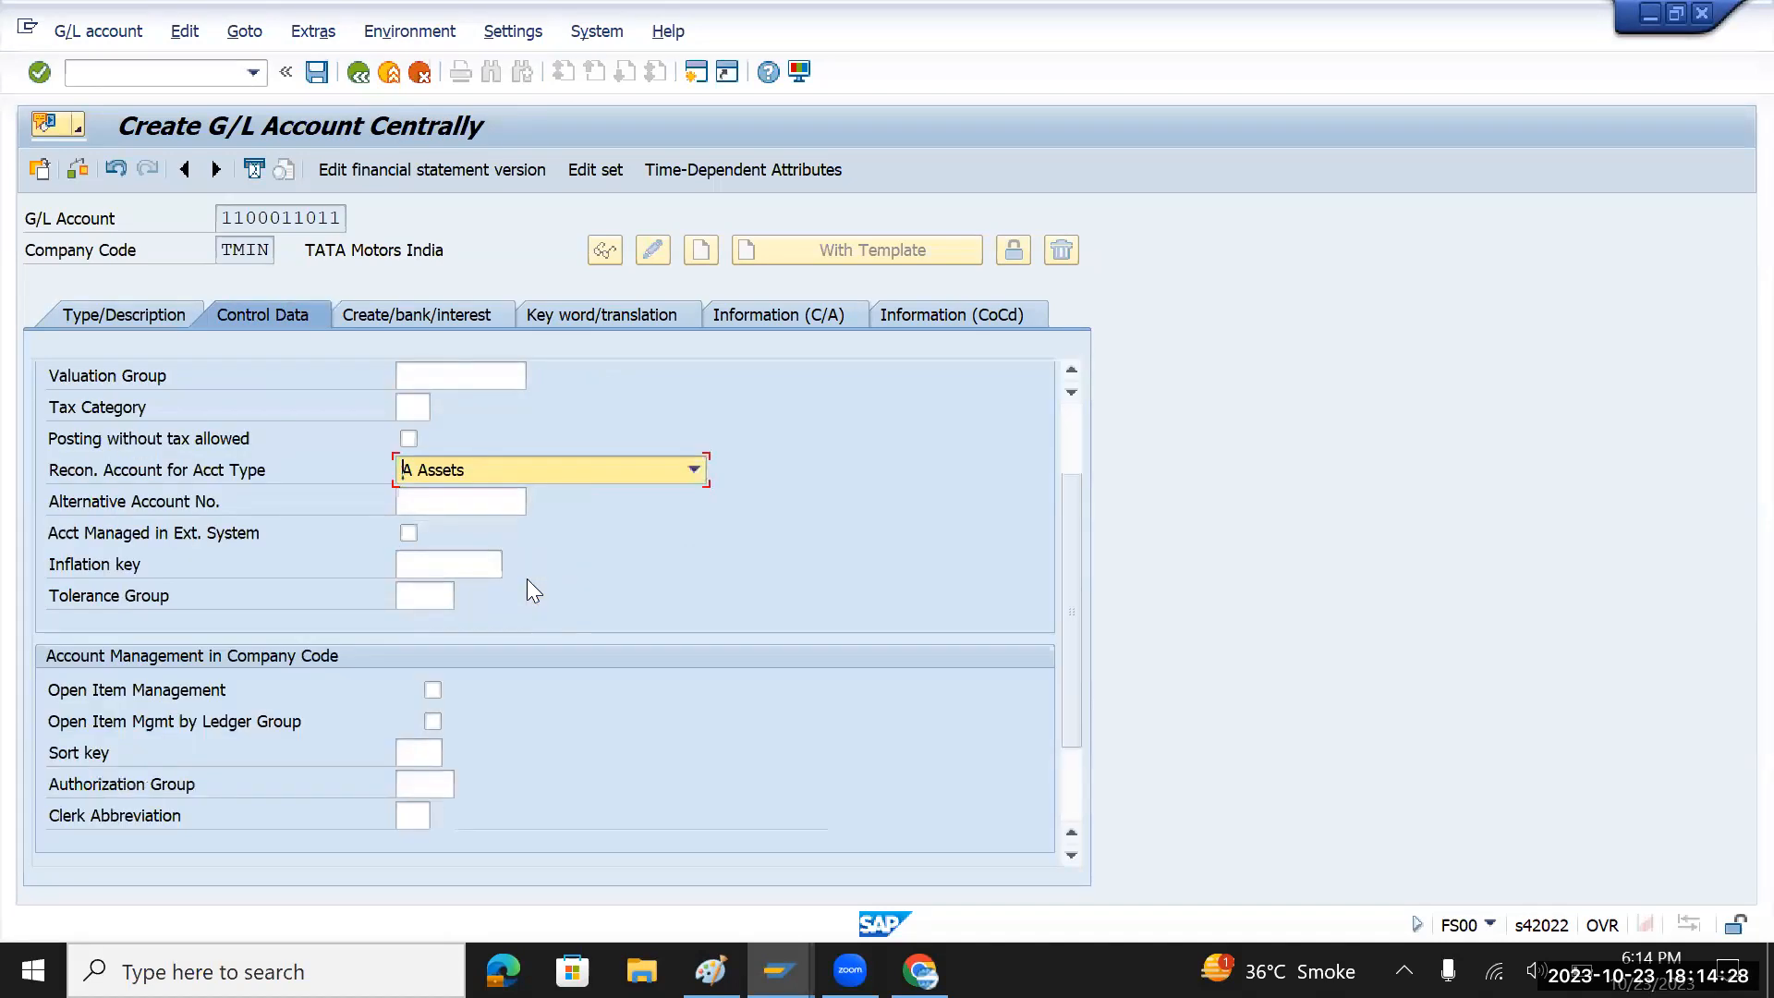
pyautogui.click(419, 754)
pyautogui.click(436, 776)
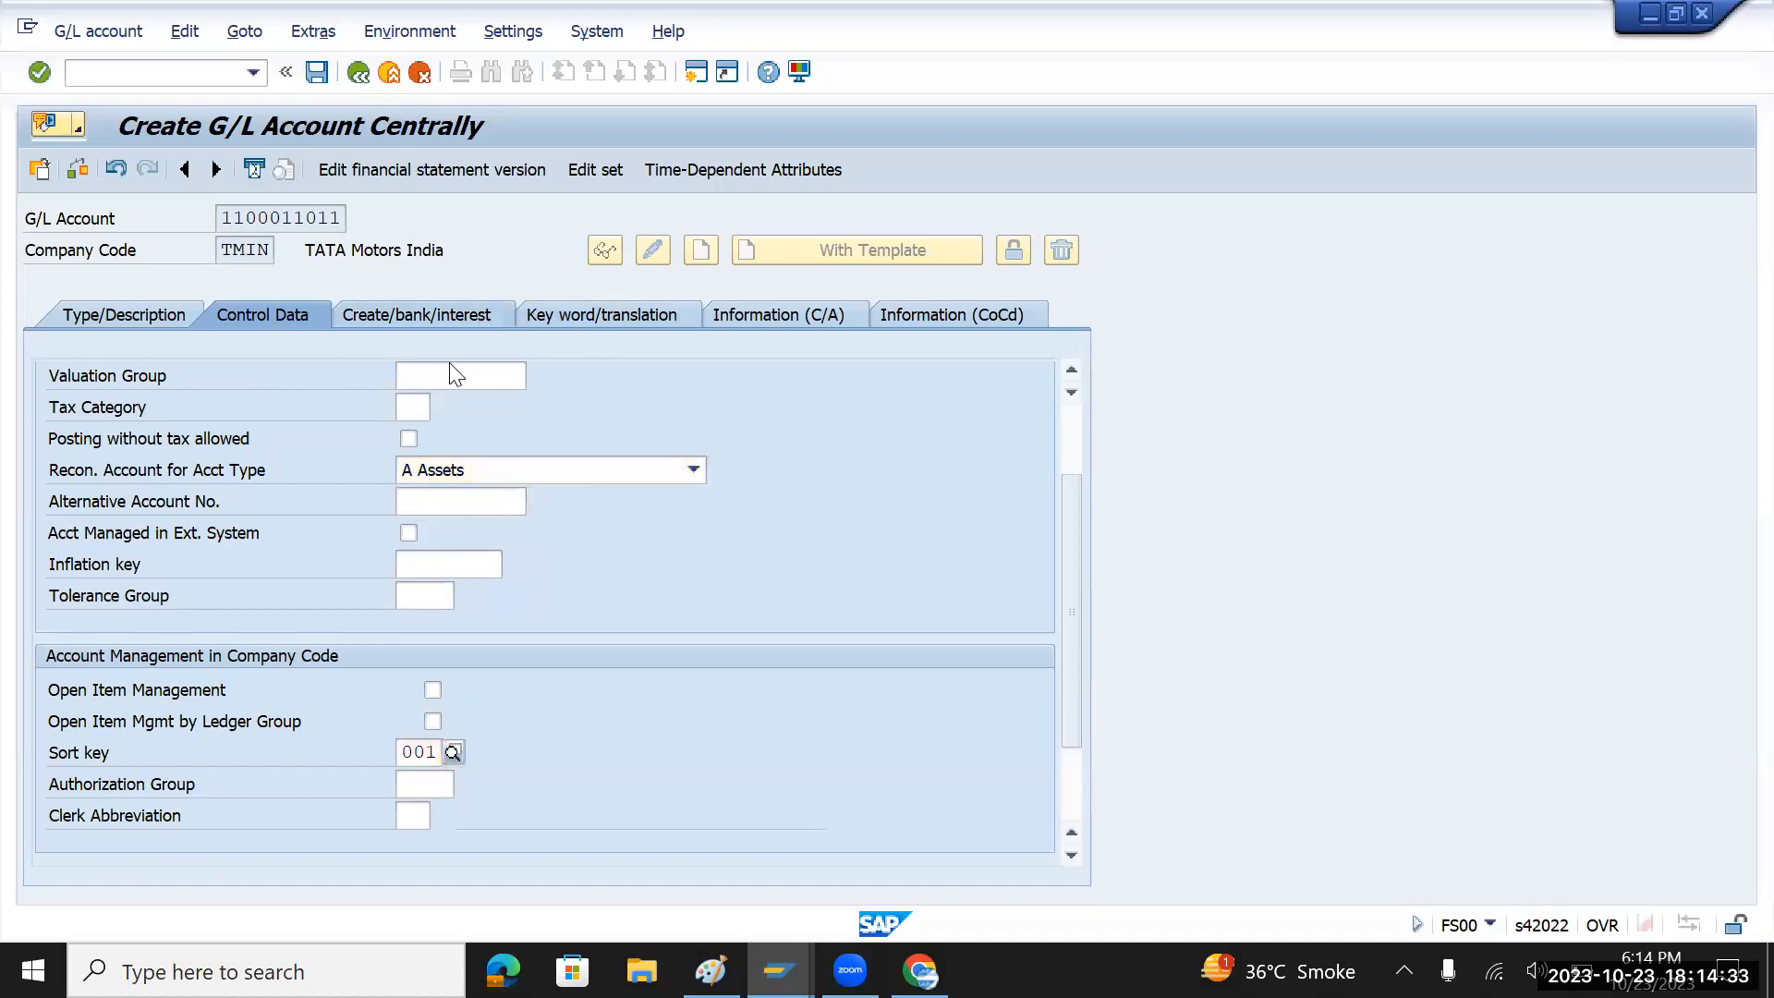
# - Assign field status group G067 to the Asset Vehical AD account and save it
pyautogui.click(479, 312)
pyautogui.click(431, 410)
pyautogui.click(429, 438)
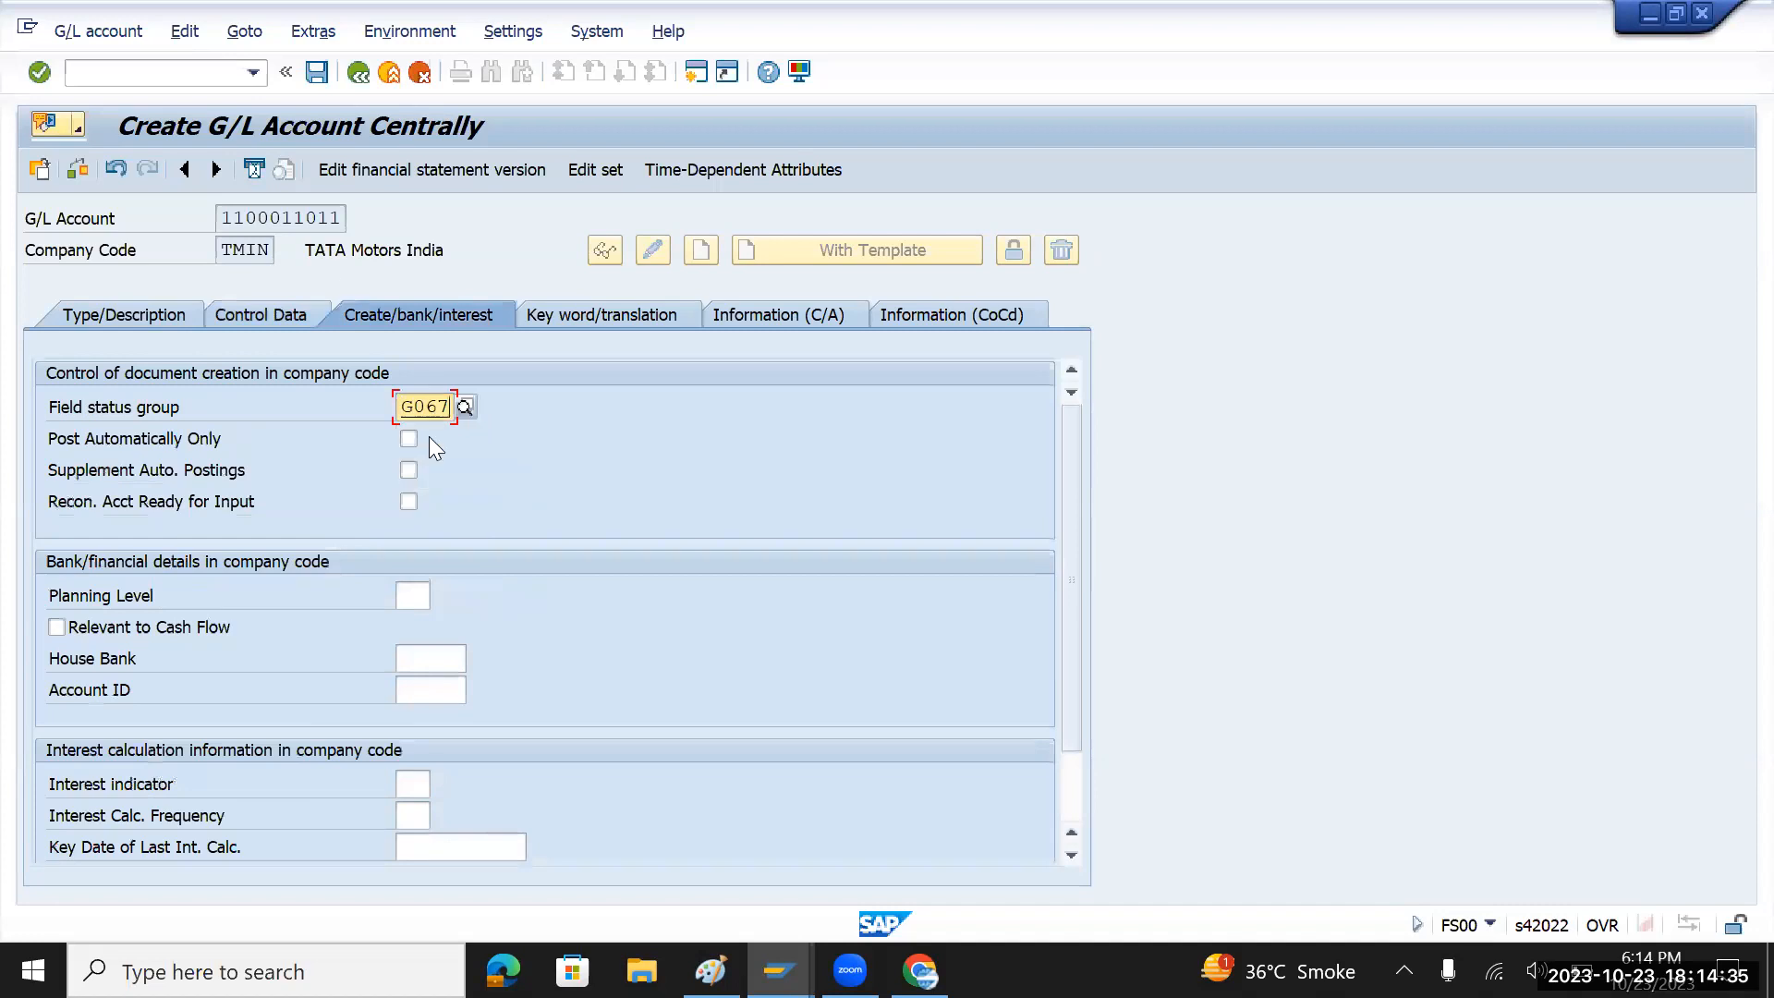
pyautogui.click(319, 74)
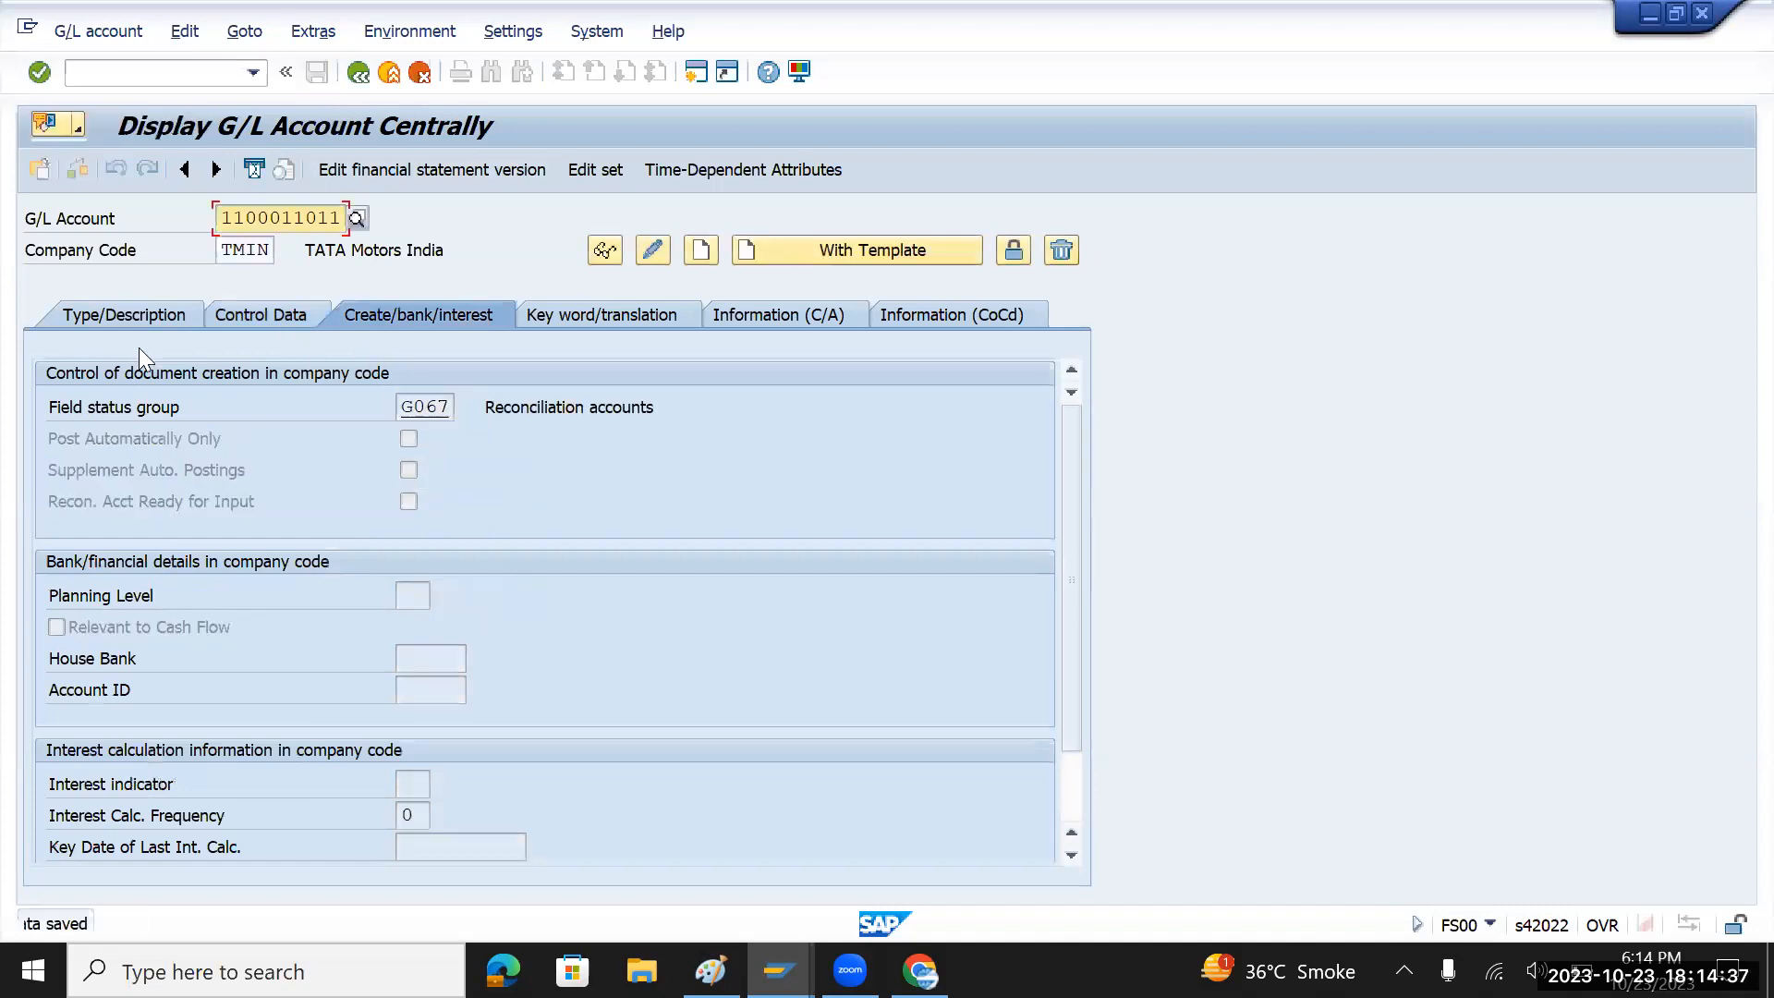
pyautogui.click(129, 314)
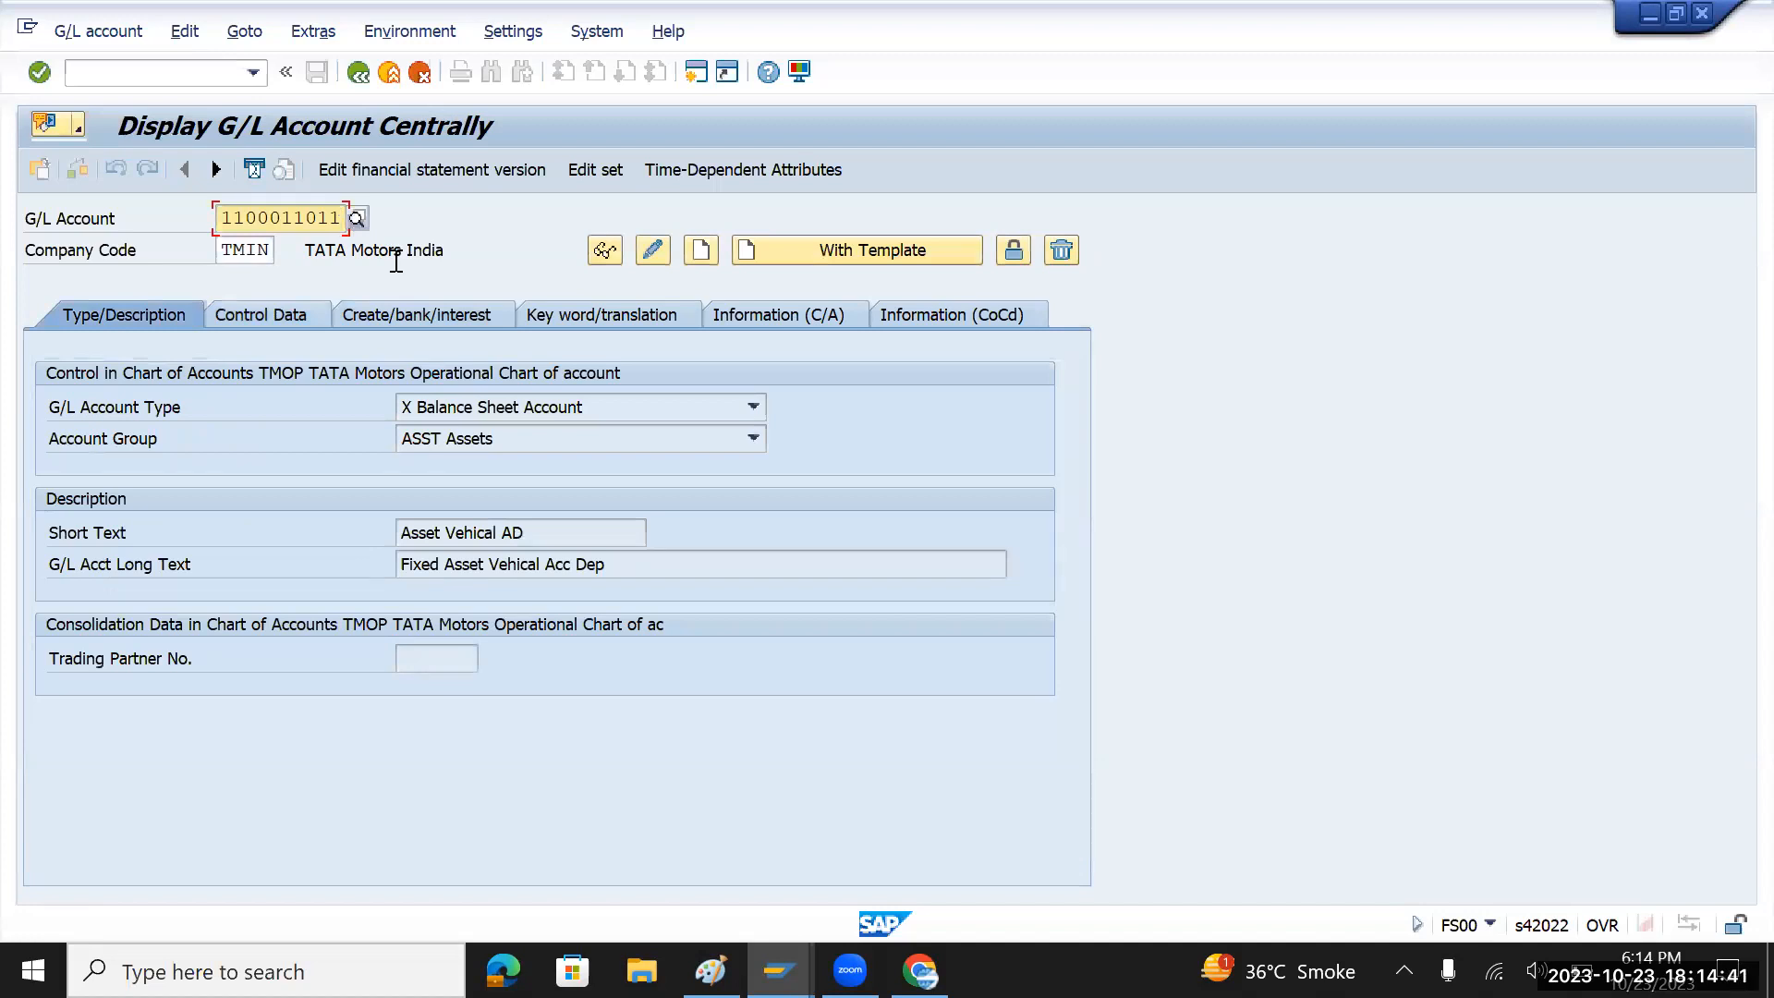
pyautogui.write('20')
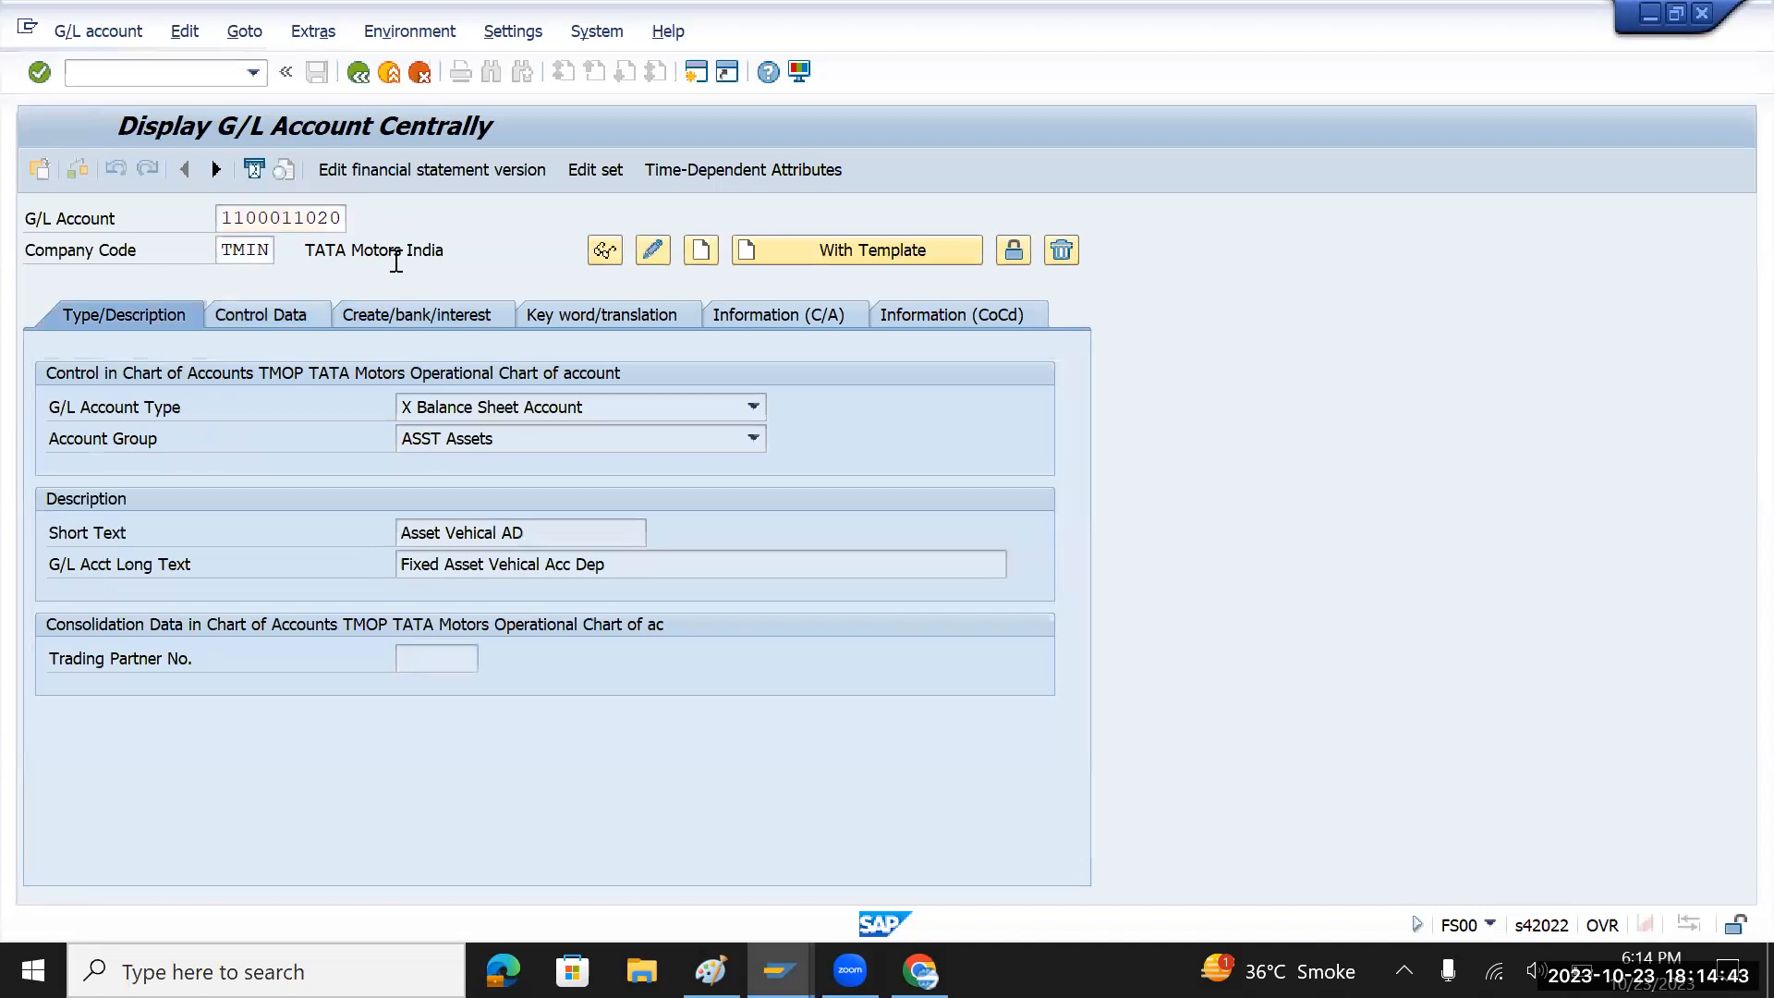
pyautogui.click(754, 405)
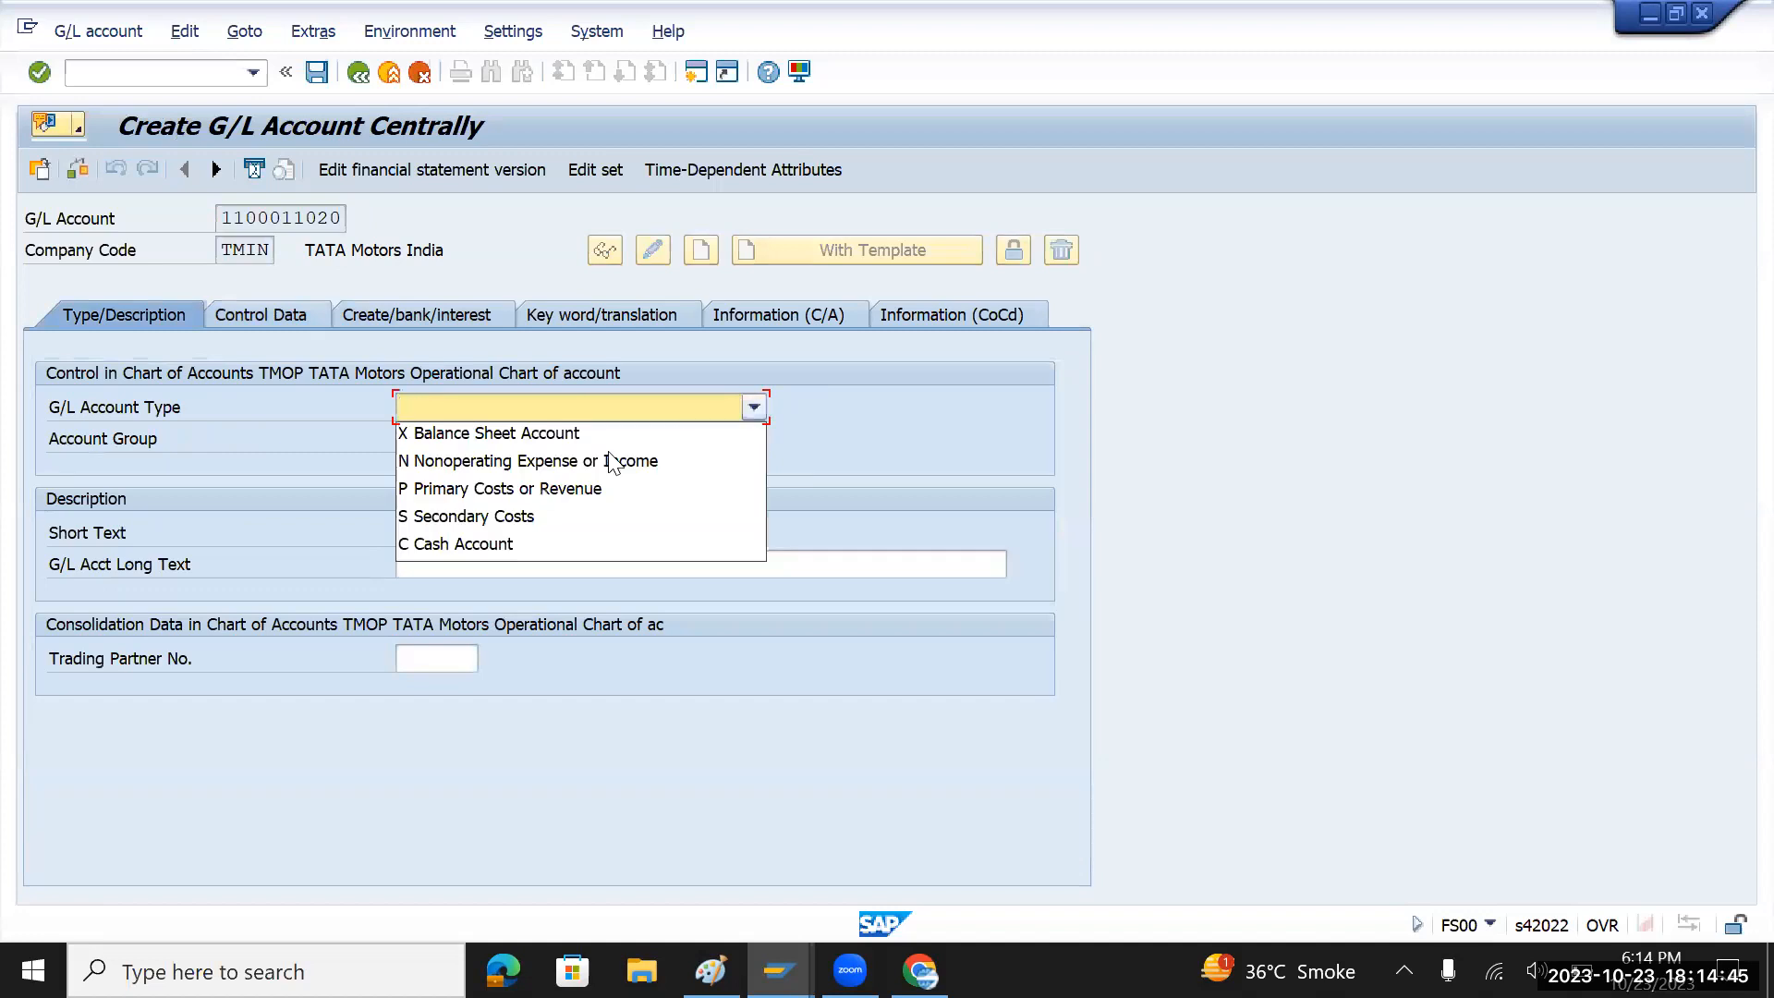
pyautogui.click(528, 438)
pyautogui.click(536, 437)
pyautogui.click(501, 464)
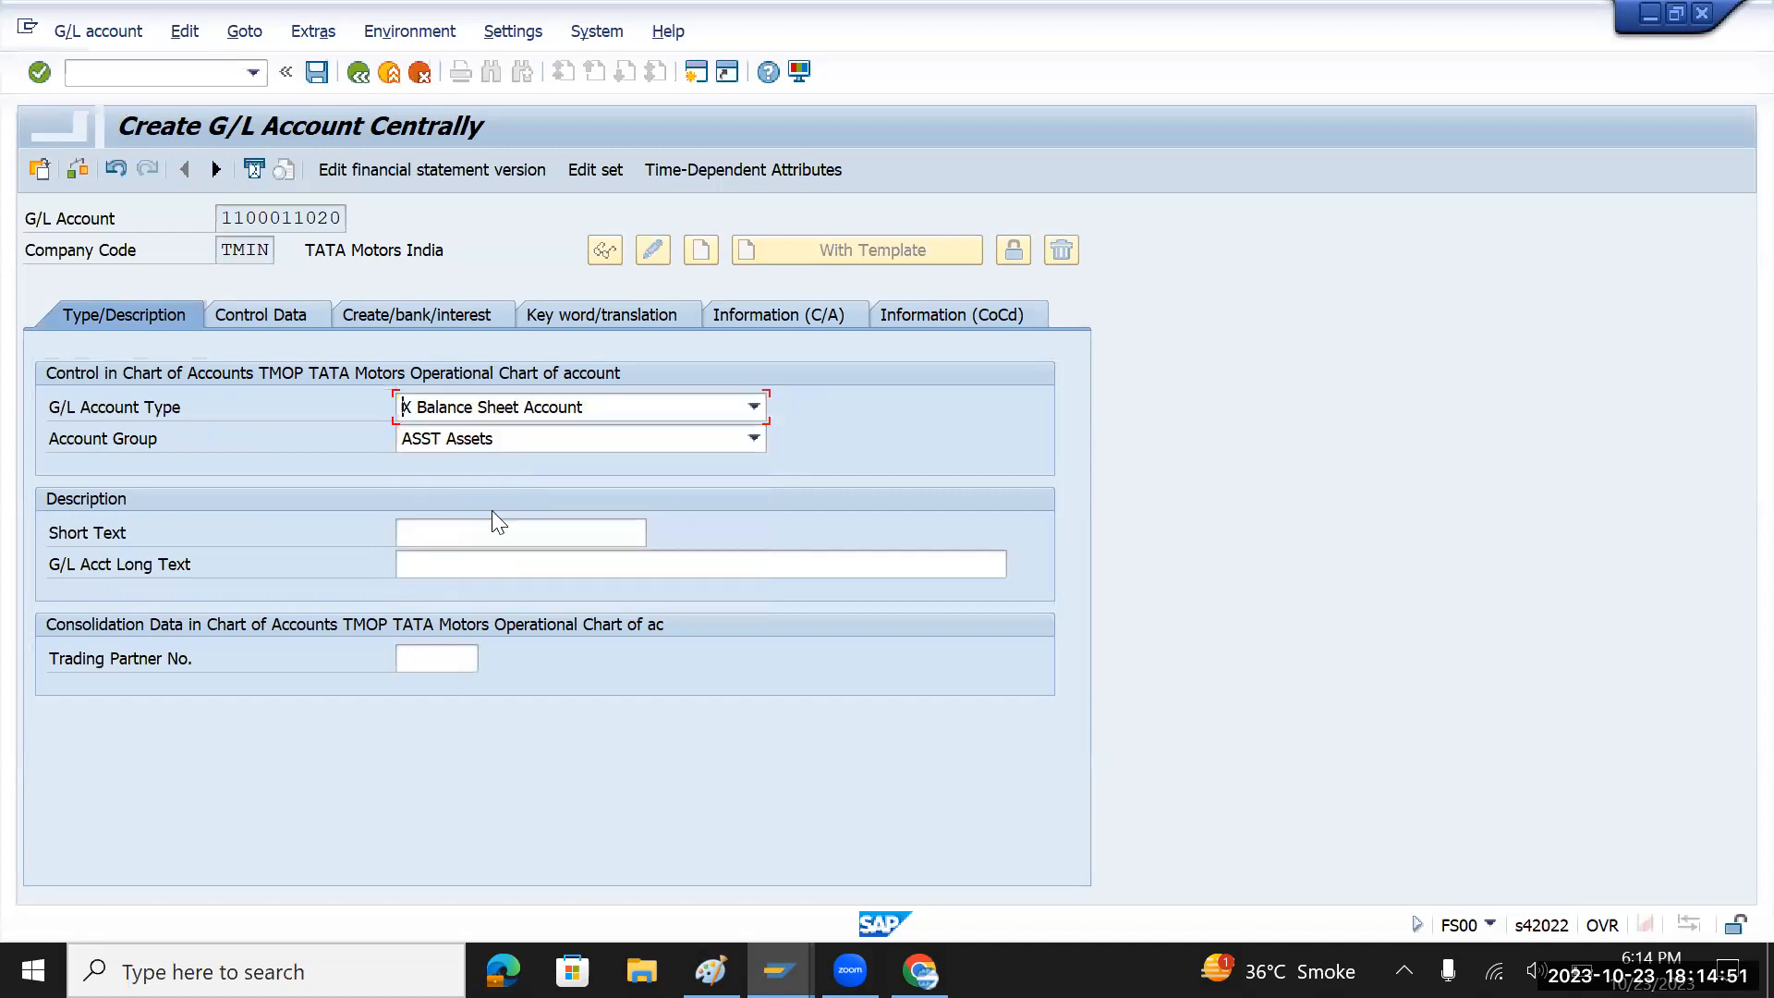
pyautogui.click(489, 526)
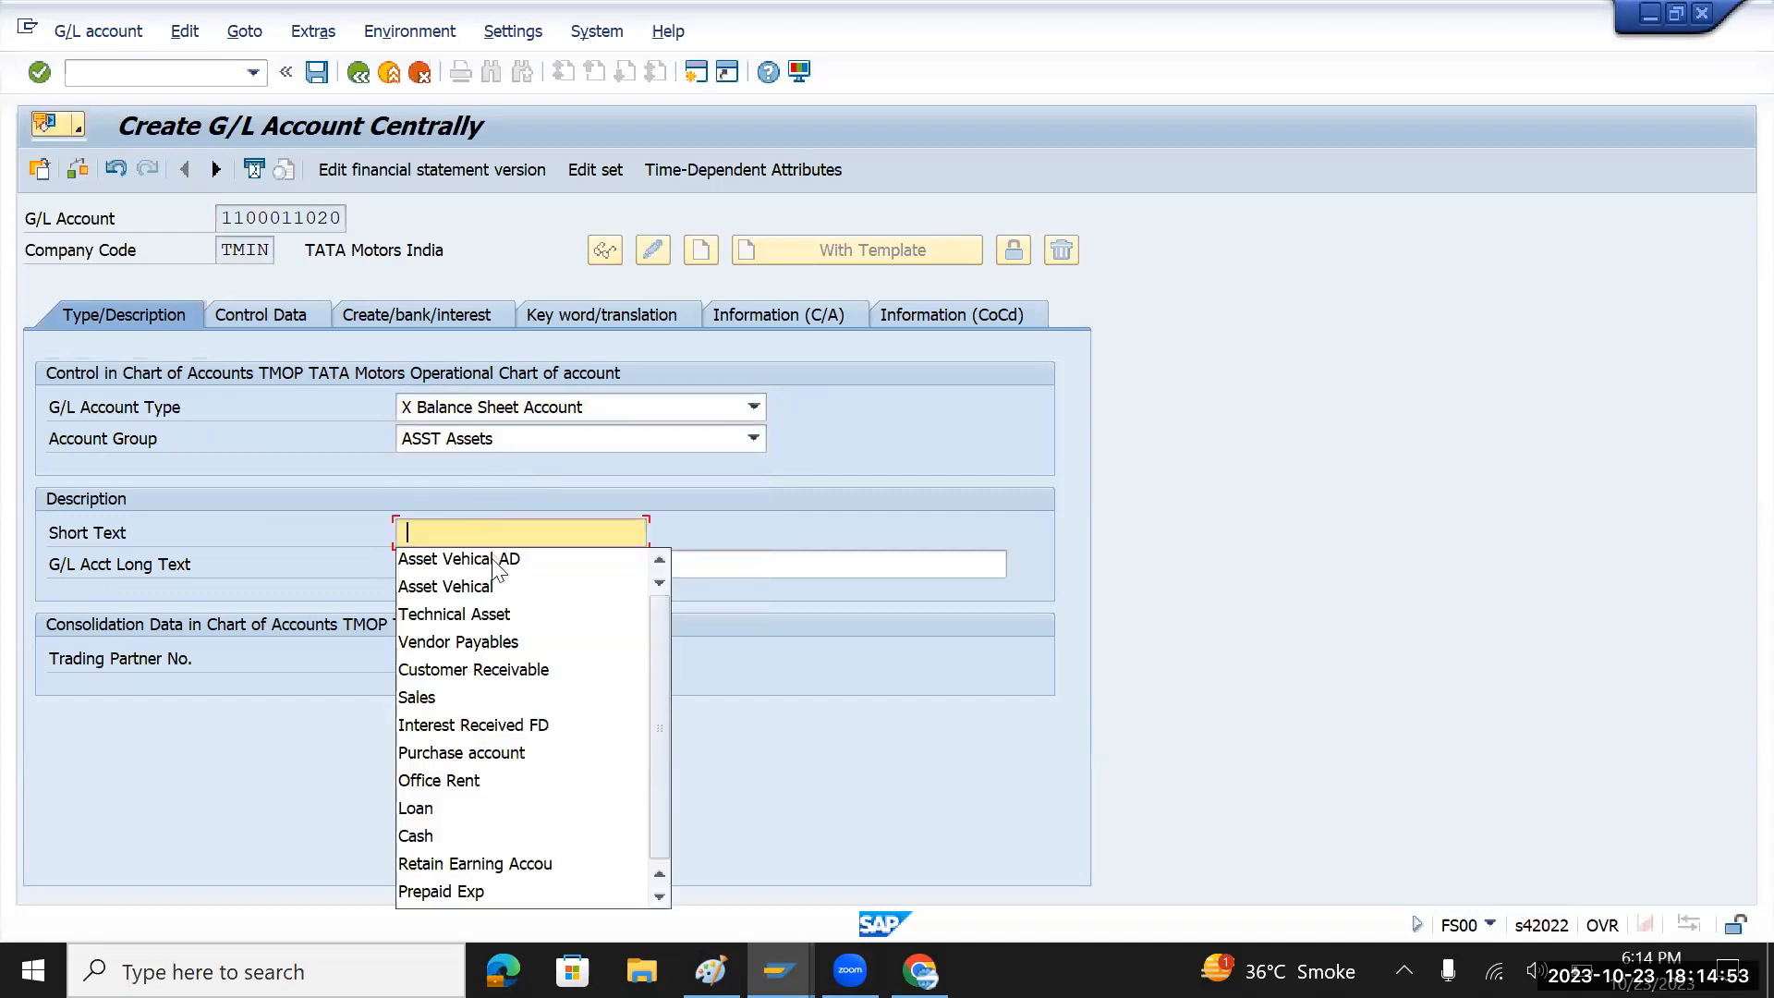
pyautogui.click(504, 585)
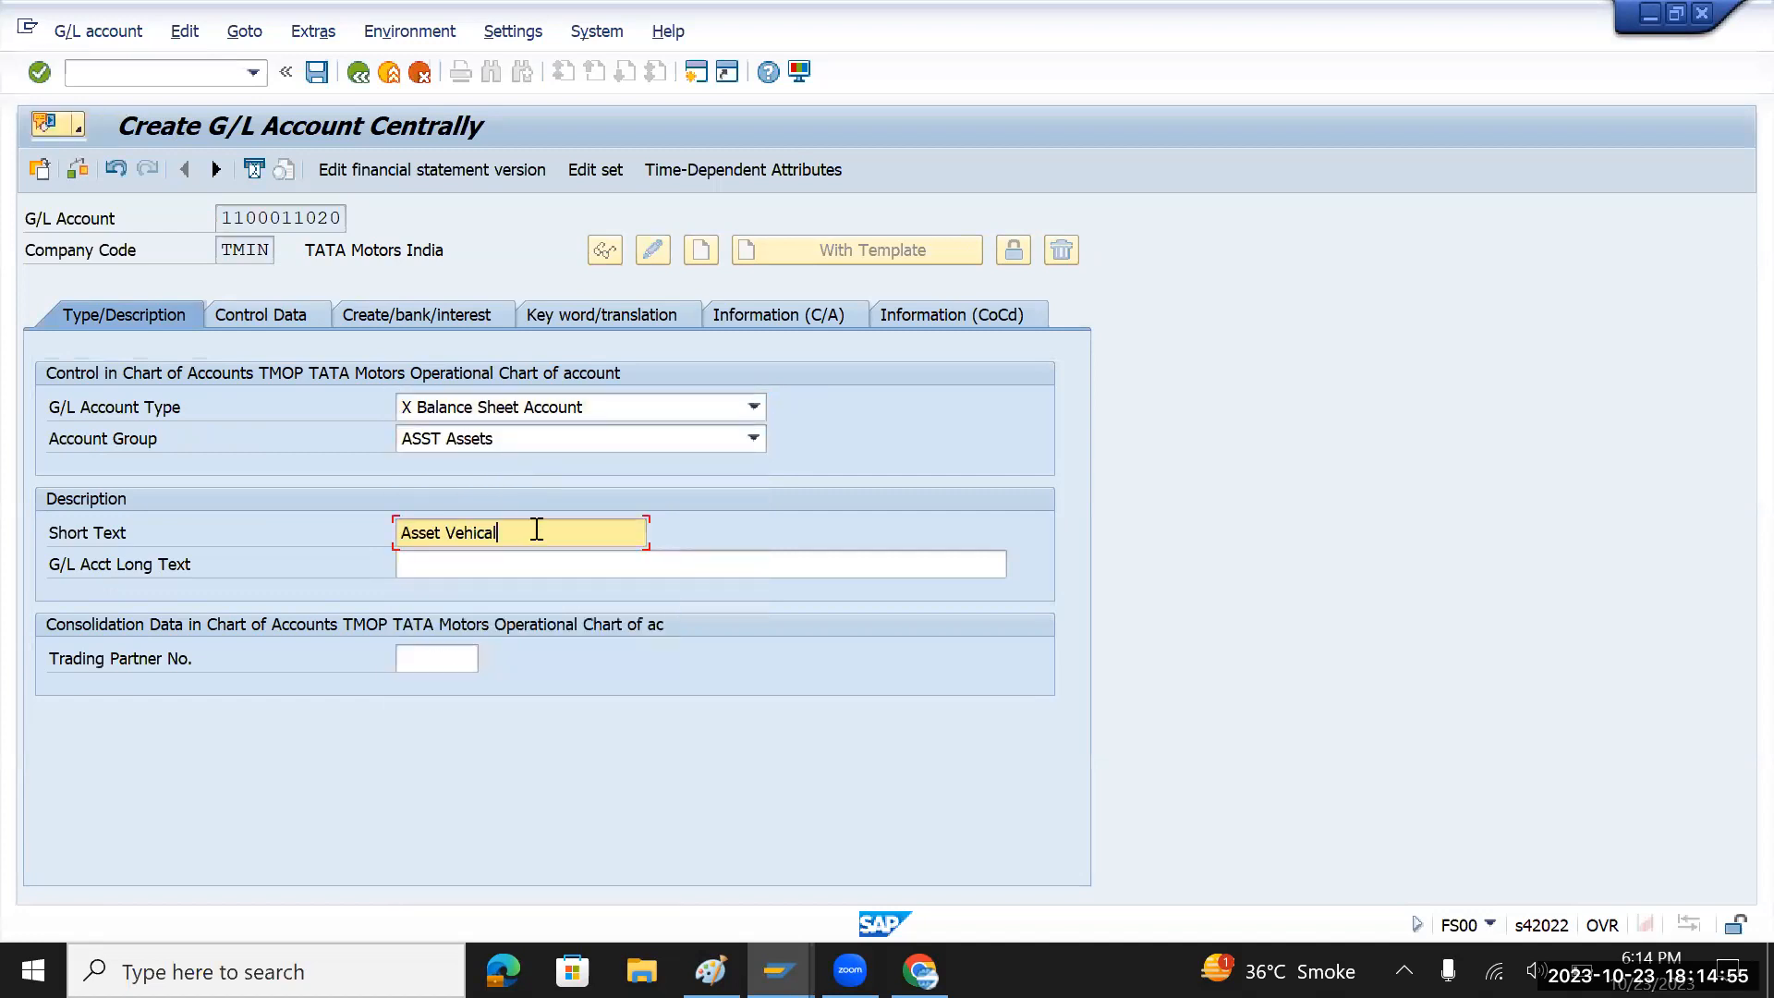
pyautogui.press('BackSpace')
pyautogui.press('BackSpace')
pyautogui.press('BackSpace')
pyautogui.press('BackSpace')
pyautogui.press('BackSpace')
pyautogui.press('BackSpace')
pyautogui.press('BackSpace')
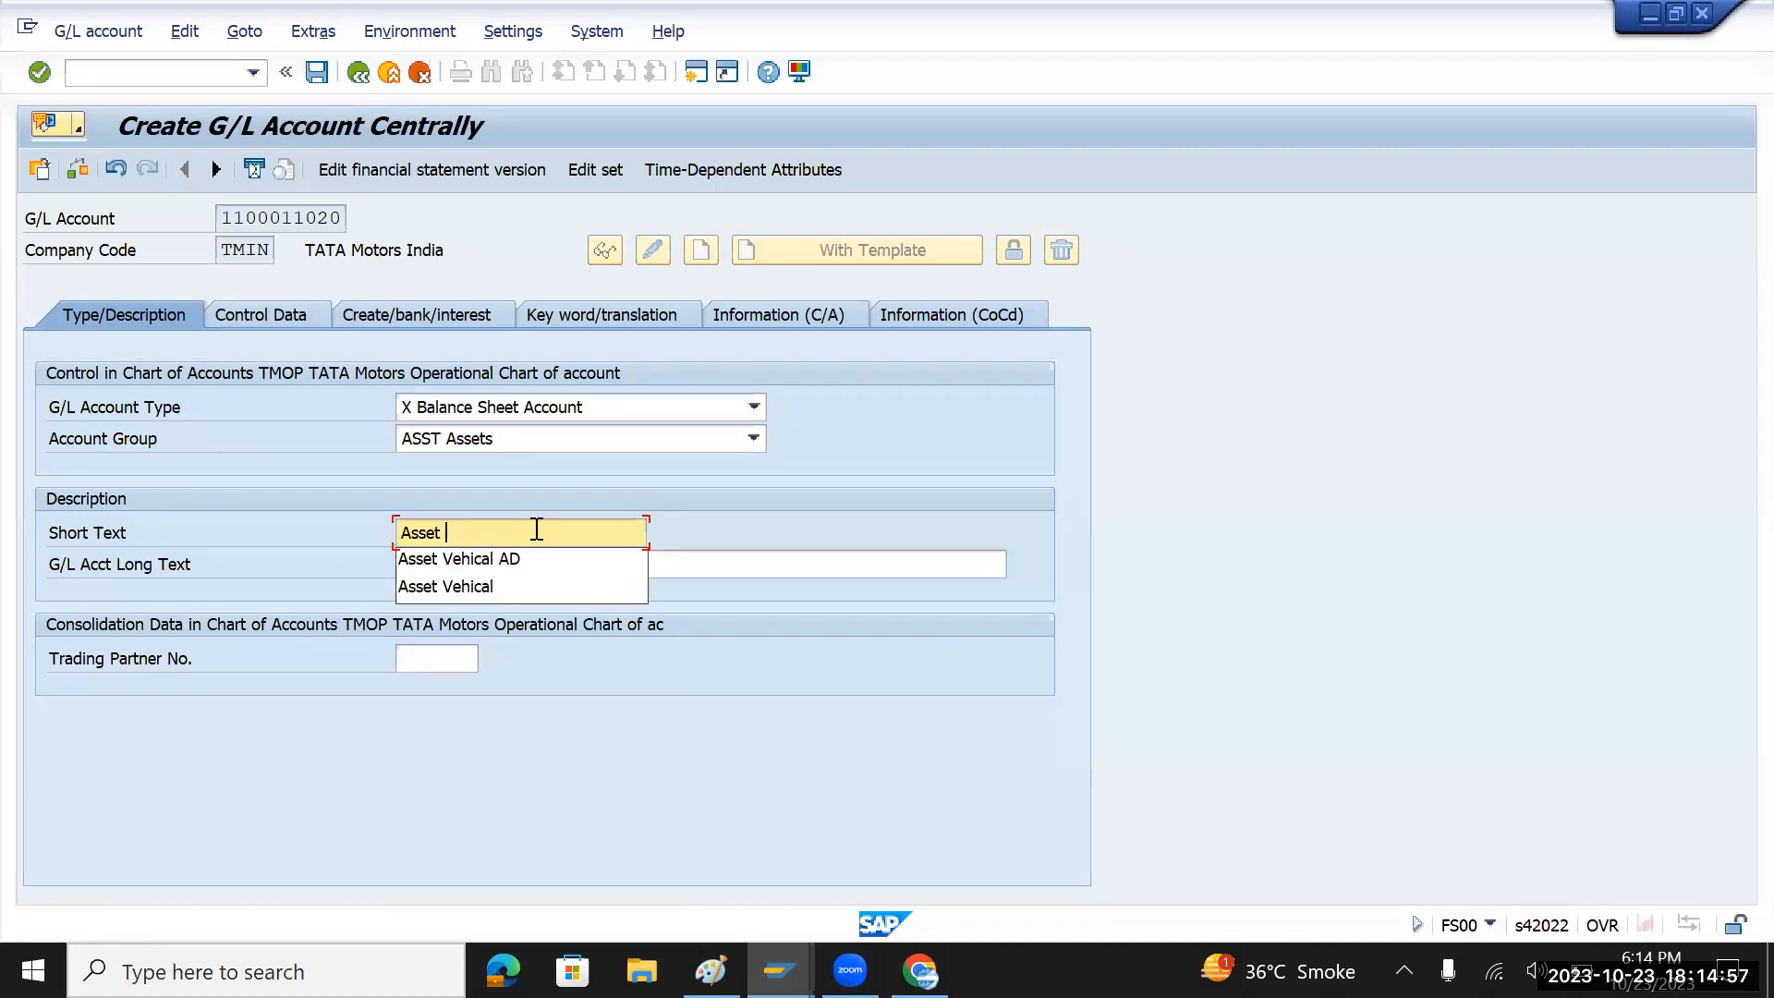
pyautogui.write('Machinery')
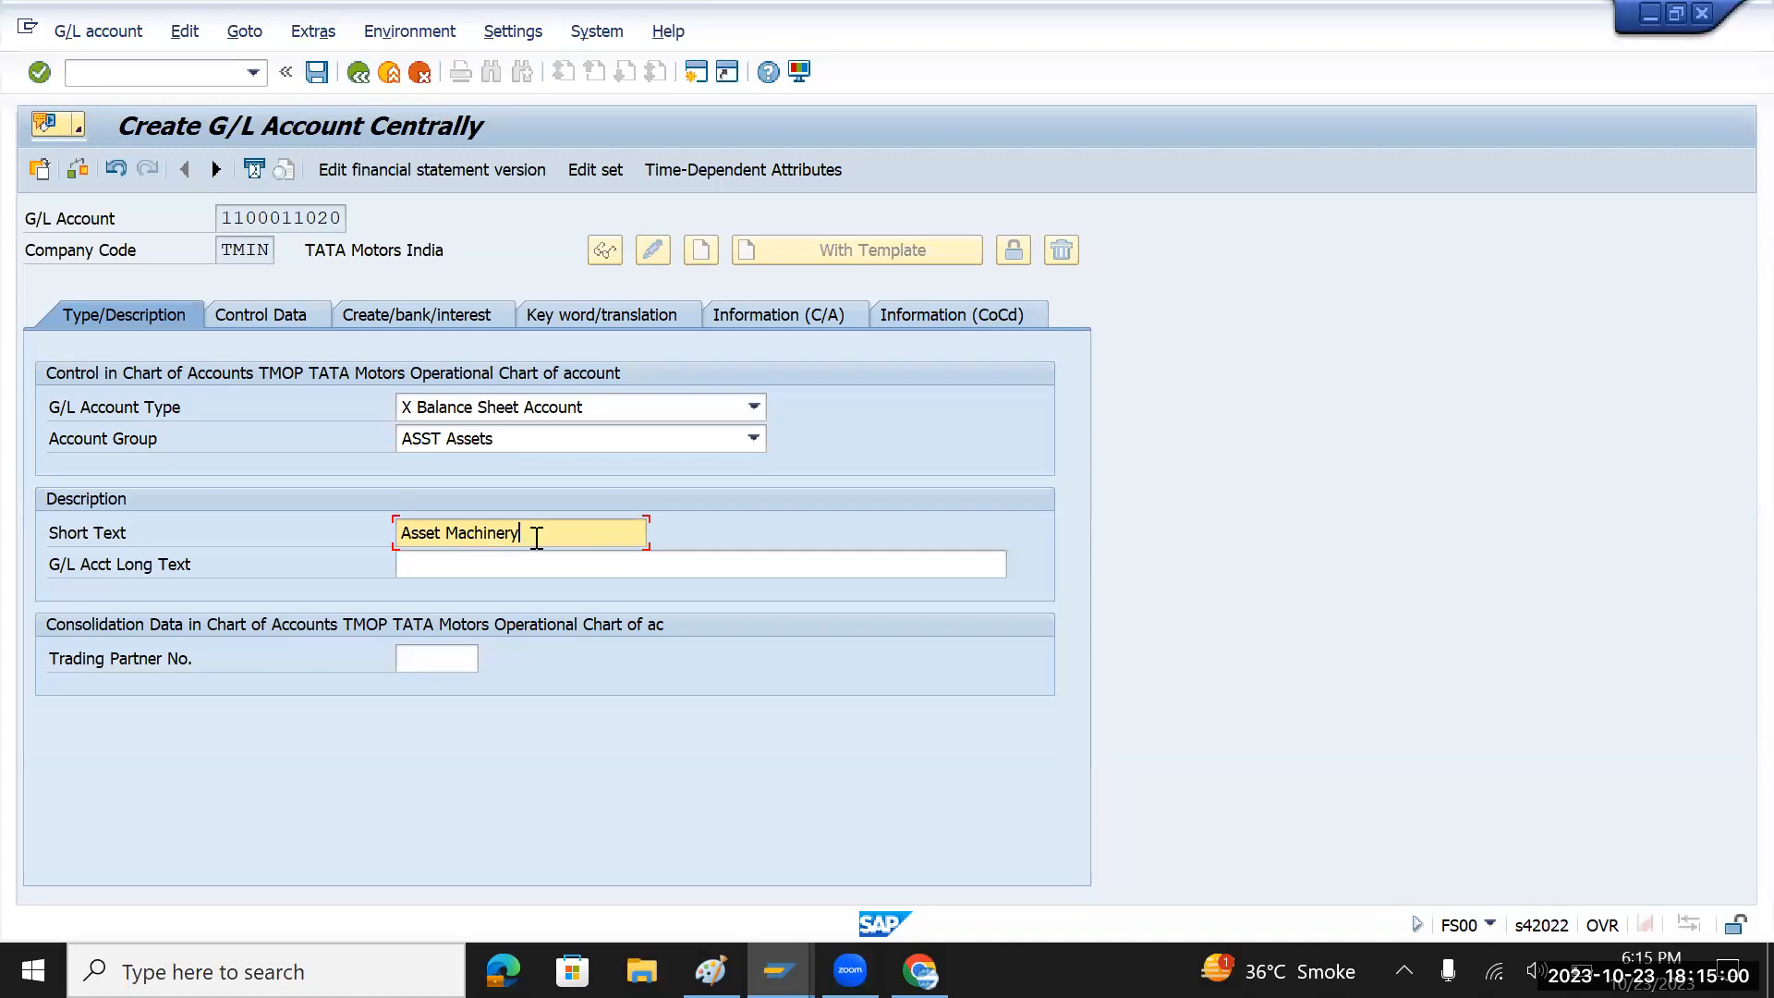
pyautogui.moveTo(537, 535); pyautogui.dragTo(401, 537)
pyautogui.hotkey('ctrl', 'c')
pyautogui.click(469, 565)
pyautogui.write('FX')
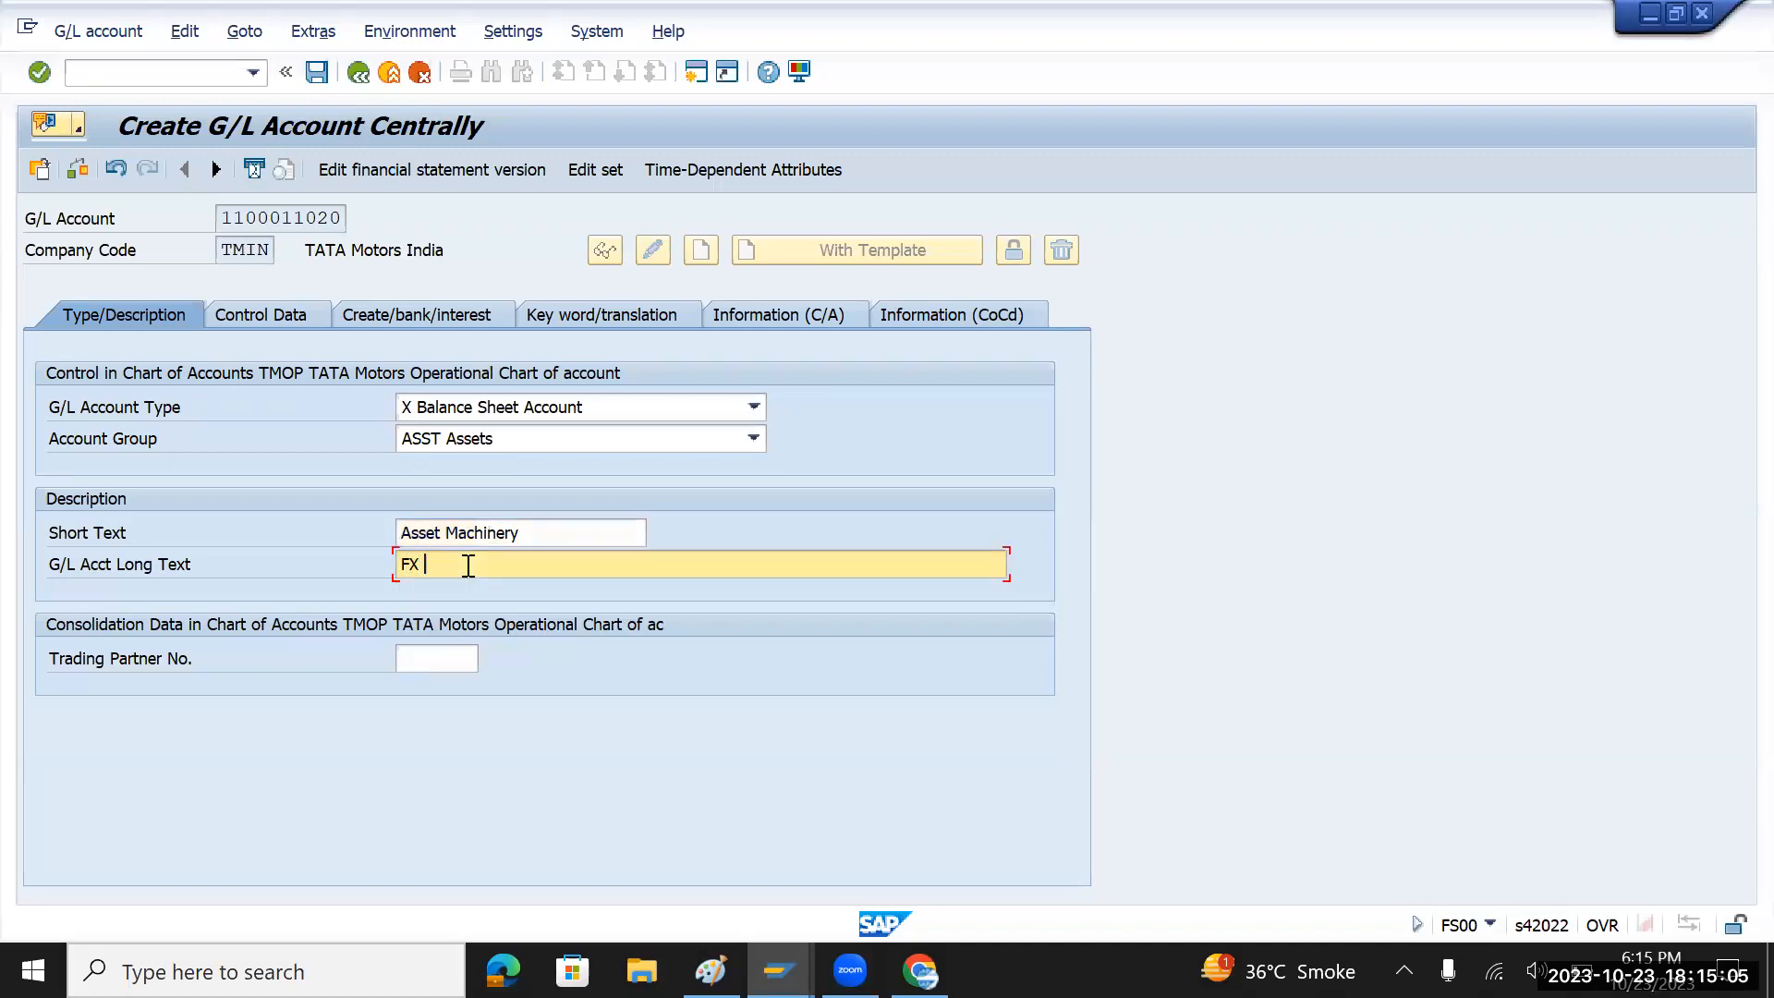
pyautogui.hotkey('ctrl', 'v')
# - In the control data of the Asset Machinery account, set reconciliation account type A Assets and sort key 001
pyautogui.click(268, 312)
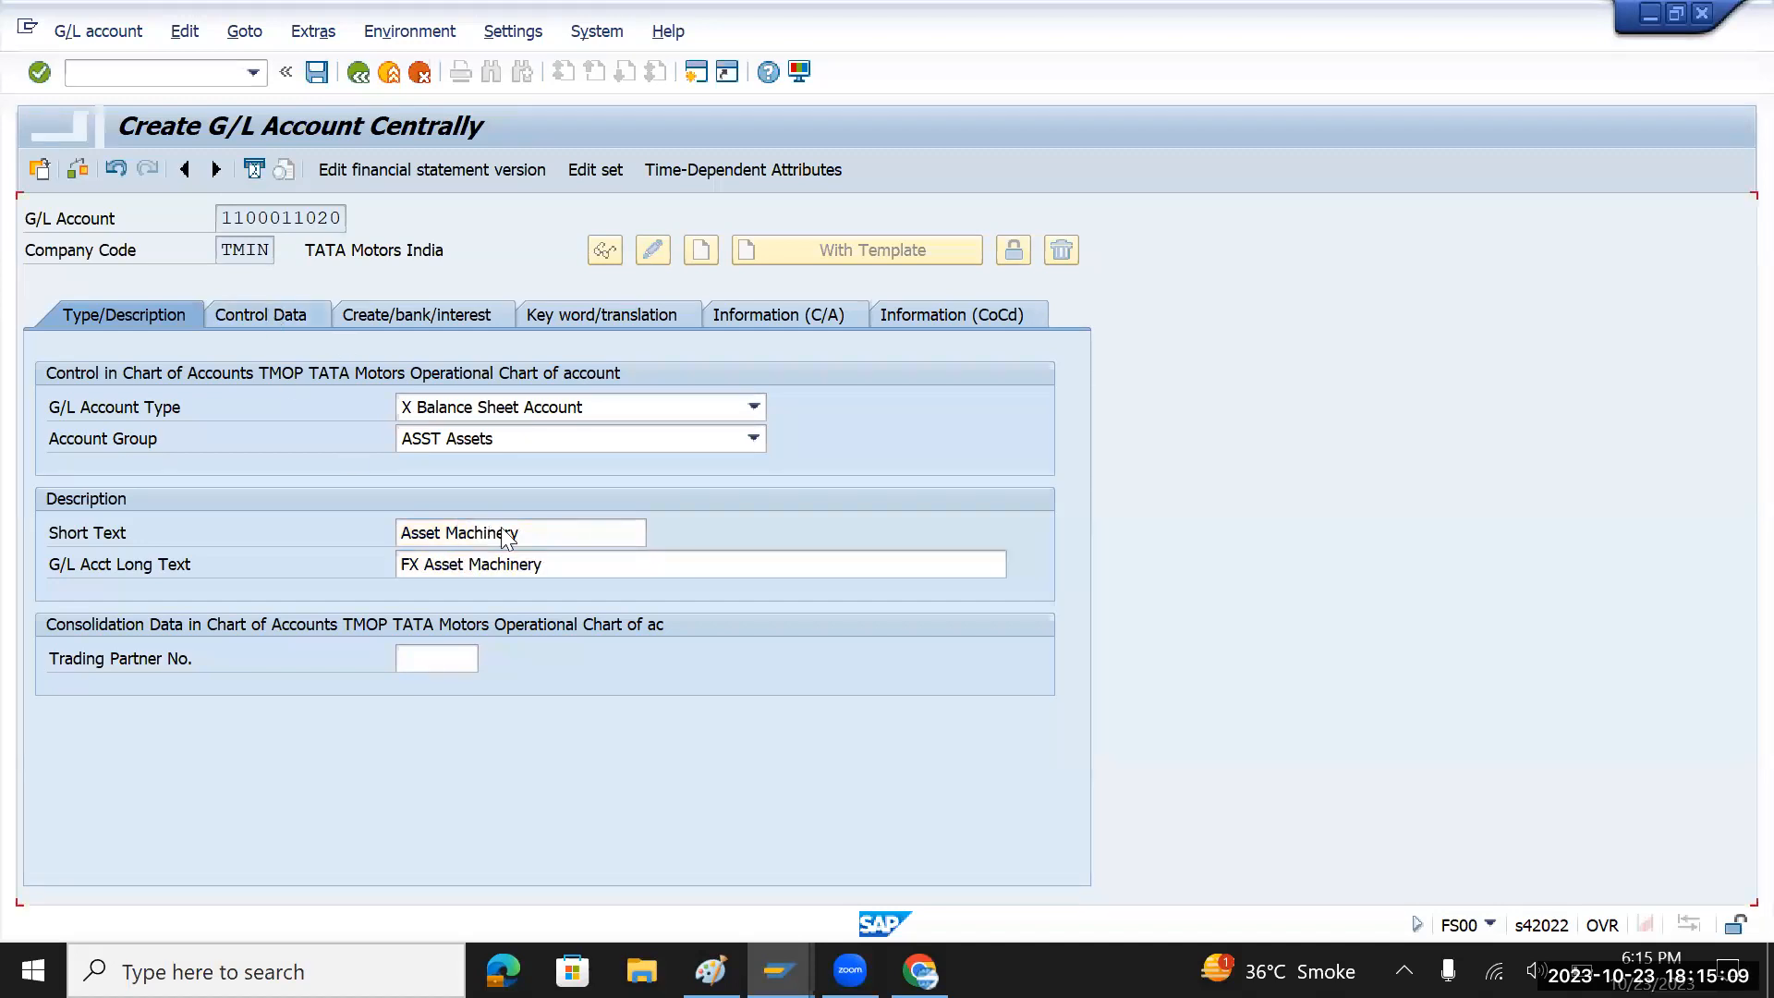
pyautogui.click(508, 566)
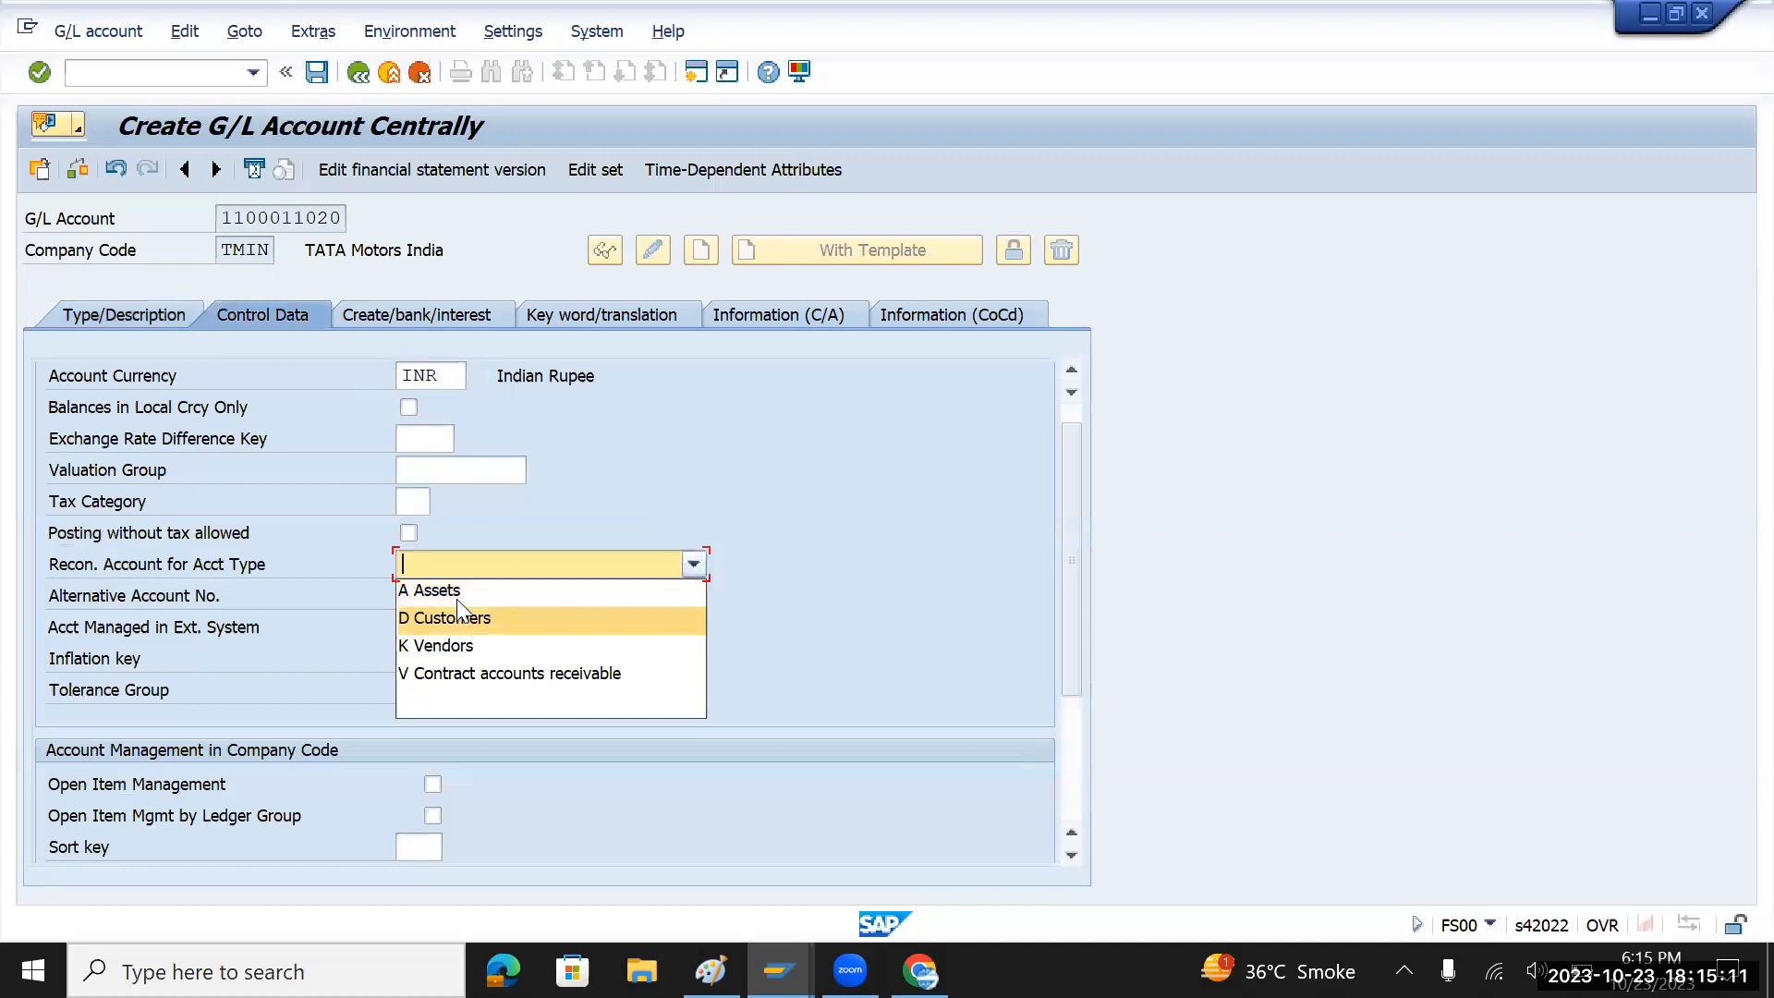
pyautogui.click(456, 595)
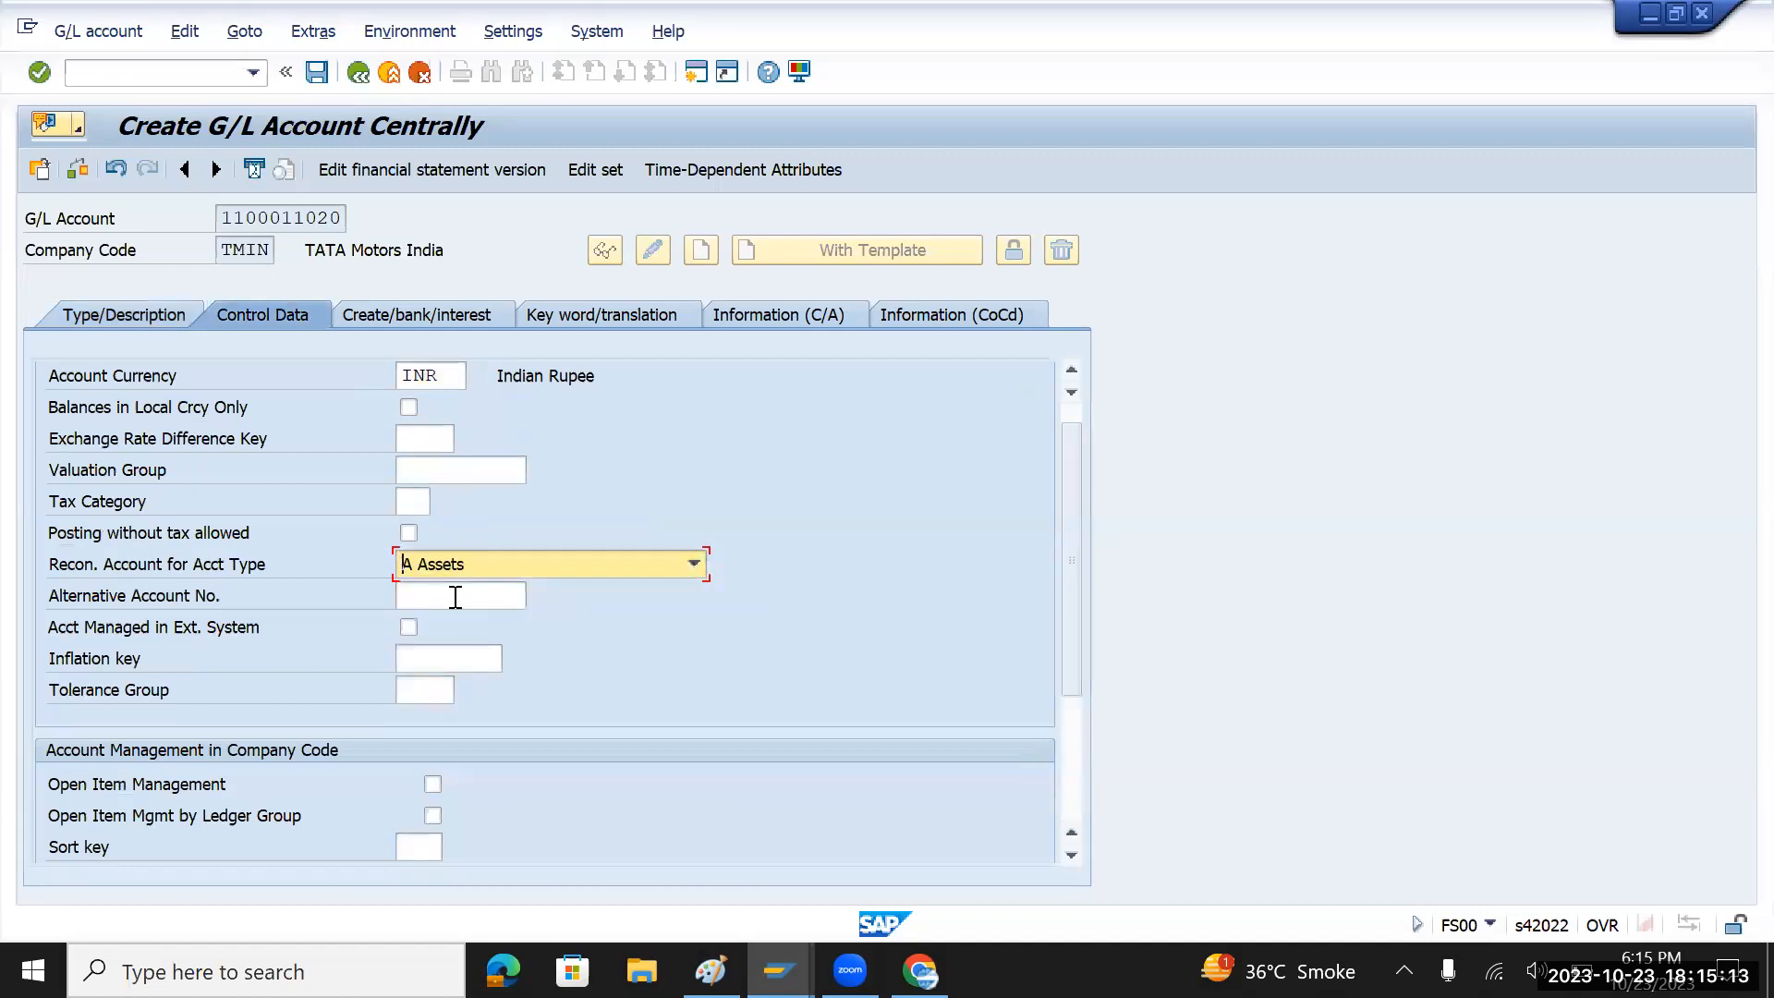
pyautogui.click(411, 855)
pyautogui.click(415, 848)
# - Assign field status group G067 to the Asset Machinery account and save it
pyautogui.click(458, 316)
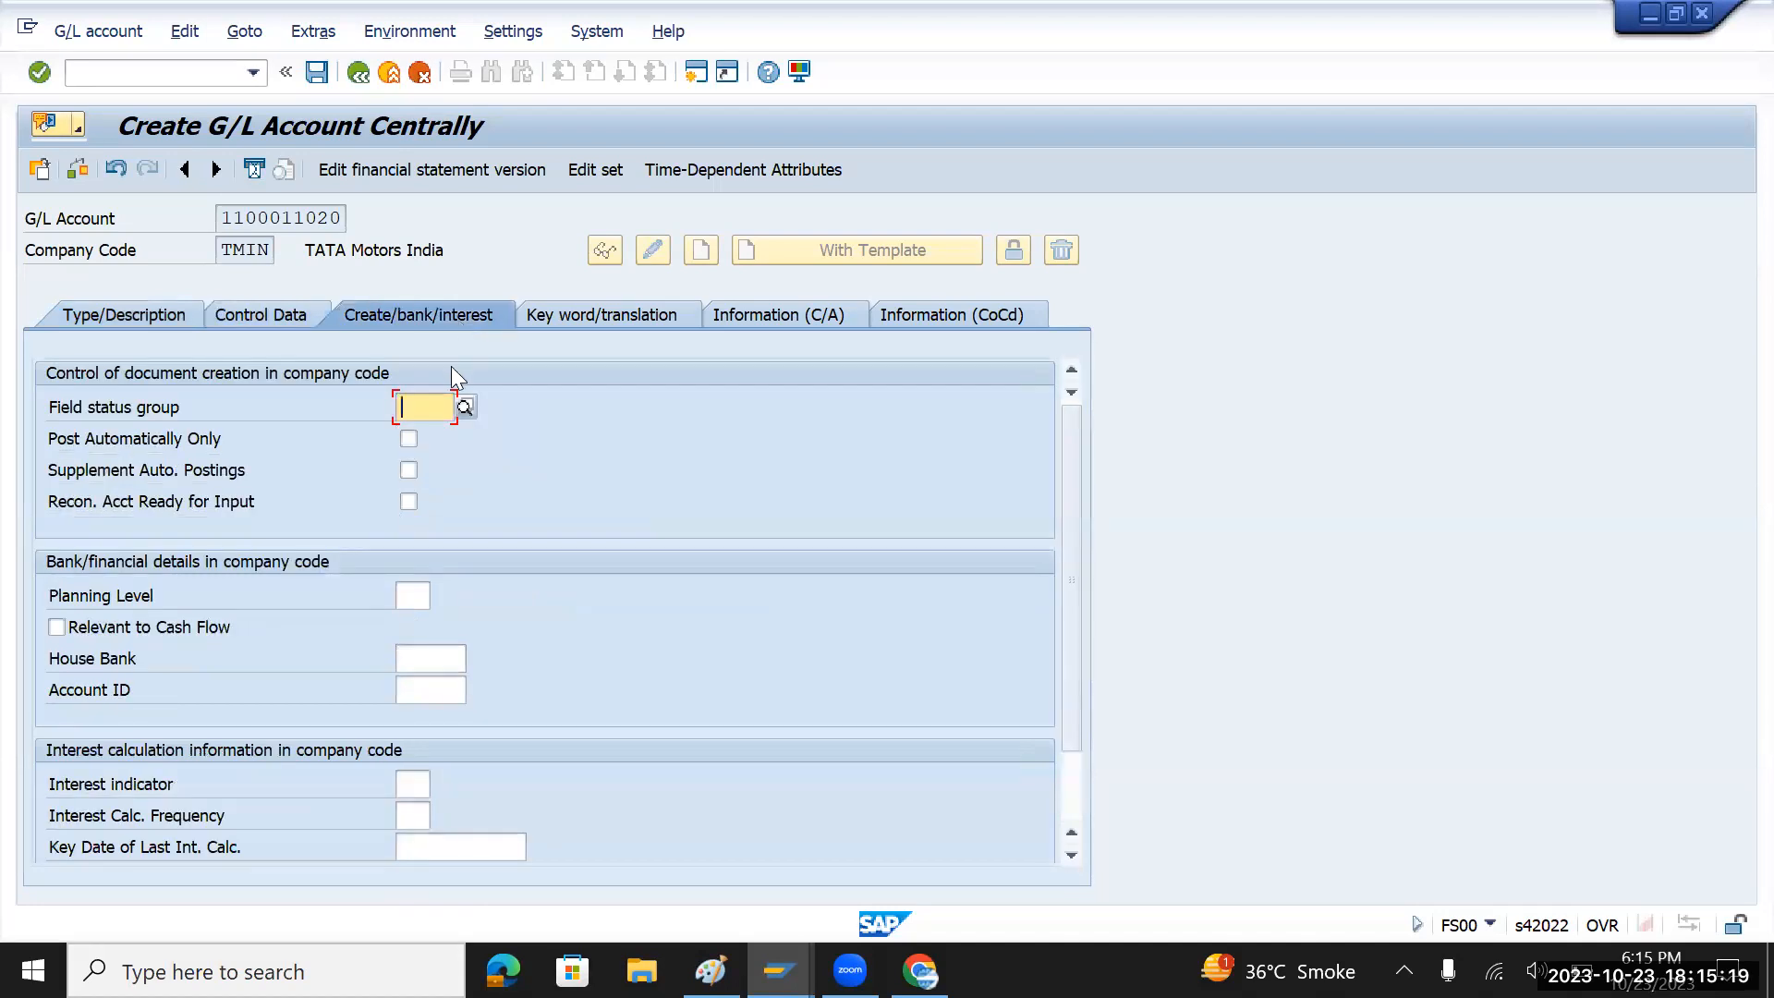
pyautogui.click(440, 401)
pyautogui.click(440, 428)
pyautogui.click(146, 314)
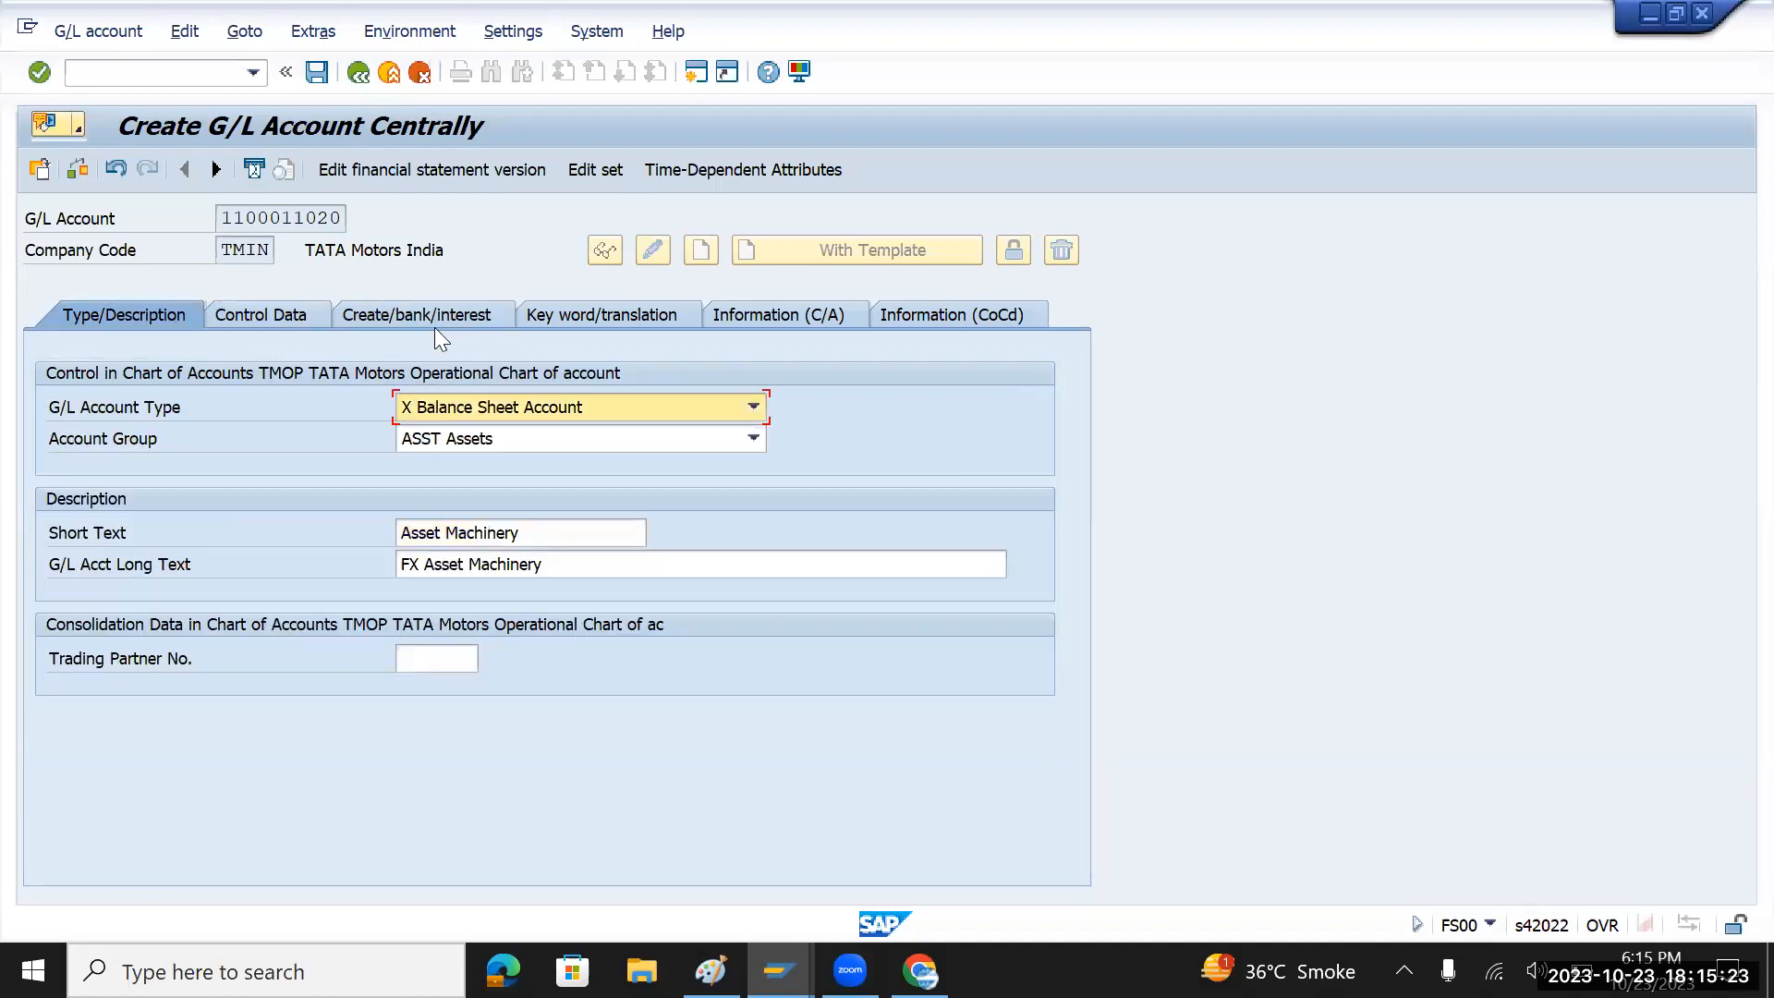
pyautogui.click(316, 72)
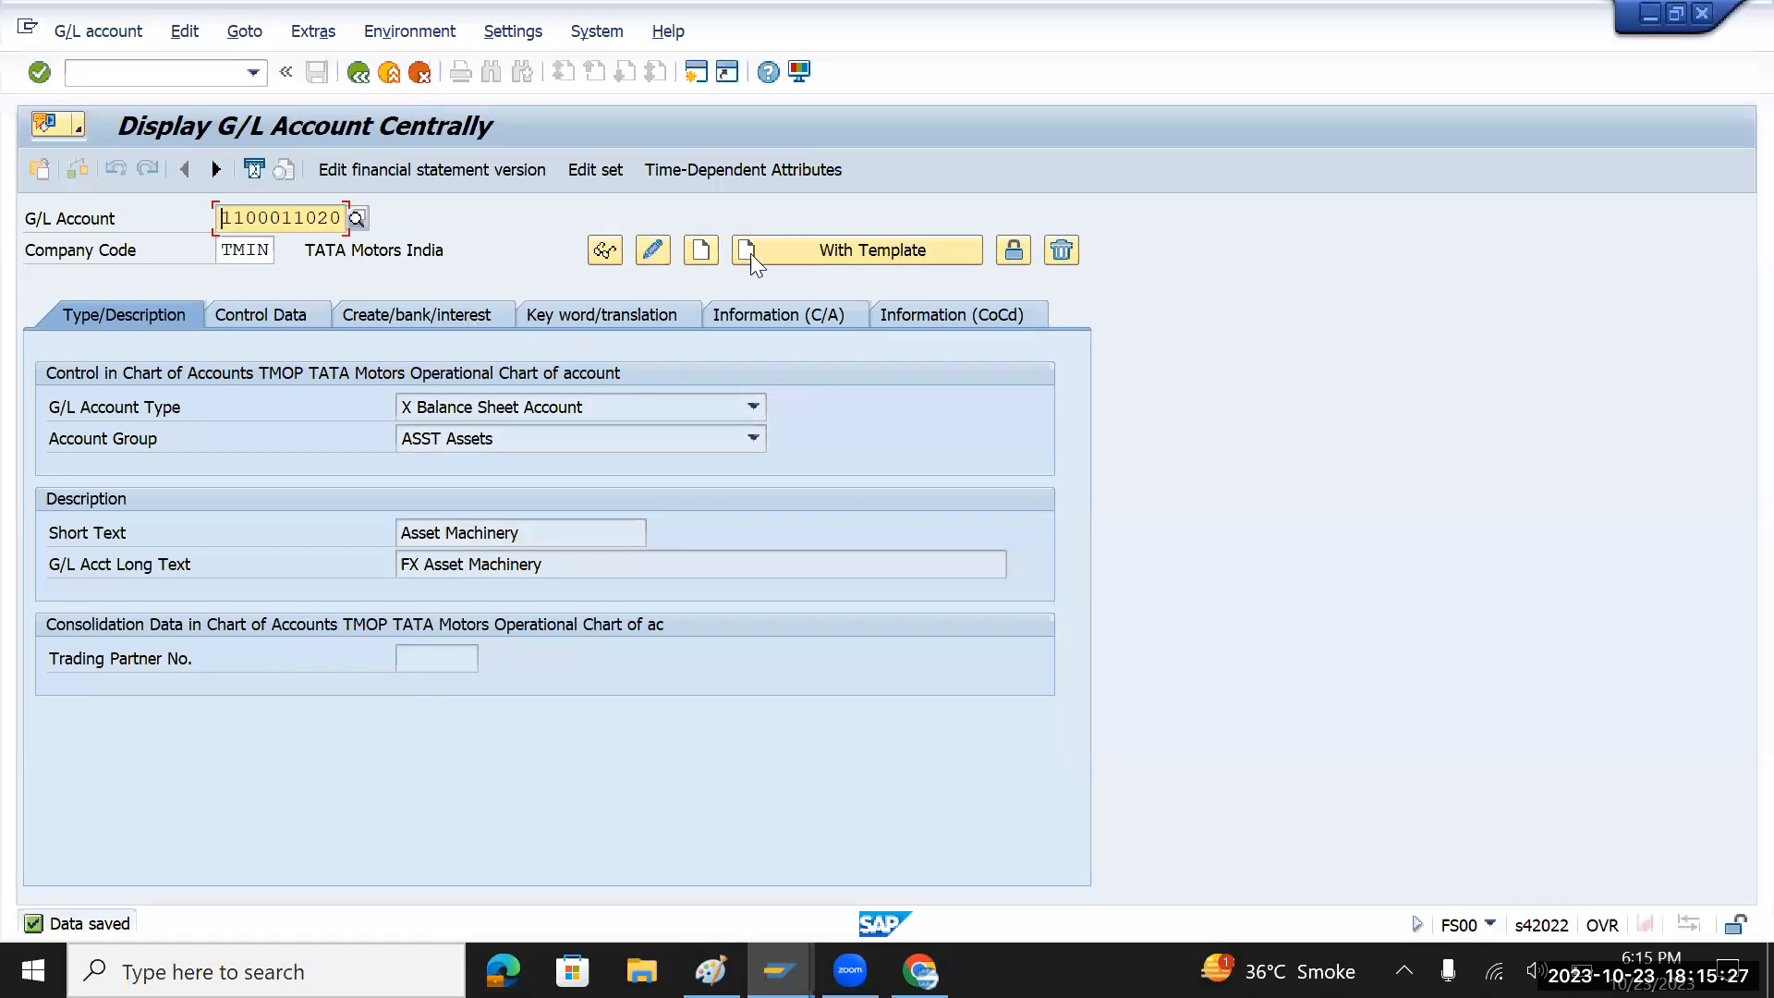
pyautogui.moveTo(226, 220); pyautogui.dragTo(343, 219)
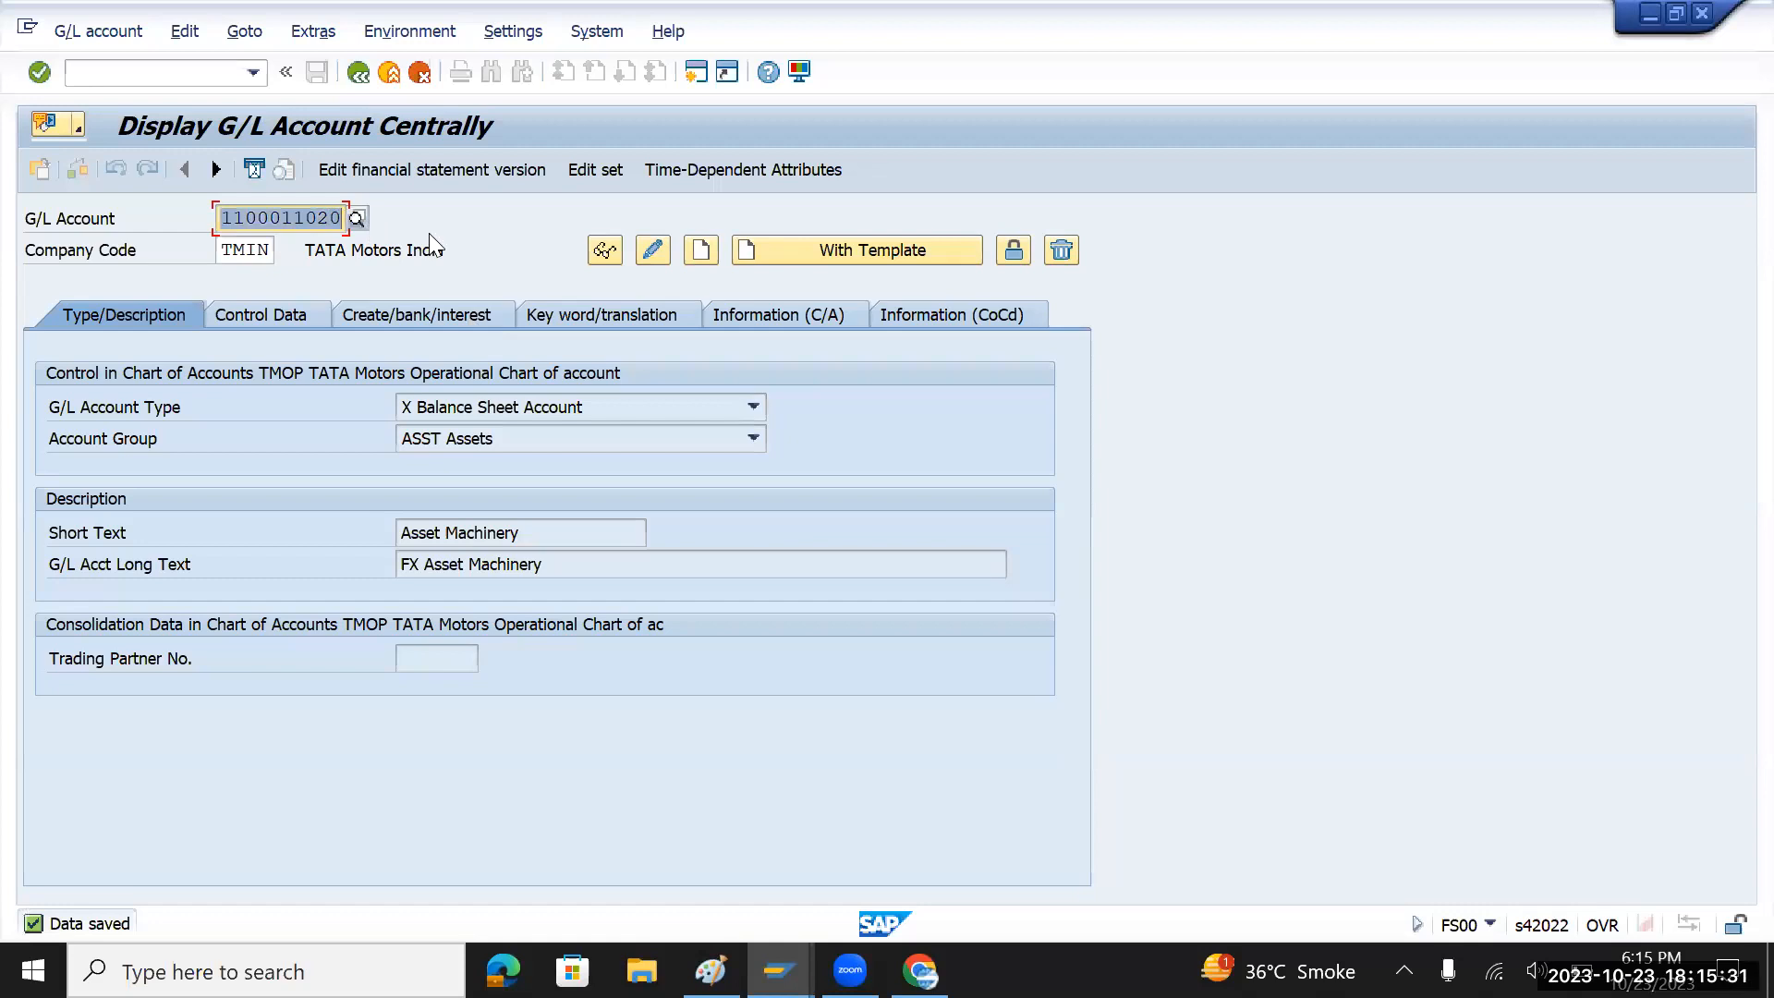
pyautogui.hotkey('ctrl', 'c')
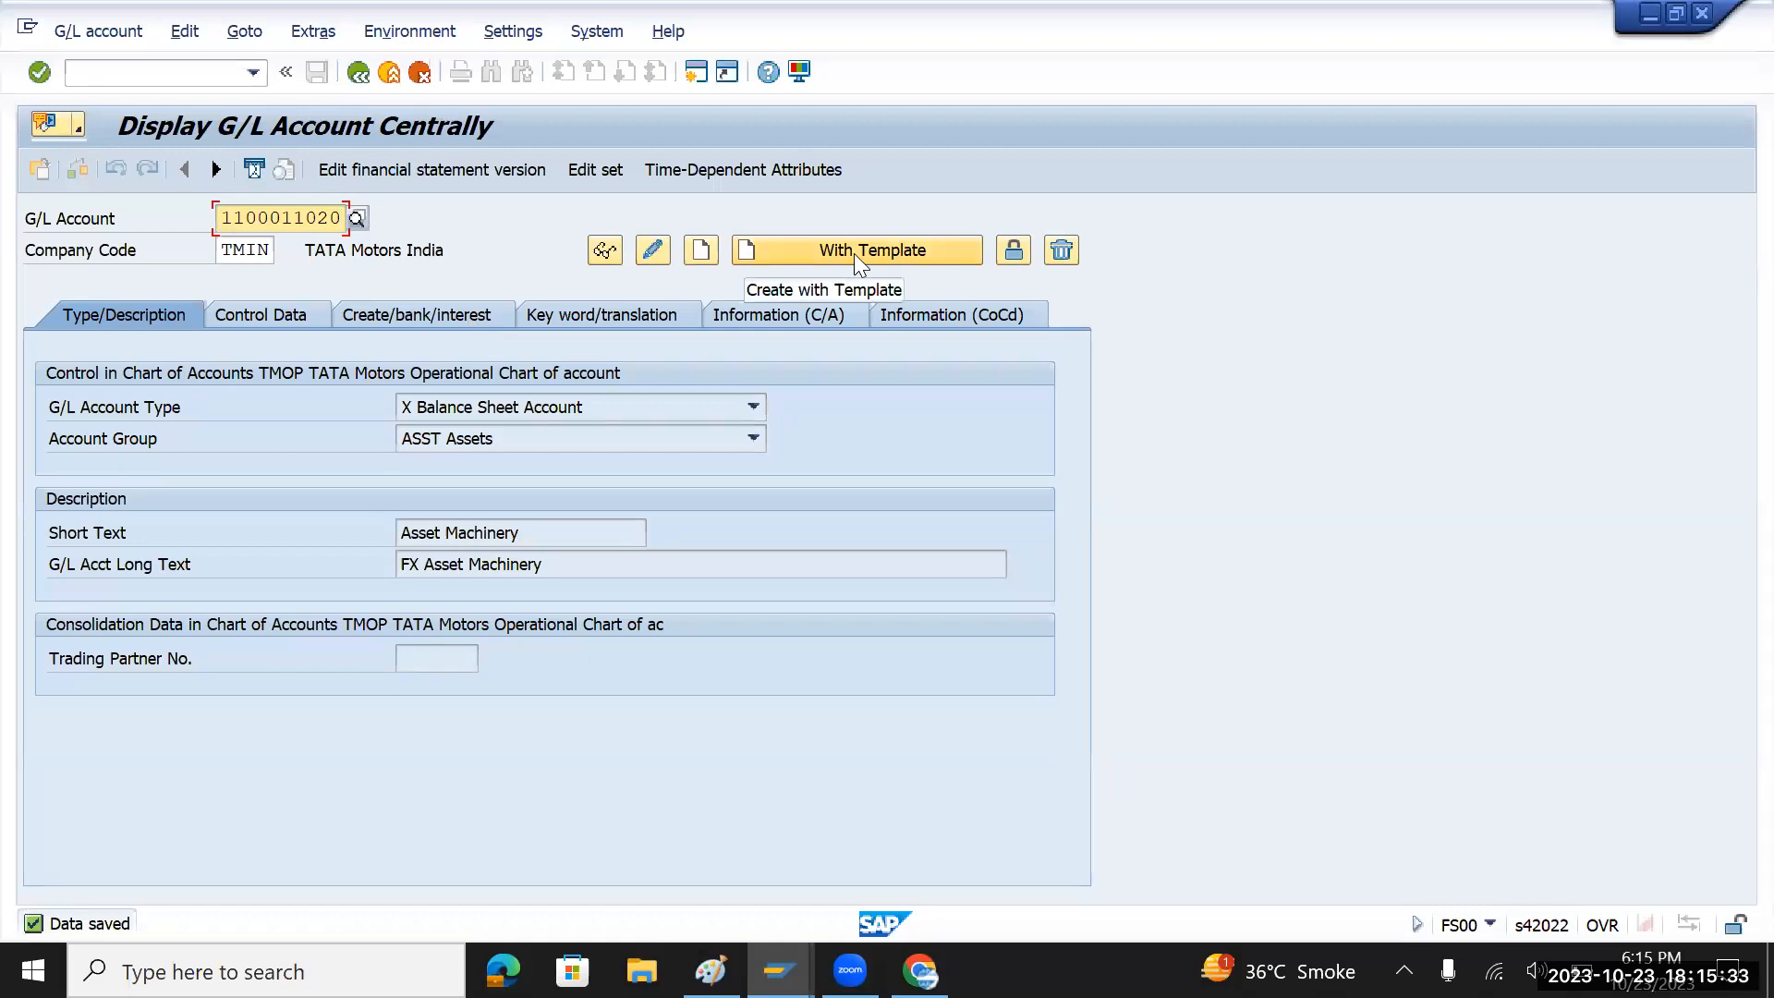
pyautogui.click(854, 253)
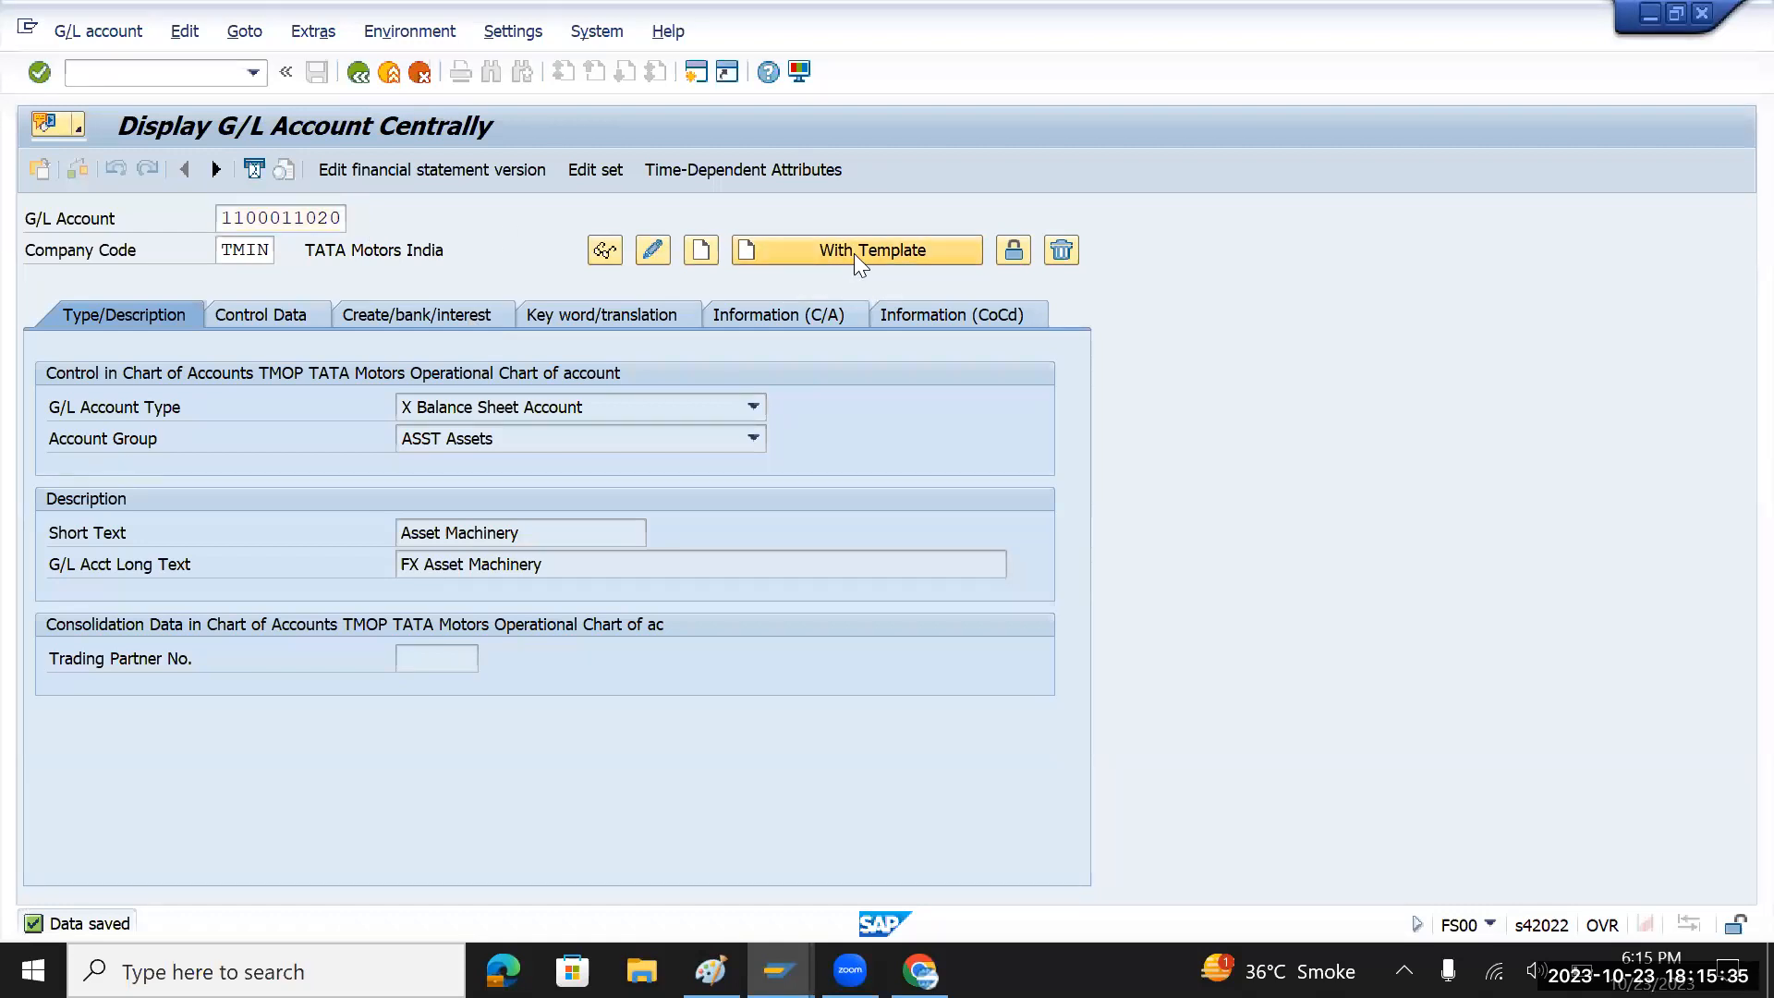
pyautogui.click(863, 627)
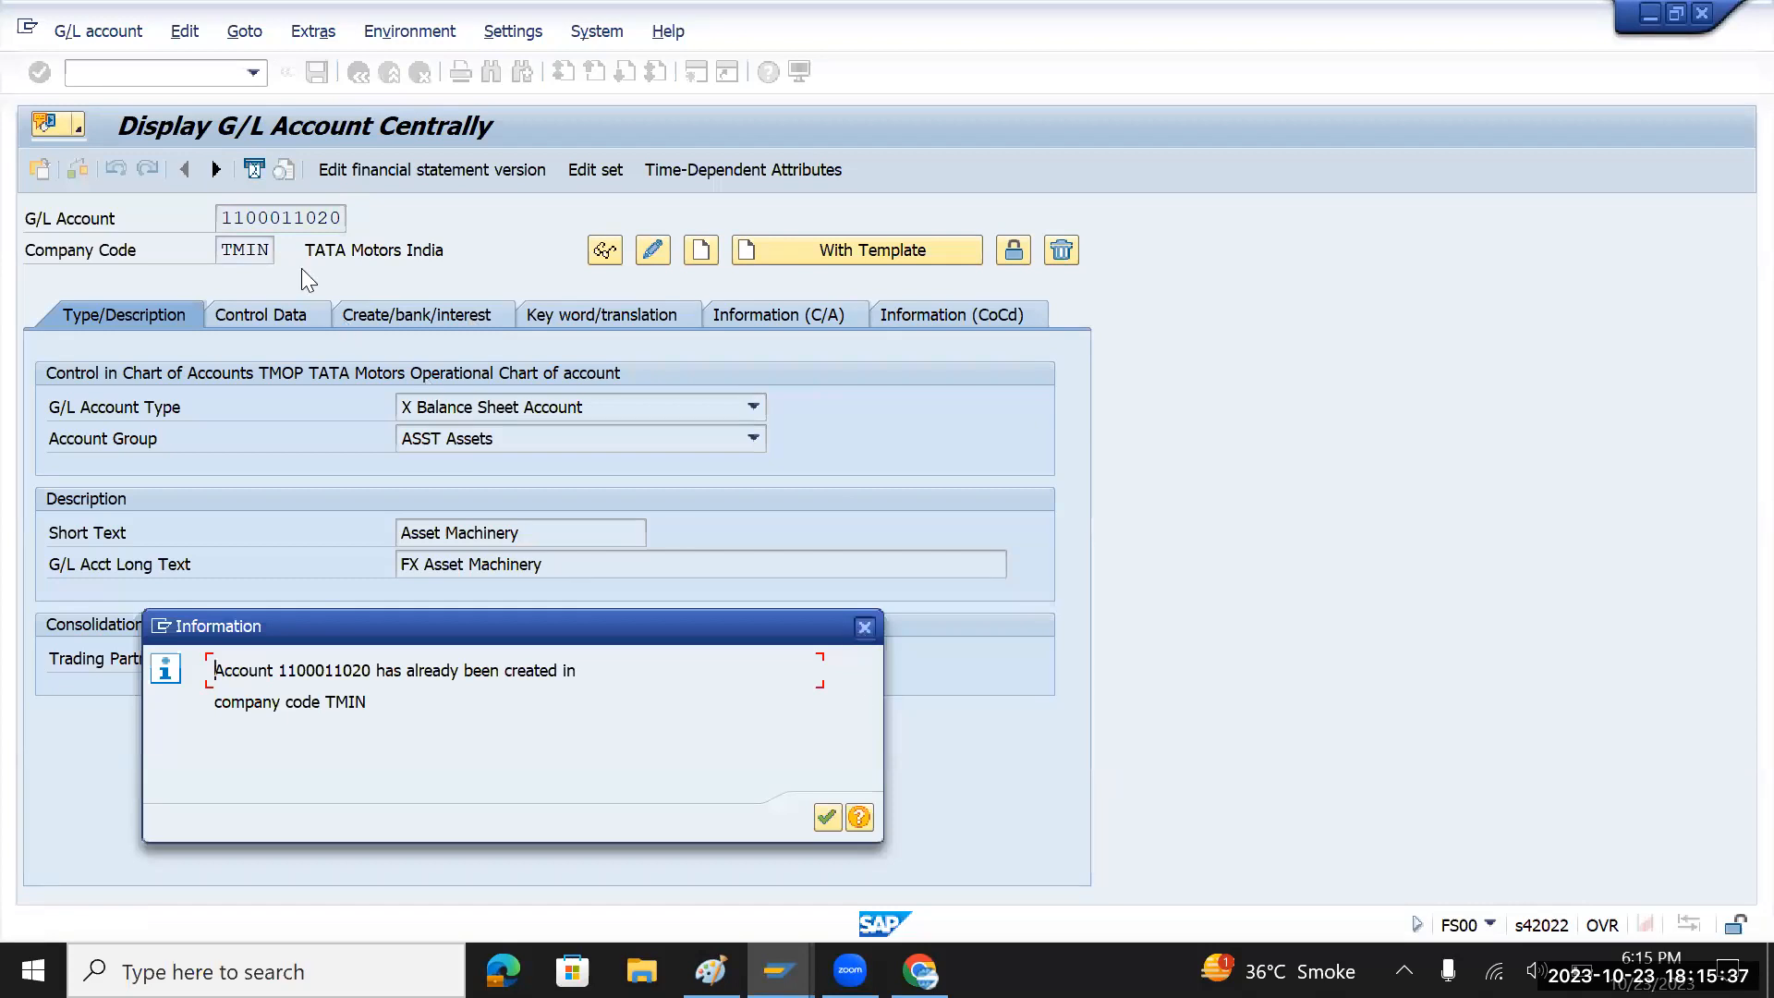
pyautogui.click(345, 216)
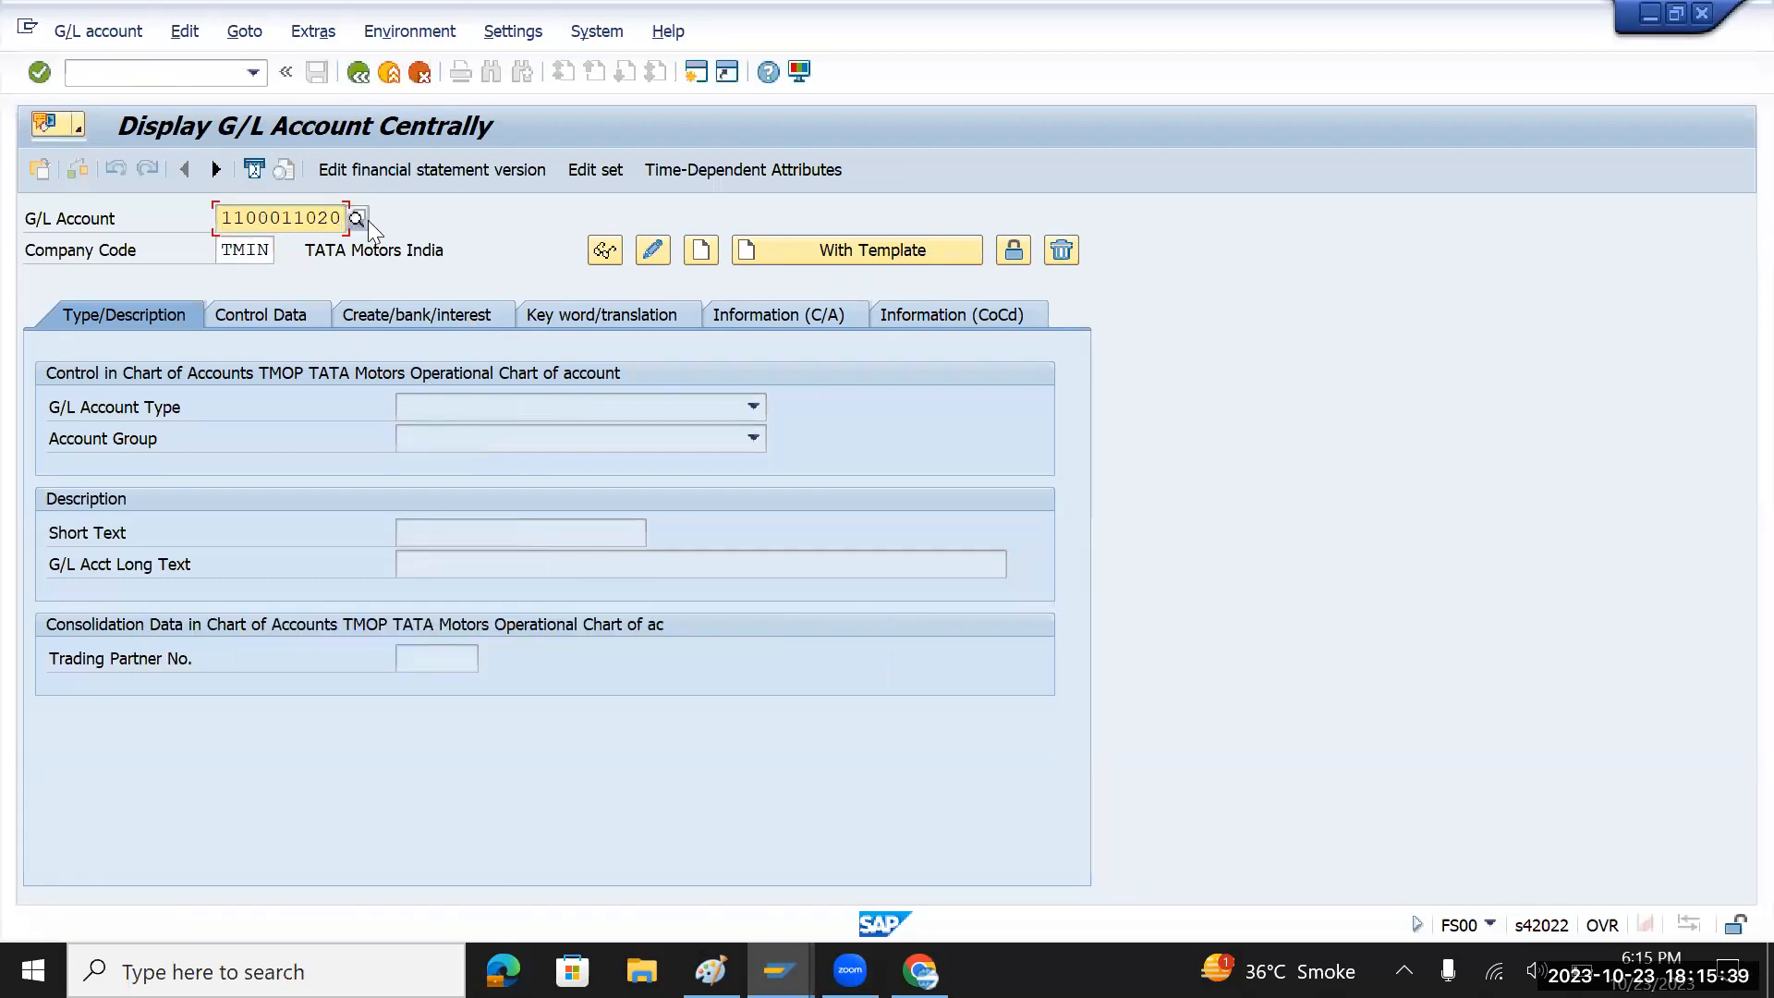
pyautogui.press('BackSpace')
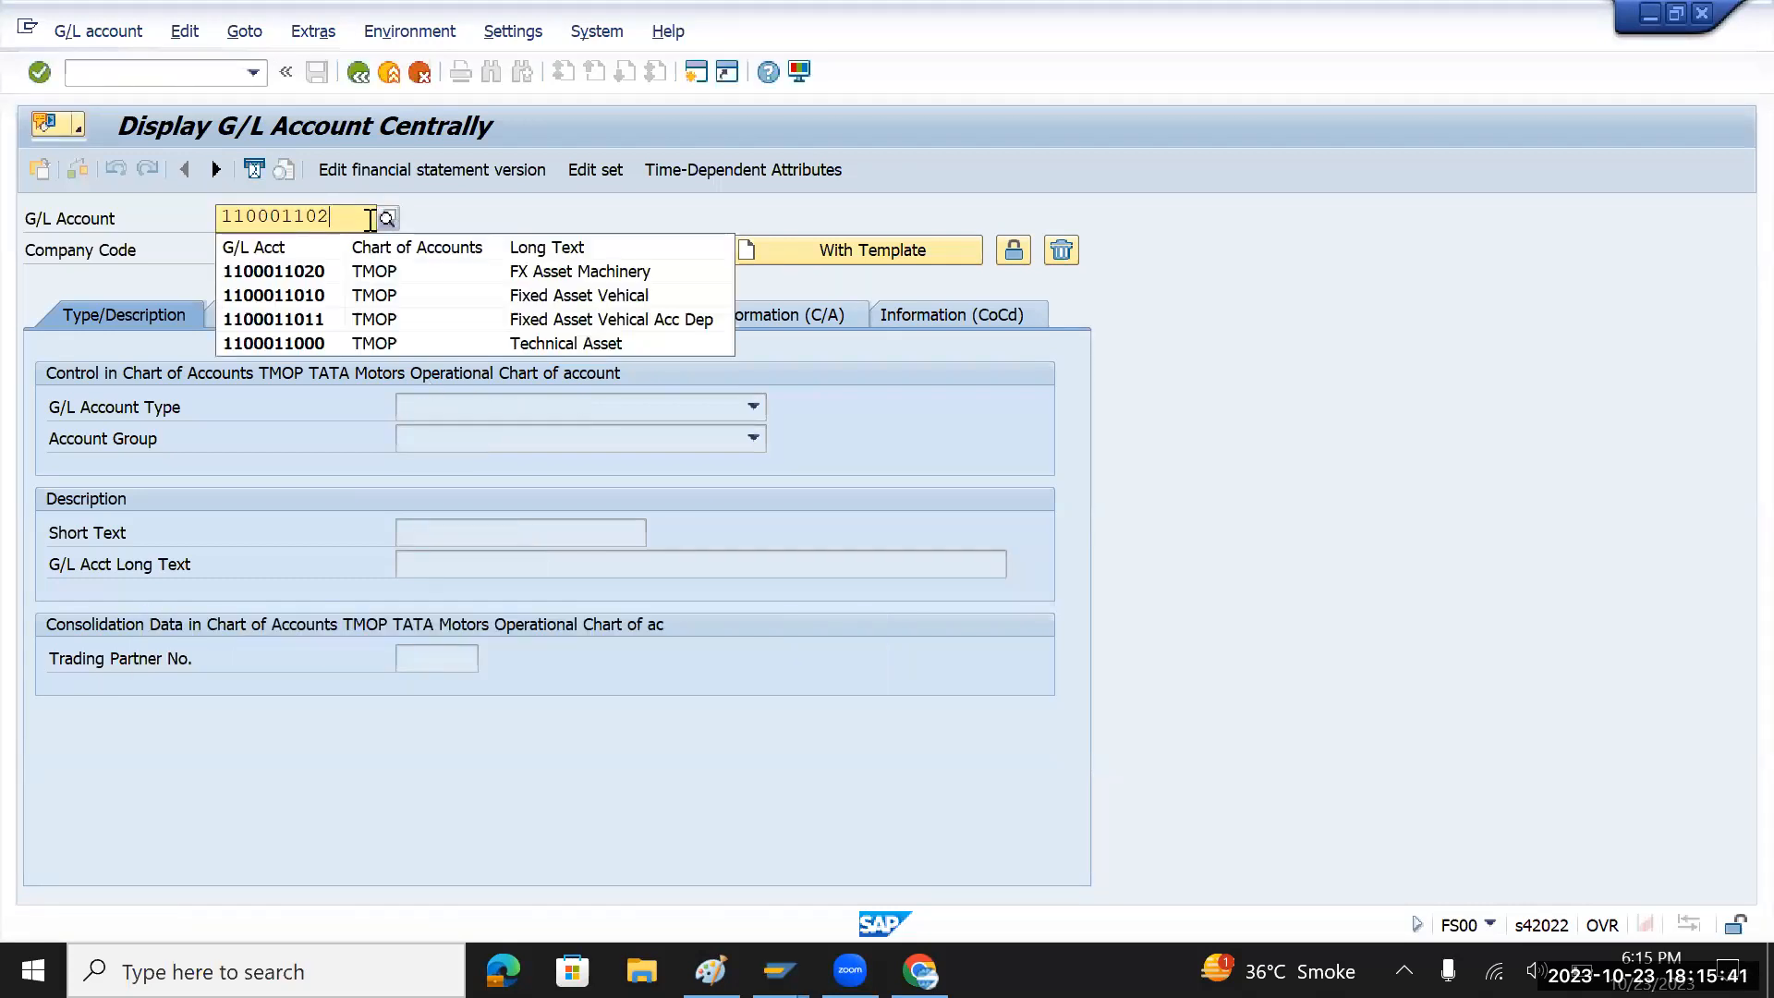
pyautogui.press('Return')
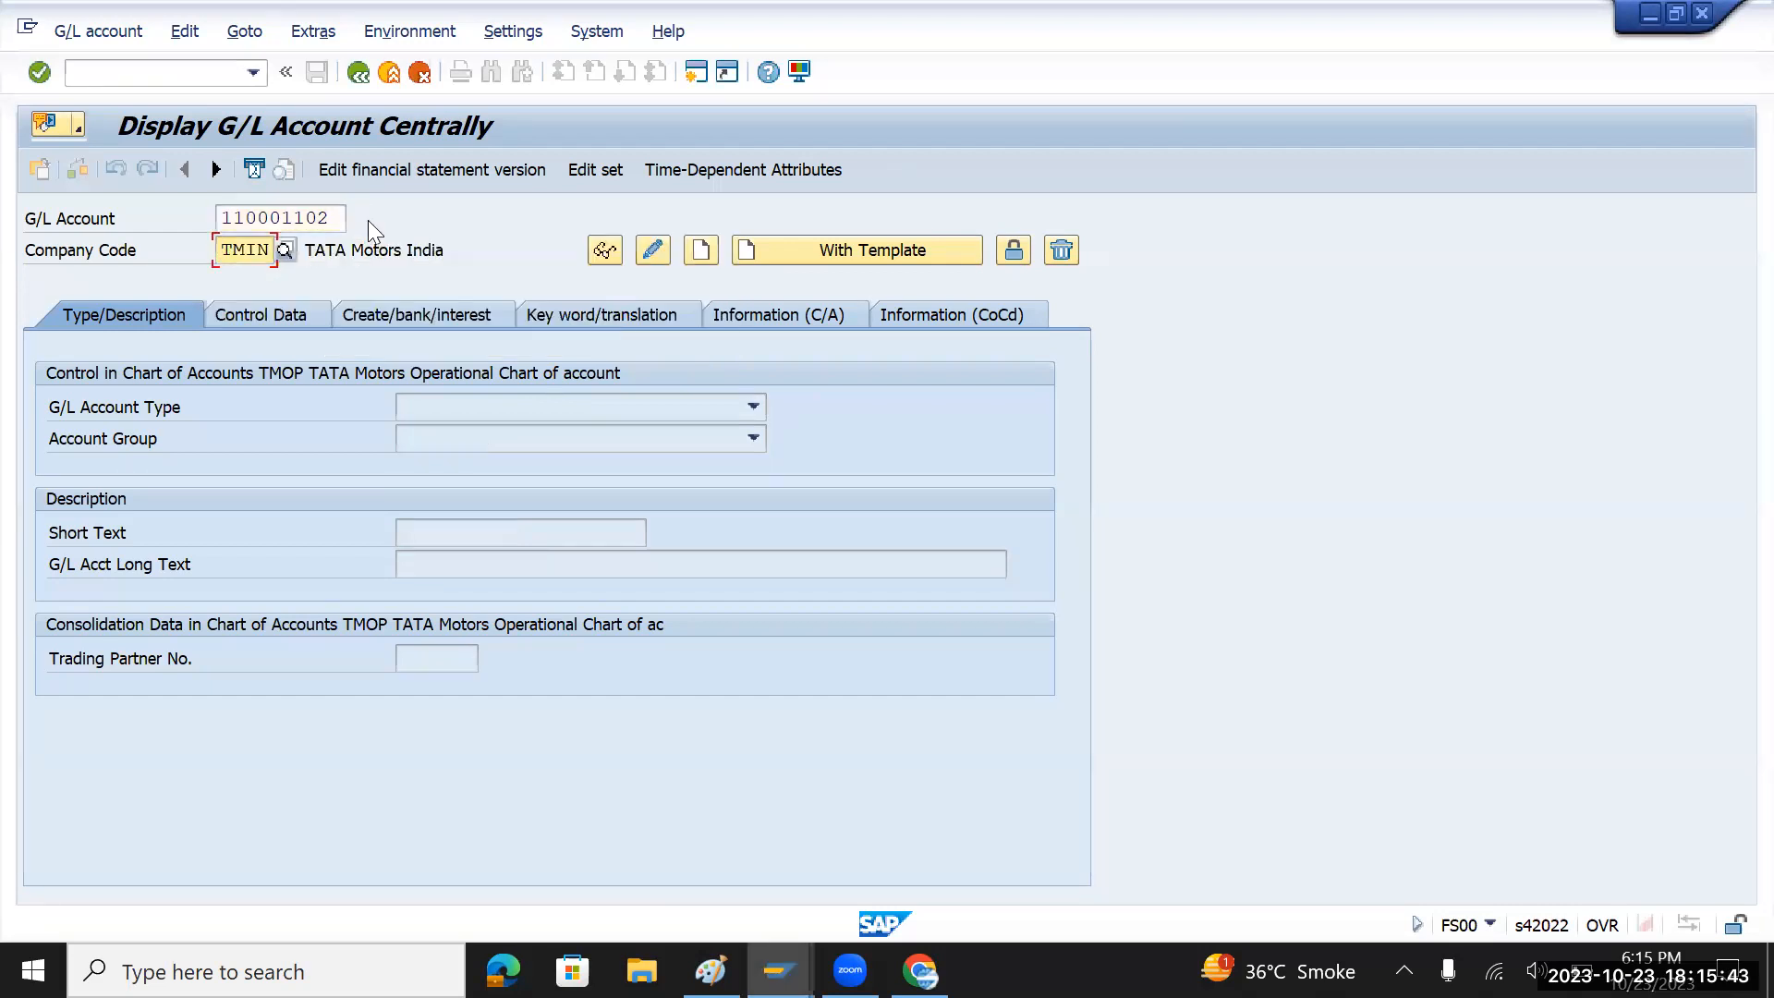
pyautogui.click(353, 218)
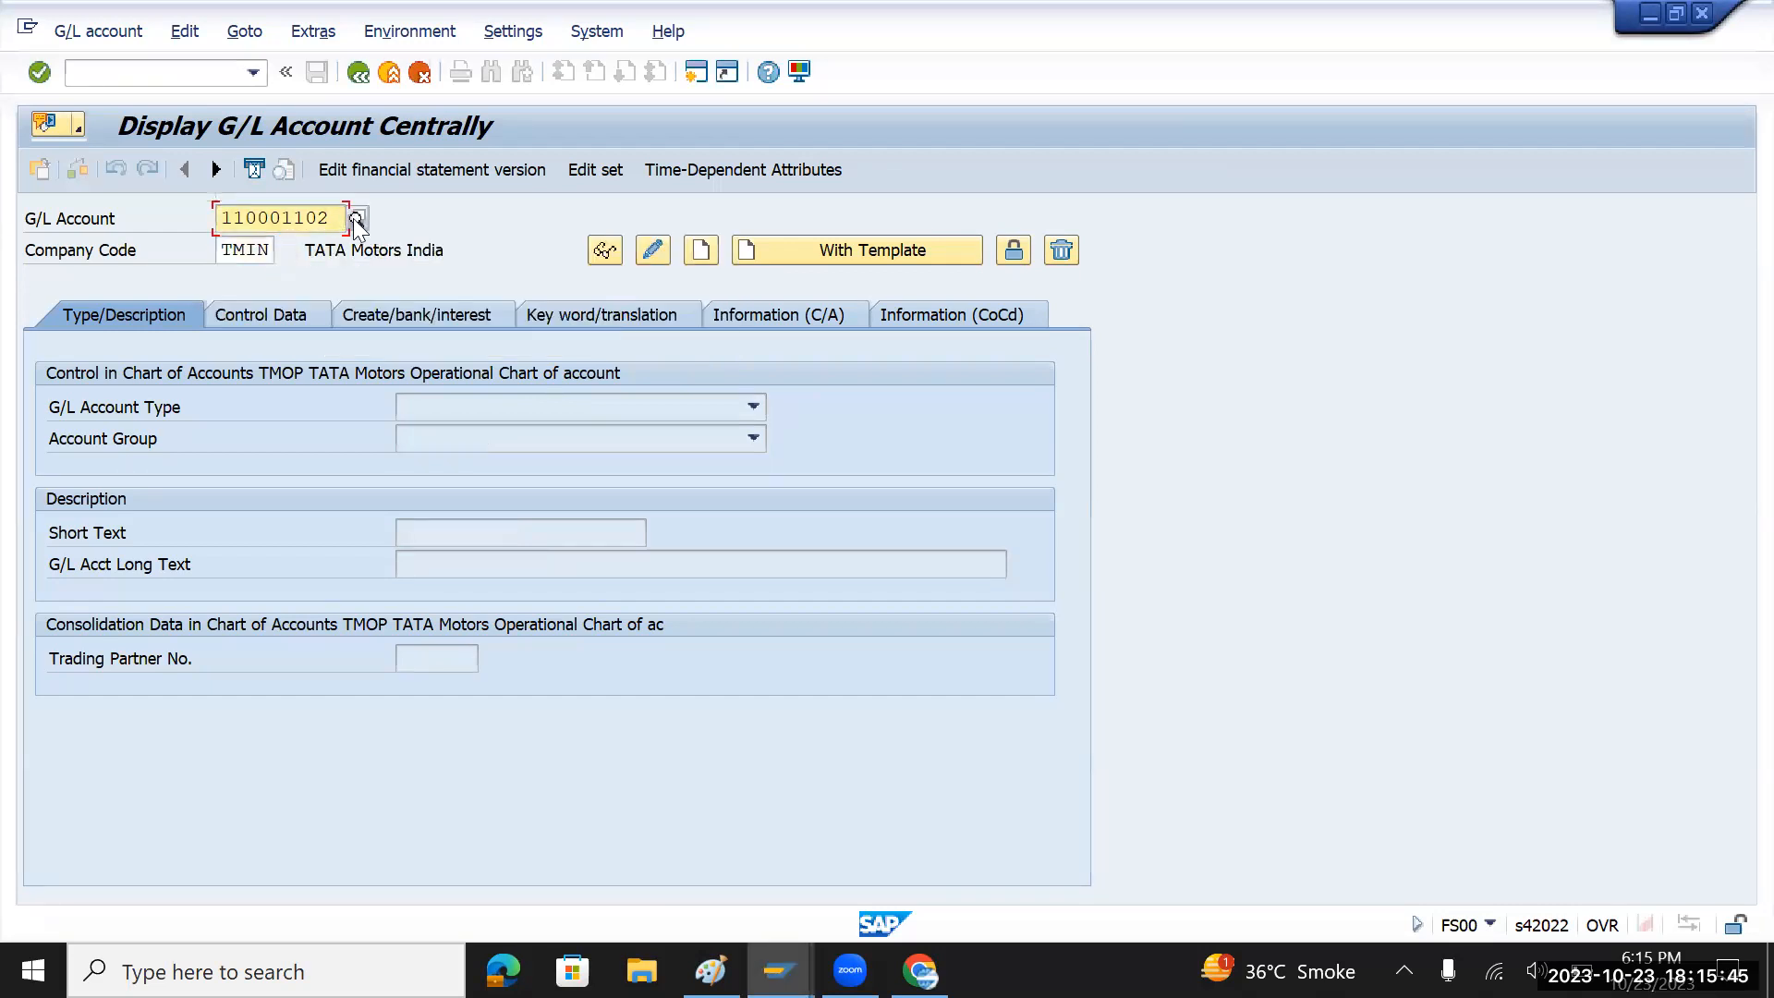
pyautogui.write('1')
pyautogui.click(816, 250)
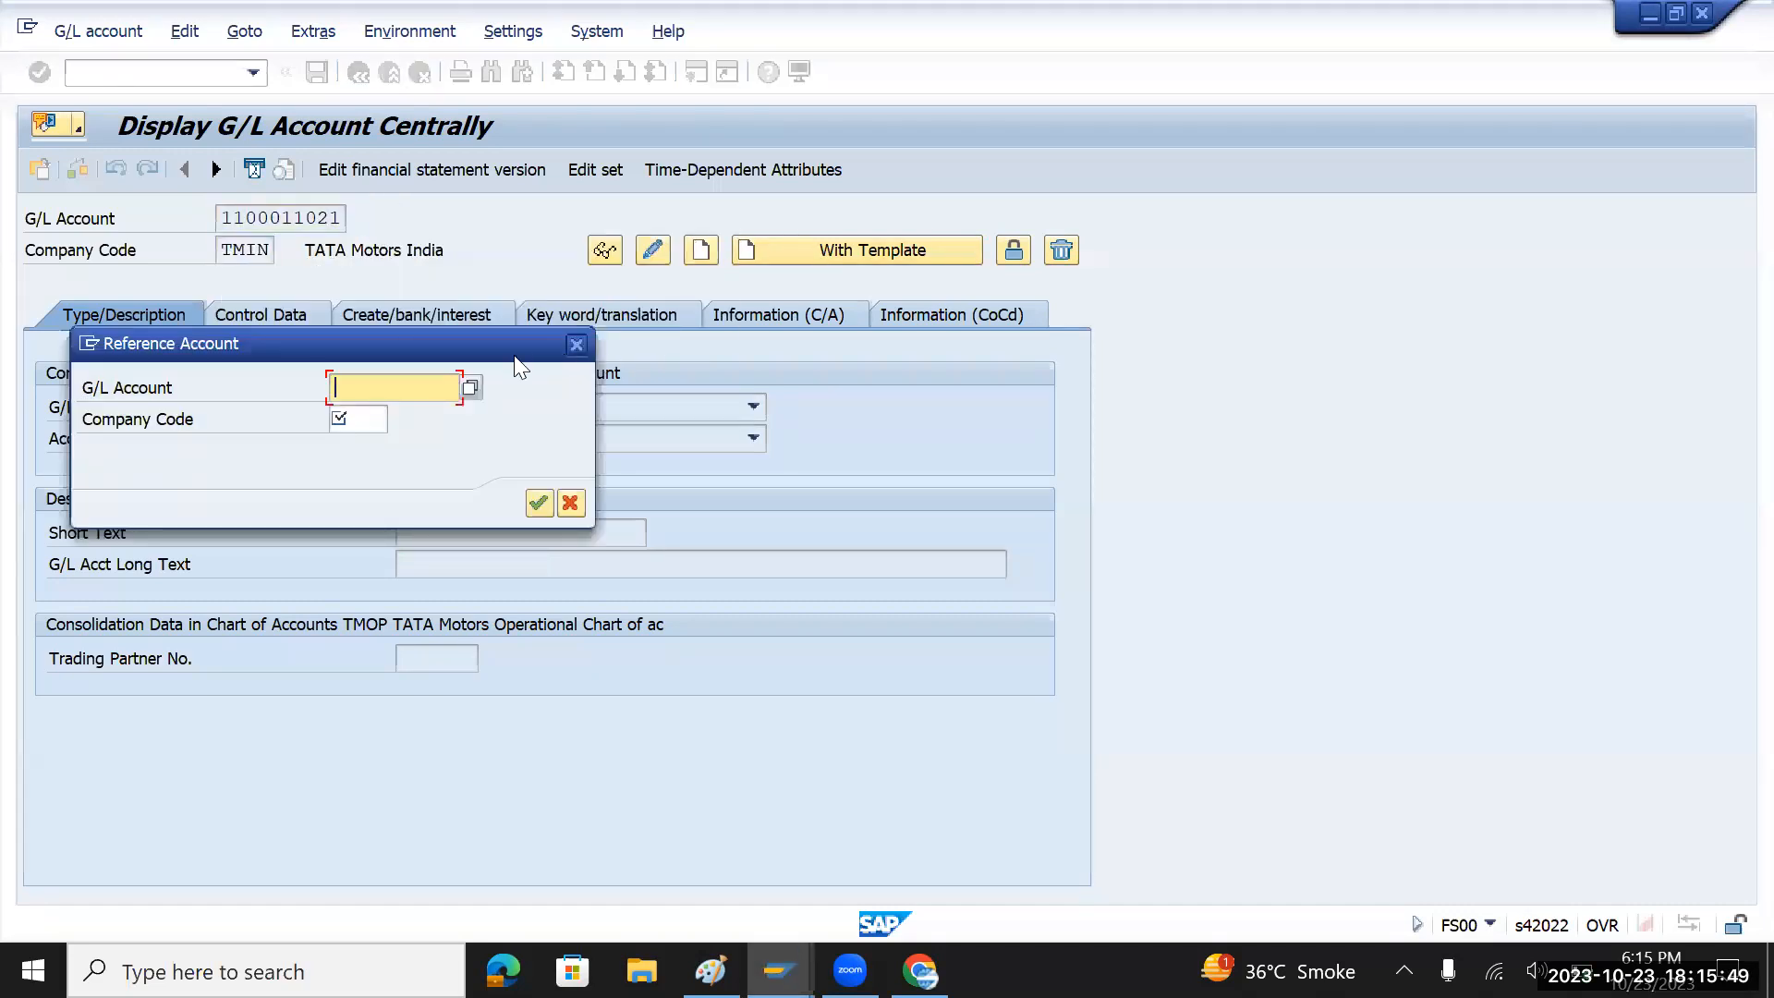
pyautogui.hotkey('ctrl', 'v')
pyautogui.click(360, 420)
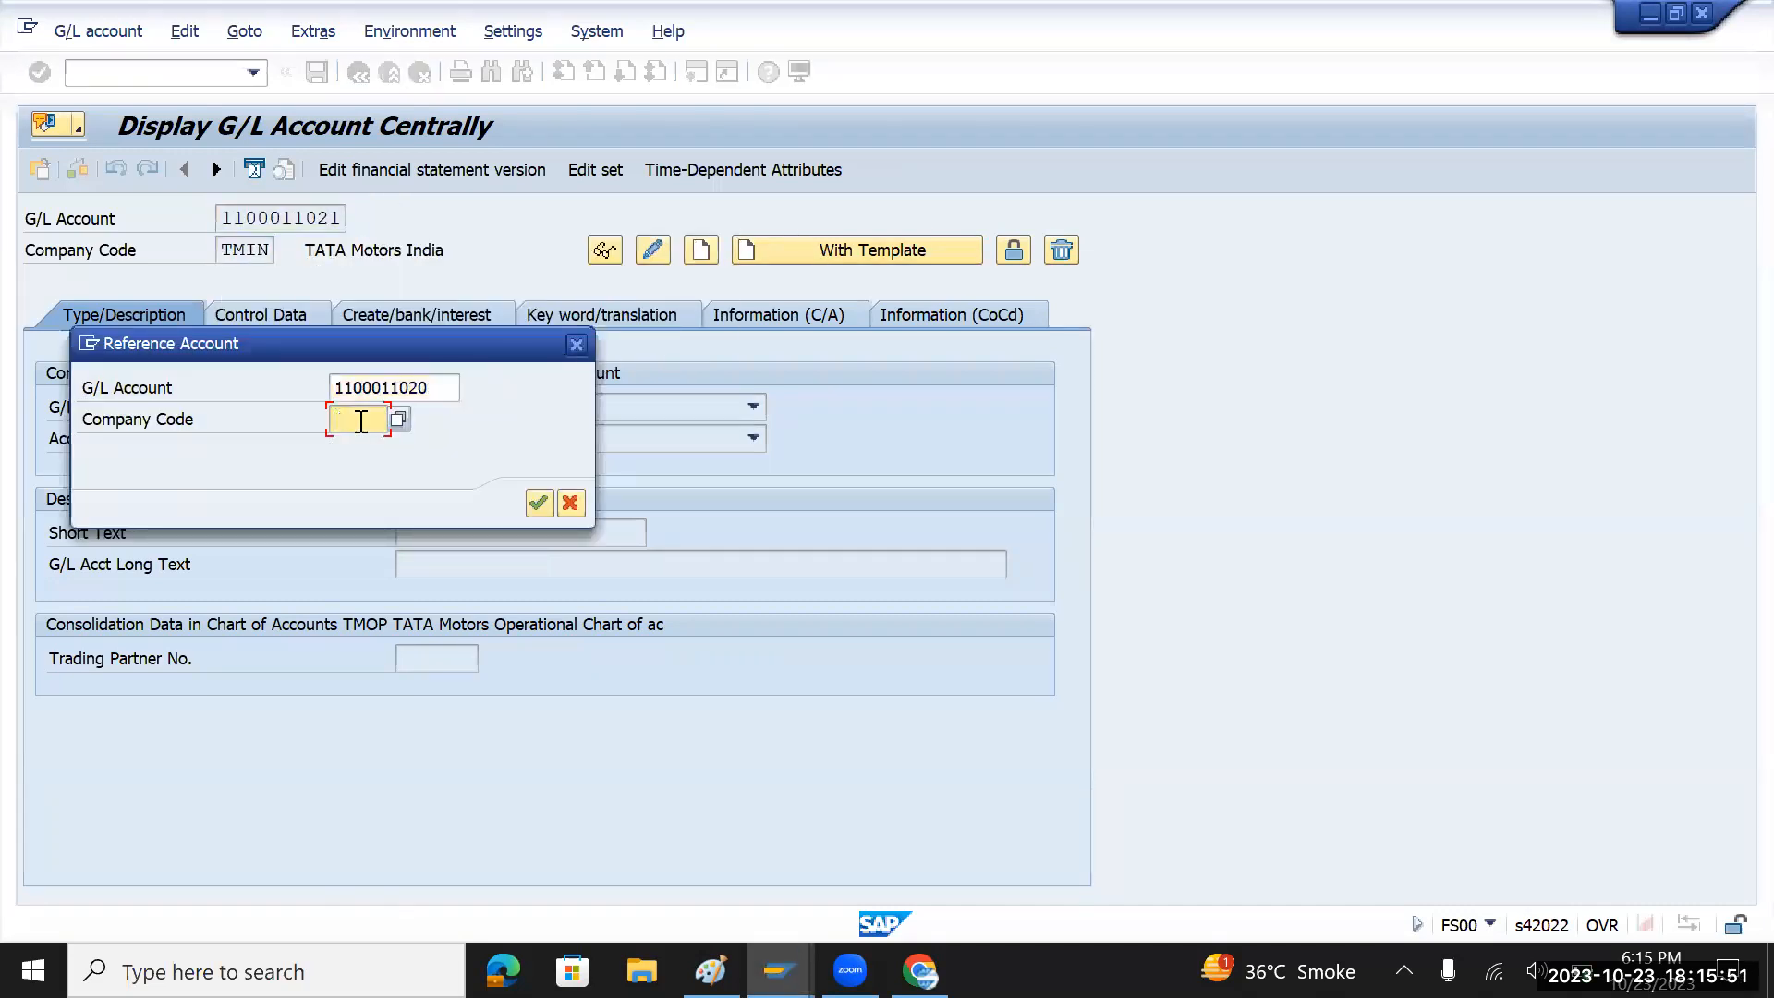
pyautogui.write('TMIN')
pyautogui.press('Return')
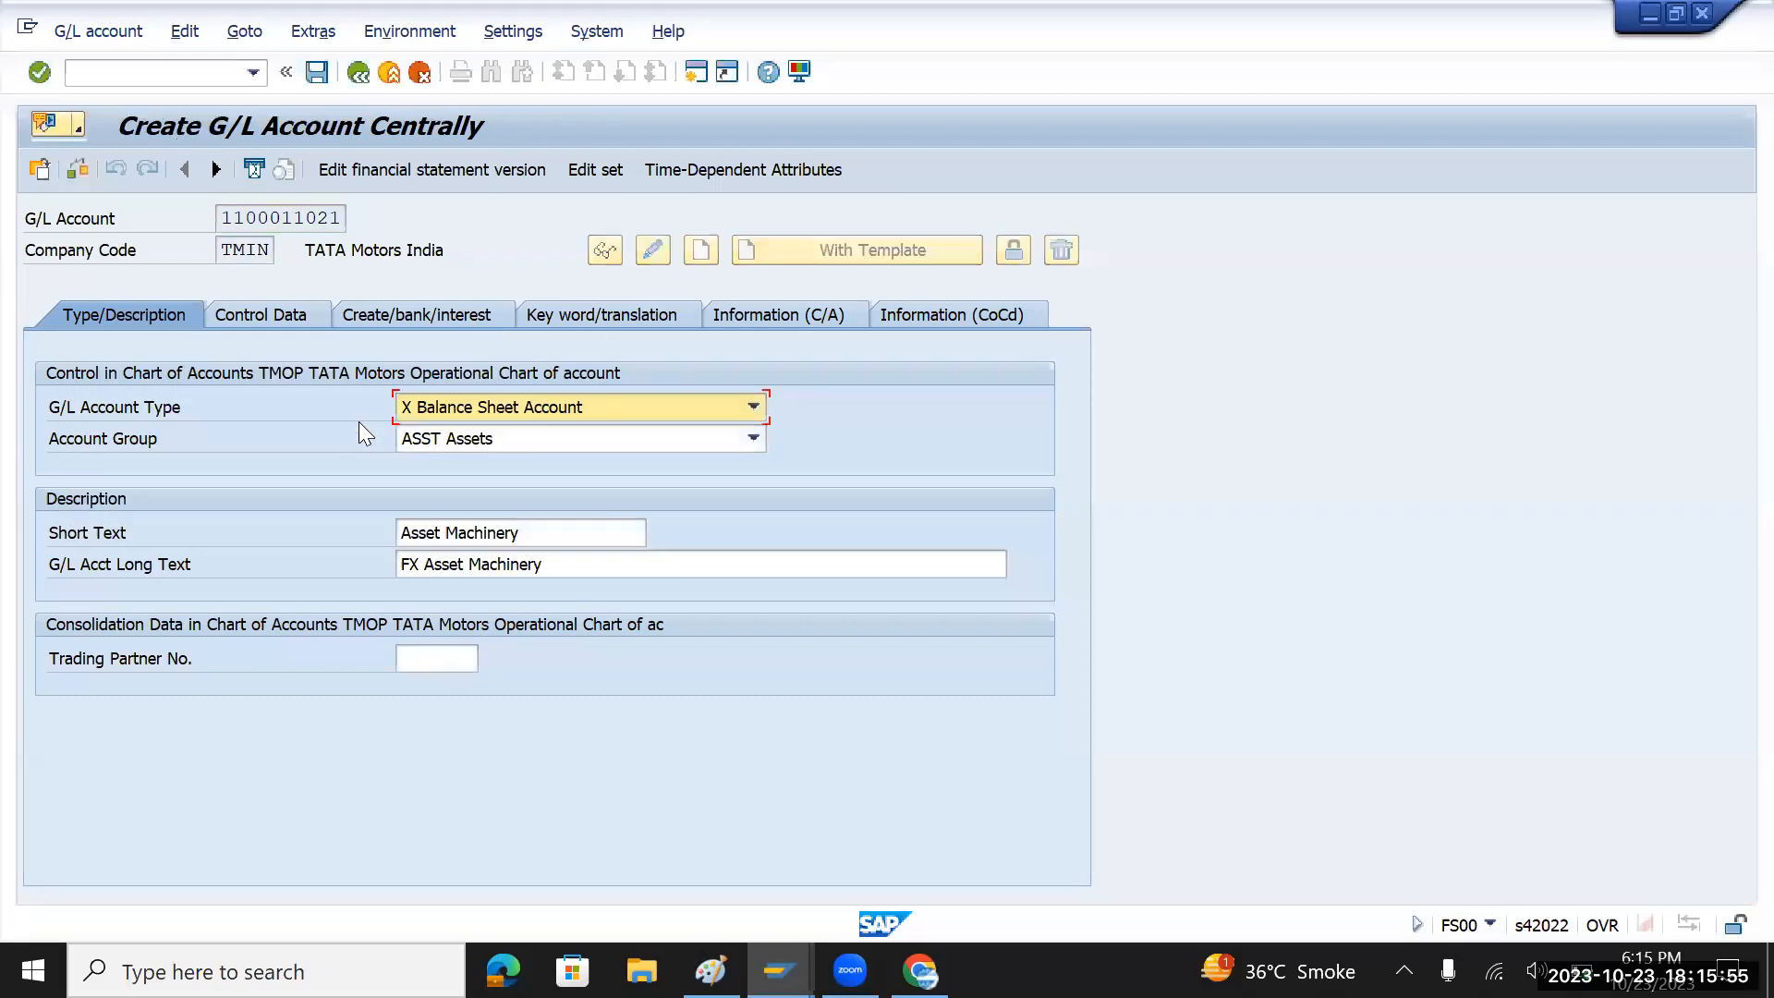
pyautogui.click(559, 532)
pyautogui.write('AD')
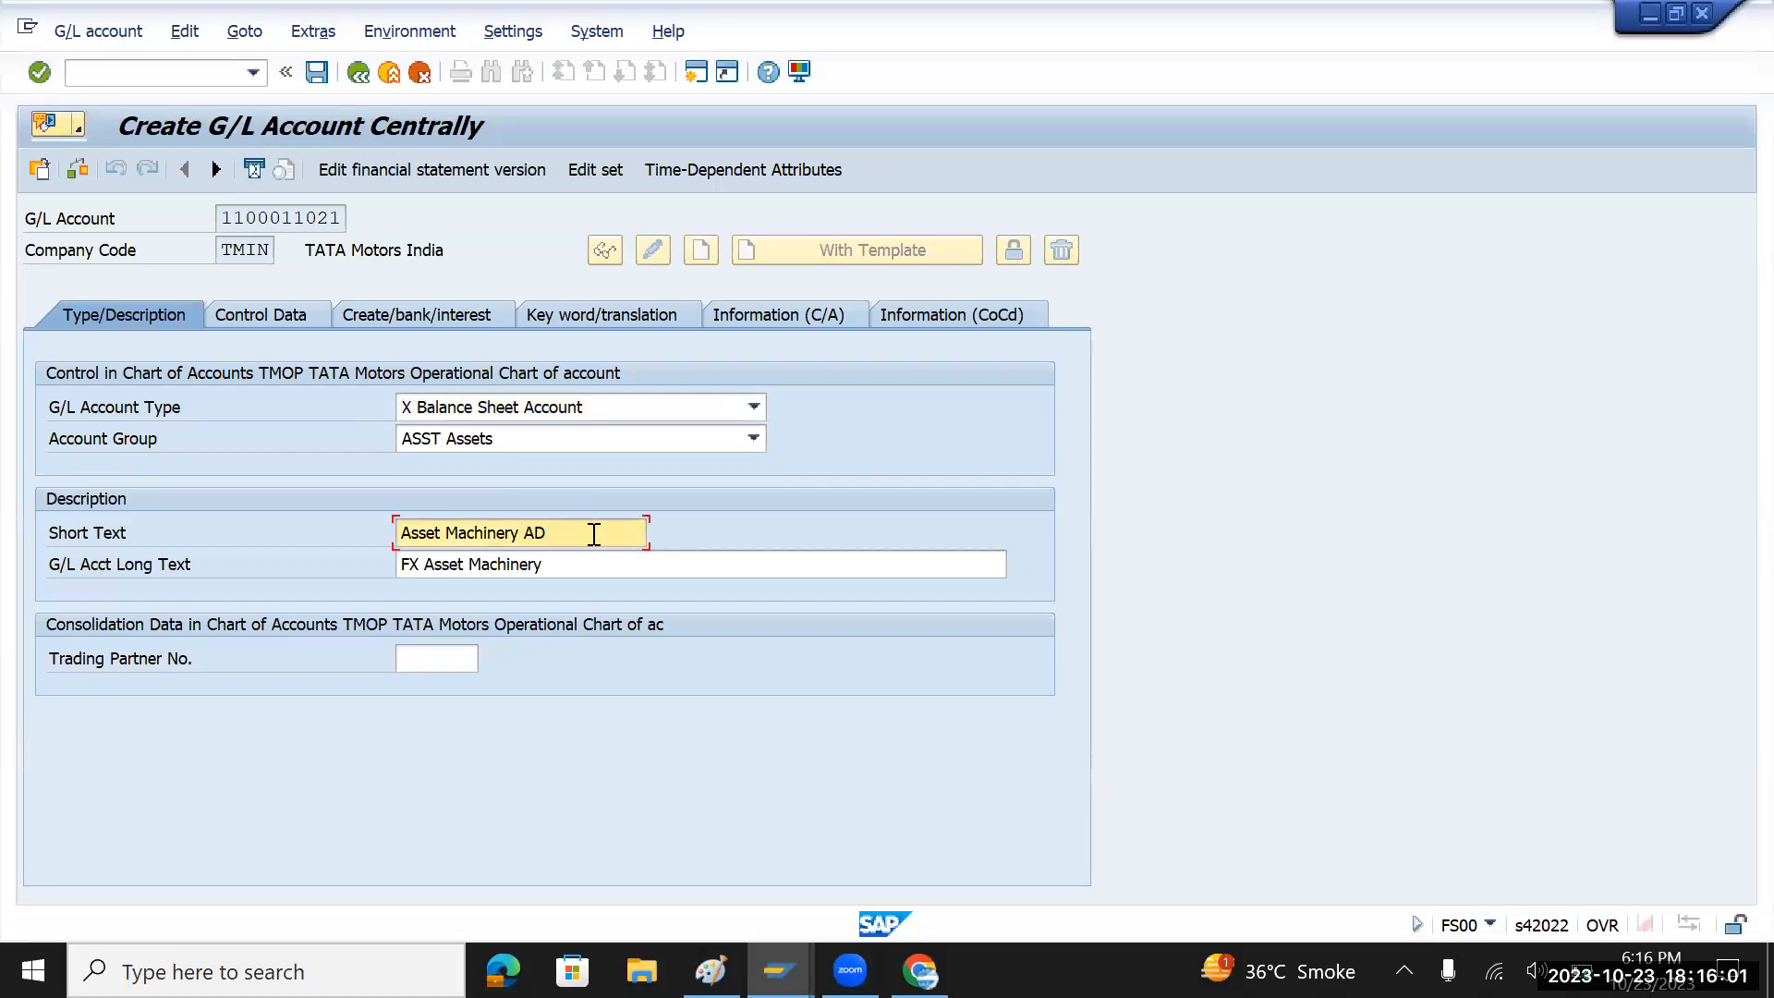
pyautogui.click(600, 568)
pyautogui.write('AC')
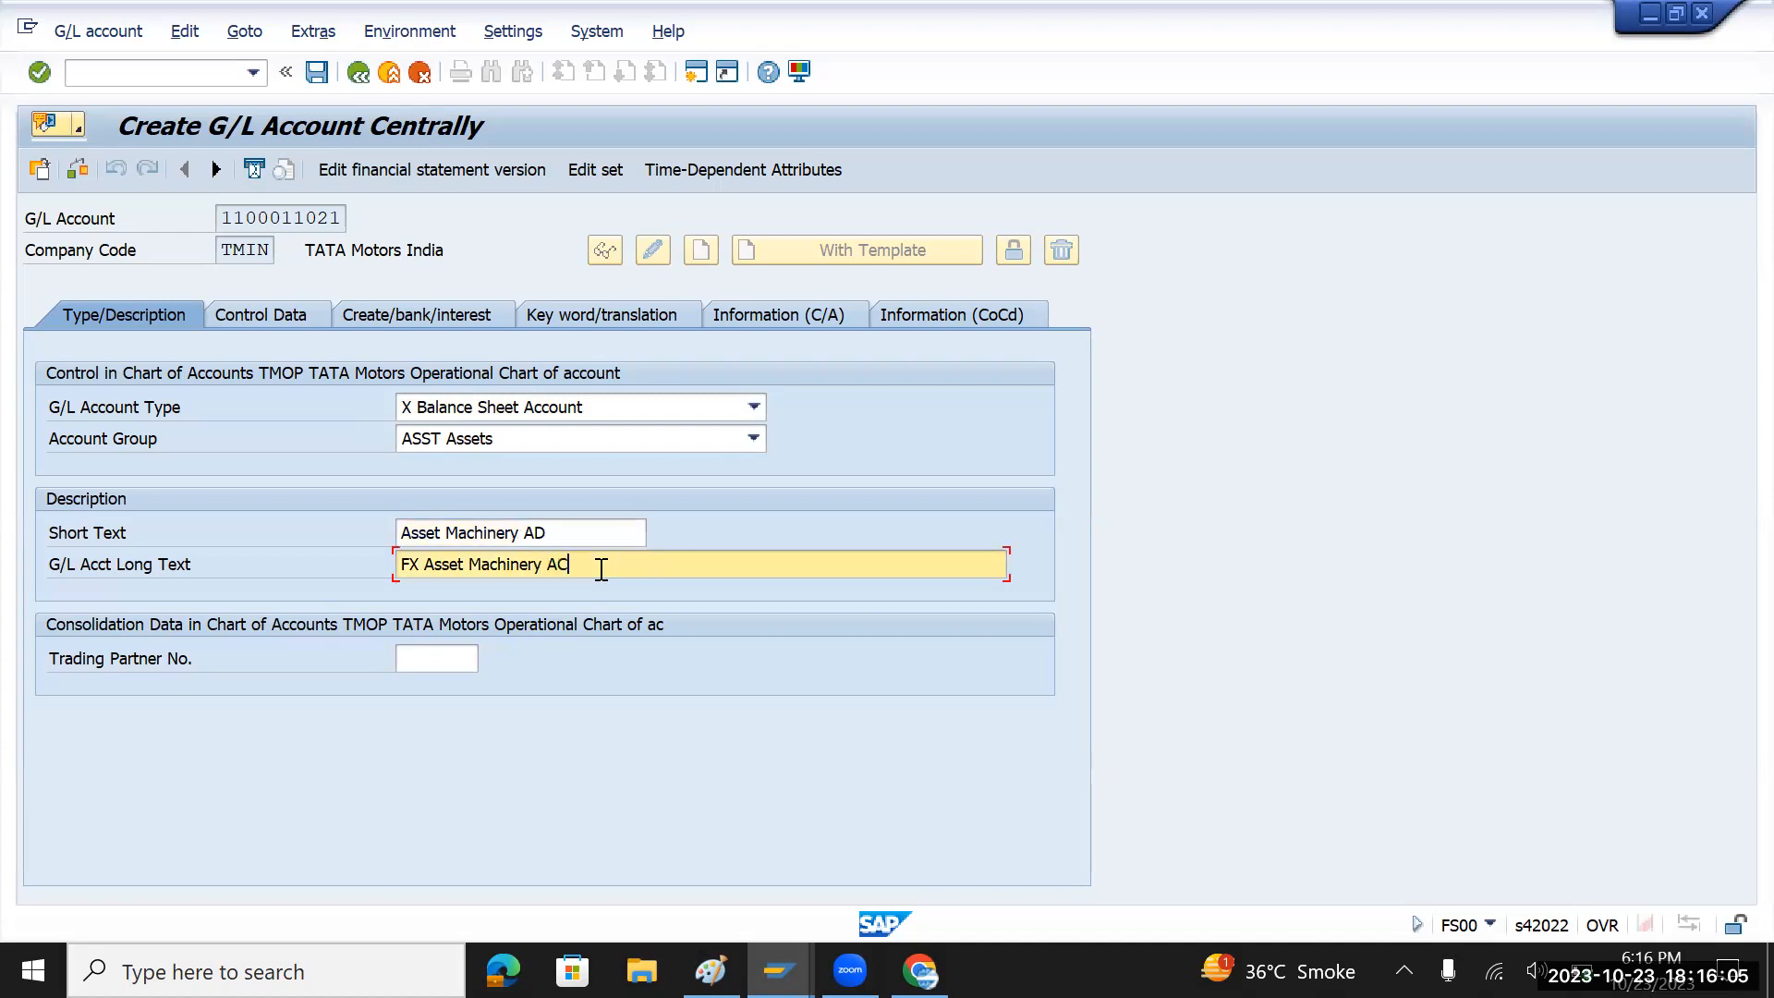
pyautogui.write('C Dep')
# - Check the control data and field status group copied to the Asset Machinery AD account and save the account
pyautogui.click(292, 314)
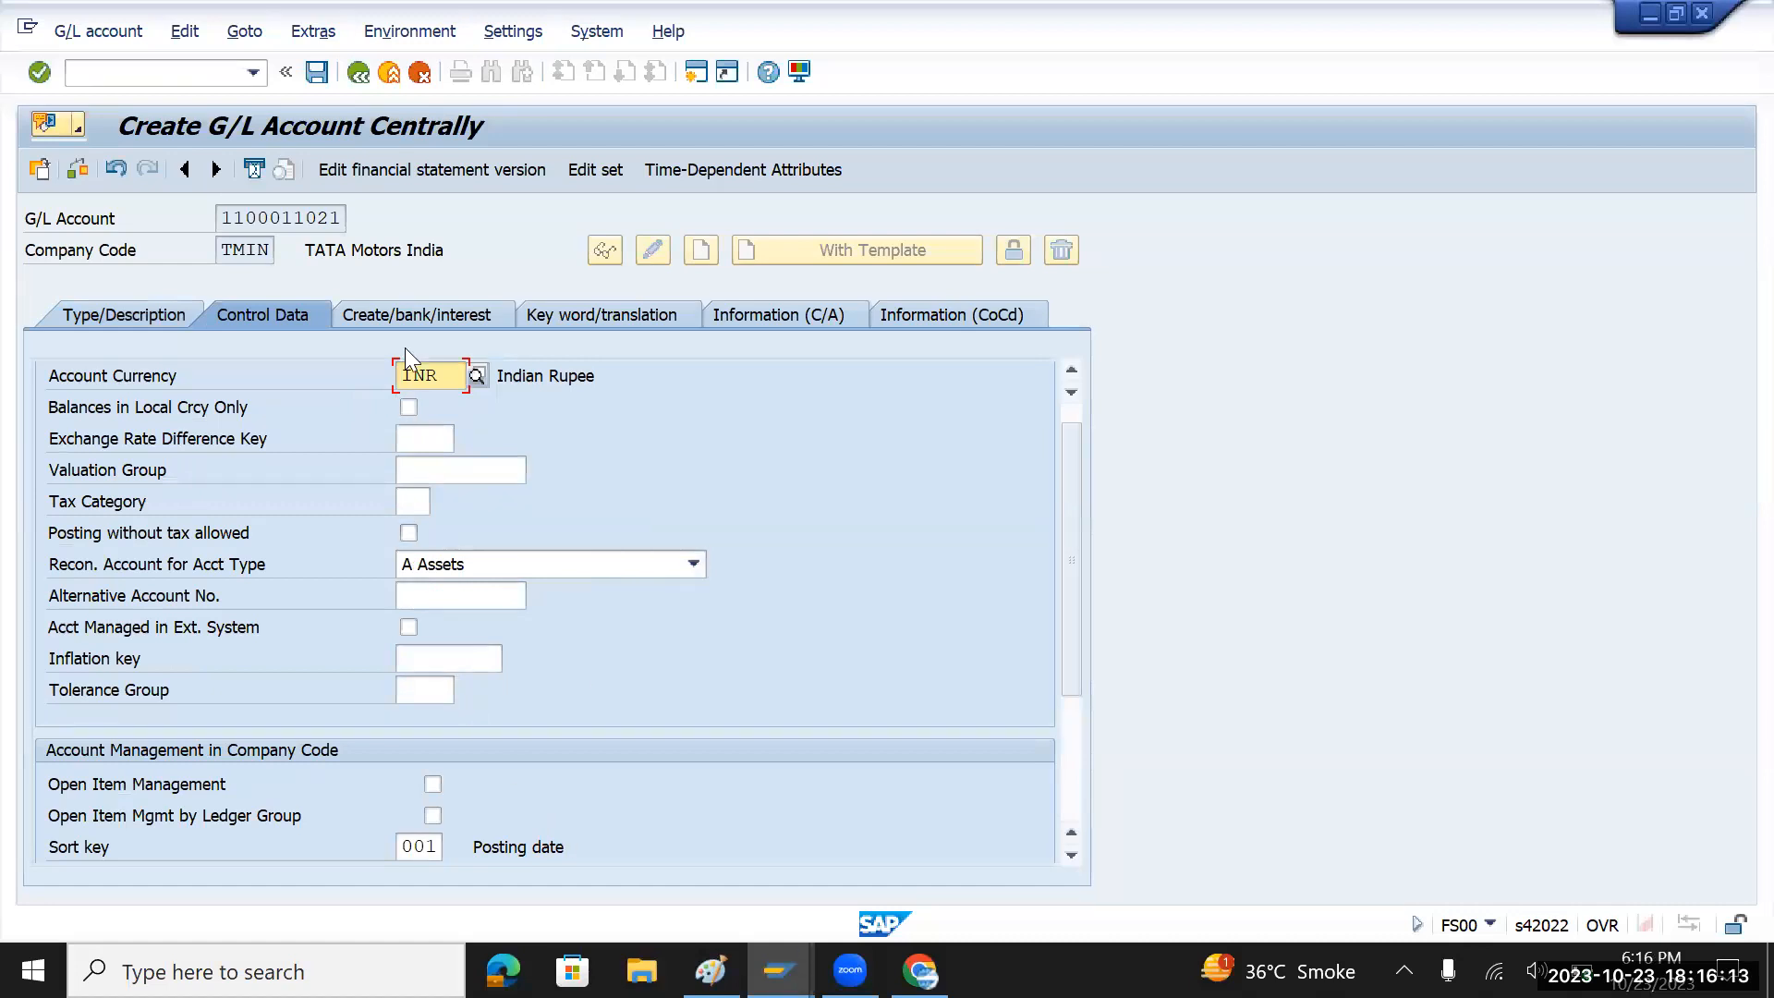
pyautogui.click(431, 312)
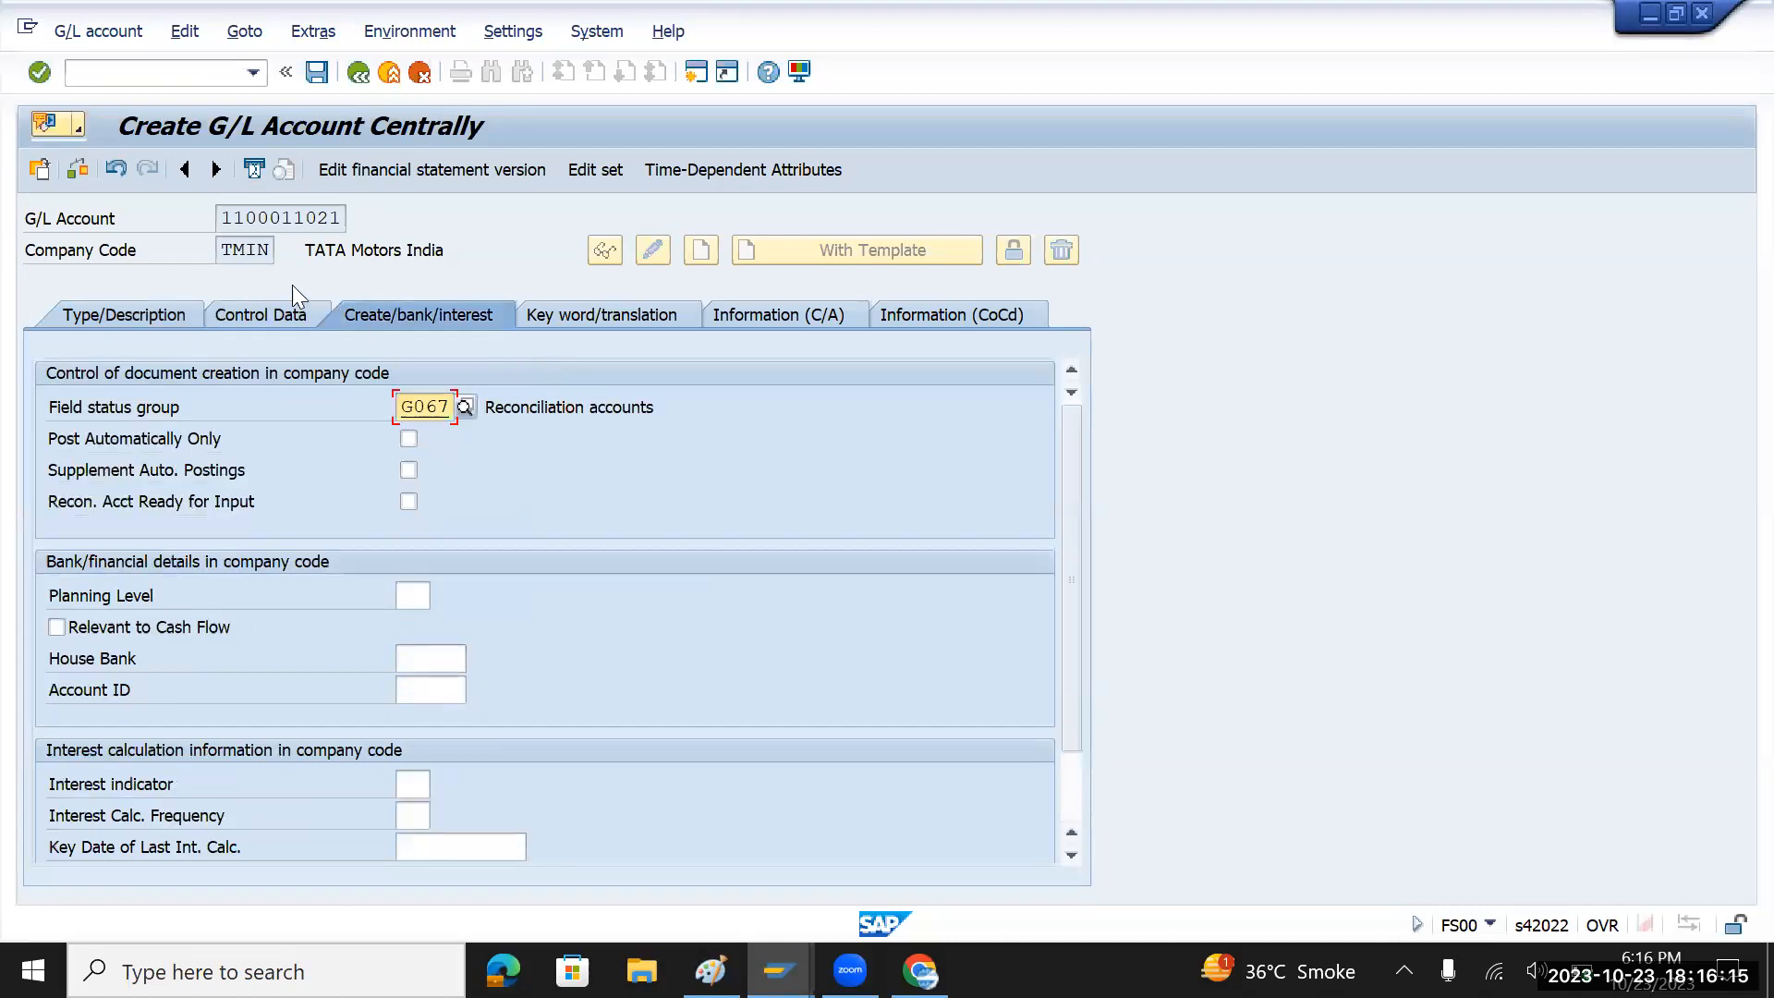
pyautogui.click(316, 73)
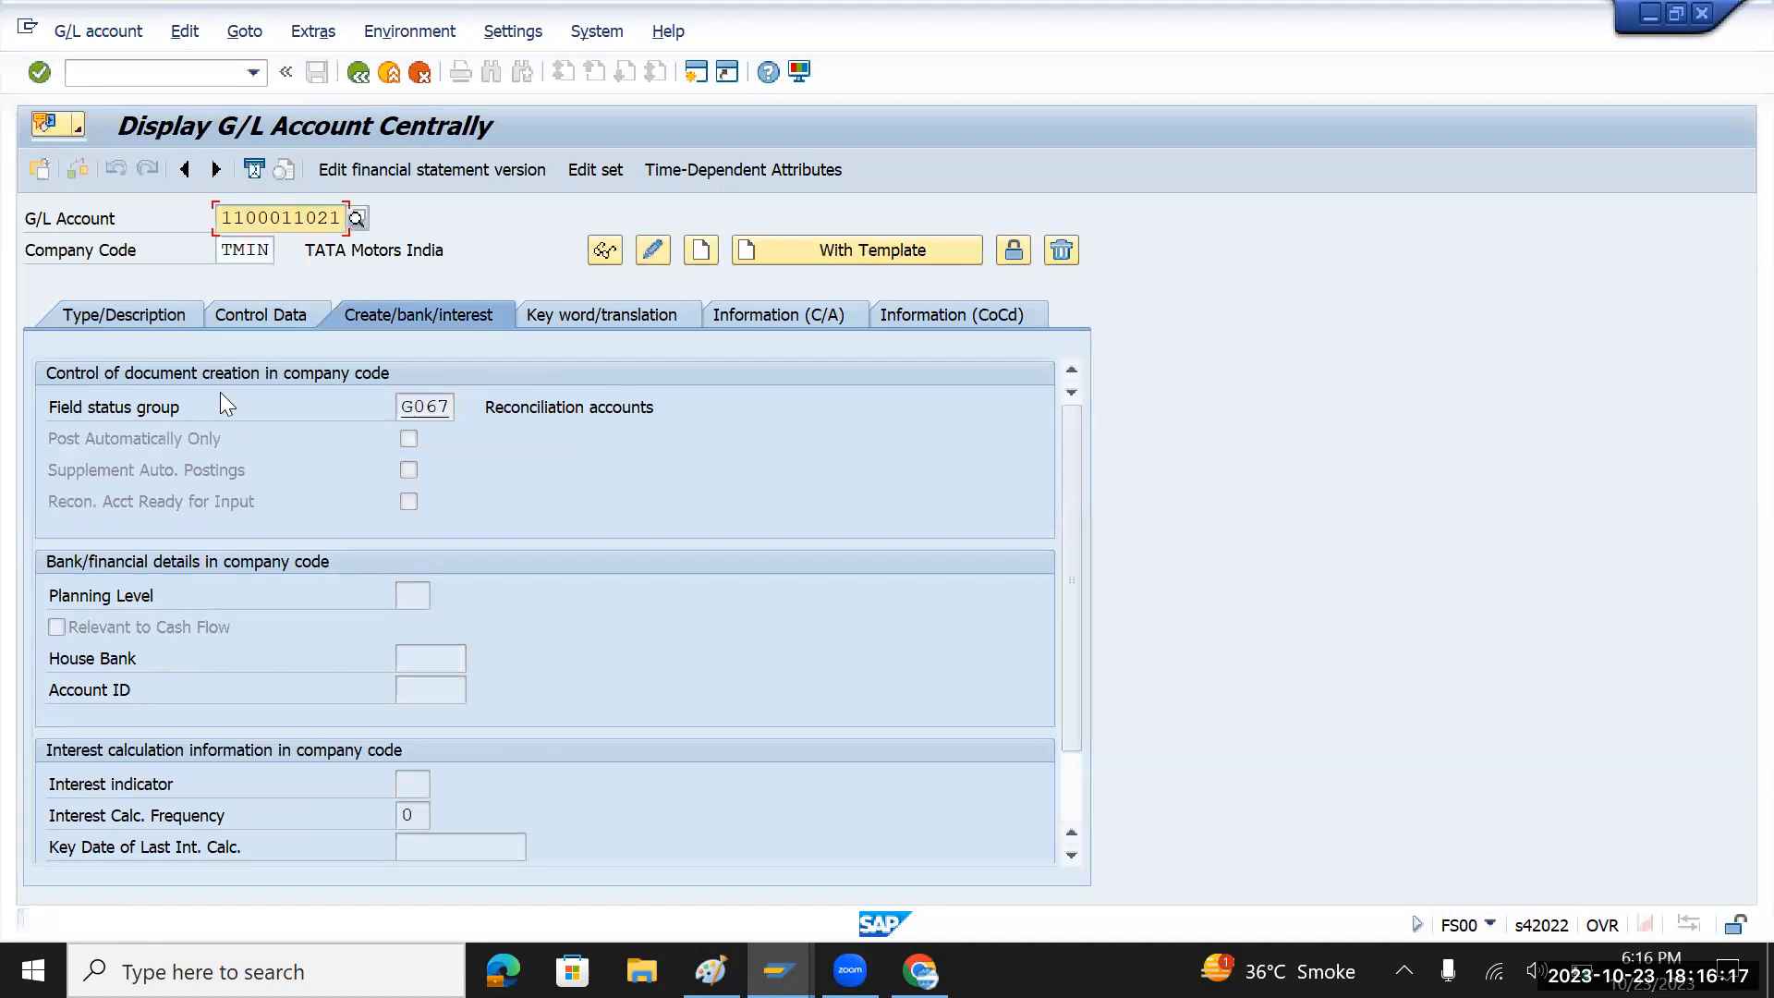
pyautogui.click(144, 314)
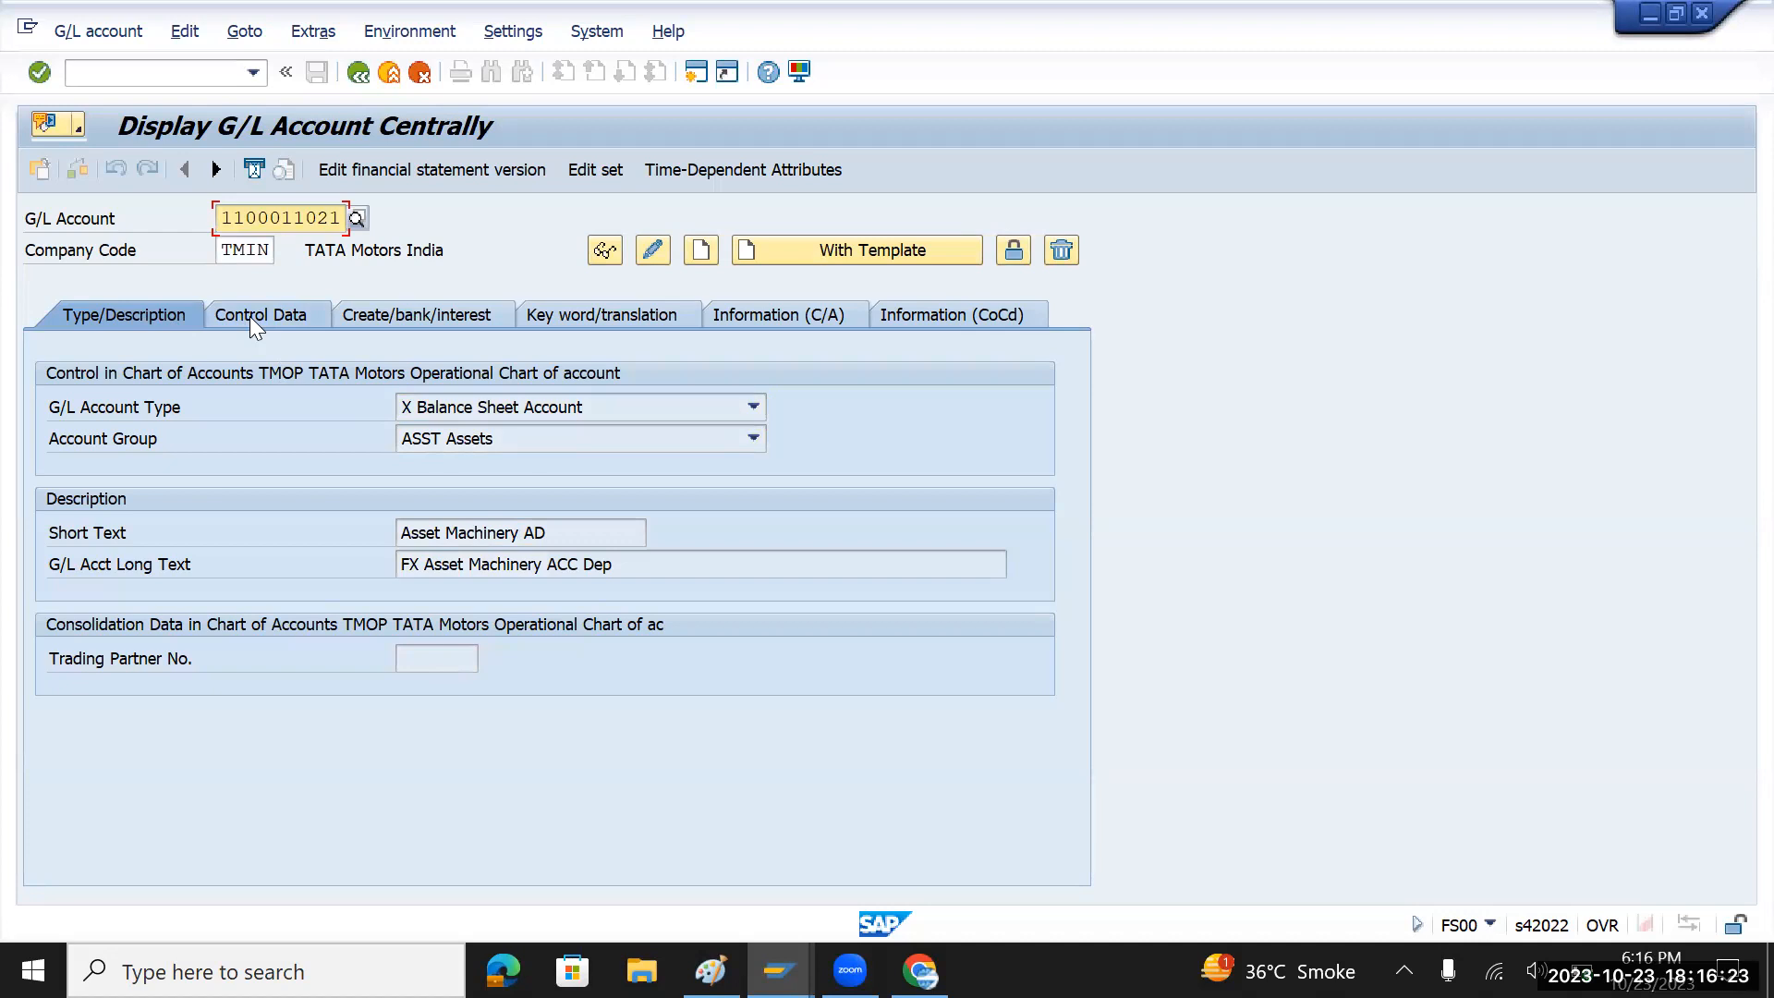
pyautogui.write('41000')
pyautogui.write('4100')
pyautogui.write('0')
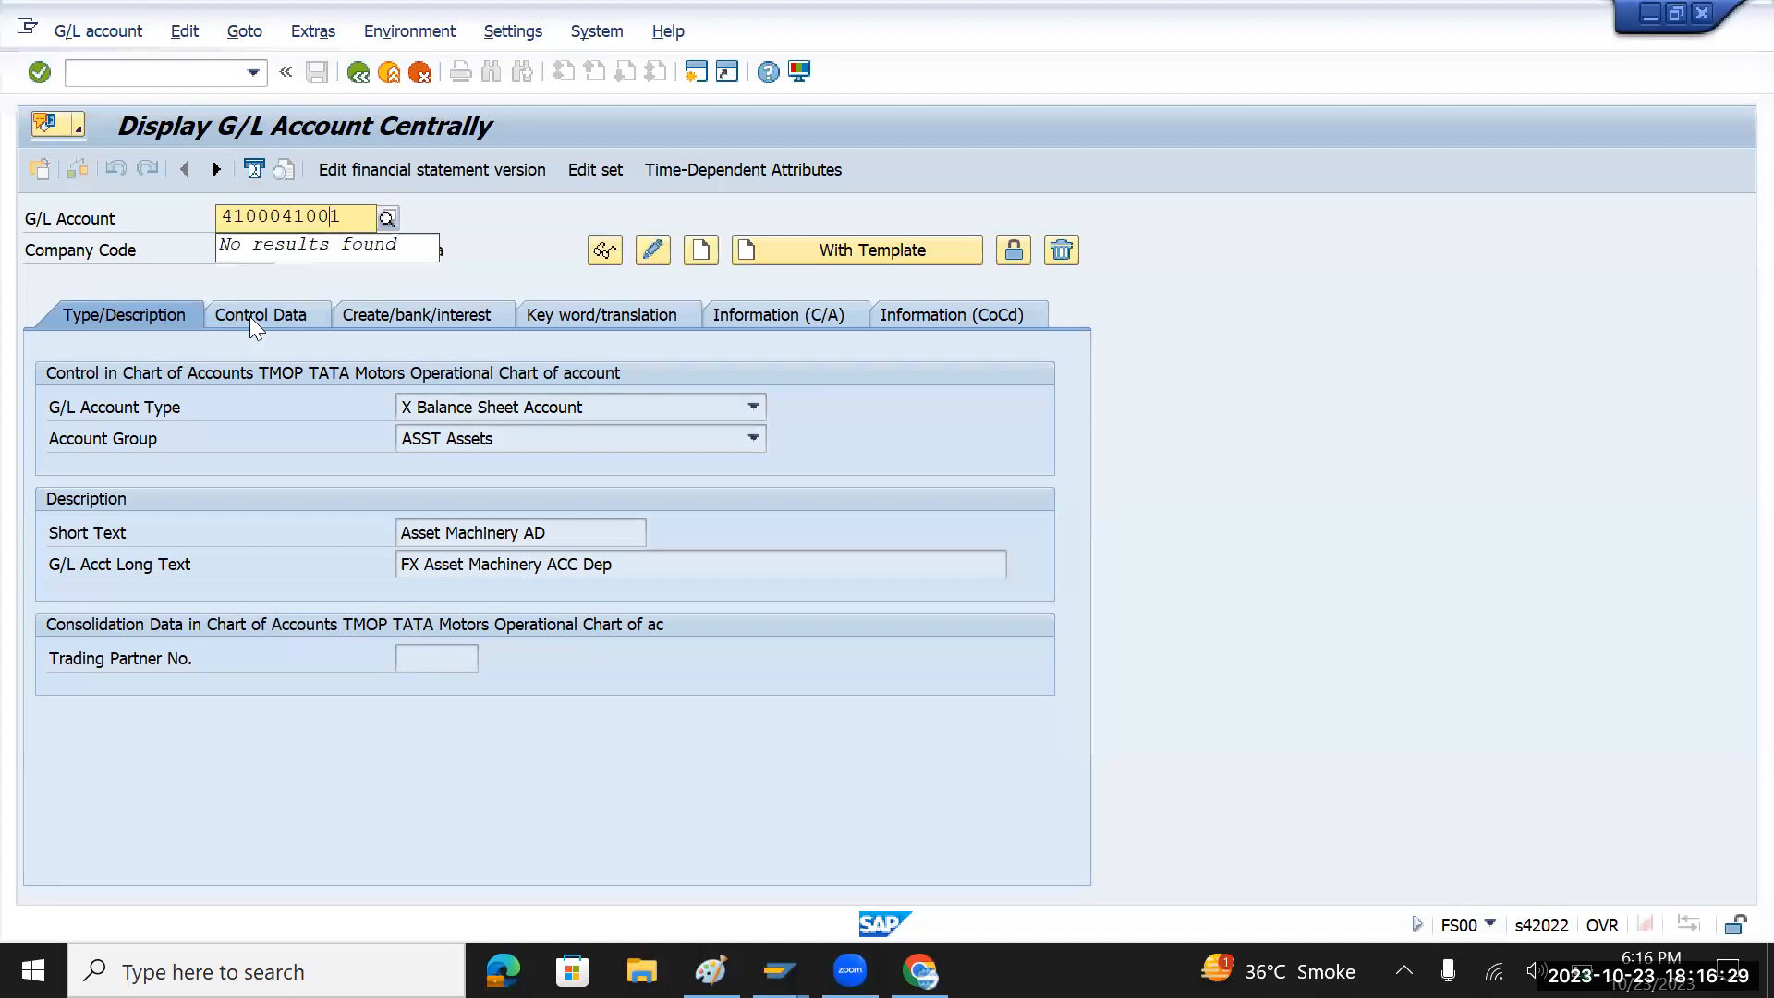
pyautogui.press('Return')
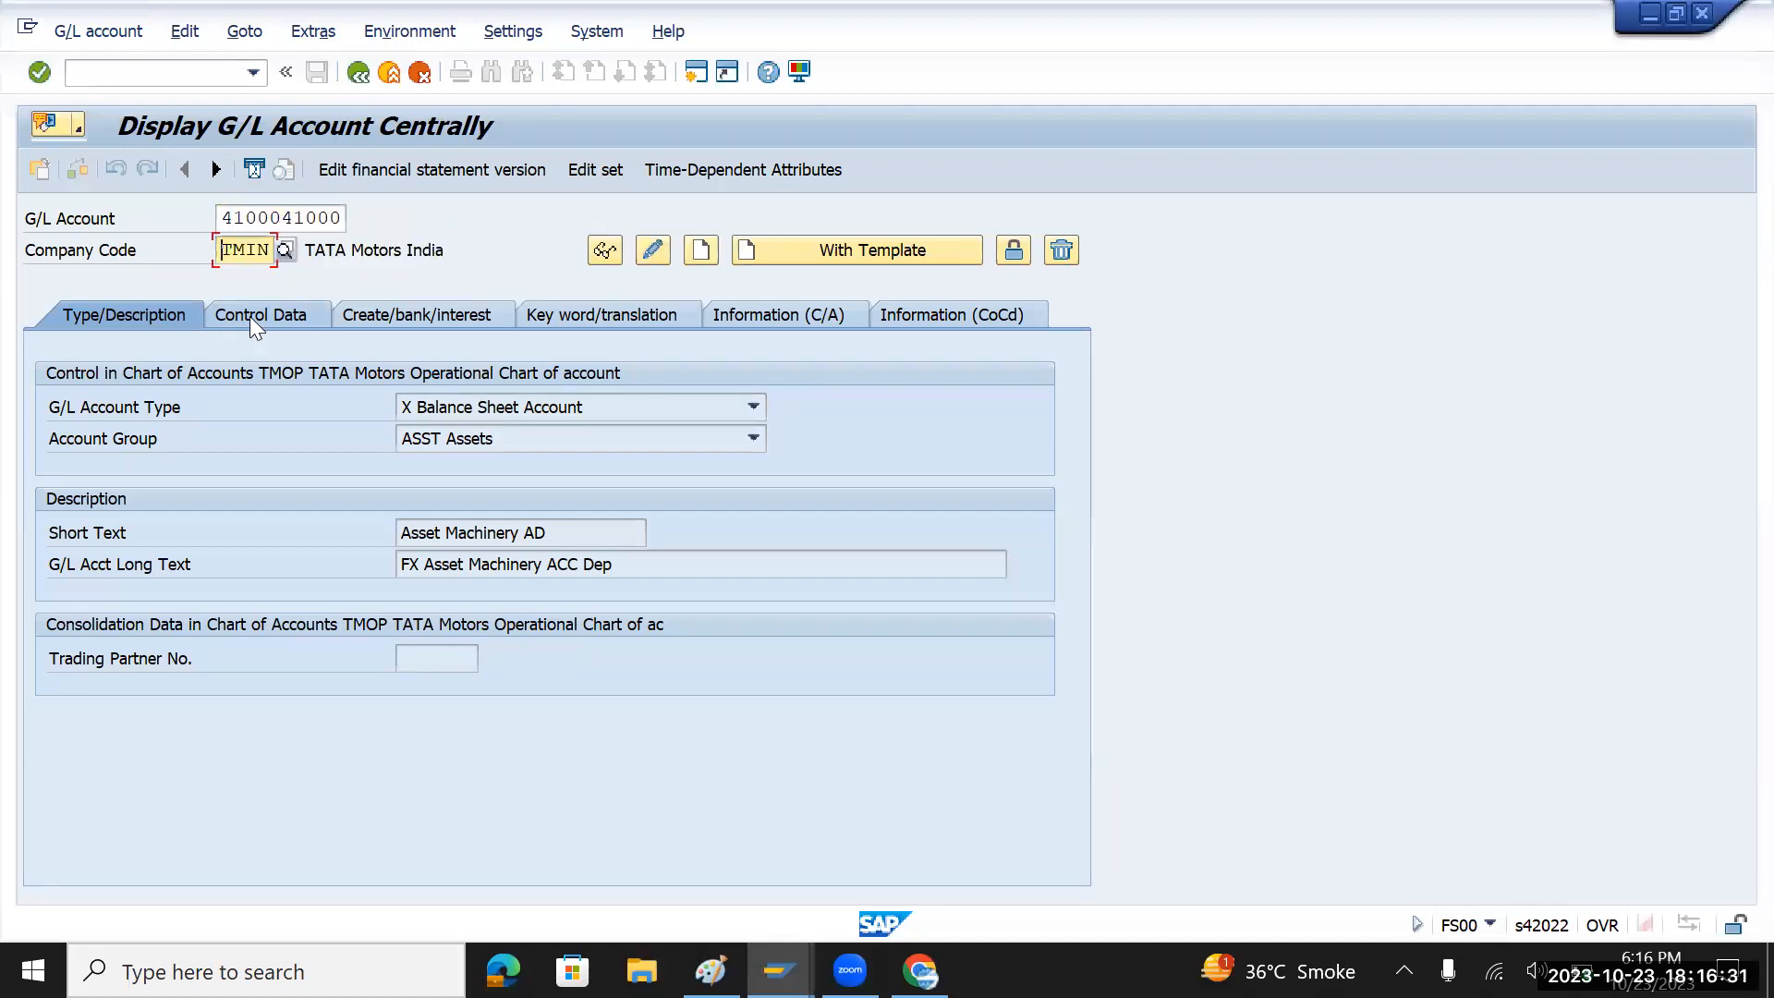
pyautogui.click(701, 251)
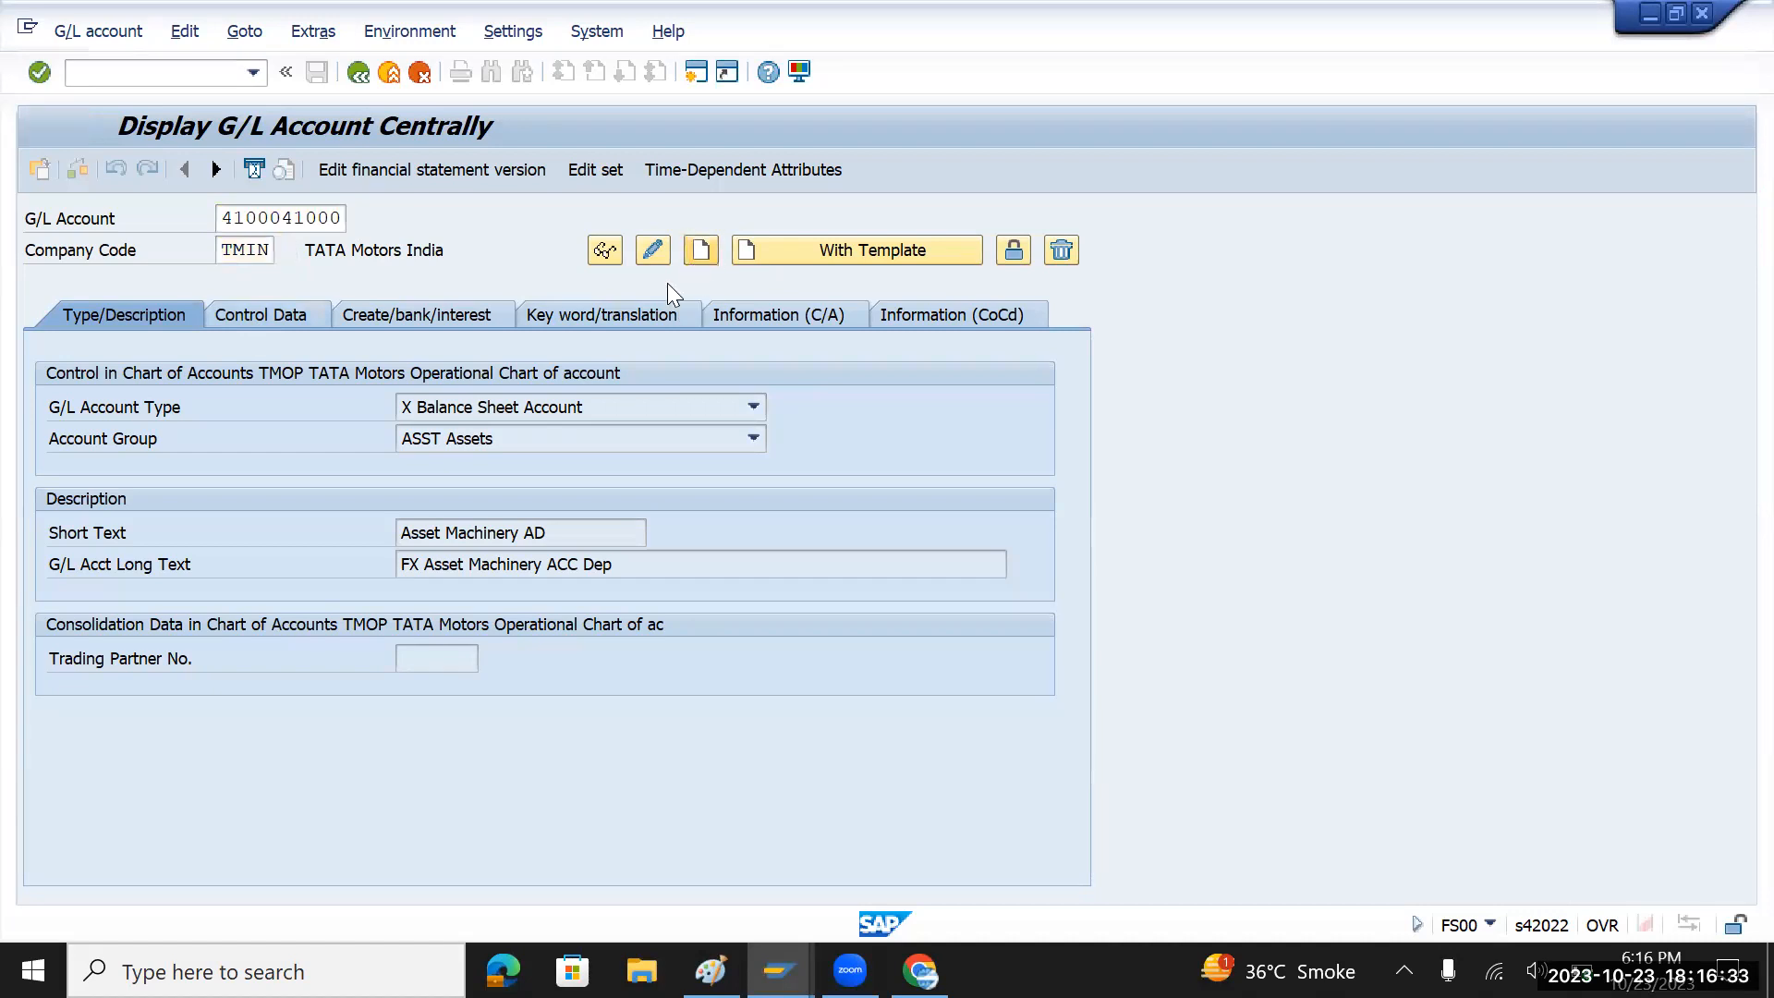
pyautogui.click(754, 406)
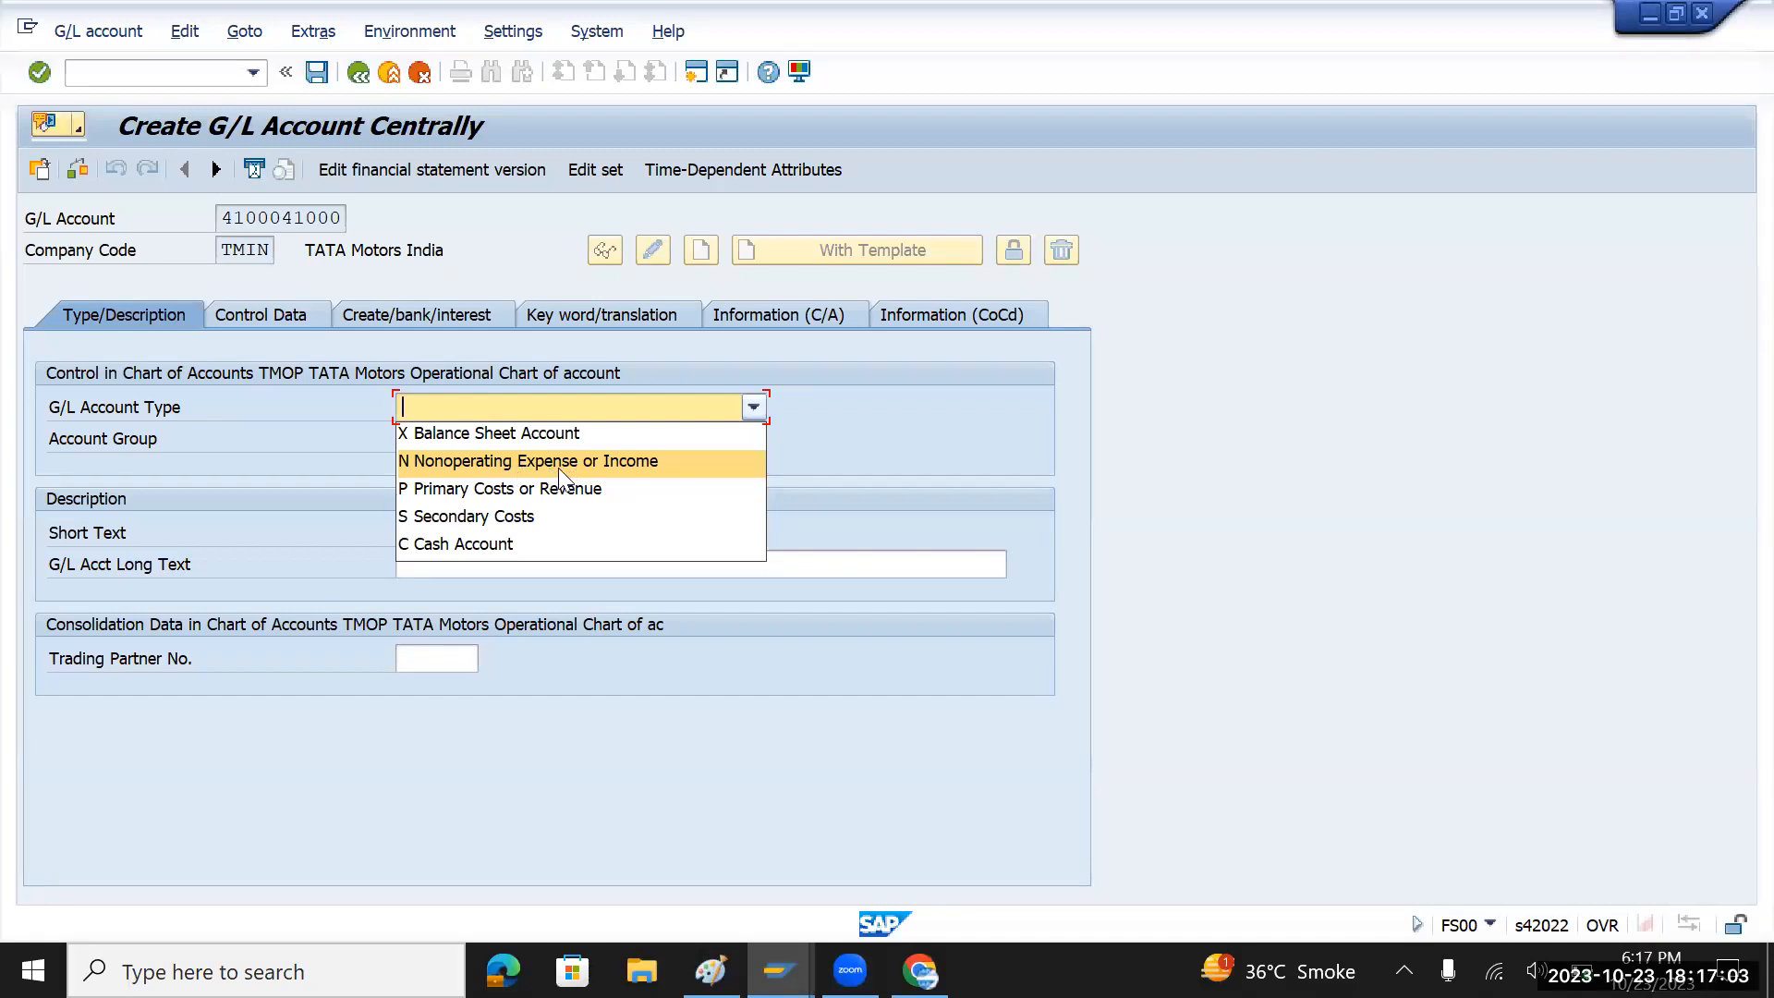
pyautogui.click(510, 490)
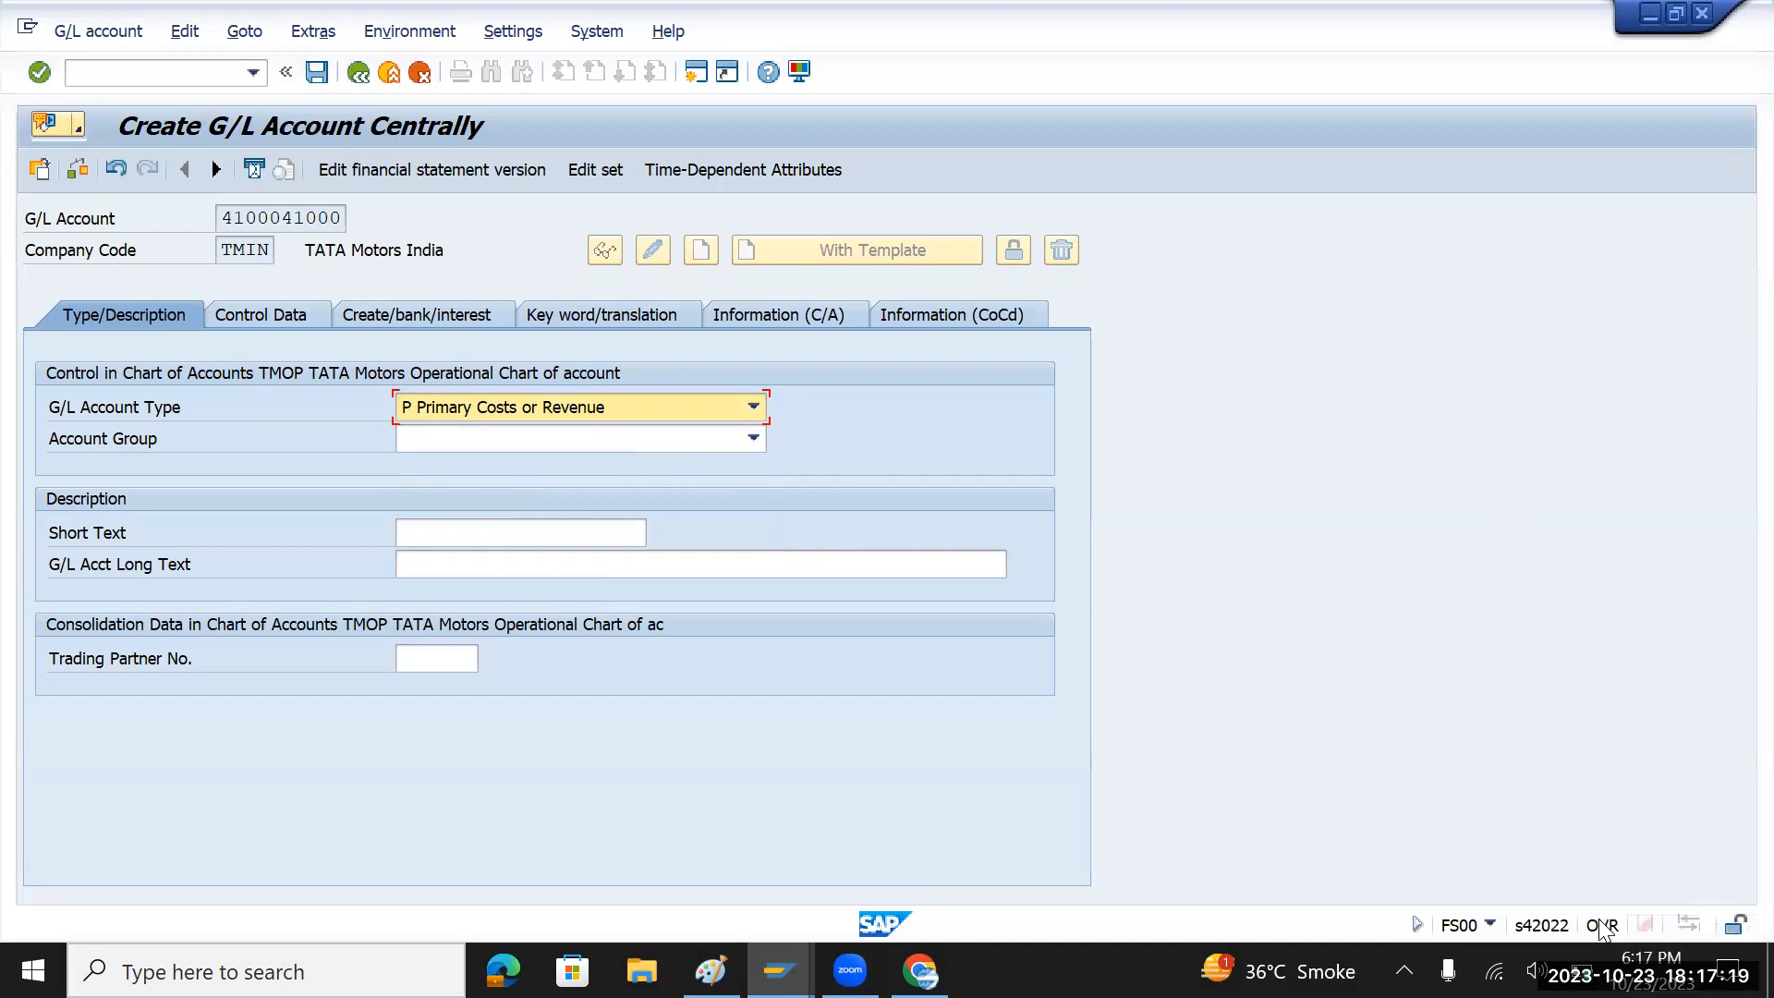
pyautogui.click(755, 403)
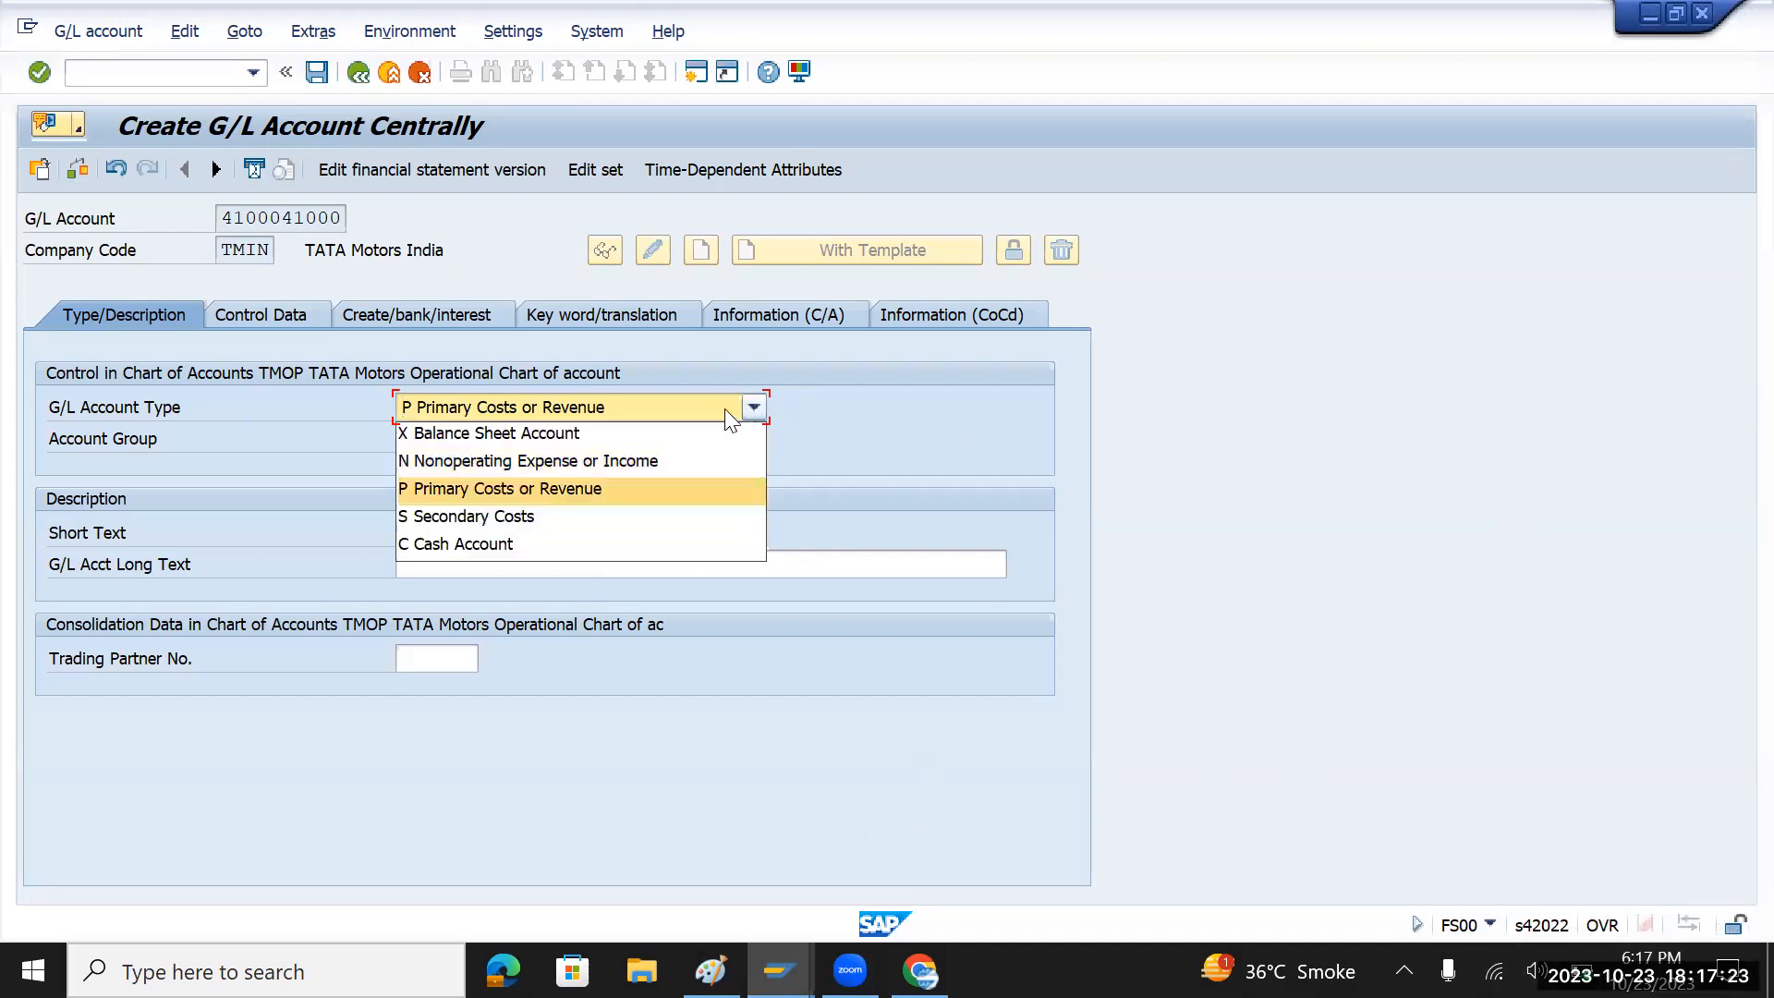
pyautogui.click(877, 407)
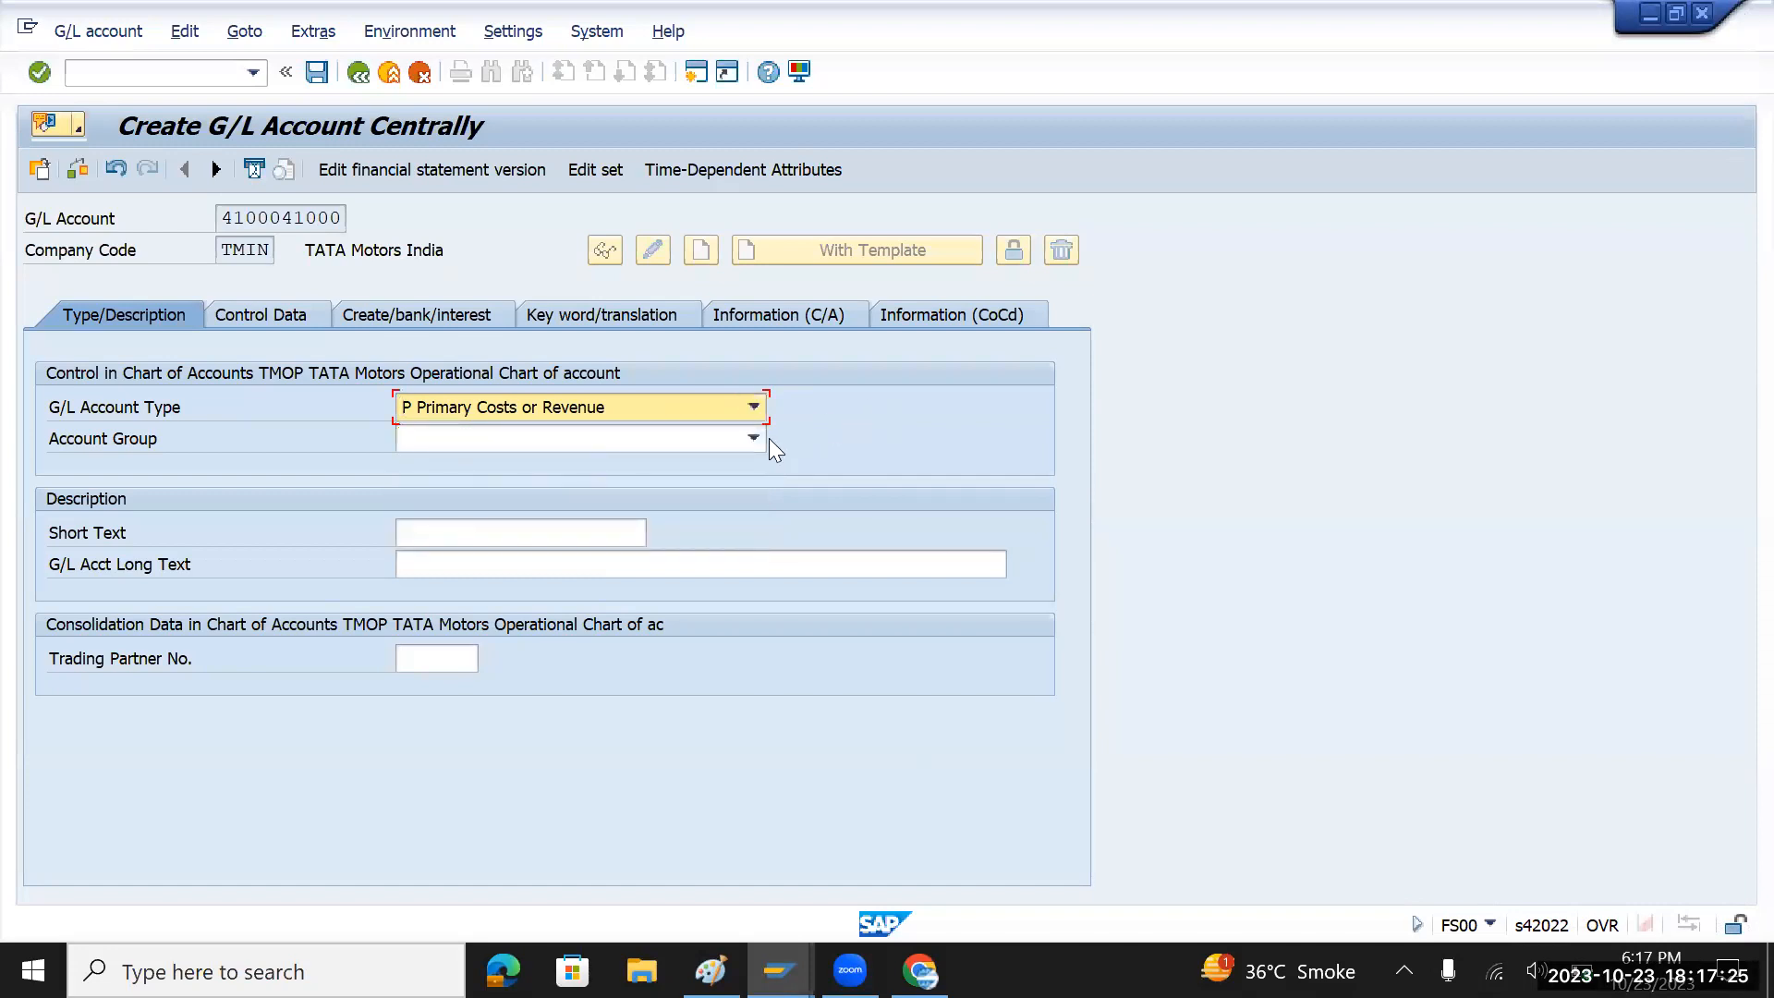
pyautogui.click(754, 408)
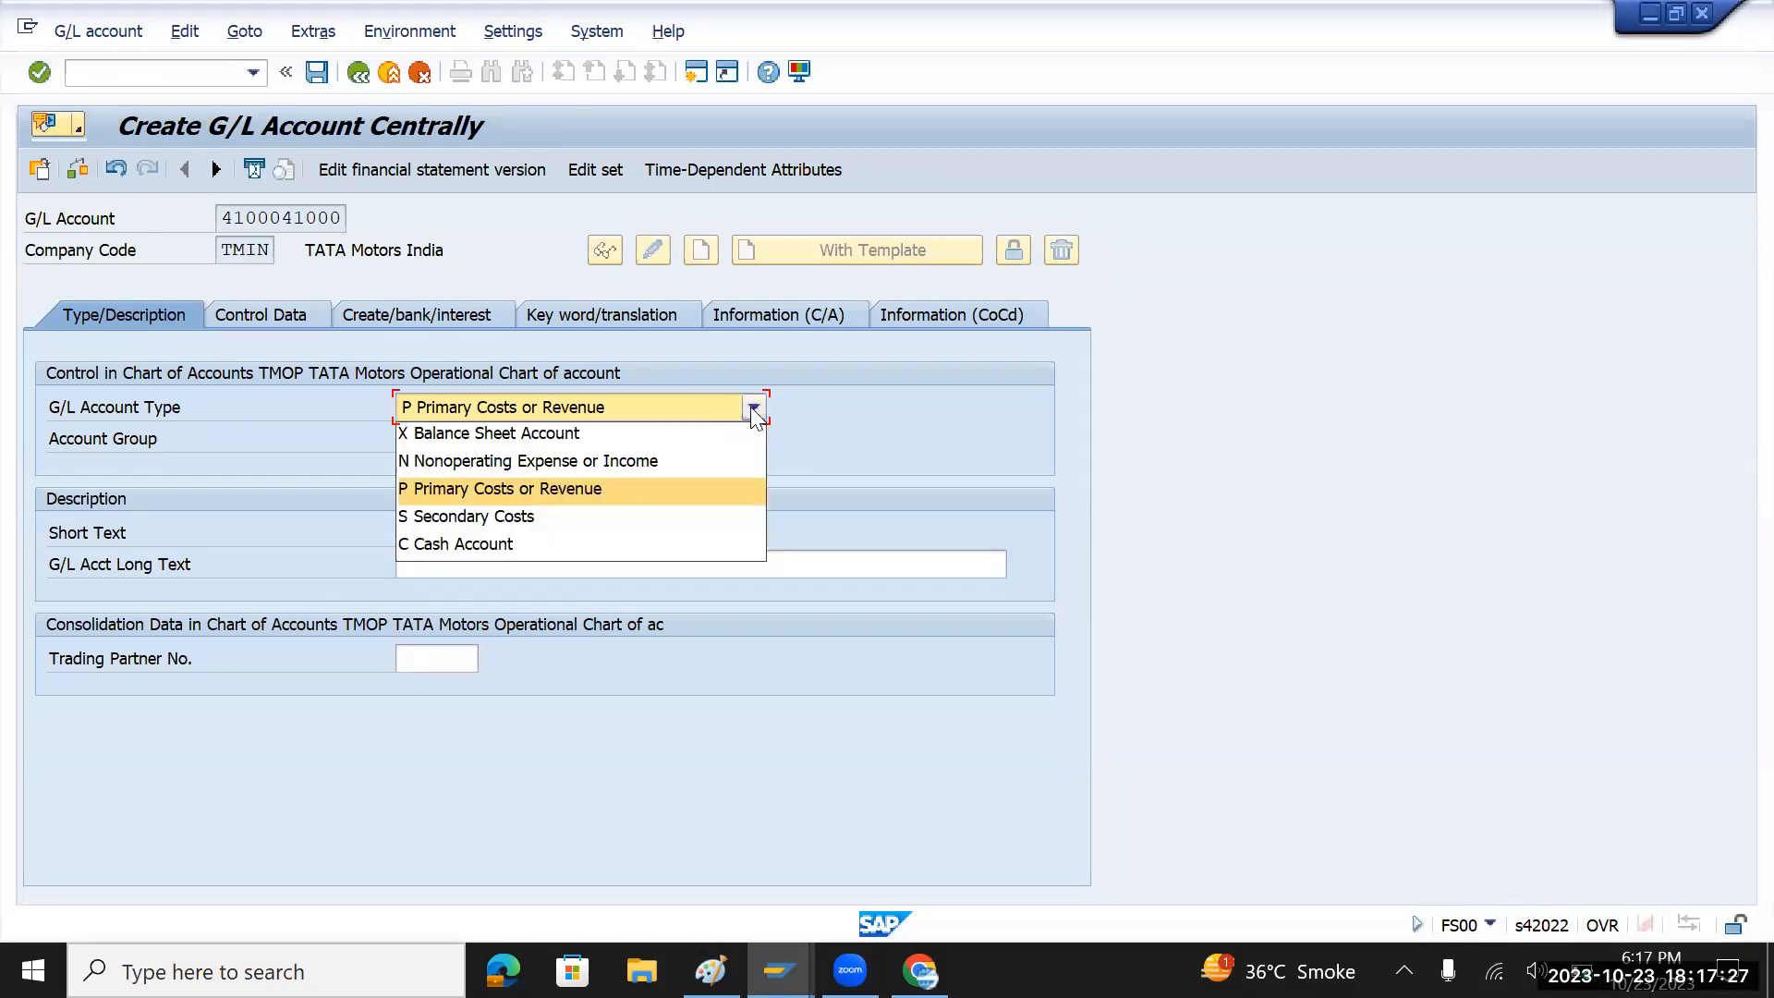
pyautogui.click(752, 409)
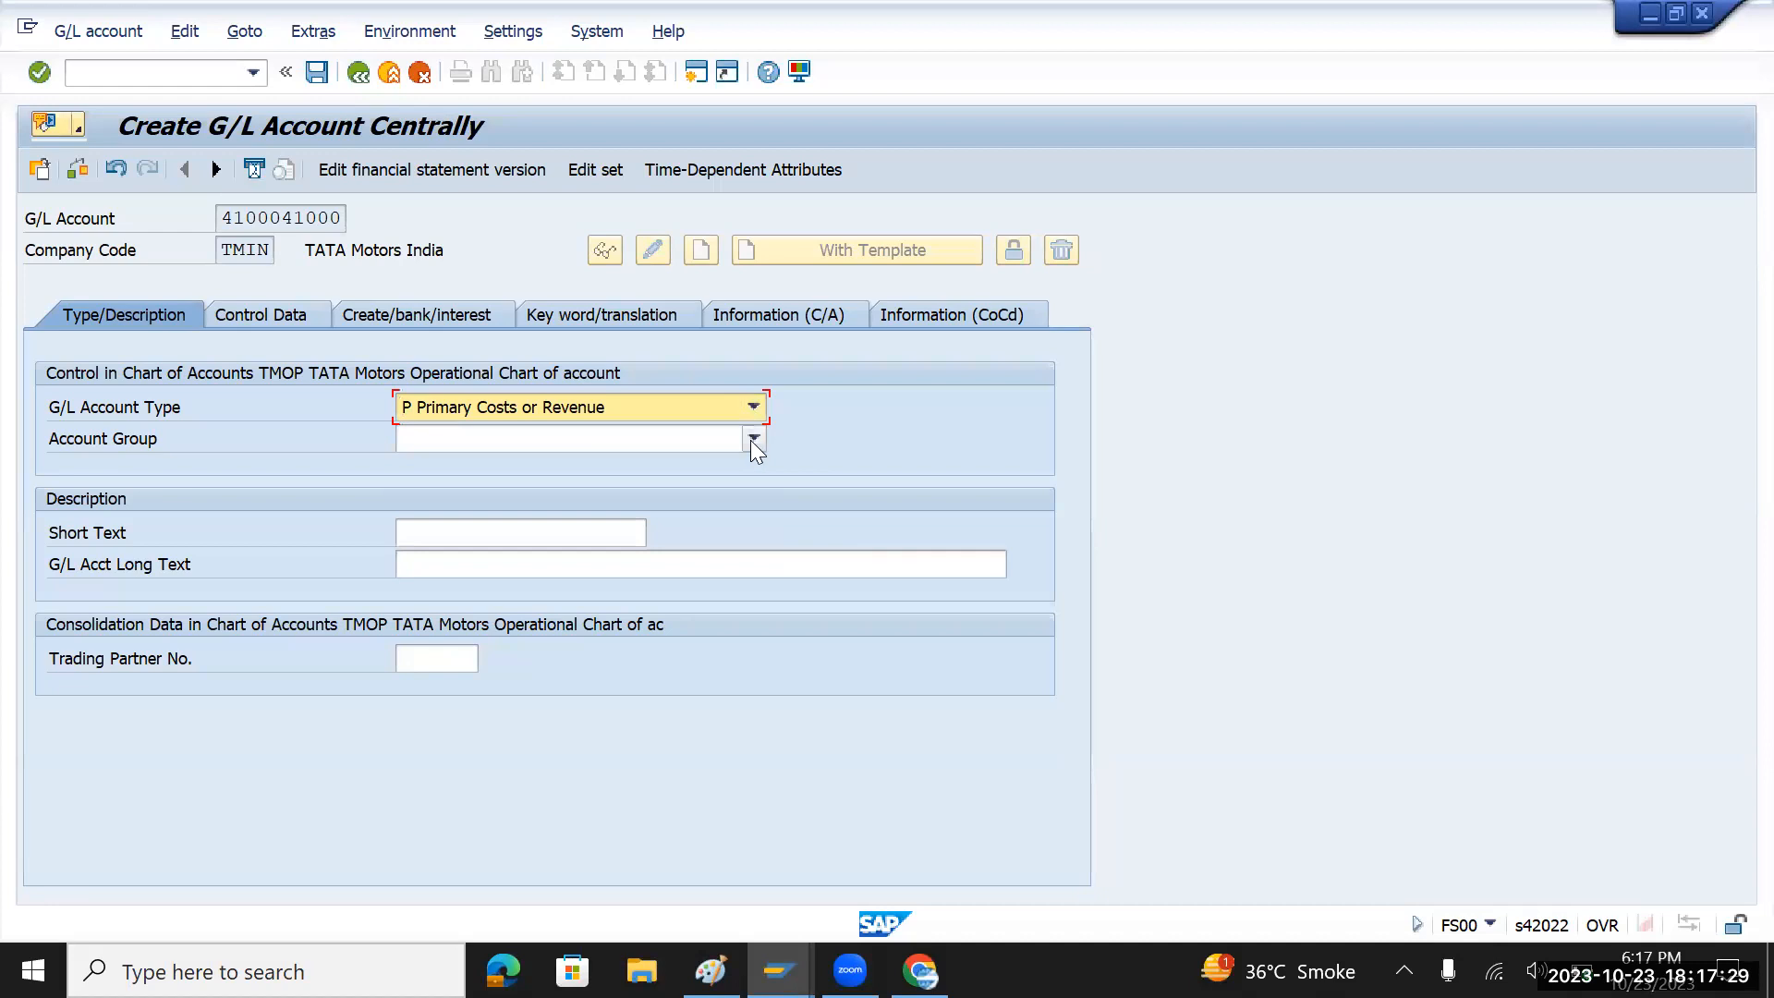
pyautogui.click(753, 439)
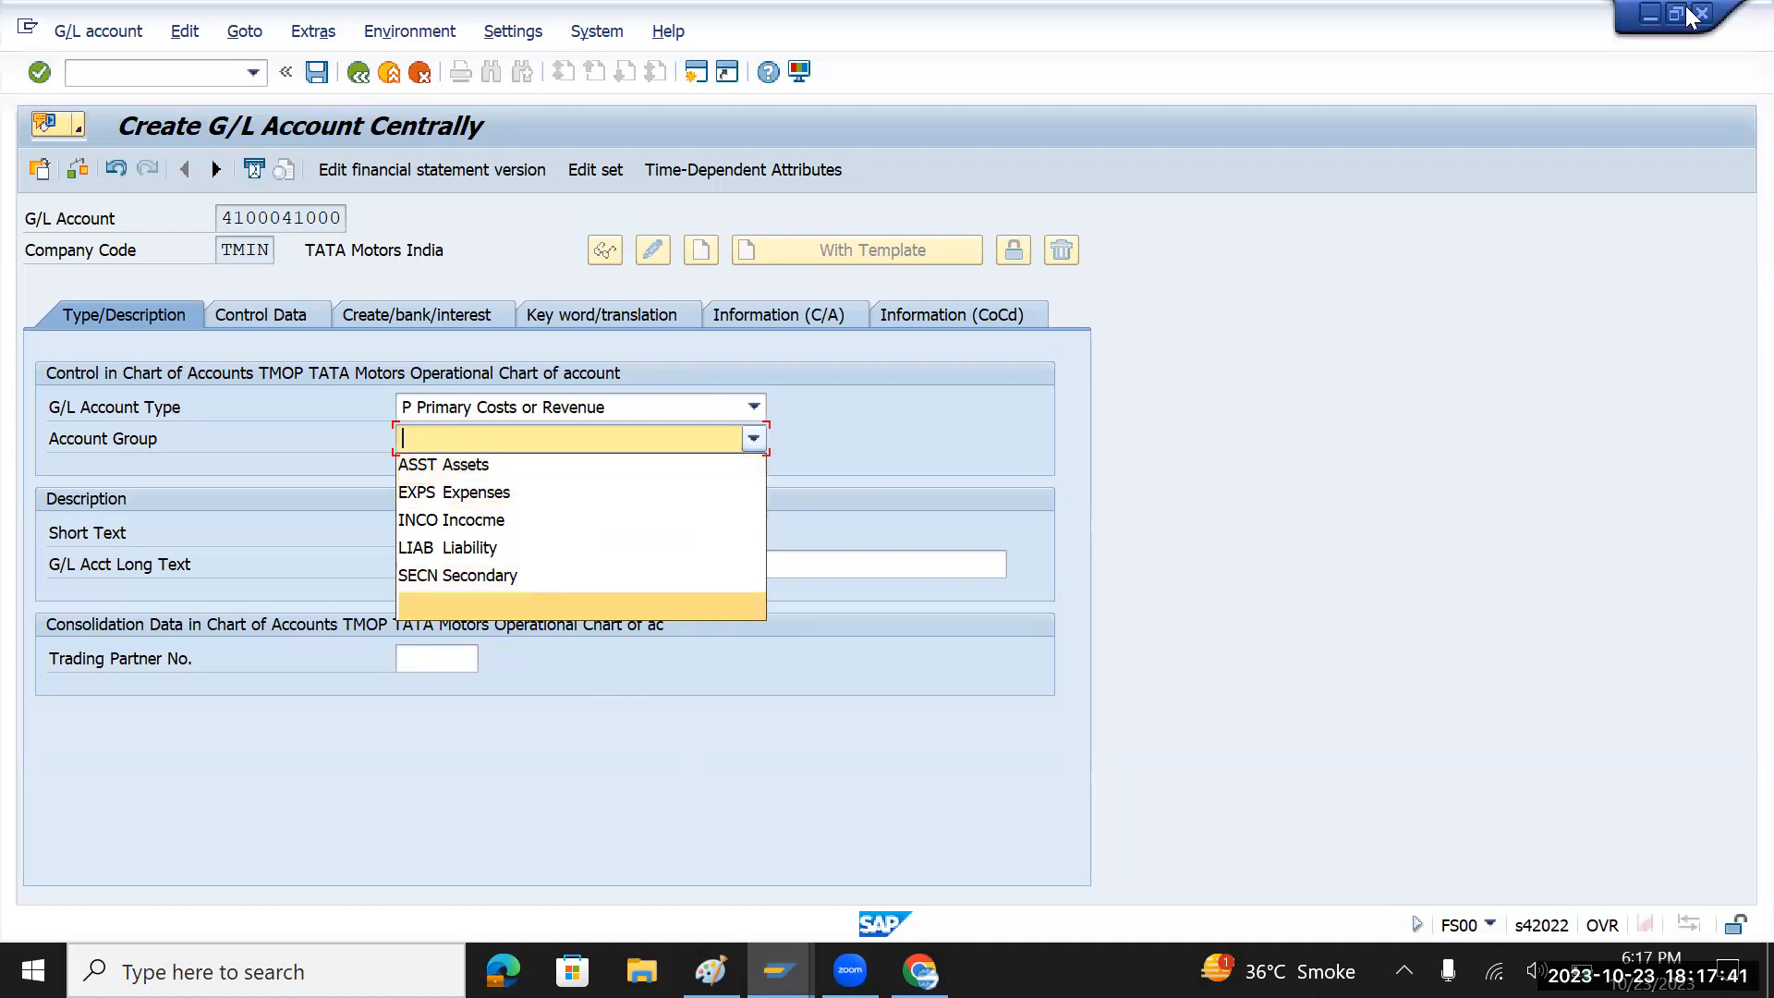
pyautogui.press('Escape')
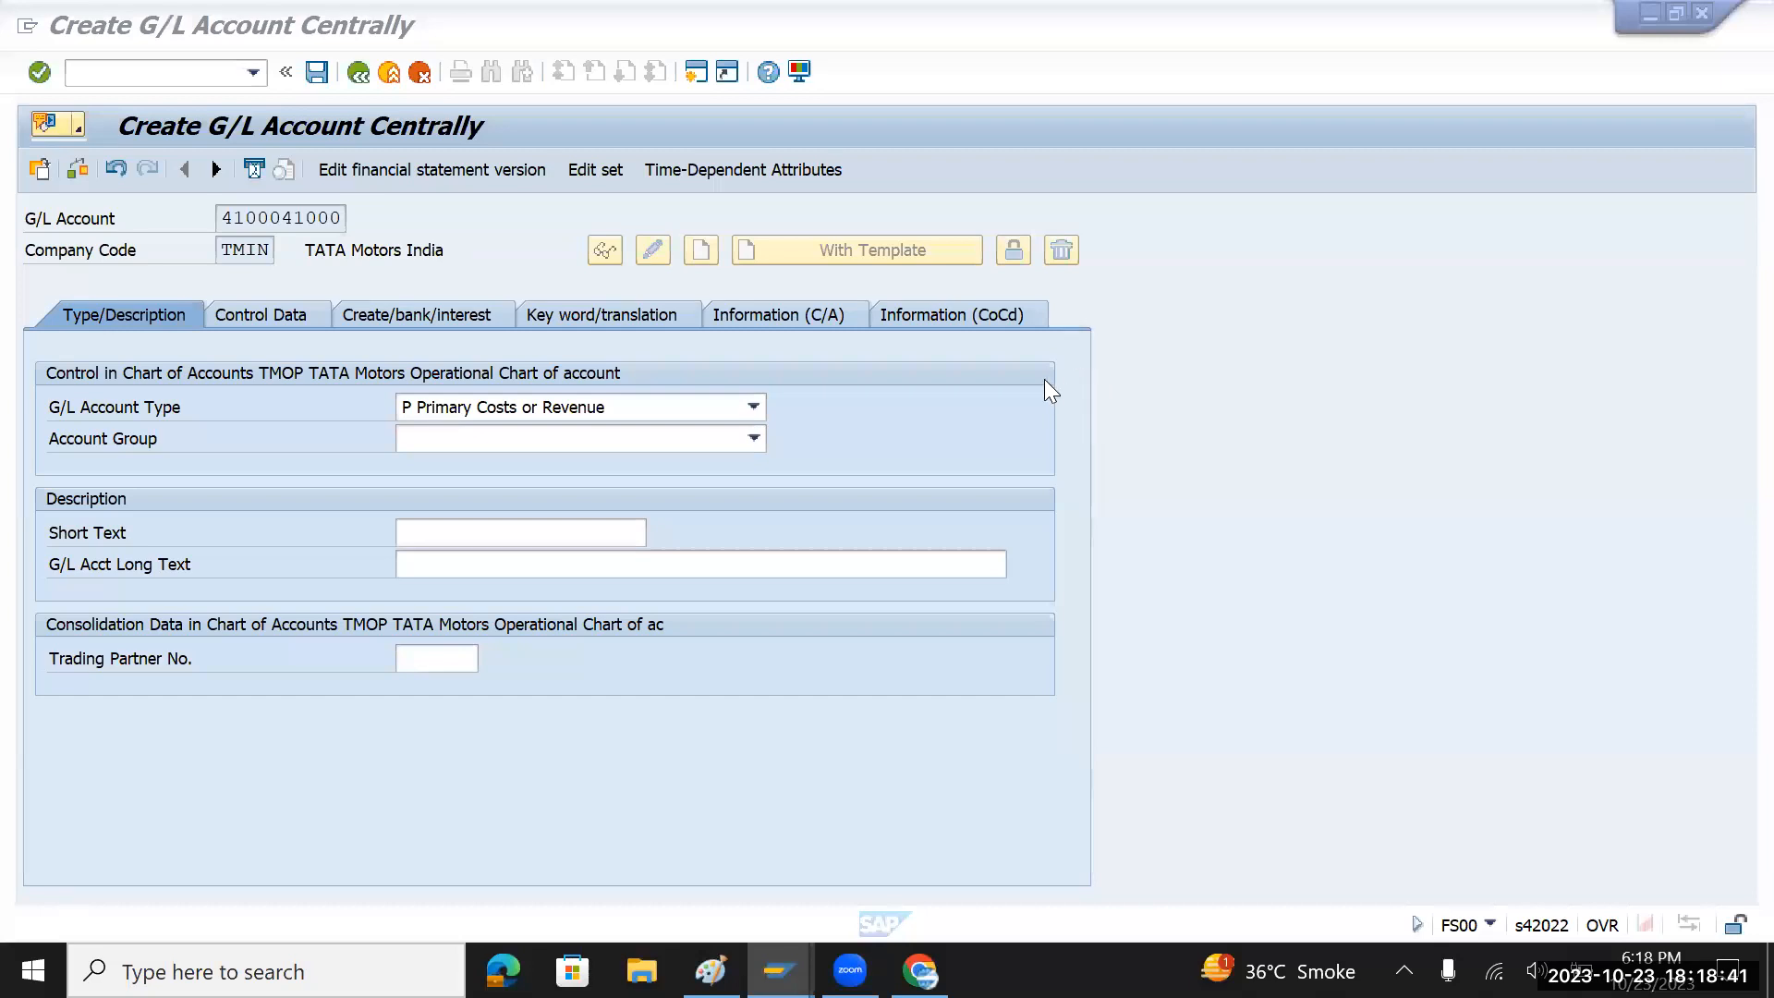
pyautogui.click(754, 438)
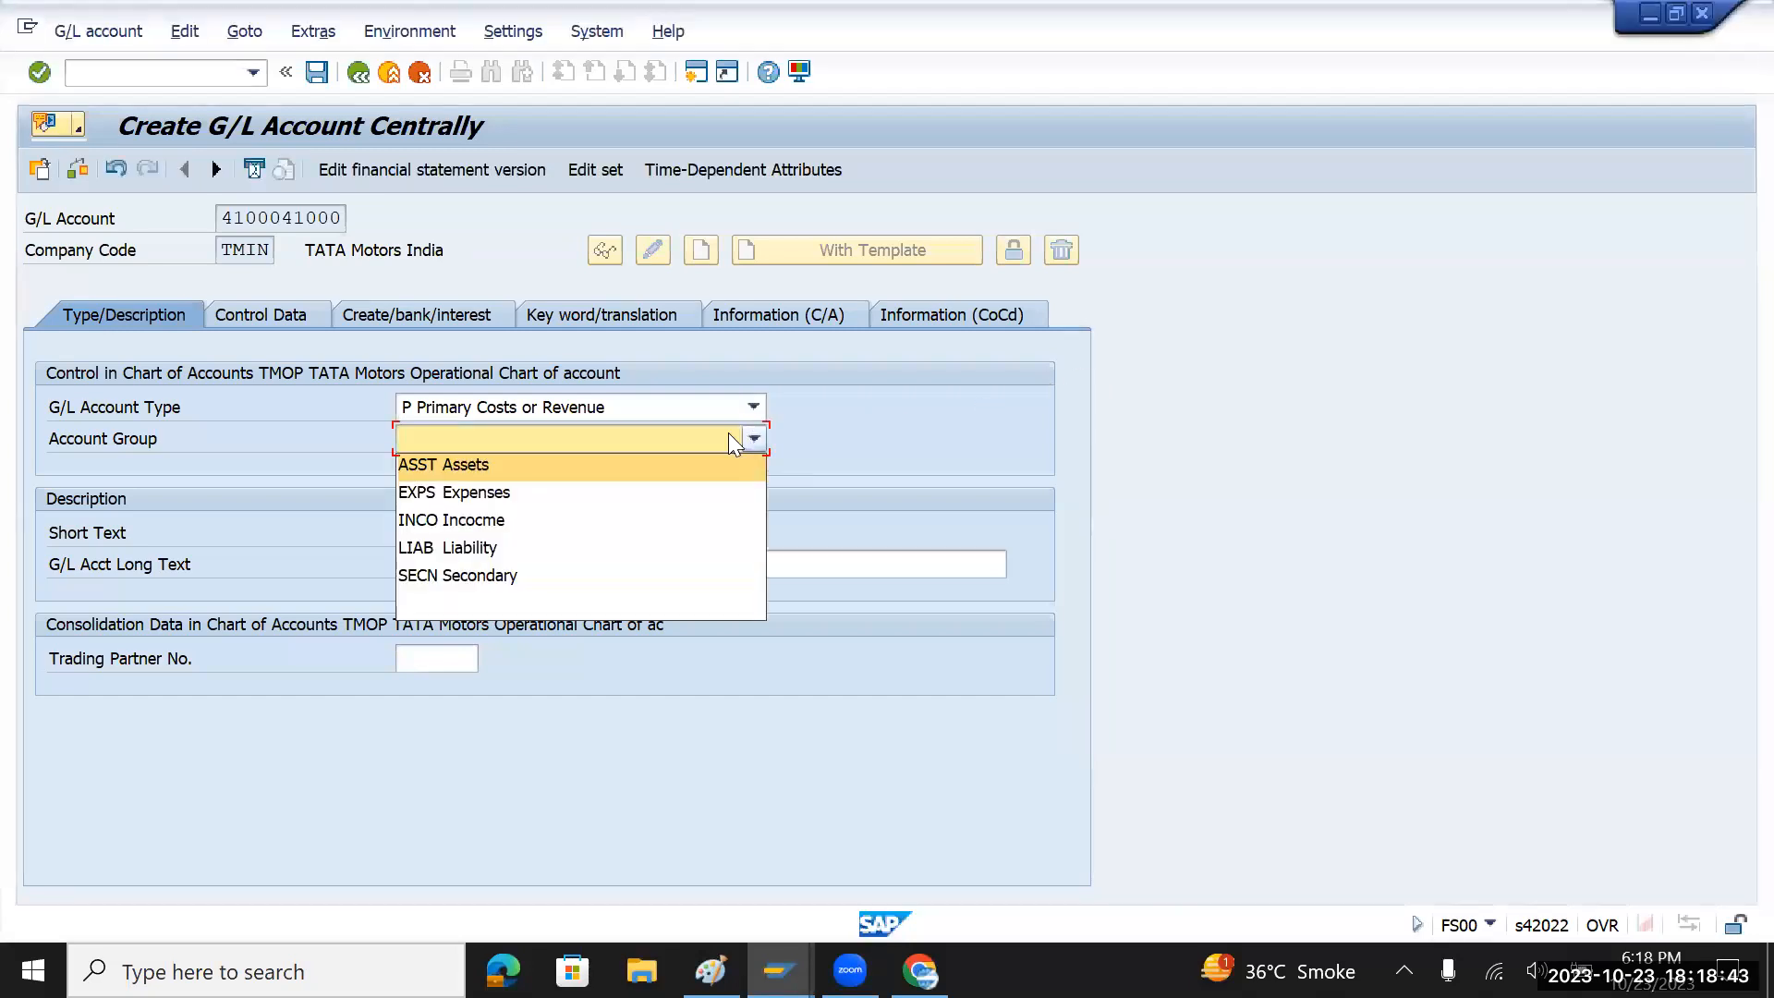
pyautogui.click(477, 498)
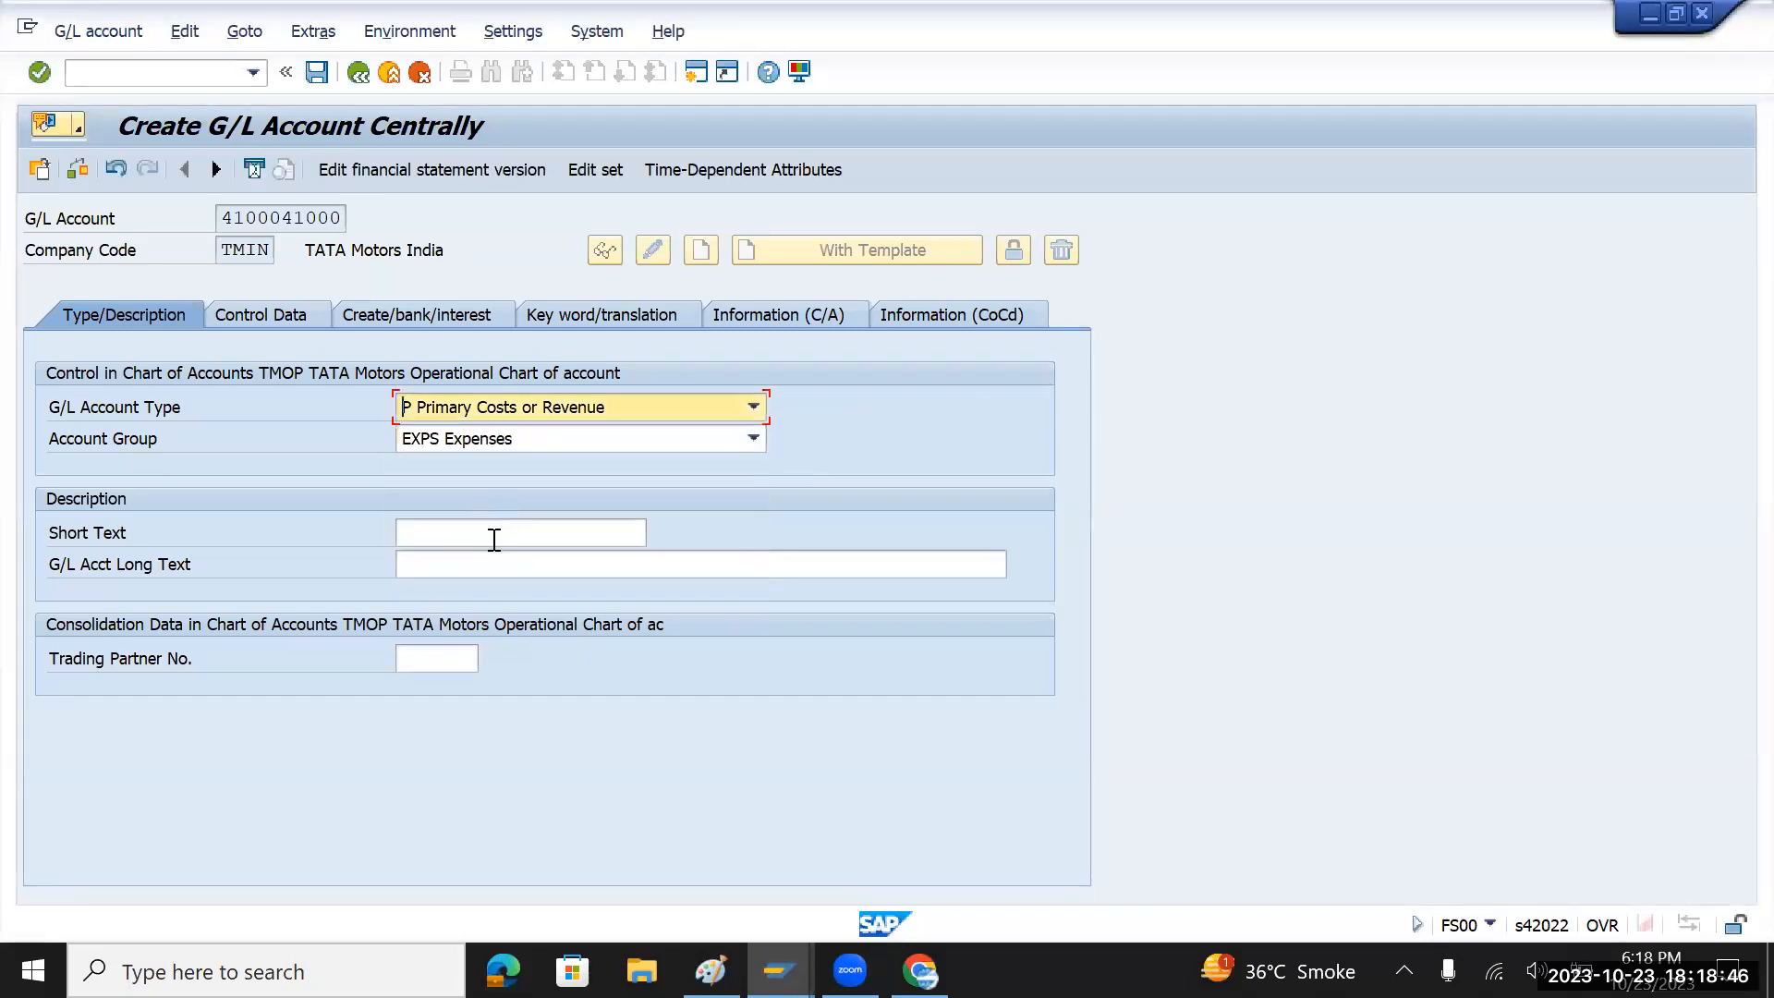
pyautogui.click(494, 539)
pyautogui.write('Dep')
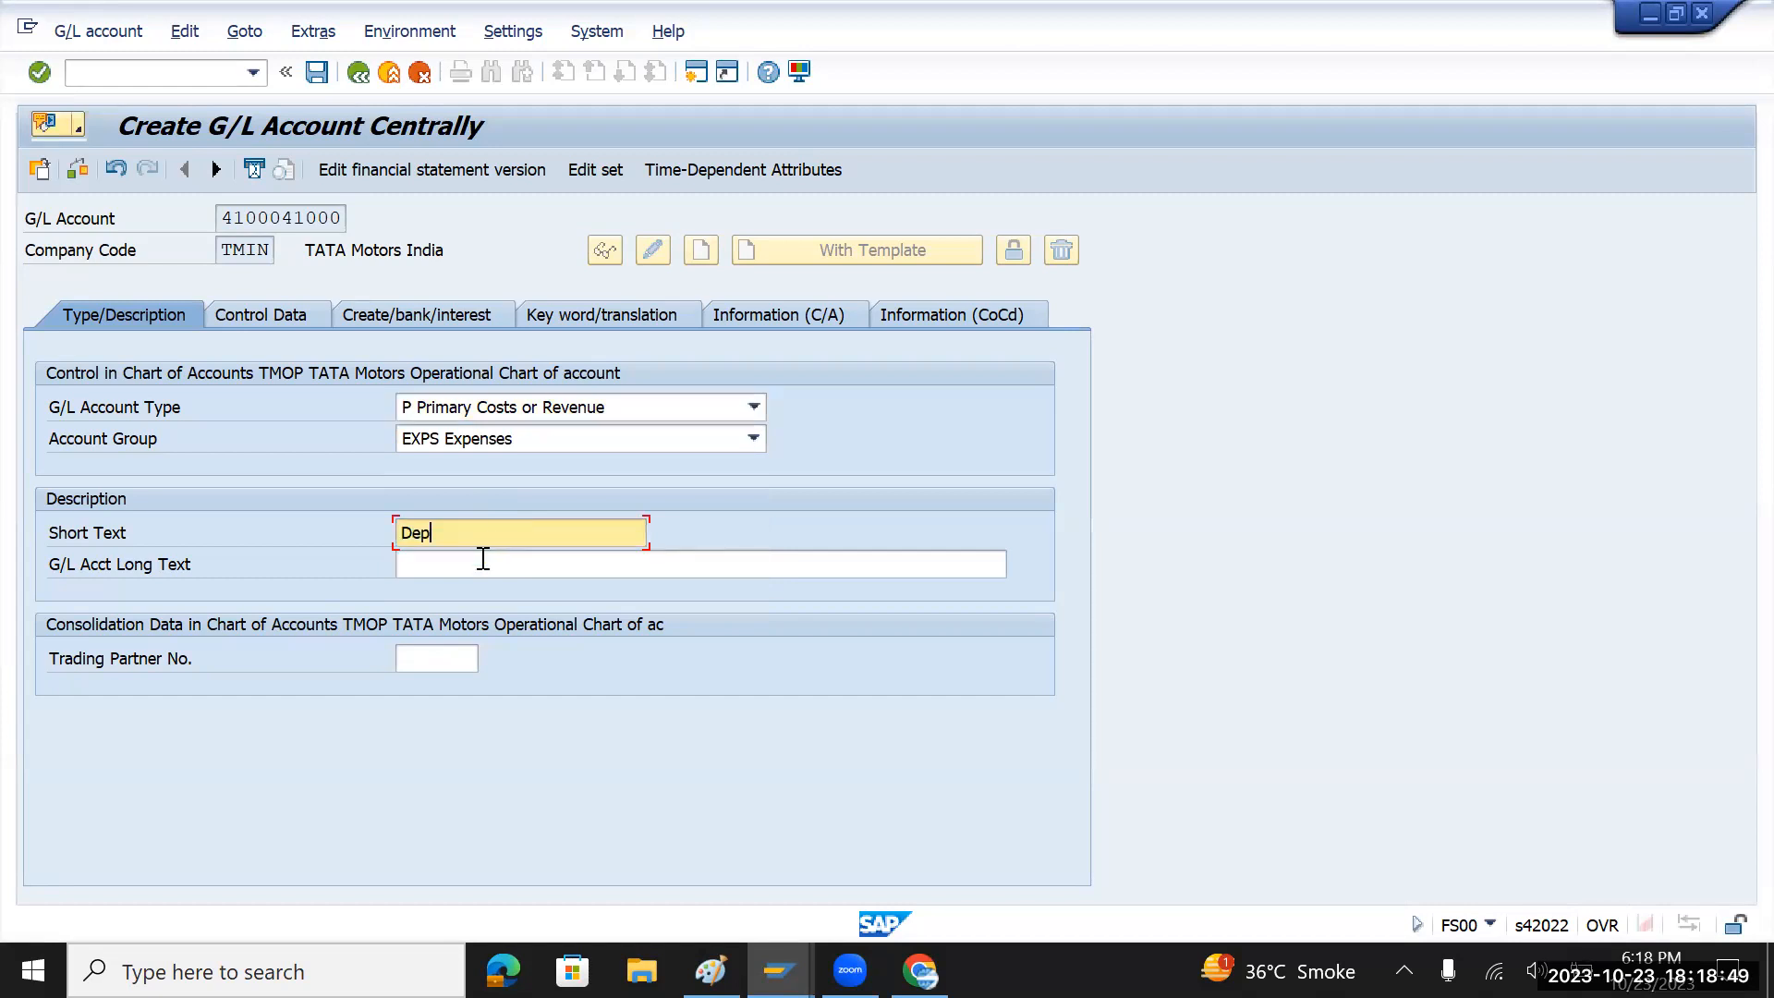
pyautogui.click(483, 559)
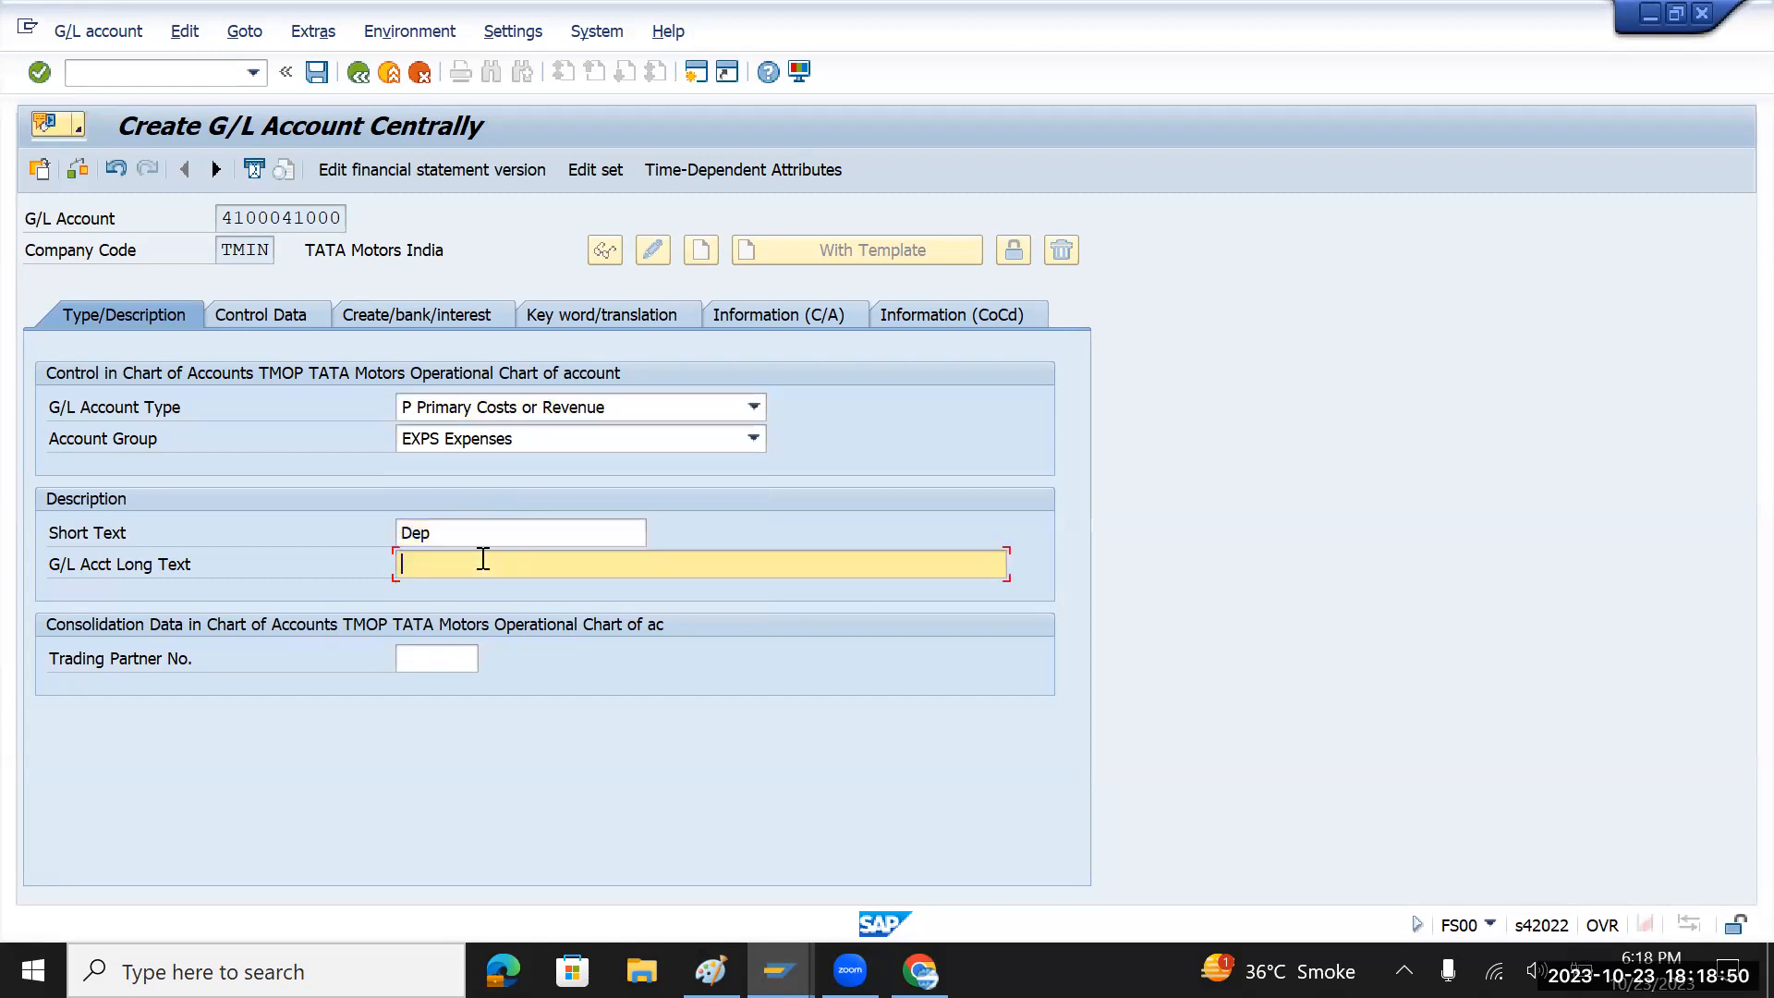
pyautogui.write('Dep')
# - Set the cost element category of the Dep account to 01 Primary costs/cost-reducing revenues
pyautogui.click(276, 308)
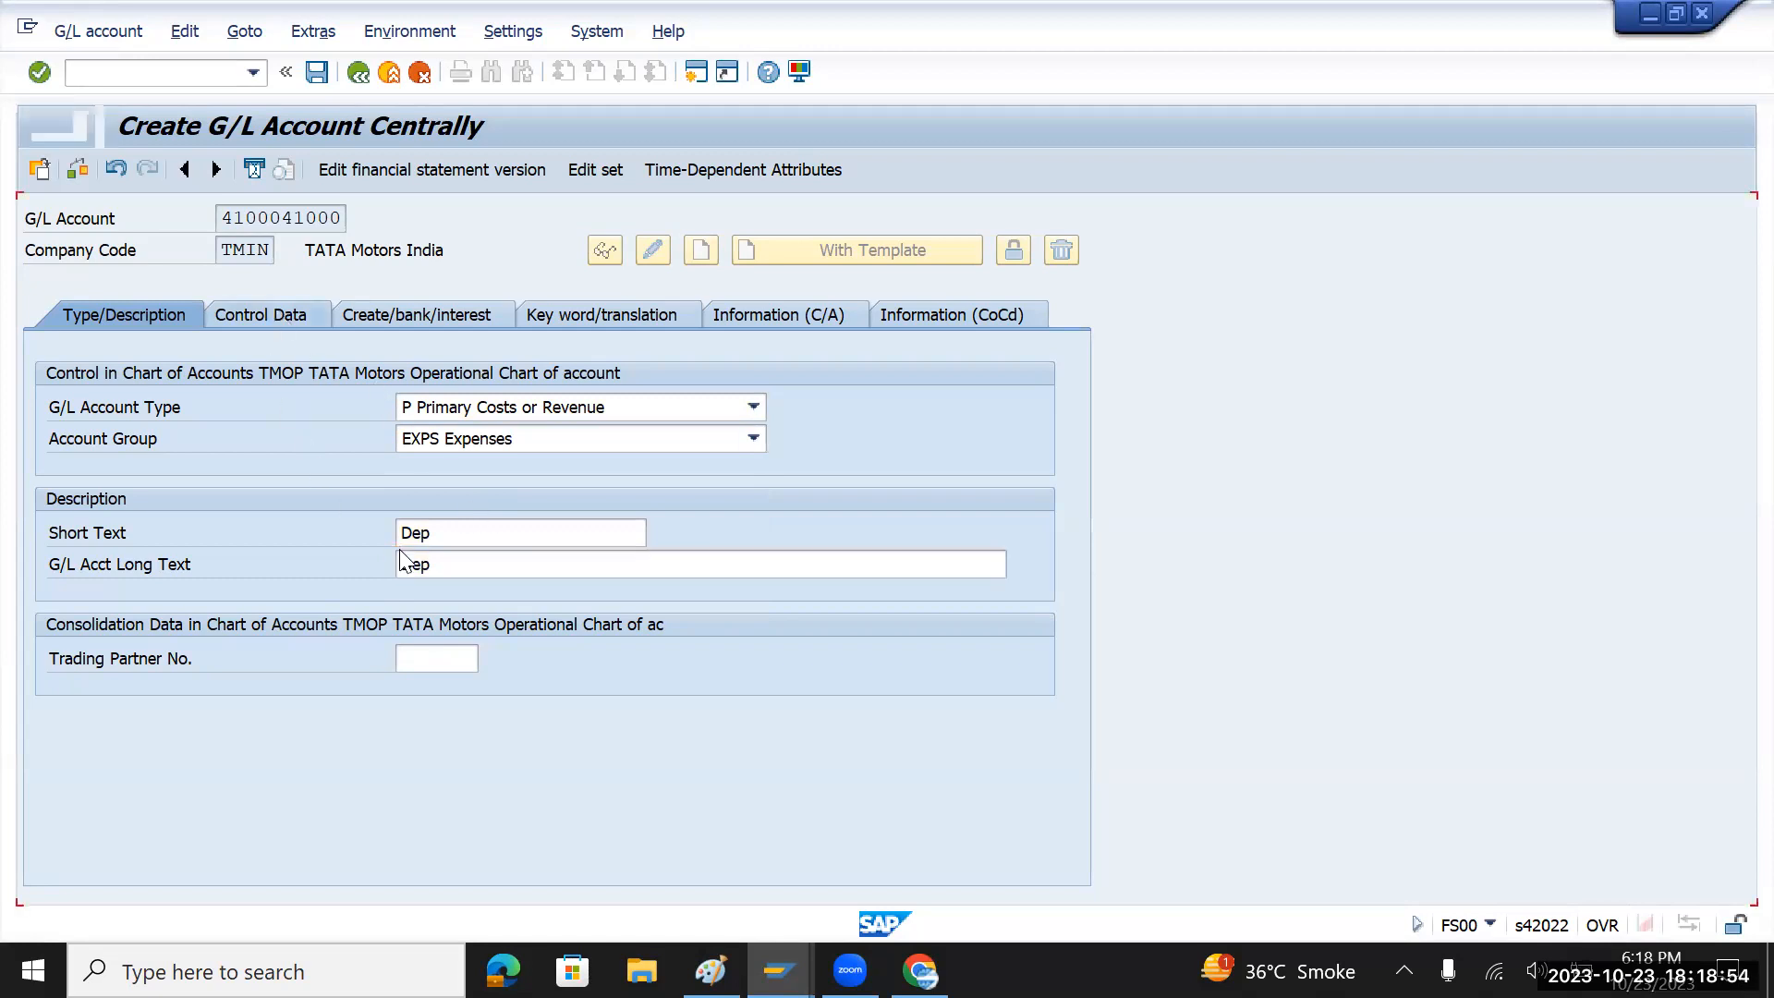
pyautogui.scroll(-5, 627, 665)
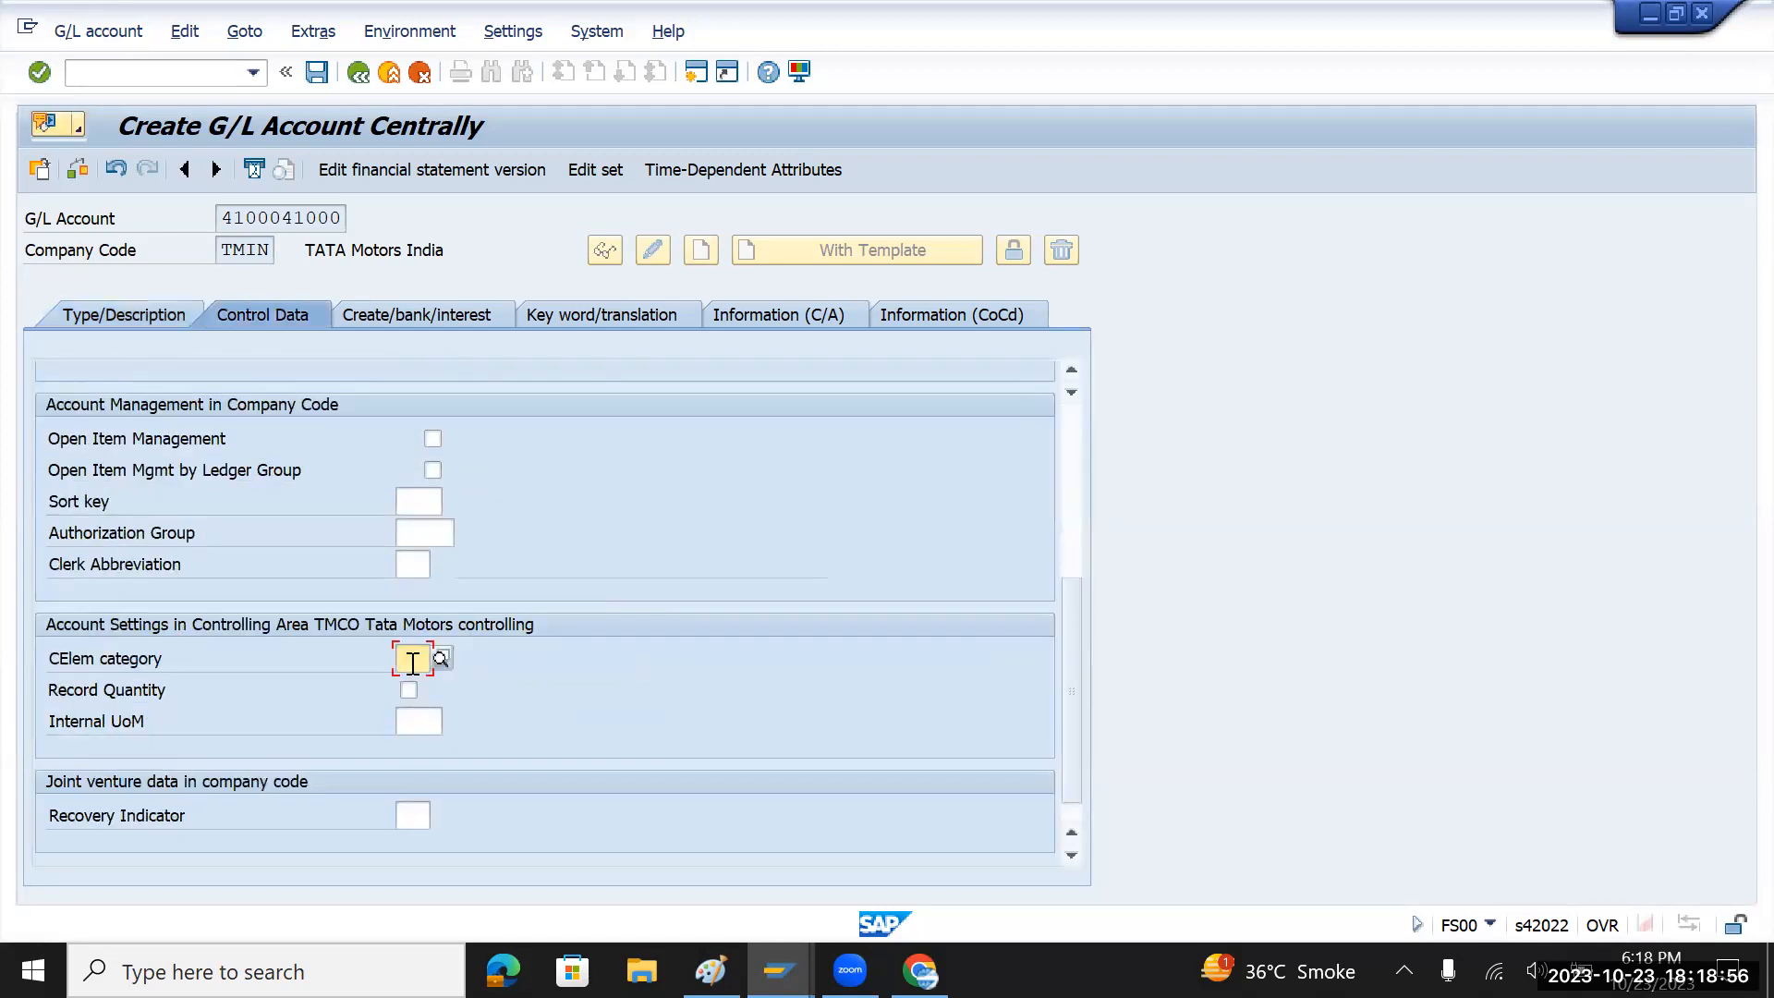
pyautogui.press('F4')
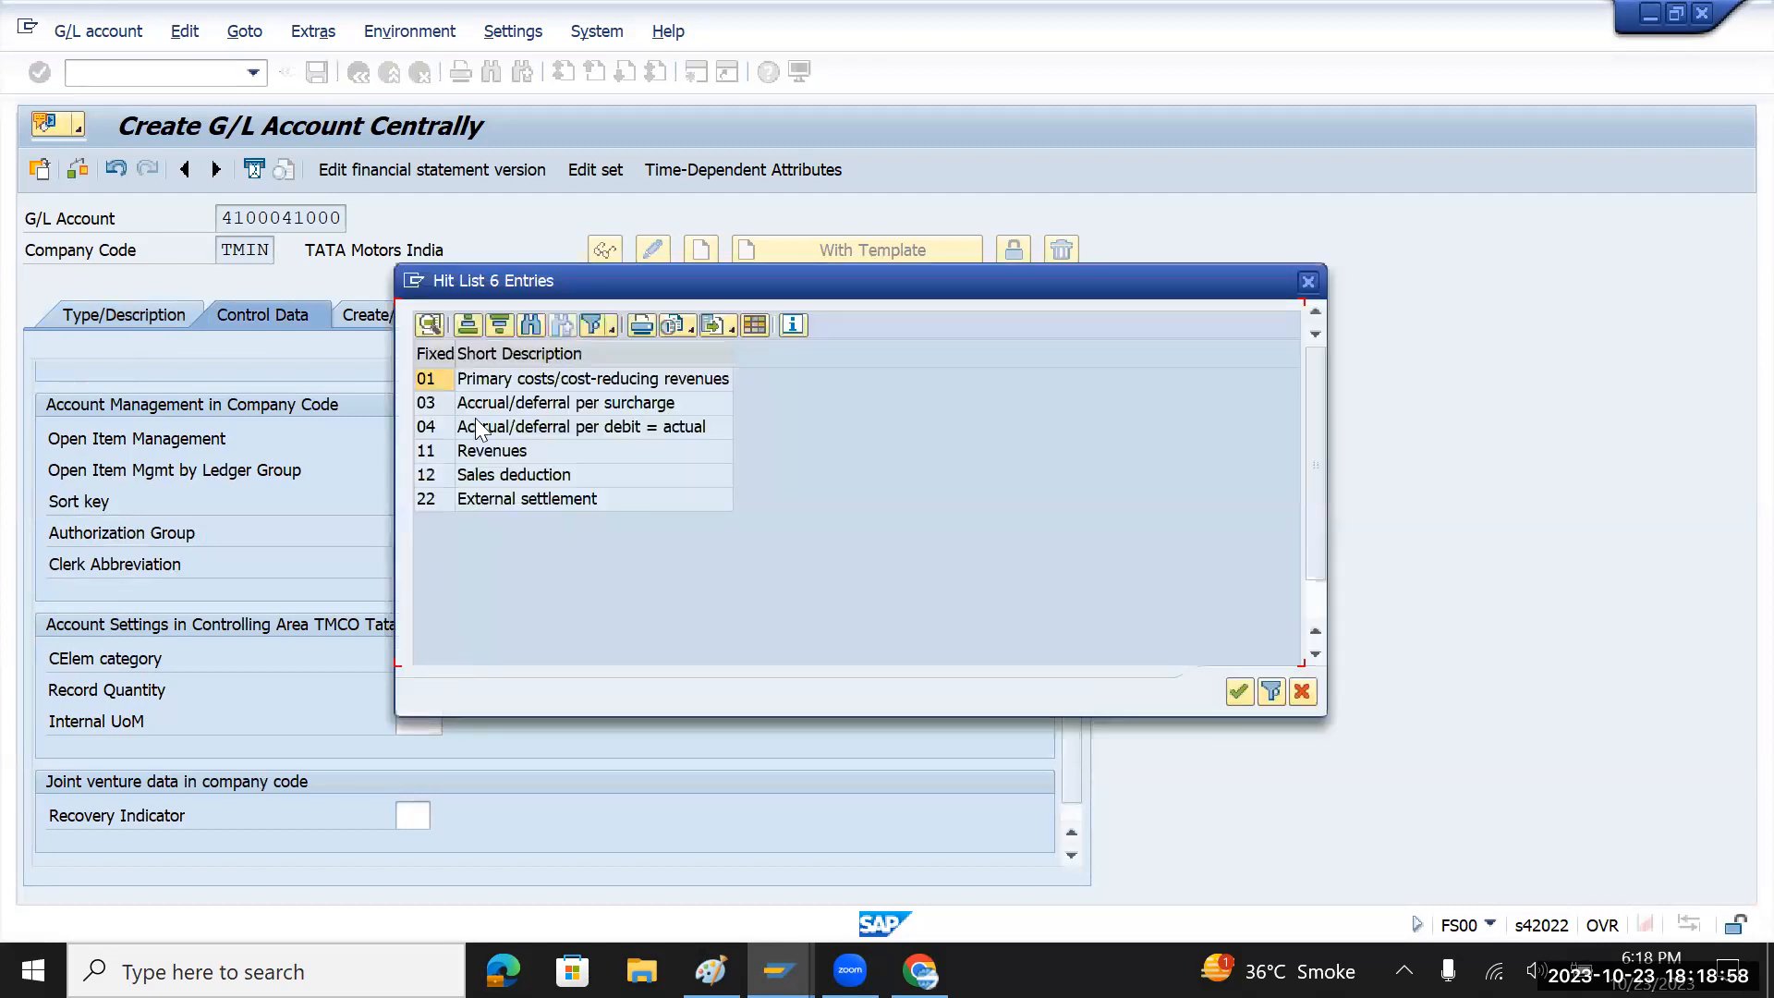
pyautogui.doubleClick(507, 377)
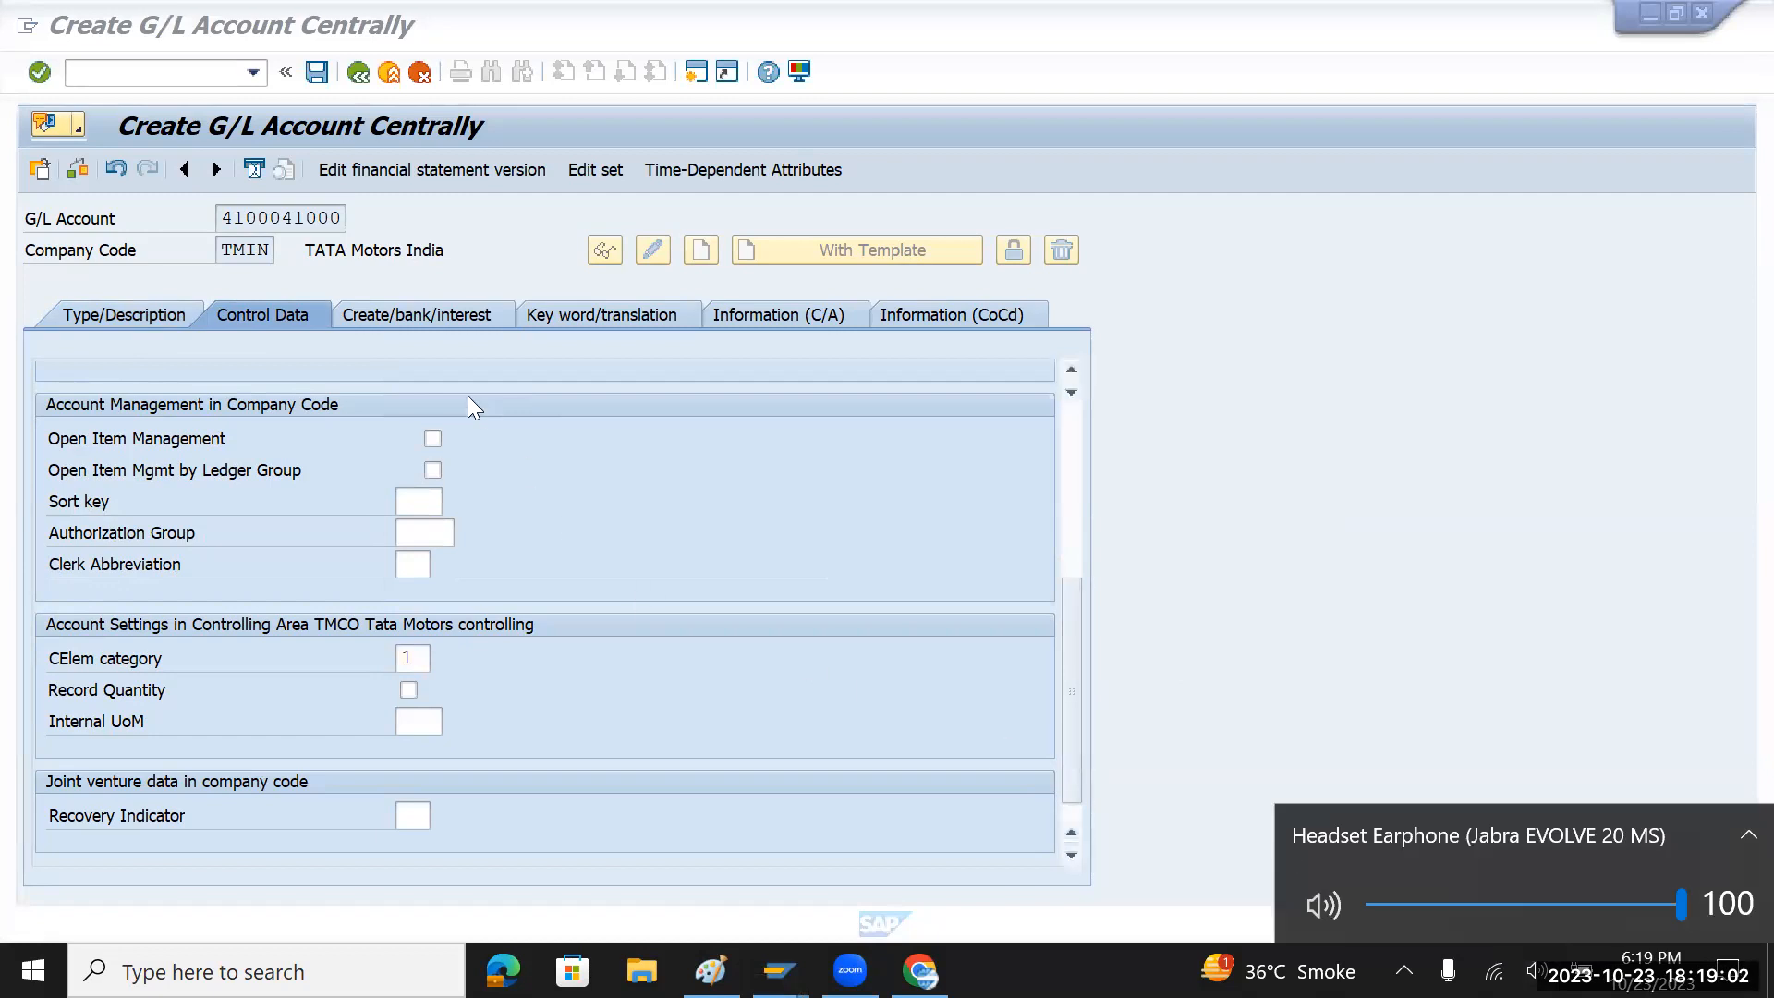
# - Assign field status group G004 Cost accounts to the Dep account and save the account
pyautogui.click(393, 318)
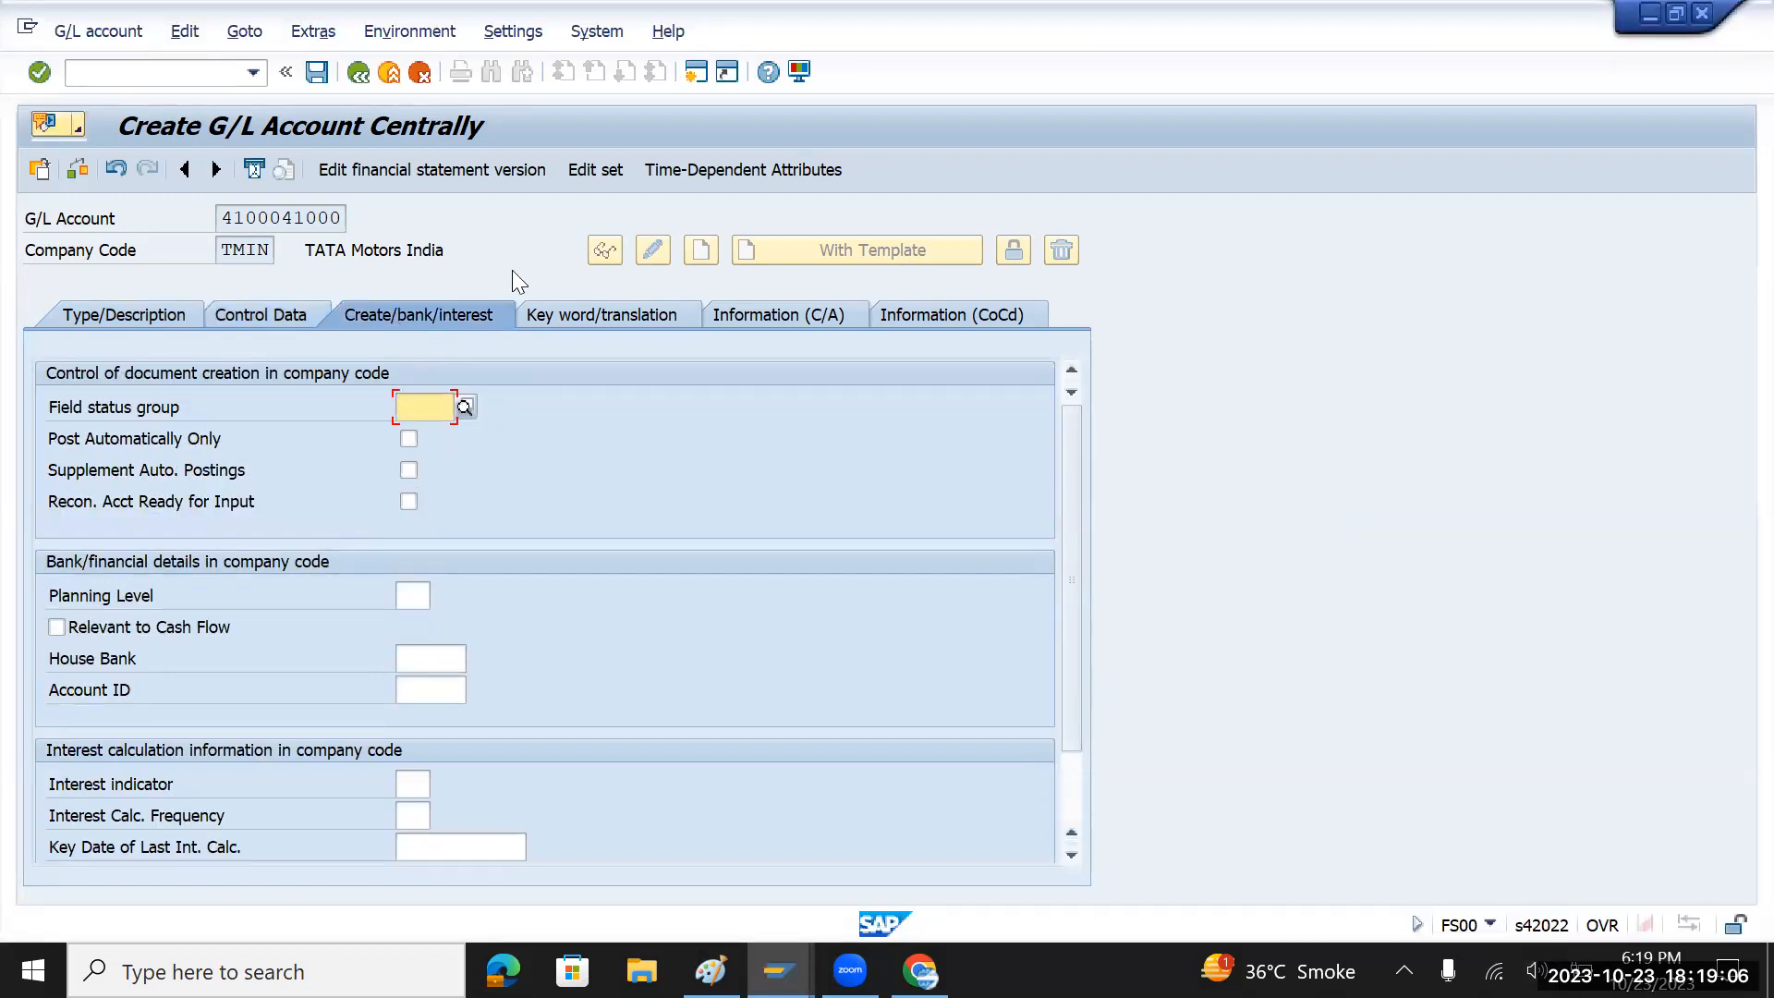
pyautogui.click(1542, 18)
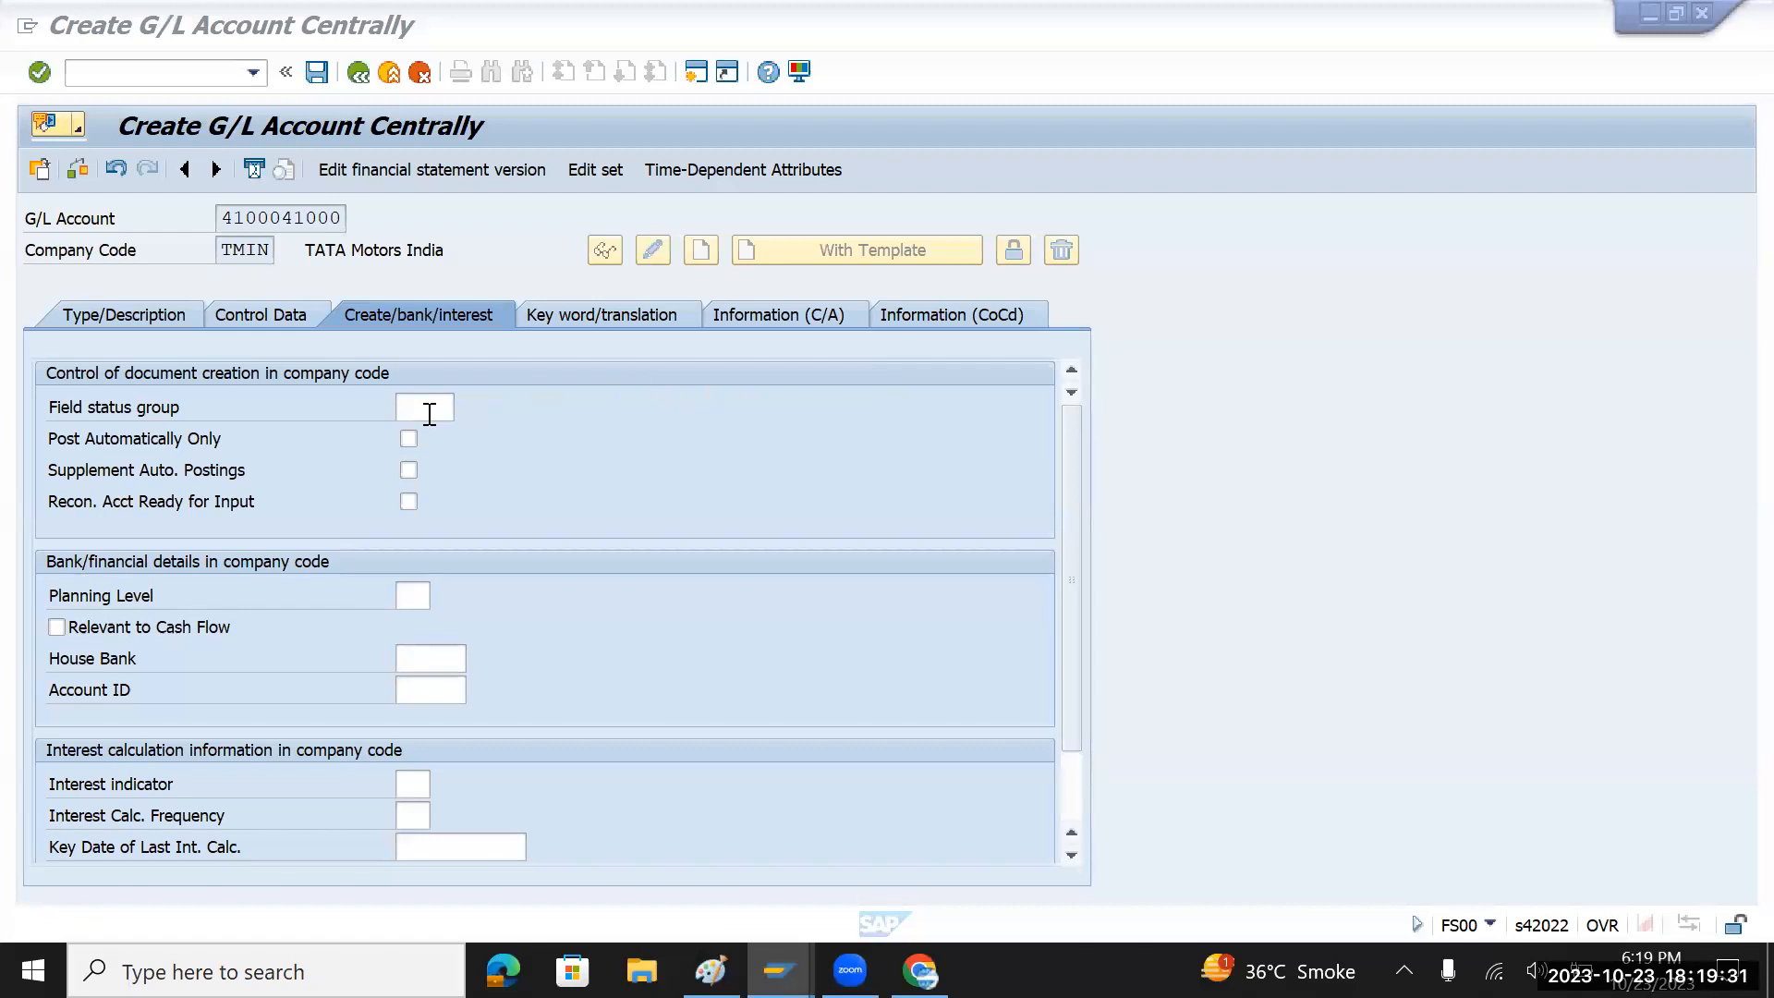
pyautogui.click(430, 412)
pyautogui.click(465, 409)
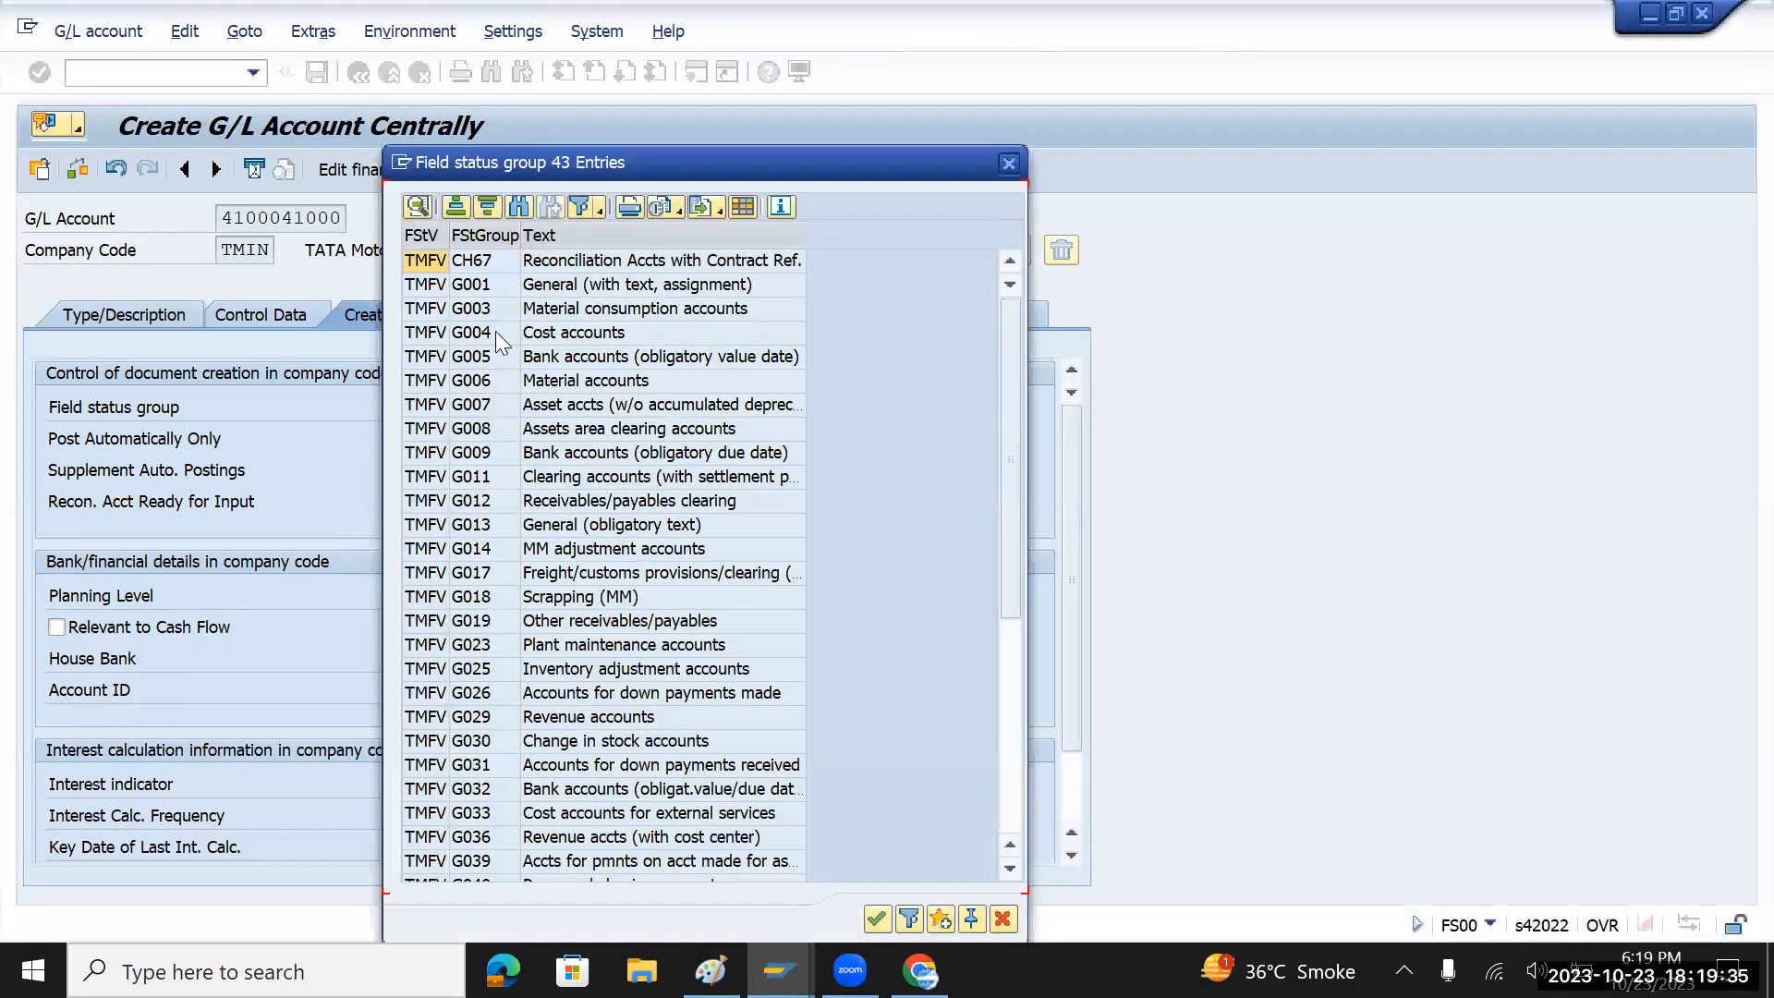
pyautogui.click(495, 330)
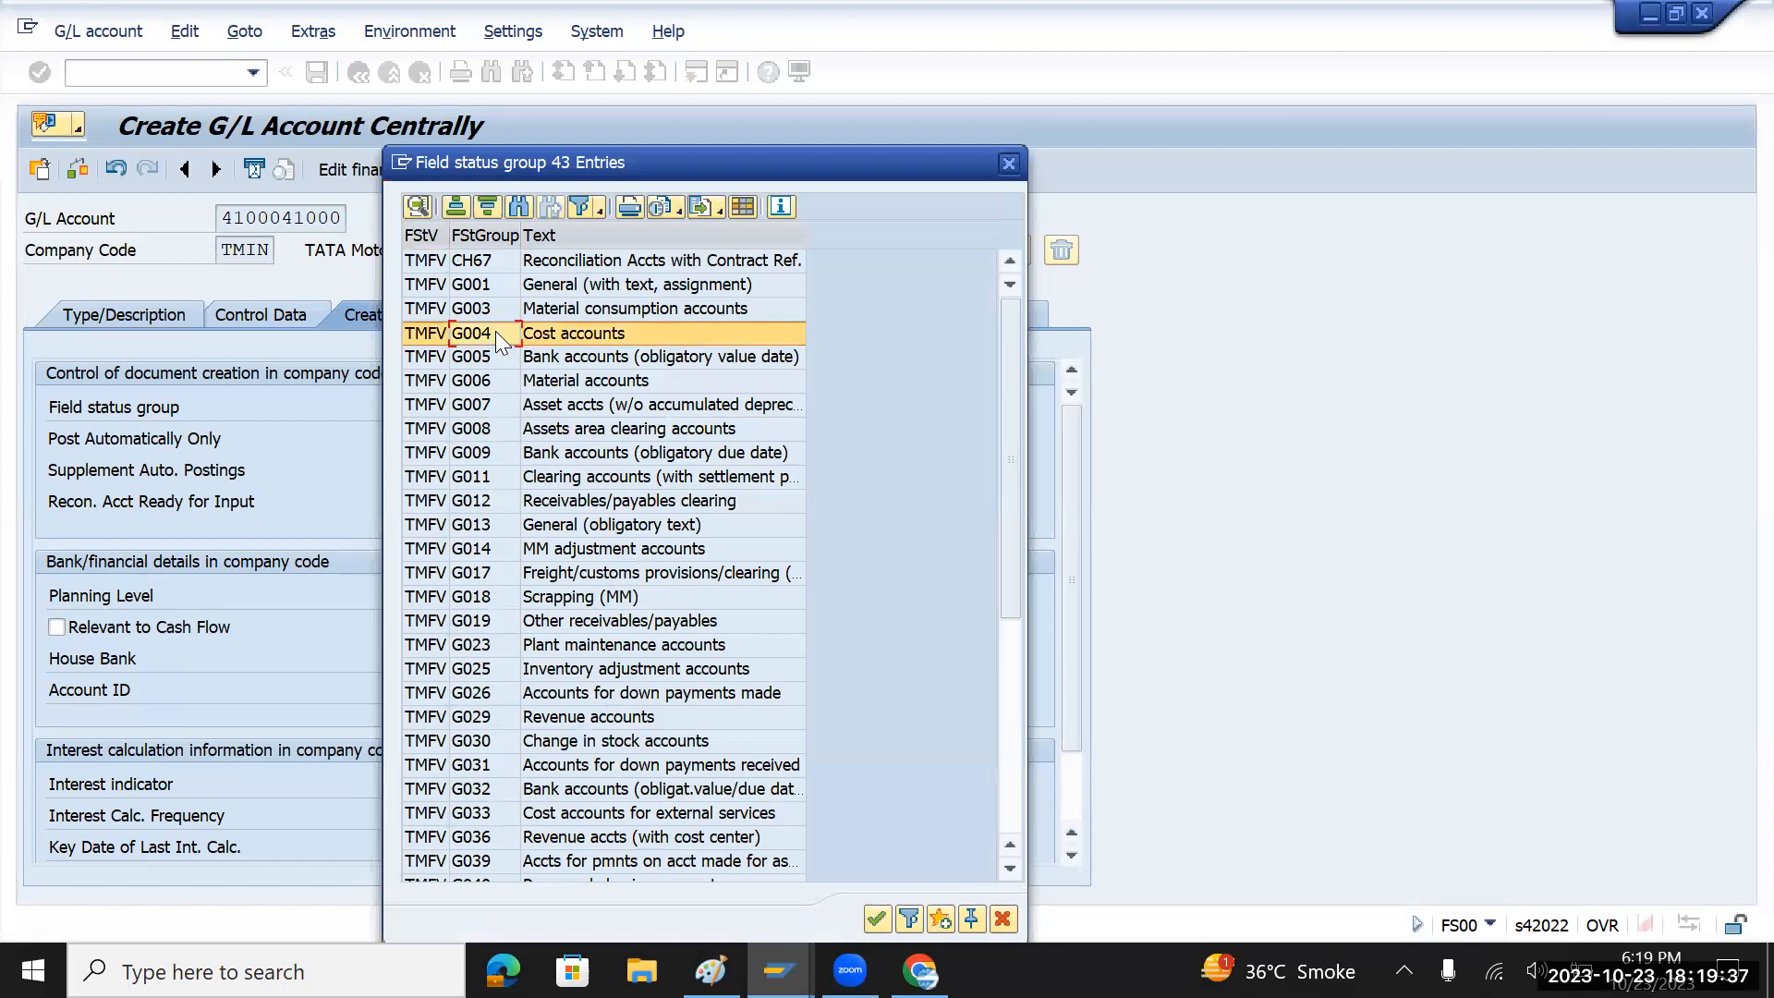
pyautogui.doubleClick(495, 331)
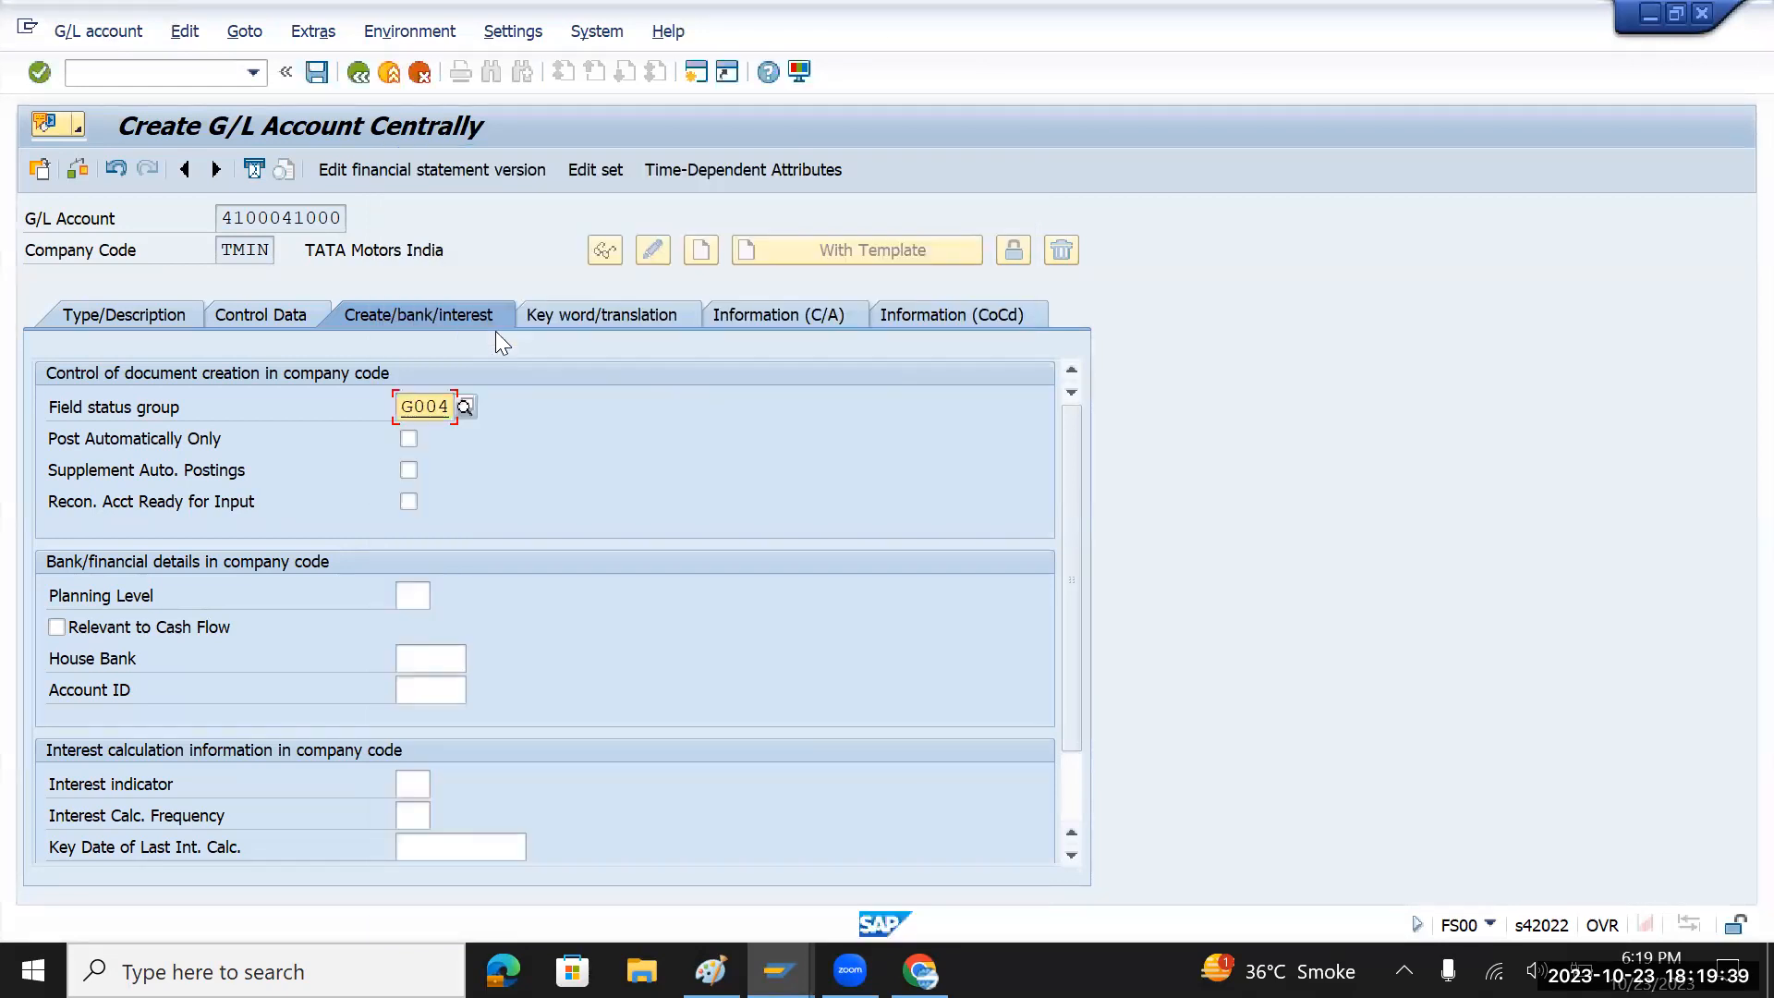
pyautogui.click(316, 70)
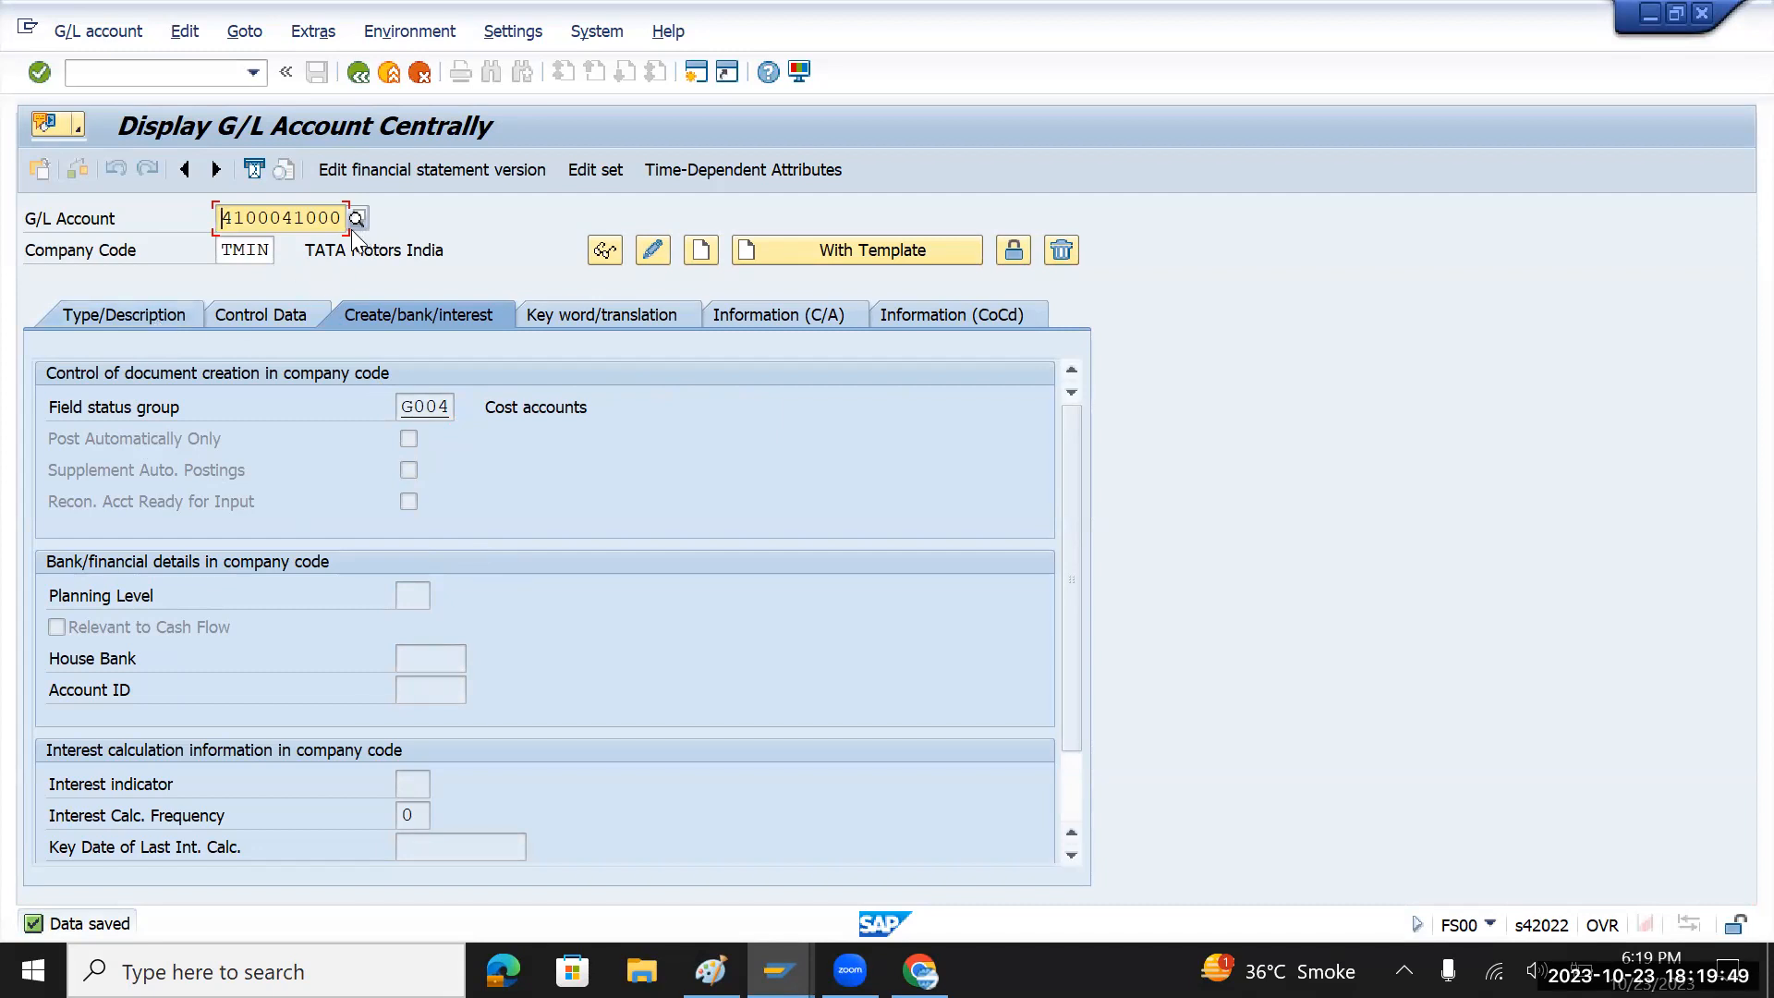
pyautogui.click(320, 216)
pyautogui.write('1')
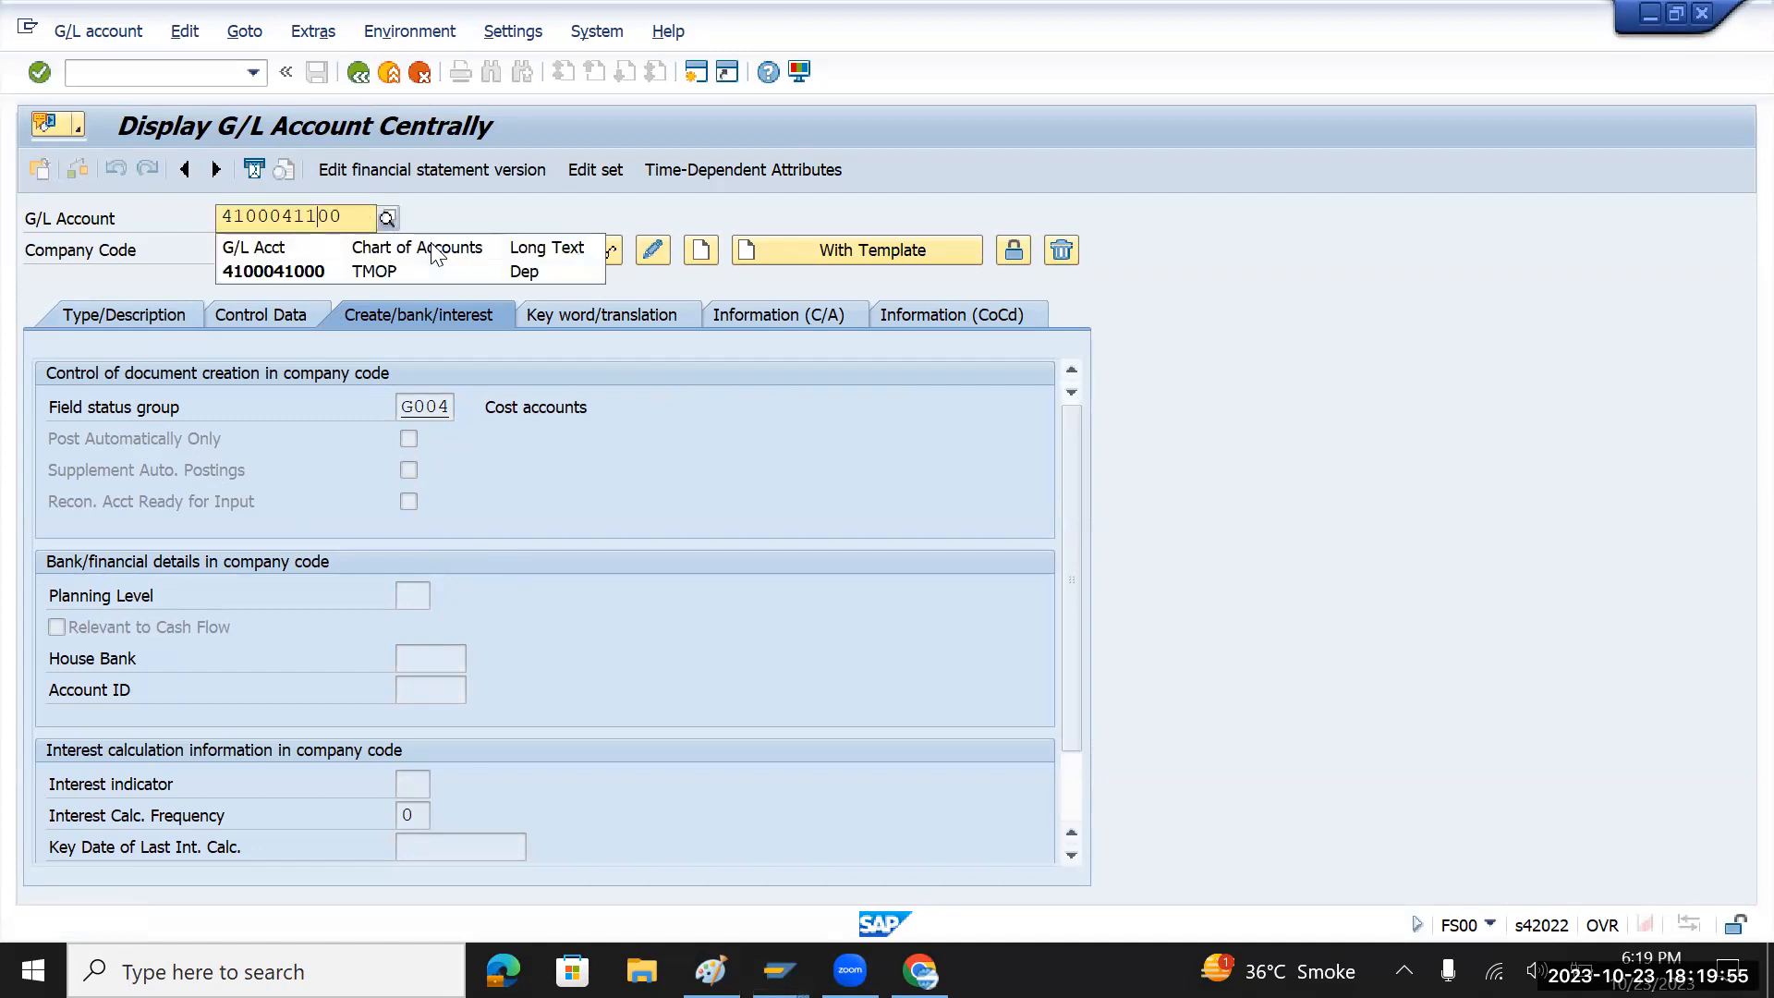
pyautogui.press('Return')
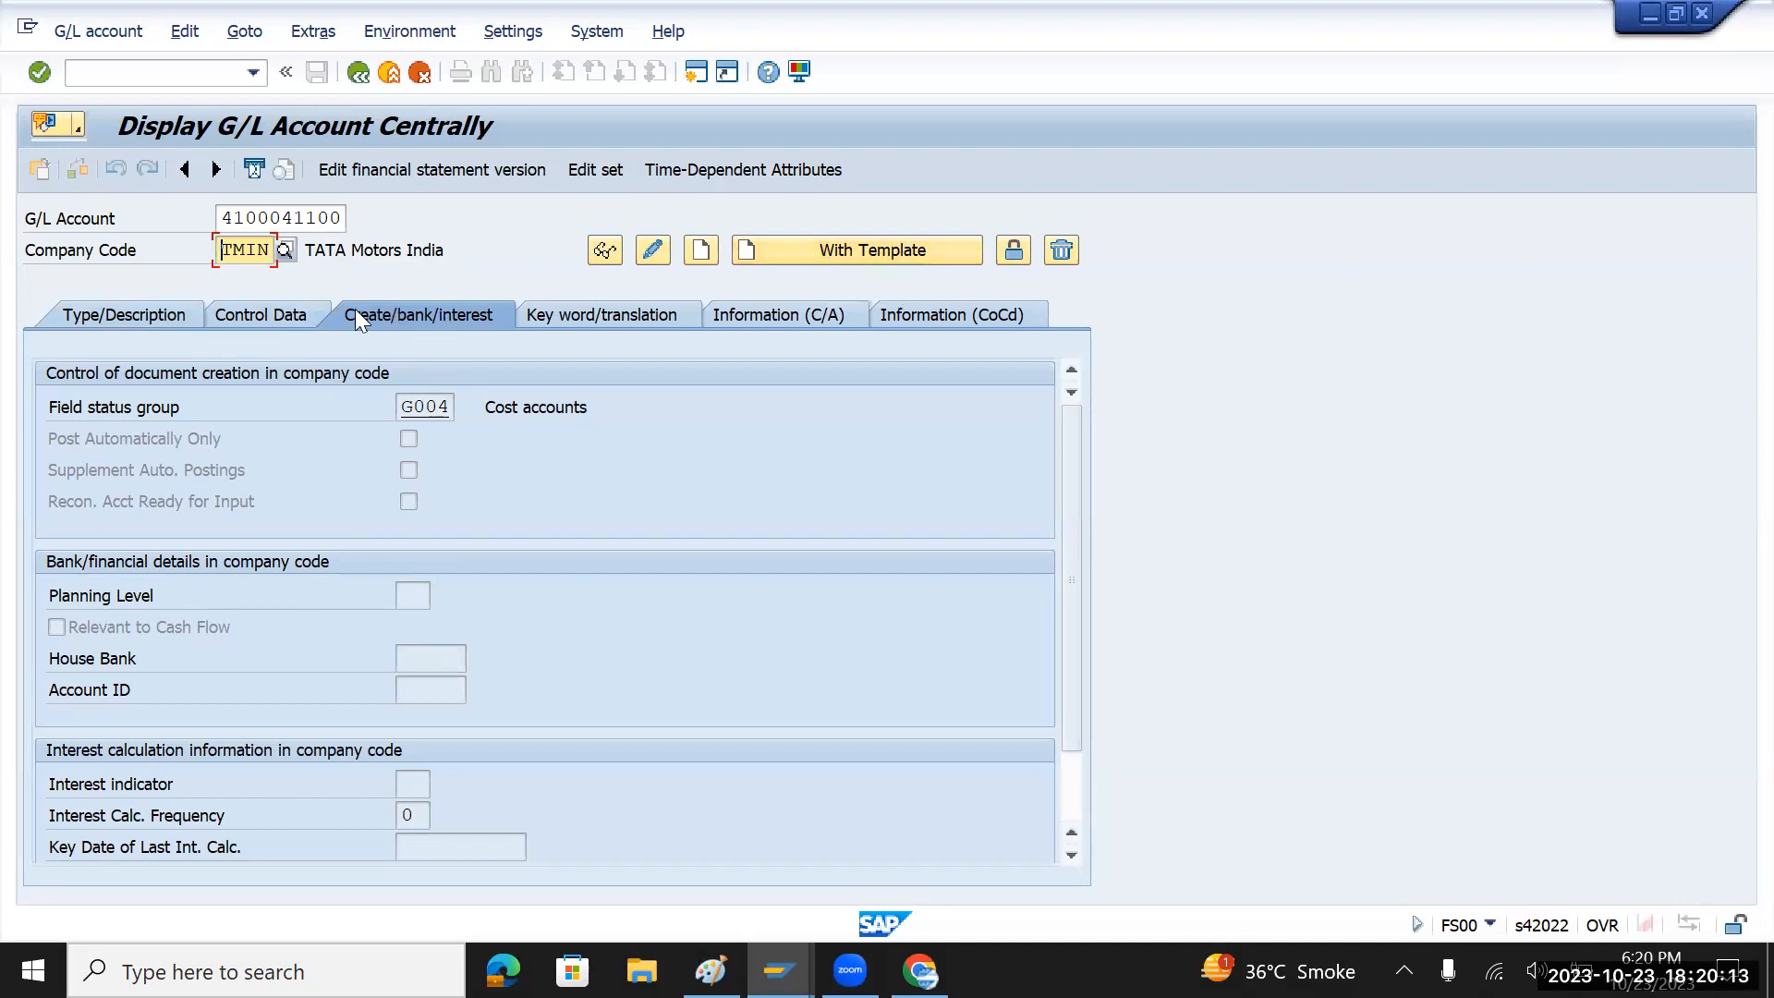
pyautogui.click(863, 251)
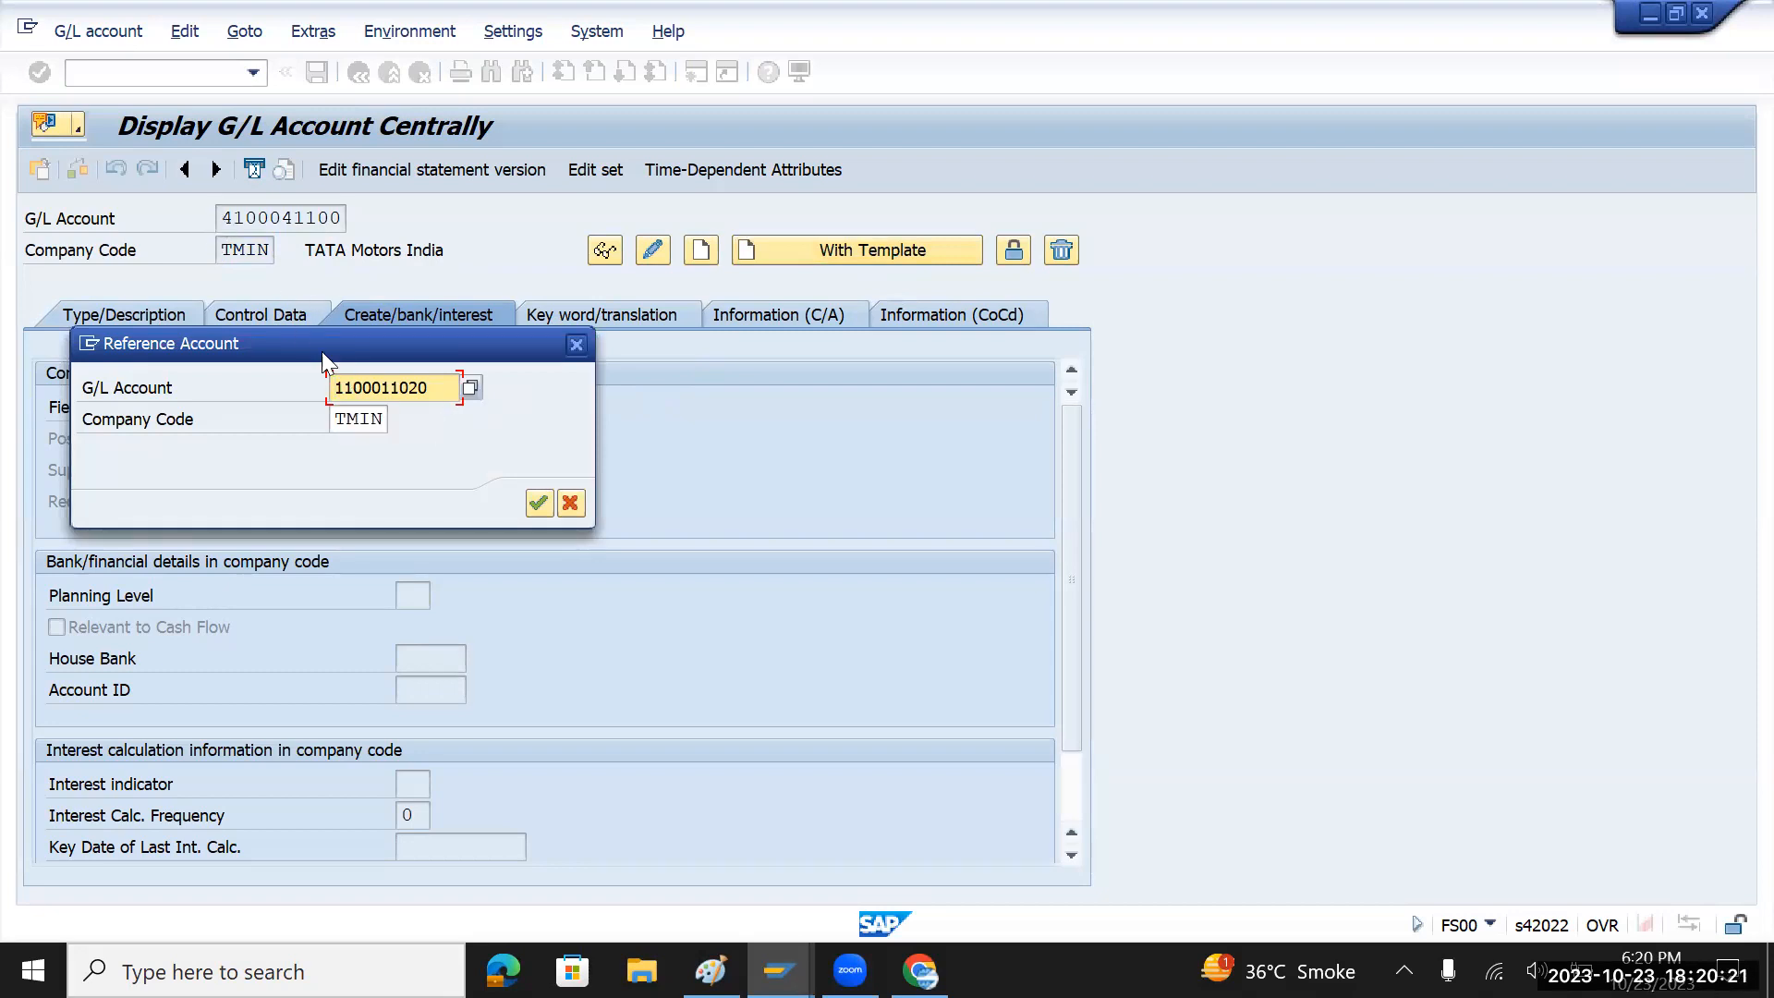
pyautogui.click(470, 387)
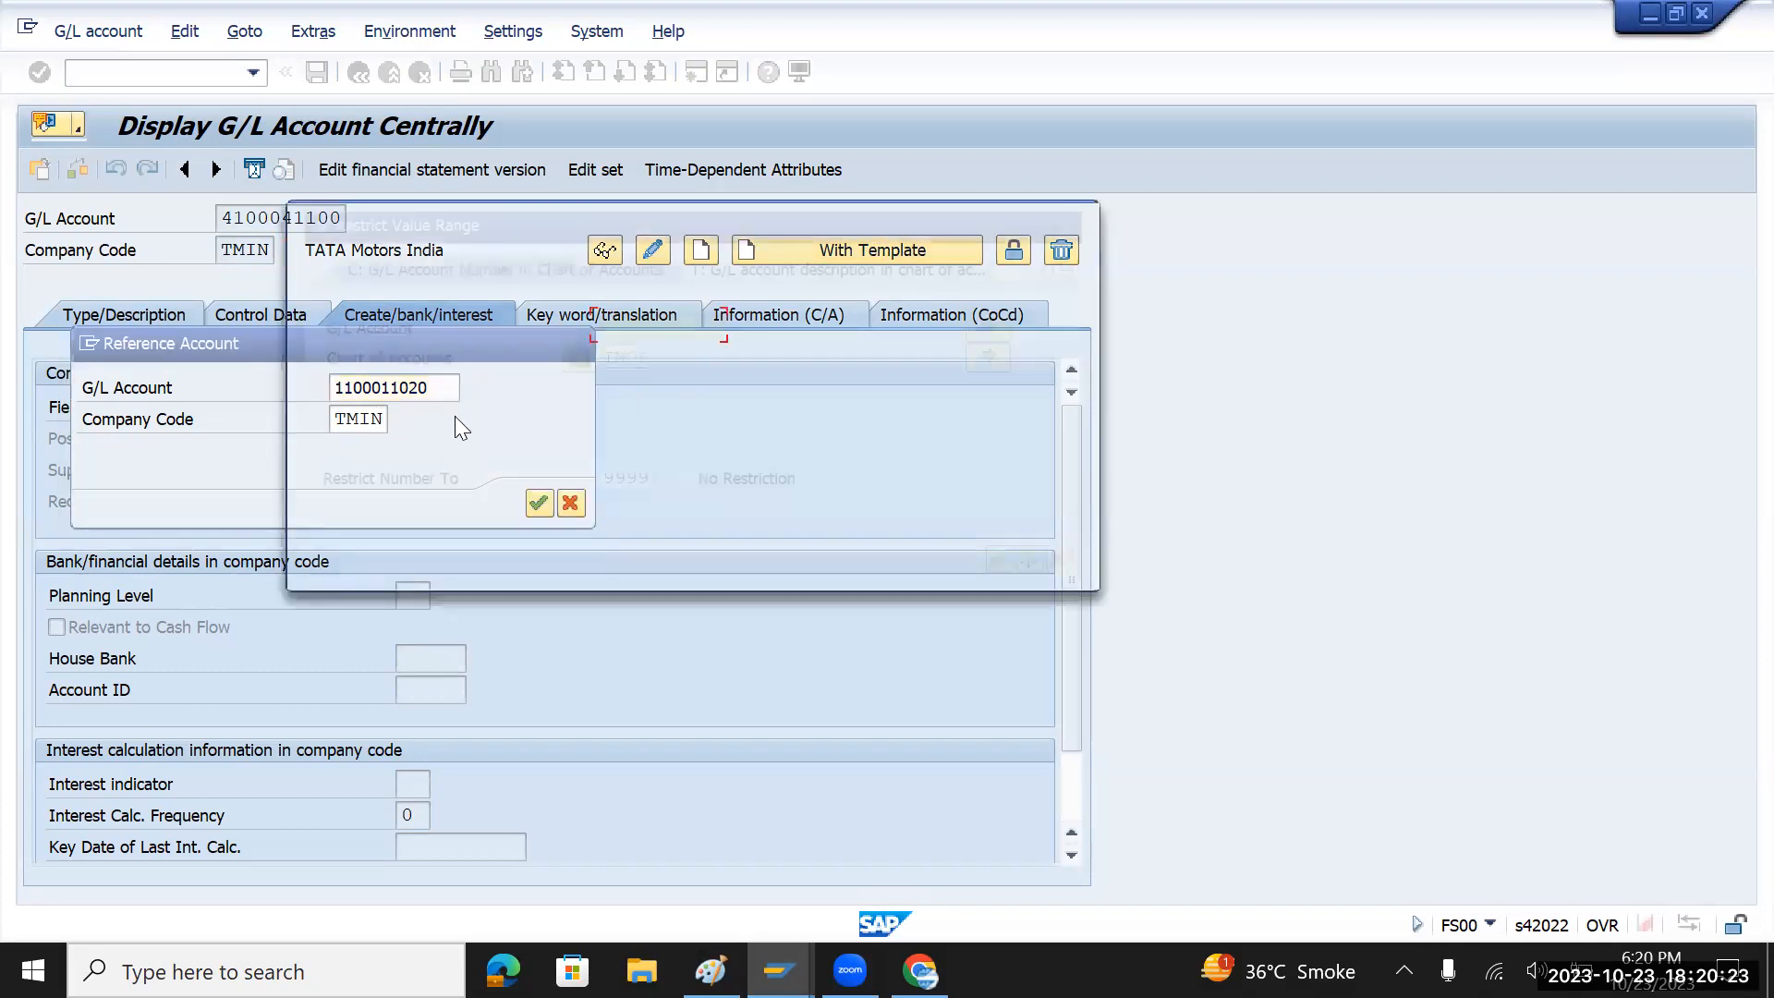
pyautogui.click(1012, 565)
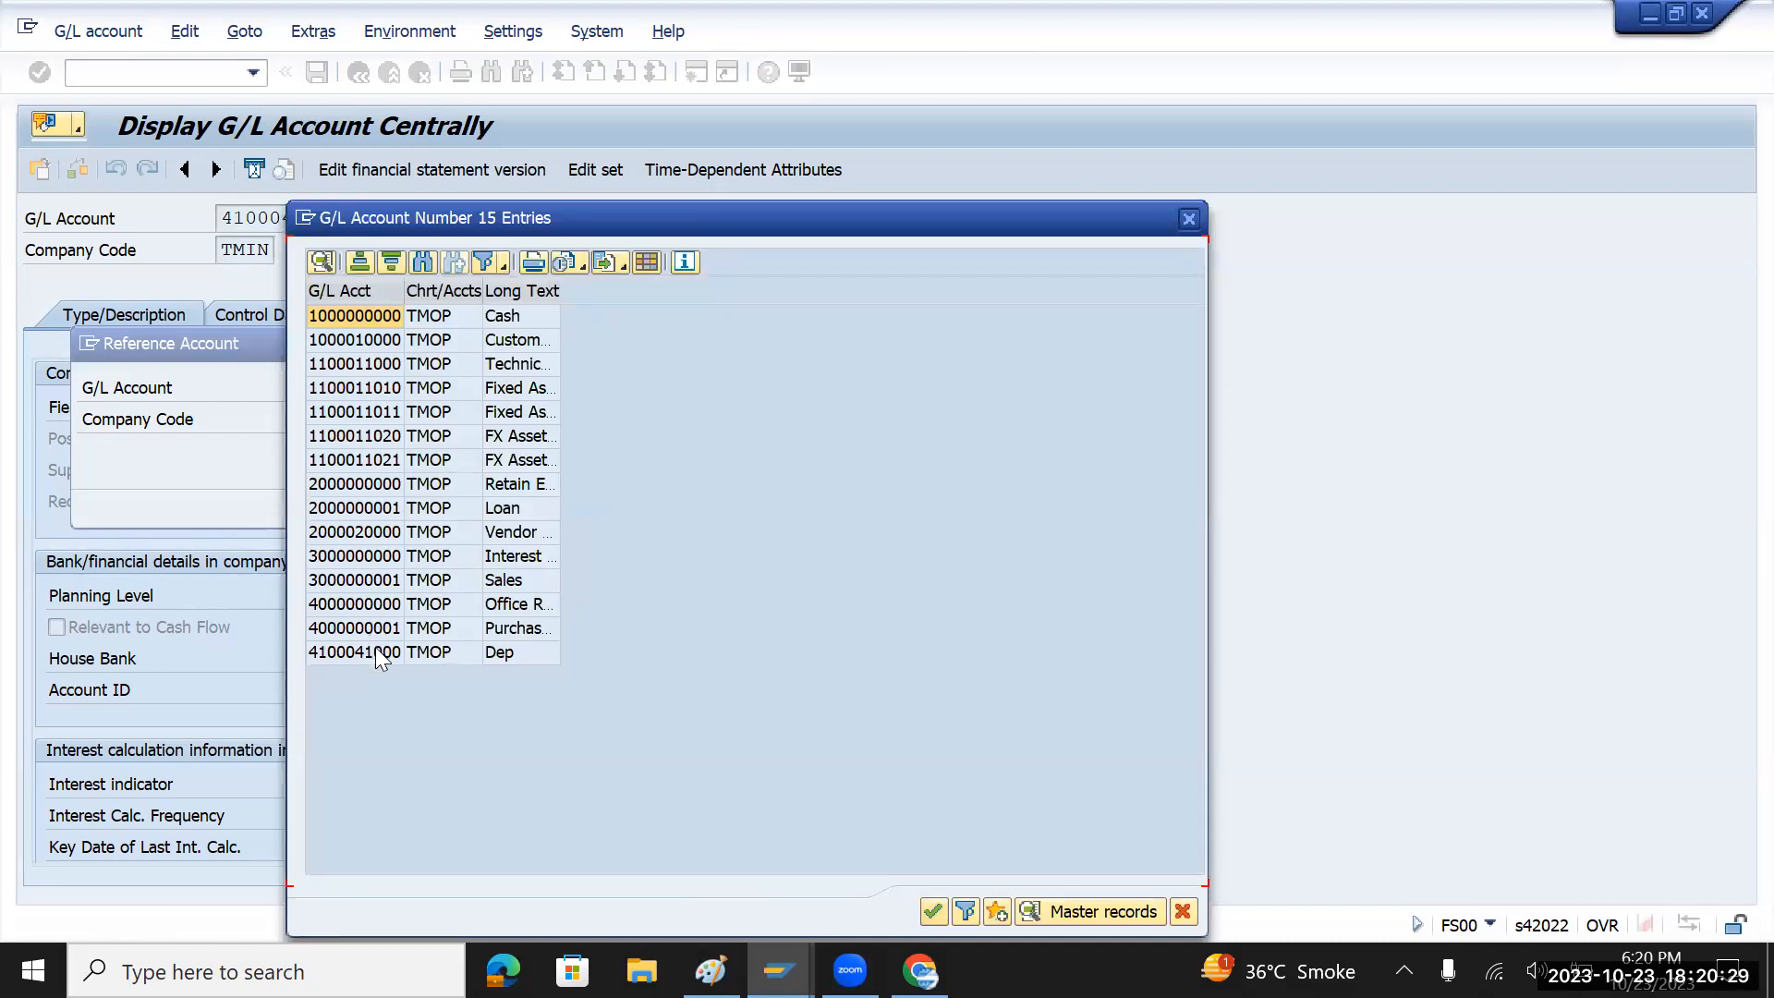
pyautogui.doubleClick(376, 643)
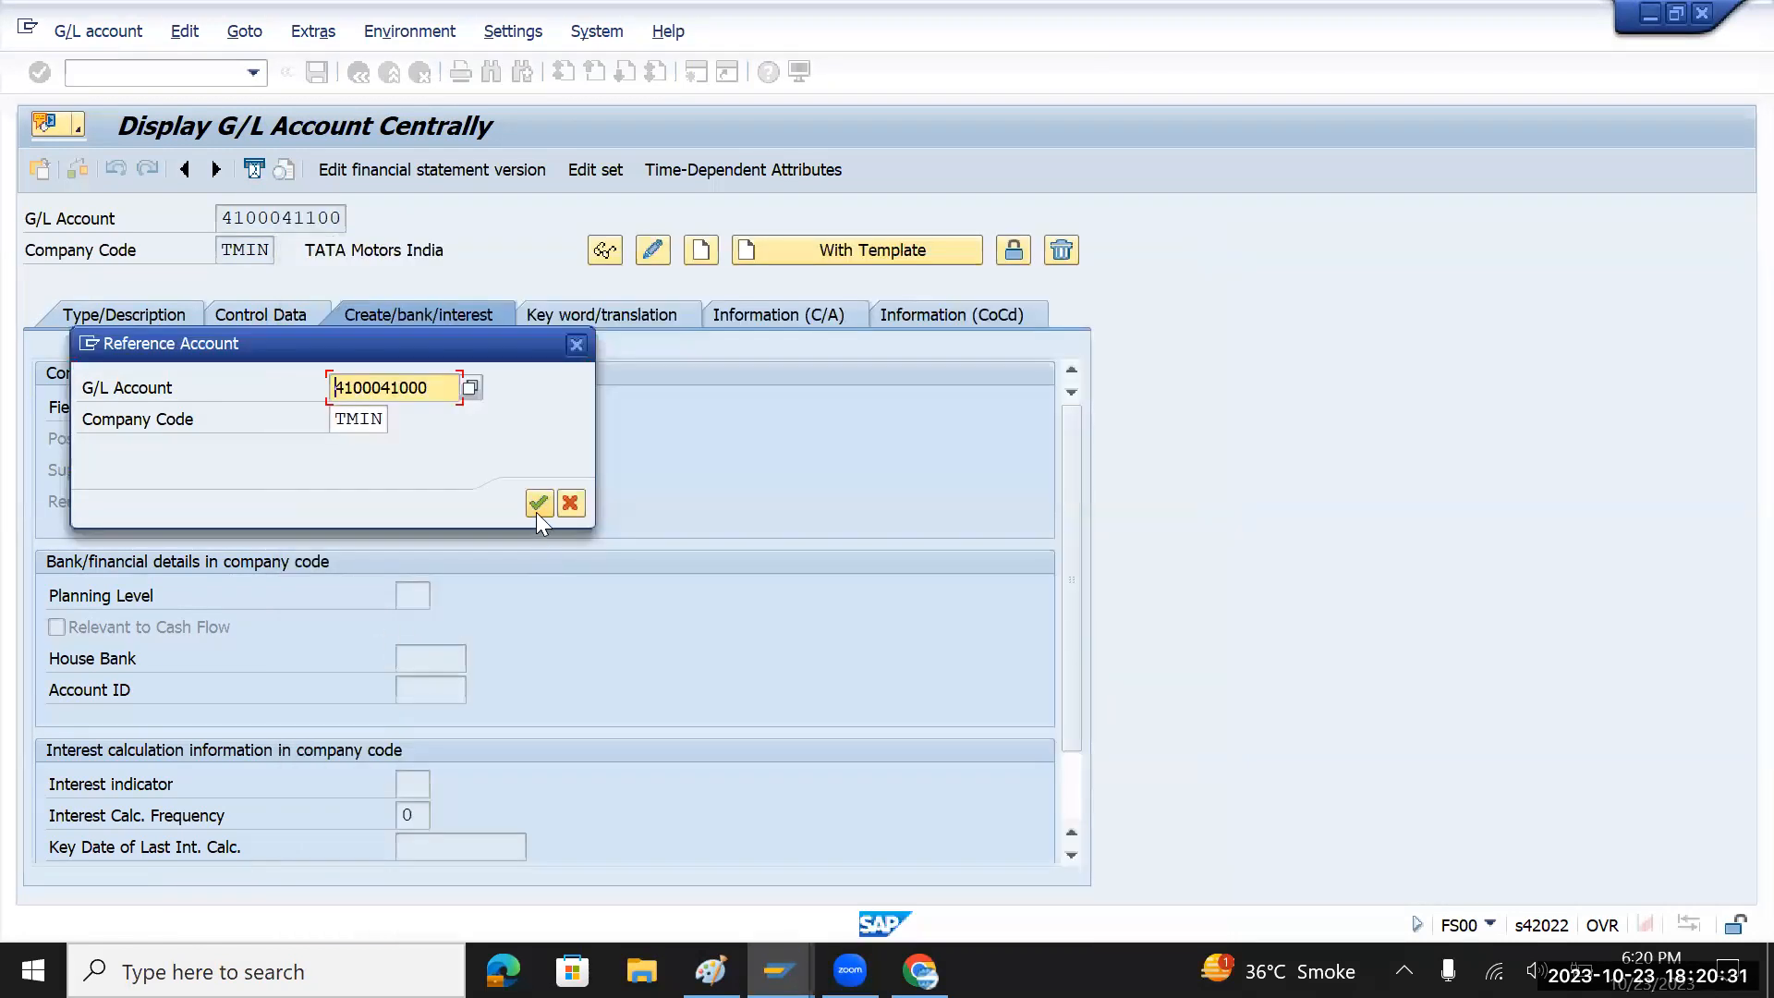
pyautogui.click(535, 510)
pyautogui.click(133, 314)
pyautogui.click(491, 541)
pyautogui.press('BackSpace')
pyautogui.press('BackSpace')
pyautogui.press('BackSpace')
pyautogui.write('Lo')
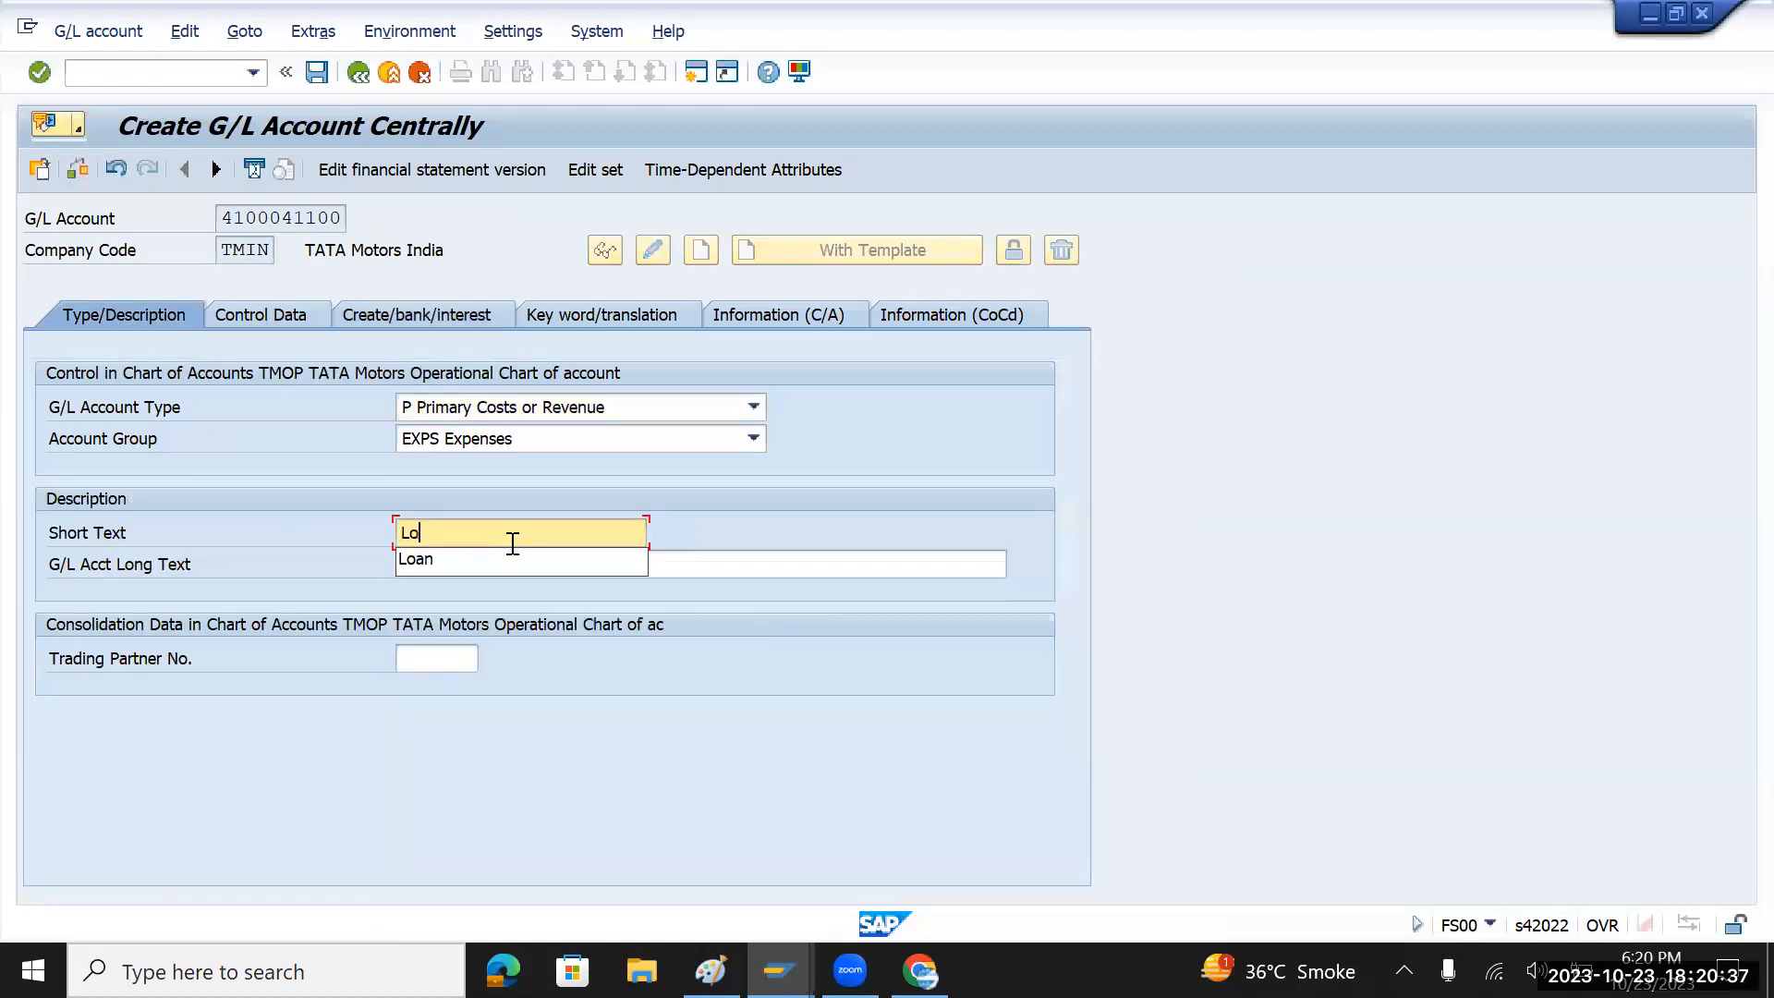
pyautogui.write('ss on as')
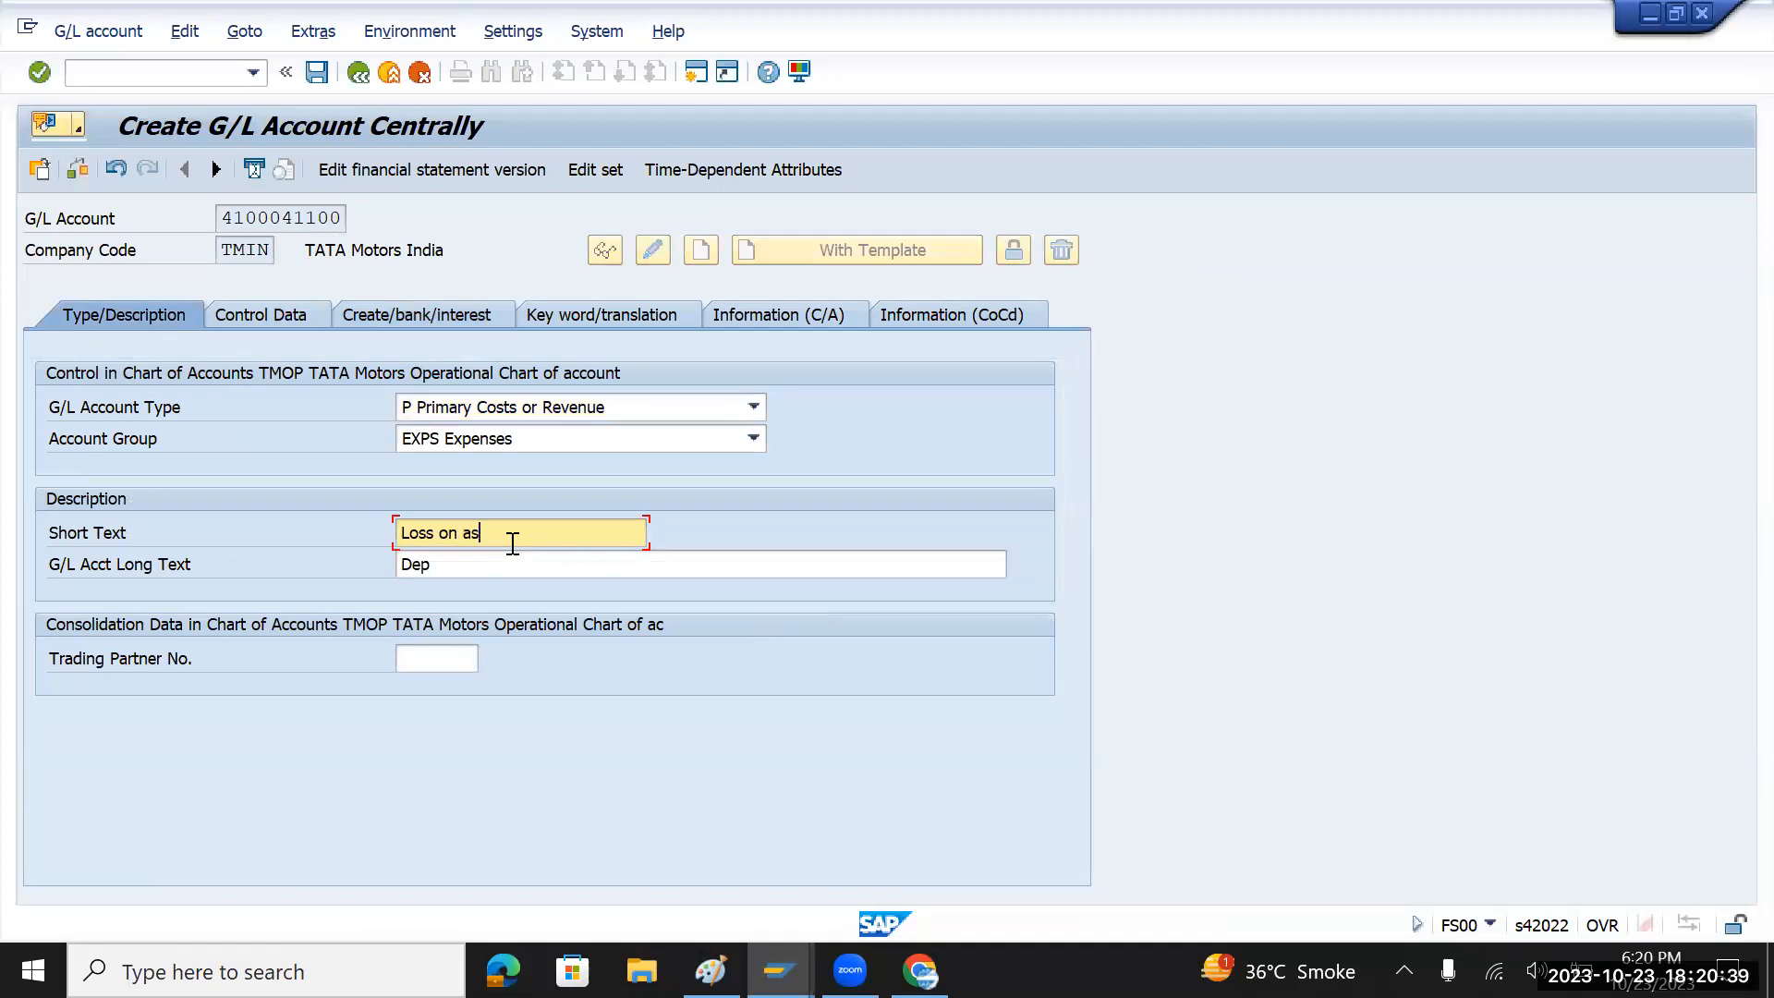
pyautogui.write('sett sale')
pyautogui.moveTo(559, 533); pyautogui.dragTo(369, 536)
pyautogui.hotkey('ctrl', 'c')
pyautogui.click(468, 567)
pyautogui.press('BackSpace')
pyautogui.press('BackSpace')
pyautogui.press('BackSpace')
pyautogui.hotkey('ctrl', 'v')
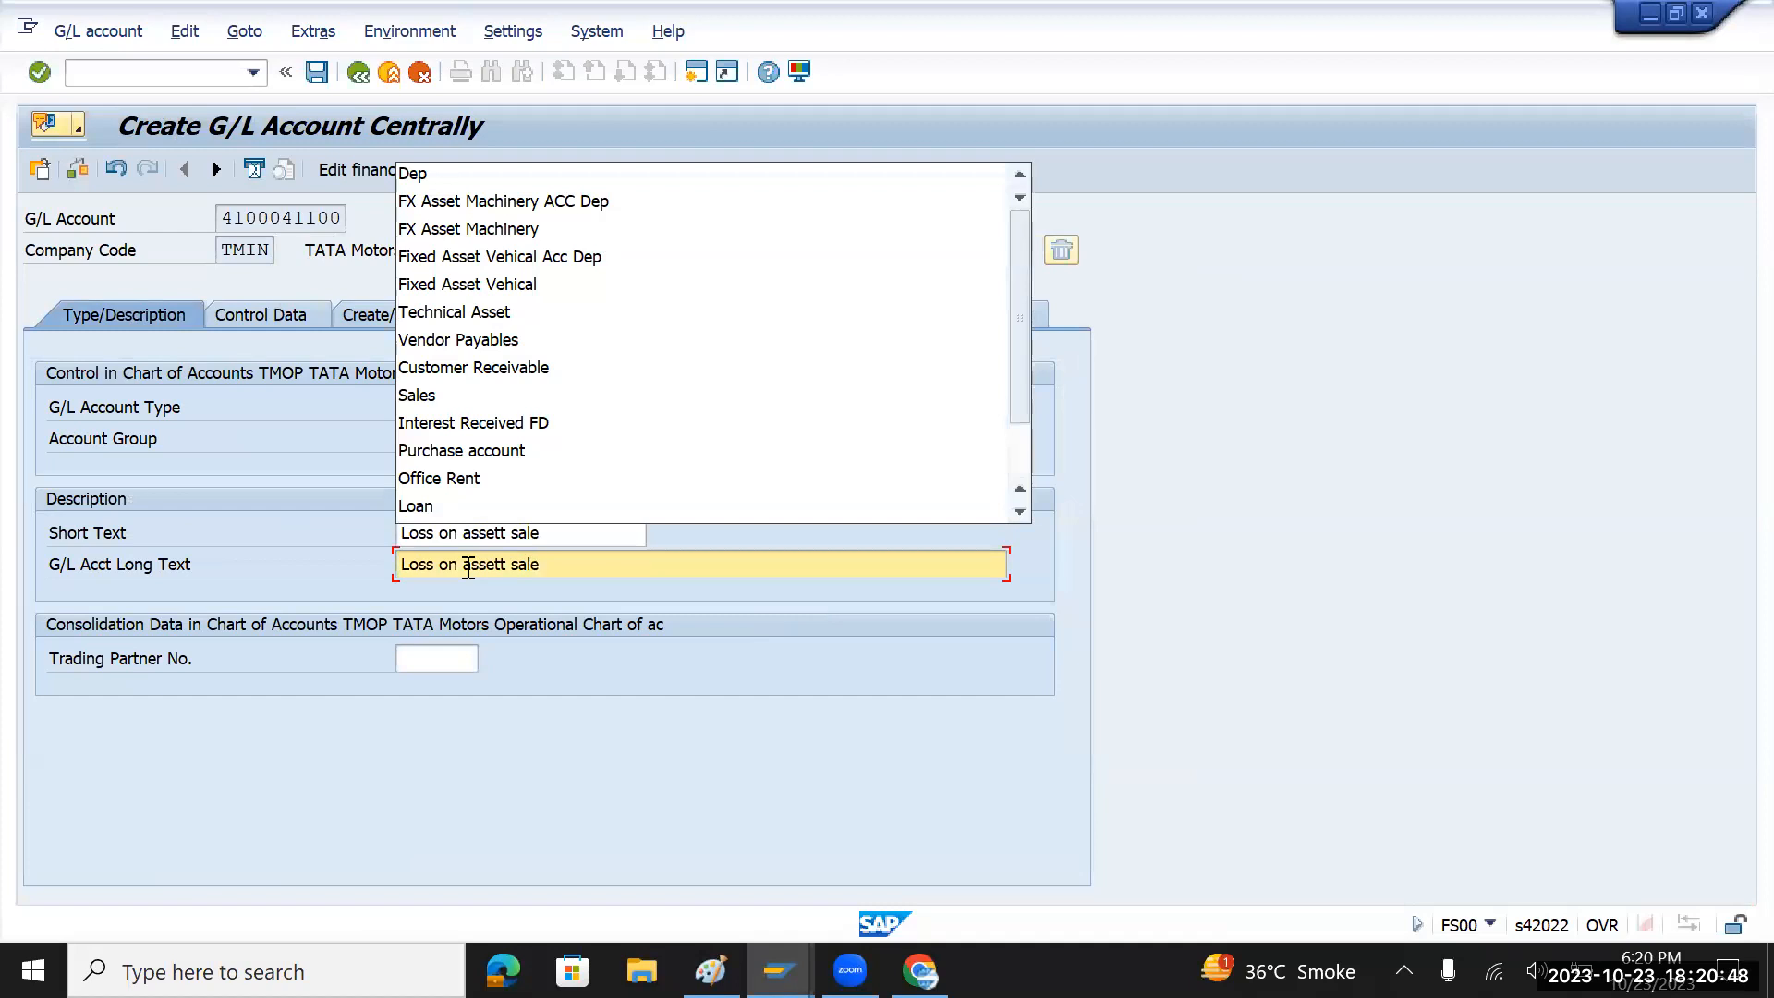
pyautogui.click(290, 531)
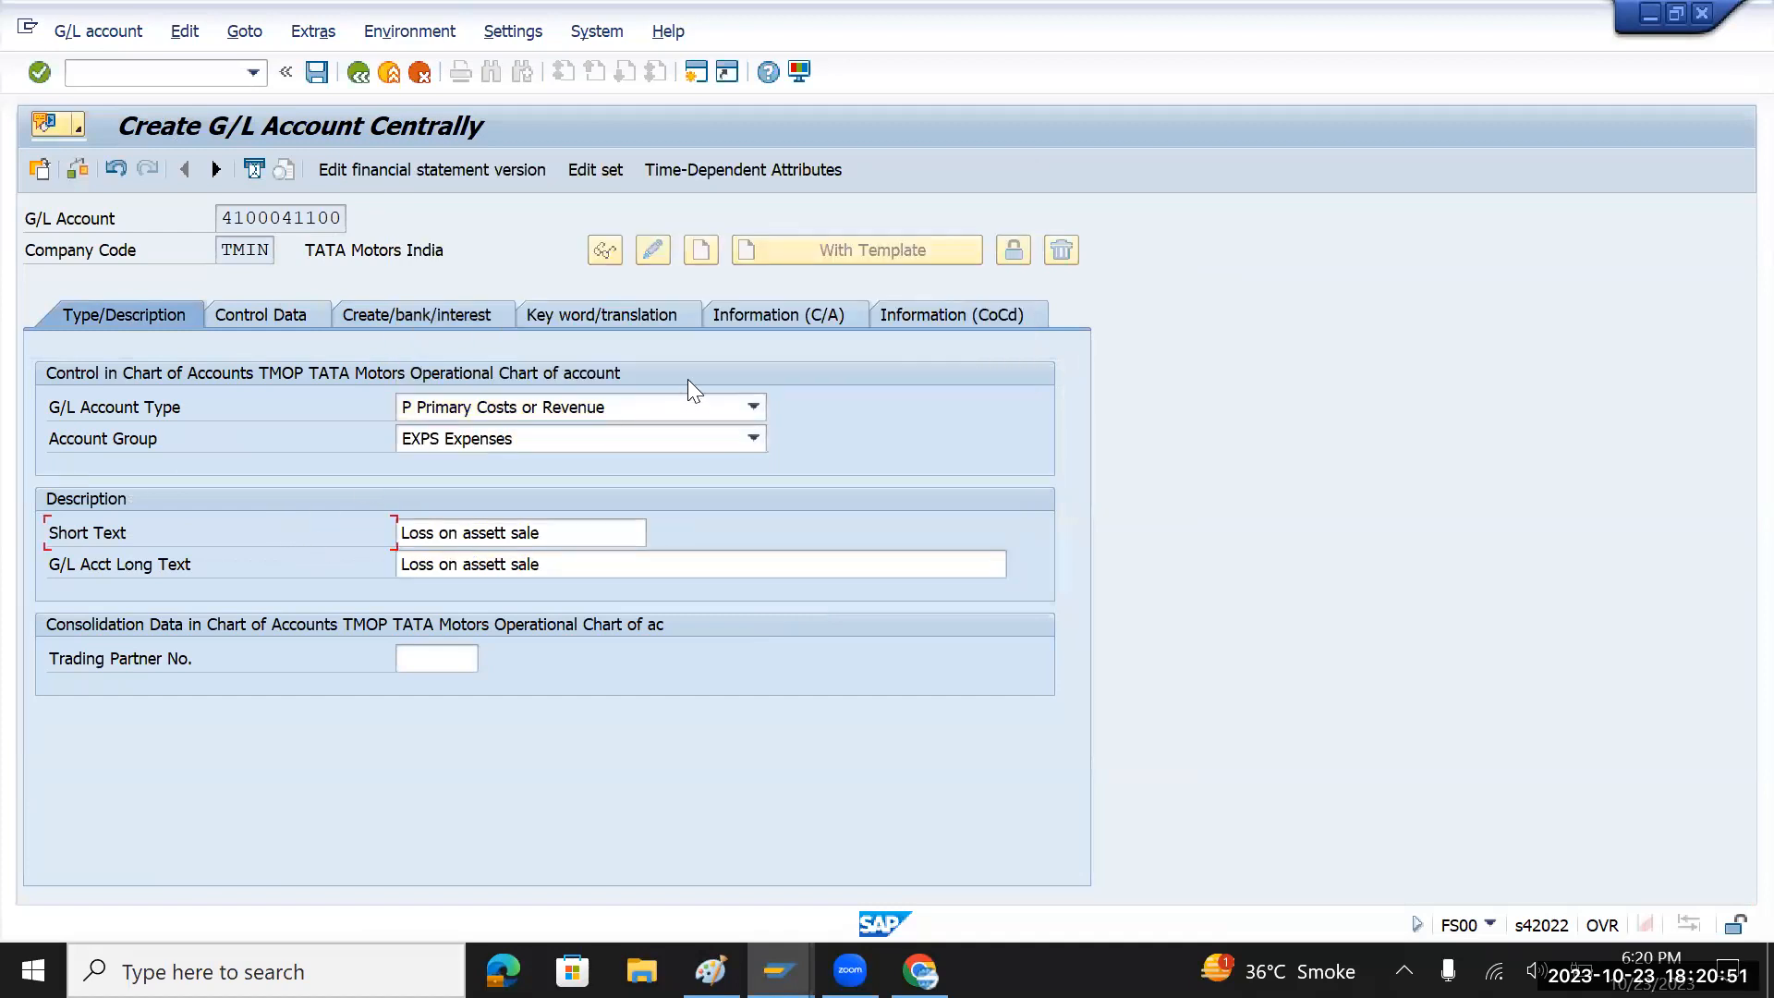
# - Check the control data and field status group copied to the Loss on assett sale account and save the account
pyautogui.click(279, 316)
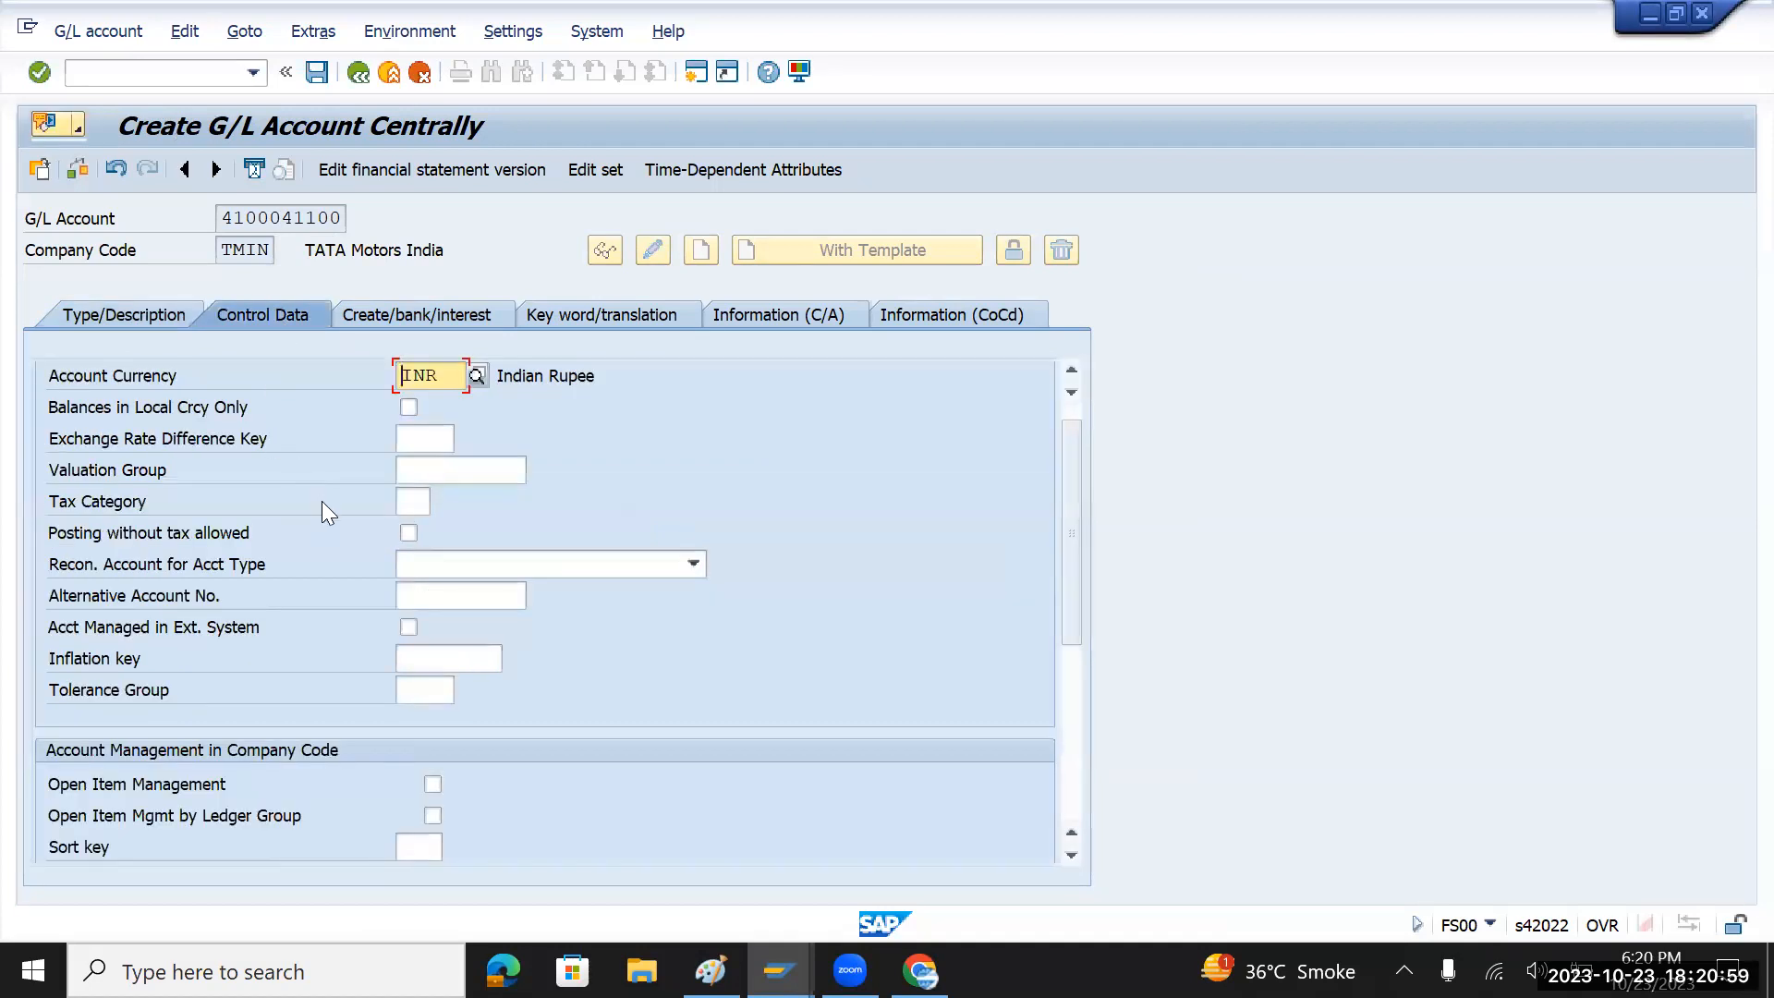
pyautogui.scroll(-3, 322, 501)
pyautogui.click(450, 316)
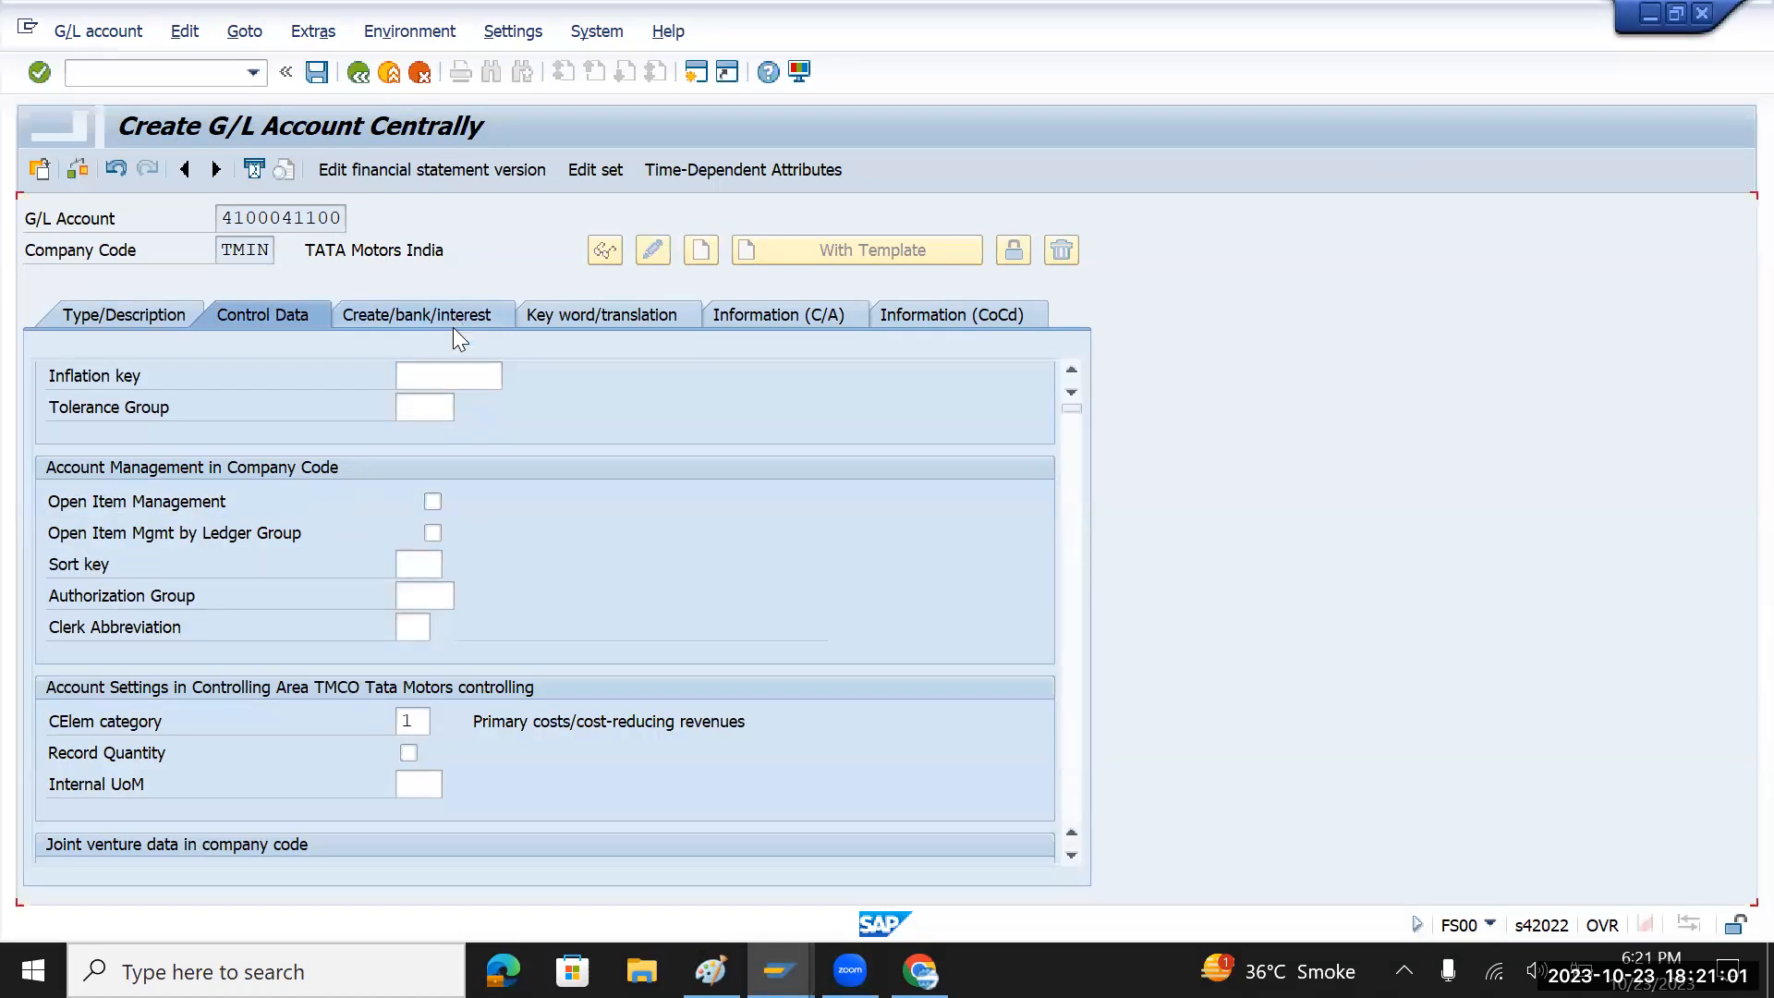
pyautogui.click(122, 316)
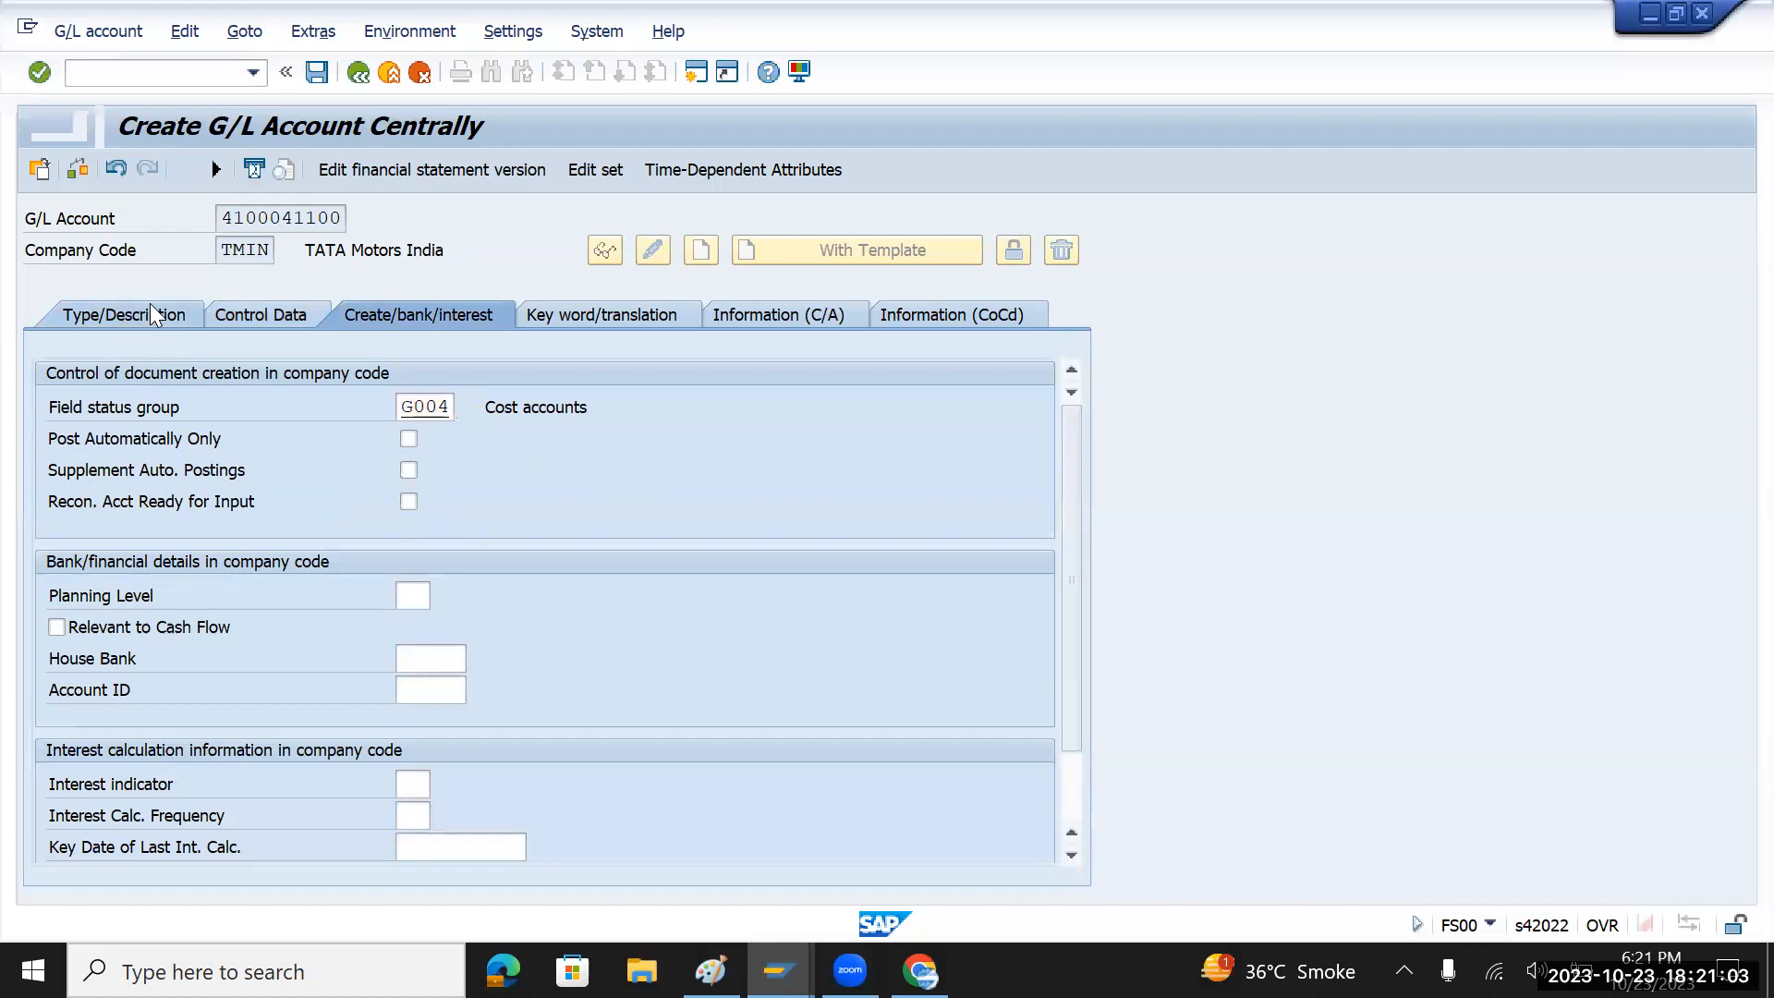
pyautogui.click(314, 72)
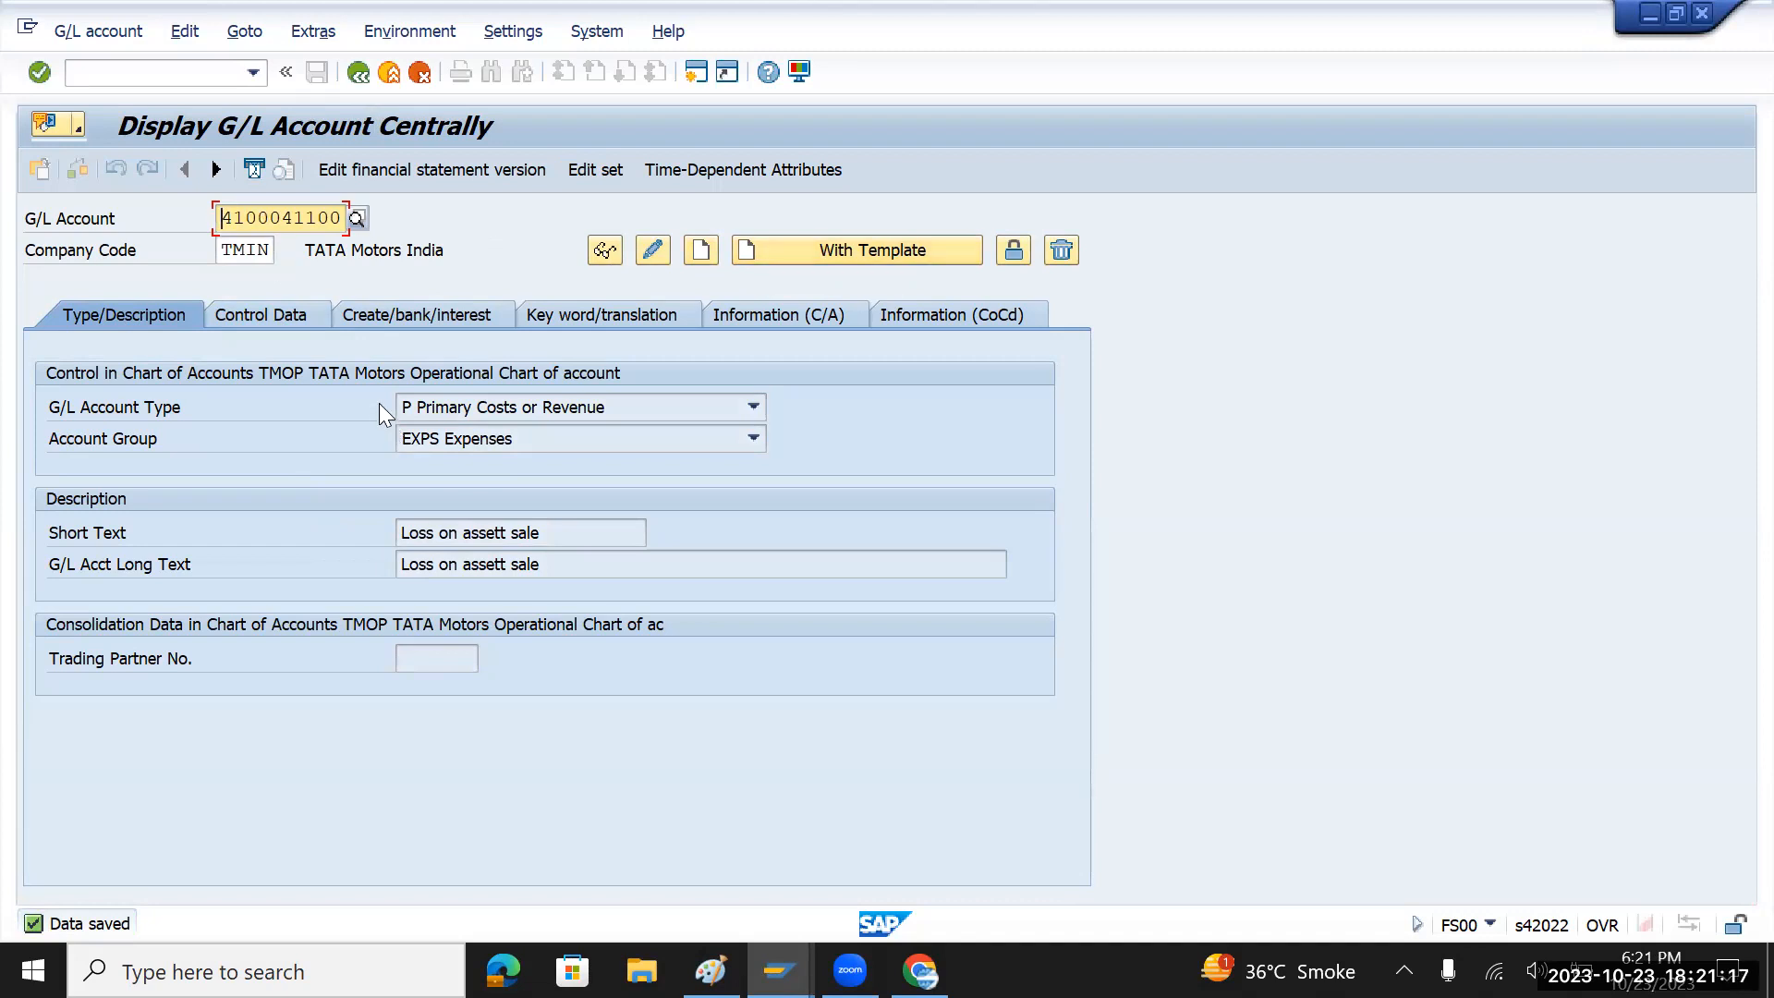
pyautogui.write('5')
pyautogui.press('Return')
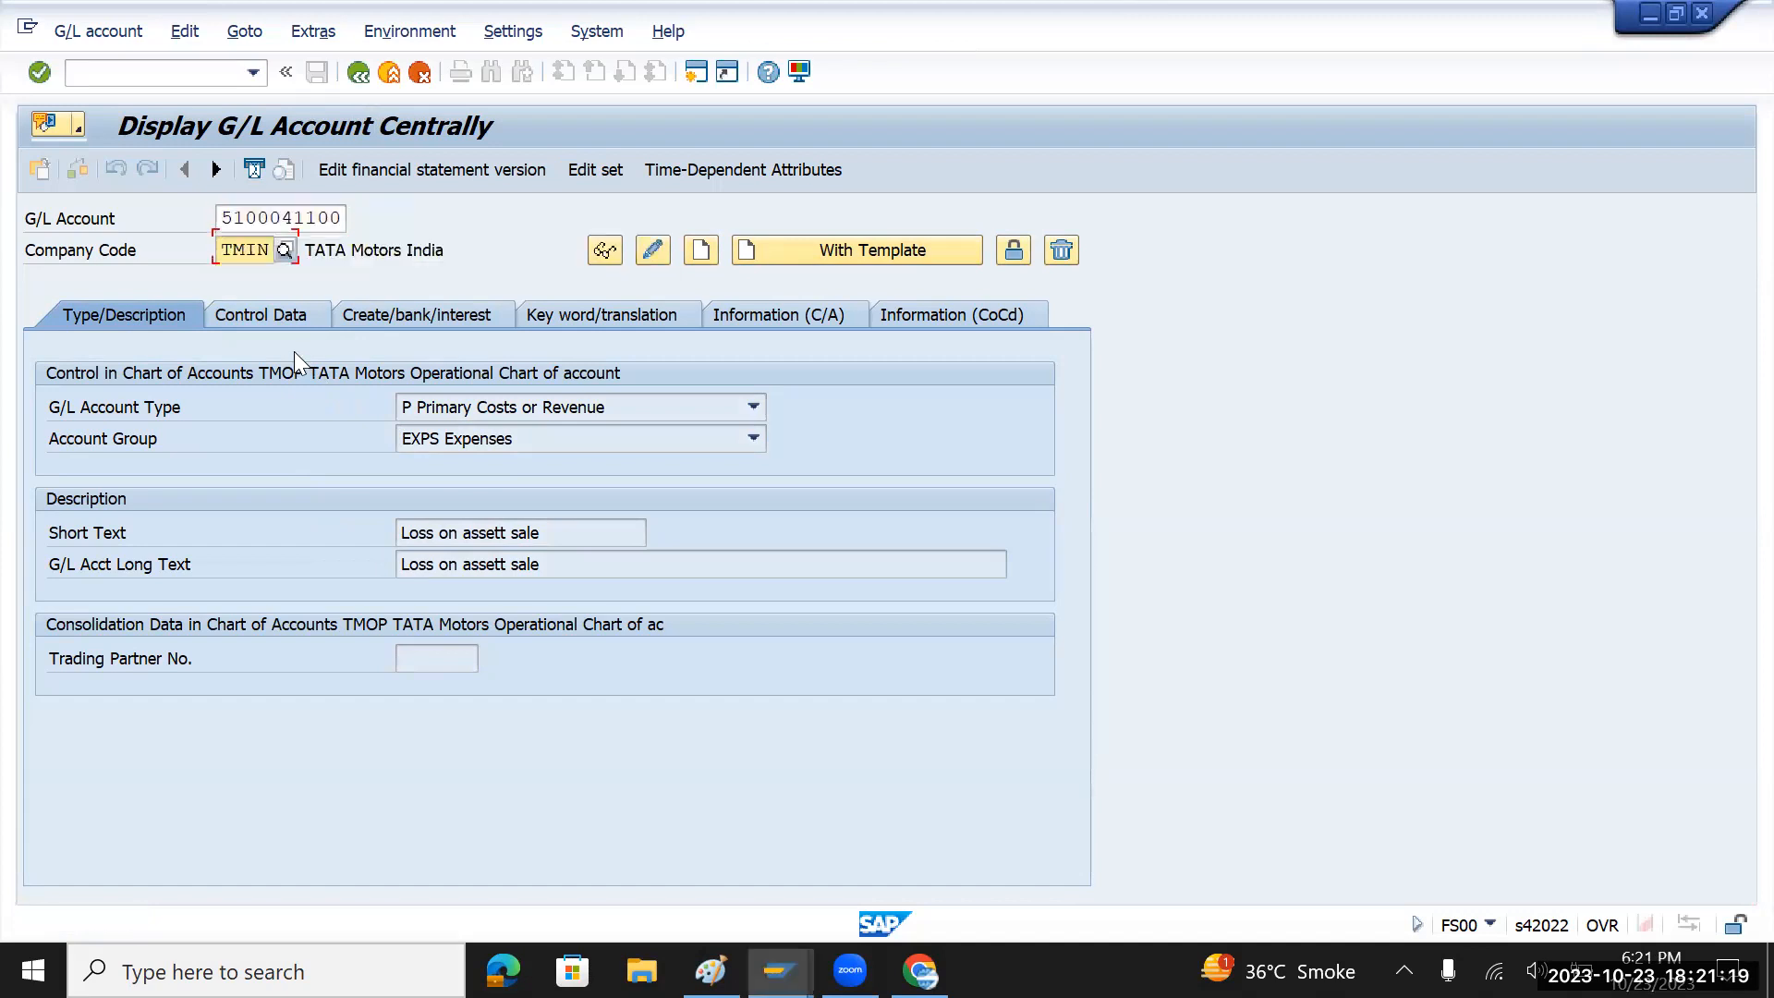
pyautogui.click(227, 214)
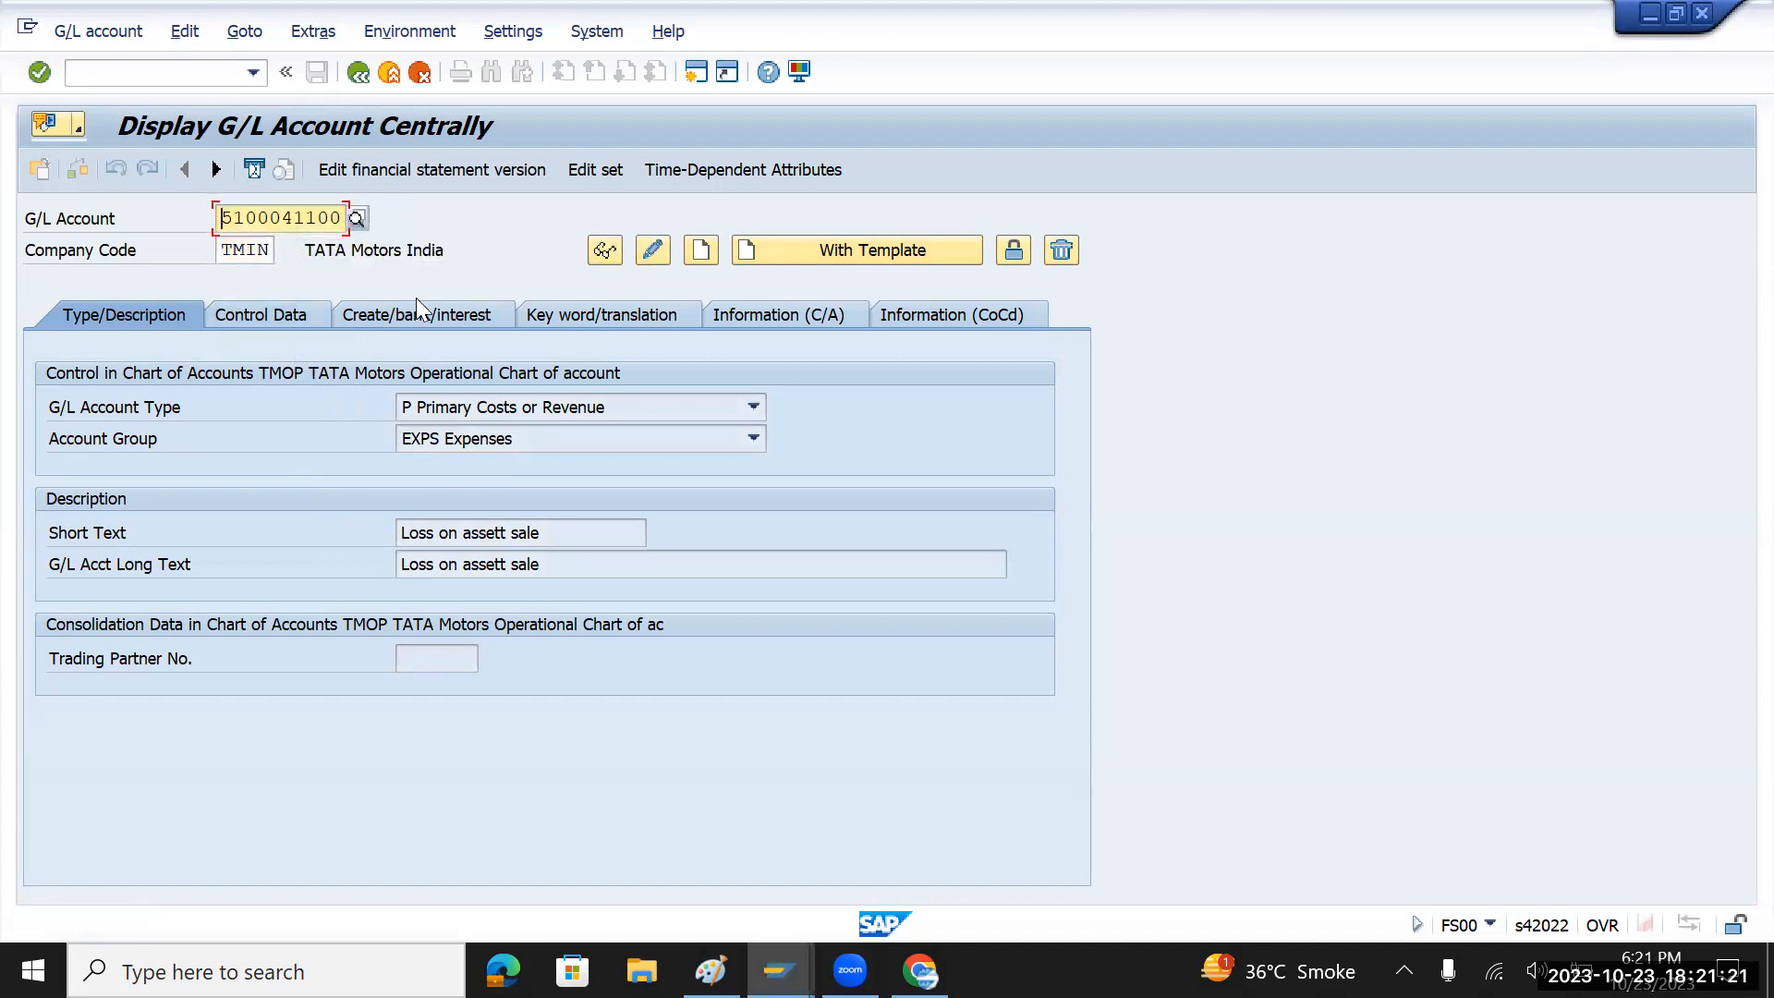
pyautogui.write('3')
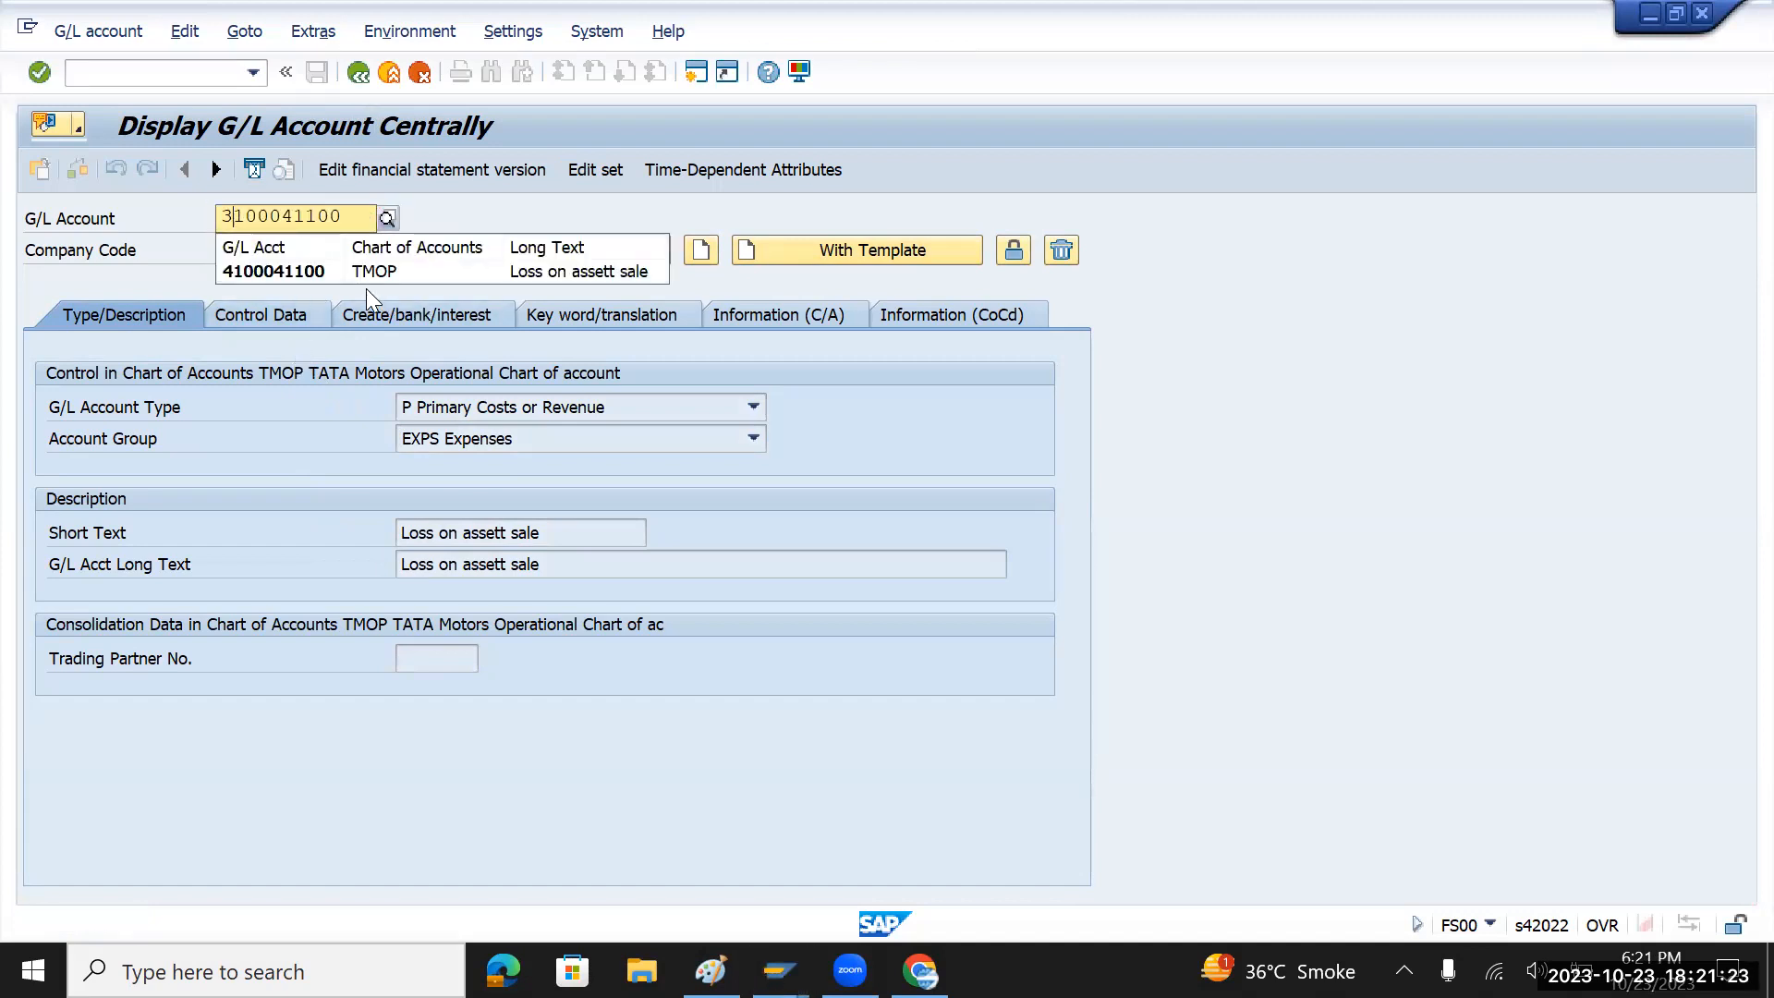
pyautogui.click(286, 222)
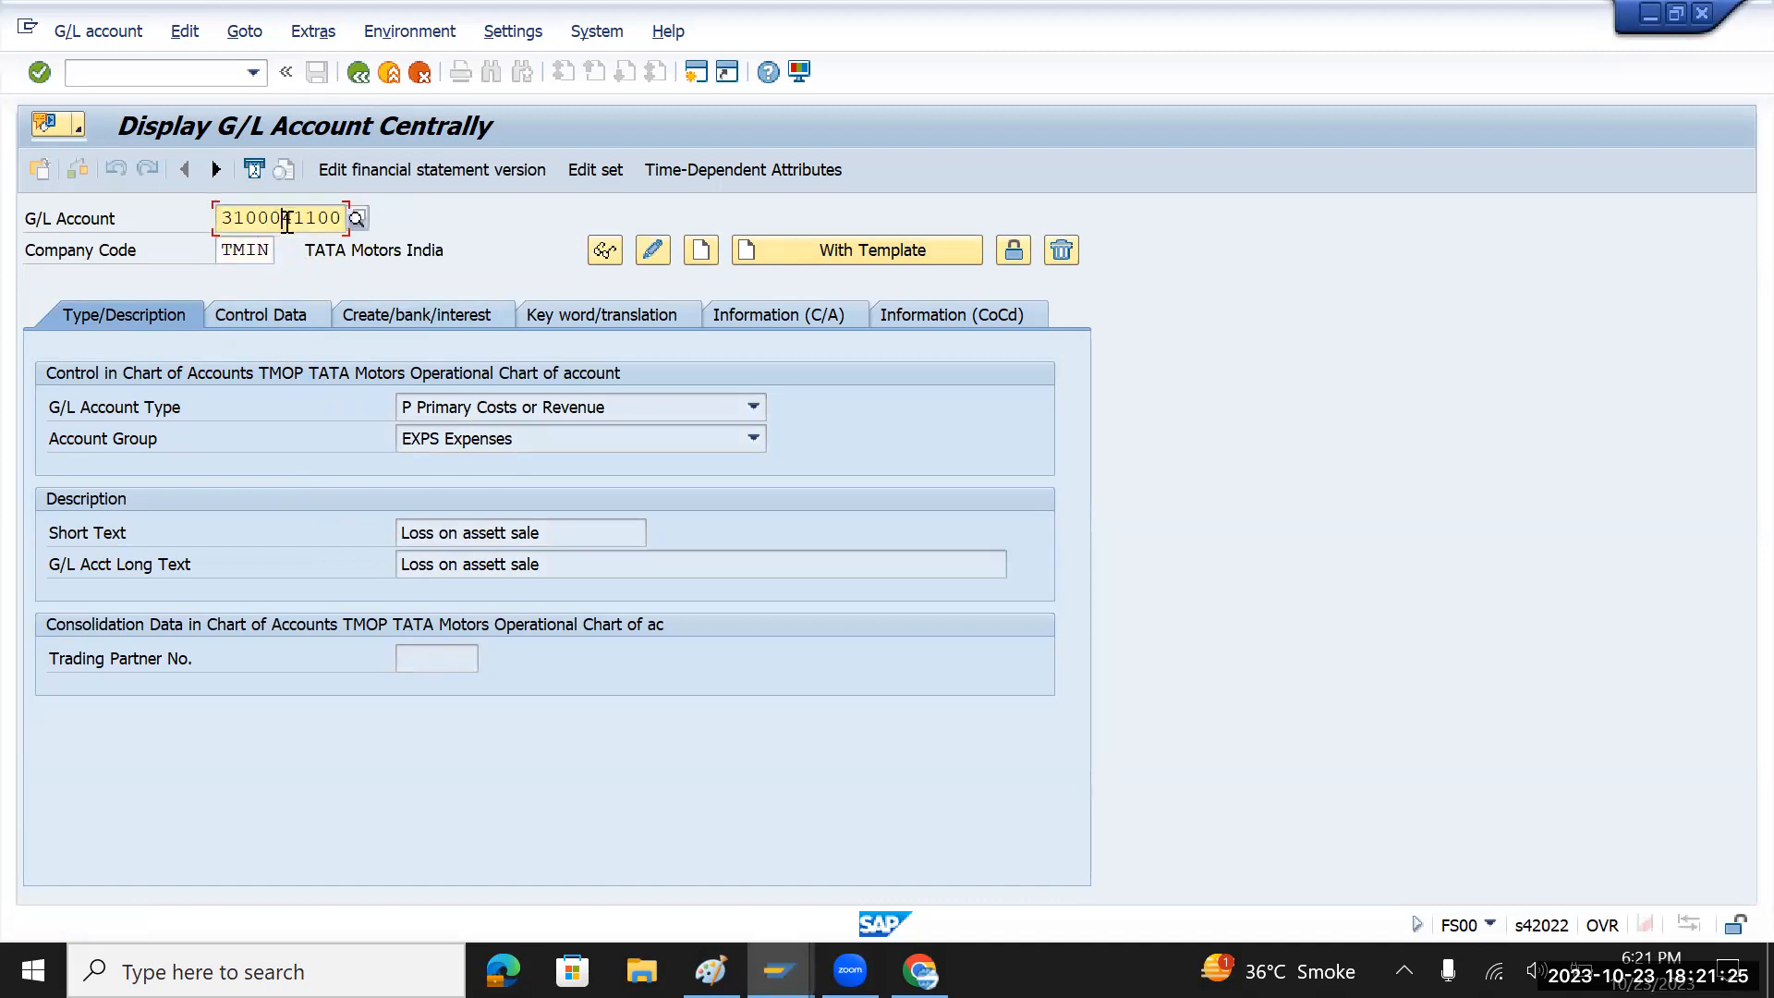
pyautogui.write('3')
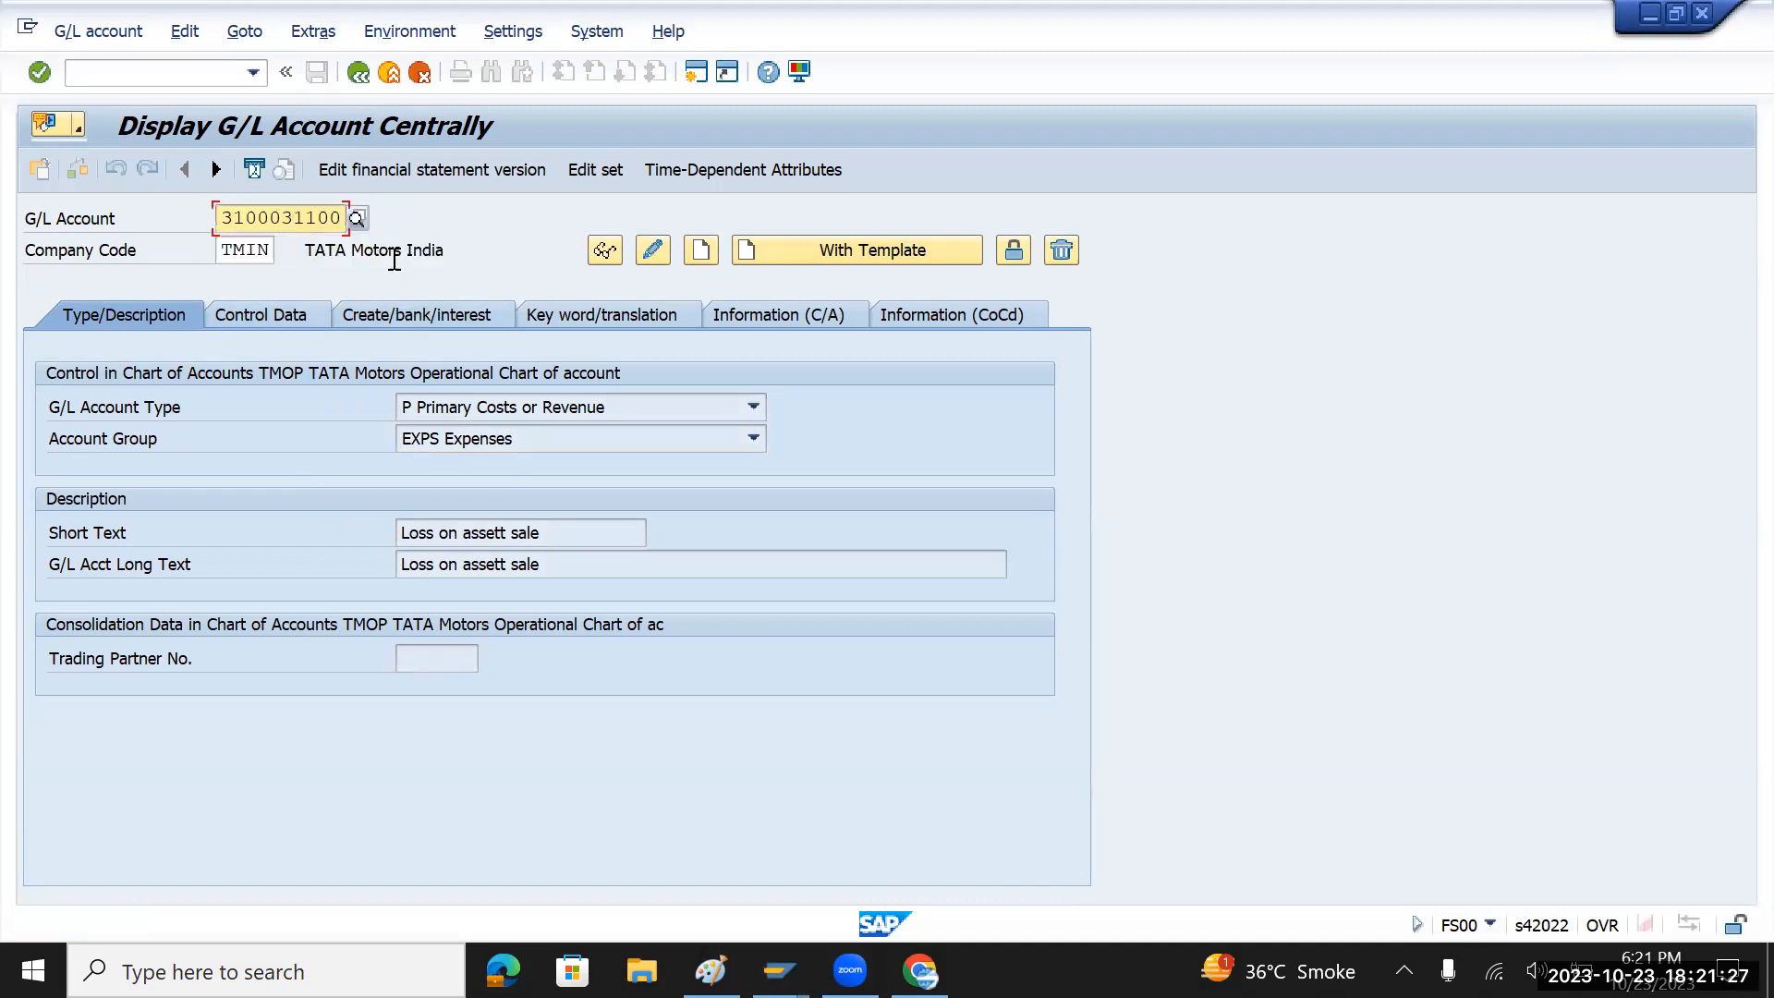
pyautogui.press('Tab')
pyautogui.click(780, 246)
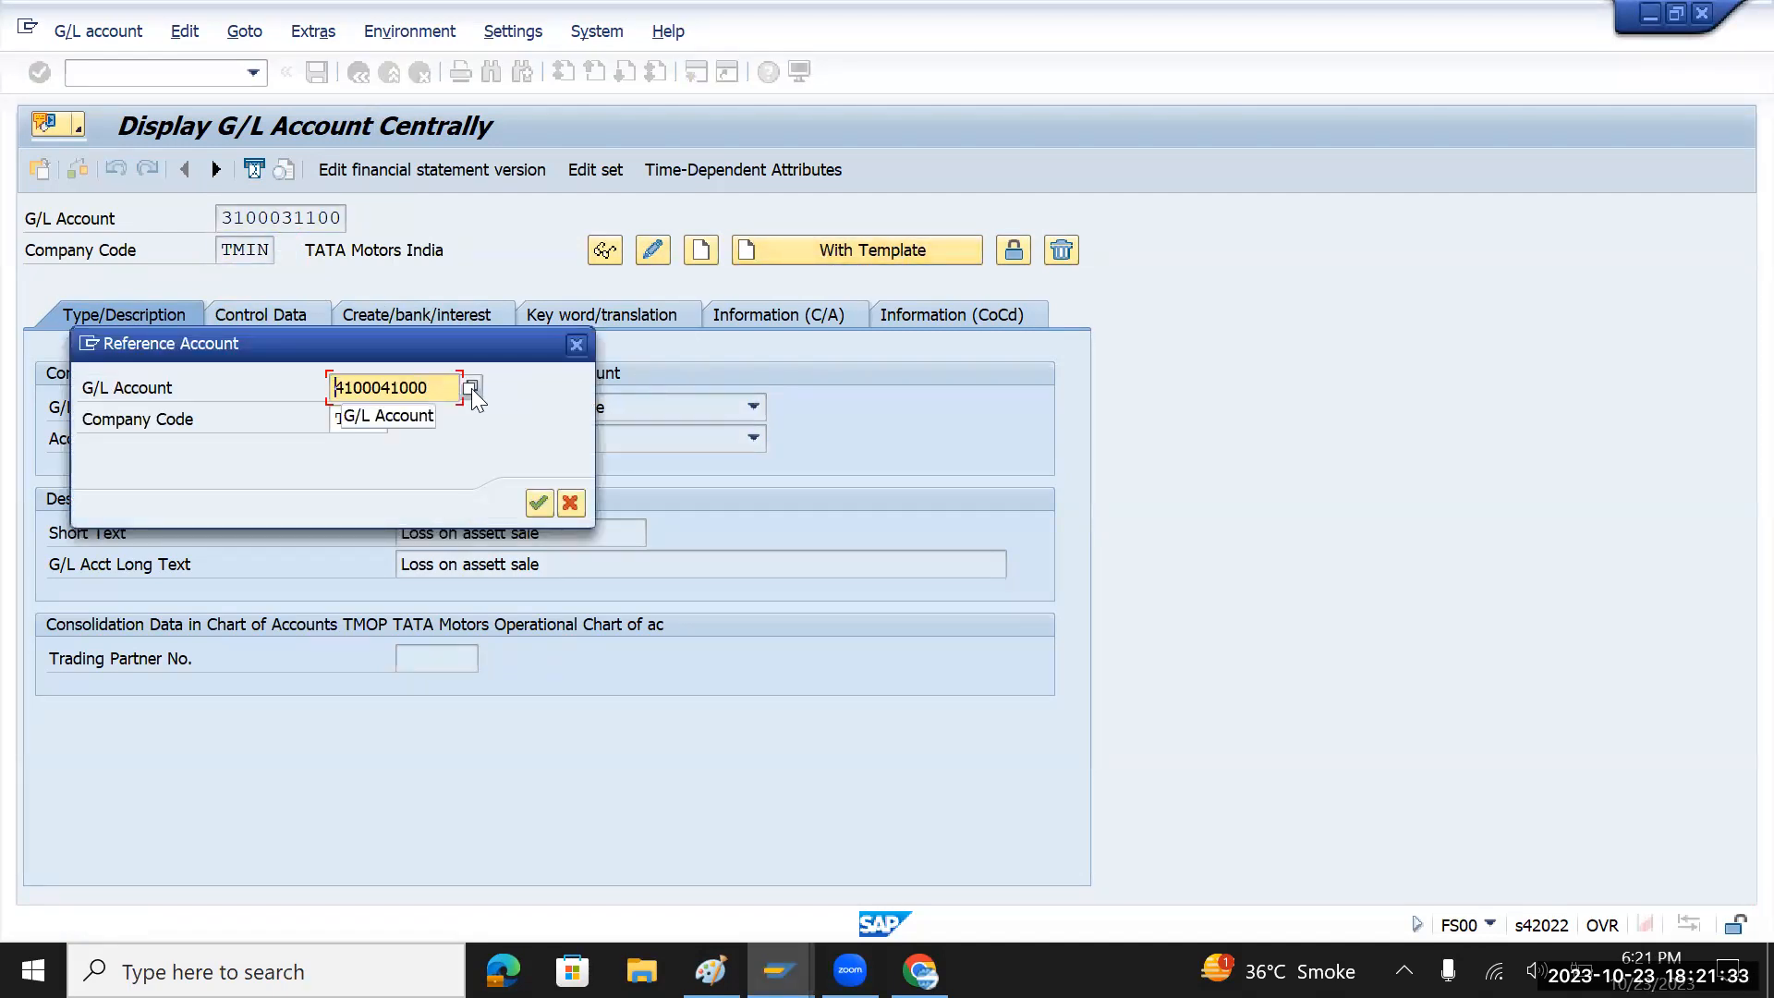
pyautogui.click(538, 503)
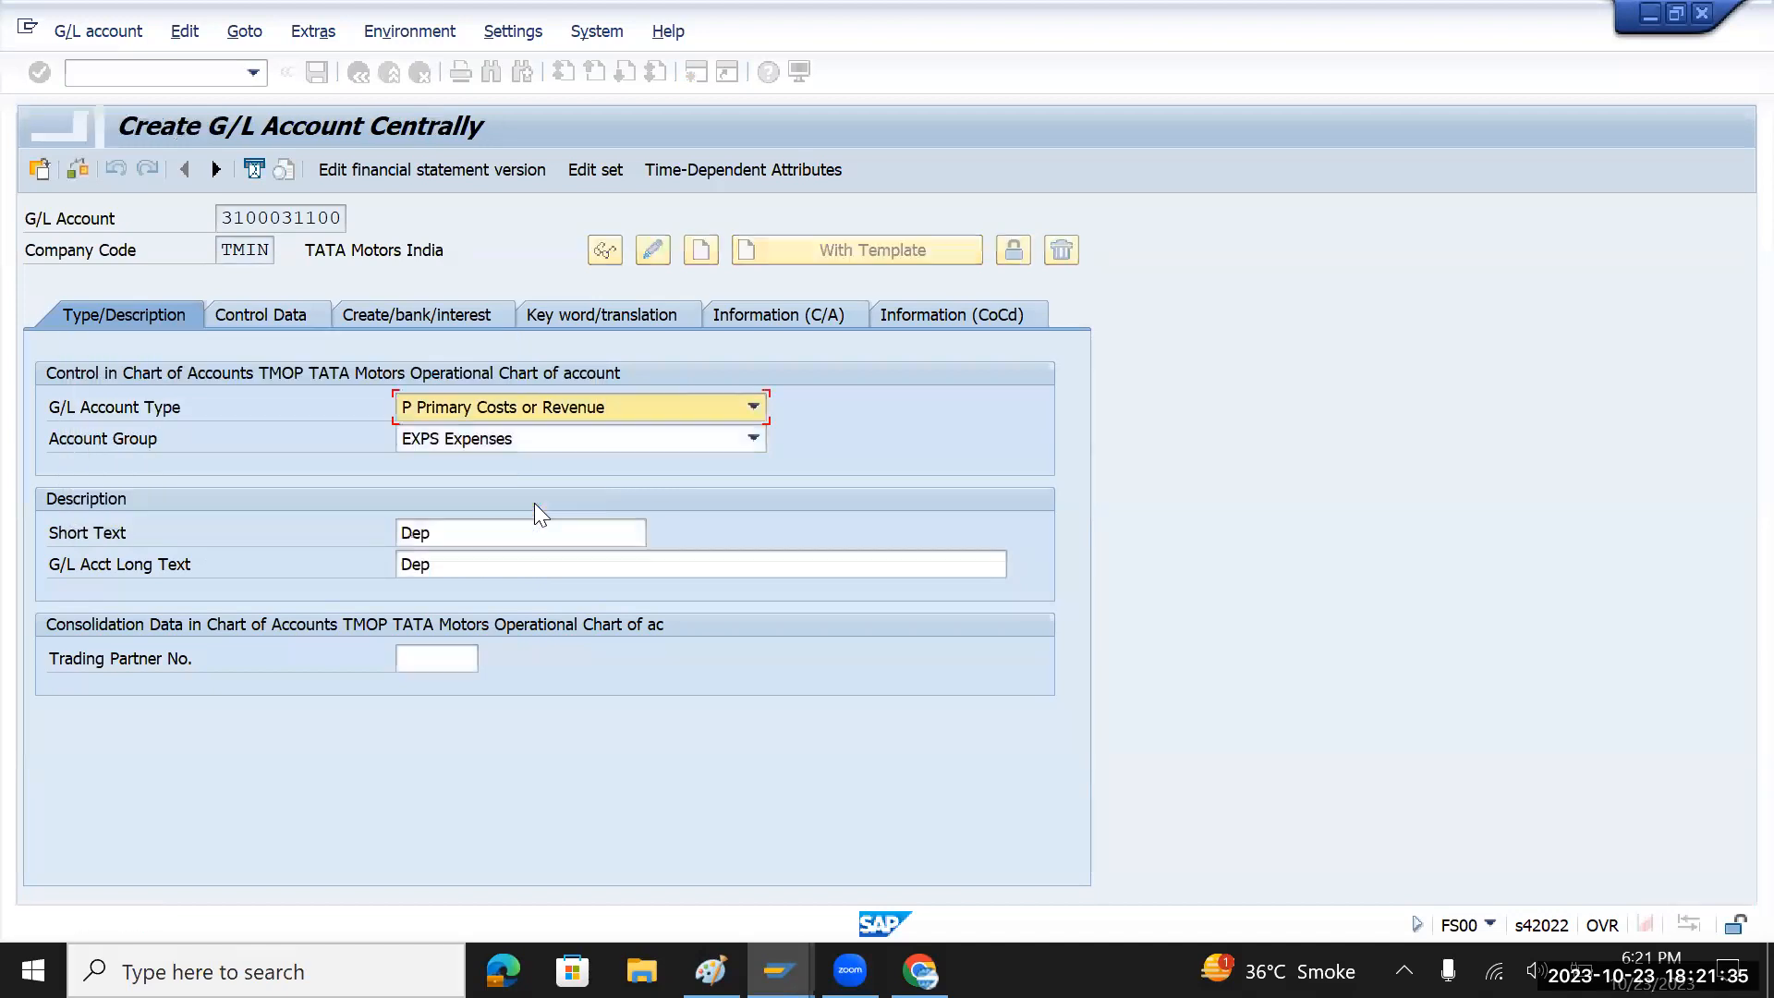
pyautogui.click(471, 533)
pyautogui.press('BackSpace')
pyautogui.press('BackSpace')
pyautogui.press('BackSpace')
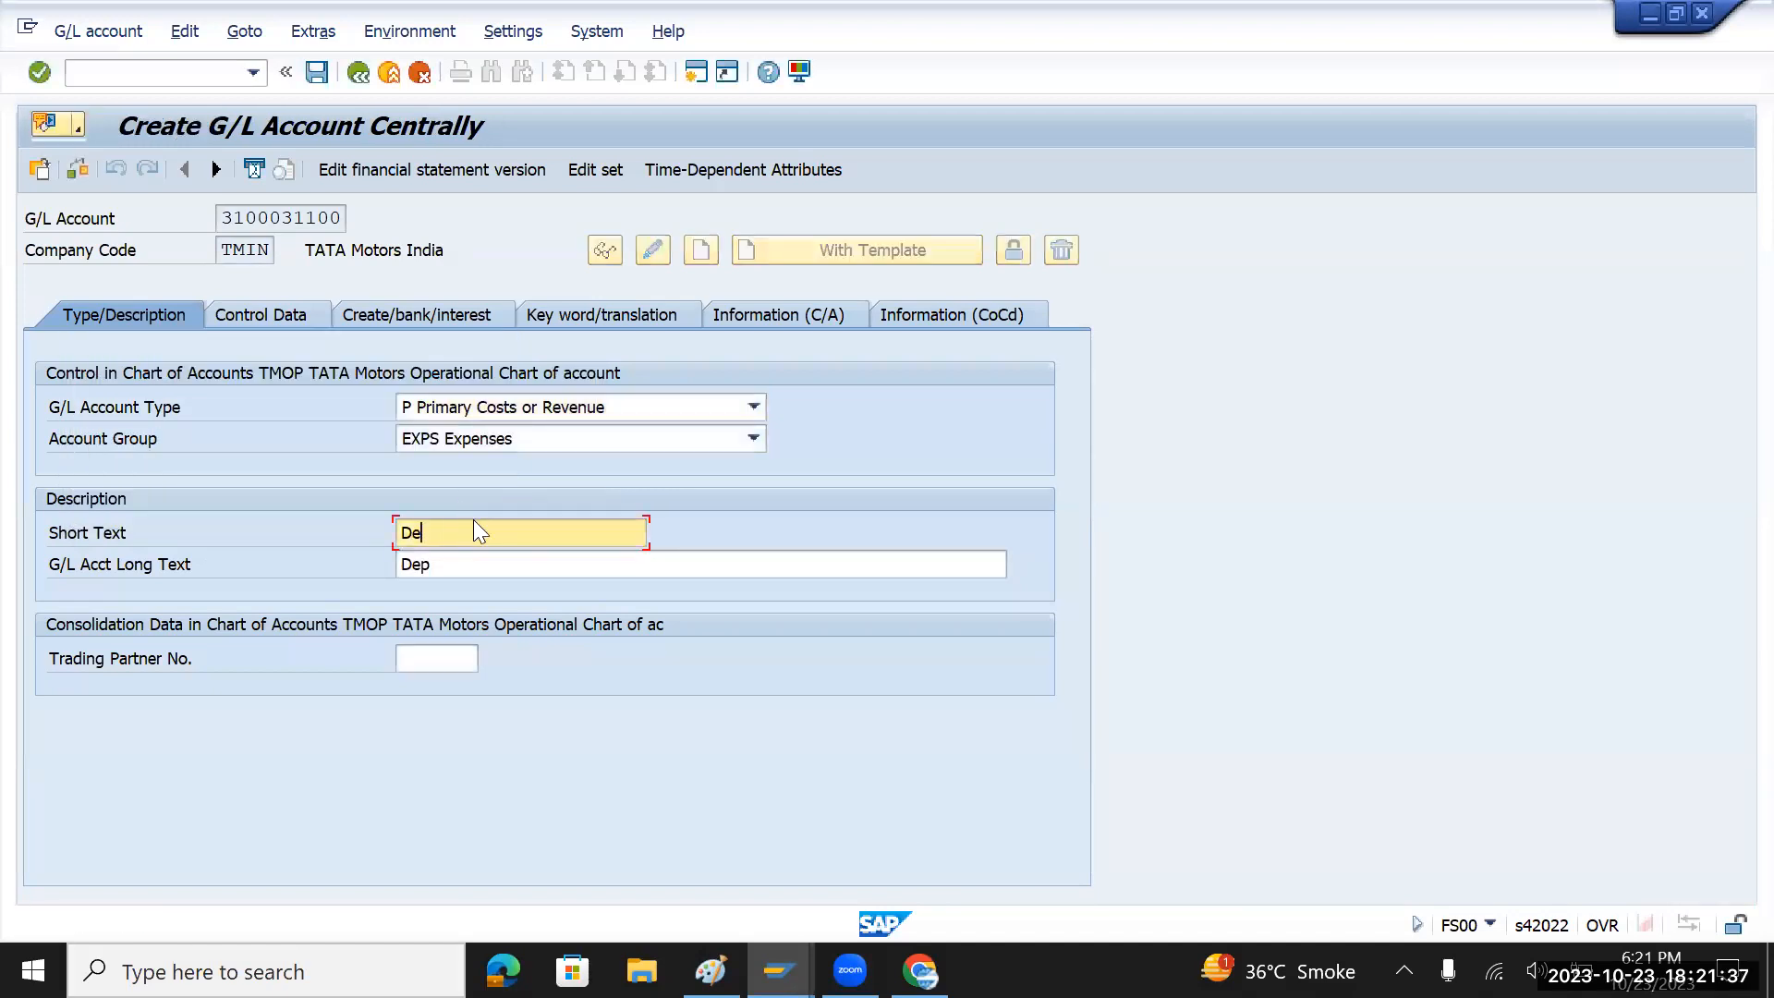
pyautogui.write('Profit asset sale')
pyautogui.moveTo(542, 533); pyautogui.dragTo(367, 538)
pyautogui.hotkey('ctrl', 'c')
pyautogui.click(464, 570)
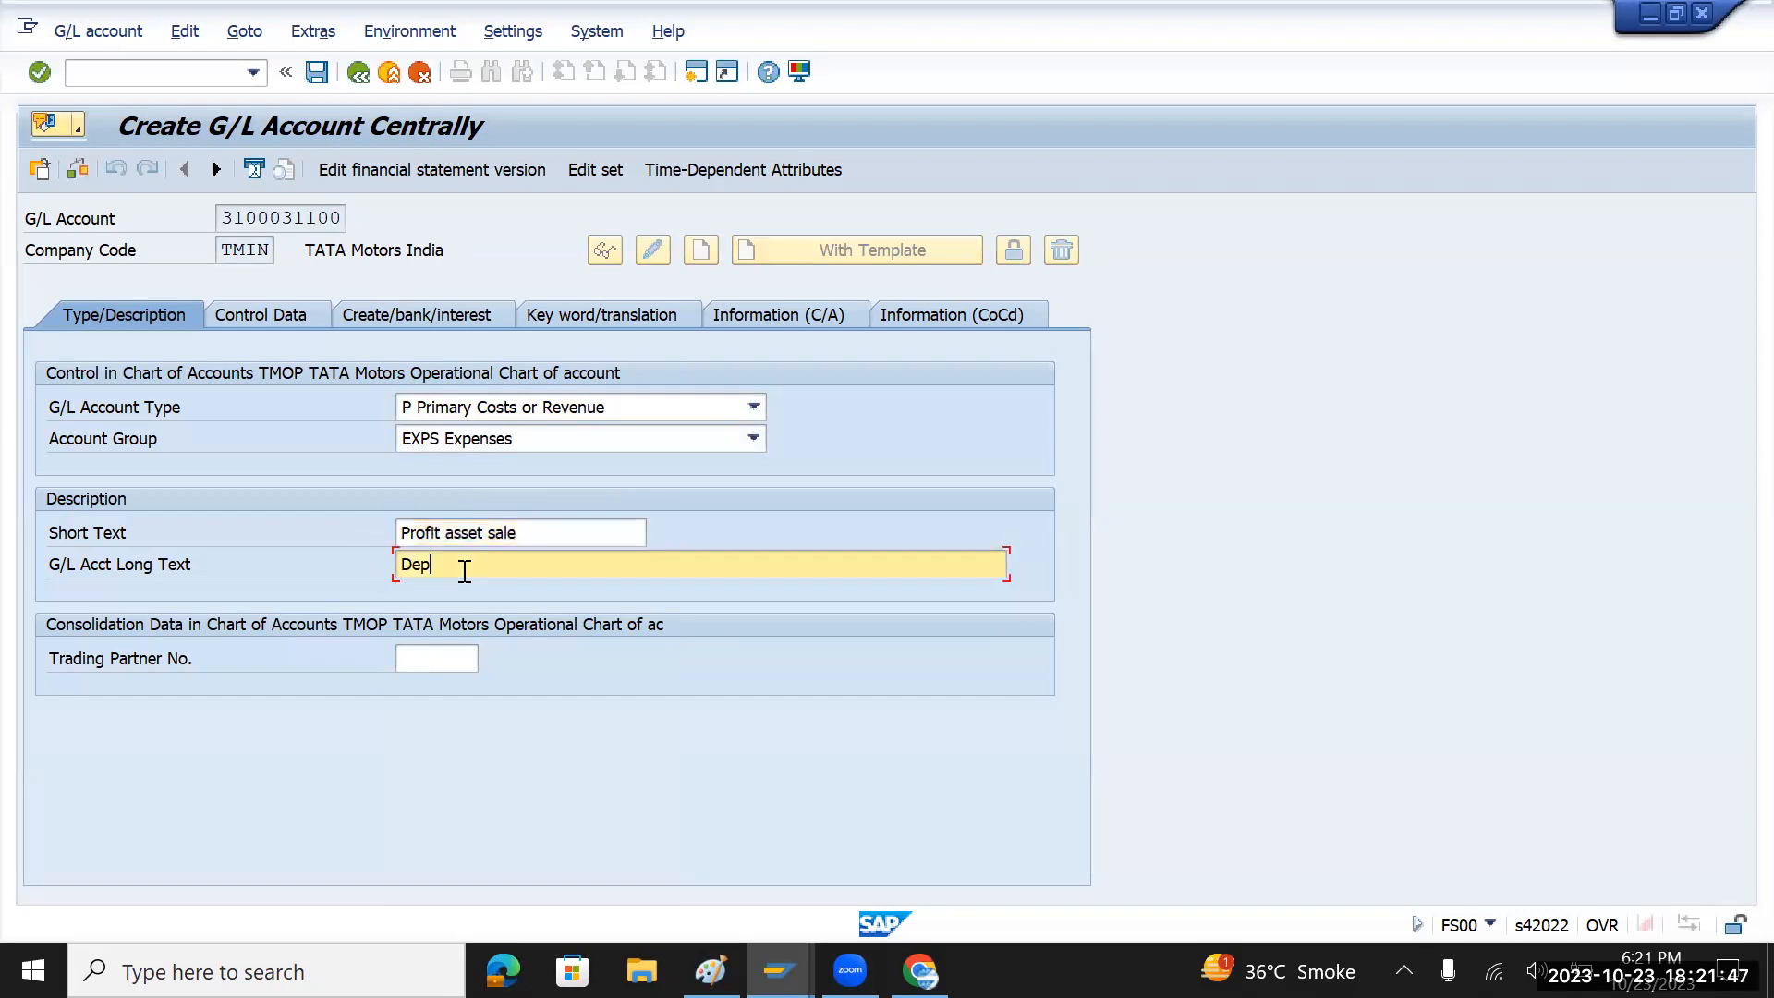
pyautogui.press('BackSpace')
pyautogui.press('BackSpace')
pyautogui.press('BackSpace')
pyautogui.hotkey('ctrl', 'v')
pyautogui.press('Return')
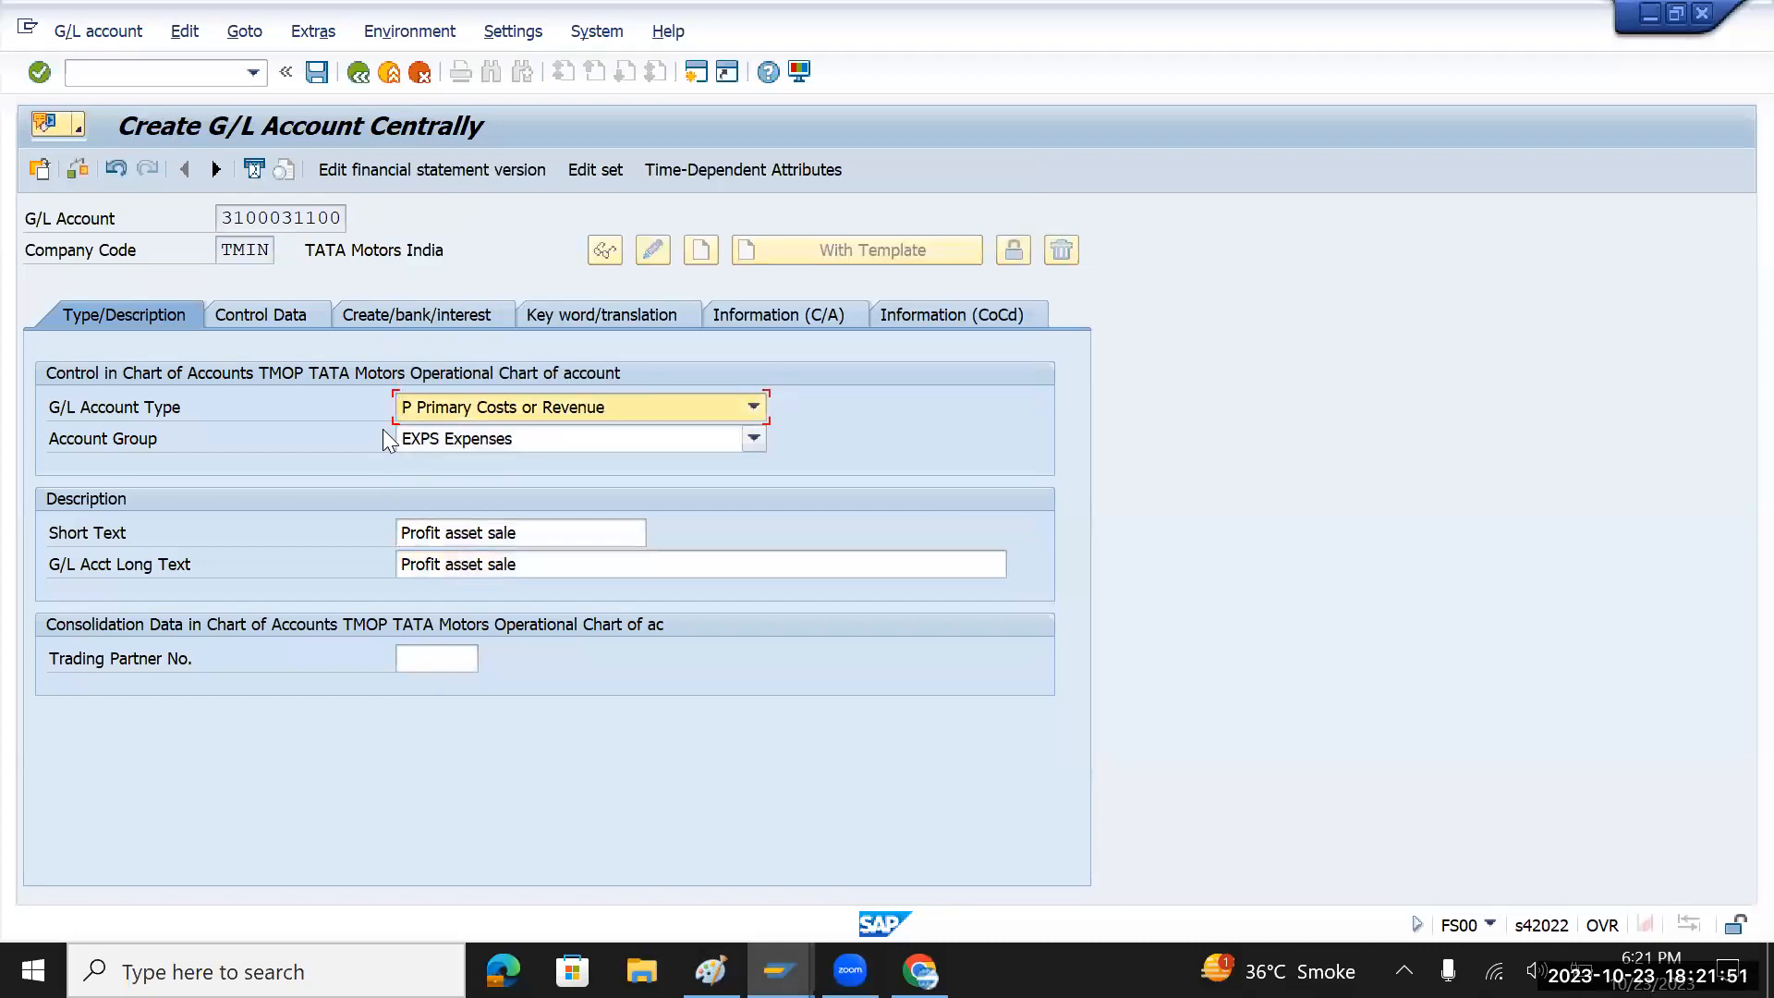
# - Select the cost element category for the Profit asset sale account from its list of possible values in the control data
pyautogui.click(279, 318)
pyautogui.scroll(-3, 562, 680)
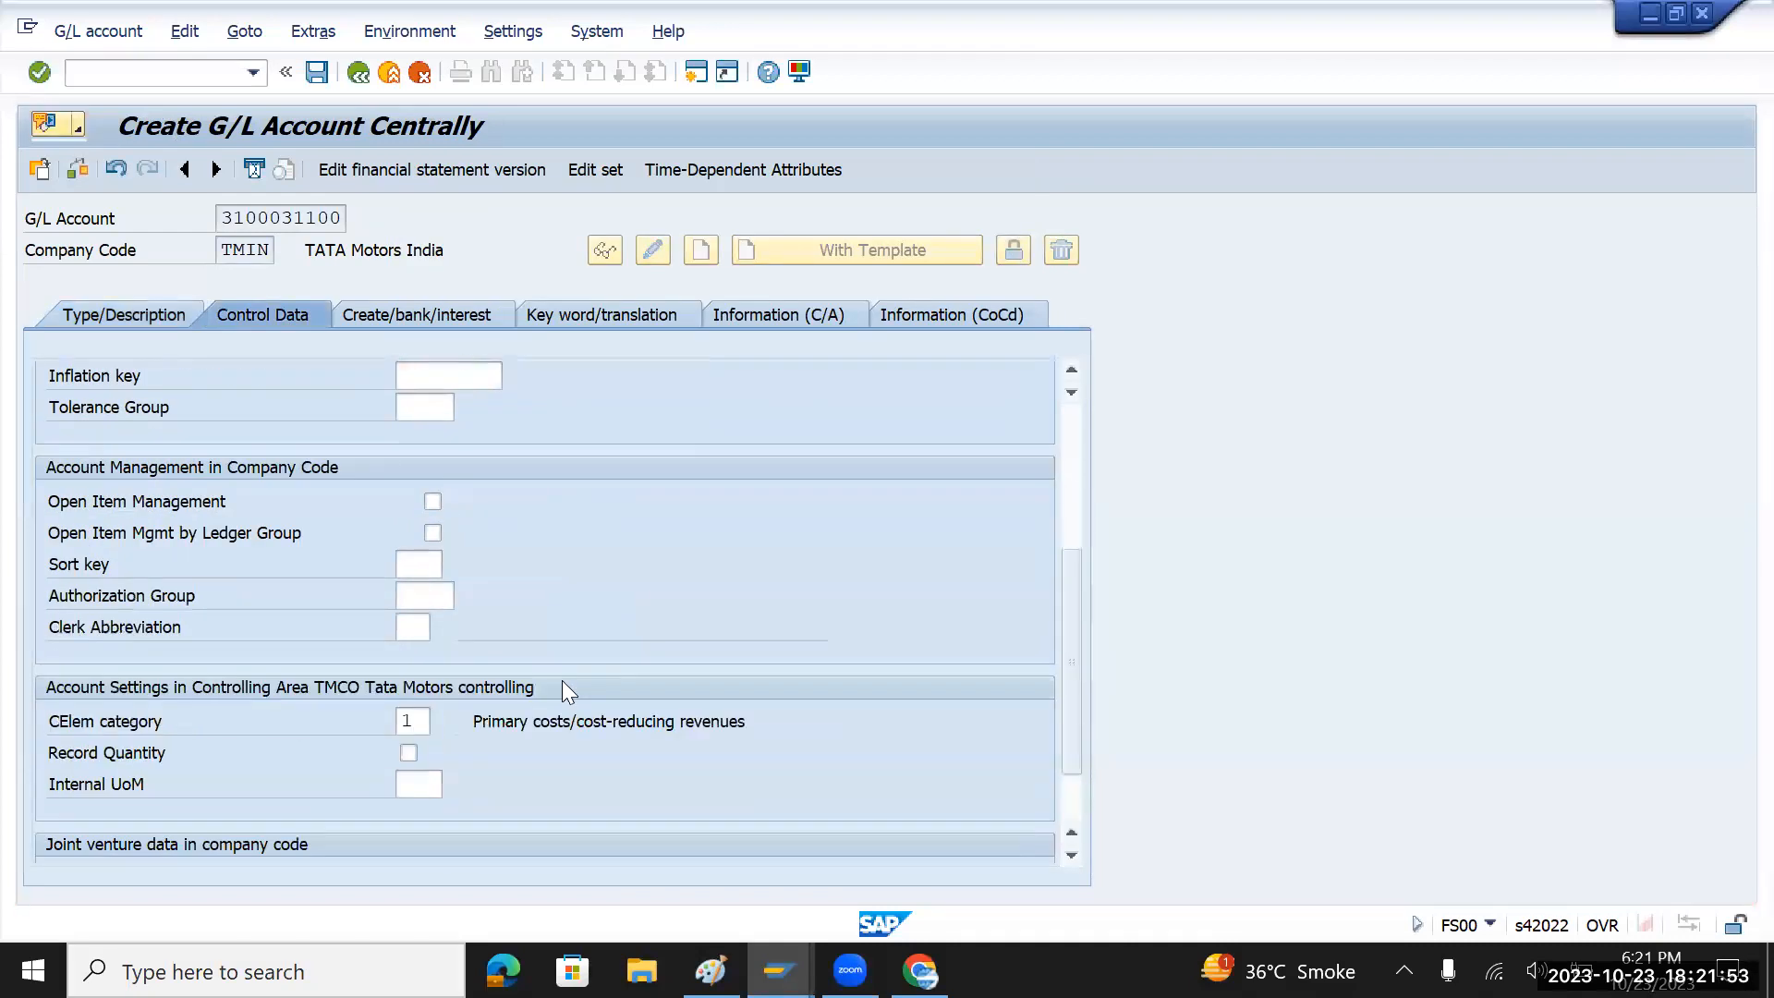
pyautogui.click(412, 721)
pyautogui.click(440, 721)
pyautogui.doubleClick(515, 450)
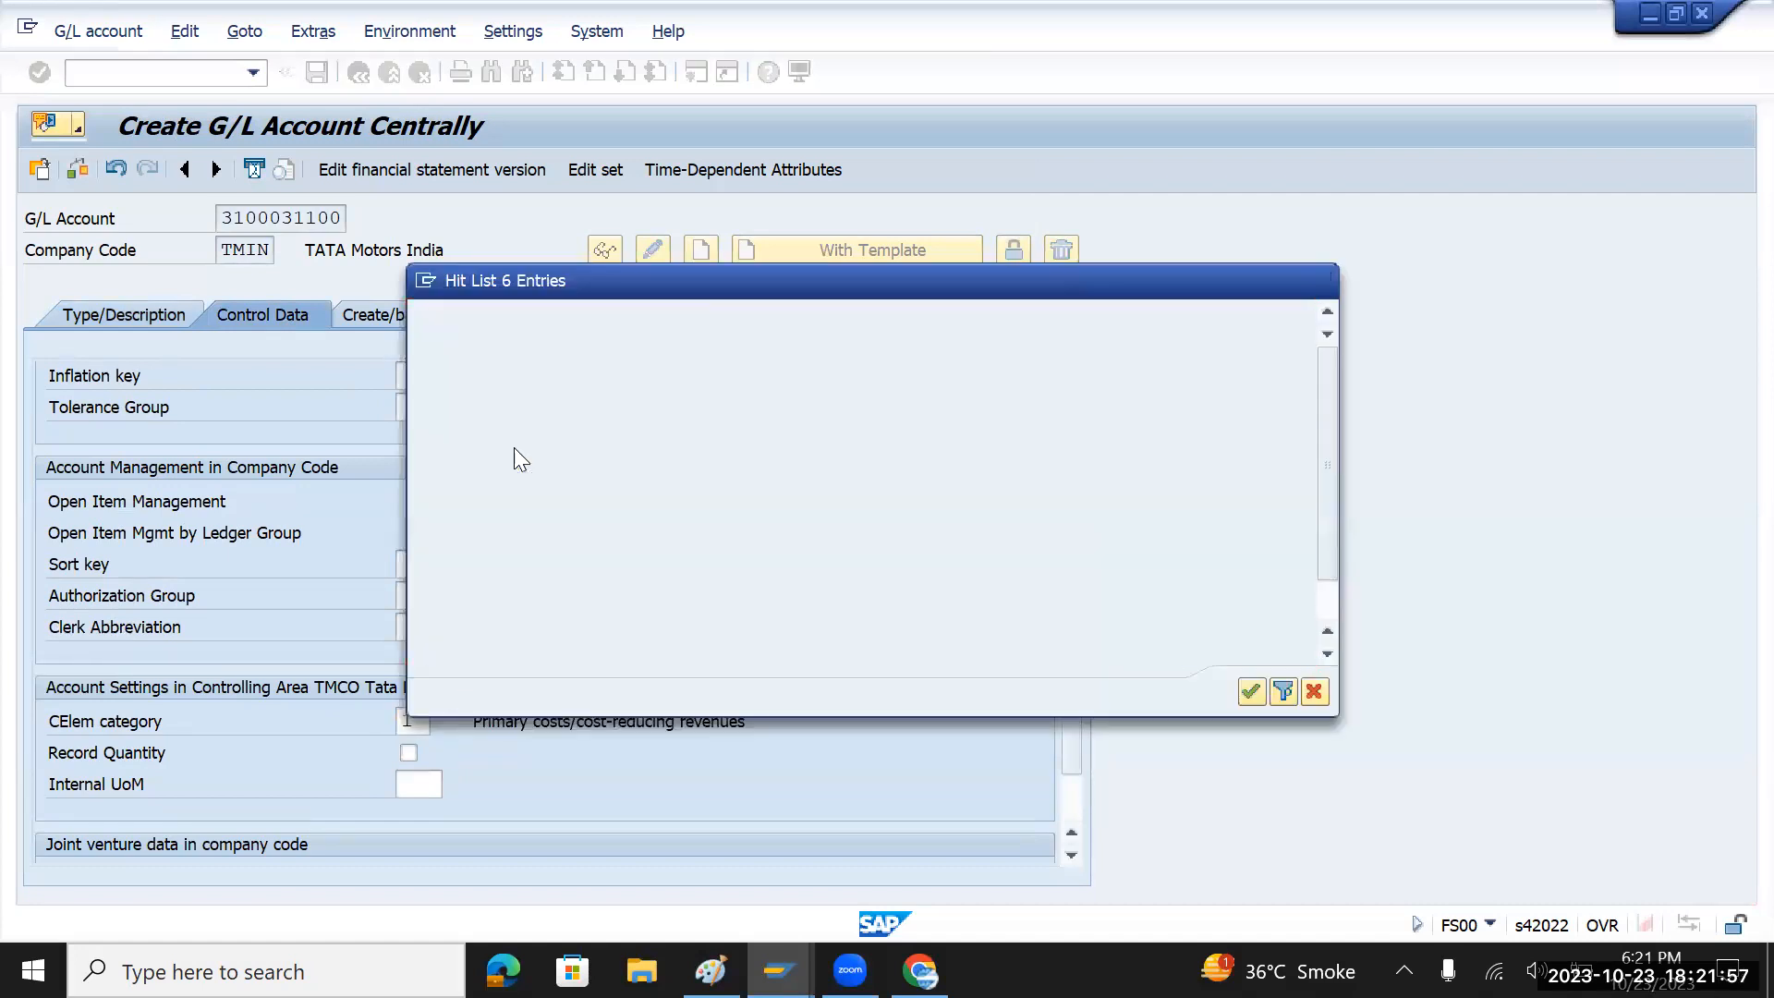
# - Set the field status group of the Profit asset sale account to G029 (Revenue accounts) and try to save the account
pyautogui.click(410, 314)
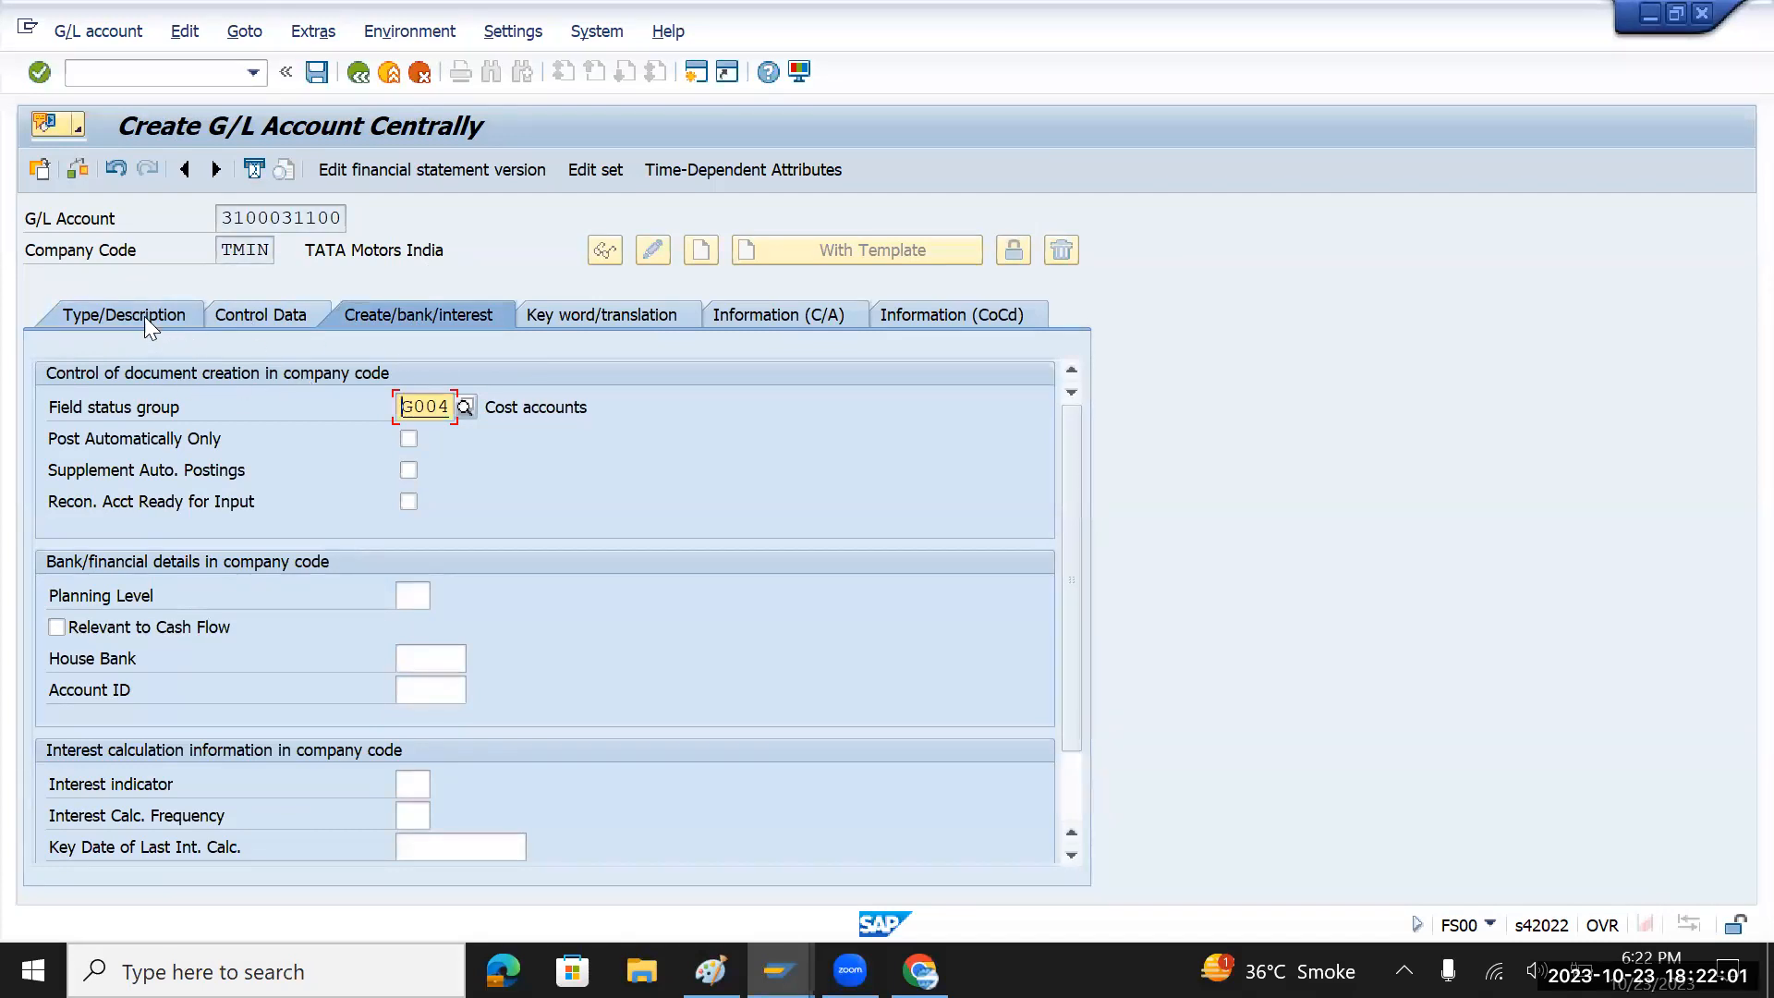
pyautogui.click(465, 406)
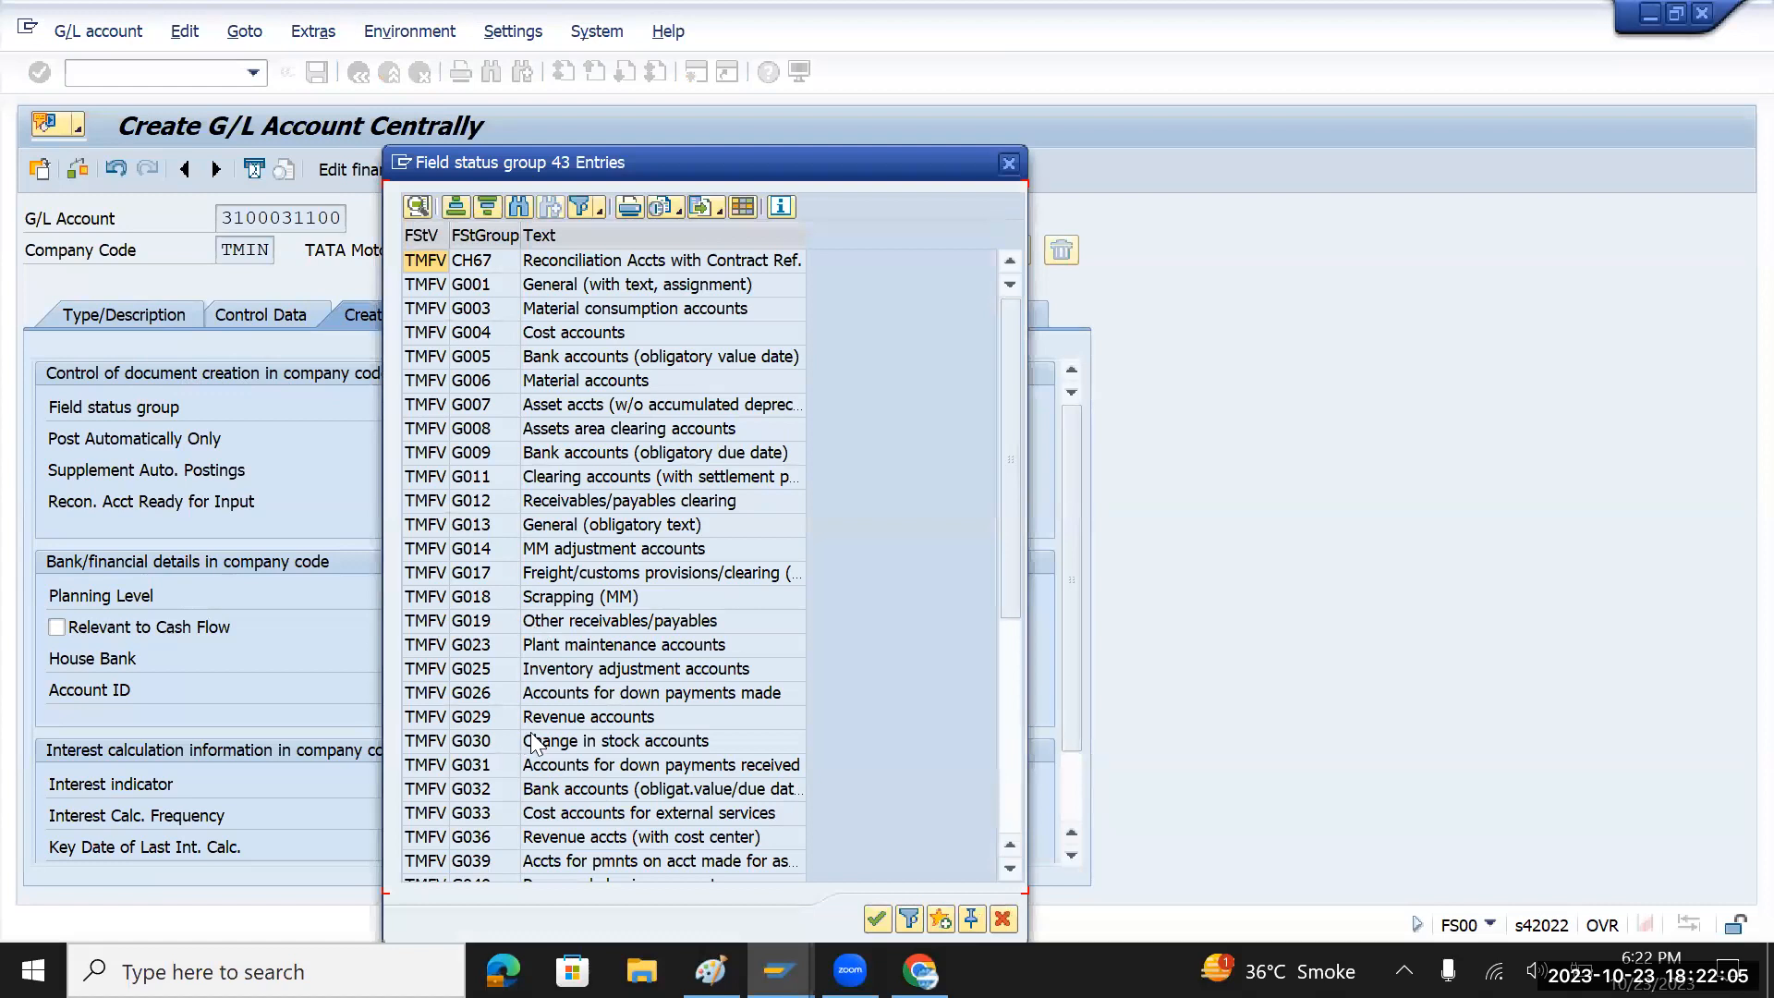
pyautogui.doubleClick(574, 719)
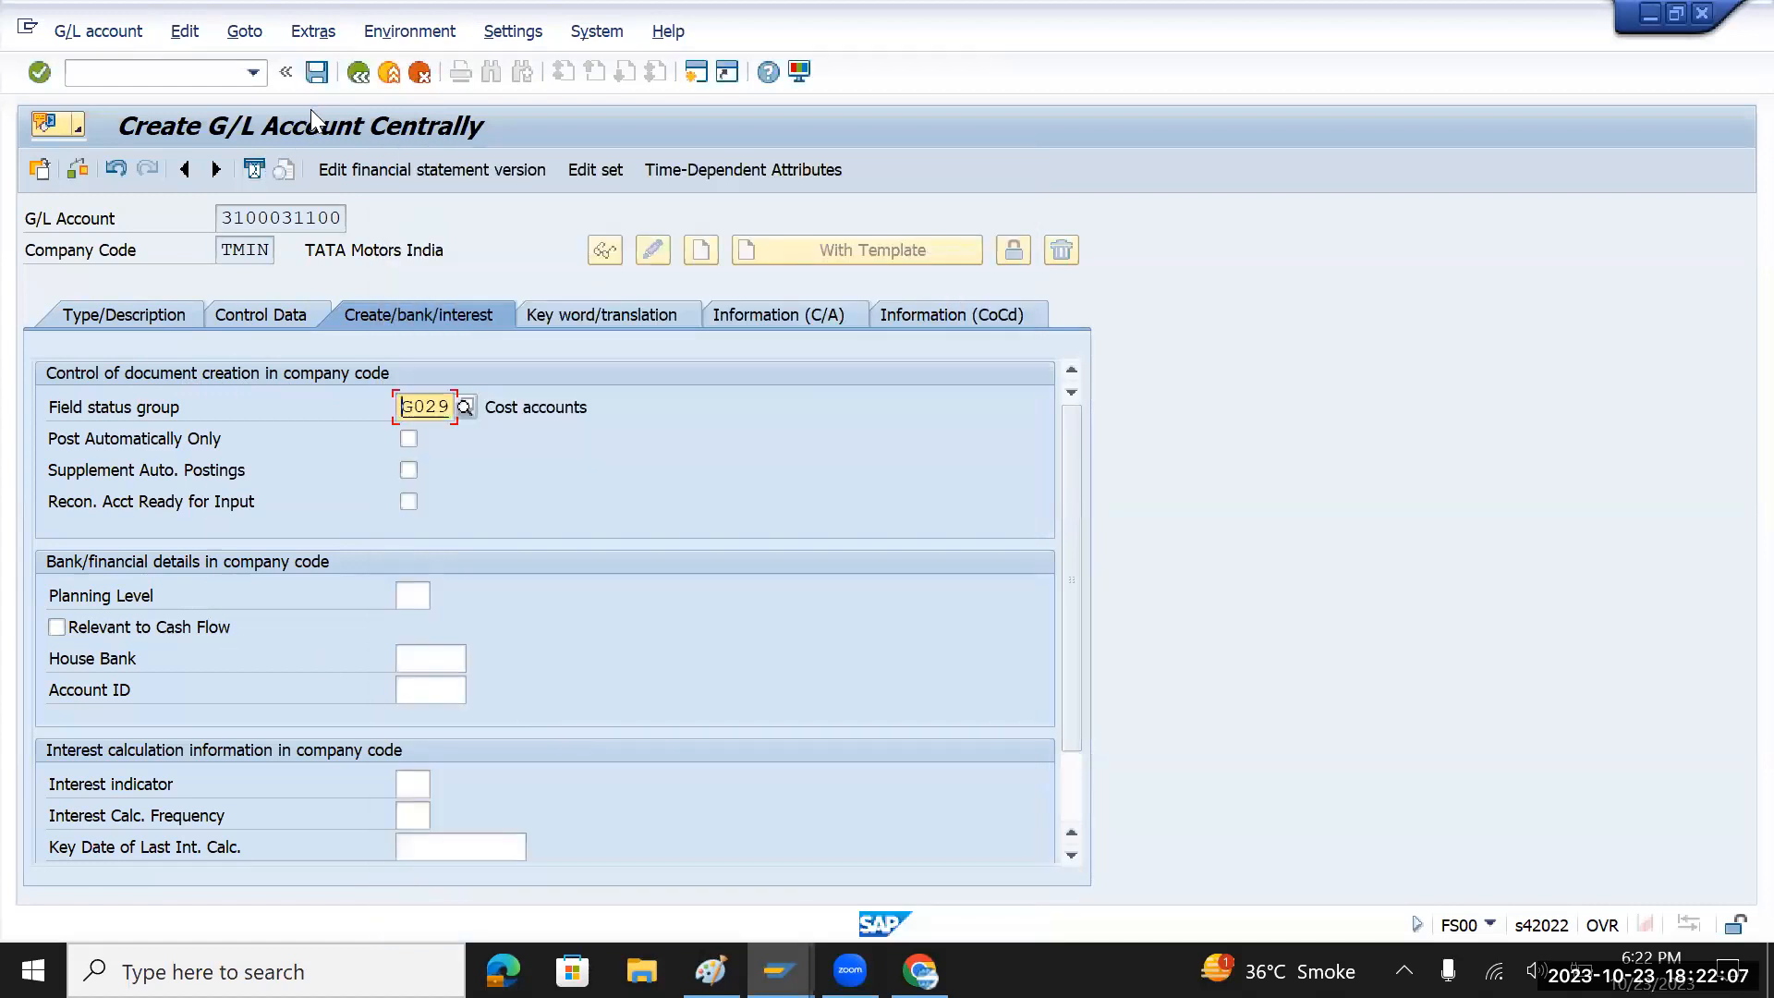
pyautogui.click(314, 74)
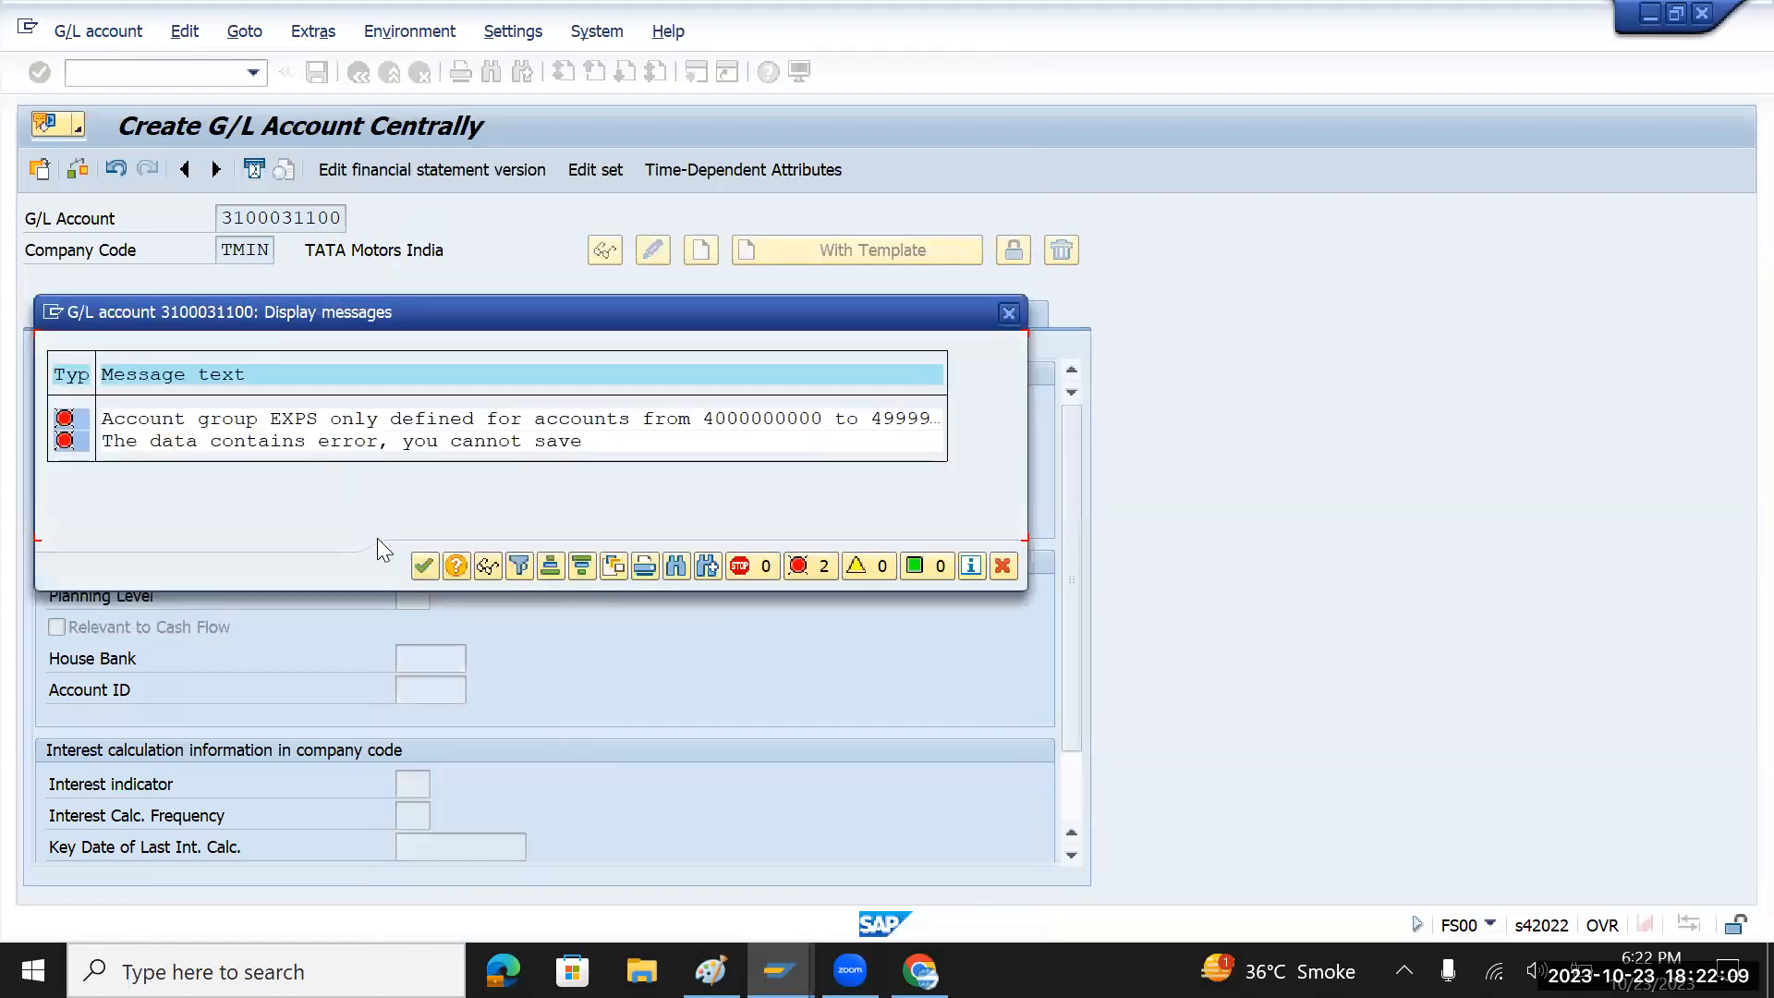
pyautogui.click(426, 567)
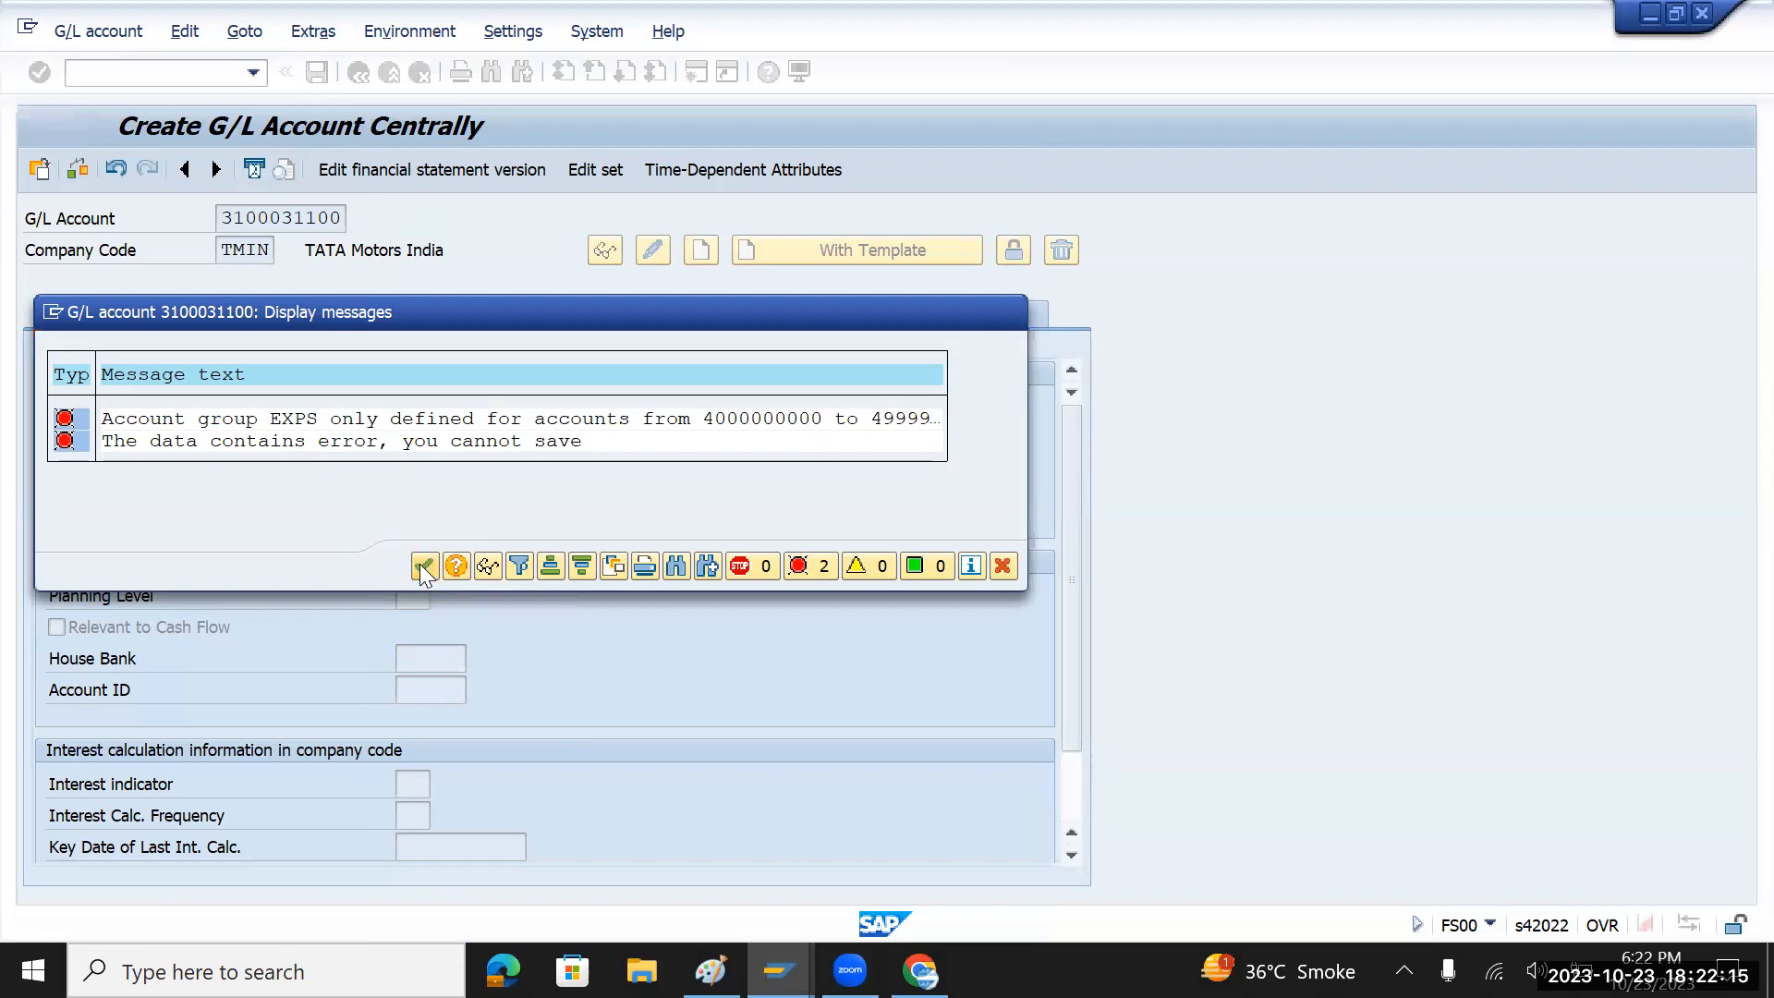
pyautogui.click(118, 316)
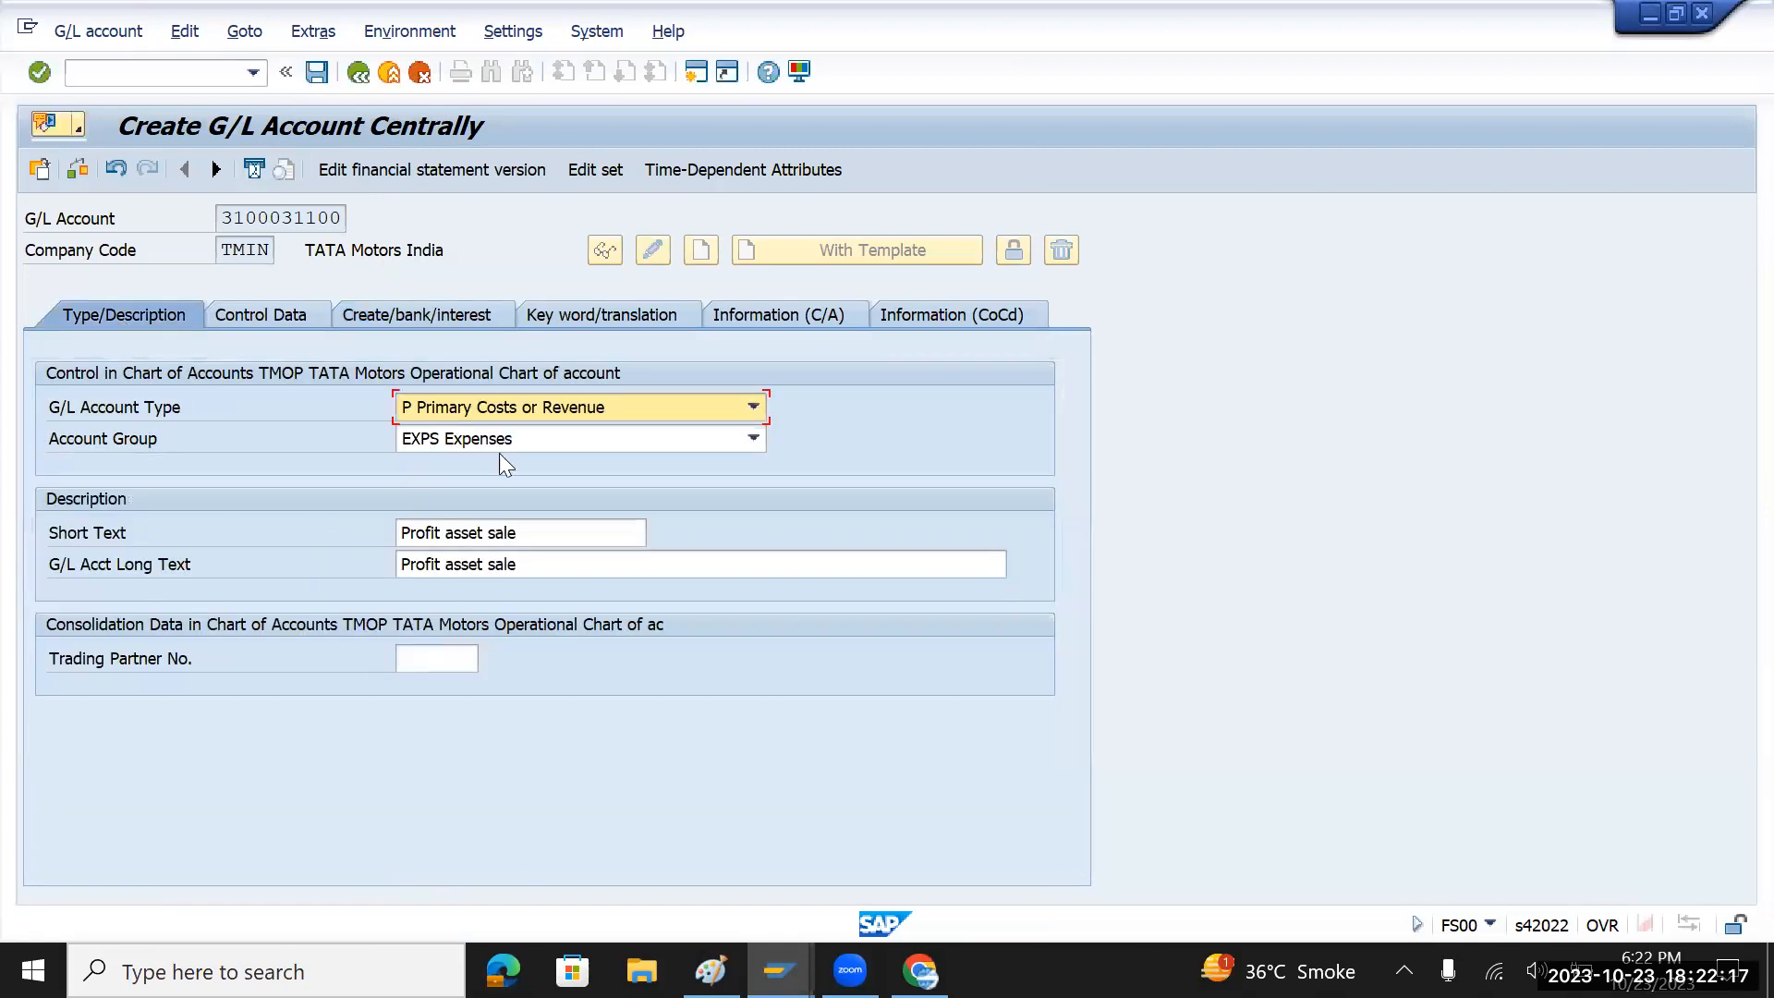
pyautogui.click(552, 440)
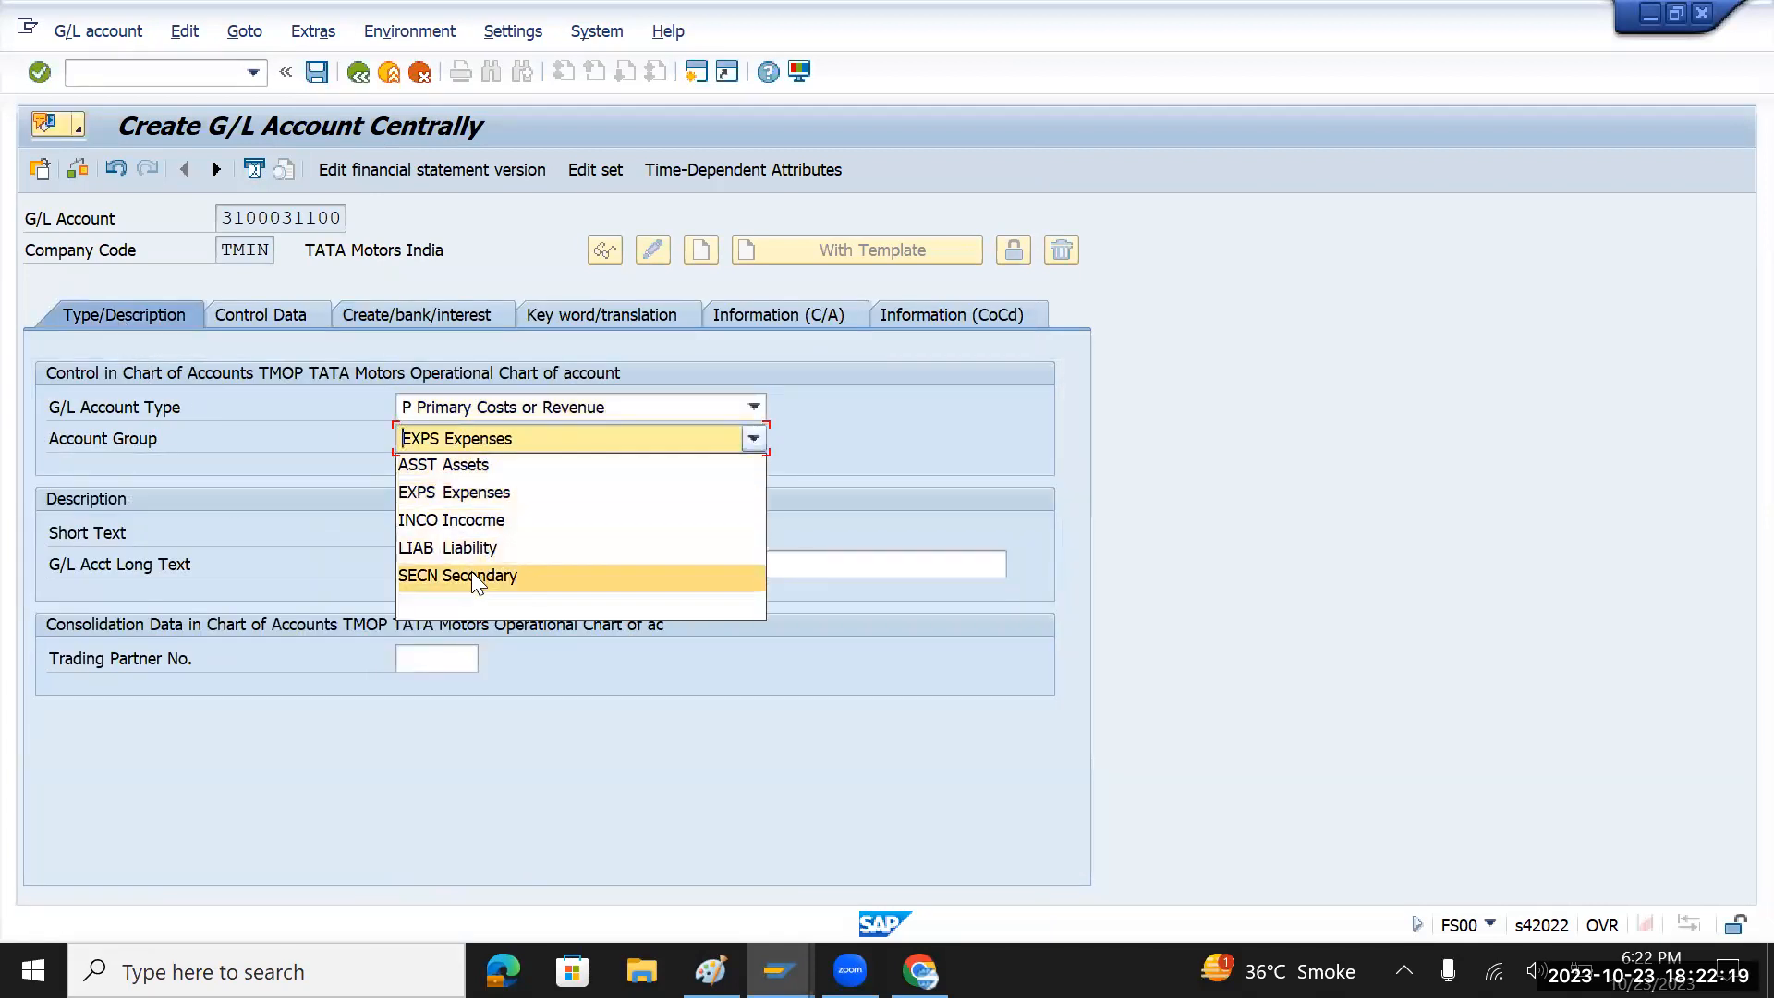
pyautogui.click(477, 522)
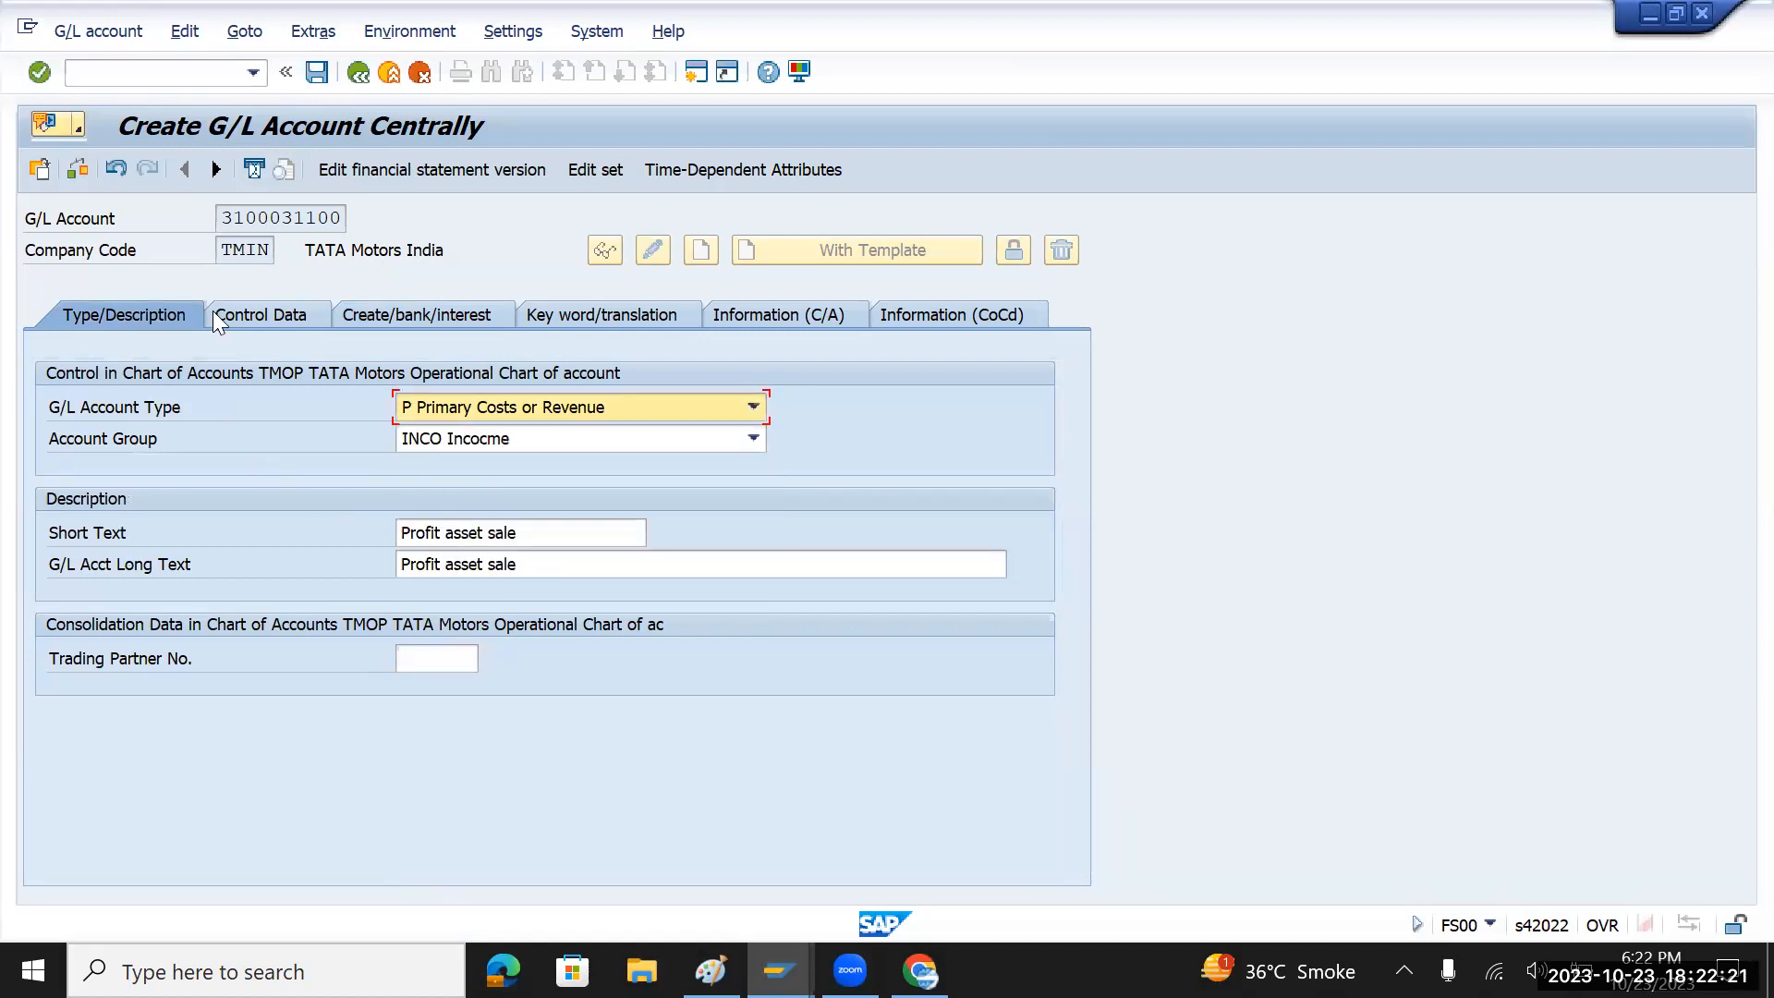
pyautogui.click(316, 73)
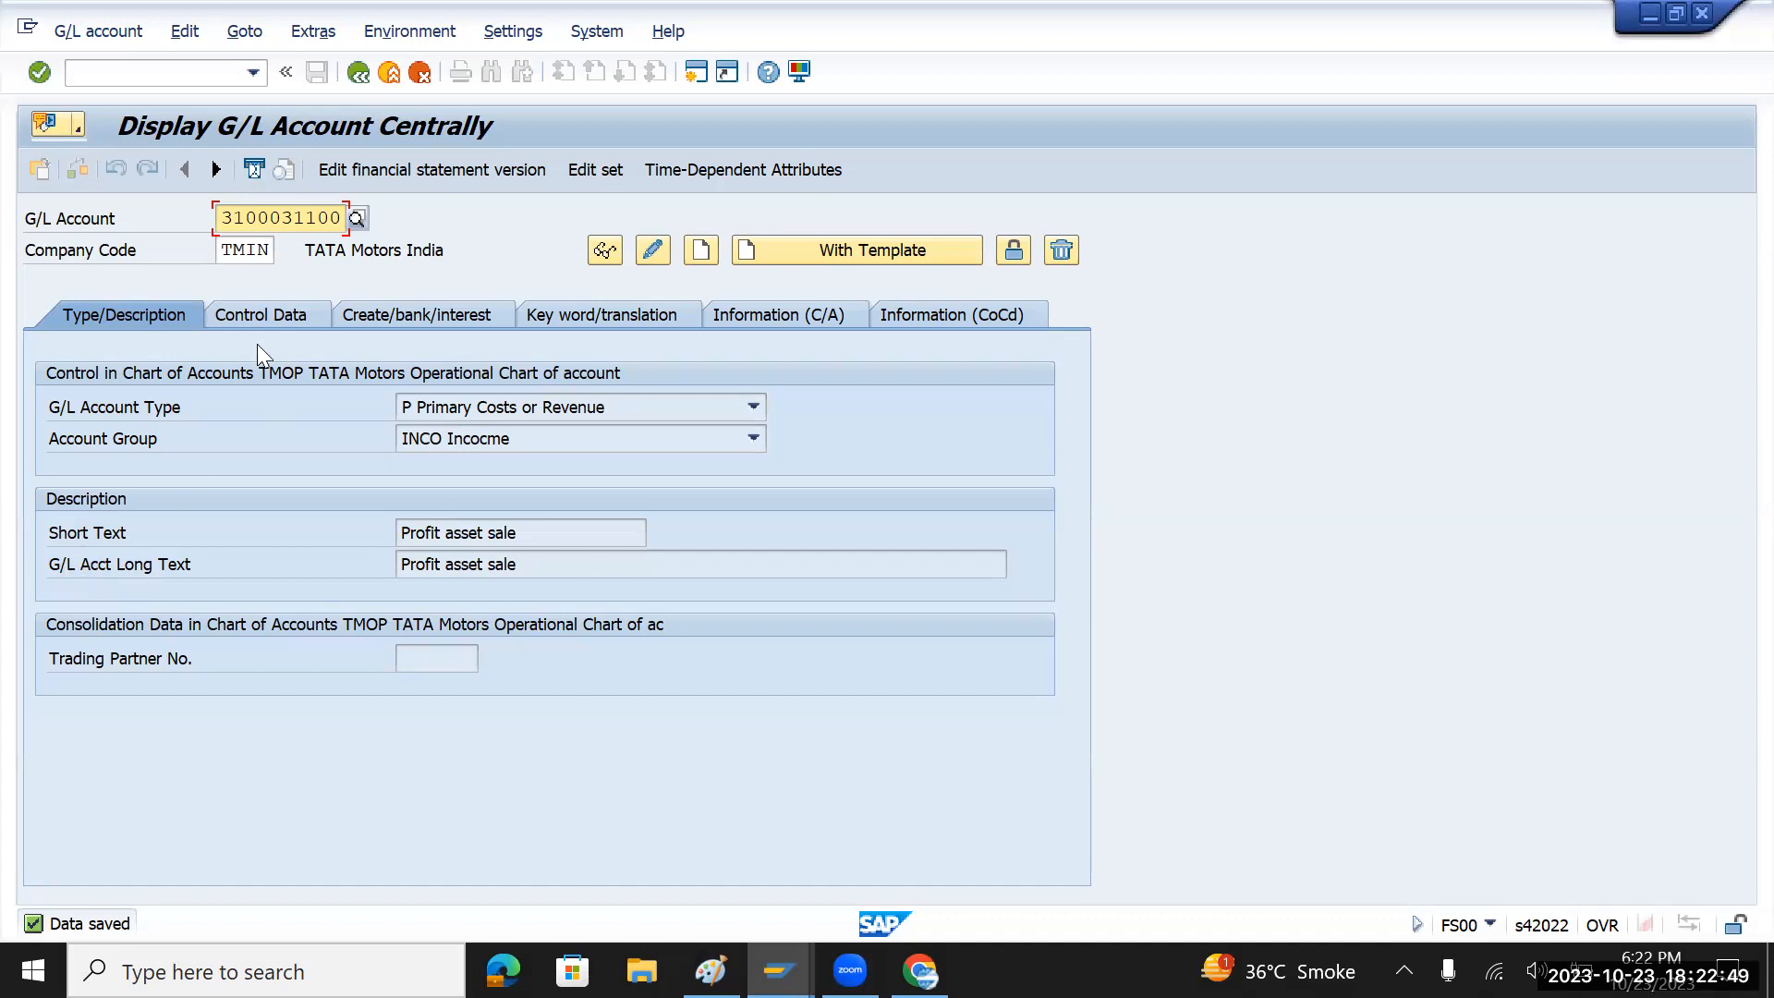
# - Return to the IMG, start the Assign G/L Accounts activity and open the account determinations for chart of accounts TMOP
pyautogui.hotkey('alt', 'Tab')
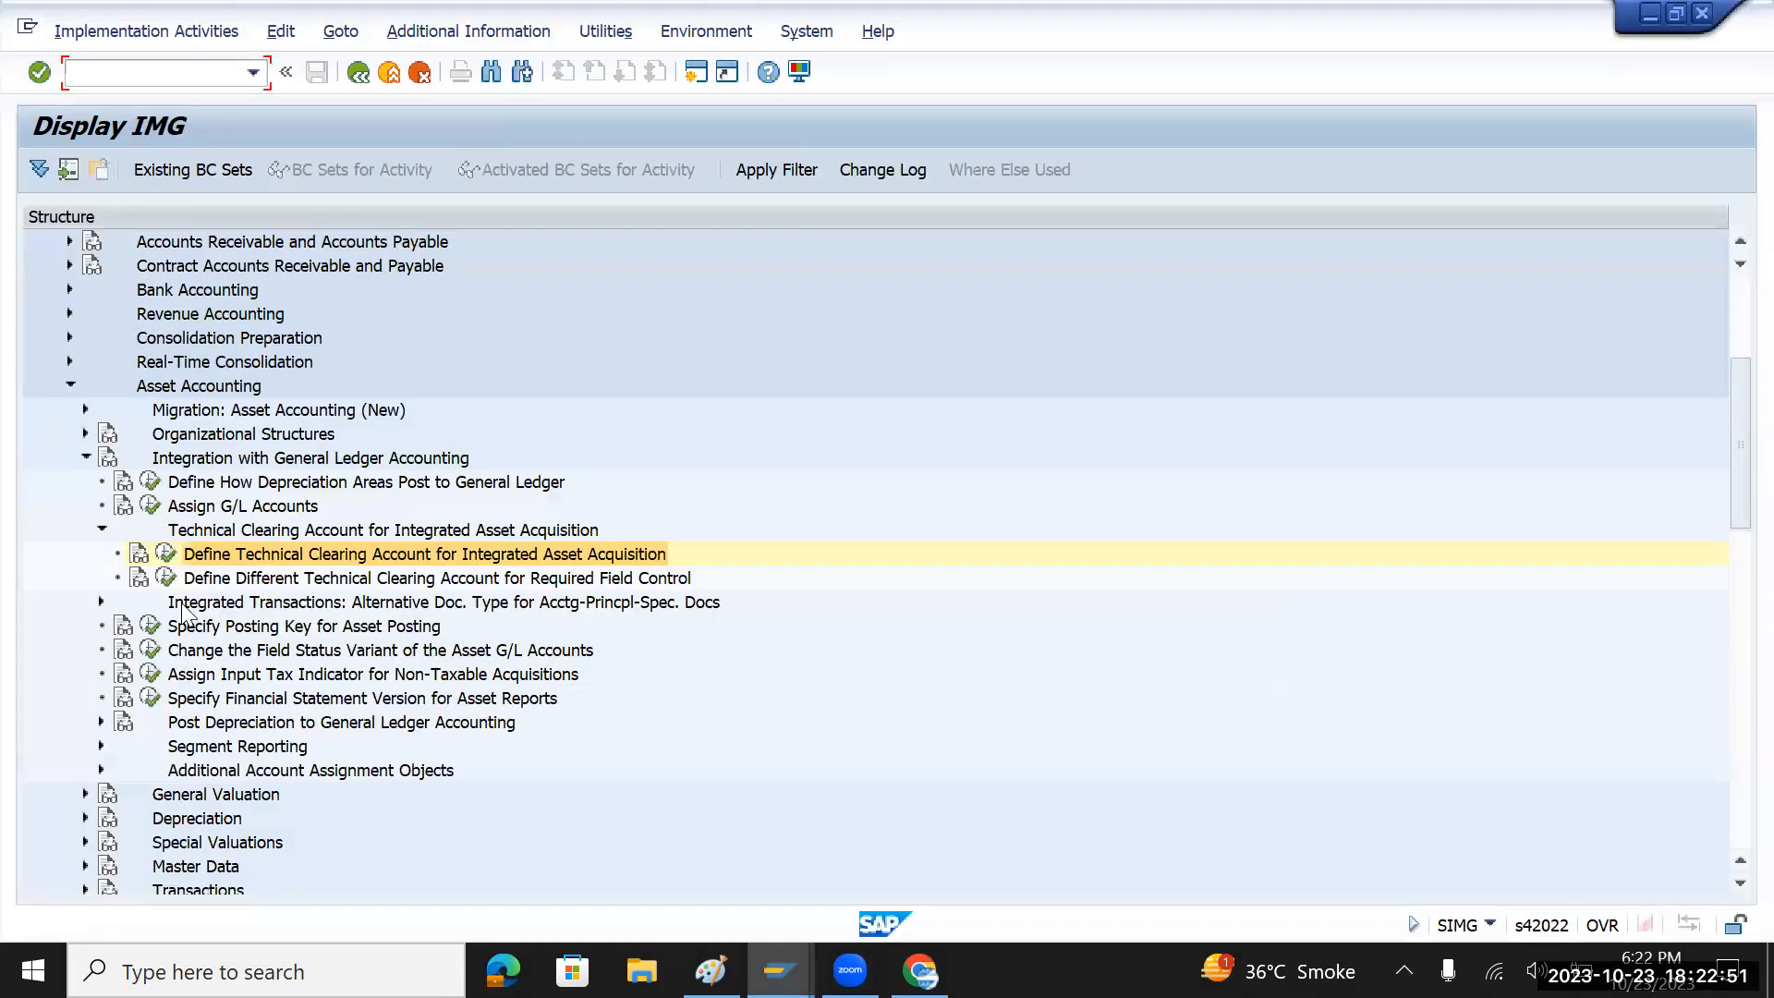
pyautogui.click(103, 529)
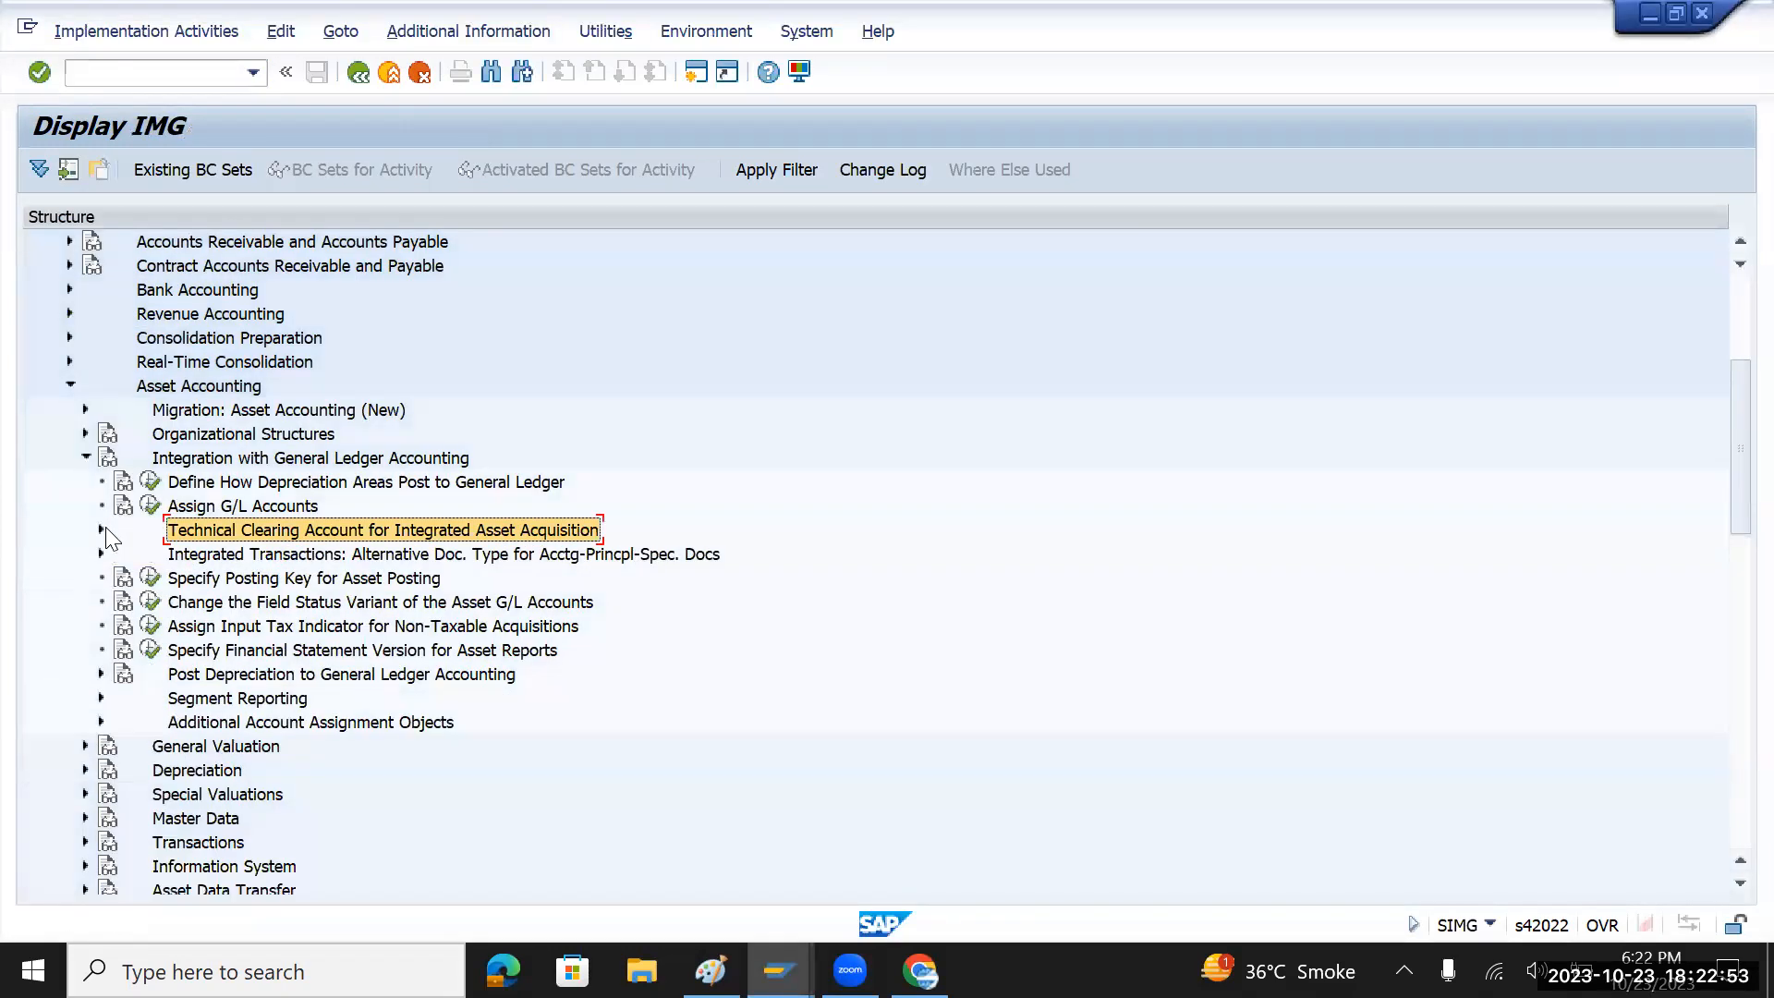
pyautogui.click(213, 508)
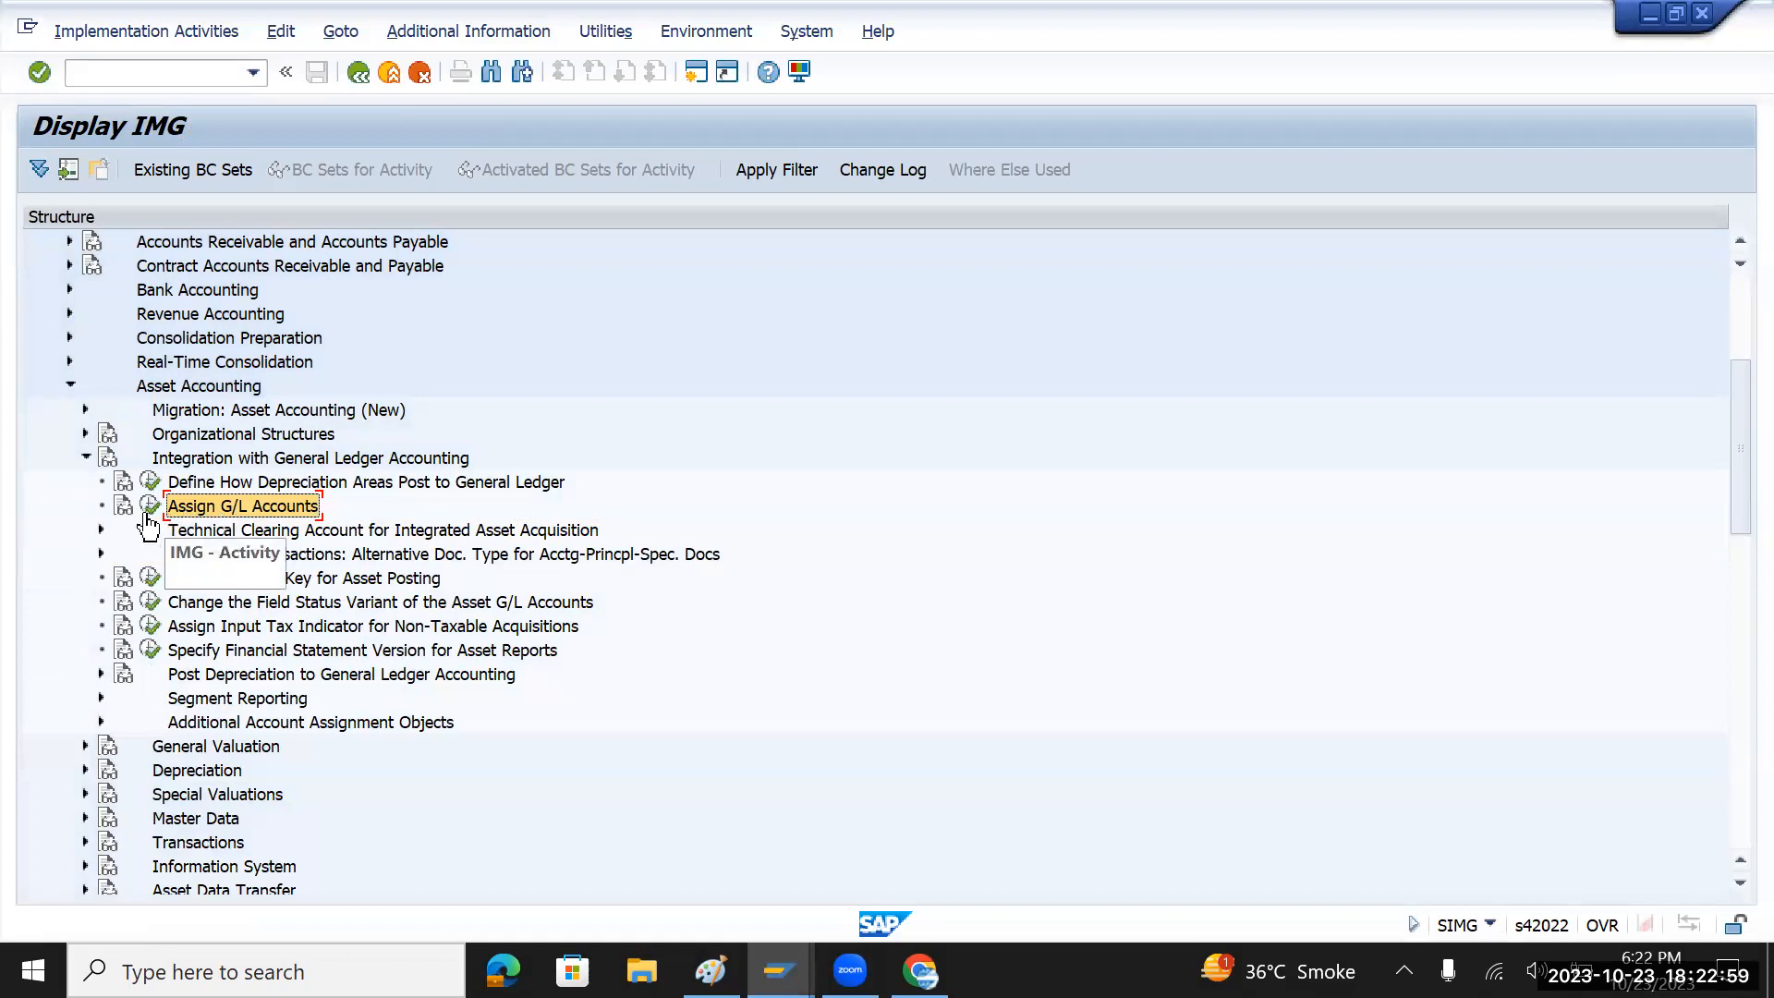
pyautogui.click(149, 508)
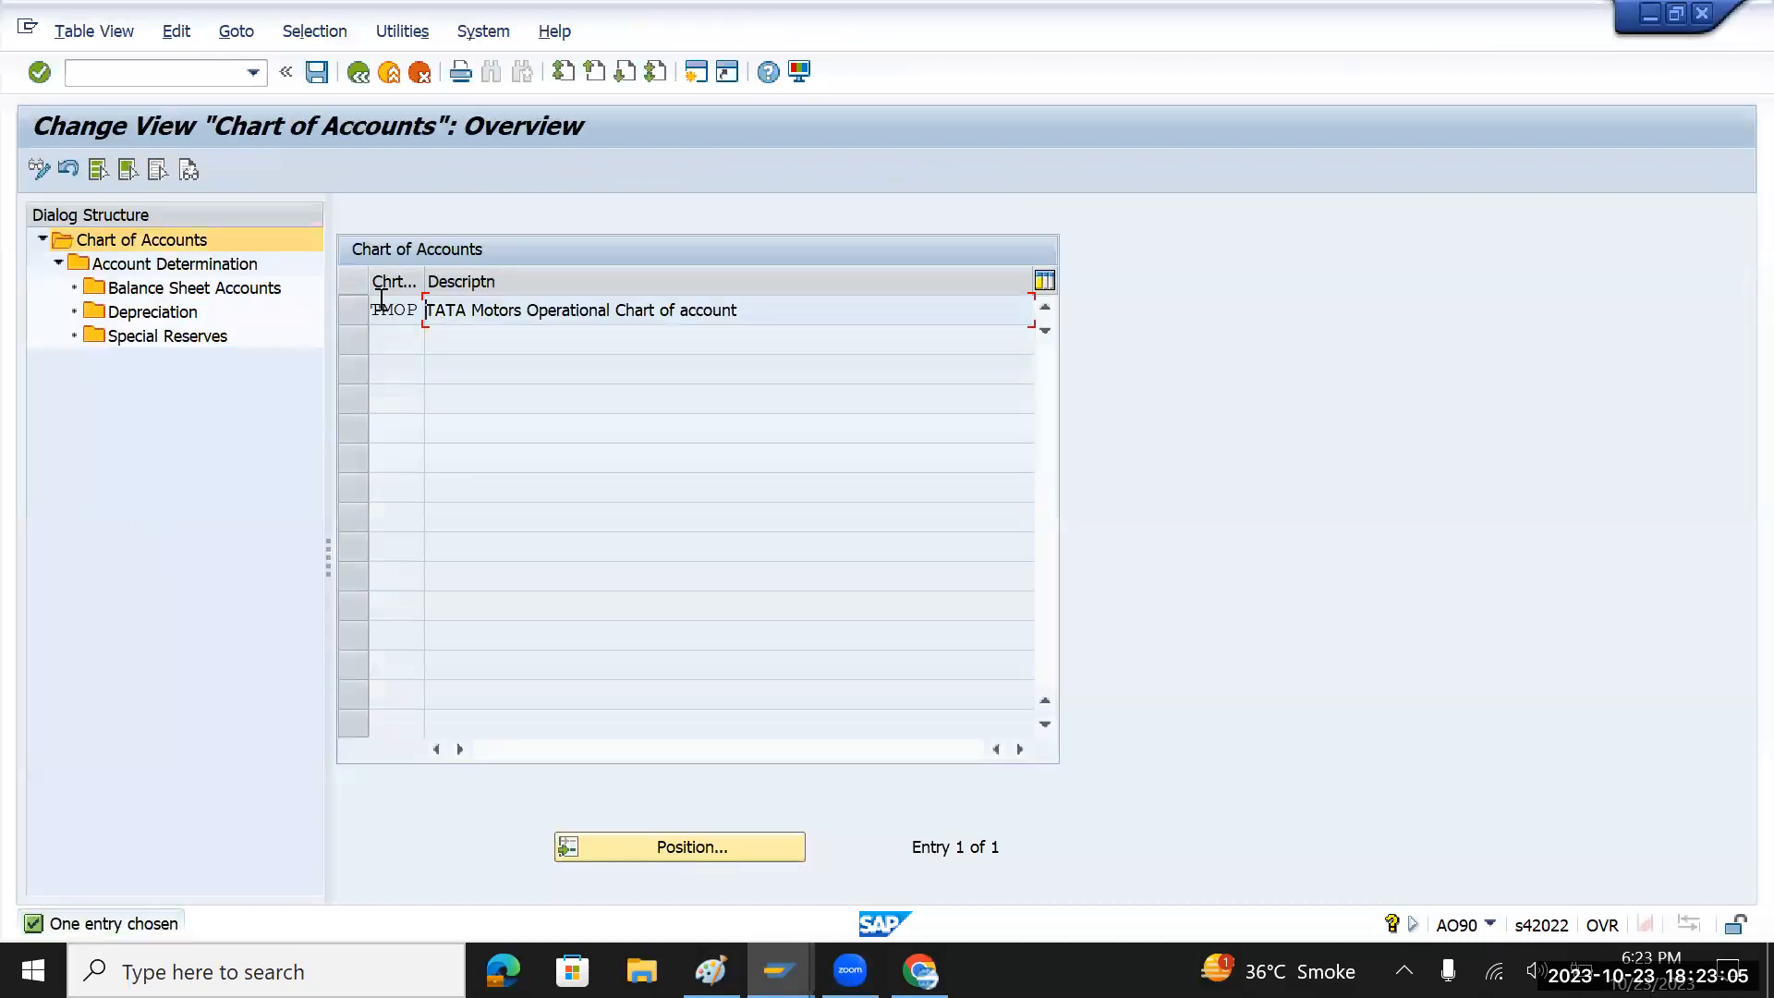
pyautogui.click(354, 307)
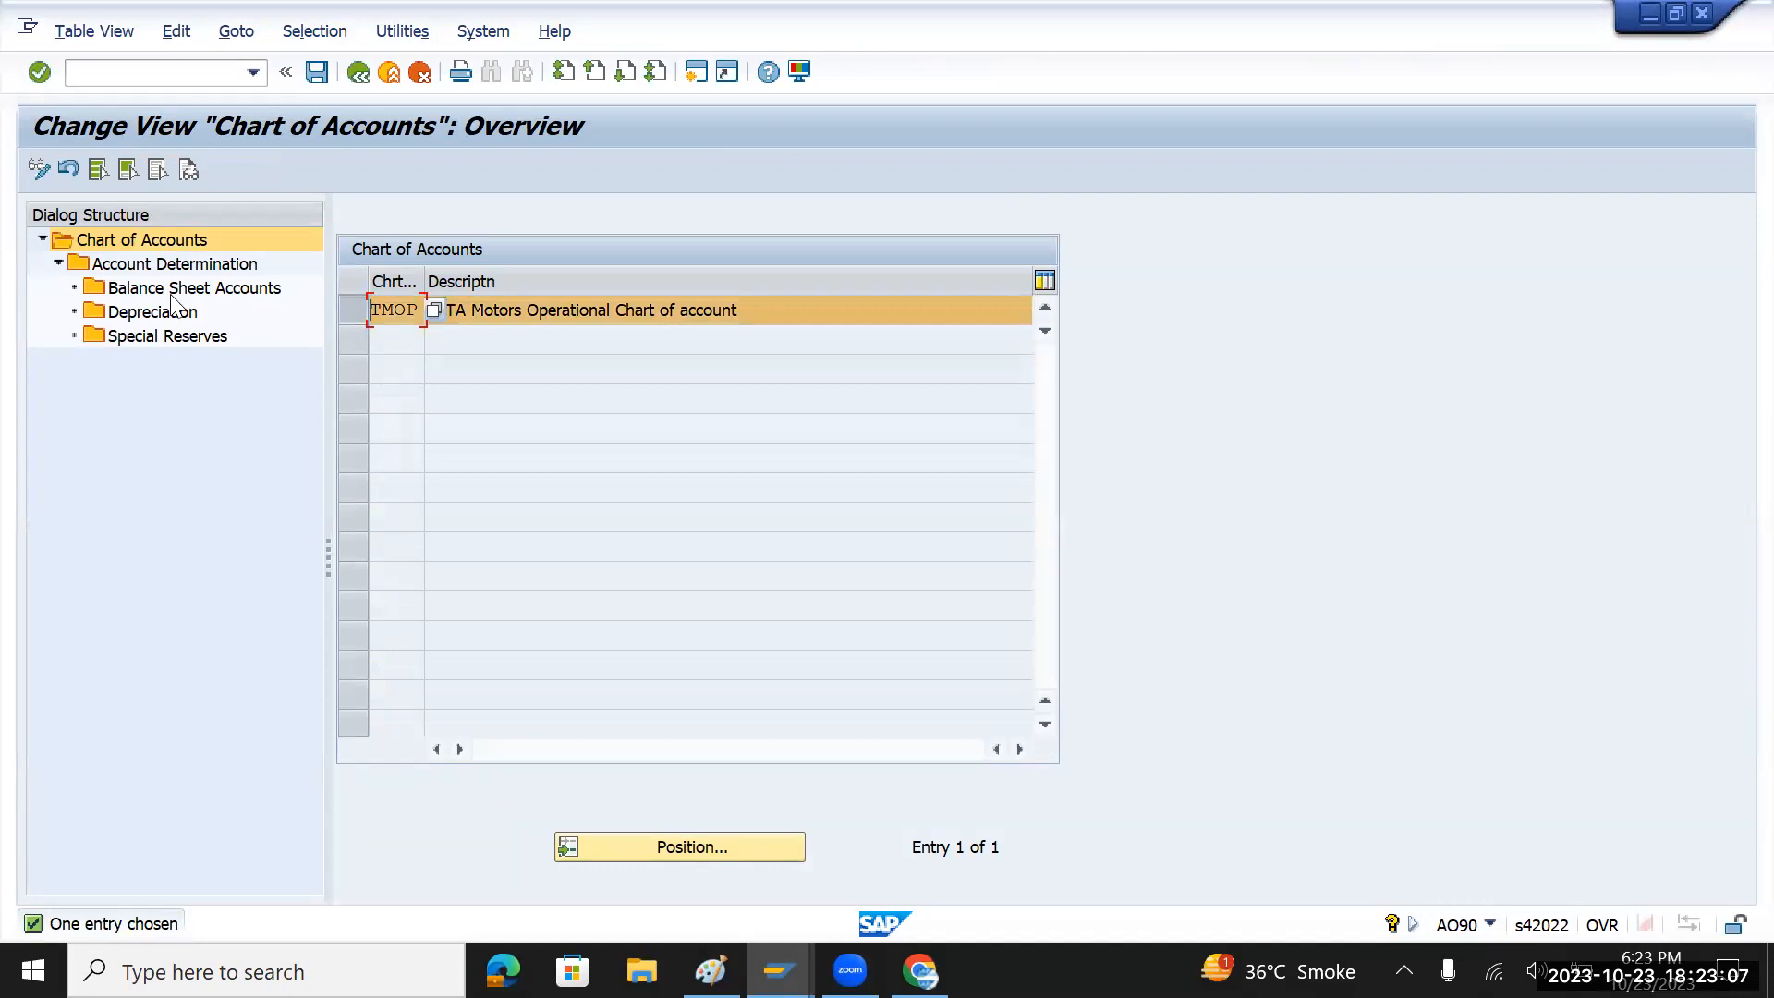
pyautogui.click(170, 261)
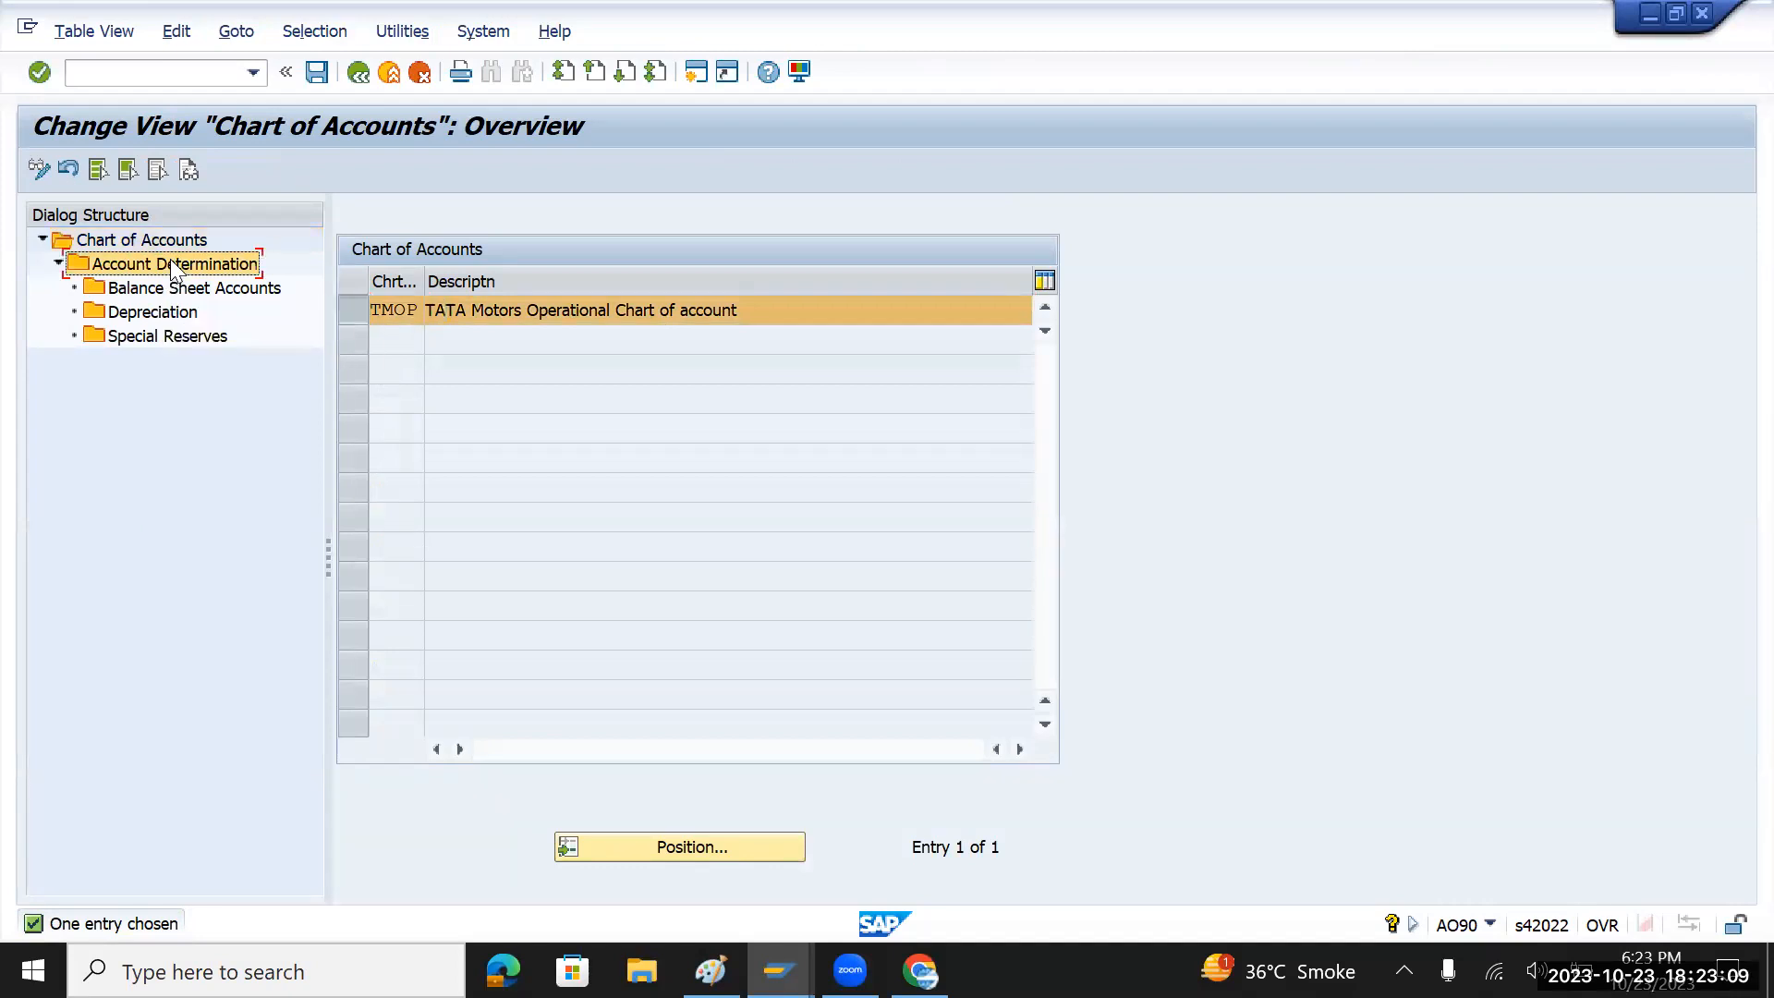
pyautogui.doubleClick(170, 261)
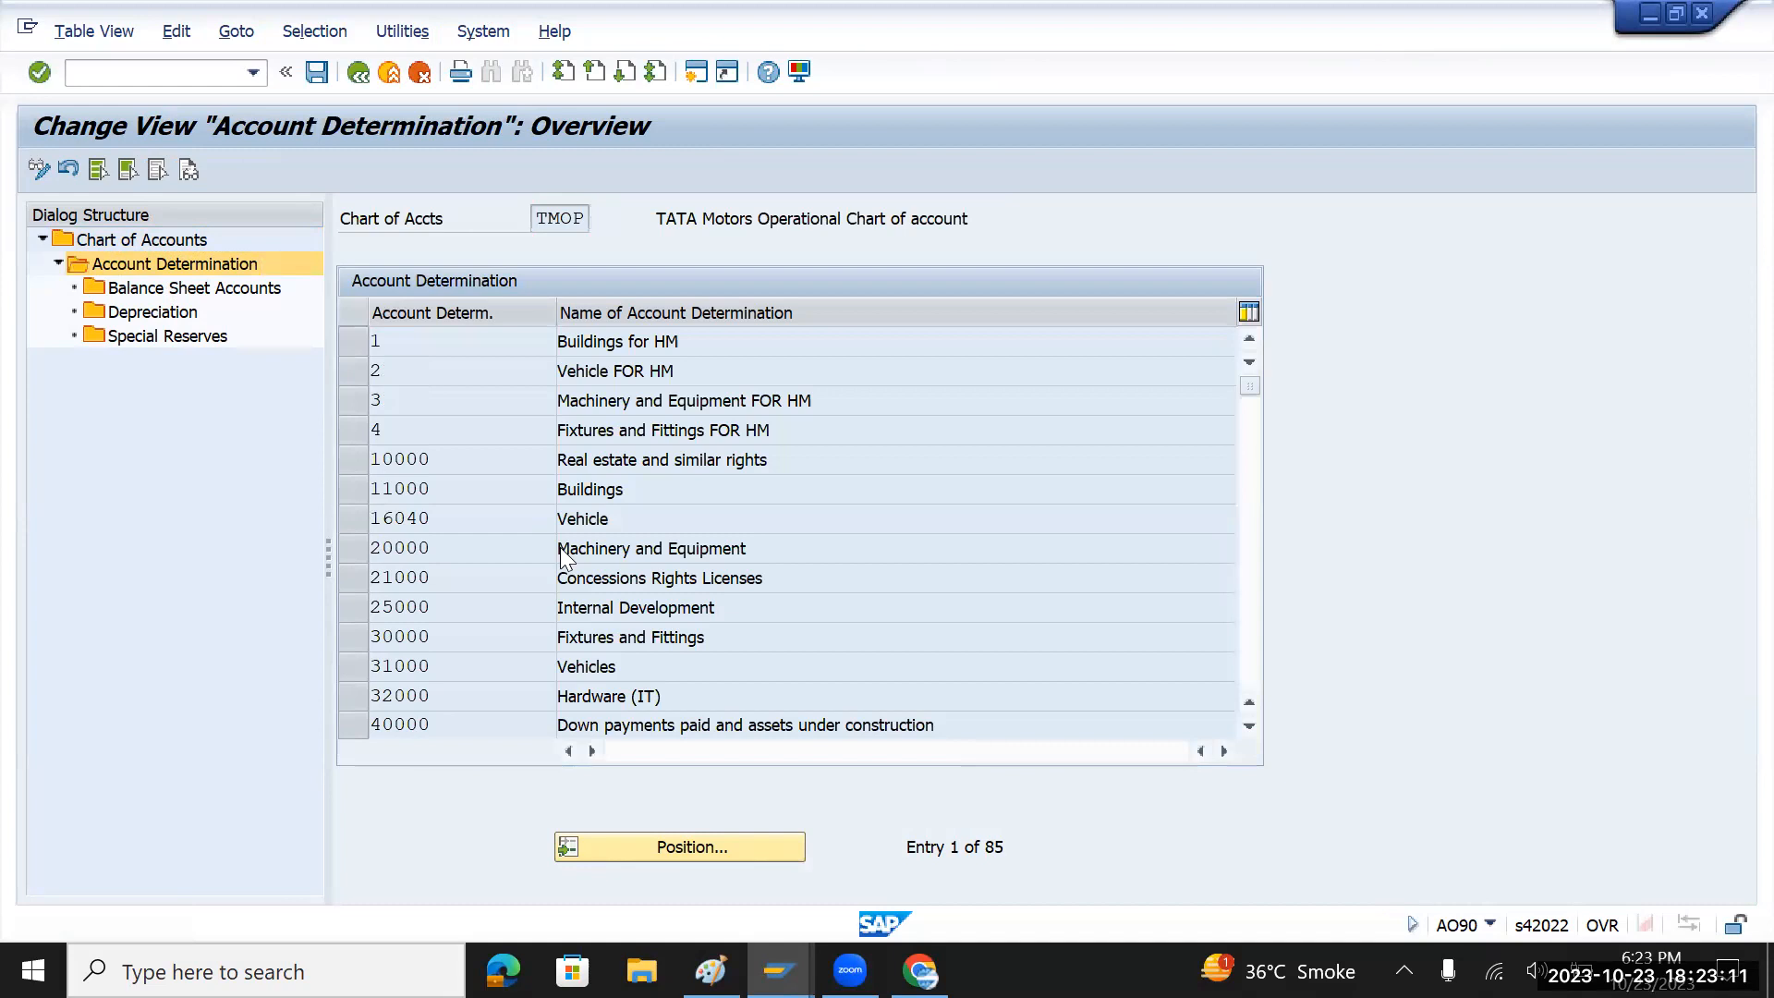
# - Select account determination TMMAC (Machinery and Equipment) and open its balance sheet accounts
pyautogui.scroll(-11, 560, 547)
pyautogui.scroll(-9, 562, 547)
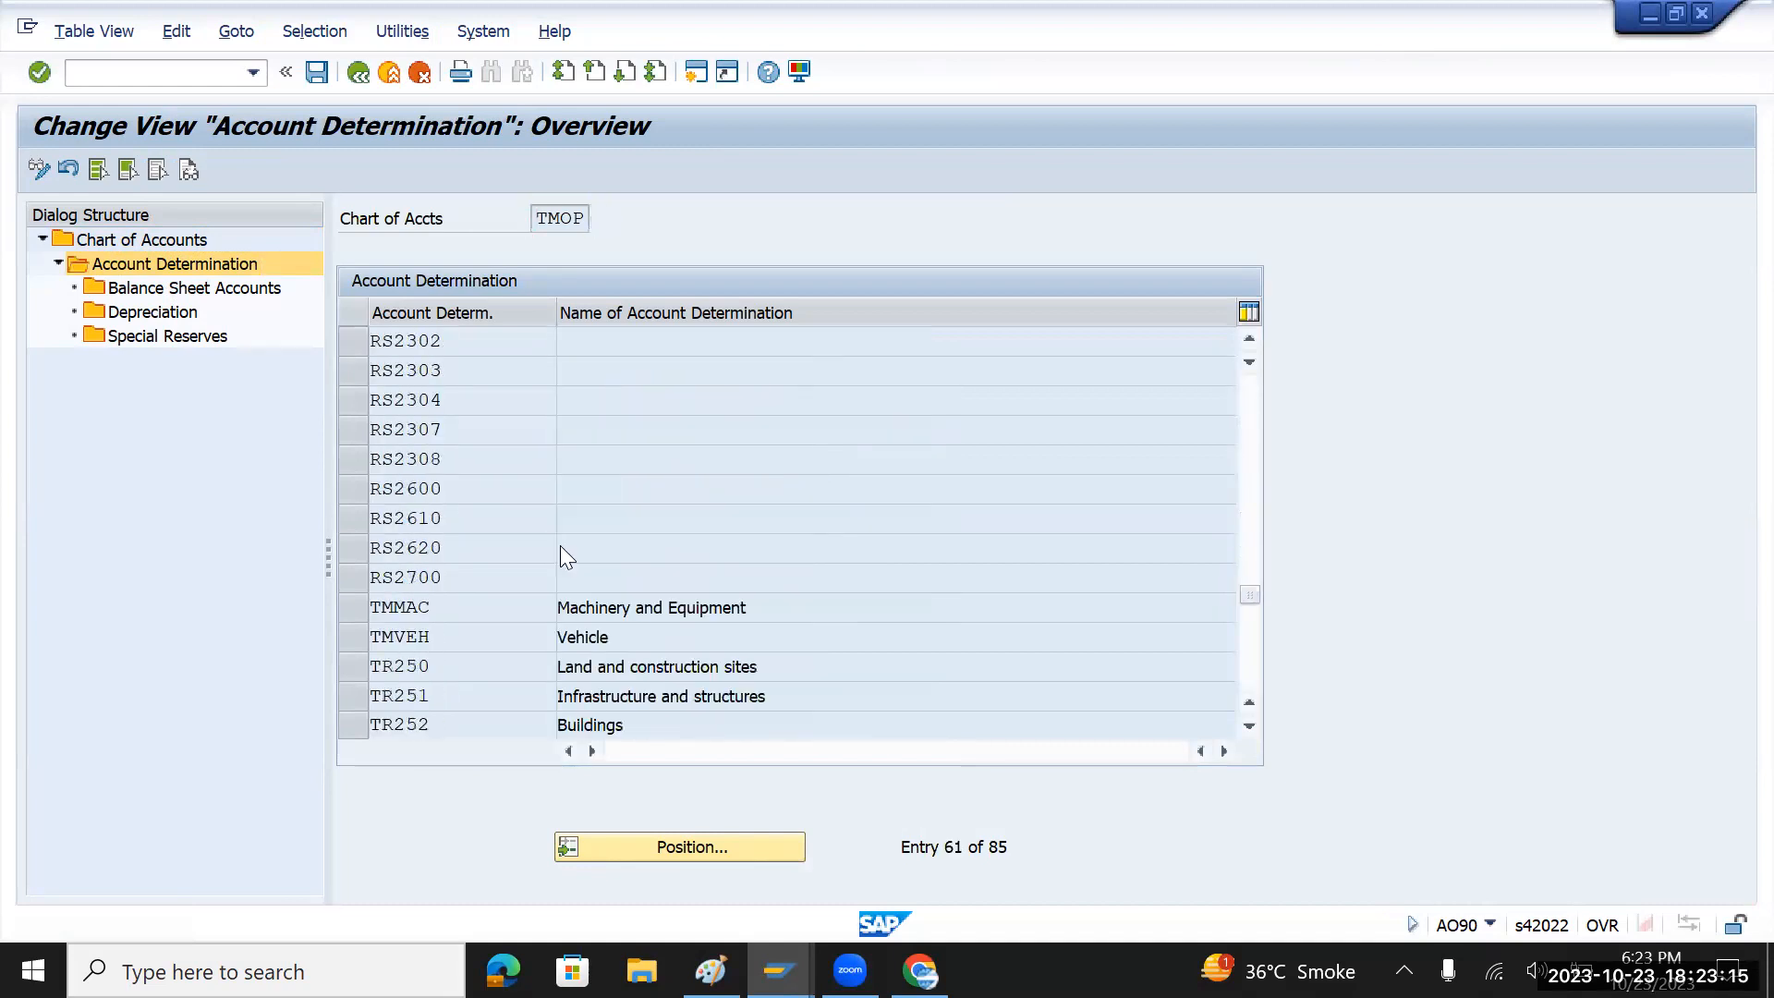
pyautogui.scroll(-1, 560, 546)
pyautogui.click(361, 519)
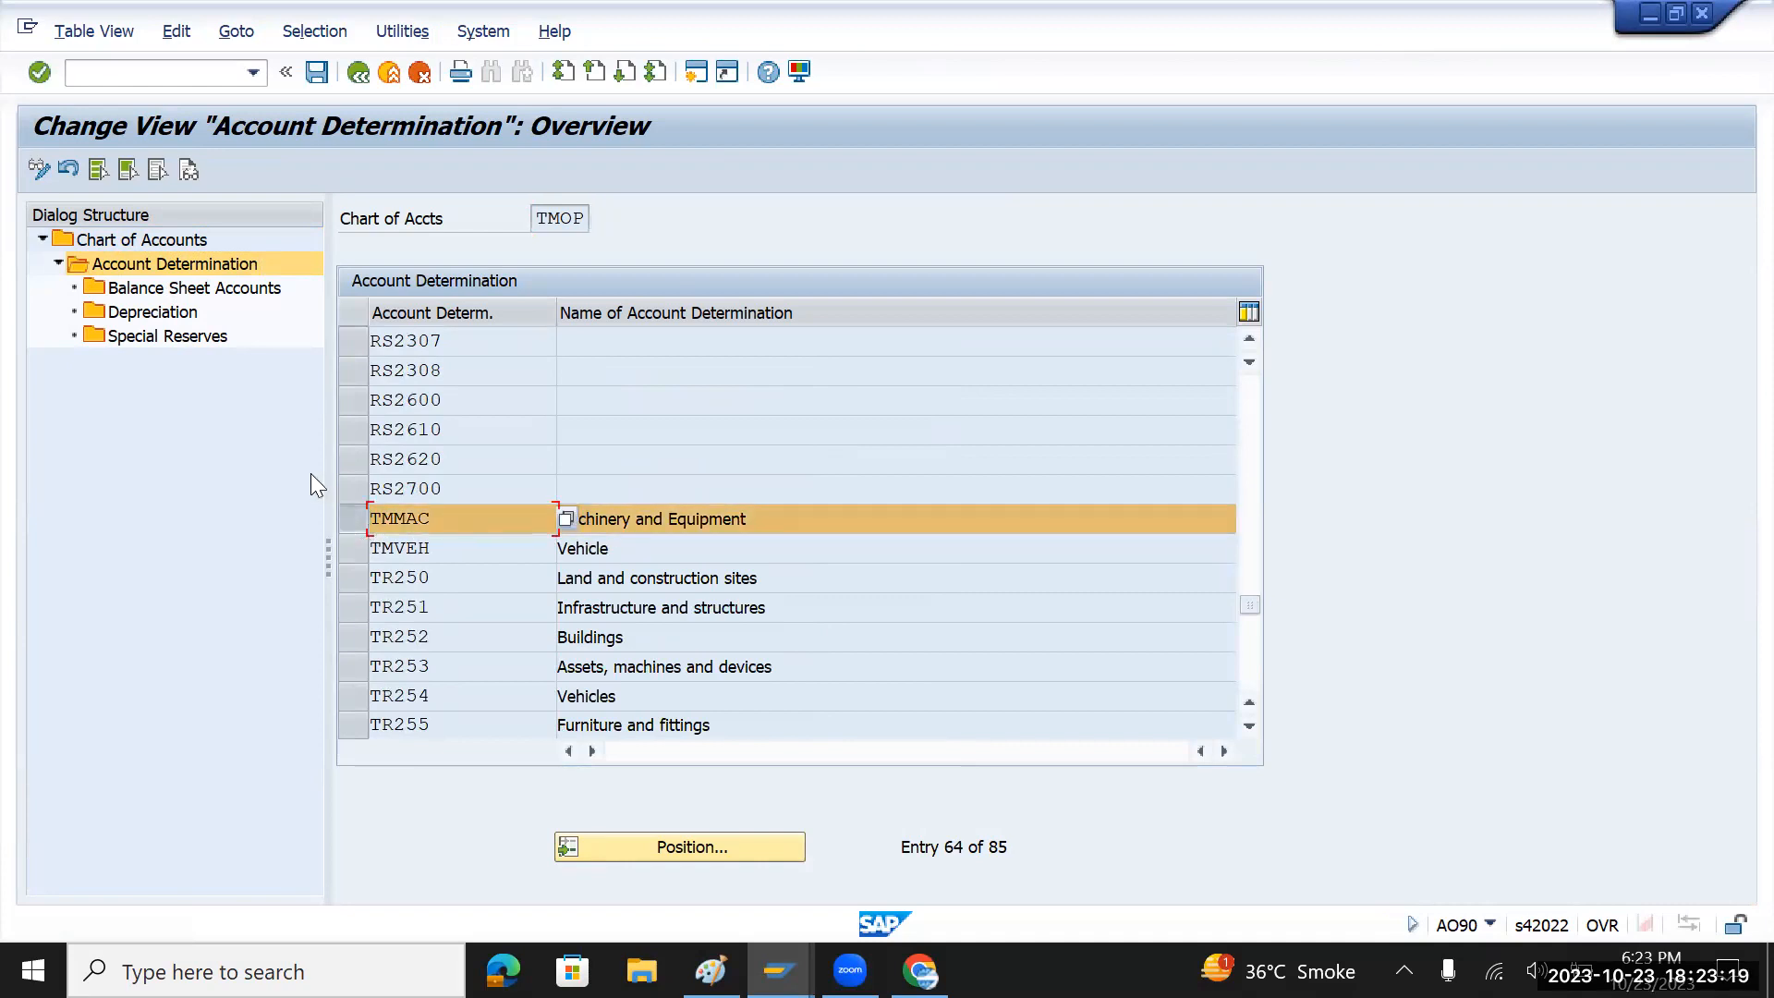
pyautogui.click(211, 289)
pyautogui.doubleClick(210, 290)
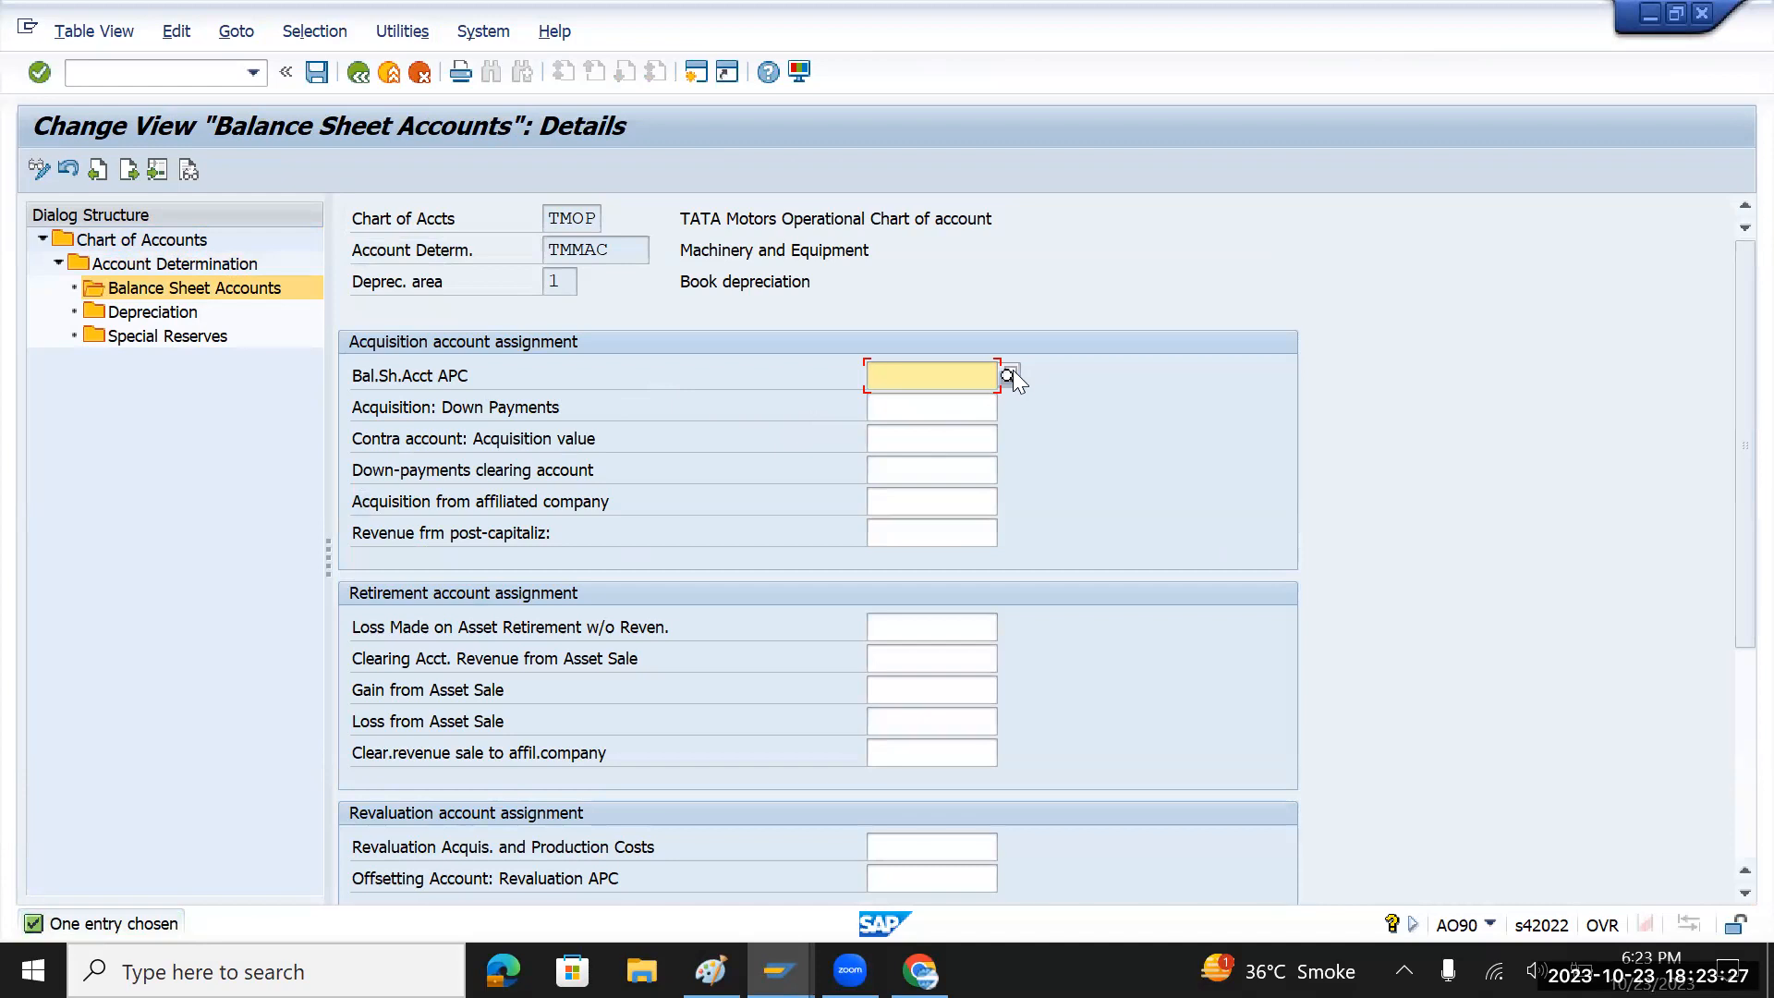
pyautogui.press('F4')
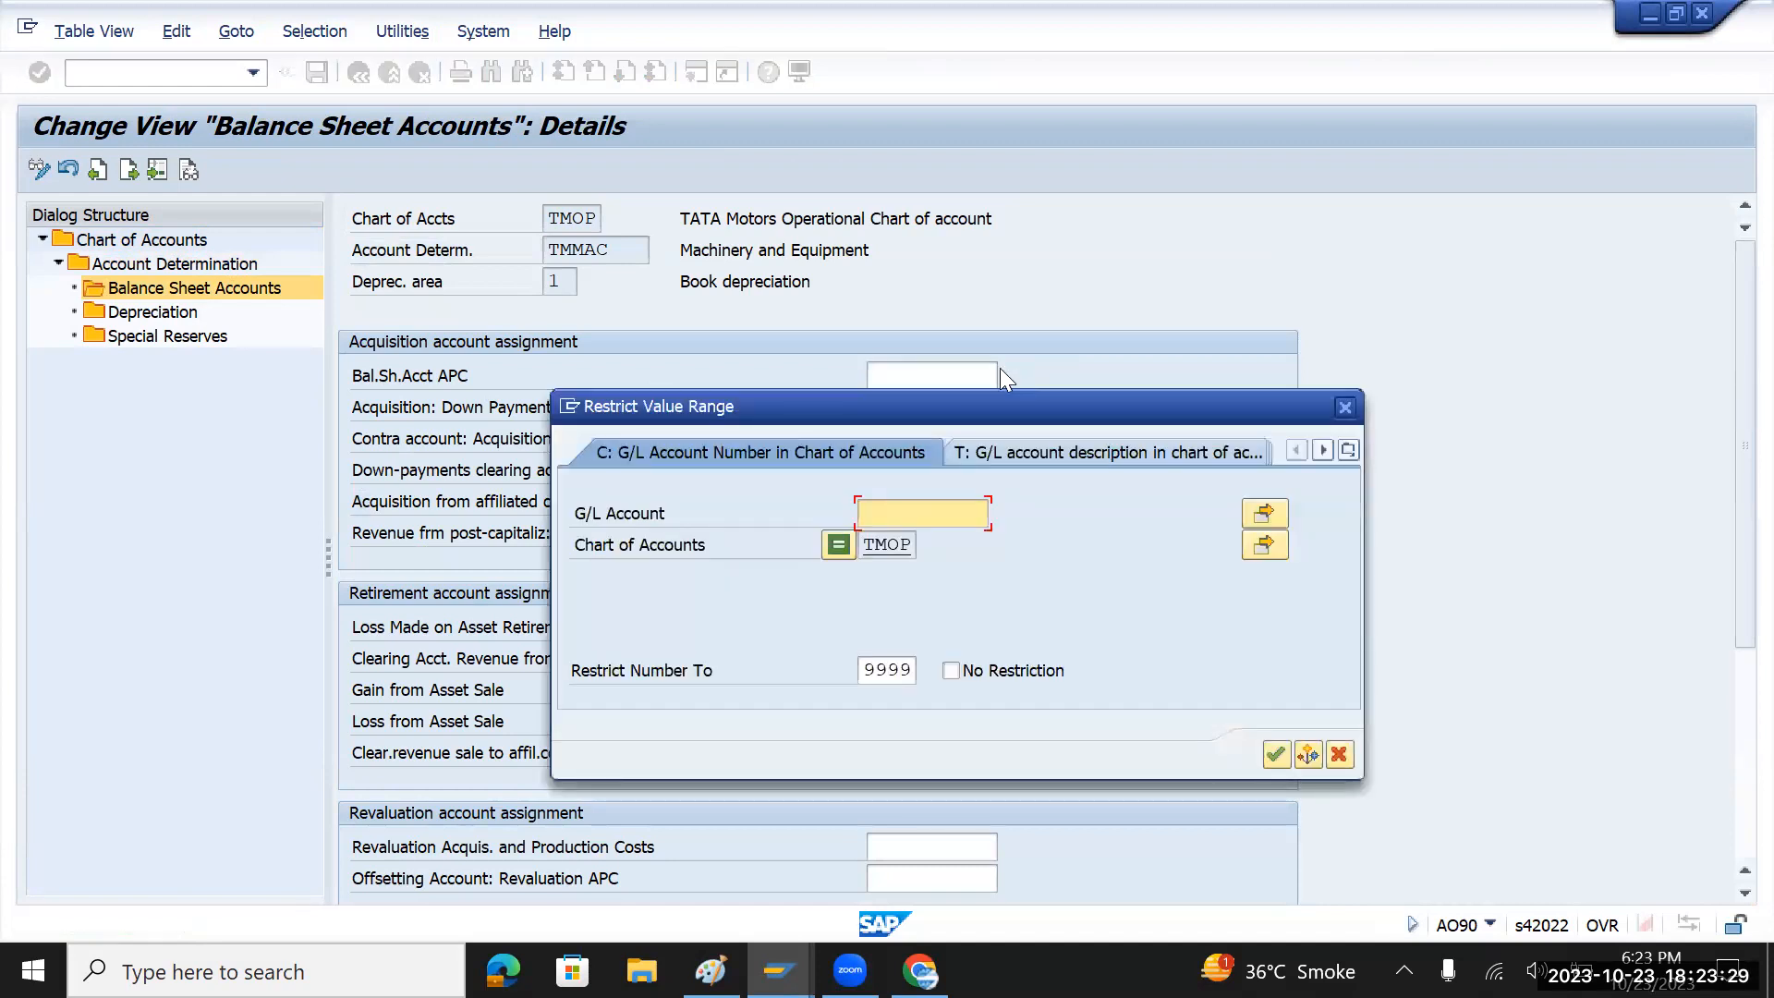
pyautogui.click(1275, 755)
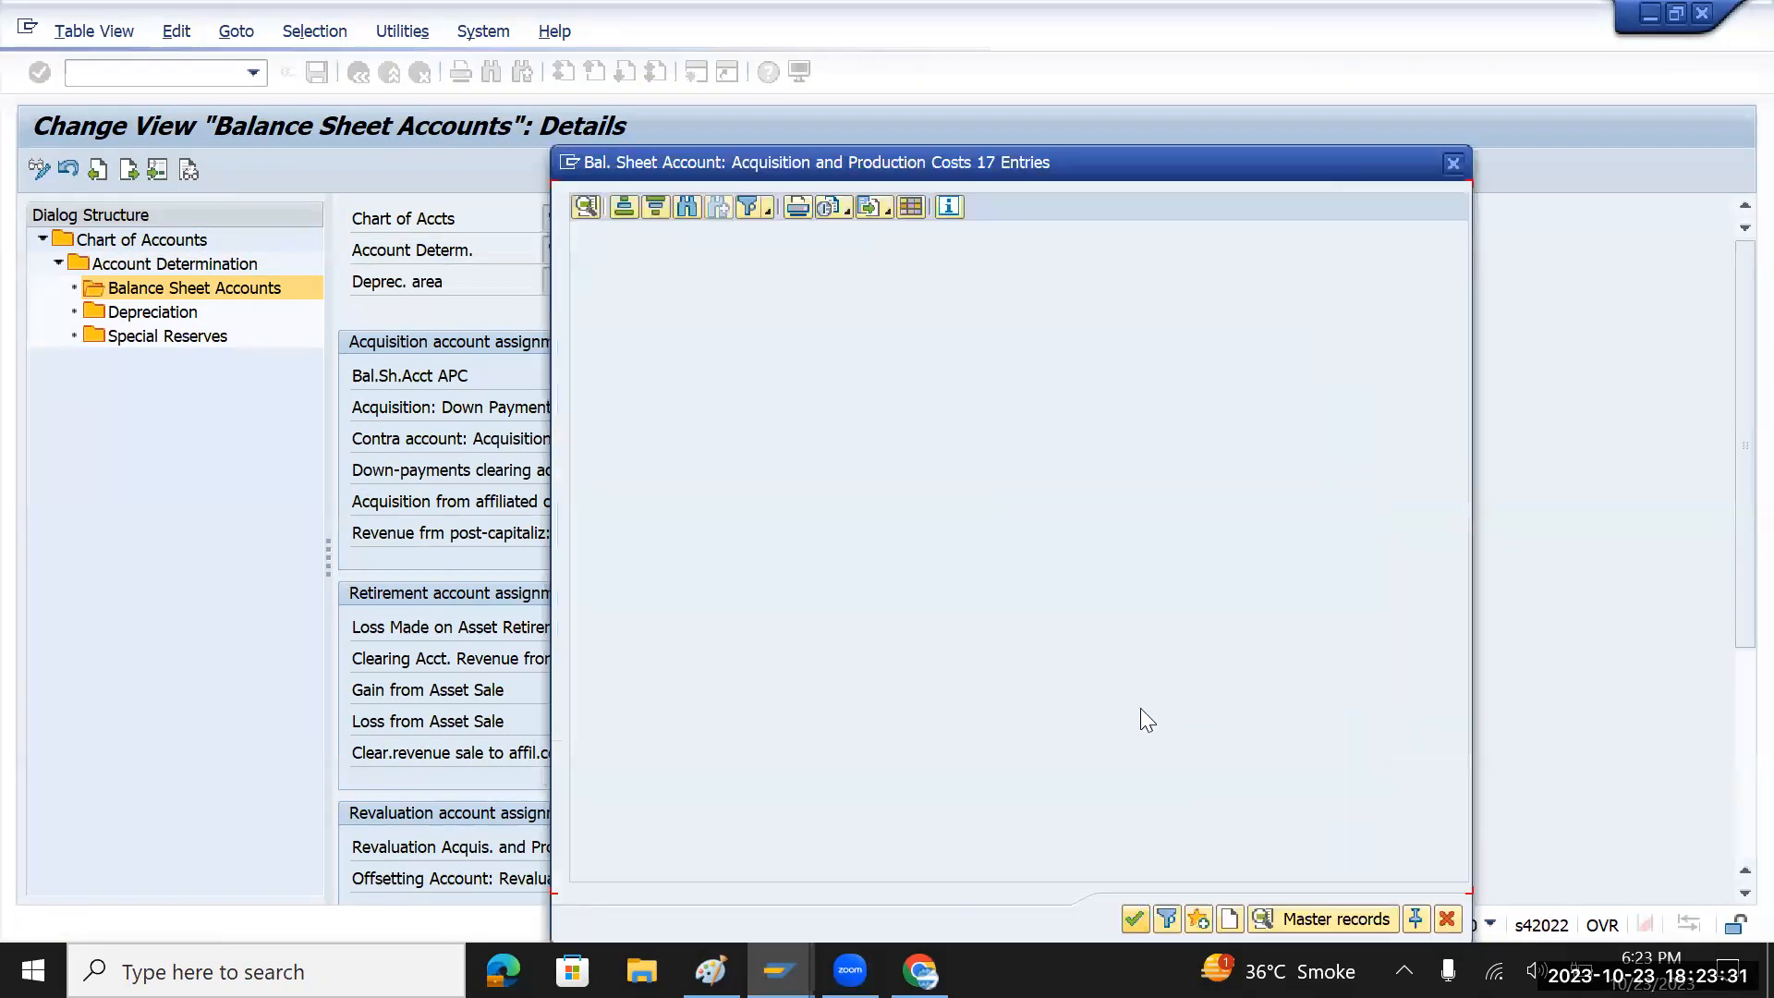
pyautogui.moveTo(763, 166); pyautogui.dragTo(674, 316)
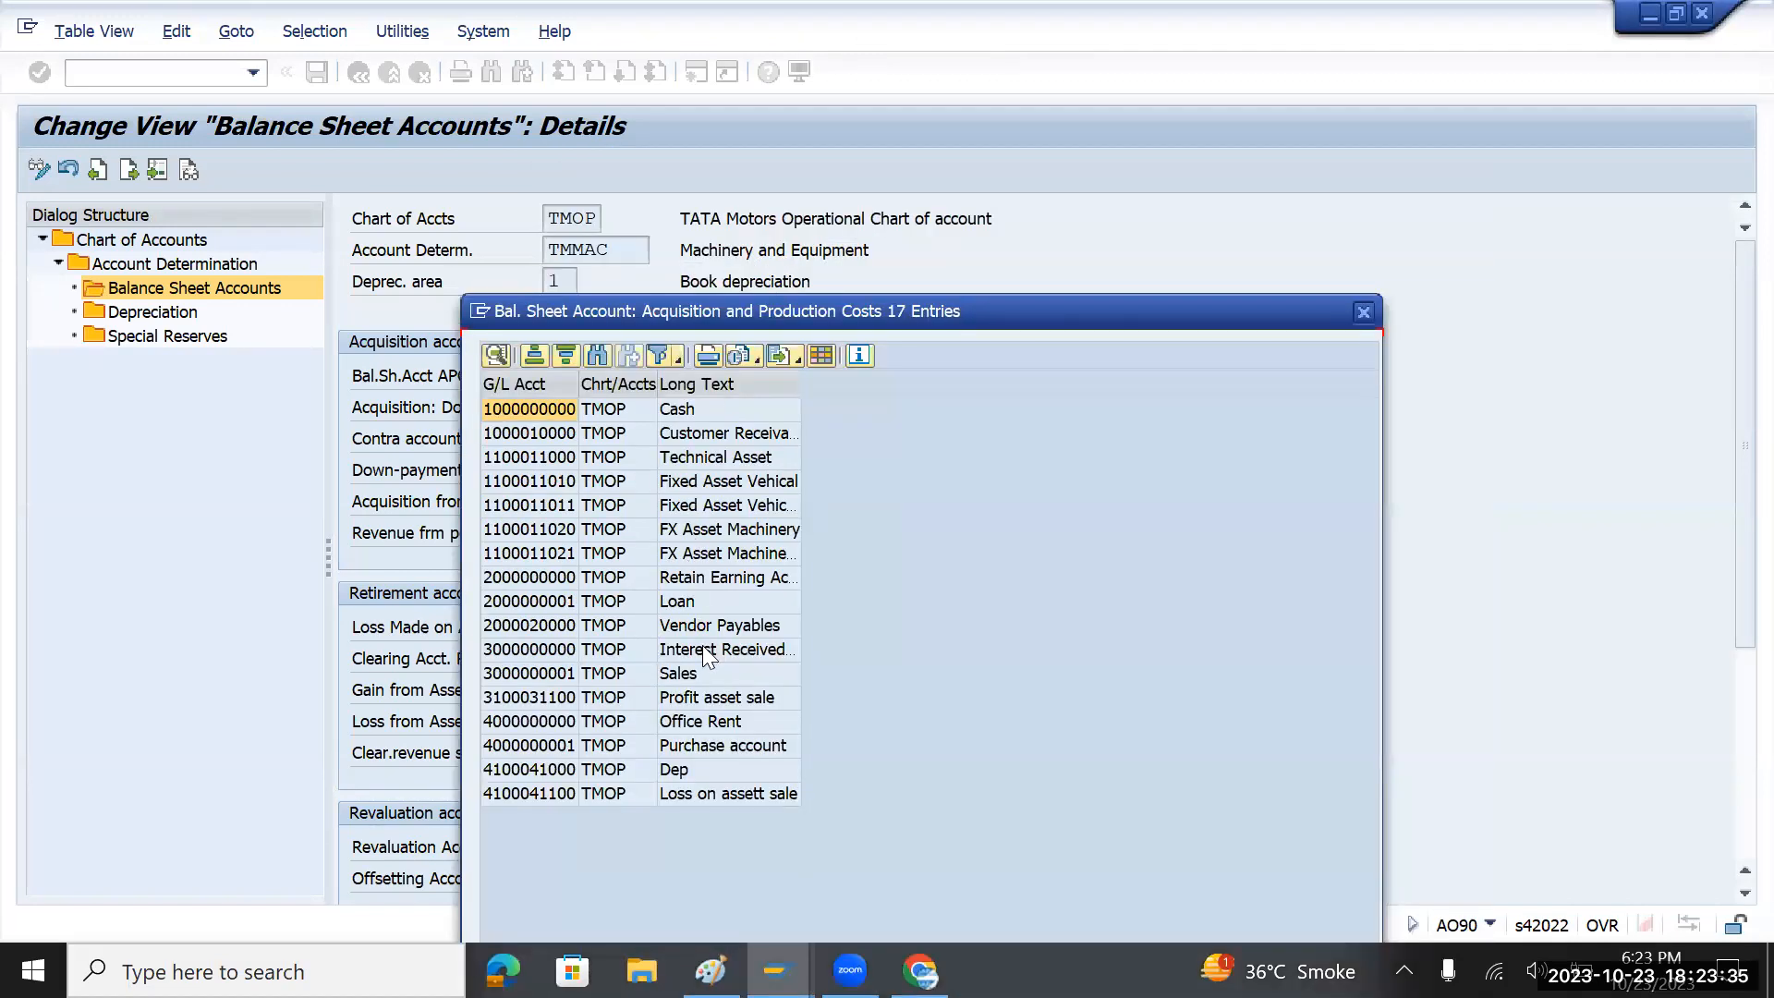
pyautogui.click(740, 532)
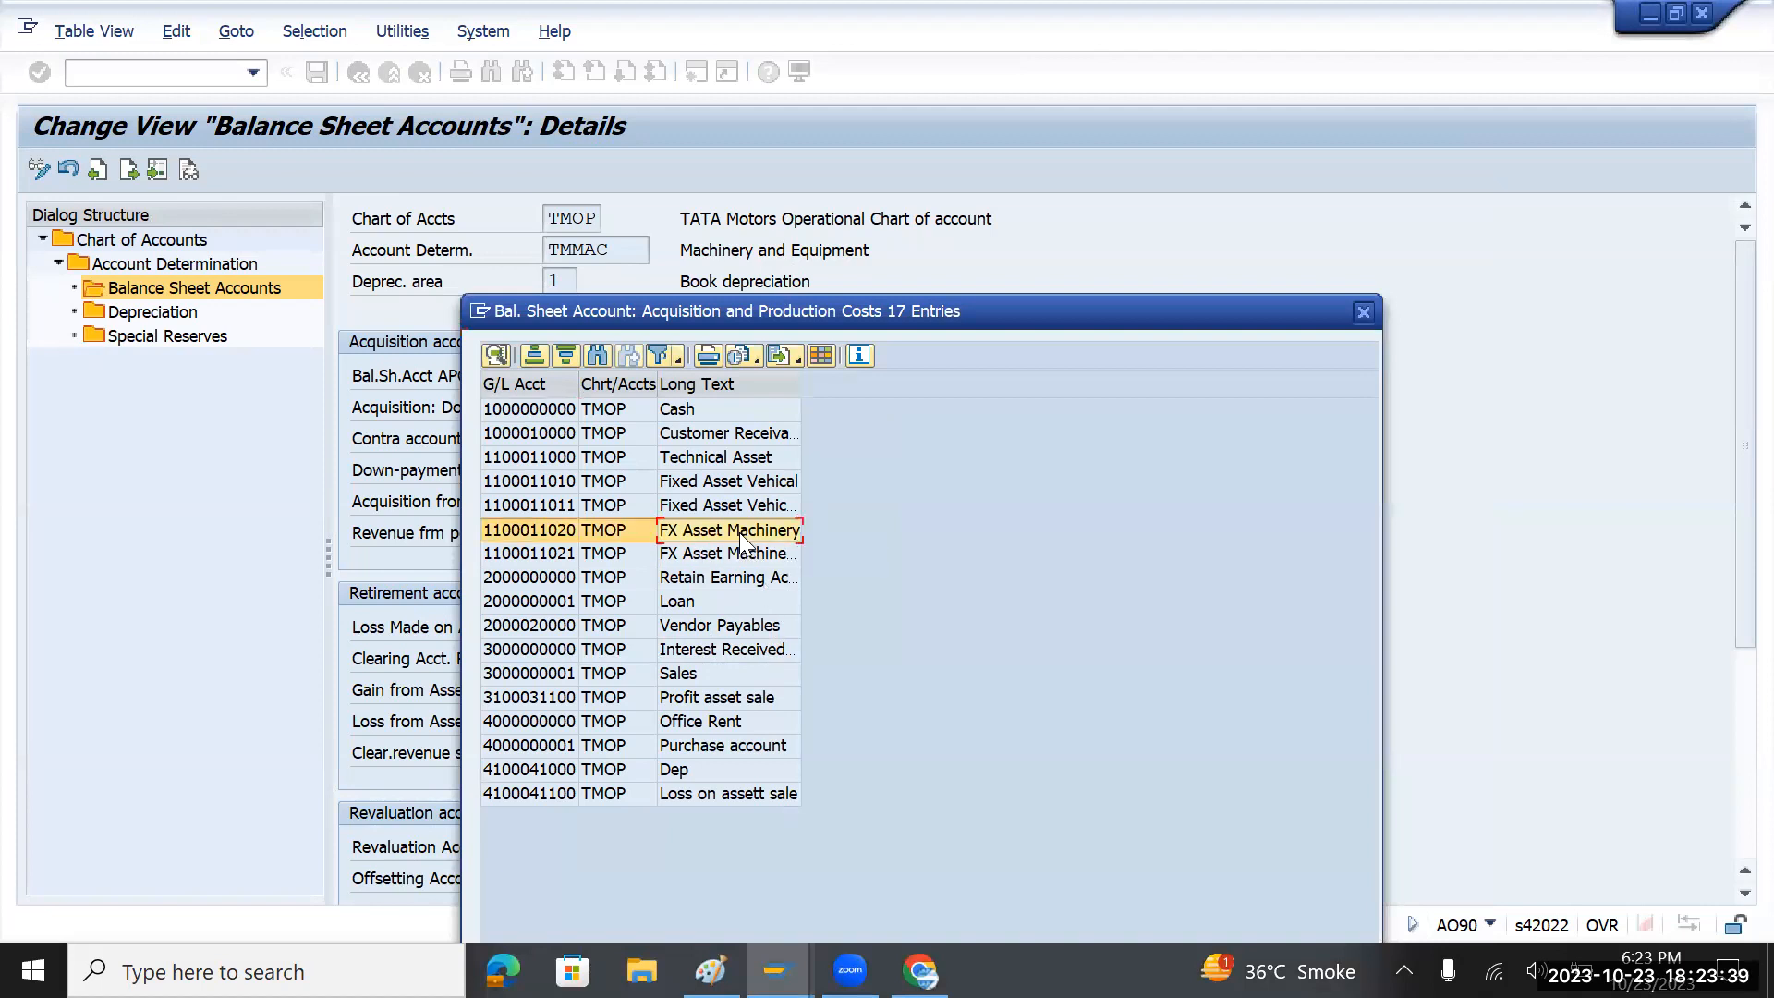
pyautogui.doubleClick(739, 532)
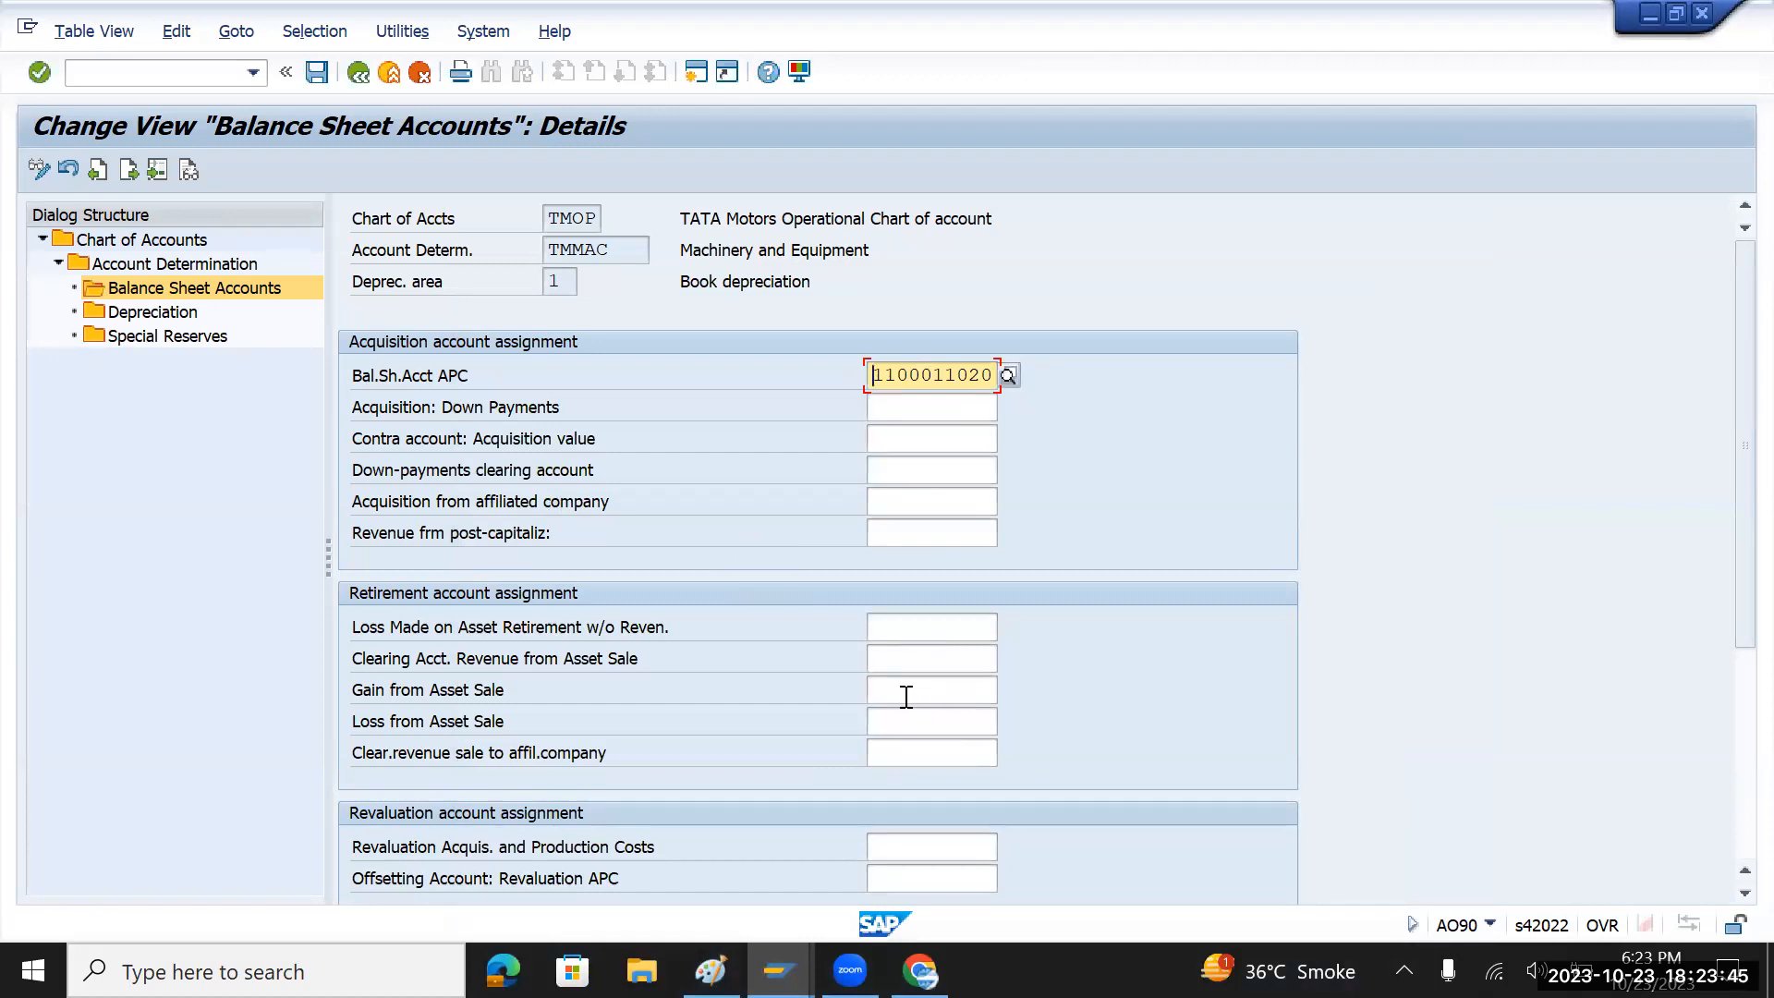
pyautogui.click(499, 723)
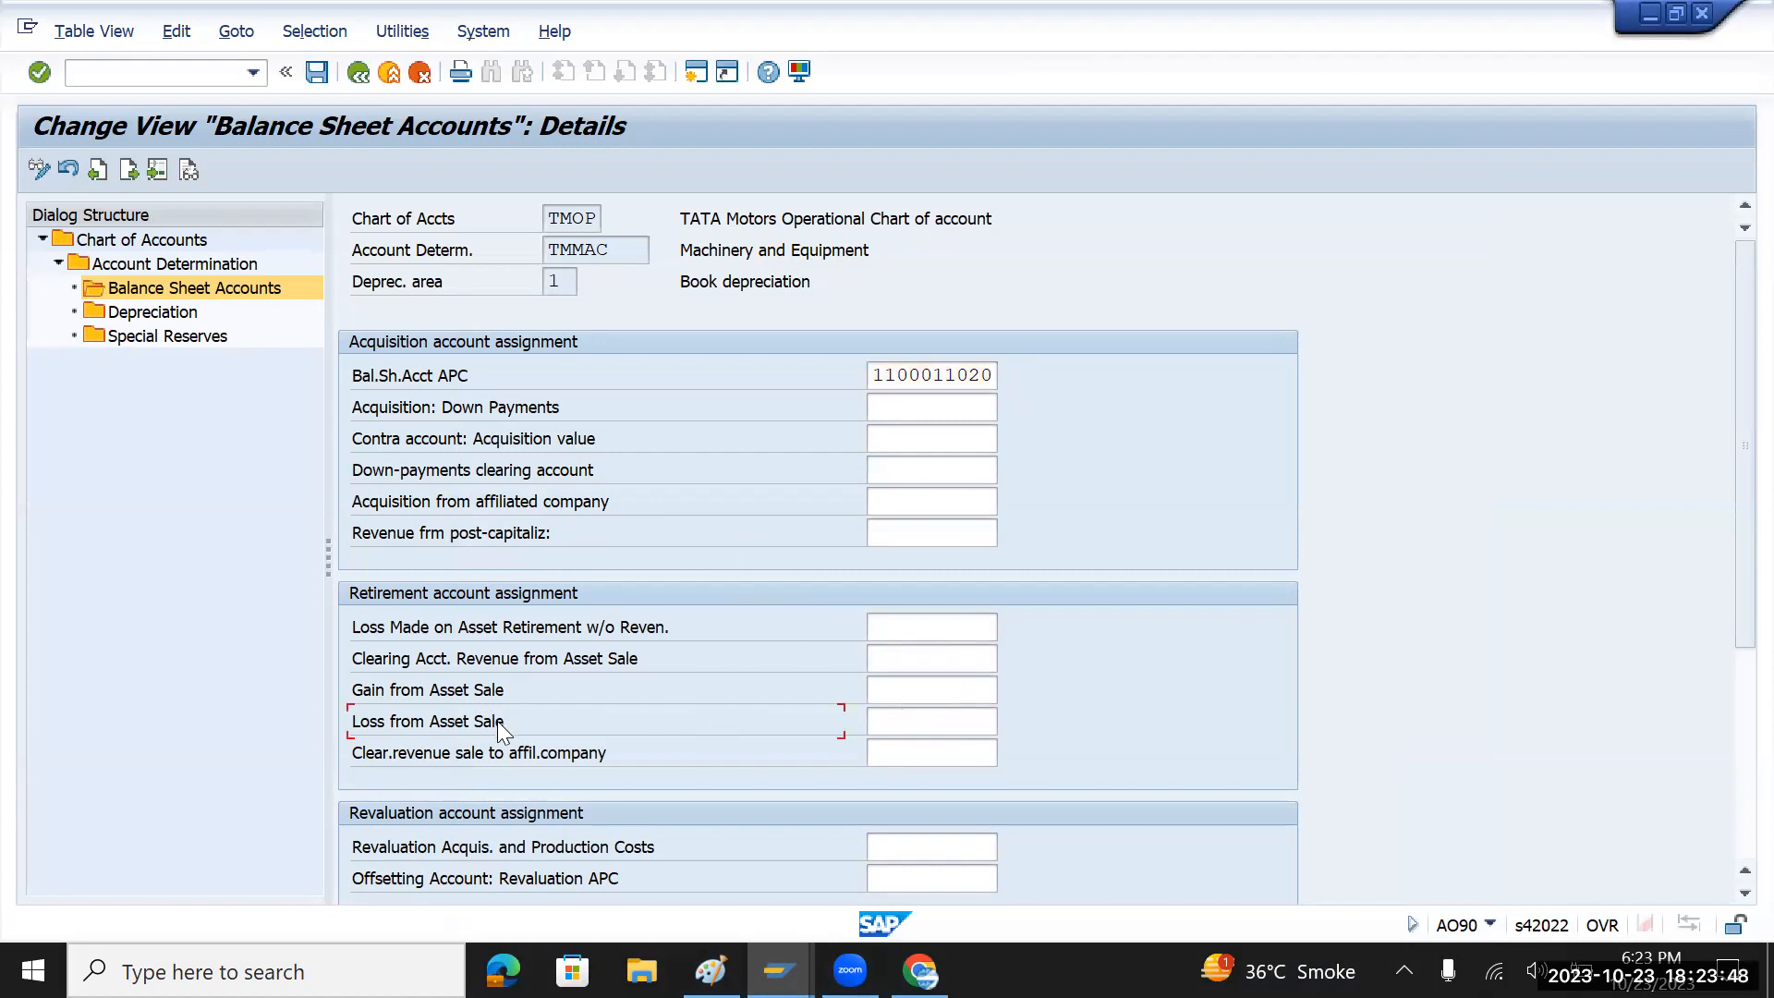
pyautogui.click(906, 691)
pyautogui.click(1008, 689)
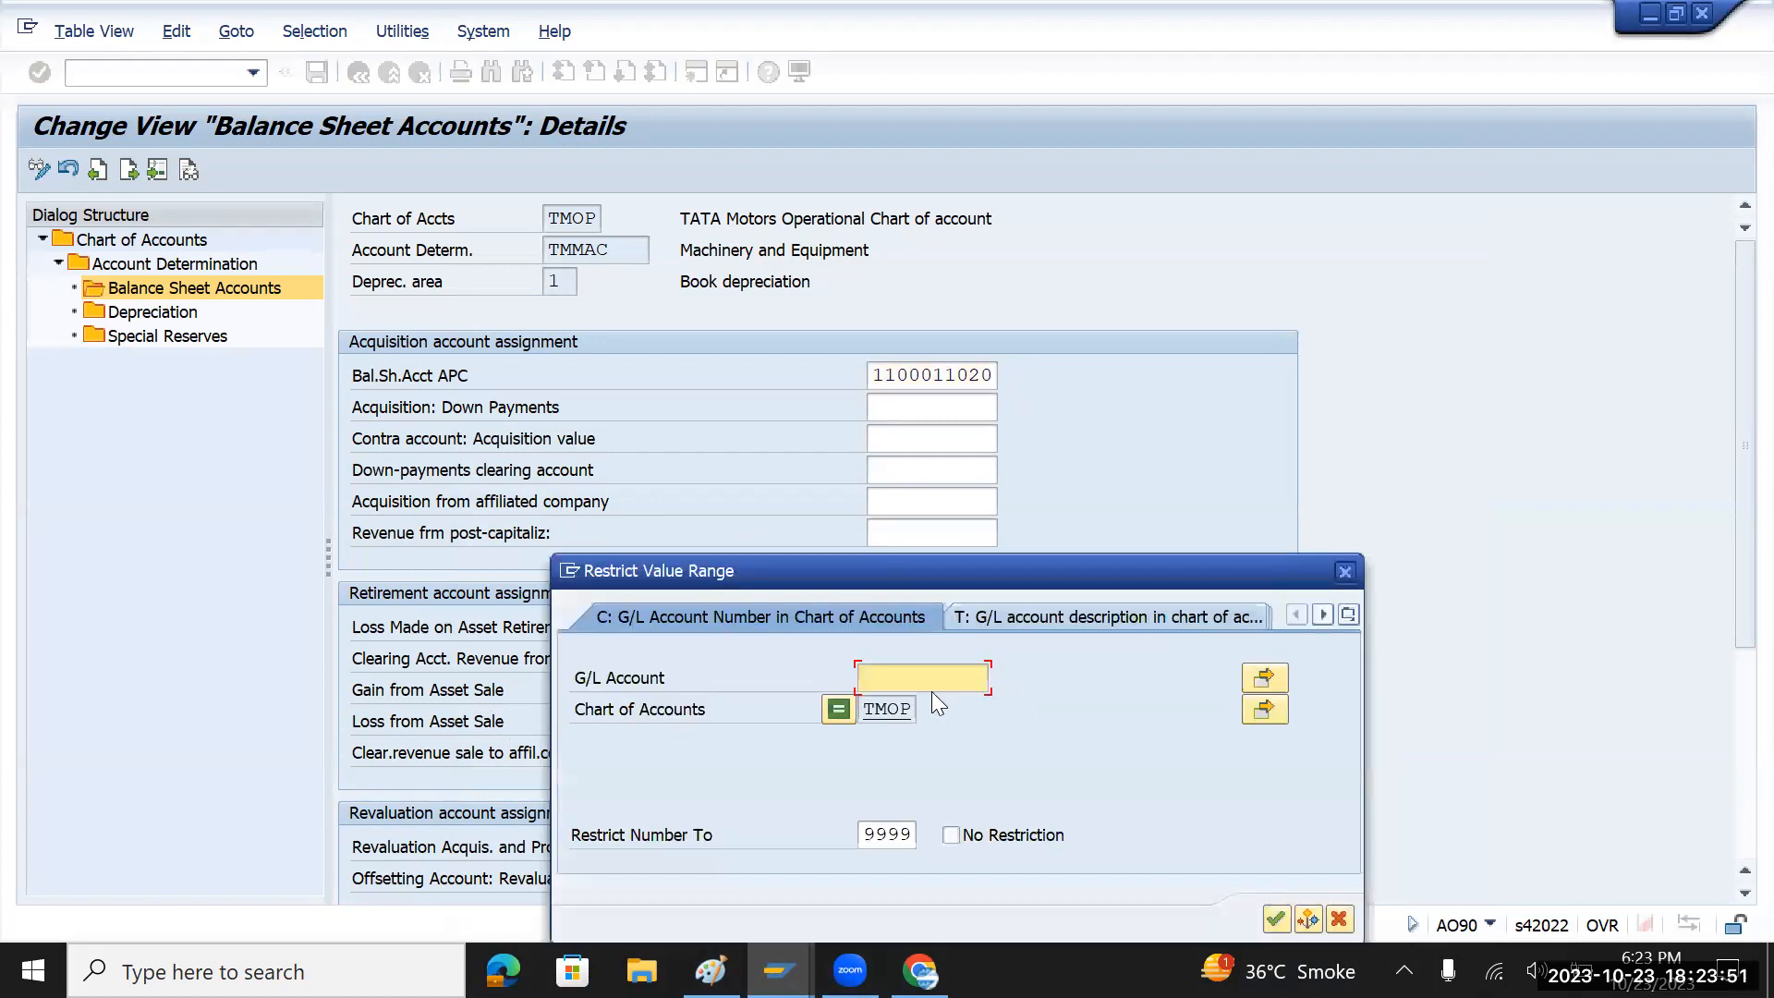
pyautogui.click(1276, 918)
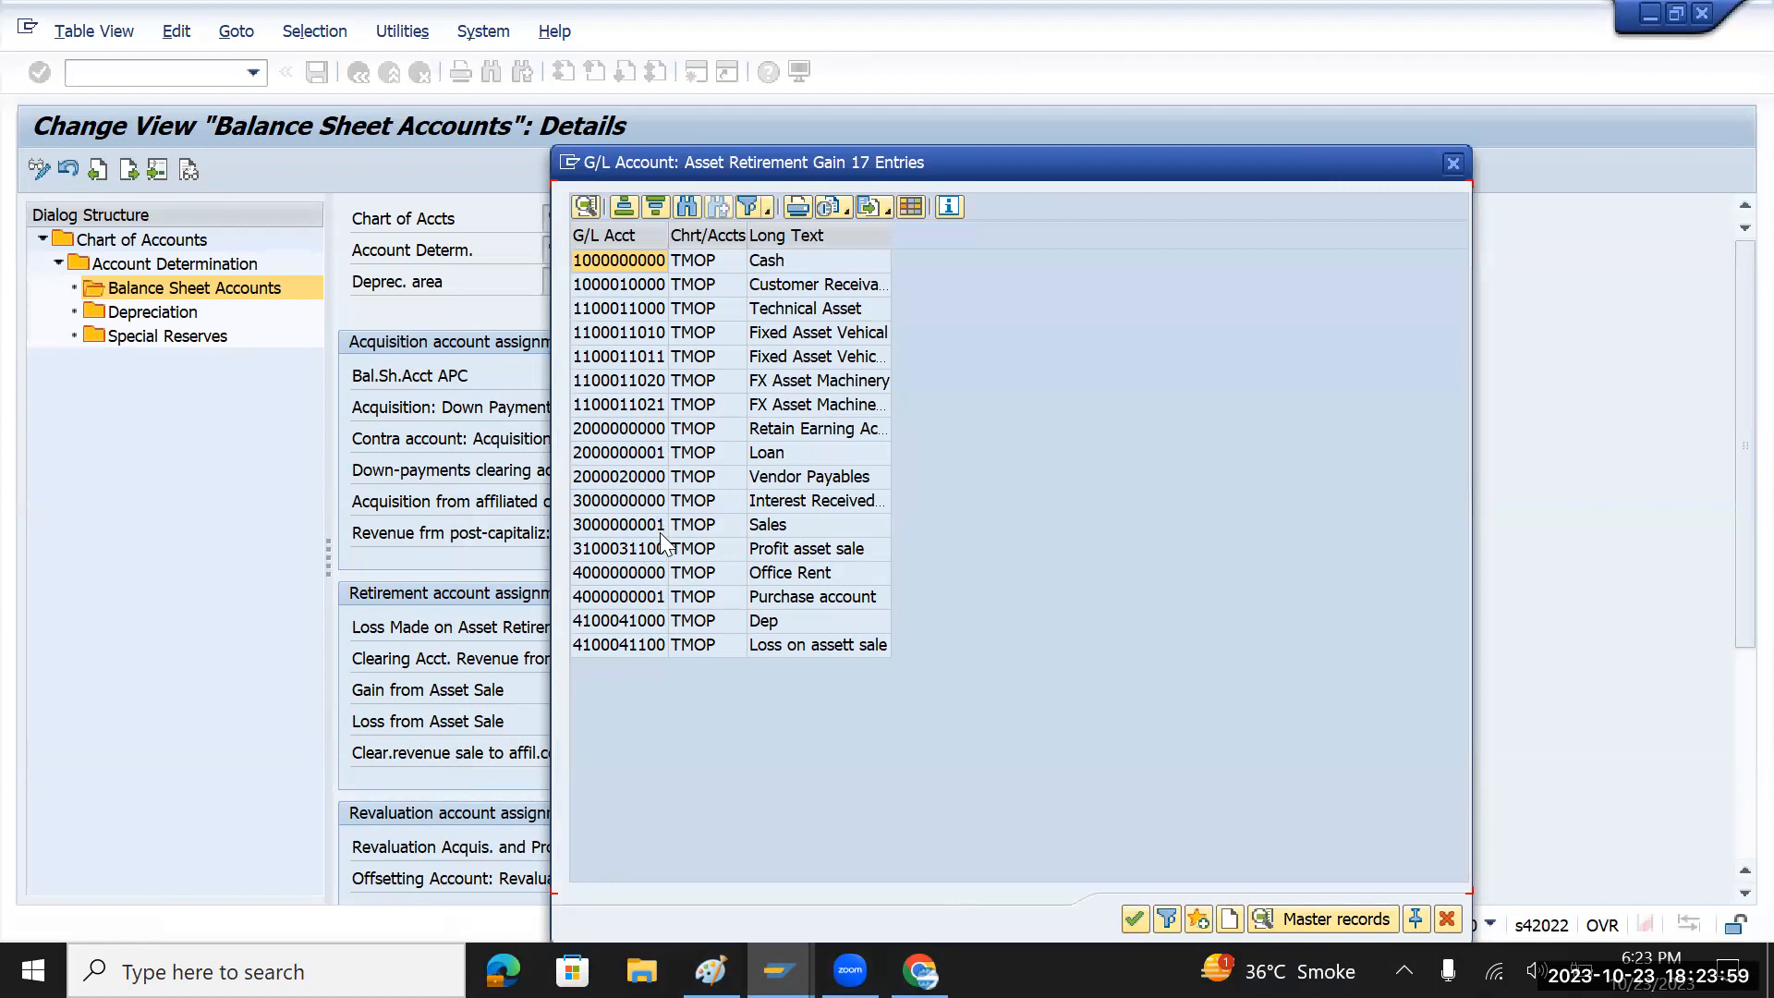
pyautogui.doubleClick(658, 551)
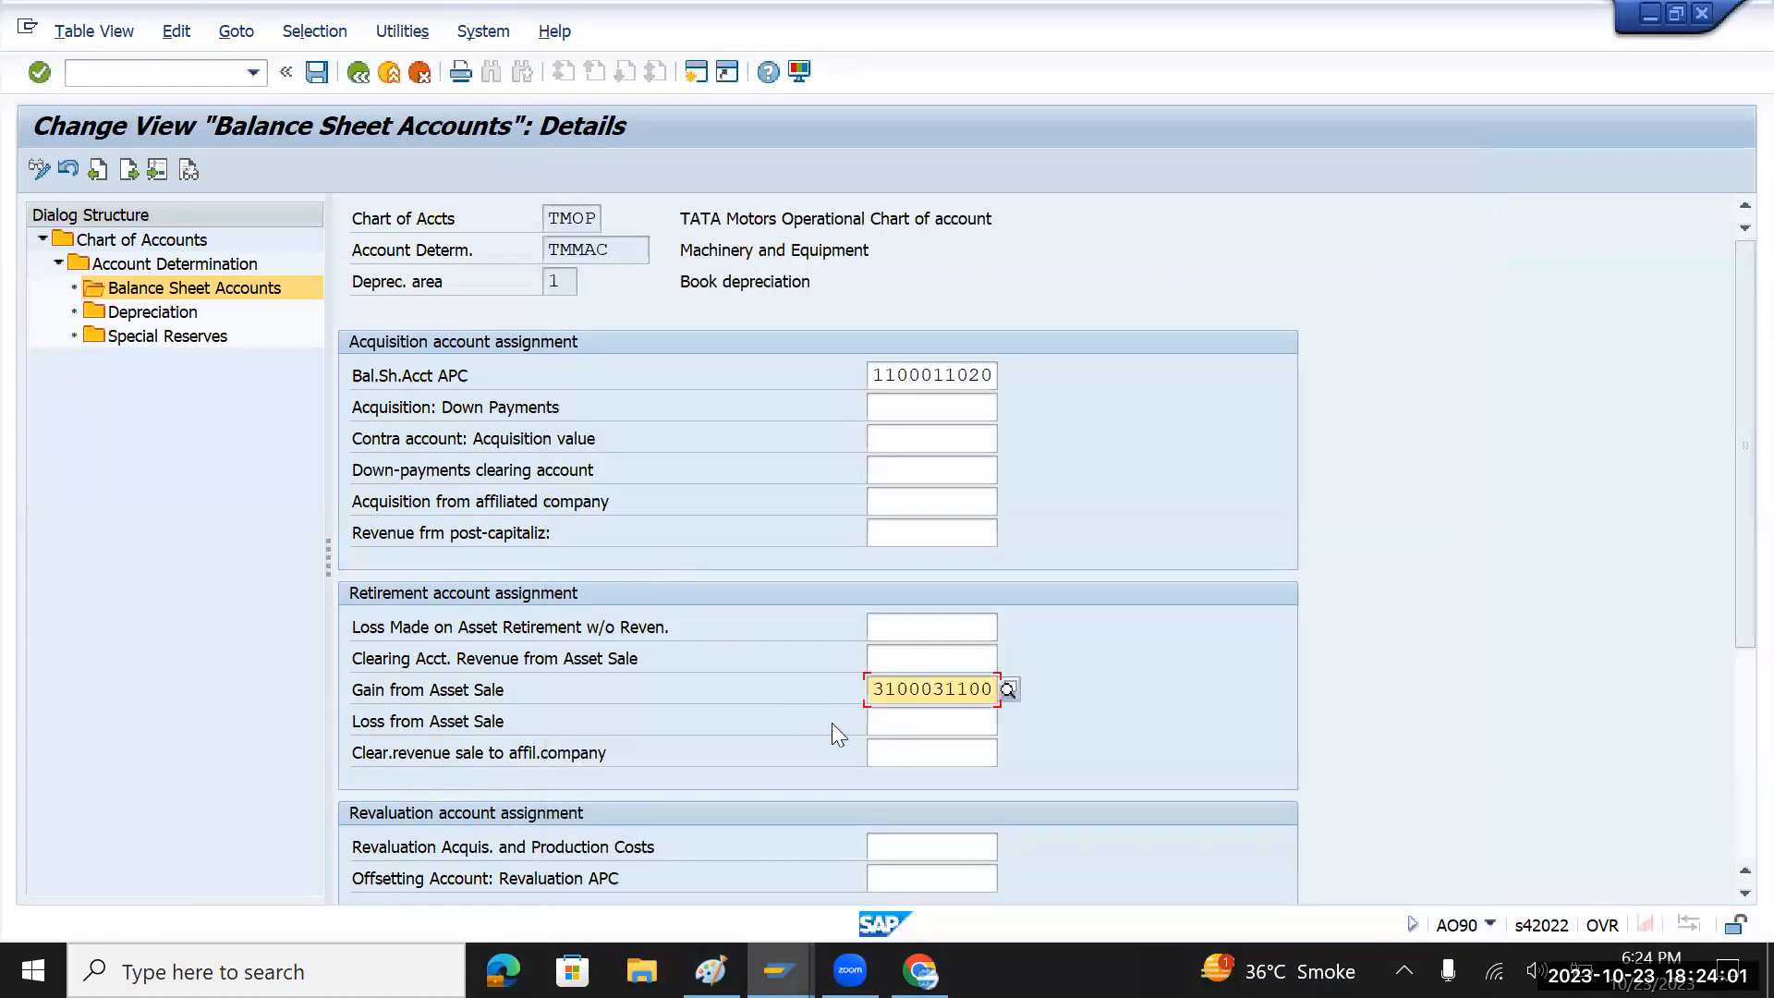
pyautogui.click(902, 723)
pyautogui.click(1005, 721)
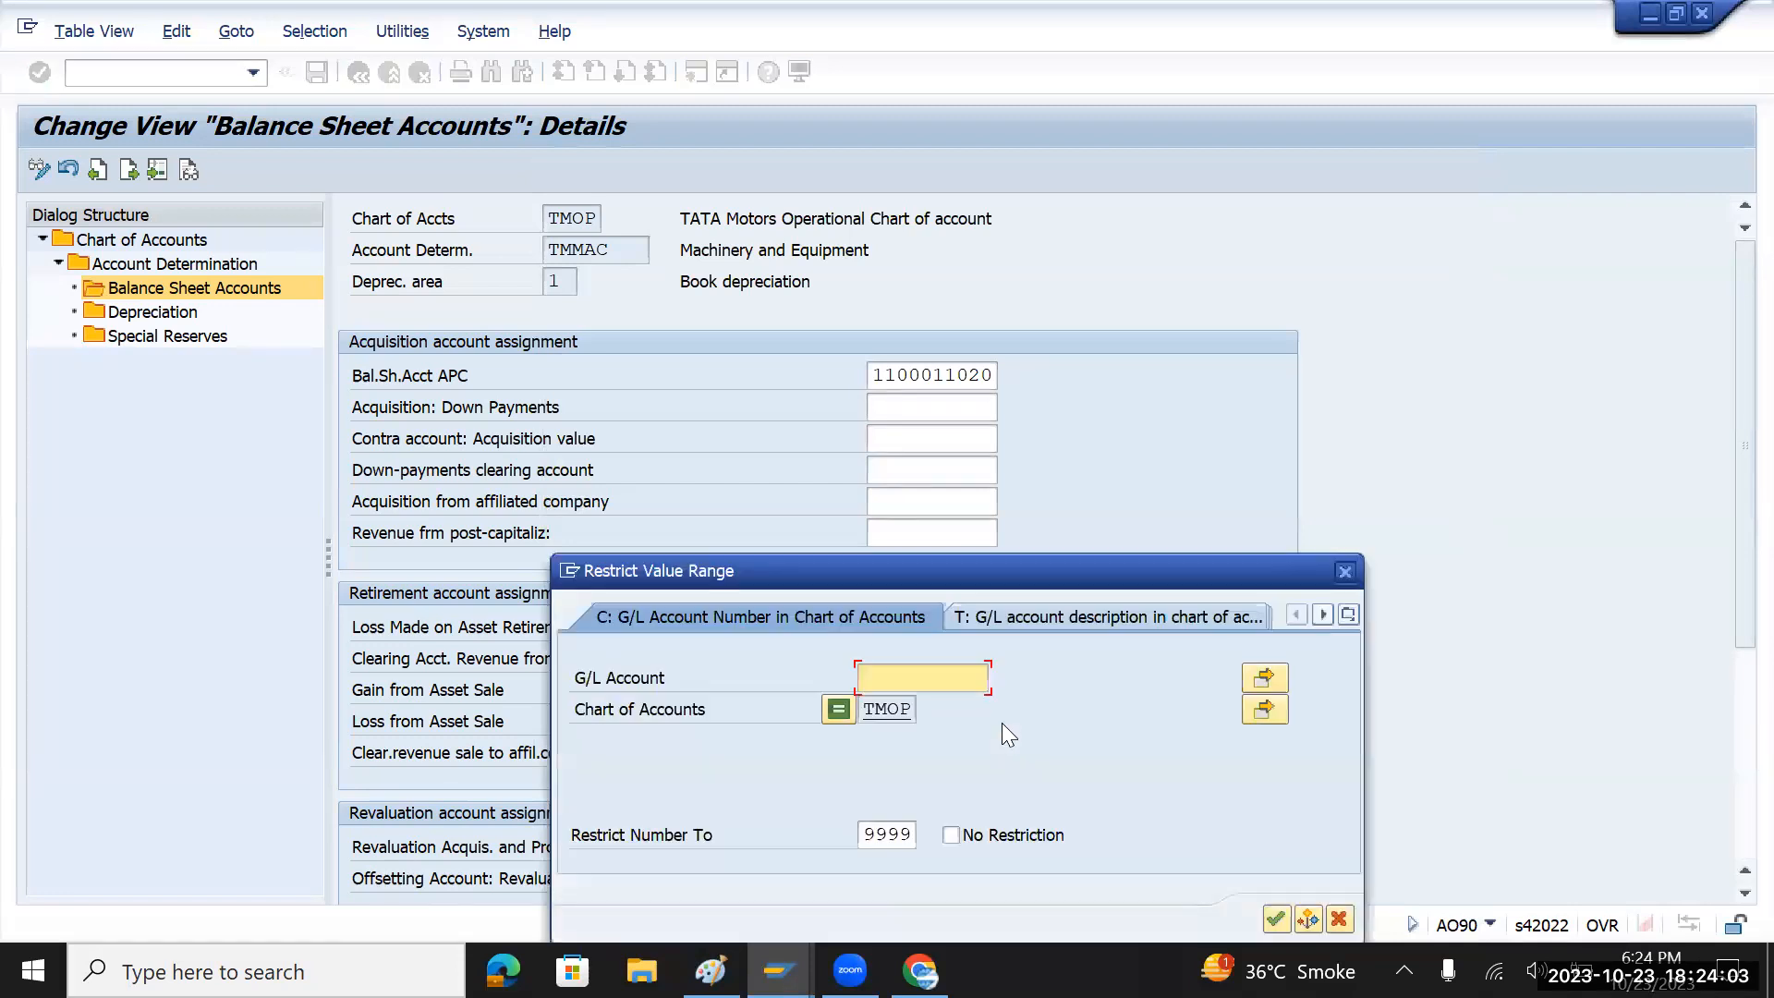
pyautogui.click(1267, 910)
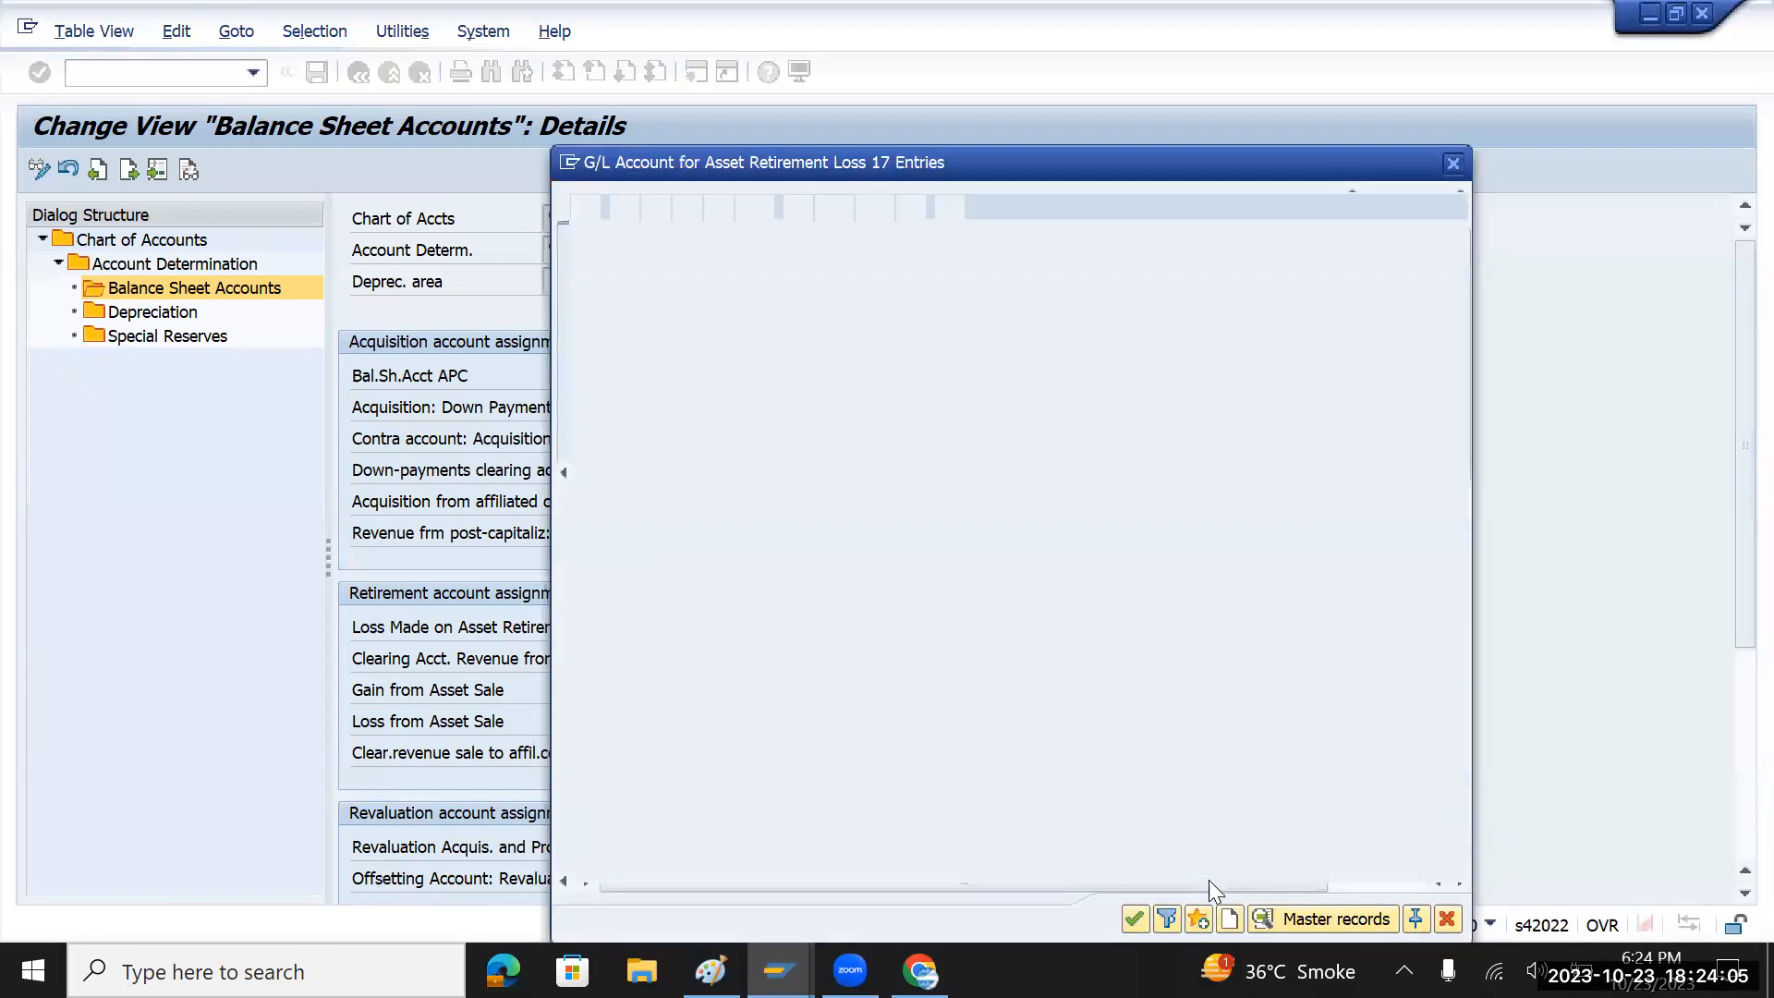
pyautogui.doubleClick(665, 644)
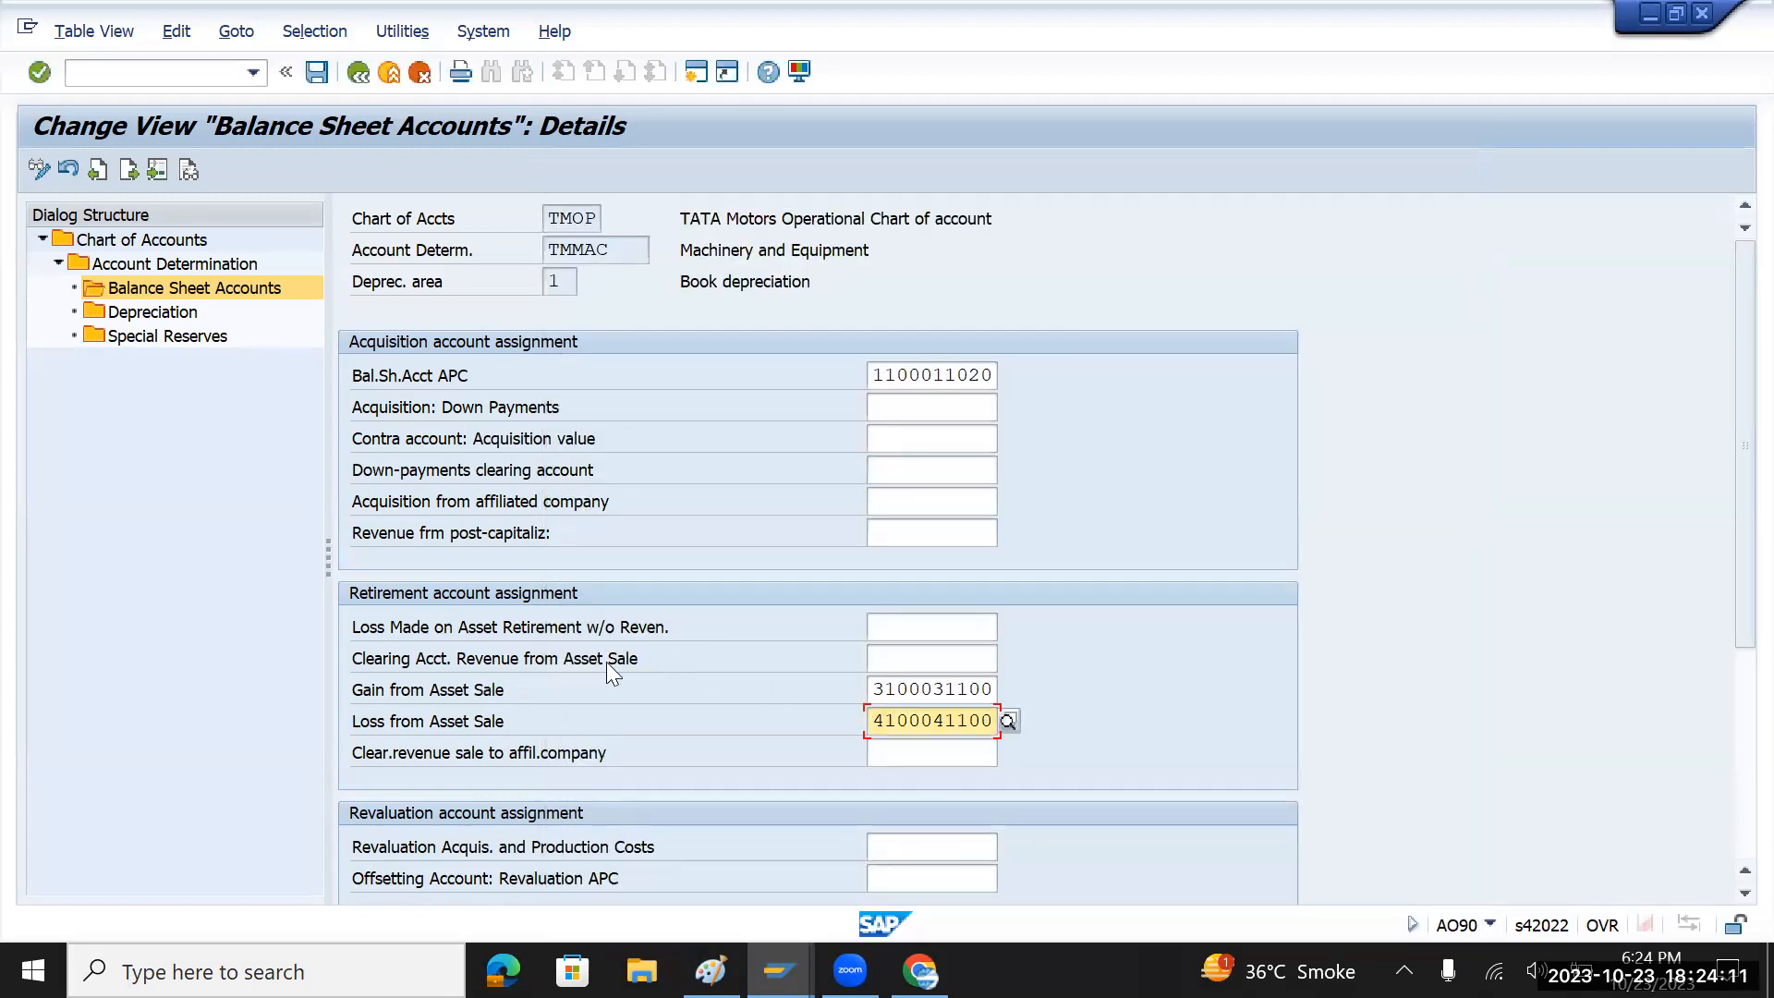
pyautogui.click(898, 654)
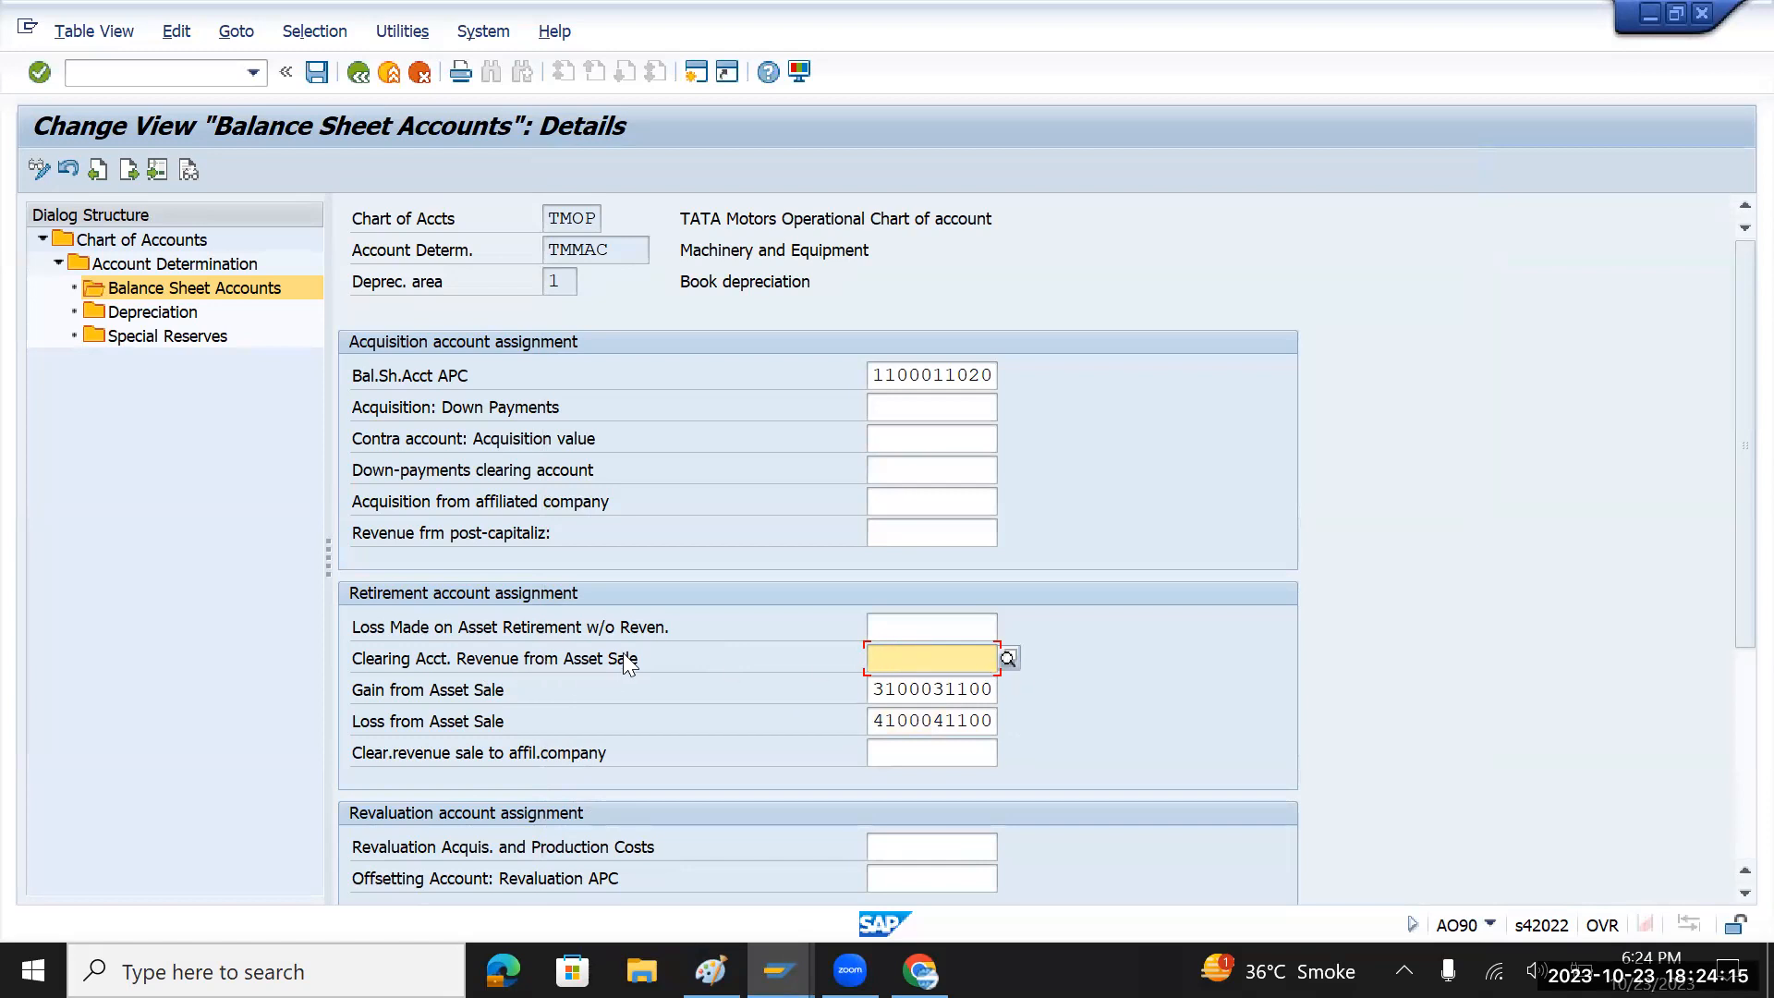
pyautogui.click(1007, 661)
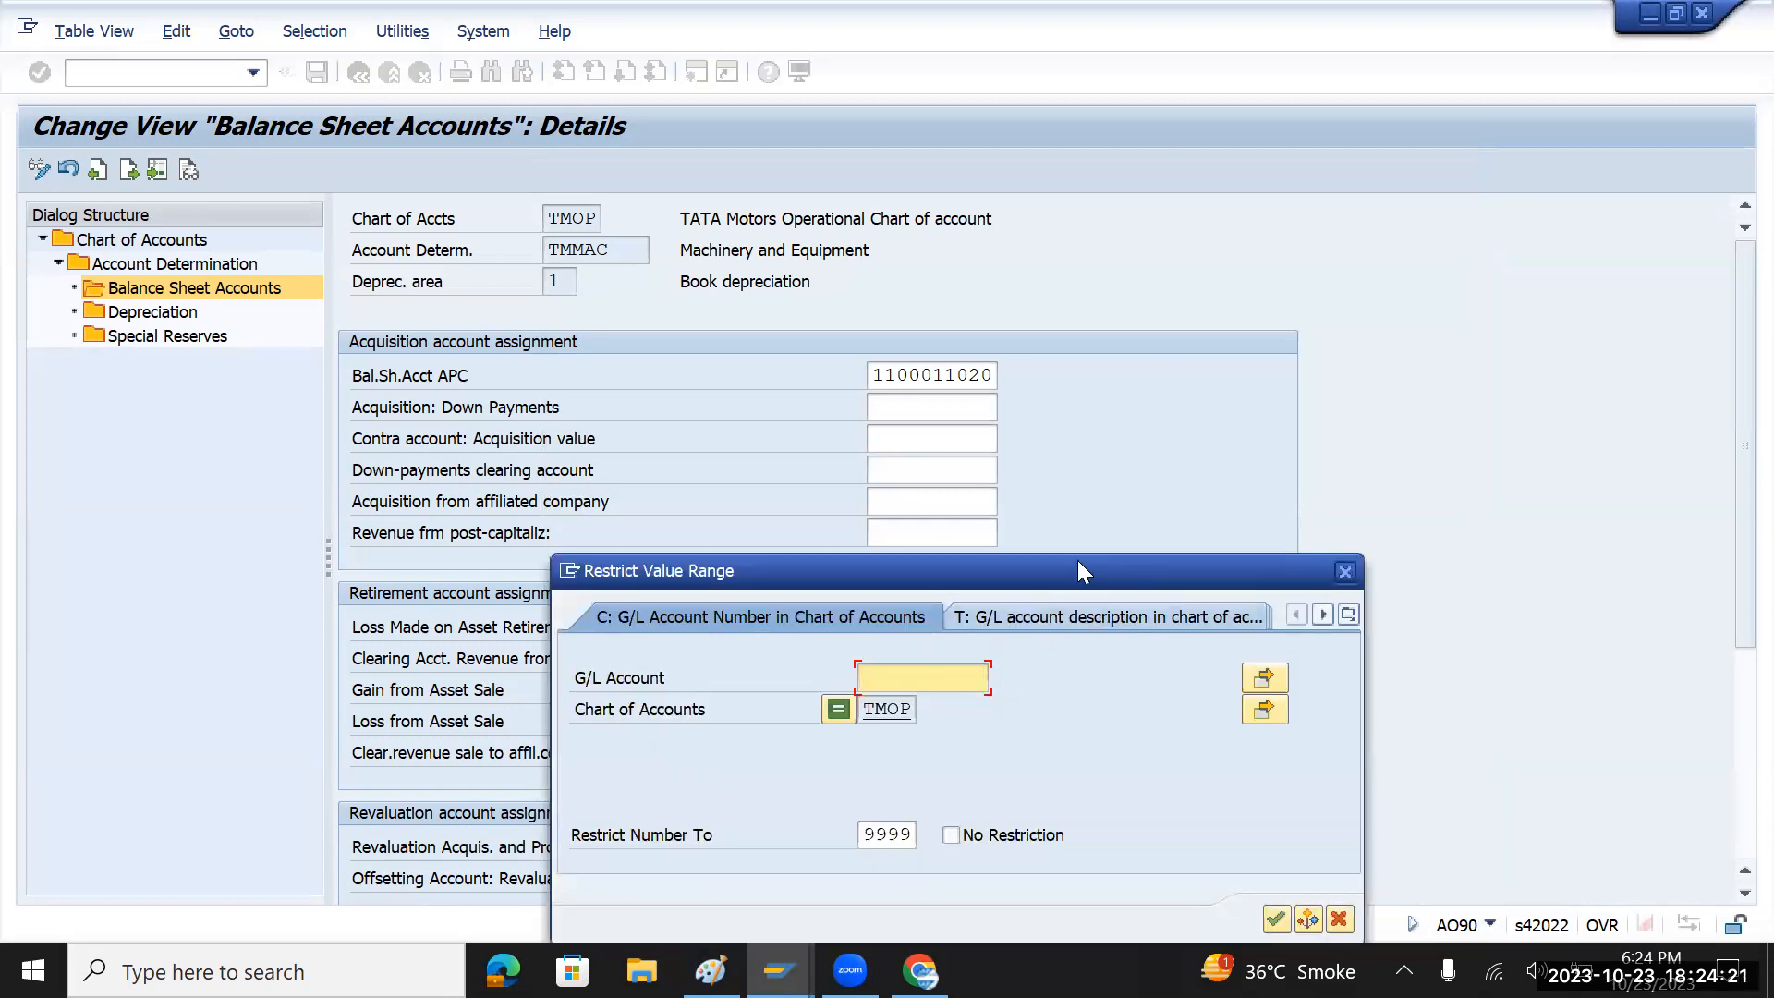
pyautogui.moveTo(1079, 561); pyautogui.dragTo(580, 351)
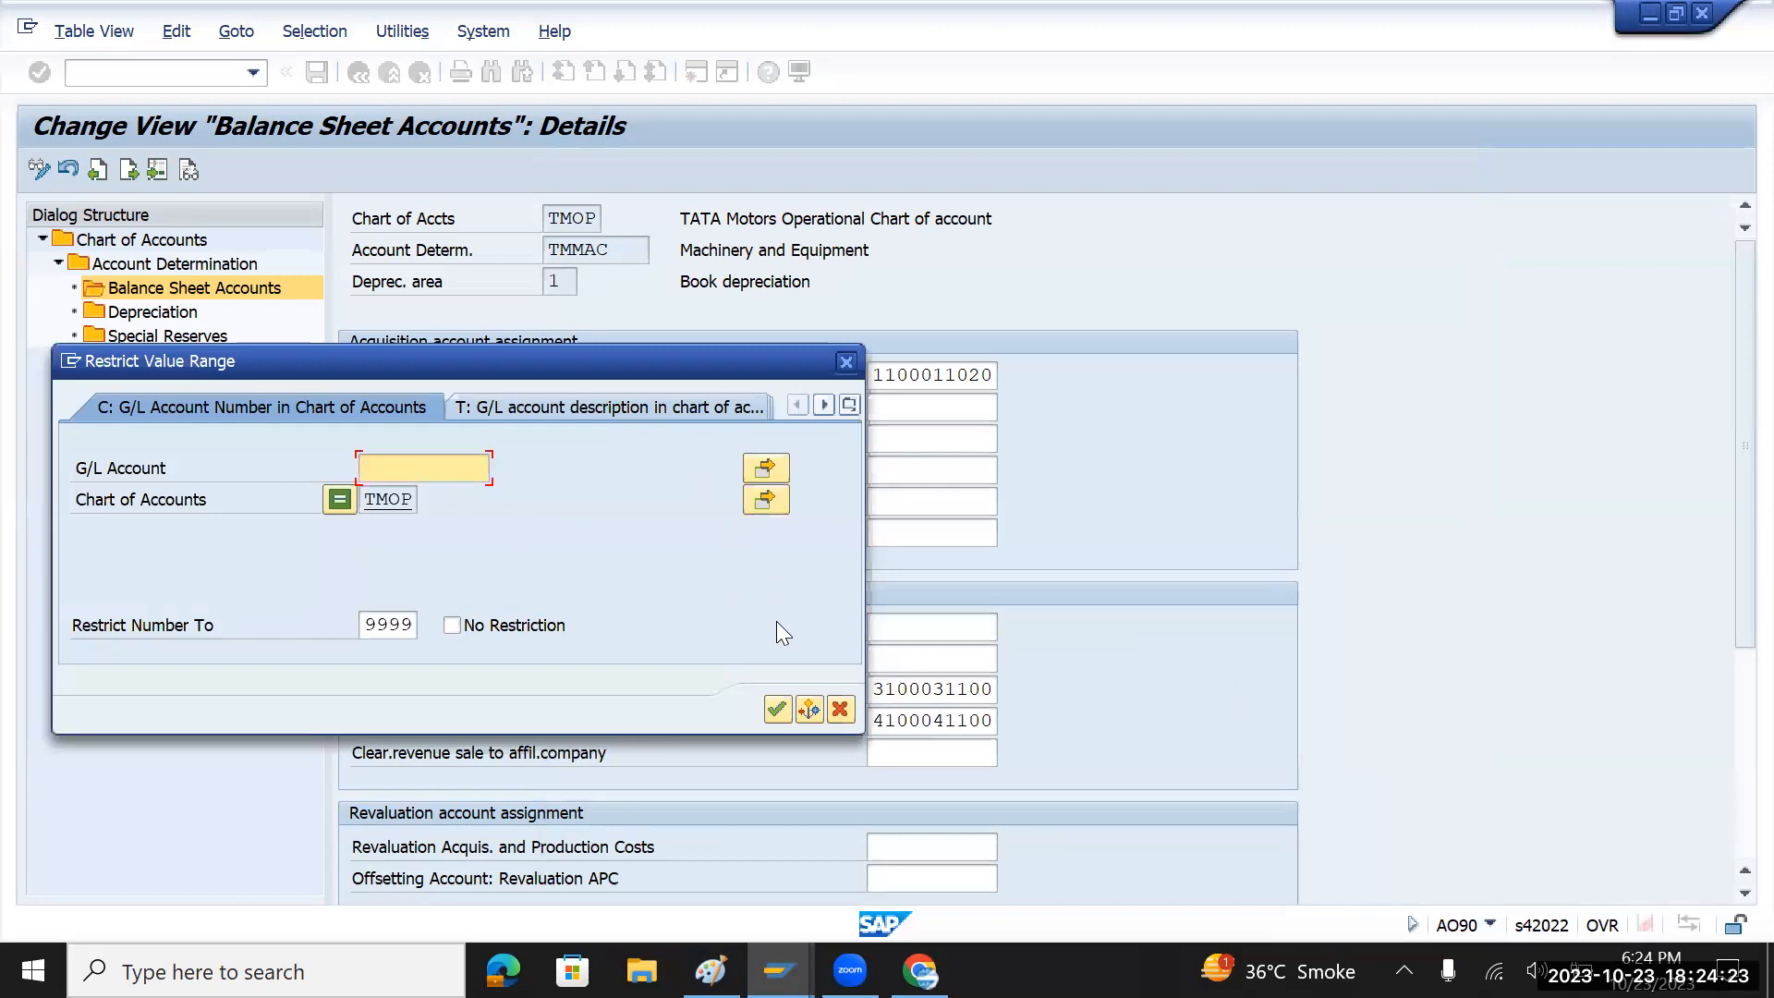
pyautogui.click(776, 709)
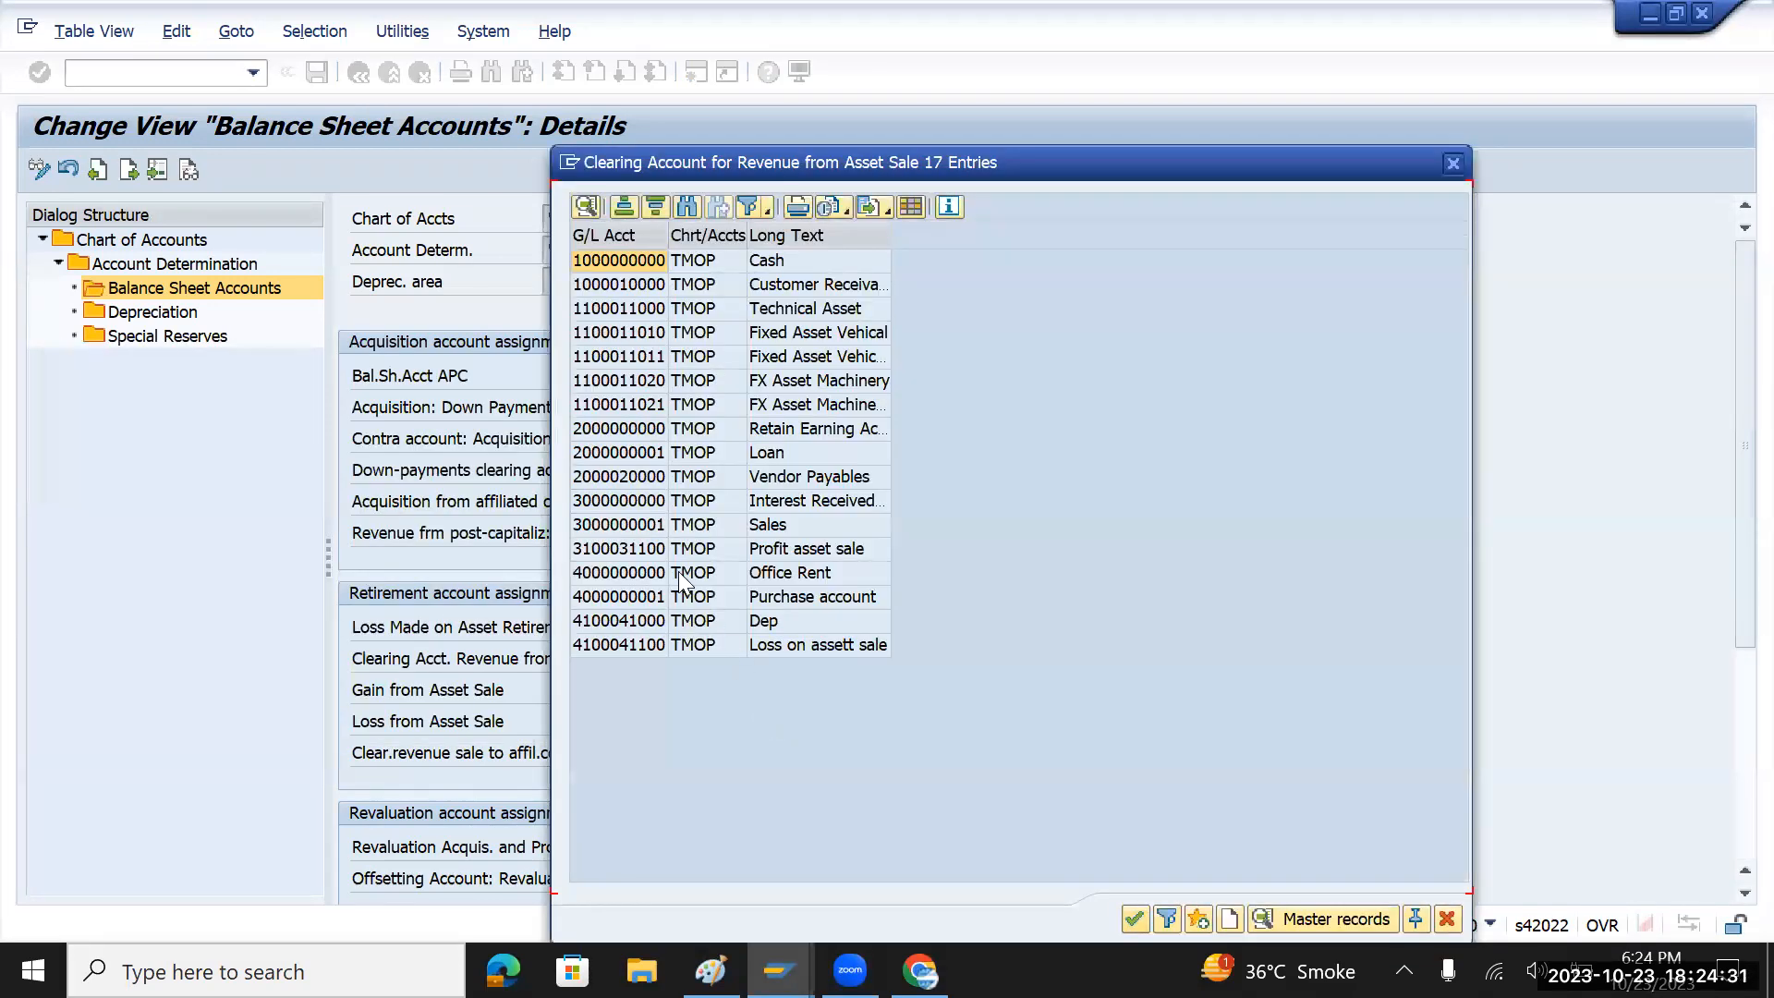
pyautogui.doubleClick(640, 549)
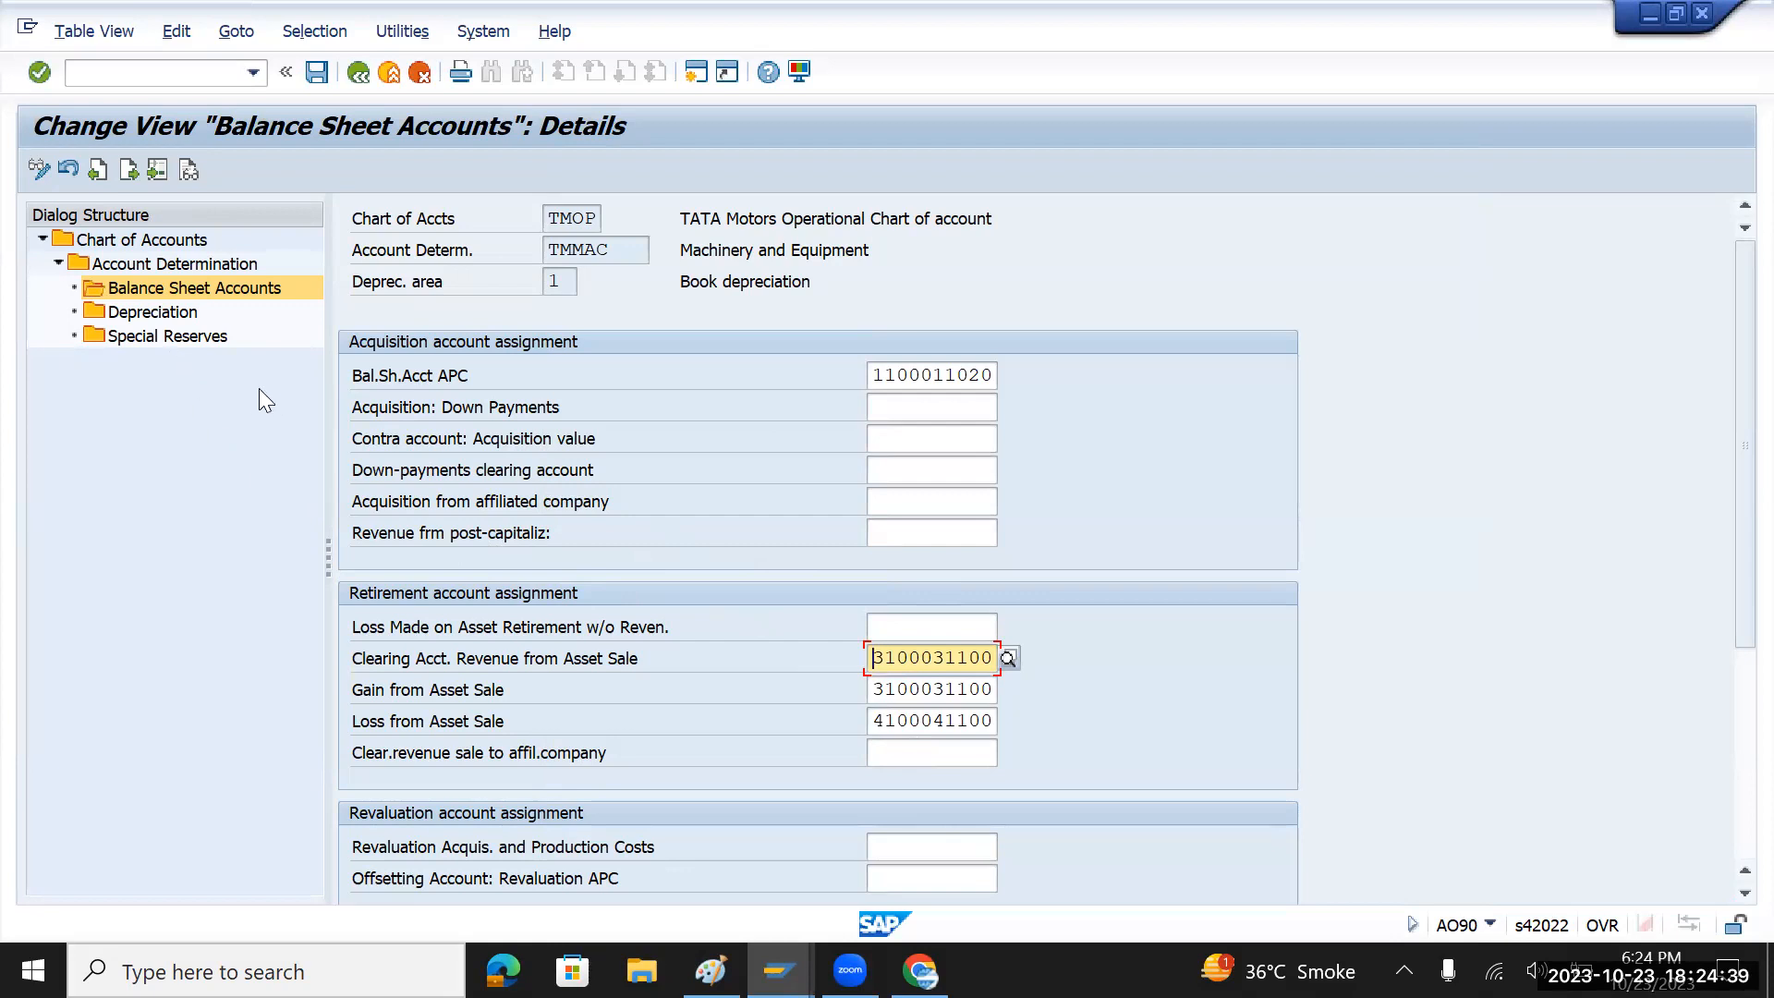
pyautogui.doubleClick(181, 318)
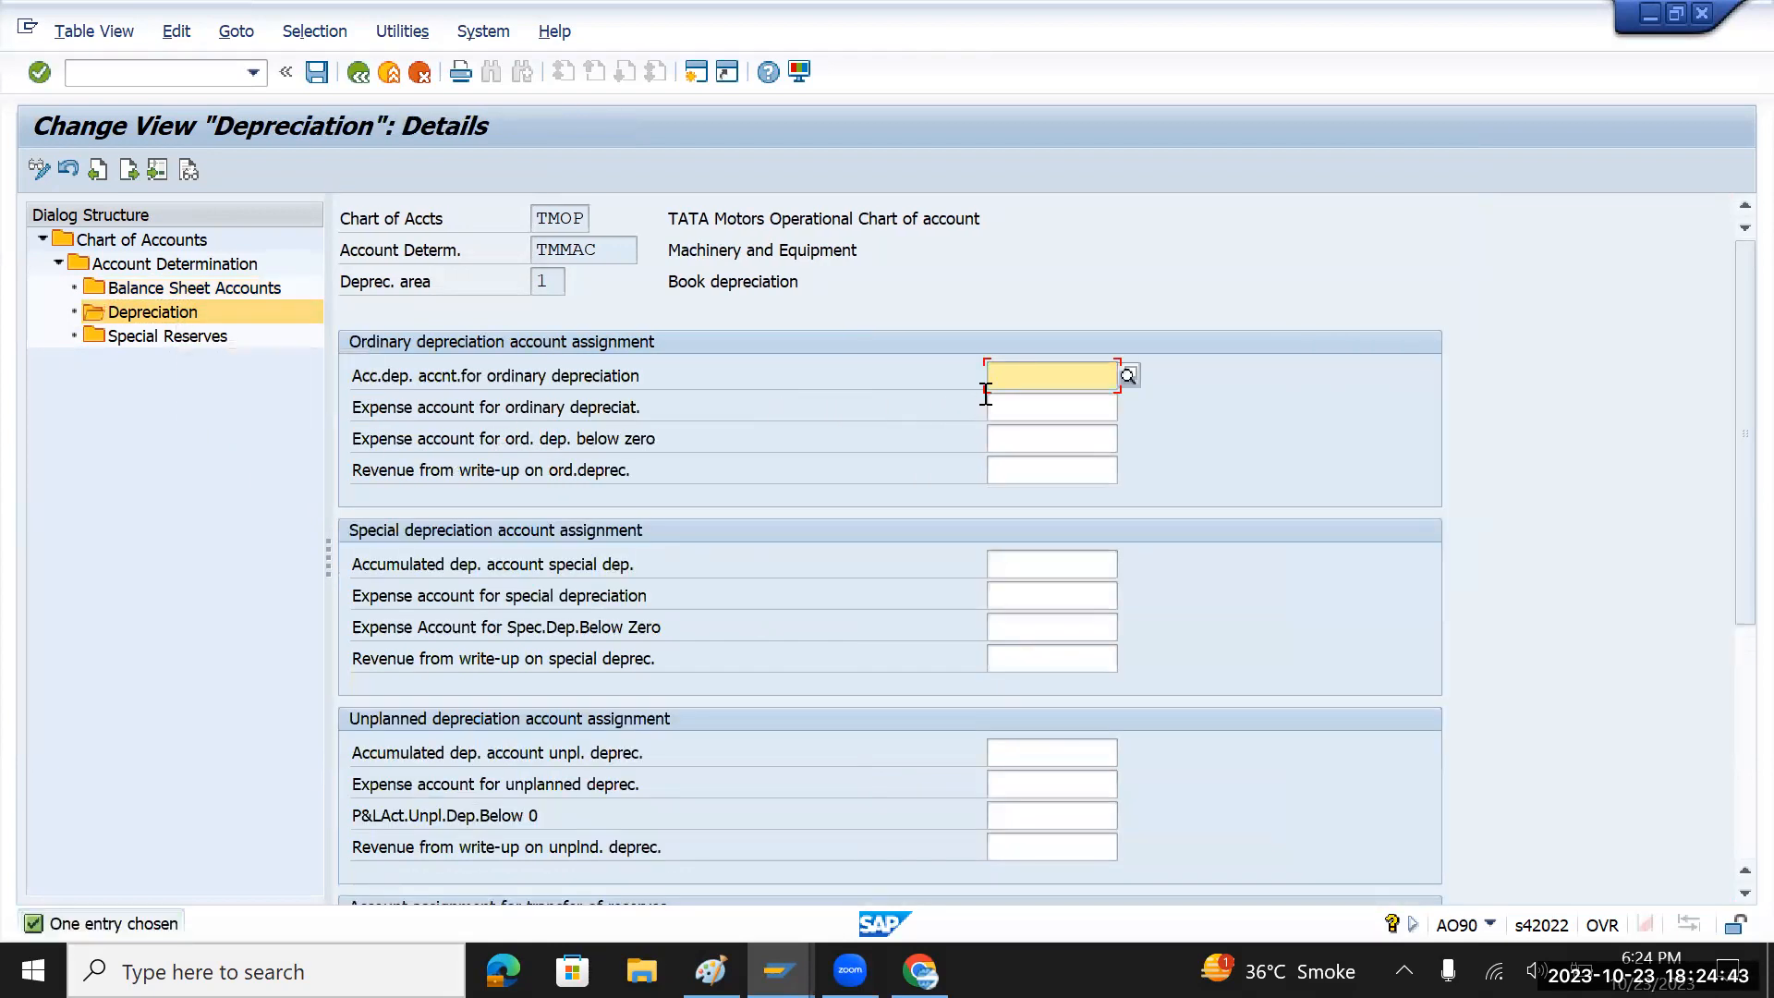
pyautogui.click(1129, 375)
pyautogui.click(1396, 755)
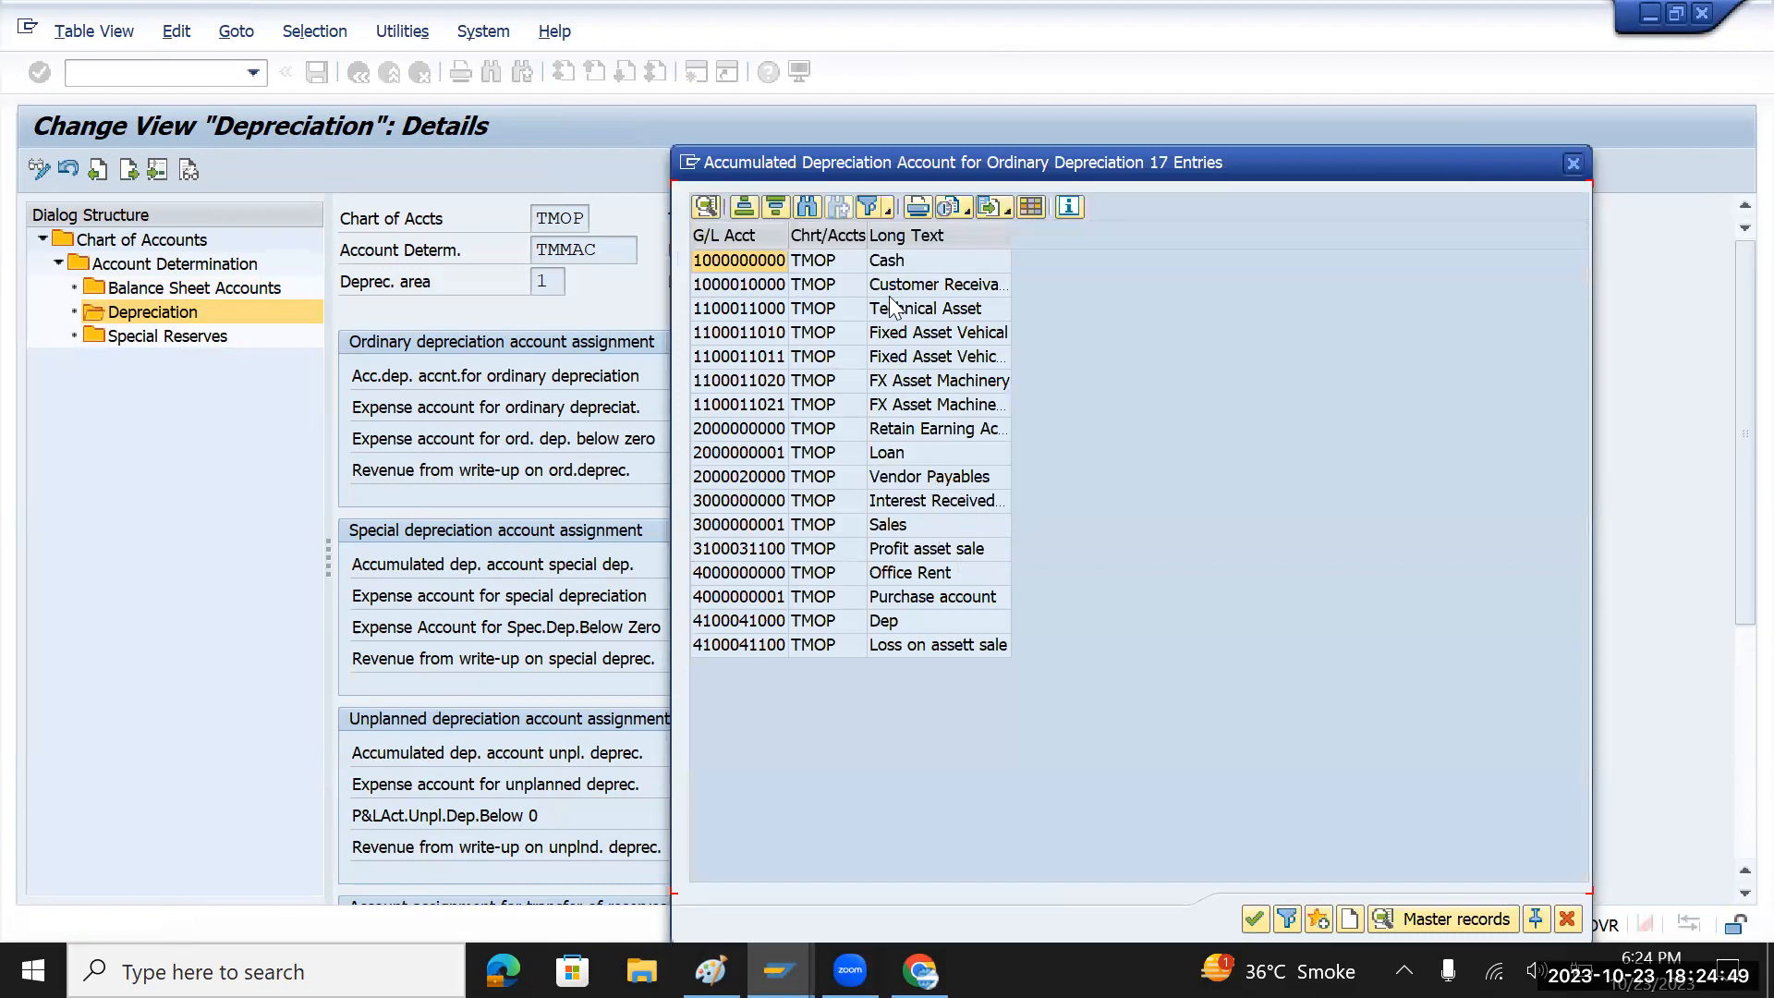
pyautogui.moveTo(889, 168); pyautogui.dragTo(749, 348)
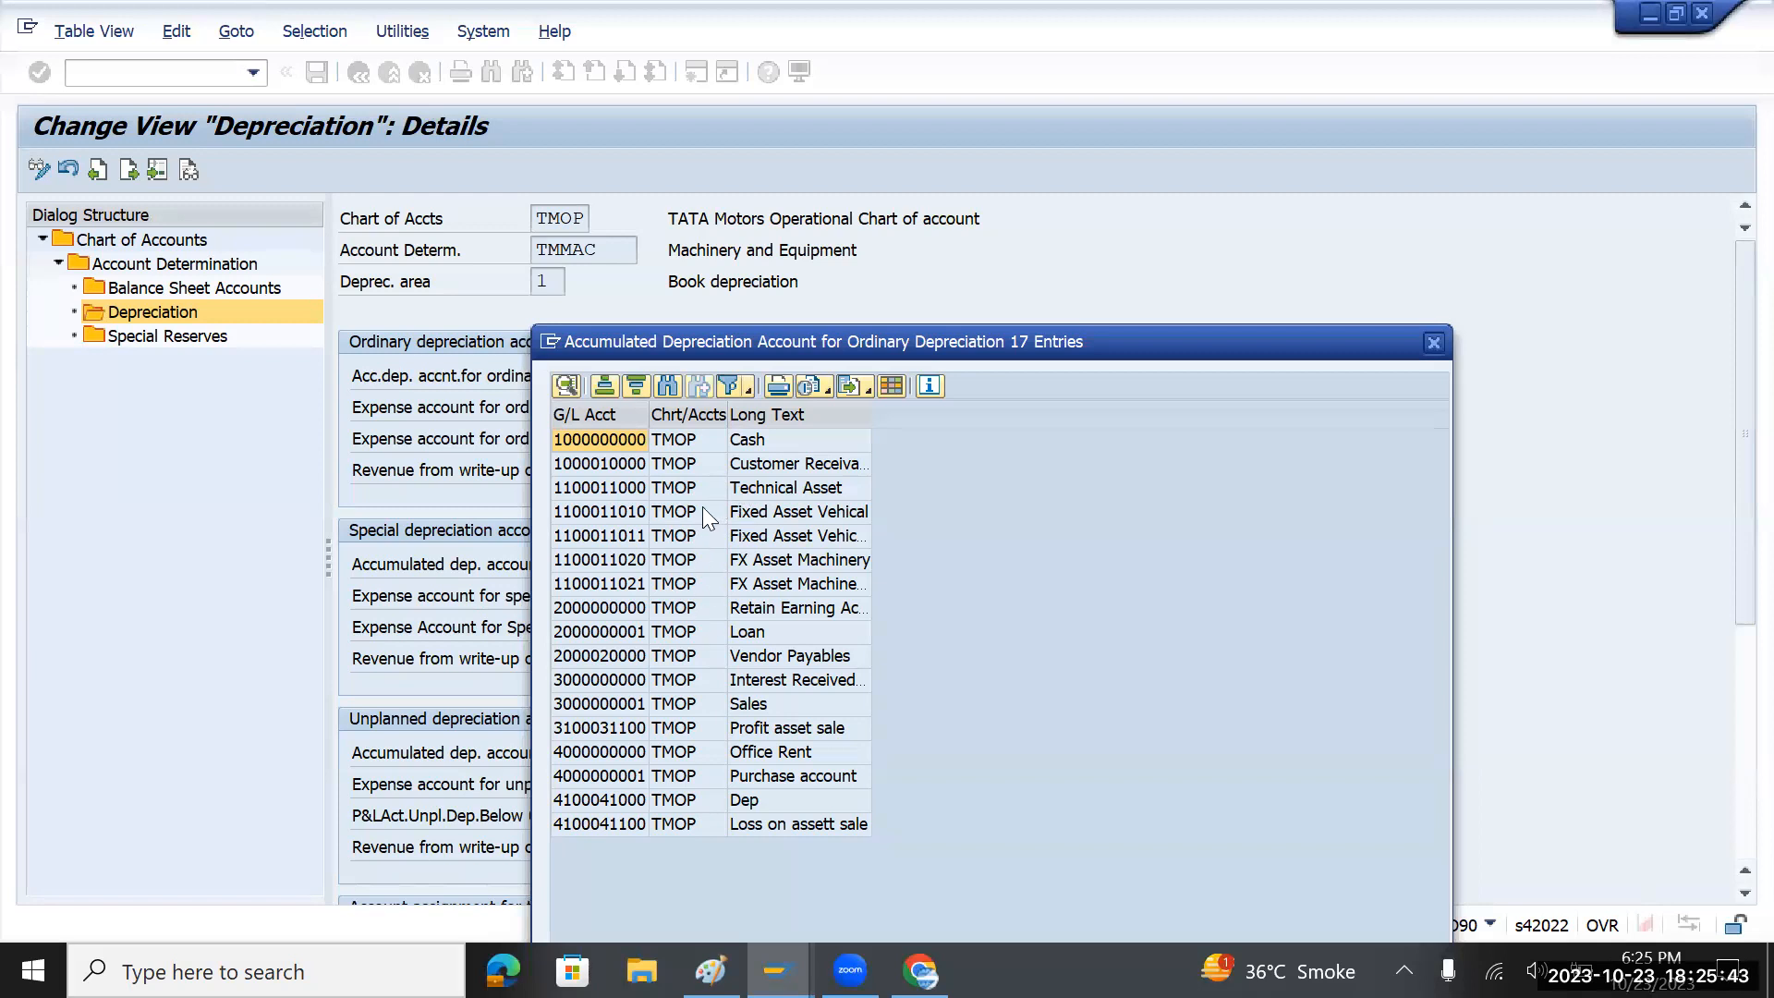
pyautogui.moveTo(807, 344); pyautogui.dragTo(816, 433)
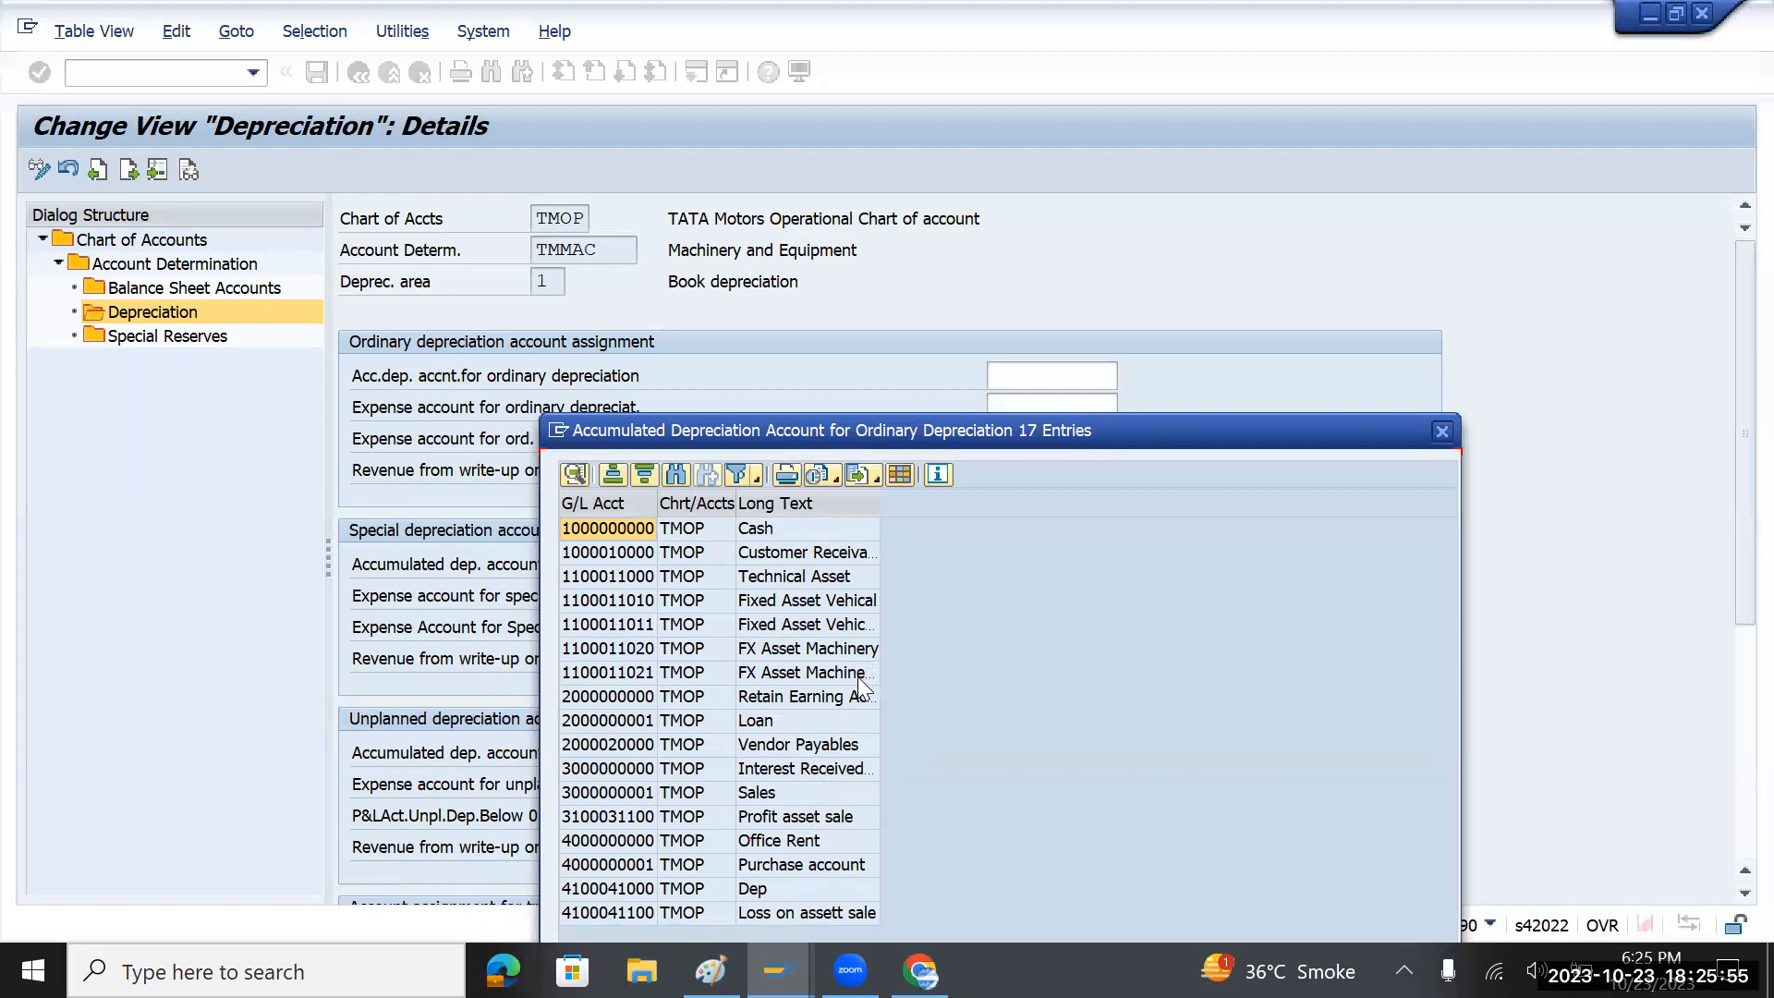
pyautogui.click(875, 499)
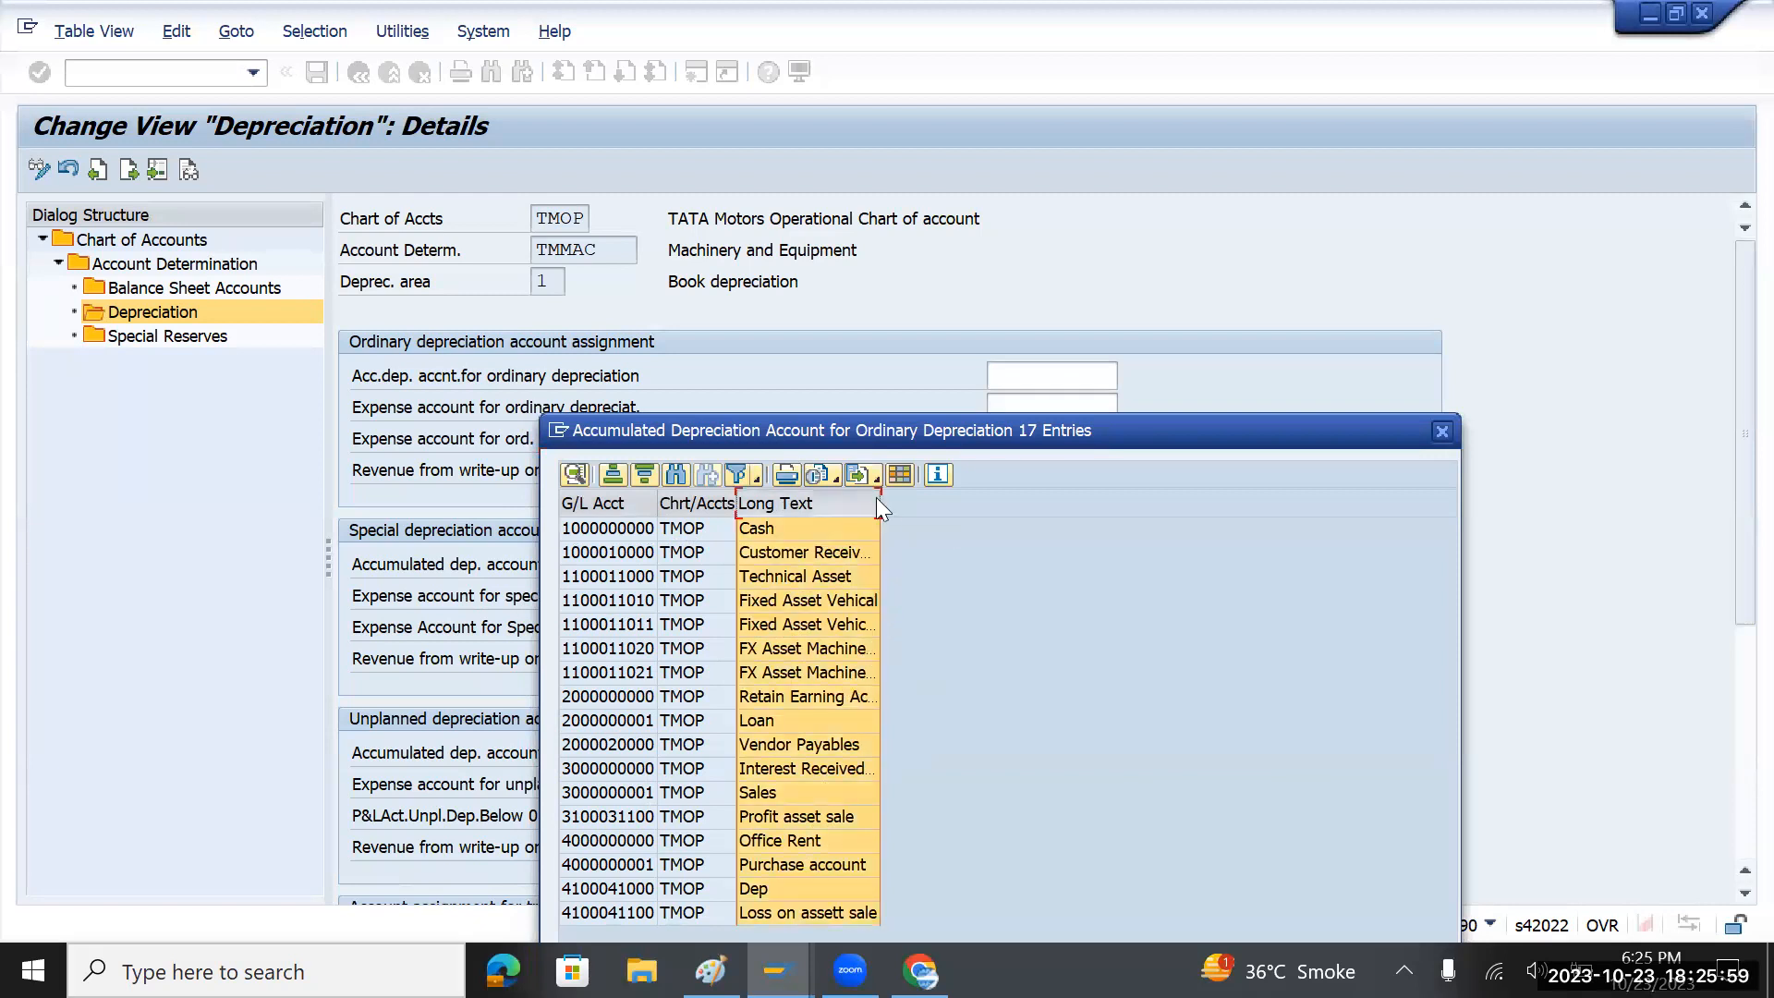
pyautogui.moveTo(877, 498); pyautogui.dragTo(994, 521)
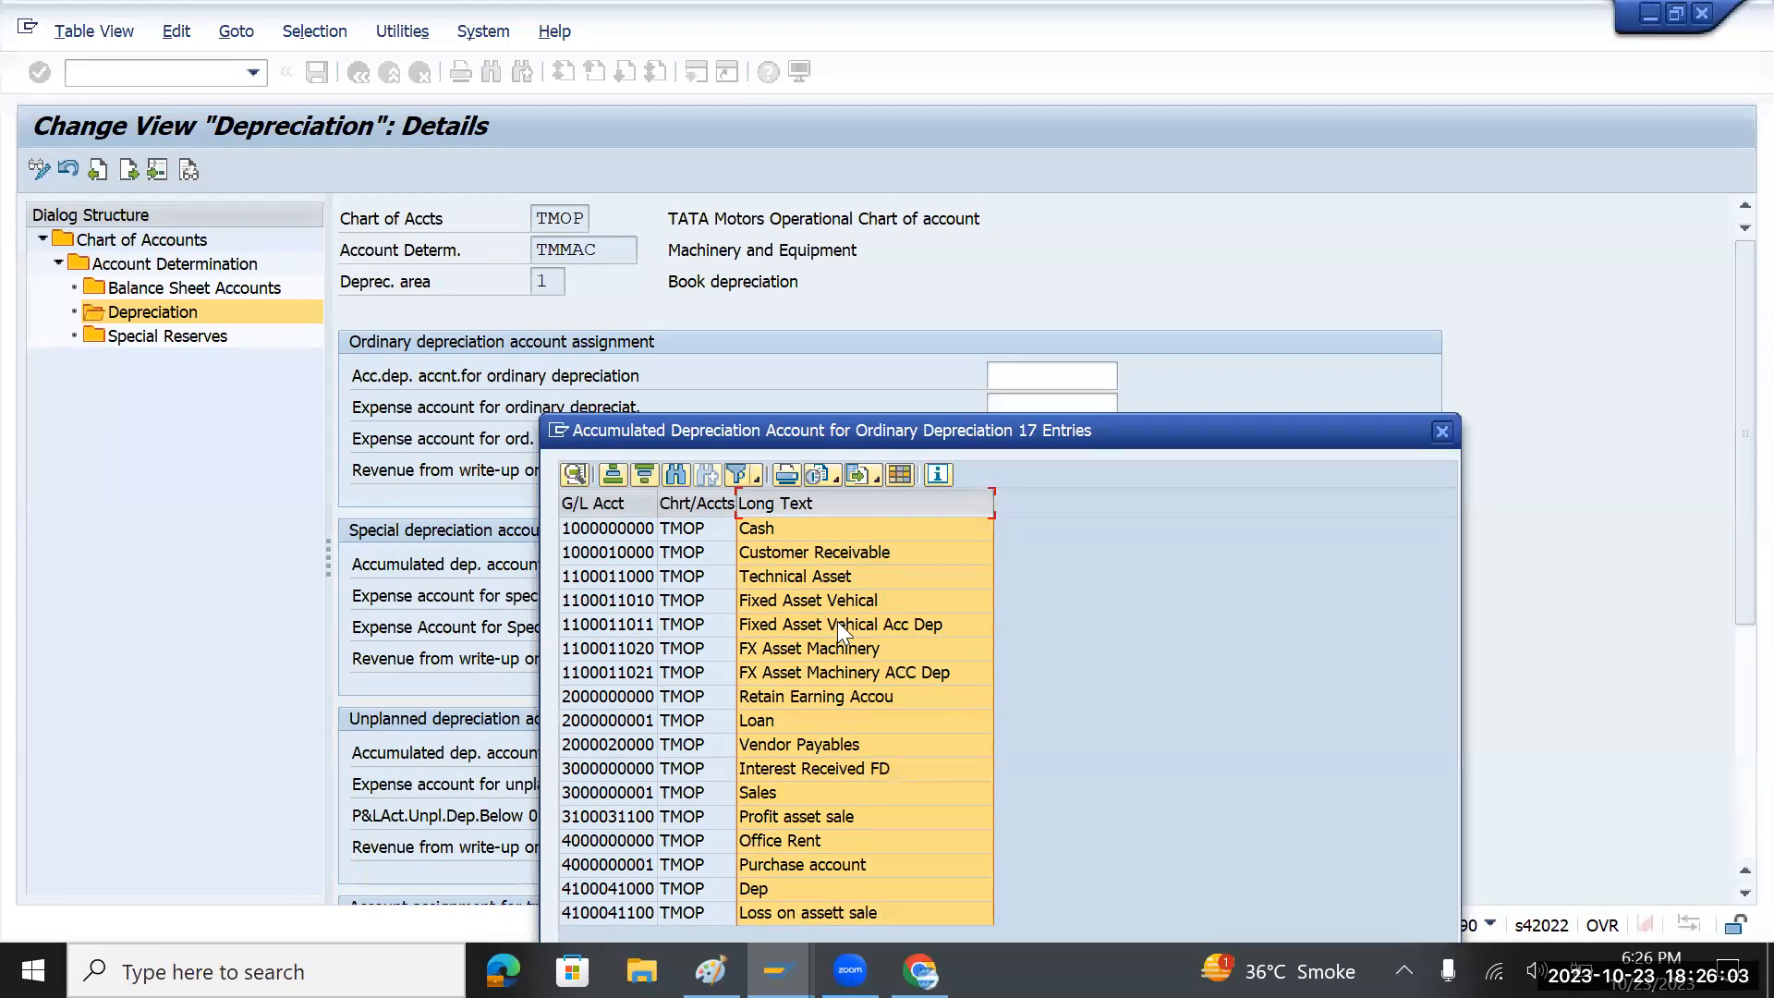
pyautogui.click(855, 667)
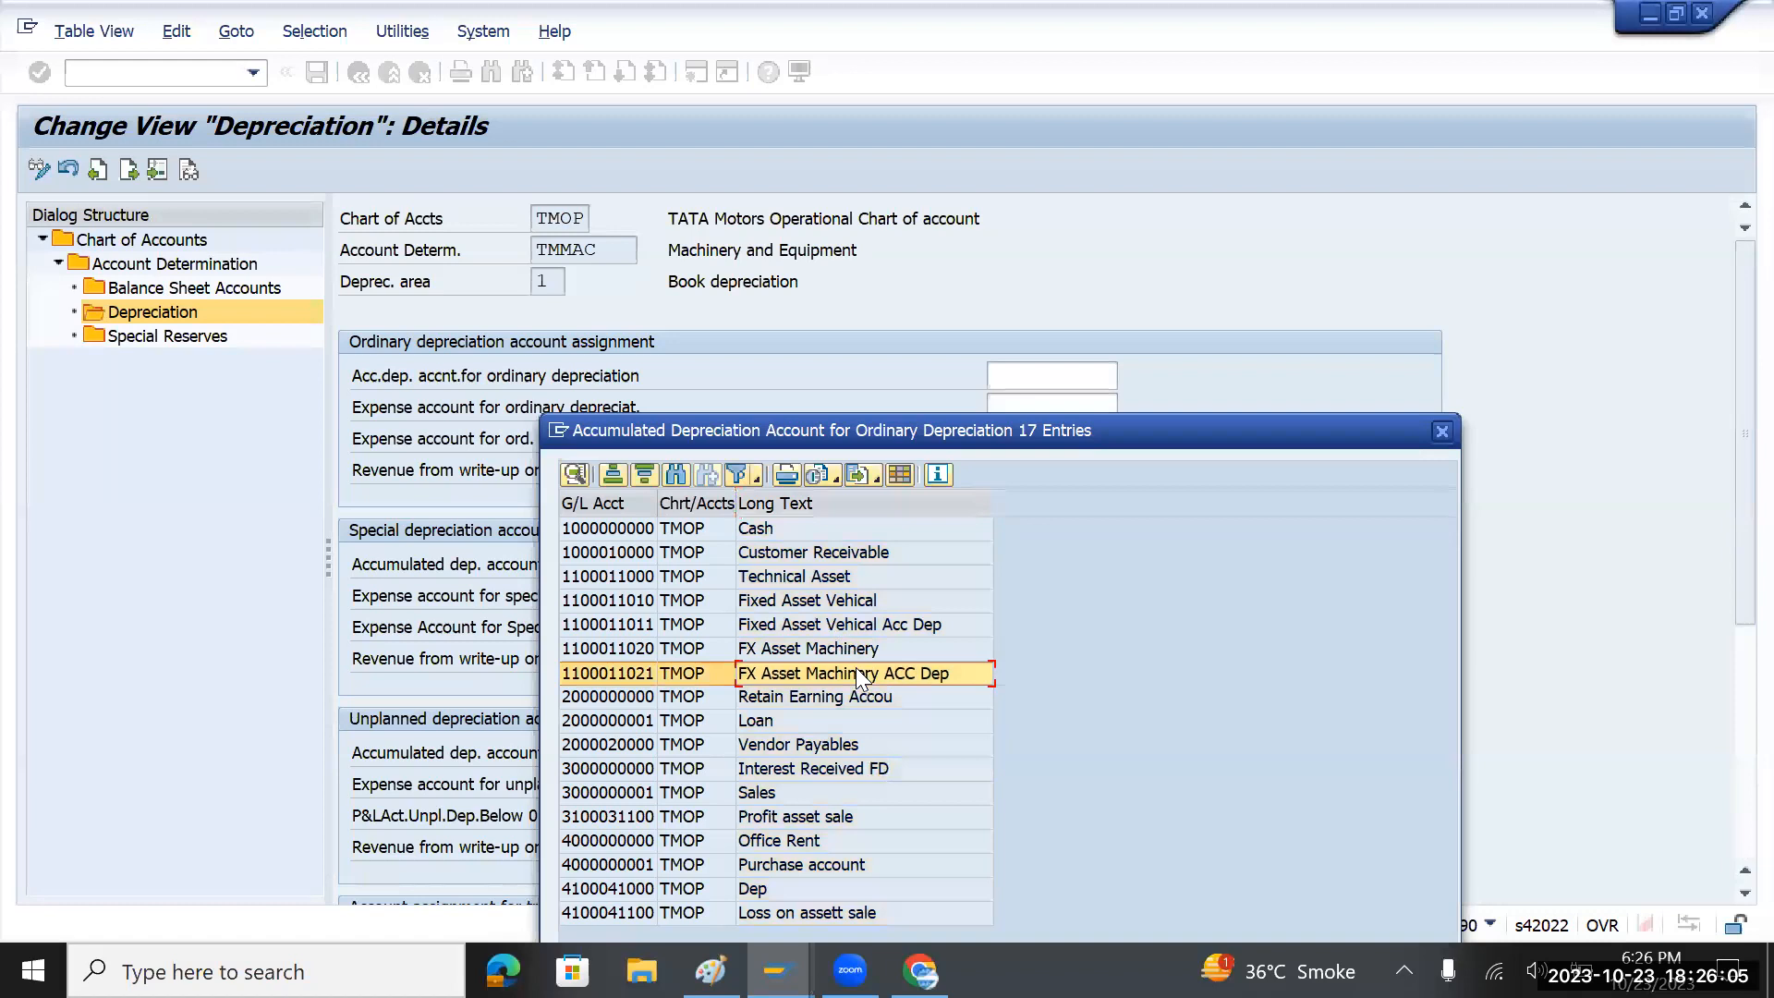
pyautogui.doubleClick(826, 671)
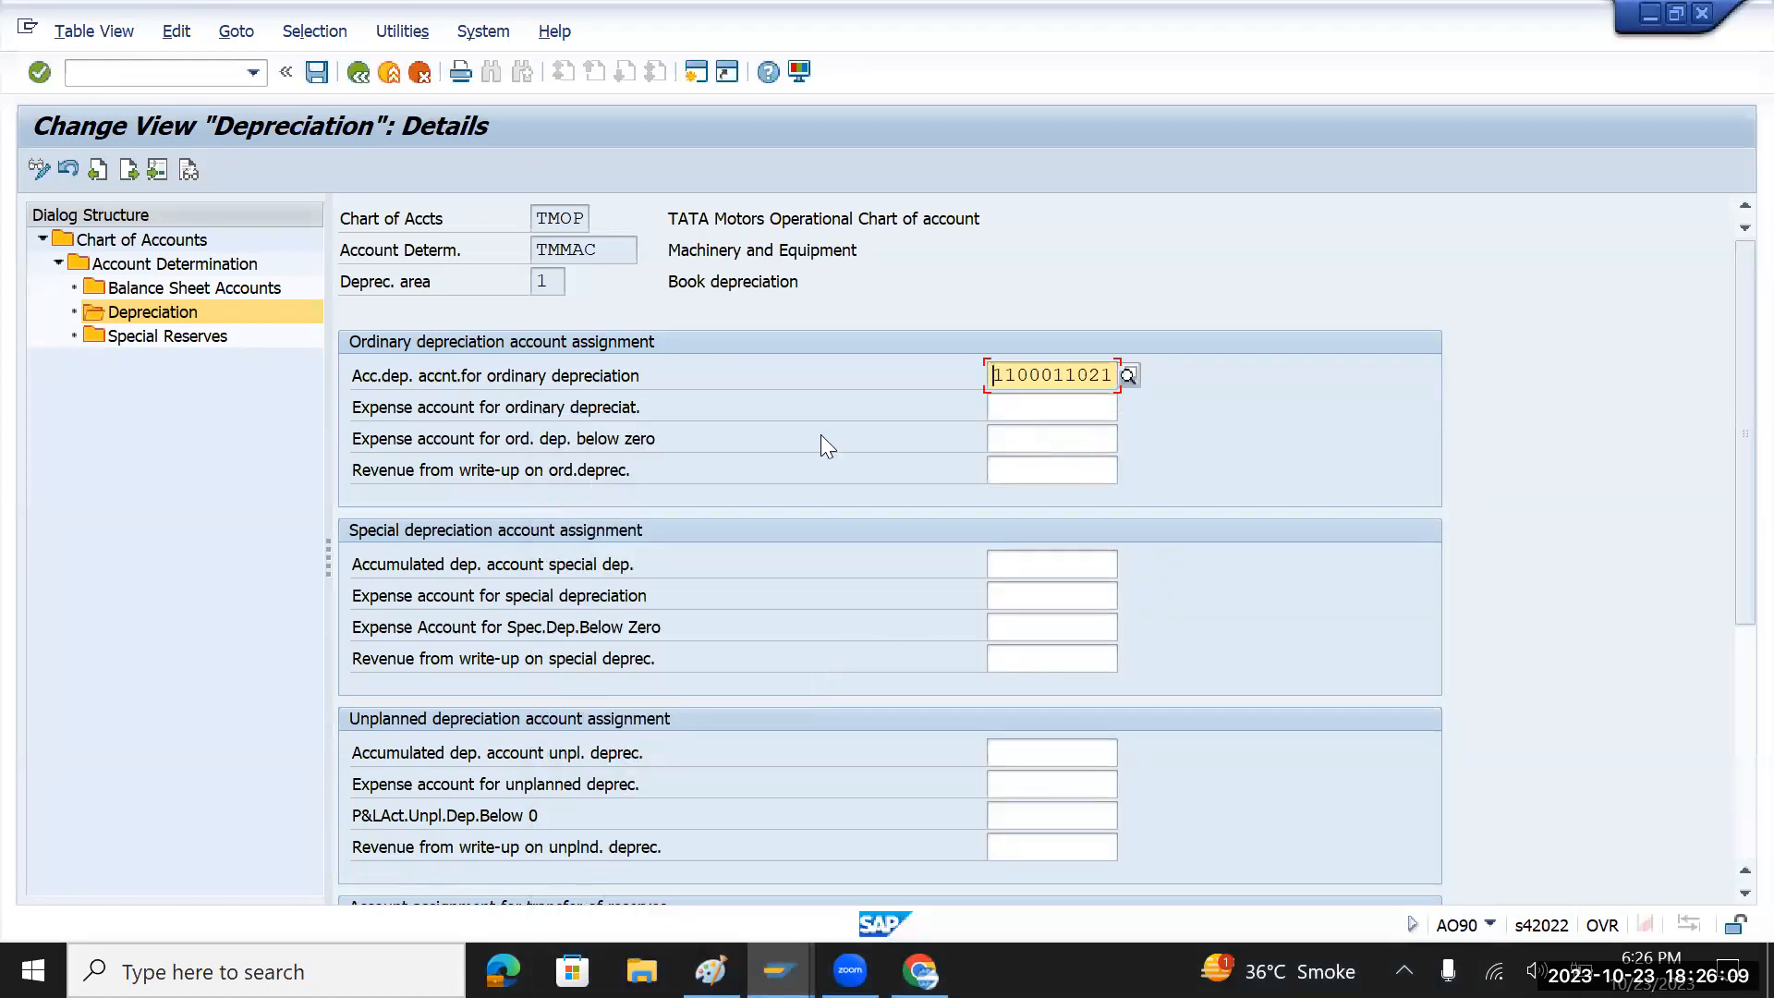
pyautogui.click(639, 407)
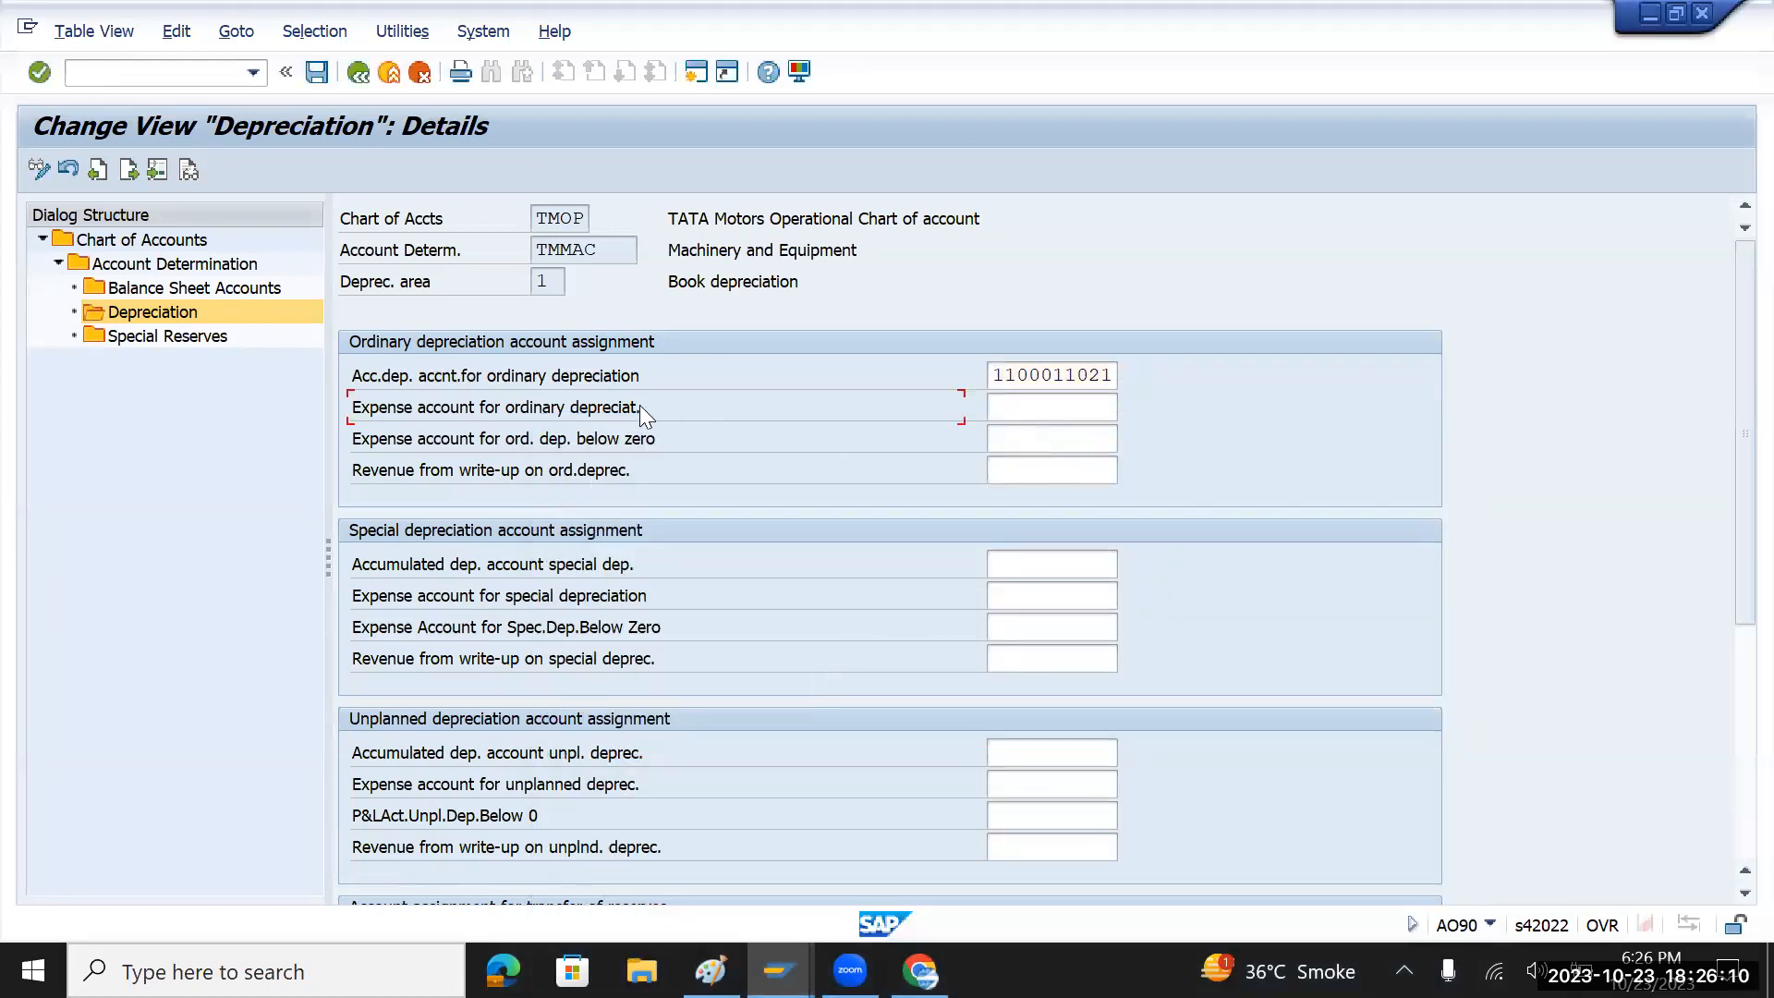
pyautogui.click(1014, 407)
pyautogui.click(1130, 404)
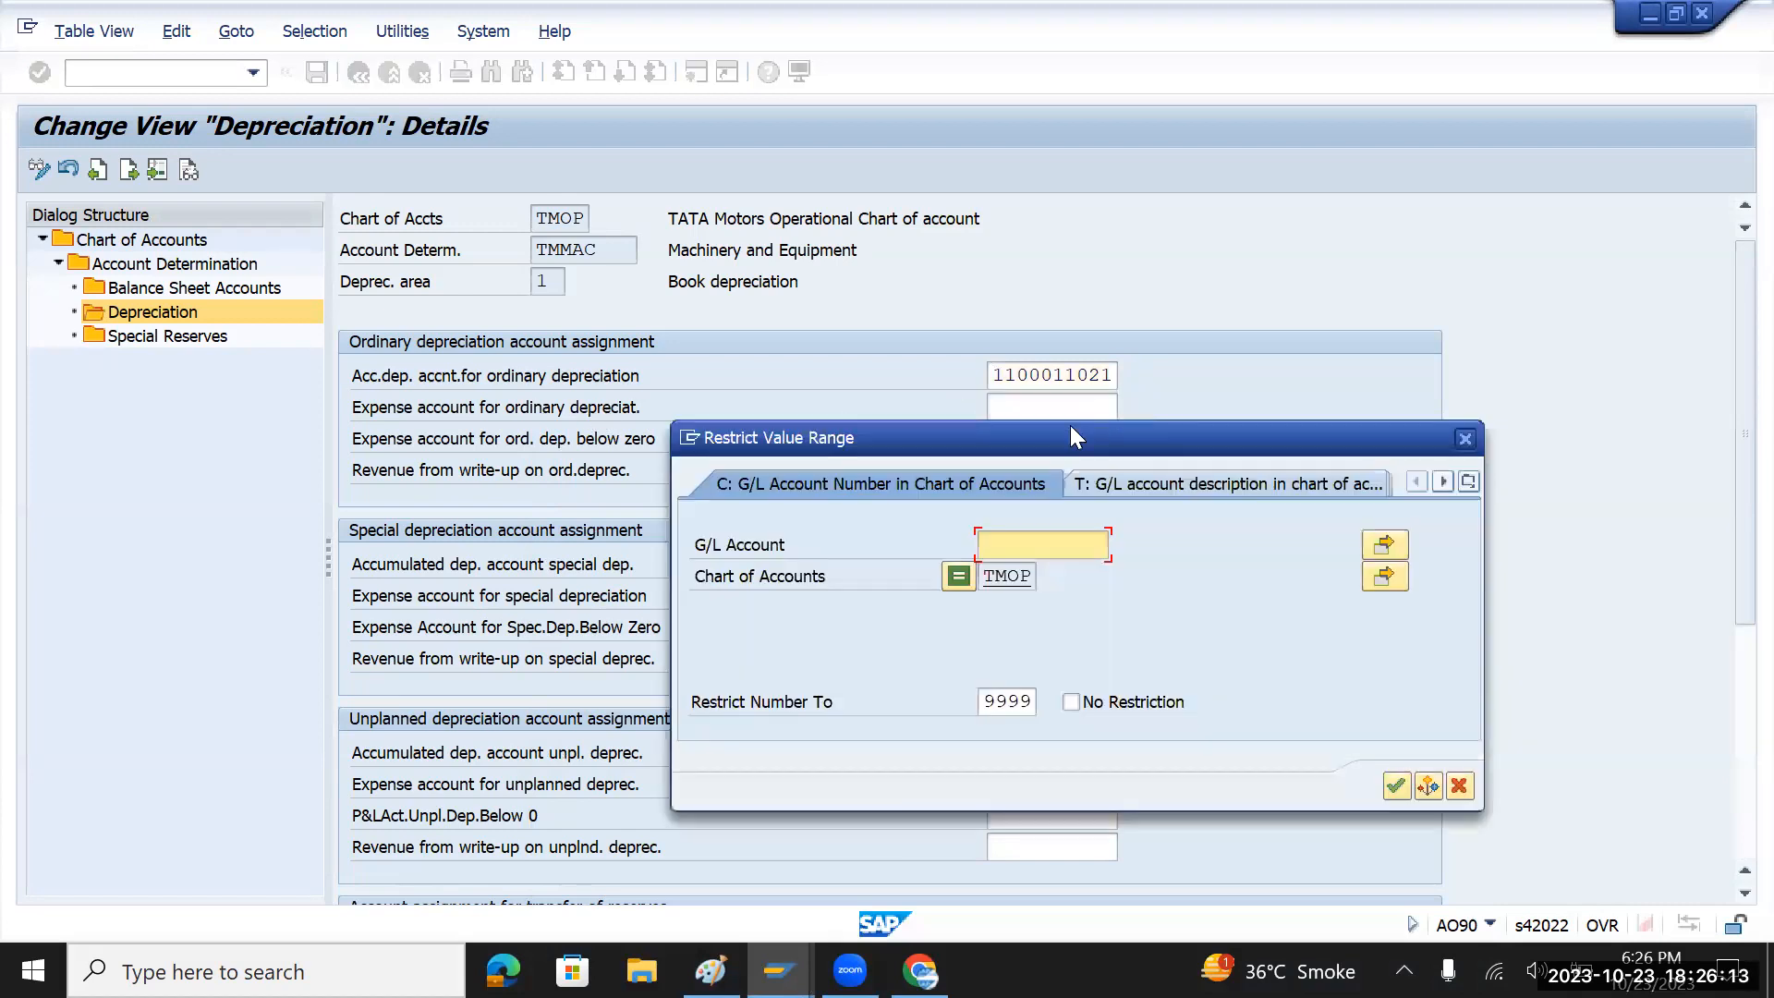
pyautogui.click(1386, 786)
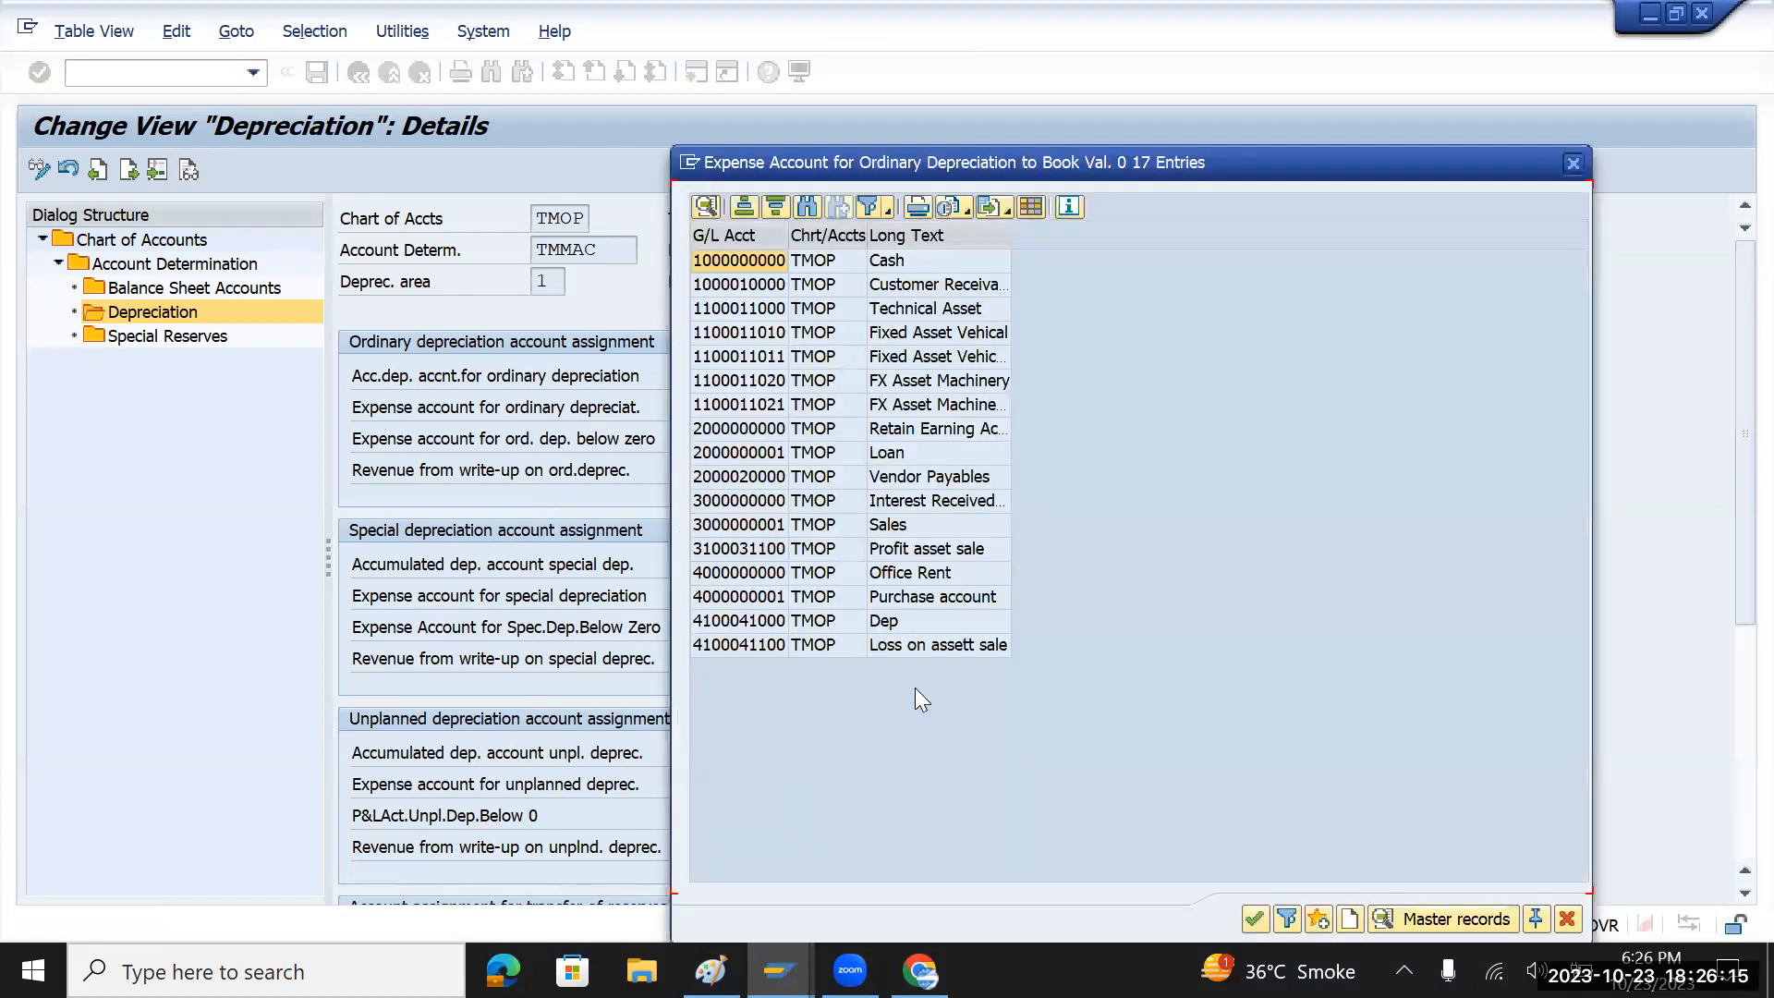
pyautogui.doubleClick(898, 619)
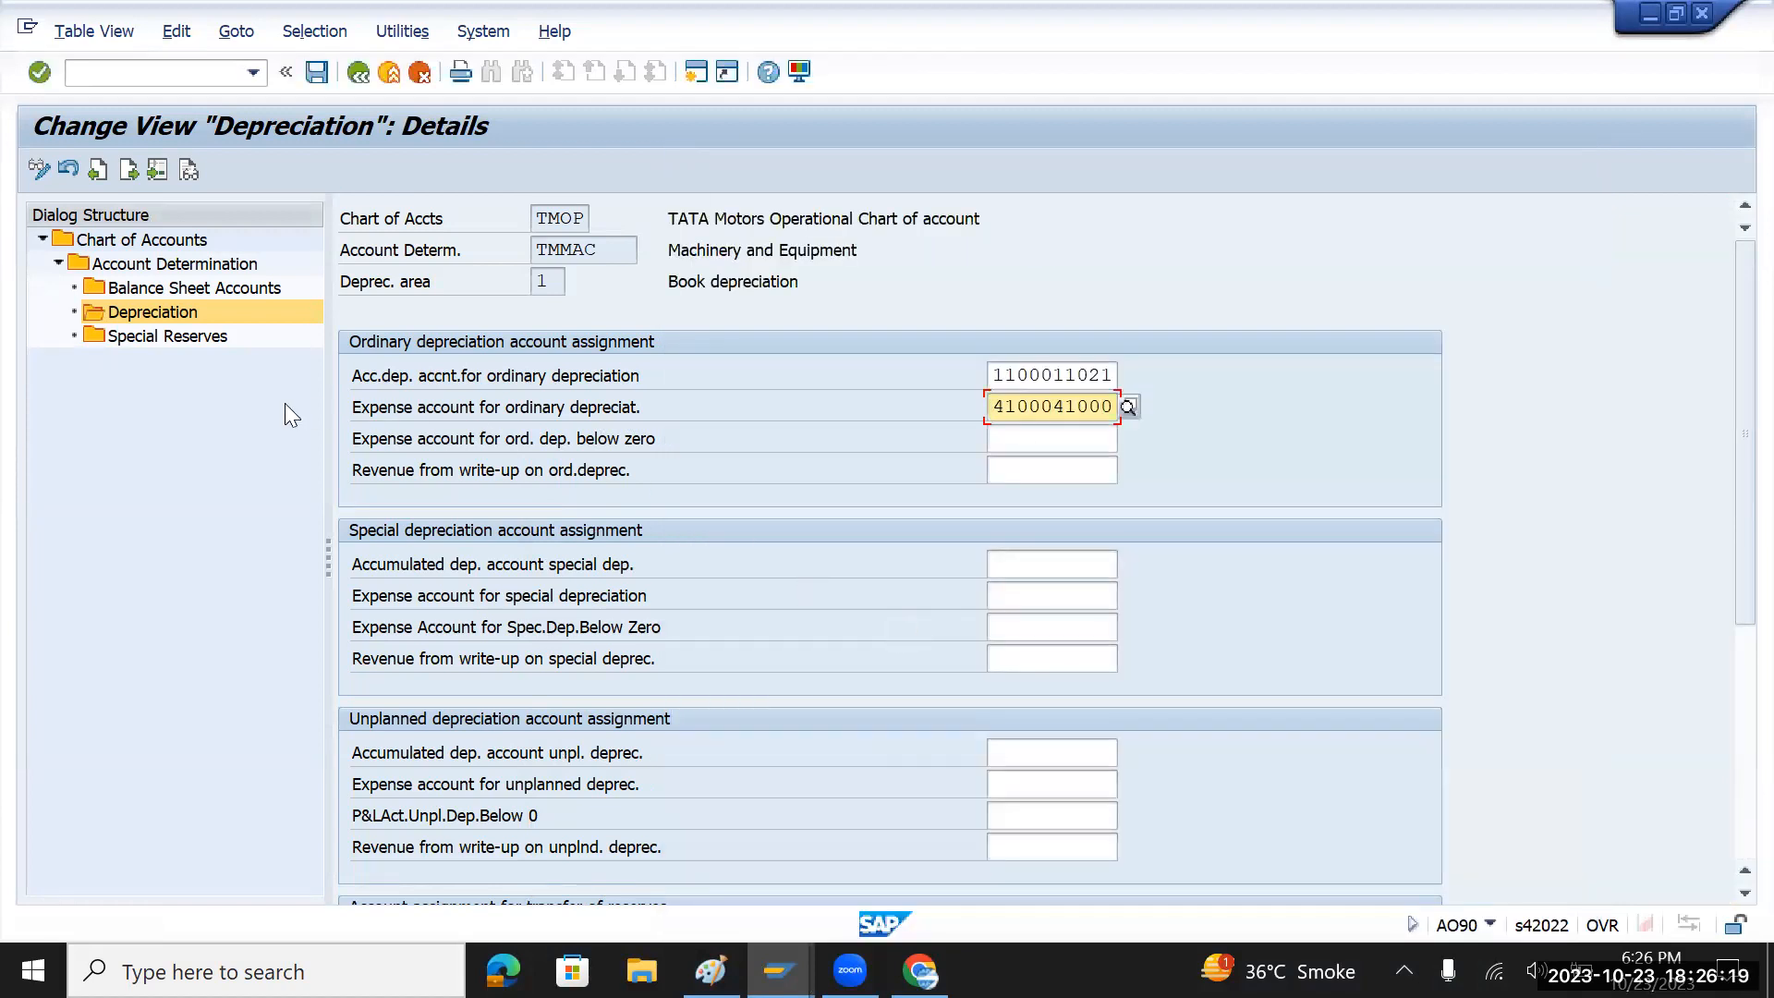
# - Save the TMMAC account assignments in customizing request WALK902687
pyautogui.click(317, 72)
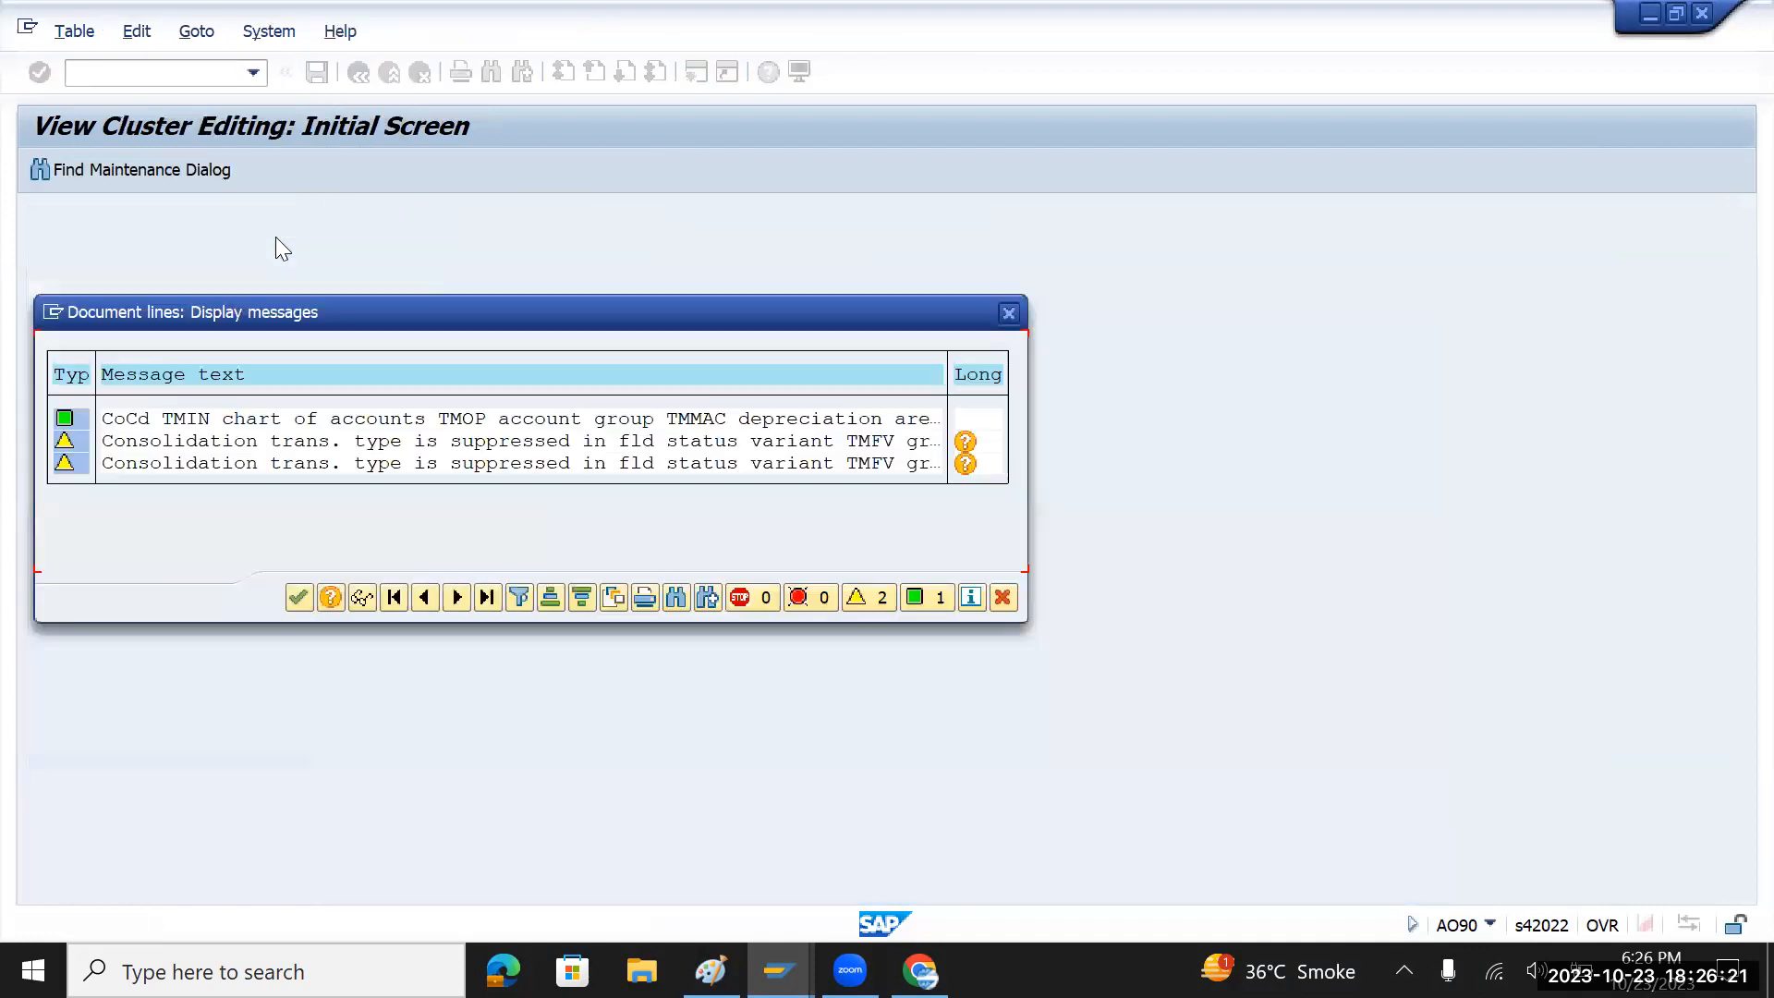
pyautogui.click(297, 598)
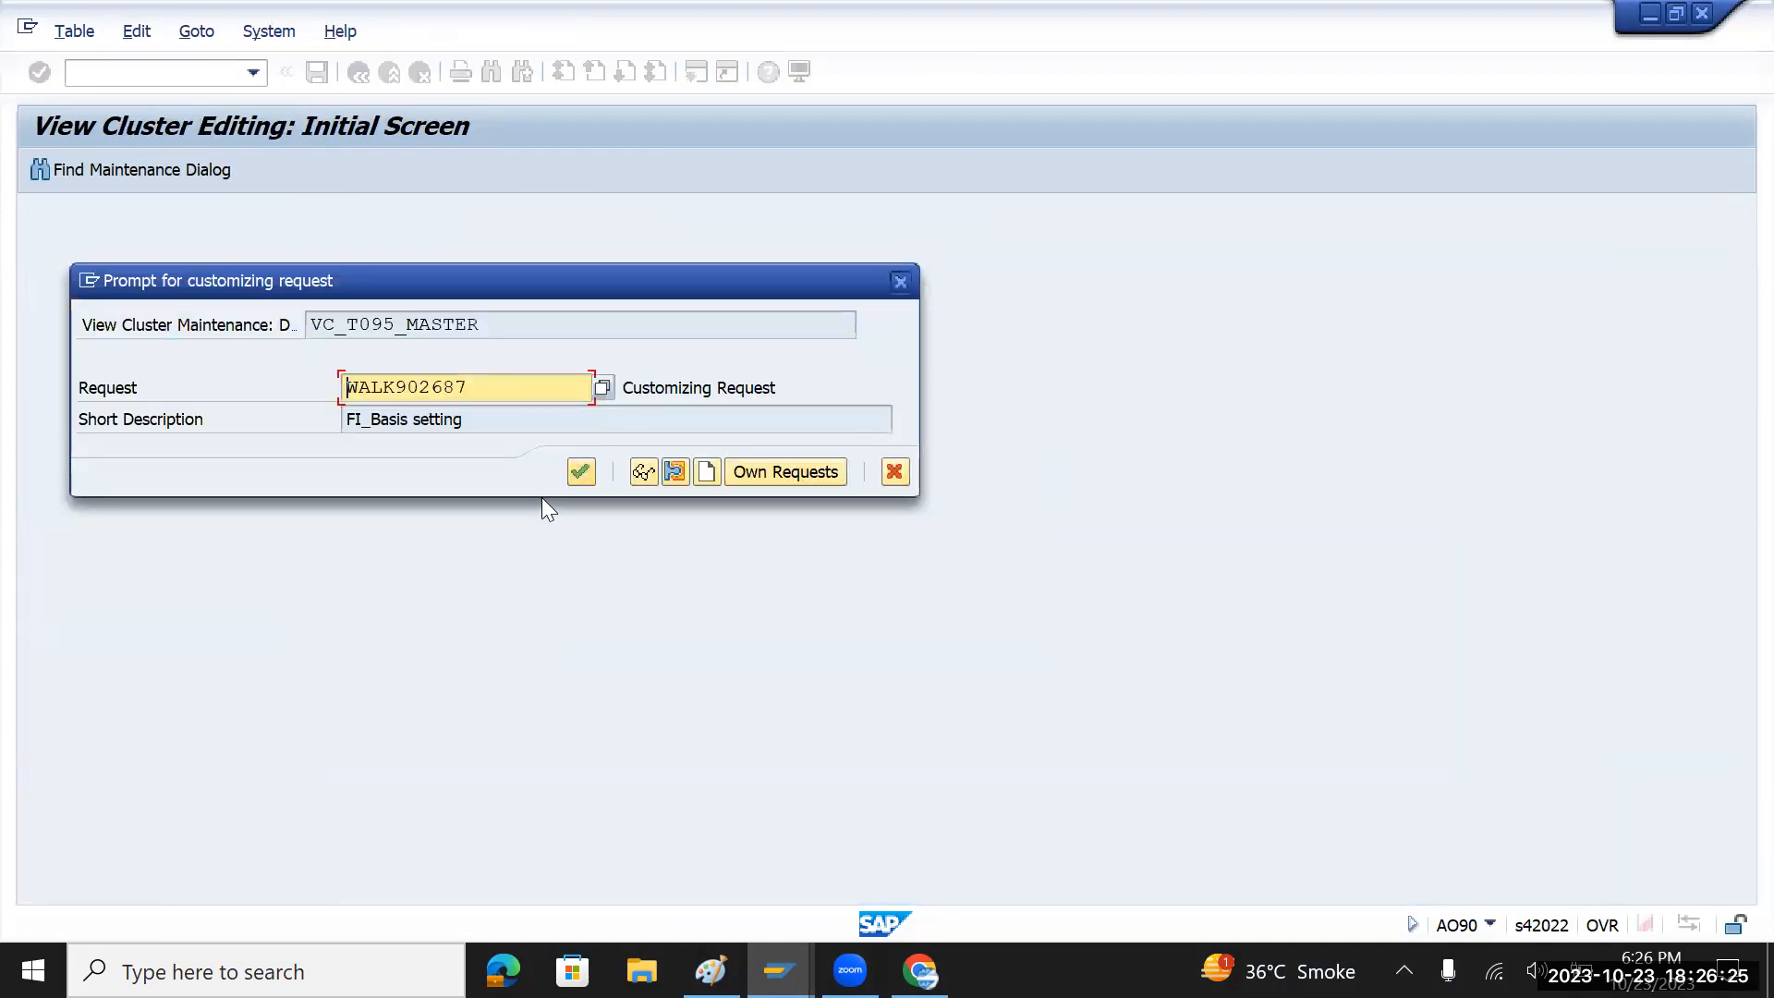
pyautogui.click(574, 475)
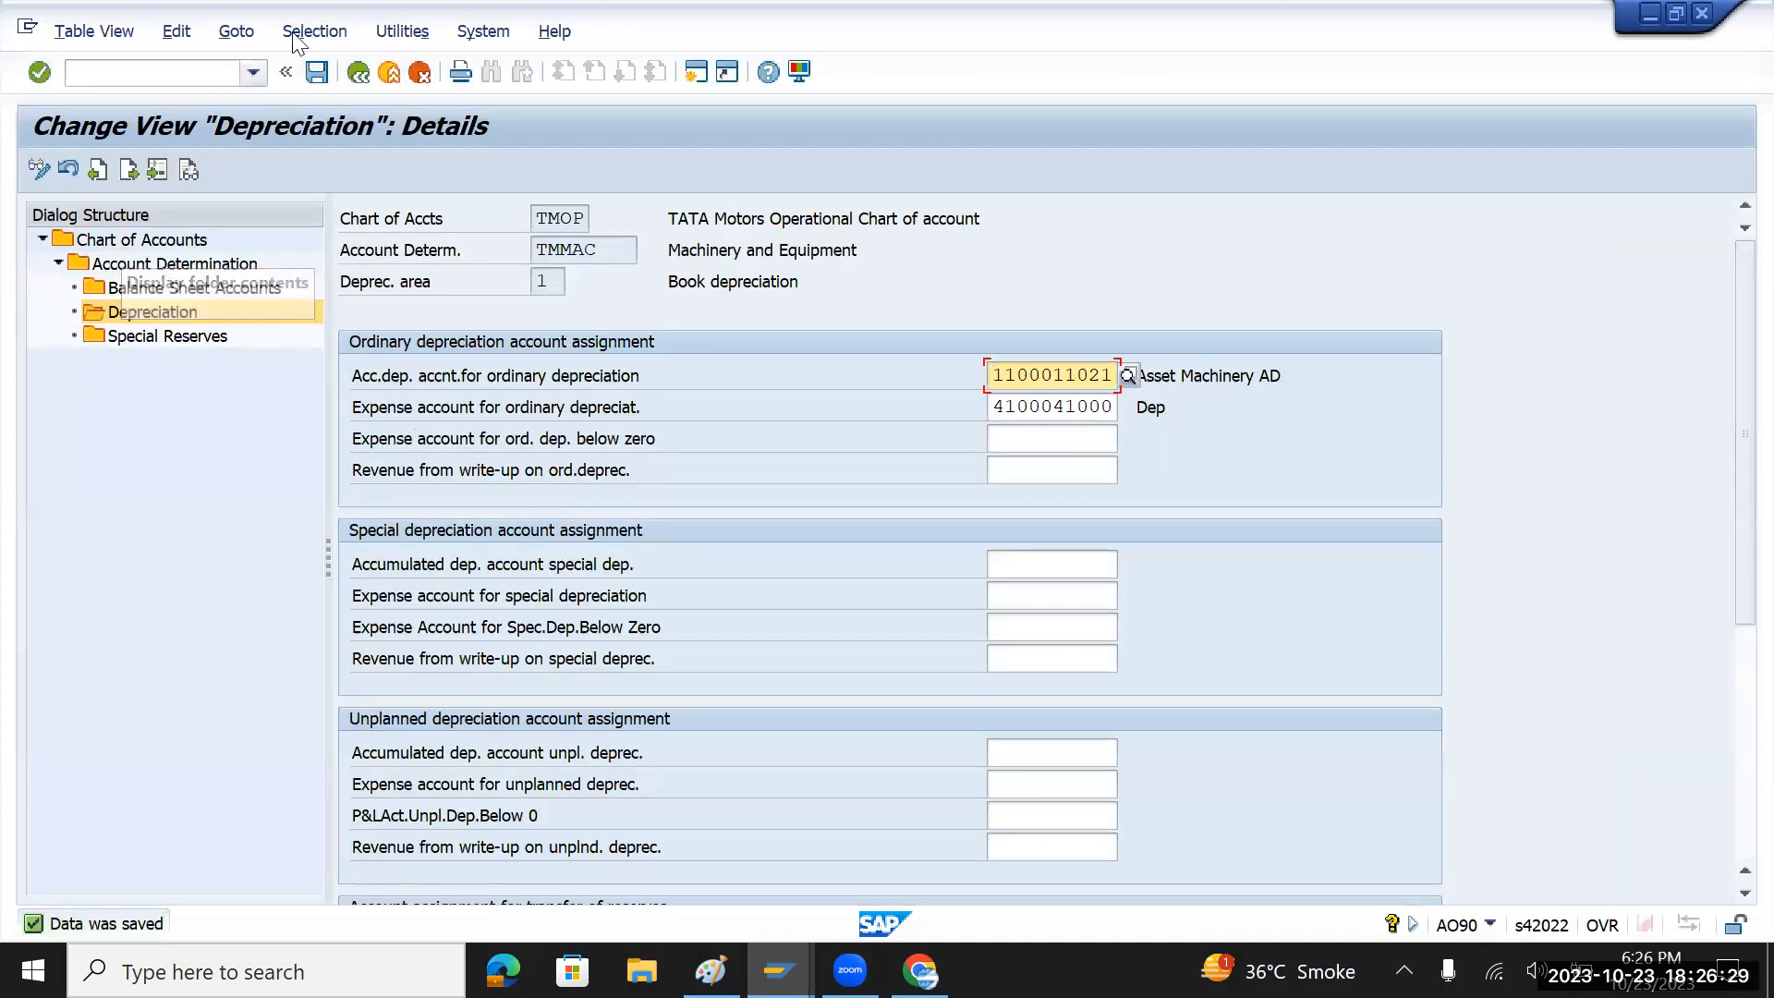
# - Return to the account determination list, select TMVEH (Vehicle) and open its balance sheet accounts
pyautogui.click(351, 75)
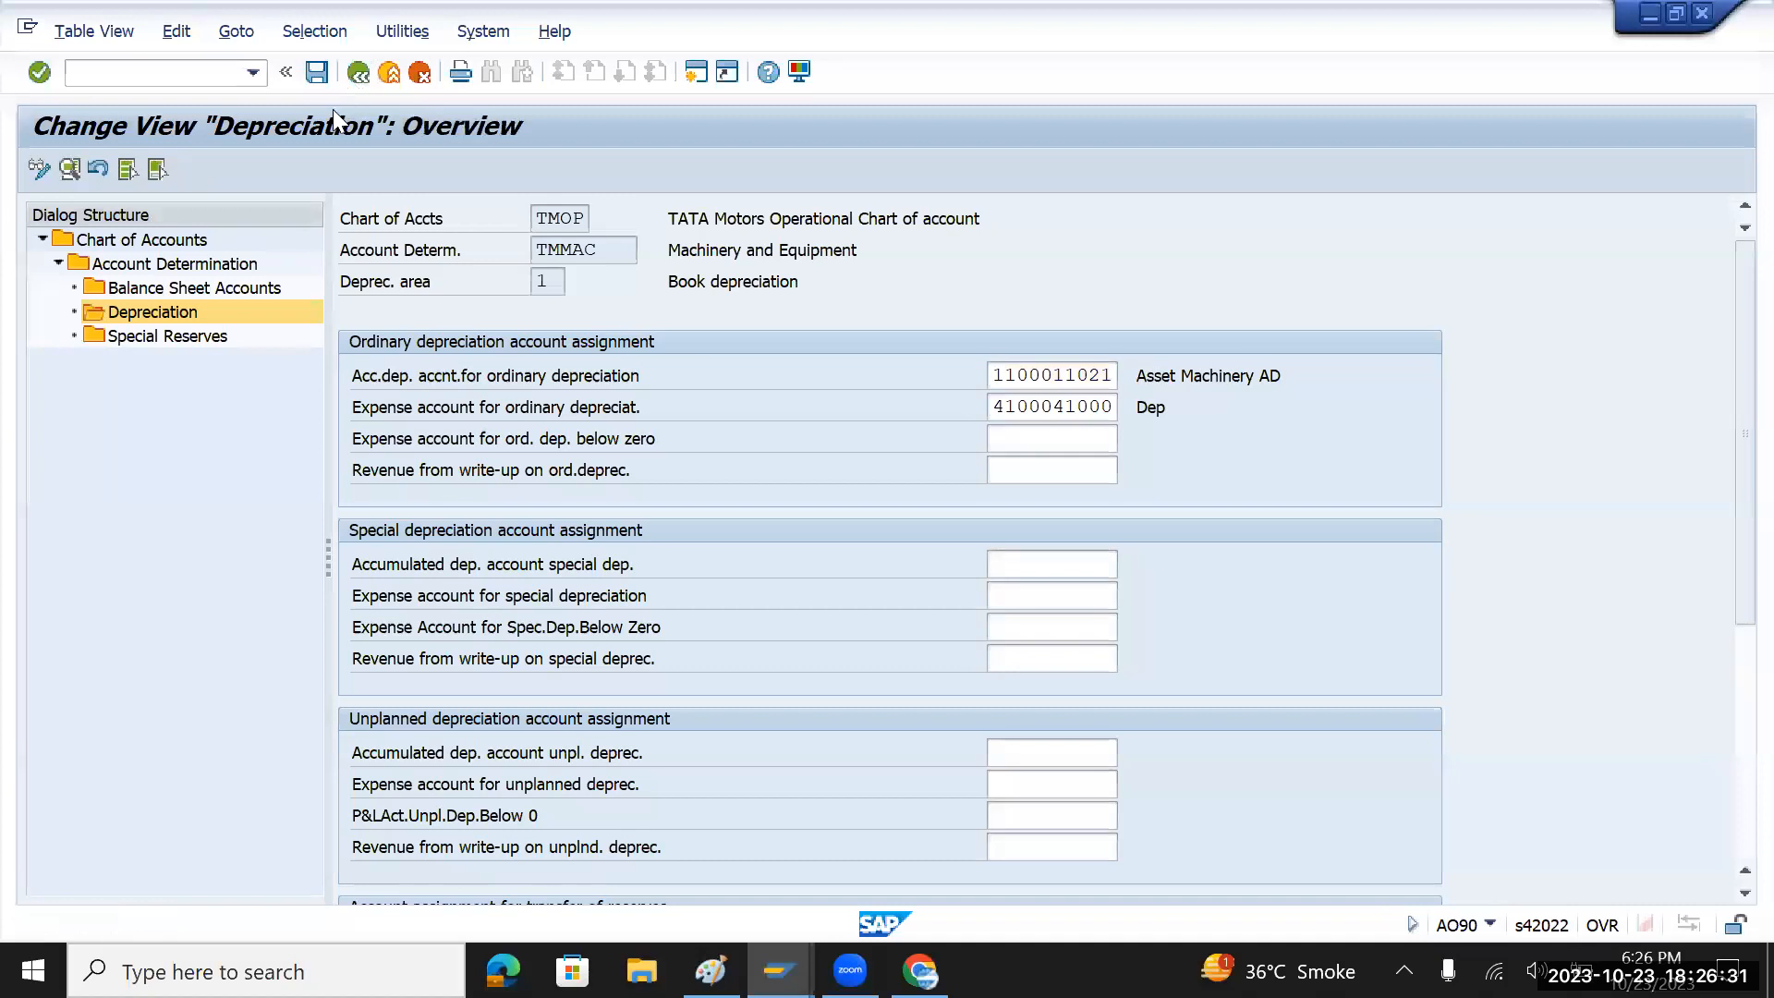
pyautogui.click(360, 76)
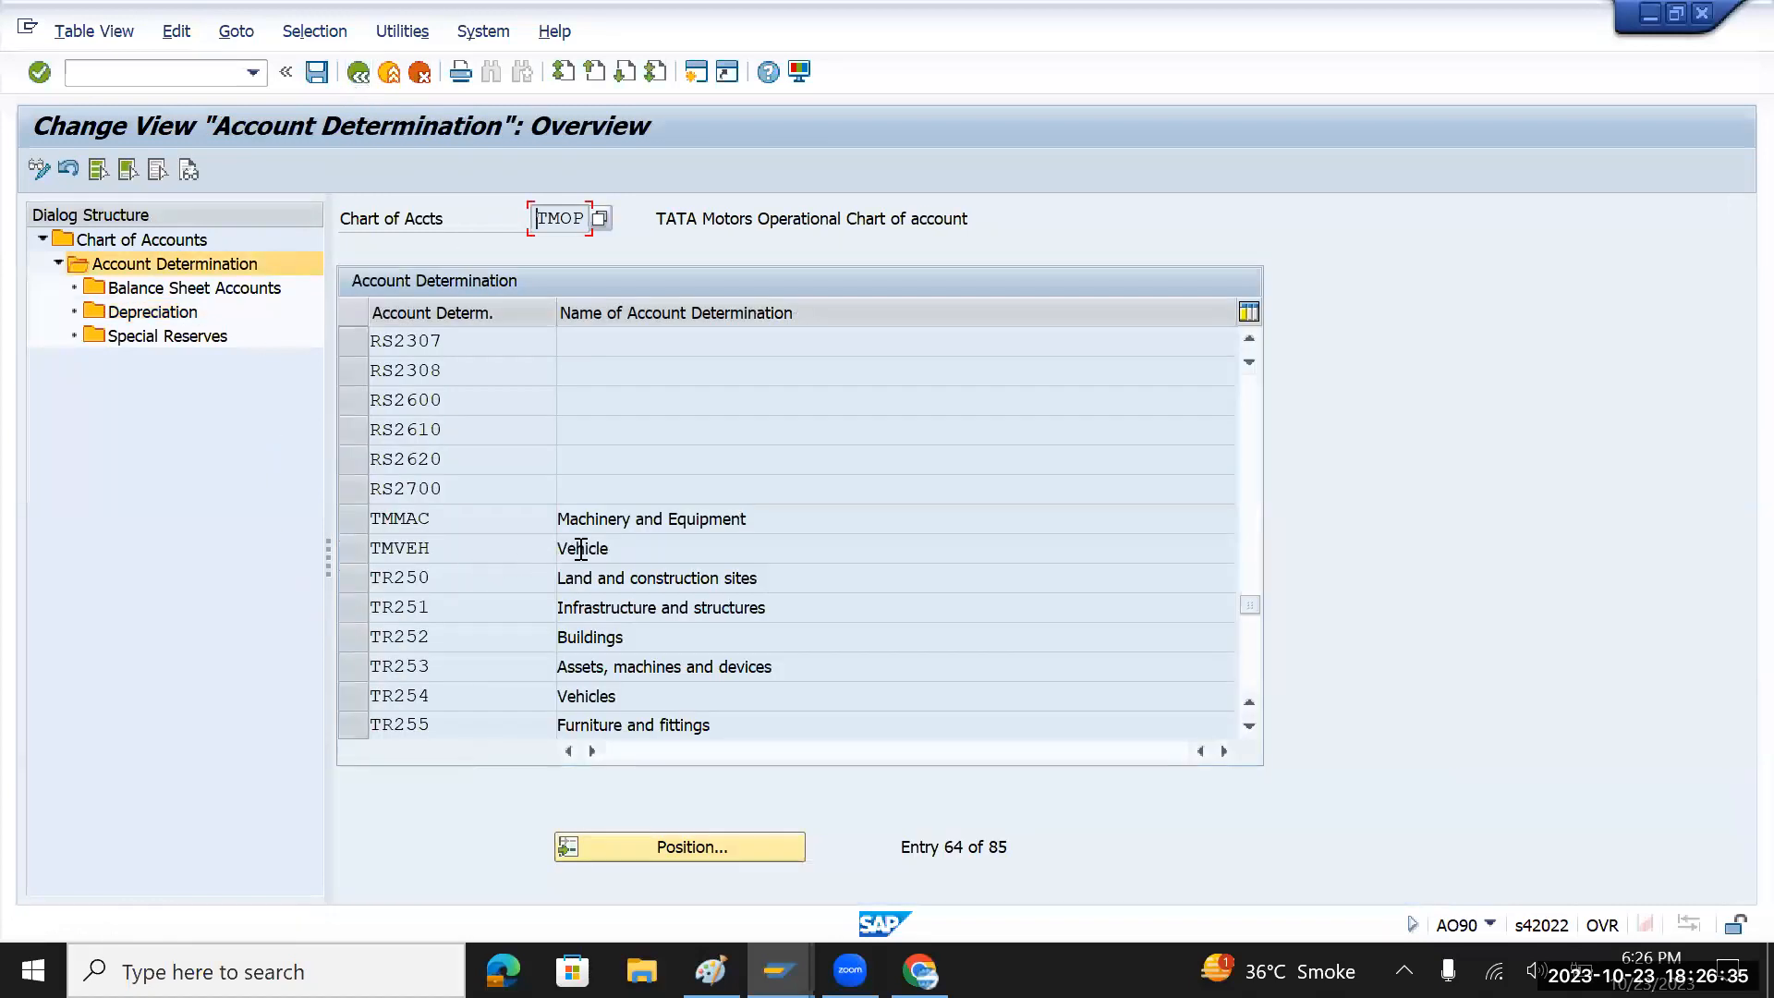
pyautogui.click(357, 547)
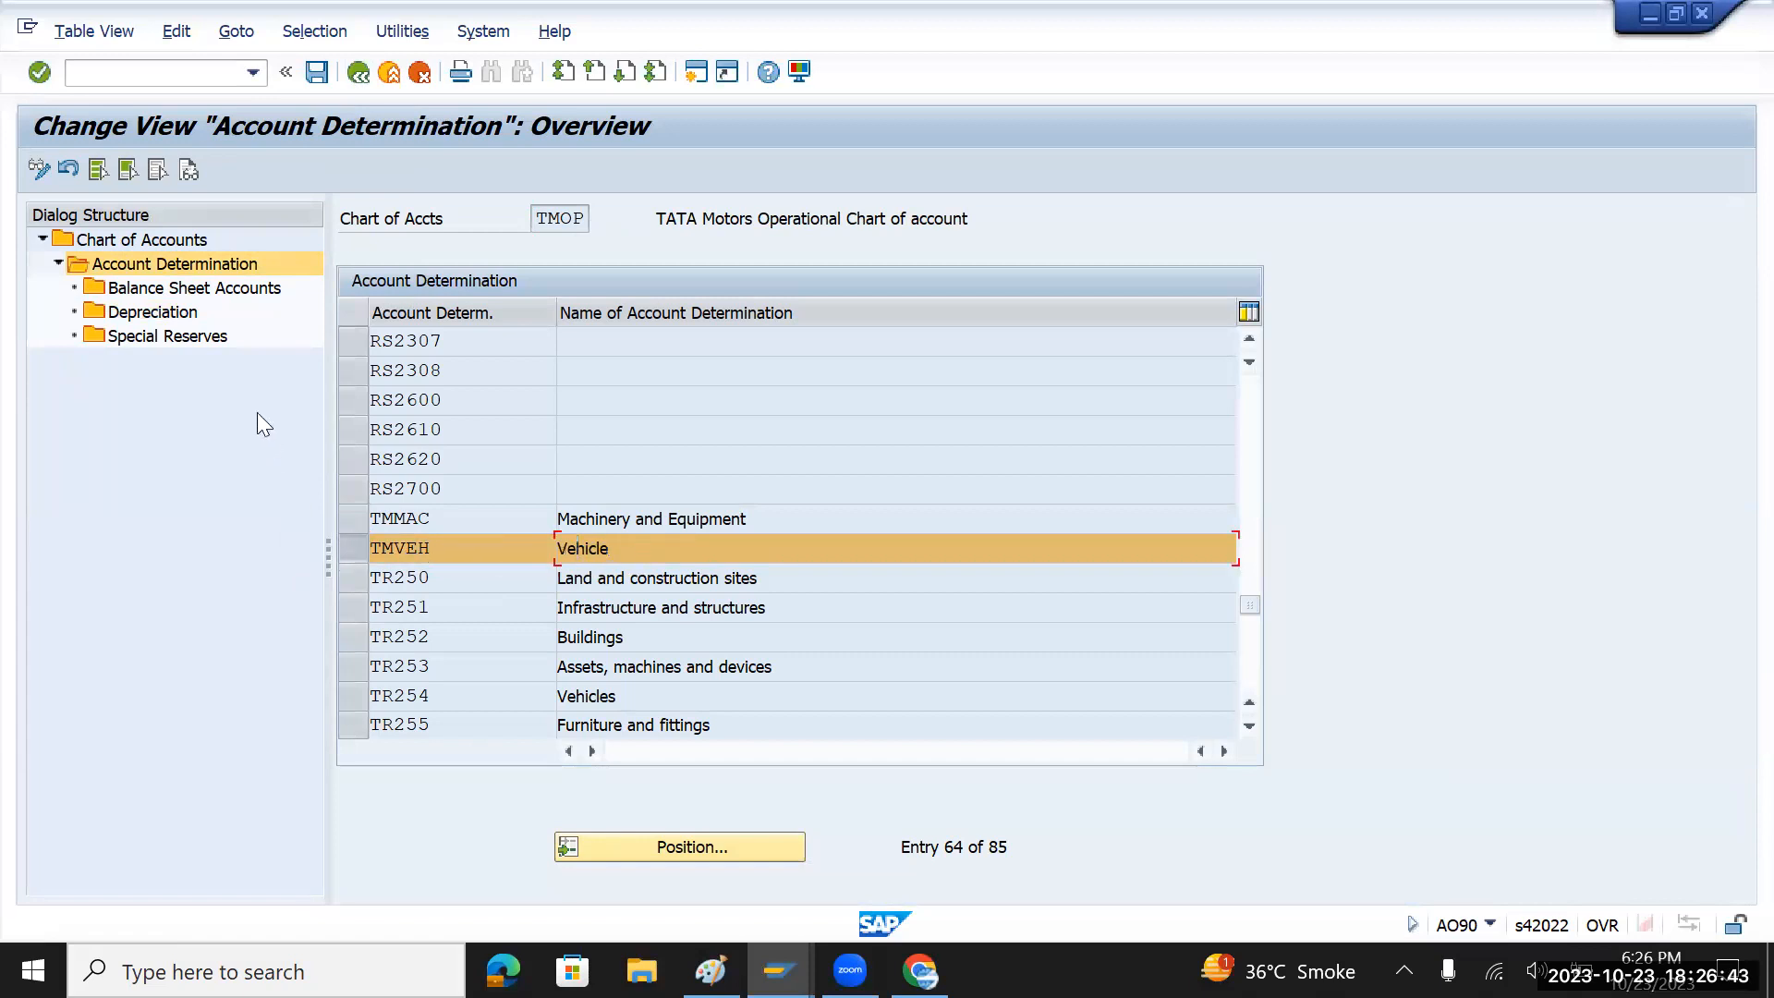
pyautogui.click(185, 293)
pyautogui.doubleClick(185, 294)
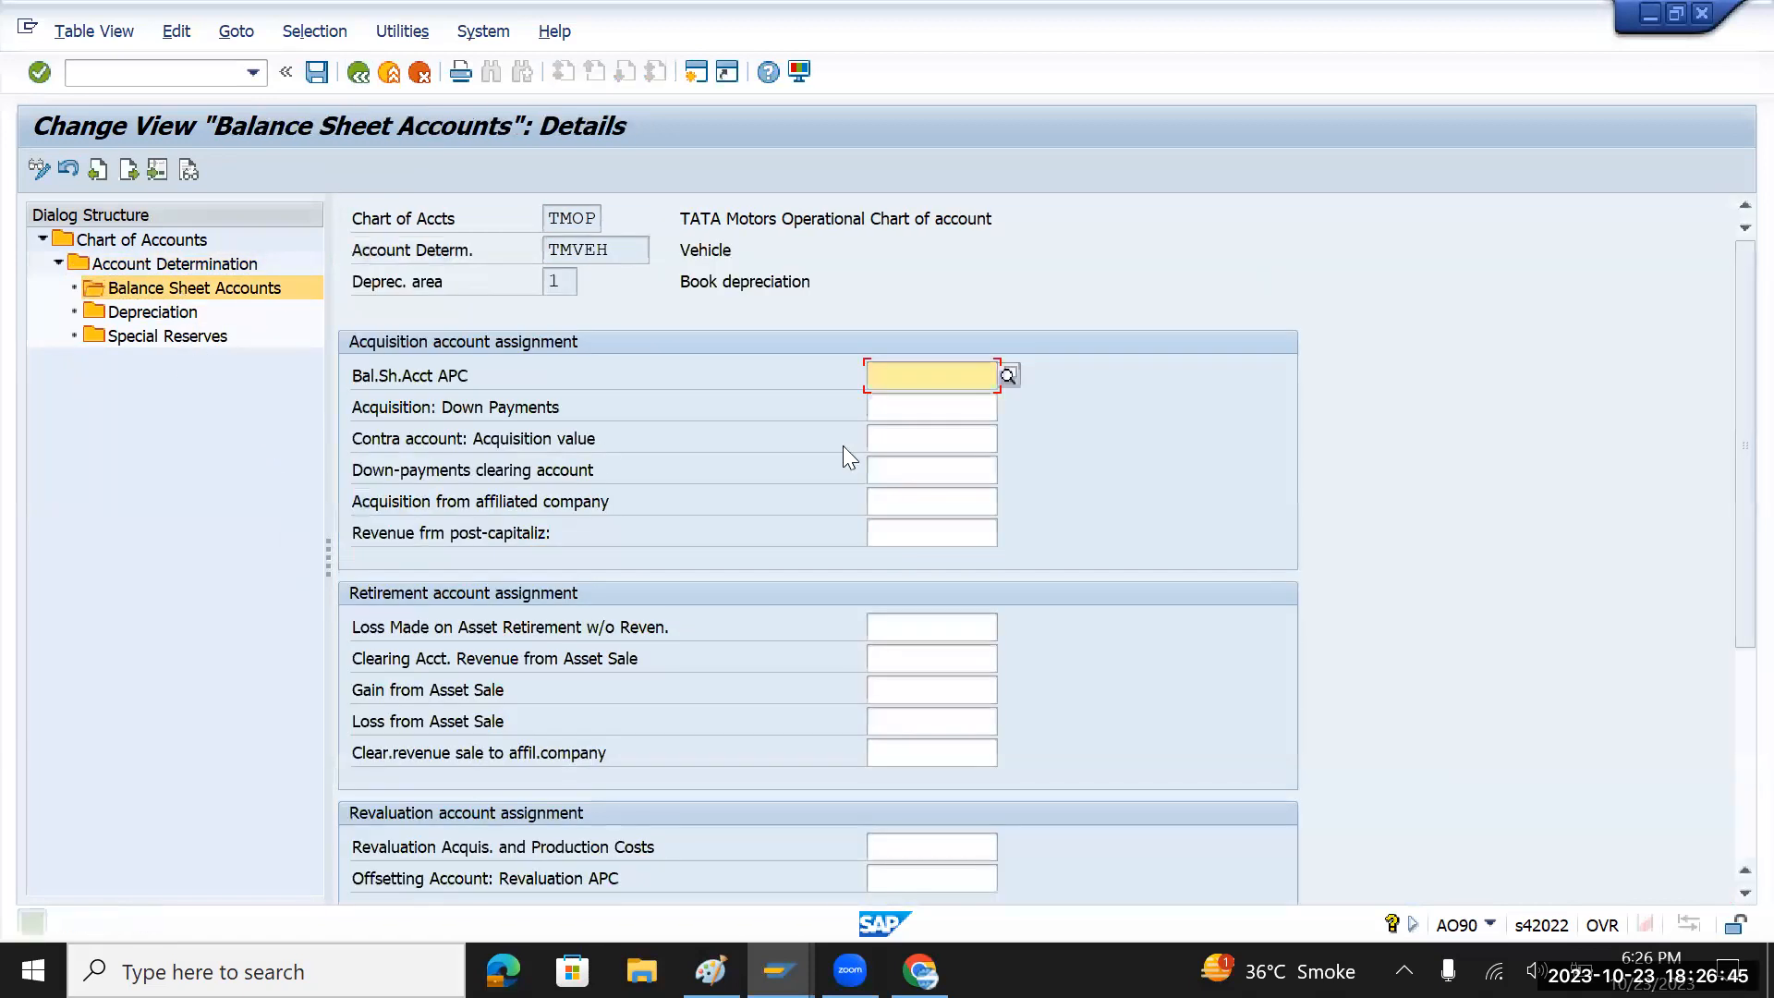
pyautogui.click(1009, 375)
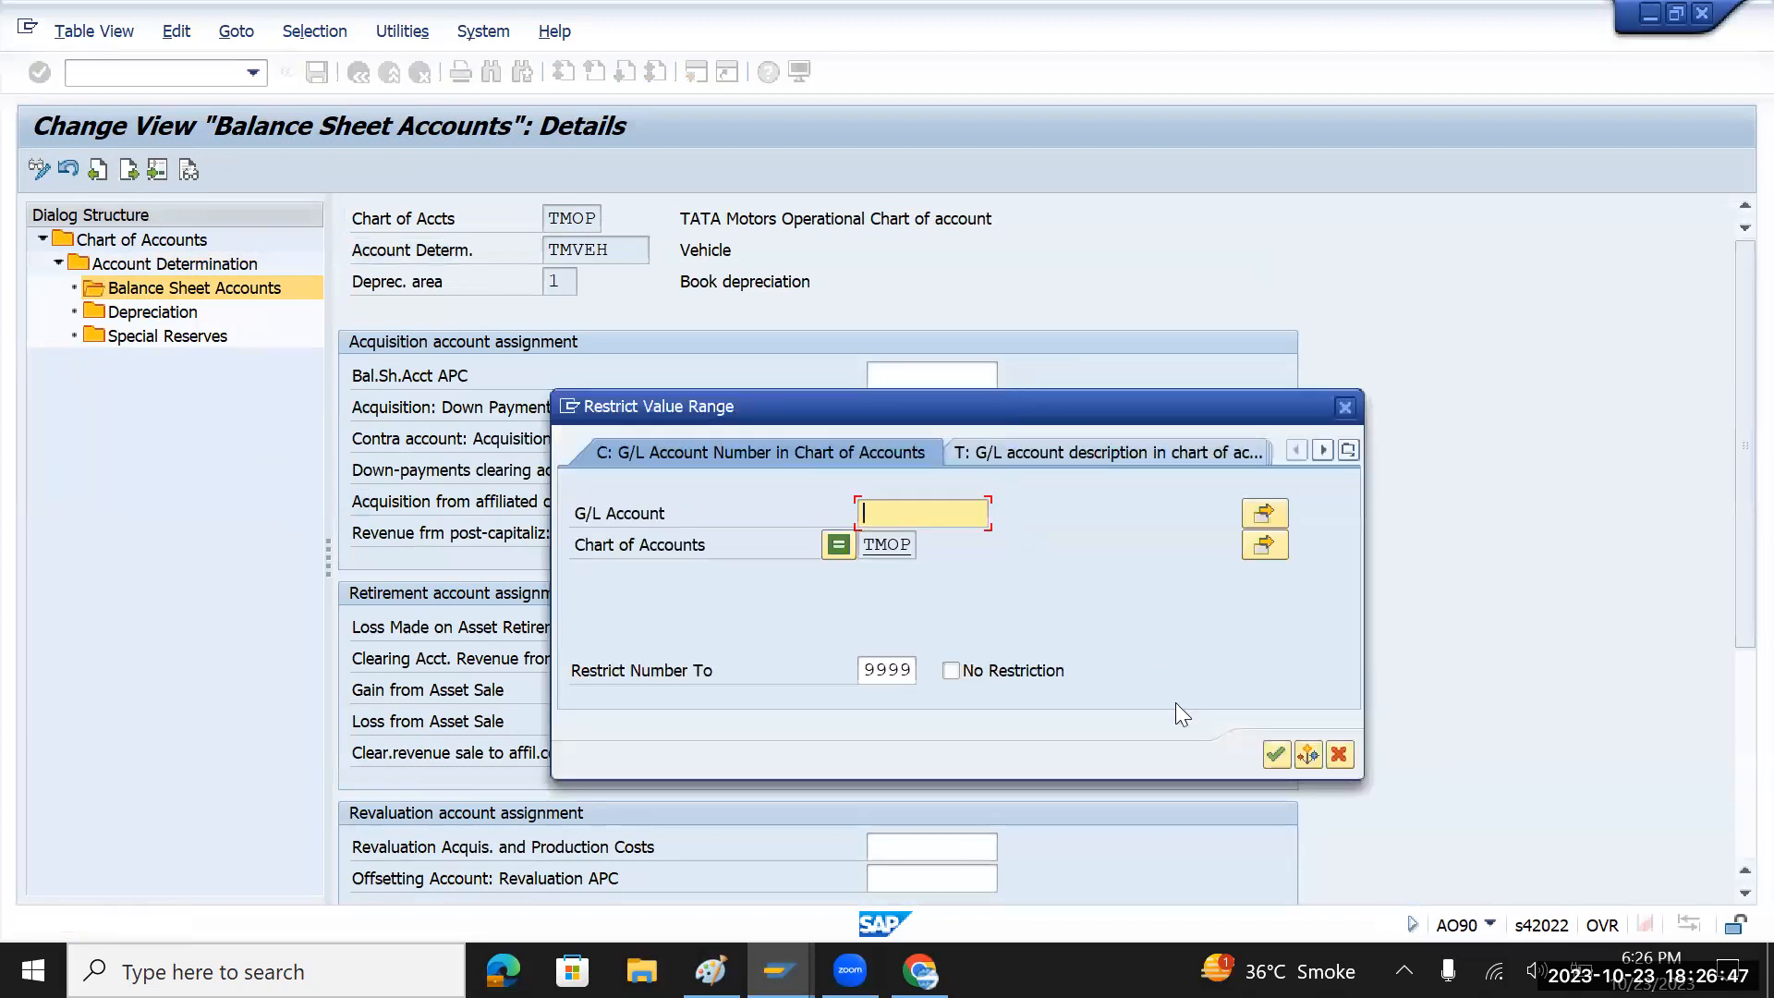
pyautogui.click(1275, 755)
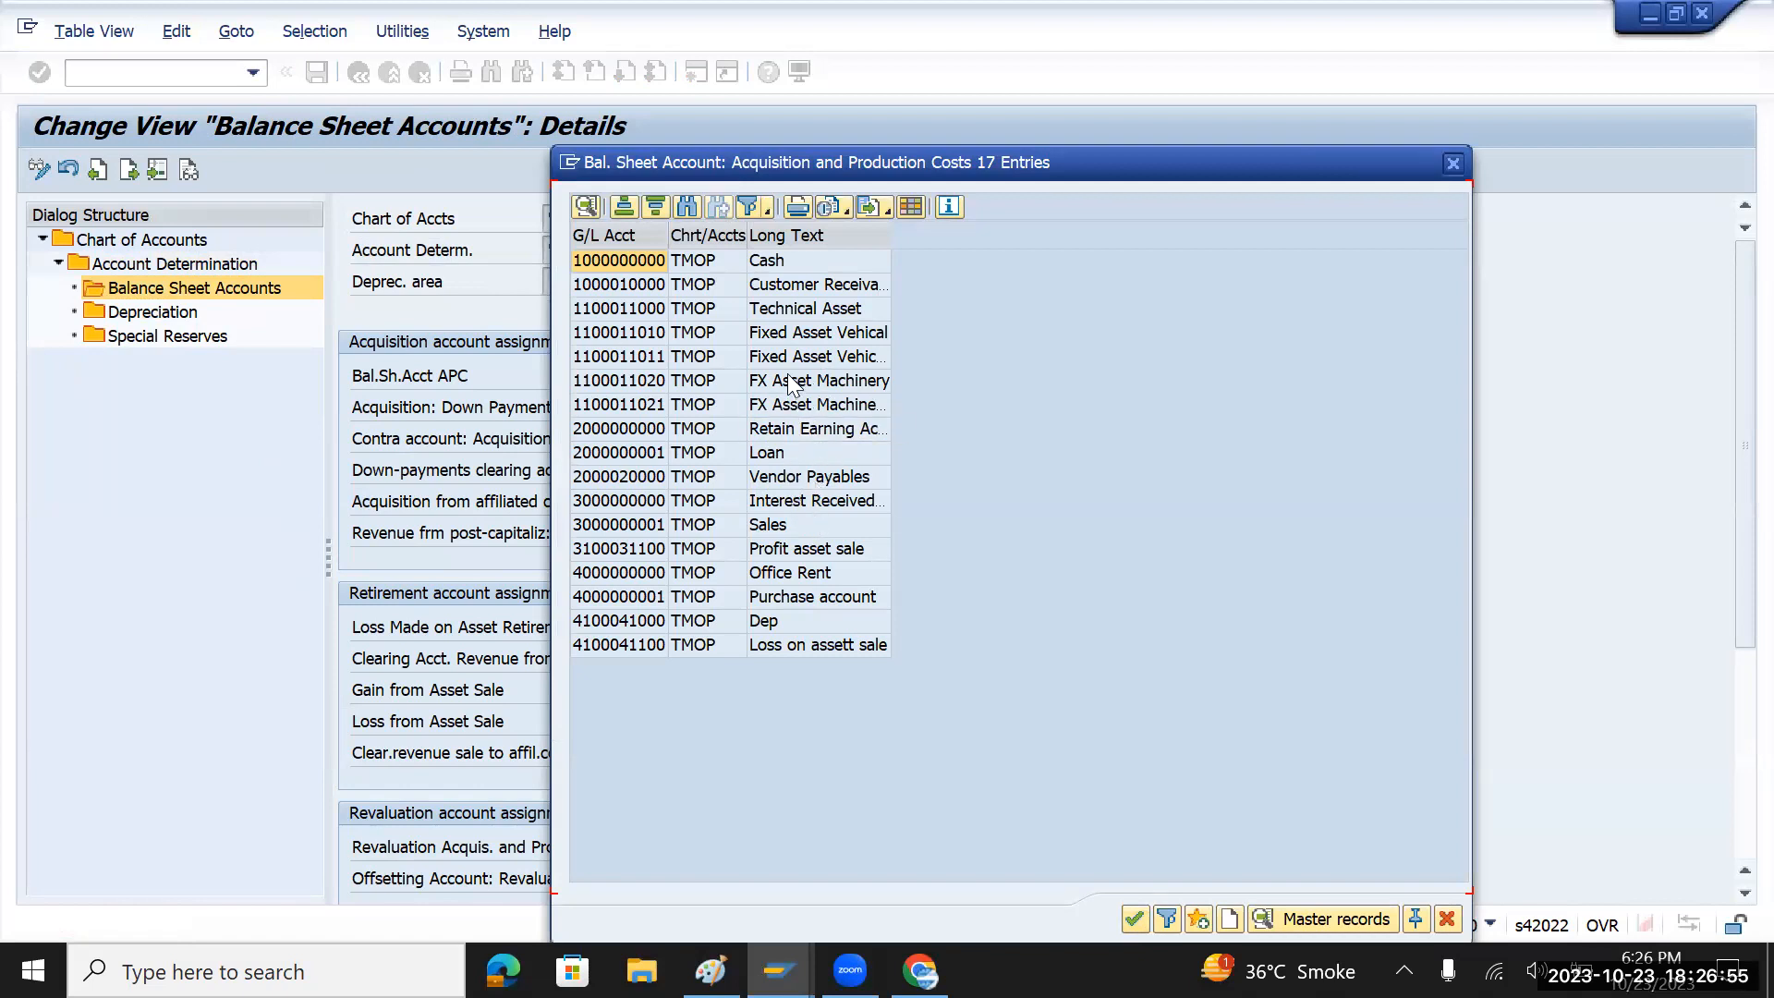
pyautogui.moveTo(890, 237); pyautogui.dragTo(980, 237)
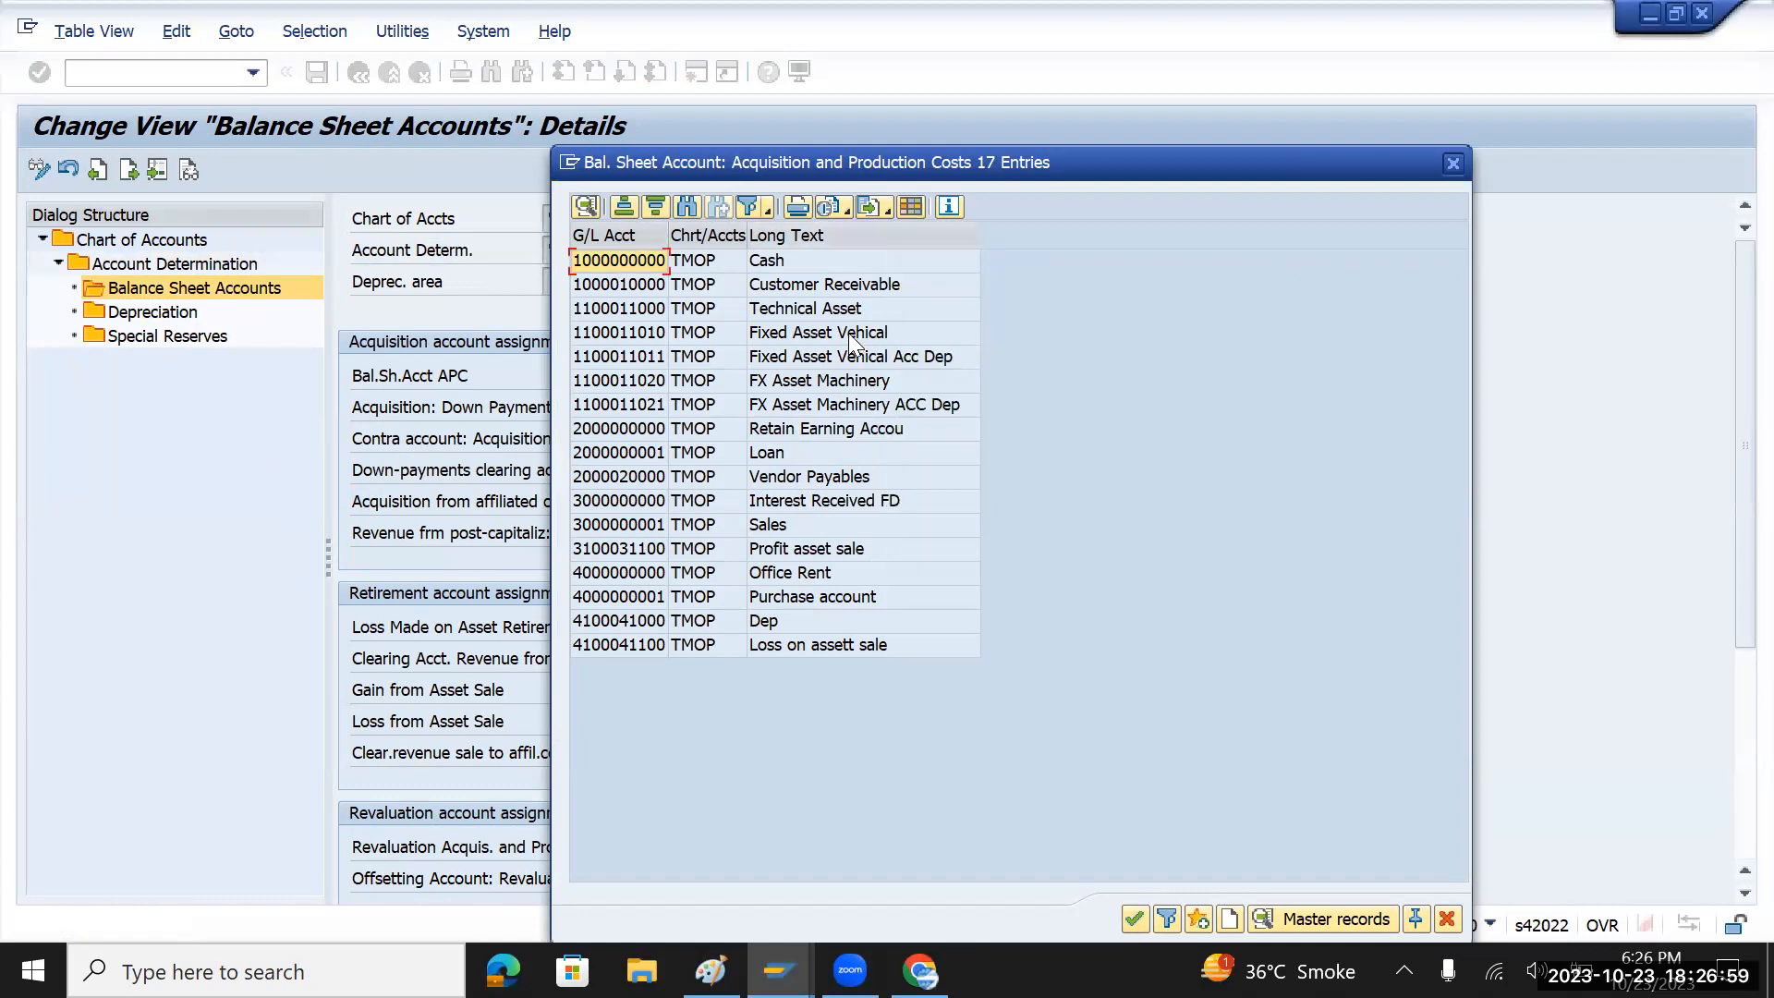
pyautogui.click(795, 333)
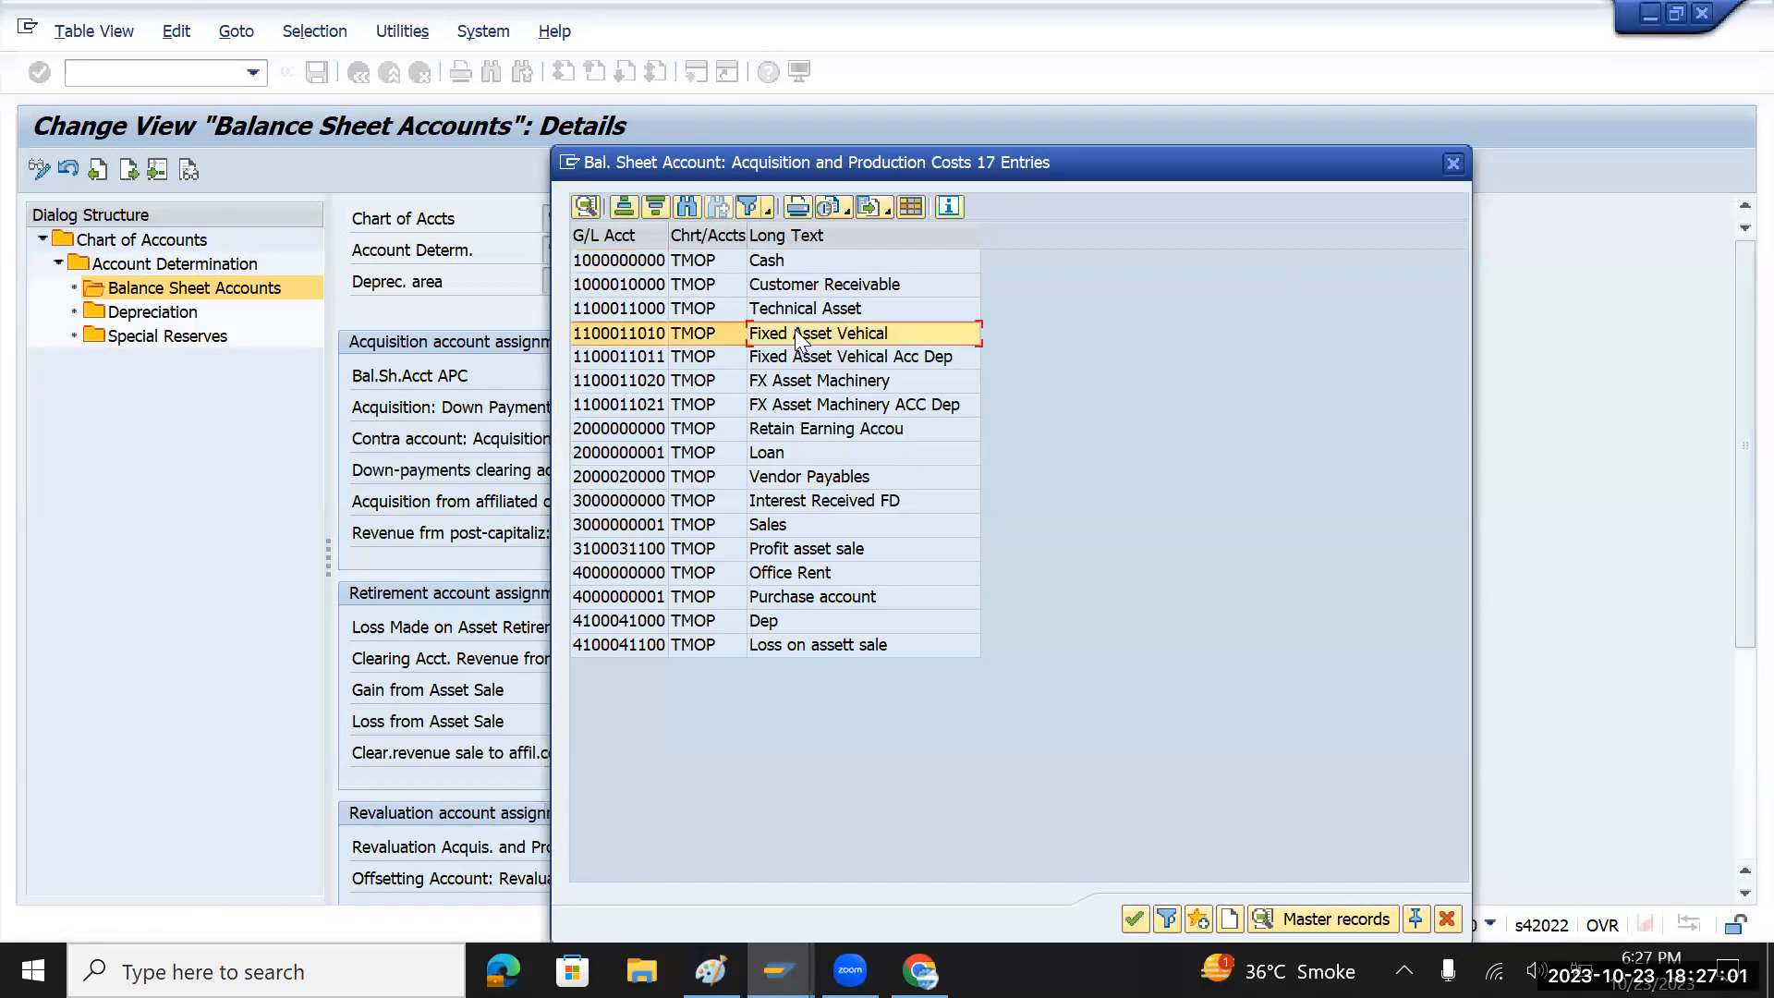
pyautogui.doubleClick(794, 333)
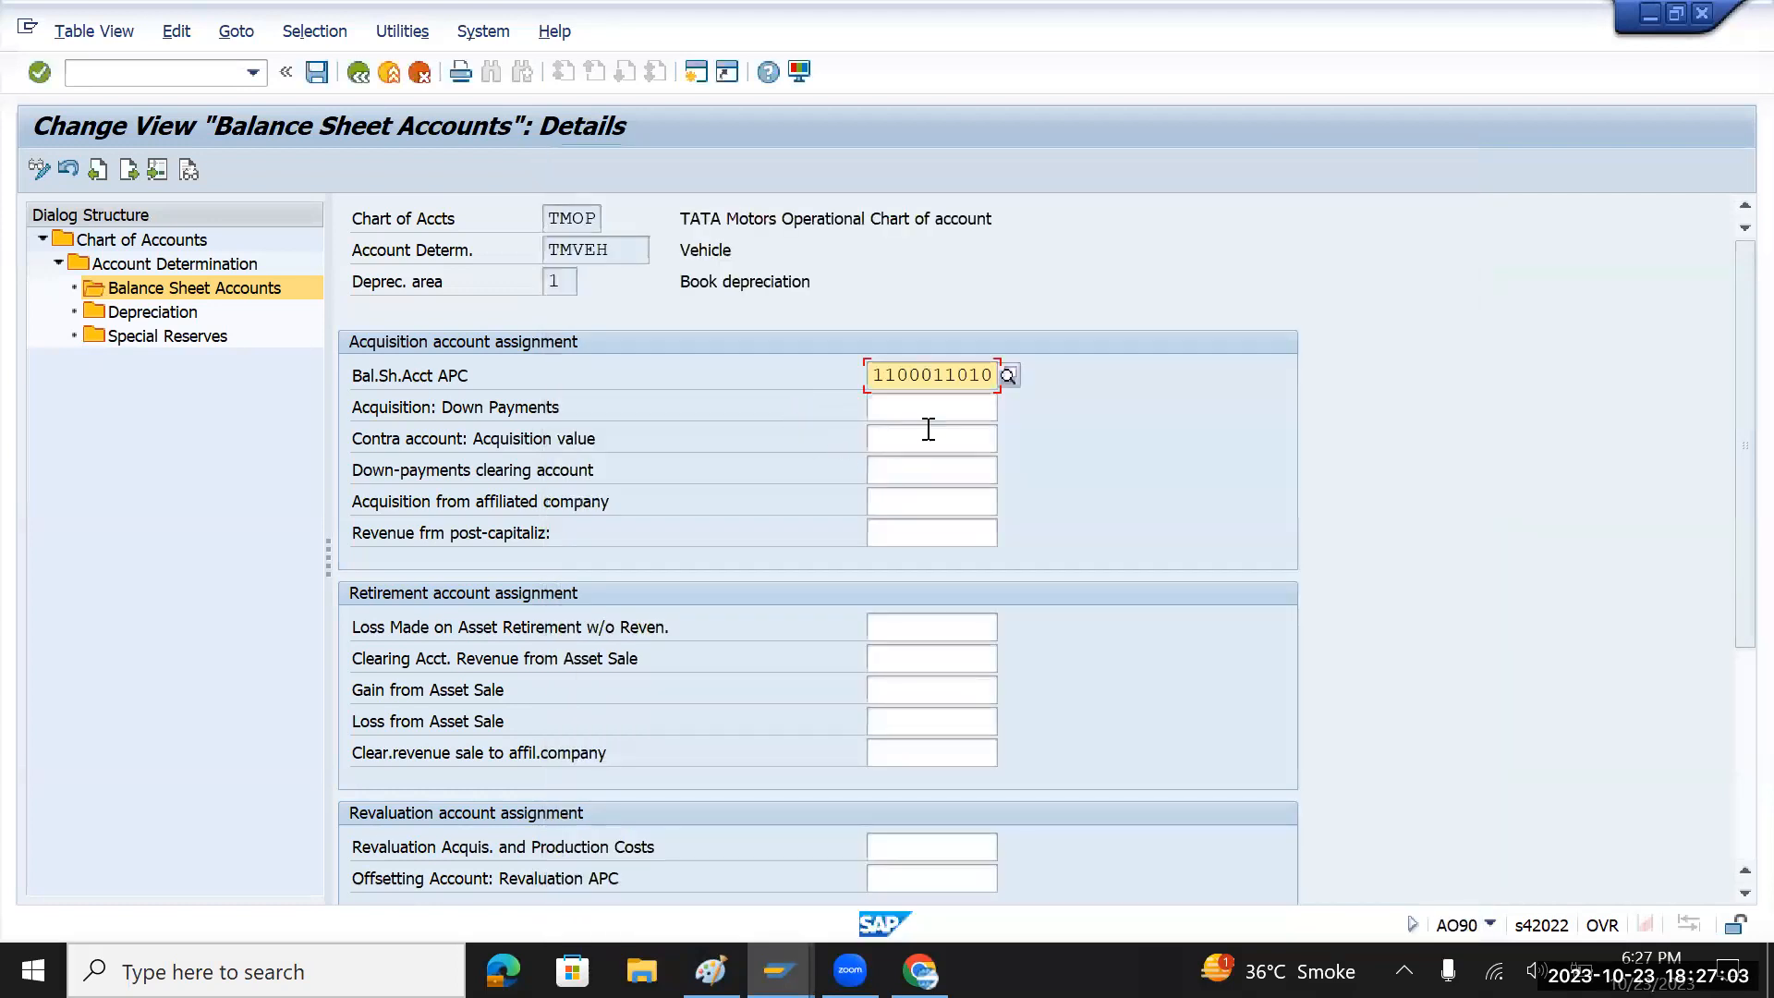
pyautogui.click(913, 665)
pyautogui.click(913, 667)
pyautogui.click(902, 690)
pyautogui.click(905, 694)
pyautogui.click(911, 712)
pyautogui.click(915, 719)
pyautogui.click(917, 745)
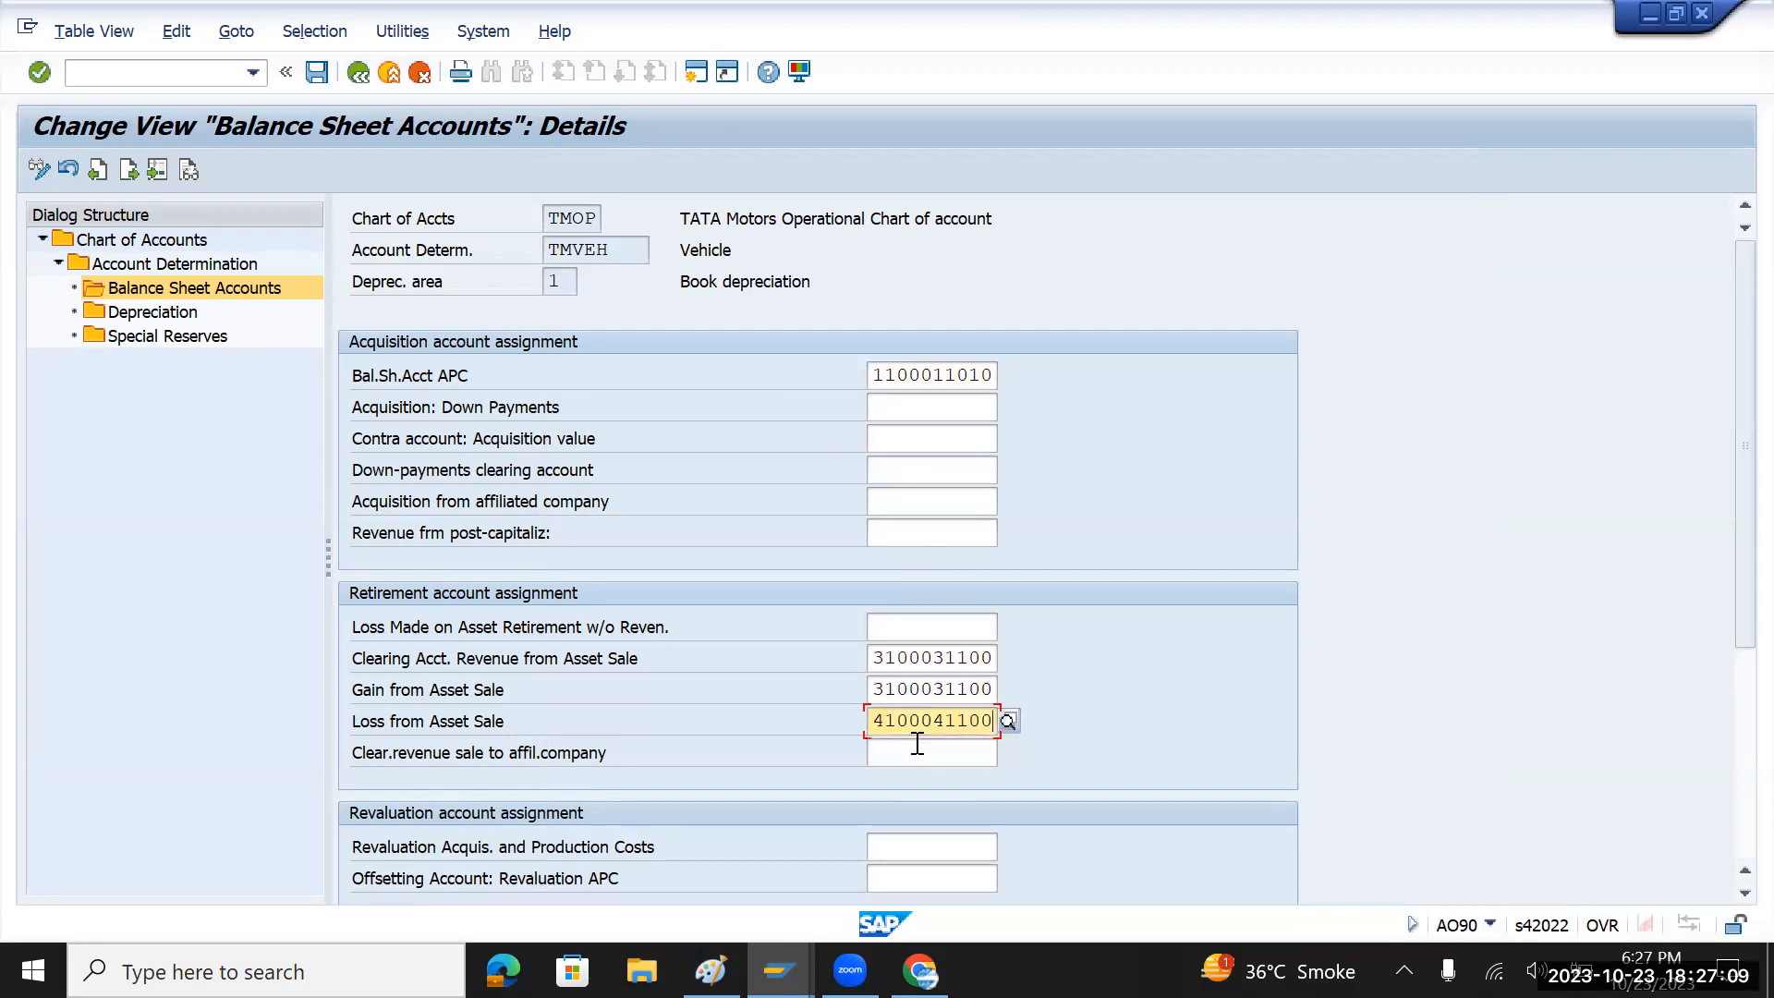
pyautogui.click(142, 315)
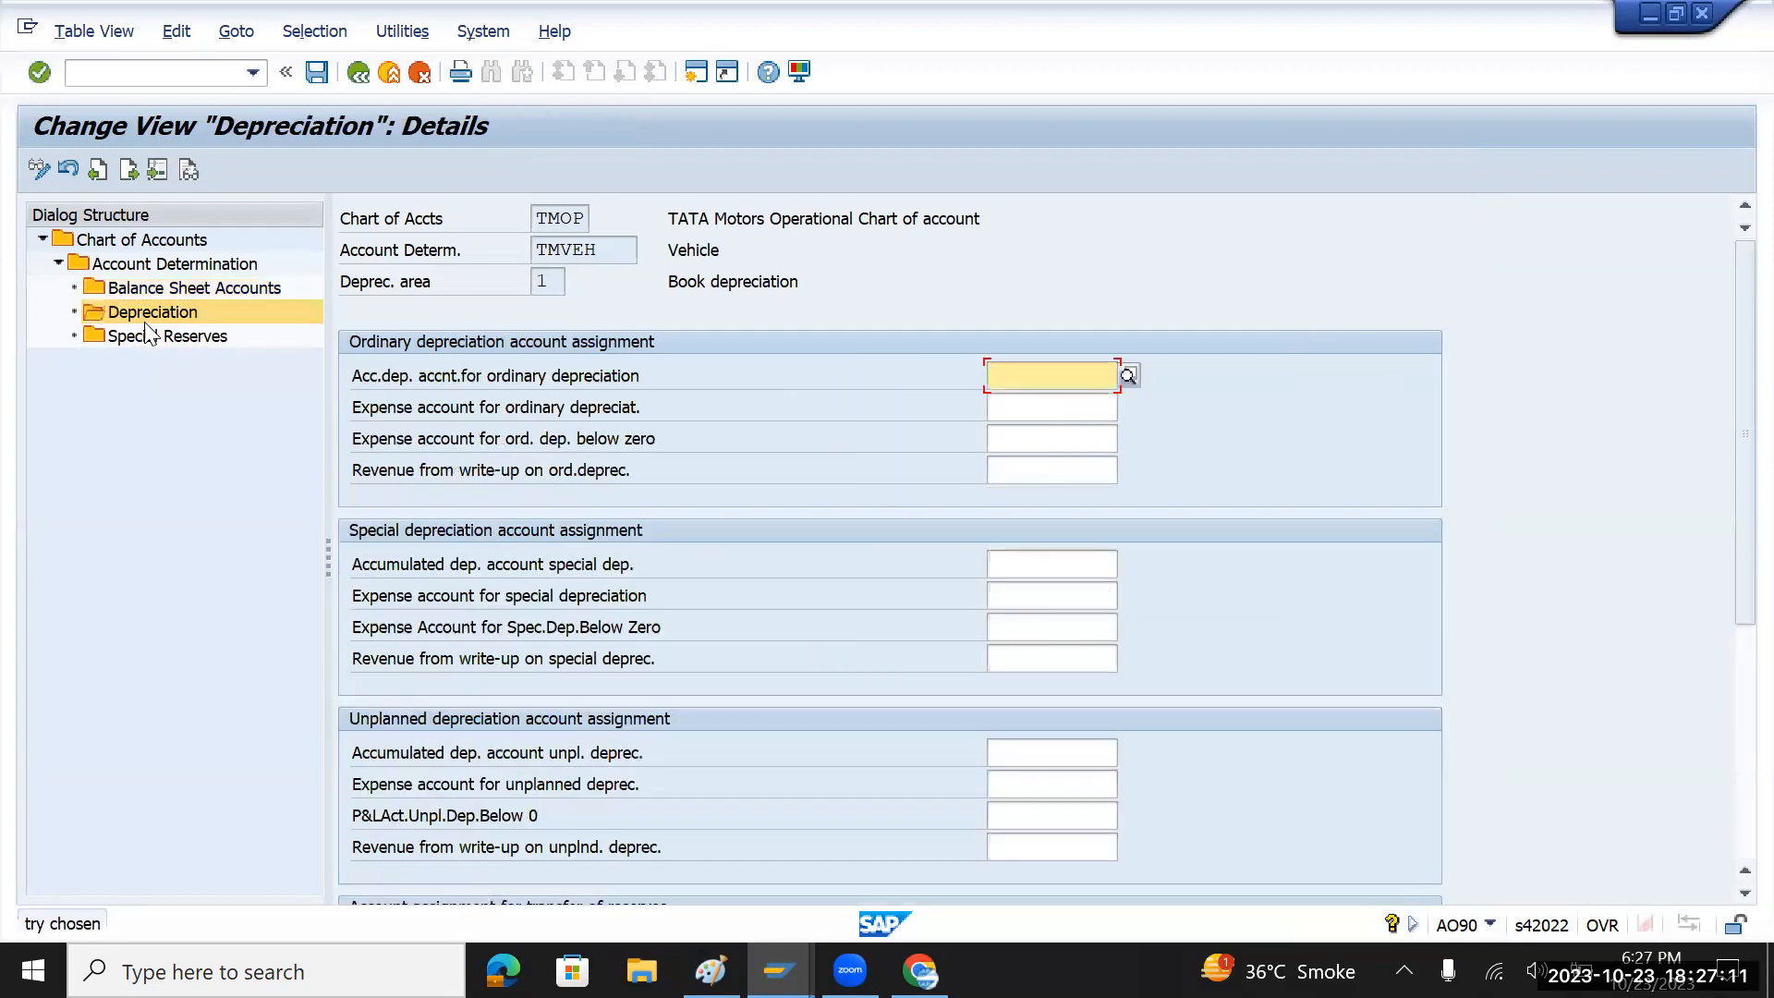
pyautogui.click(1035, 407)
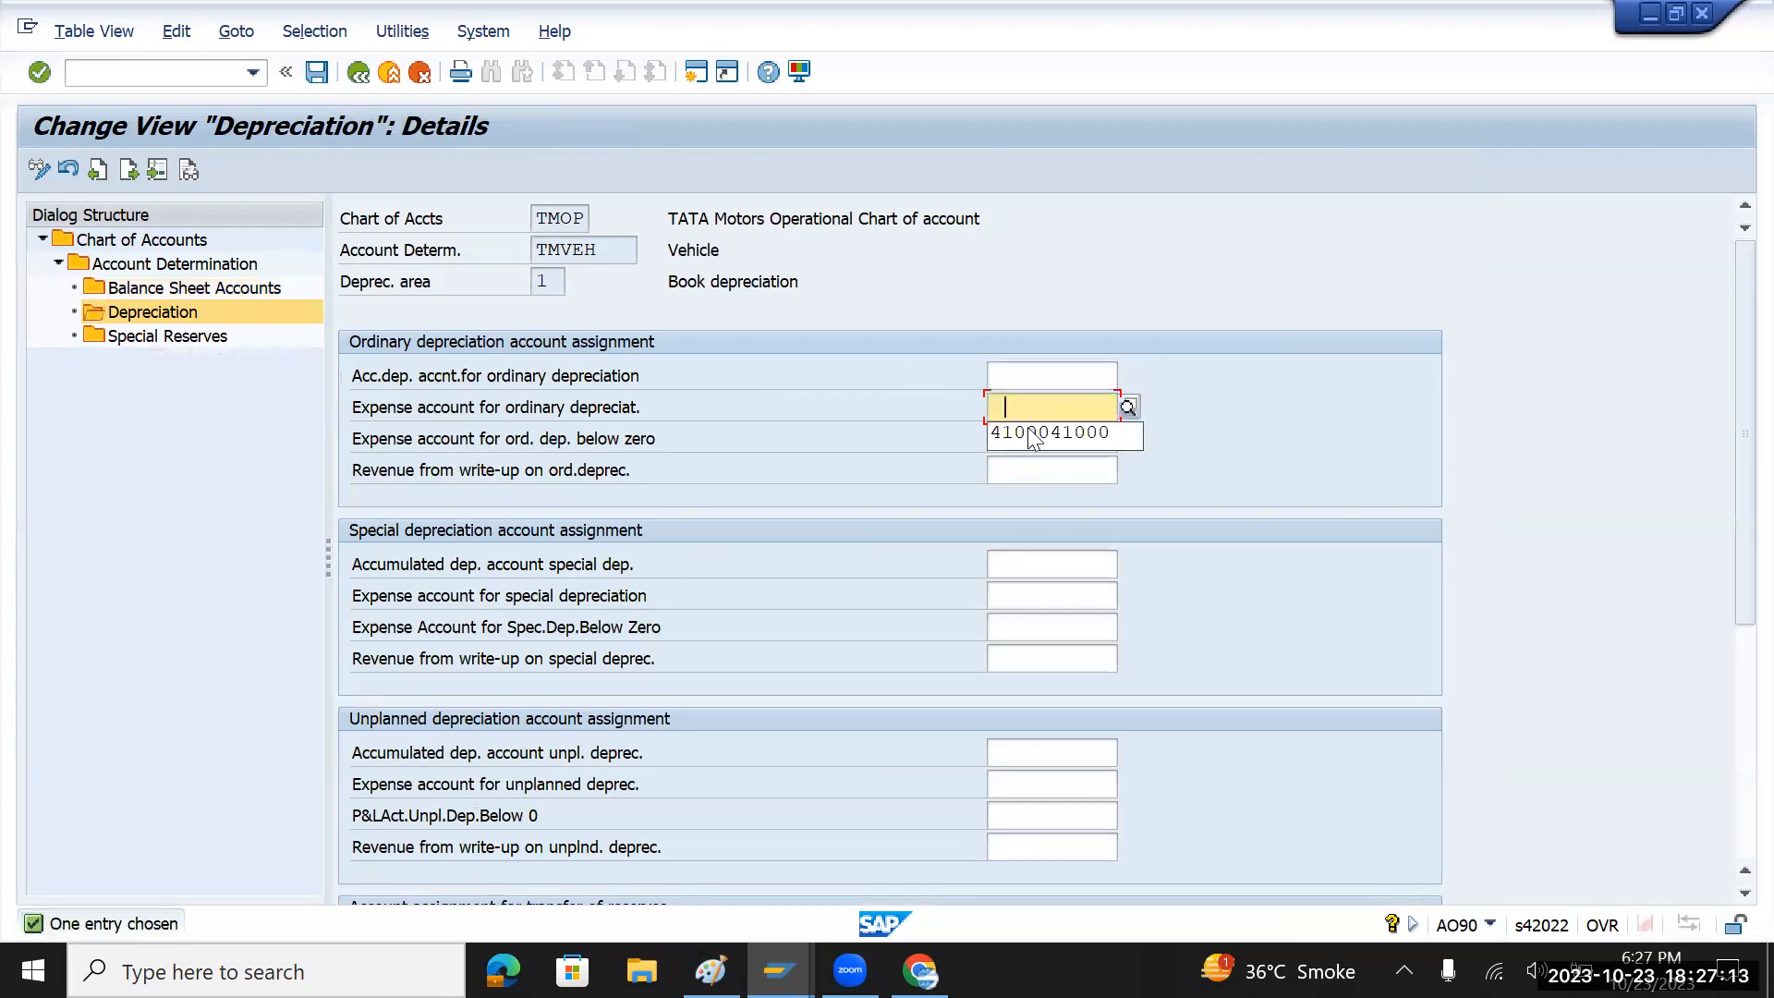
pyautogui.click(1033, 432)
pyautogui.click(1054, 373)
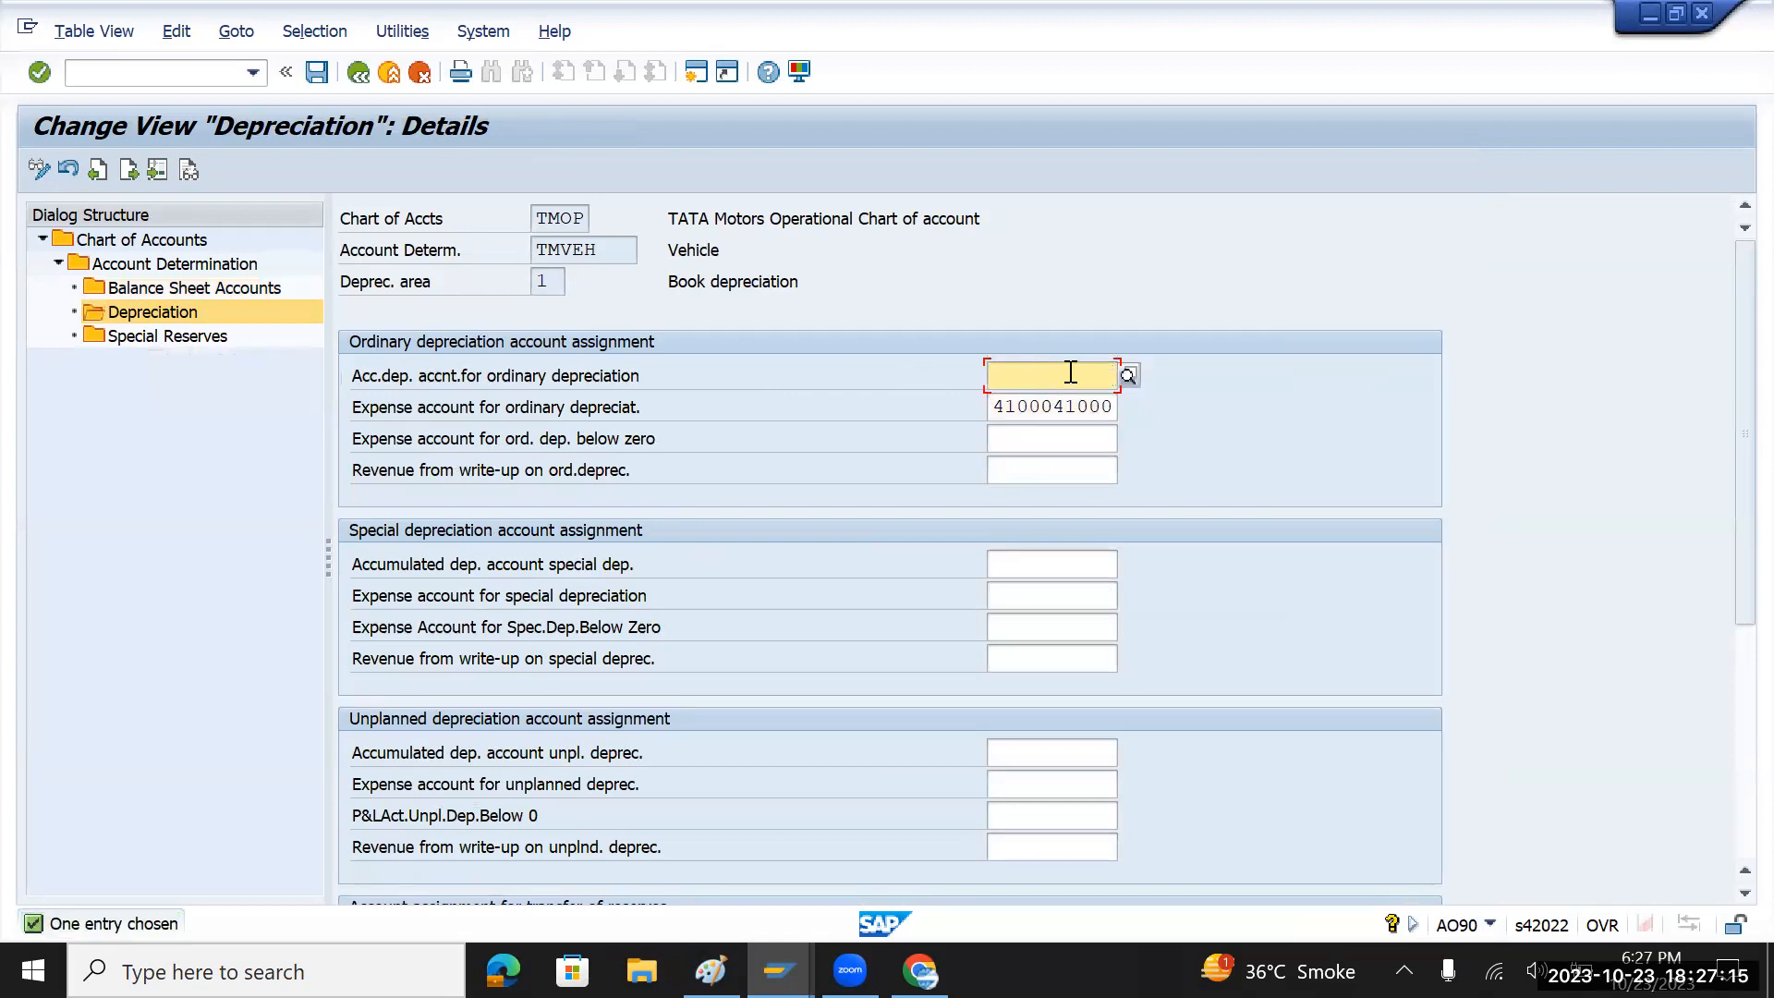
pyautogui.click(1128, 376)
pyautogui.click(1396, 754)
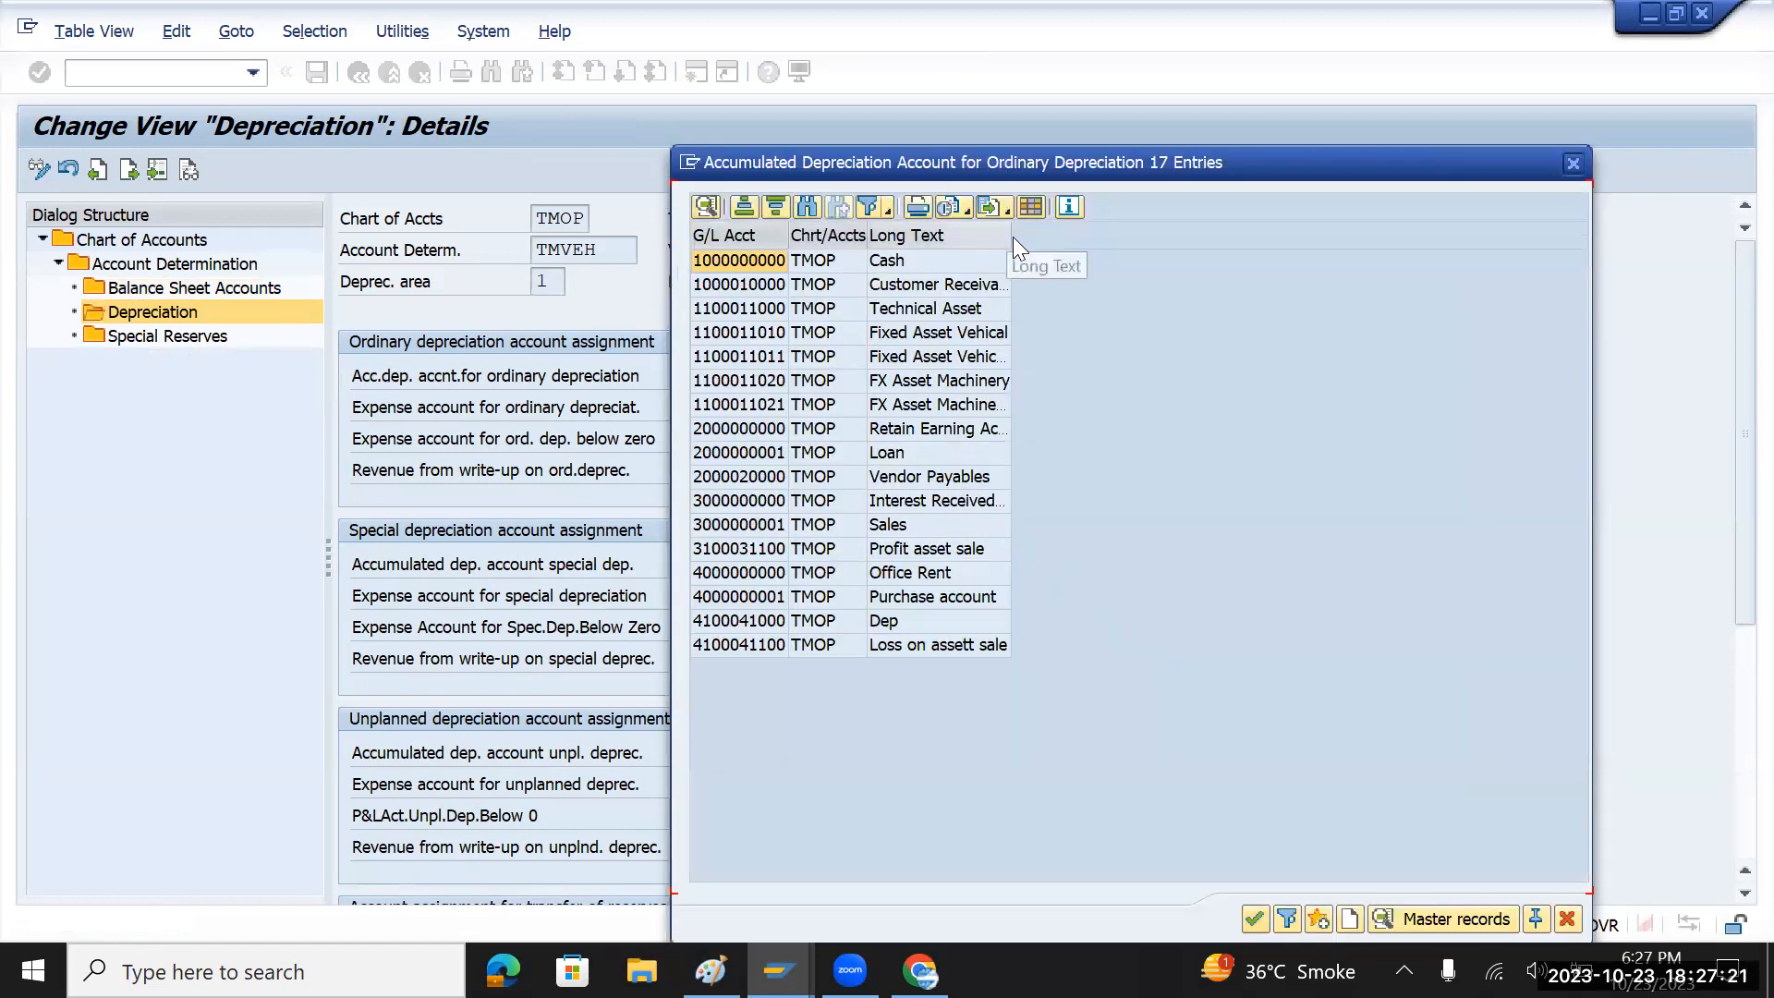
pyautogui.moveTo(1012, 237); pyautogui.dragTo(1125, 238)
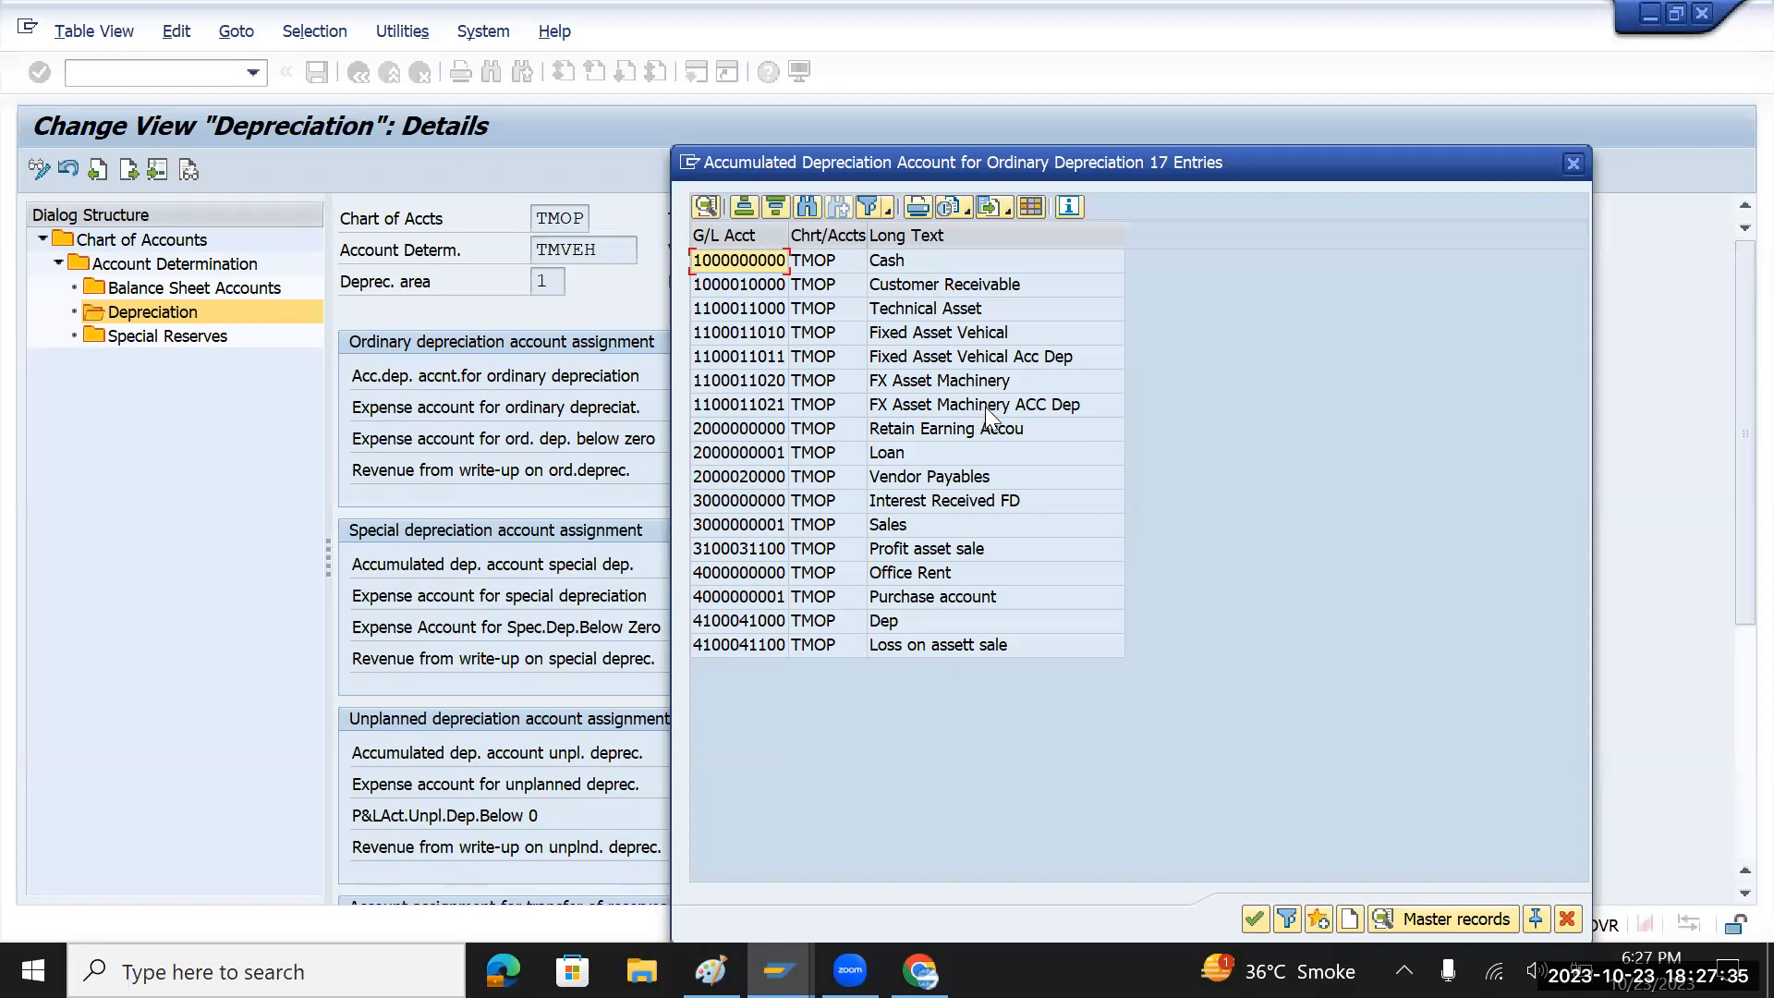
pyautogui.doubleClick(996, 359)
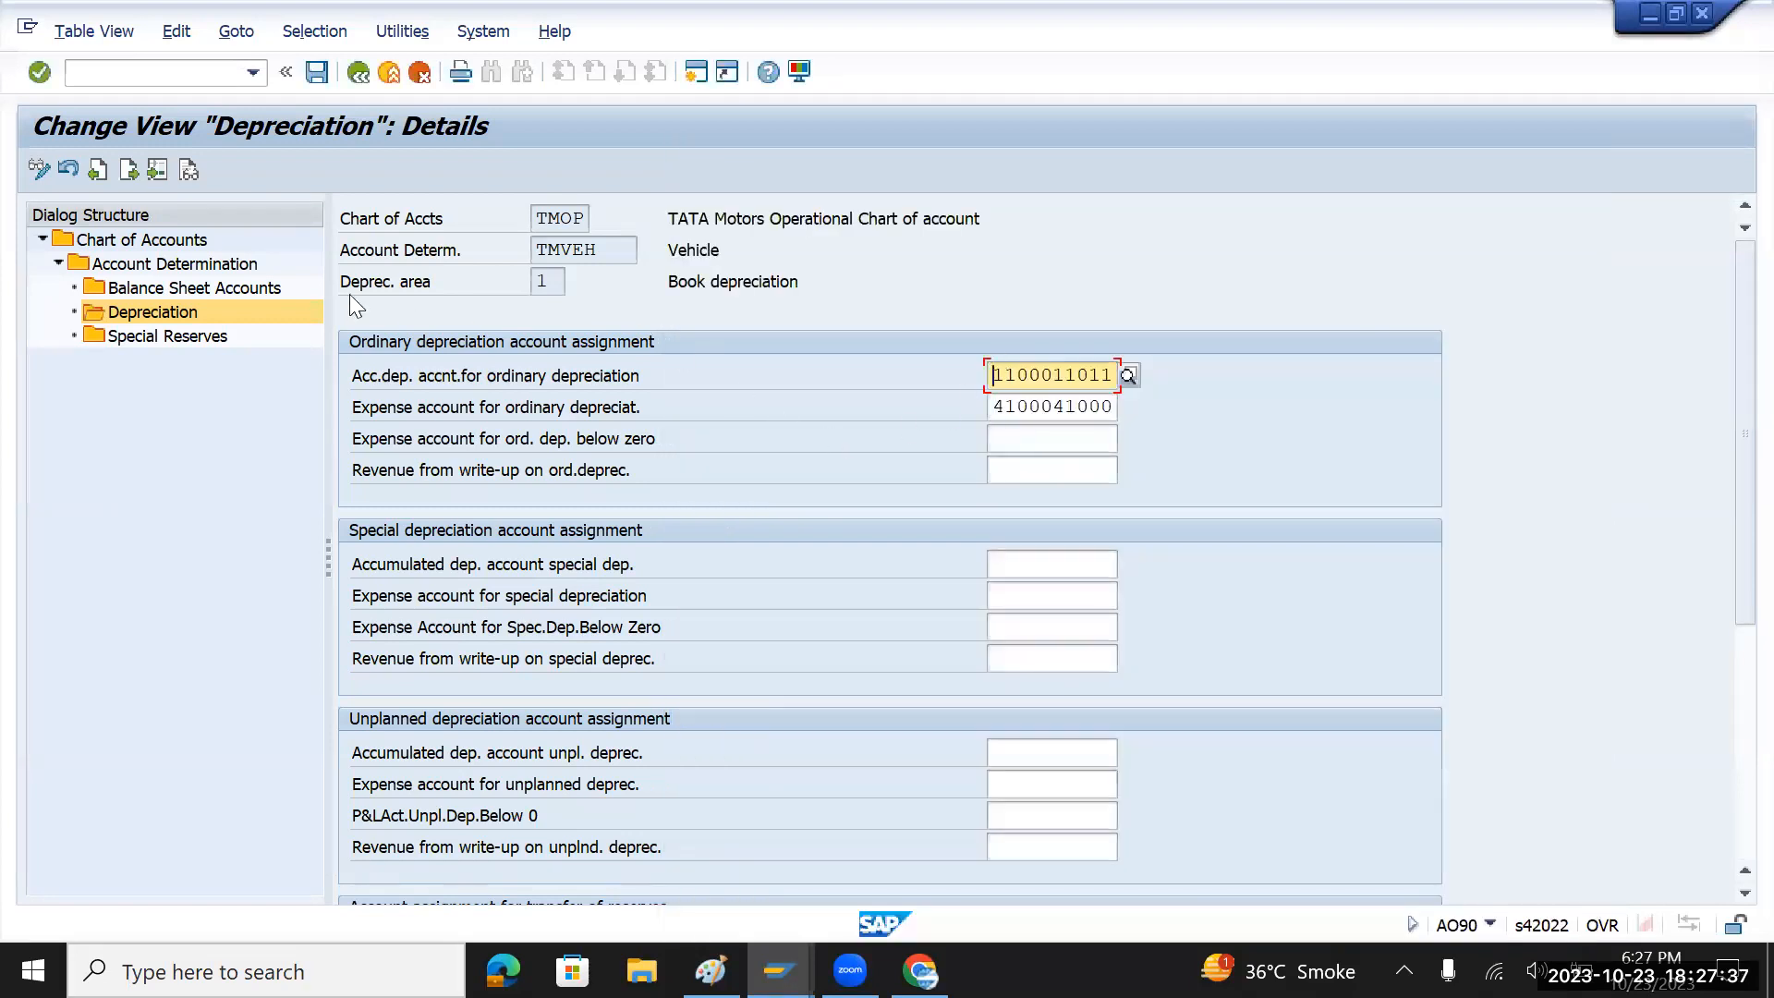
# - Save the TMVEH account assignments and return to the implementation guide
pyautogui.click(317, 71)
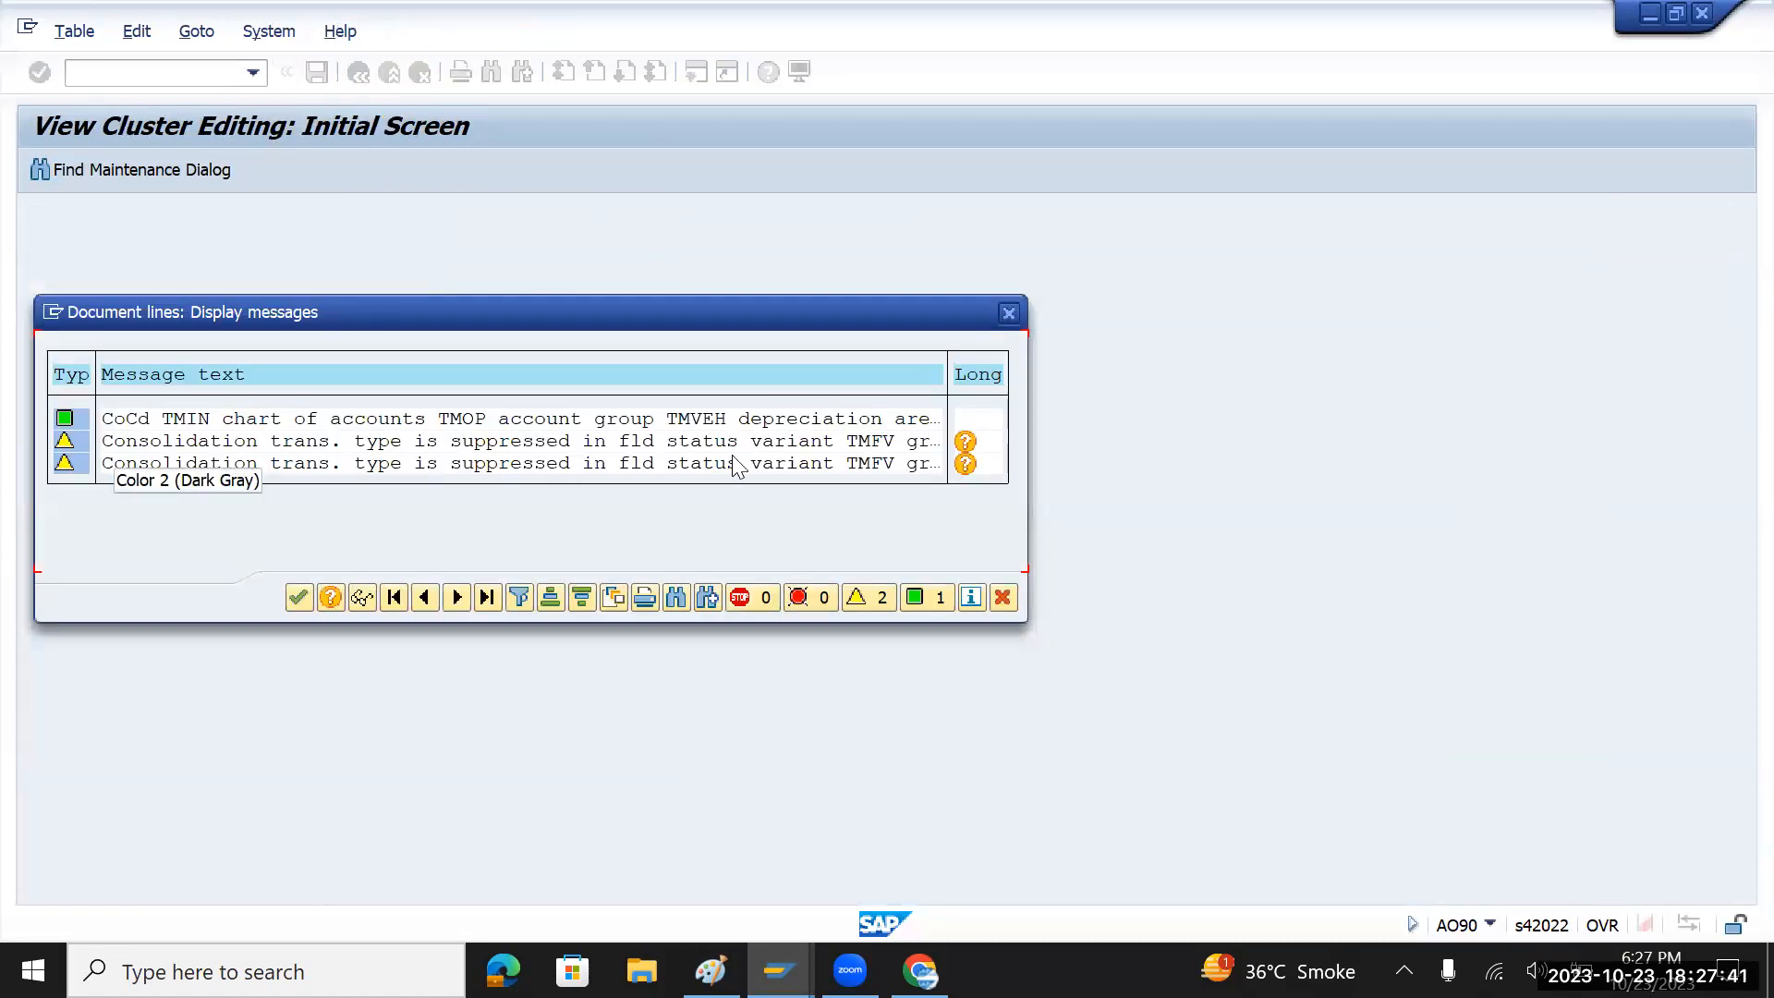
pyautogui.click(296, 596)
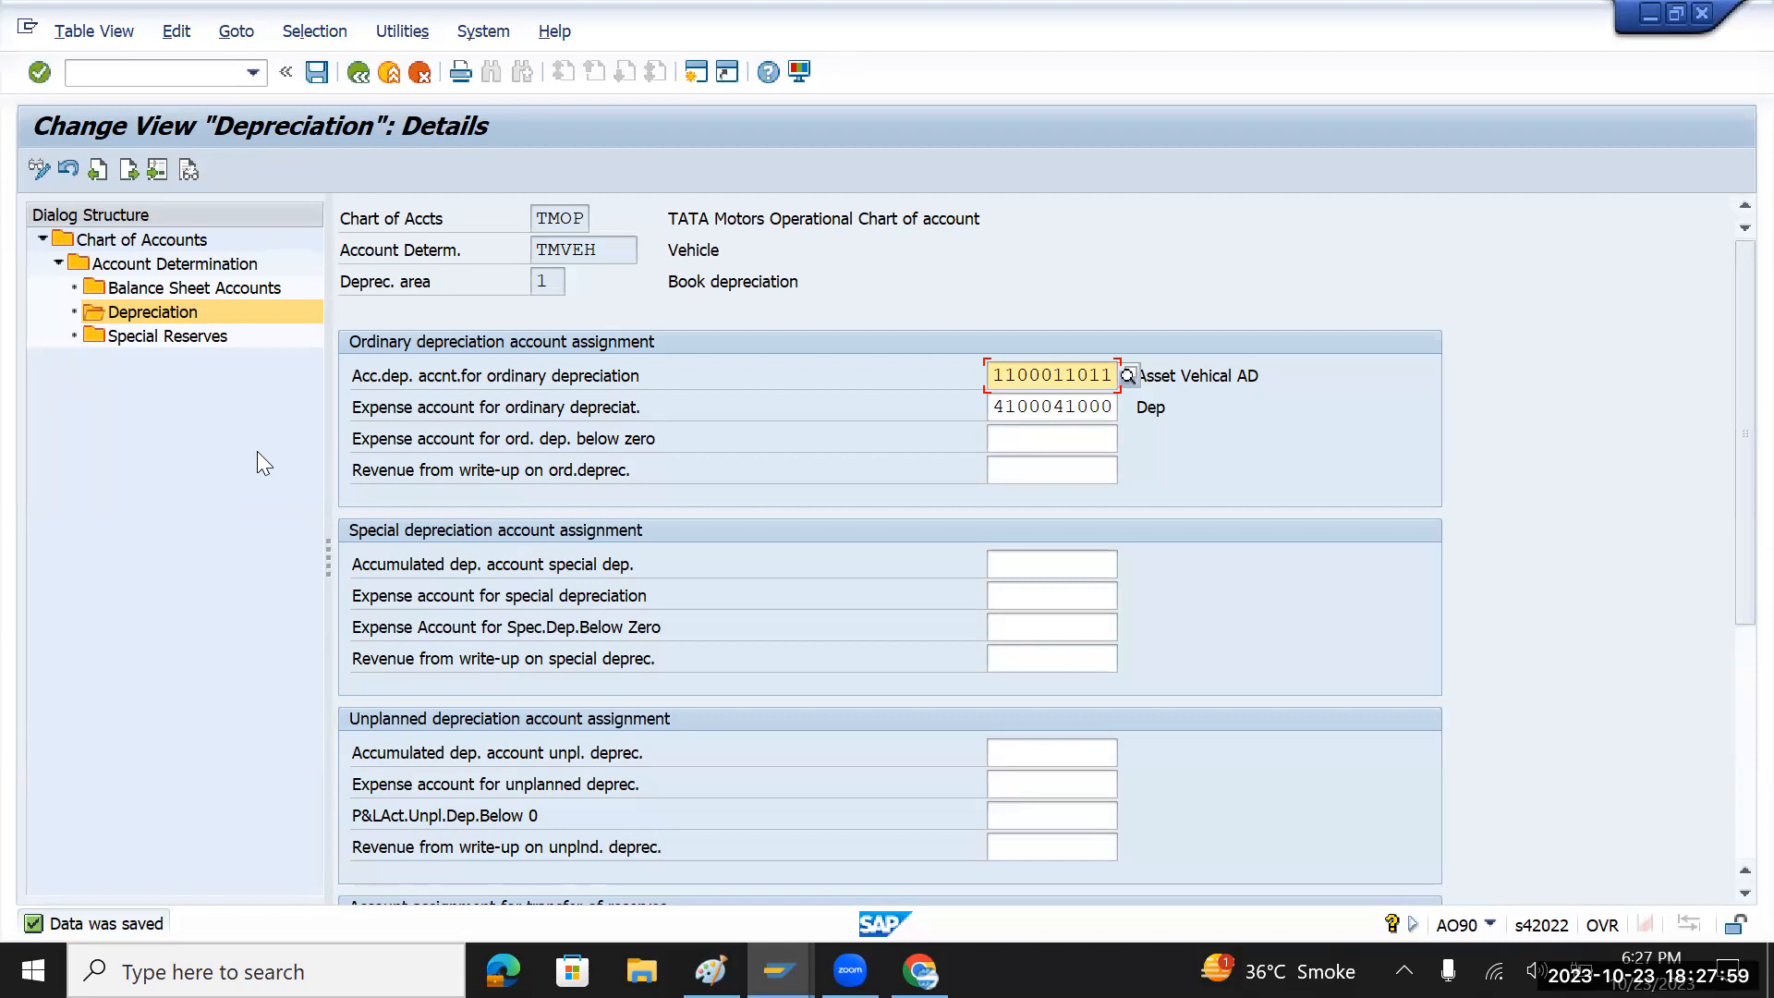
pyautogui.click(317, 72)
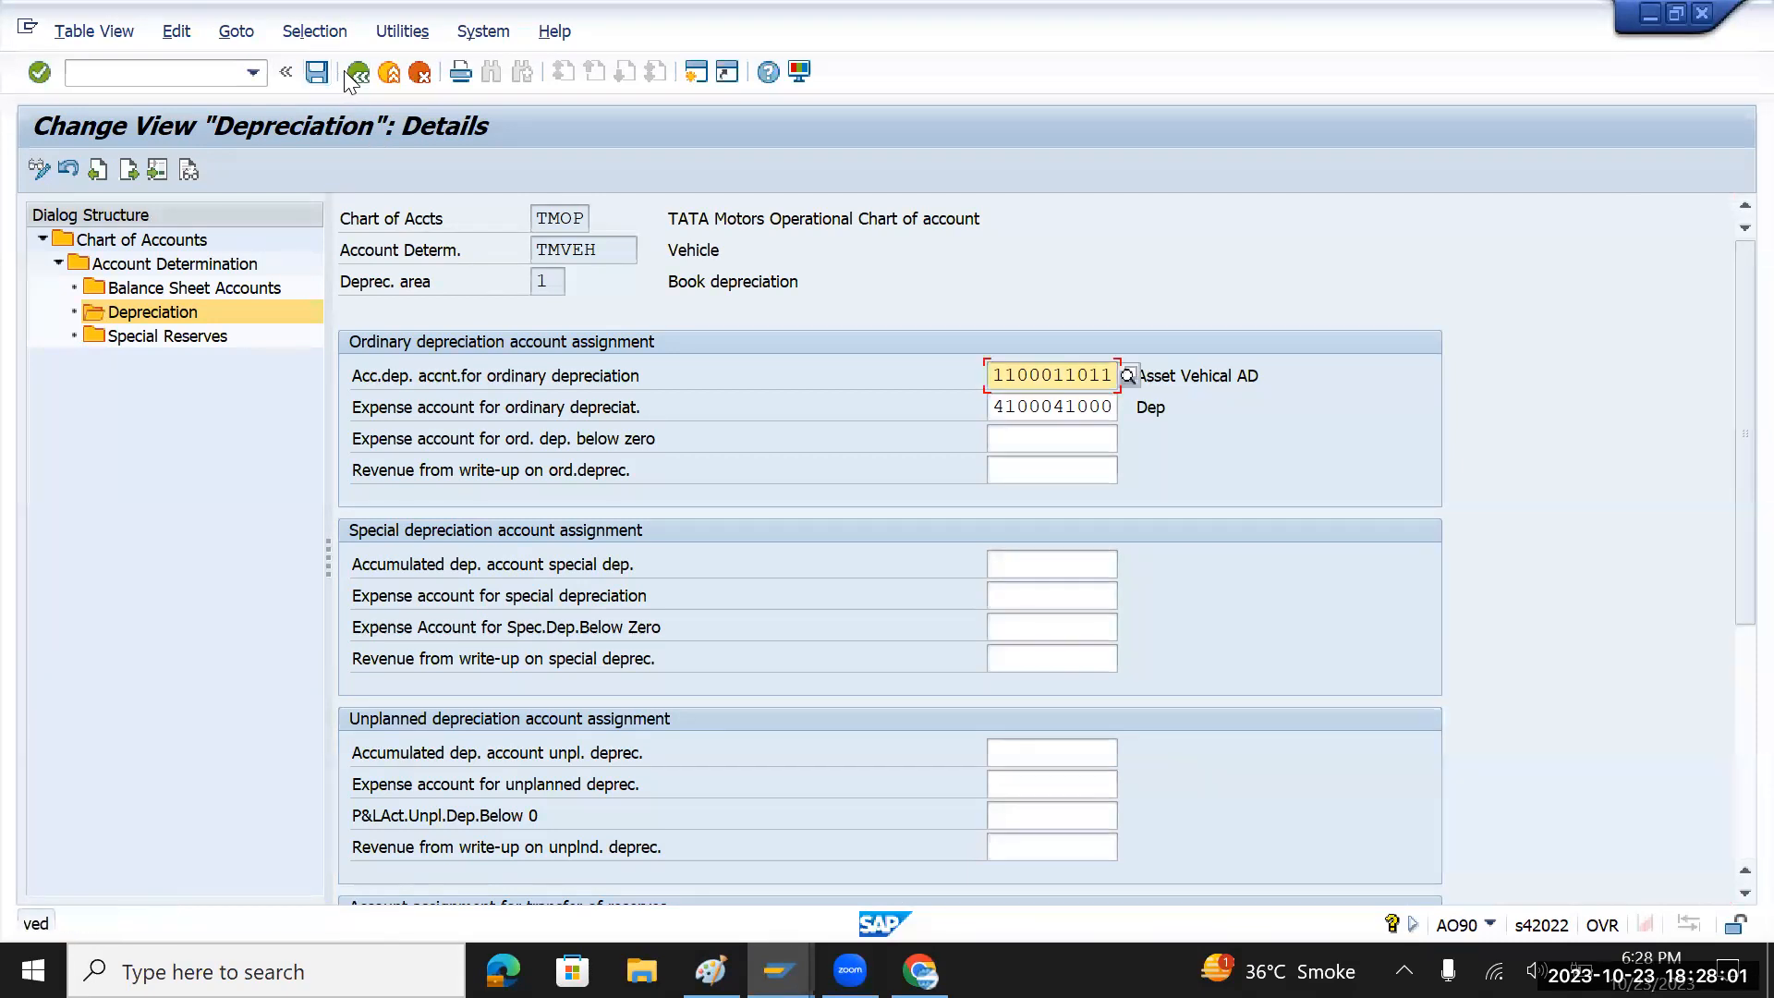
pyautogui.click(356, 74)
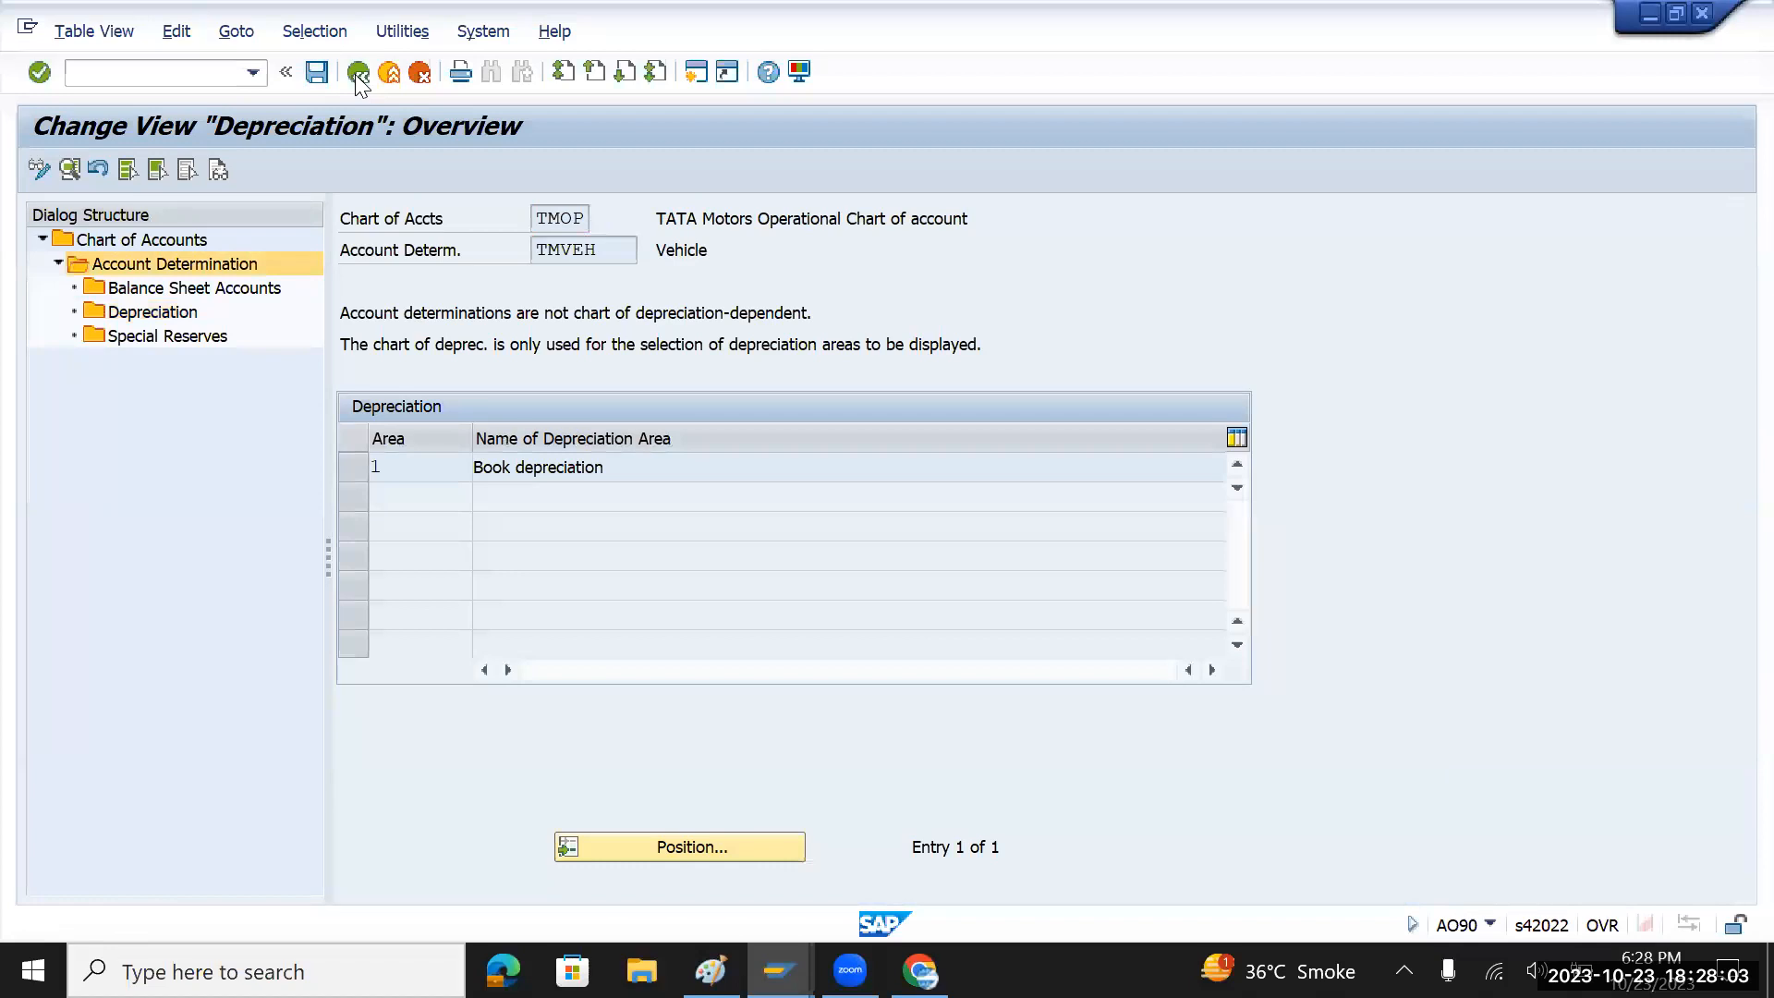
pyautogui.click(356, 74)
pyautogui.click(356, 74)
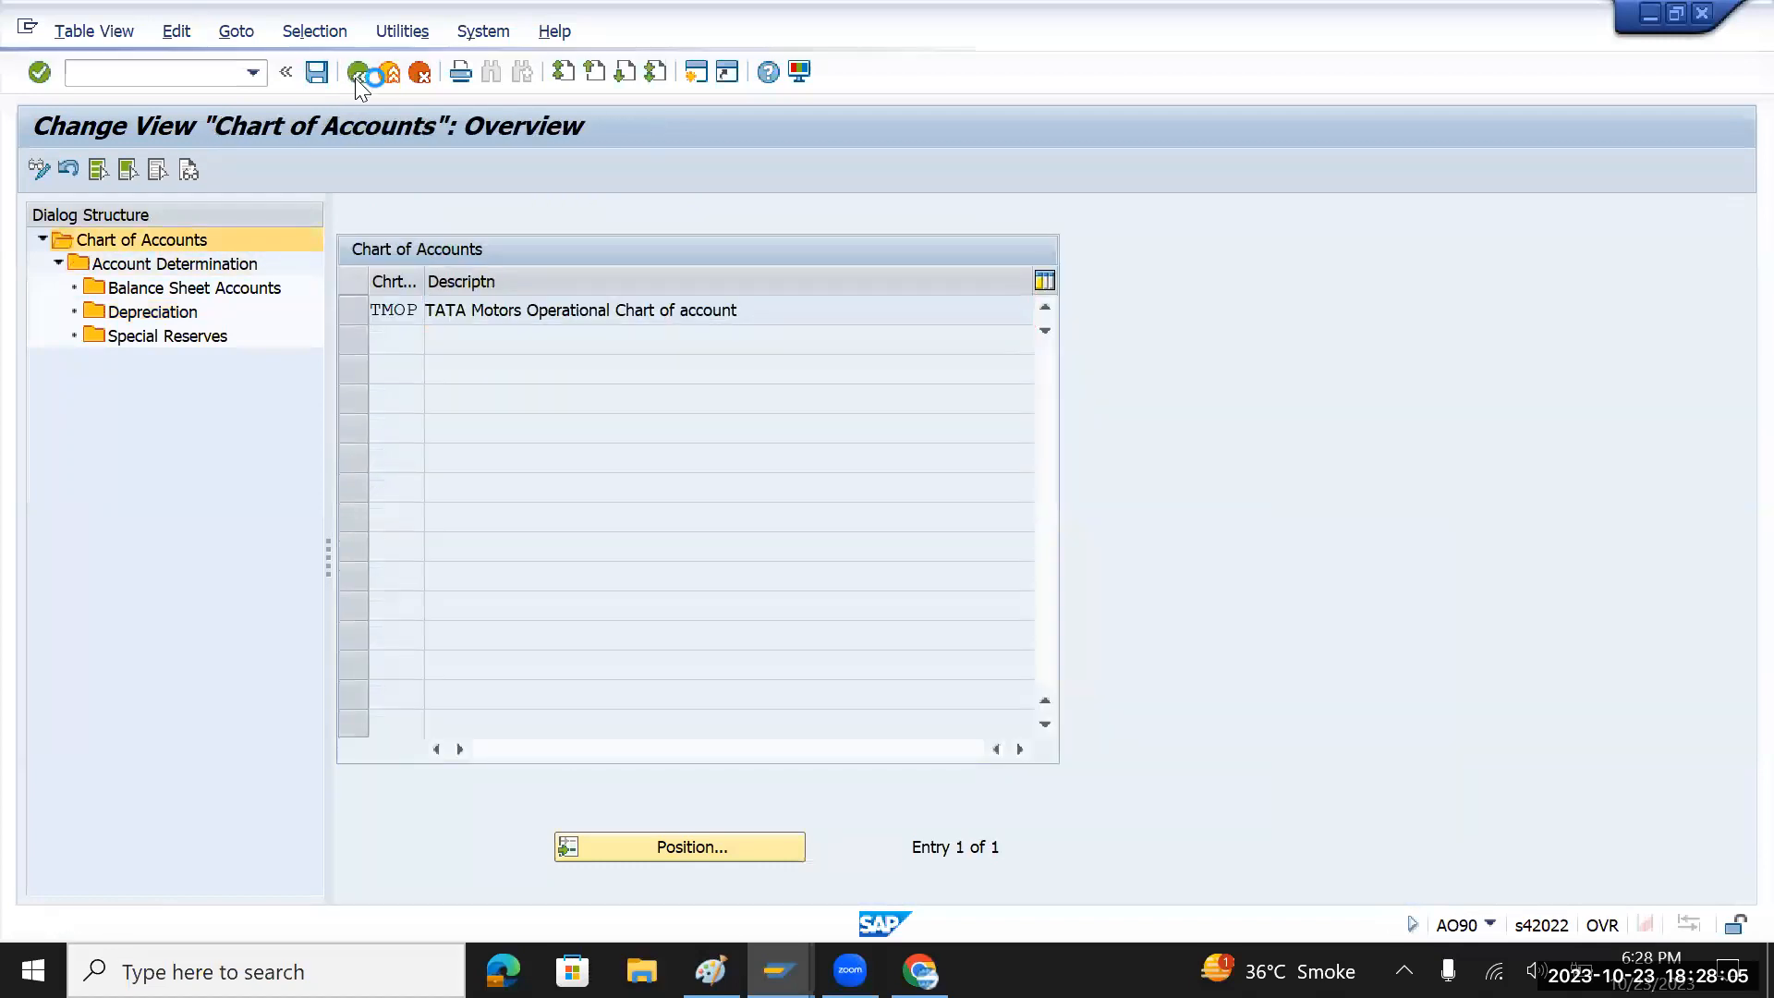
pyautogui.click(356, 74)
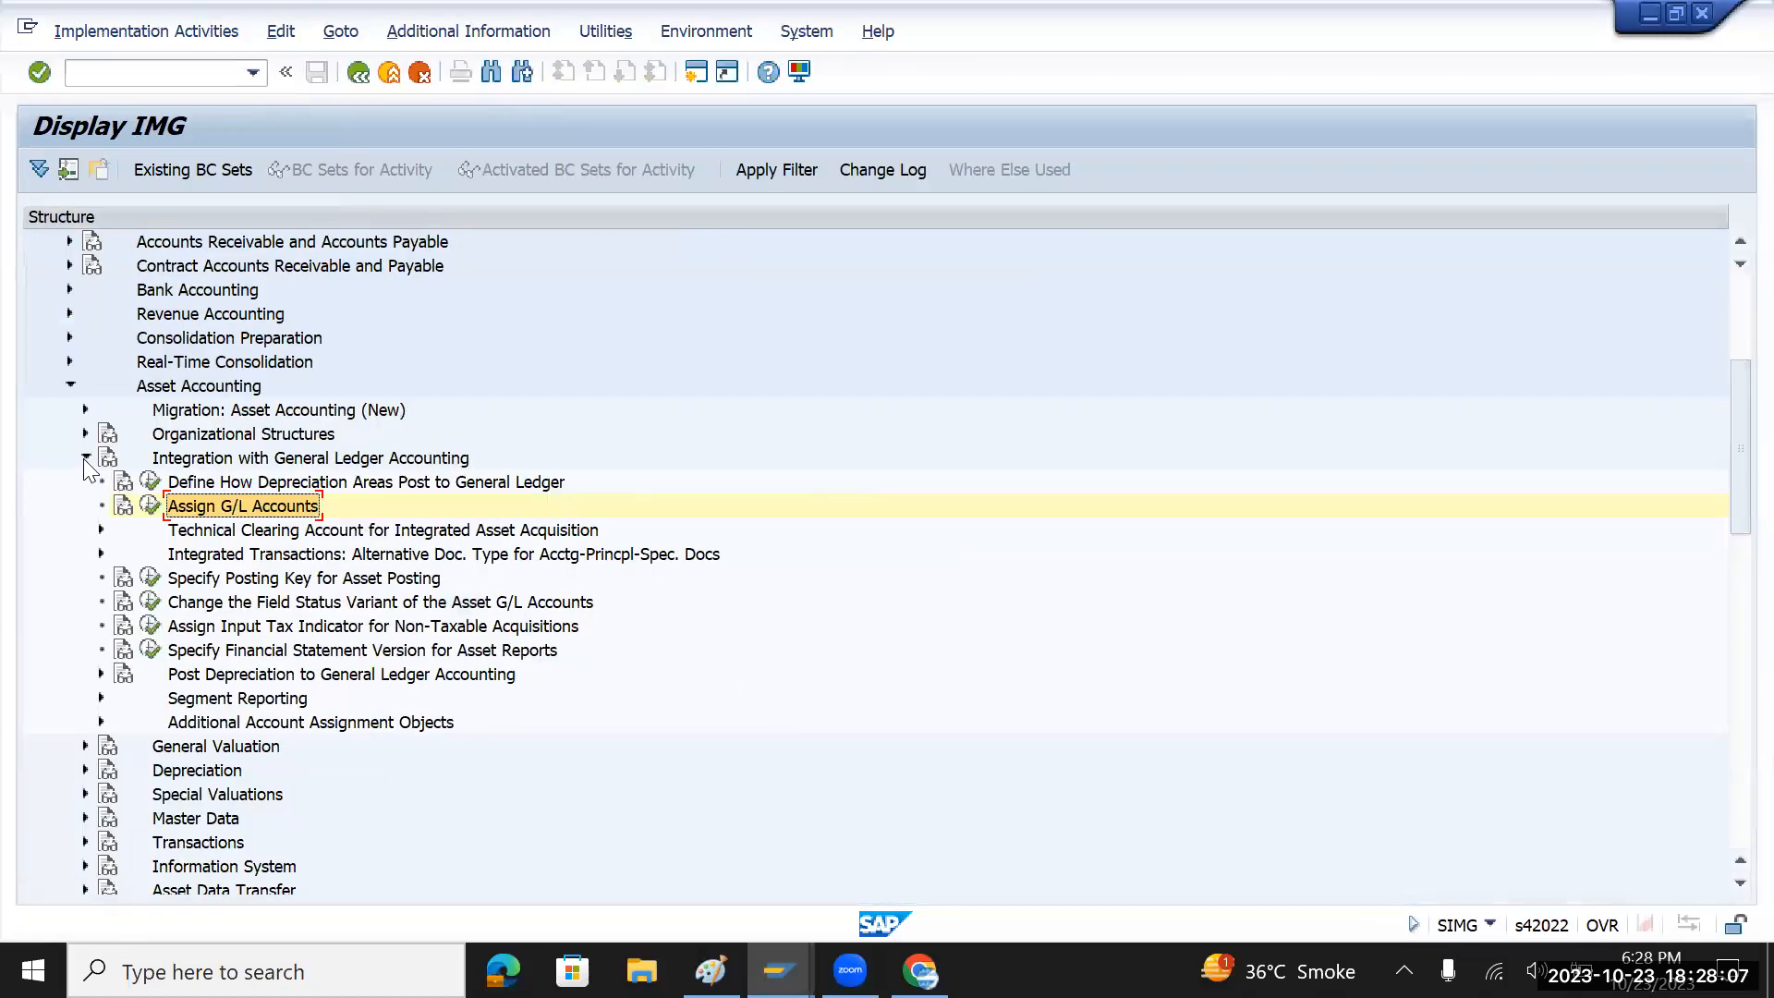
# - Open Specify Account Assignment Types for Account Assignment Objects within the General Ledger integration settings of Asset Accounting
pyautogui.click(85, 458)
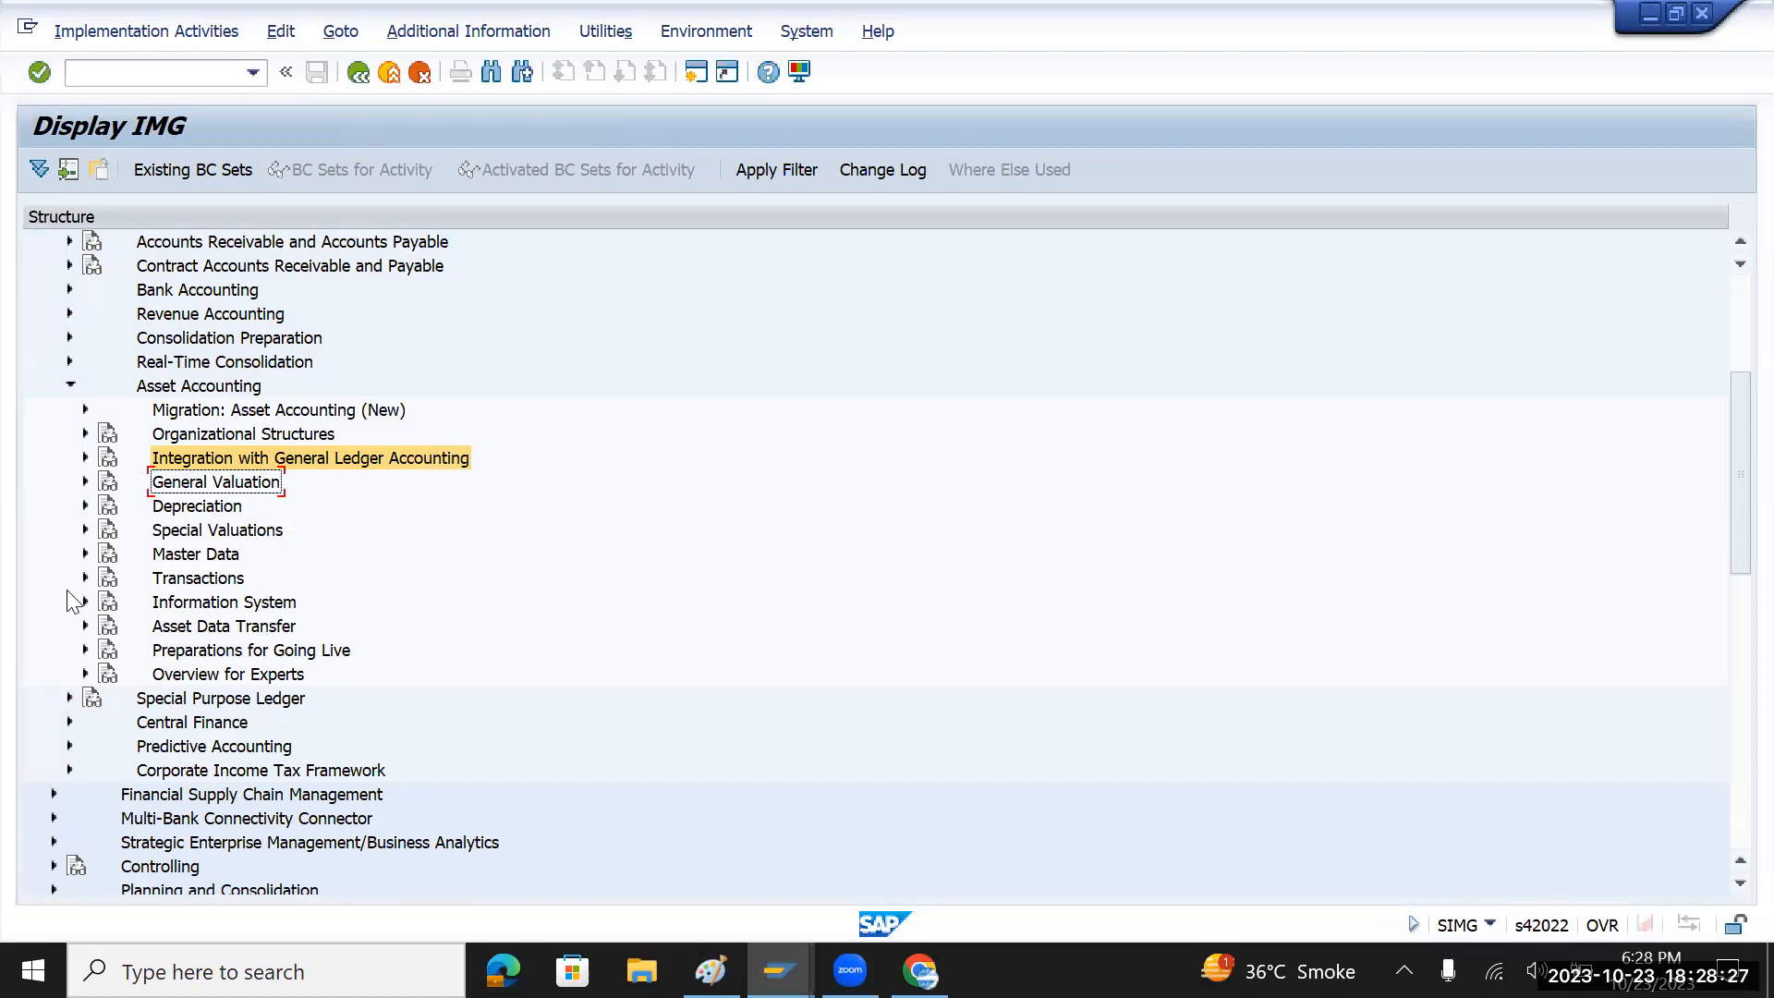
pyautogui.click(85, 458)
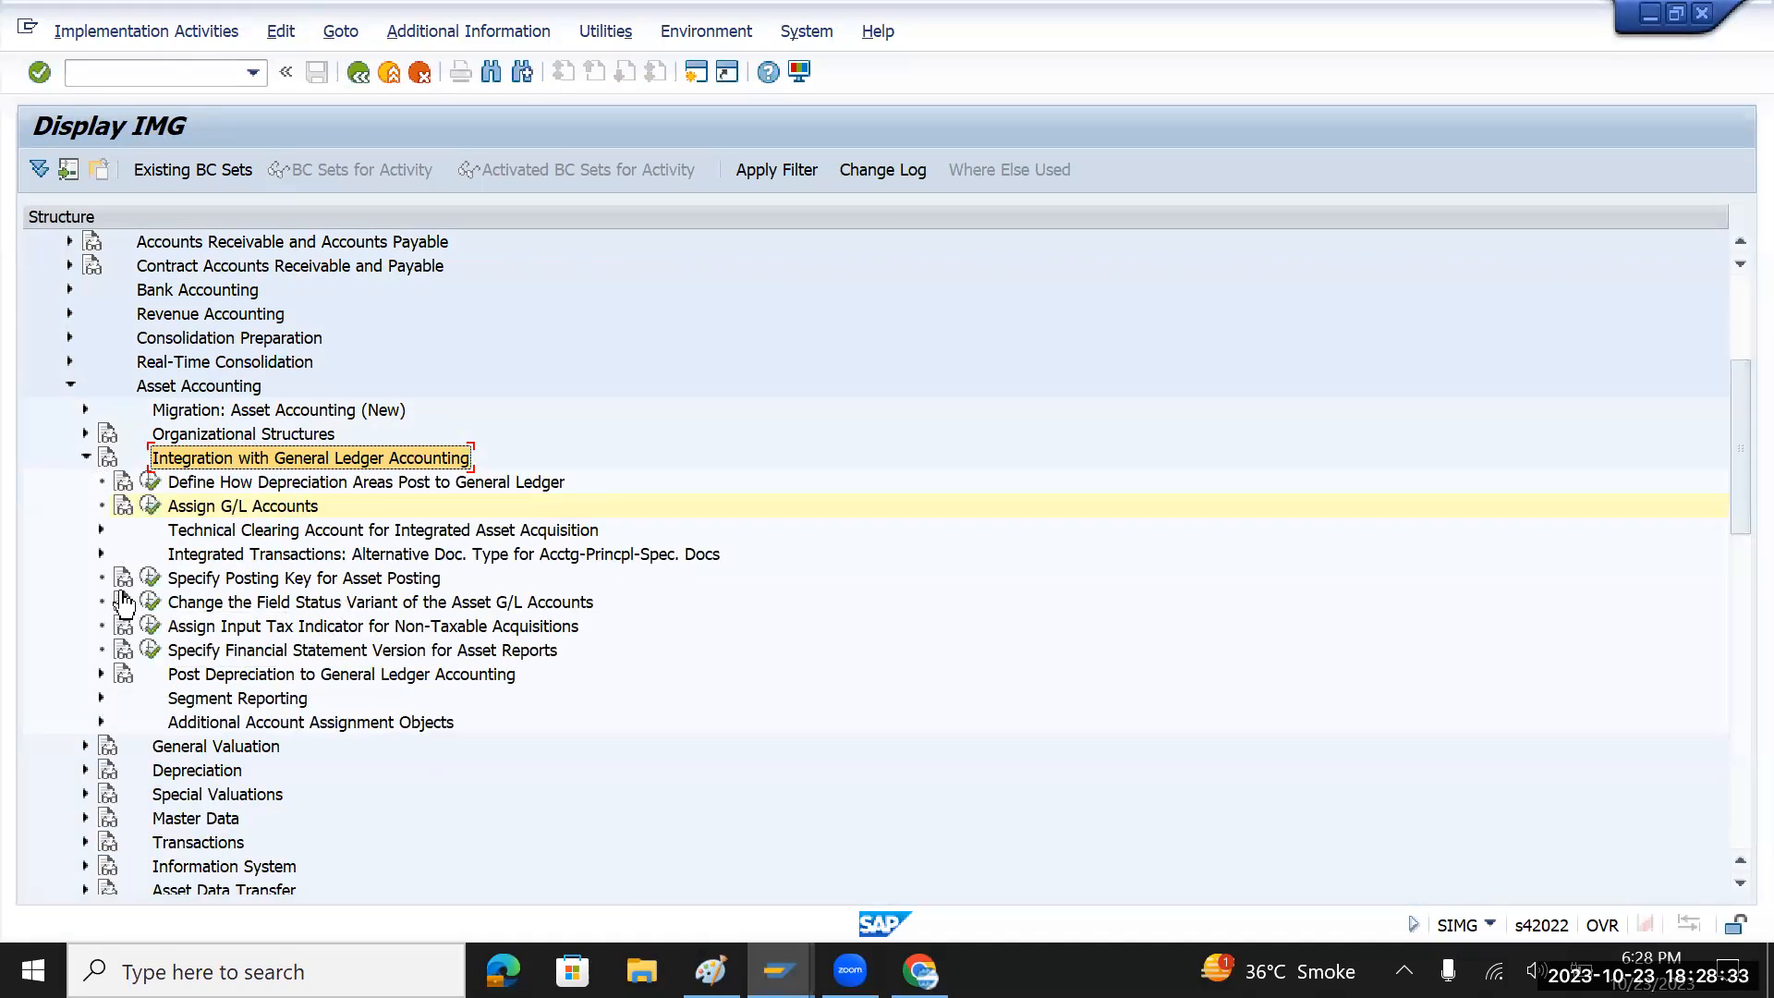
pyautogui.click(289, 726)
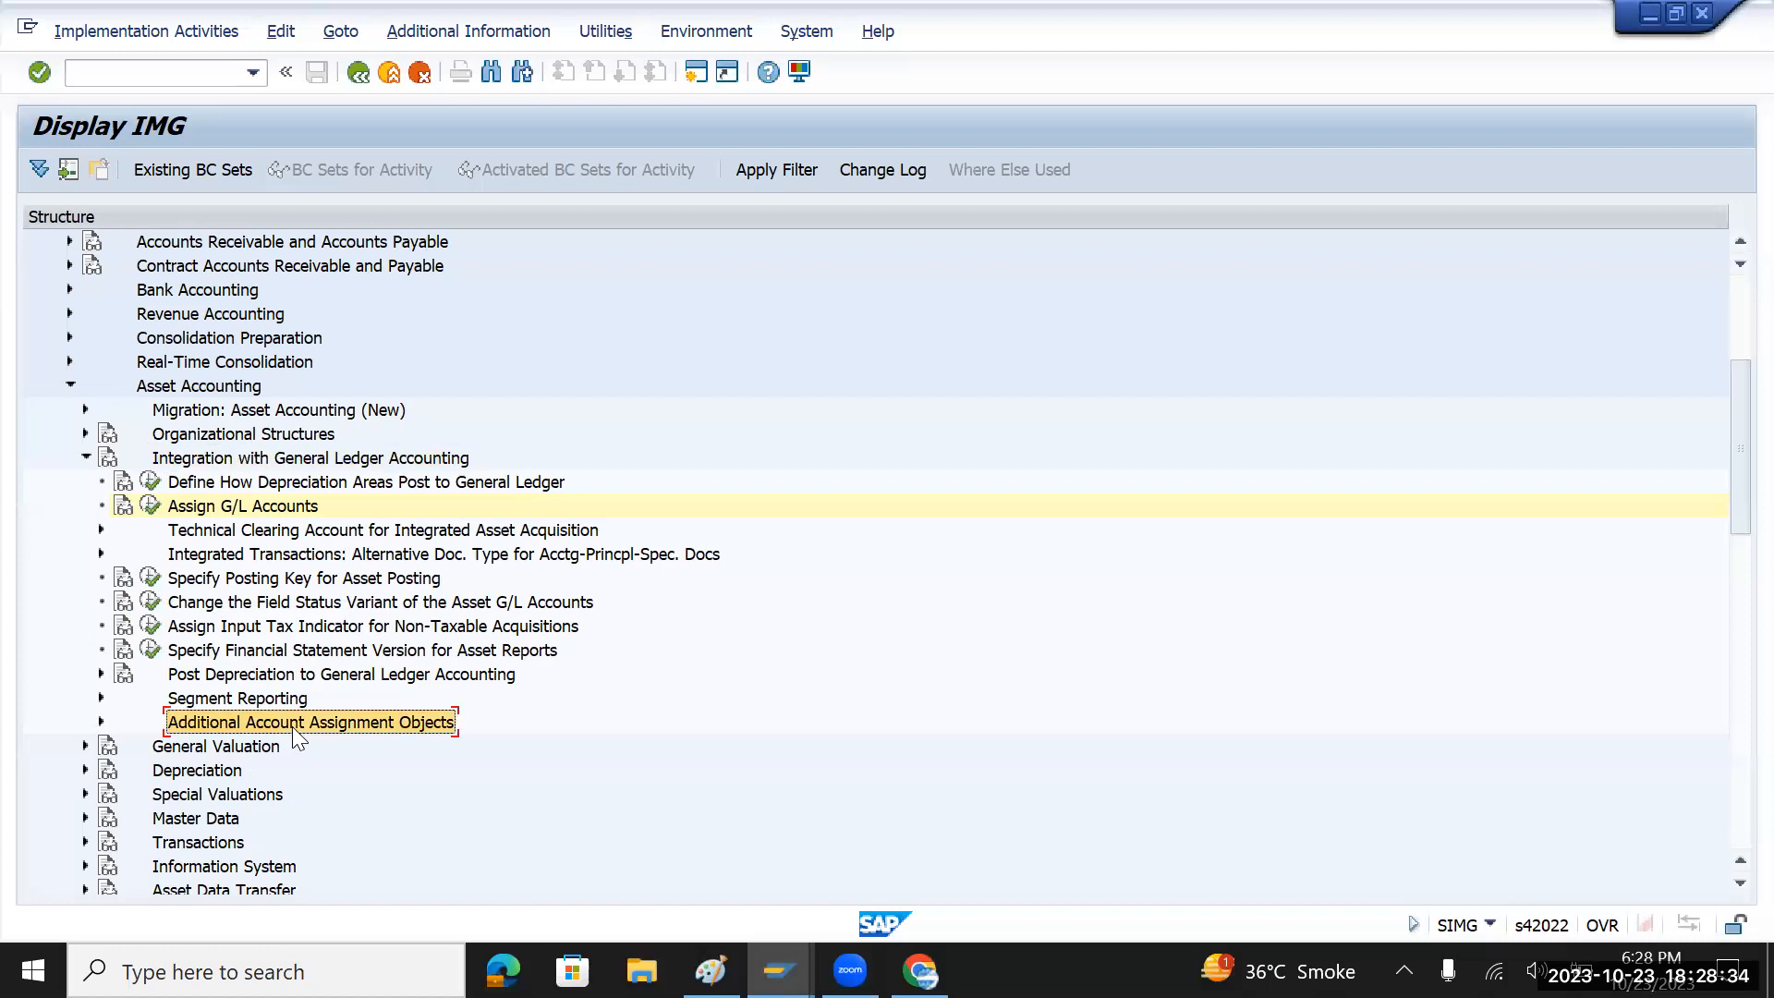
pyautogui.click(102, 722)
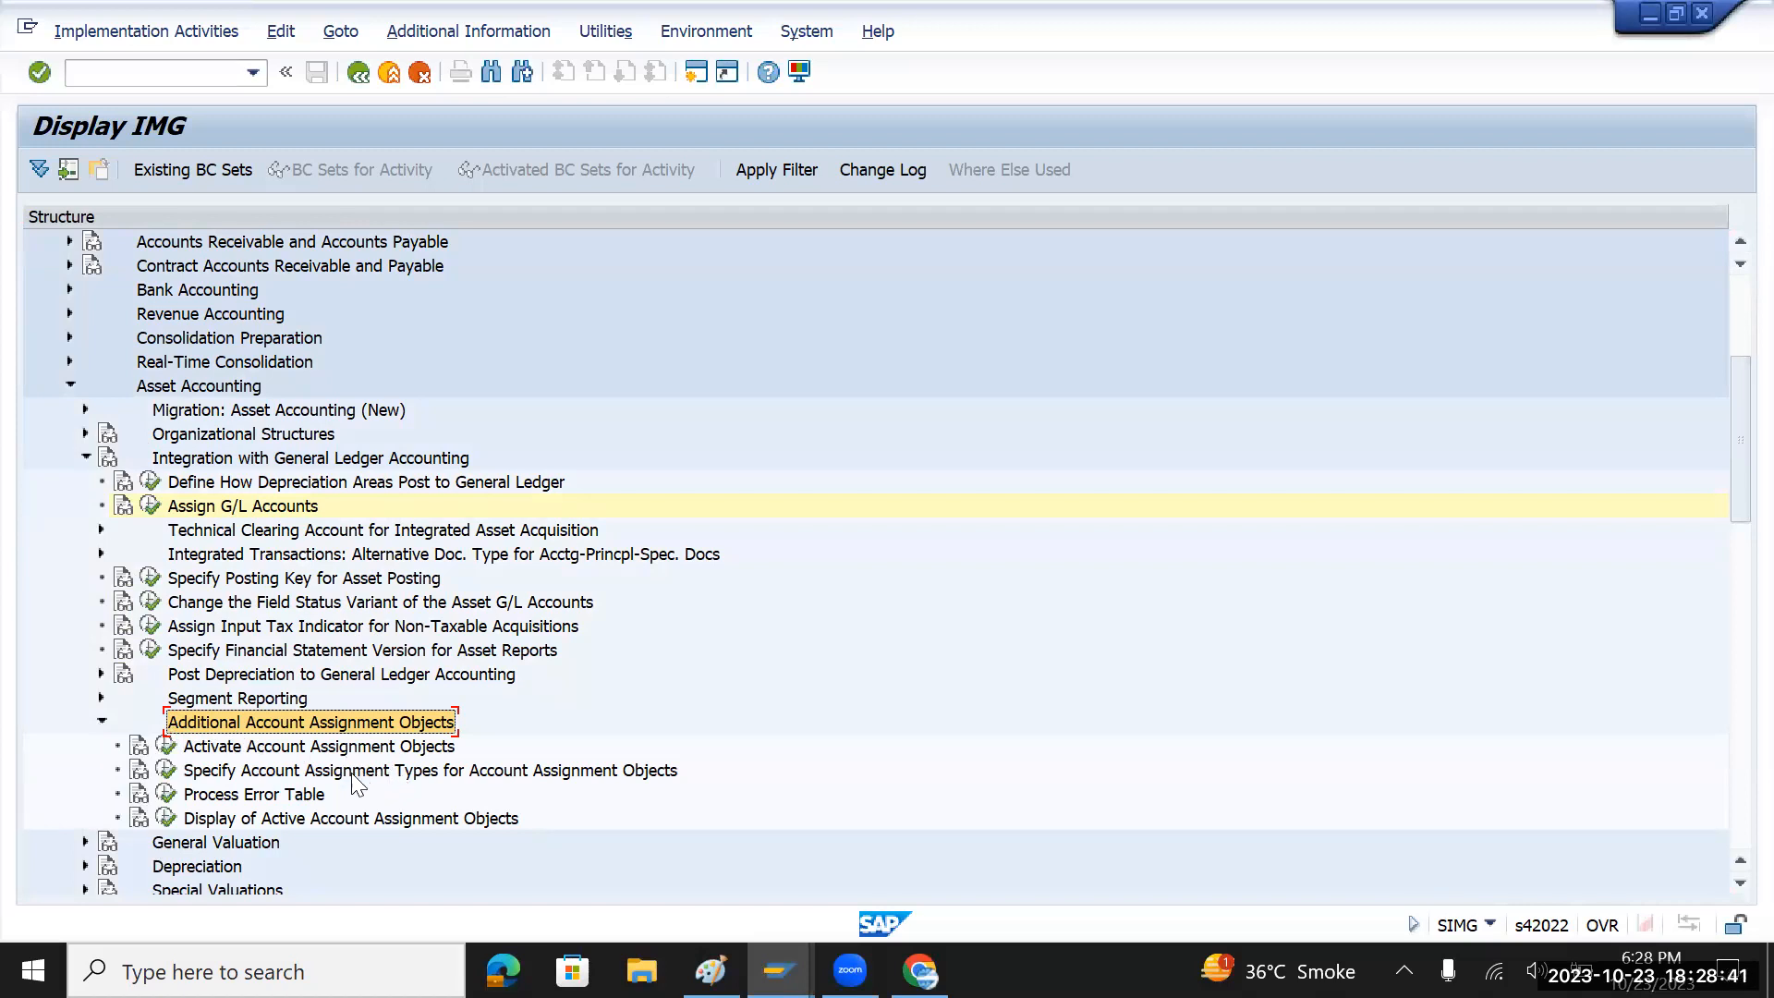
pyautogui.click(300, 776)
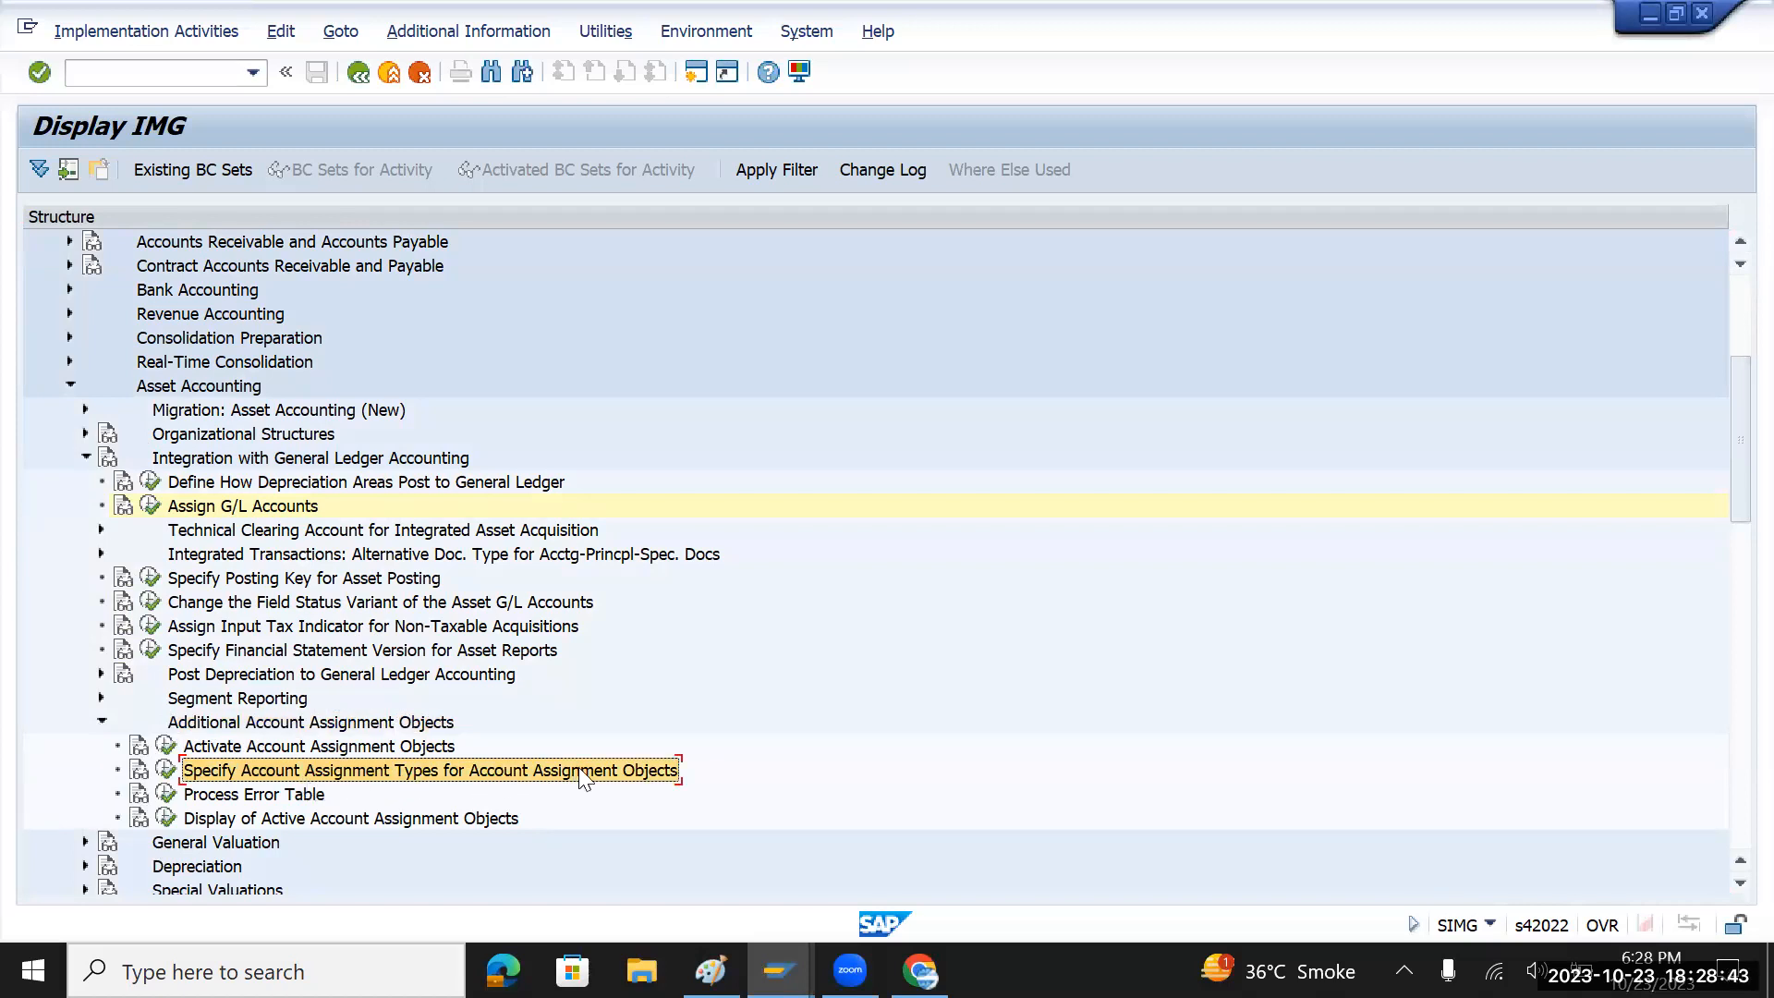
pyautogui.click(166, 773)
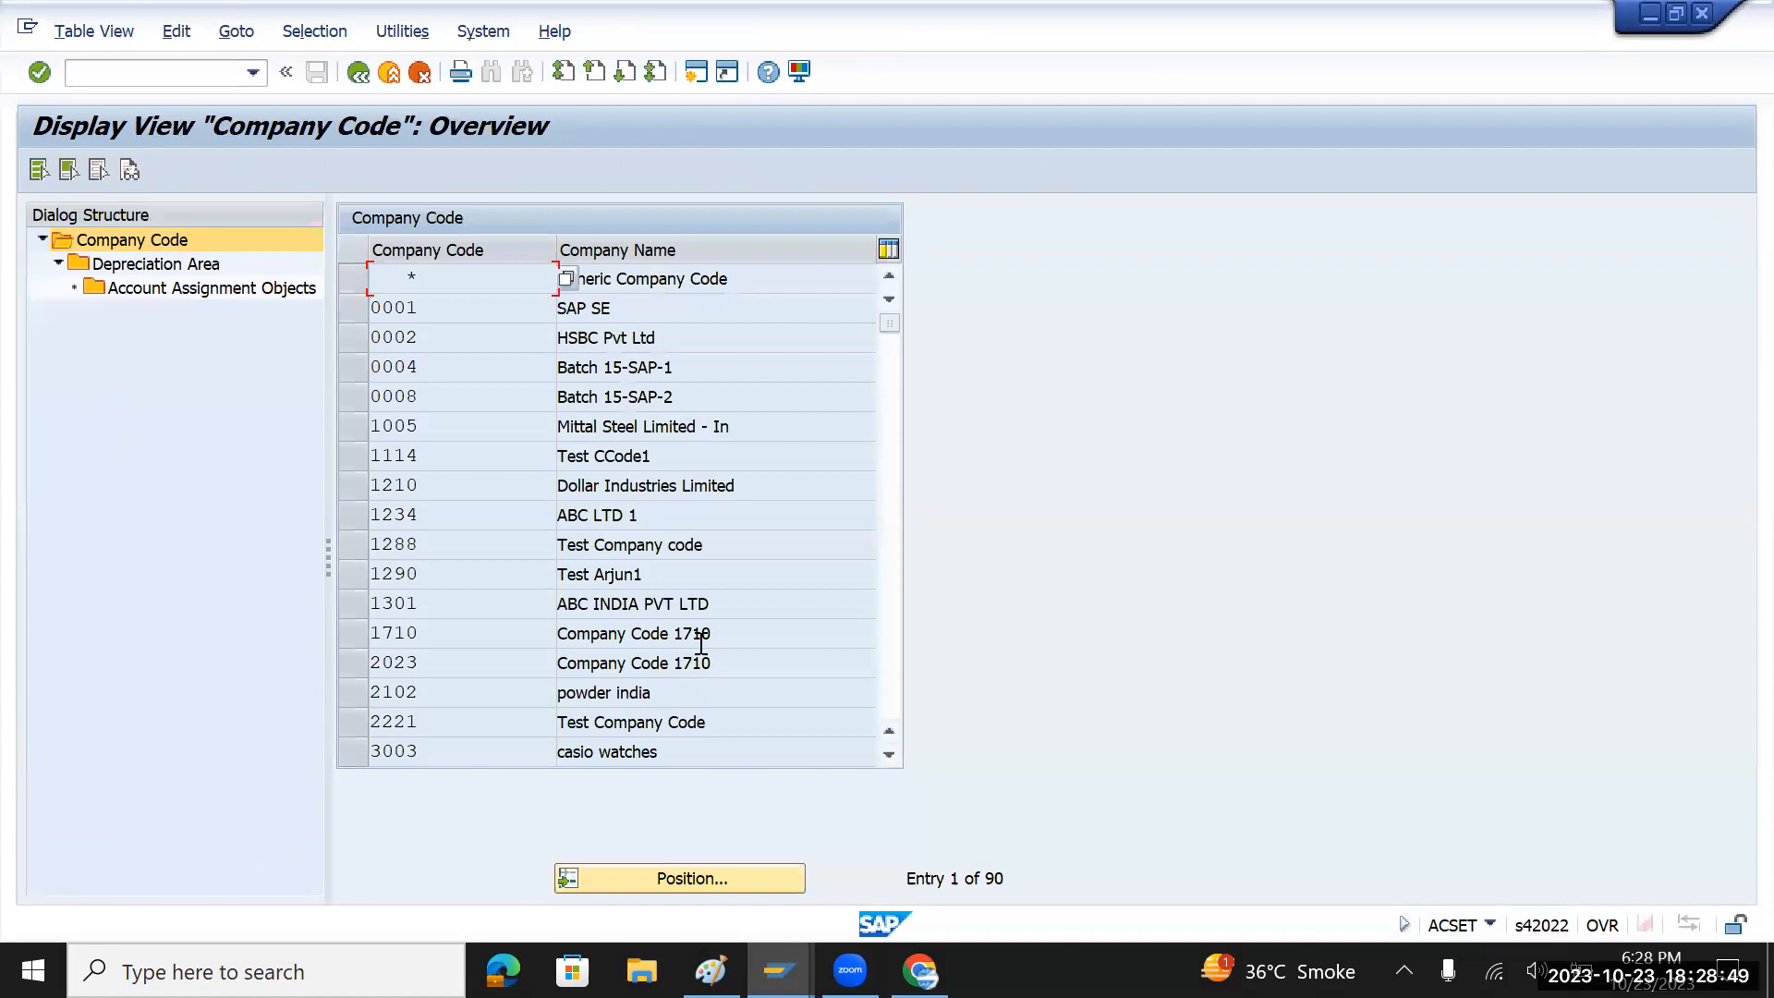
# - Select company code TMIN and depreciation area 1, and open their account assignment objects
pyautogui.scroll(-1, 701, 633)
pyautogui.scroll(-10, 701, 627)
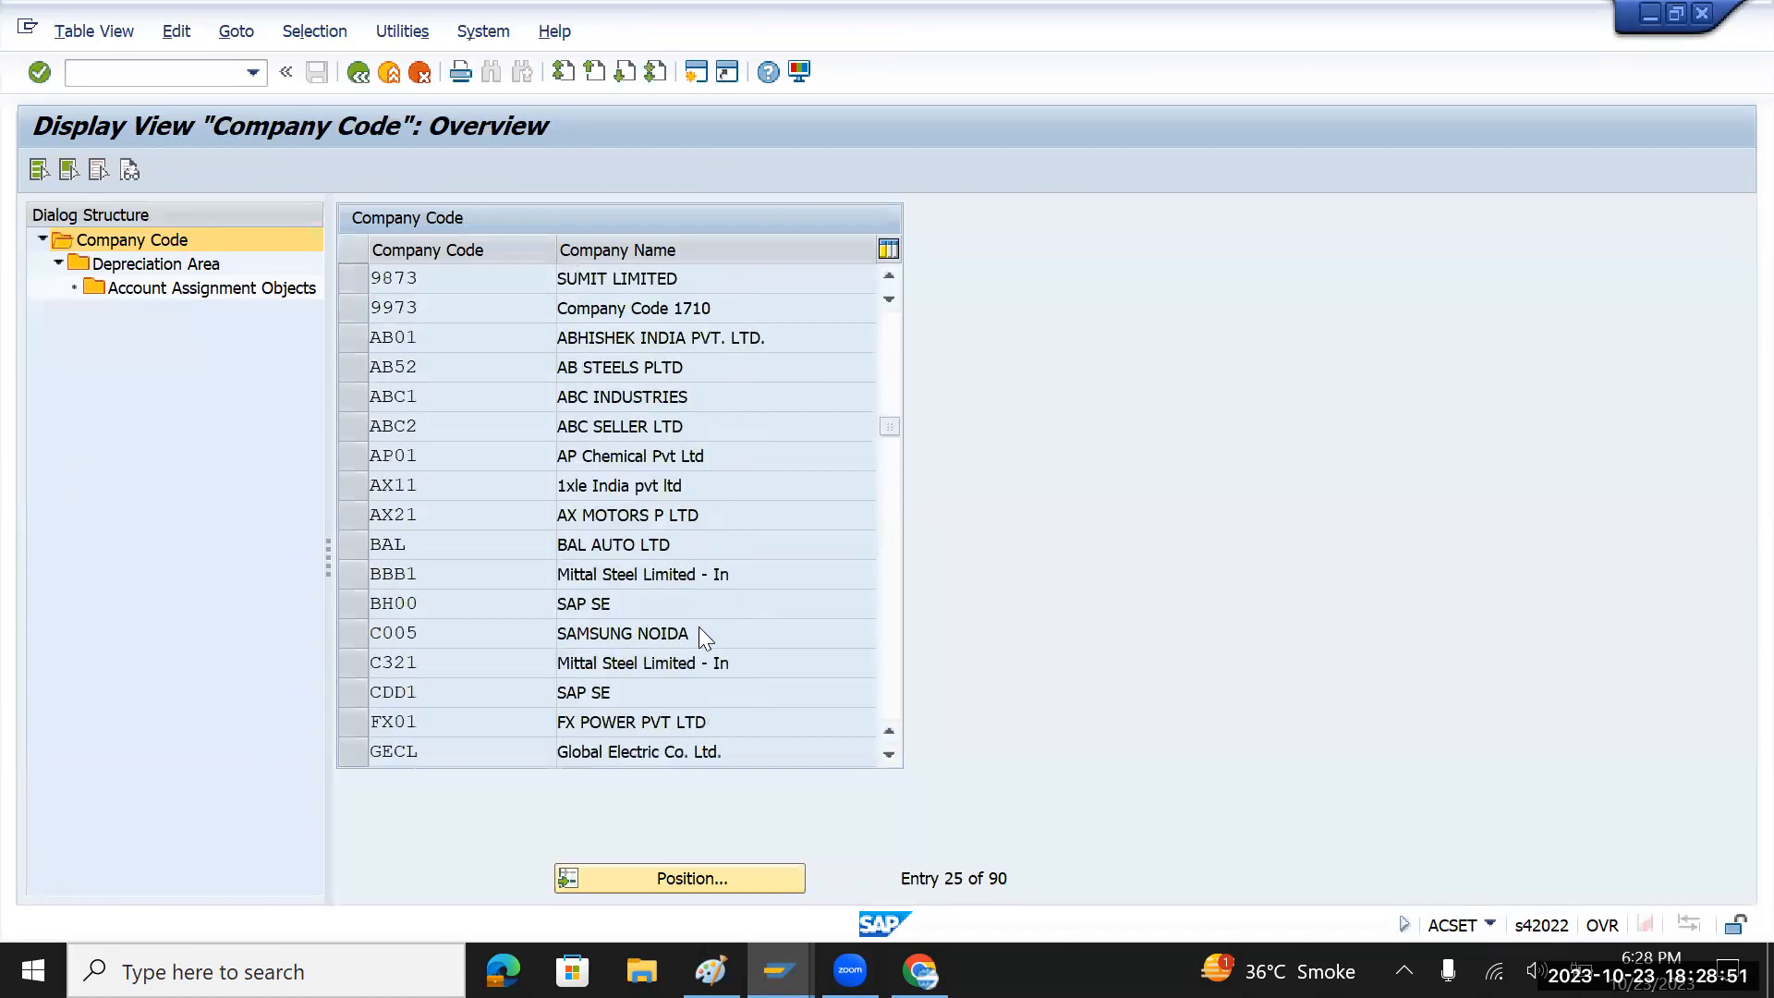
pyautogui.scroll(-8, 701, 628)
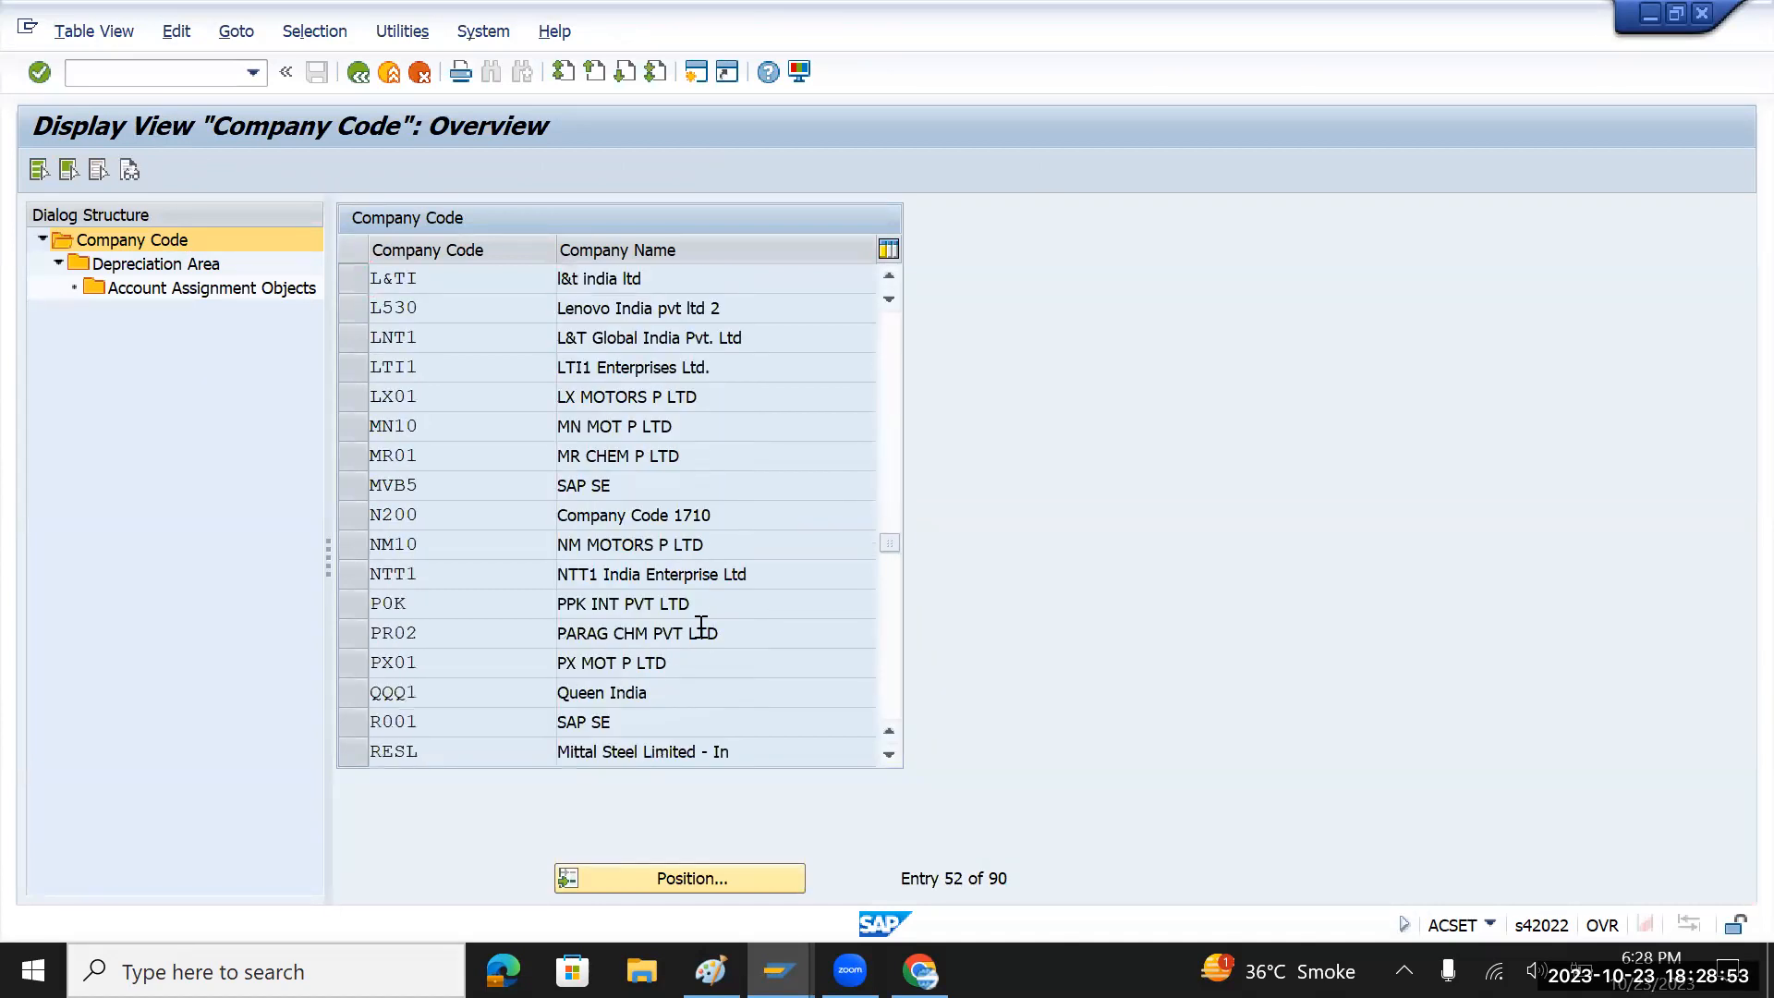
pyautogui.scroll(-6, 701, 627)
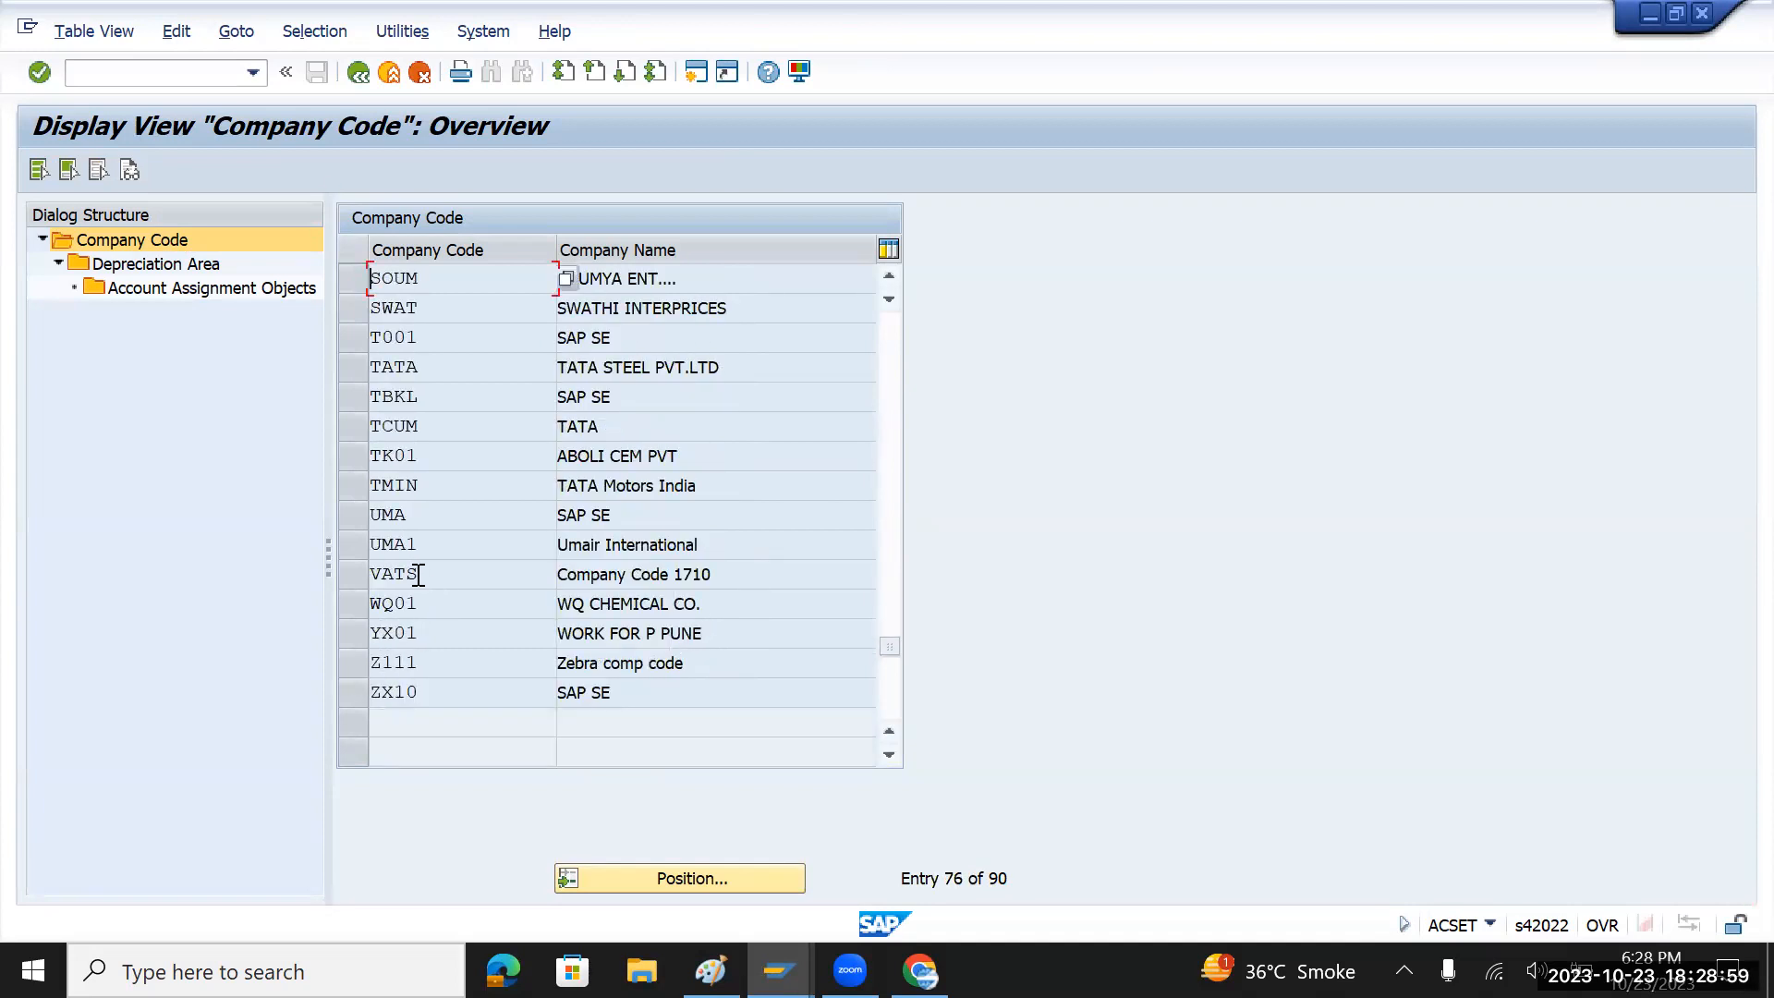
pyautogui.click(372, 488)
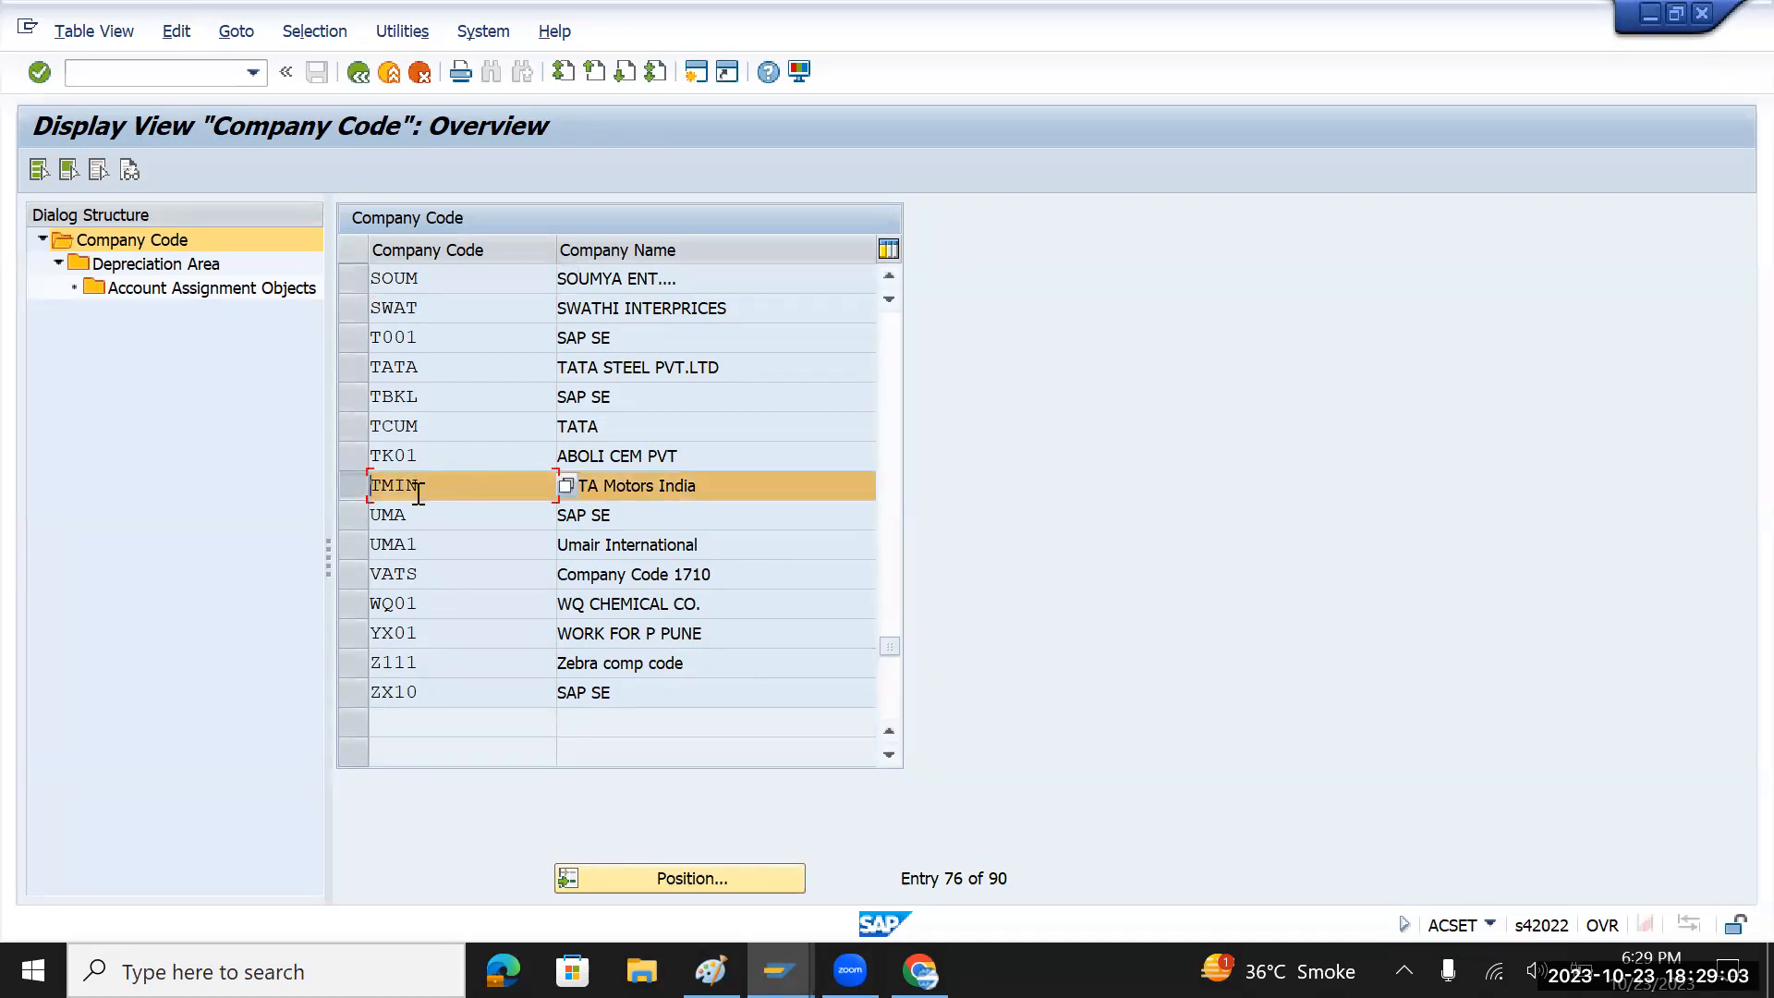
pyautogui.doubleClick(162, 265)
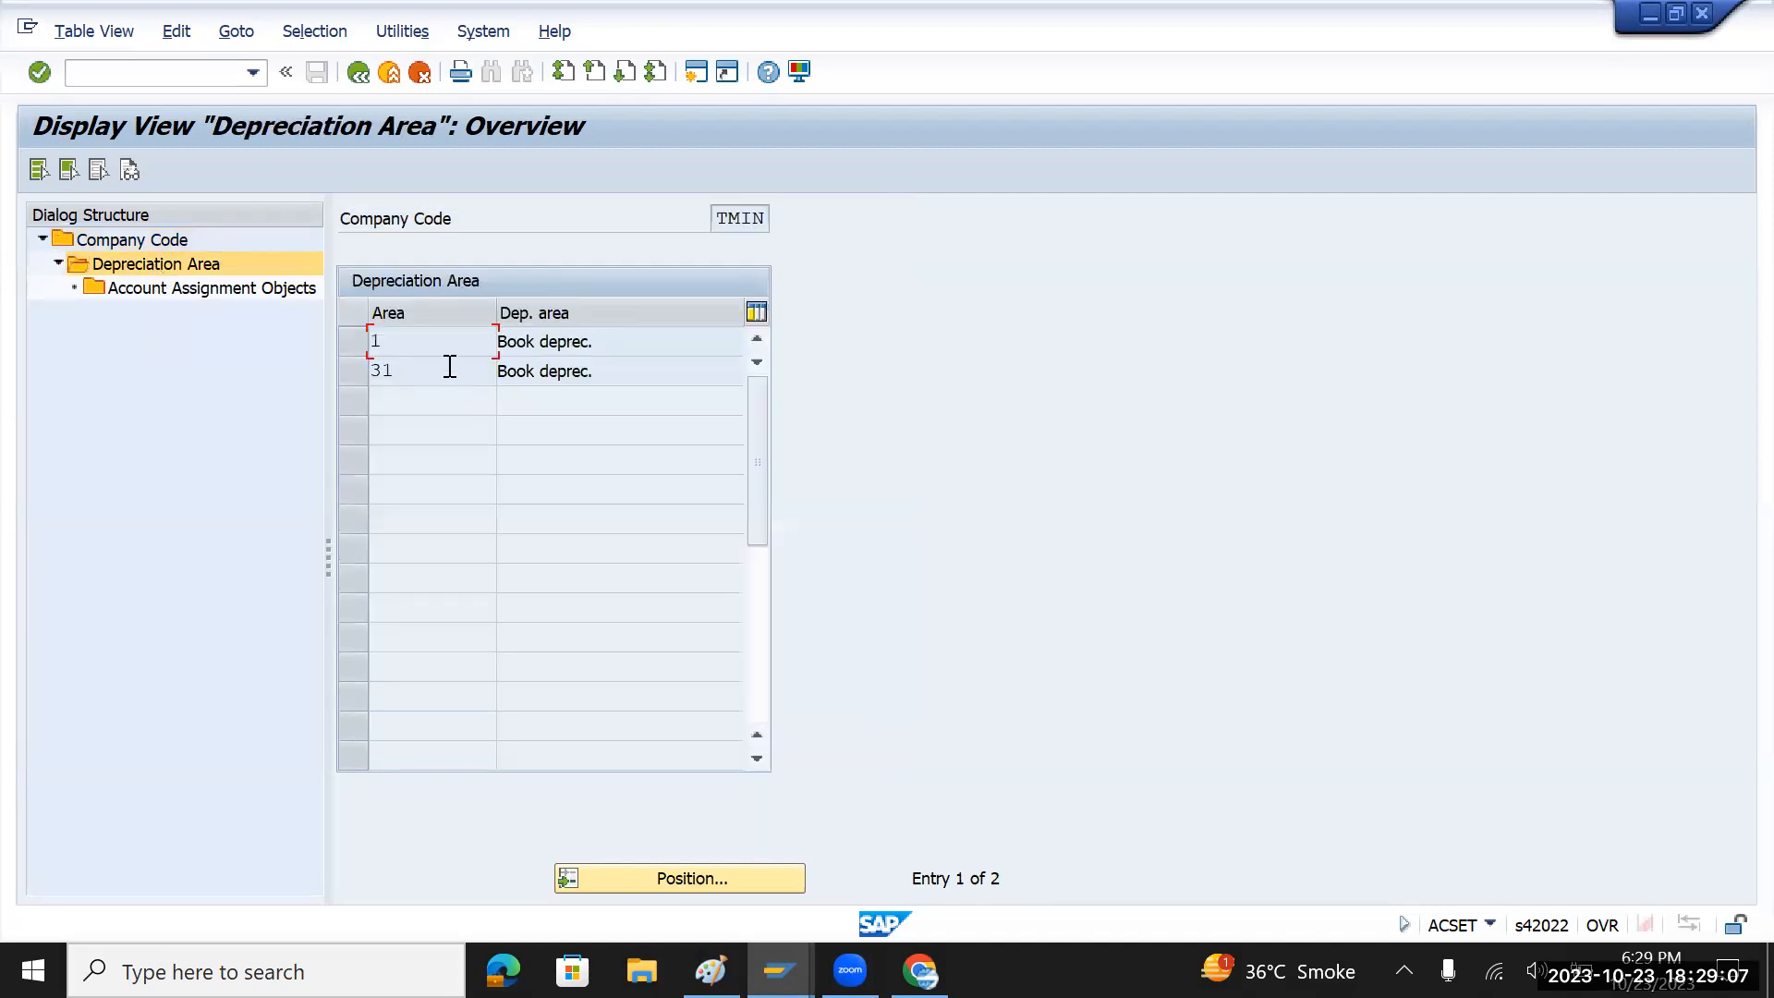
pyautogui.doubleClick(196, 292)
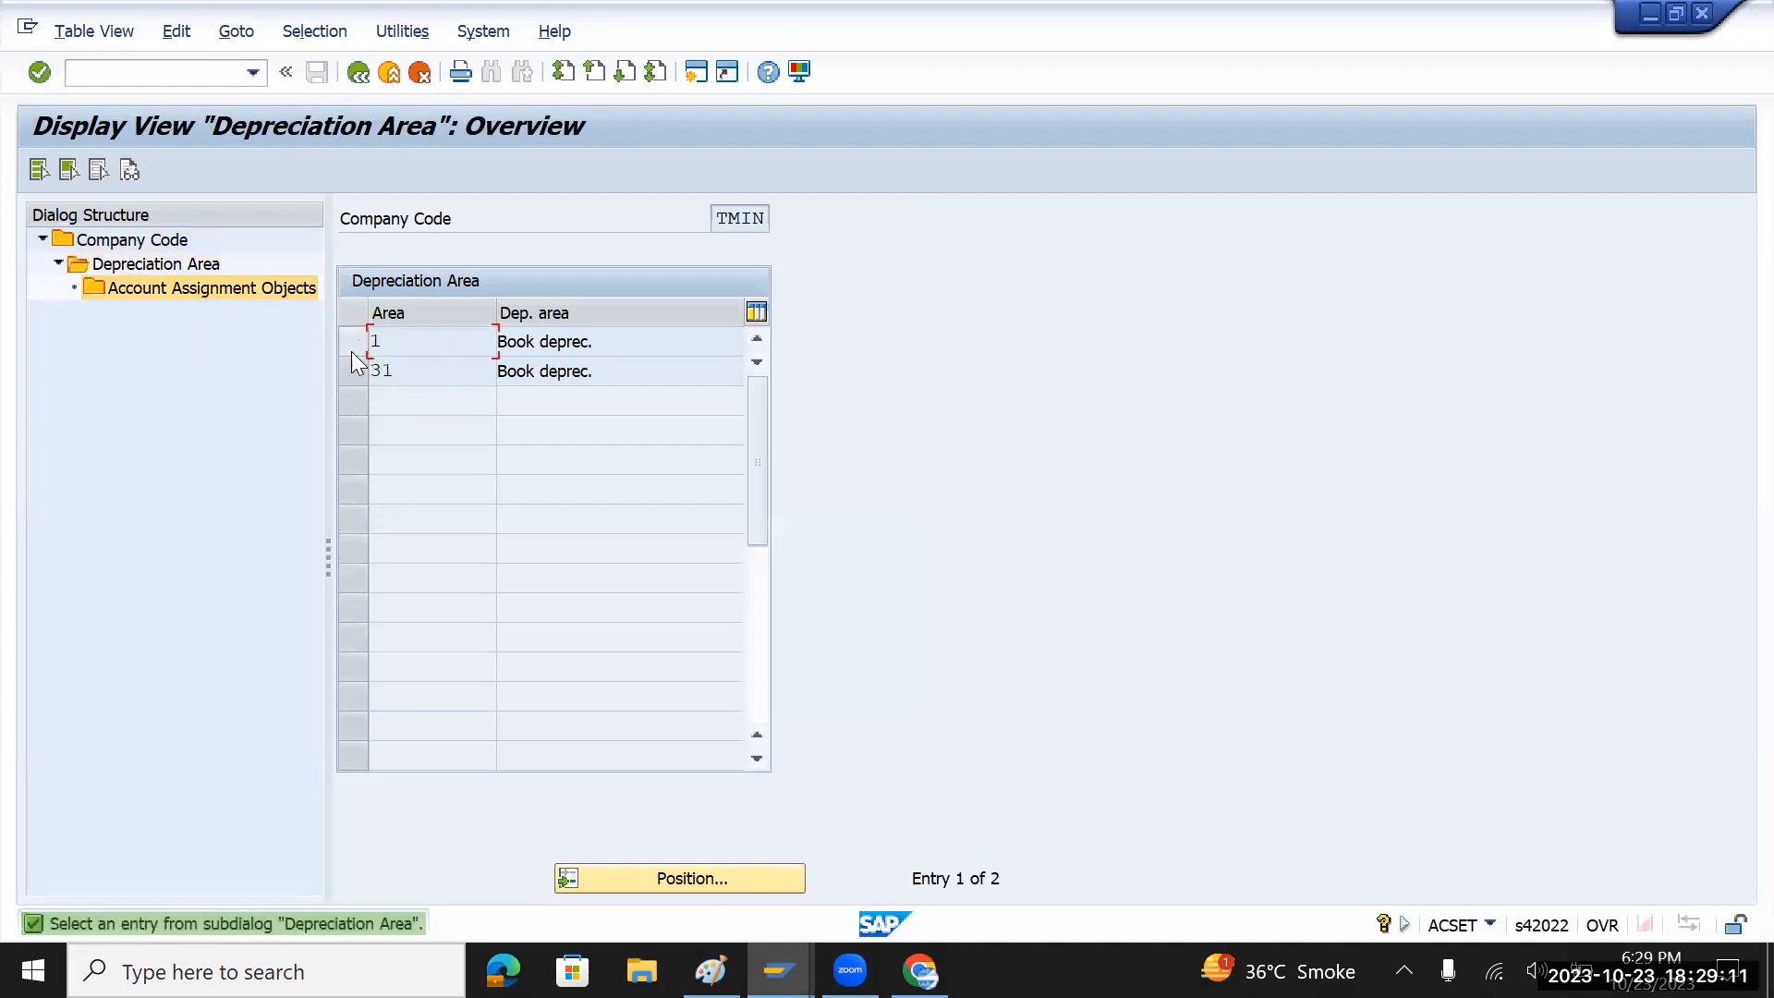
pyautogui.click(351, 344)
pyautogui.doubleClick(218, 296)
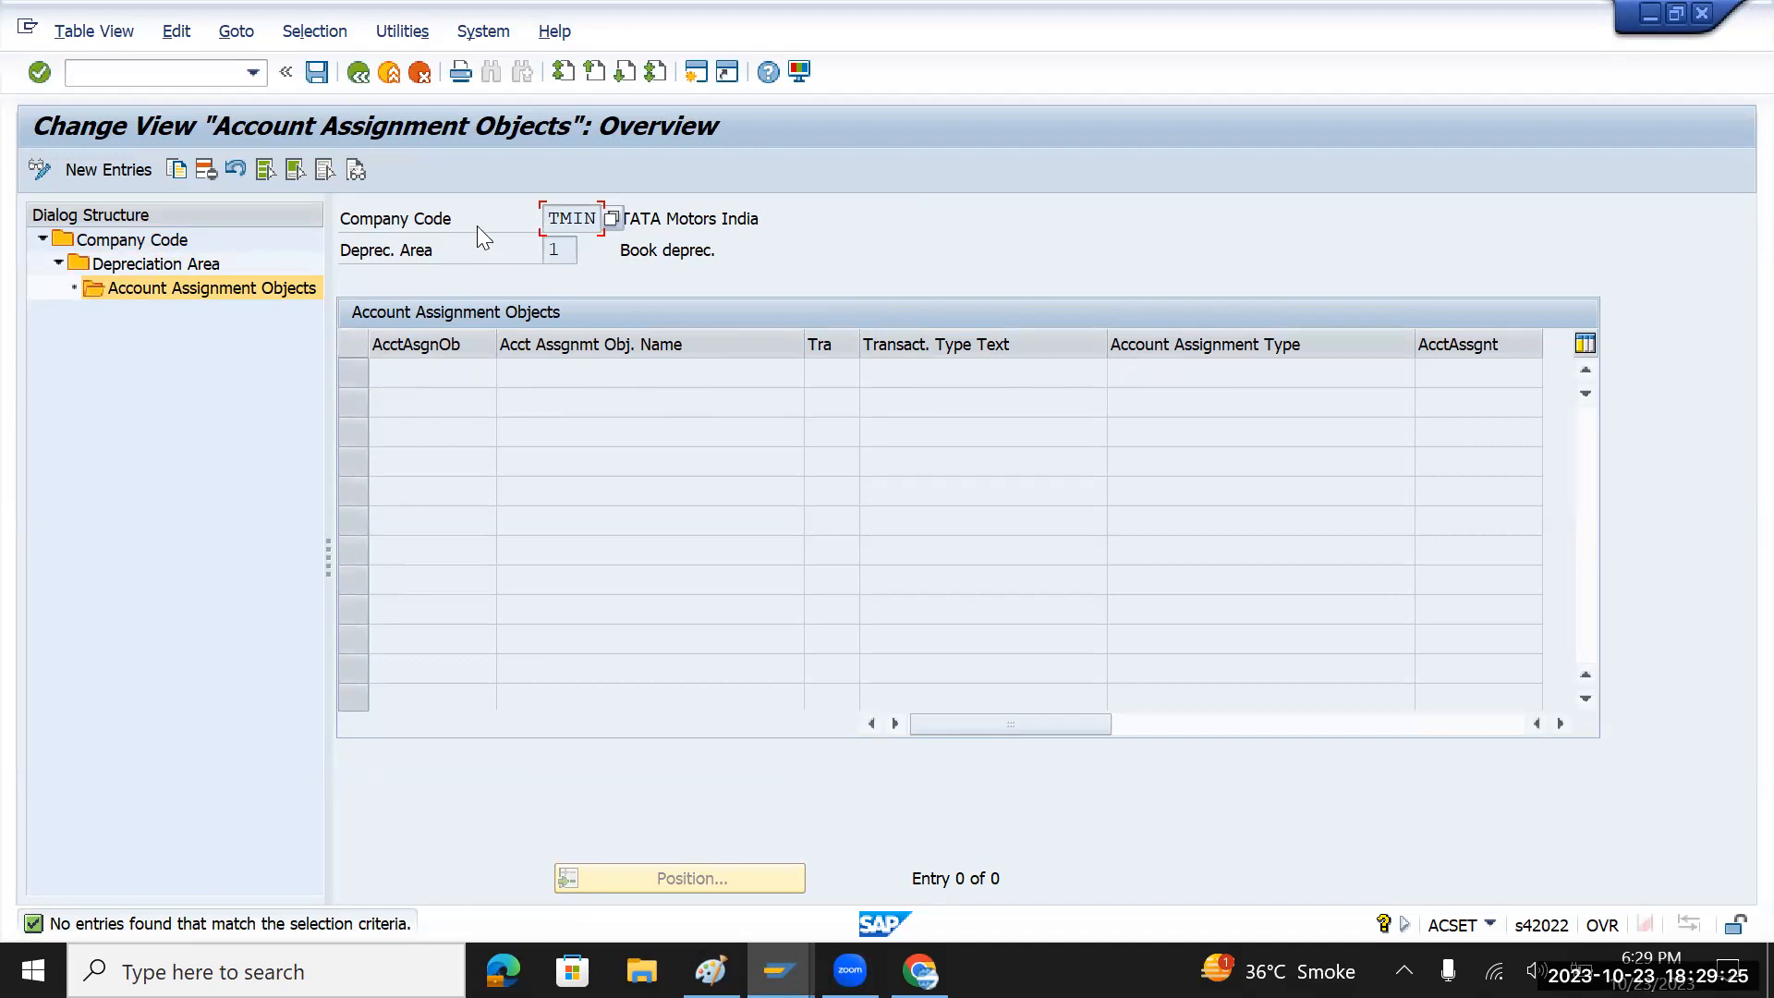
# - Leave the TMIN account assignment objects for the implementation guide and collapse the Additional Account Assignment Objects node
pyautogui.click(357, 78)
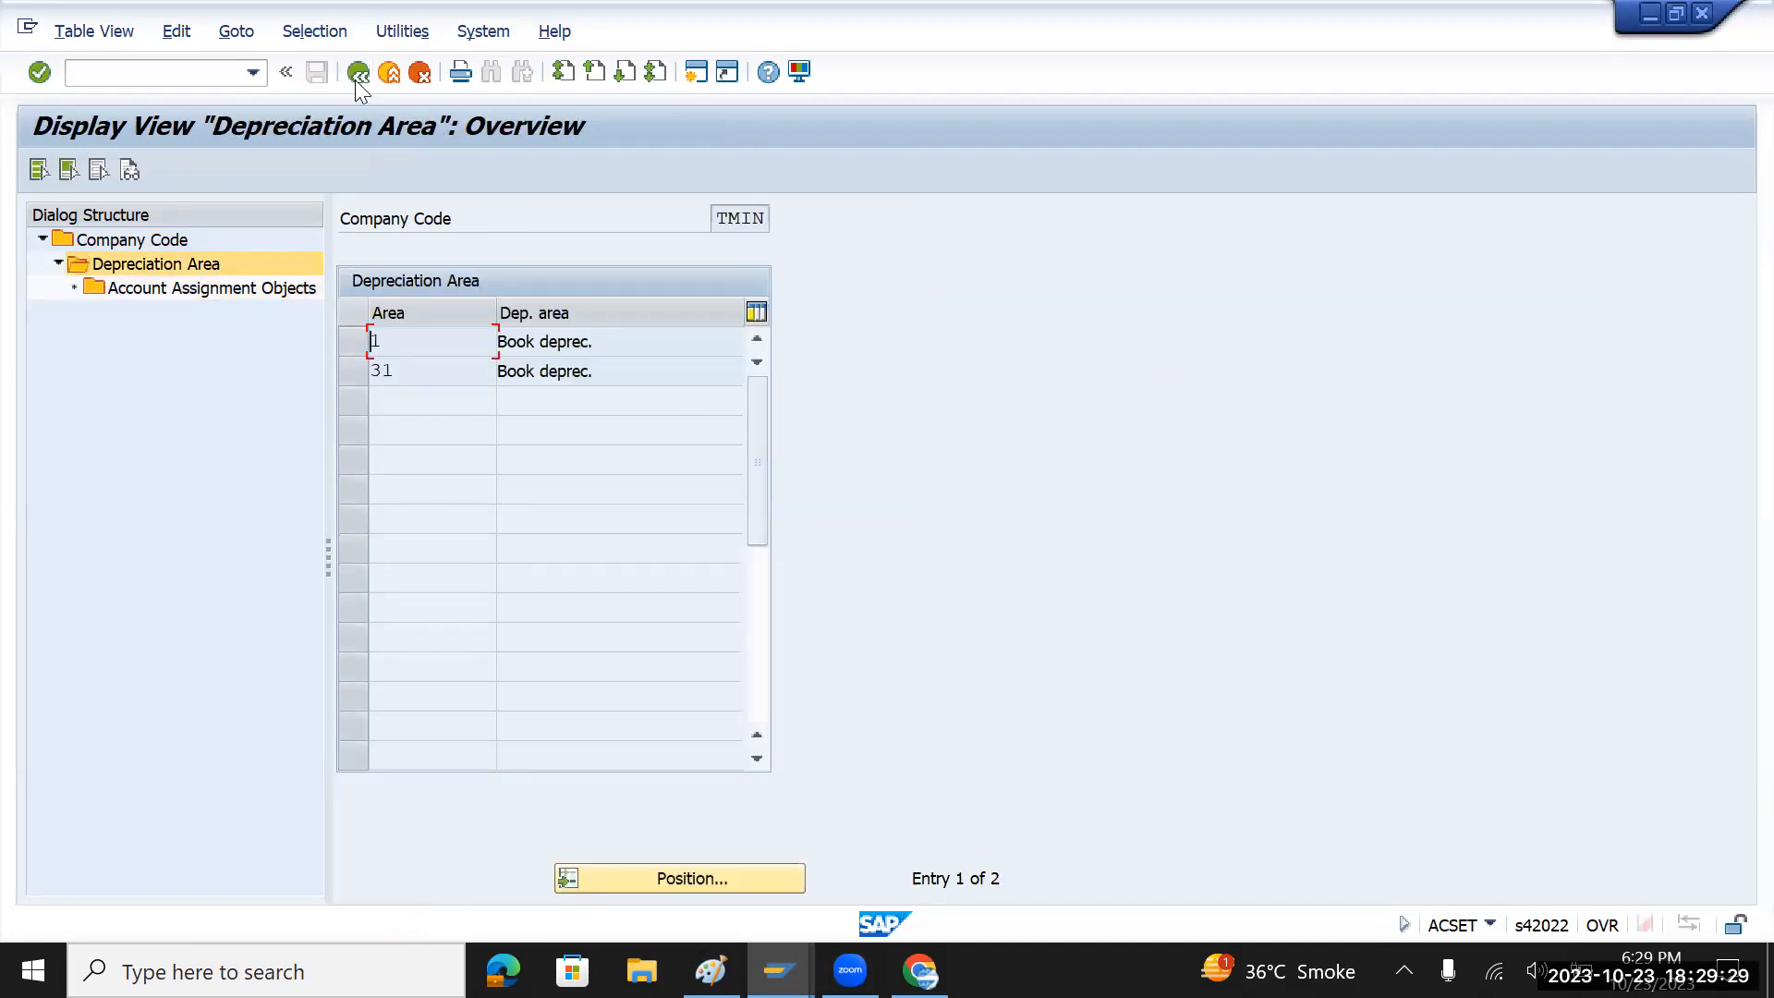
pyautogui.click(356, 77)
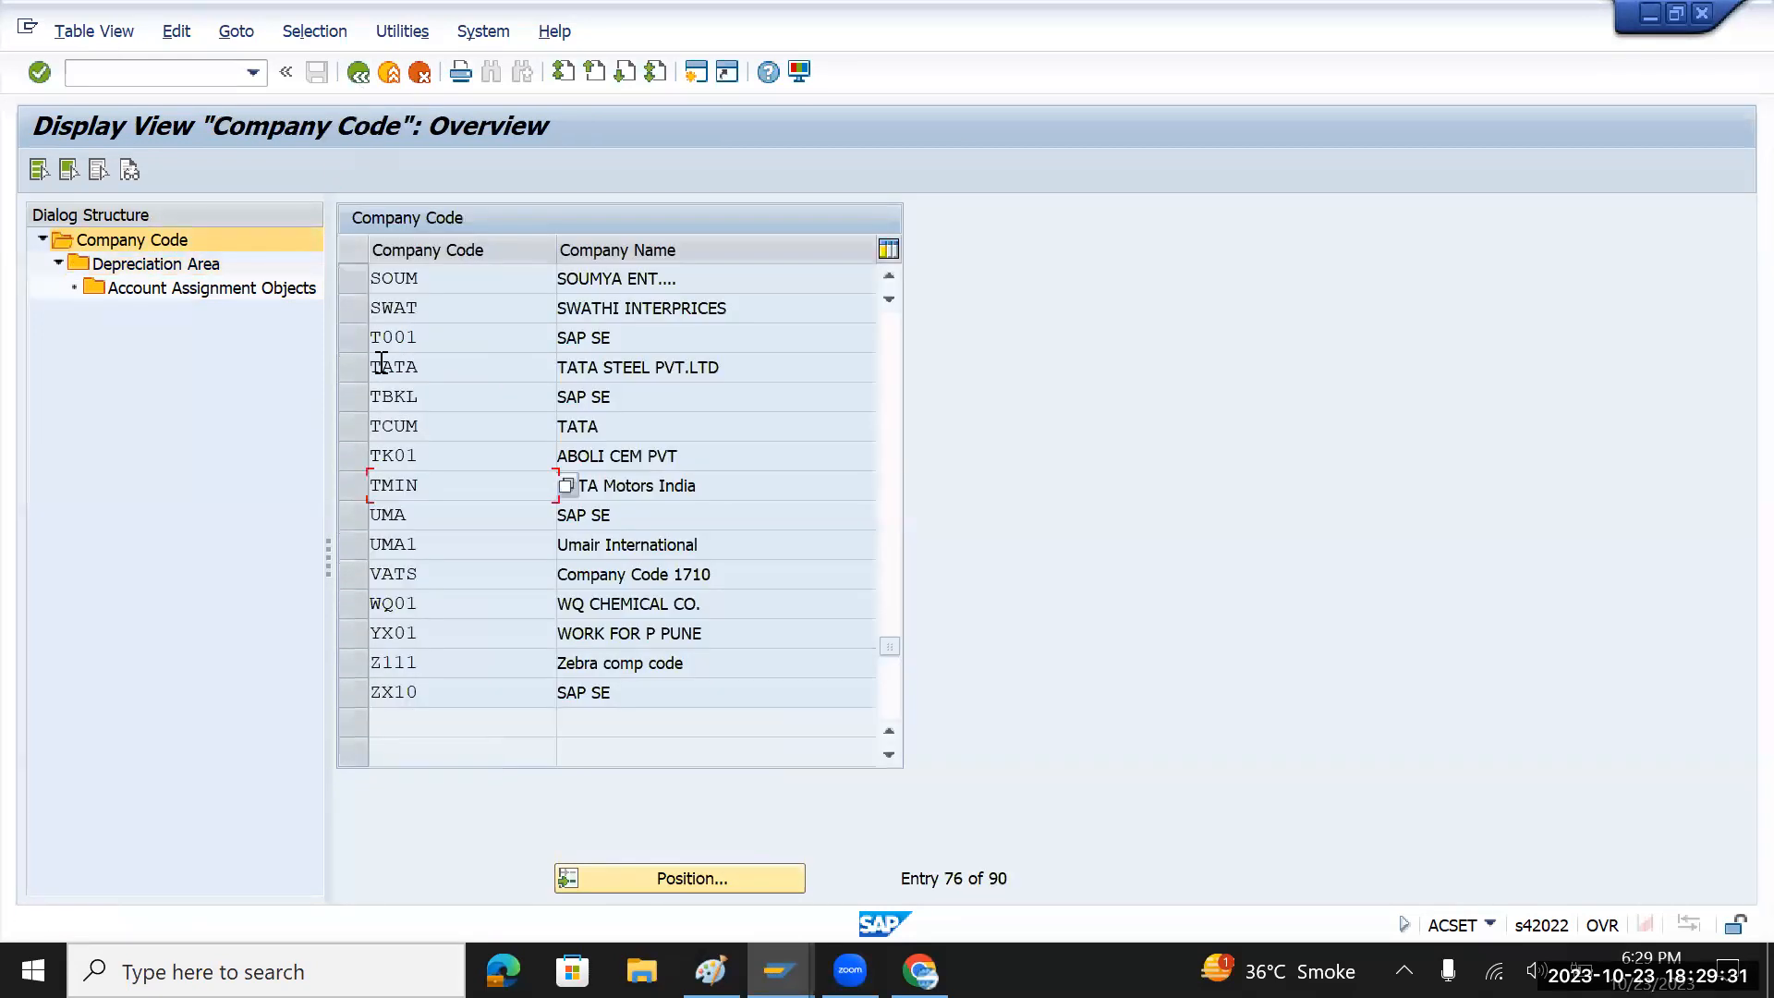
pyautogui.click(358, 78)
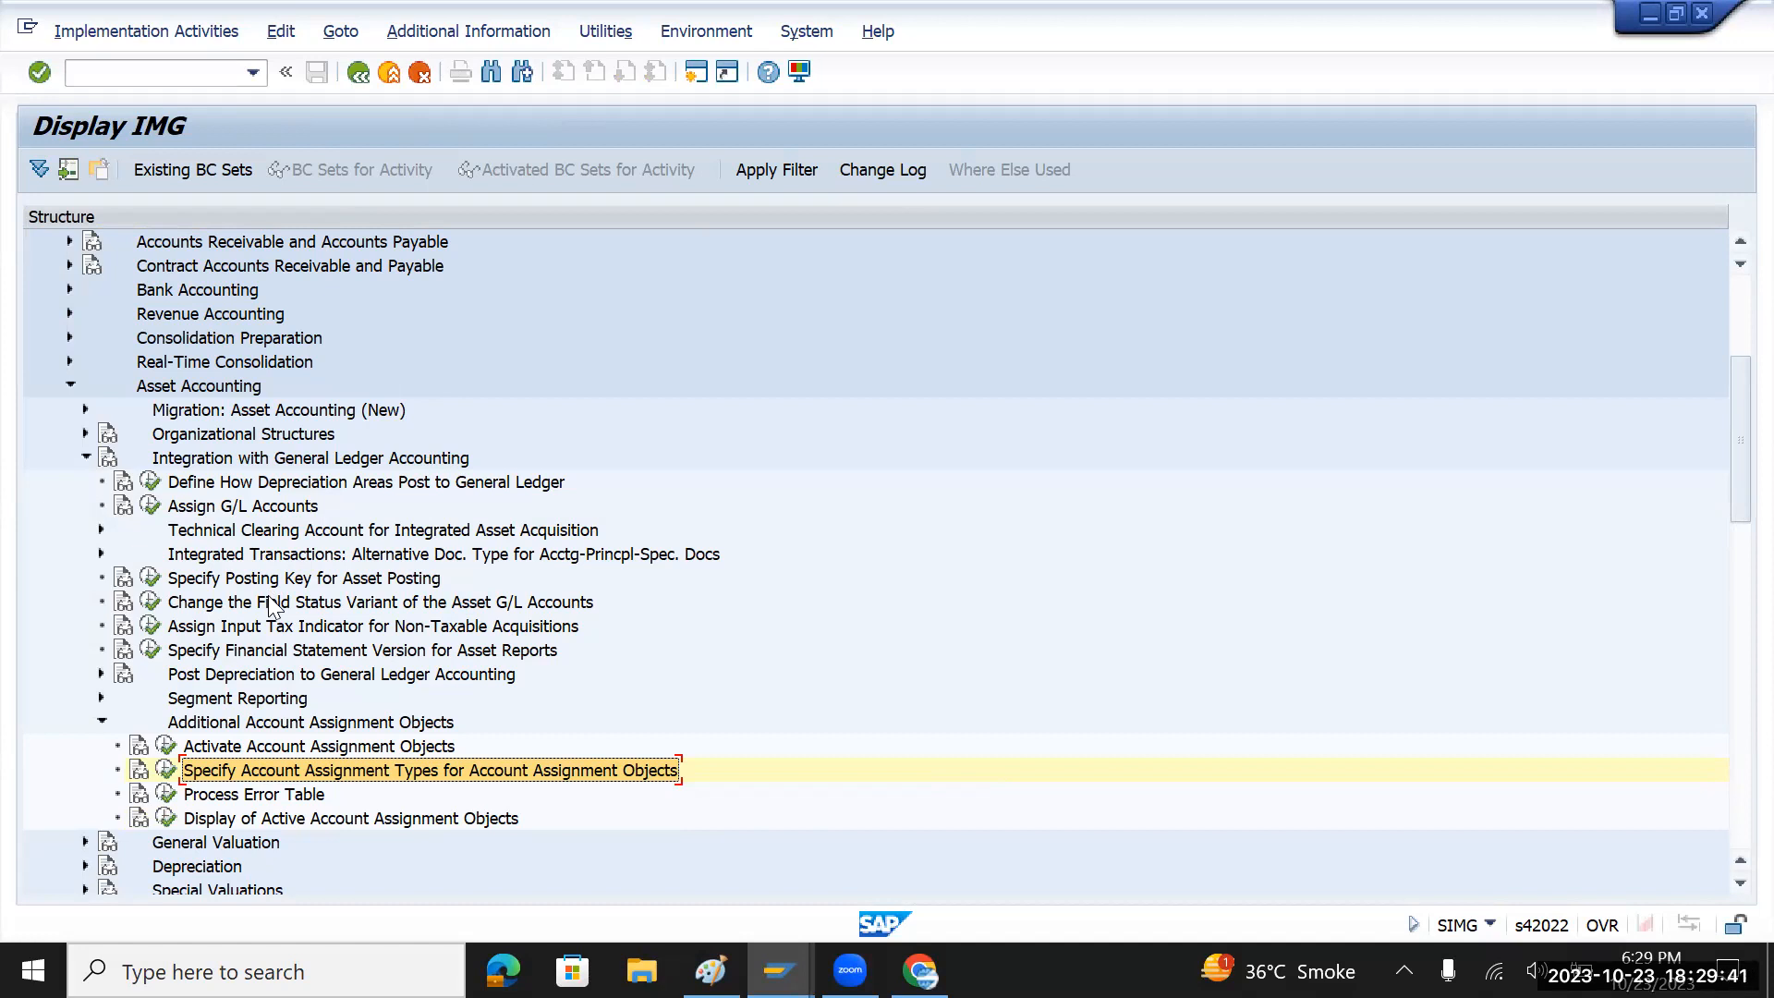
pyautogui.click(102, 721)
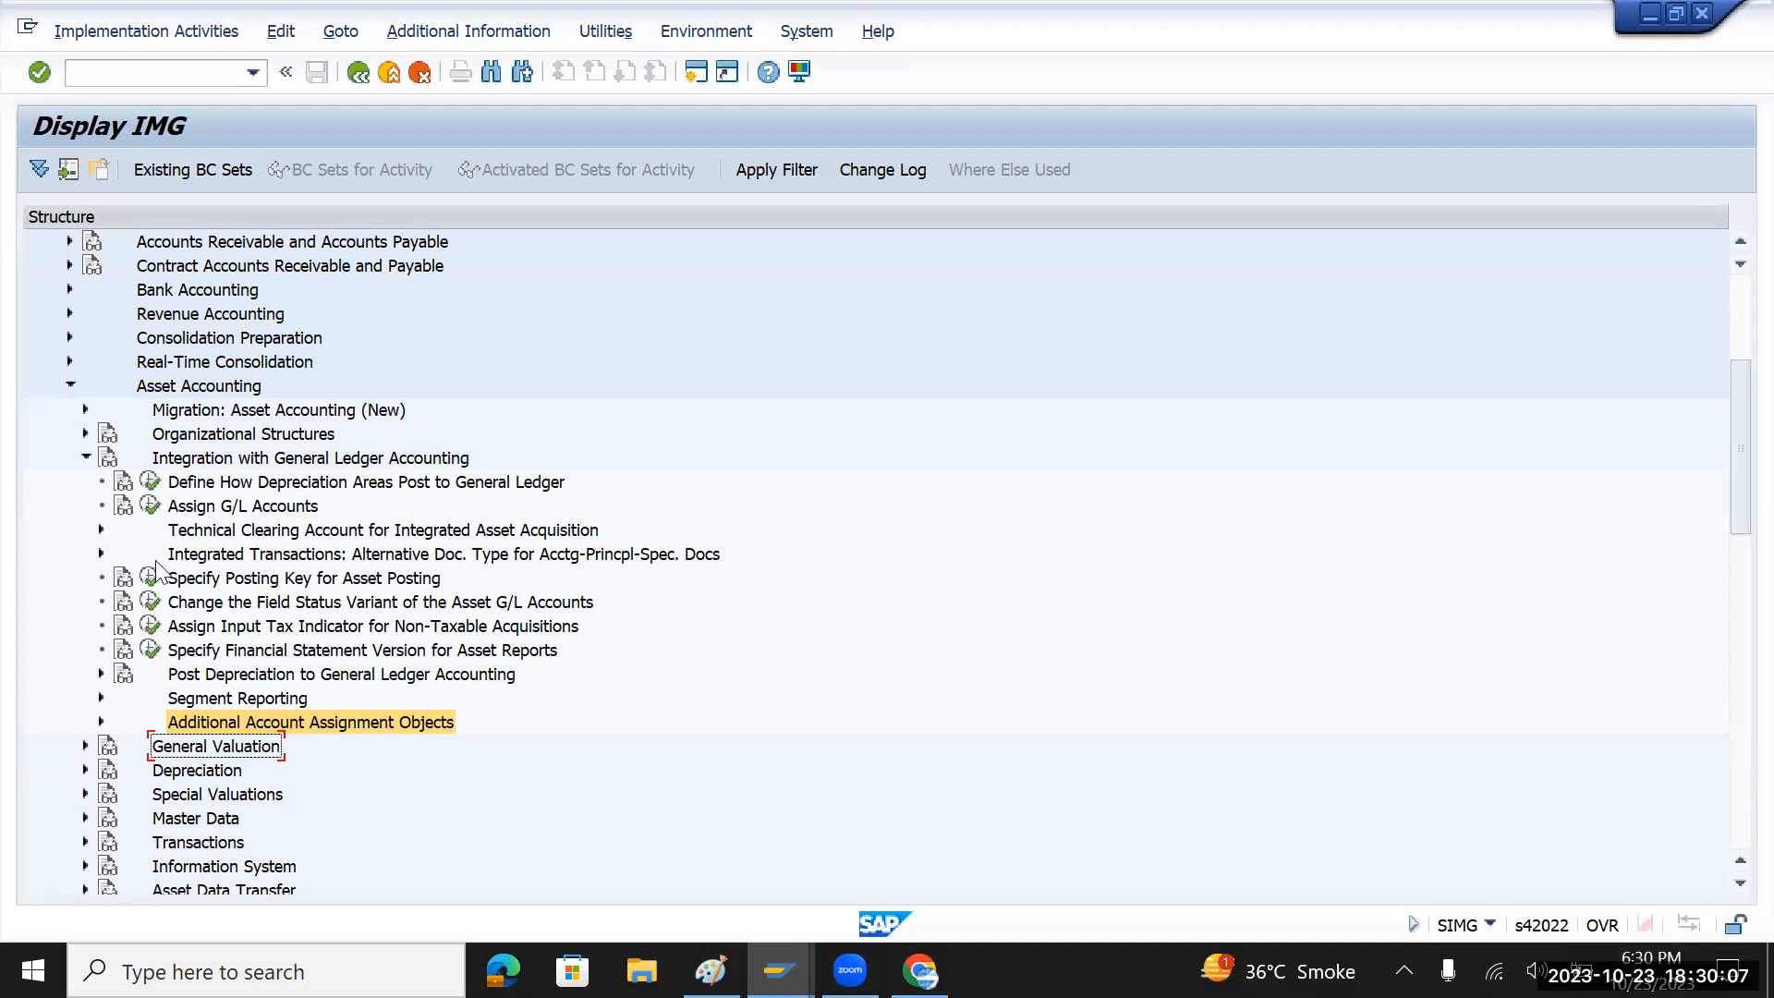
# - Expand Technical Clearing Account for Integrated Asset Acquisition, then open the Specify Posting Key for Asset Posting activity
pyautogui.click(305, 490)
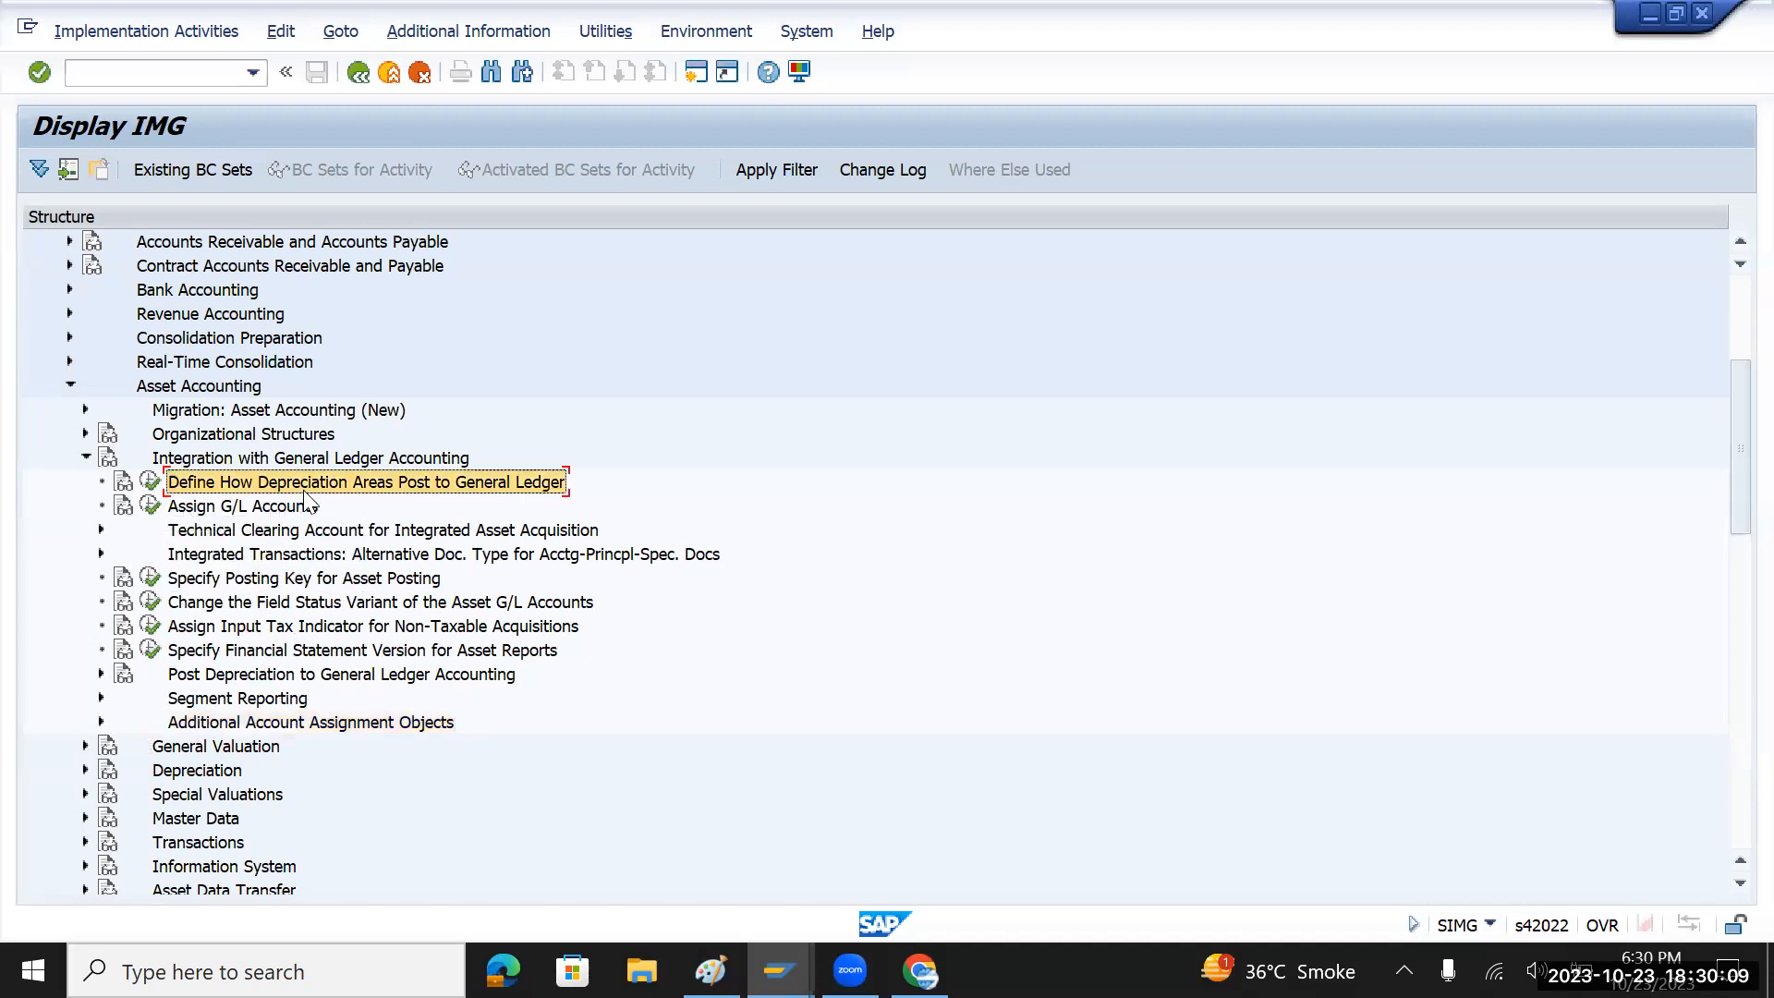
pyautogui.click(325, 553)
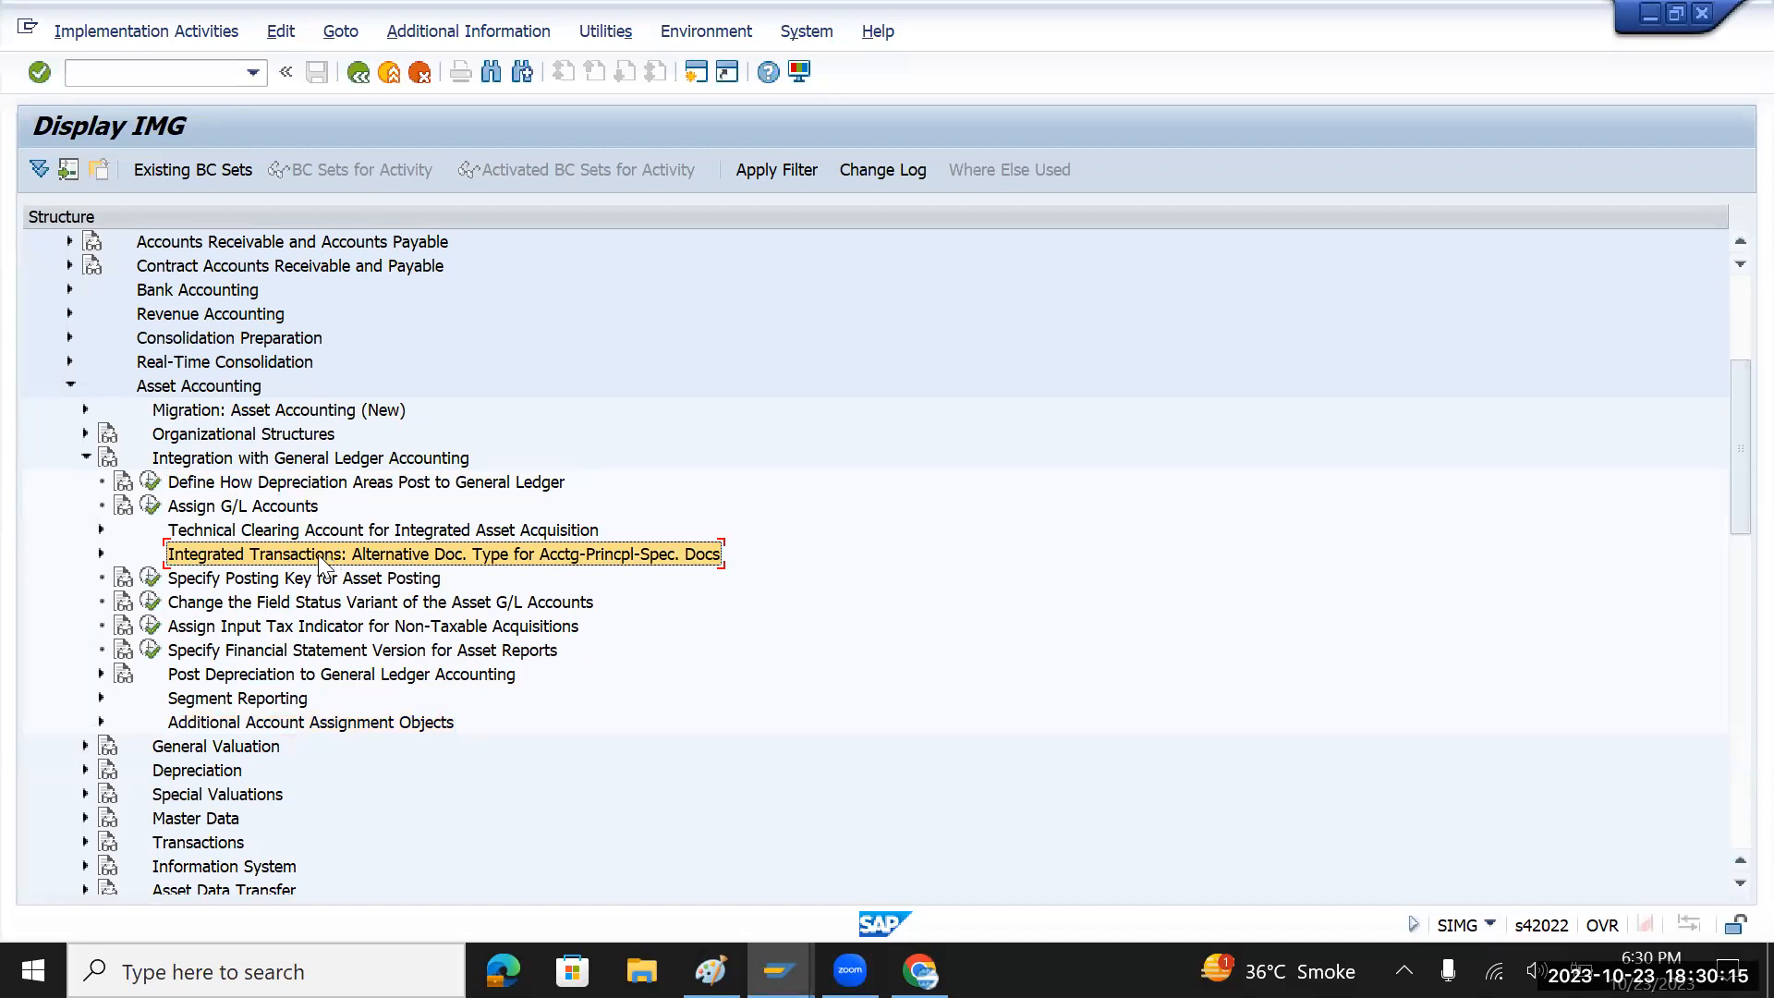
pyautogui.click(299, 532)
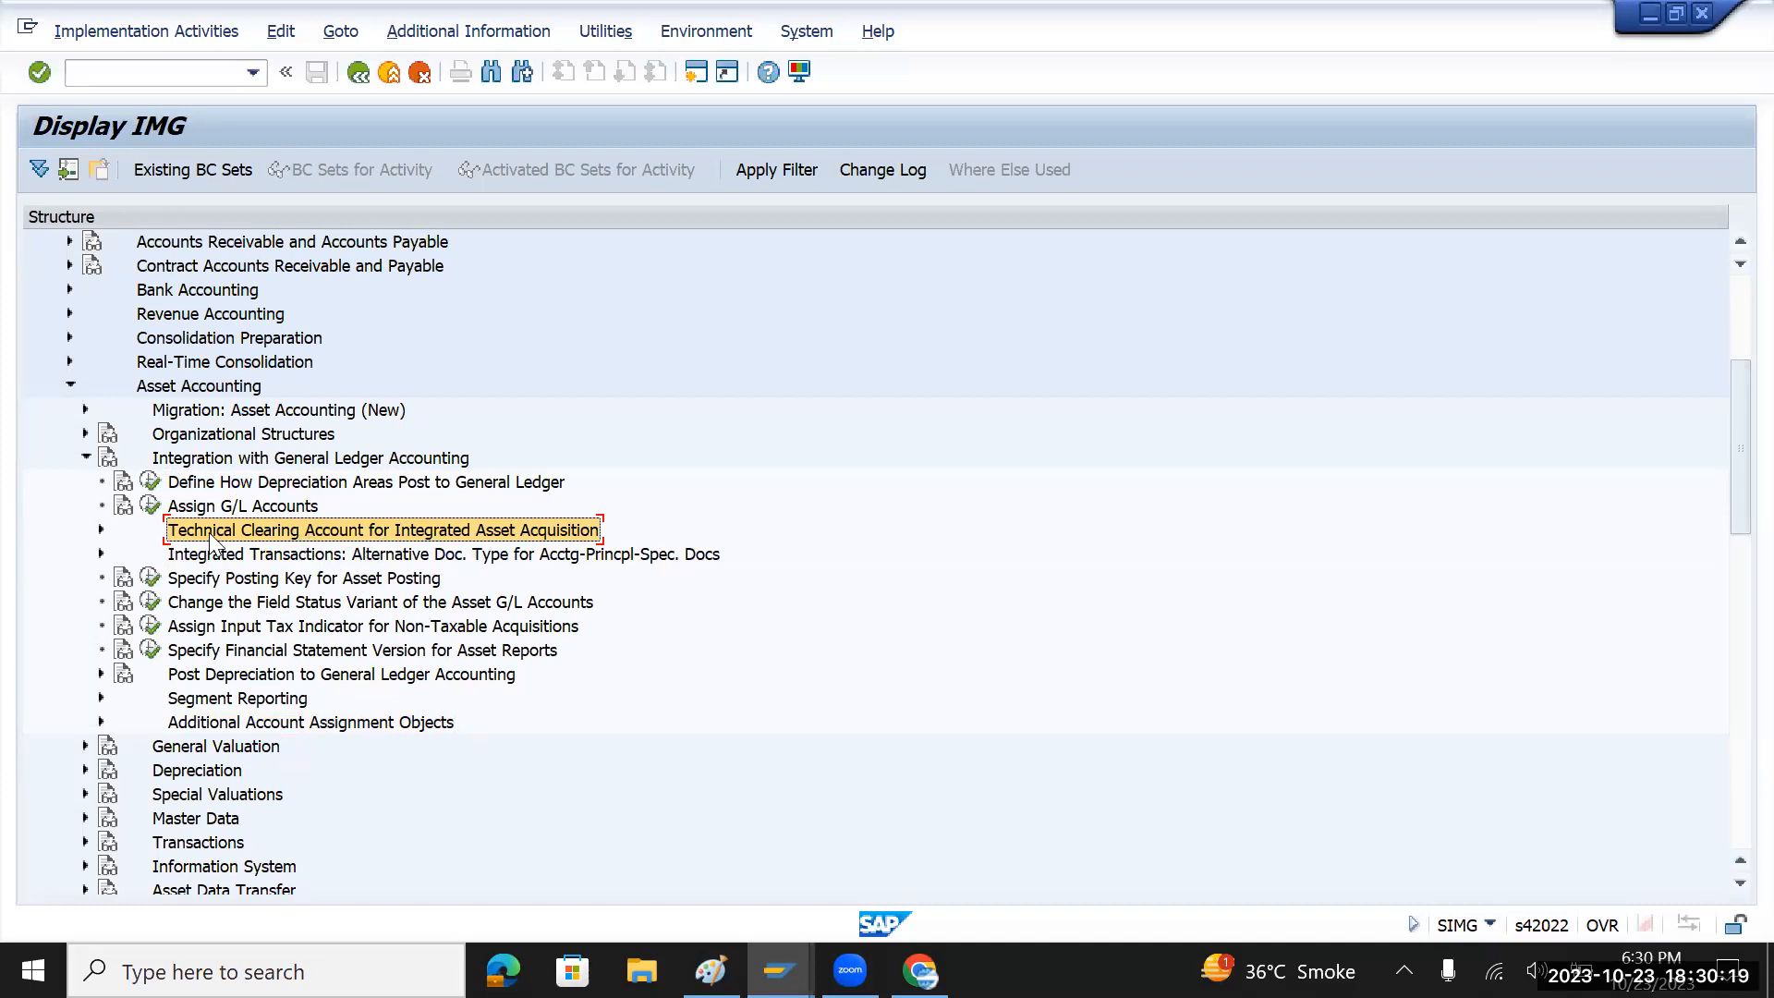
pyautogui.click(101, 531)
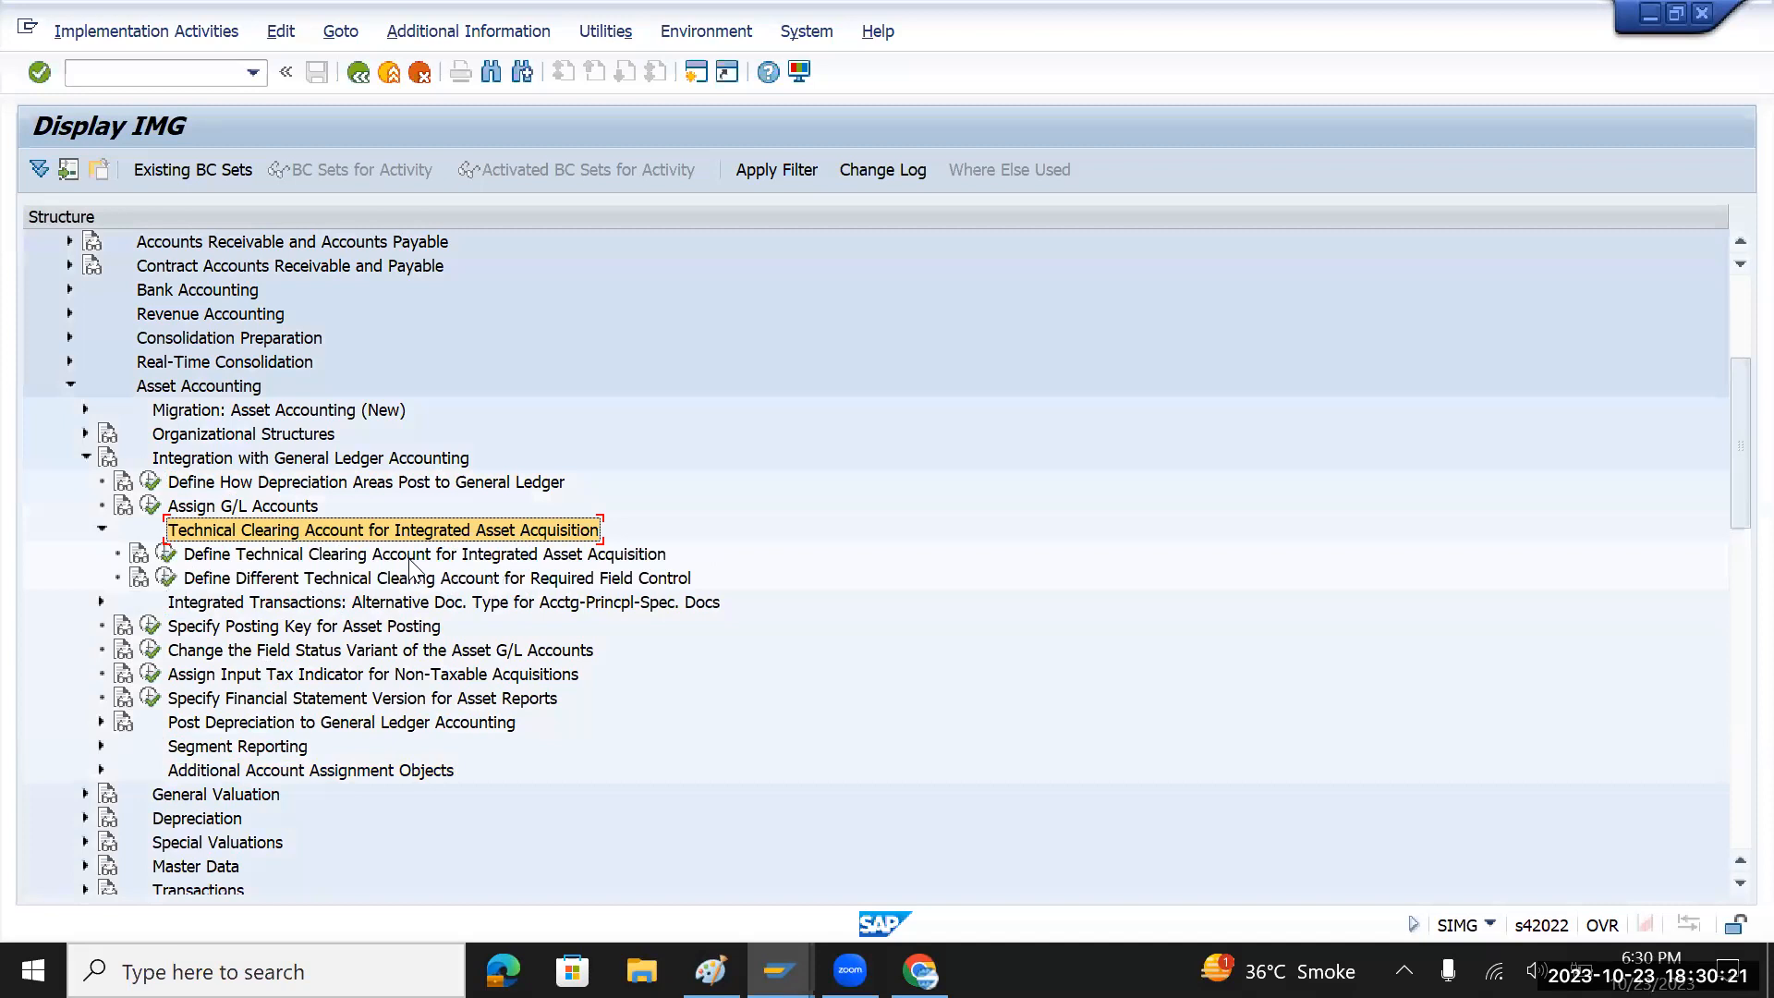
pyautogui.click(231, 627)
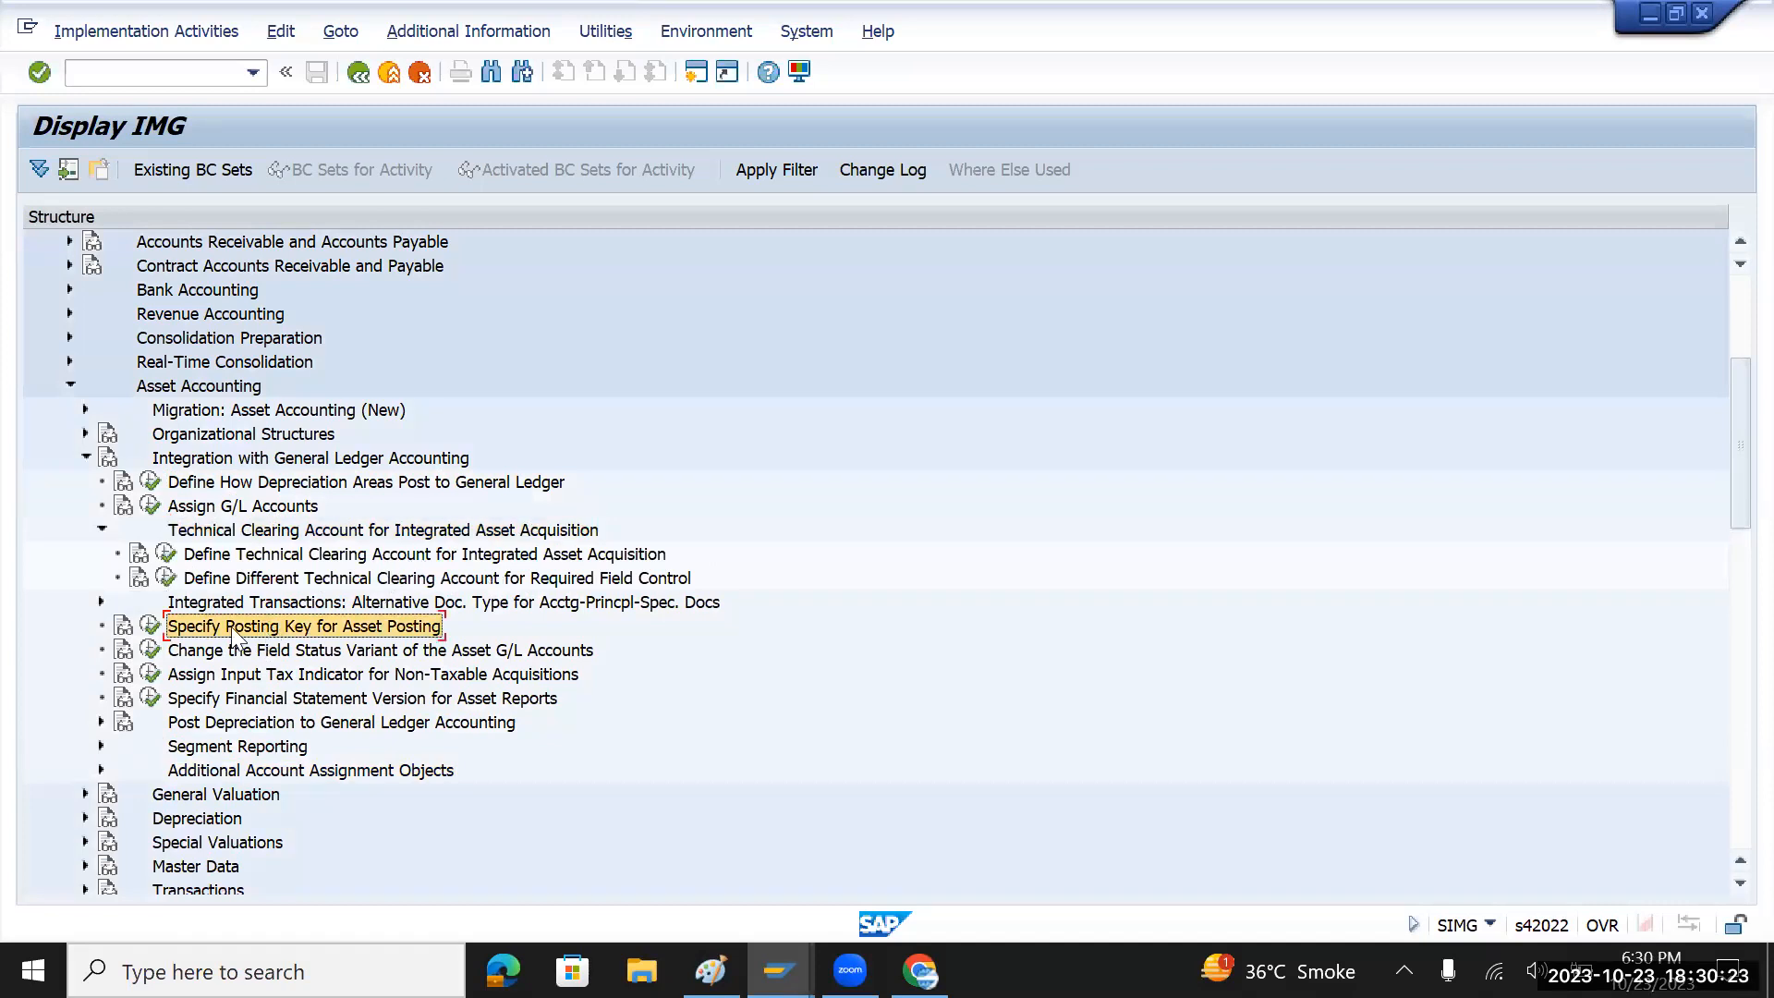
pyautogui.click(152, 628)
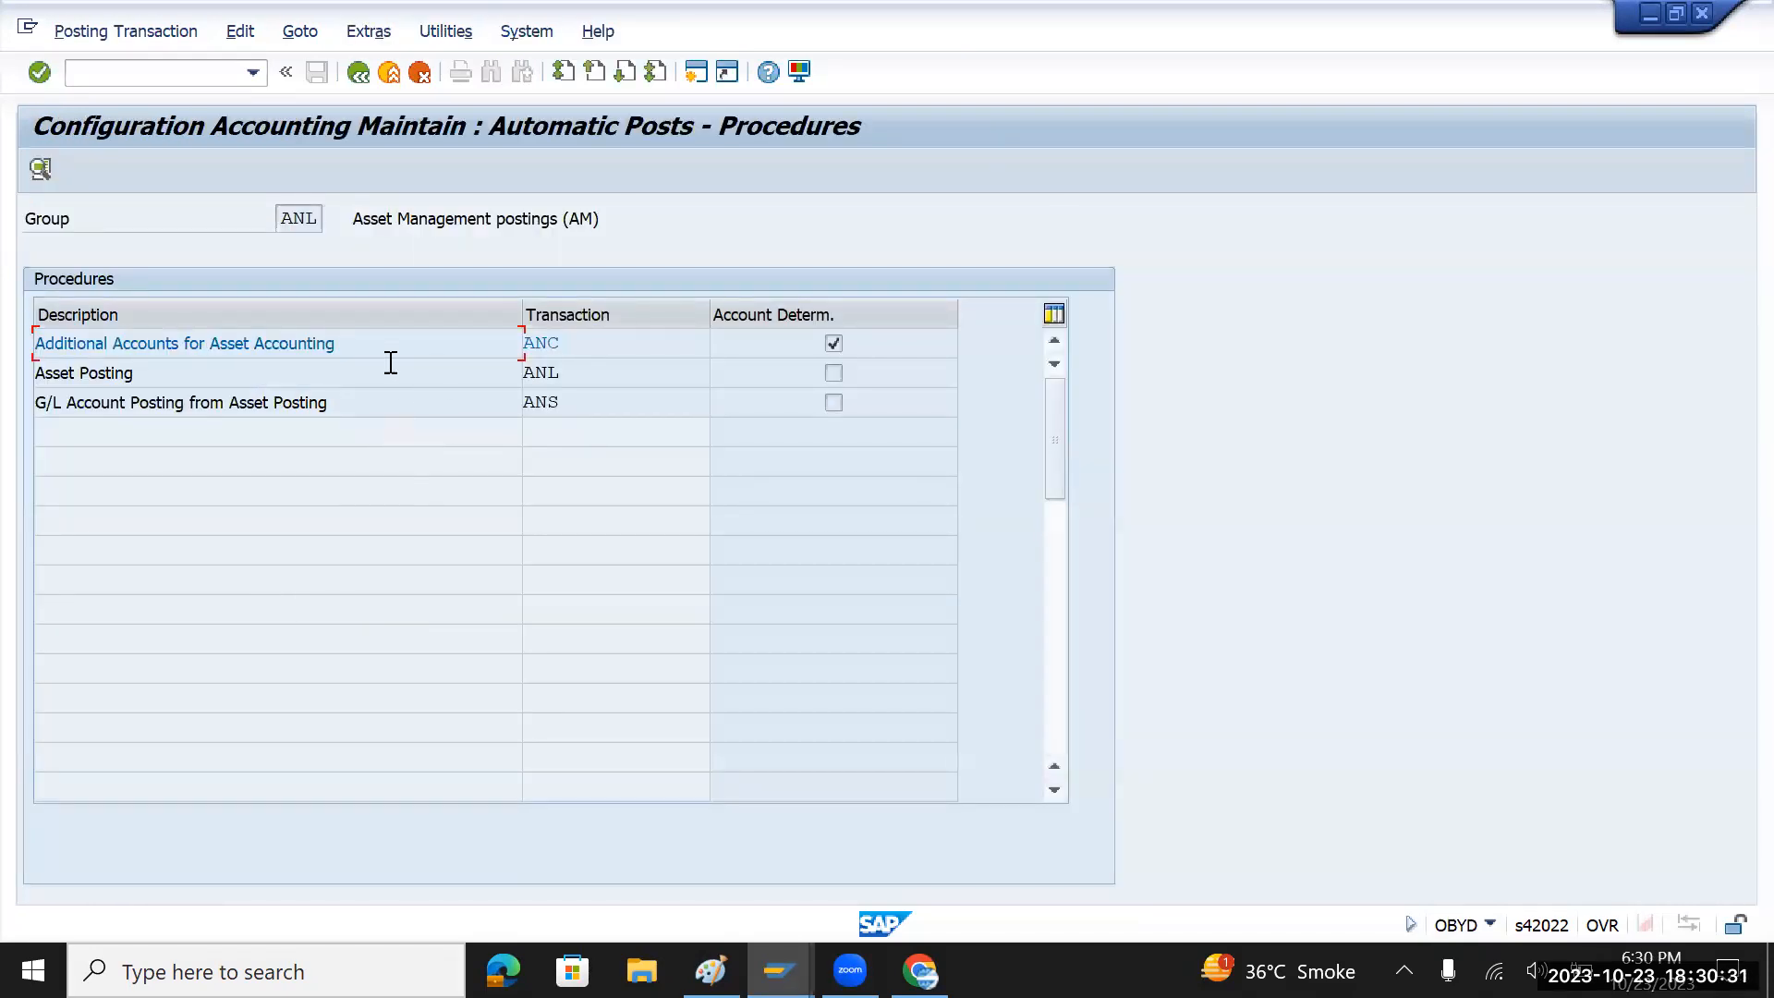
# - Review the debit and credit posting keys for Asset Posting (ANL) and G/L Account Posting from Asset Posting (ANS)
pyautogui.doubleClick(551, 373)
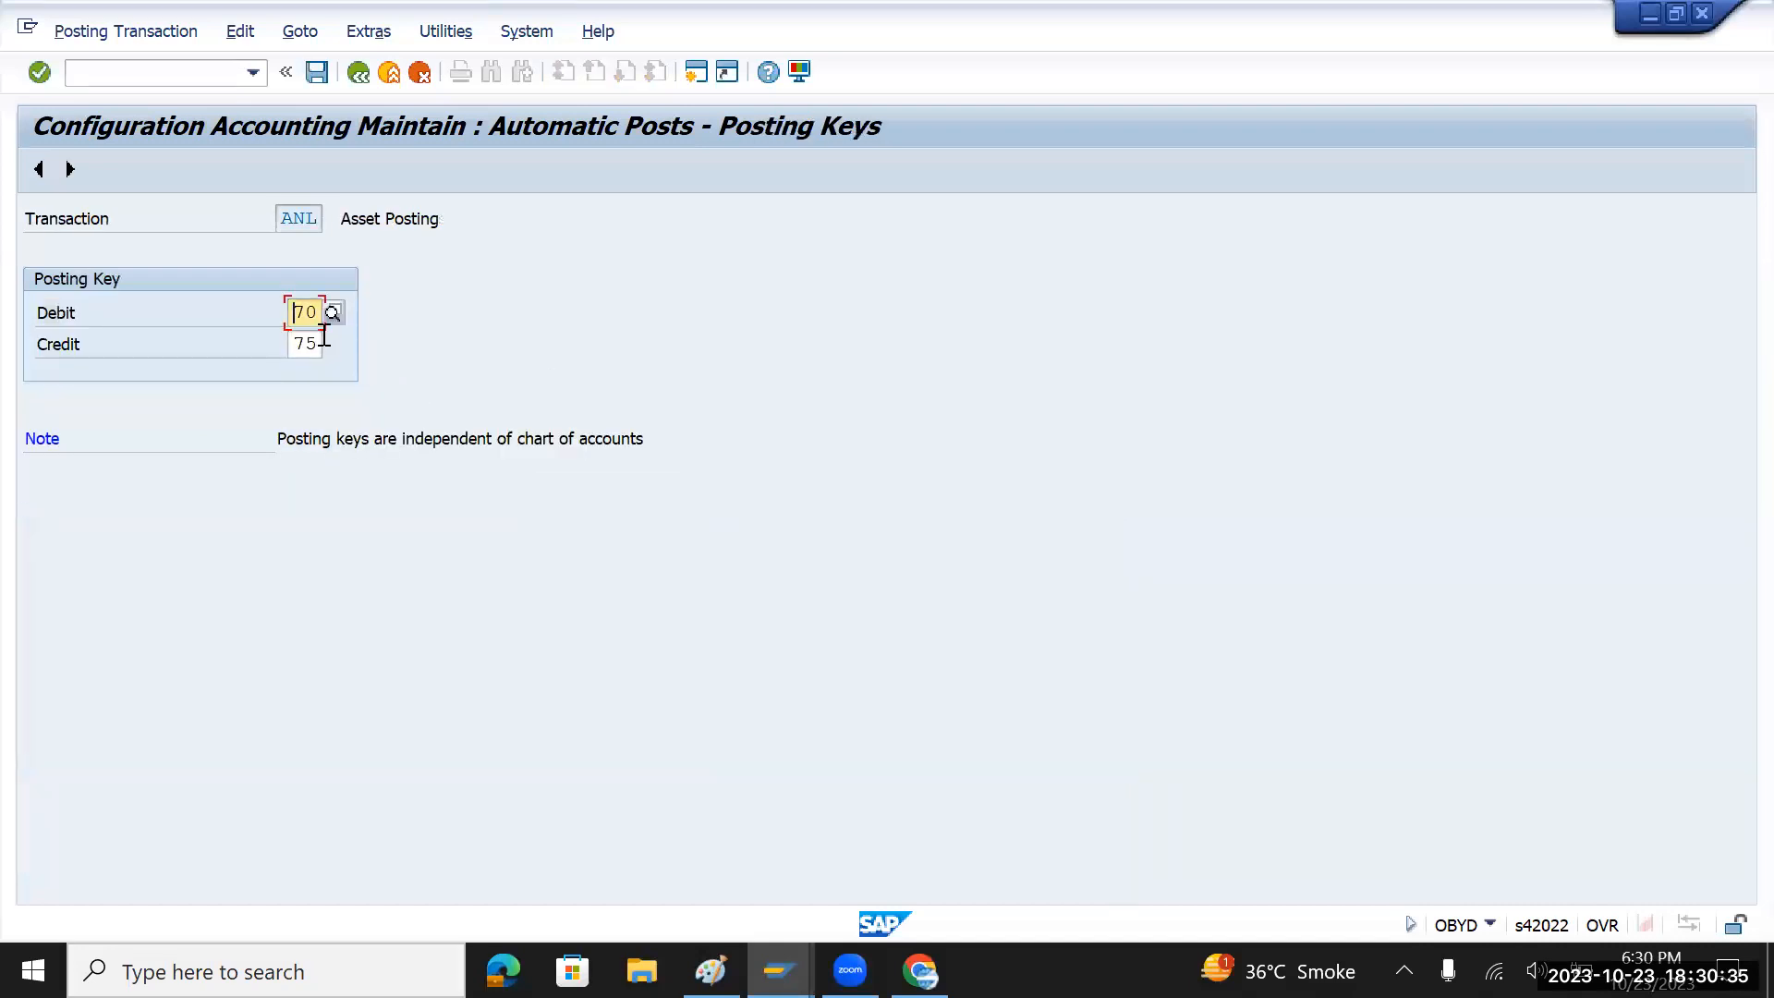
pyautogui.click(357, 76)
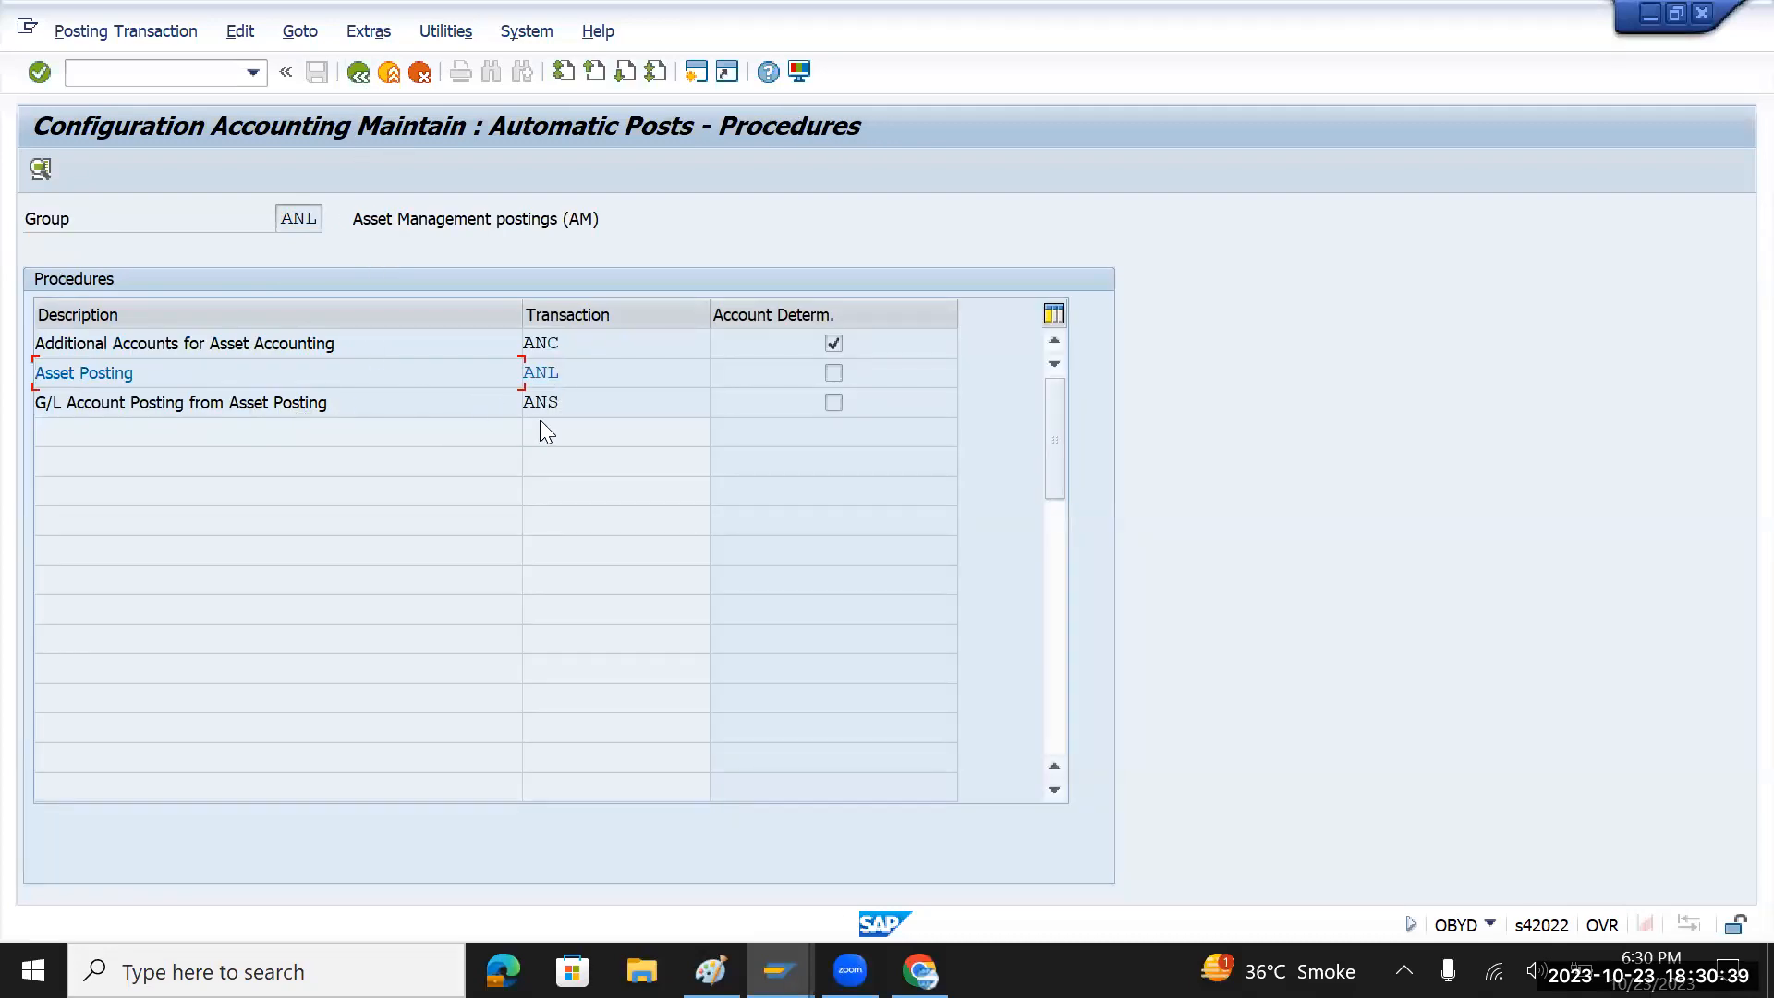
pyautogui.click(578, 414)
pyautogui.doubleClick(578, 415)
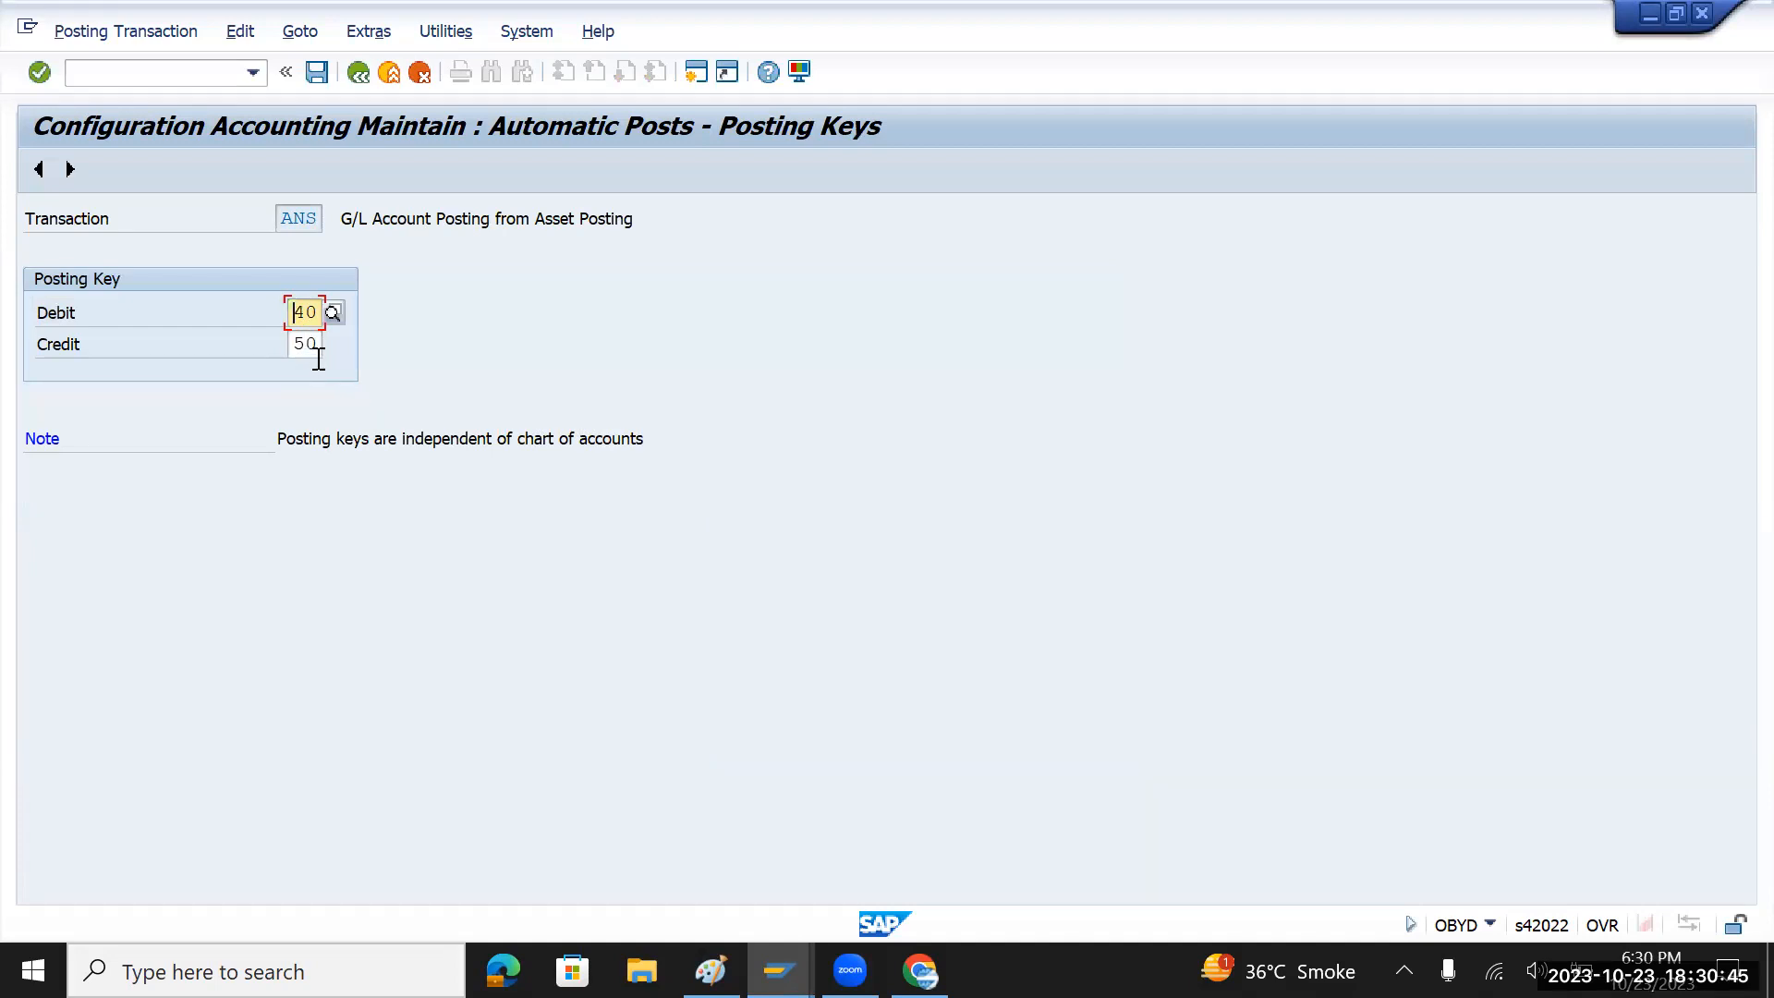
pyautogui.click(356, 74)
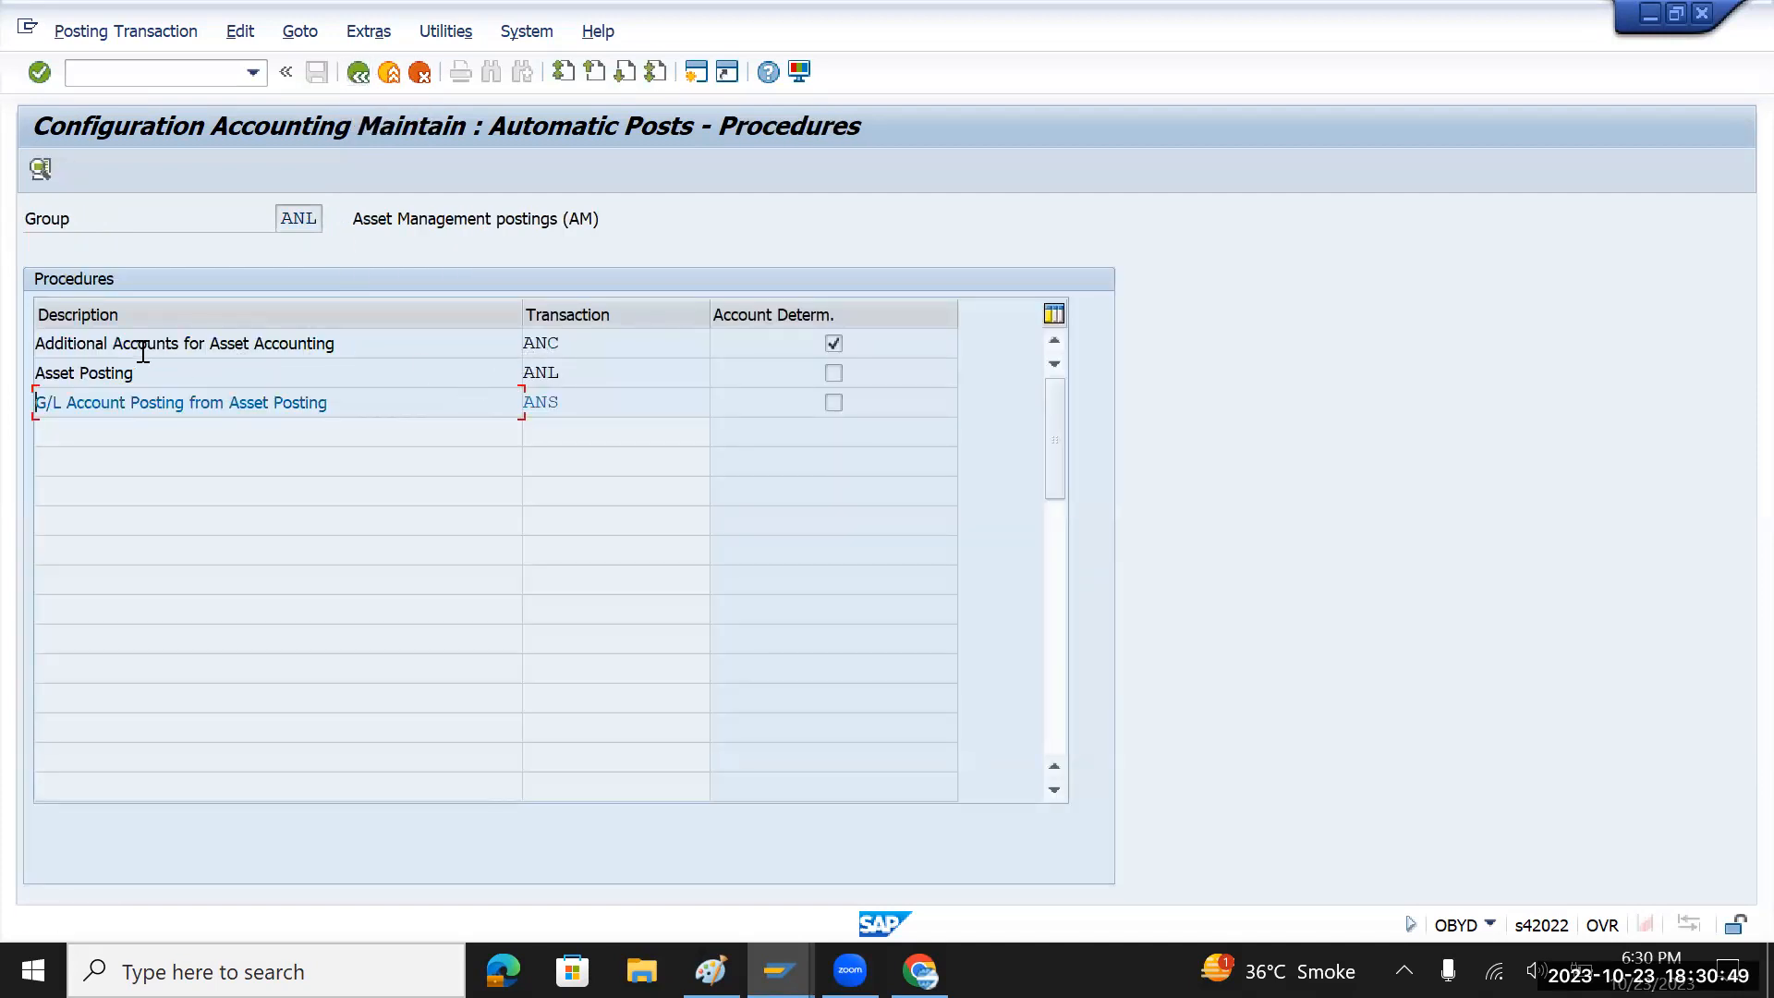
# - Highlight the Additional Accounts for Asset Accounting procedure and return to the implementation guide
pyautogui.moveTo(361, 342); pyautogui.dragTo(54, 348)
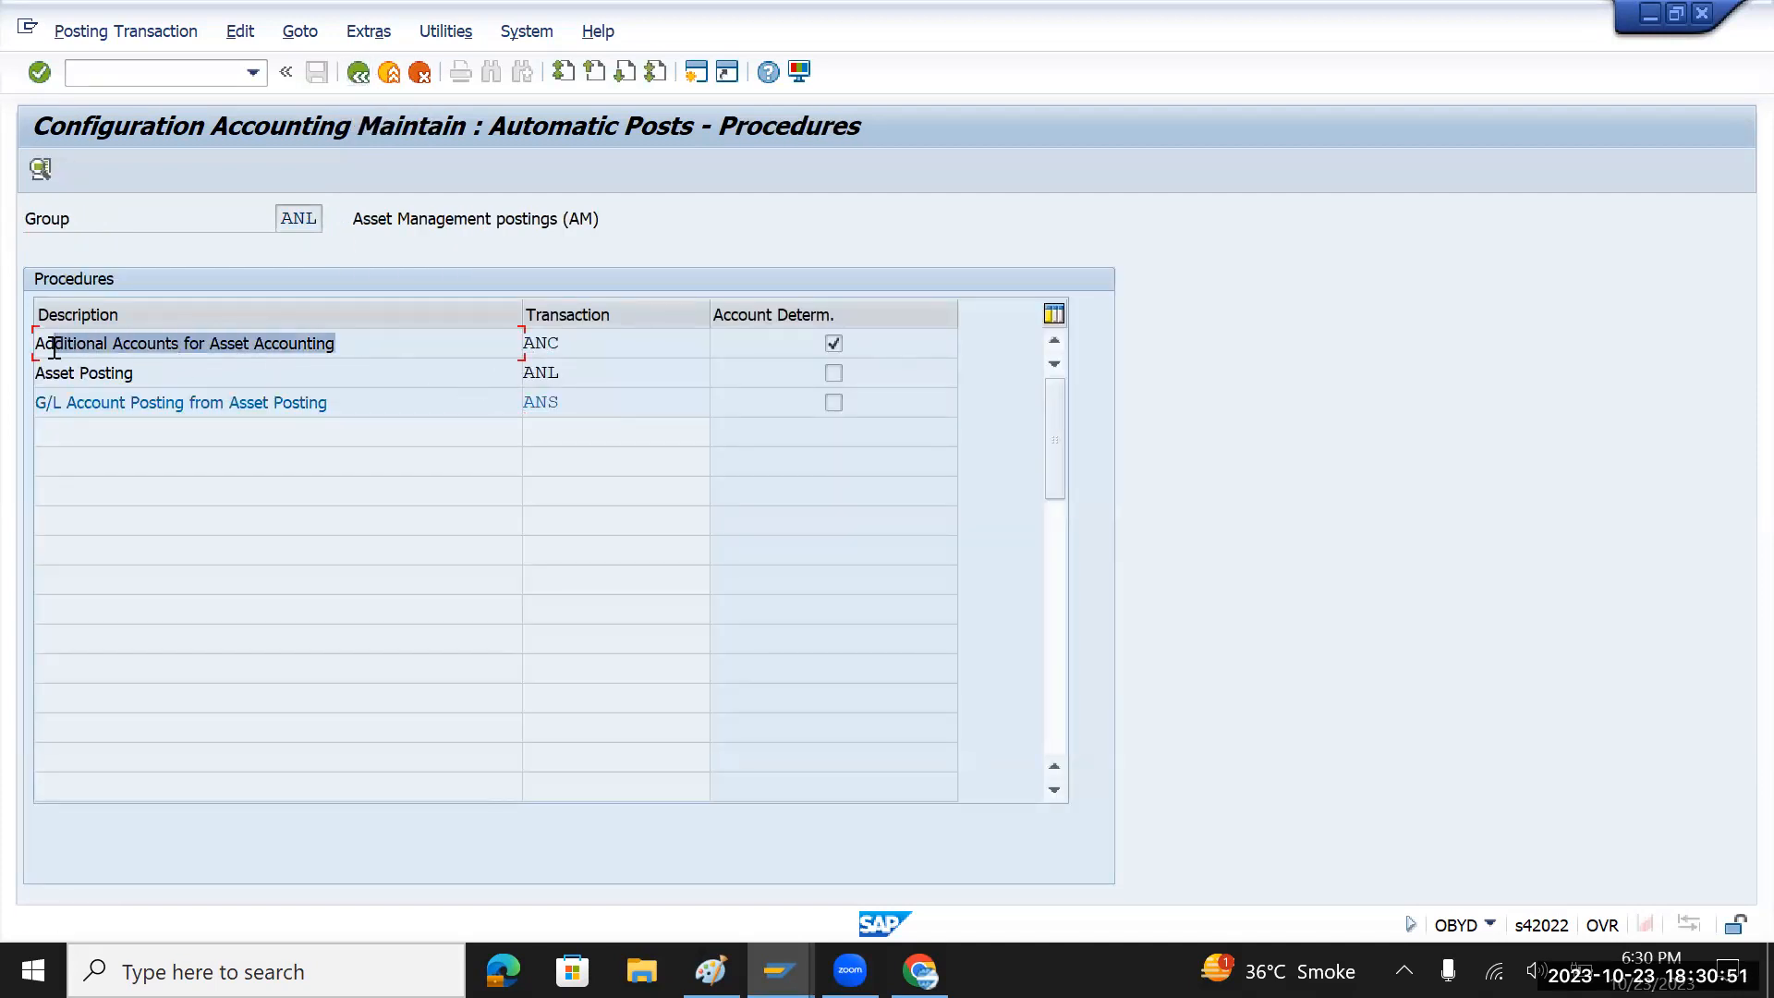
pyautogui.doubleClick(226, 344)
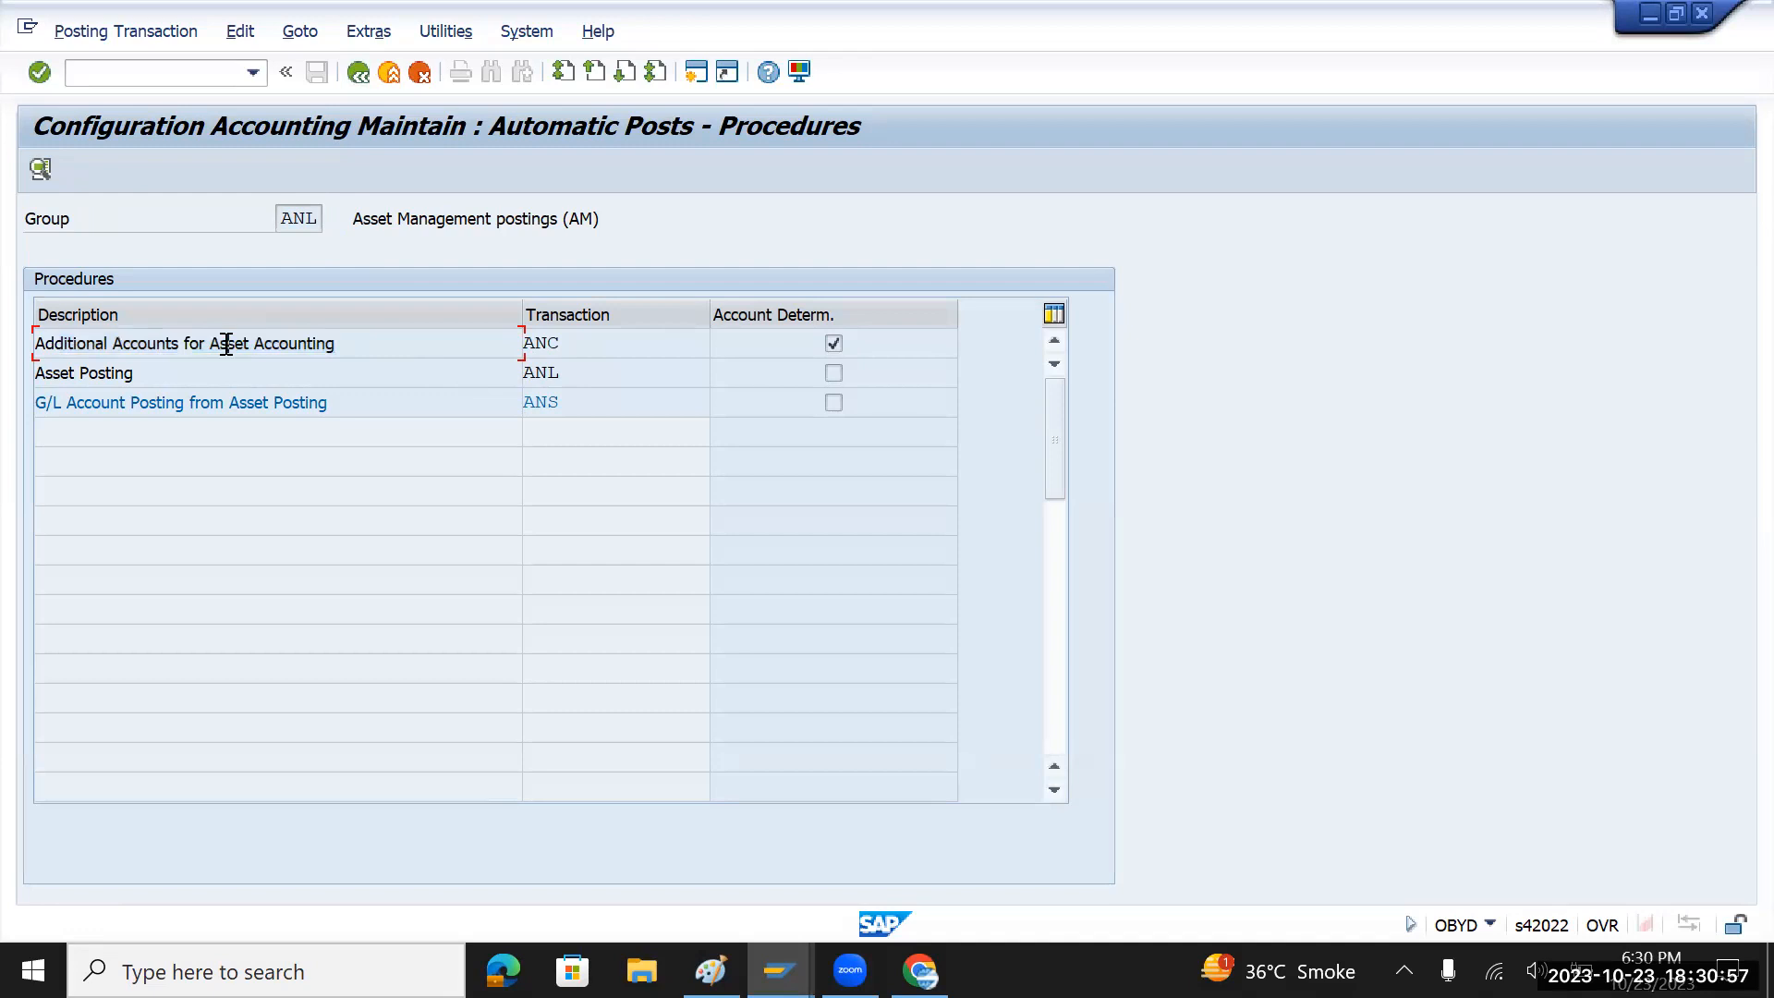
pyautogui.click(745, 502)
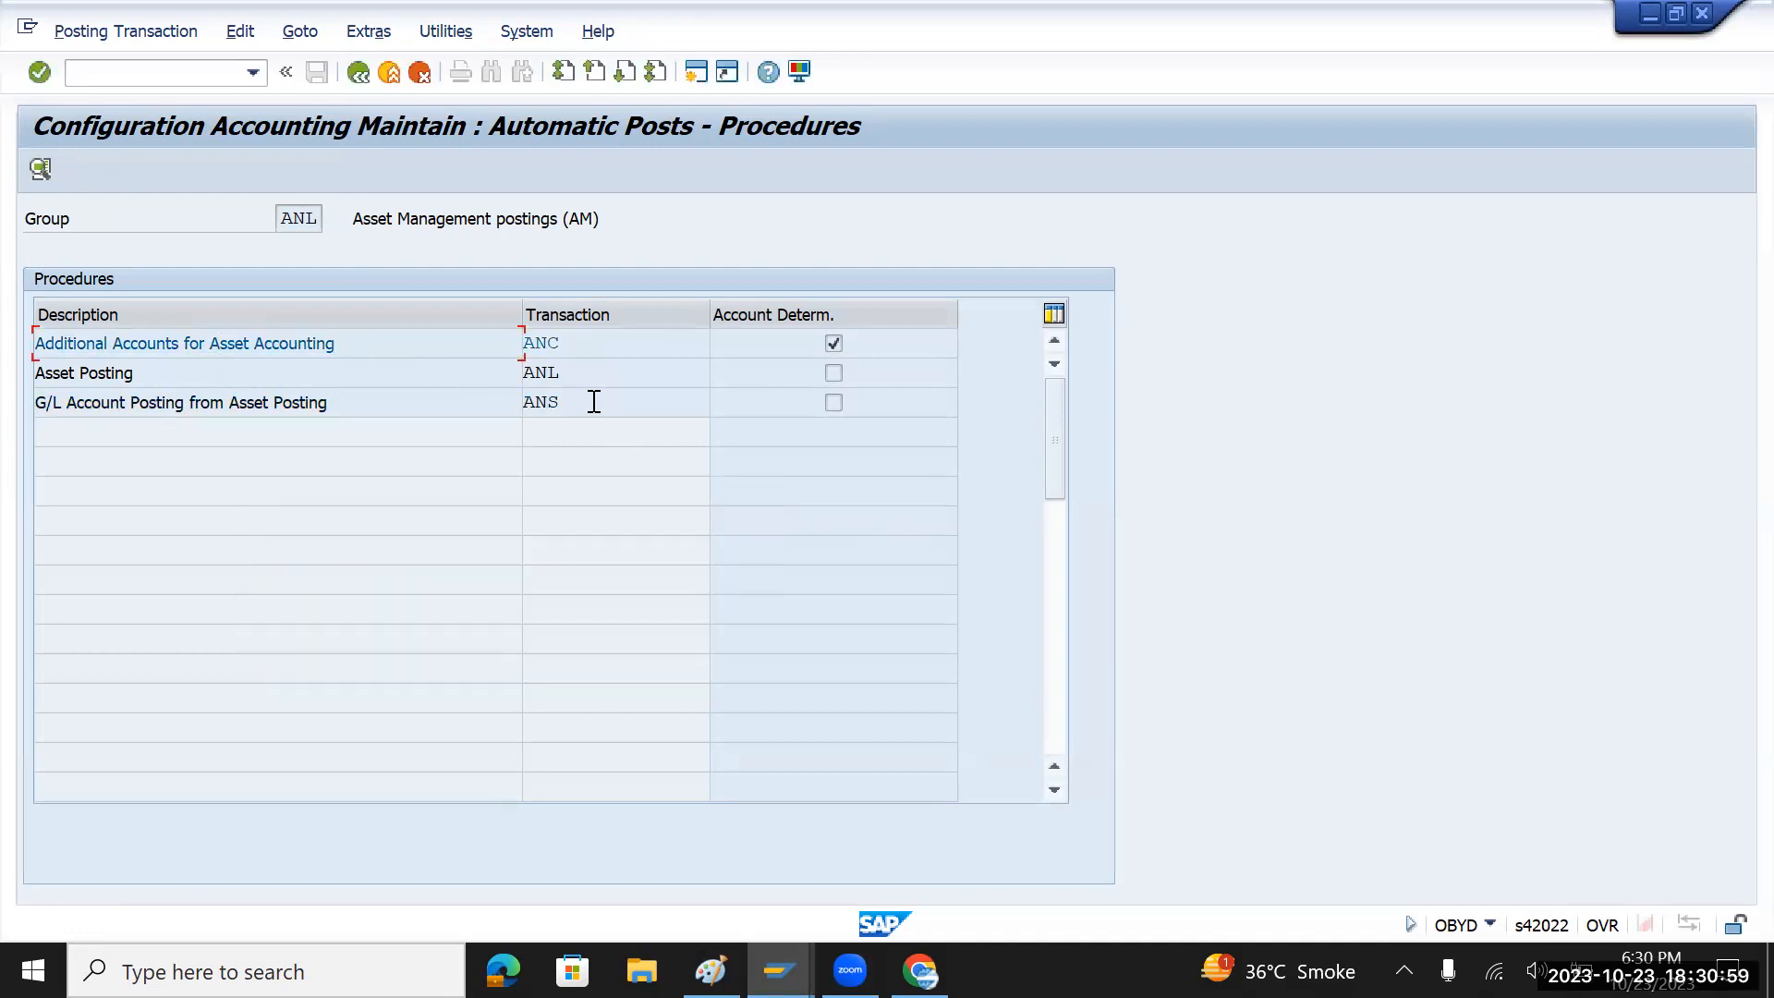
pyautogui.click(349, 74)
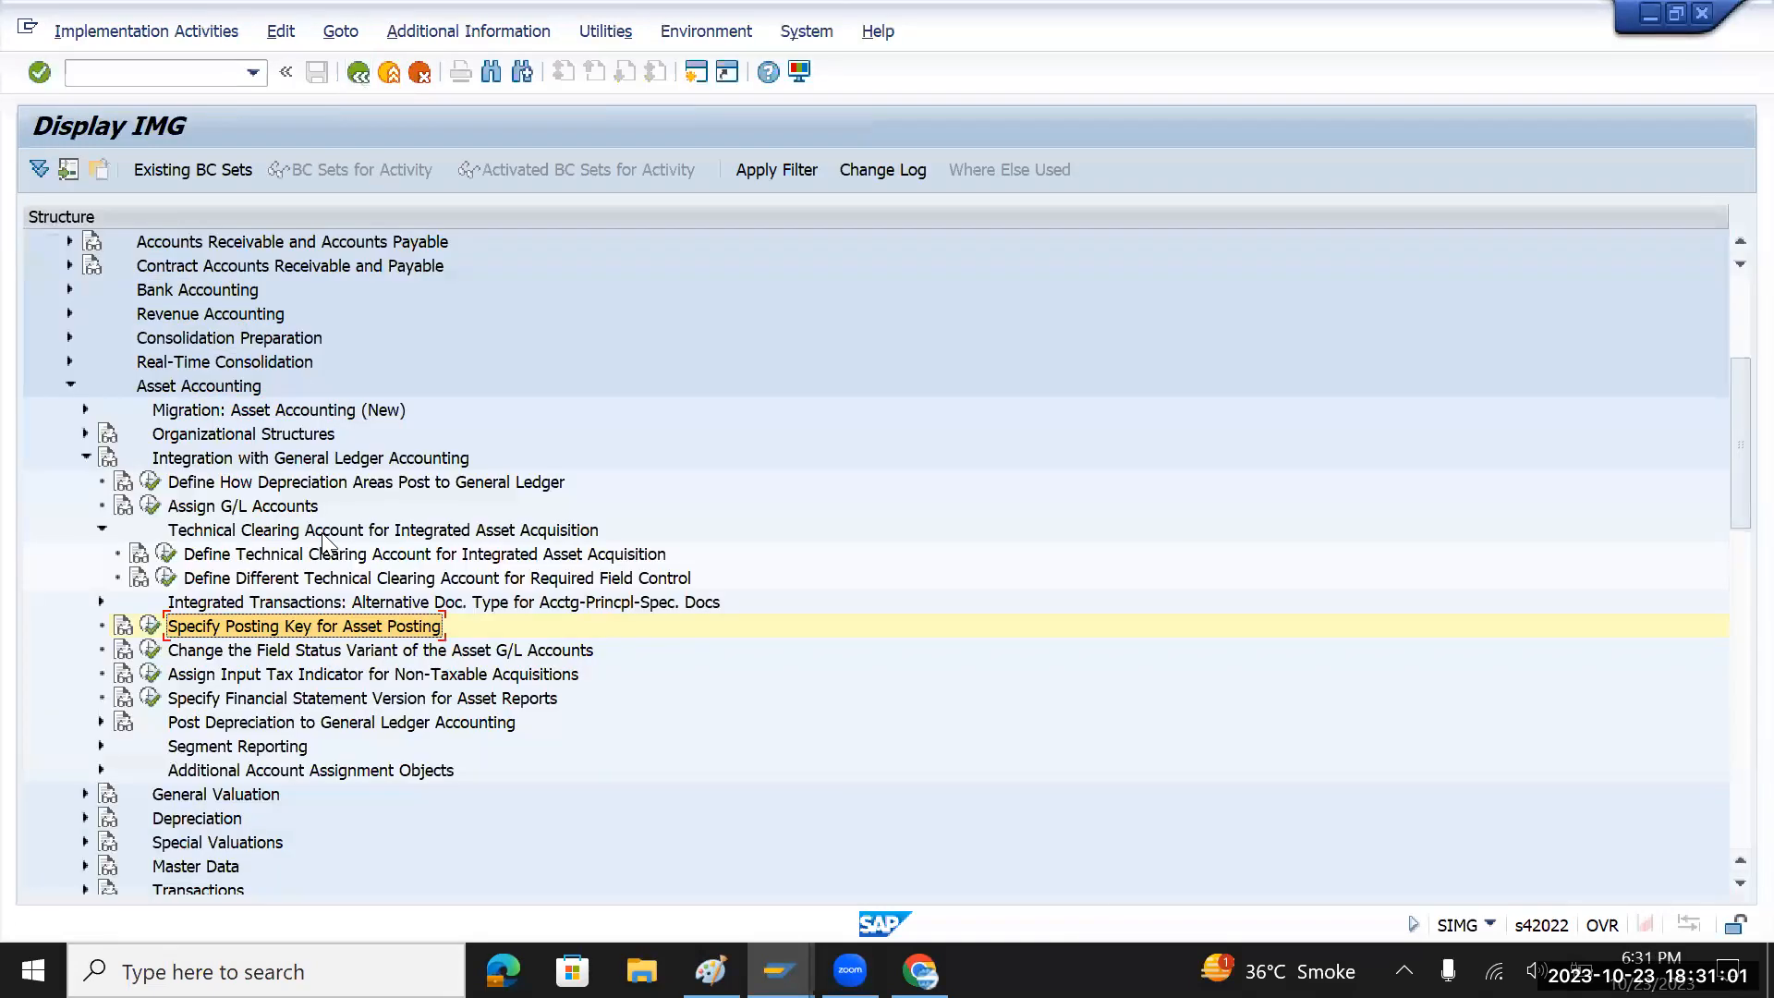
# - Read the documentation for Specify Posting Key for Asset Posting, highlighting the note on Asset Accounting Additional Accounts, and close it
pyautogui.click(123, 629)
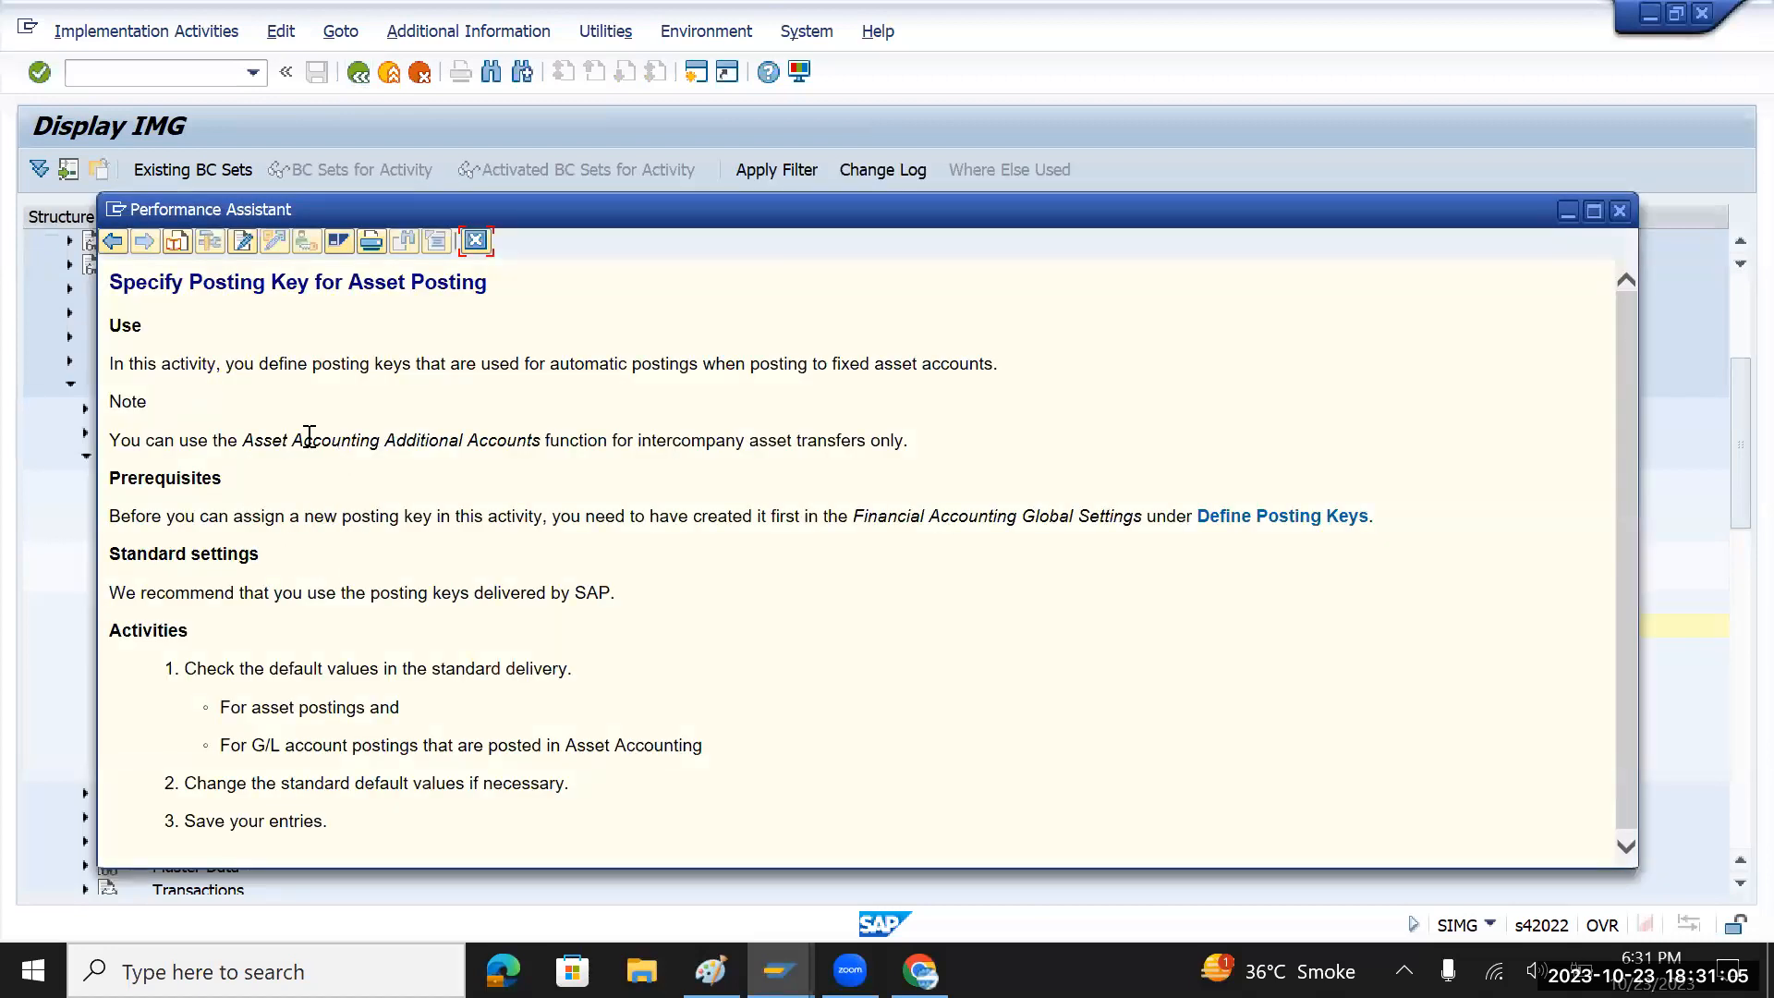
pyautogui.moveTo(115, 442); pyautogui.dragTo(934, 439)
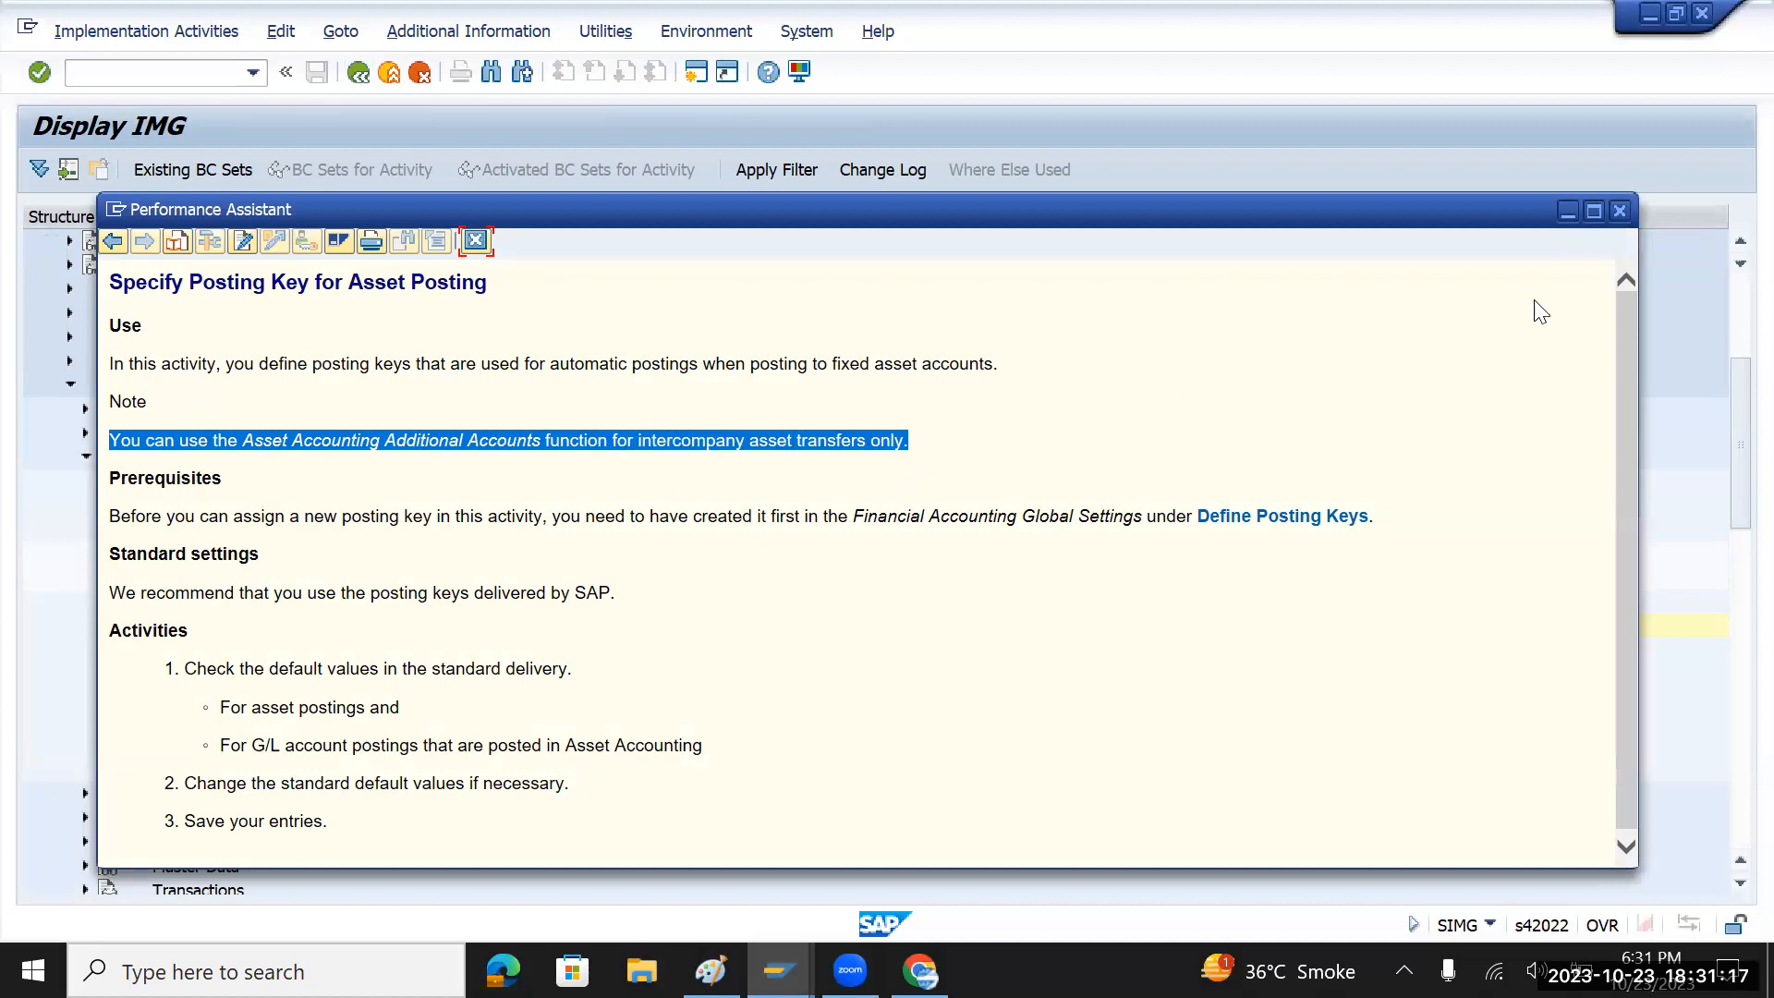
pyautogui.click(1618, 211)
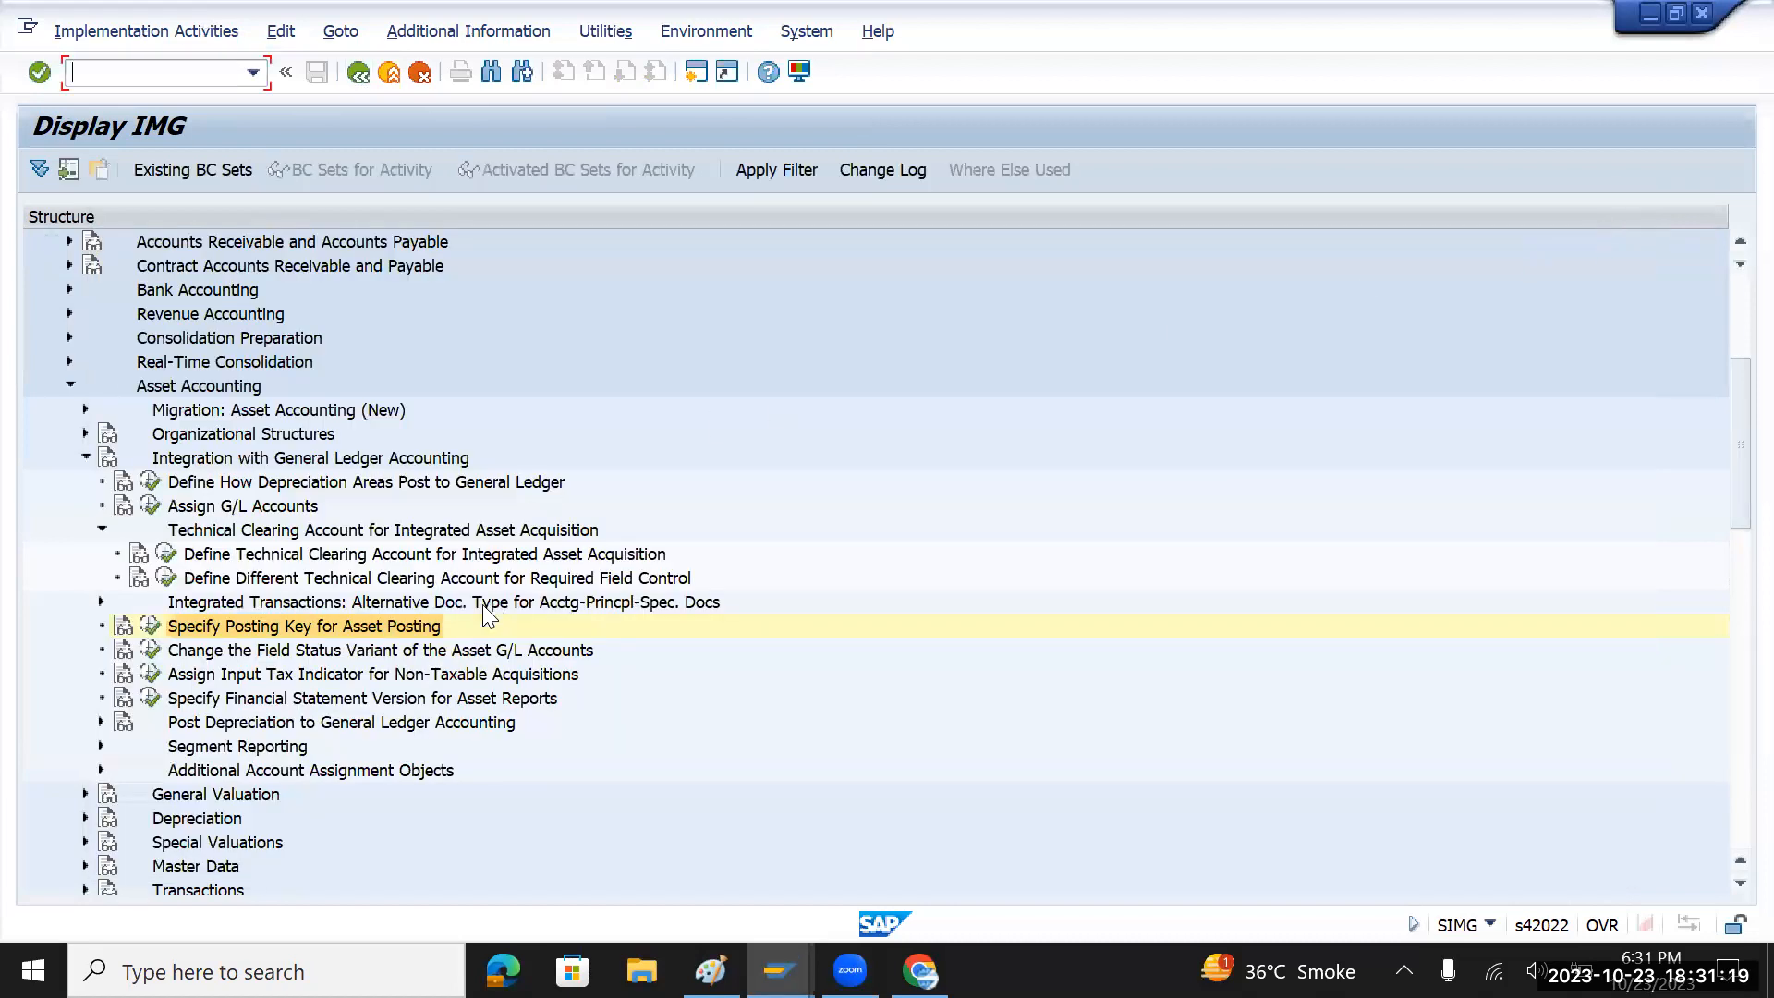
# - Check the account assignment of Additional Accounts for Asset Accounting (ANC) in chart of accounts TMOP, and return to the implementation guide
pyautogui.click(148, 626)
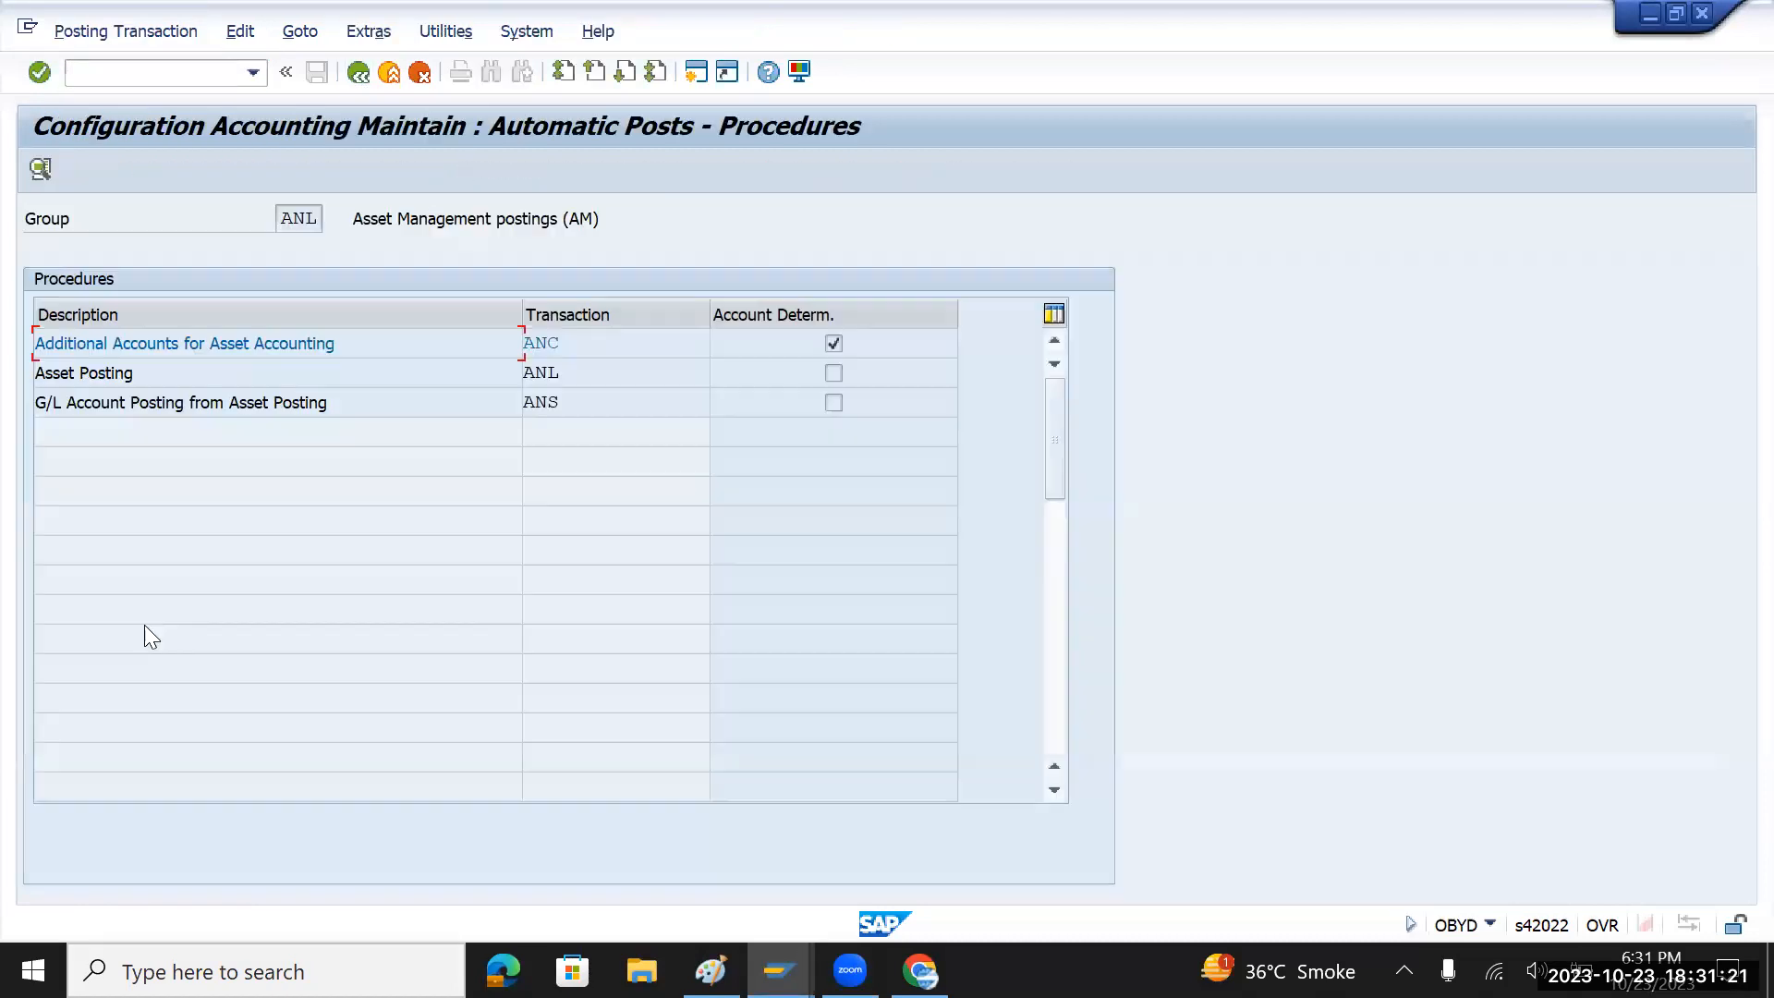
pyautogui.doubleClick(547, 342)
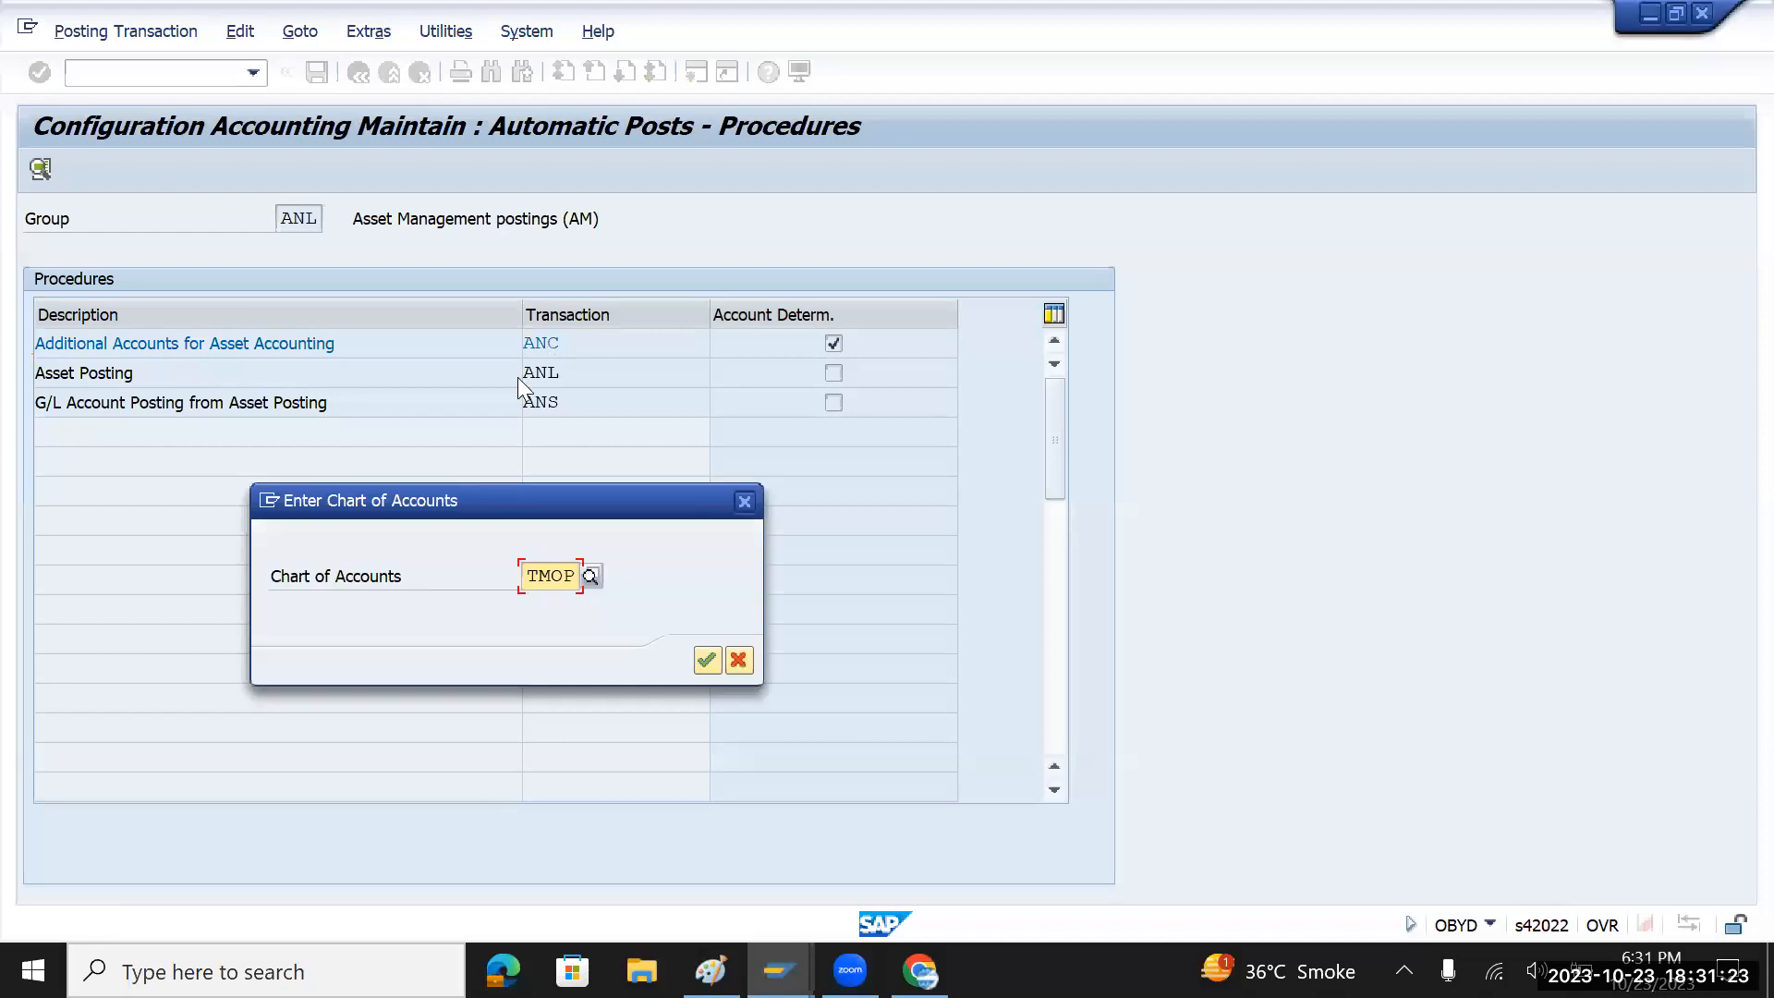
pyautogui.click(704, 661)
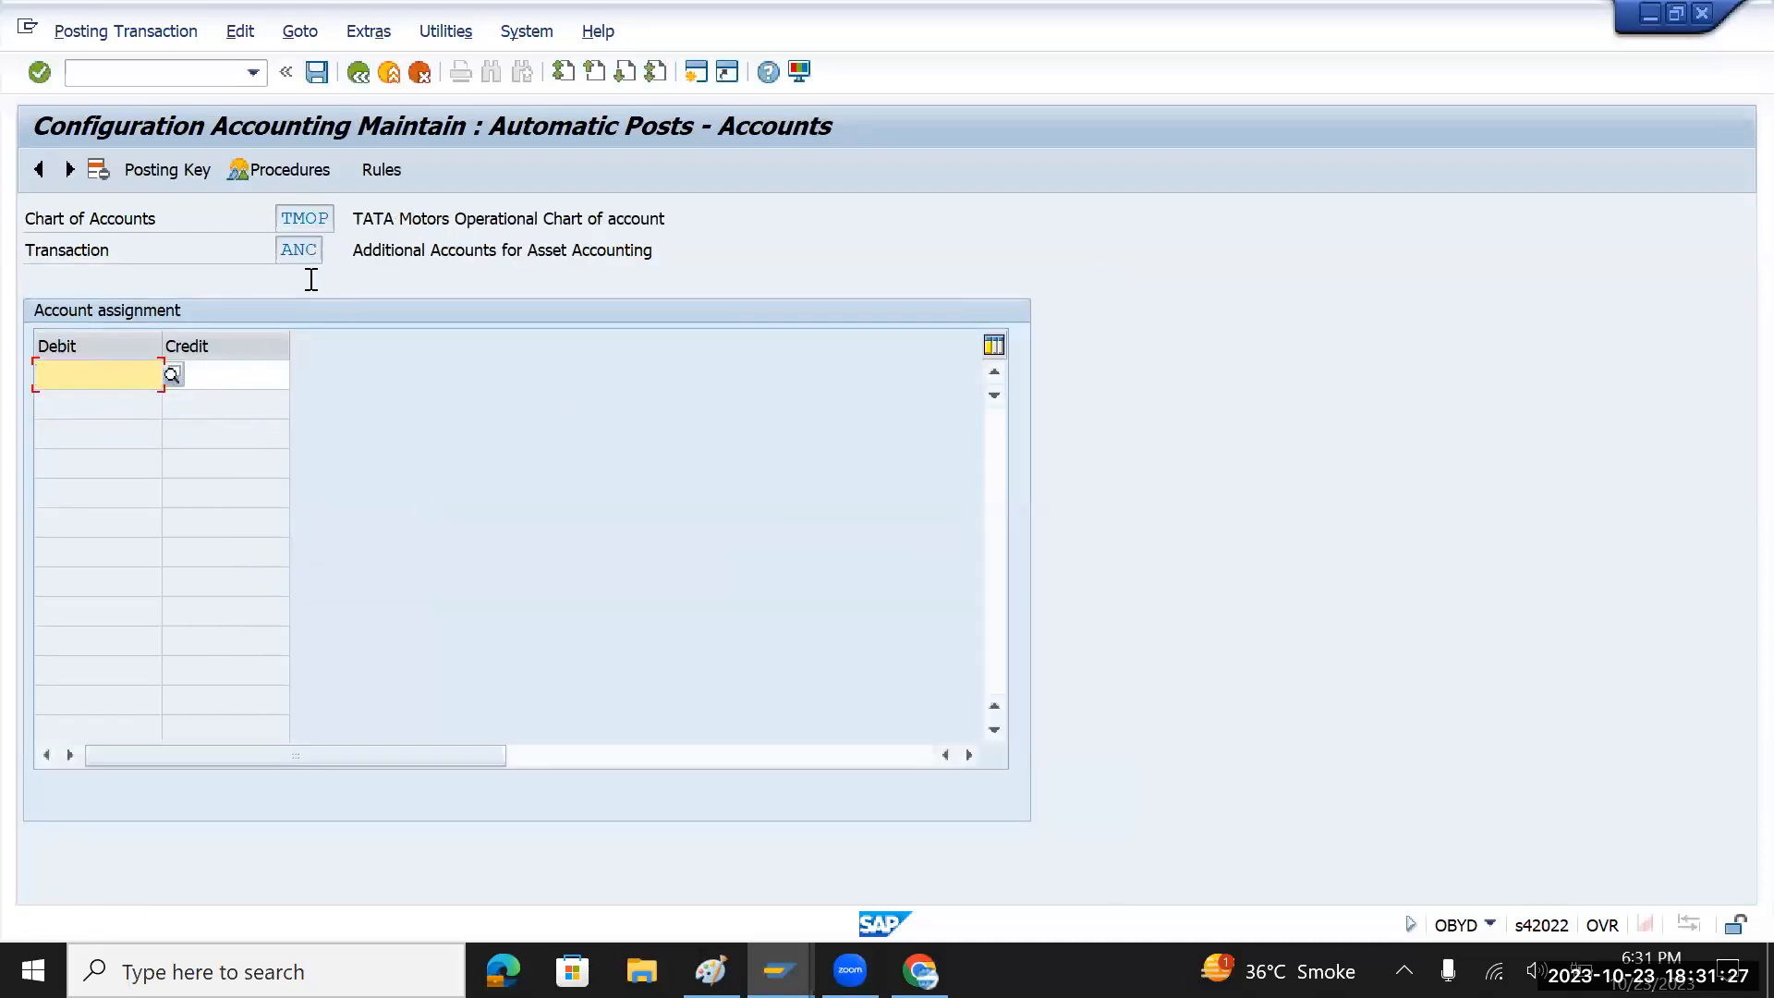
pyautogui.click(357, 72)
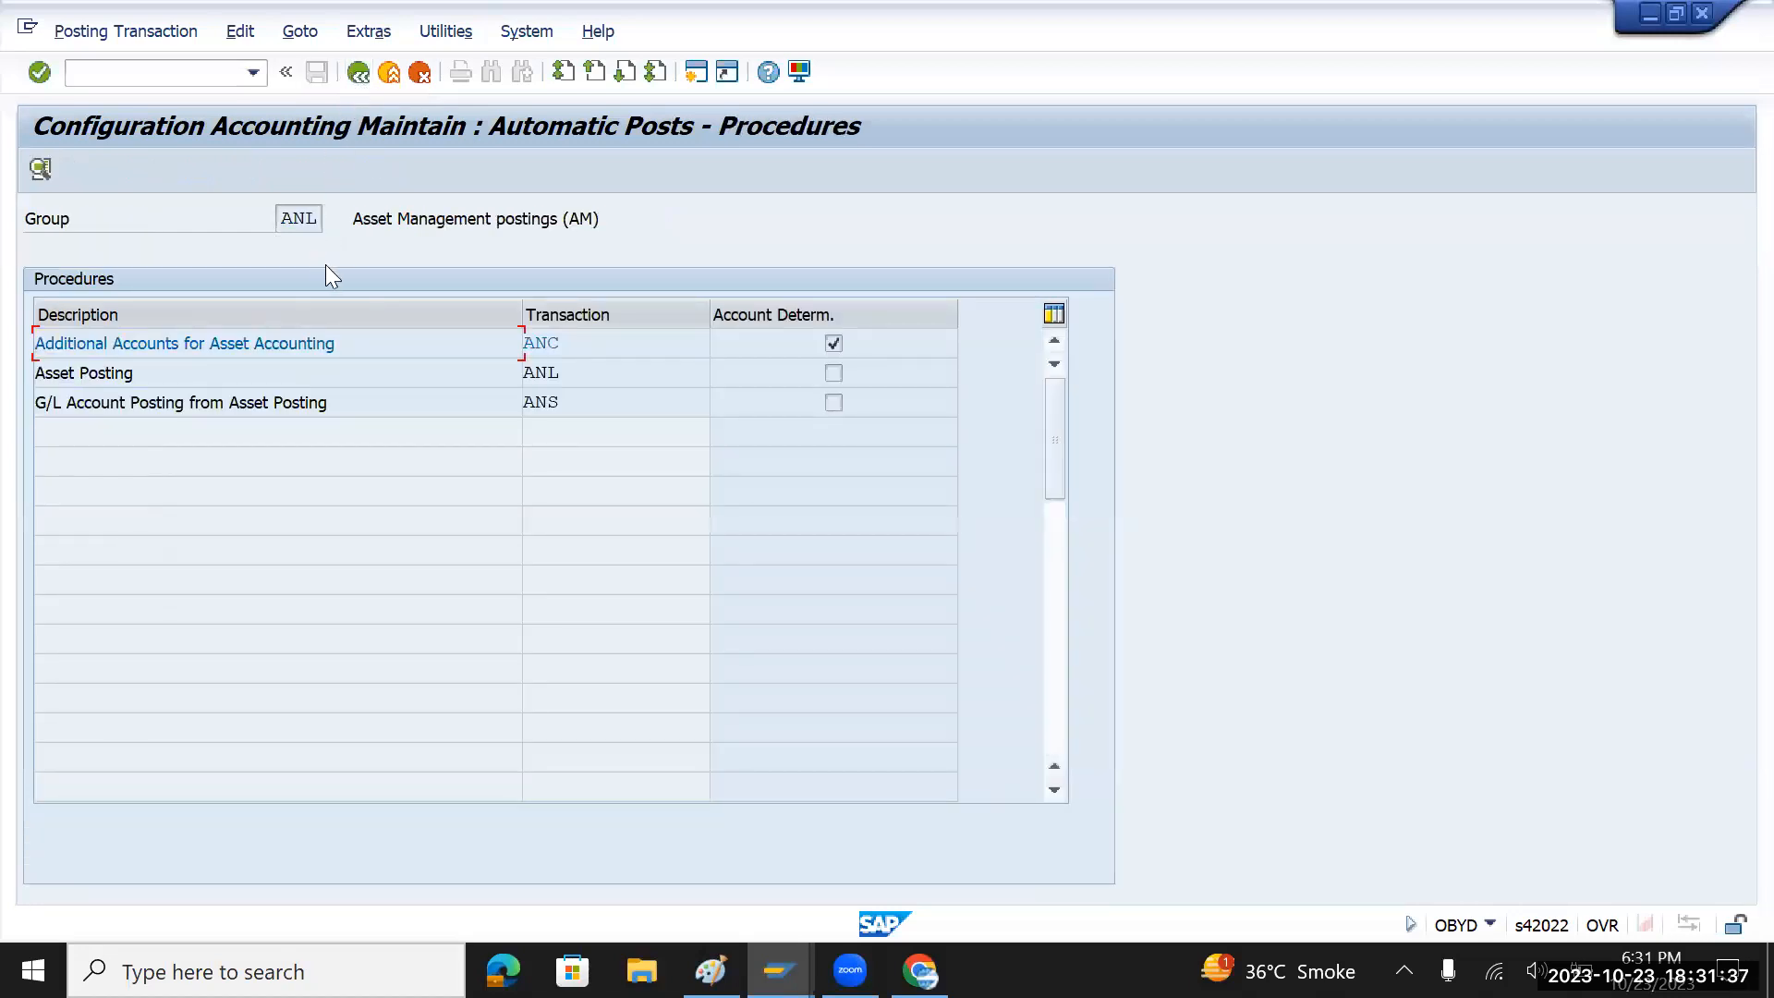
pyautogui.click(356, 72)
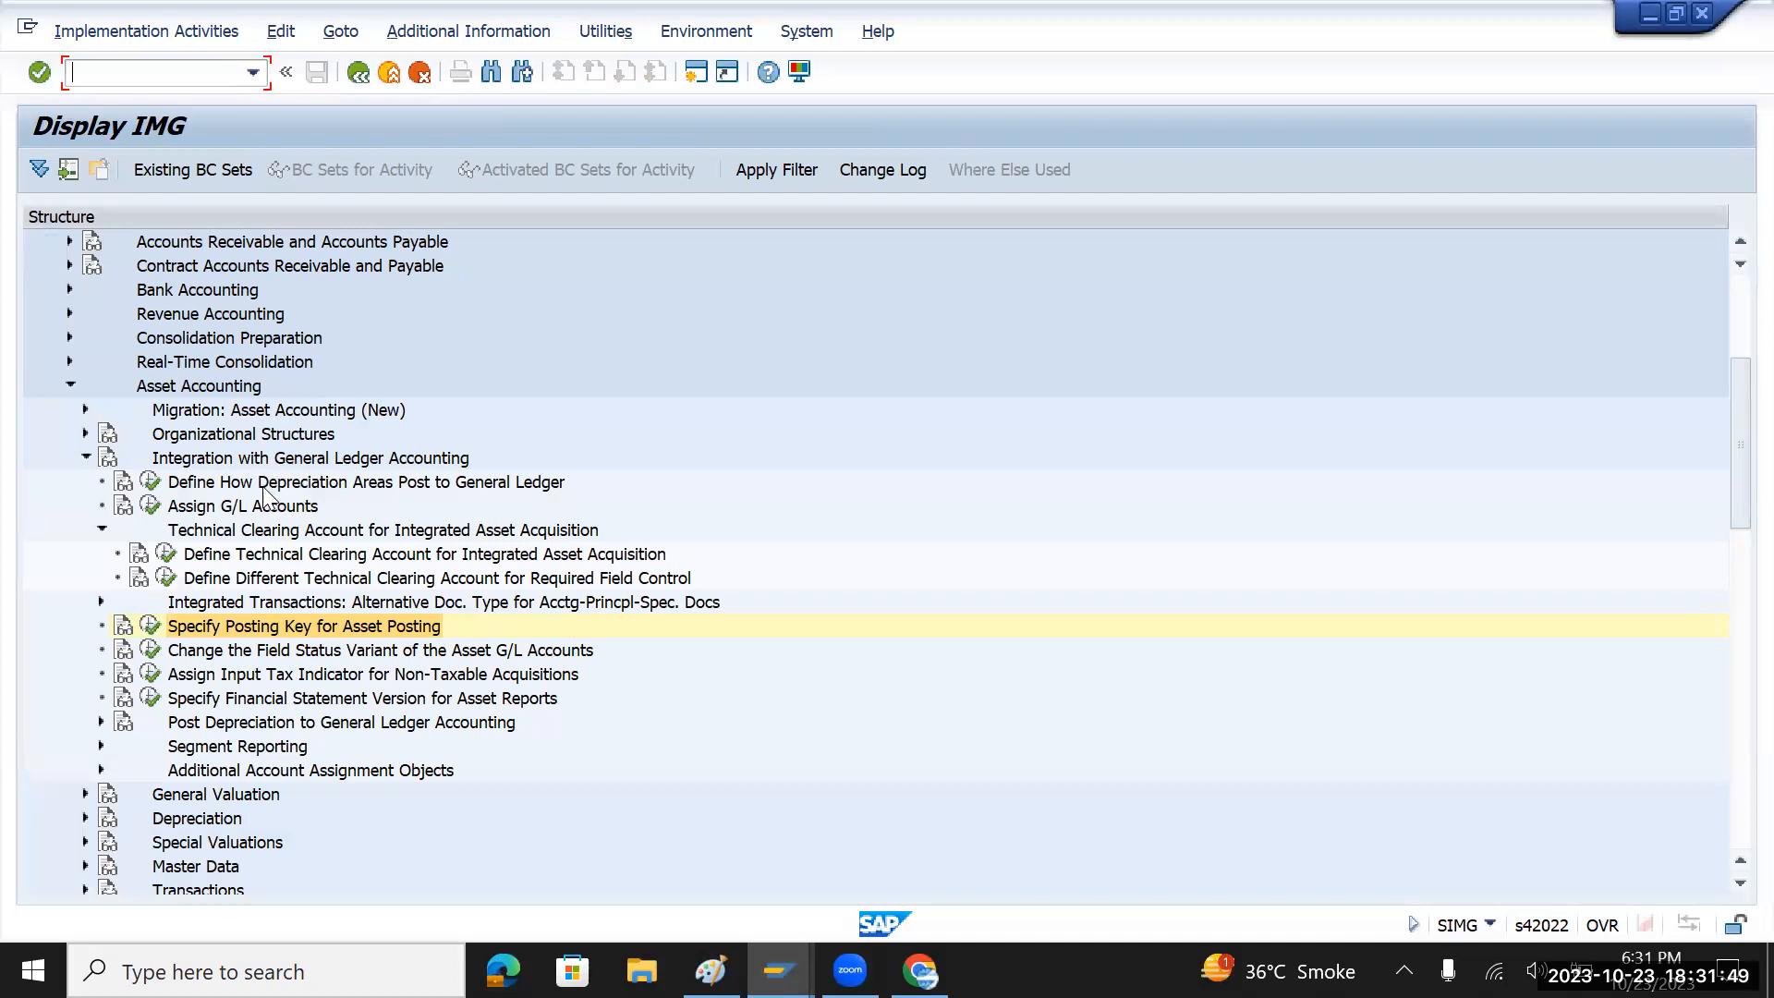
# - Collapse the Technical Clearing Account node and look through the activities under Integrated Transactions: Alternative Doc. Type for Acctg-Princpl-Spec. Docs
pyautogui.click(102, 530)
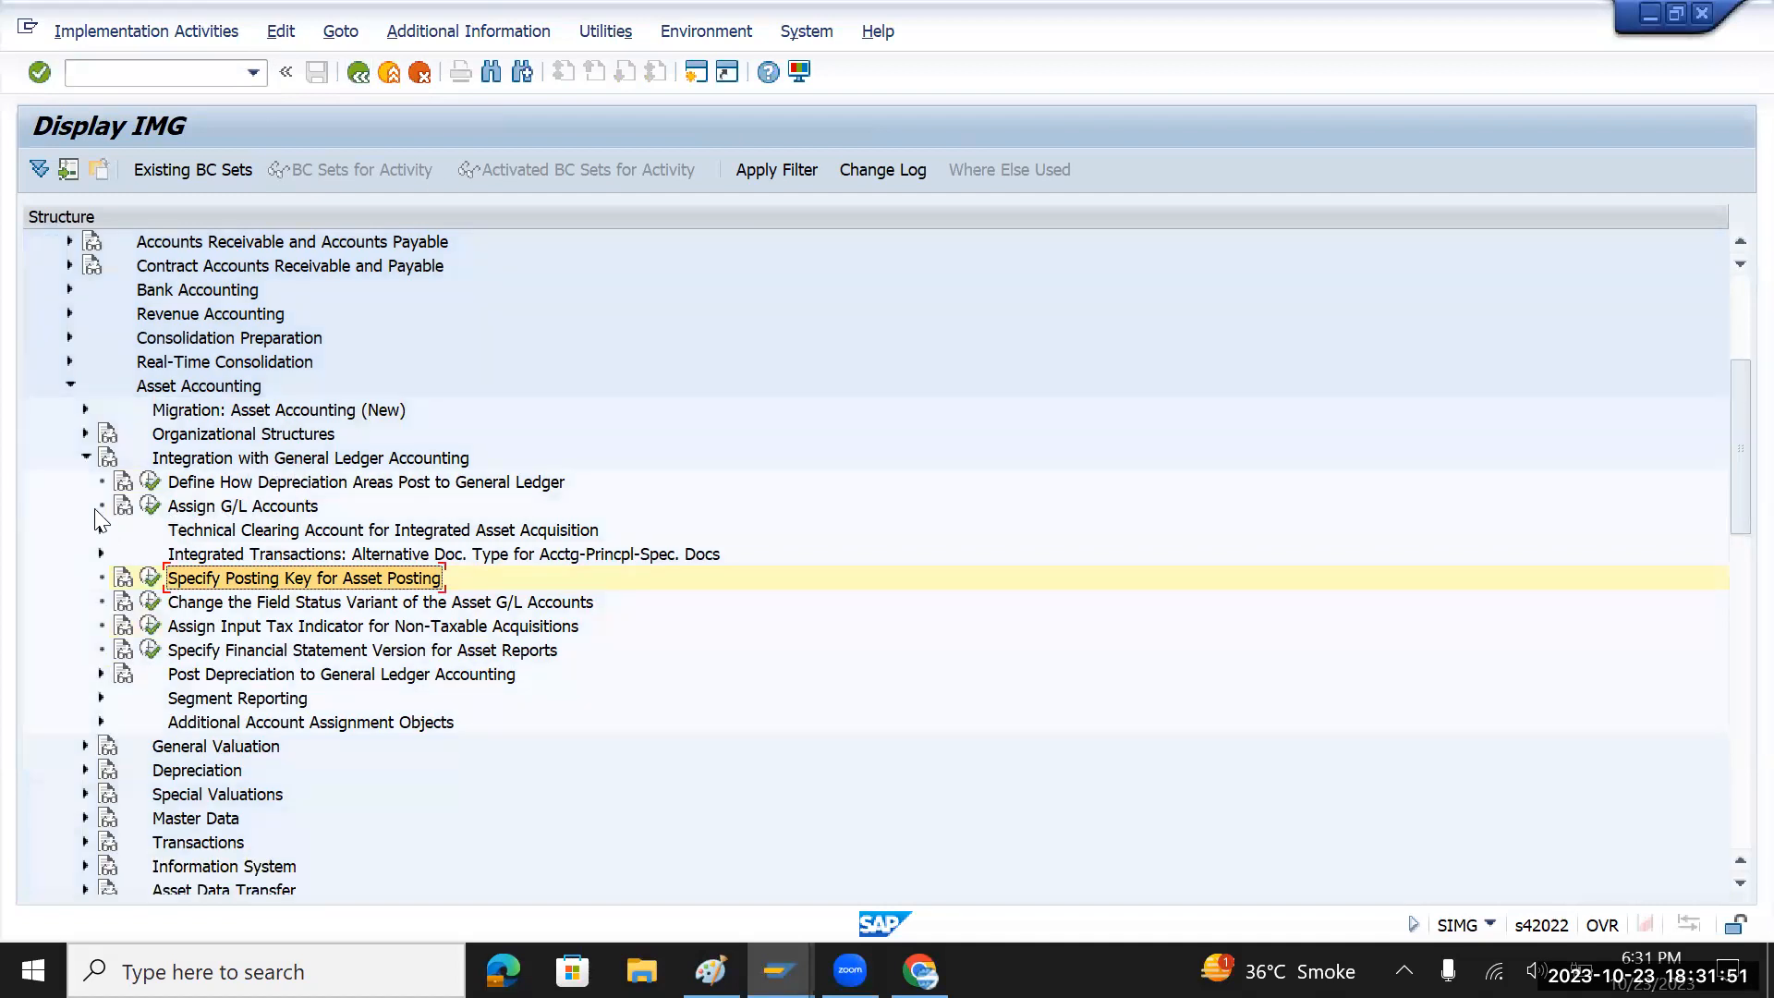
pyautogui.click(233, 553)
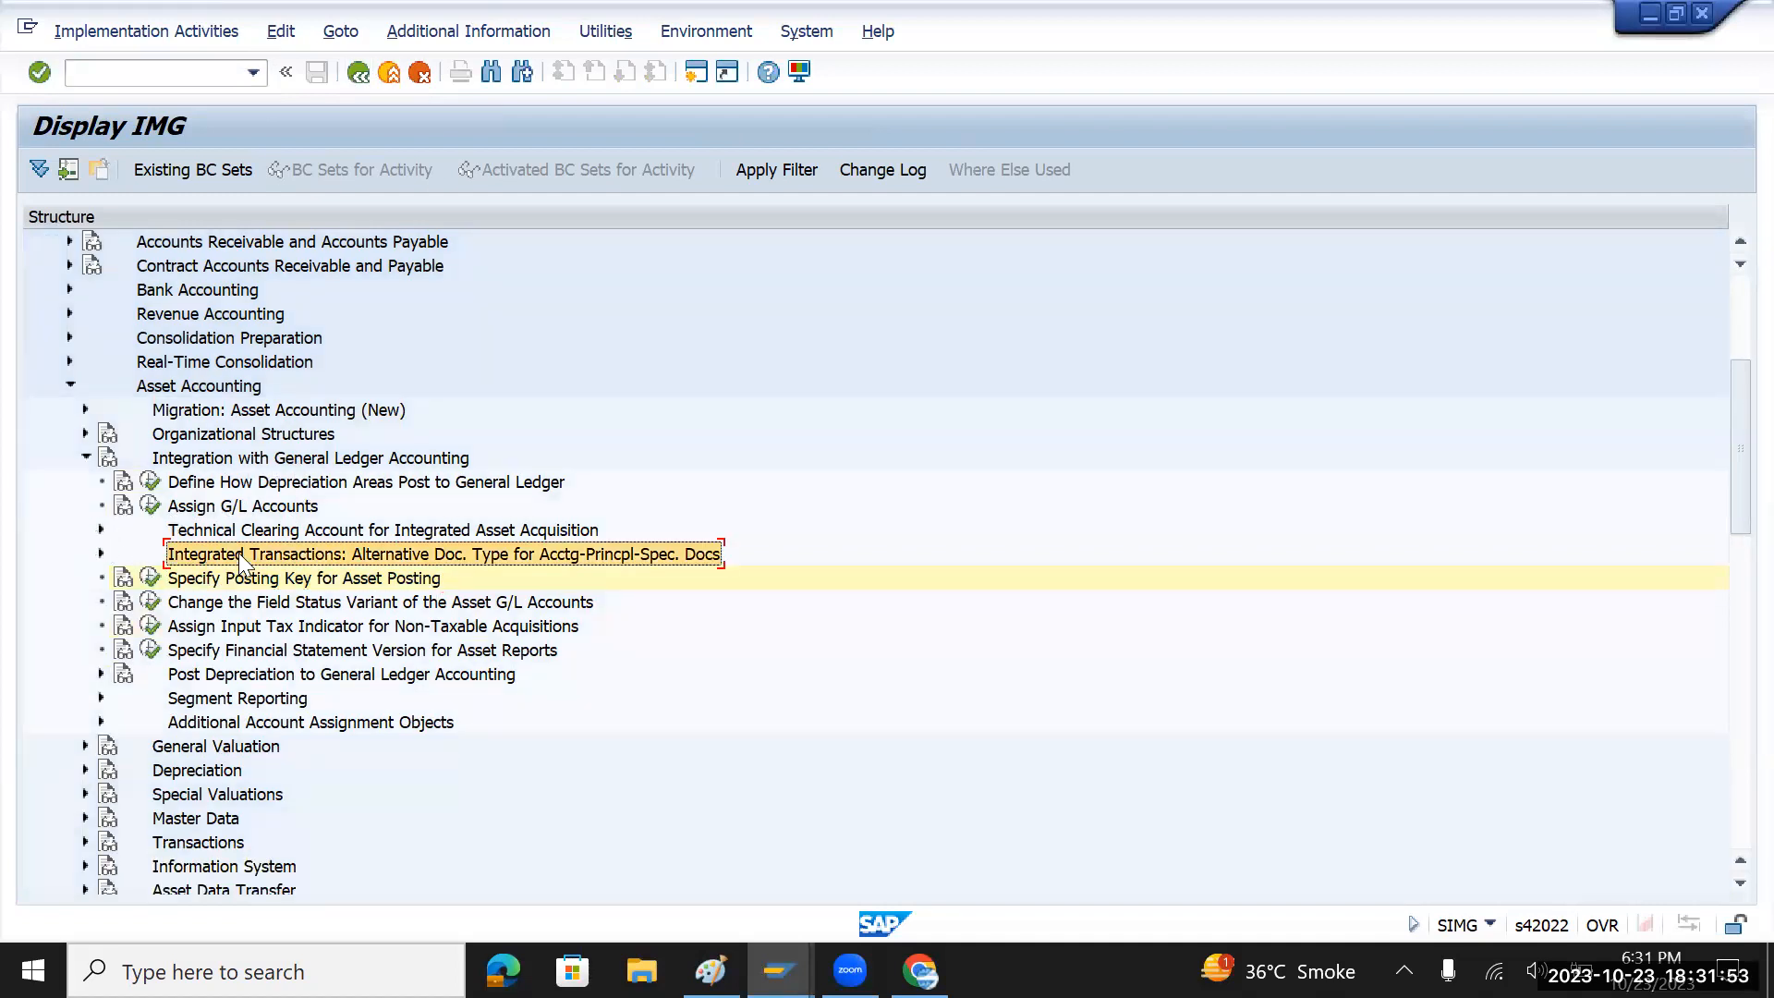
pyautogui.click(100, 555)
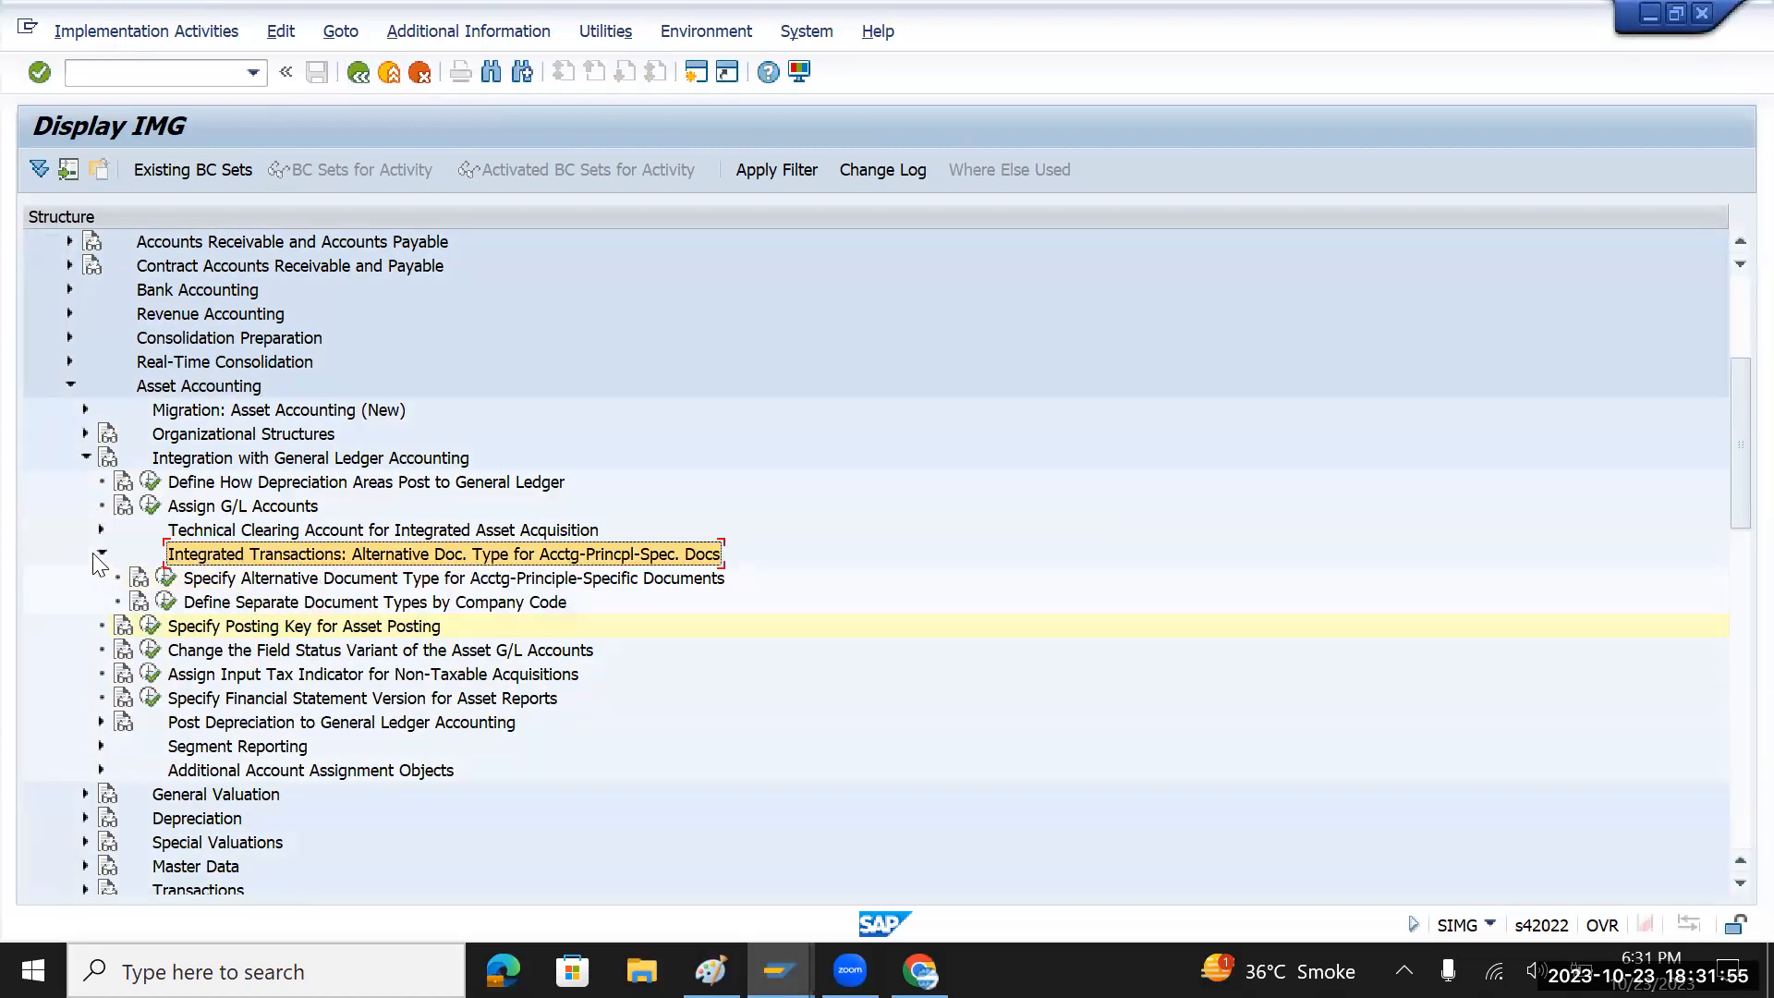
pyautogui.click(98, 555)
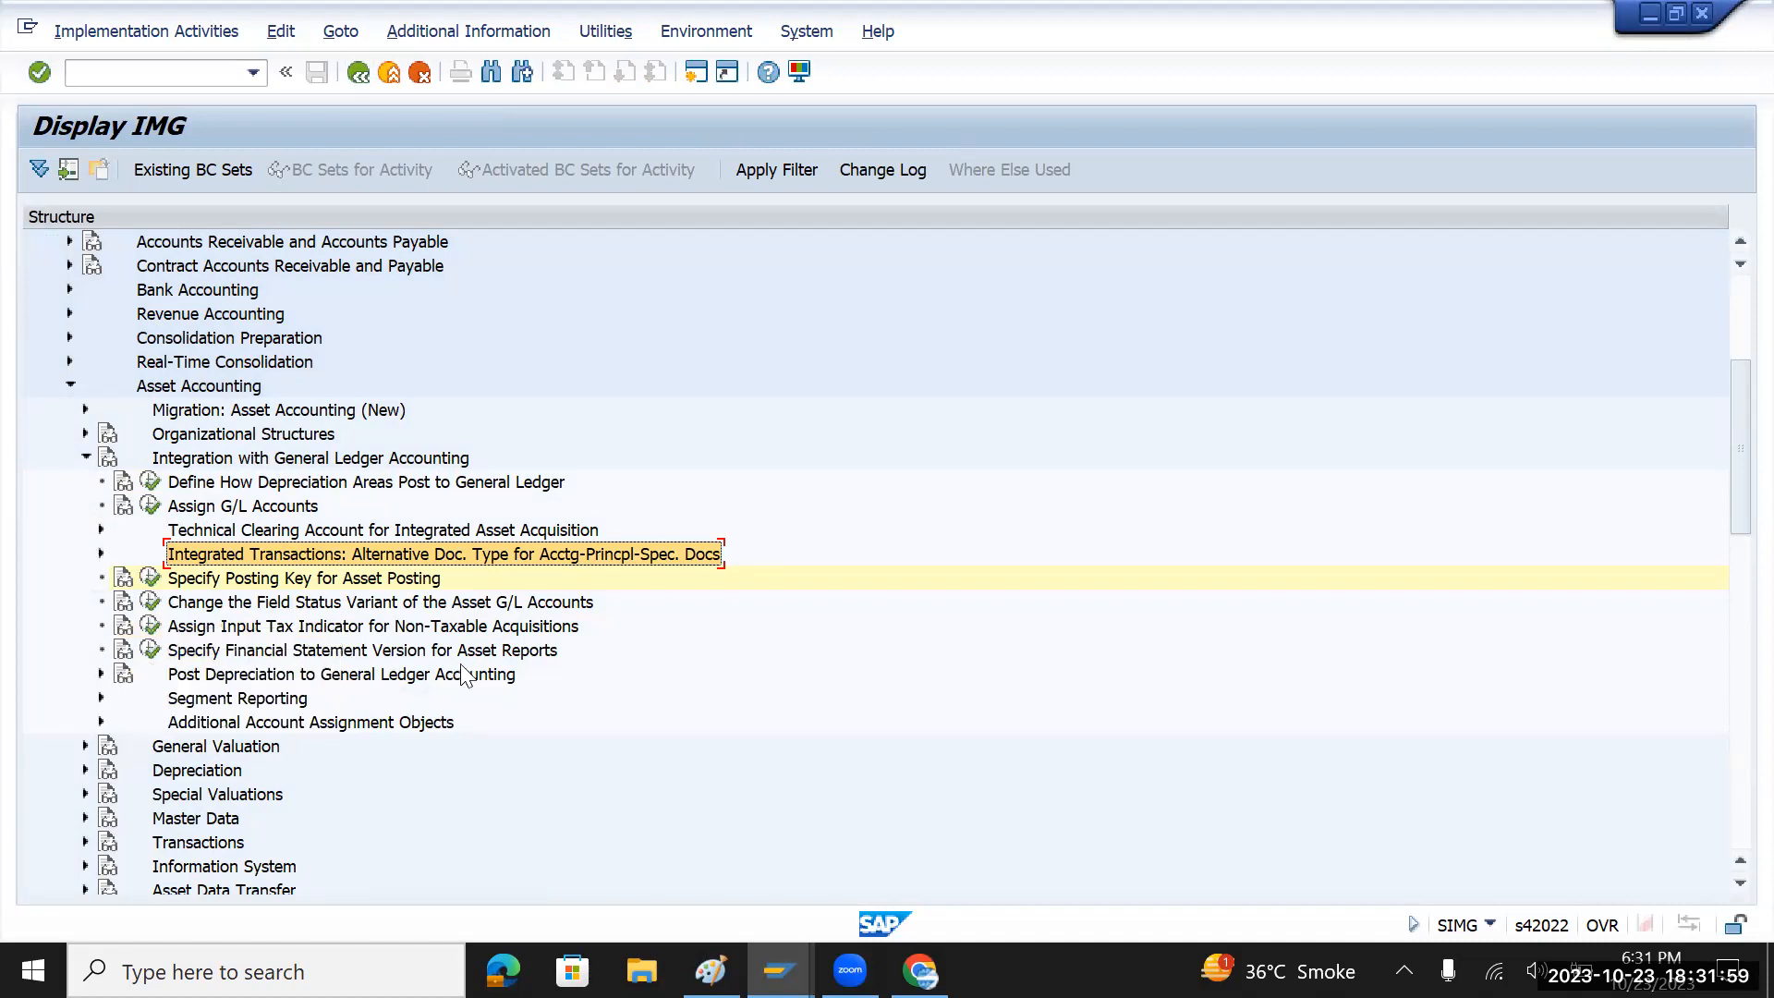
pyautogui.click(277, 532)
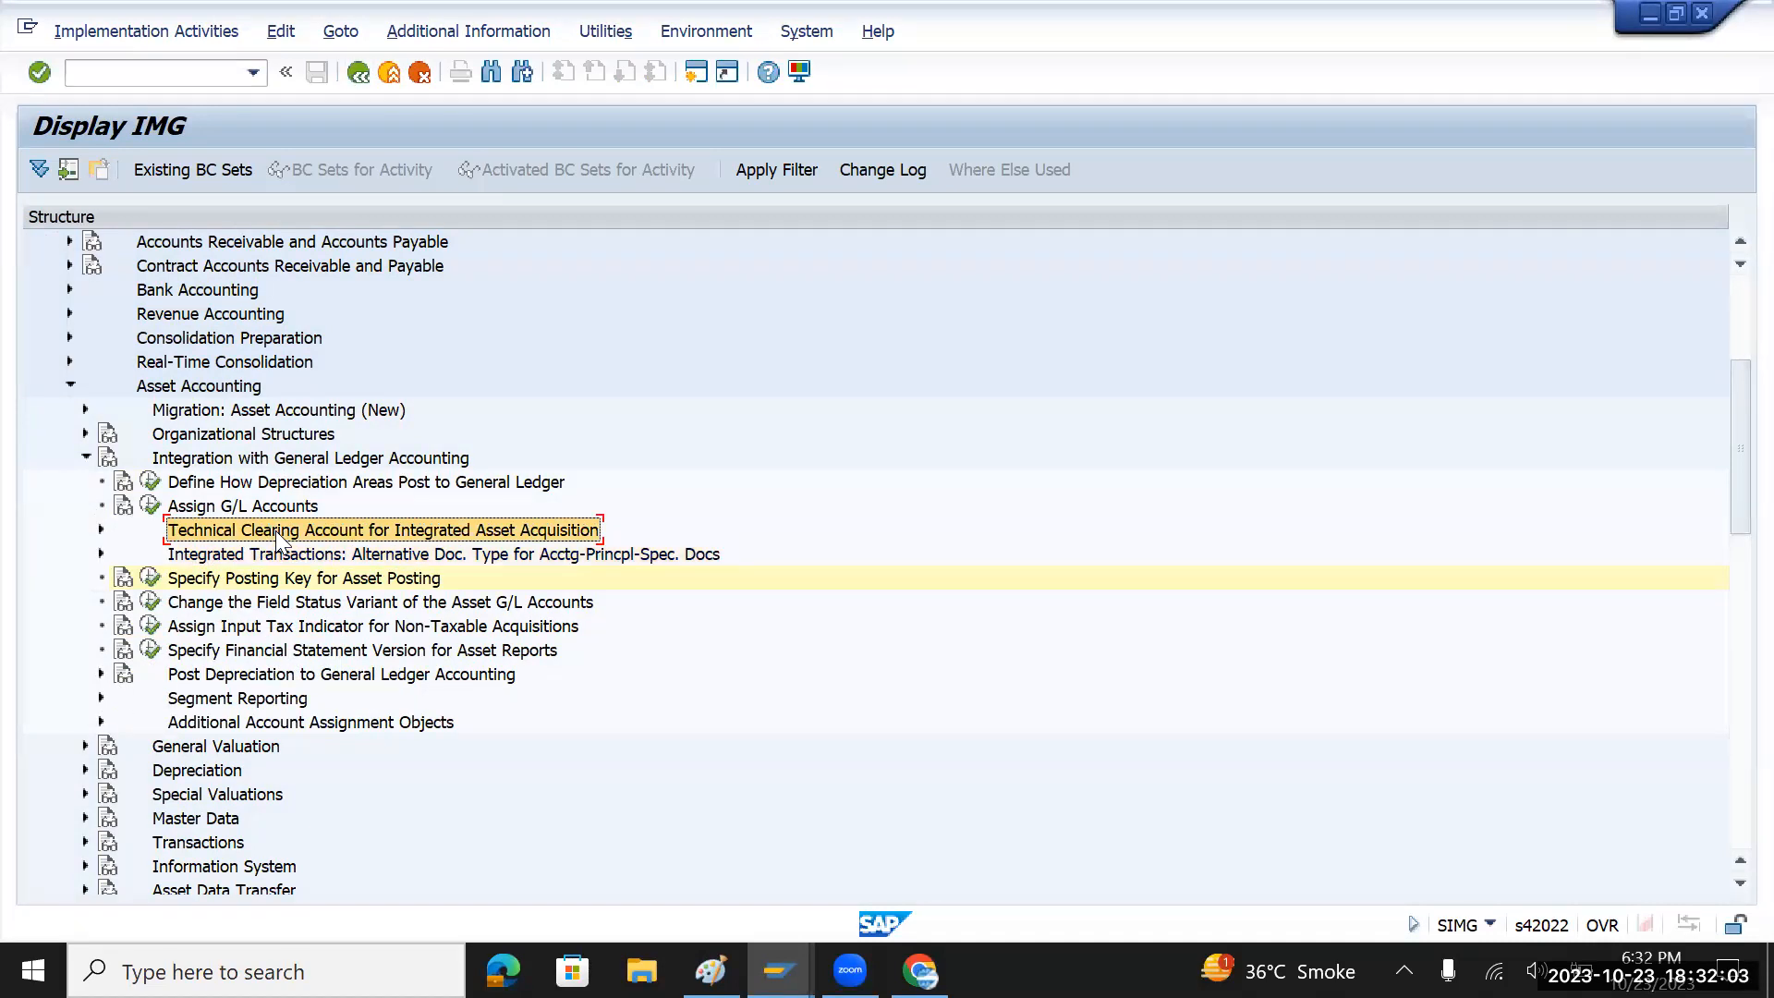
pyautogui.click(277, 556)
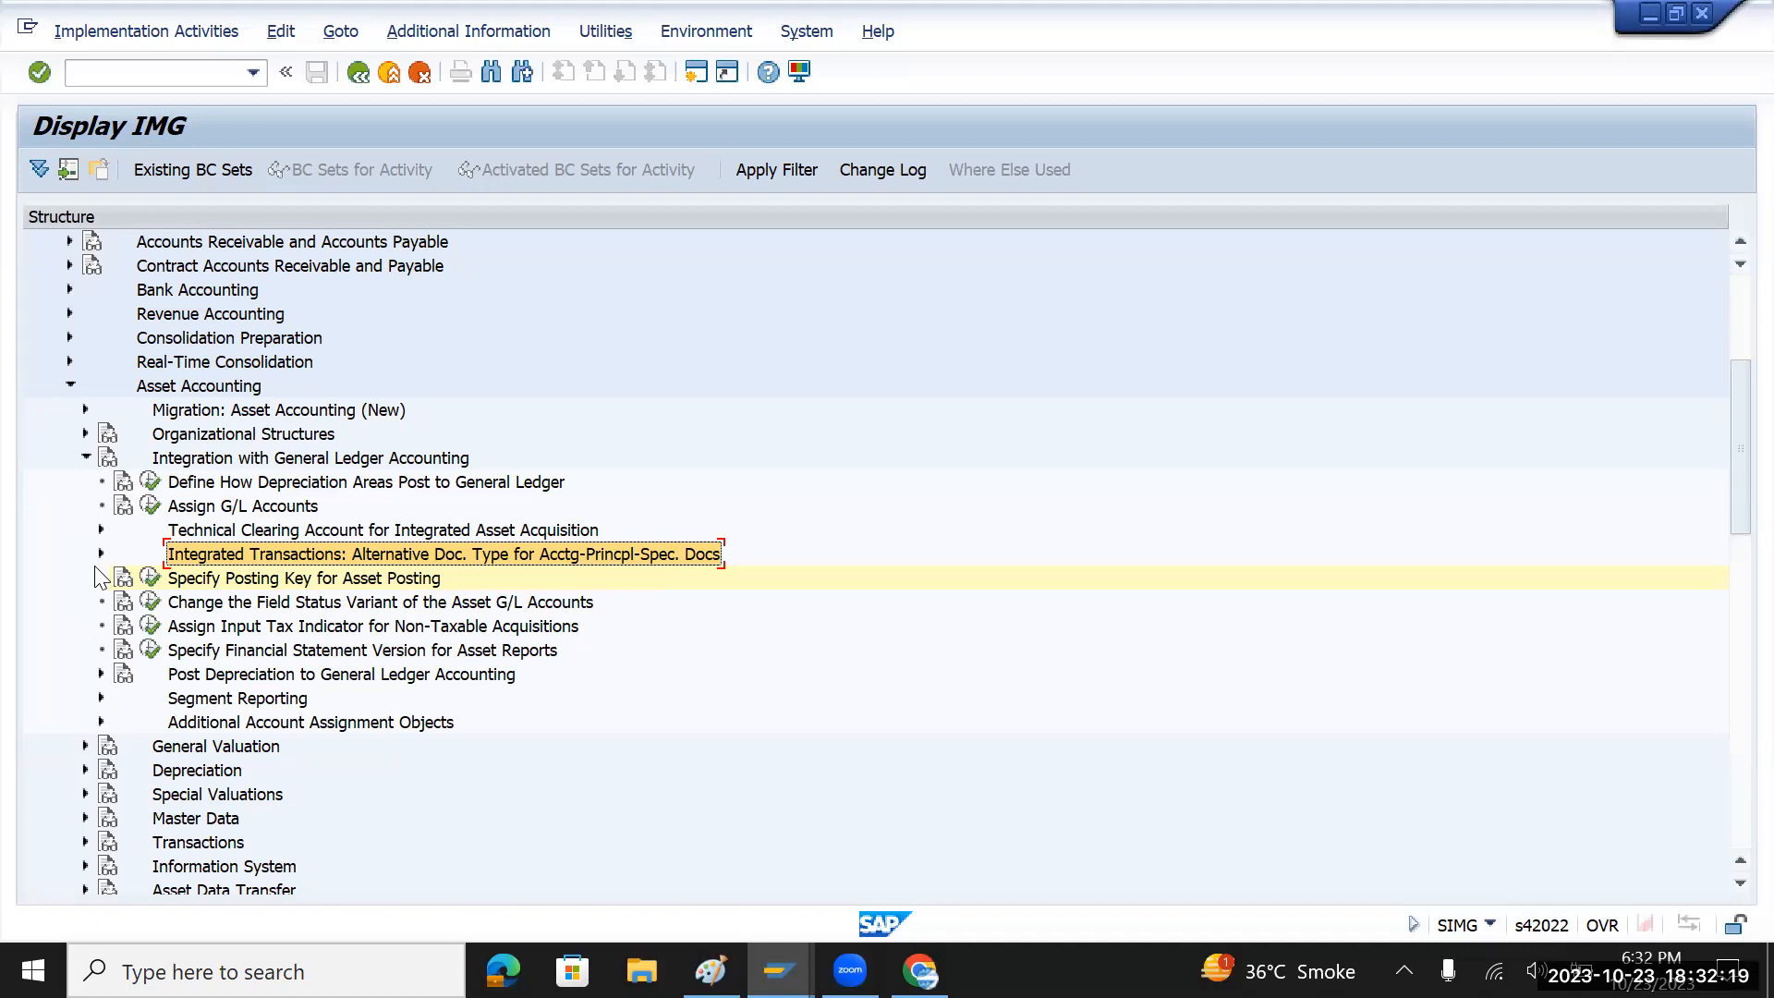
pyautogui.click(218, 652)
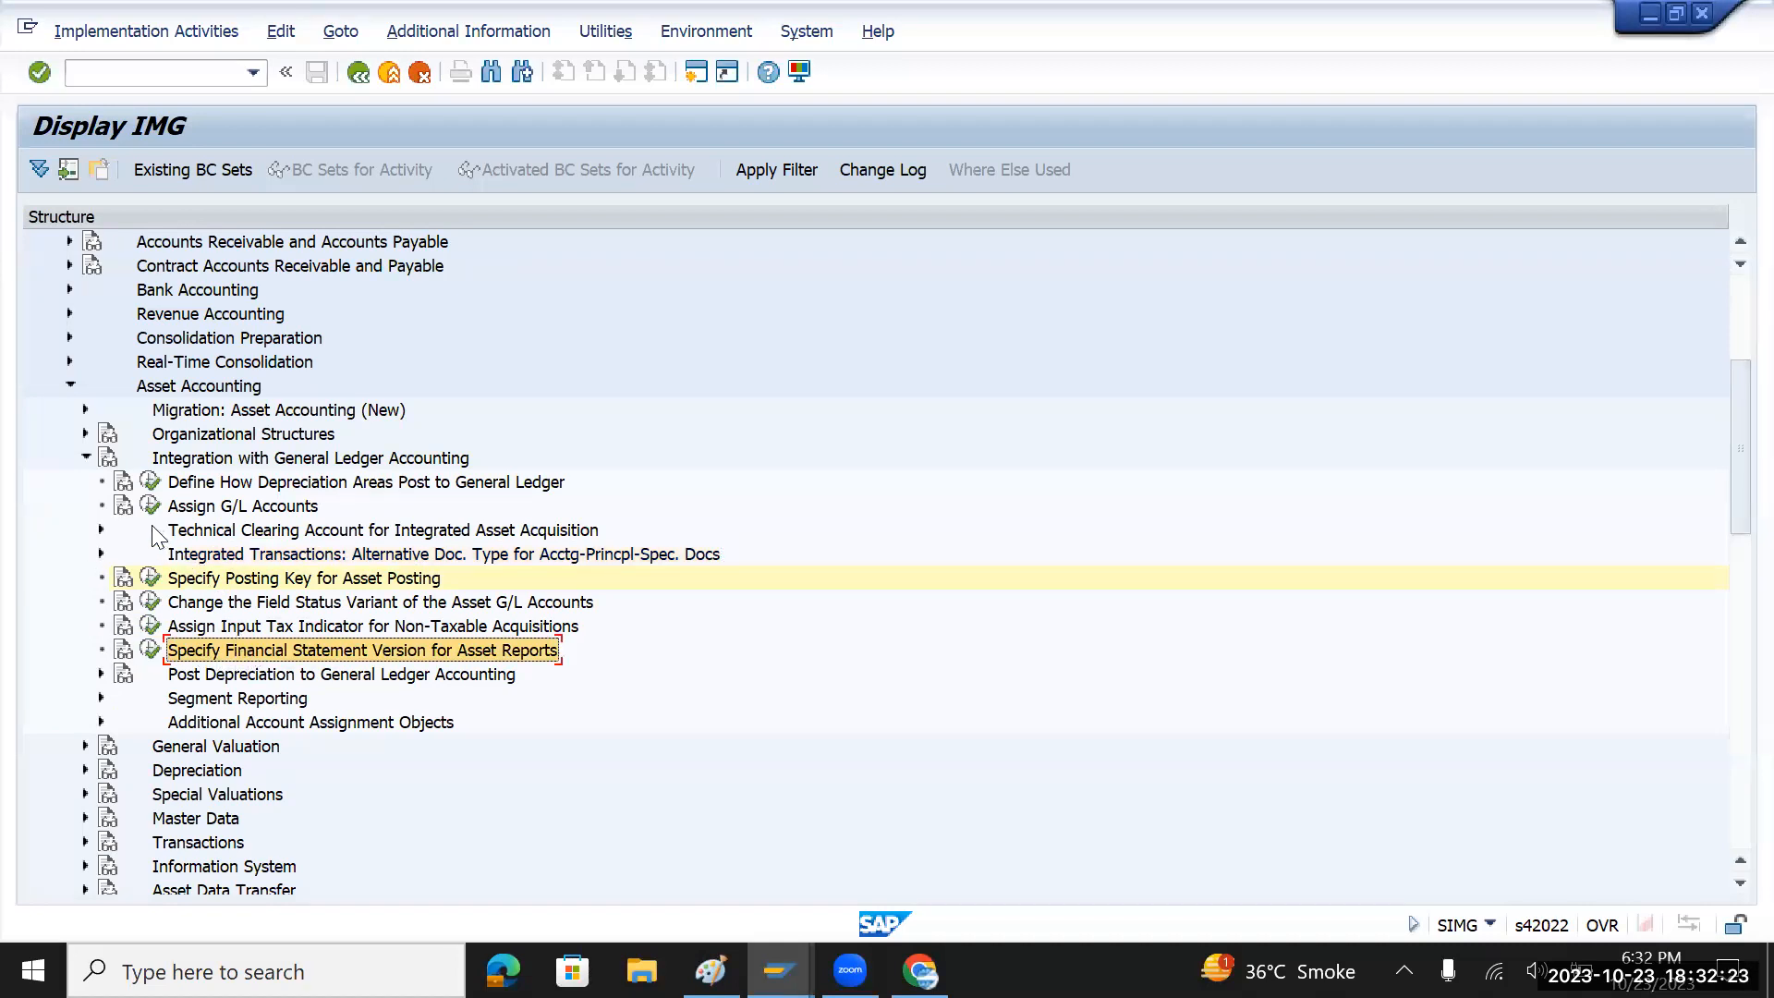
pyautogui.click(102, 530)
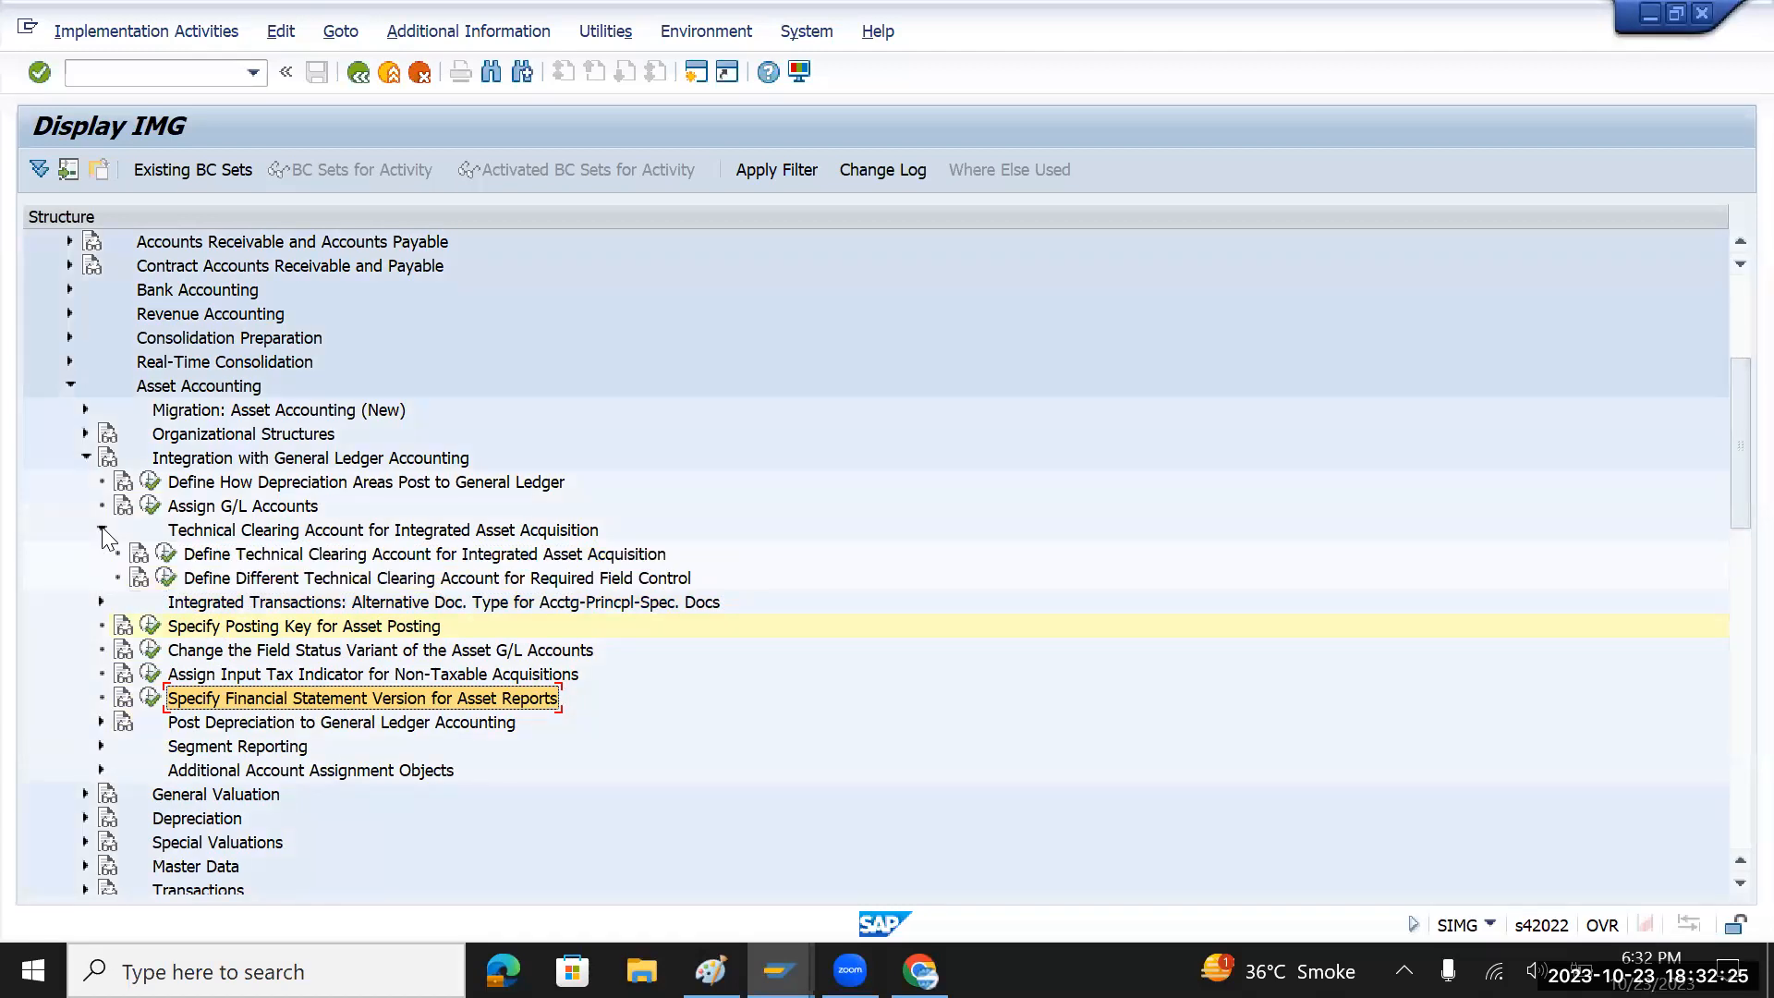
pyautogui.click(101, 529)
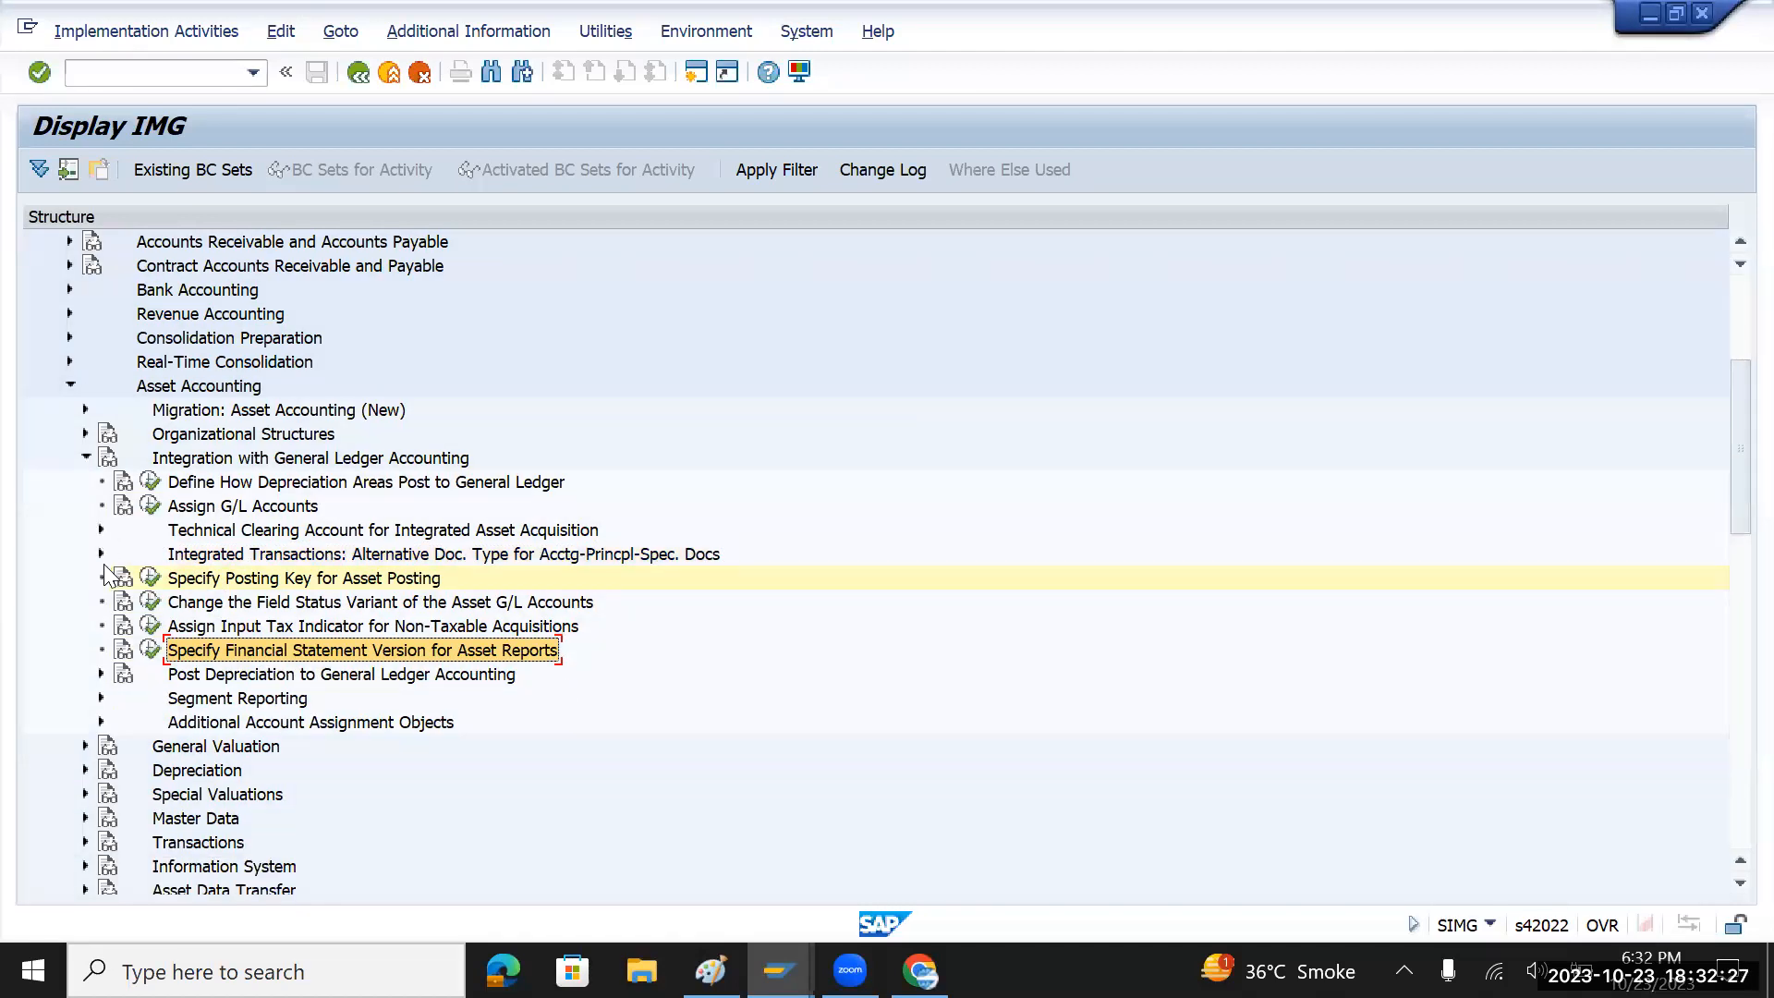
# - Expand Integrated Transactions: Alternative Doc. Type for Acctg-Princpl-Spec. Docs and open Define Separate Document Types by Company Code
pyautogui.click(102, 554)
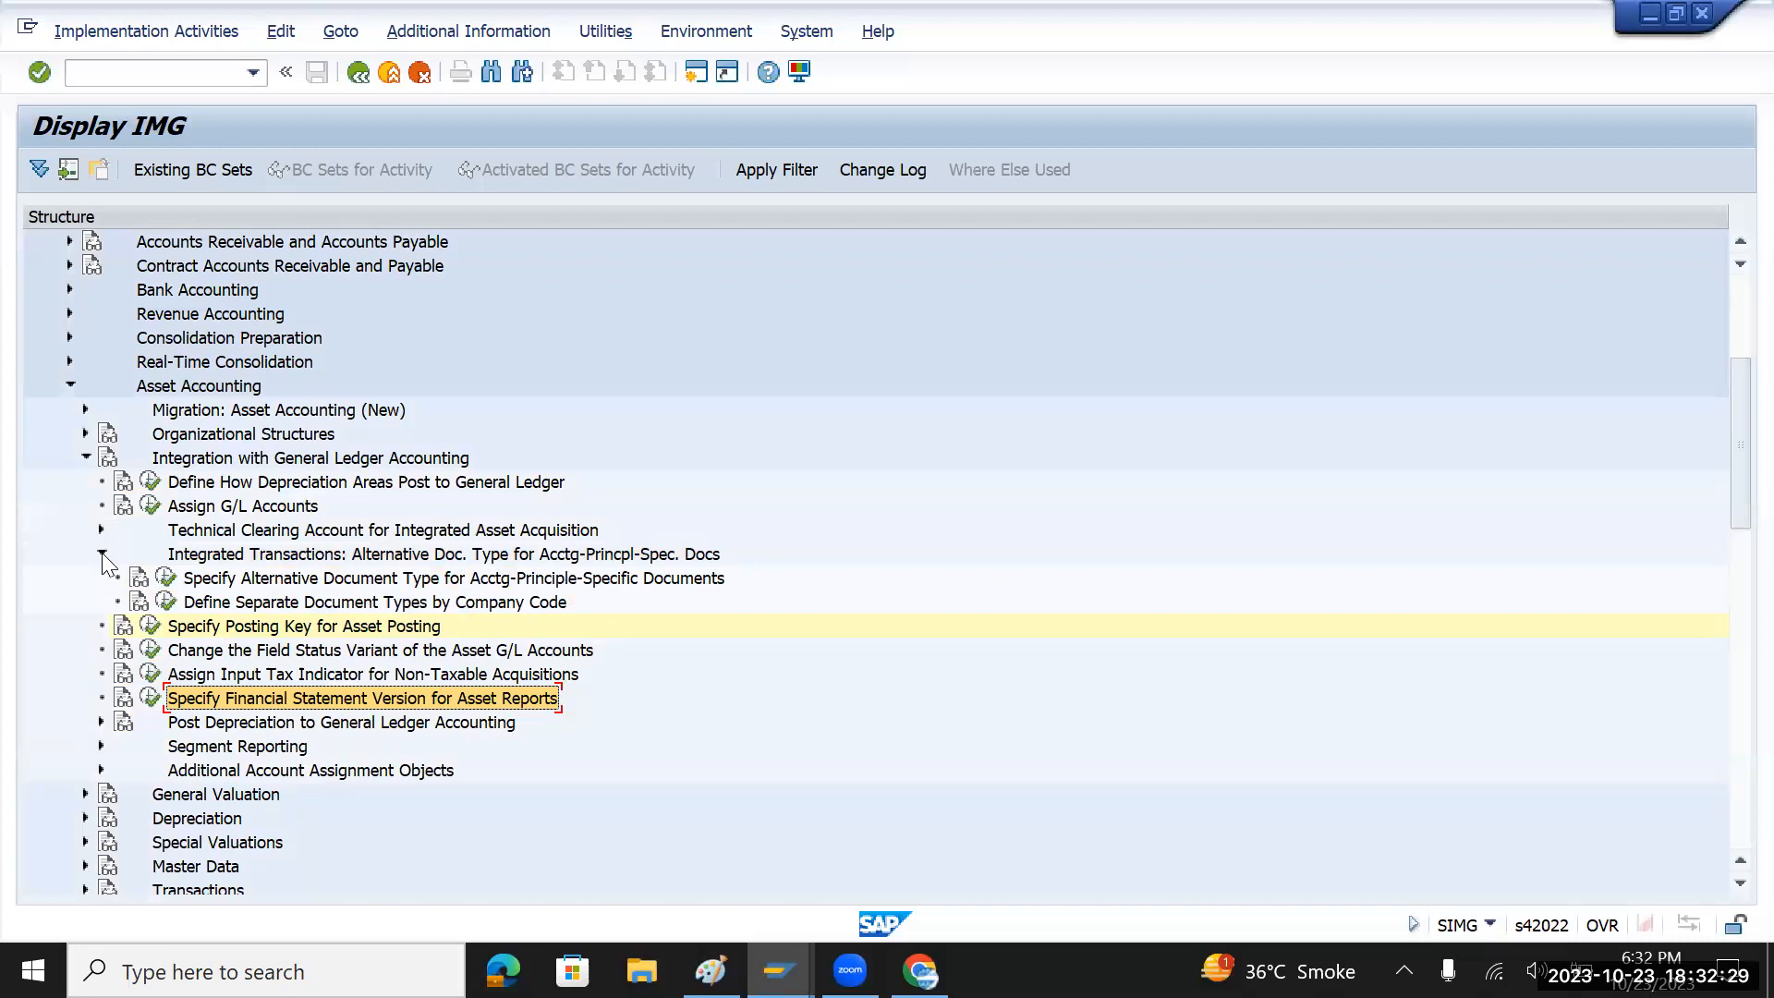
pyautogui.click(293, 584)
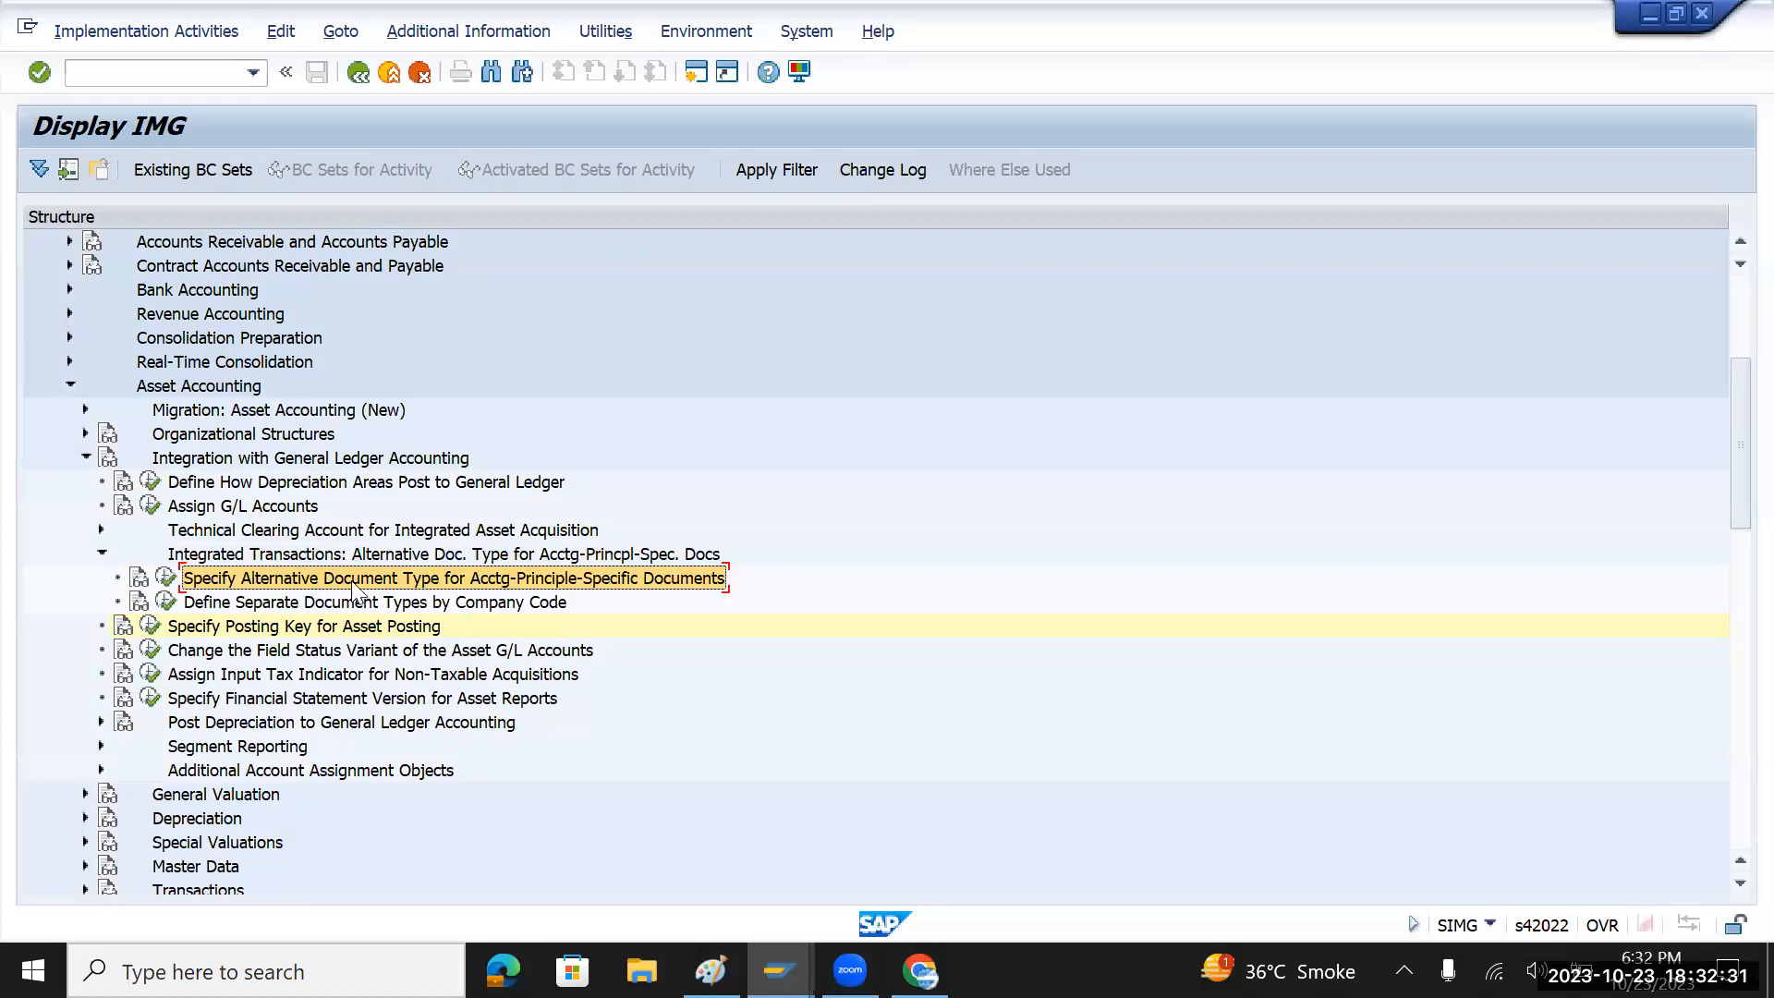
pyautogui.click(303, 604)
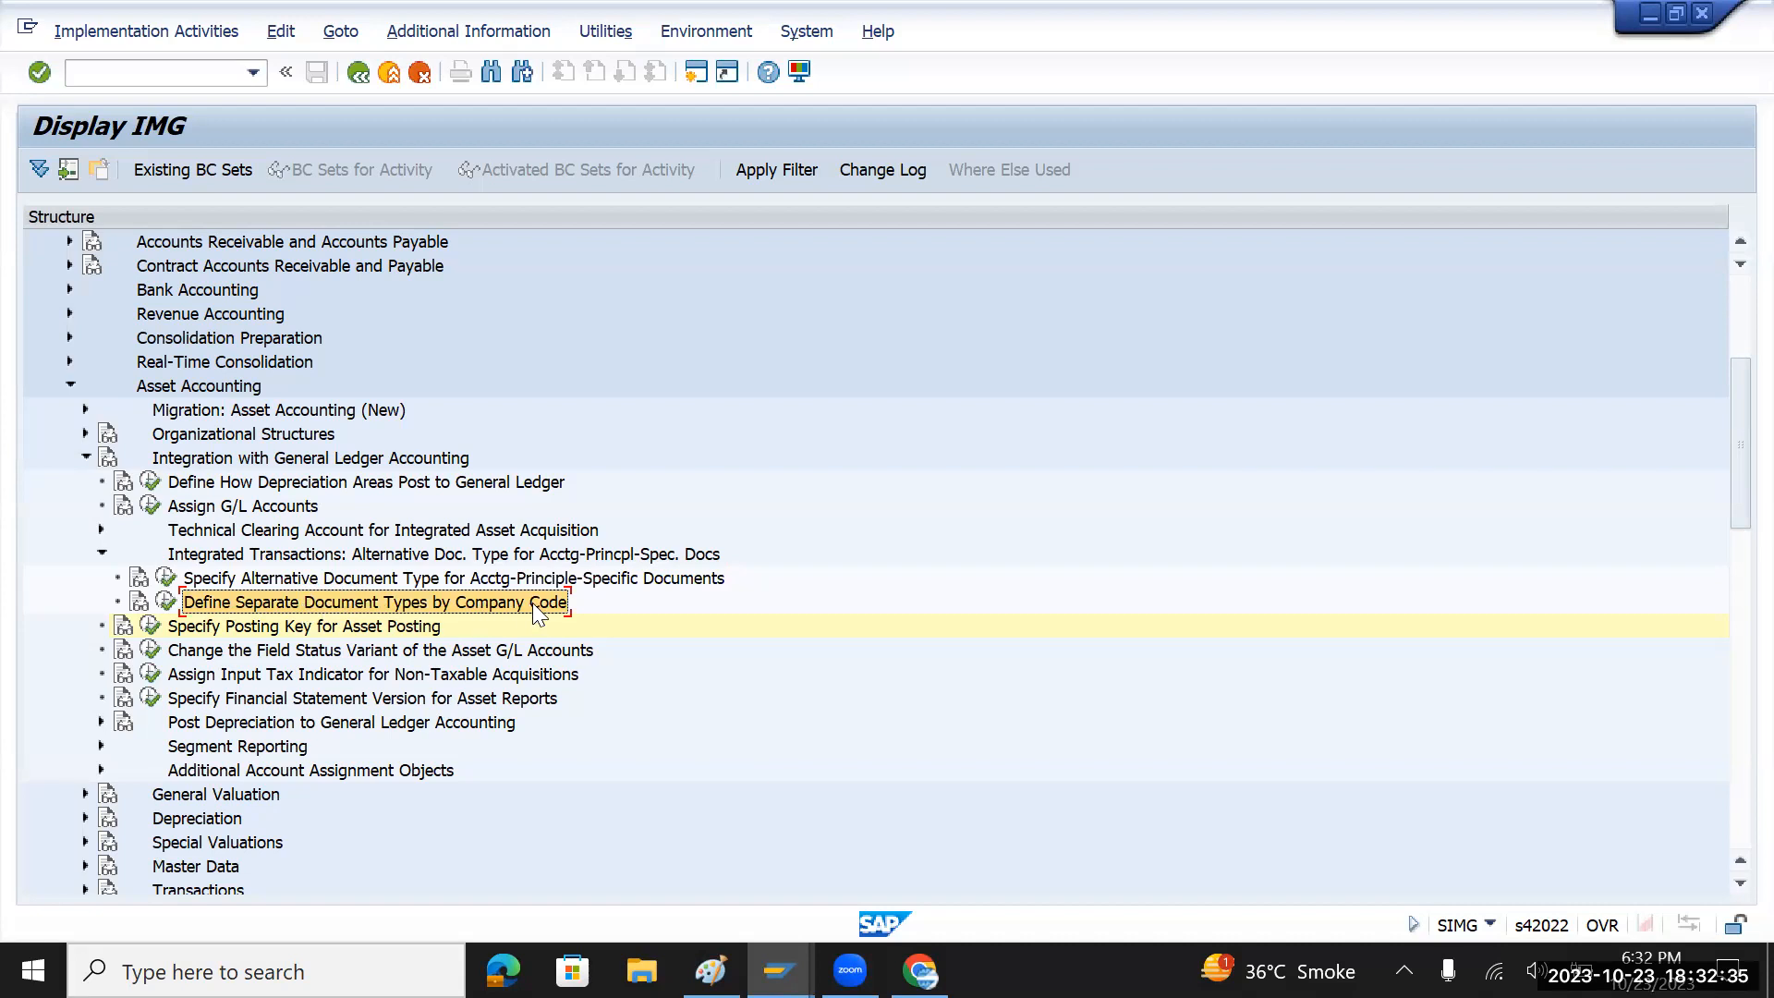
pyautogui.click(166, 603)
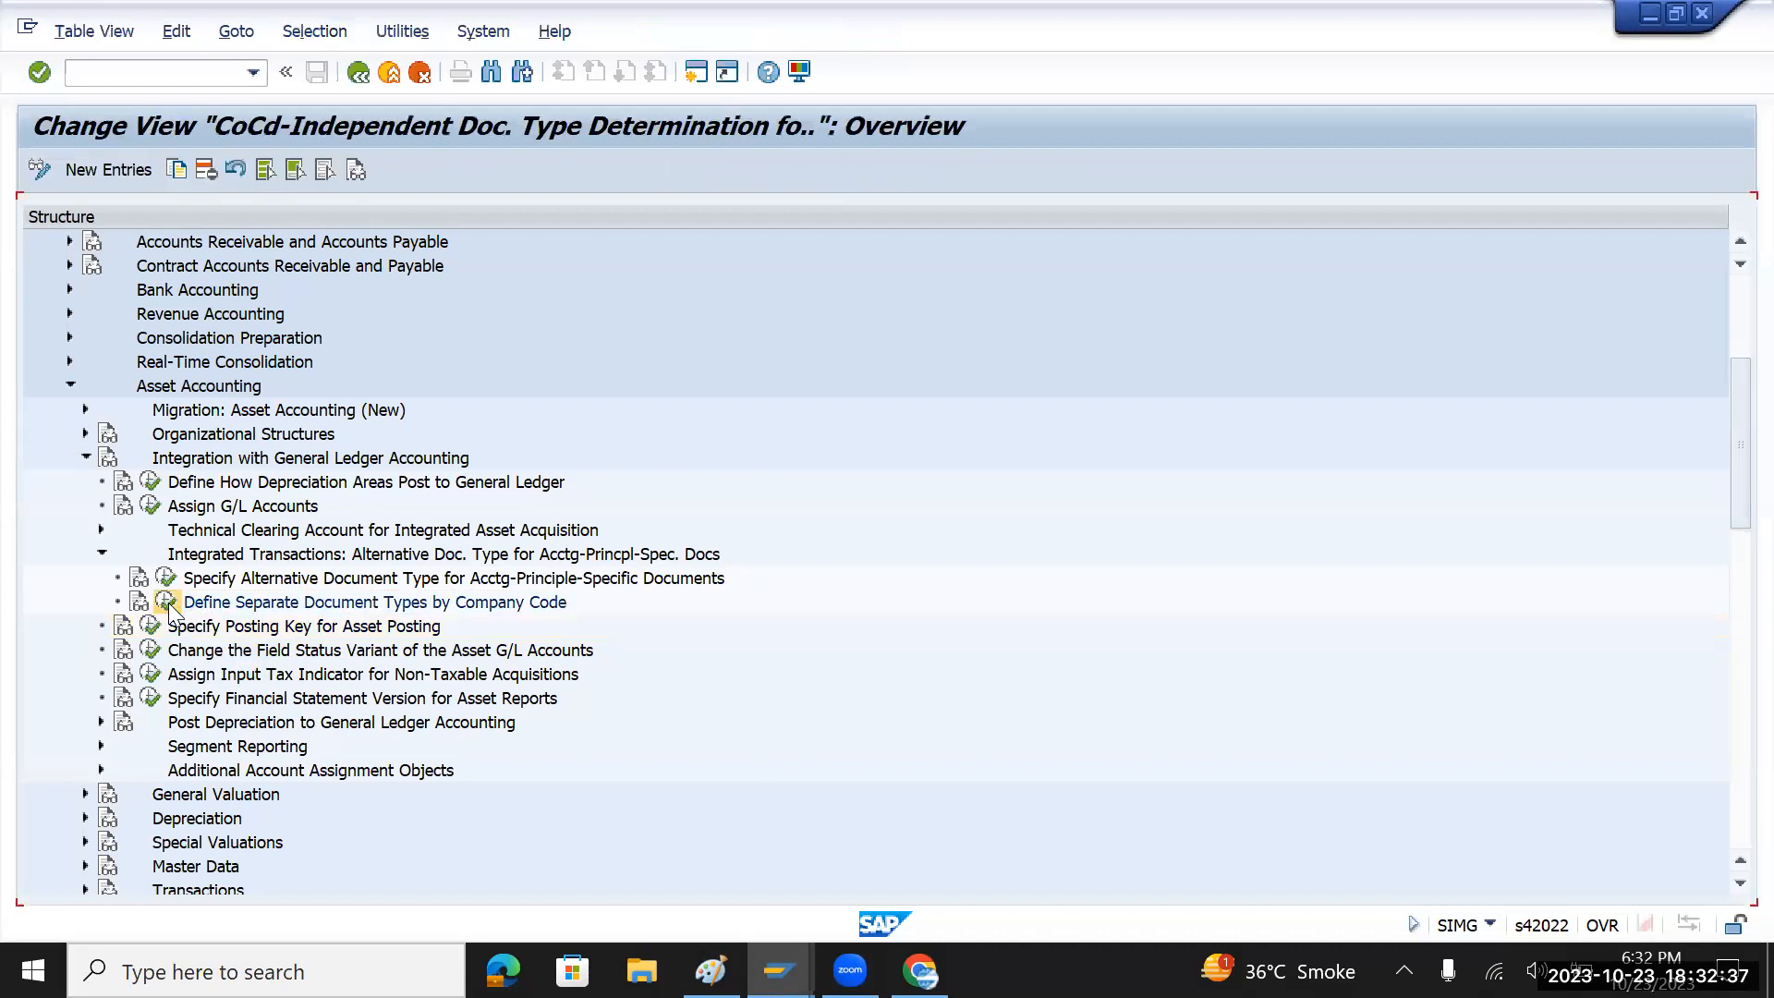
# - Examine the original and derived document types in the company-code document type determination entry
pyautogui.click(243, 287)
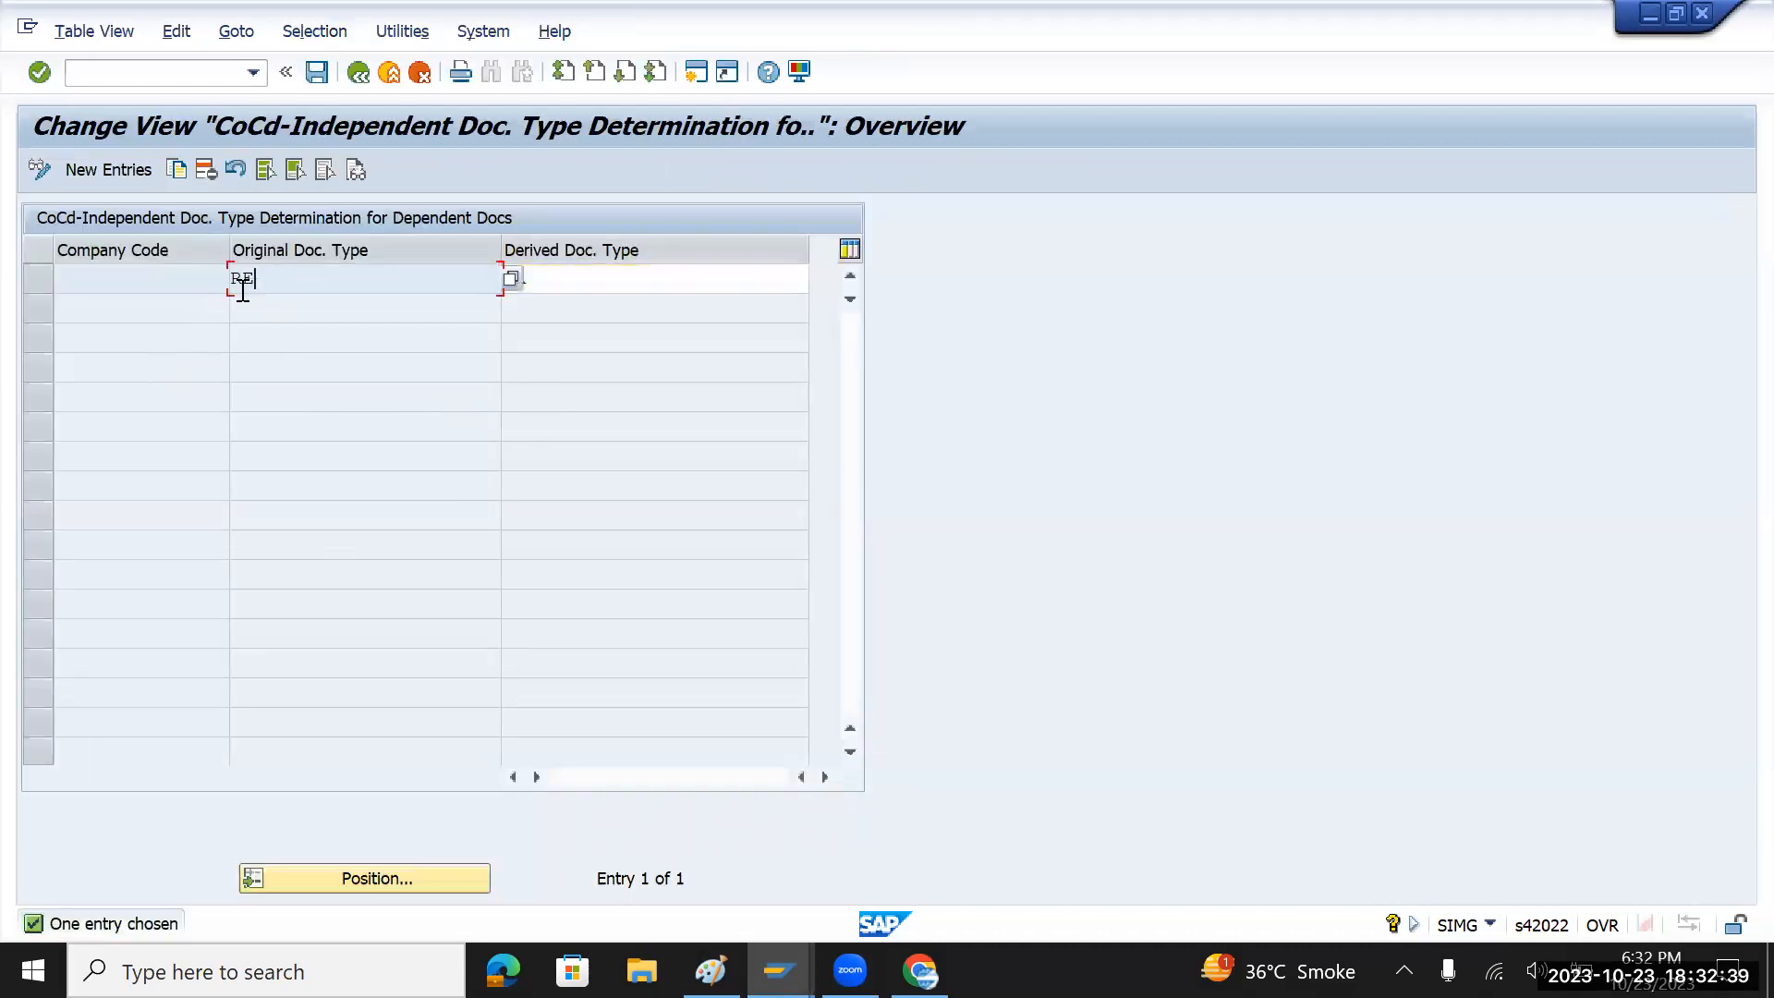
pyautogui.click(594, 282)
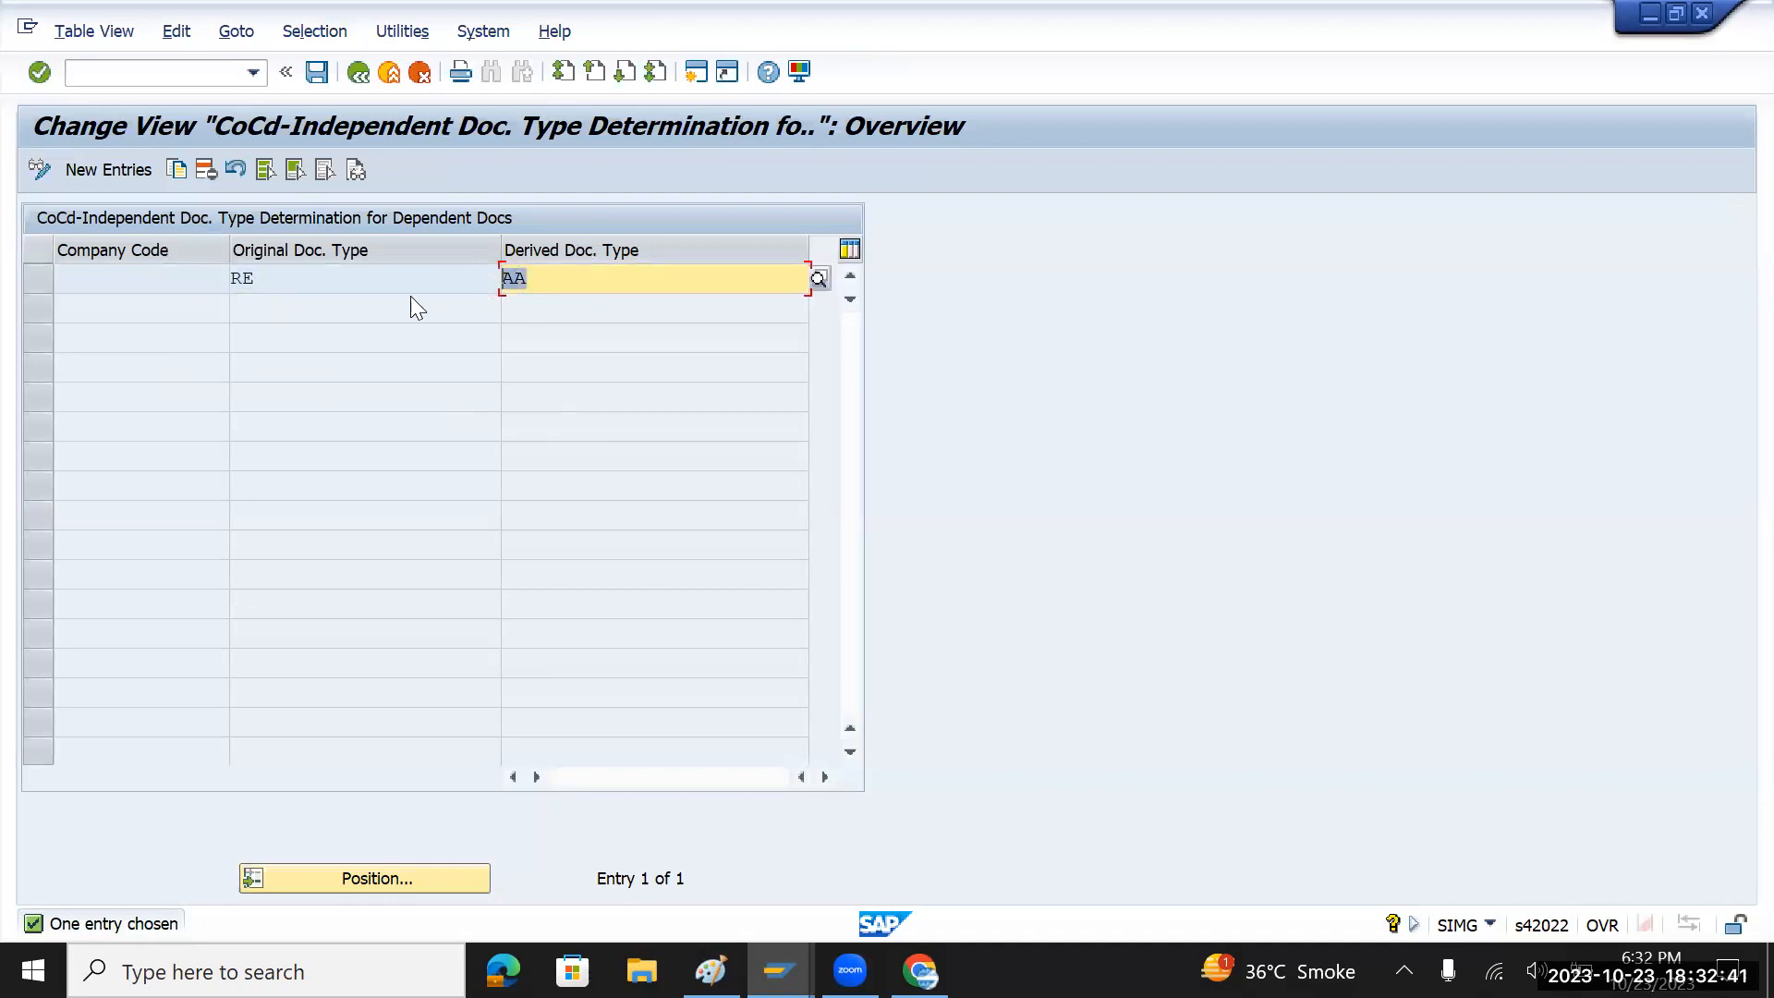
pyautogui.click(301, 286)
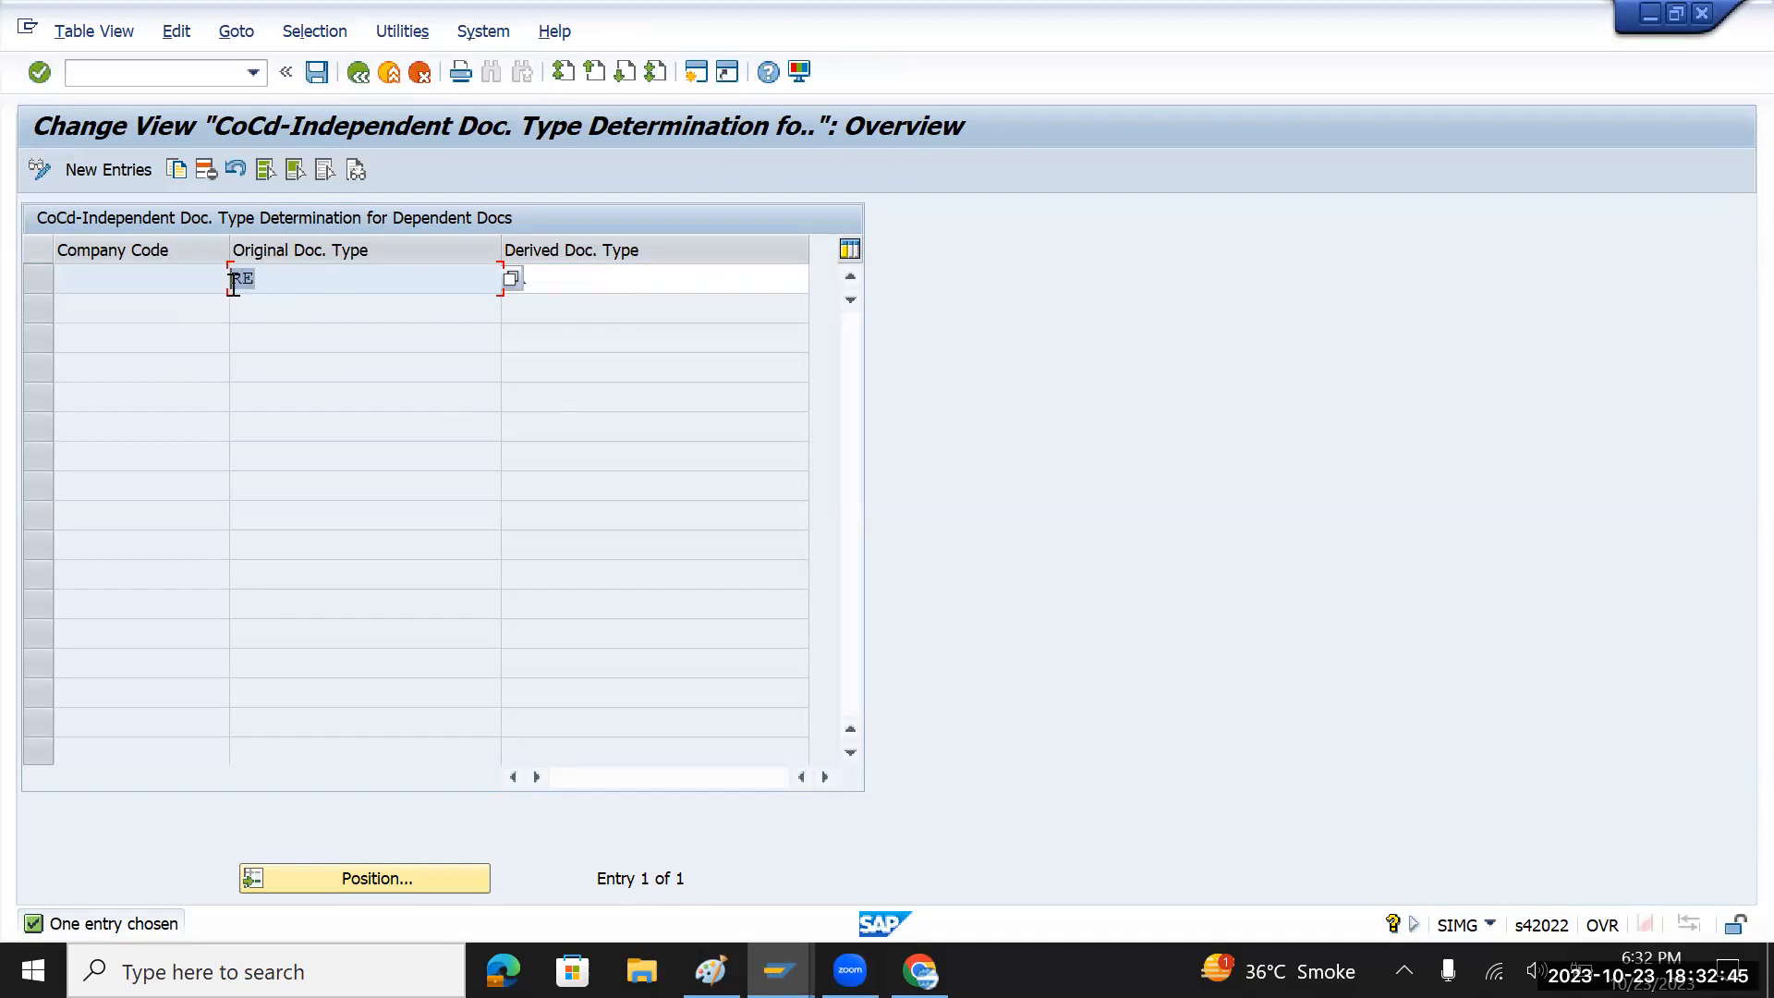
pyautogui.click(563, 282)
pyautogui.click(258, 277)
pyautogui.click(566, 276)
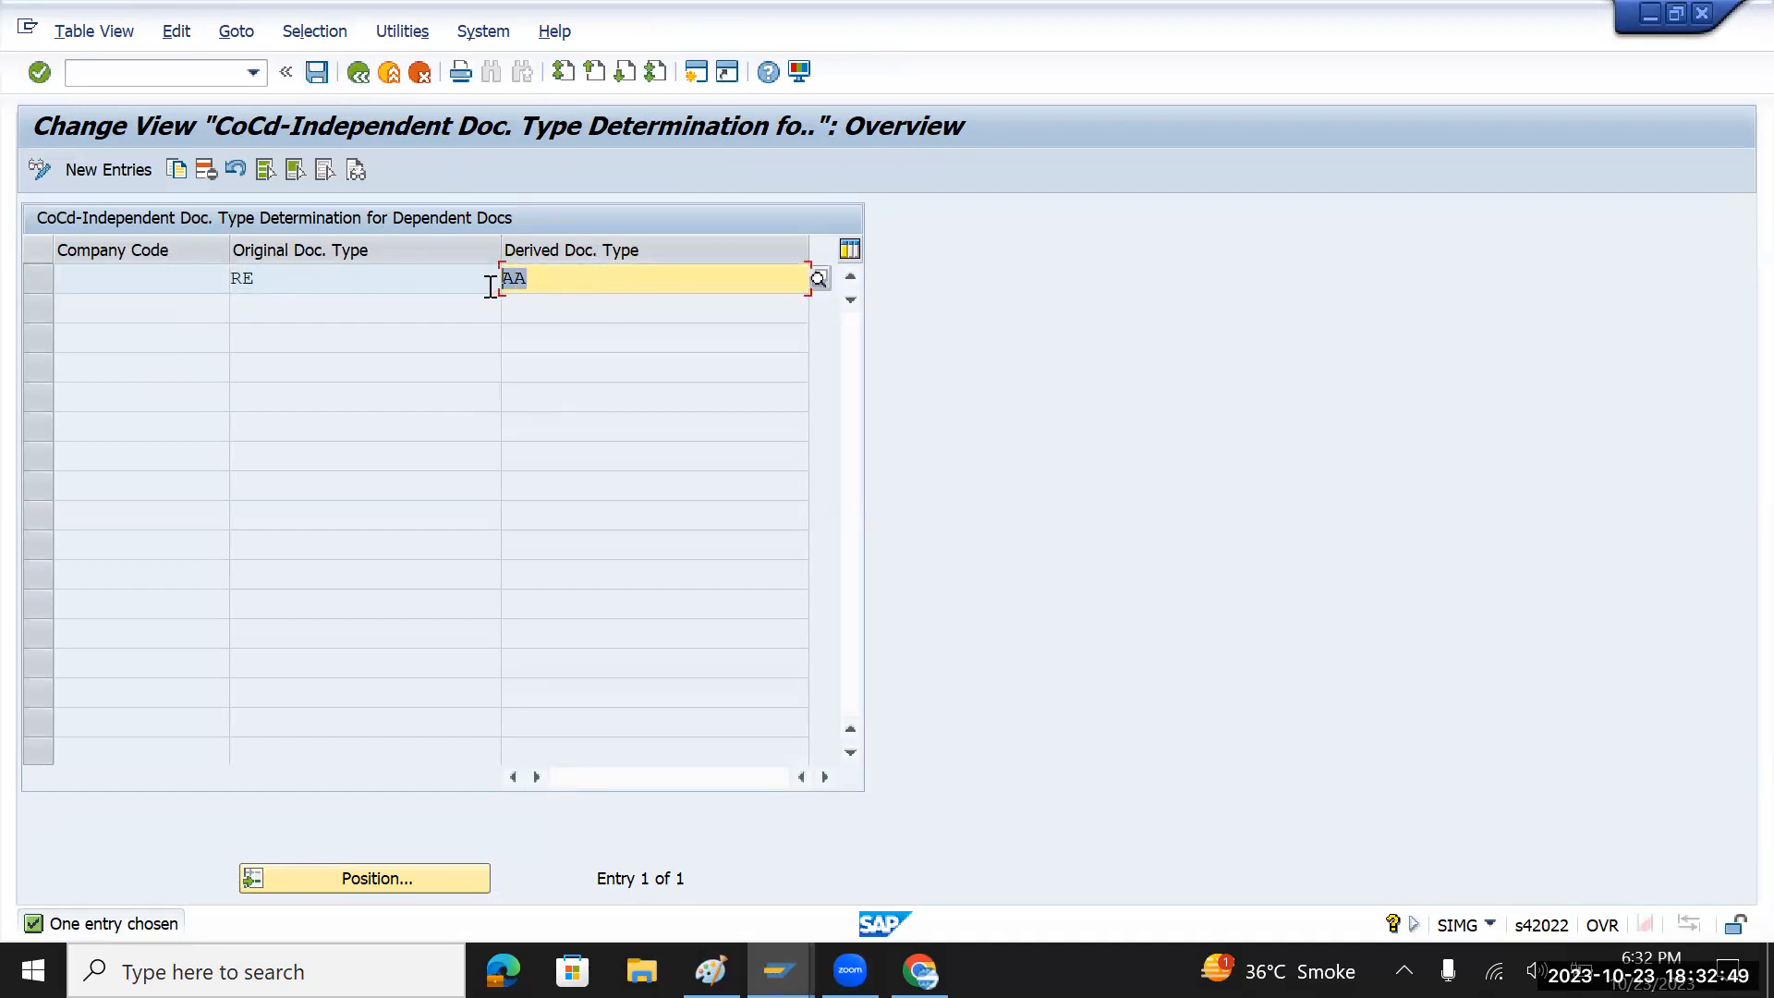
# - Return to the implementation guide and open Specify Alternative Document Type for Acctg-Principle-Specific Documents
pyautogui.click(357, 72)
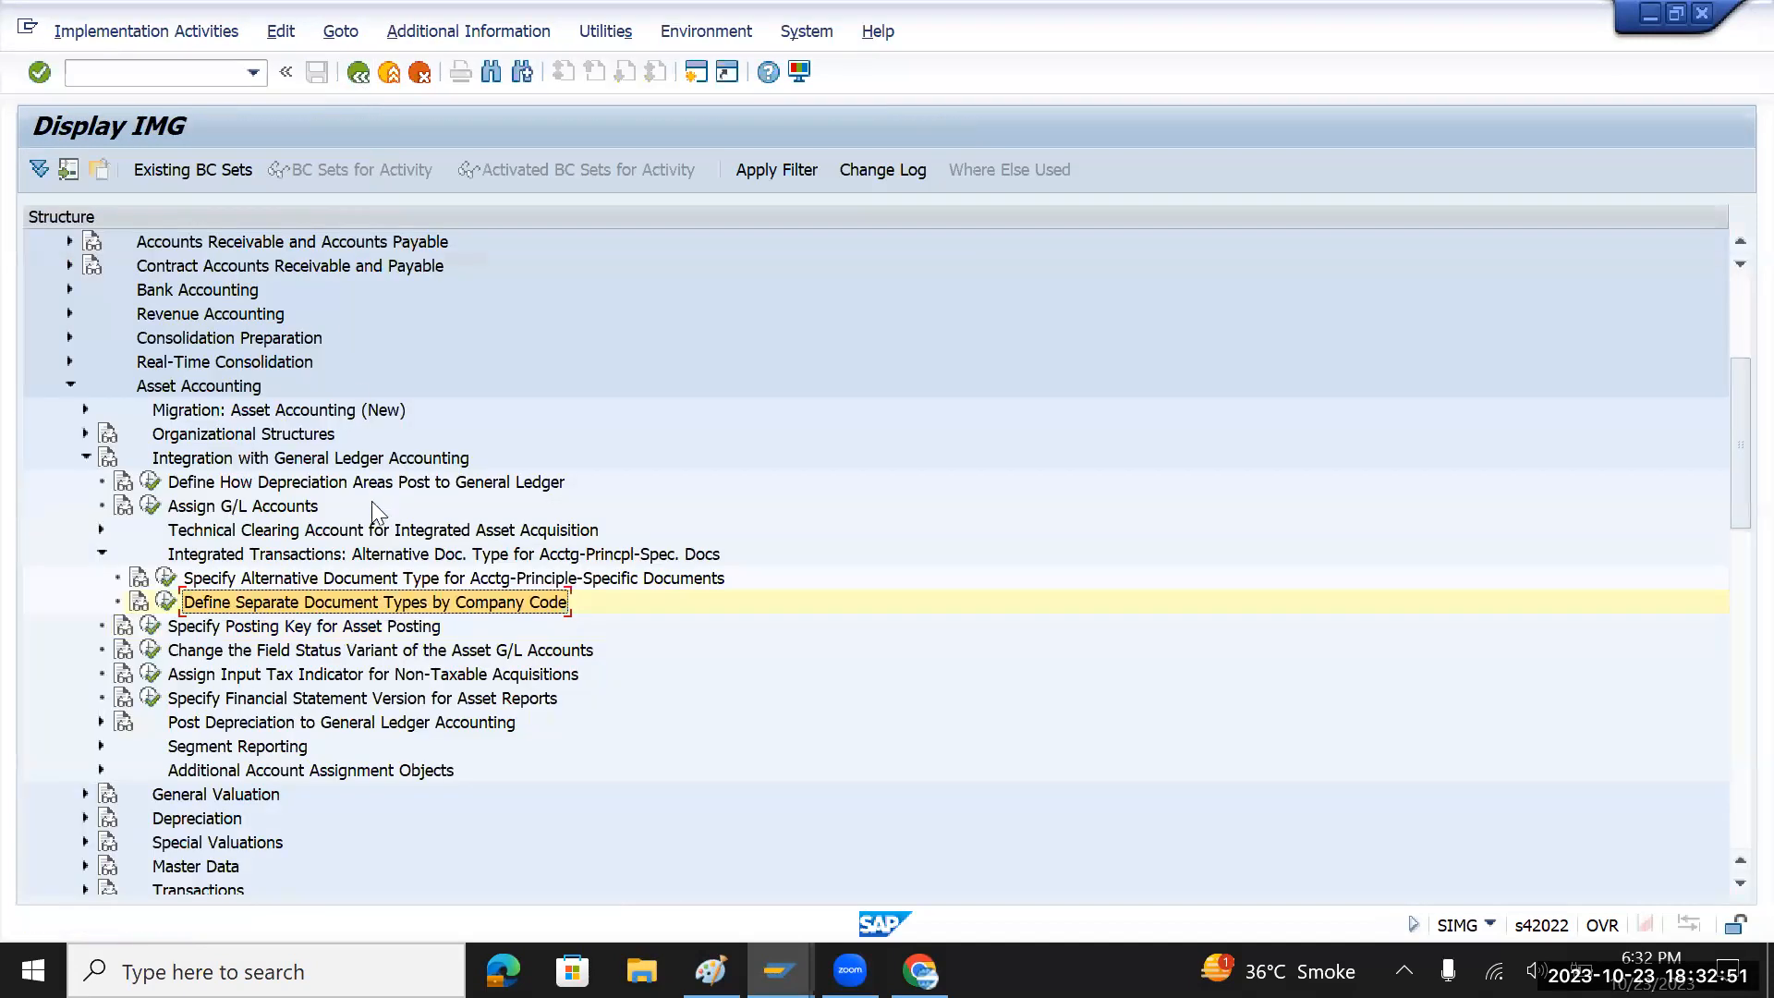
pyautogui.click(170, 579)
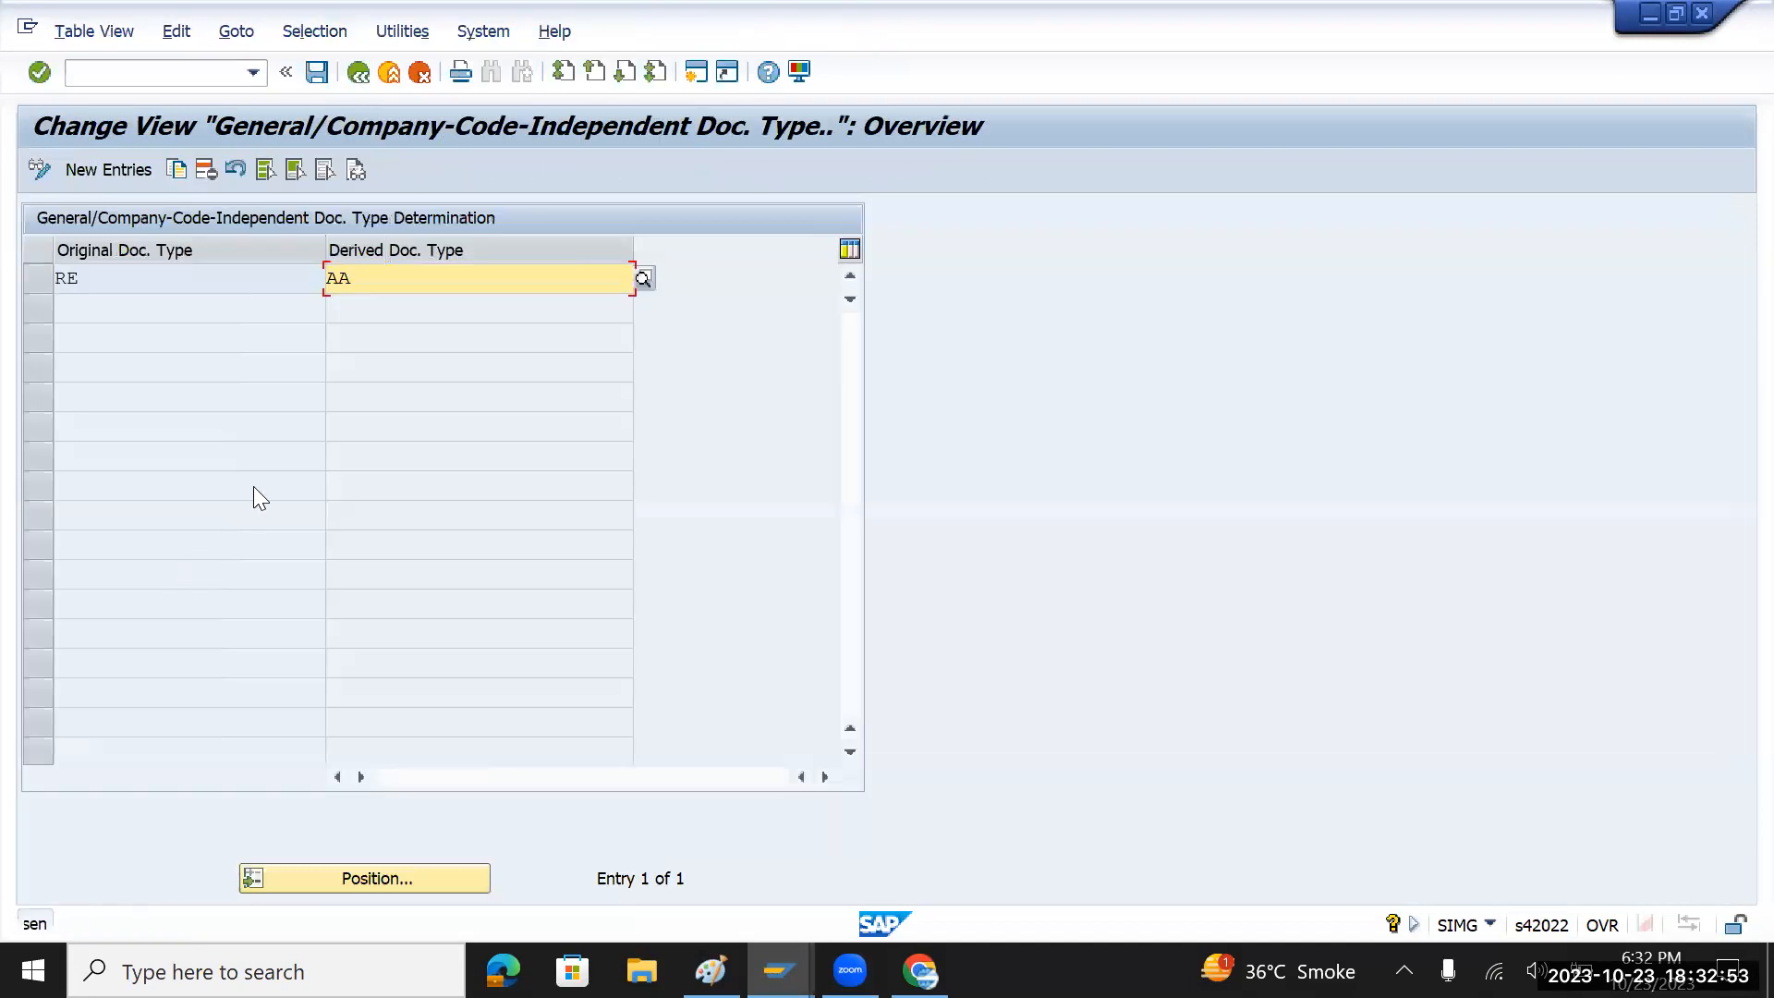
# - Examine the original and derived document types in the company-code-independent entry and return to the implementation guide
pyautogui.click(103, 278)
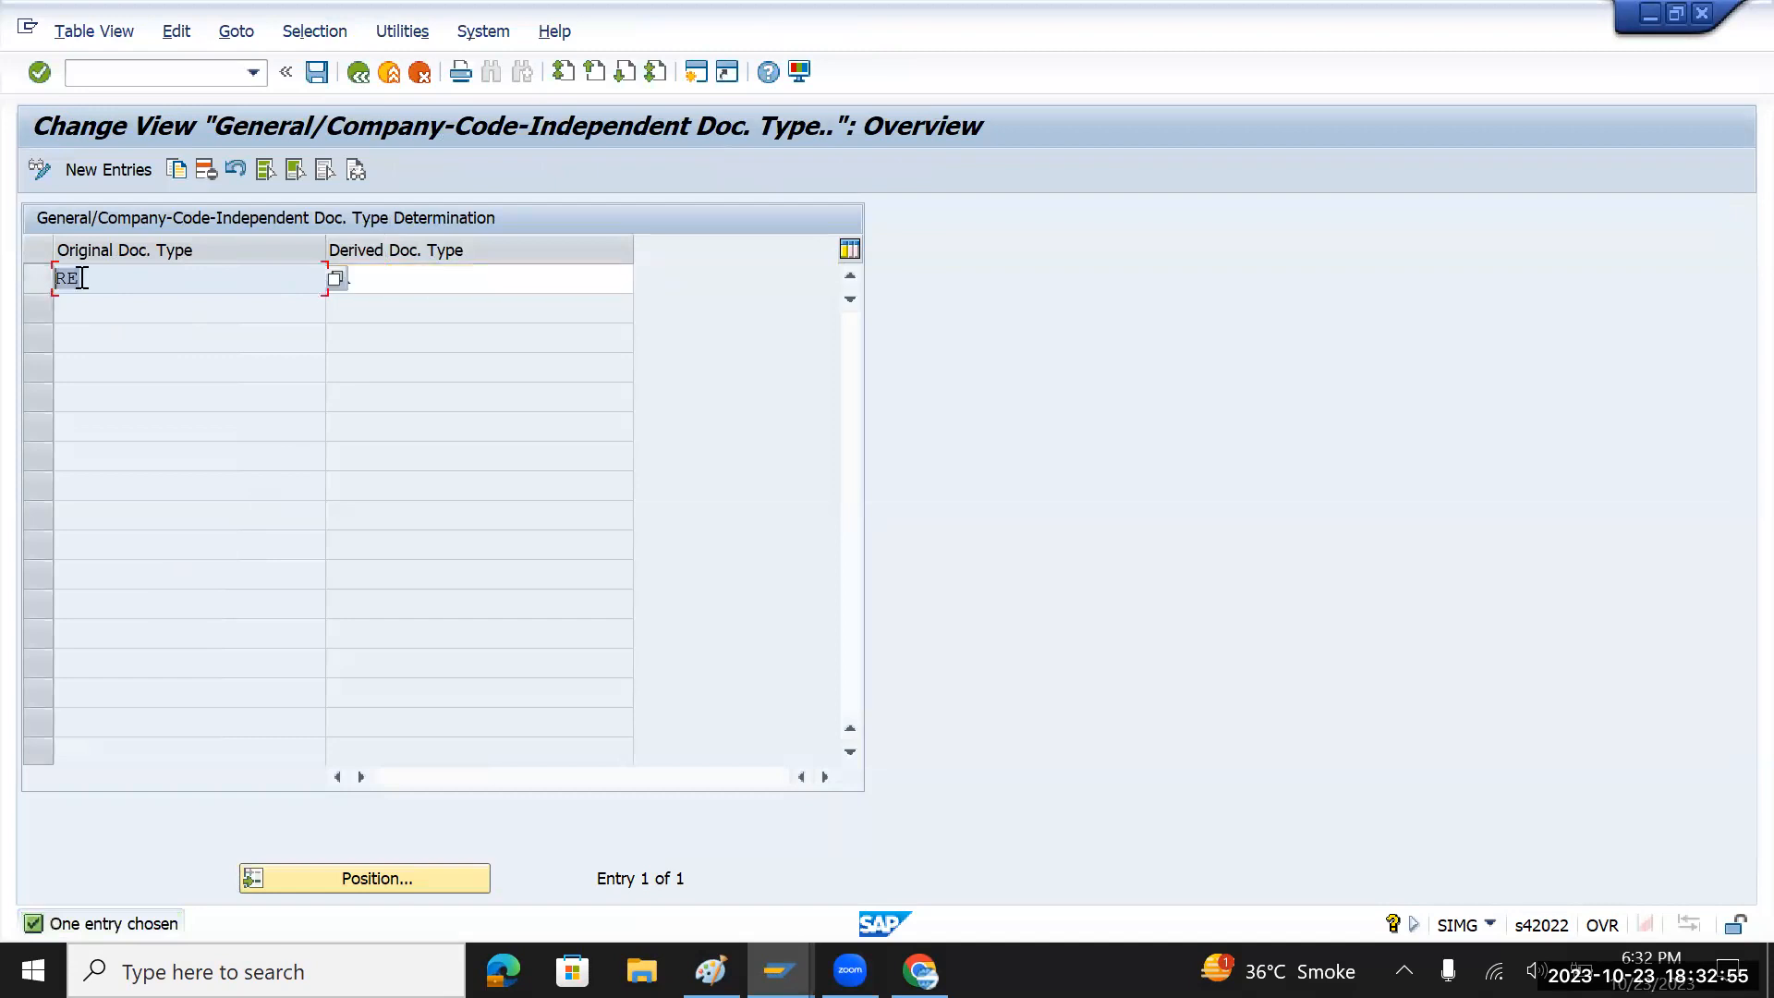
pyautogui.click(369, 277)
pyautogui.click(358, 72)
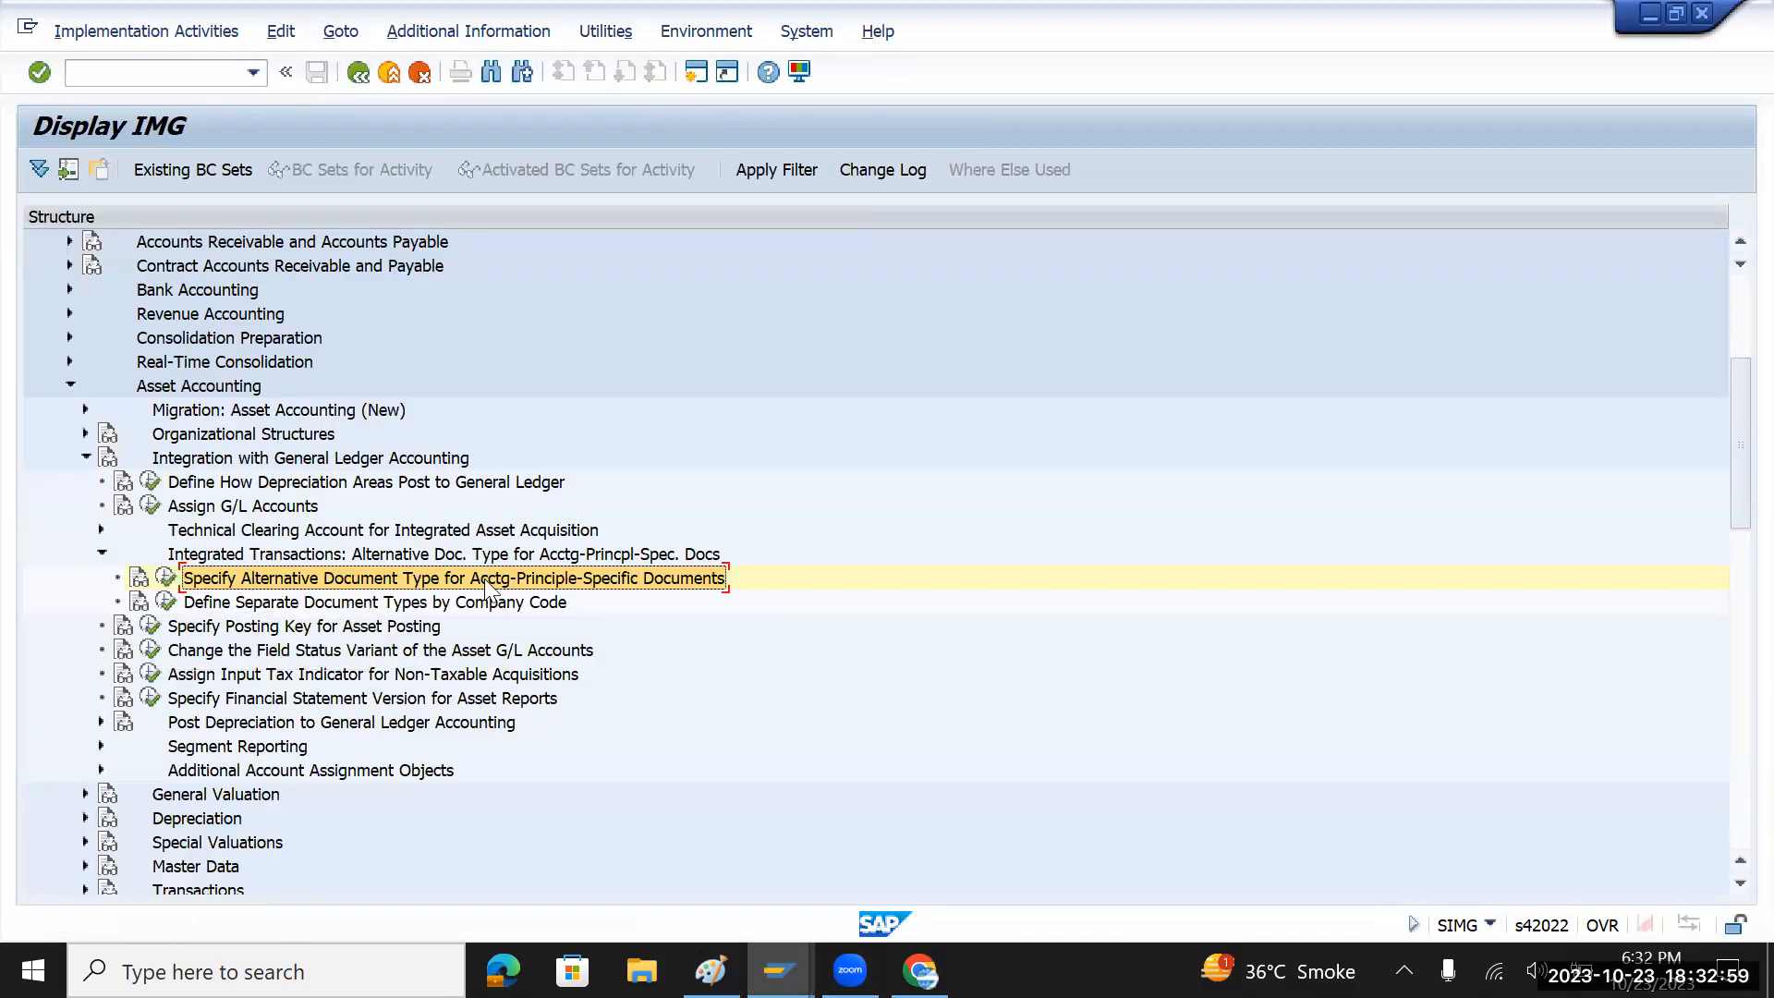
# - Read the documentation for Specify Alternative Document Type for Acctg-Principle-Specific Documents, close it and reopen that activity
pyautogui.click(135, 578)
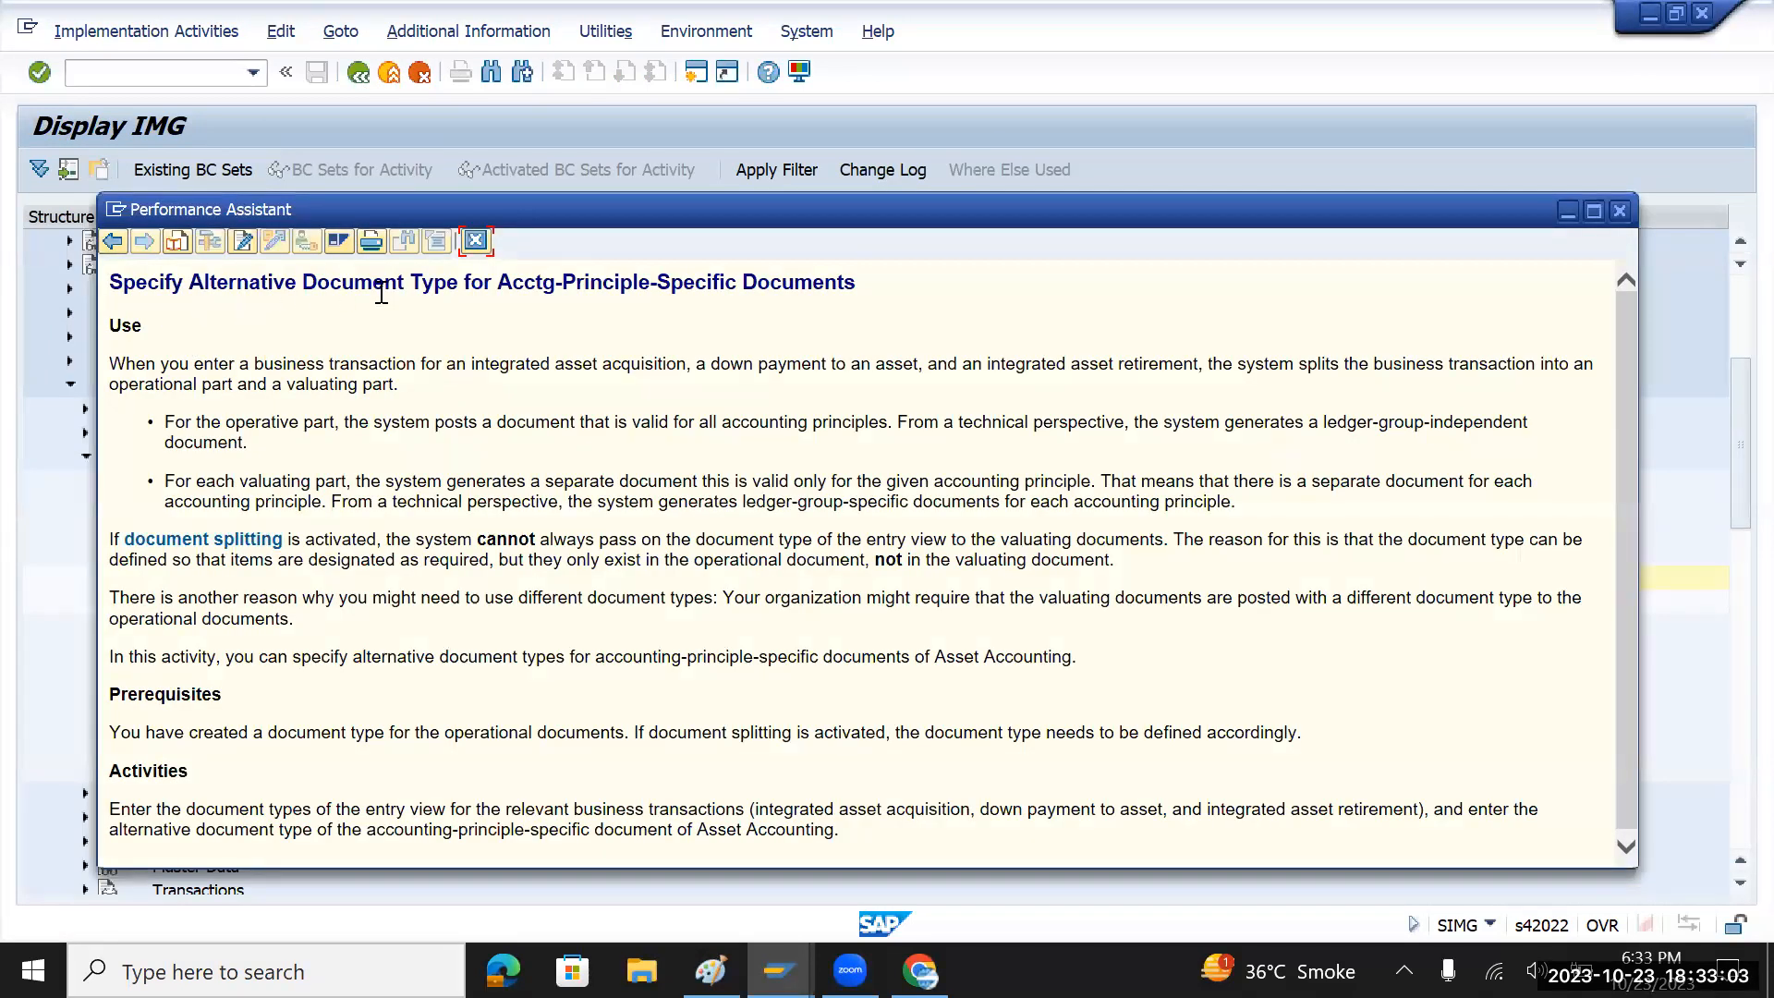
pyautogui.moveTo(470, 288); pyautogui.dragTo(497, 293)
pyautogui.moveTo(923, 285); pyautogui.dragTo(441, 292)
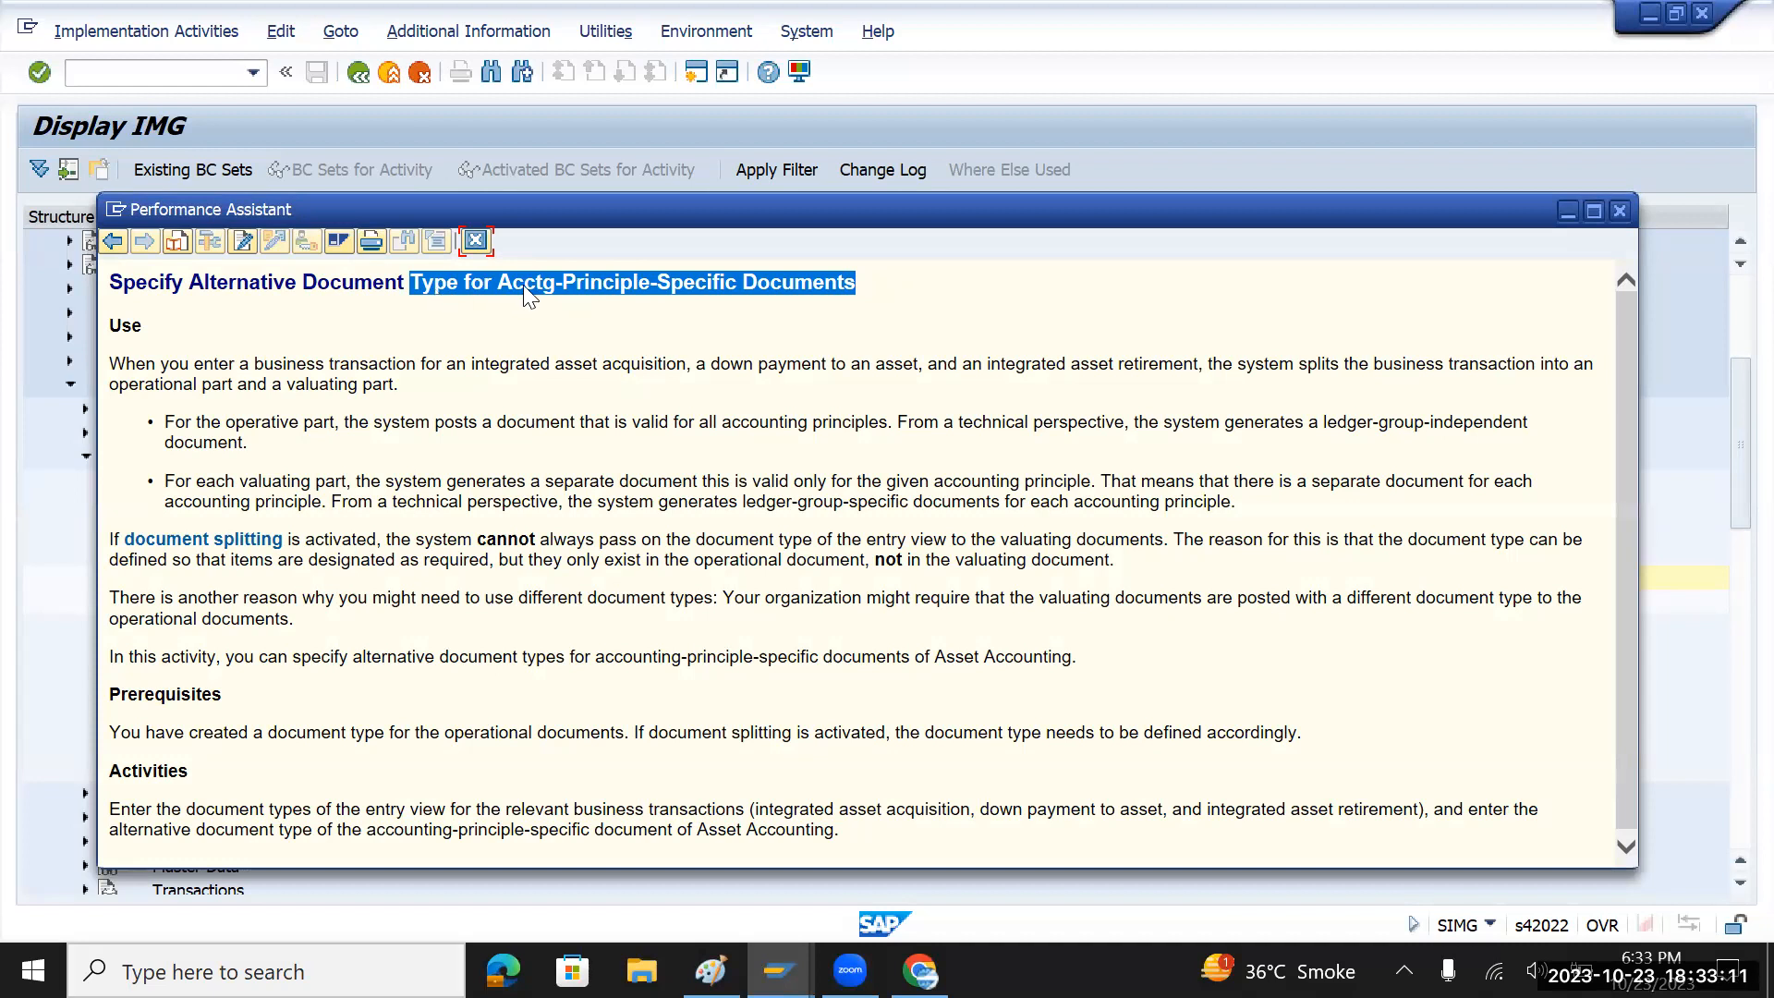
pyautogui.click(477, 242)
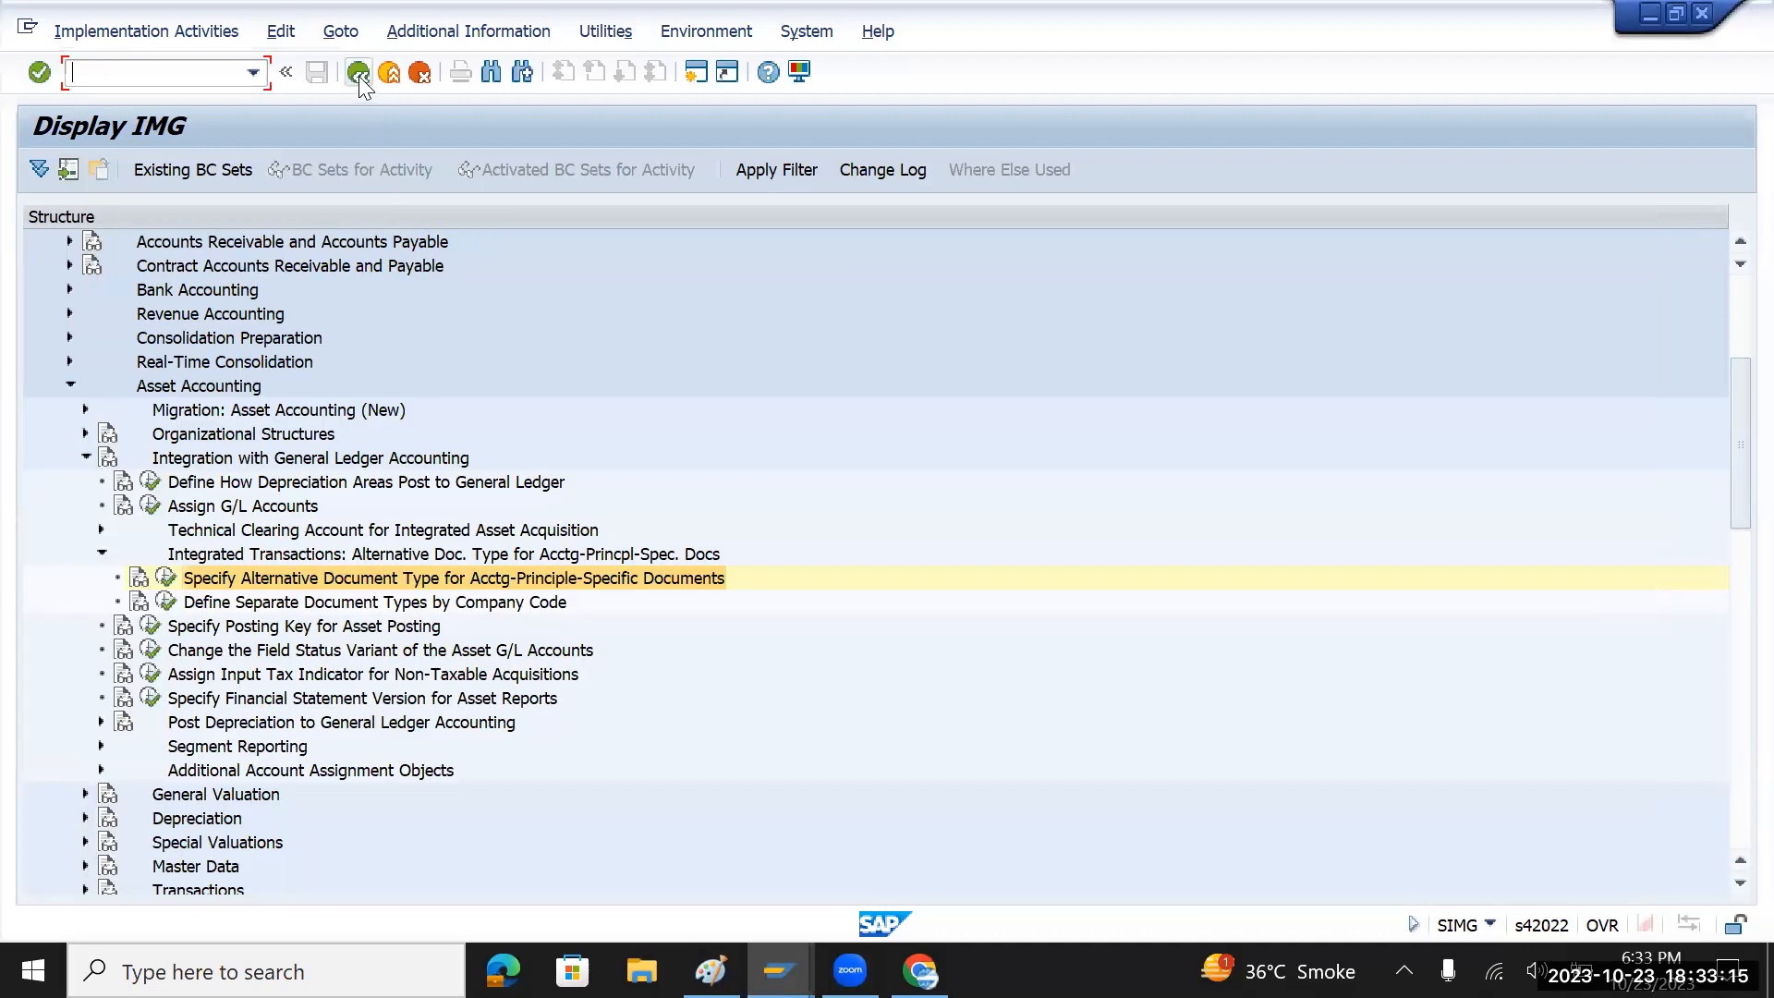
pyautogui.click(167, 579)
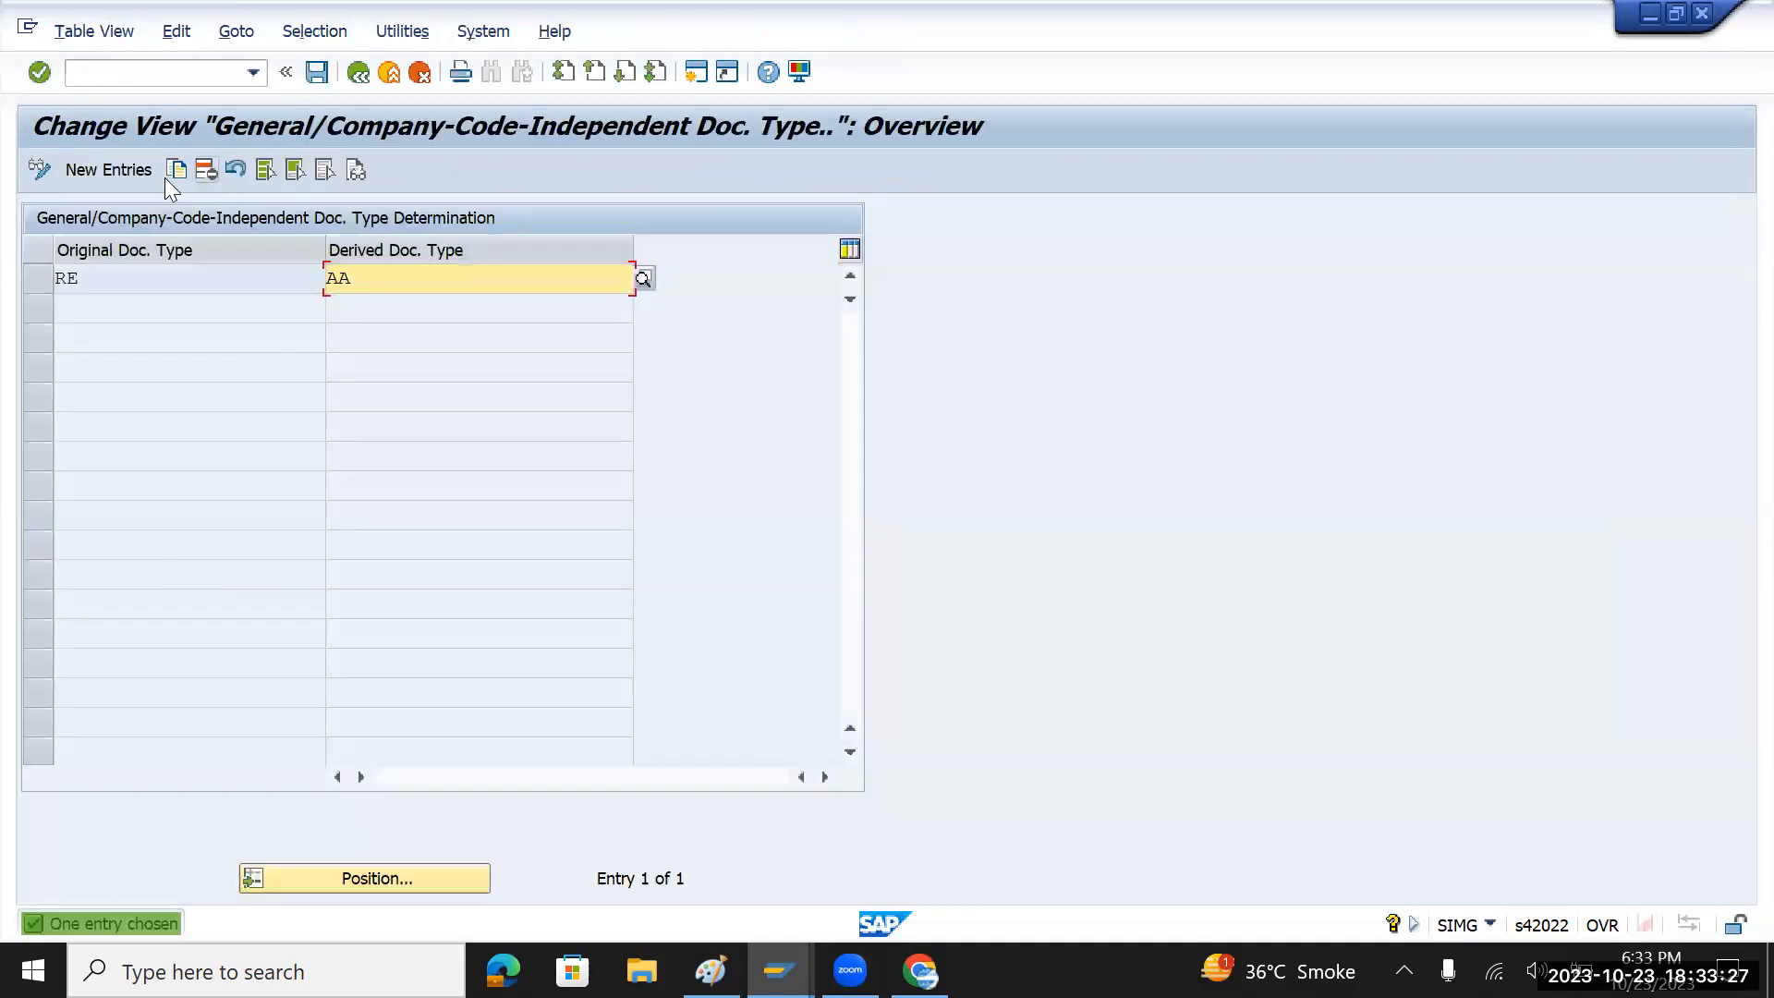
# - Add new document type determination entries mapping original types KR and DR to derived type AA
pyautogui.click(109, 170)
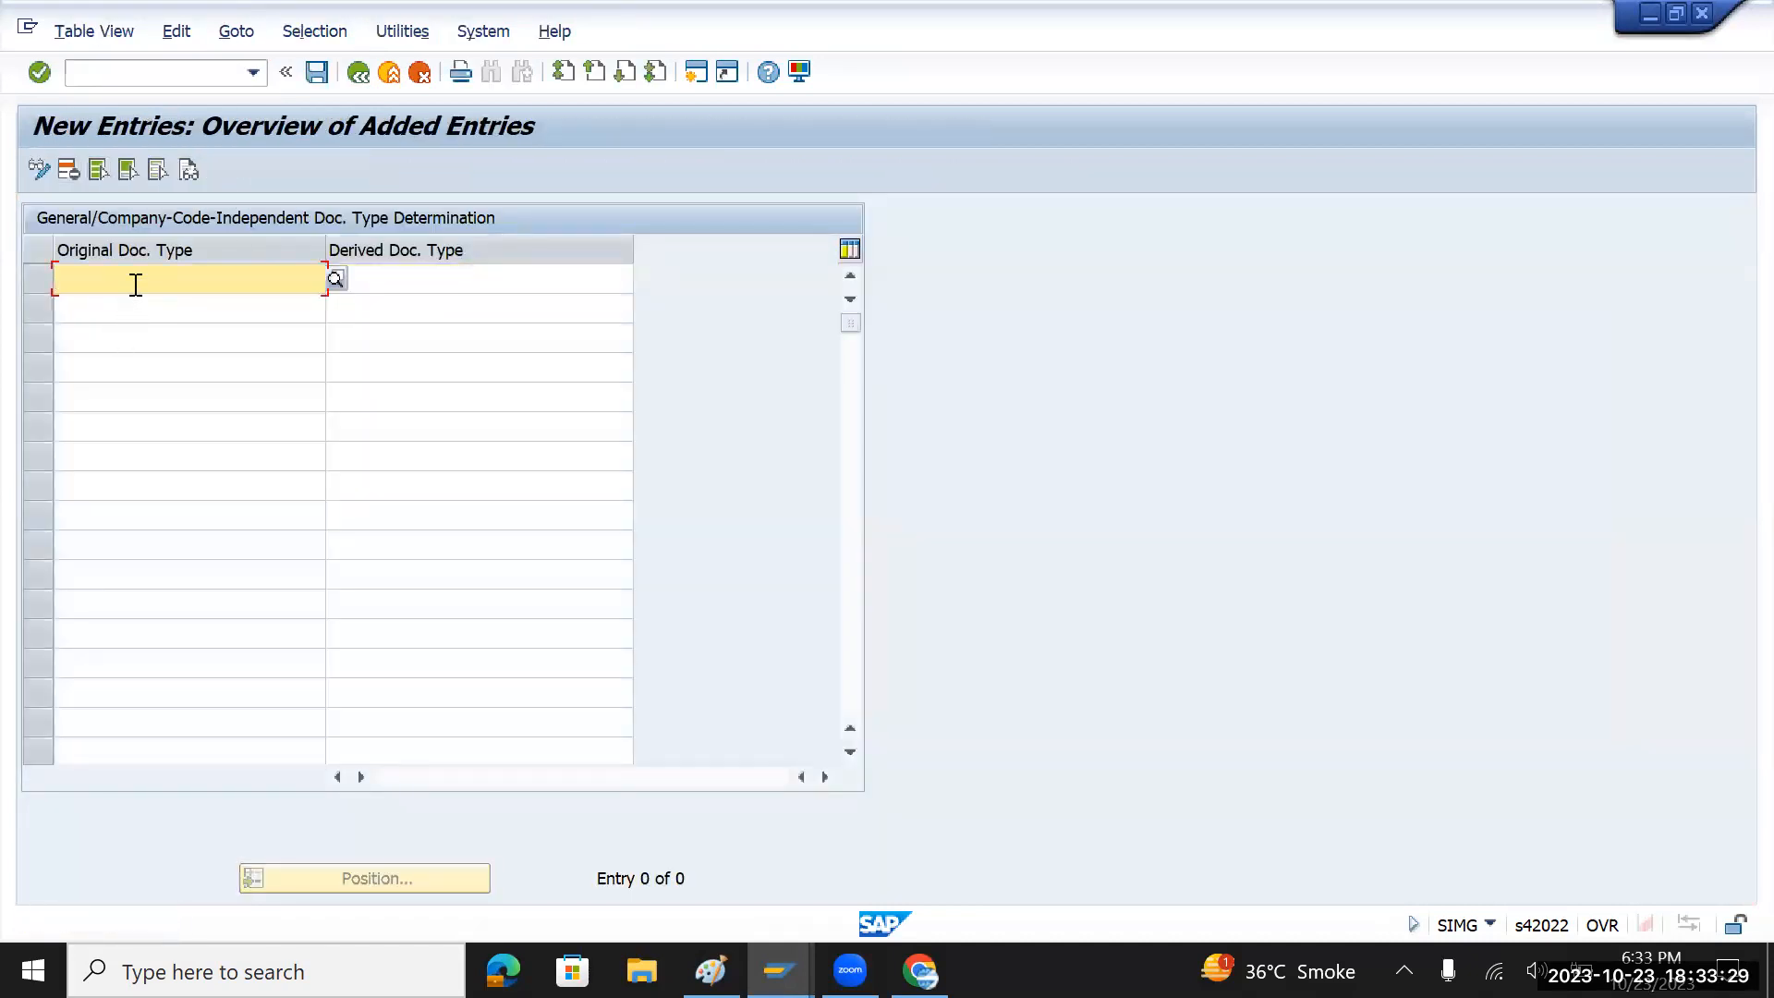
pyautogui.write('KR')
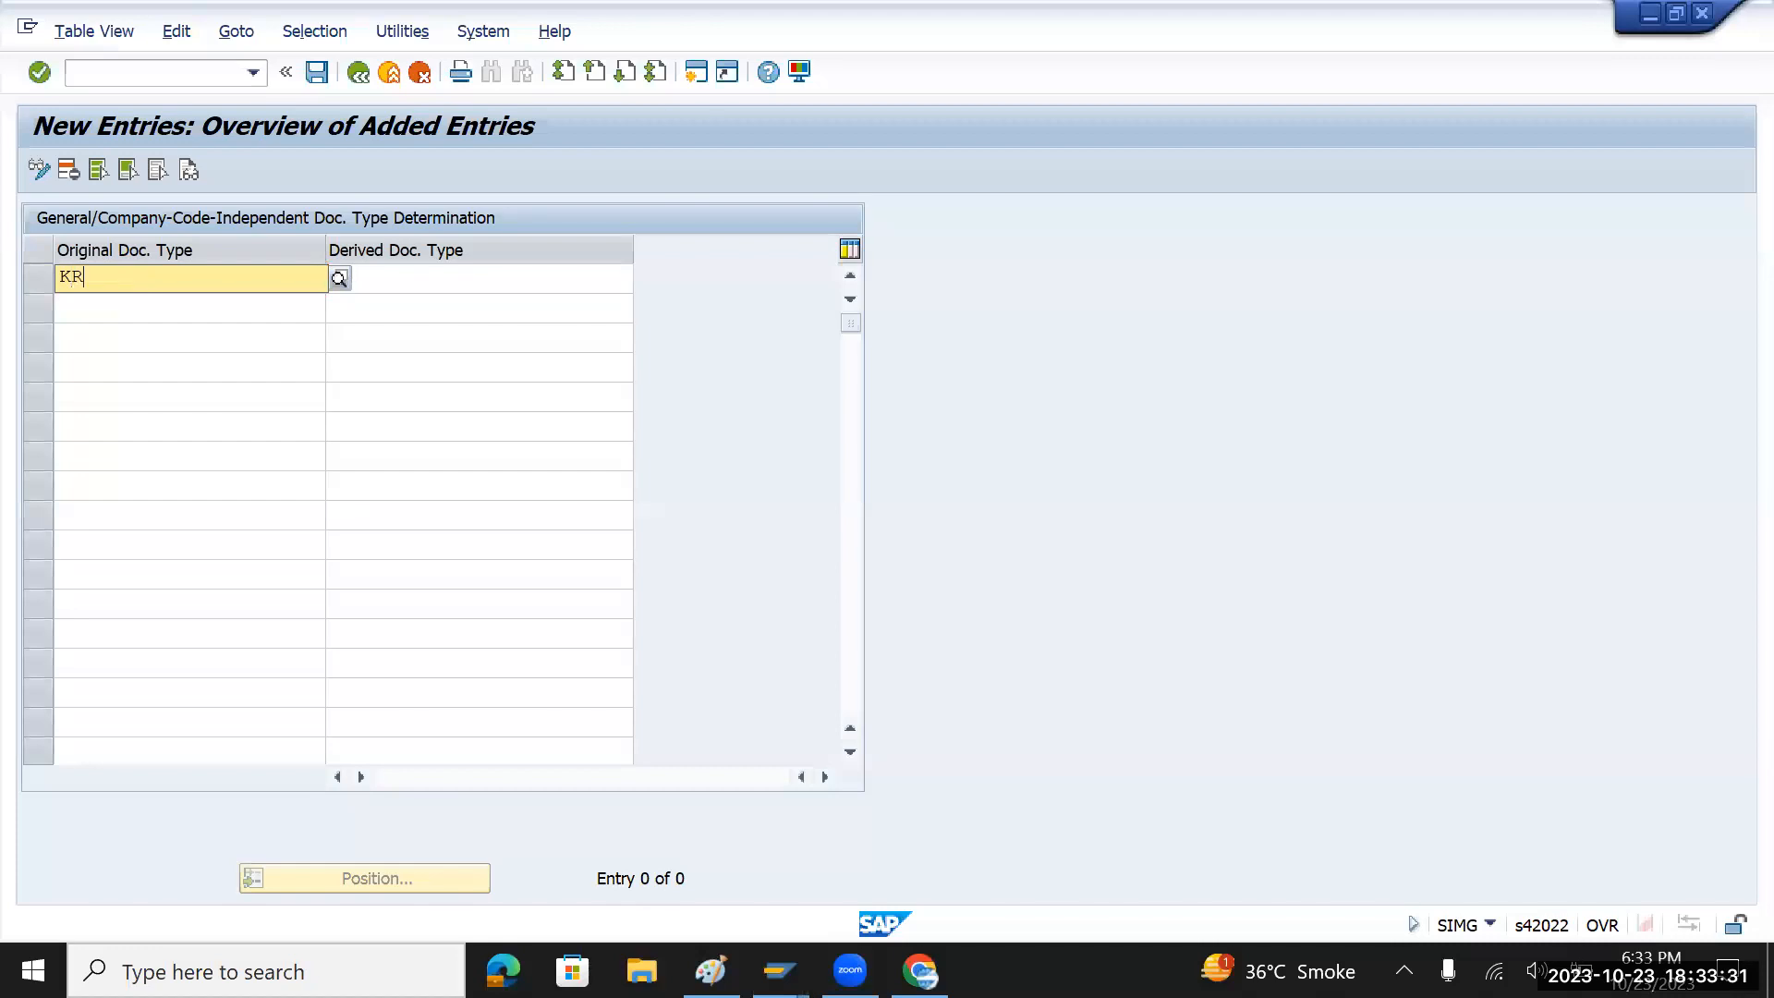
pyautogui.press('Tab')
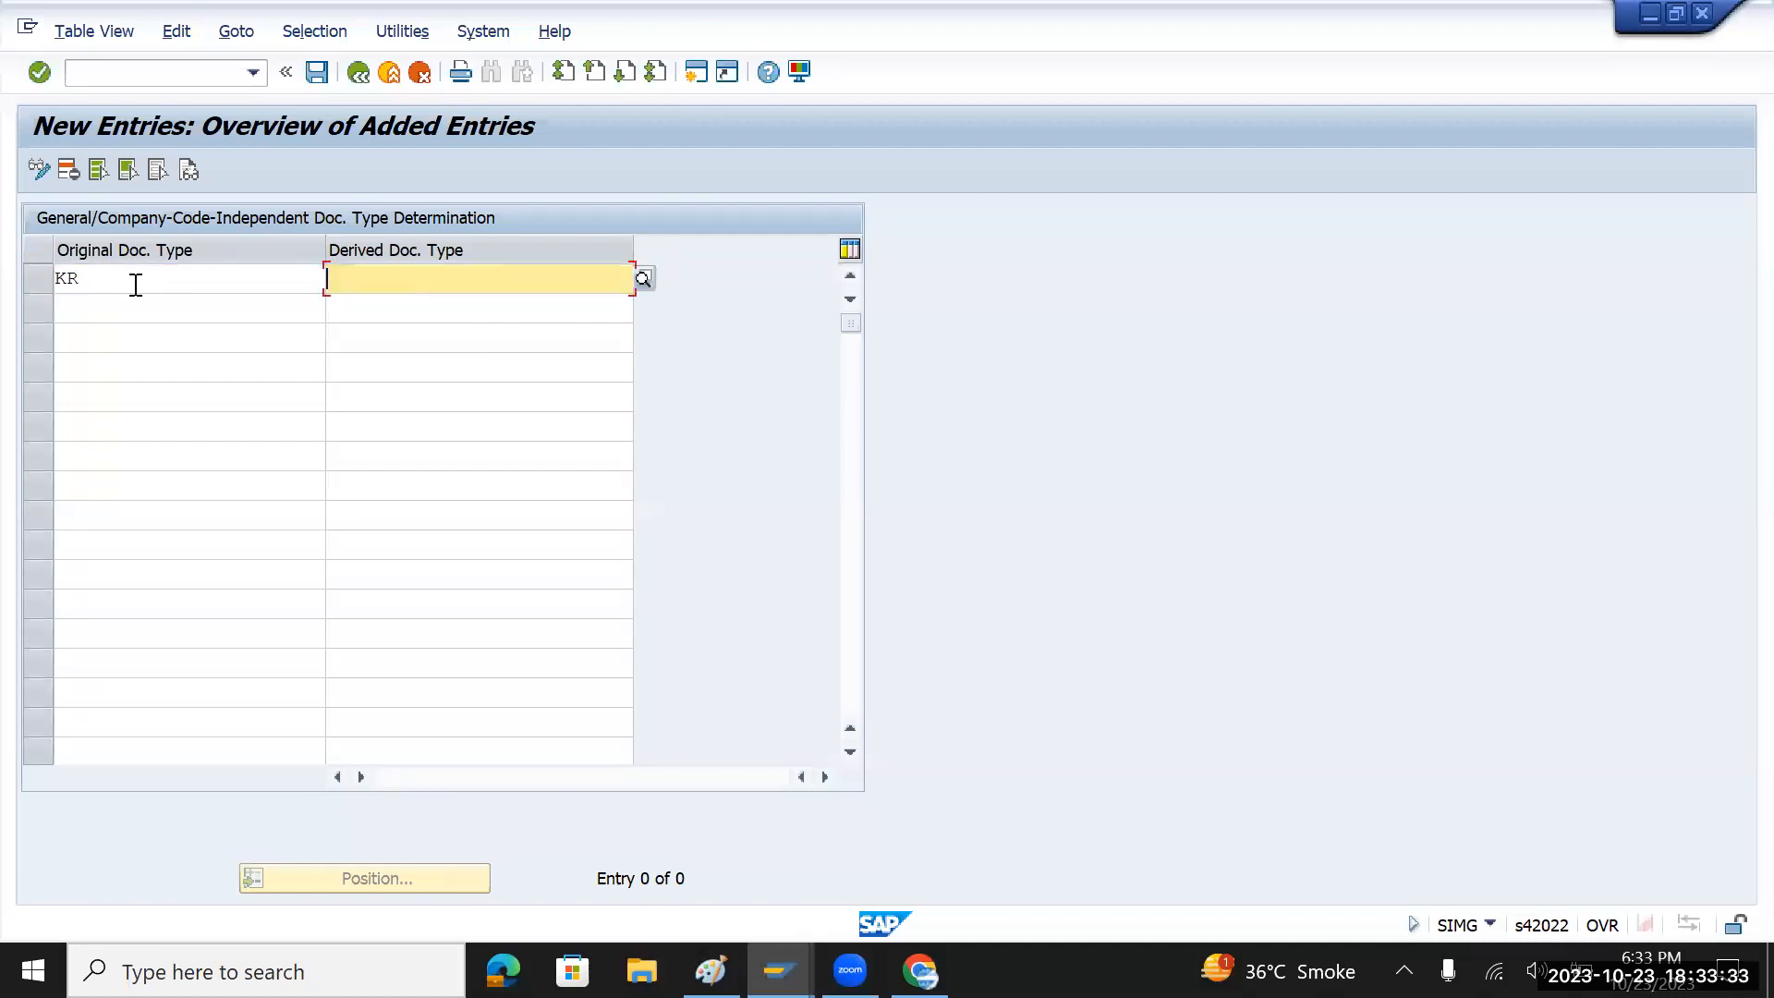
pyautogui.write('AA')
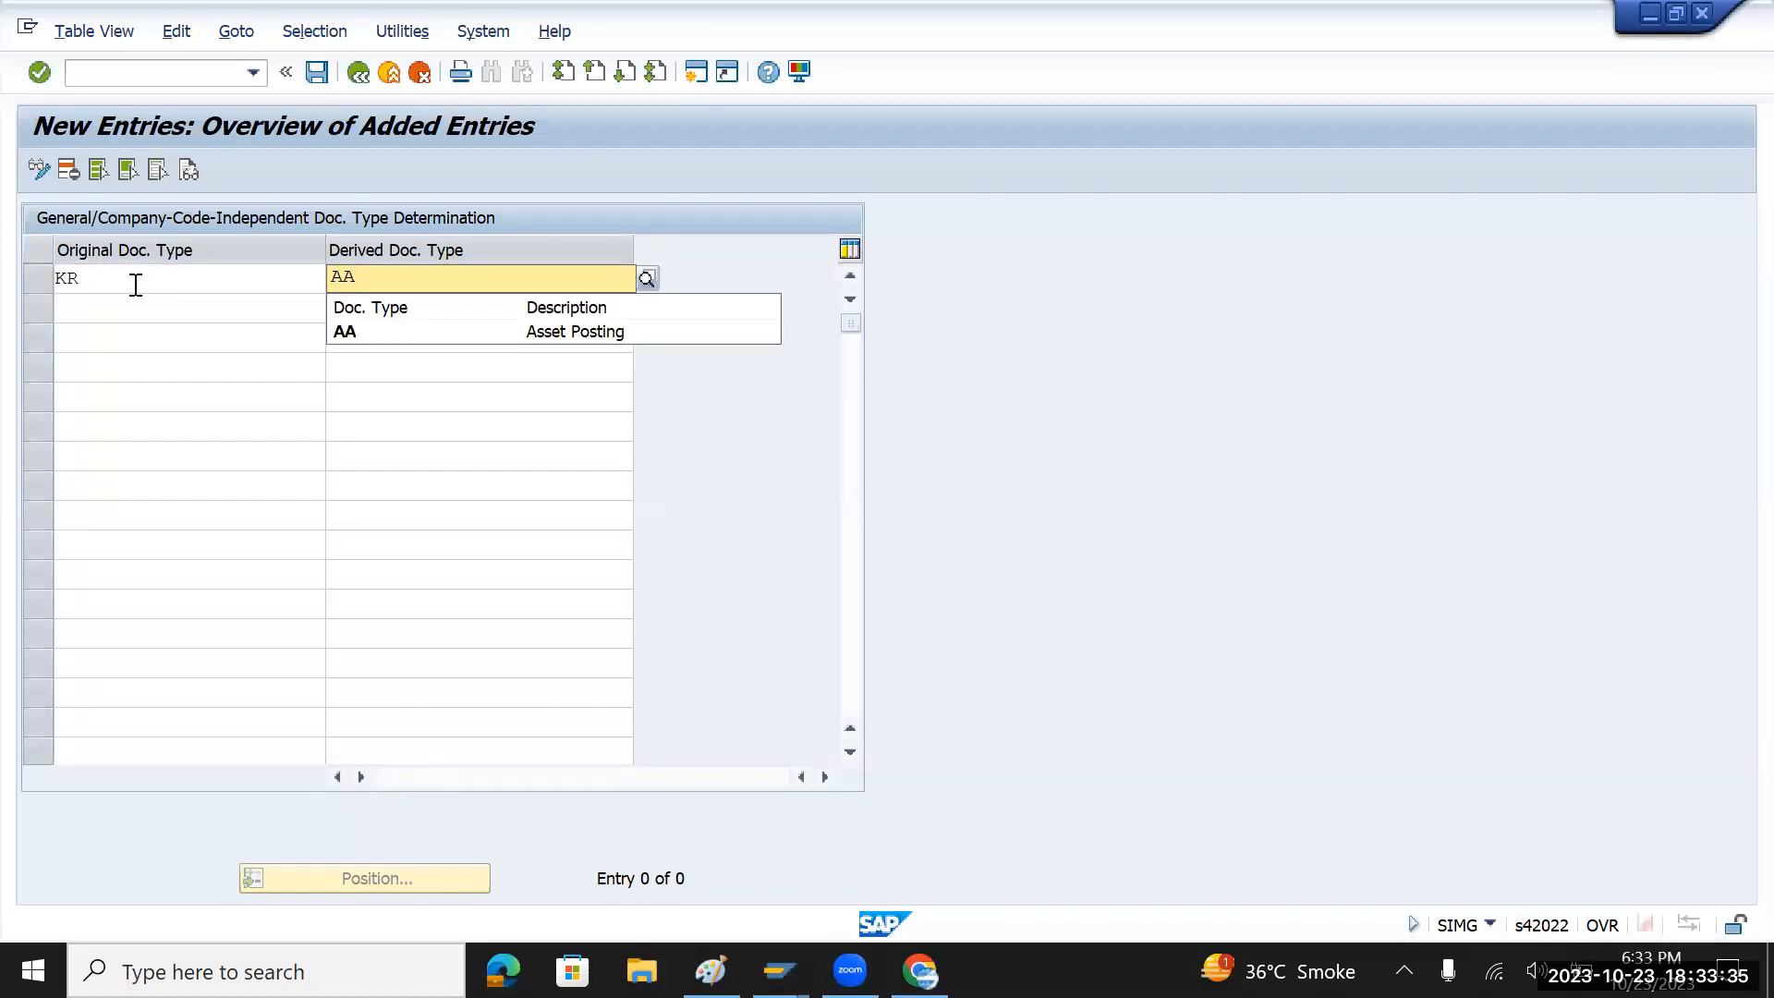
pyautogui.click(128, 313)
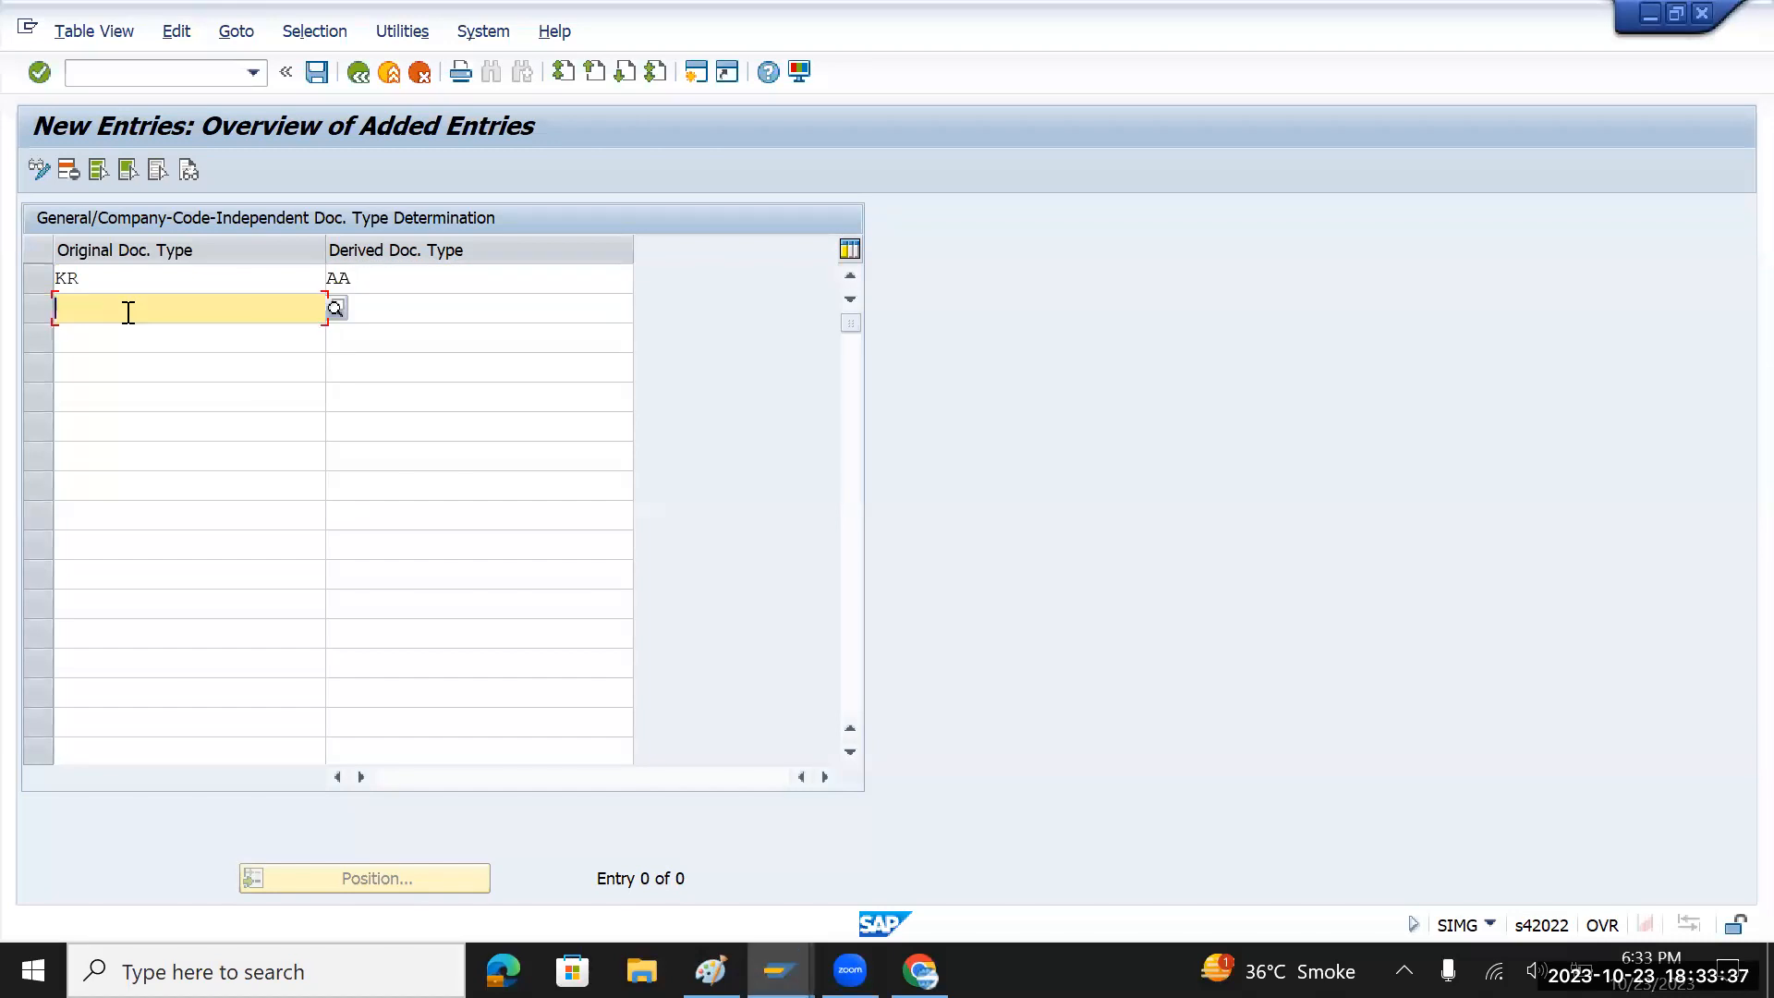
pyautogui.write('DR')
pyautogui.press('Return')
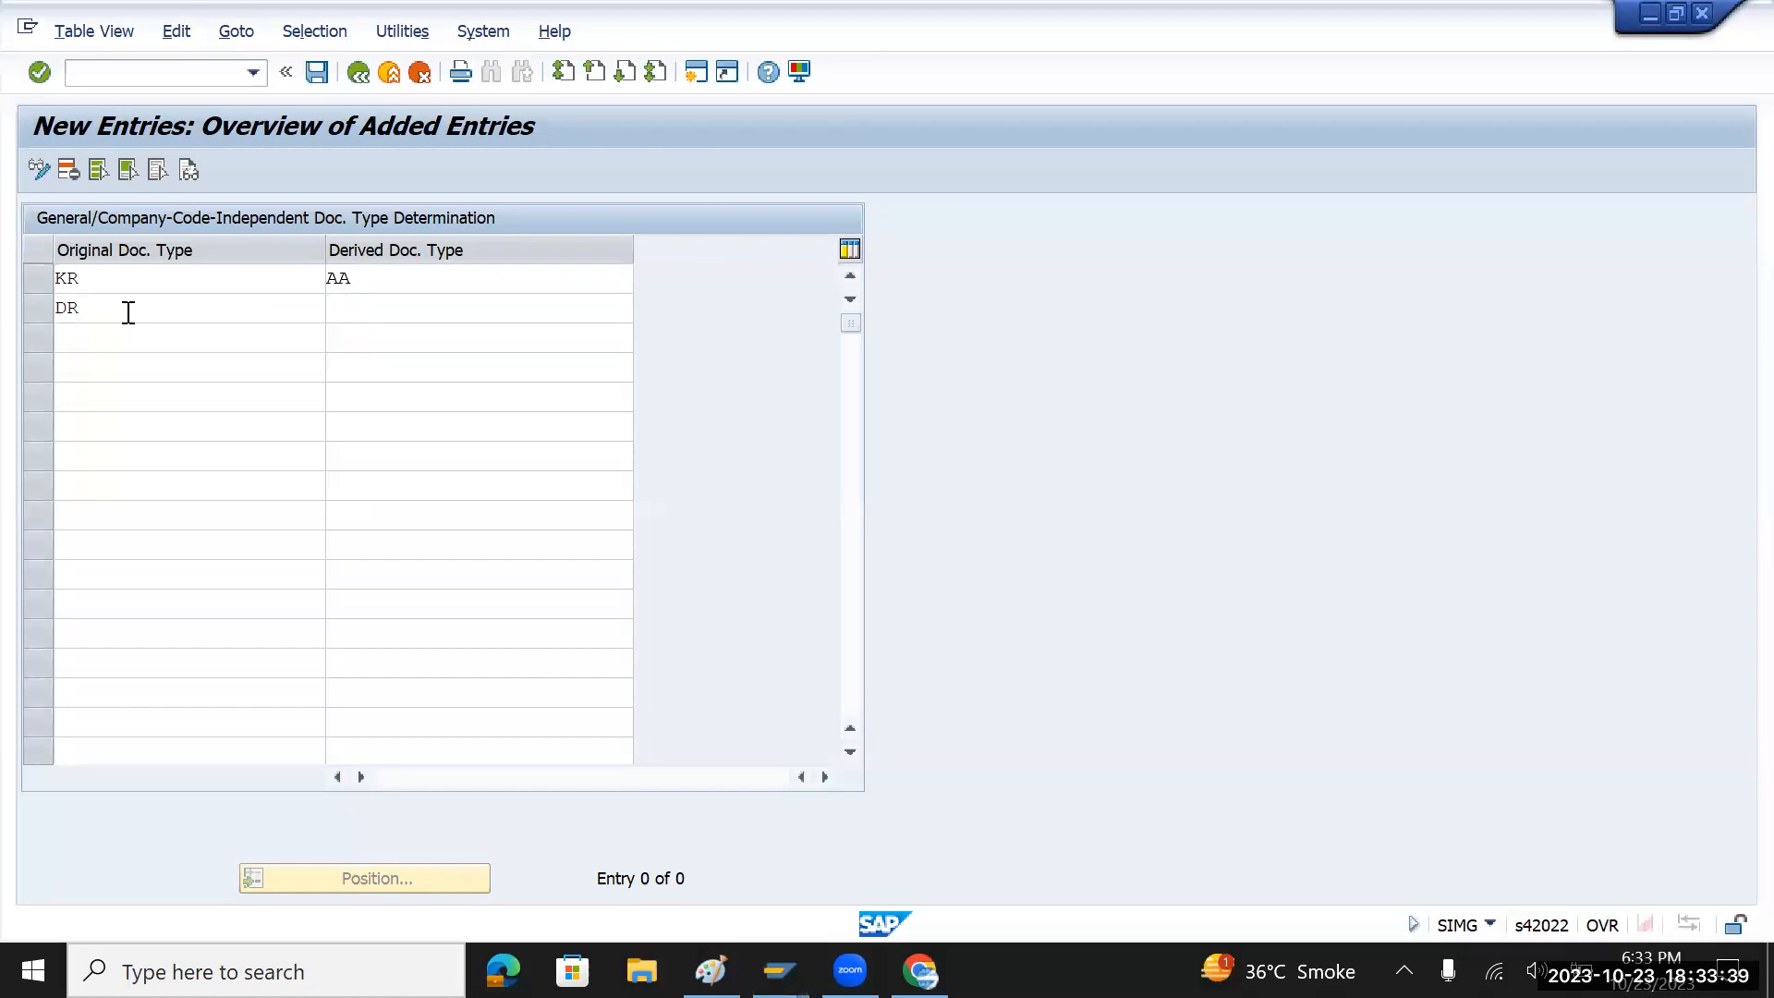
pyautogui.press('Tab')
pyautogui.write('AA')
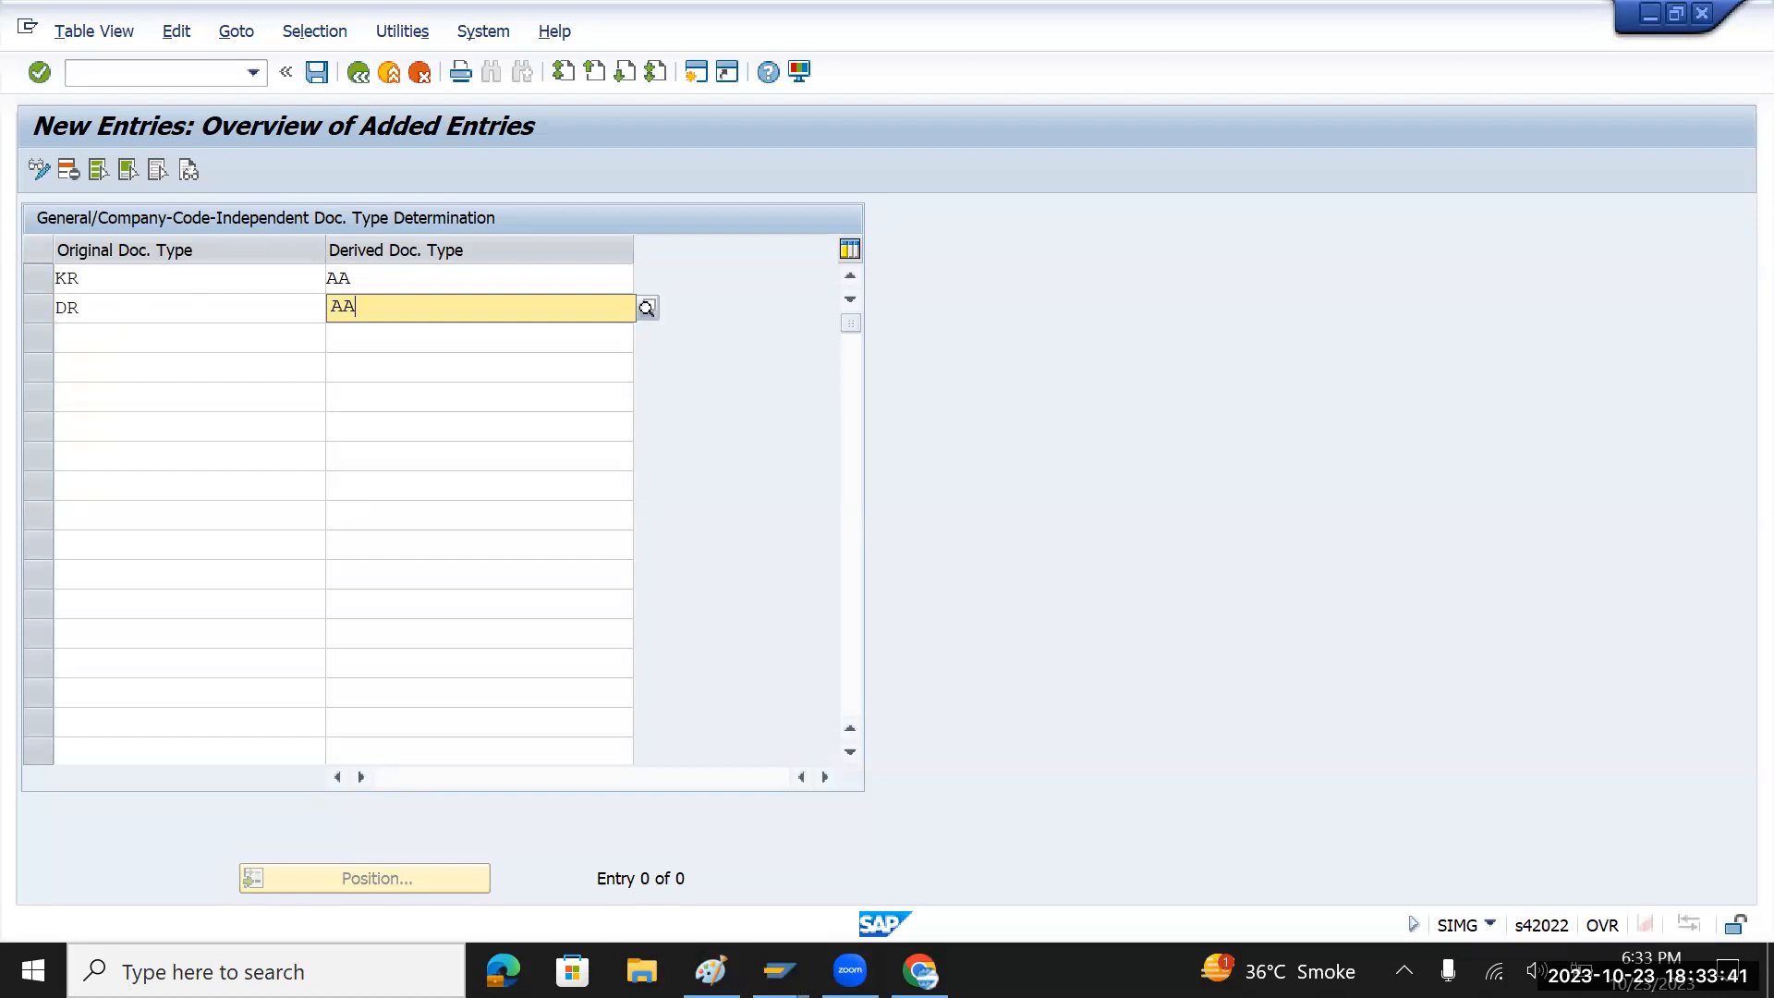
pyautogui.press('Return')
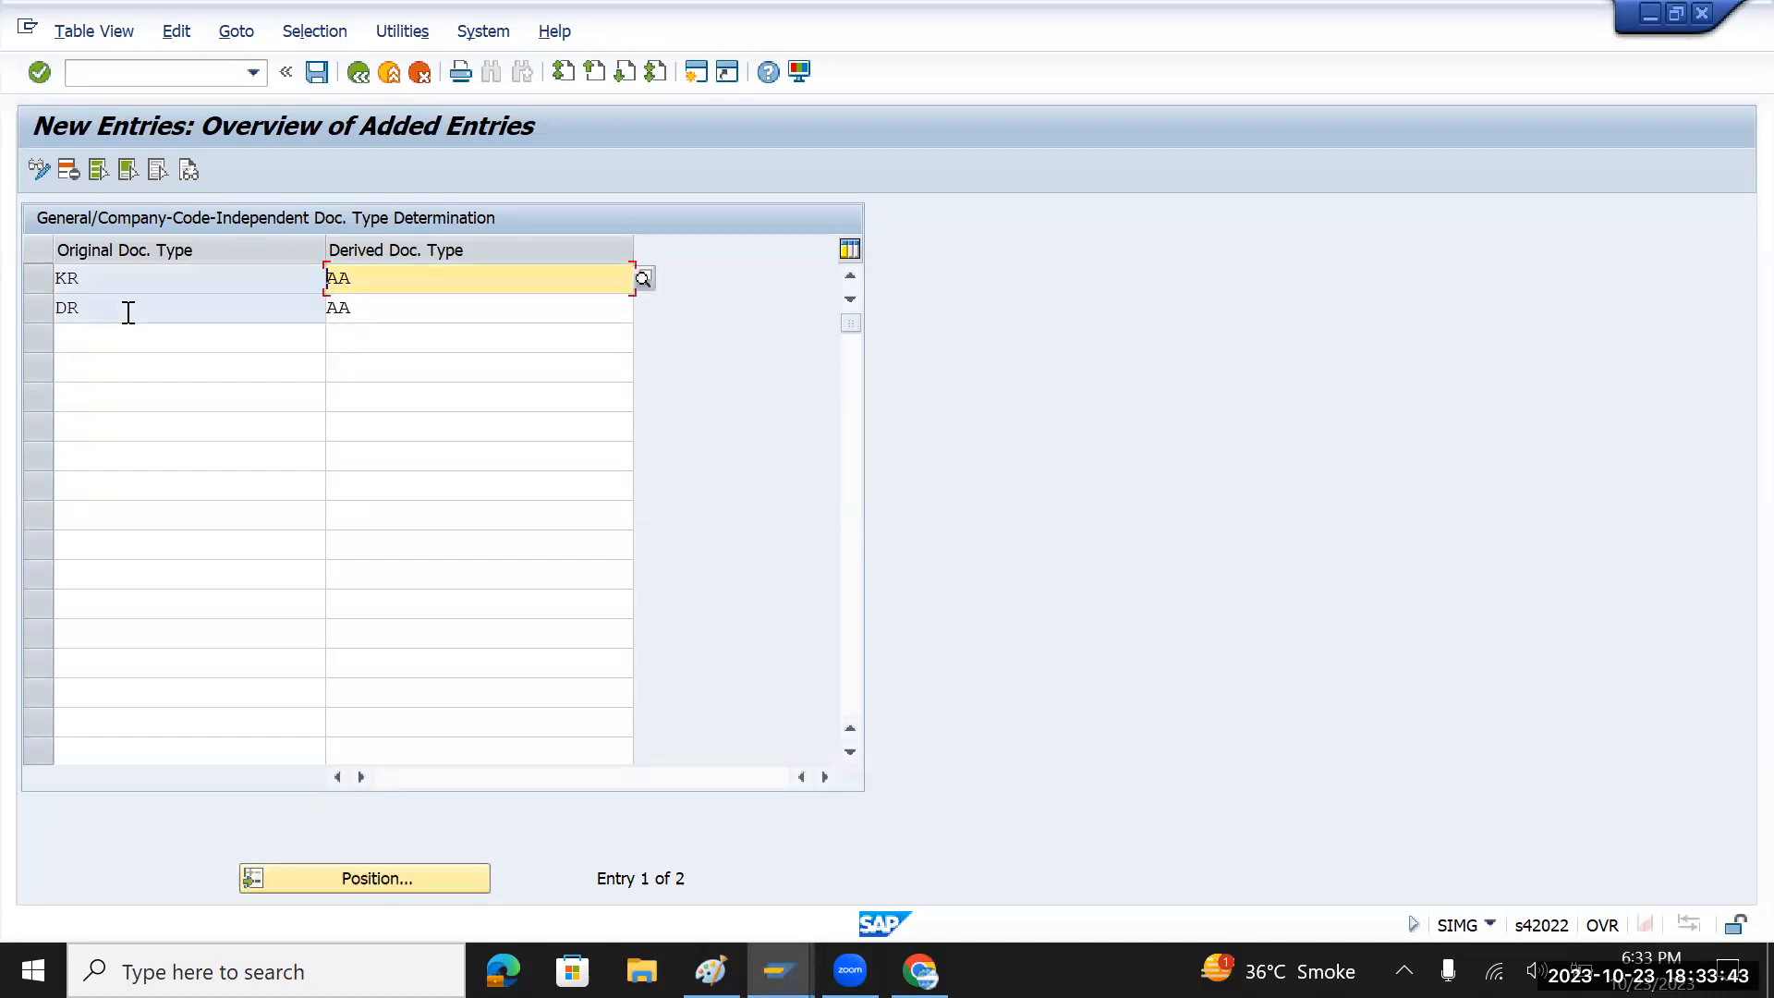
# - Save the new document type entries, confirm the save prompt and return to the IMG structure
pyautogui.click(316, 72)
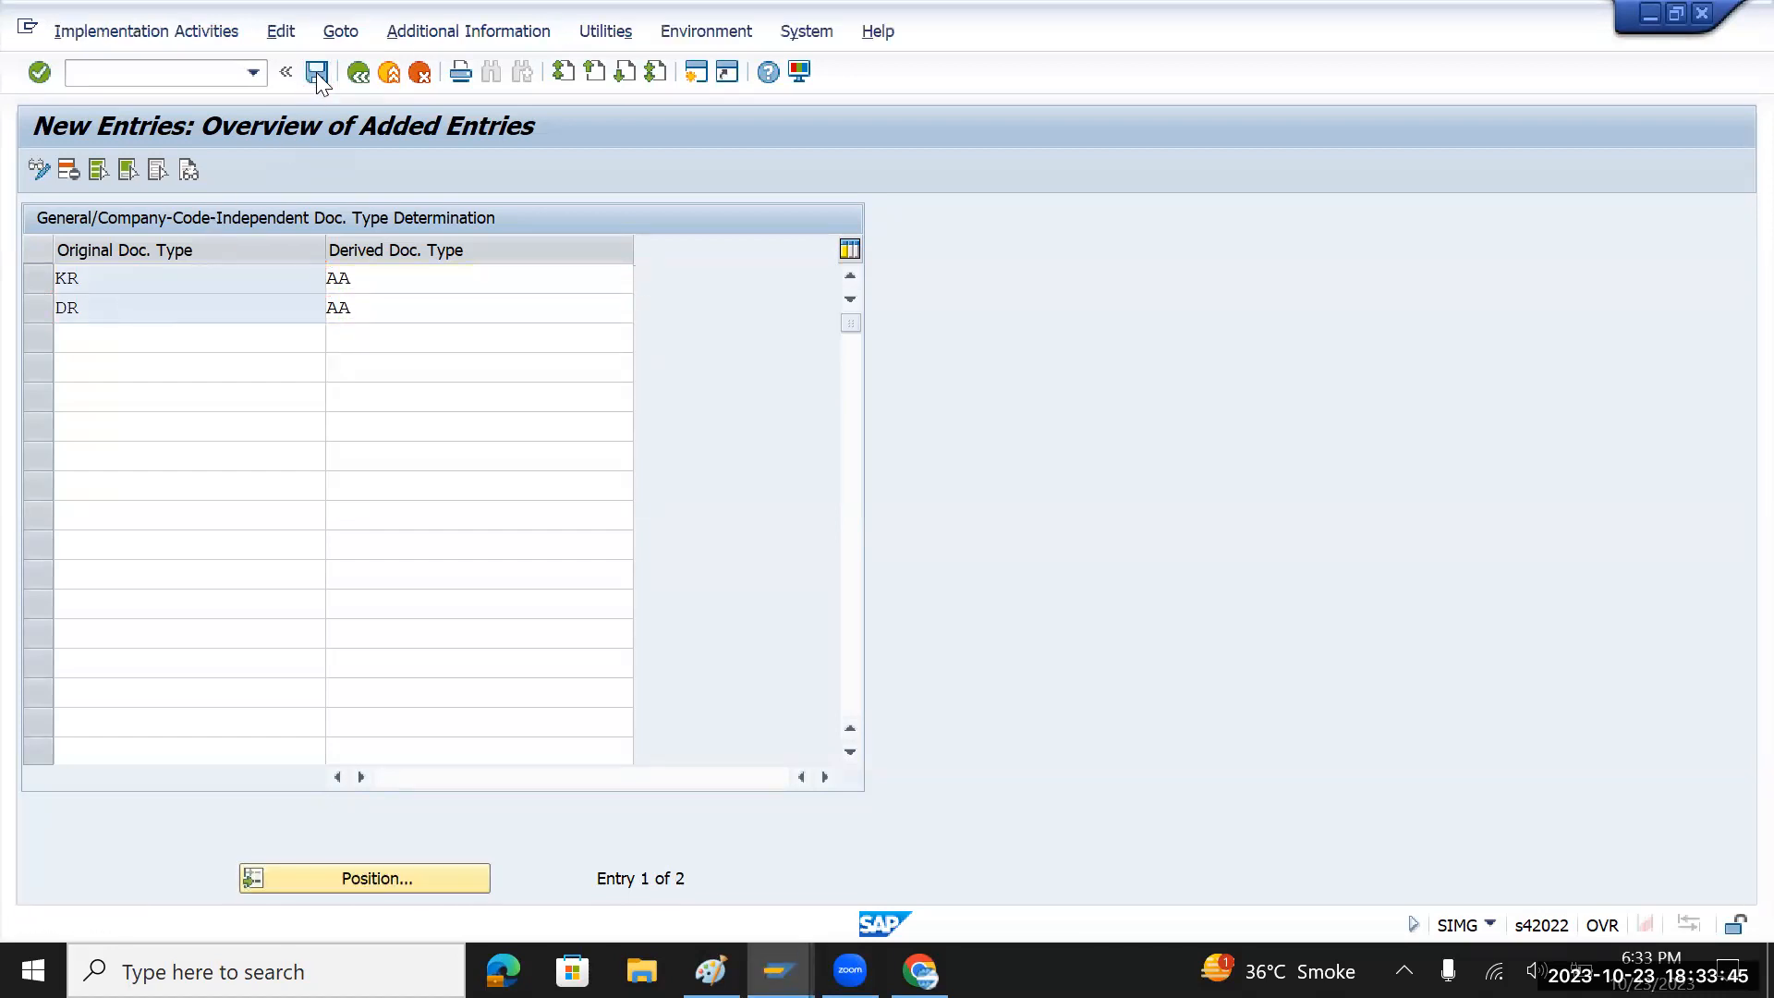
pyautogui.click(578, 476)
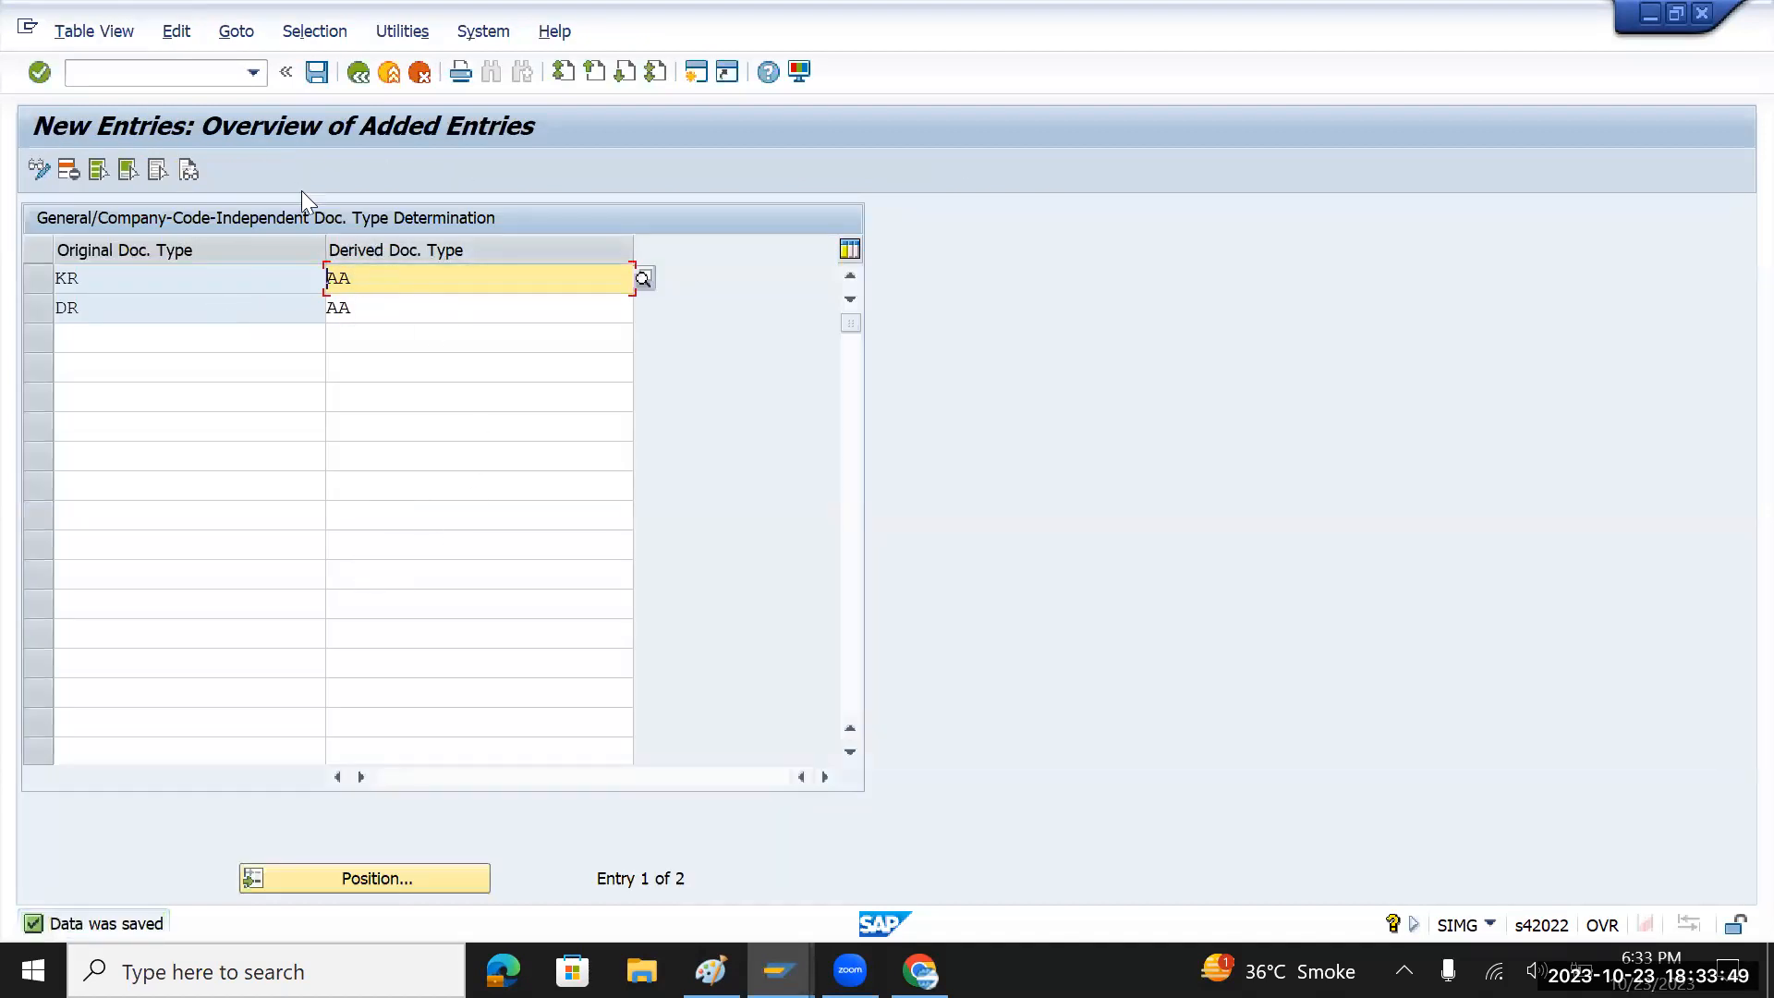
pyautogui.click(359, 73)
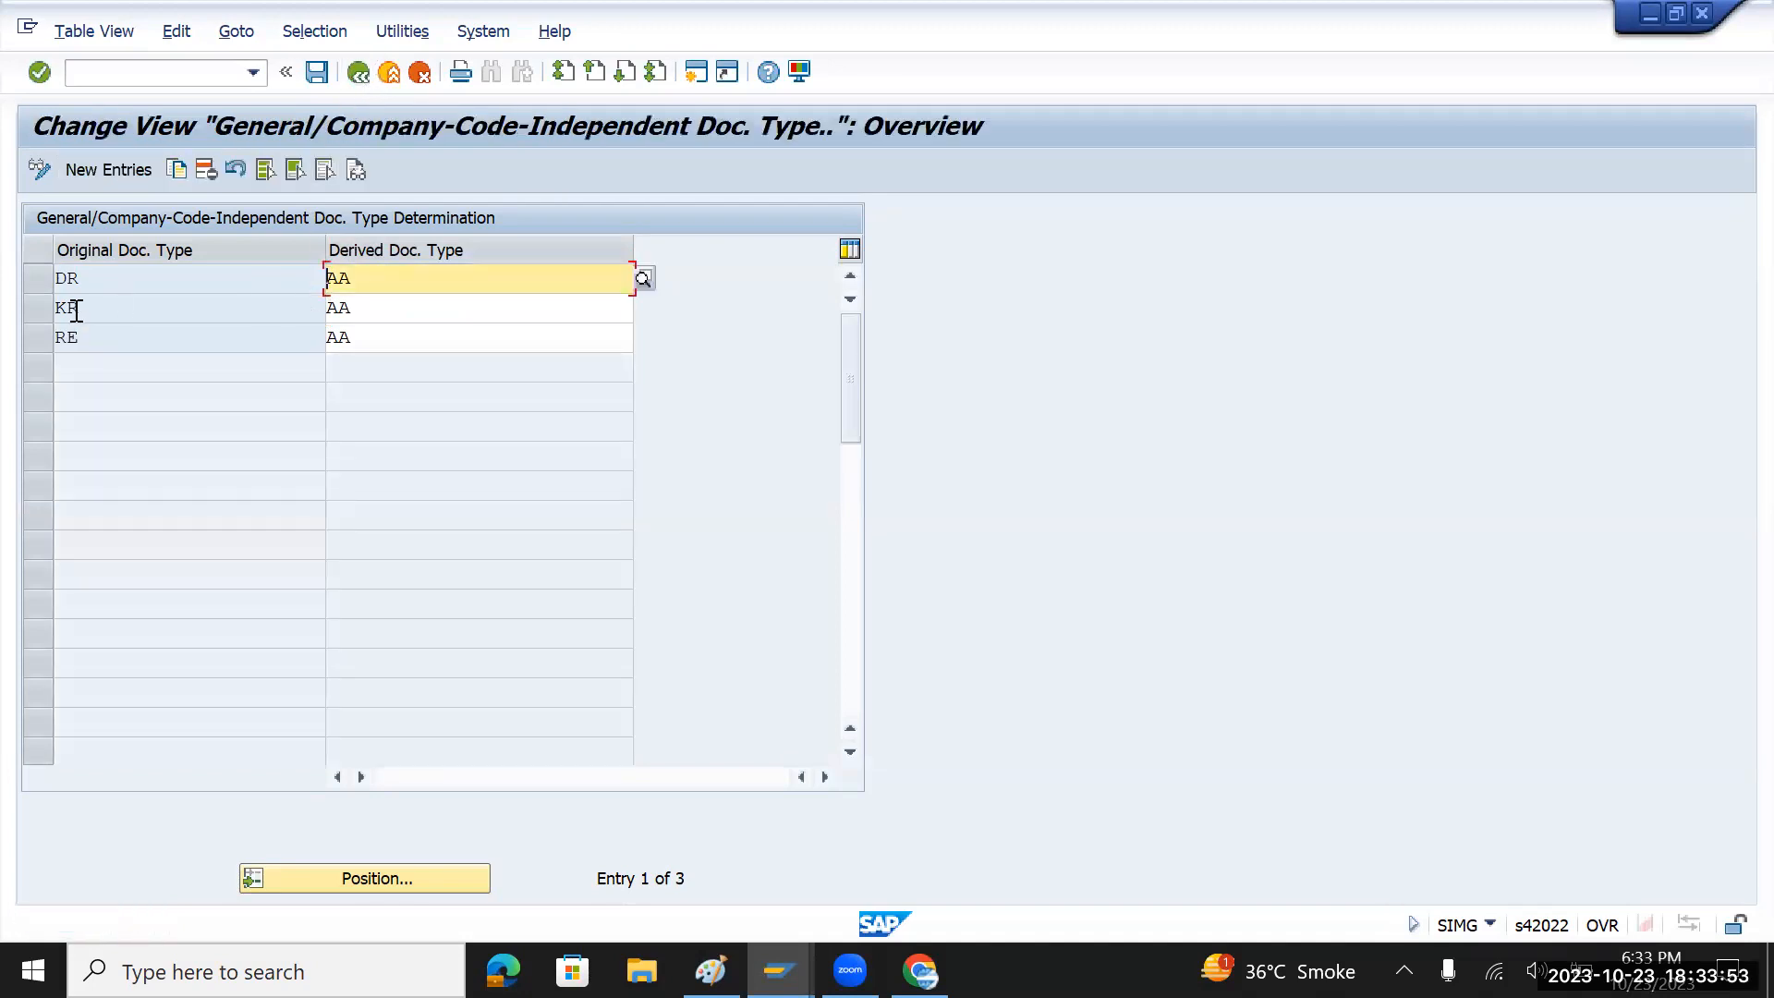
pyautogui.moveTo(92, 336); pyautogui.dragTo(51, 336)
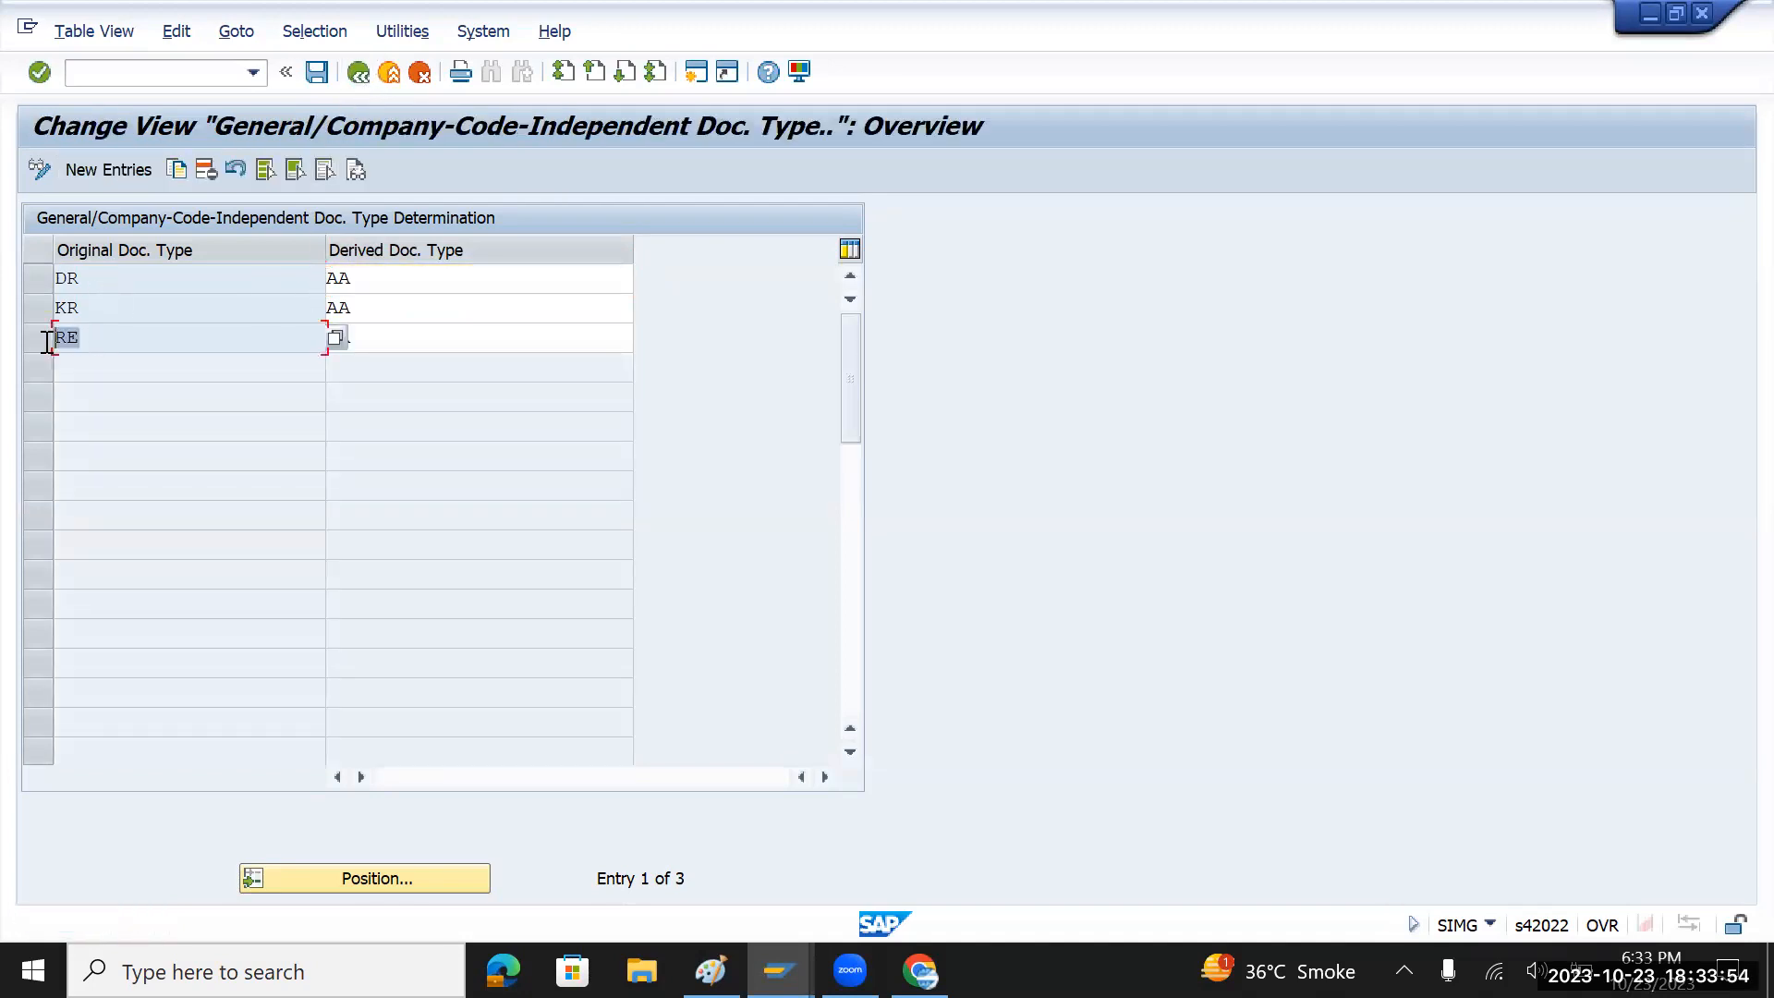
pyautogui.click(319, 78)
pyautogui.click(364, 76)
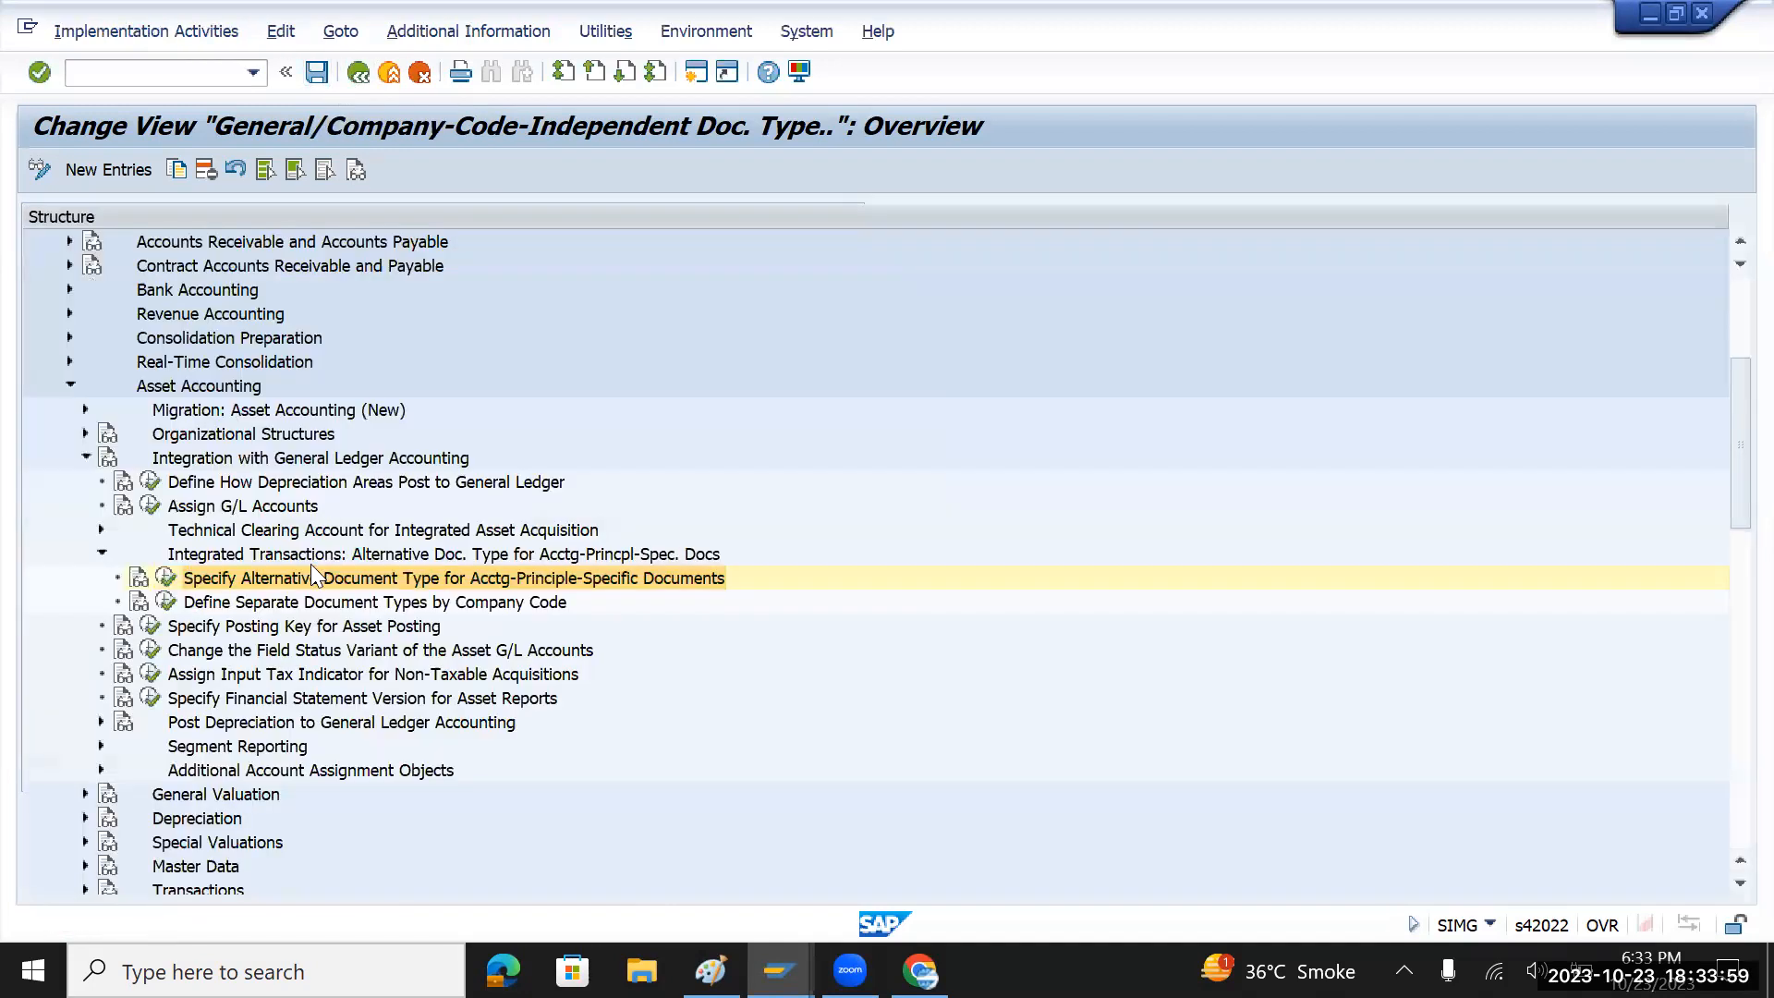
# - Review the document type mappings in the company-code-specific activity and again in the alternative document type activity, and return to the IMG structure
pyautogui.click(167, 604)
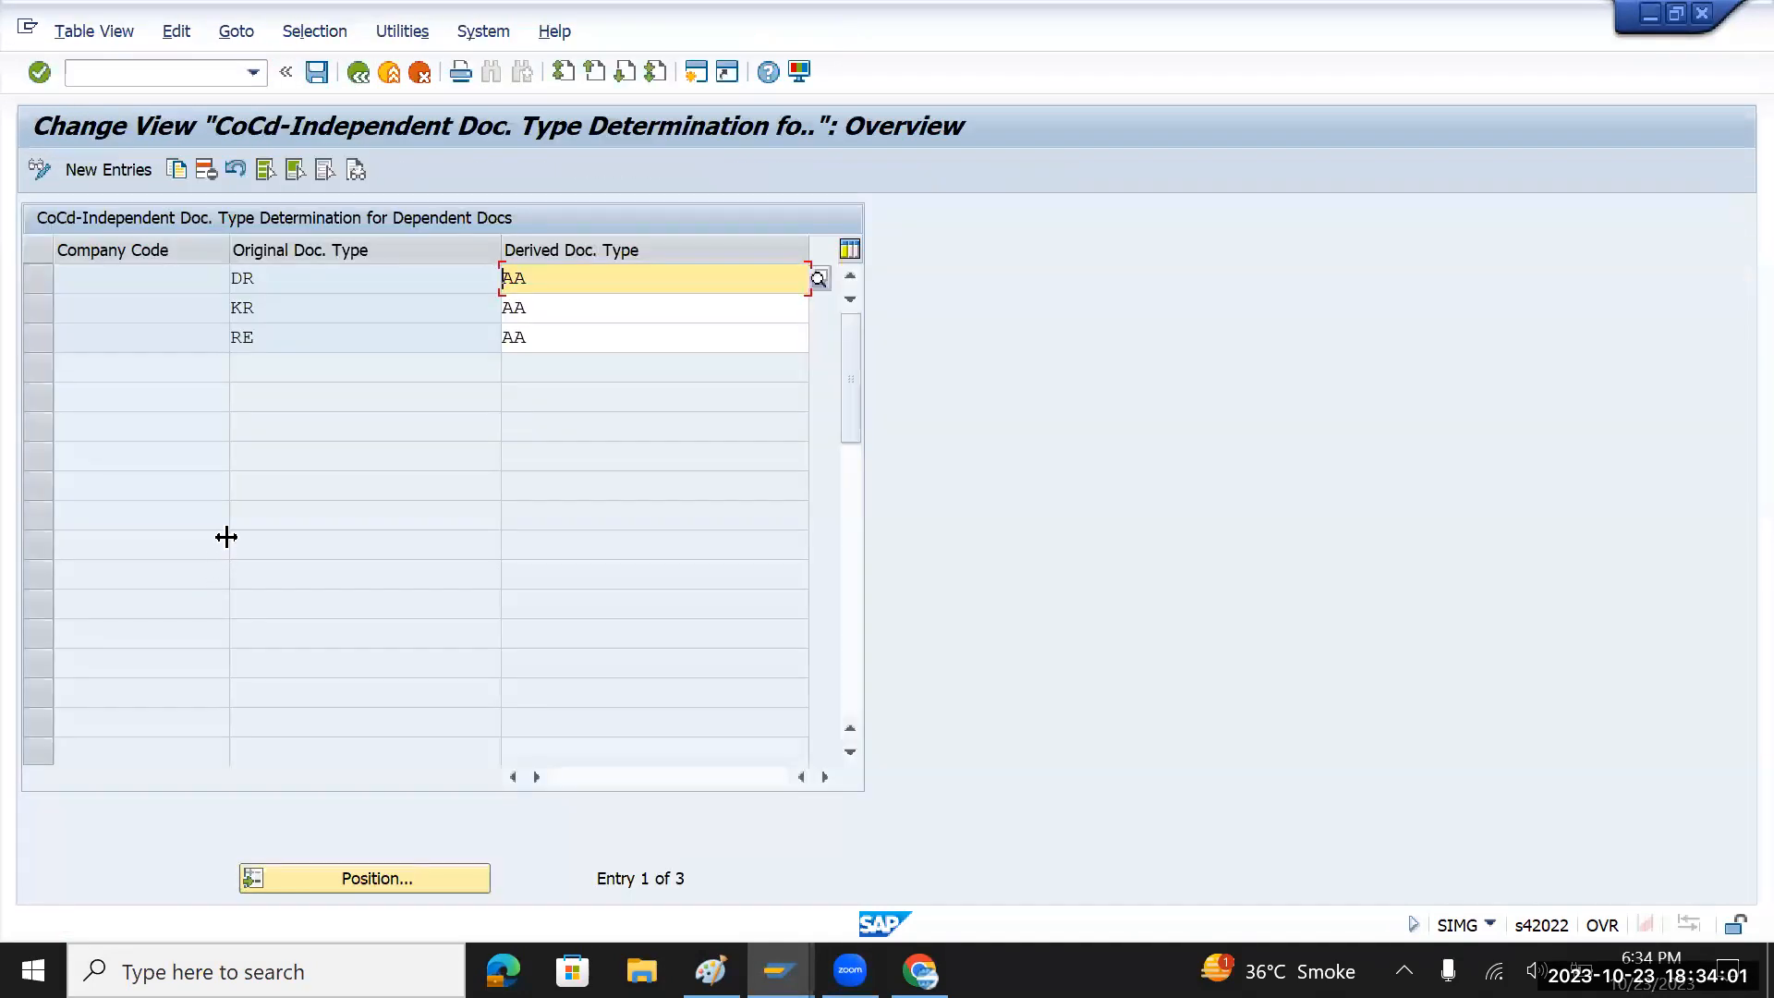
pyautogui.click(356, 78)
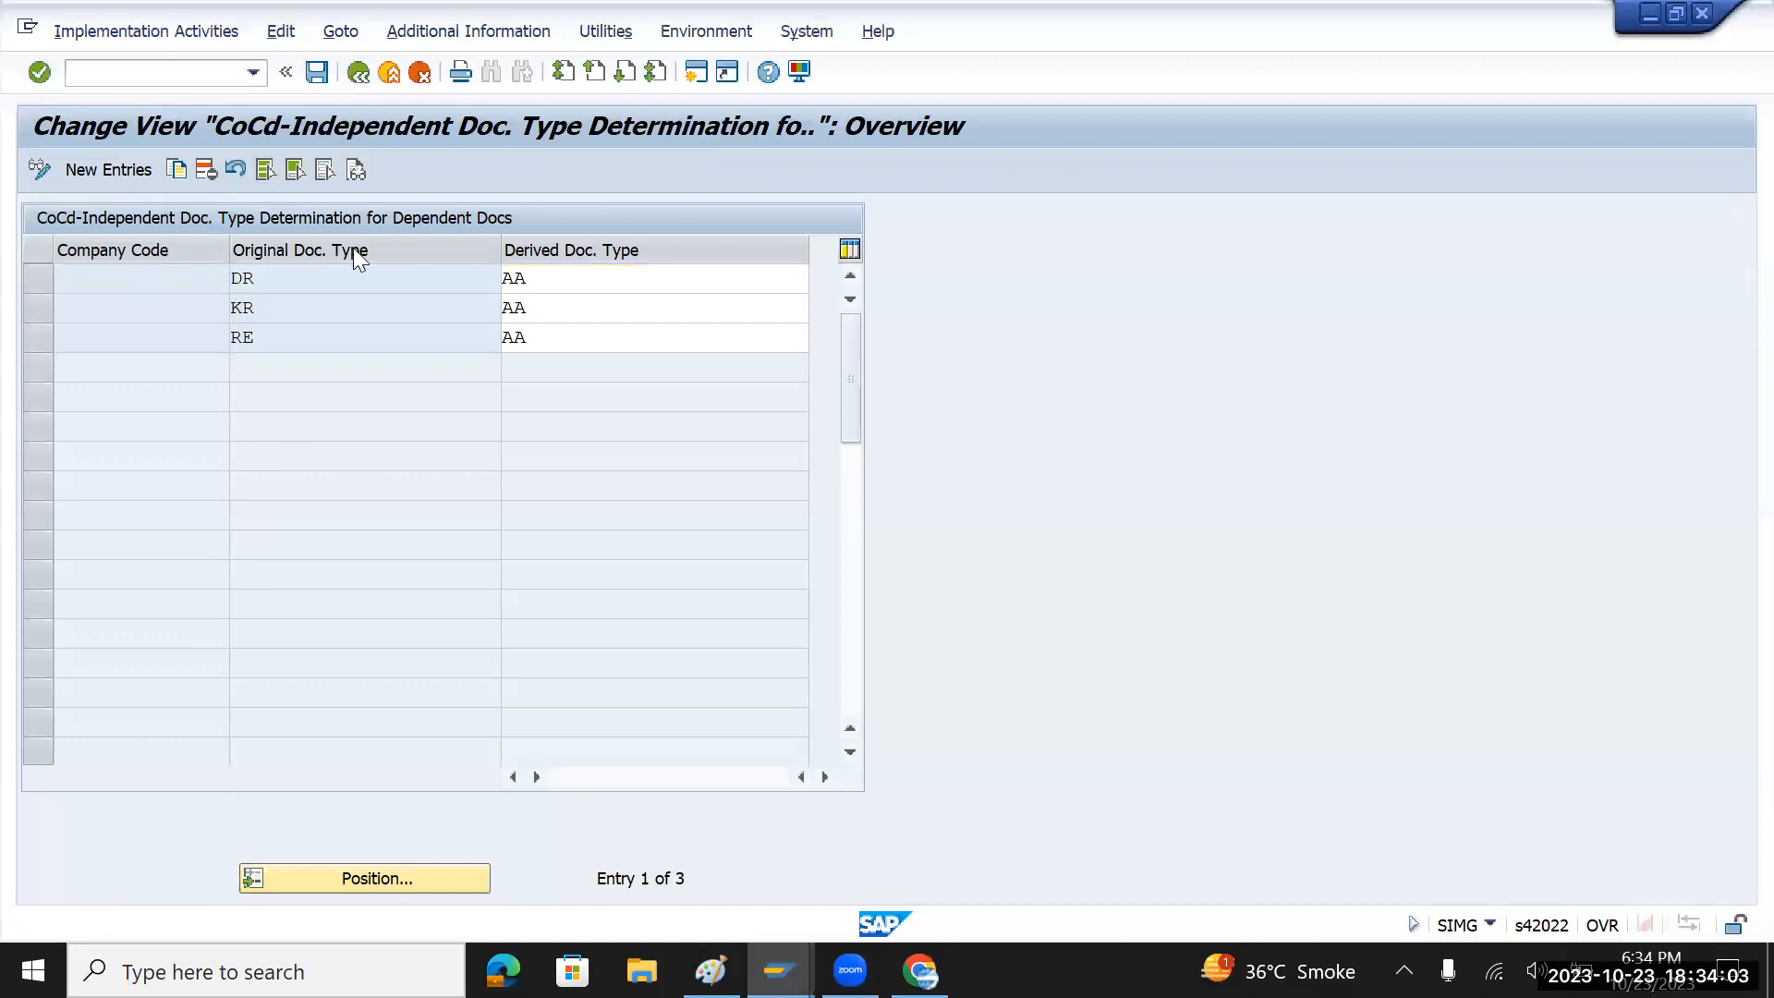
pyautogui.click(165, 579)
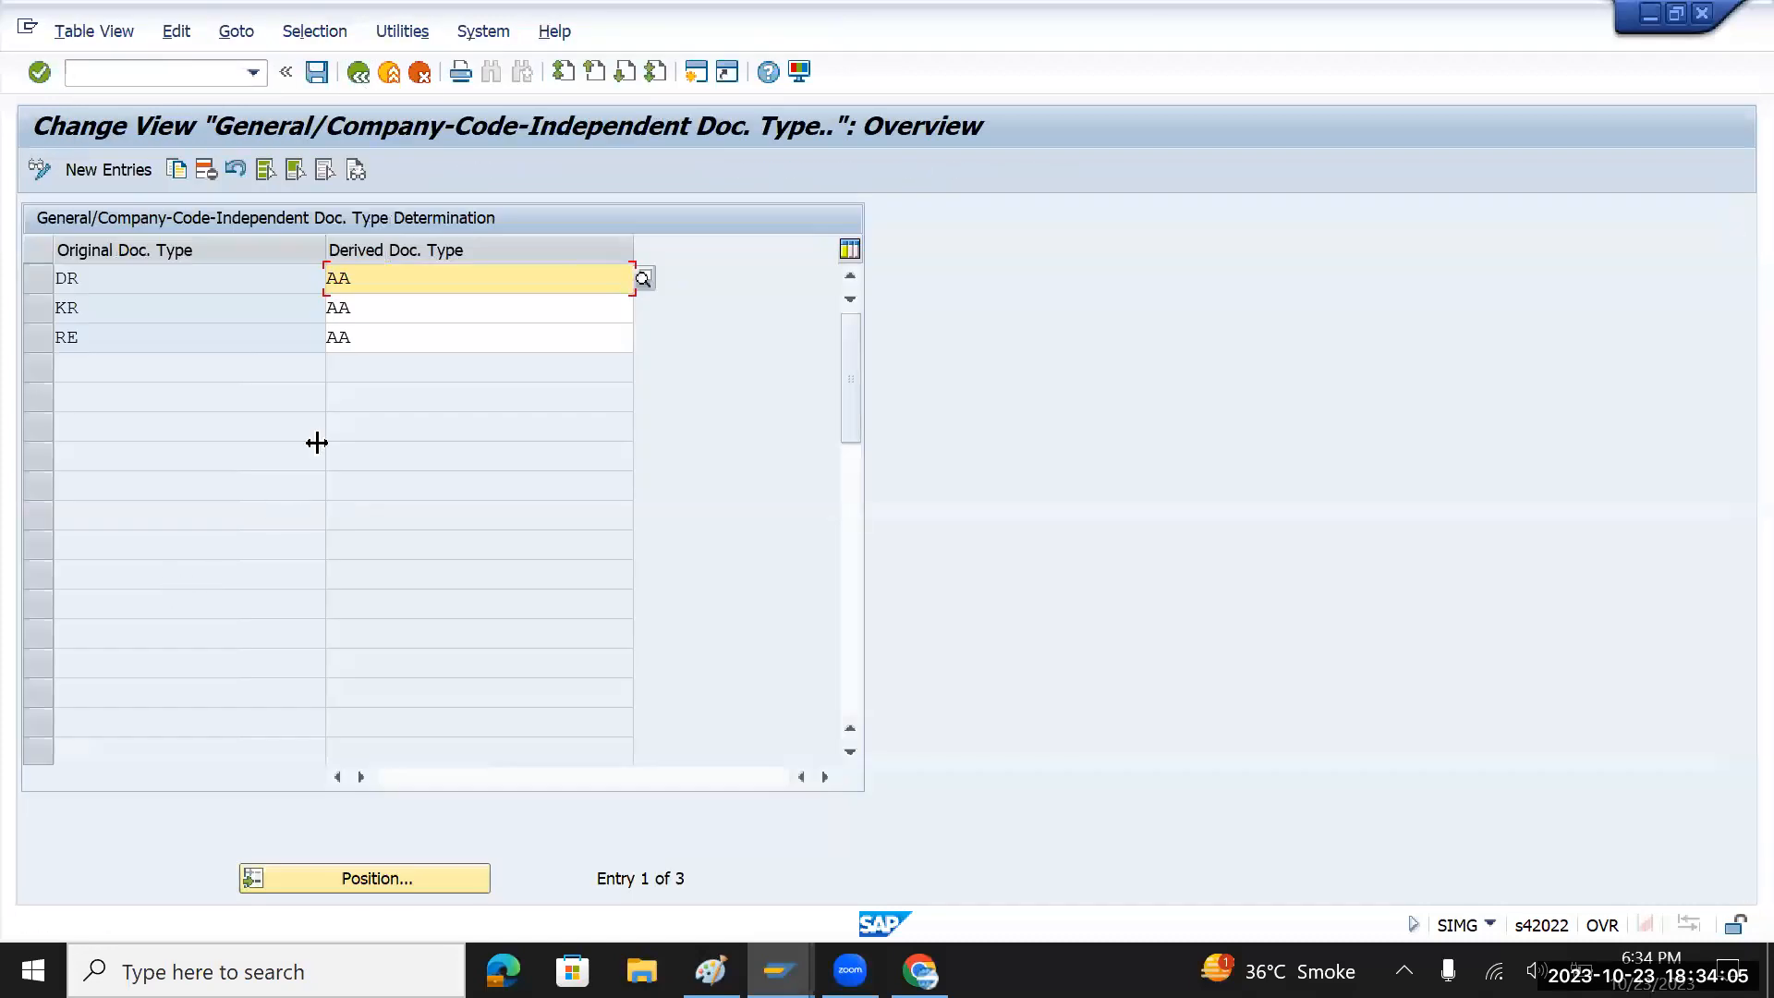
pyautogui.click(315, 74)
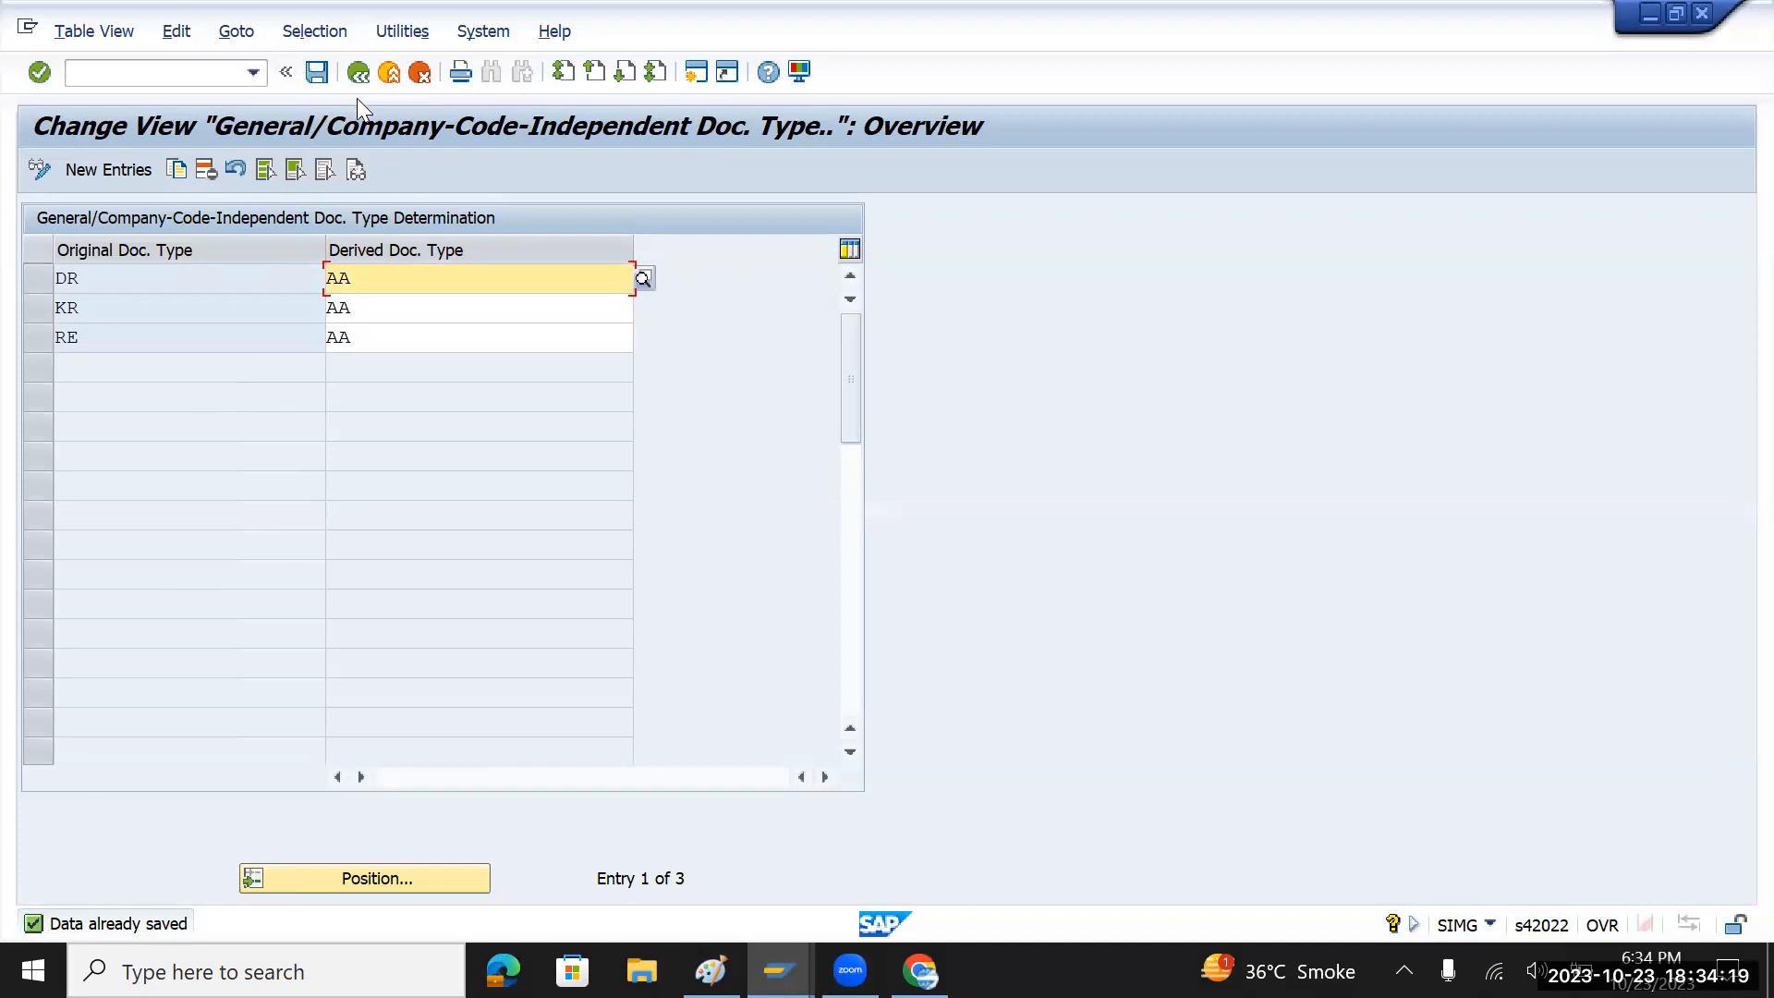
pyautogui.click(314, 74)
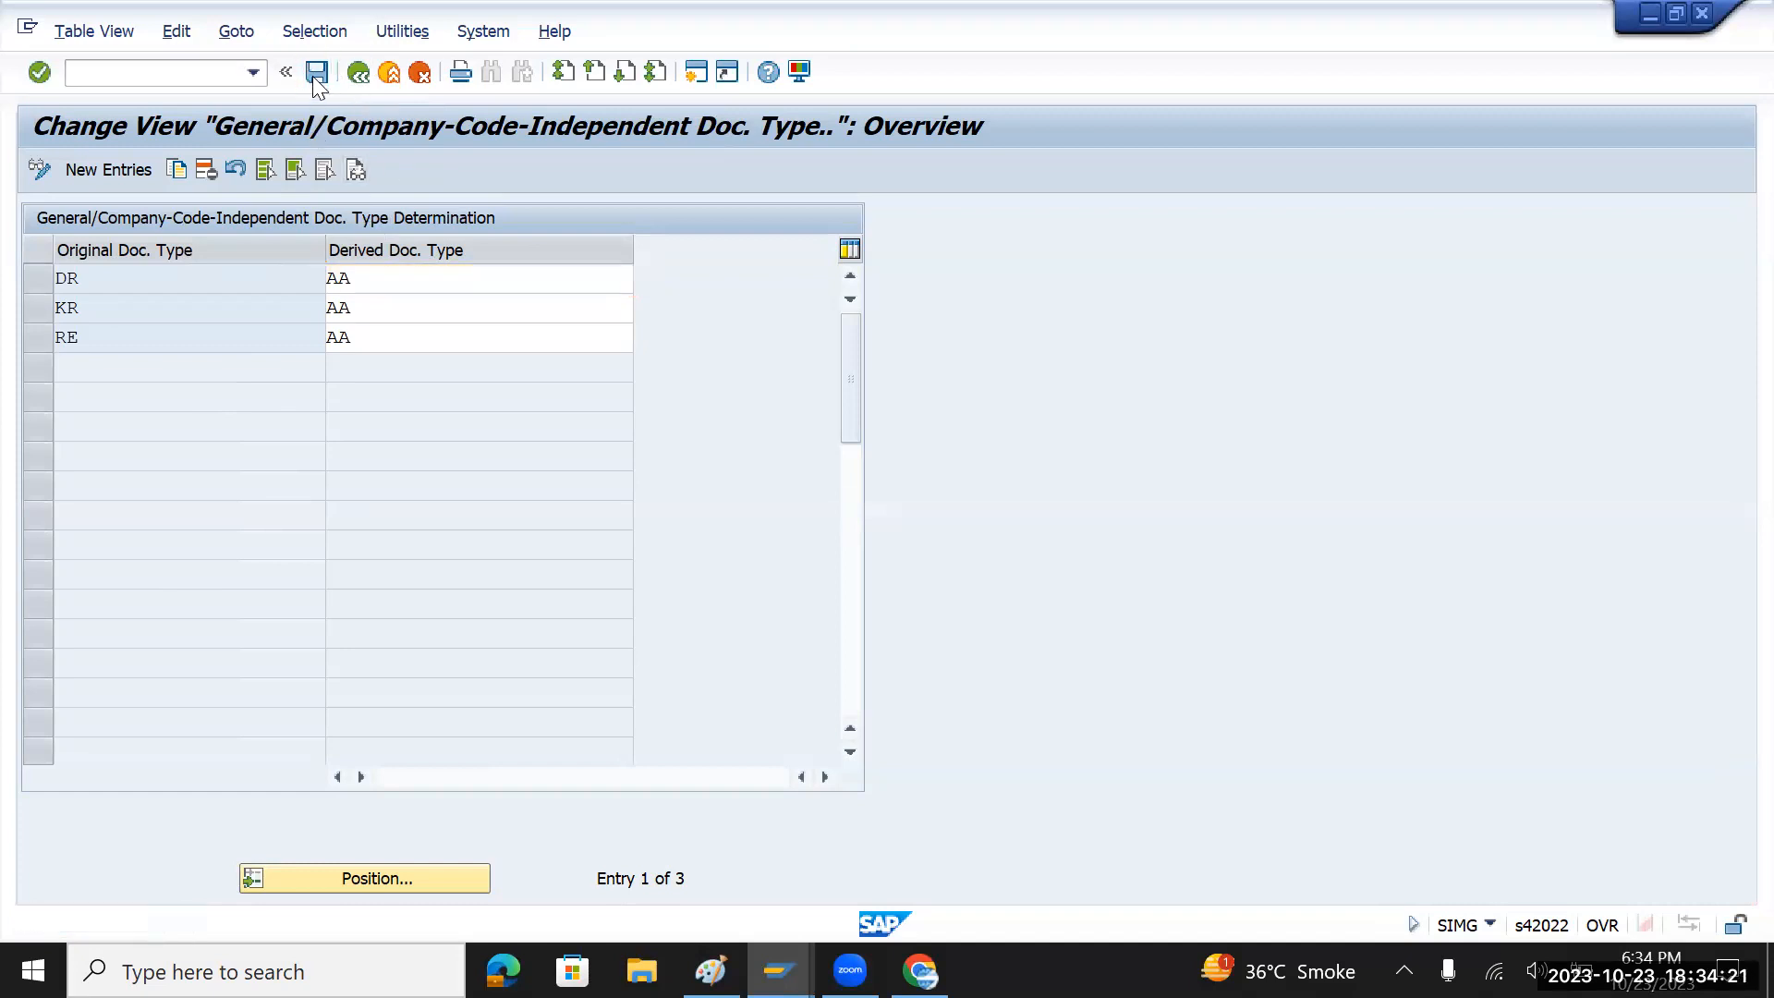
pyautogui.click(357, 74)
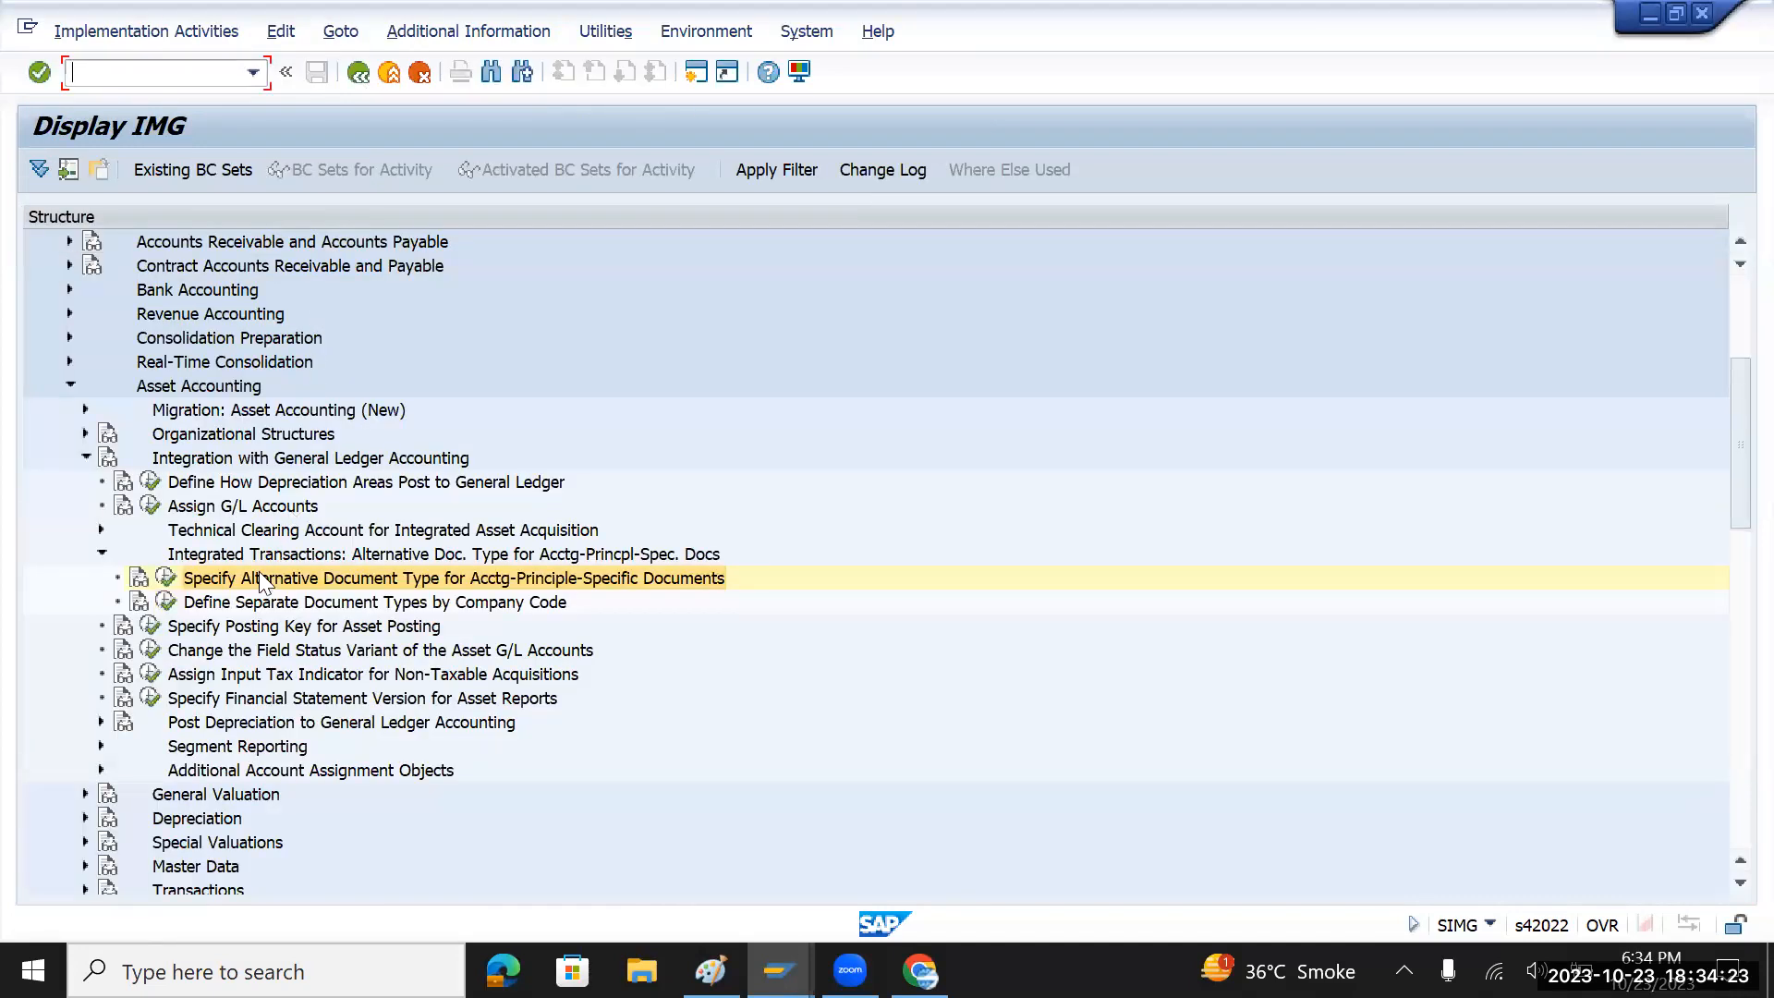
# - Collapse Integration with General Ledger Accounting and examine the Parameters for Data Transfer activities under Asset Data Transfer
pyautogui.click(101, 555)
pyautogui.click(86, 457)
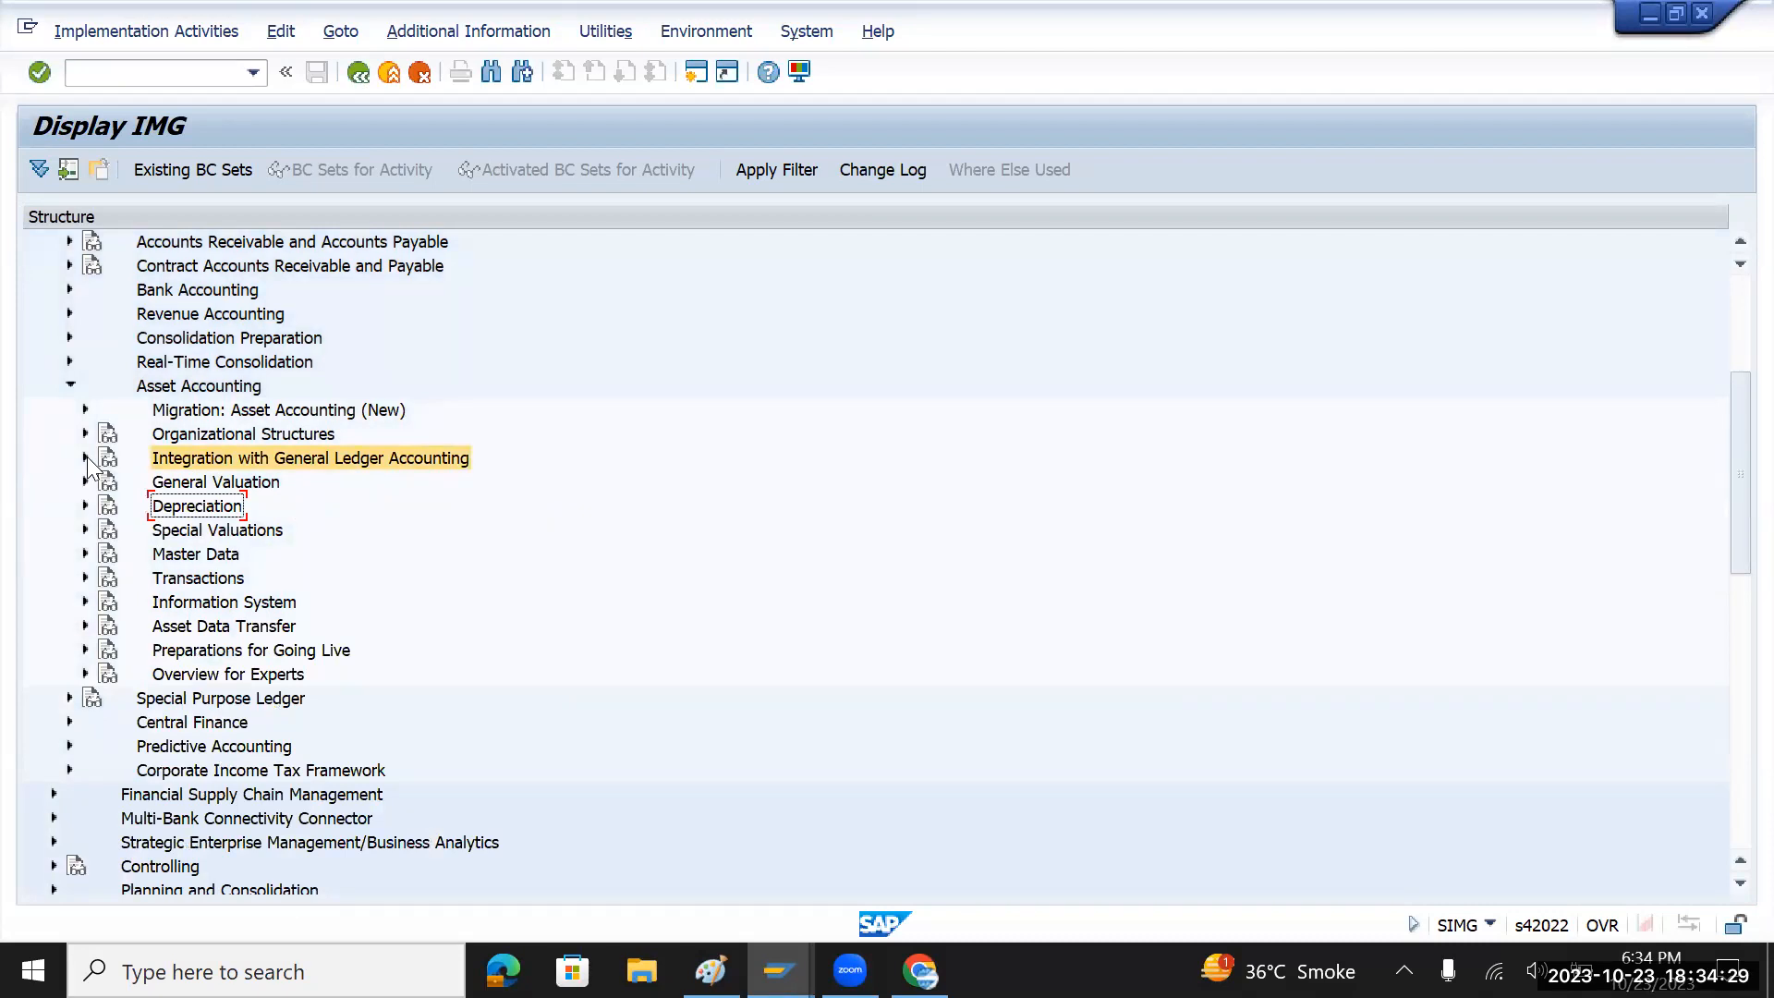
pyautogui.click(85, 626)
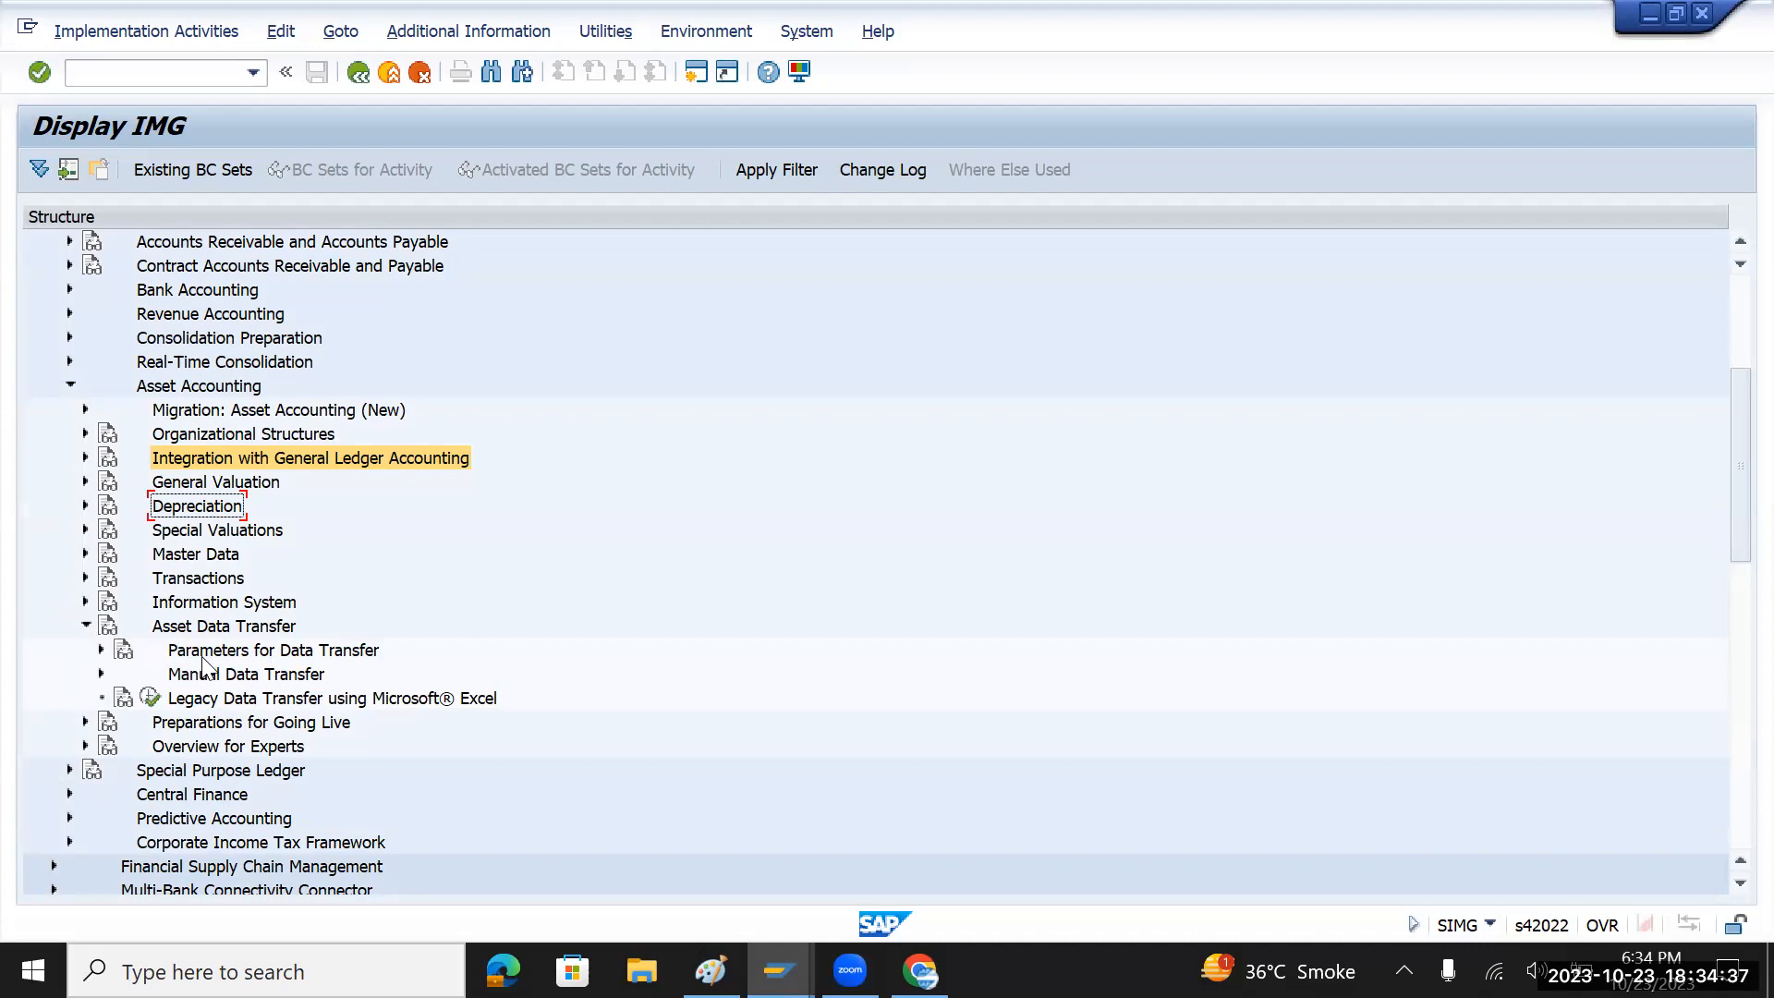
pyautogui.click(101, 651)
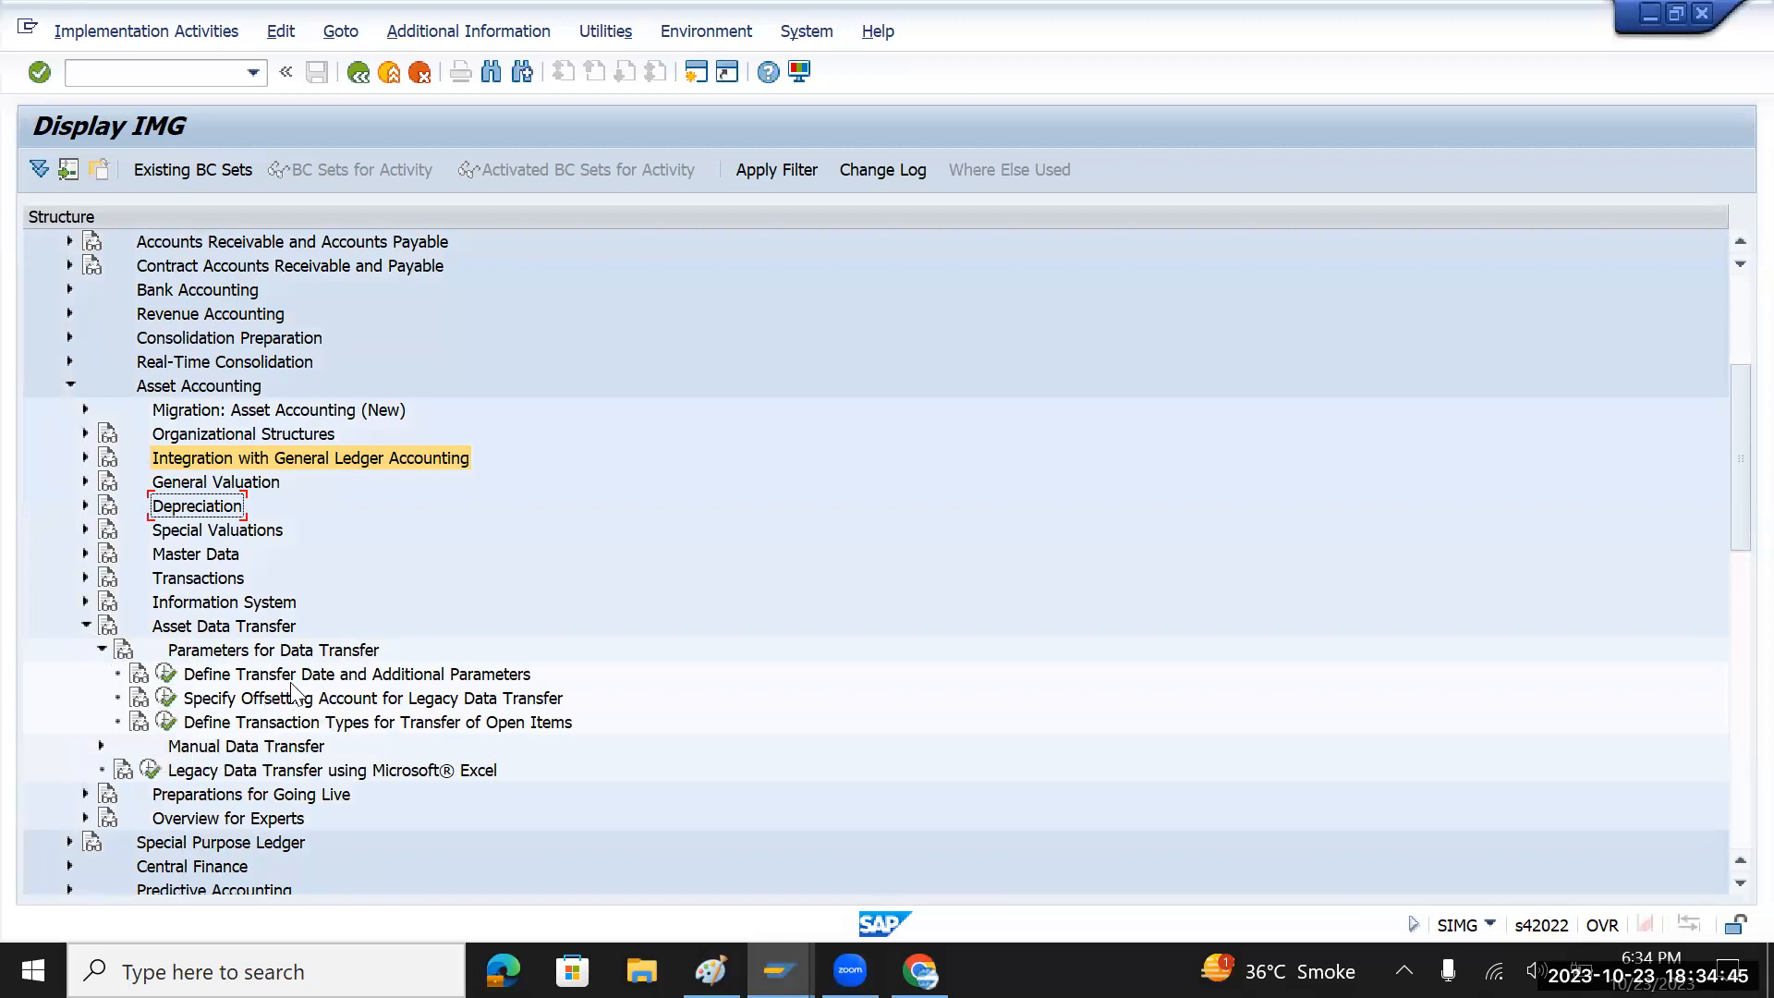
pyautogui.click(404, 680)
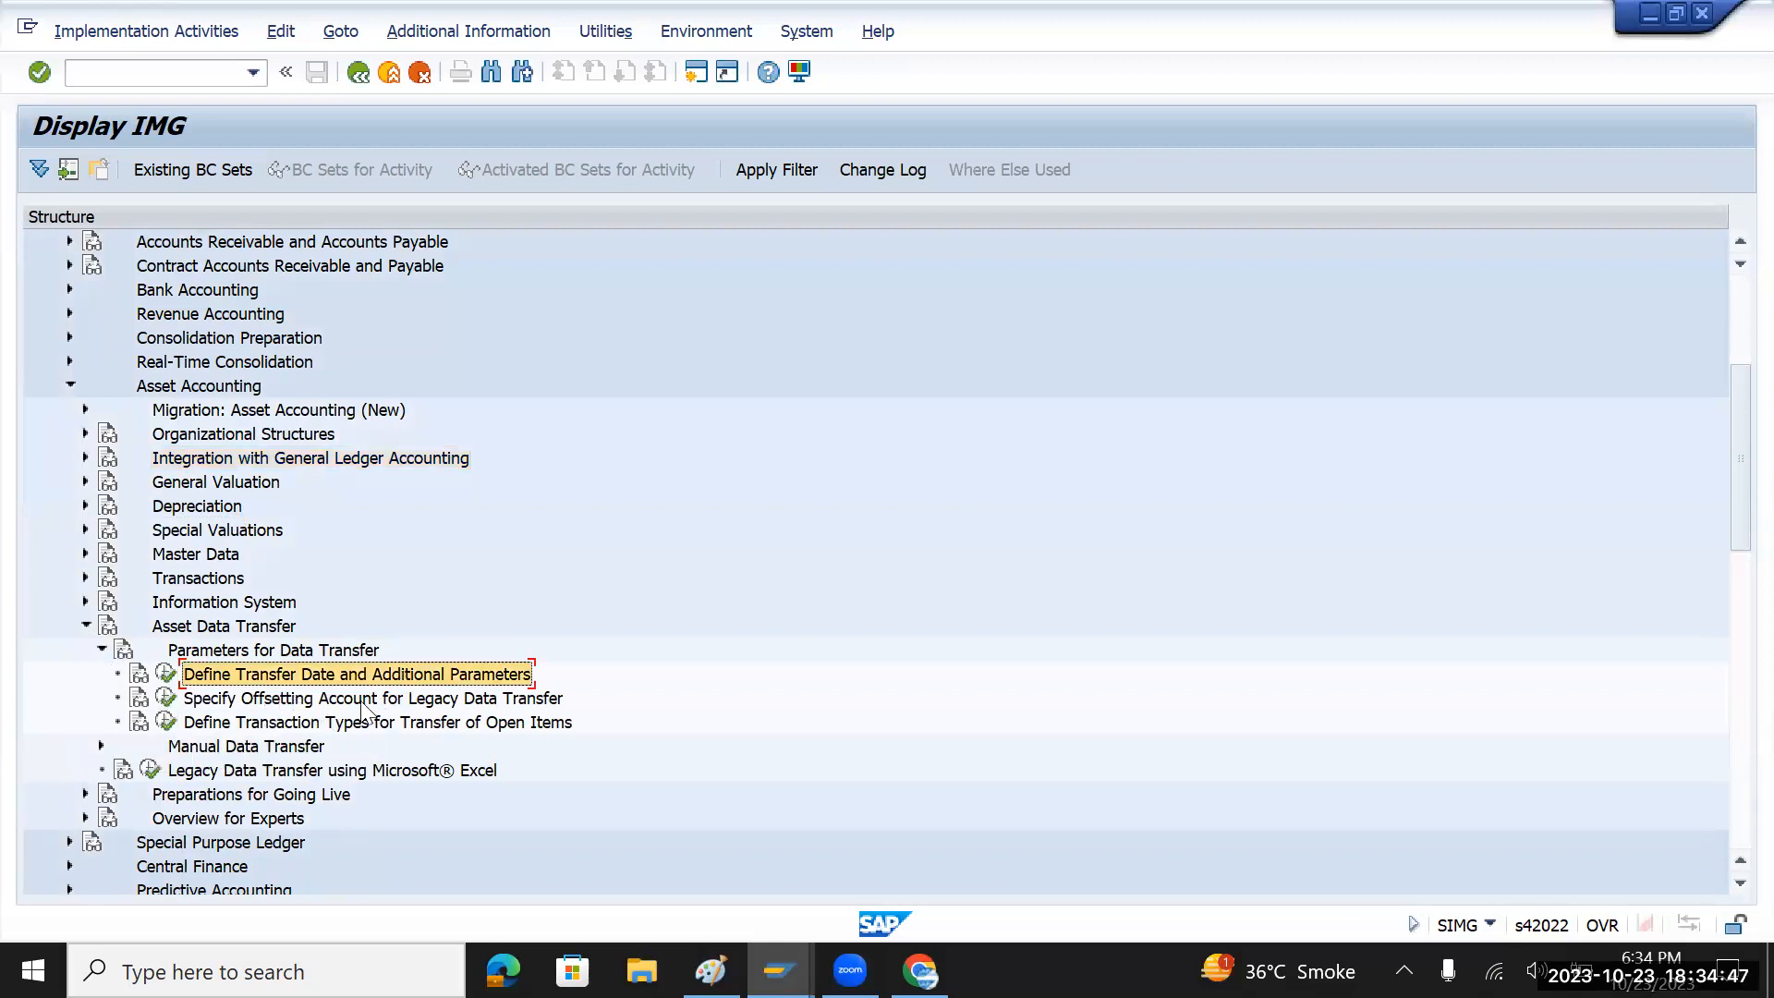
pyautogui.click(365, 702)
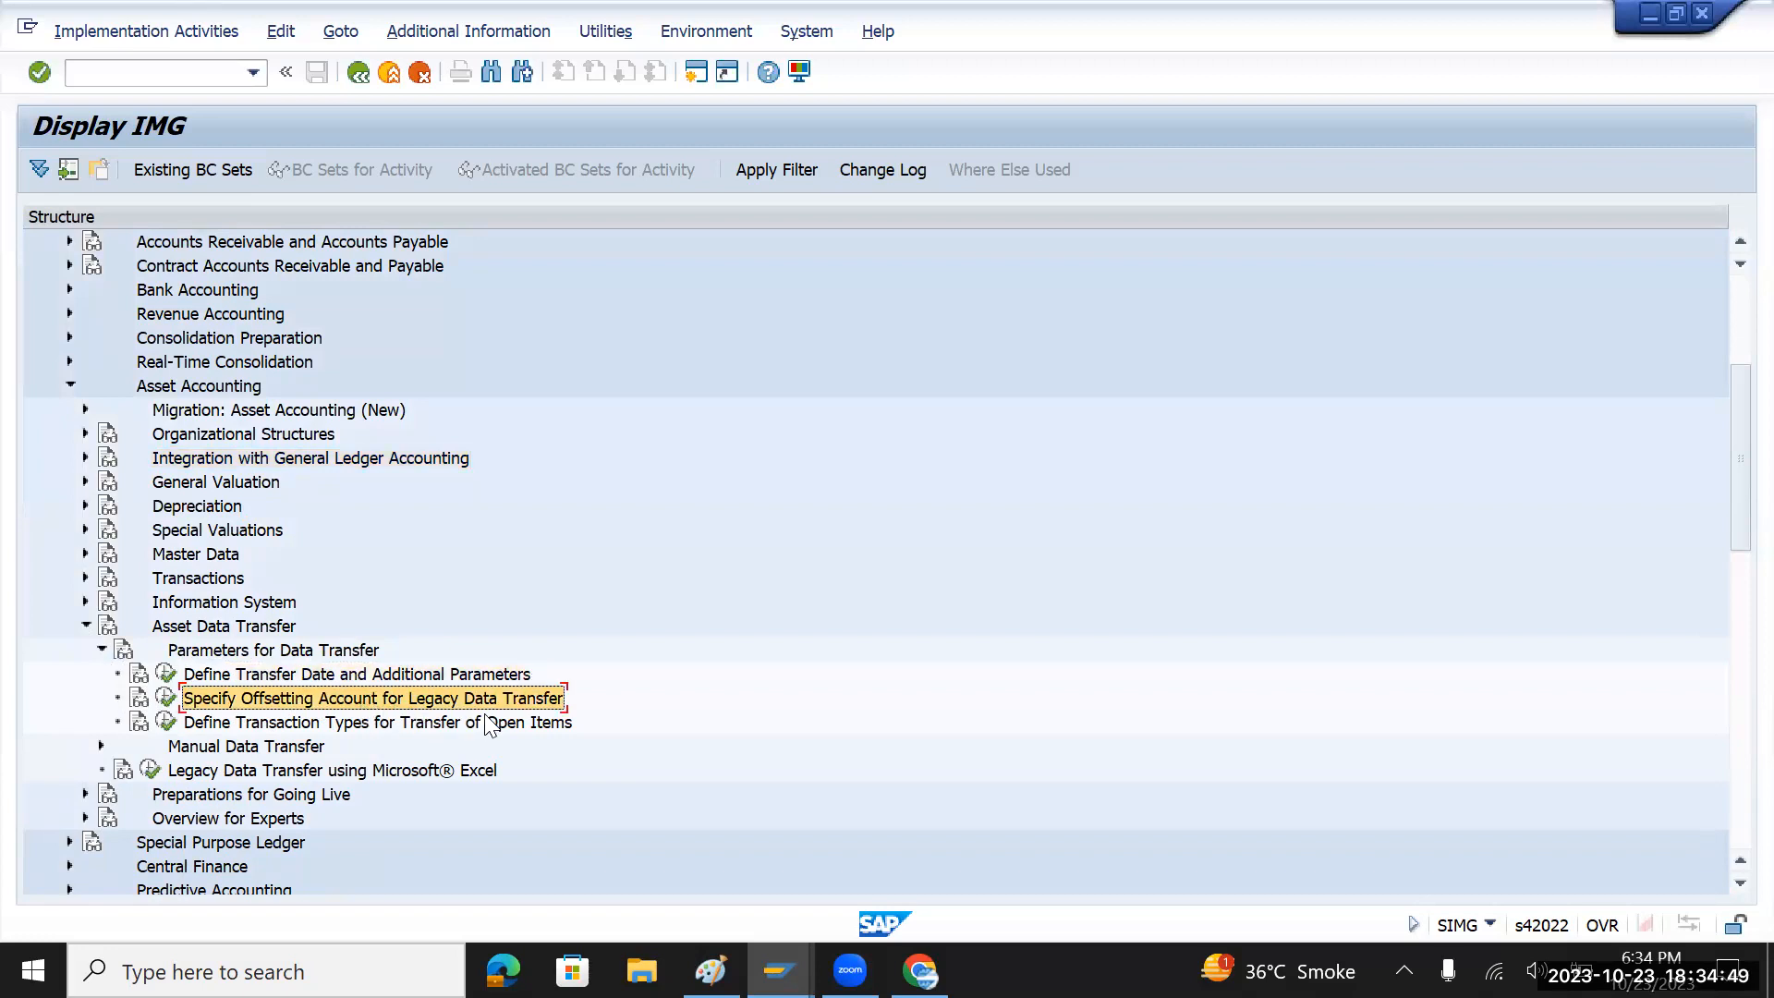
pyautogui.click(326, 675)
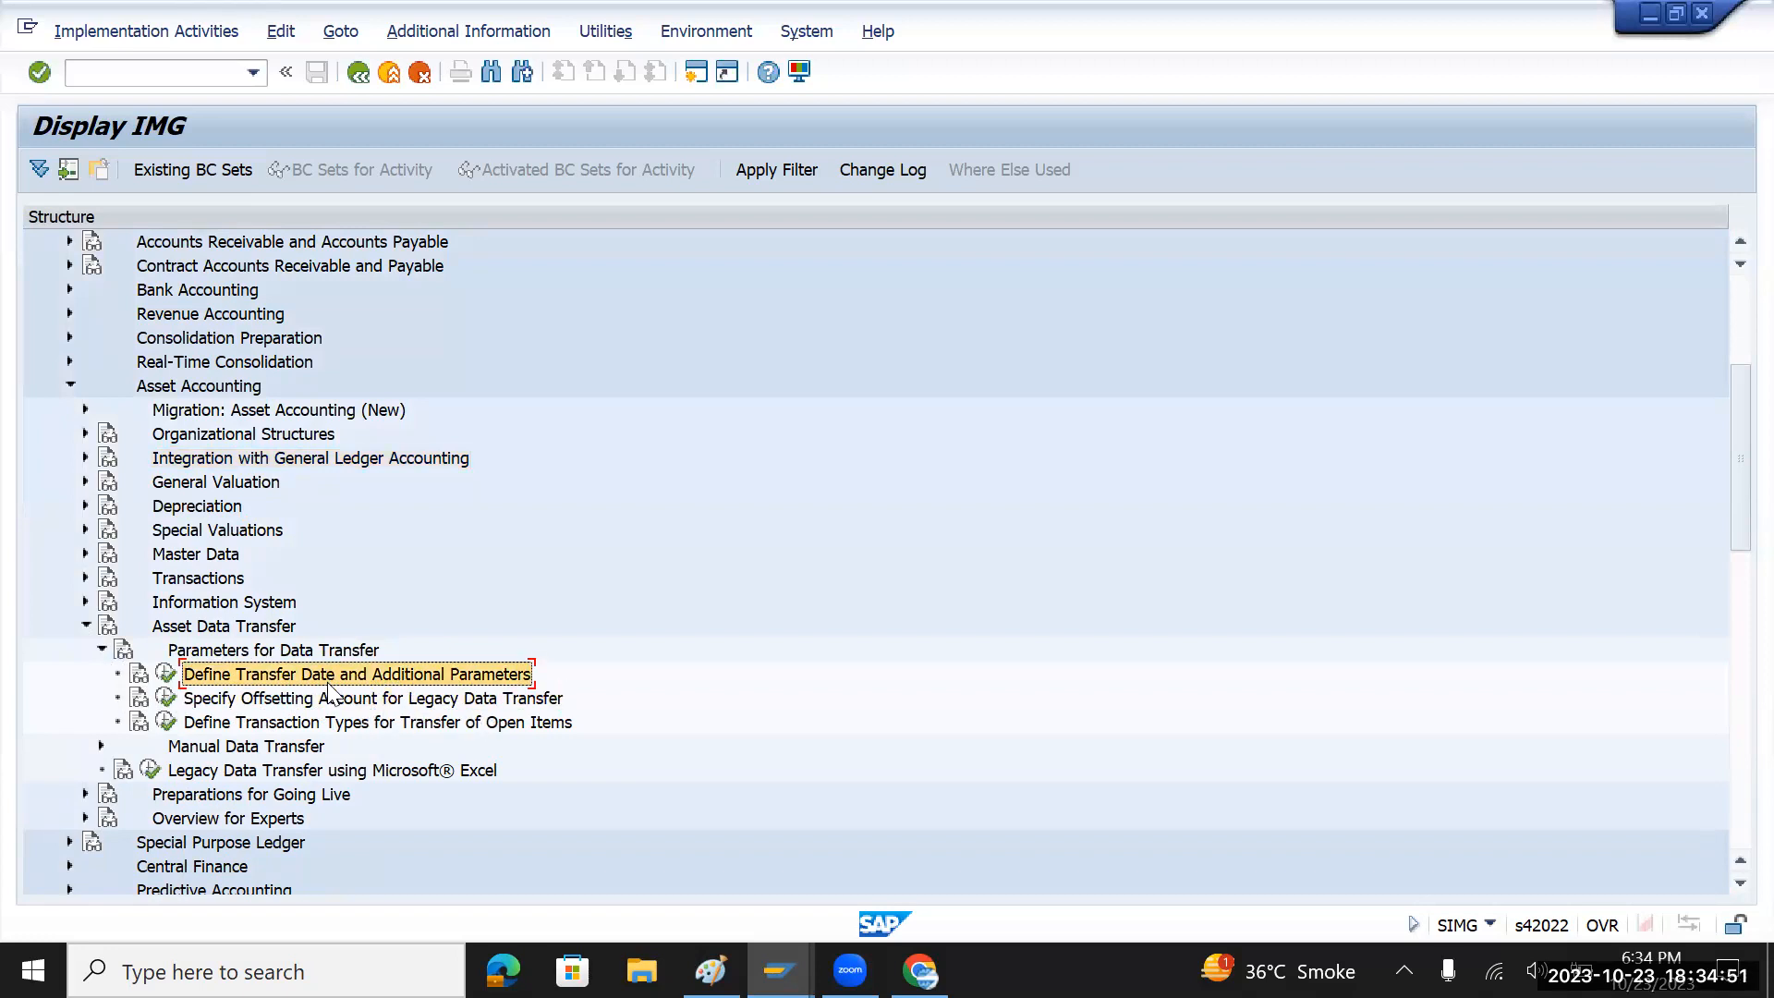
# - Collapse Asset Data Transfer with its parameters and expand Preparations for Going Live
pyautogui.click(101, 650)
pyautogui.click(102, 650)
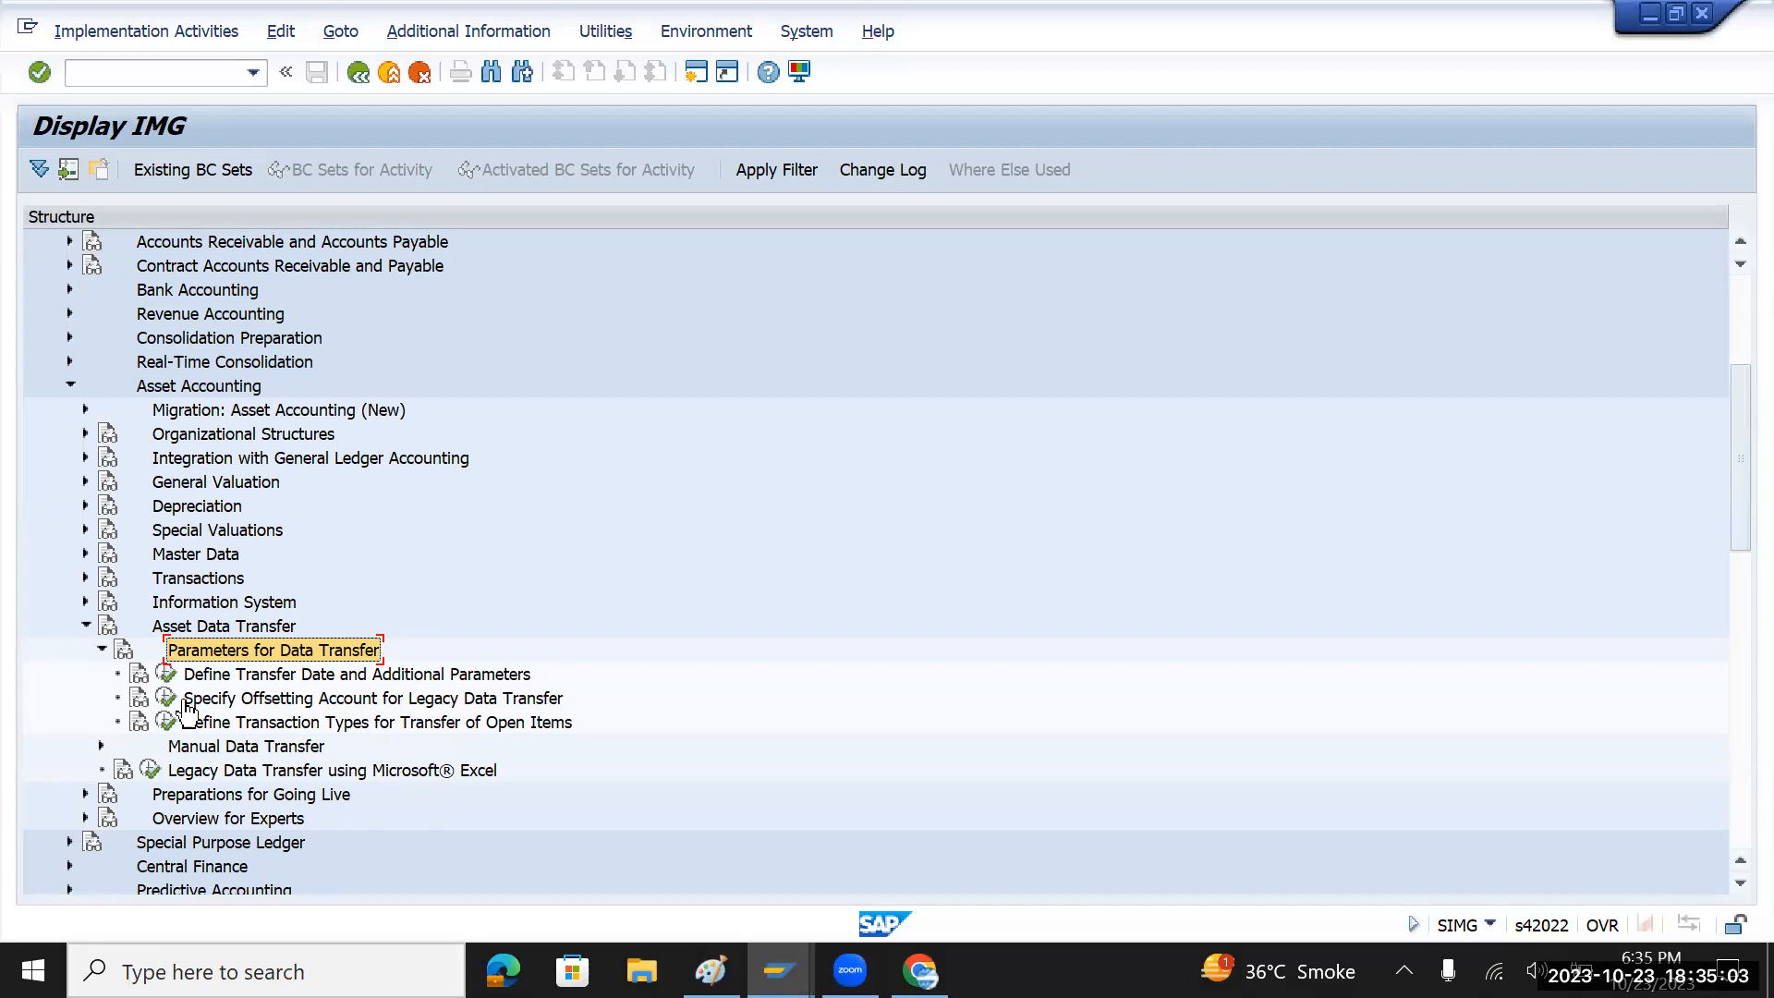
pyautogui.click(102, 648)
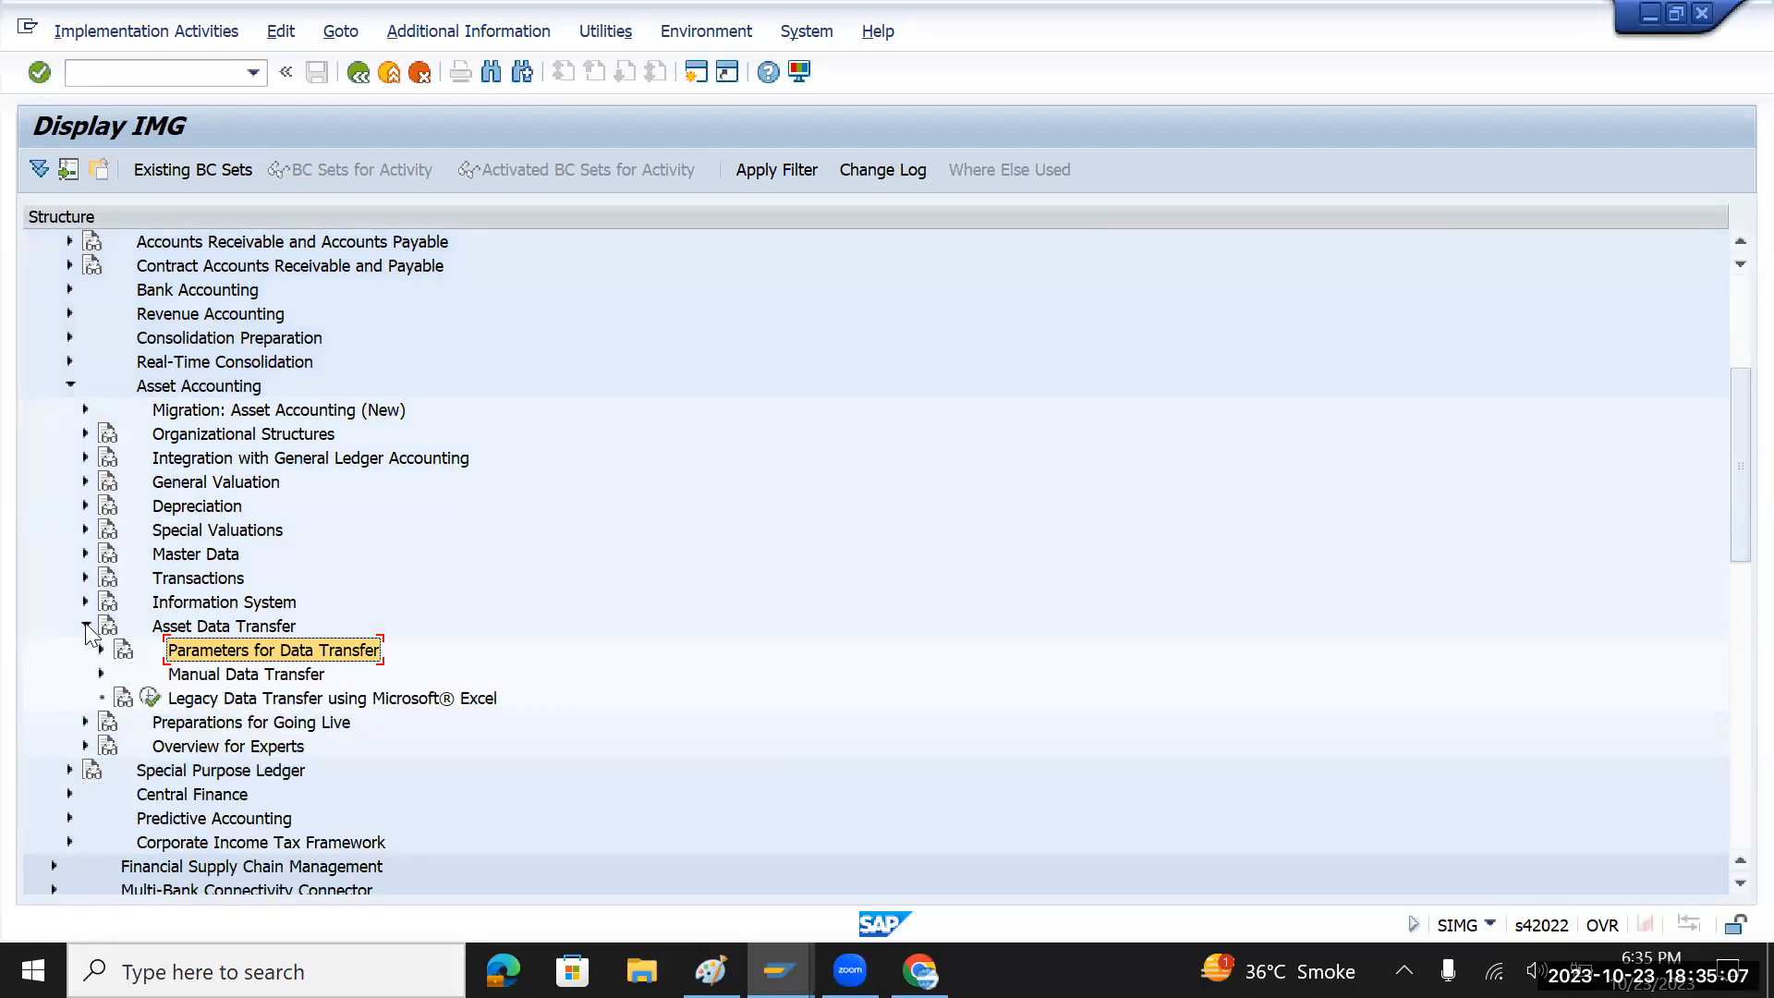
pyautogui.click(86, 627)
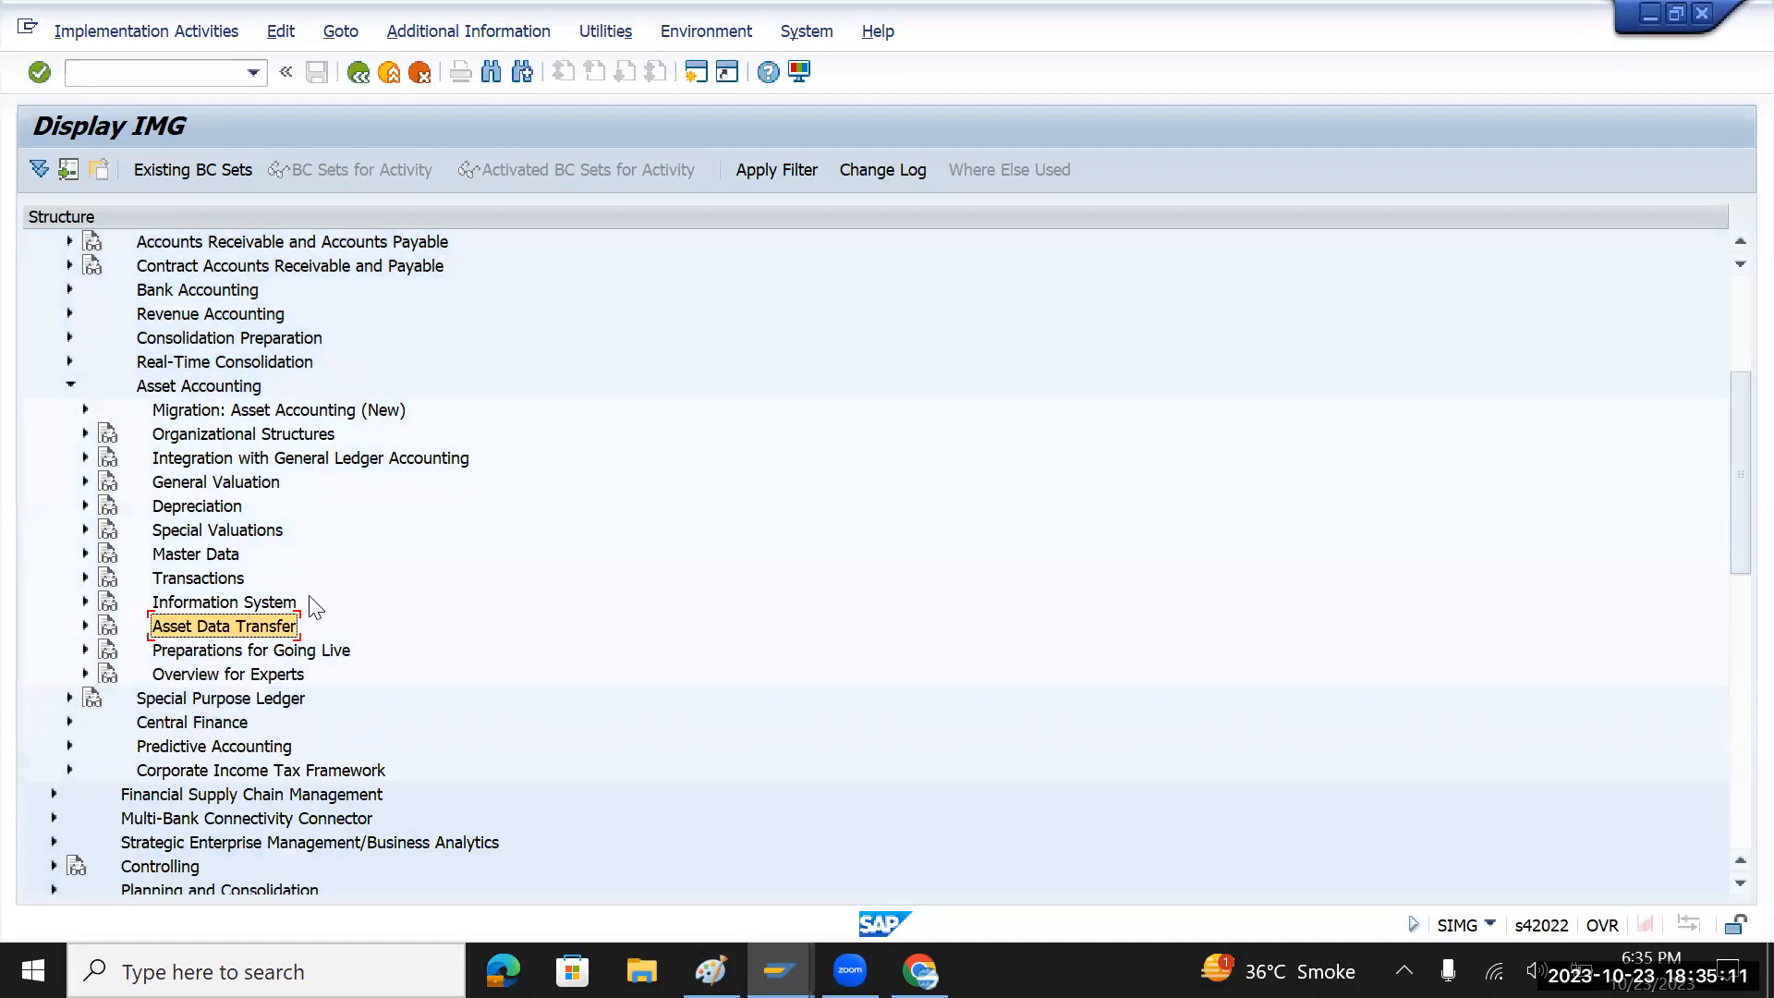
pyautogui.click(279, 657)
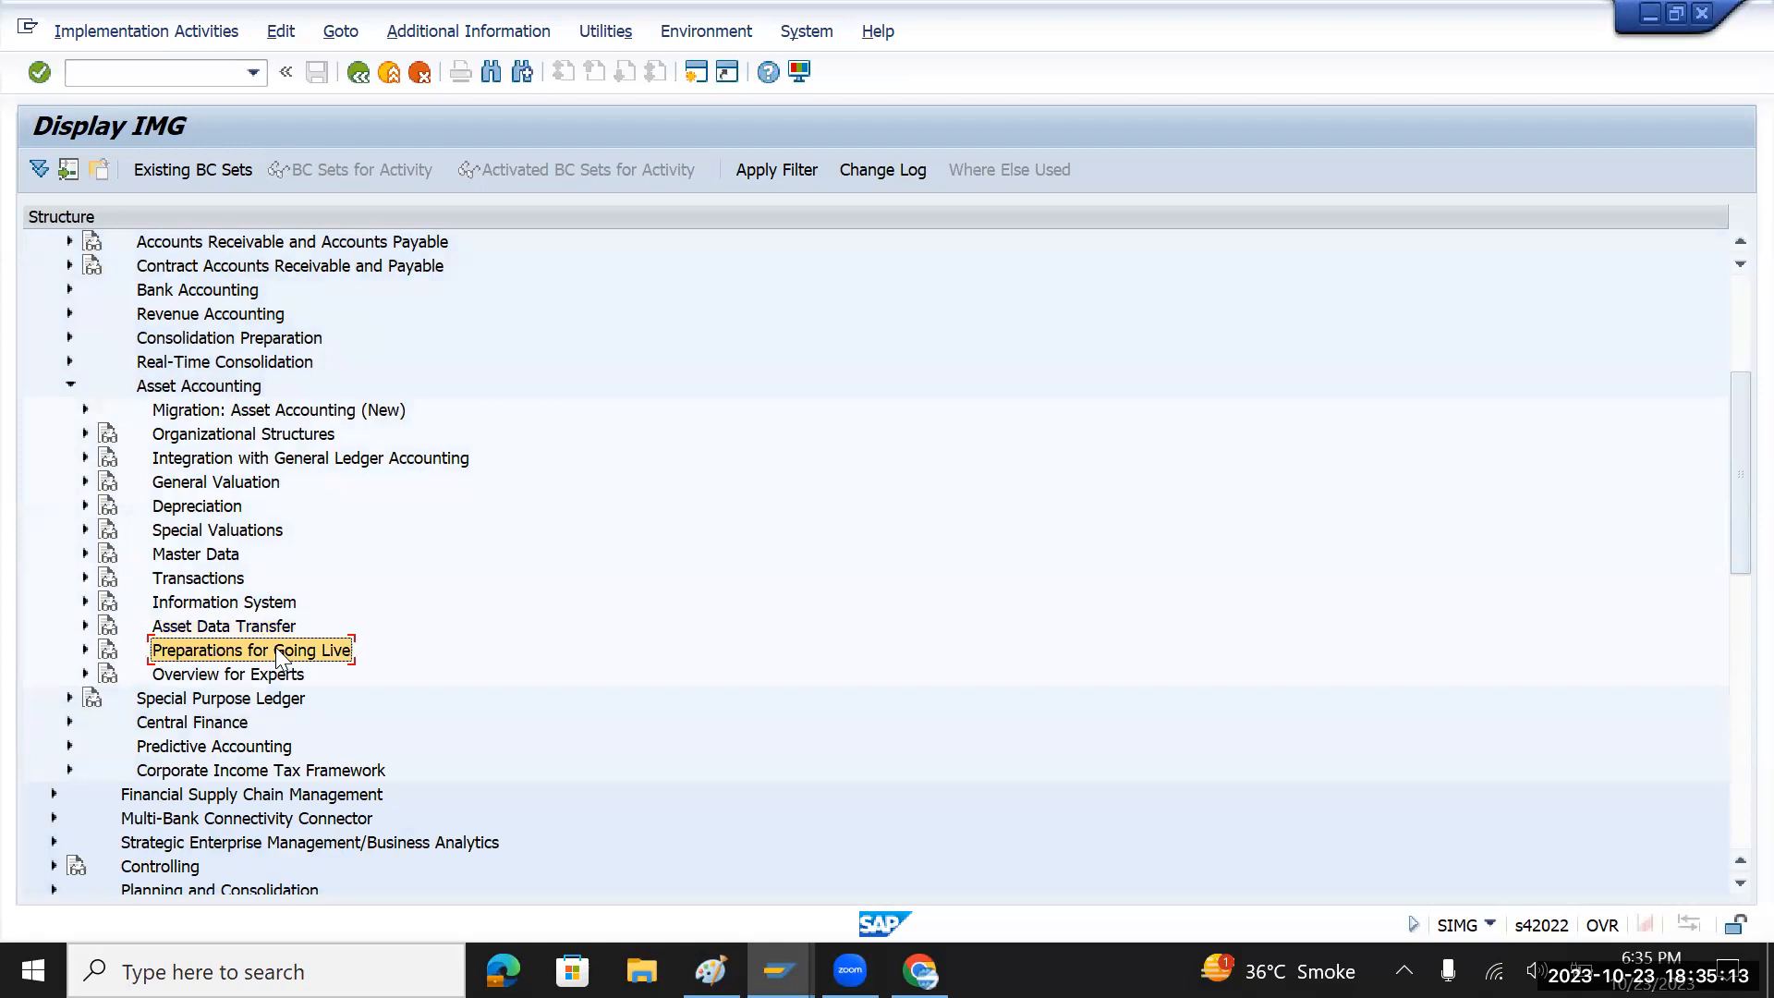
pyautogui.click(84, 651)
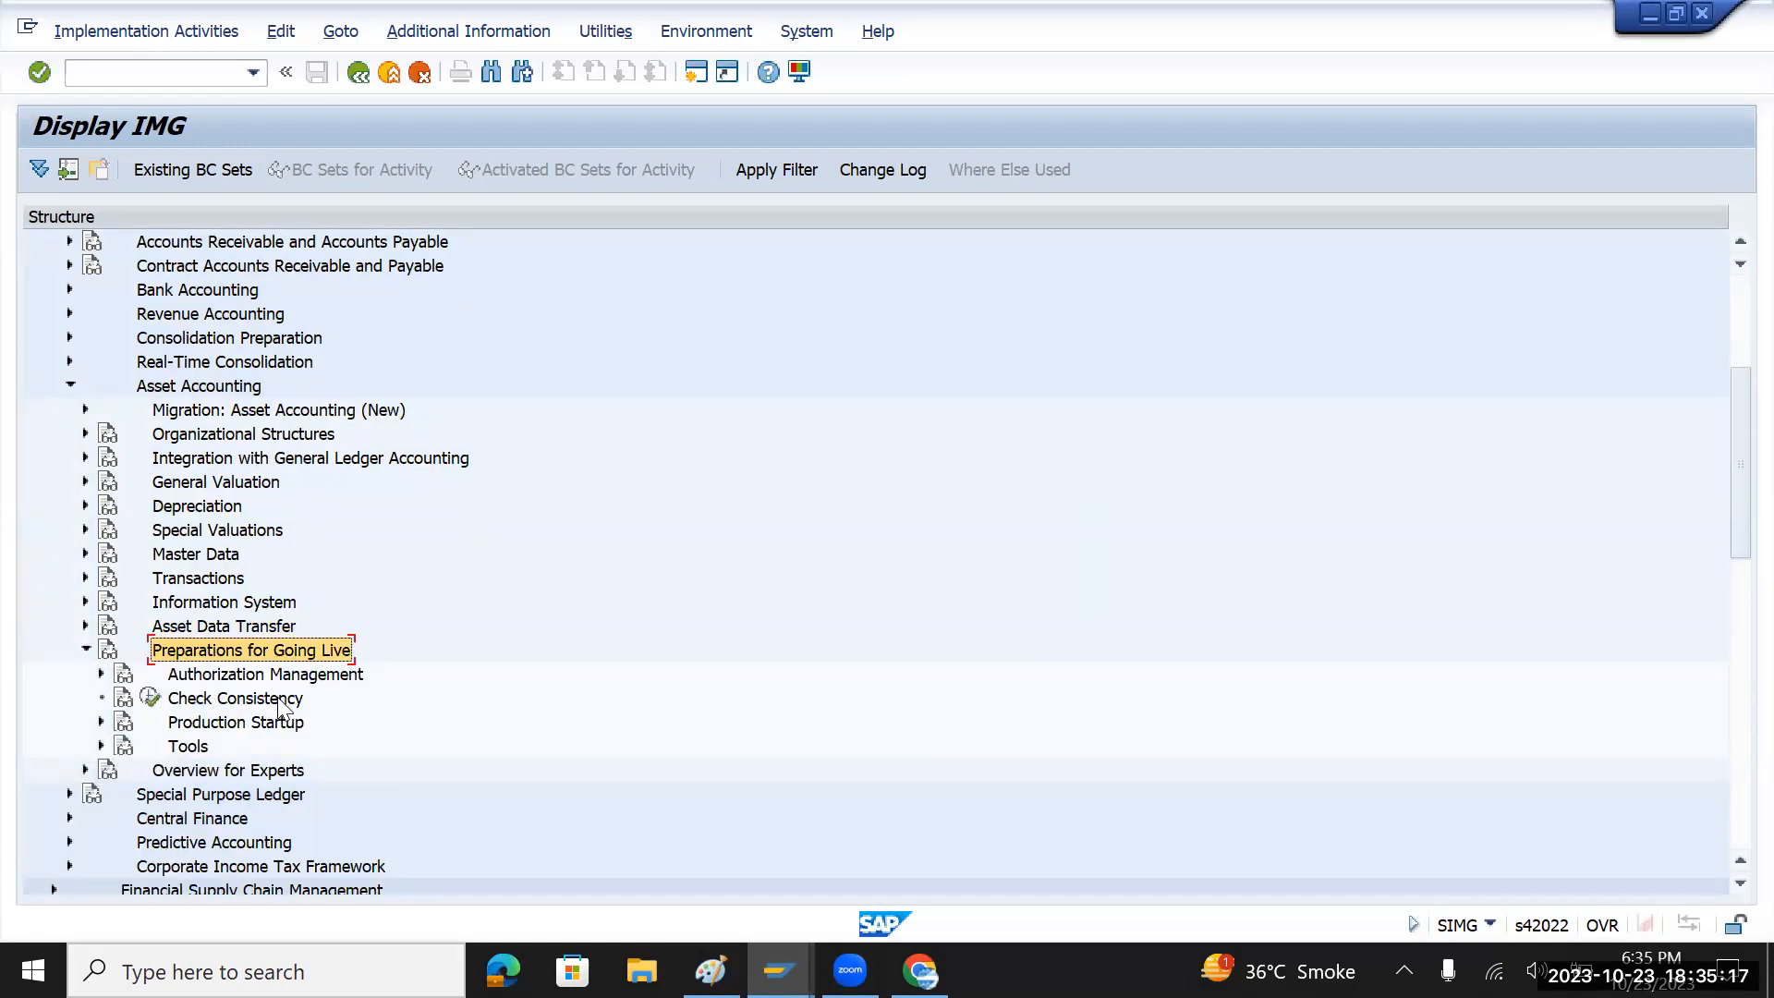
# - View the Overview Report: Asset Classes selection screen from Check Consistency, return and close the activity list
pyautogui.click(150, 697)
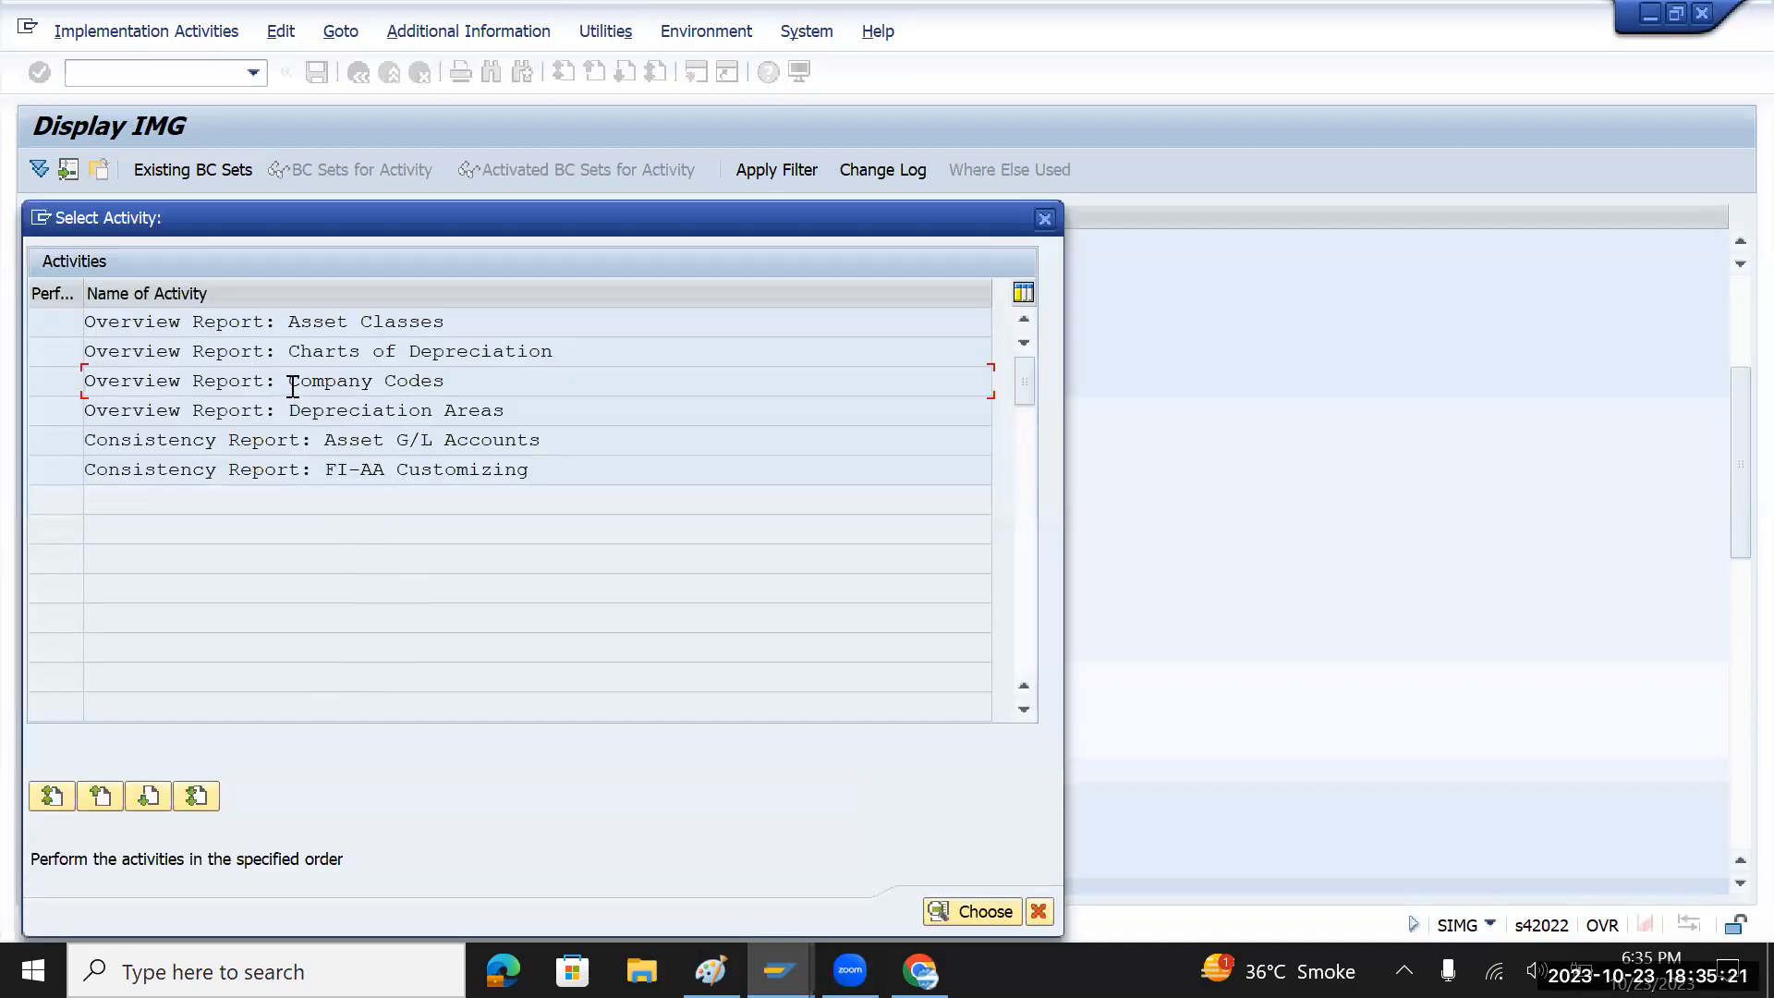
pyautogui.doubleClick(392, 319)
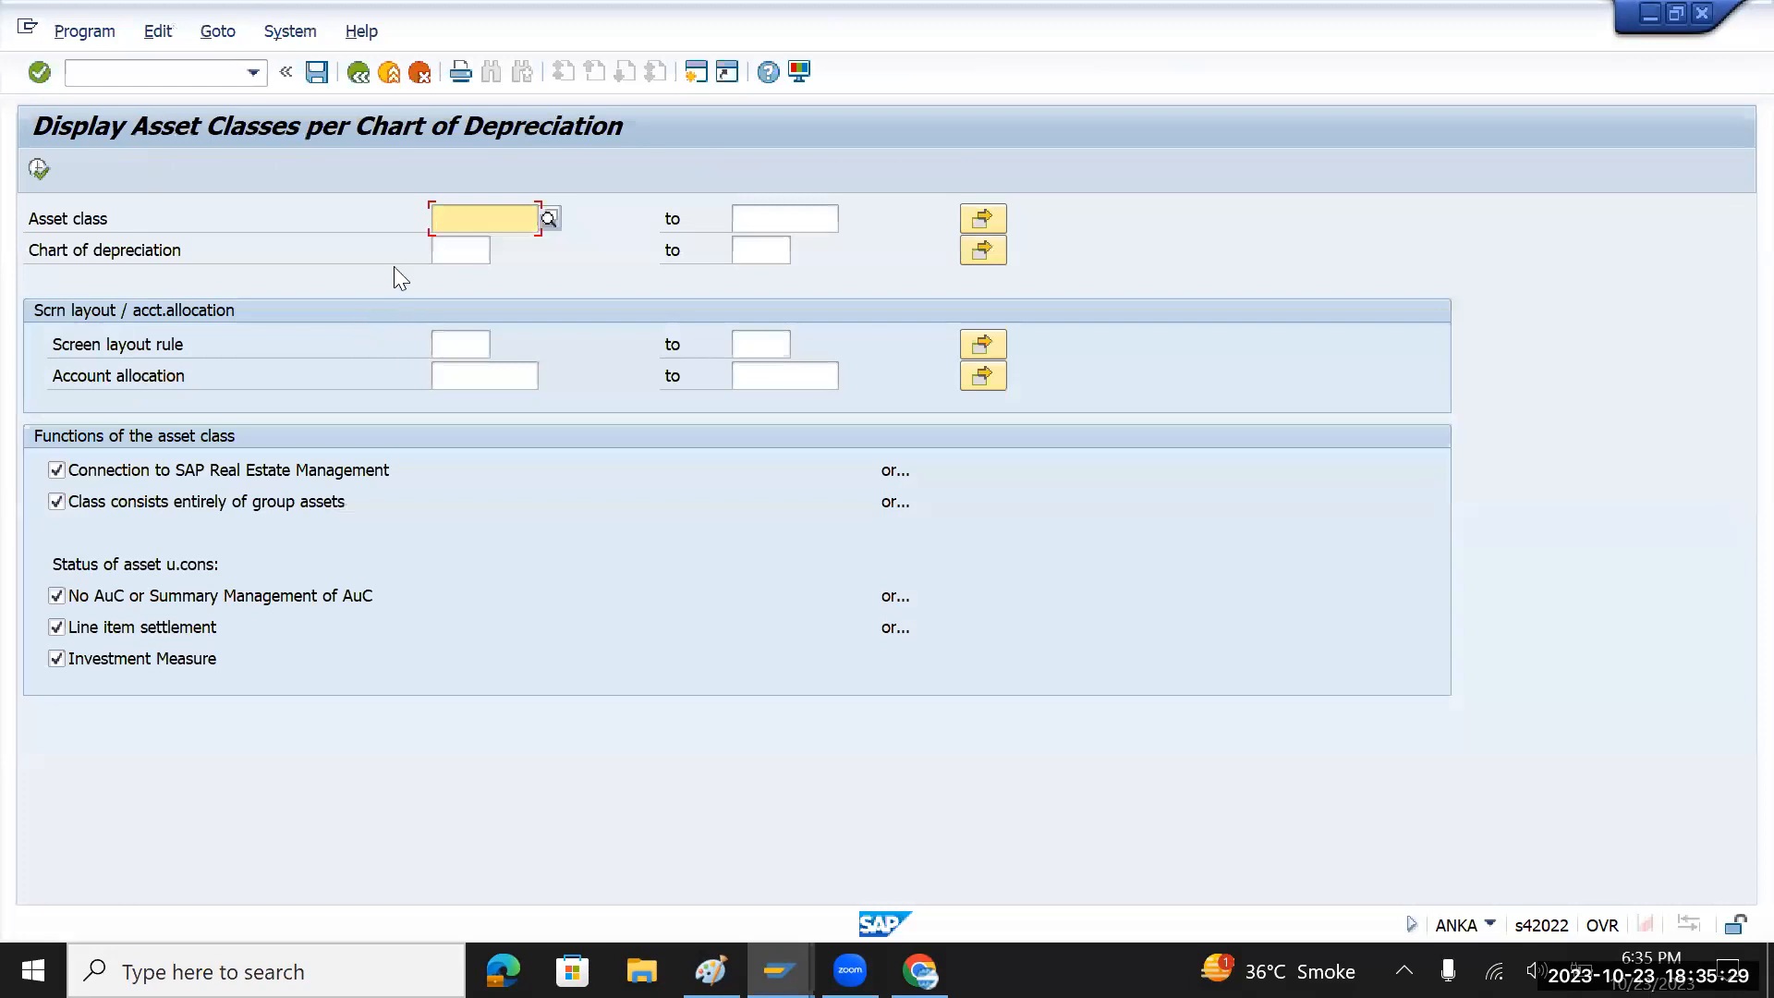
pyautogui.click(358, 74)
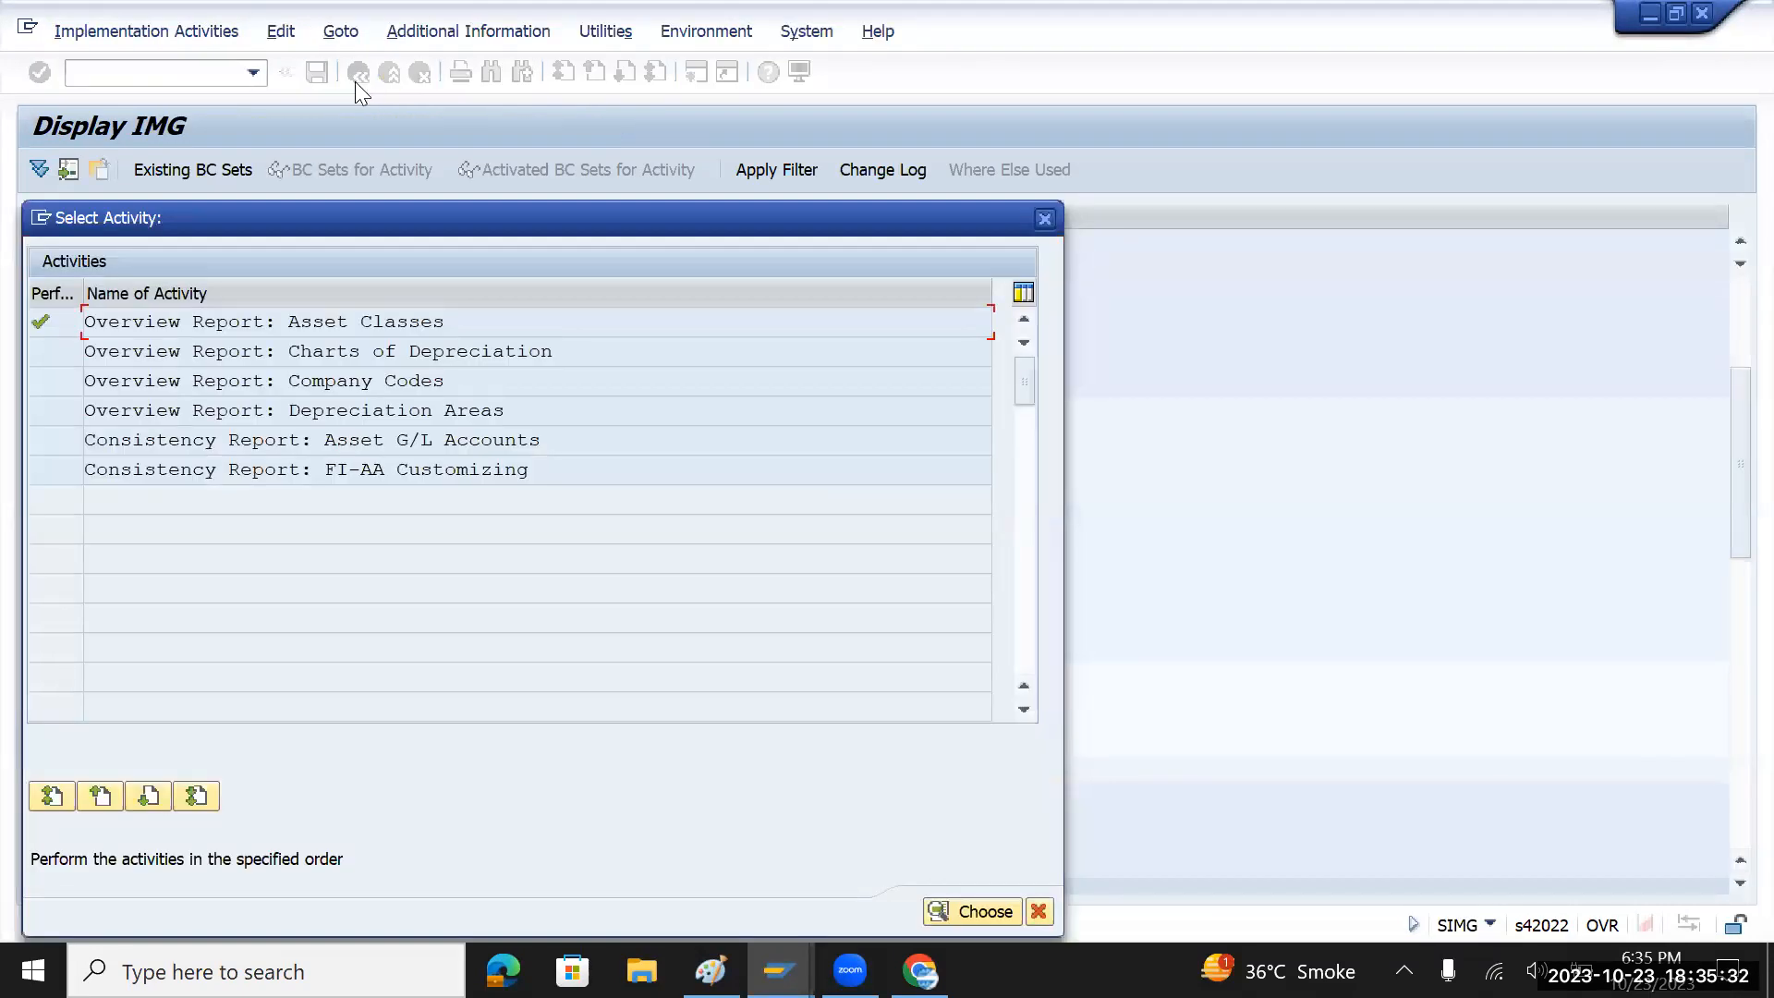
pyautogui.click(1045, 219)
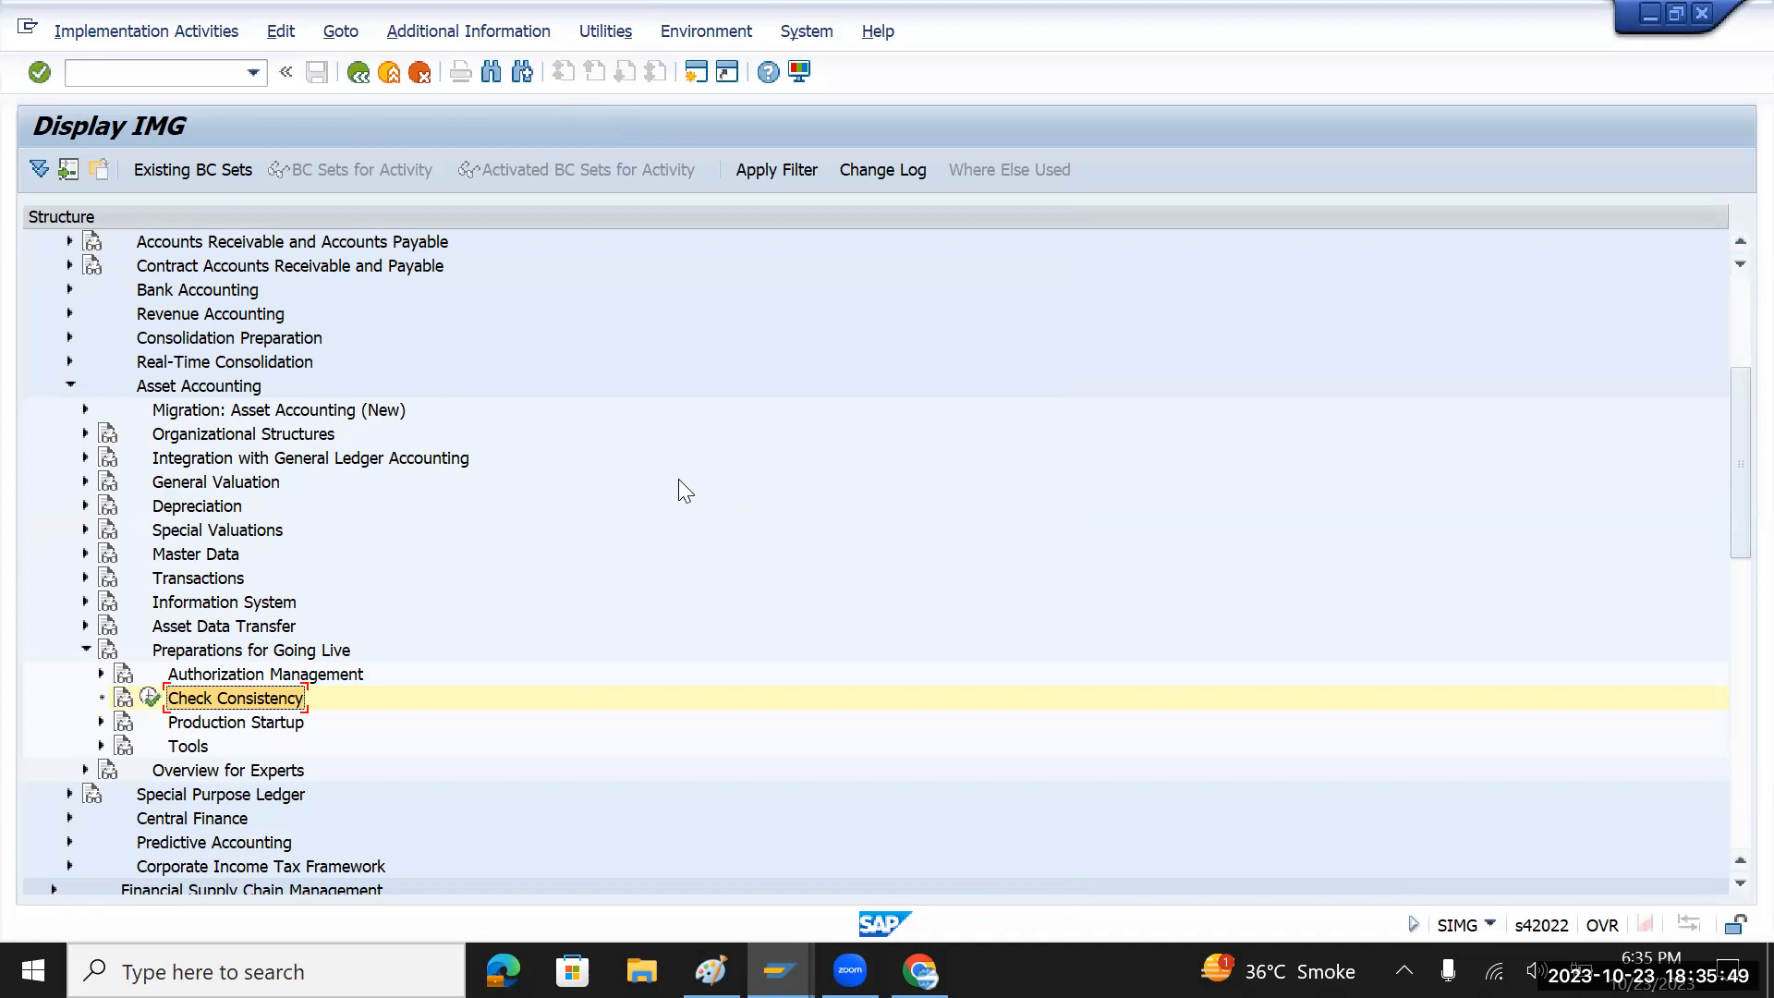
# - Switch to the G/L account session, leave the account display and open the Balance Carryforward transaction faglgvtr
pyautogui.hotkey('alt', 'Tab')
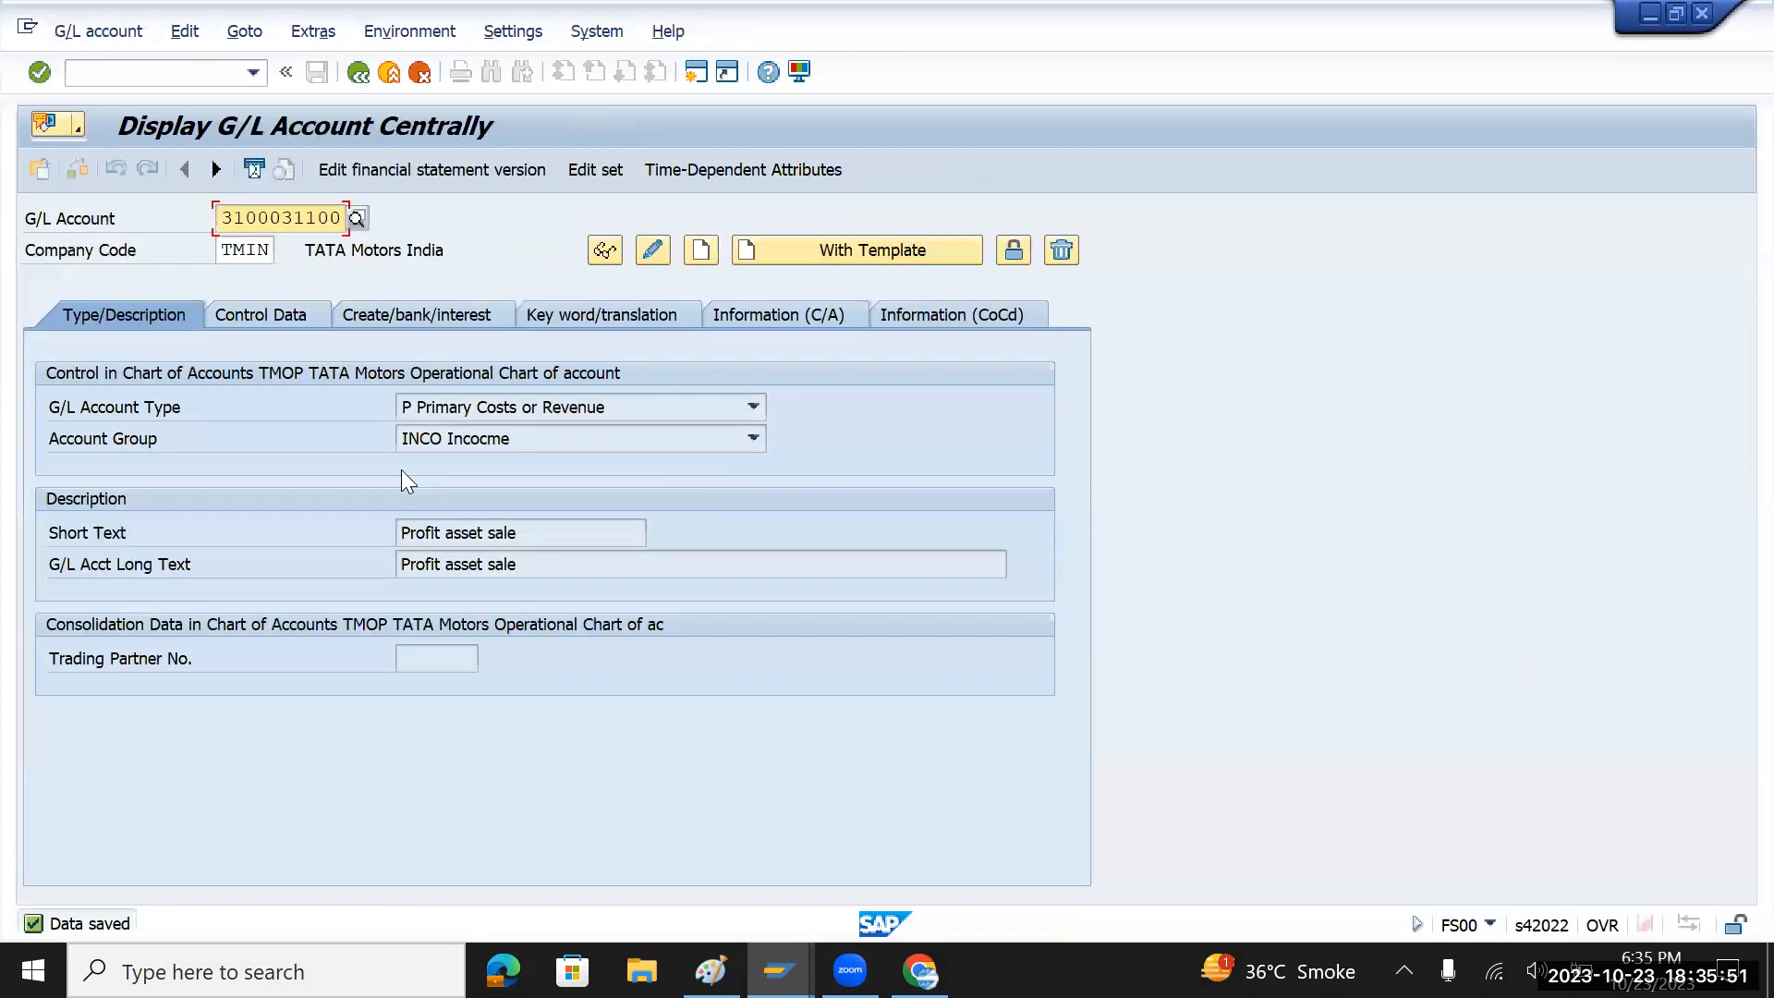
pyautogui.click(153, 67)
pyautogui.write('/n')
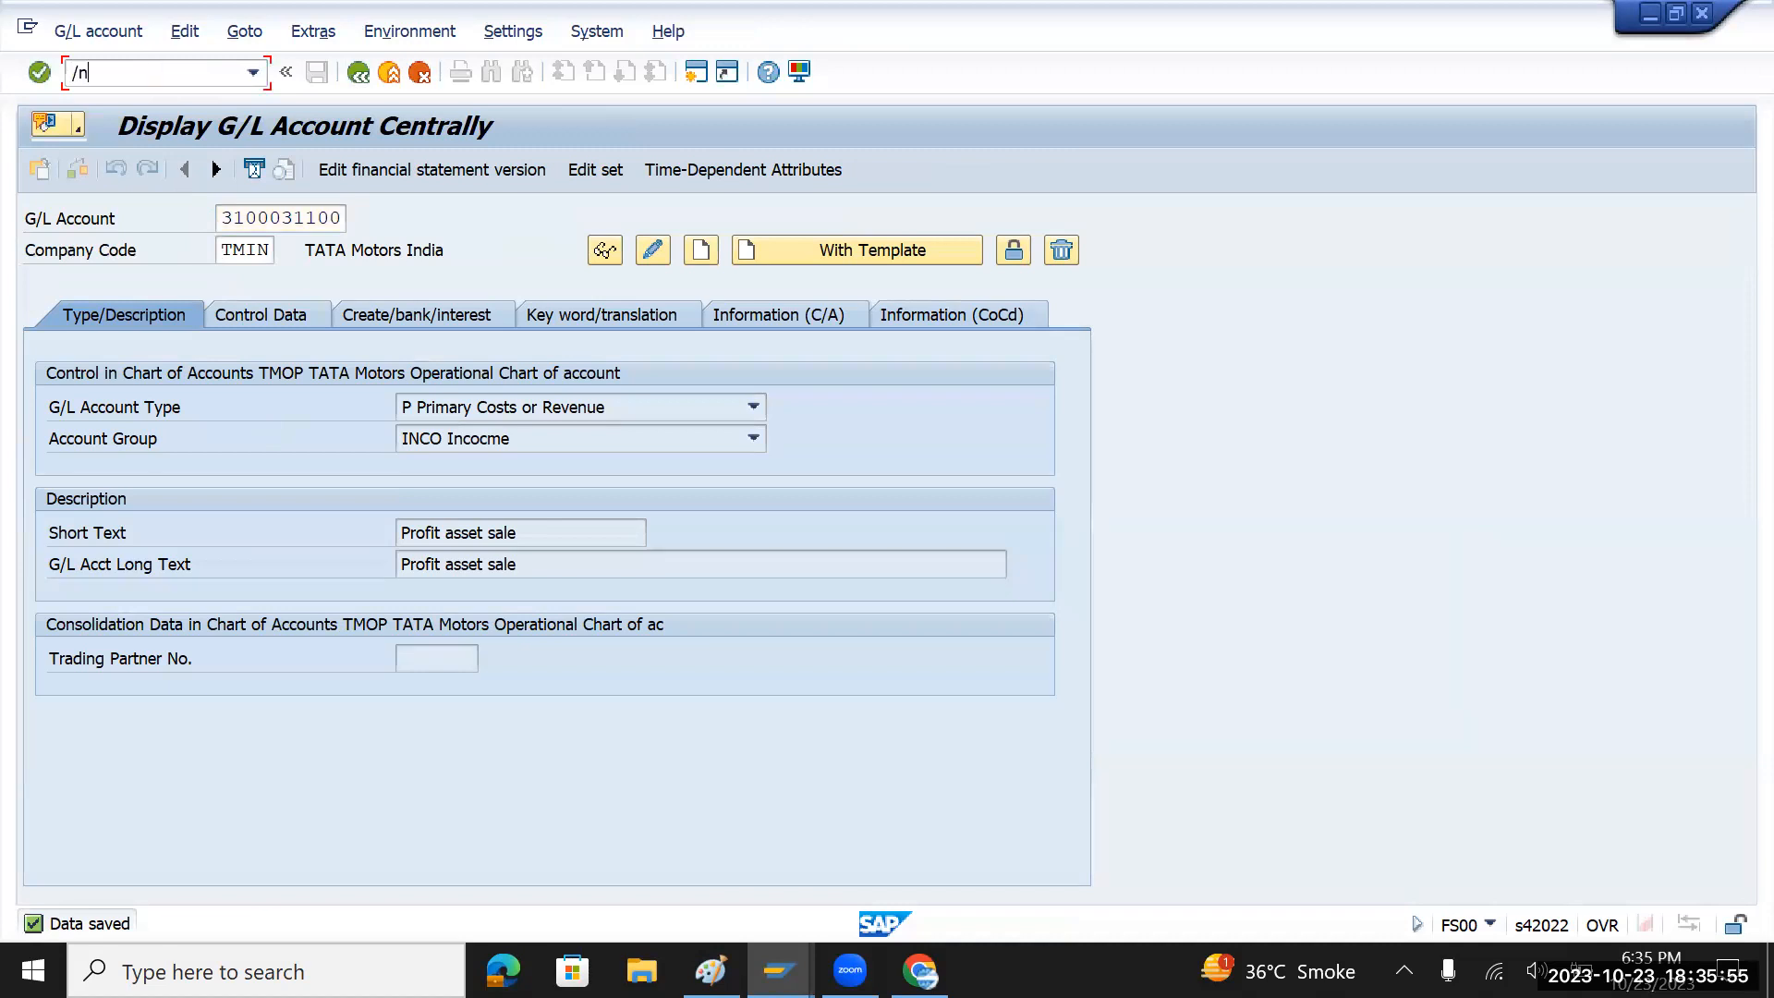
pyautogui.press('Return')
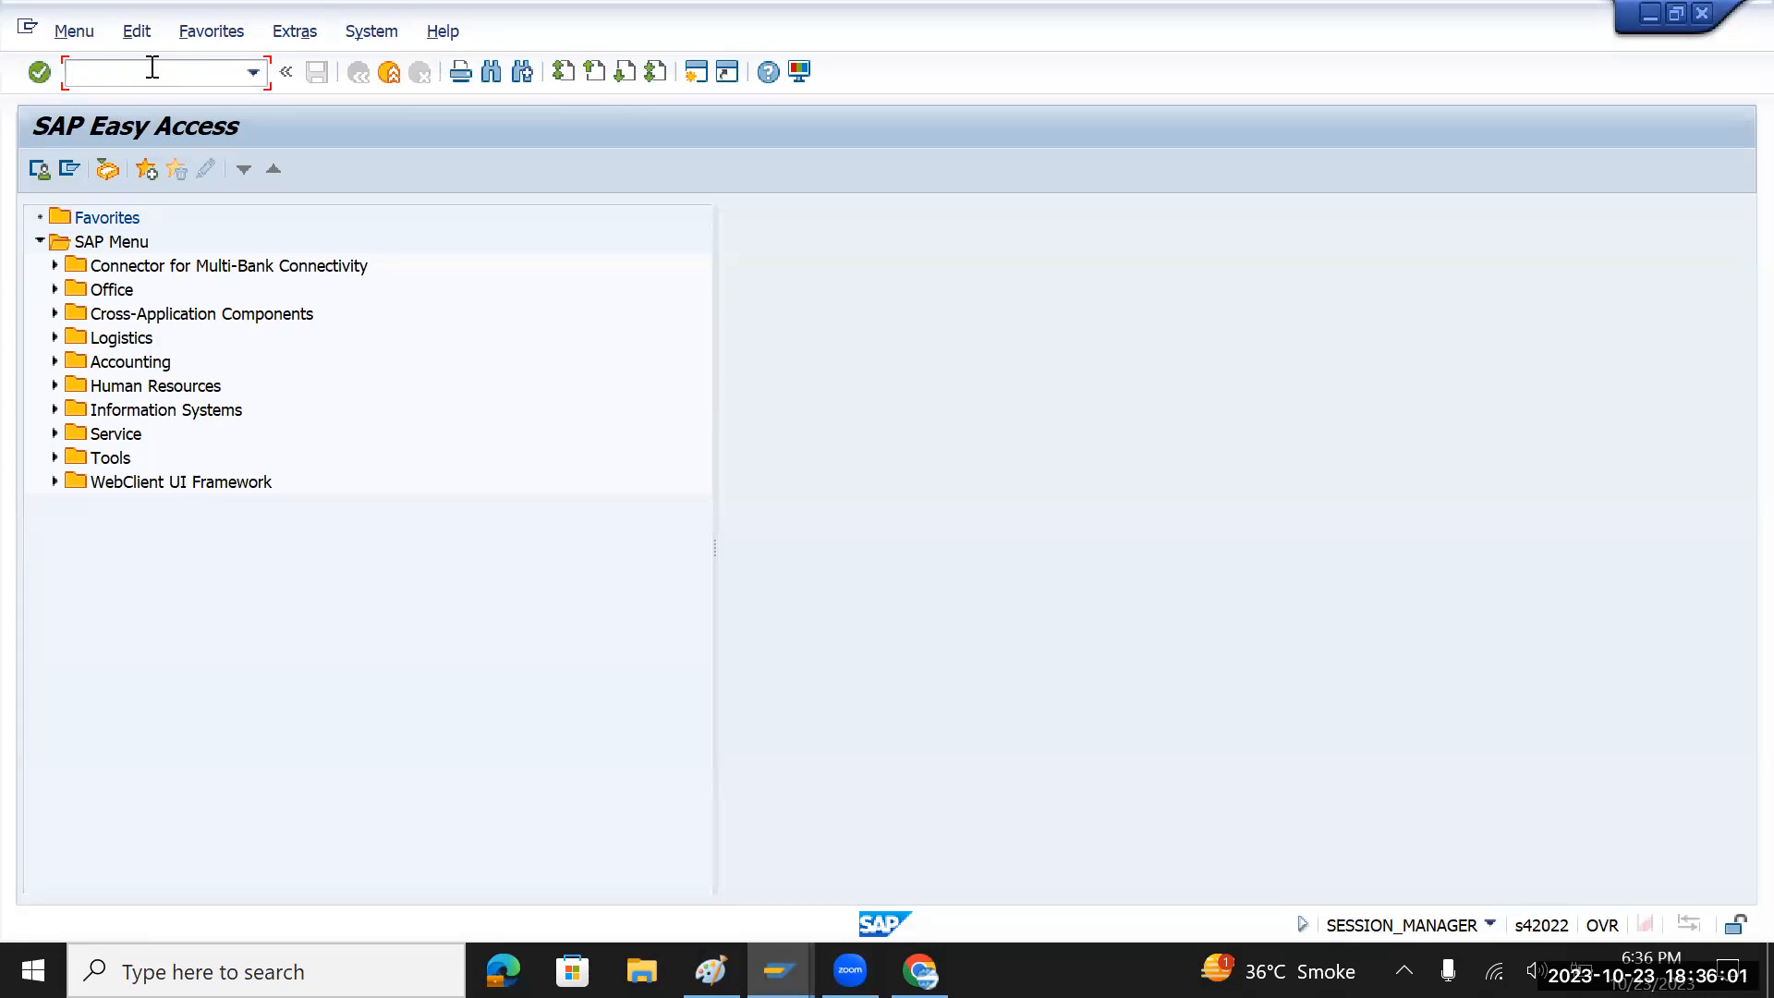
pyautogui.write('faglg')
pyautogui.press('BackSpace')
pyautogui.write('gvtr')
pyautogui.press('Return')
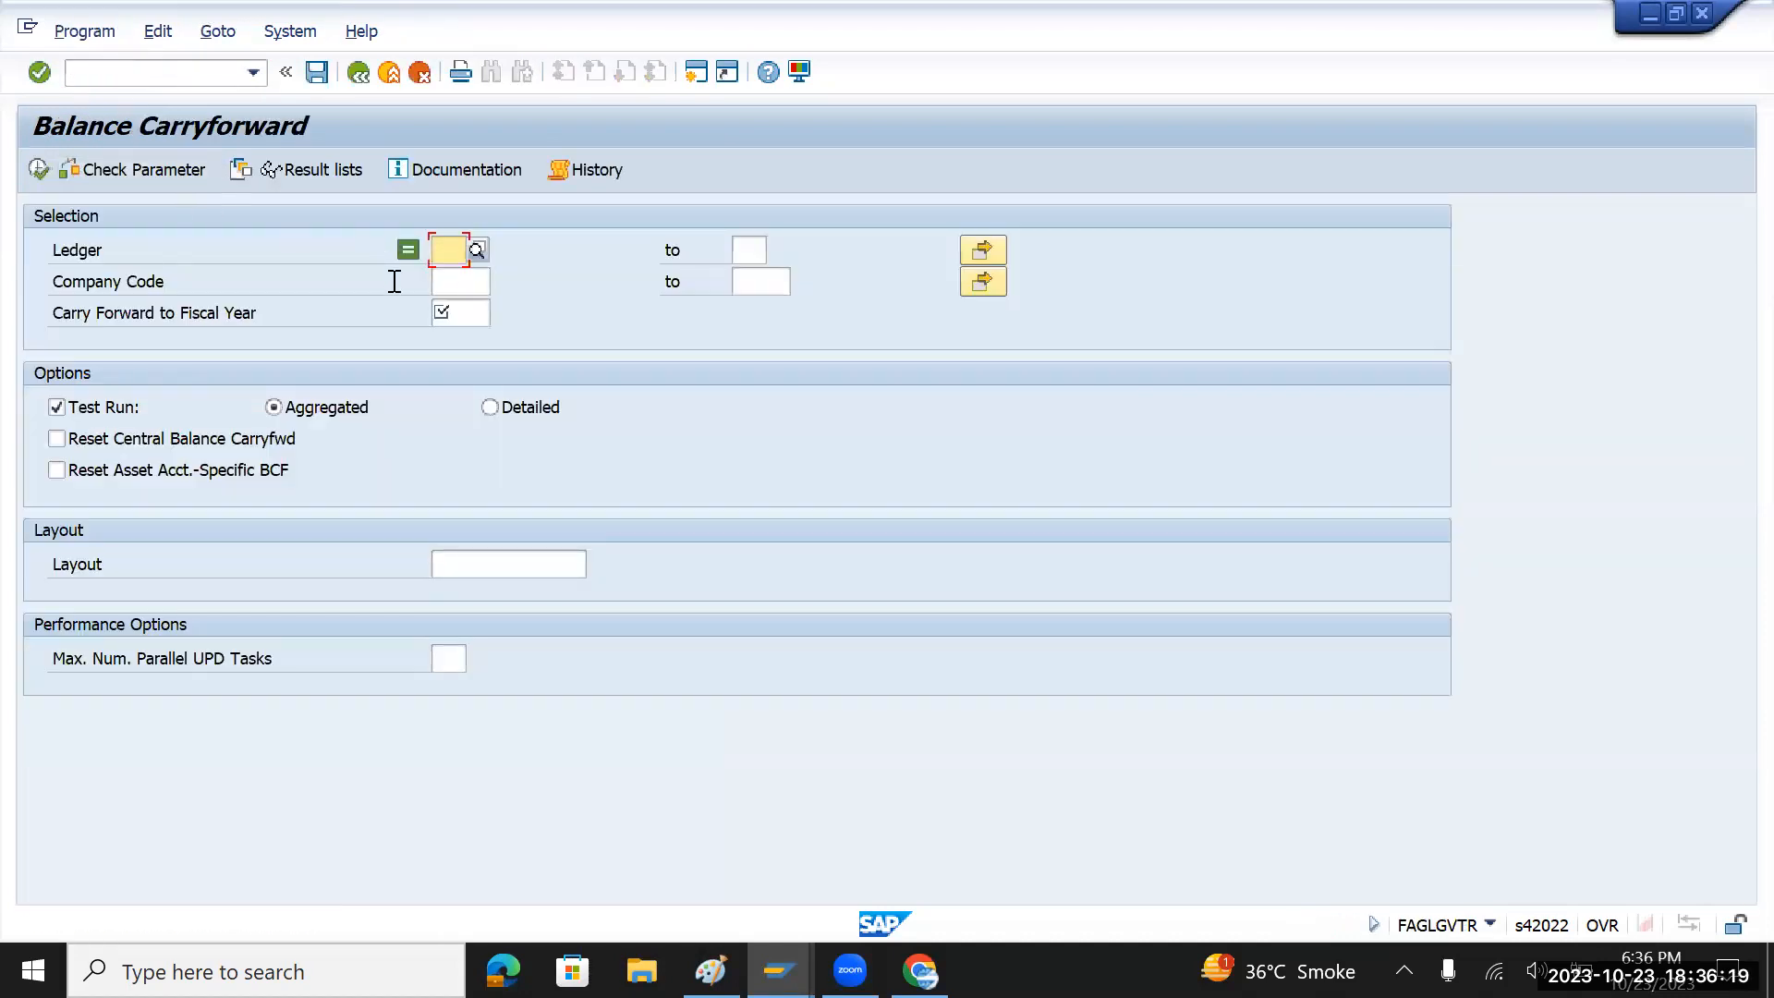
# - Test-run the balance carryforward for company code TMIN to fiscal year 2022 and close the log
pyautogui.click(467, 286)
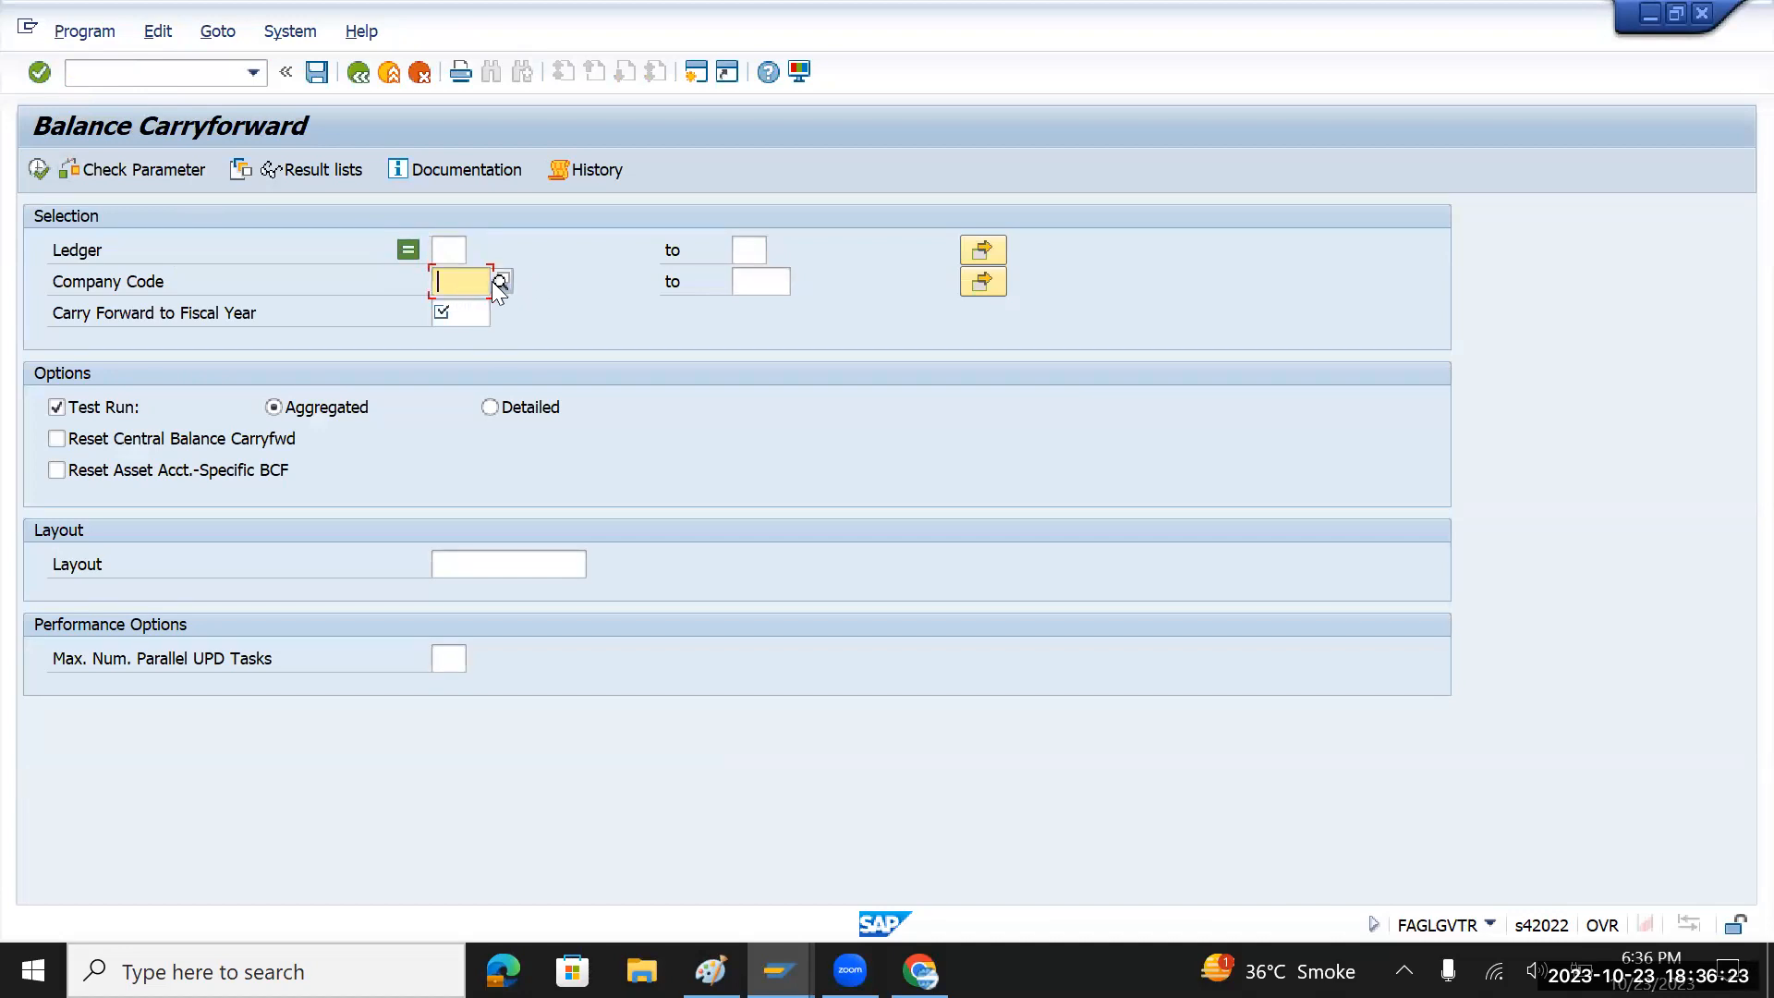
pyautogui.write('TMIN')
pyautogui.press('Tab')
pyautogui.press('Tab')
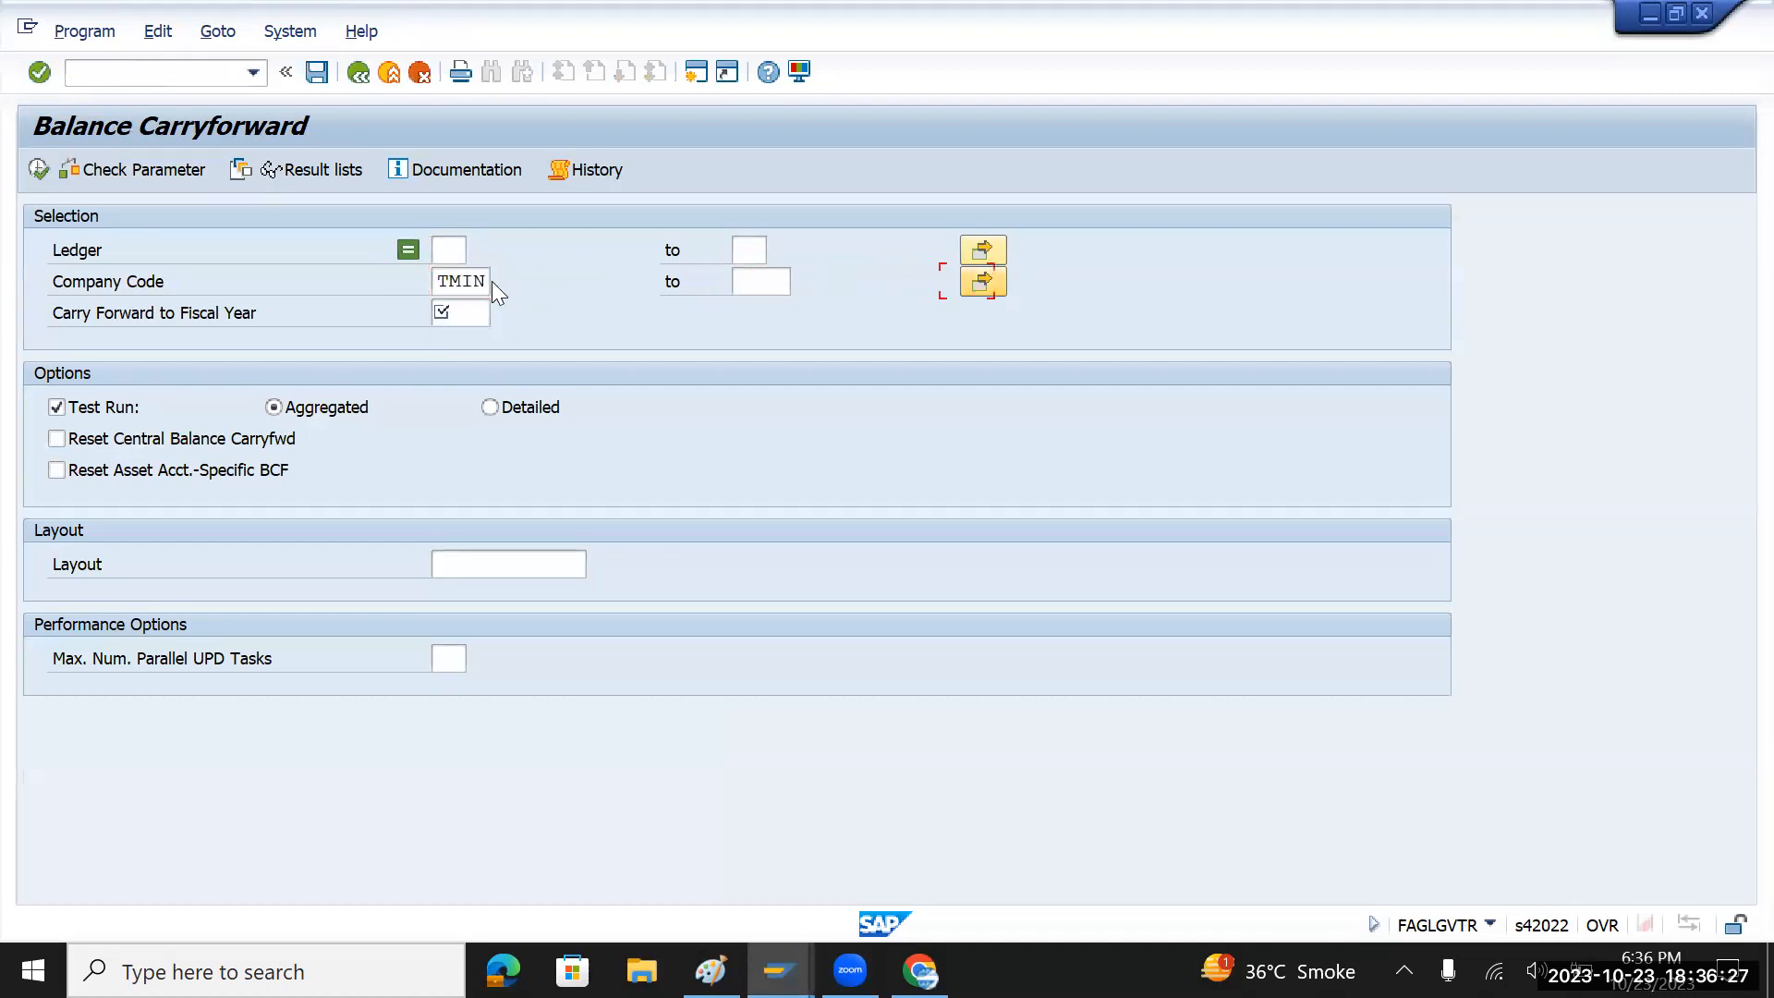
pyautogui.press('Tab')
pyautogui.press('BackSpace')
pyautogui.write('22')
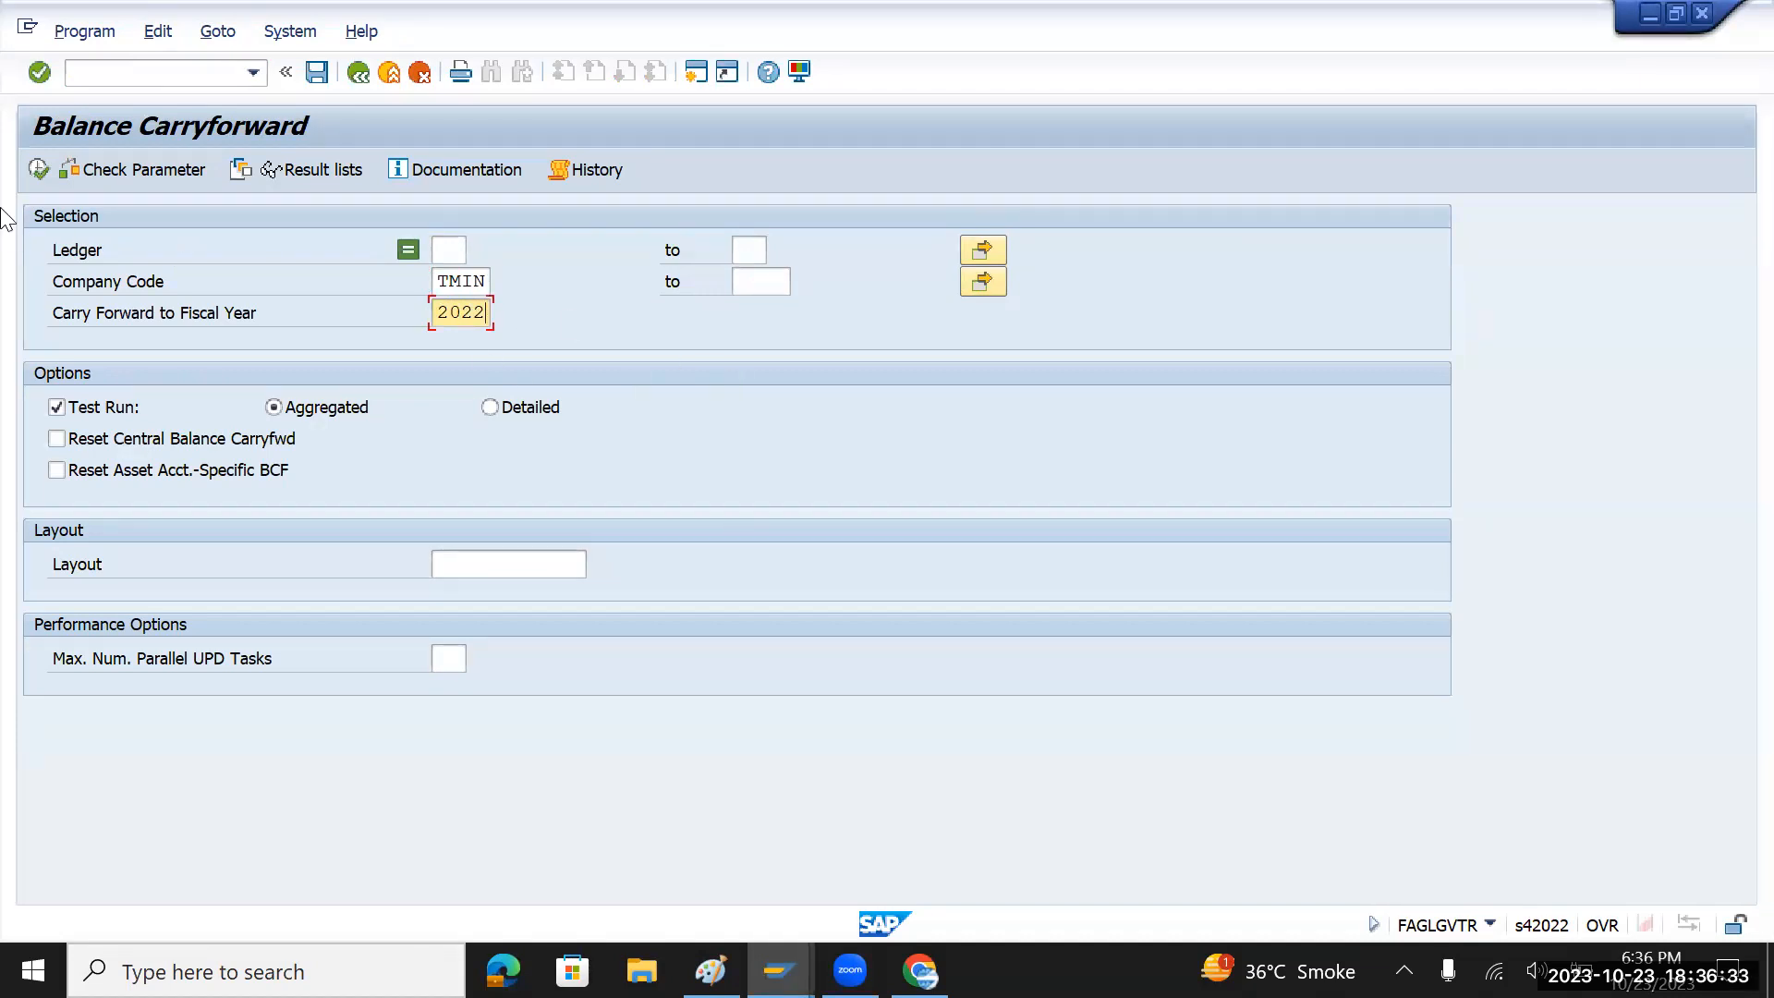
pyautogui.click(39, 169)
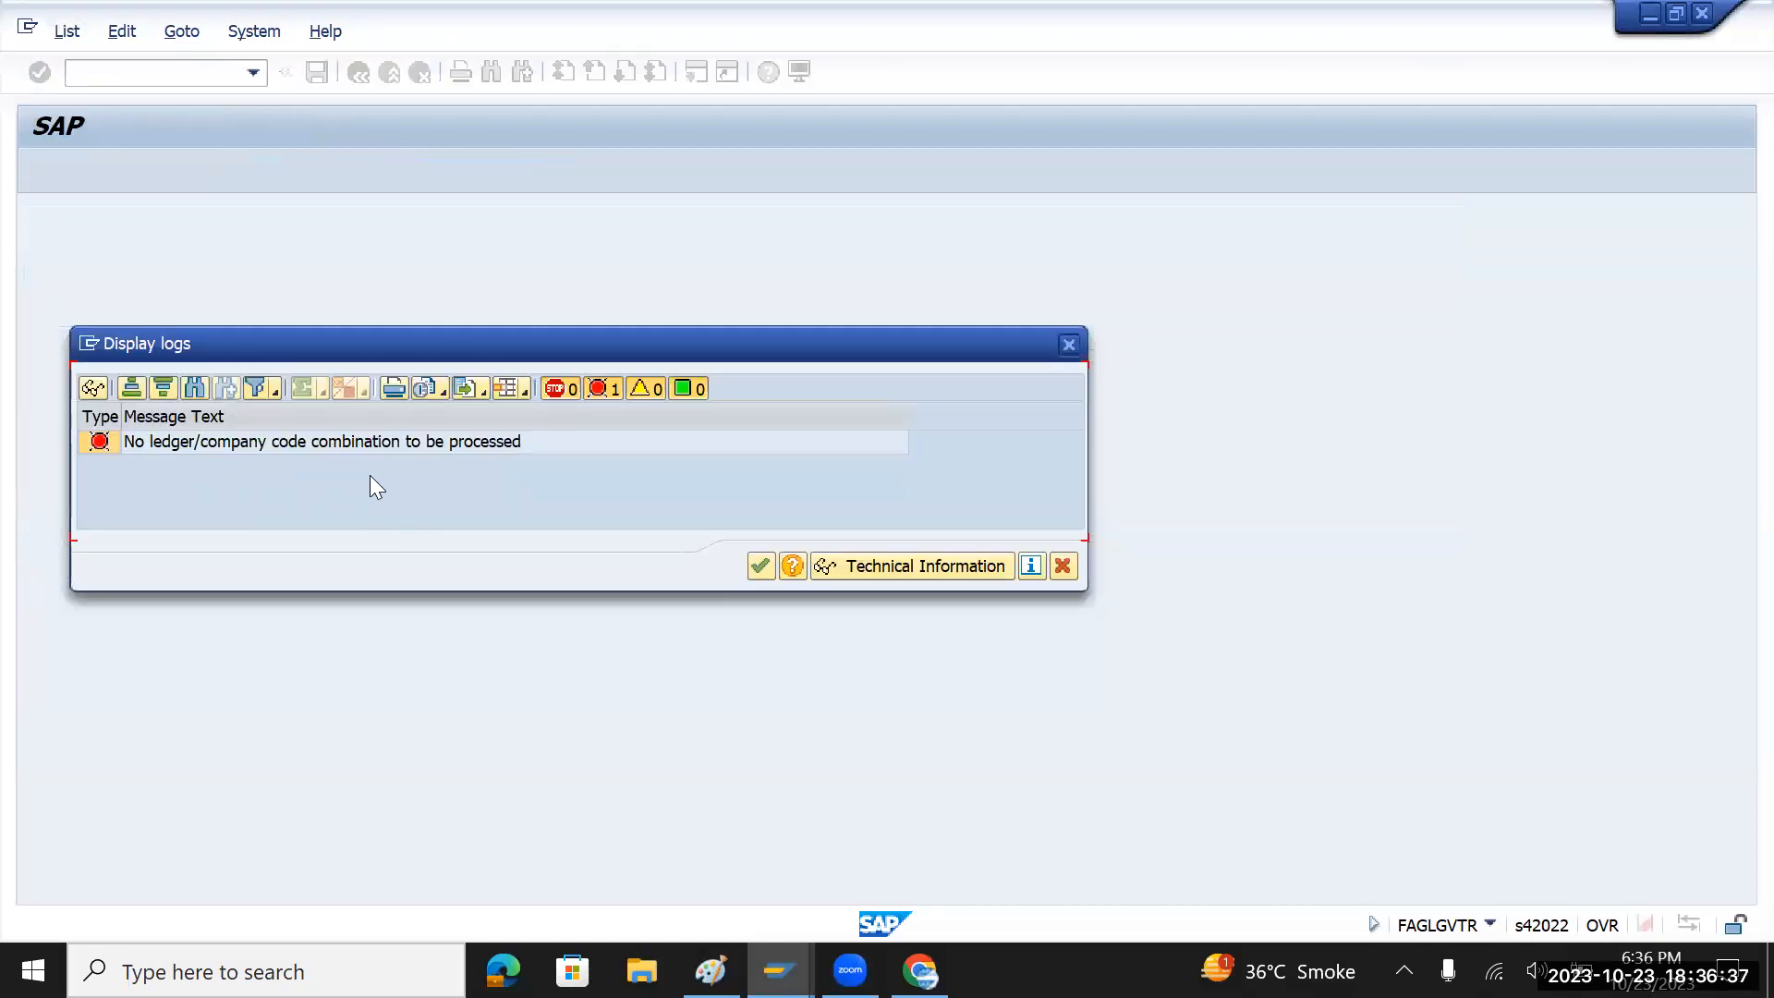
pyautogui.click(760, 565)
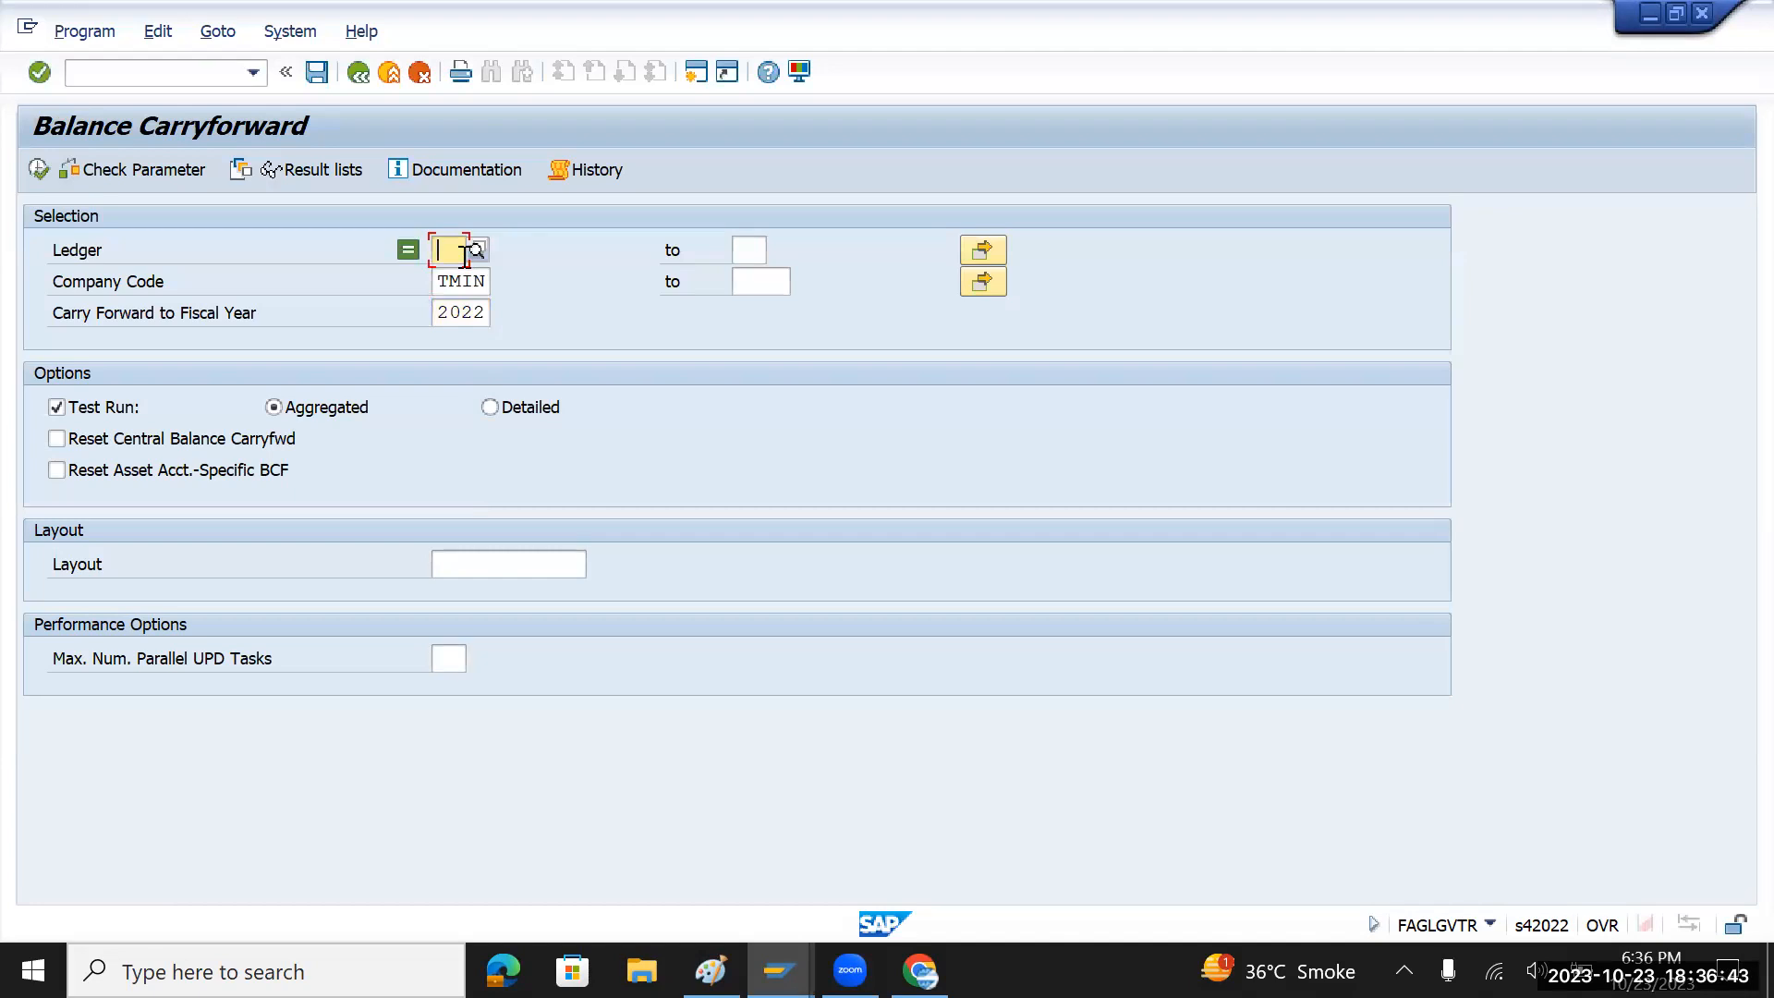
# - Repeat the carryforward test run with ledger 0L, read the long text of the logged error and close it
pyautogui.write('0l')
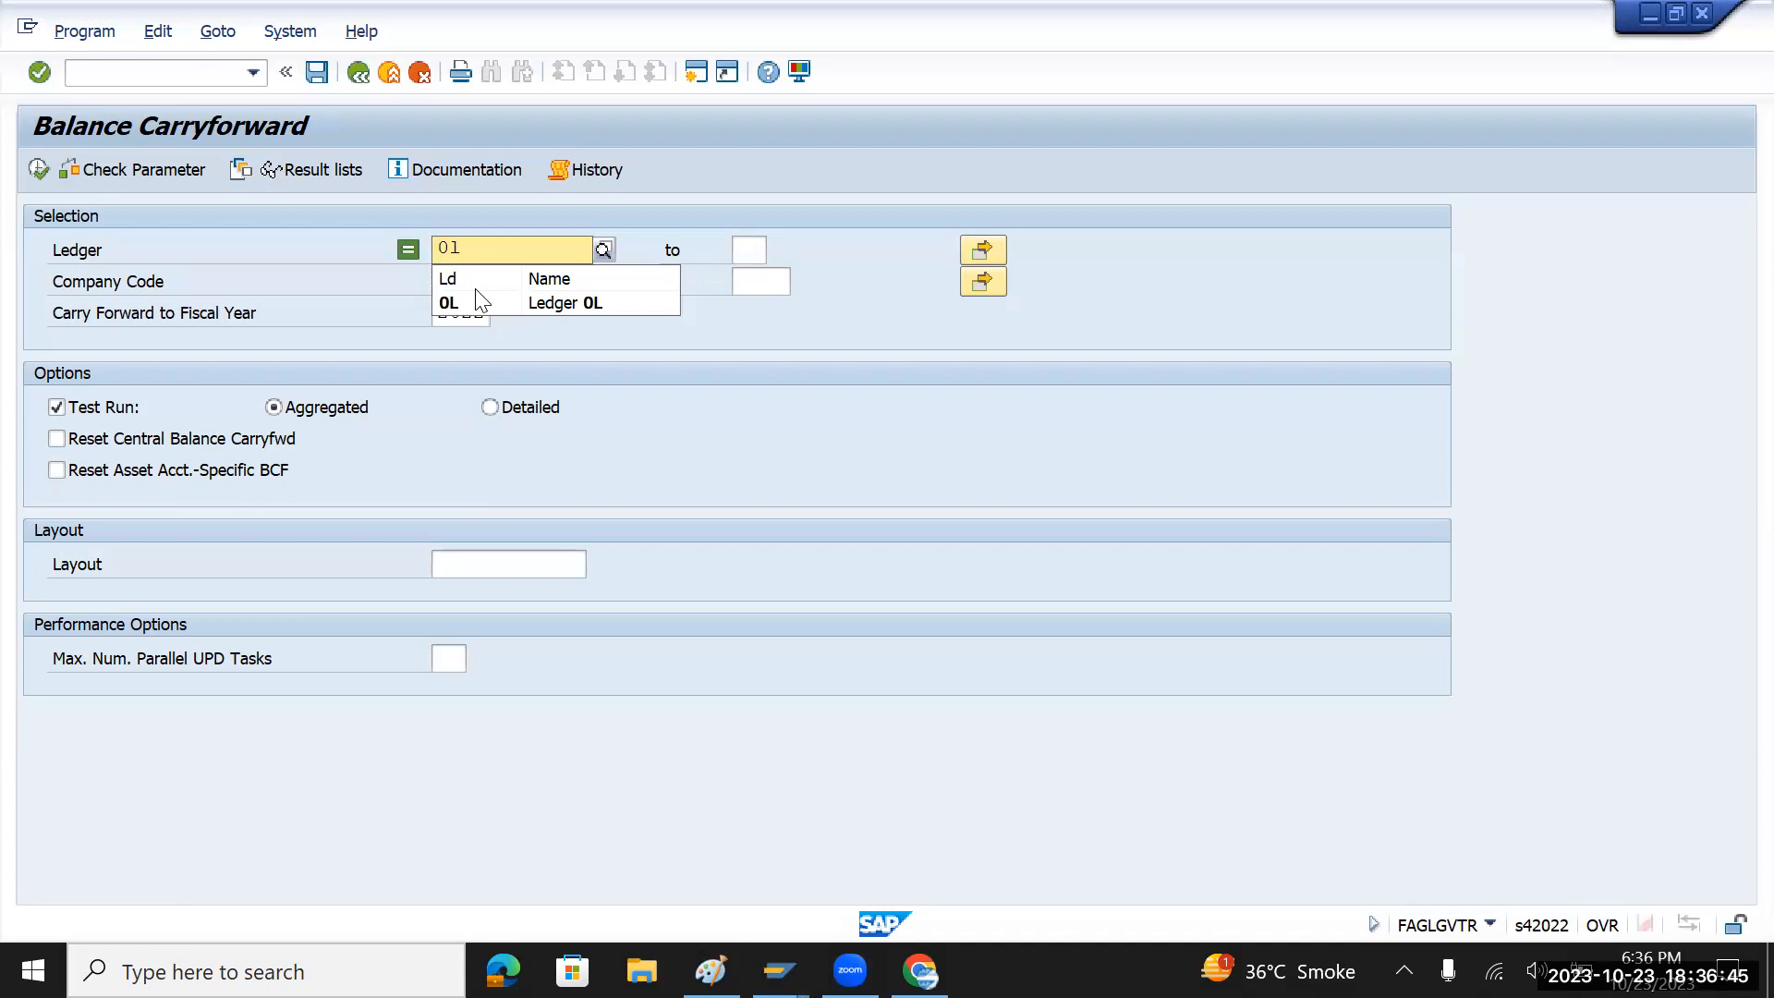
pyautogui.click(484, 303)
pyautogui.click(37, 172)
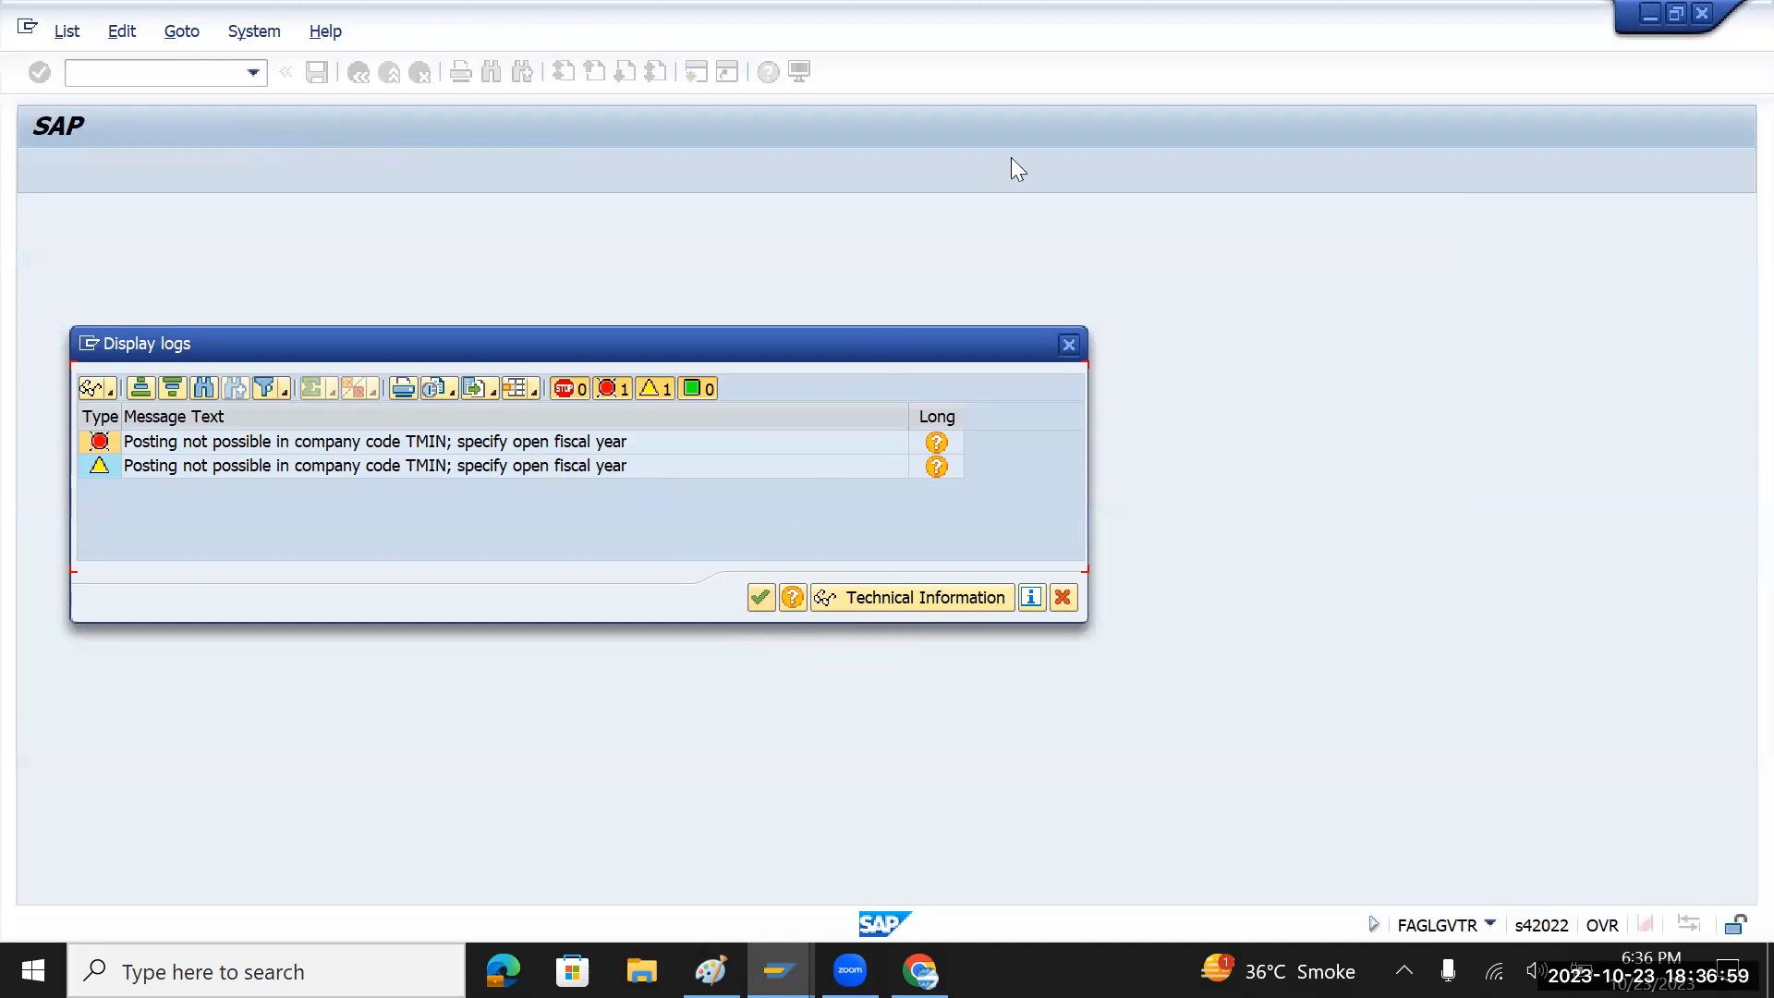
pyautogui.click(874, 441)
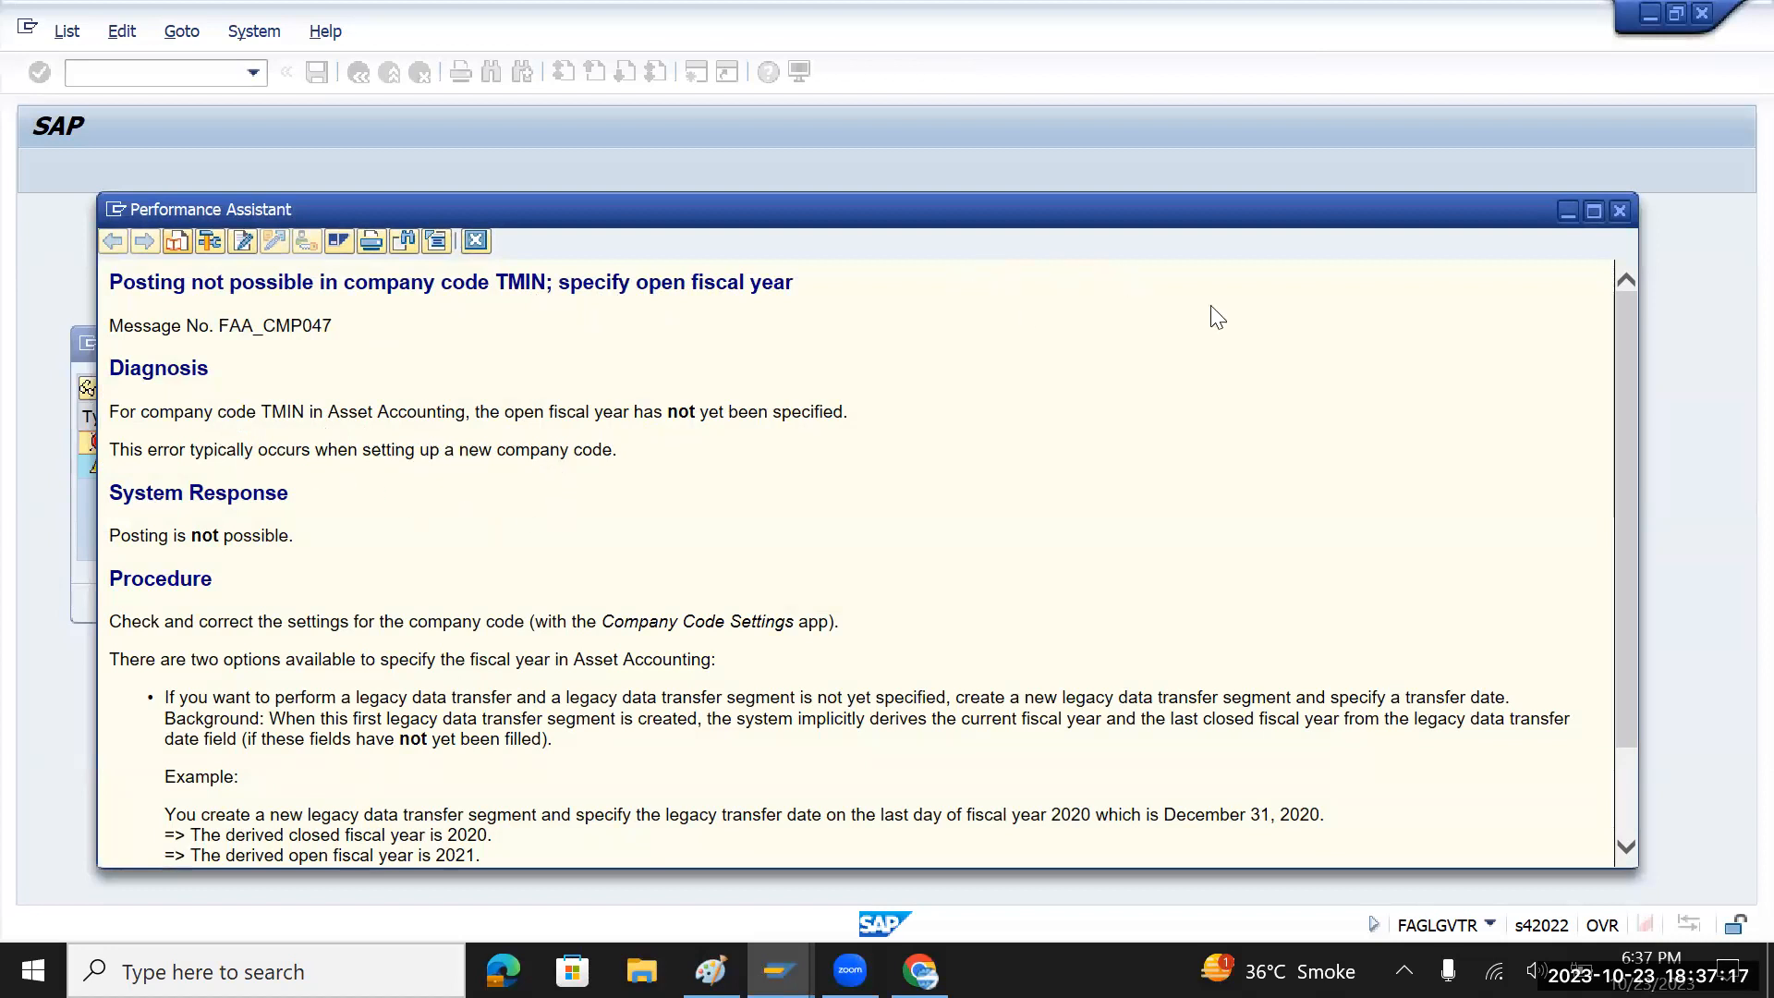
pyautogui.click(1617, 205)
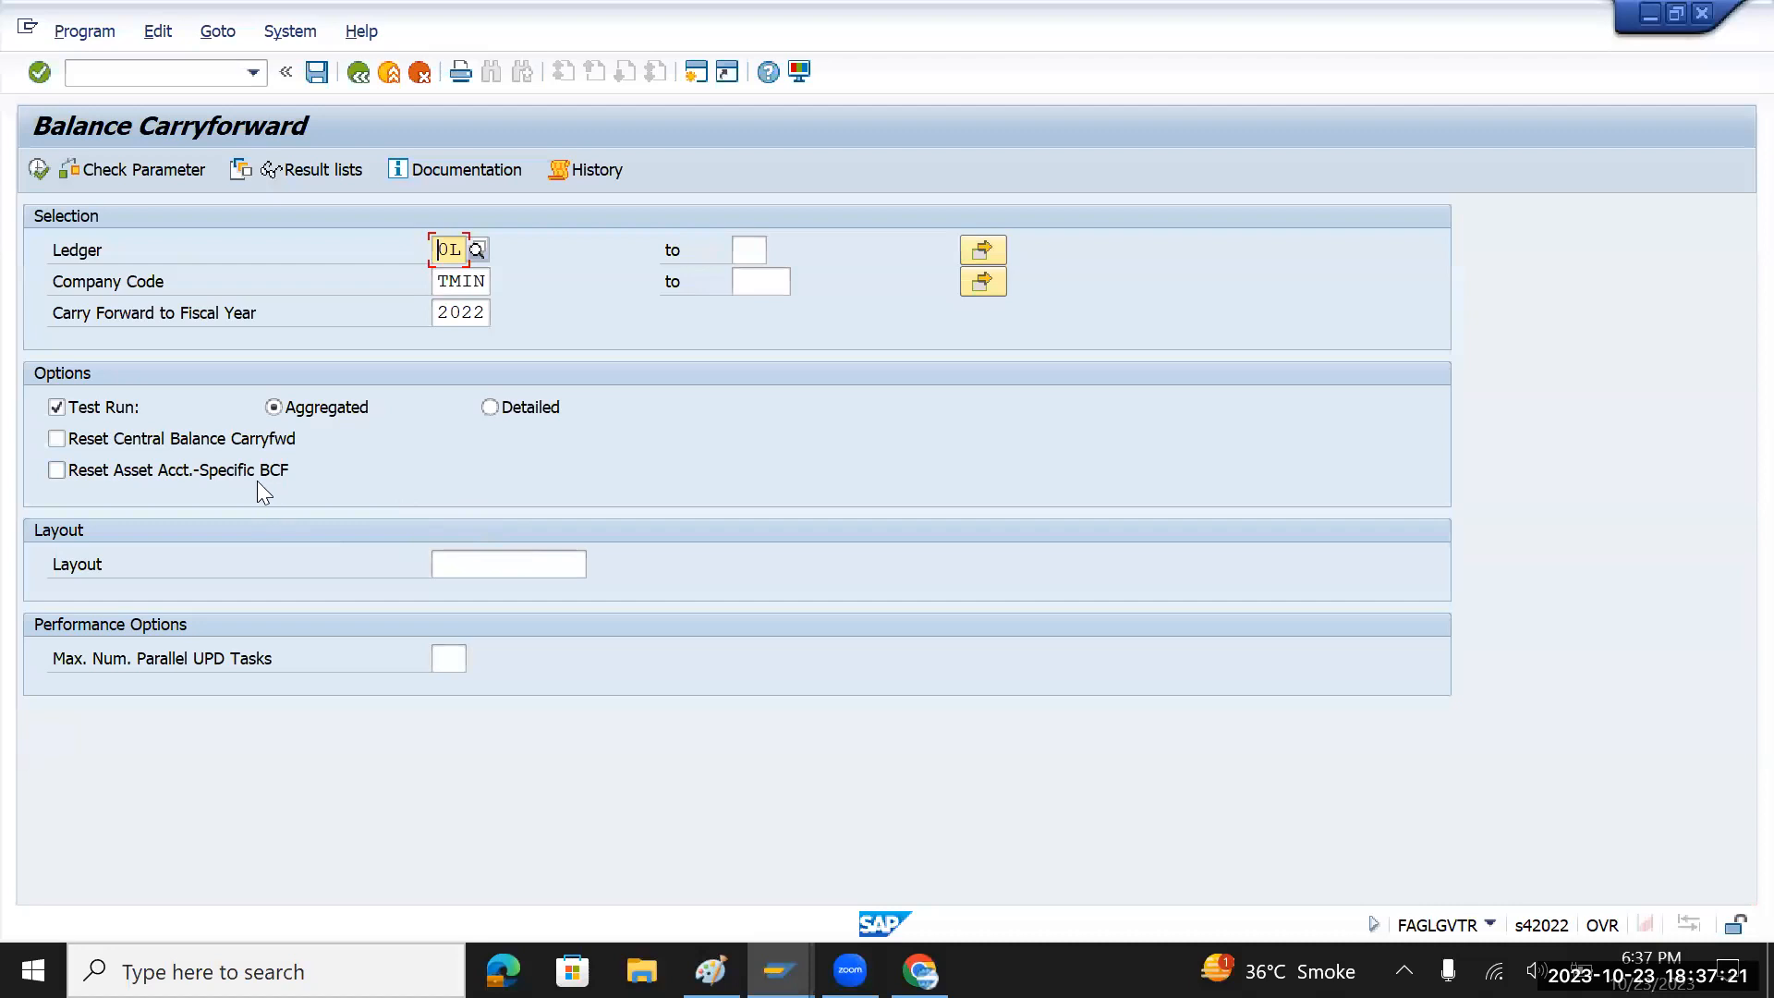
# - Leave Balance Carryforward, open the Asset Accounting company code settings with faa_cmp, and switch TMIN's ledger 0L settings to change mode
pyautogui.click(159, 74)
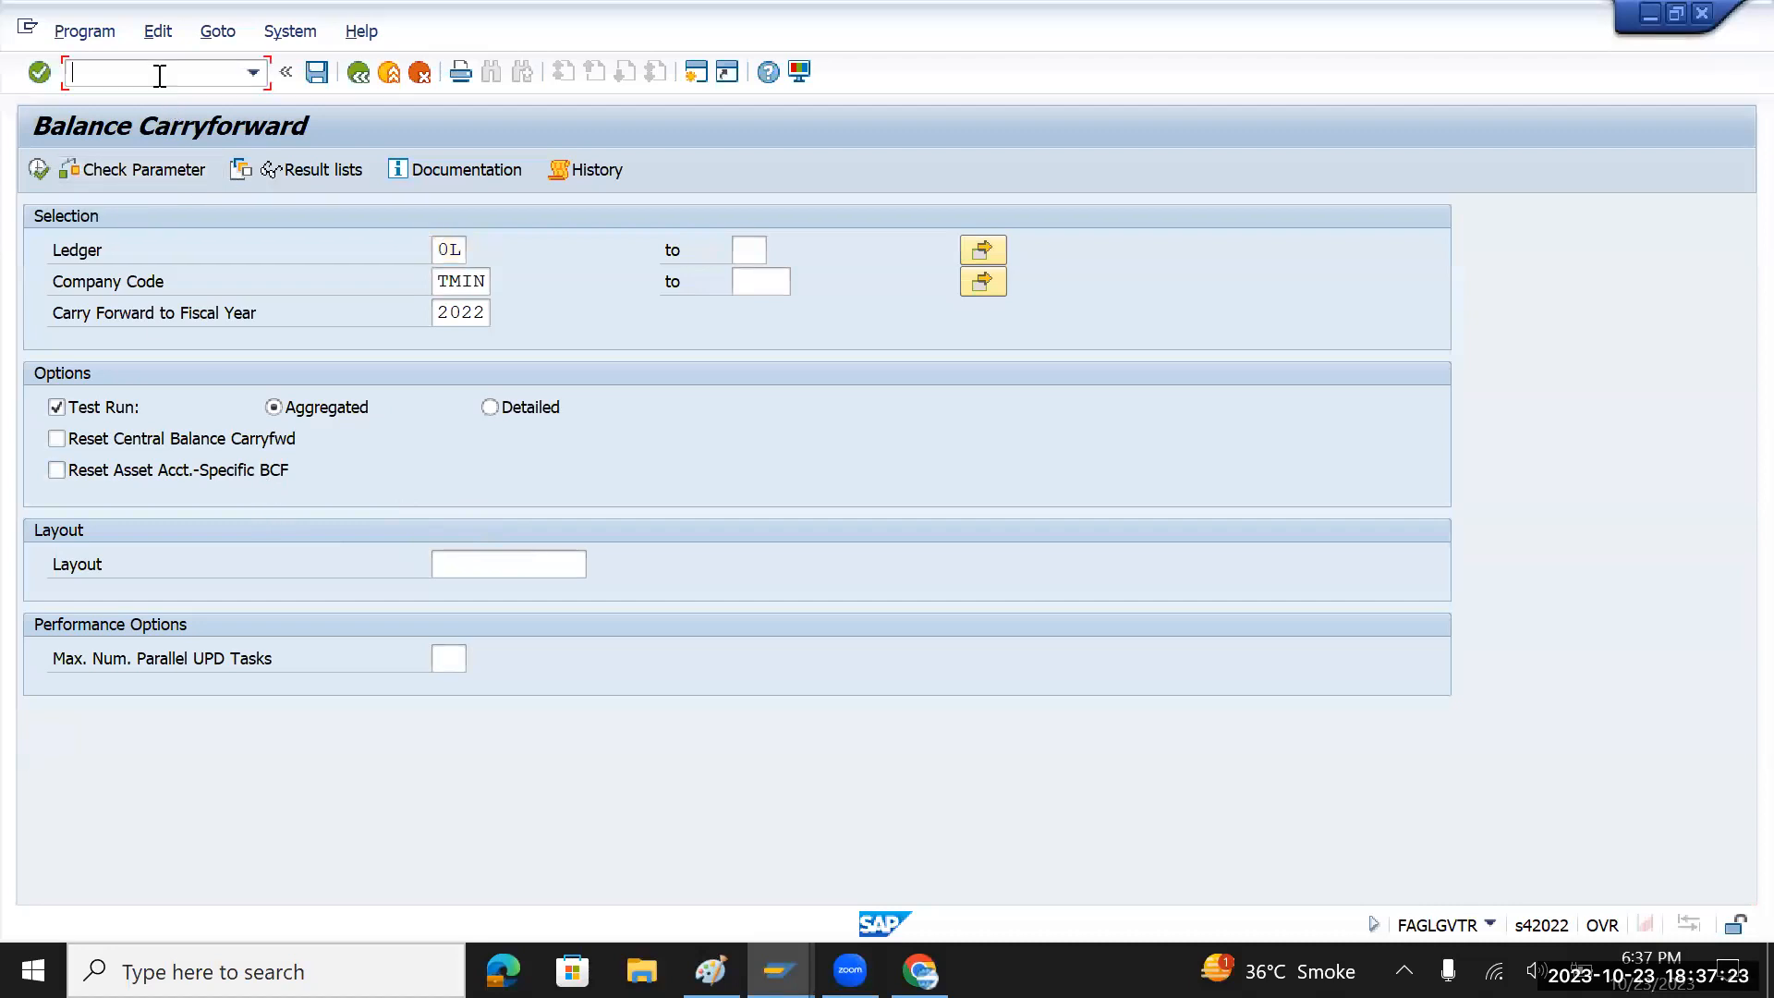
pyautogui.write('/n')
pyautogui.press('Return')
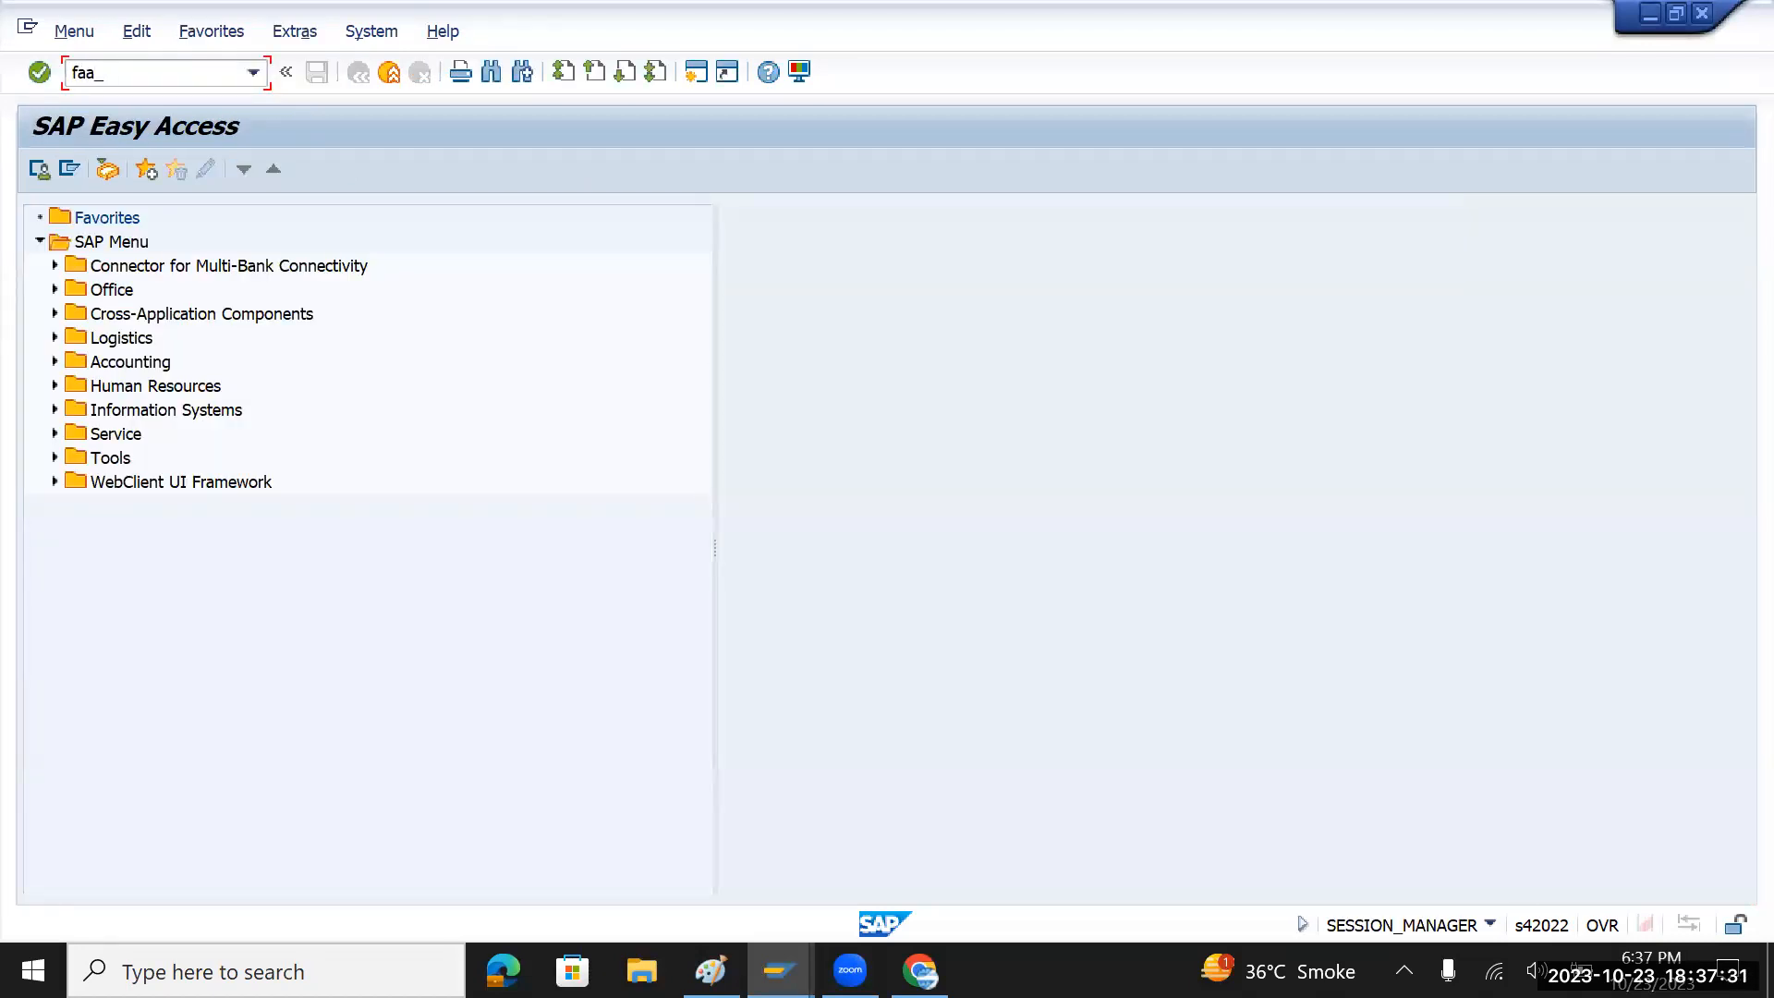
pyautogui.press('Return')
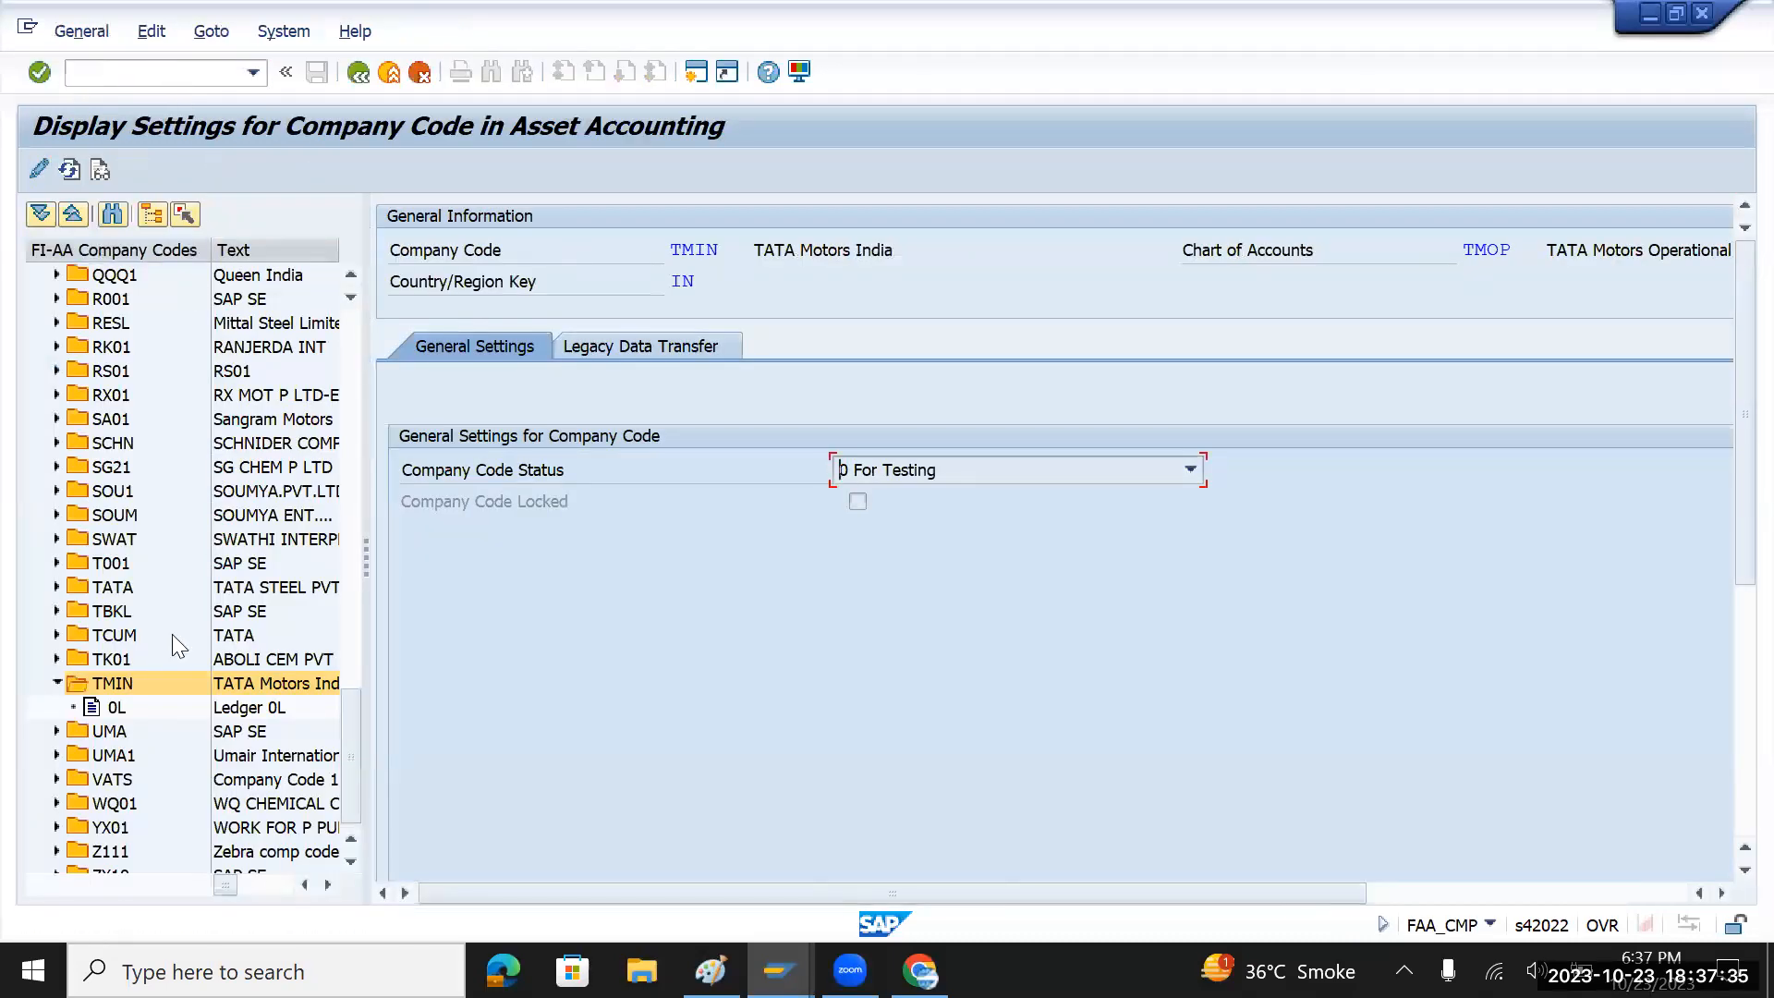
pyautogui.click(125, 713)
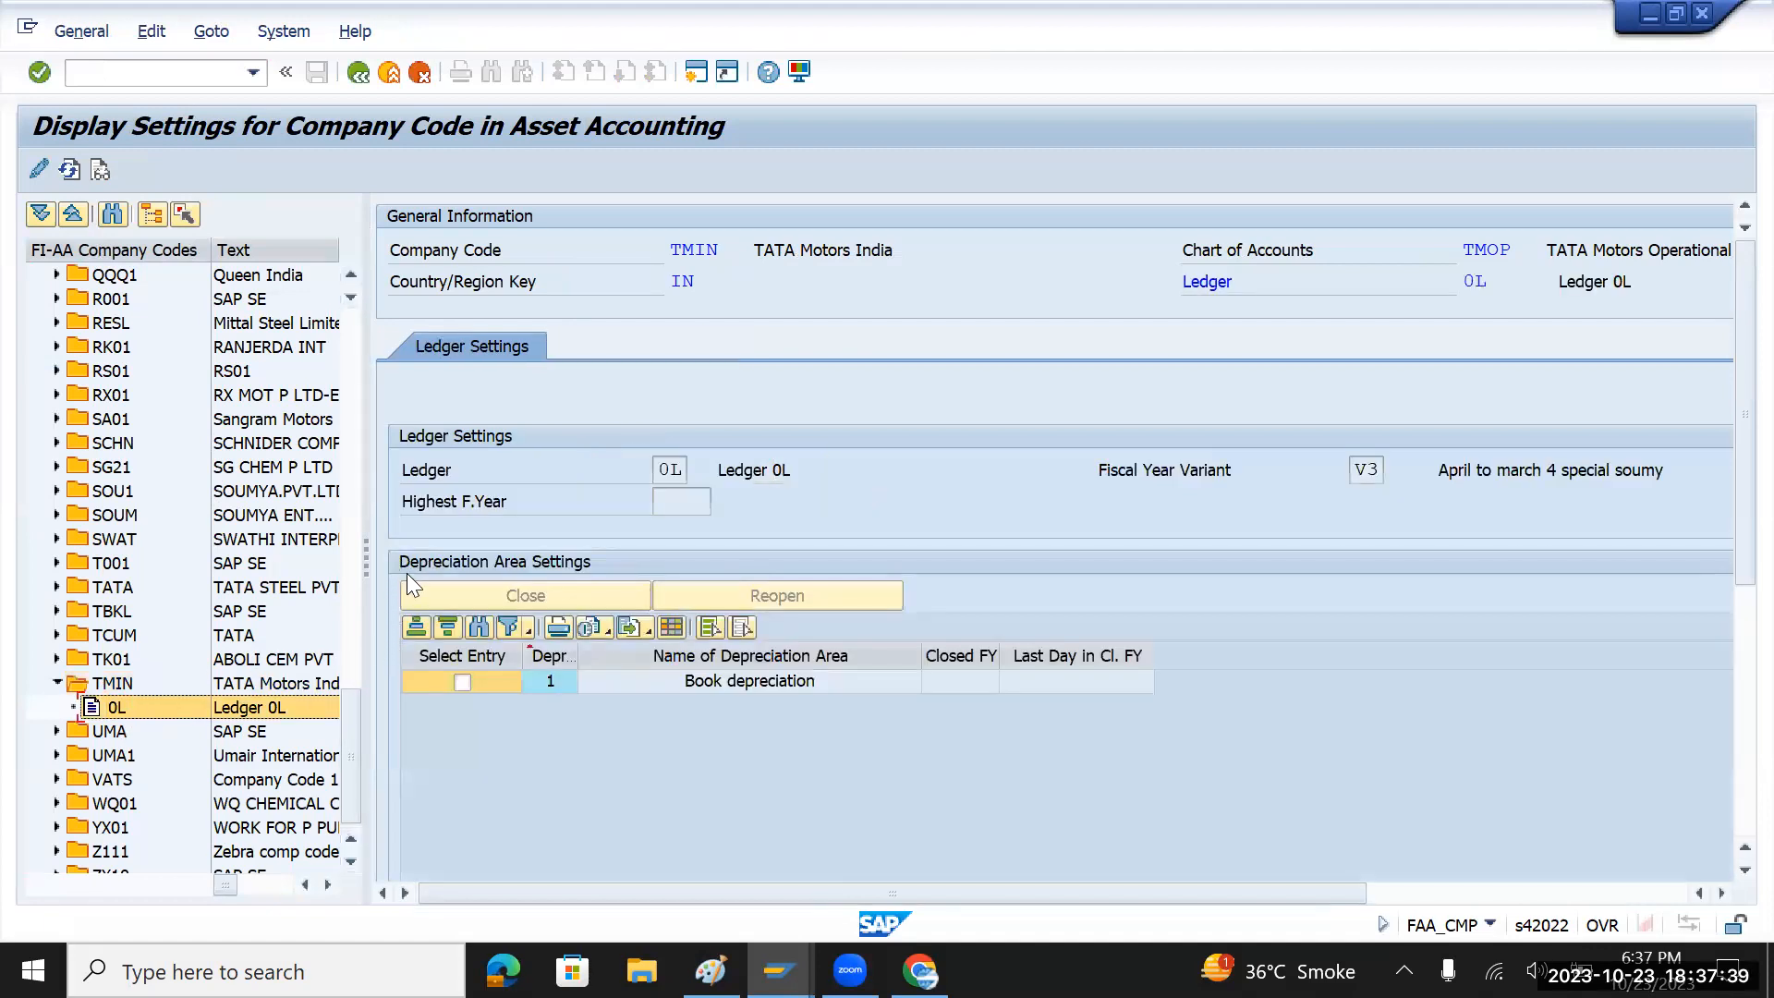
pyautogui.click(41, 168)
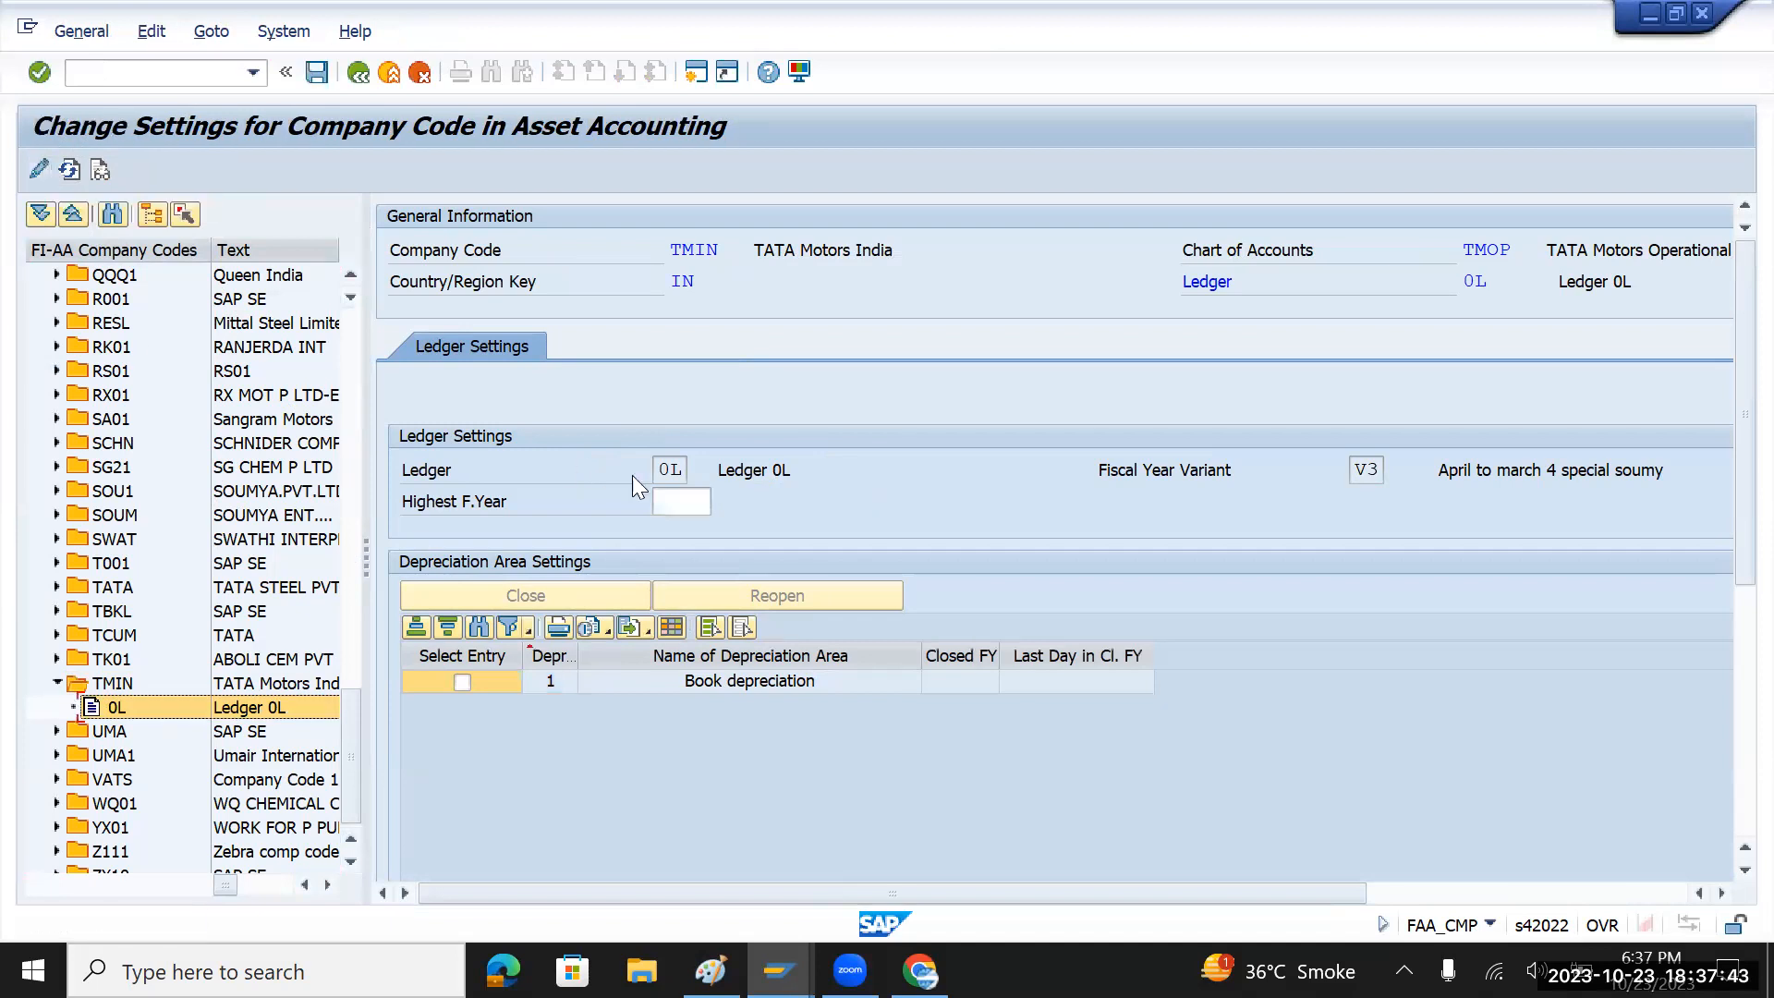
# - Examine the company code status options in TMIN's general settings
pyautogui.click(118, 683)
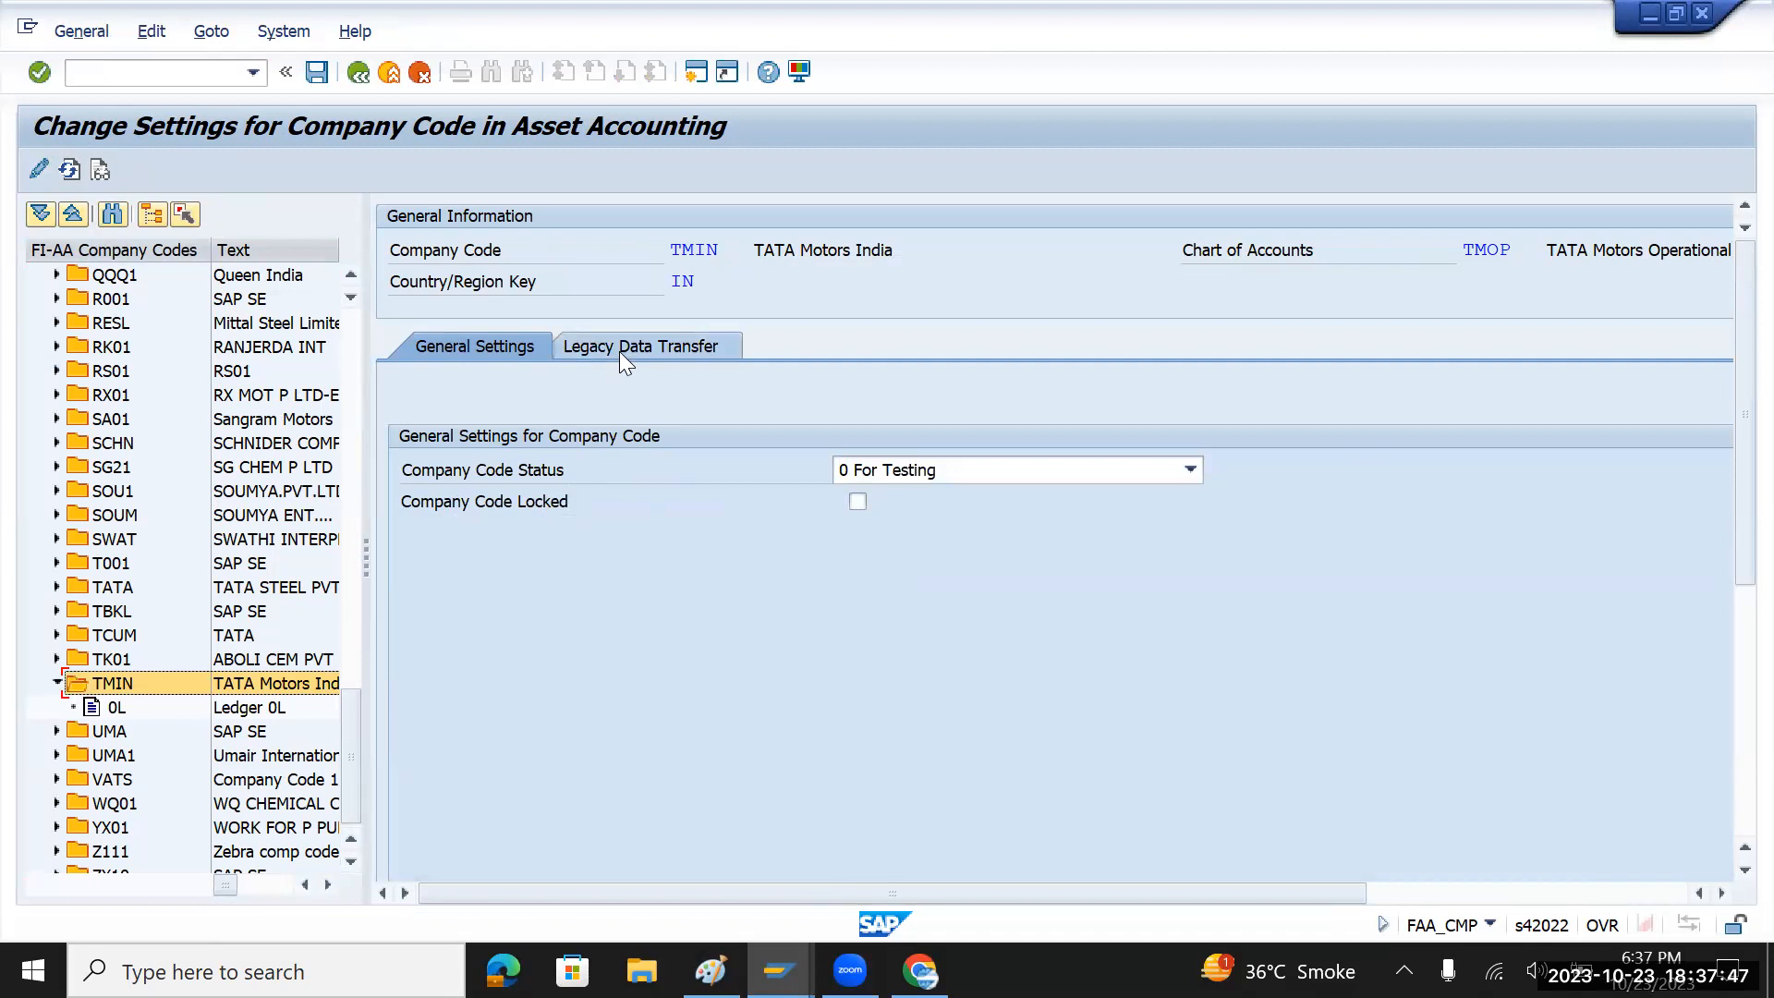
pyautogui.click(931, 473)
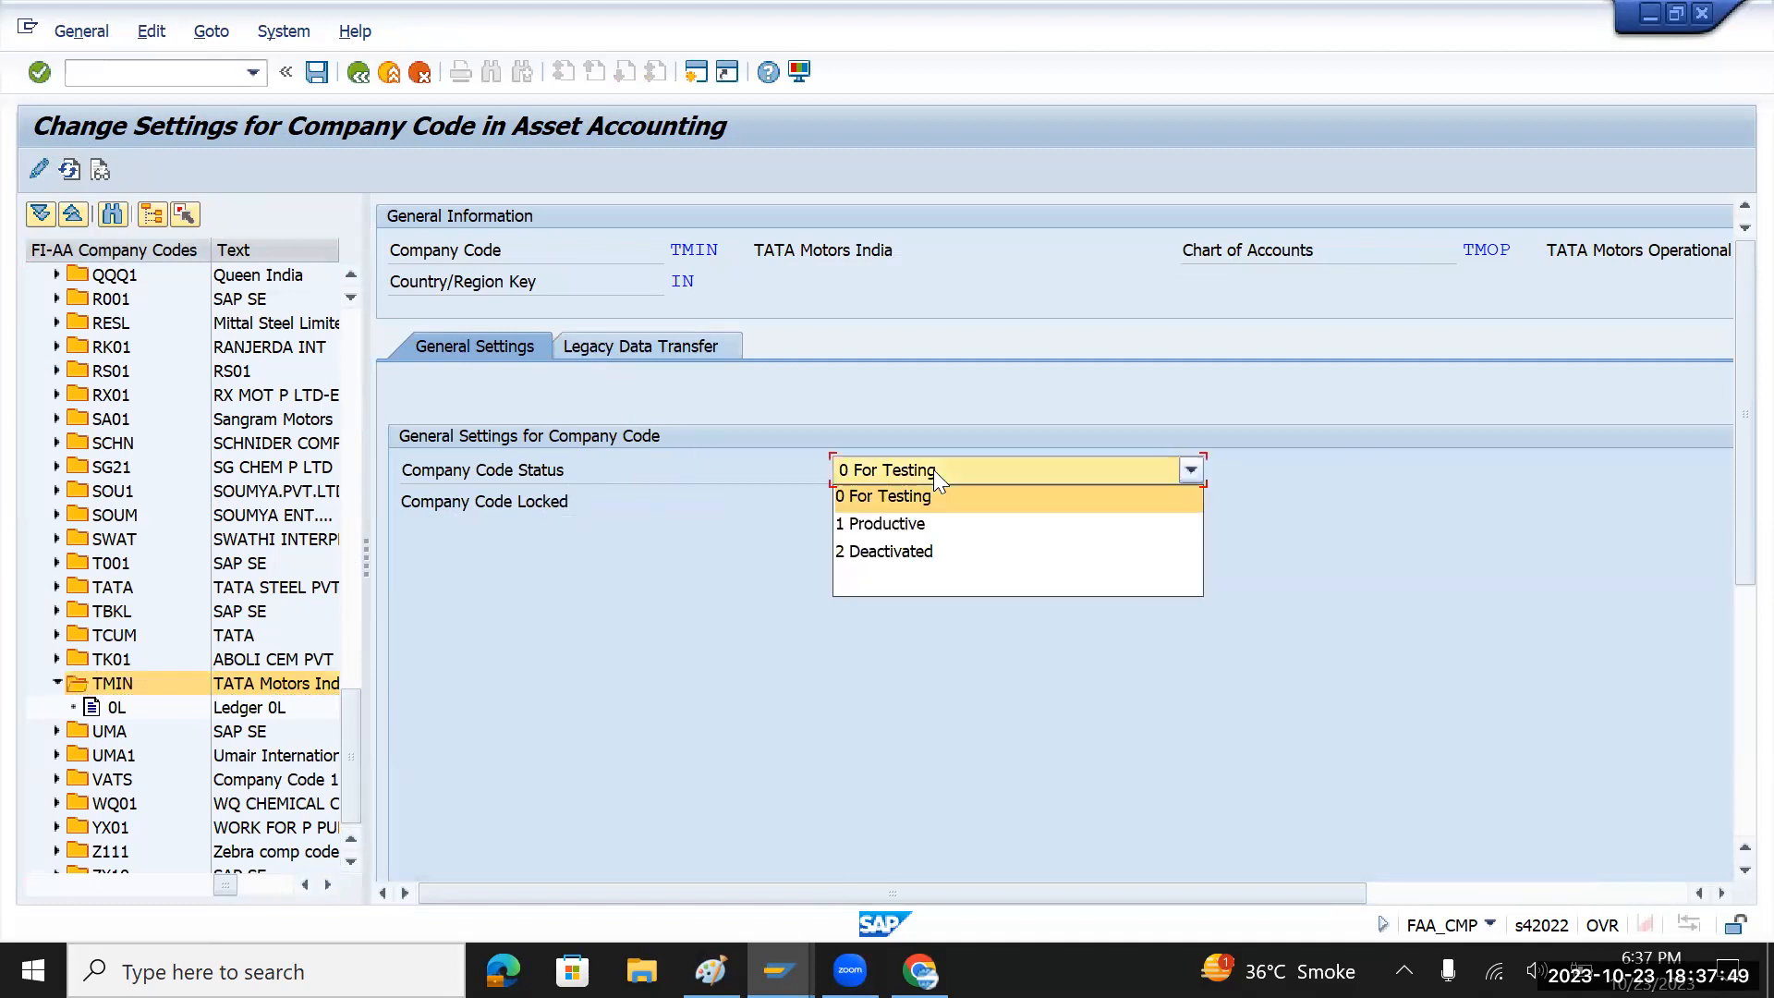
pyautogui.click(933, 469)
pyautogui.click(887, 471)
pyautogui.click(915, 469)
# - Create a legacy data transfer segment for TMIN with the transfer date 01.04.2023
pyautogui.click(623, 343)
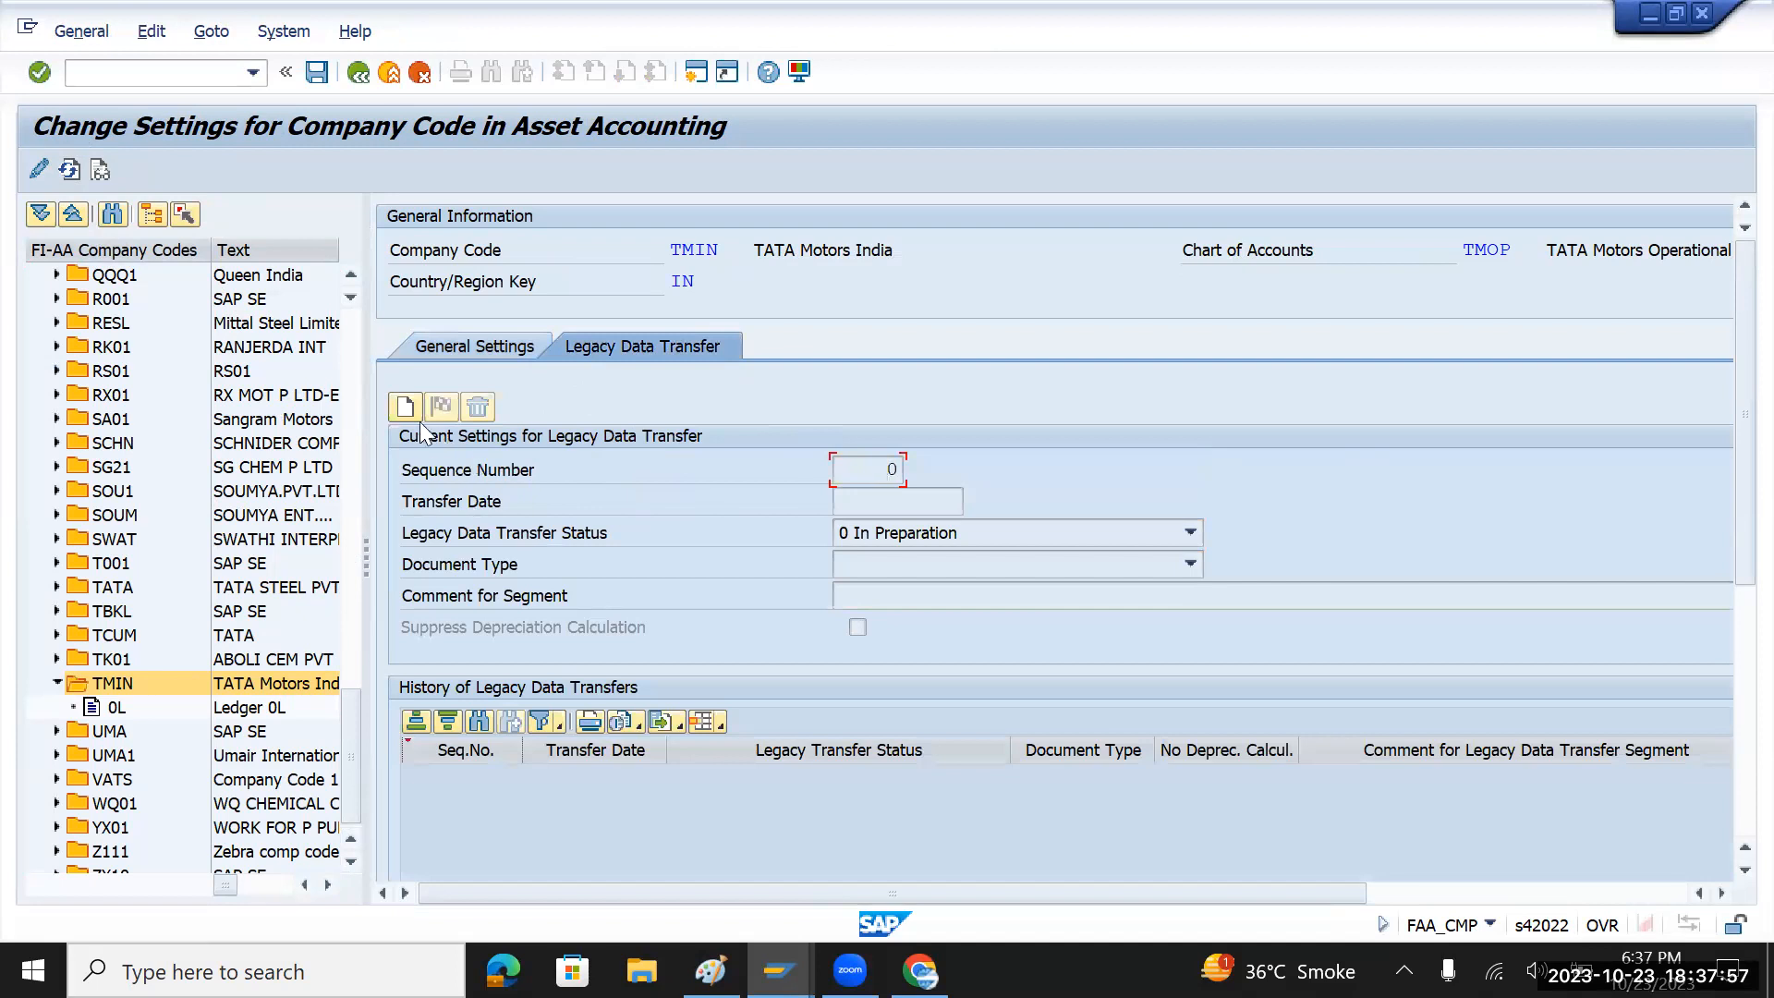
pyautogui.click(405, 408)
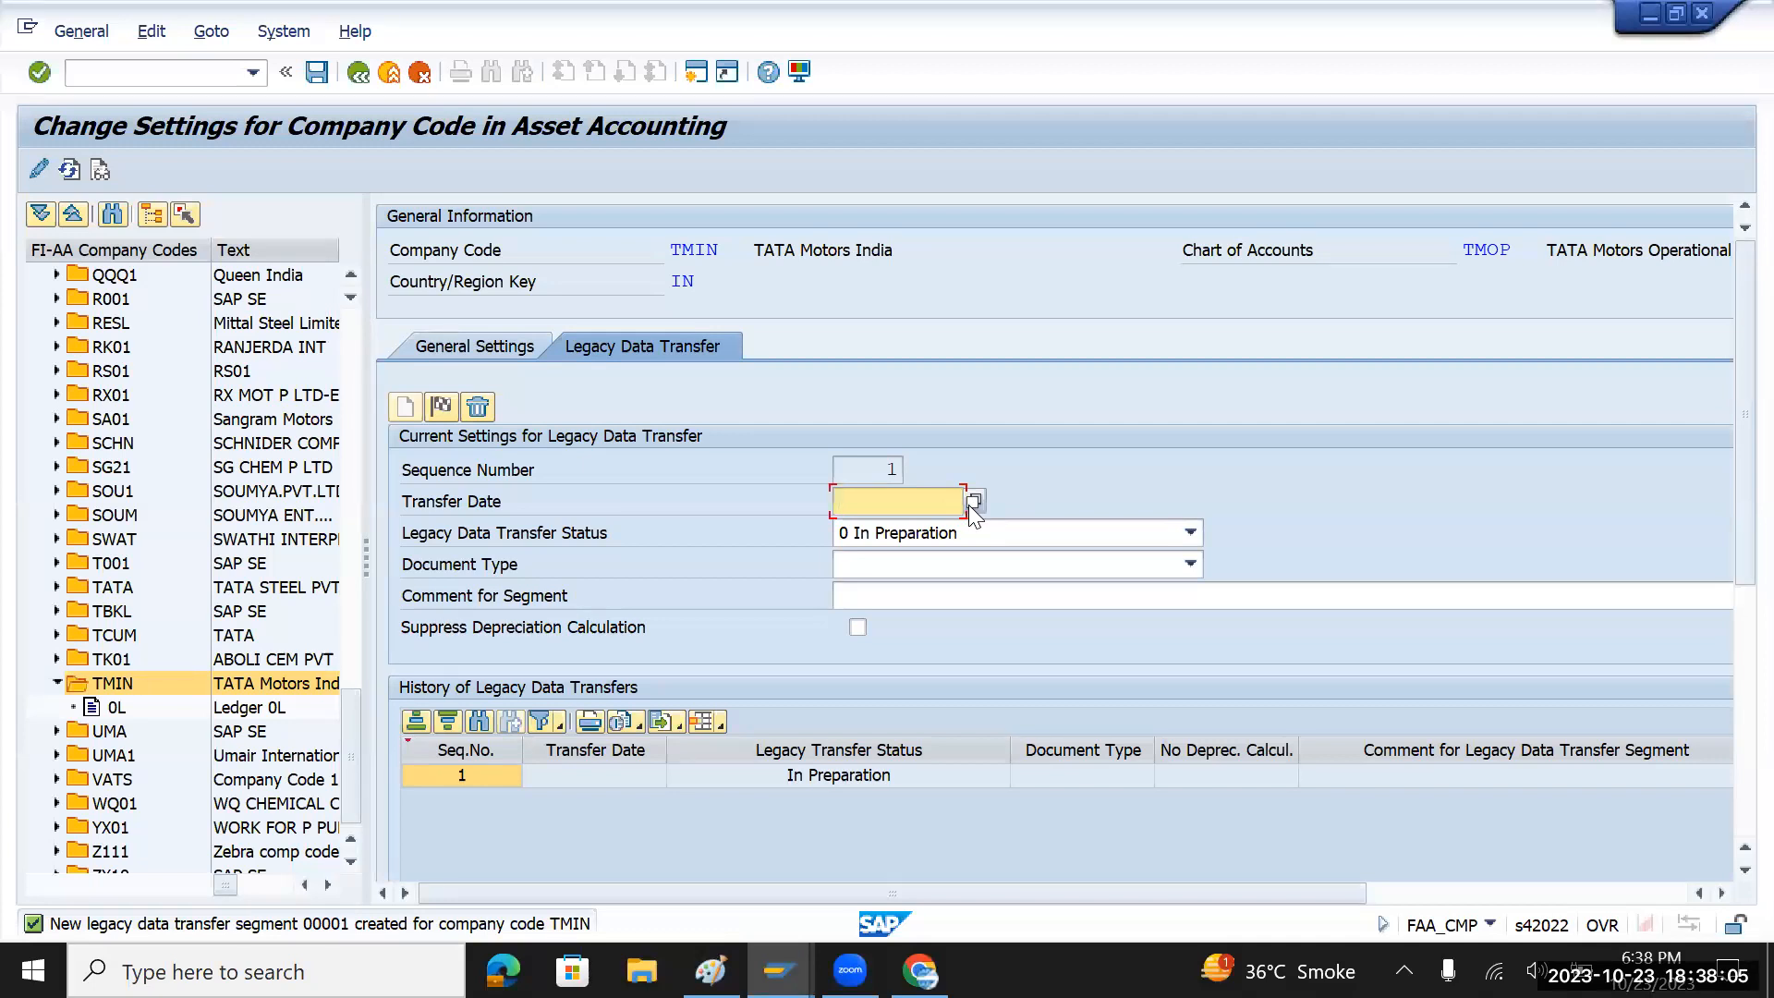
pyautogui.click(970, 502)
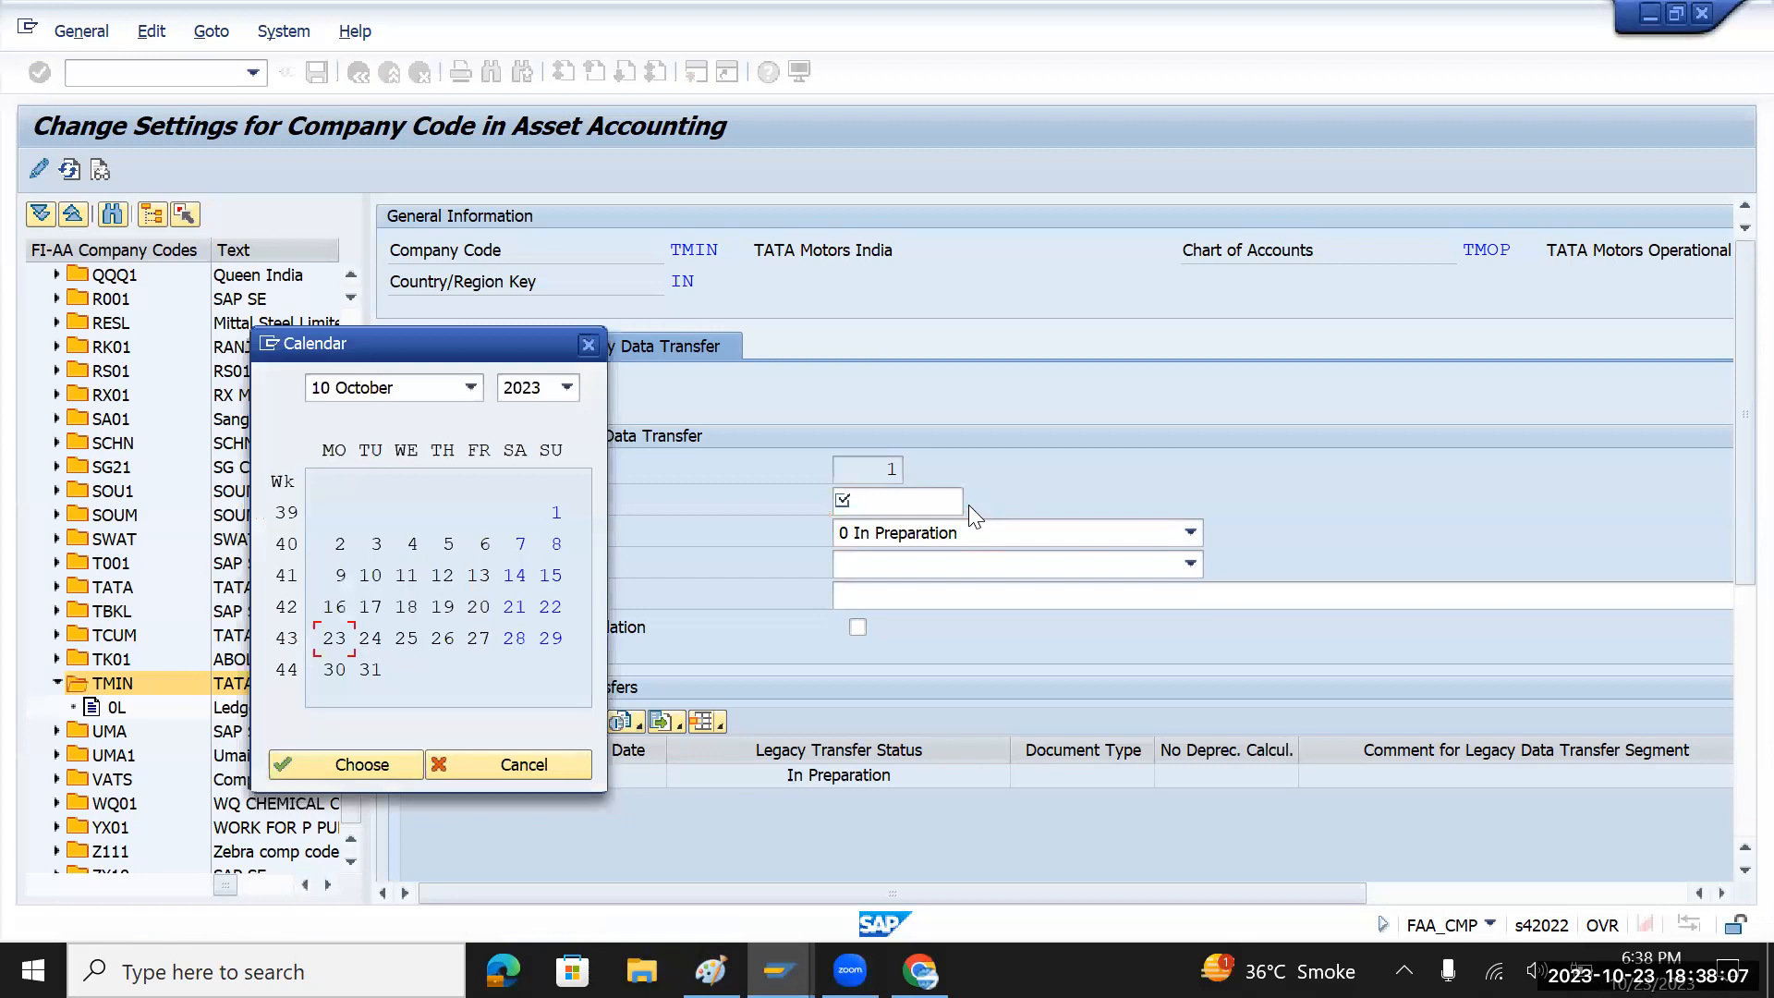
pyautogui.click(465, 392)
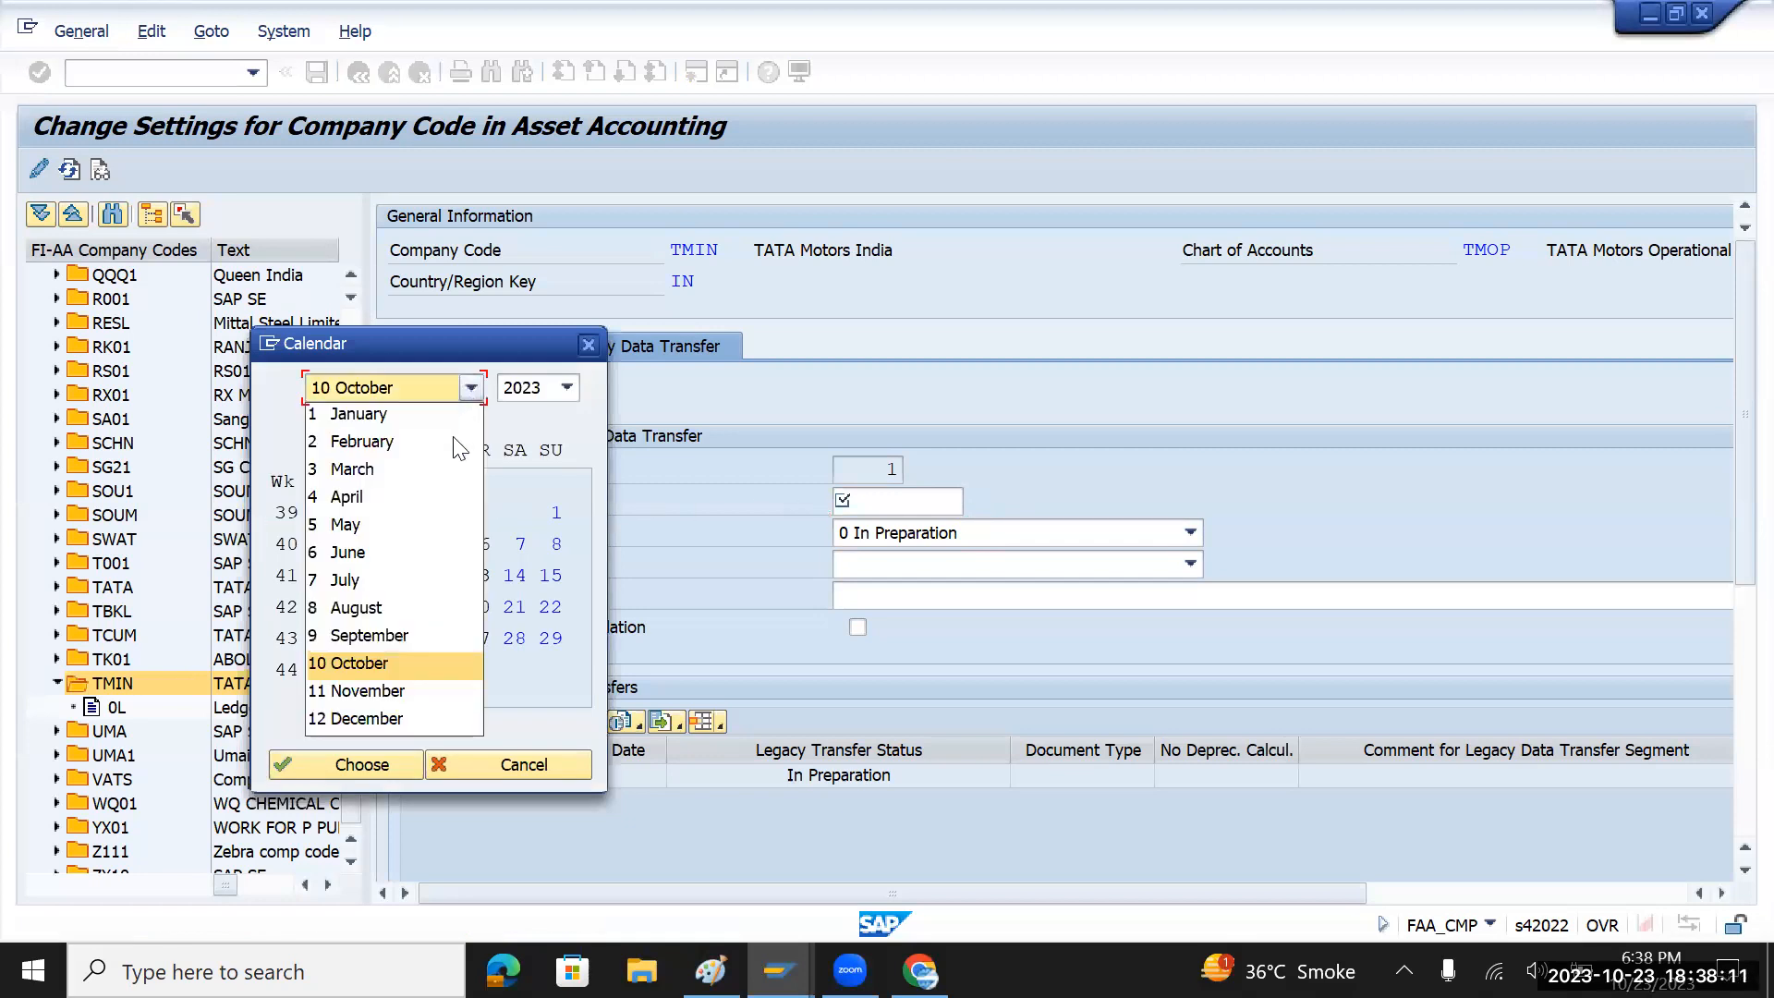
pyautogui.click(364, 497)
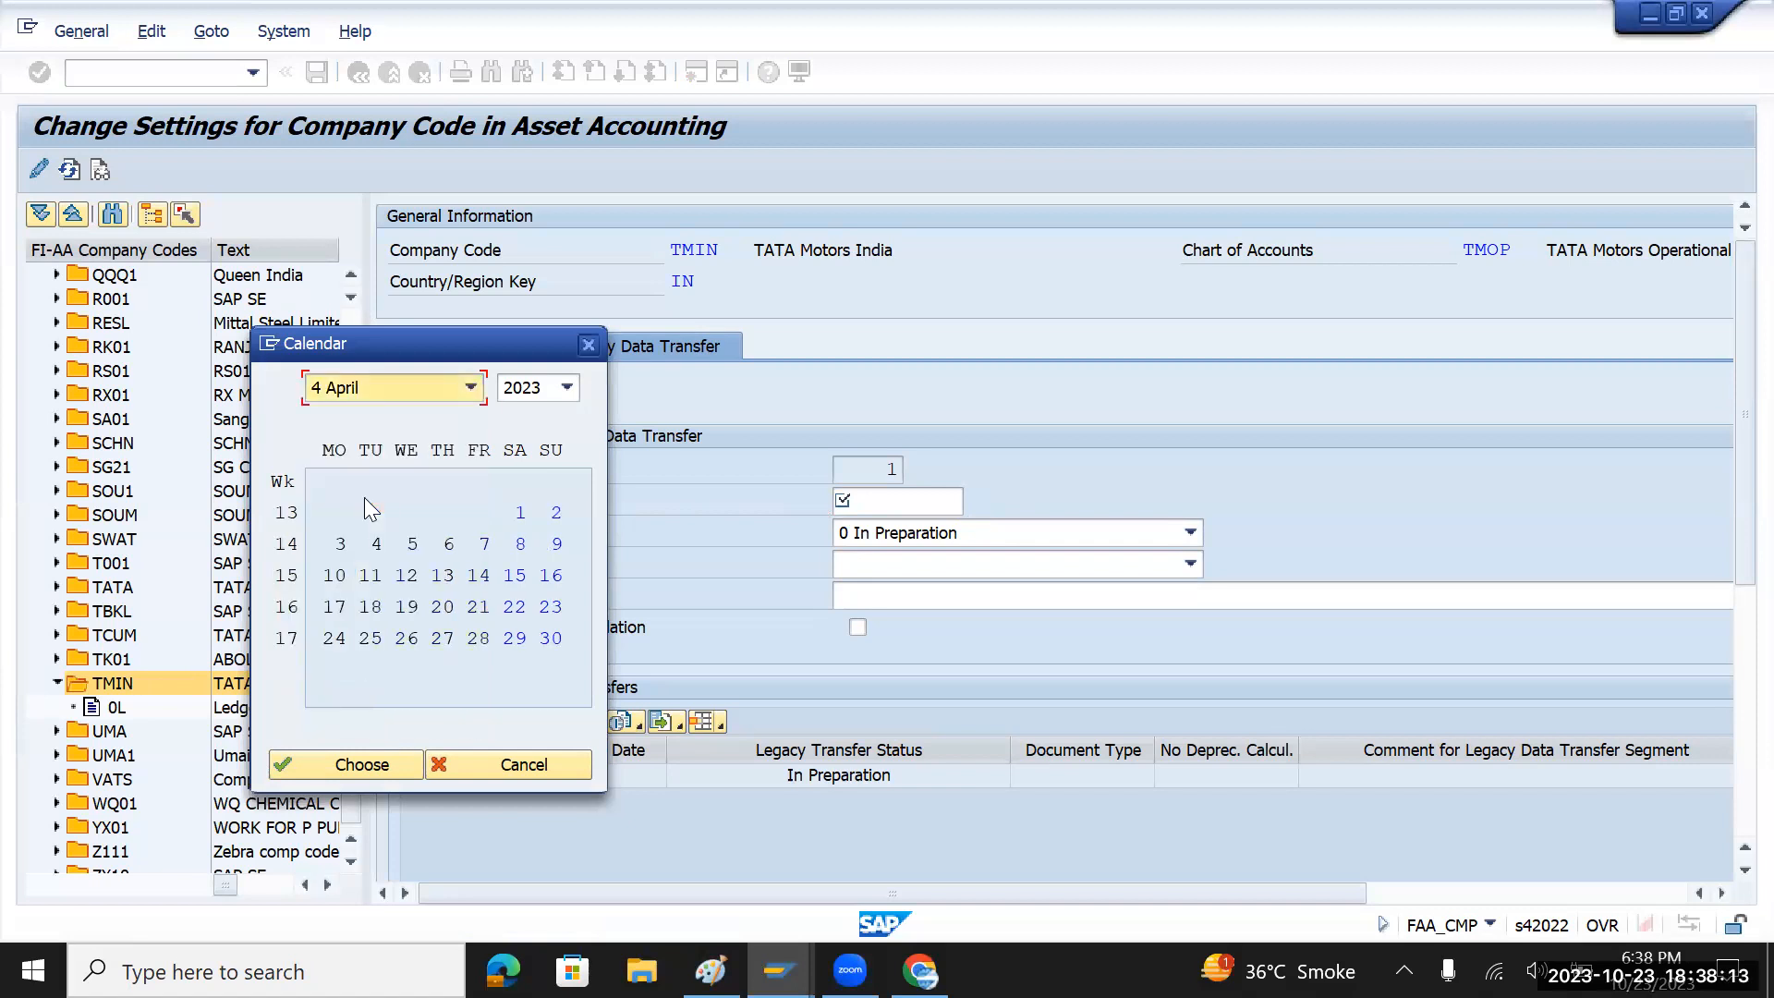
pyautogui.doubleClick(518, 514)
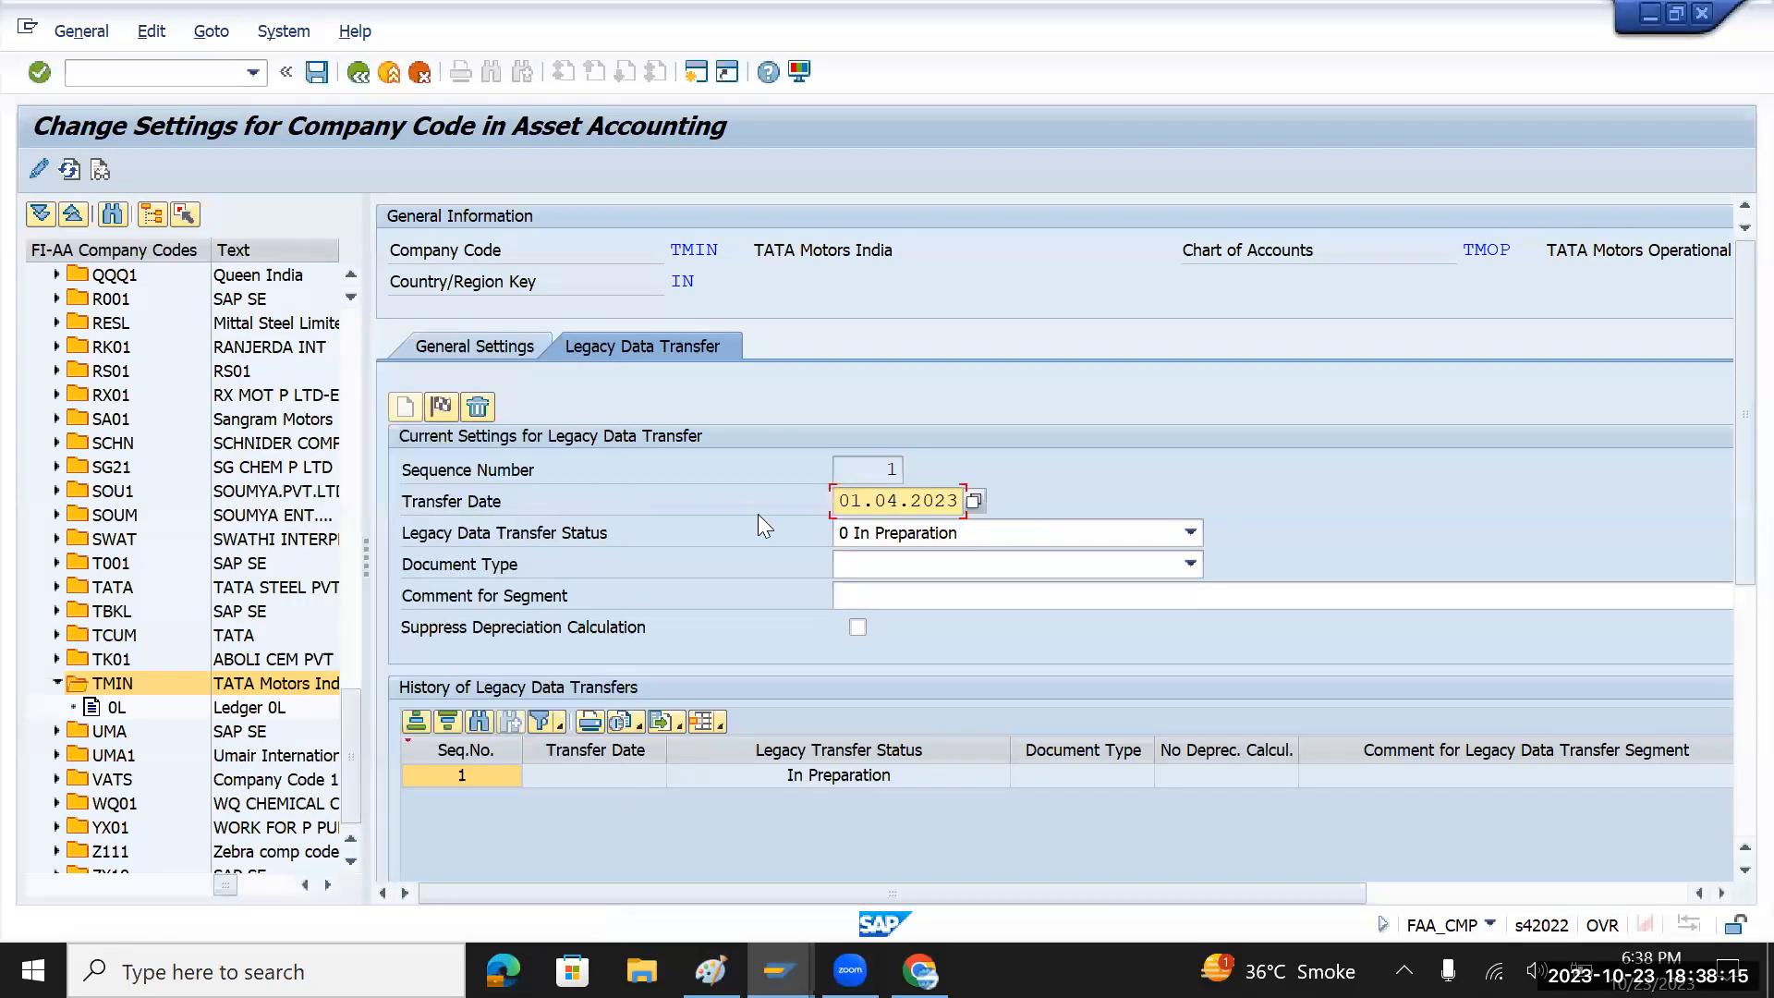
# - Check the legacy data transfer status options, keep 0 In Preparation, and save TMIN's settings
pyautogui.click(976, 534)
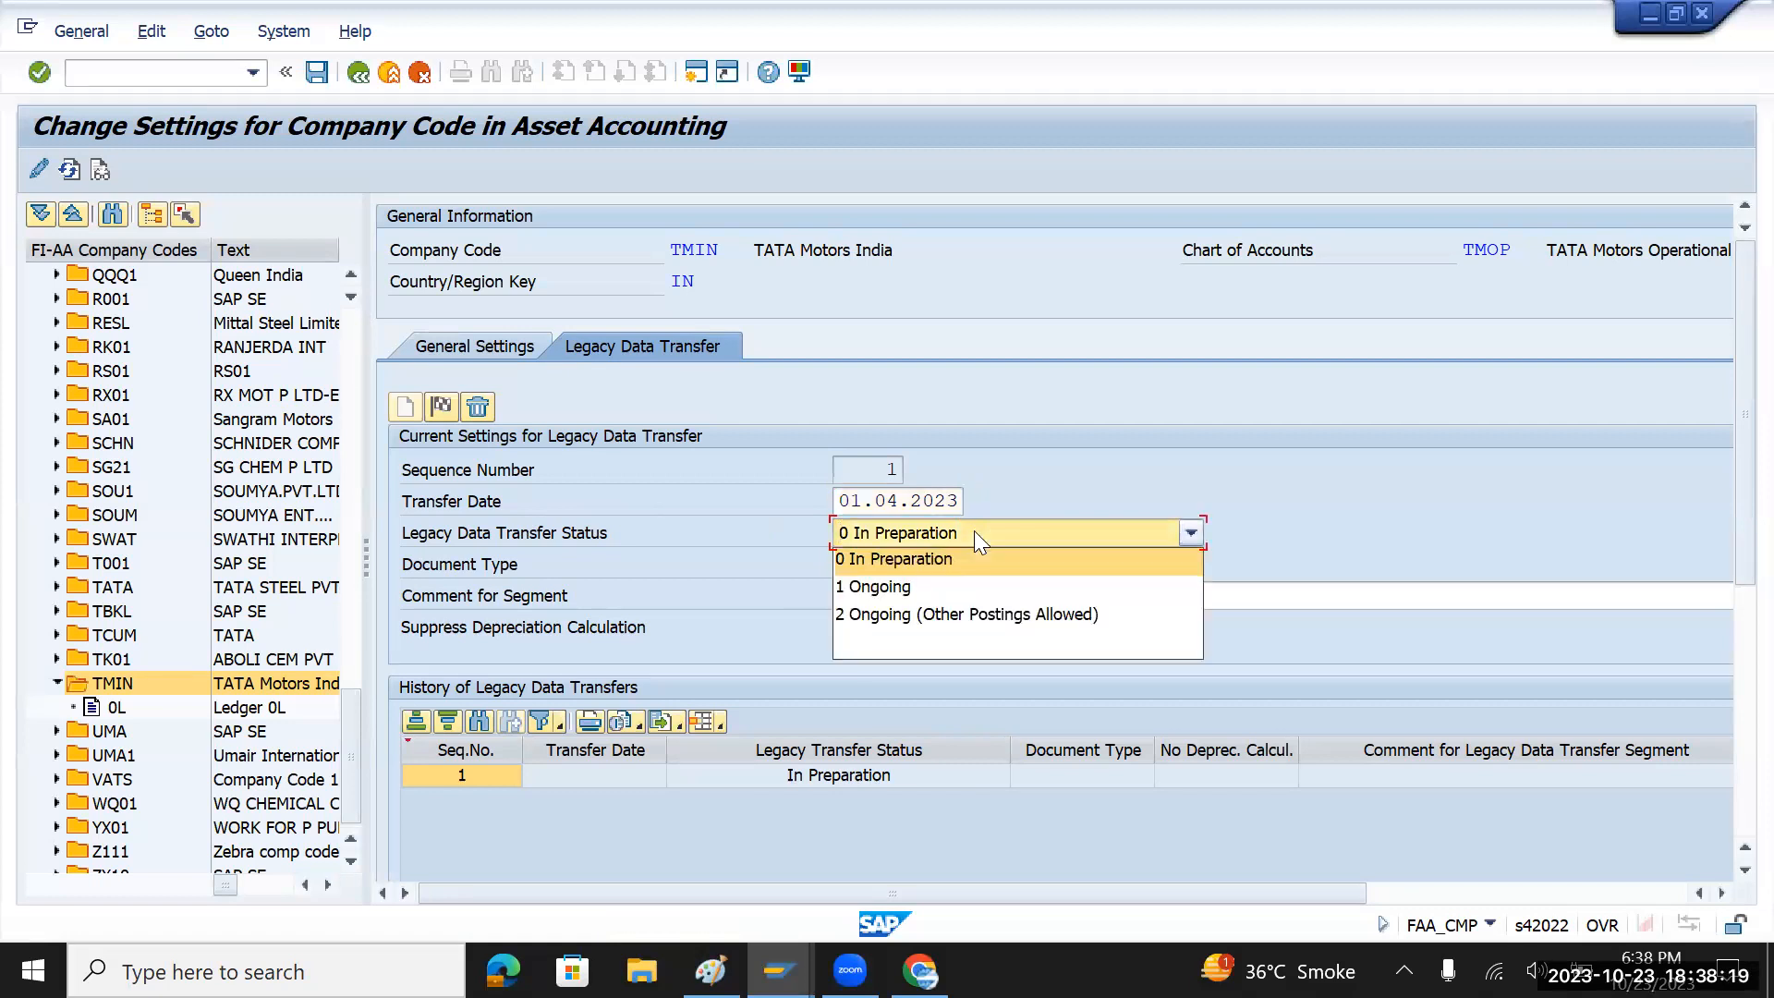
pyautogui.click(974, 530)
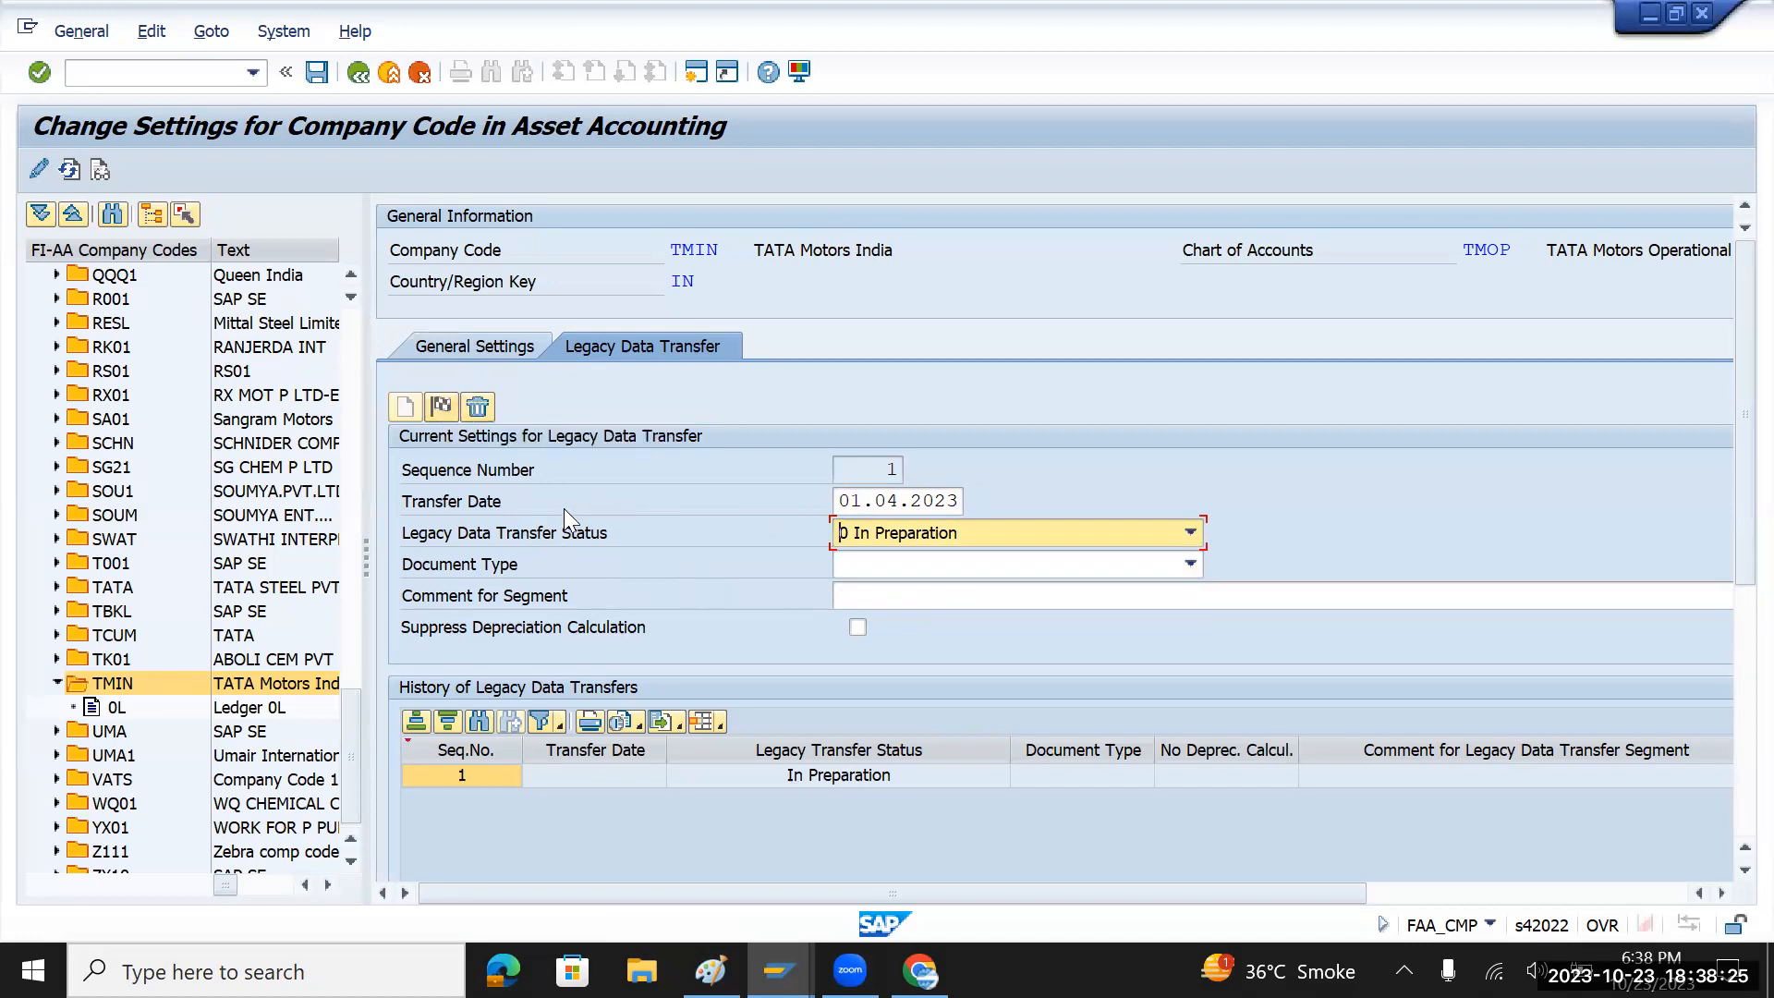
pyautogui.click(317, 72)
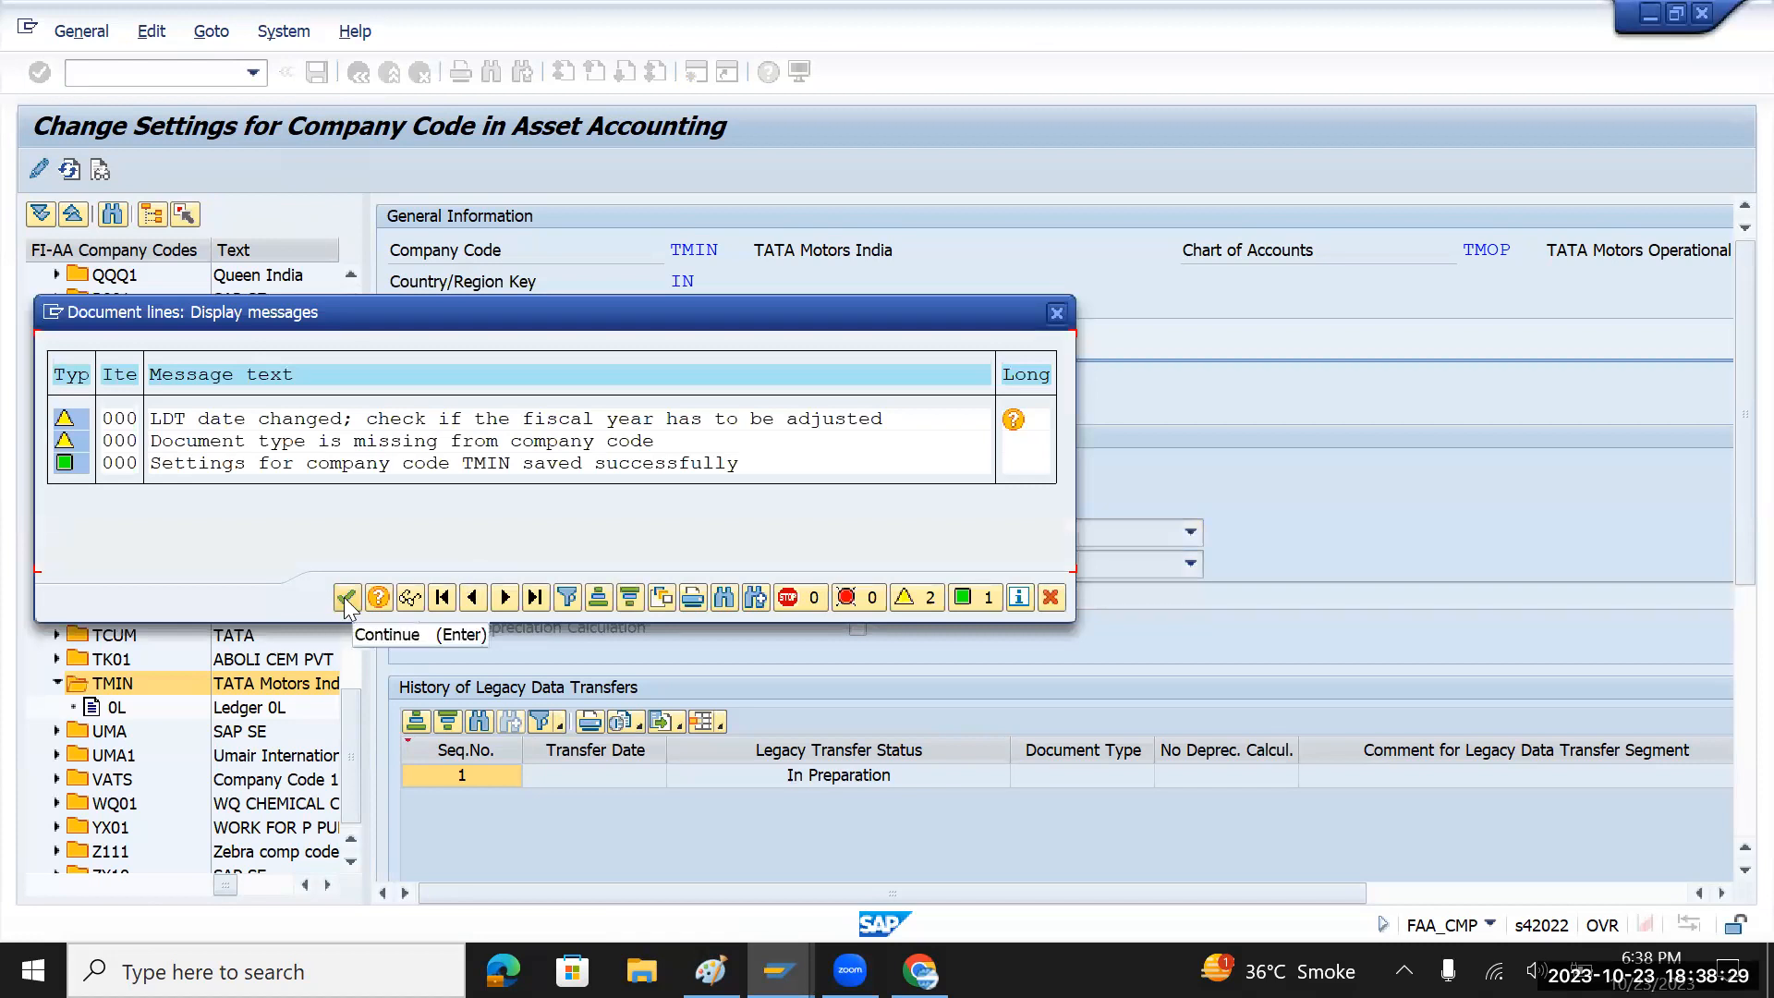
pyautogui.click(346, 600)
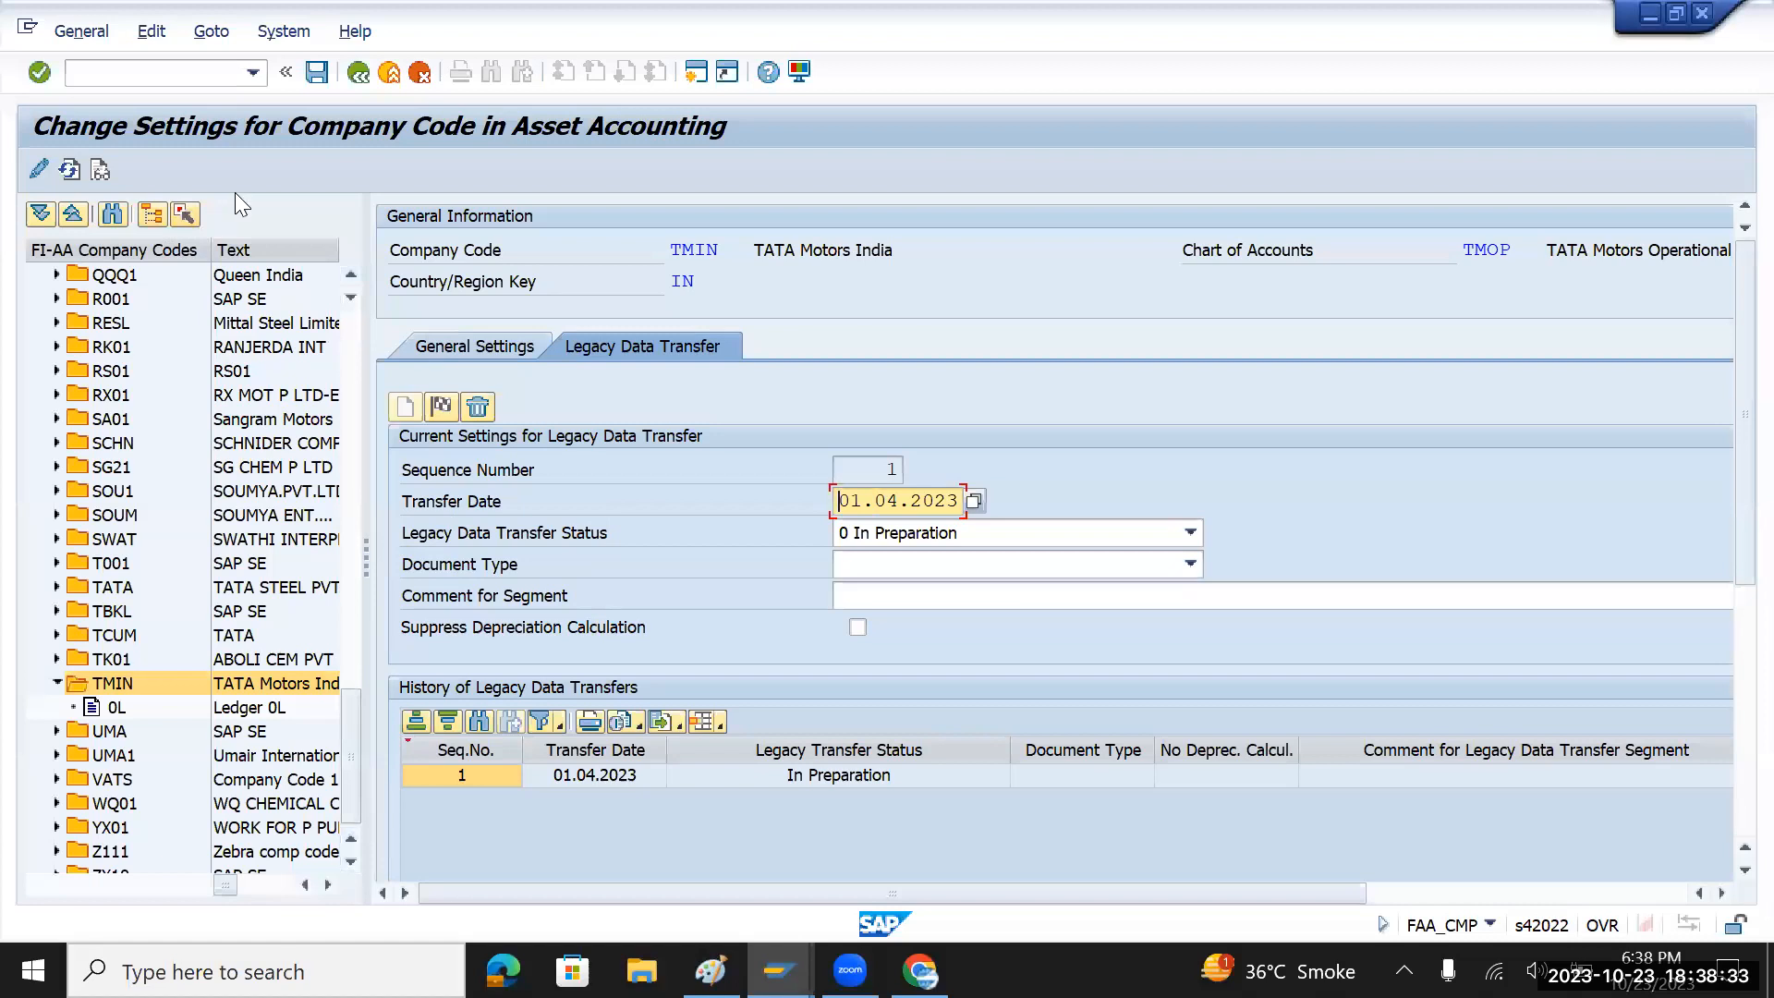
# - Open the Balance Carryforward transaction faglgvtr in a new session
pyautogui.hotkey('ctrl', 'n')
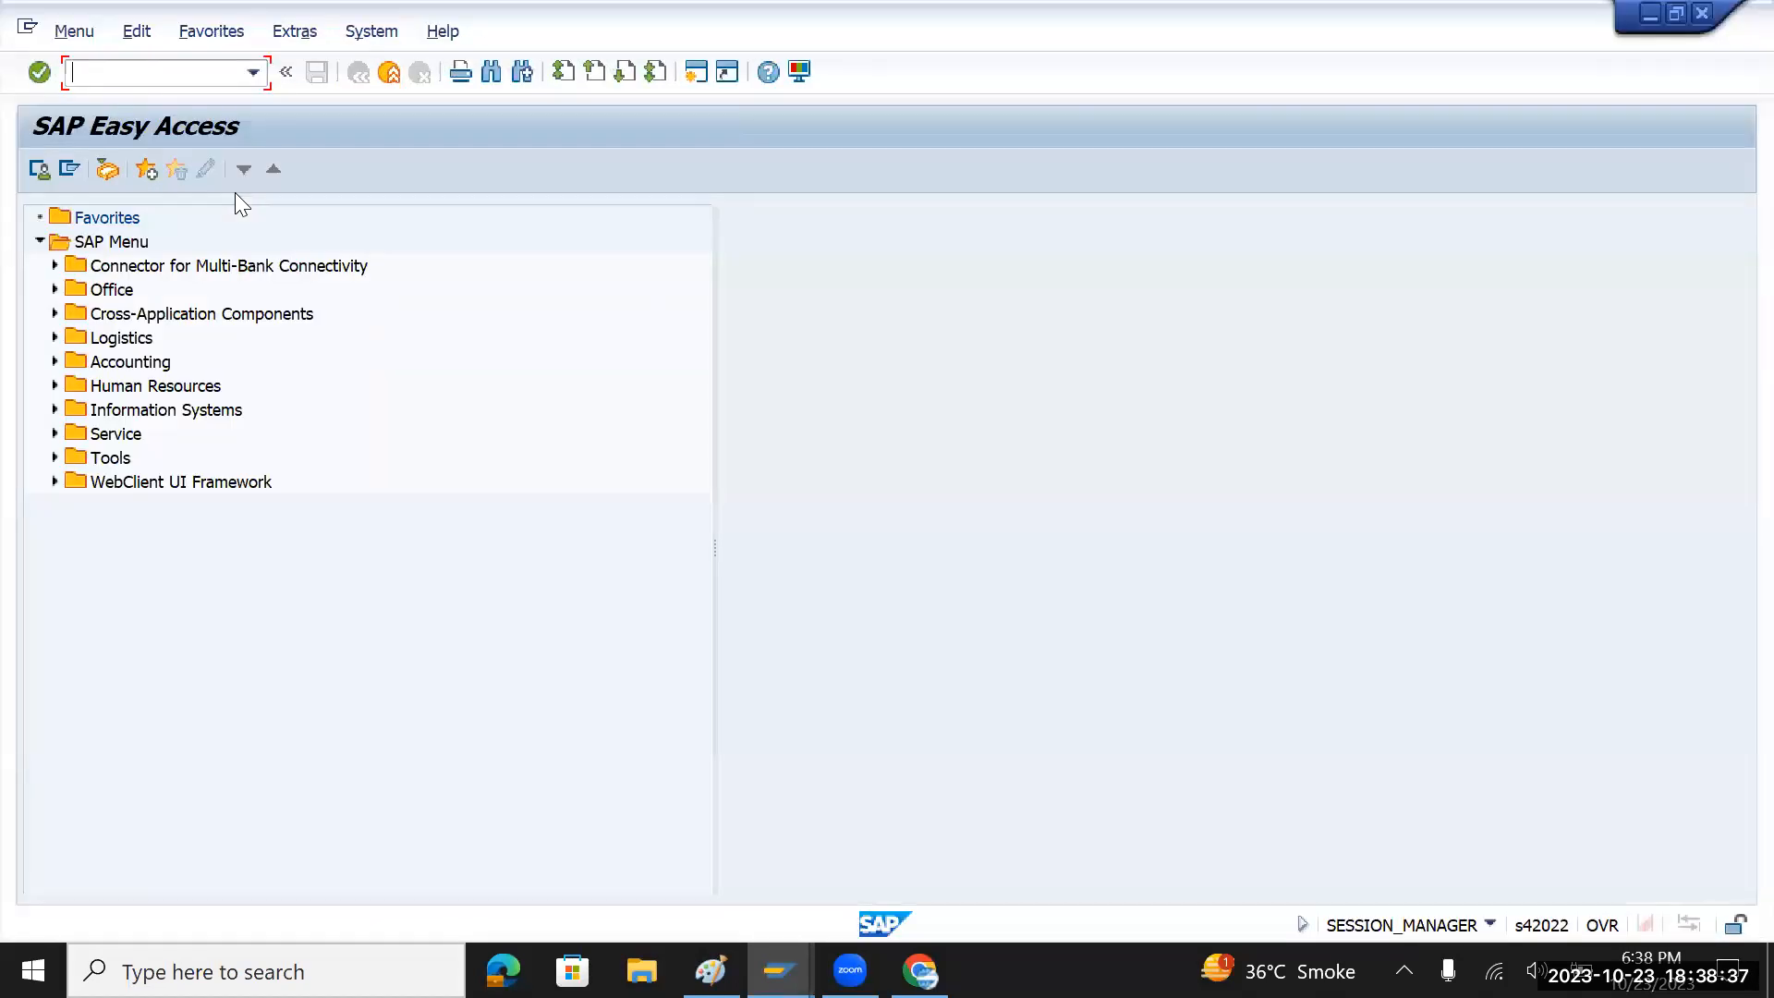
pyautogui.press('Down')
pyautogui.press('Up')
pyautogui.press('Up')
pyautogui.press('Up')
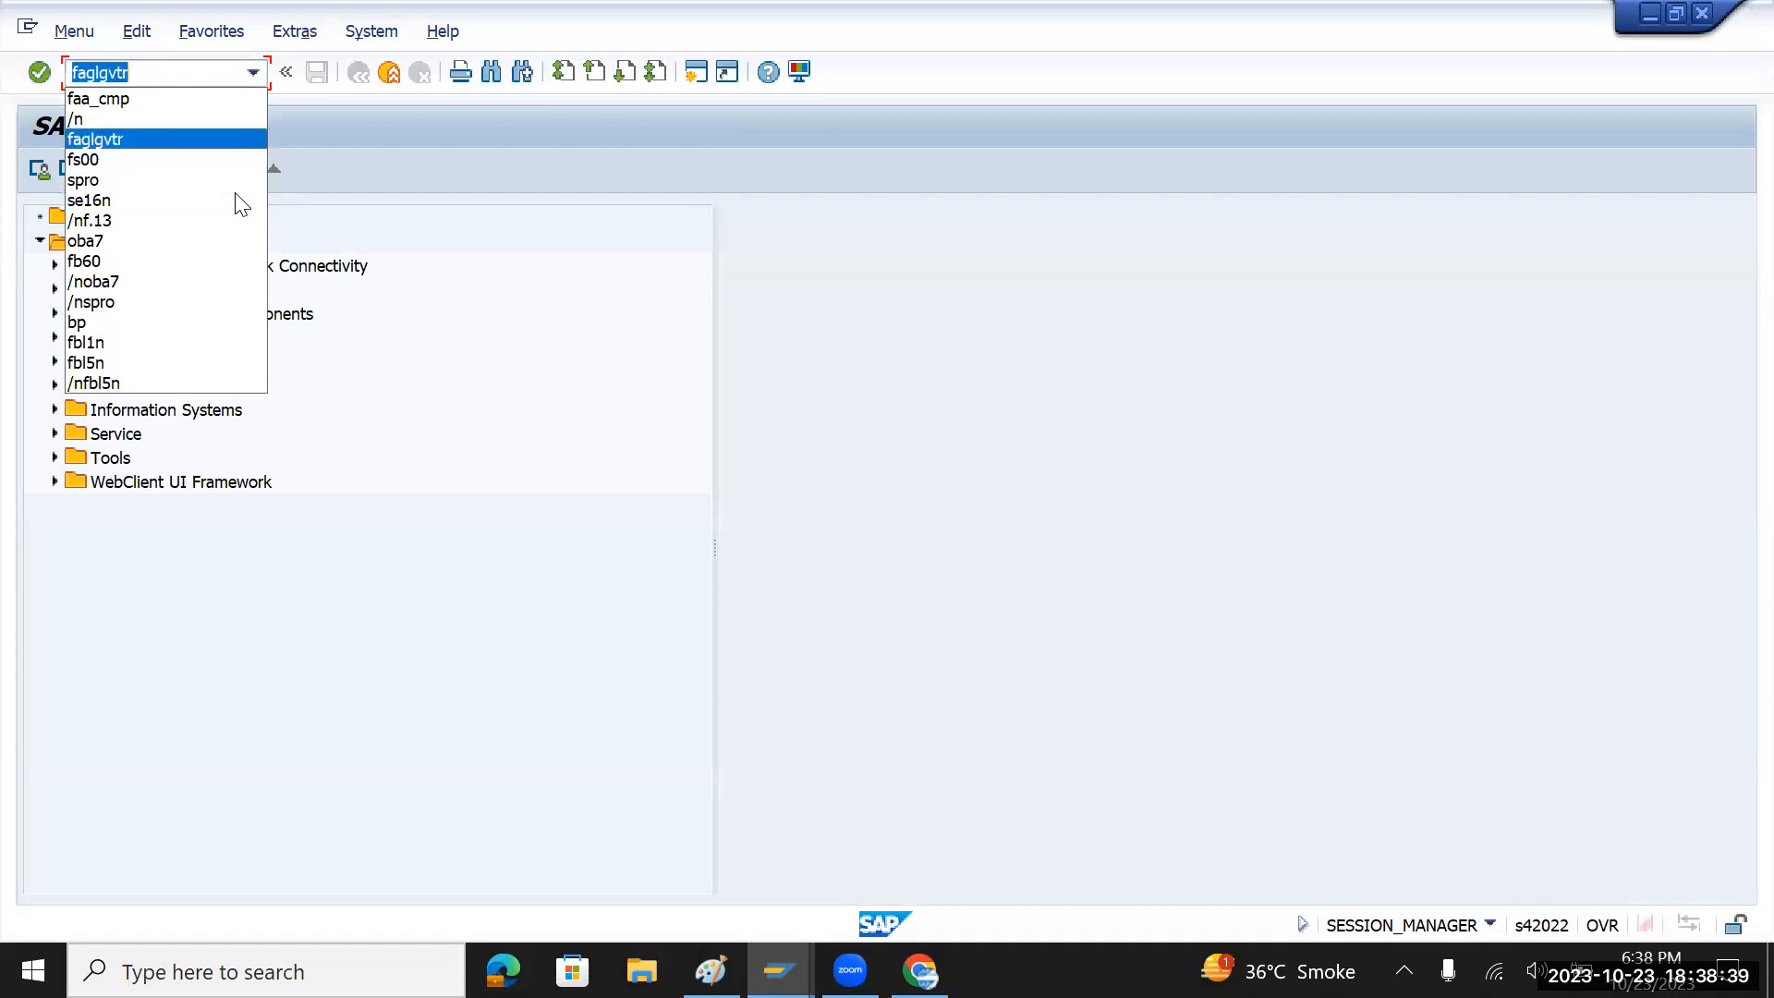
pyautogui.press('Return')
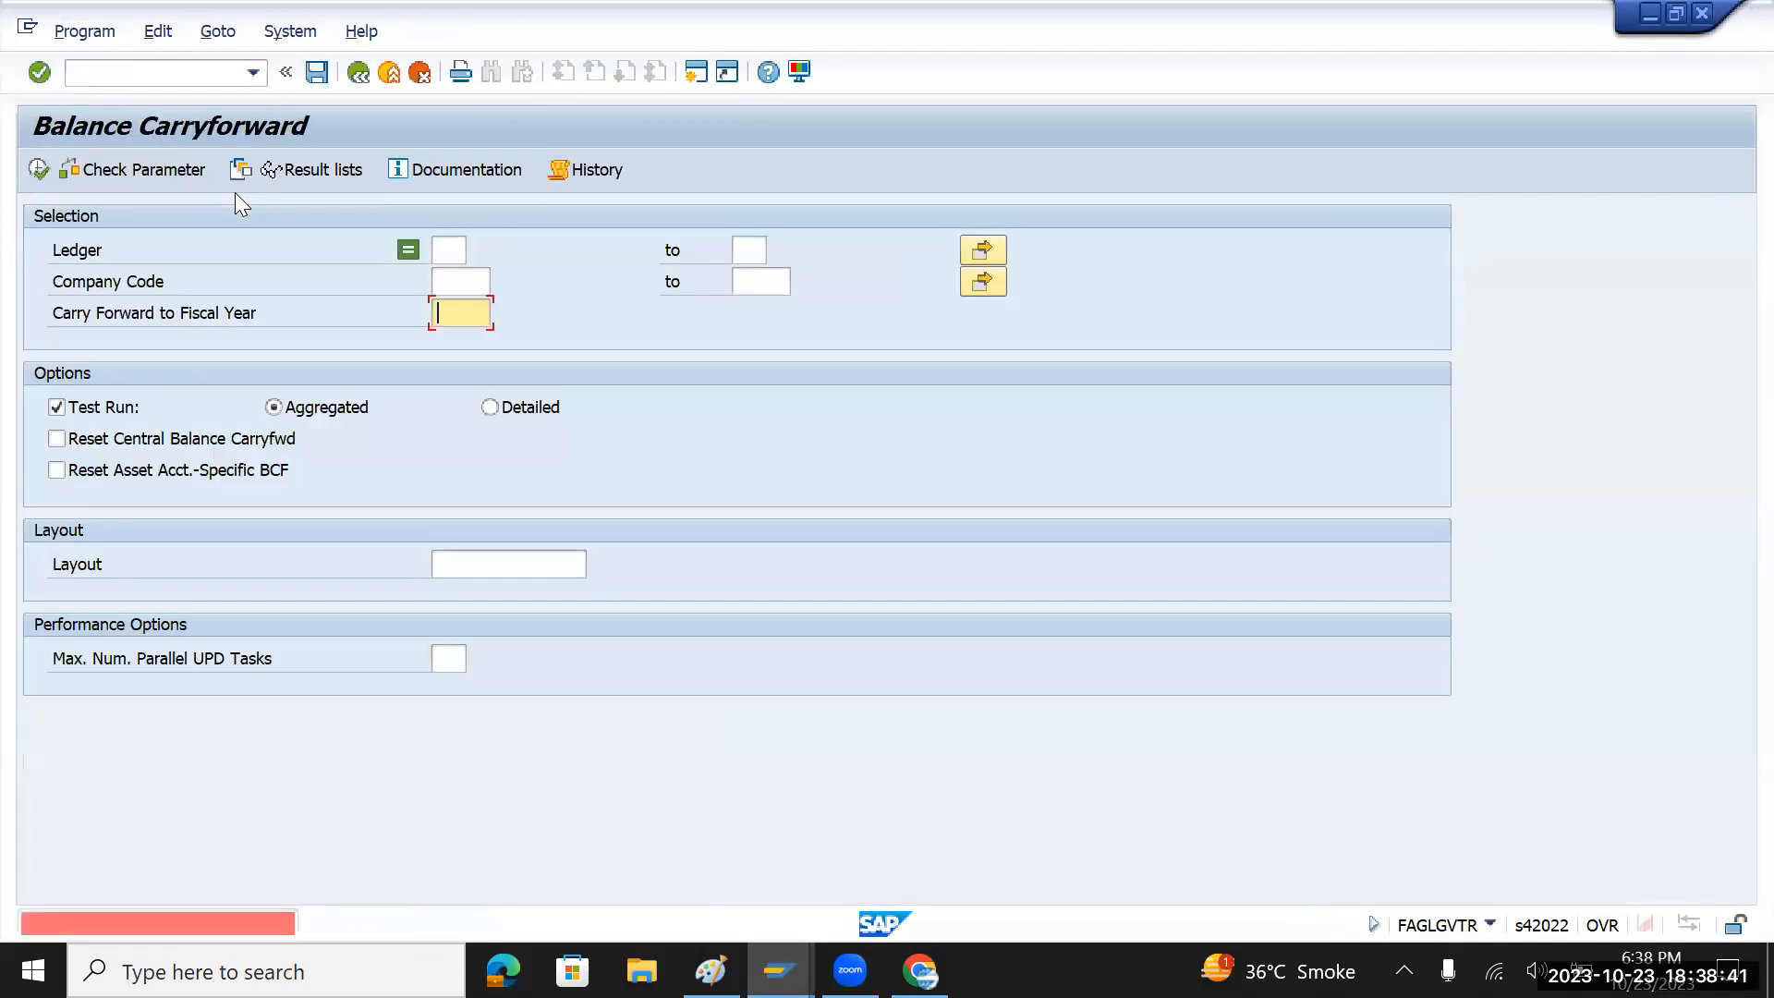
# - Set the balance carryforward selection to ledger 0L, company code TMIN and carry forward to fiscal year 2022
pyautogui.click(452, 250)
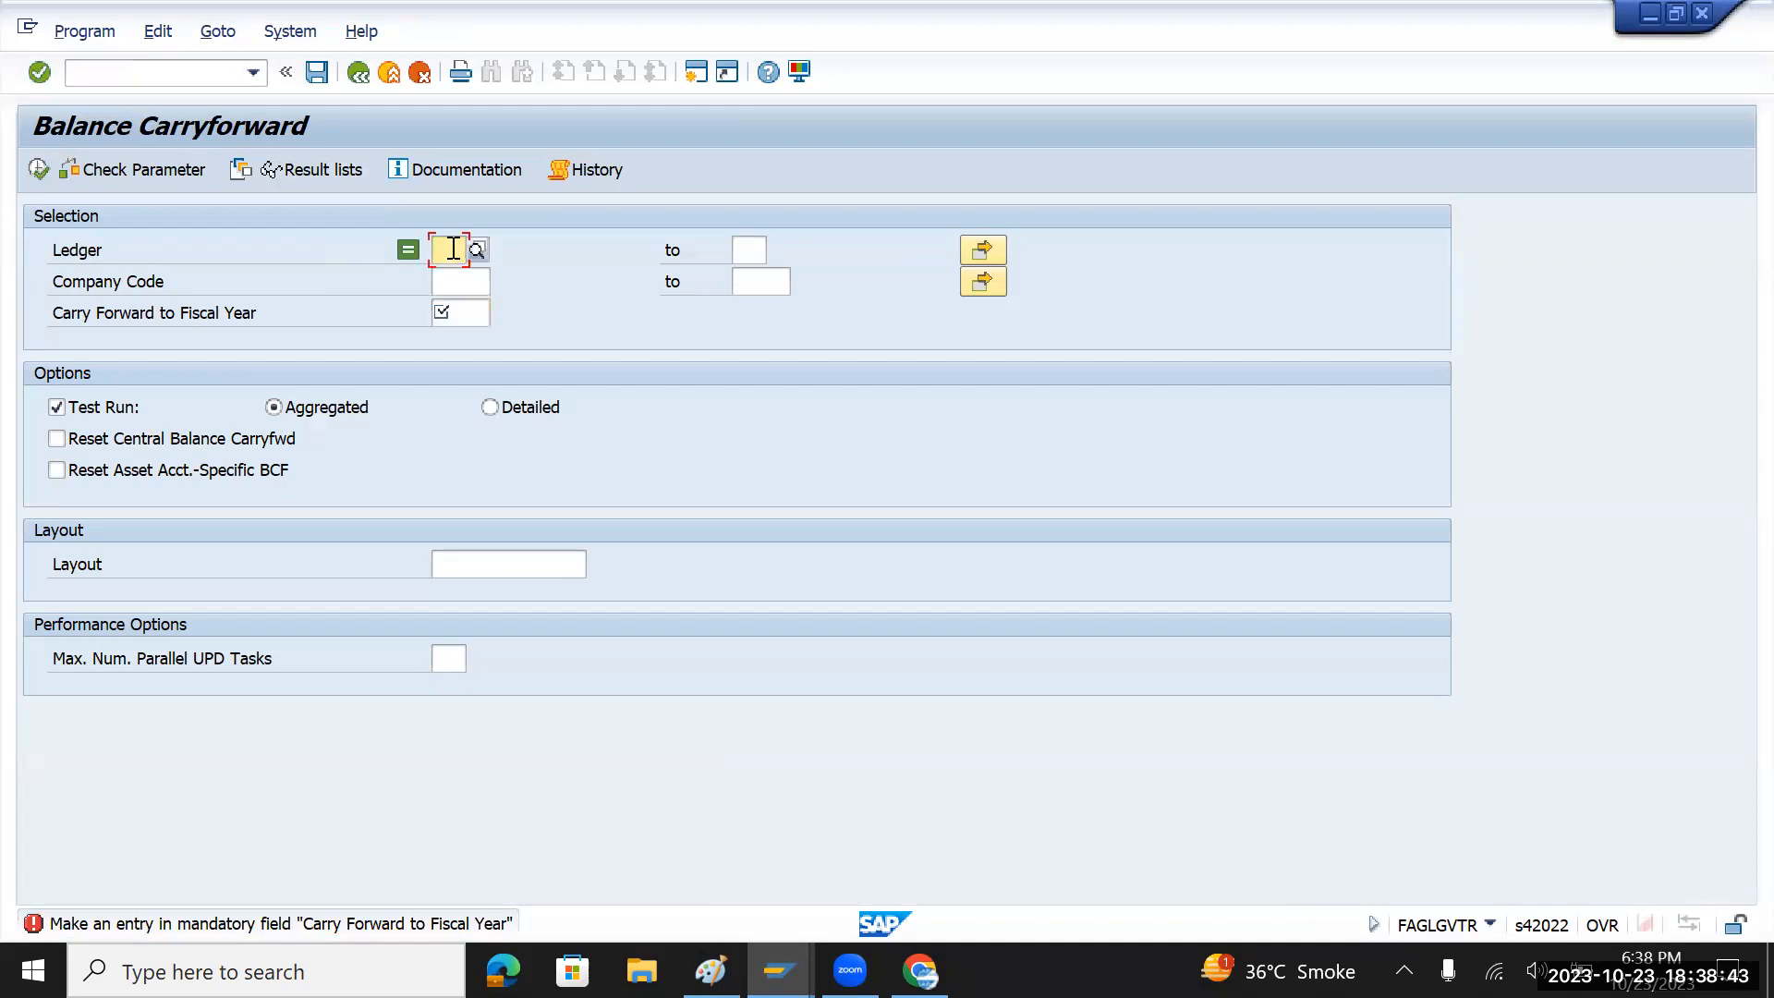
pyautogui.press('Down')
pyautogui.press('Down')
pyautogui.press('Tab')
pyautogui.press('Tab')
pyautogui.press('Tab')
pyautogui.press('Down')
pyautogui.press('Down')
pyautogui.press('Tab')
pyautogui.press('Tab')
pyautogui.press('Tab')
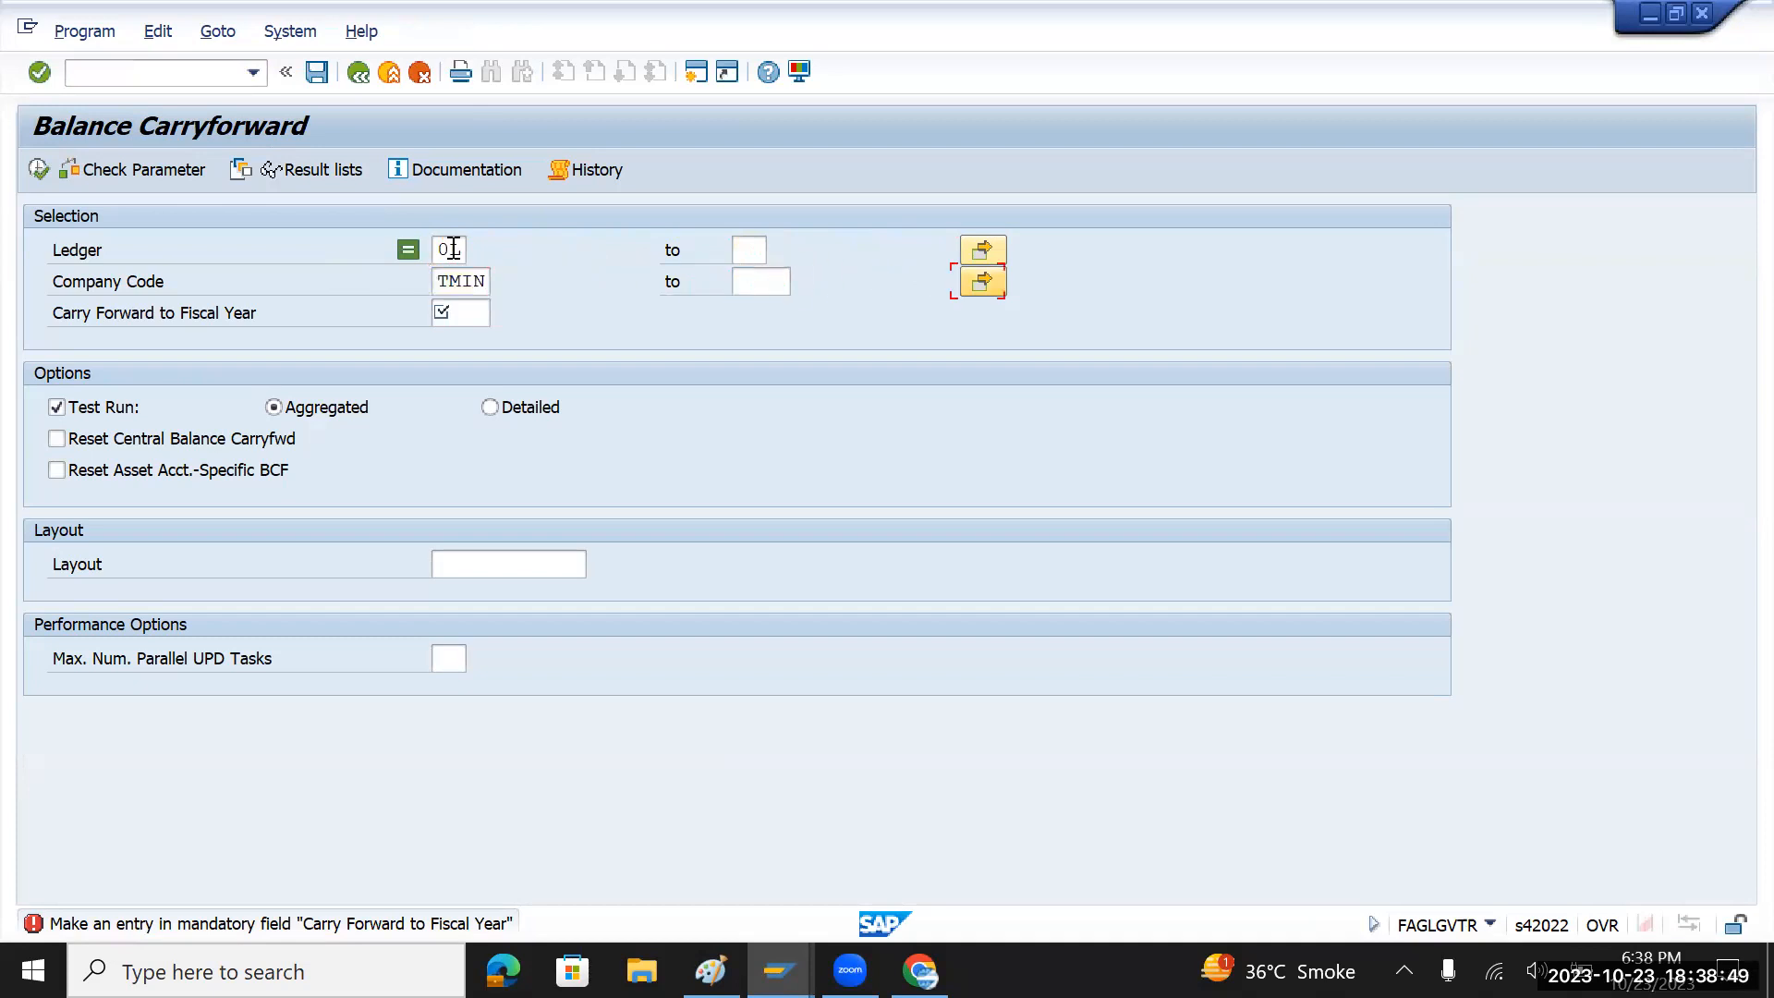
pyautogui.press('Down')
pyautogui.press('Return')
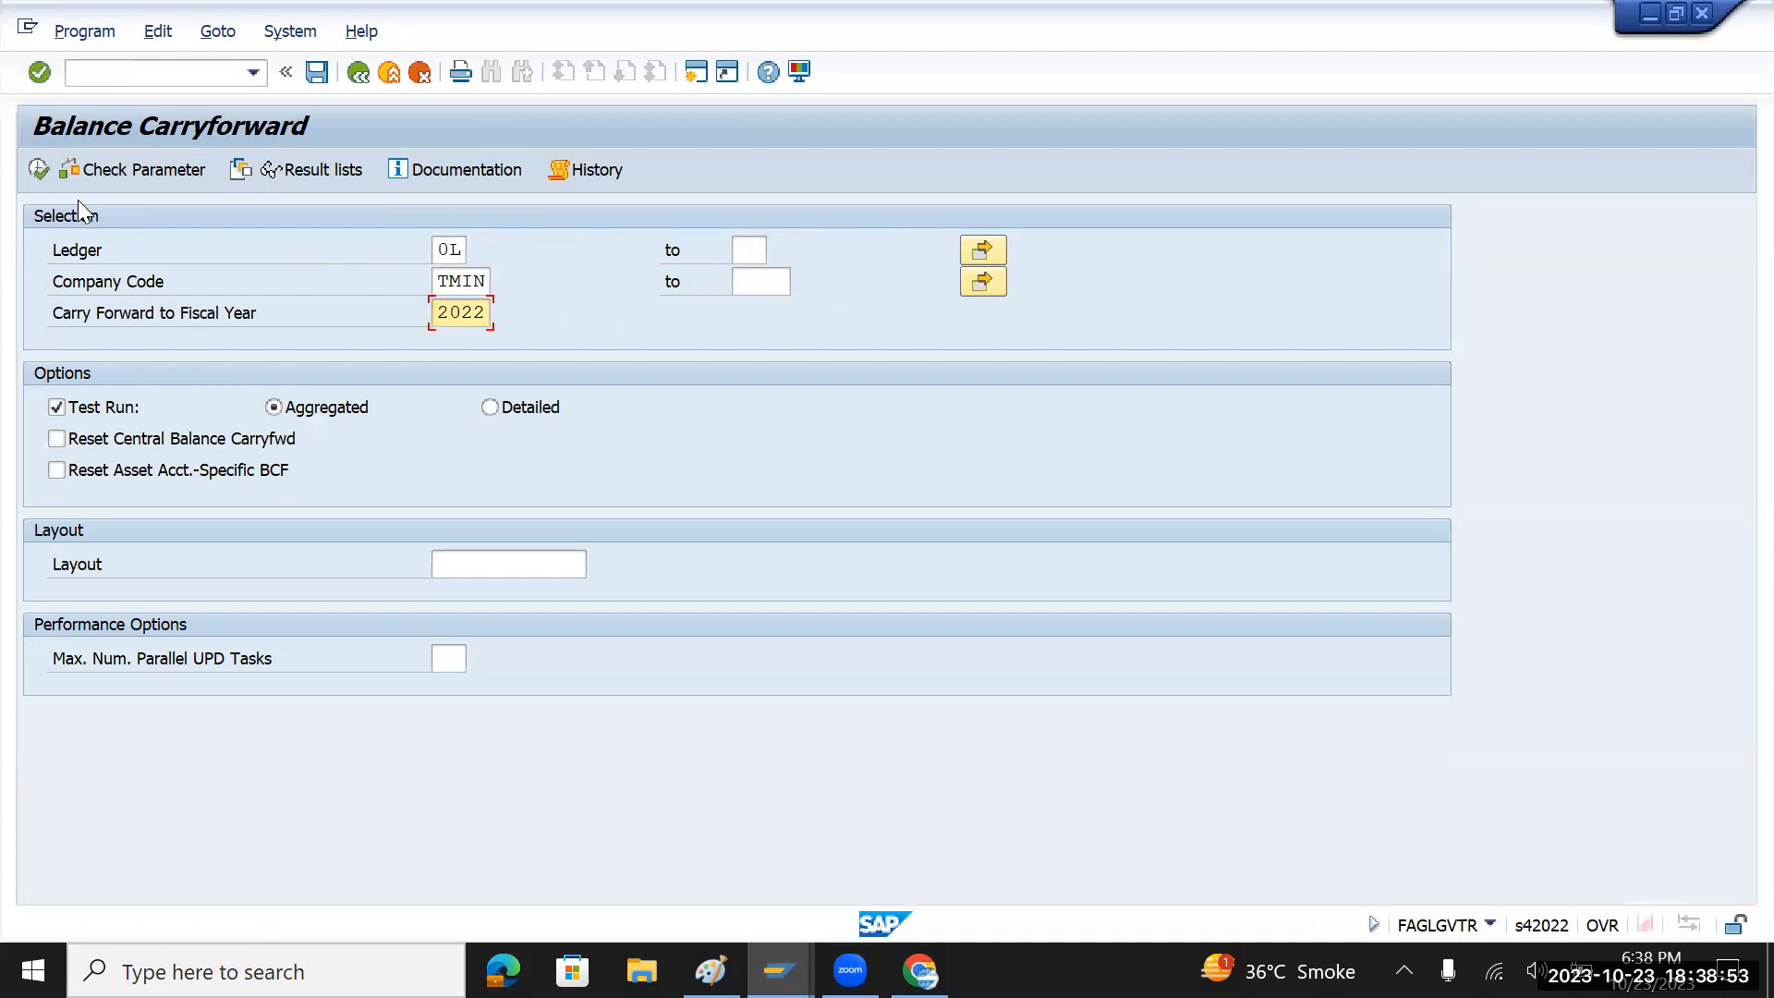
# - Execute the balance carryforward as a test run and go through its message logs to the result list
pyautogui.click(33, 173)
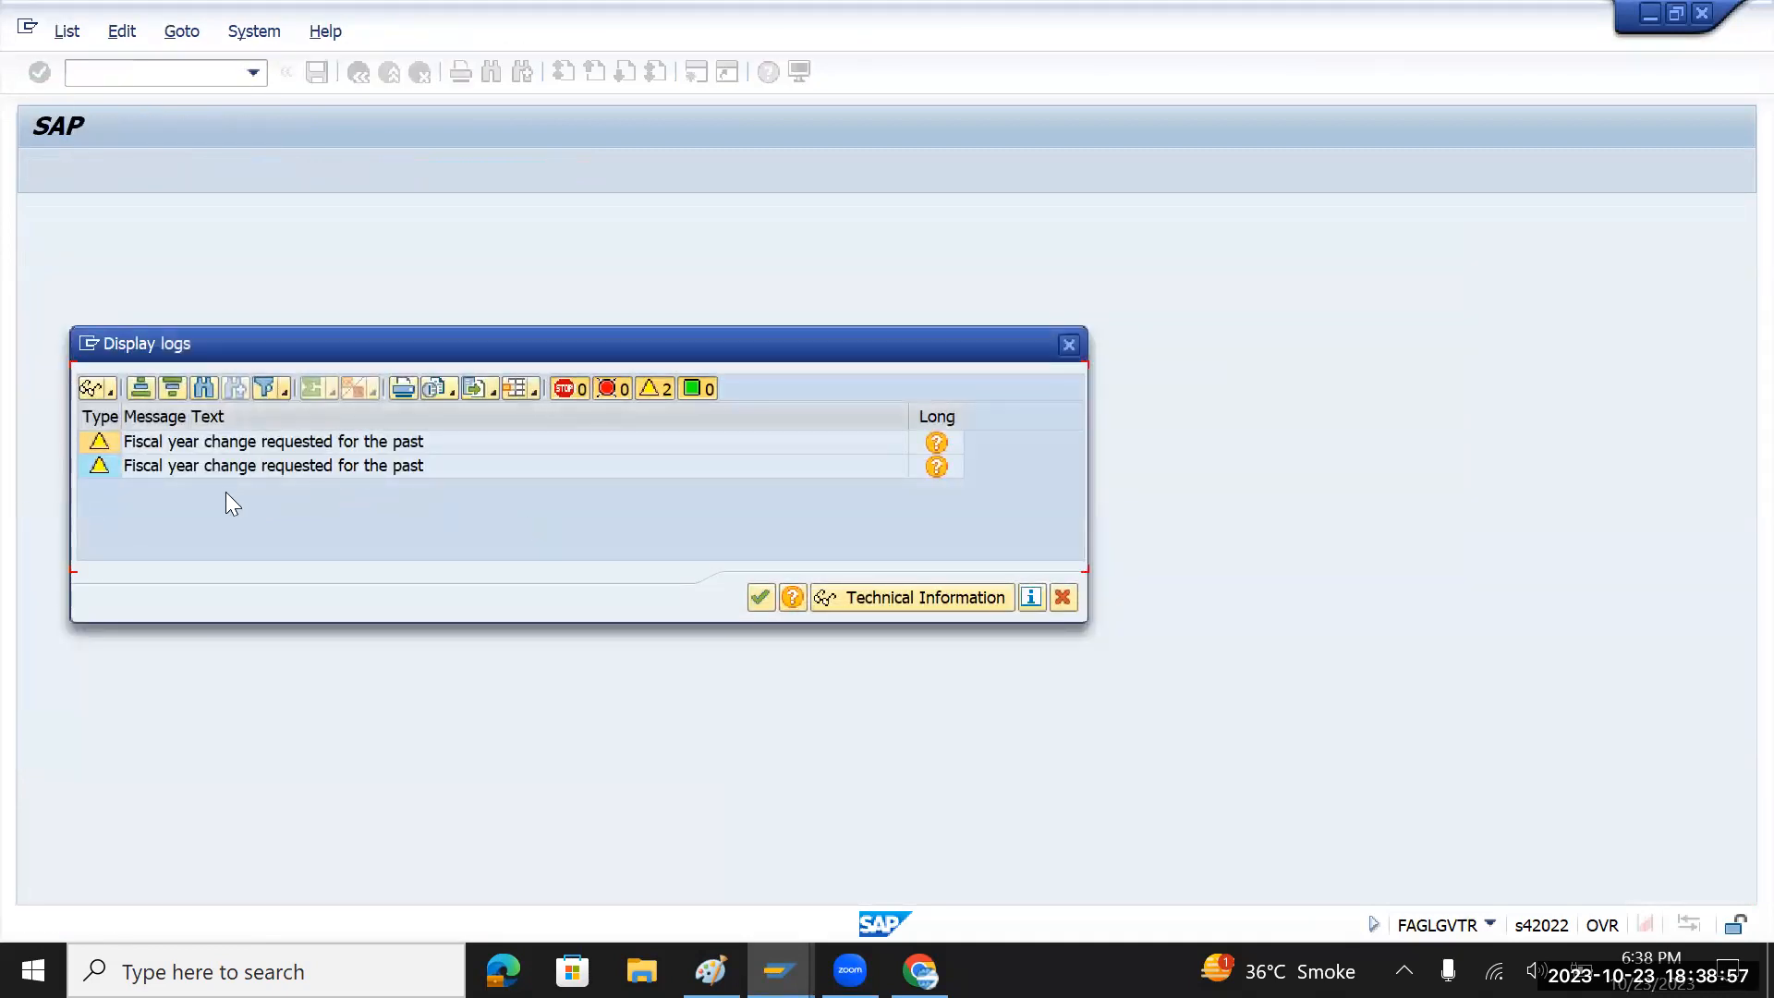
pyautogui.click(760, 598)
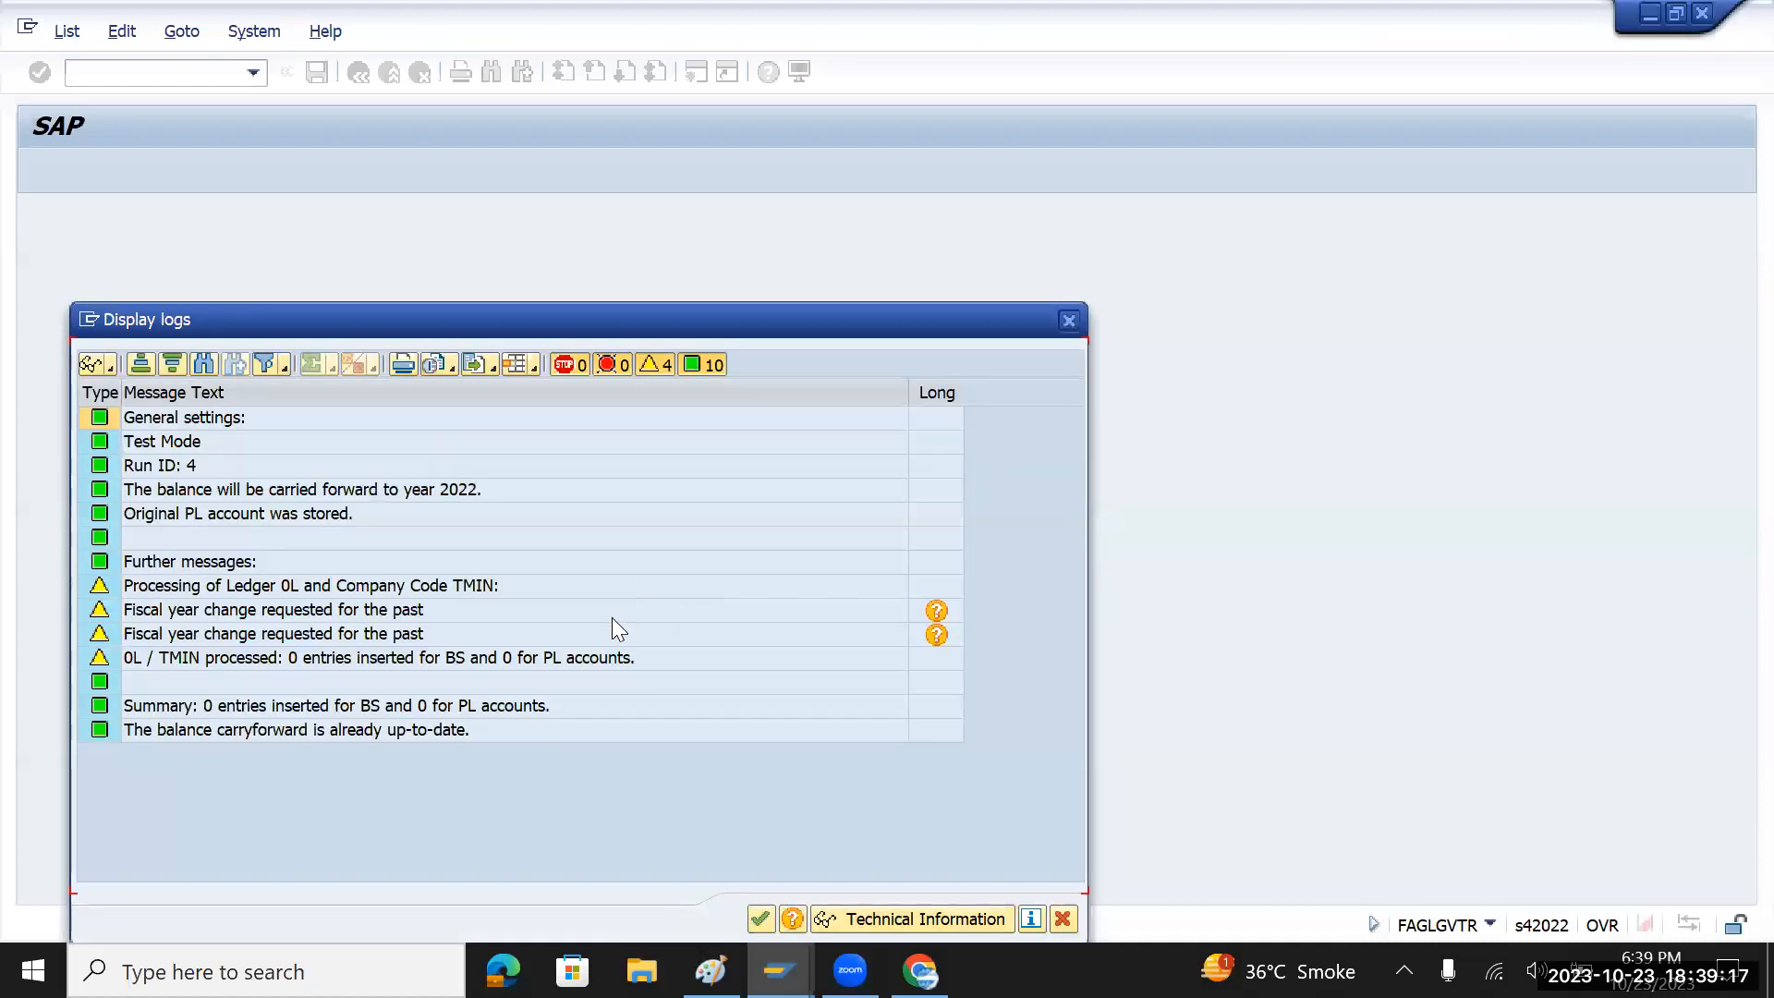
pyautogui.click(763, 919)
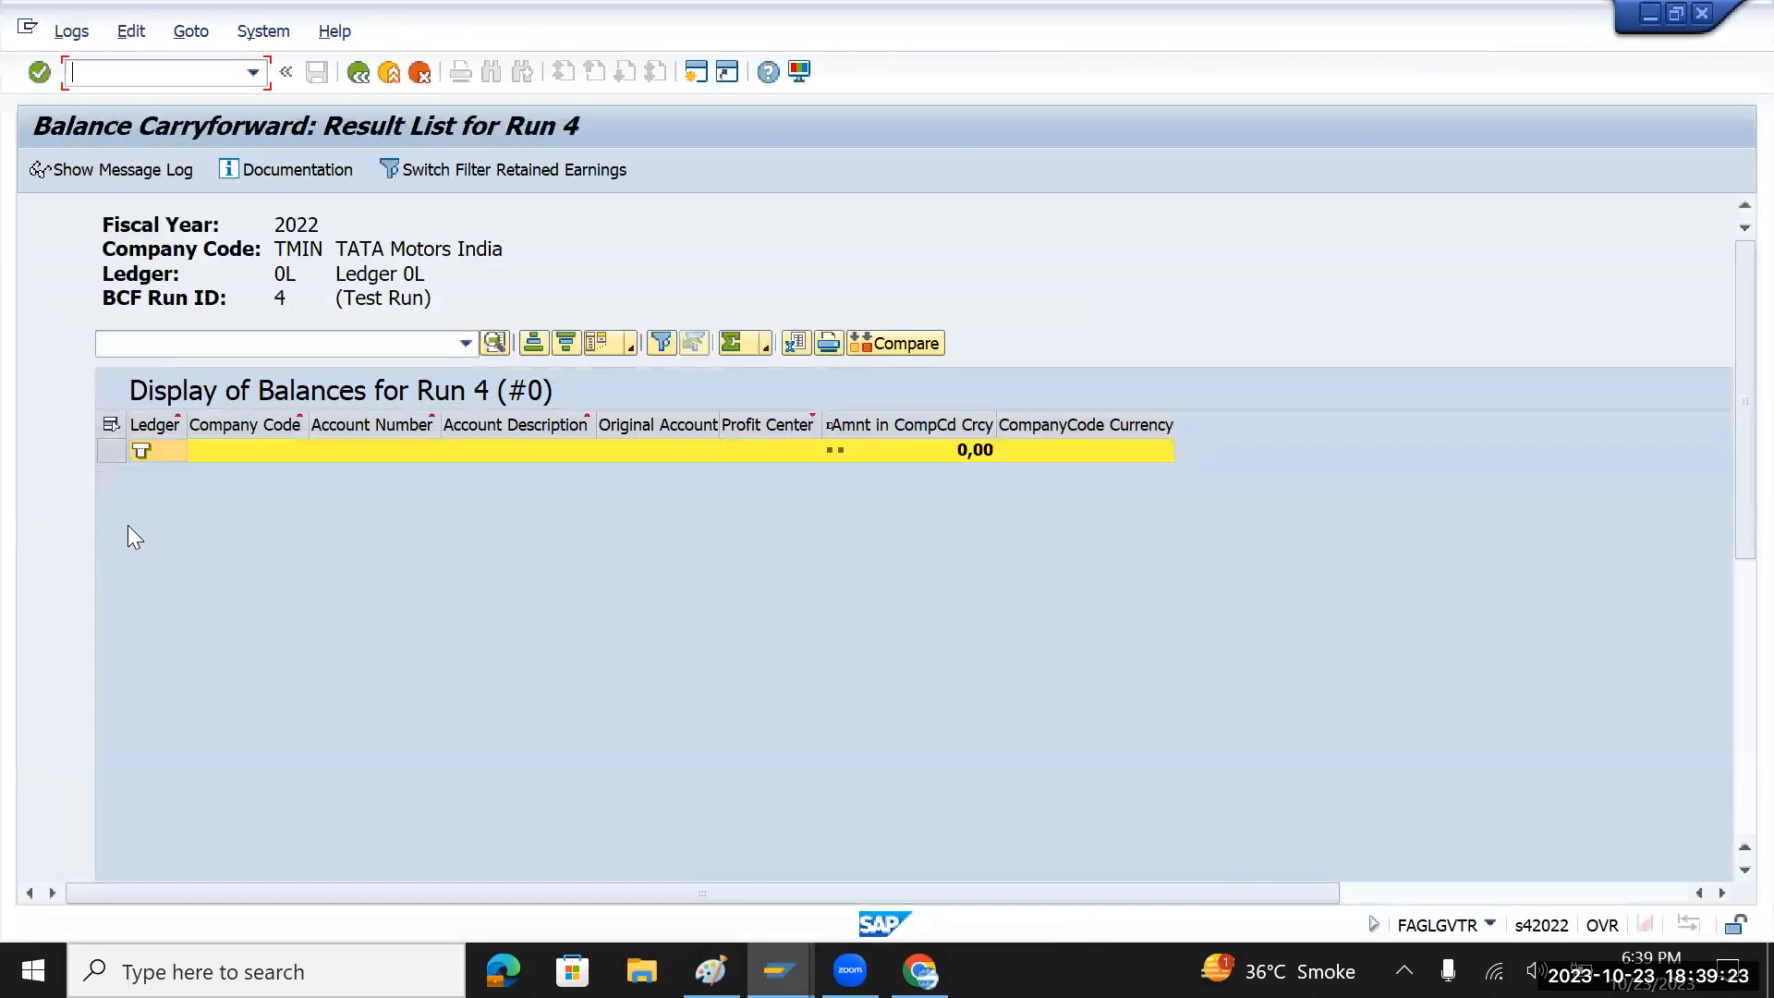
# - Return to the selection, turn off Test Run, and execute the actual balance carryforward, acknowledging its message logs
pyautogui.click(360, 71)
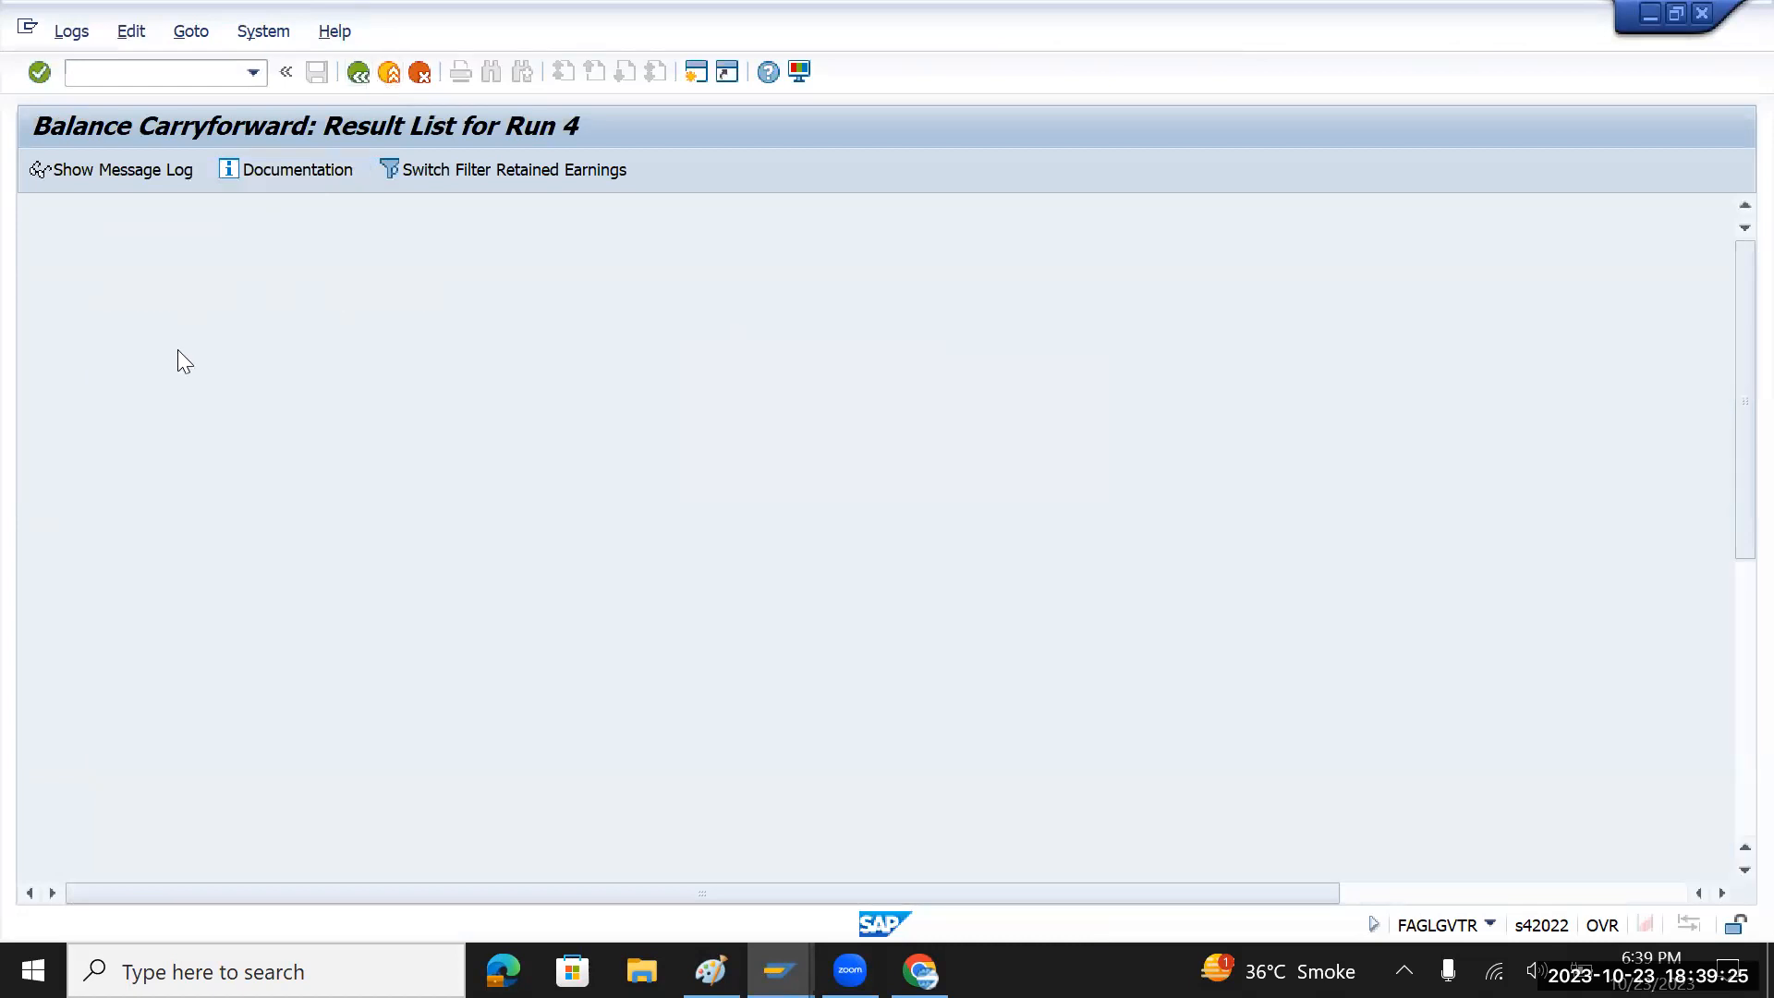
pyautogui.click(57, 407)
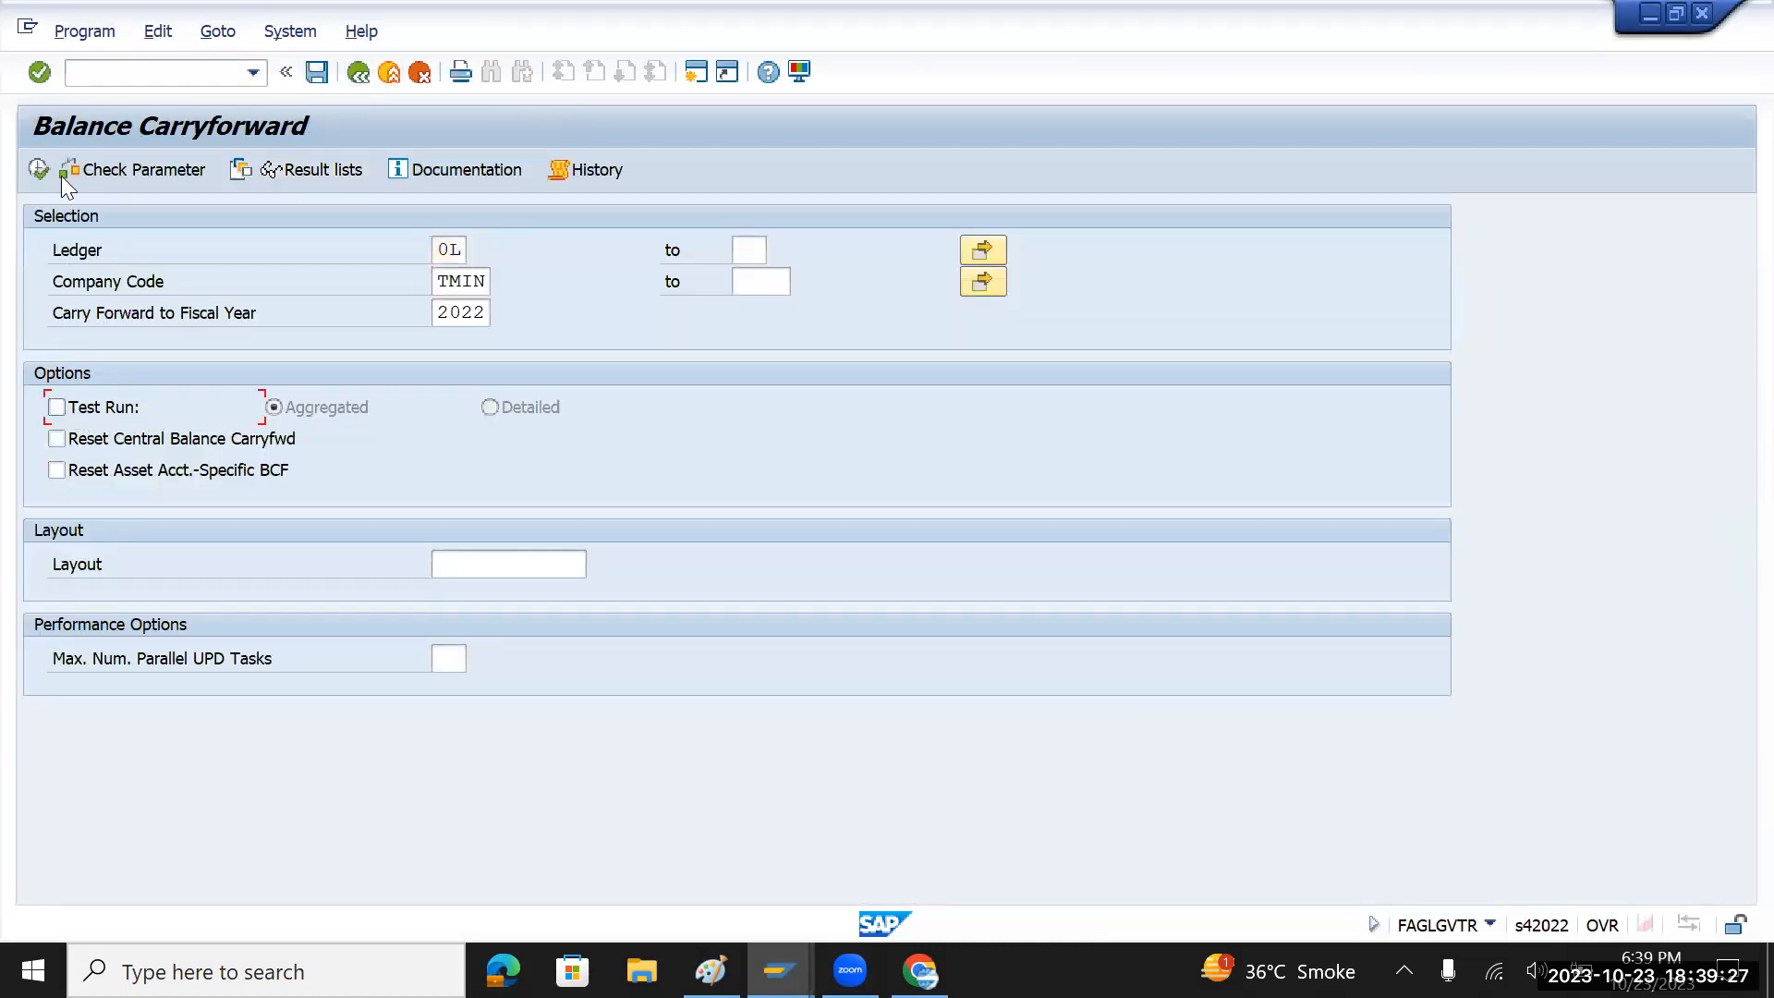
pyautogui.click(37, 170)
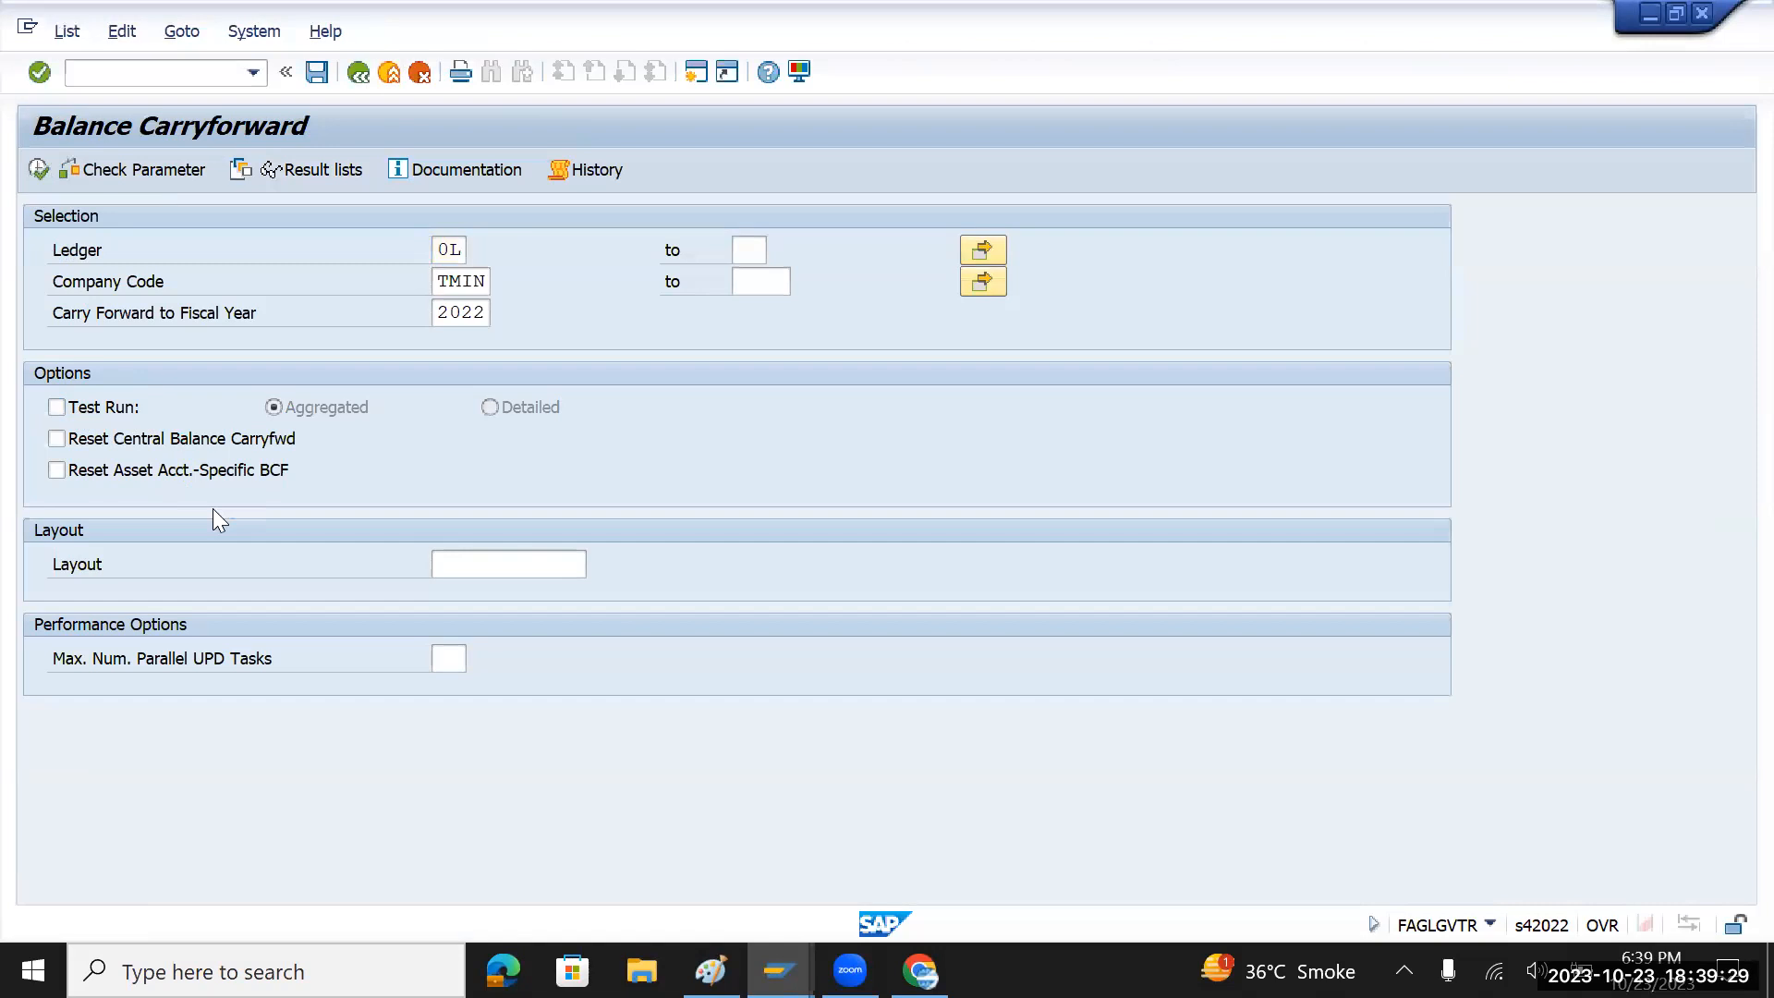
pyautogui.click(761, 596)
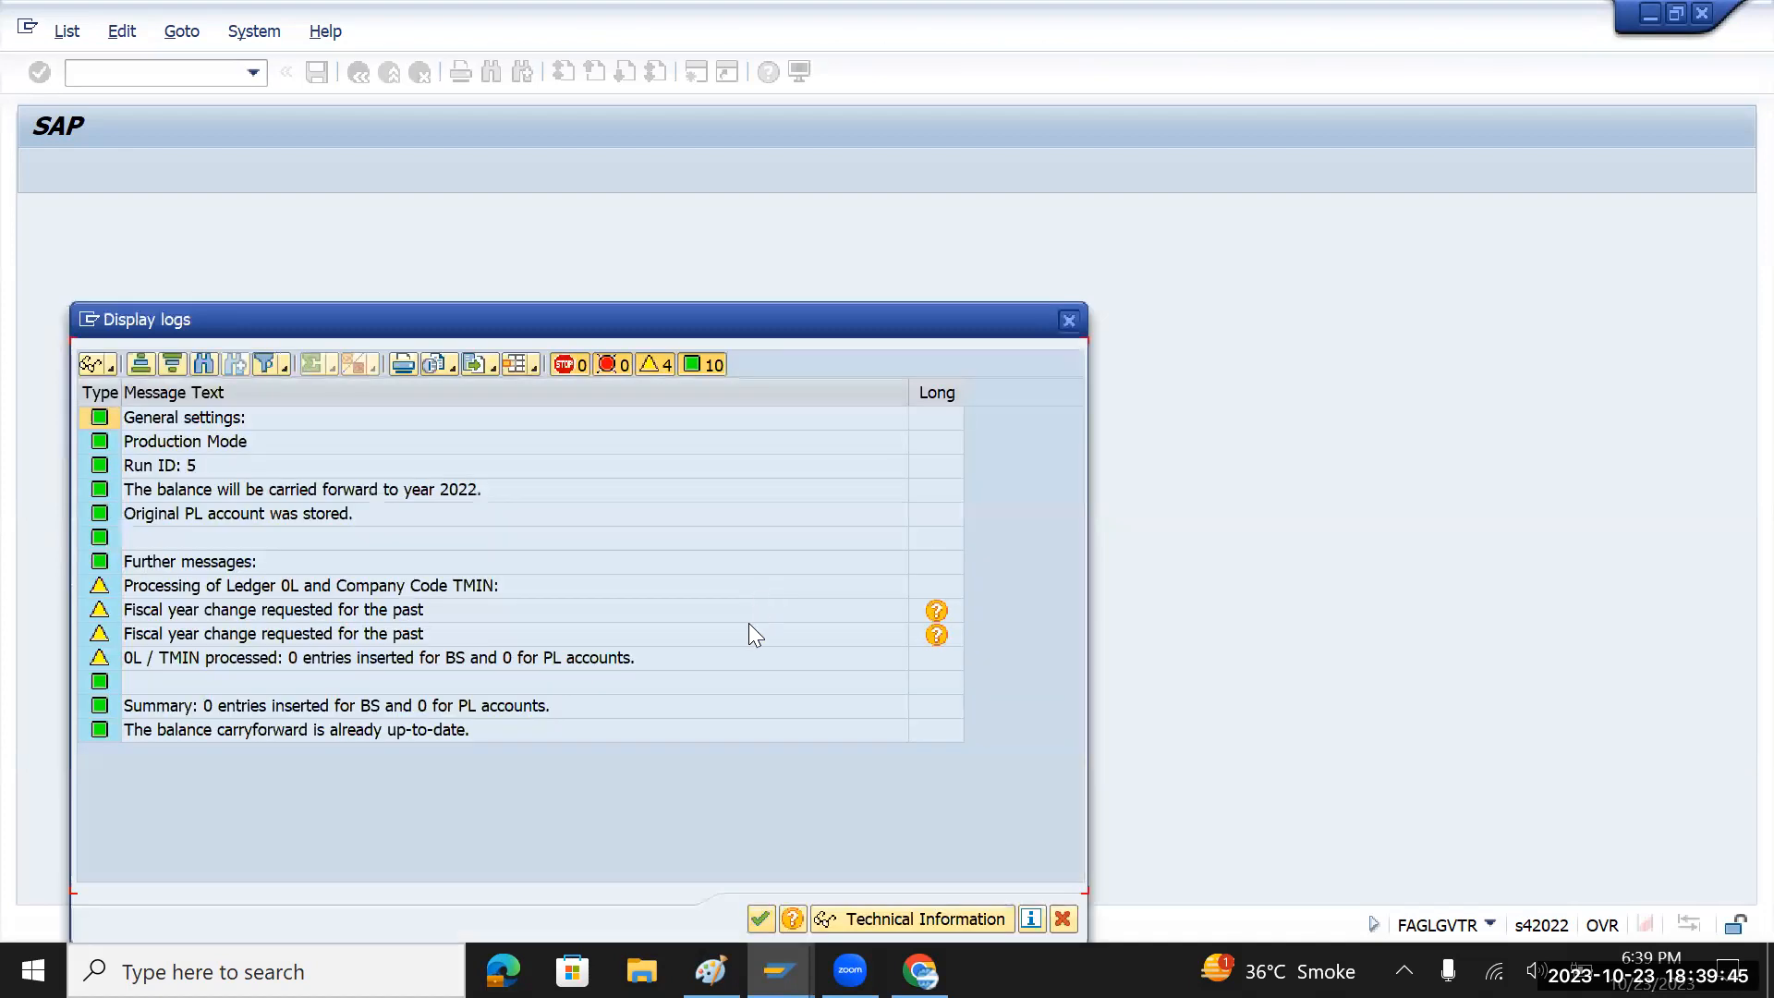
pyautogui.click(759, 920)
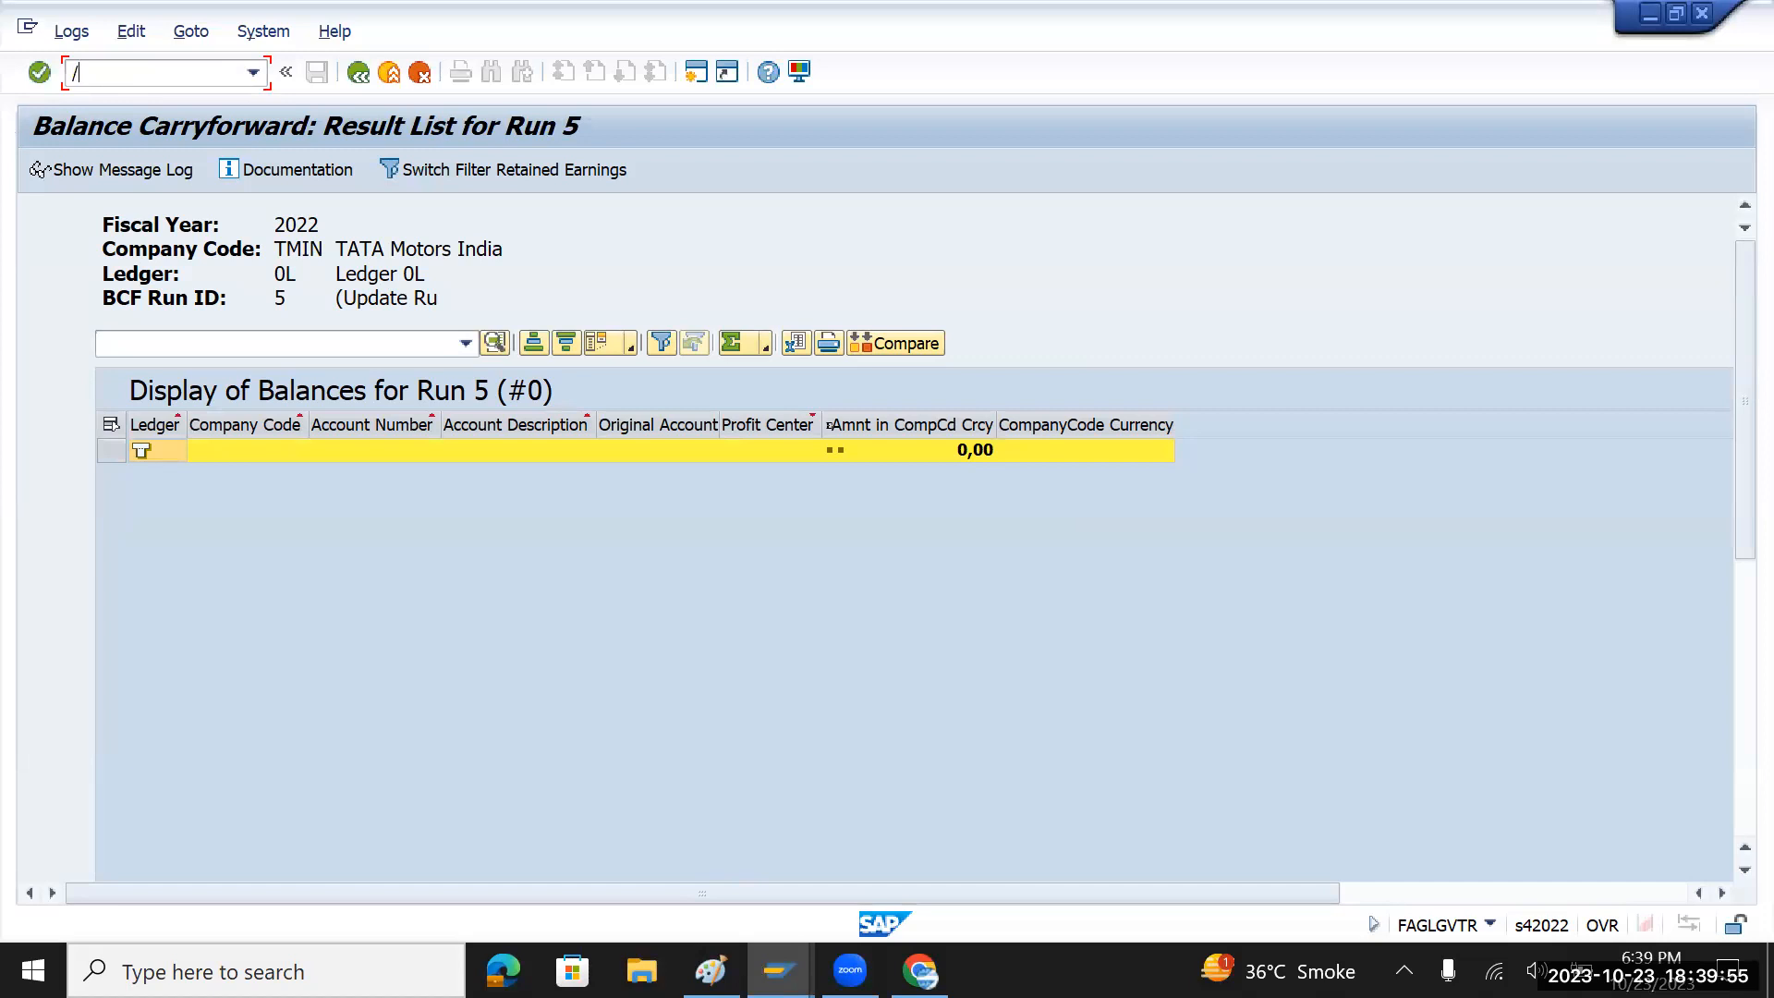
# - Leave the carryforward result list and open the Create Asset transaction AS01
pyautogui.press('Return')
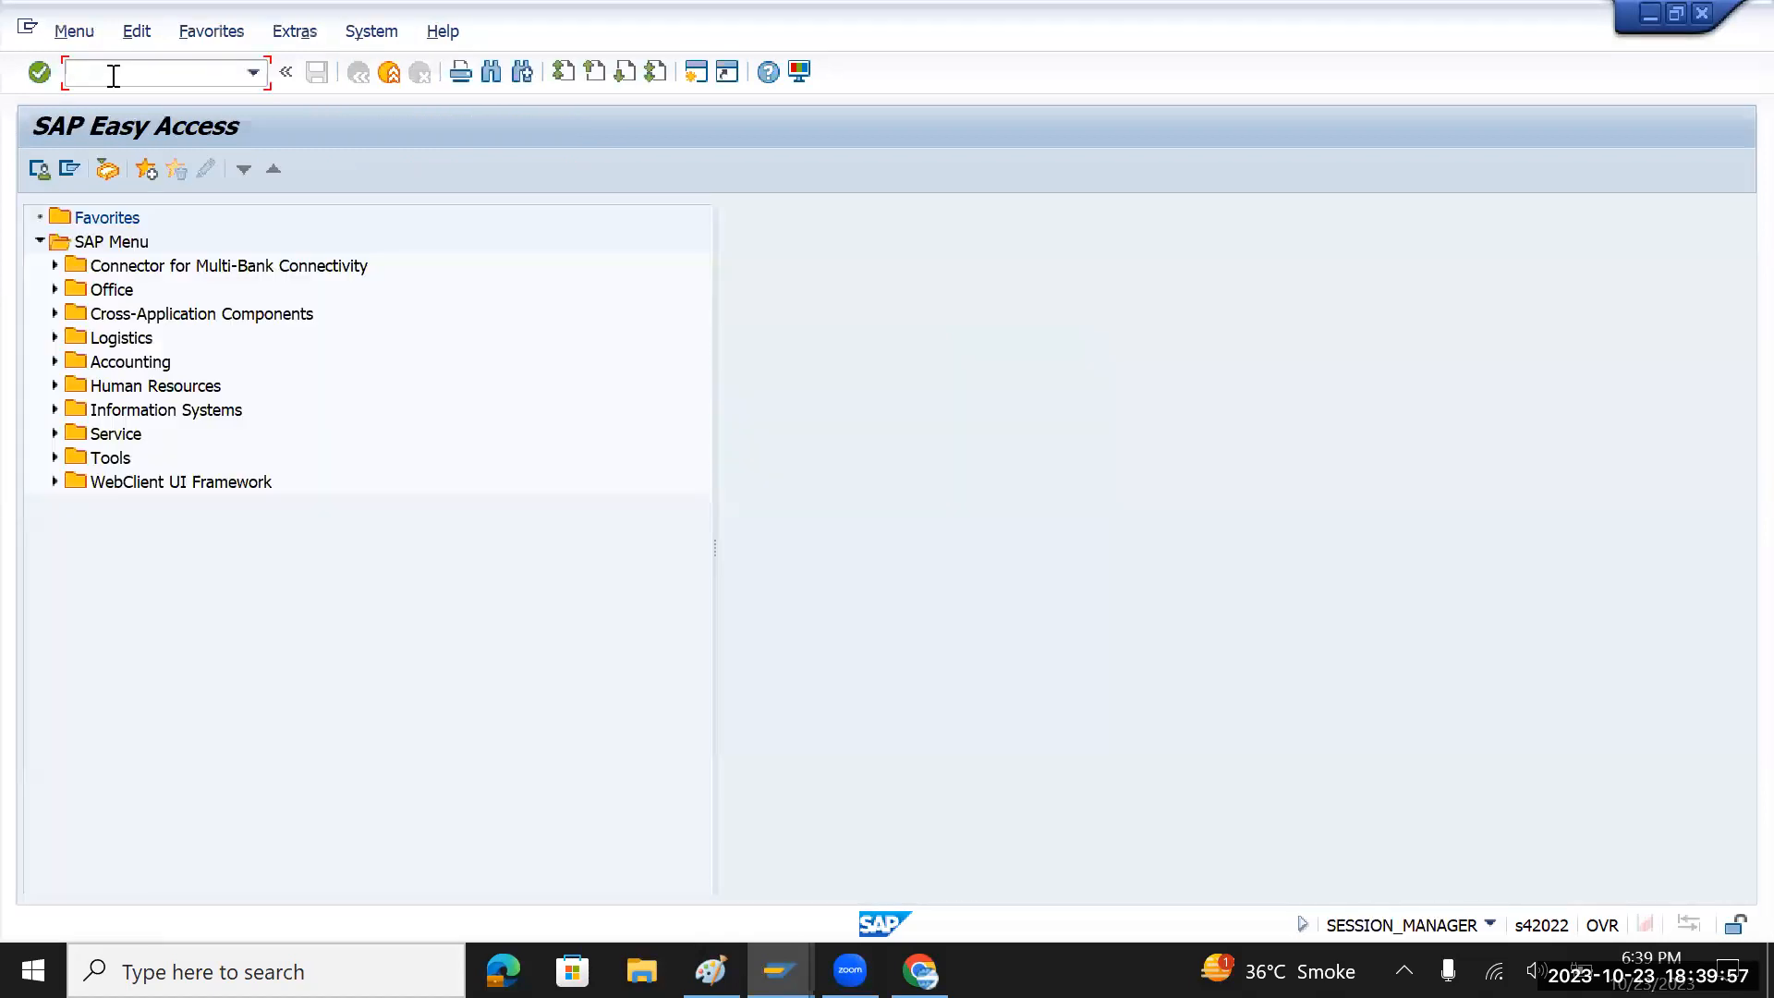
pyautogui.write('As0')
pyautogui.write('1')
pyautogui.press('Return')
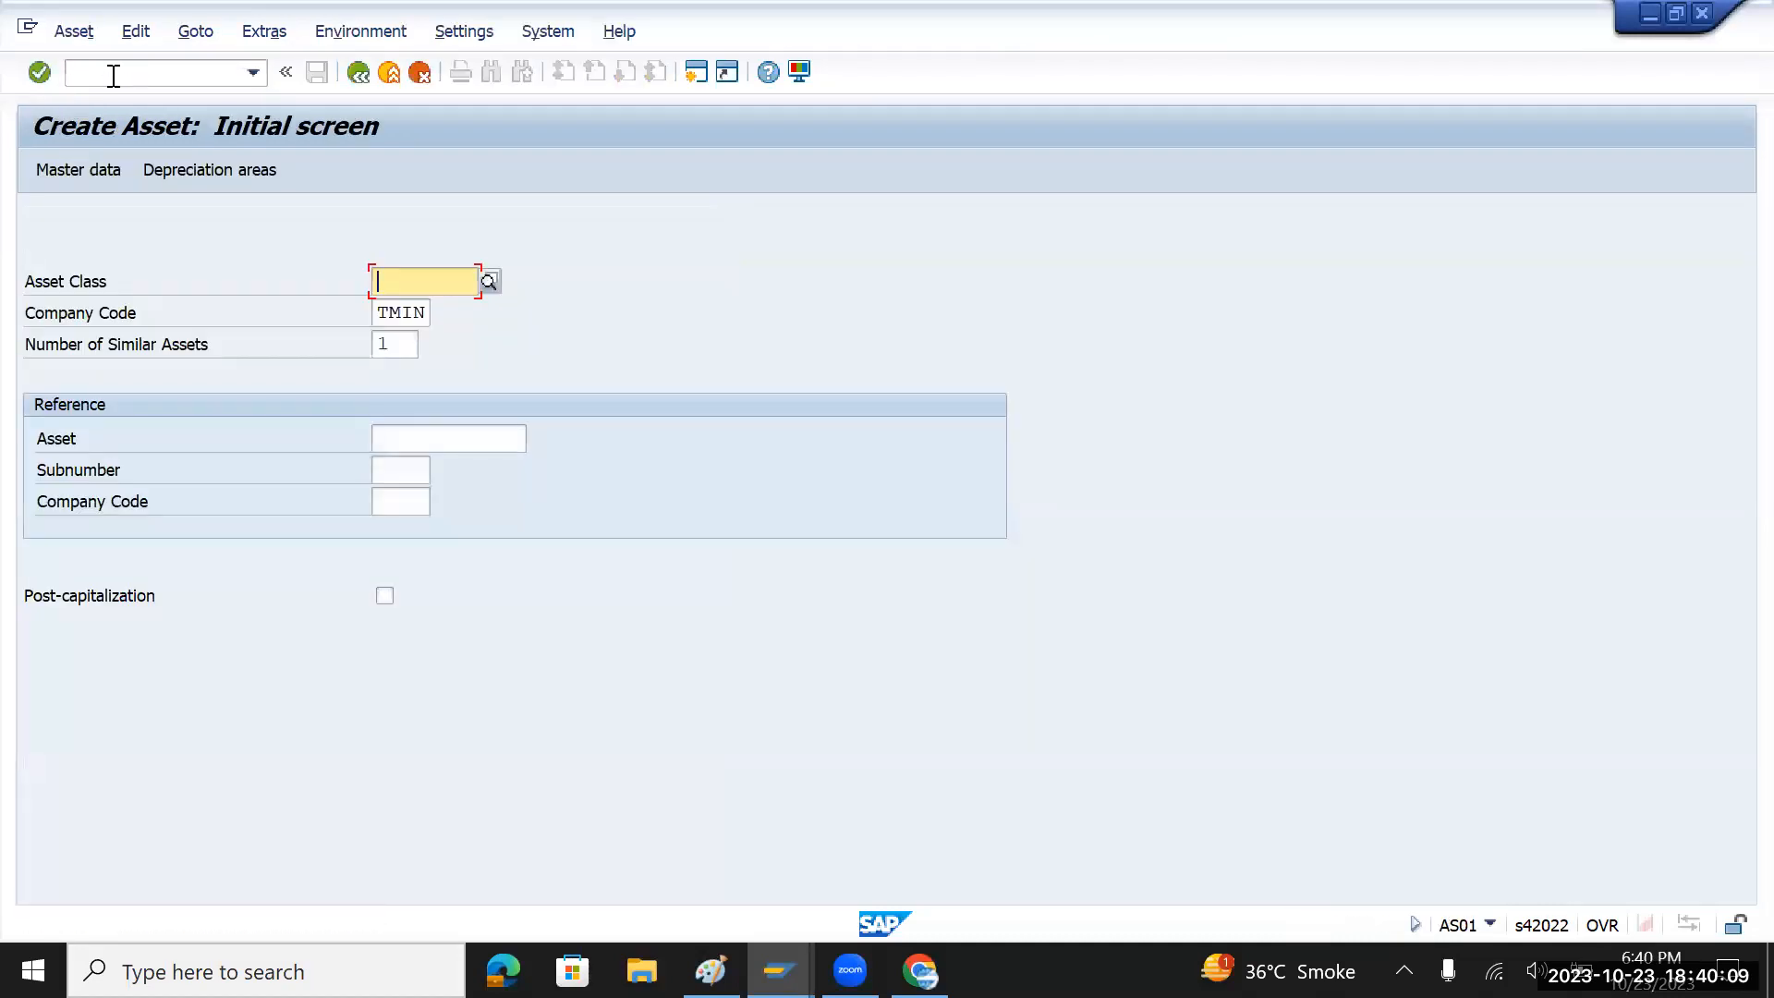
# - Choose asset class TMVEL for company code TMIN from the asset class list and open the new asset's master data
pyautogui.click(491, 274)
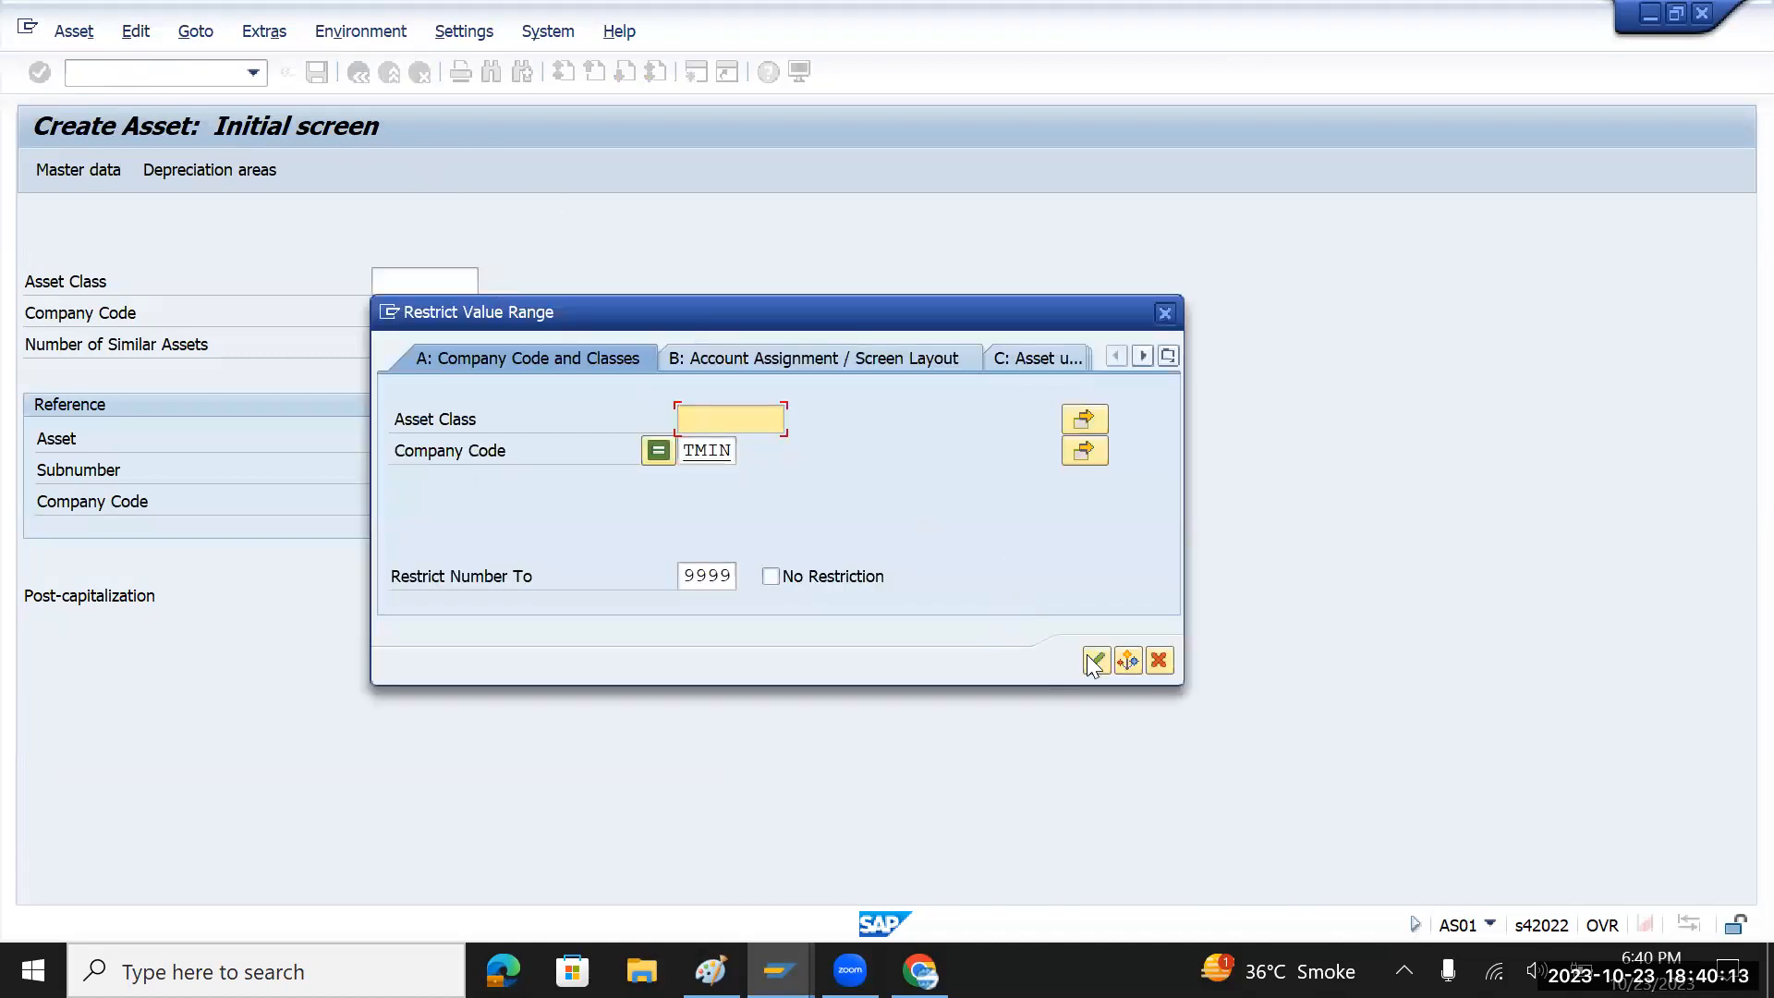
pyautogui.click(1090, 657)
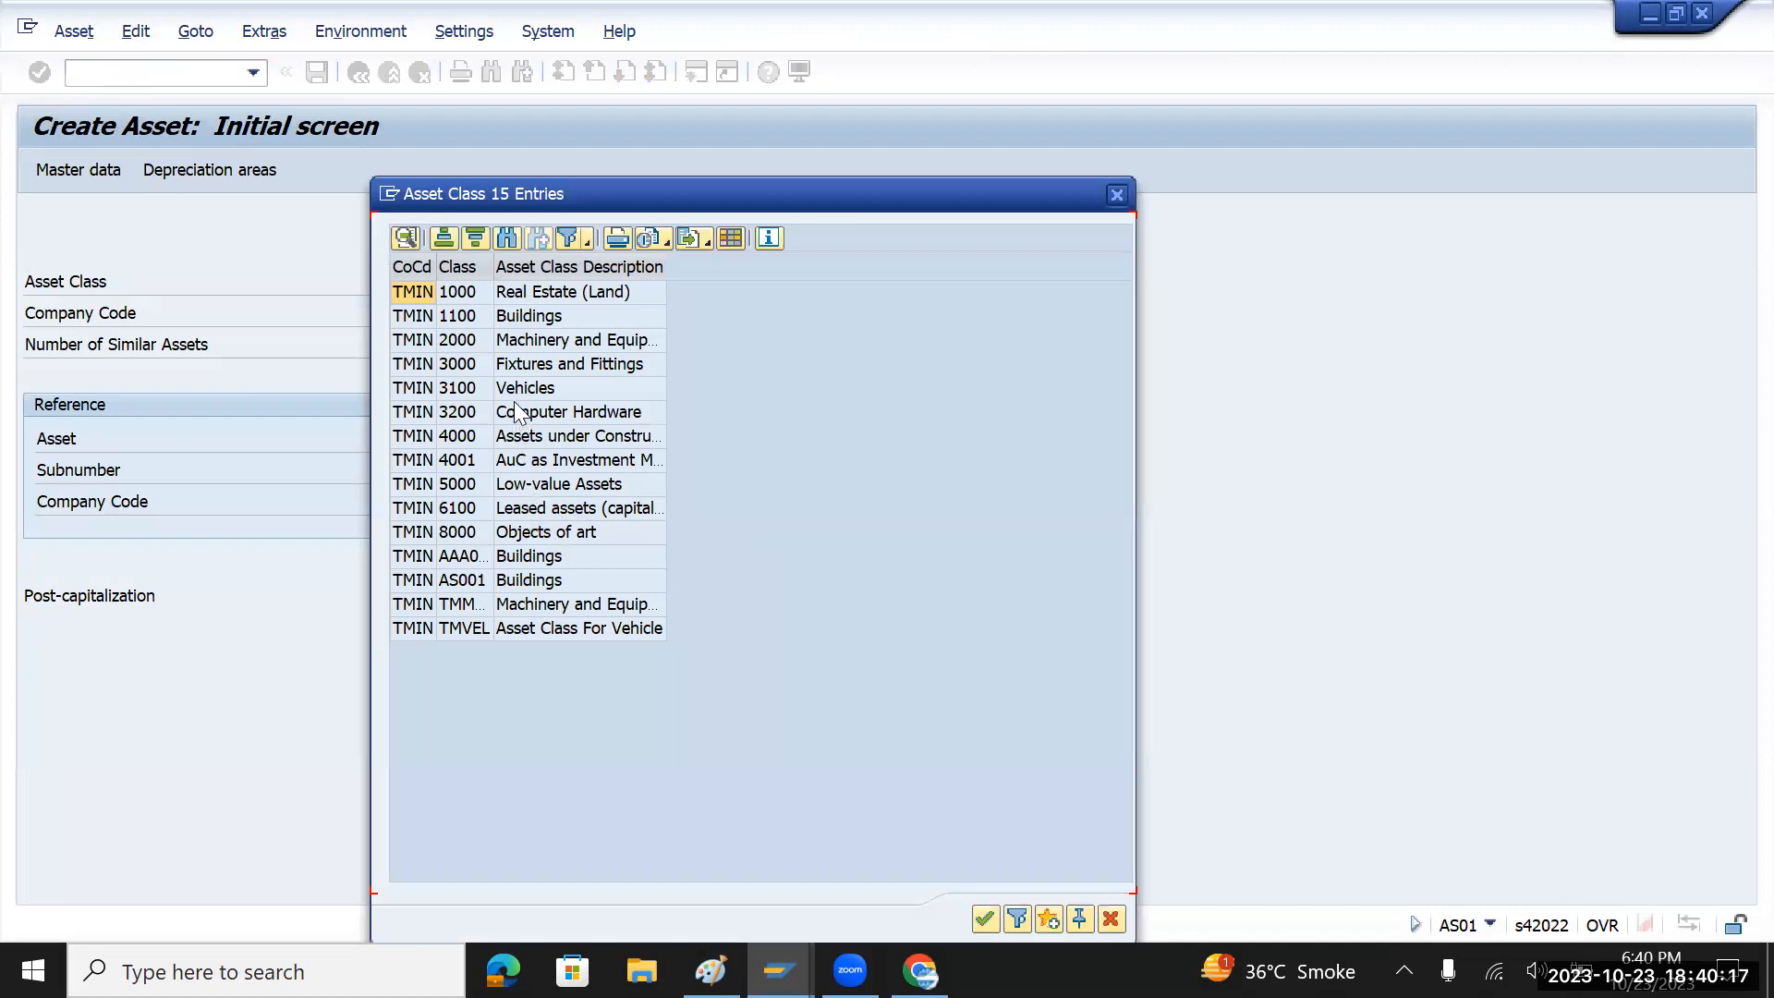
pyautogui.click(505, 603)
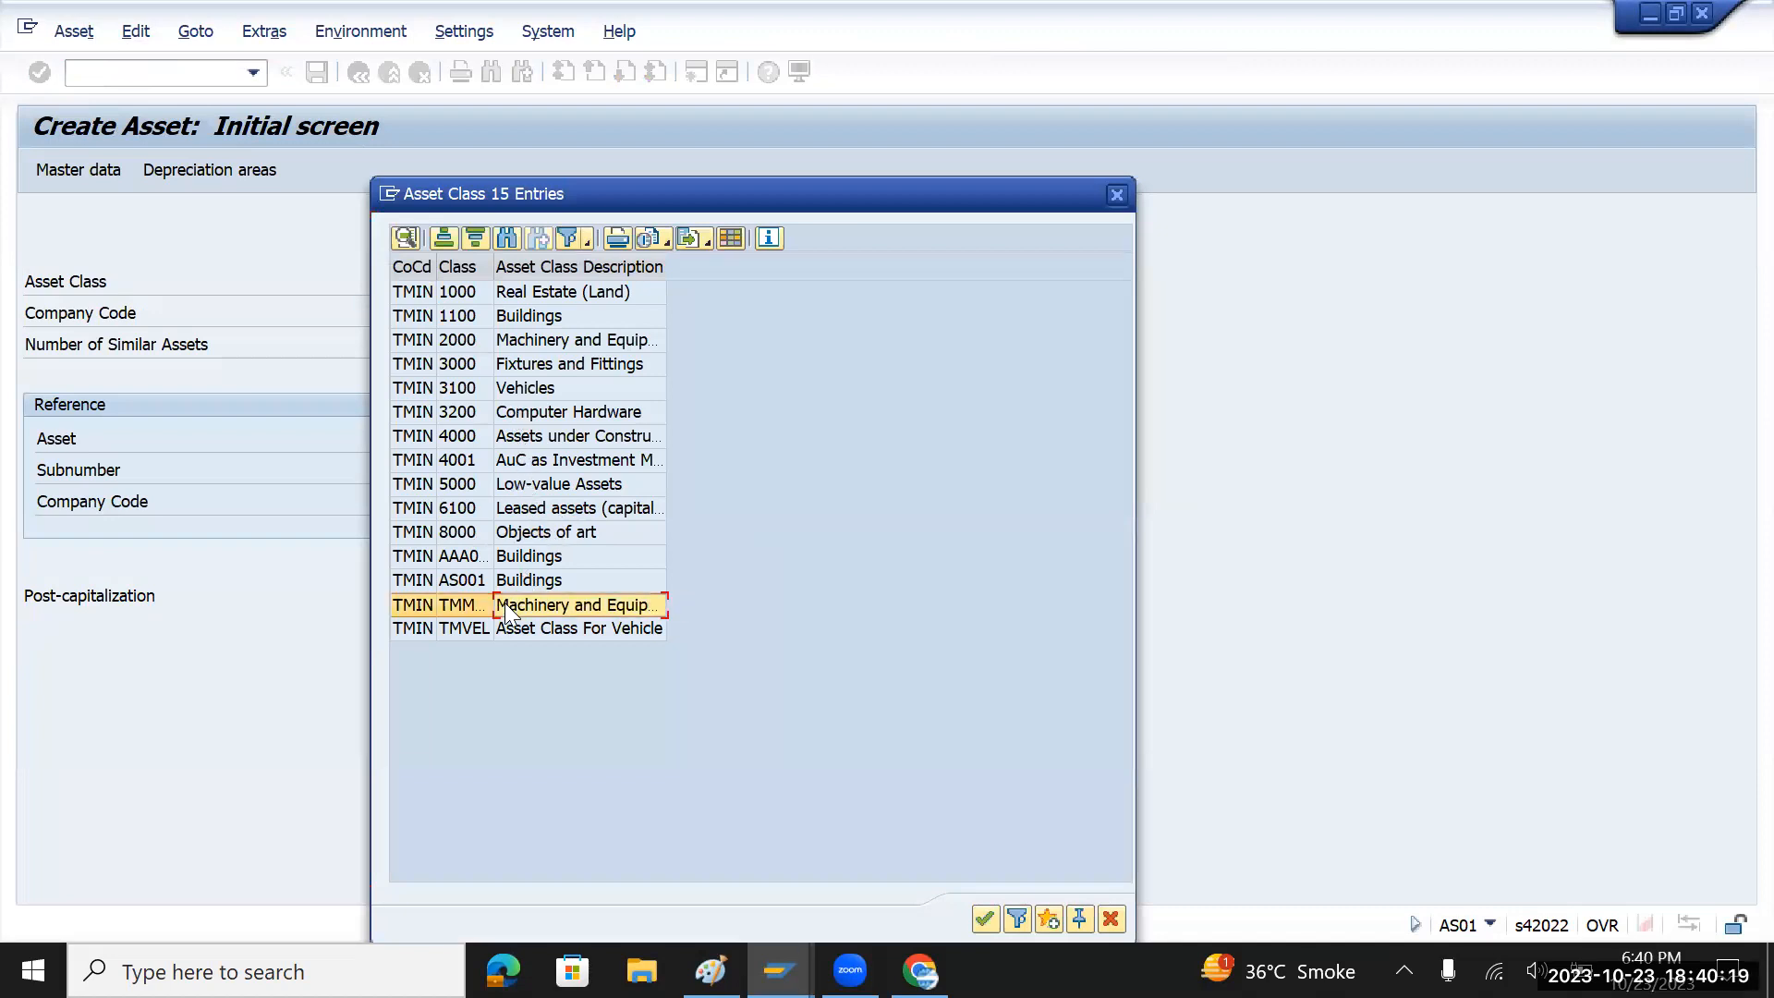
pyautogui.moveTo(492, 268); pyautogui.dragTo(557, 277)
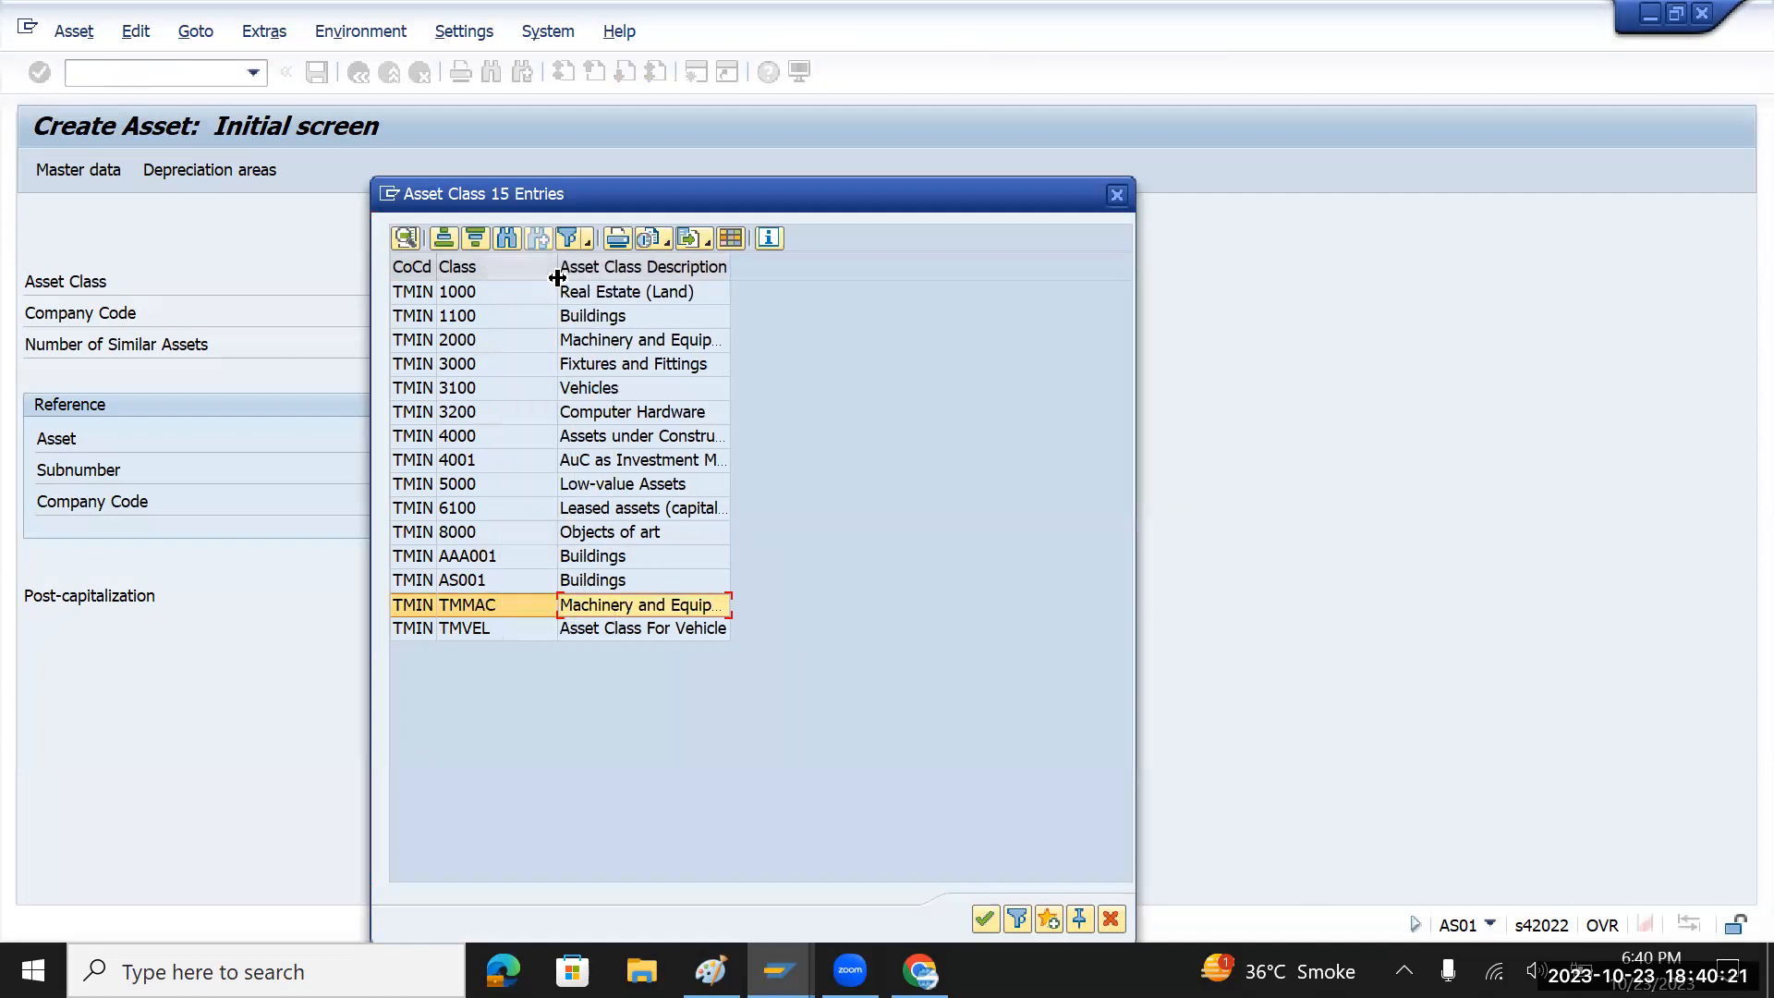
pyautogui.click(514, 624)
pyautogui.click(512, 603)
pyautogui.click(510, 625)
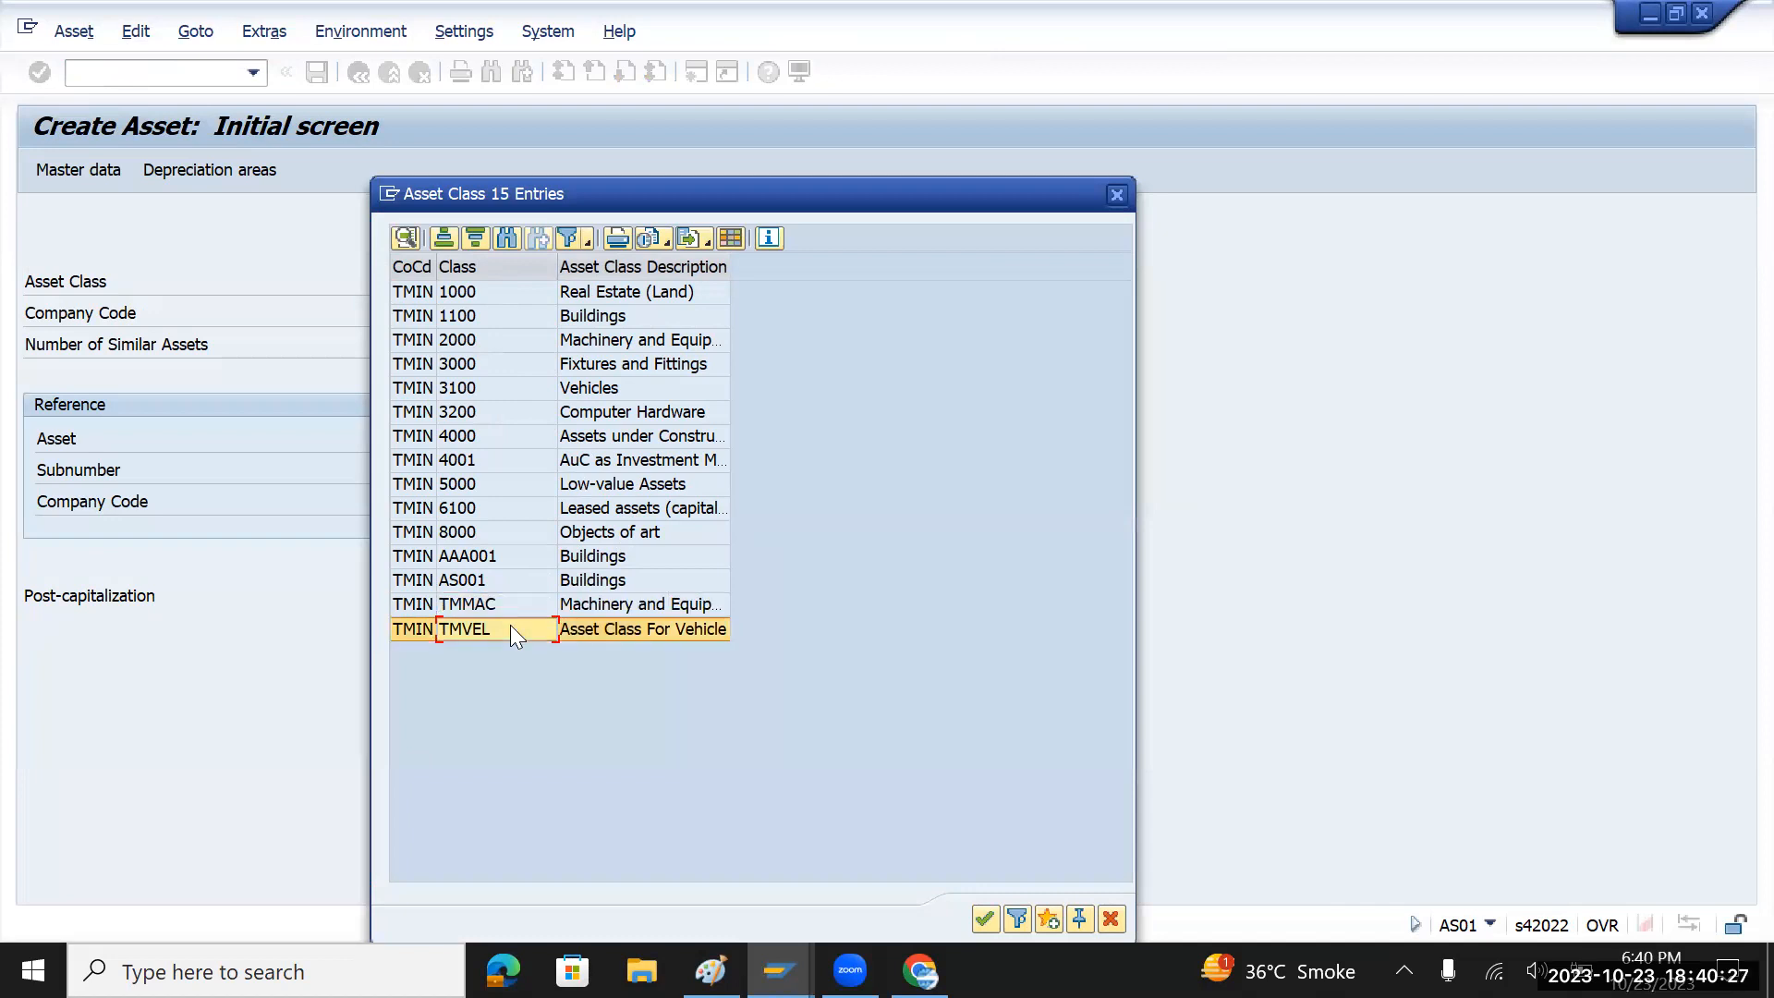
pyautogui.doubleClick(510, 624)
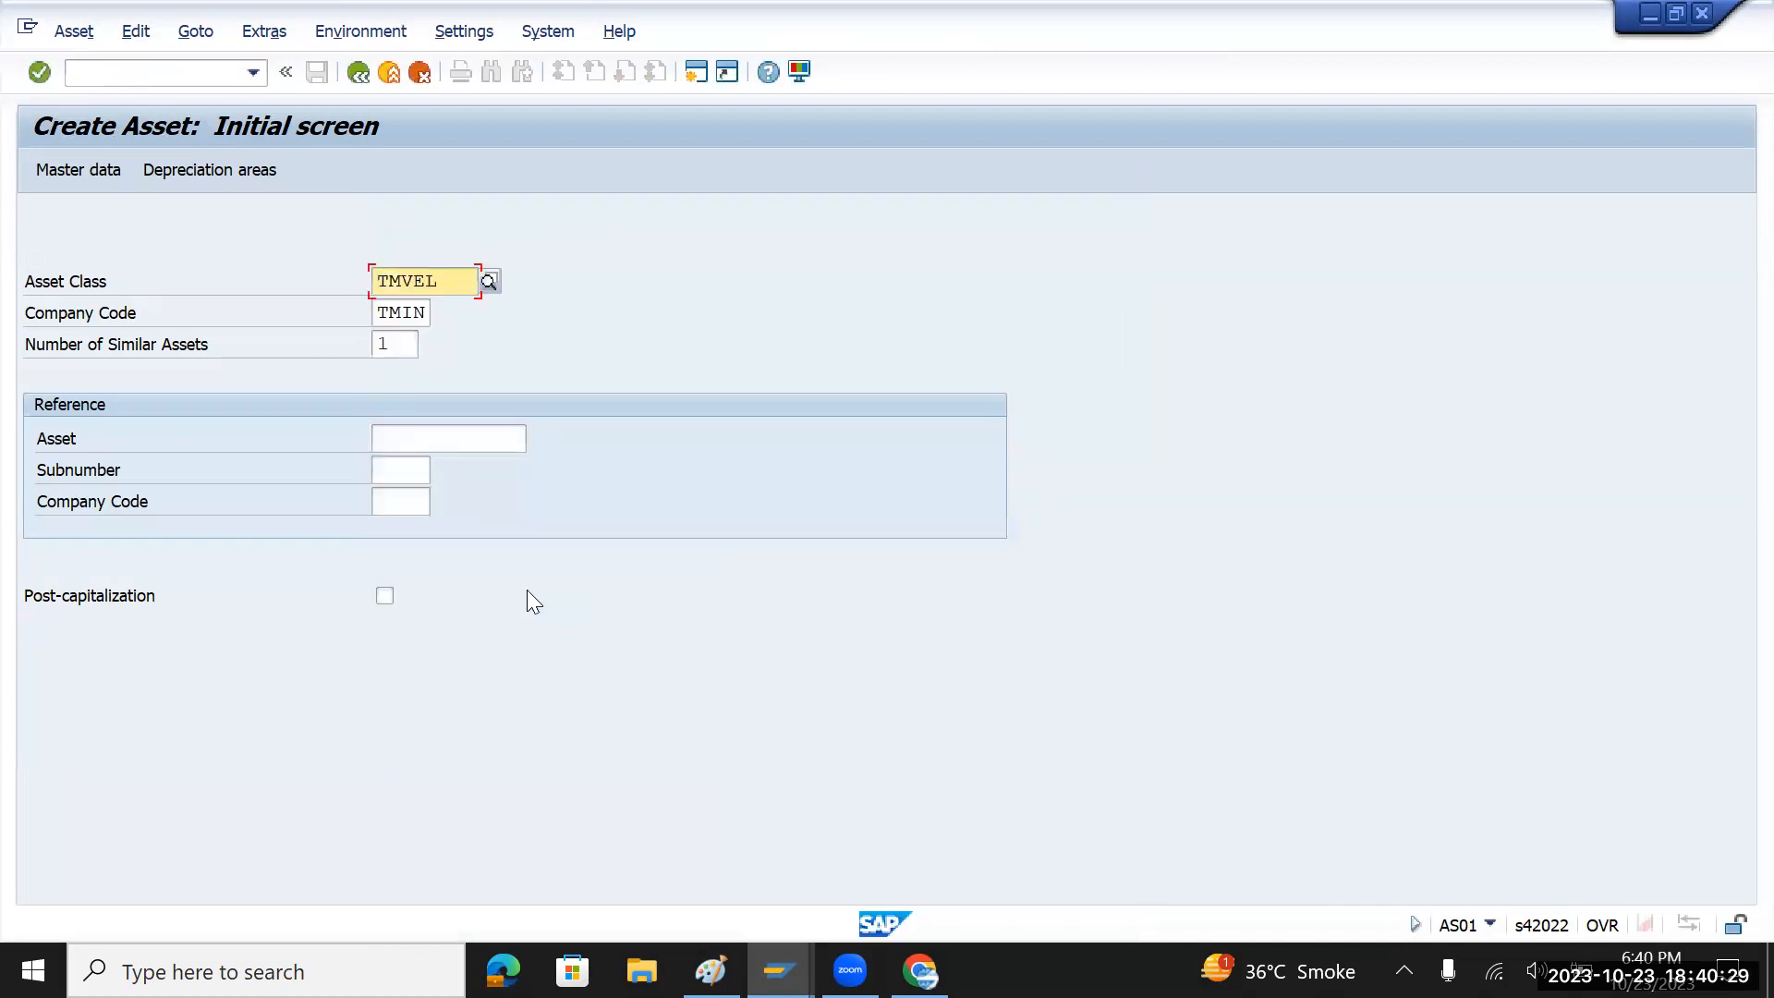
pyautogui.press('Return')
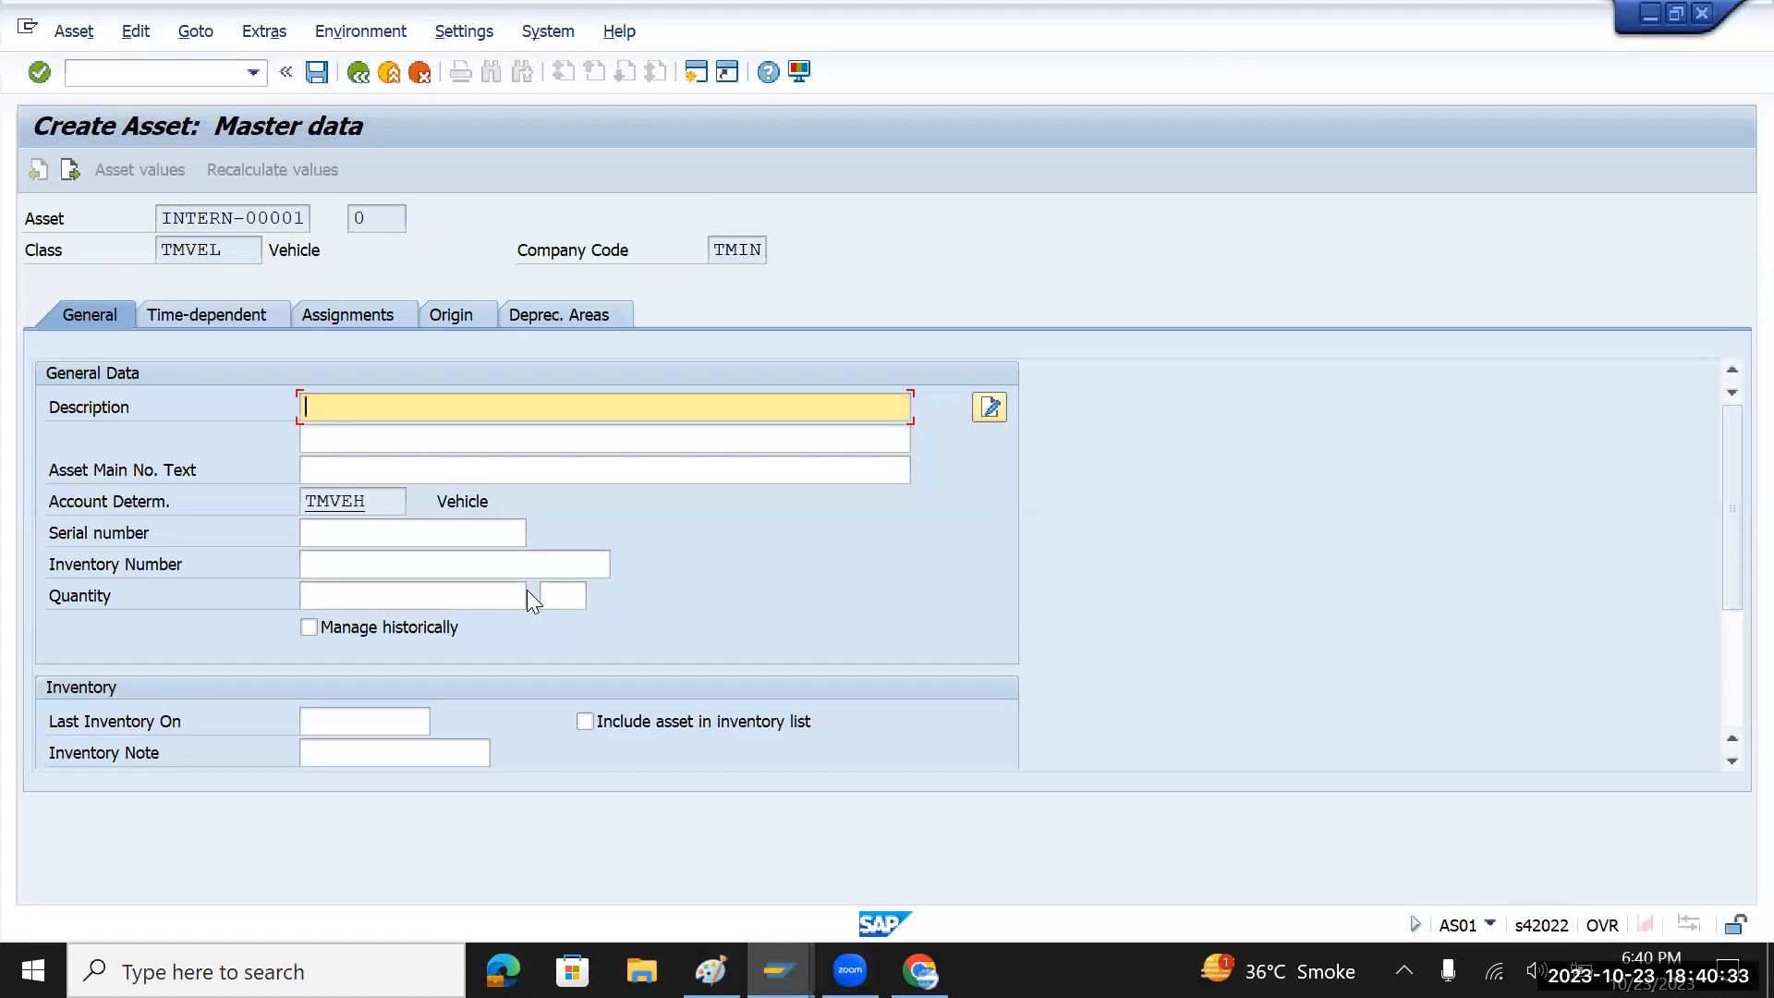
# - Enter Tata in the asset description and display the profit center standard hierarchy through transaction KE53 in a new session
pyautogui.write('Tata')
pyautogui.press('Return')
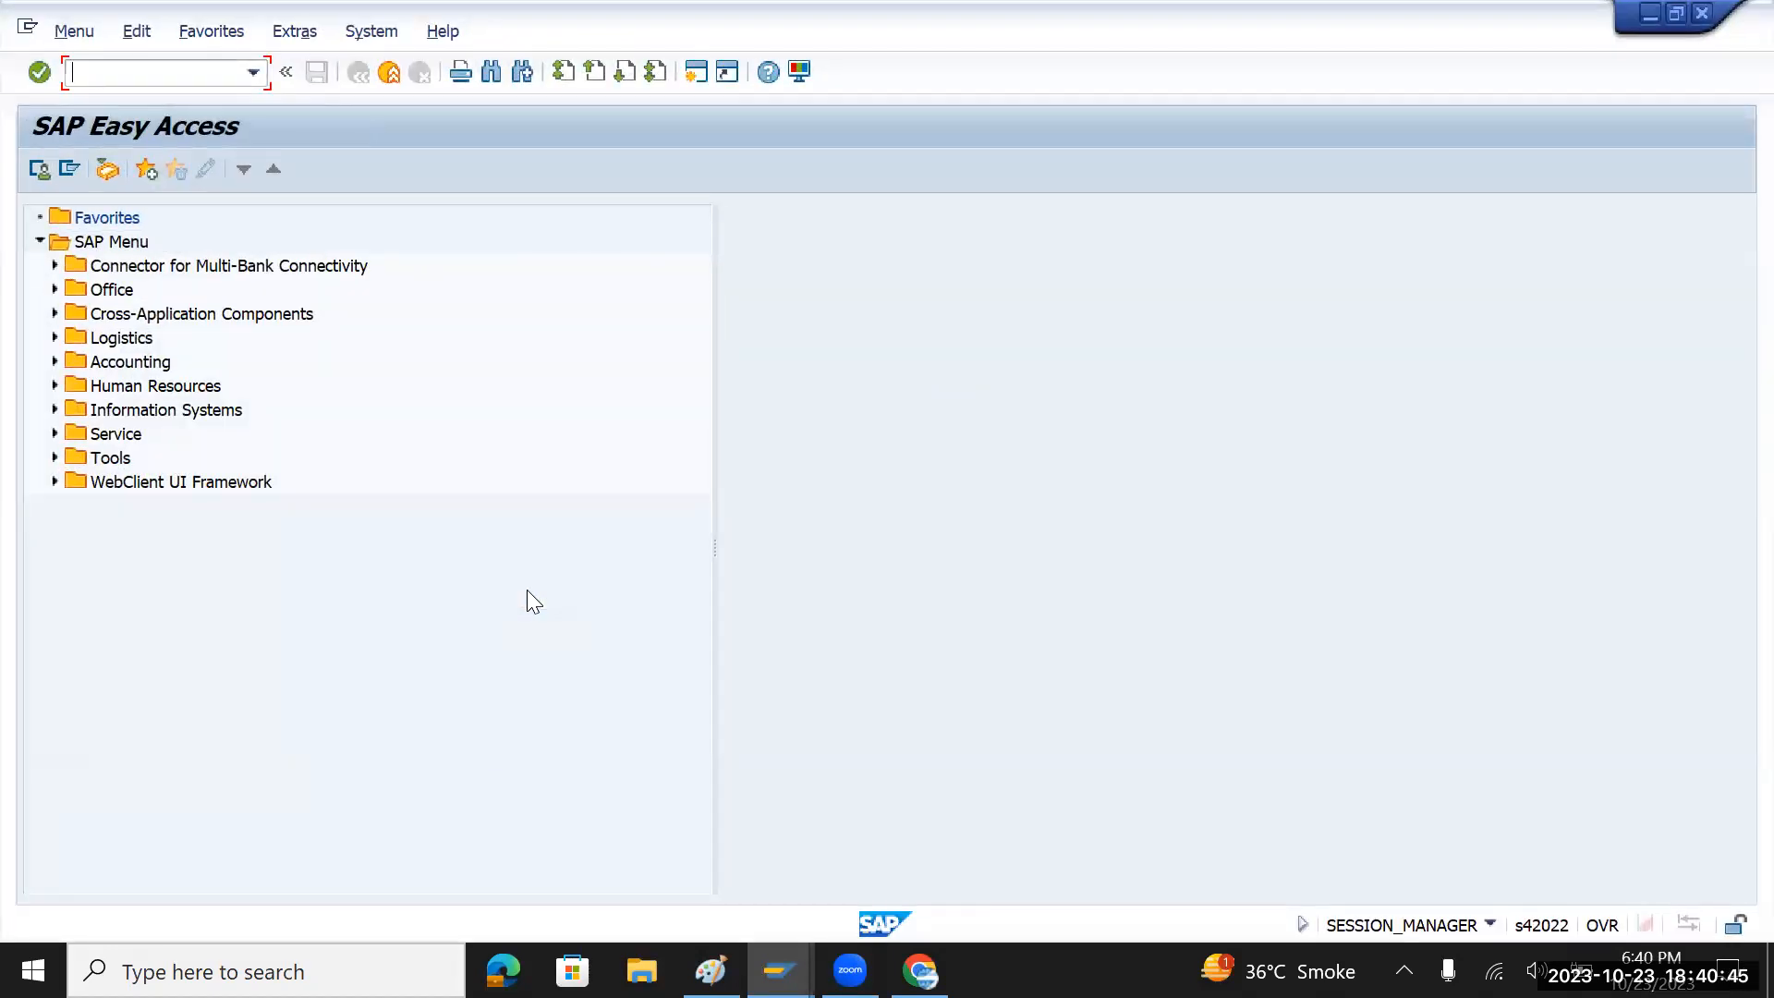
pyautogui.write('ke53')
pyautogui.press('Return')
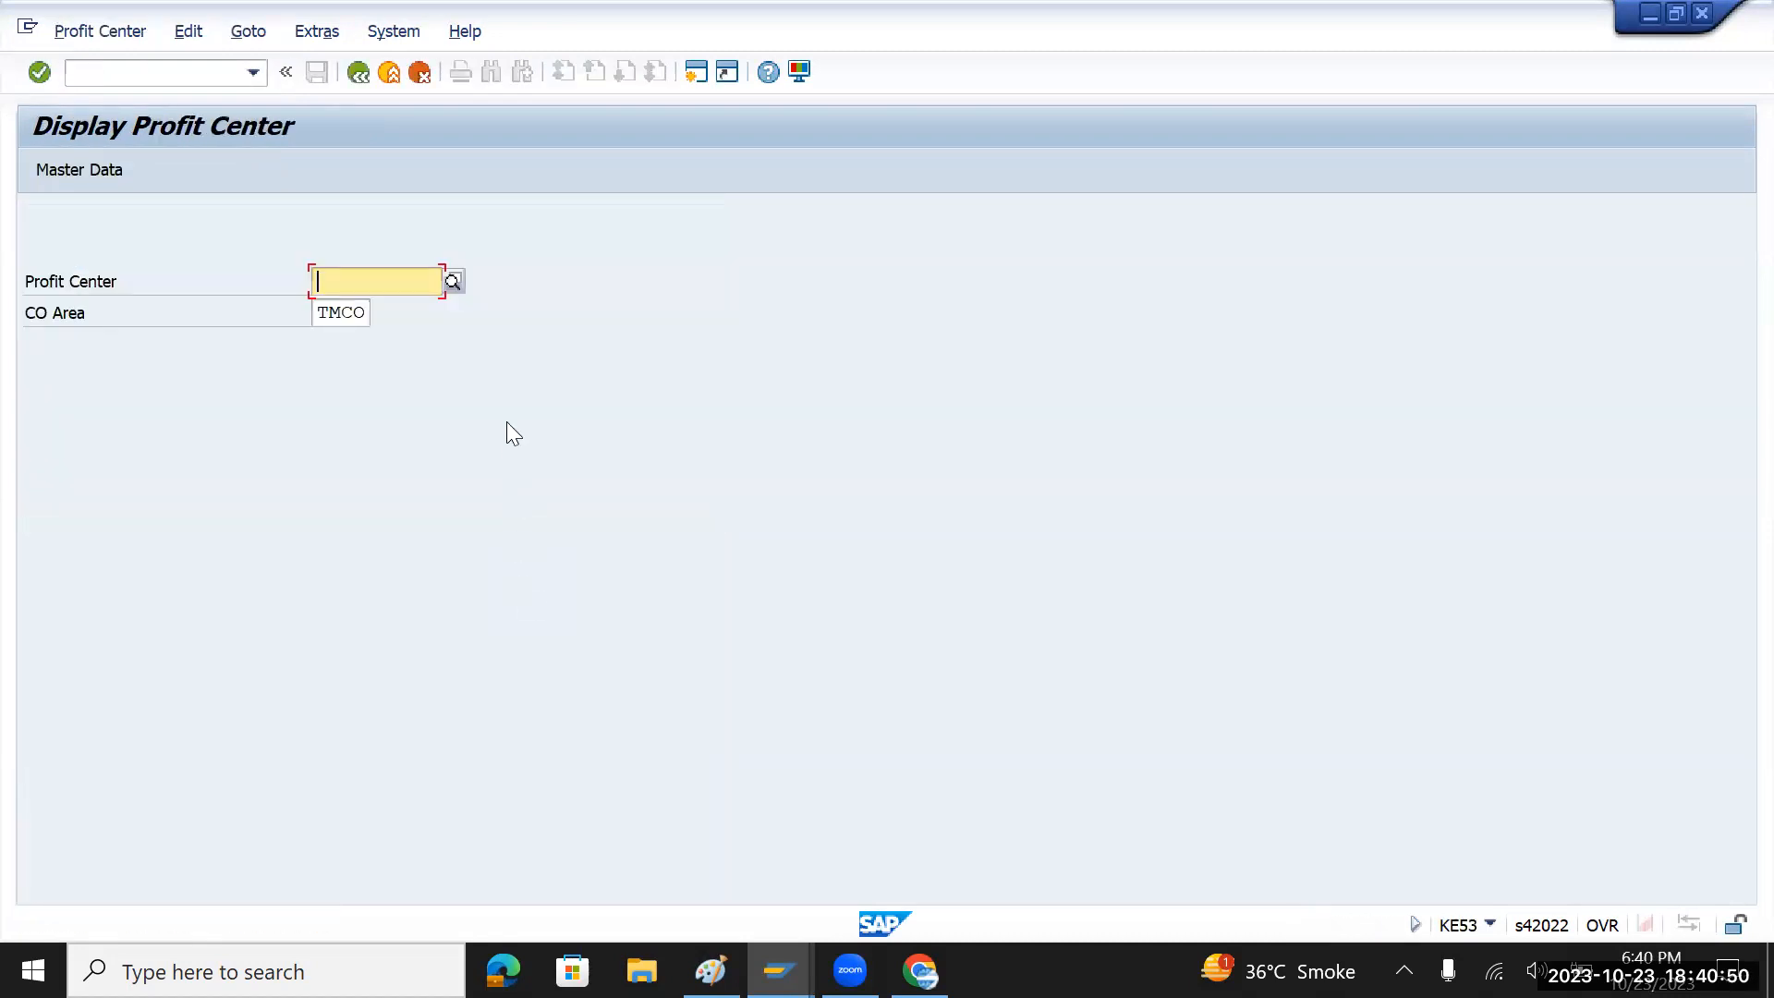
pyautogui.click(453, 280)
pyautogui.click(1066, 658)
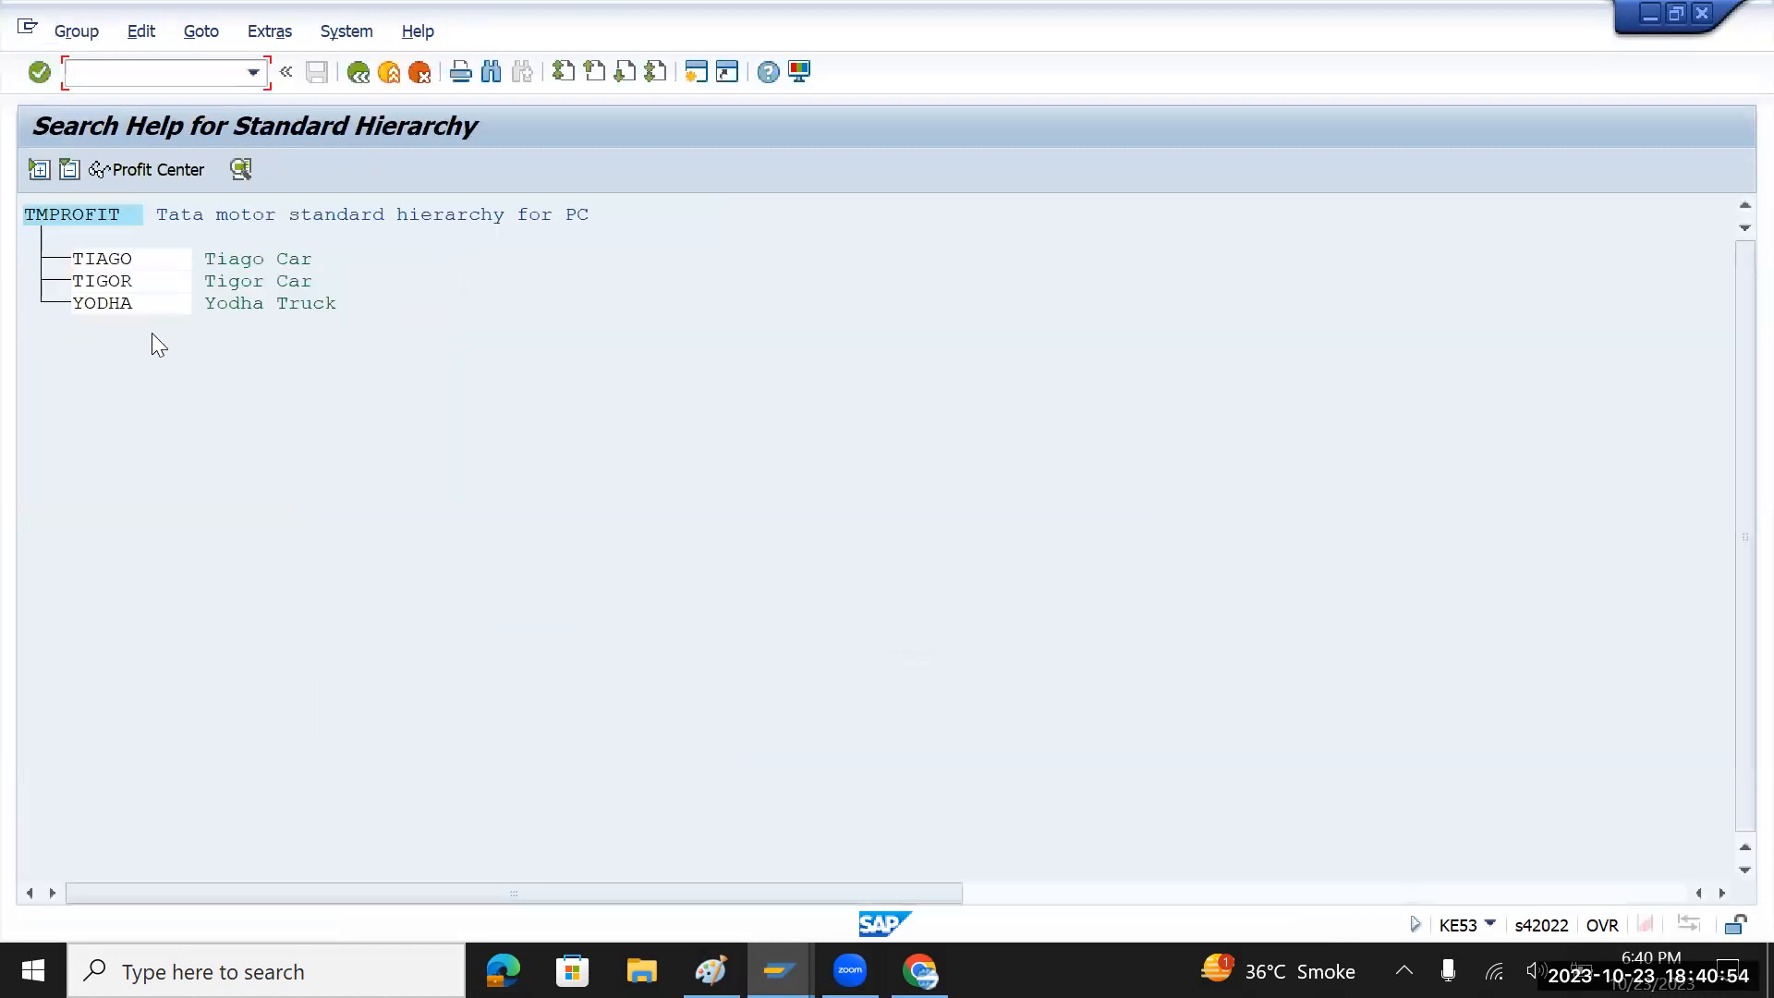
# - Copy TIAGO from the profit center hierarchy and paste it into the asset description to make it Tata TIAGO
pyautogui.click(81, 261)
pyautogui.moveTo(72, 256); pyautogui.dragTo(139, 265)
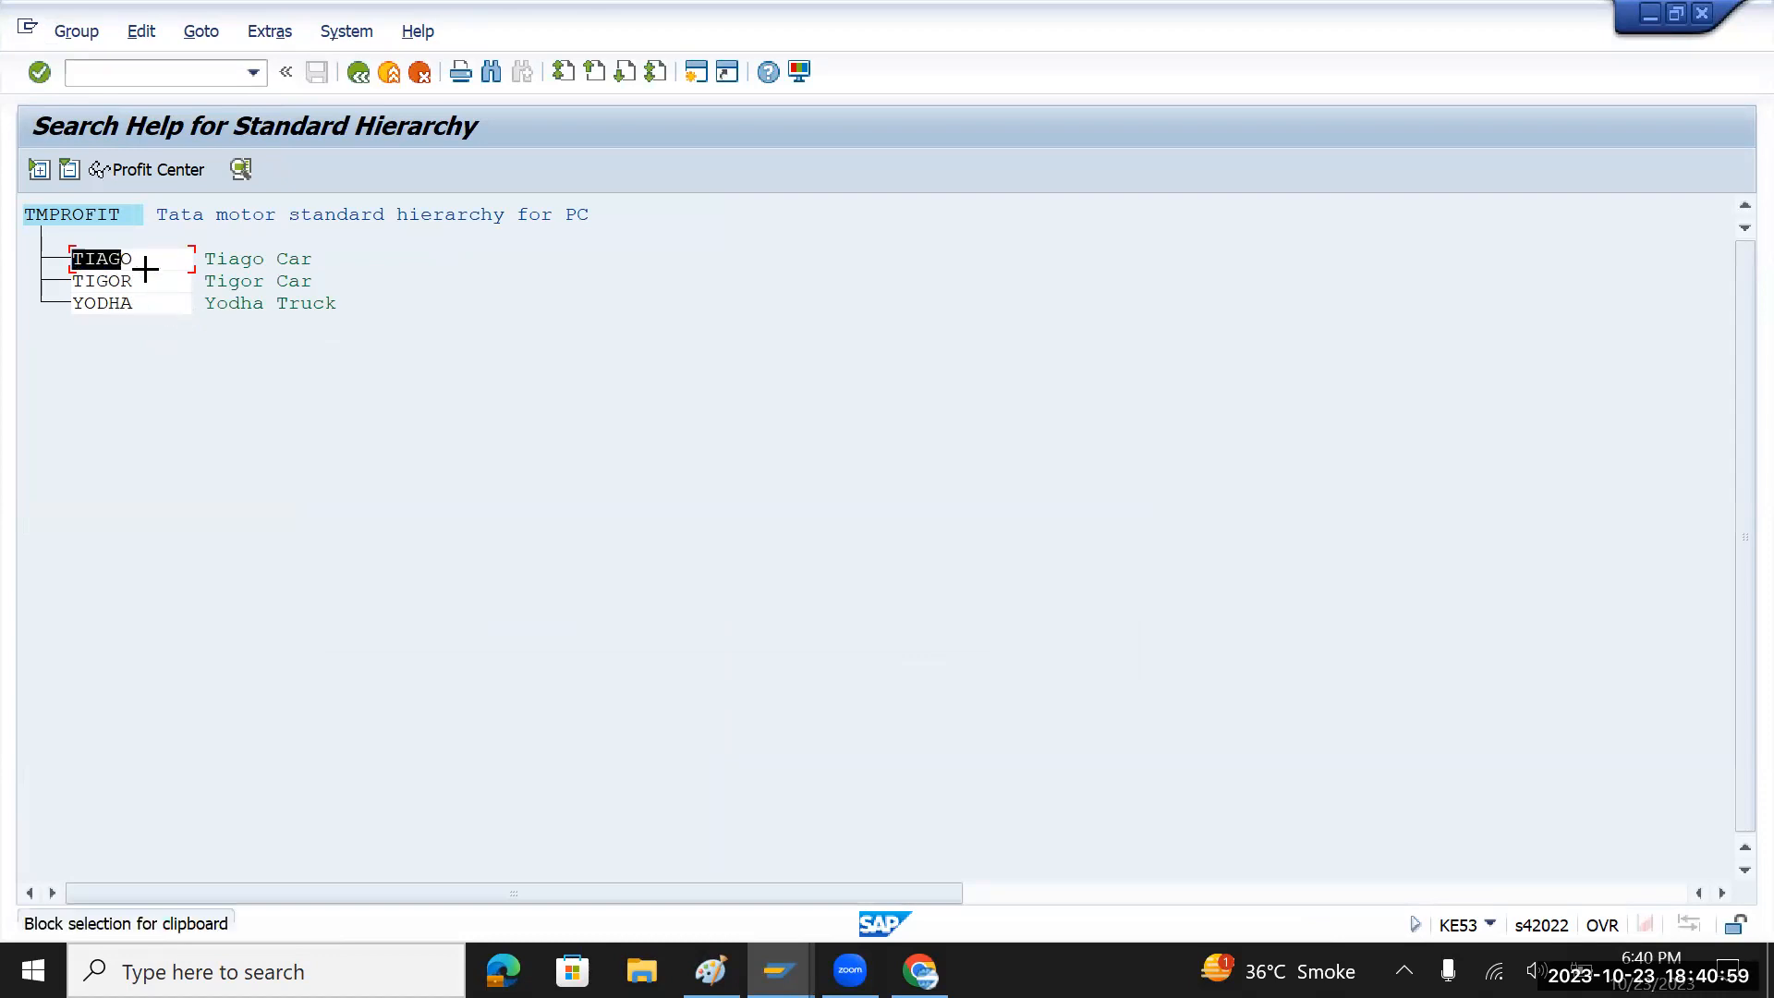
pyautogui.hotkey('ctrl', 'c')
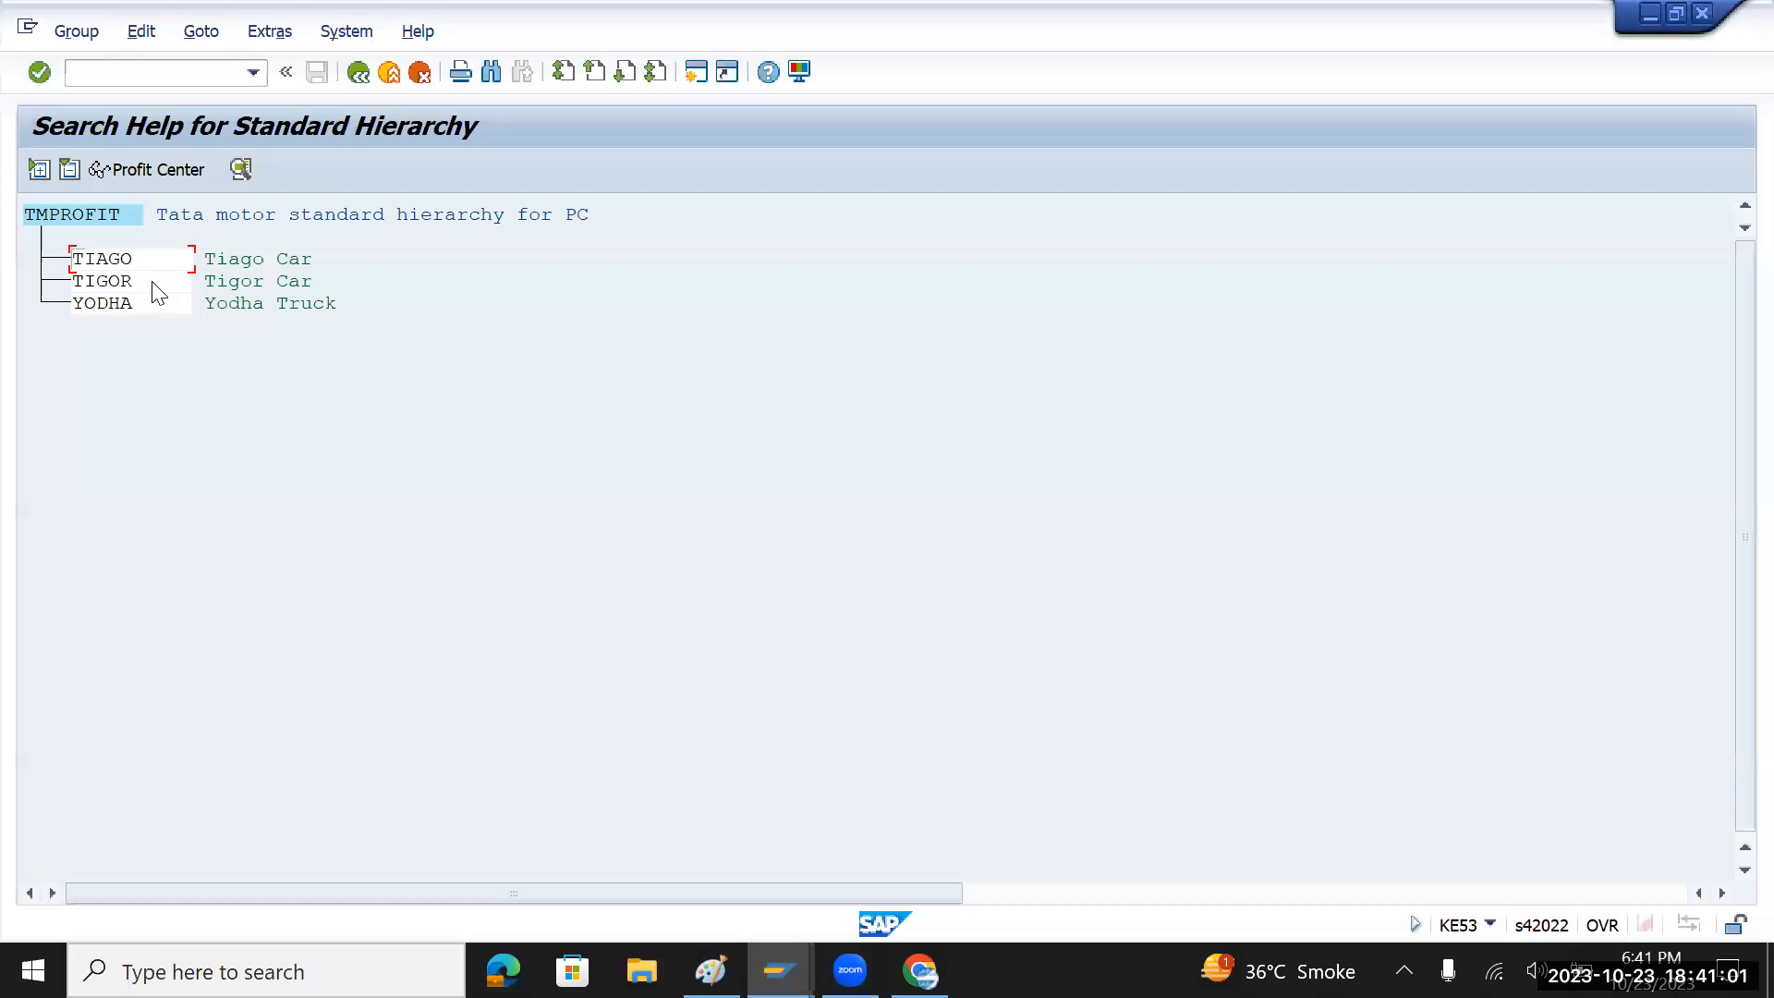
pyautogui.hotkey('alt', 'Tab')
pyautogui.hotkey('ctrl', 'v')
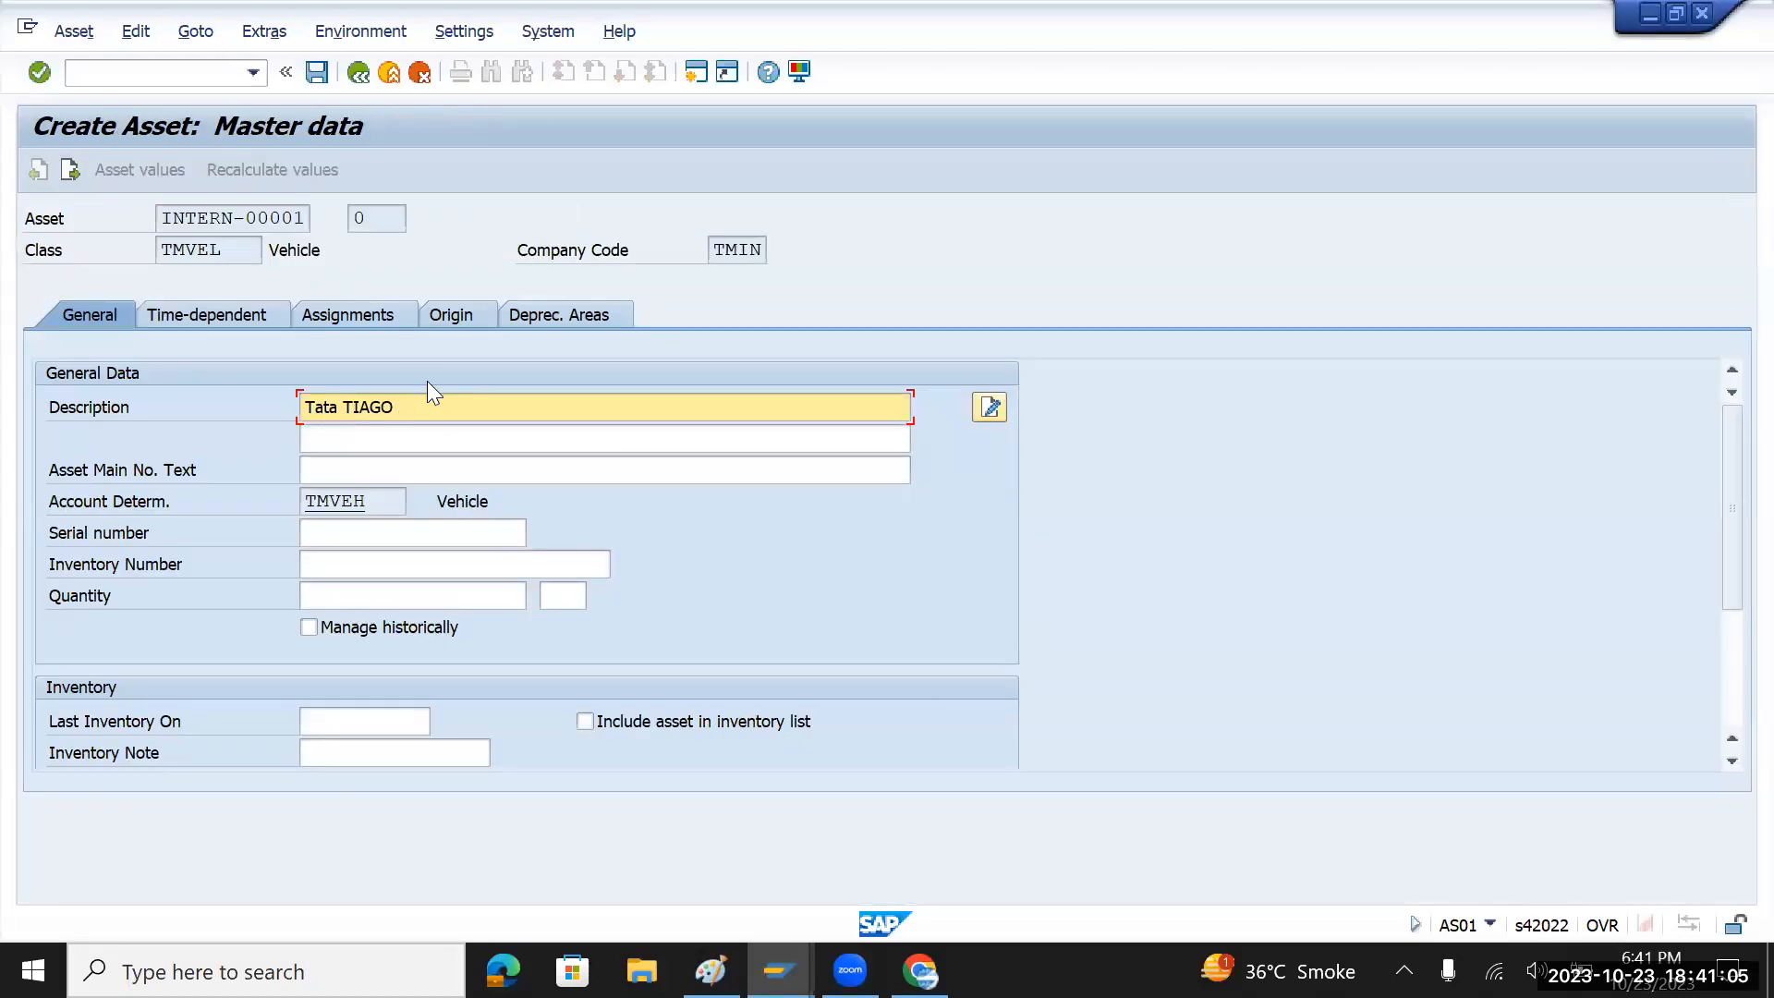
# - Assign cost center HRCOSTCAR in the asset's time-dependent data
pyautogui.click(216, 310)
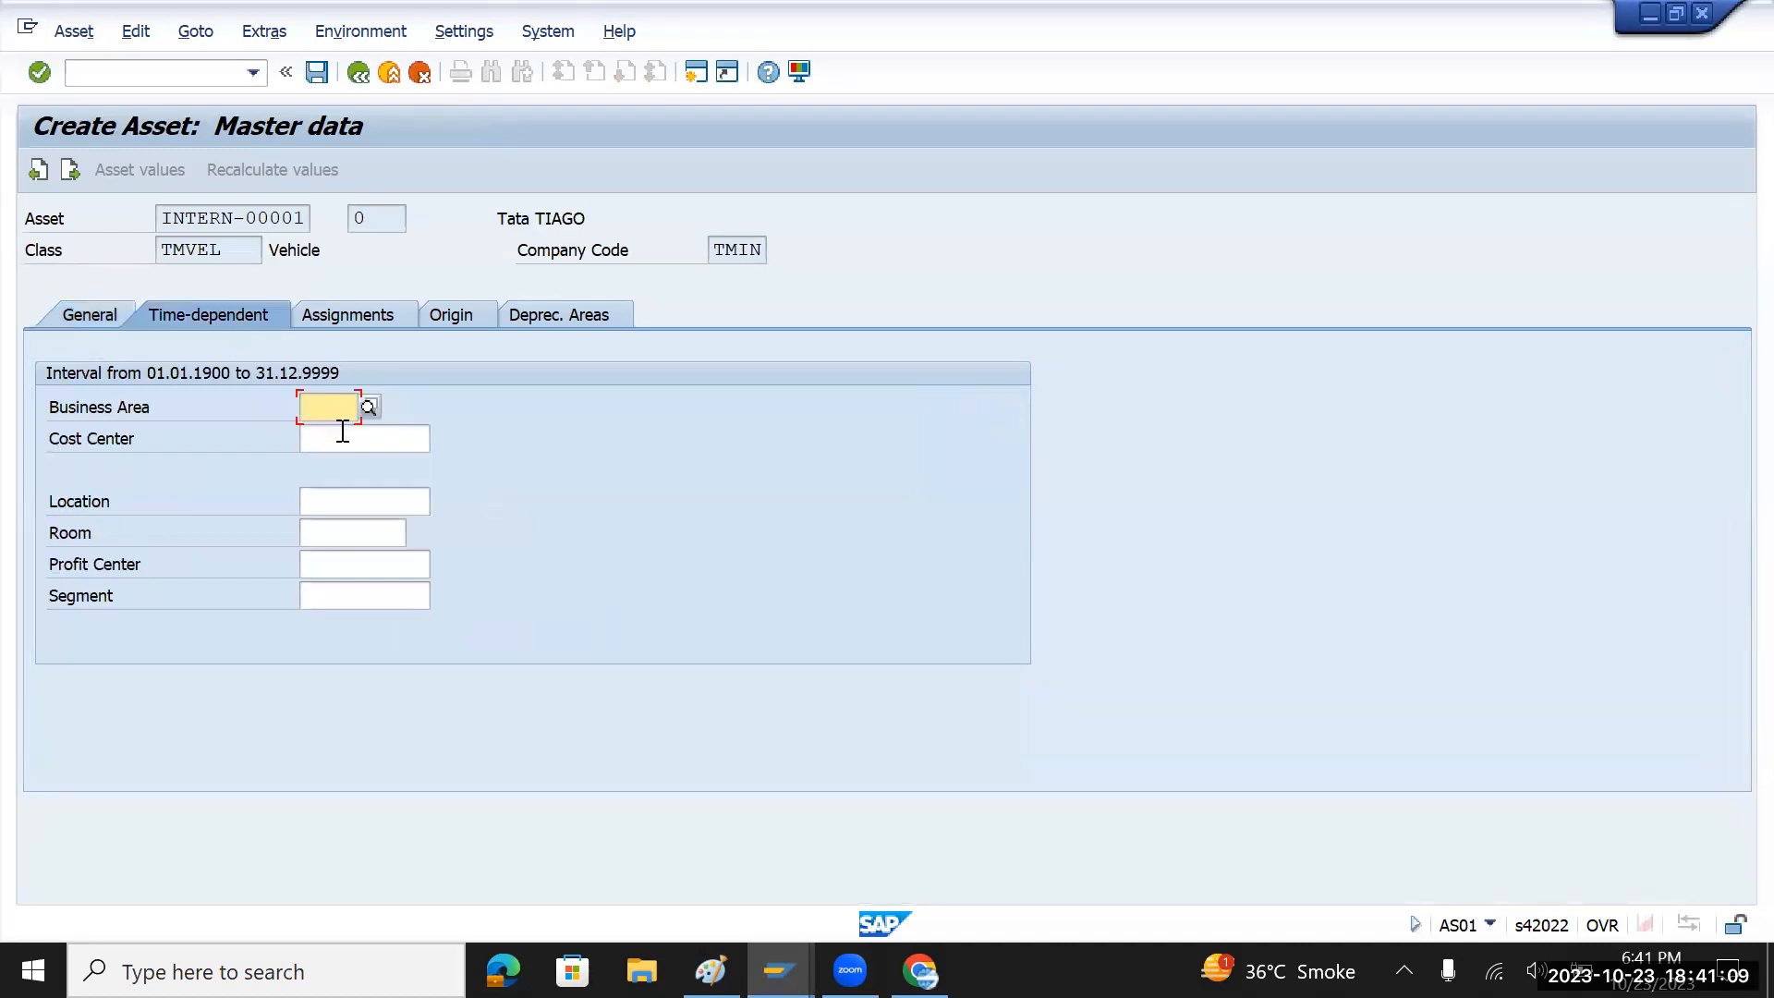
pyautogui.click(388, 436)
pyautogui.click(438, 440)
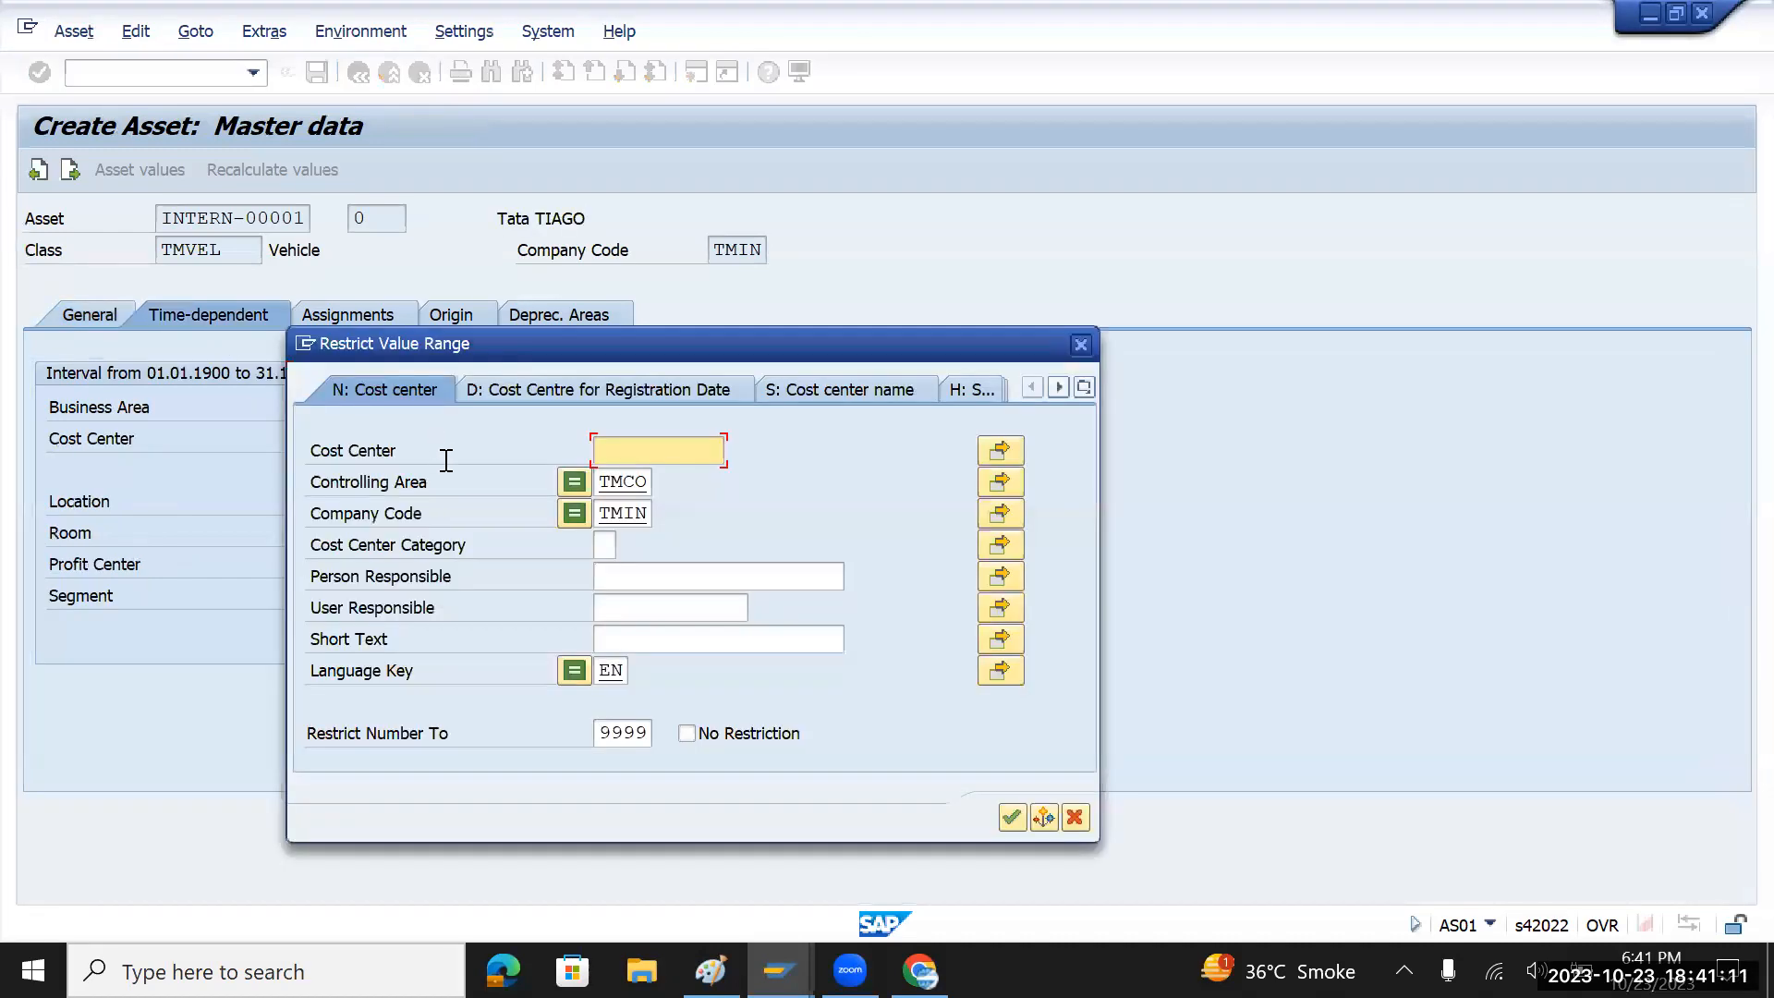
pyautogui.click(1012, 818)
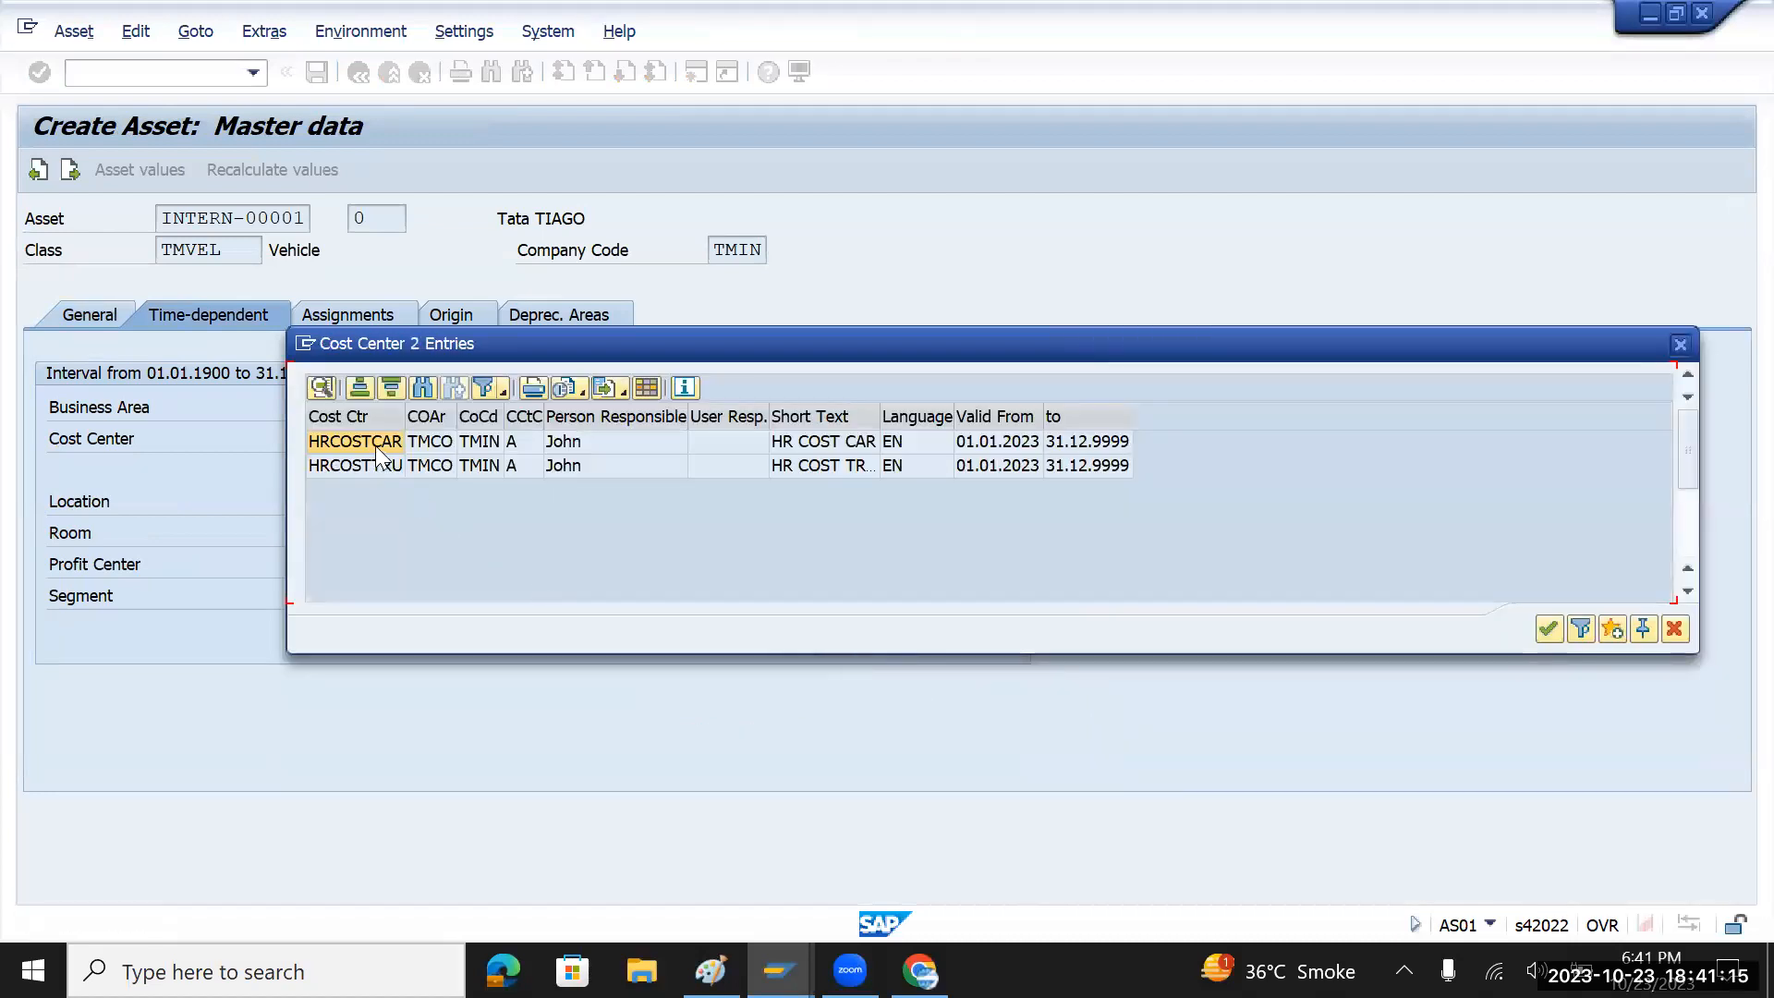
pyautogui.doubleClick(375, 445)
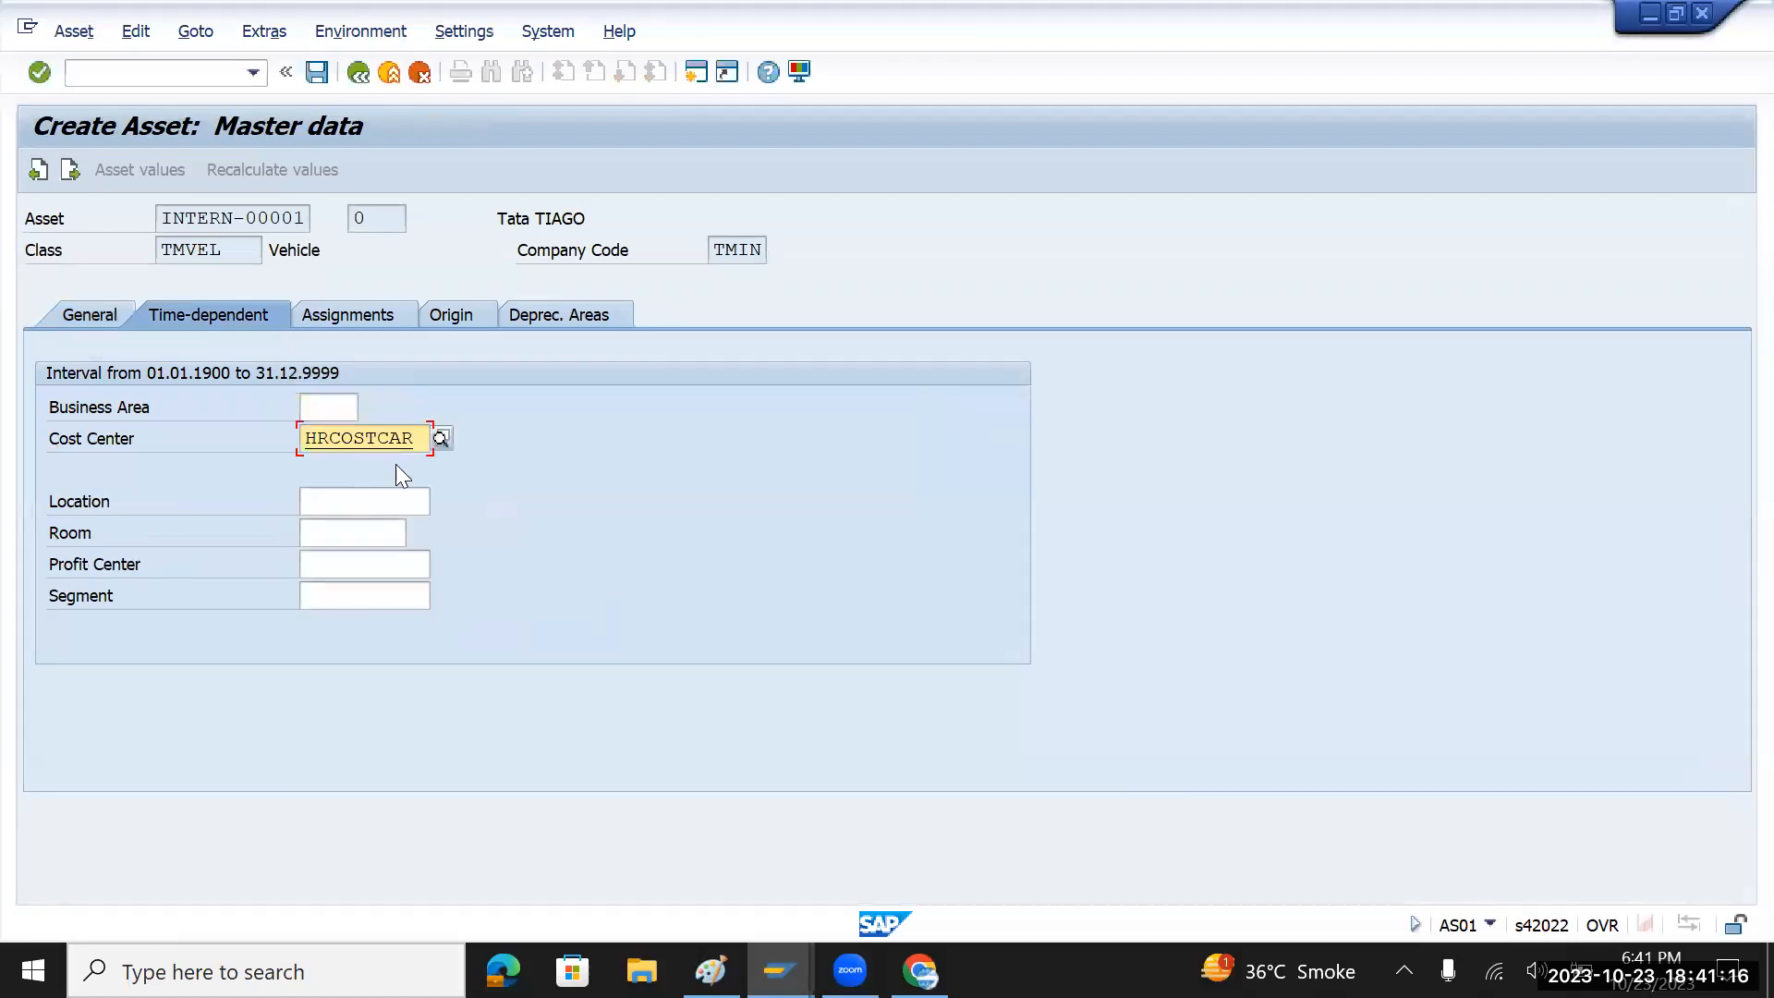
# - Review the asset's assignments, origin and depreciation areas, then save the asset and acknowledge the messages
pyautogui.click(373, 316)
pyautogui.click(449, 313)
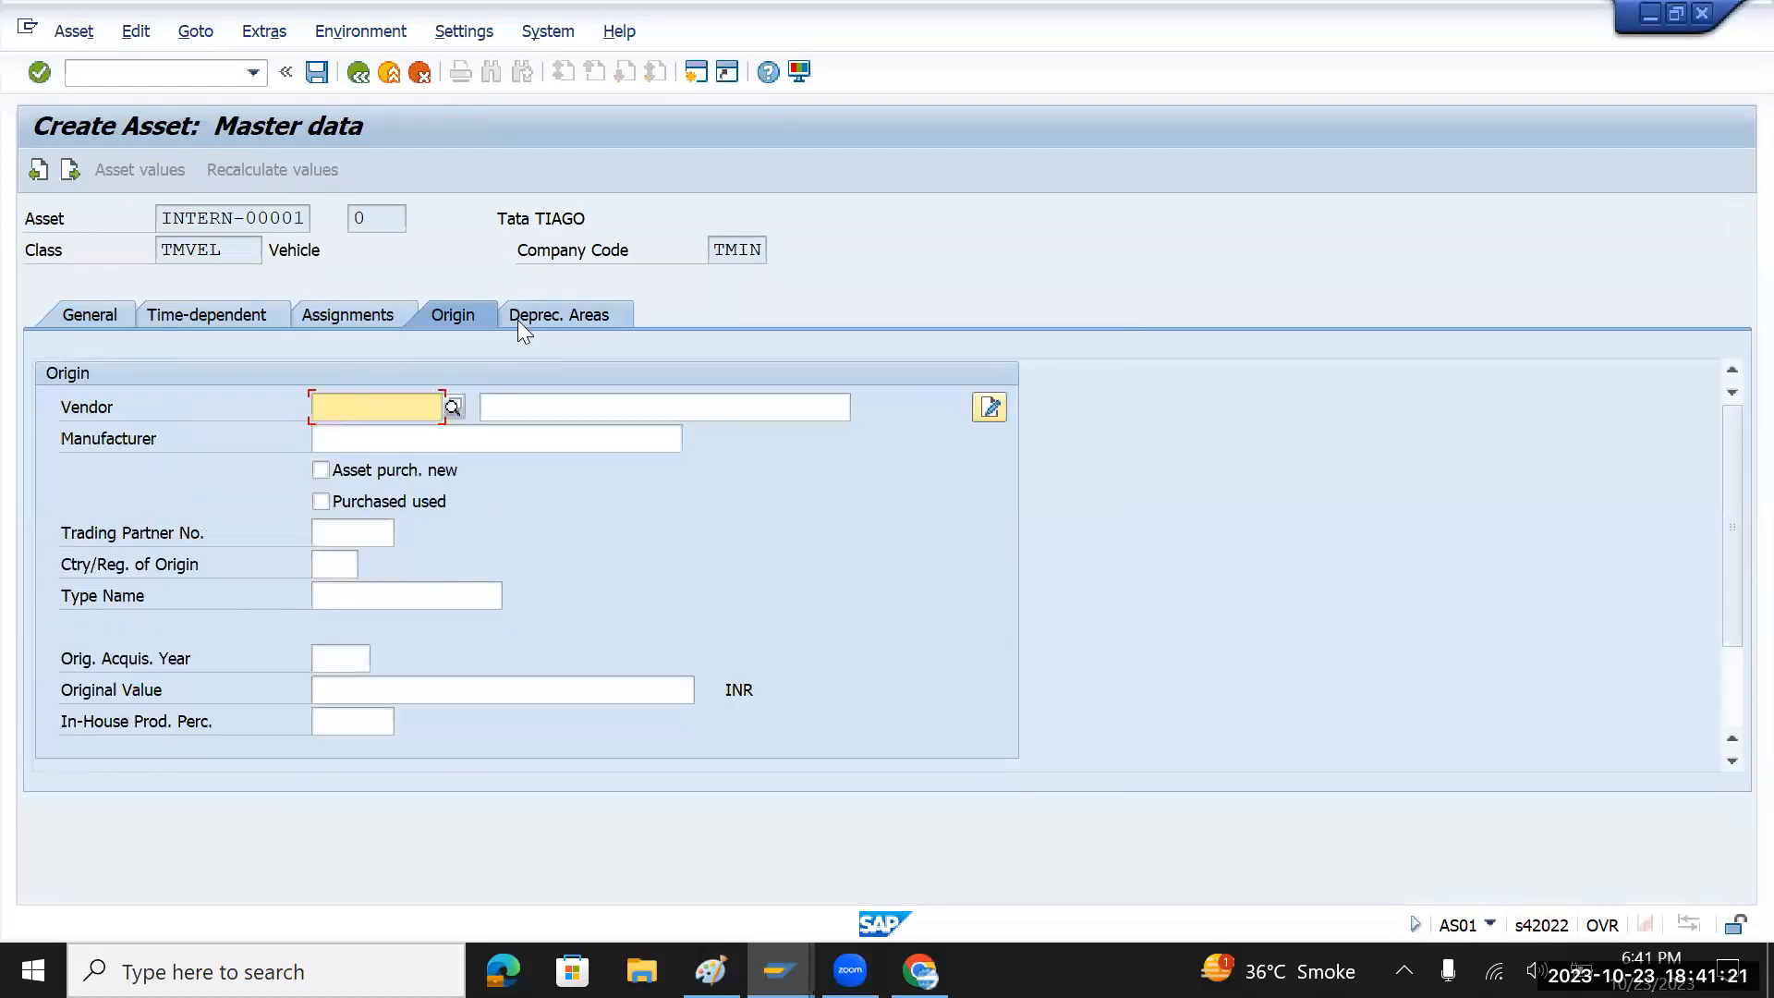
pyautogui.click(542, 312)
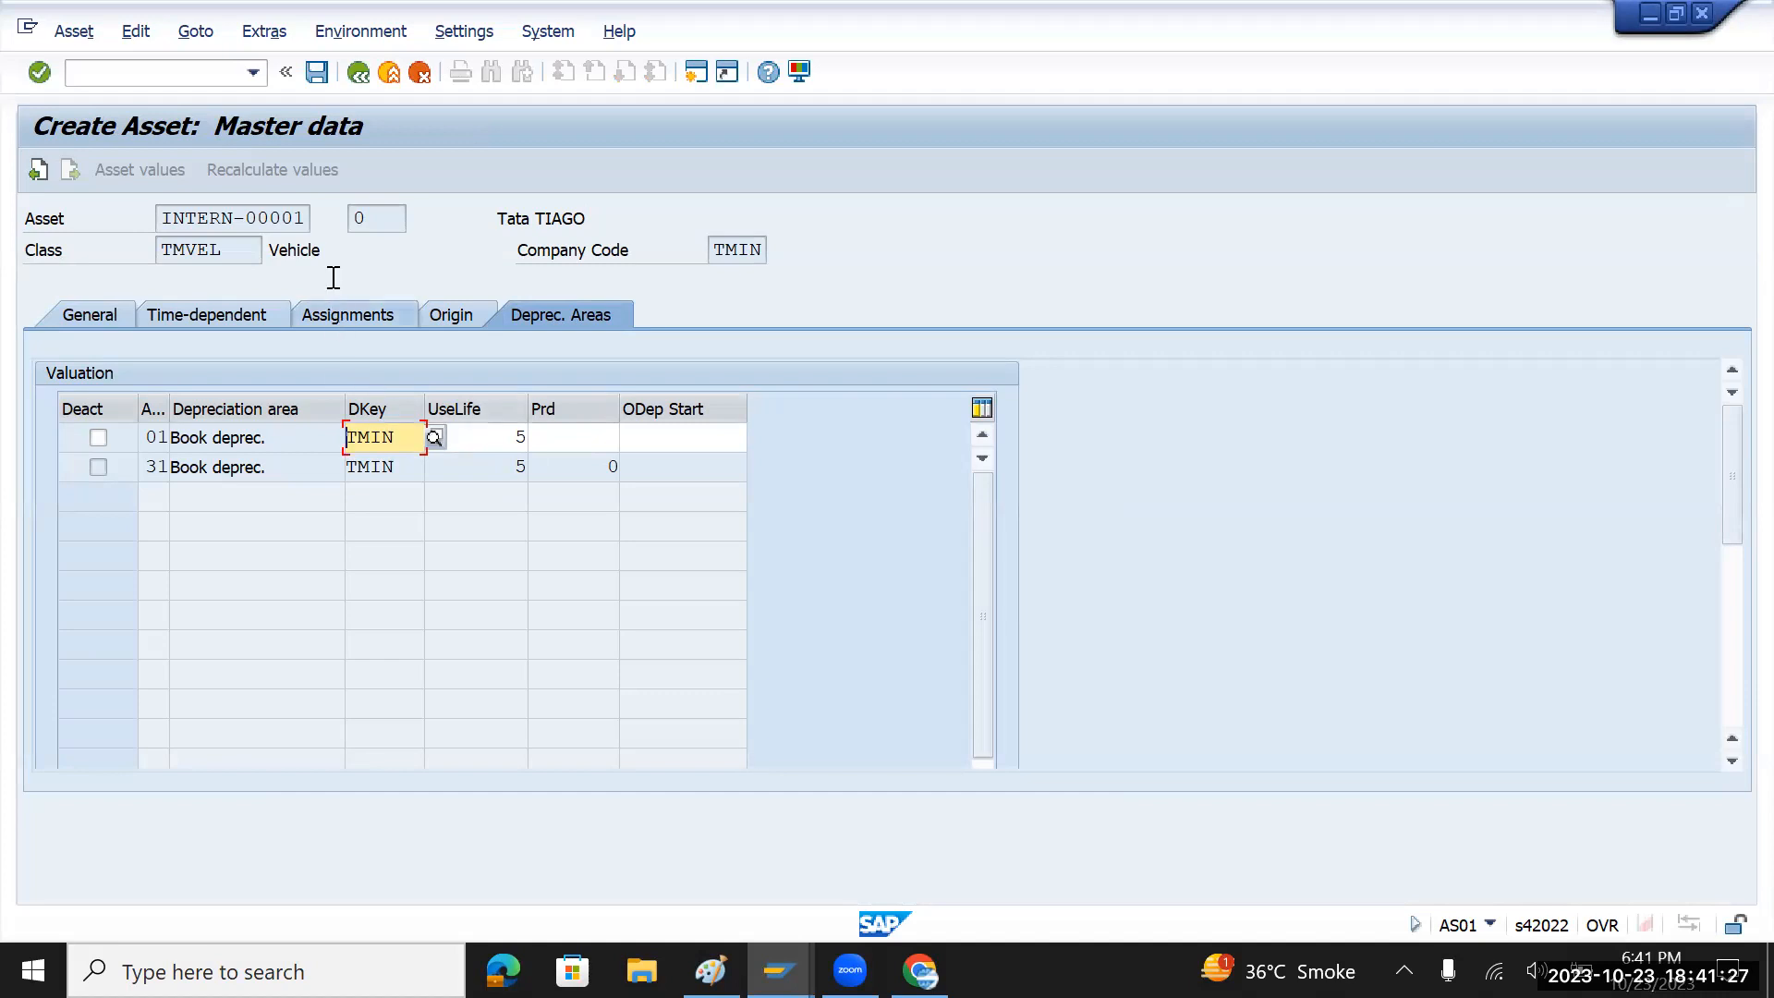
pyautogui.click(319, 80)
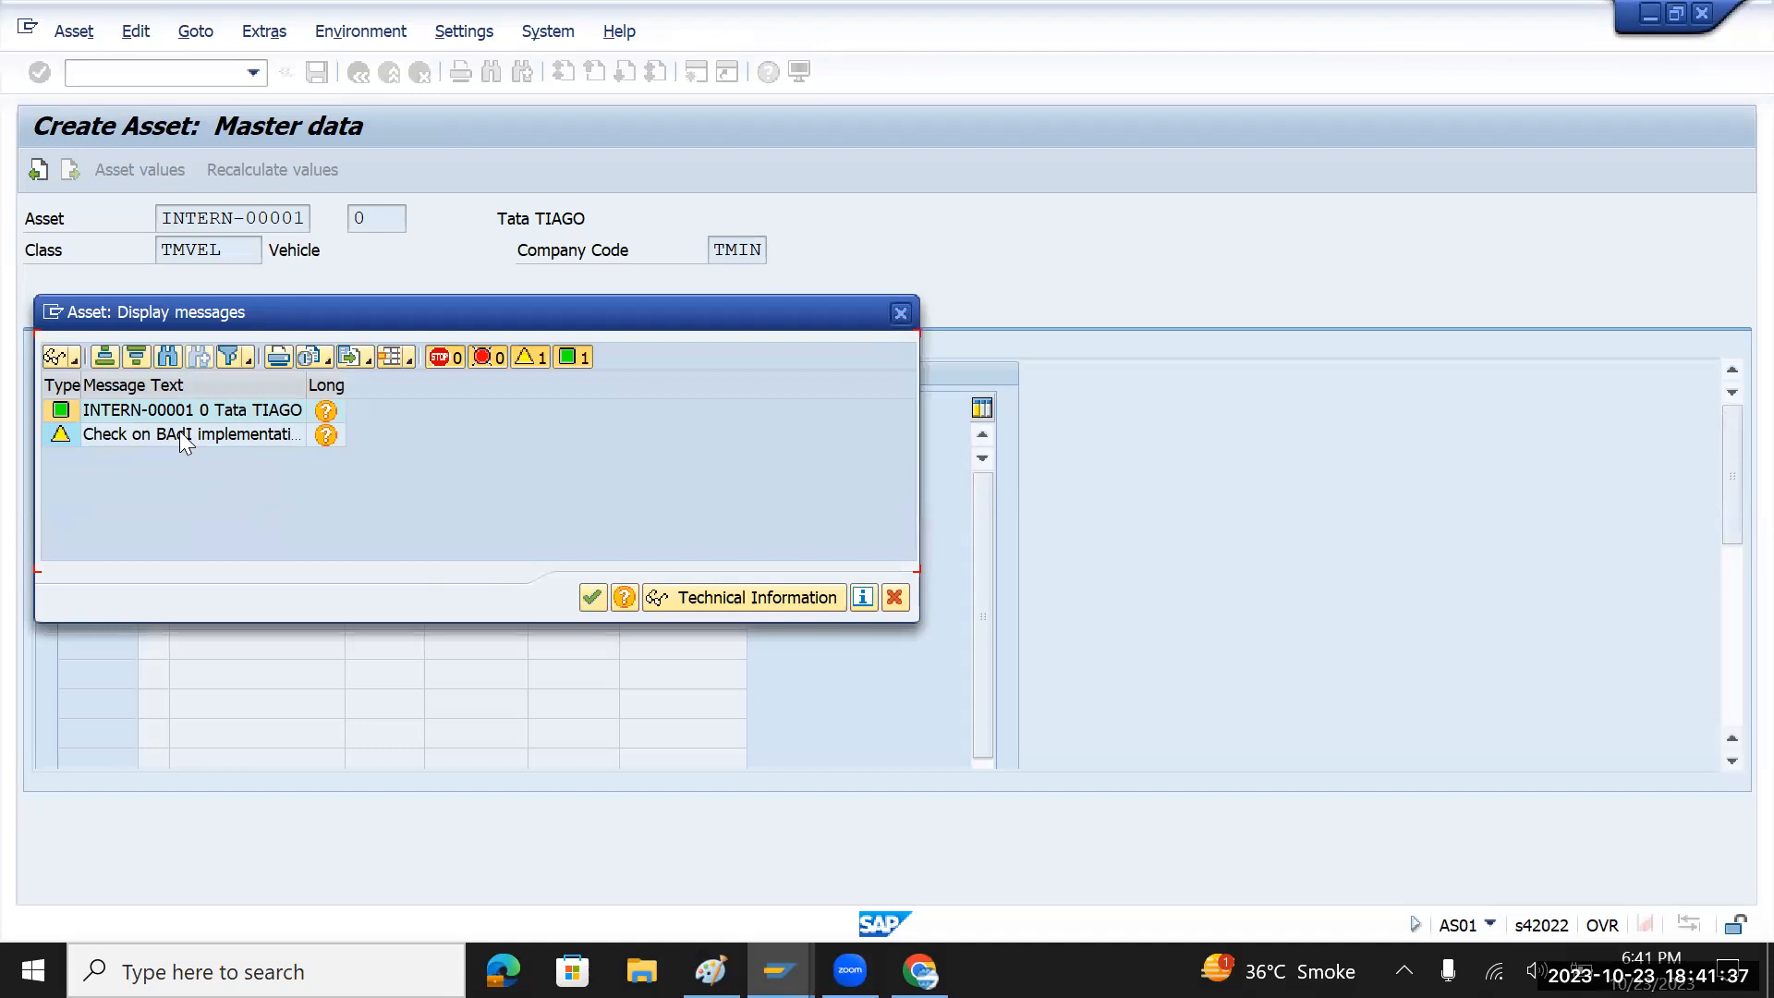
pyautogui.click(592, 598)
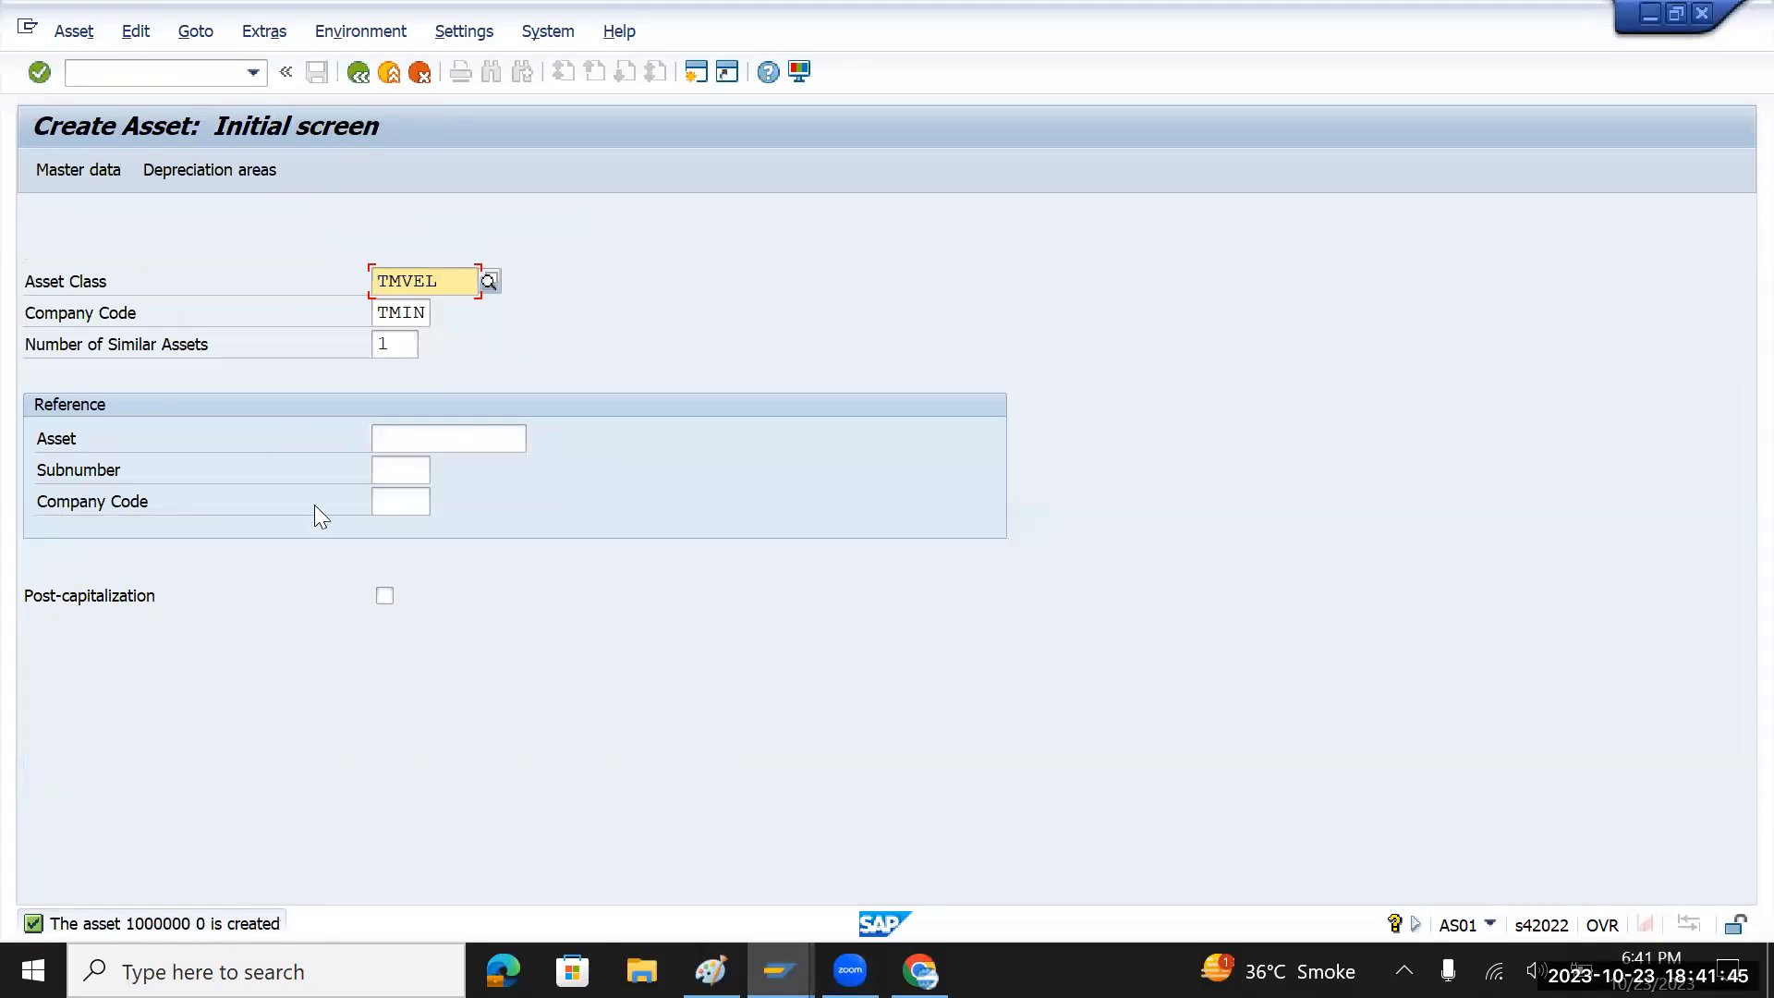
pyautogui.click(184, 79)
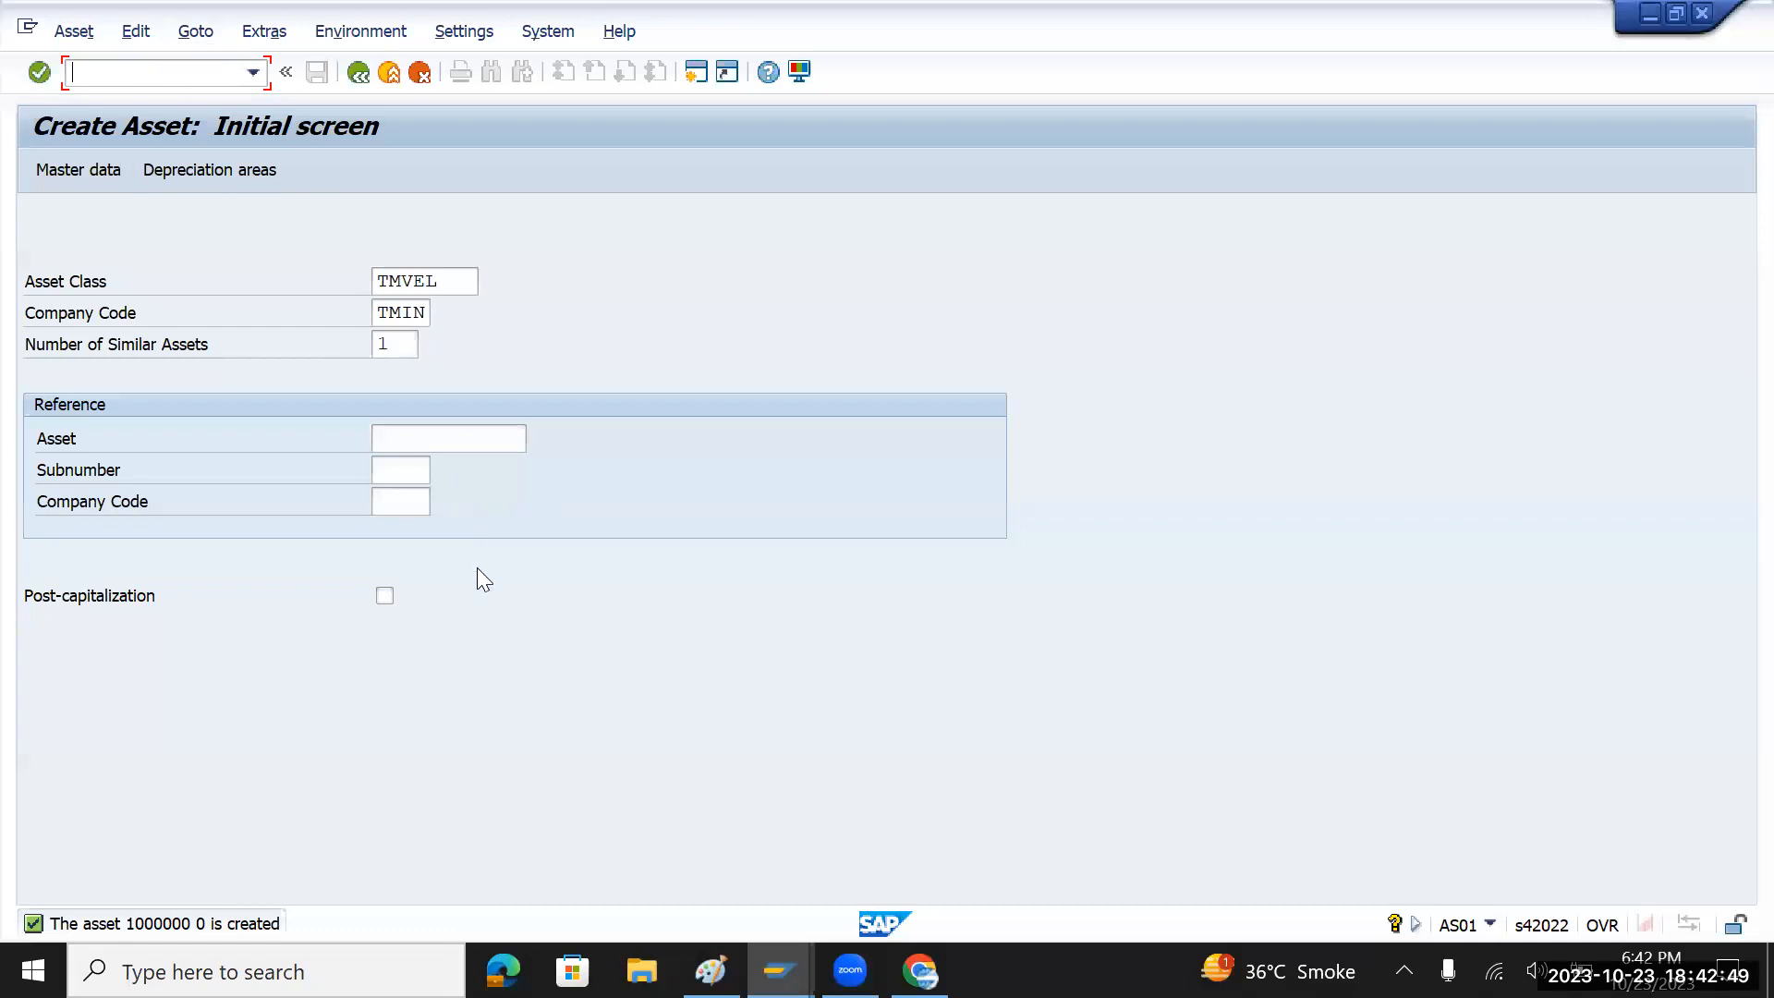
# - Open transaction F-90 for acquisition from purchase with vendor and set the document date to 23.10.2023
pyautogui.write('/n')
pyautogui.press('Return')
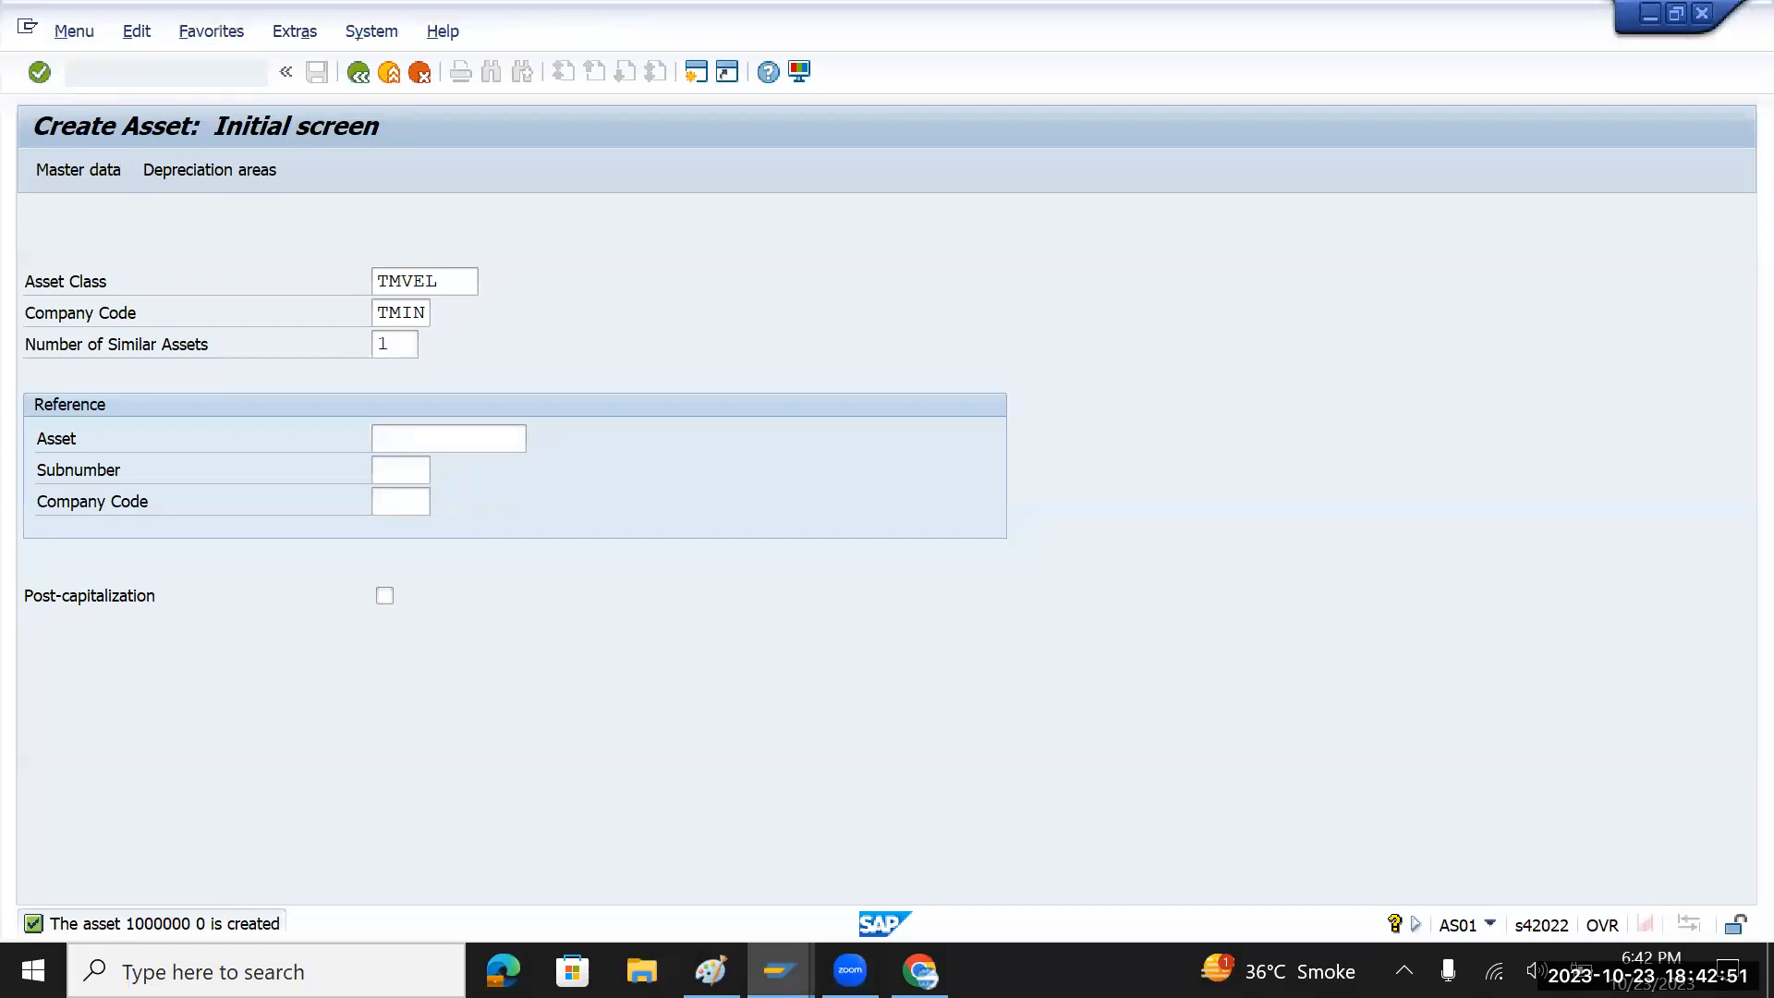
pyautogui.write('f-90')
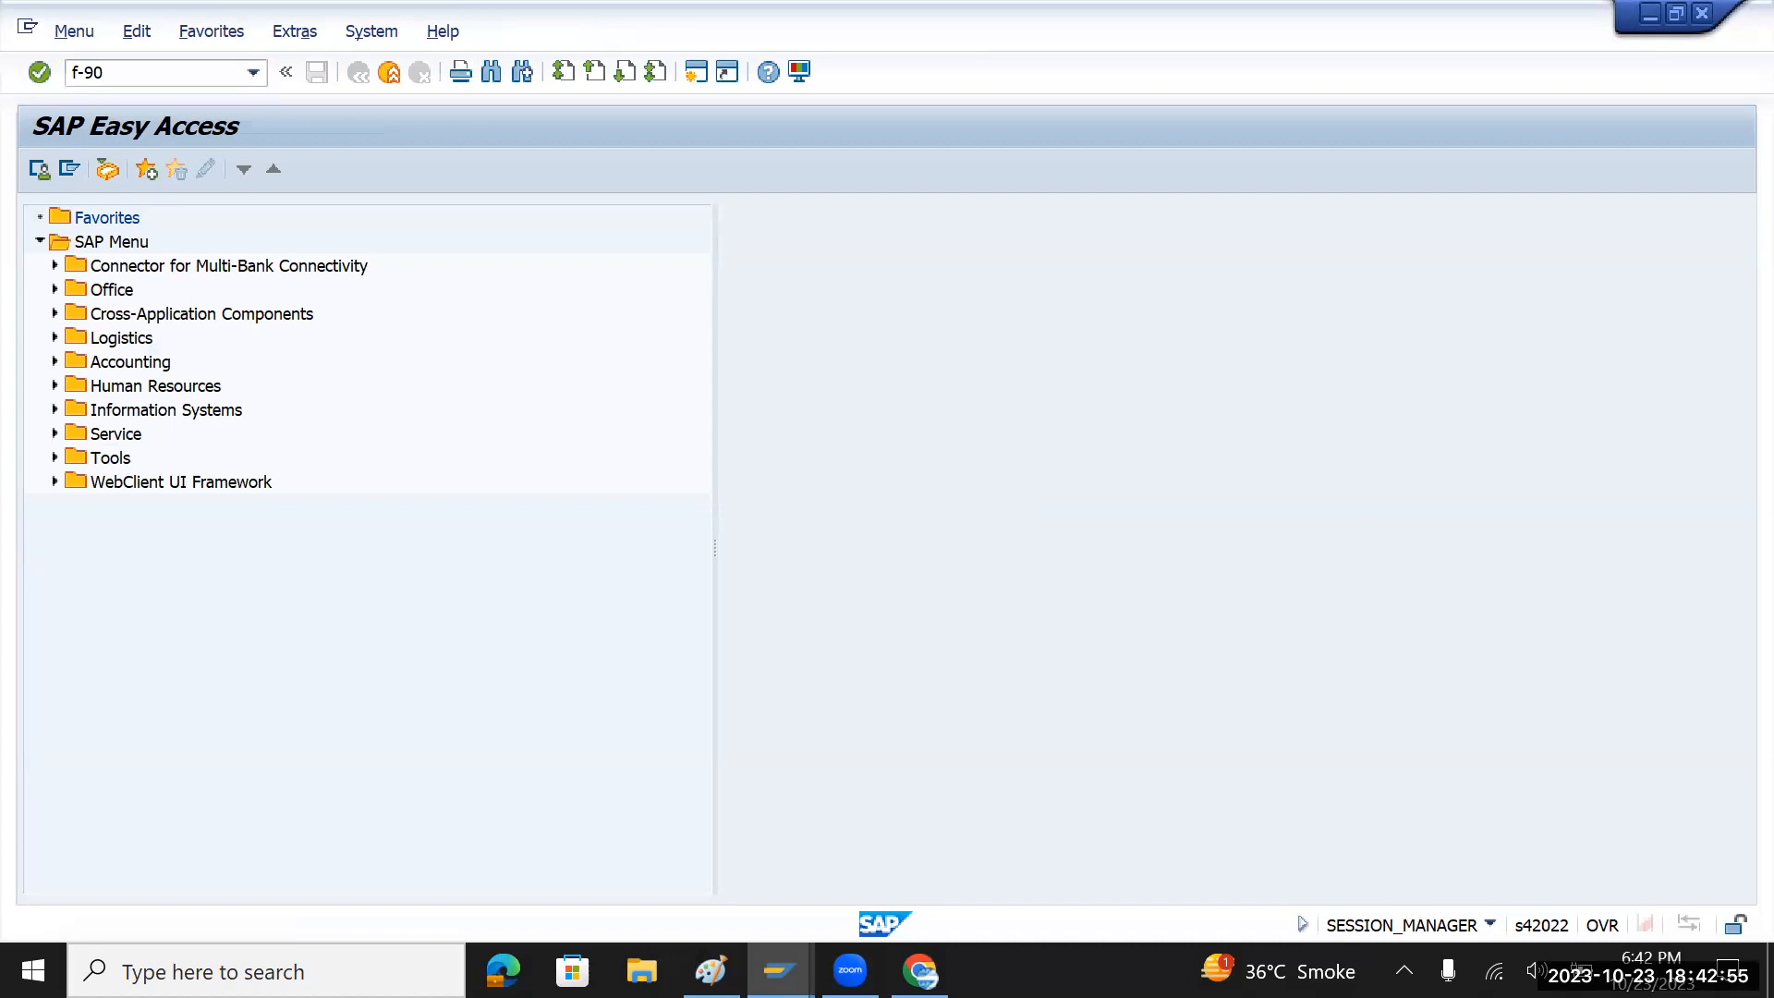
pyautogui.press('Return')
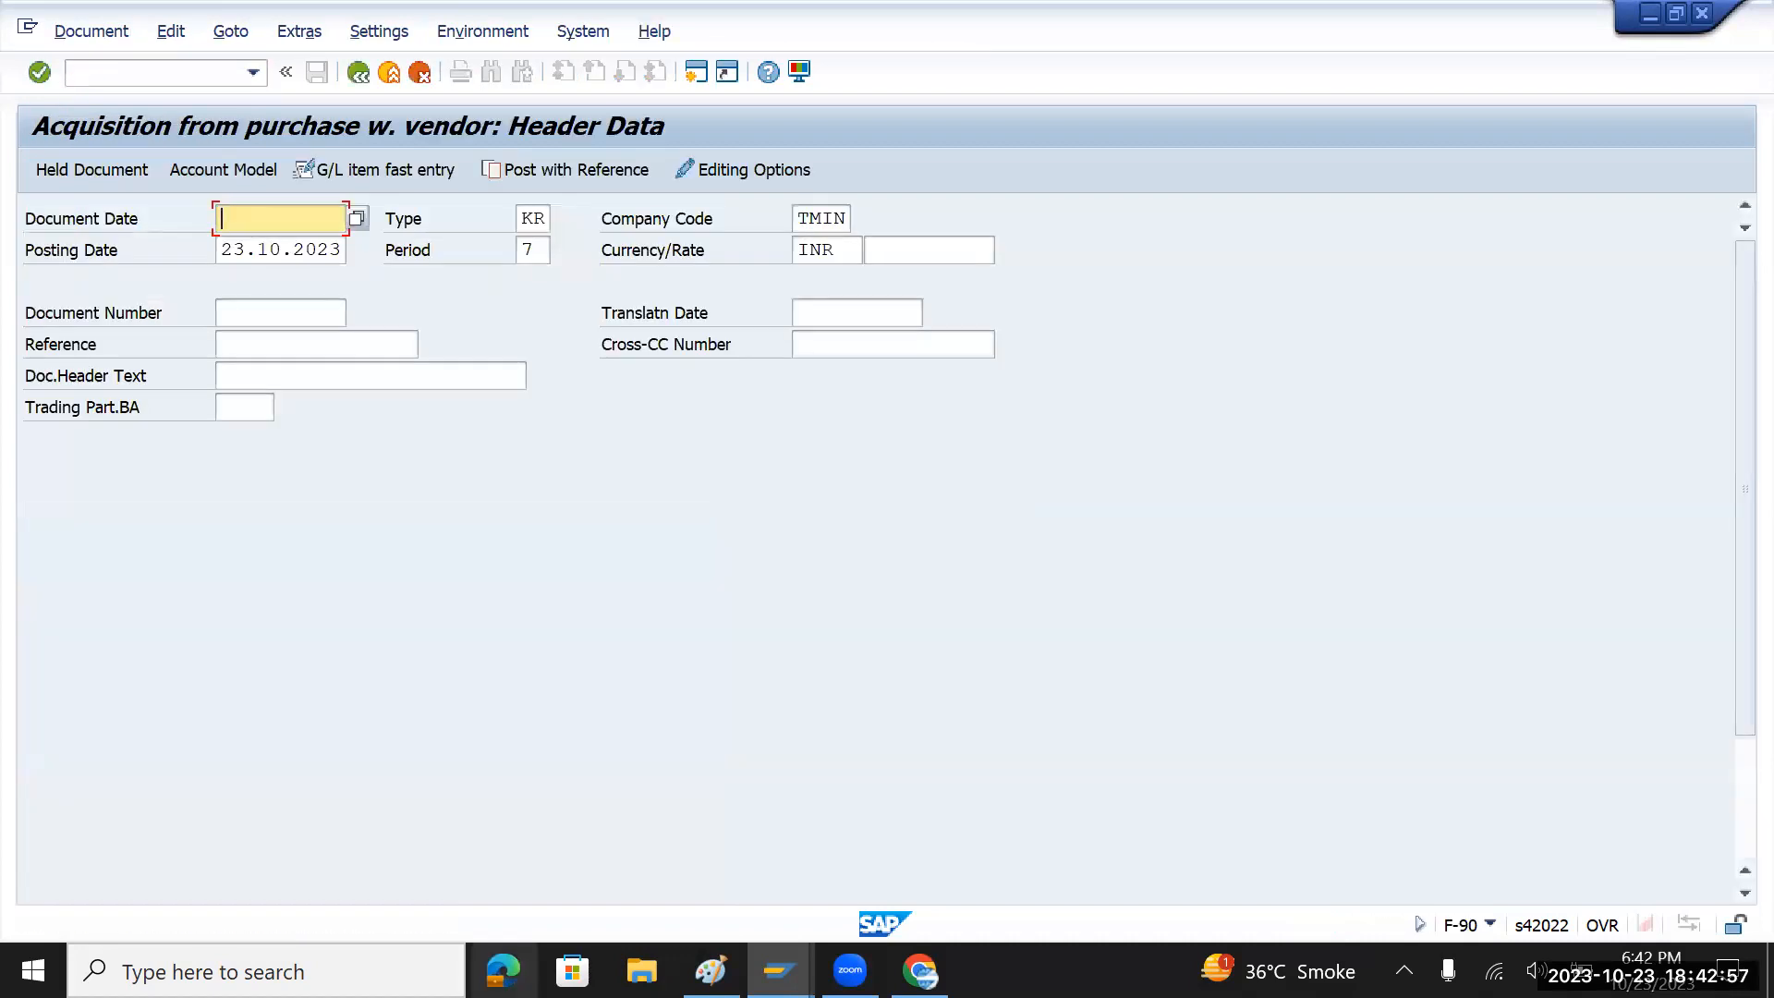
pyautogui.moveTo(223, 248); pyautogui.dragTo(353, 256)
pyautogui.hotkey('ctrl', 'c')
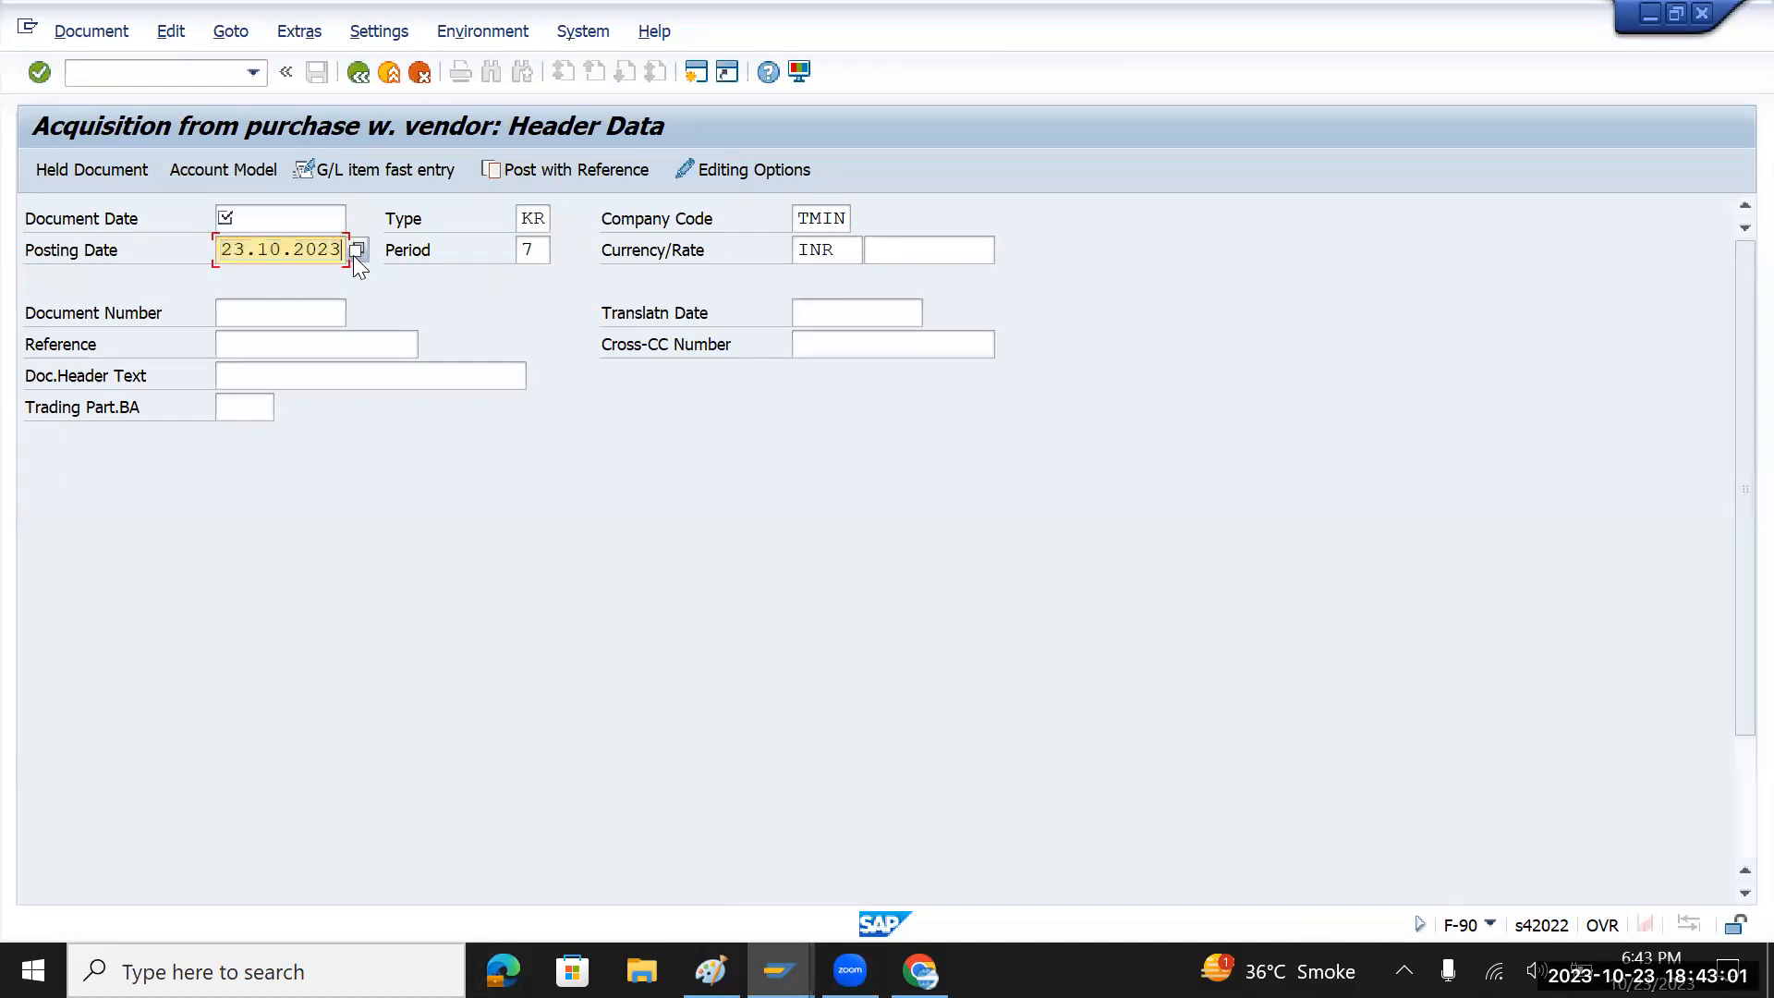
pyautogui.click(287, 224)
pyautogui.hotkey('ctrl', 'v')
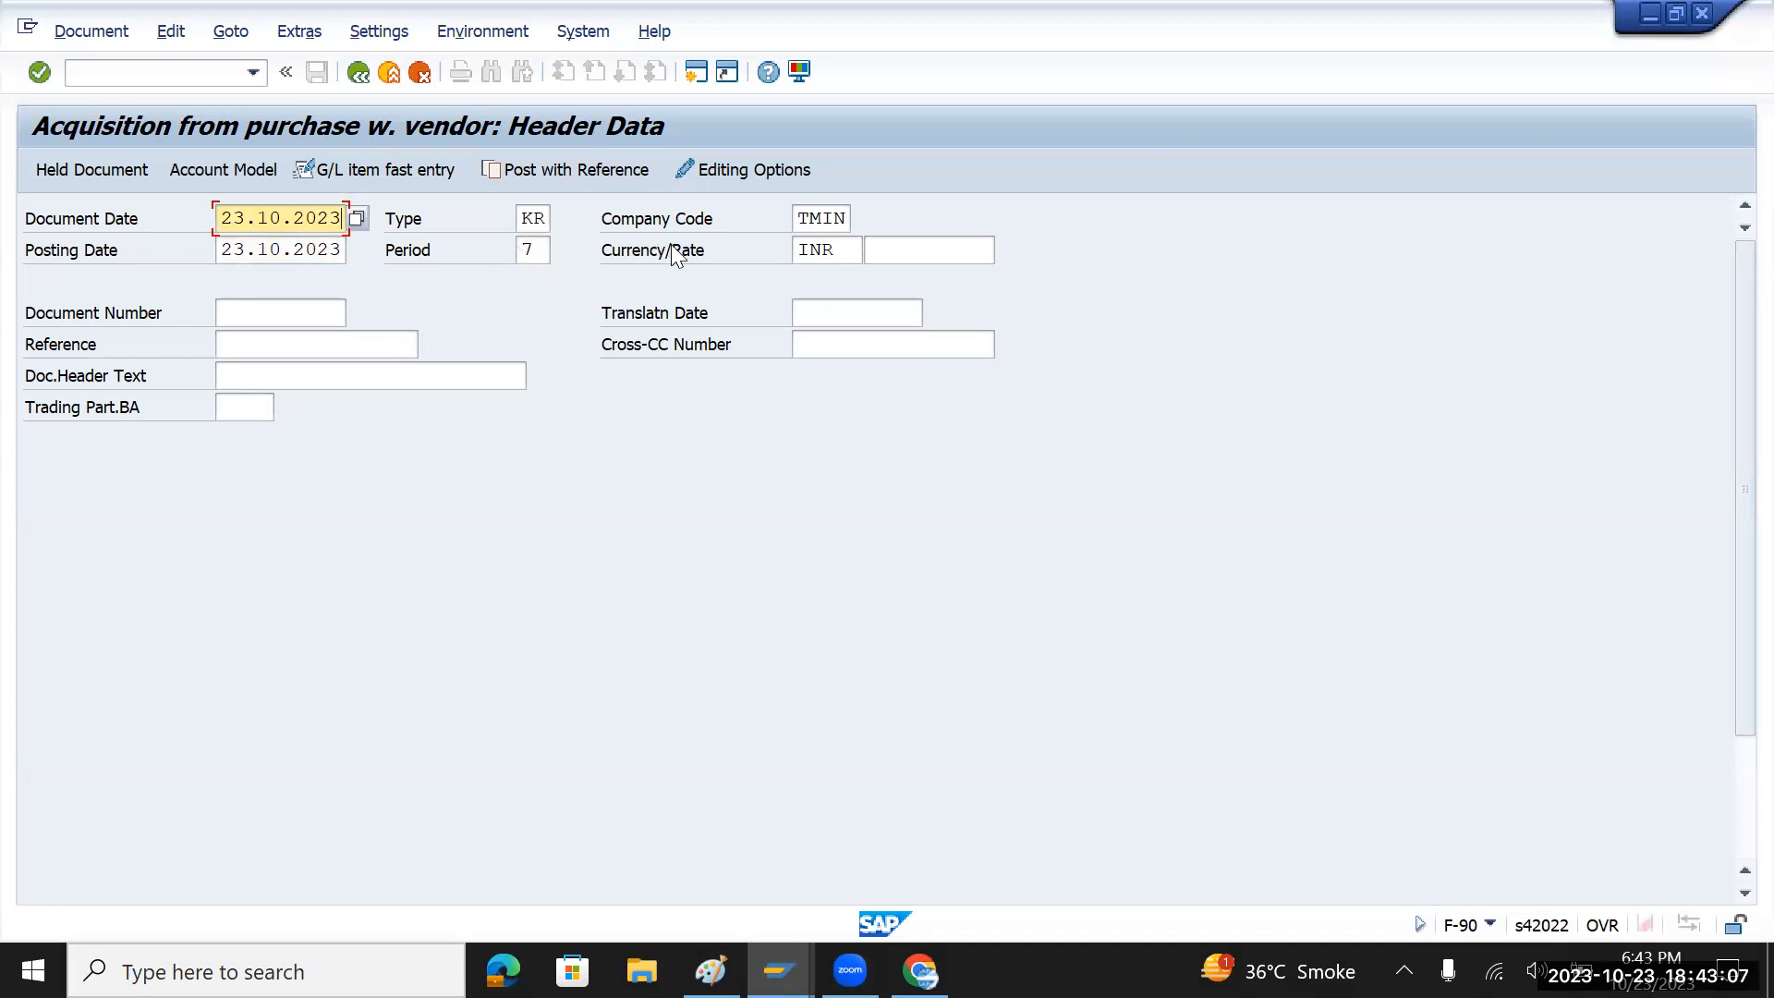
# - Enter CAR For VP as the reference and document header text and abandon the posting without saving
pyautogui.click(277, 341)
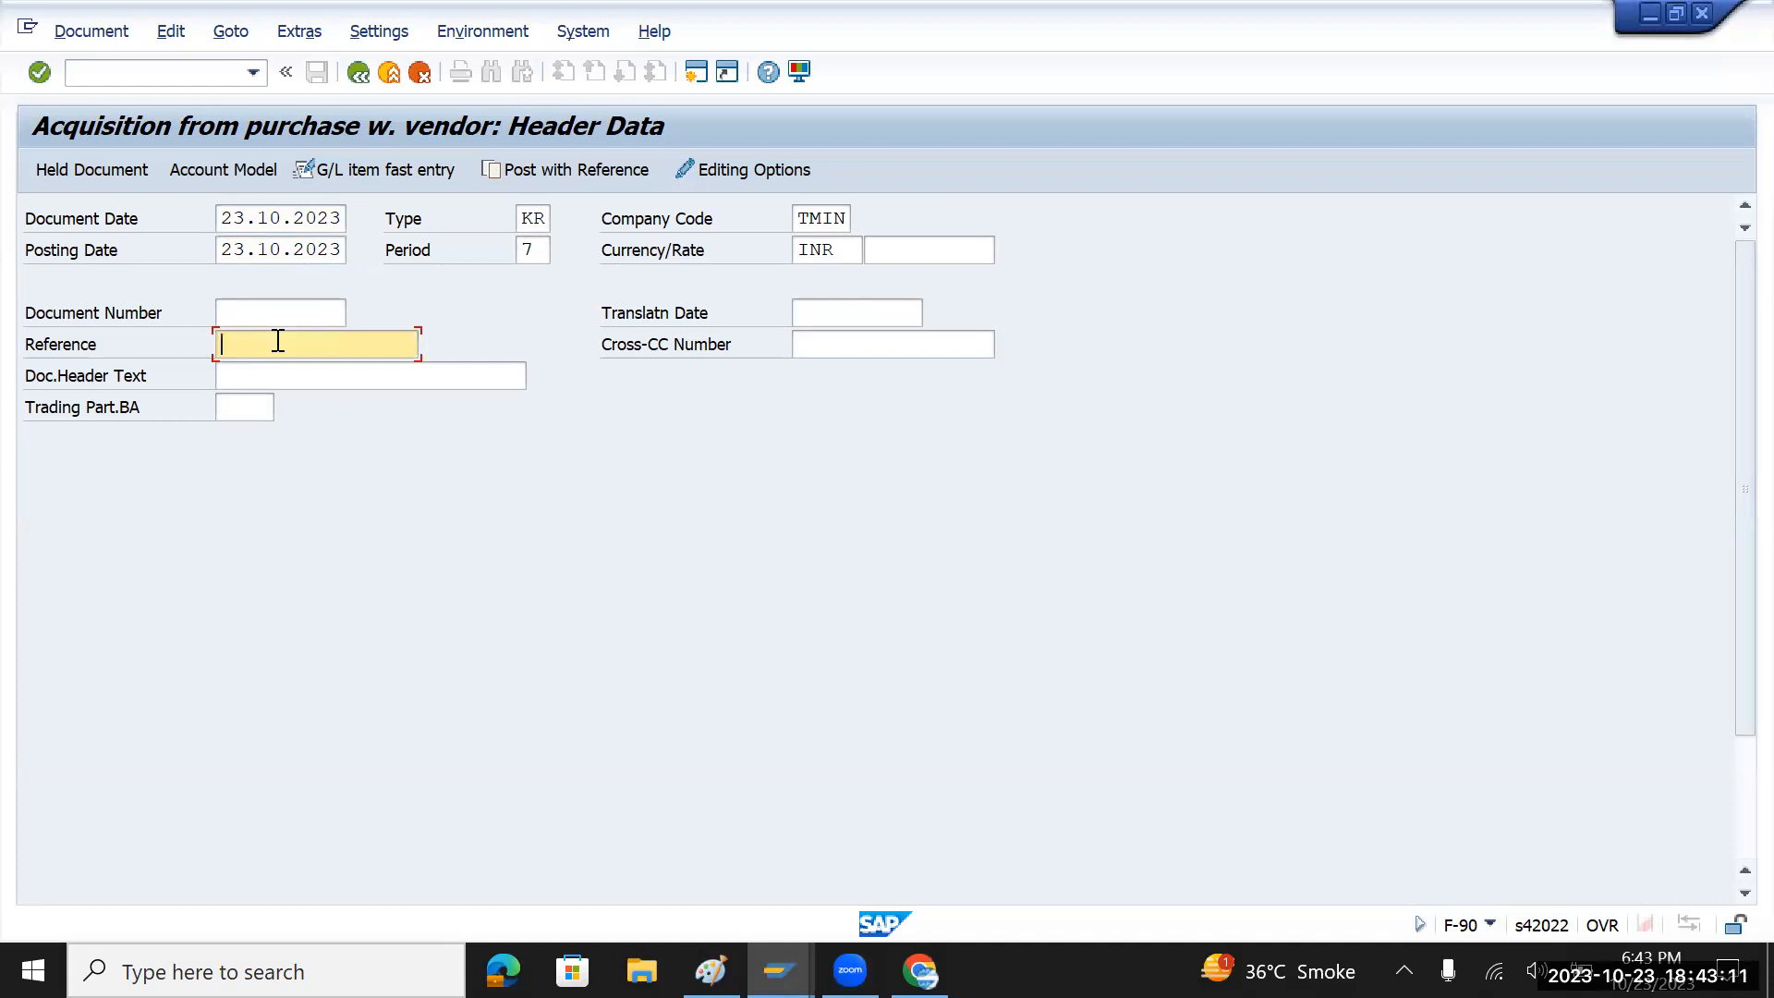
pyautogui.write('CAR Bro')
pyautogui.press('BackSpace')
pyautogui.press('BackSpace')
pyautogui.write('or VP')
pyautogui.moveTo(348, 343); pyautogui.dragTo(213, 344)
pyautogui.hotkey('ctrl', 'c')
pyautogui.click(270, 378)
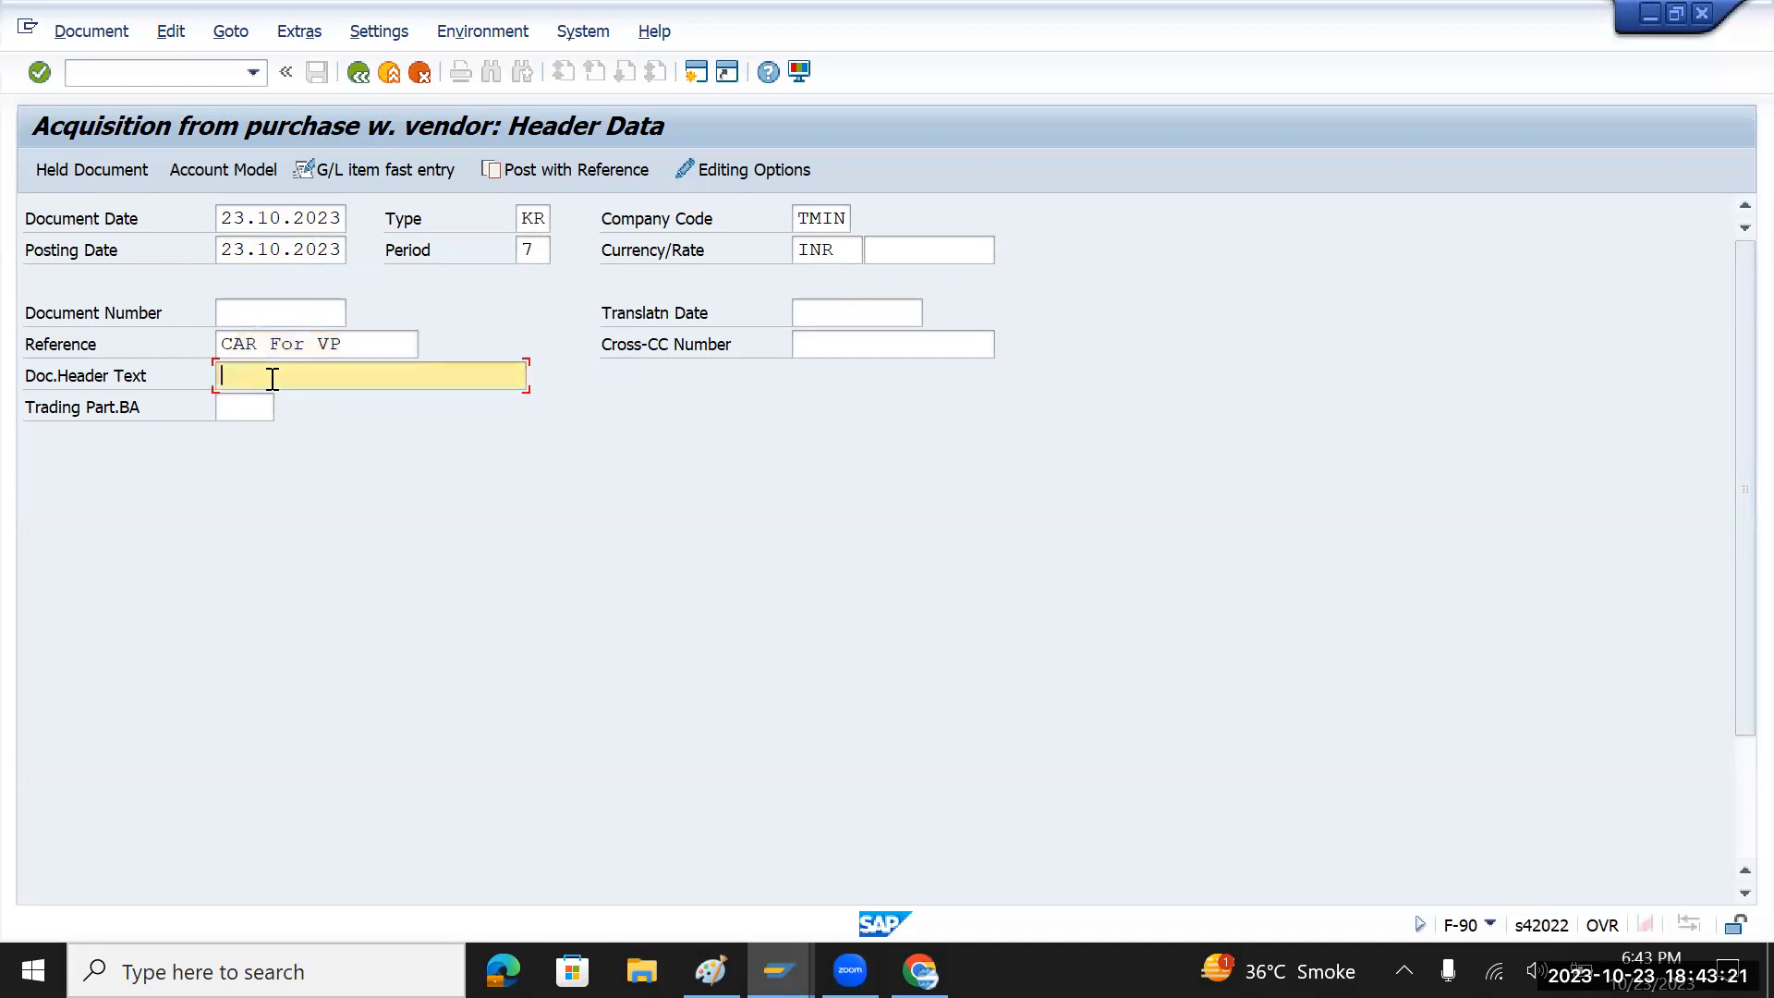
pyautogui.hotkey('ctrl', 'v')
pyautogui.click(187, 75)
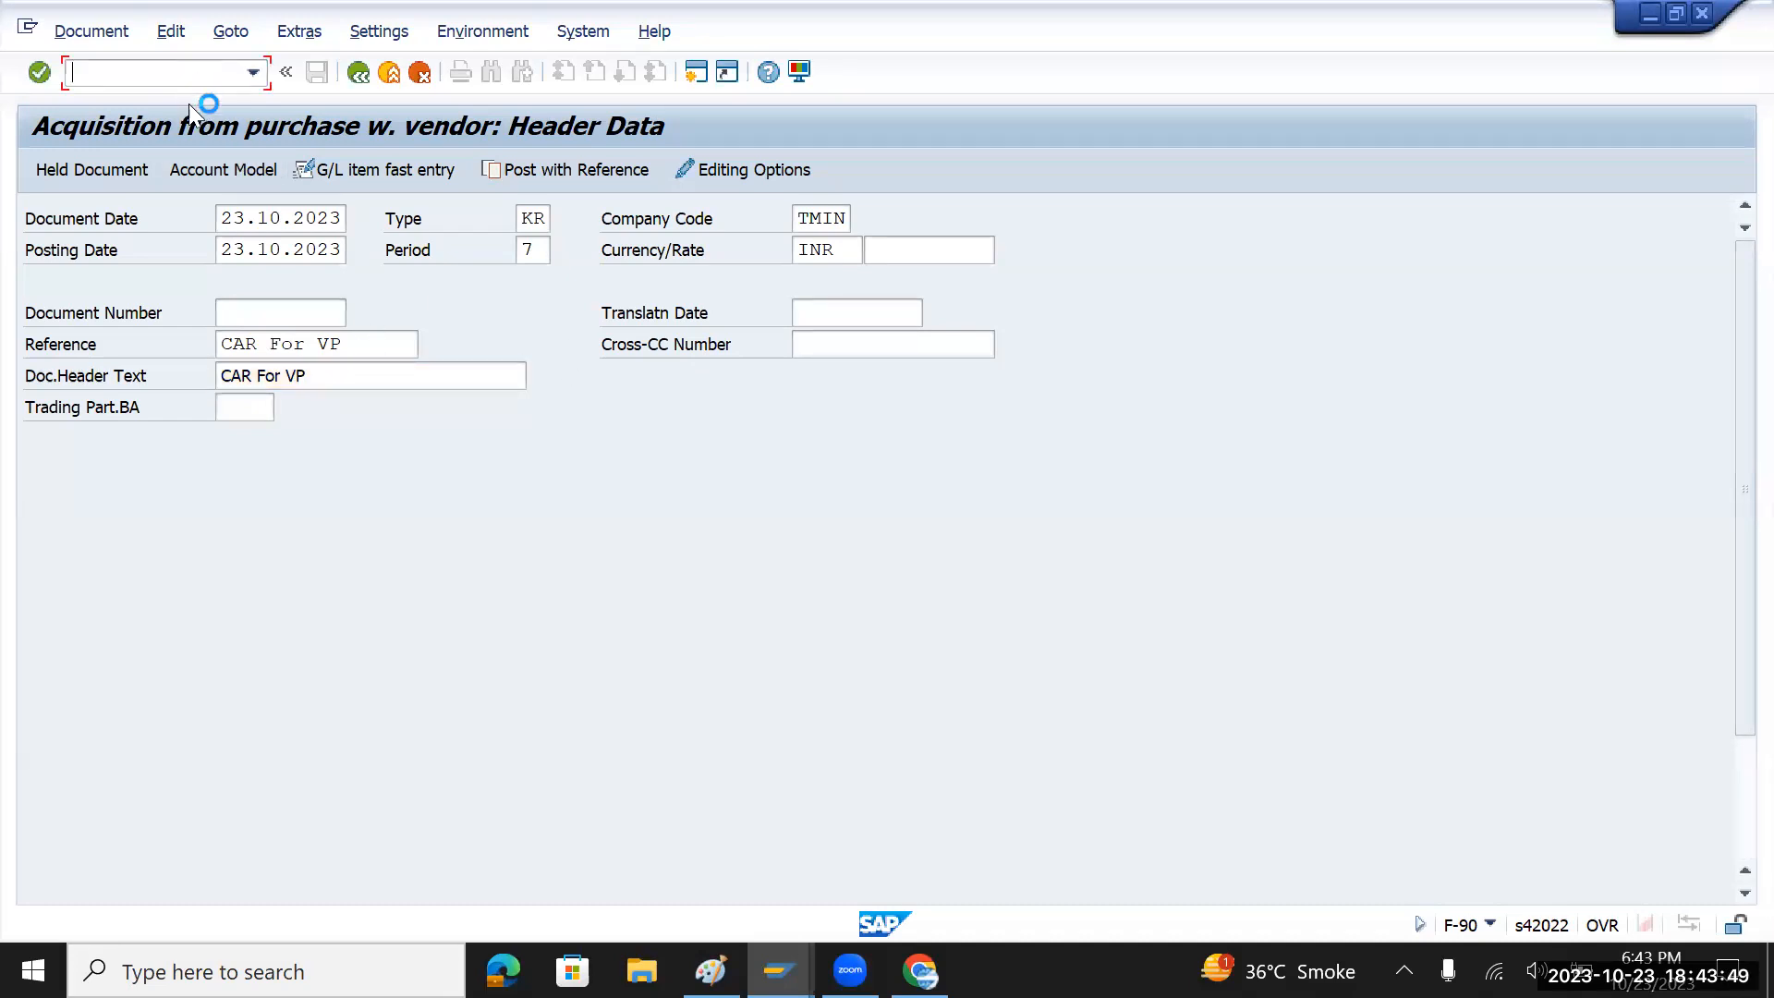
pyautogui.write('/n')
pyautogui.press('Return')
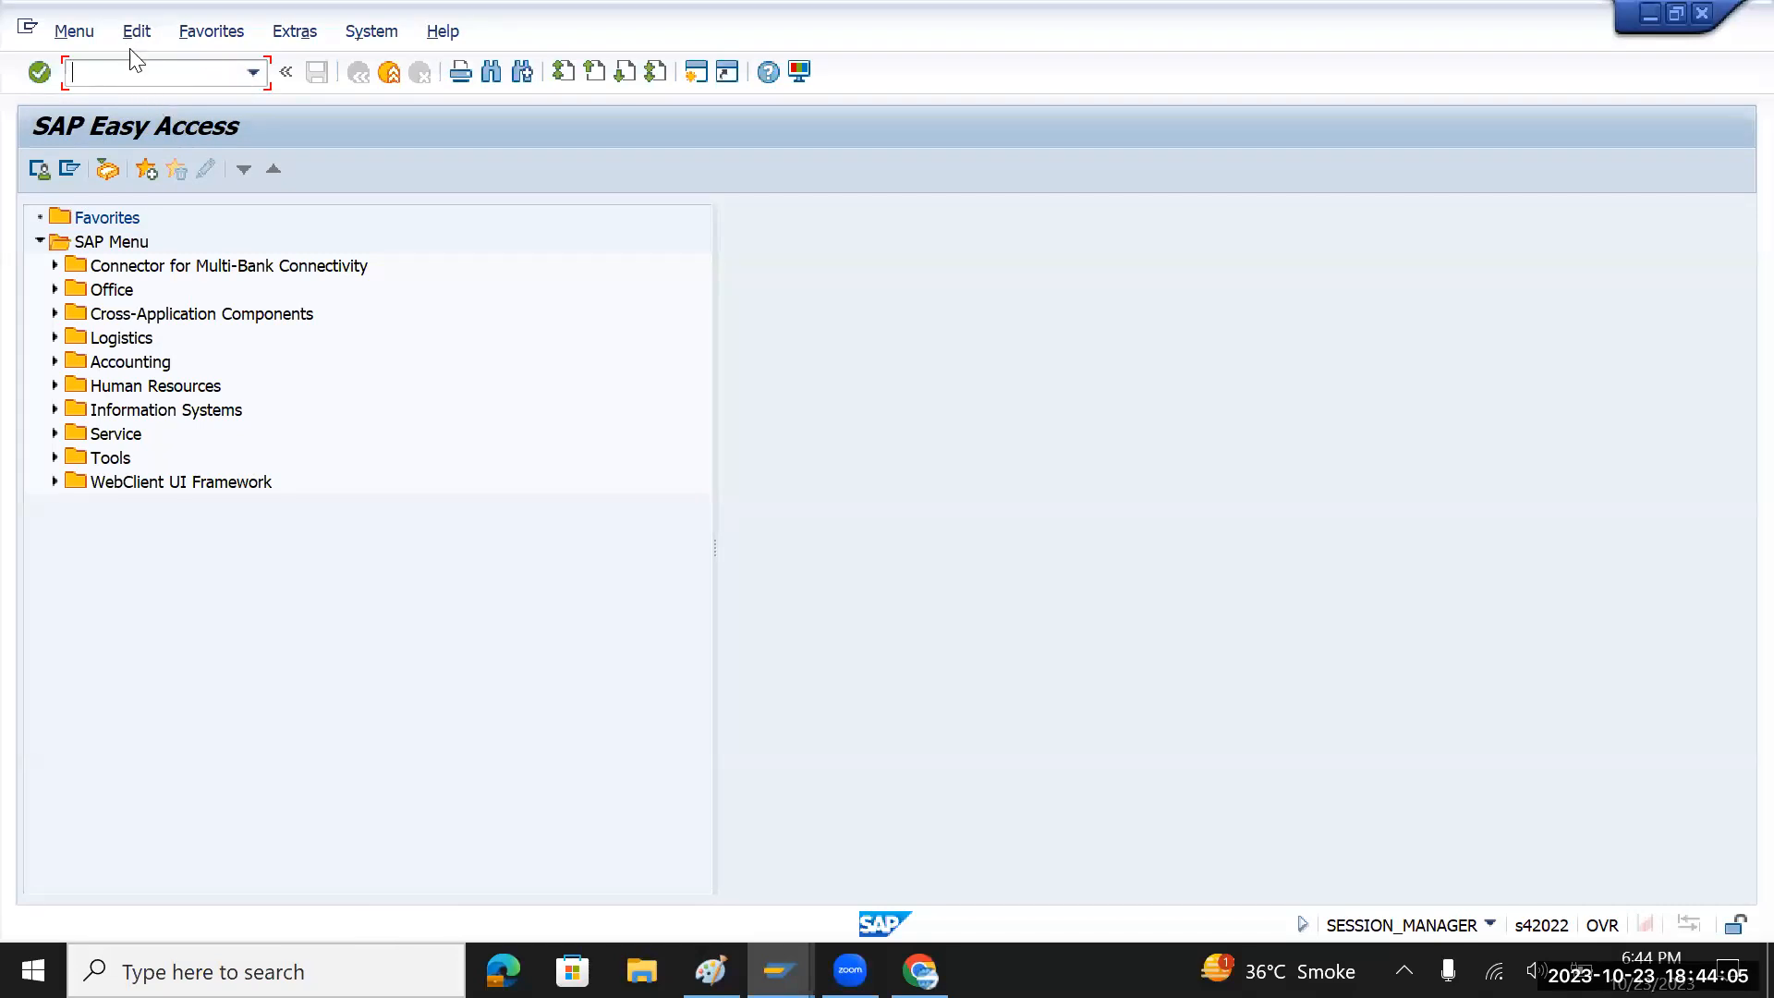
# - Open the vendor master table LFB1 in transaction SE16N
pyautogui.write('/nse16n')
pyautogui.press('Return')
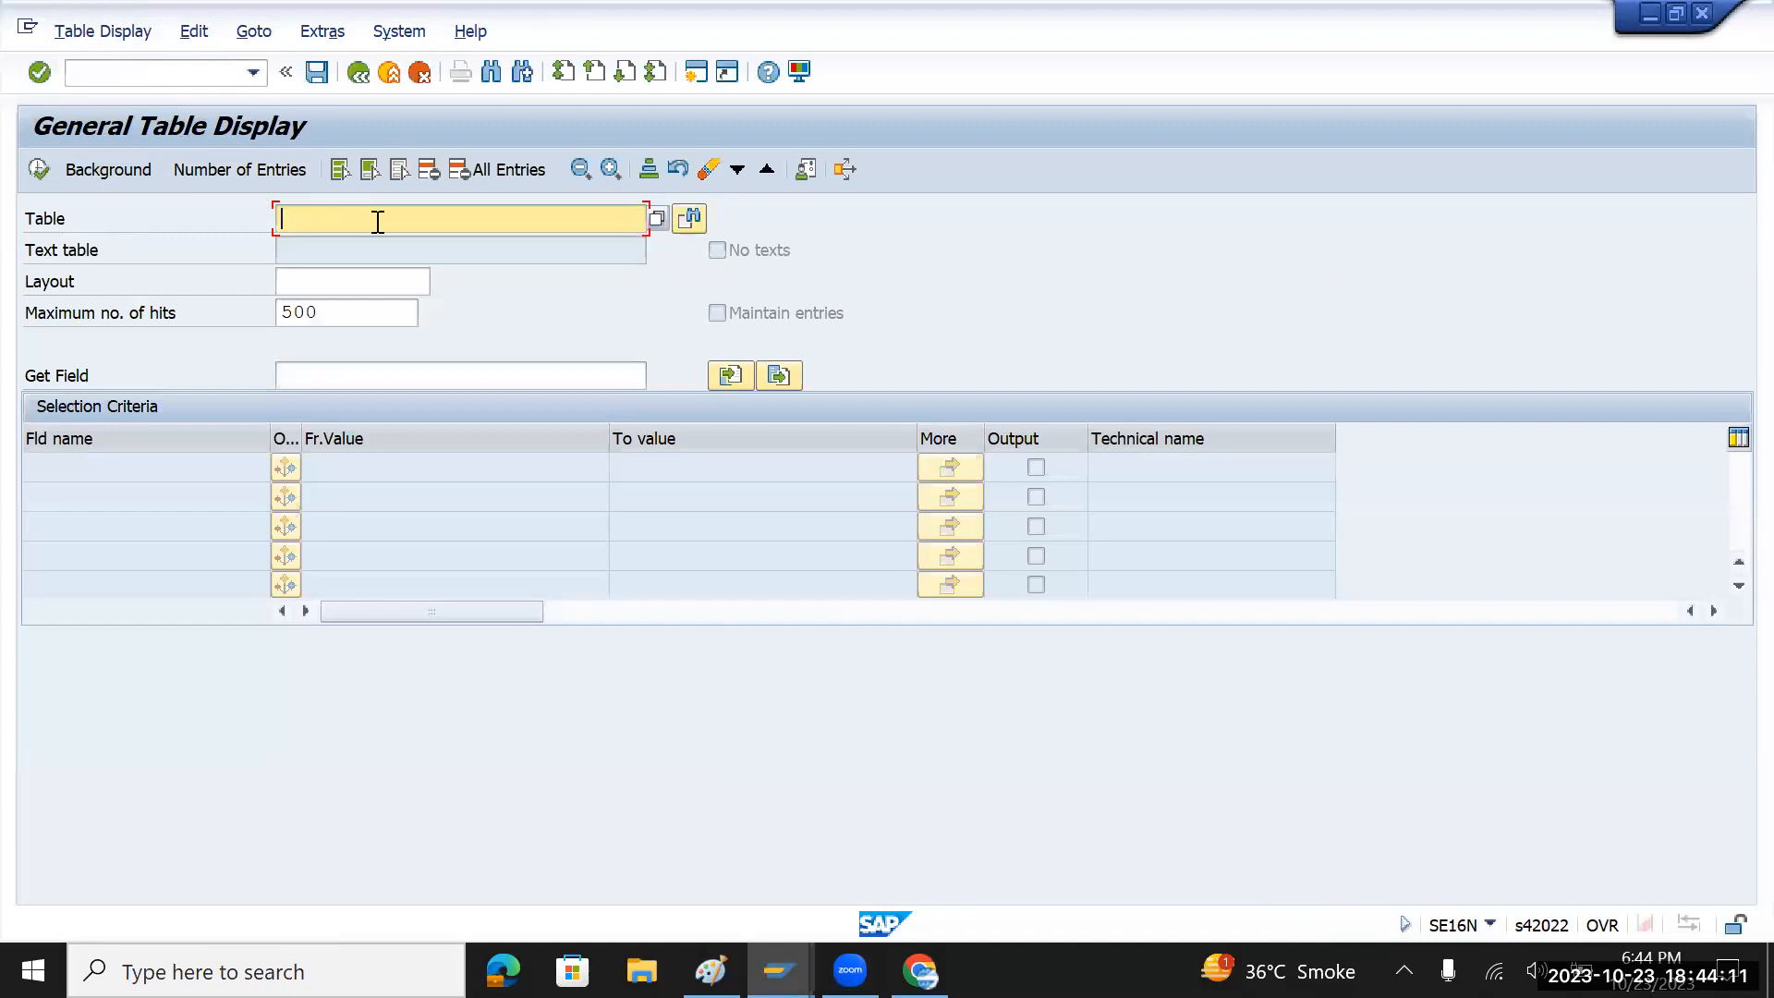
pyautogui.click(379, 220)
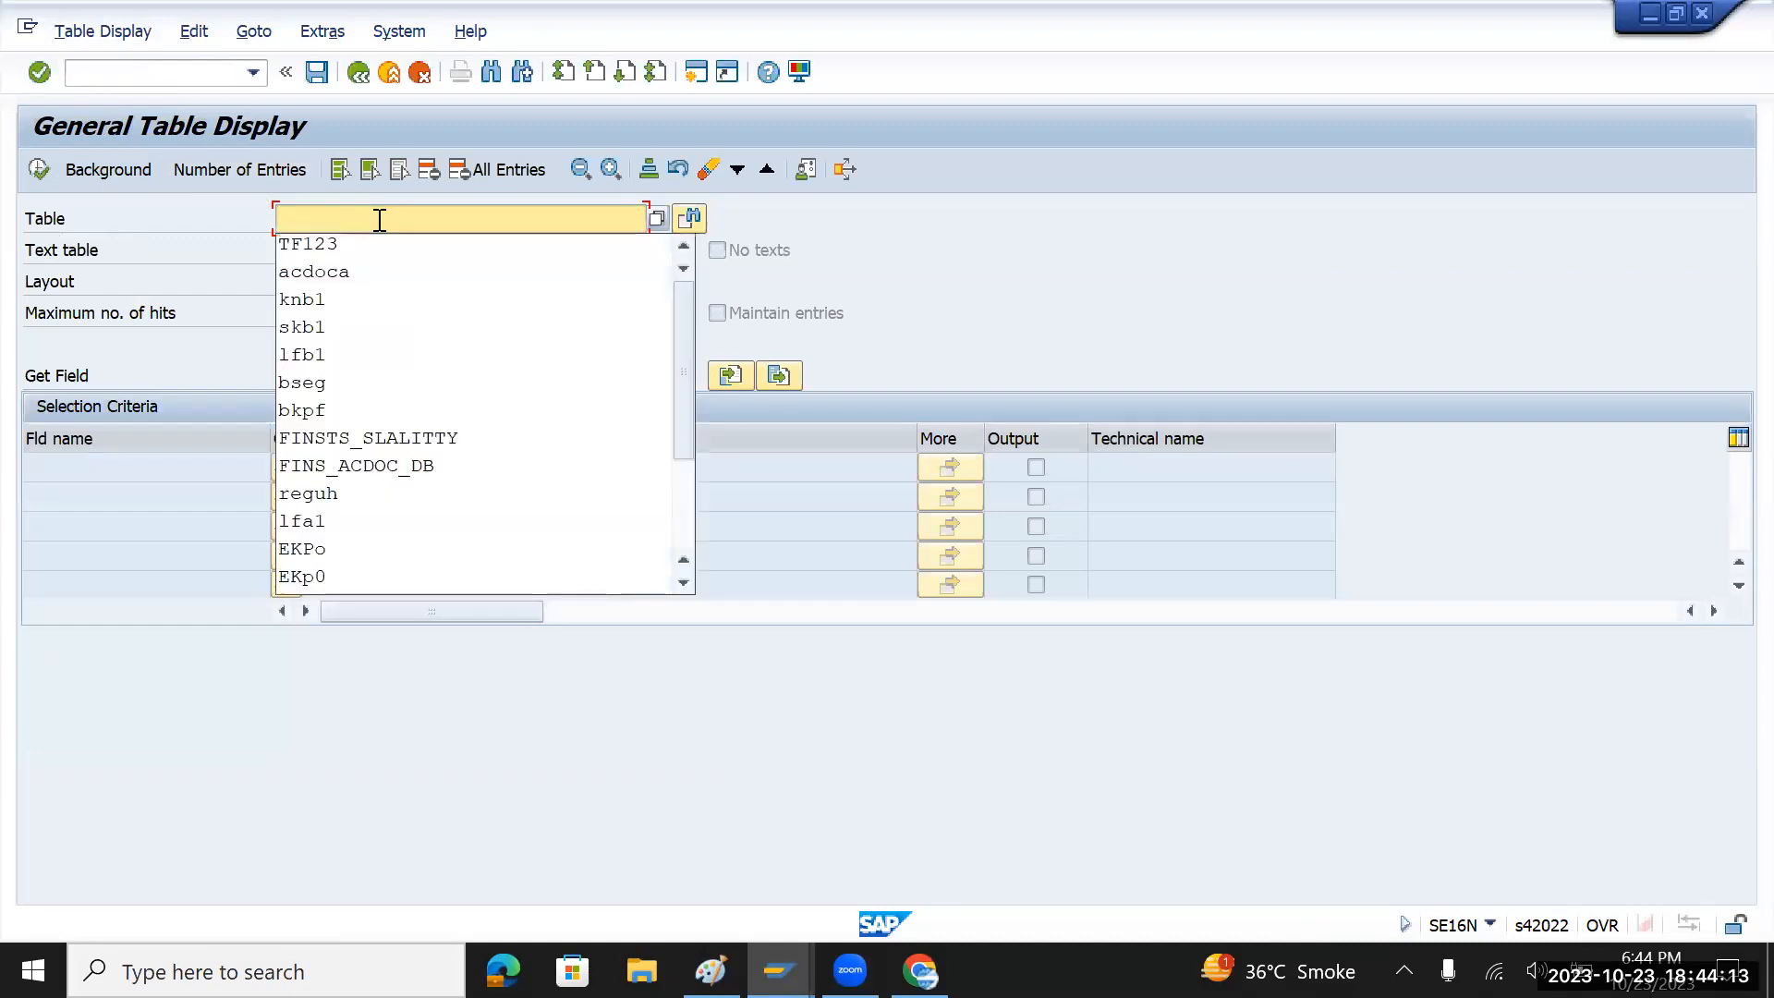
pyautogui.press('Down')
pyautogui.press('Down')
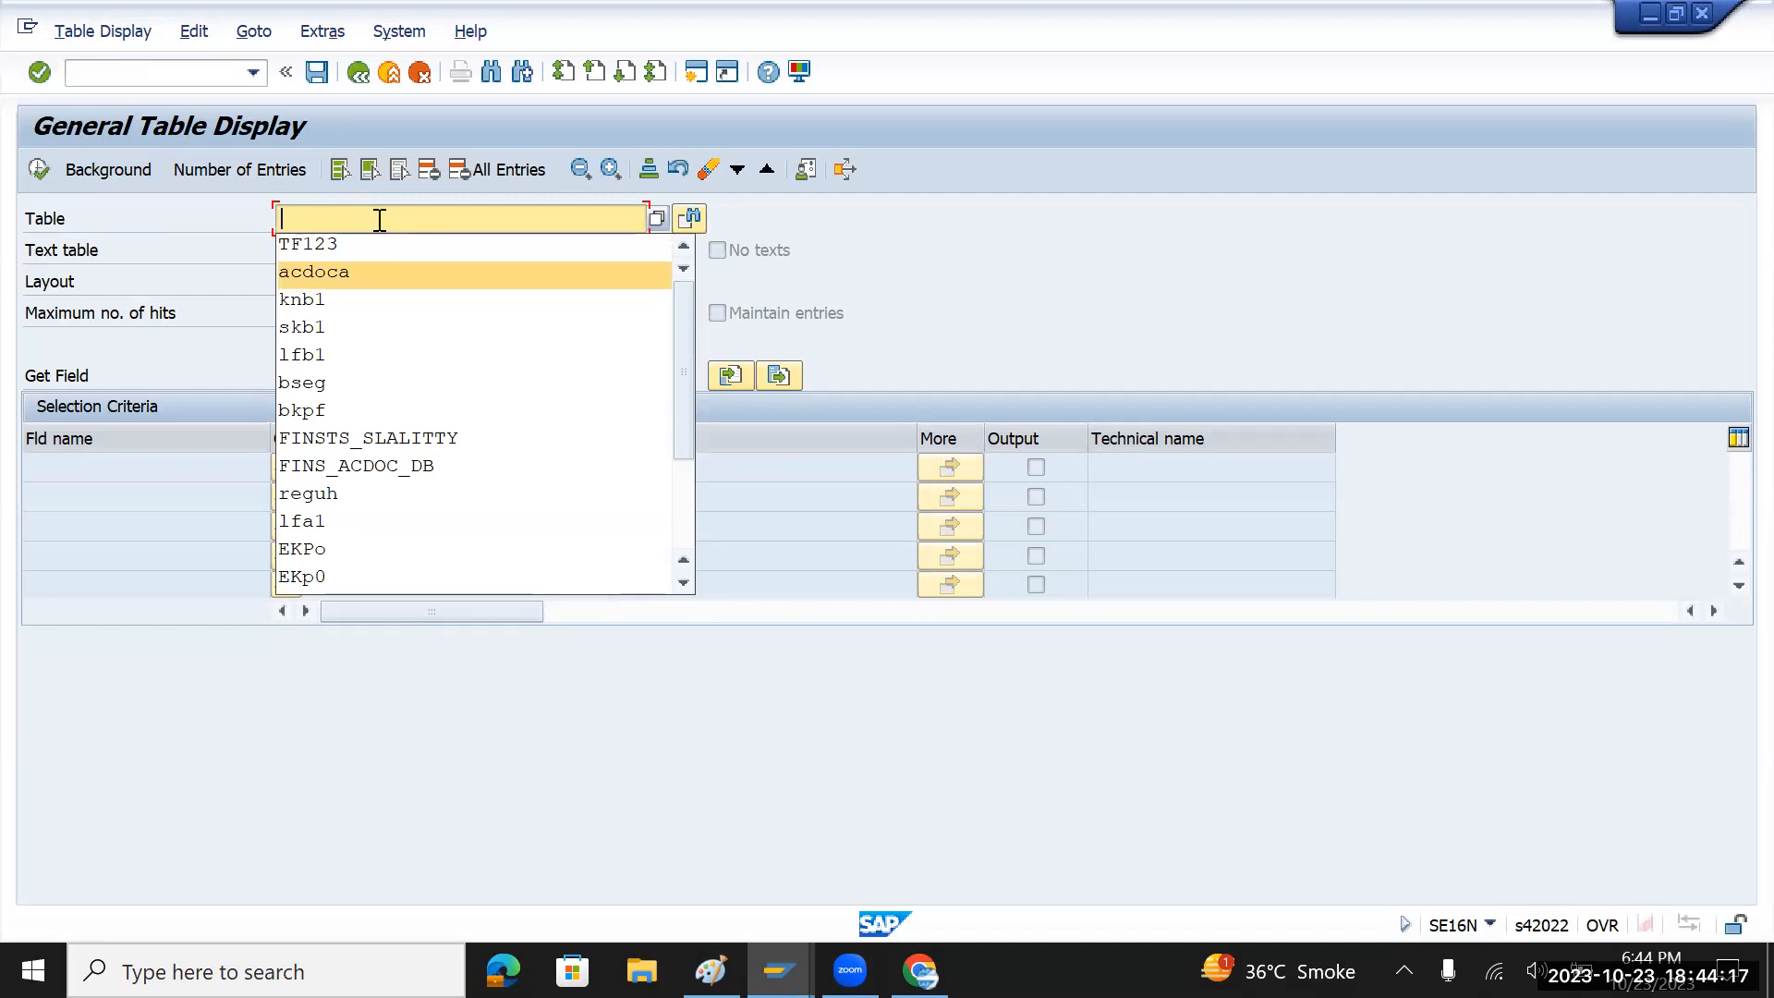
pyautogui.write('lf')
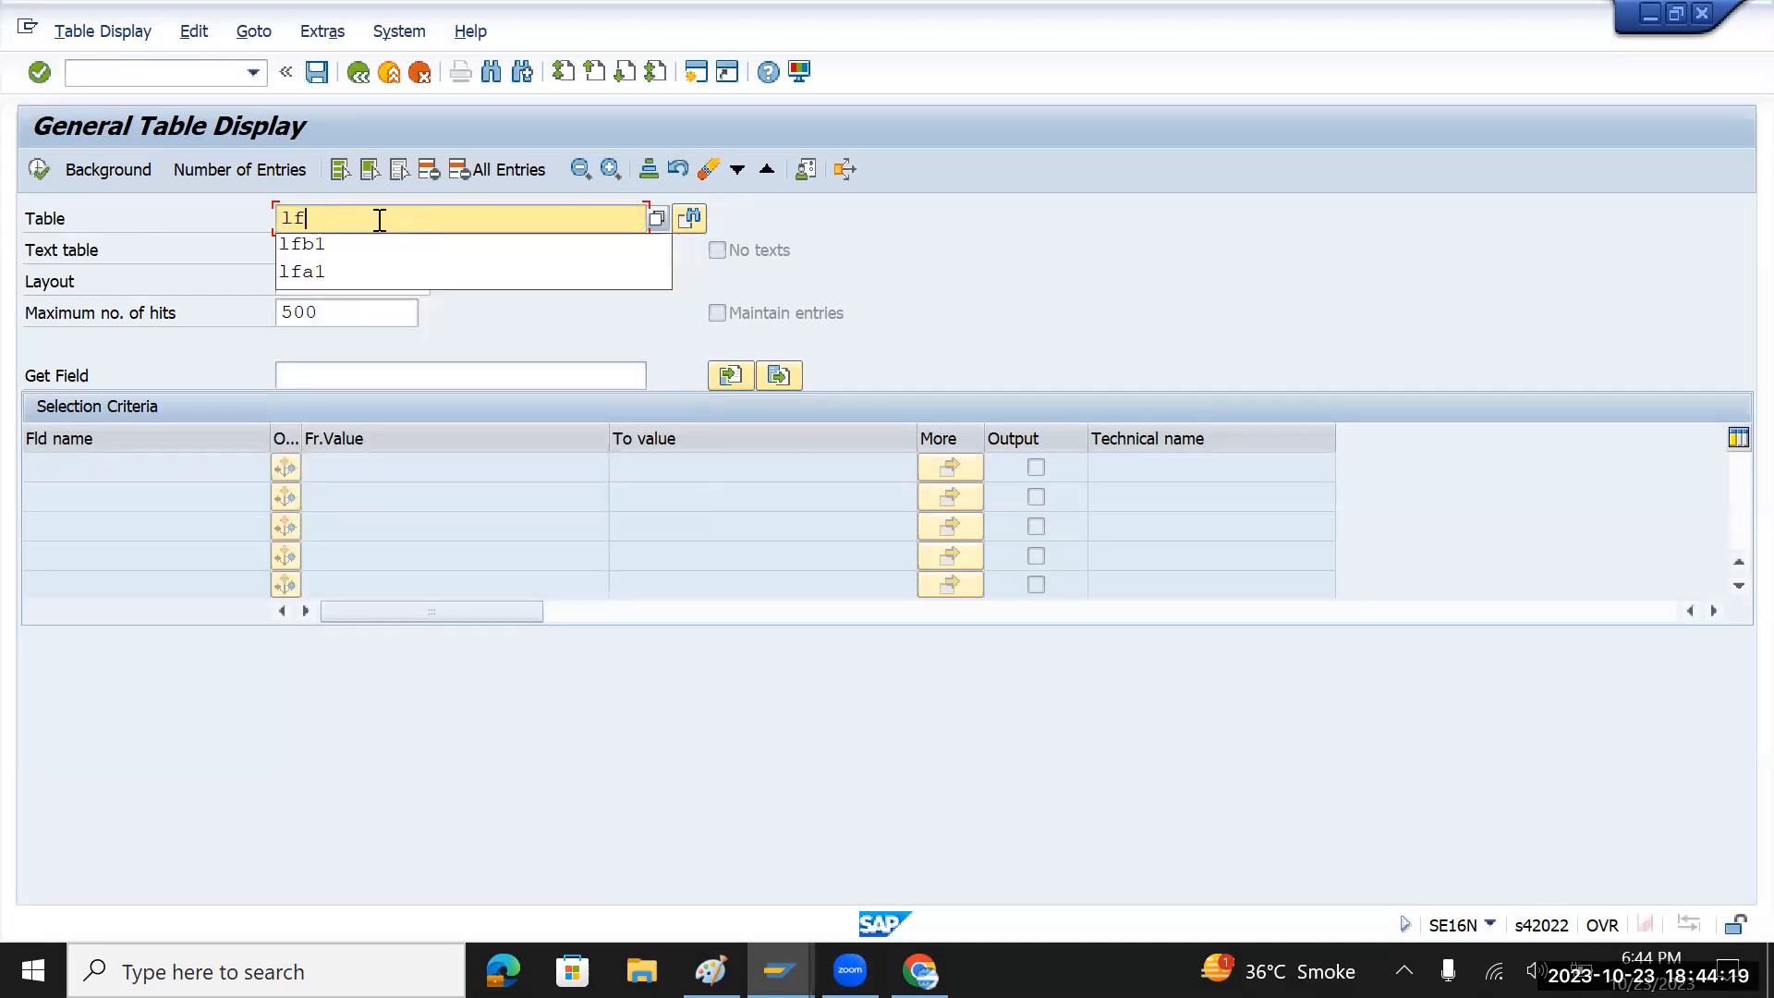
pyautogui.write('b1')
pyautogui.press('Return')
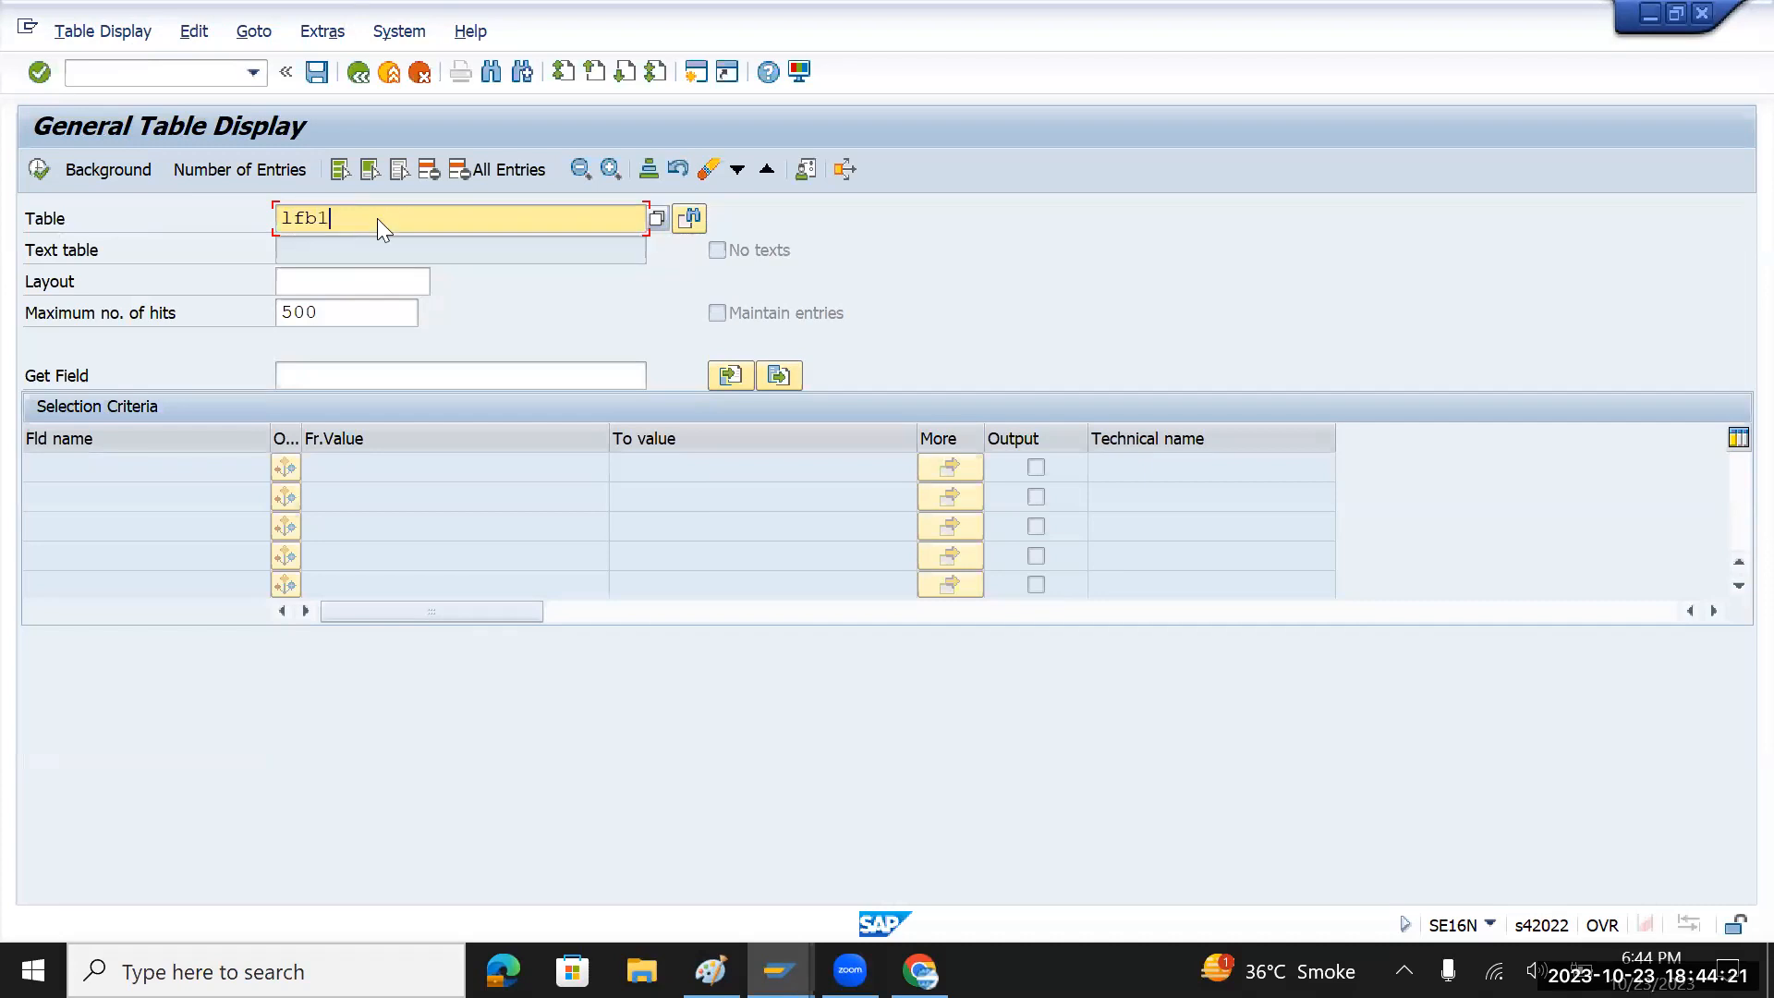
# - Display the vendor master entries for company code TMIN and look through their columns
pyautogui.click(365, 529)
pyautogui.write('TMIN')
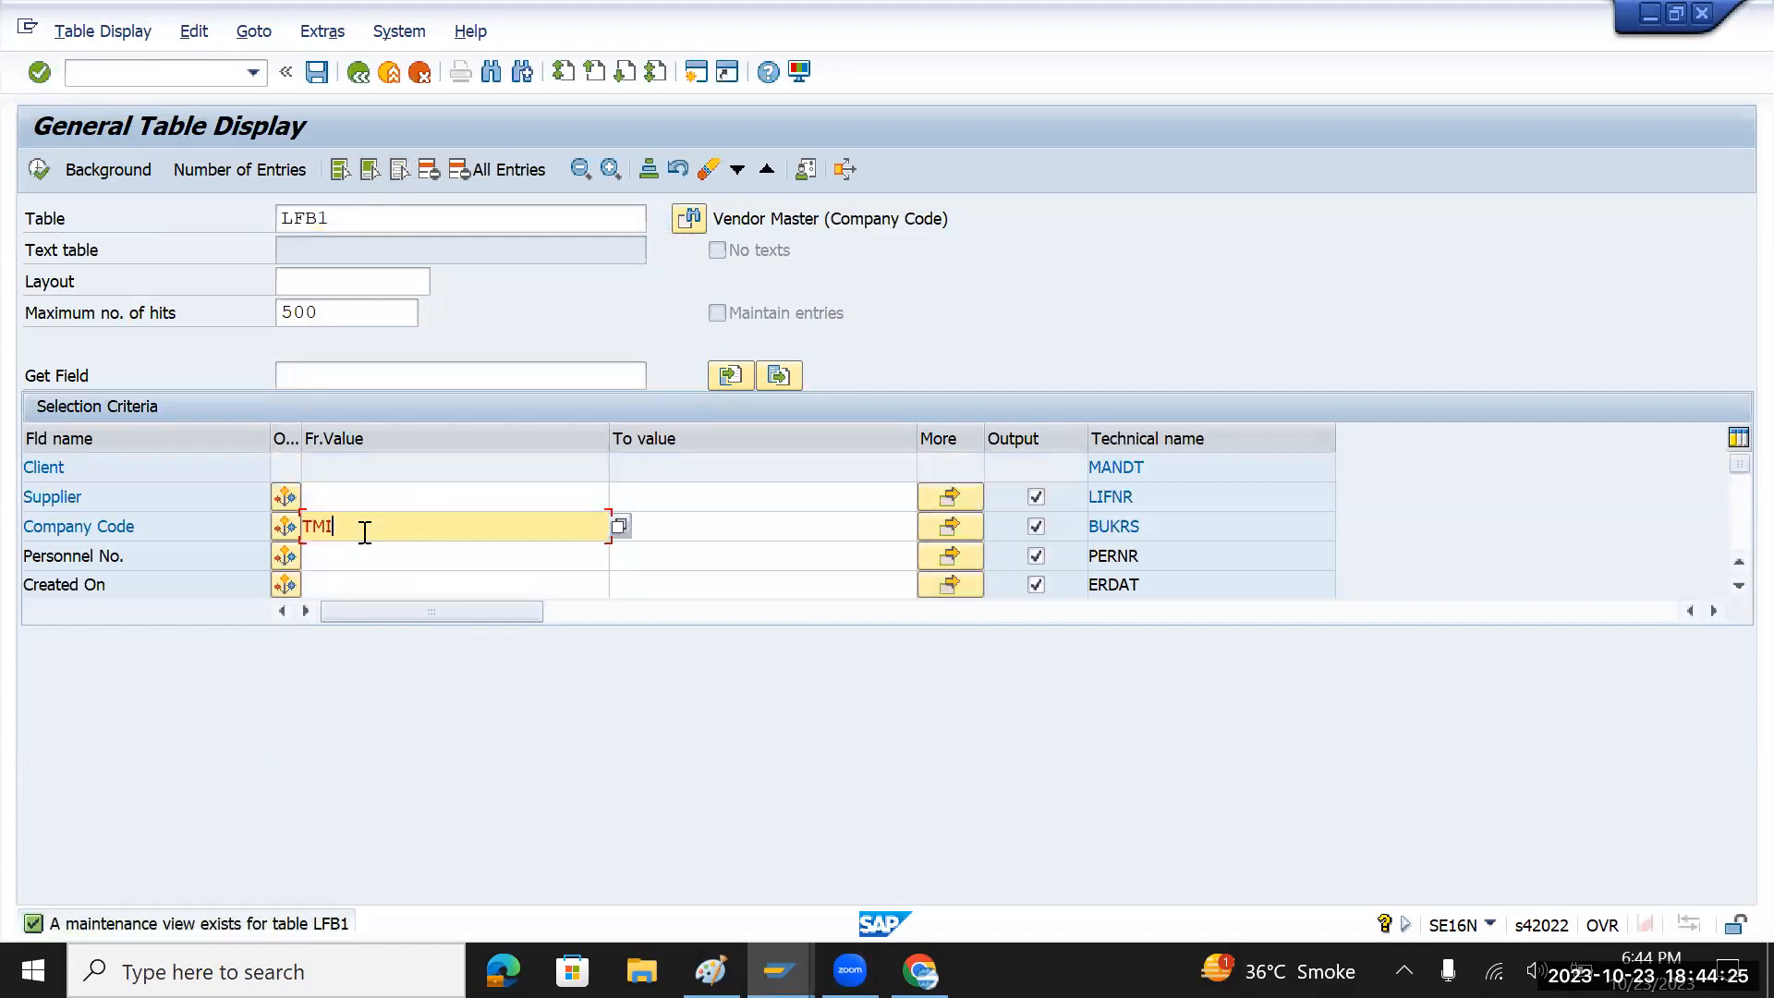
pyautogui.press('Return')
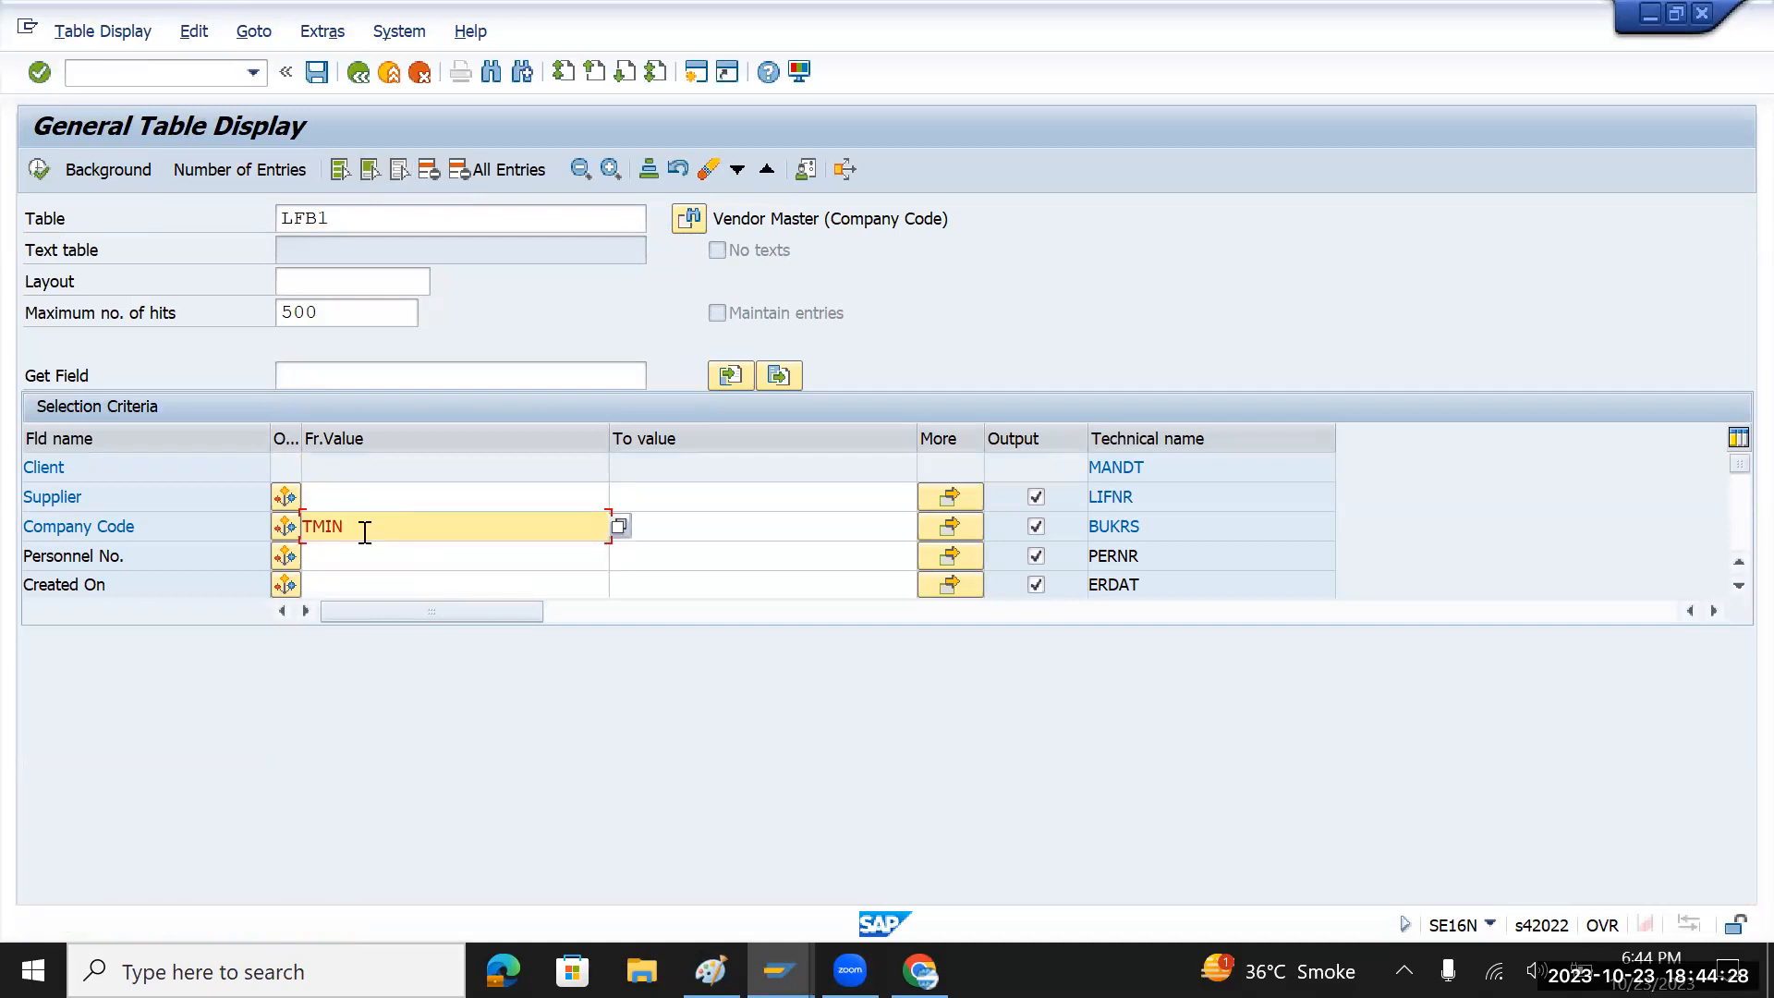
pyautogui.click(40, 170)
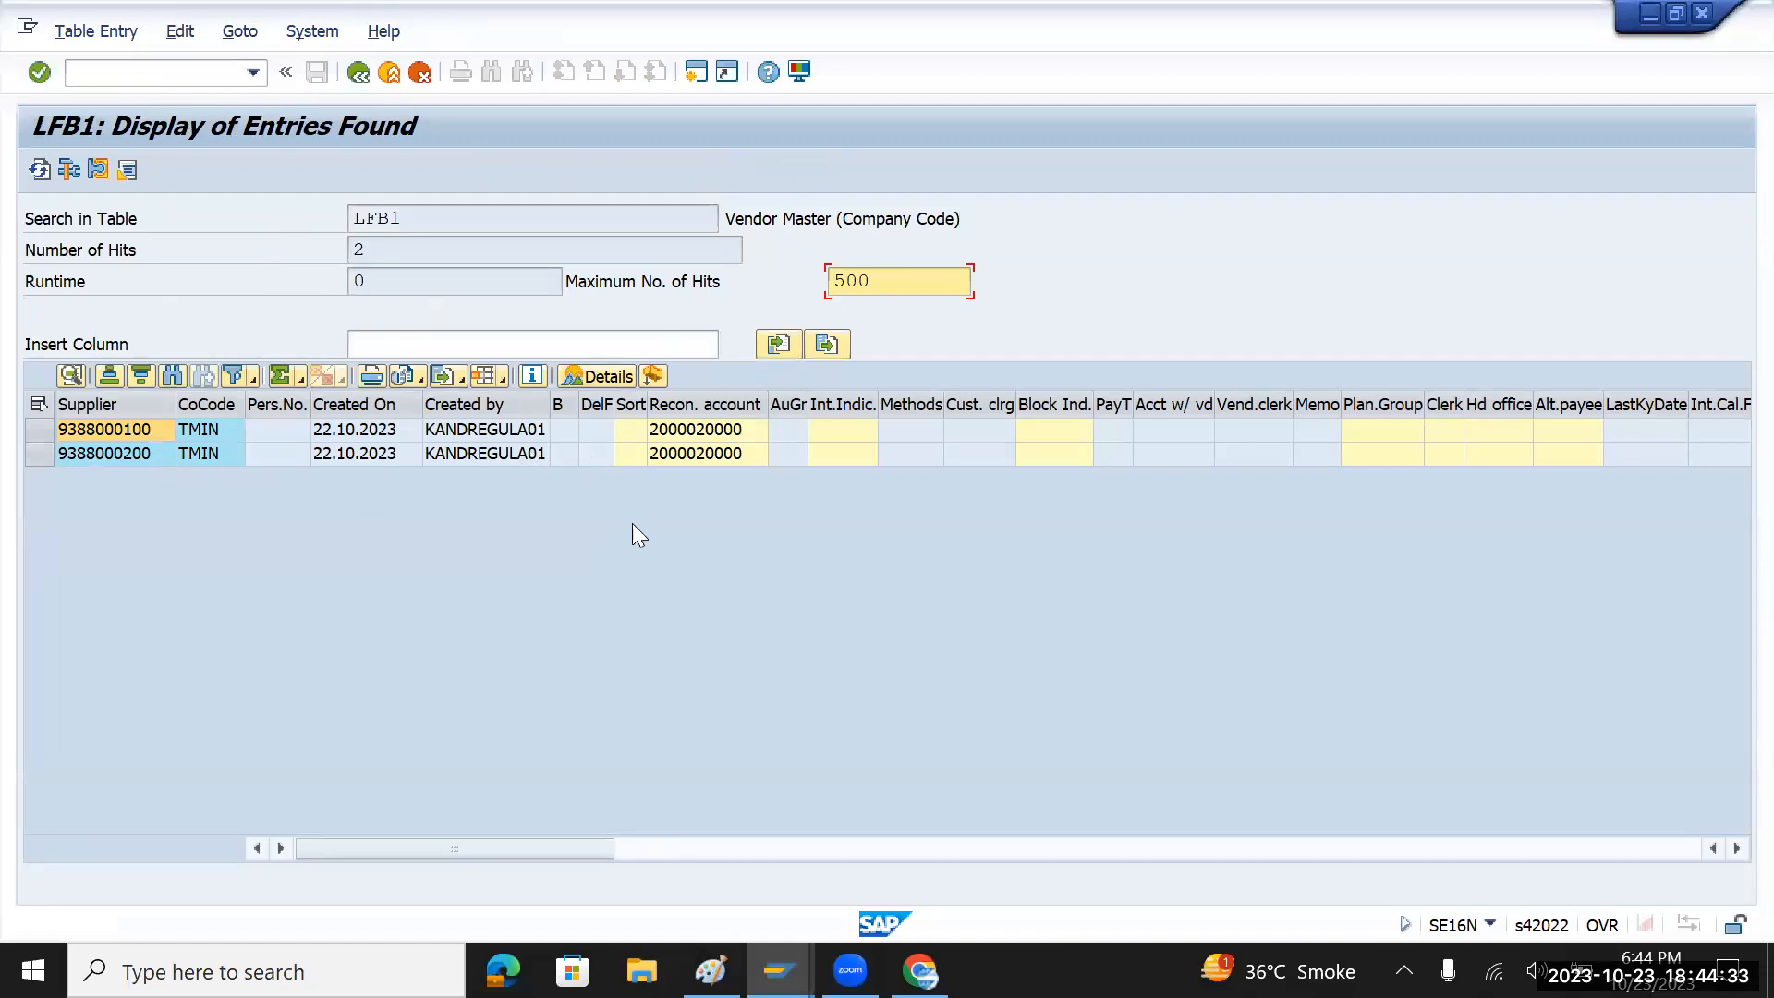
pyautogui.moveTo(595, 852); pyautogui.dragTo(444, 839)
# - Return to the table selection and display the LFA1 supplier entries matching supplier number pattern 93*
pyautogui.click(358, 72)
pyautogui.press('BackSpace')
pyautogui.press('BackSpace')
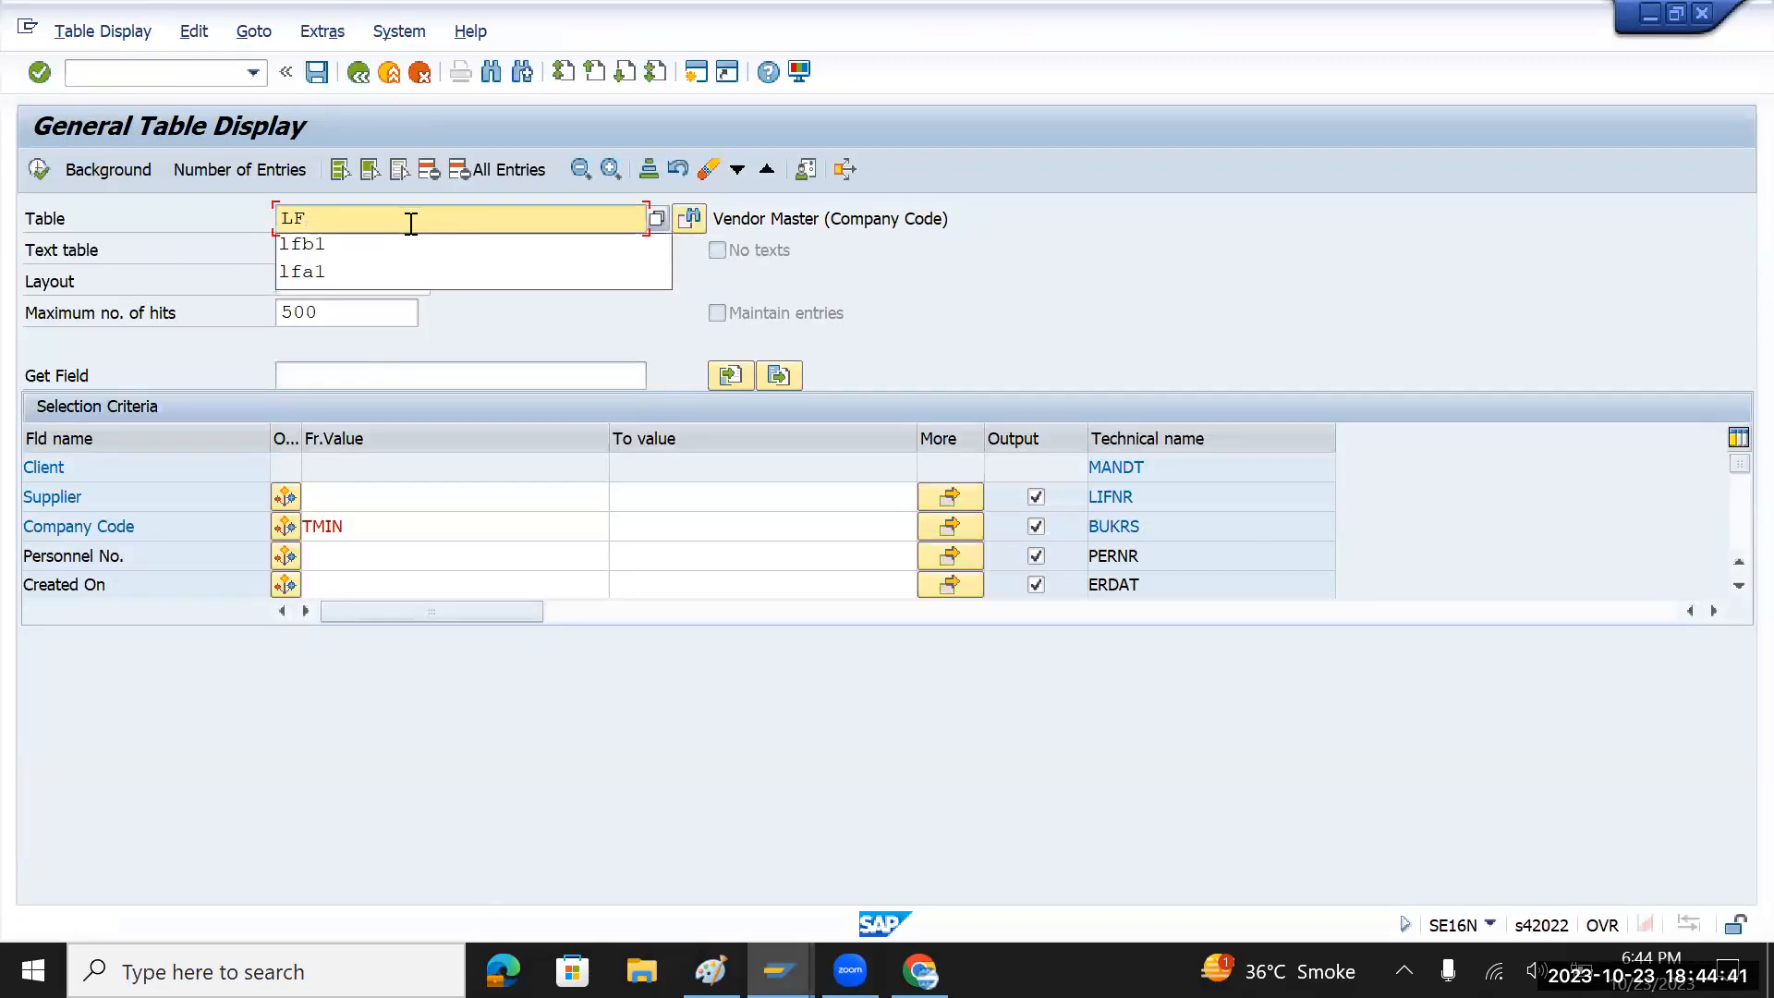
pyautogui.write('a1')
pyautogui.press('Return')
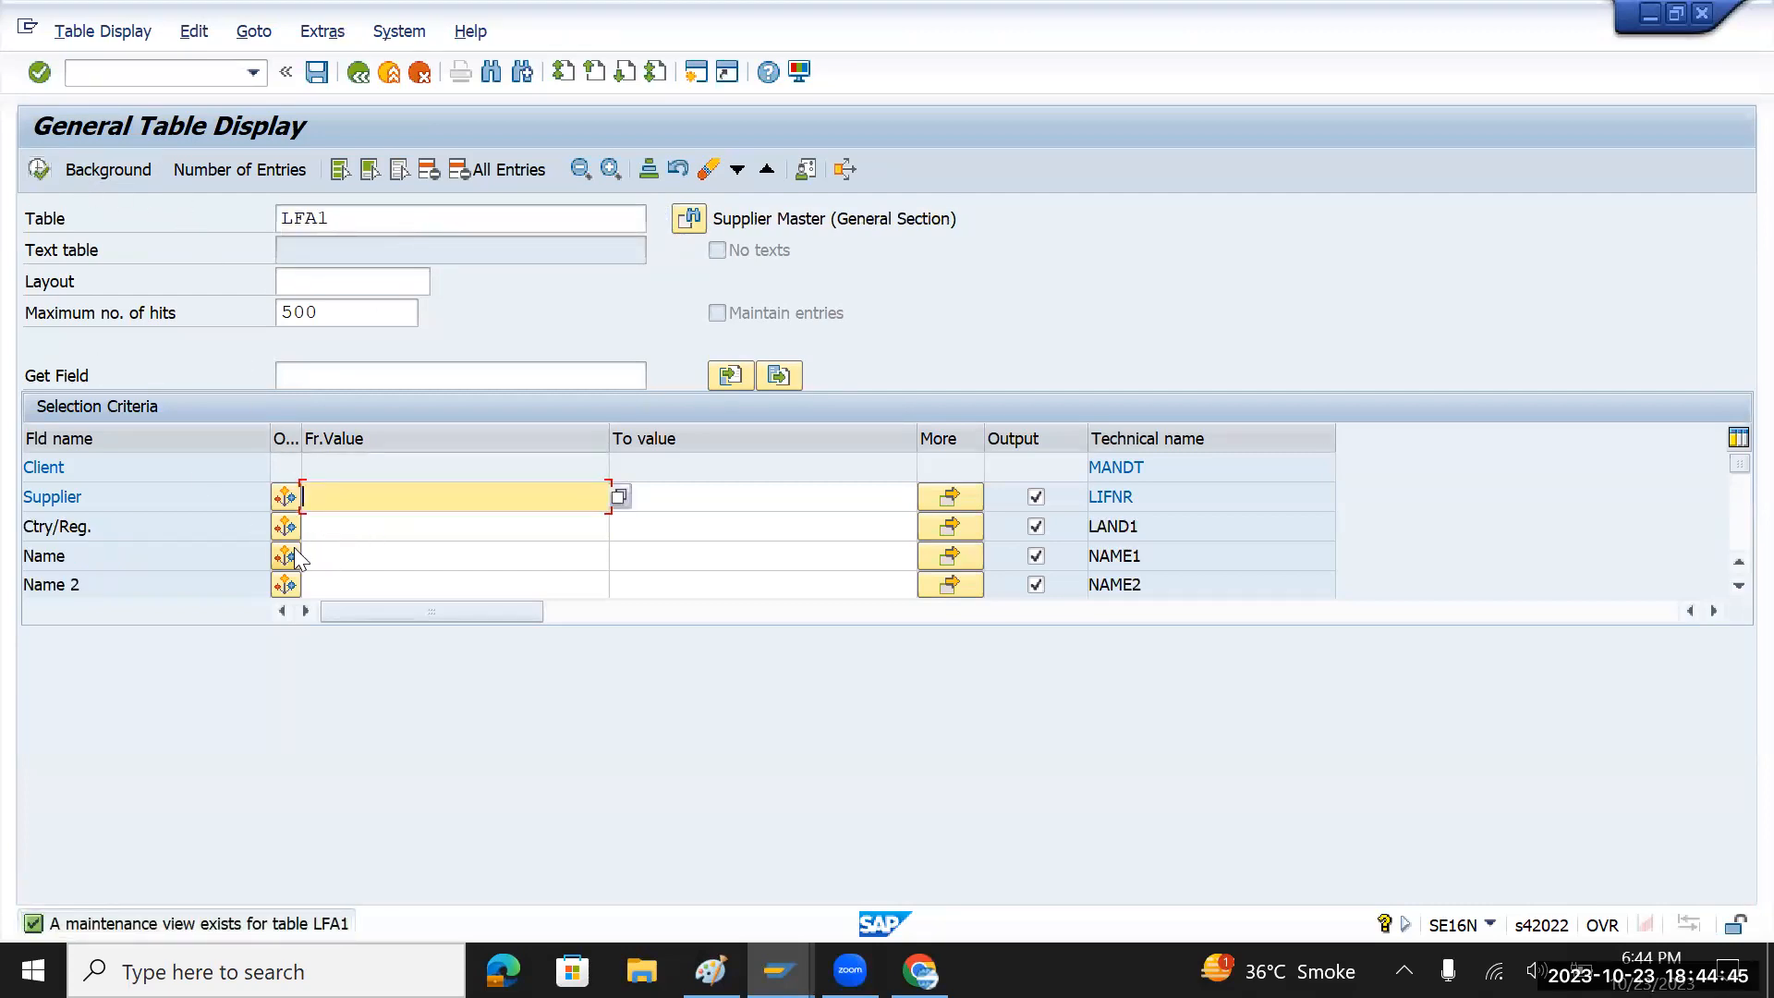
pyautogui.write('93*')
pyautogui.click(38, 169)
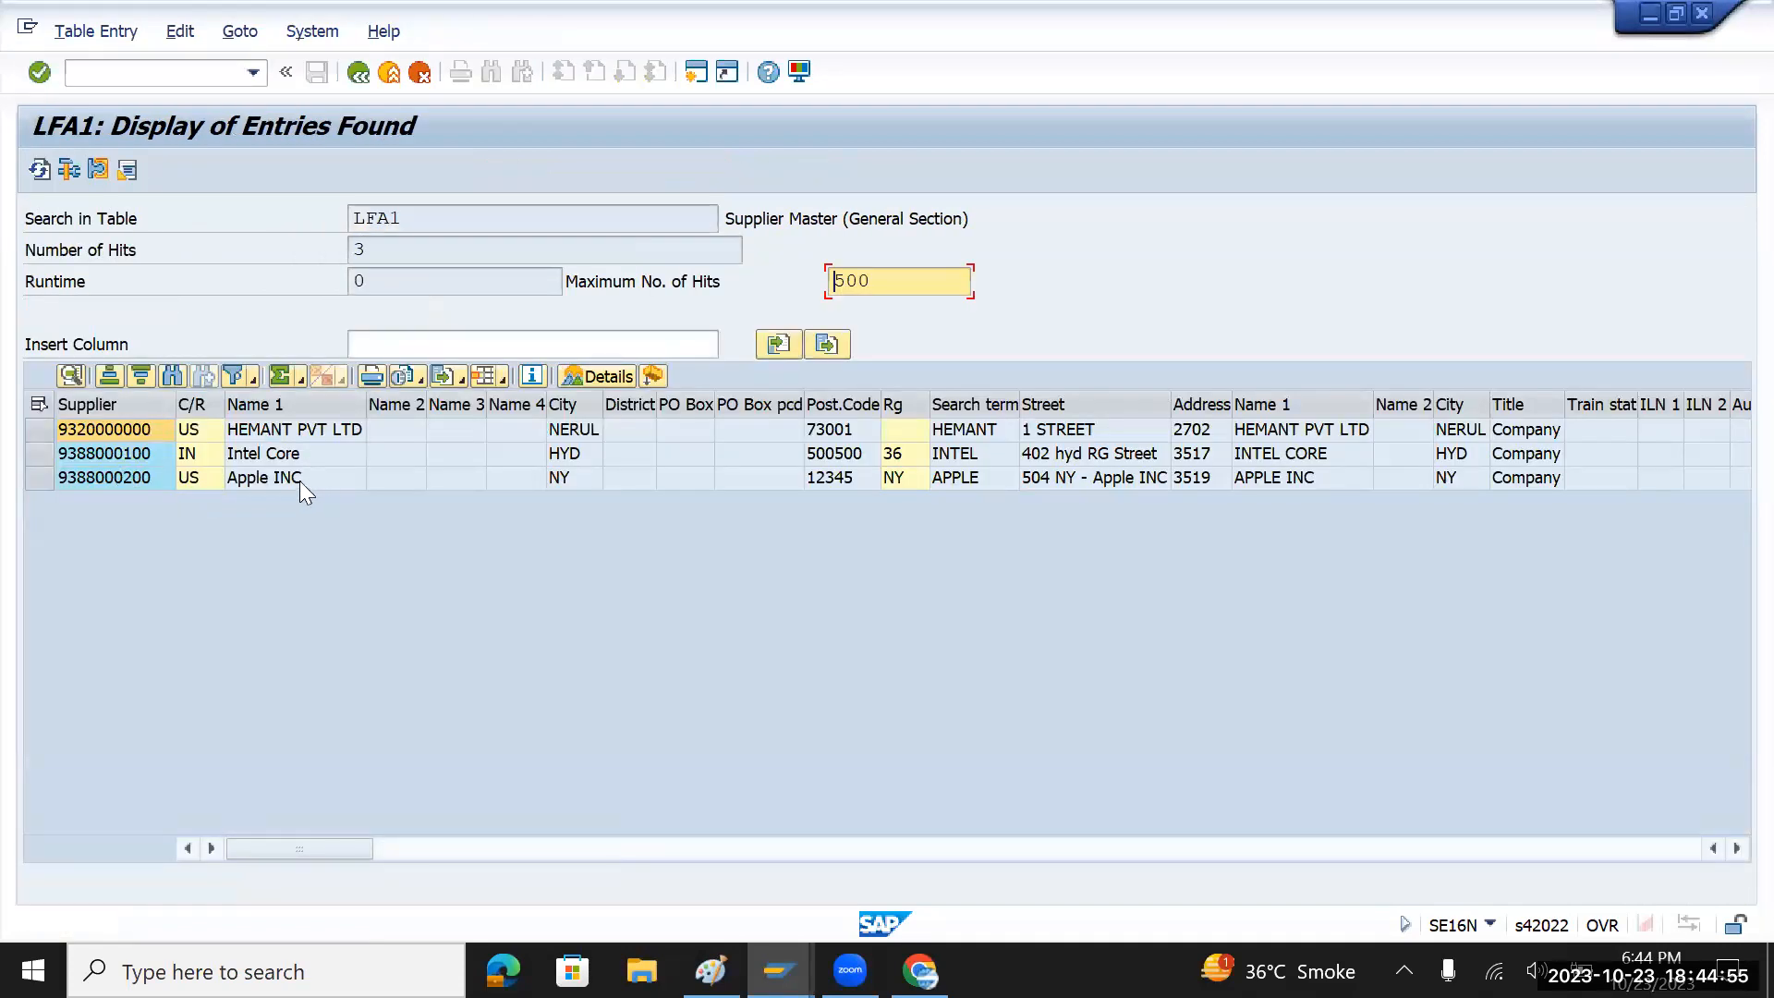
# - Examine the Intel Core and Apple INC supplier entries, including the detailed display of the Apple INC record
pyautogui.click(303, 453)
pyautogui.click(305, 477)
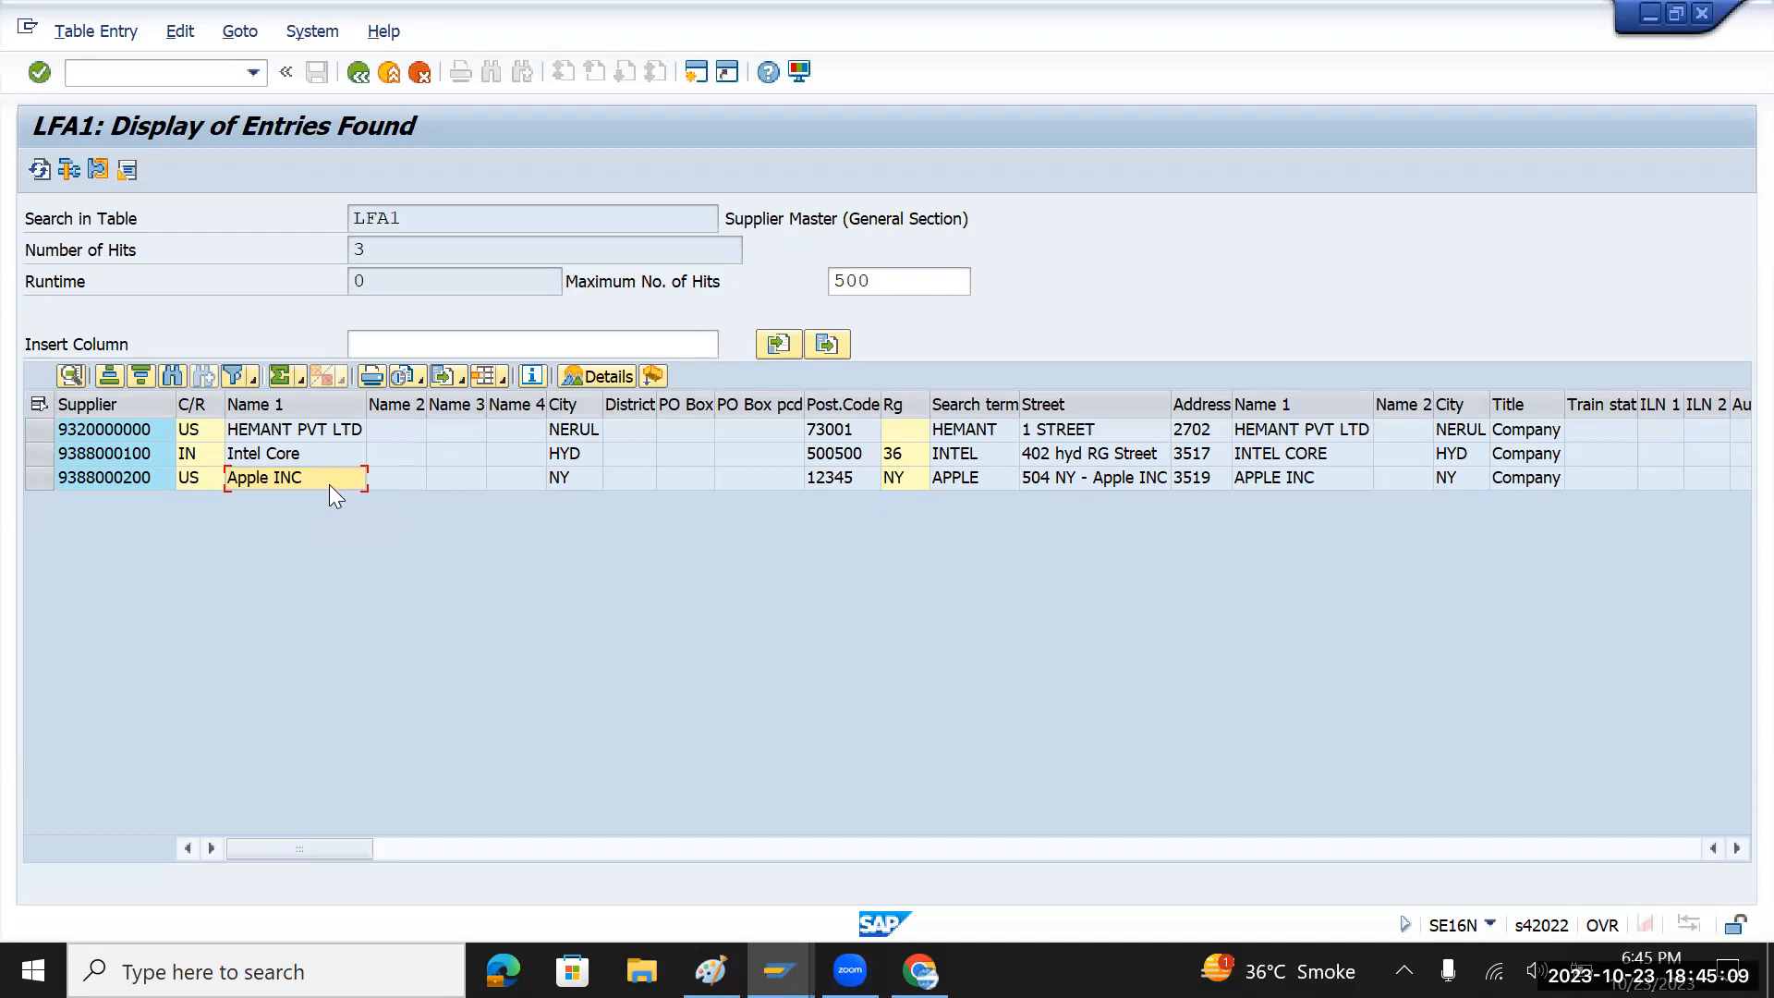
pyautogui.click(281, 453)
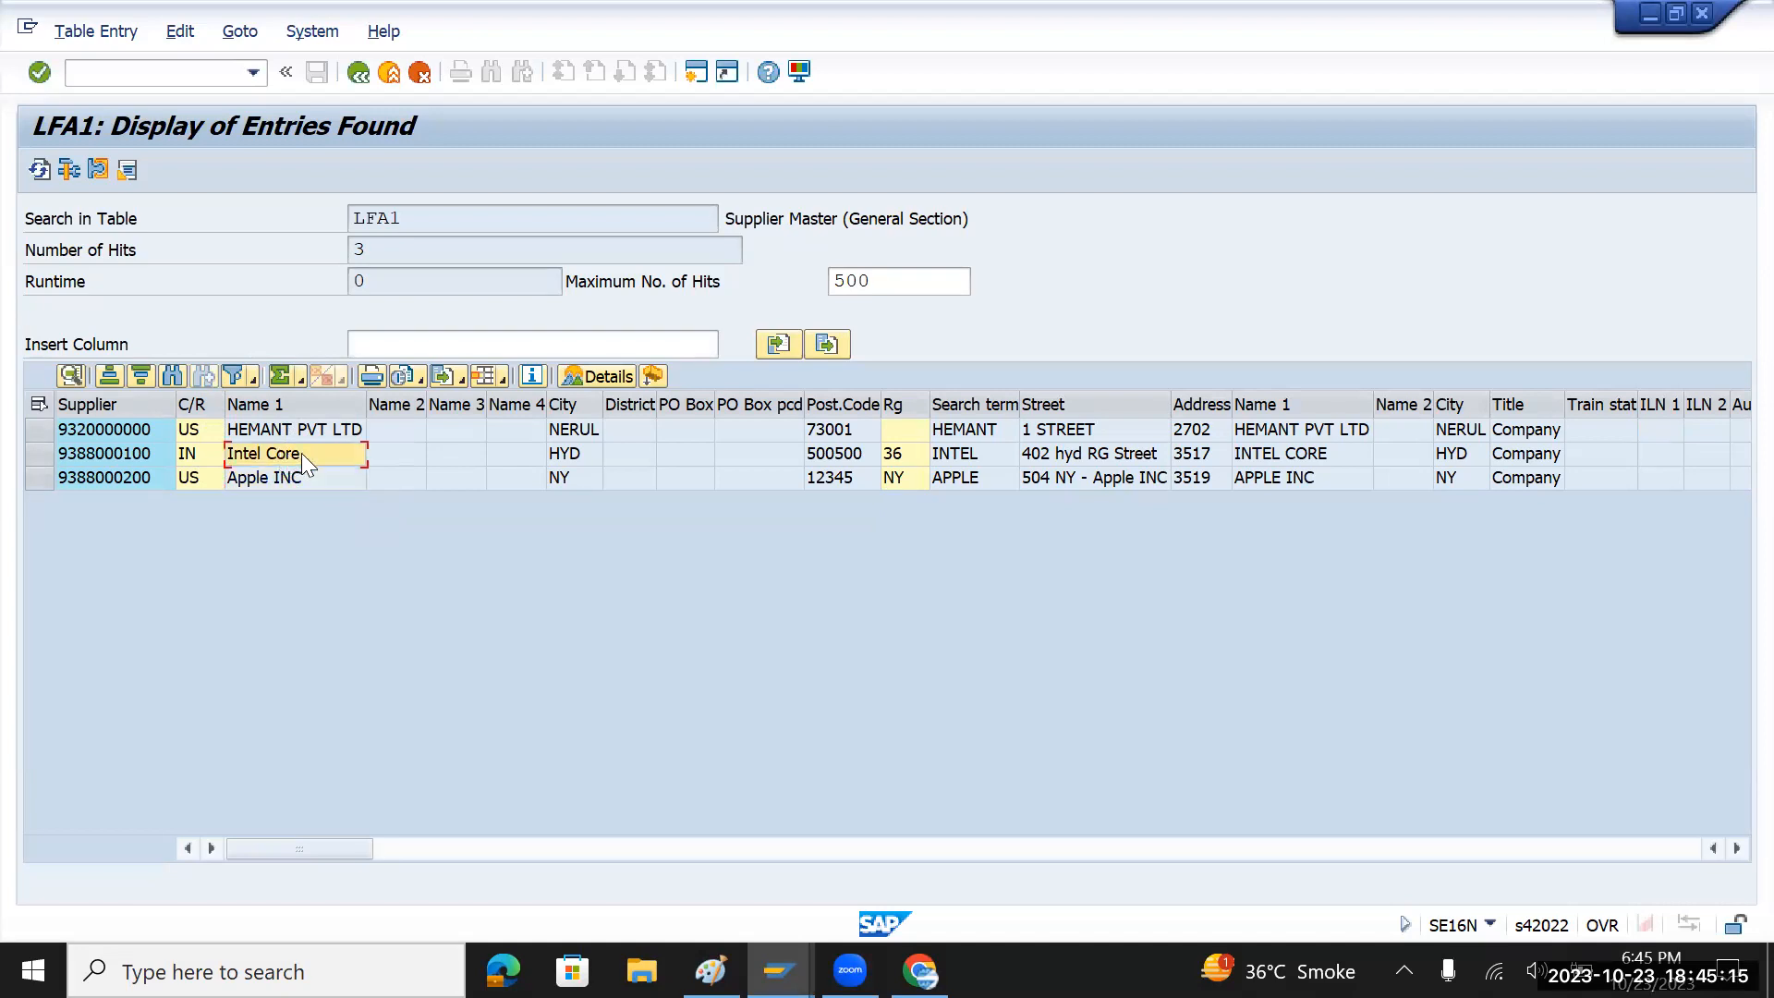
pyautogui.click(294, 479)
pyautogui.doubleClick(299, 483)
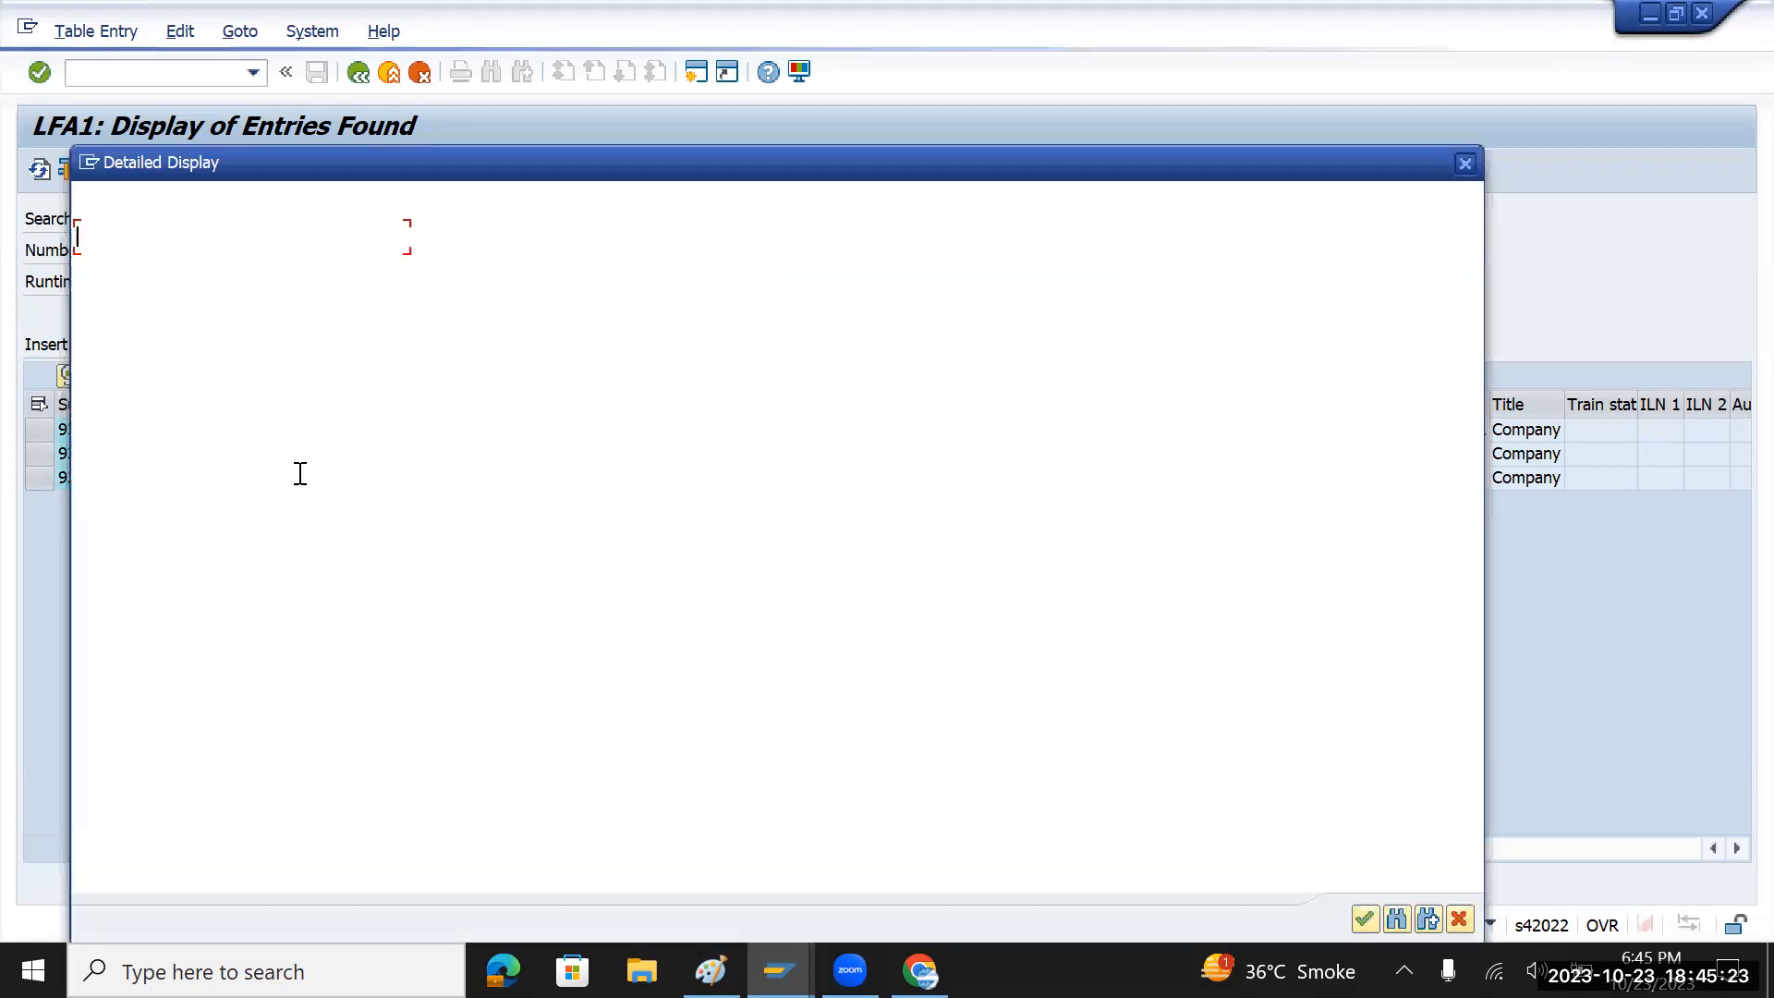
pyautogui.click(1465, 162)
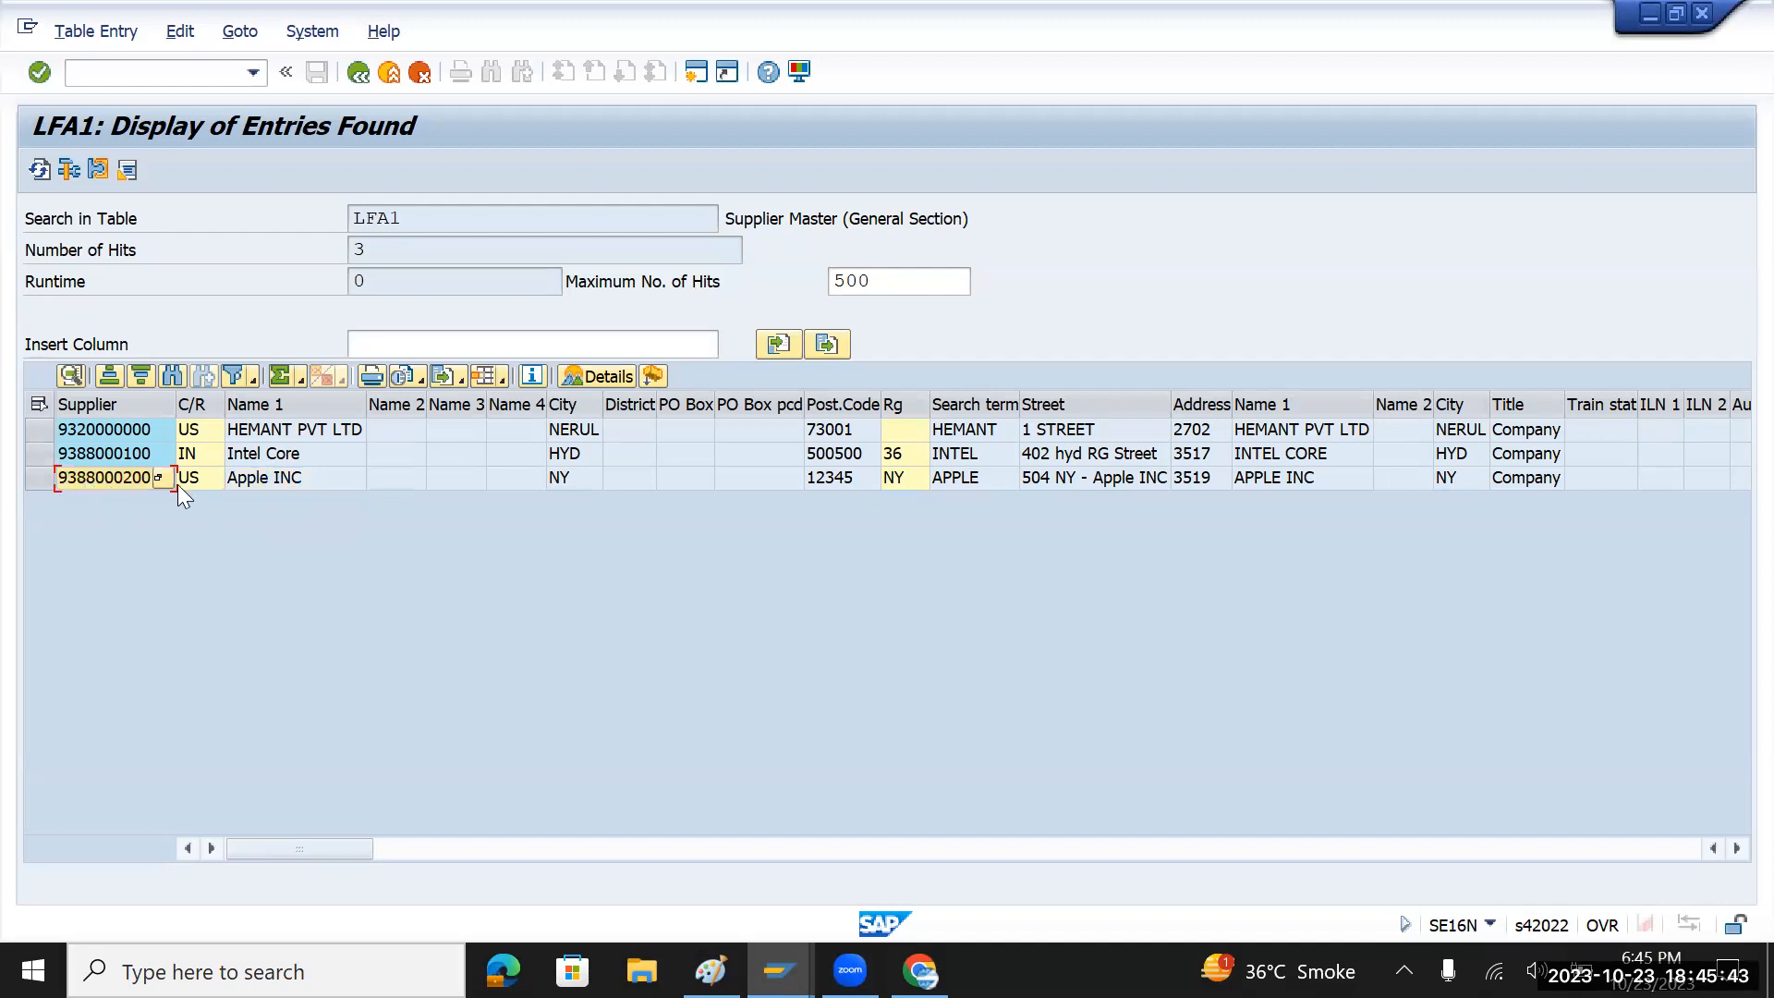
pyautogui.click(130, 478)
pyautogui.click(262, 482)
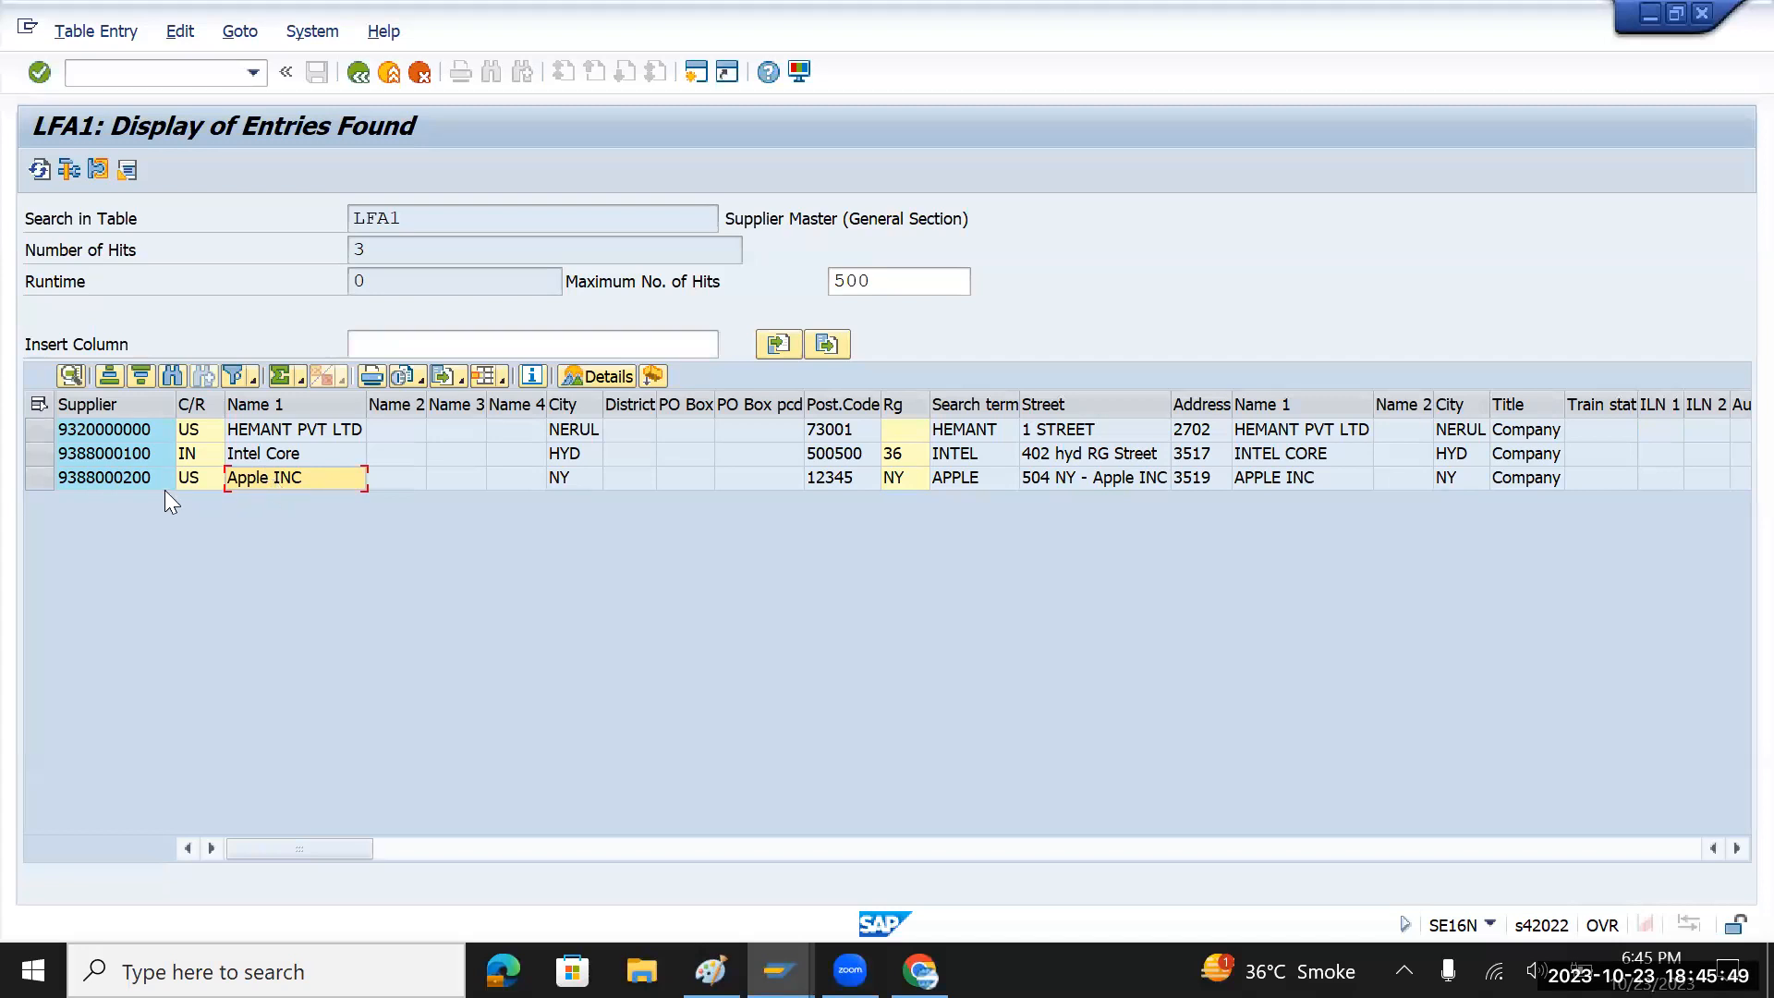
pyautogui.click(40, 480)
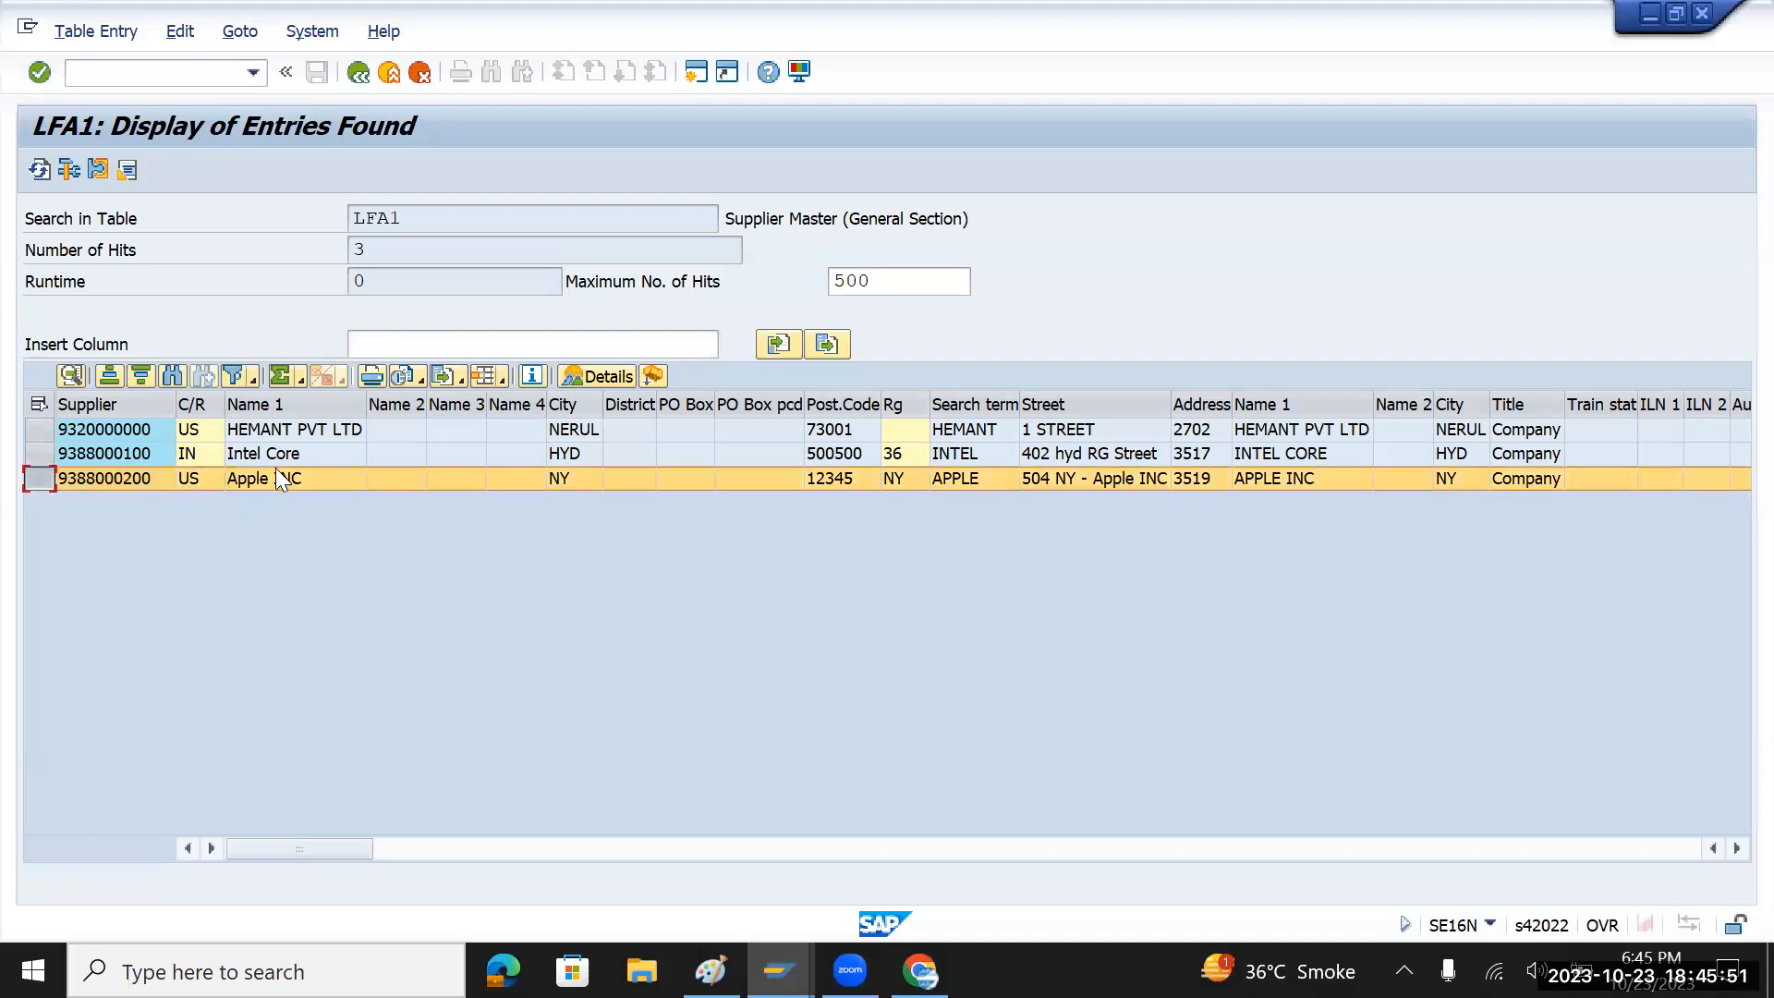
# - Copy the supplier number of Apple INC from the supplier list
pyautogui.click(175, 76)
pyautogui.write('/n')
pyautogui.click(144, 479)
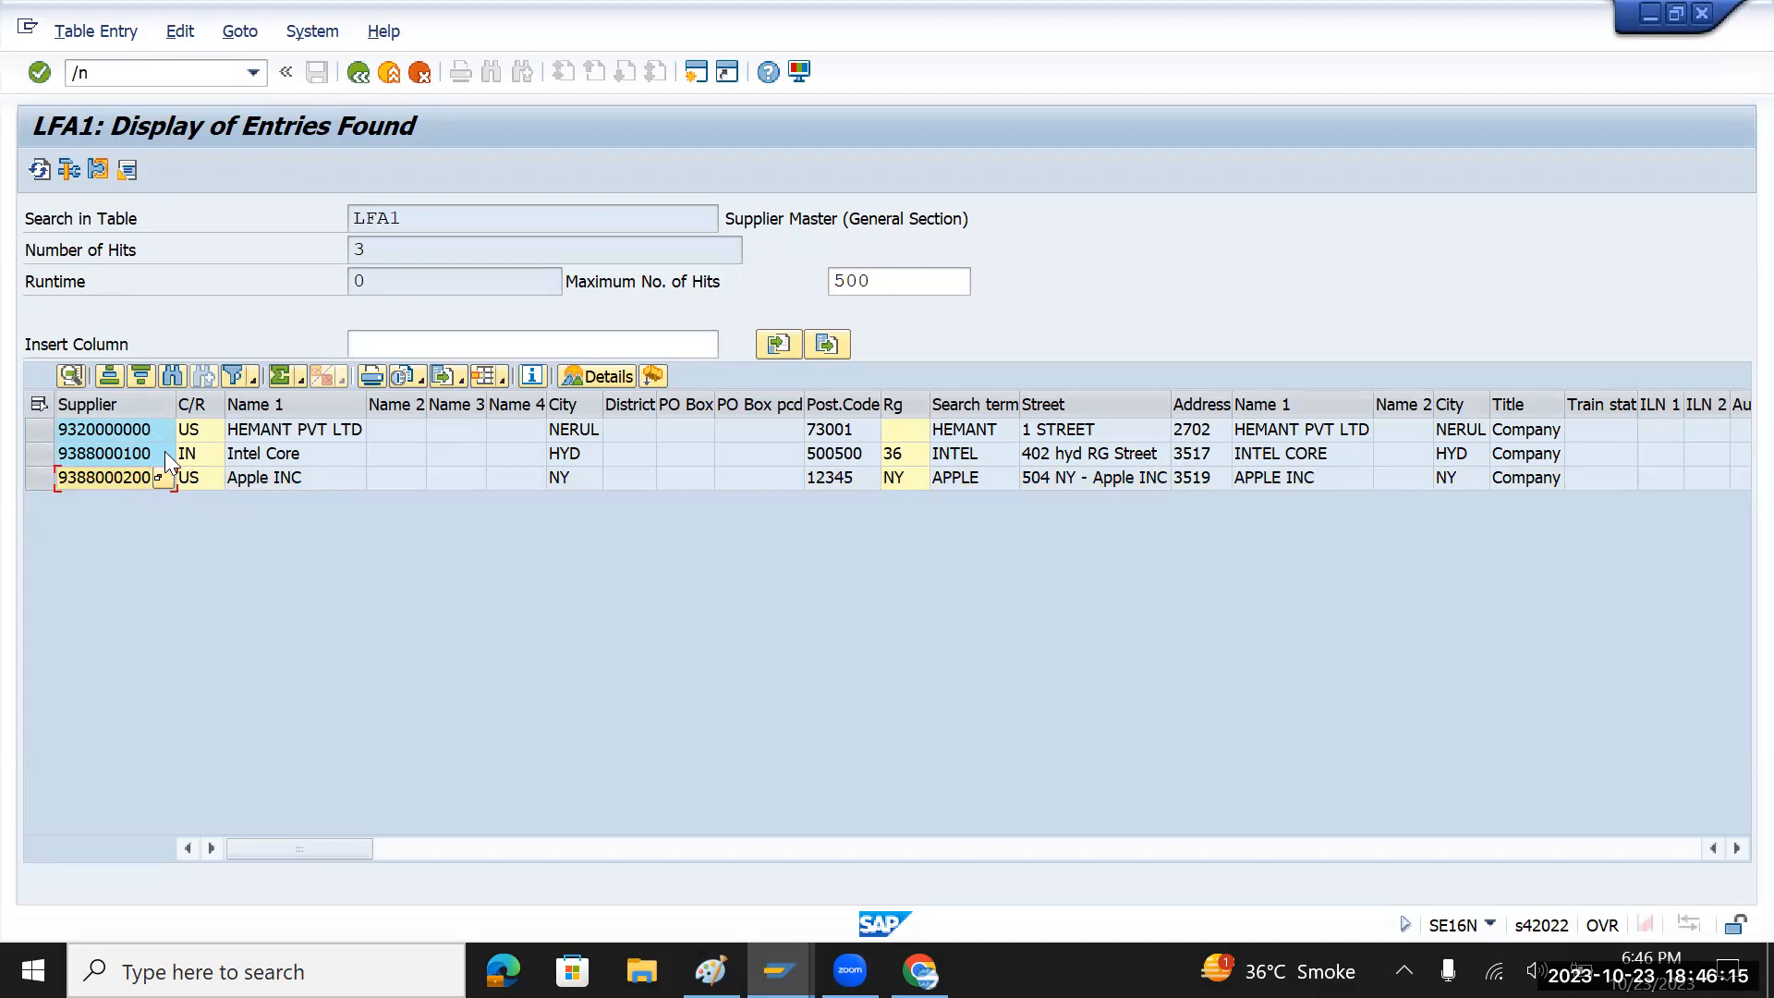
pyautogui.hotkey('ctrl', 'c')
# - Start a new asset through transaction AS01 with asset class TMMAC for company code TMIN
pyautogui.click(127, 71)
pyautogui.write('/nas03')
pyautogui.press('Return')
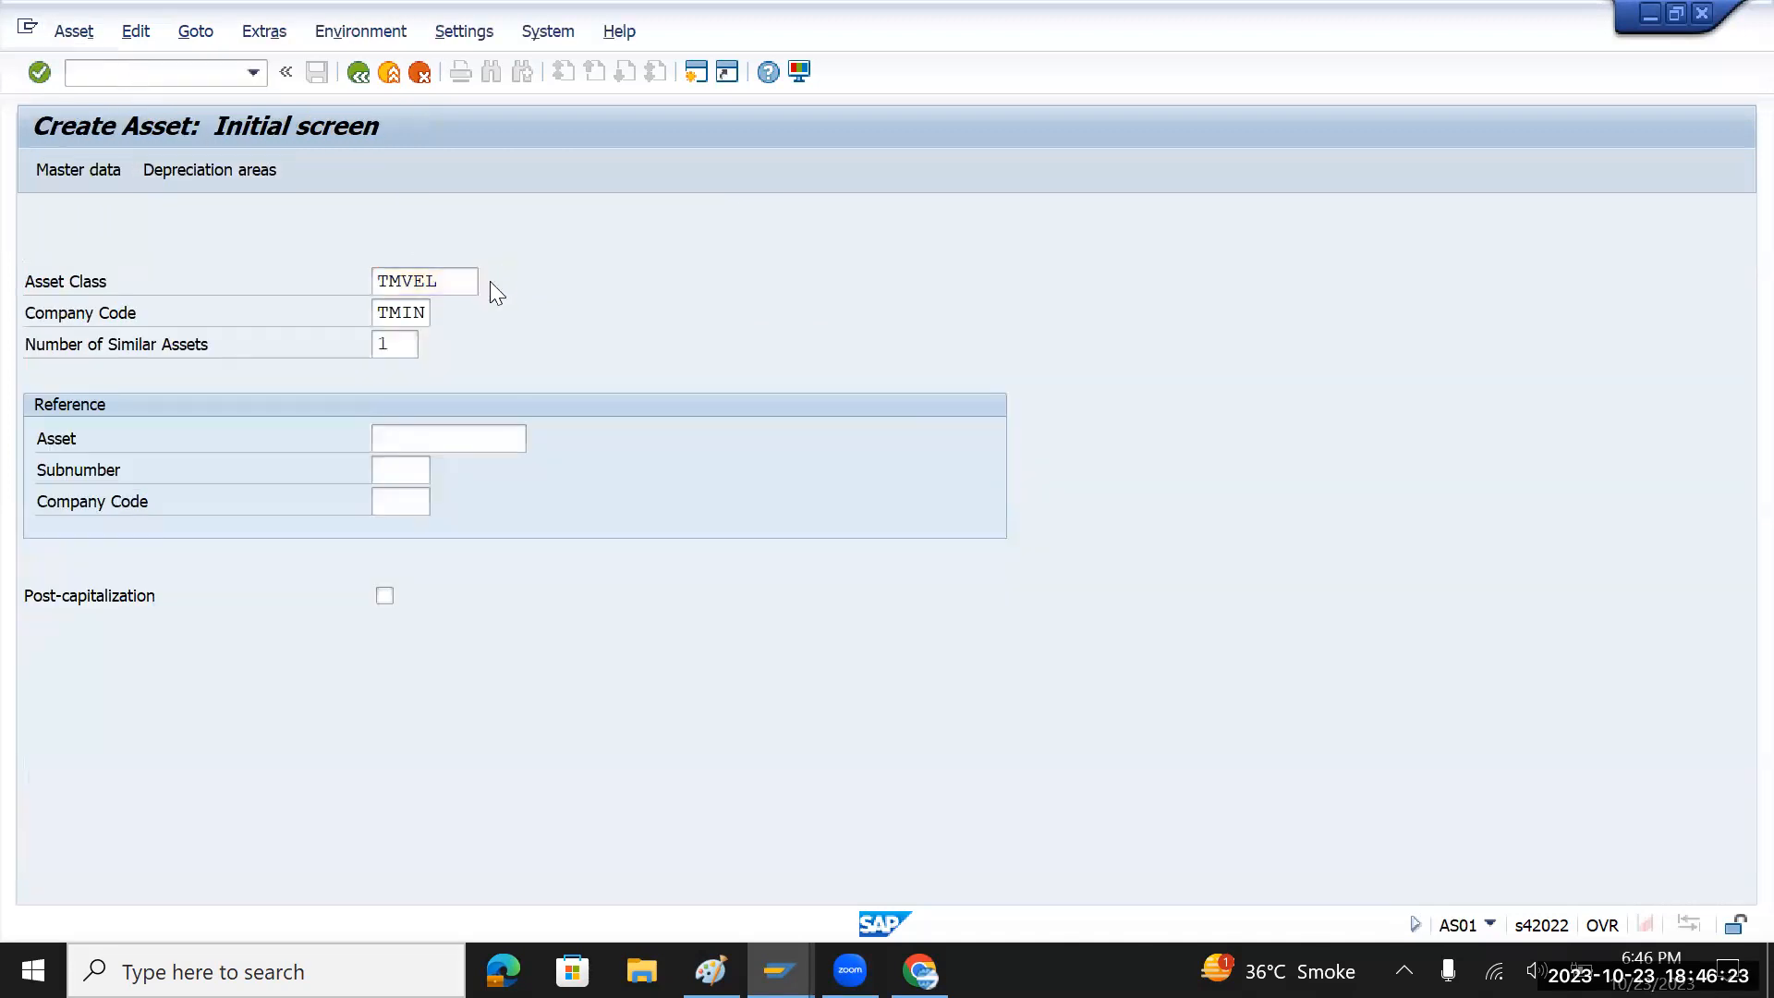
pyautogui.press('F4')
pyautogui.click(1096, 660)
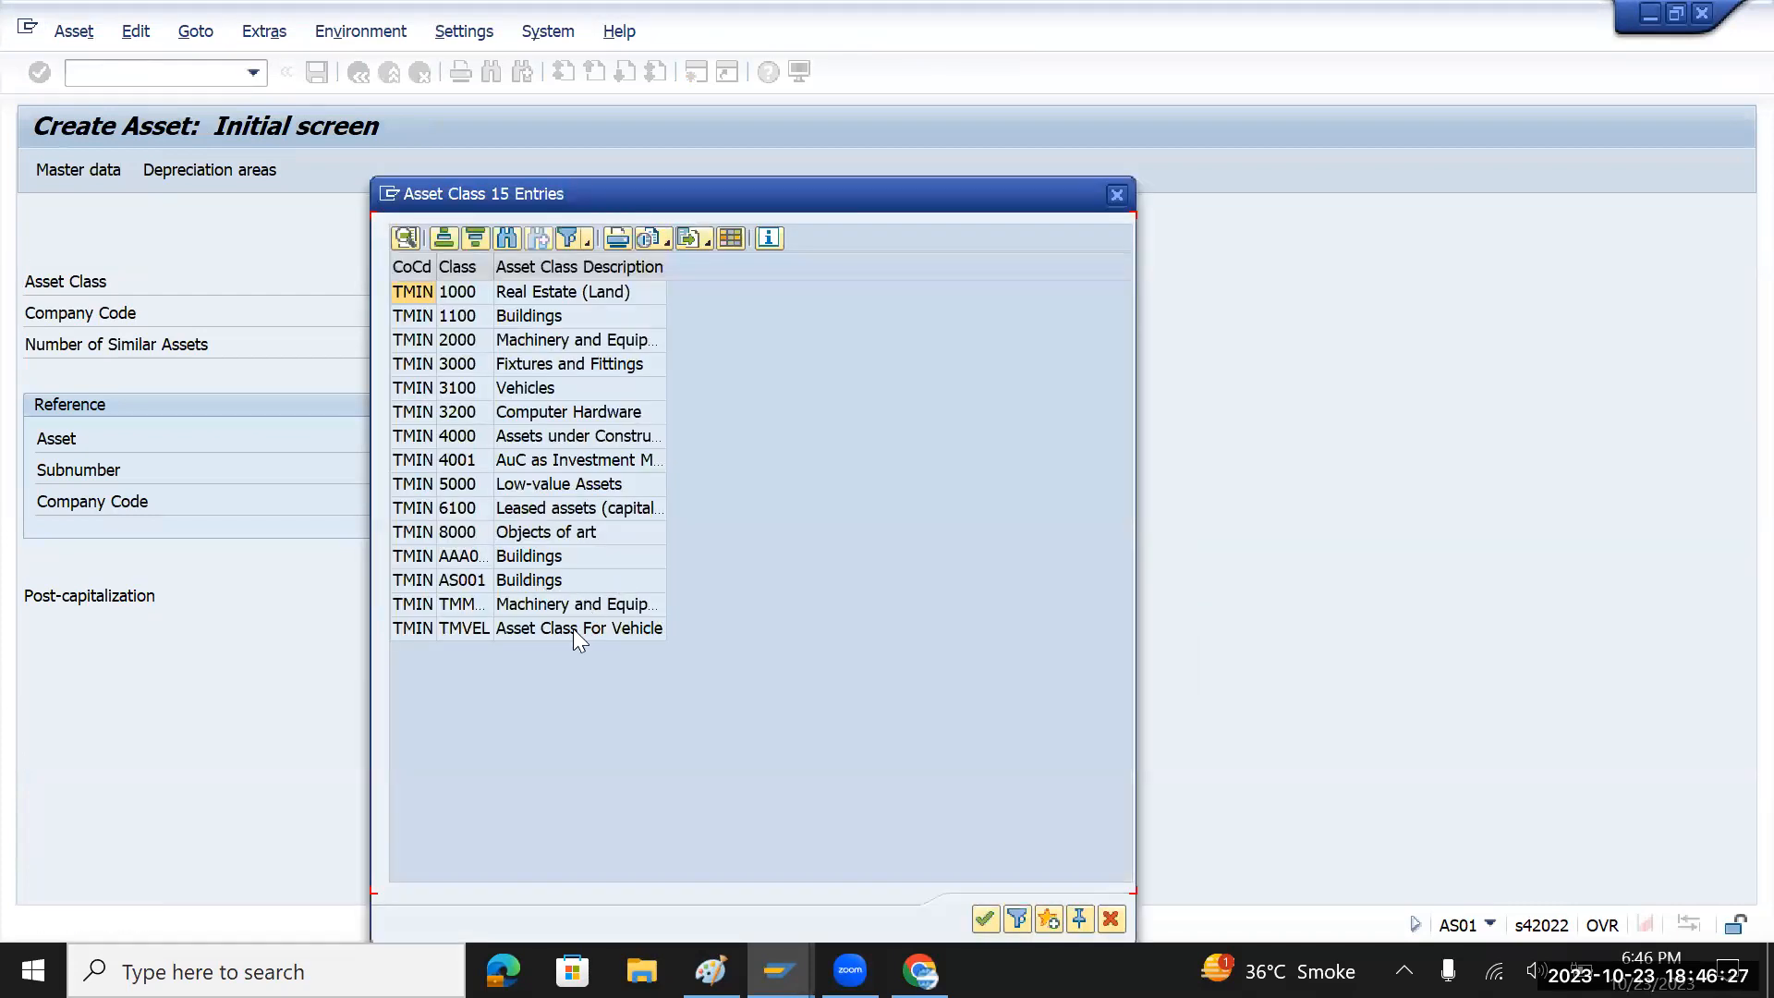
pyautogui.click(569, 607)
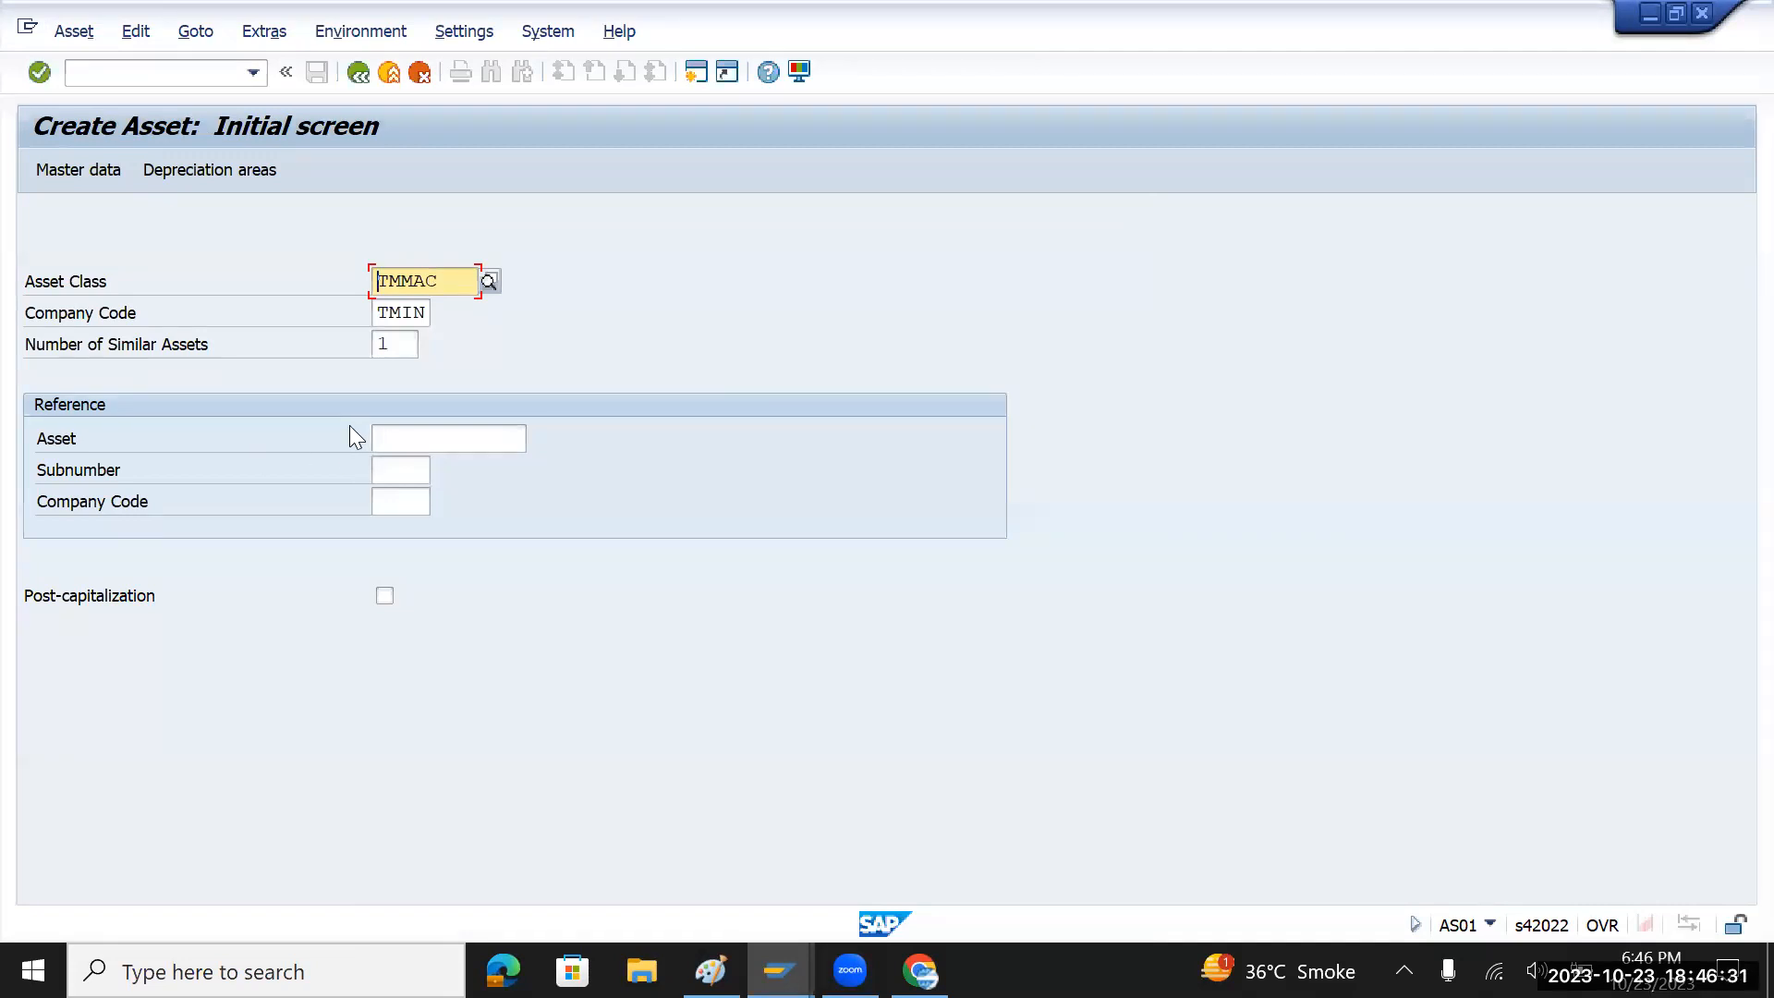
pyautogui.press('Return')
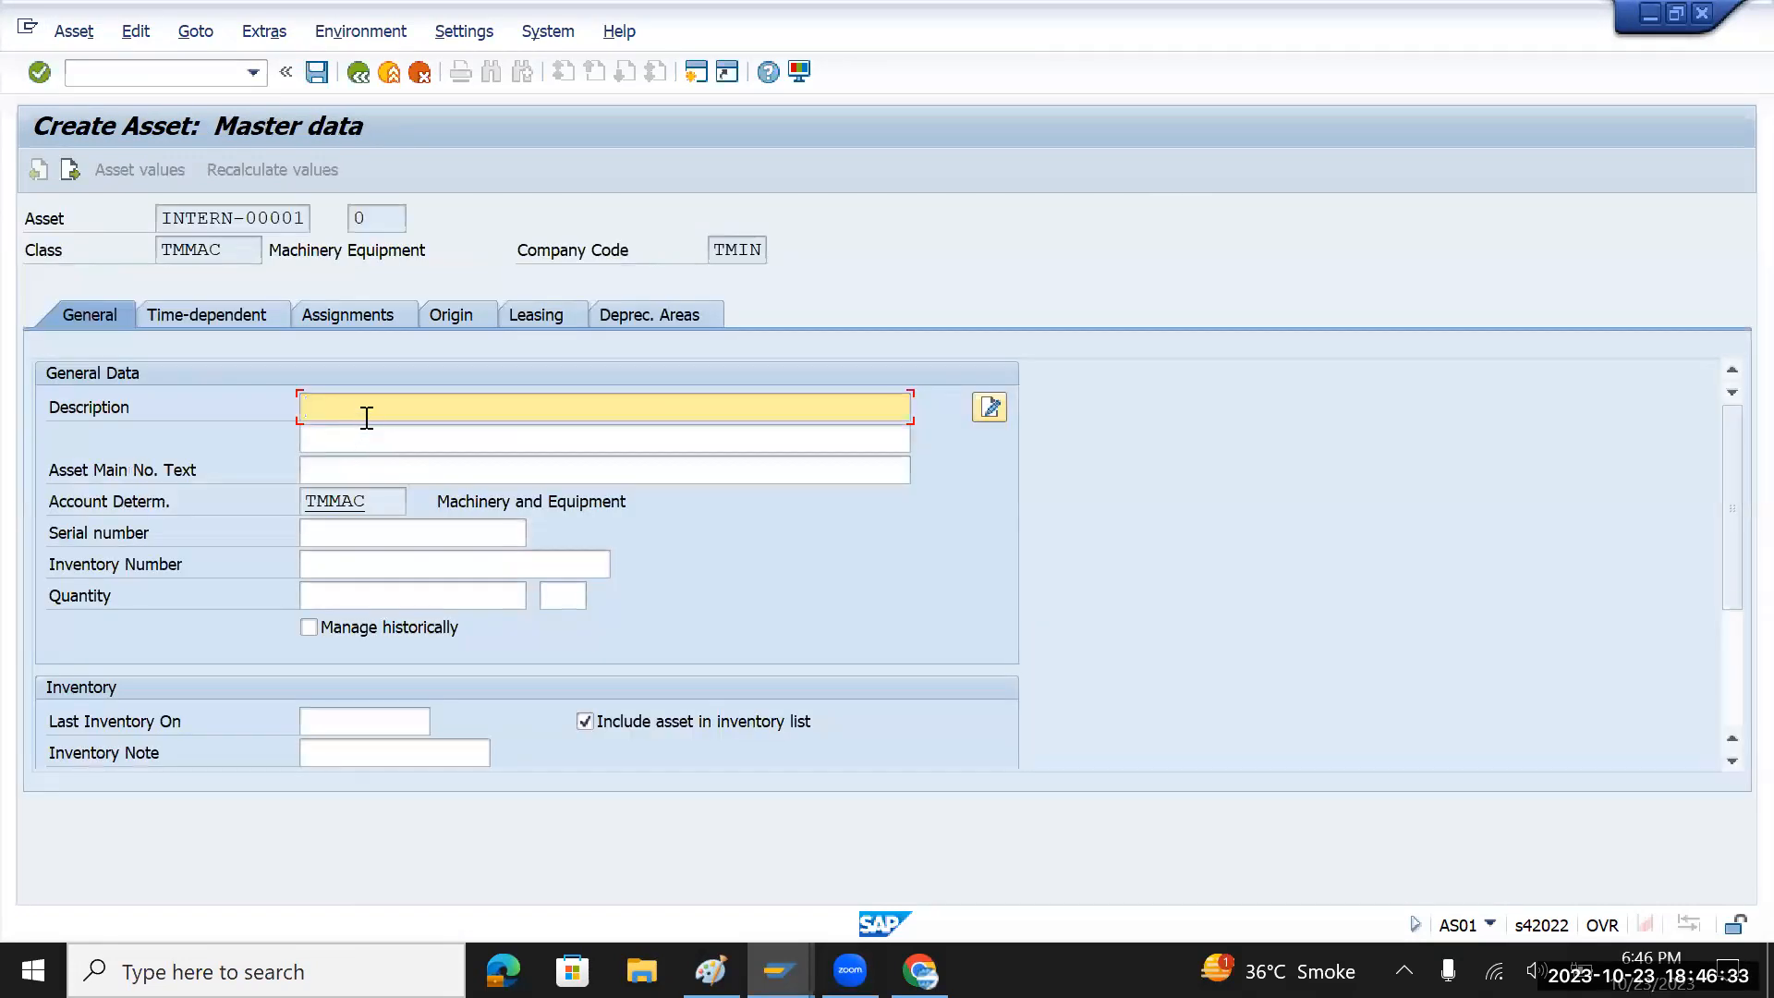
# - Enter MAC digital Machin printer as the asset's description in the general data
pyautogui.write('4')
pyautogui.press('BackSpace')
pyautogui.write('MAC ')
pyautogui.write('CPU')
pyautogui.press('BackSpace')
pyautogui.press('BackSpace')
pyautogui.write('digital Machin printer')
pyautogui.moveTo(517, 410); pyautogui.dragTo(283, 410)
pyautogui.click(445, 504)
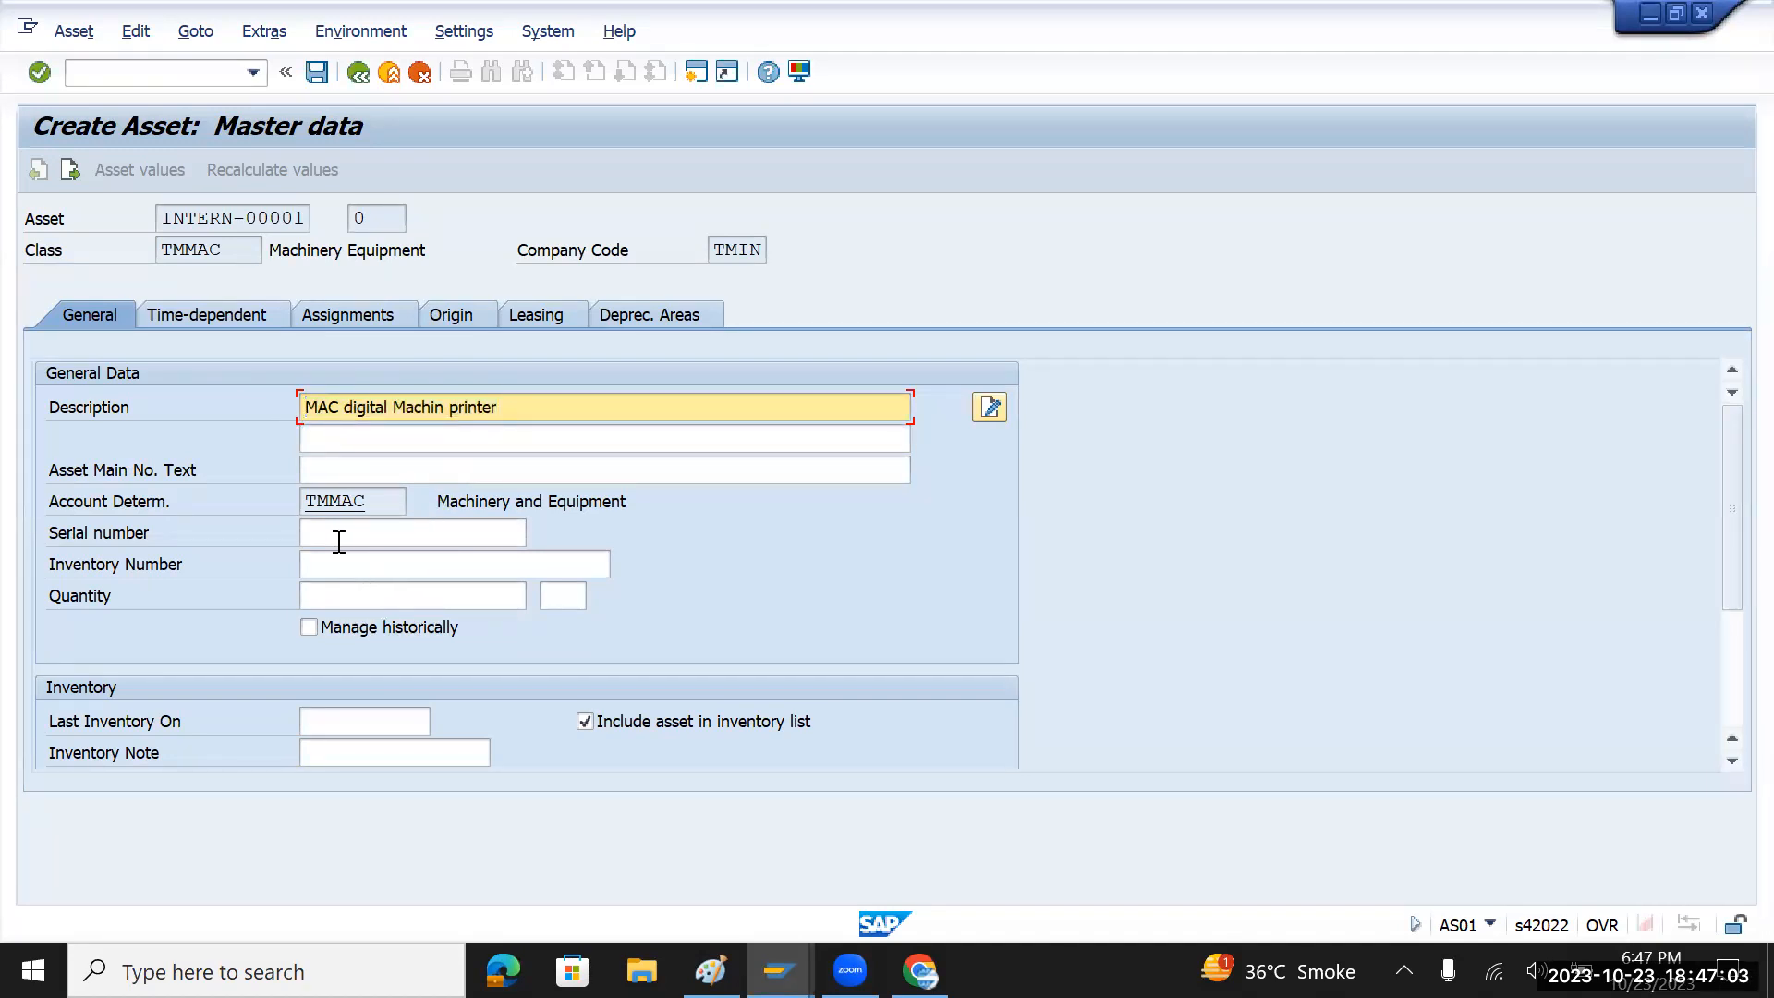
# - Assign cost center HRCOSTCAR to the new asset in its time-dependent data
pyautogui.click(222, 316)
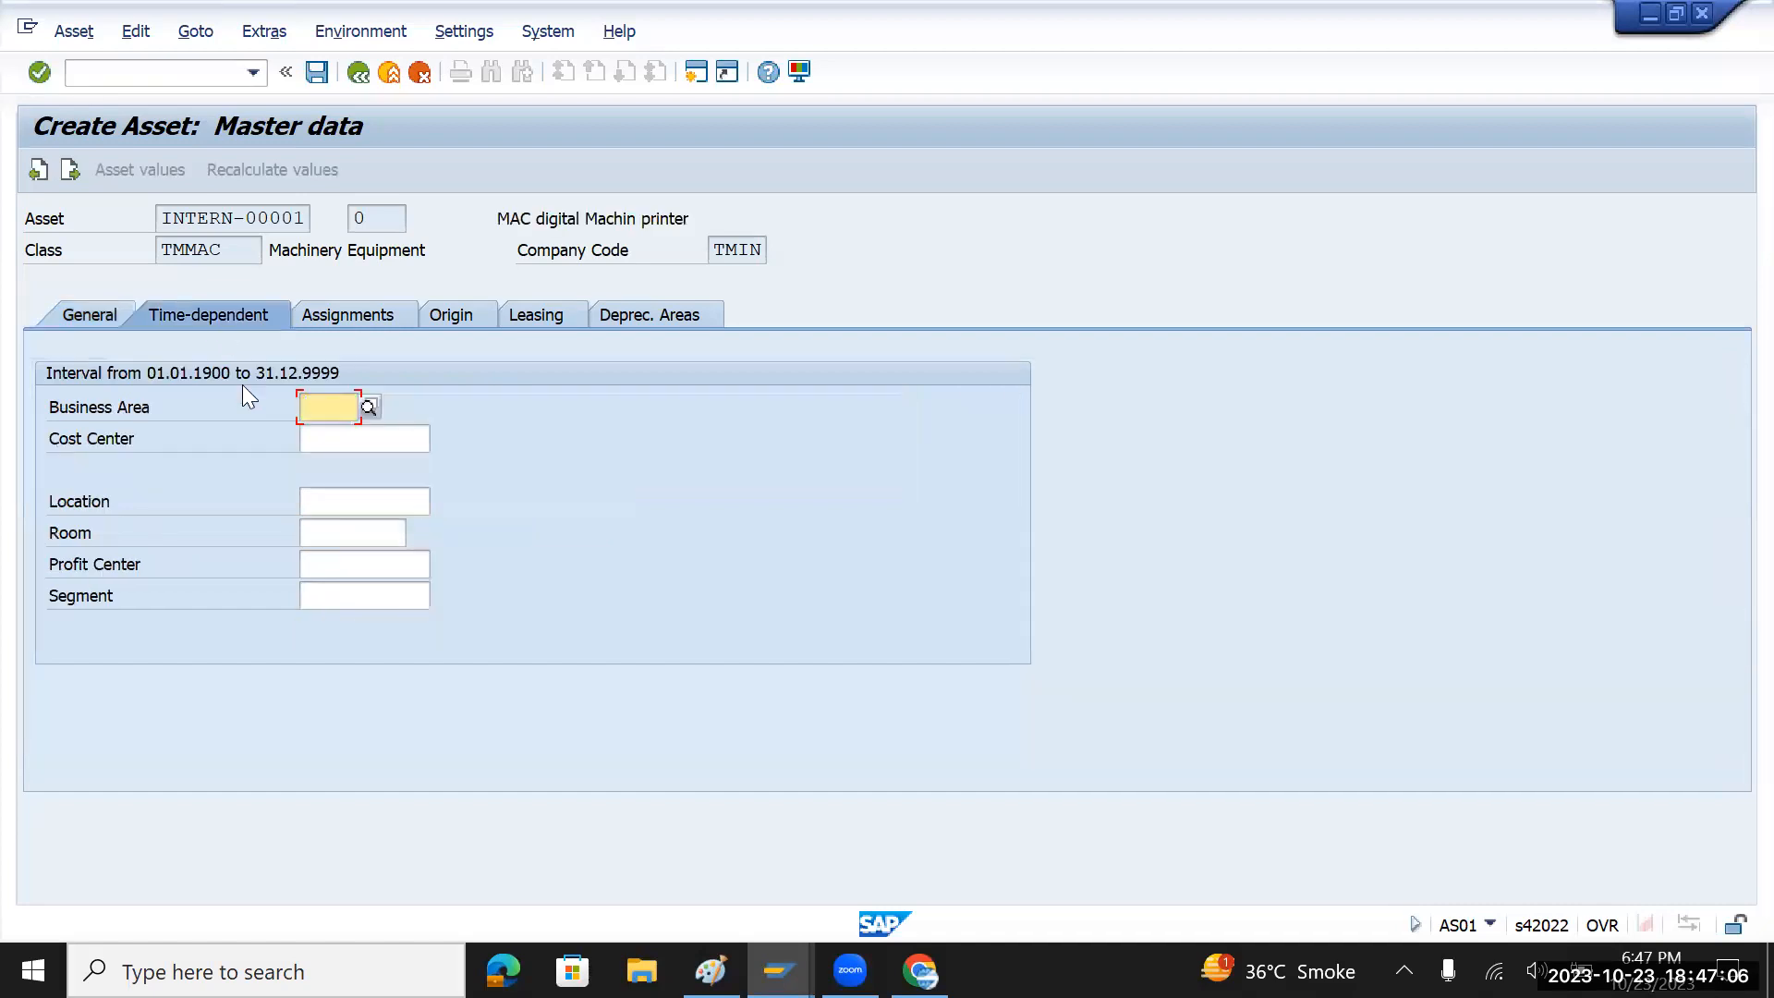
pyautogui.click(359, 438)
pyautogui.click(440, 438)
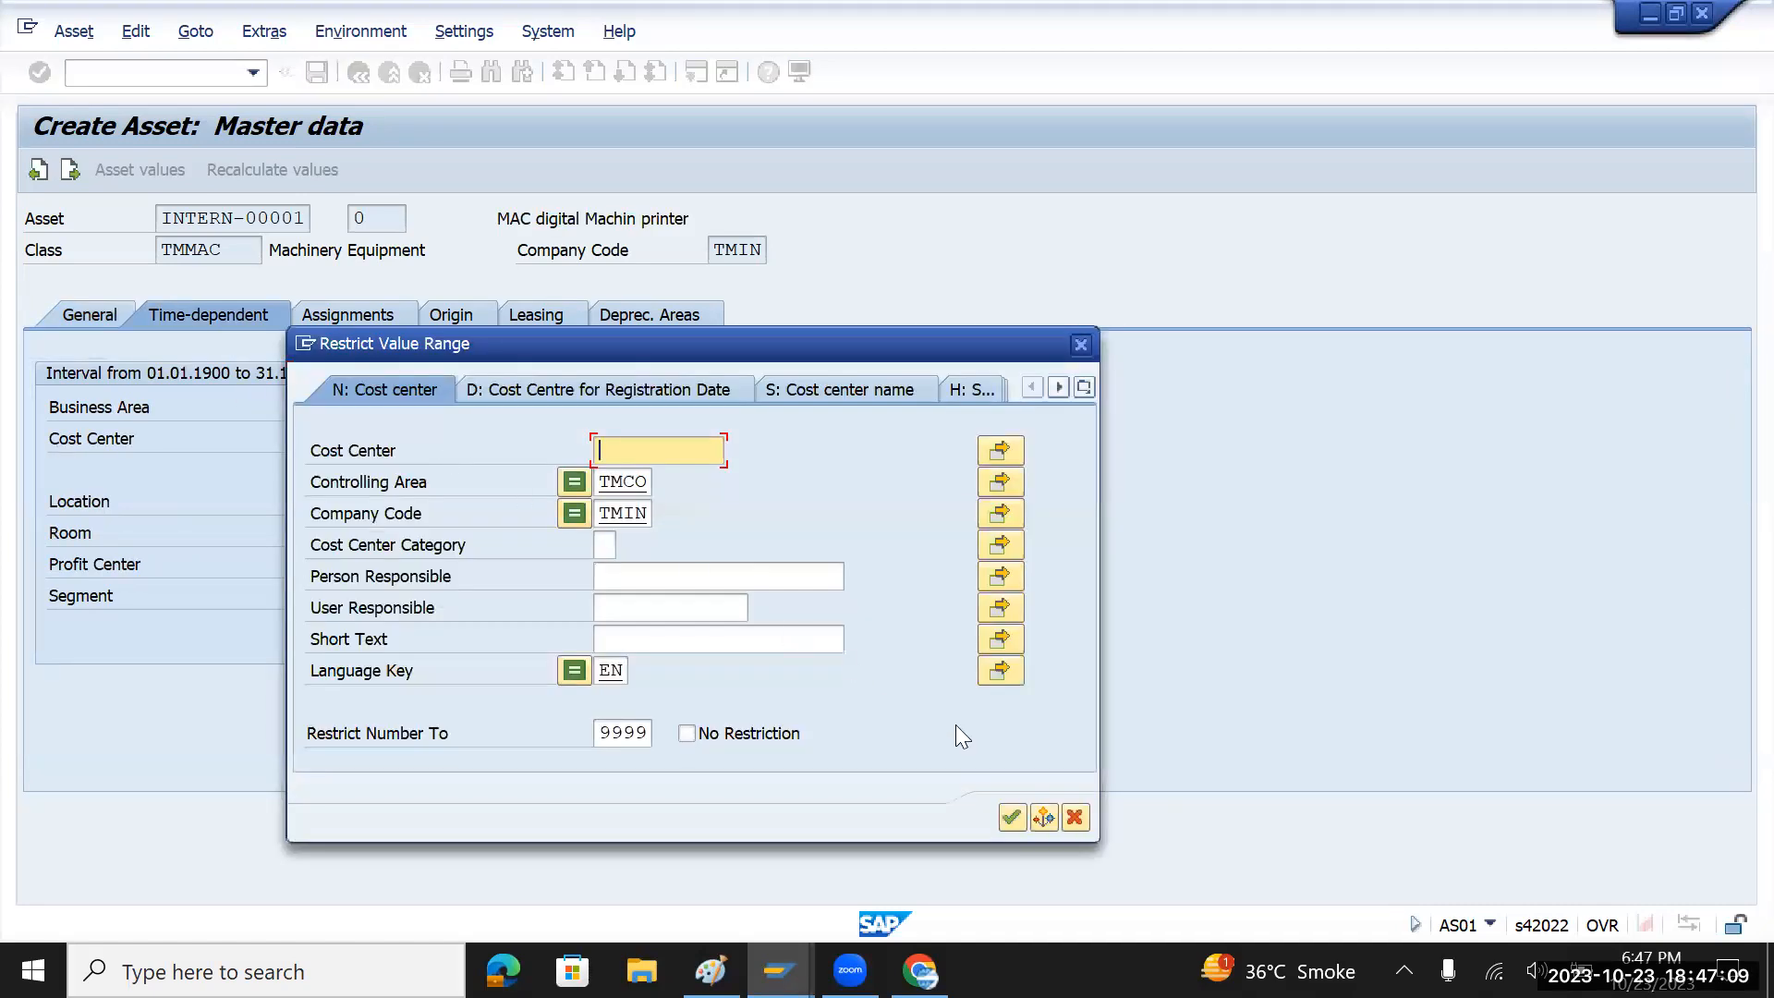
pyautogui.click(1012, 817)
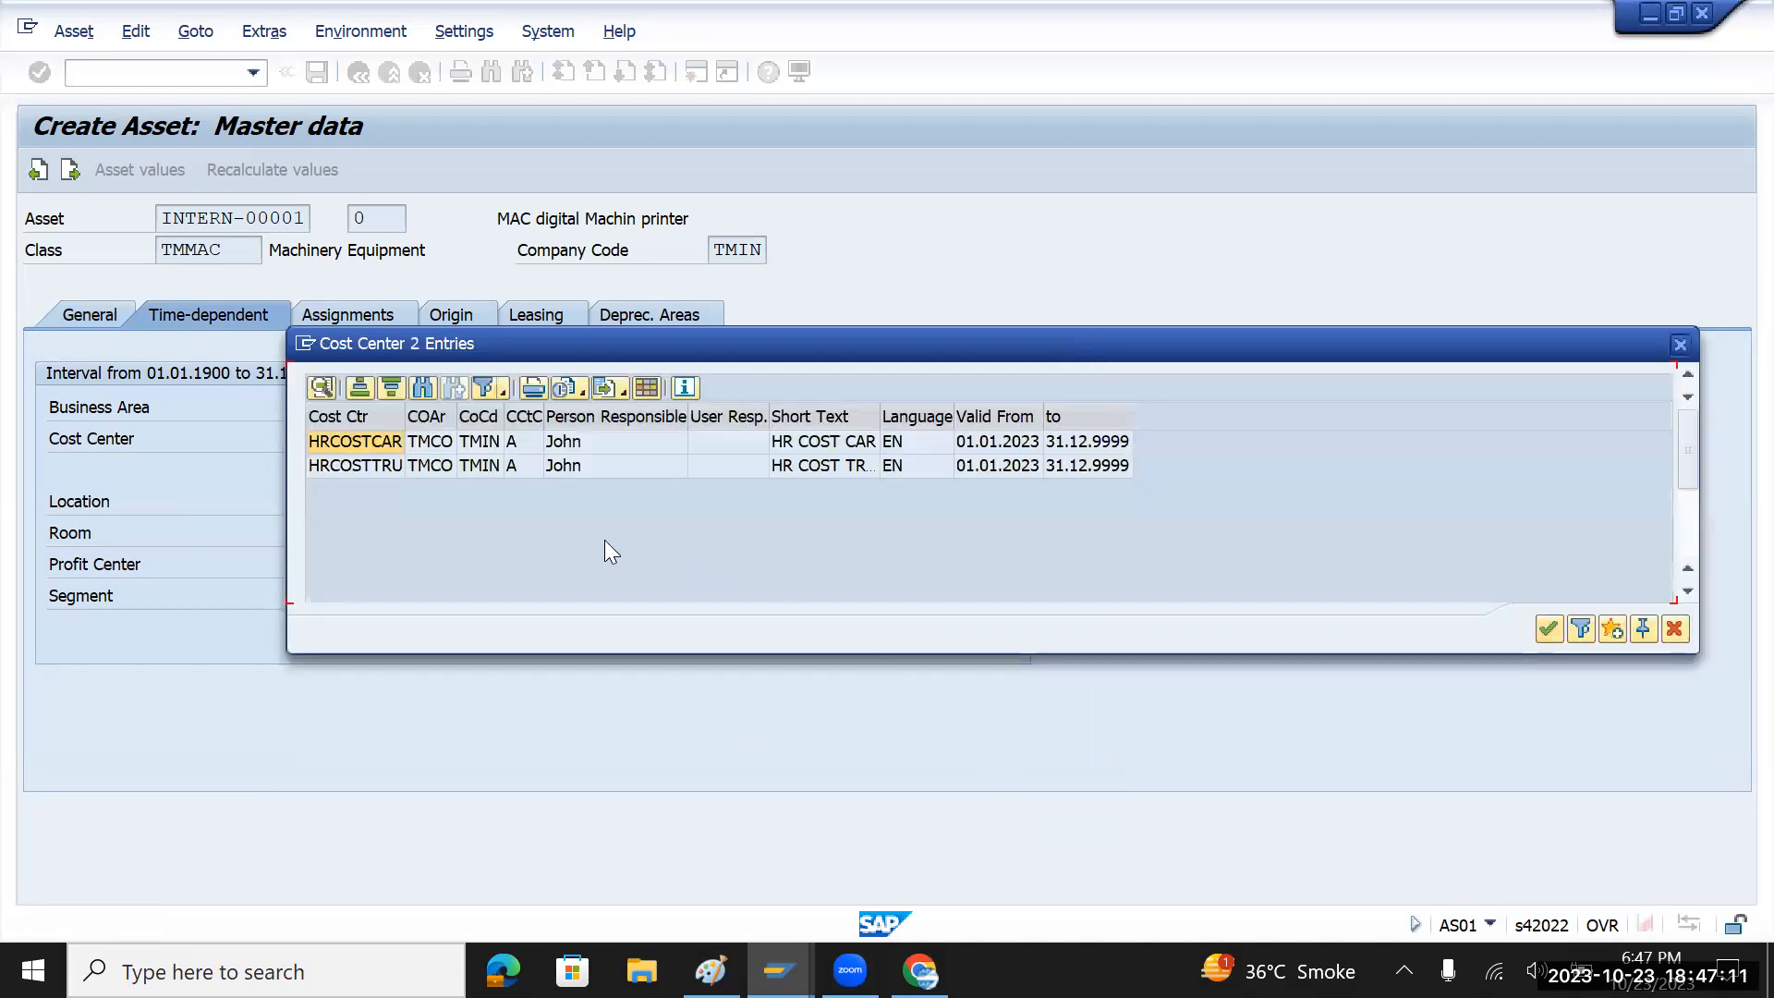
pyautogui.doubleClick(390, 441)
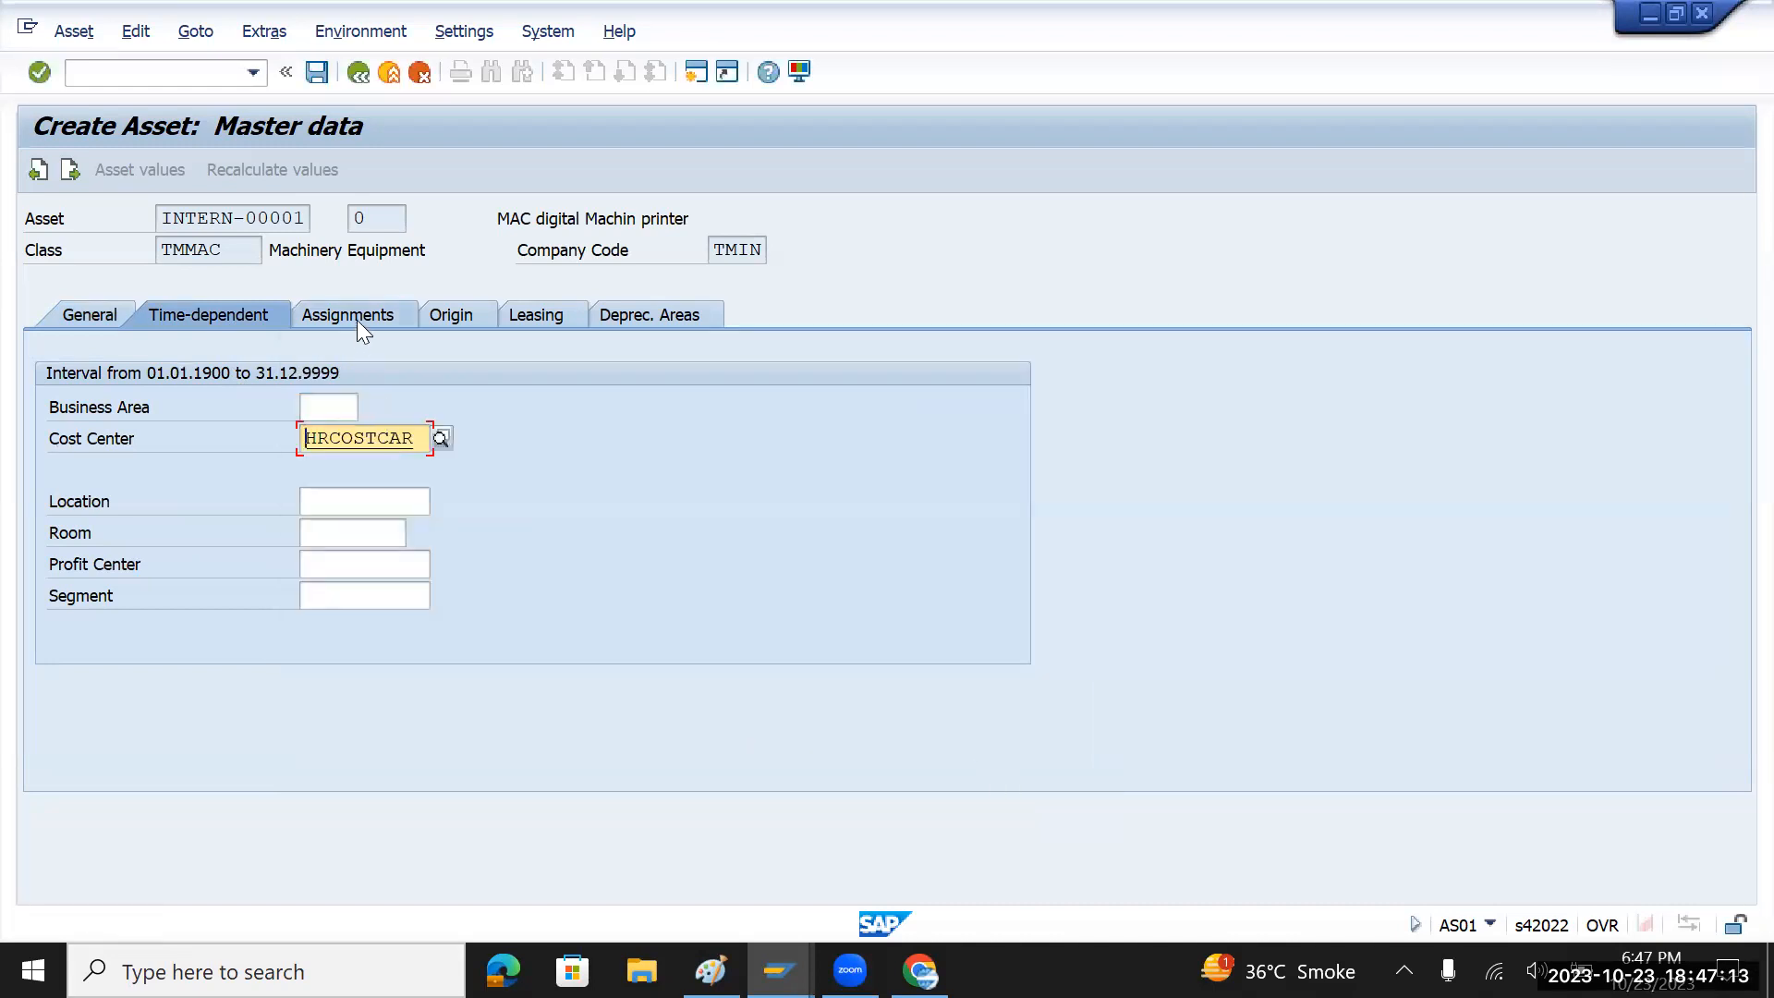
# - Check the new asset's depreciation areas and save the asset master record
pyautogui.click(628, 312)
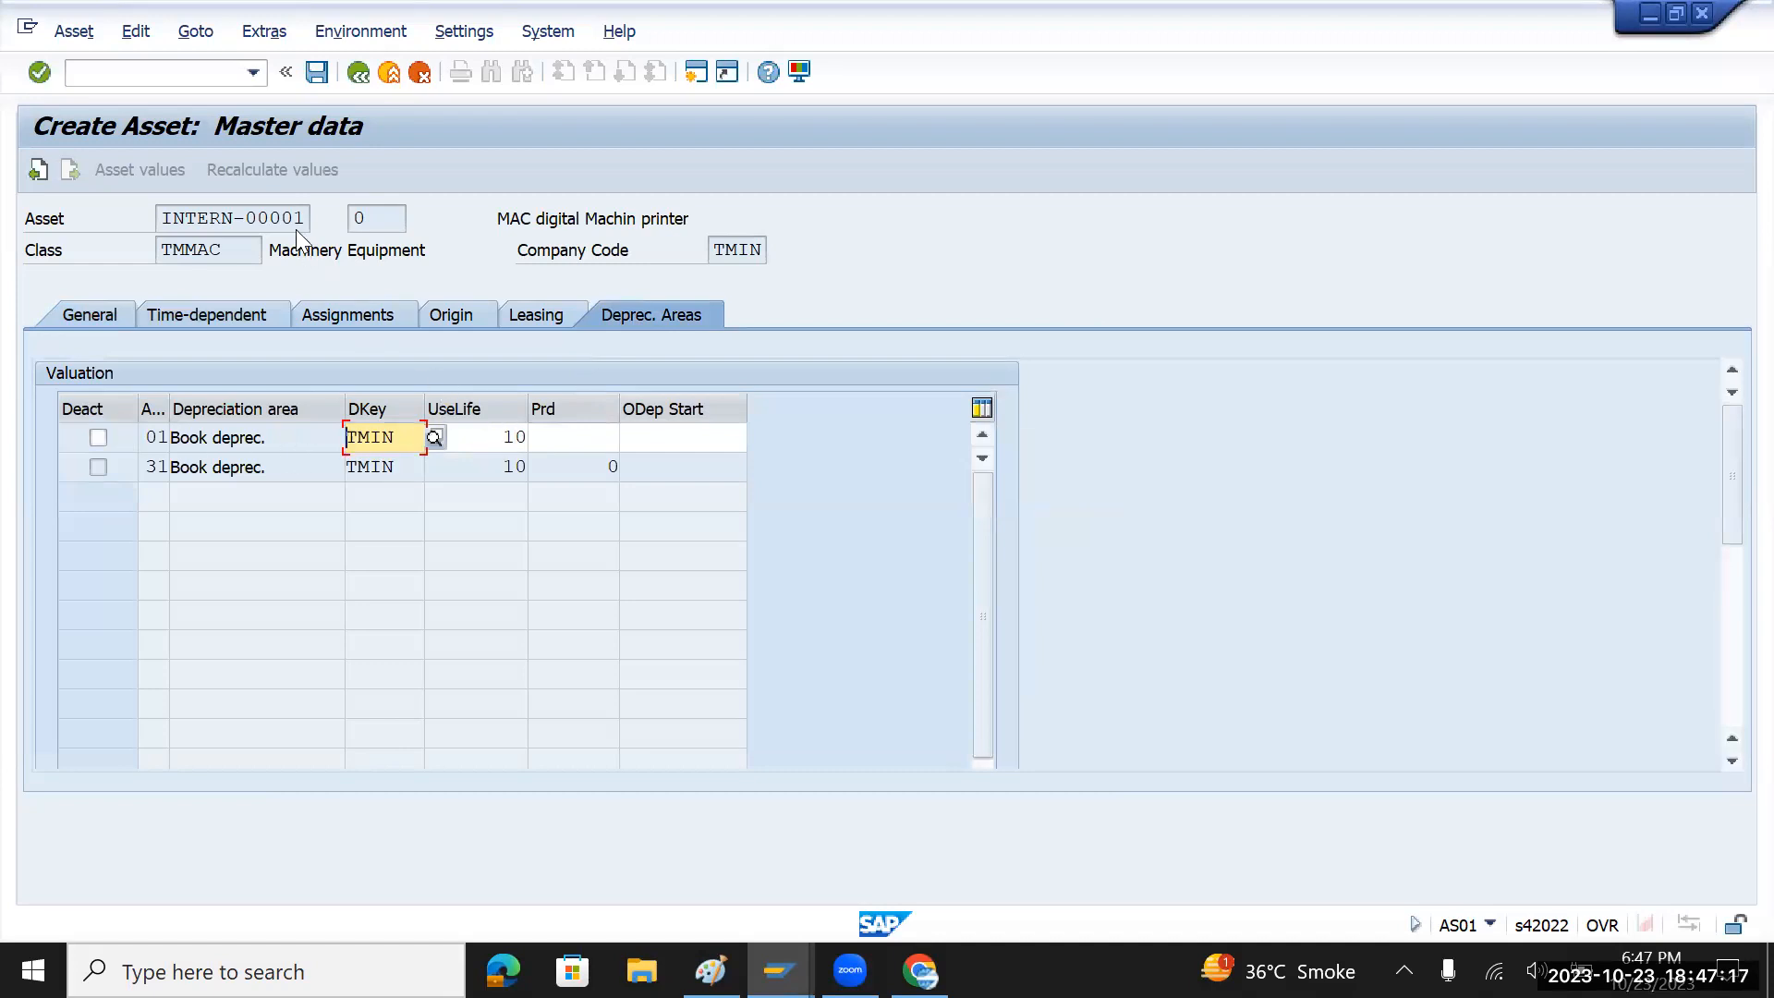
pyautogui.click(317, 72)
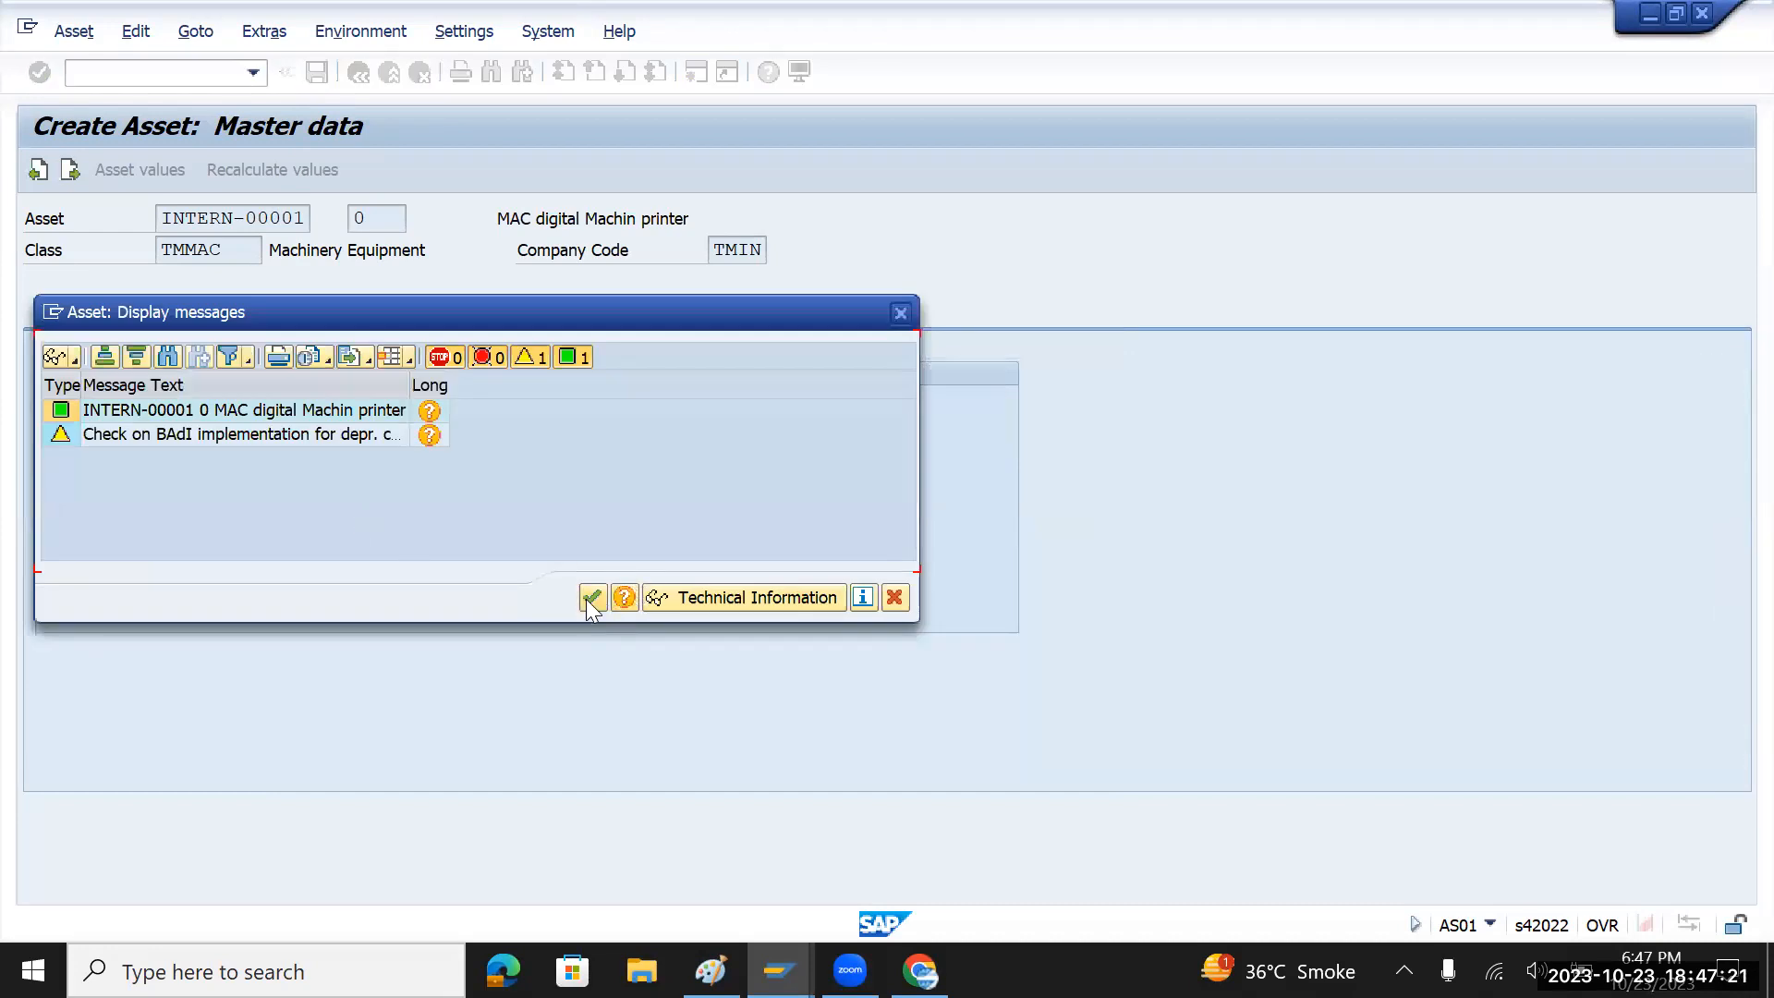
pyautogui.click(592, 598)
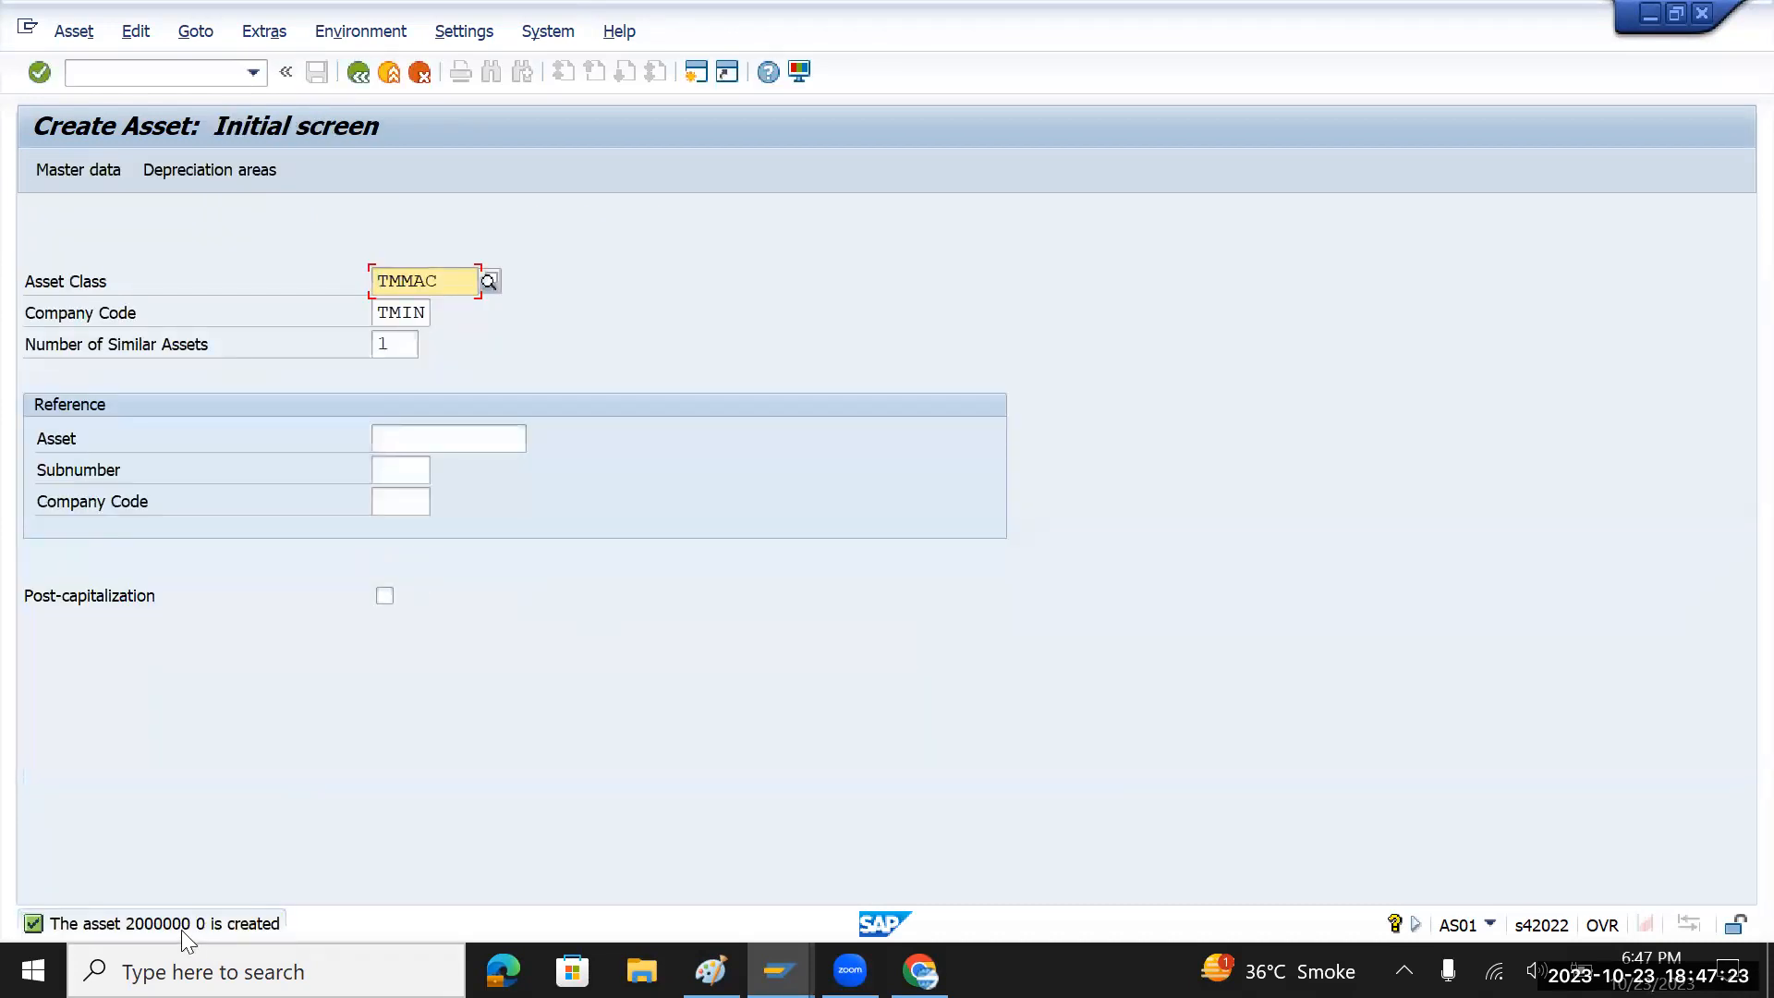
# - Leave asset creation and start transaction F-90 for an acquisition from purchase with vendor
pyautogui.click(131, 74)
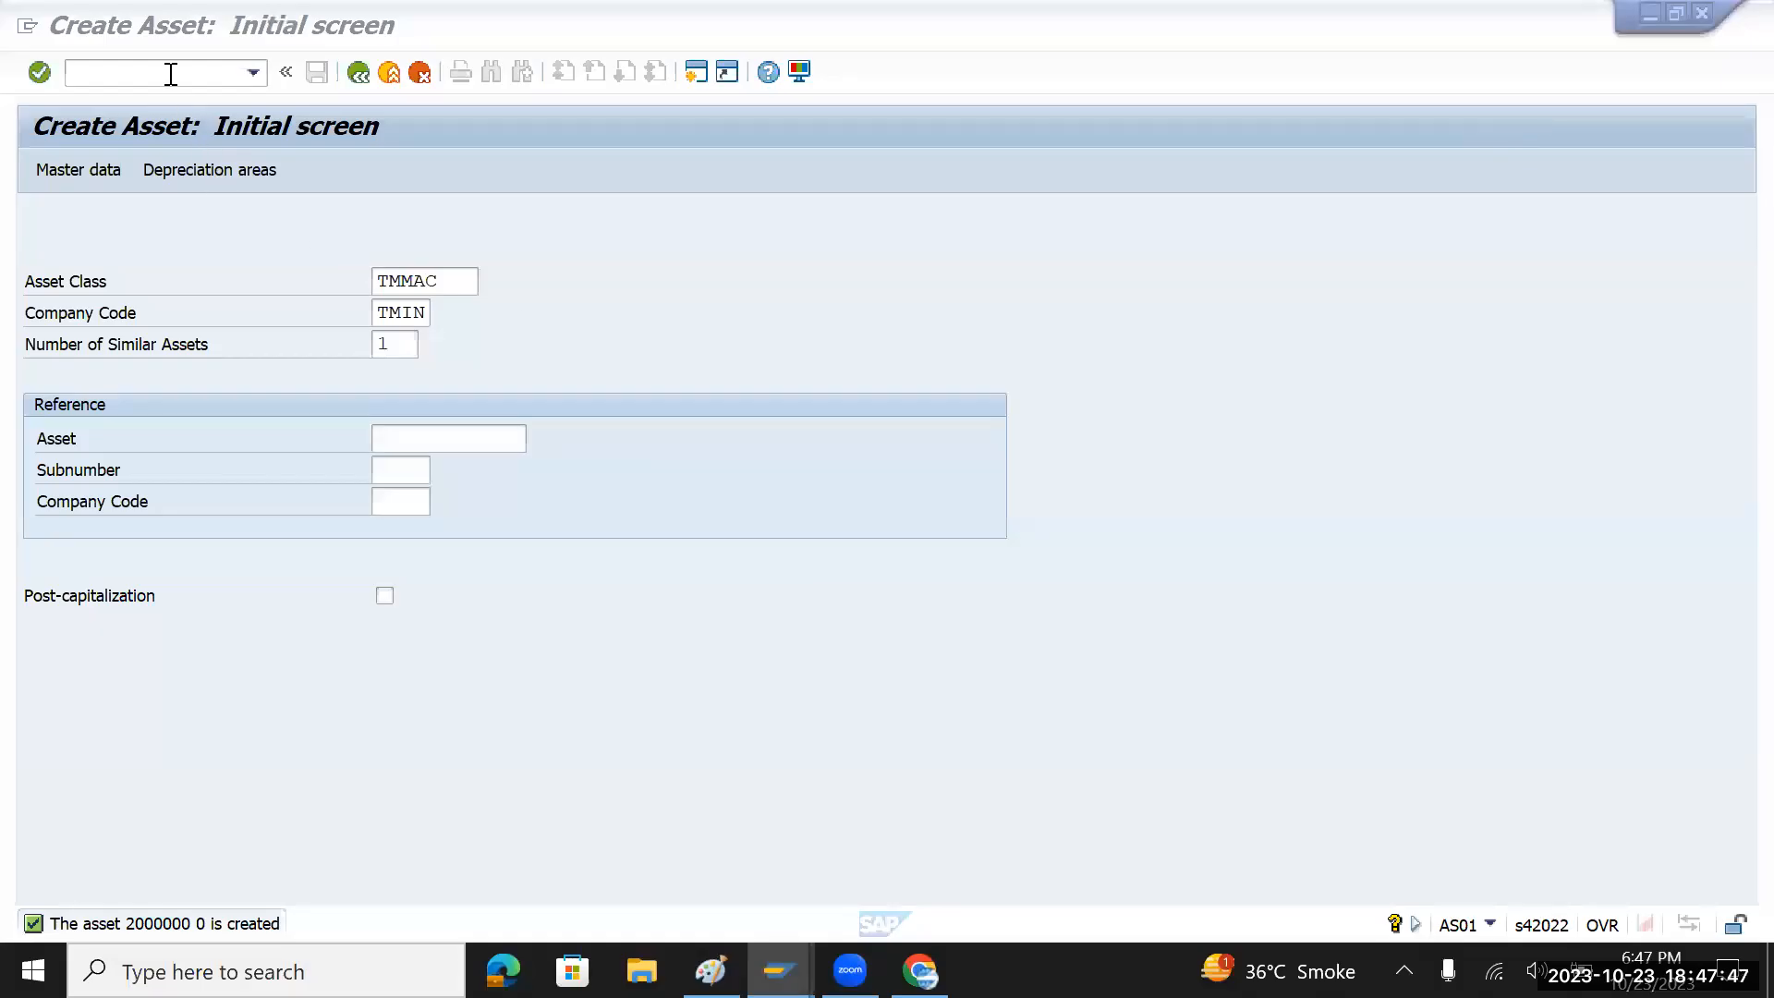
pyautogui.click(170, 73)
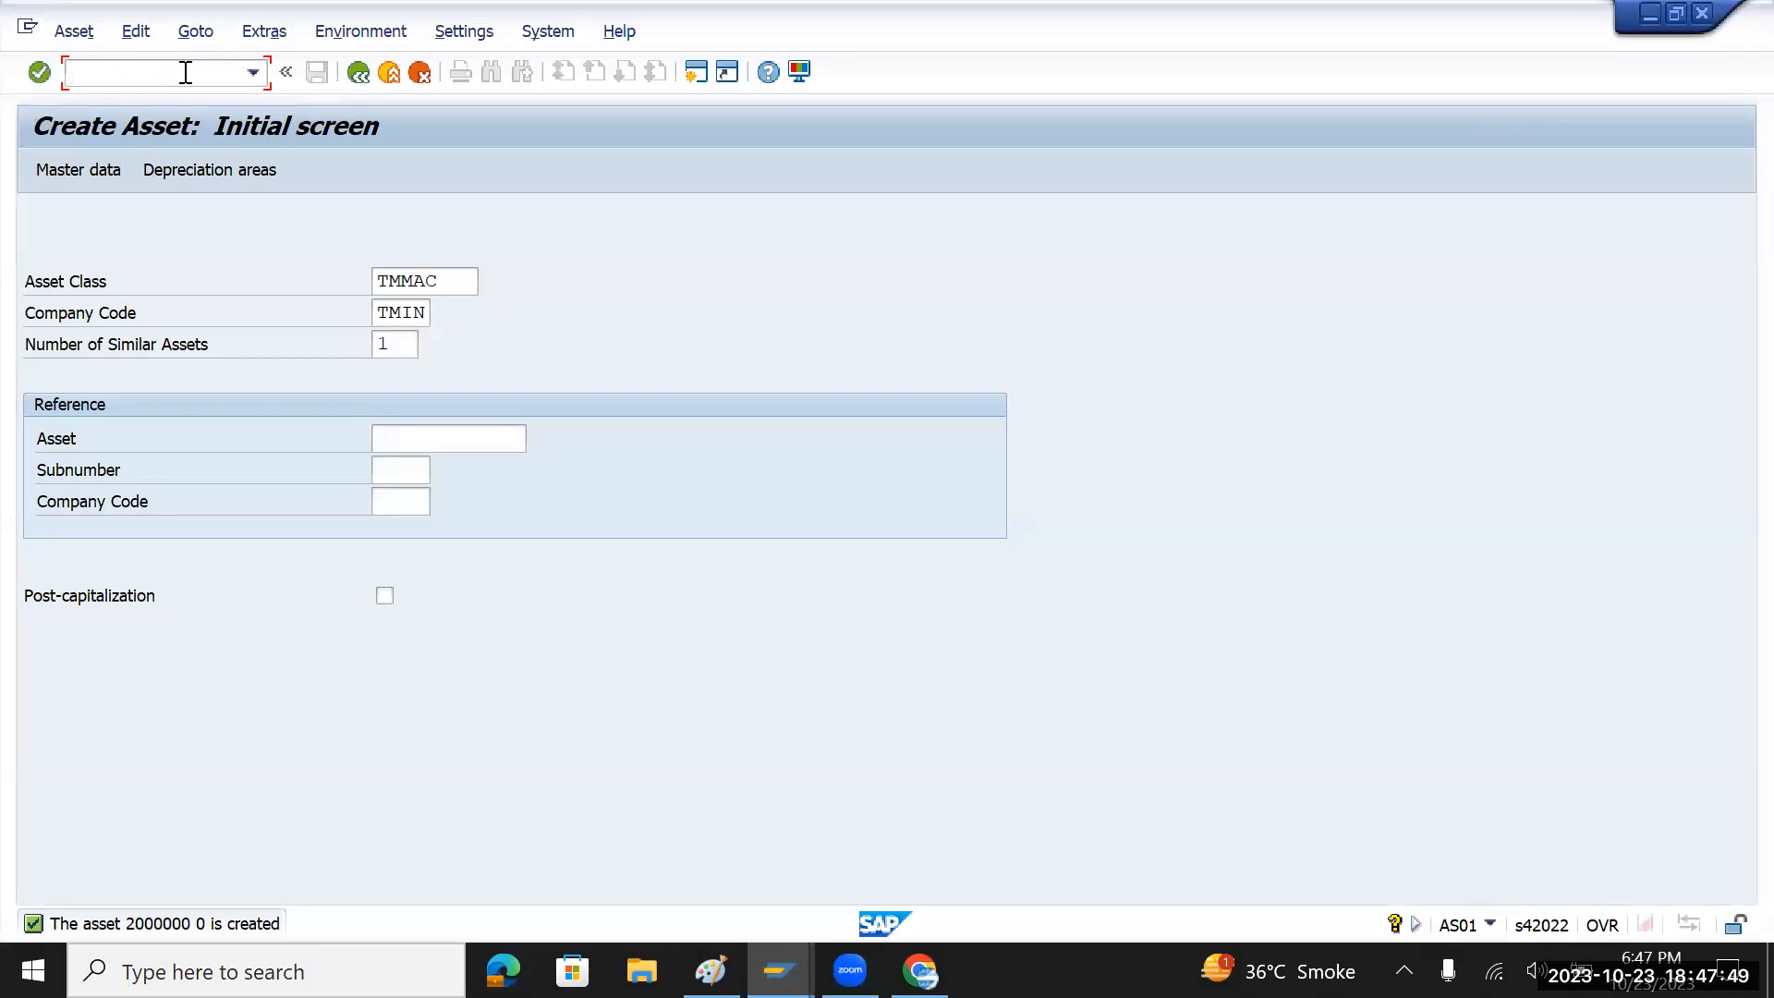
pyautogui.write('/n')
pyautogui.press('Return')
pyautogui.write('f-90')
pyautogui.press('Return')
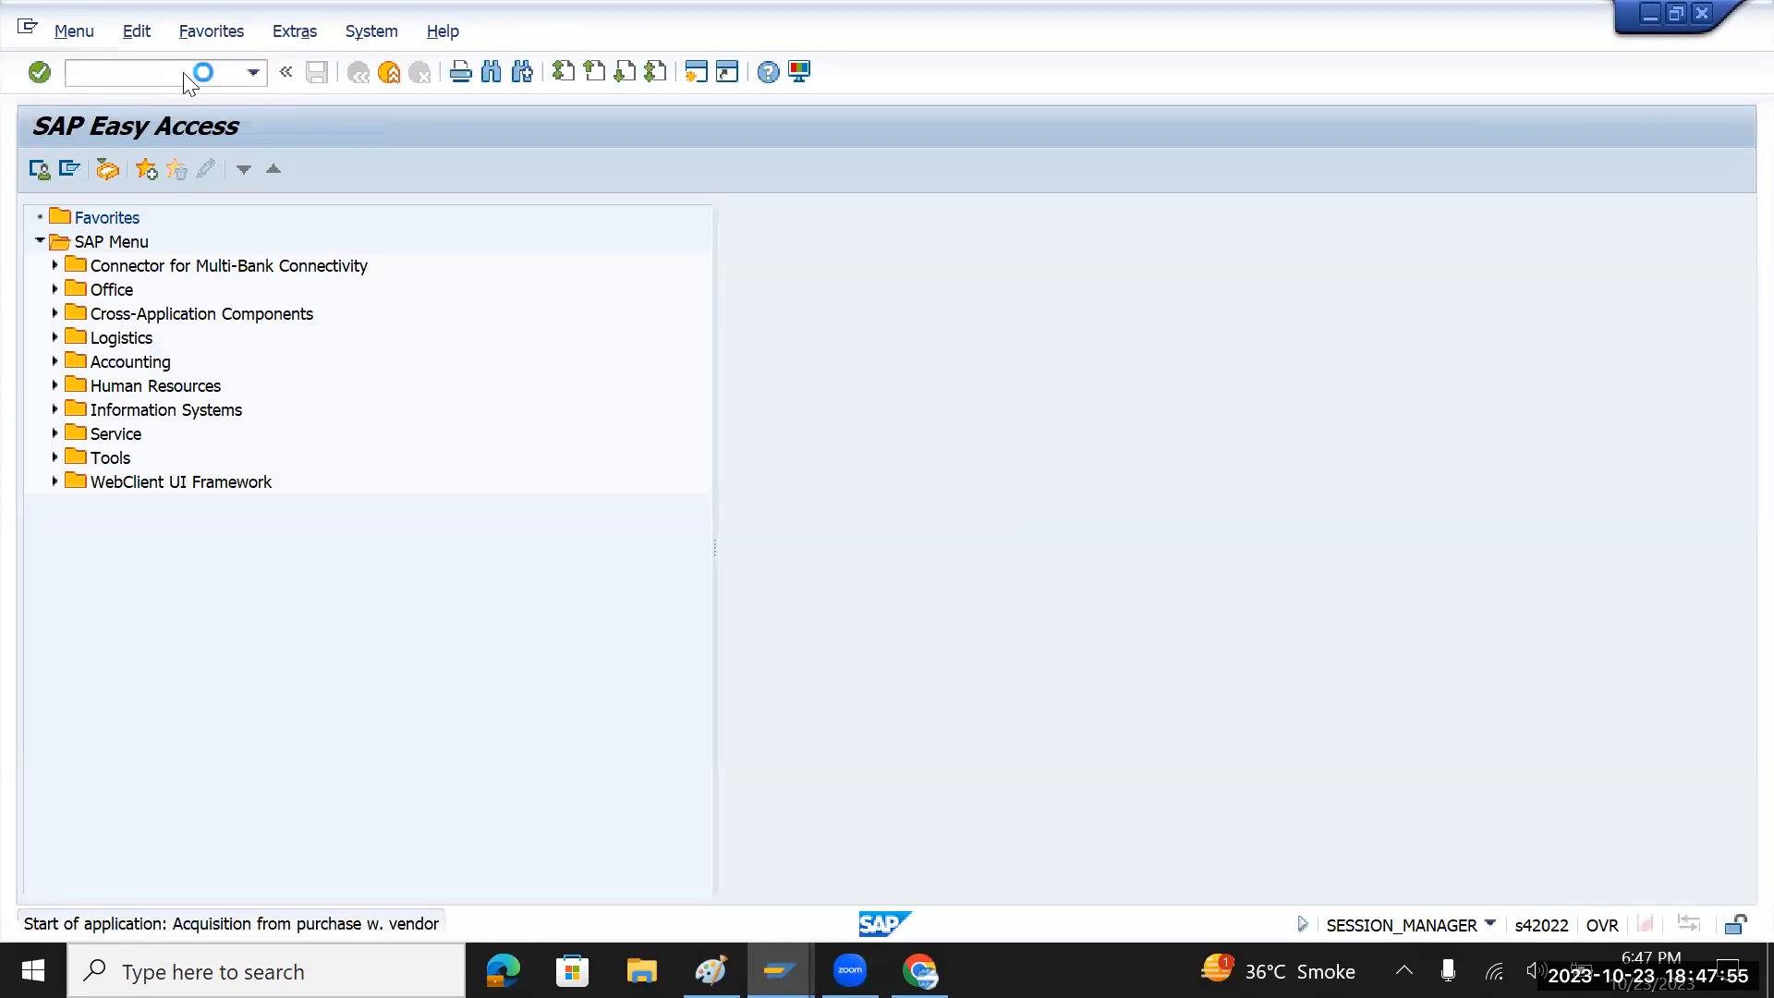
# - Set the document date to 23.10.2023 and enter Mac Printer as the reference of the acquisition document
pyautogui.moveTo(228, 256); pyautogui.dragTo(368, 245)
pyautogui.click(280, 222)
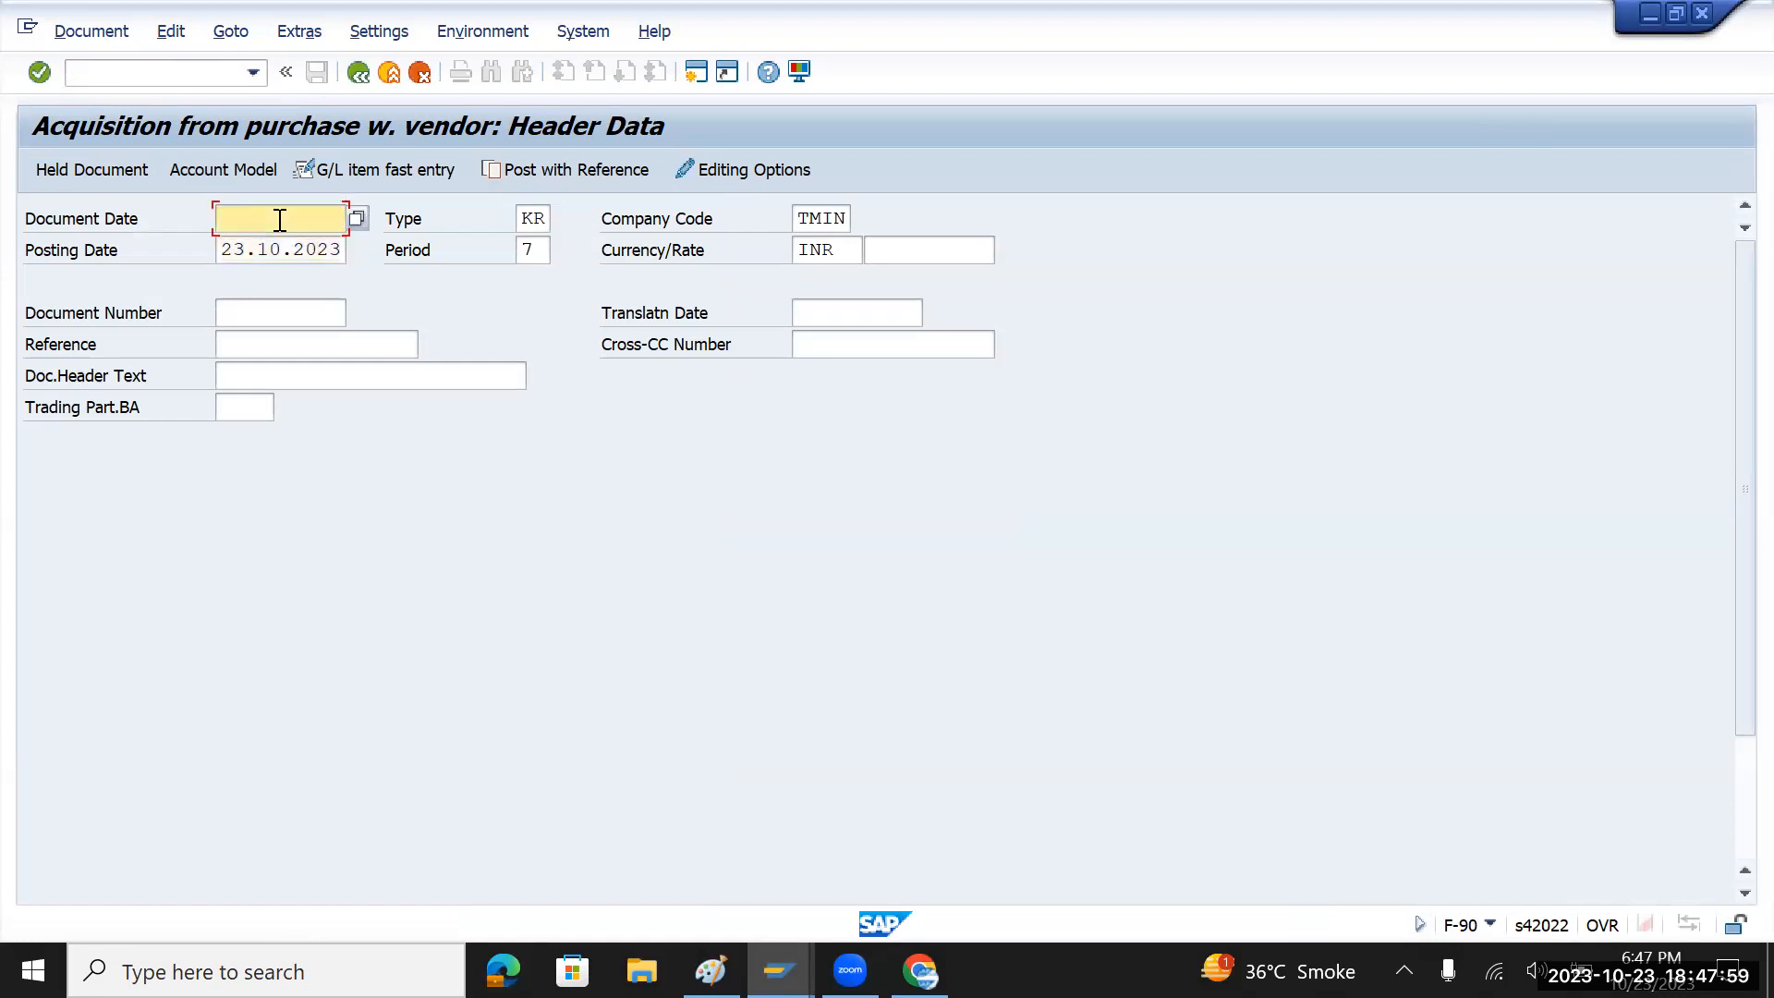
pyautogui.hotkey('ctrl', 'v')
pyautogui.click(248, 344)
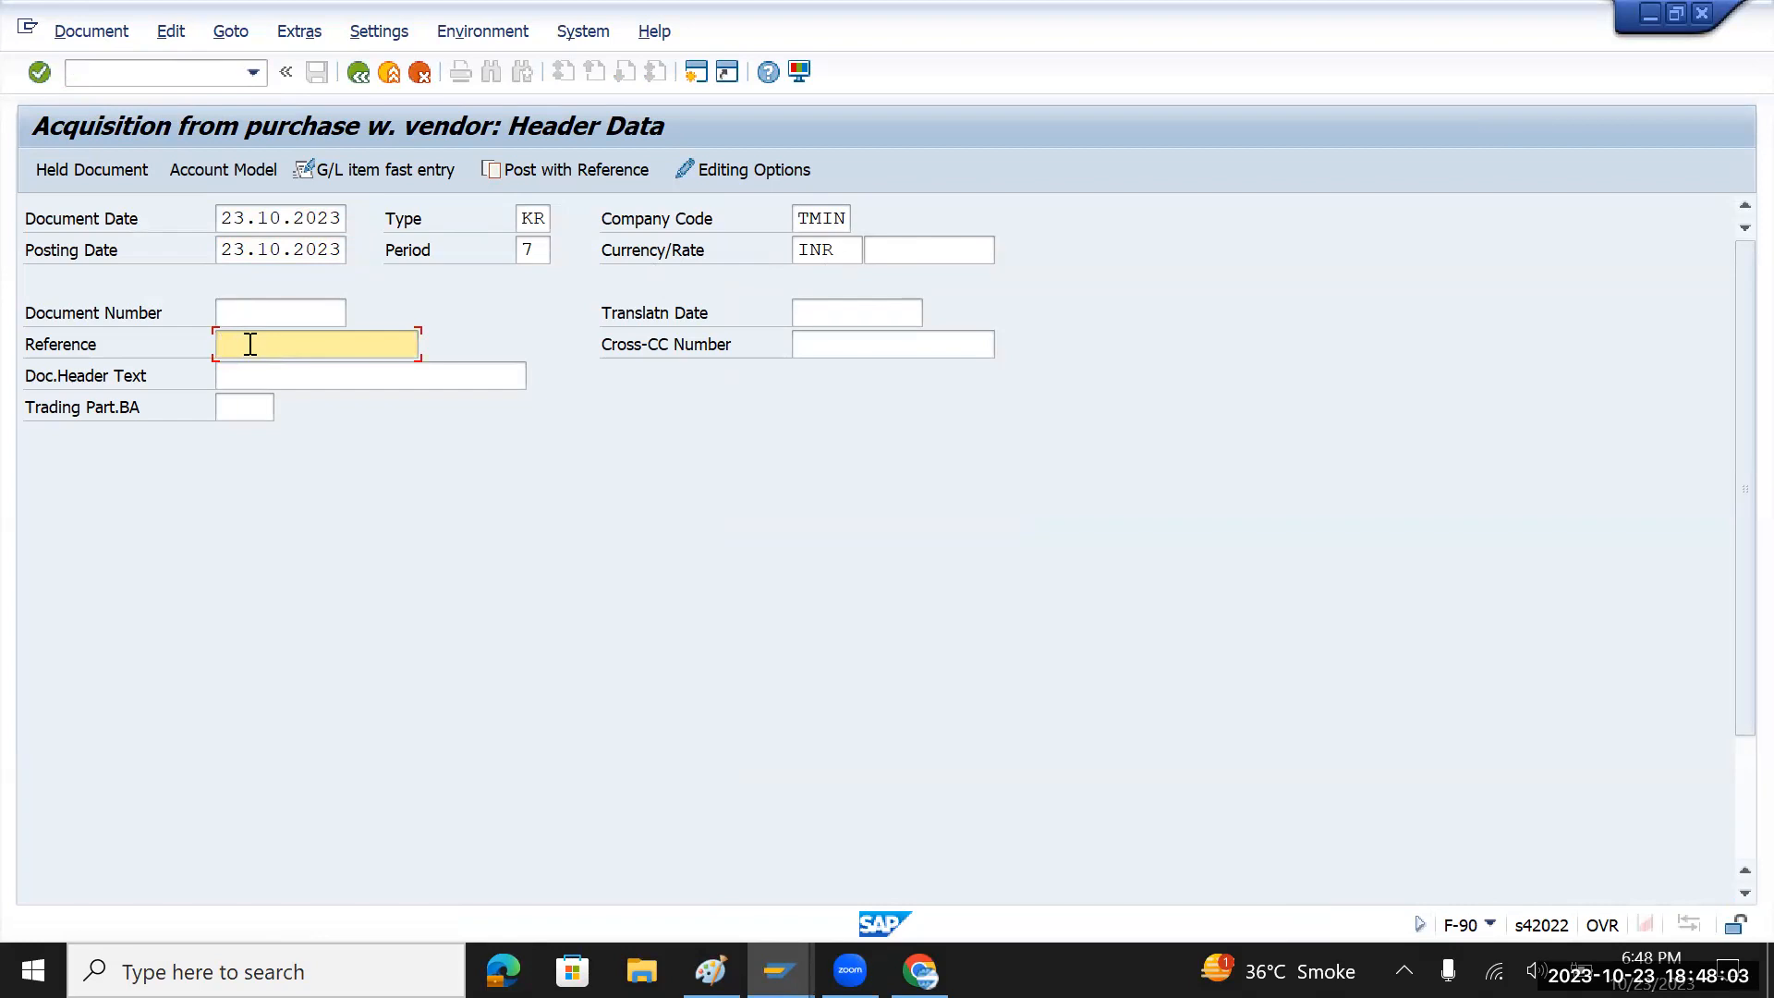
pyautogui.write('Mac Printer')
# - Reuse the reference text for the document header text and extend it to Mac Printer 001
pyautogui.click(249, 371)
pyautogui.moveTo(353, 343); pyautogui.dragTo(184, 355)
pyautogui.hotkey('ctrl', 'c')
pyautogui.click(274, 379)
pyautogui.hotkey('ctrl', 'v')
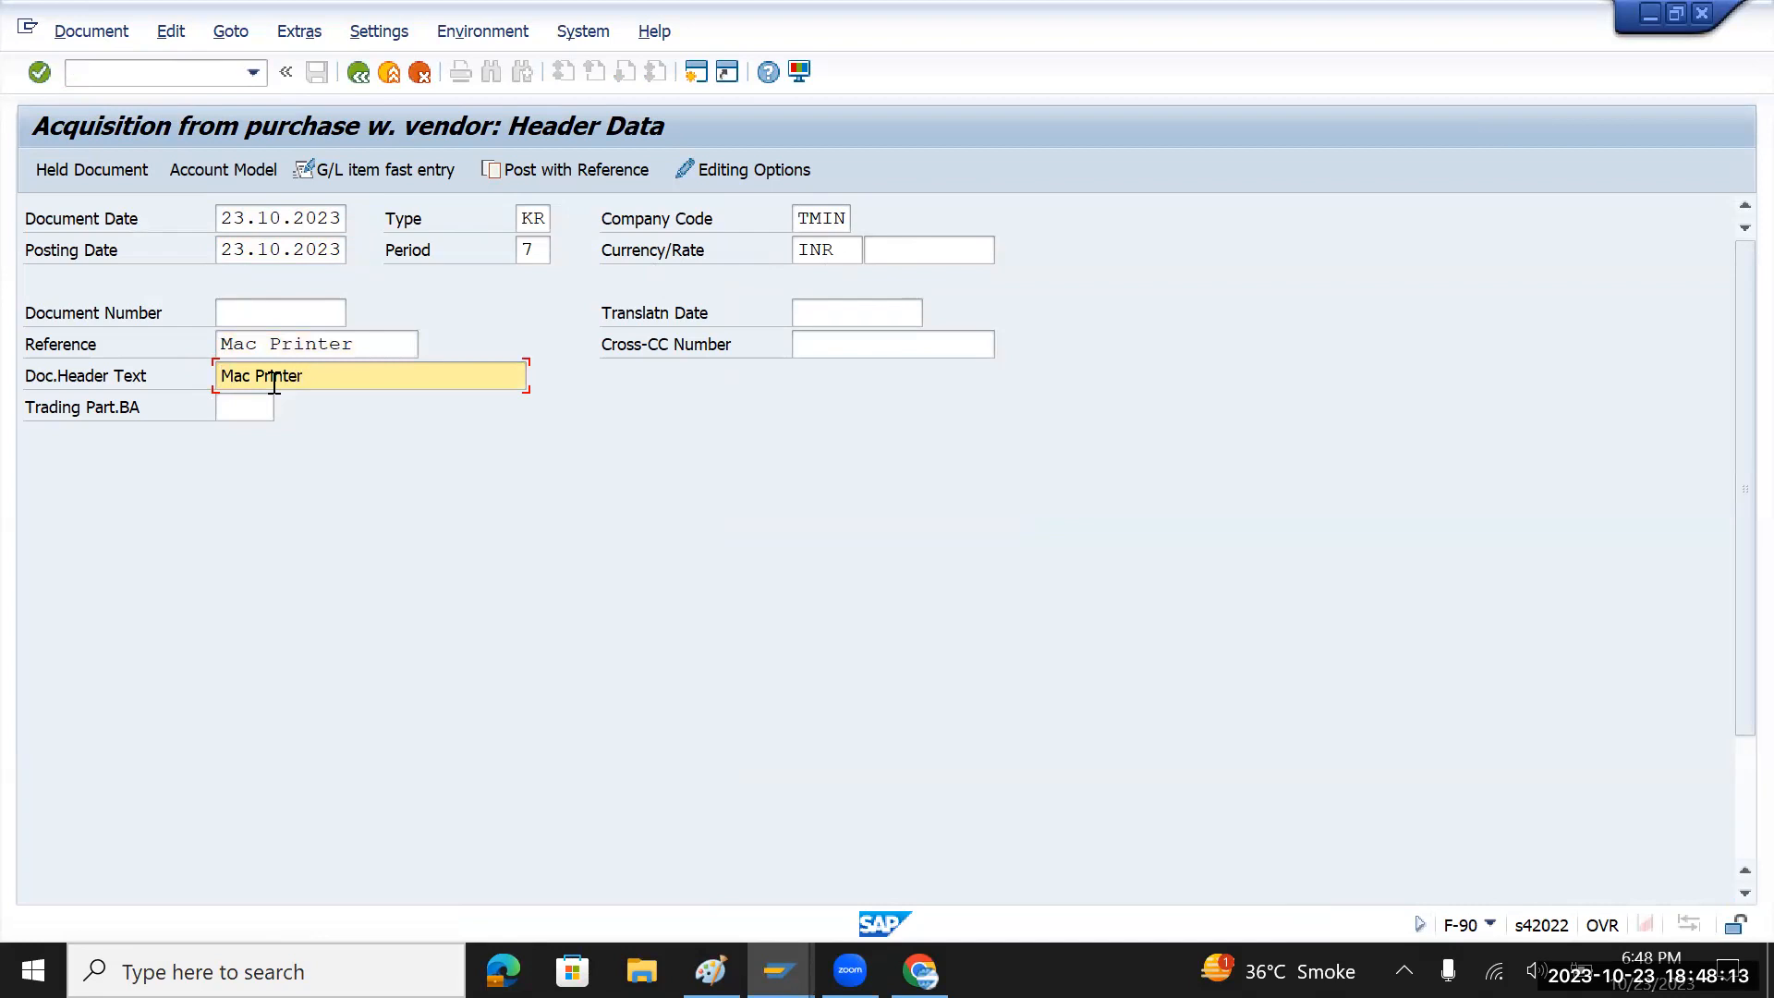
pyautogui.write('001')
# - Select Apple INC from the supplier search as the account of the first line item and continue to the vendor item
pyautogui.scroll(-3, 950, 564)
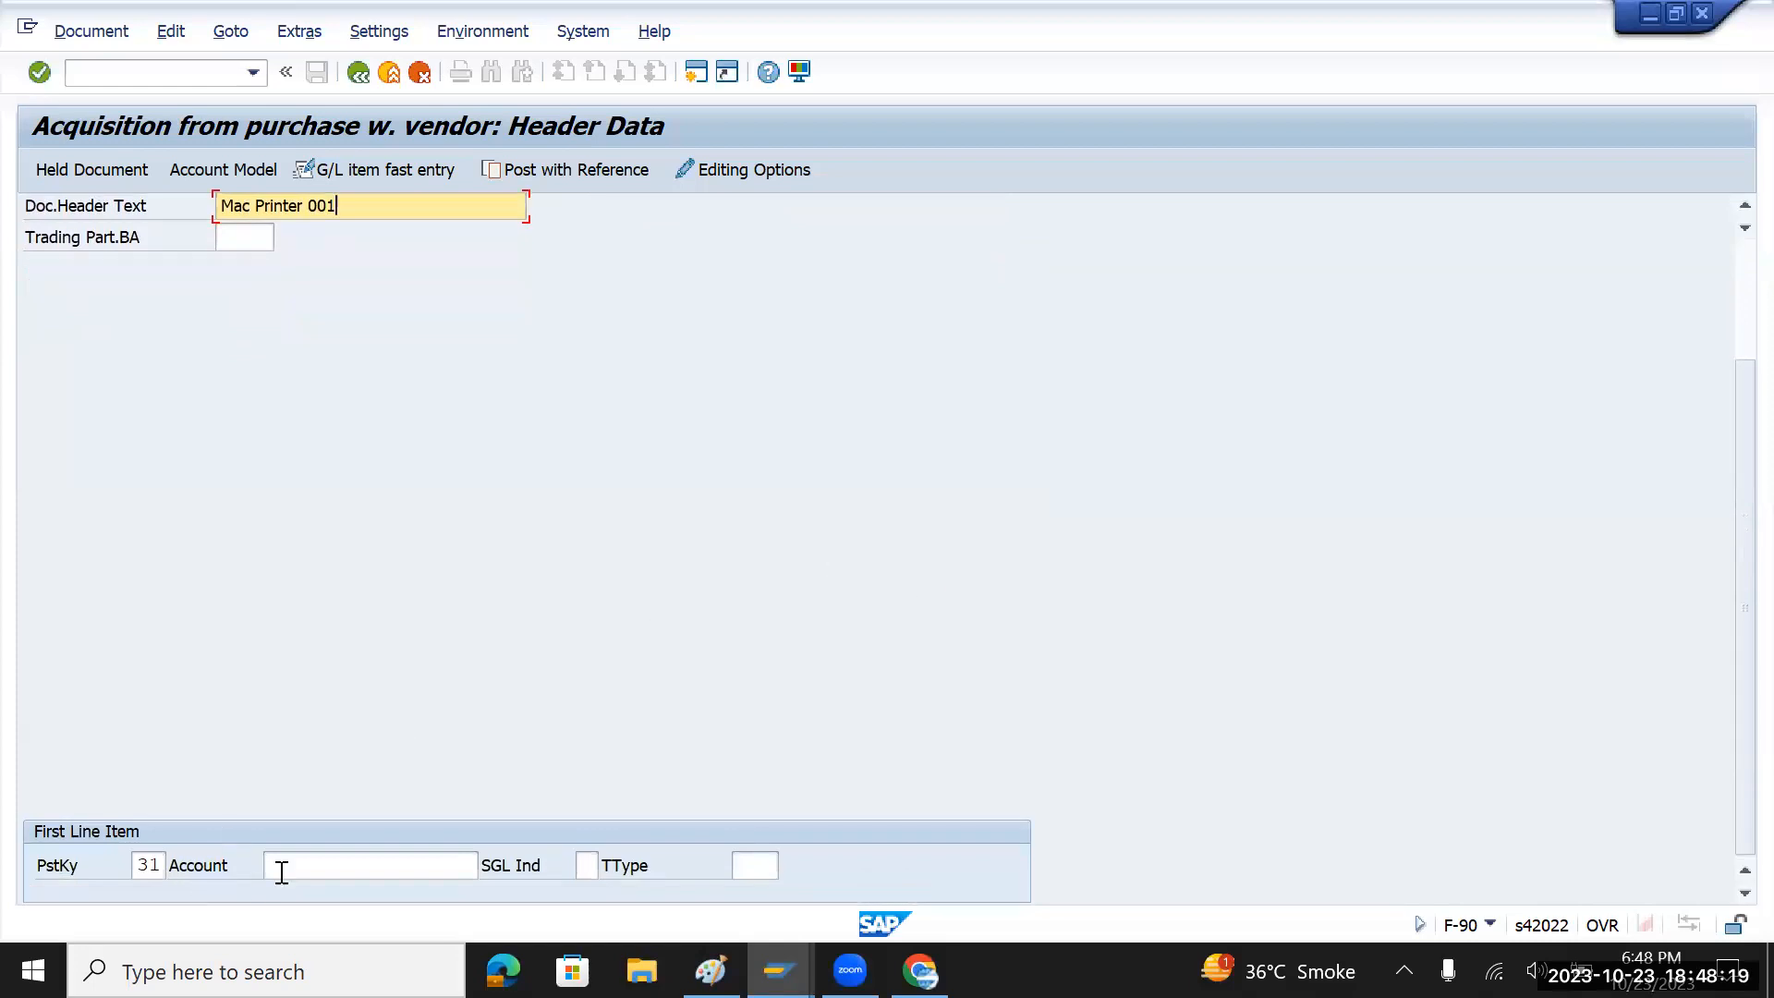
pyautogui.scroll(2, 322, 854)
pyautogui.scroll(-2, 319, 846)
pyautogui.click(408, 865)
pyautogui.click(487, 865)
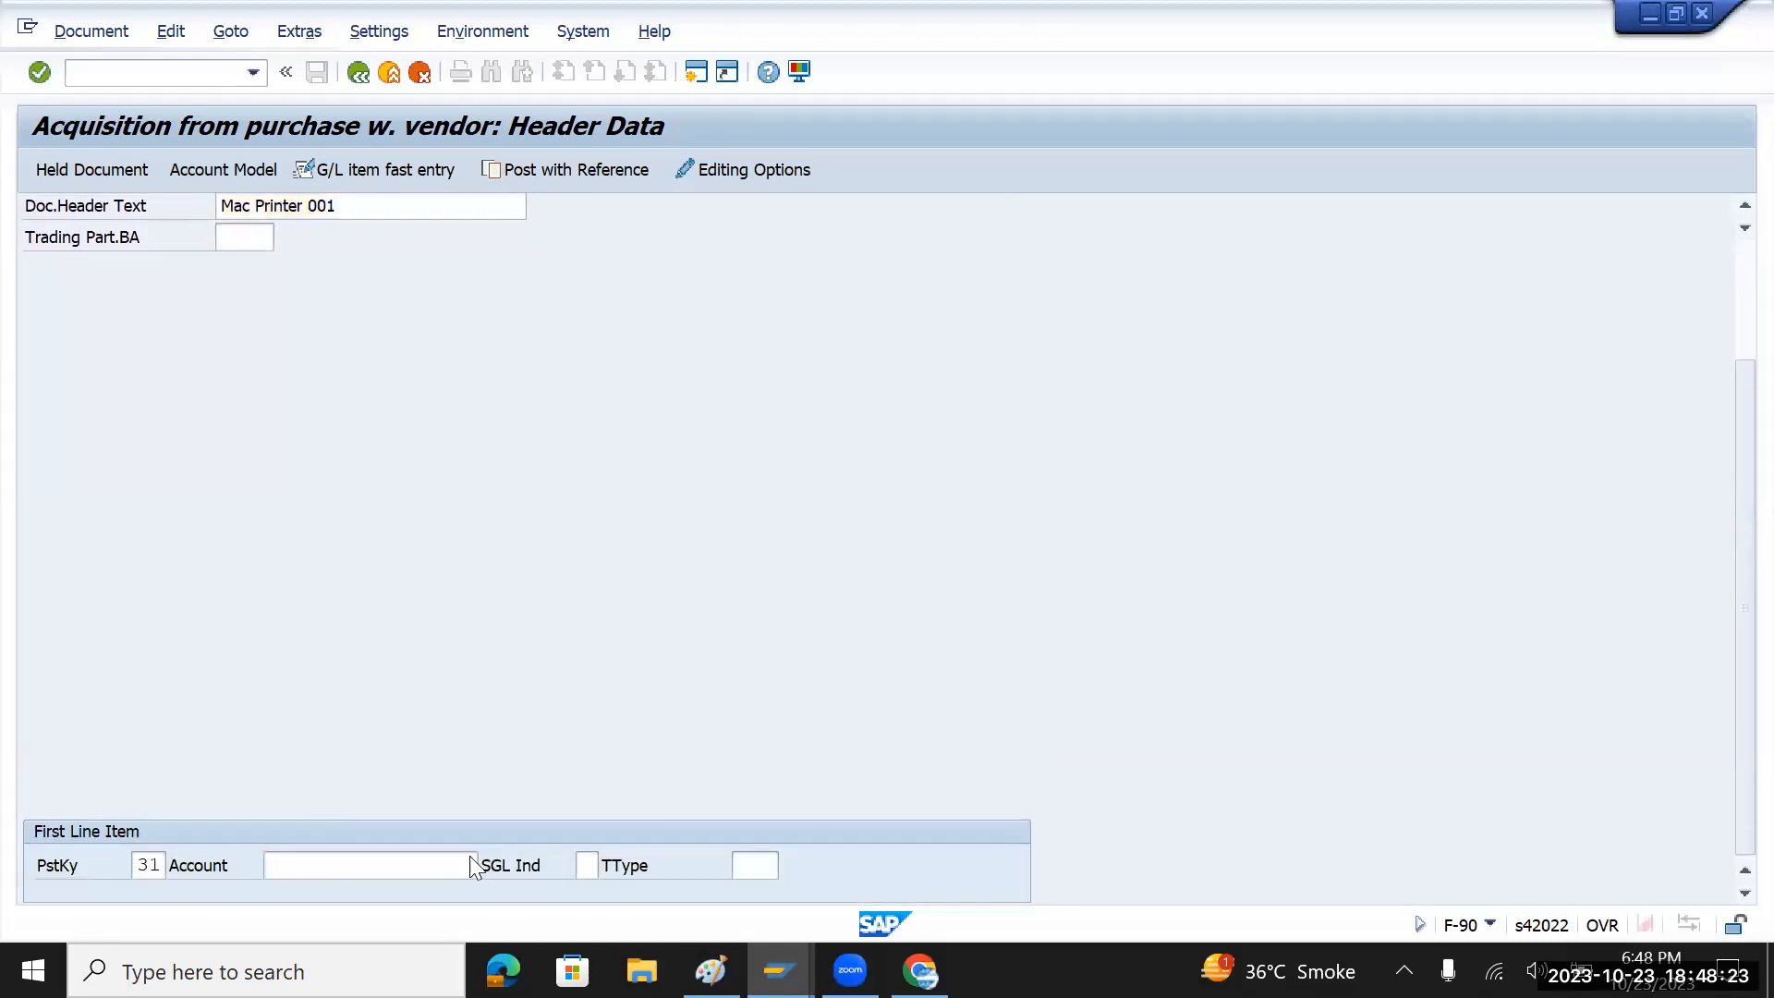
pyautogui.click(999, 918)
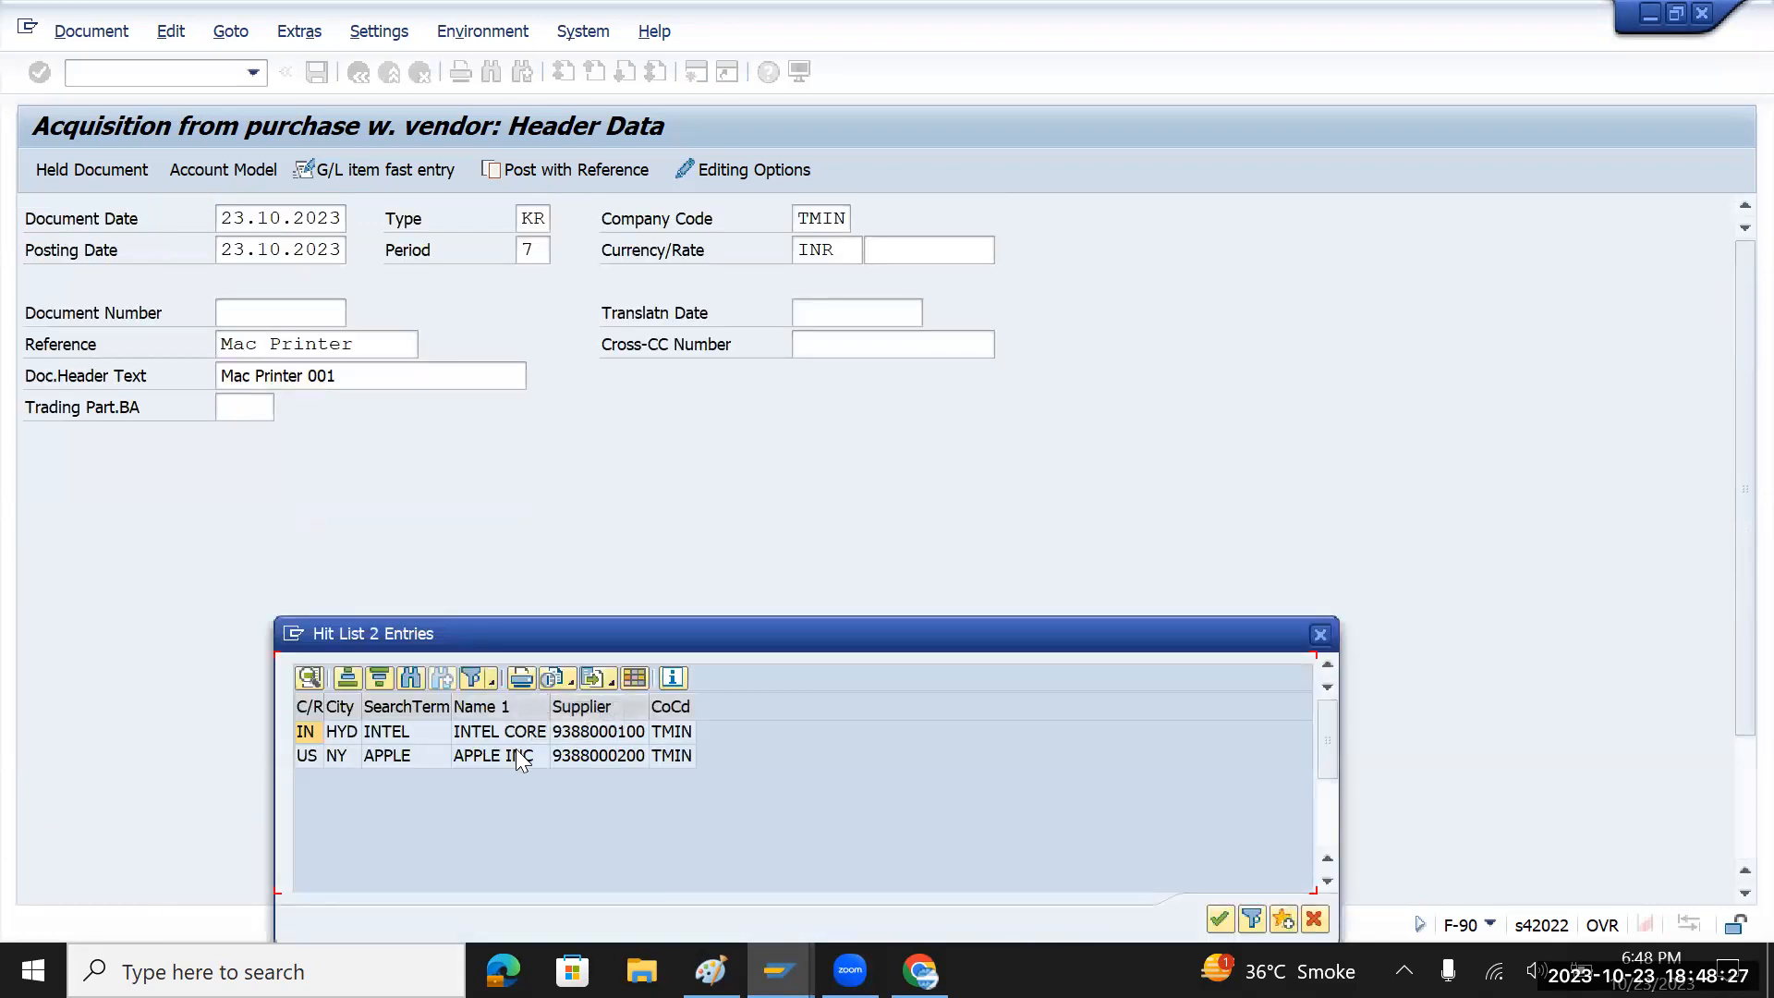
pyautogui.doubleClick(518, 755)
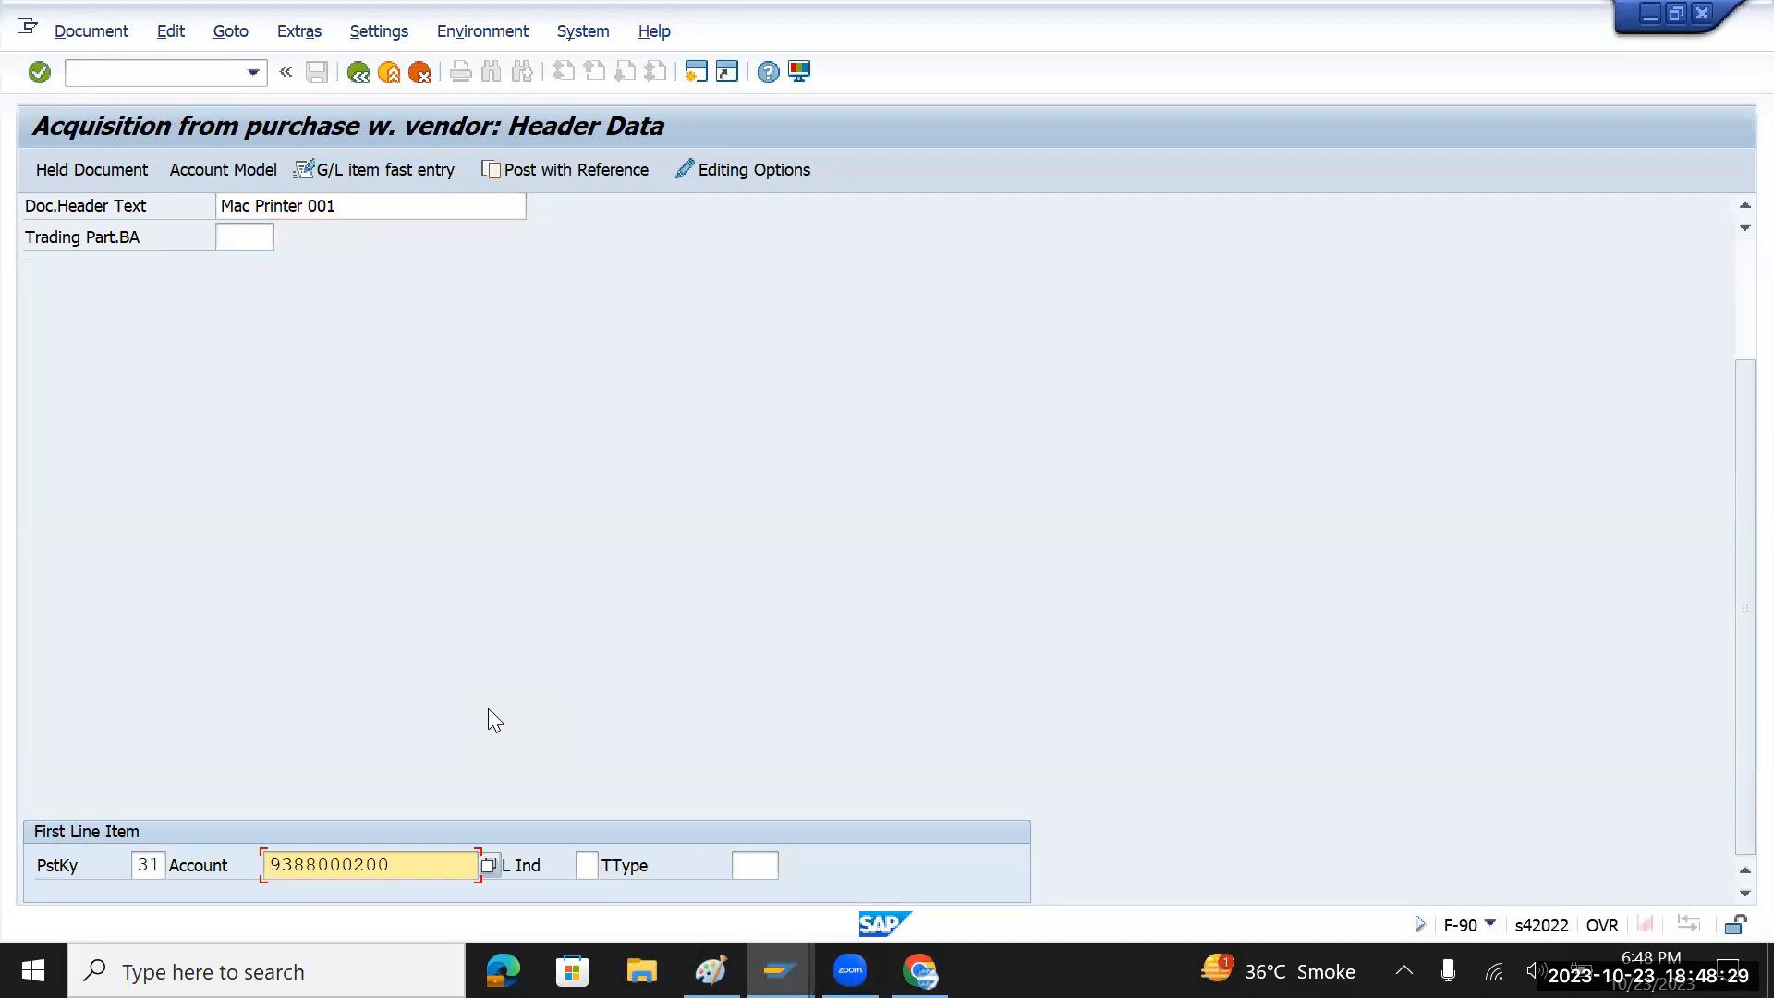
pyautogui.scroll(1, 486, 706)
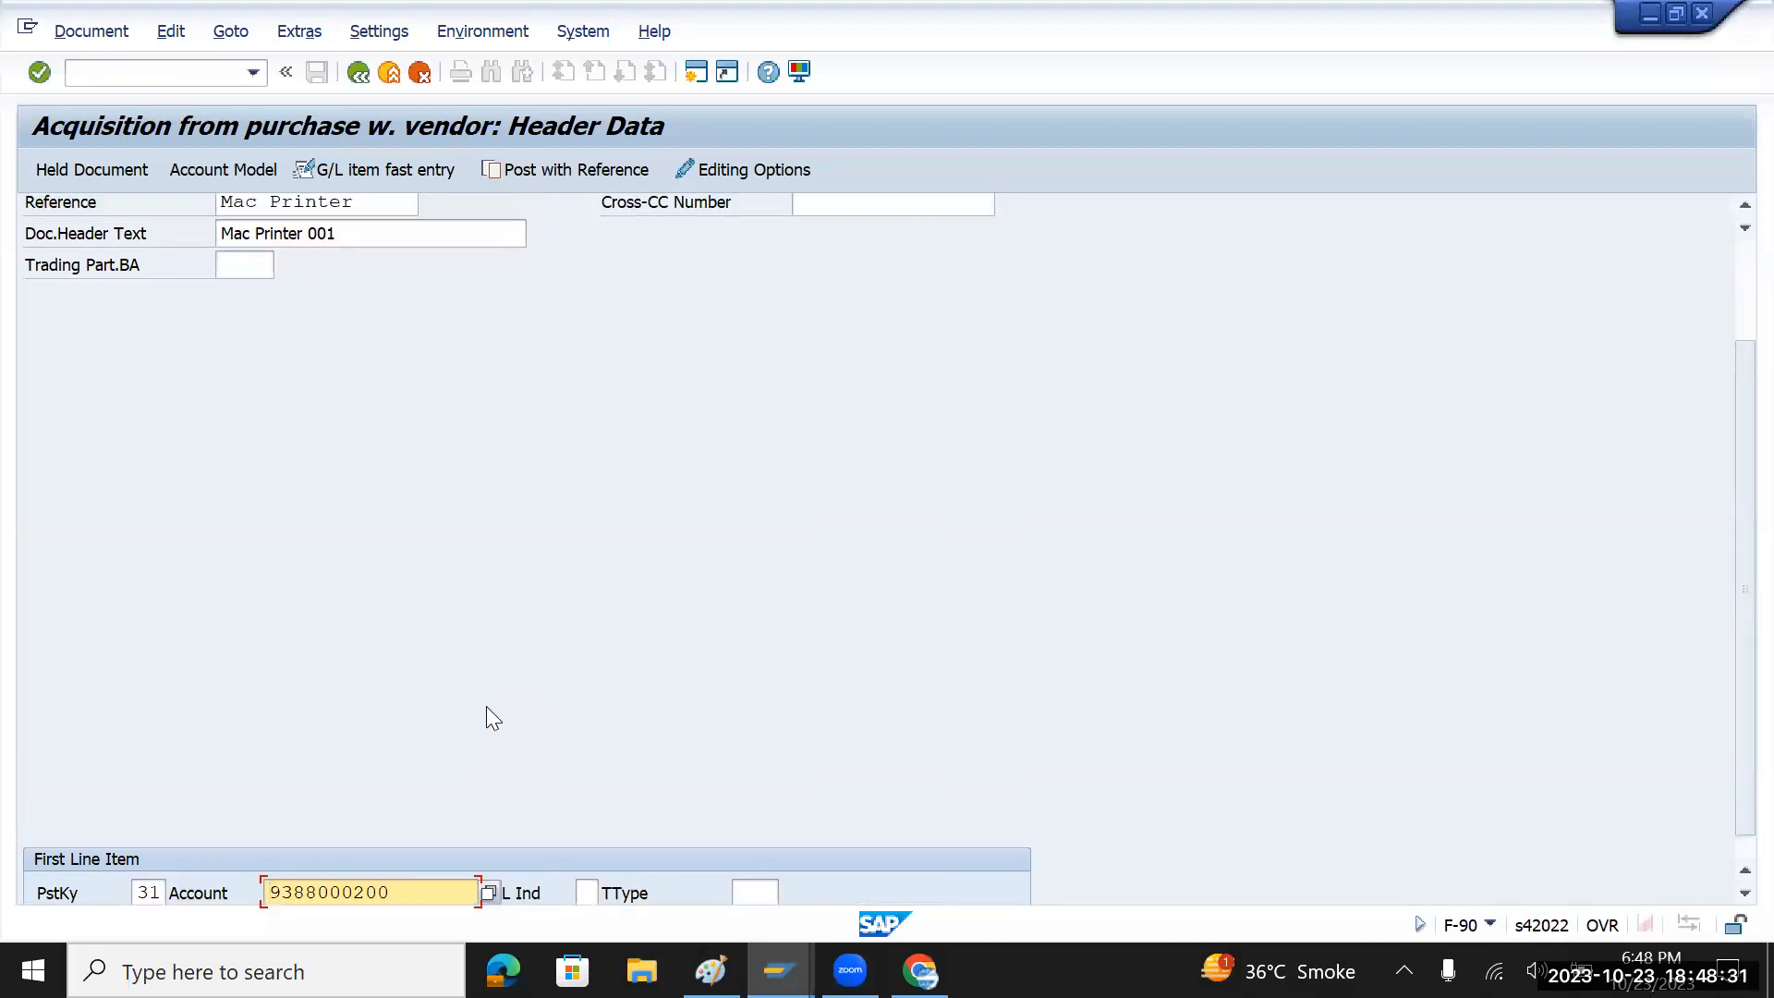
pyautogui.scroll(-1, 487, 708)
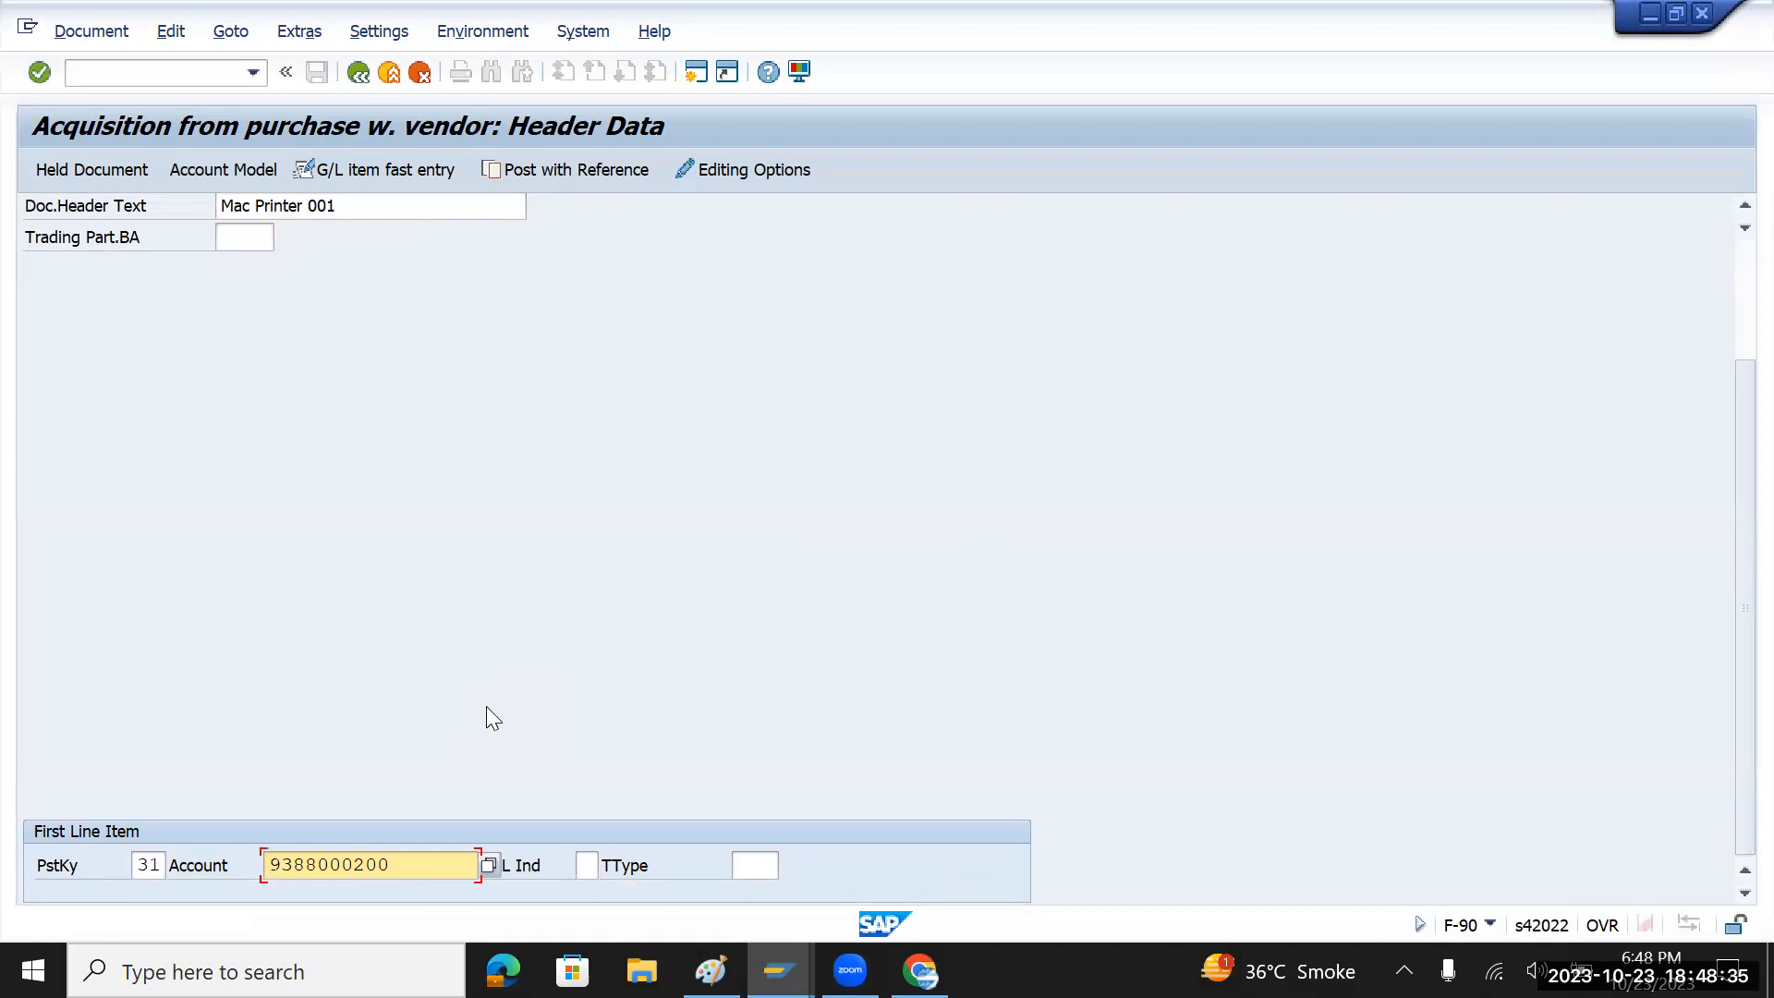
pyautogui.press('Return')
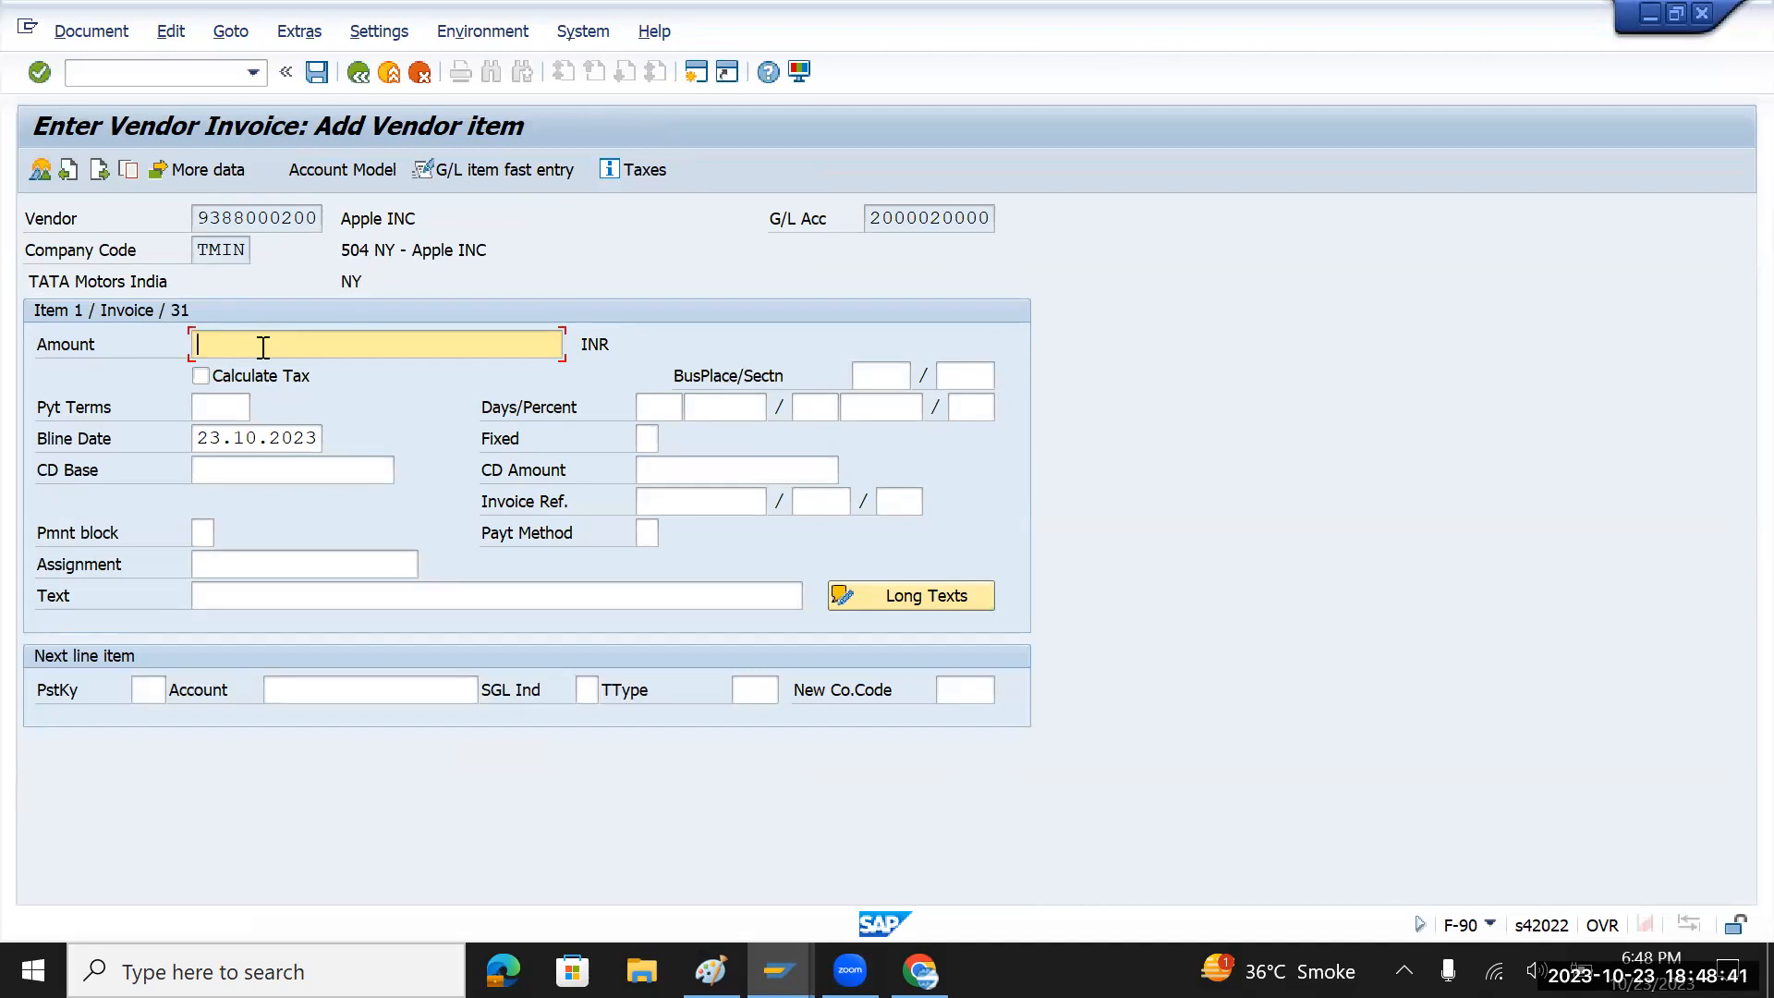
# - Enter 50000 INR as the vendor item's amount and choose posting key 40, Debit entry, for the next line item
pyautogui.write('50000')
pyautogui.click(153, 689)
pyautogui.click(177, 689)
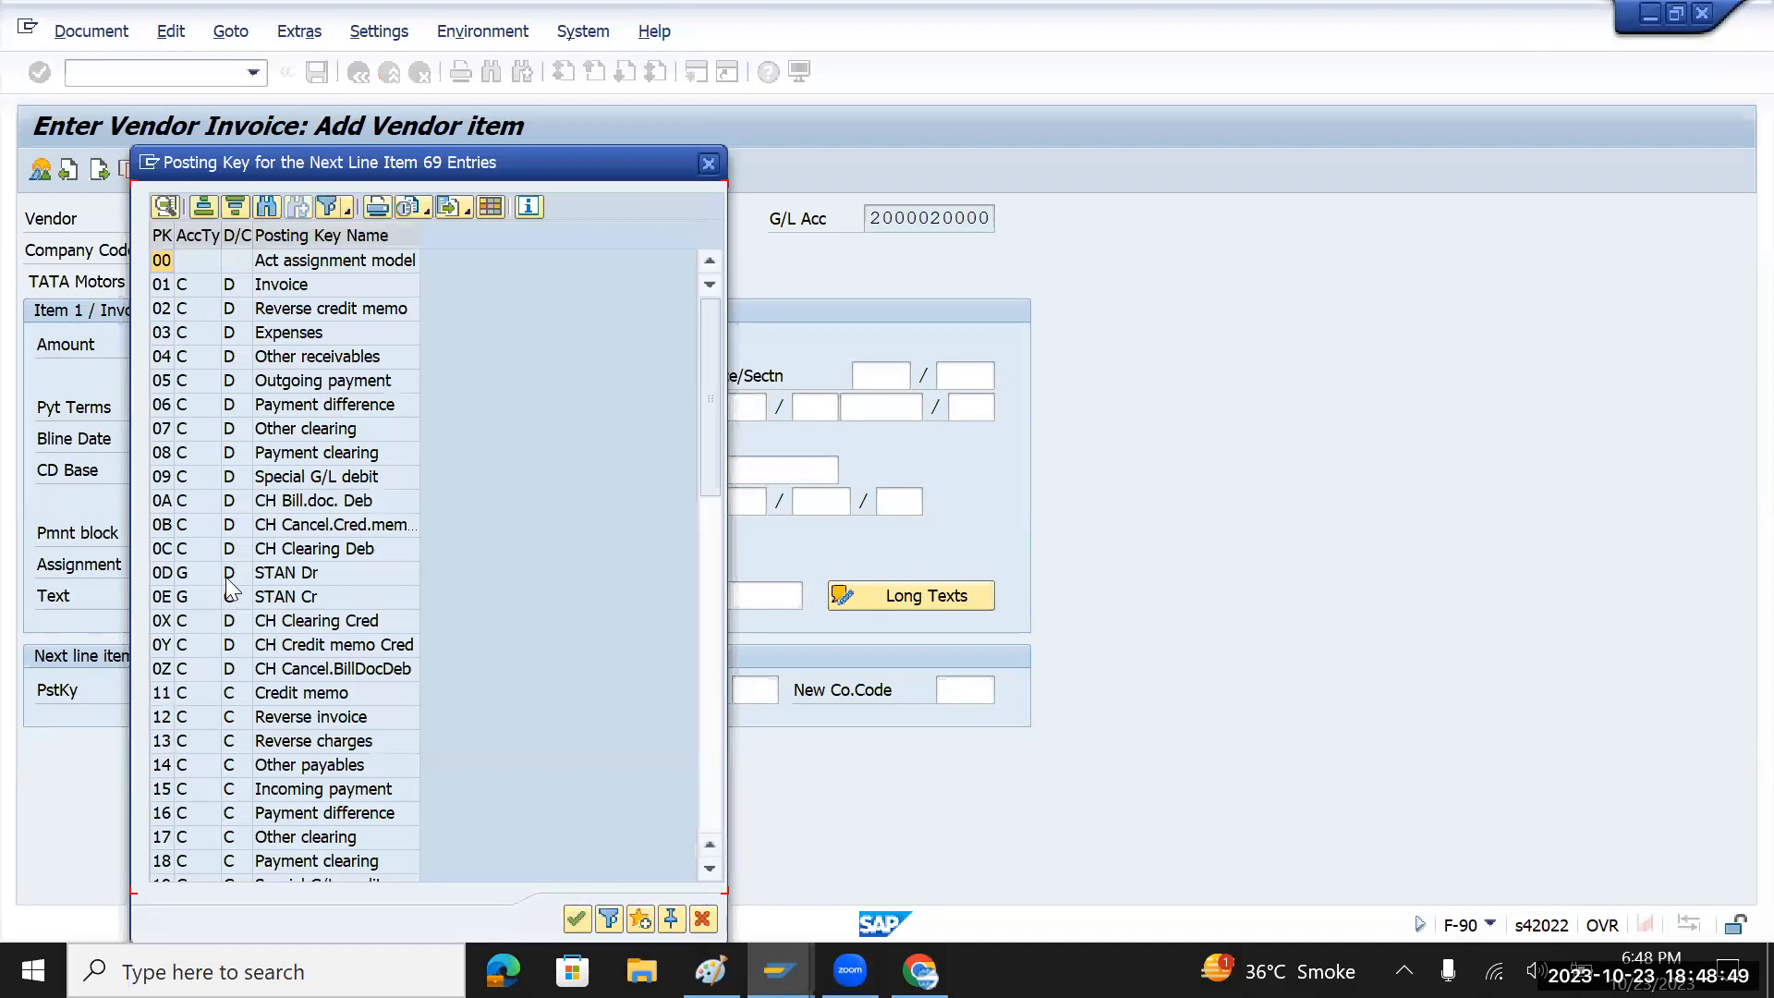
pyautogui.scroll(-9, 225, 576)
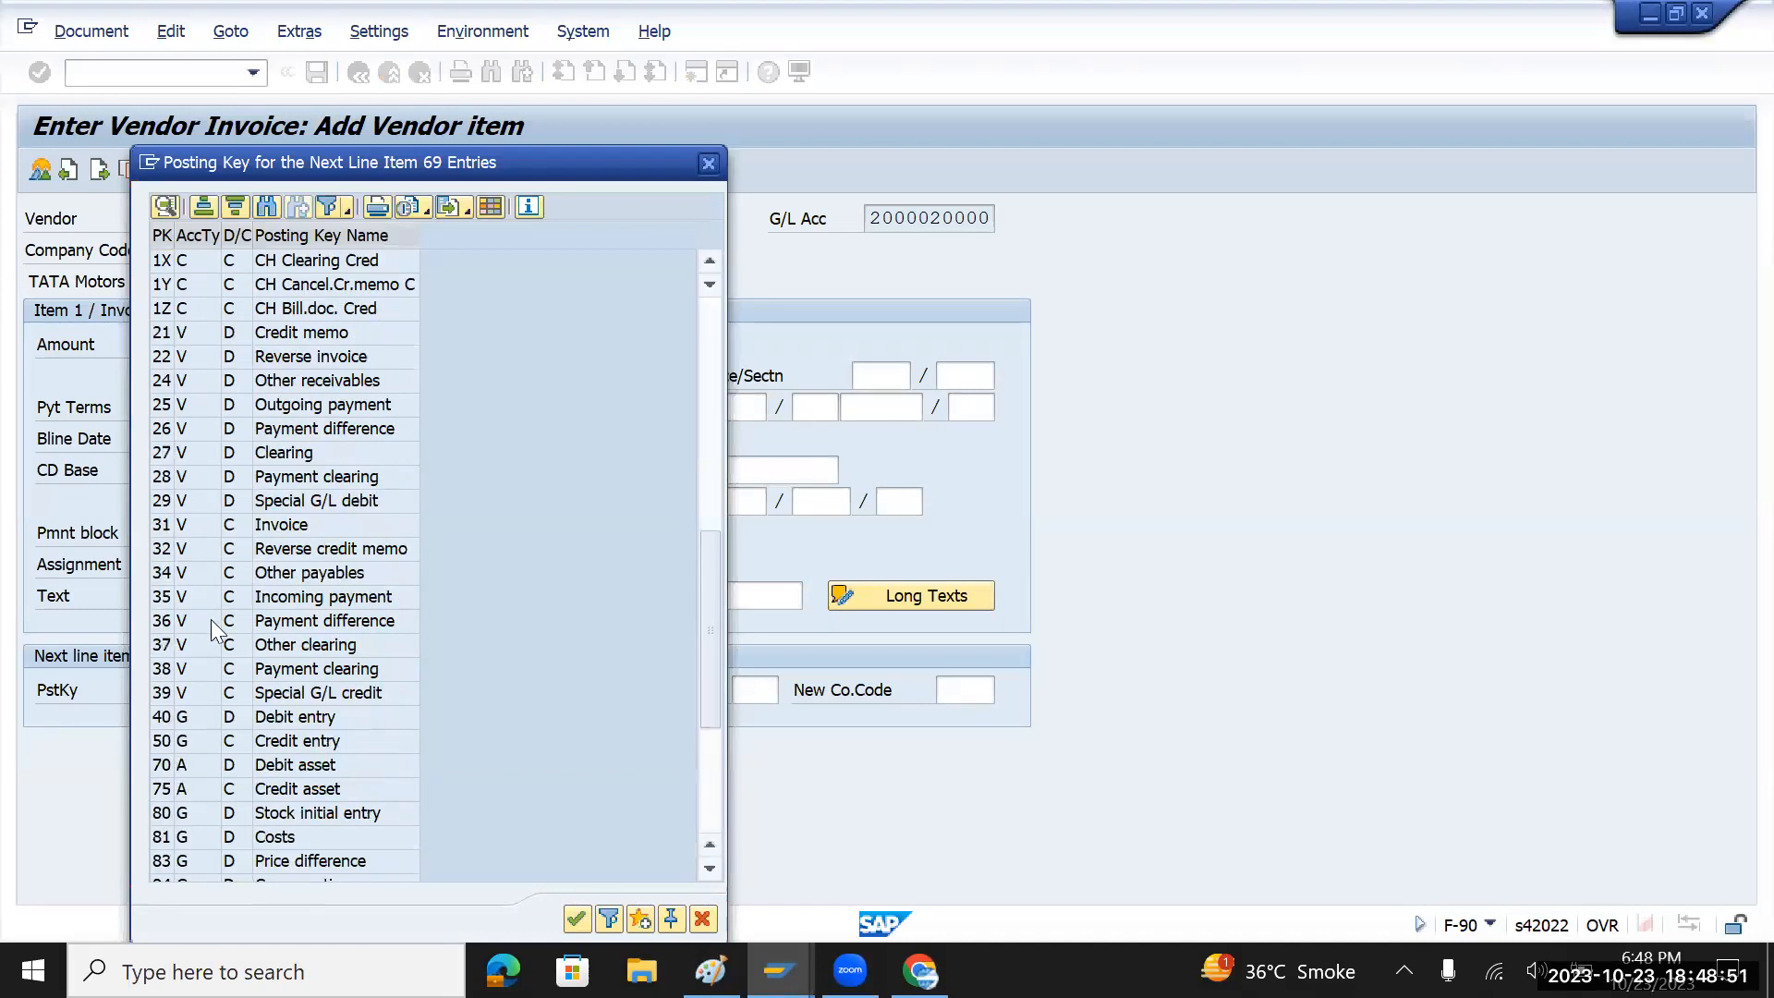
pyautogui.doubleClick(302, 718)
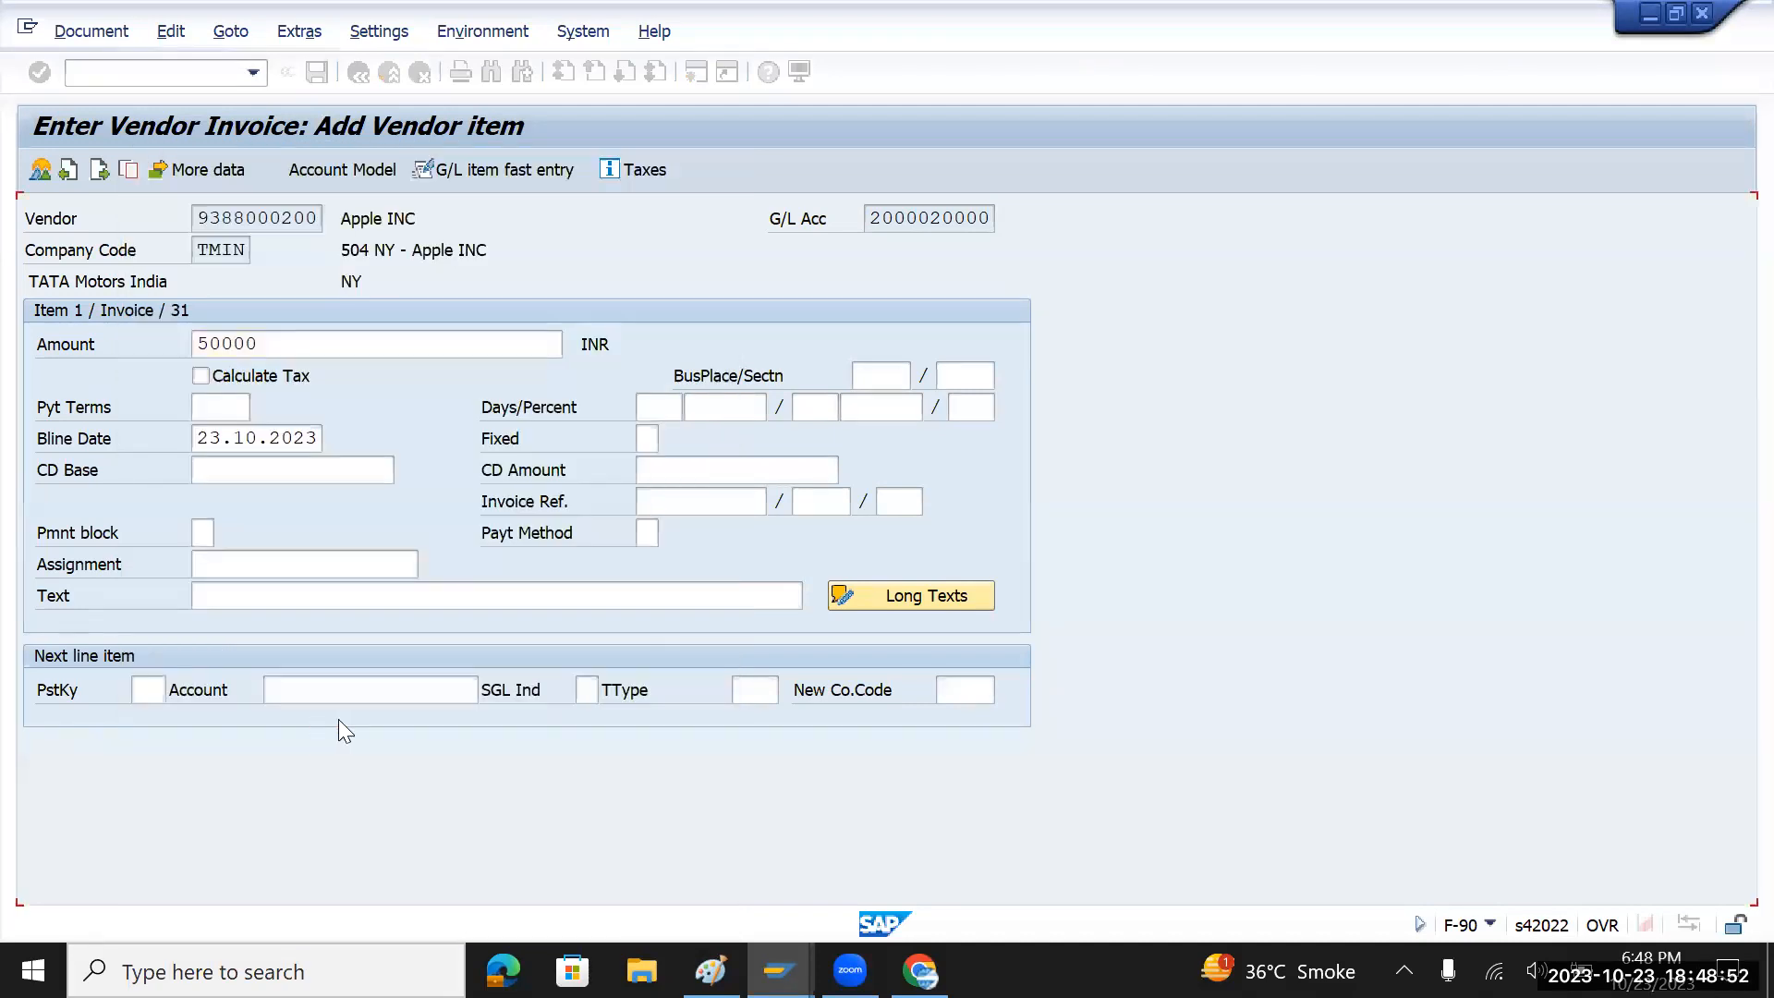
pyautogui.click(389, 690)
# - Change the next line item's posting key to 70
pyautogui.click(165, 689)
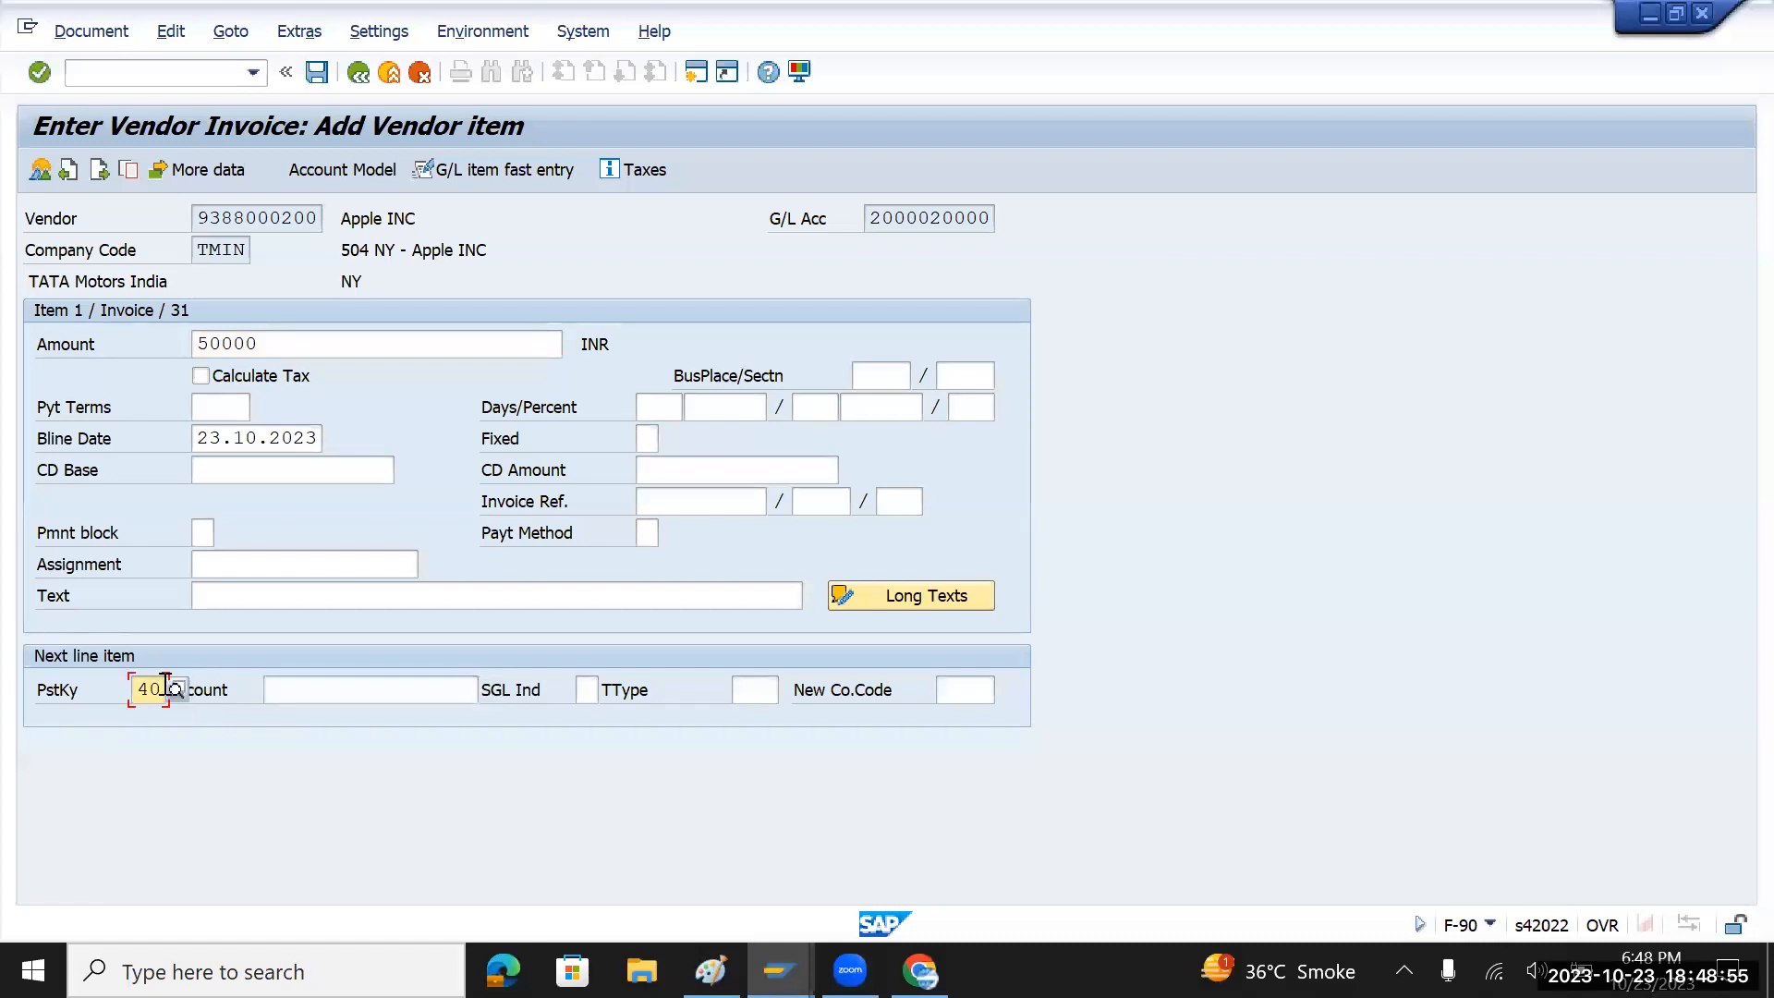
pyautogui.press('BackSpace')
pyautogui.press('BackSpace')
pyautogui.write('70')
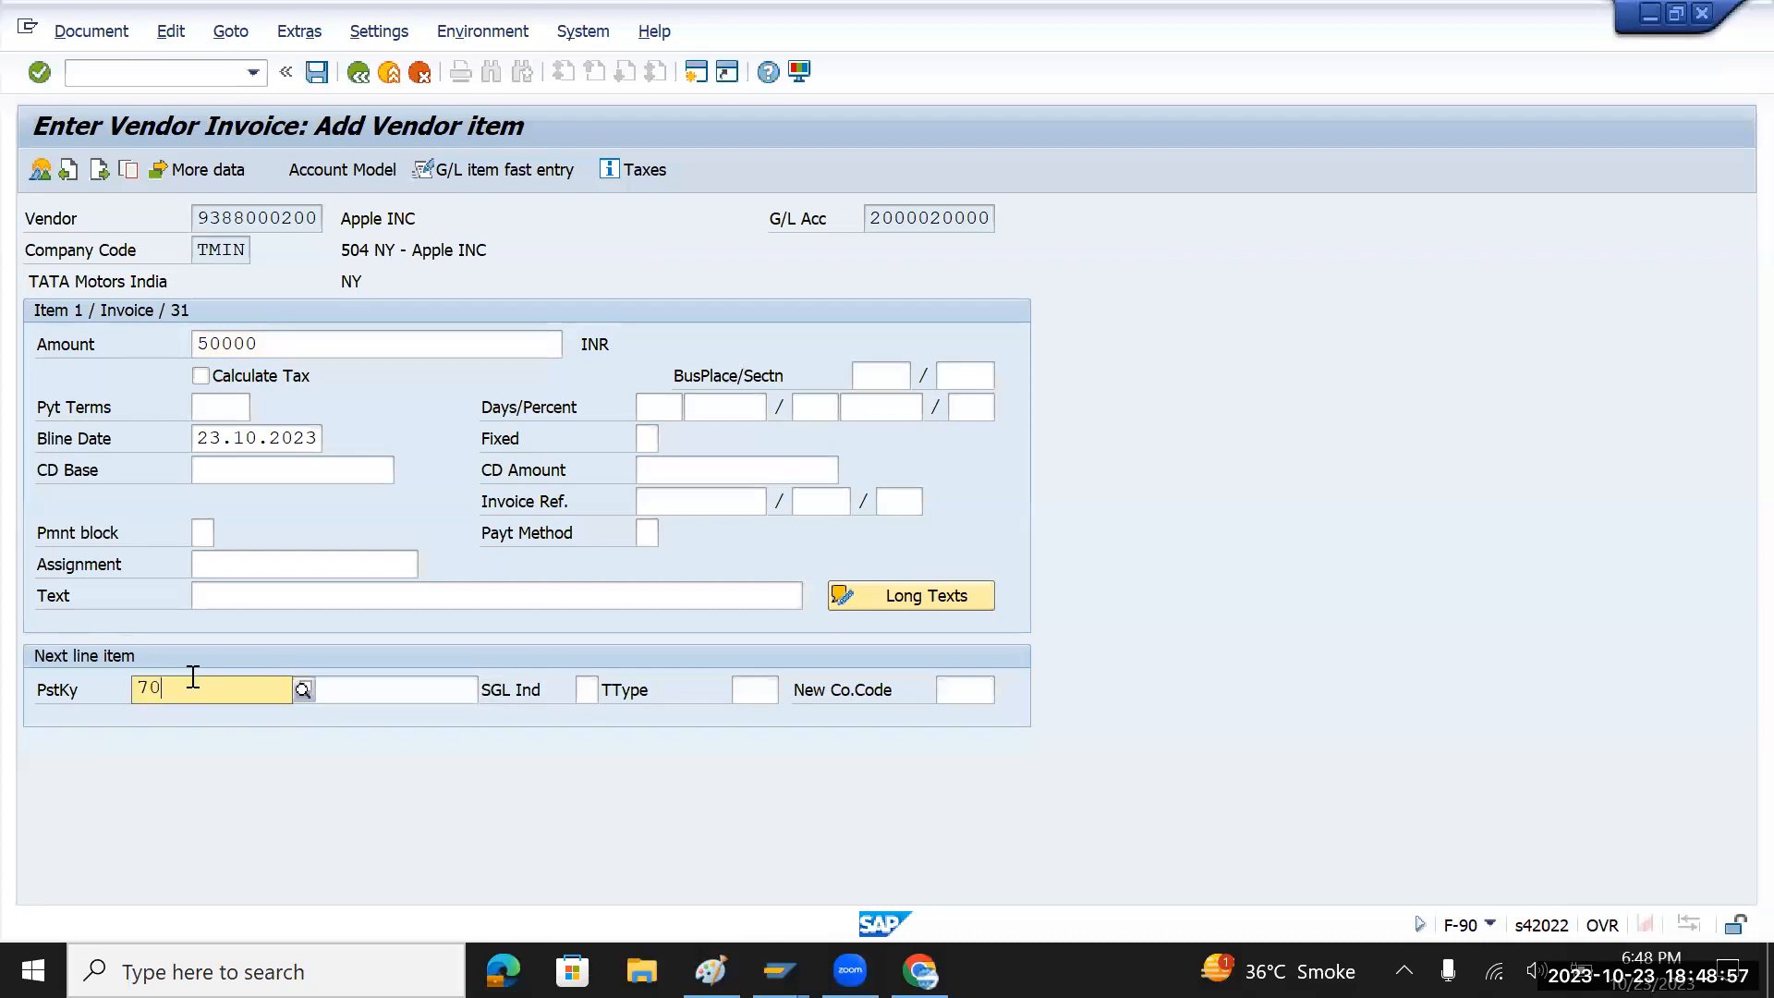
pyautogui.doubleClick(305, 742)
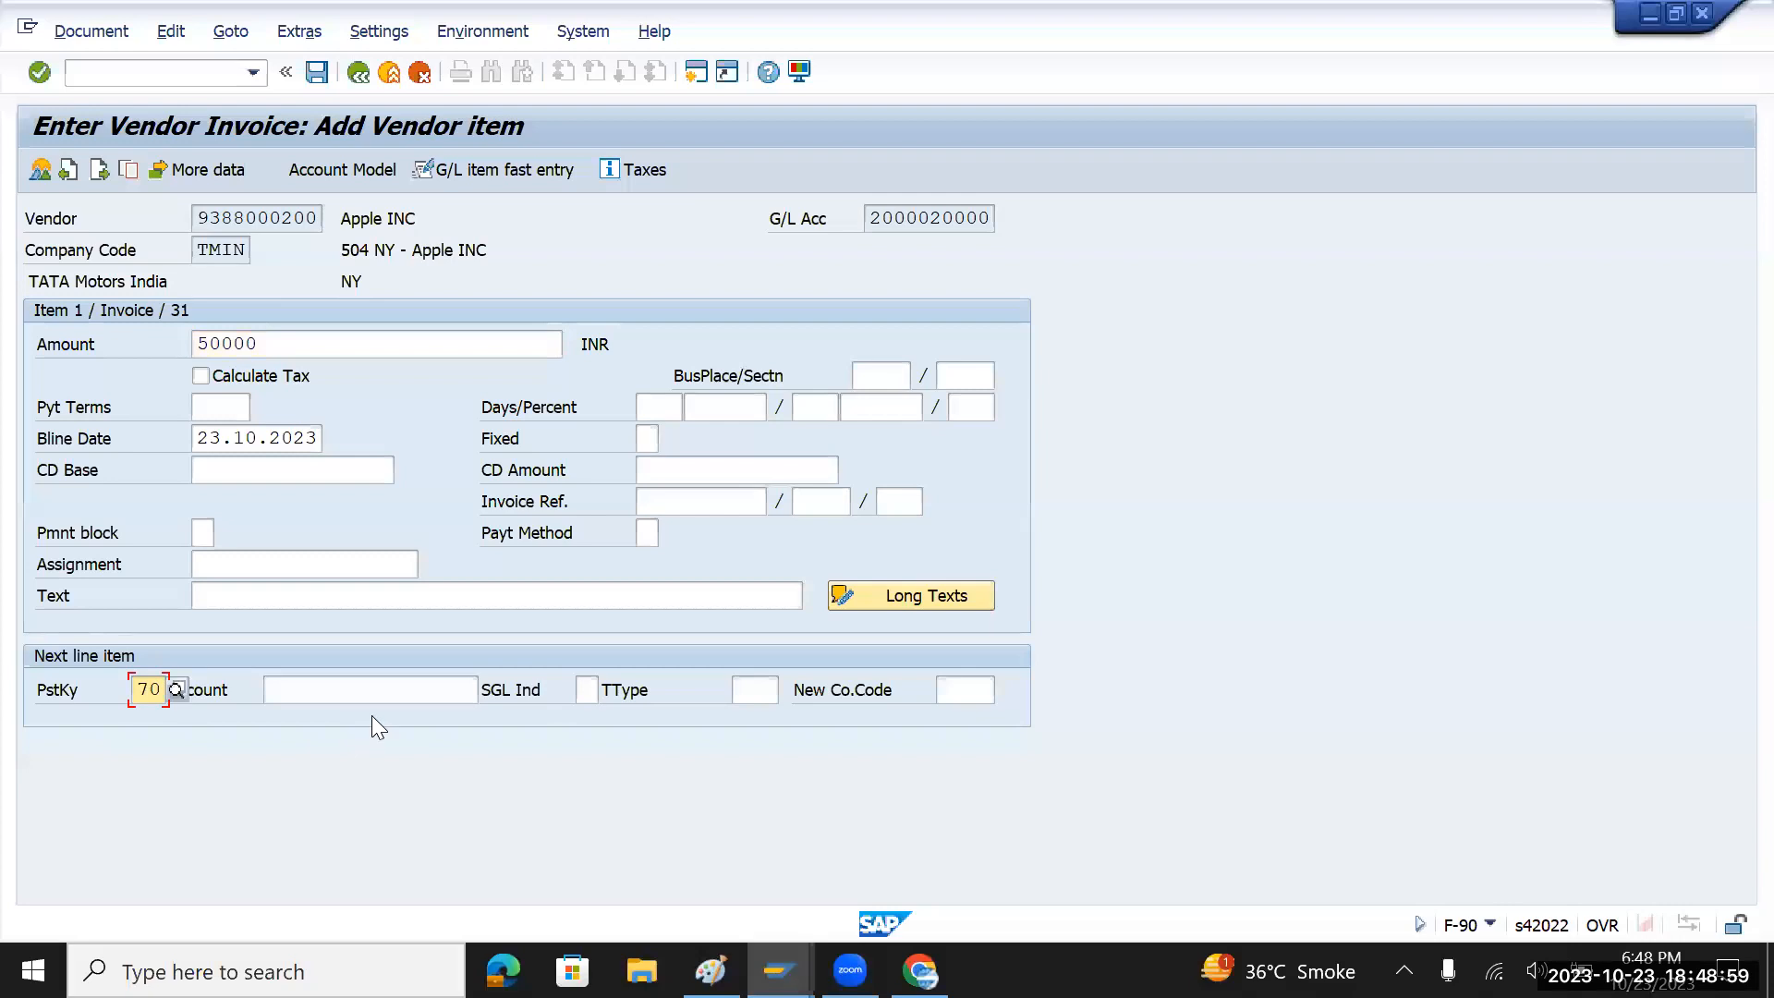
# - Choose the MAC digital machin printer asset as the next line's account, with transaction type 100, External asset acquisition
pyautogui.click(396, 692)
pyautogui.click(490, 689)
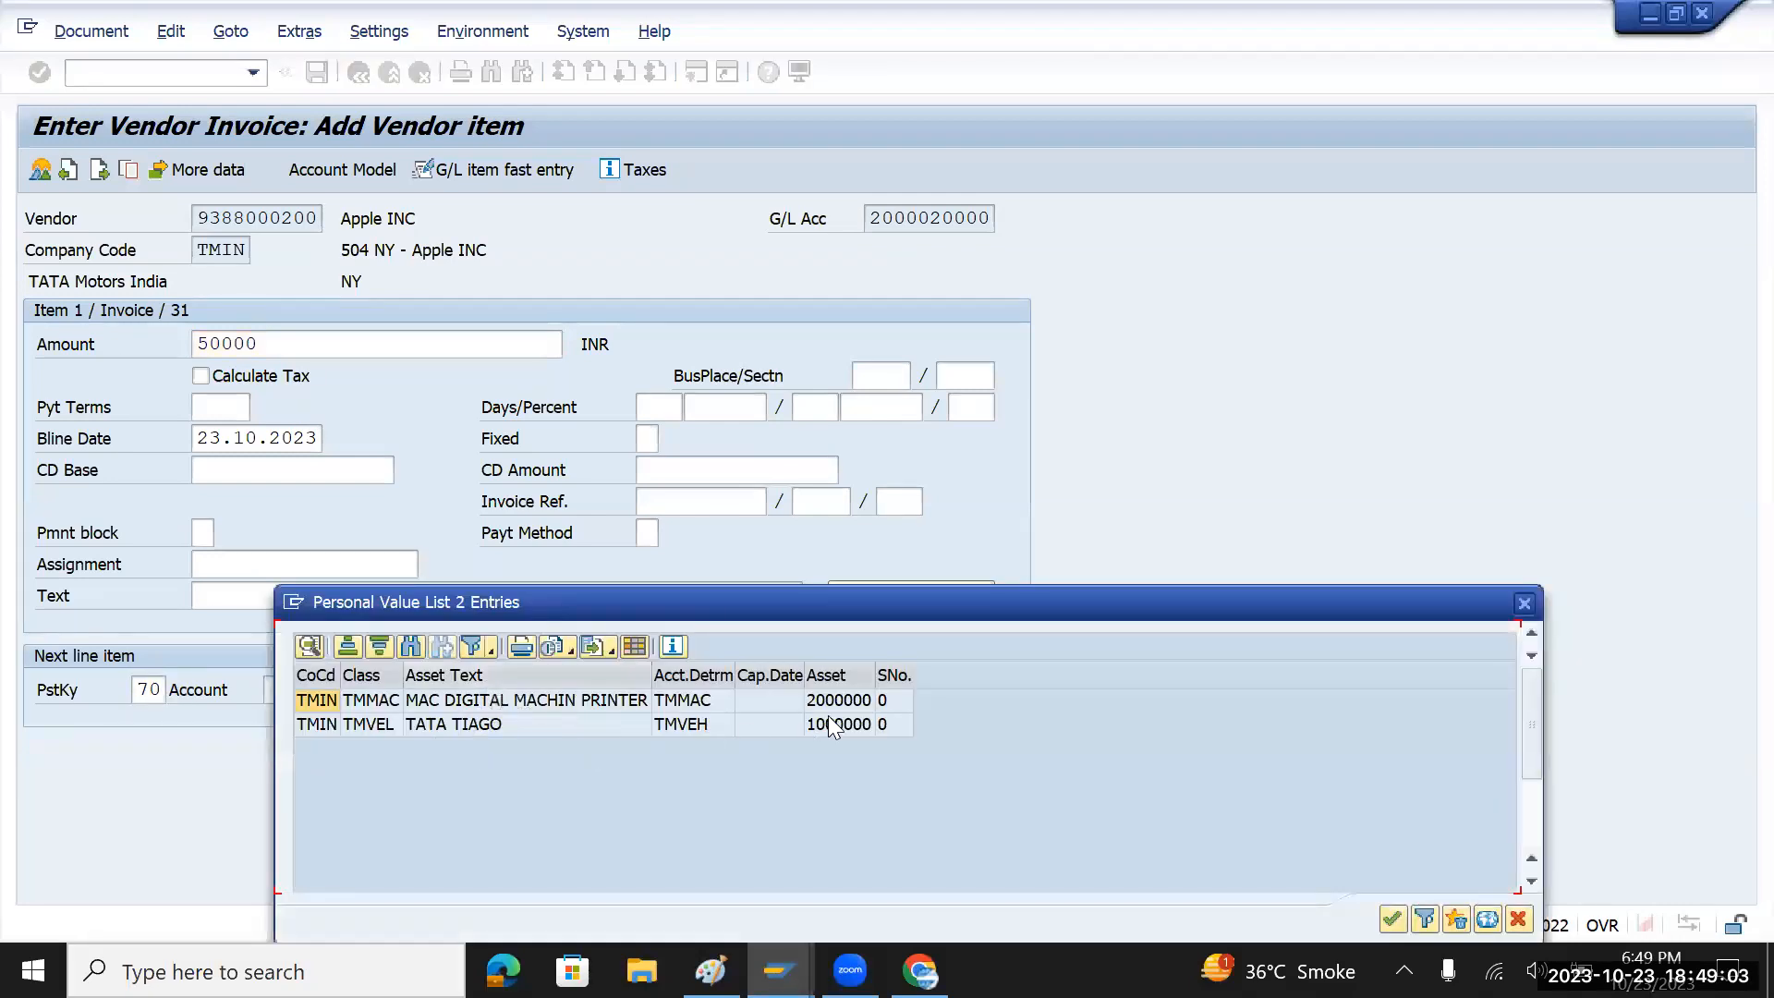
pyautogui.doubleClick(842, 700)
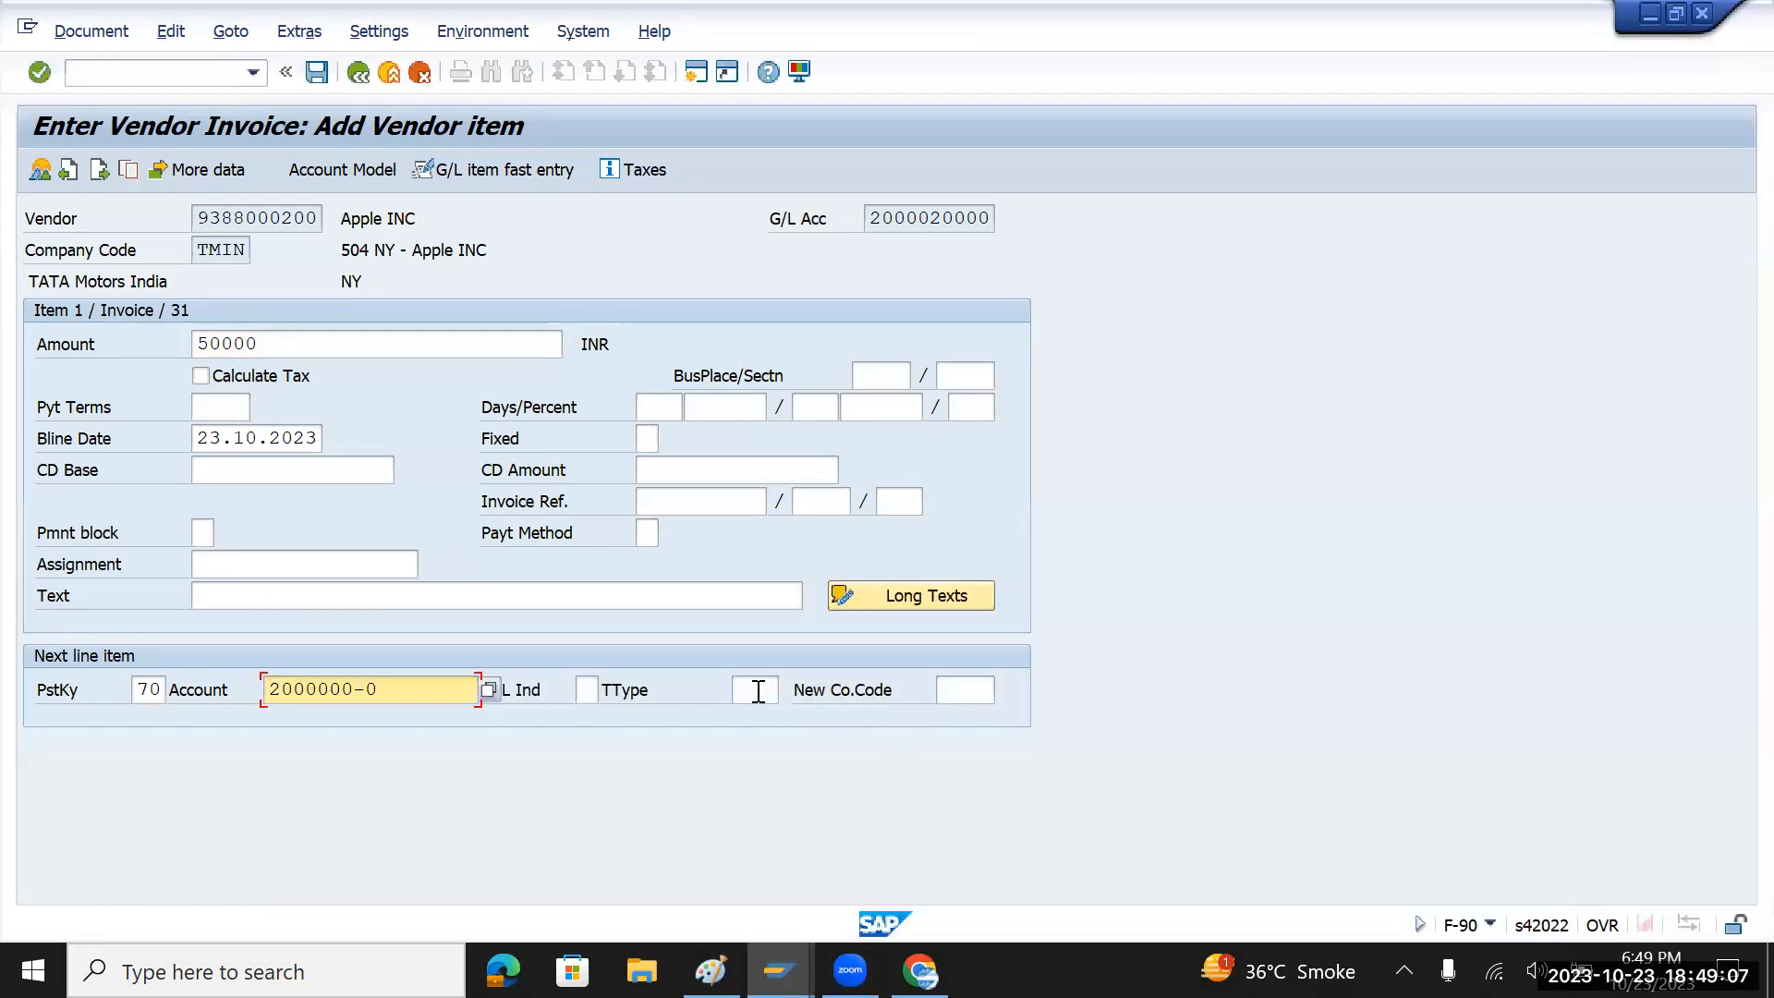
pyautogui.click(756, 691)
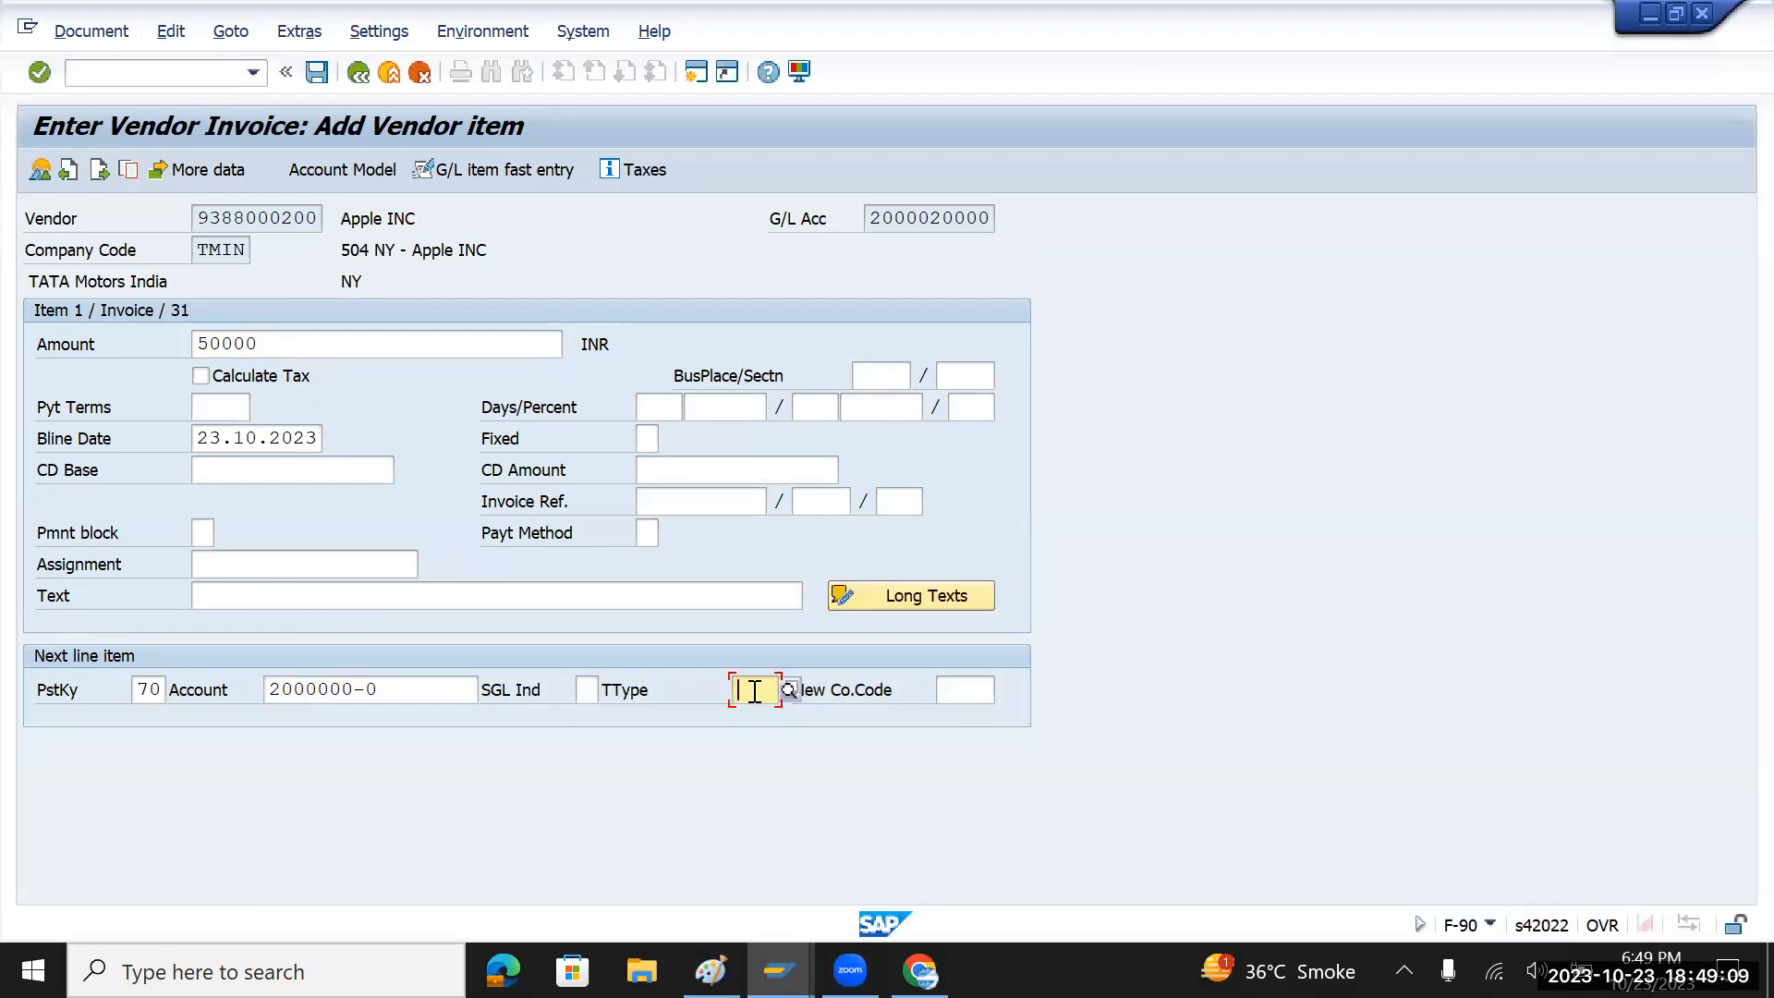
pyautogui.write('100')
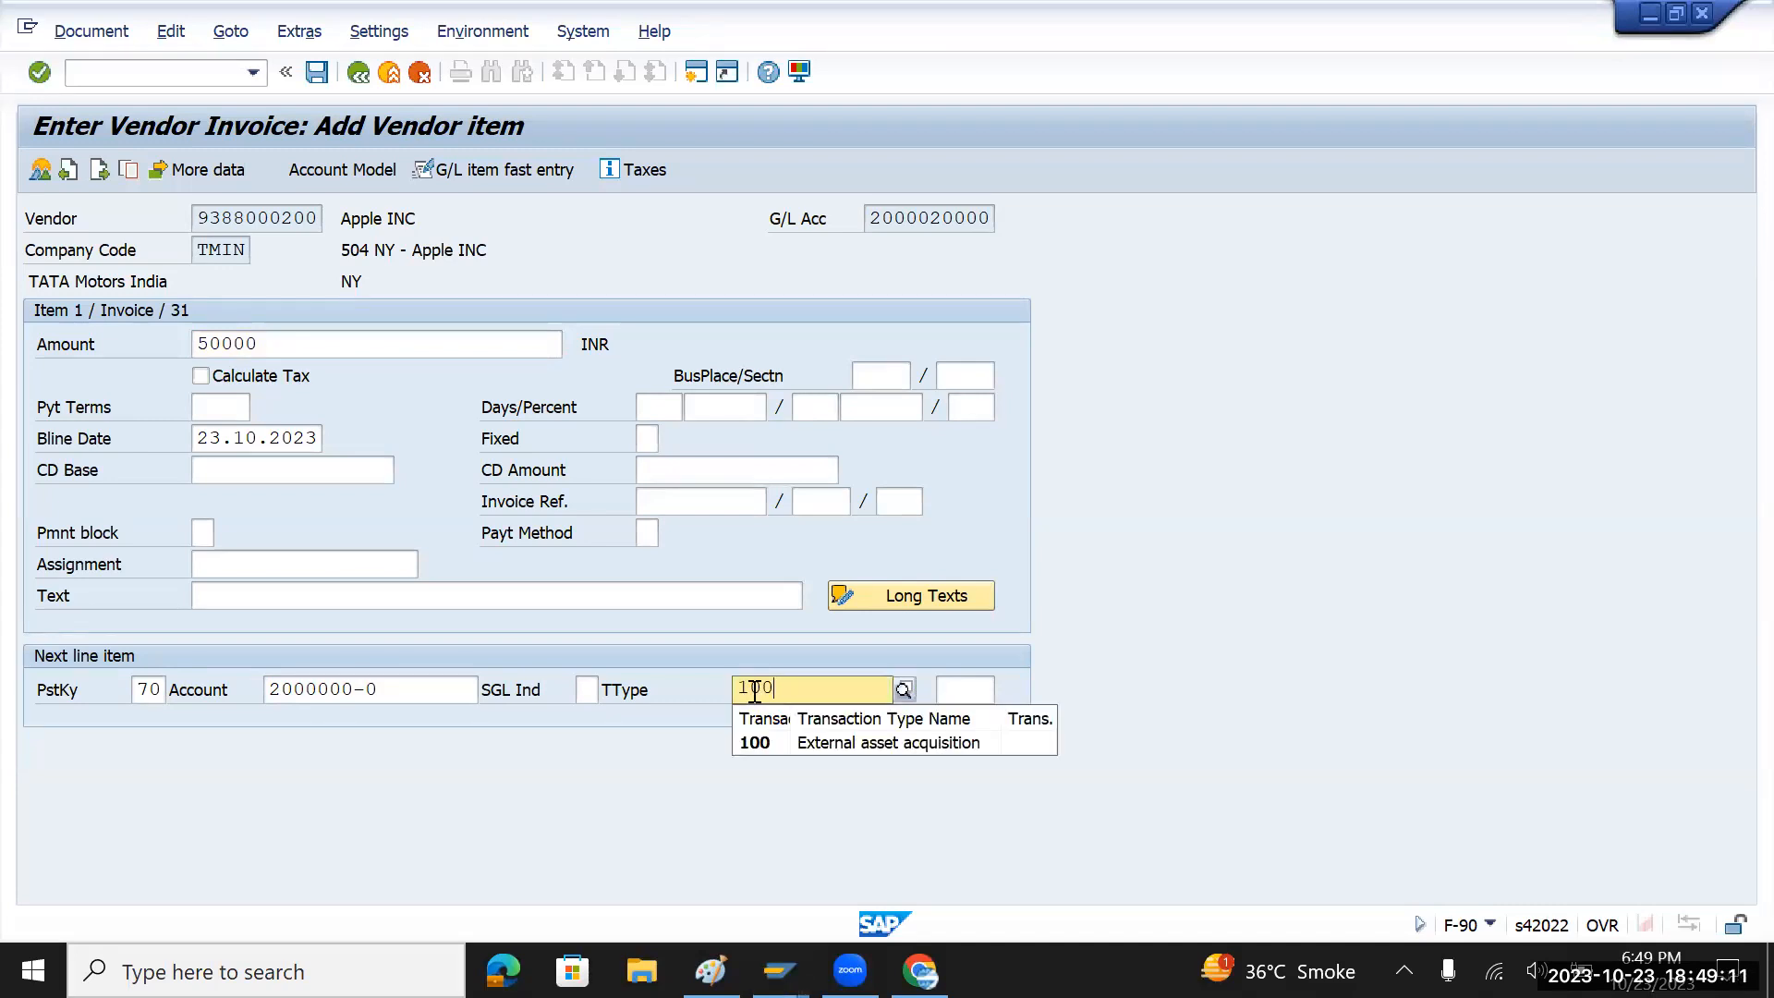
pyautogui.click(815, 743)
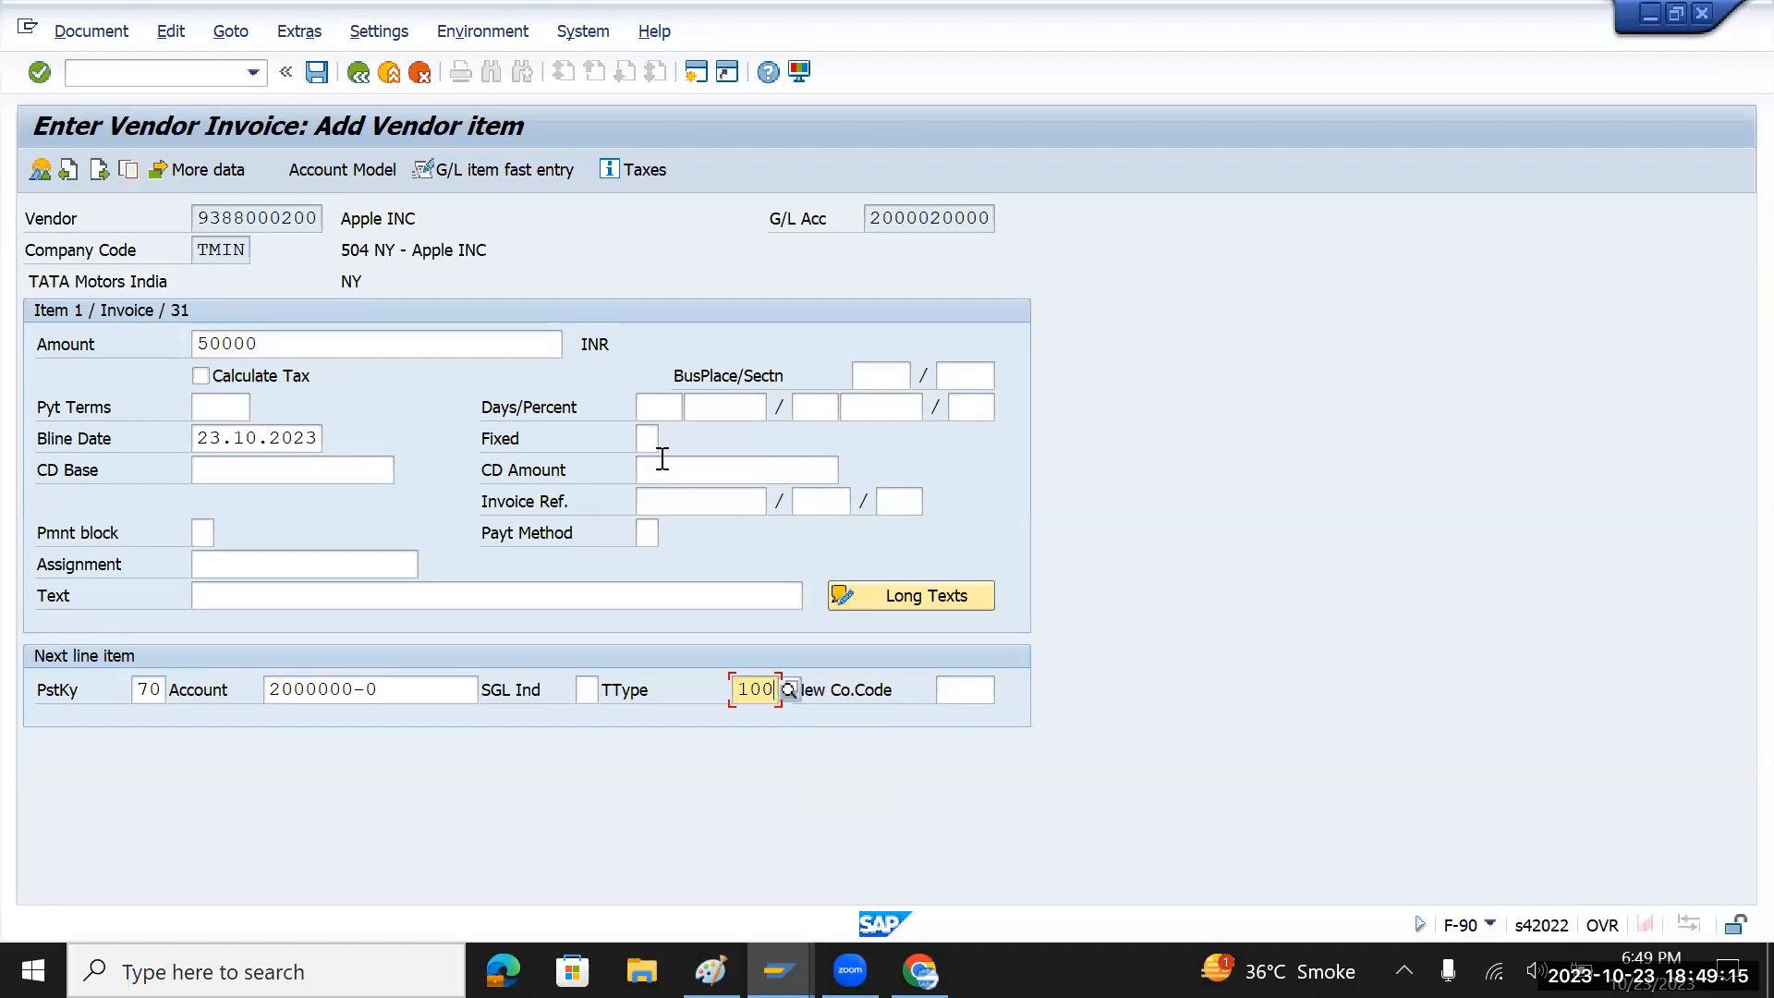
# - Raise the vendor item's amount to 500000 INR and try to continue to the asset line item
pyautogui.click(278, 335)
pyautogui.write('0')
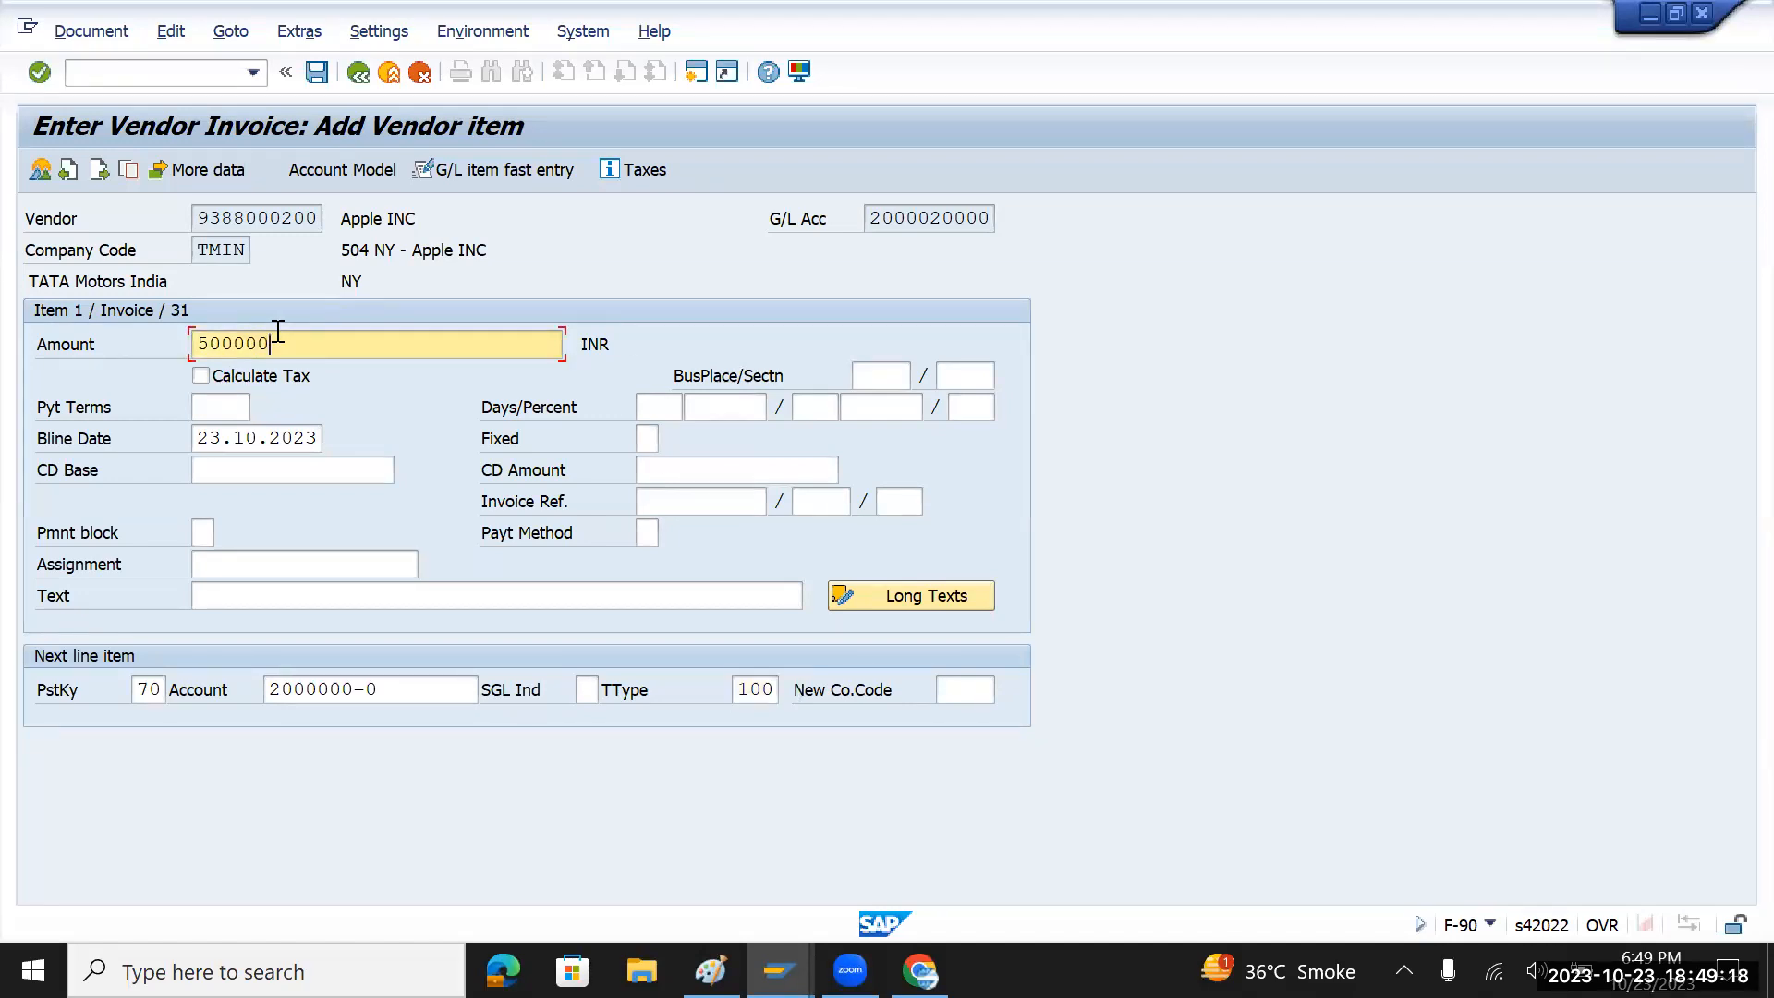
pyautogui.click(376, 381)
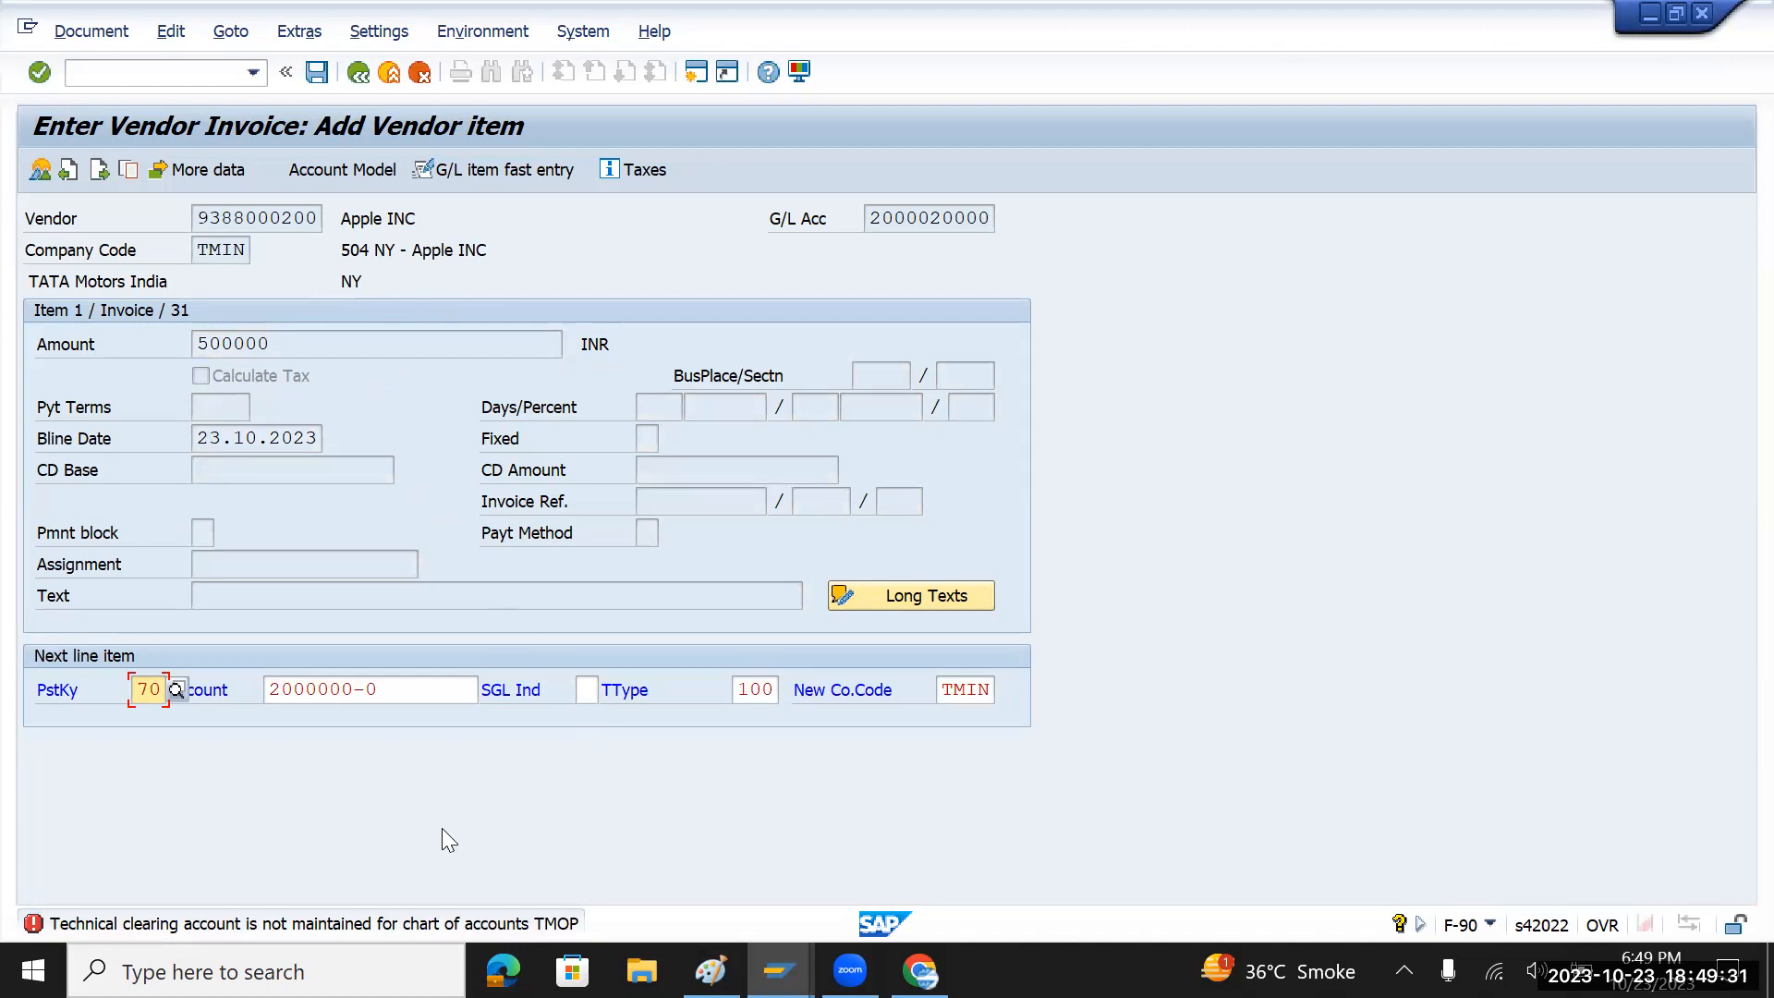
# - Read the technical clearing account error's details and go to the customizing for Define Technical Clearing Account for Integrated Asset Acquisition
pyautogui.click(536, 924)
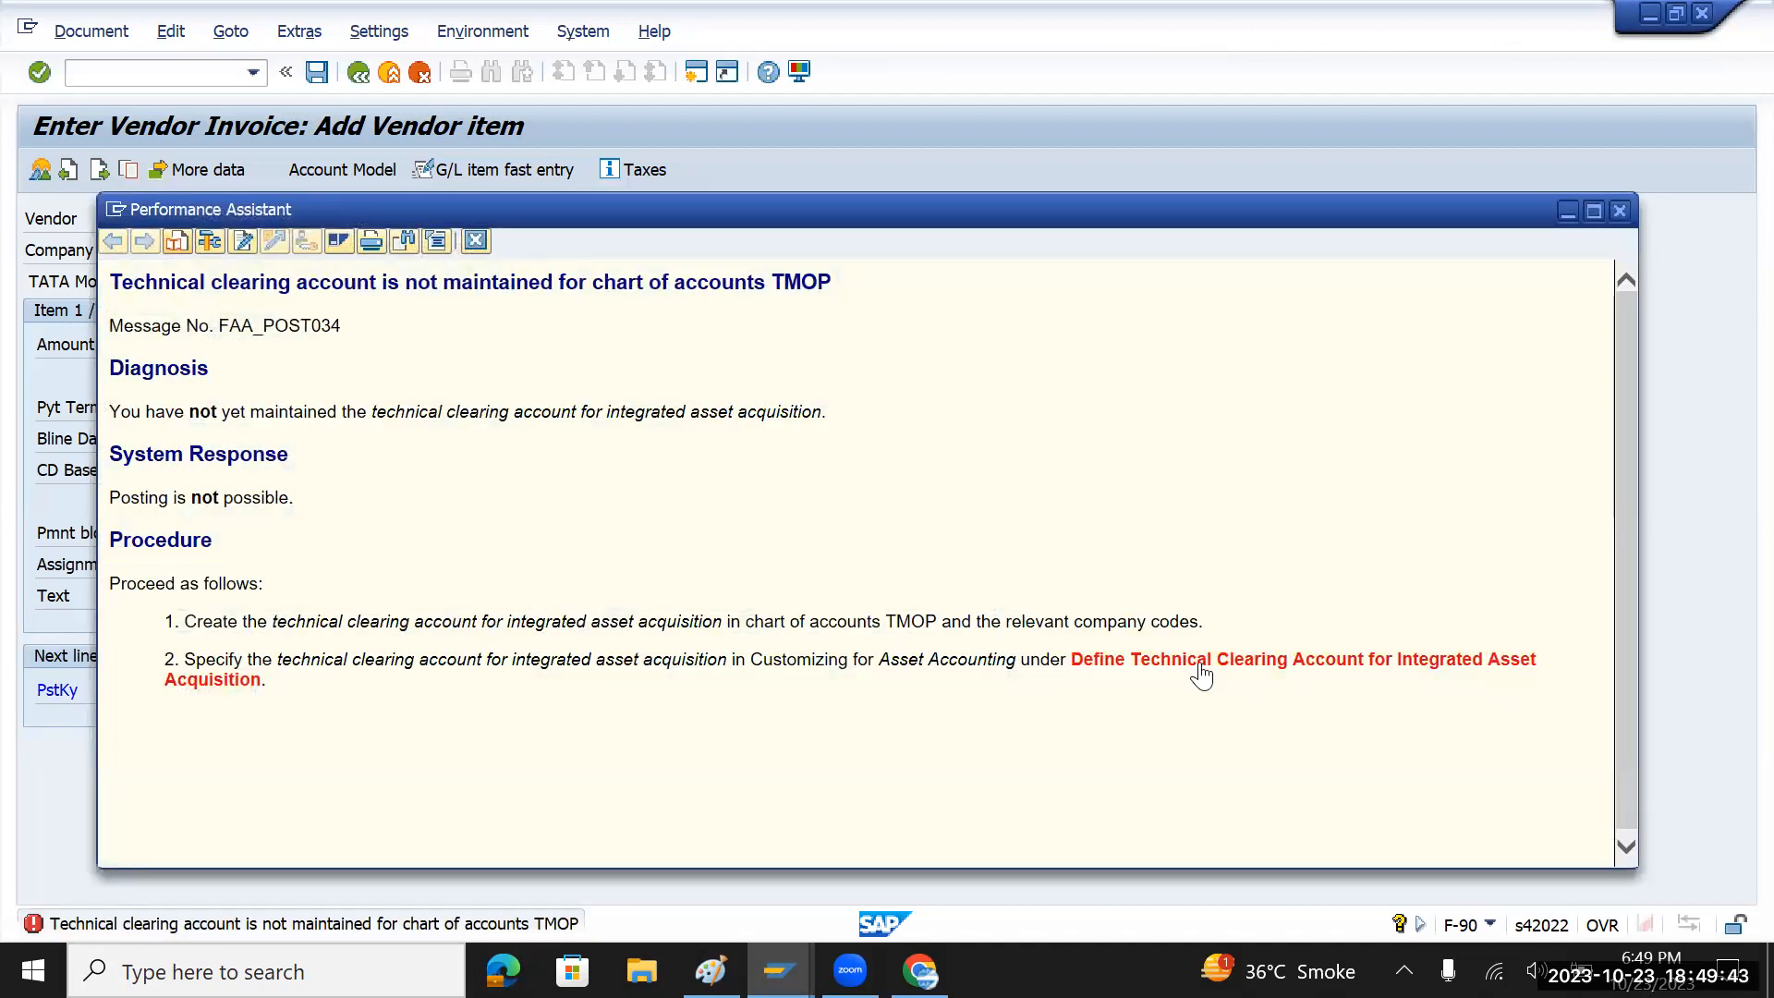
pyautogui.click(1201, 677)
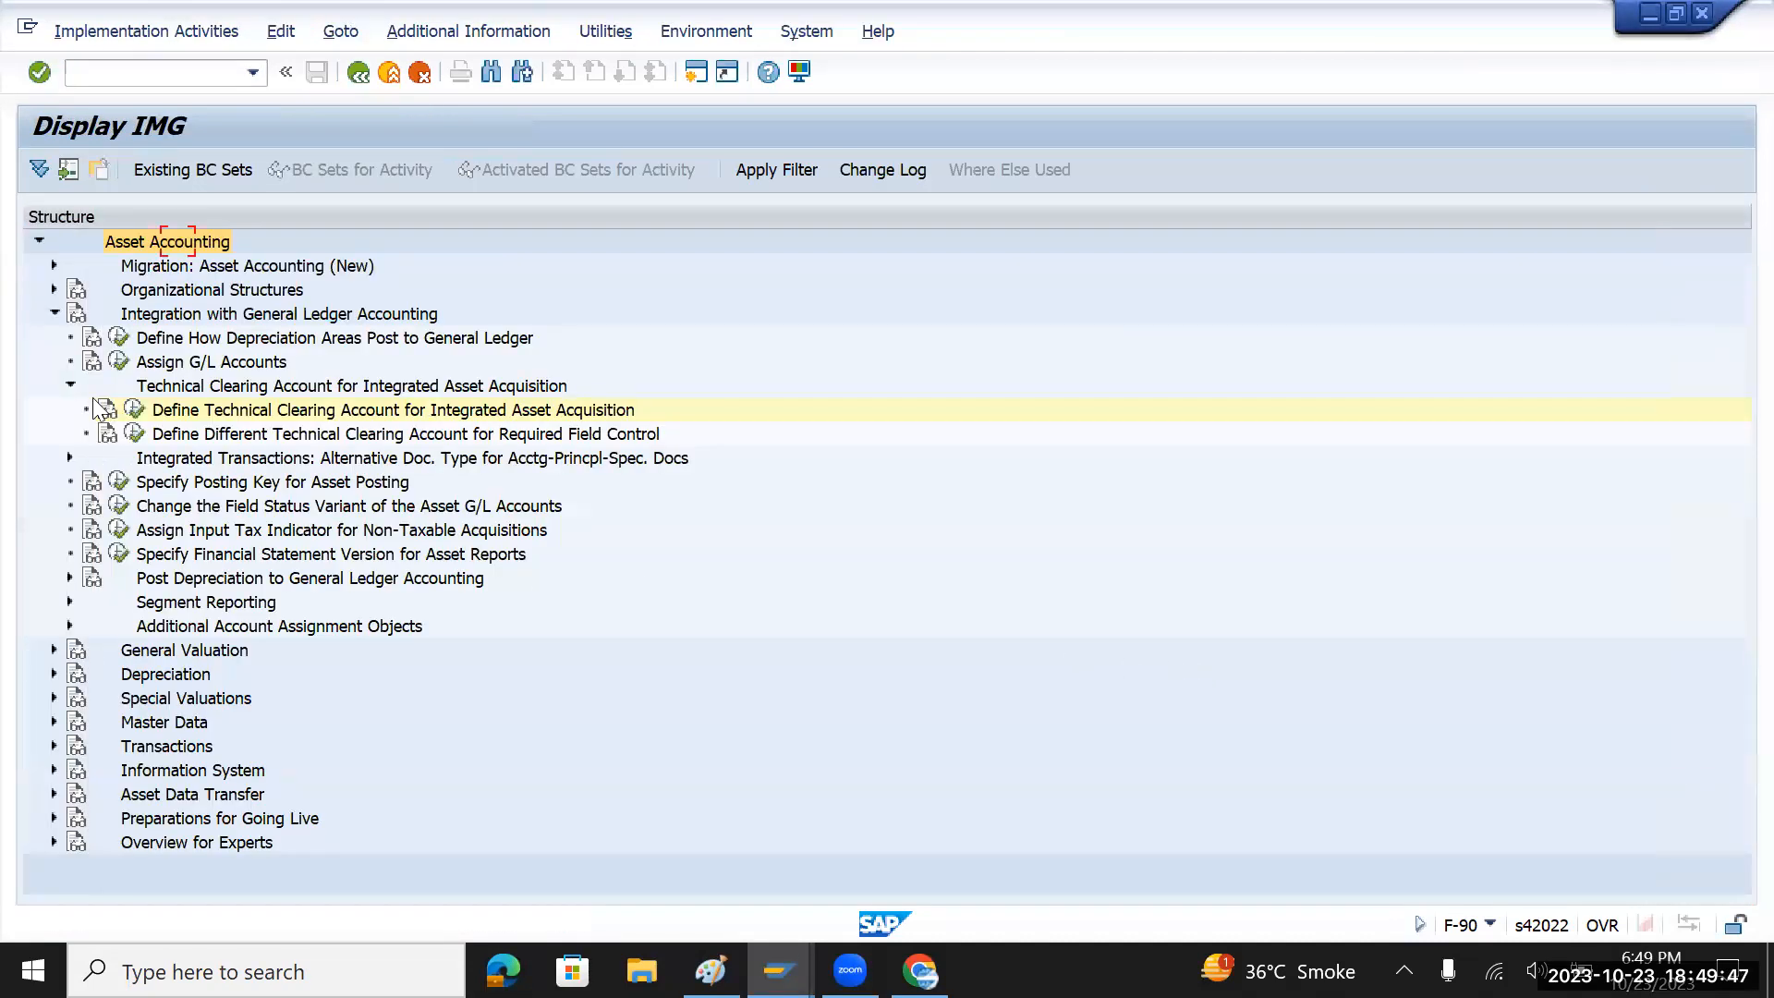
# - Open Define Technical Clearing Account for Integrated Asset Acquisition and start a new entry for chart of accounts TMOP
pyautogui.click(134, 411)
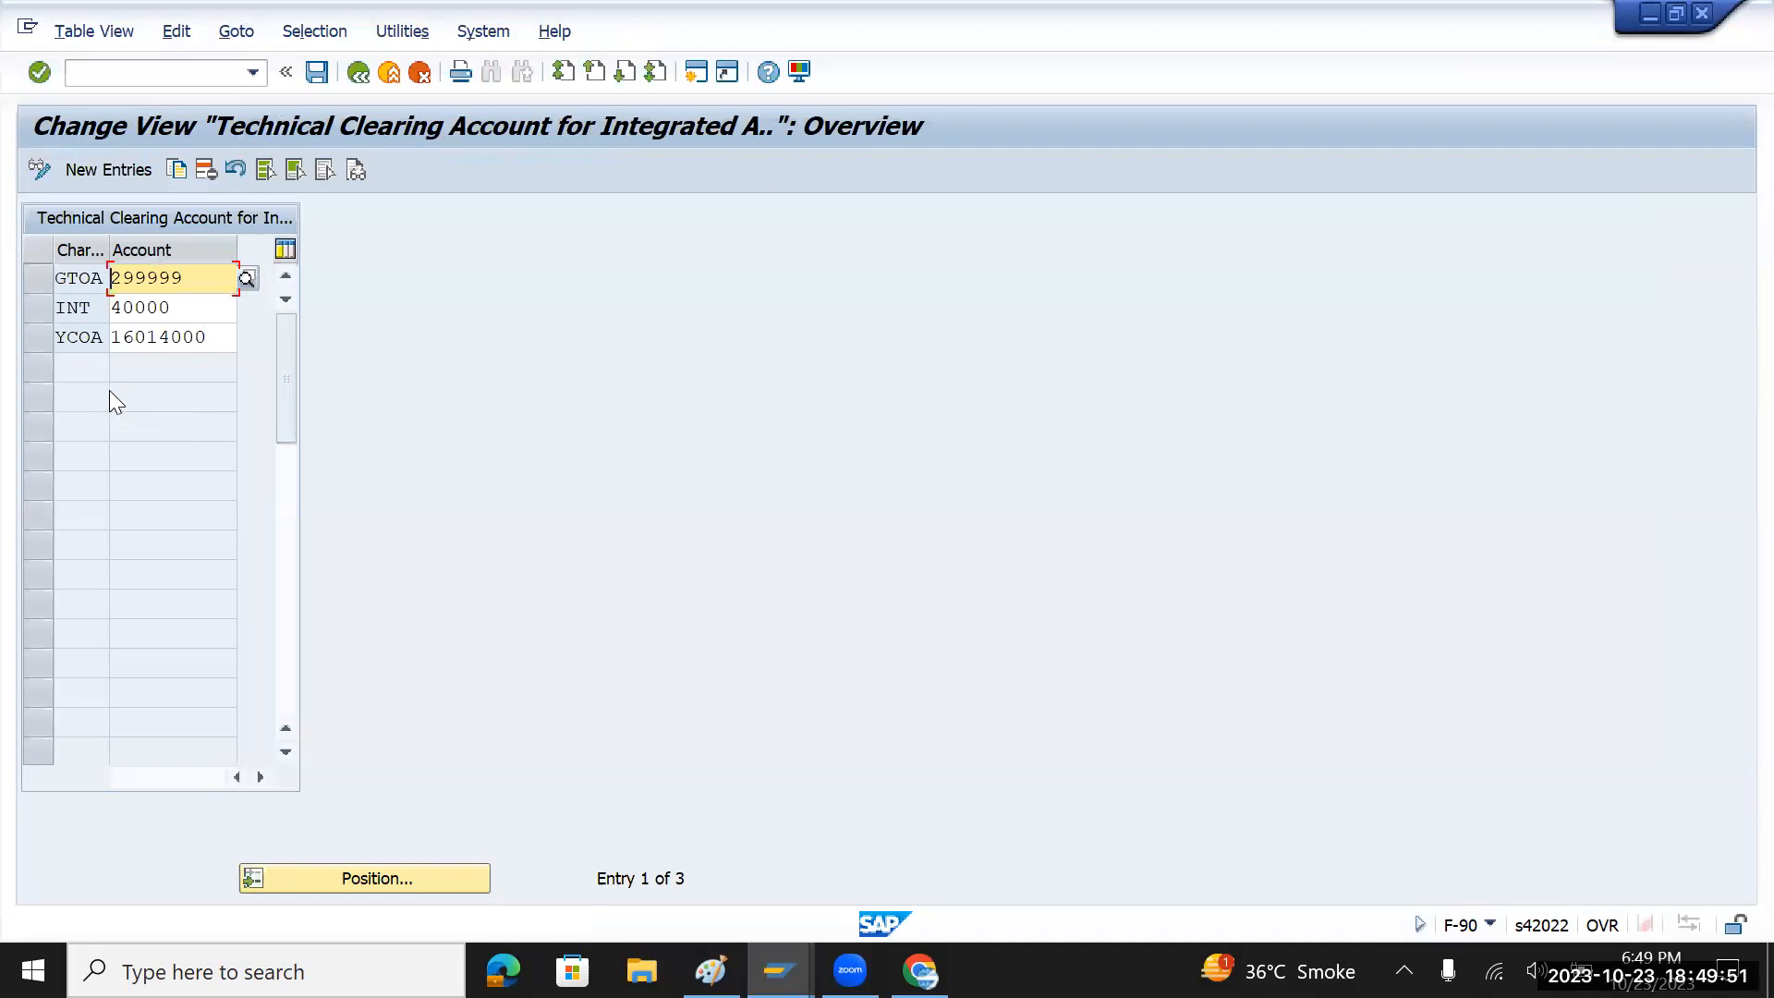
pyautogui.click(113, 170)
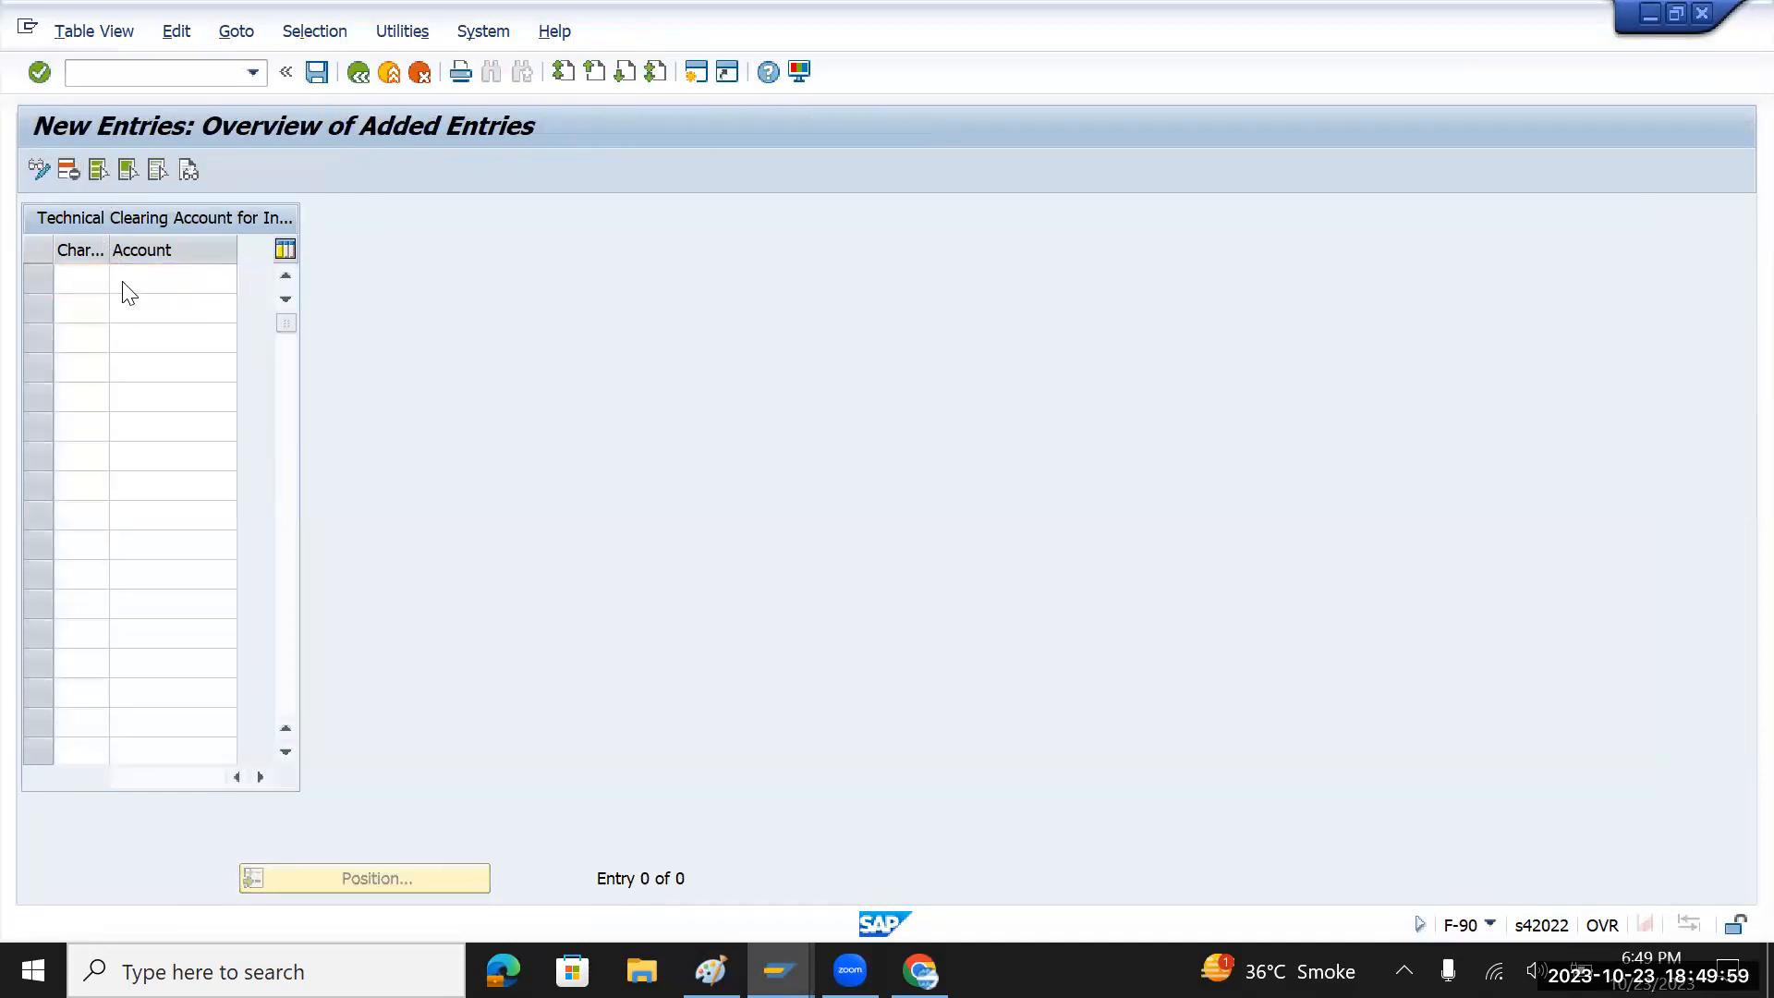
pyautogui.press('F4')
pyautogui.scroll(-10, 183, 523)
pyautogui.scroll(-20, 183, 523)
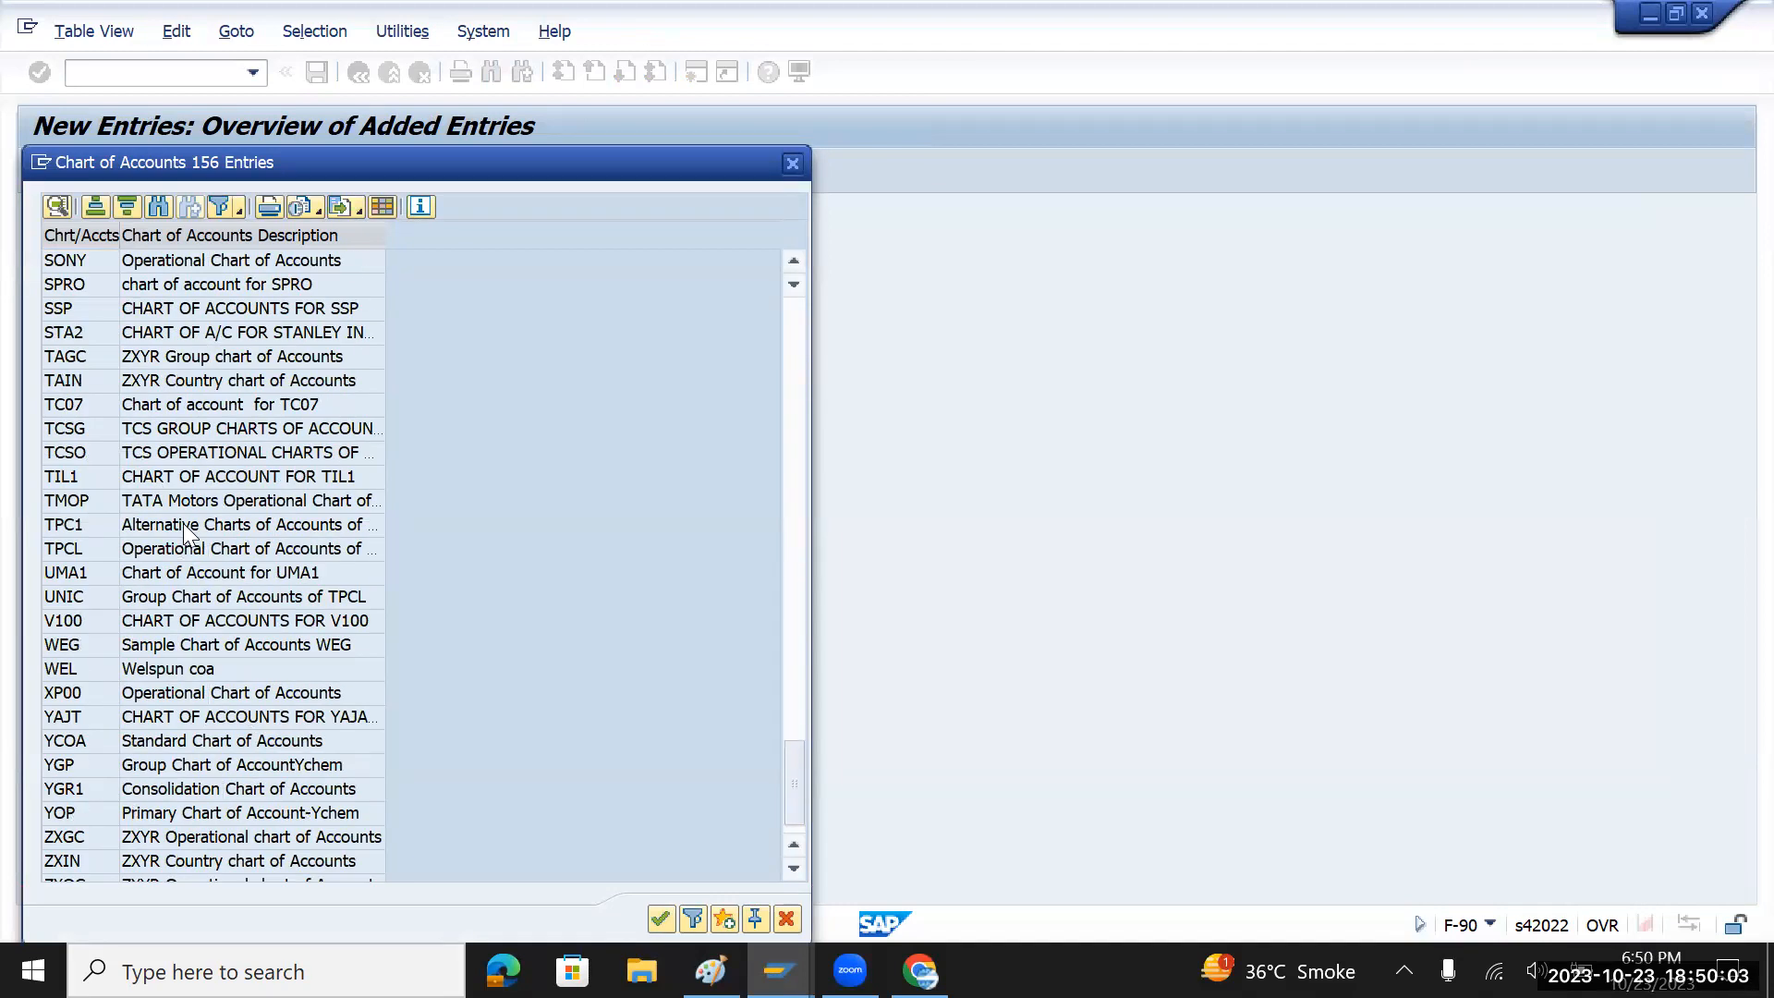
pyautogui.scroll(-3, 166, 736)
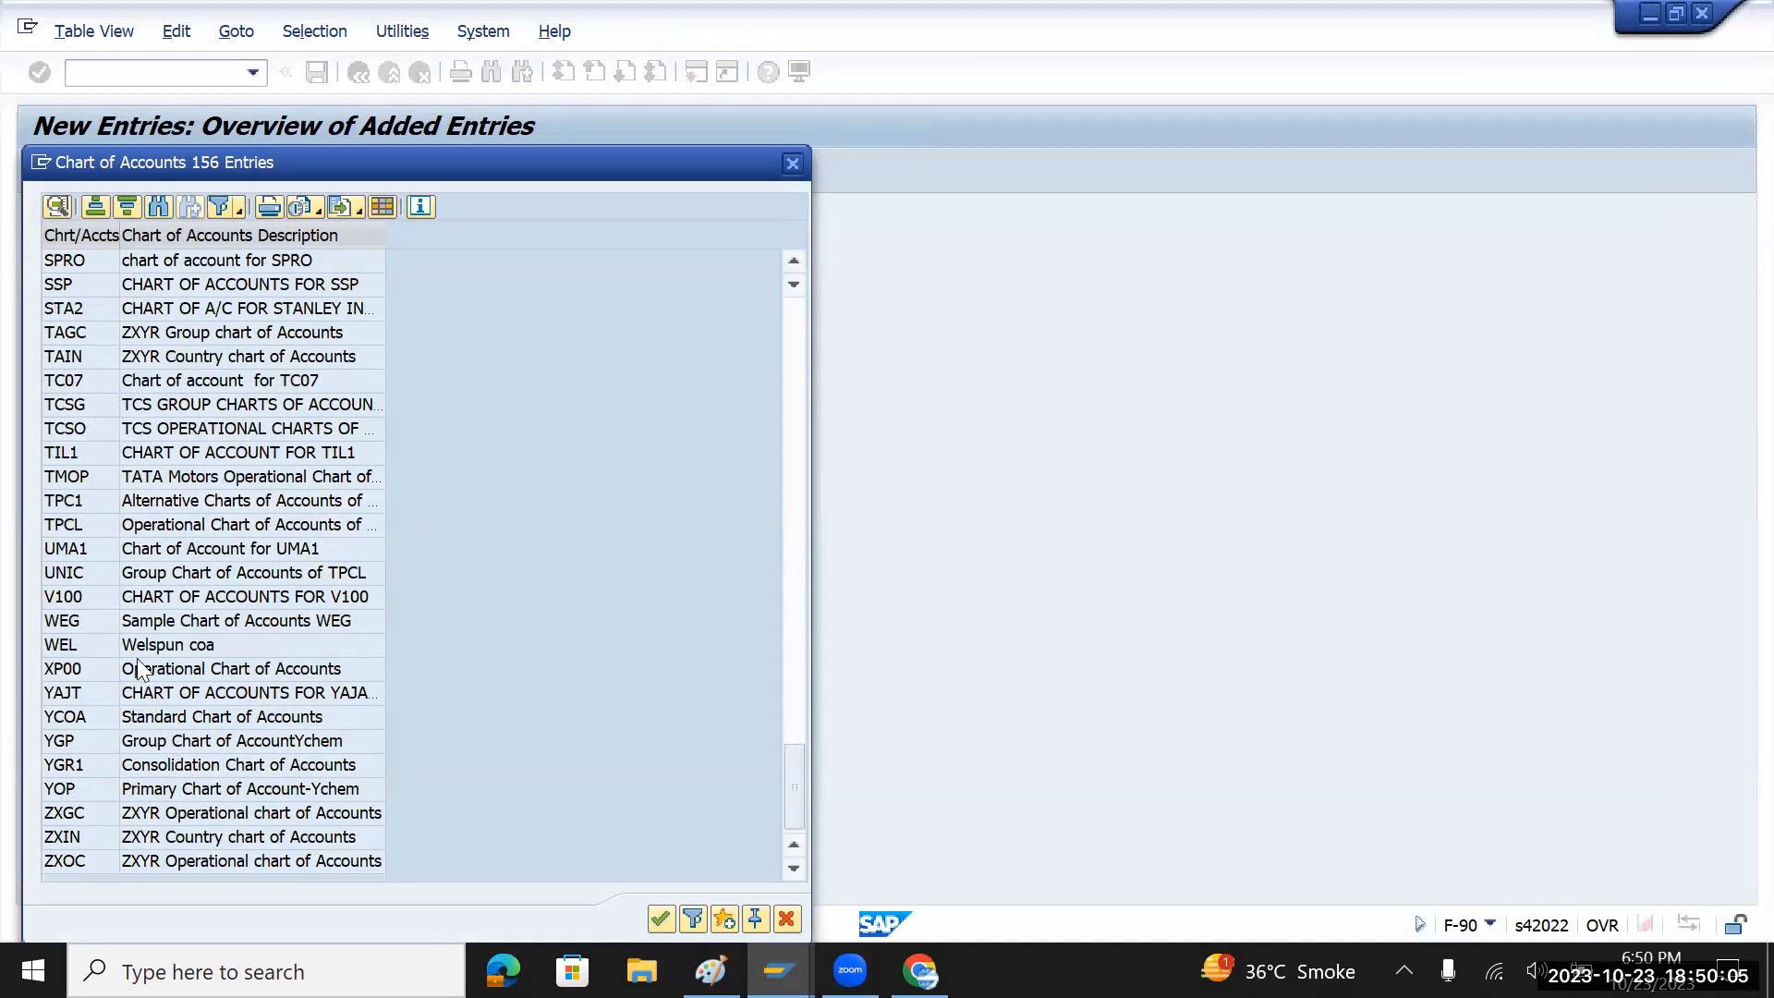
pyautogui.doubleClick(172, 479)
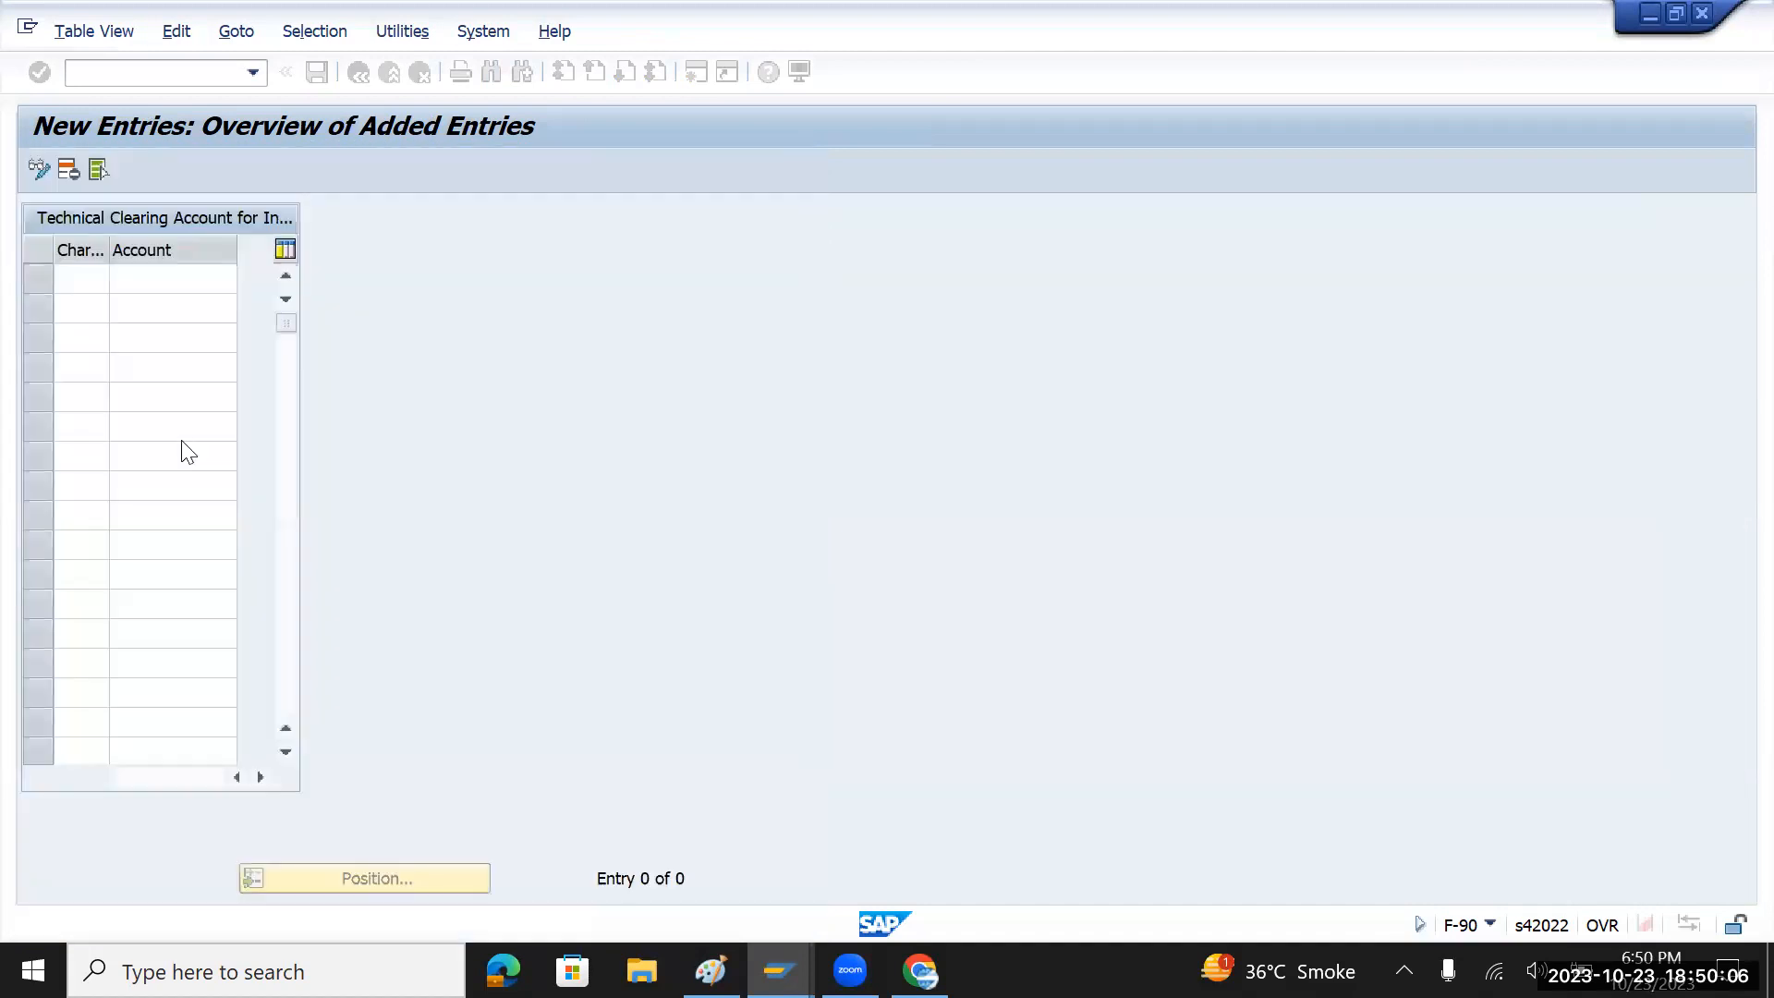
# - Assign the Technical Asset G/L account as TMOP's technical clearing account and save the entry
pyautogui.click(222, 280)
pyautogui.click(246, 279)
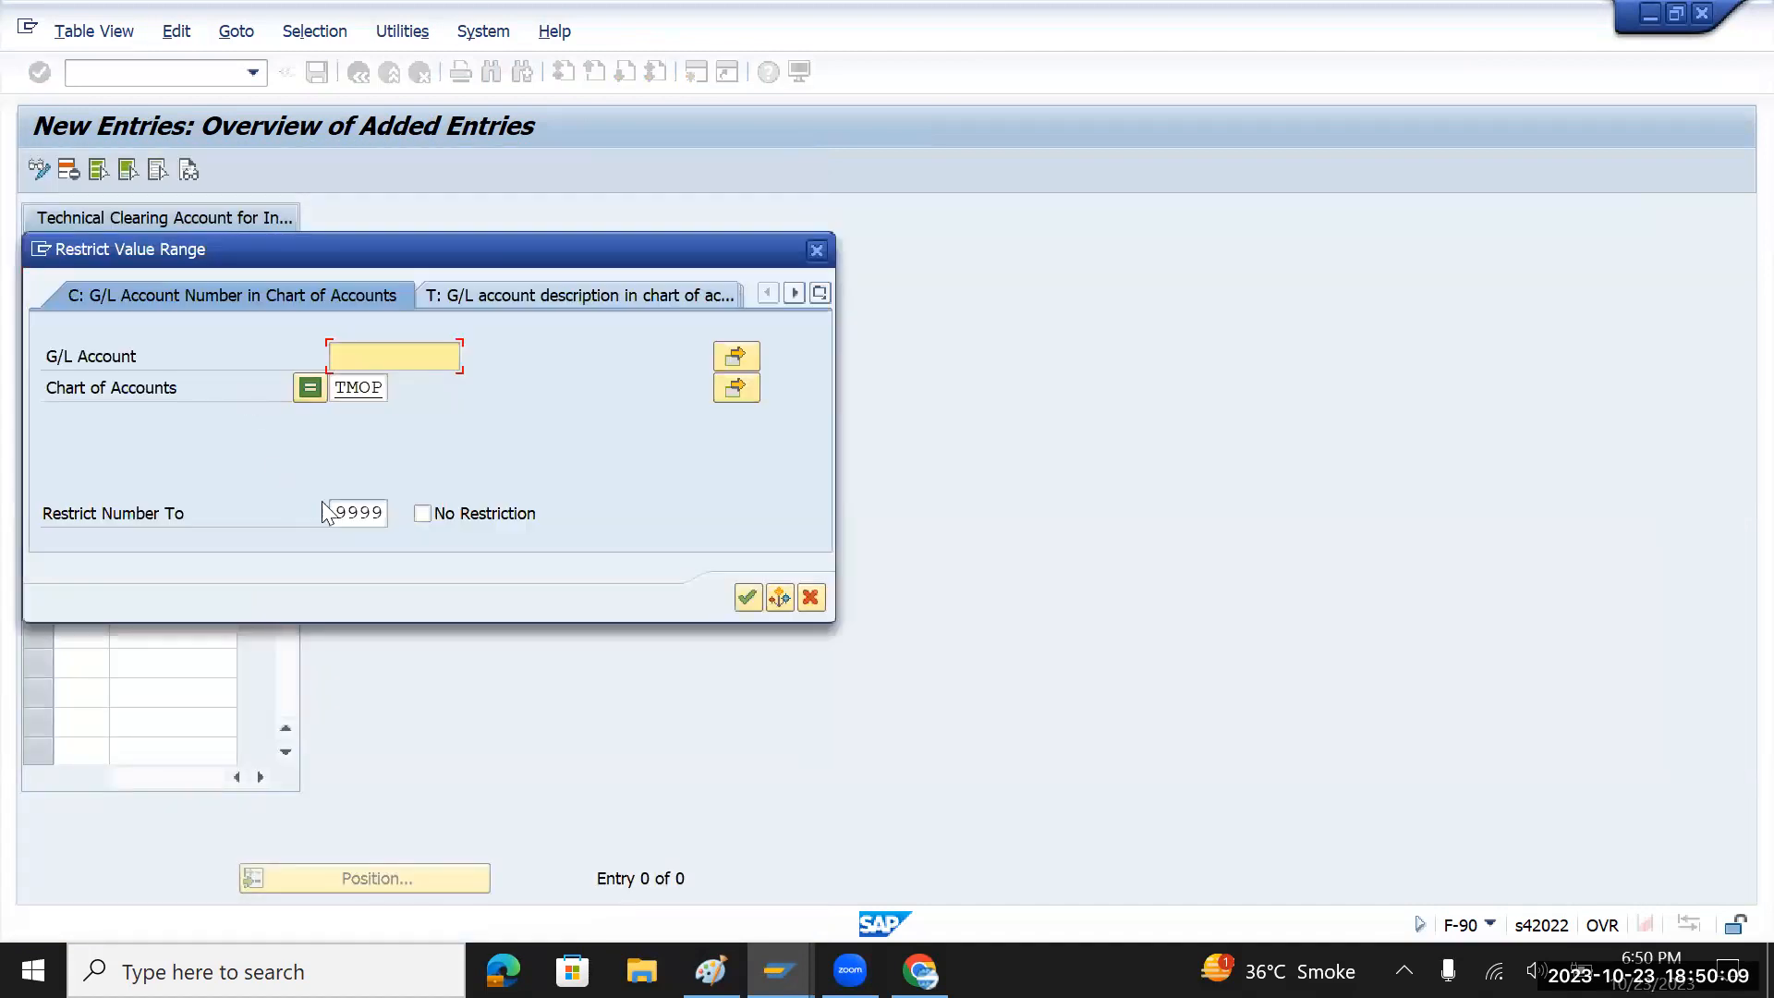
pyautogui.click(747, 598)
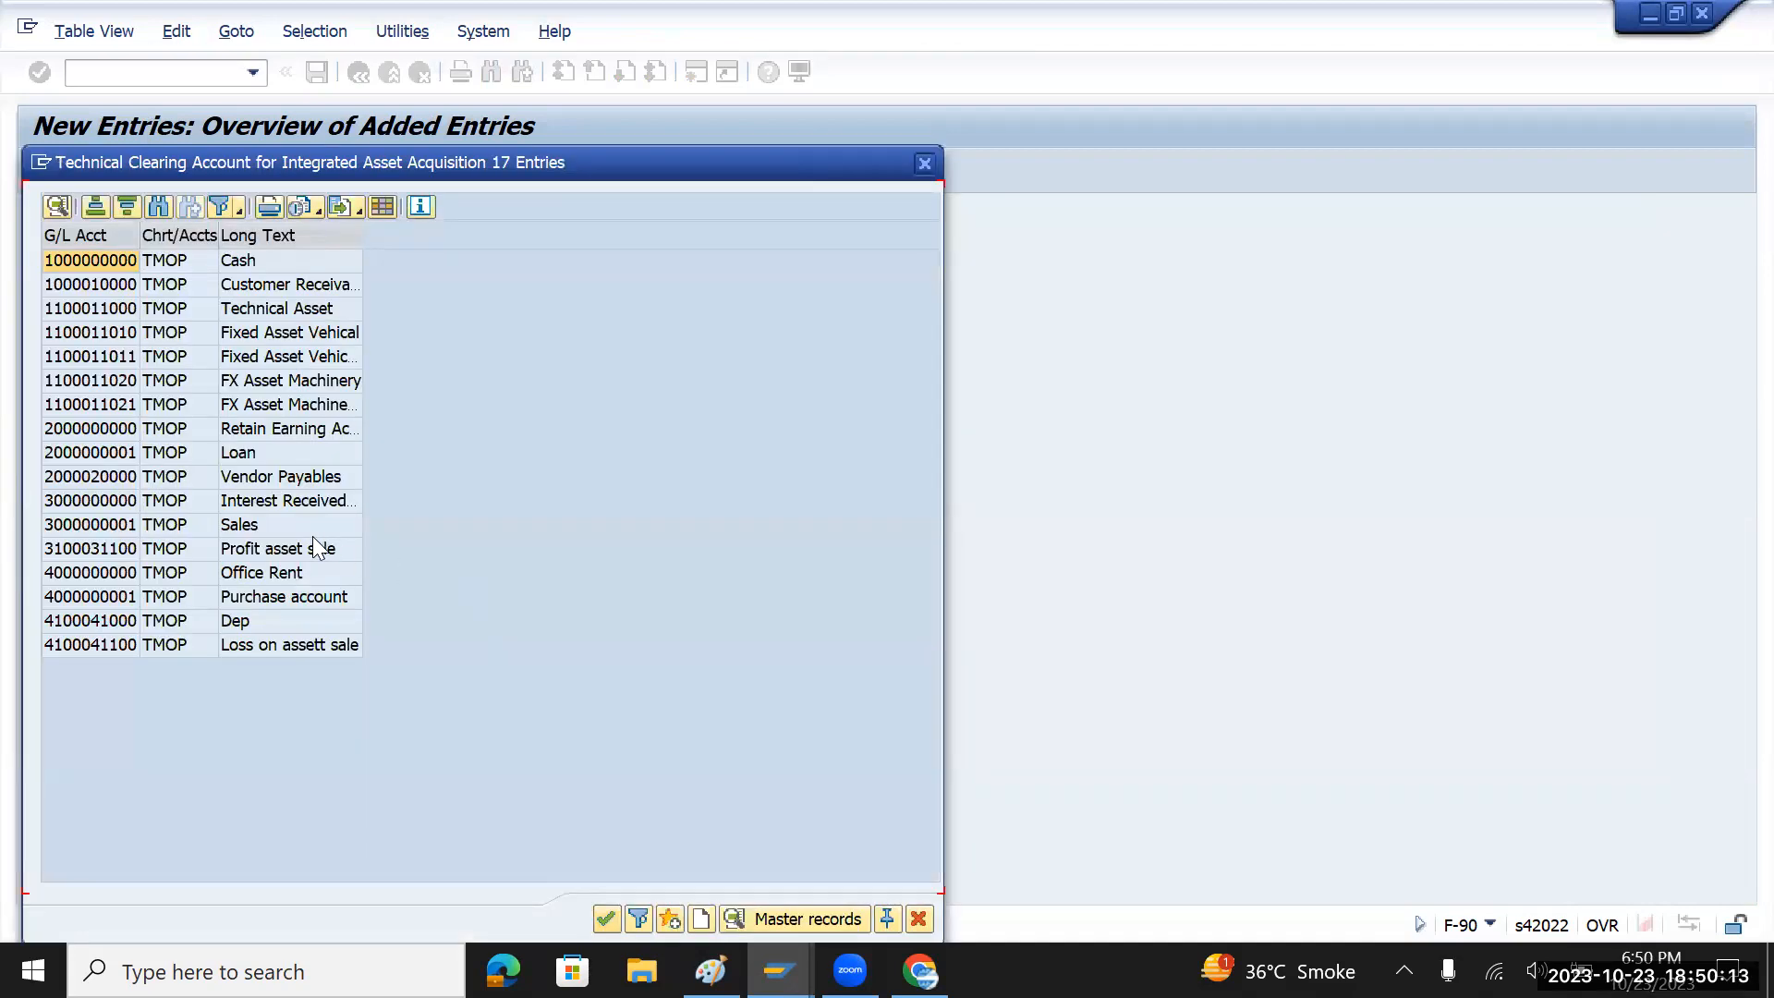
pyautogui.doubleClick(281, 308)
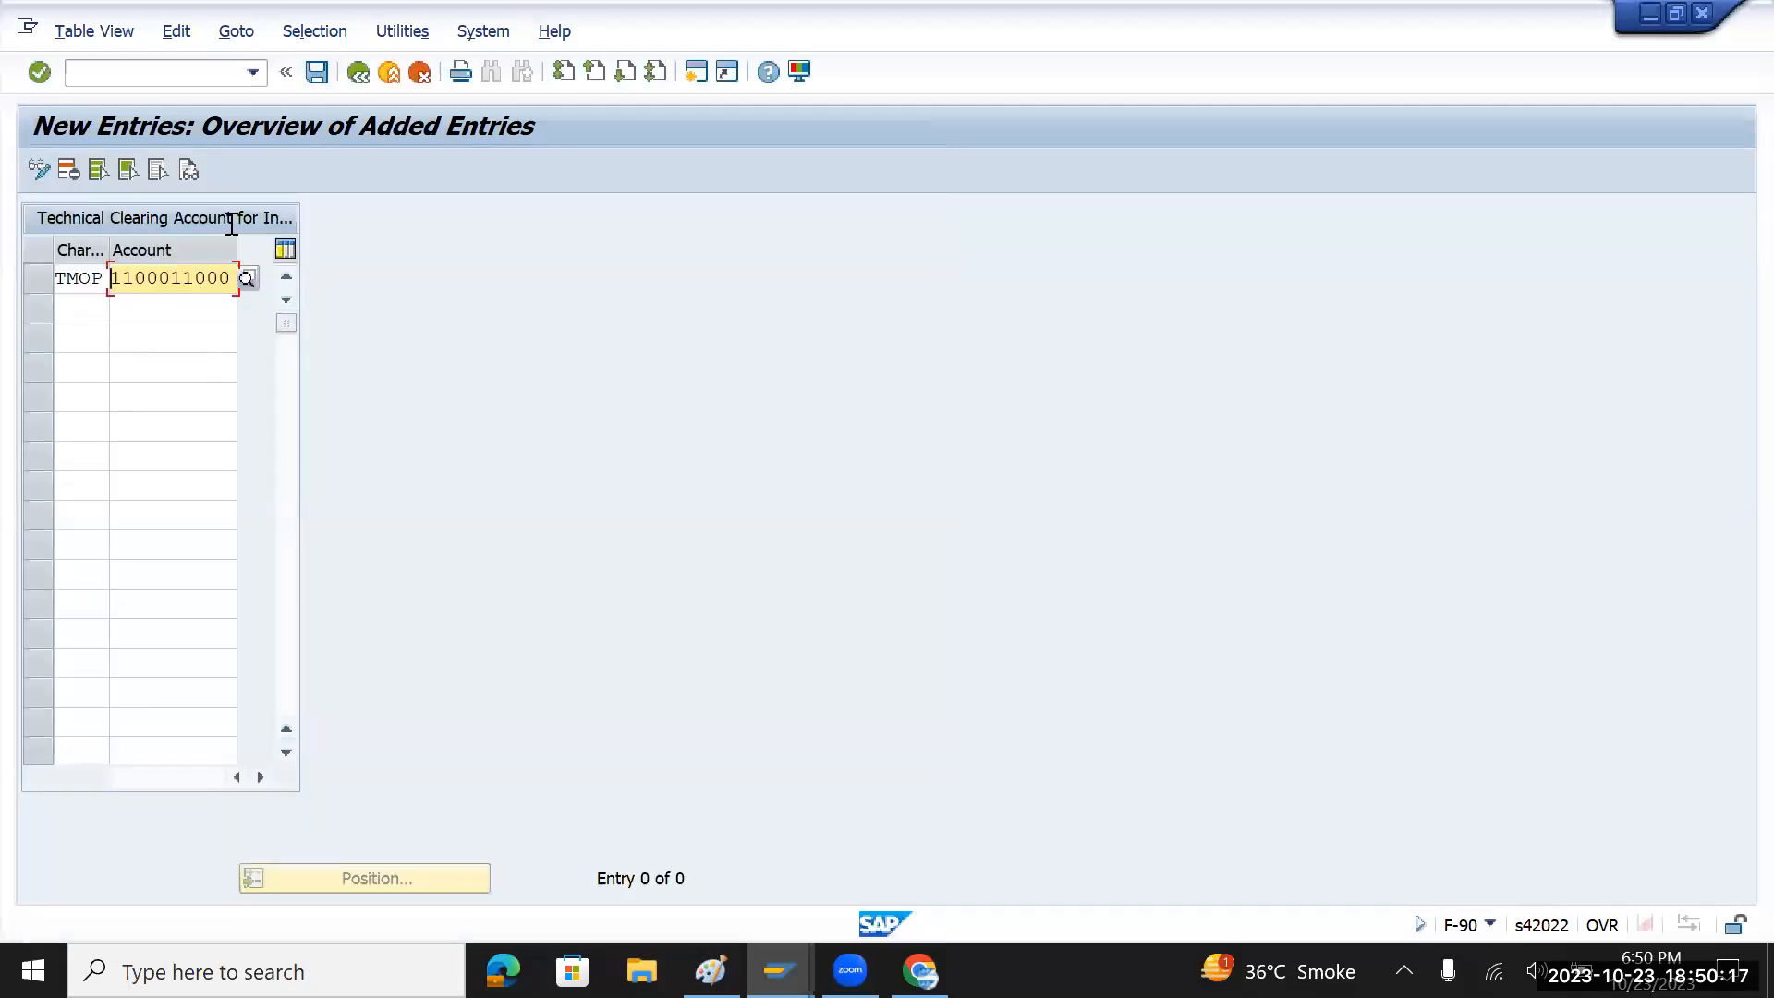
pyautogui.click(315, 71)
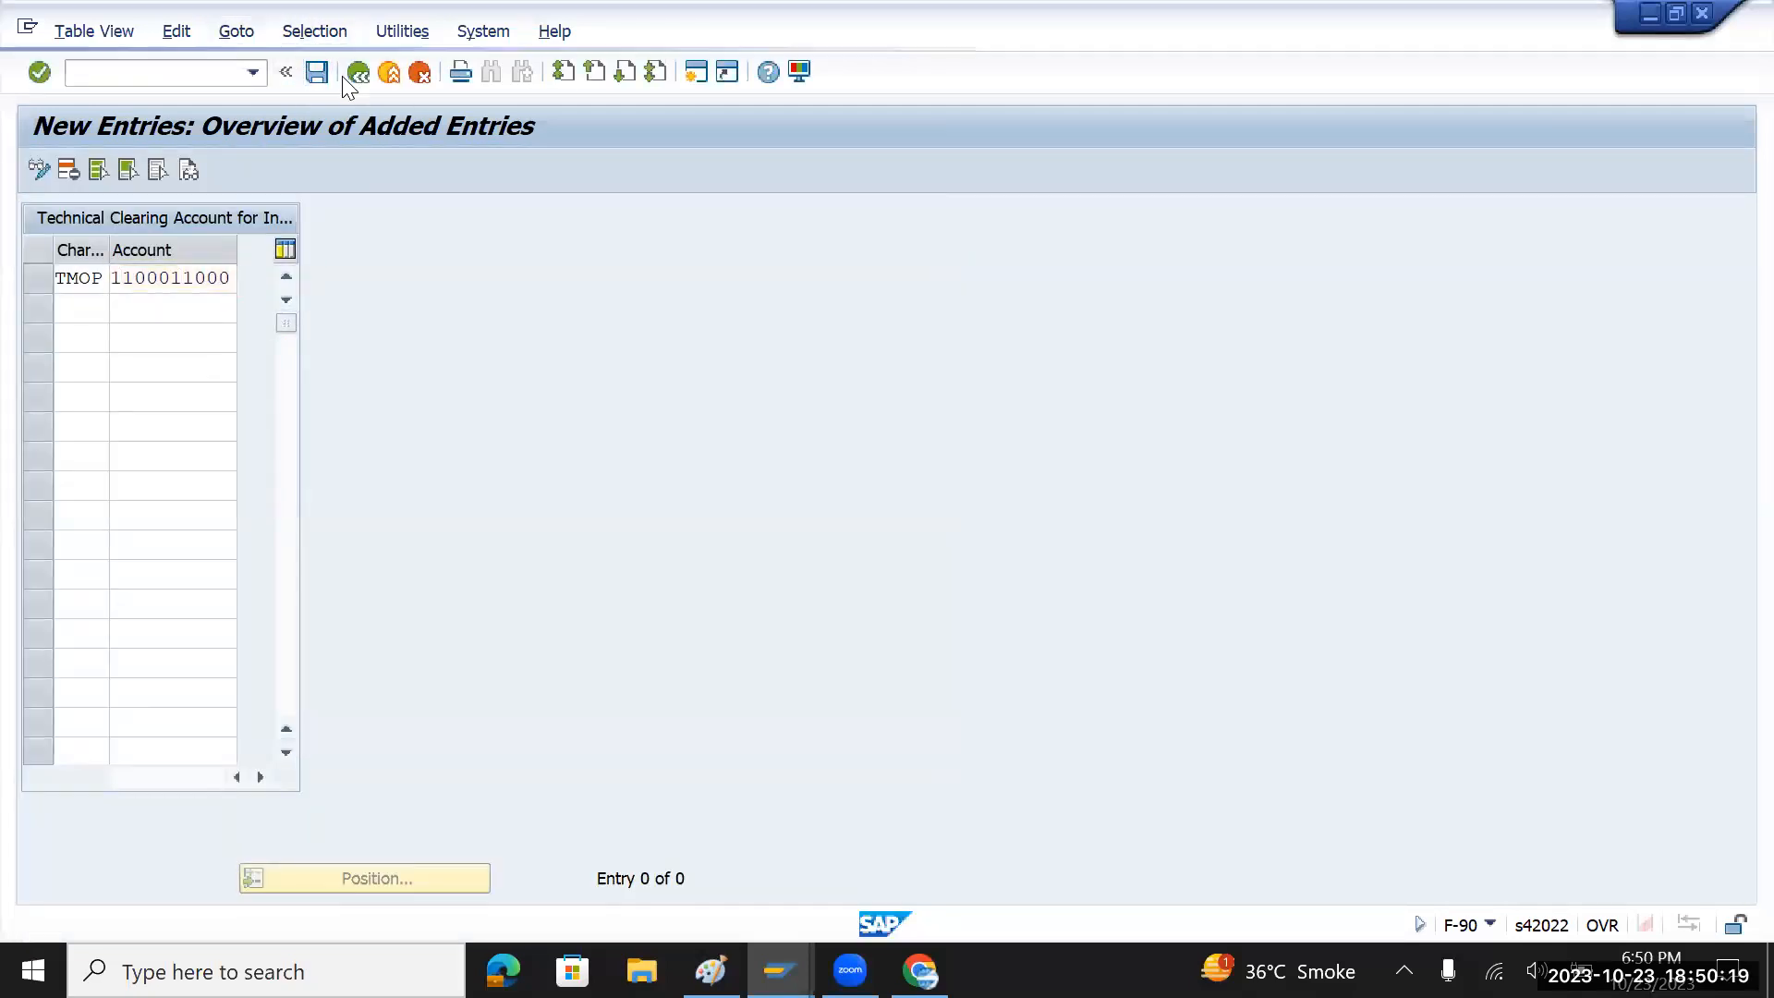
pyautogui.click(580, 473)
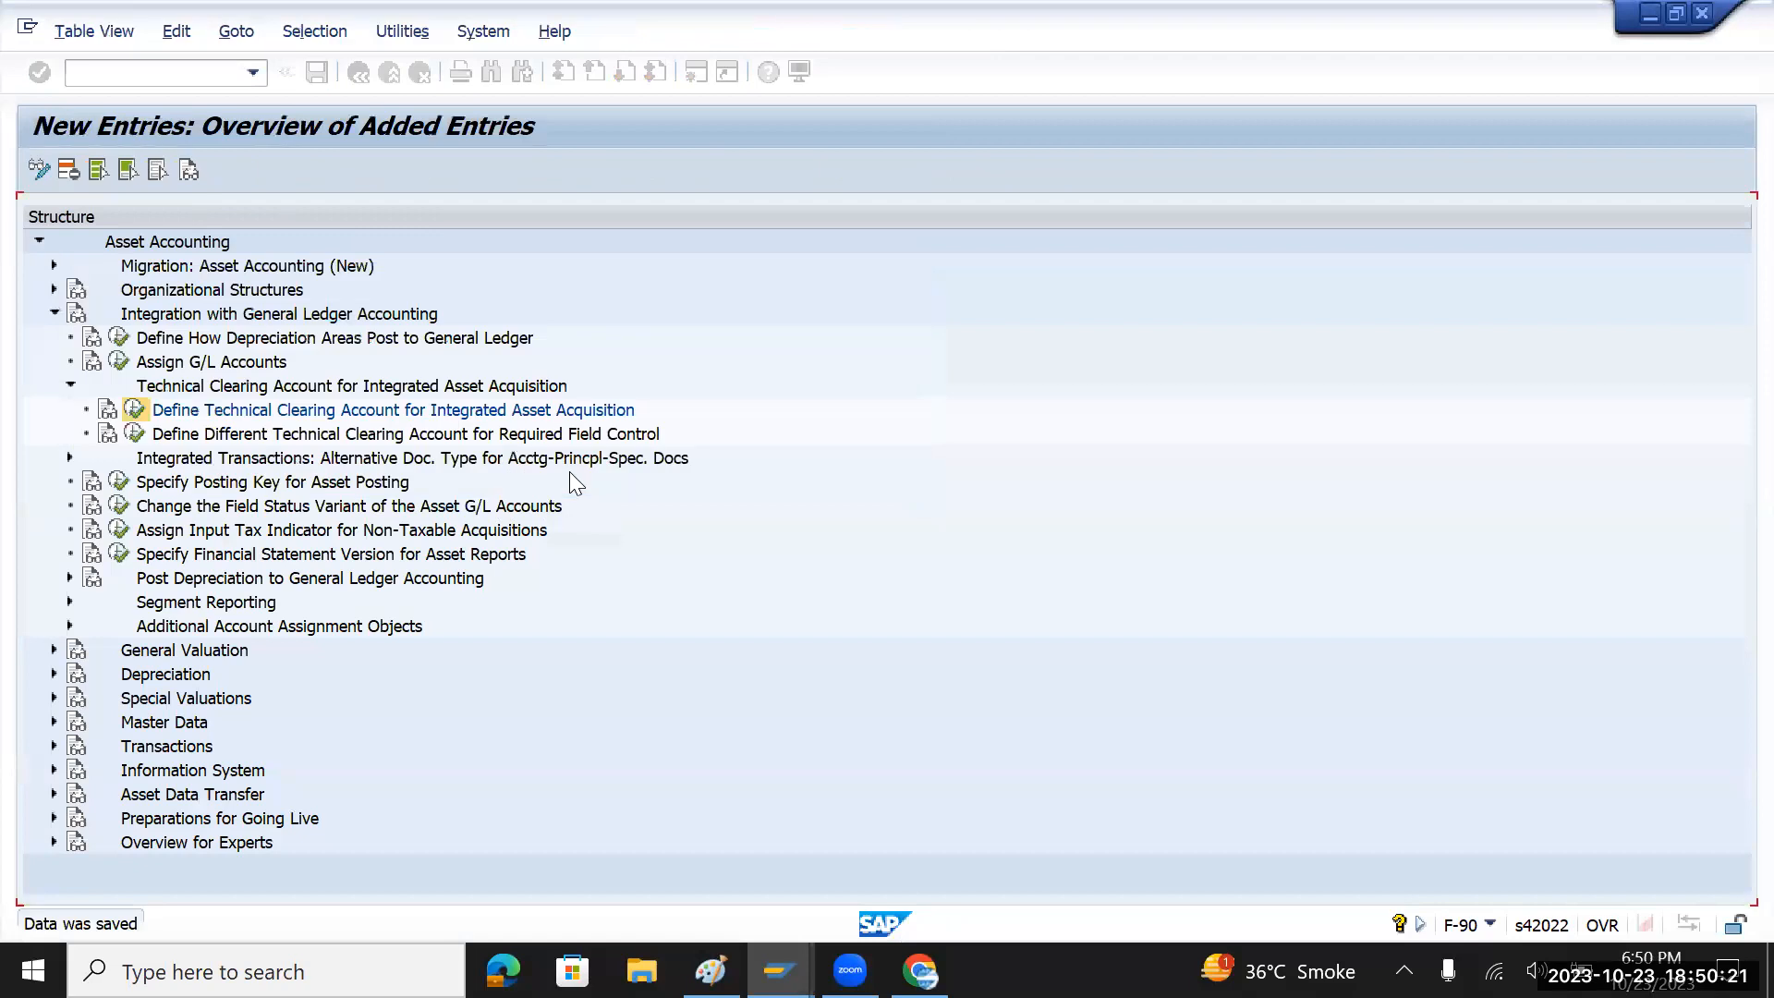
# - Return to the vendor invoice, try again to continue to the asset line item, and read the resulting error's details
pyautogui.click(359, 74)
pyautogui.click(359, 74)
pyautogui.click(359, 74)
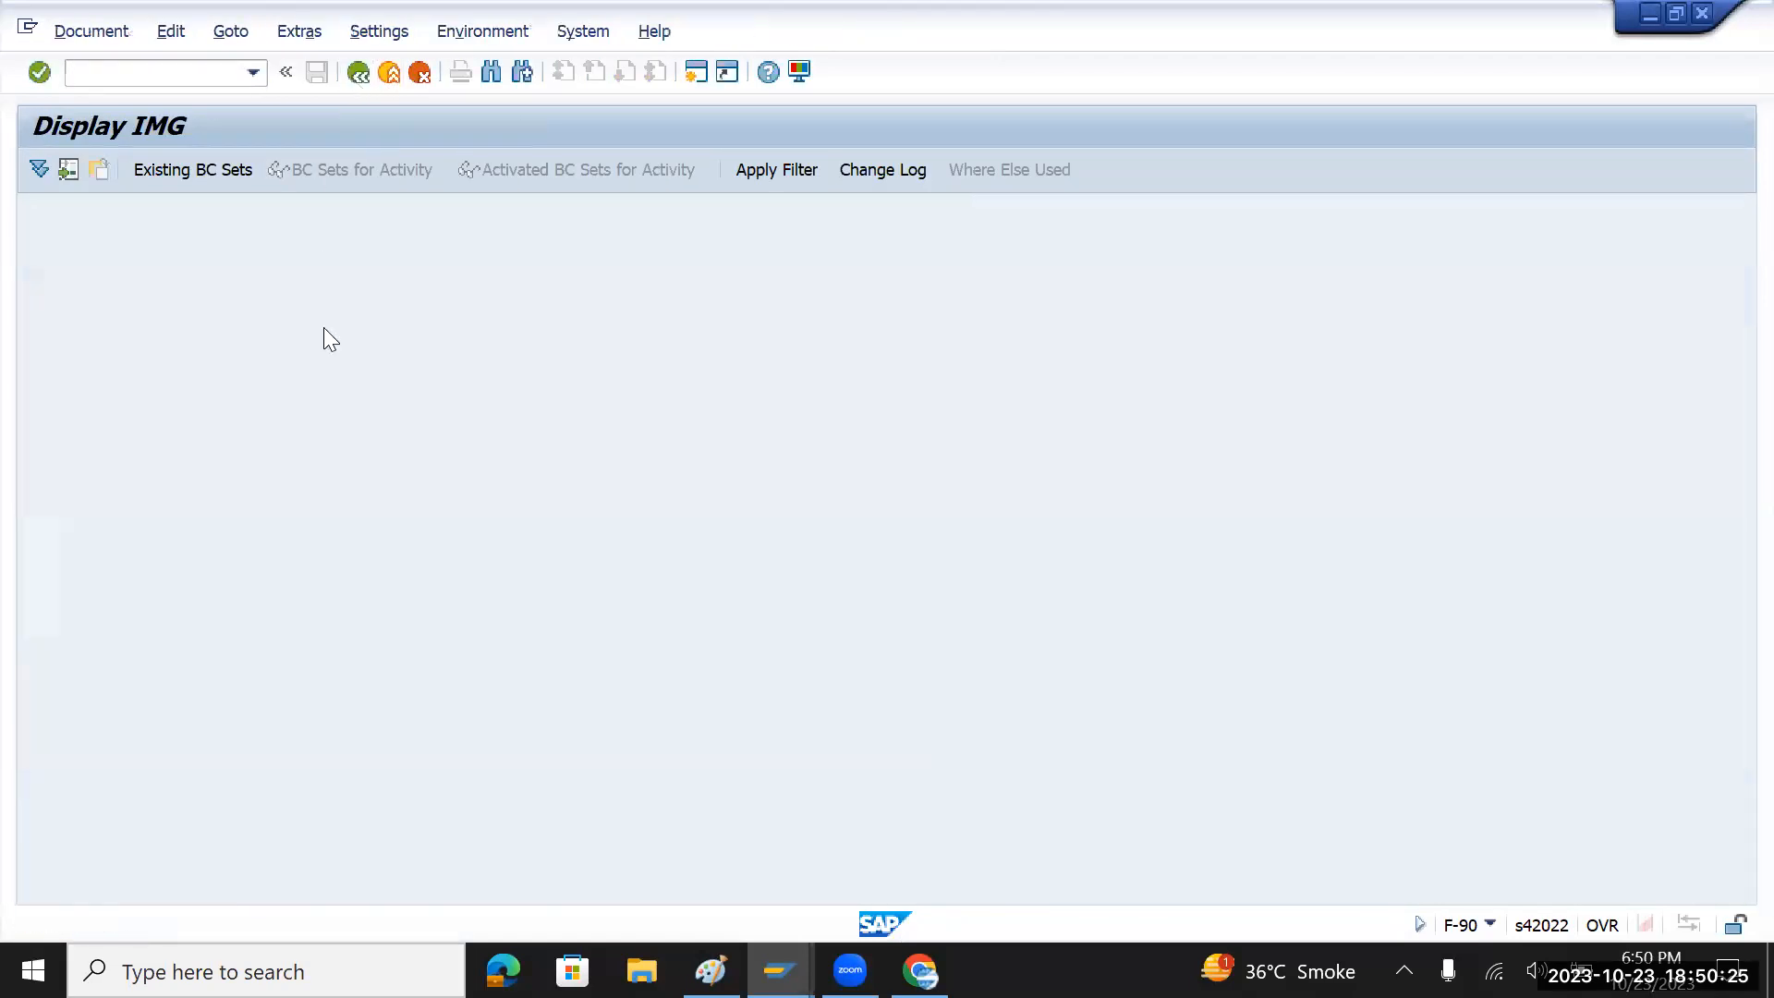
pyautogui.click(1620, 209)
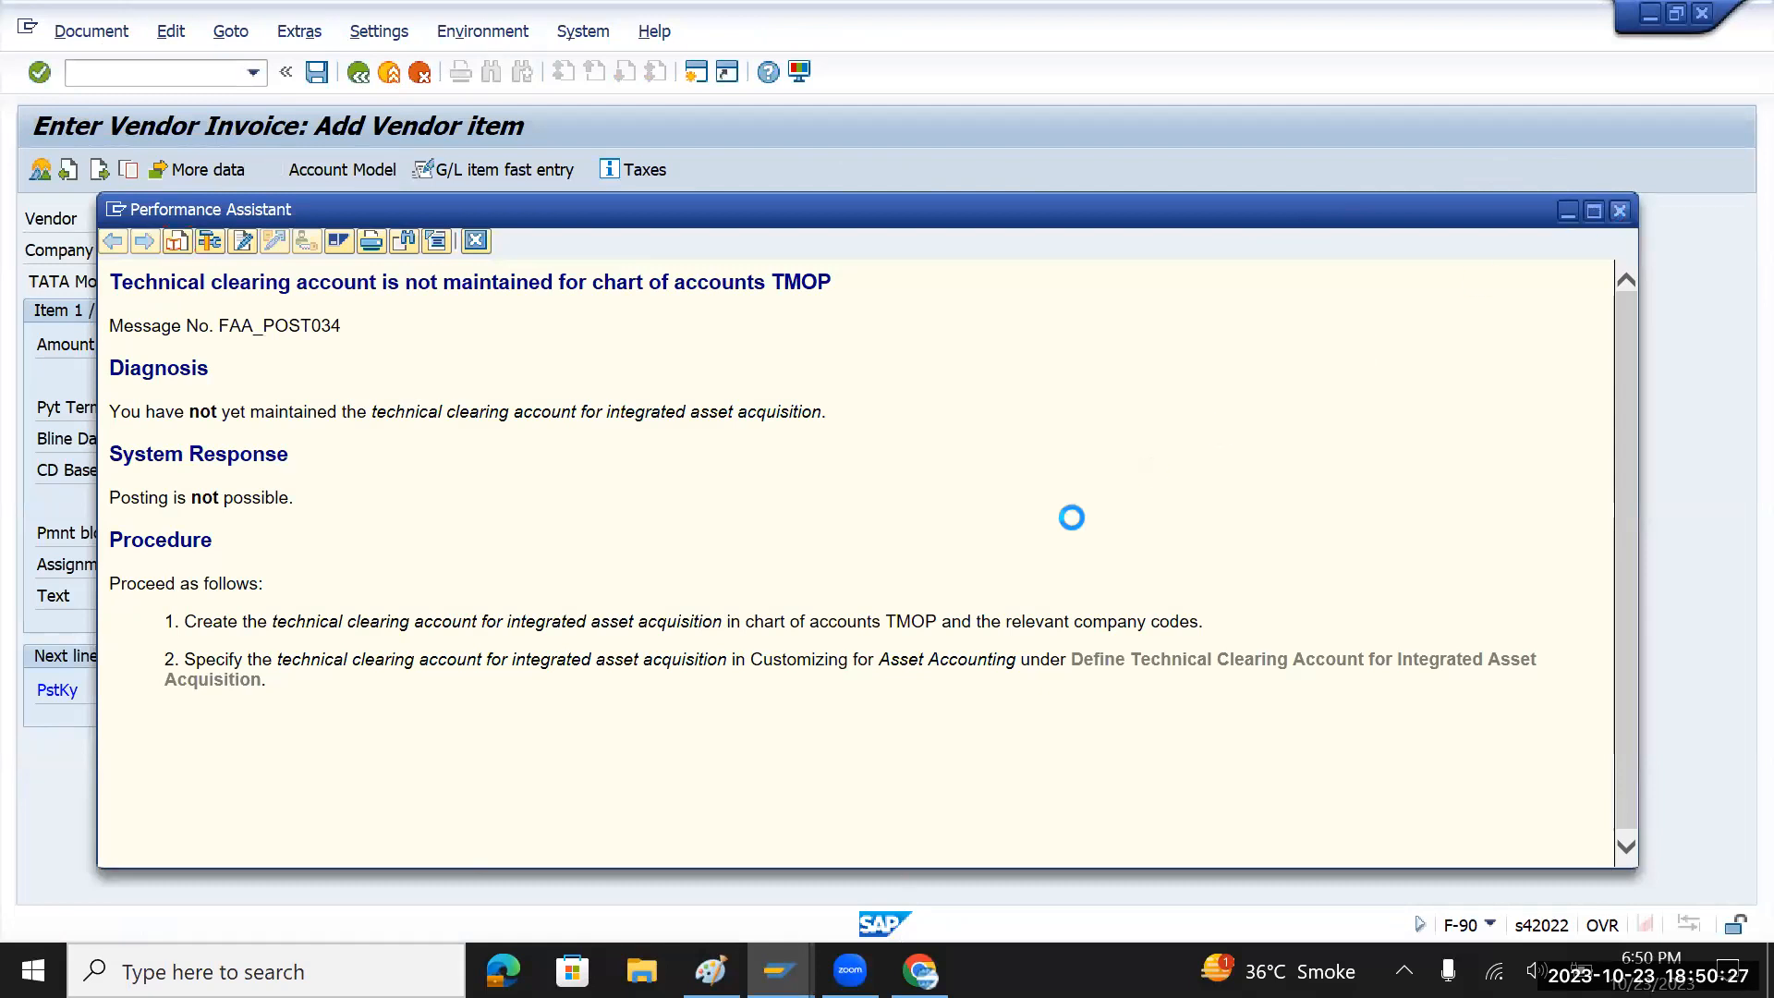
pyautogui.press('Return')
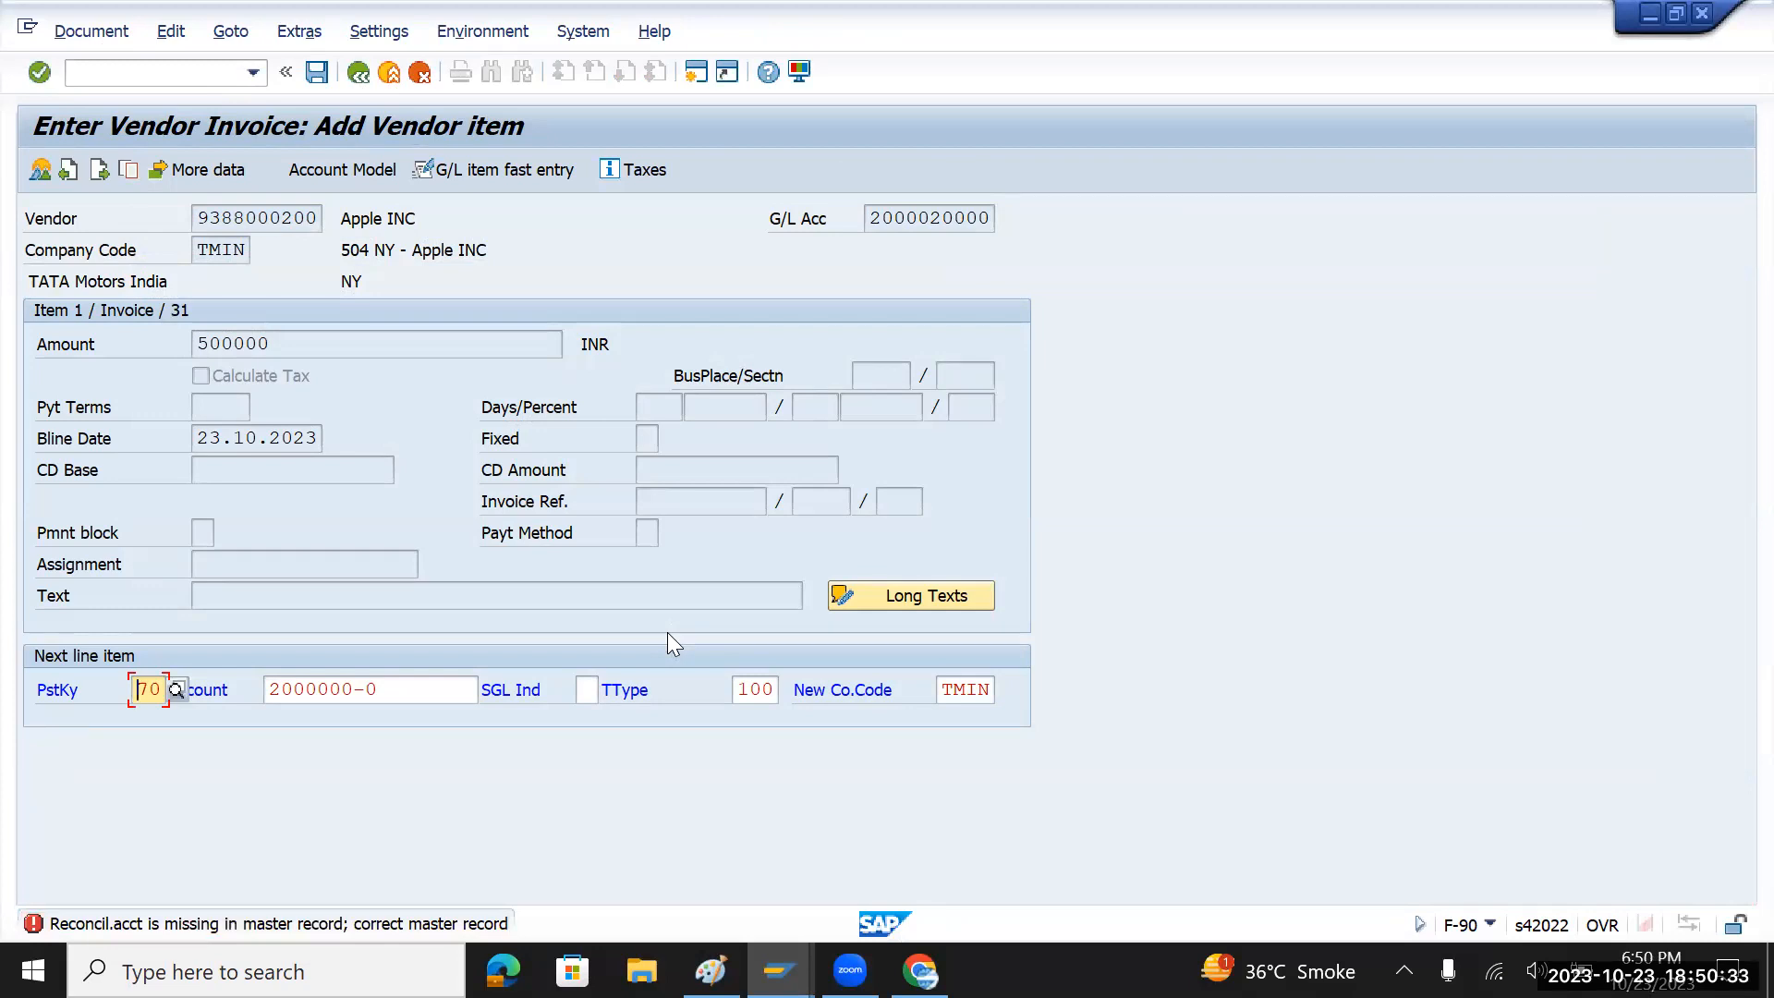
pyautogui.doubleClick(240, 924)
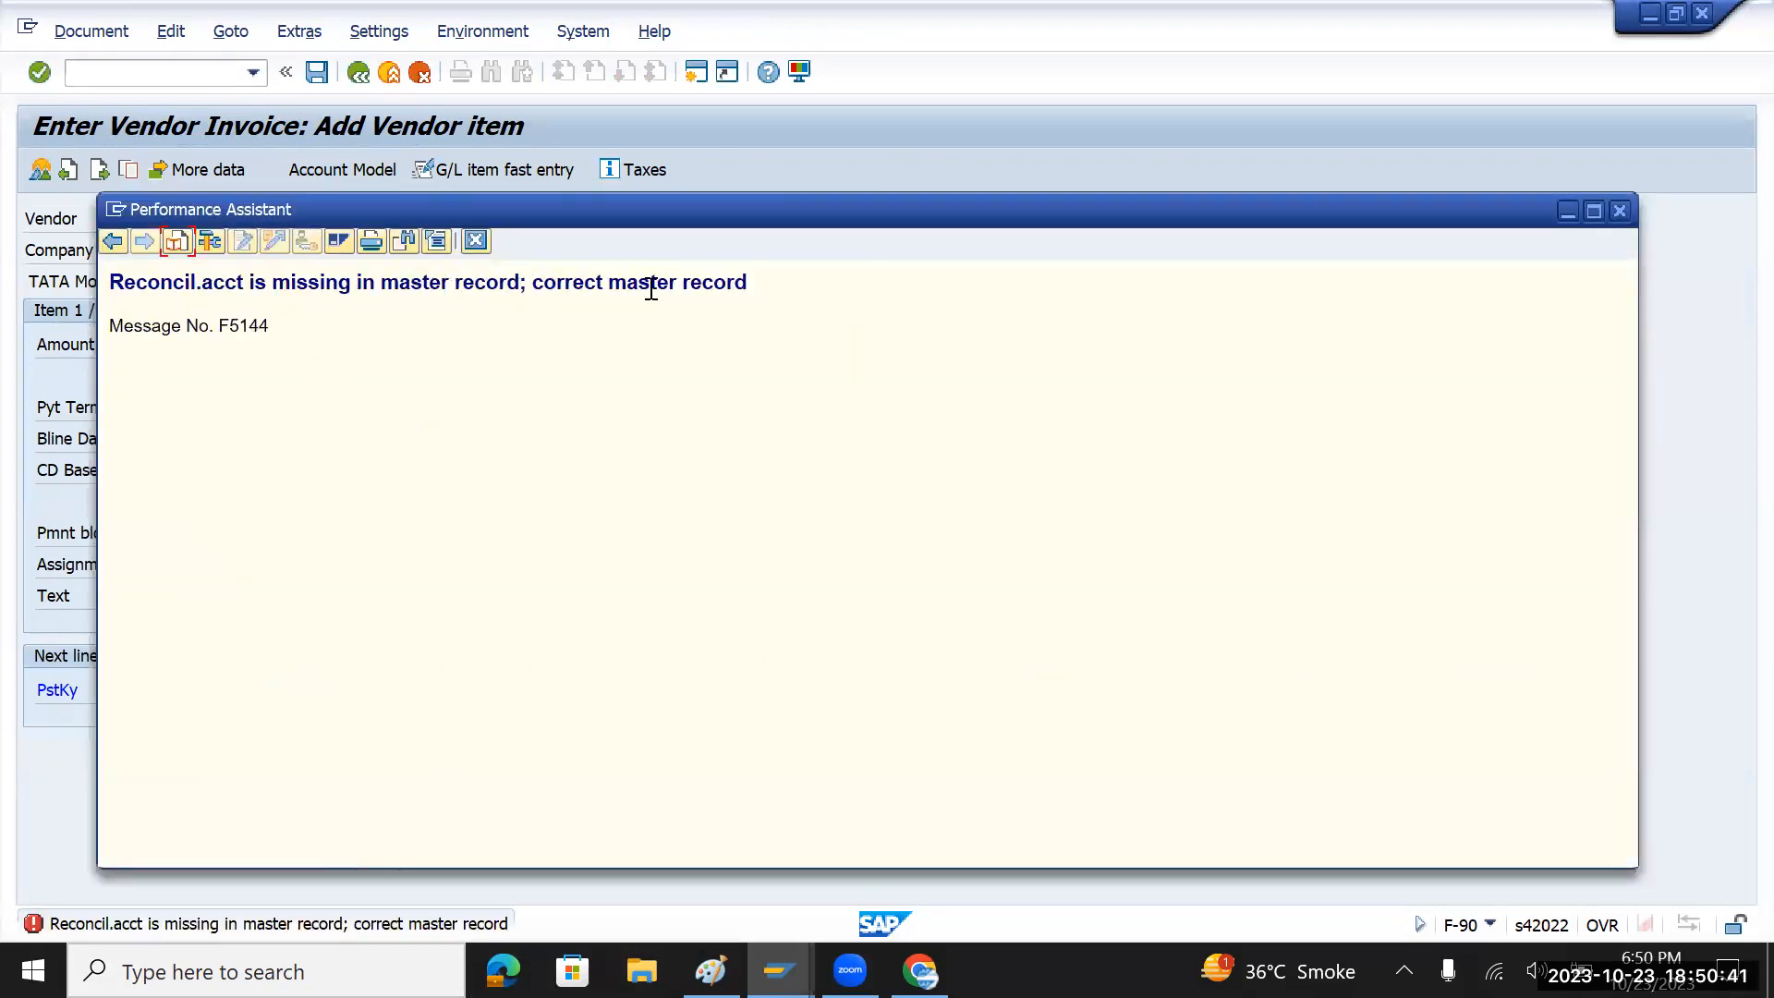
pyautogui.click(1623, 214)
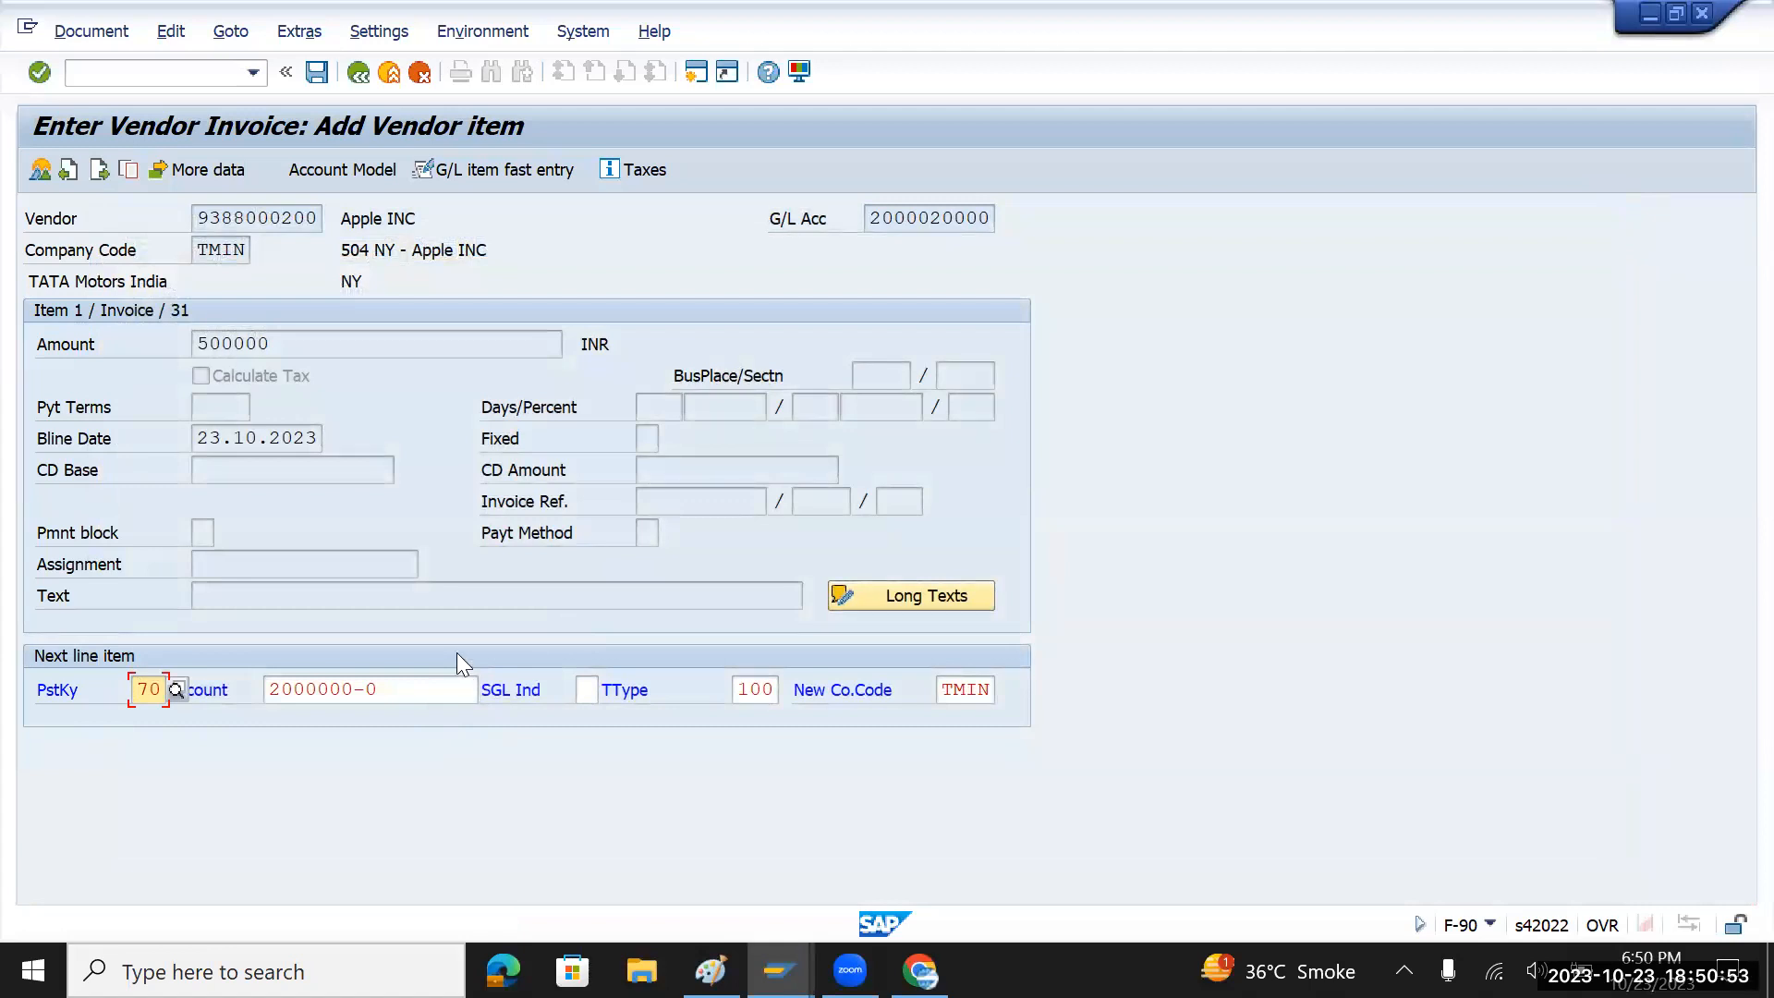
# - Switch to the session with the Asset Accounting company code settings and open transaction FS00 there
pyautogui.hotkey('alt', 'Tab')
pyautogui.hotkey('alt', 'Tab')
pyautogui.hotkey('alt', 'Tab')
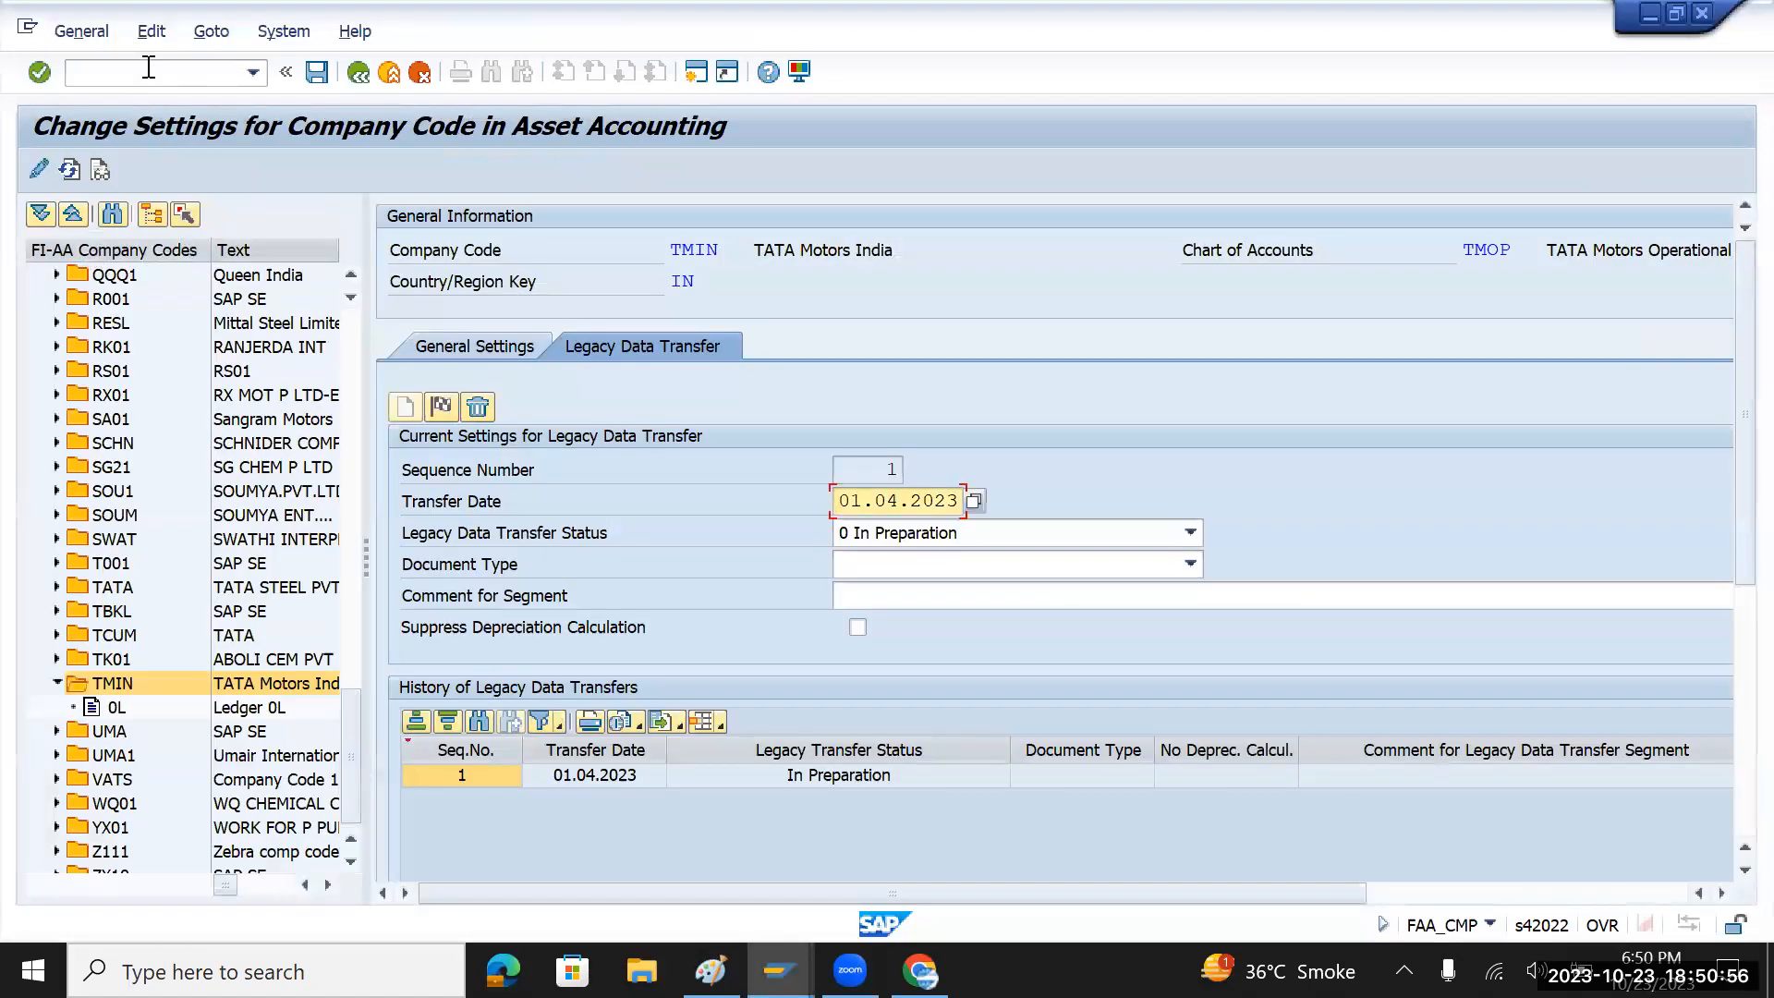
pyautogui.click(148, 67)
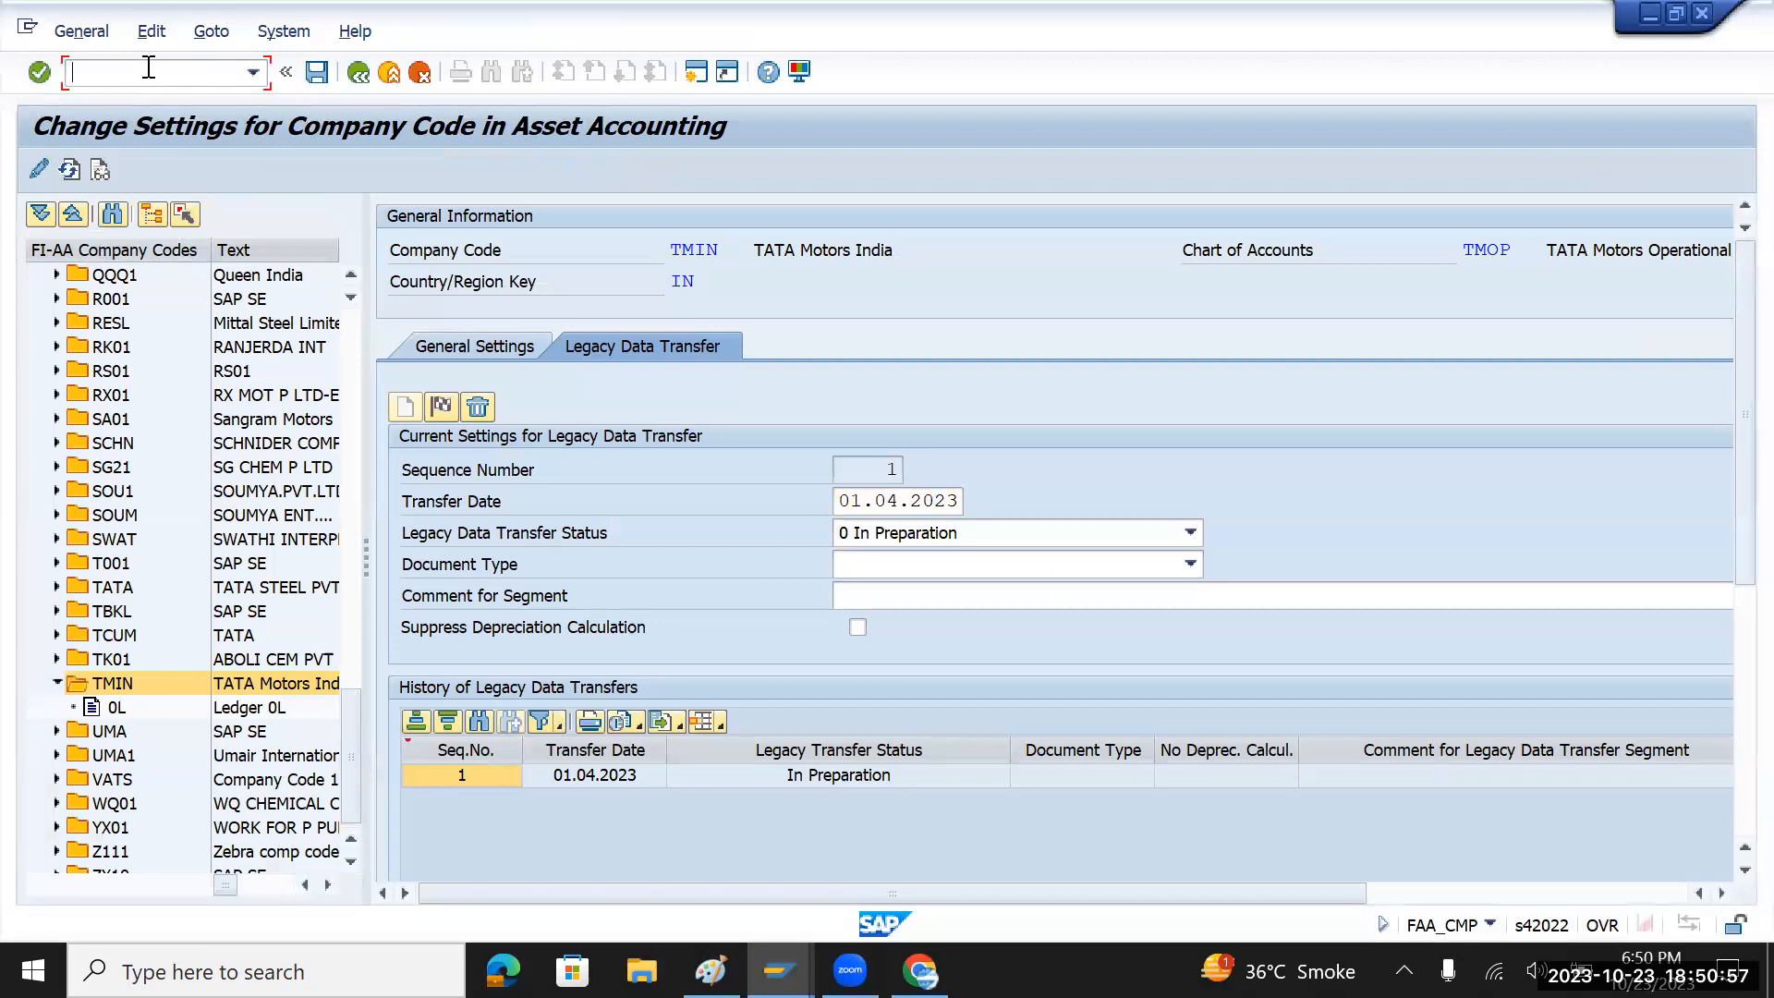
pyautogui.write('/n')
pyautogui.press('Return')
pyautogui.write('fs00')
pyautogui.press('Return')
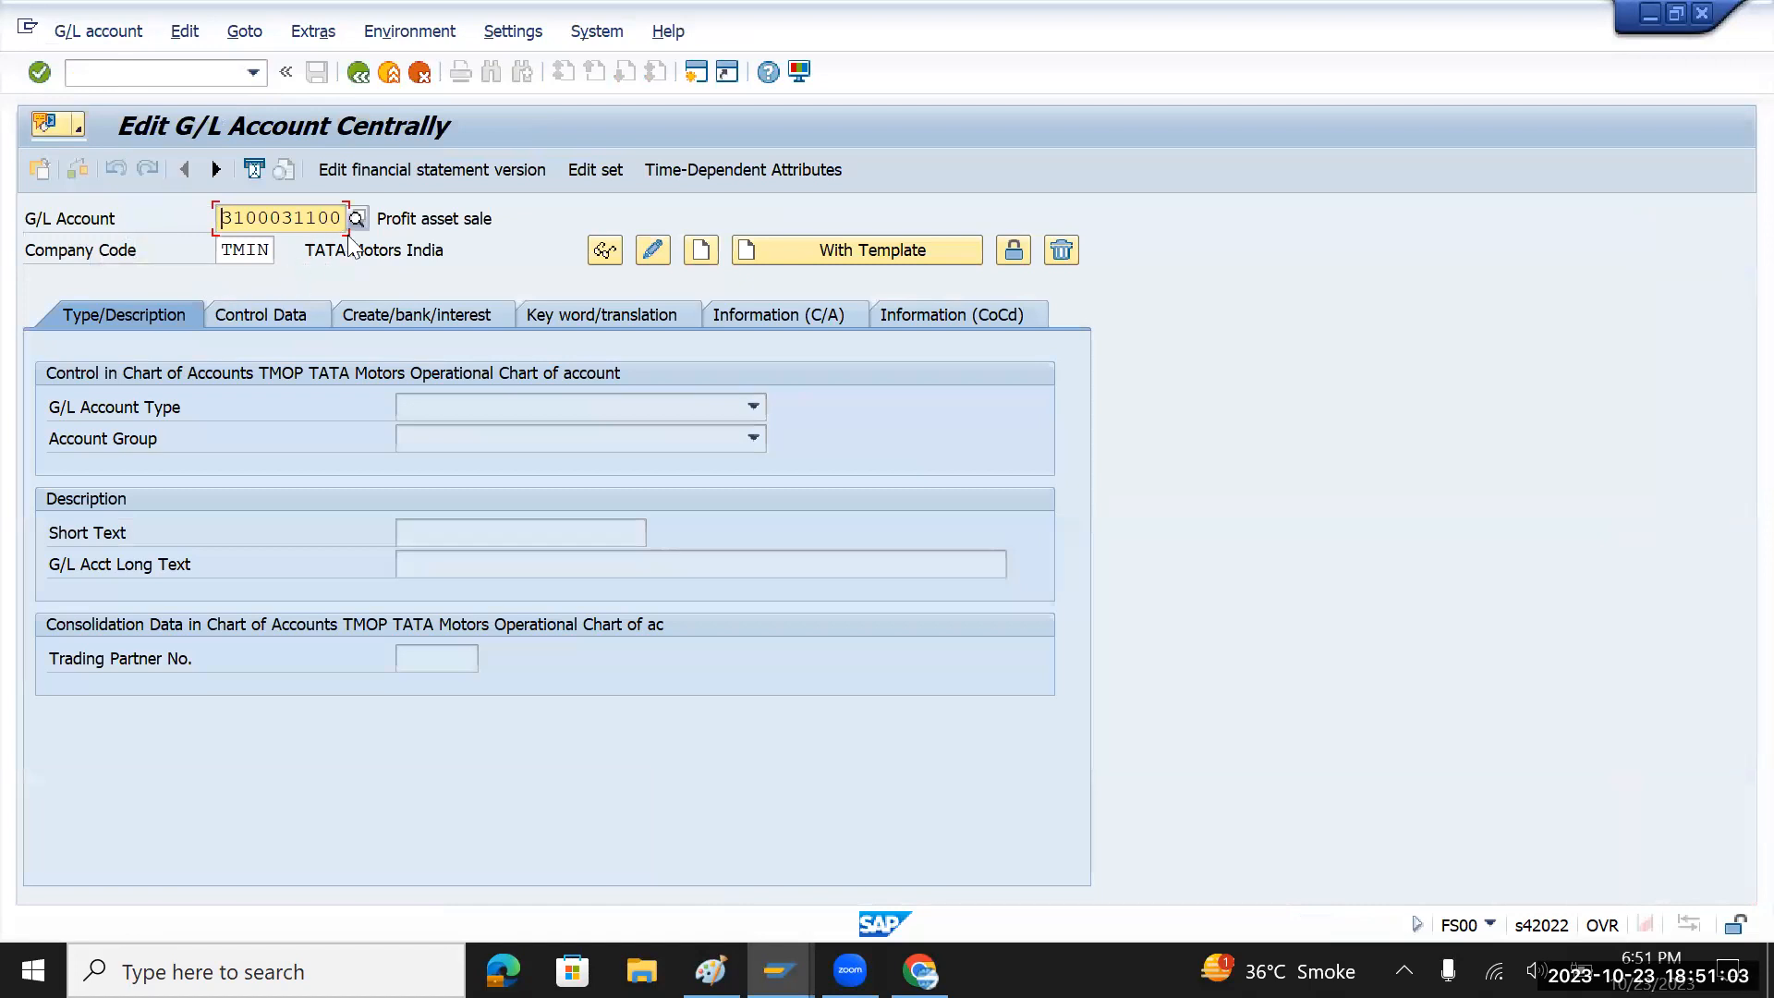
# - Display the FX Asset Machinery G/L account in company code TMIN and check its type, control data and document creation settings
pyautogui.click(357, 218)
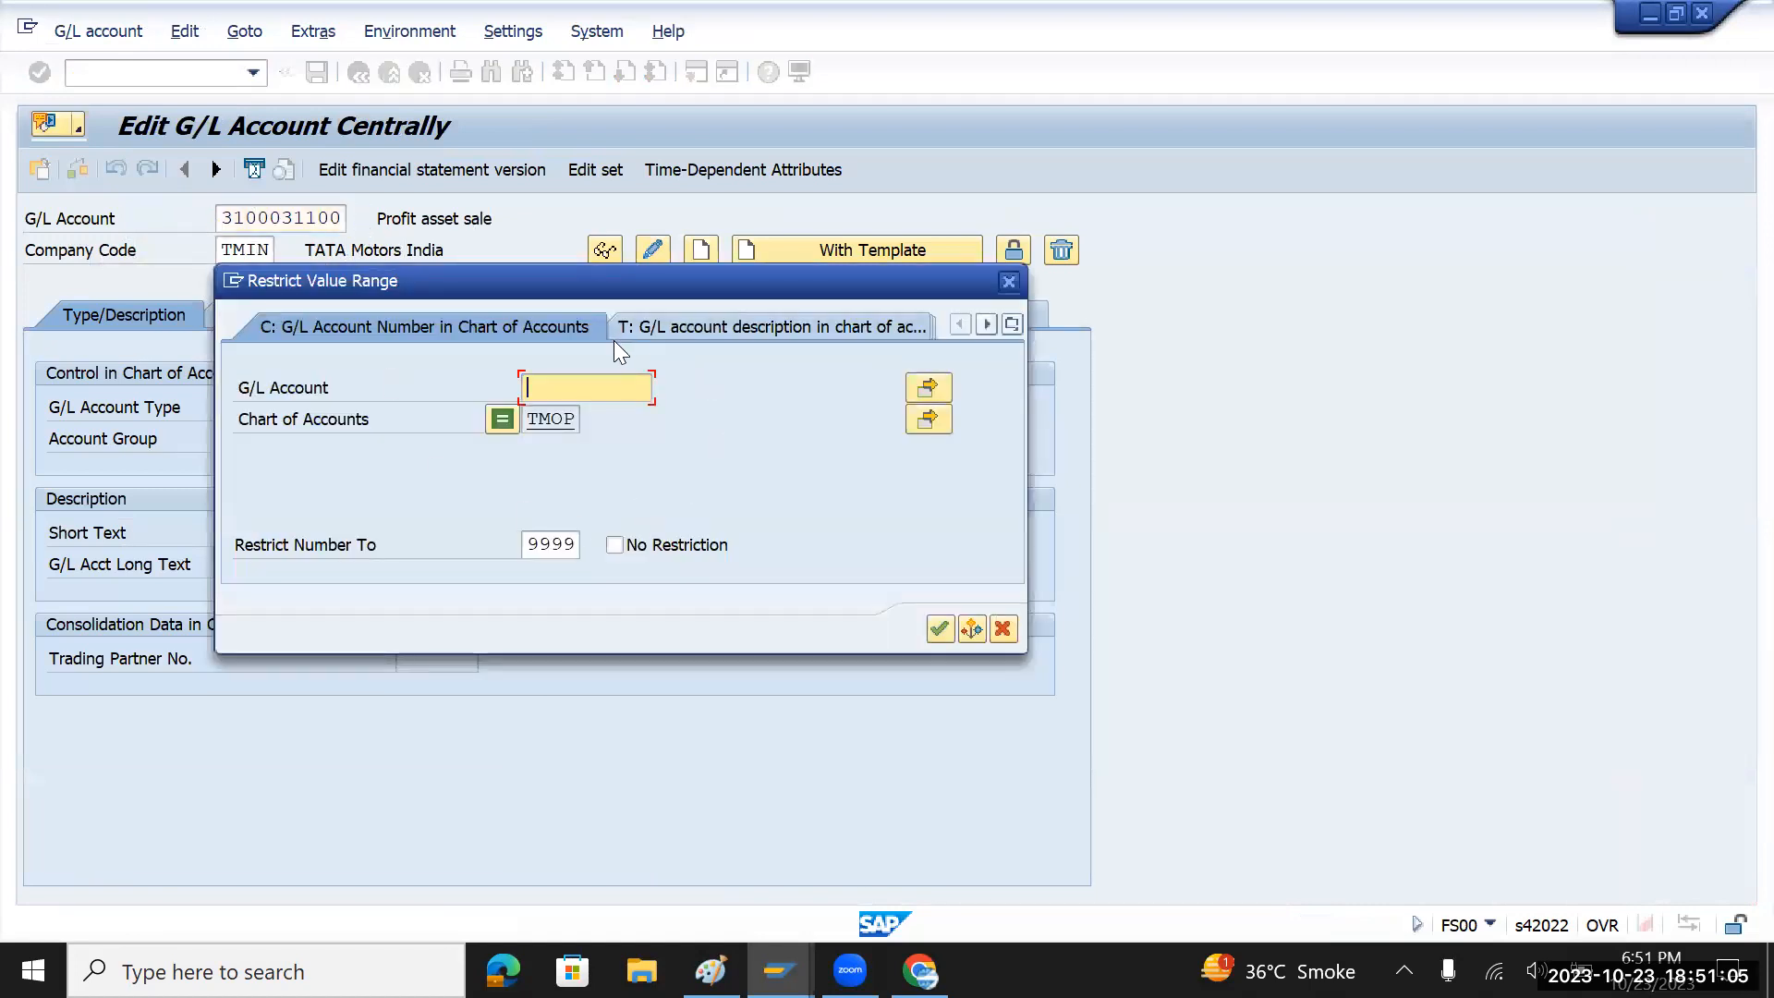
pyautogui.click(939, 631)
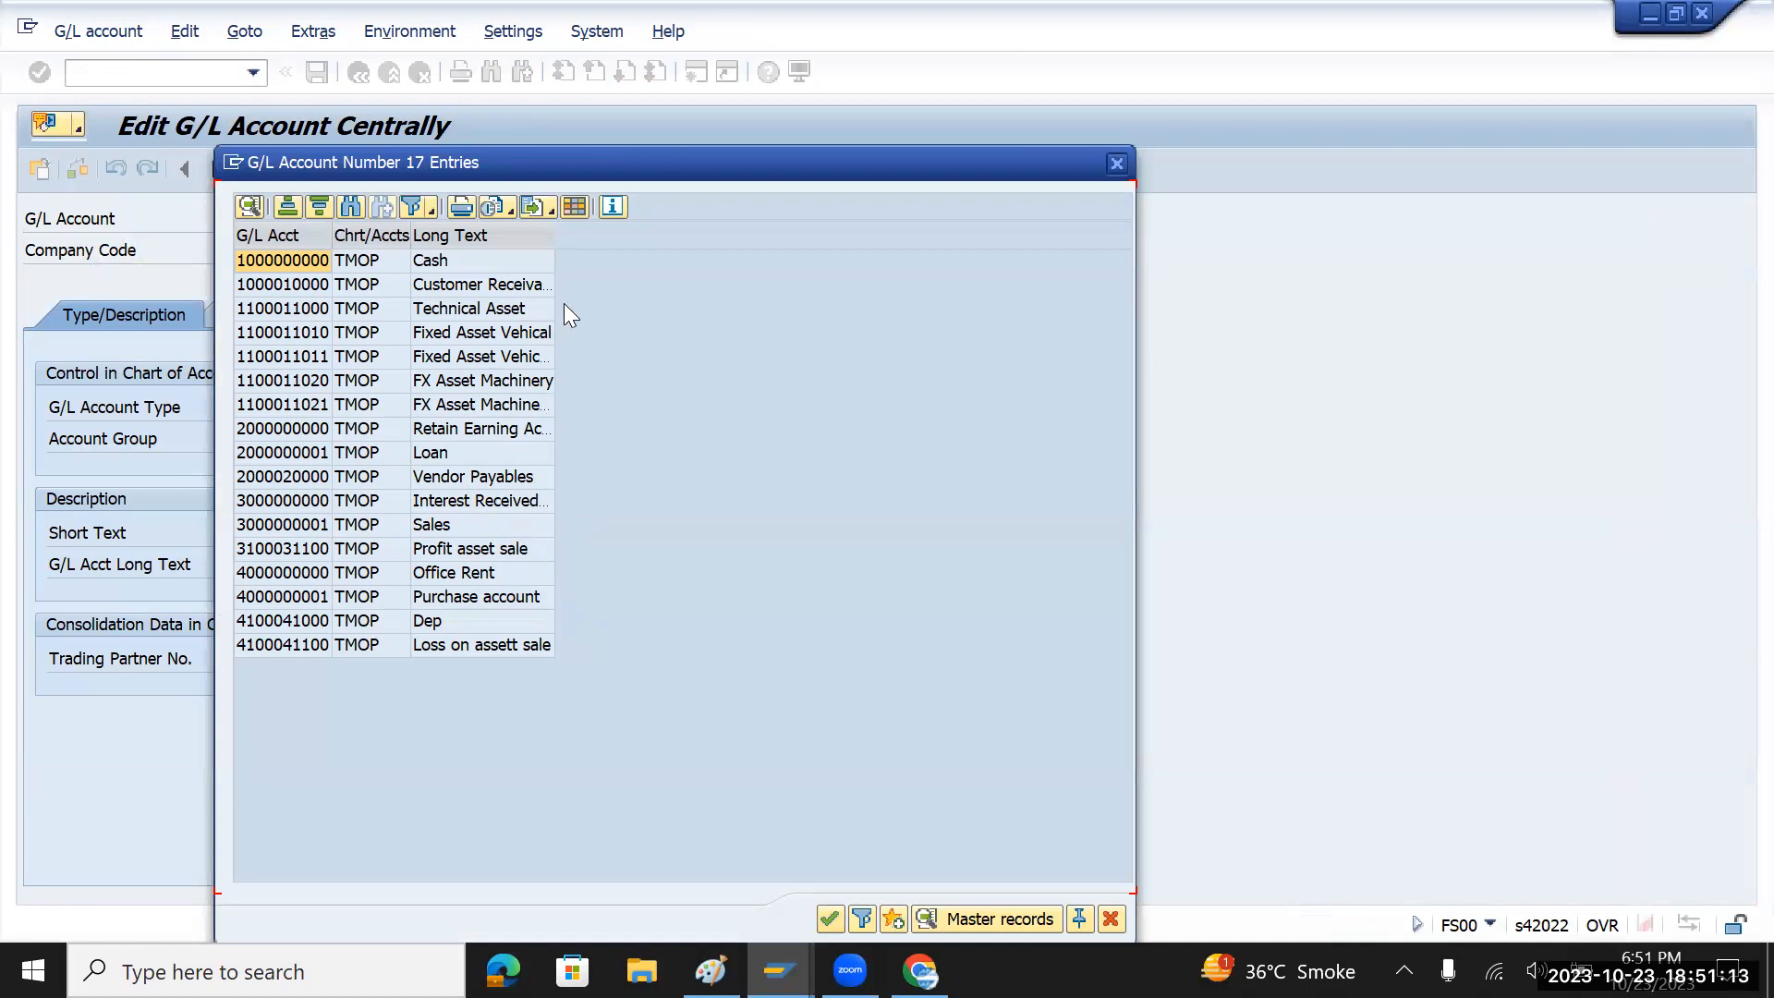
pyautogui.doubleClick(484, 377)
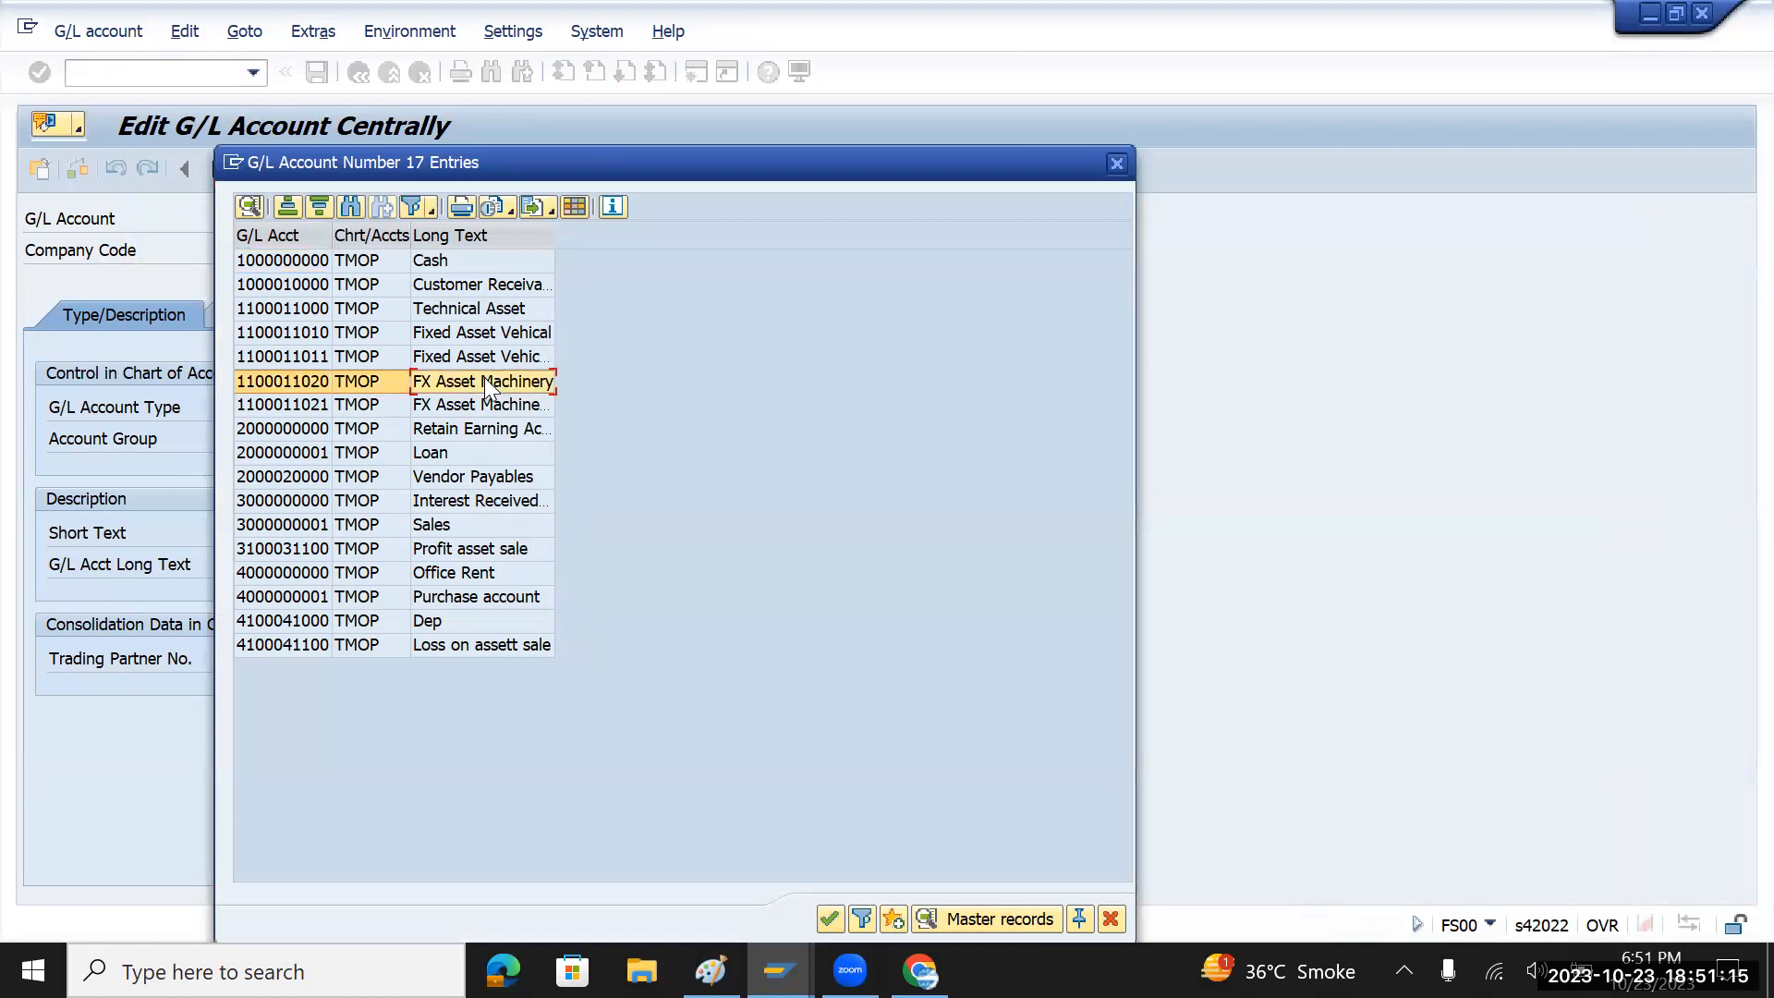
pyautogui.click(268, 319)
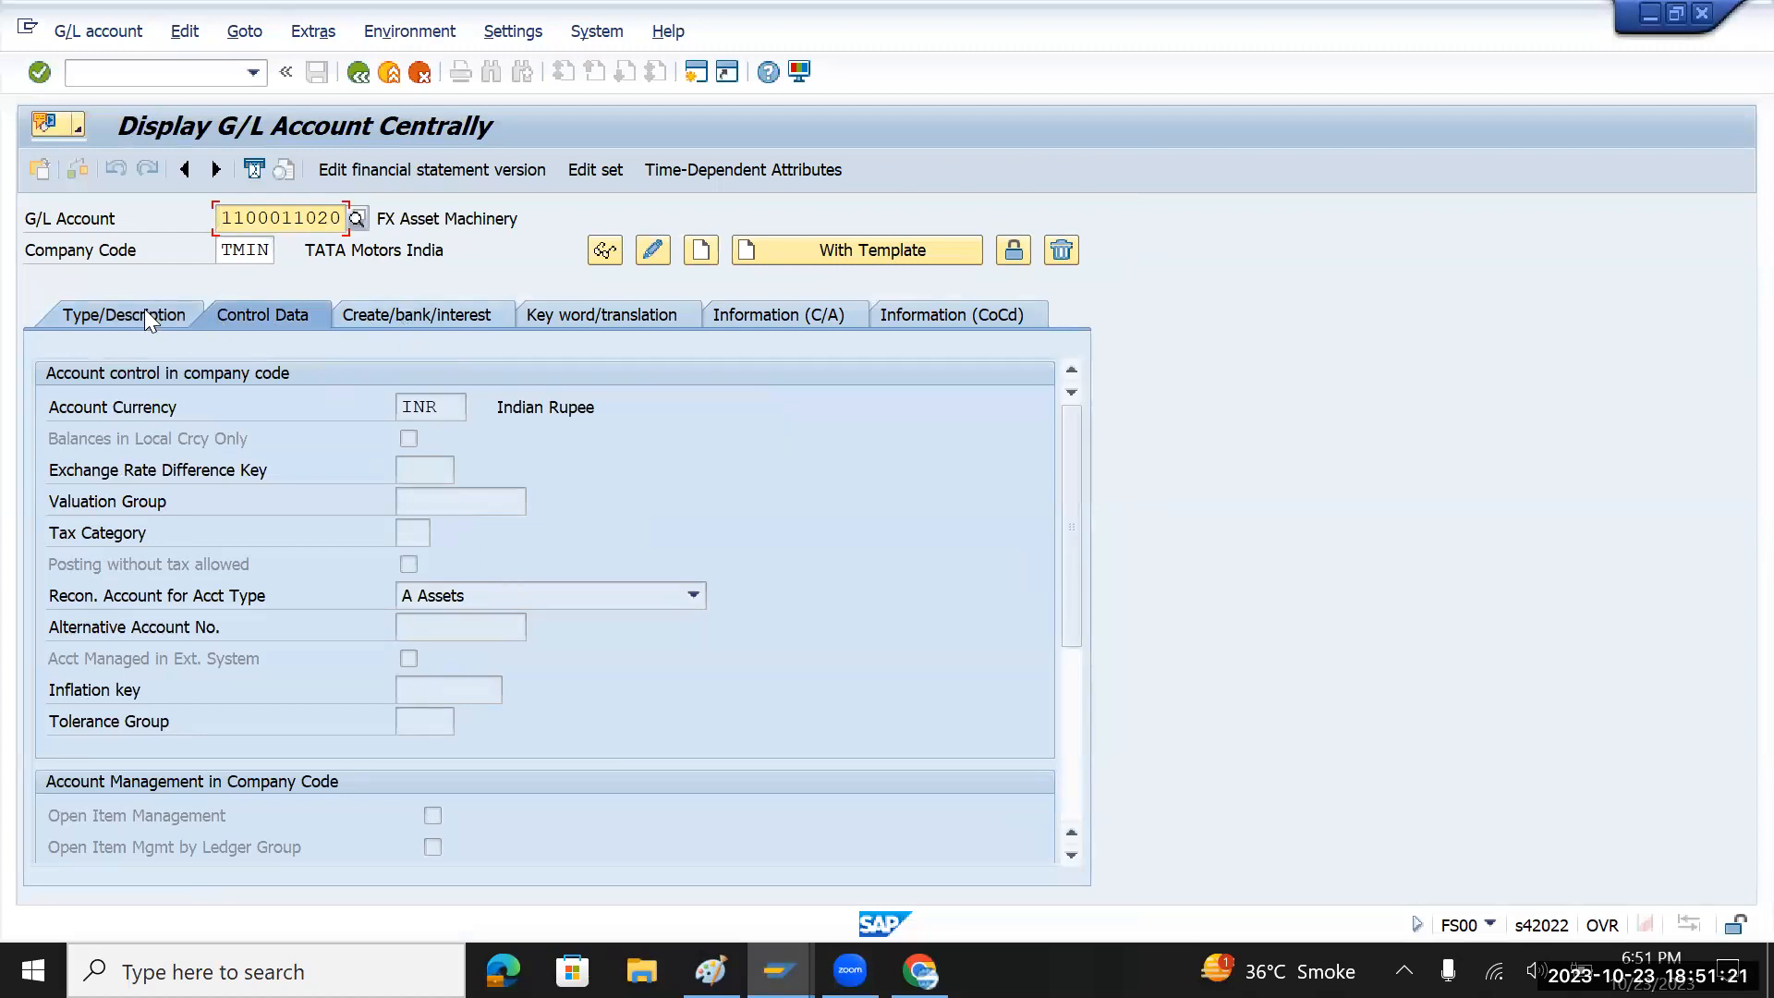
pyautogui.click(115, 315)
pyautogui.click(255, 312)
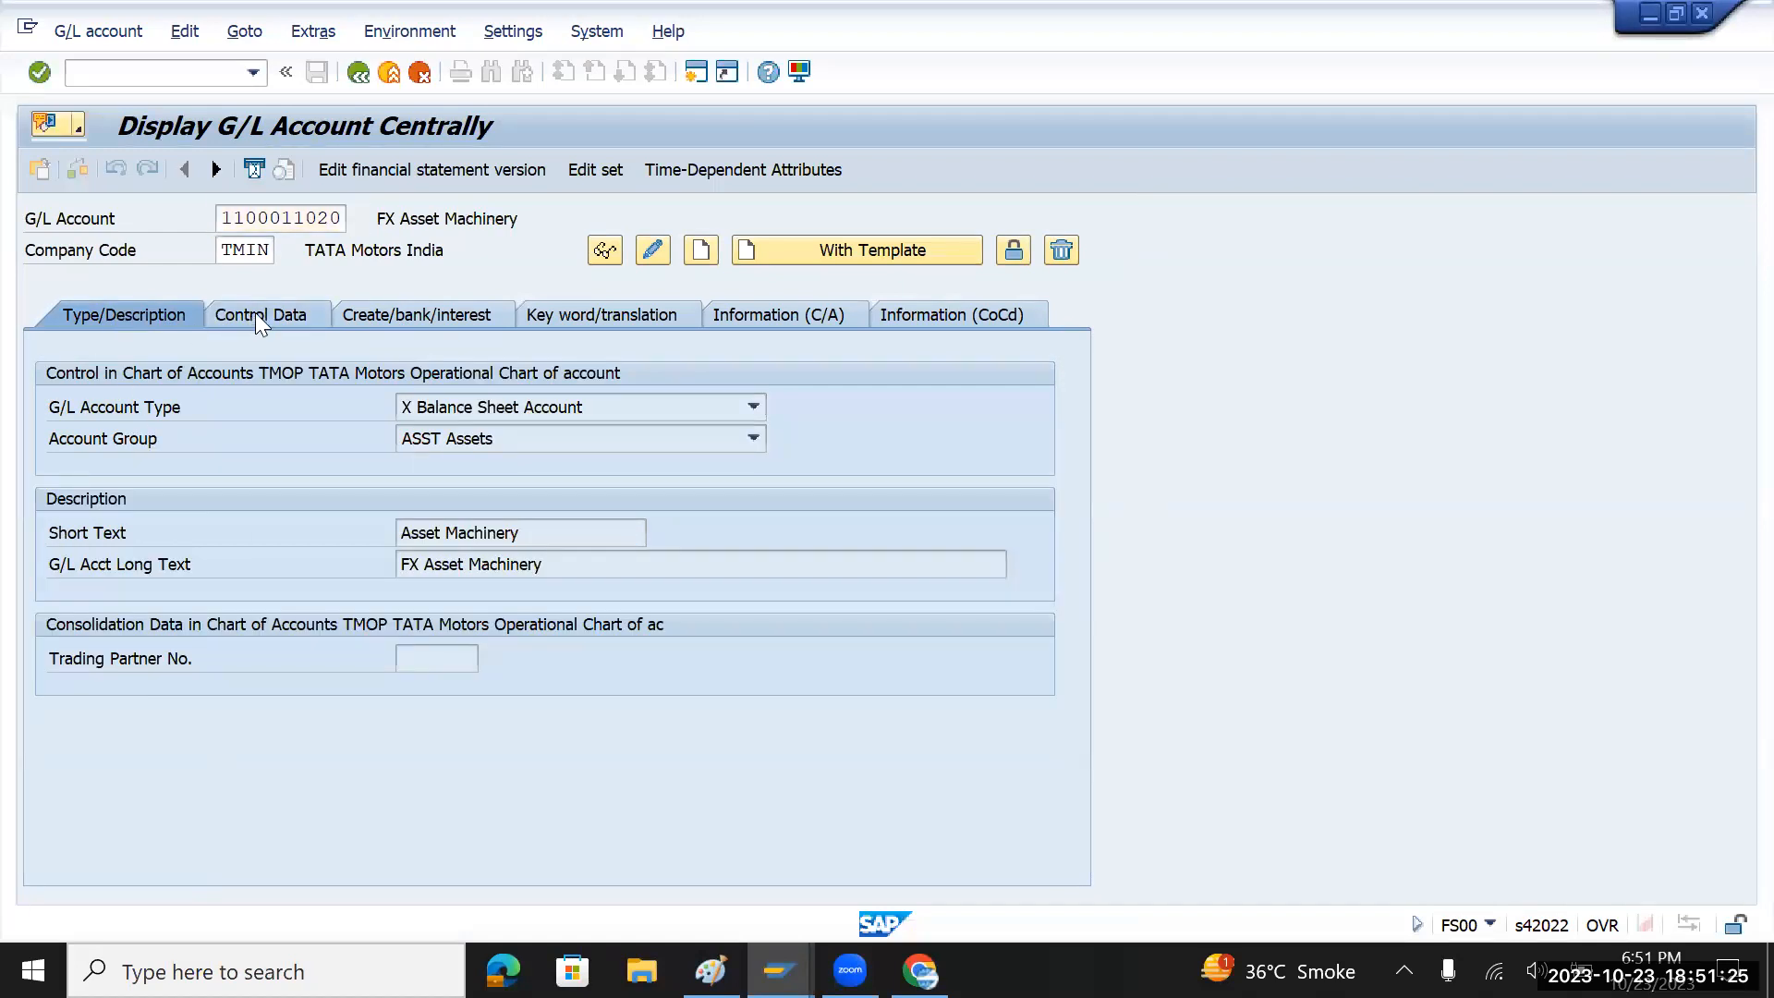
pyautogui.click(396, 318)
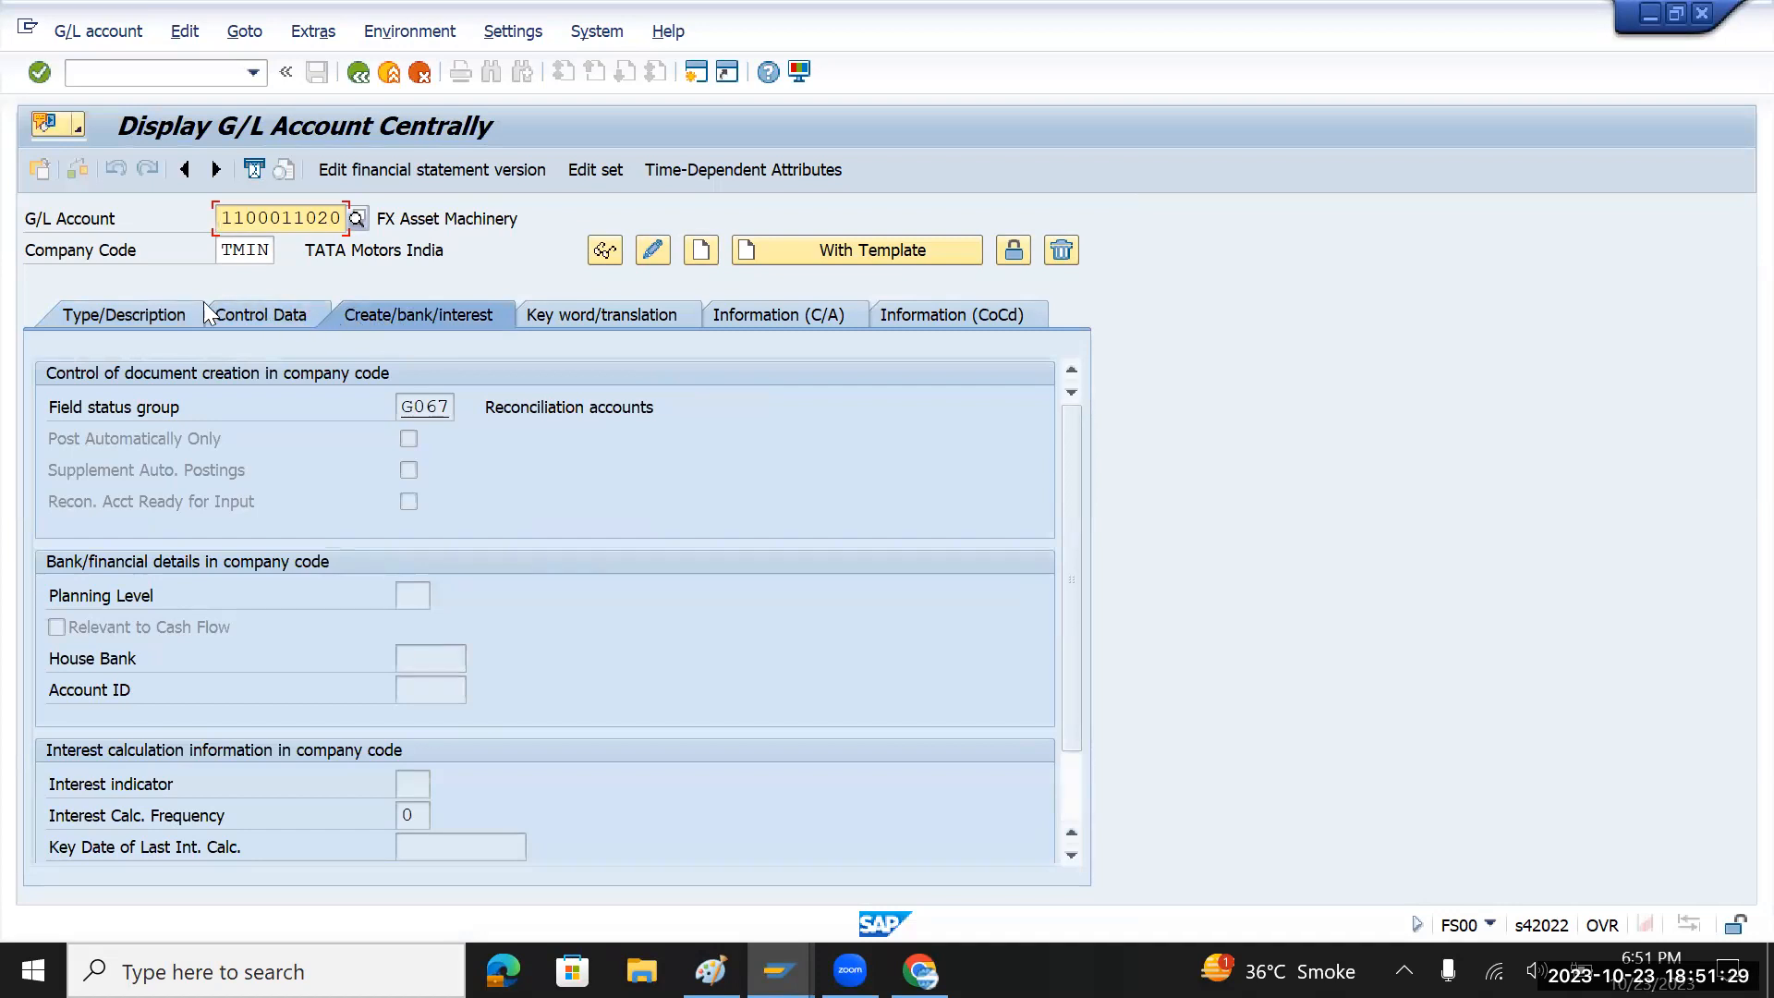
pyautogui.click(146, 312)
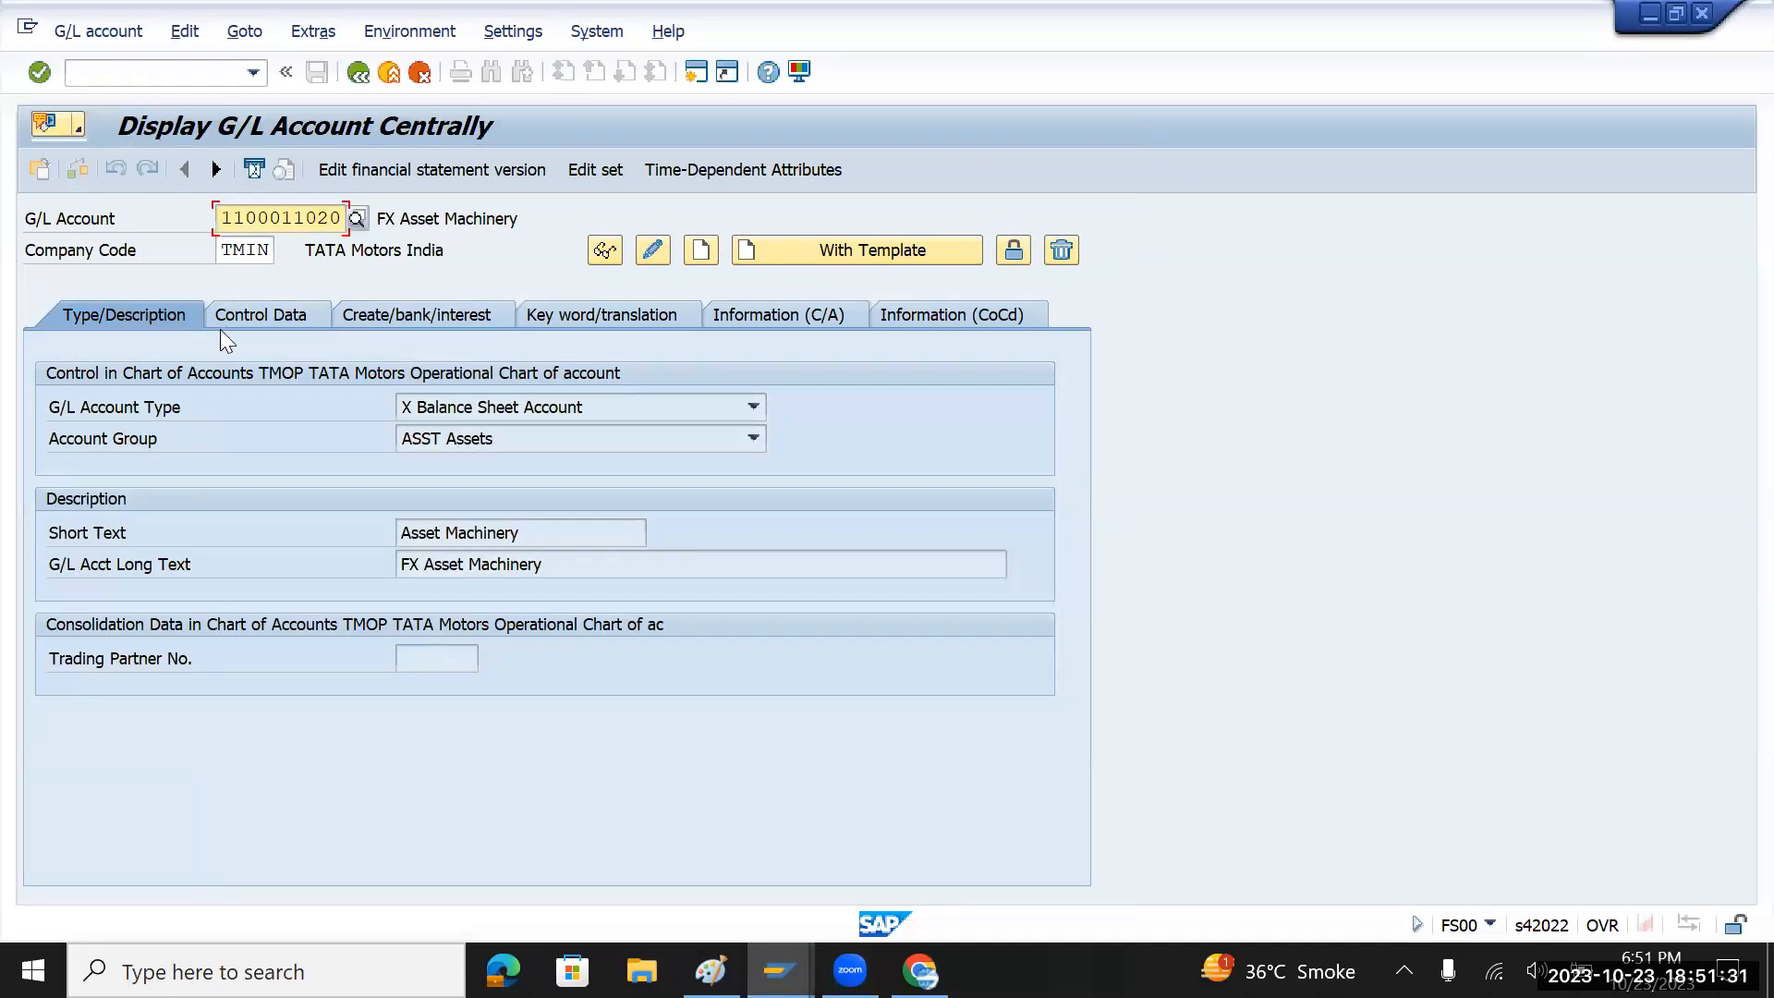
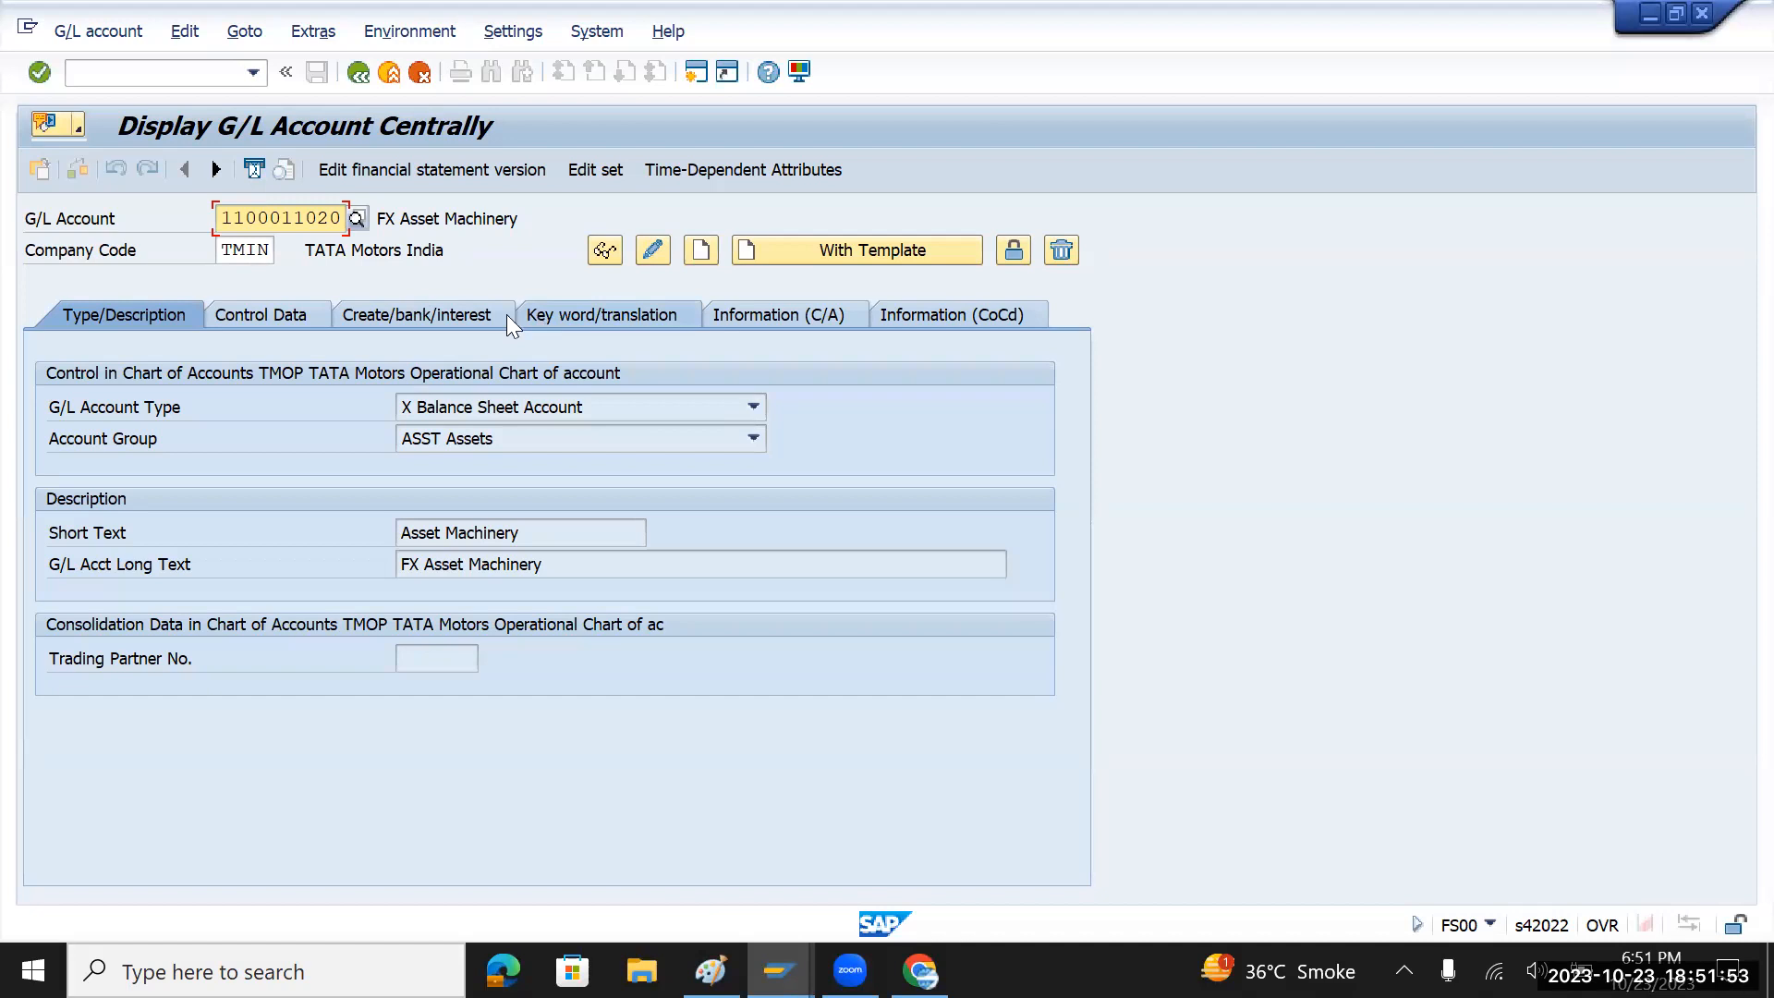
# - Display the Technical Asset G/L account in company code TMIN and check its control data, including the reconciliation account type
pyautogui.click(354, 223)
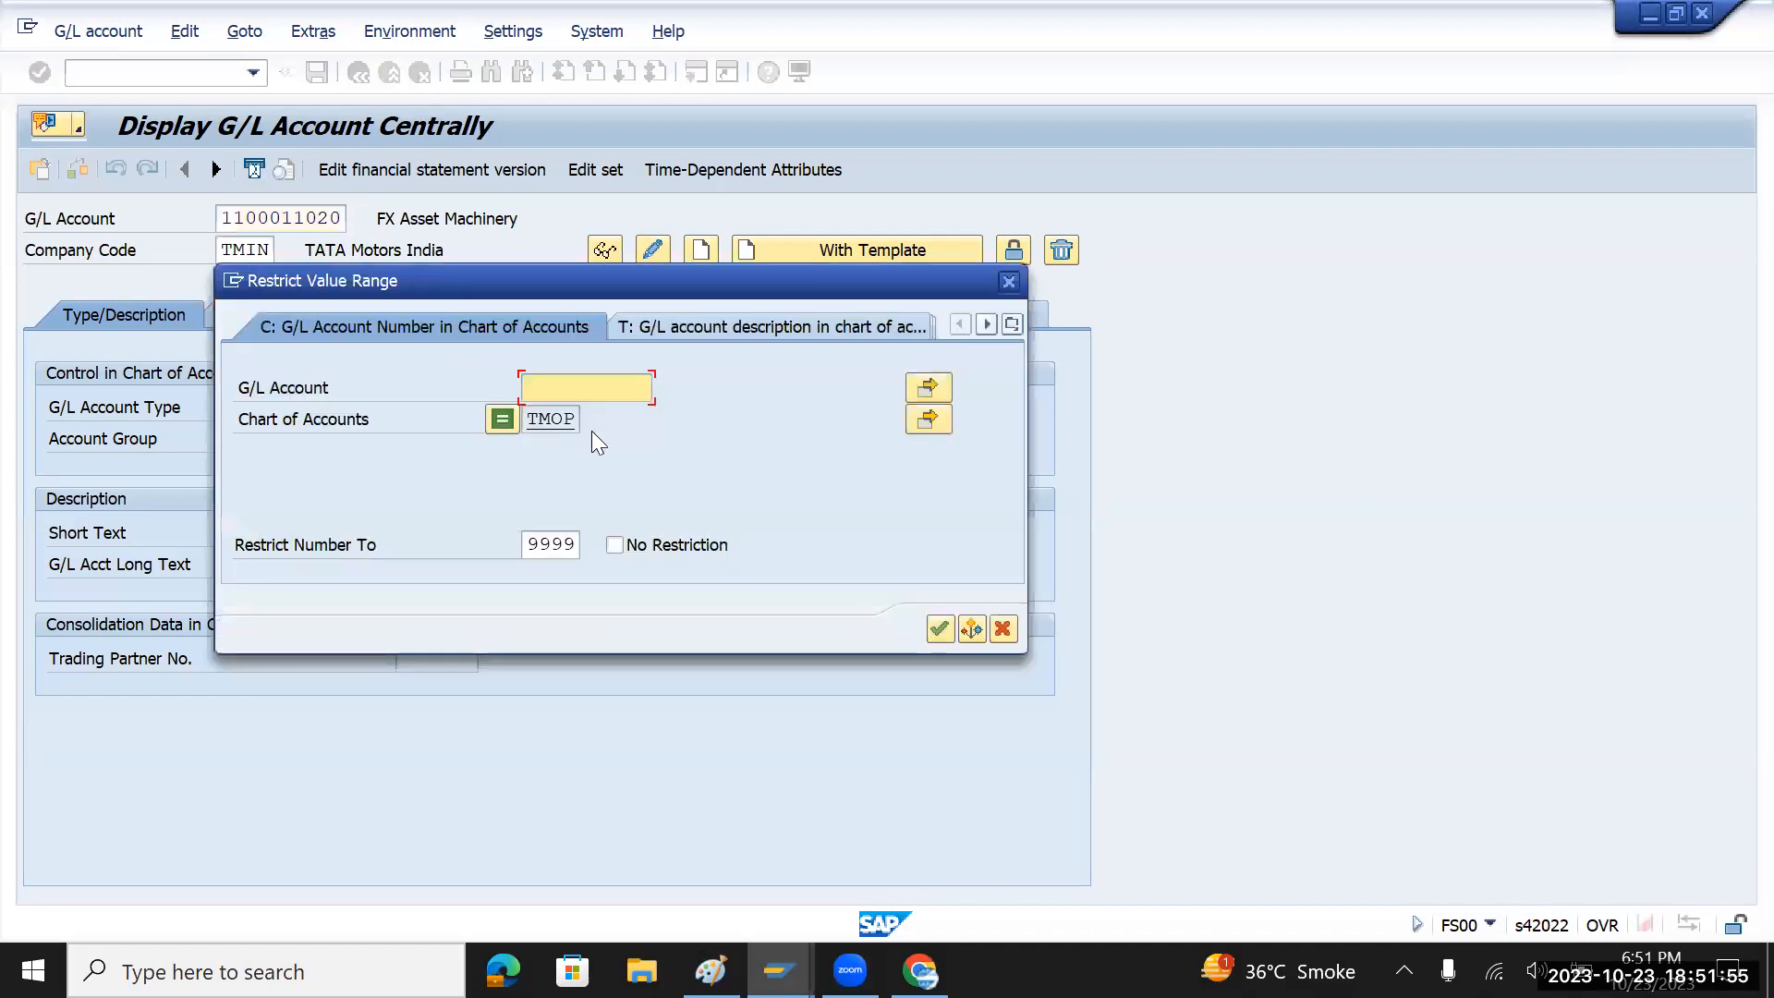
pyautogui.click(940, 629)
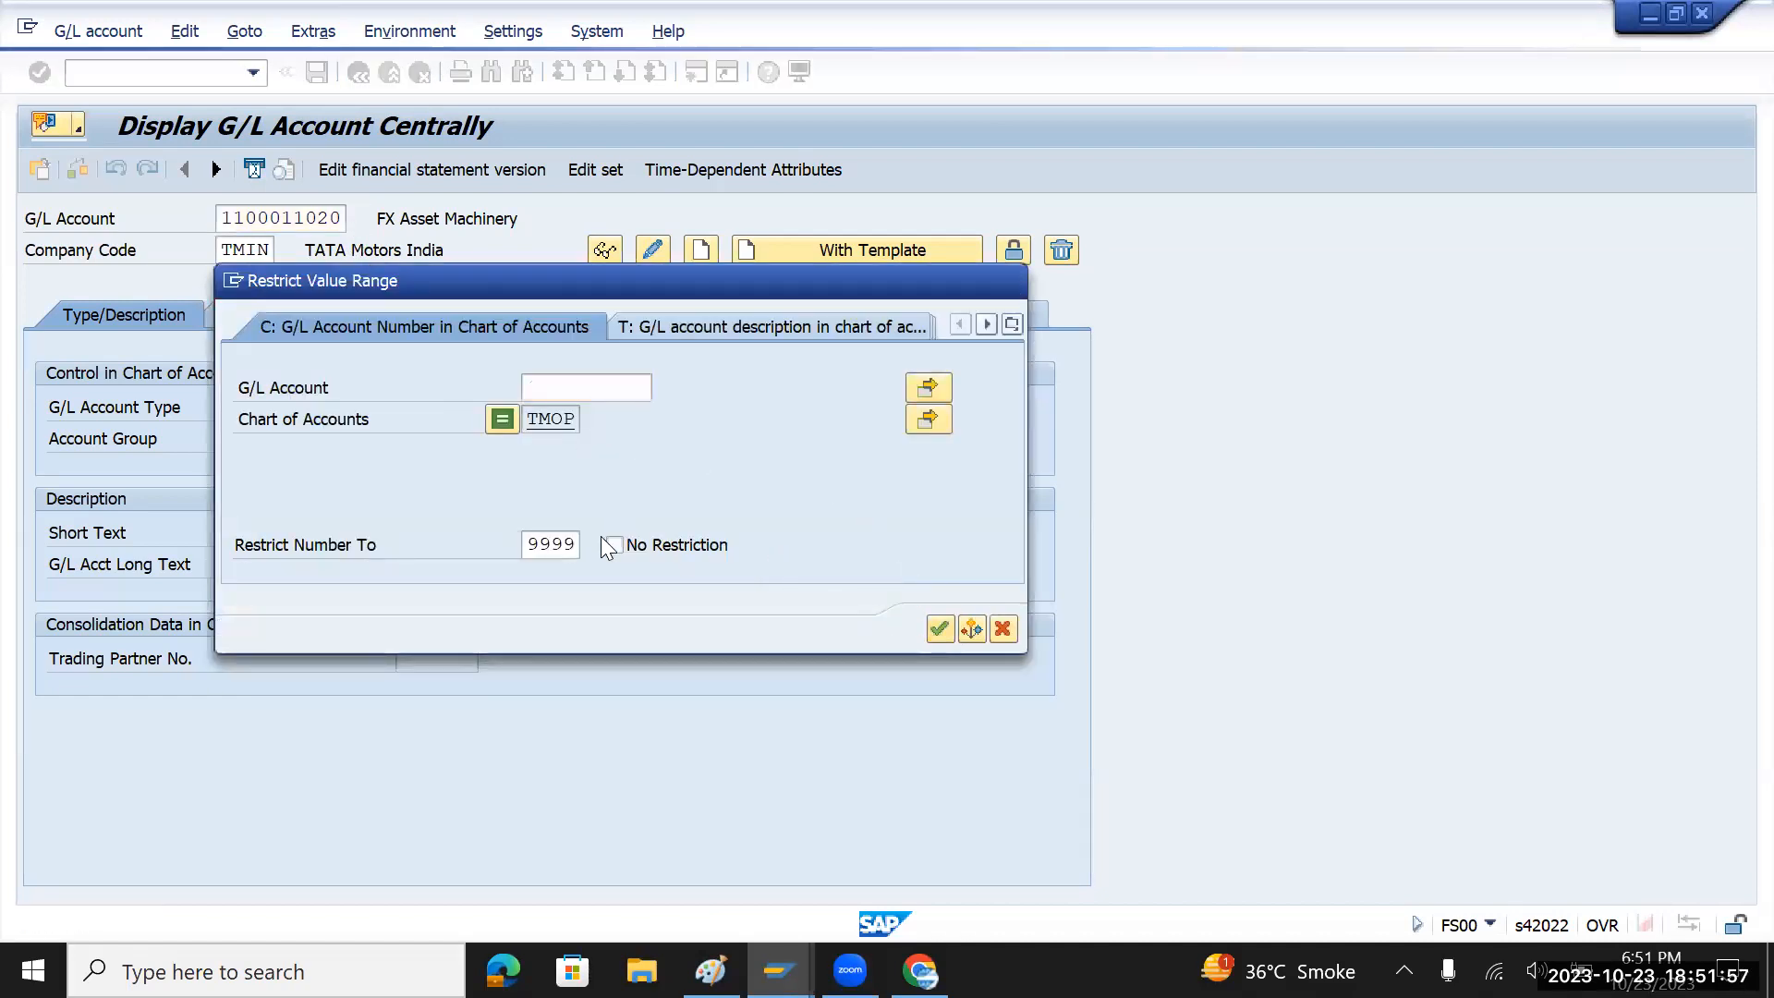
pyautogui.doubleClick(453, 313)
pyautogui.press('Return')
pyautogui.click(285, 316)
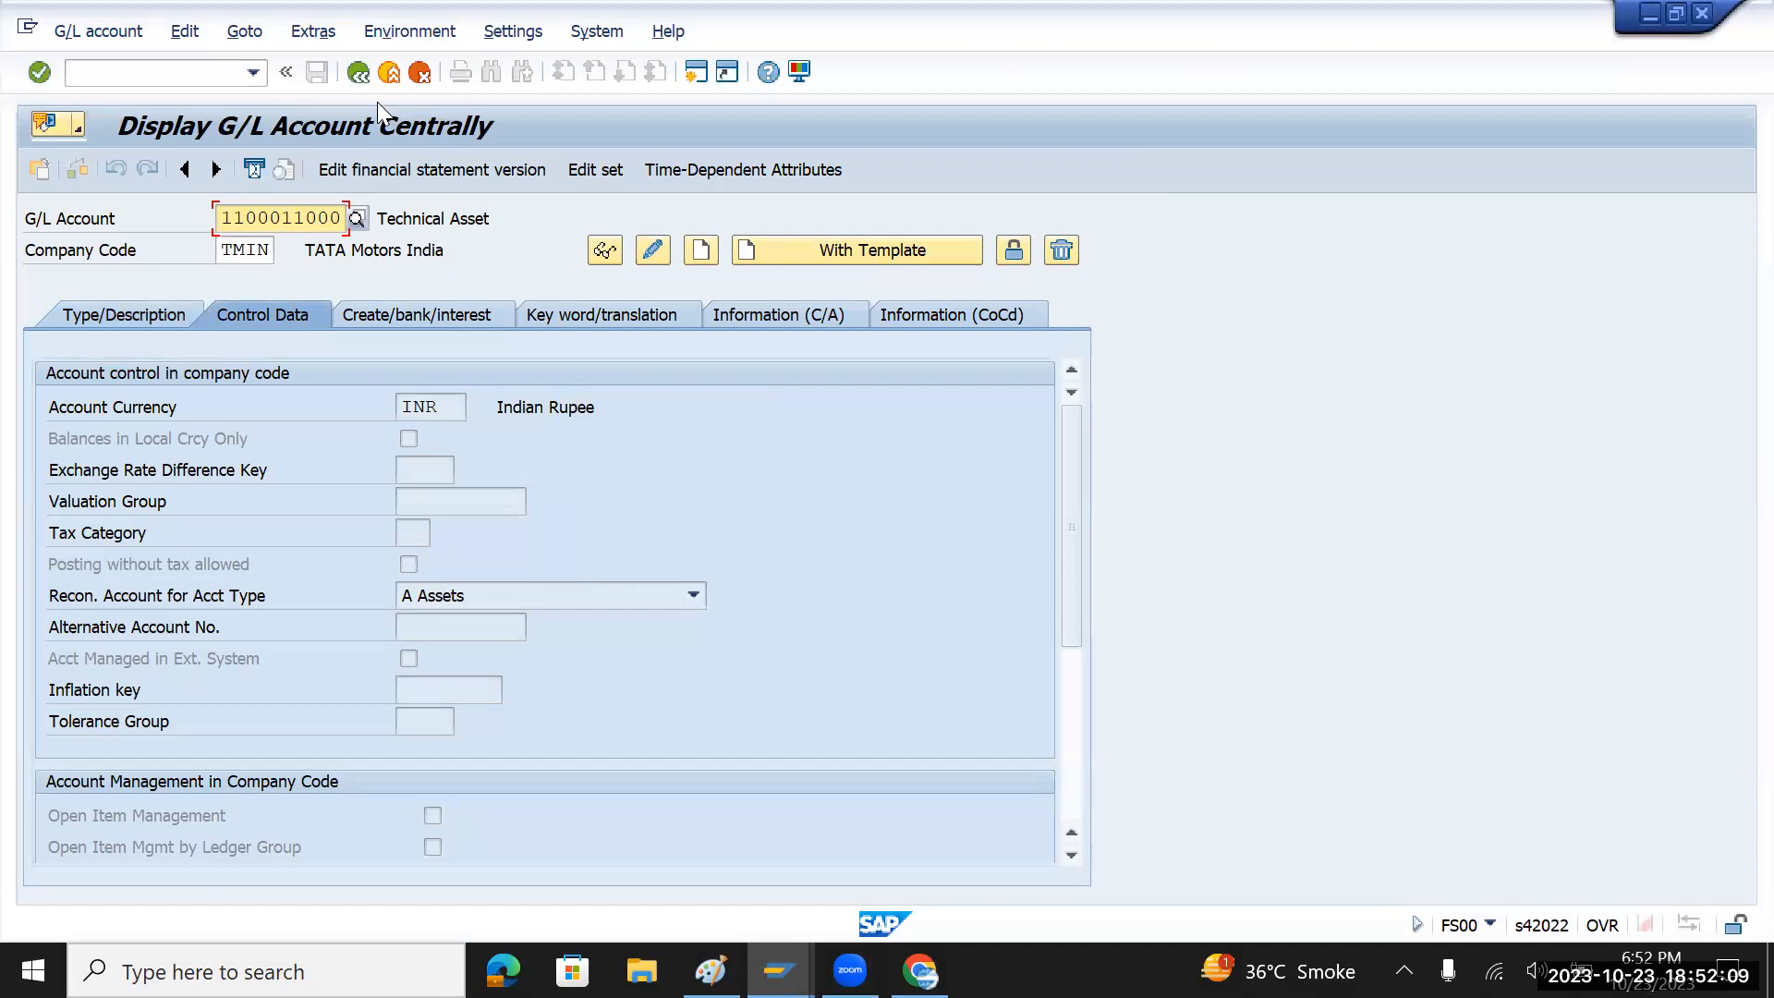
# - Retry the vendor invoice's asset line item, reread the reconciliation account error's details, and return to the Technical Asset account
pyautogui.hotkey('alt', 'Tab')
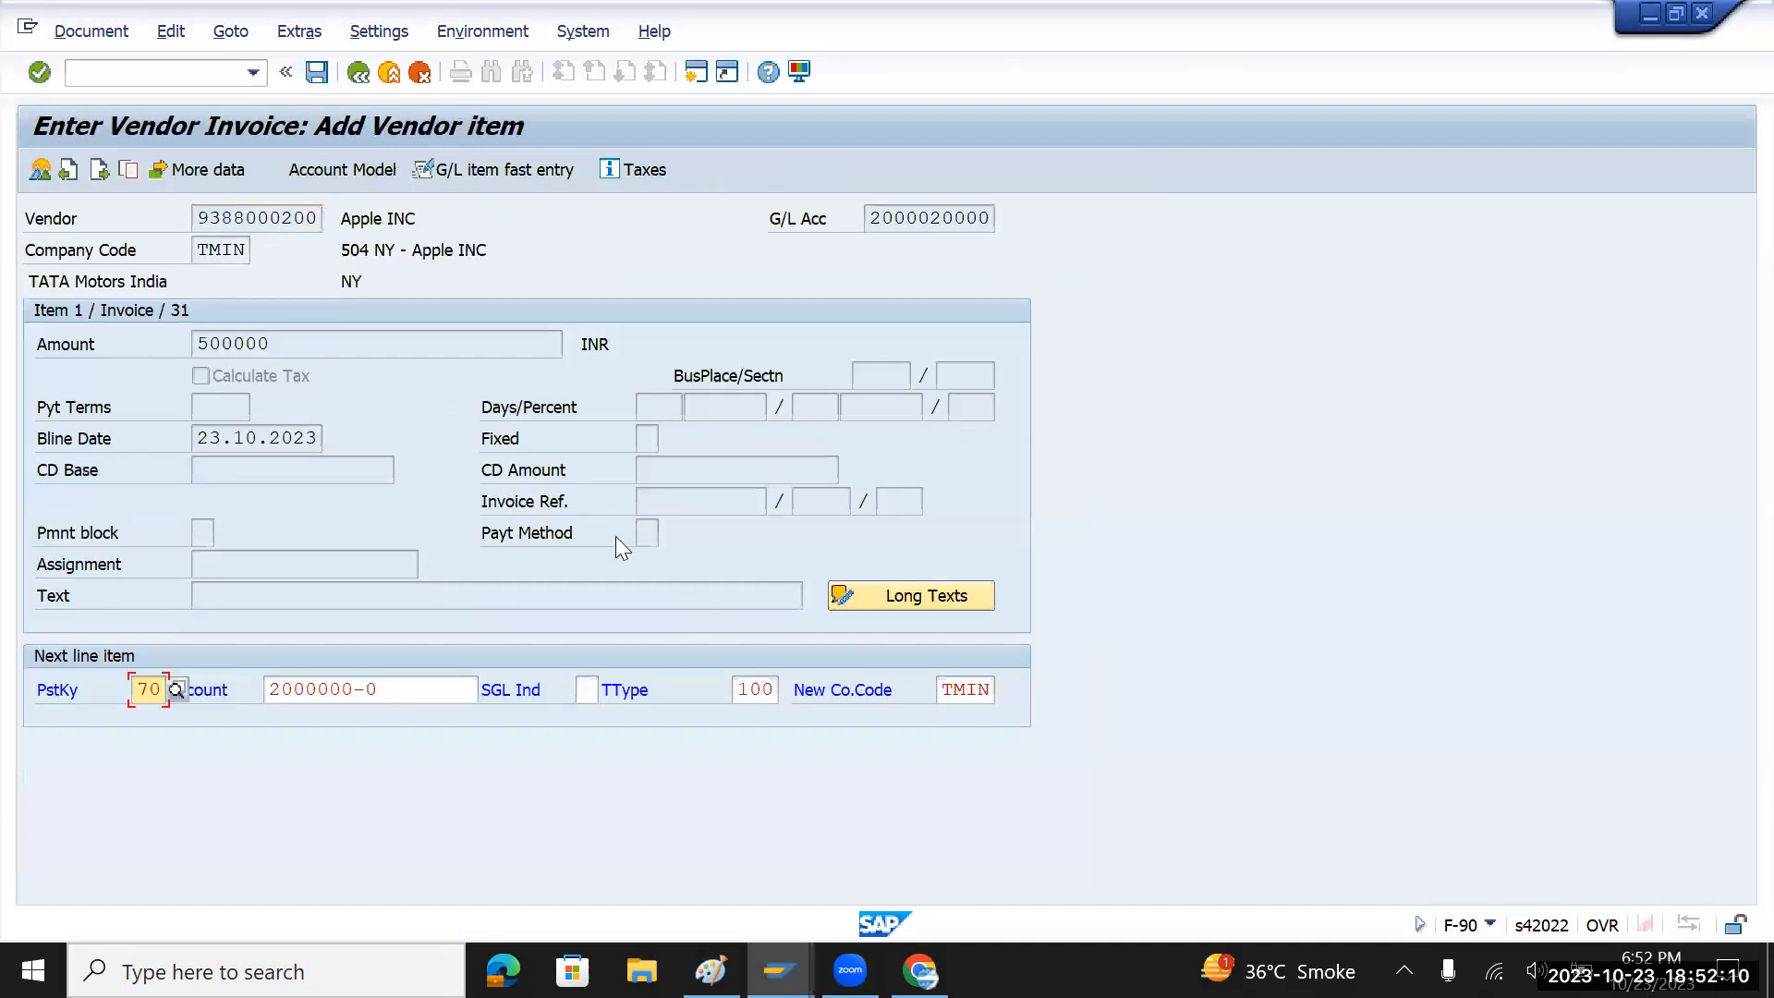
pyautogui.click(446, 695)
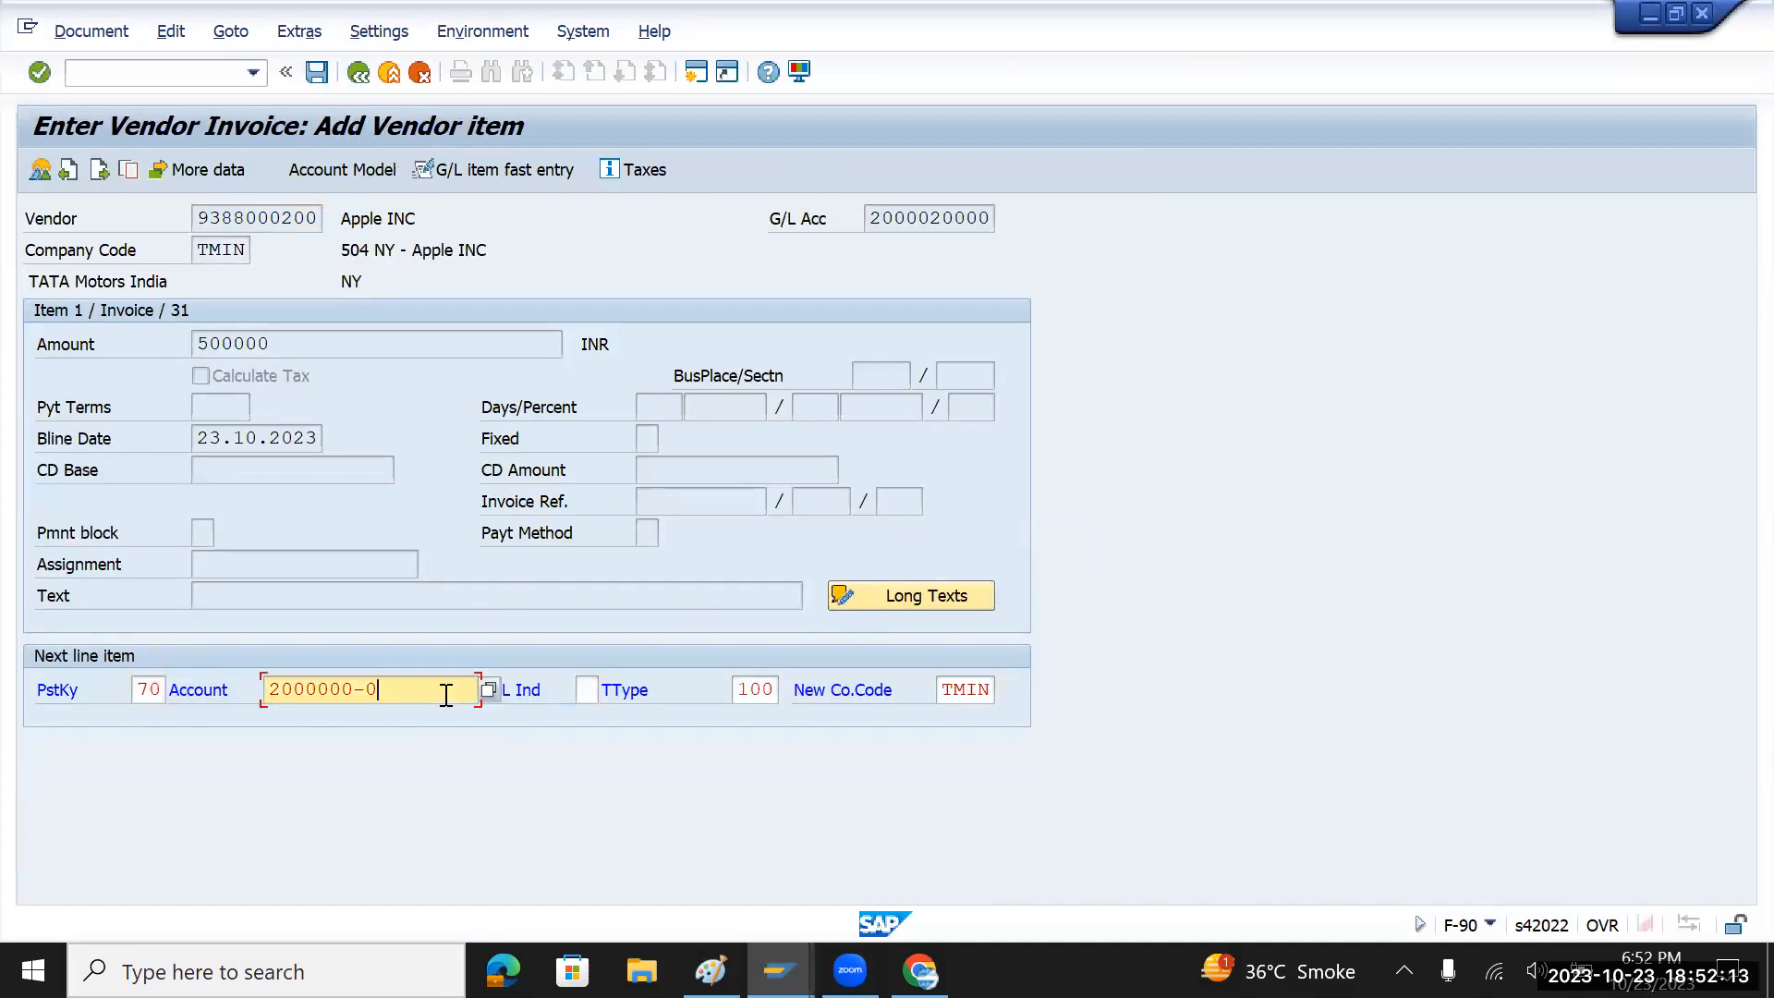
pyautogui.press('Return')
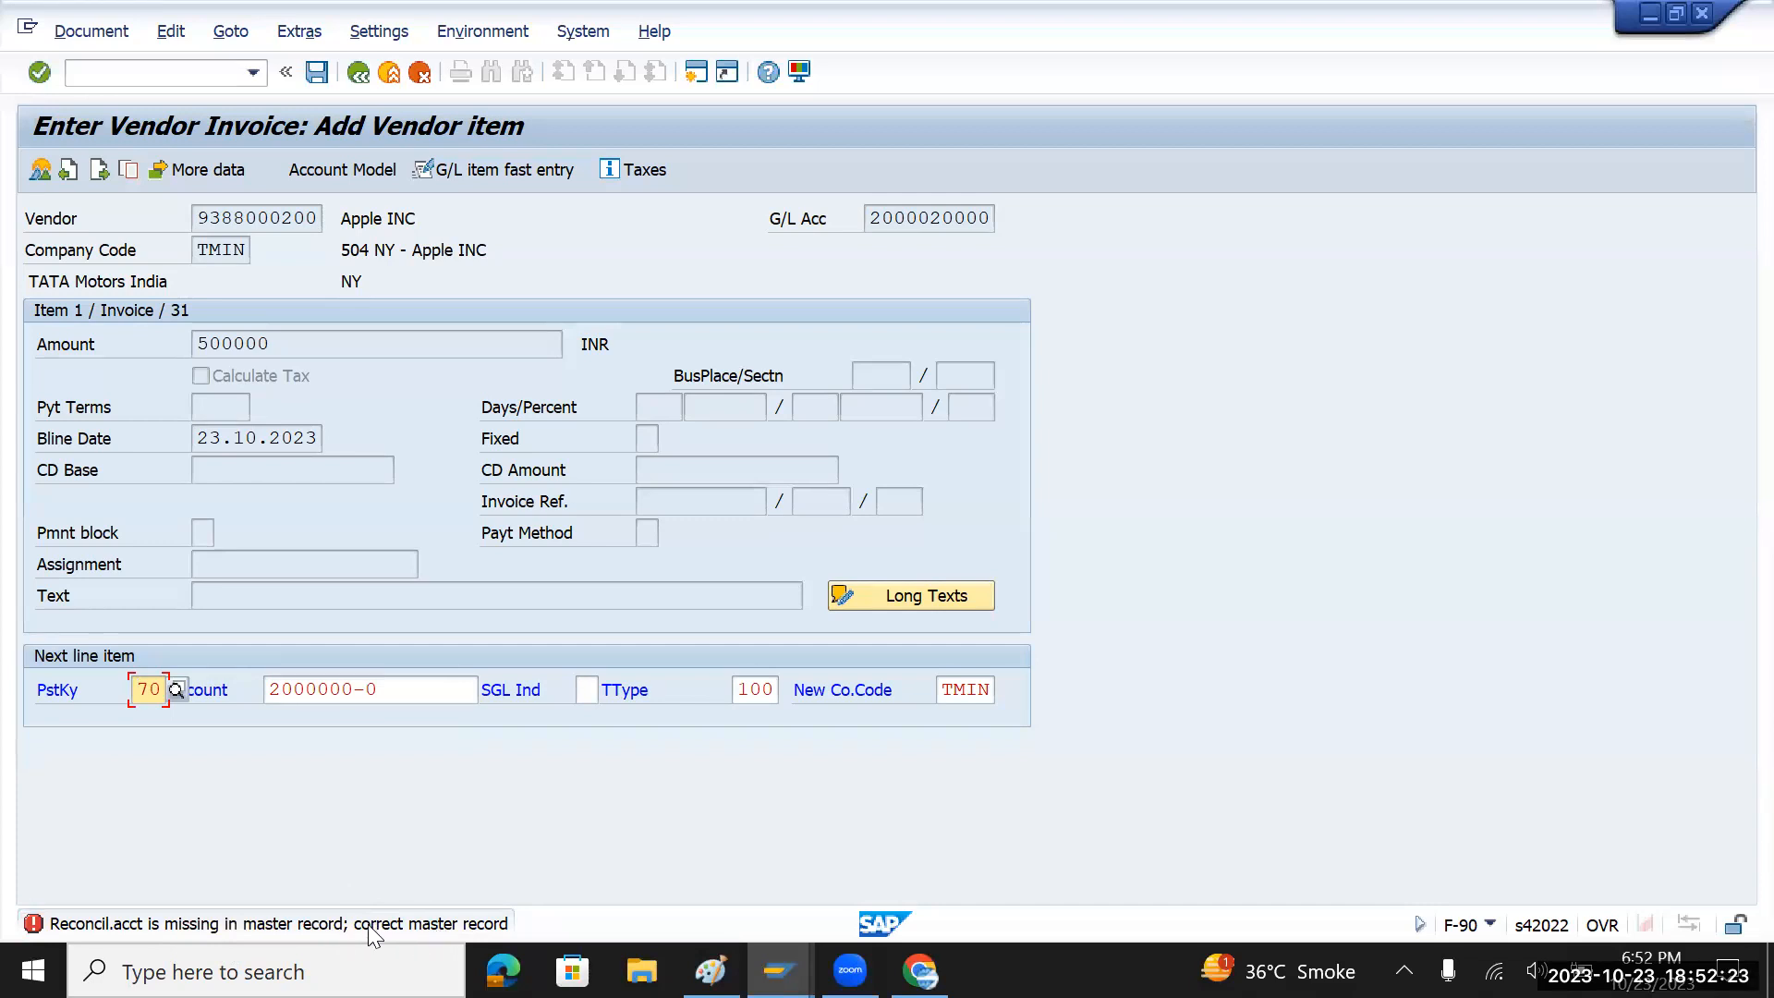
pyautogui.doubleClick(313, 924)
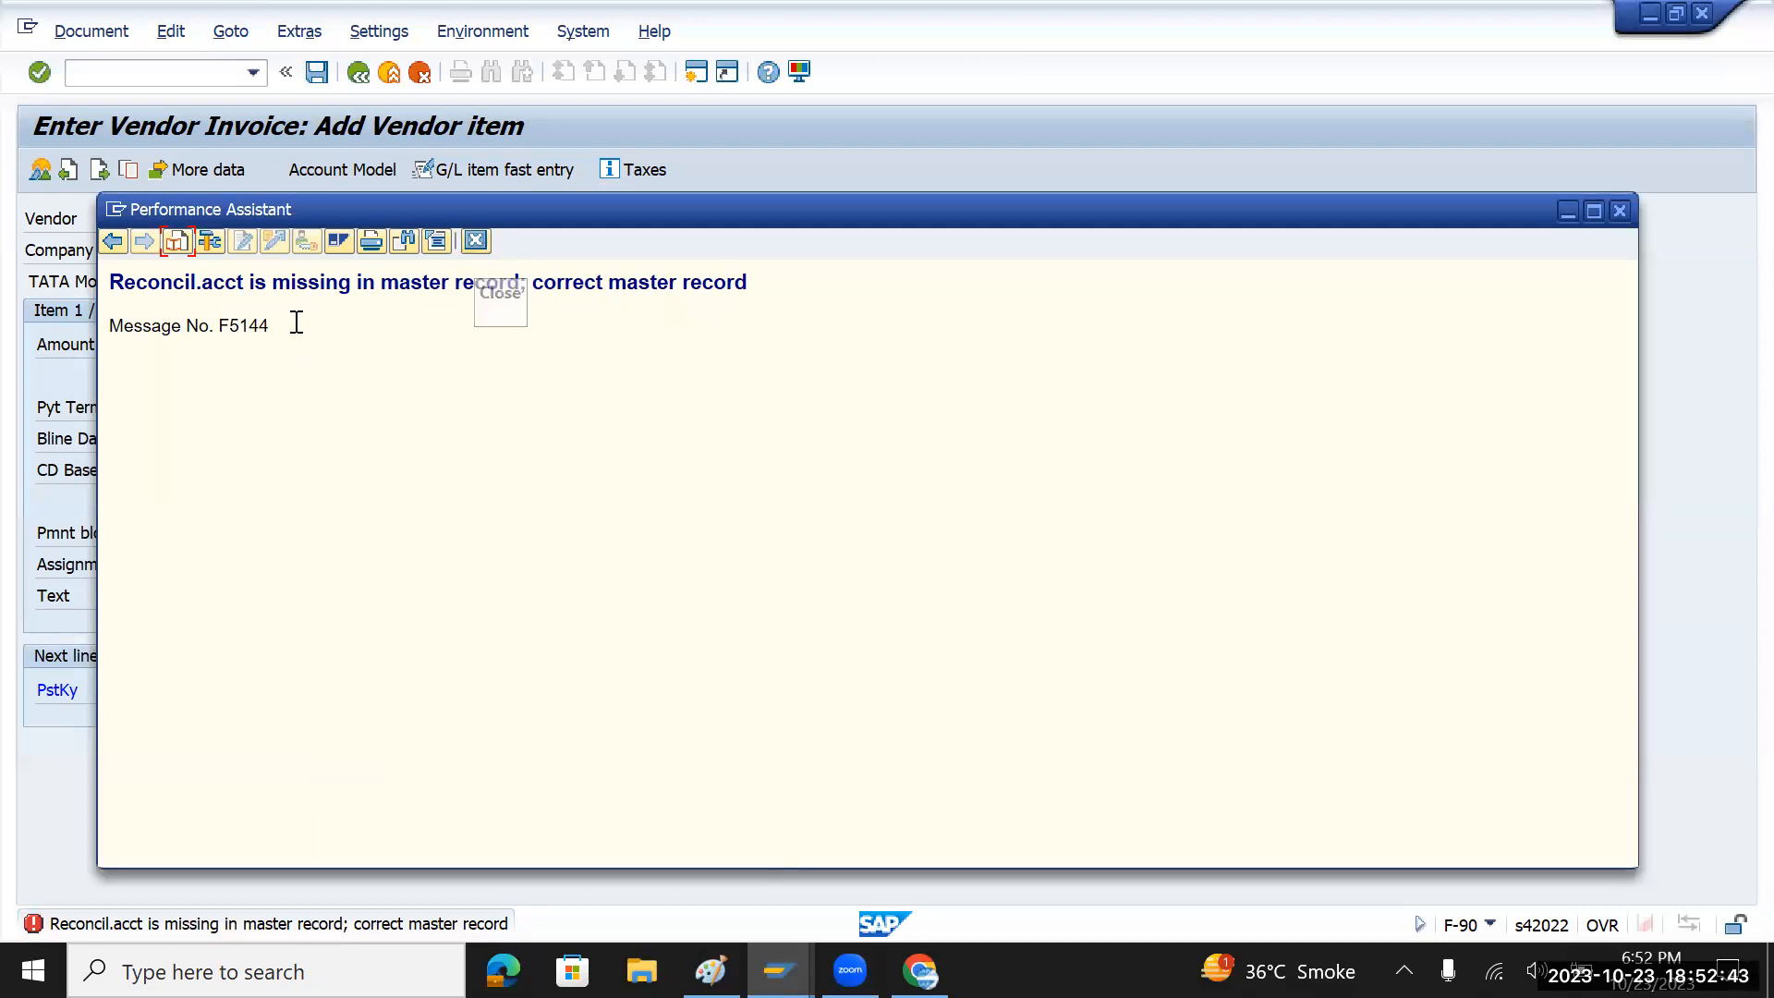
pyautogui.click(477, 241)
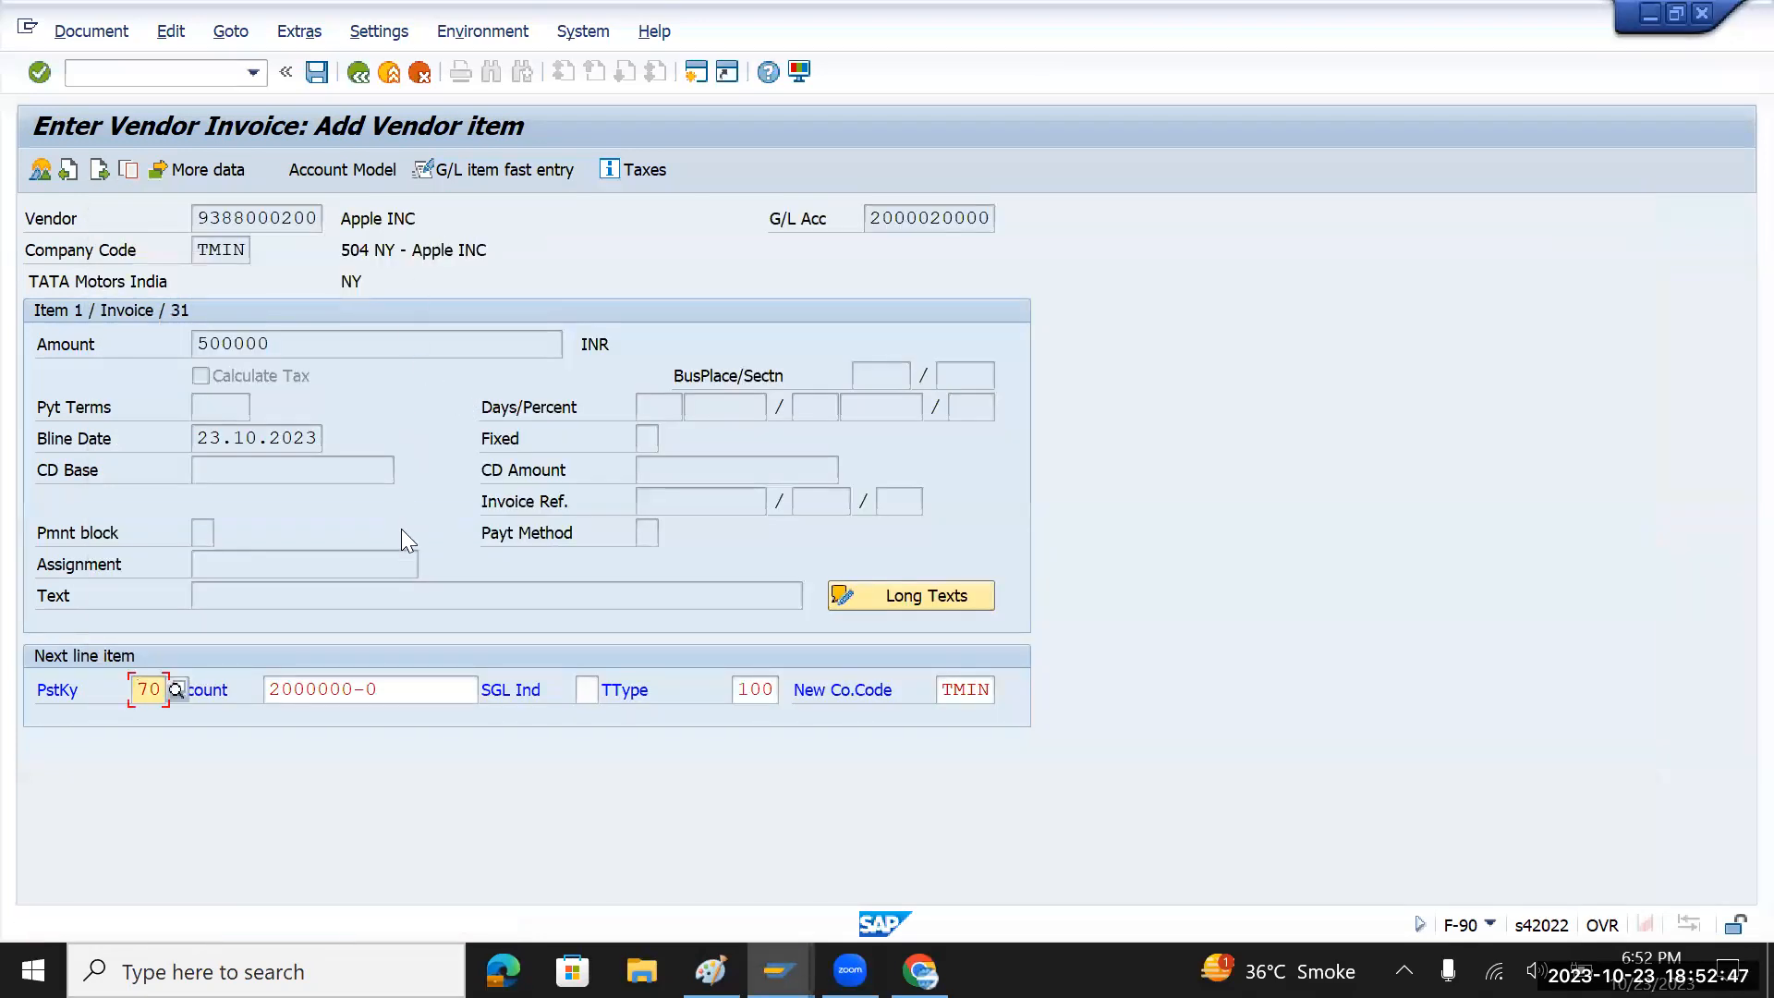
pyautogui.hotkey('alt', 'Tab')
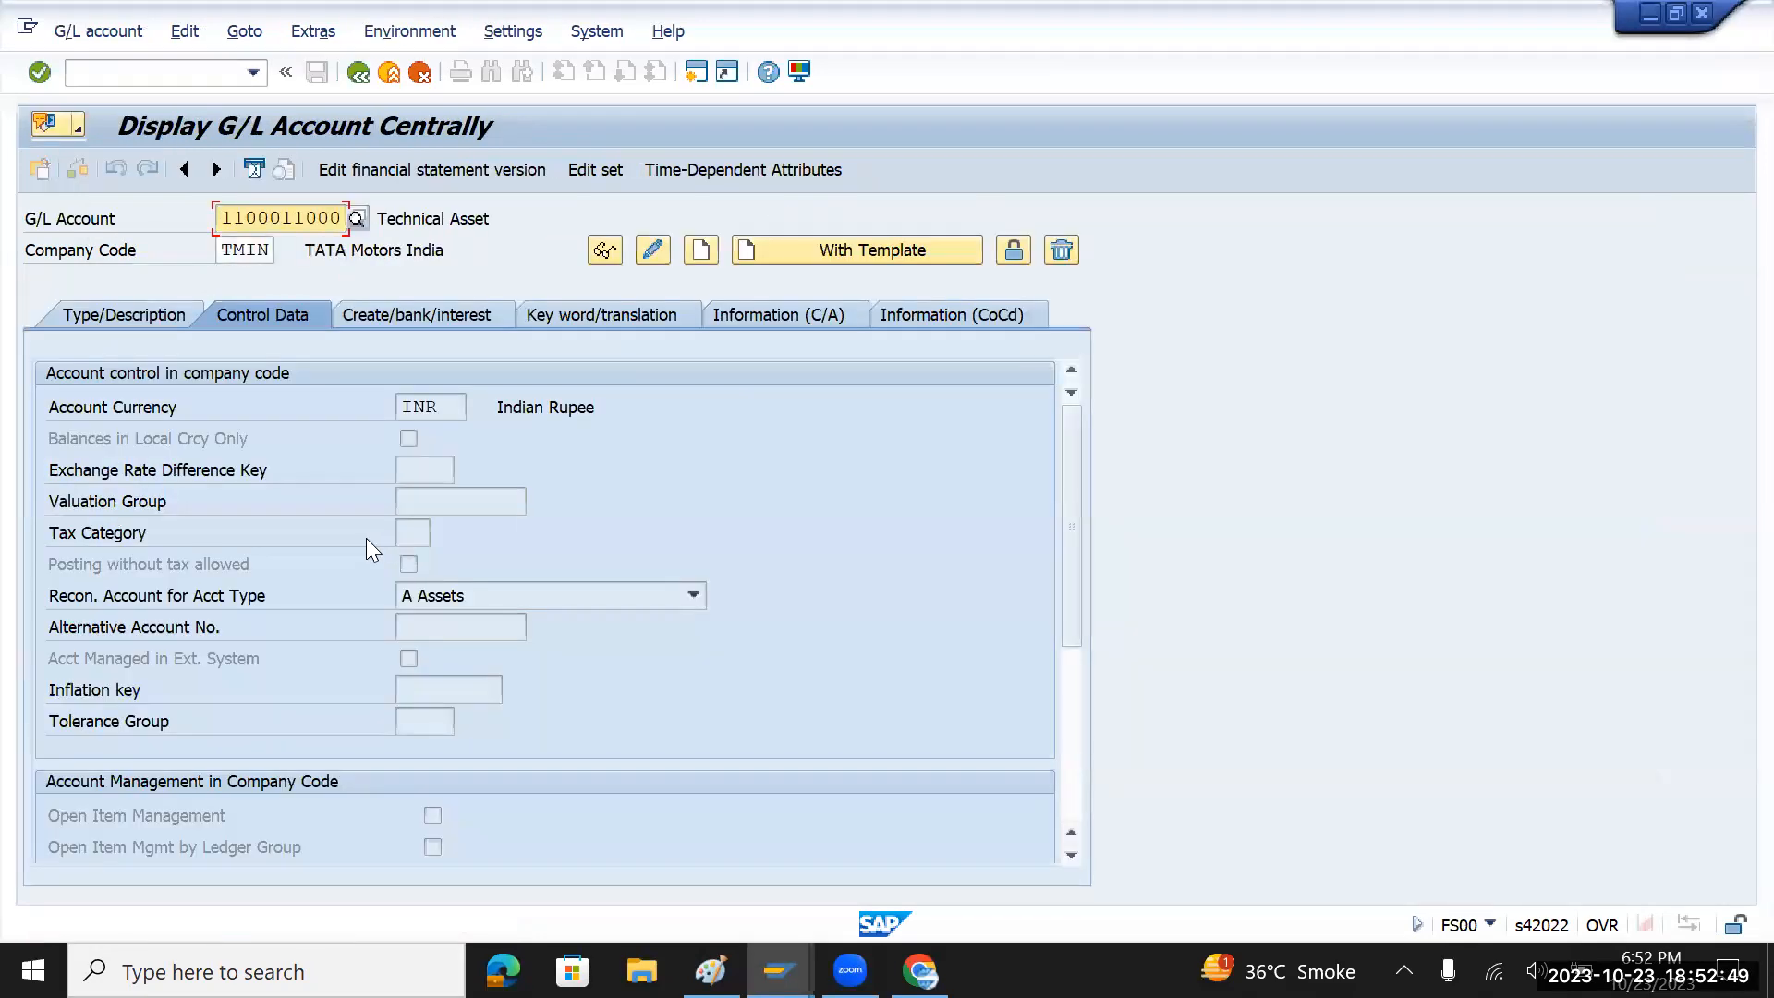
# - Look up the G/L accounts of chart TMOP and display the FX Asset Machinery ACC Dep account's control data in company code TMIN
pyautogui.click(355, 219)
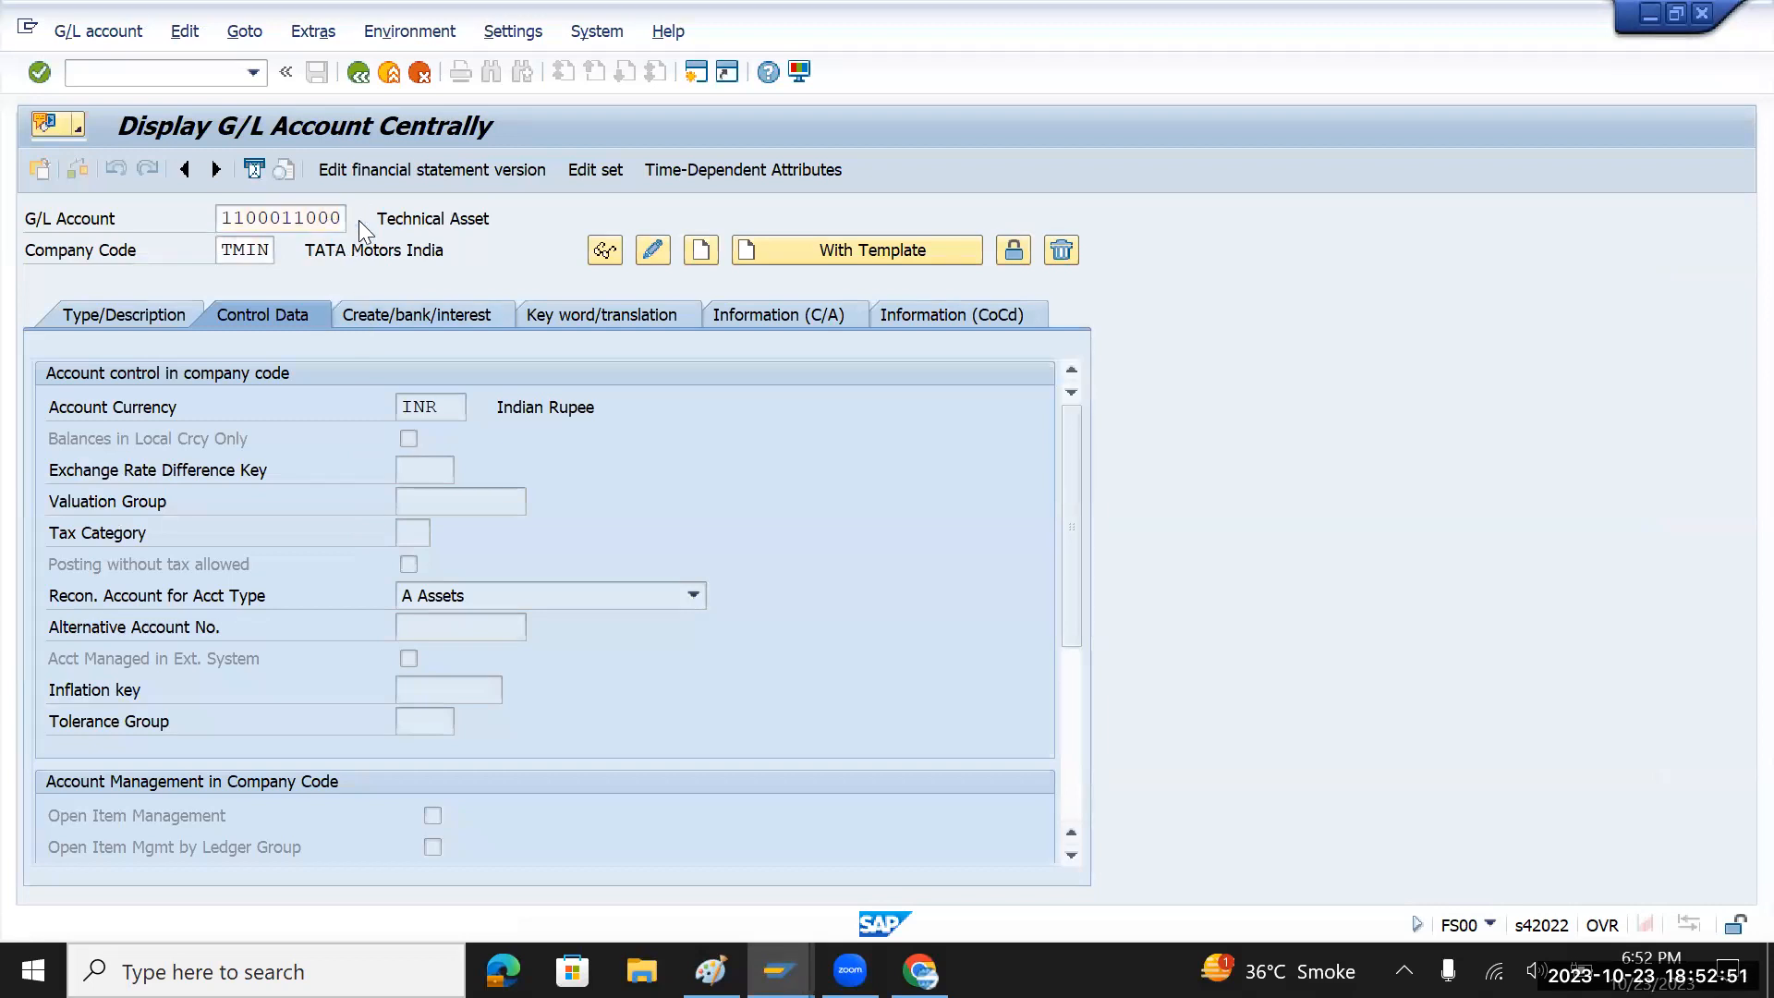
pyautogui.click(939, 628)
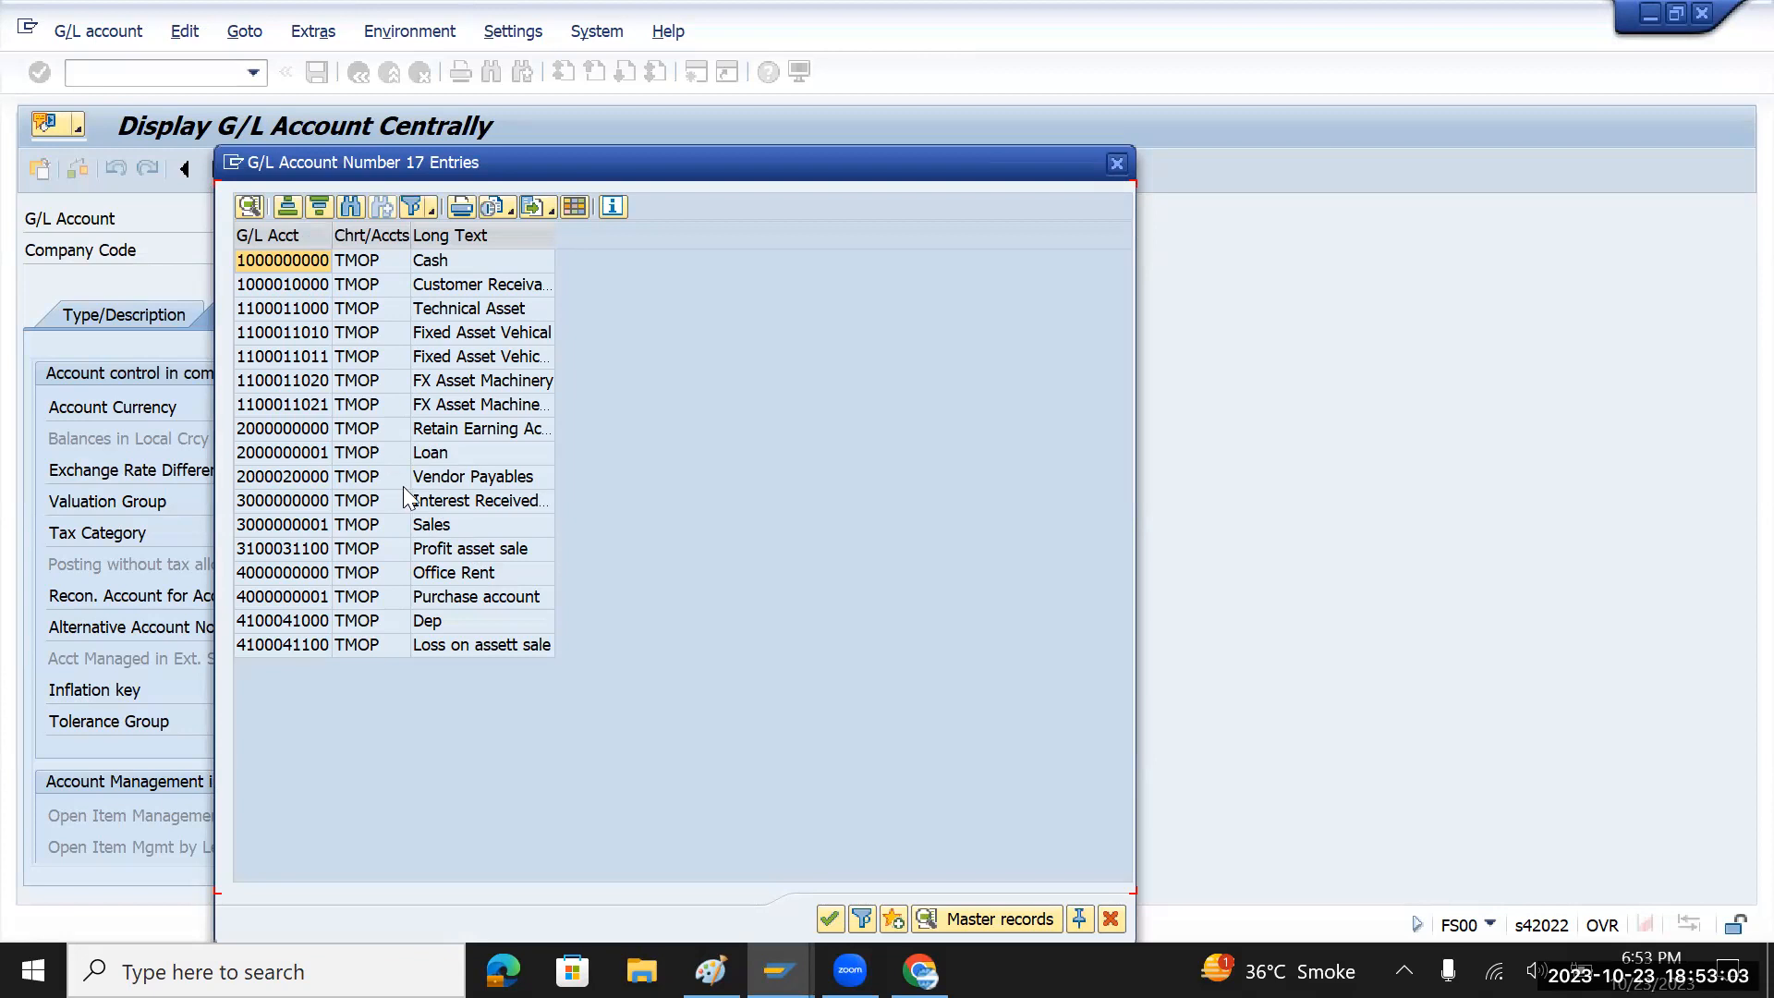
pyautogui.click(453, 334)
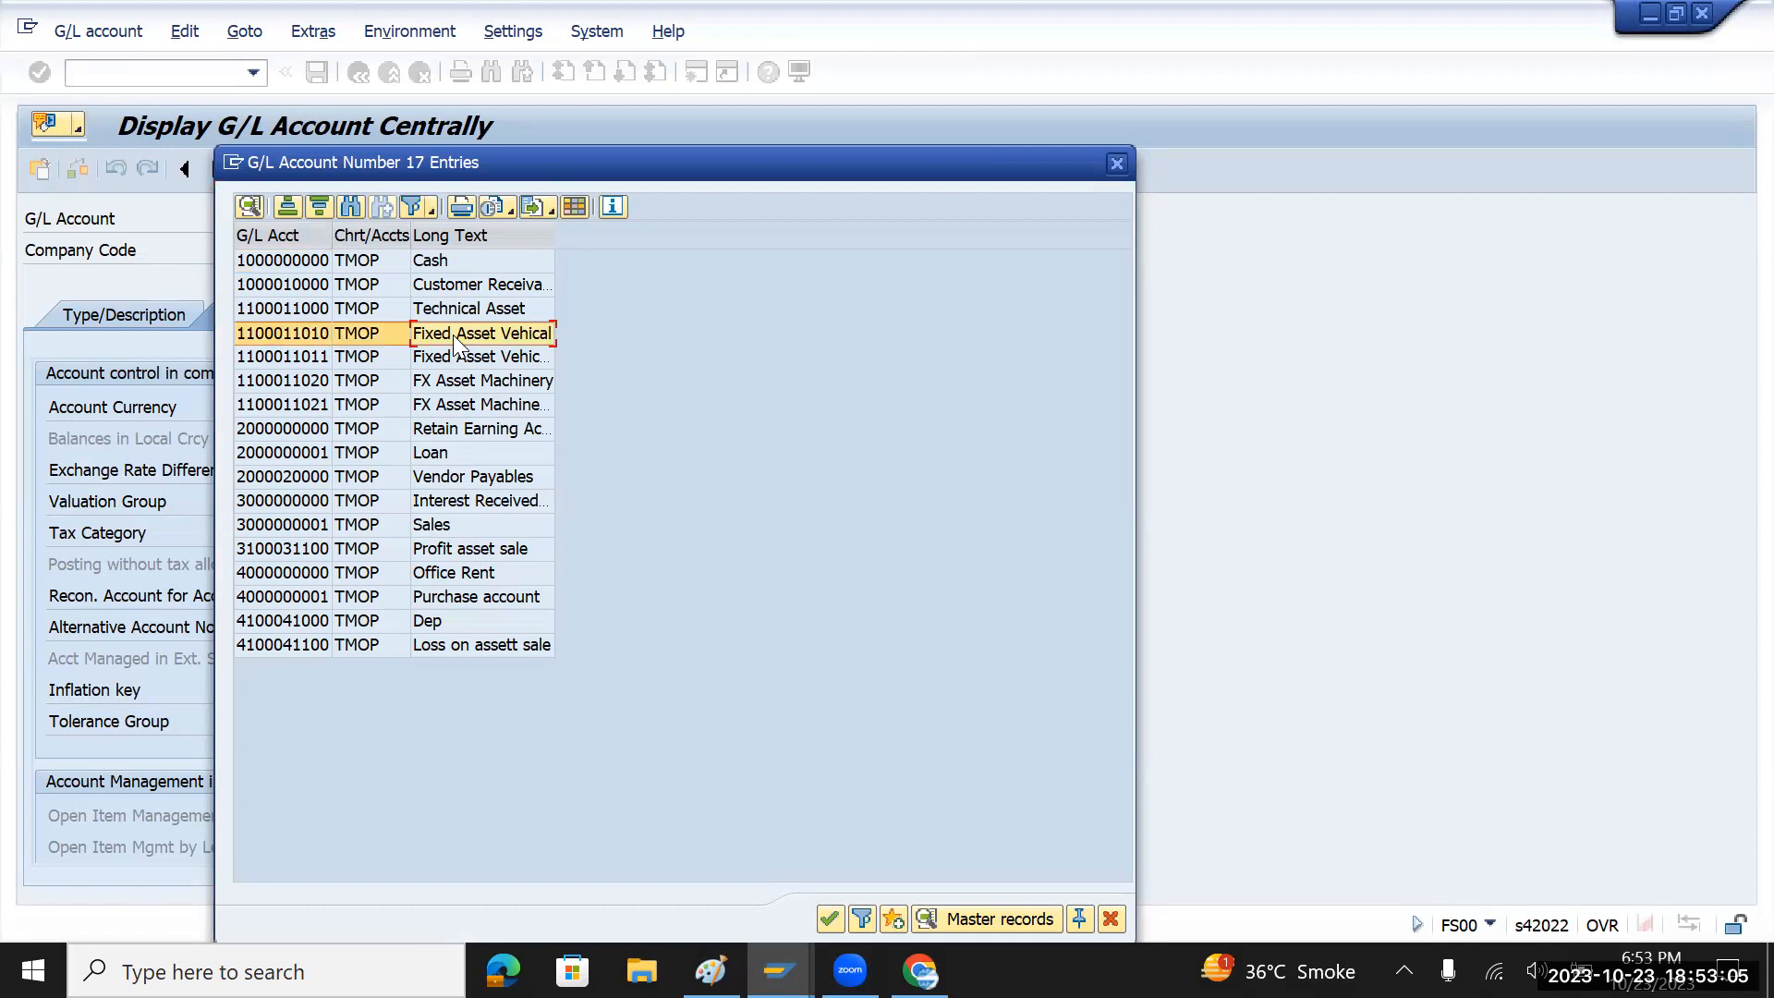
pyautogui.click(453, 359)
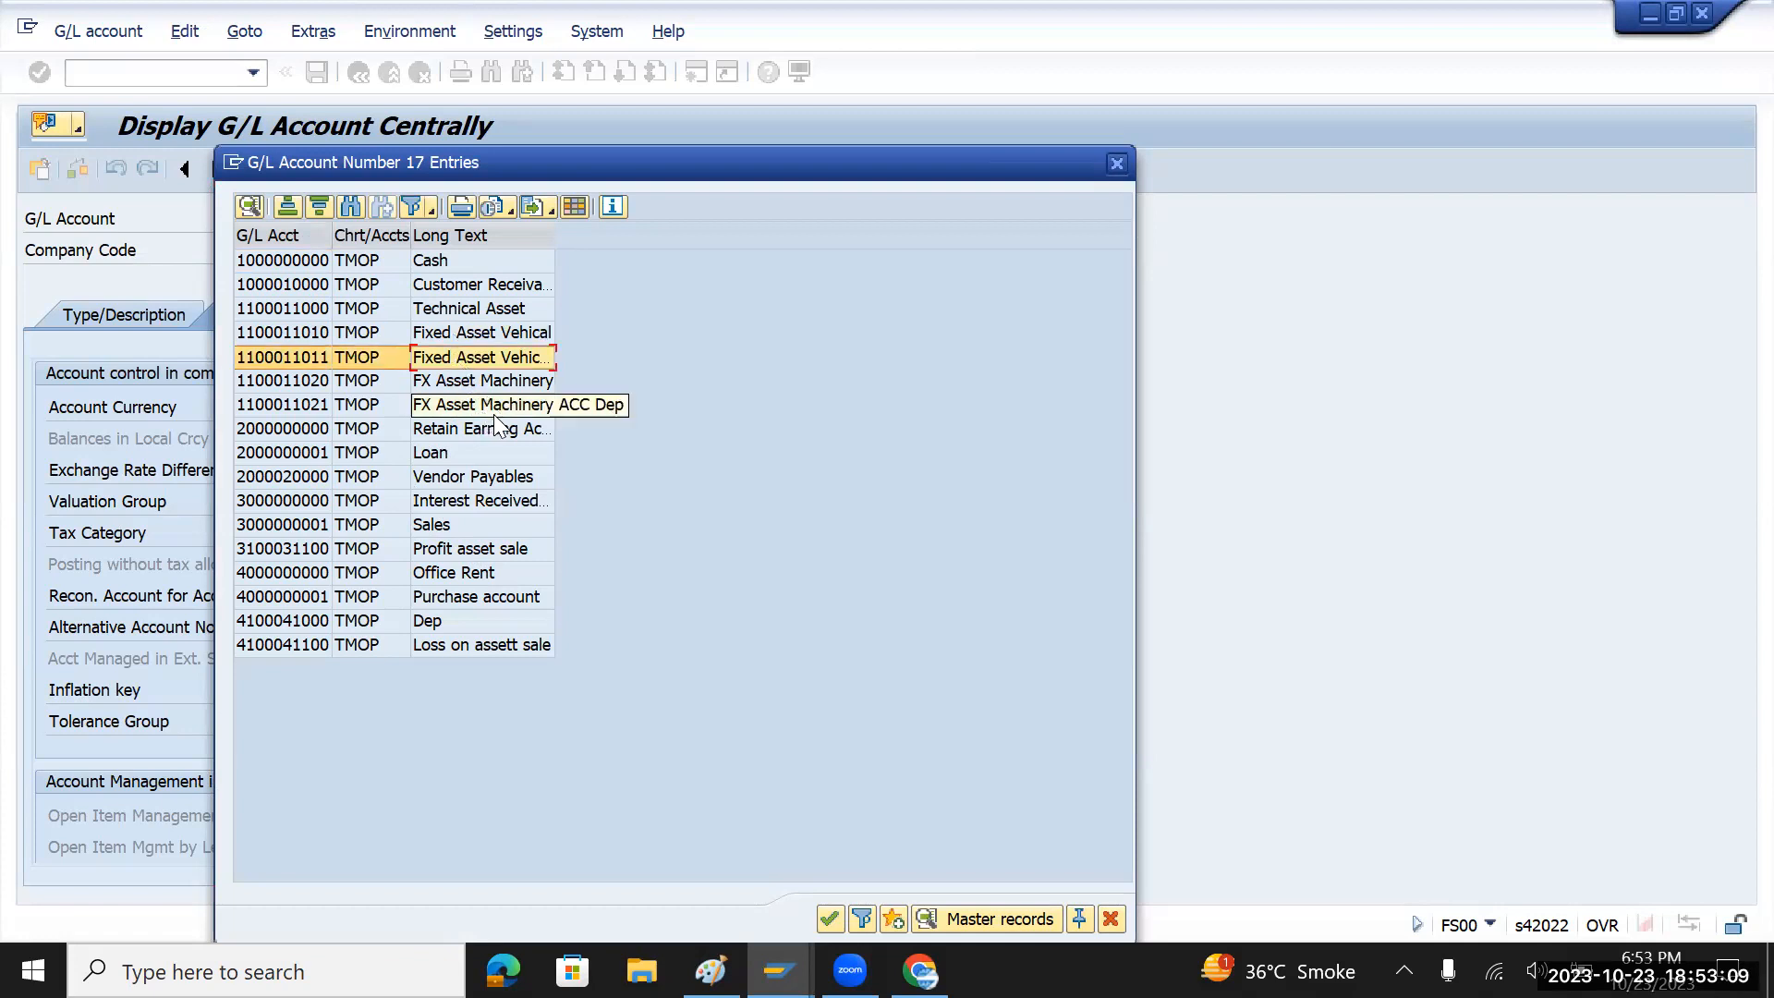
pyautogui.click(325, 403)
pyautogui.moveTo(552, 238); pyautogui.dragTo(654, 242)
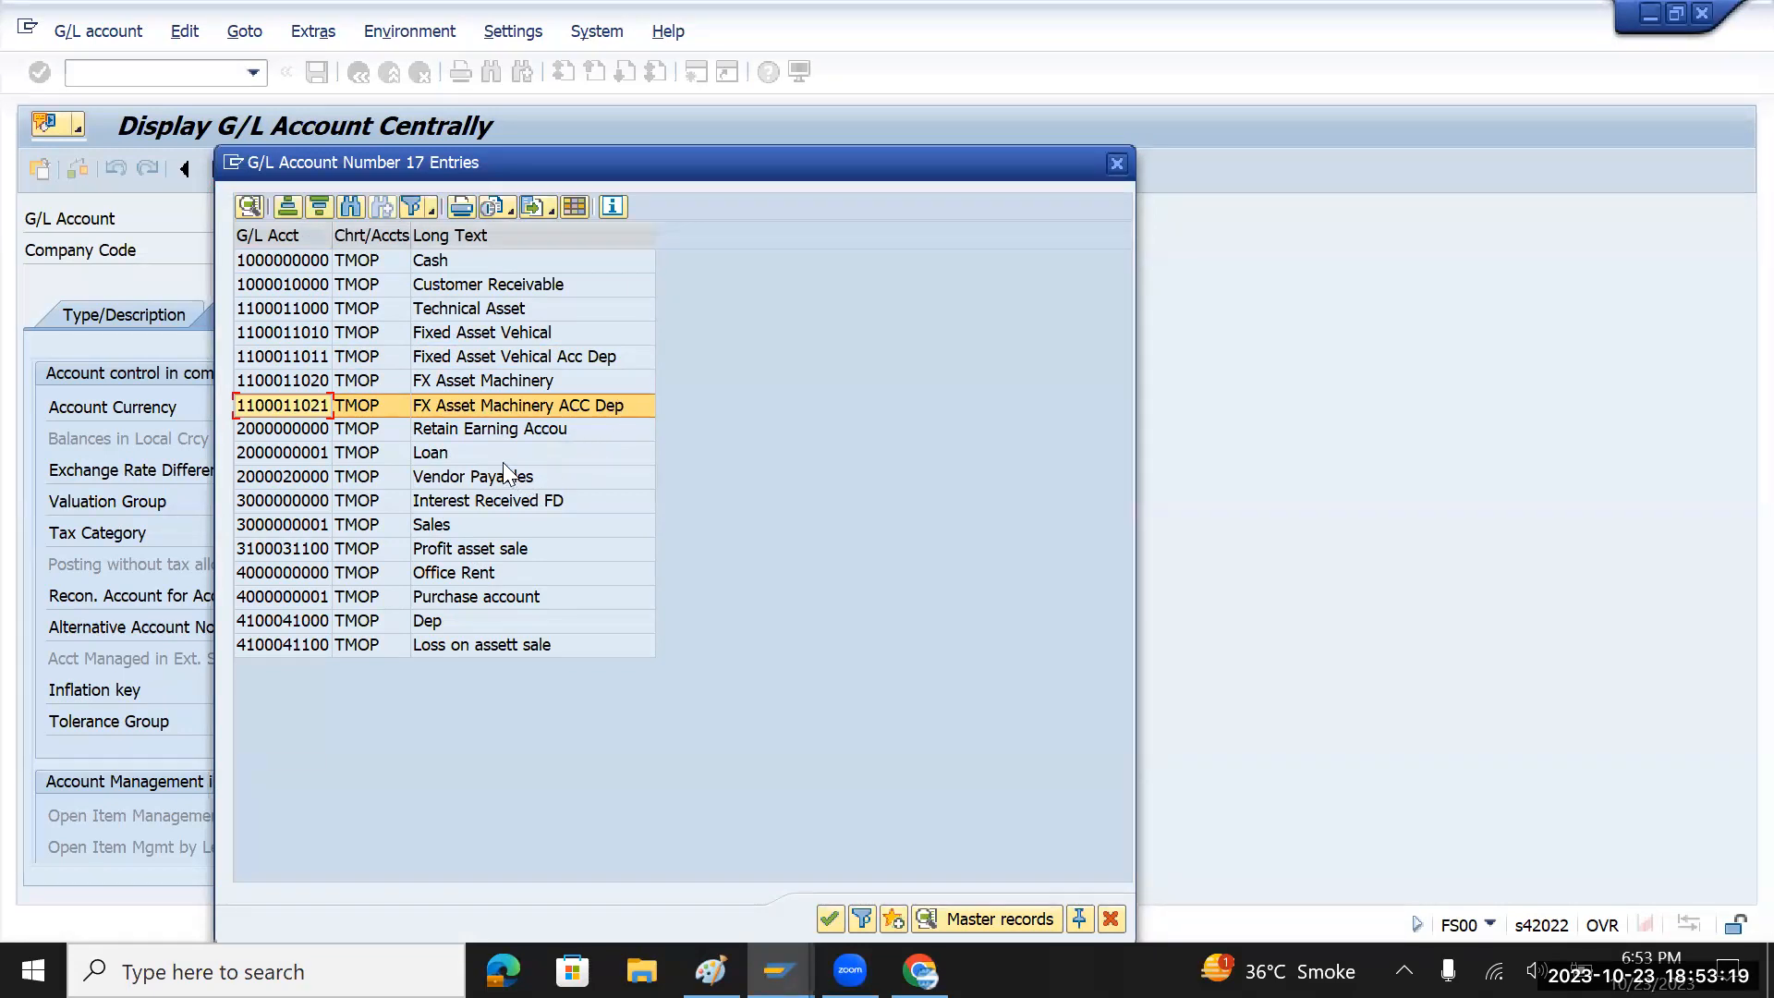
pyautogui.doubleClick(498, 409)
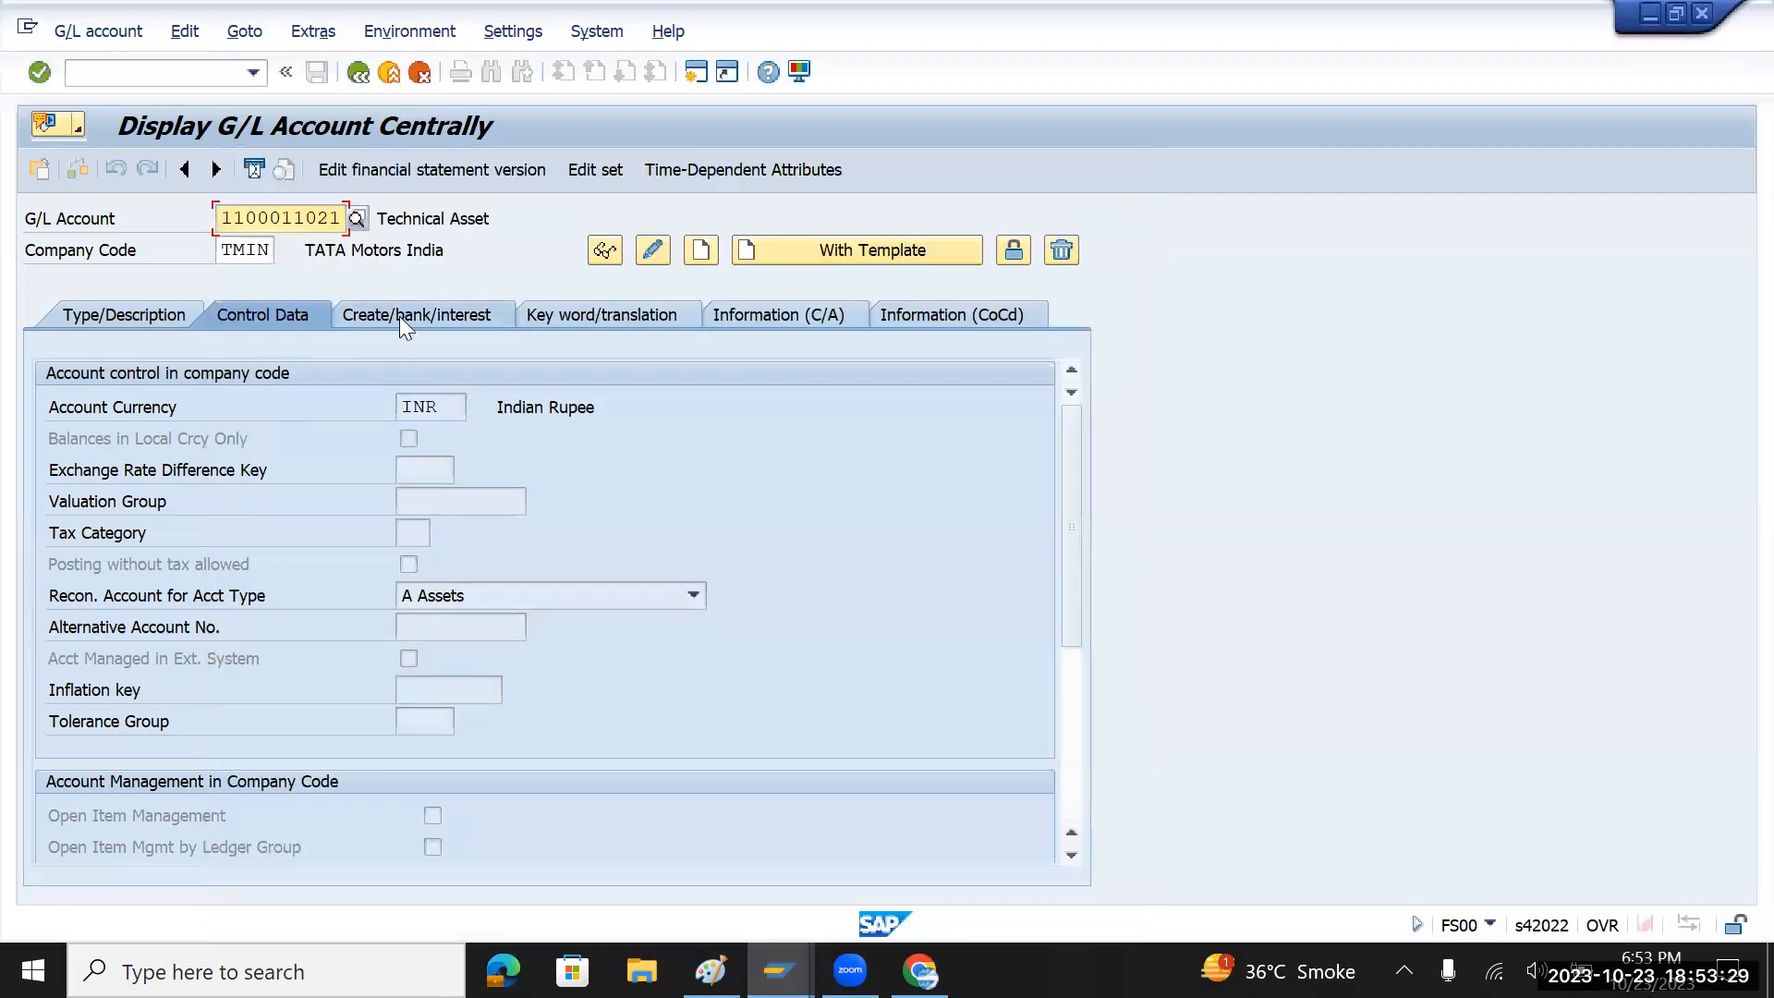
pyautogui.press('Return')
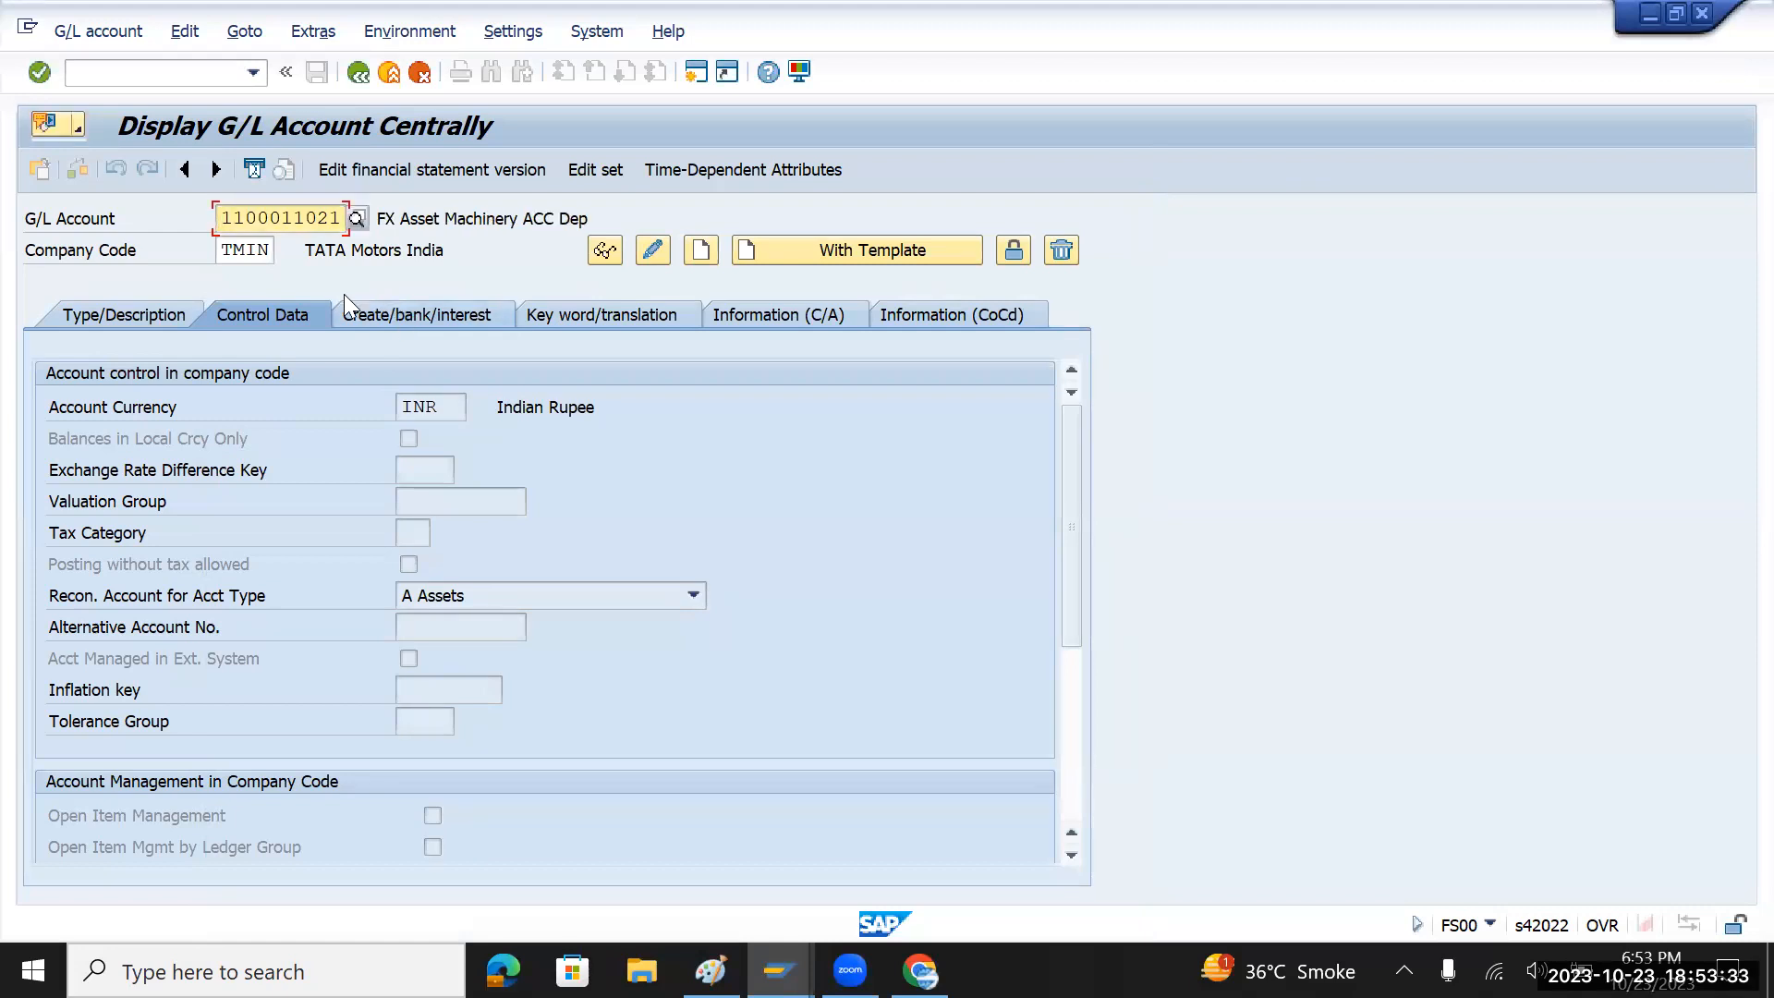
# - Switch to the IMG session showing the ledger settings, collapse Financial Accounting Global Settings and expand the Asset Accounting node
pyautogui.click(779, 970)
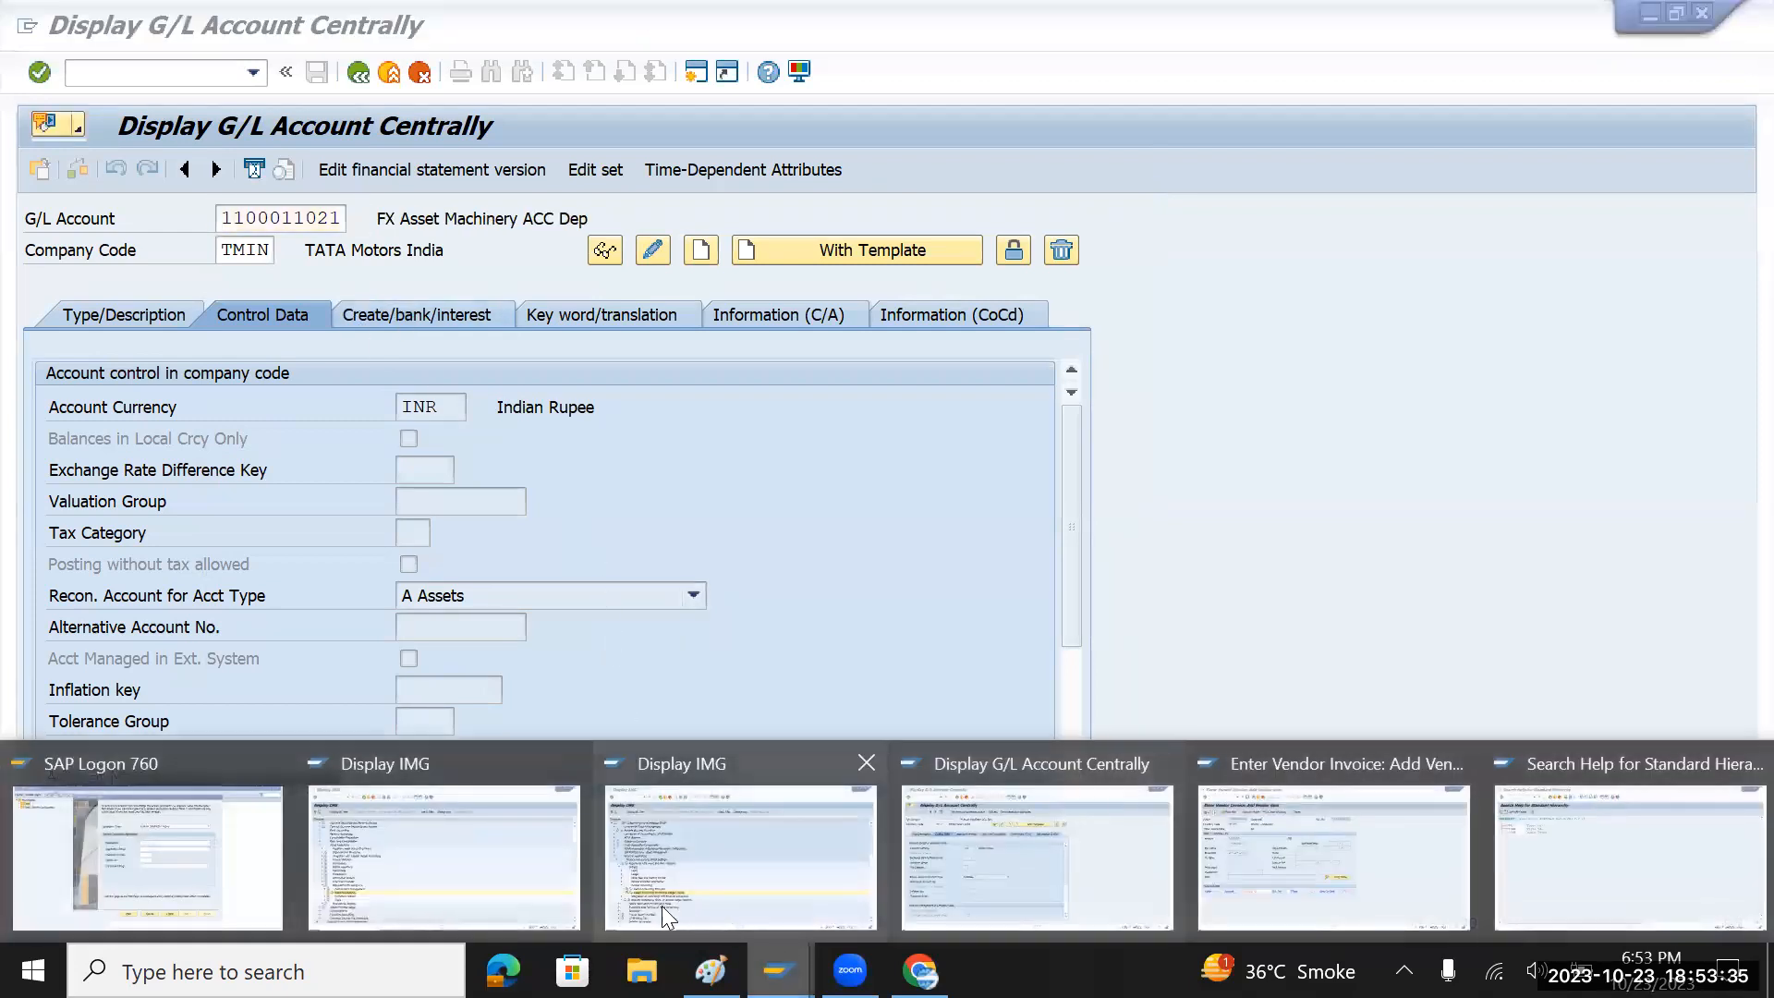
pyautogui.click(471, 876)
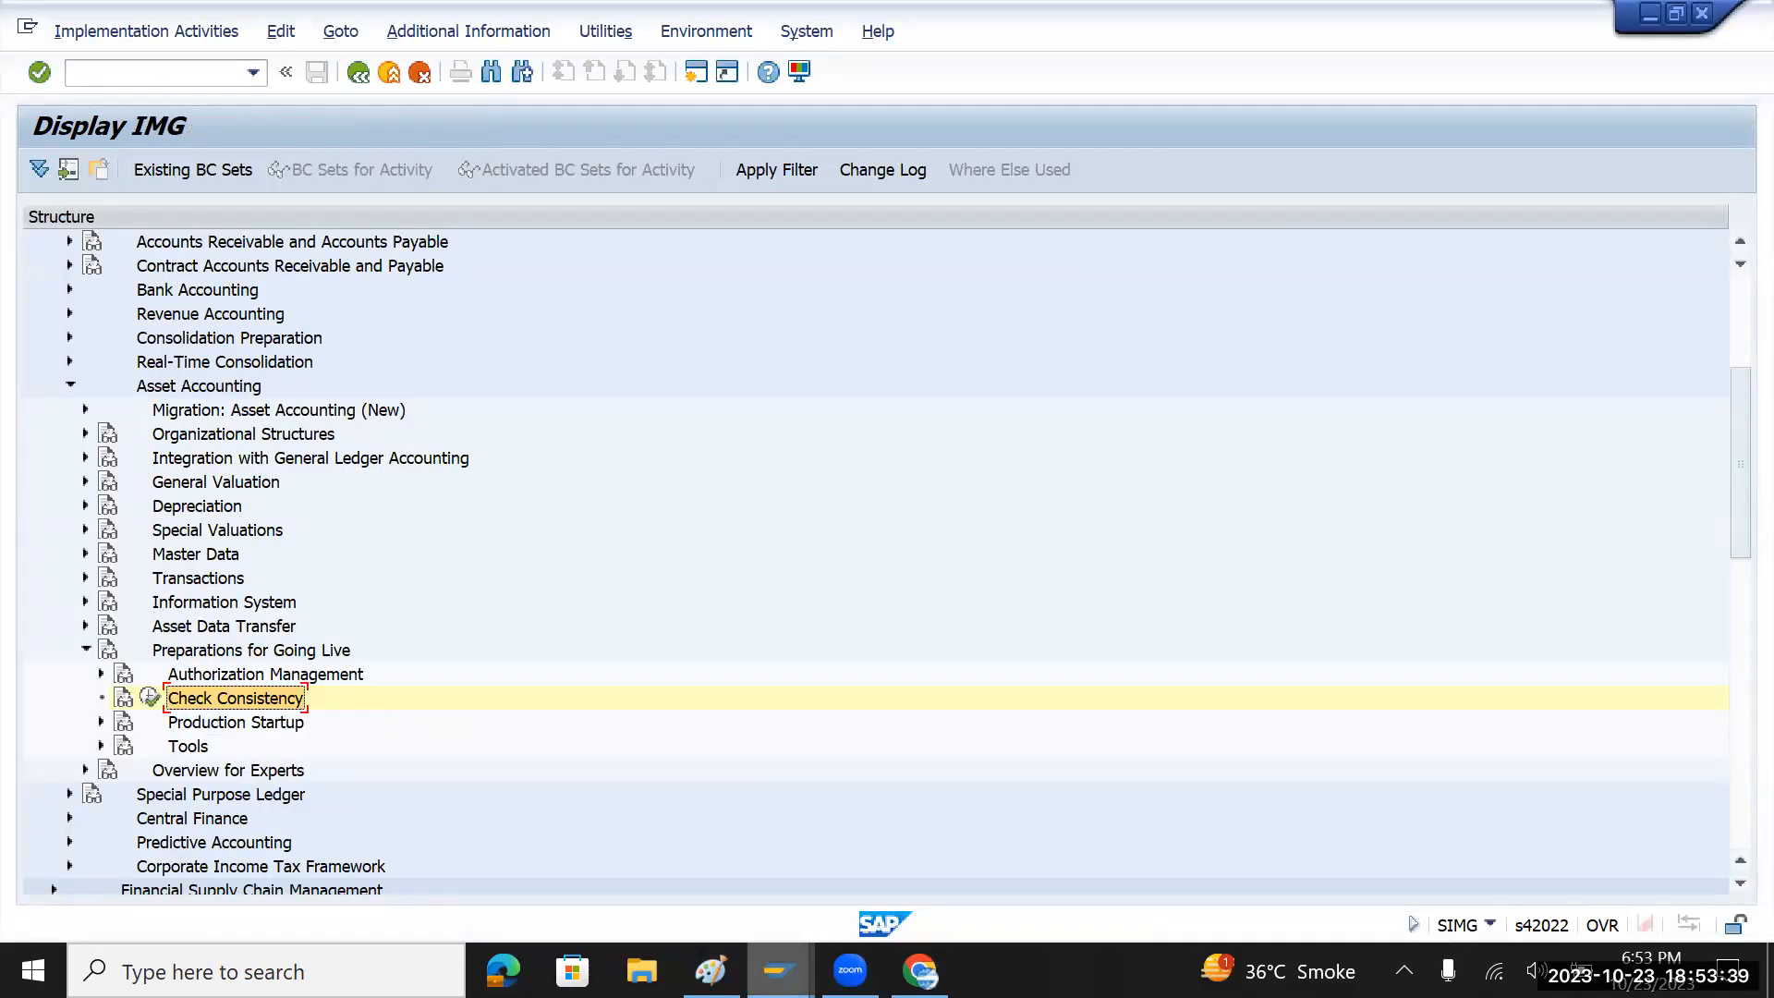
pyautogui.click(779, 970)
pyautogui.click(807, 877)
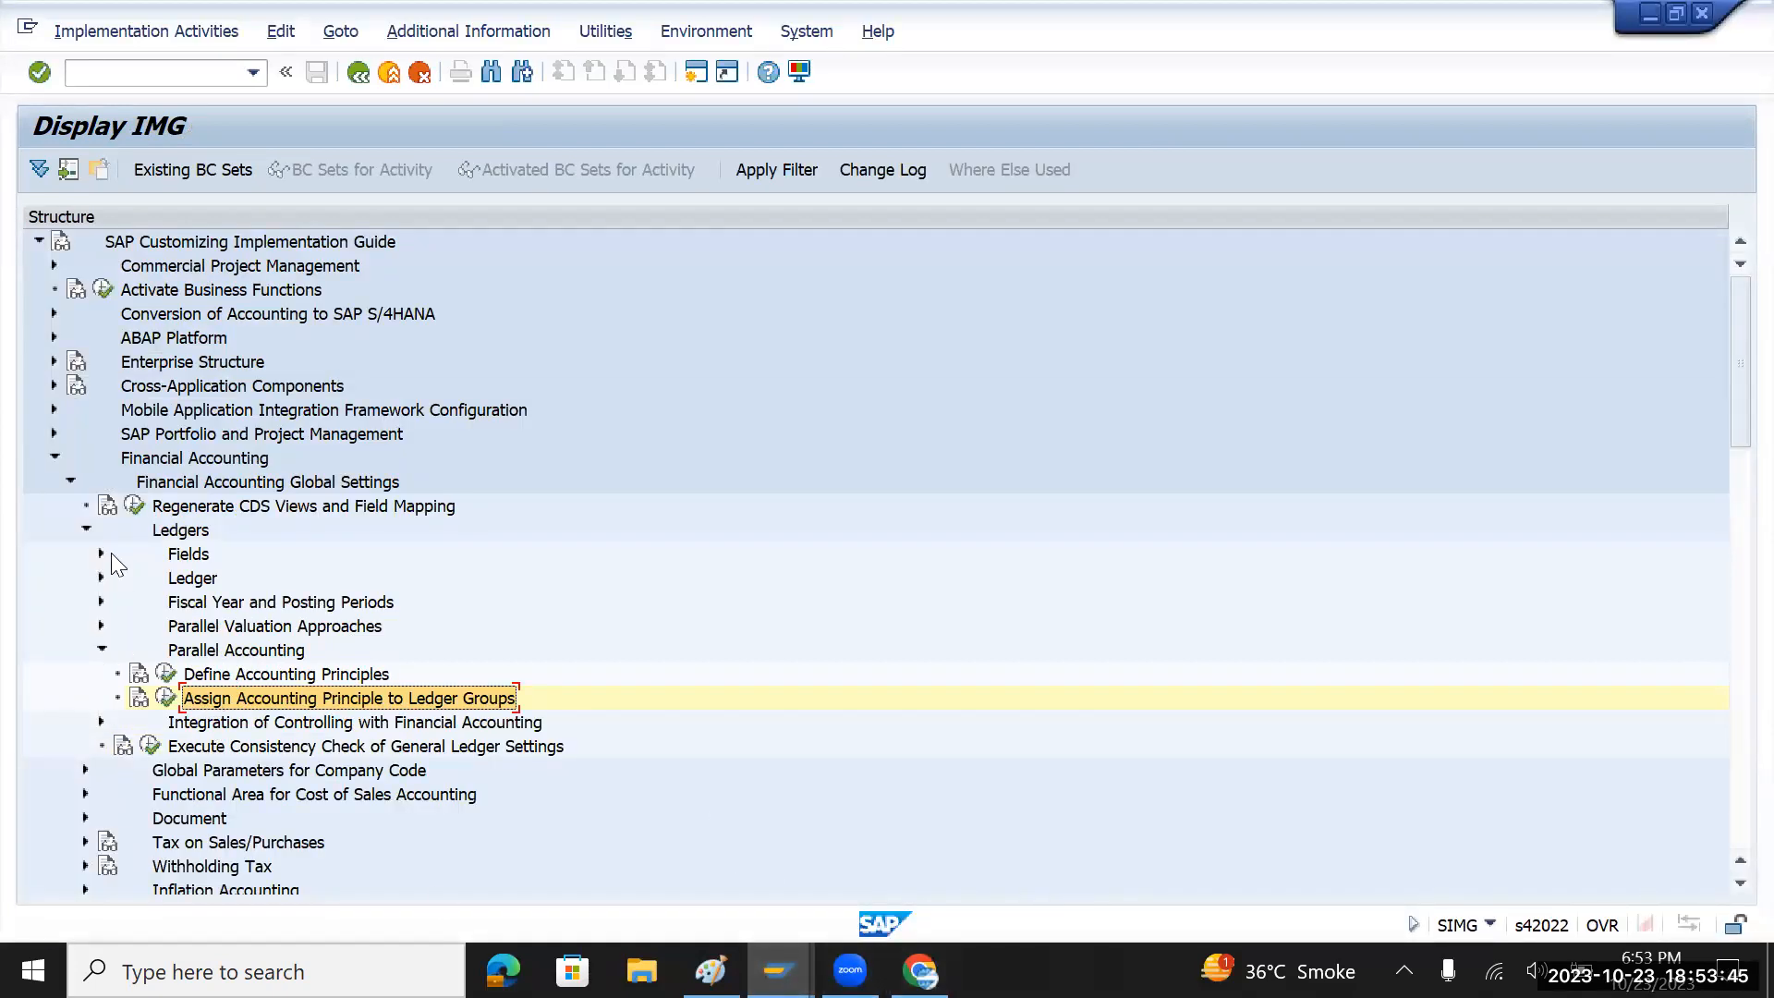
pyautogui.click(87, 530)
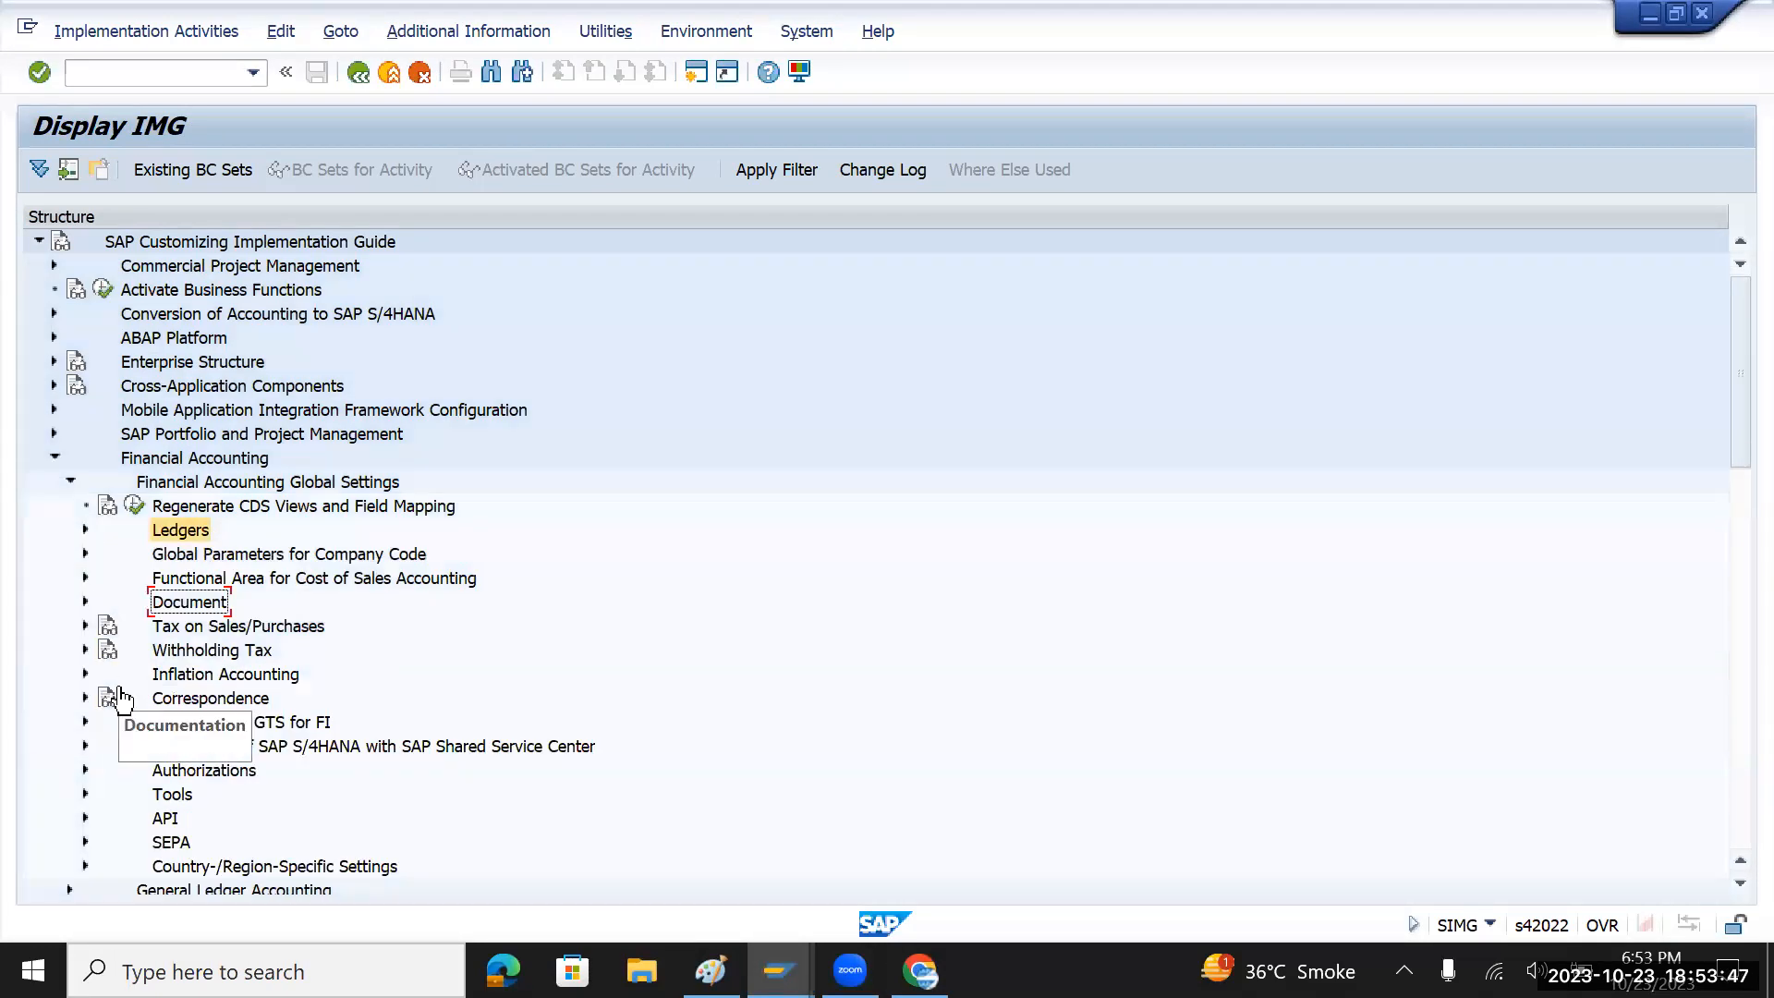
pyautogui.scroll(-2, 292, 760)
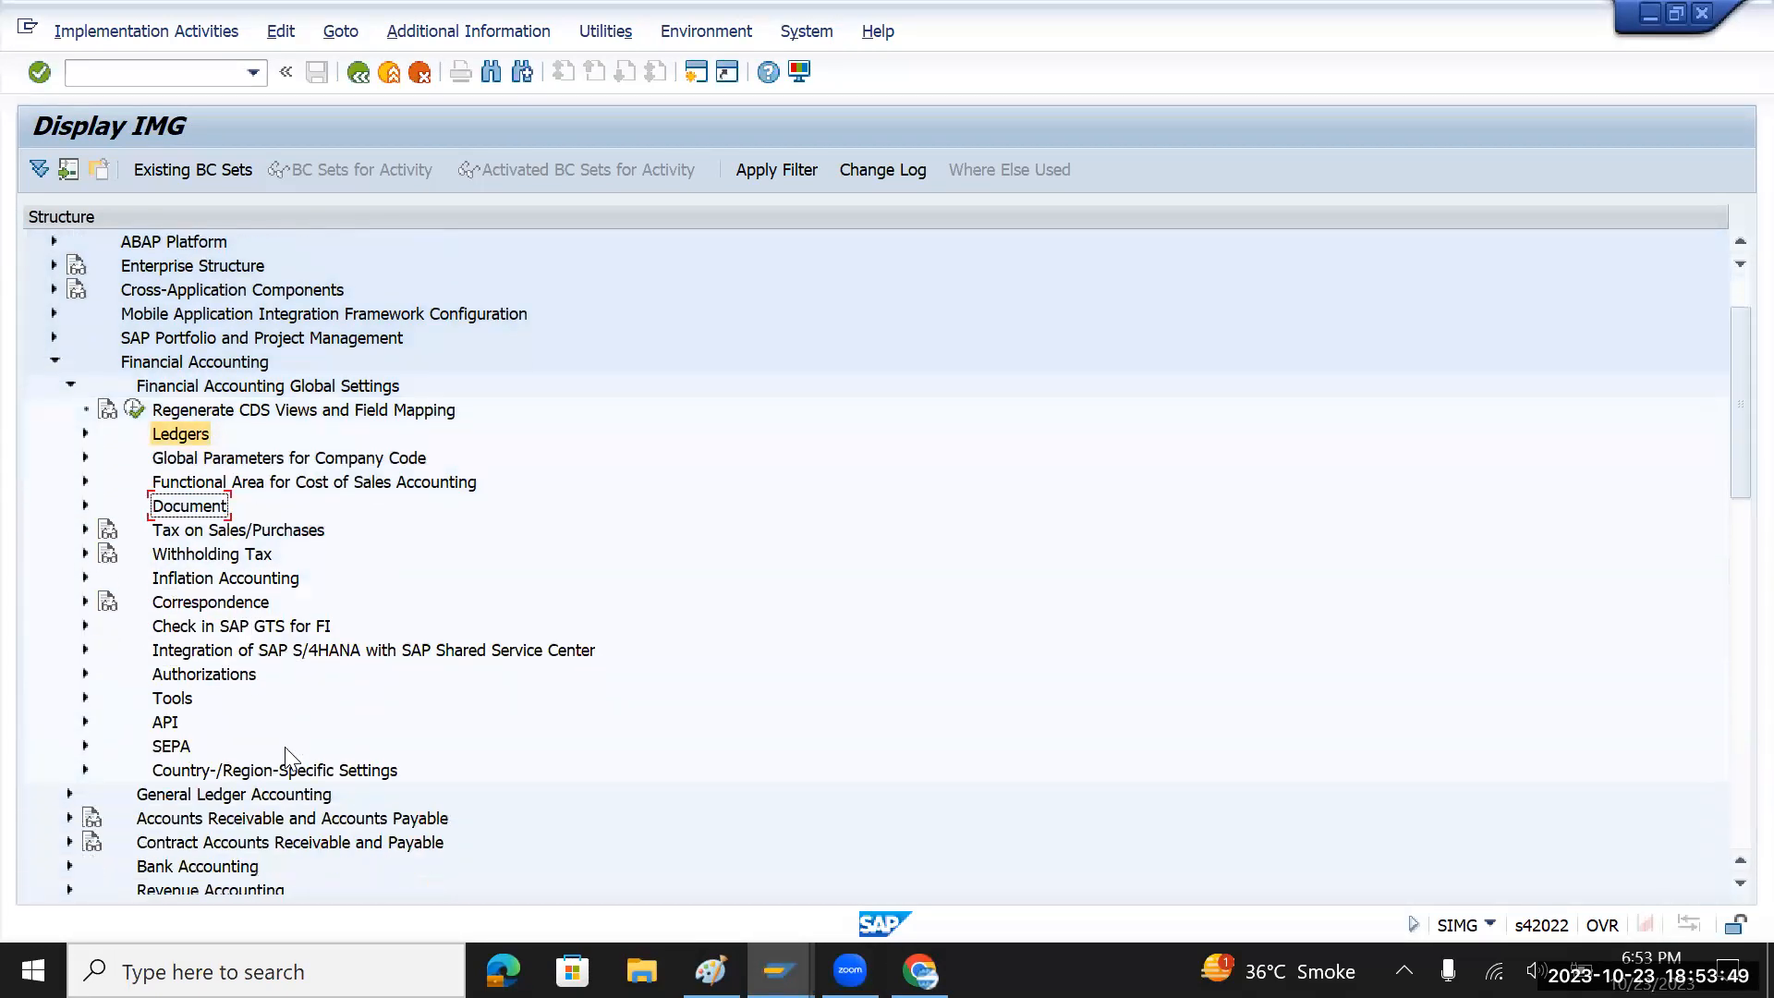
pyautogui.click(69, 384)
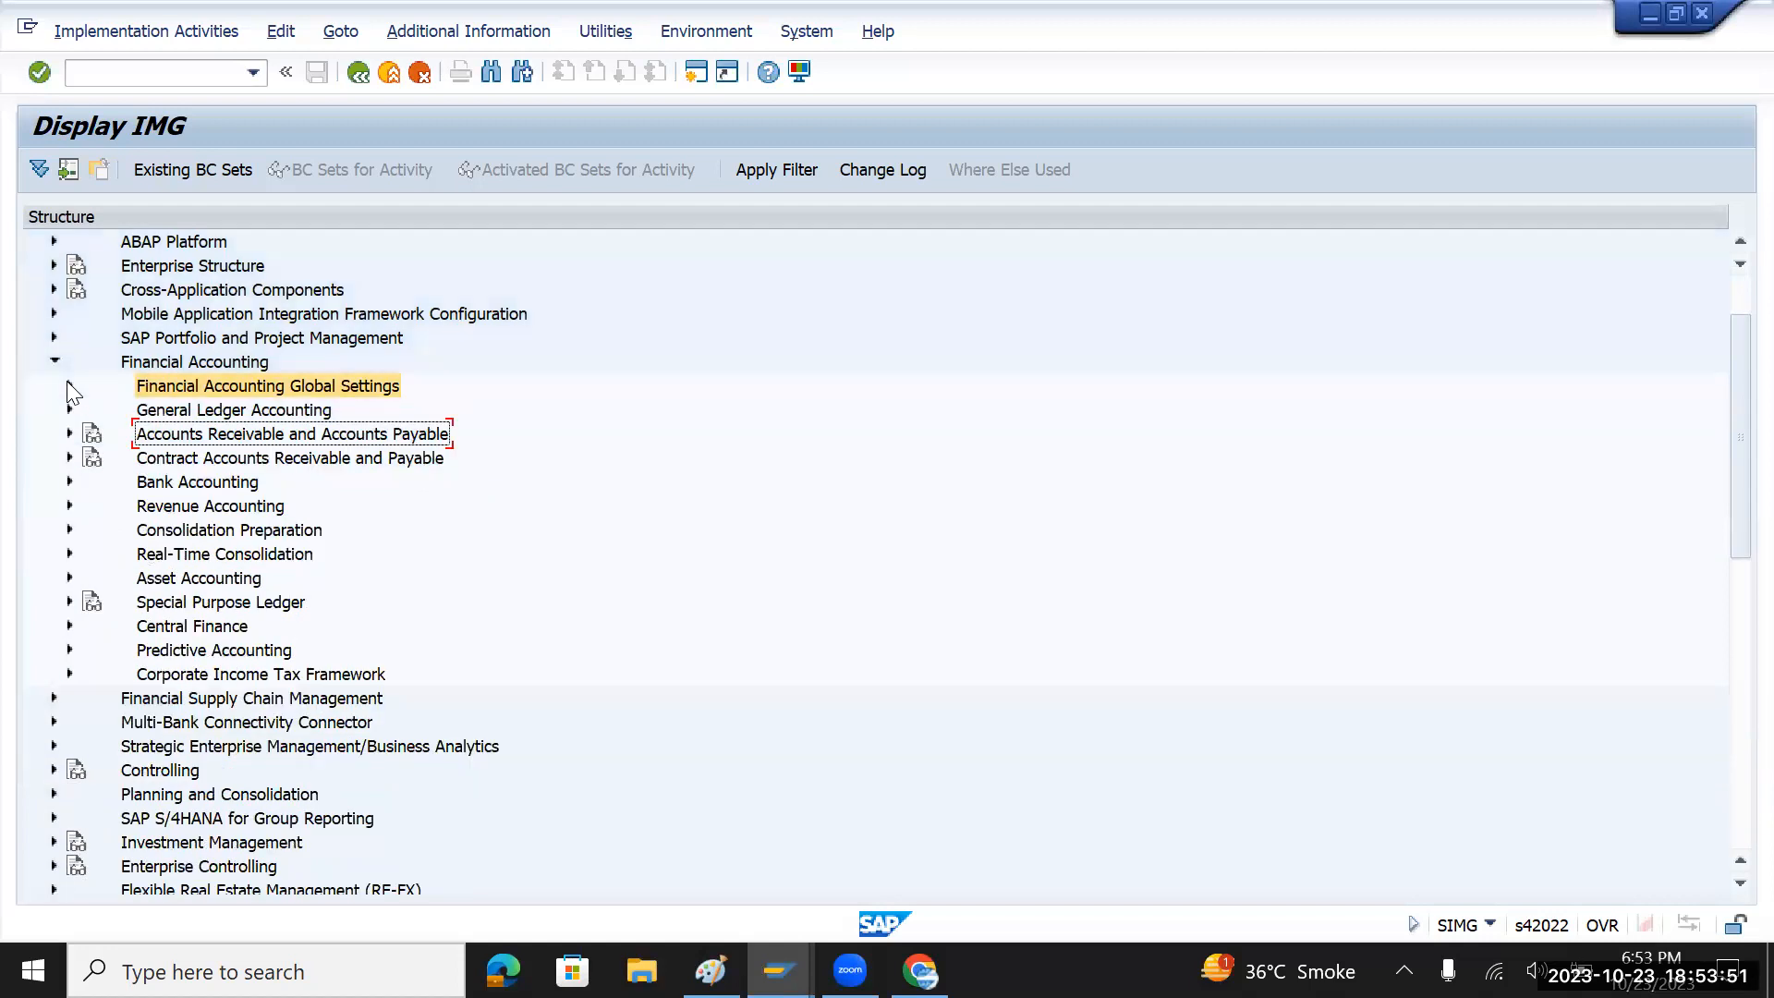
pyautogui.click(204, 580)
pyautogui.click(74, 578)
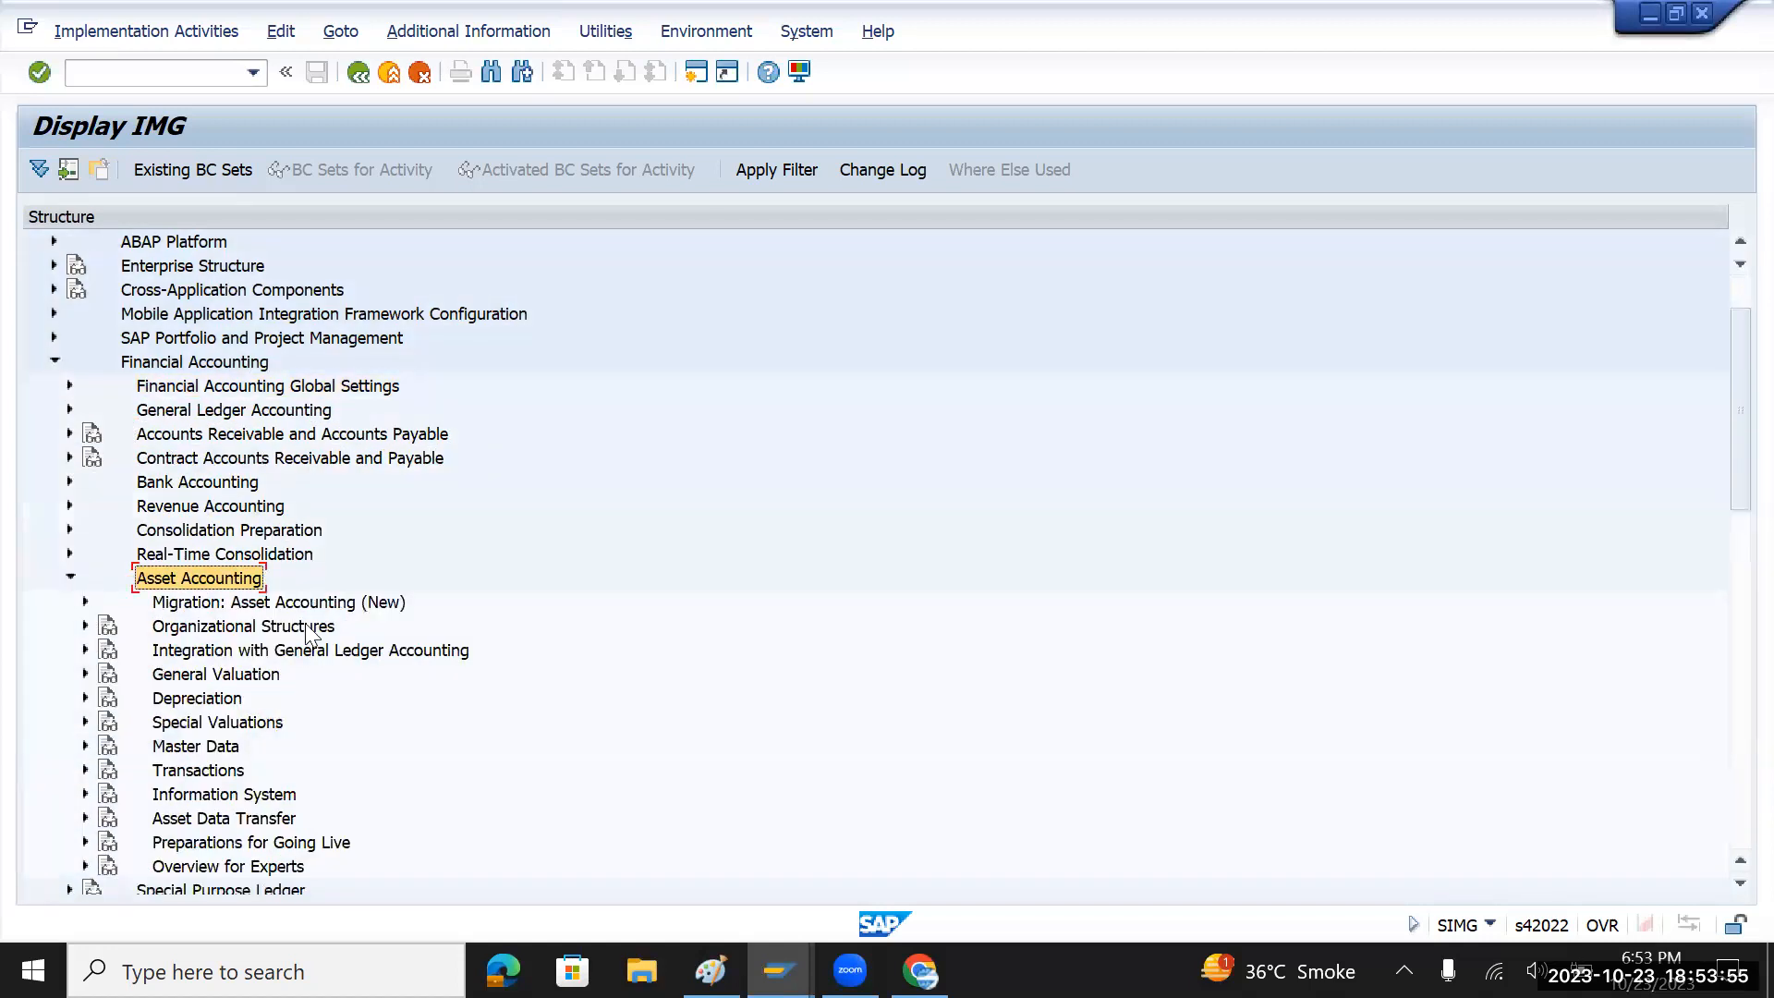
# - Open the G/L account assignment activity (AO90) under Integration with General Ledger Accounting in Asset Accounting
pyautogui.scroll(-1, 294, 628)
pyautogui.scroll(-1, 277, 626)
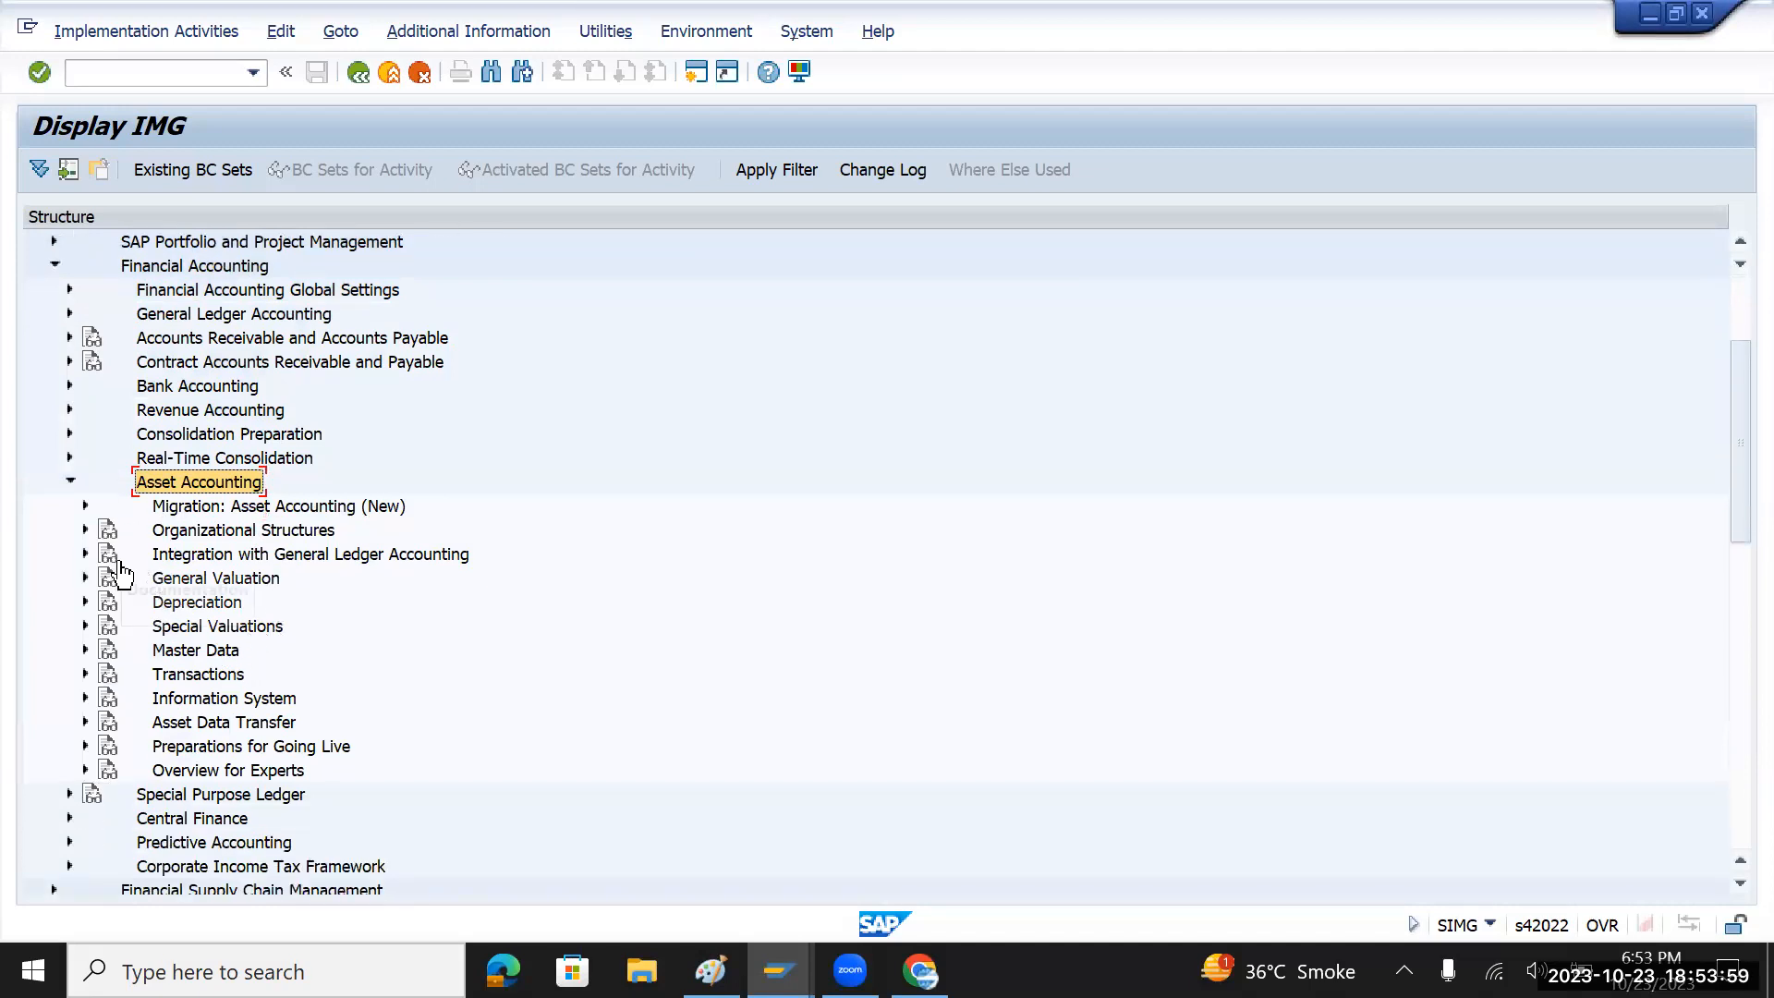
pyautogui.click(85, 553)
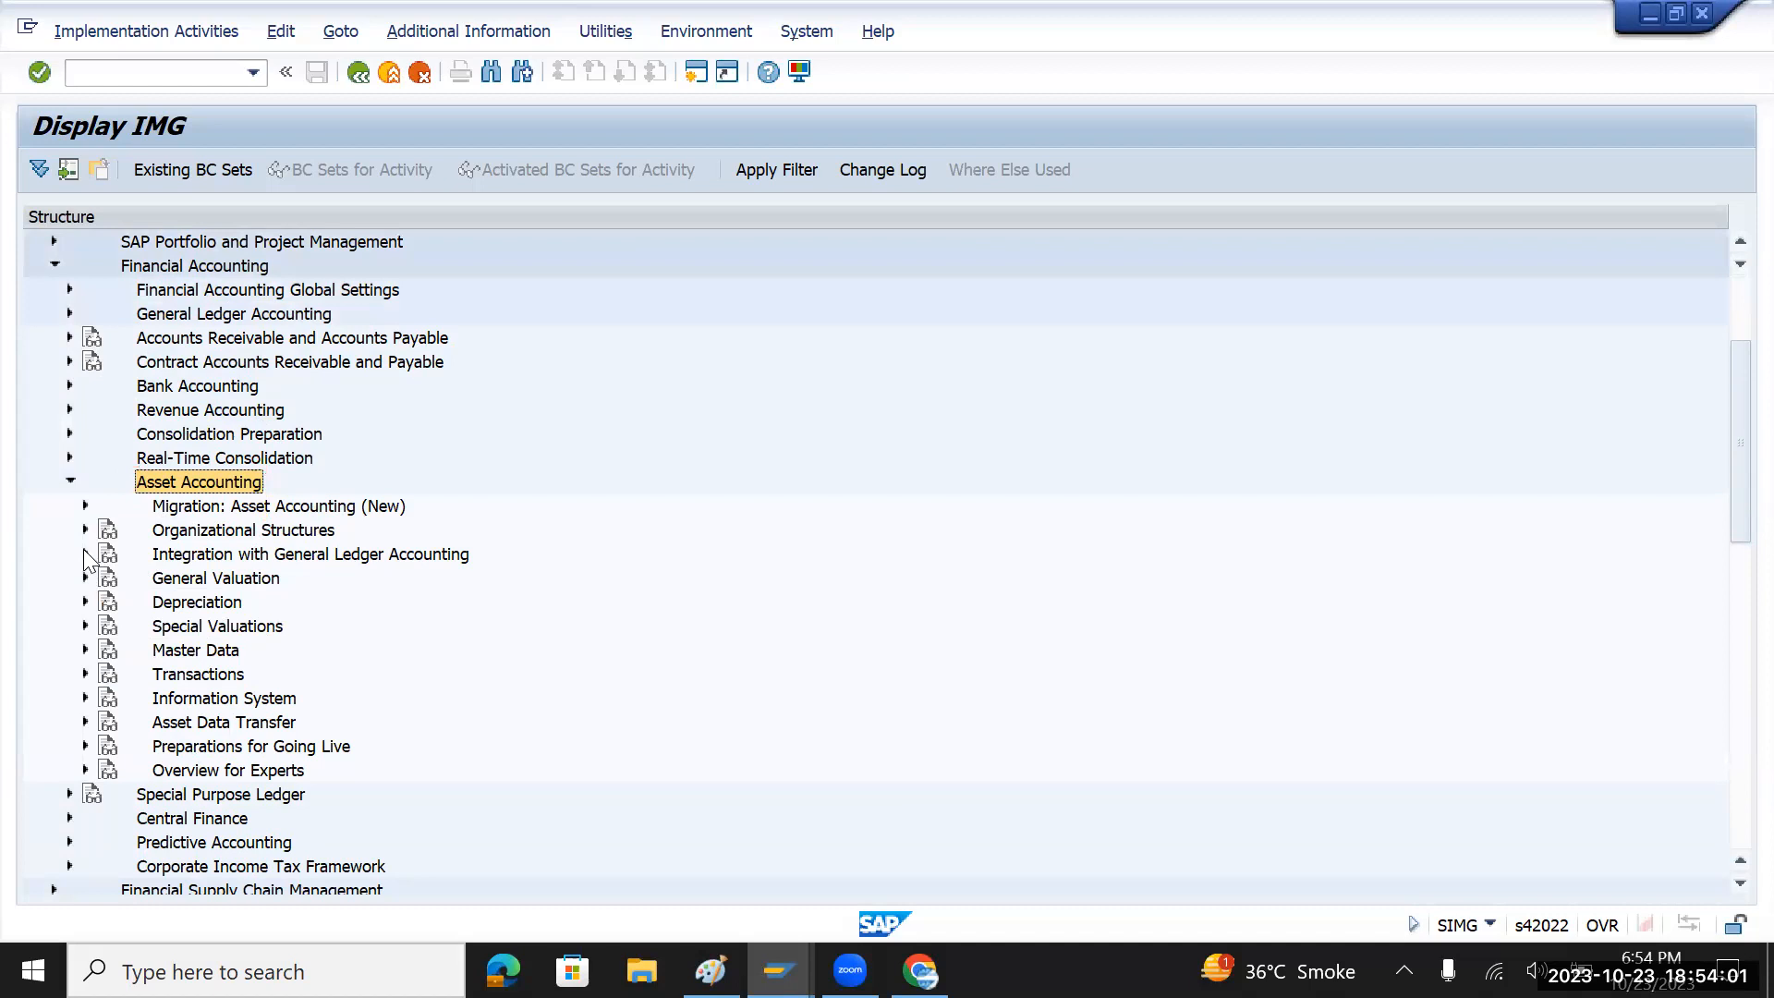
pyautogui.click(149, 602)
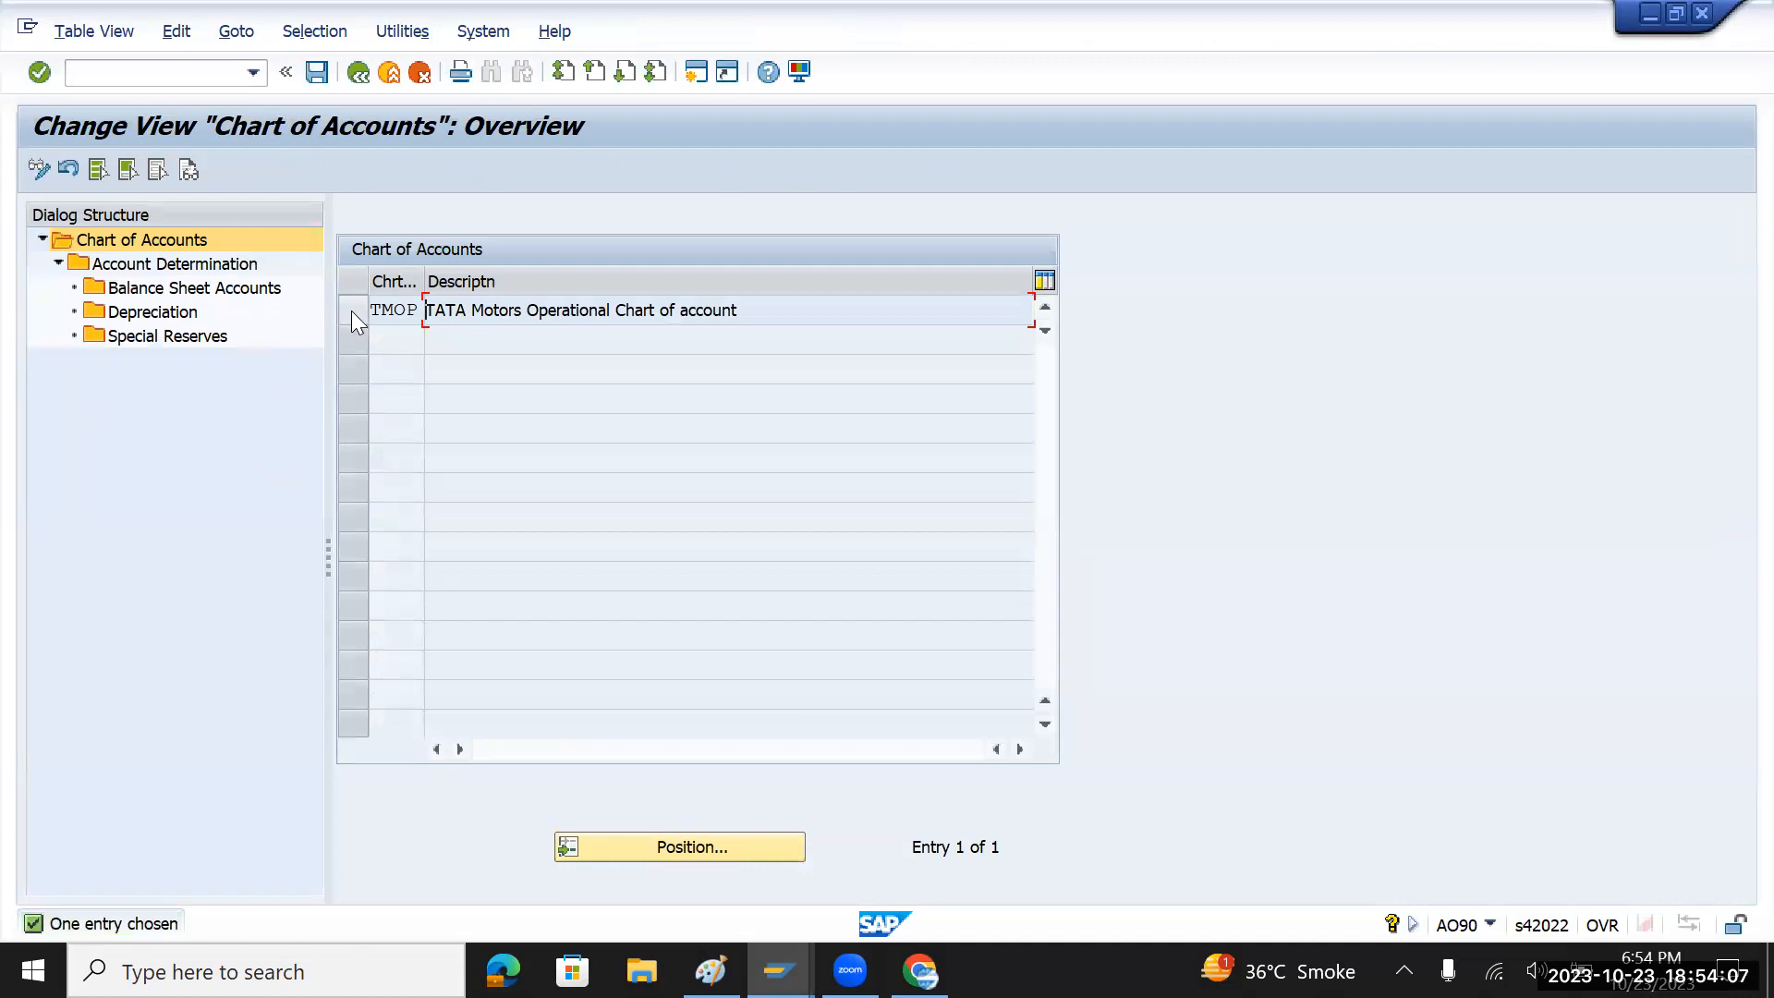
# - Display the balance sheet accounts of account determination TMMAC, Machinery and Equipment, for chart of accounts TMOP
pyautogui.click(351, 311)
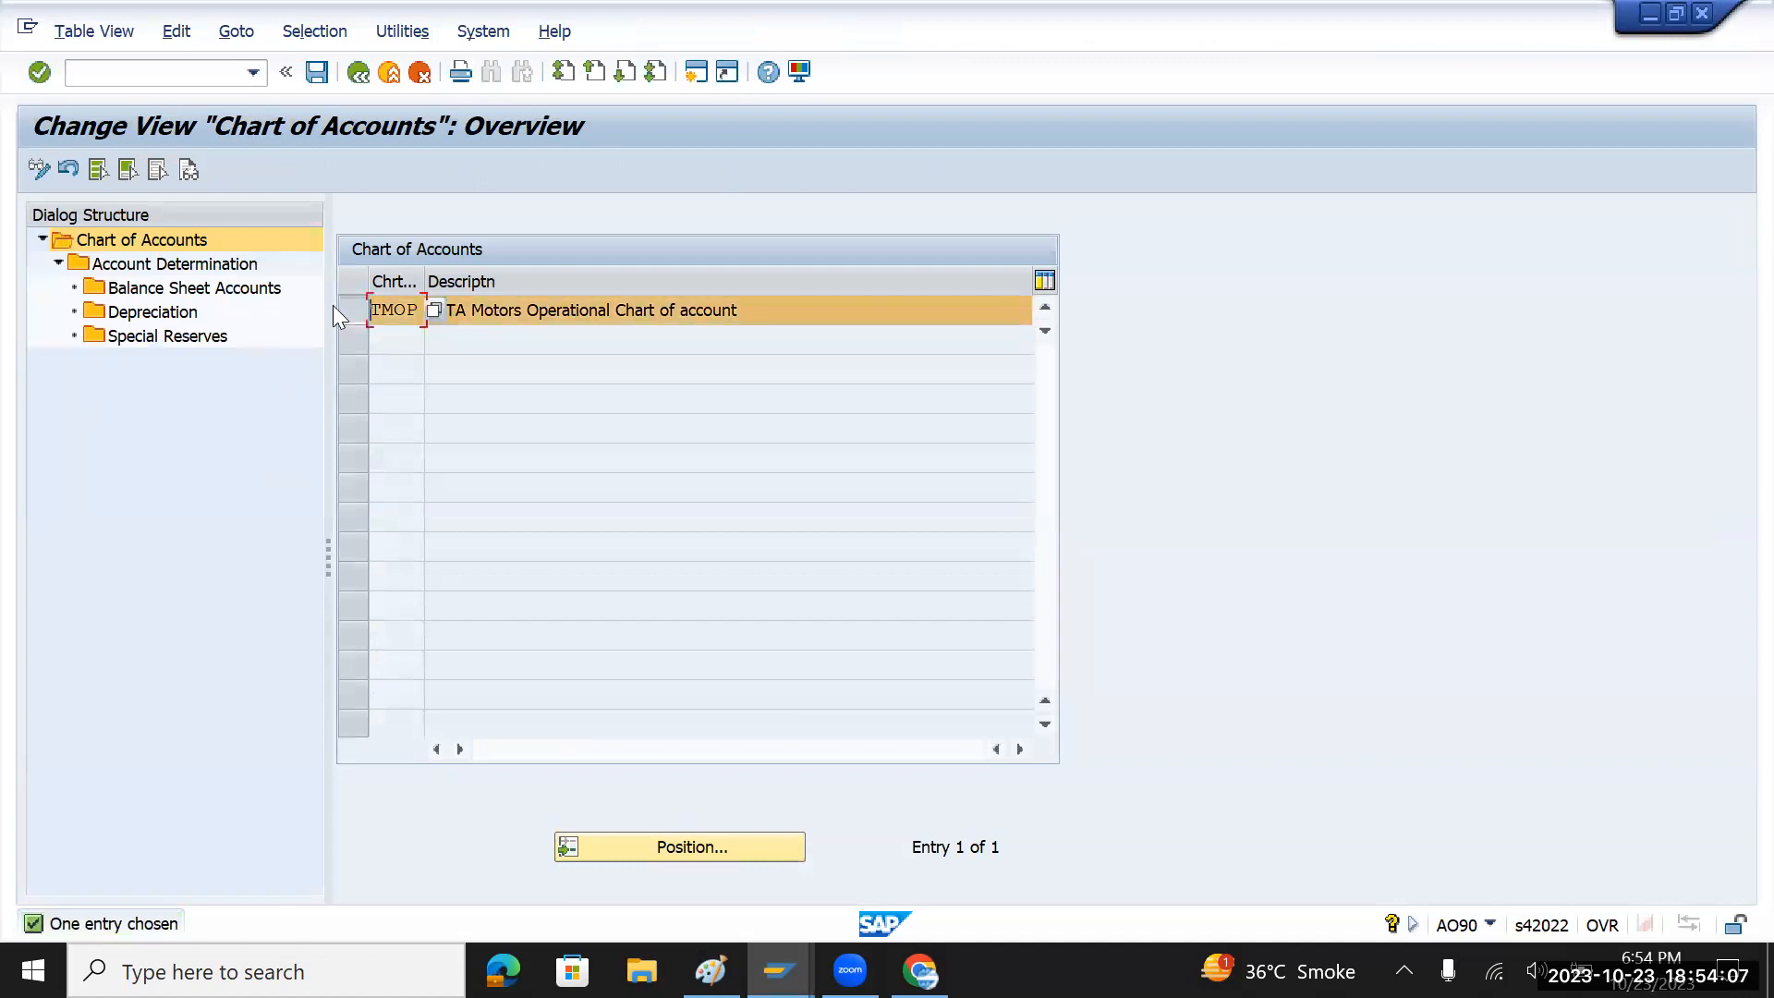
pyautogui.click(212, 292)
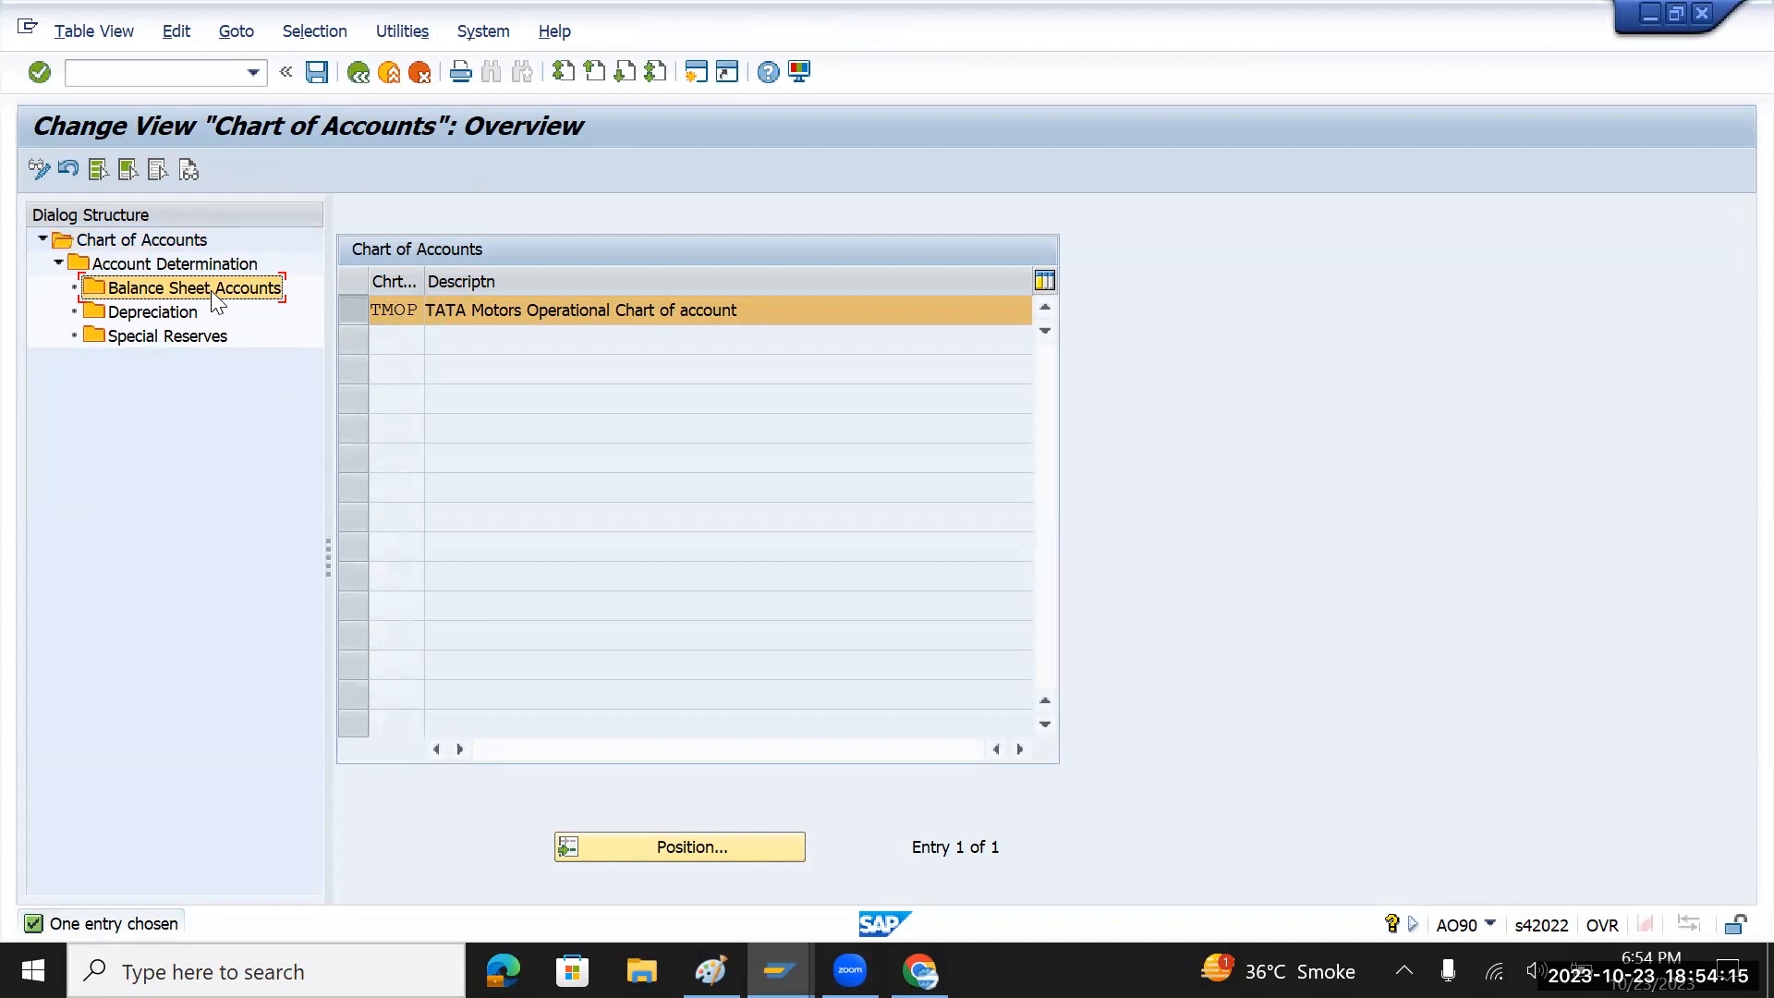
pyautogui.doubleClick(211, 290)
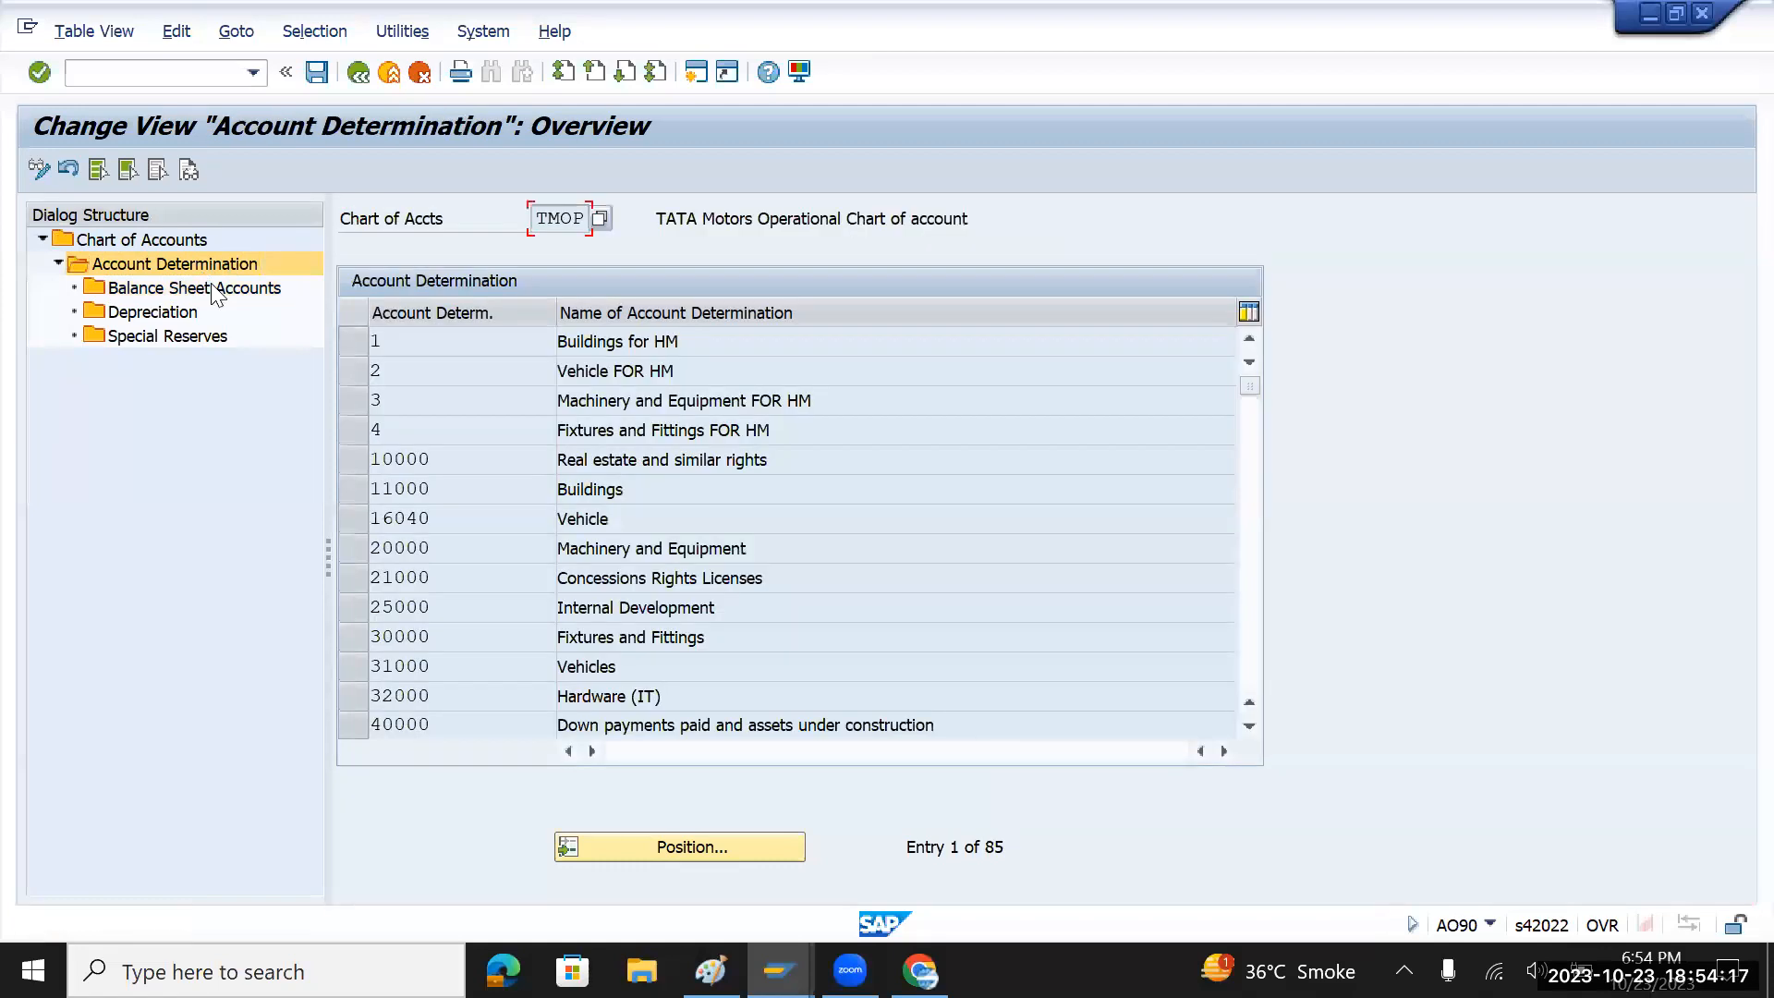
pyautogui.scroll(-5, 537, 547)
pyautogui.scroll(-12, 540, 549)
pyautogui.scroll(-8, 539, 549)
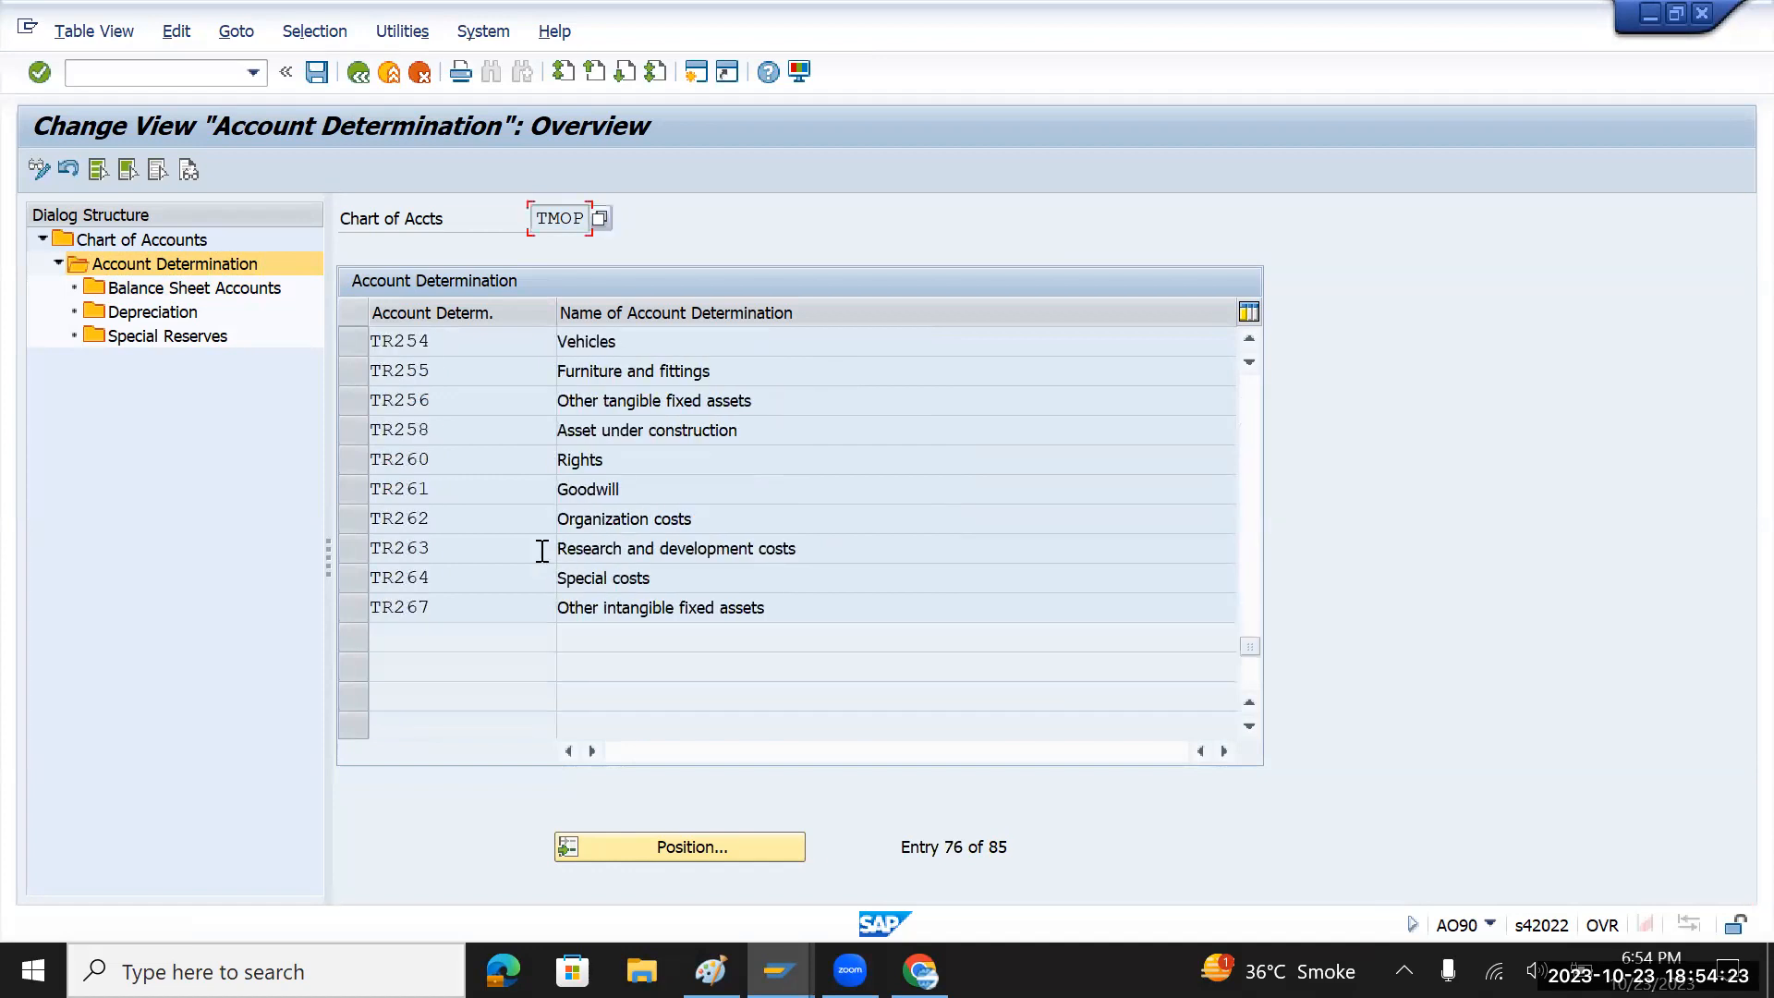
pyautogui.scroll(2, 542, 550)
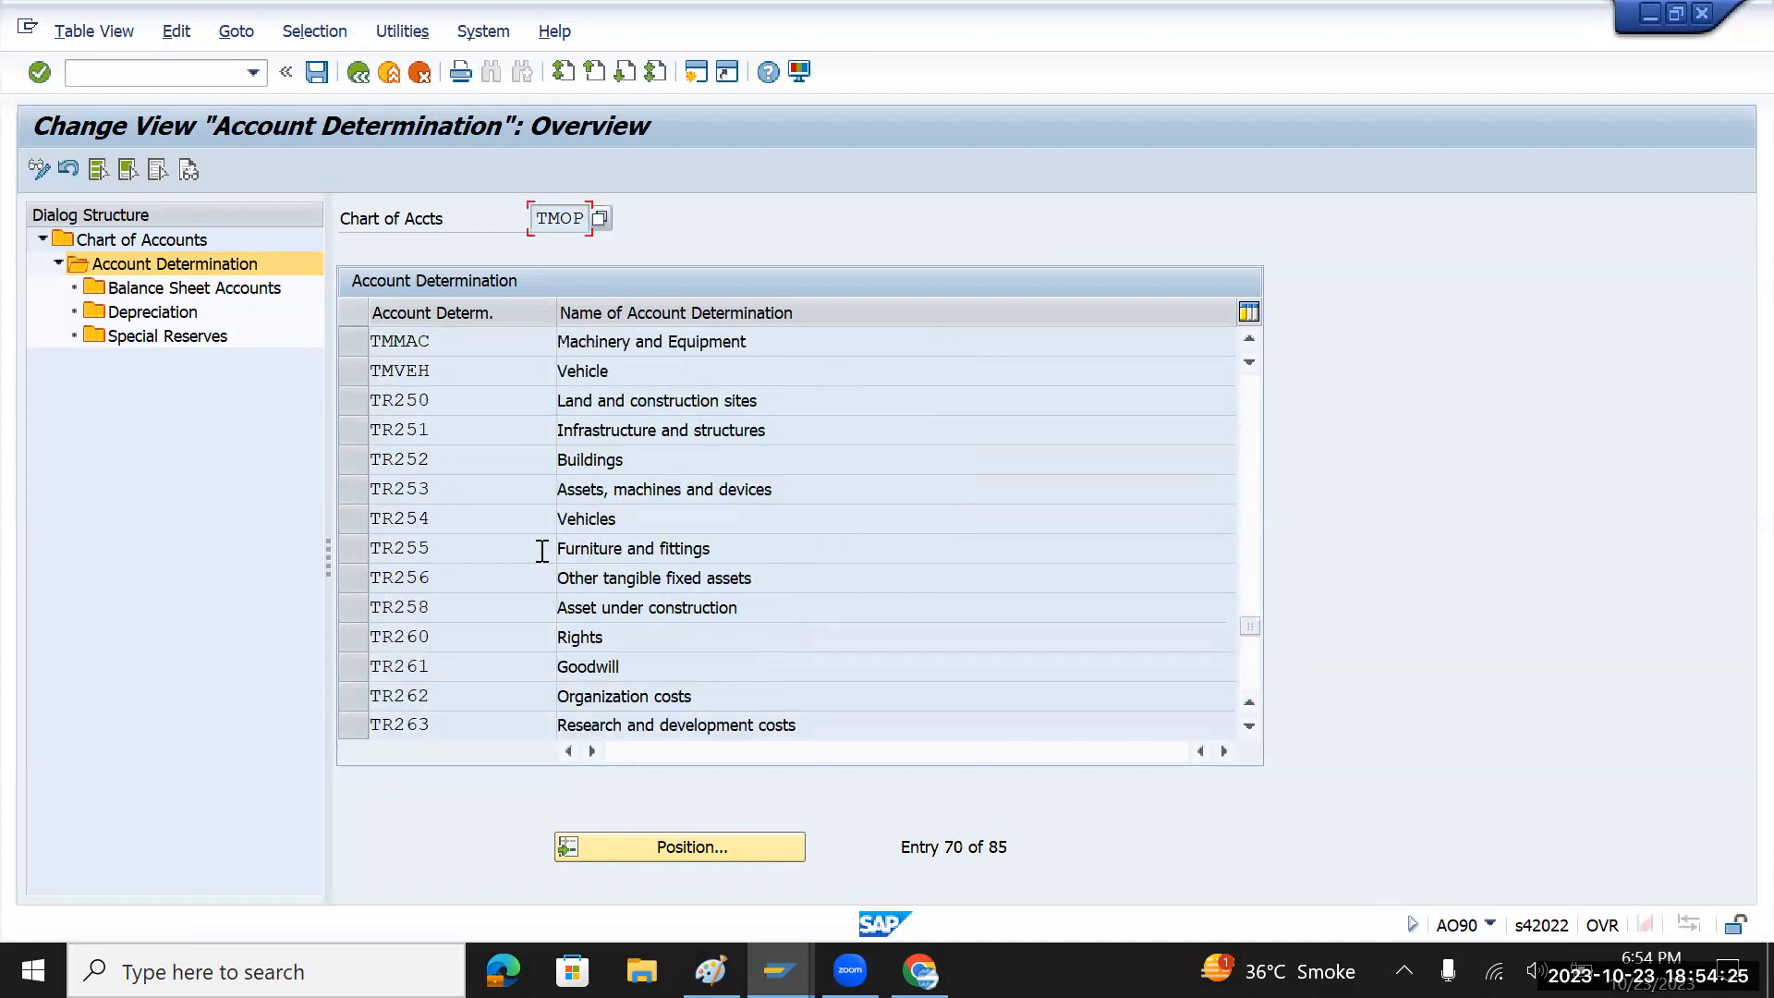
pyautogui.scroll(2, 542, 551)
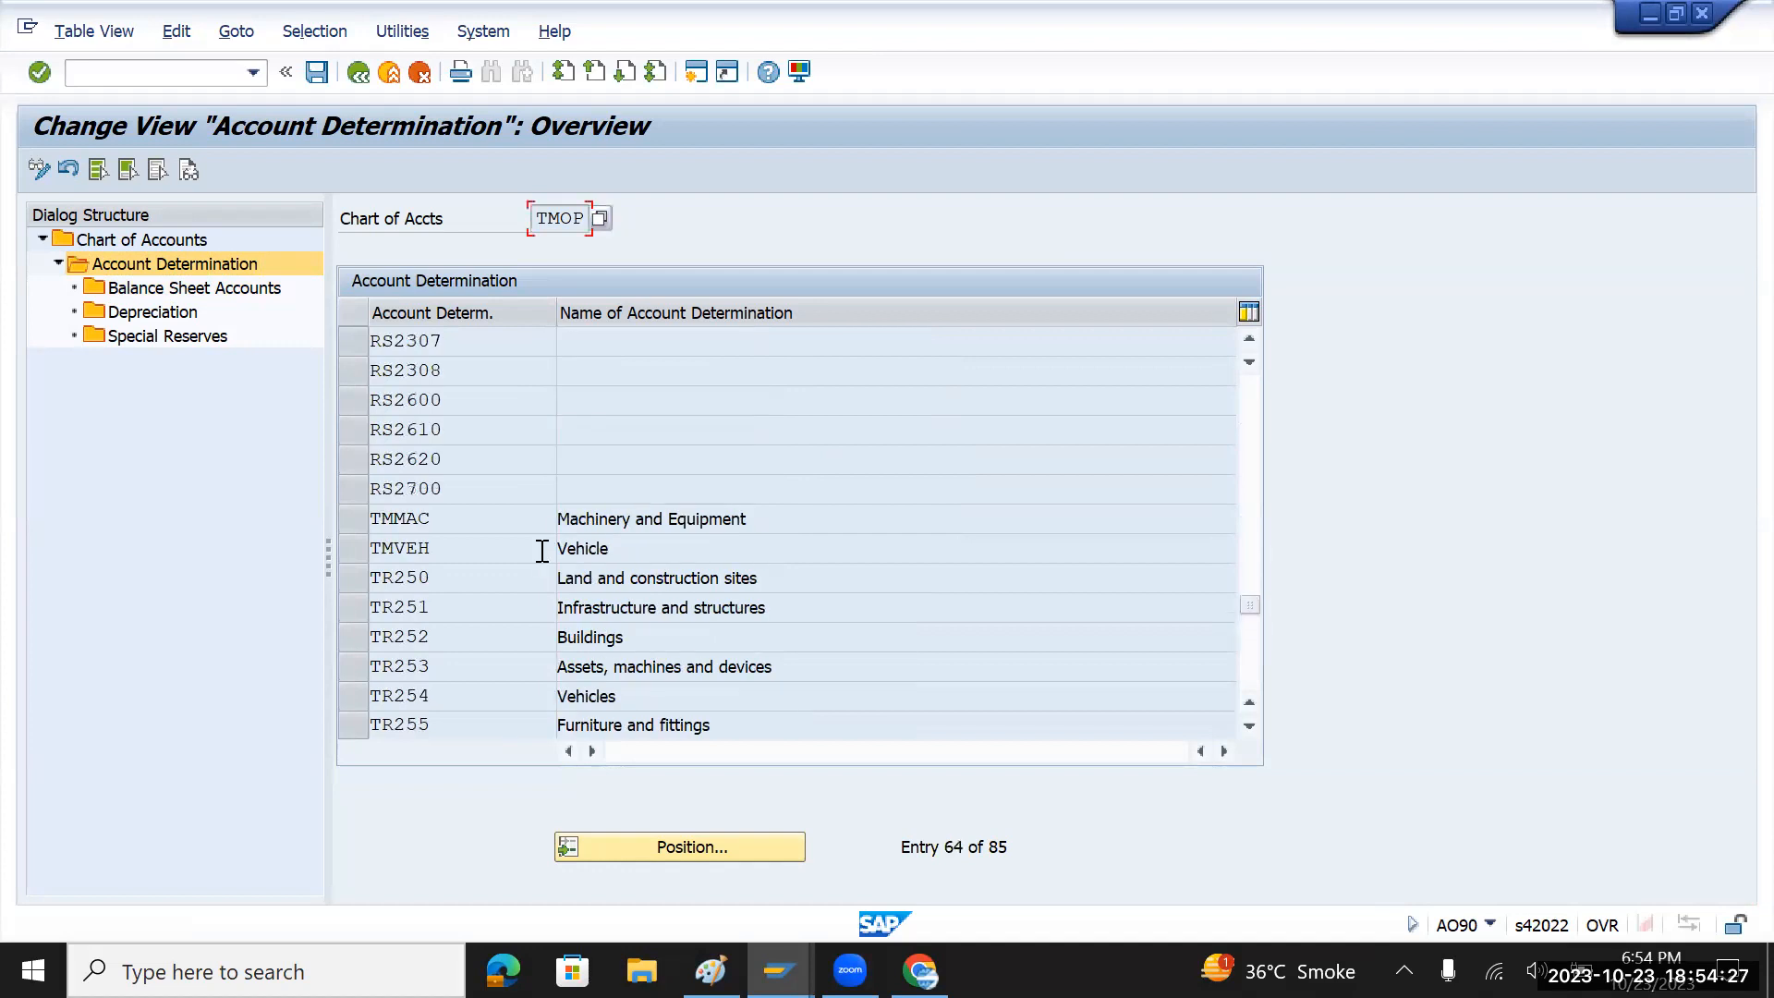
pyautogui.click(356, 516)
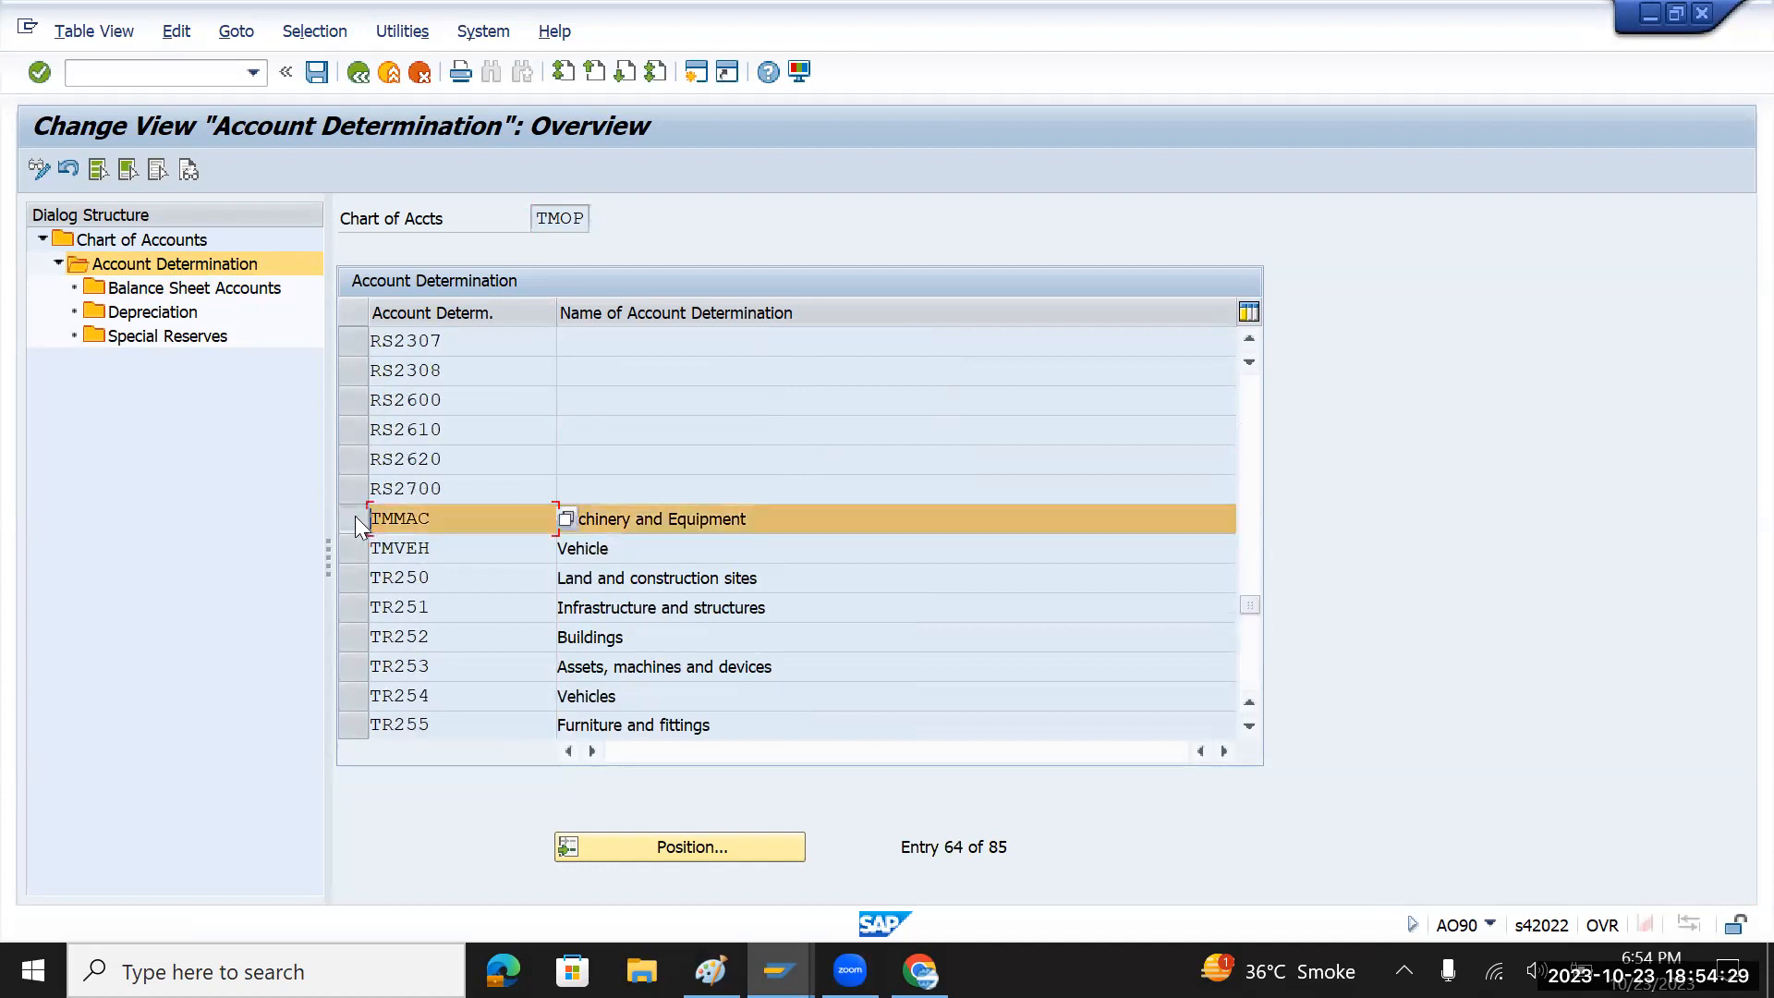
pyautogui.doubleClick(175, 288)
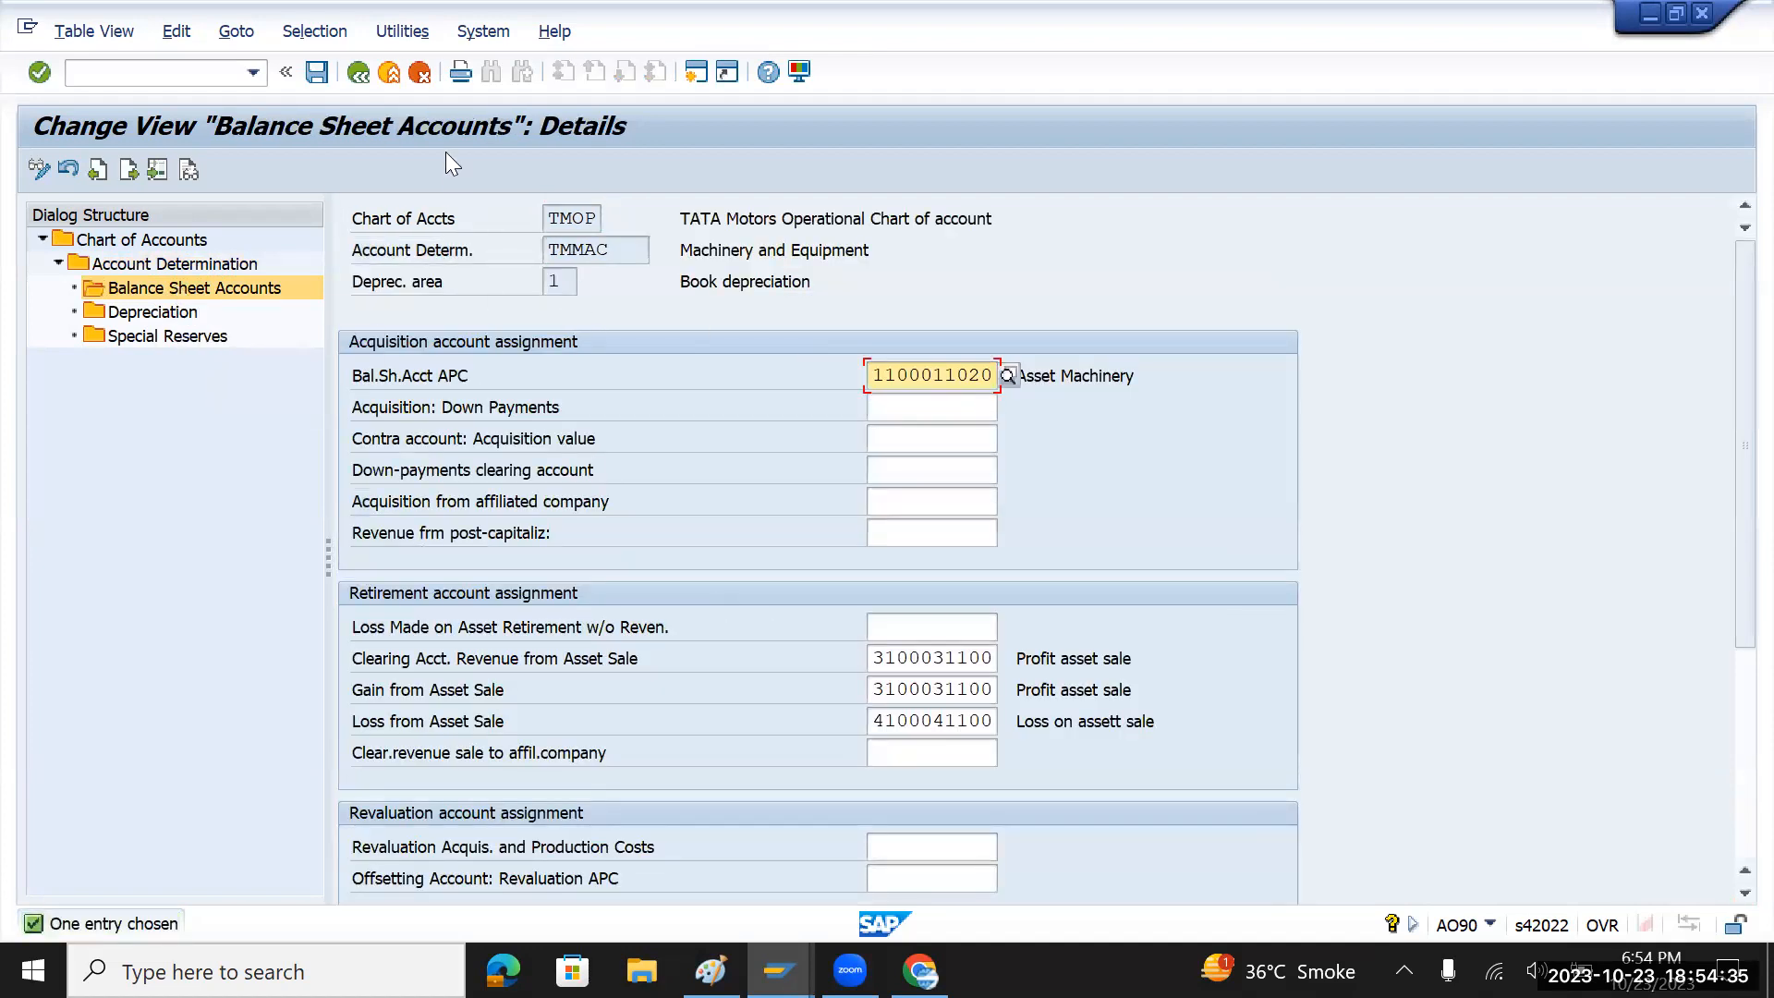
# - Save the balance sheet account assignment, return to the account determination list and reopen the balance sheet accounts for TMMAC
pyautogui.click(317, 72)
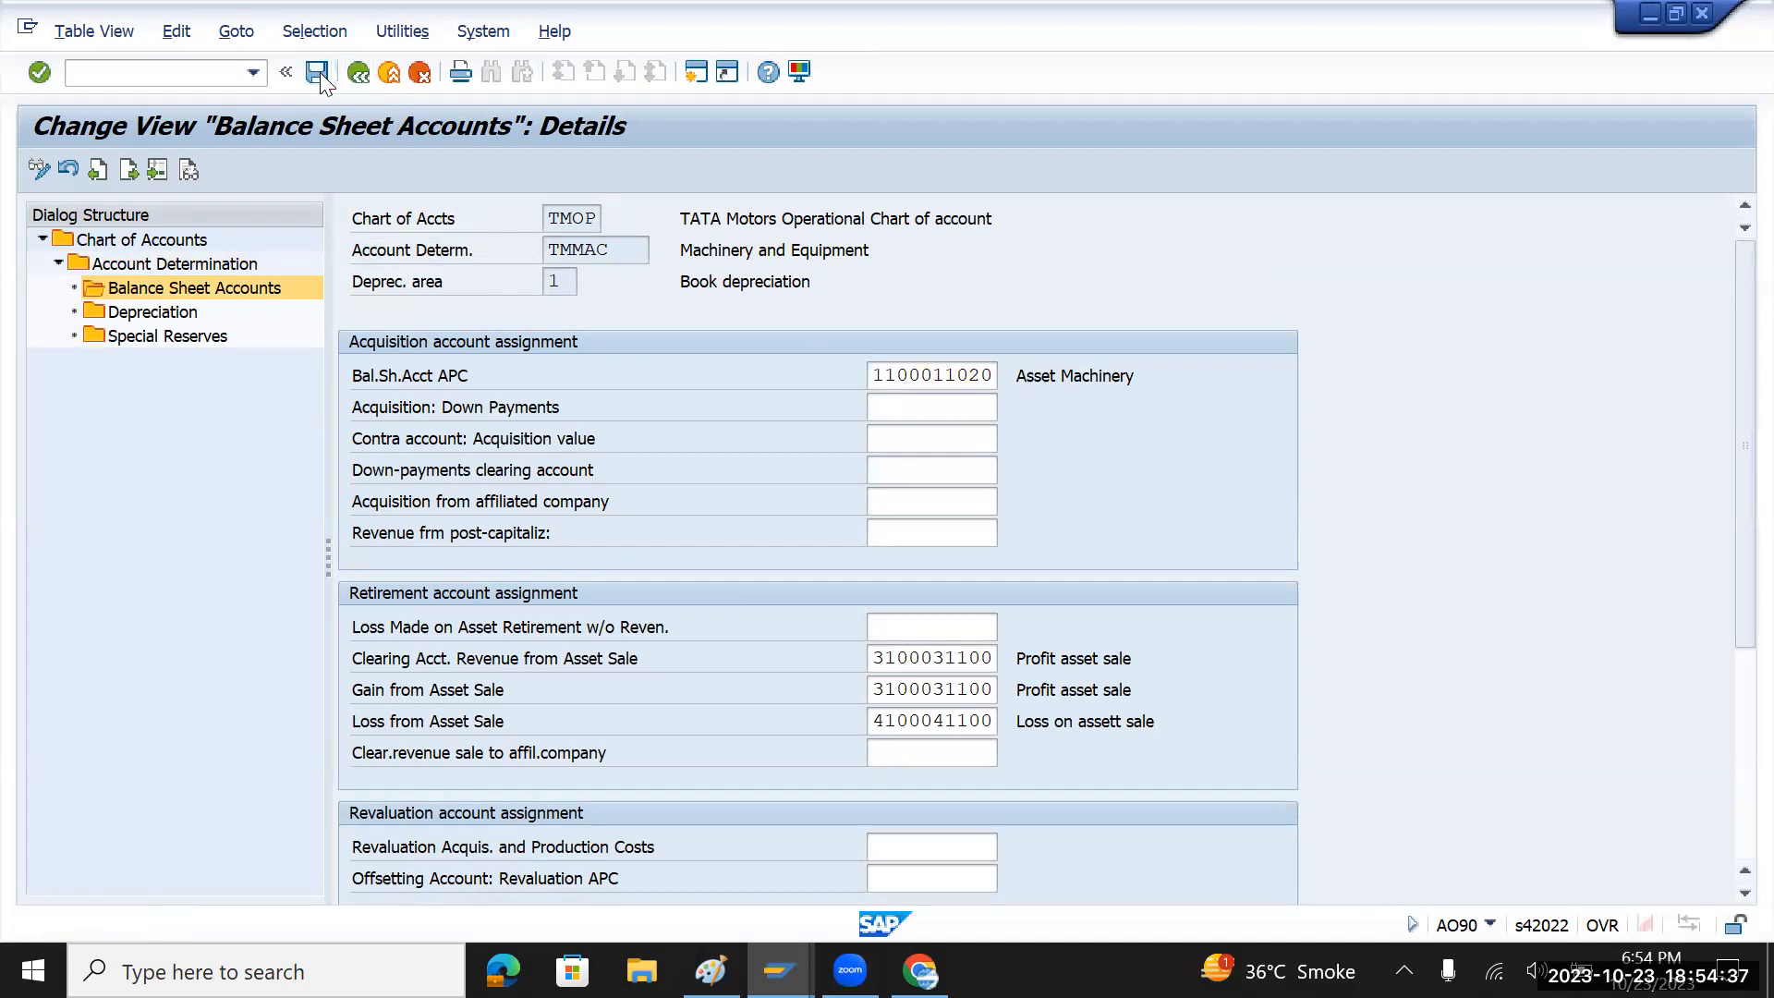
pyautogui.click(357, 72)
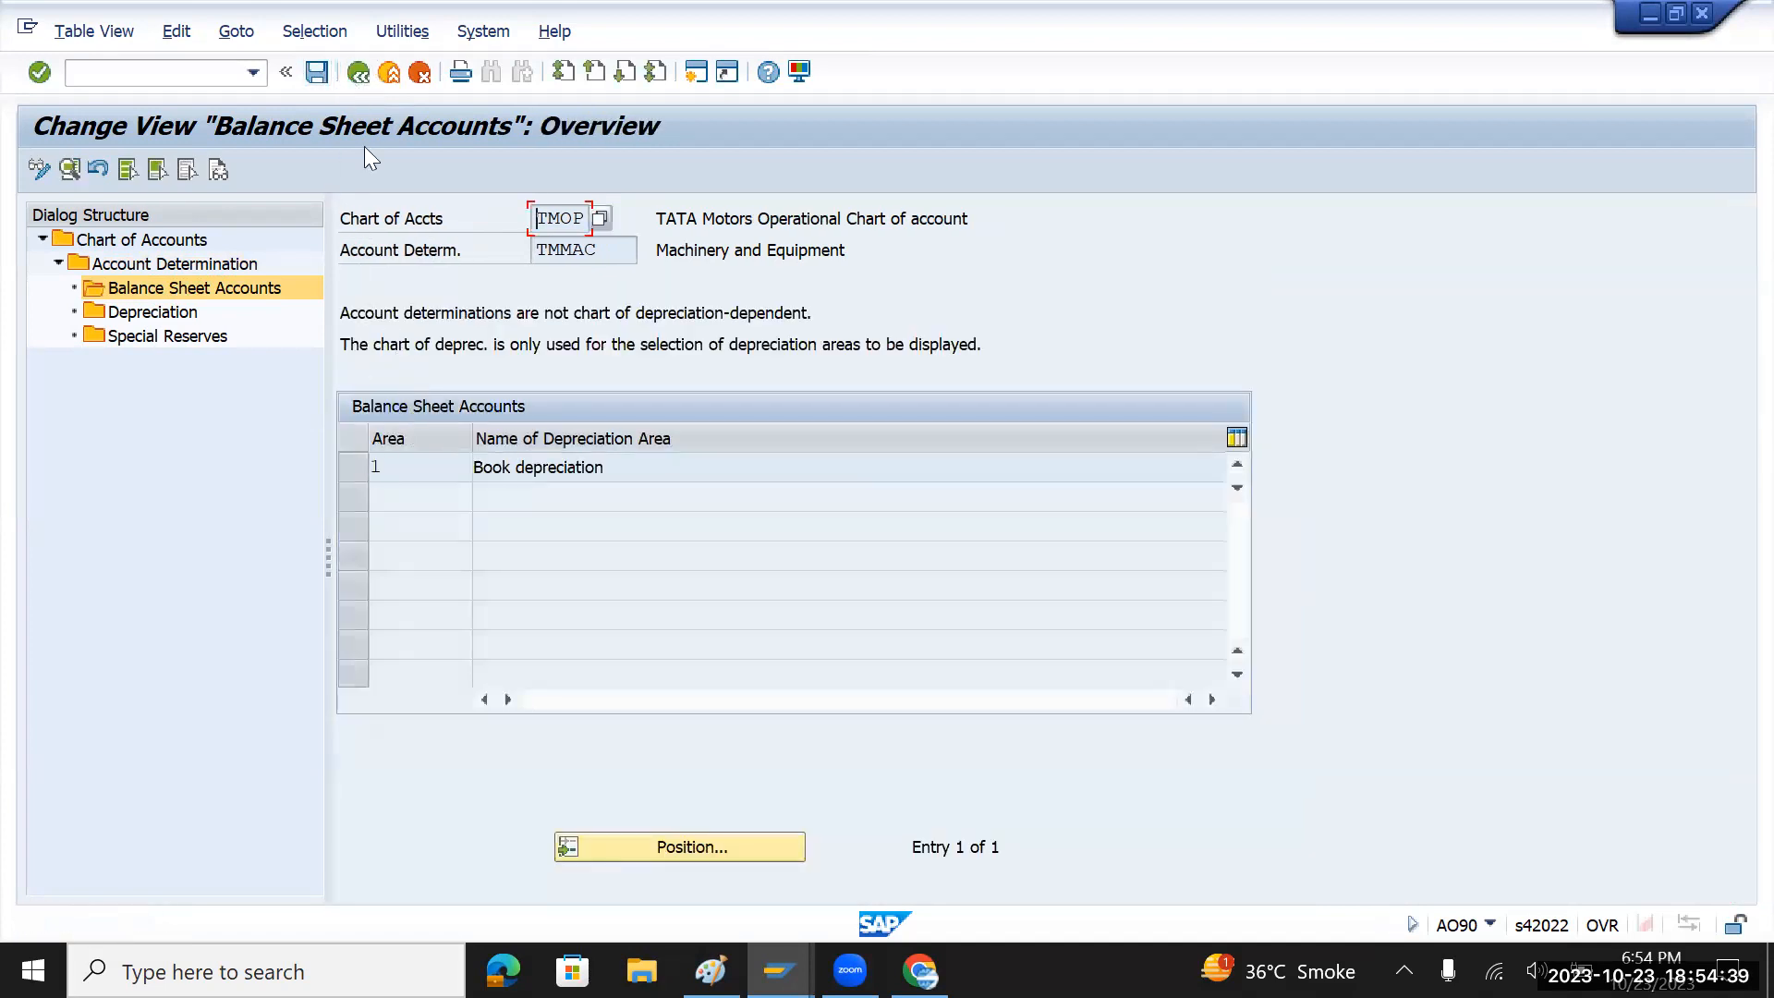
pyautogui.click(347, 76)
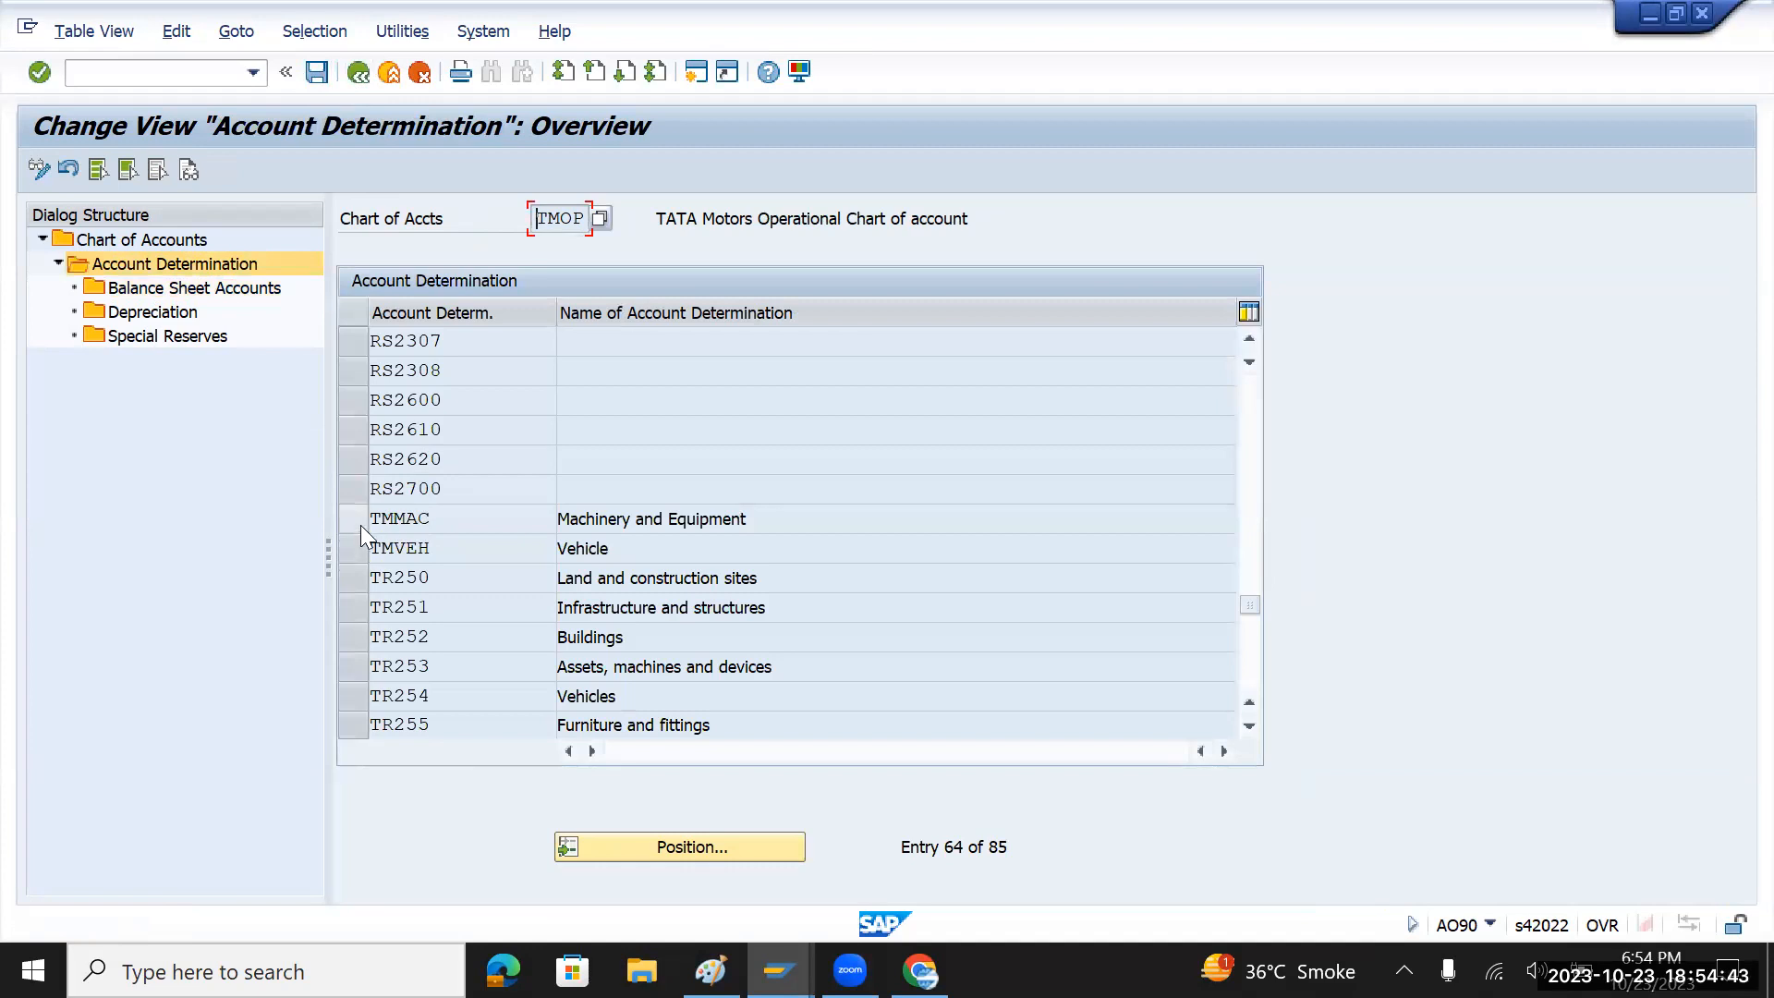
pyautogui.click(358, 523)
pyautogui.doubleClick(170, 263)
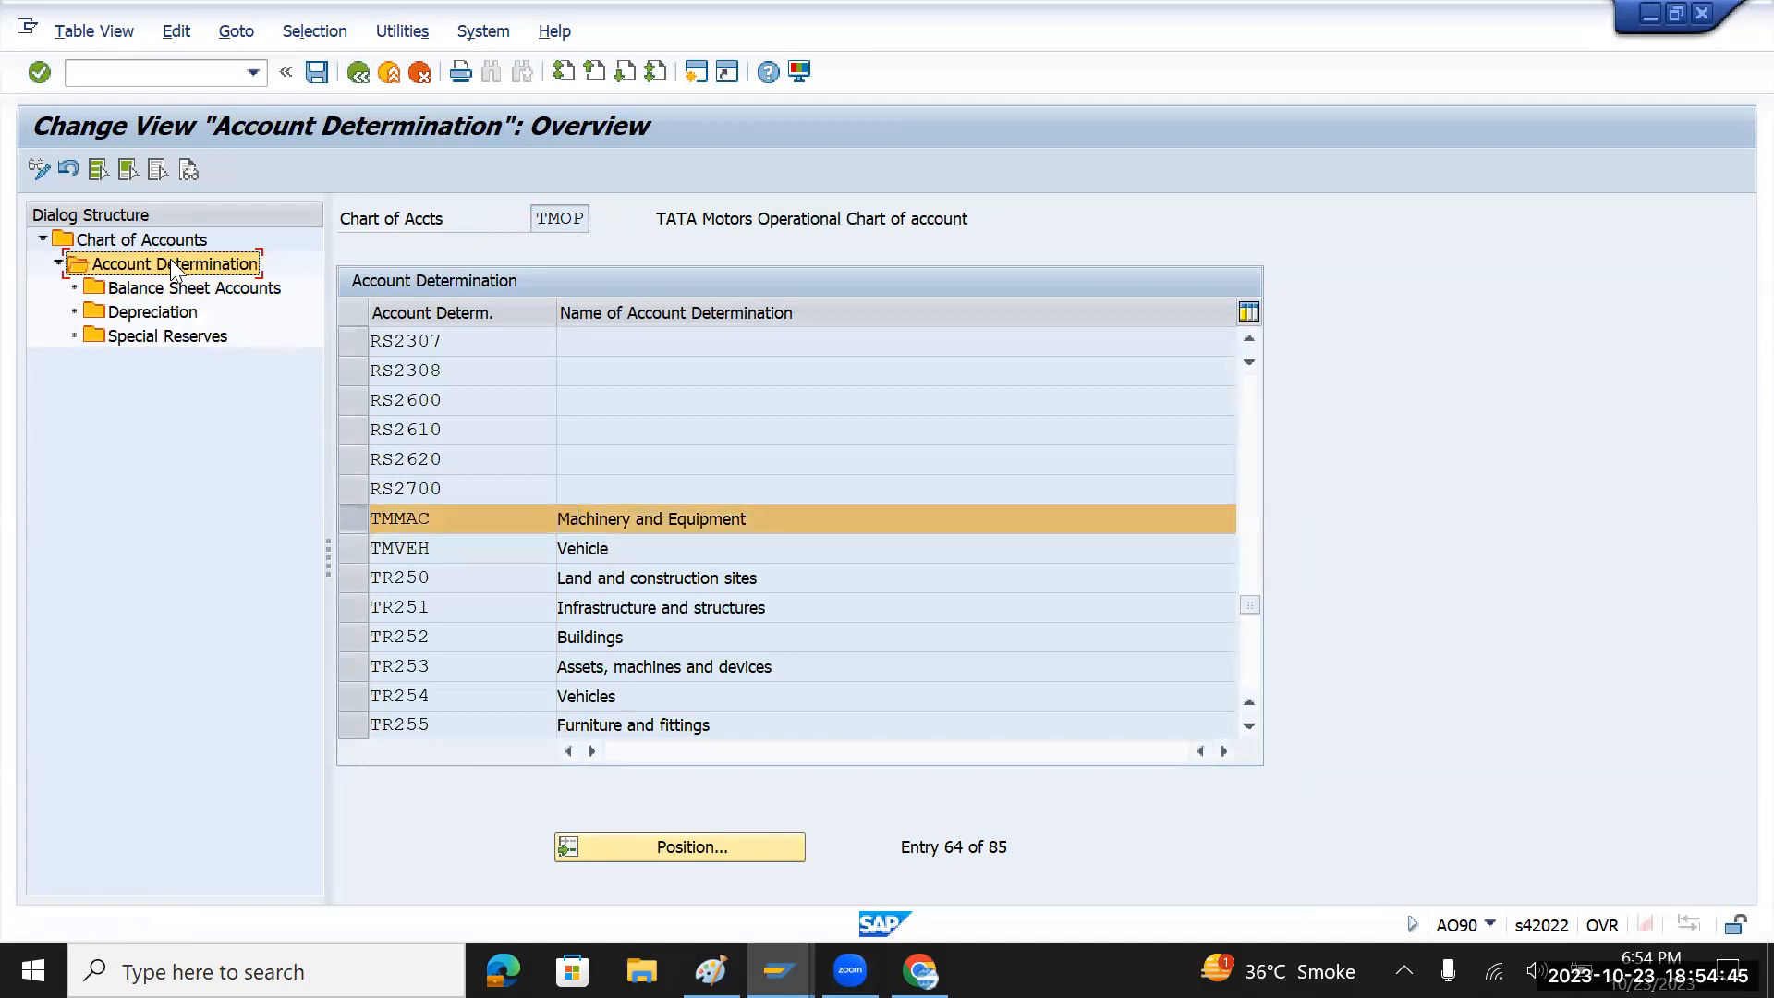
pyautogui.click(191, 291)
pyautogui.doubleClick(192, 290)
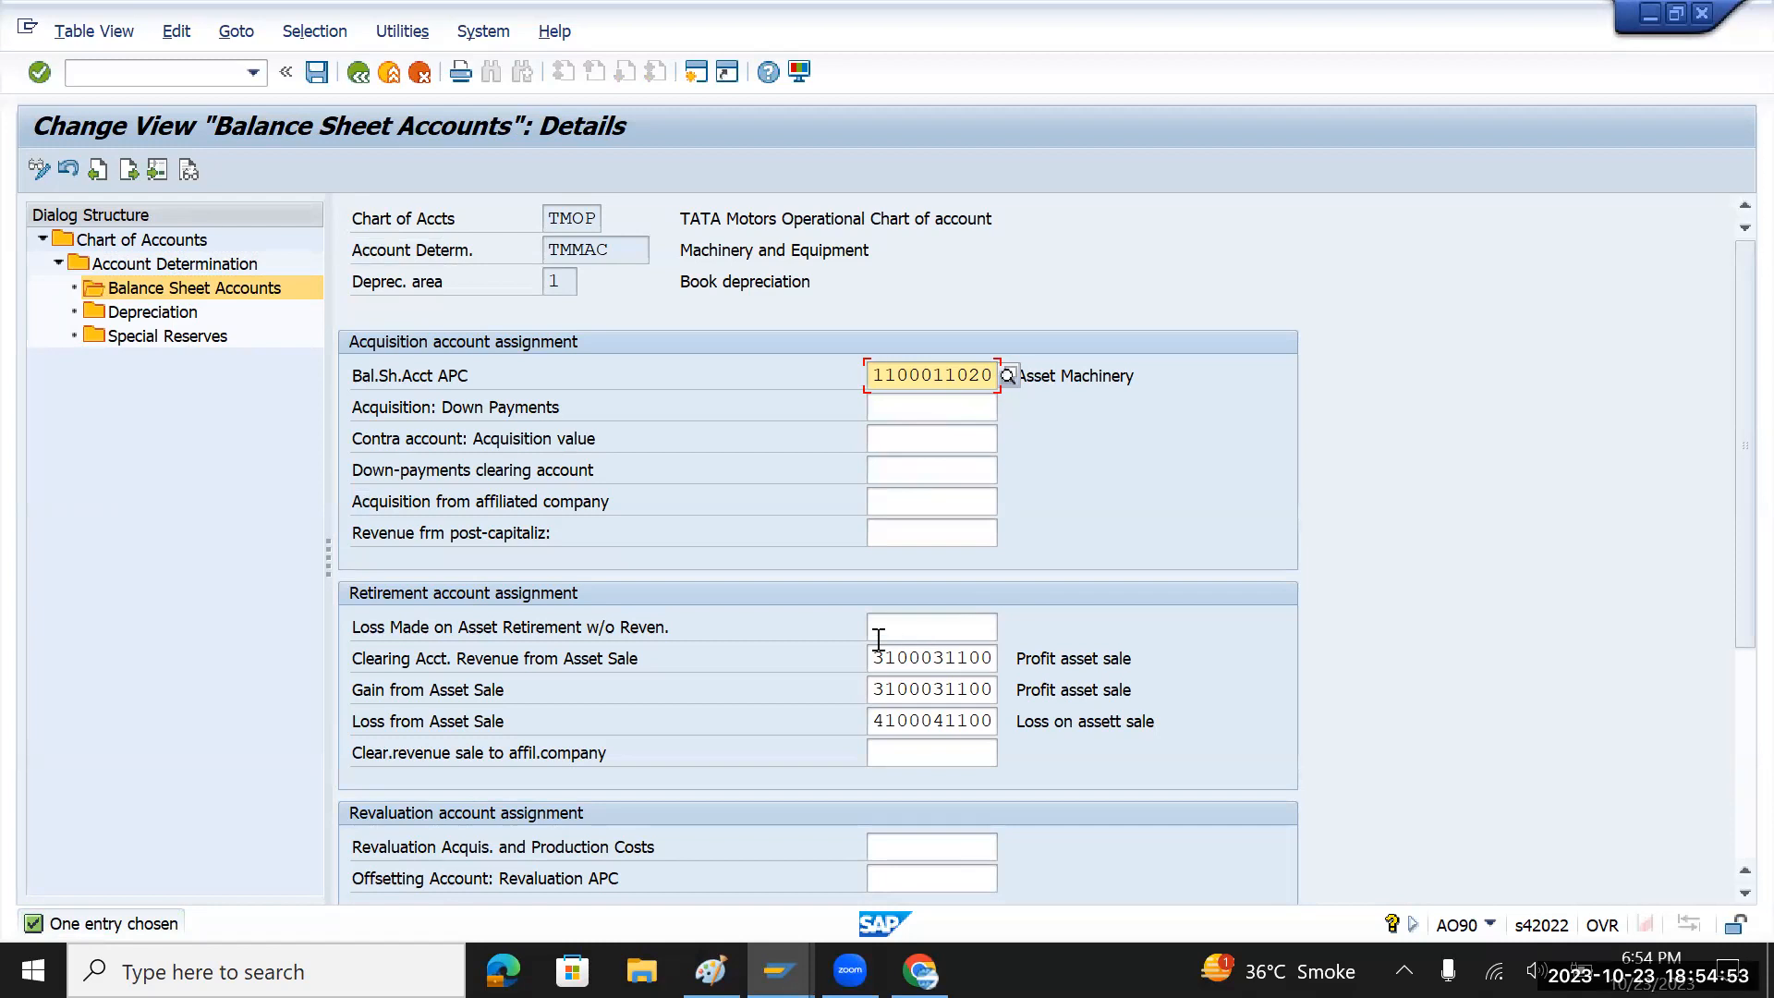
# - Display the depreciation account assignment of TMMAC and check its accumulated depreciation and expense accounts for ordinary depreciation
pyautogui.doubleClick(169, 314)
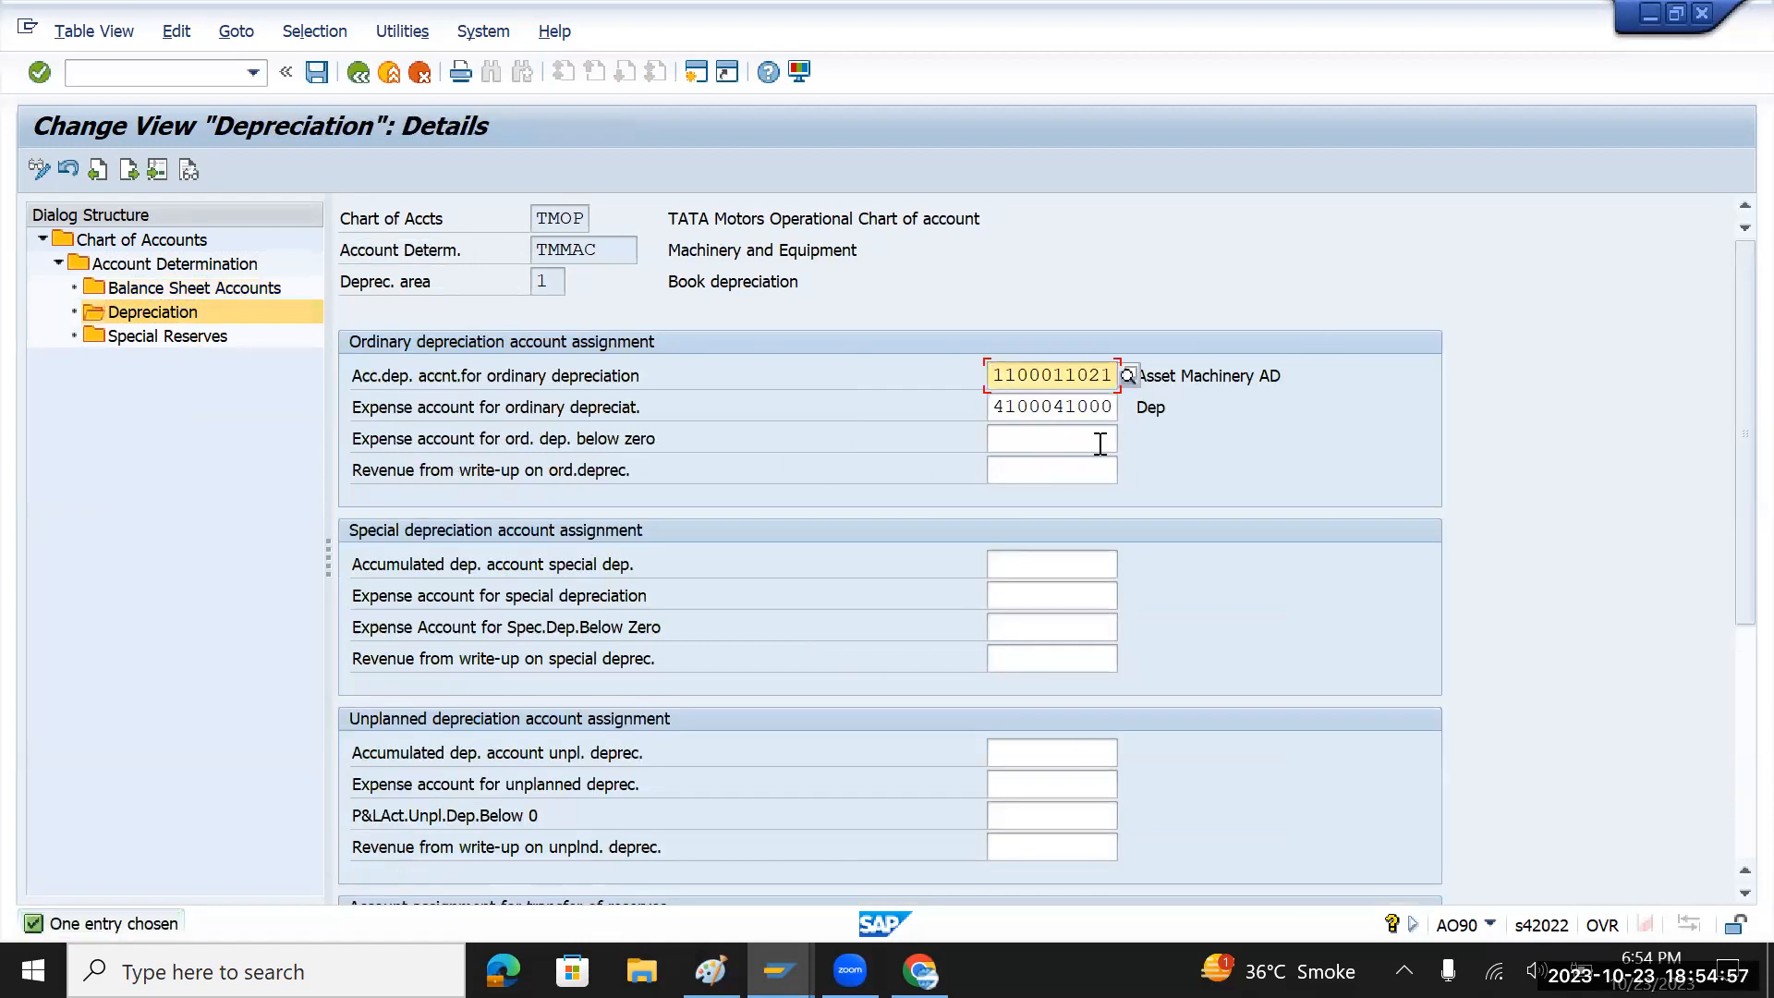
pyautogui.click(1098, 442)
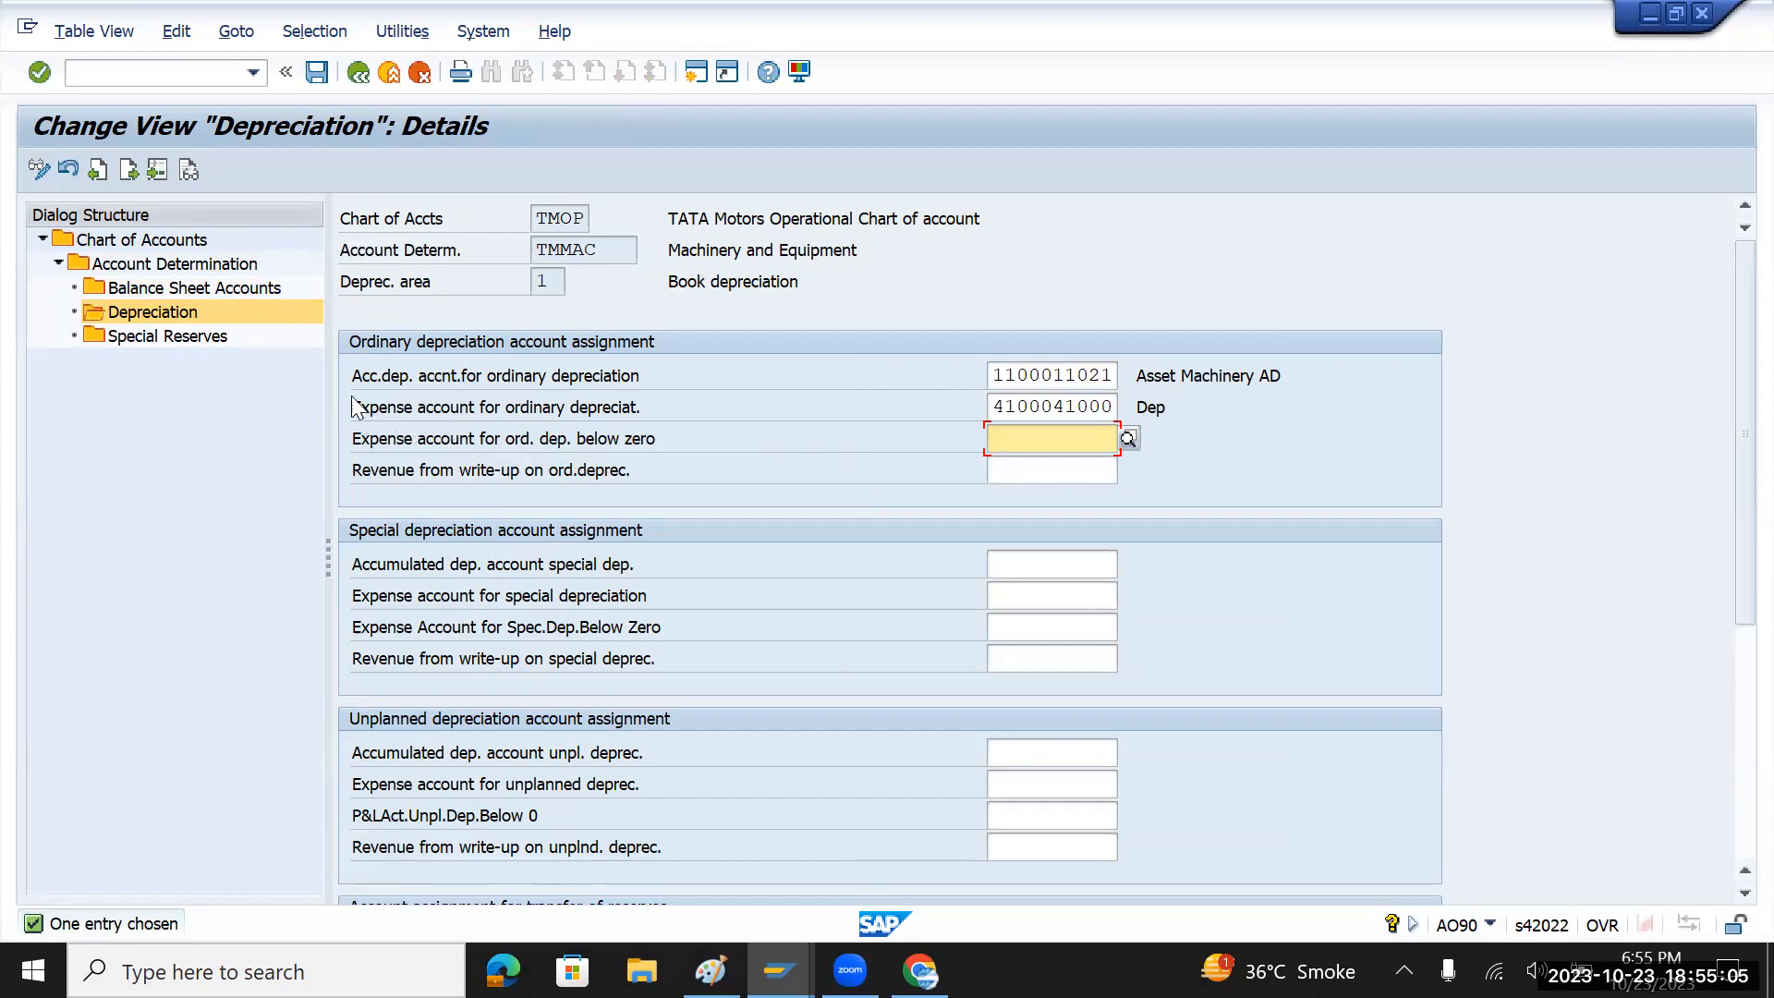
pyautogui.click(226, 289)
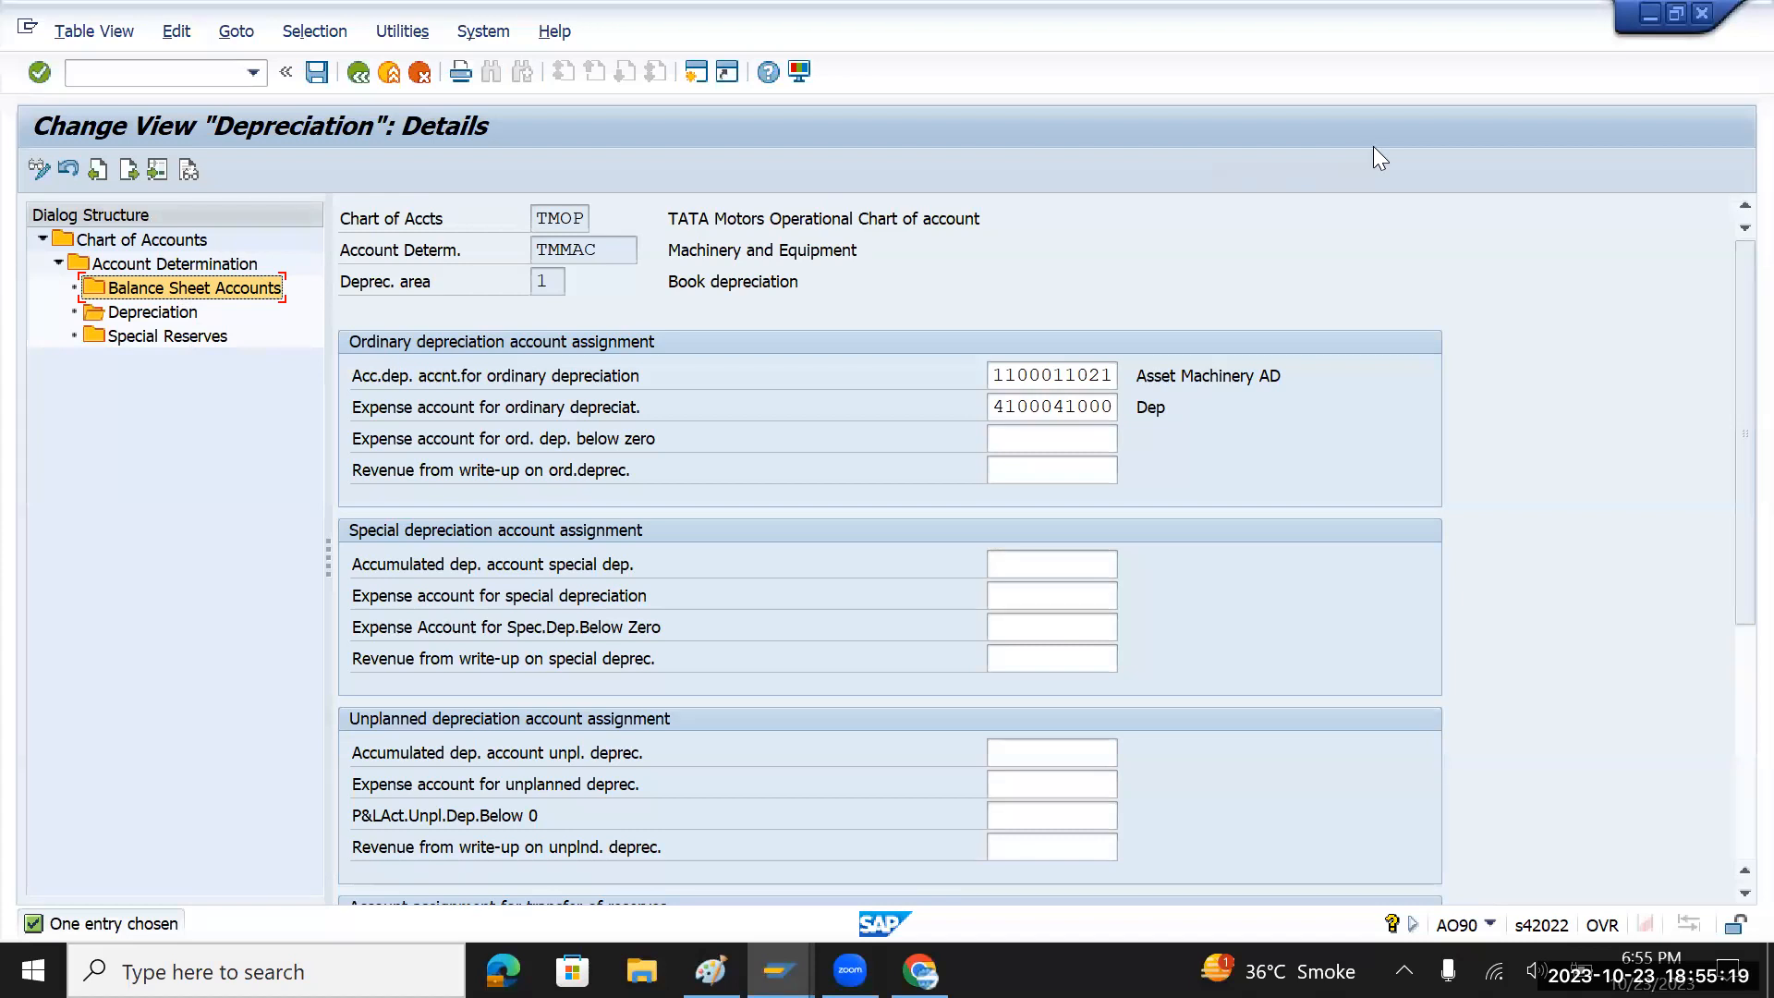
pyautogui.hotkey('alt', 'Tab')
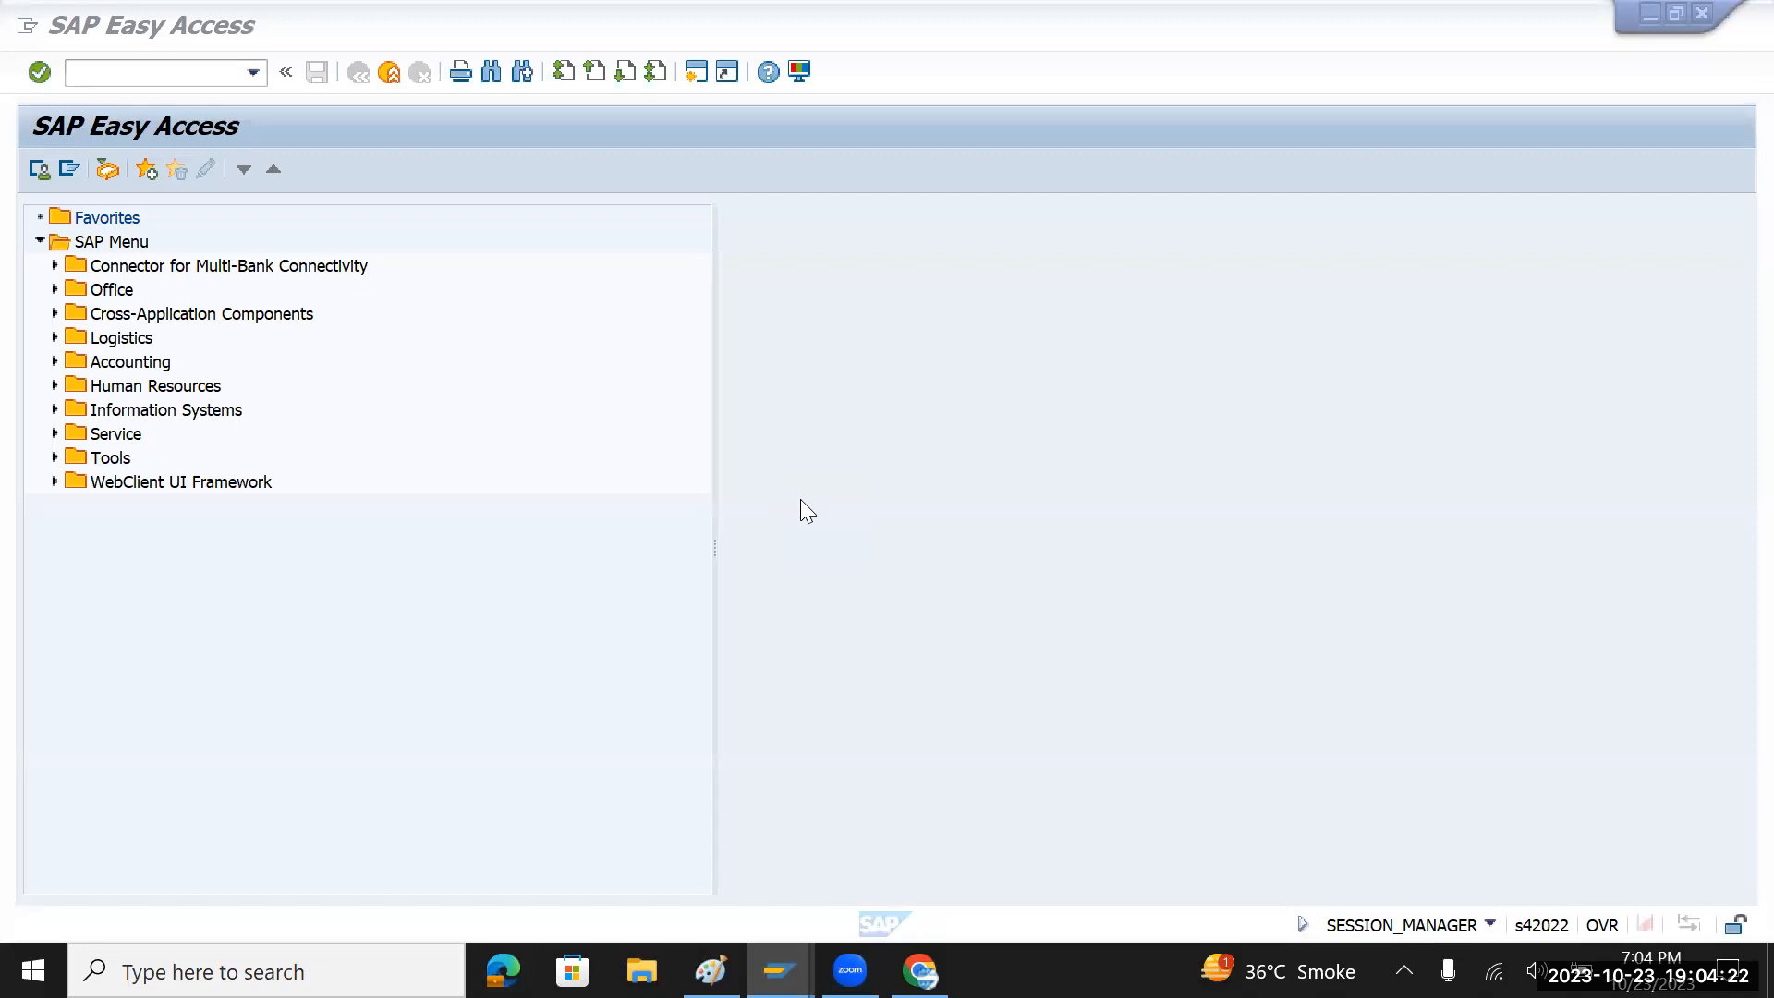
pyautogui.hotkey('alt', 'Tab')
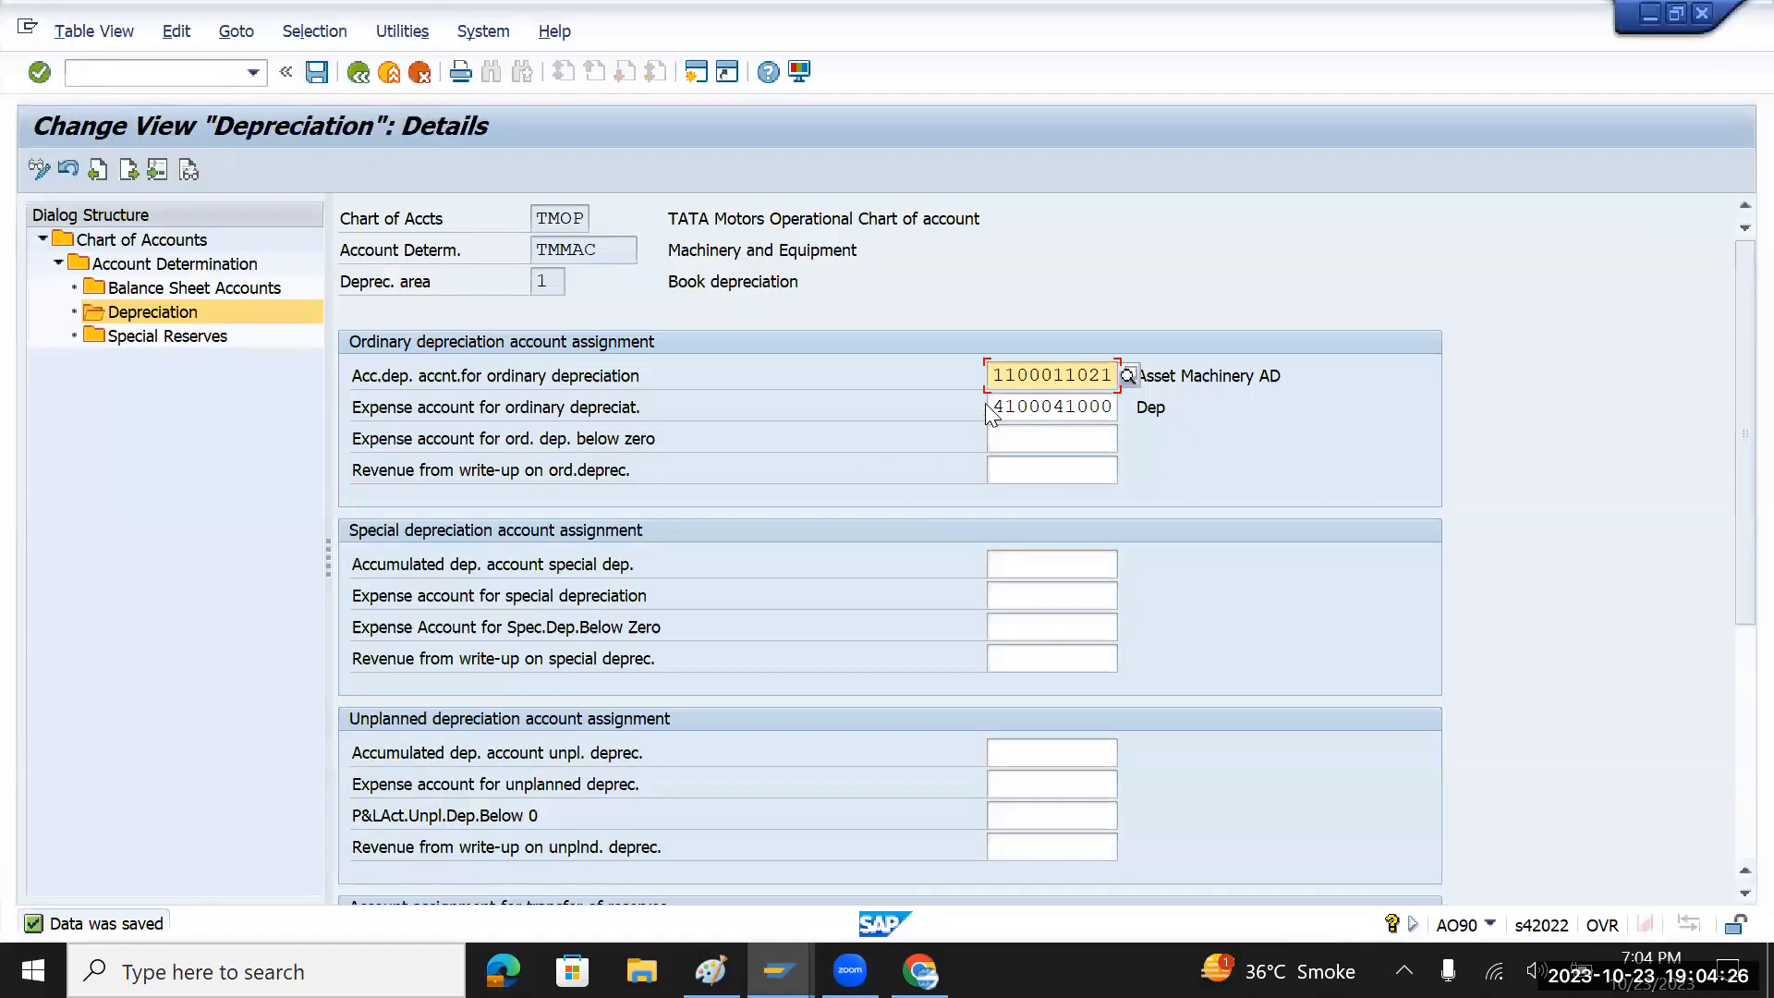
pyautogui.moveTo(995, 379); pyautogui.dragTo(1144, 381)
pyautogui.hotkey('ctrl', 'c')
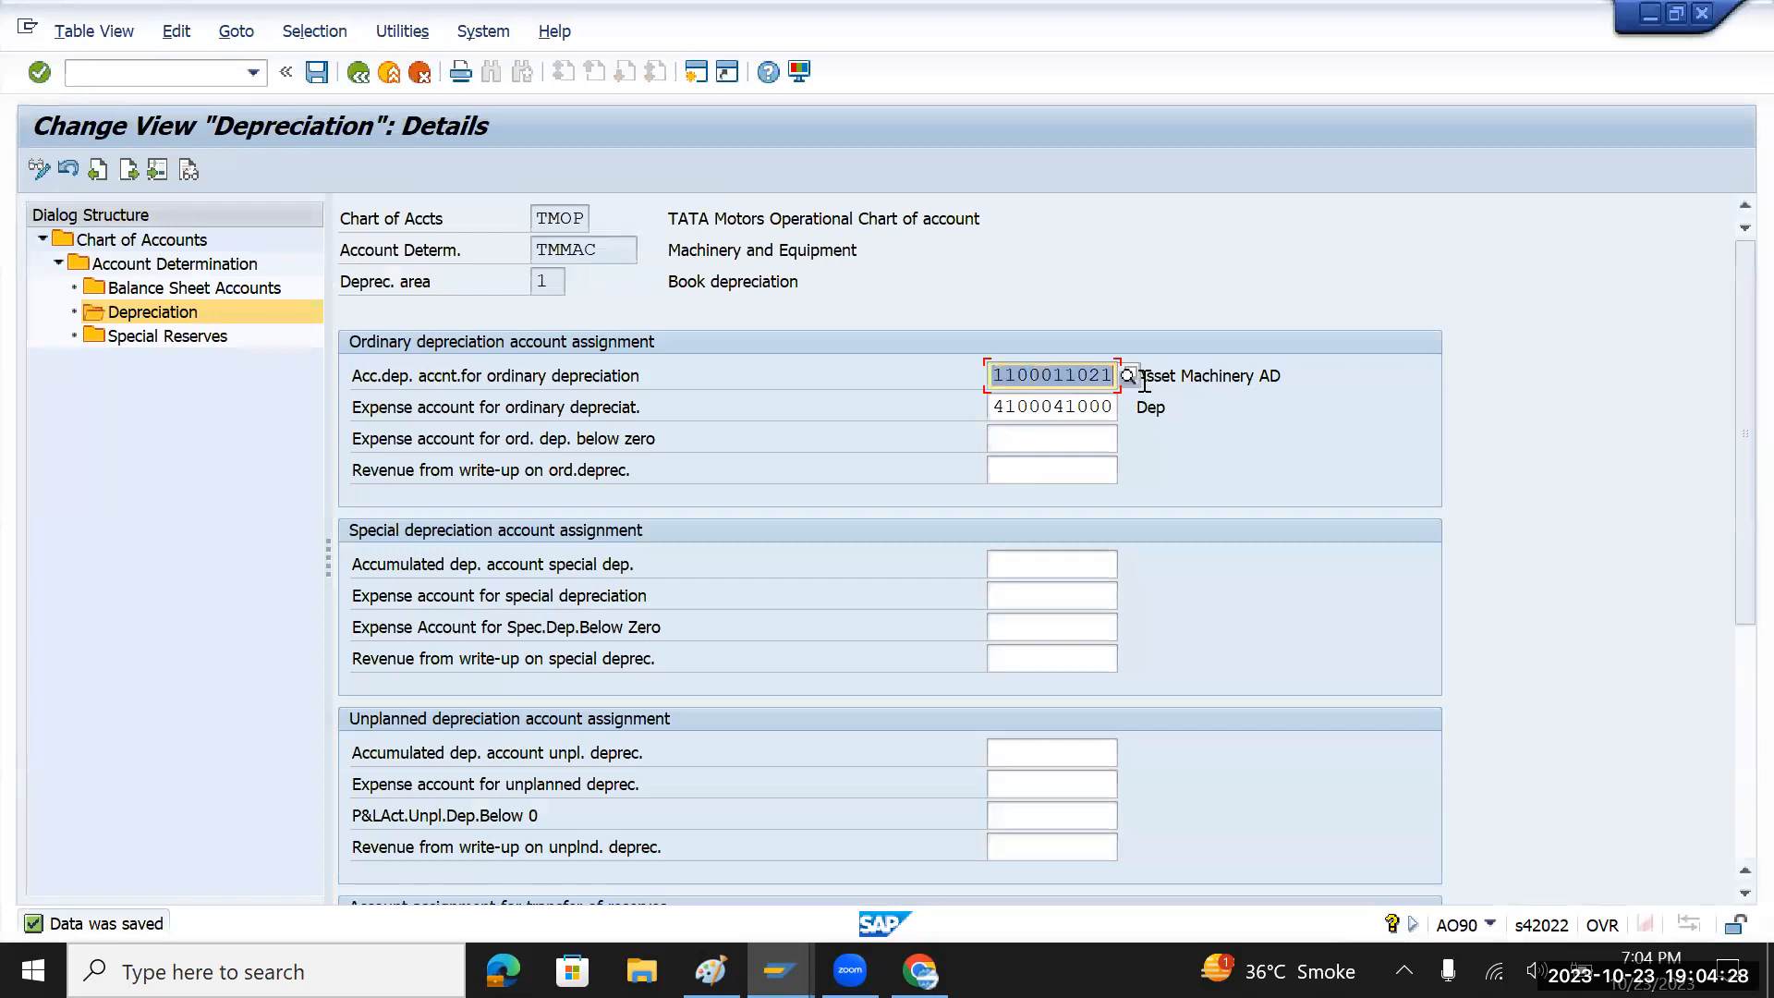
pyautogui.click(1000, 571)
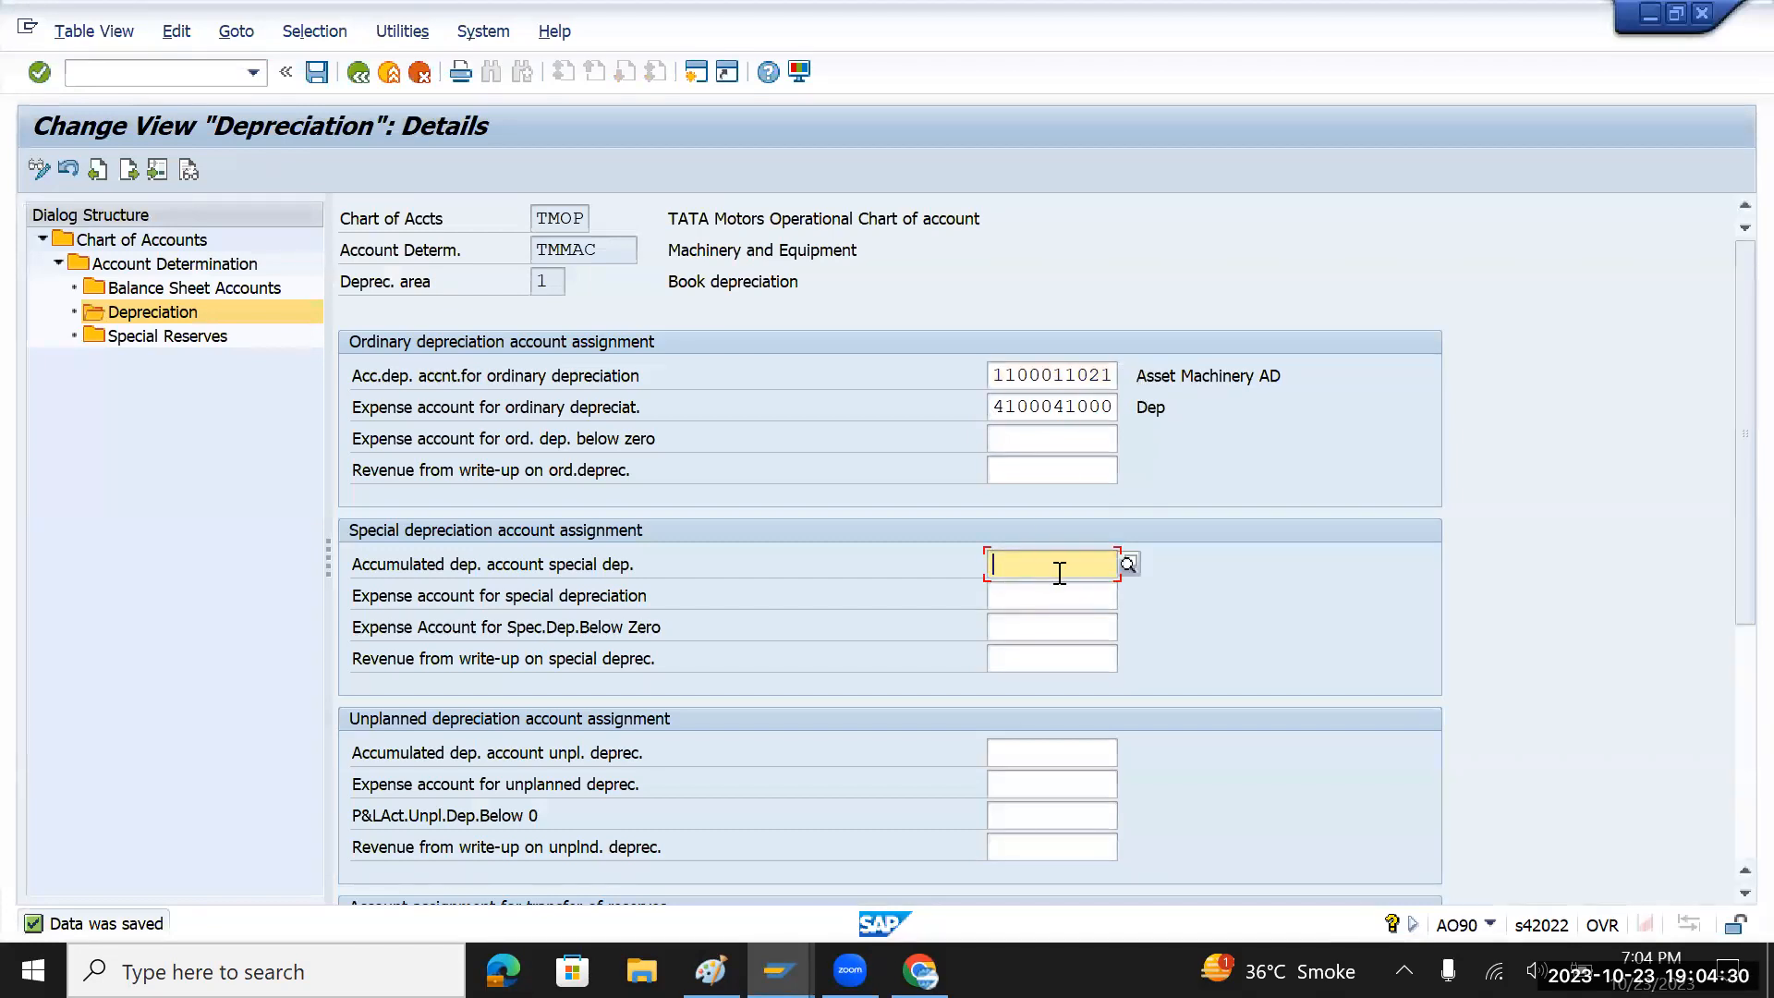
pyautogui.hotkey('ctrl', 'v')
pyautogui.click(1050, 754)
pyautogui.hotkey('ctrl', 'v')
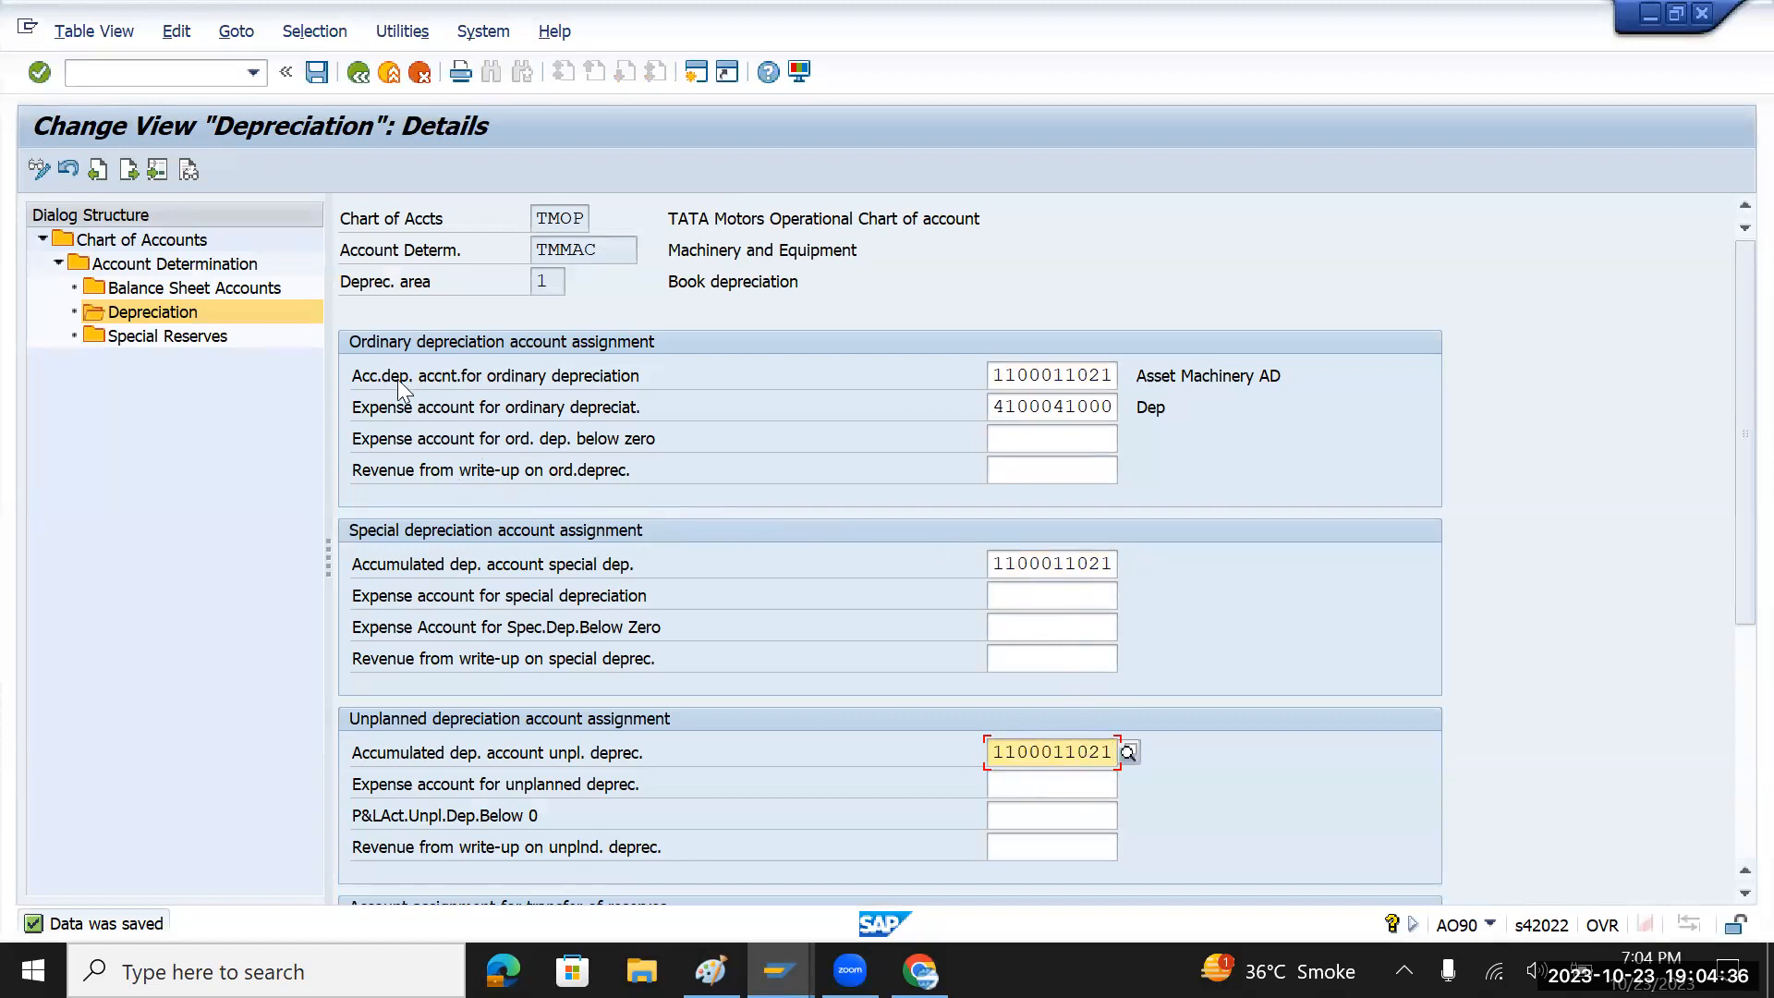
# - Save the TMMAC depreciation account assignment, acknowledge the messages and return to the Display IMG structure
pyautogui.click(299, 67)
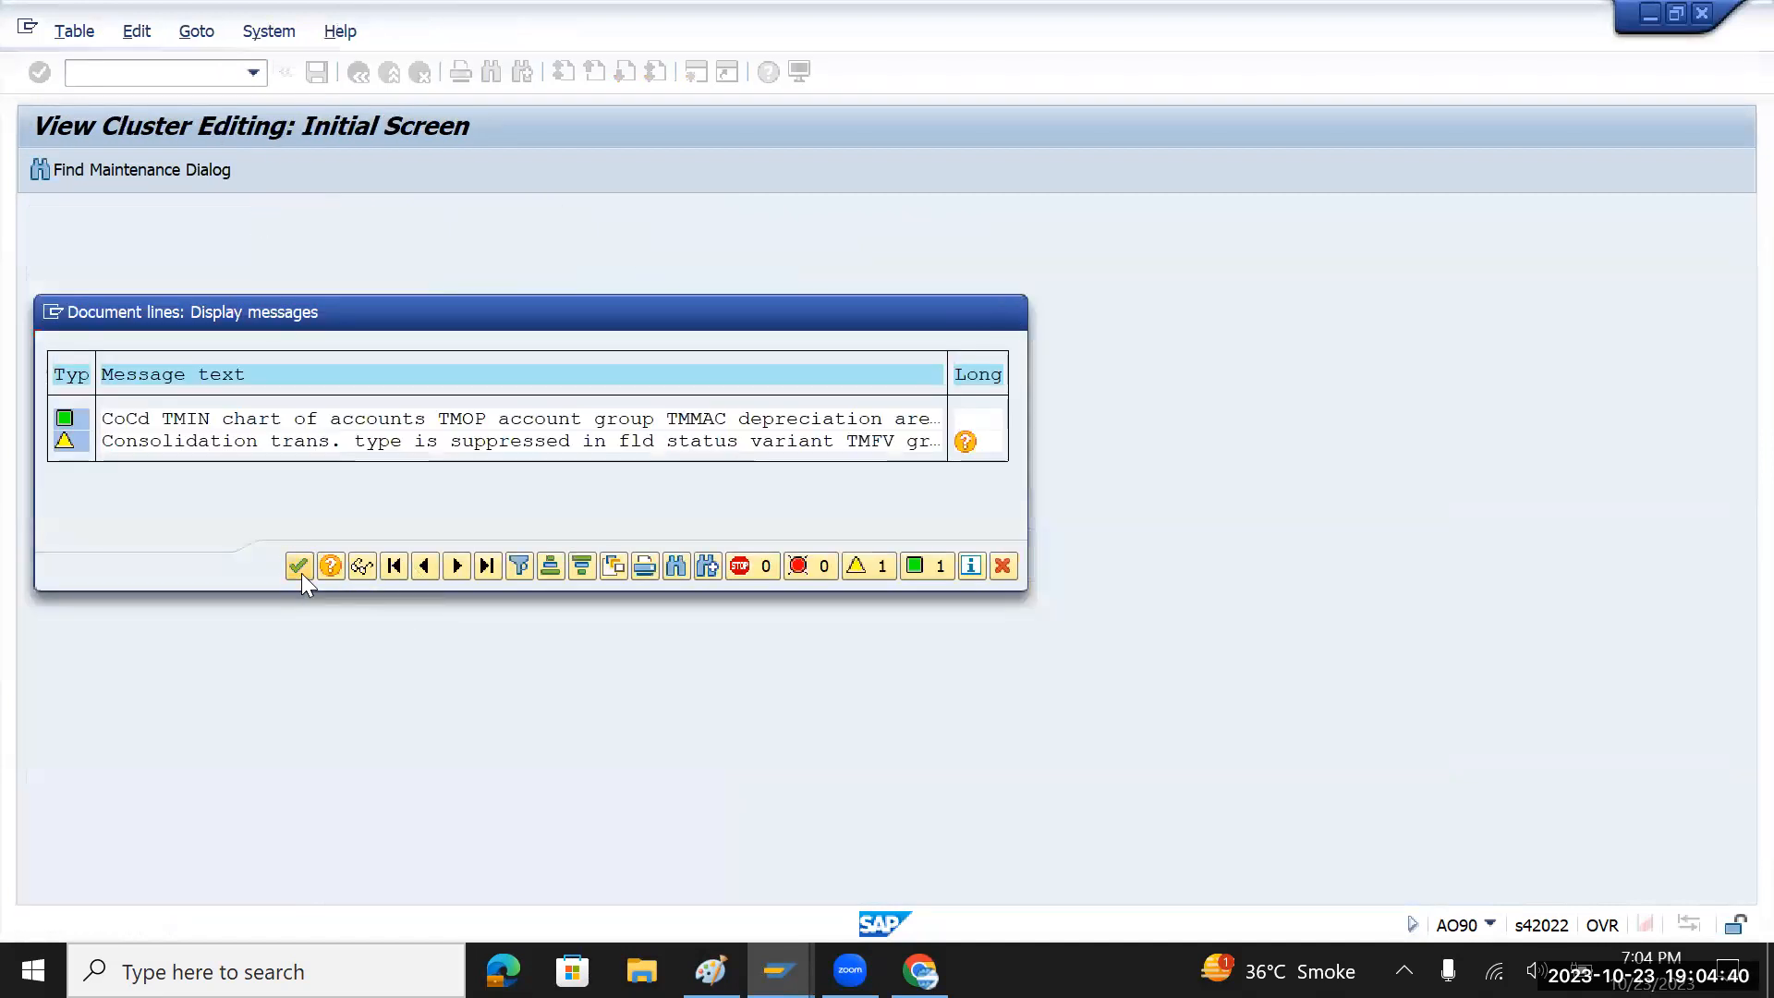
pyautogui.click(301, 573)
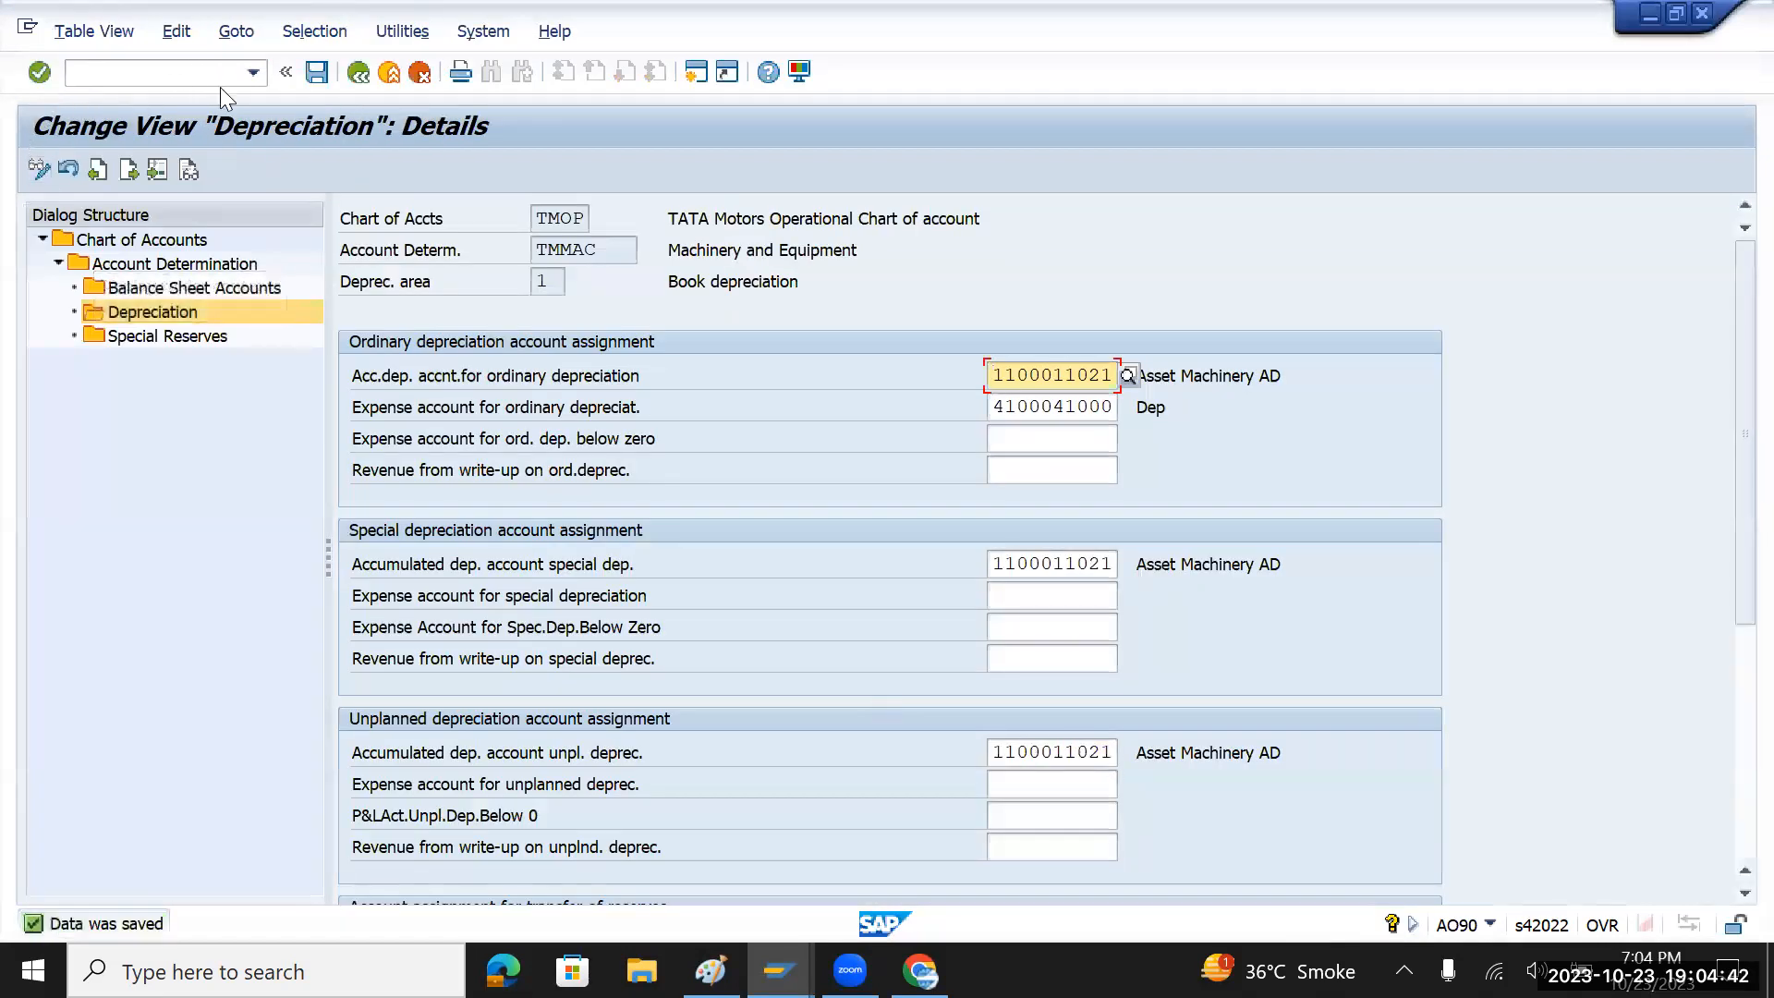
pyautogui.click(316, 72)
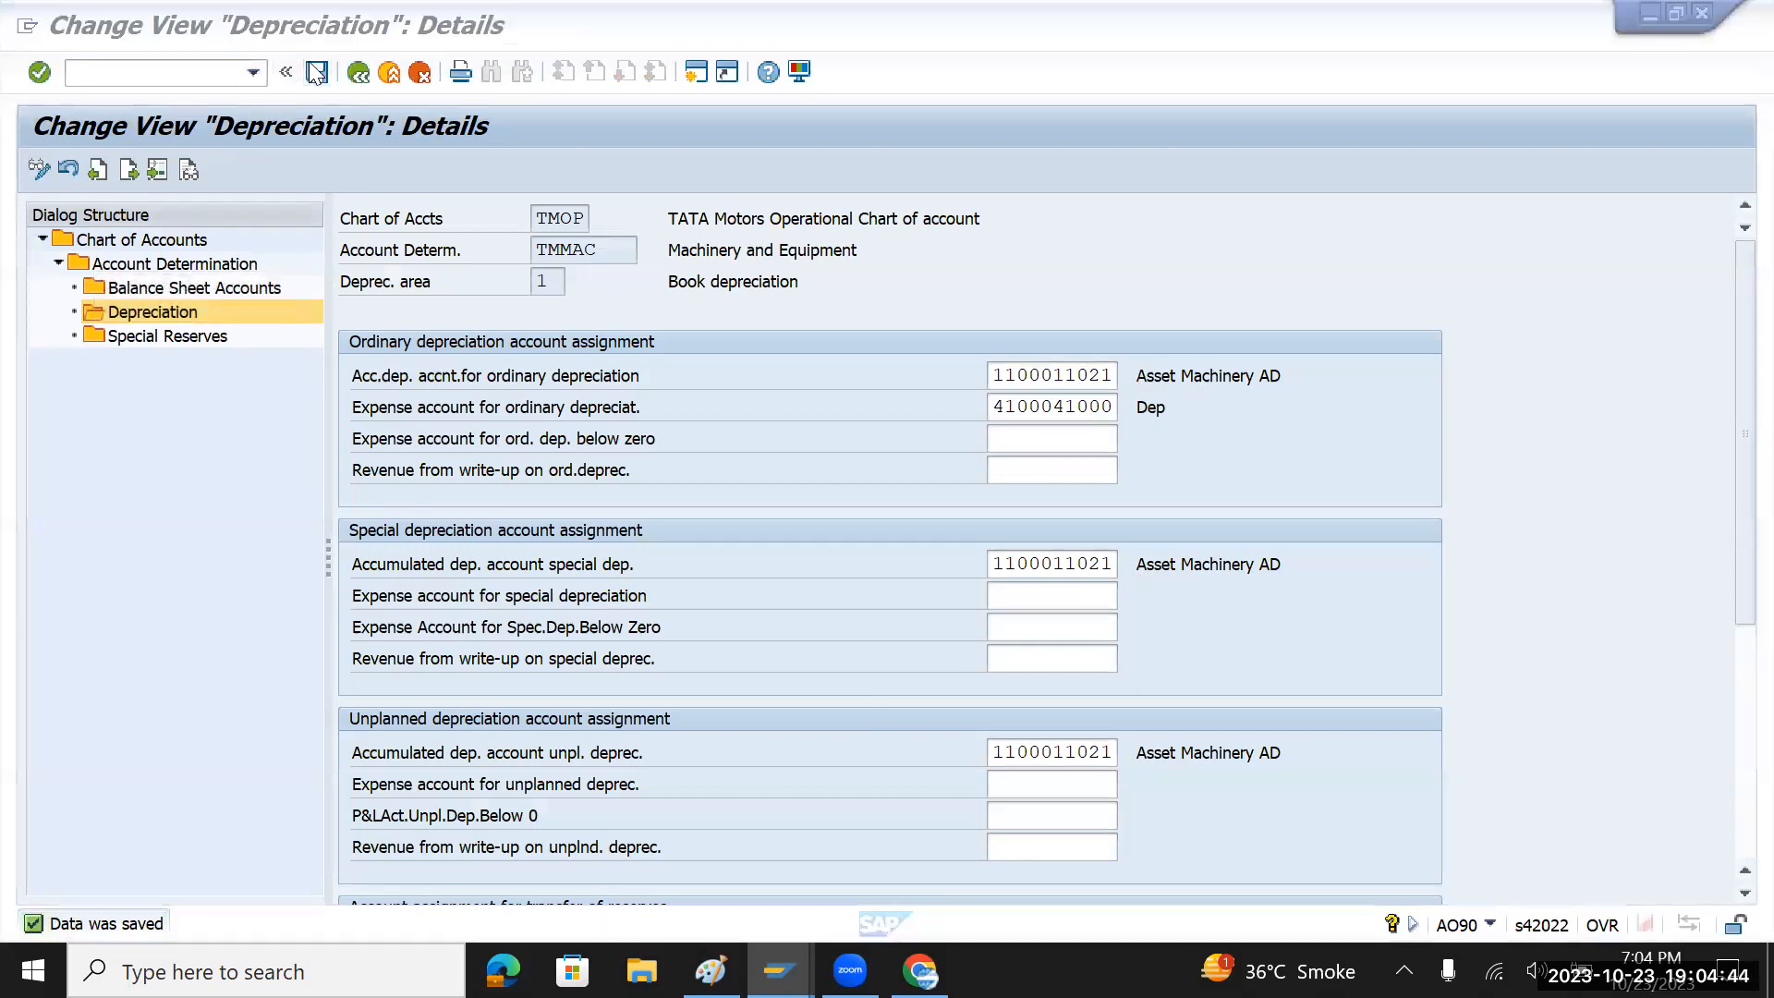
pyautogui.click(358, 72)
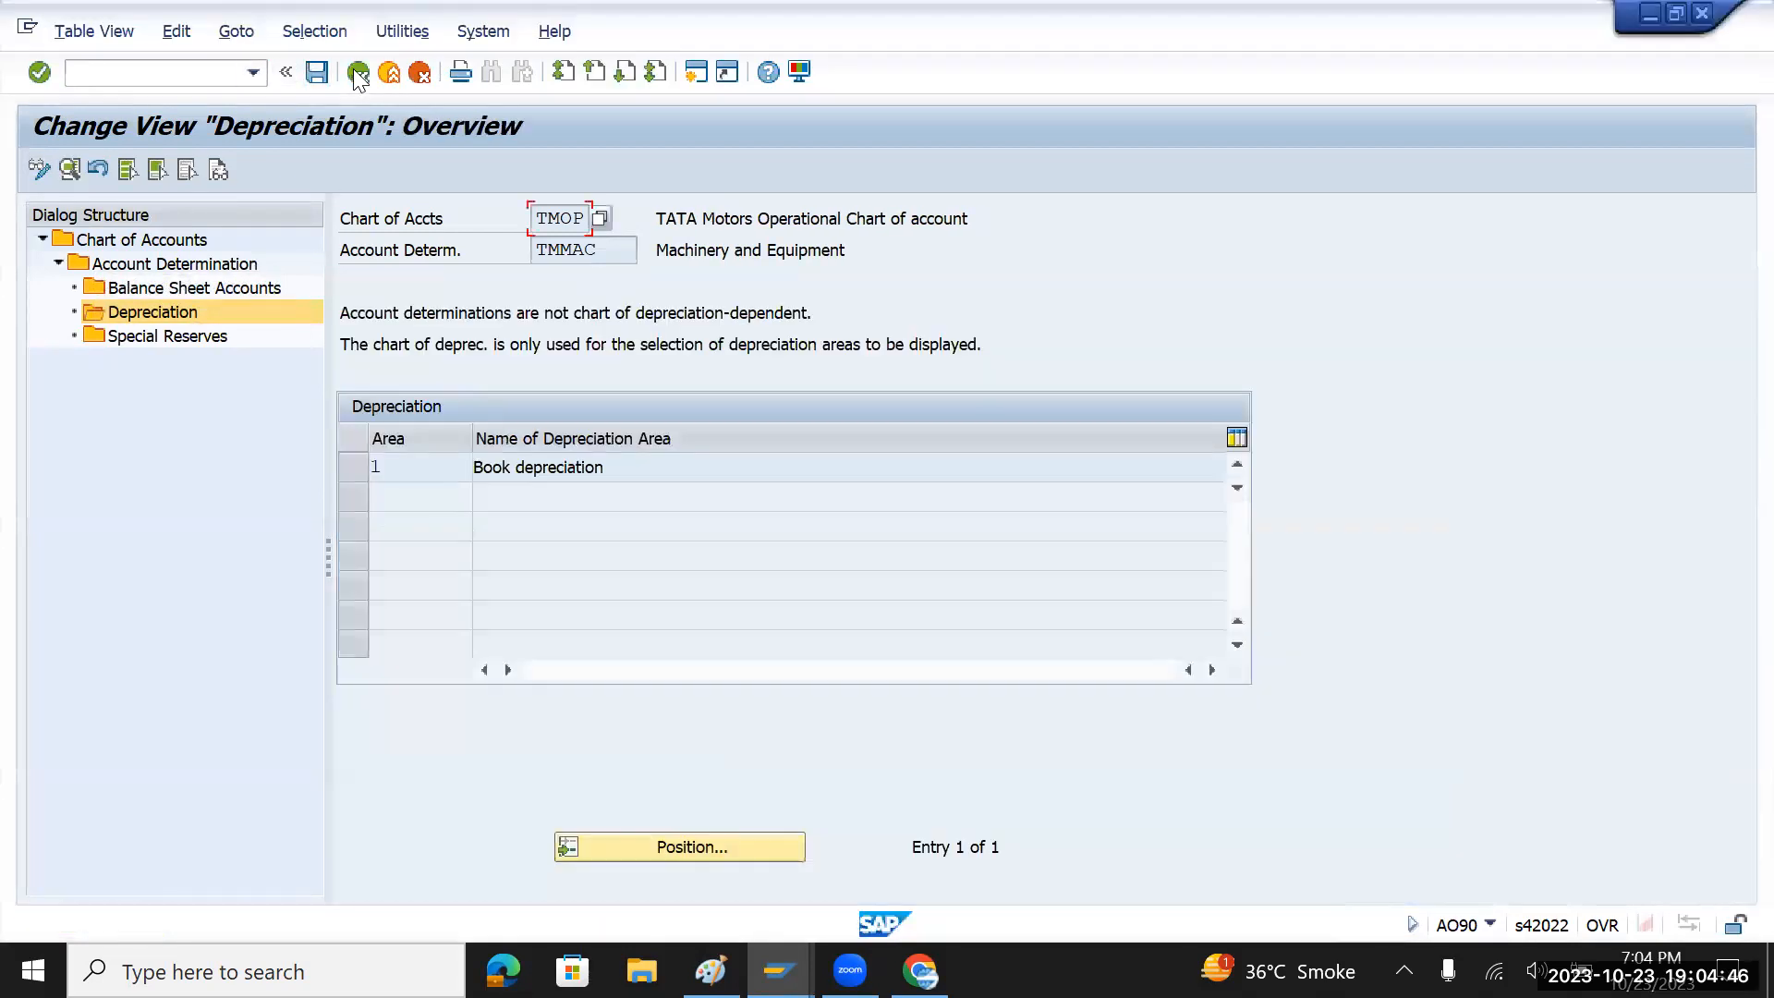
pyautogui.click(358, 72)
pyautogui.click(357, 72)
pyautogui.click(358, 72)
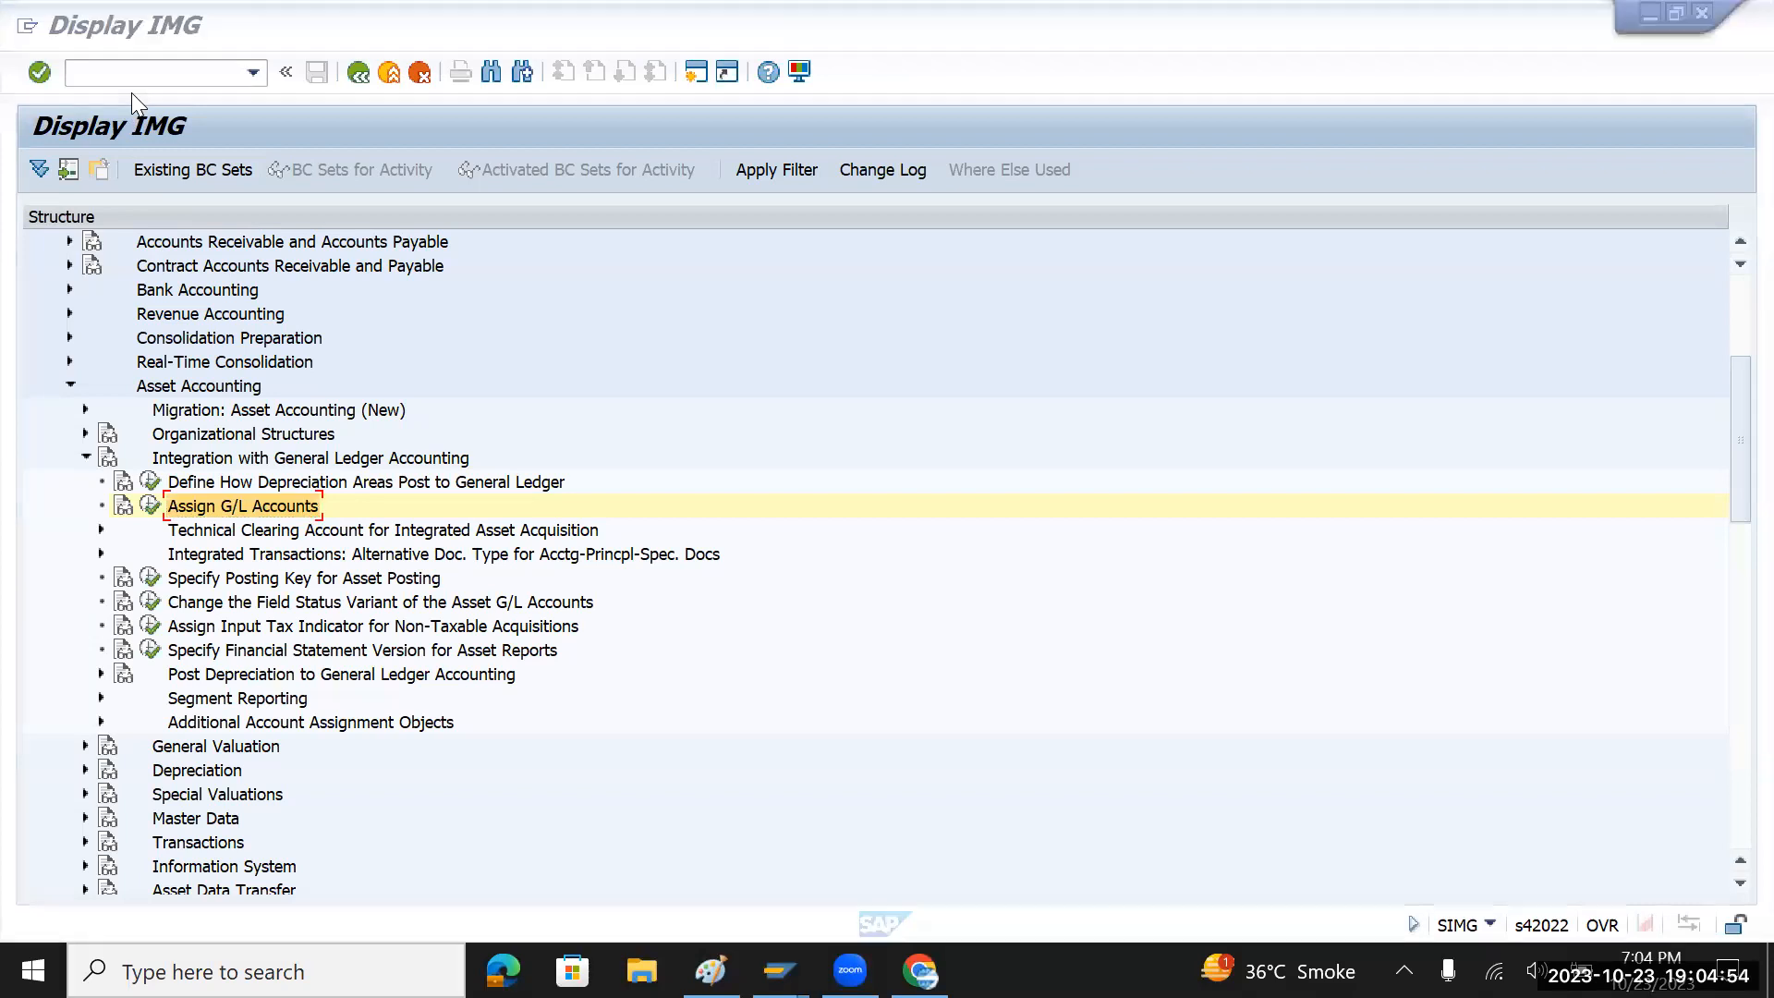
# - Switch to the SAP Easy Access session and start transaction F-90, acquisition from purchase with vendor
pyautogui.hotkey('alt', 'Tab')
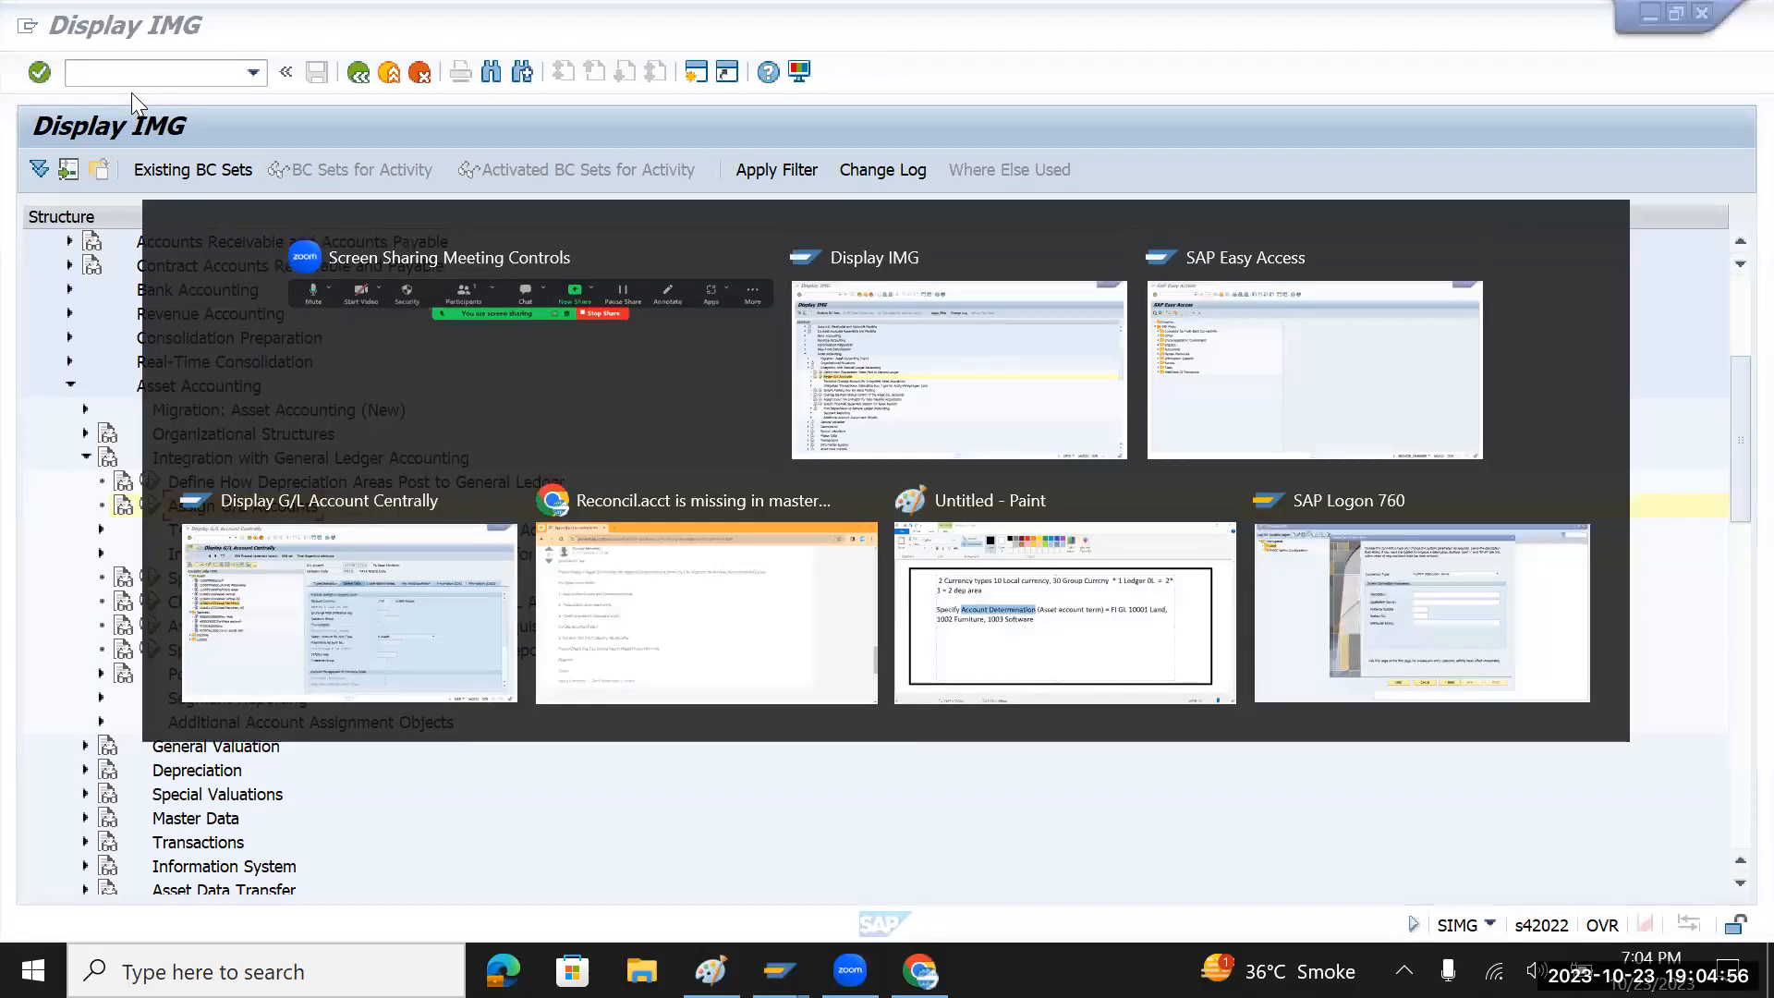
pyautogui.write('f')
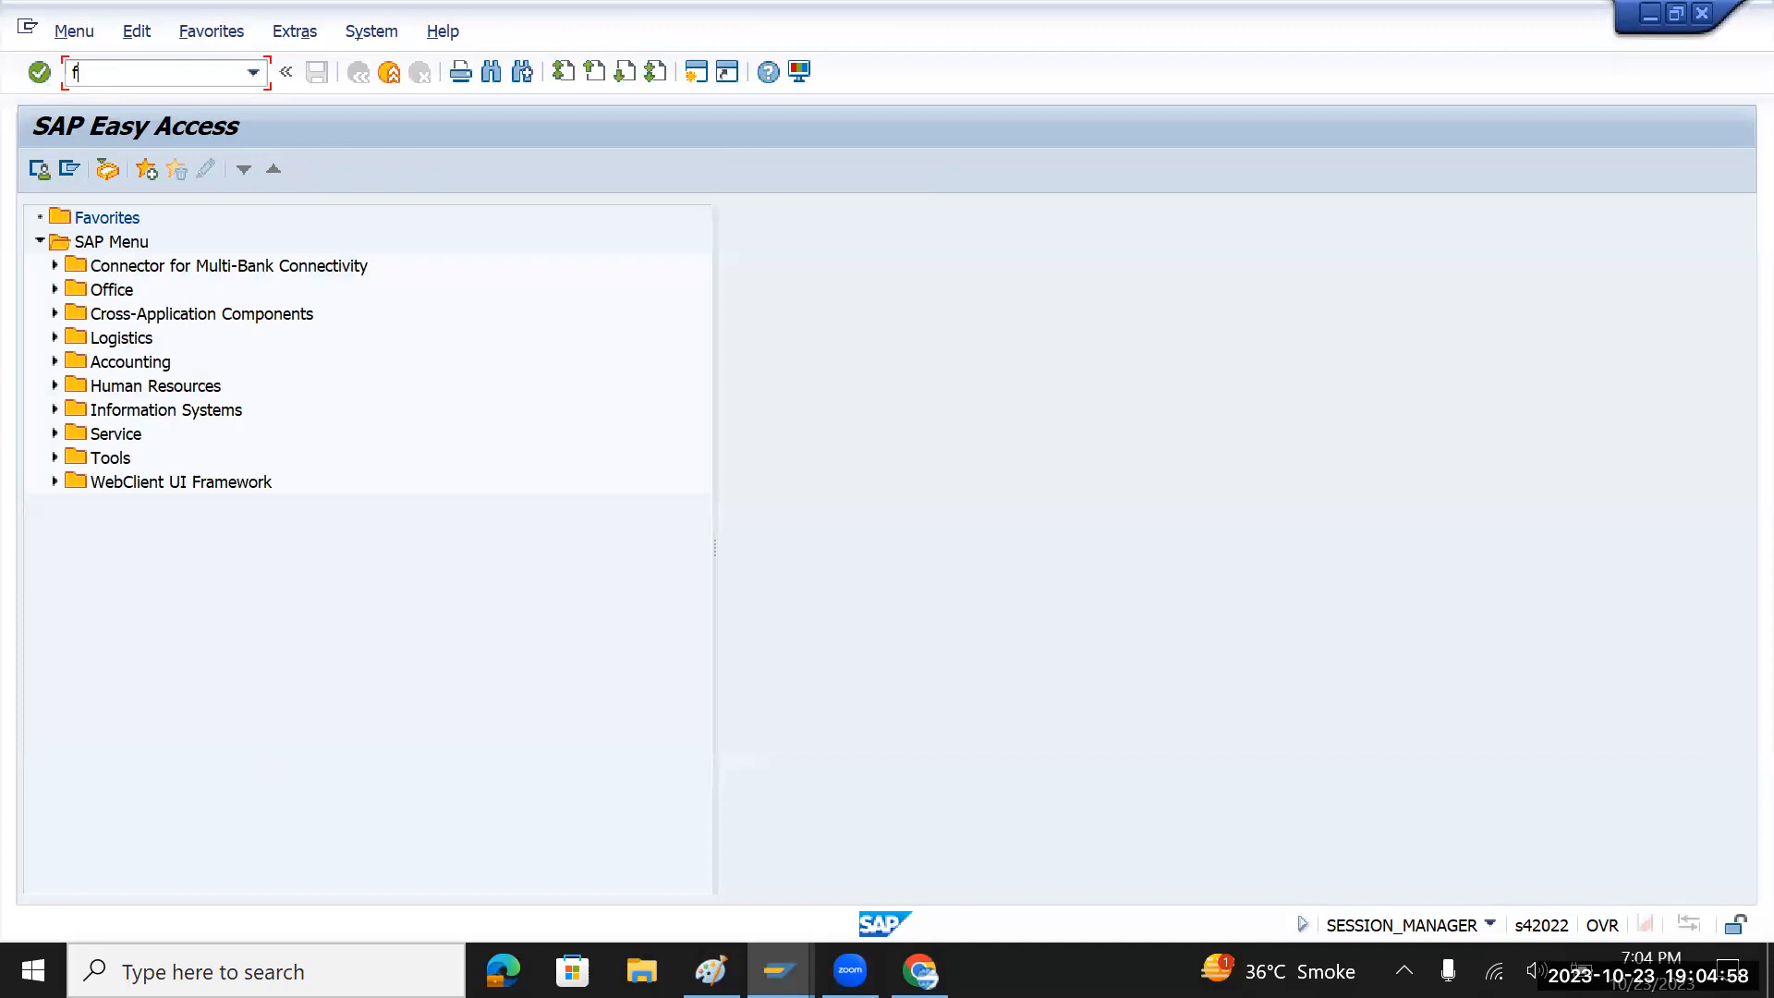
pyautogui.write('-90')
pyautogui.press('Return')
# - Fill in the document header with document date 23.10.2023, reference Mac Printer and header text Mac Printer 001
pyautogui.press('Down')
pyautogui.press('Tab')
pyautogui.press('Tab')
pyautogui.press('Tab')
pyautogui.press('Tab')
pyautogui.press('Tab')
pyautogui.press('Tab')
pyautogui.press('Tab')
pyautogui.press('Tab')
pyautogui.press('Down')
pyautogui.press('Down')
pyautogui.press('Tab')
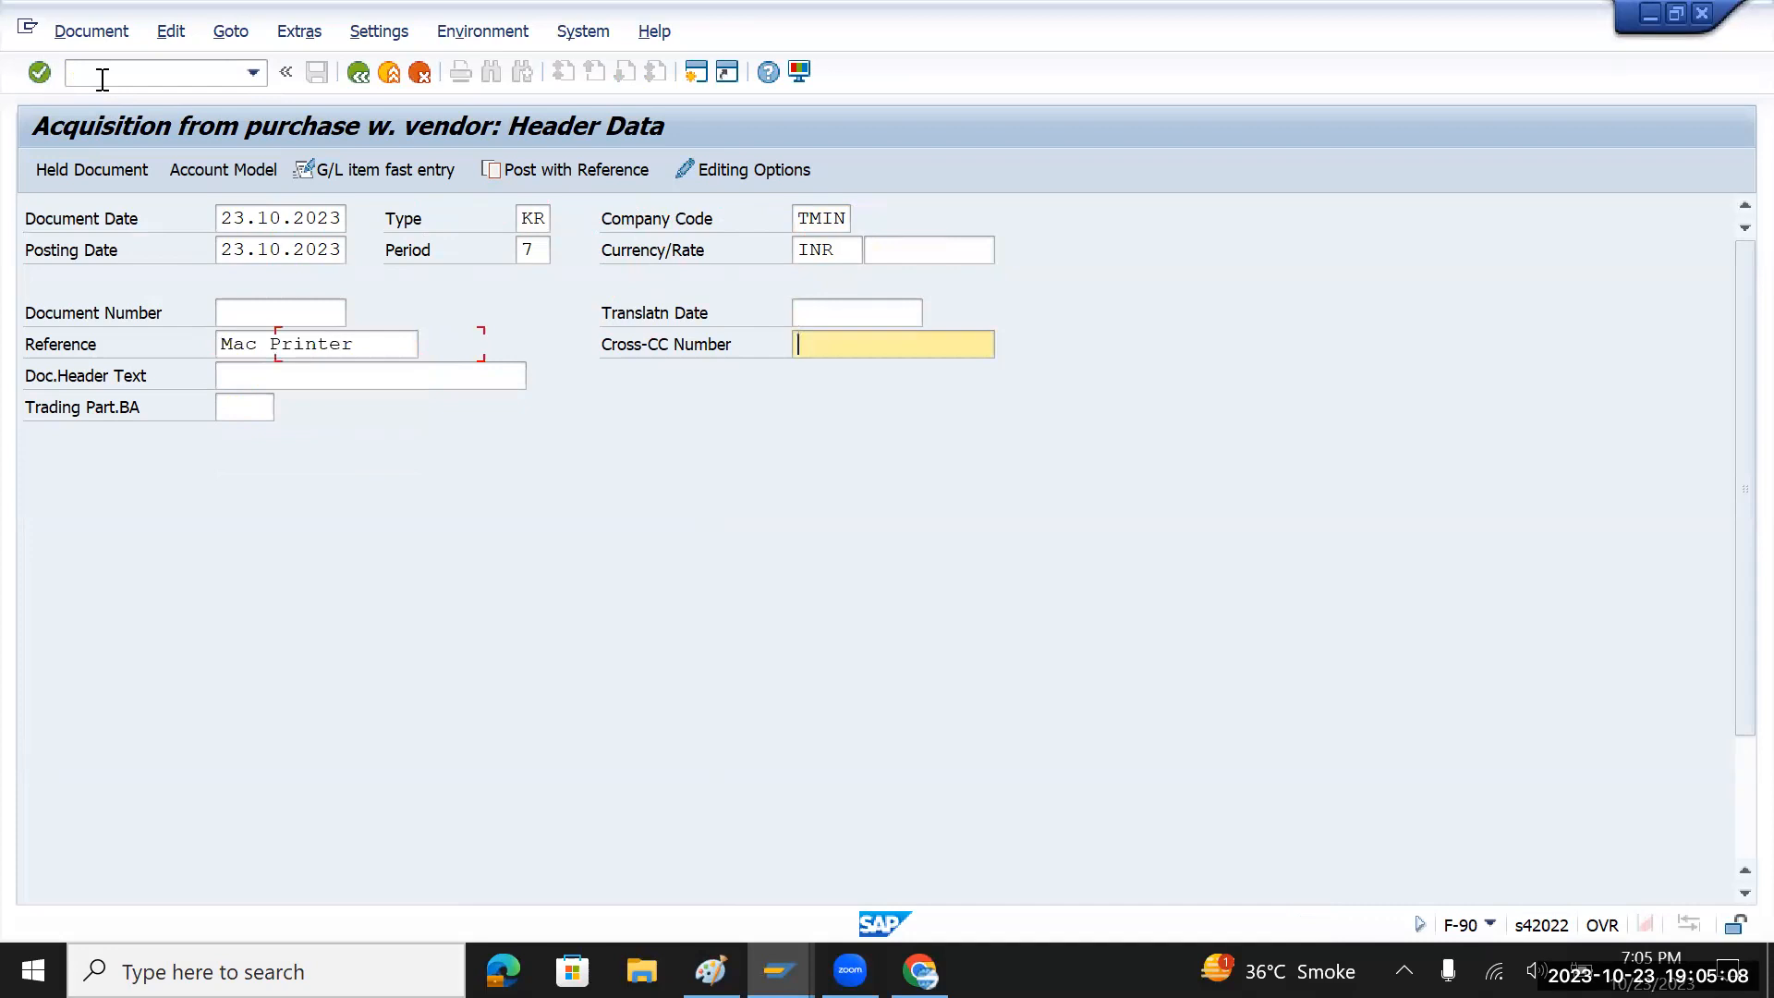
pyautogui.press('Tab')
pyautogui.press('Down')
pyautogui.press('Down')
pyautogui.press('Tab')
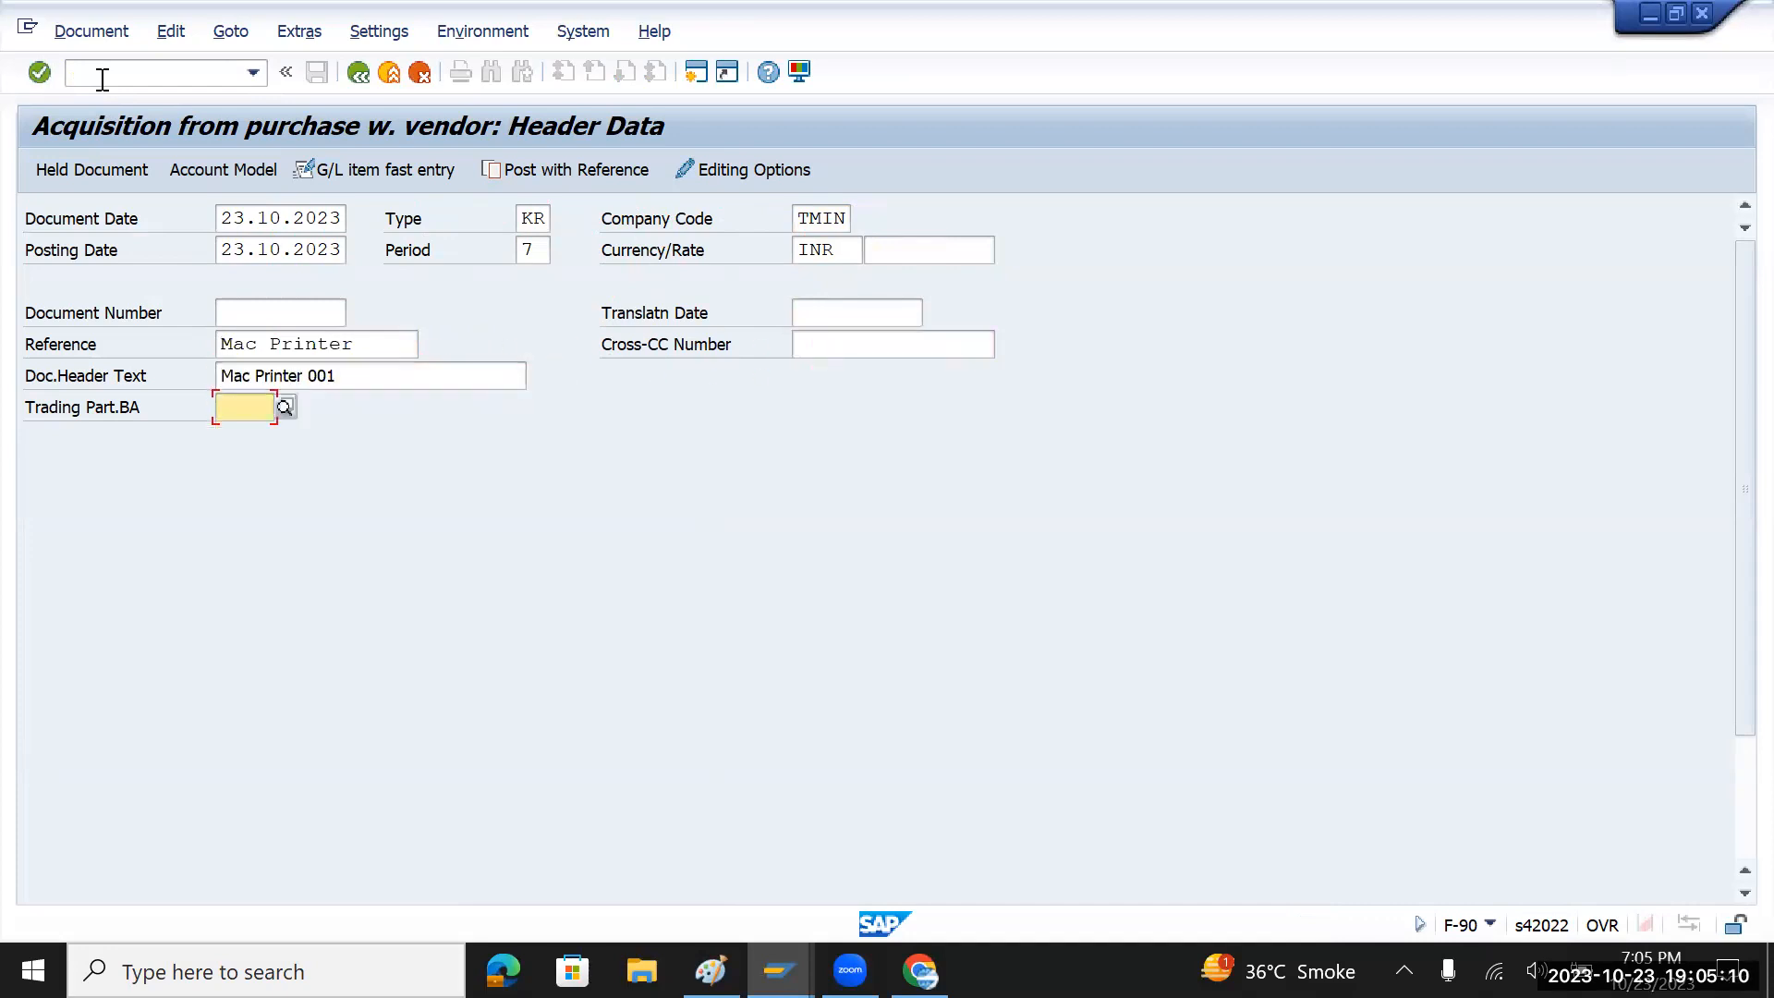
# - Enter vendor Apple INC as the first line item with posting key 31 and set its amount to 500000 INR
pyautogui.scroll(-4, 1242, 647)
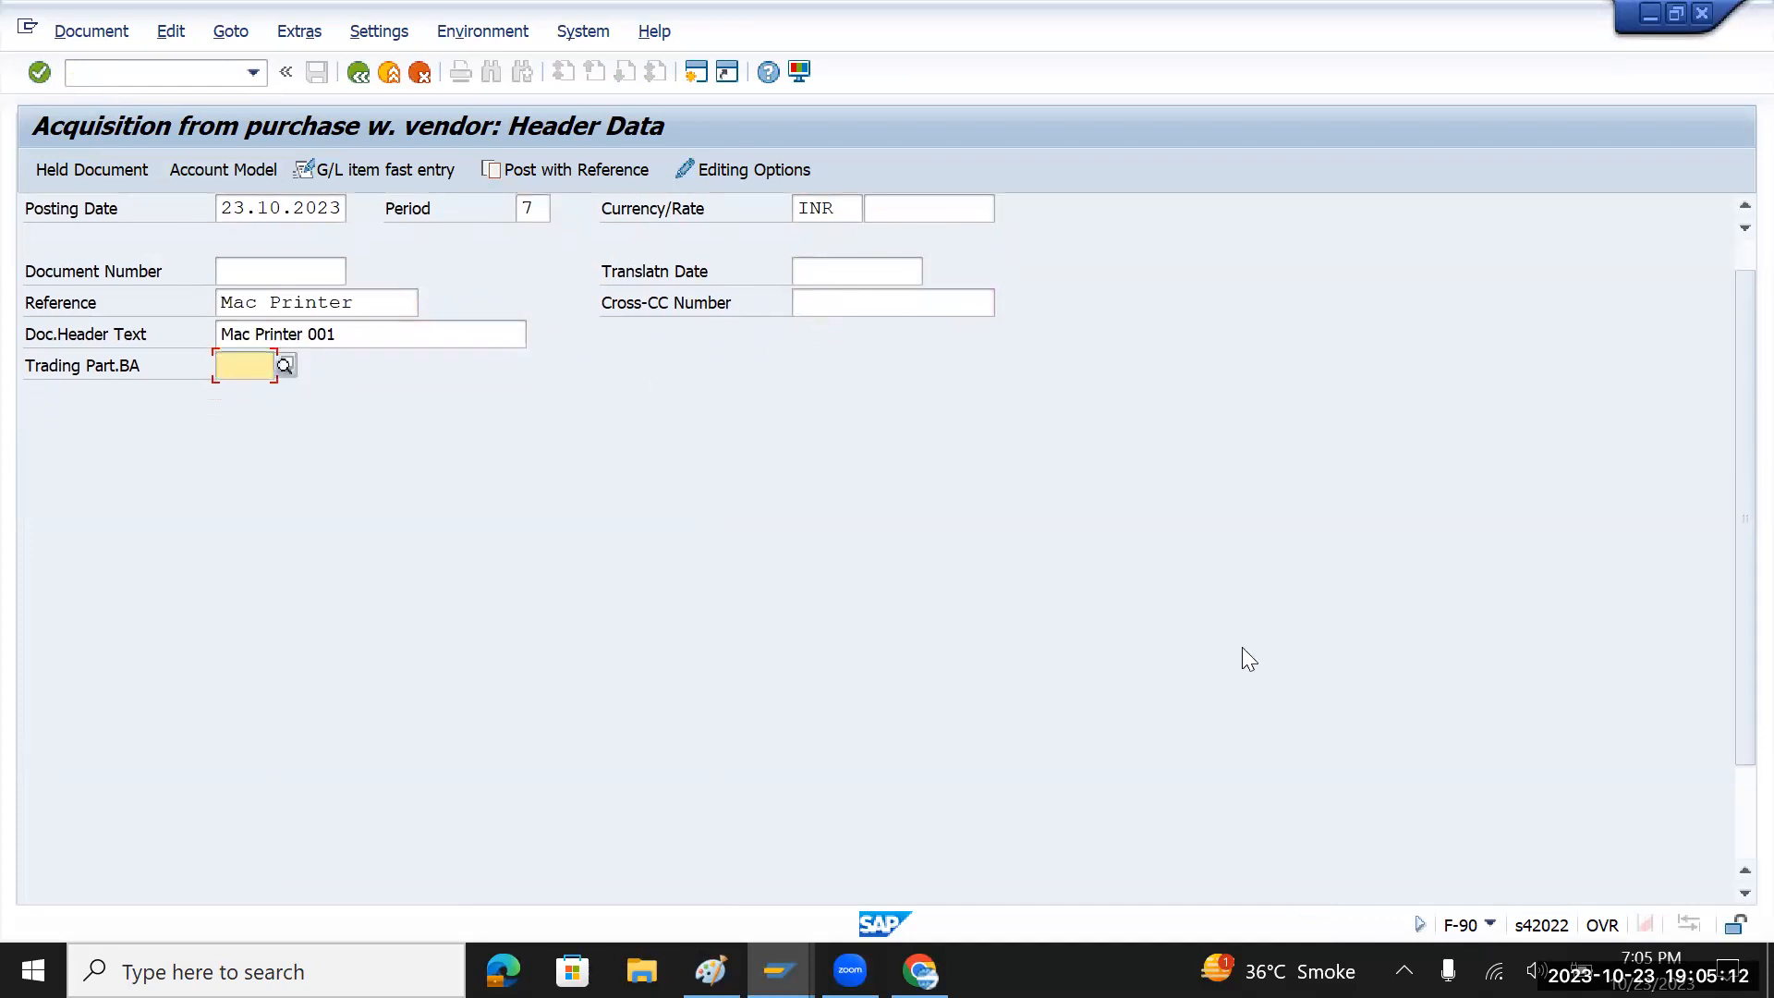
pyautogui.click(400, 866)
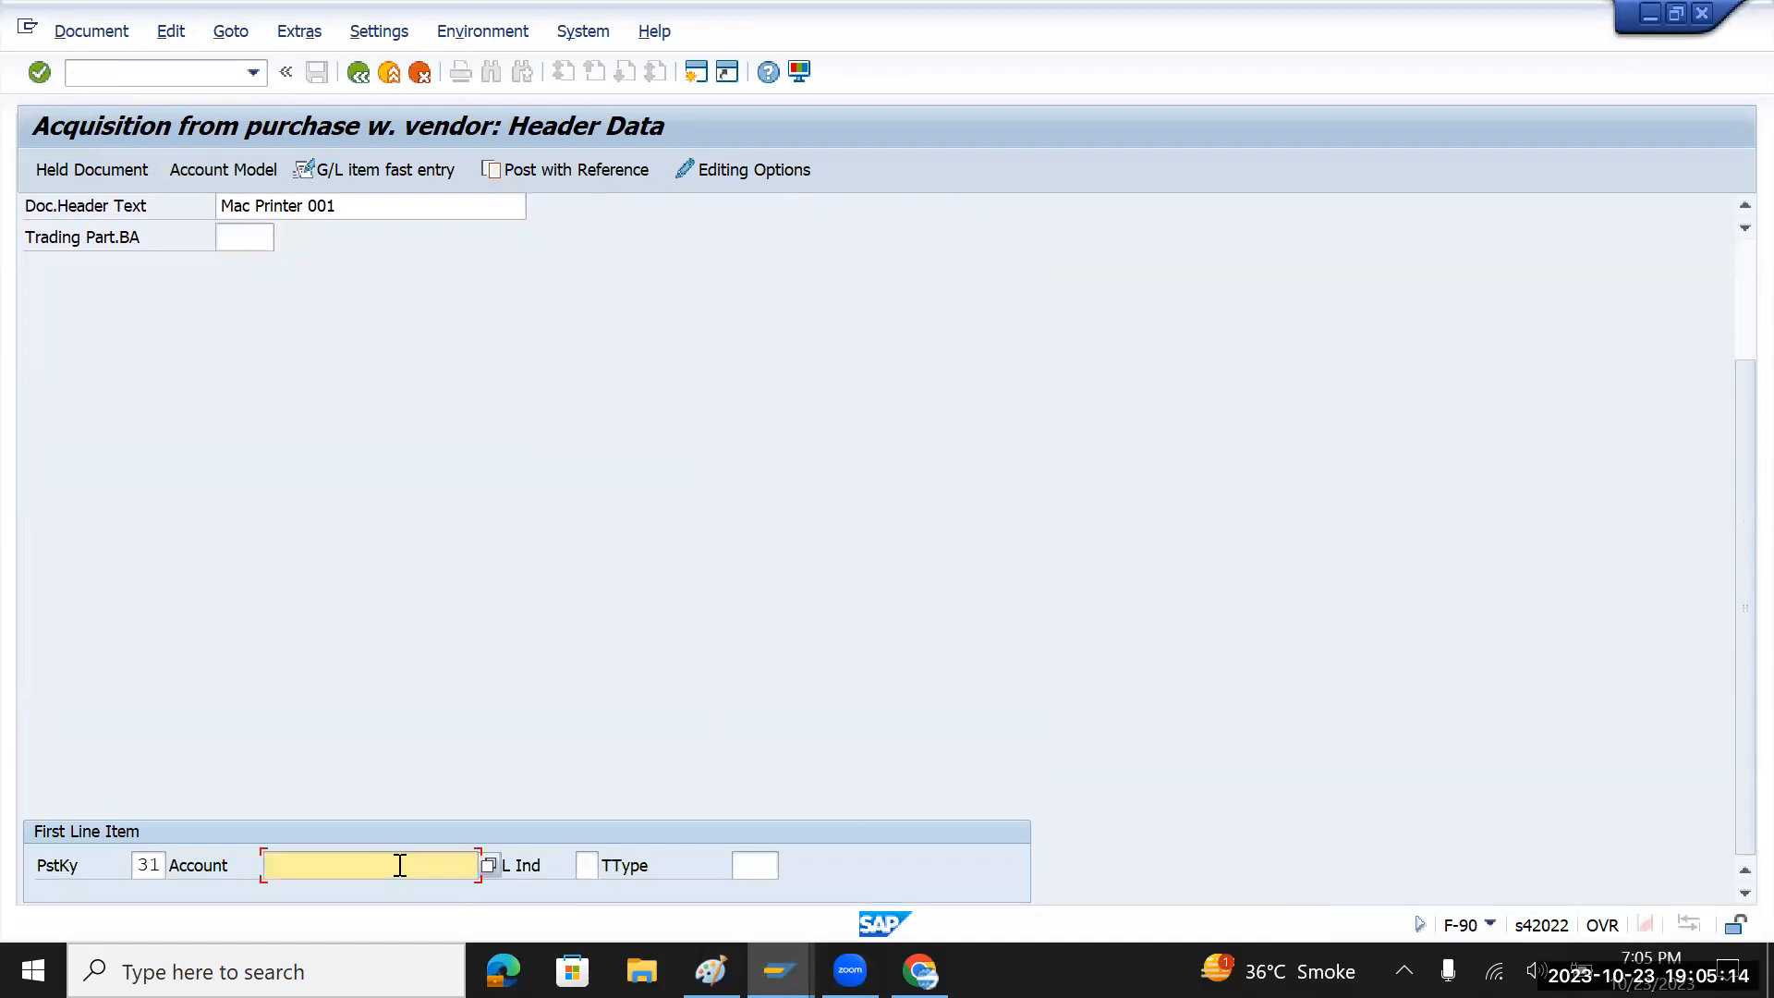
pyautogui.press('Down')
pyautogui.press('Down')
pyautogui.press('Down')
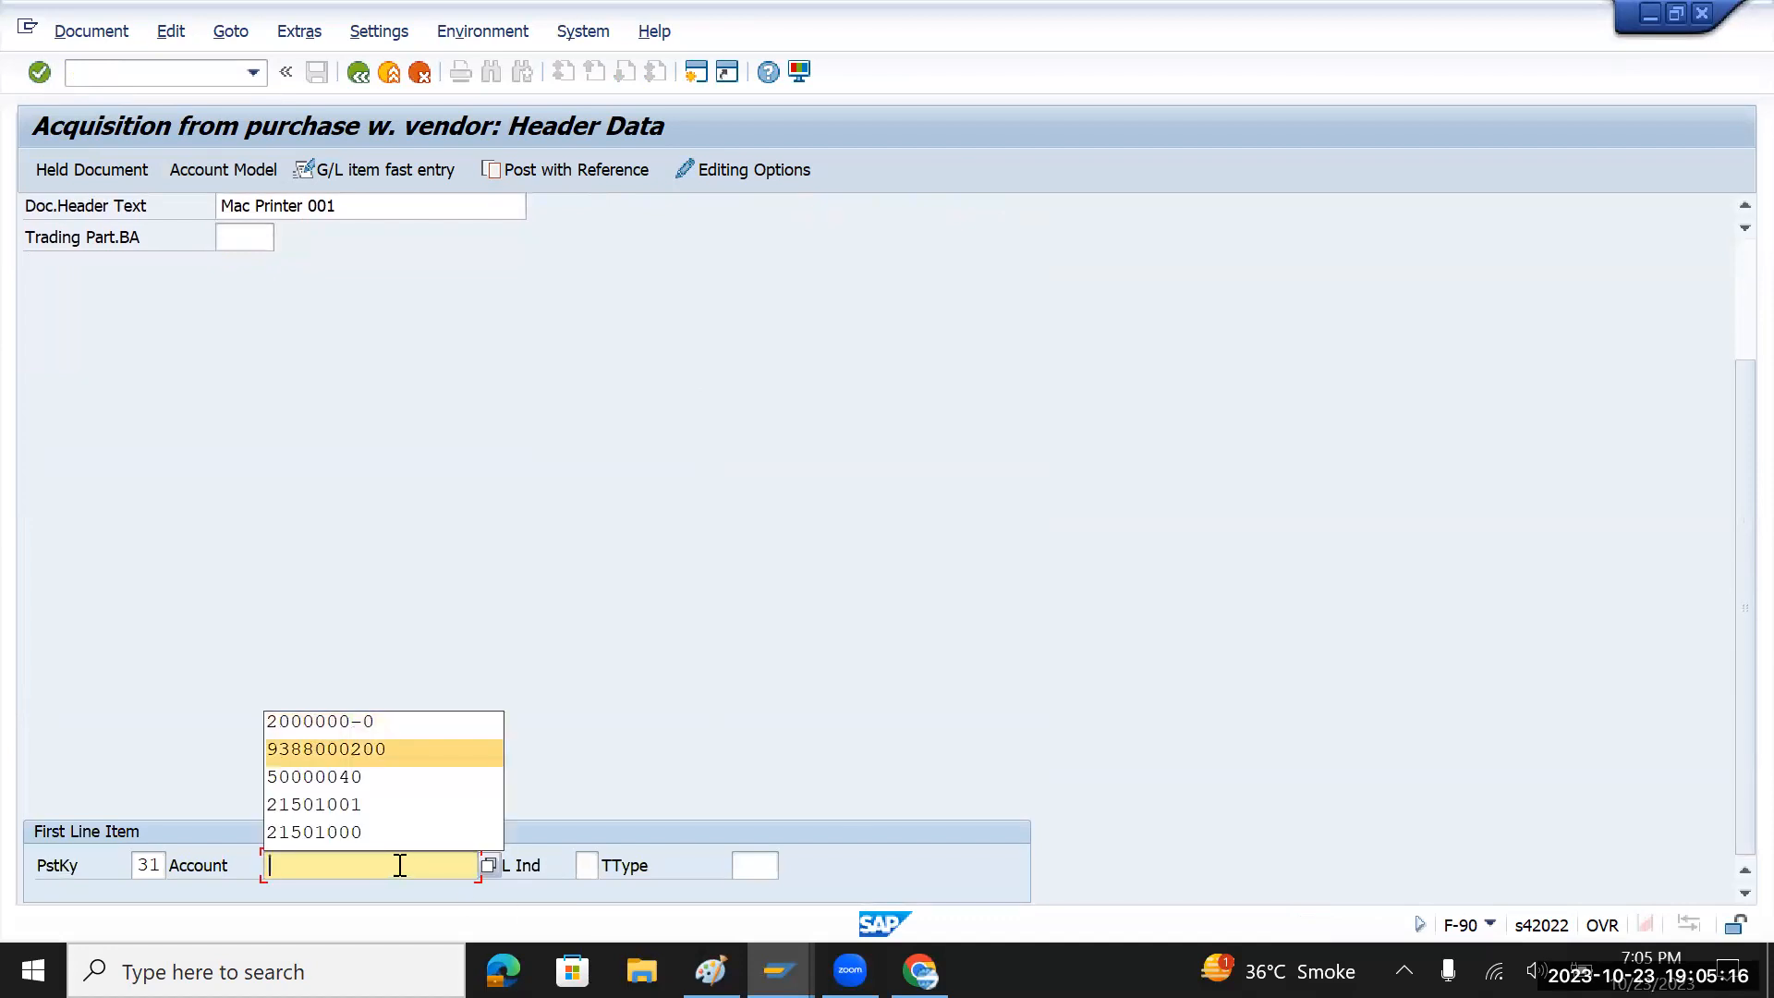
pyautogui.press('Return')
pyautogui.press('Return')
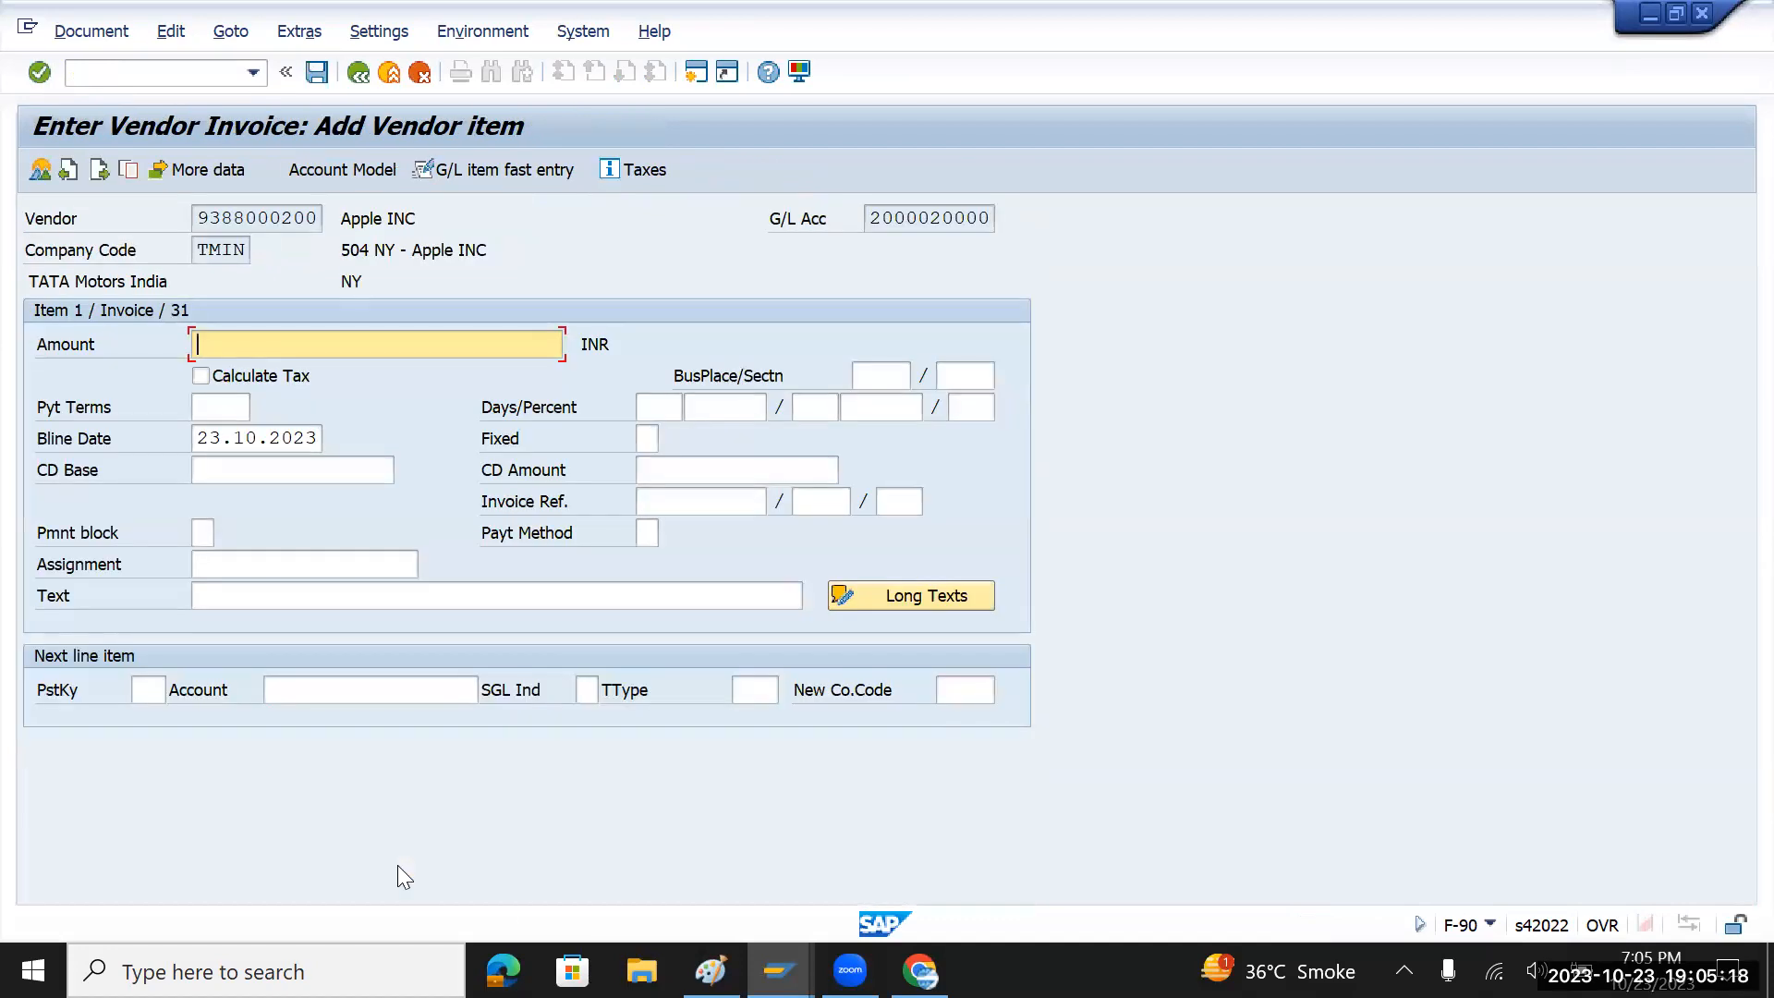
pyautogui.press('Down')
pyautogui.press('Down')
pyautogui.press('Return')
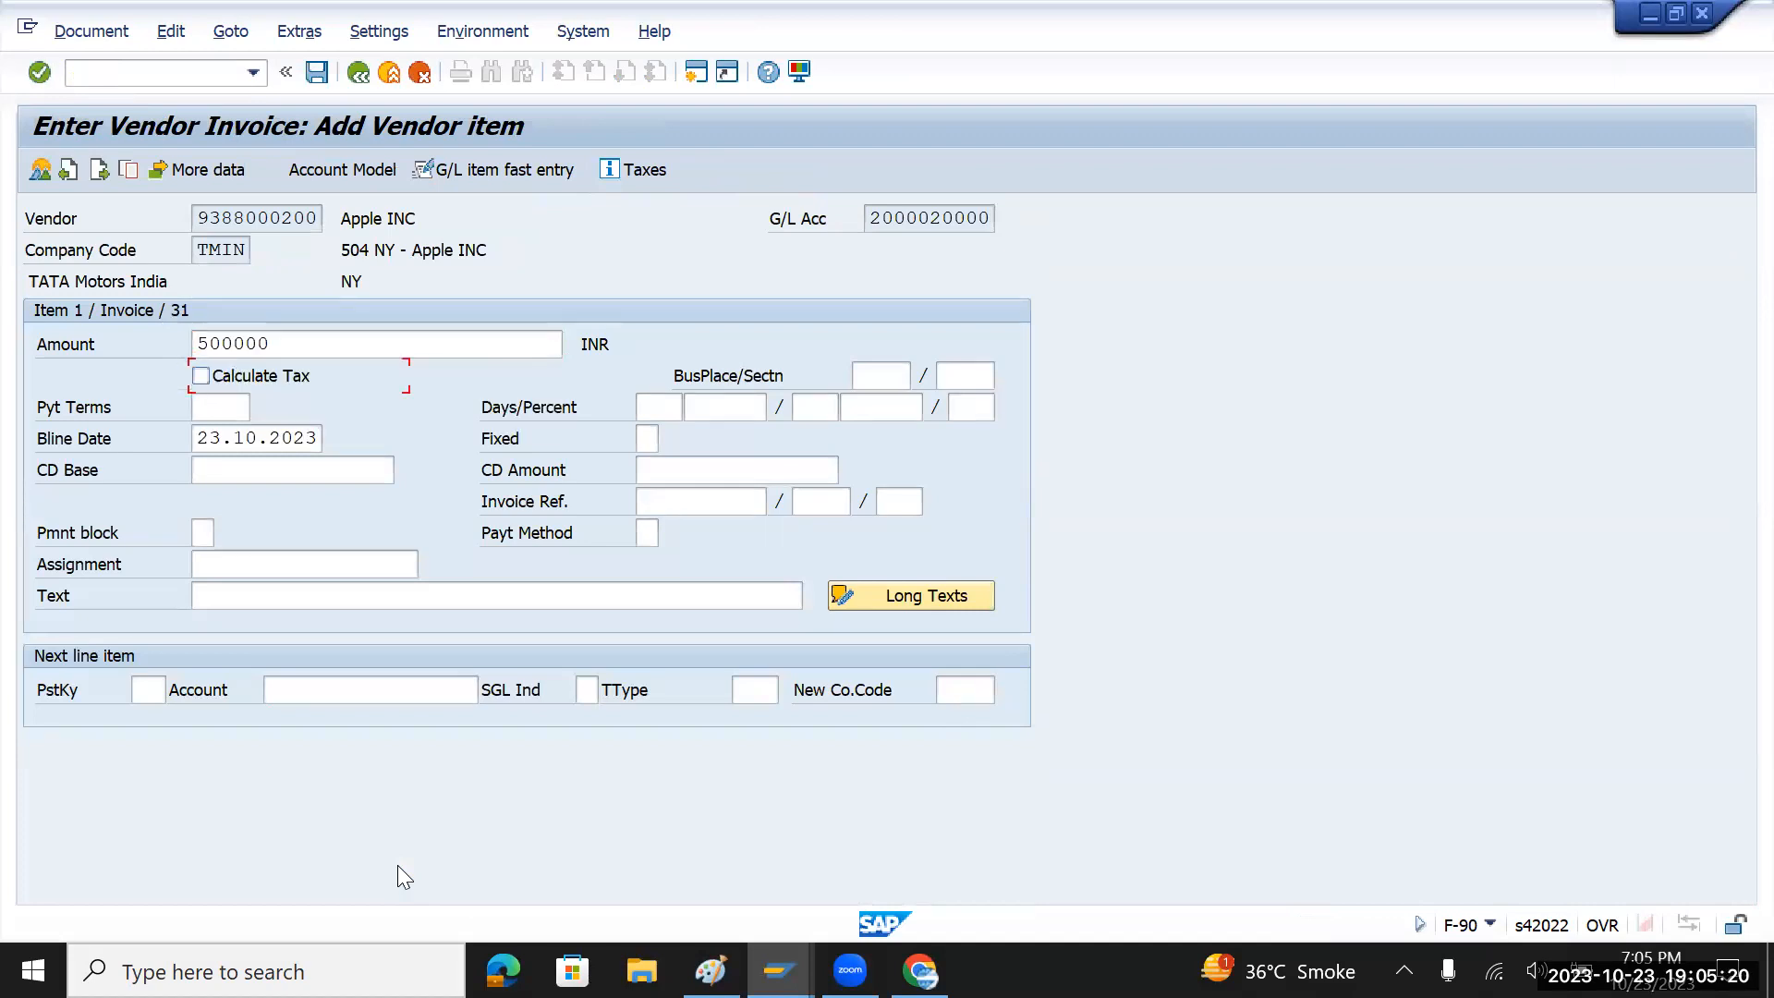
# - Add the next line item with posting key 70, asset 2000000-0 and transaction type 100
pyautogui.press('Down')
pyautogui.press('Down')
pyautogui.press('Down')
pyautogui.press('Down')
pyautogui.press('Down')
pyautogui.press('Down')
pyautogui.press('Down')
pyautogui.press('Down')
pyautogui.press('Down')
pyautogui.press('Down')
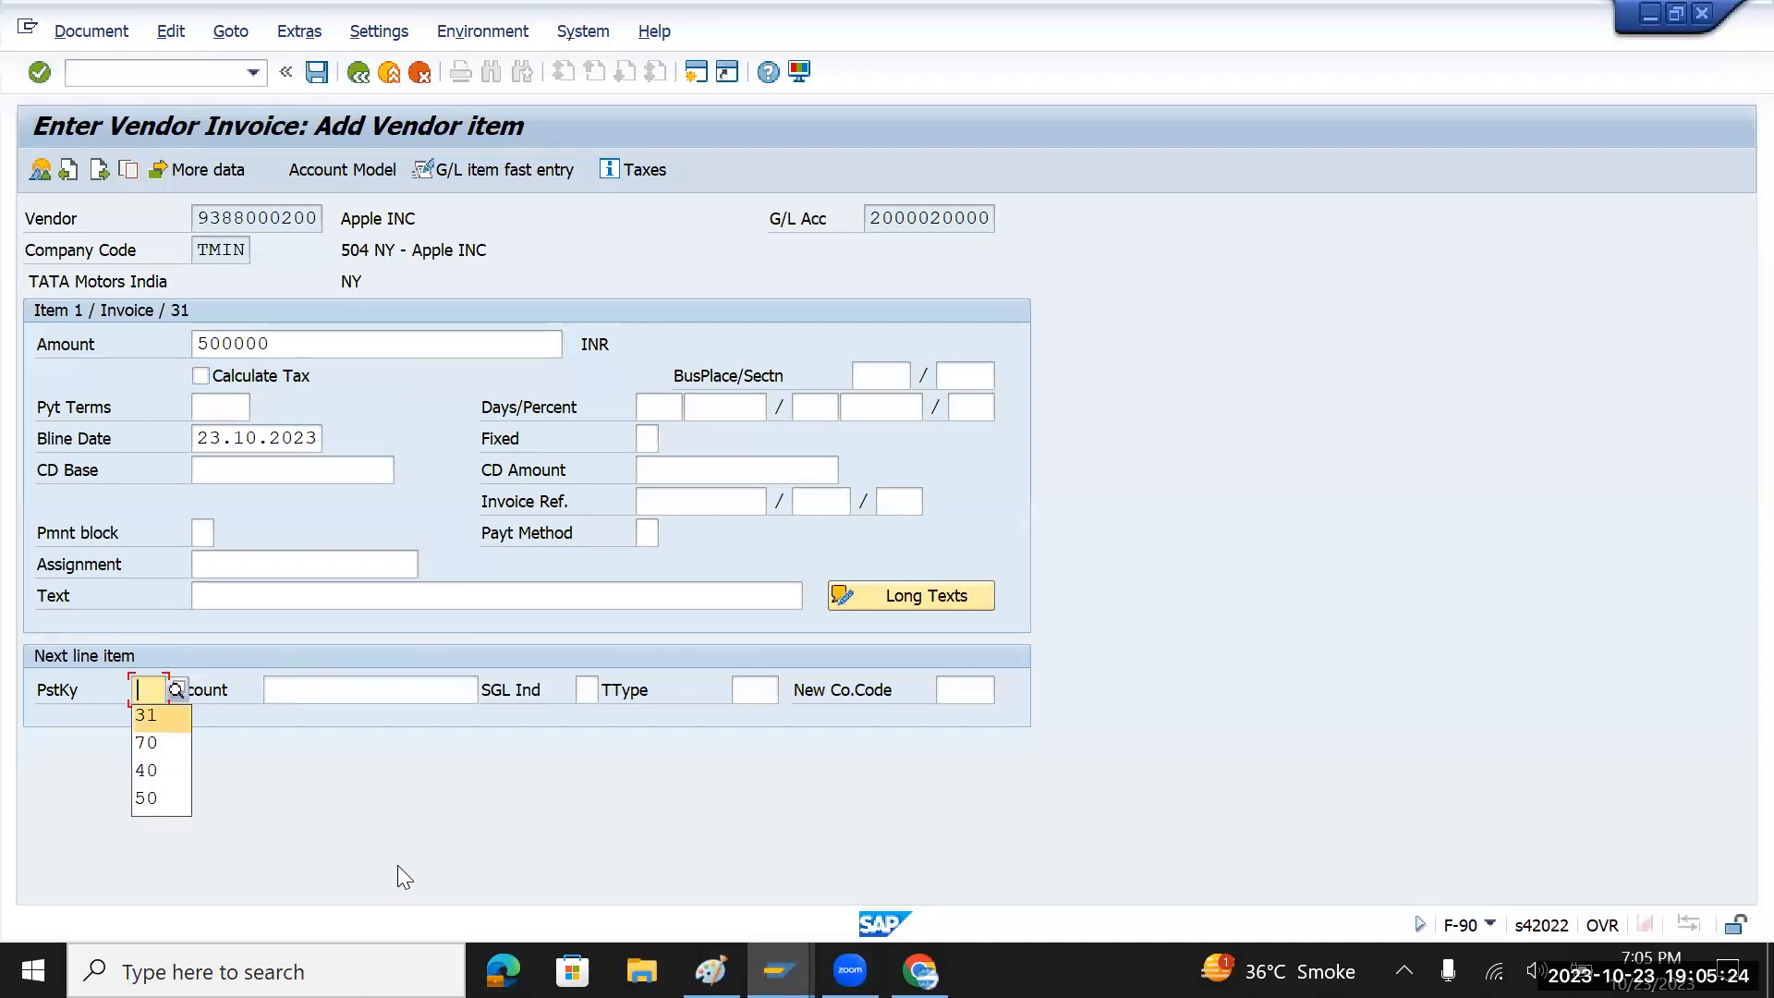
pyautogui.press('Return')
pyautogui.press('Down')
pyautogui.press('Down')
pyautogui.press('Down')
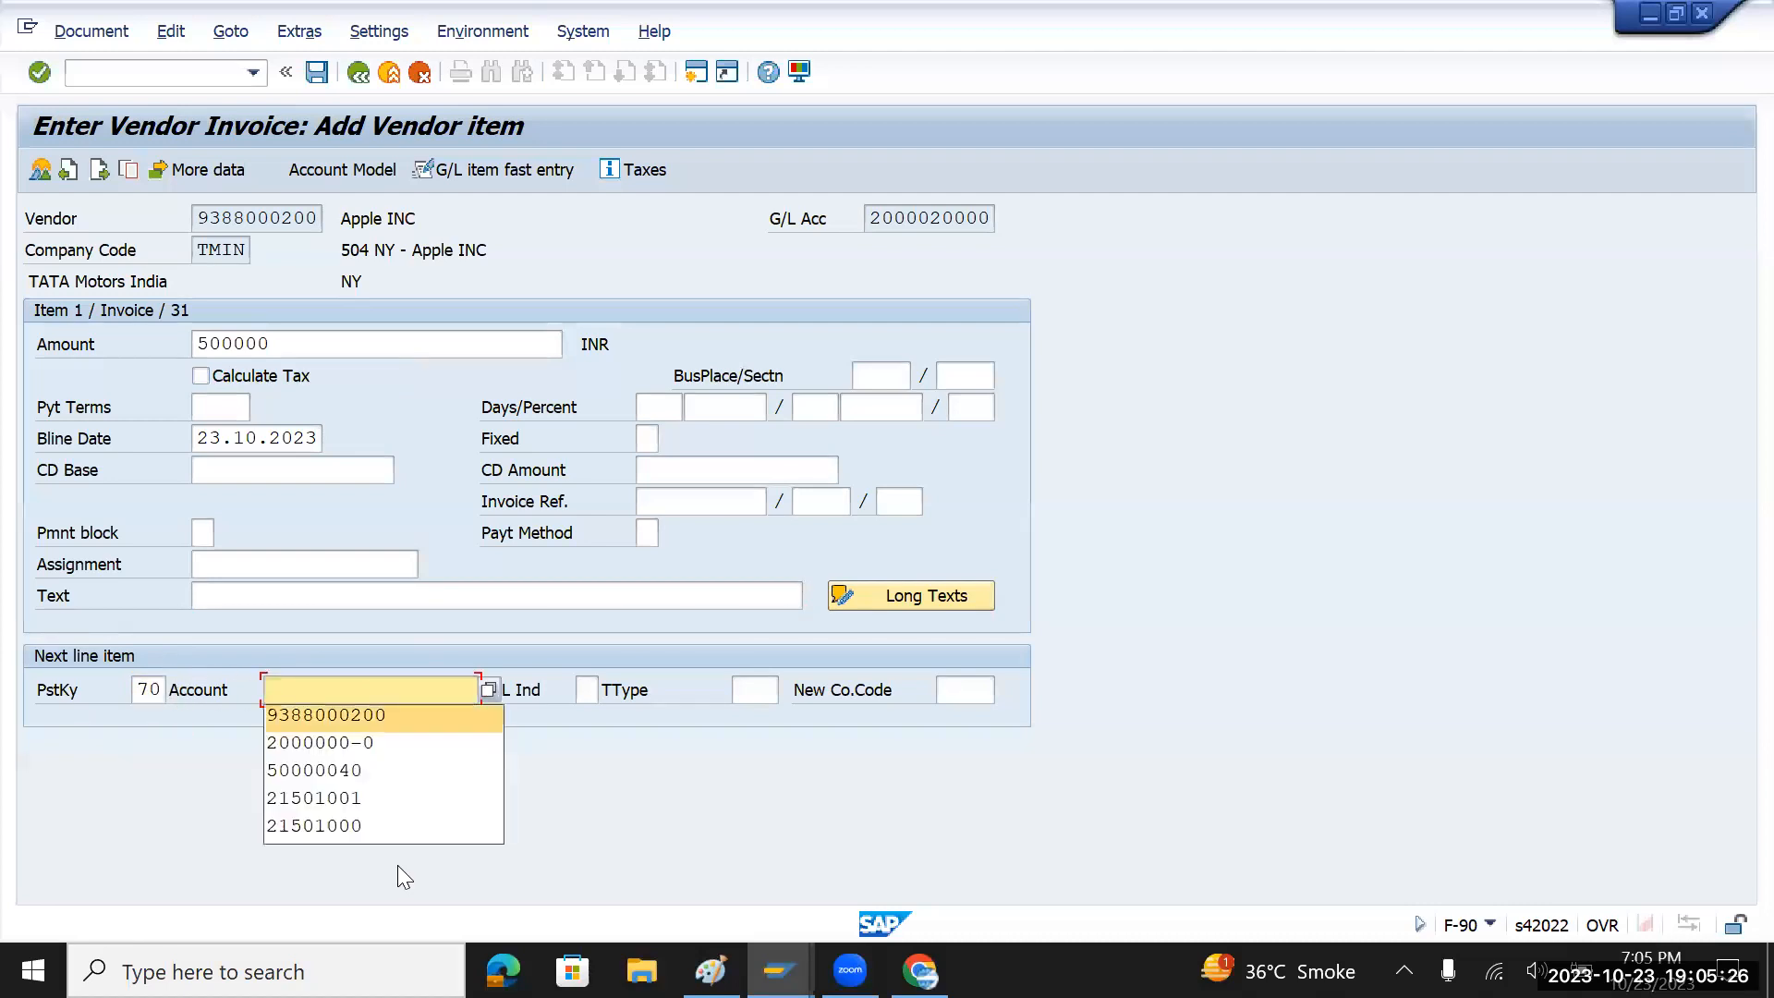
pyautogui.press('Return')
pyautogui.press('Tab')
pyautogui.press('Down')
pyautogui.press('Down')
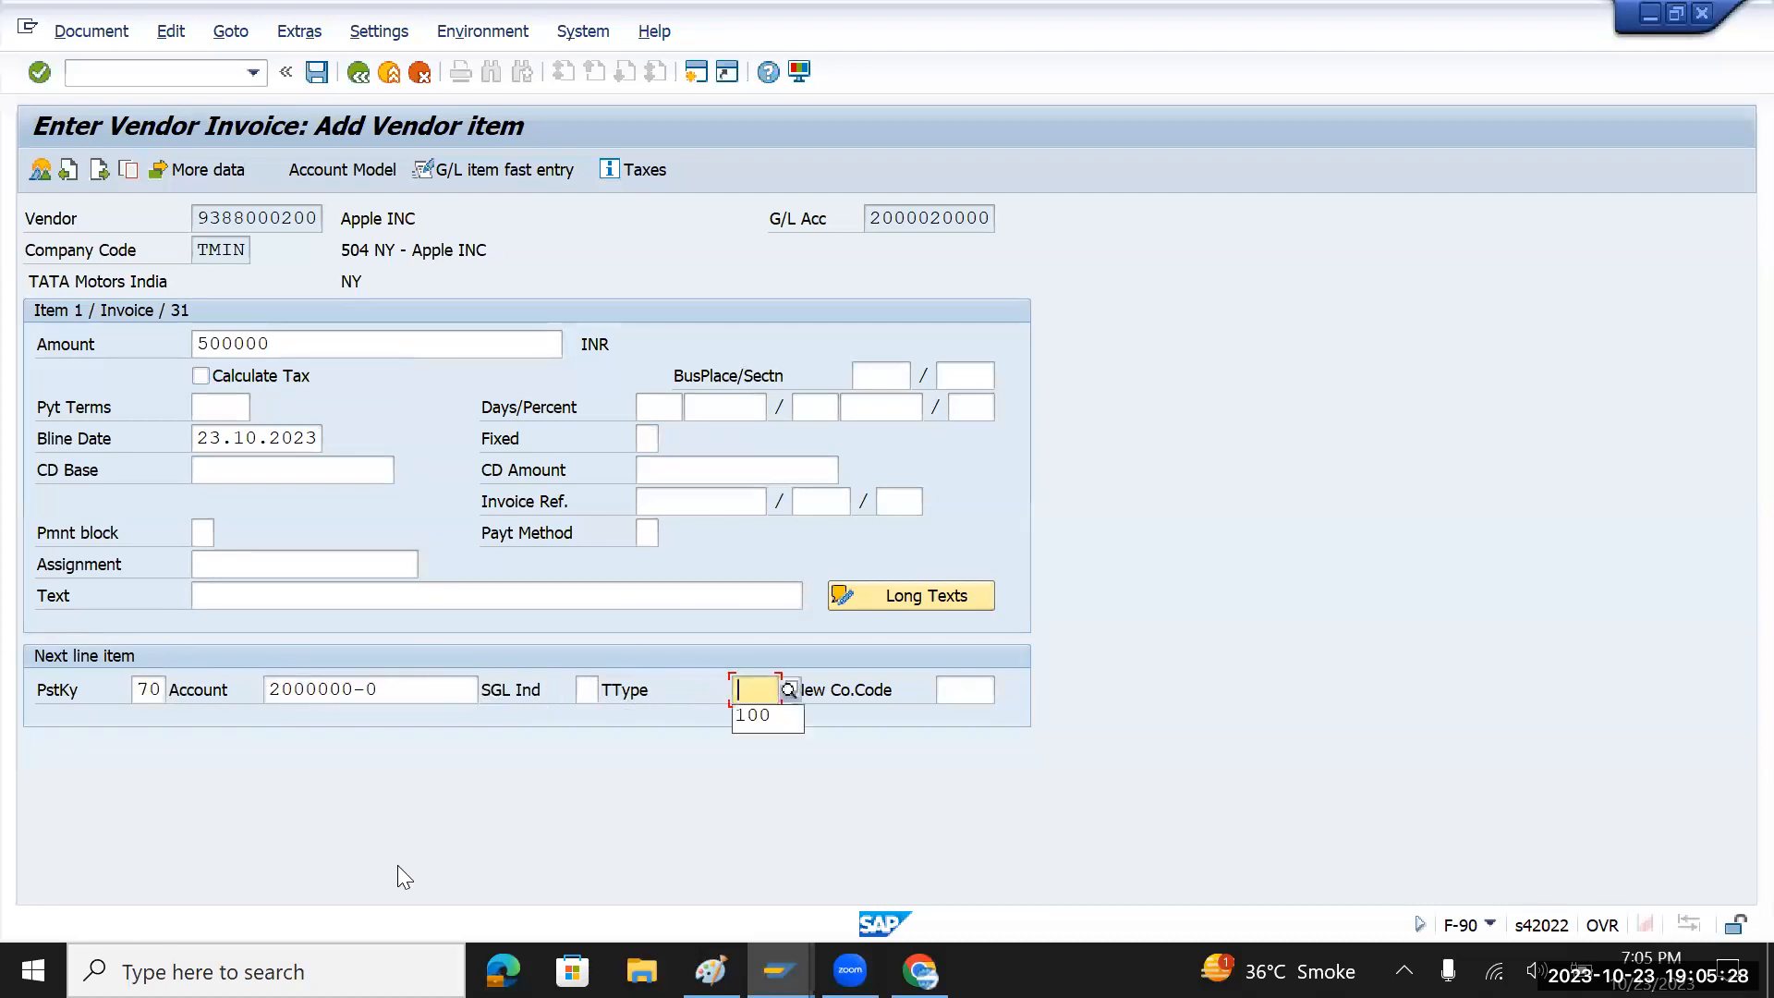
pyautogui.press('Return')
pyautogui.press('Return')
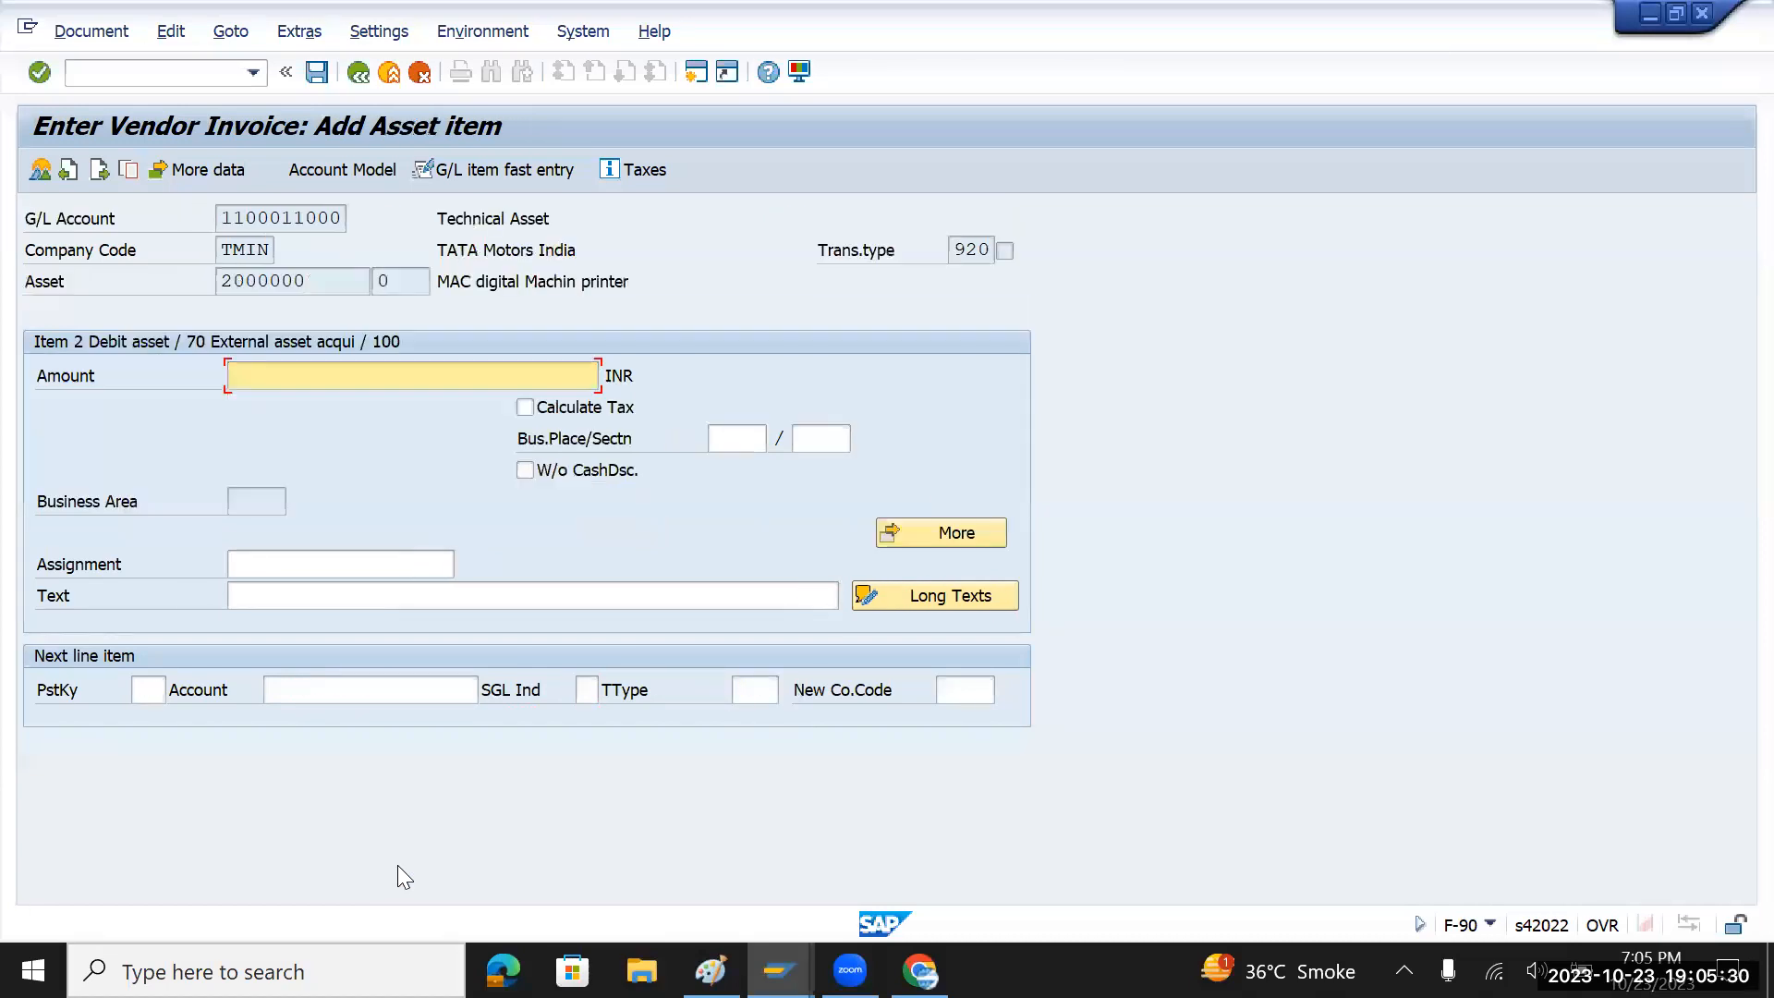
# - Set the asset item's amount to 500000 INR, review the document overview and post the vendor invoice
pyautogui.press('Down')
pyautogui.press('Down')
pyautogui.press('Return')
pyautogui.press('Return')
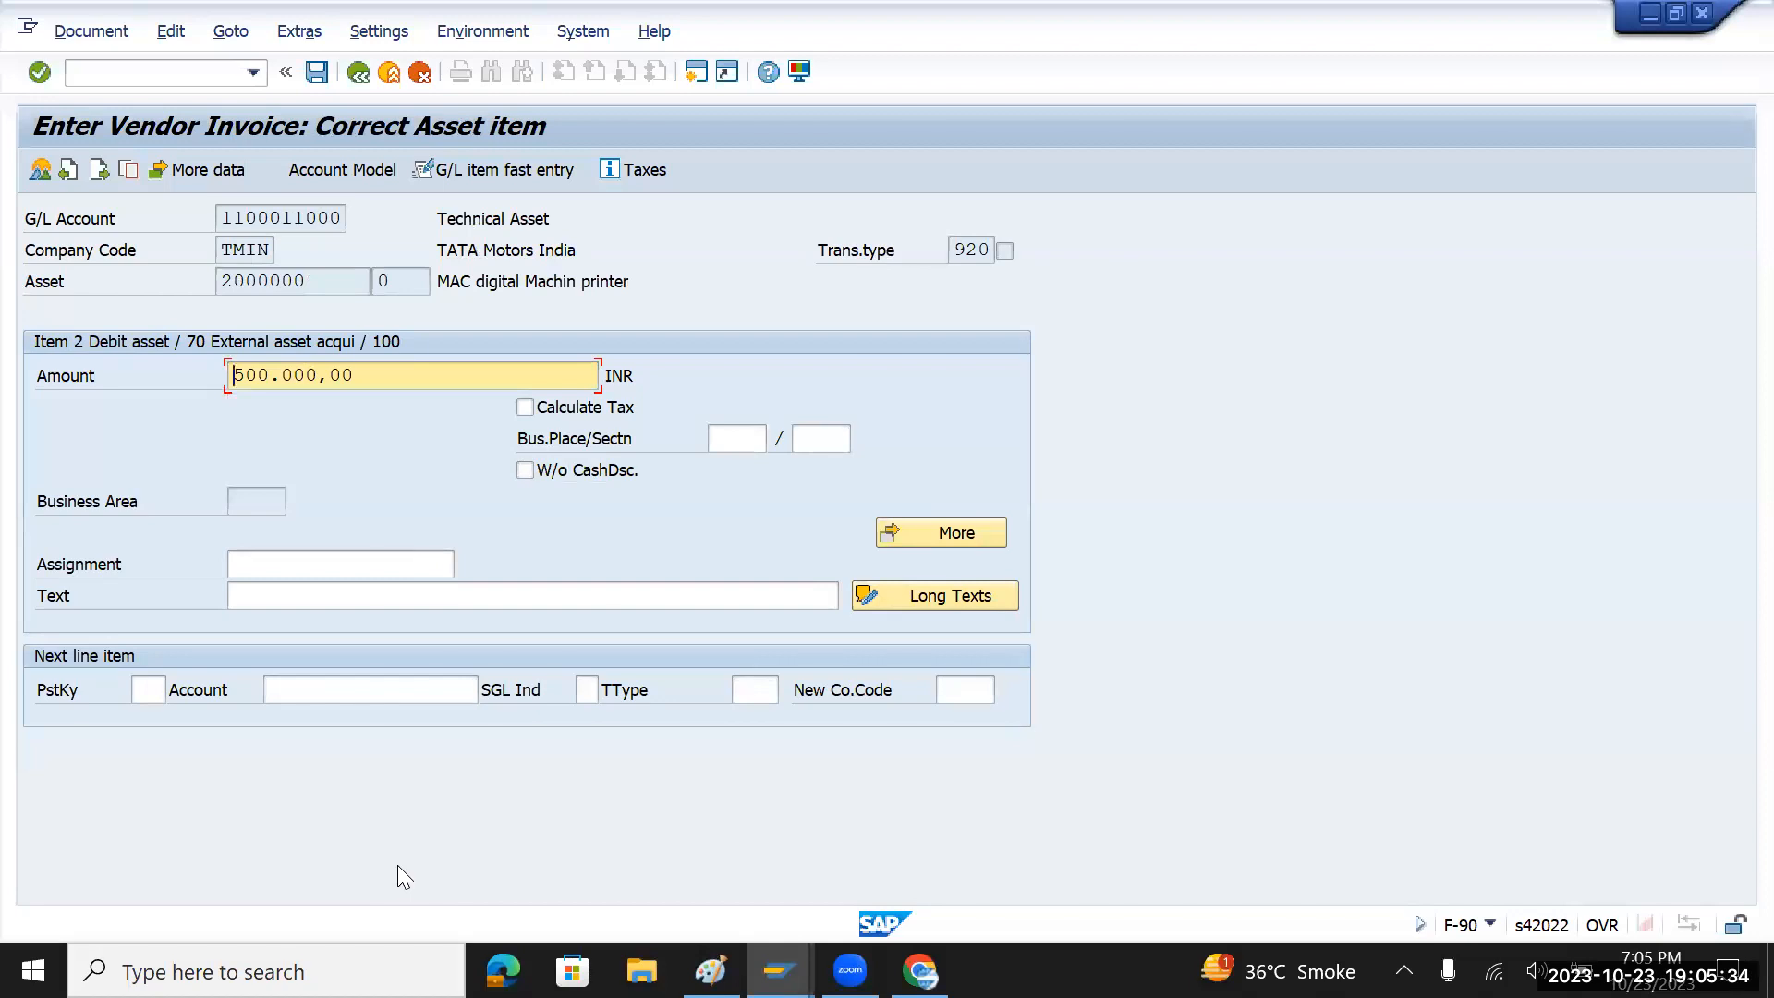
pyautogui.click(317, 72)
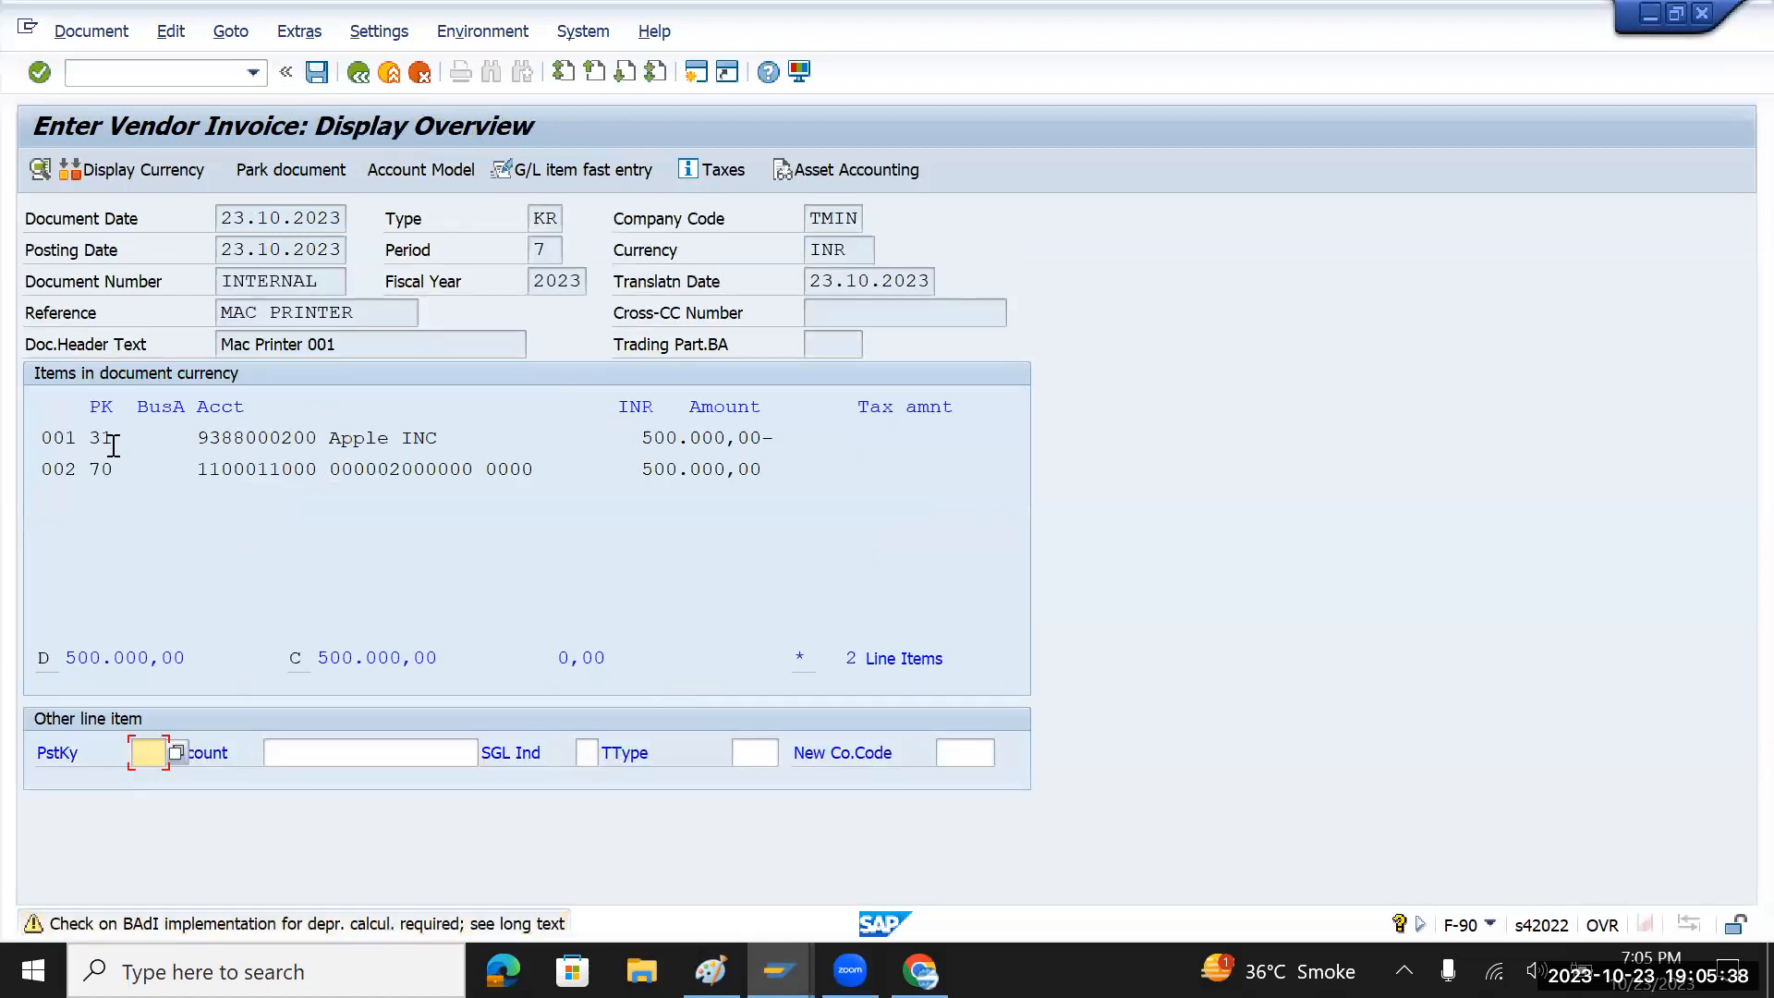
pyautogui.doubleClick(113, 445)
pyautogui.doubleClick(111, 445)
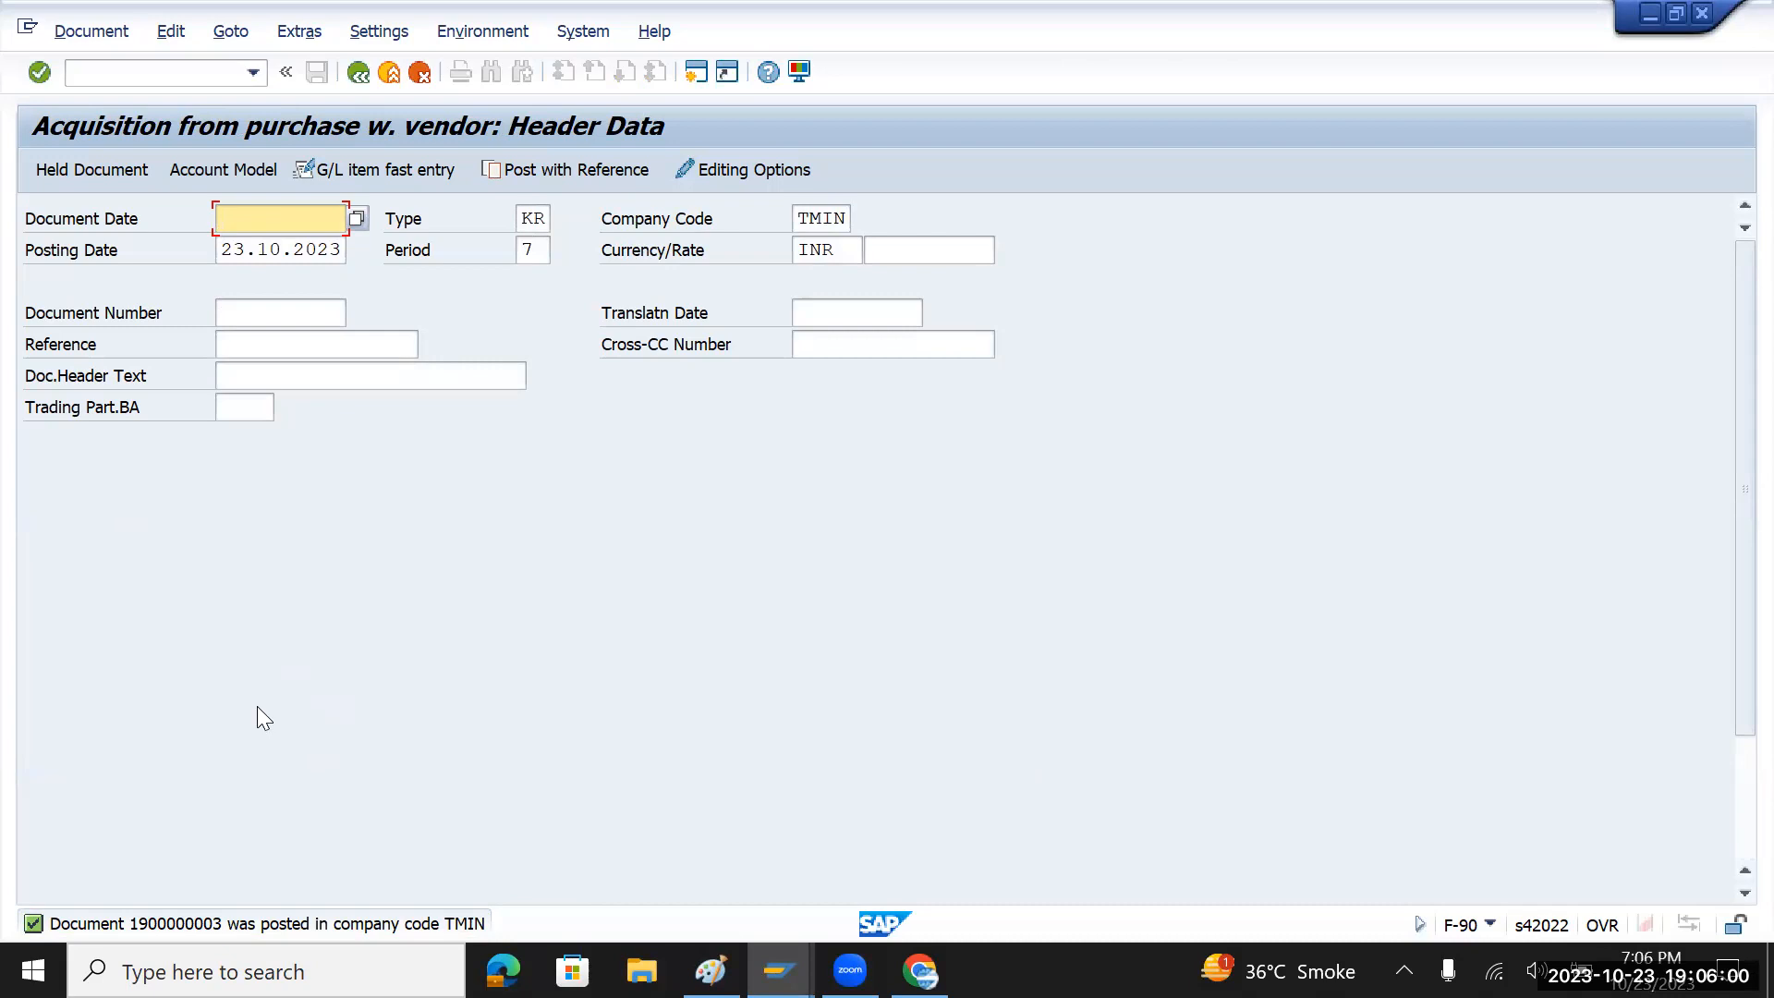
# - Switch to the Display IMG session, reopen Assign G/L Accounts and locate TMMAC in the account determinations of chart of accounts TMOP
pyautogui.hotkey('alt', 'Tab')
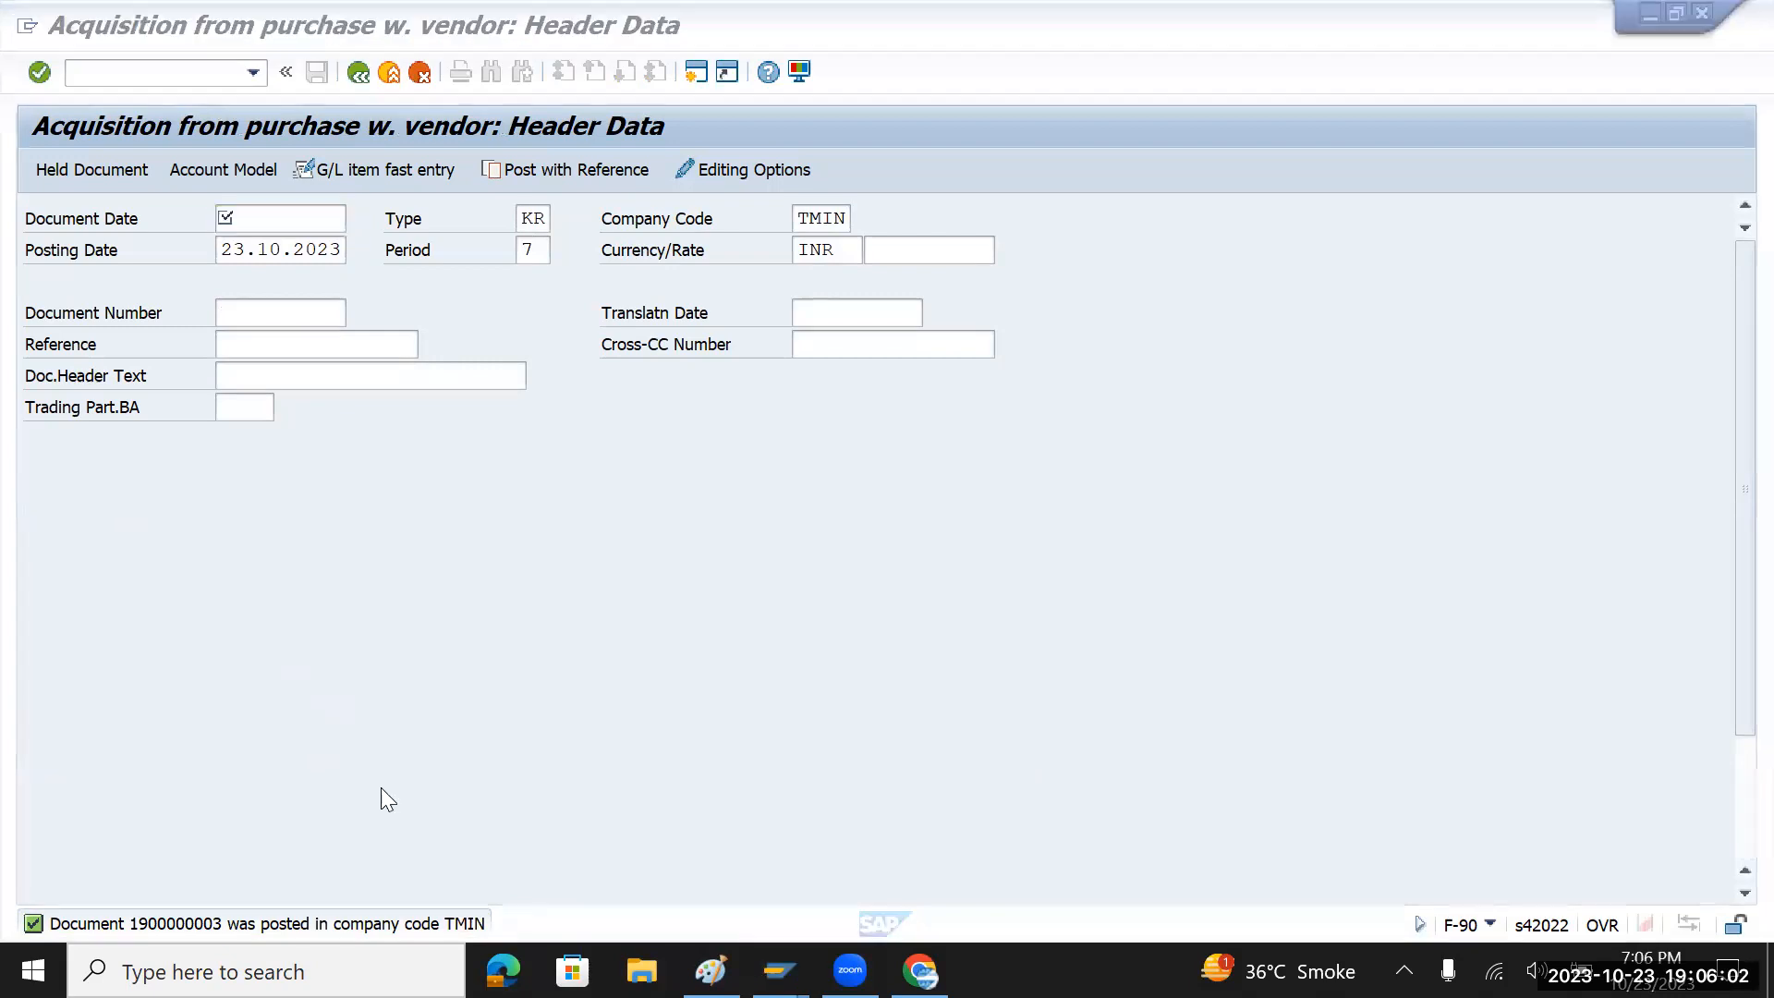
pyautogui.hotkey('alt', 'Tab')
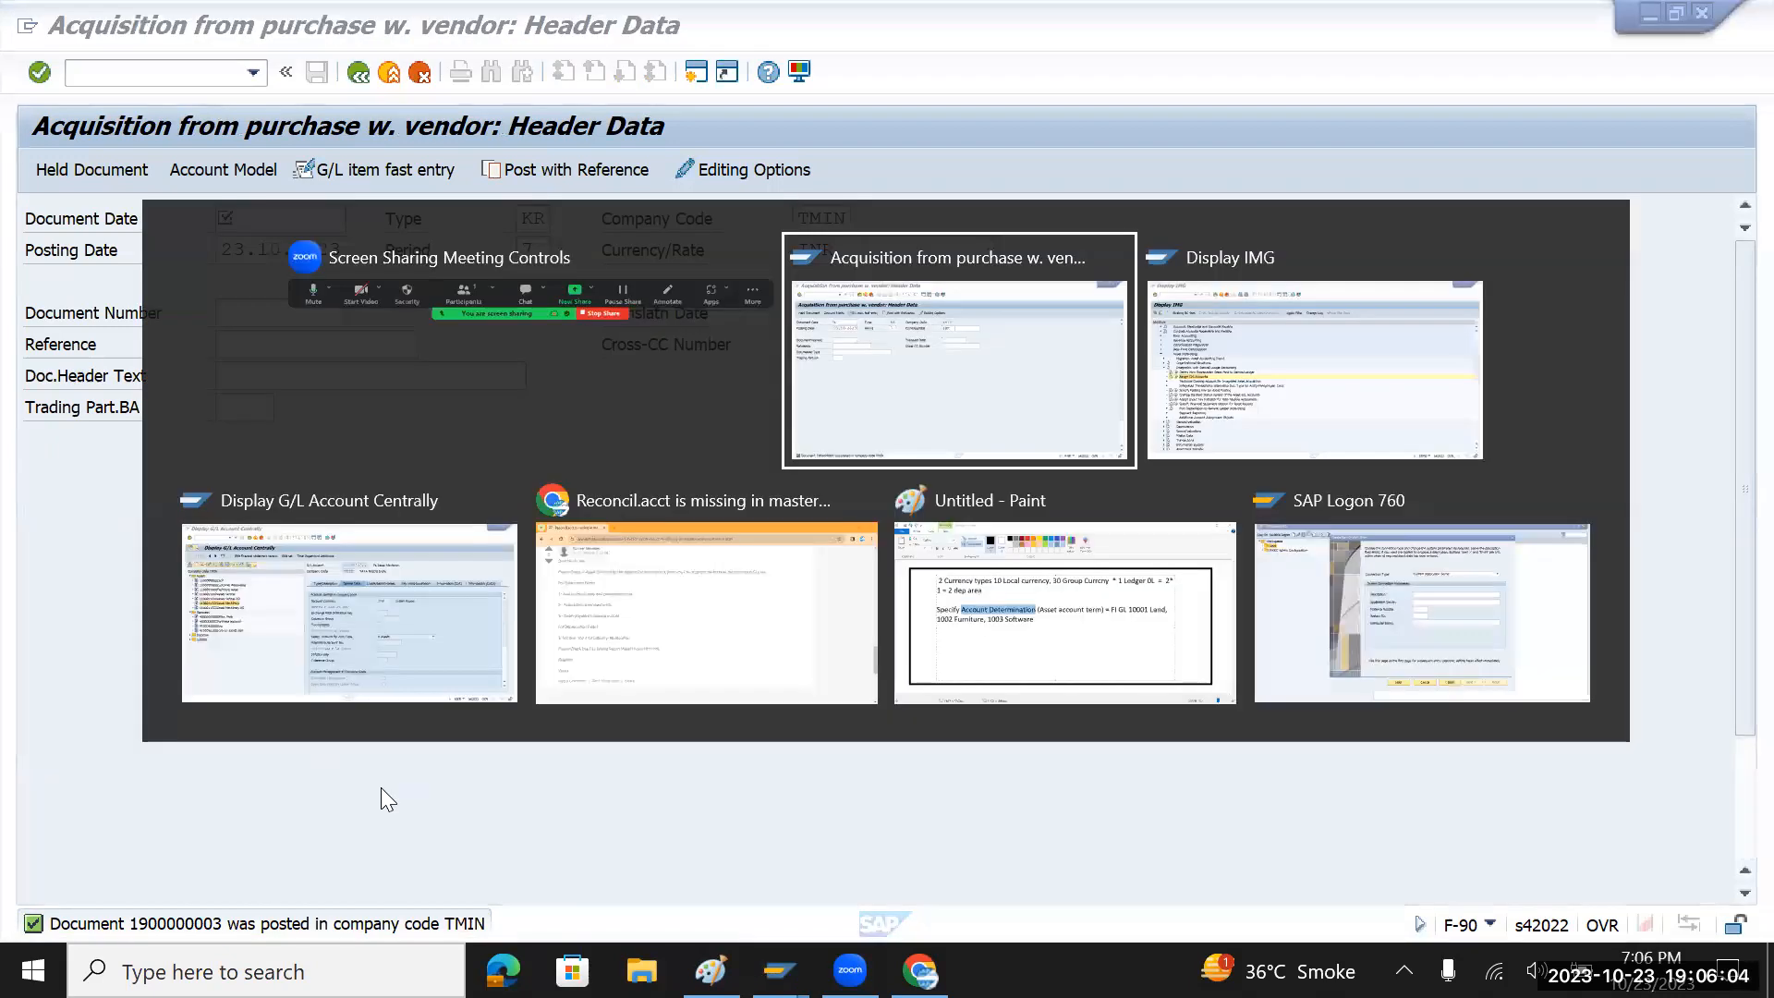
pyautogui.hotkey('alt', 'Tab')
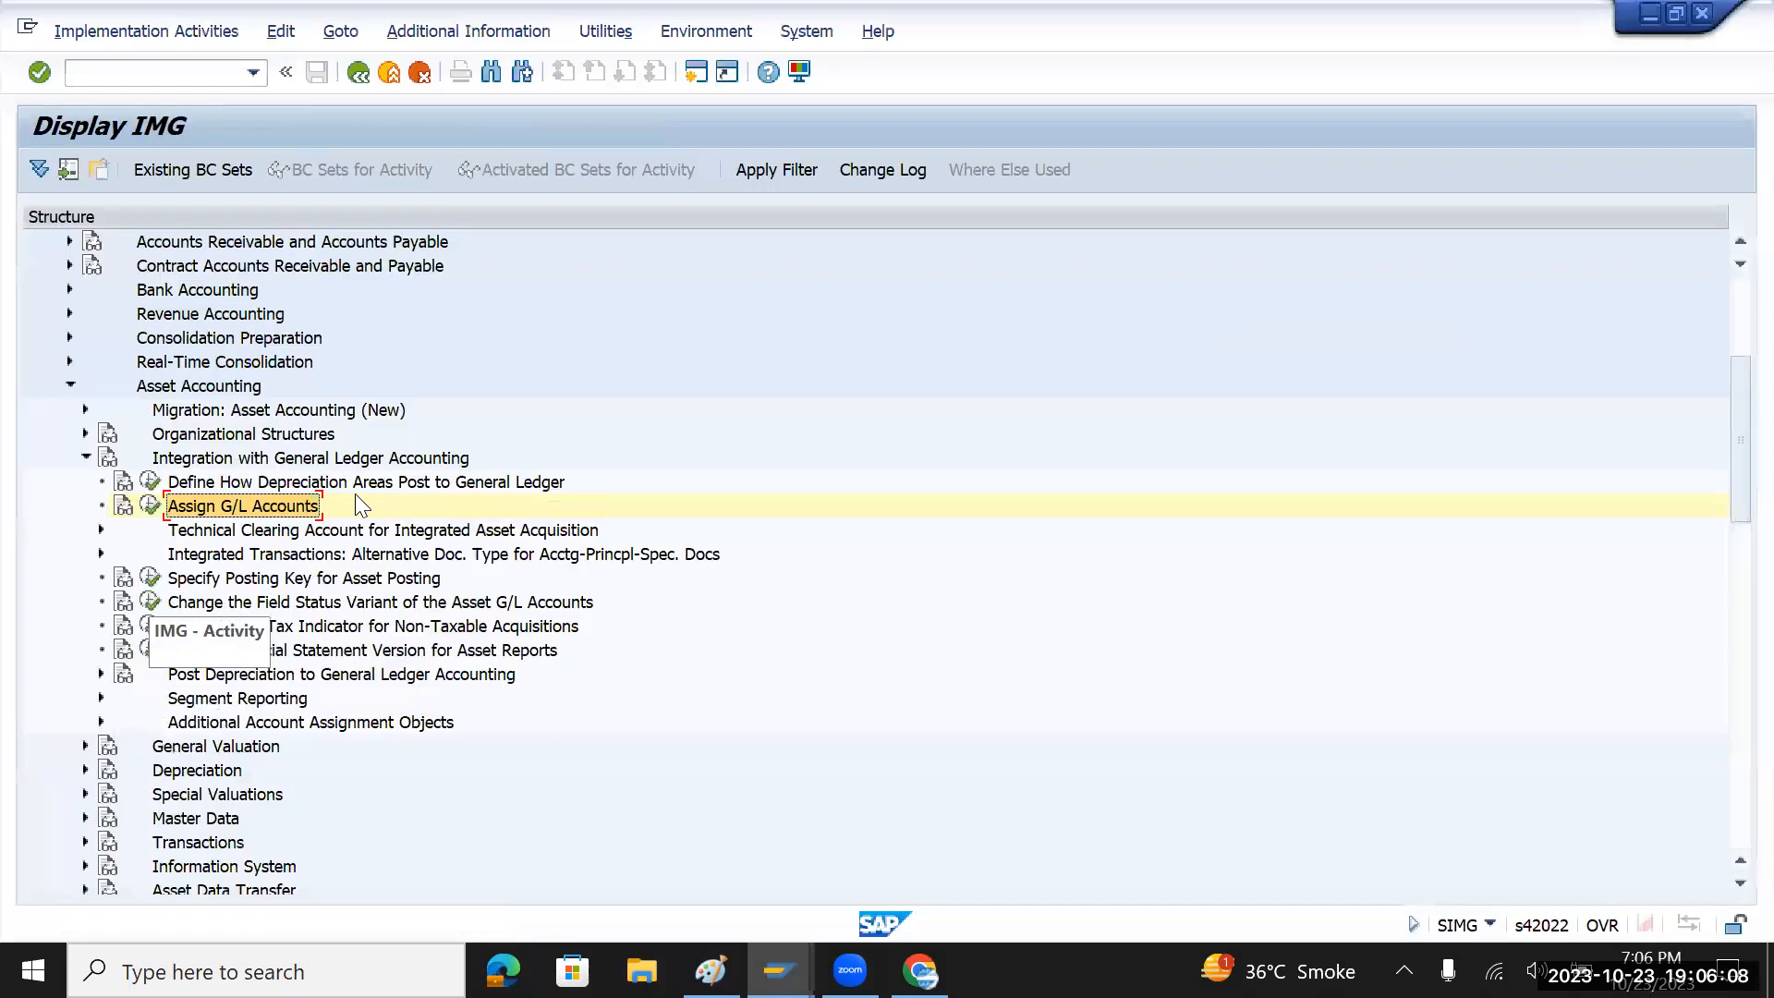
pyautogui.doubleClick(360, 506)
pyautogui.click(346, 304)
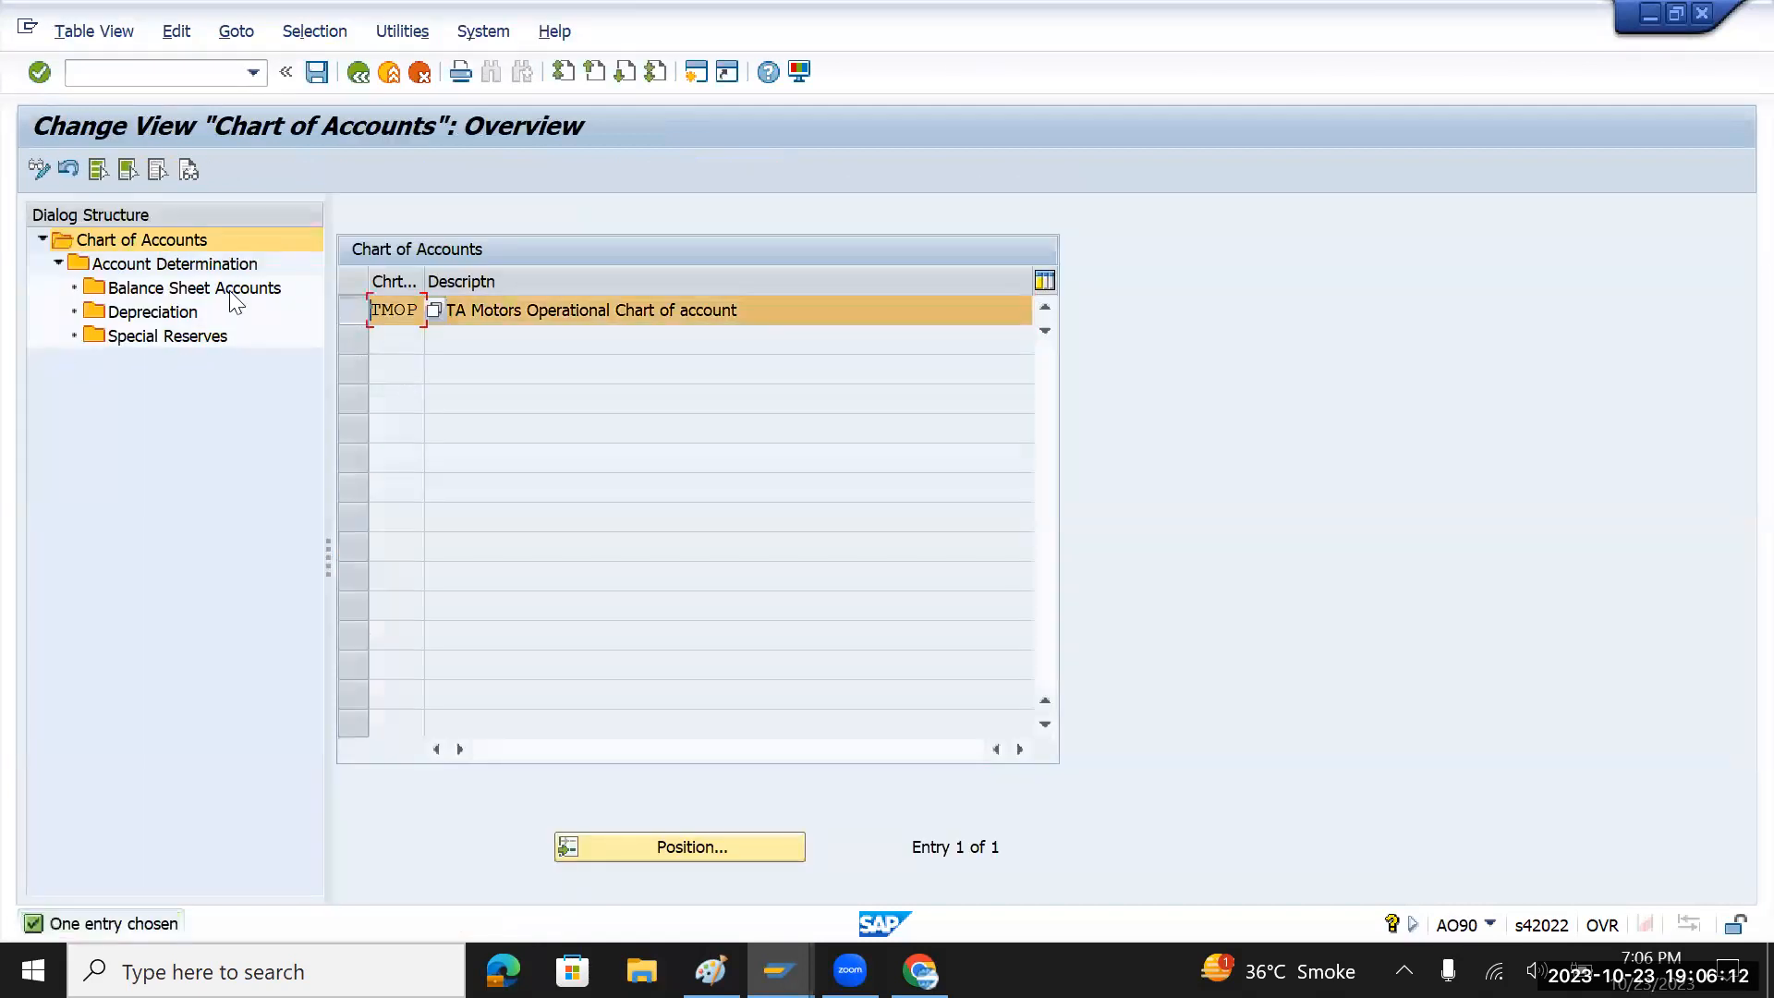
pyautogui.doubleClick(182, 291)
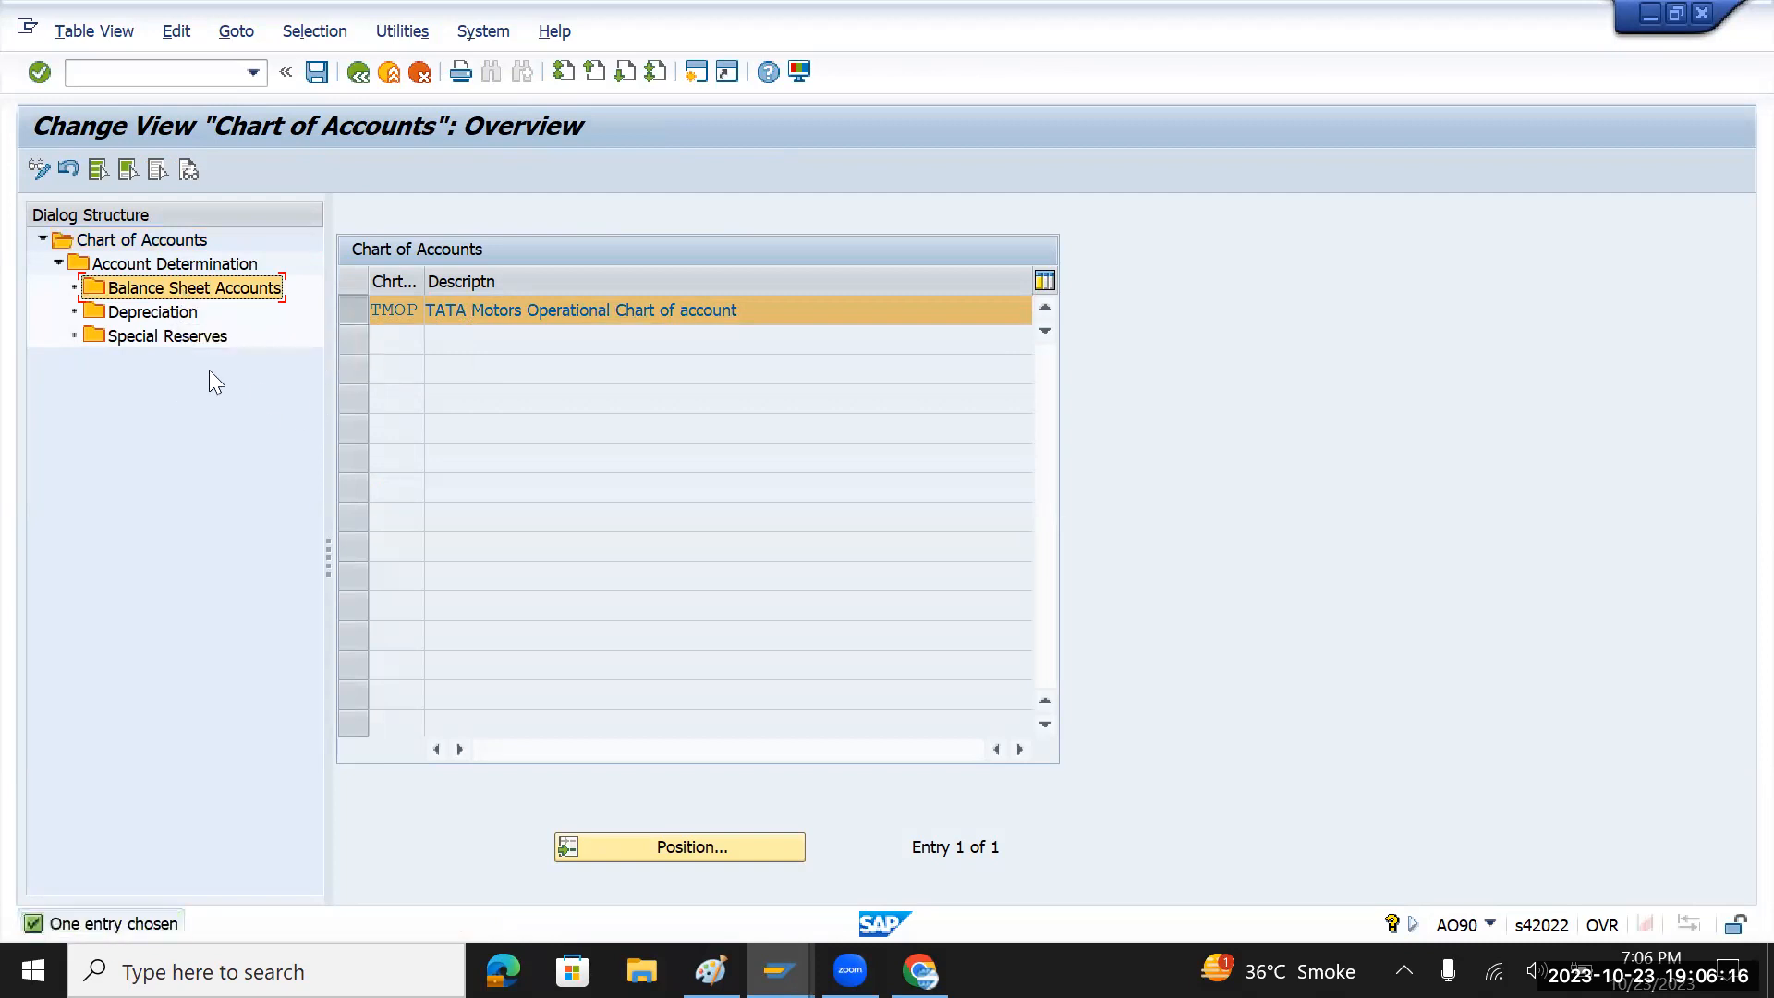
pyautogui.doubleClick(173, 266)
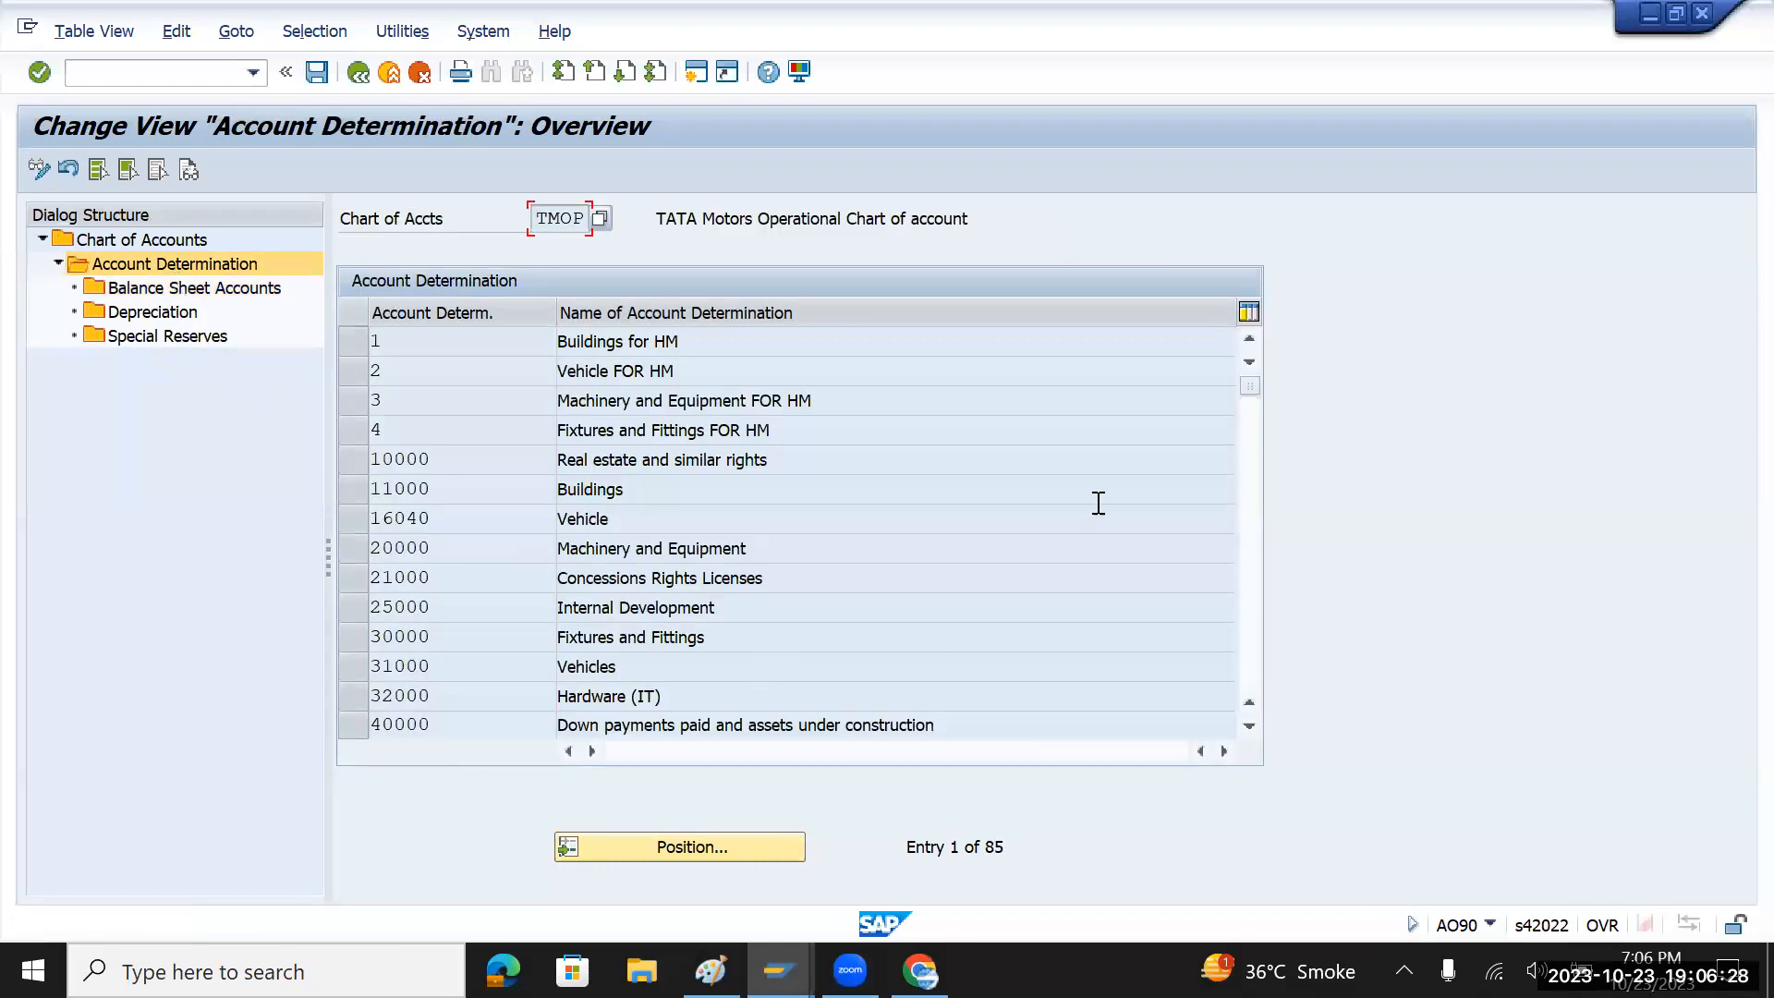
pyautogui.moveTo(1249, 385); pyautogui.dragTo(1238, 617)
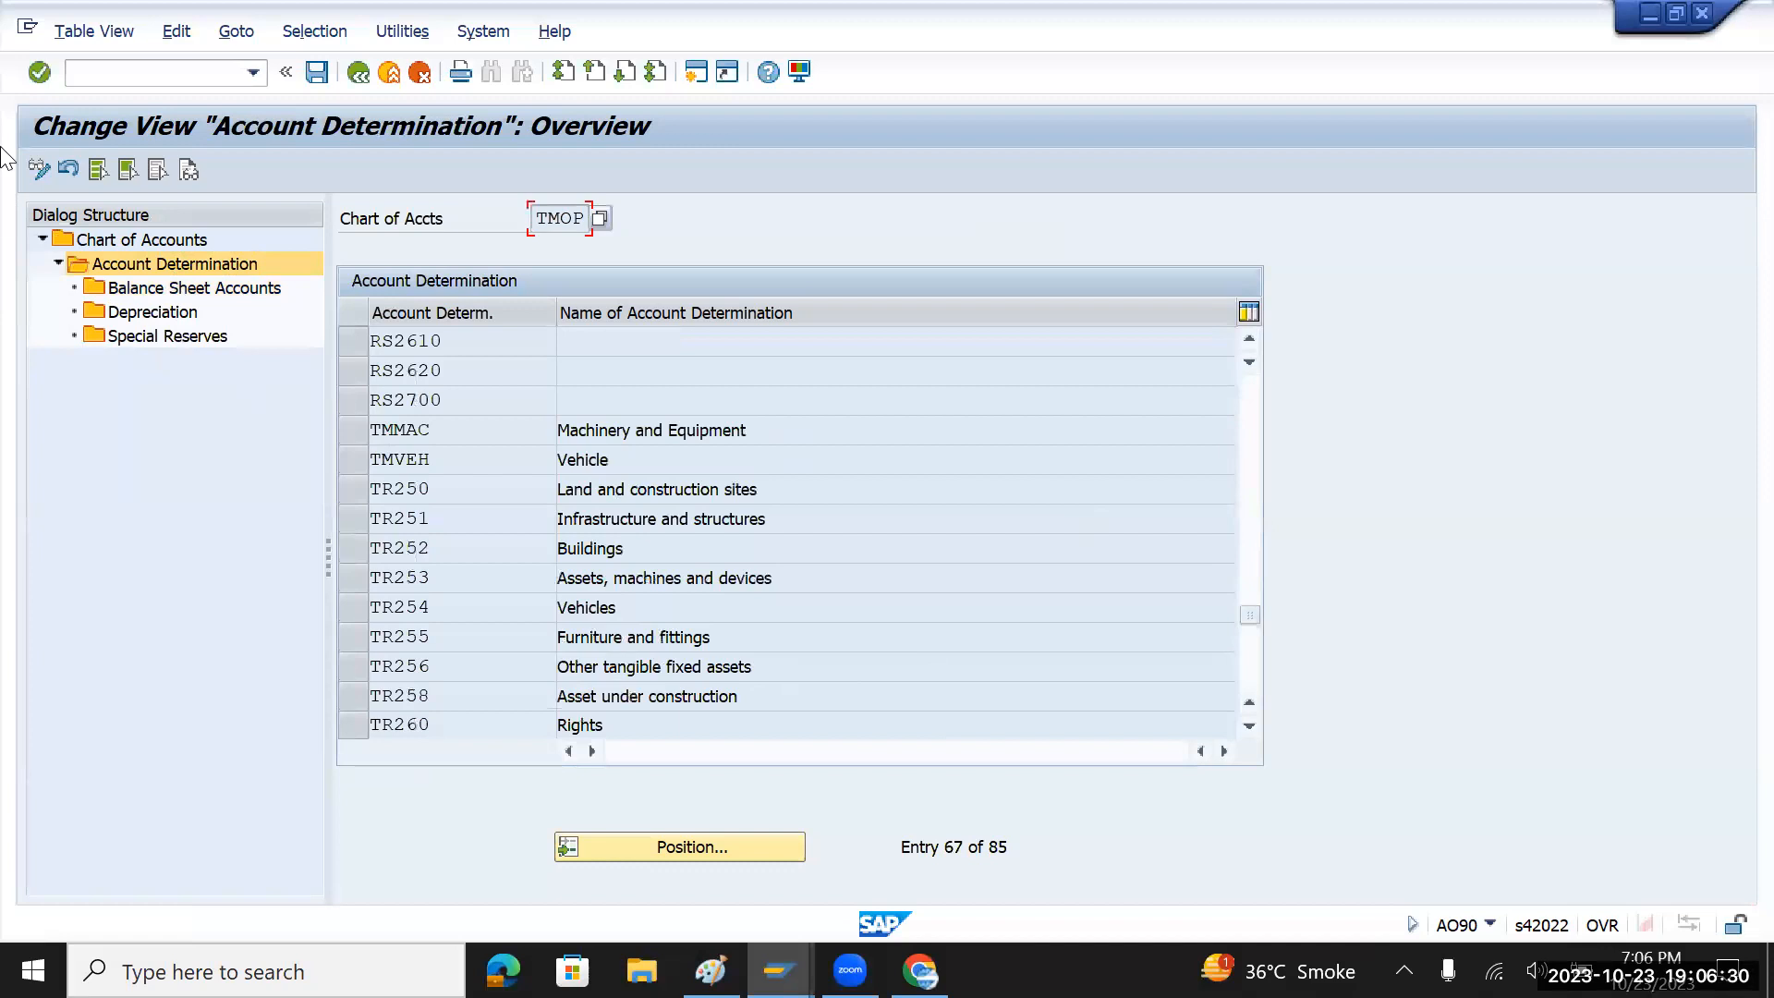
# - Display the posted acquisition document in FB03 and open its Asset Accounting view to check the line items
pyautogui.click(107, 72)
pyautogui.write('/nfb03')
pyautogui.press('Return')
pyautogui.press('Return')
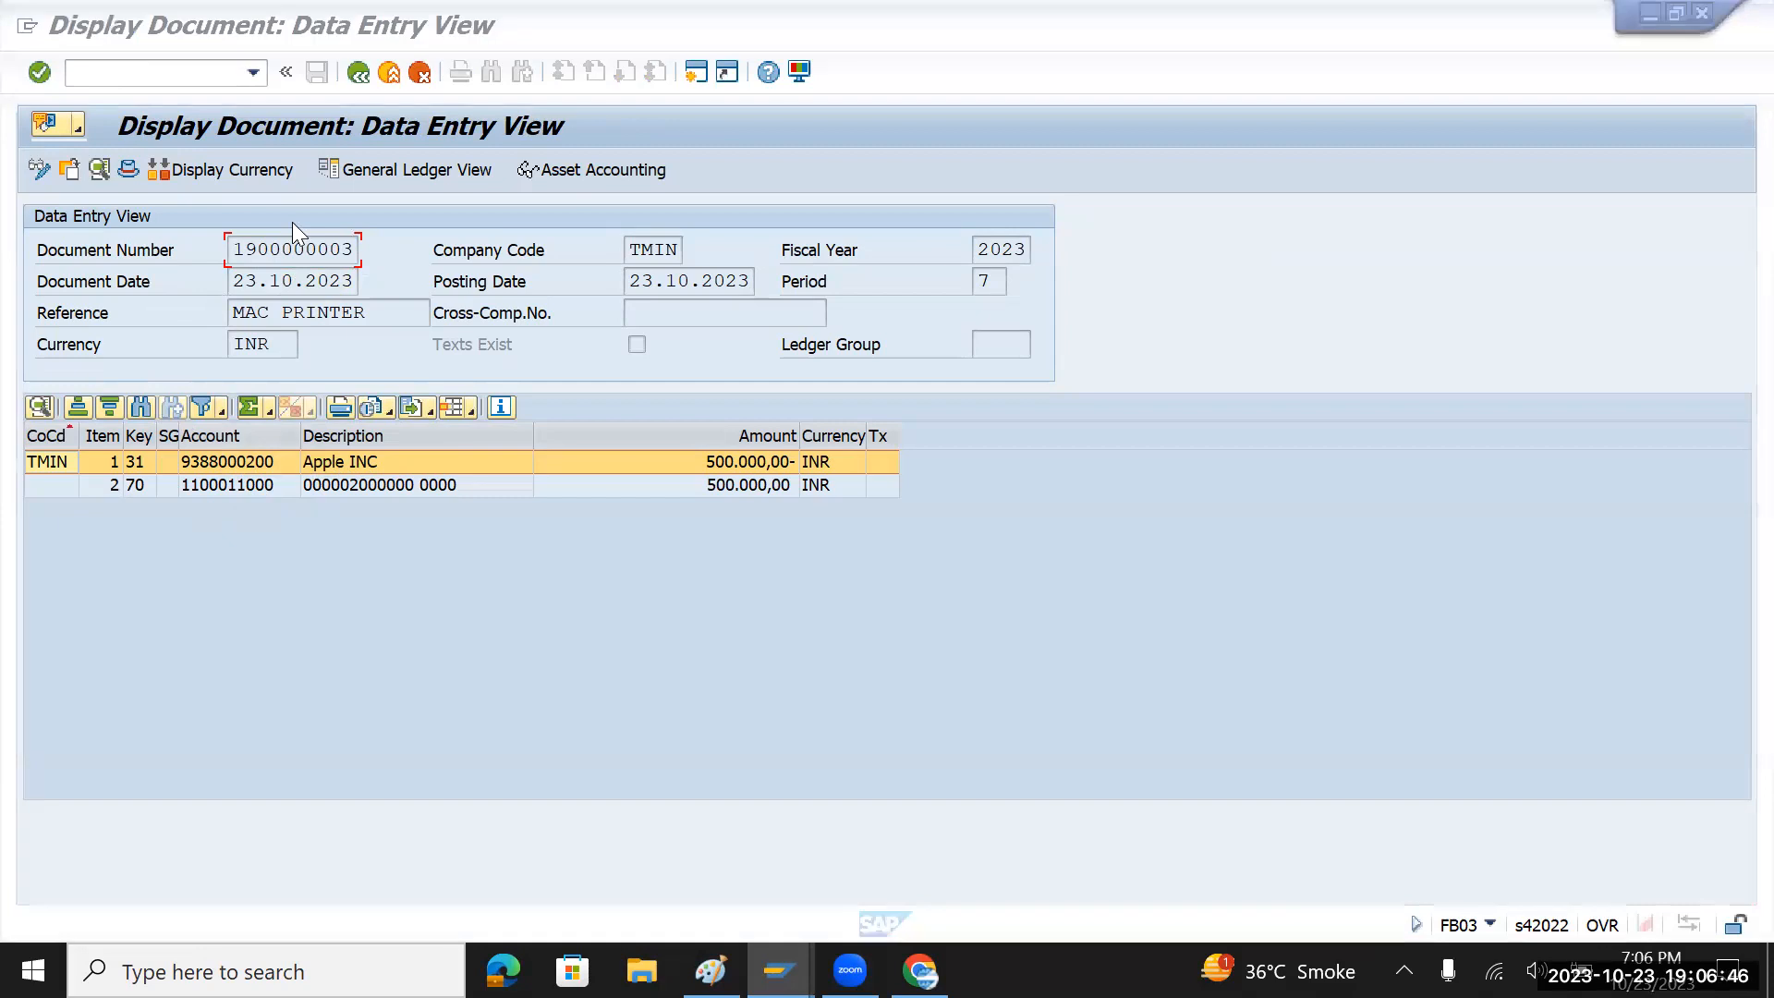
pyautogui.click(567, 168)
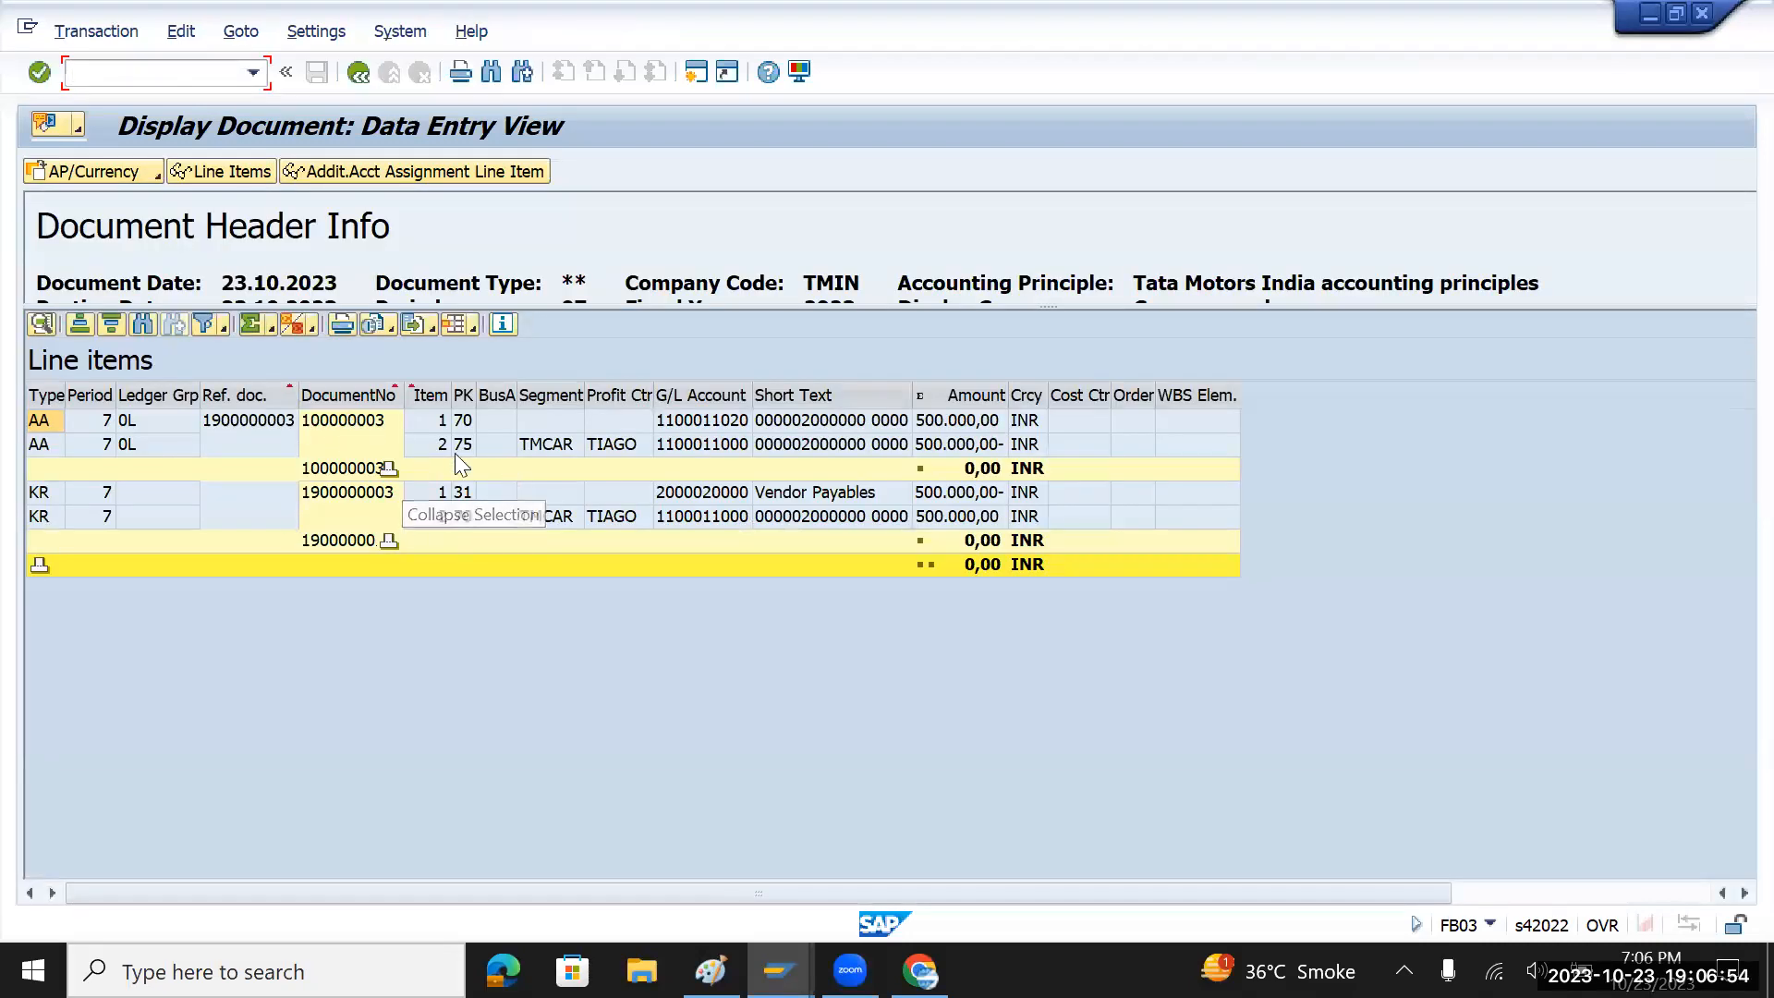
# - Open asset 2000000 of company code TMIN in the Asset Explorer (AW01N), acknowledging the depreciation calculation message
pyautogui.click(140, 80)
pyautogui.write('/n')
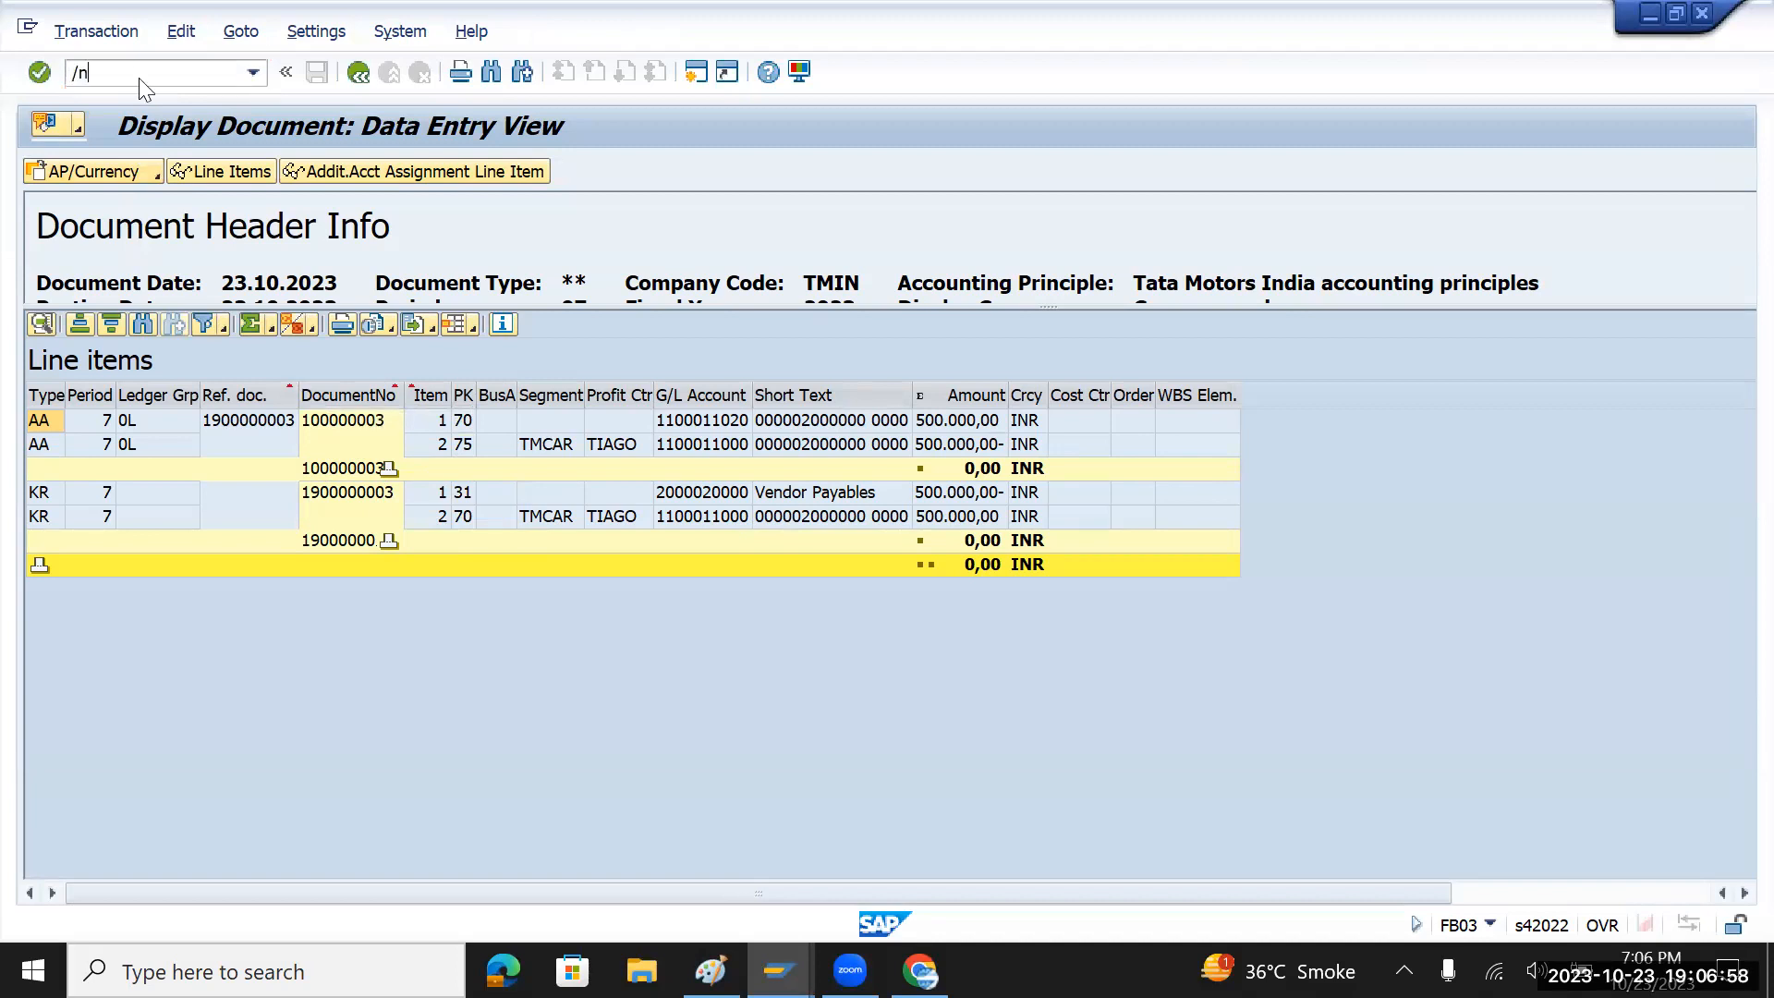
pyautogui.press('Return')
pyautogui.write('aw01n')
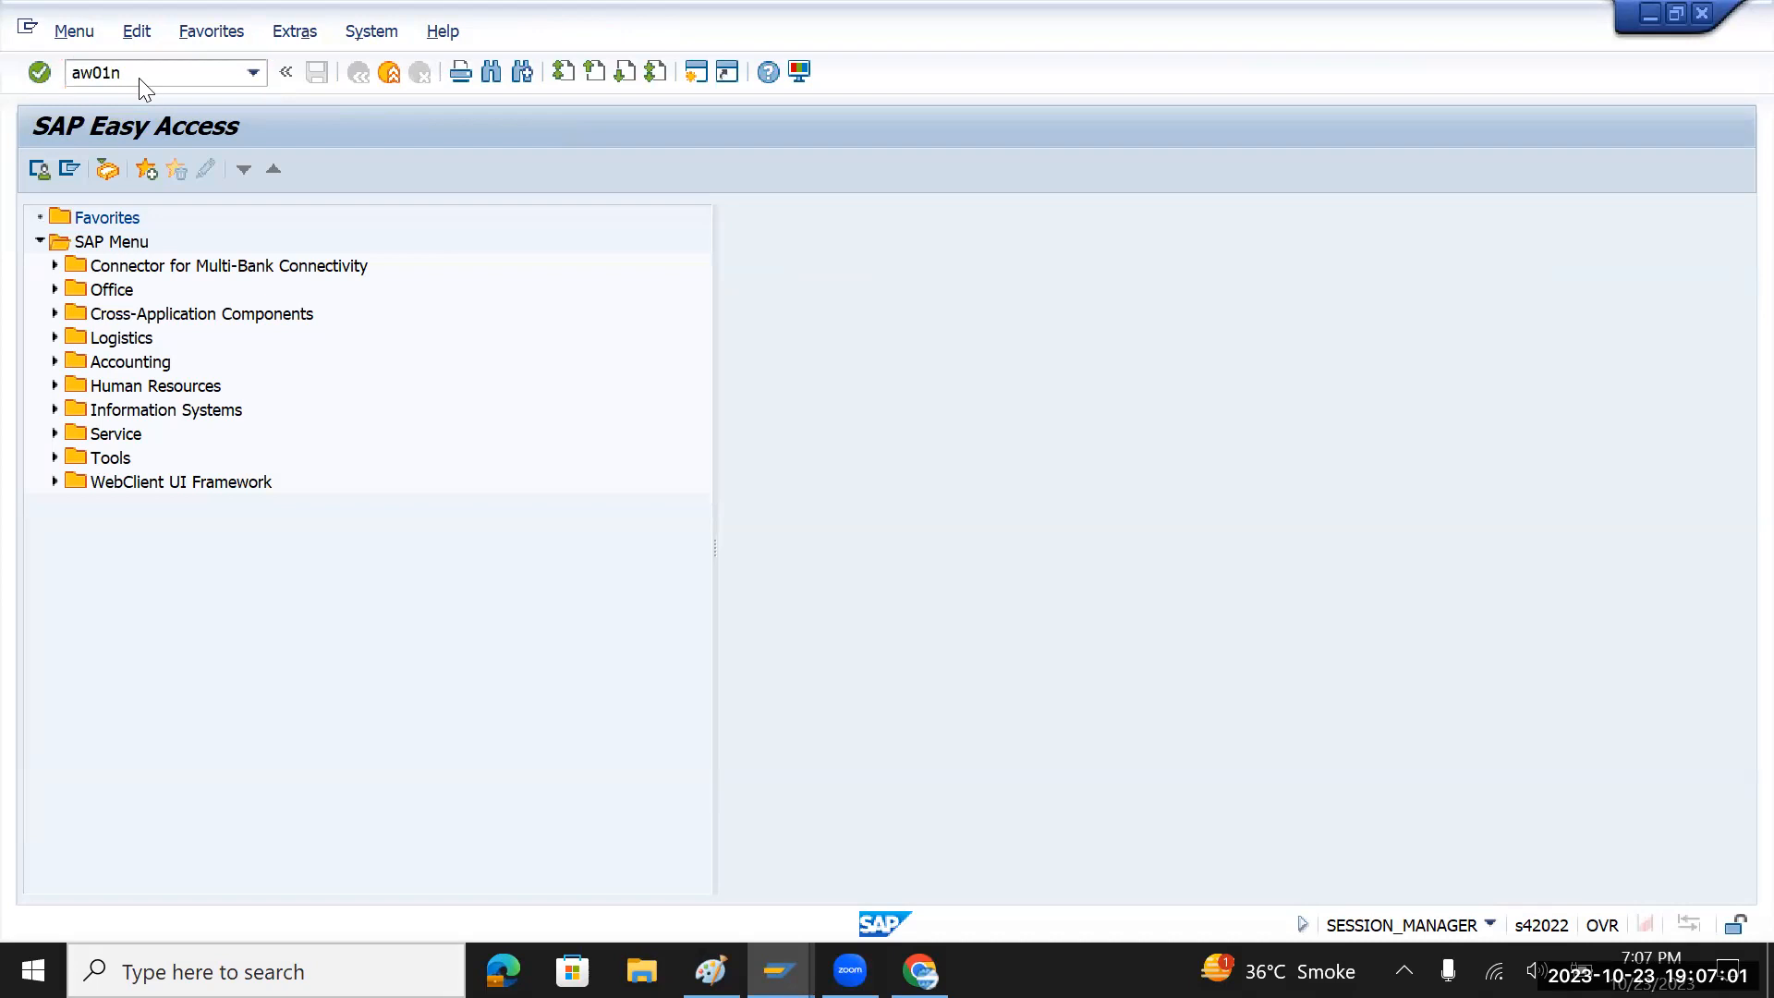
pyautogui.press('Return')
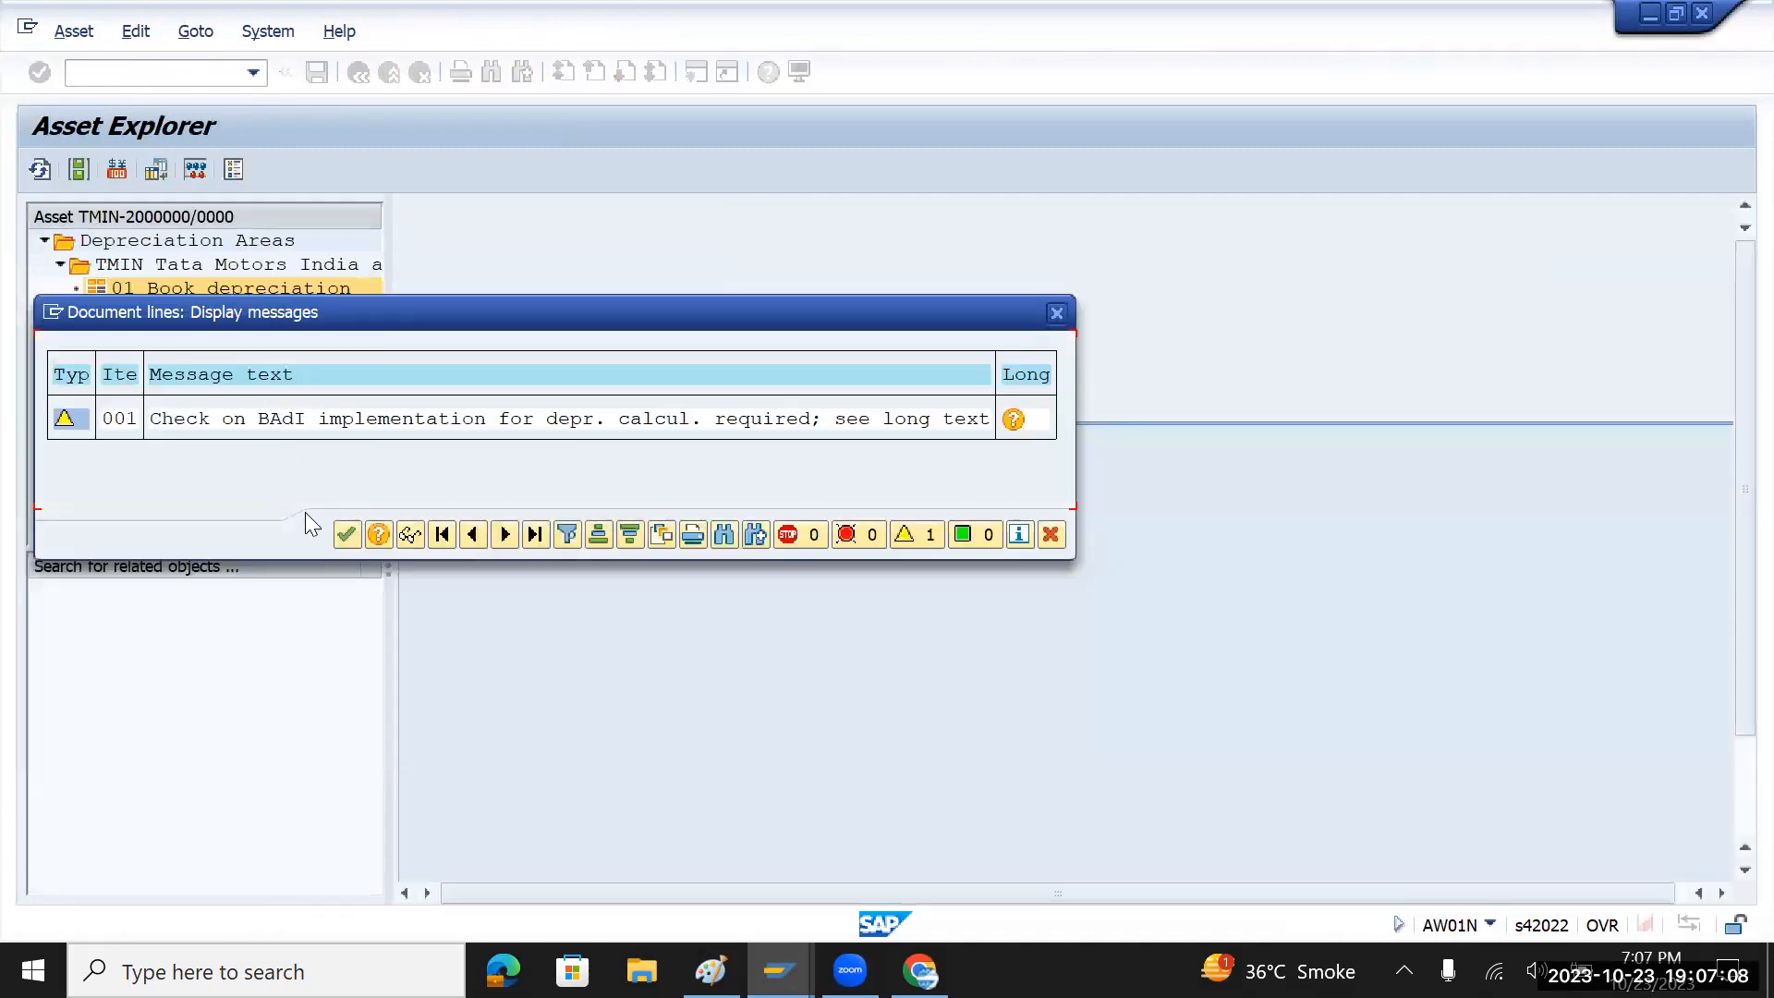
pyautogui.click(347, 535)
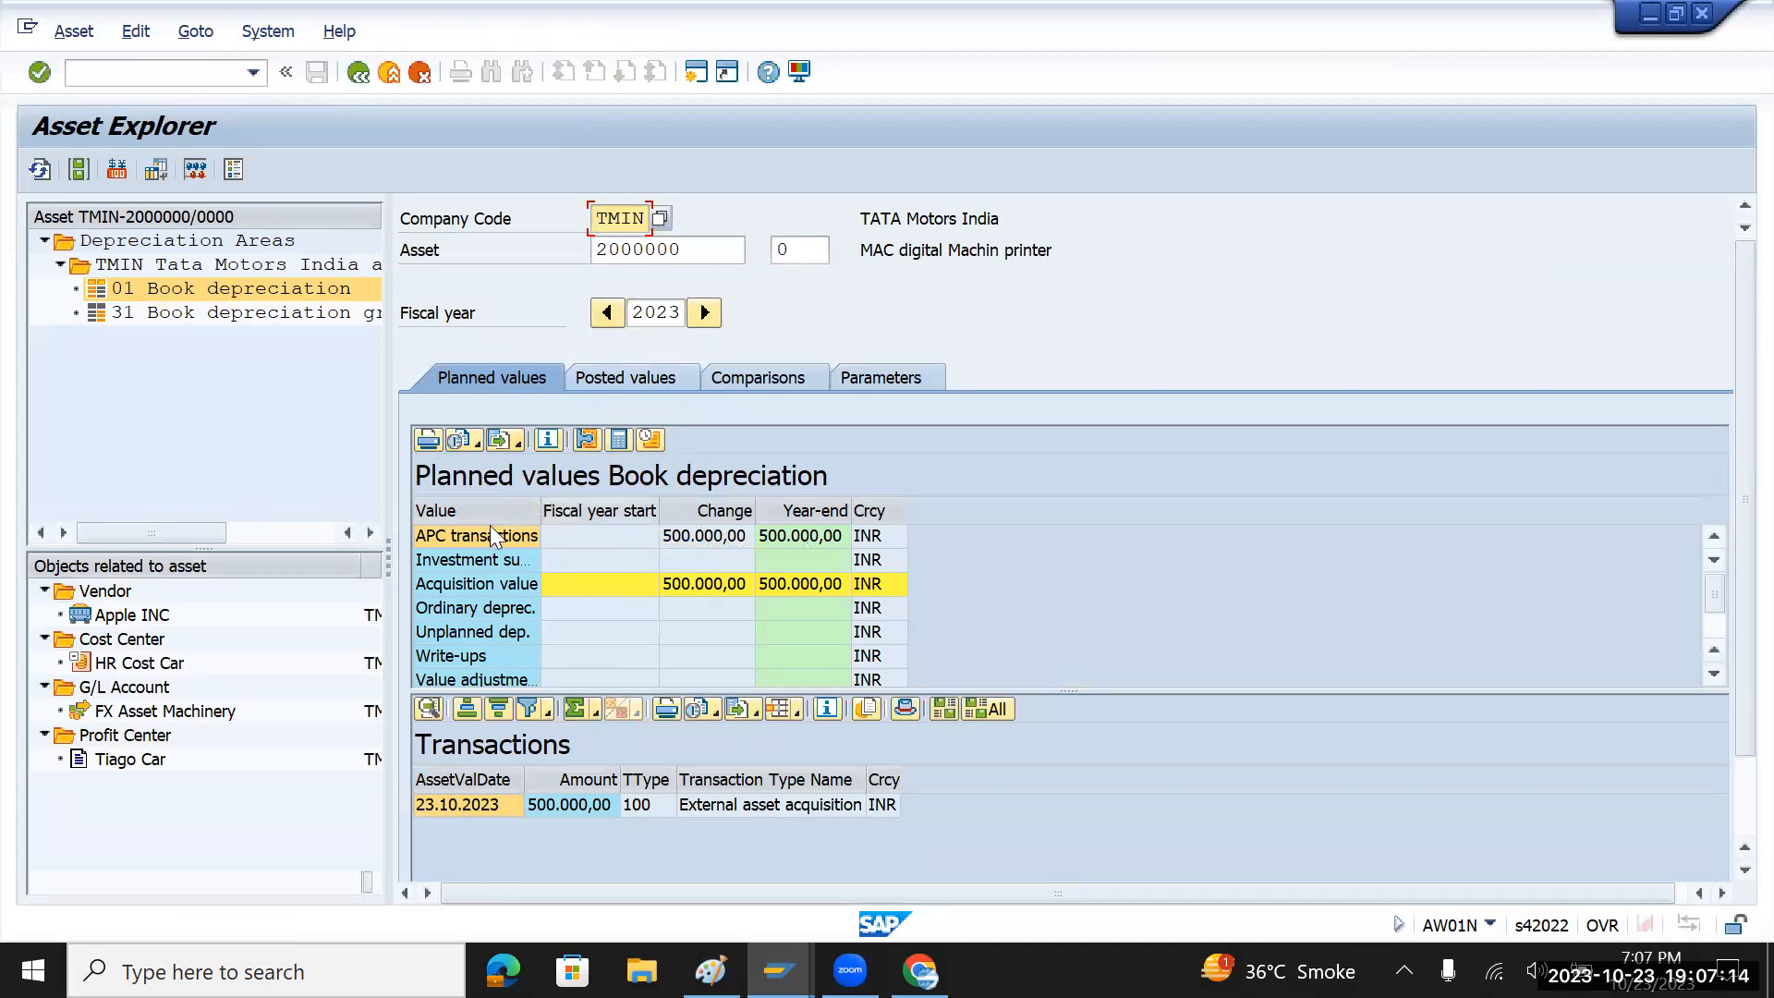
# - Examine the planned, posted and 2023–2033 comparison values of depreciation area 01 for asset 2000000
pyautogui.click(204, 320)
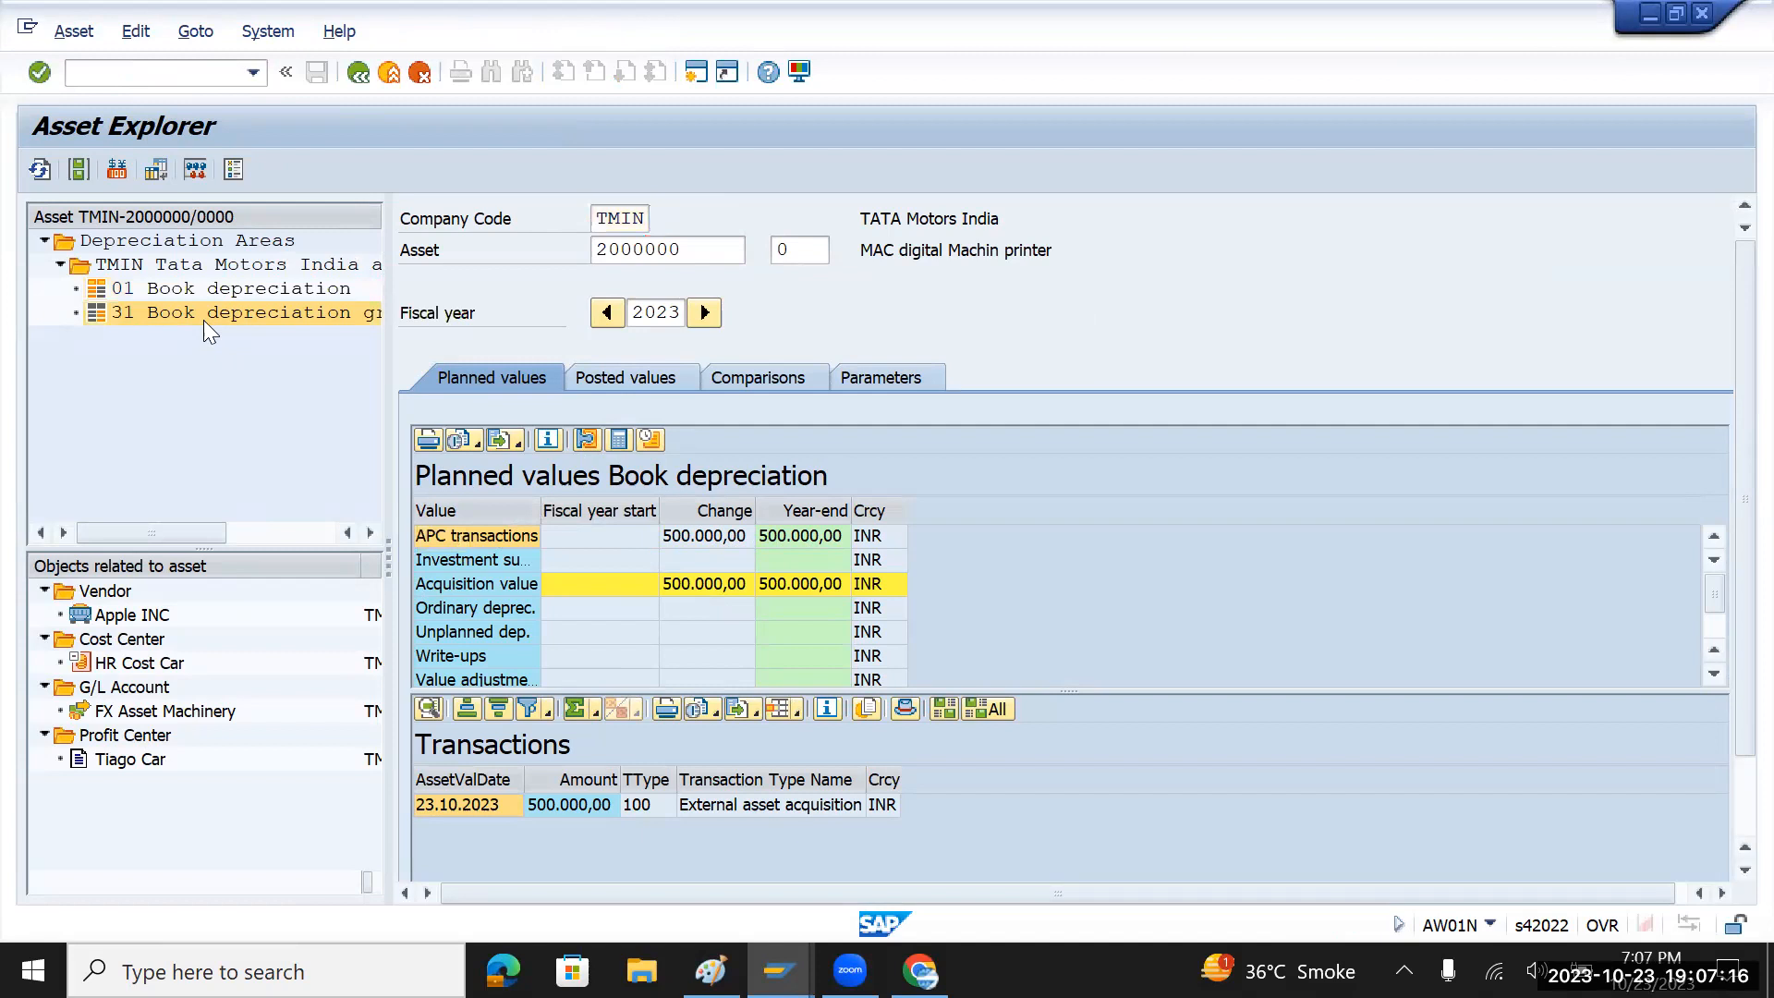
pyautogui.click(214, 290)
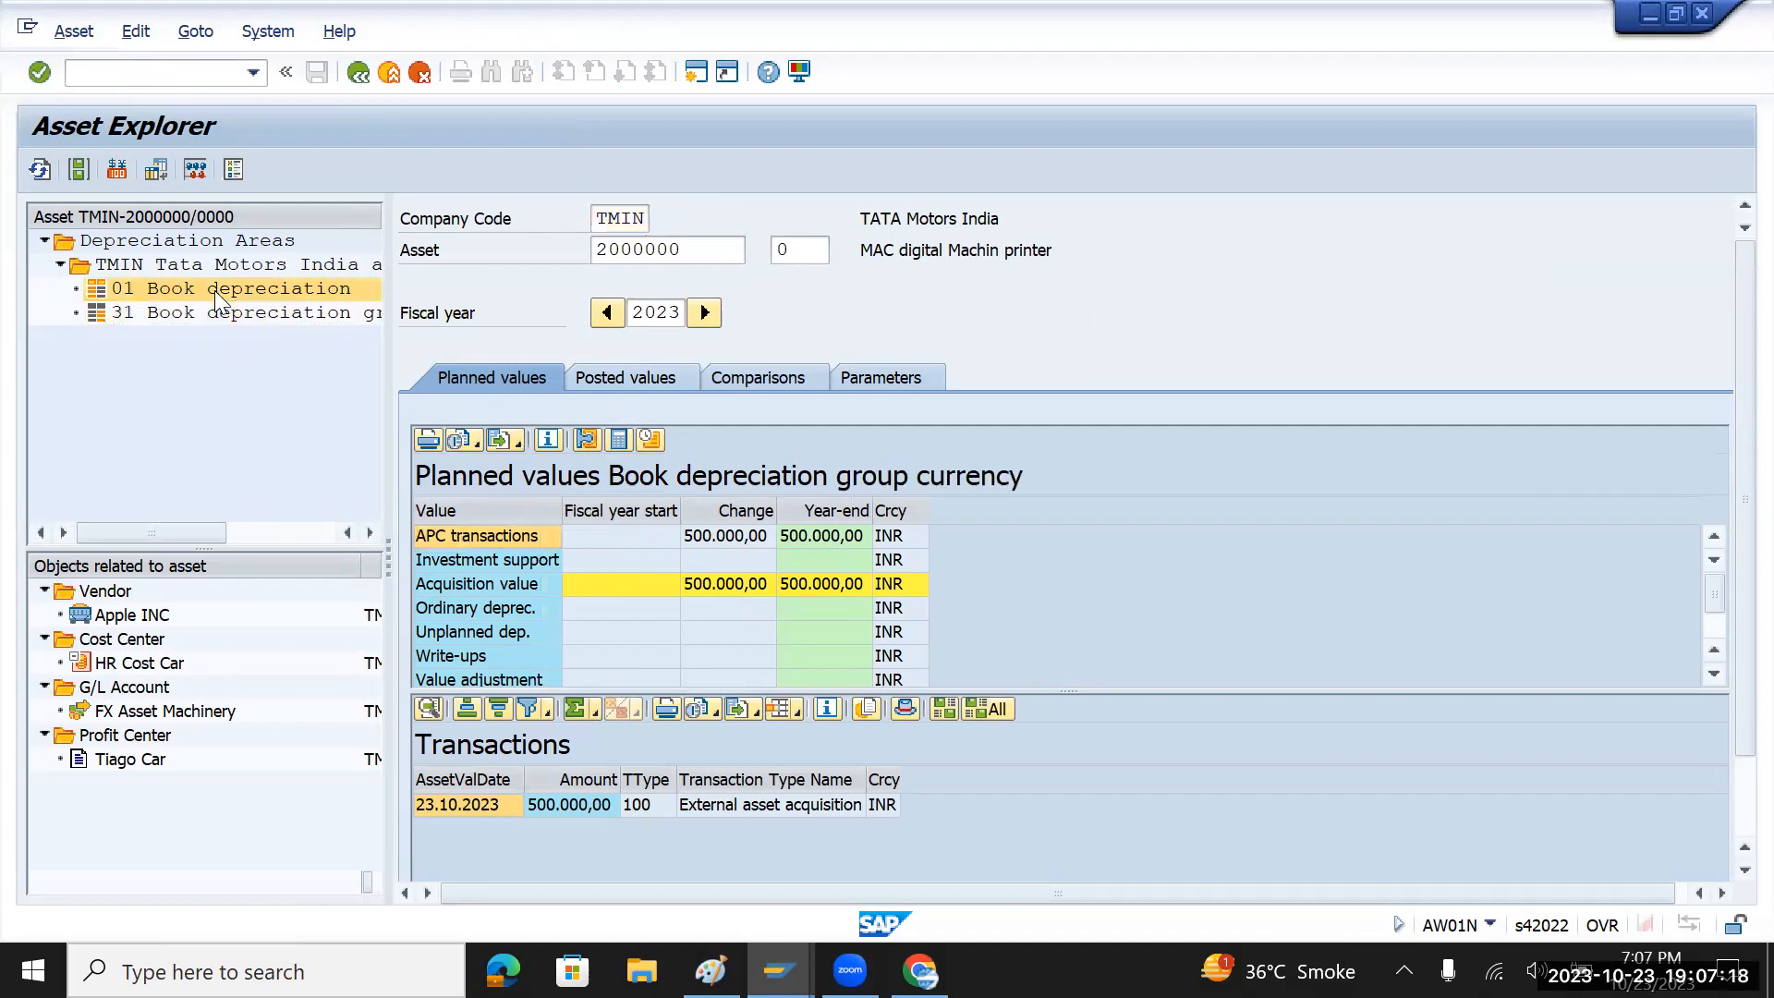
pyautogui.click(664, 377)
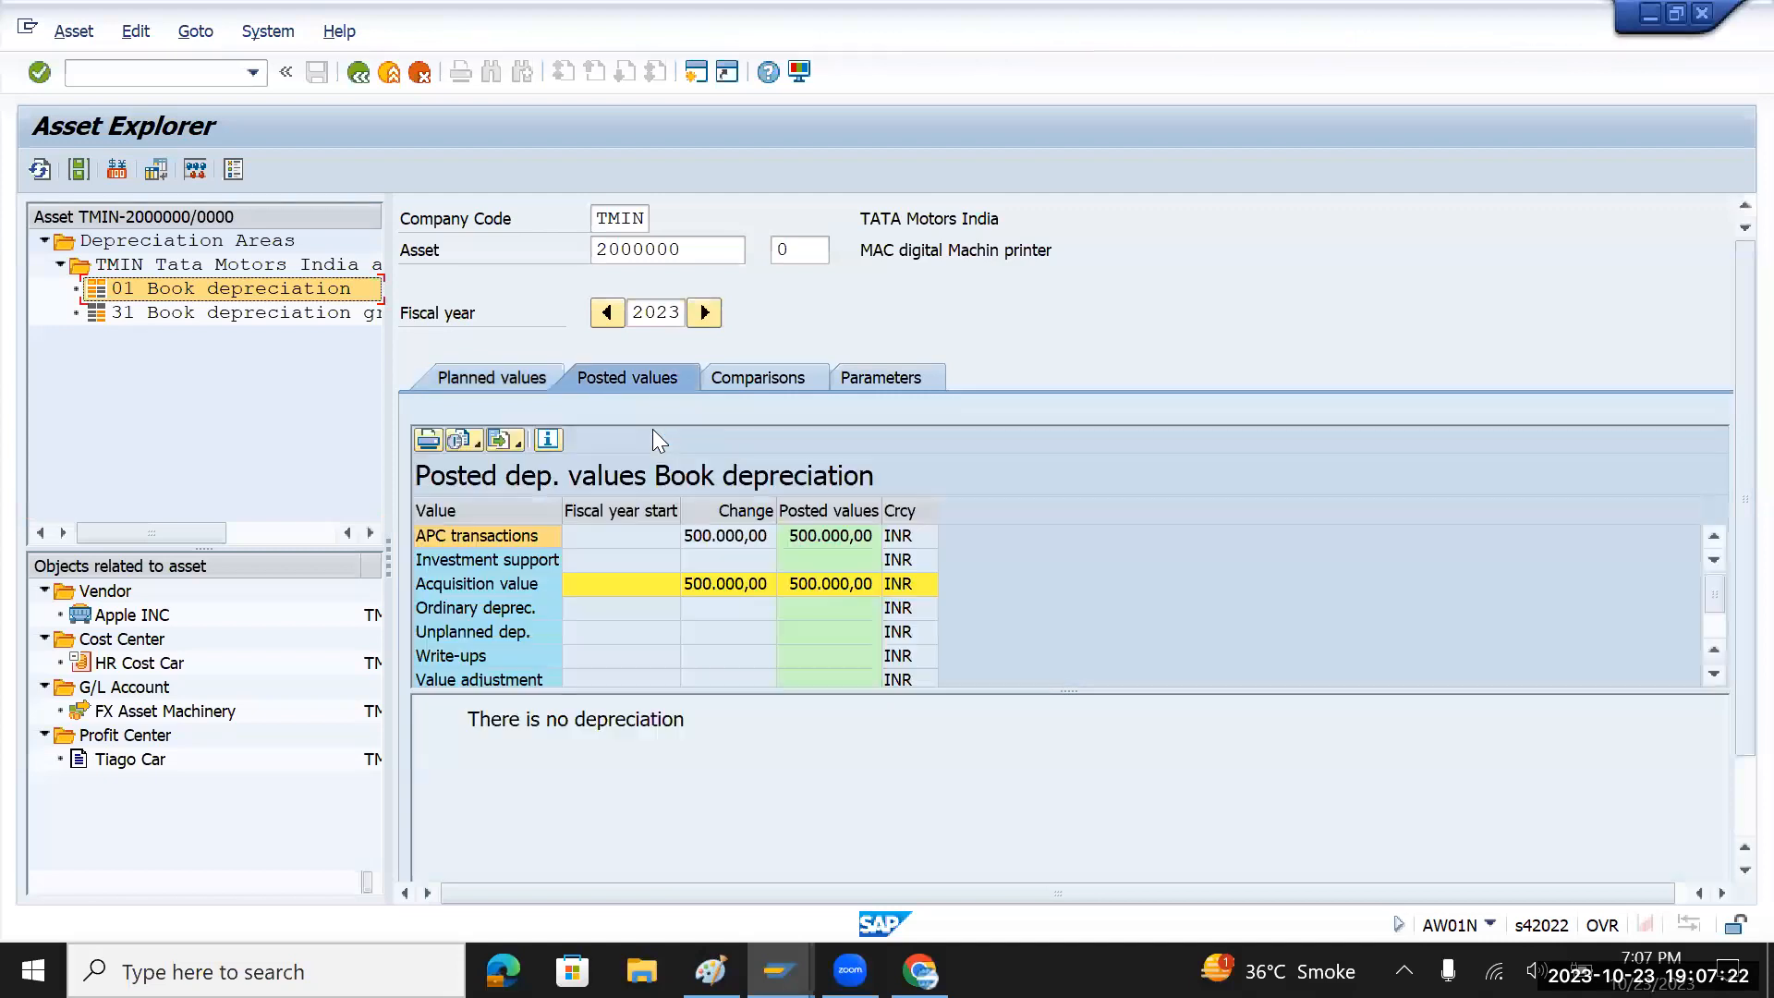
pyautogui.click(763, 383)
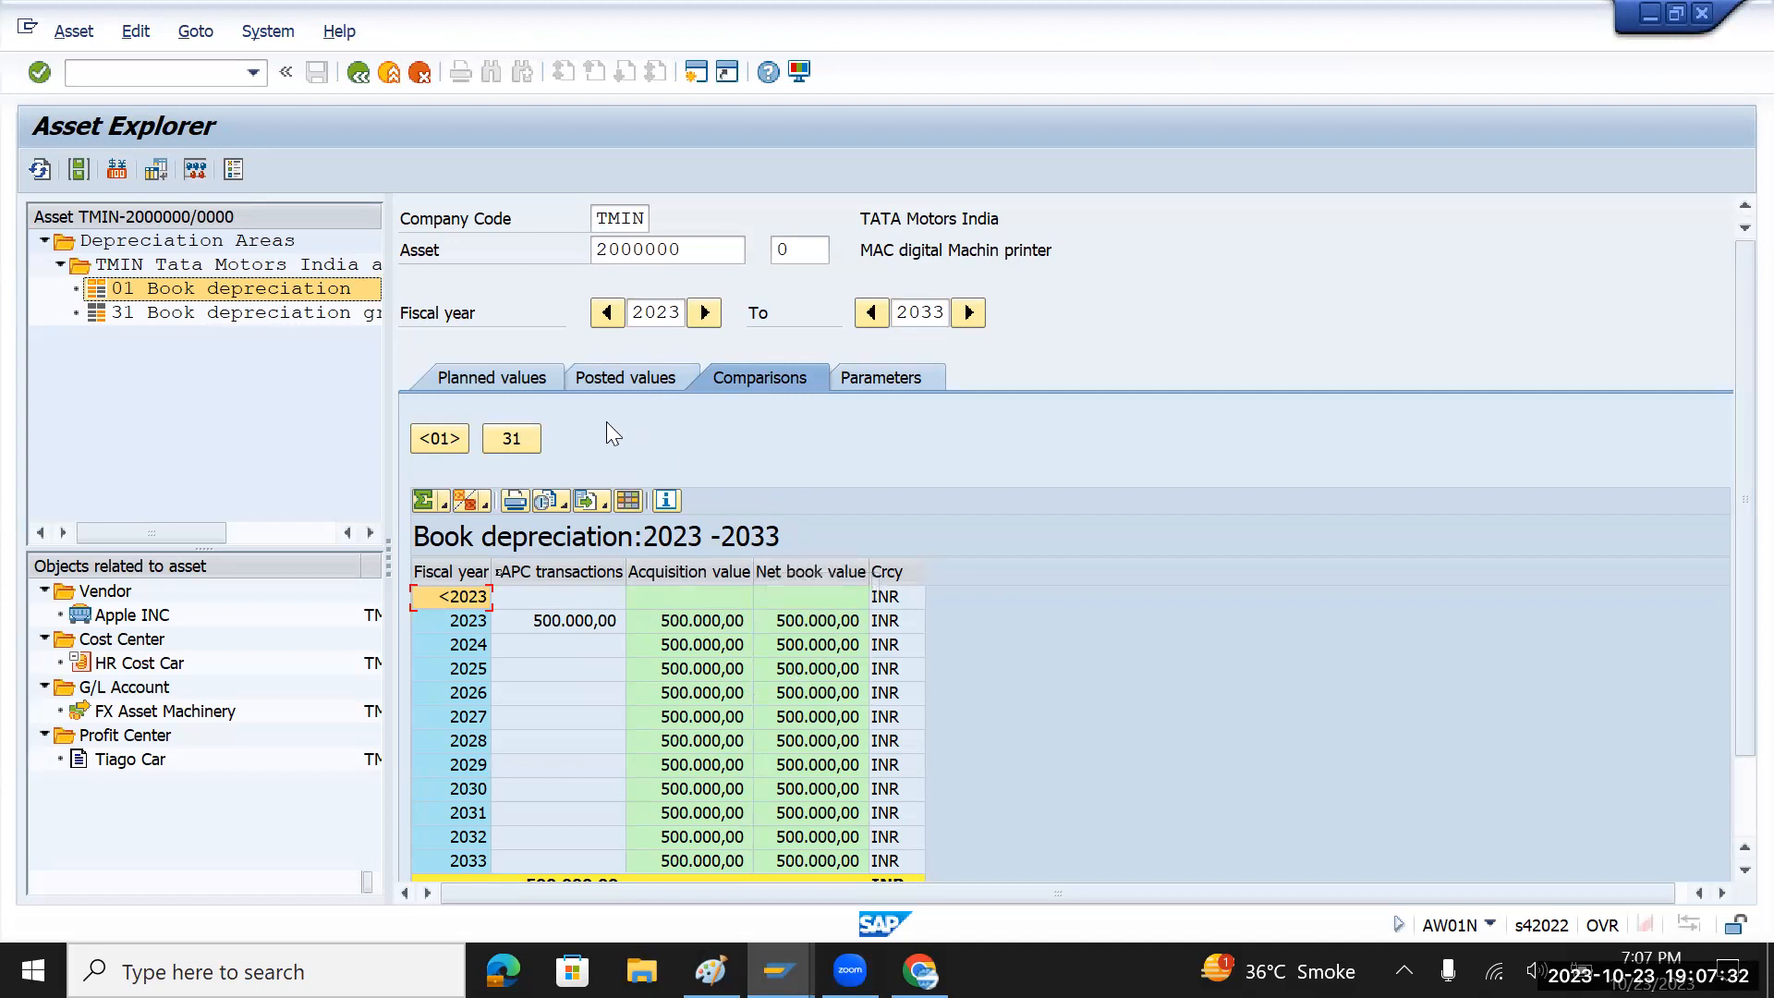
pyautogui.click(490, 376)
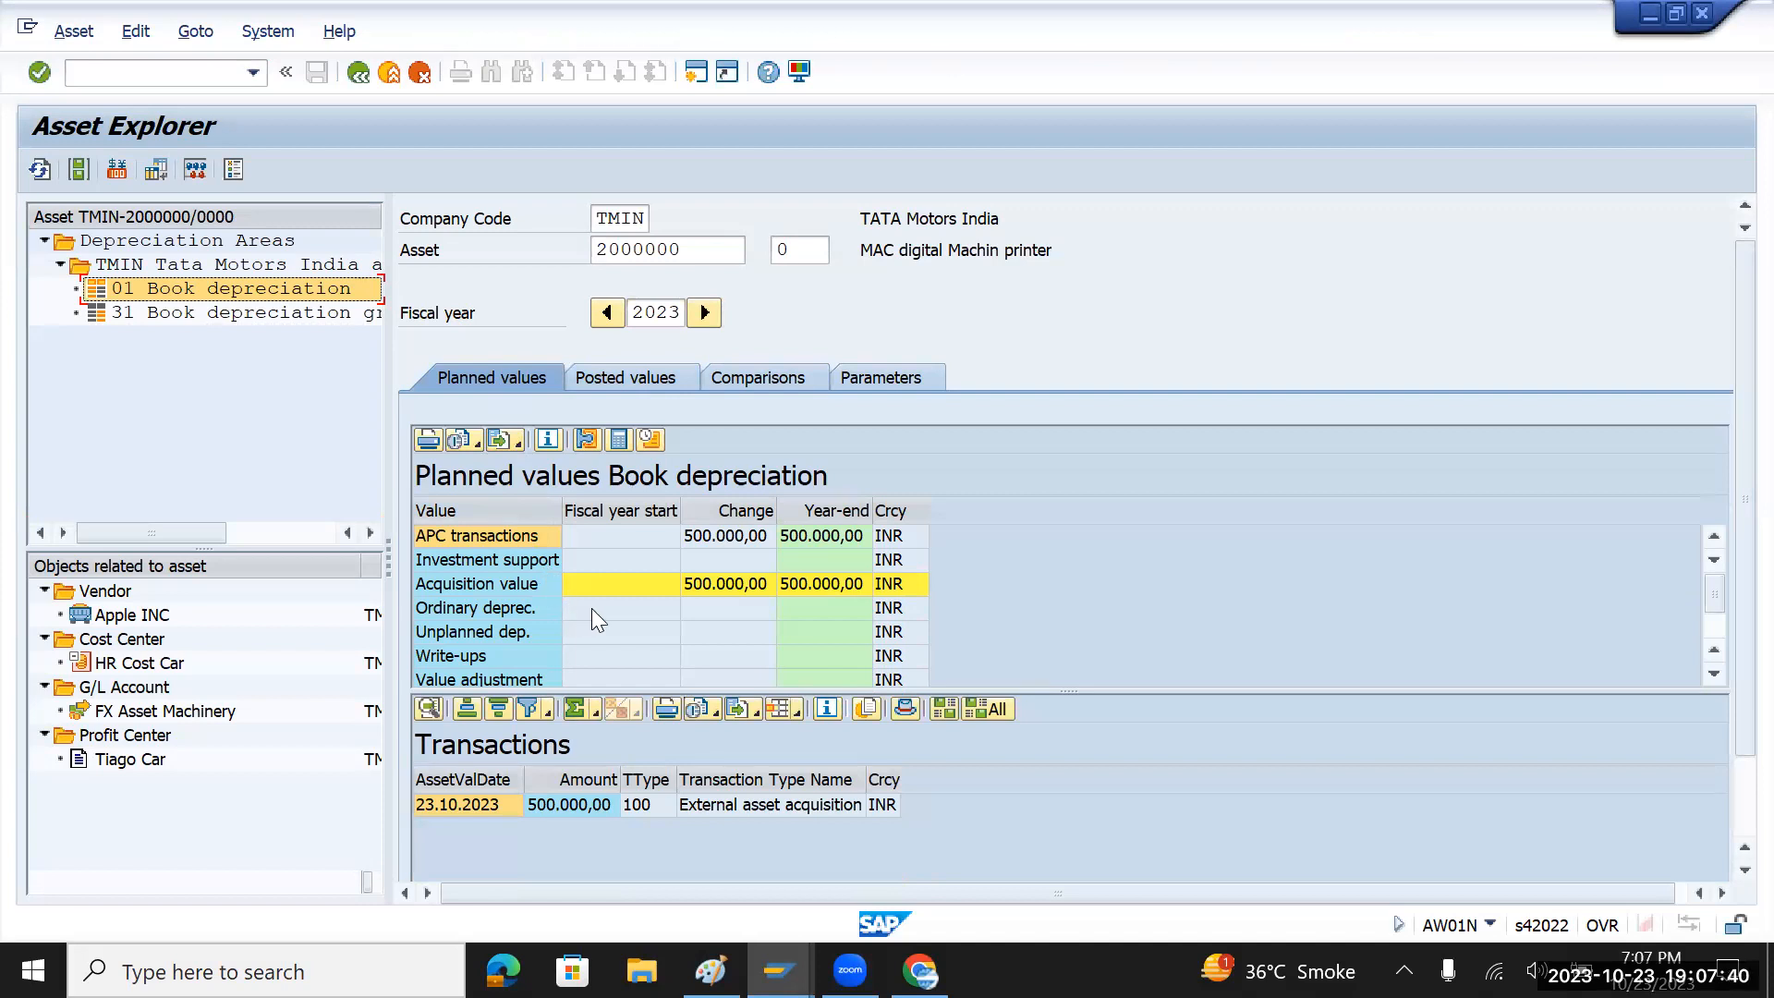
pyautogui.click(638, 375)
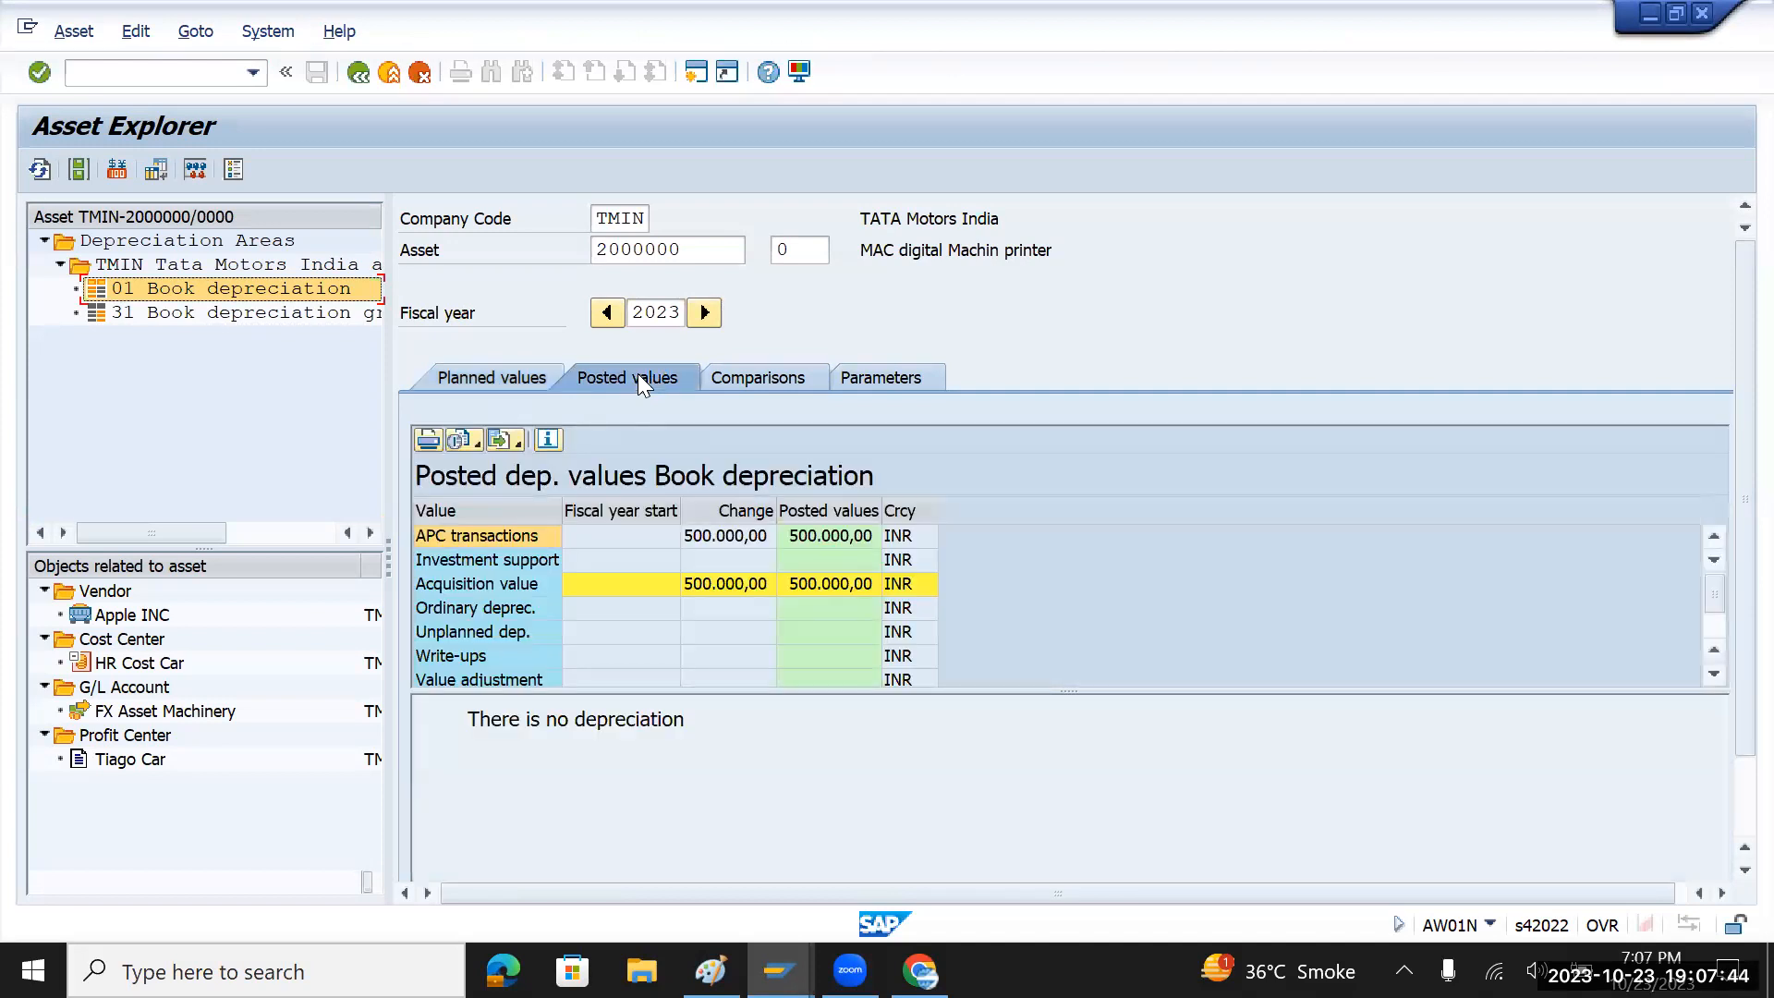
pyautogui.click(797, 376)
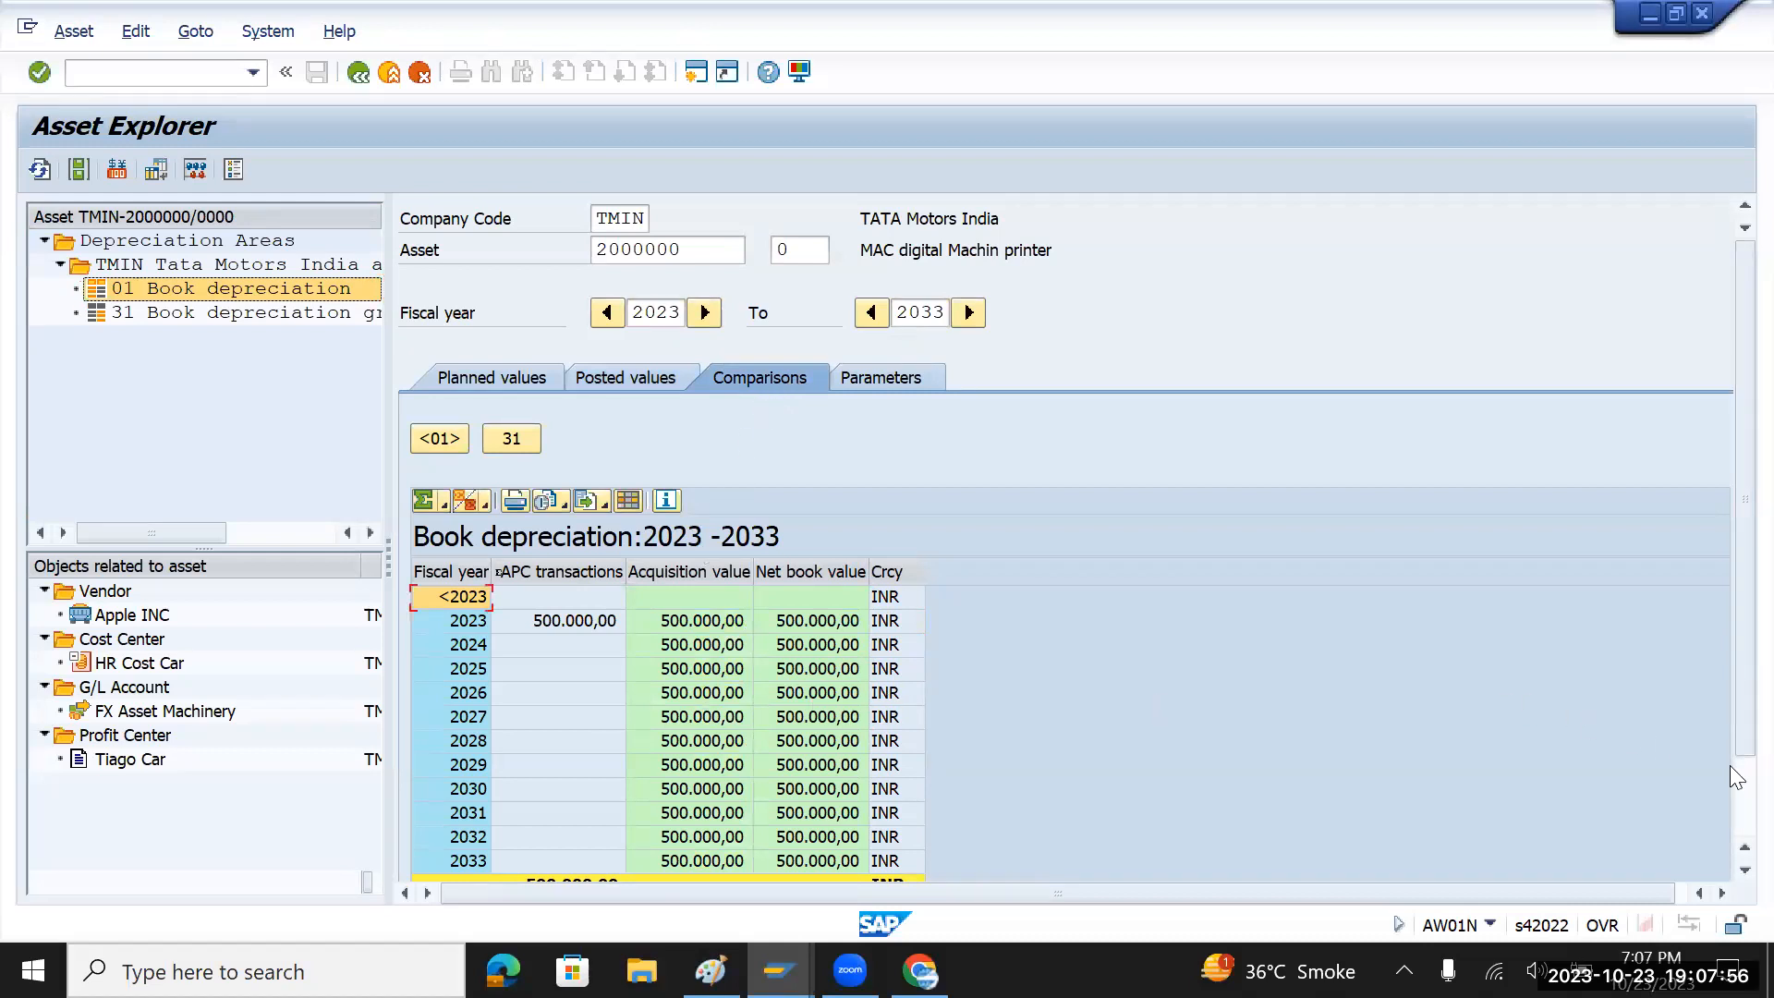
pyautogui.scroll(-2, 1737, 790)
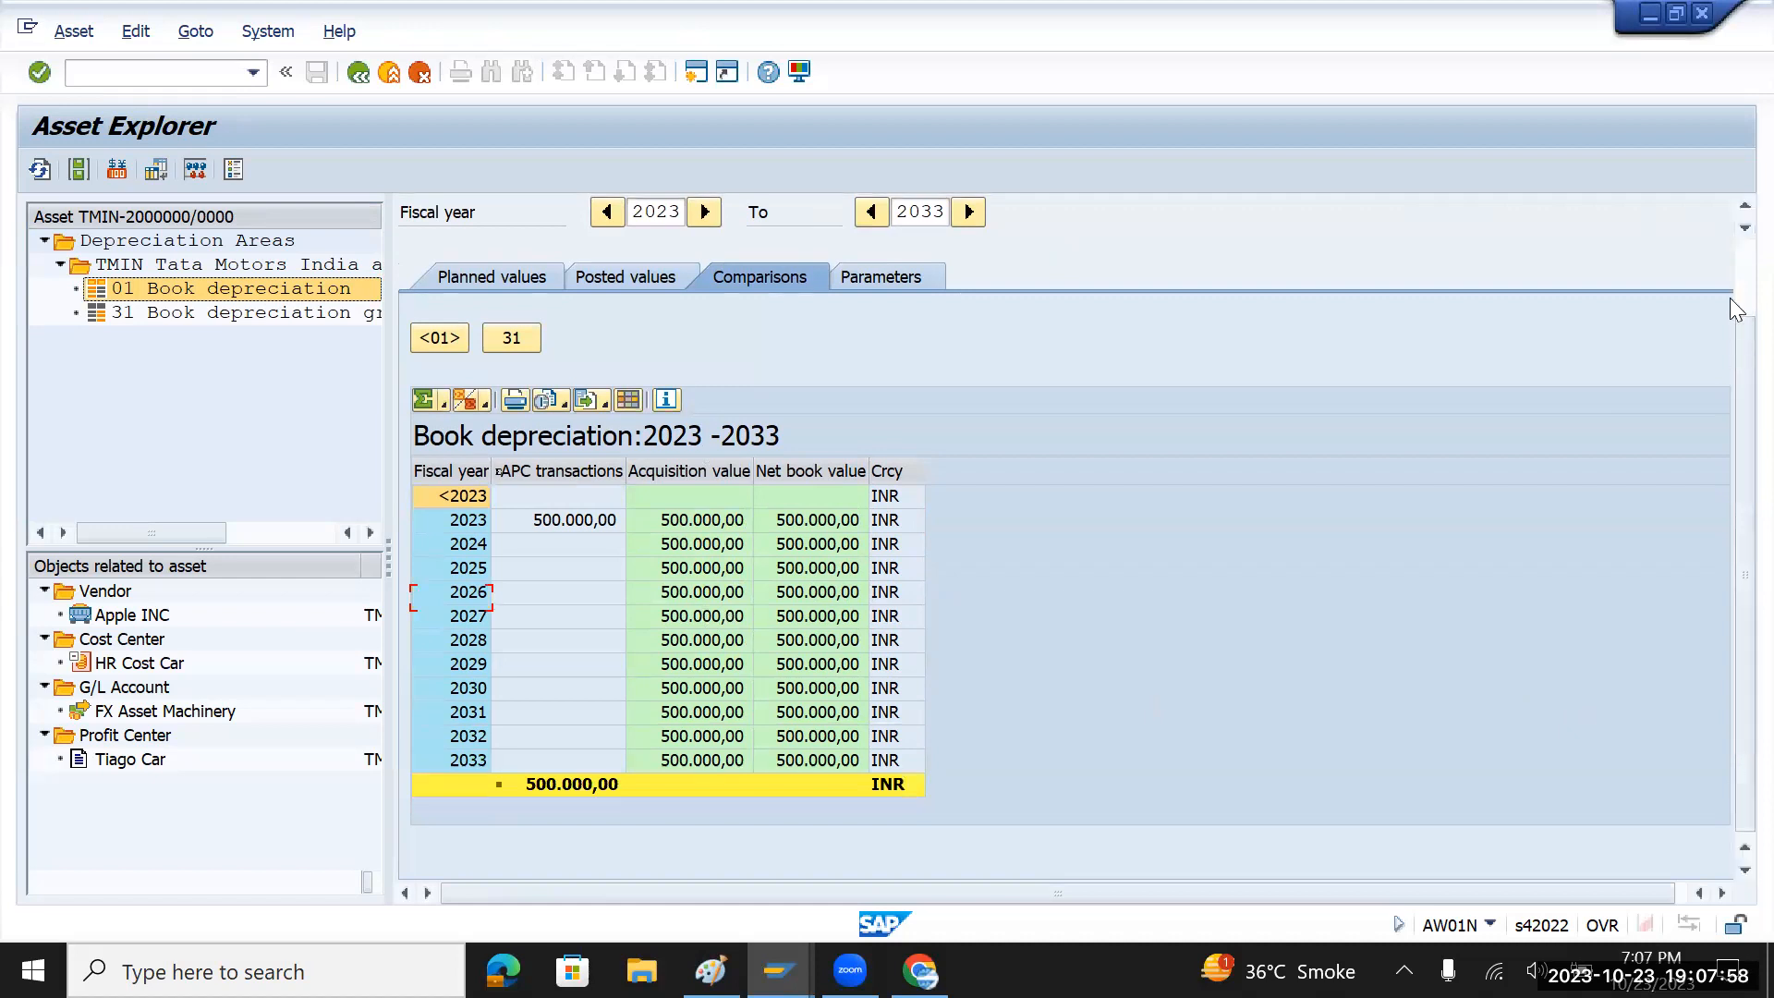
pyautogui.scroll(2, 1737, 268)
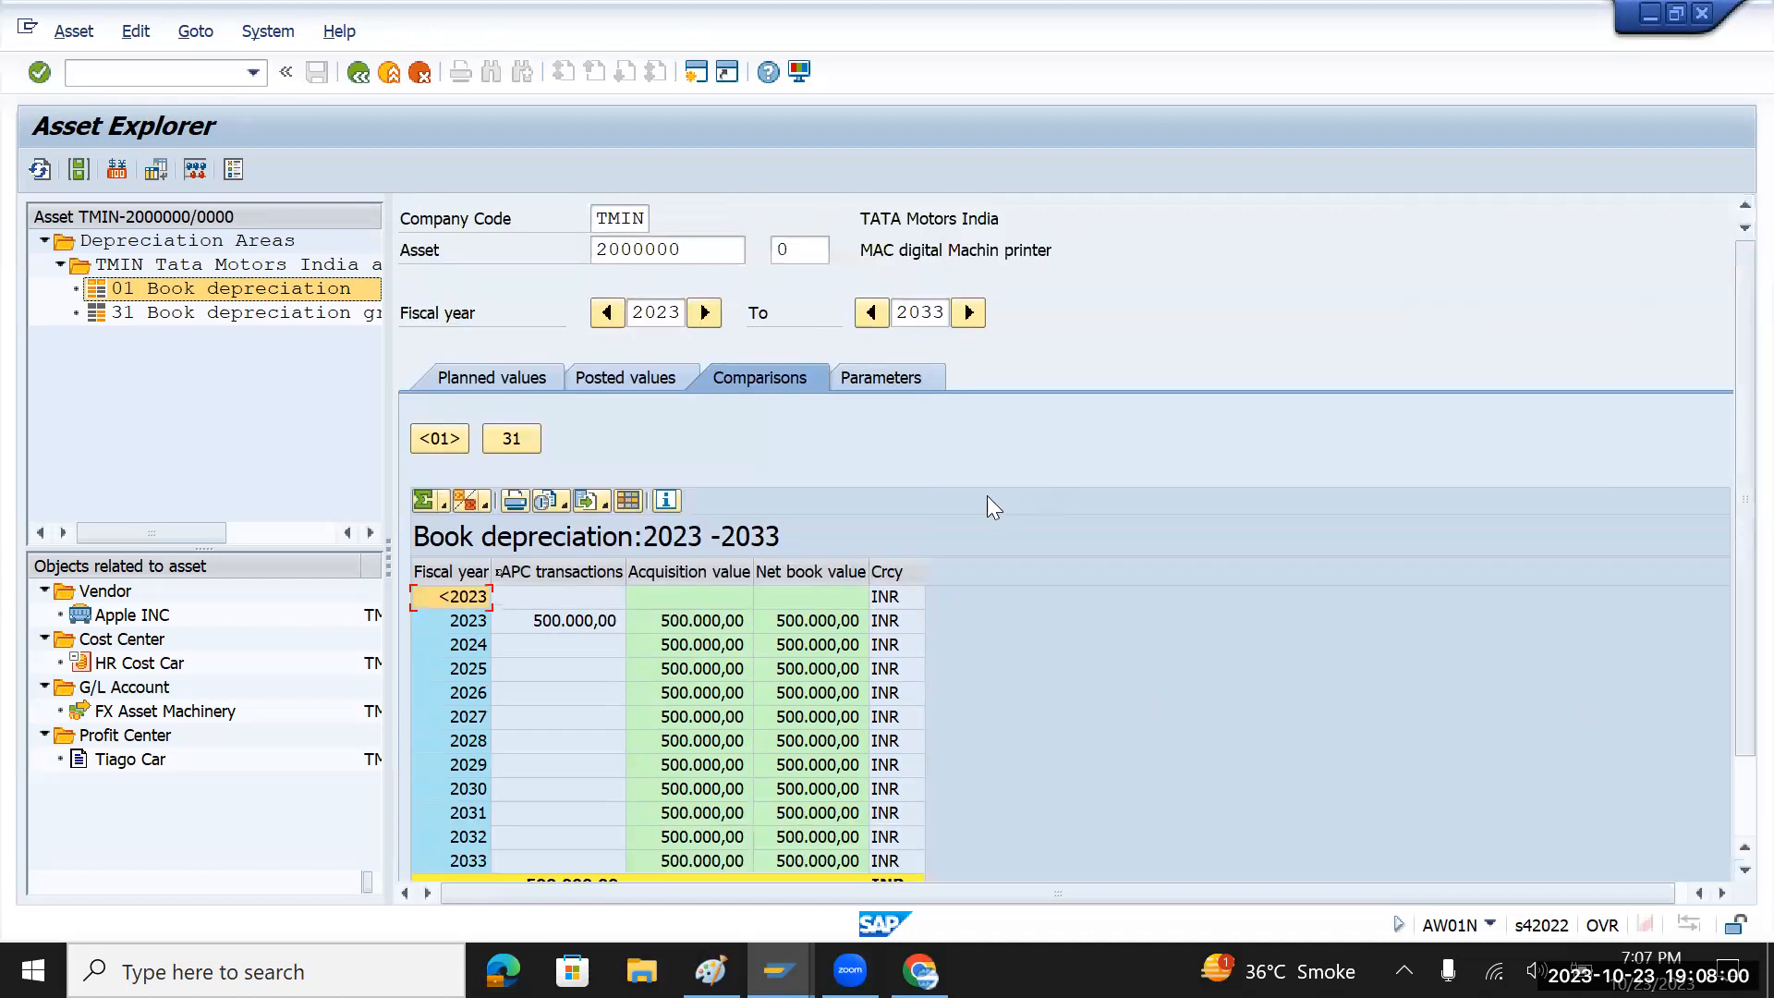
# - Check area 01's depreciation parameters, and recheck ordinary depreciation, acquisition value and APC transactions in its planned values
pyautogui.click(883, 377)
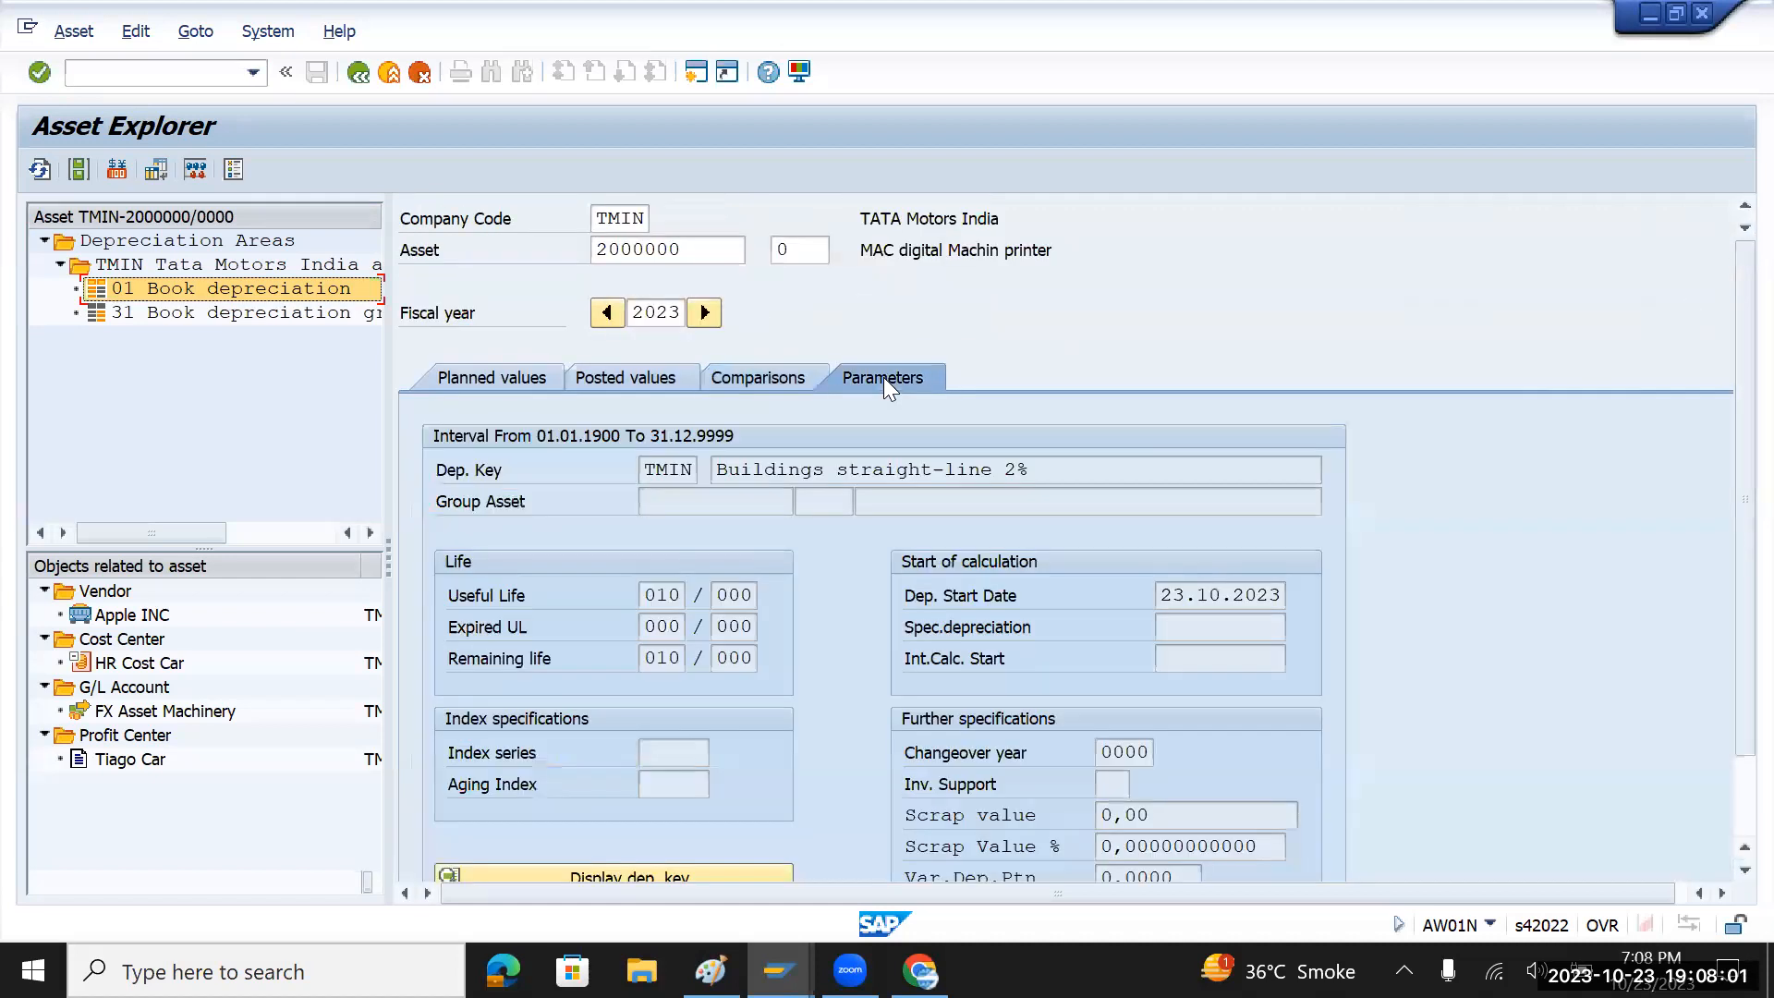
pyautogui.click(723, 379)
pyautogui.click(639, 377)
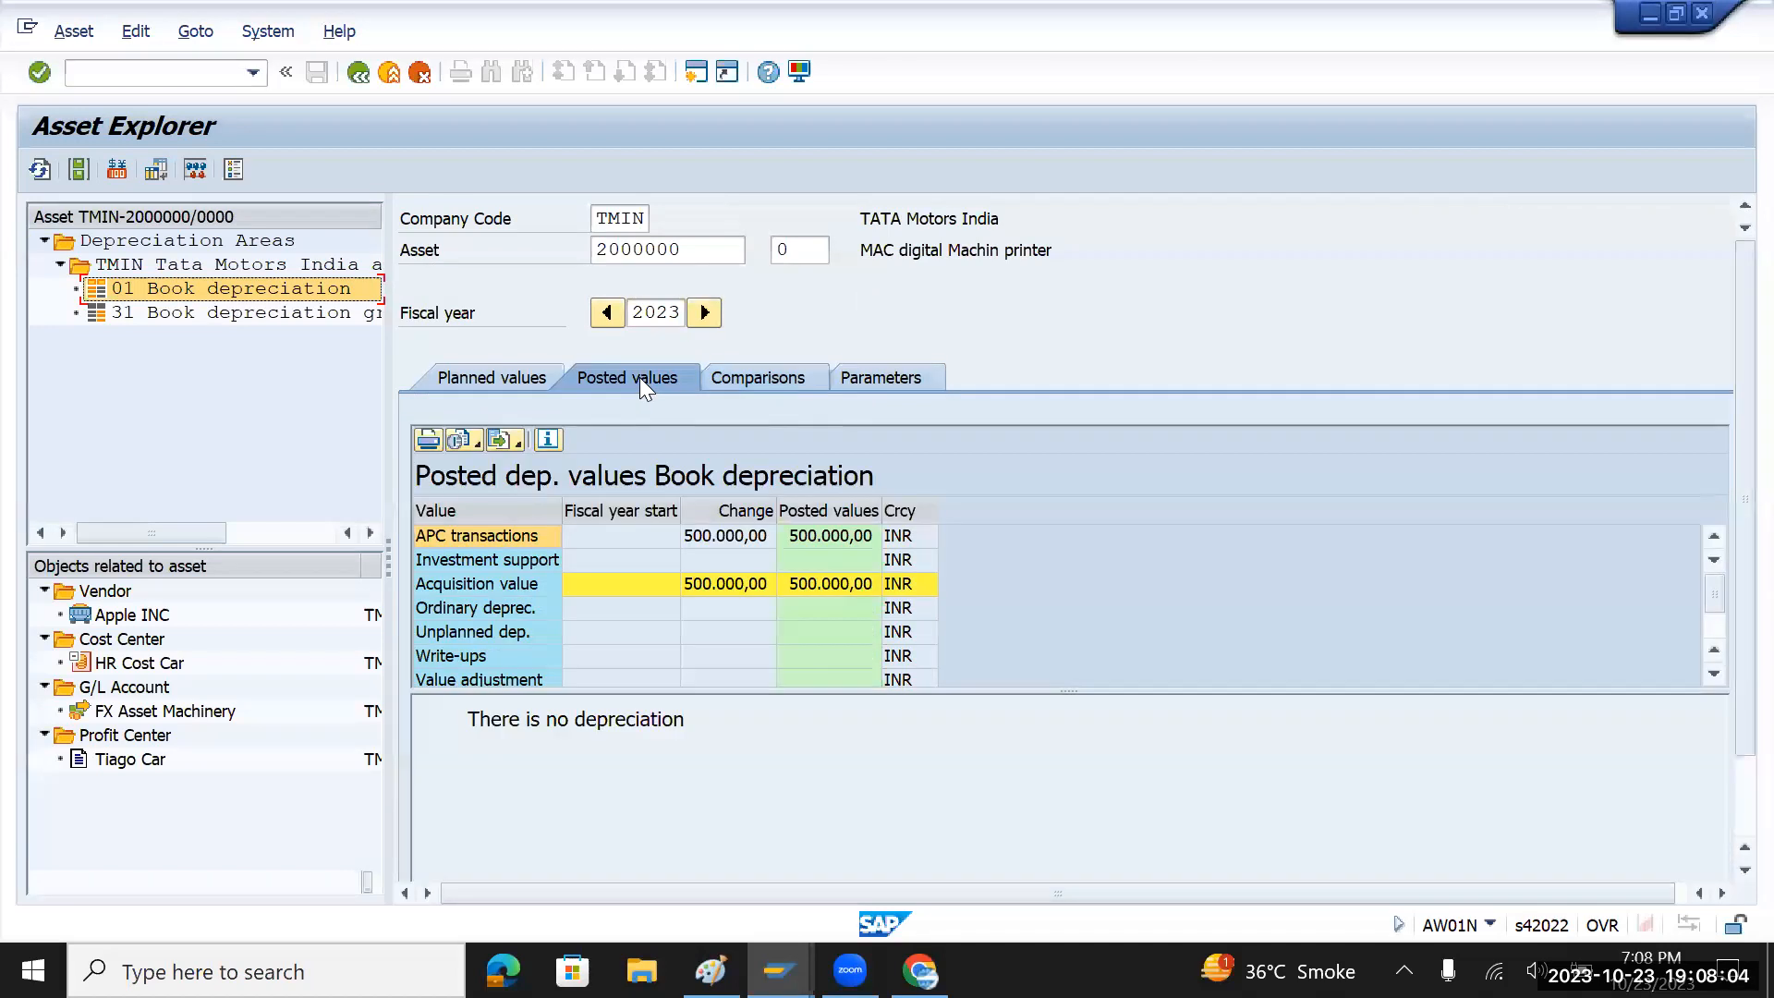
pyautogui.click(523, 377)
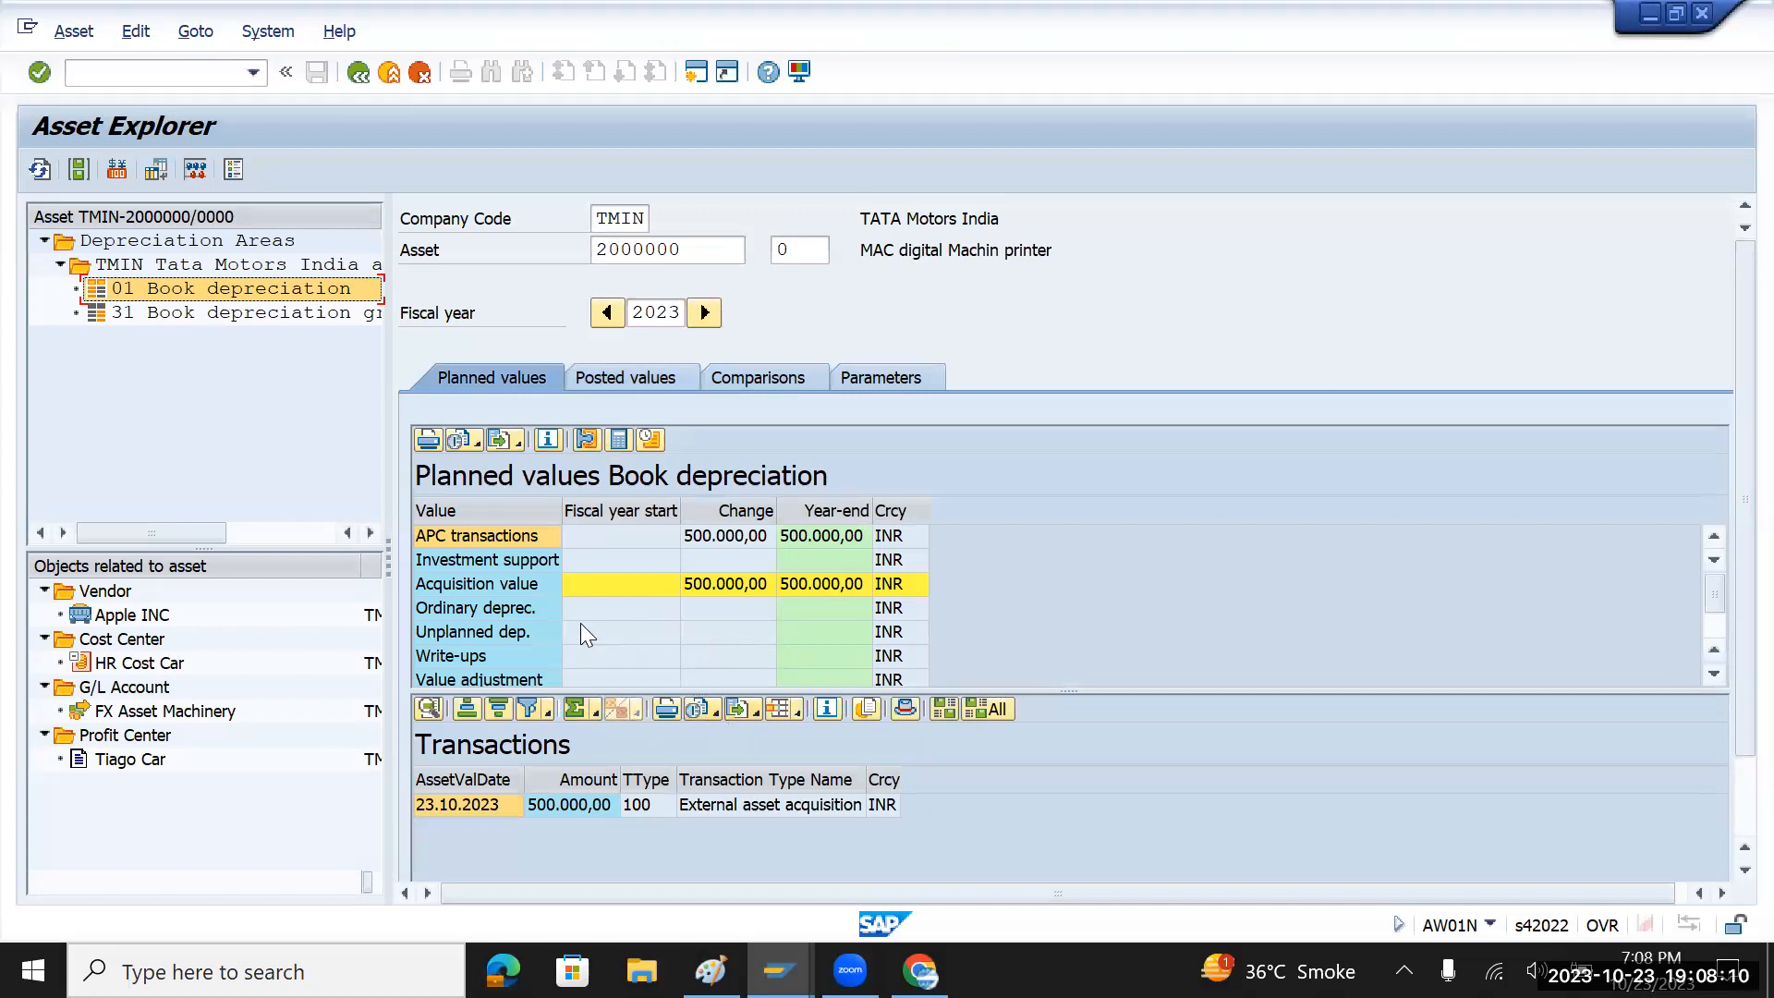
pyautogui.click(726, 610)
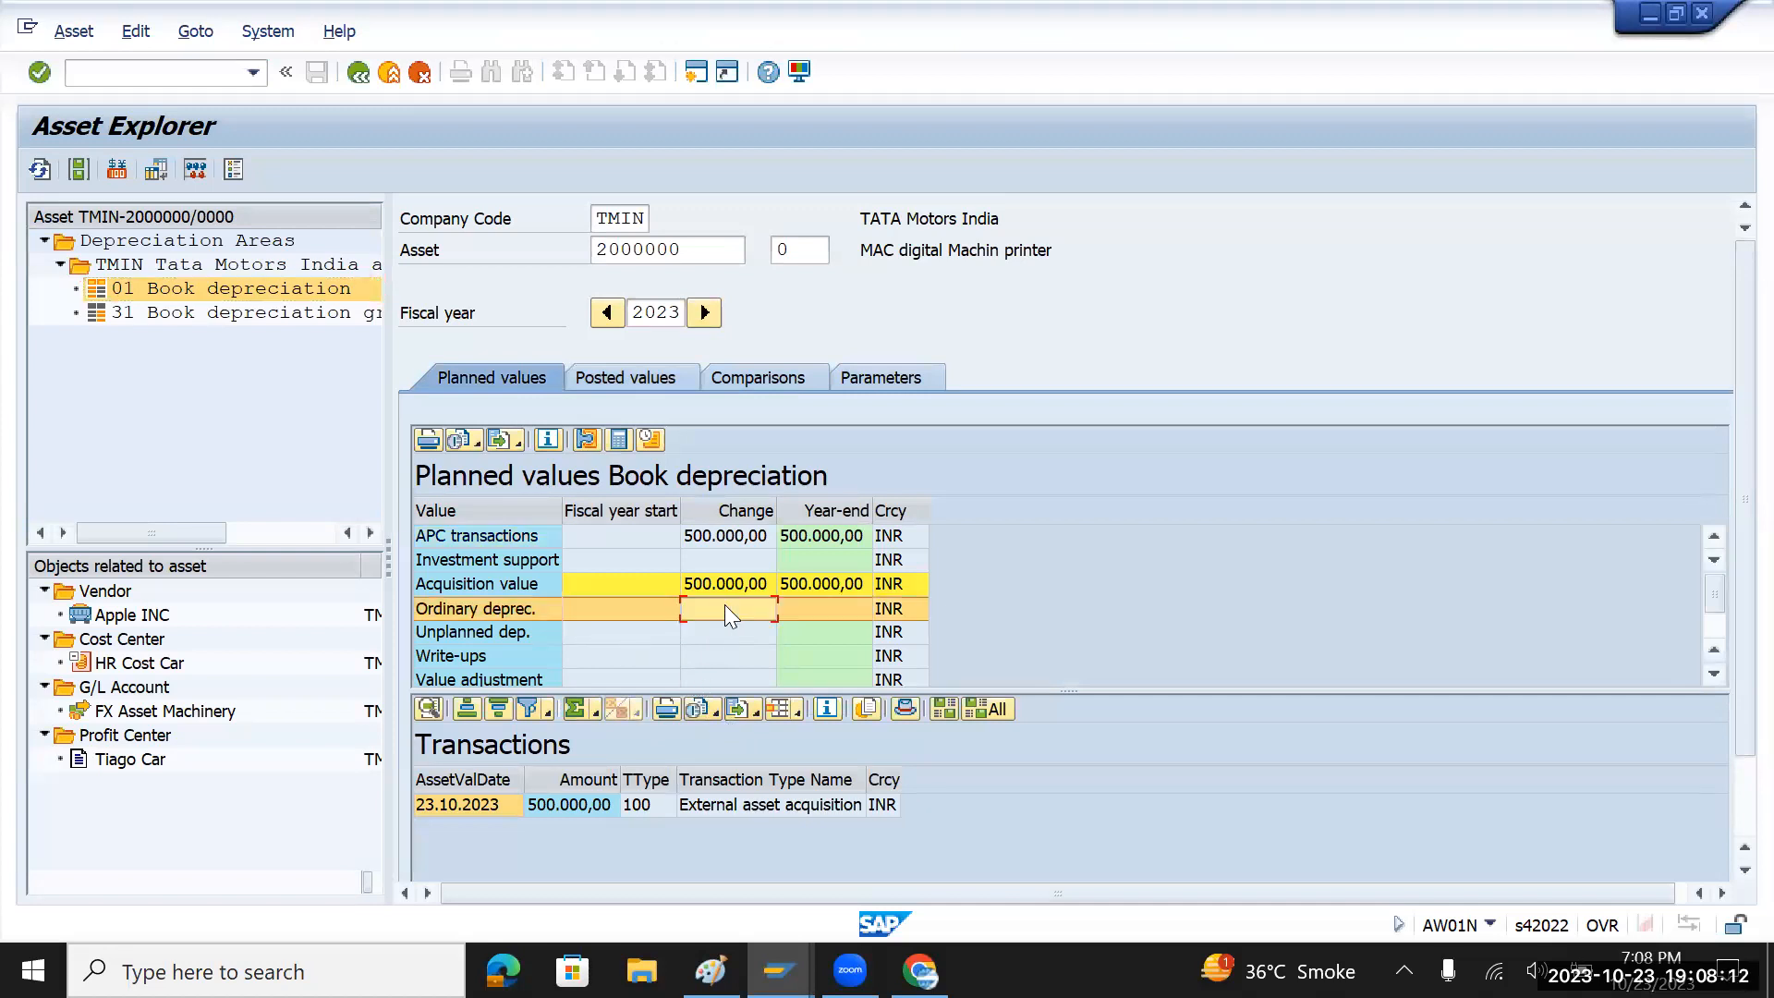
pyautogui.click(704, 580)
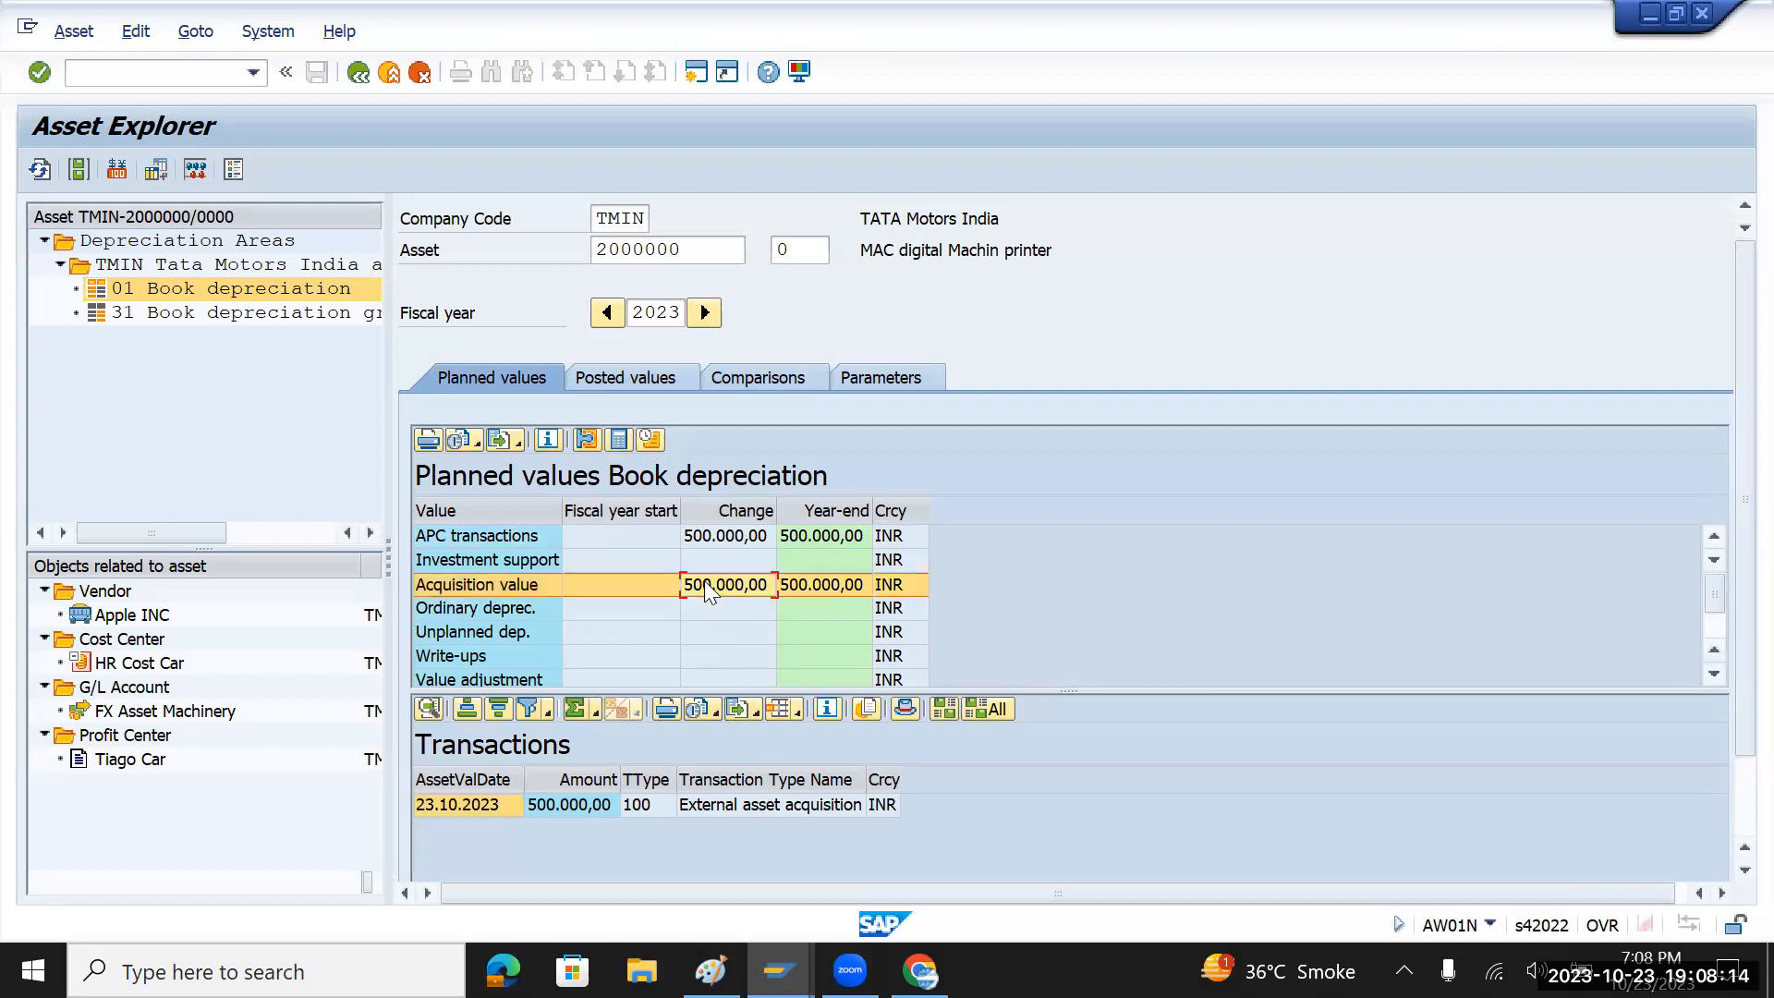
pyautogui.click(722, 534)
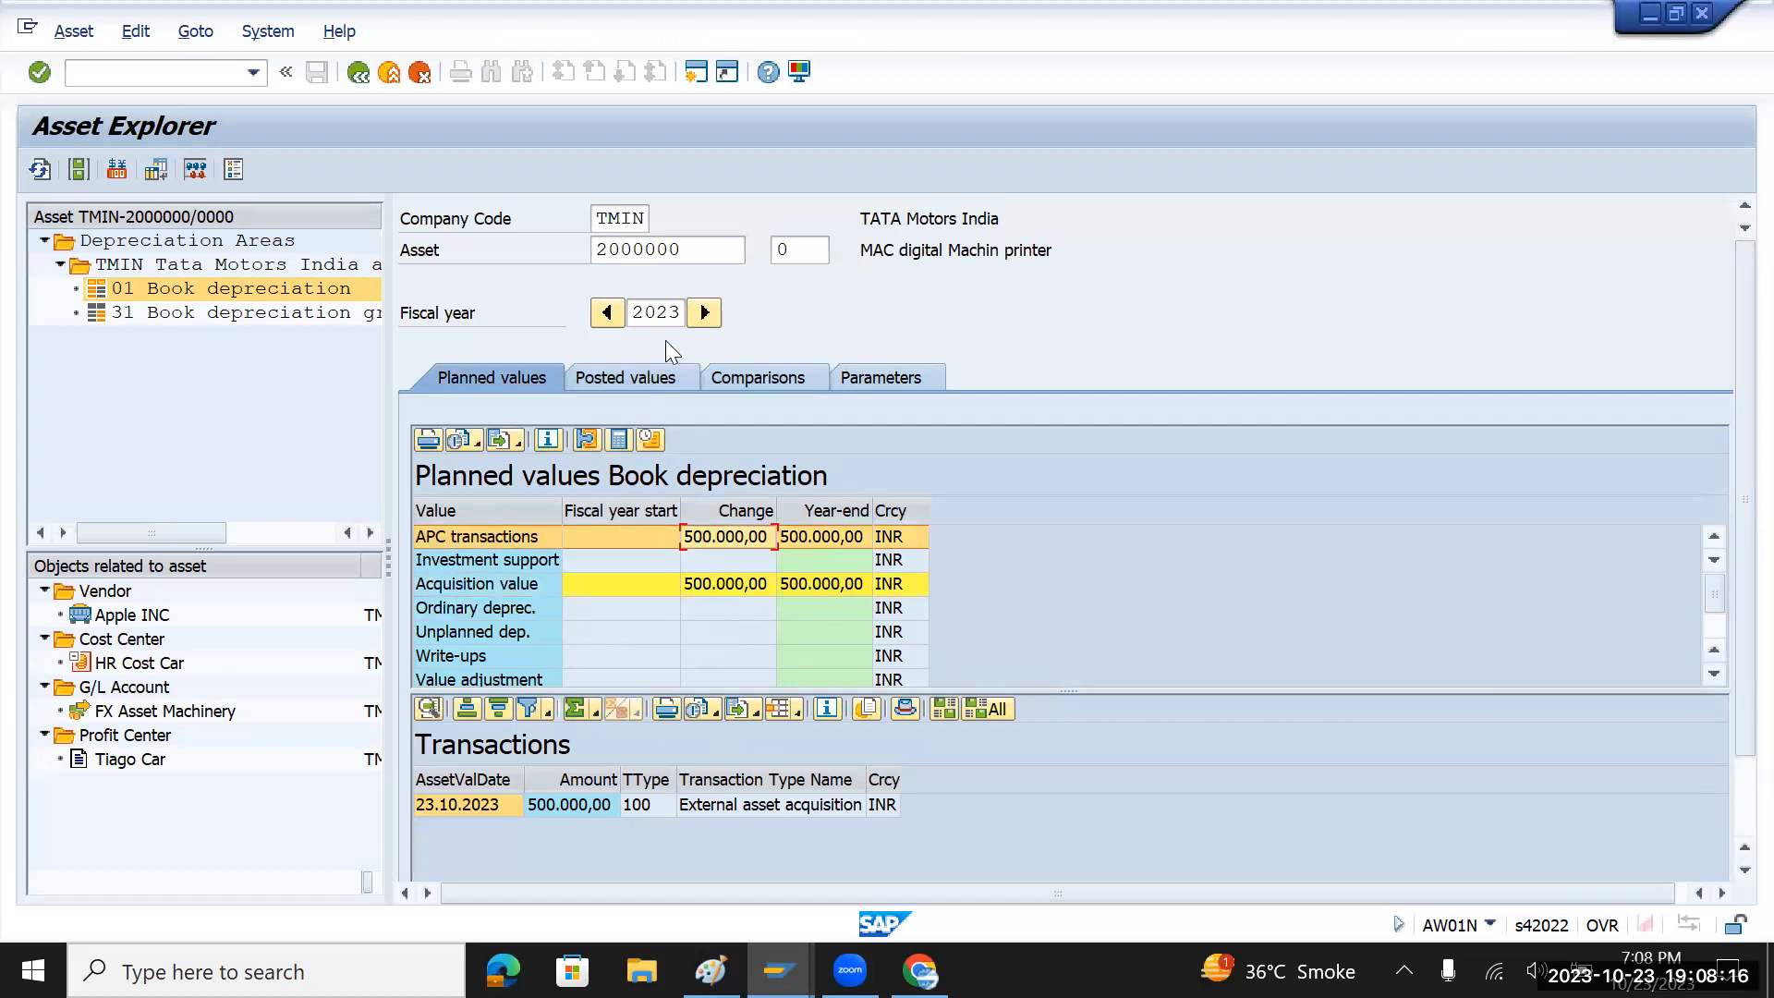
# - Examine the planned, posted and comparison values of depreciation area 31, including ordinary and unplanned depreciation
pyautogui.click(198, 312)
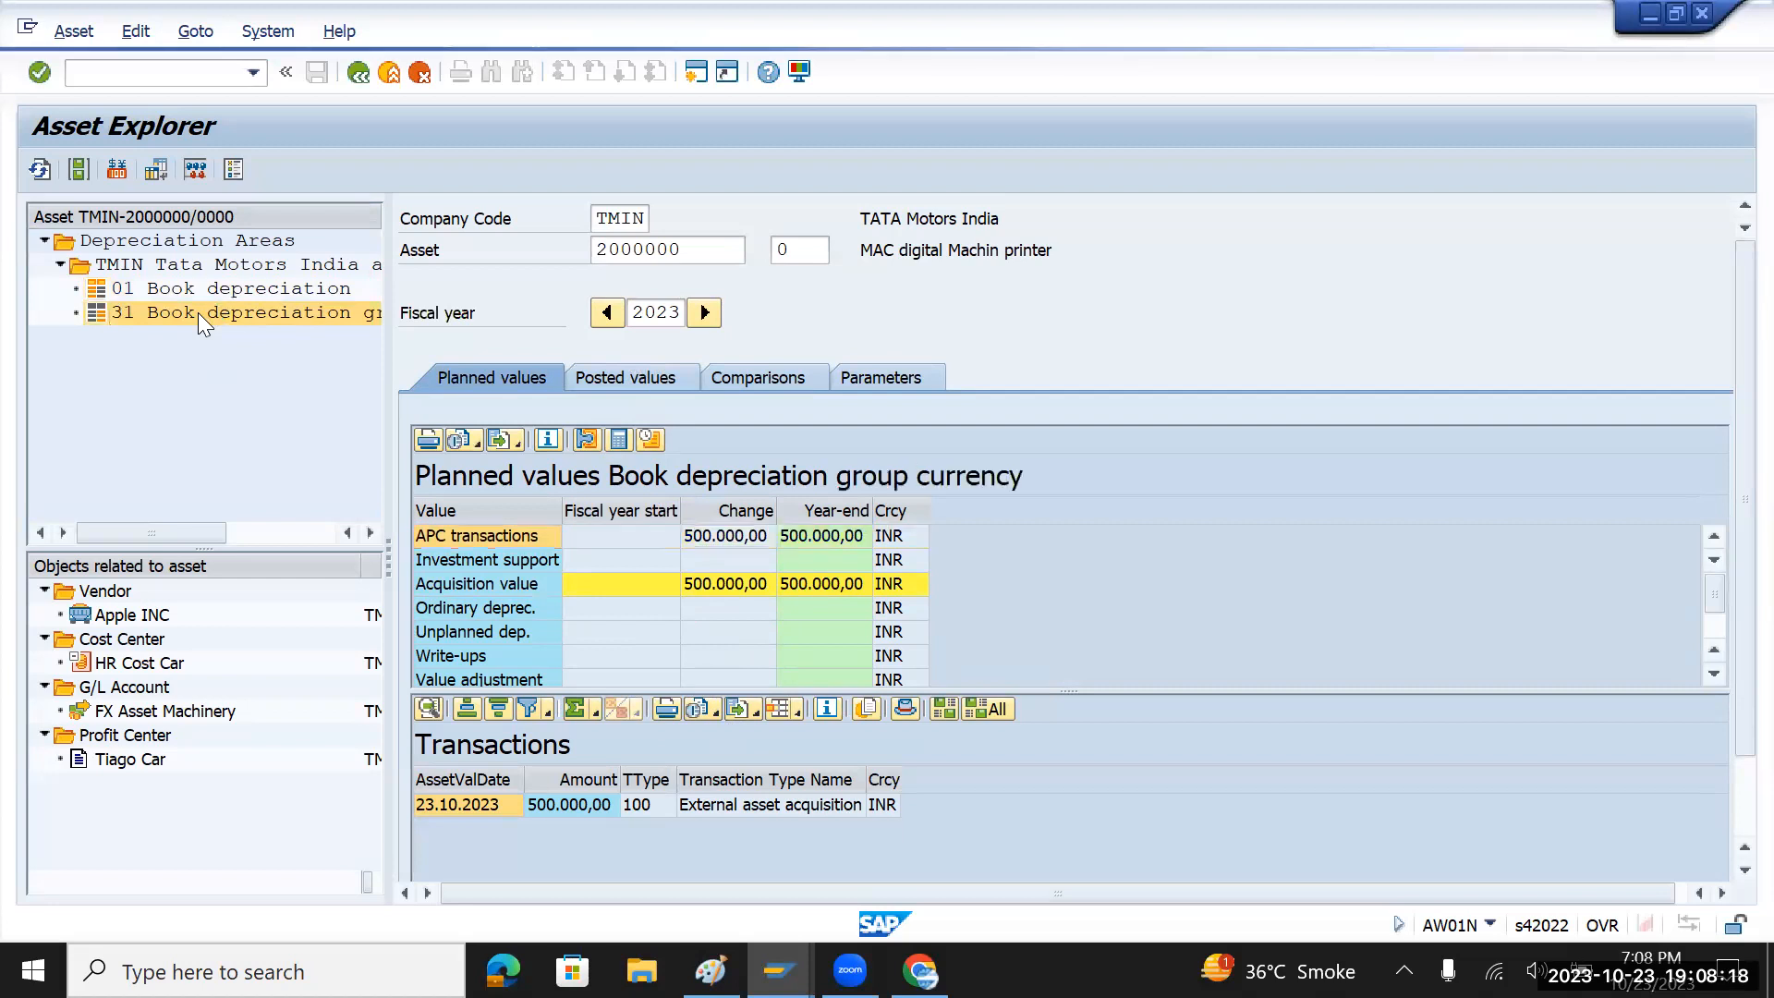
pyautogui.click(650, 385)
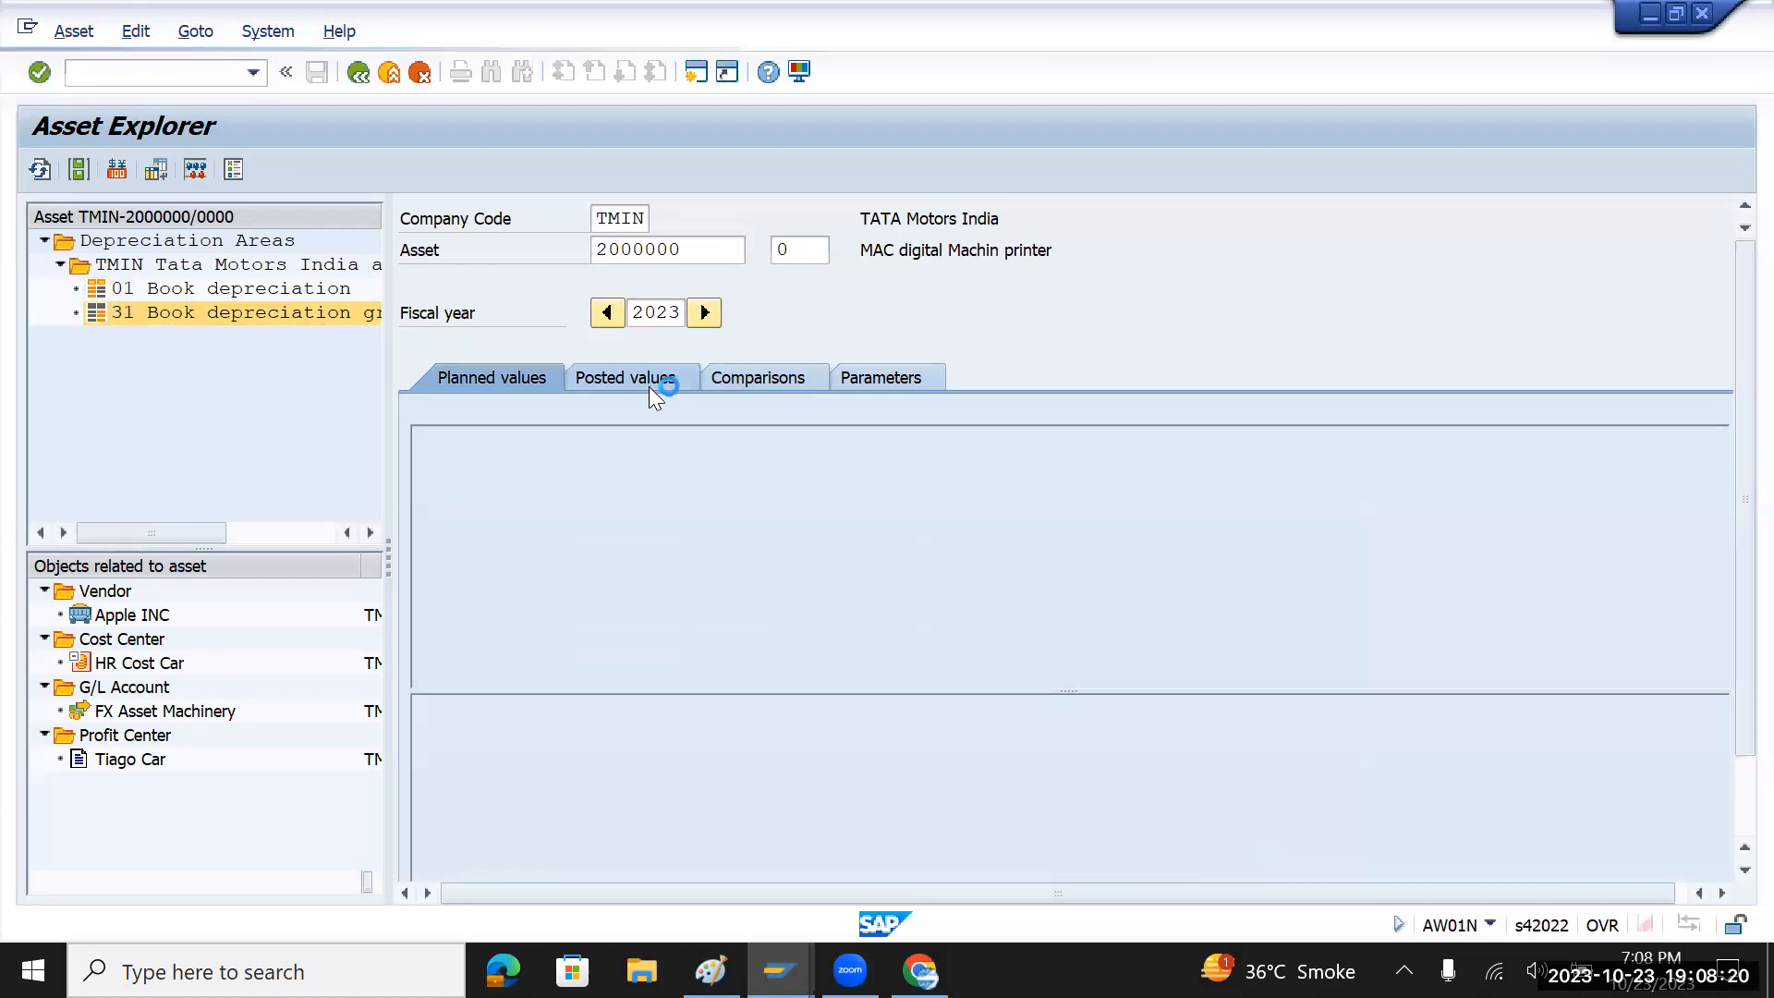
pyautogui.click(765, 376)
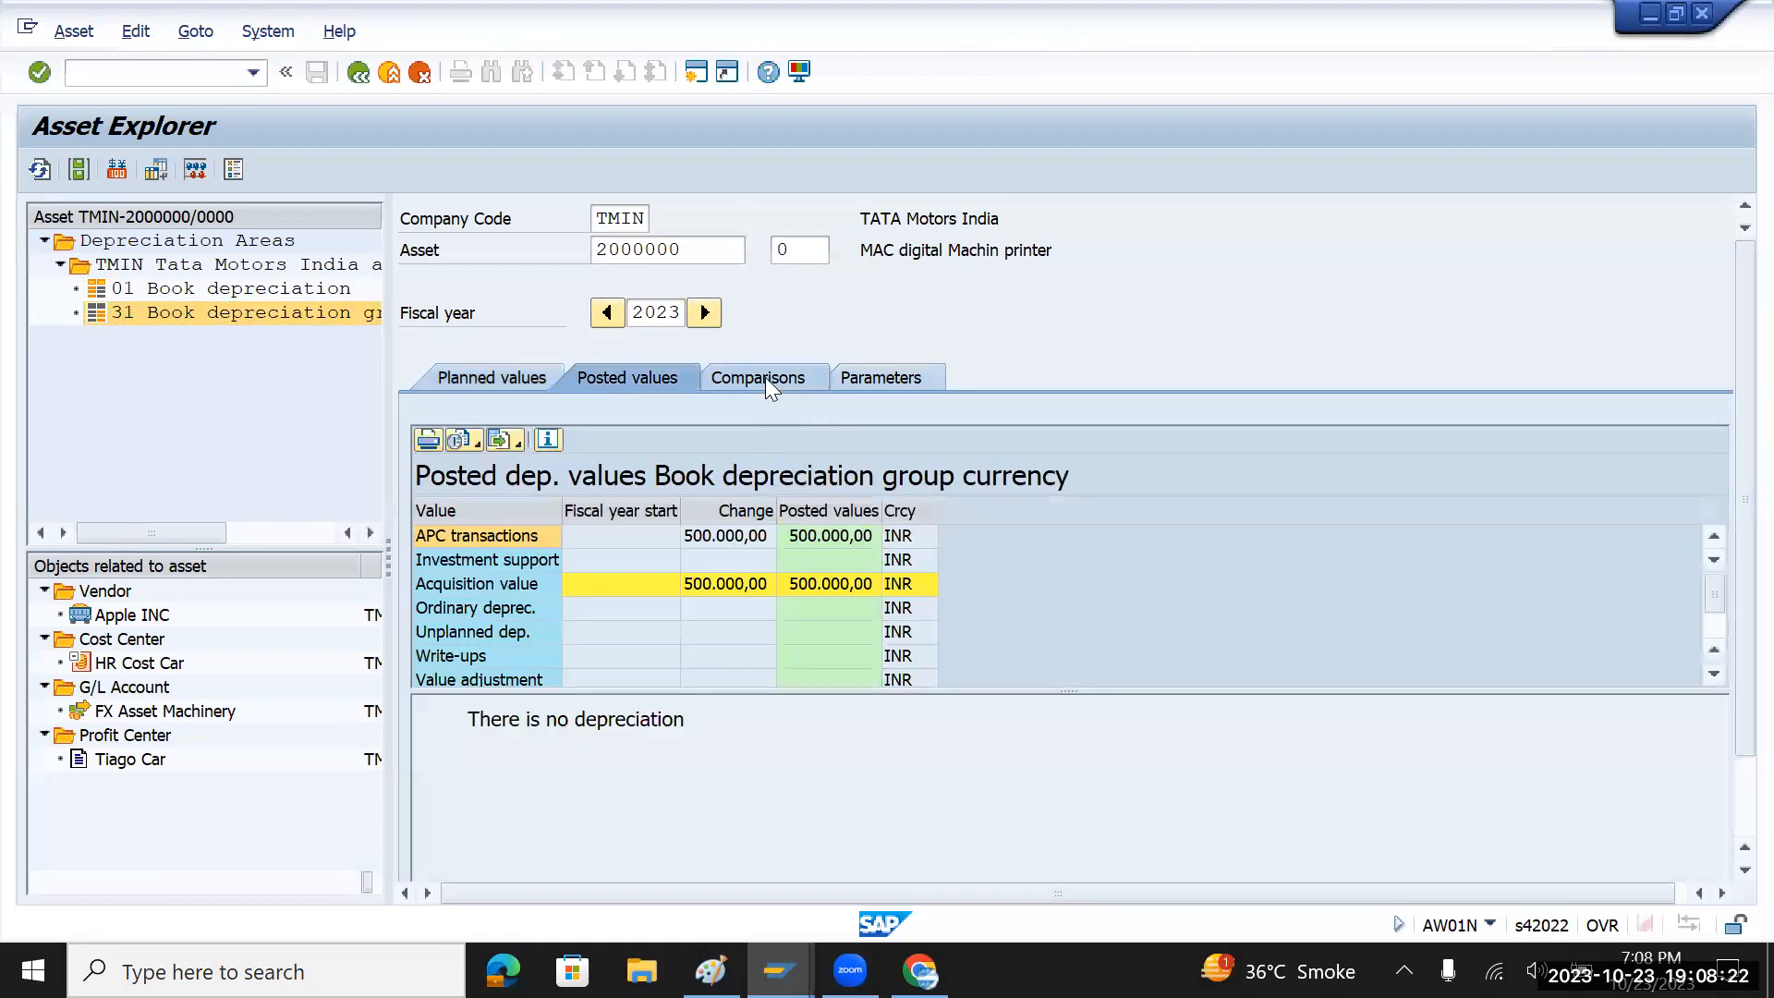
pyautogui.click(479, 382)
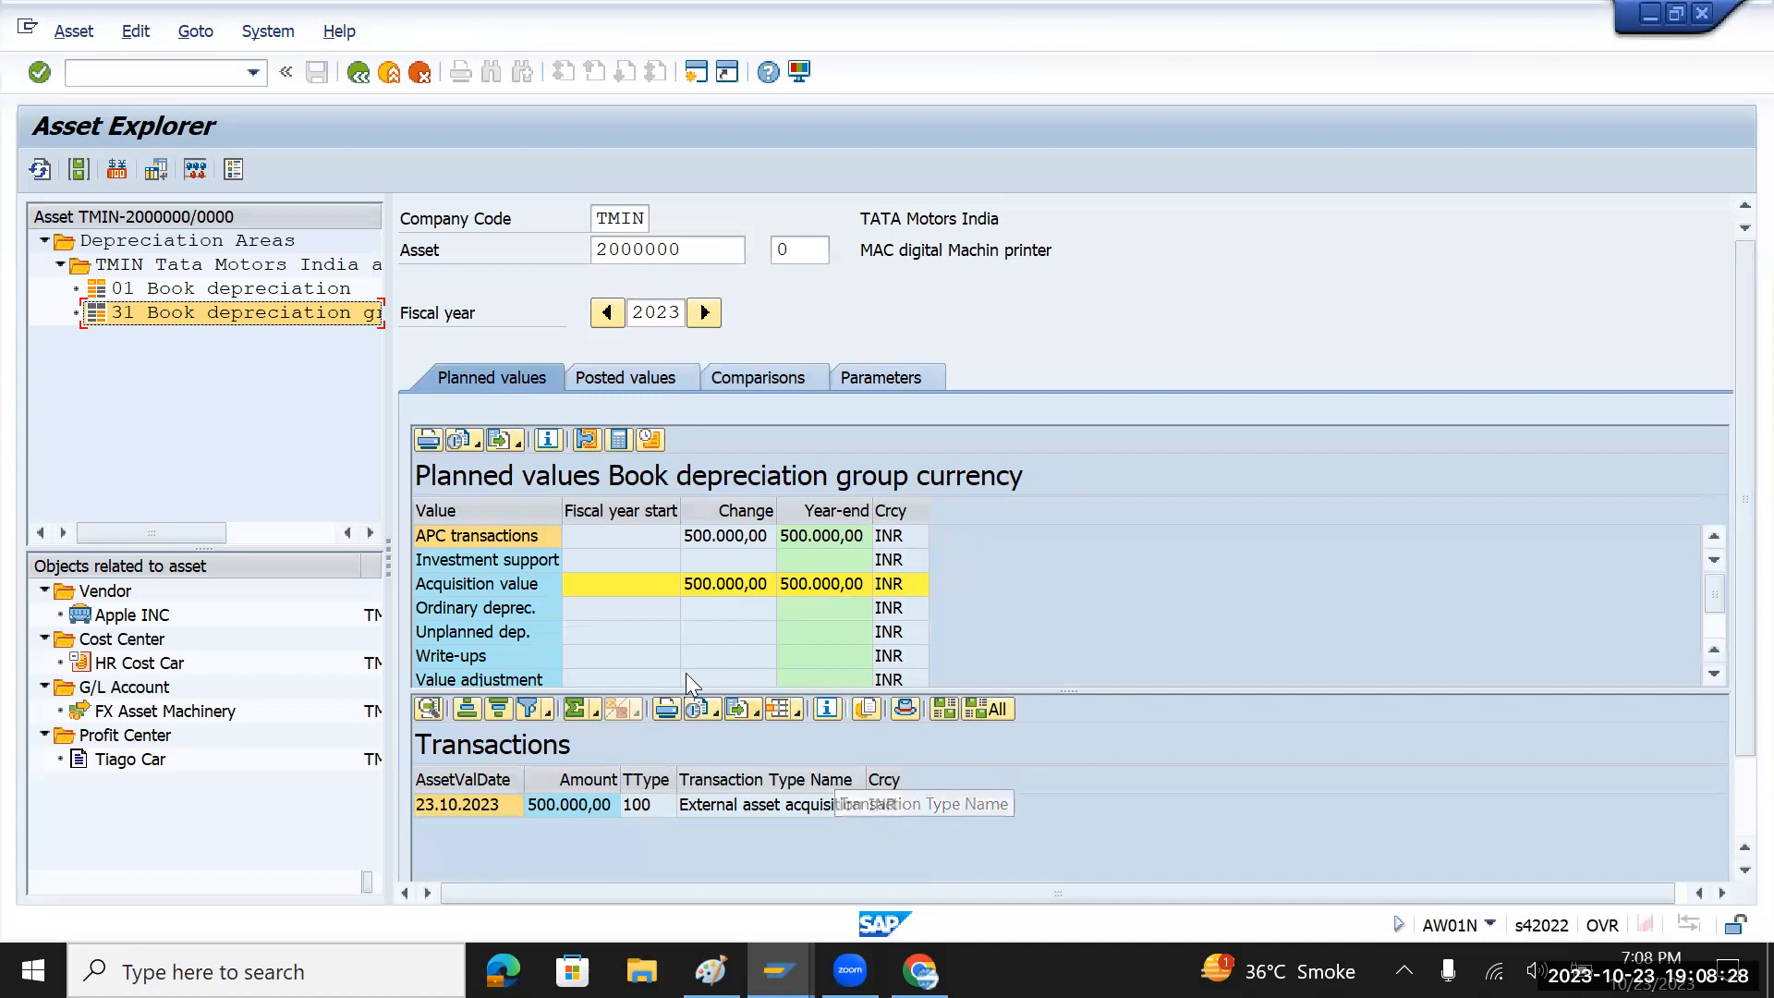
pyautogui.scroll(-1, 645, 656)
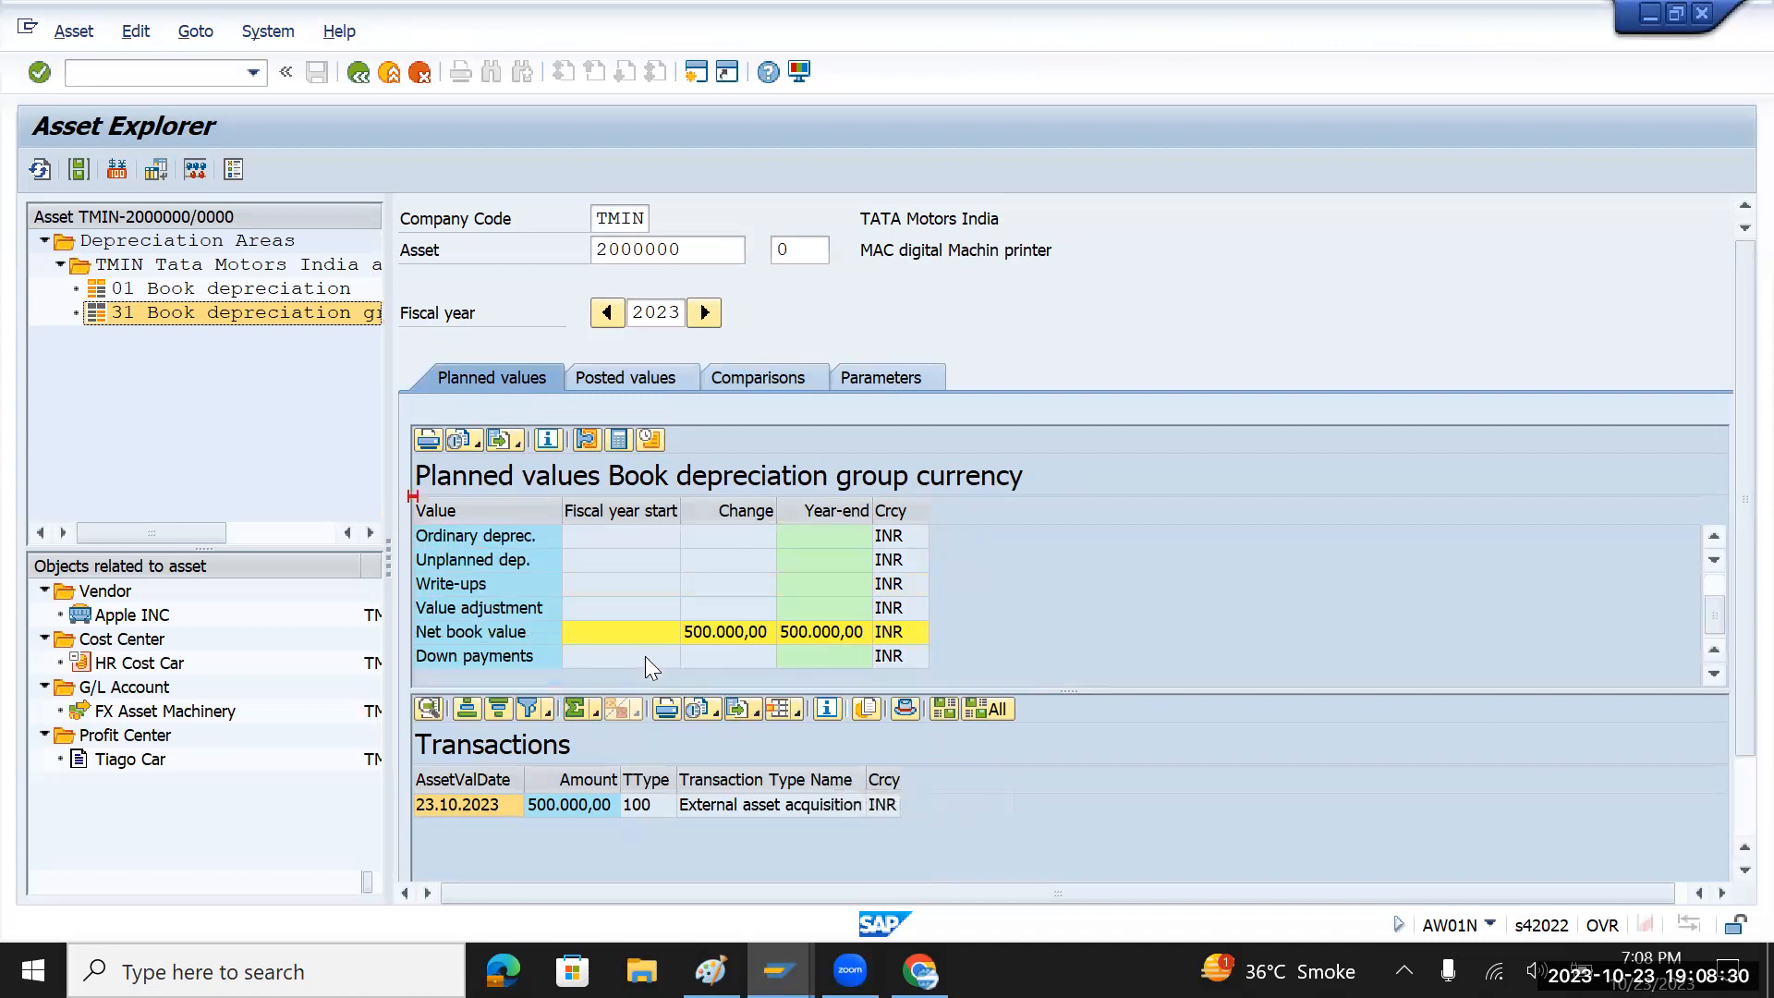
pyautogui.scroll(1, 645, 656)
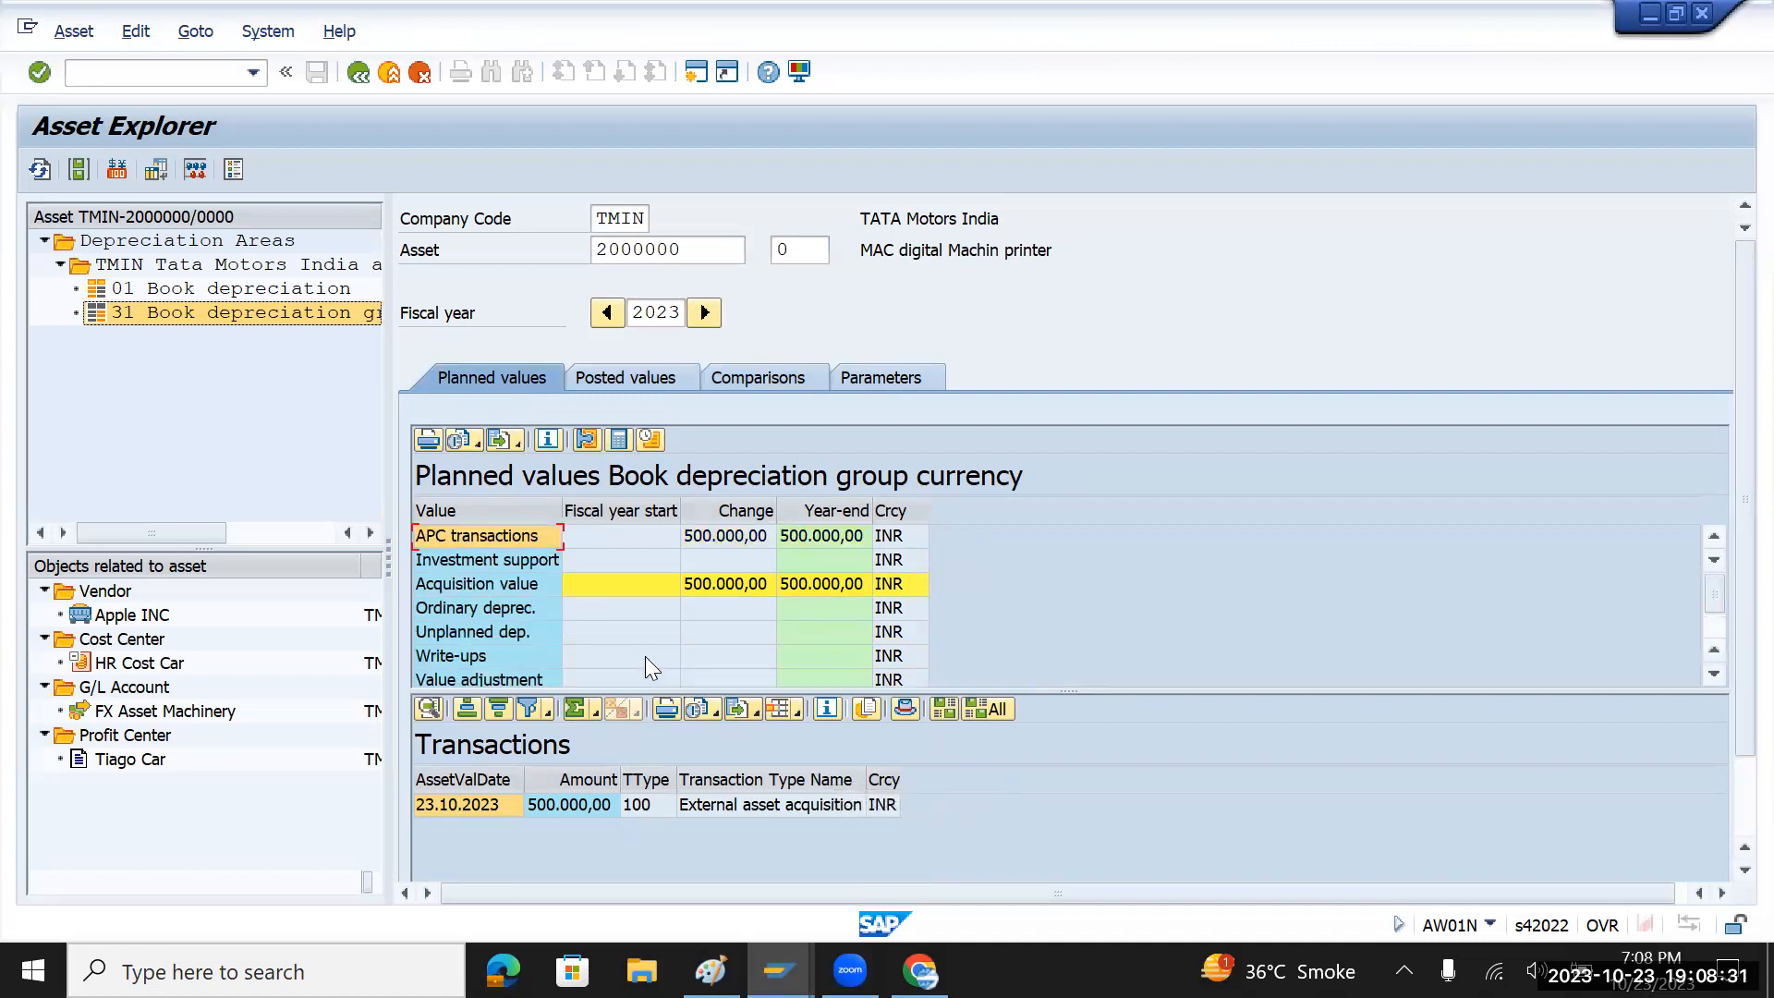
pyautogui.click(725, 612)
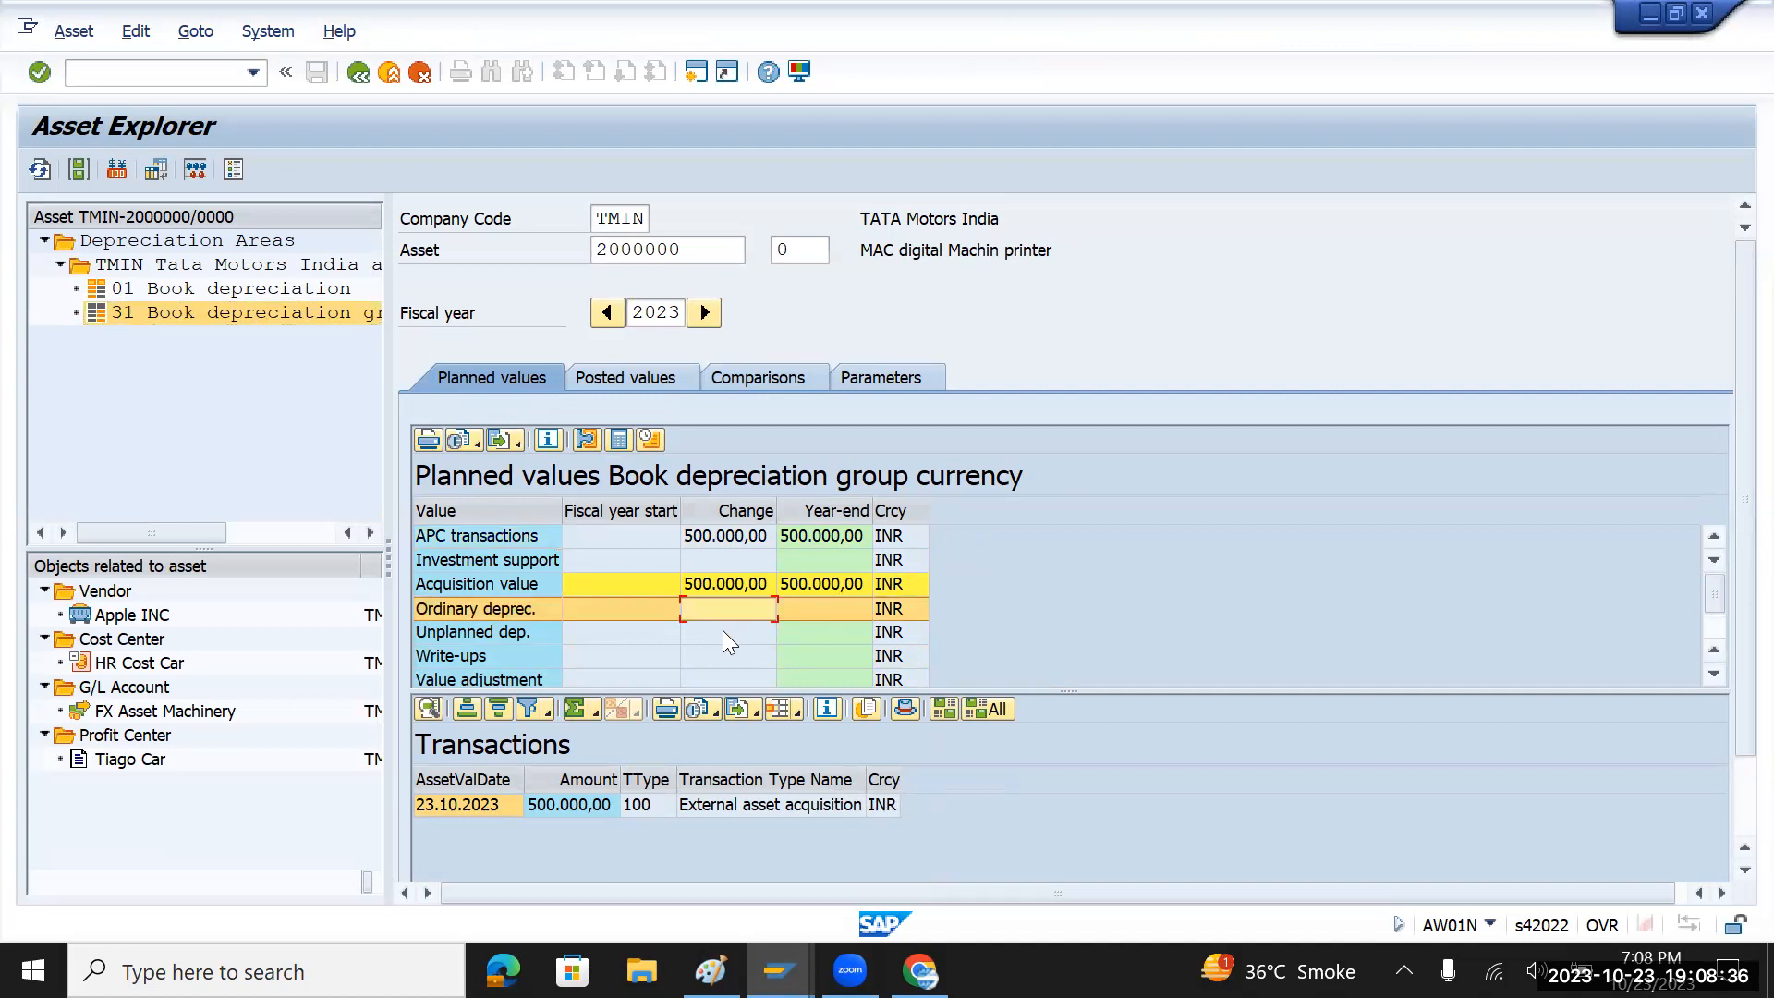
pyautogui.click(722, 632)
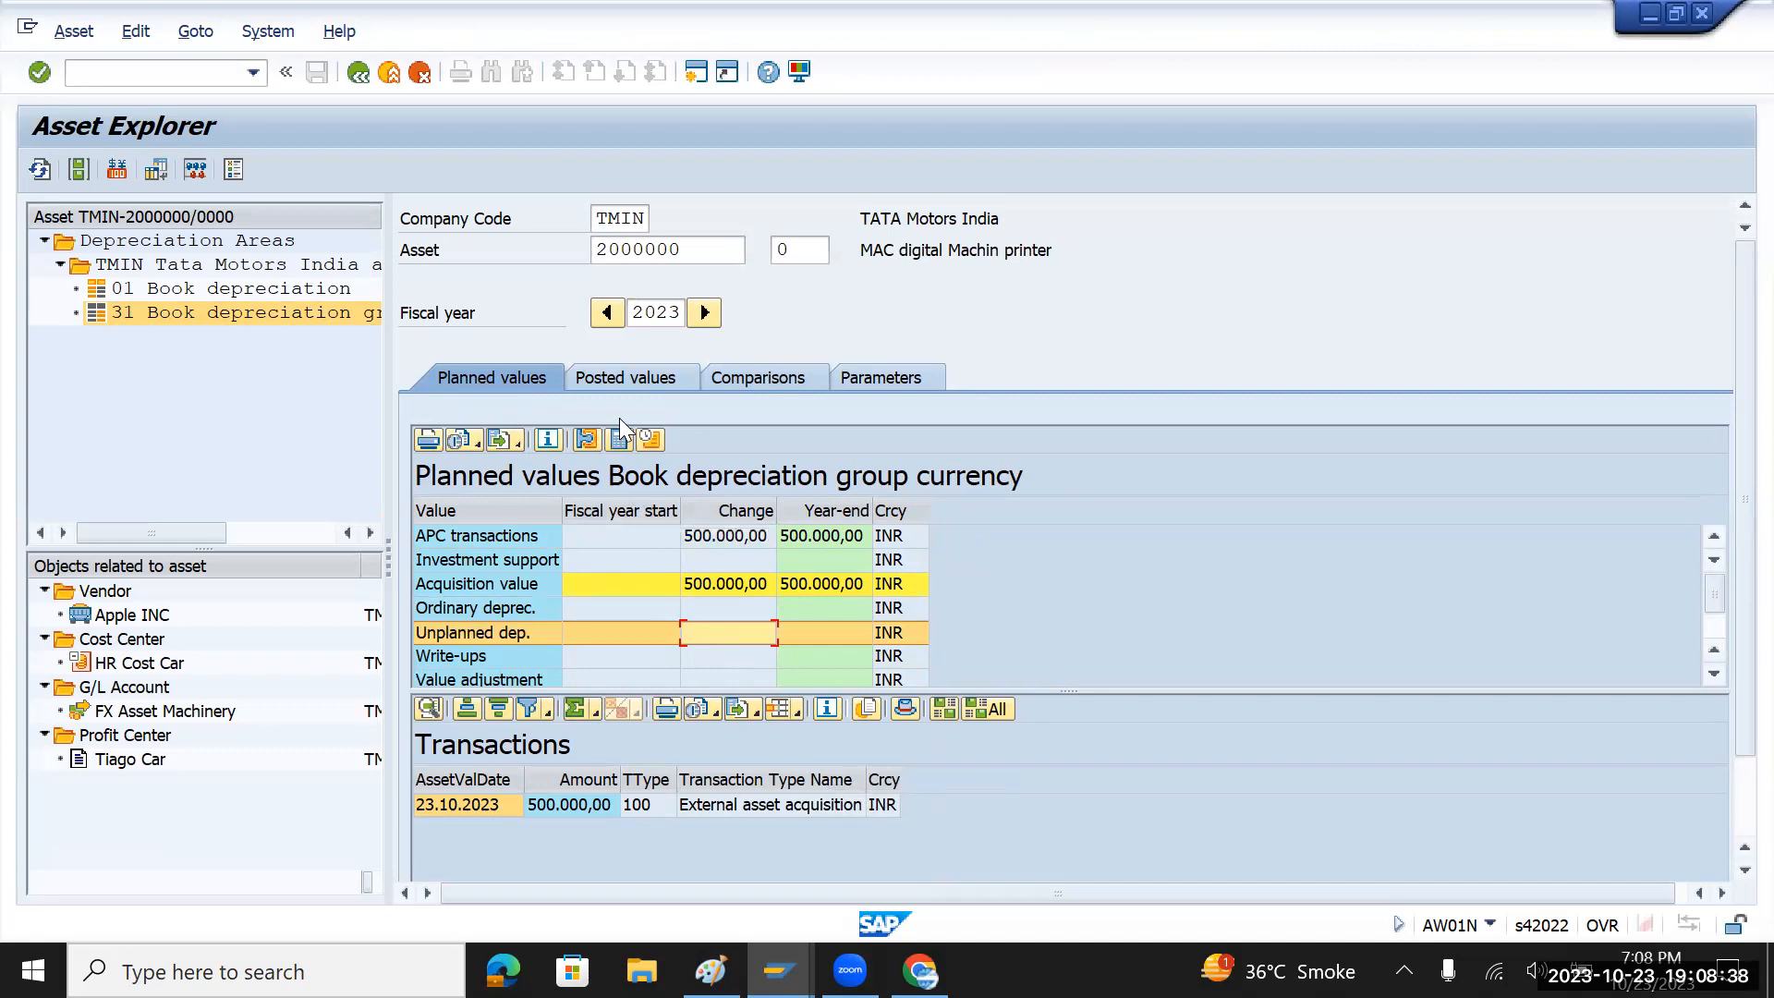
pyautogui.click(634, 379)
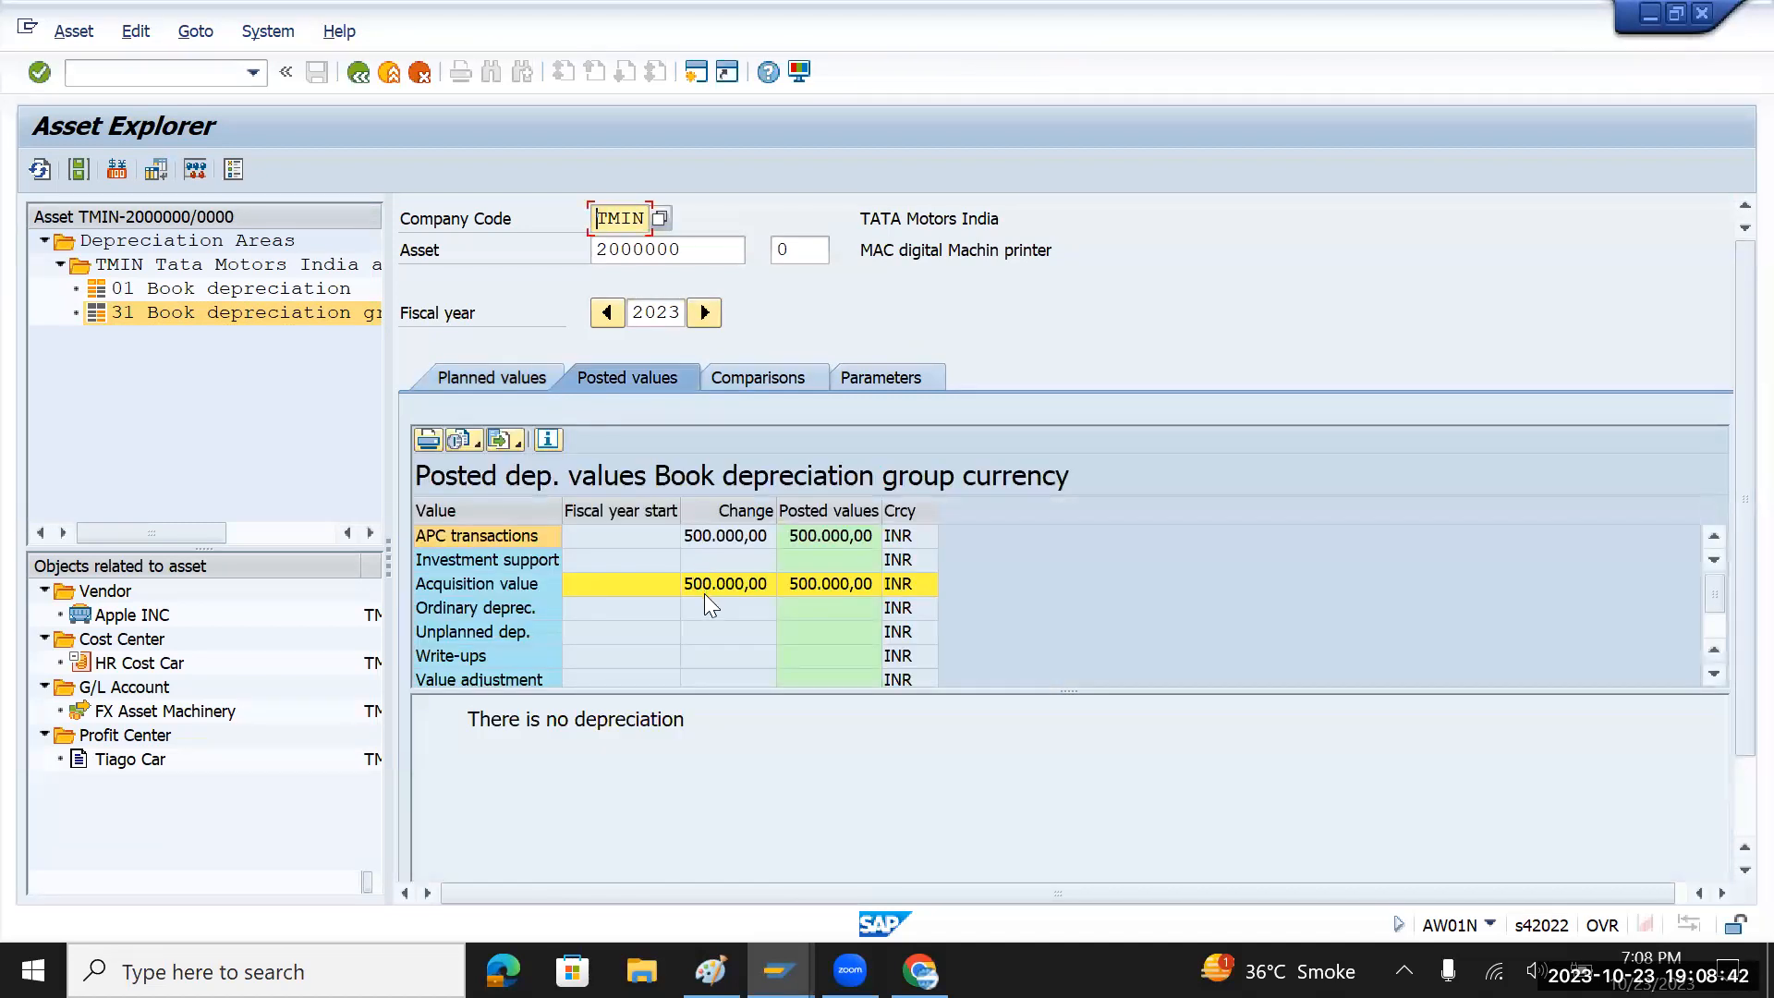
pyautogui.click(776, 380)
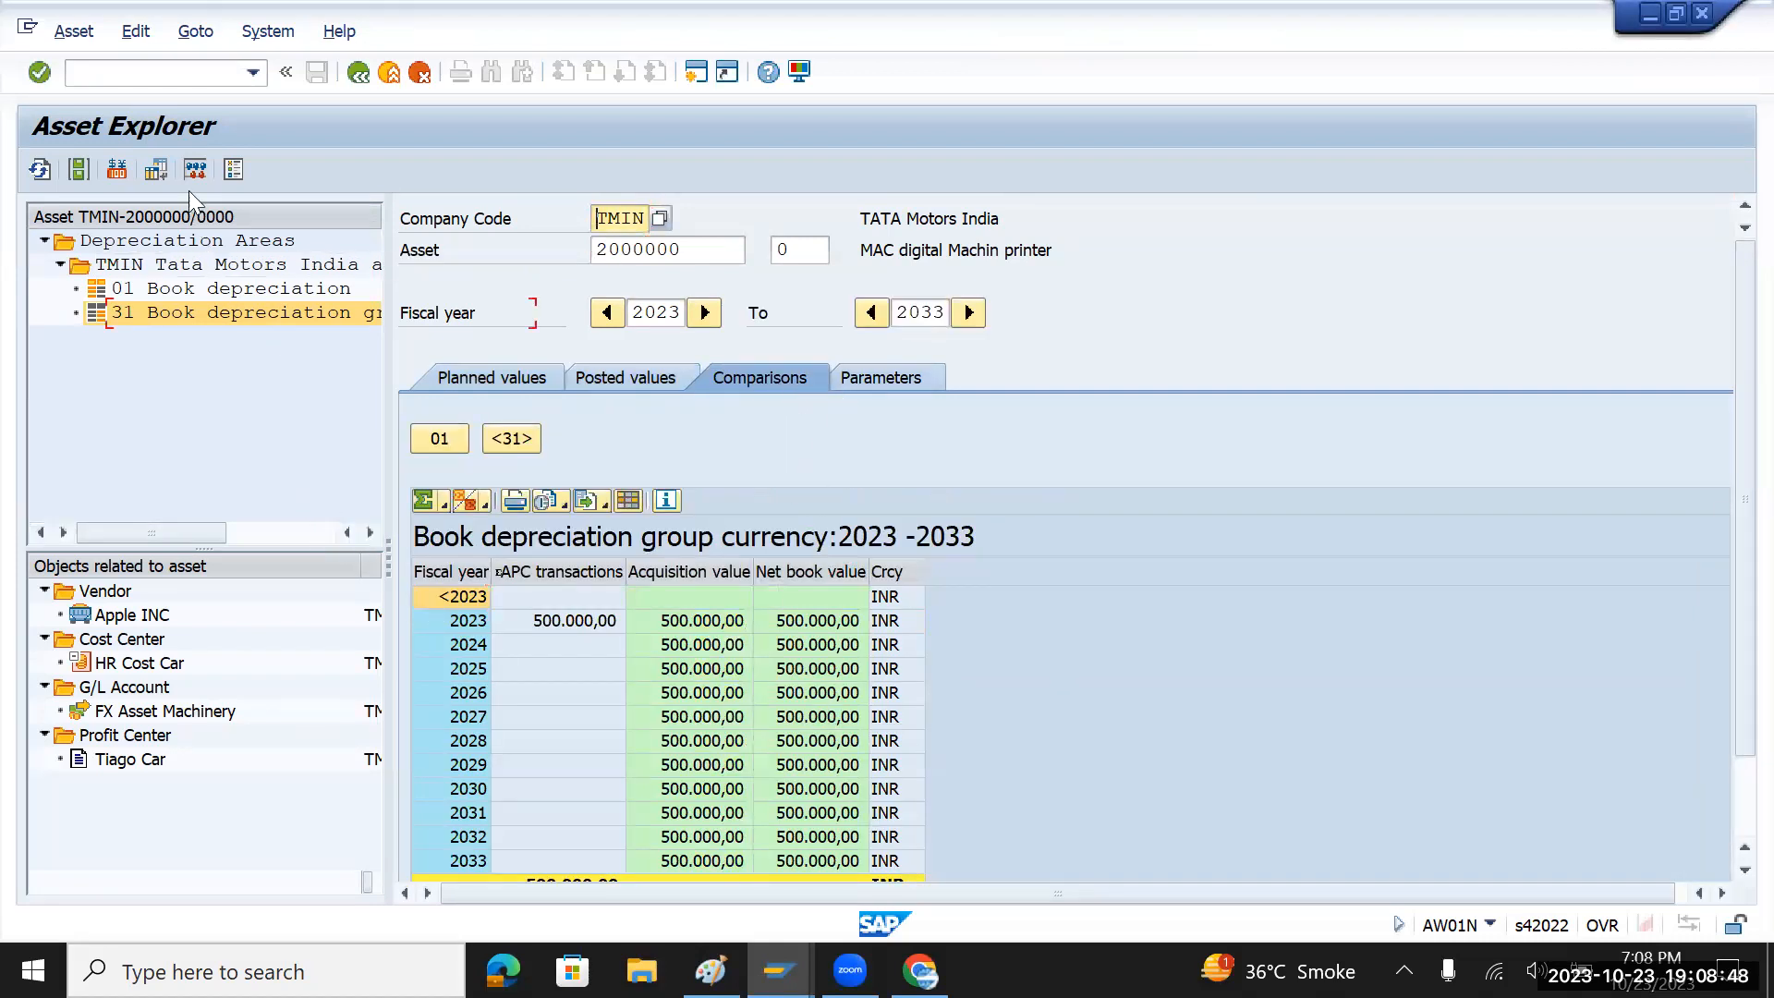
# - Leave the Asset Explorer and open the master data of asset 2000000 for changing with transaction AS02
pyautogui.click(145, 68)
pyautogui.write('/n')
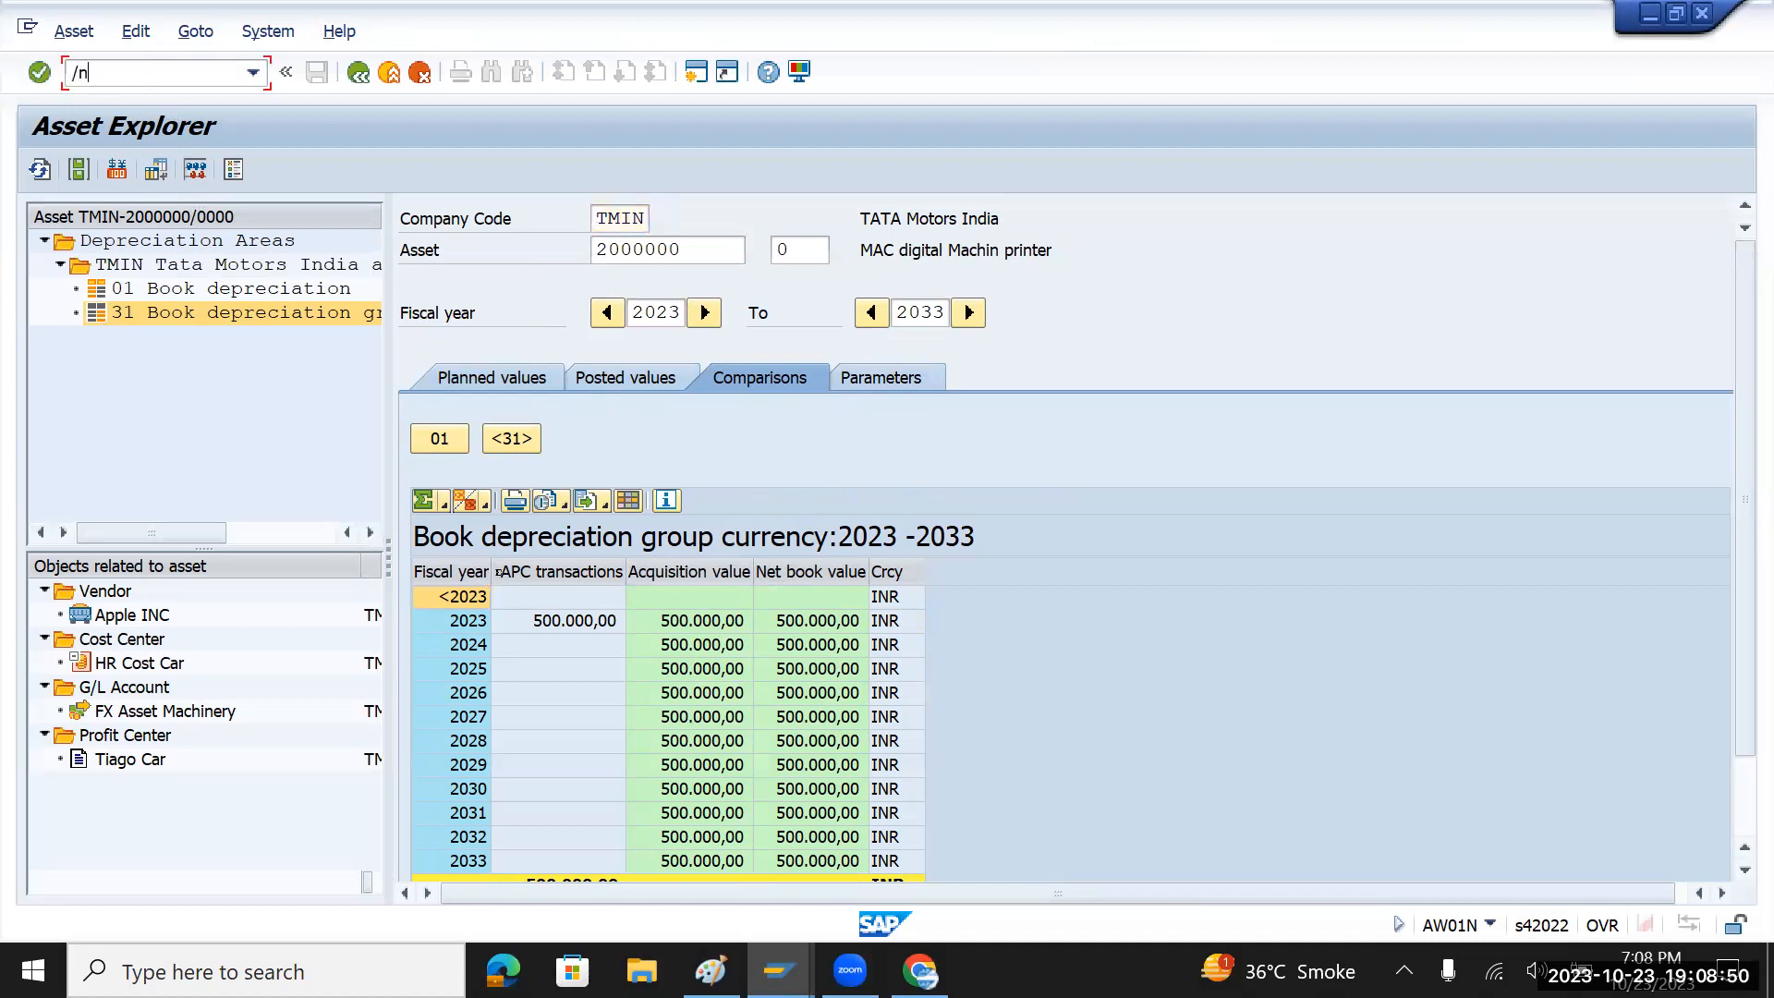
pyautogui.write('aw01n')
pyautogui.press('BackSpace')
pyautogui.press('BackSpace')
pyautogui.press('BackSpace')
pyautogui.press('BackSpace')
pyautogui.press('BackSpace')
pyautogui.write('as01')
pyautogui.press('BackSpace')
pyautogui.press('Return')
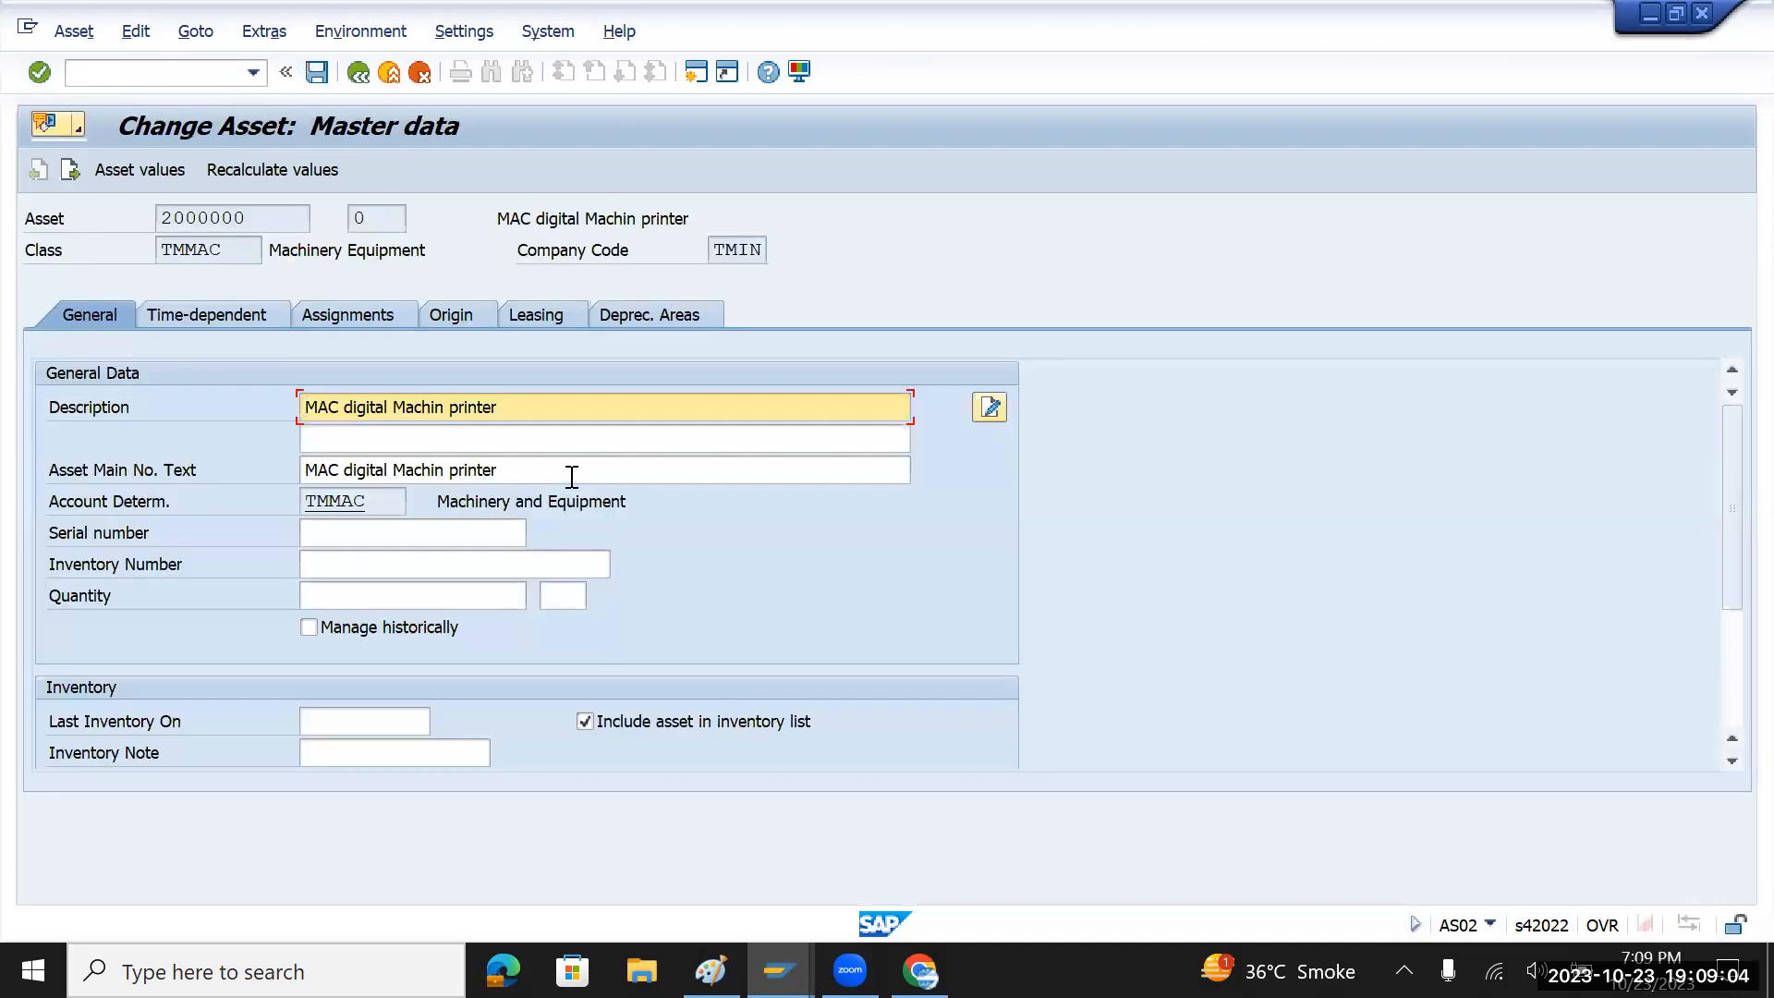
# - In the asset's depreciation areas, set the useful life period of area 01 to 001
pyautogui.click(662, 318)
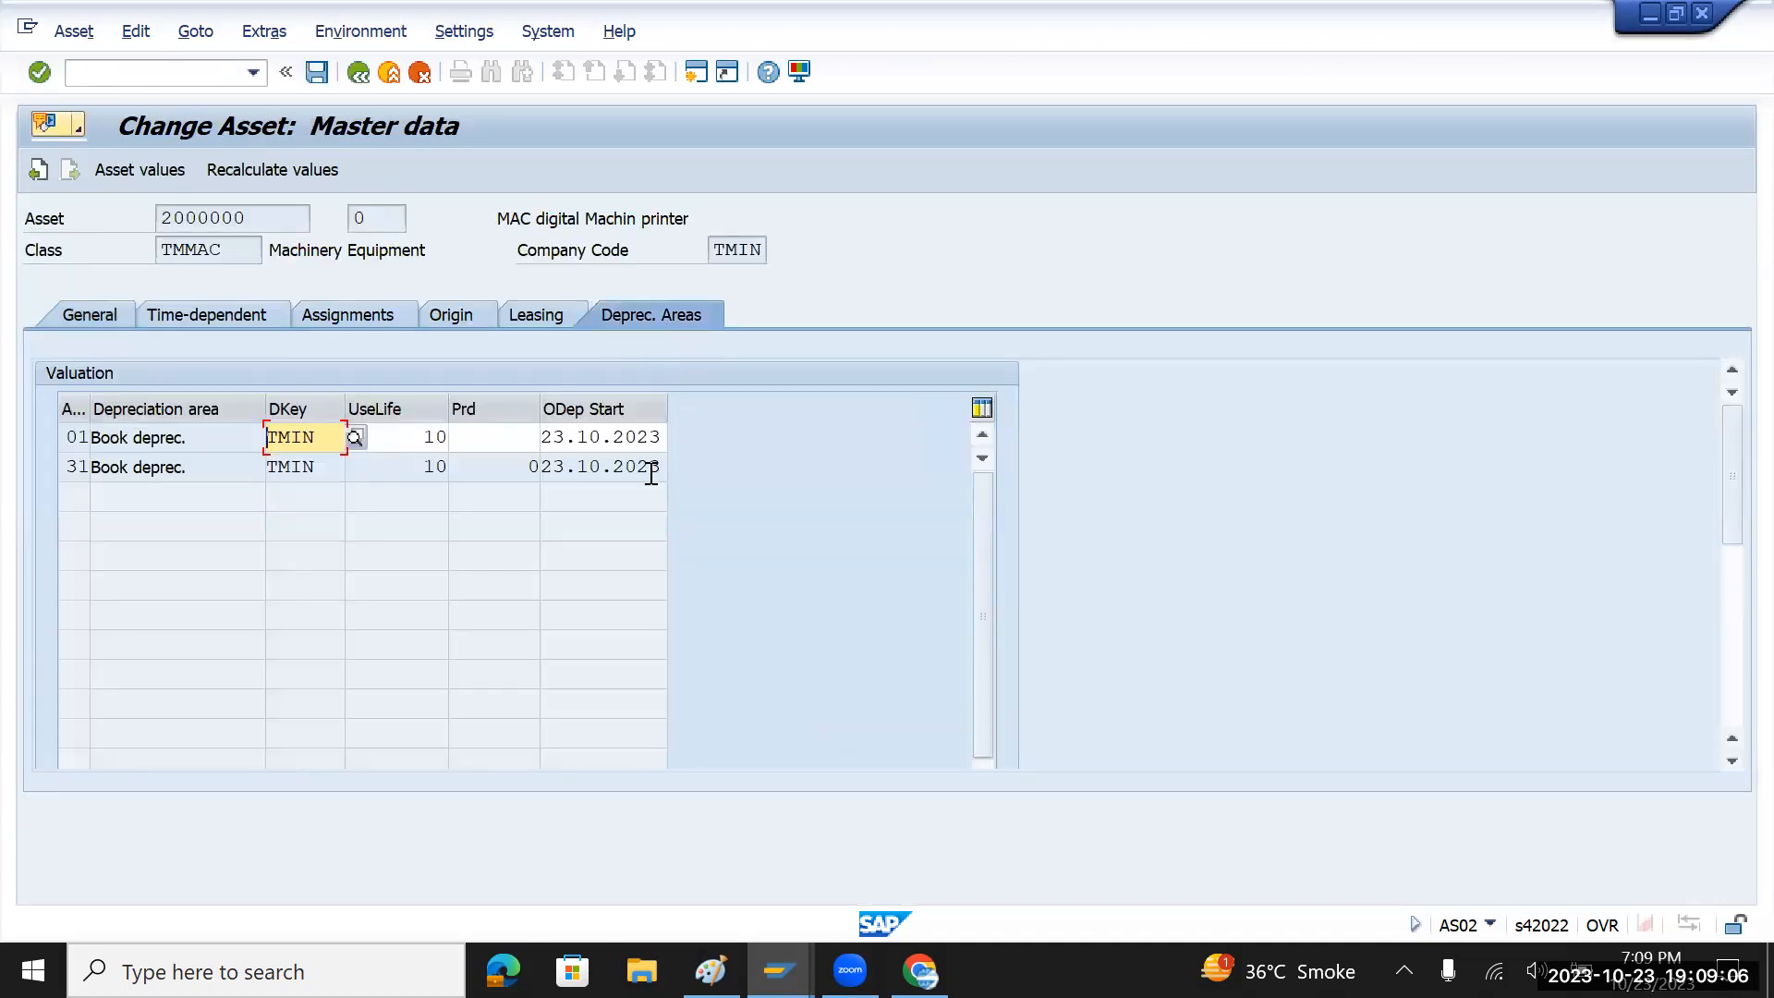
pyautogui.click(494, 440)
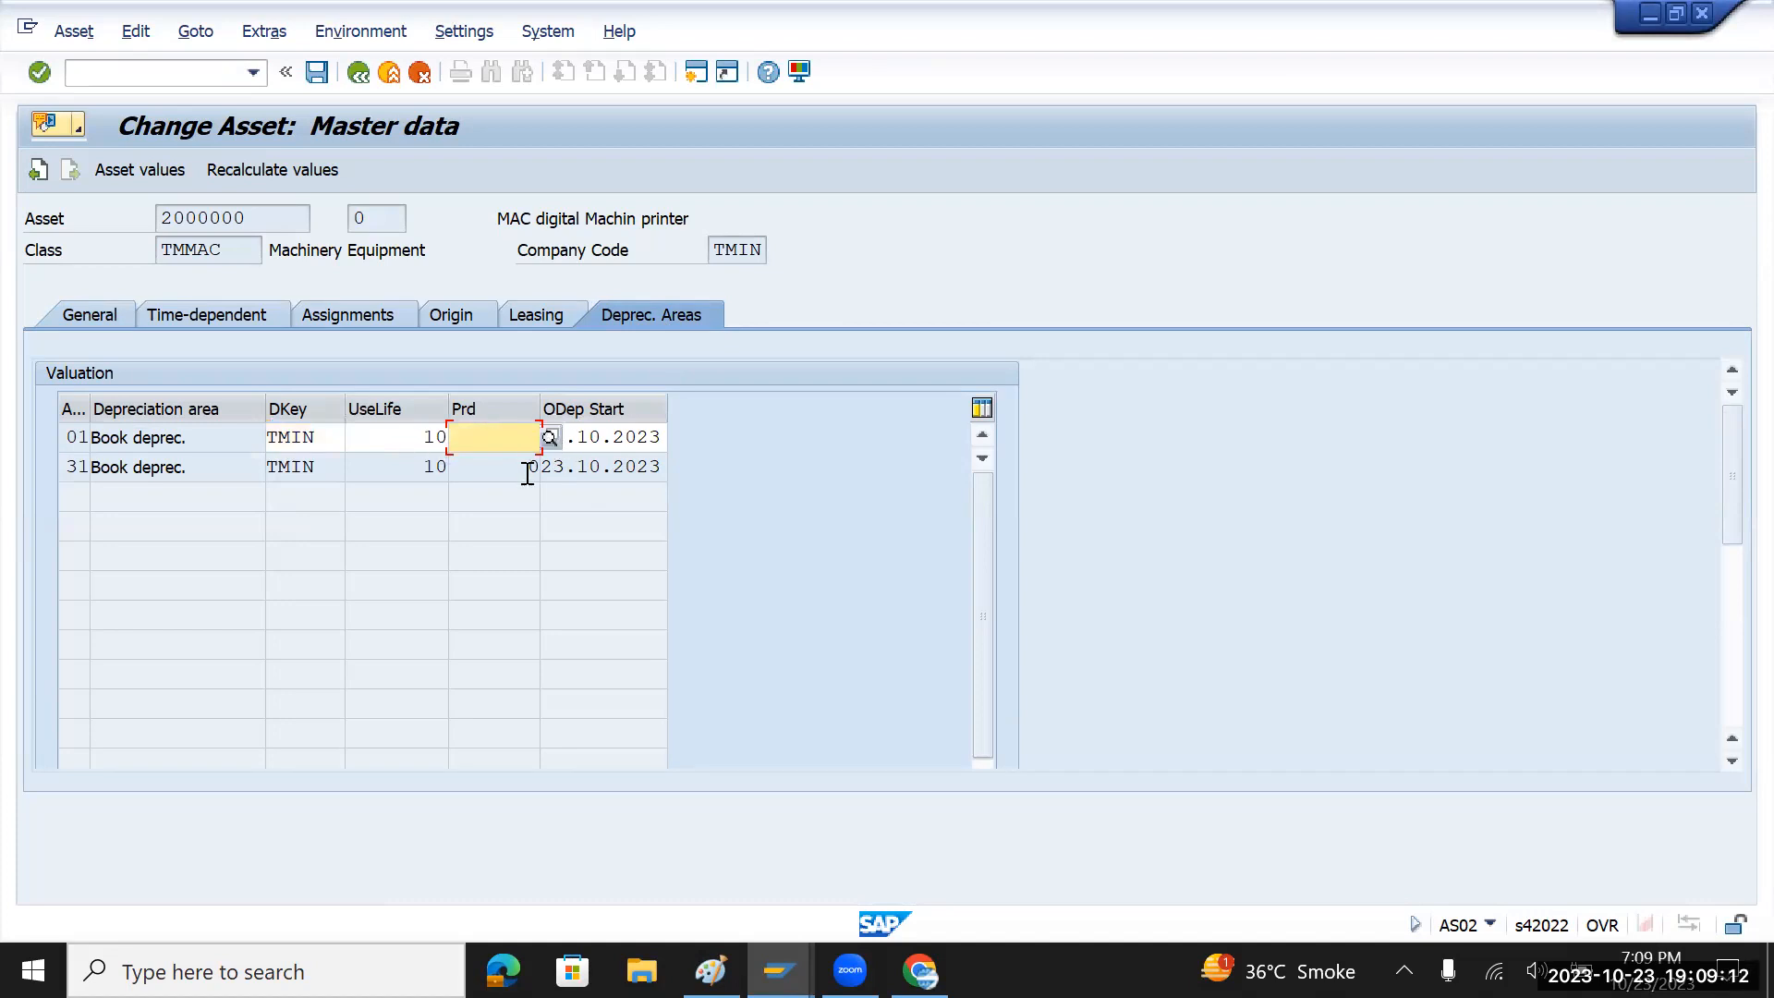
pyautogui.click(547, 438)
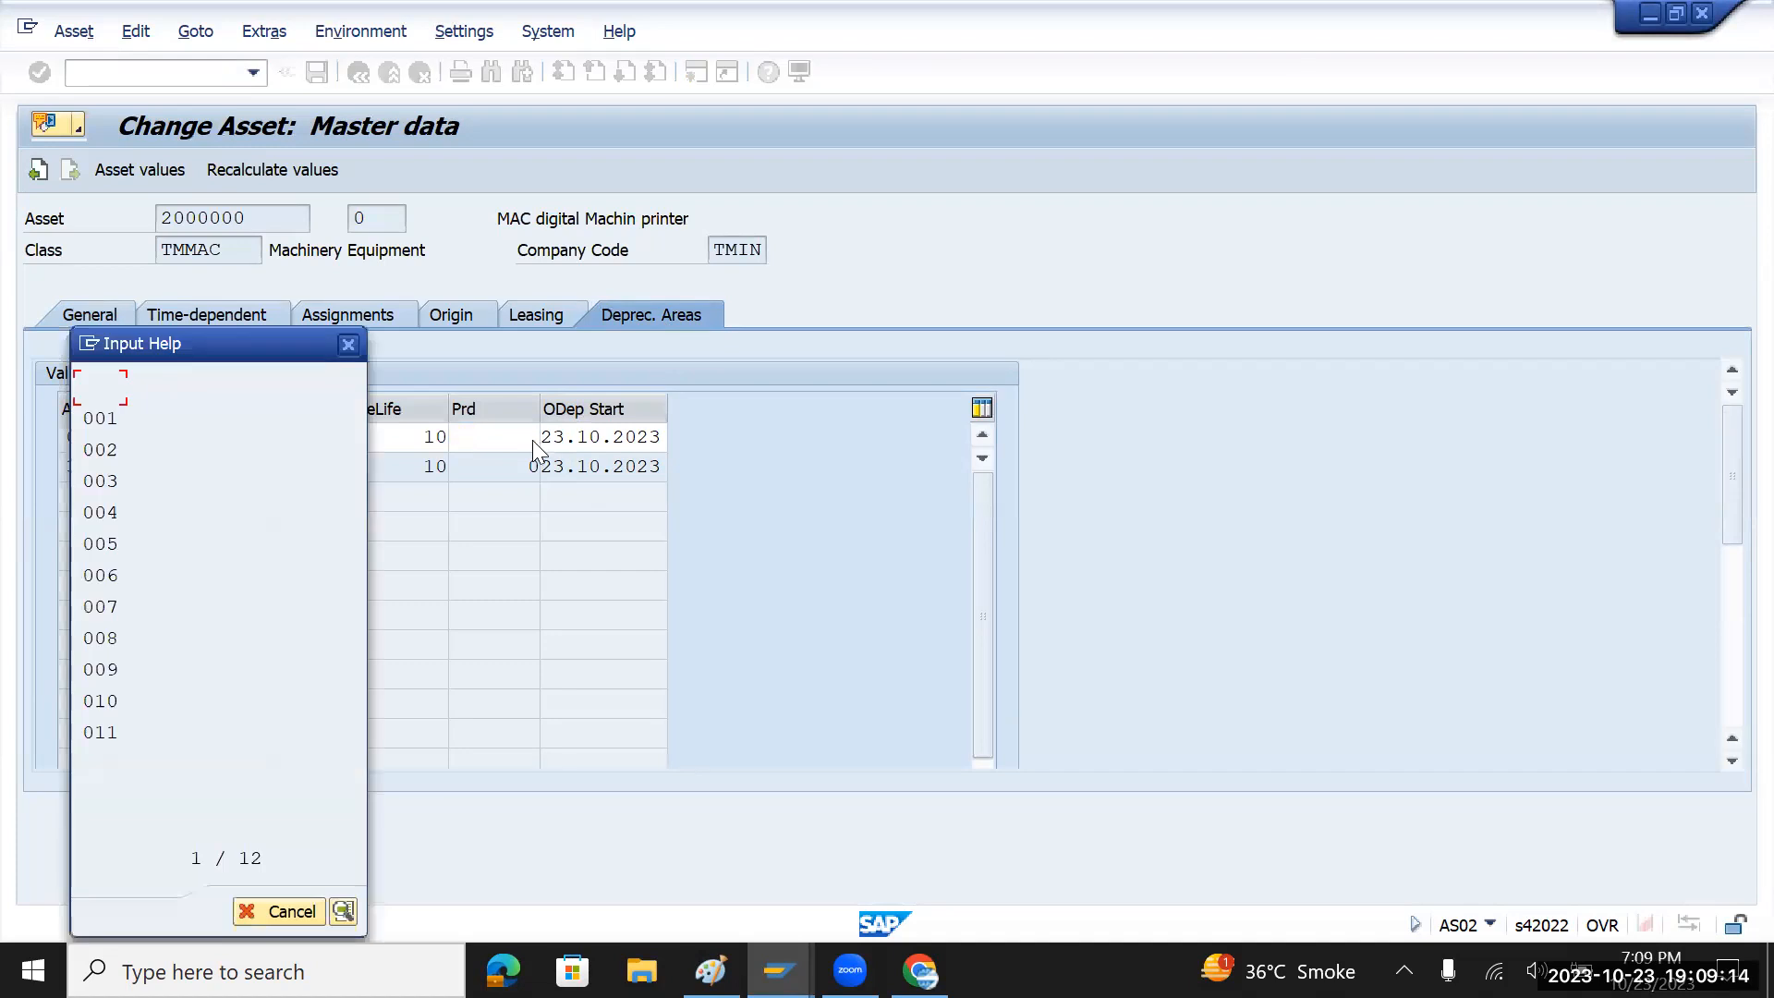
pyautogui.doubleClick(99, 418)
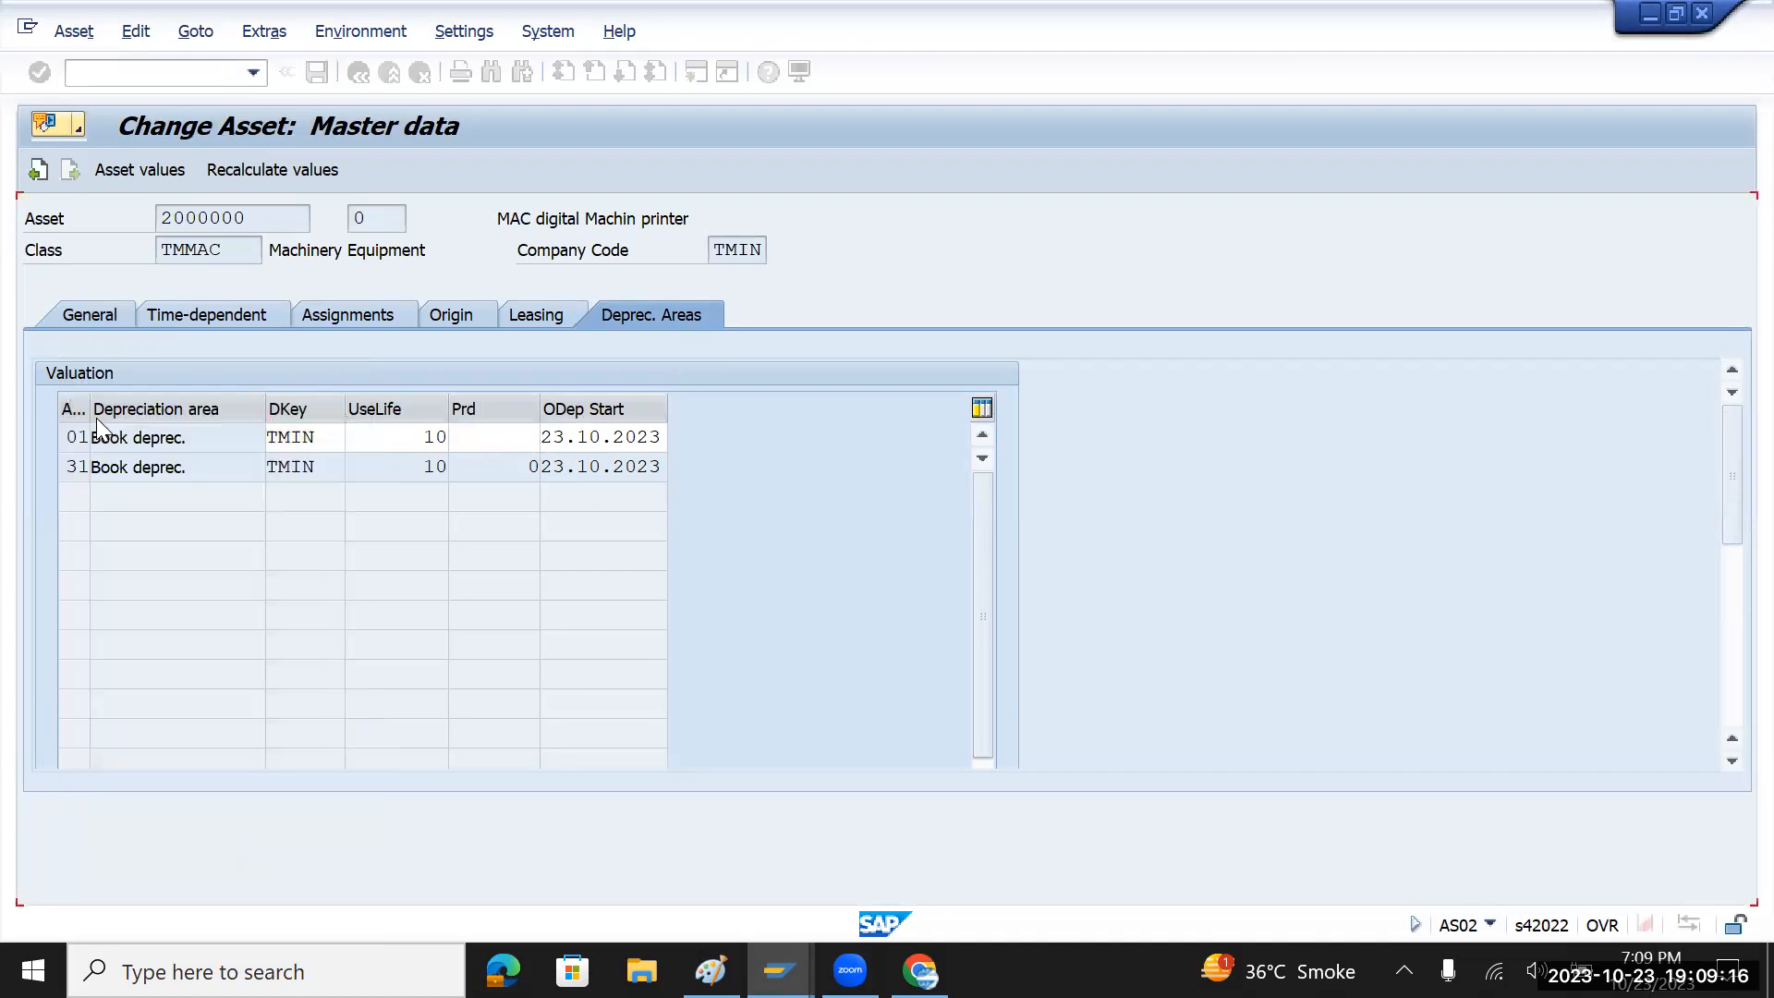
# - Save the changed depreciation terms of asset 2000000, reading the planned depreciation message's long text and acknowledging the messages
pyautogui.hotkey('ctrl', 's')
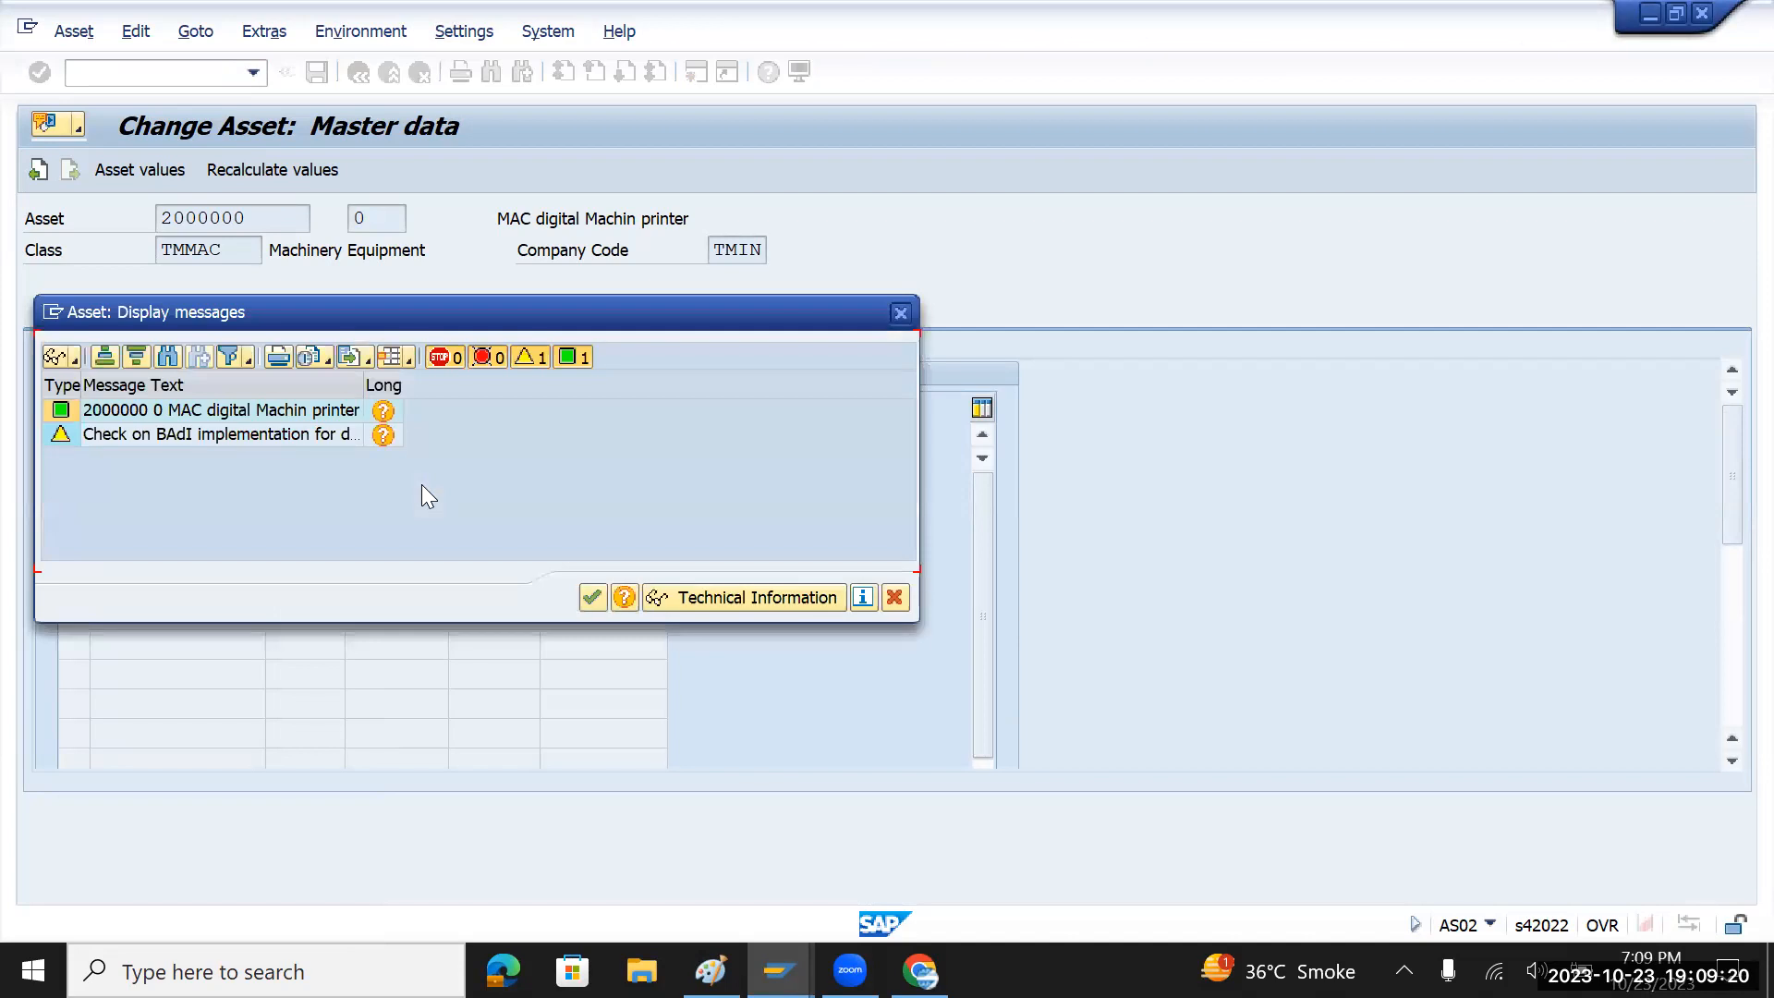
pyautogui.click(384, 414)
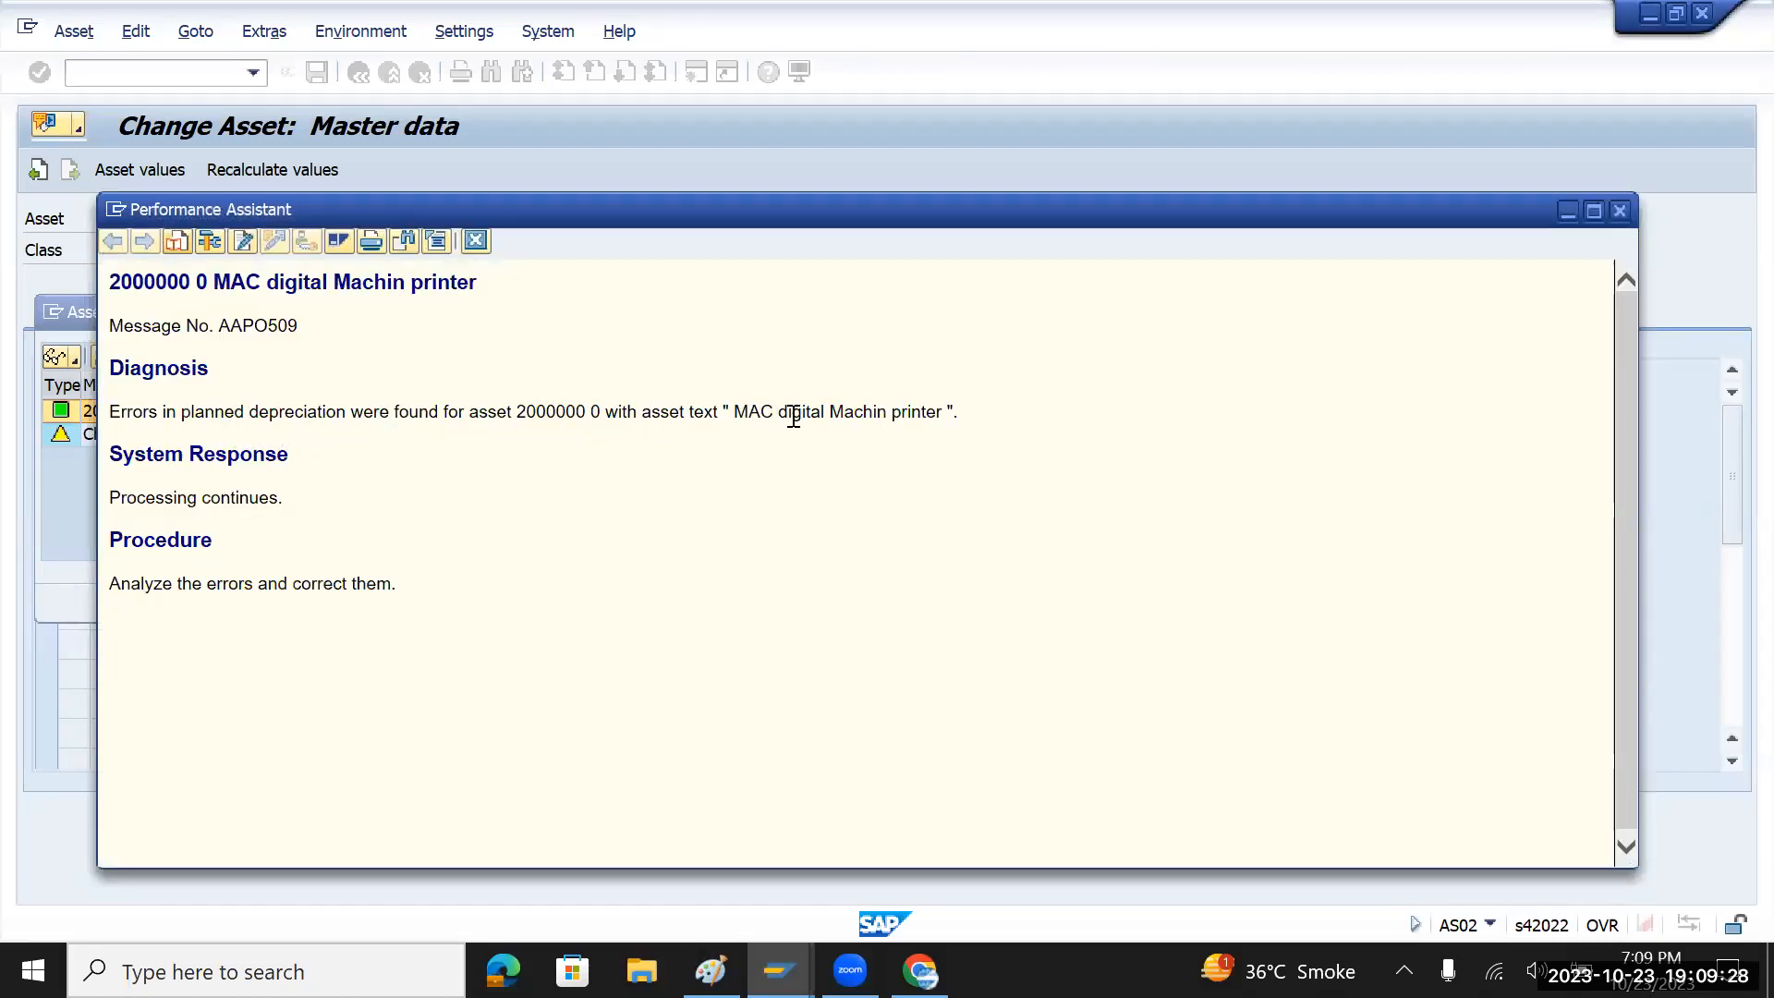
pyautogui.click(1626, 214)
pyautogui.click(590, 594)
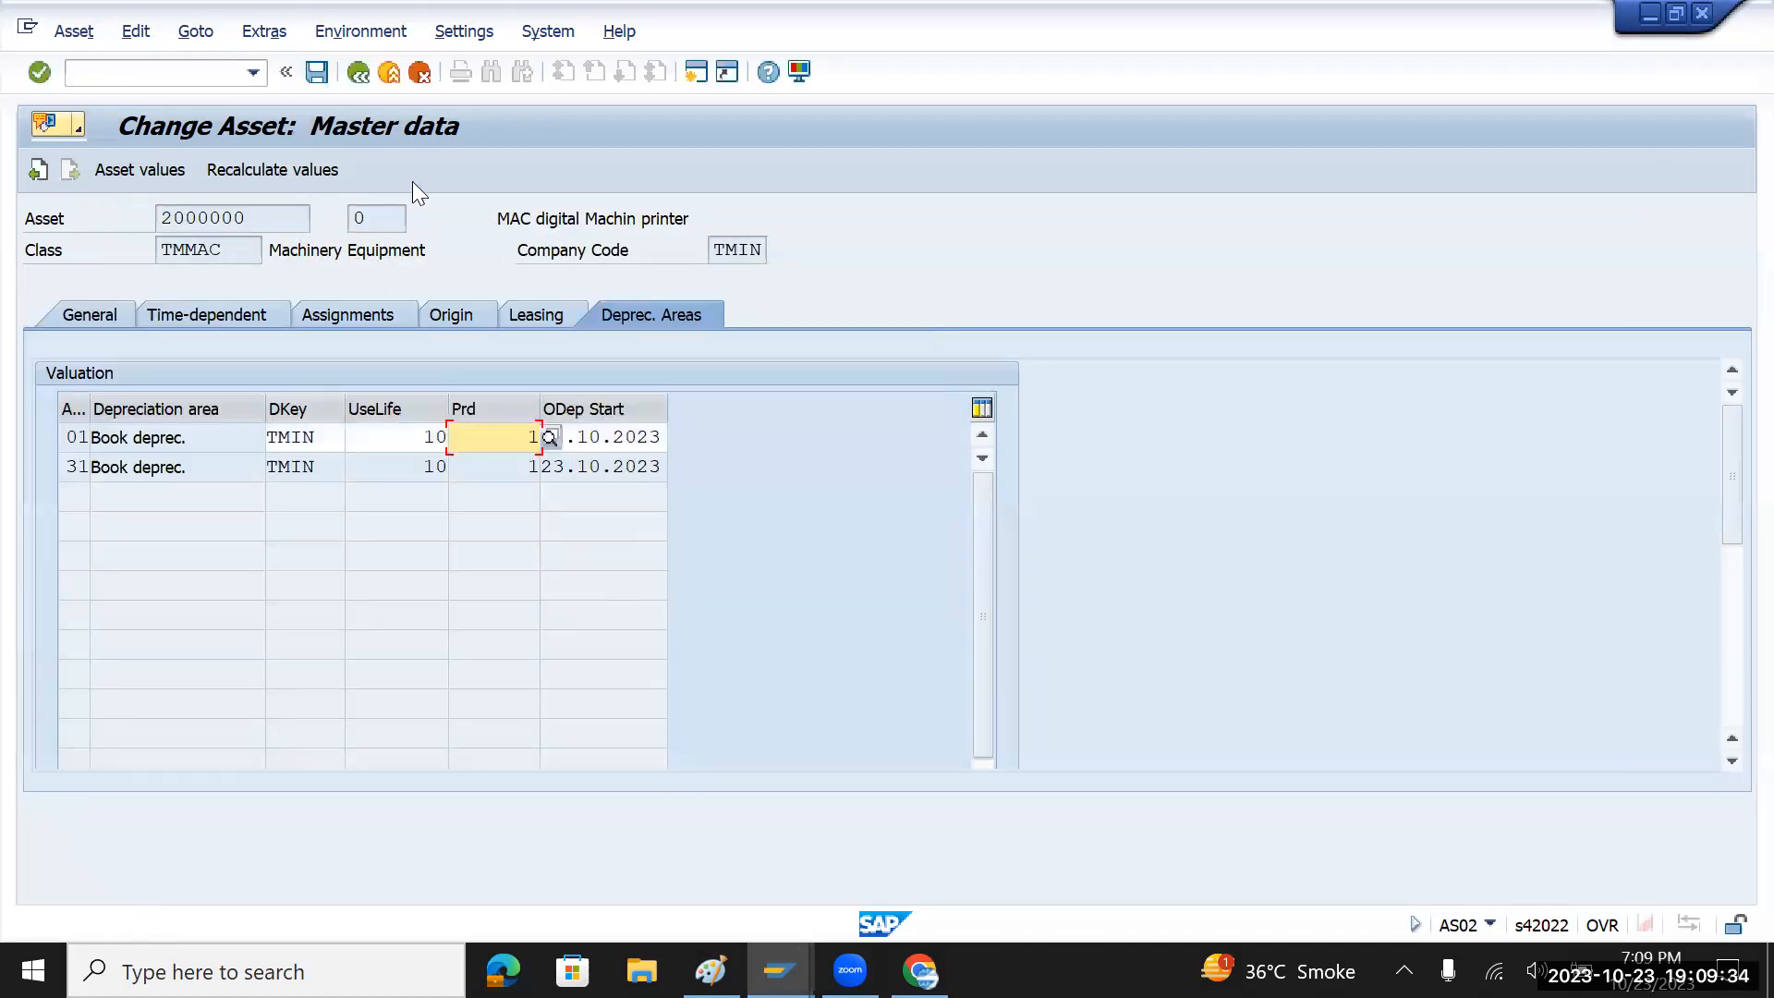
pyautogui.click(317, 72)
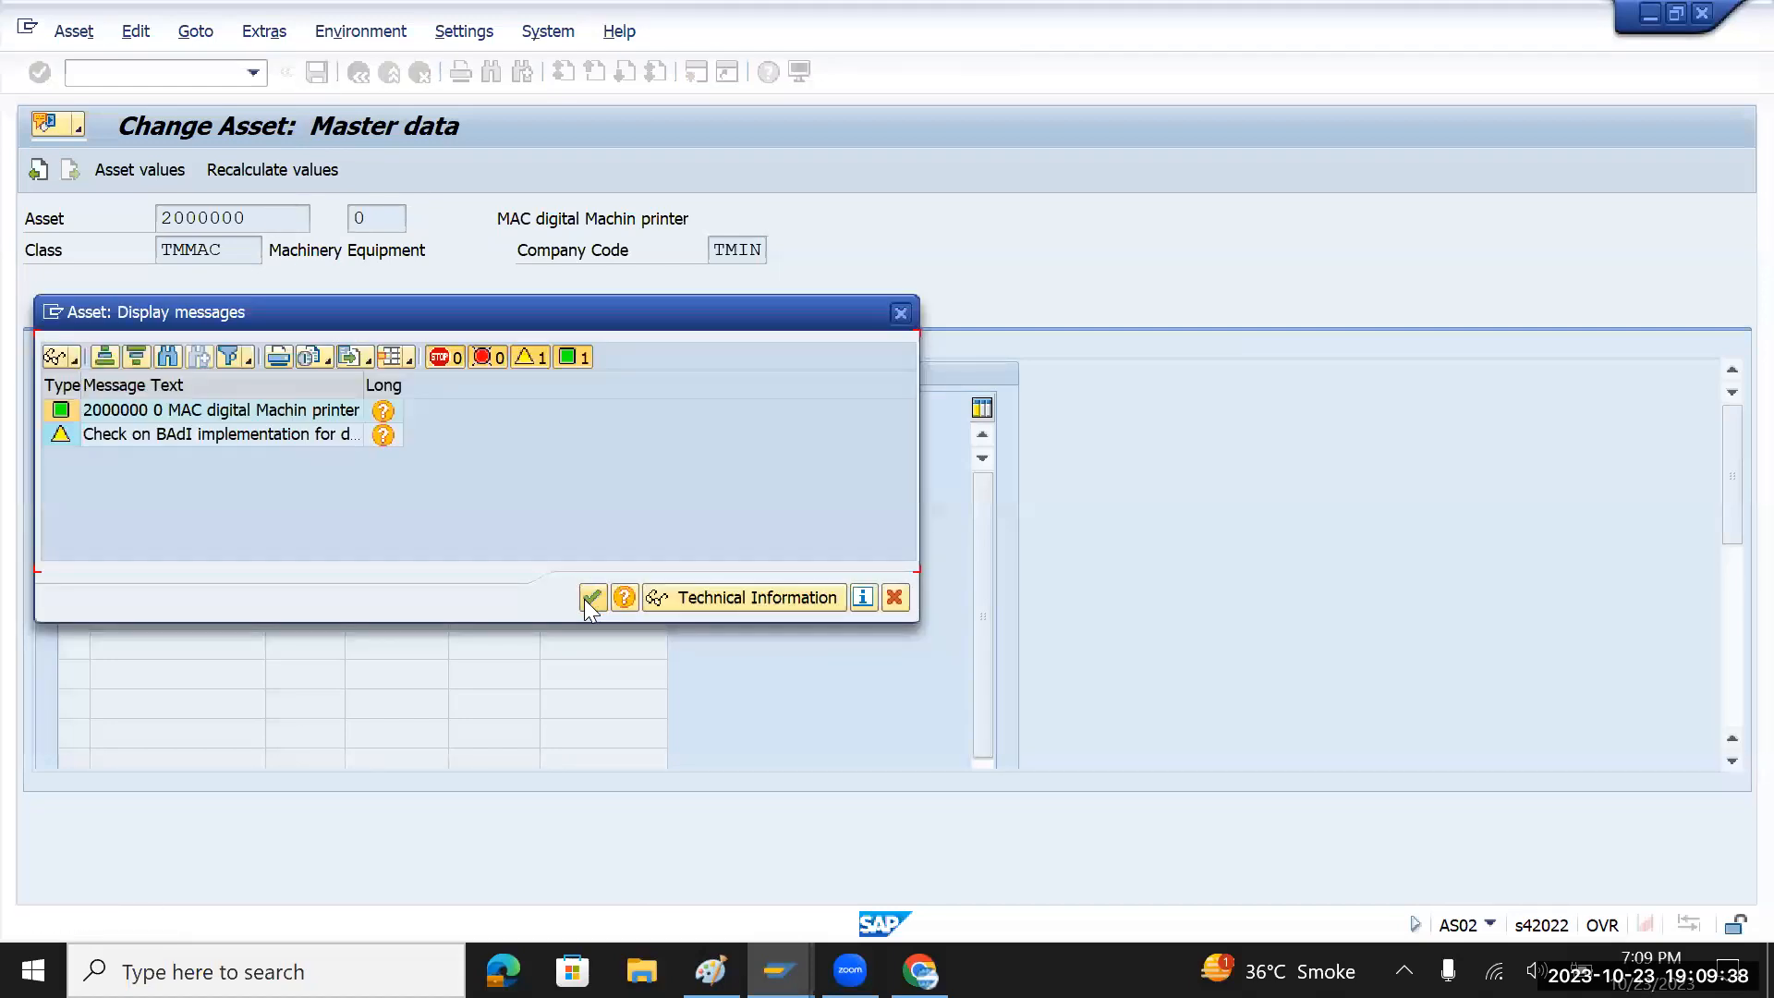
pyautogui.click(587, 600)
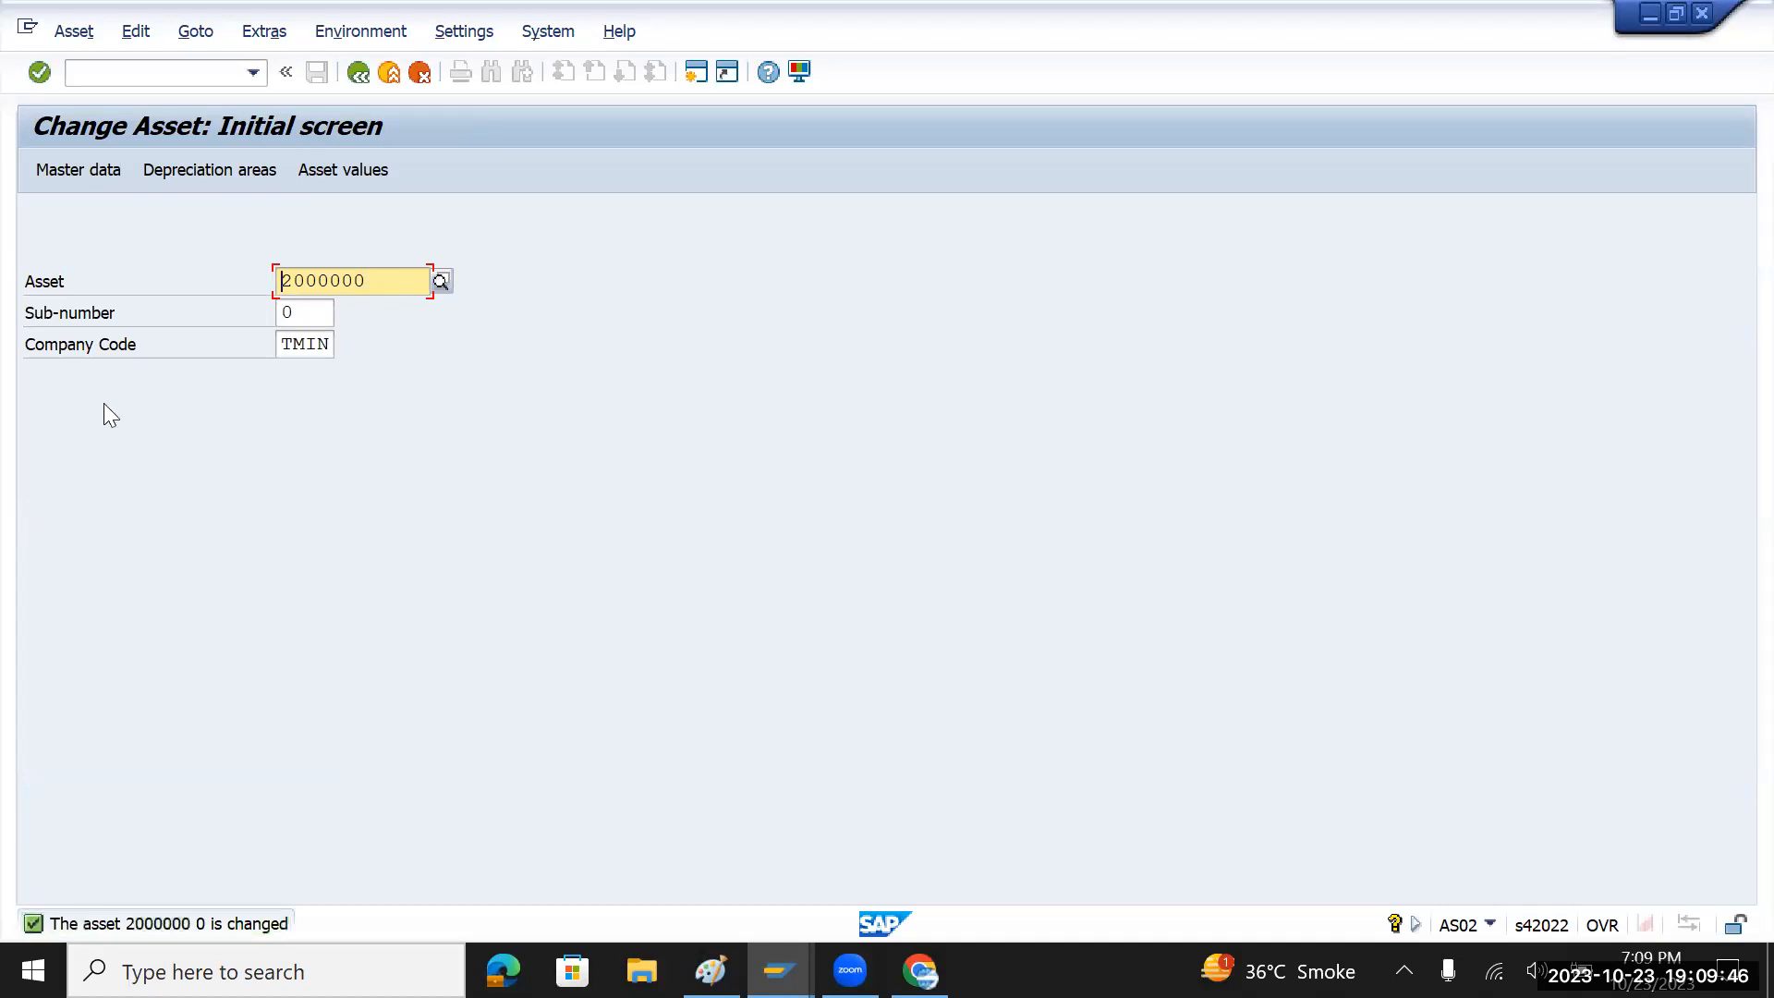
# - Switch to the F-90 session showing the header data for an acquisition from purchase with vendor
pyautogui.hotkey('alt', 'Tab')
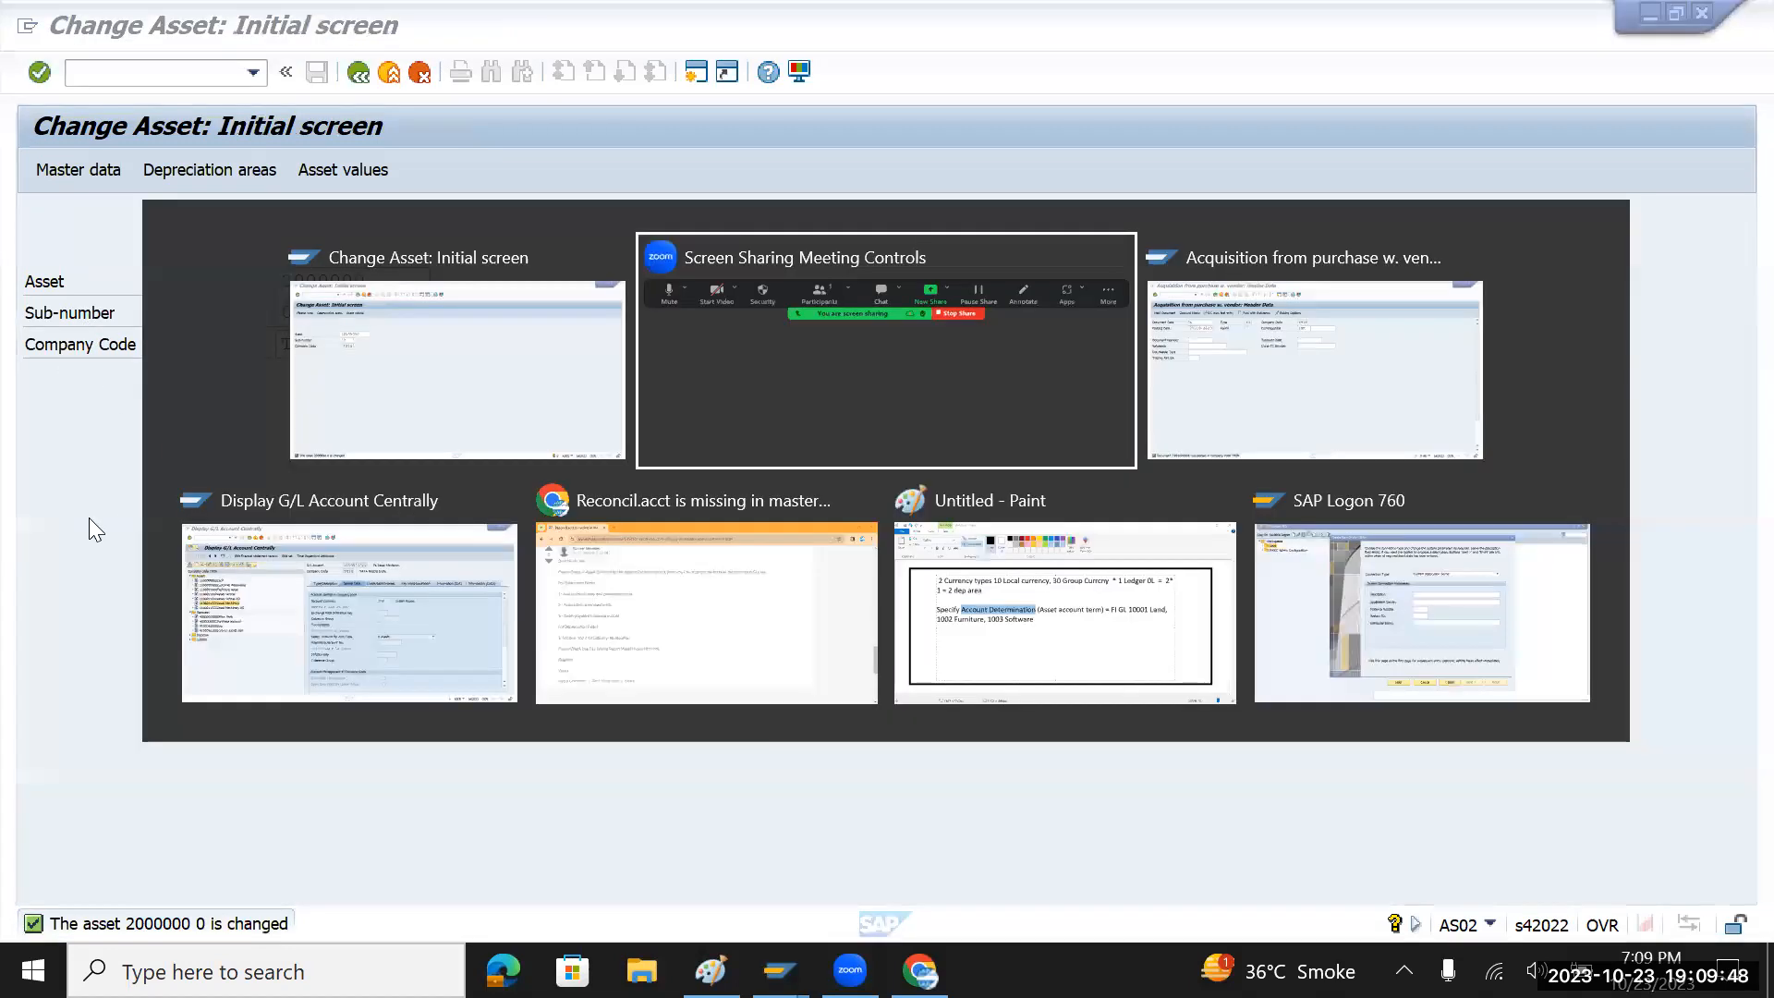
pyautogui.hotkey('alt', 'Tab')
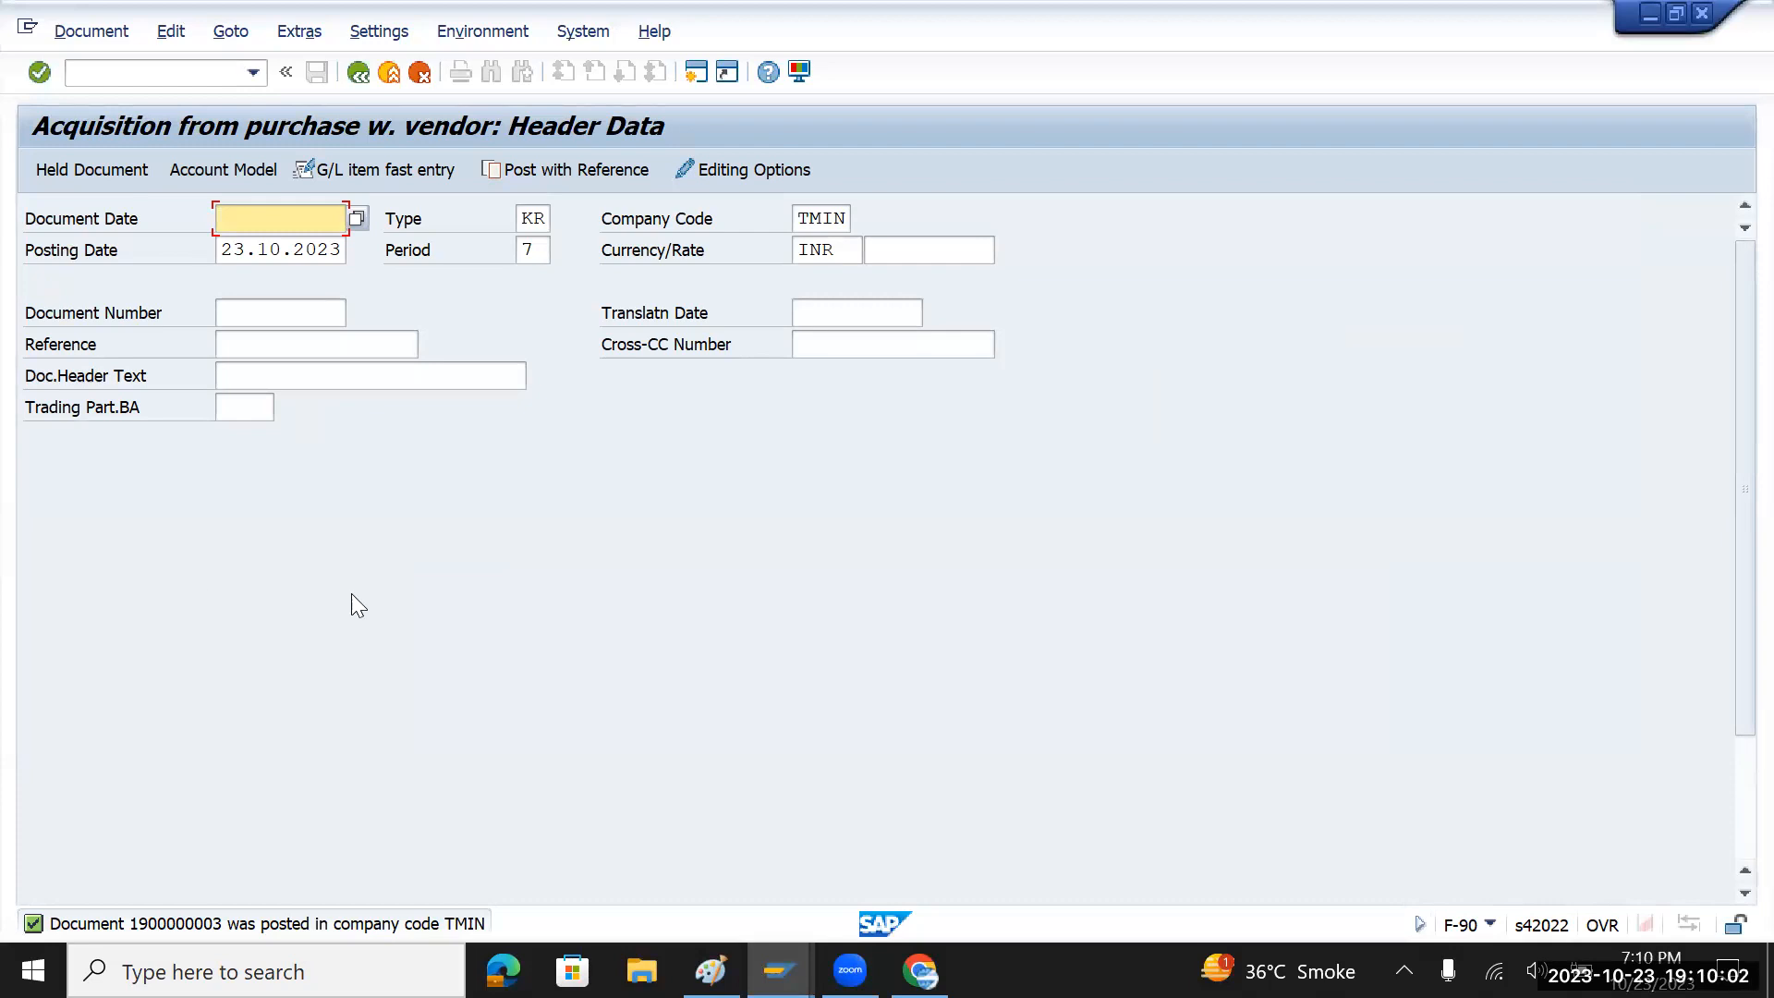
pyautogui.press('F4')
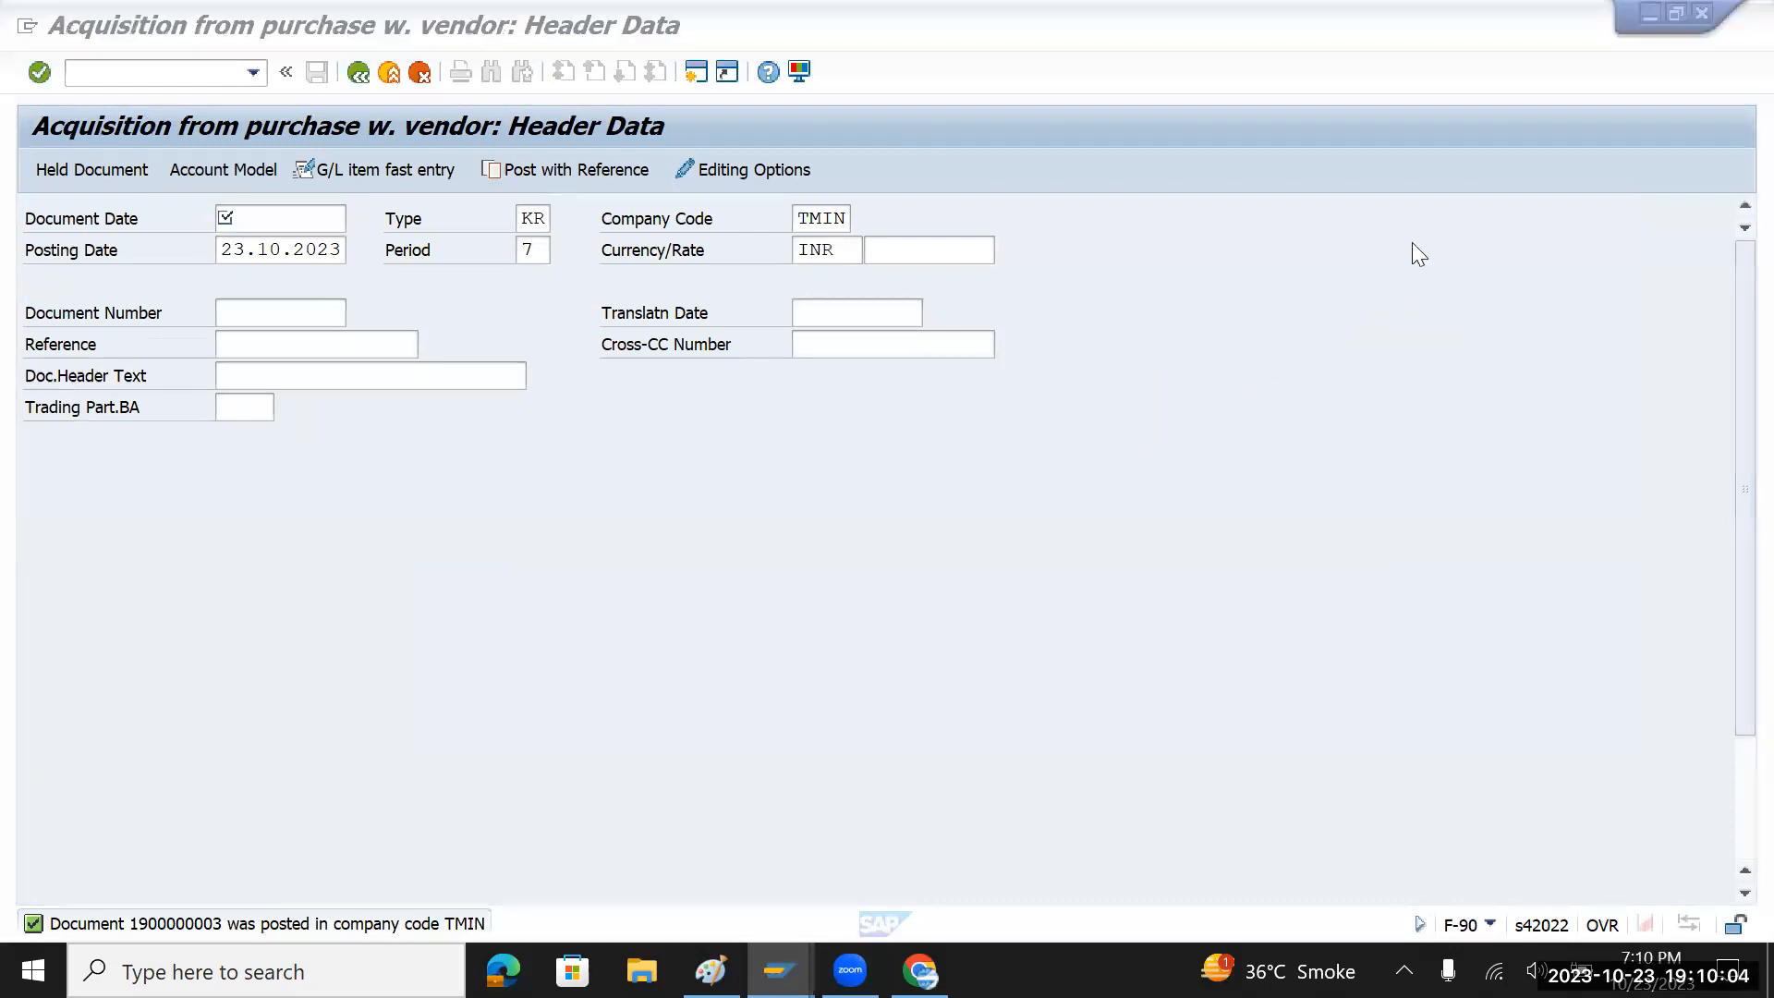